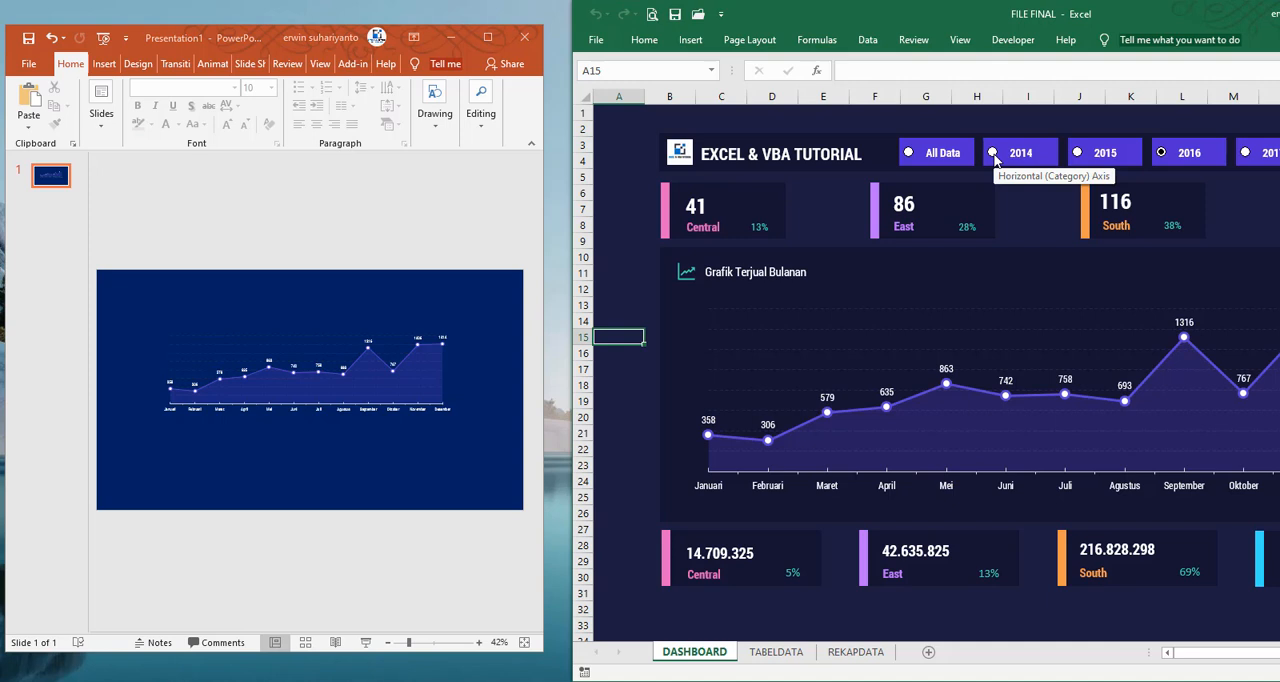
Switch the dashboard's year filter through 2014, All Data, 2016, 2017 and back to 2014 to compare the linked slide chart
{"action": "left_click", "coordinate": [994, 153]}
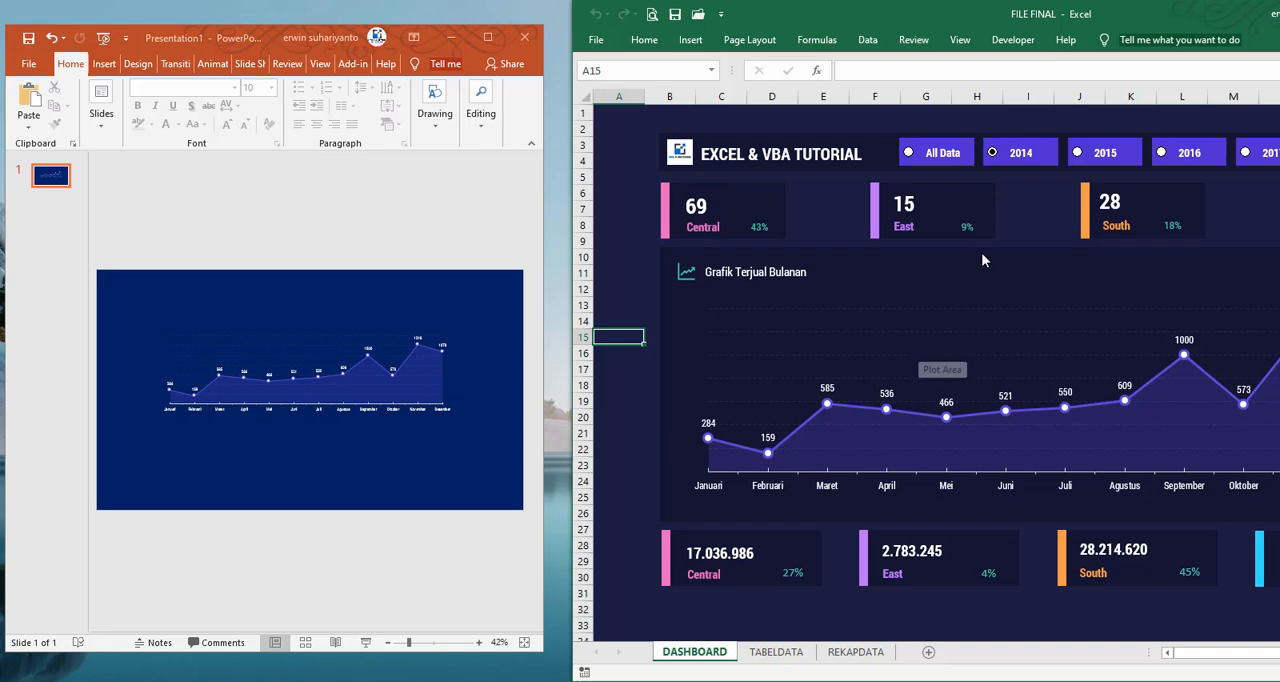
{"action": "left_click", "coordinate": [910, 154]}
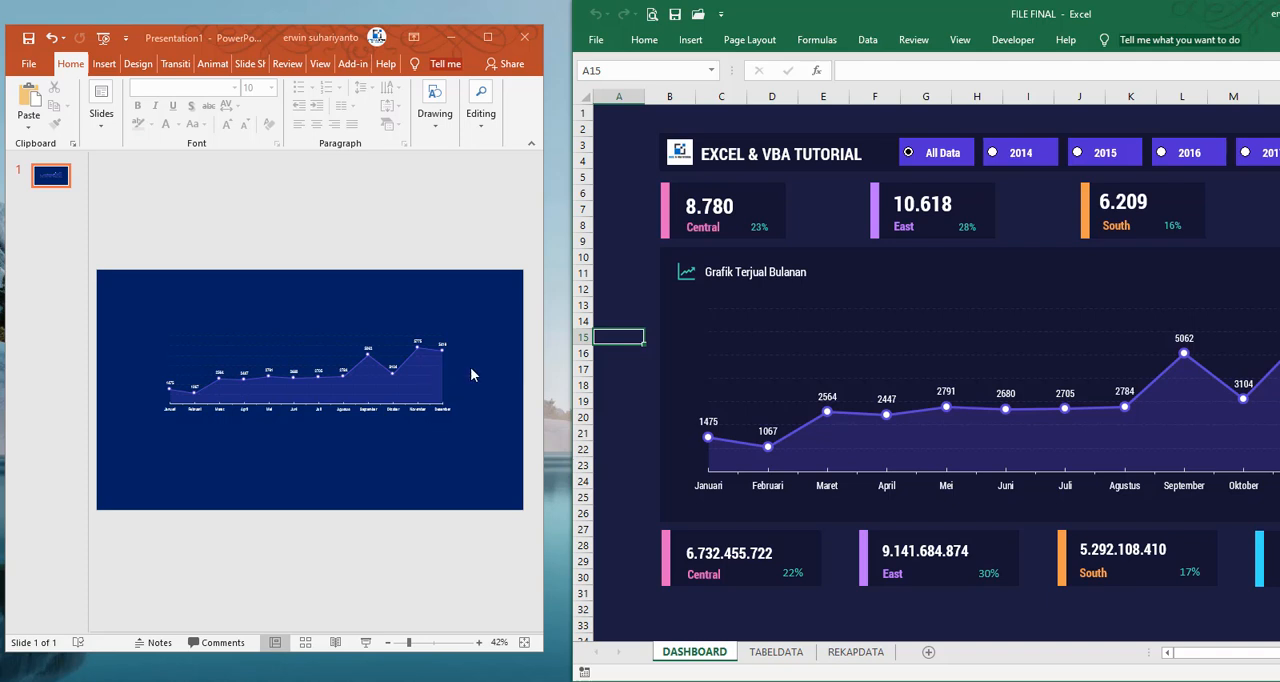
{"action": "left_click", "coordinate": [1164, 152]}
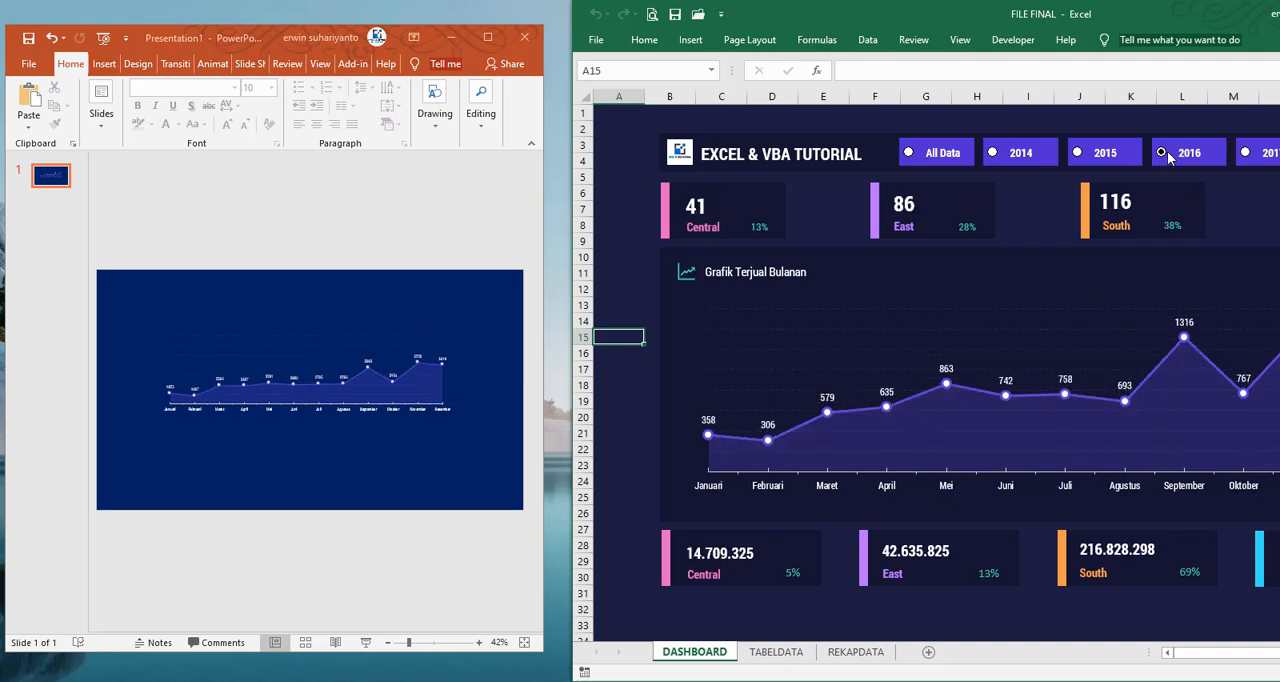
{"action": "left_click", "coordinate": [1245, 153]}
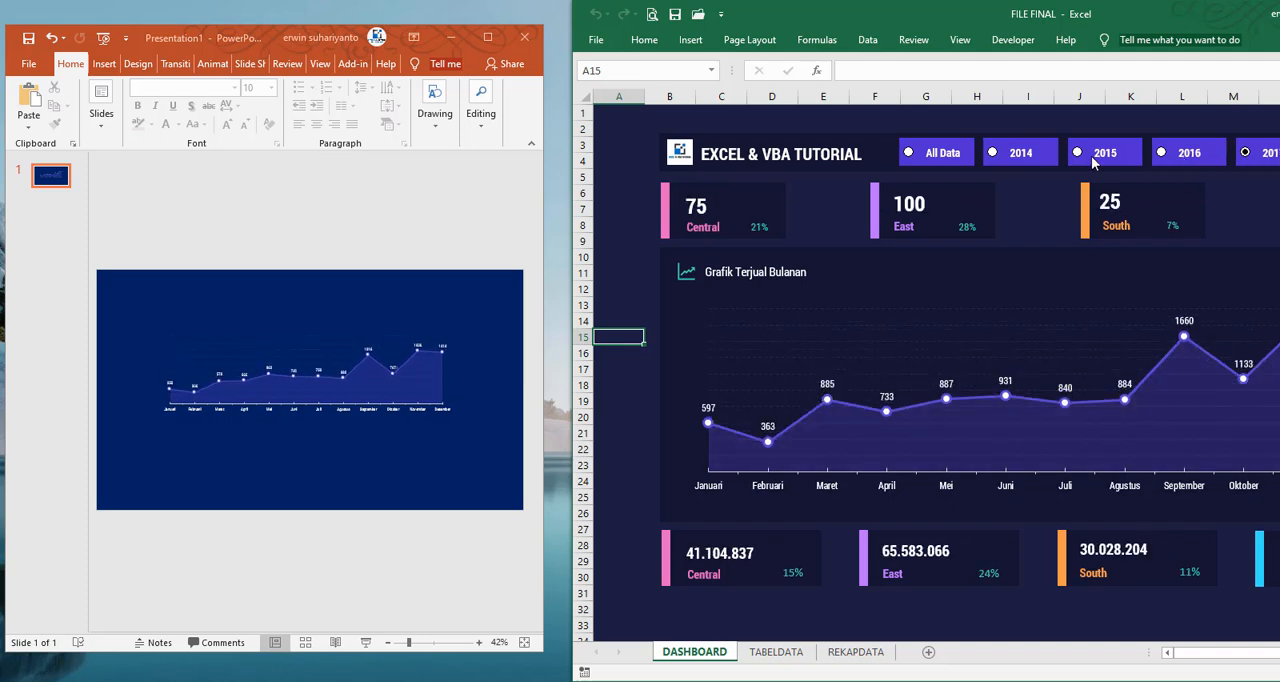
{"action": "left_click", "coordinate": [995, 153]}
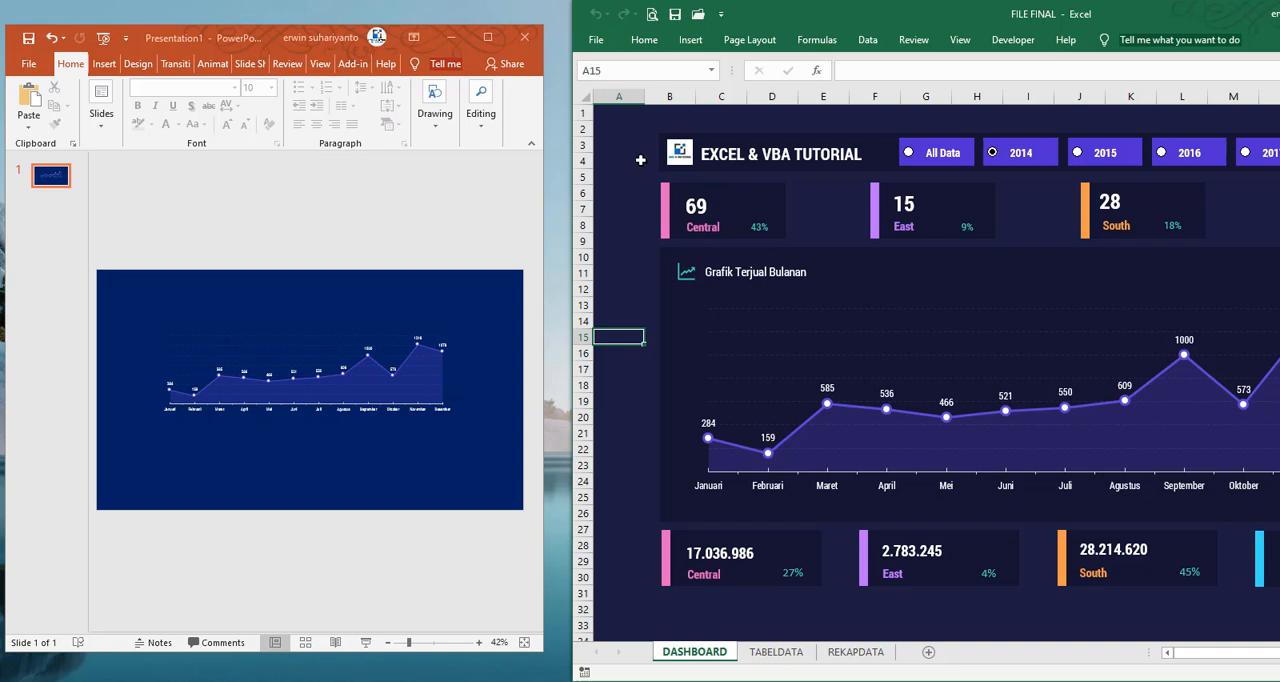
Close the PowerPoint presentation, and save and close the FILE FINAL workbook
{"action": "left_click", "coordinate": [536, 38]}
{"action": "left_click", "coordinate": [536, 38]}
{"action": "left_click", "coordinate": [636, 366]}
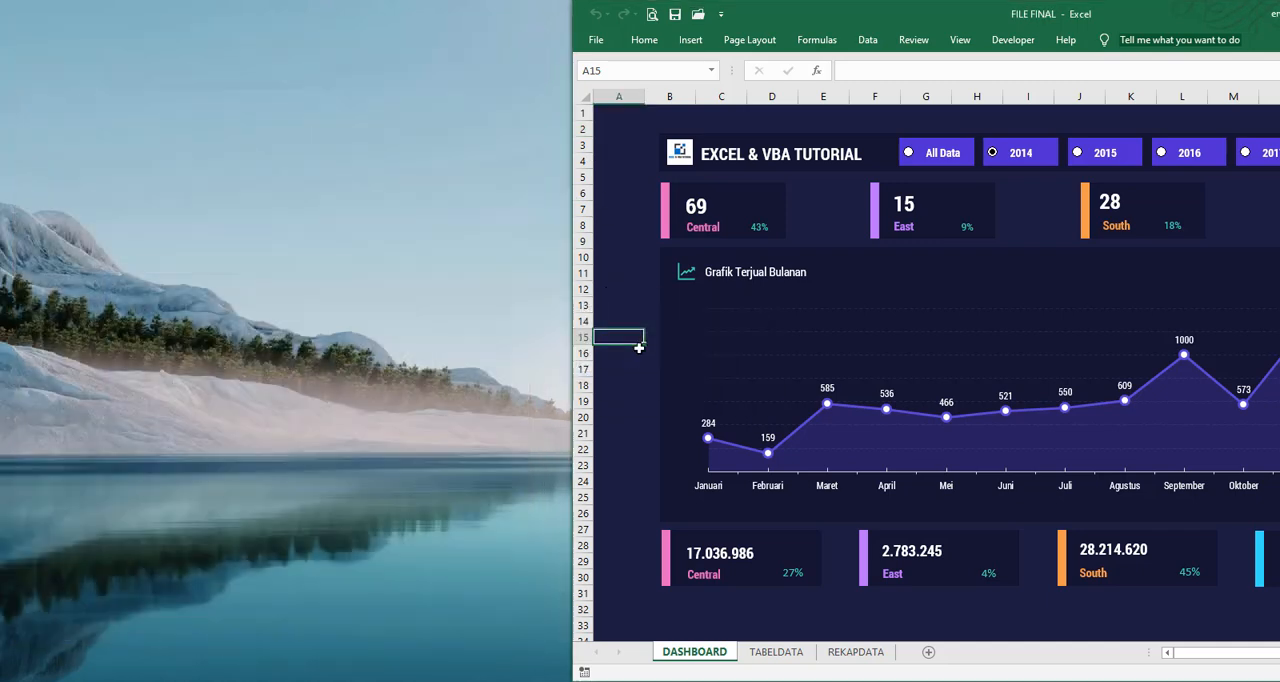
{"action": "double_click", "coordinate": [1150, 27]}
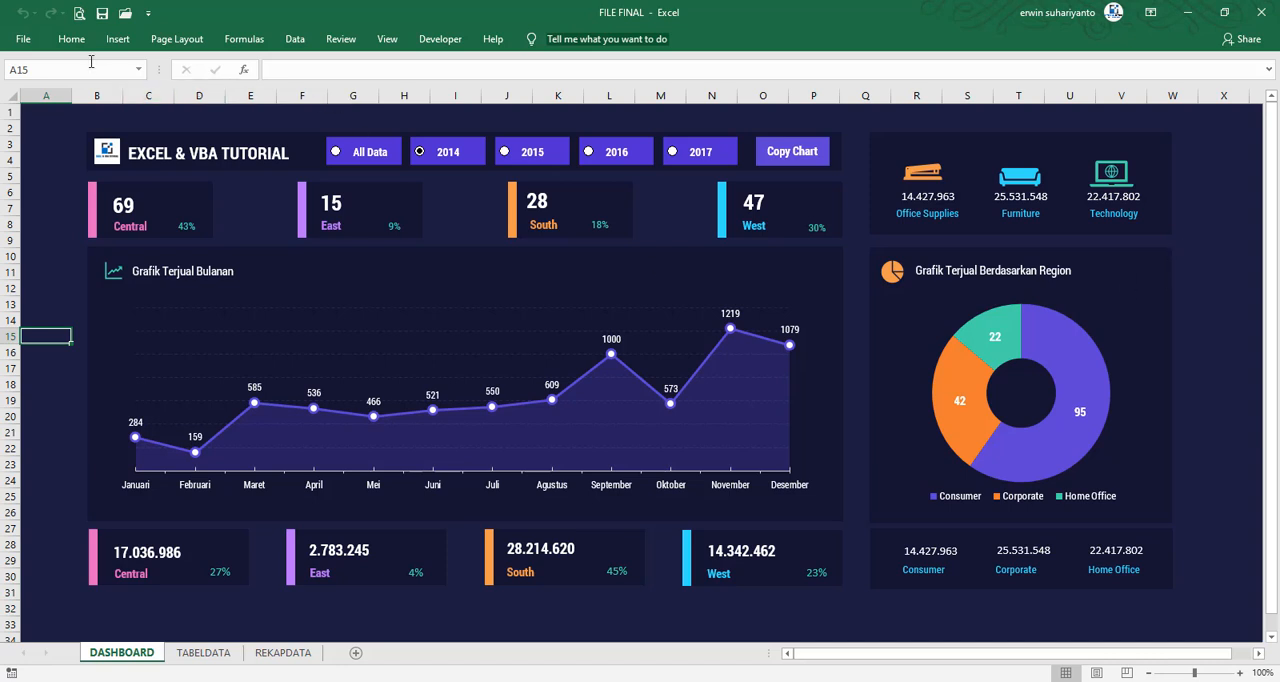
{"action": "left_click", "coordinate": [103, 15]}
{"action": "left_click", "coordinate": [1262, 12]}
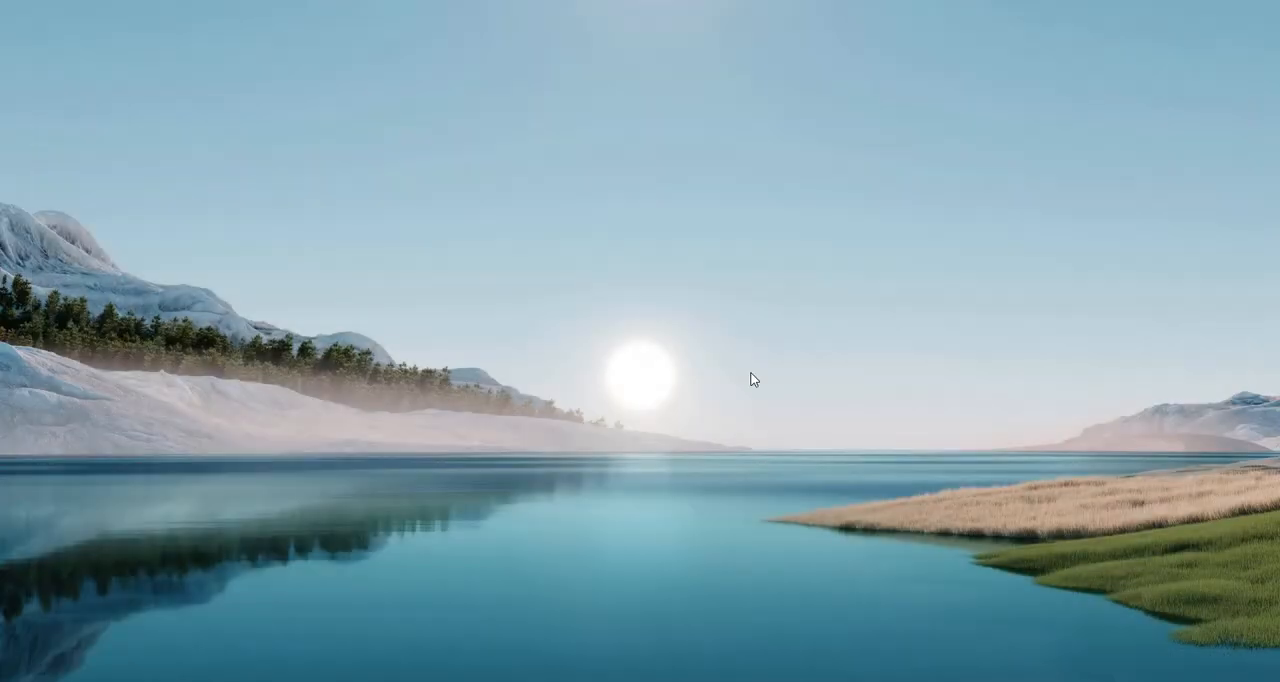
Open the FILE LATIHAN workbook from the UI REPORT DATA folder in File Explorer
{"action": "left_click", "coordinate": [587, 680]}
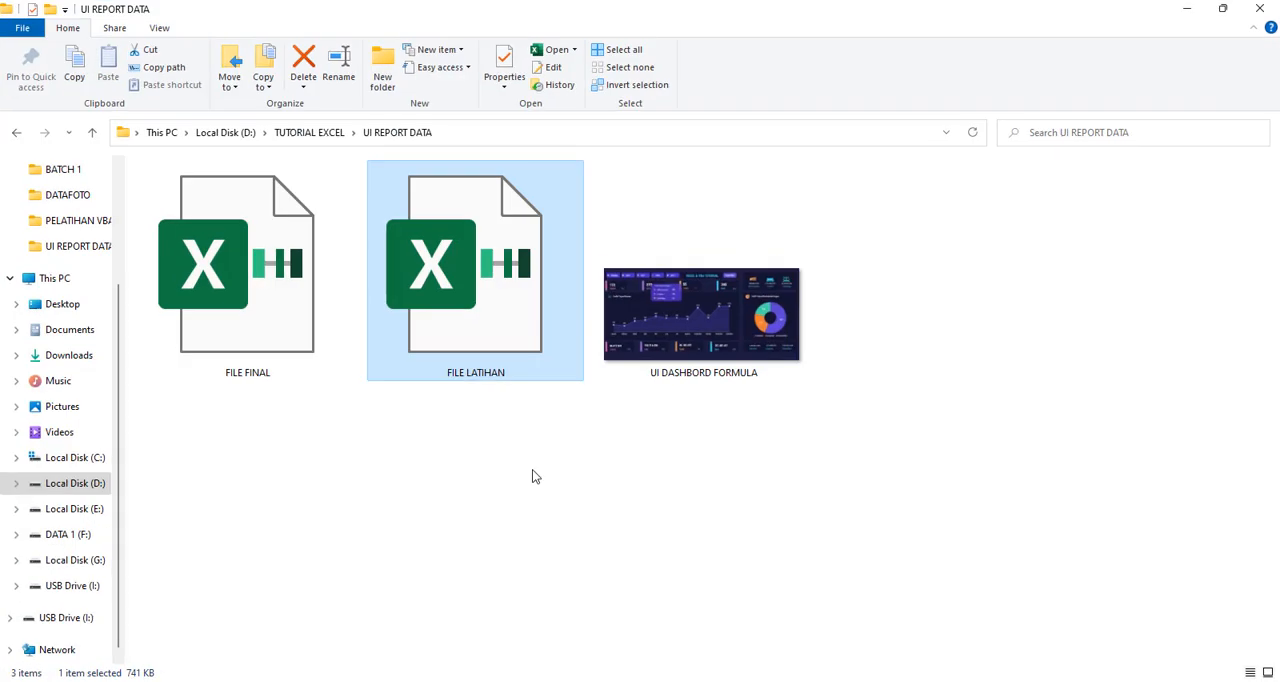
{"action": "left_click", "coordinate": [769, 456]}
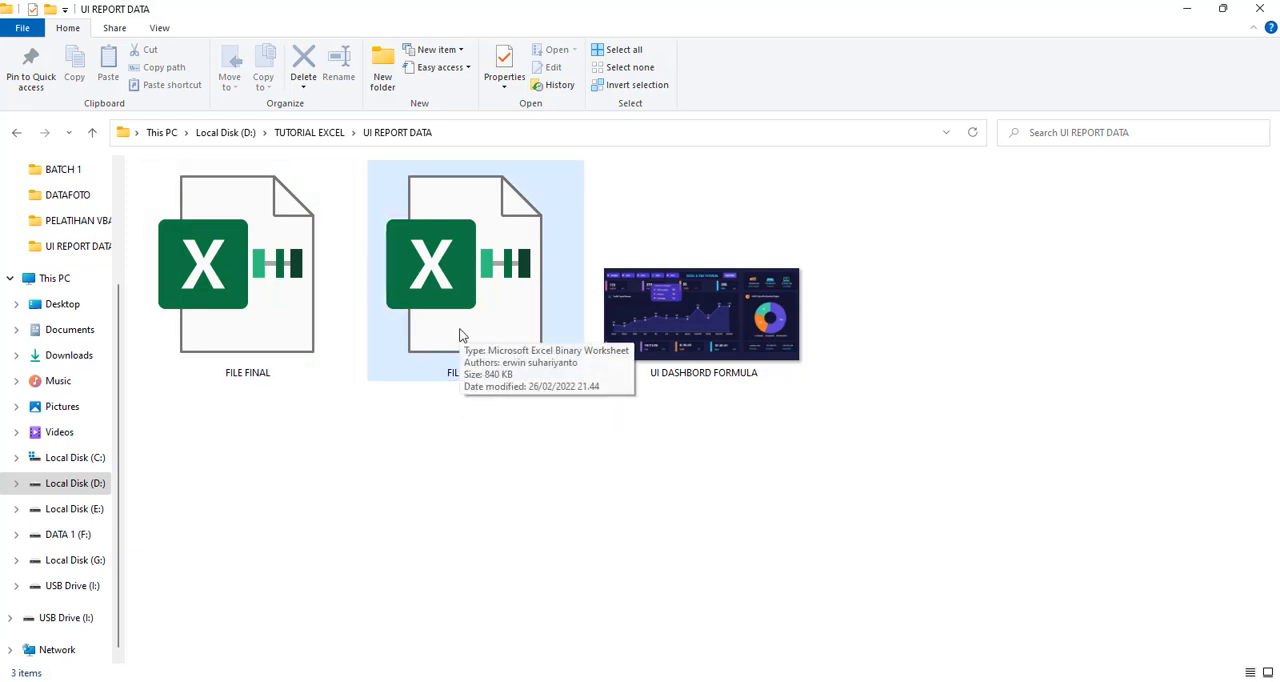
{"action": "double_click", "coordinate": [507, 272]}
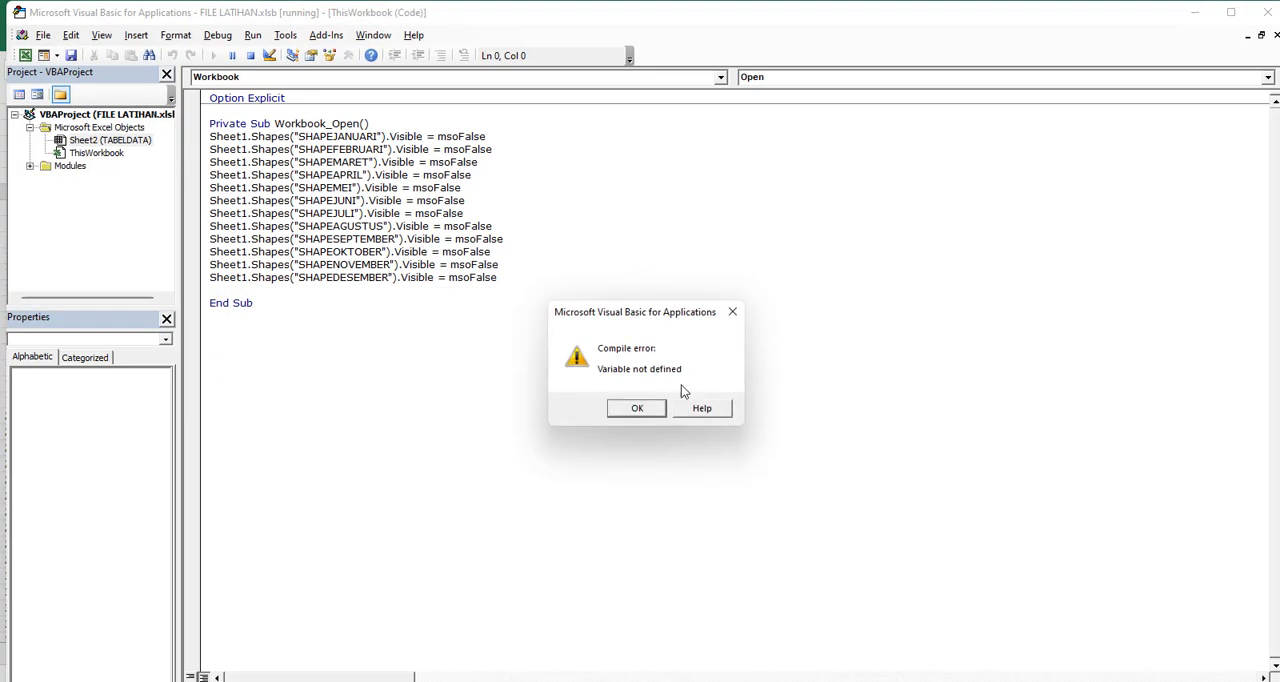
Dismiss the compile error and delete the whole Workbook_Open procedure from the ThisWorkbook code, allowing the project to reset
{"action": "left_click", "coordinate": [649, 411]}
{"action": "left_click_drag", "start_coordinate": [284, 306], "coordinate": [209, 97]}
{"action": "left_click", "coordinate": [282, 261]}
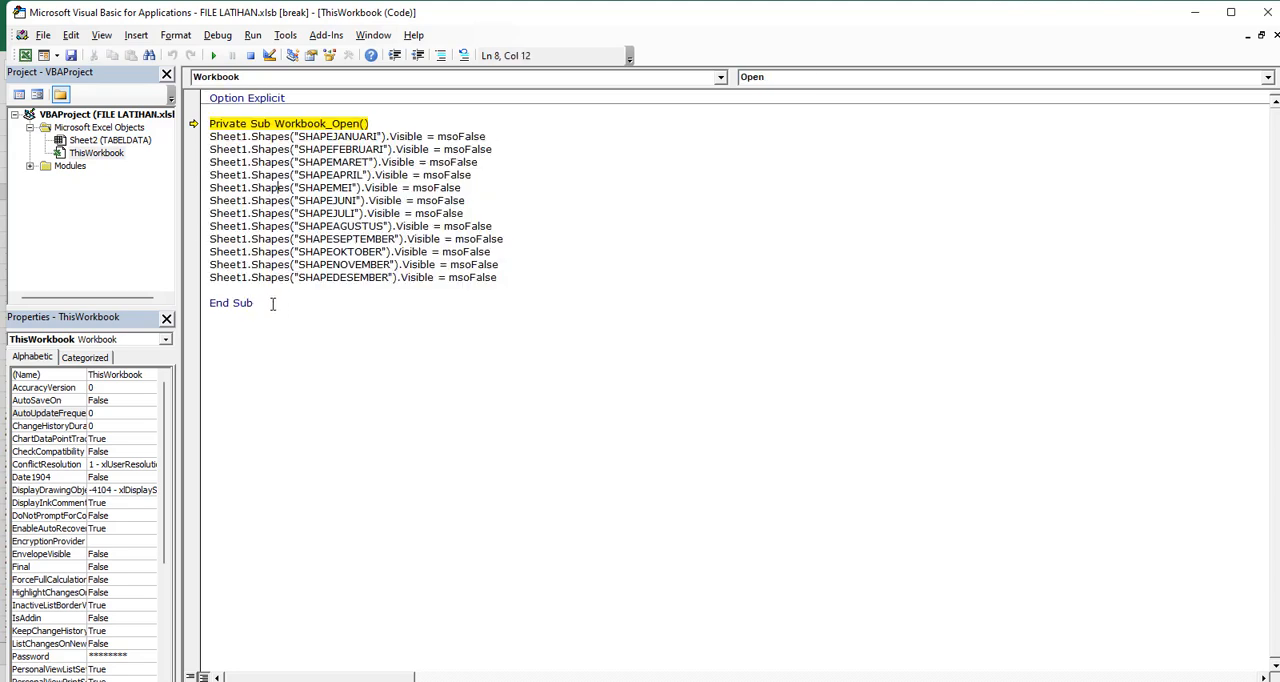
{"action": "left_click_drag", "start_coordinate": [273, 304], "coordinate": [185, 118]}
{"action": "key", "text": "Delete"}
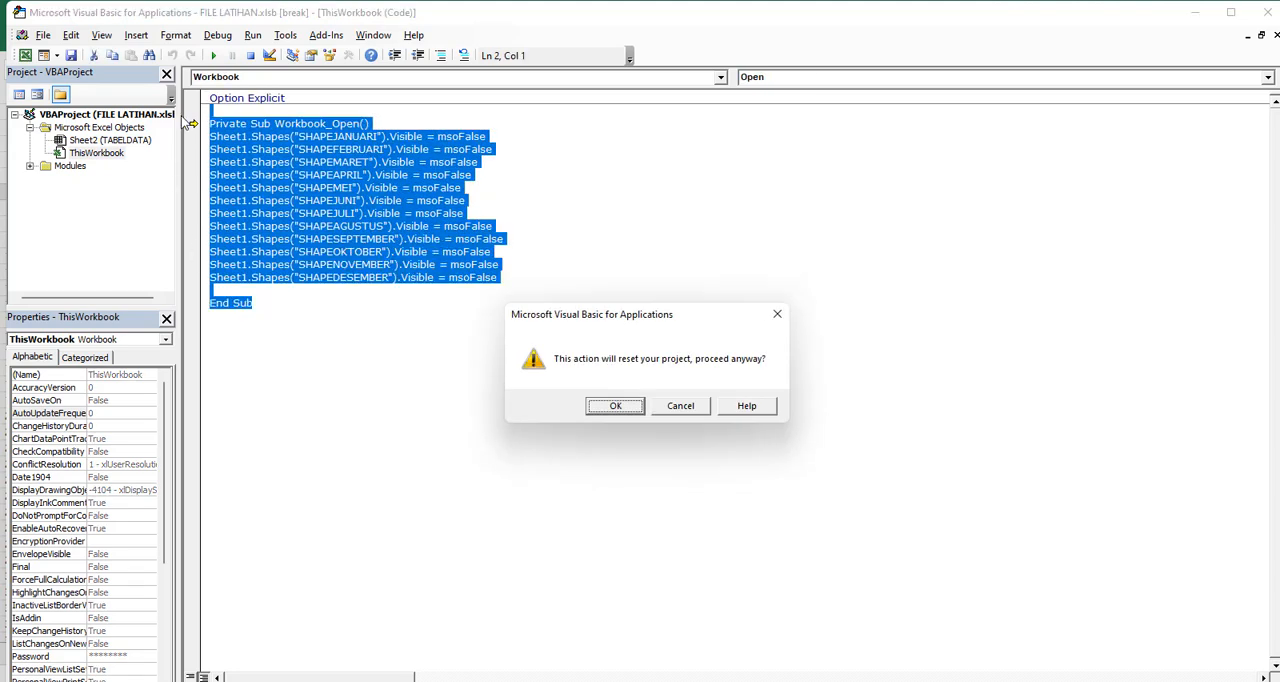
{"action": "key", "text": "Return"}
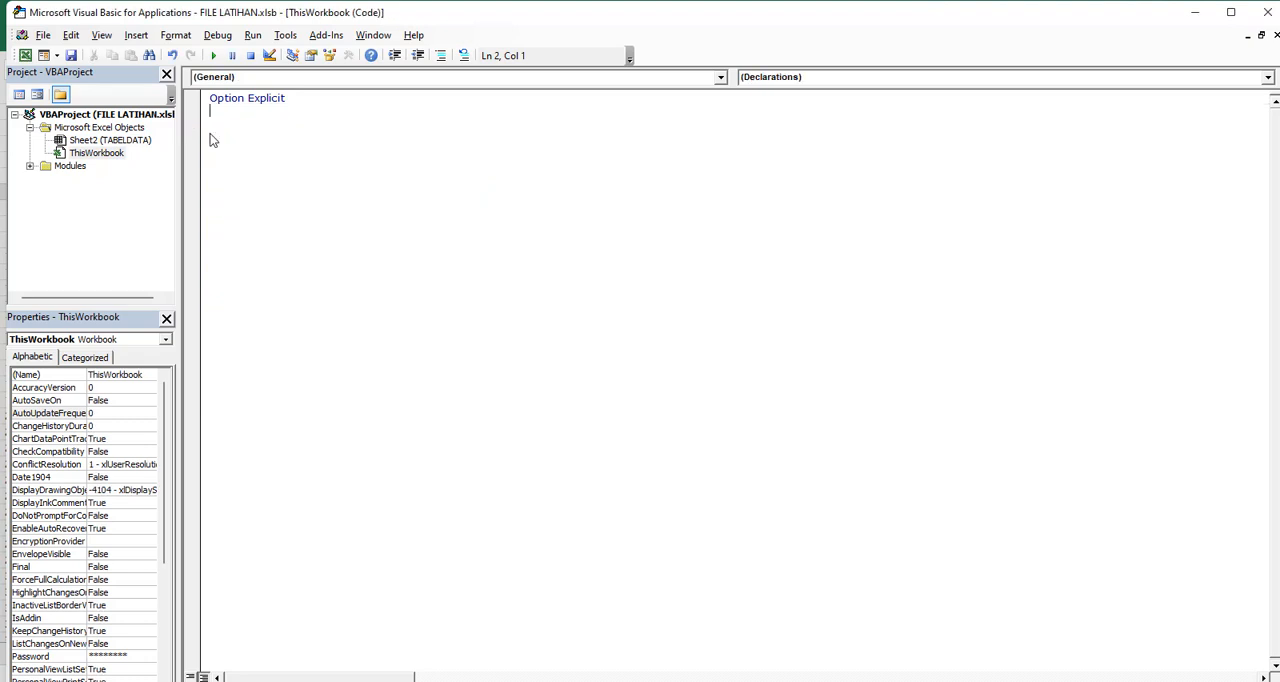
Remove Module1 from the FILE LATIHAN VBA project
{"action": "left_click", "coordinate": [30, 166]}
{"action": "right_click", "coordinate": [78, 178]}
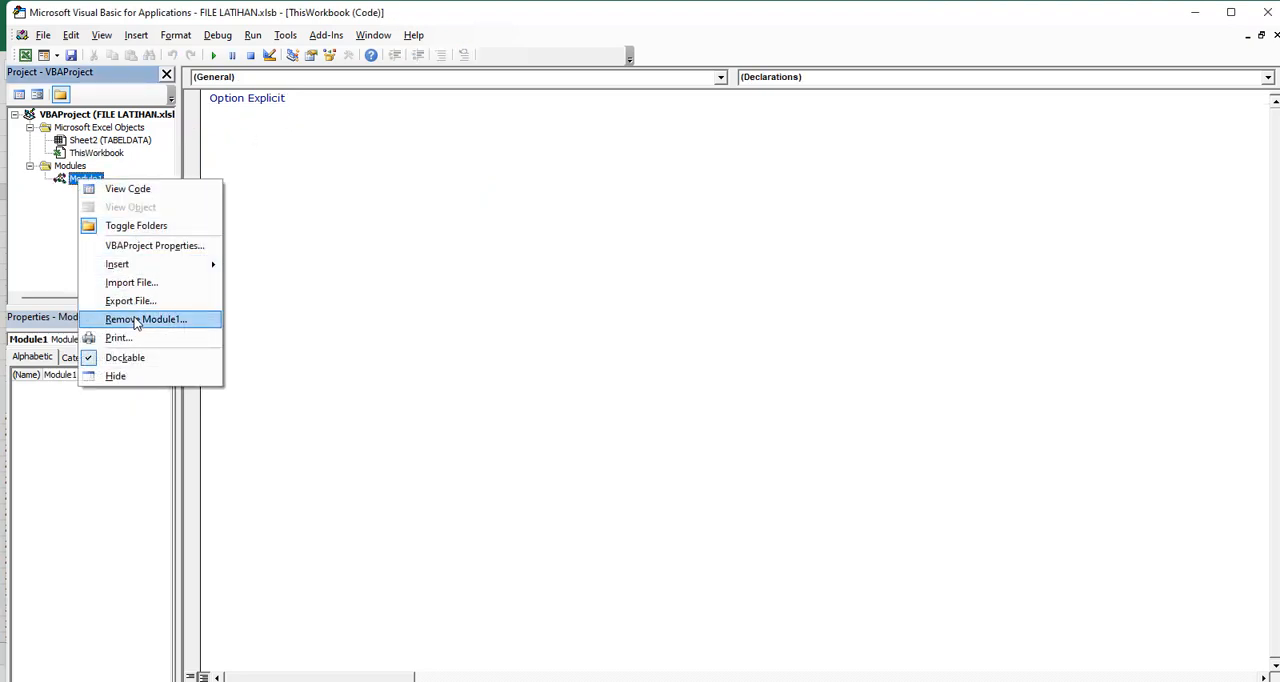
{"action": "left_click", "coordinate": [140, 319]}
{"action": "left_click", "coordinate": [612, 402]}
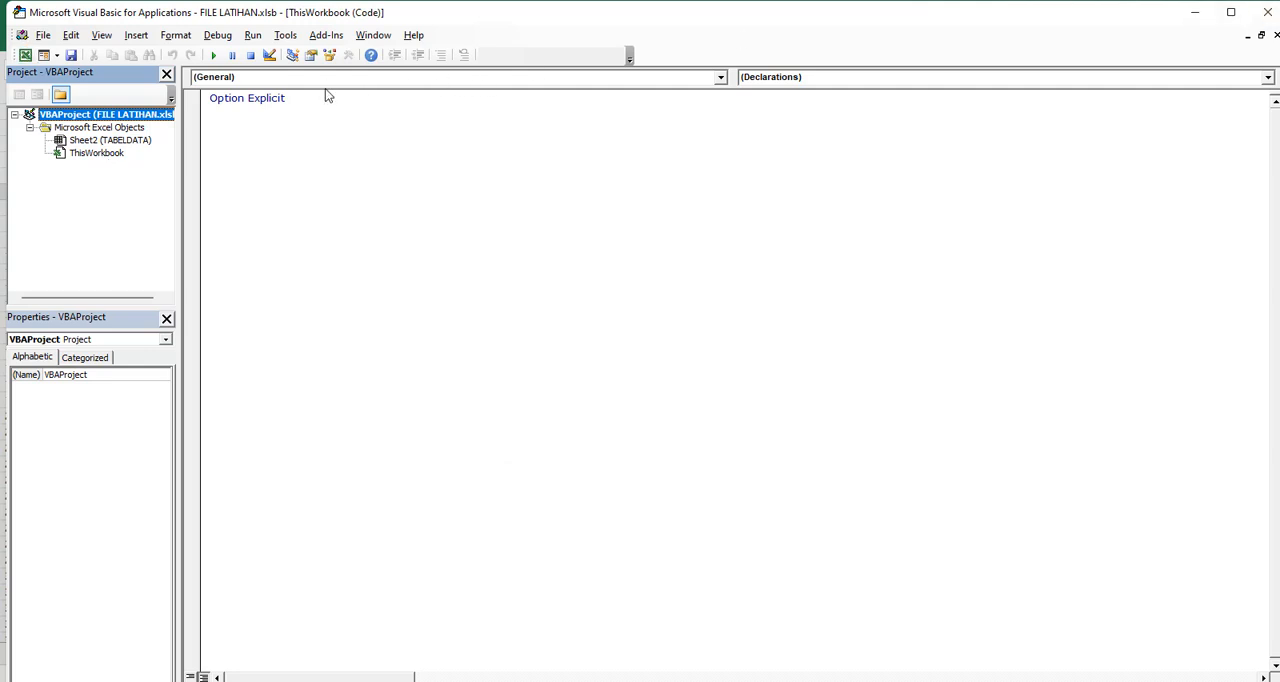
Delete the Option Explicit line from the ThisWorkbook code, close the VBA editor and save the workbook
{"action": "left_click_drag", "start_coordinate": [286, 98], "coordinate": [174, 97]}
{"action": "key", "text": "Delete"}
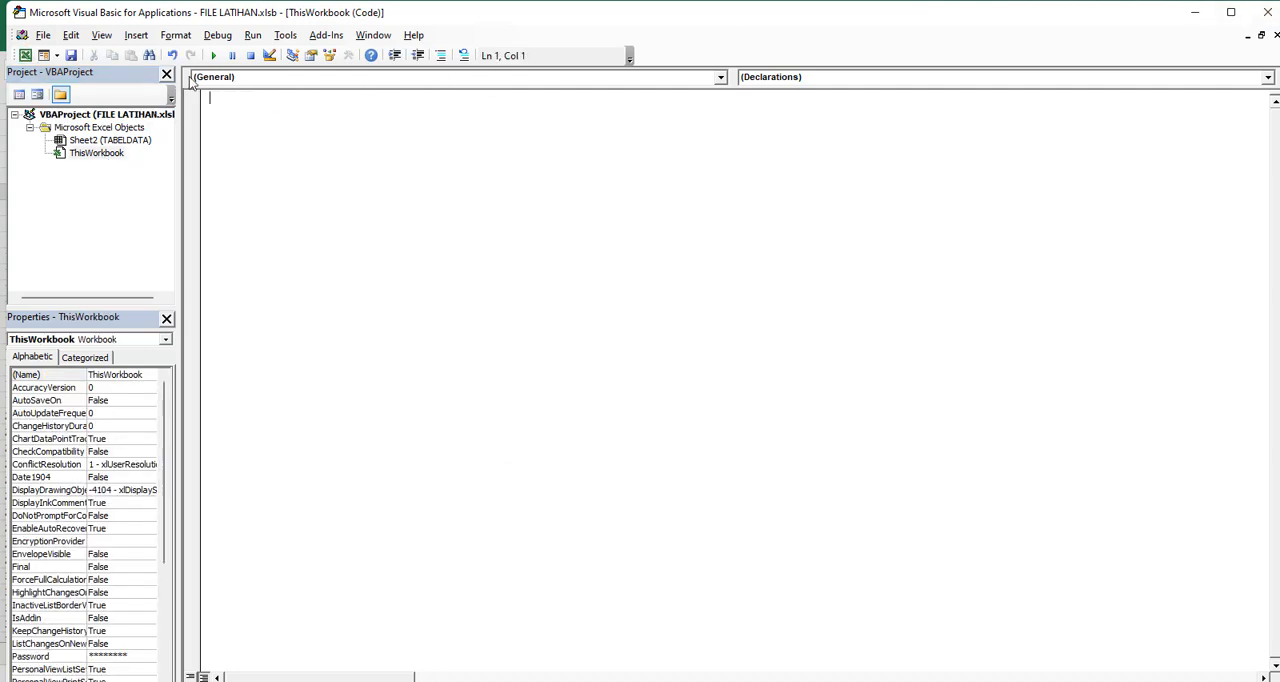
{"action": "left_click", "coordinate": [1268, 12]}
{"action": "left_click", "coordinate": [268, 319]}
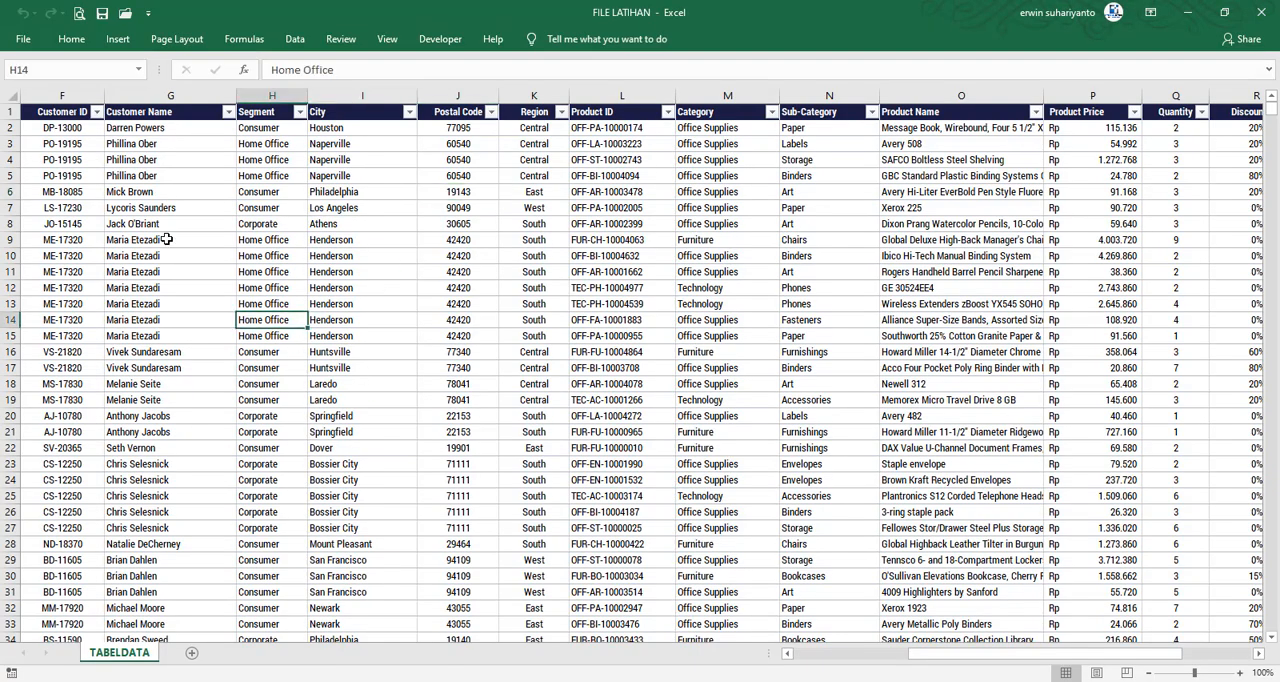
{"action": "left_click", "coordinate": [101, 13]}
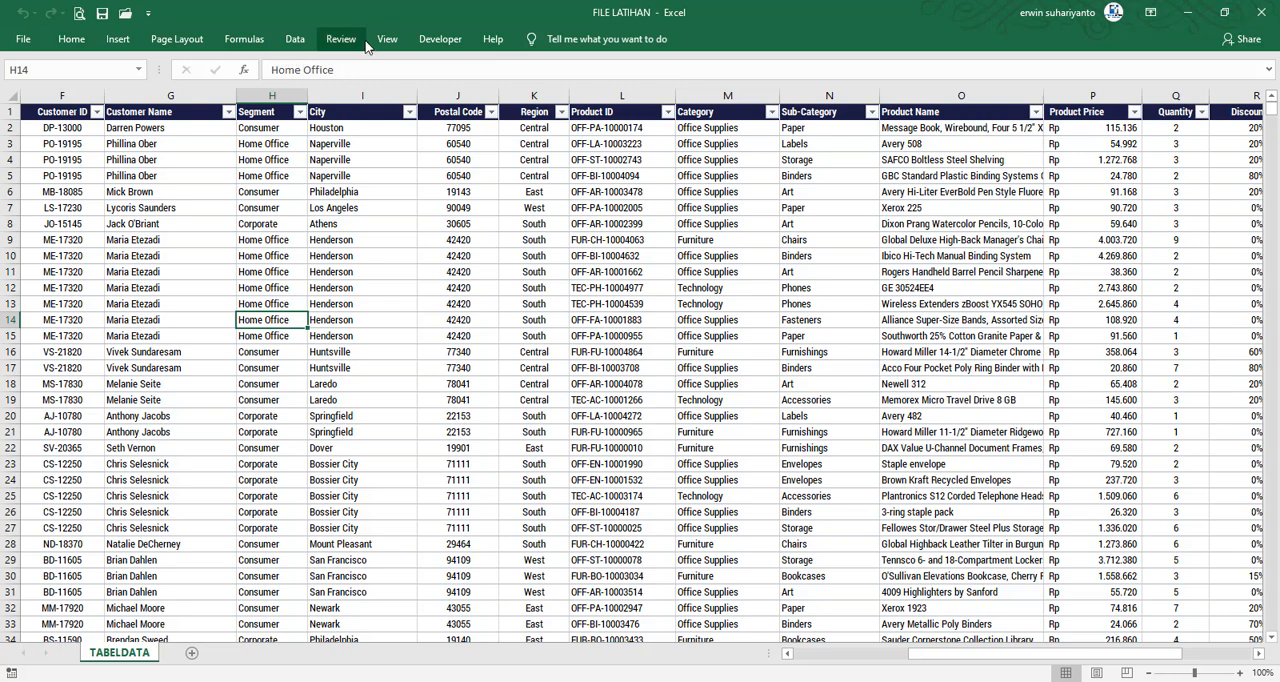
{"action": "left_click", "coordinate": [438, 40]}
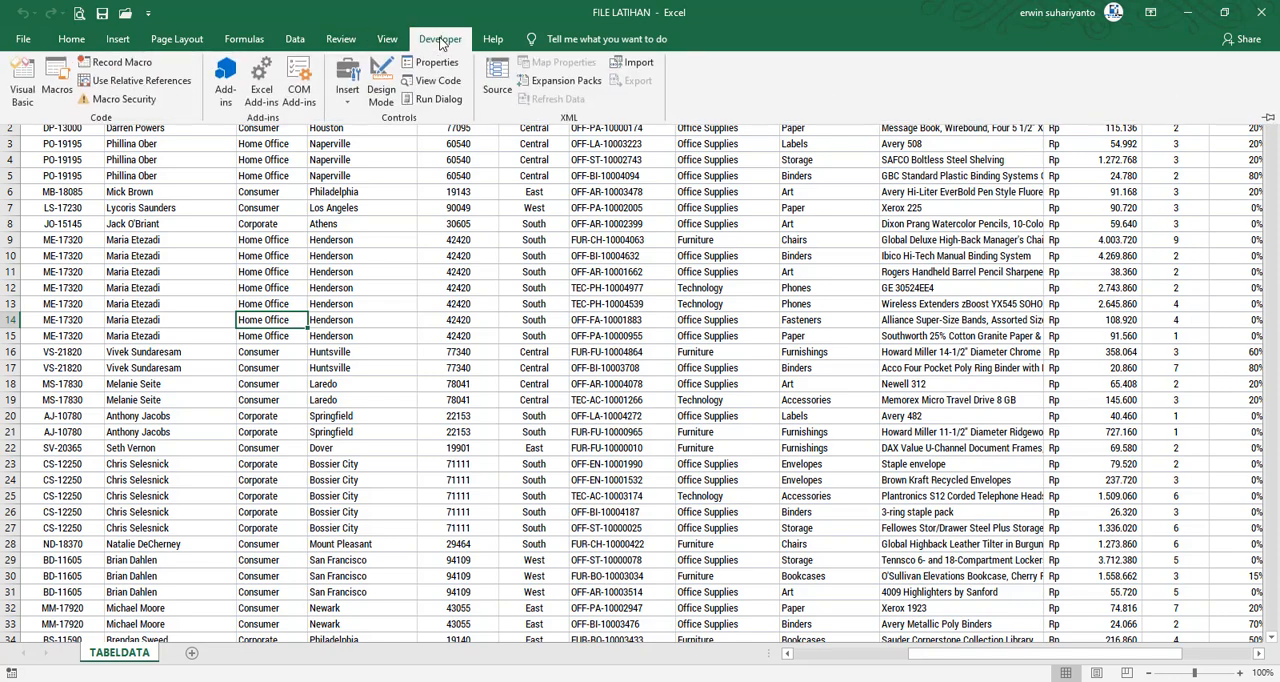
{"action": "left_click", "coordinate": [71, 39]}
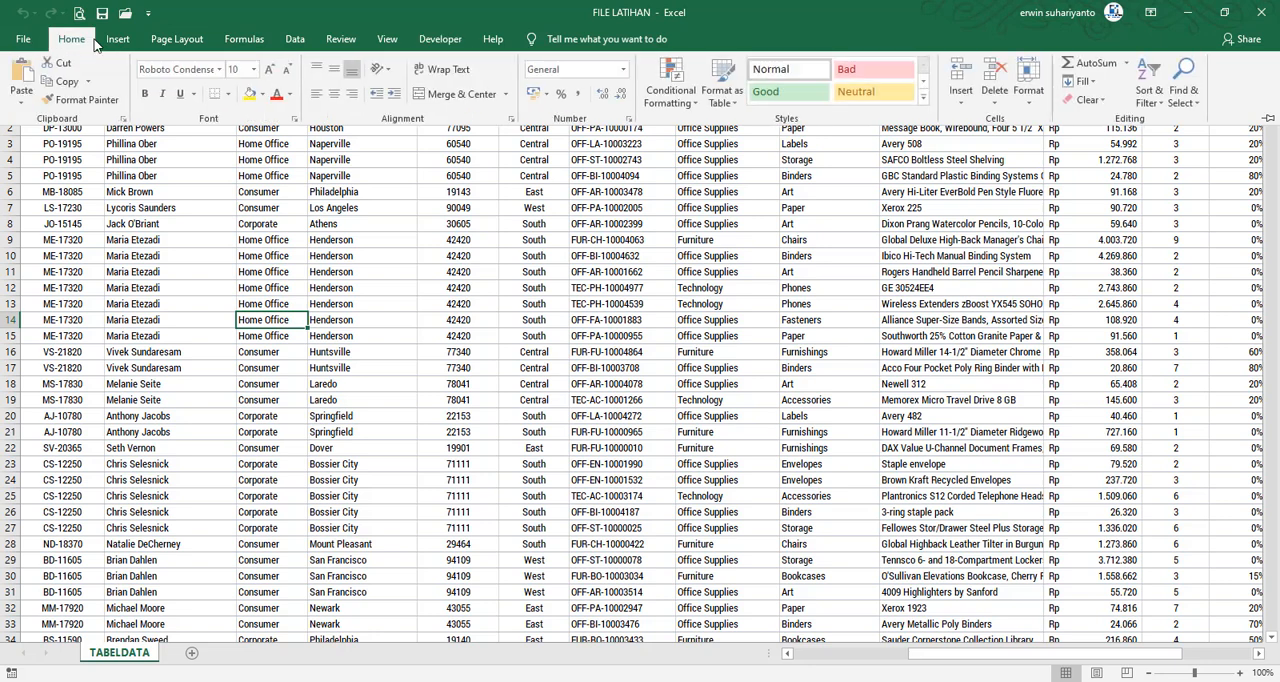
{"action": "left_click", "coordinate": [264, 95]}
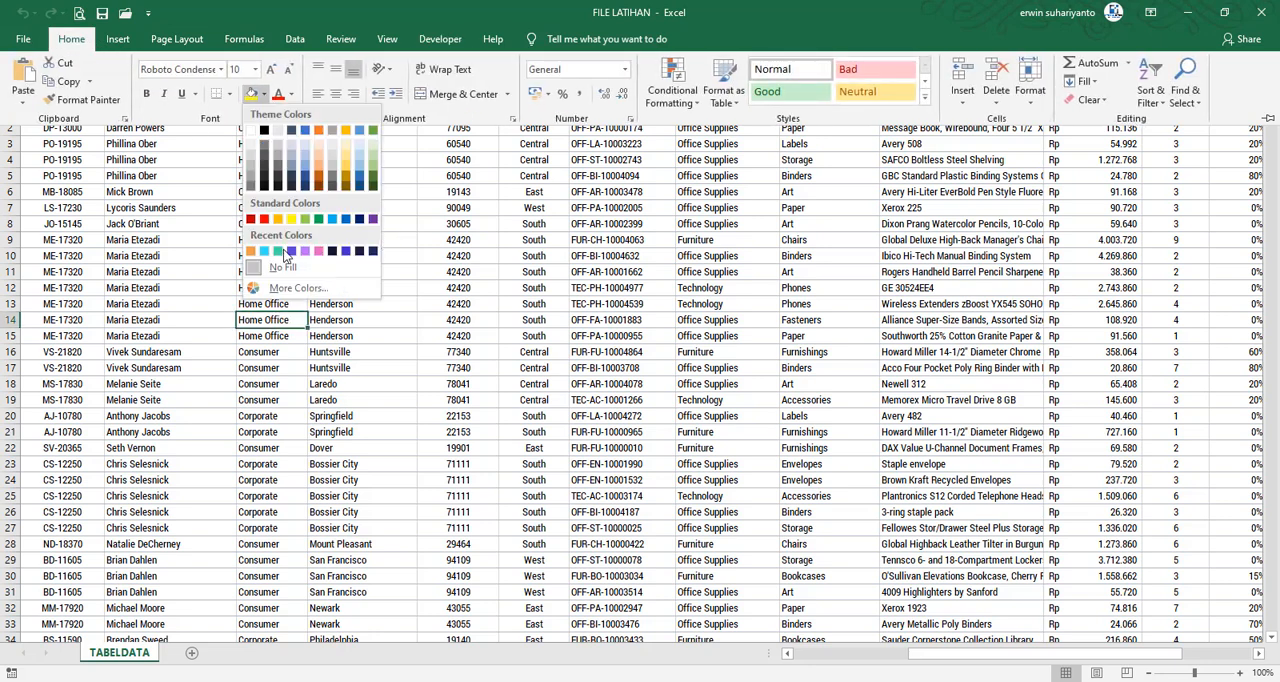
{"action": "left_click", "coordinate": [452, 245]}
{"action": "key", "text": "ctrl+F1"}
{"action": "left_click", "coordinate": [397, 239]}
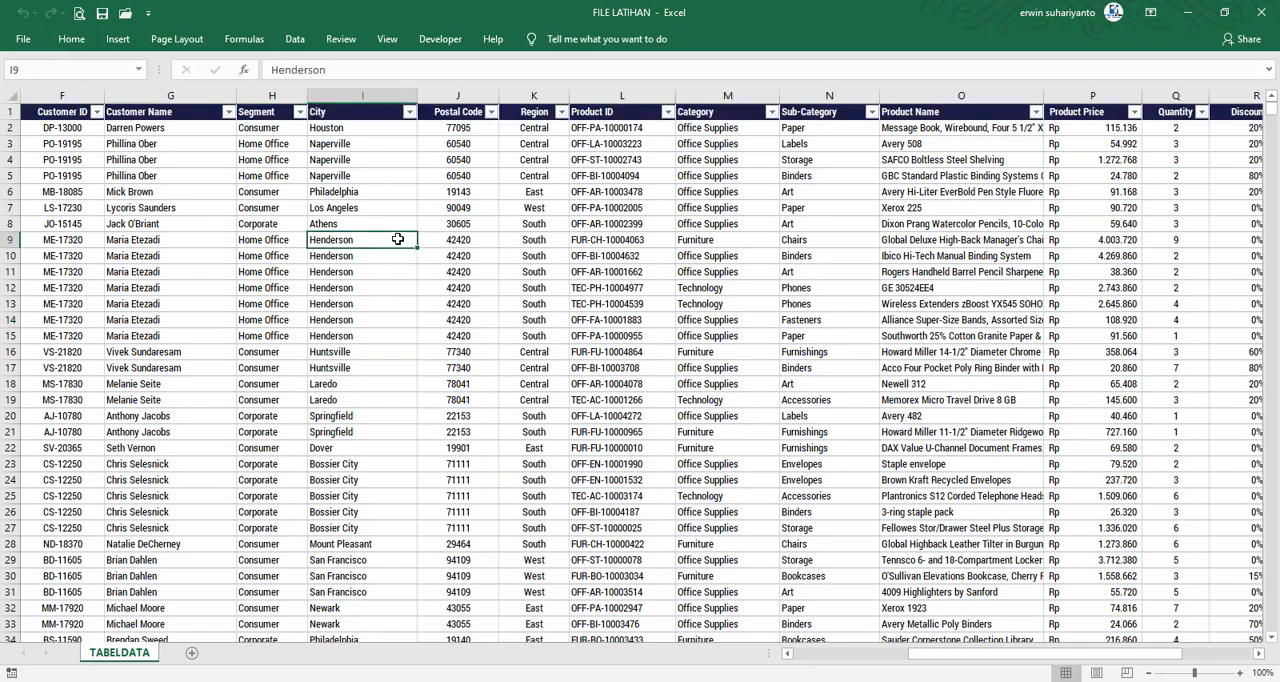
{"action": "left_click", "coordinate": [386, 304]}
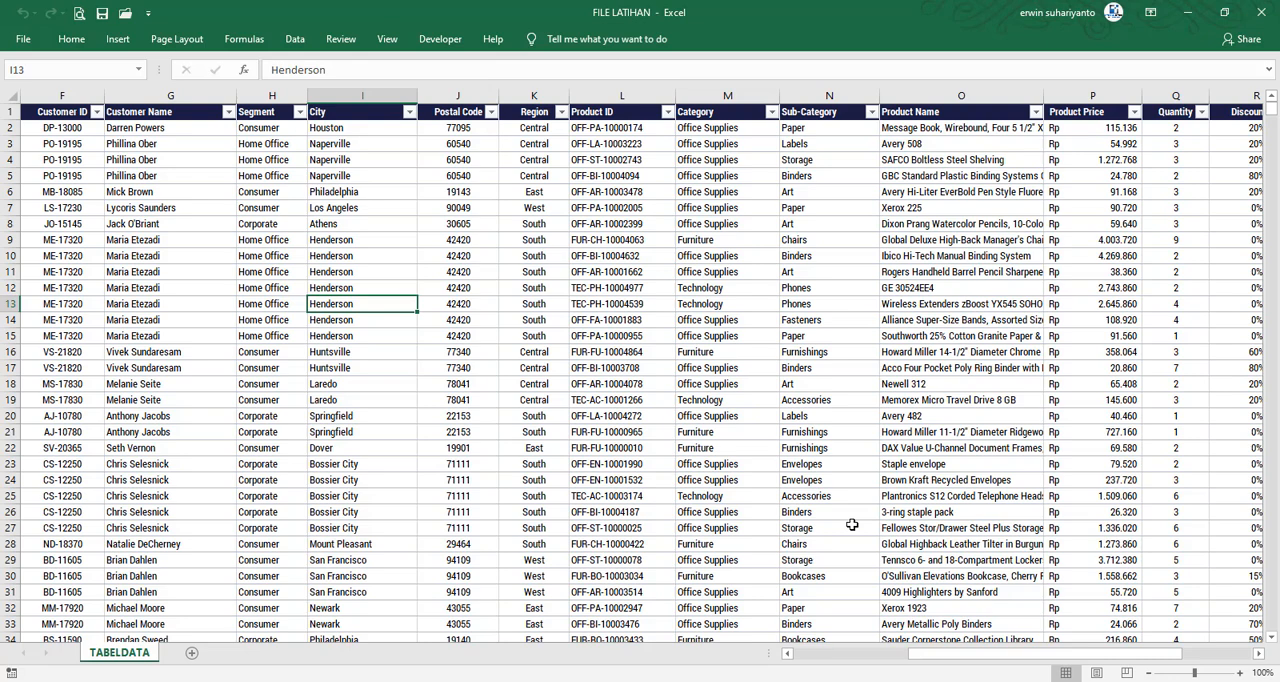
Add a new worksheet after TABELDATA and name it REKAPDATA
{"action": "left_click", "coordinate": [191, 653]}
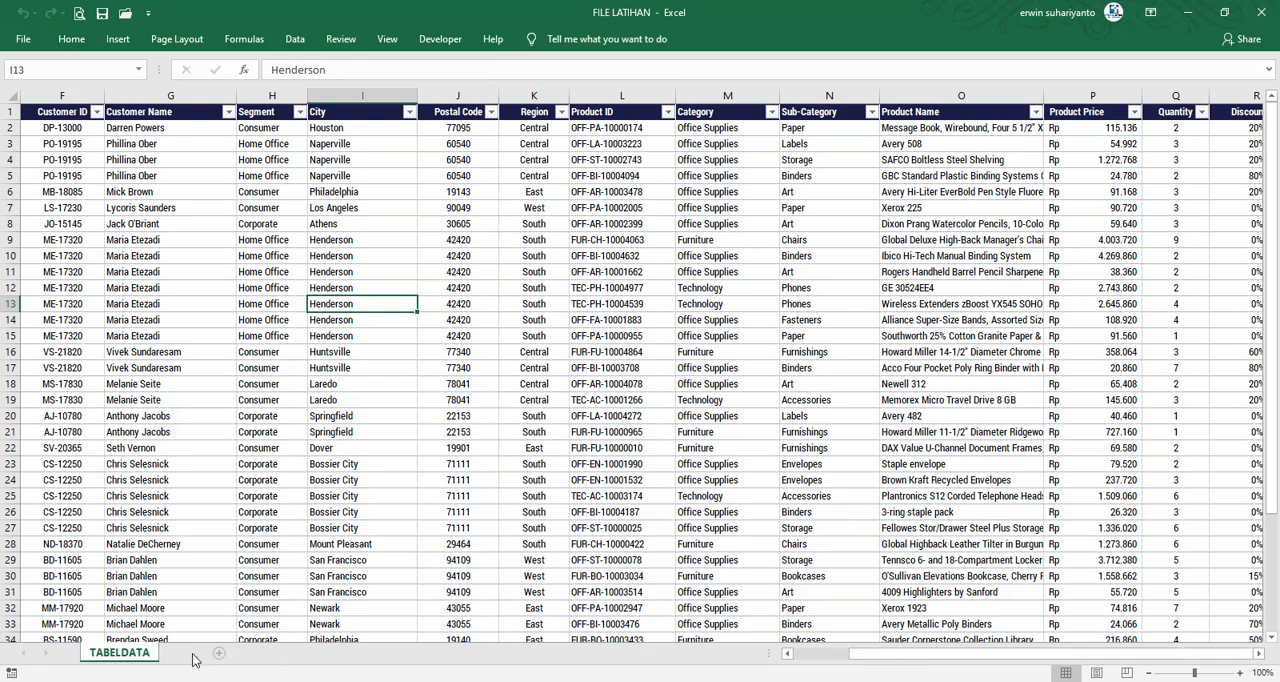
{"action": "double_click", "coordinate": [186, 653]}
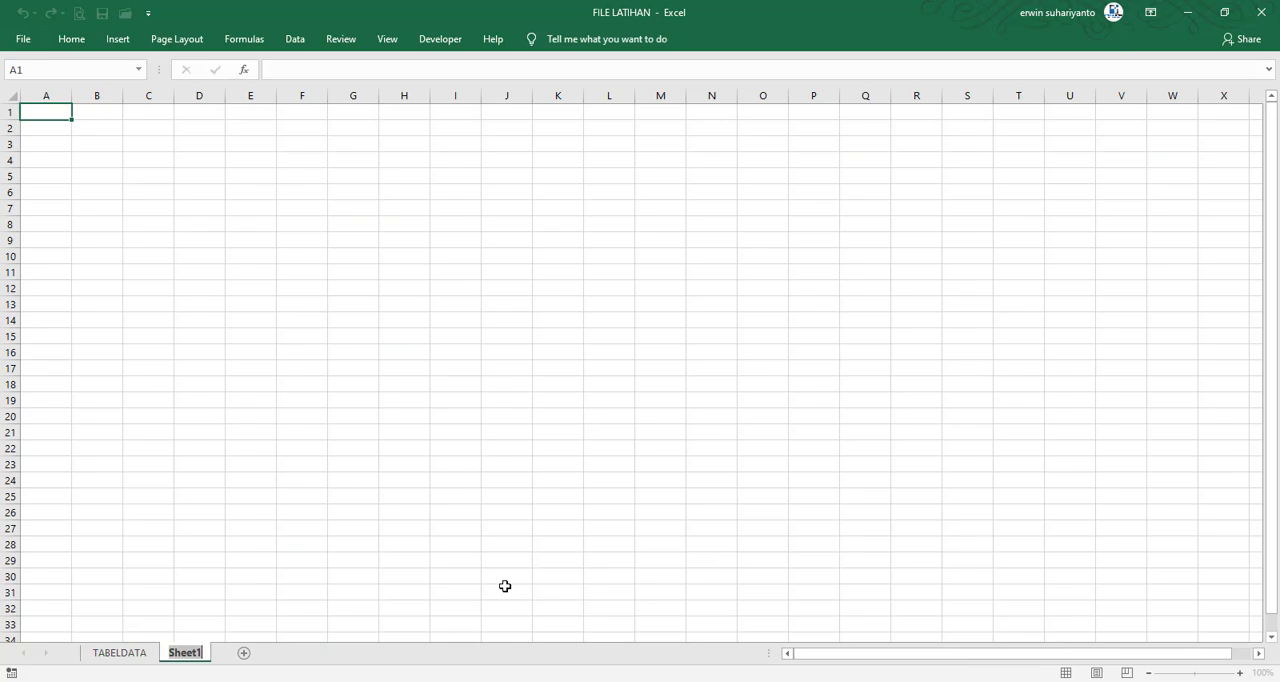
{"action": "type", "text": "REKAPDATA"}
{"action": "key", "text": "Return"}
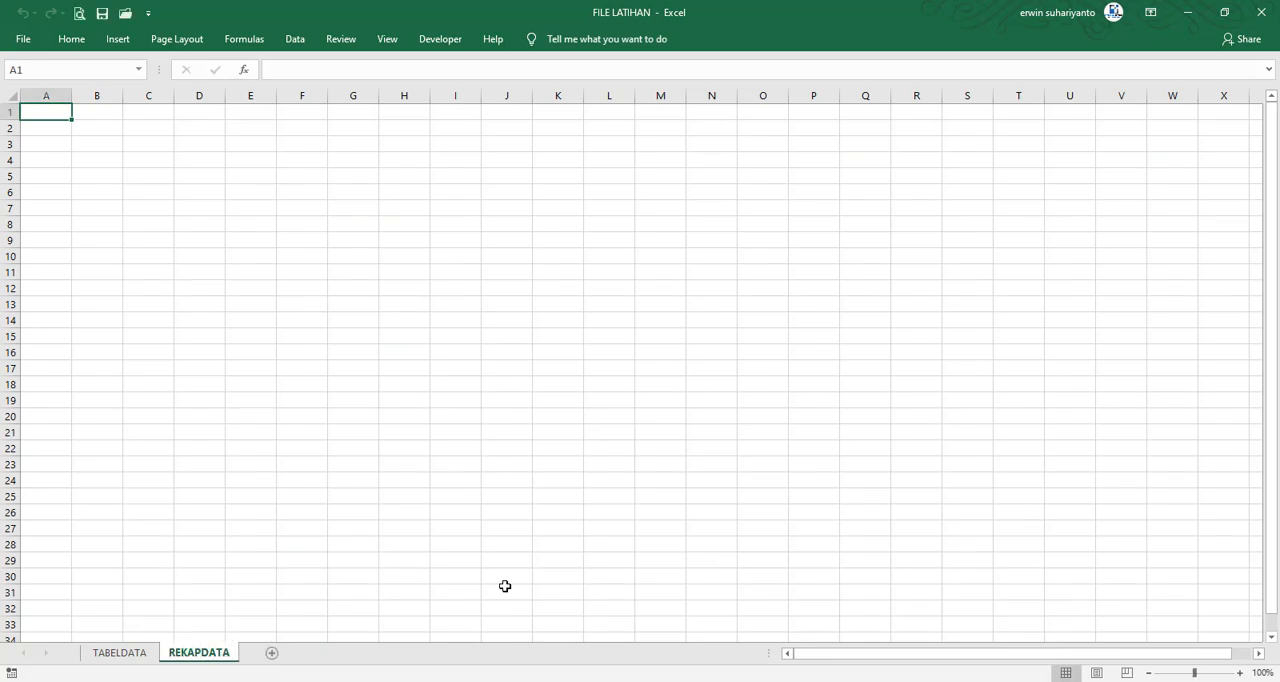
{"action": "left_click", "coordinate": [504, 415]}
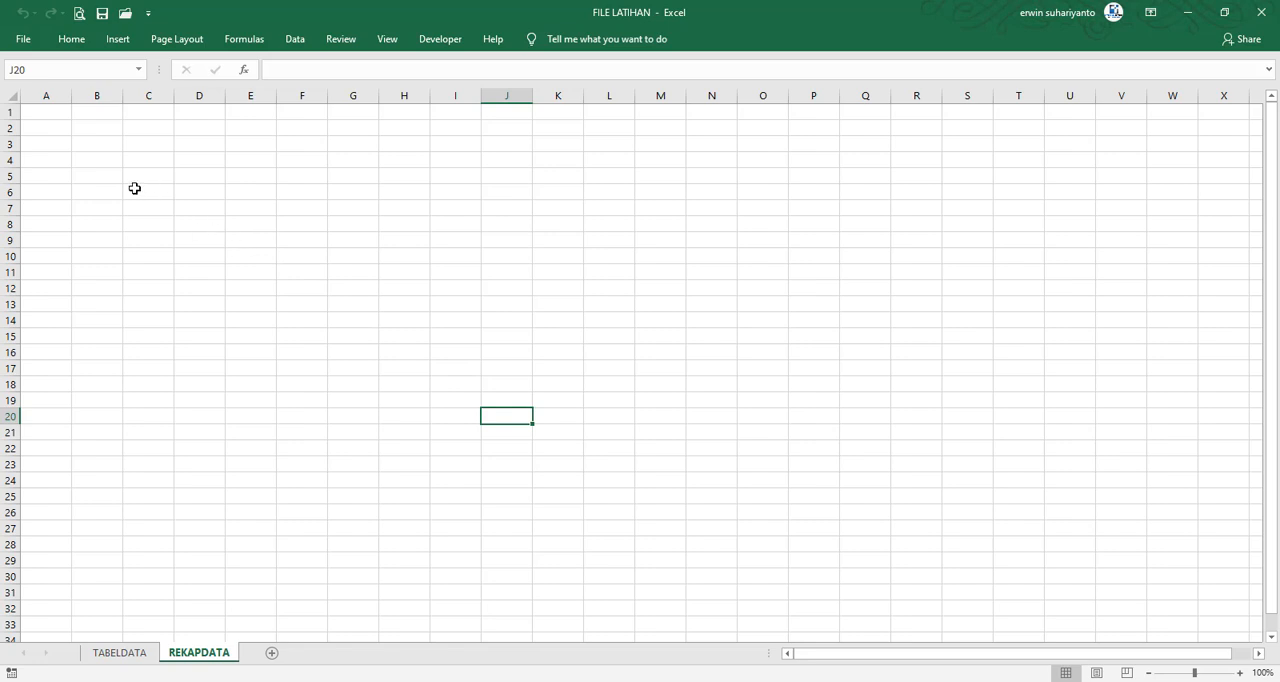
Enter the labels Tahun in B3 and Bulan in B4 of the REKAPDATA sheet
{"action": "left_click", "coordinate": [89, 146]}
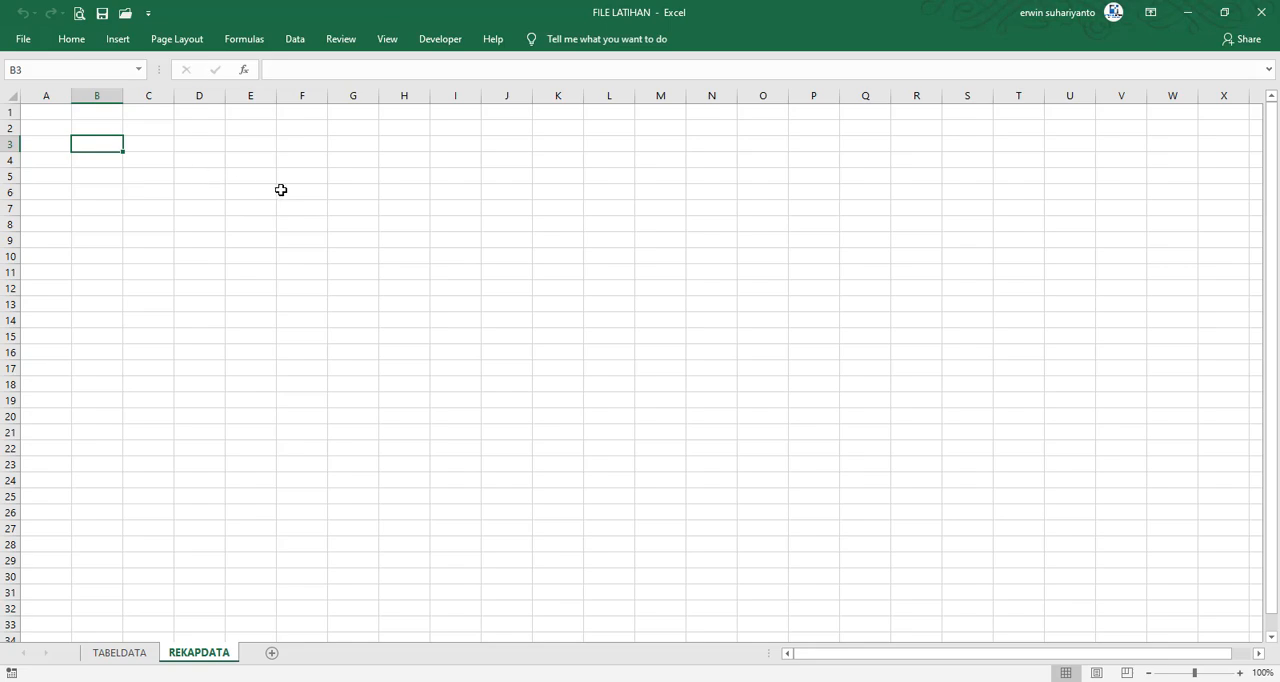
{"action": "type", "text": "Tahun"}
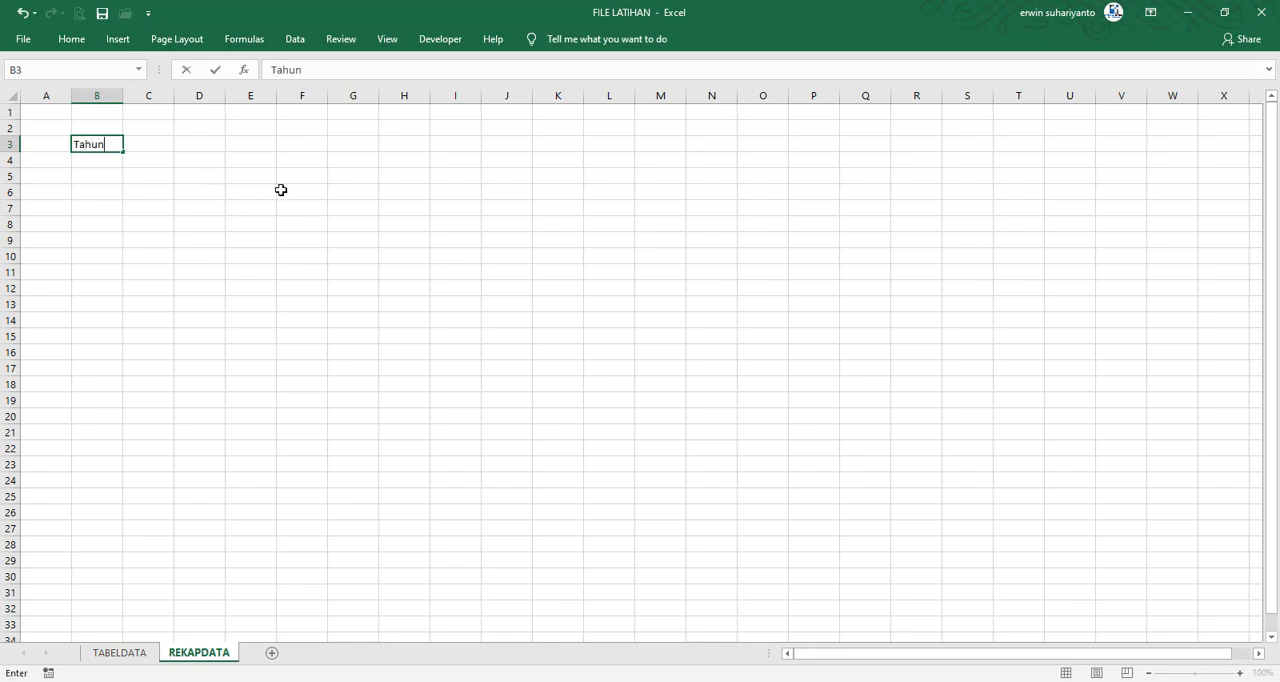
{"action": "key", "text": "Return"}
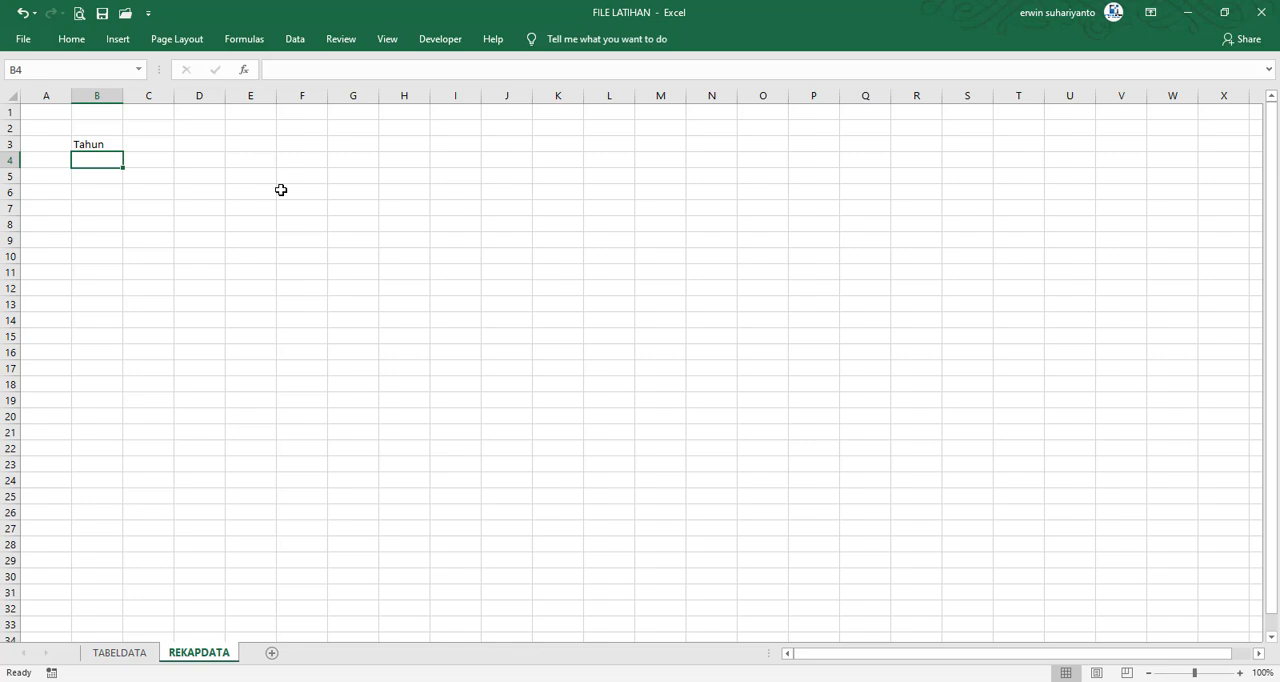
{"action": "key", "text": "Down"}
{"action": "key", "text": "Up"}
{"action": "type", "text": "Bul"}
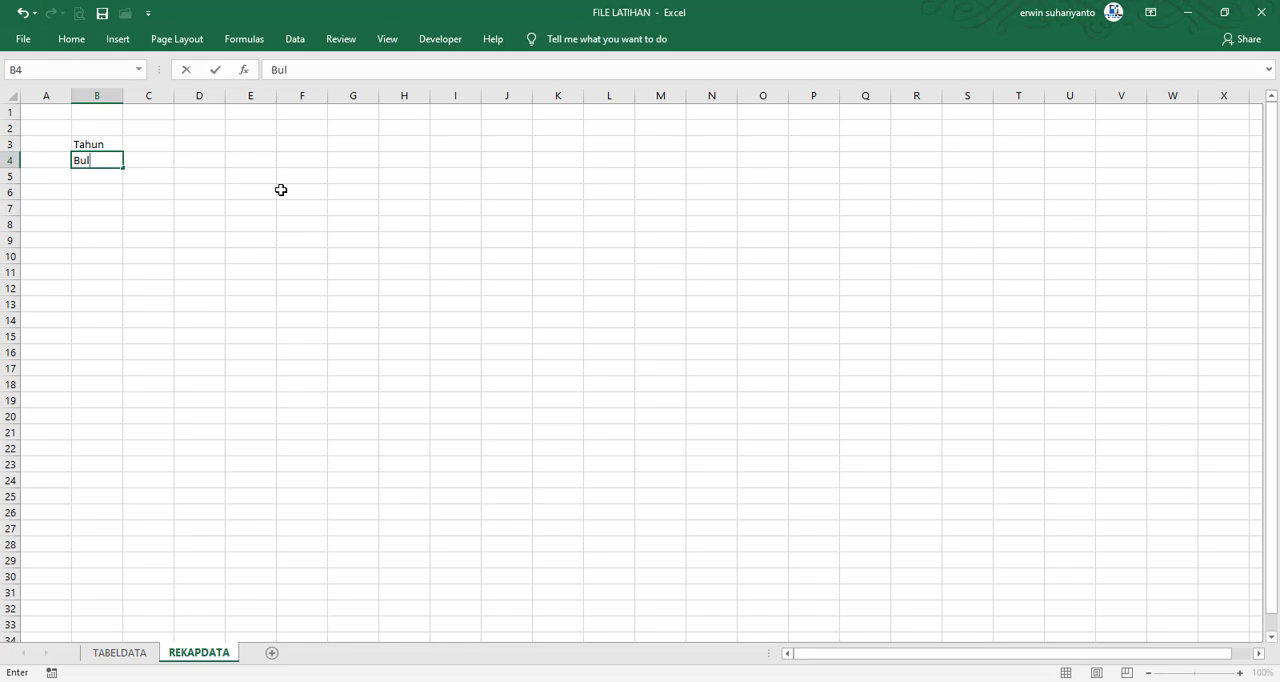
{"action": "type", "text": "an"}
{"action": "key", "text": "Tab"}
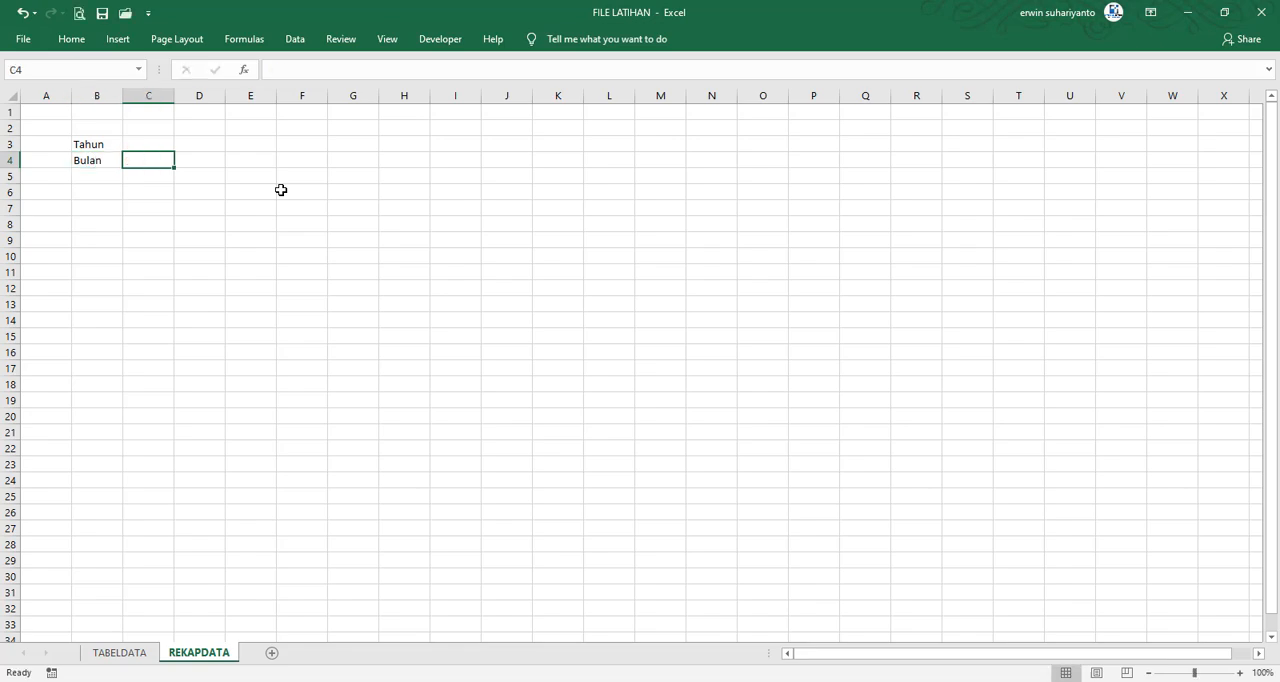
Widen columns B and C, and select the range B3:C4
{"action": "left_click_drag", "start_coordinate": [122, 95], "coordinate": [139, 96]}
{"action": "left_click_drag", "start_coordinate": [96, 143], "coordinate": [166, 154]}
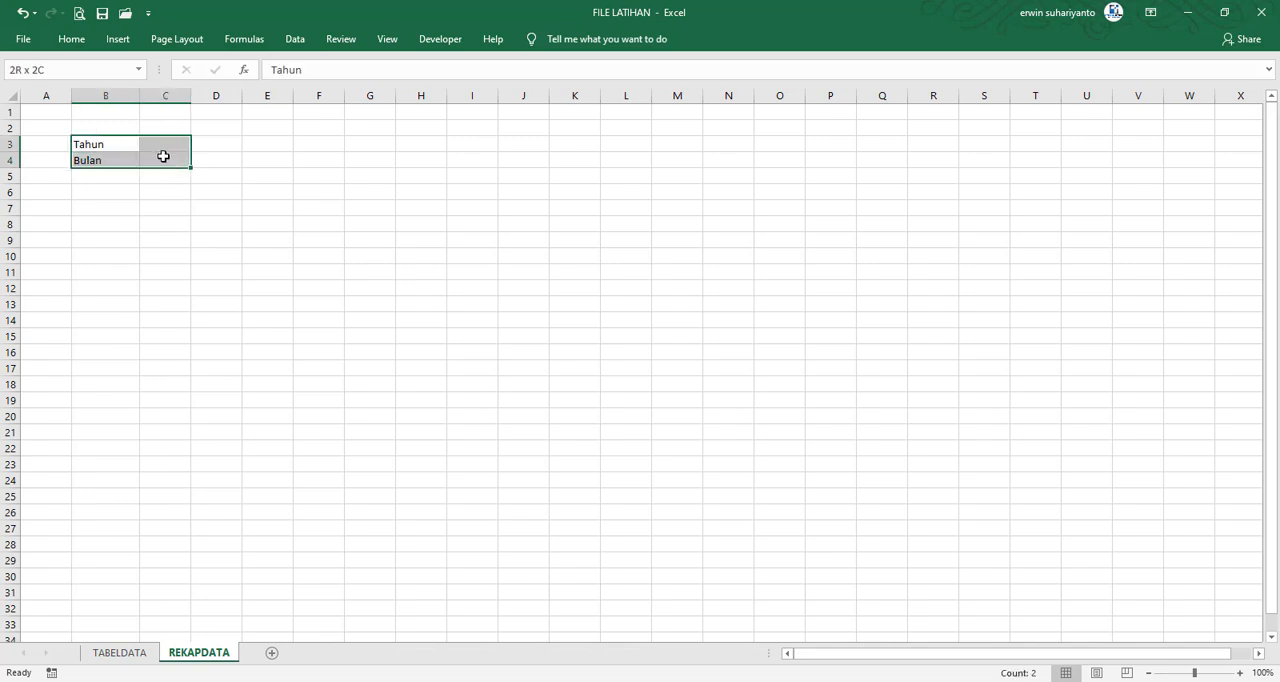
{"action": "left_click_drag", "start_coordinate": [191, 95], "coordinate": [221, 95]}
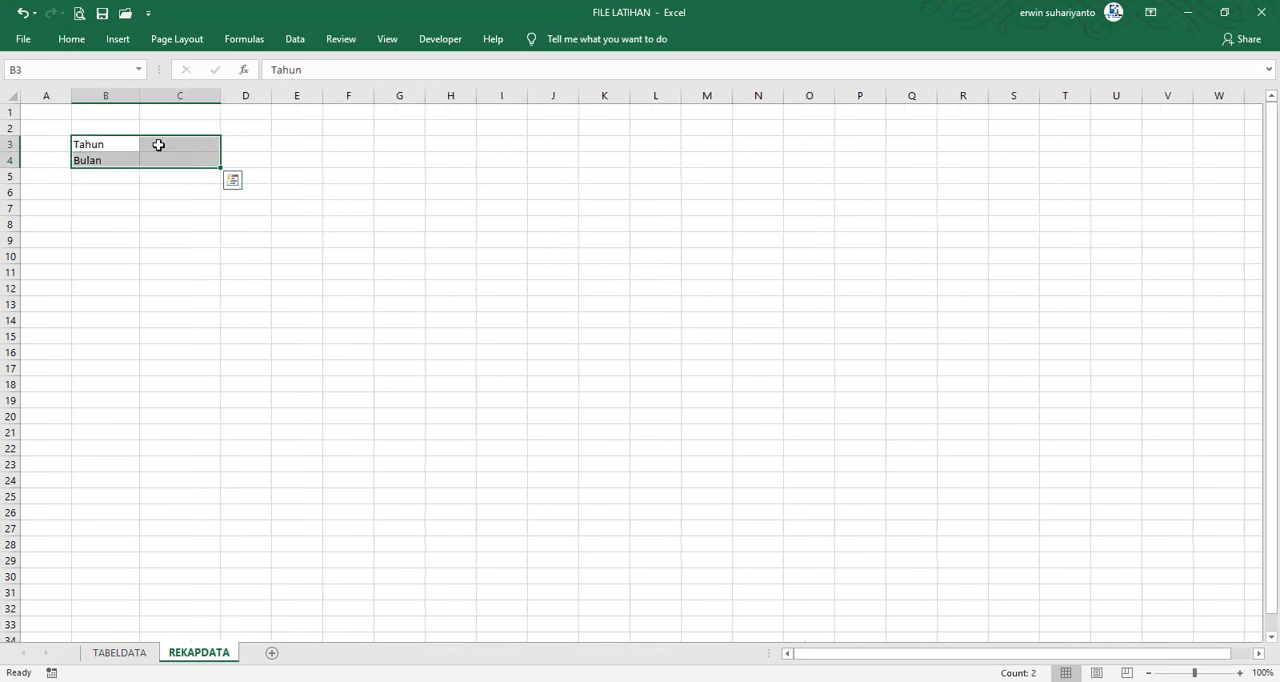
Apply all borders to the selected Tahun and Bulan range B3:C4
{"action": "left_click", "coordinate": [82, 43]}
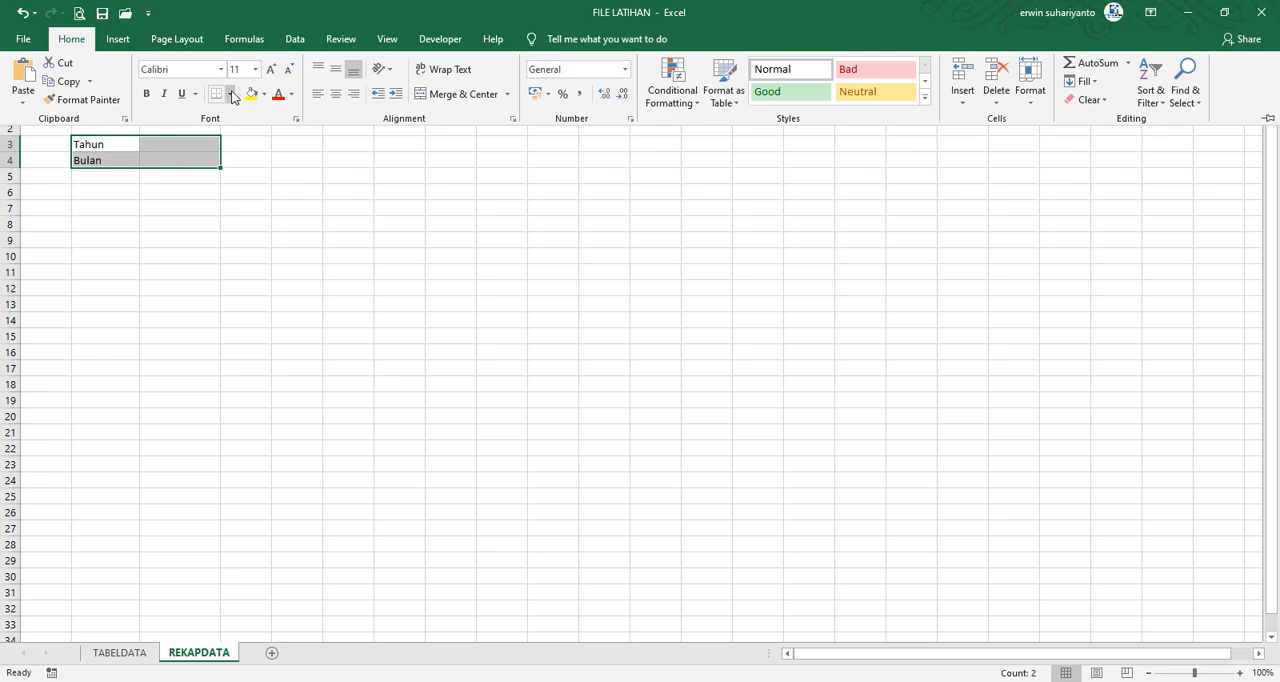
{"action": "left_click", "coordinate": [229, 93]}
{"action": "left_click", "coordinate": [257, 231]}
{"action": "left_click", "coordinate": [186, 206]}
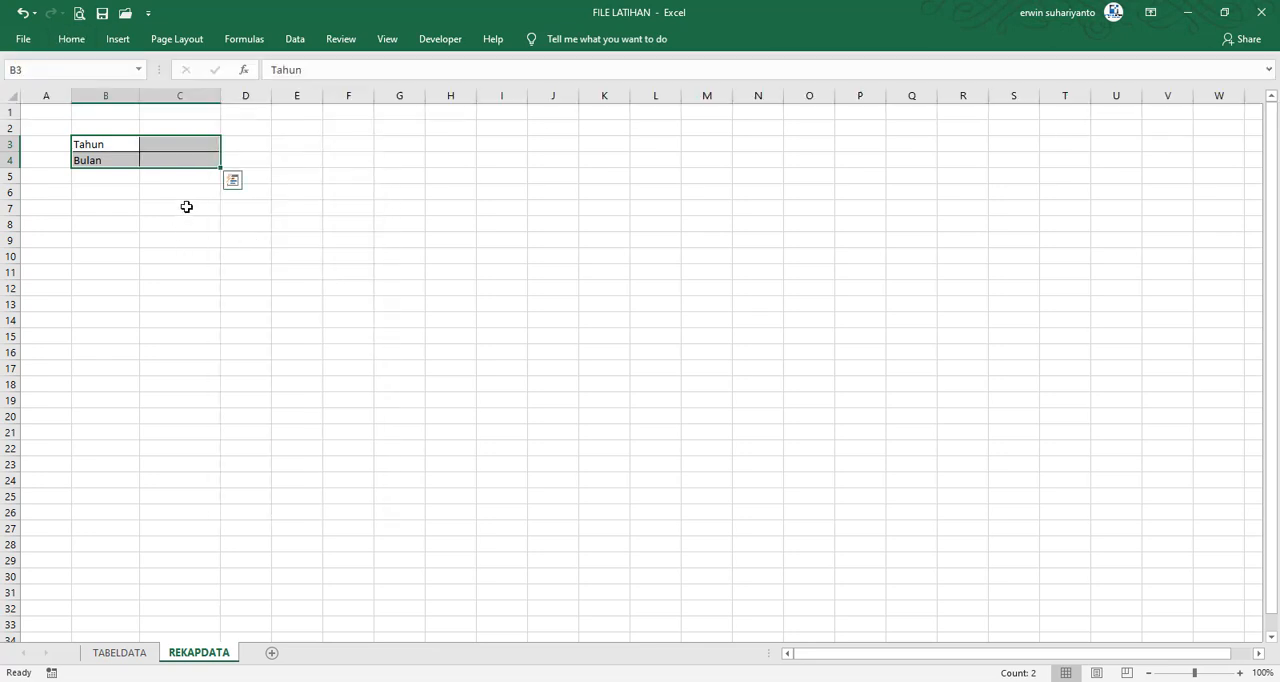
Enter the table headers Bulan in B6 and Nilai in C6
{"action": "left_click", "coordinate": [106, 194]}
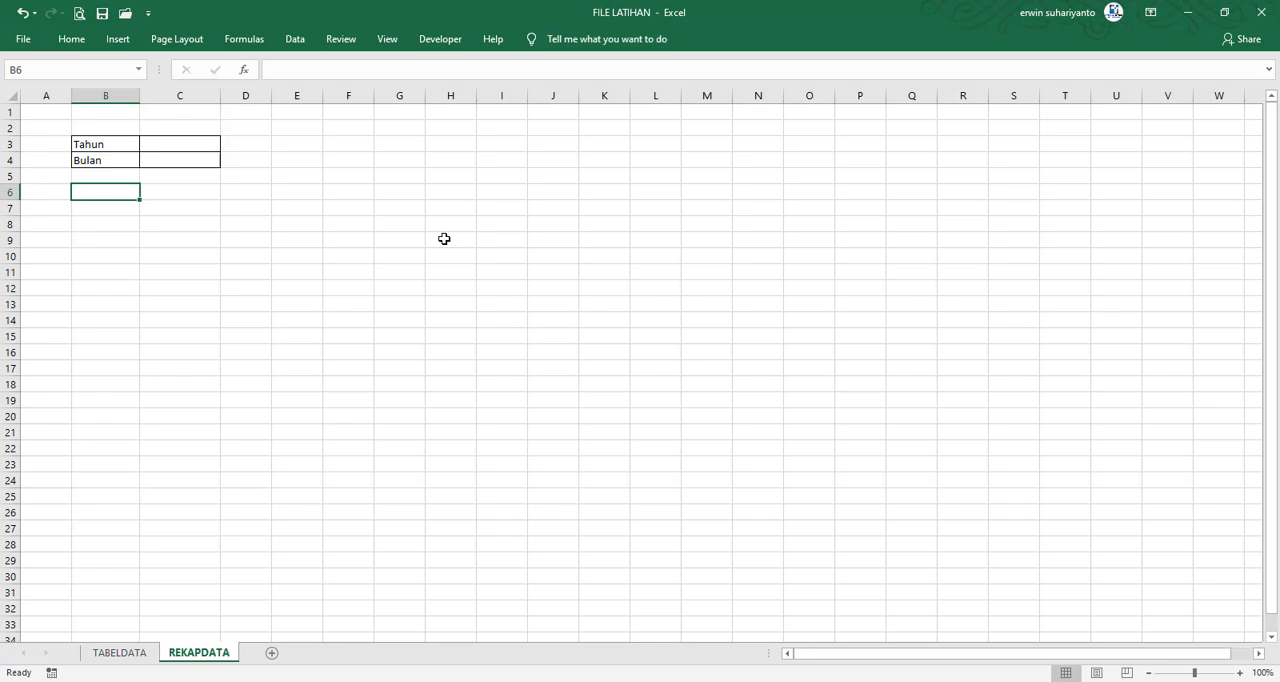
{"action": "type", "text": "Bulan"}
{"action": "key", "text": "Tab"}
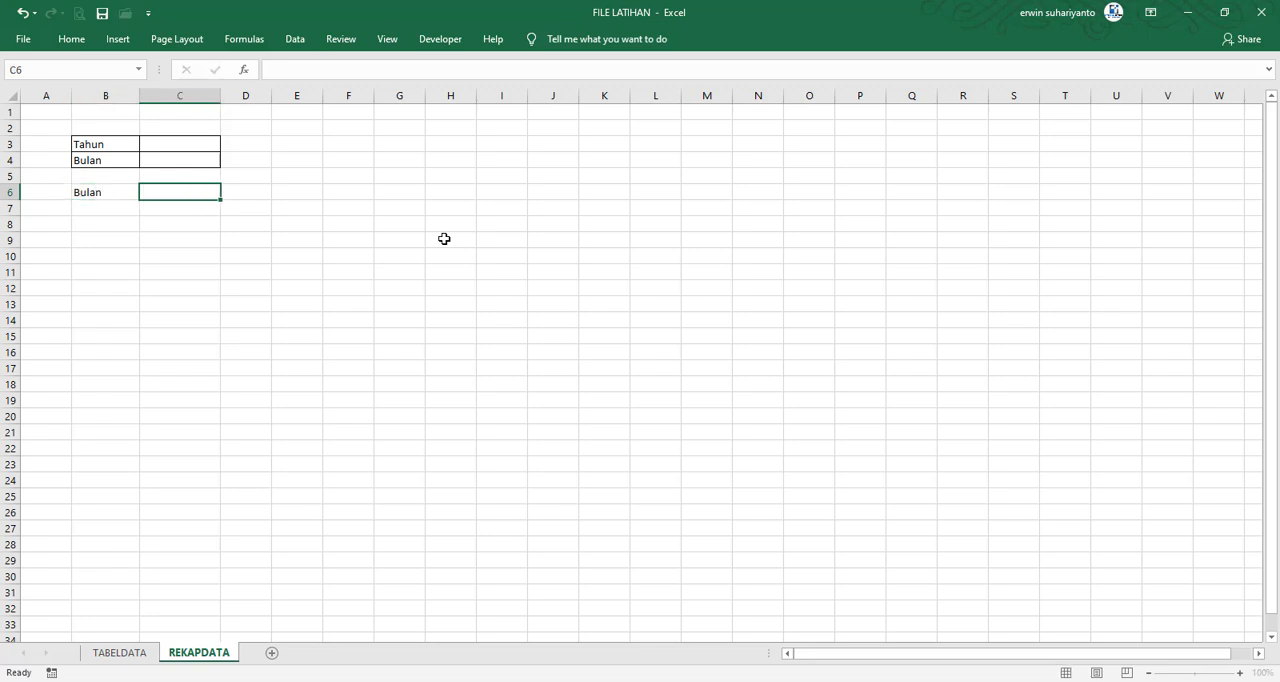
{"action": "type", "text": "Niali"}
{"action": "key", "text": "BackSpace"}
{"action": "key", "text": "BackSpace"}
{"action": "key", "text": "BackSpace"}
{"action": "key", "text": "BackSpace"}
{"action": "type", "text": "ilai"}
{"action": "key", "text": "Tab"}
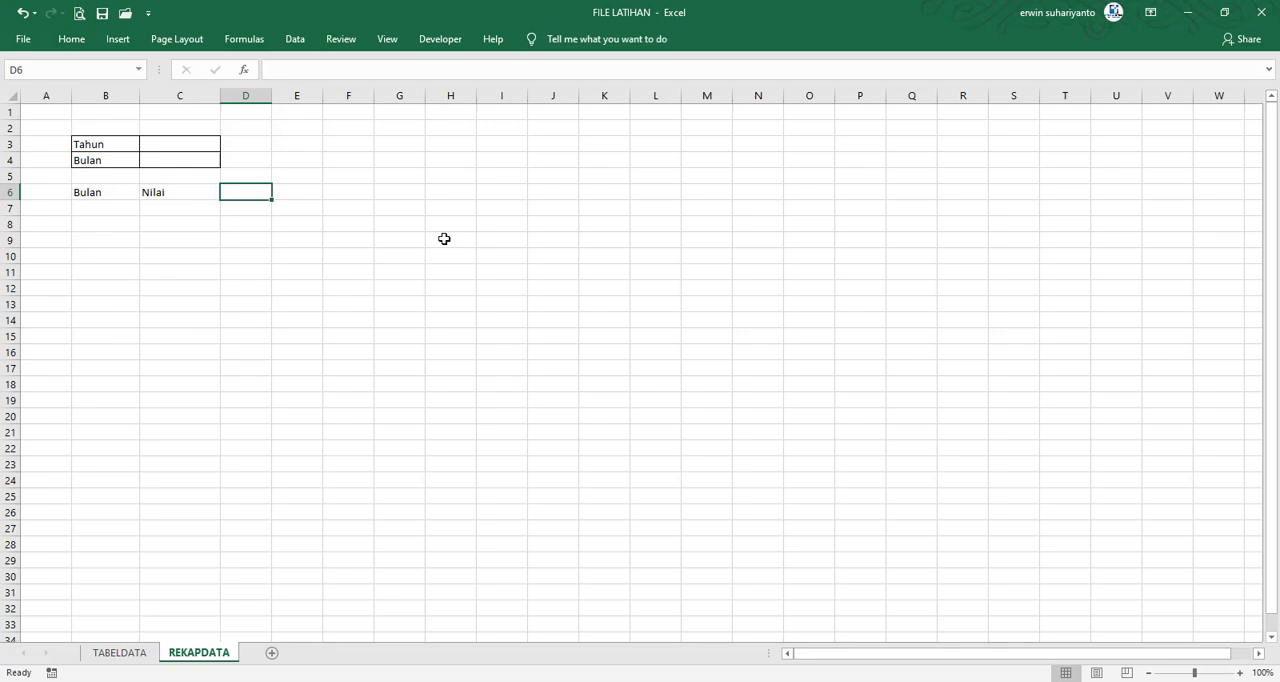
Enter Januari in B7 and fill the month series down to Desember in B18
{"action": "left_click", "coordinate": [116, 207]}
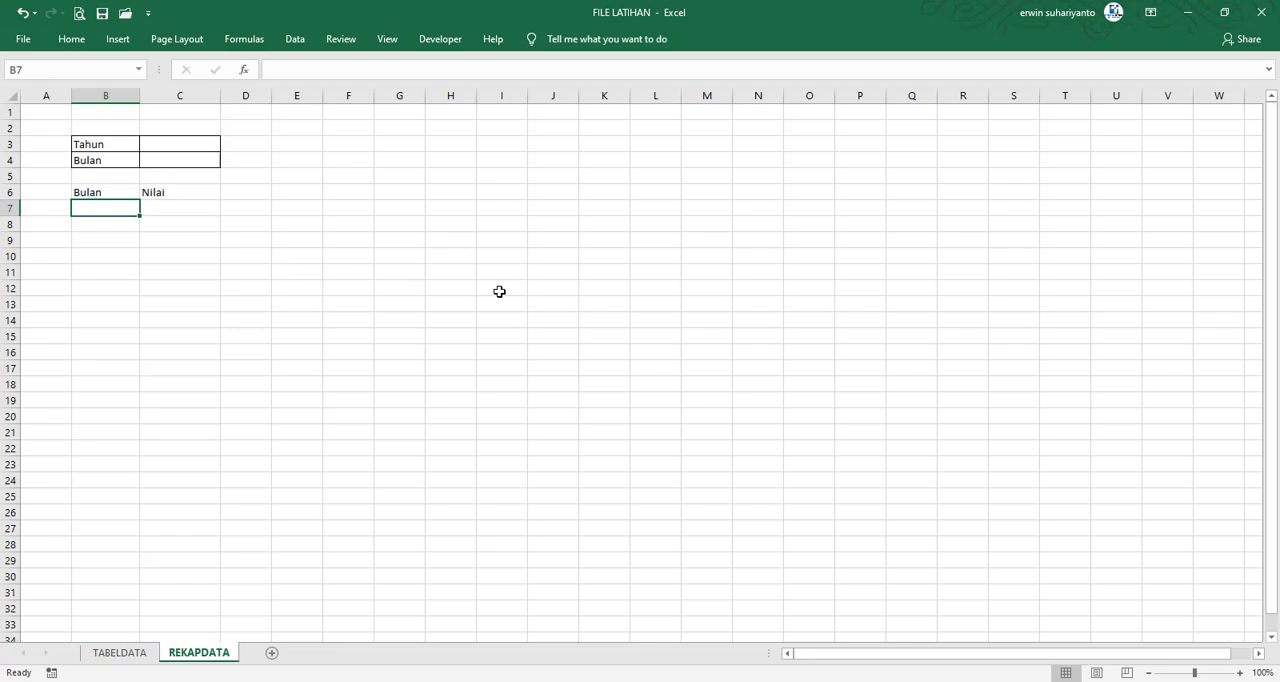
{"action": "type", "text": "Januari"}
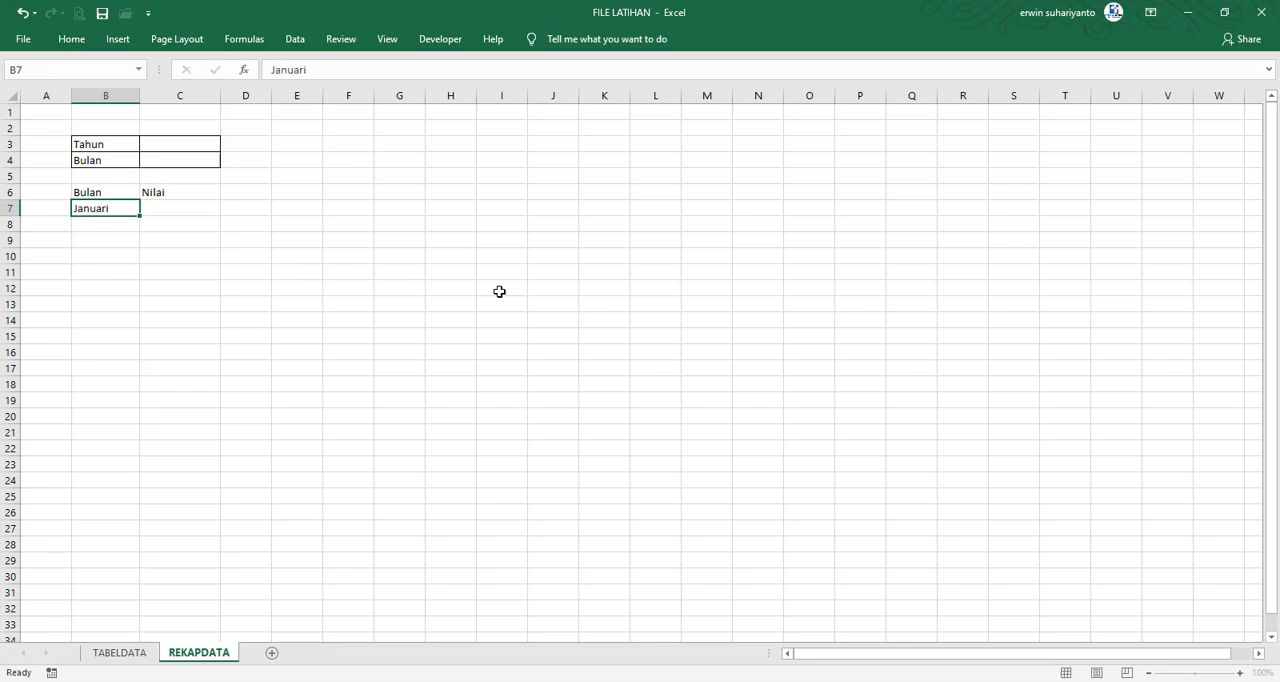
{"action": "key", "text": "Return"}
{"action": "left_click", "coordinate": [131, 205]}
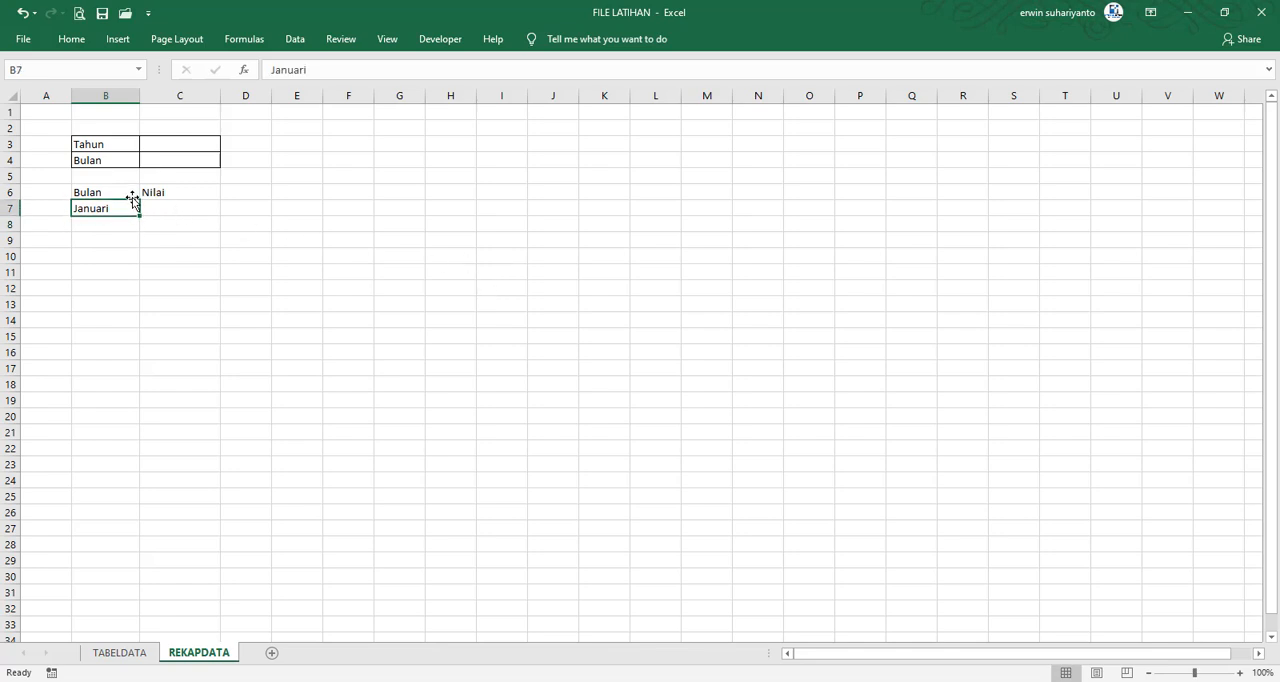
{"action": "left_click_drag", "start_coordinate": [140, 215], "coordinate": [134, 400]}
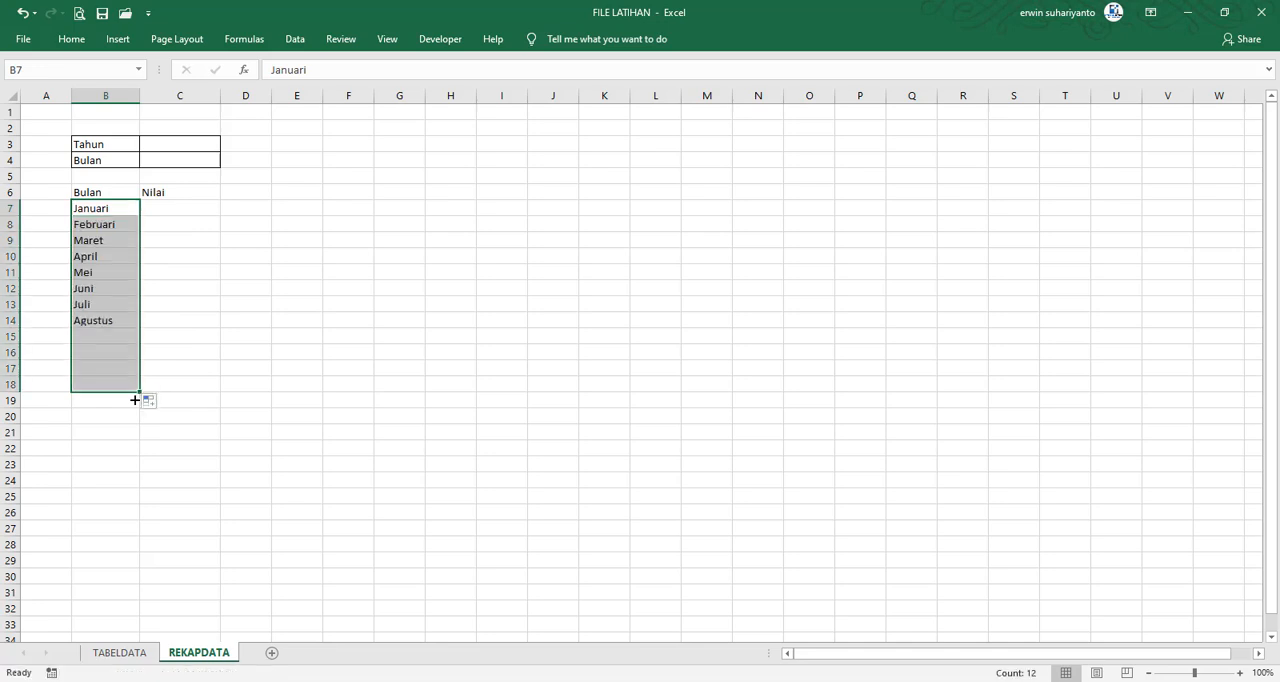
{"action": "left_click", "coordinate": [121, 224]}
{"action": "left_click", "coordinate": [126, 211]}
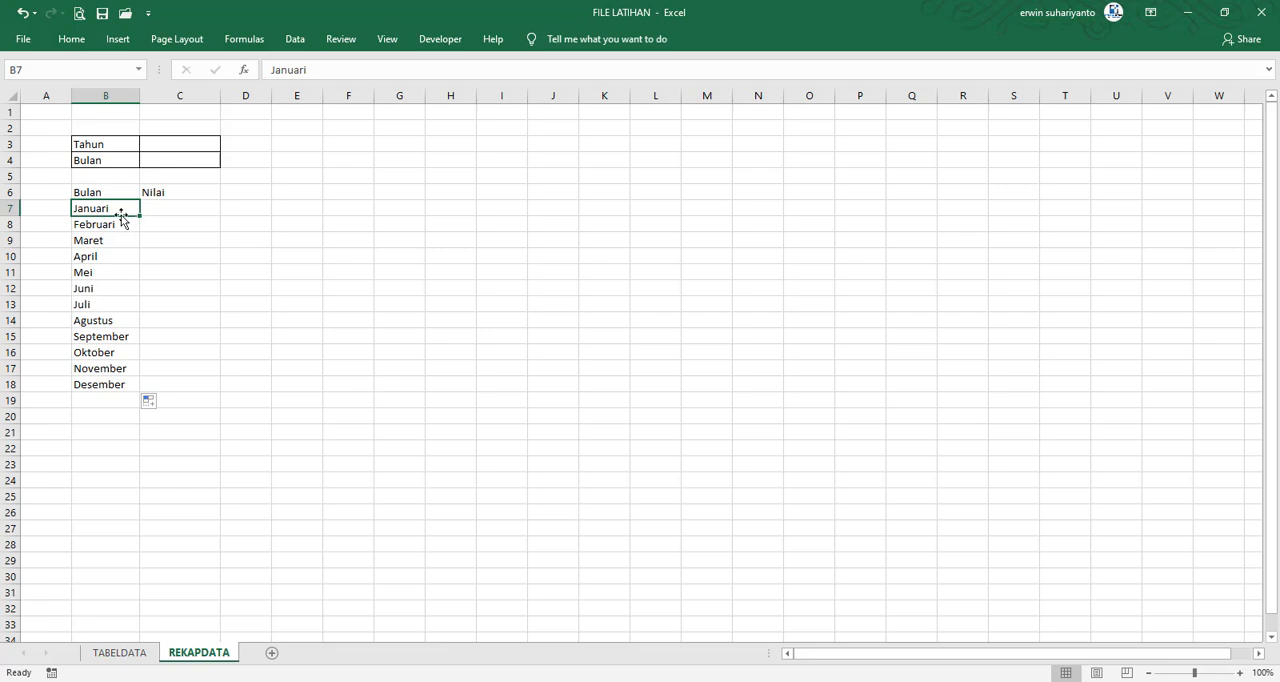
{"action": "double_click", "coordinate": [120, 209]}
{"action": "key", "text": "BackSpace"}
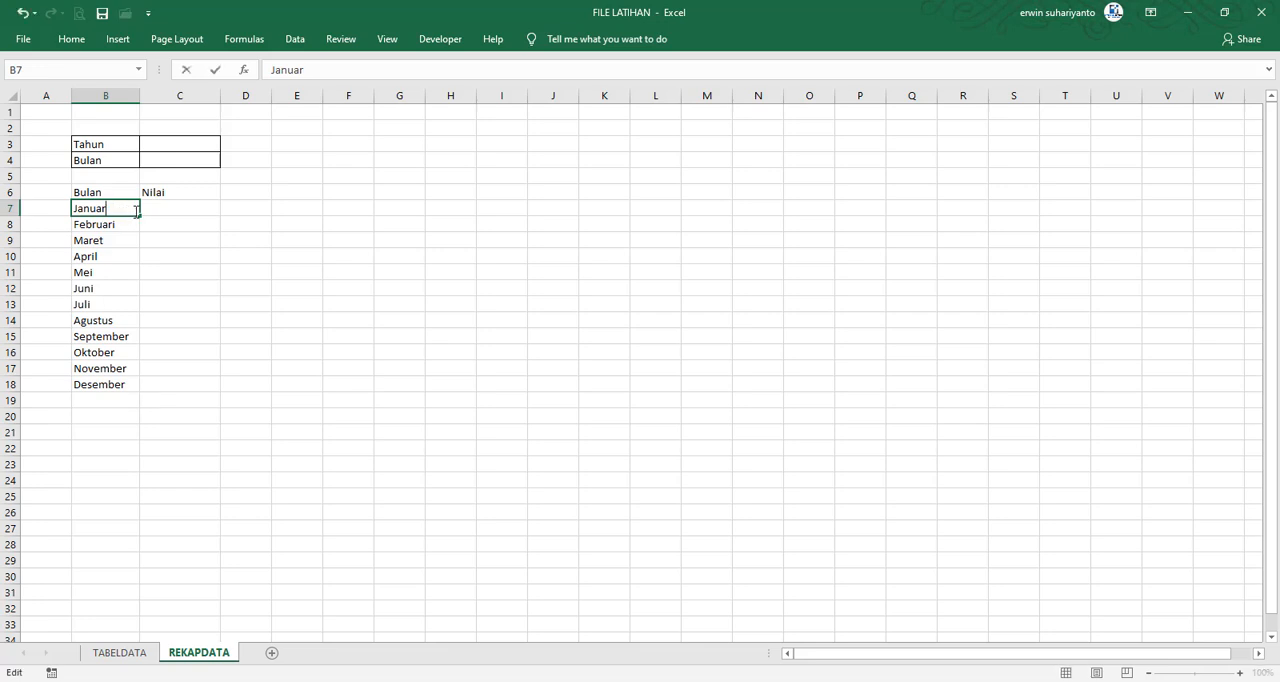
{"action": "type", "text": "y"}
{"action": "key", "text": "ctrl+z"}
{"action": "key", "text": "Return"}
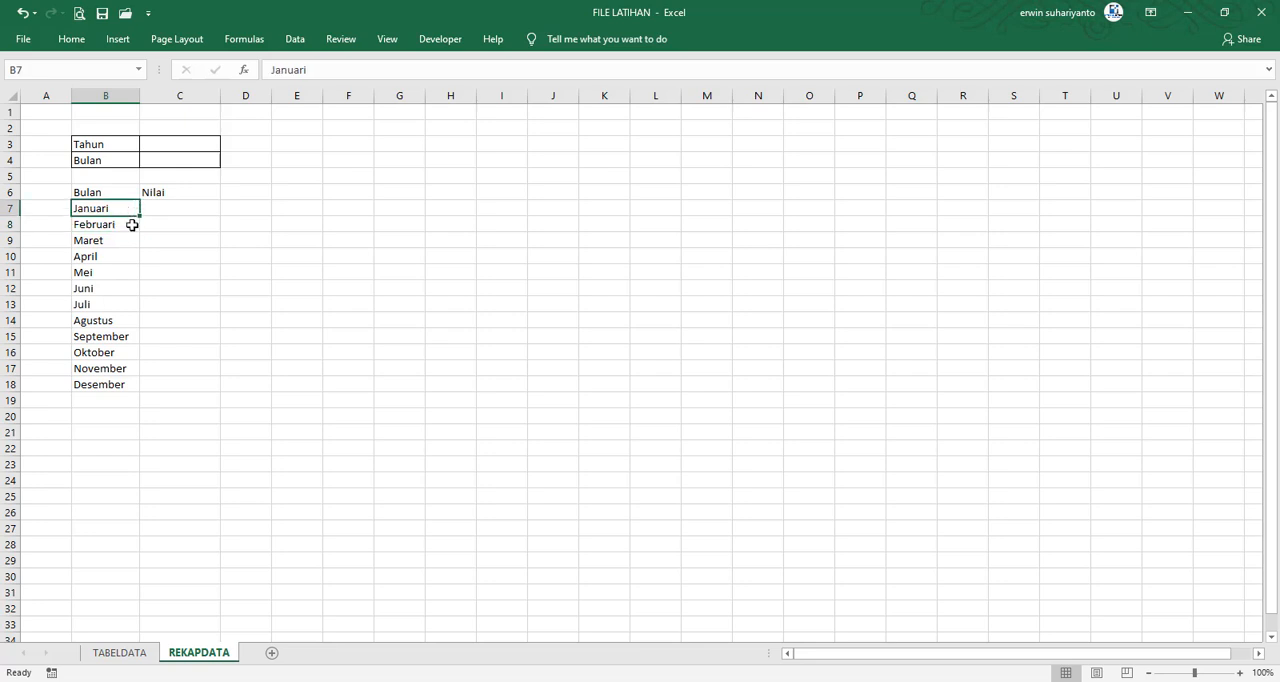
{"action": "left_click", "coordinate": [130, 211]}
Enter the label Total in B19, below Desember
{"action": "left_click", "coordinate": [112, 396]}
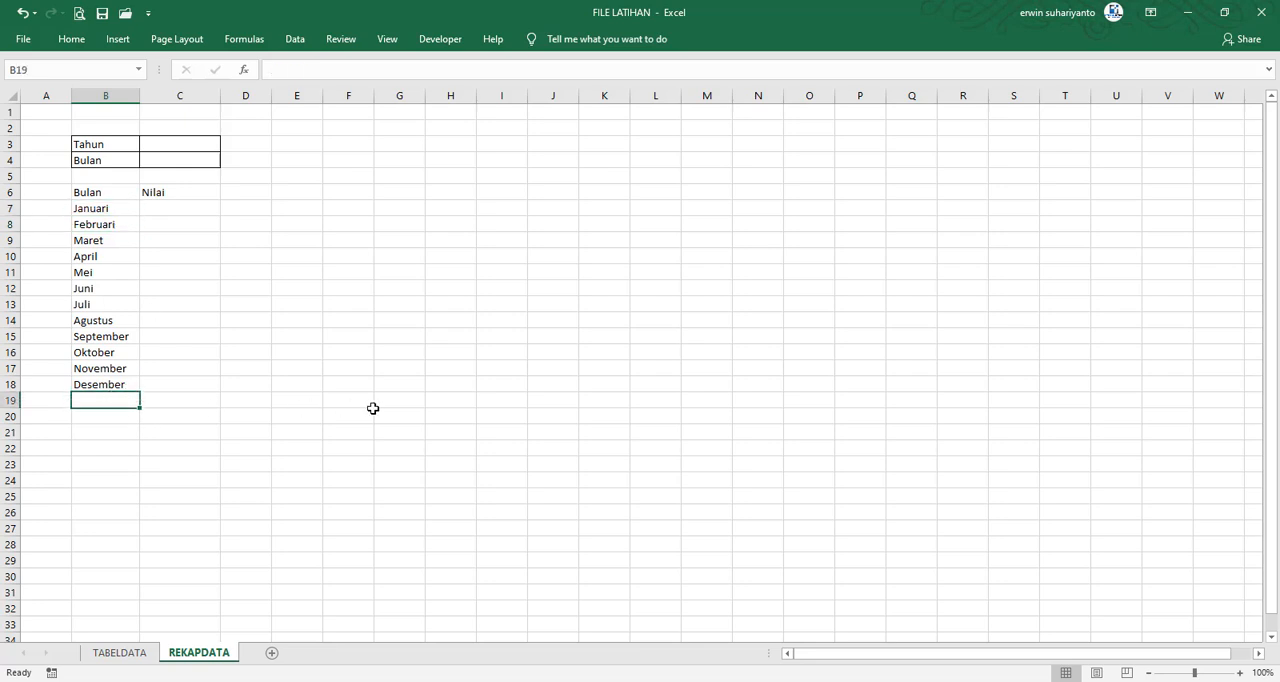
{"action": "type", "text": "Total"}
{"action": "key", "text": "Tab"}
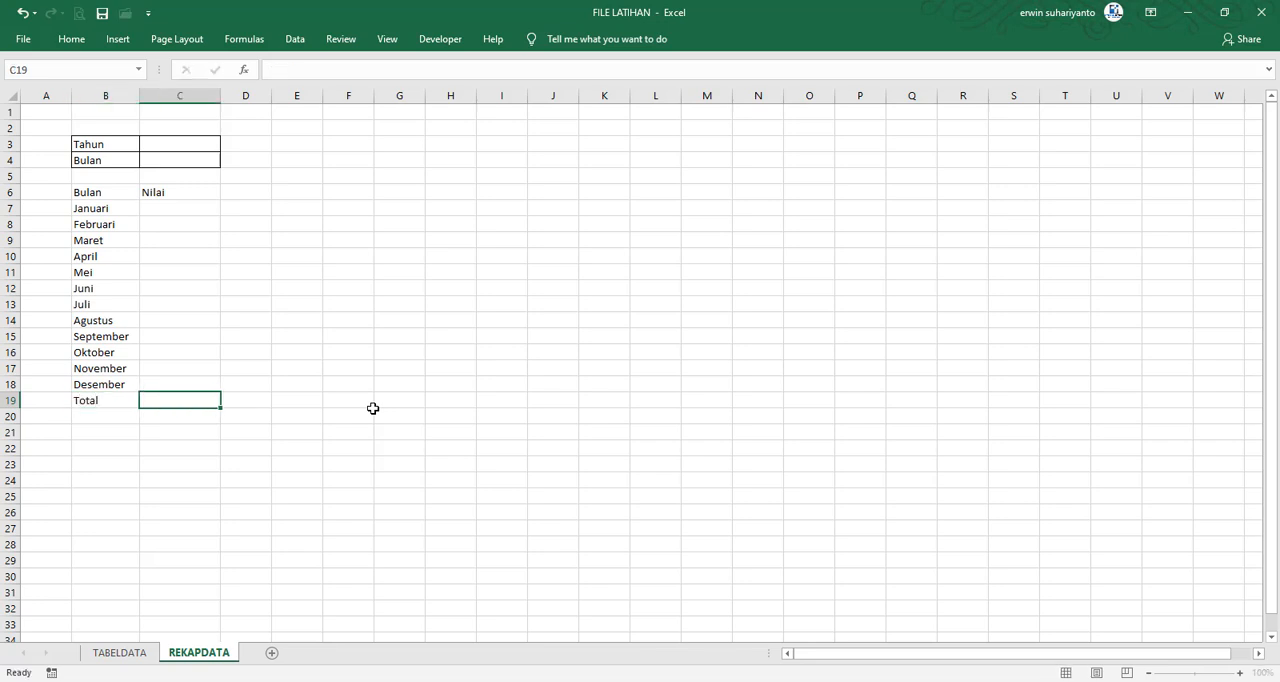
Apply all borders to the monthly table range B6:C19
{"action": "left_click_drag", "start_coordinate": [124, 193], "coordinate": [208, 402]}
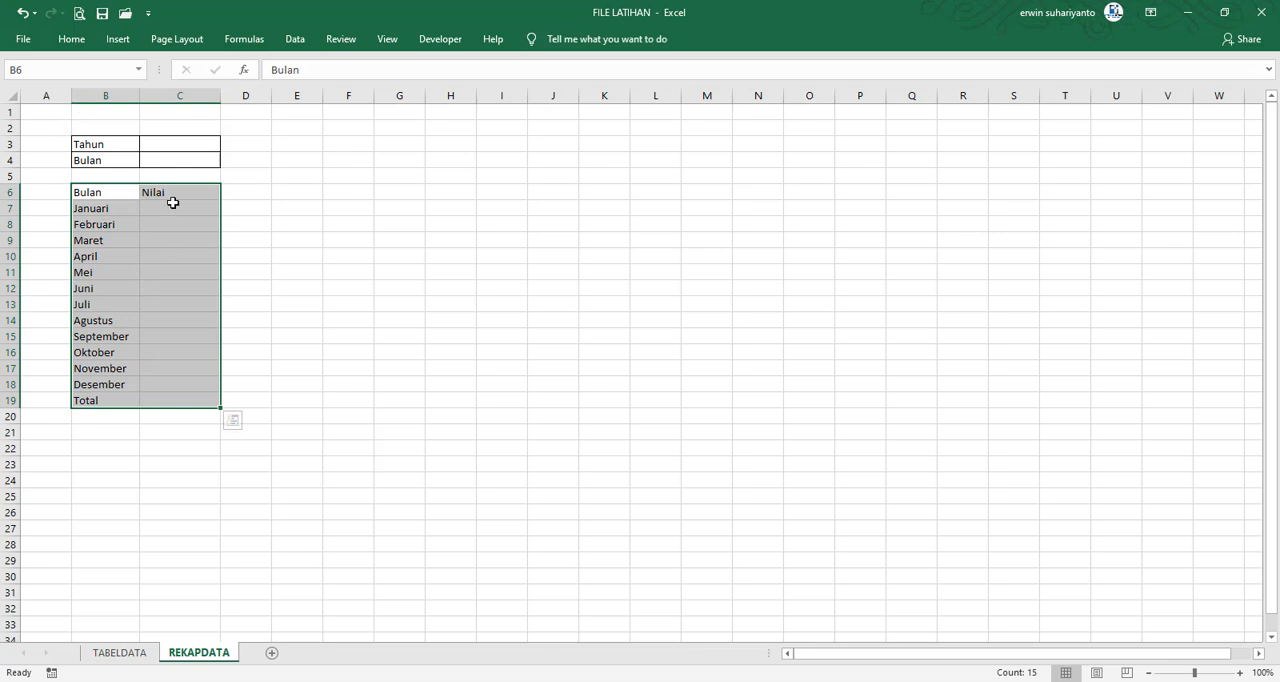
{"action": "left_click", "coordinate": [74, 44]}
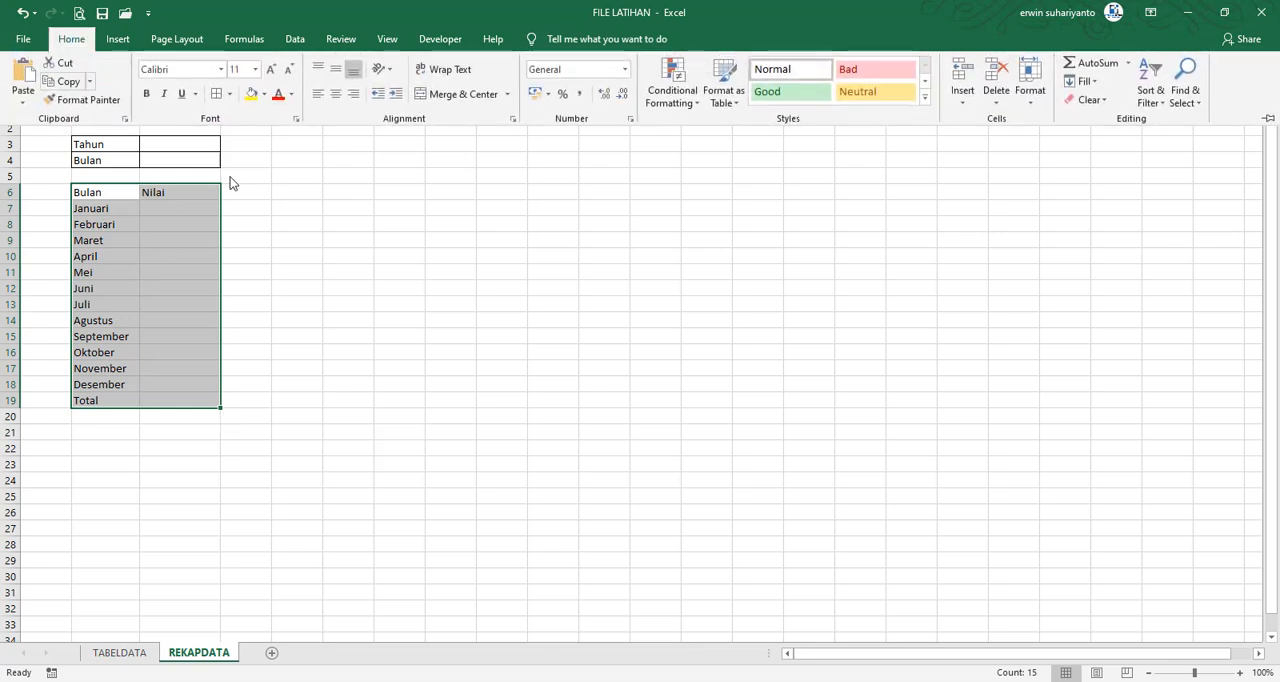
{"action": "left_click", "coordinate": [218, 97]}
{"action": "left_click", "coordinate": [369, 308]}
{"action": "left_click", "coordinate": [311, 266]}
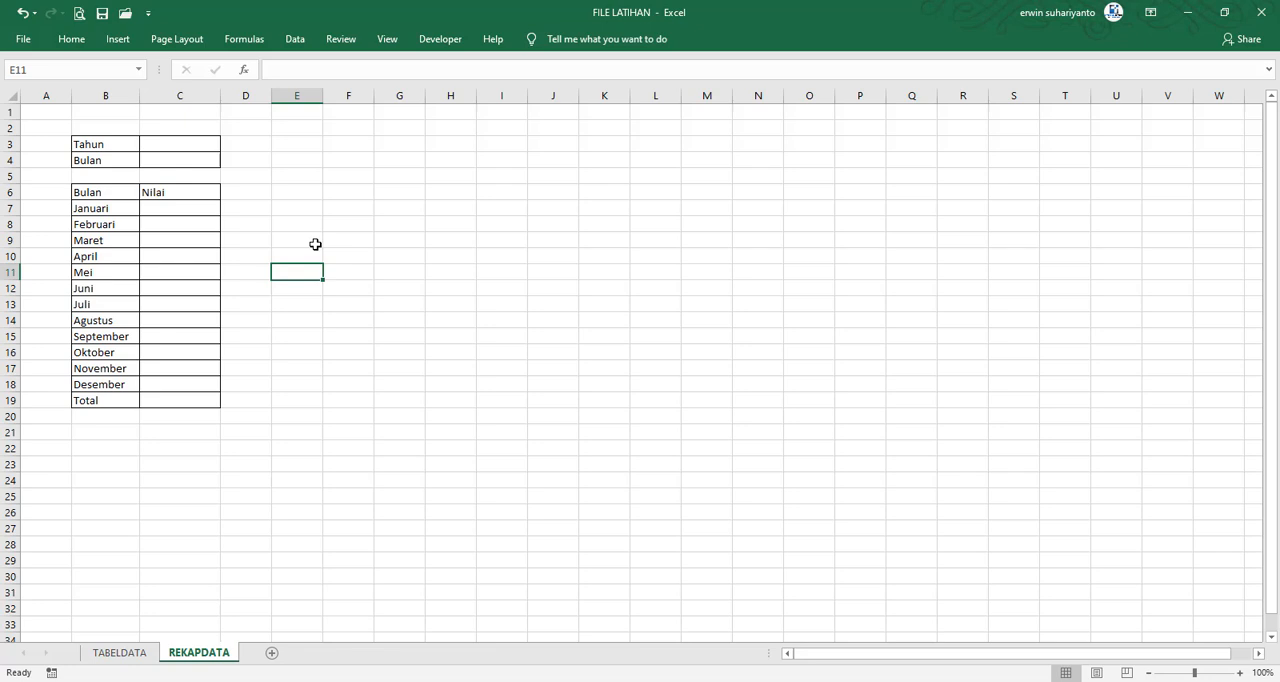
{"action": "left_click", "coordinate": [398, 274]}
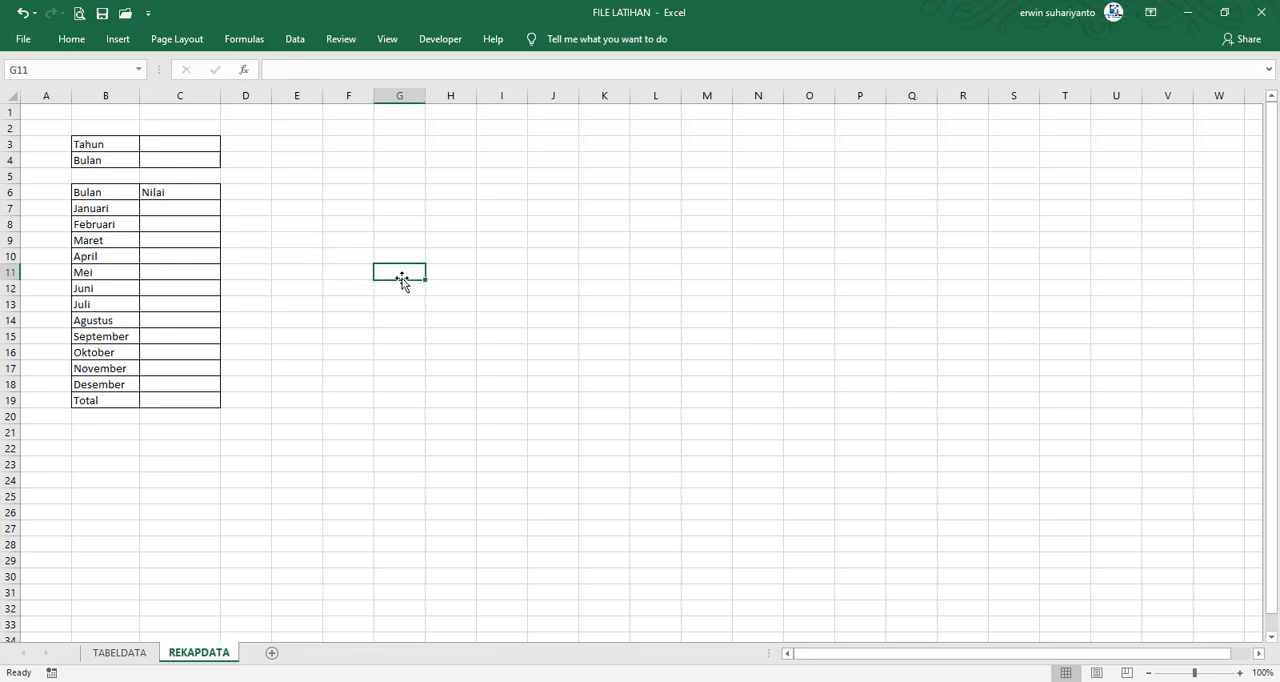
Enter 2015 as the Tahun value in C3 and Januari as the Bulan value in C4
{"action": "left_click", "coordinate": [185, 151]}
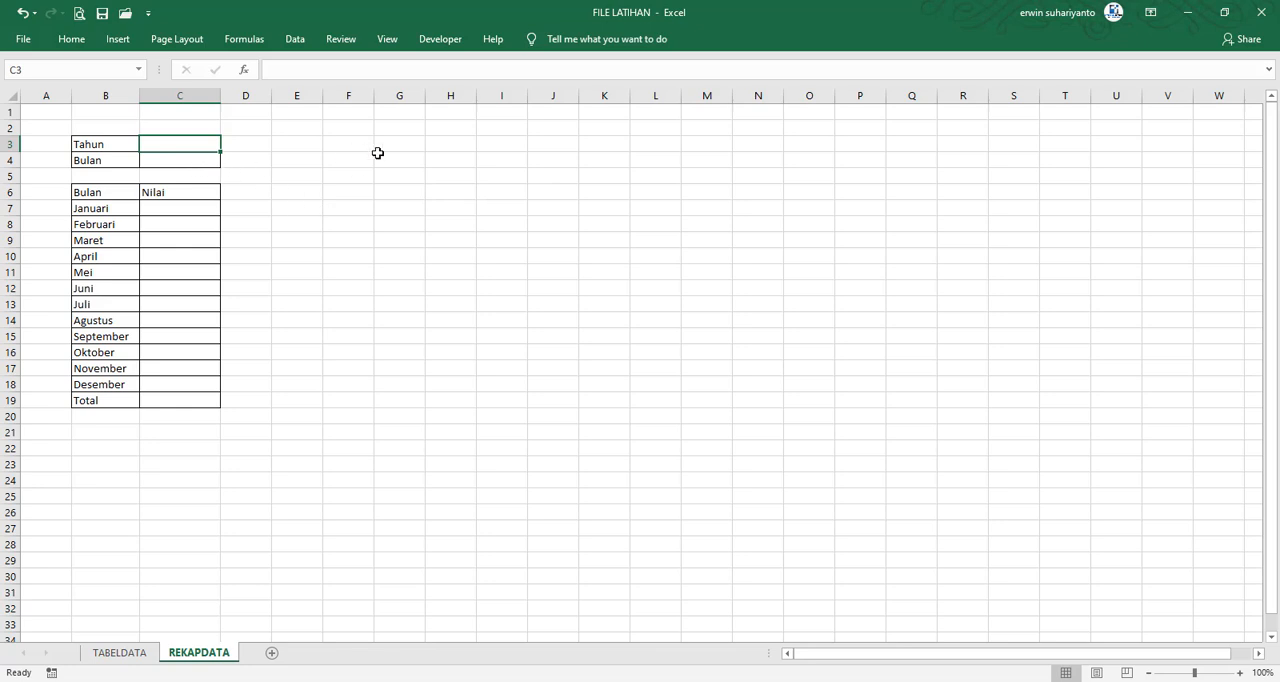
{"action": "type", "text": "2015"}
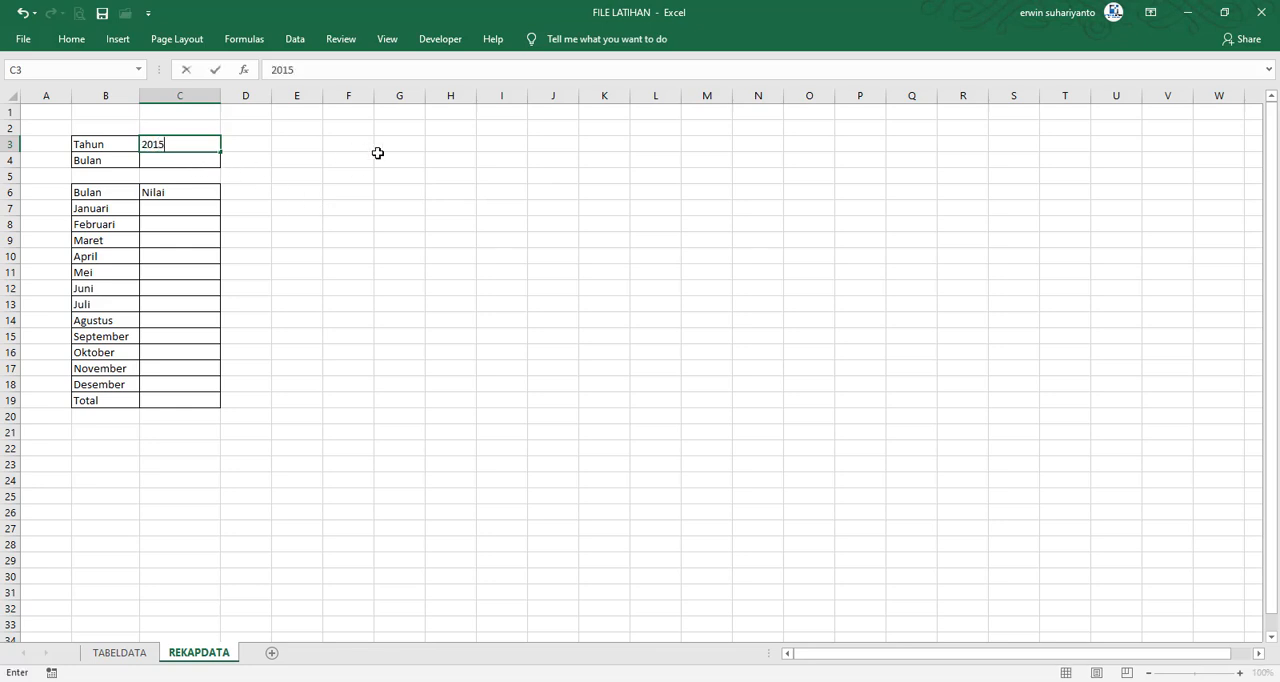
{"action": "key", "text": "Return"}
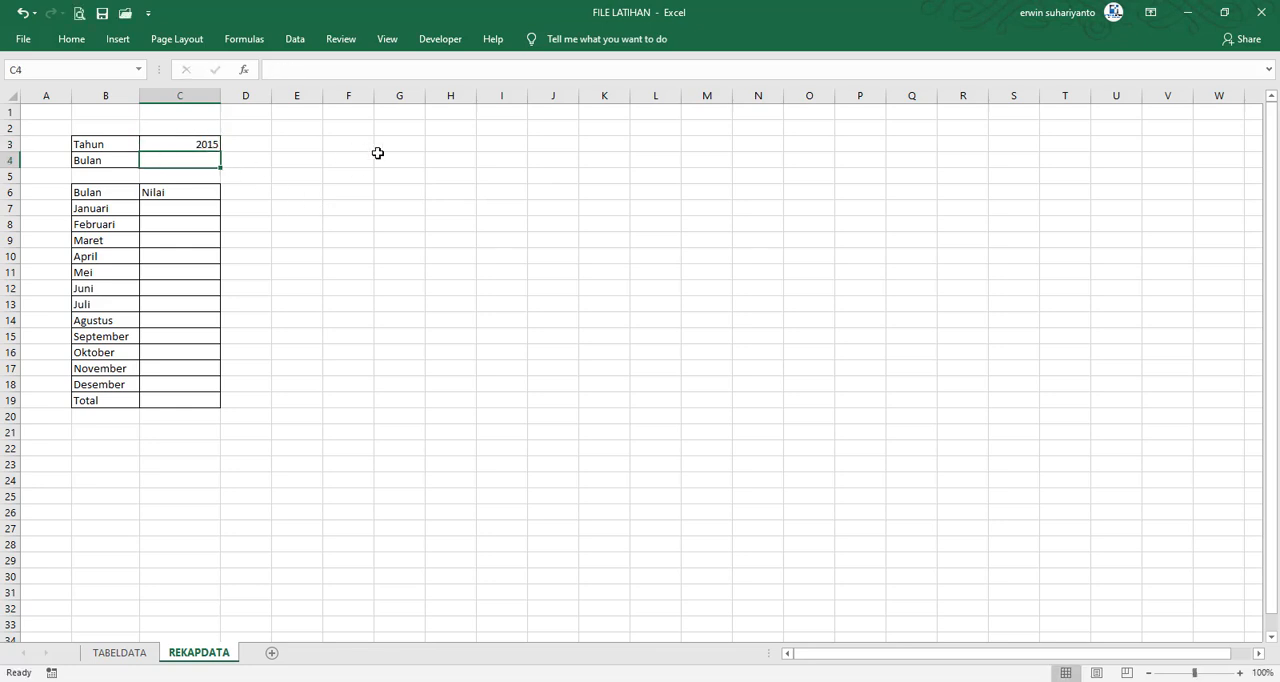
{"action": "type", "text": "Januaroi"}
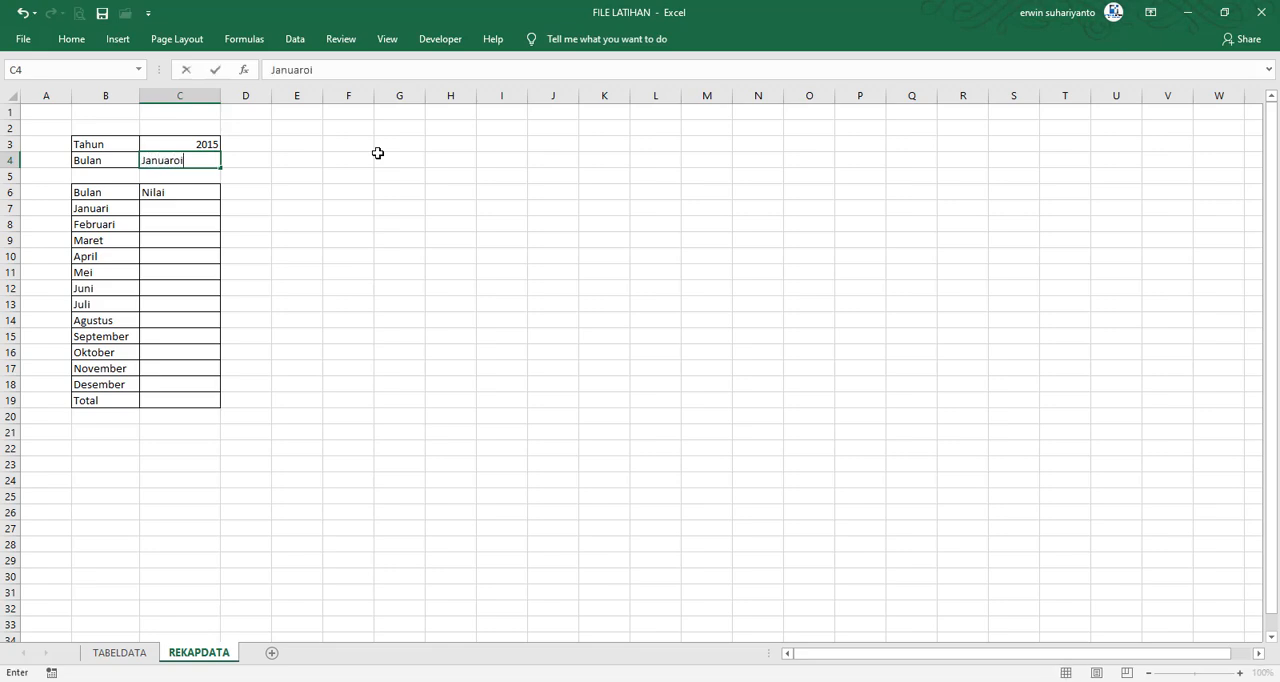
{"action": "key", "text": "BackSpace"}
{"action": "key", "text": "BackSpace"}
{"action": "type", "text": "i"}
{"action": "key", "text": "Return"}
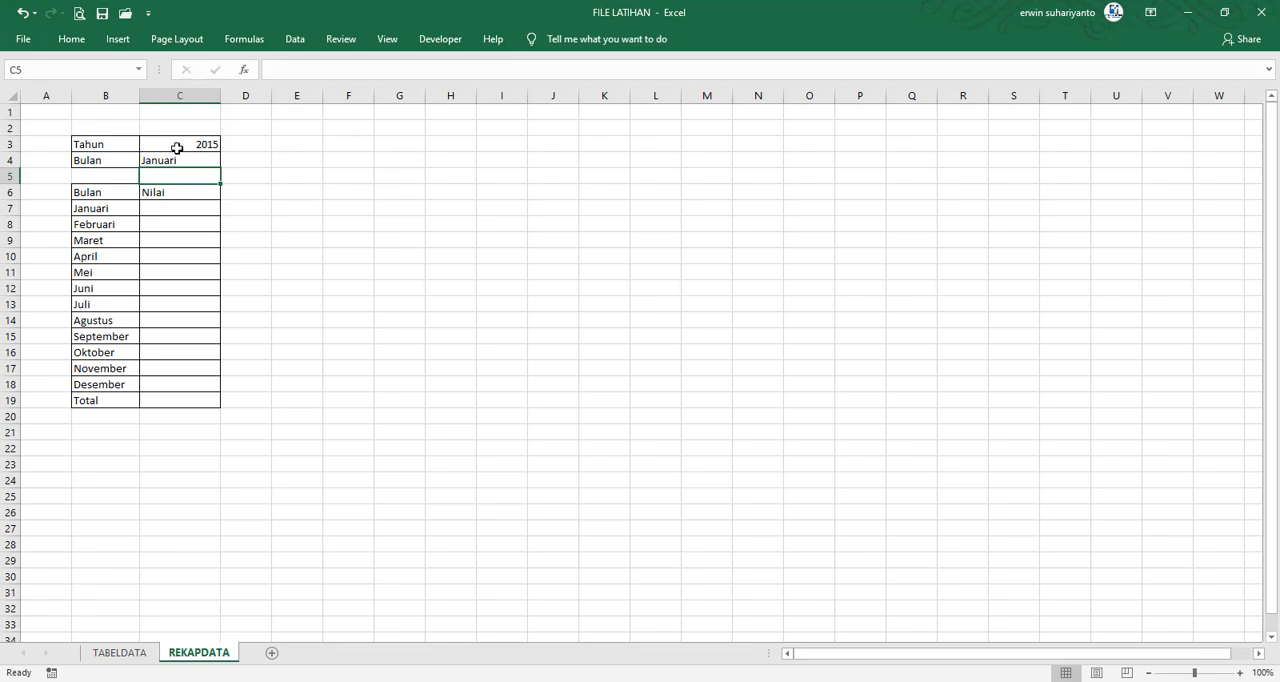
Left-align the Tahun and Bulan values in C3:C4
{"action": "left_click_drag", "start_coordinate": [177, 148], "coordinate": [176, 155]}
{"action": "left_click", "coordinate": [72, 39]}
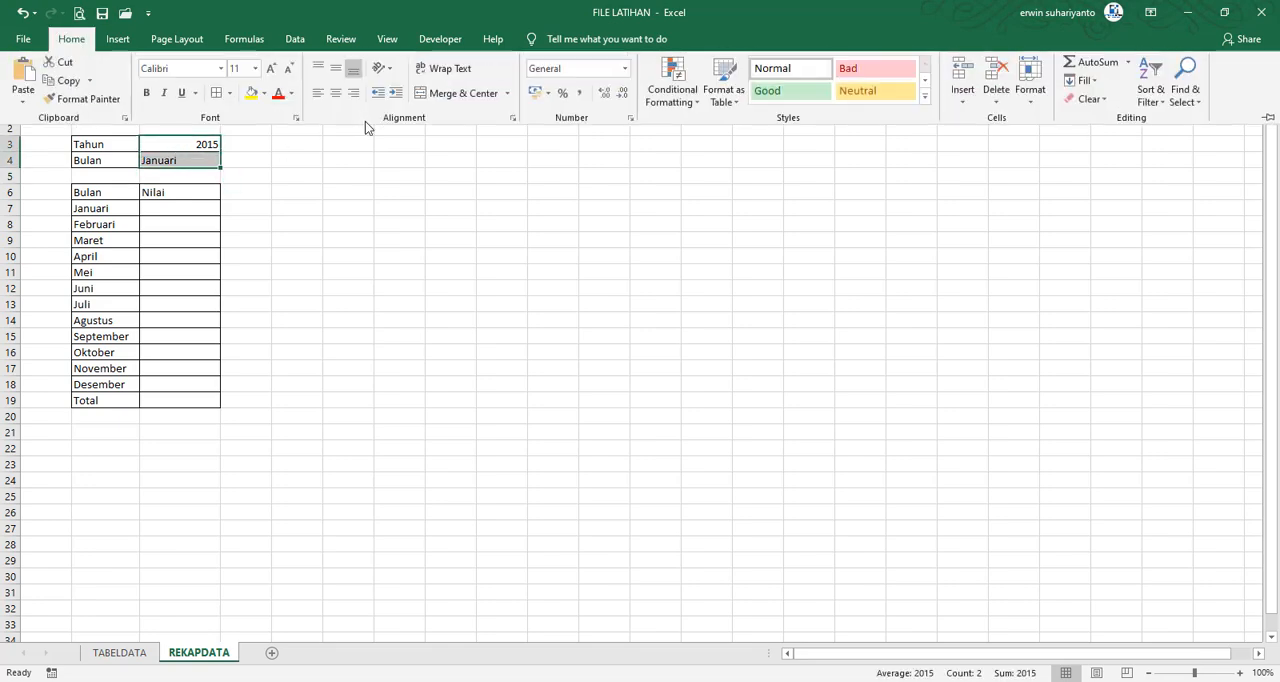
{"action": "left_click", "coordinate": [317, 93]}
{"action": "left_click", "coordinate": [335, 208]}
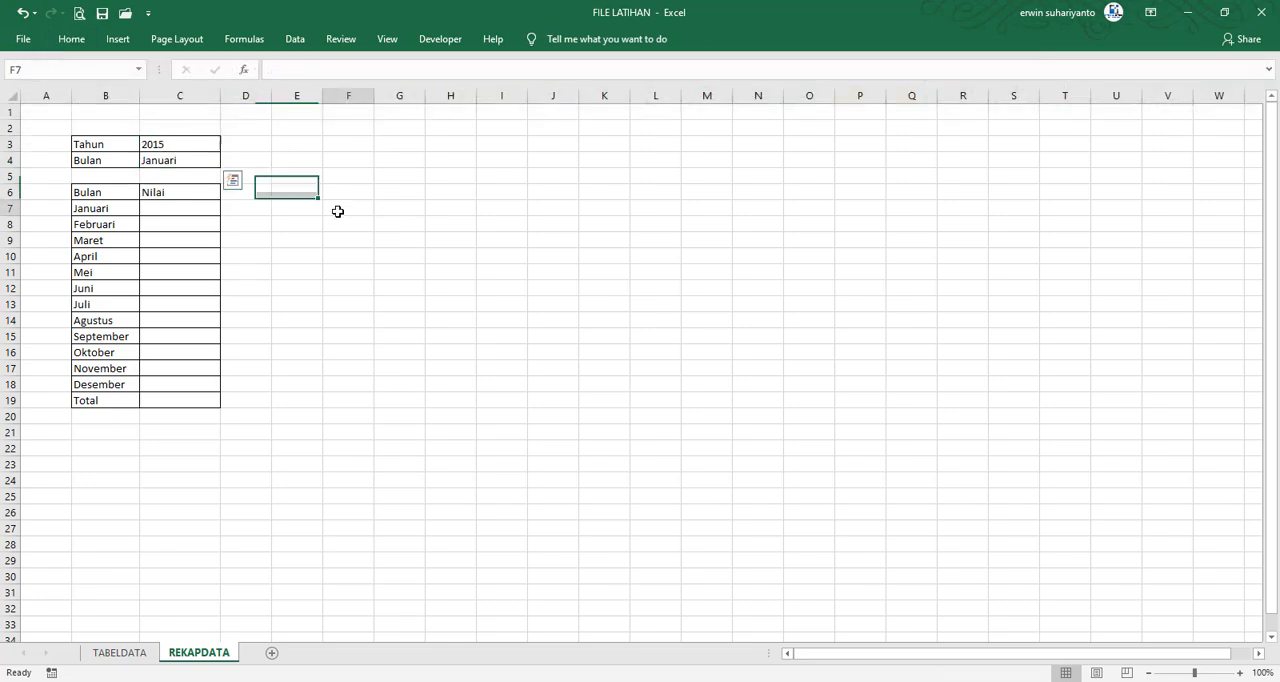
Examine the Quantity column in TABELDATA, and the Nilai cells C7:C18 and the criteria cells C3 and C4 in REKAPDATA
{"action": "left_click", "coordinate": [177, 208]}
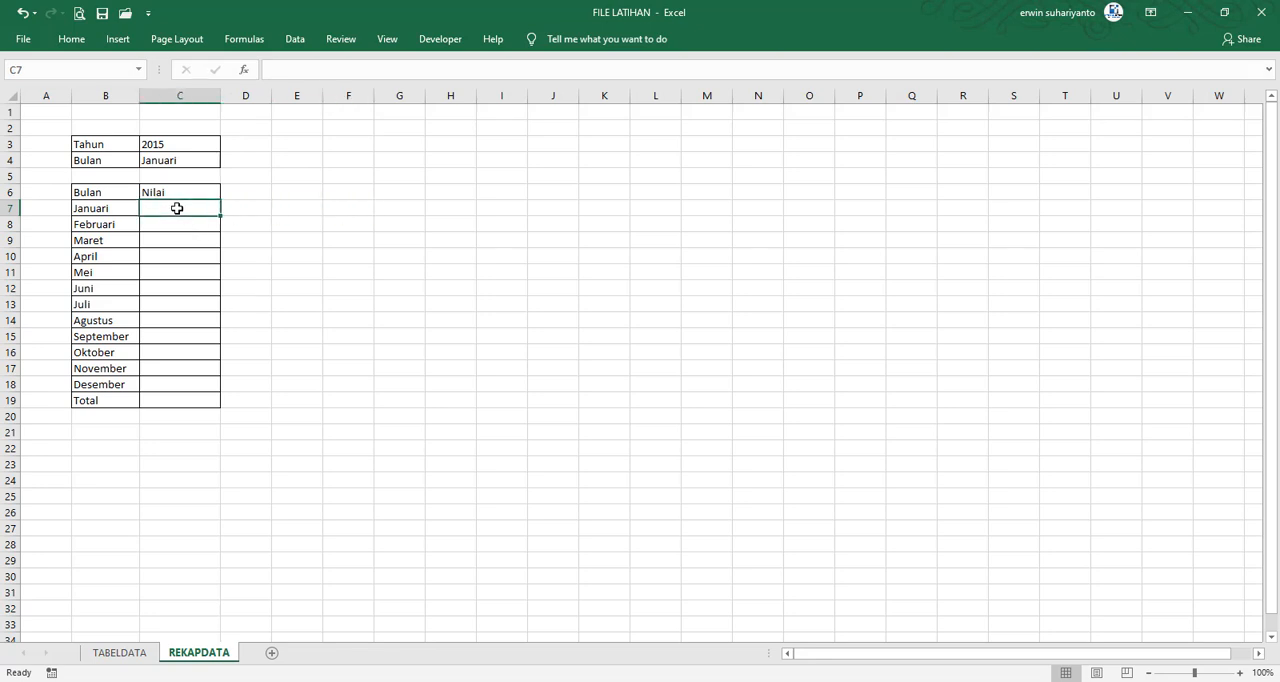
{"action": "left_click", "coordinate": [176, 246]}
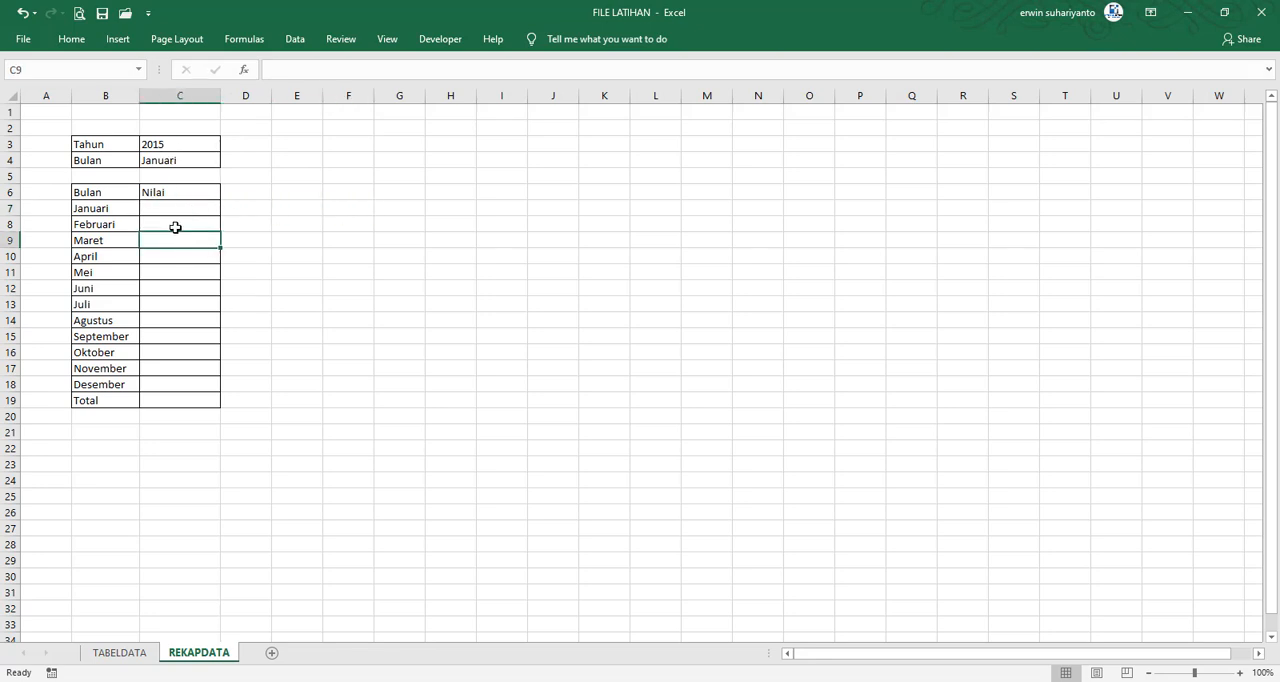
{"action": "left_click", "coordinate": [177, 208]}
{"action": "left_click", "coordinate": [119, 652]}
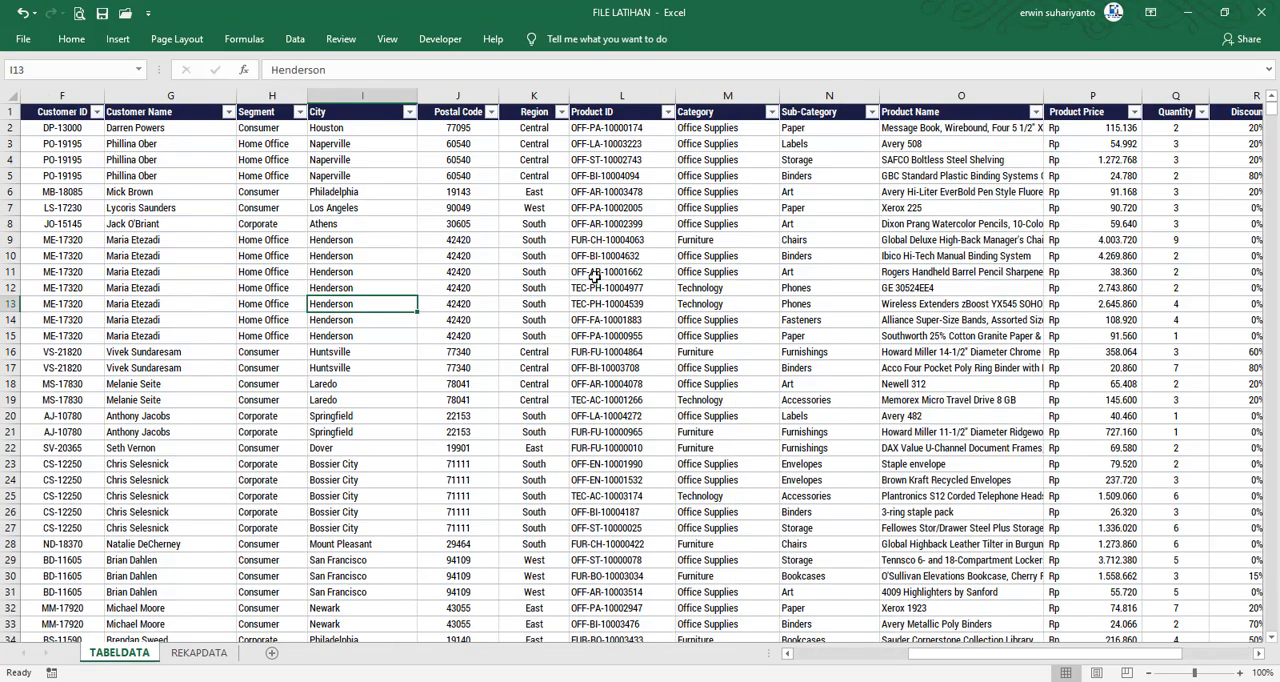
{"action": "left_click_drag", "start_coordinate": [1077, 656], "coordinate": [1146, 663]}
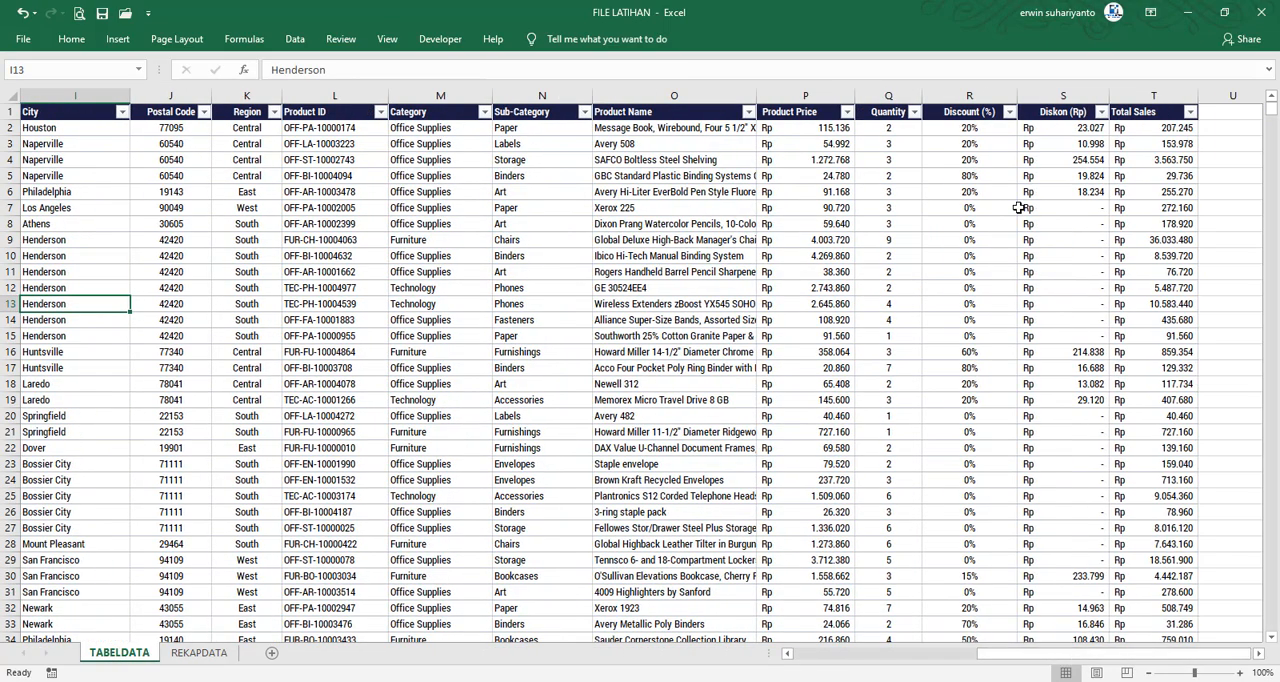
{"action": "left_click", "coordinate": [889, 95]}
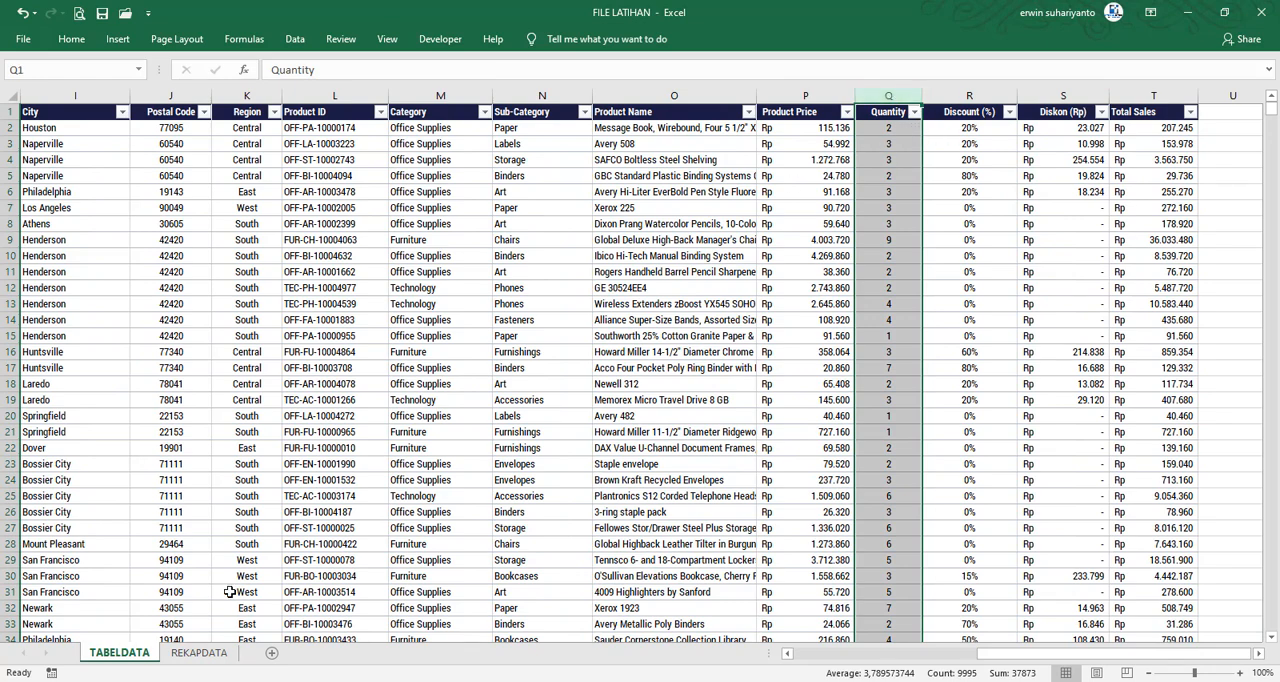
{"action": "left_click", "coordinate": [199, 652]}
{"action": "left_click_drag", "start_coordinate": [183, 208], "coordinate": [185, 385]}
{"action": "left_click", "coordinate": [173, 150]}
{"action": "left_click", "coordinate": [183, 162]}
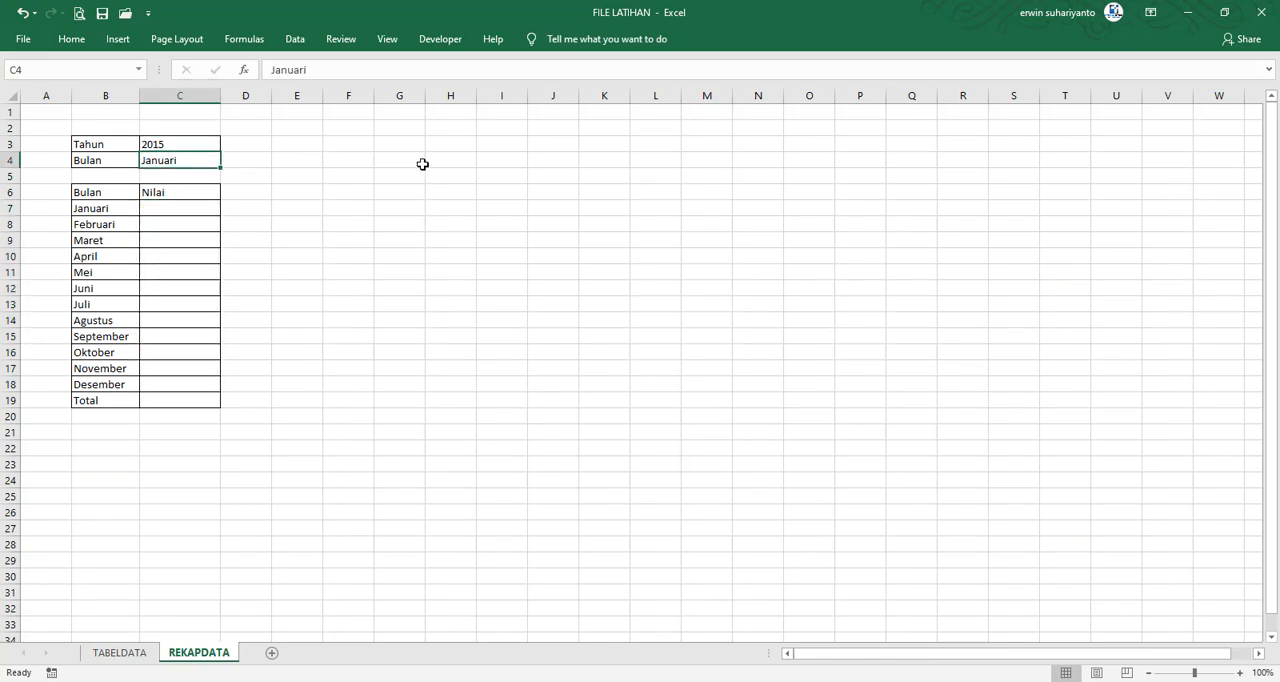
Start a SUMIFS formula in REKAPDATA cell C7 with the absolute TABELDATA Quantity column $Q:$Q as the sum range
{"action": "left_click", "coordinate": [201, 213]}
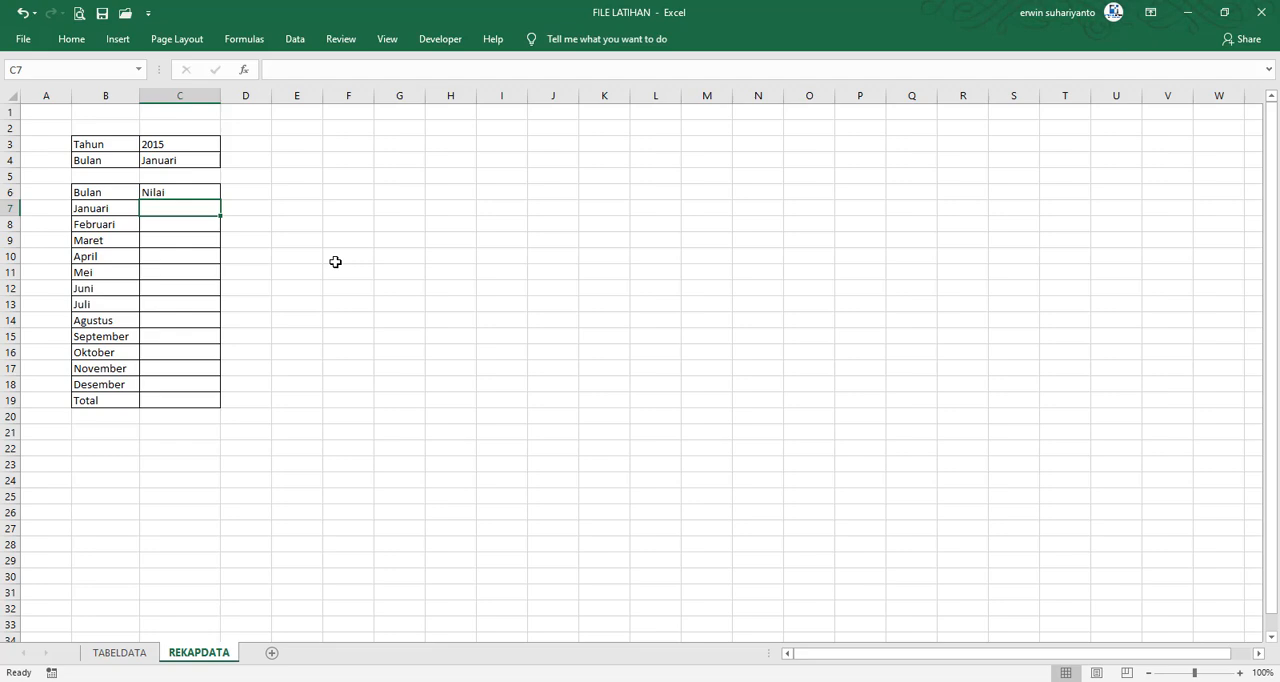
{"action": "type", "text": "="}
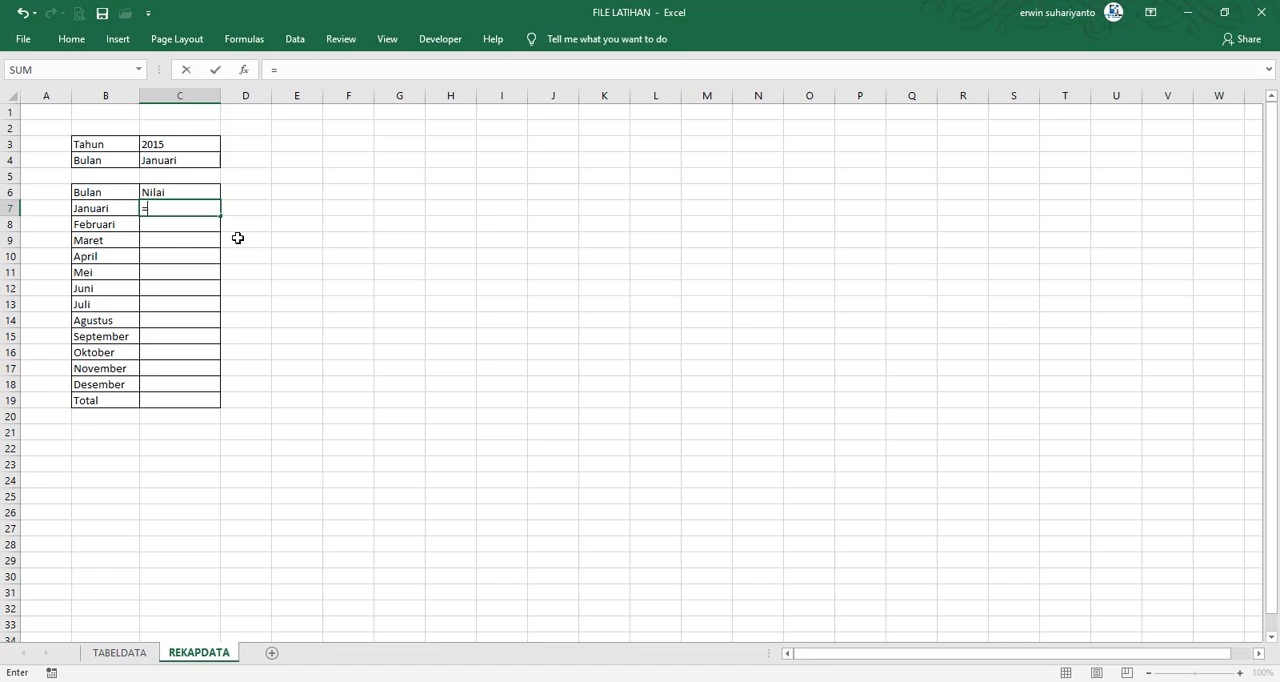
{"action": "type", "text": "SUMIF"}
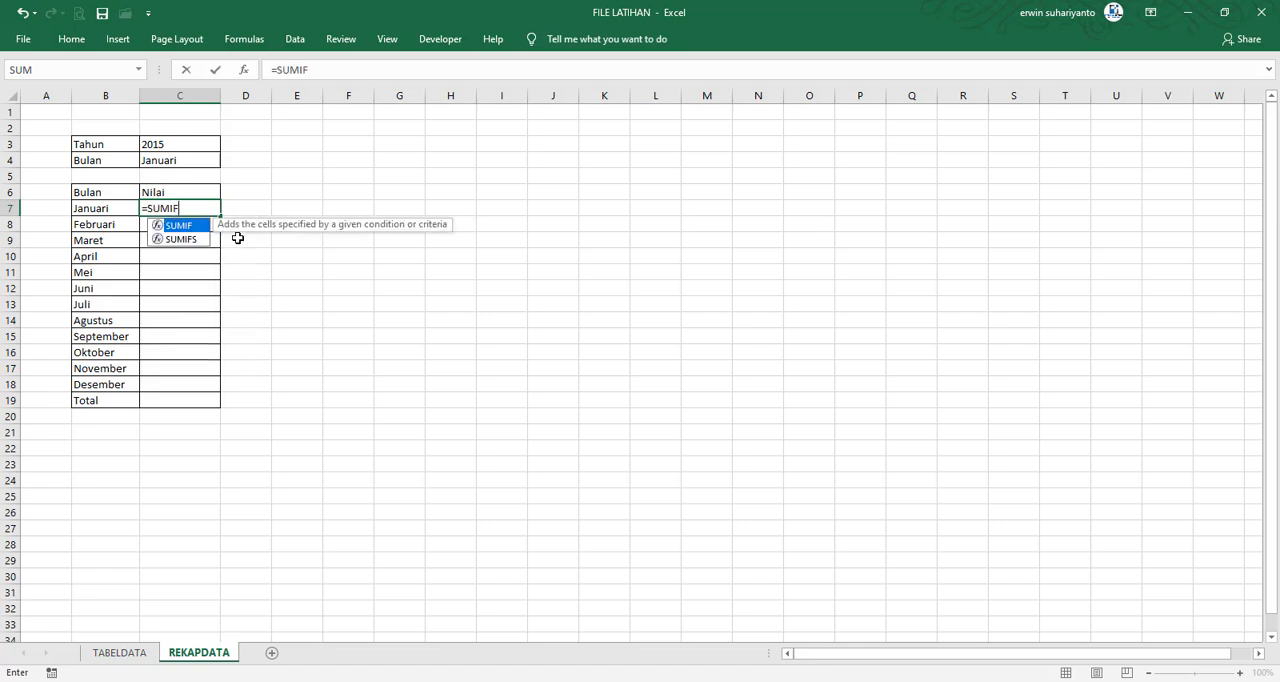
{"action": "type", "text": "S)"}
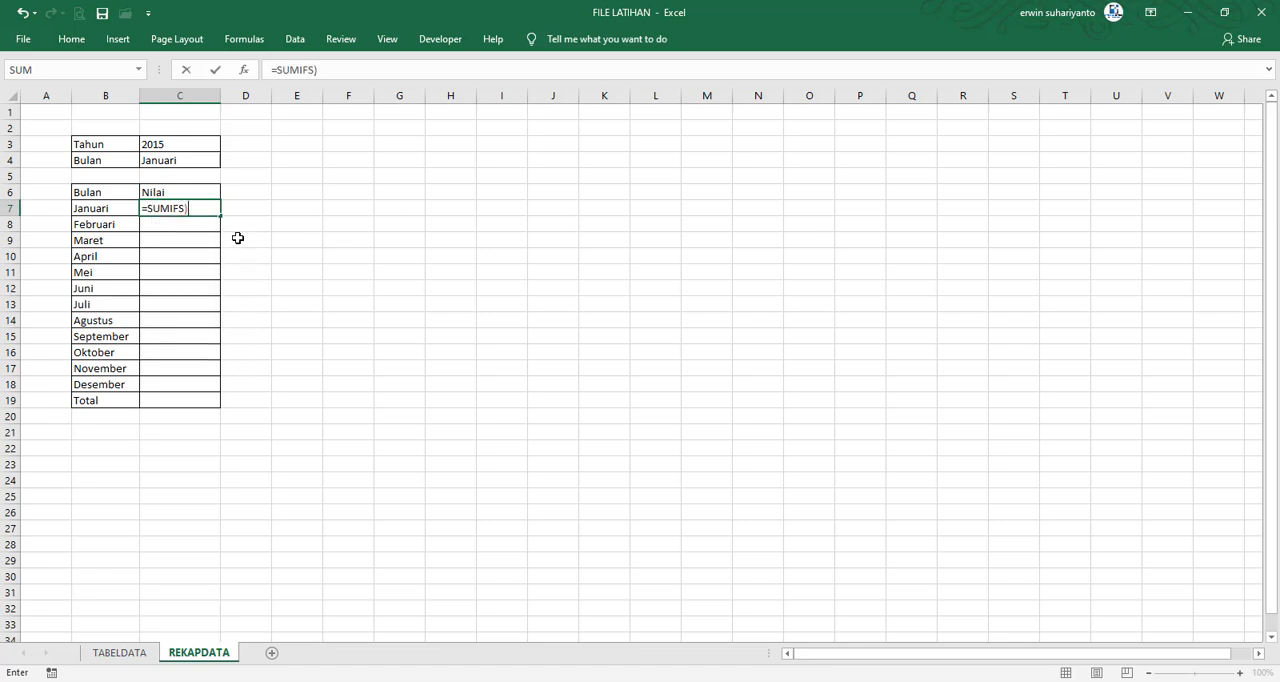
{"action": "key", "text": "BackSpace"}
{"action": "type", "text": "("}
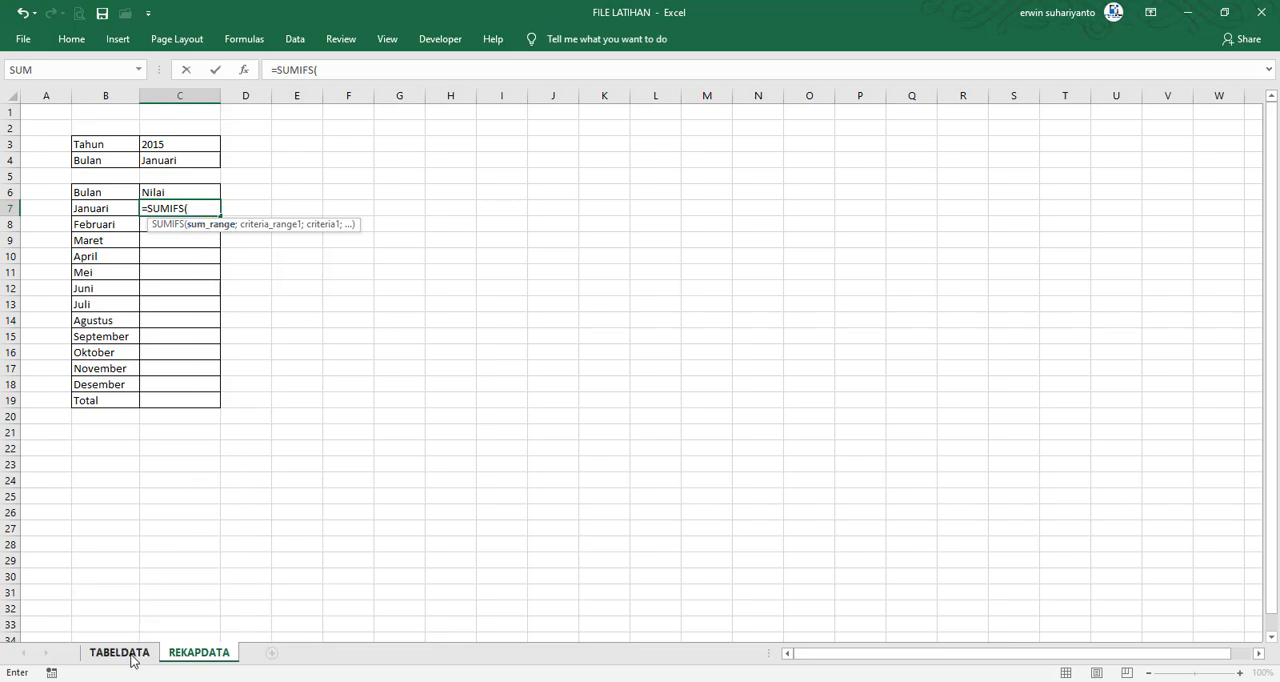
{"action": "left_click", "coordinate": [135, 659]}
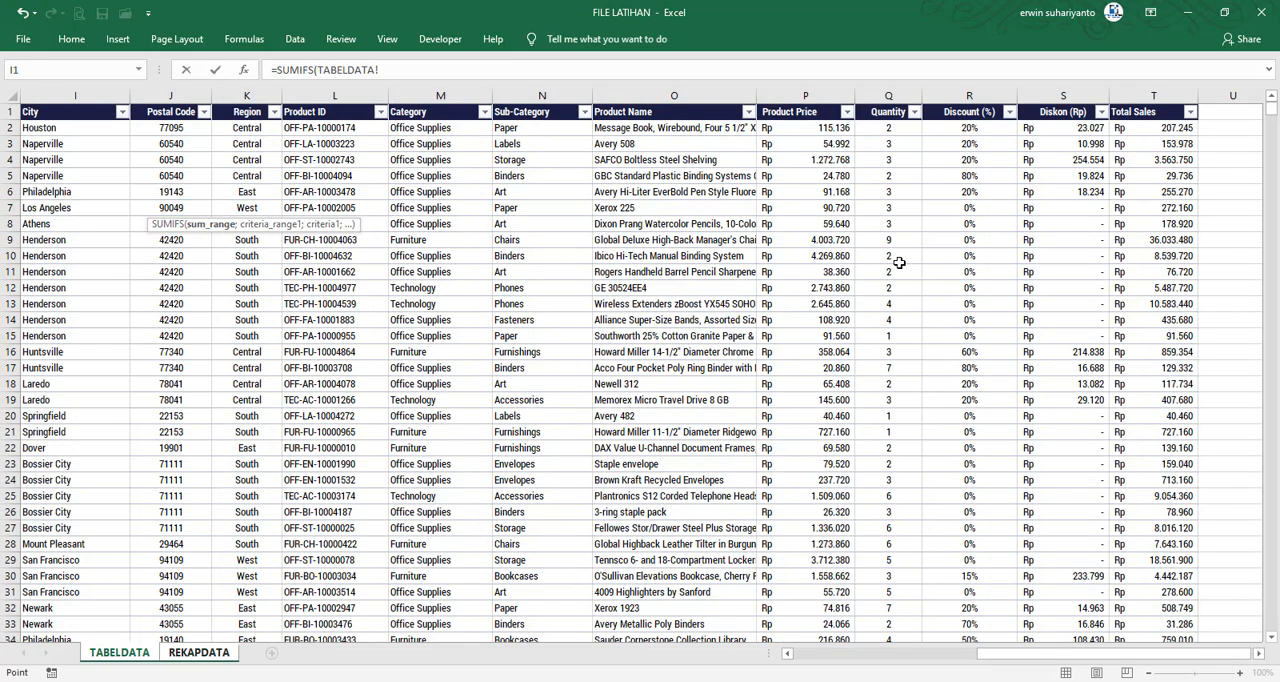
{"action": "left_click", "coordinate": [887, 93]}
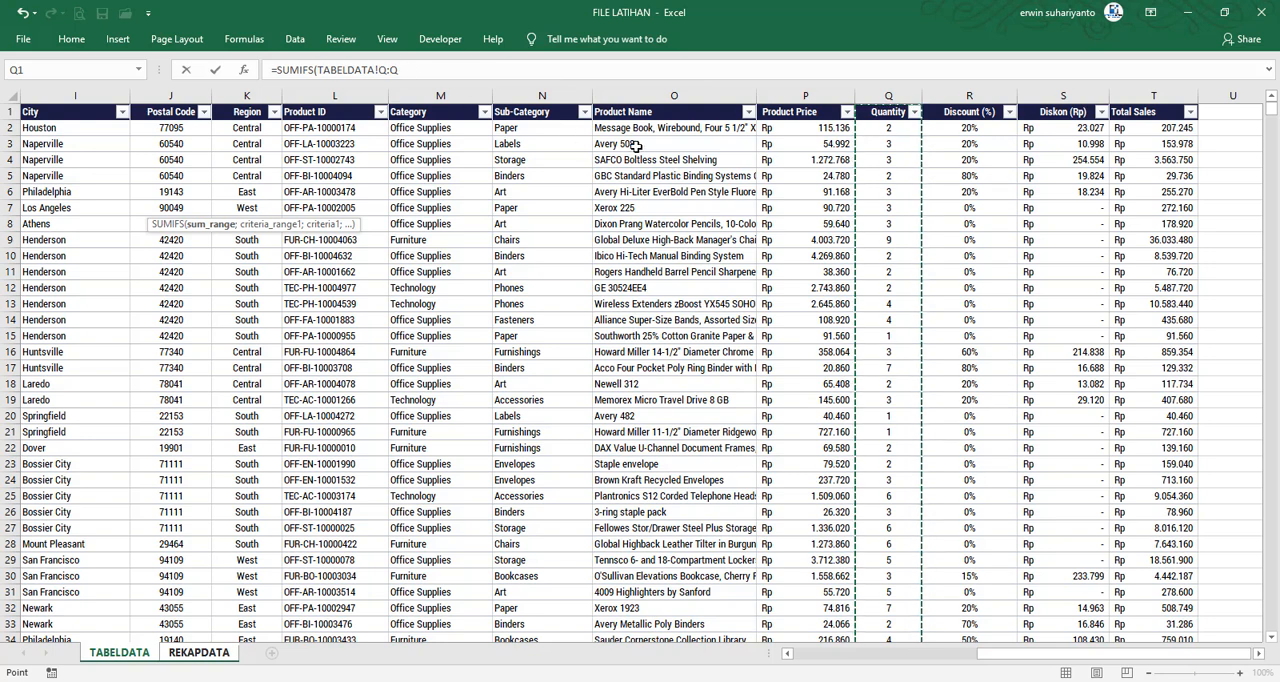
{"action": "key", "text": "F4"}
{"action": "type", "text": ";"}
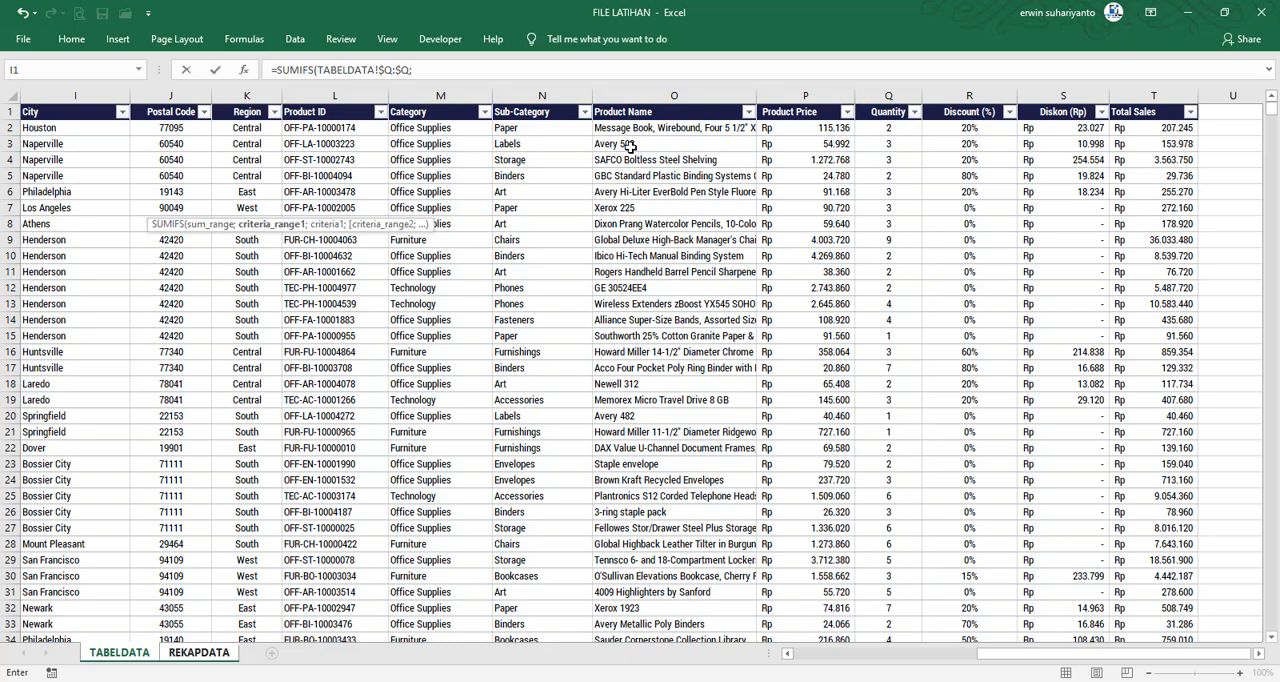
Add the first SUMIFS condition, matching TABELDATA's Year column $D:$D to the Tahun cell REKAPDATA!$C$3, both as absolute references
{"action": "left_click", "coordinate": [416, 71]}
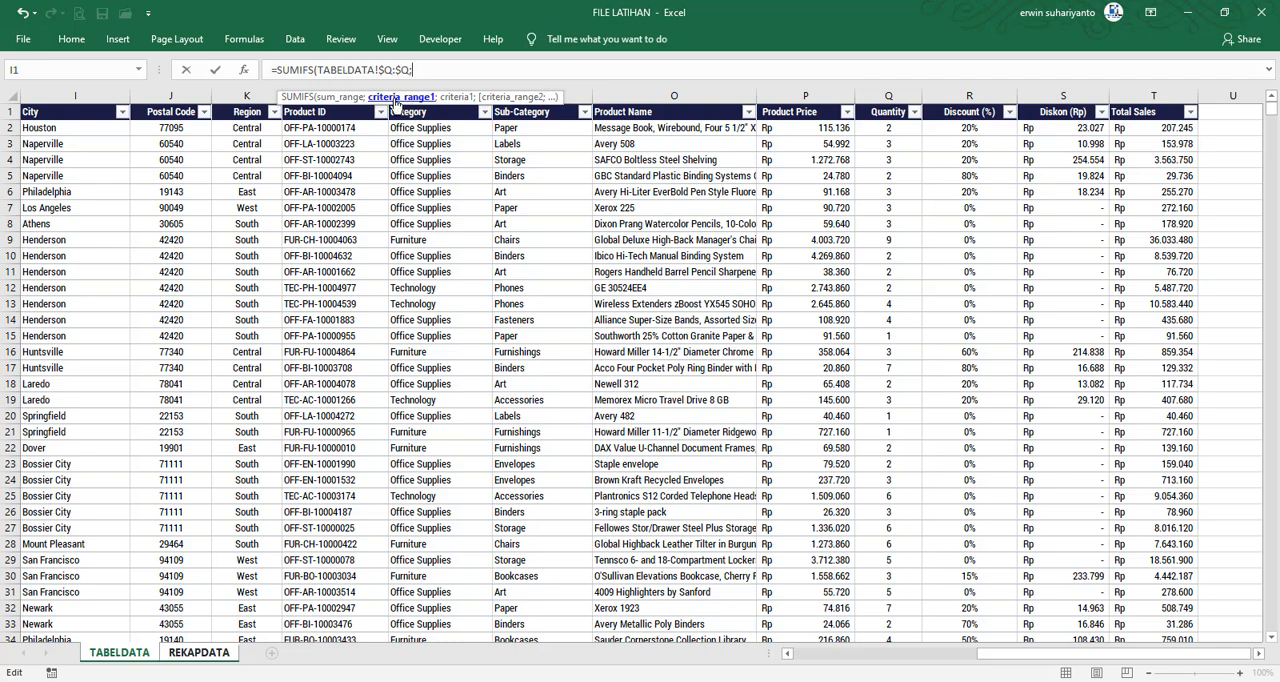
{"action": "left_click_drag", "start_coordinate": [985, 654], "coordinate": [720, 608]}
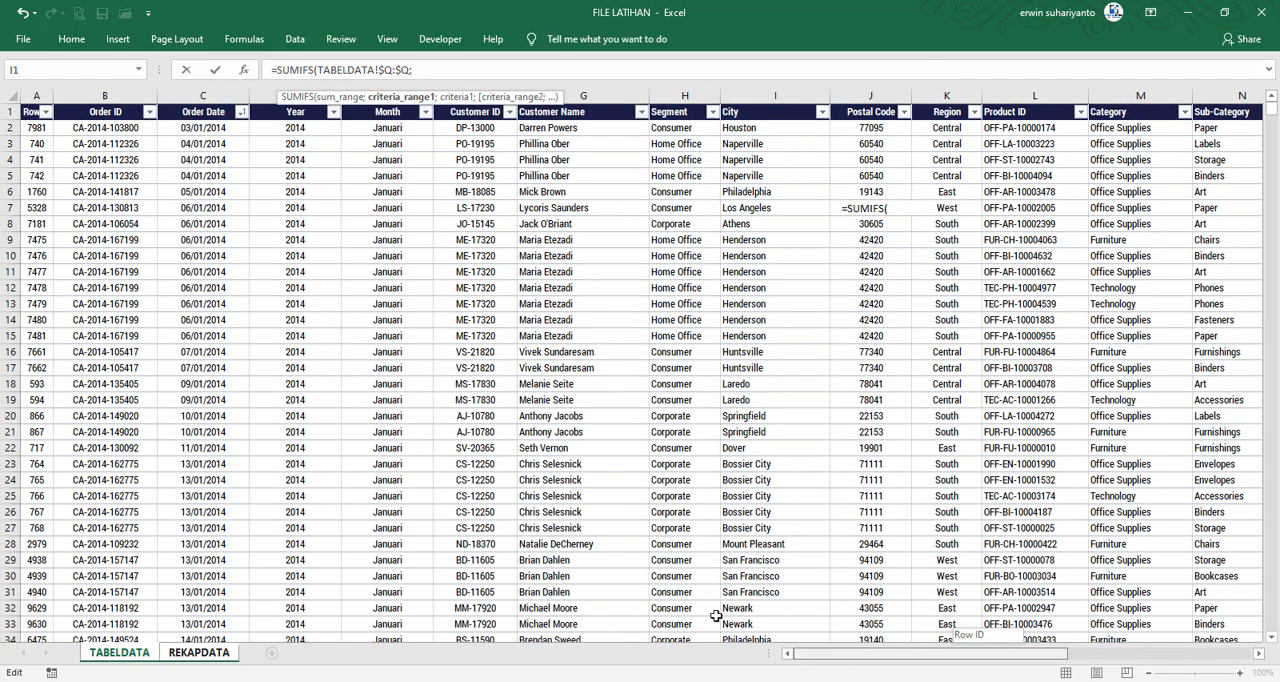
{"action": "left_click", "coordinate": [264, 96]}
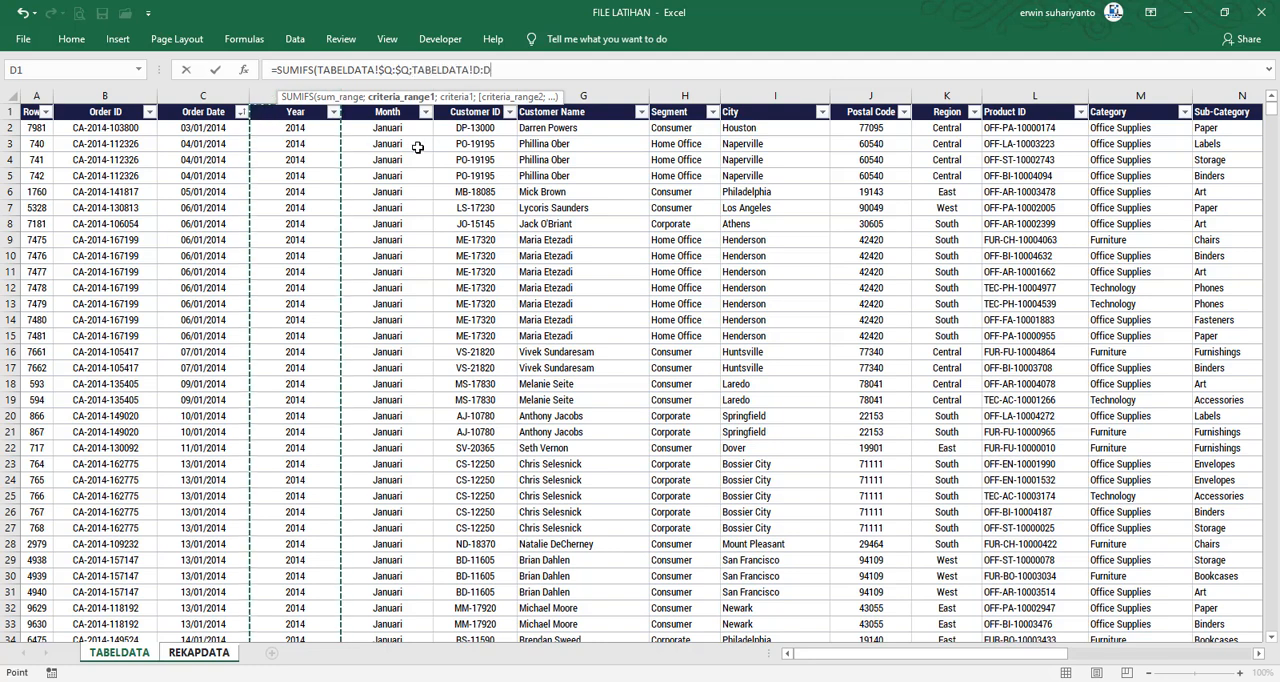
{"action": "key", "text": "F4"}
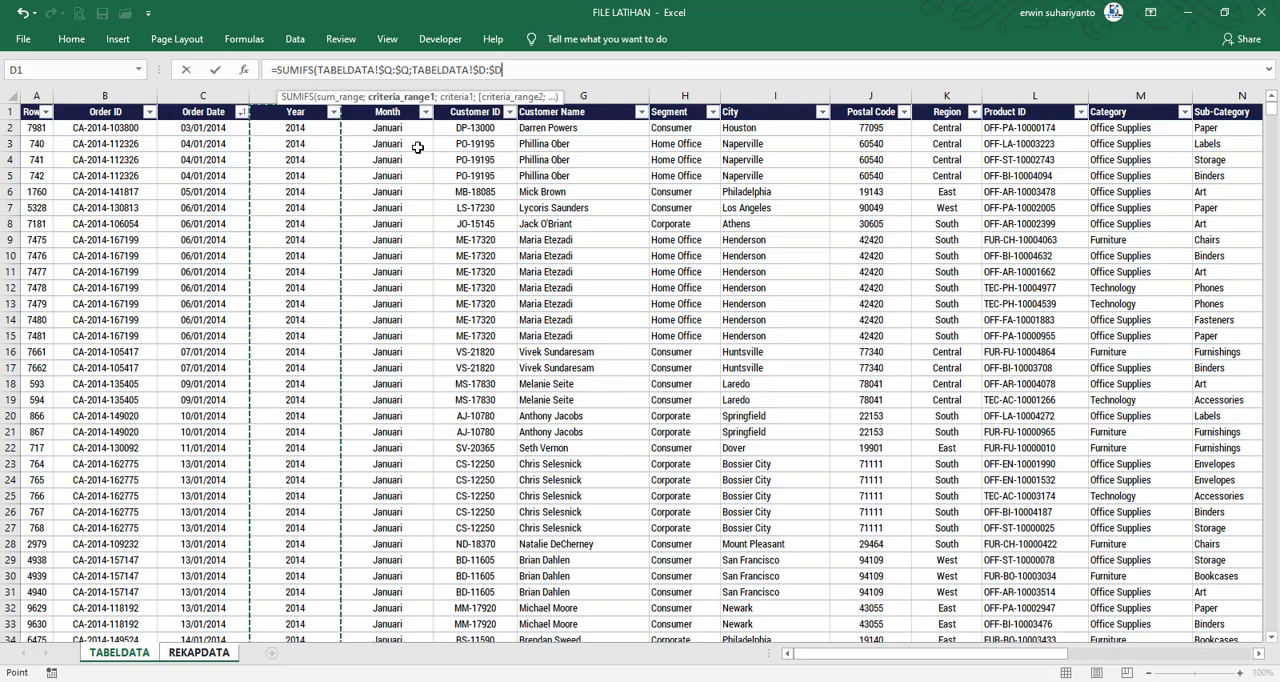
{"action": "type", "text": ";"}
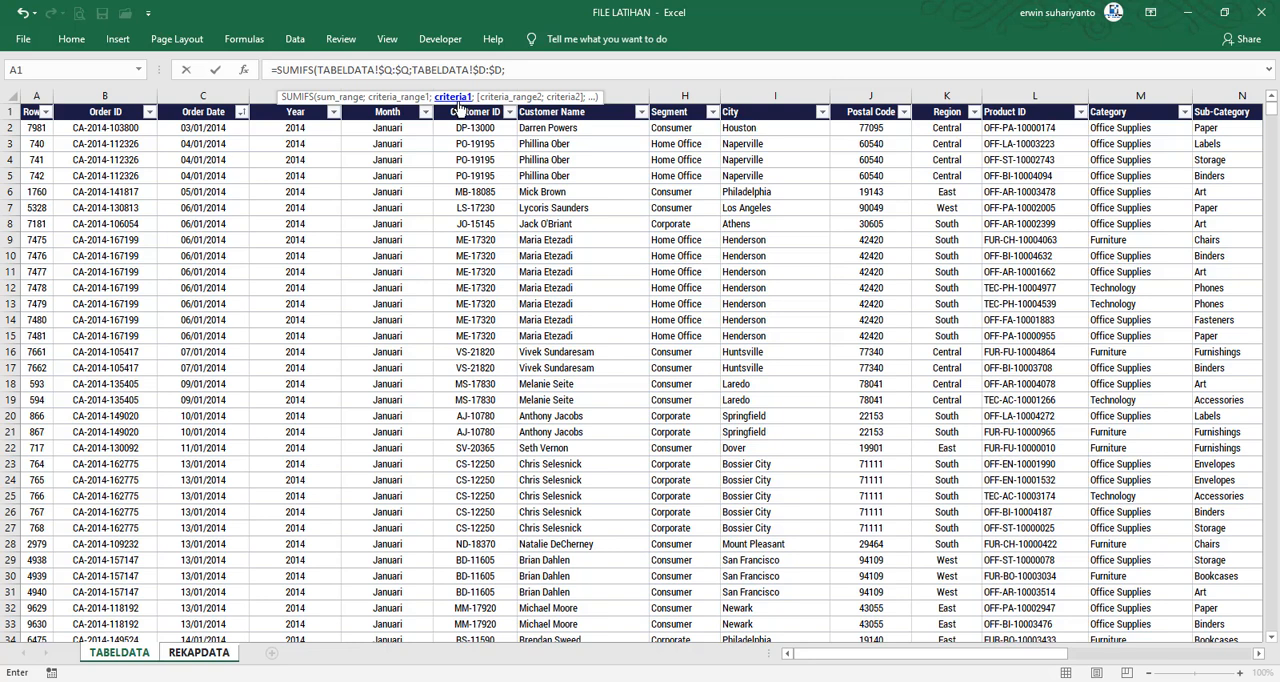
{"action": "left_click", "coordinate": [203, 655]}
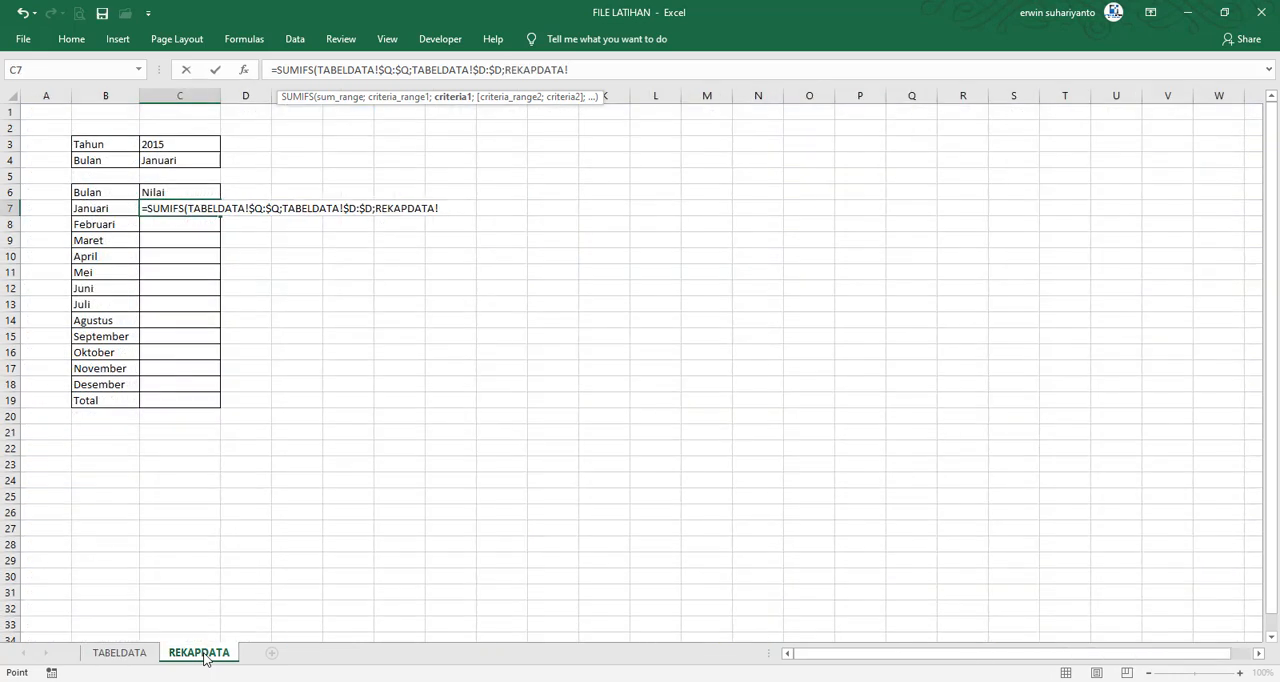
{"action": "left_click", "coordinate": [156, 144]}
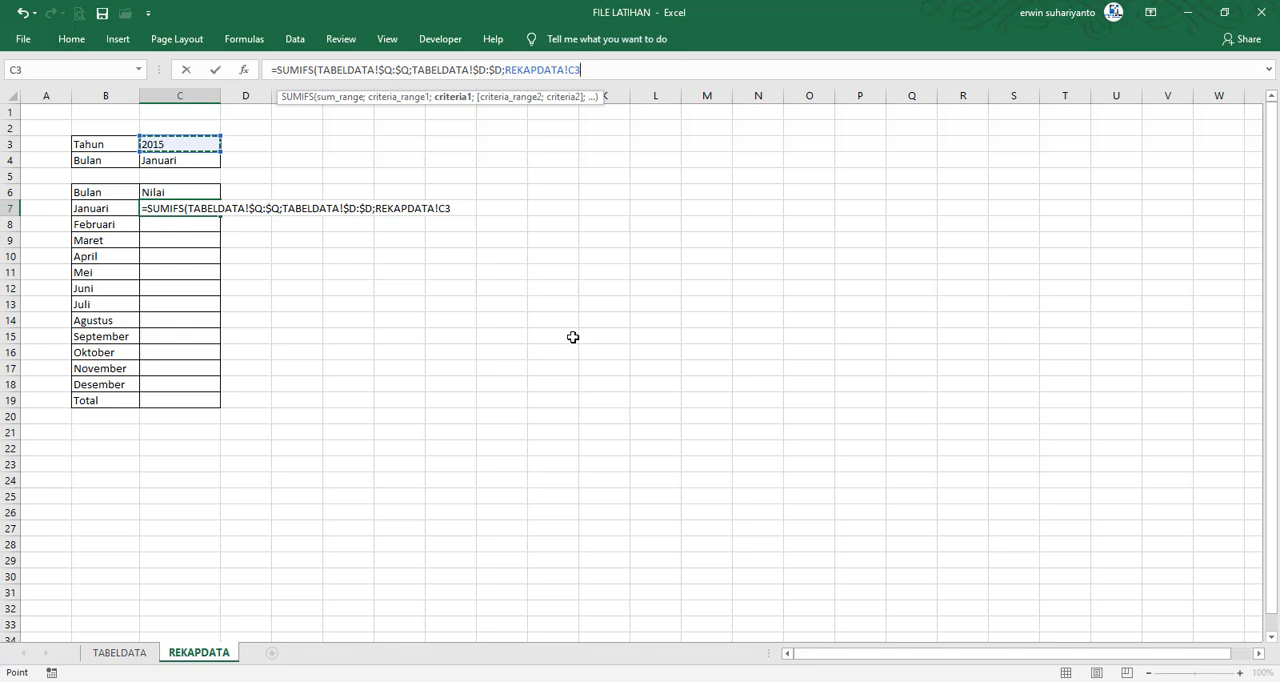
{"action": "key", "text": "F4"}
{"action": "type", "text": ";"}
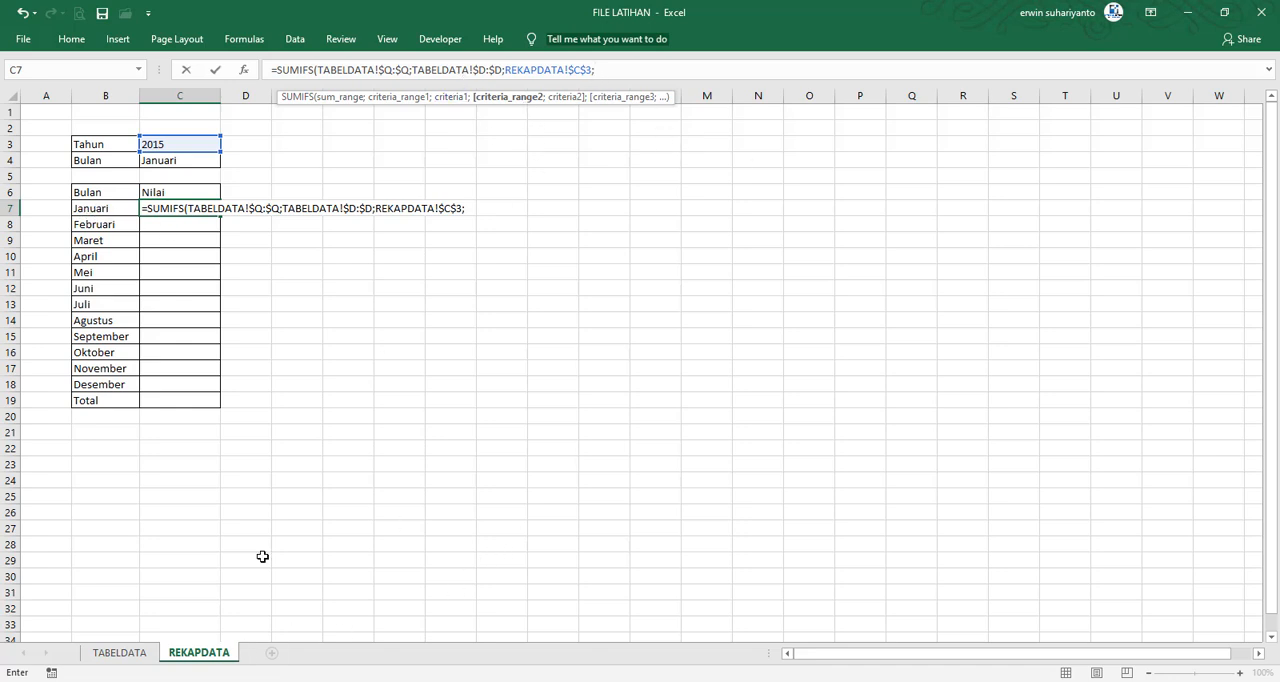
Add the second SUMIFS condition, matching TABELDATA's Month column $E:$E to the relative cell REKAPDATA!B7, and complete the formula
{"action": "left_click", "coordinate": [120, 653]}
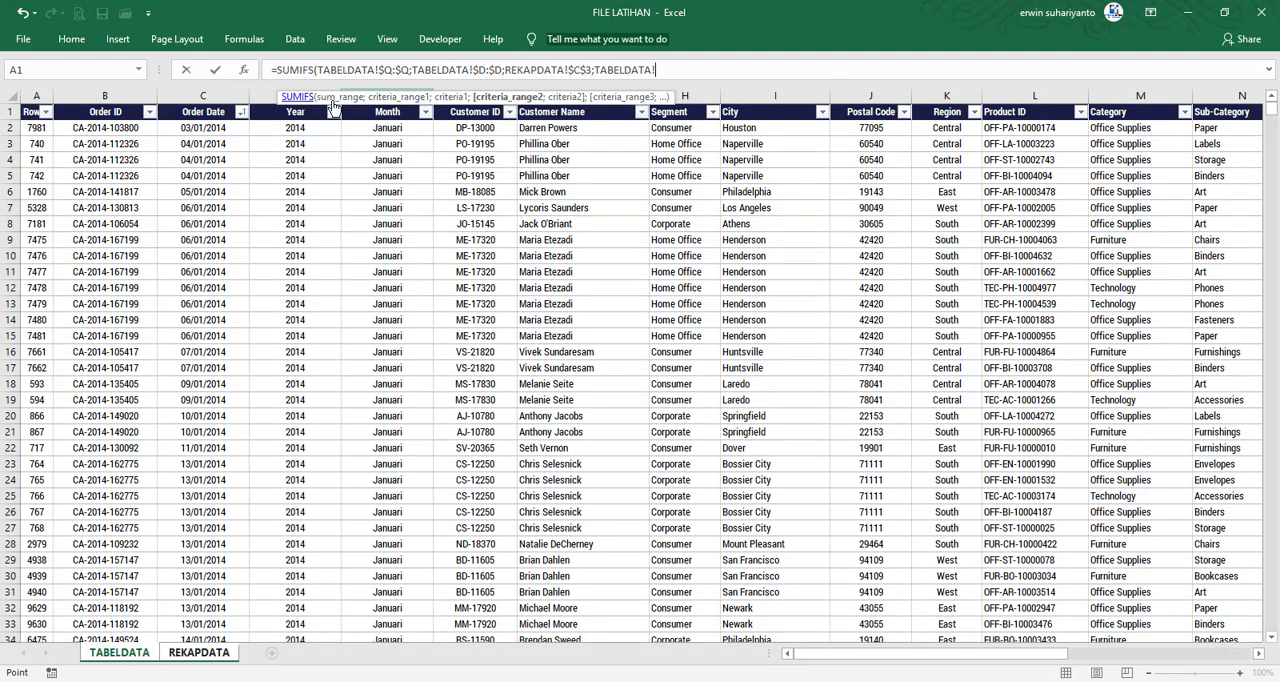
{"action": "left_click_drag", "start_coordinate": [657, 96], "coordinate": [1073, 70]}
{"action": "left_click", "coordinate": [410, 97]}
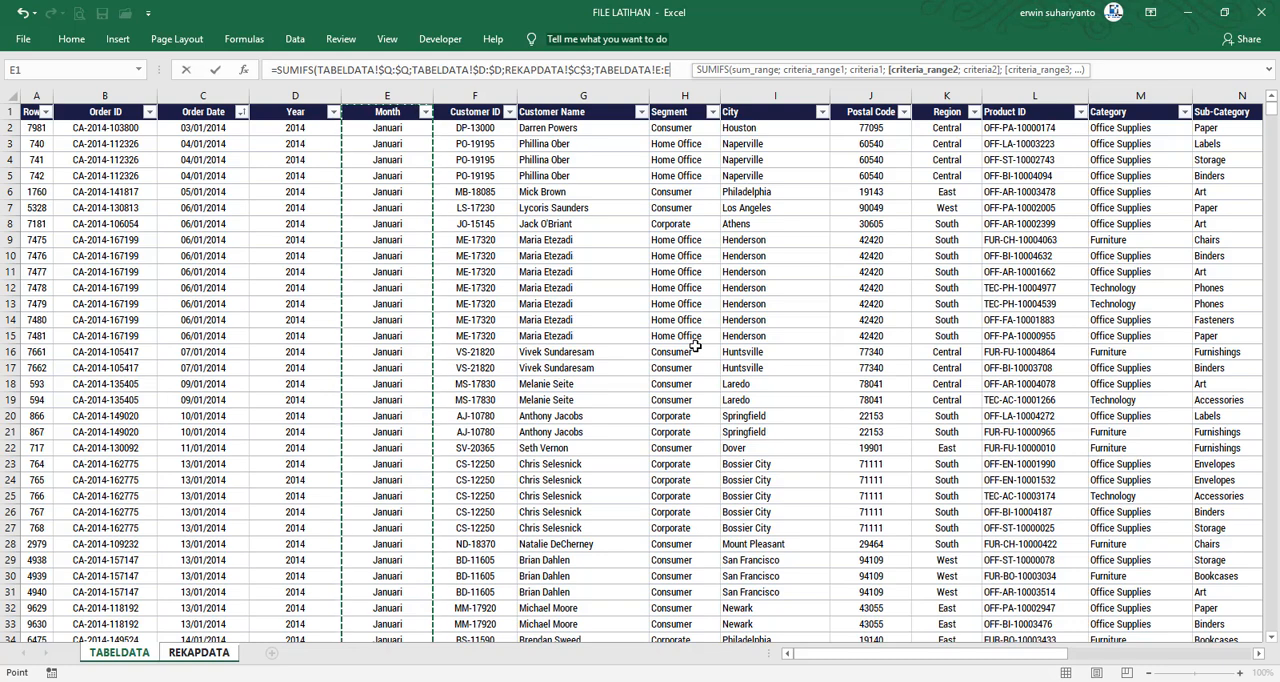
{"action": "key", "text": "F4"}
{"action": "type", "text": ";"}
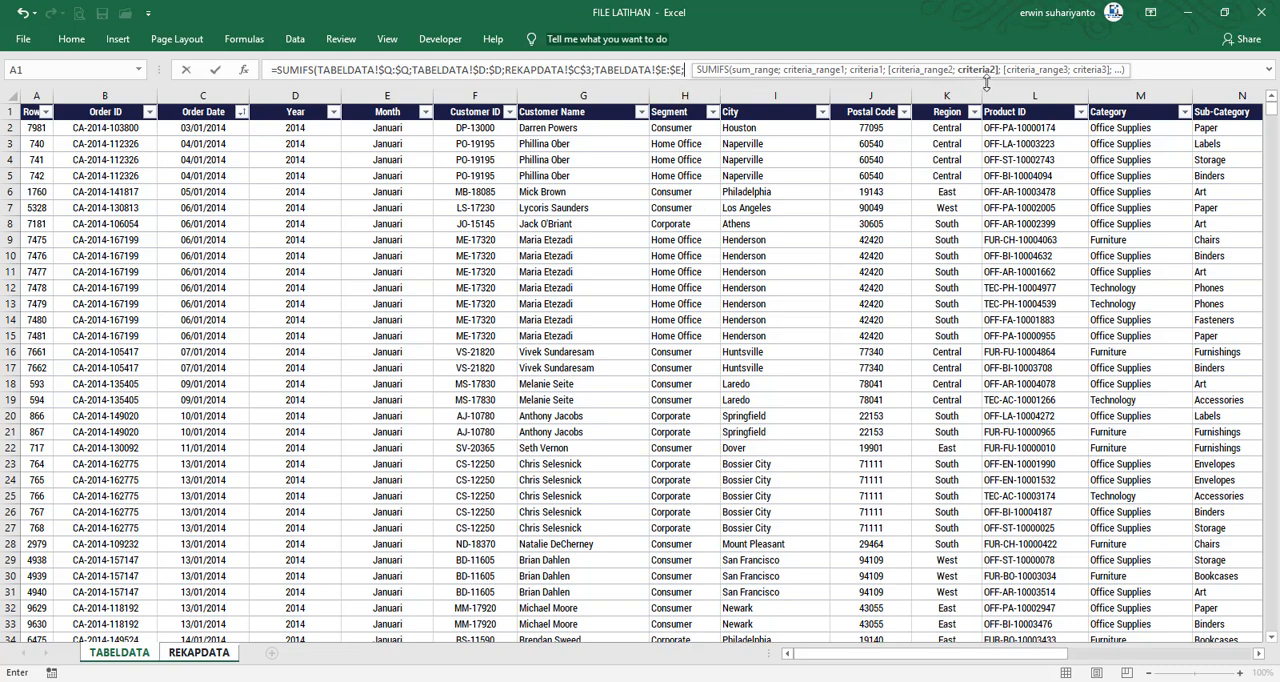
{"action": "left_click", "coordinate": [199, 652]}
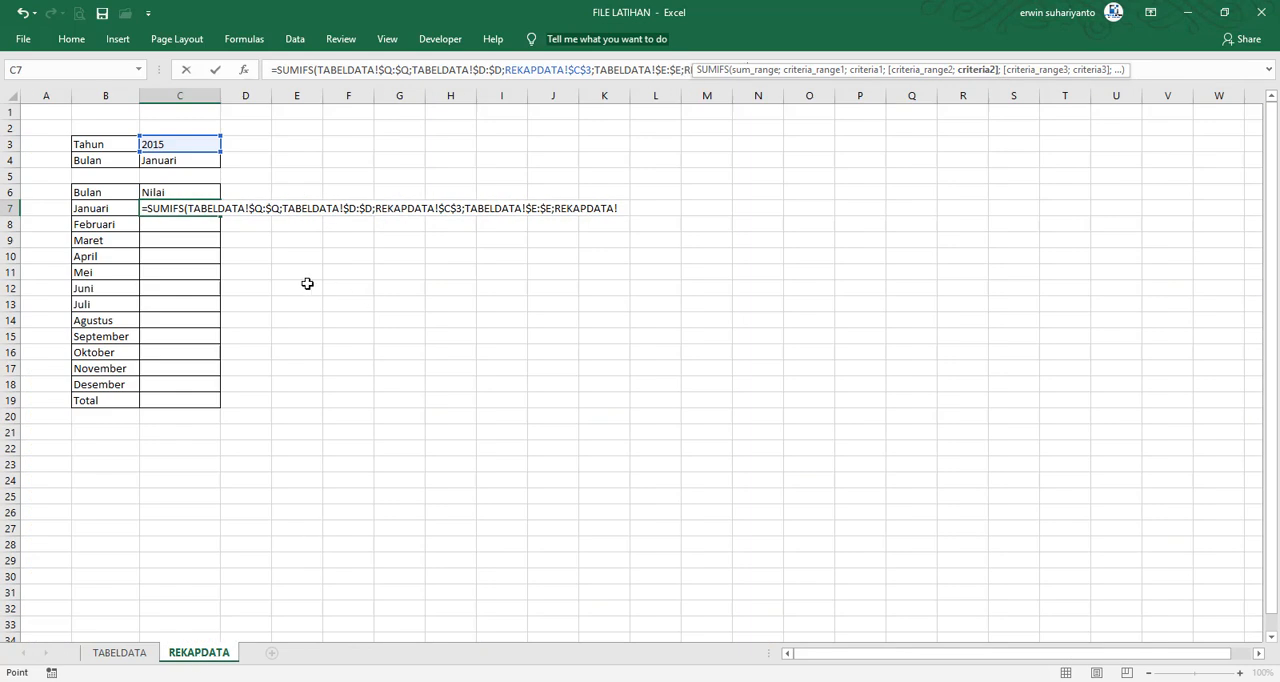
{"action": "left_click", "coordinate": [91, 208]}
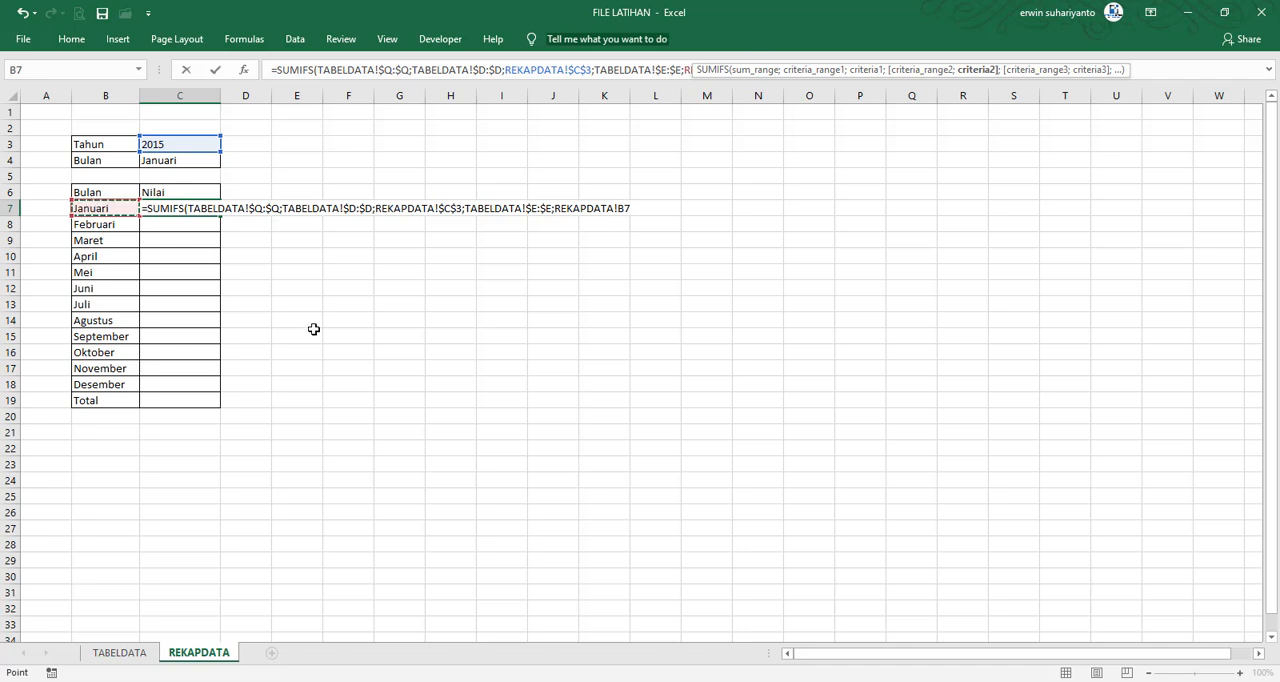
{"action": "type", "text": ")"}
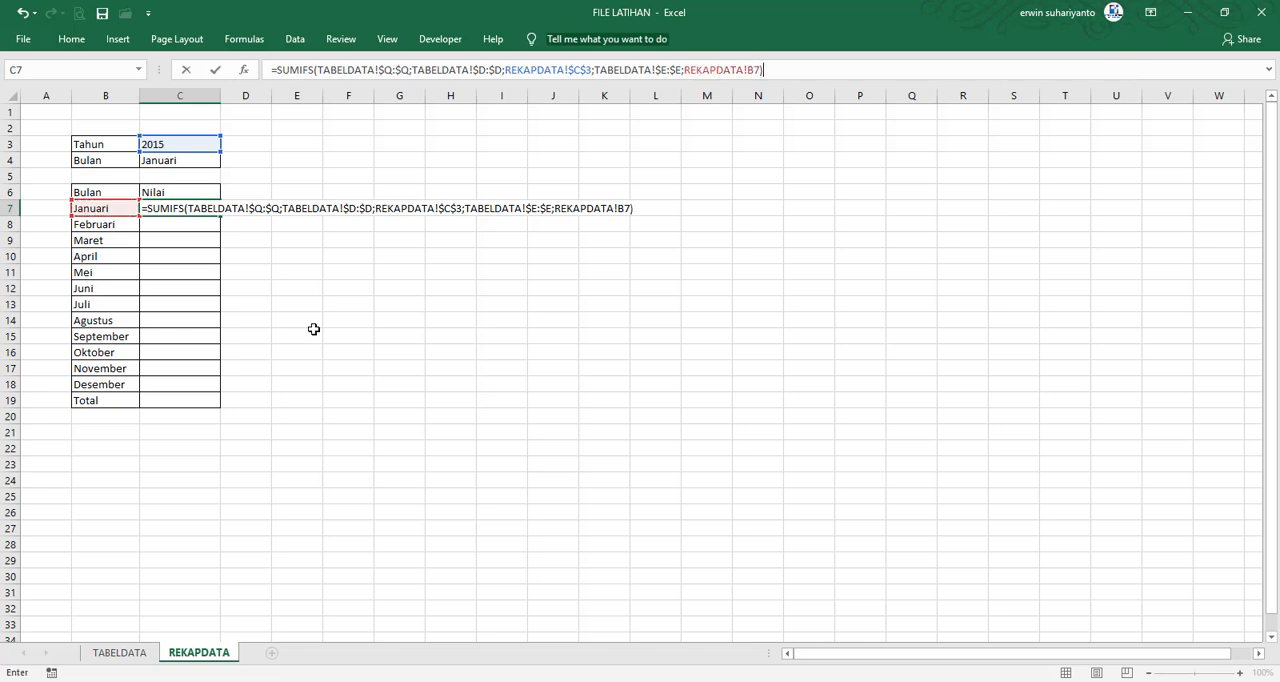
{"action": "key", "text": "Return"}
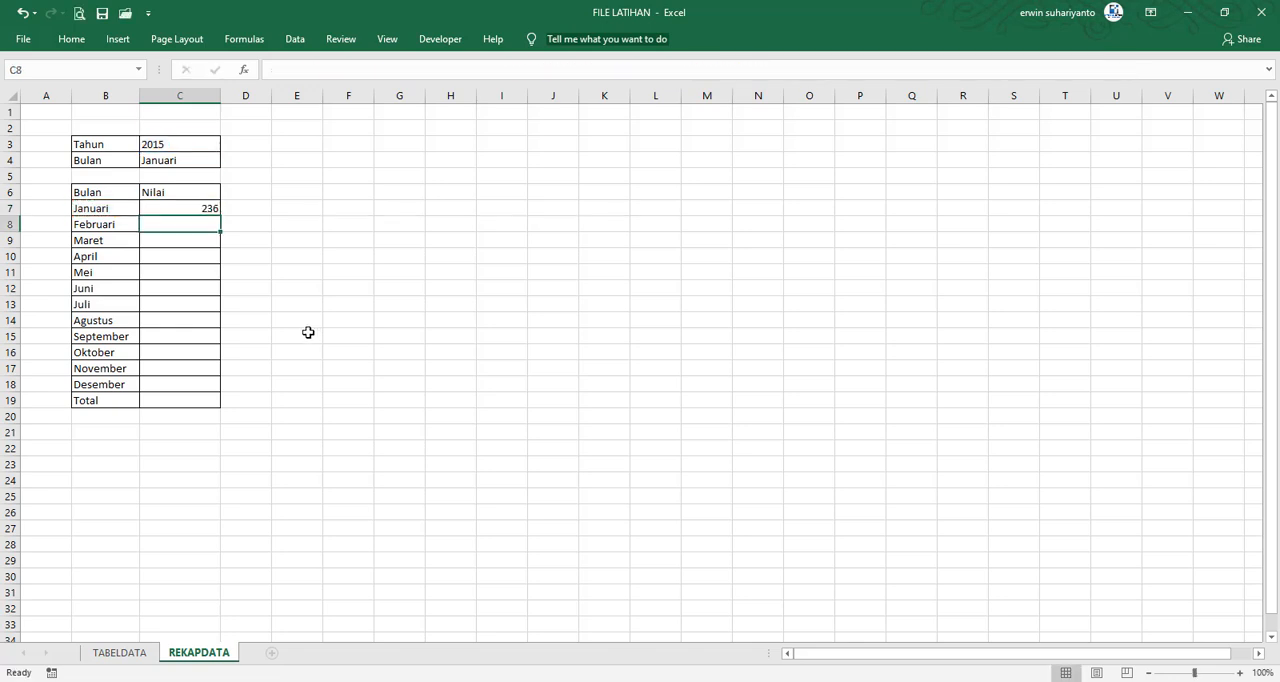
Center the Nilai column cells C6:C19 horizontally
{"action": "left_click", "coordinate": [205, 210]}
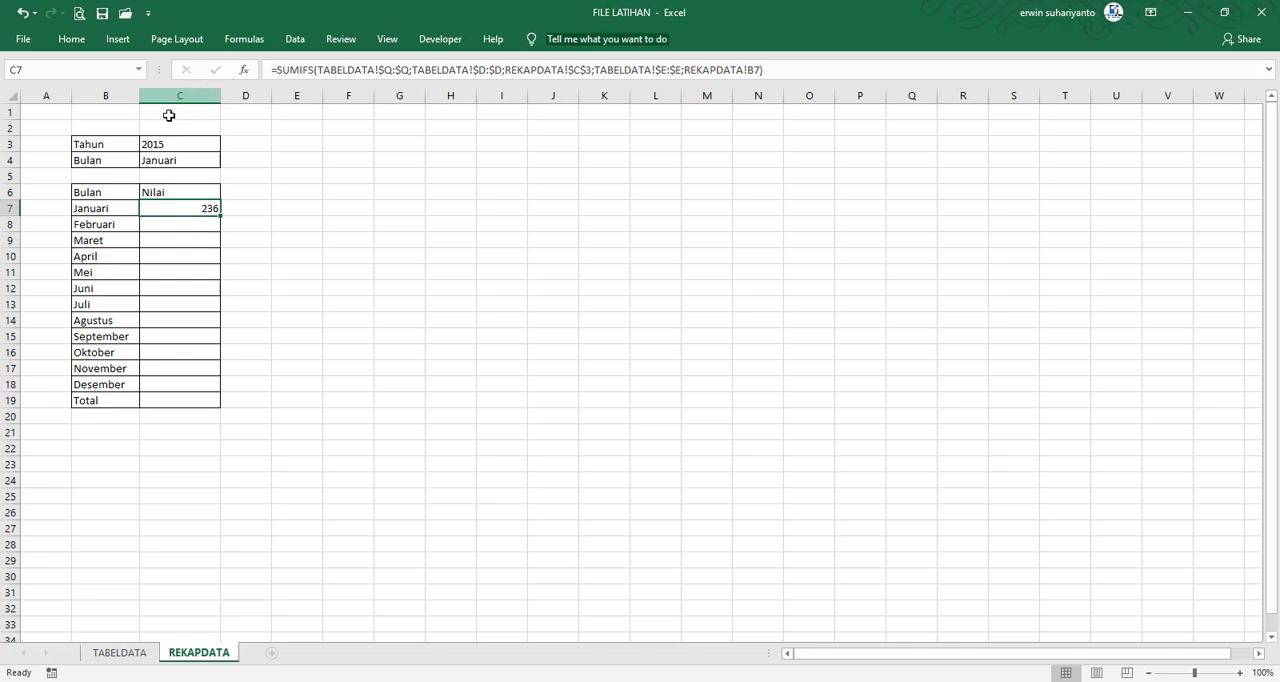
{"action": "left_click_drag", "start_coordinate": [197, 194], "coordinate": [186, 400]}
{"action": "left_click", "coordinate": [71, 38]}
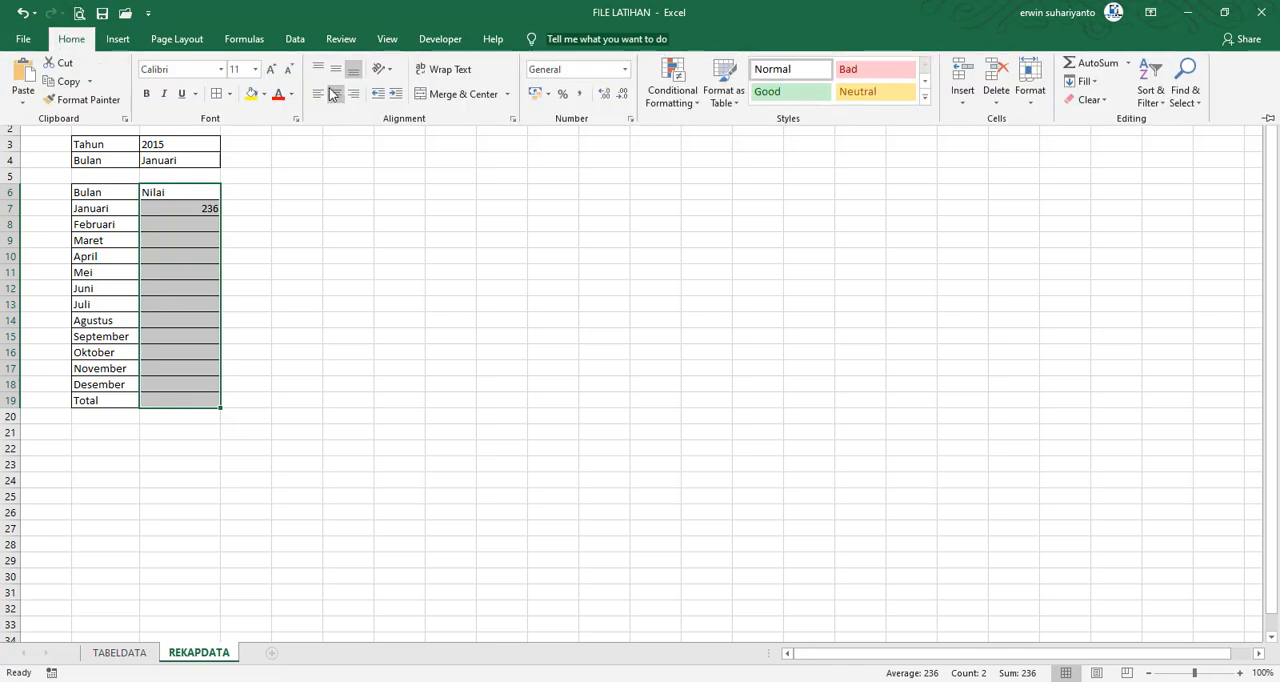
{"action": "left_click", "coordinate": [334, 93]}
{"action": "left_click", "coordinate": [300, 206]}
Fill the SUMIFS formula from C7 down through the Desember row, C18
{"action": "left_click", "coordinate": [201, 218]}
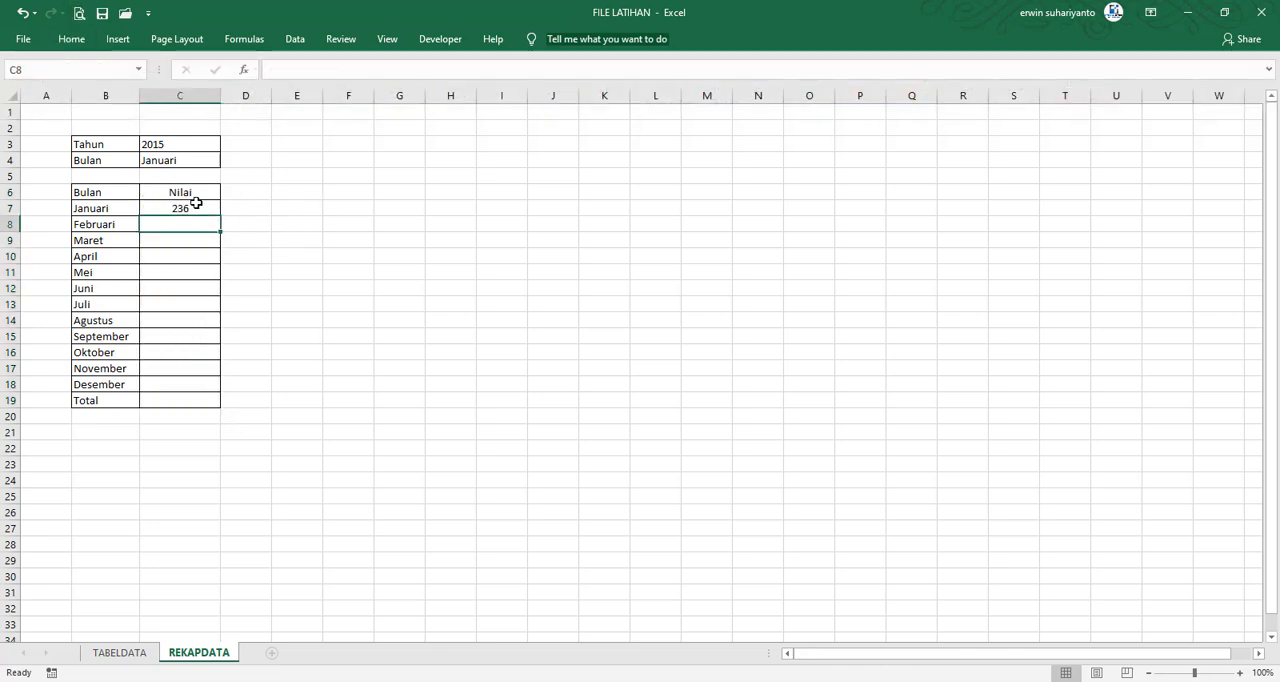
{"action": "left_click", "coordinate": [196, 203]}
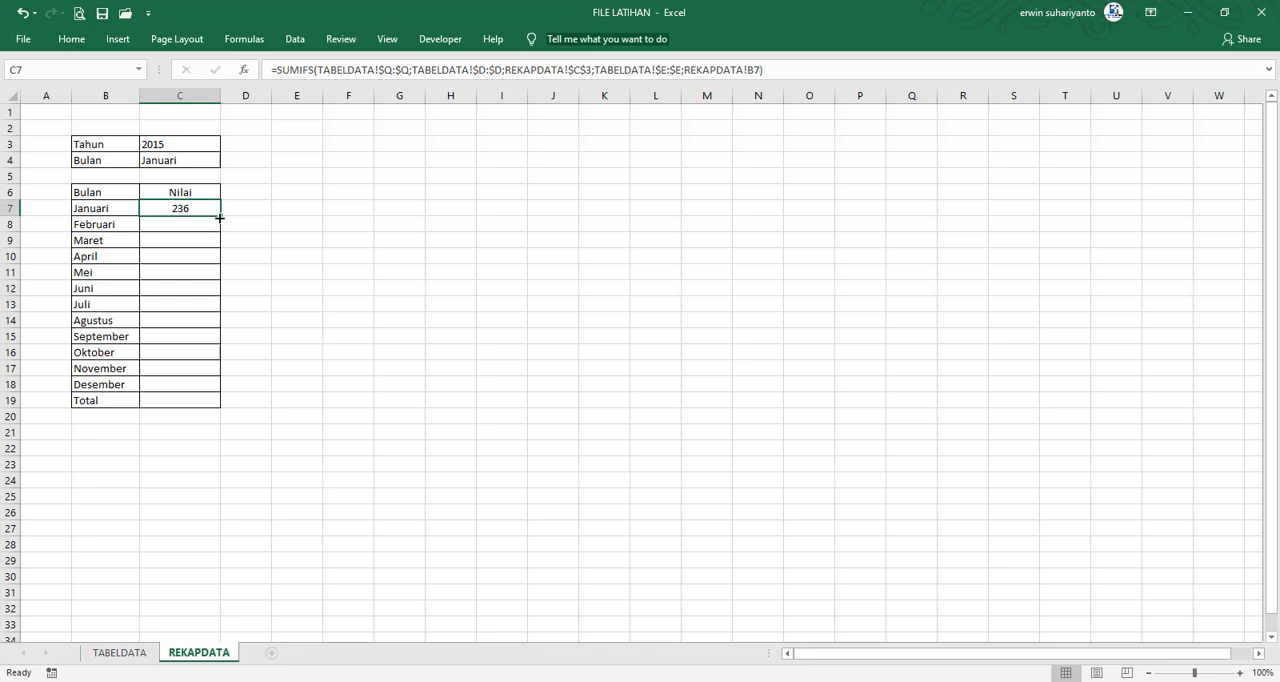
{"action": "left_click_drag", "start_coordinate": [218, 216], "coordinate": [196, 396]}
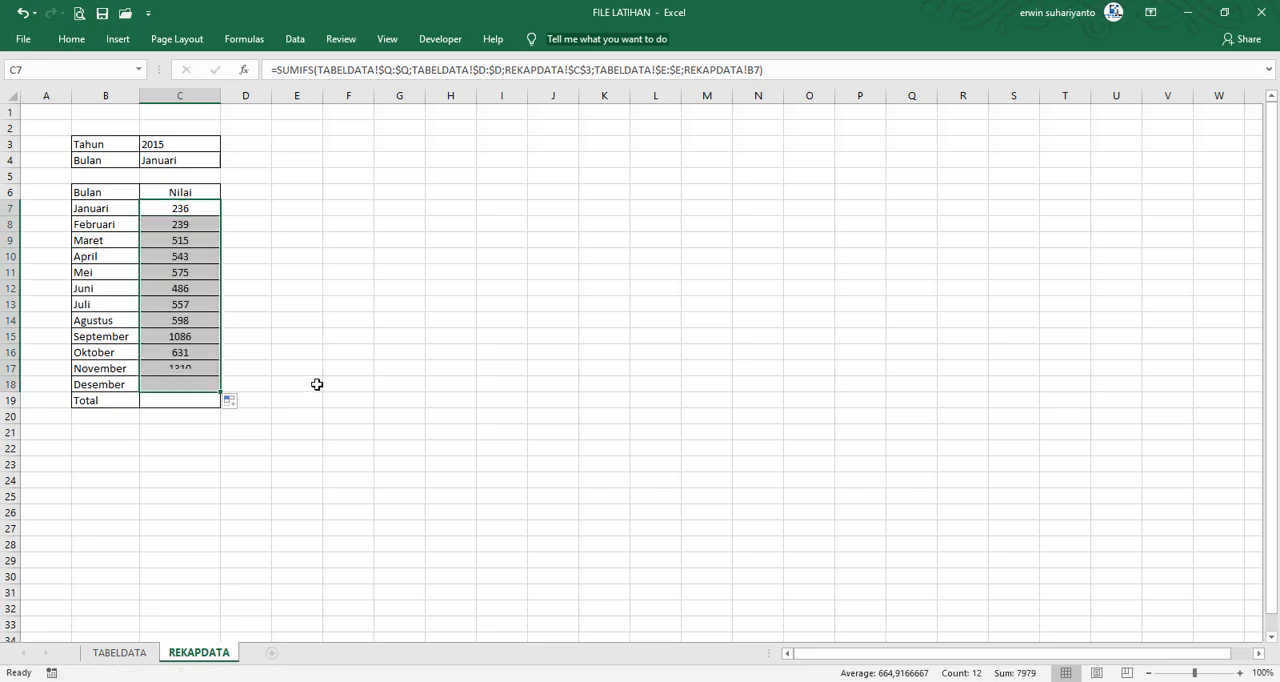
Total the monthly values in the Total cell C19 with =SUM(C7:C18)
{"action": "left_click", "coordinate": [184, 403]}
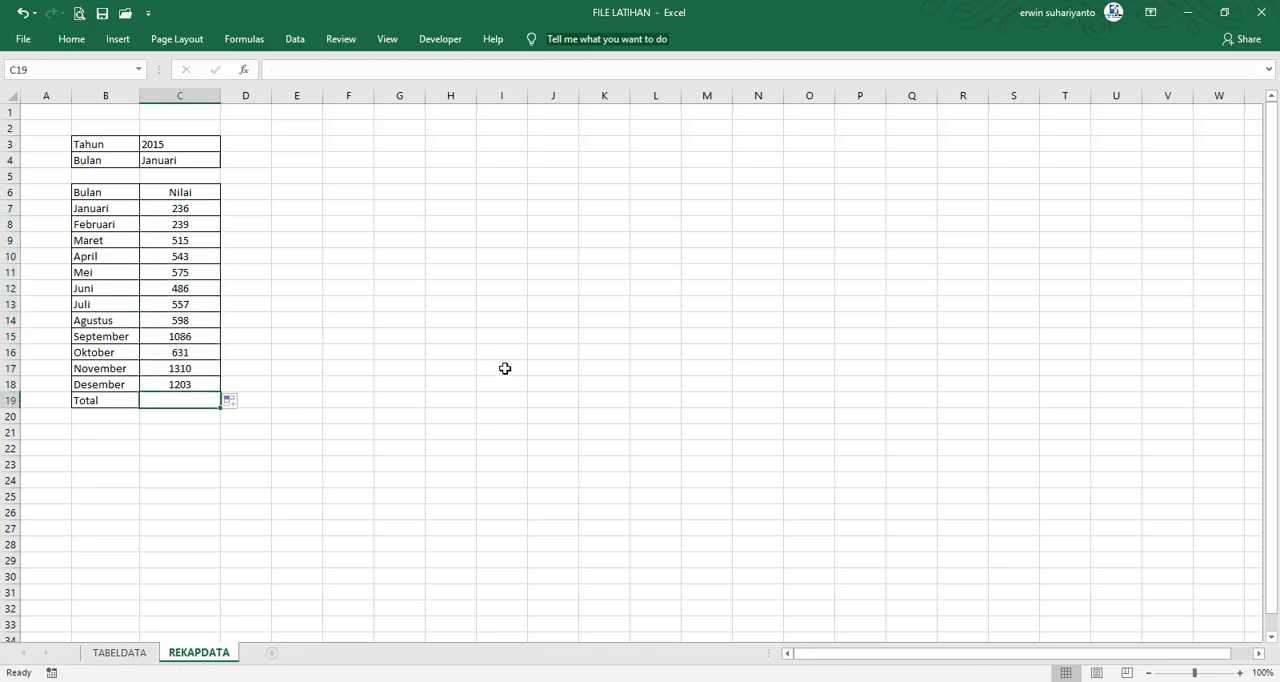
{"action": "type", "text": "="}
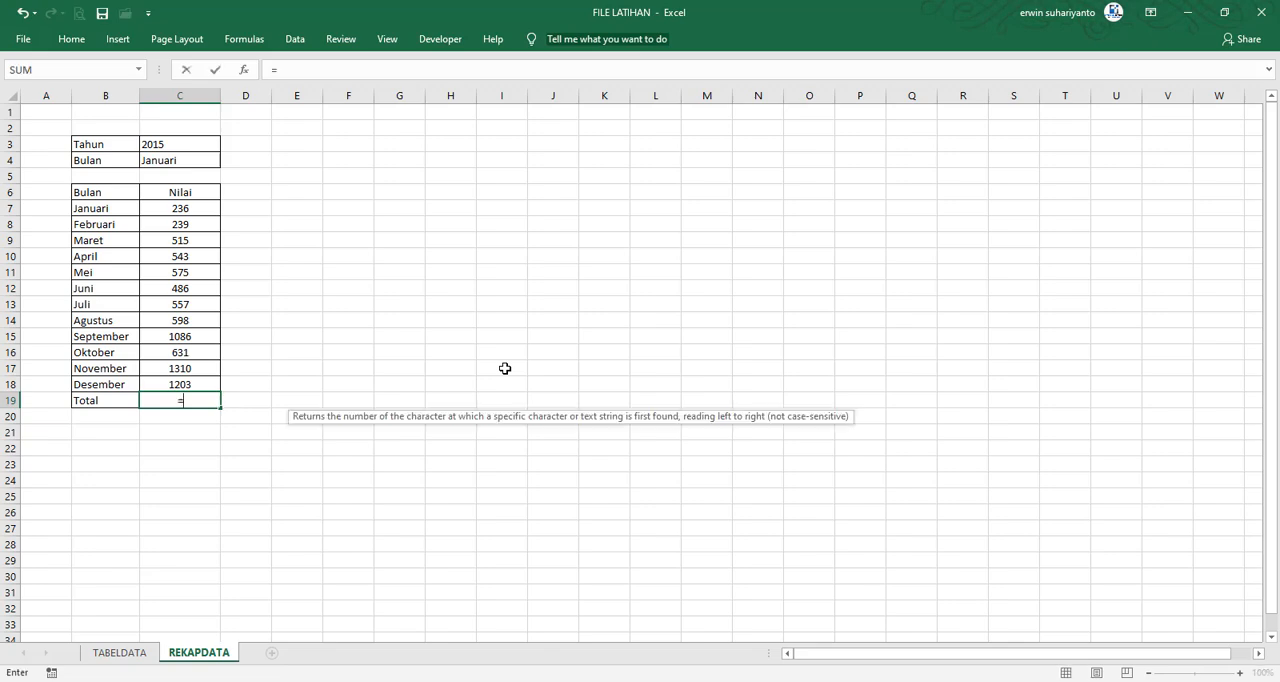
{"action": "type", "text": "SUM("}
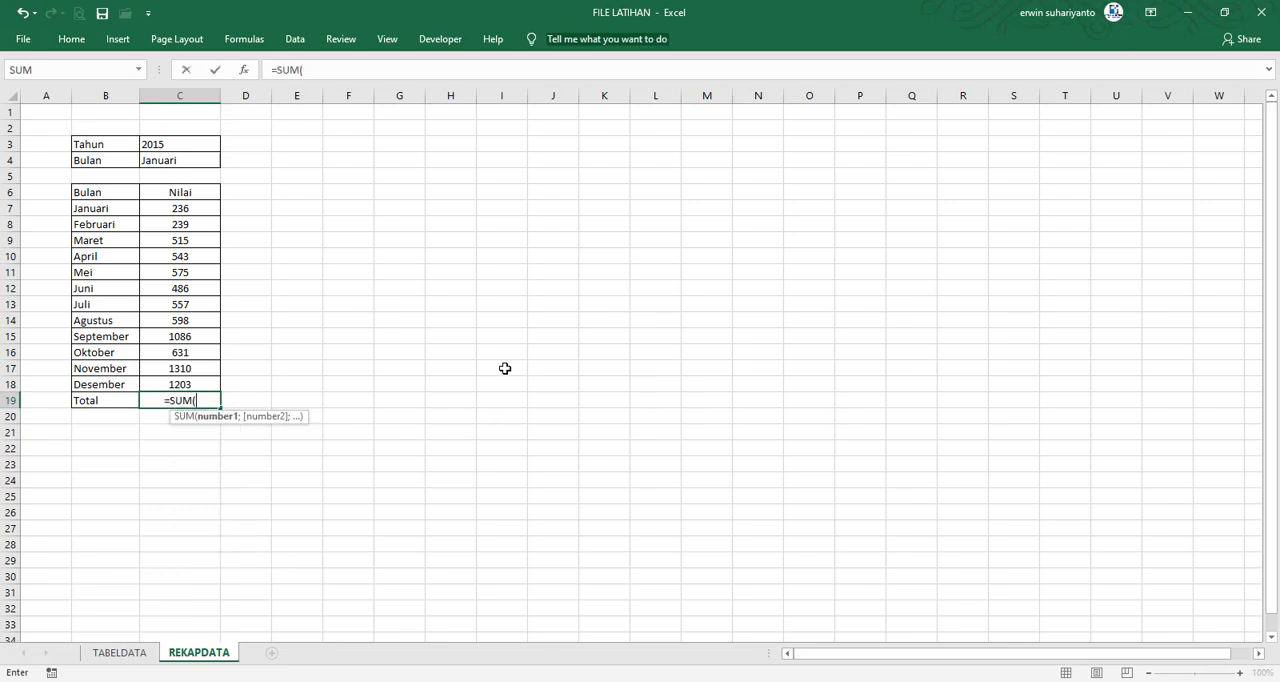
{"action": "left_click", "coordinate": [193, 214]}
{"action": "left_click_drag", "start_coordinate": [195, 240], "coordinate": [188, 387]}
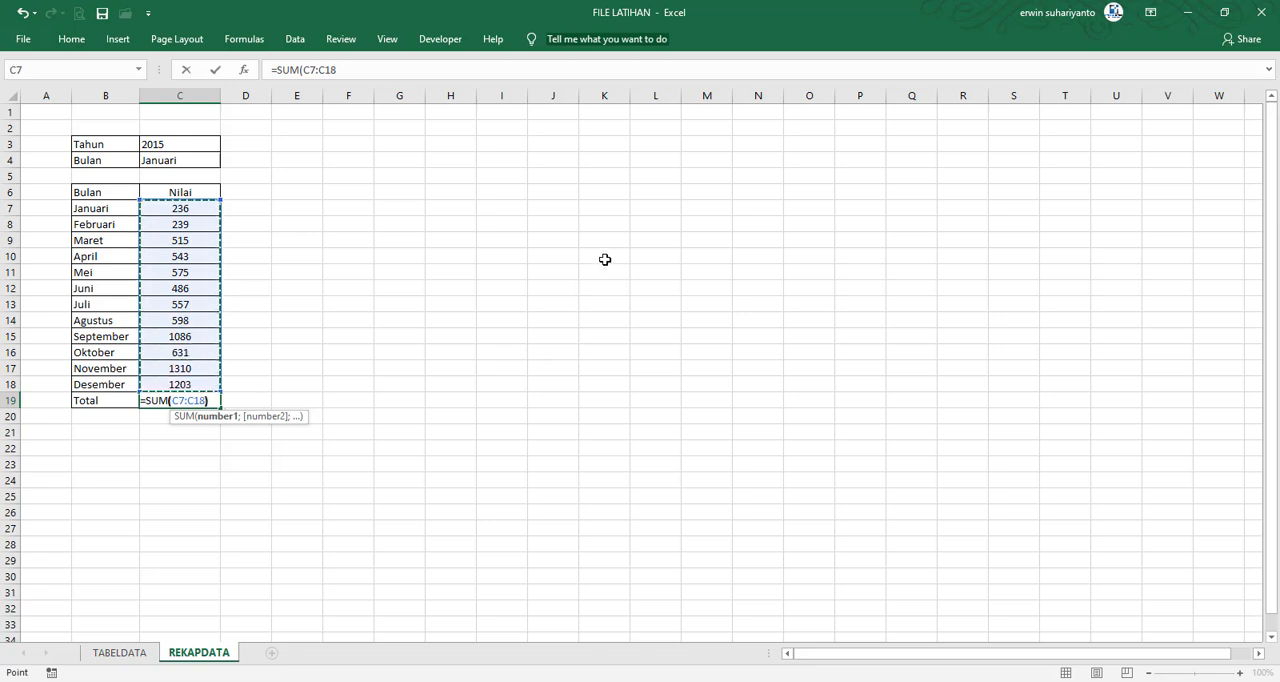
{"action": "type", "text": ")"}
{"action": "key", "text": "Return"}
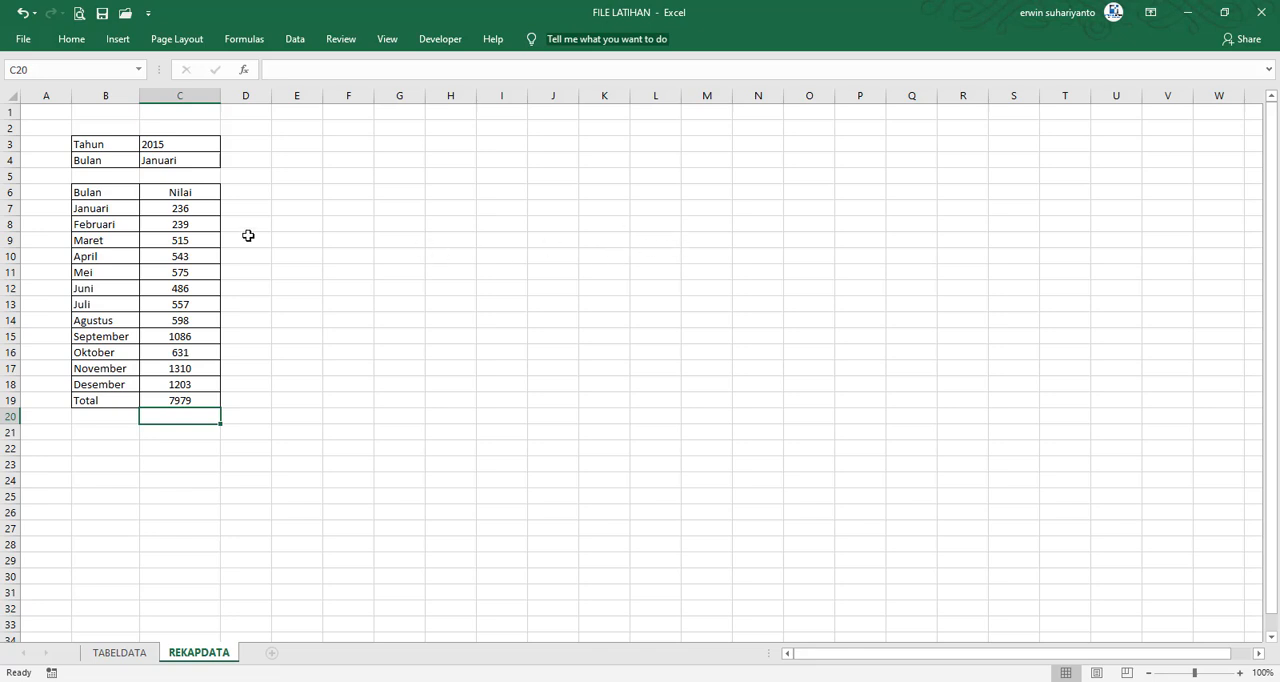
Format C7:C19 as Number with 0 decimal places and a thousands separator
{"action": "left_click_drag", "start_coordinate": [197, 212], "coordinate": [195, 400]}
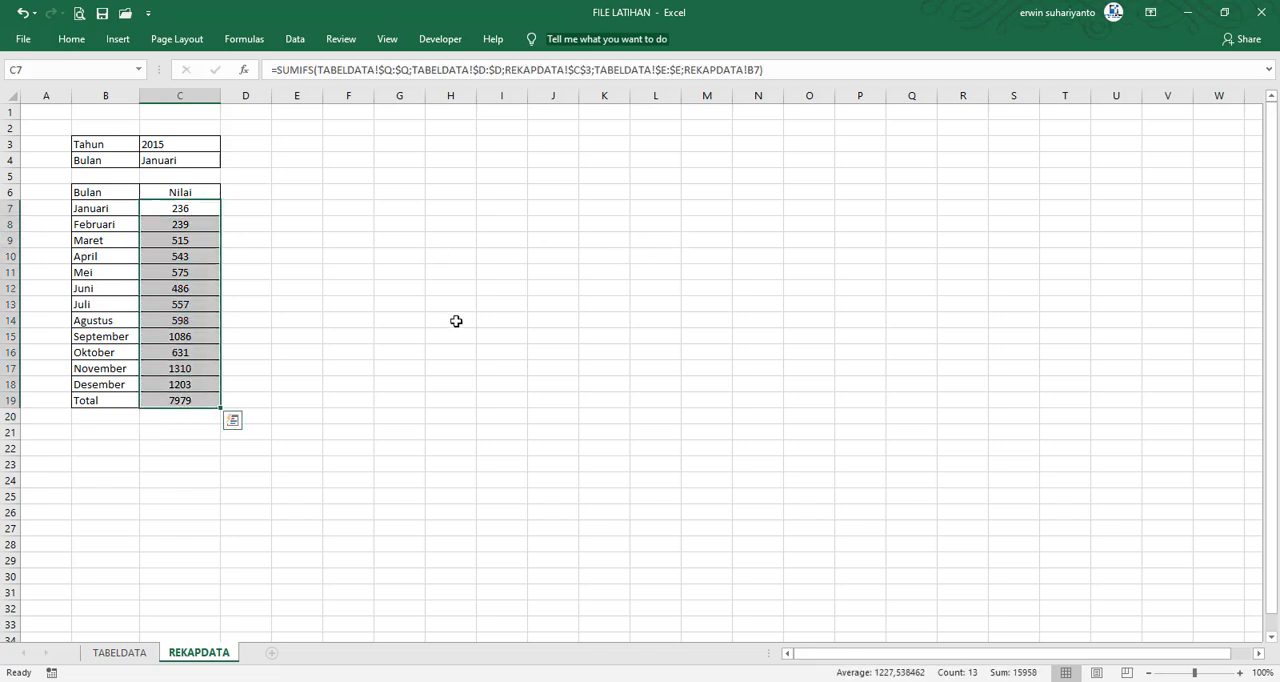
{"action": "right_click", "coordinate": [207, 252]}
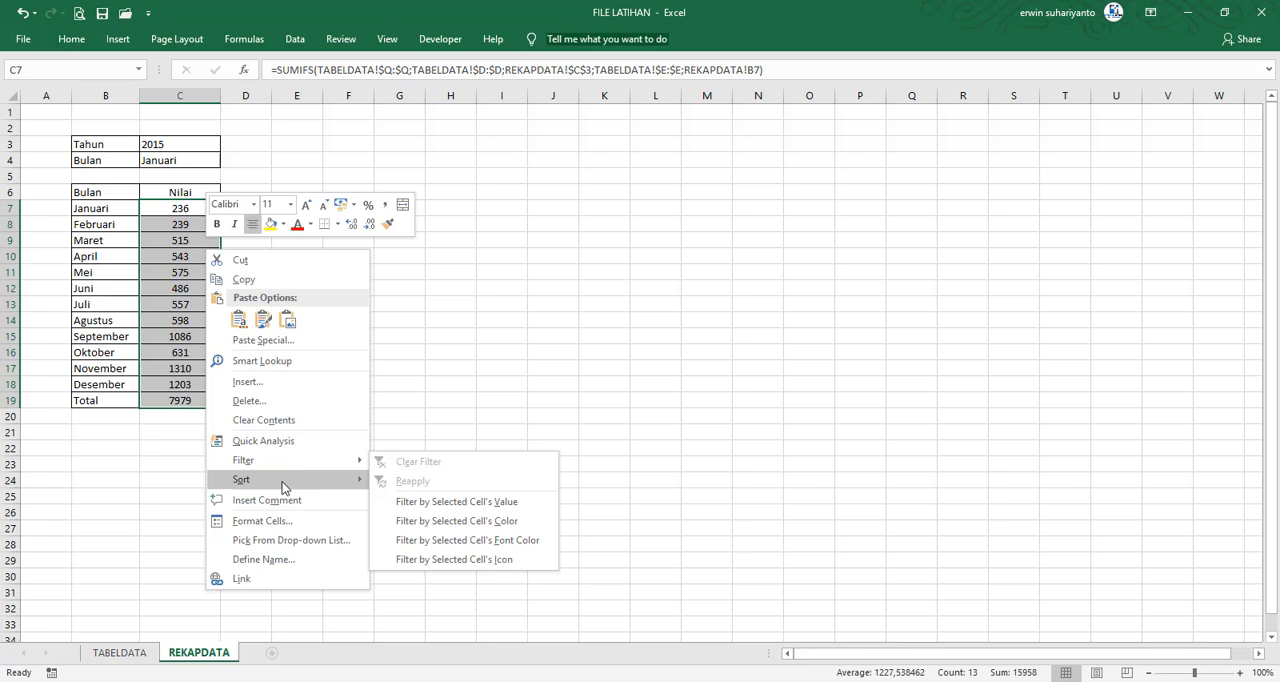
{"action": "left_click", "coordinate": [277, 522]}
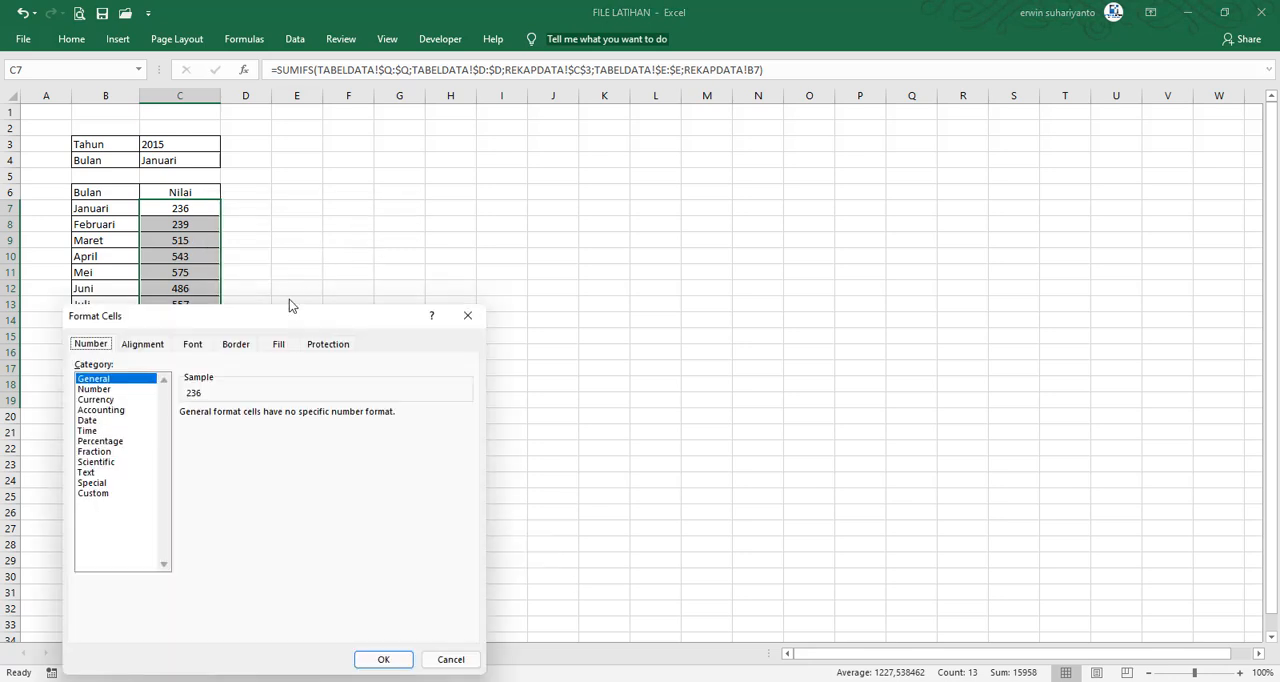
{"action": "left_click", "coordinate": [354, 258]}
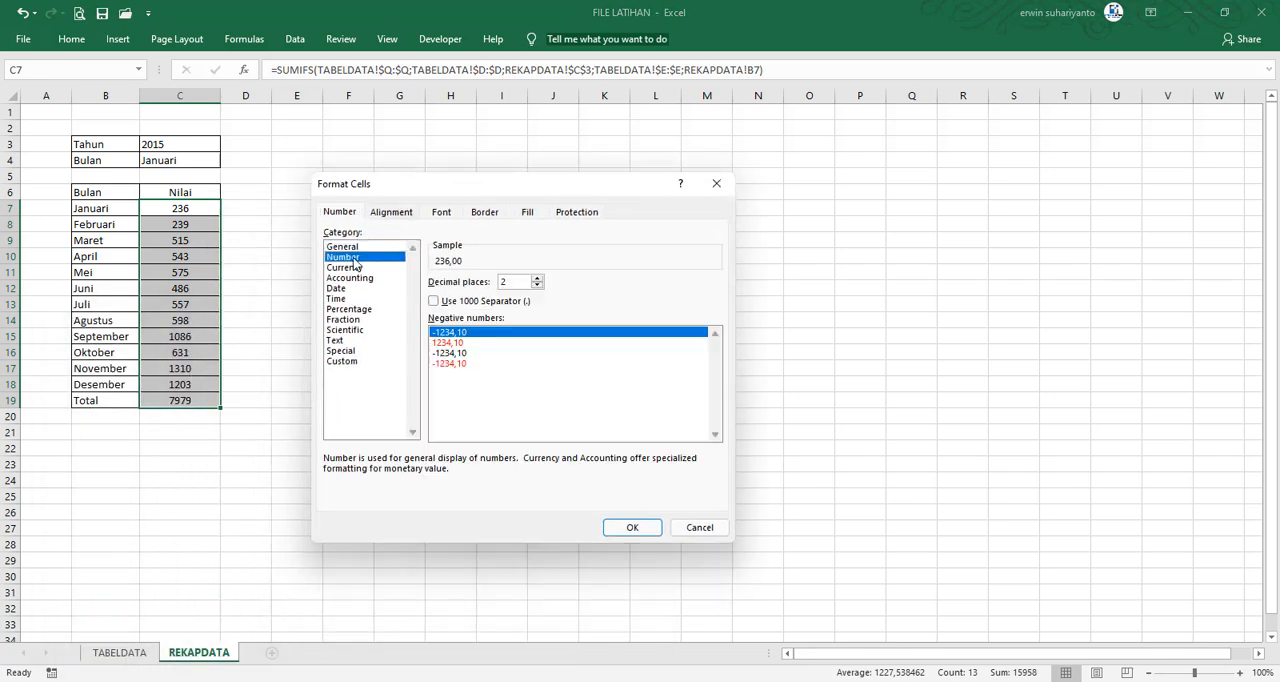
{"action": "left_click", "coordinate": [434, 302]}
{"action": "left_click", "coordinate": [537, 285]}
{"action": "left_click", "coordinate": [537, 285]}
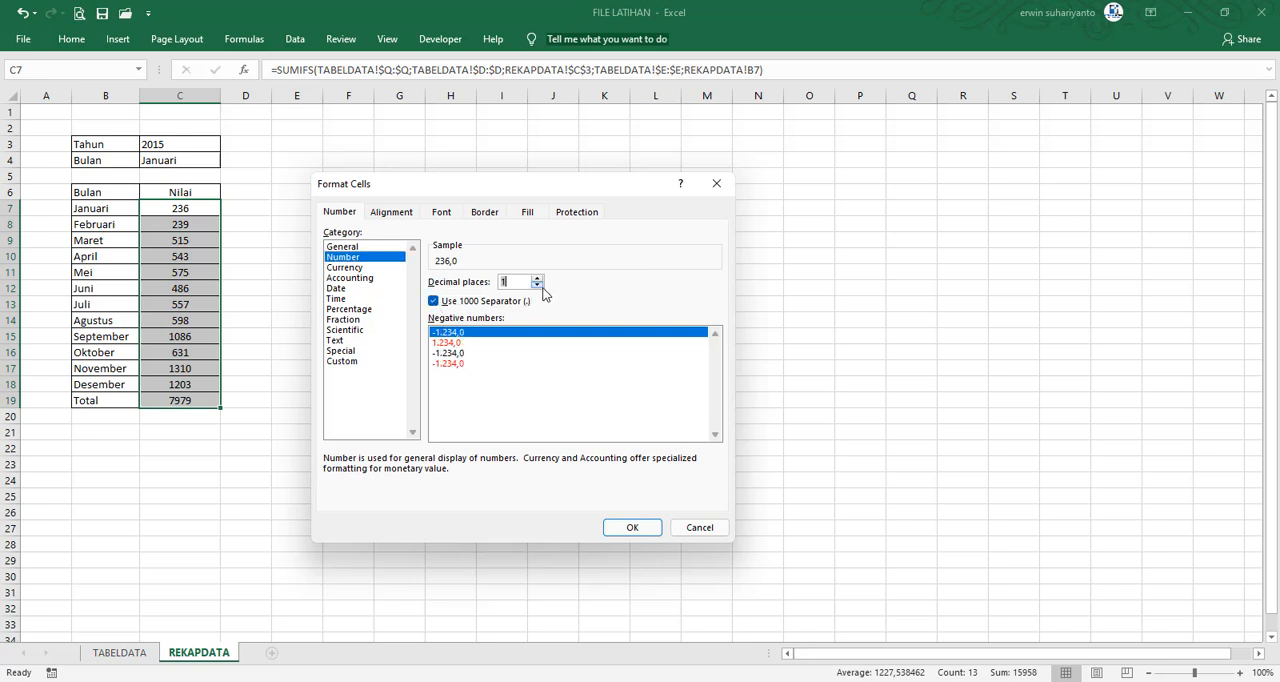
{"action": "left_click", "coordinate": [634, 528]}
{"action": "left_click", "coordinate": [450, 288]}
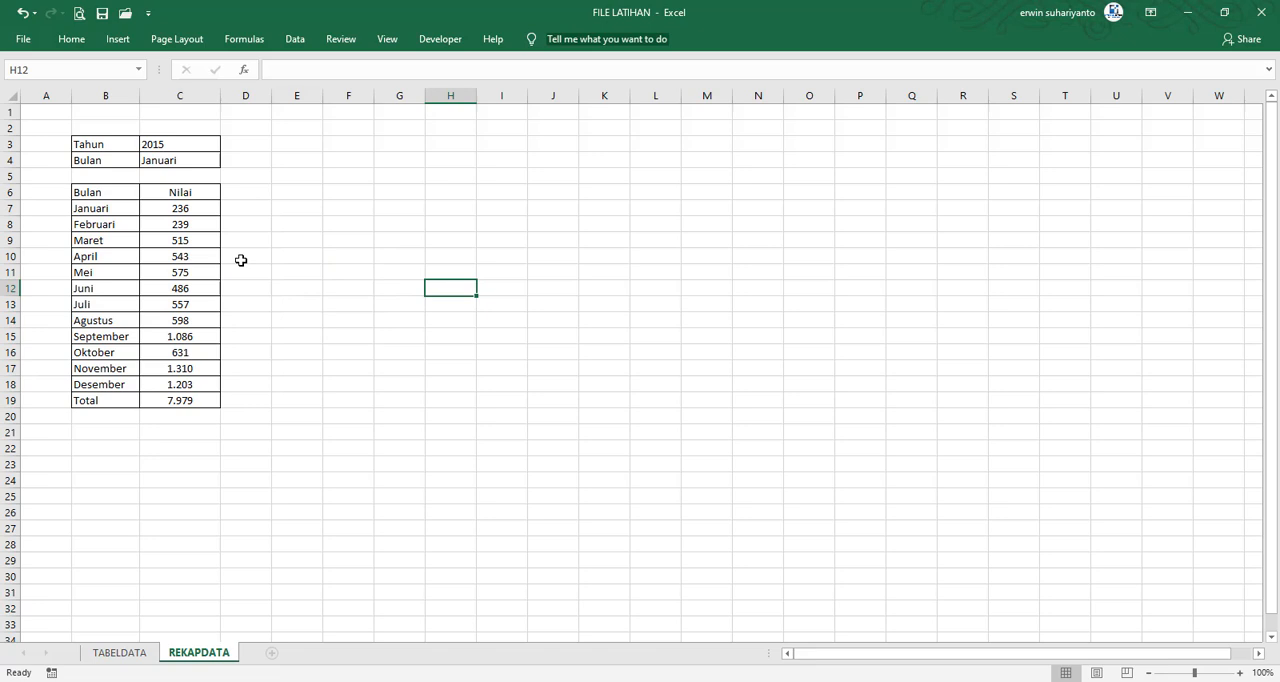
Test the recap by setting the Tahun cell C3 to 2016
{"action": "left_click", "coordinate": [300, 206]}
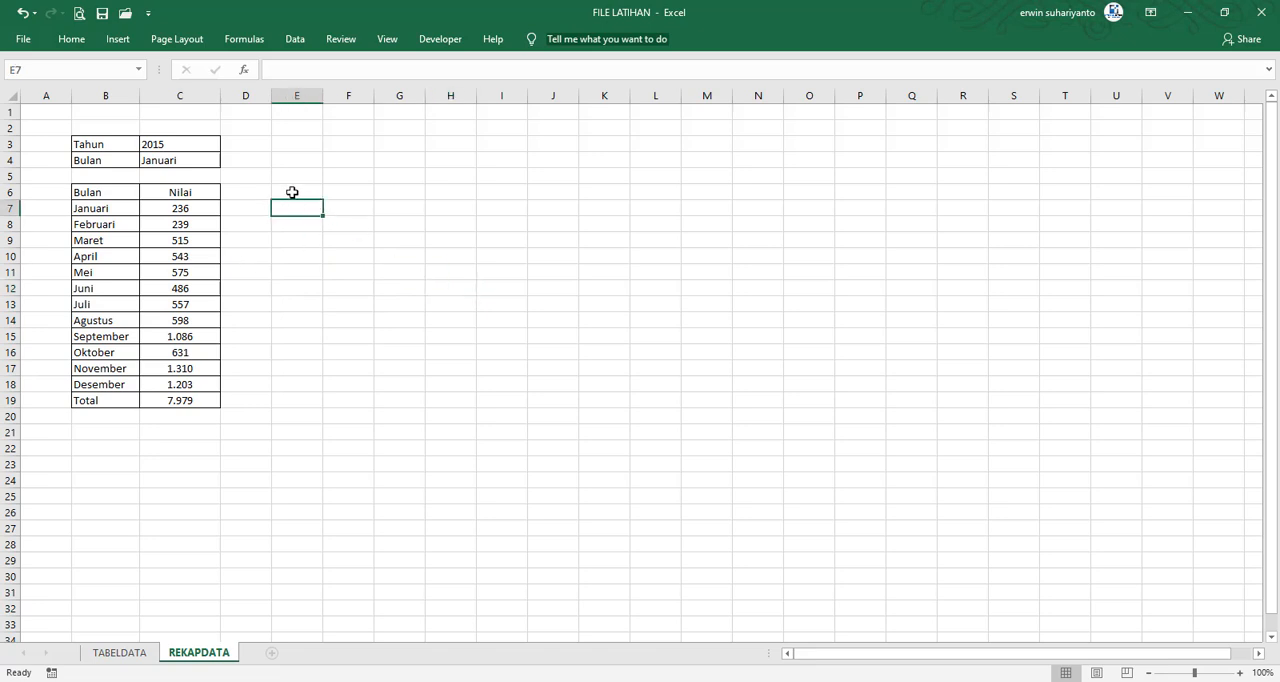
{"action": "left_click", "coordinate": [293, 192]}
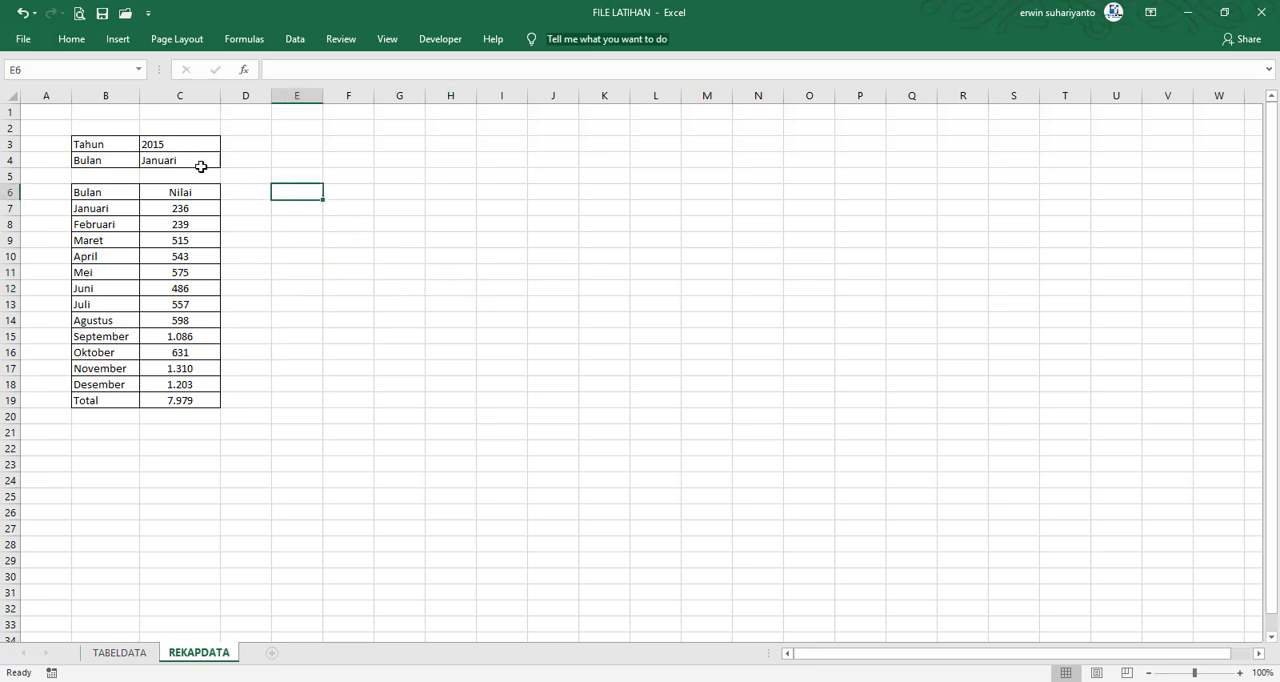
{"action": "left_click", "coordinate": [188, 146]}
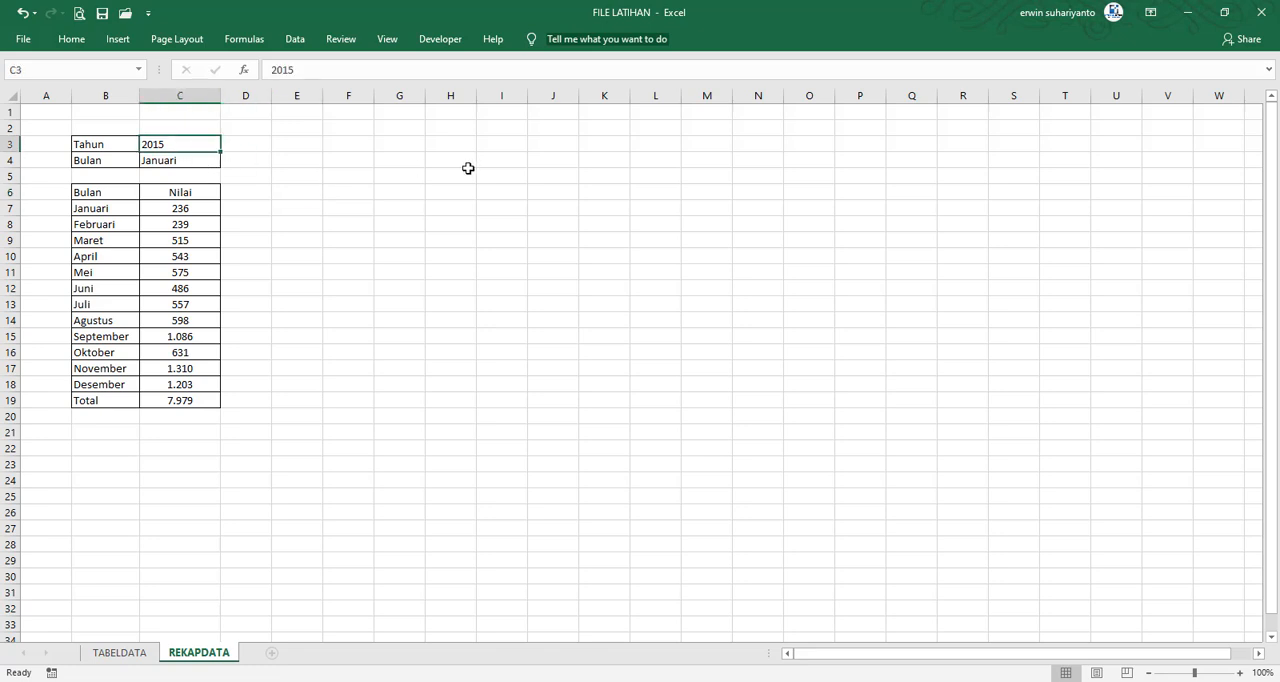
{"action": "type", "text": "201"}
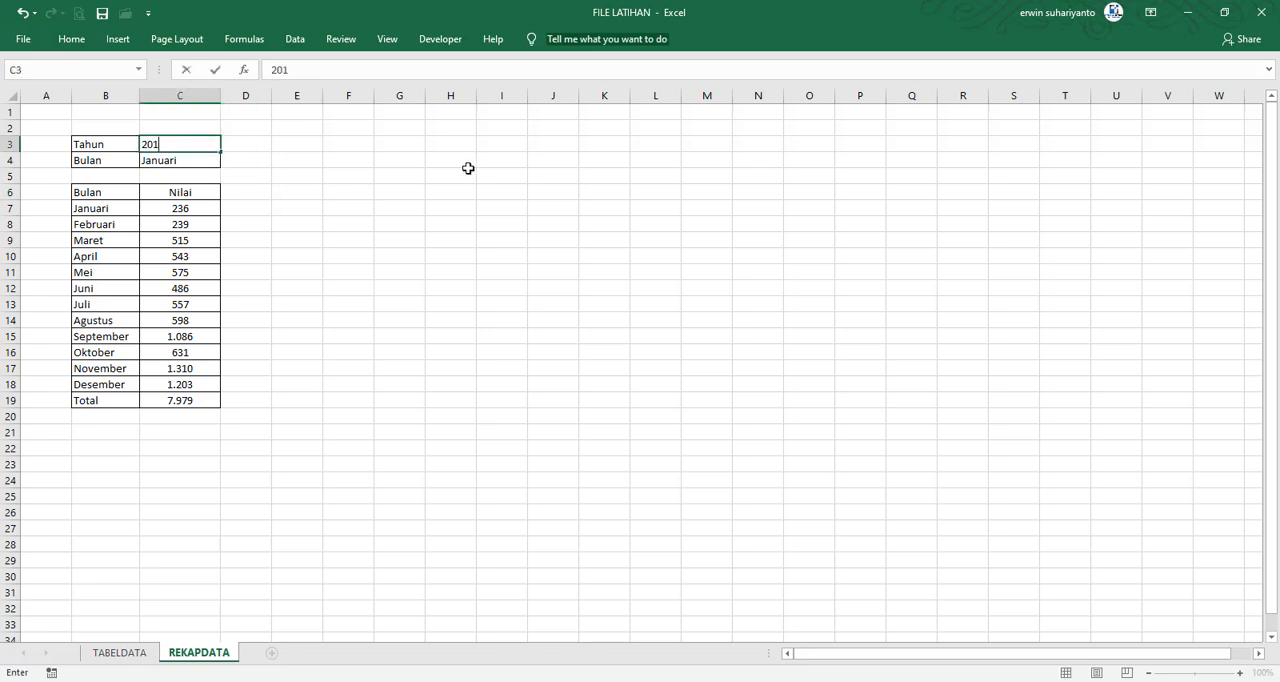
{"action": "type", "text": "6"}
{"action": "key", "text": "Return"}
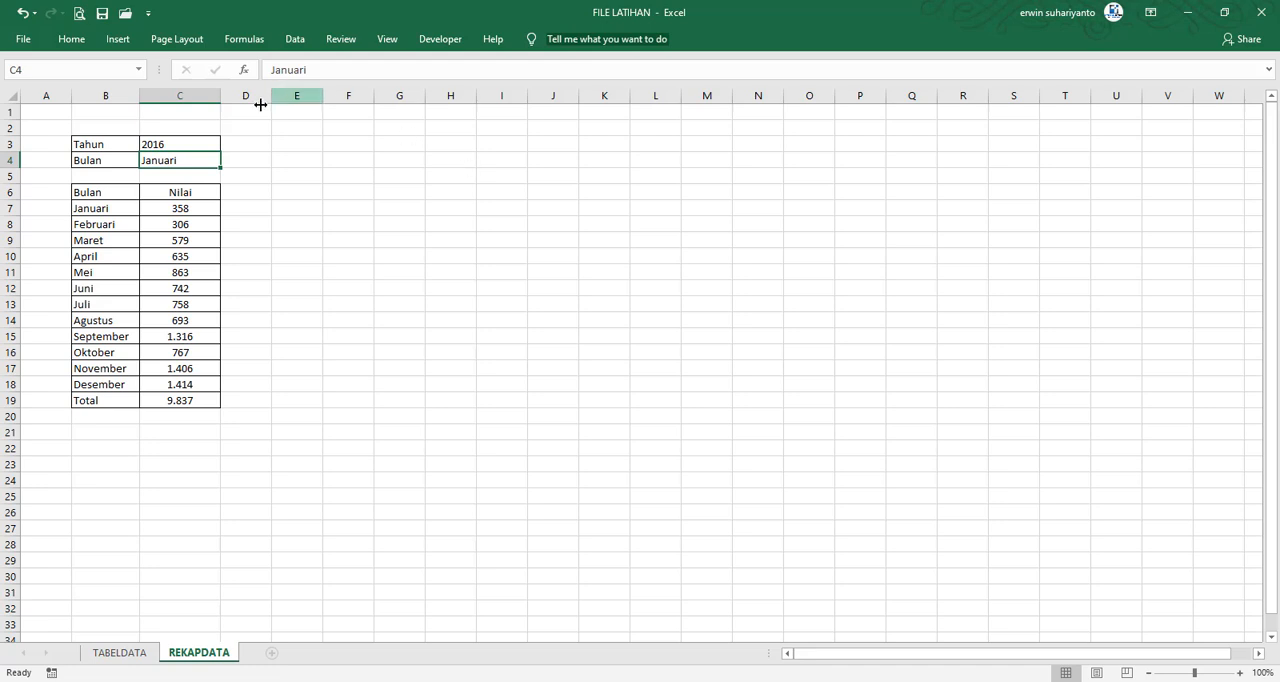
Change the Tahun cell C3 to 2014 to check the monthly totals for that year
{"action": "left_click", "coordinate": [183, 140]}
{"action": "type", "text": "20"}
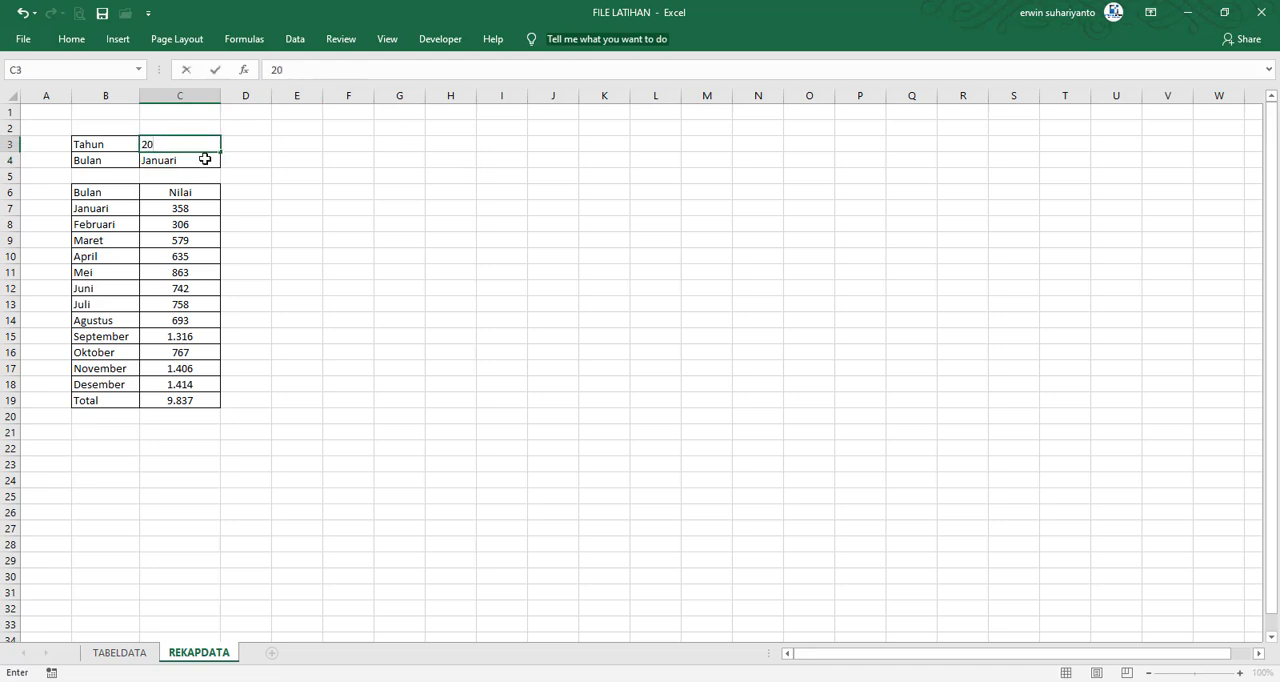
{"action": "type", "text": "14"}
{"action": "key", "text": "Return"}
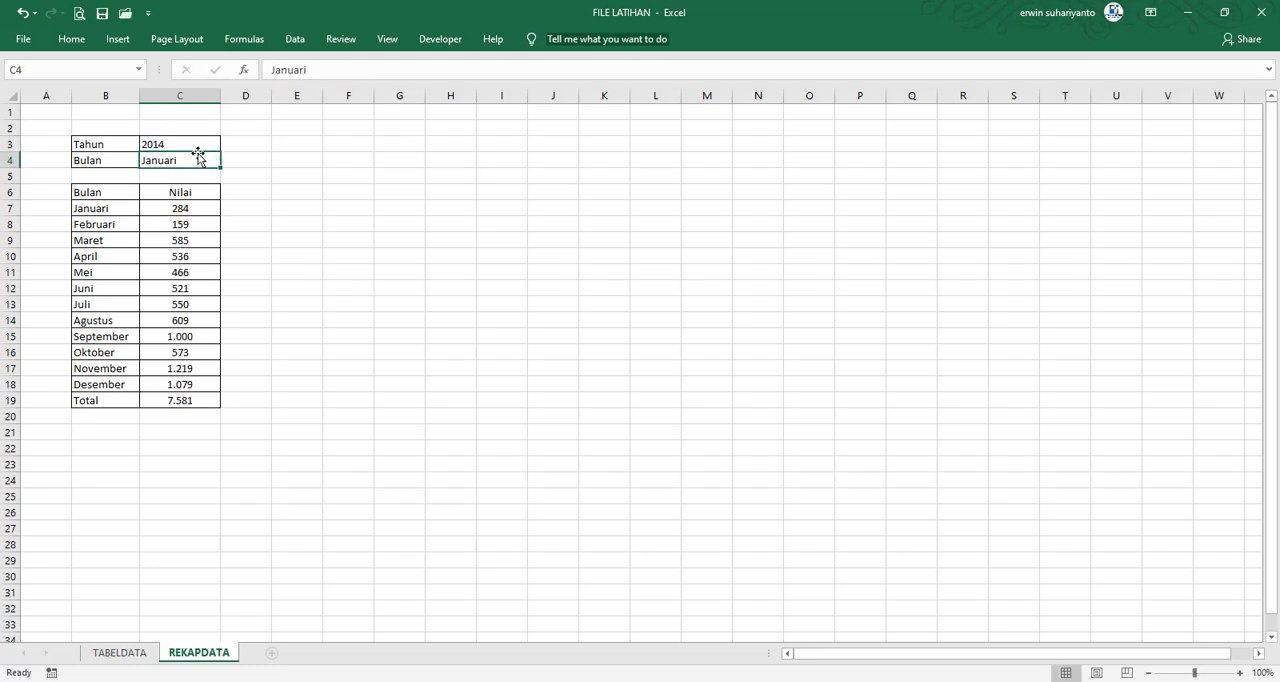
Set the Tahun cell C3 to 2017 and view the SUMIFS formula in C7
{"action": "left_click", "coordinate": [195, 147]}
{"action": "type", "text": "20"}
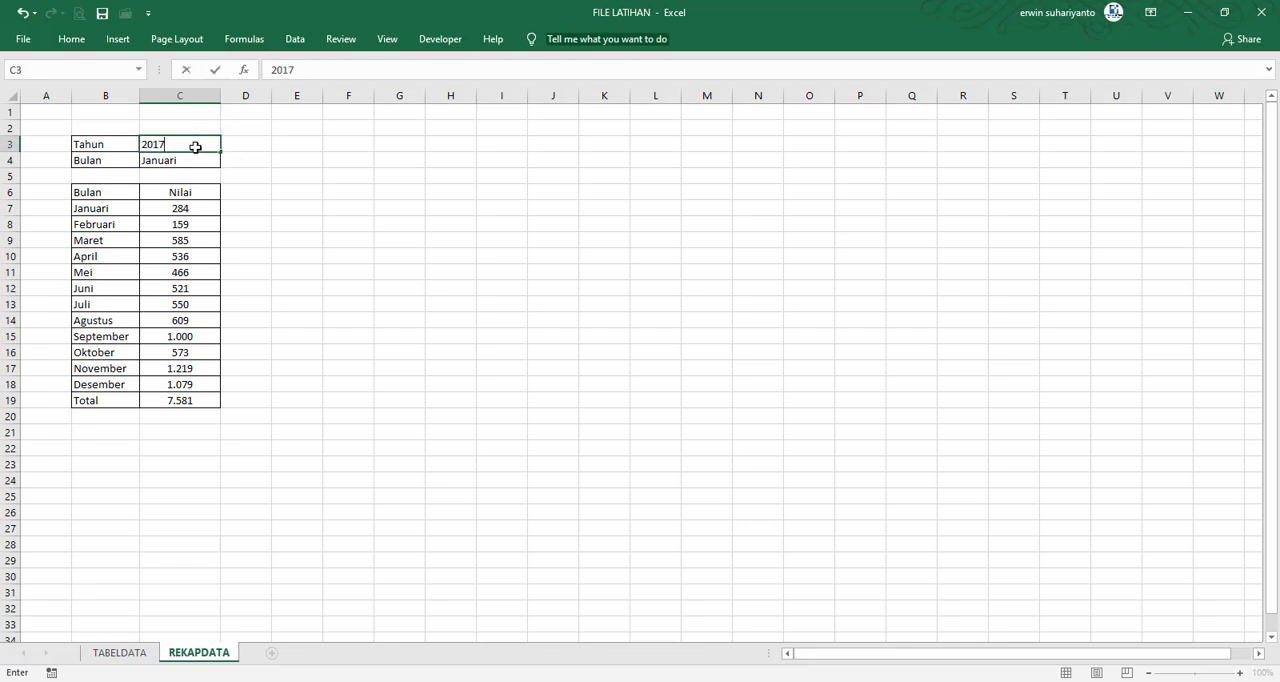
{"action": "key", "text": "Return"}
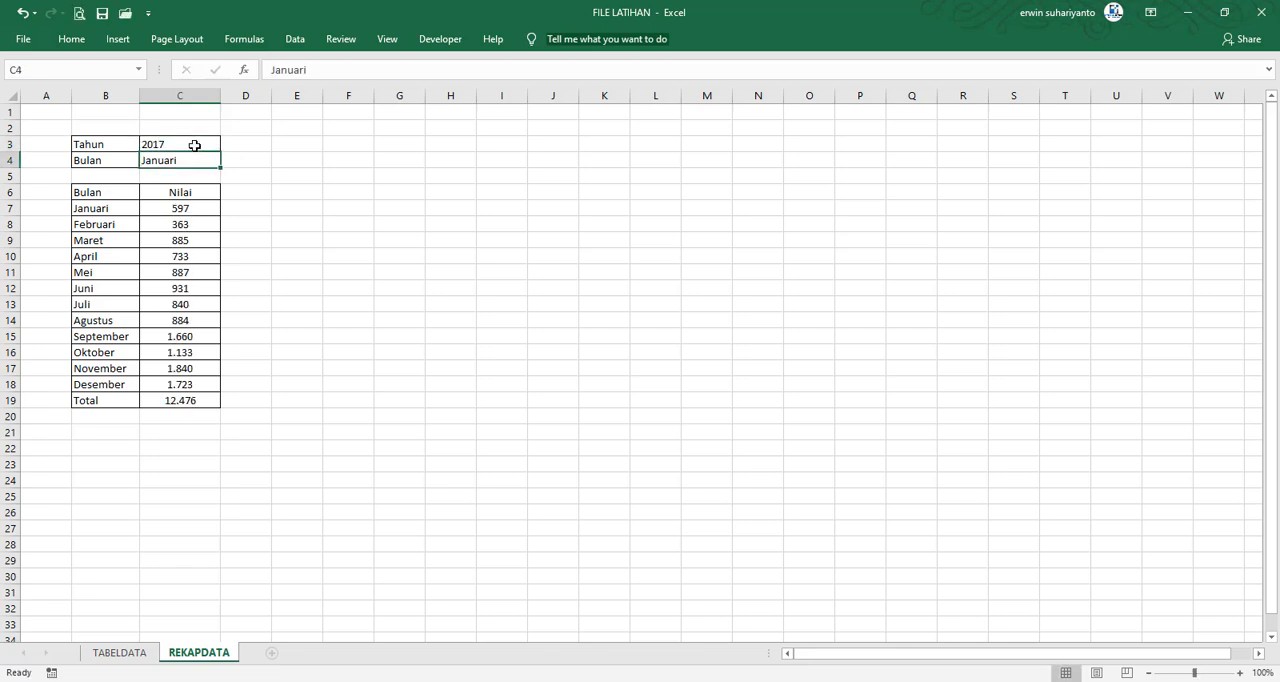
{"action": "left_click", "coordinate": [346, 194]}
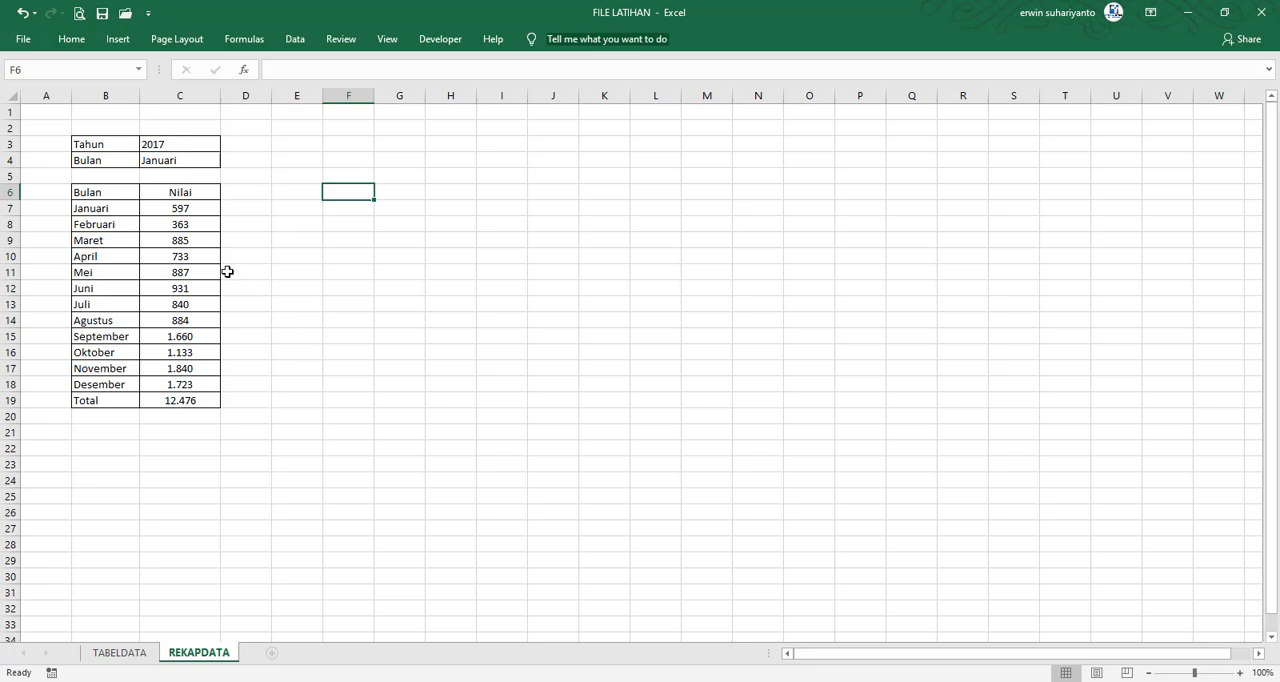
{"action": "left_click", "coordinate": [194, 213]}
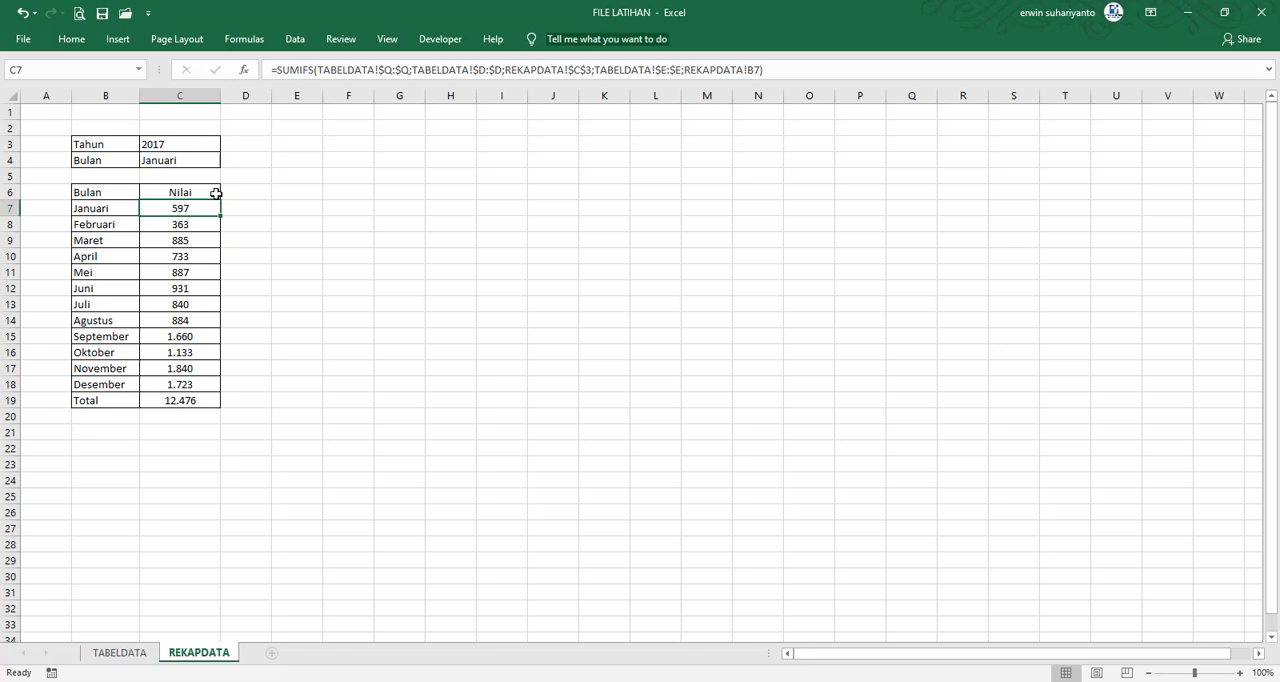
Enter All Data as the Tahun value in C3
{"action": "left_click", "coordinate": [190, 145]}
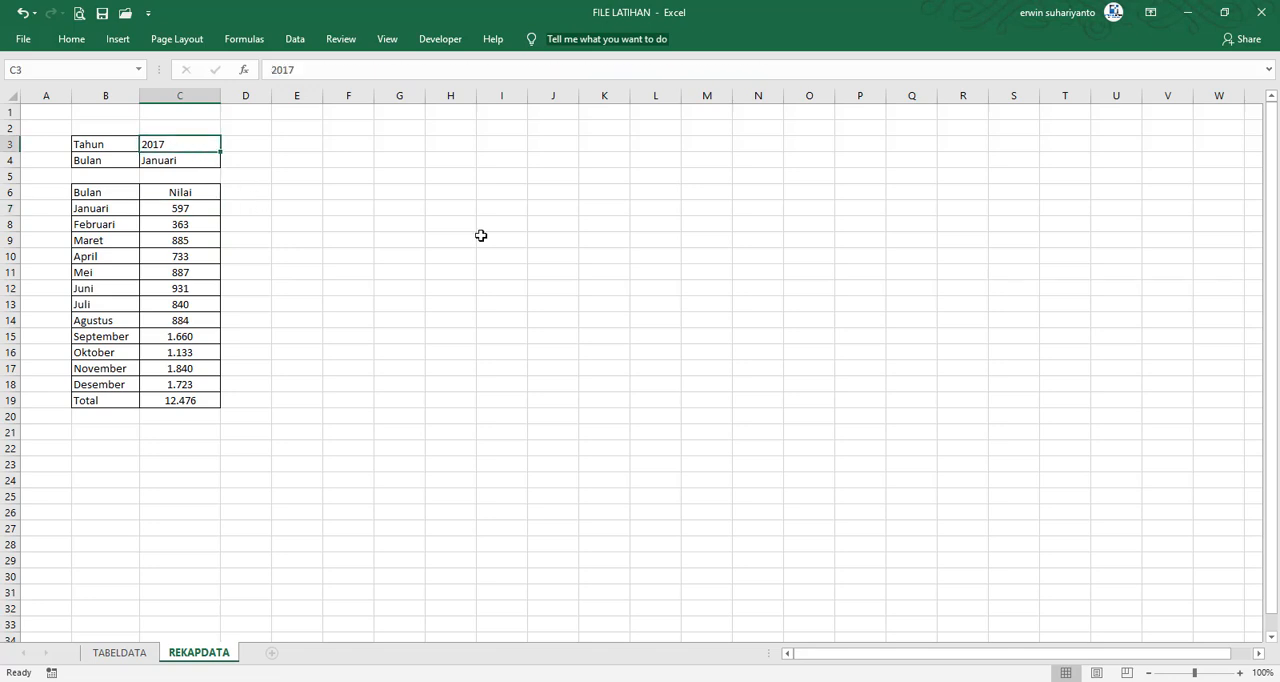
{"action": "type", "text": "Al"}
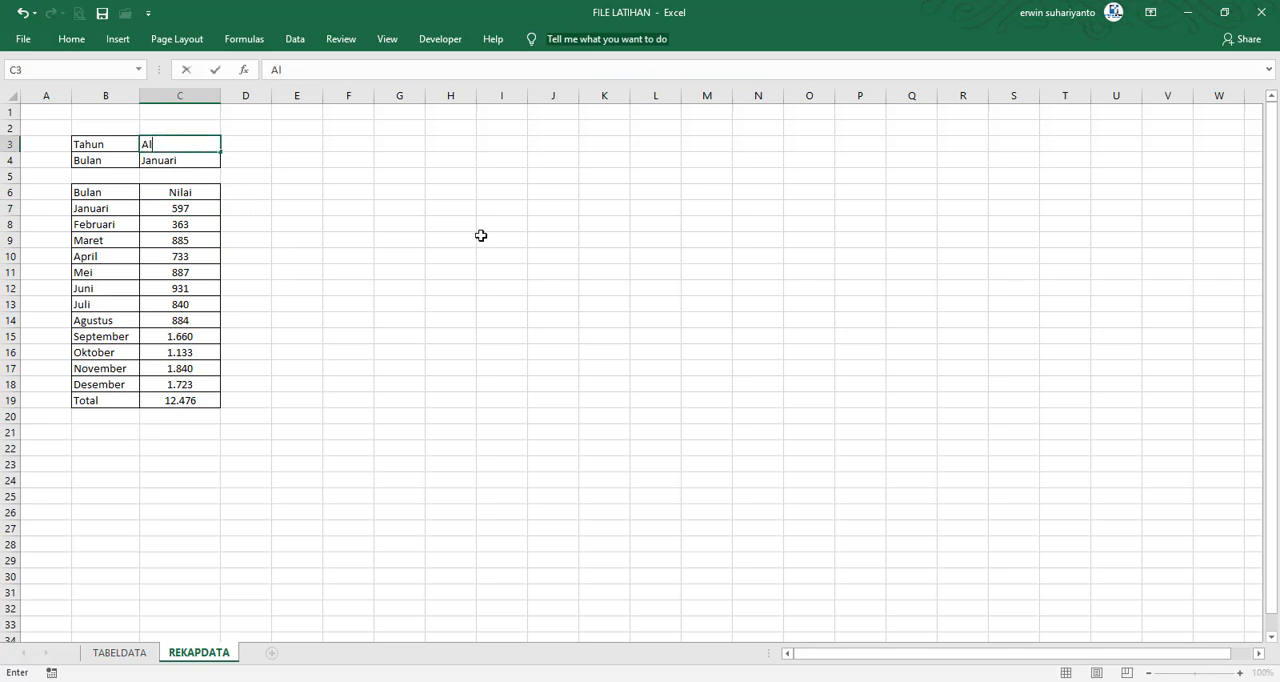
{"action": "type", "text": "l  Data"}
{"action": "key", "text": "Return"}
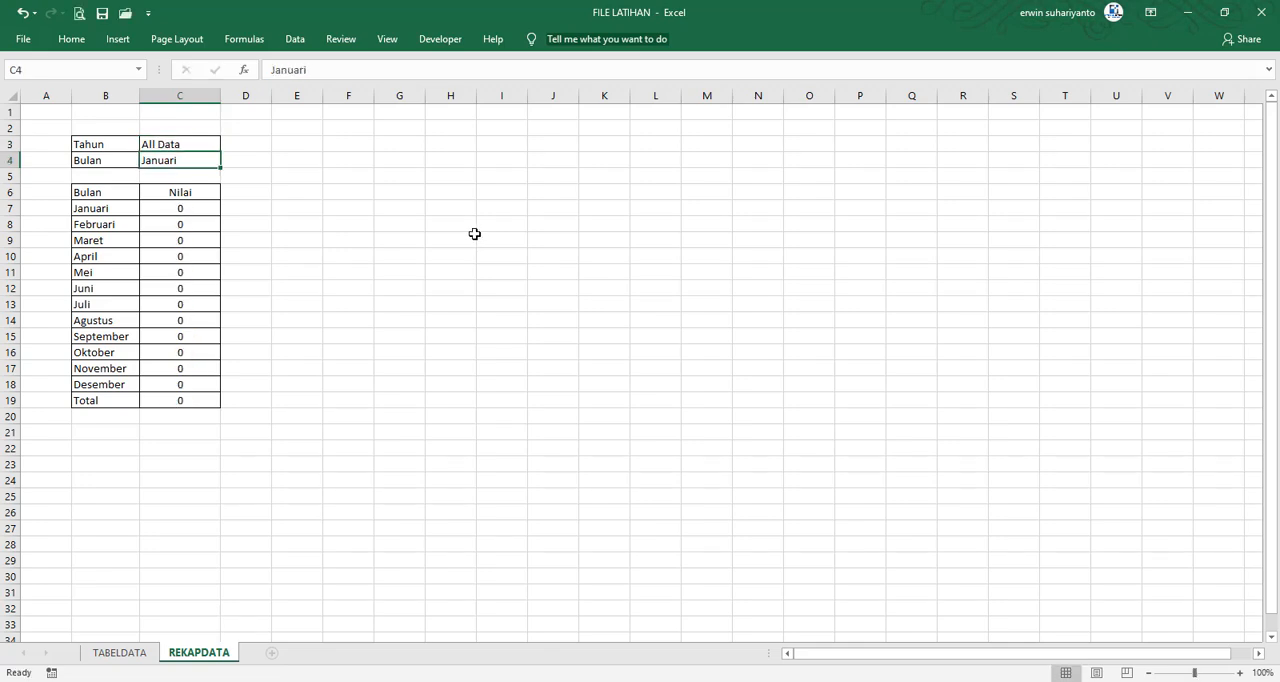
{"action": "left_click", "coordinate": [199, 210]}
{"action": "left_click_drag", "start_coordinate": [199, 210], "coordinate": [195, 384]}
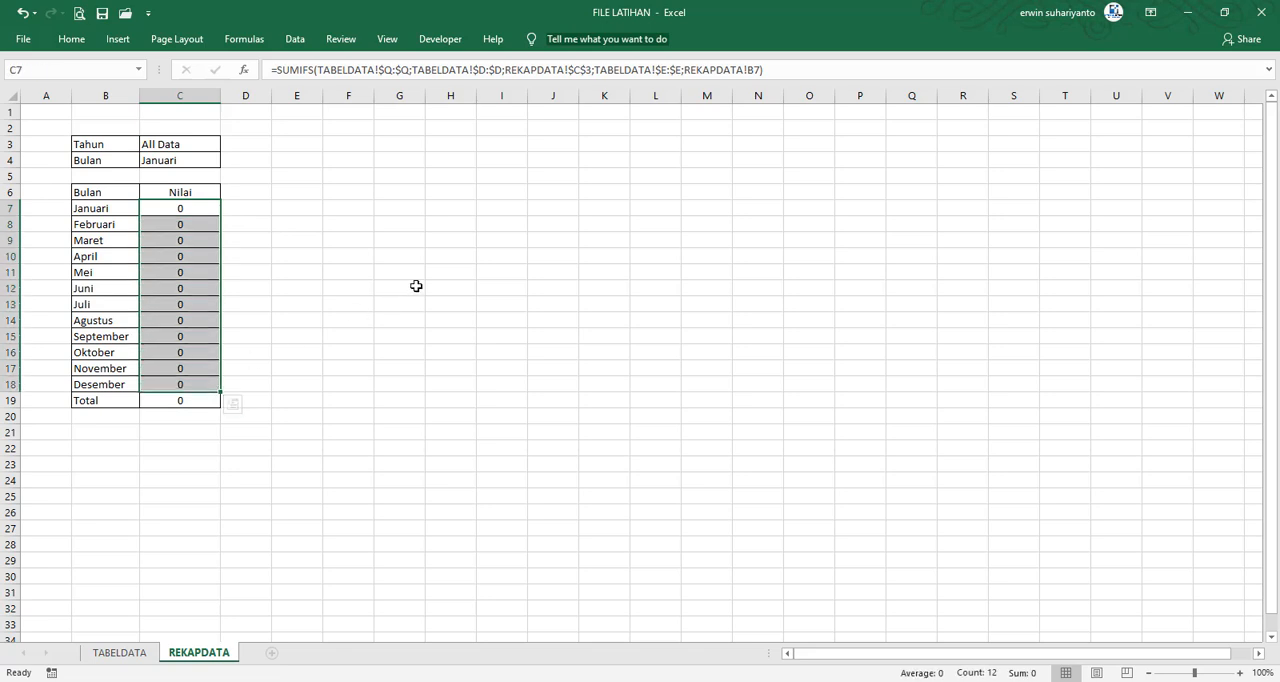
{"action": "left_click", "coordinate": [340, 256]}
{"action": "left_click", "coordinate": [187, 208]}
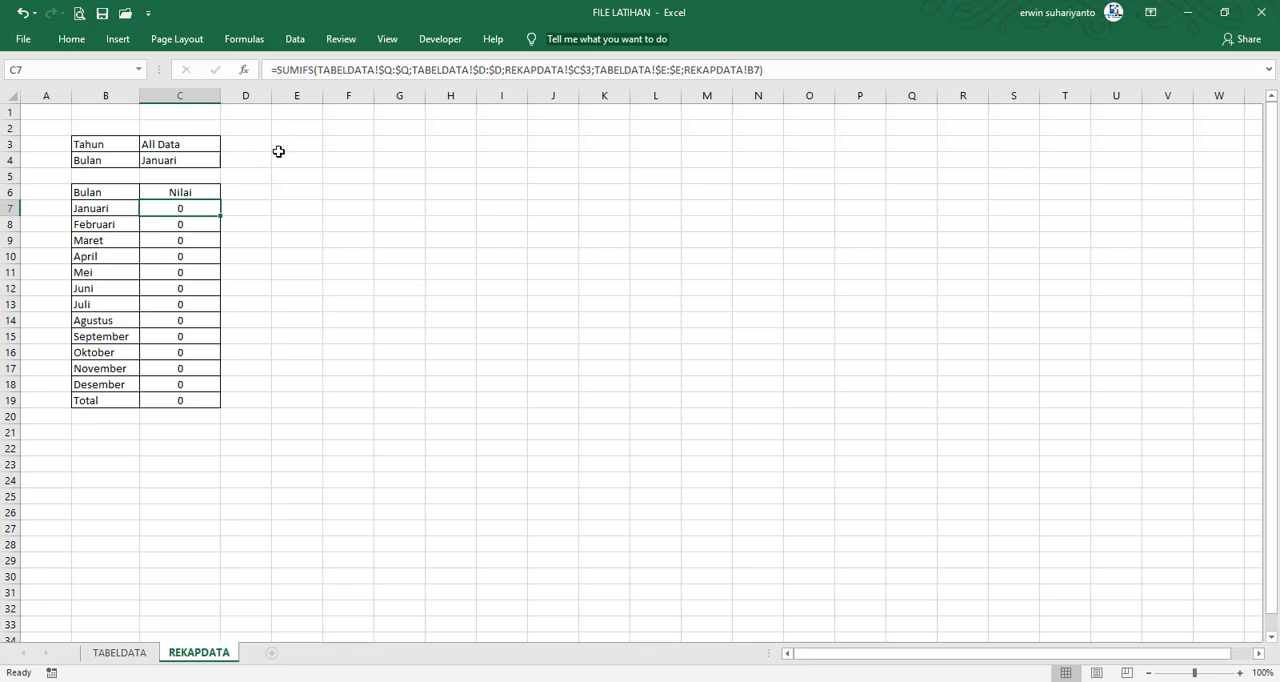
{"action": "left_click", "coordinate": [318, 255]}
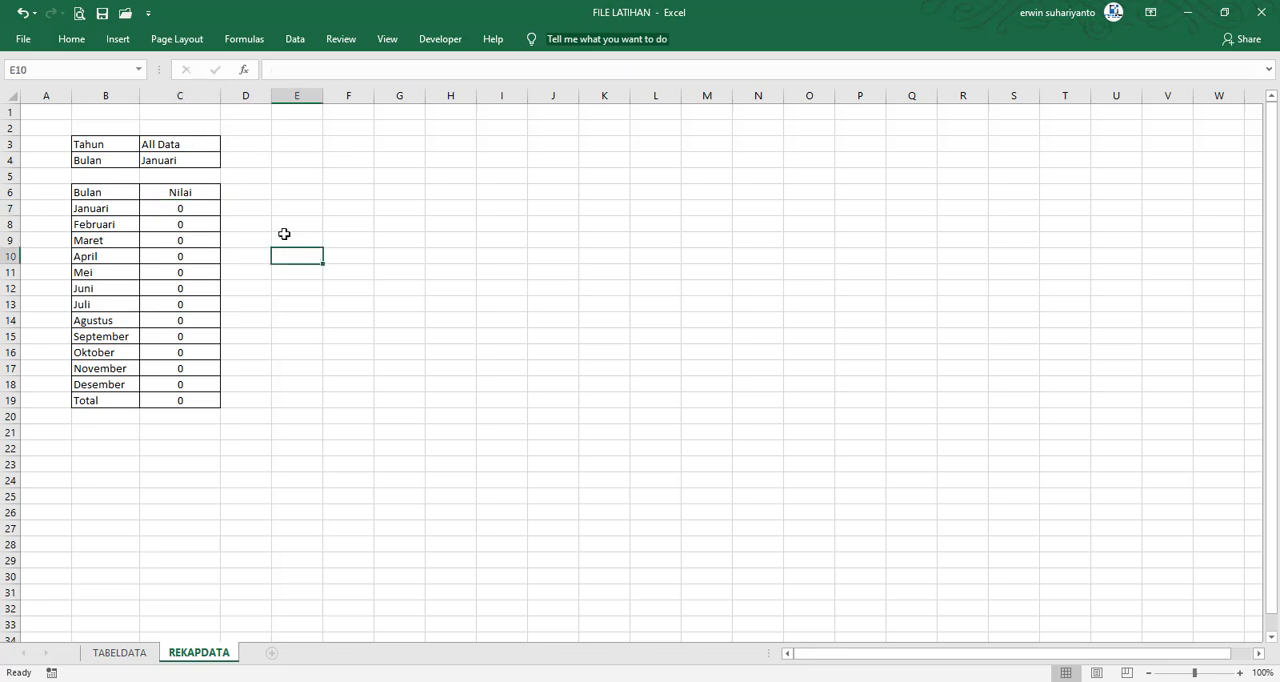
Insert an IF function ahead of the SUMIFS formula in C7, with the logical test C3<>"All Data"
{"action": "left_click", "coordinate": [185, 203]}
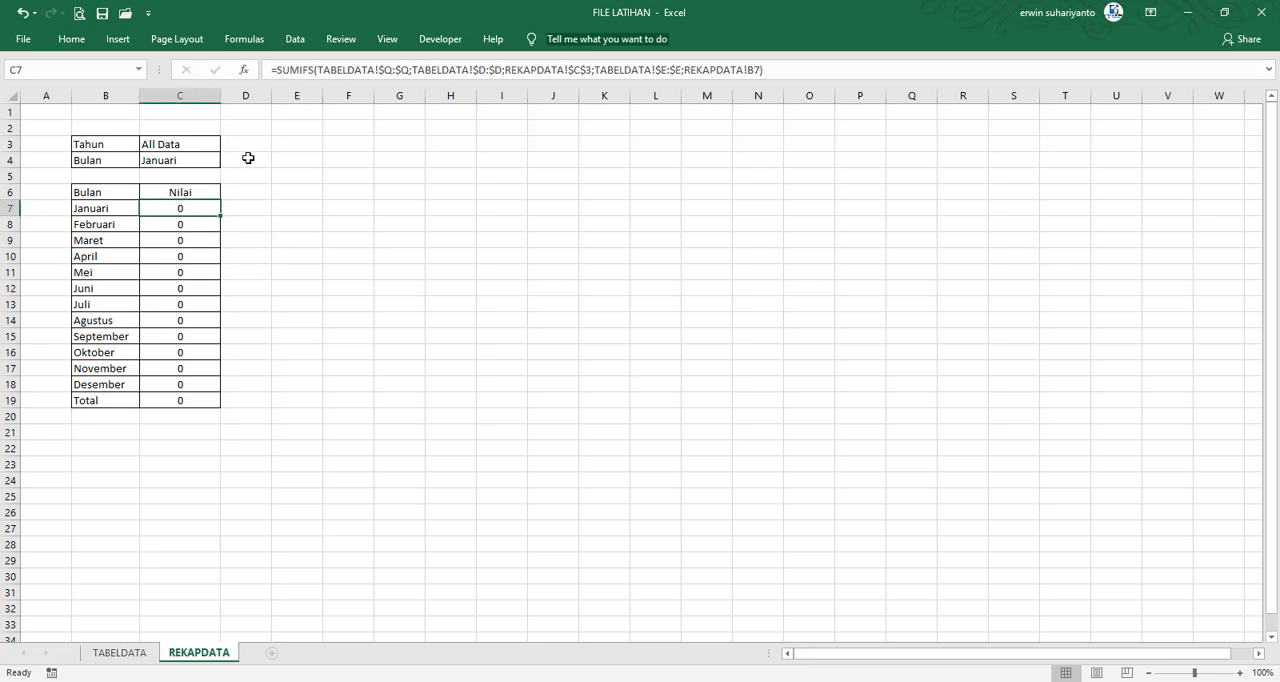
{"action": "left_click", "coordinate": [280, 70]}
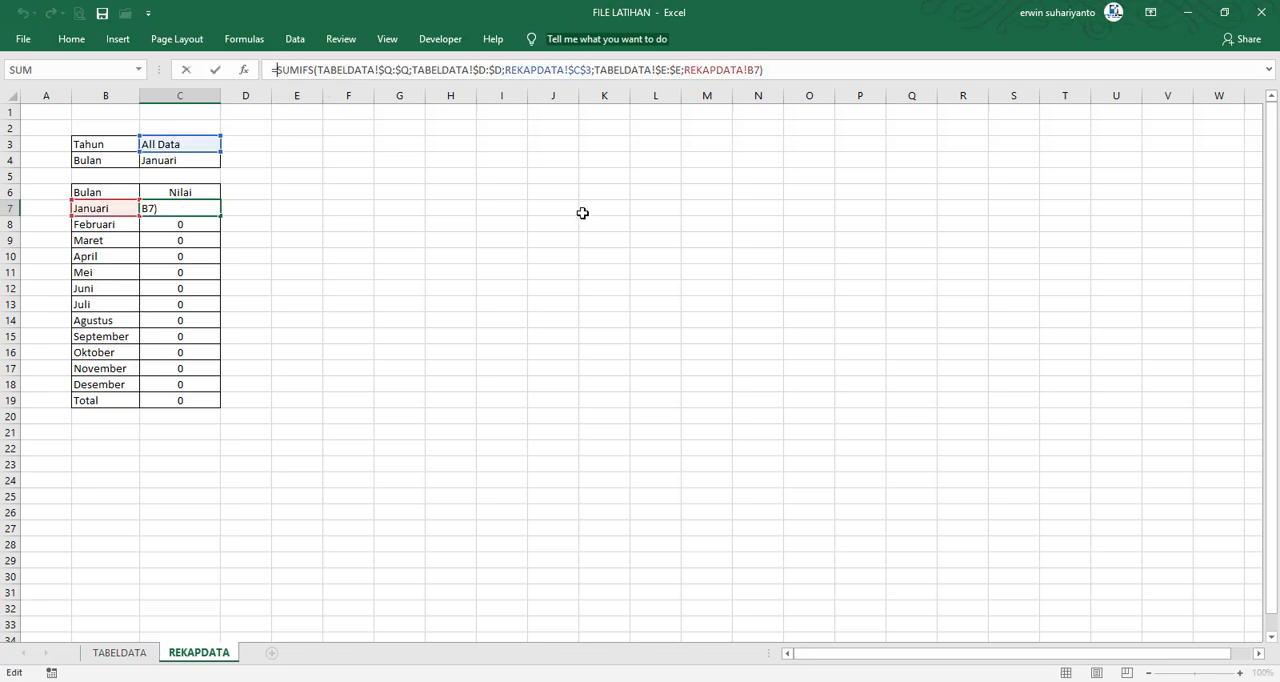
{"action": "type", "text": "if("}
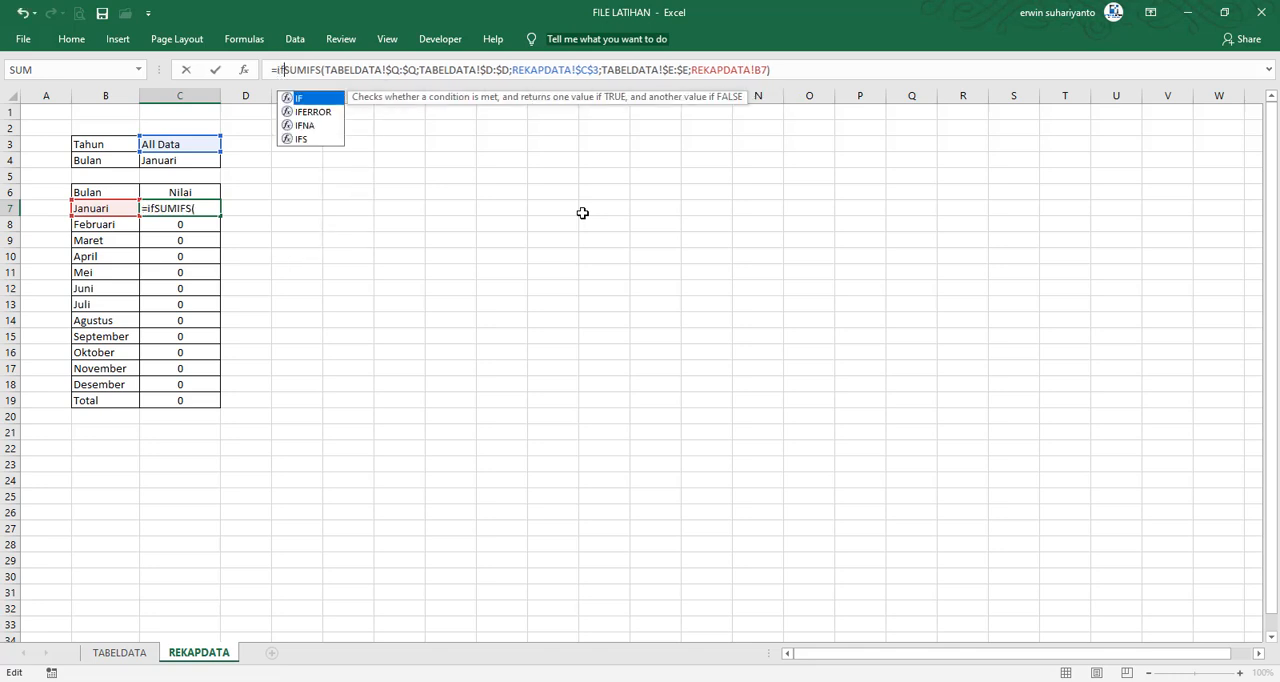
{"action": "left_click", "coordinate": [175, 144]}
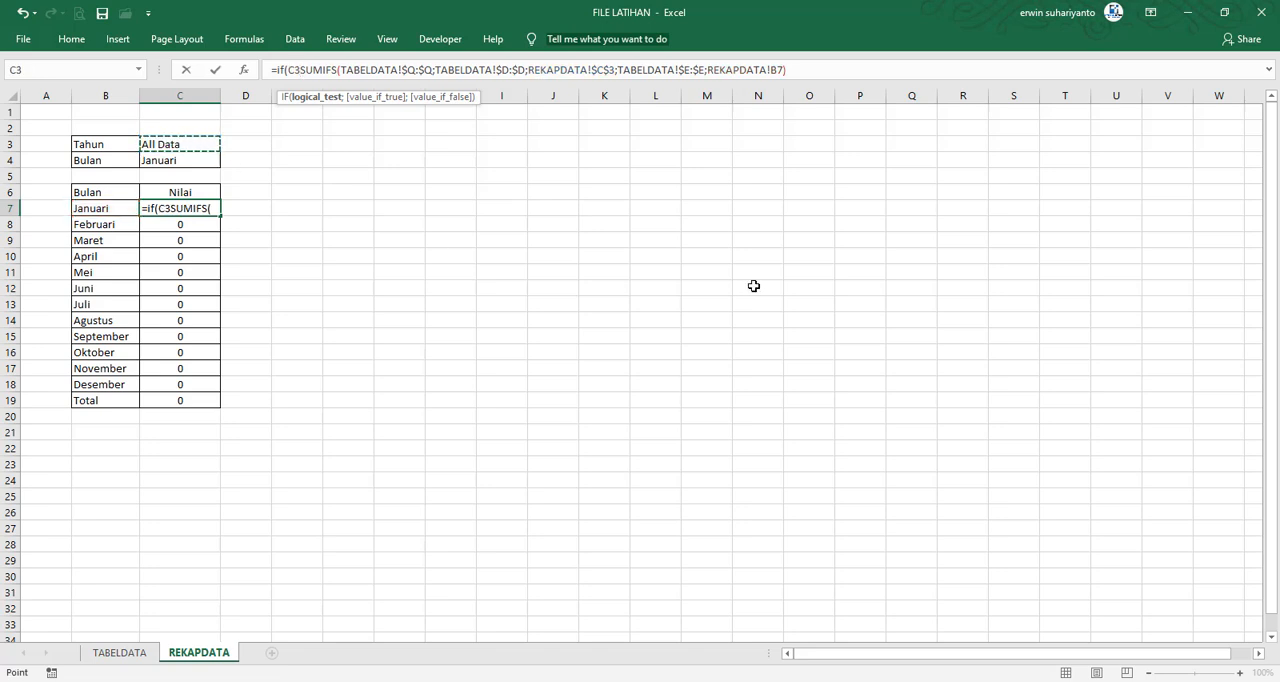
{"action": "type", "text": "<>"}
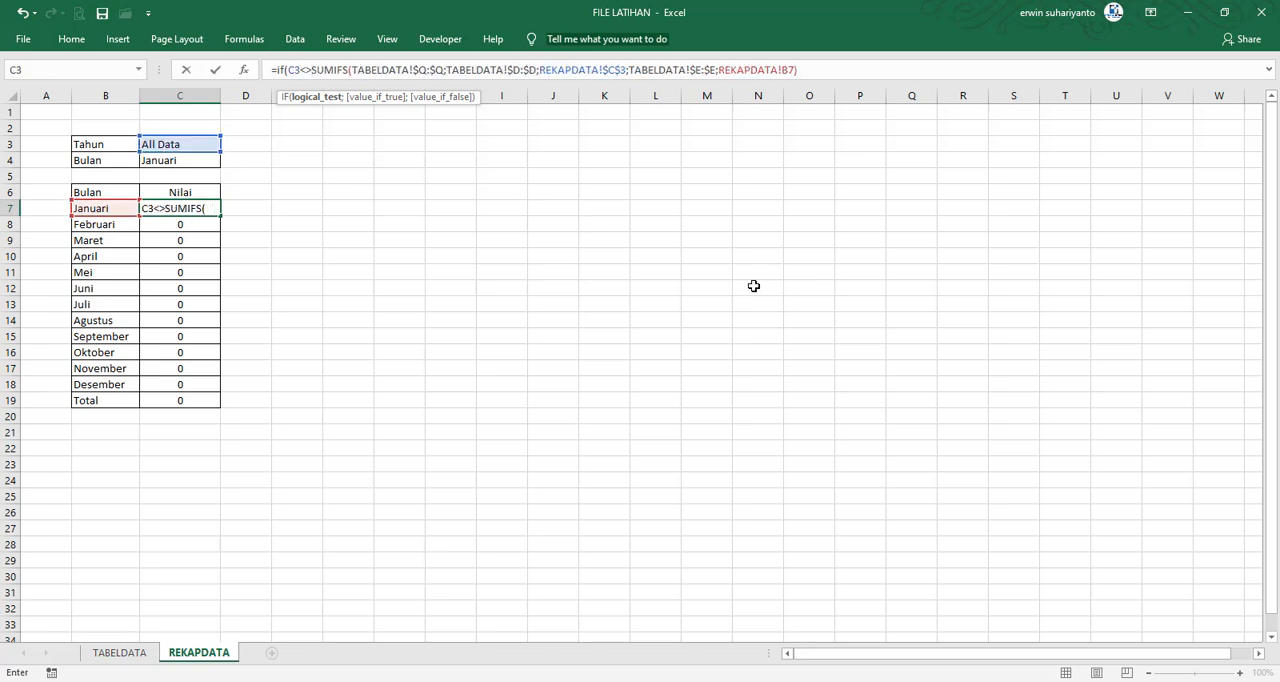
{"action": "type", "text": "\"All "}
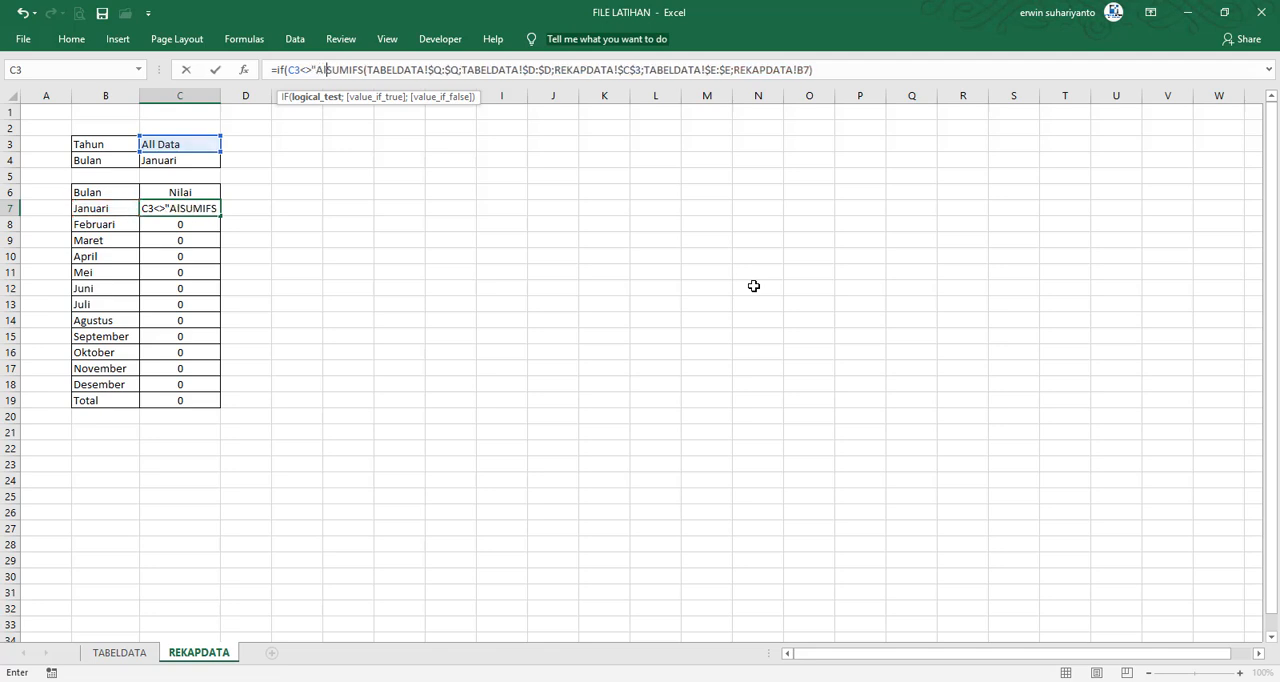
{"action": "type", "text": "Data"}
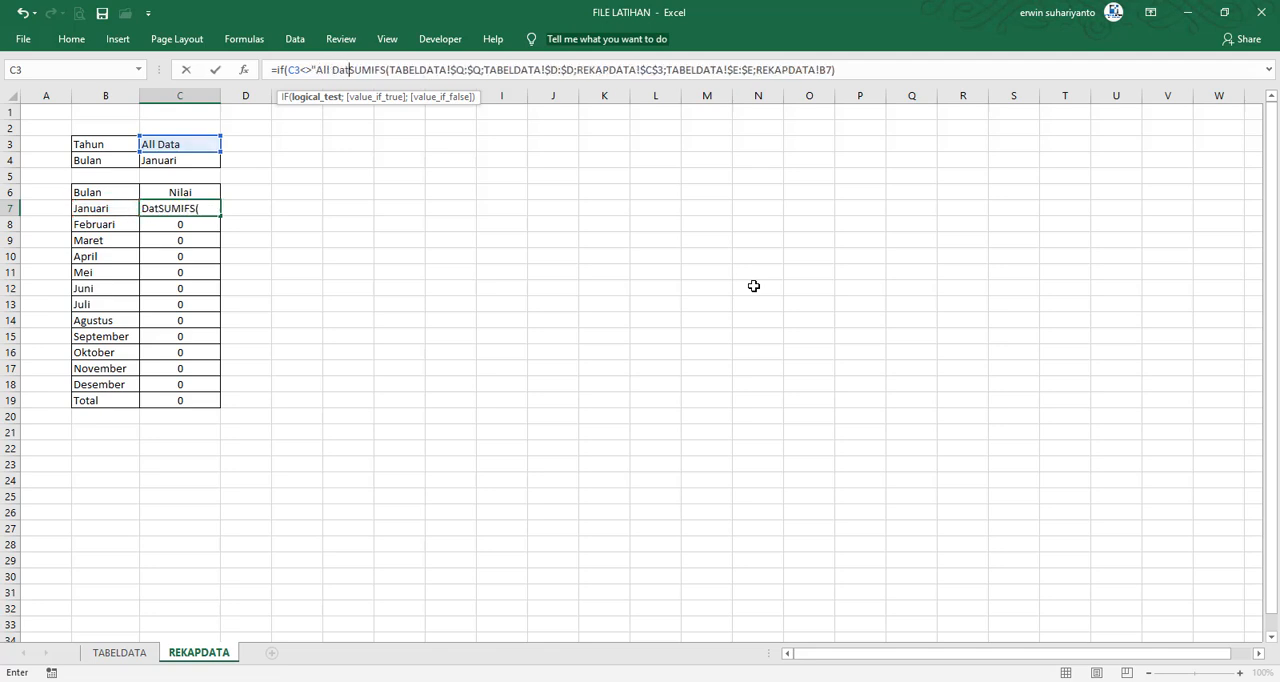
{"action": "type", "text": "\""}
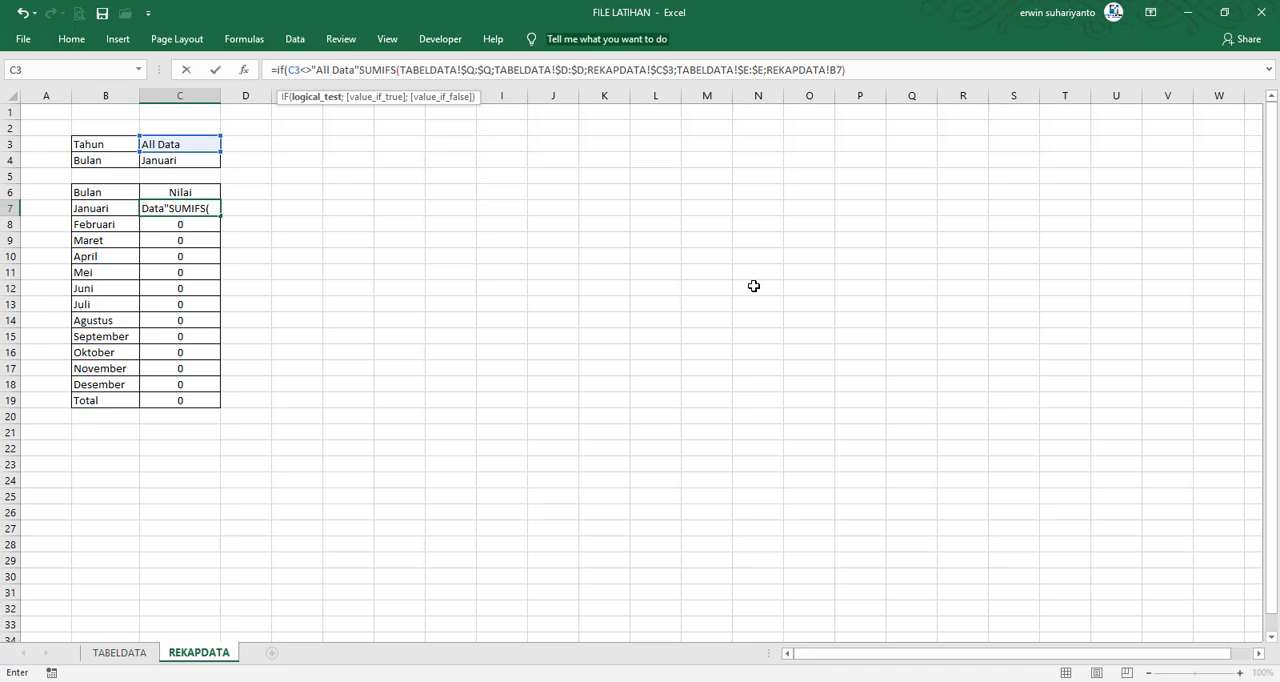
{"action": "type", "text": ";"}
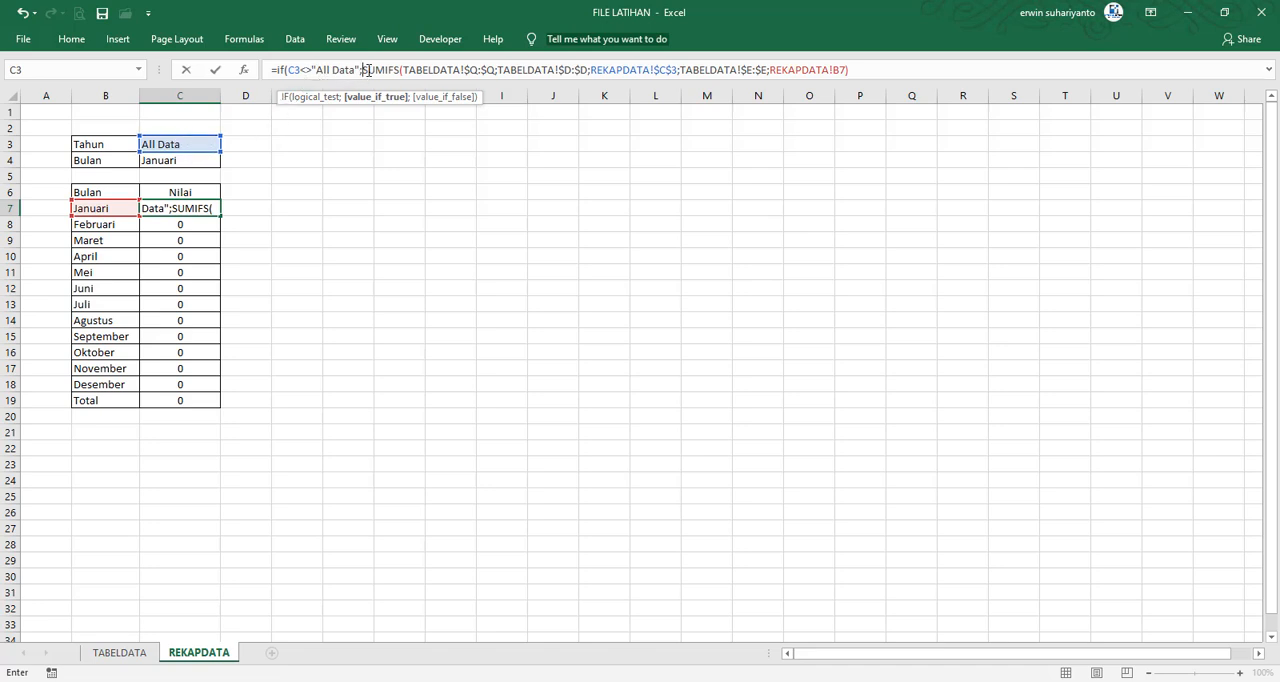
Keep the SUMIFS as C7's true result and start a SUMIF as the false result, with range TABELDATA!$E:$E
{"action": "left_click_drag", "start_coordinate": [365, 70], "coordinate": [873, 77]}
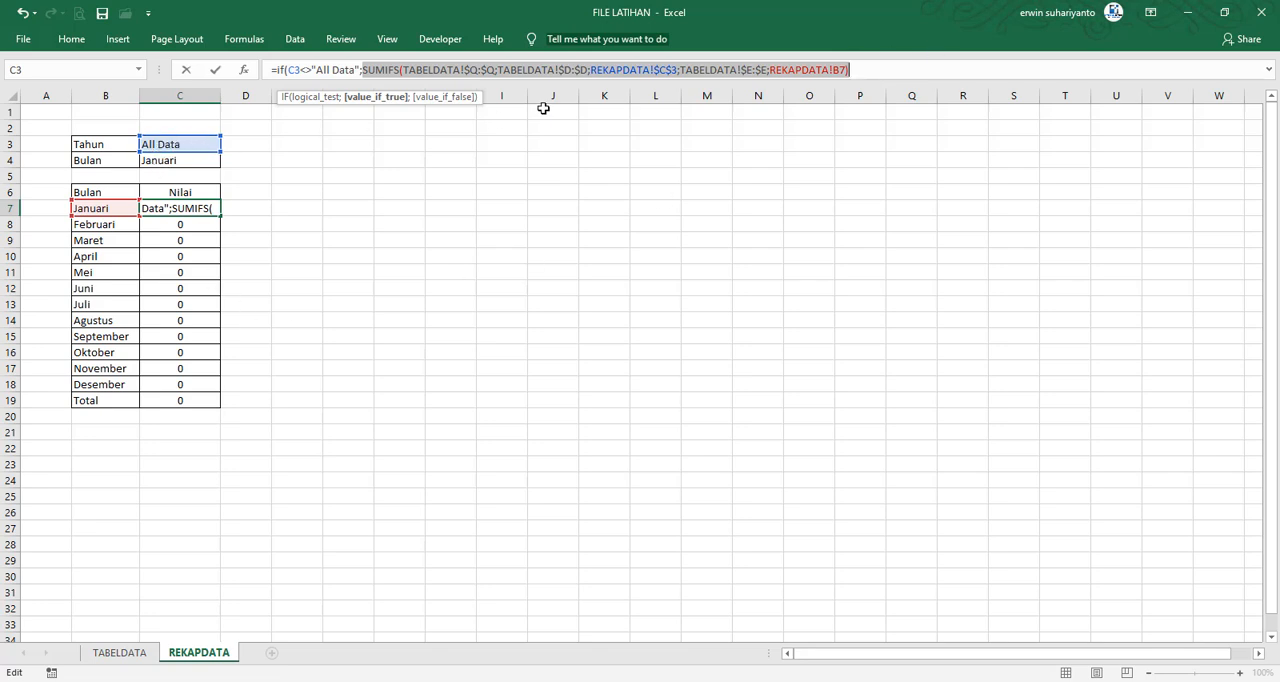
{"action": "left_click", "coordinate": [868, 72]}
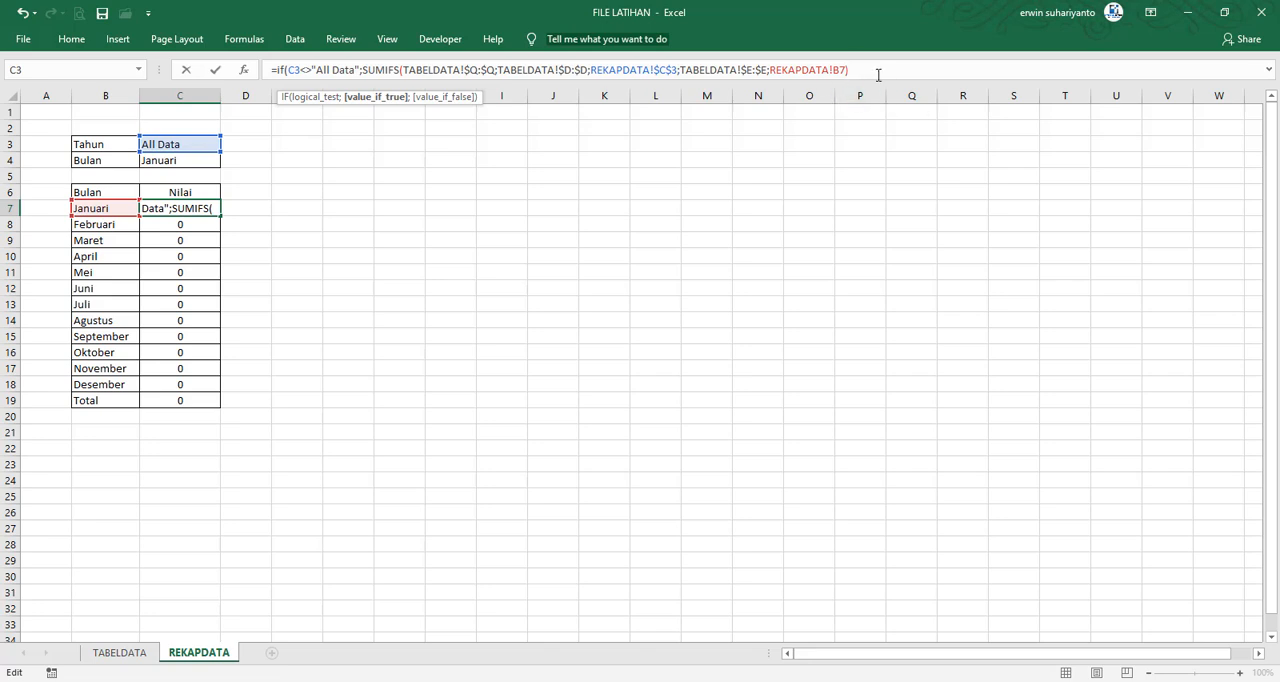
{"action": "type", "text": ";"}
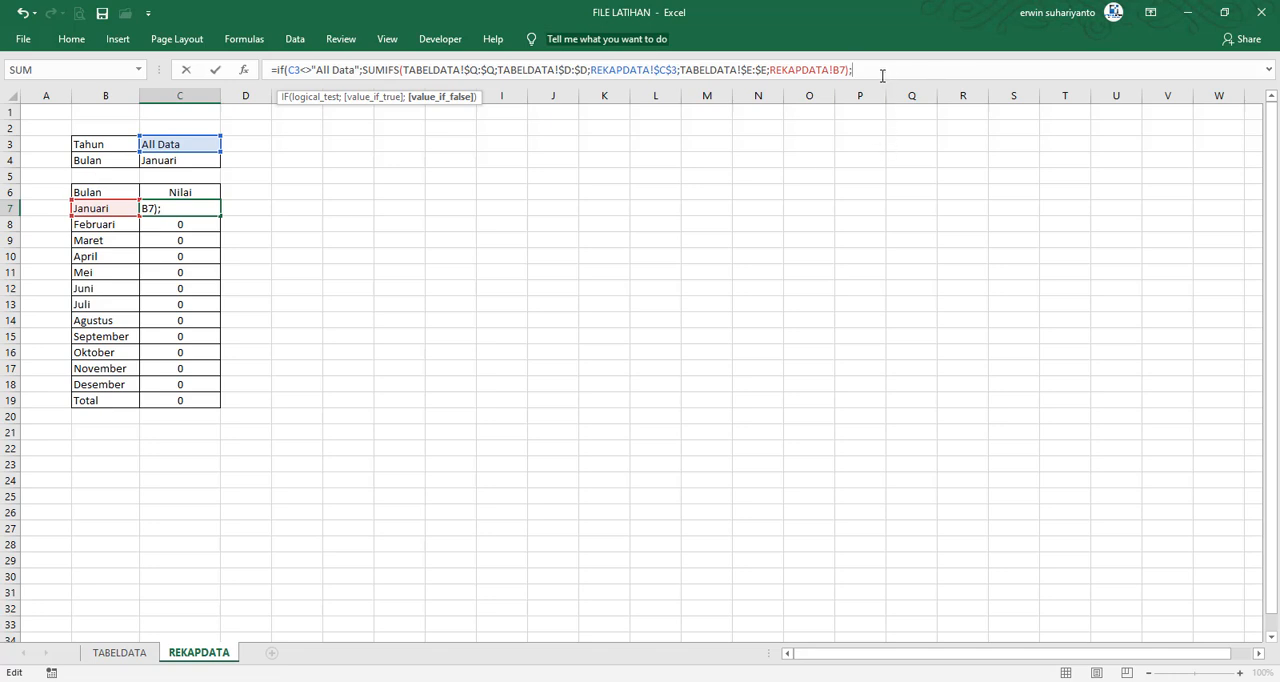
{"action": "type", "text": "SUMIF"}
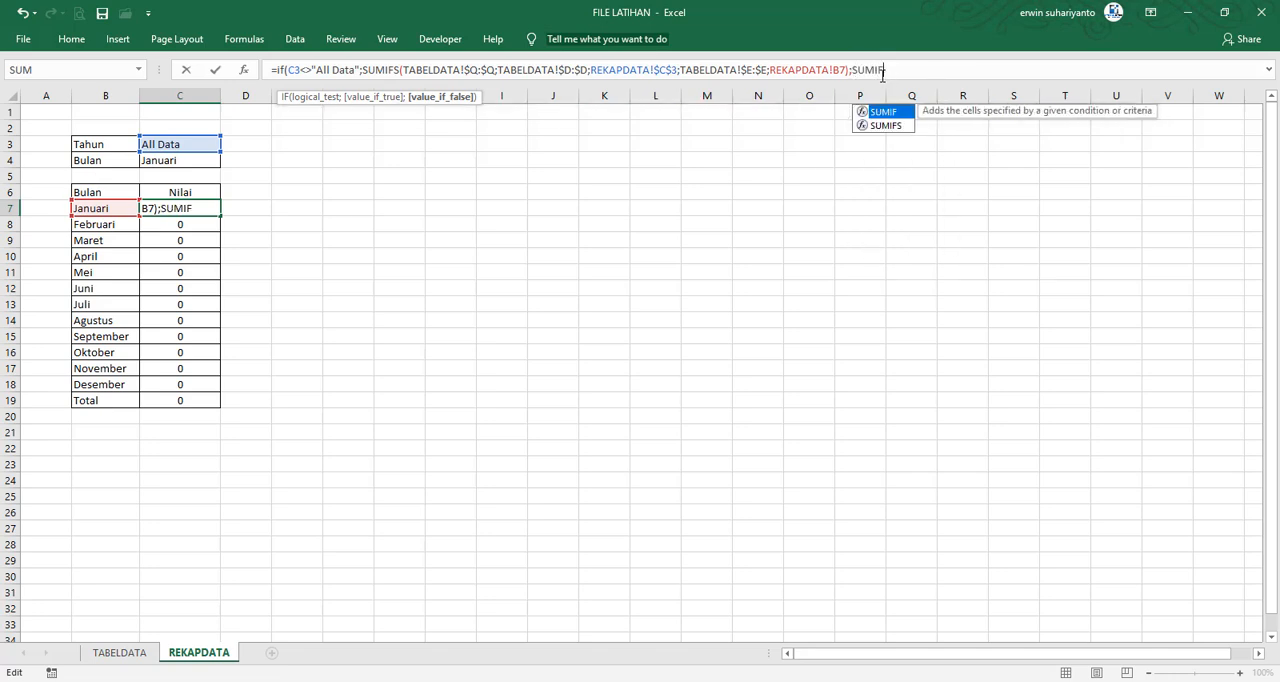
{"action": "type", "text": "("}
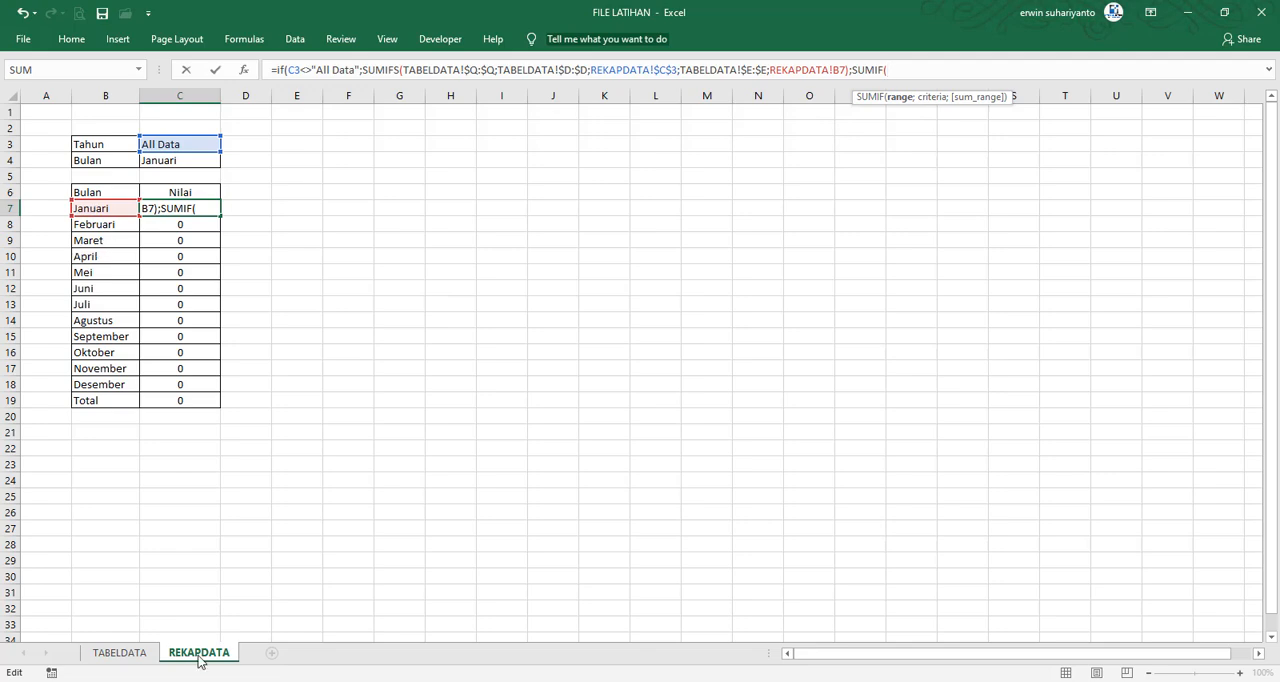
{"action": "left_click", "coordinate": [119, 652]}
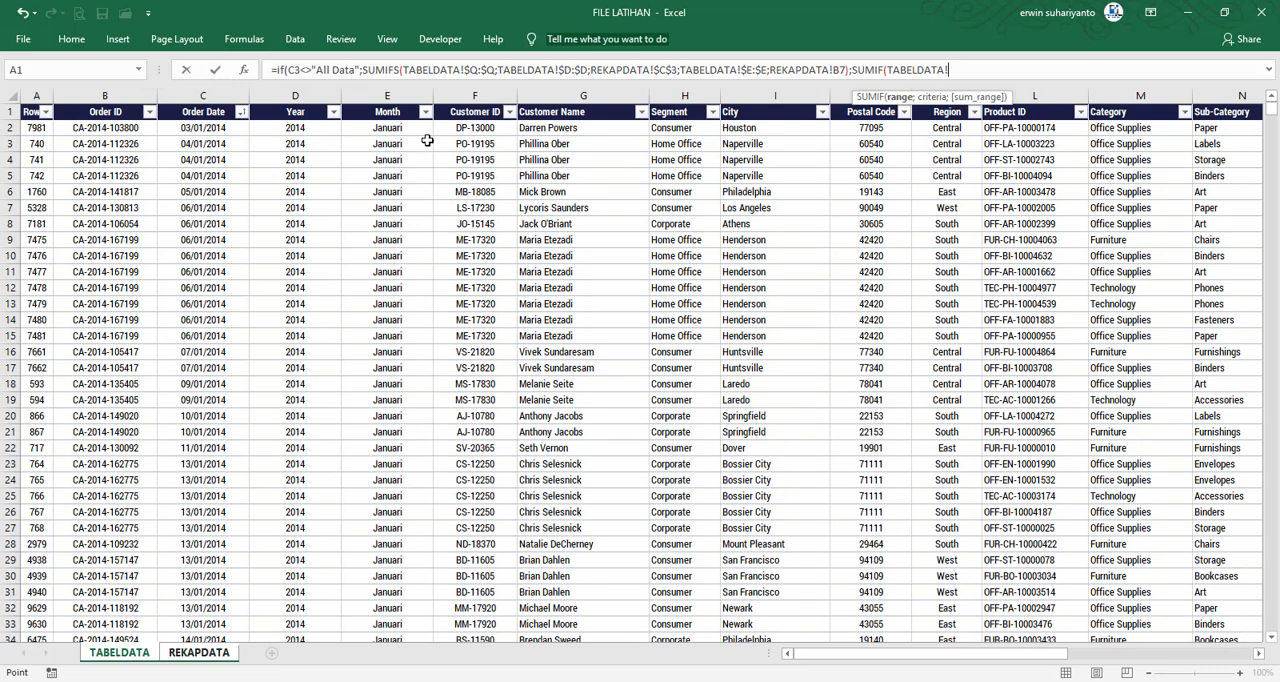
{"action": "left_click", "coordinate": [390, 97]}
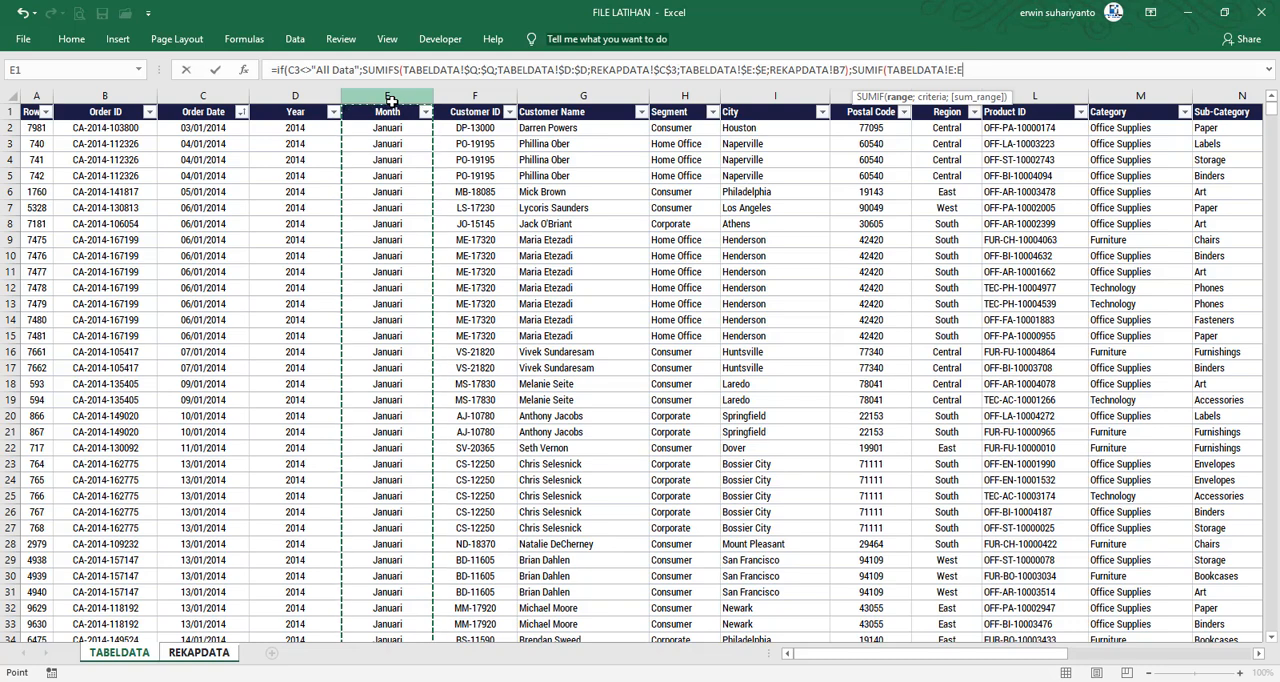
{"action": "key", "text": "F4"}
{"action": "type", "text": ";"}
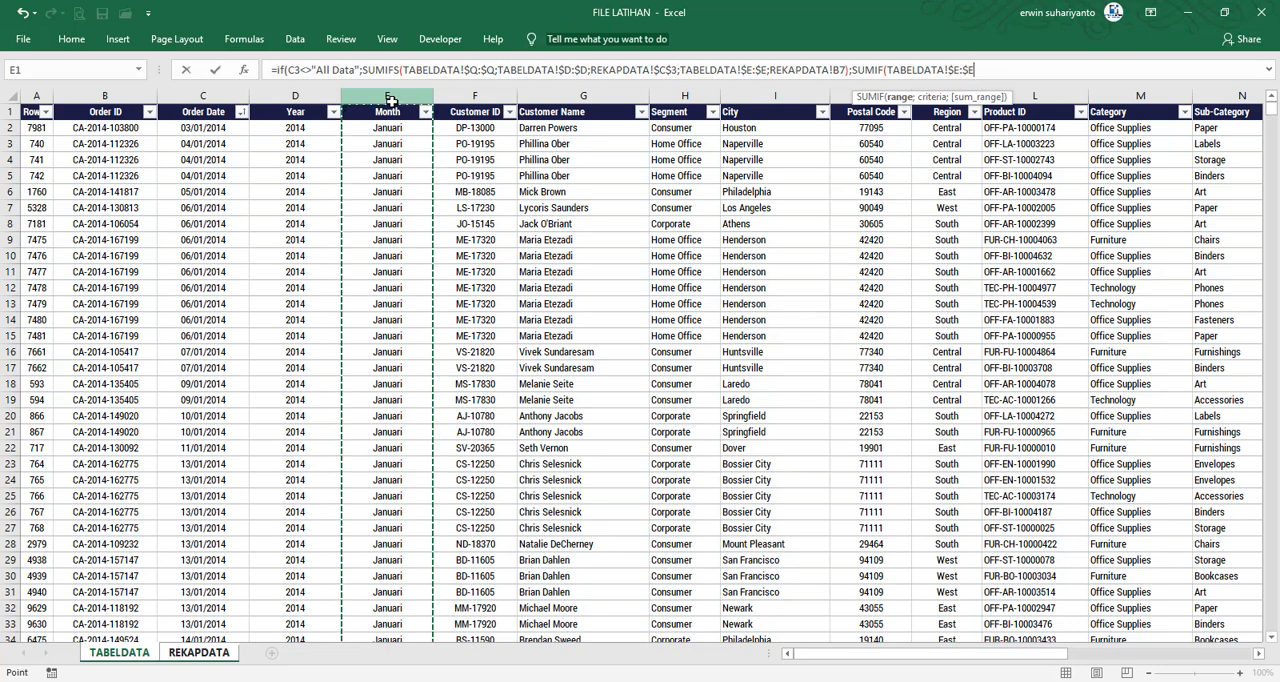
Complete the SUMIF in C7 with criteria REKAPDATA!B7 and sum range TABELDATA!$Q:$Q, closing the whole IF formula
{"action": "left_click", "coordinate": [212, 653]}
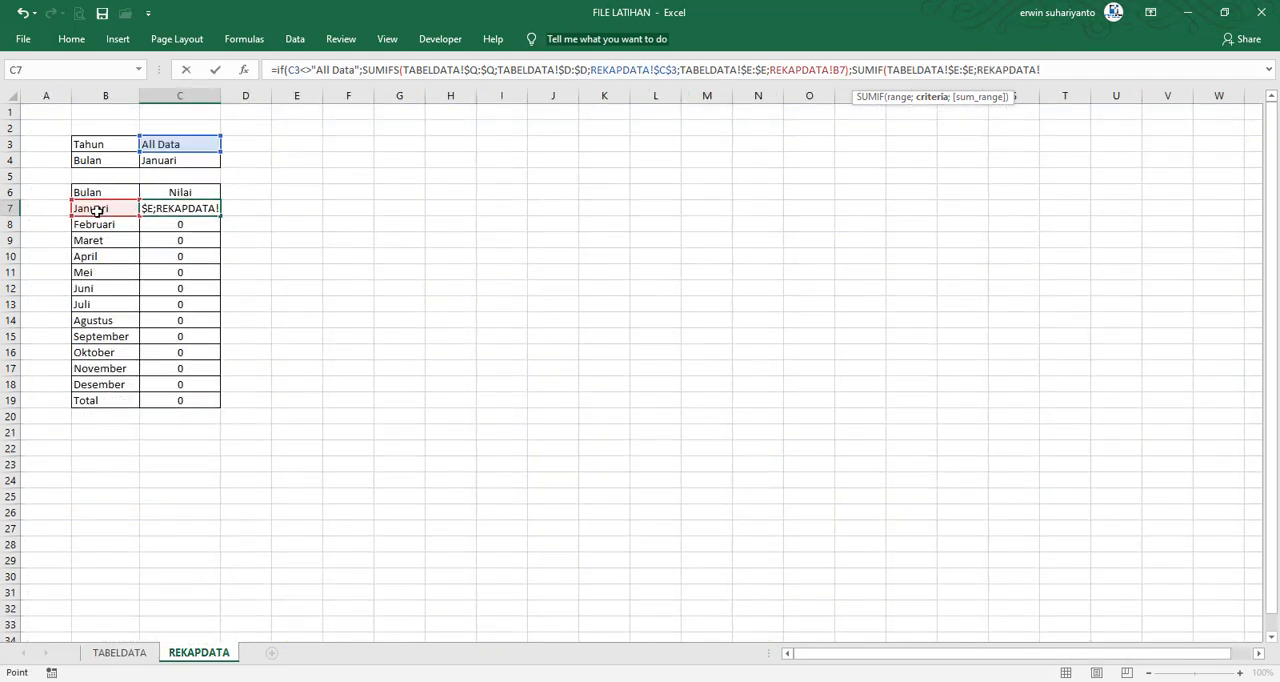
{"action": "left_click", "coordinate": [105, 208]}
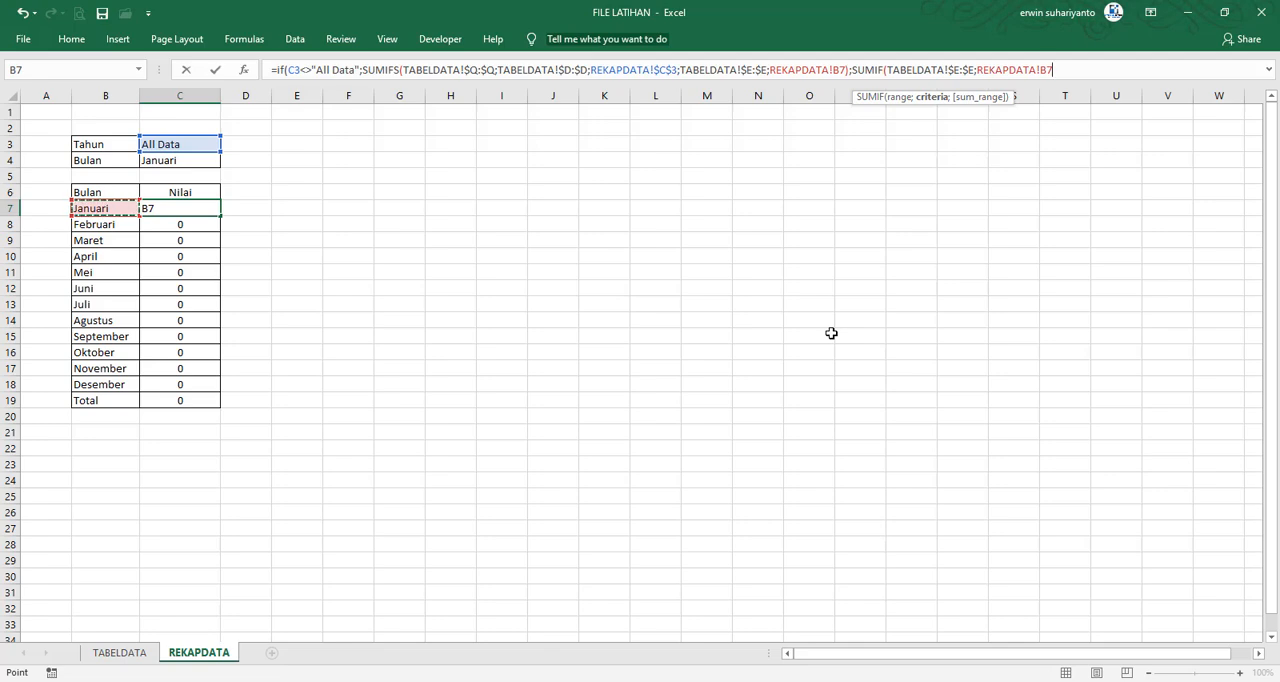
{"action": "type", "text": ";"}
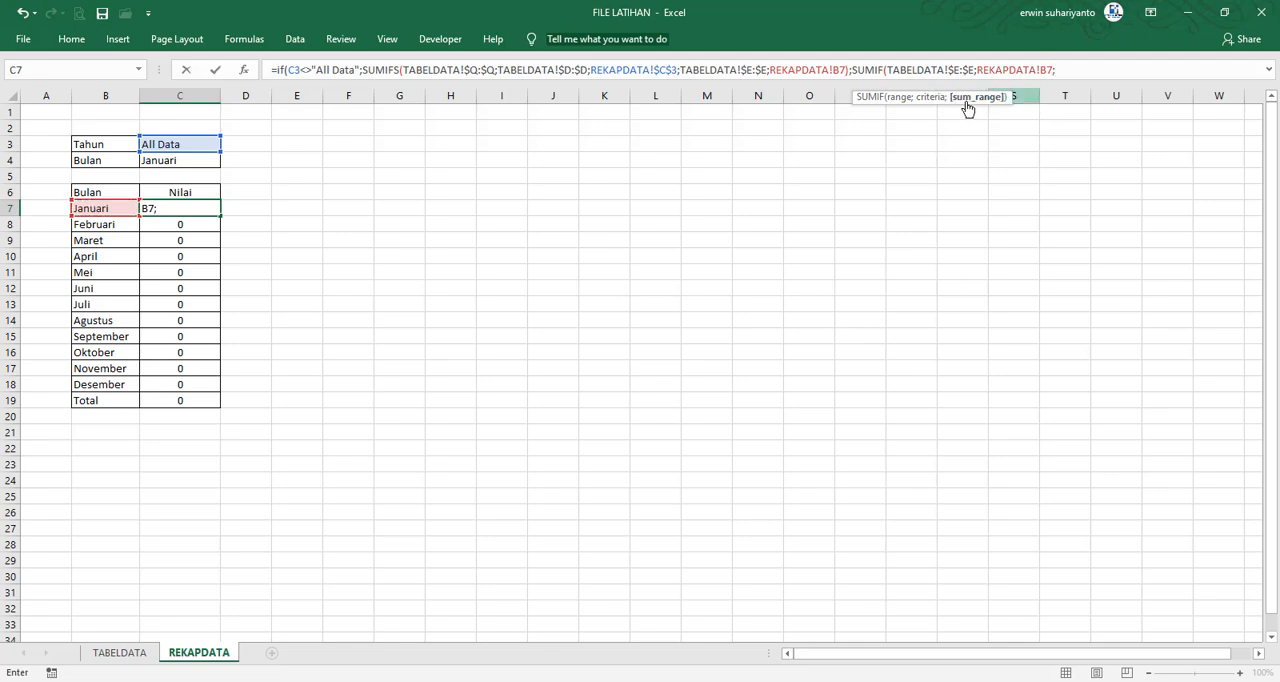
{"action": "left_click", "coordinate": [116, 654]}
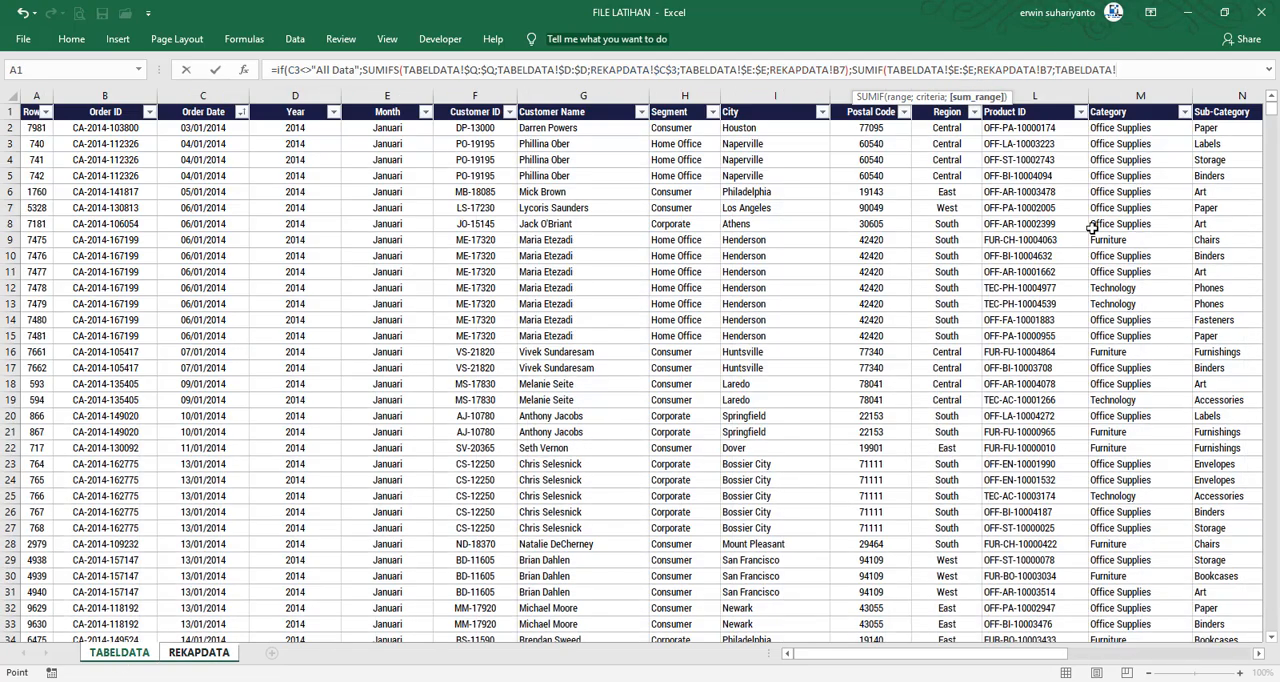
{"action": "scroll", "coordinate": [990, 650], "scroll_direction": "right", "scroll_amount": 5}
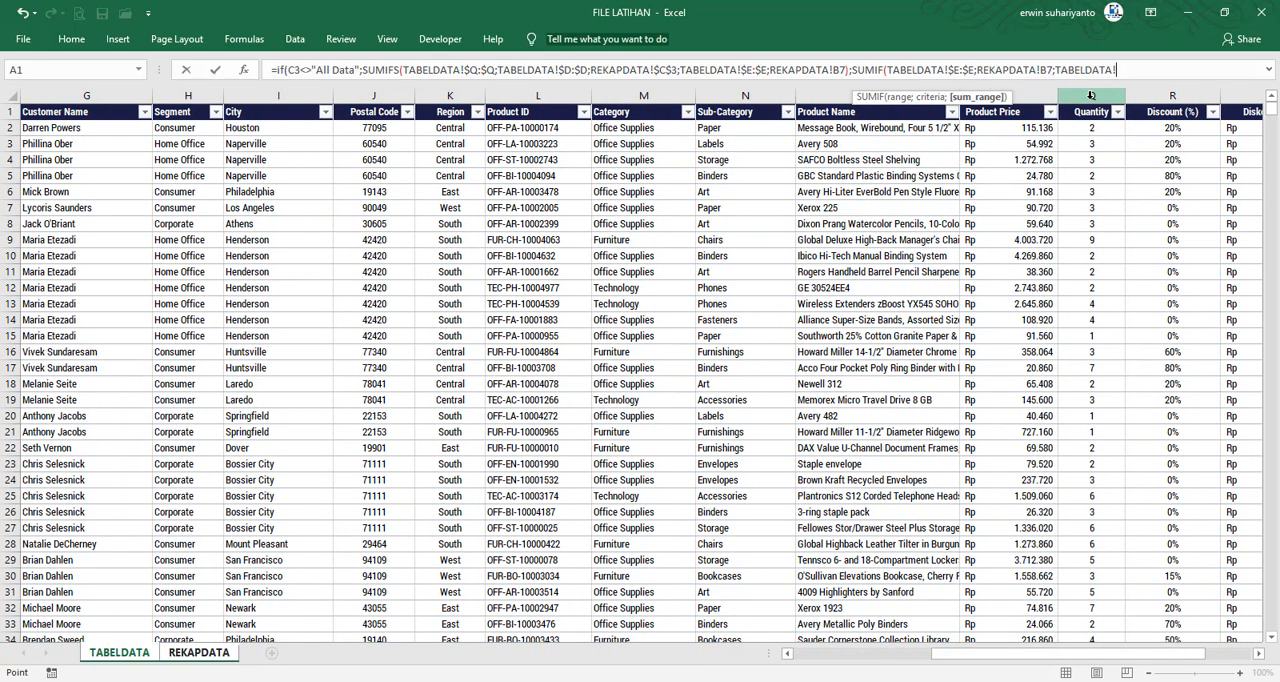
{"action": "left_click", "coordinate": [1091, 95]}
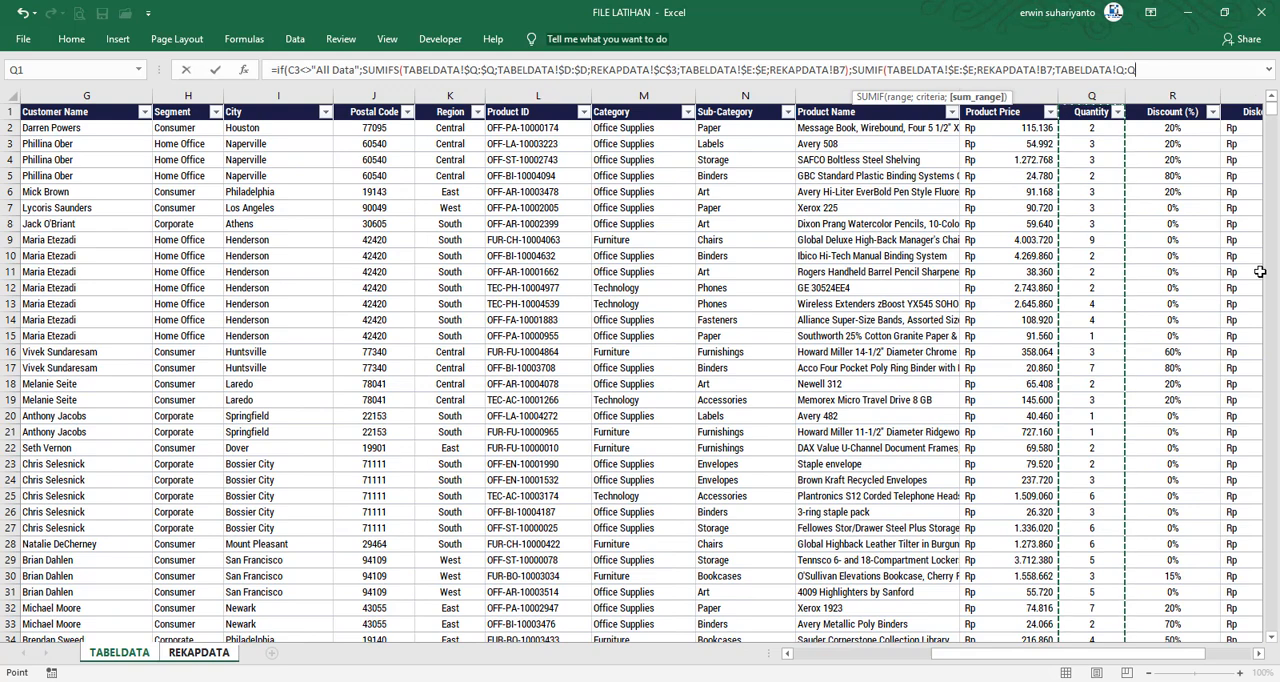
{"action": "key", "text": "F4"}
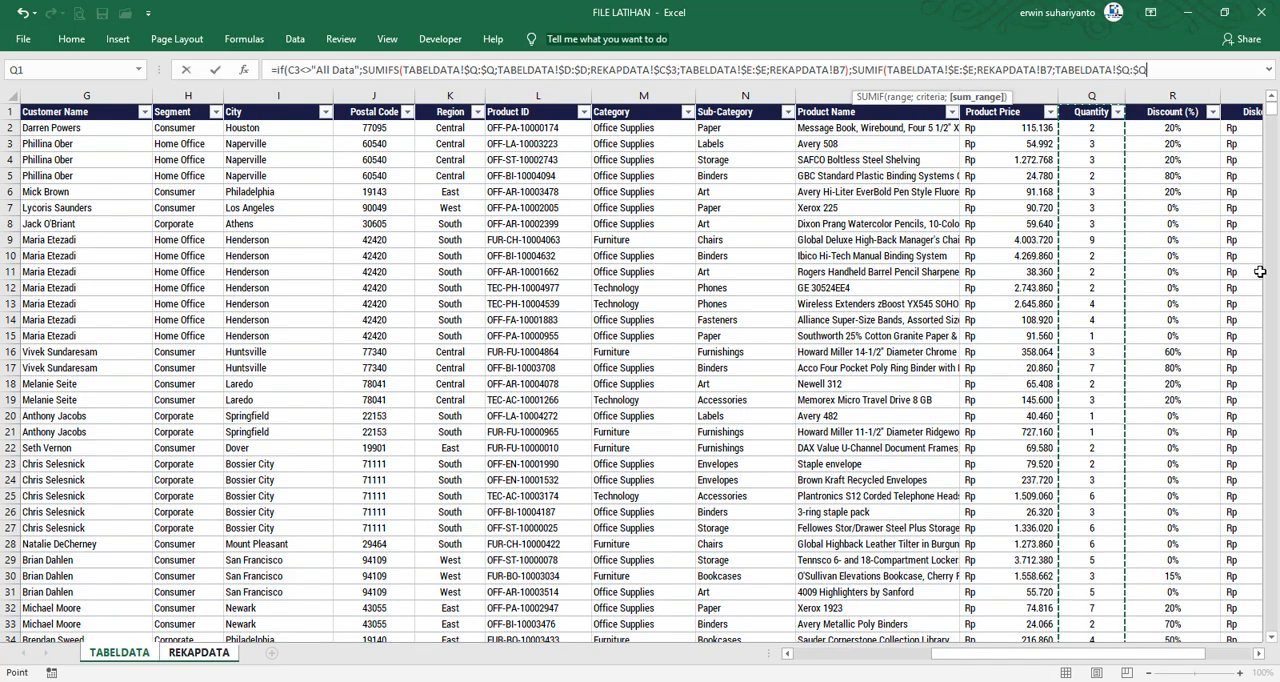
{"action": "type", "text": "))"}
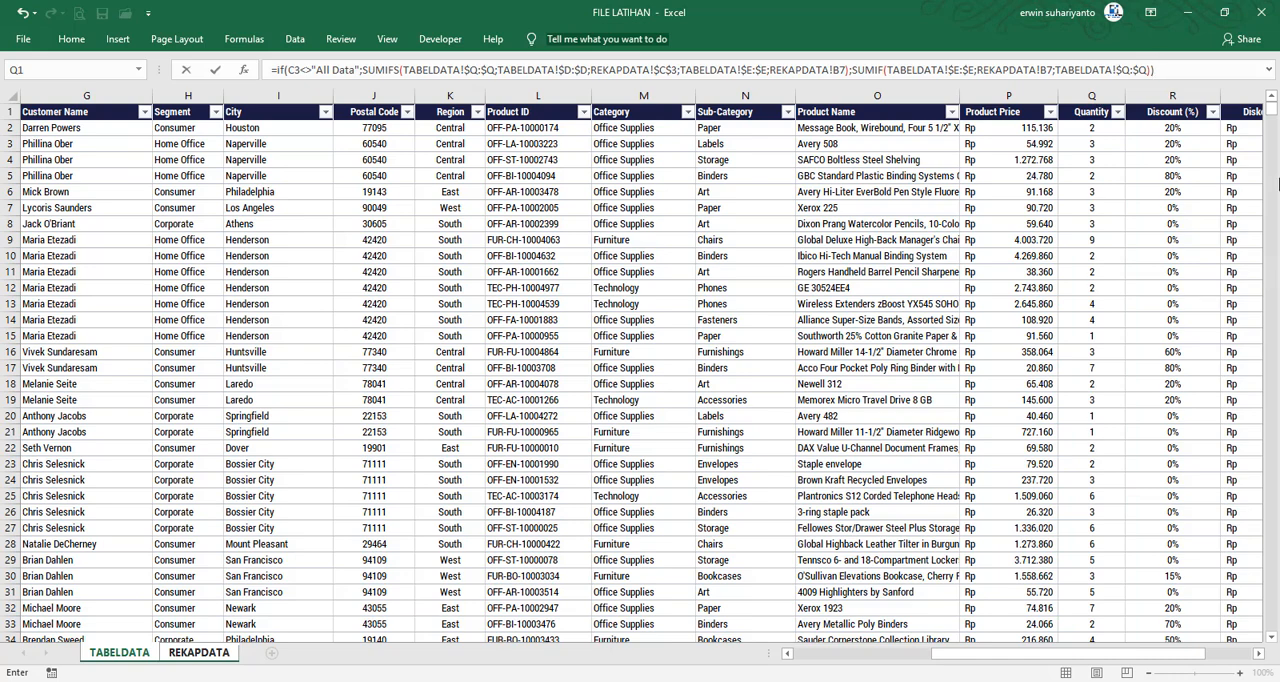
{"action": "key", "text": "Return"}
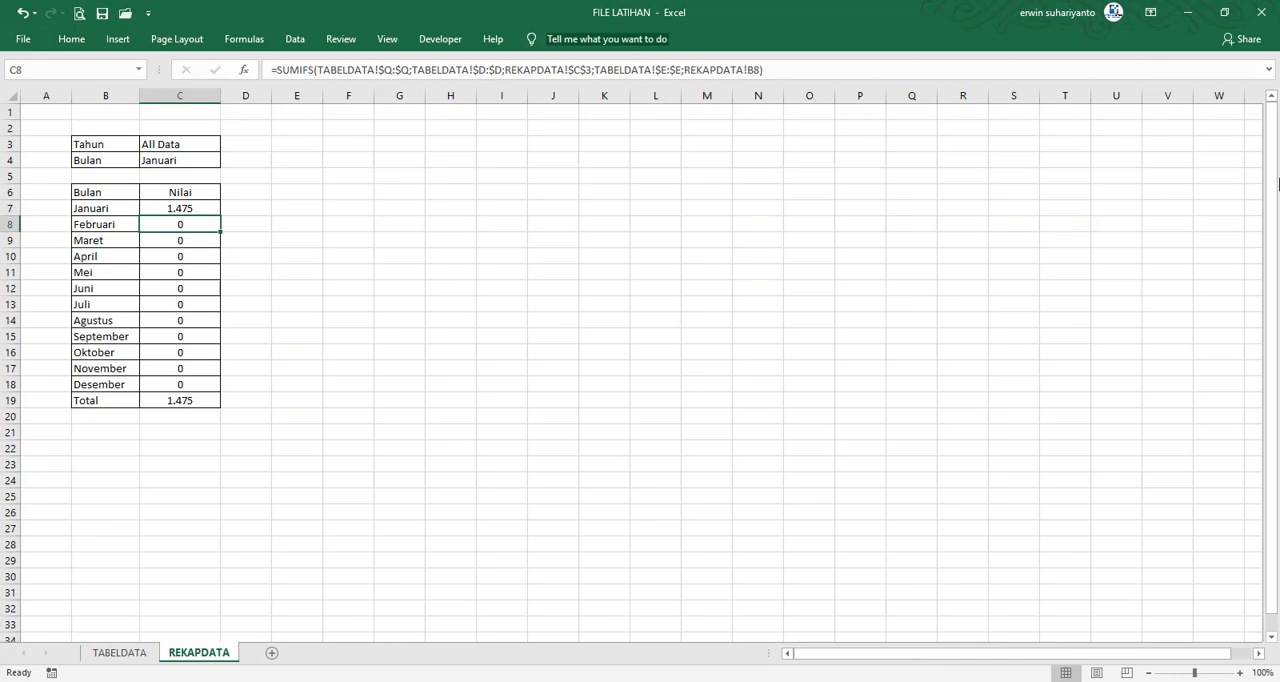
Try to fill the C7 formula down to C18 and inspect the formulas in C7 and C8
{"action": "left_click", "coordinate": [192, 208]}
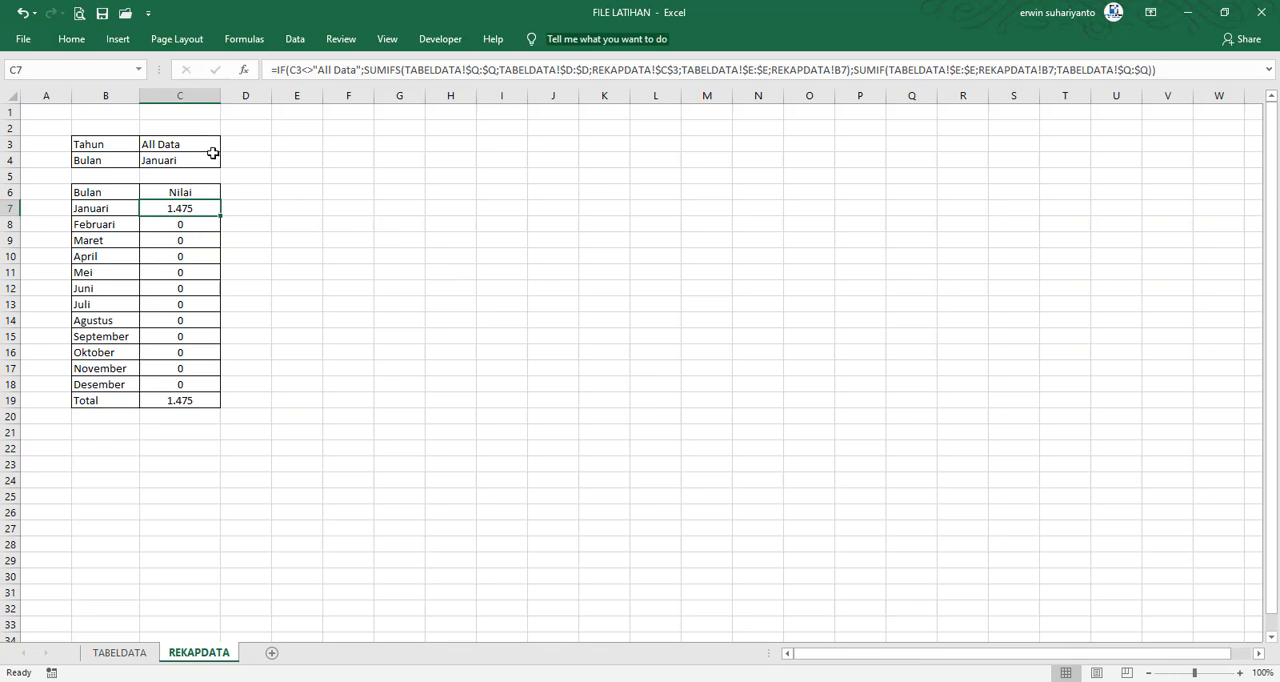
{"action": "left_click_drag", "start_coordinate": [219, 215], "coordinate": [188, 391]}
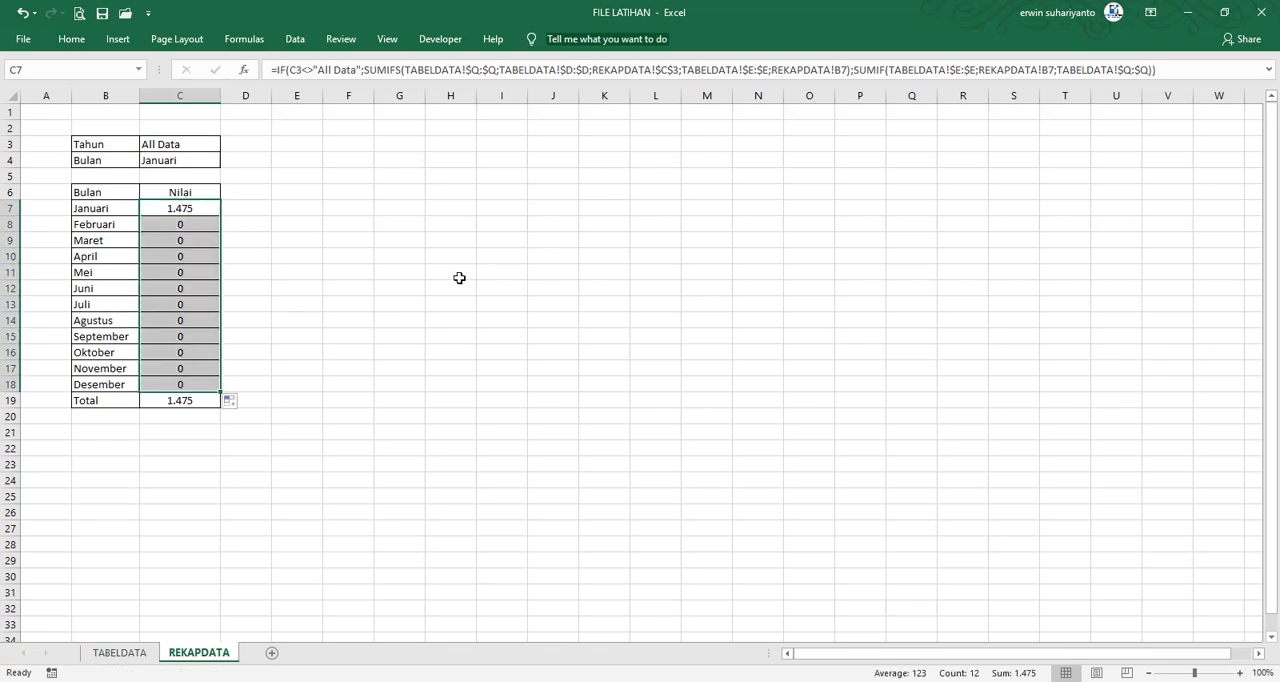
{"action": "left_click", "coordinate": [210, 210]}
{"action": "left_click", "coordinate": [500, 69]}
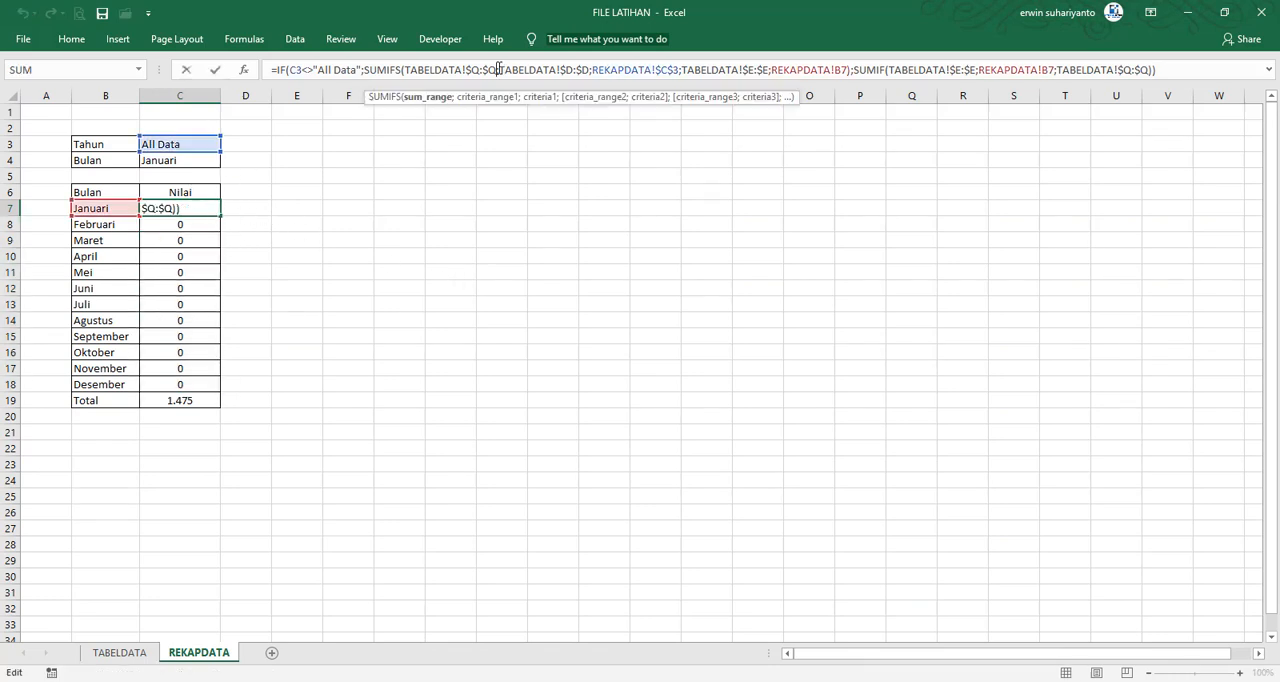
{"action": "key", "text": "Return"}
{"action": "left_click", "coordinate": [497, 69]}
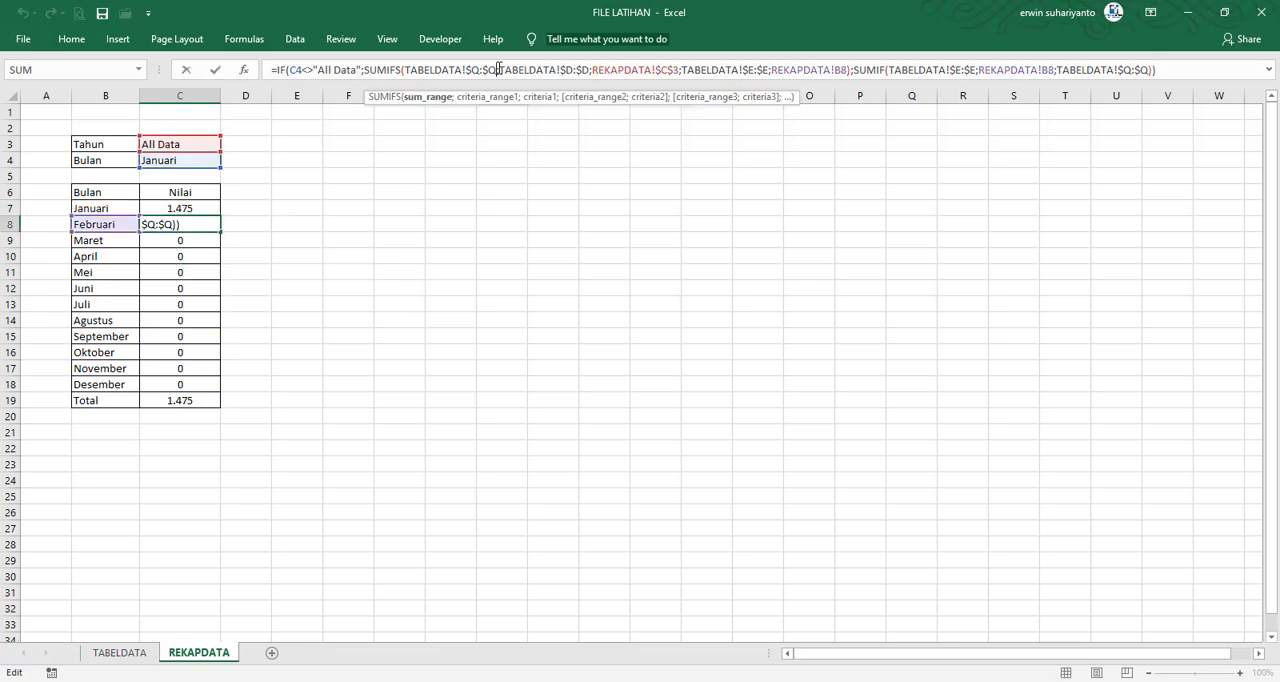
{"action": "key", "text": "Escape"}
Make the C3 reference in C7's IF test absolute as $C$3 and fill the formula down to C18
{"action": "left_click", "coordinate": [175, 207]}
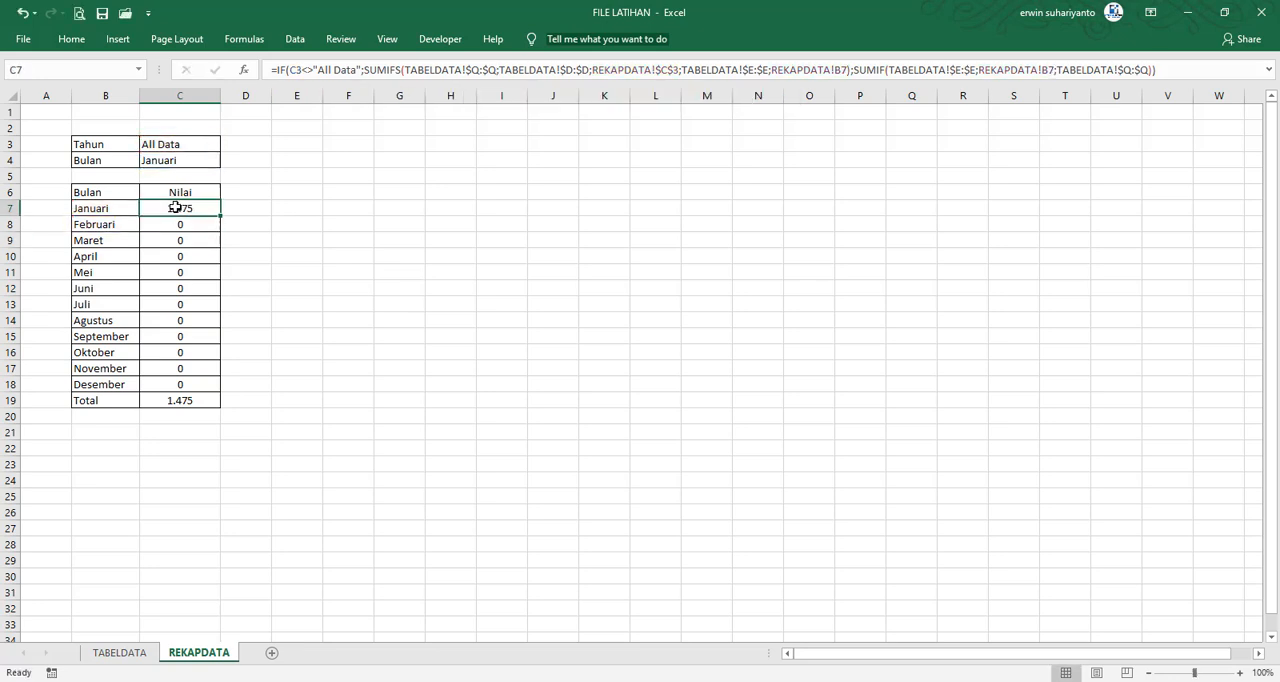
{"action": "left_click", "coordinate": [543, 72]}
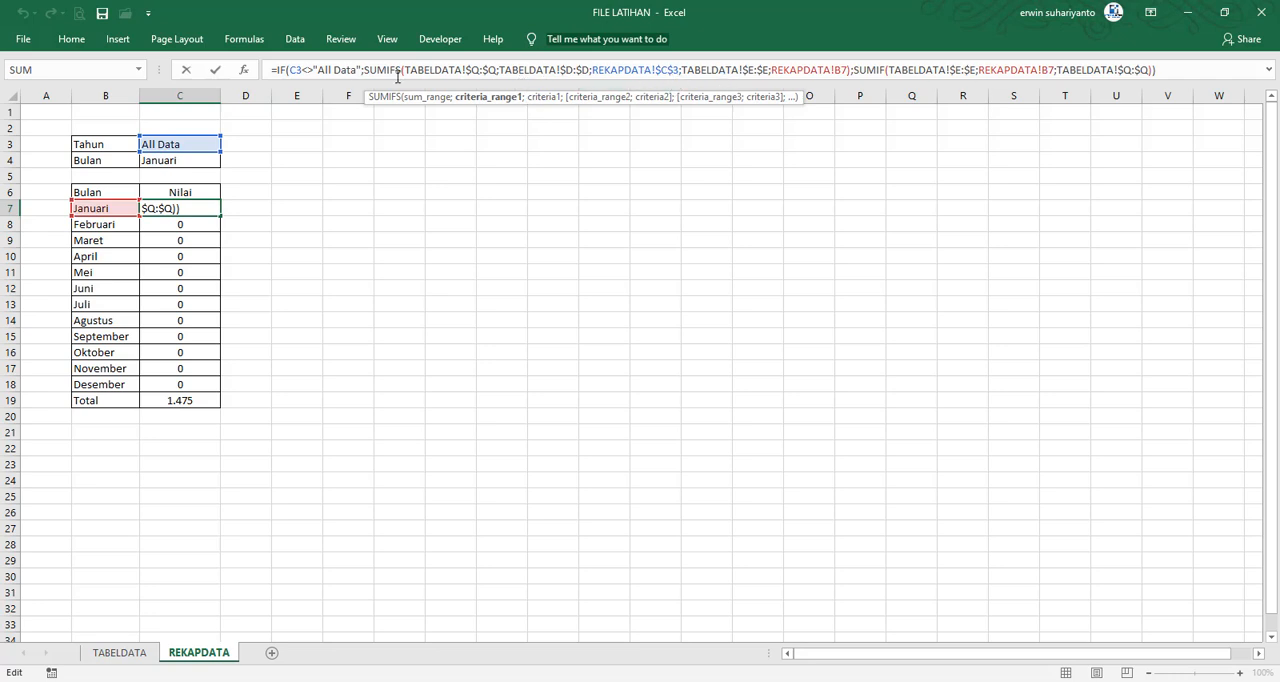
{"action": "left_click", "coordinate": [298, 71]}
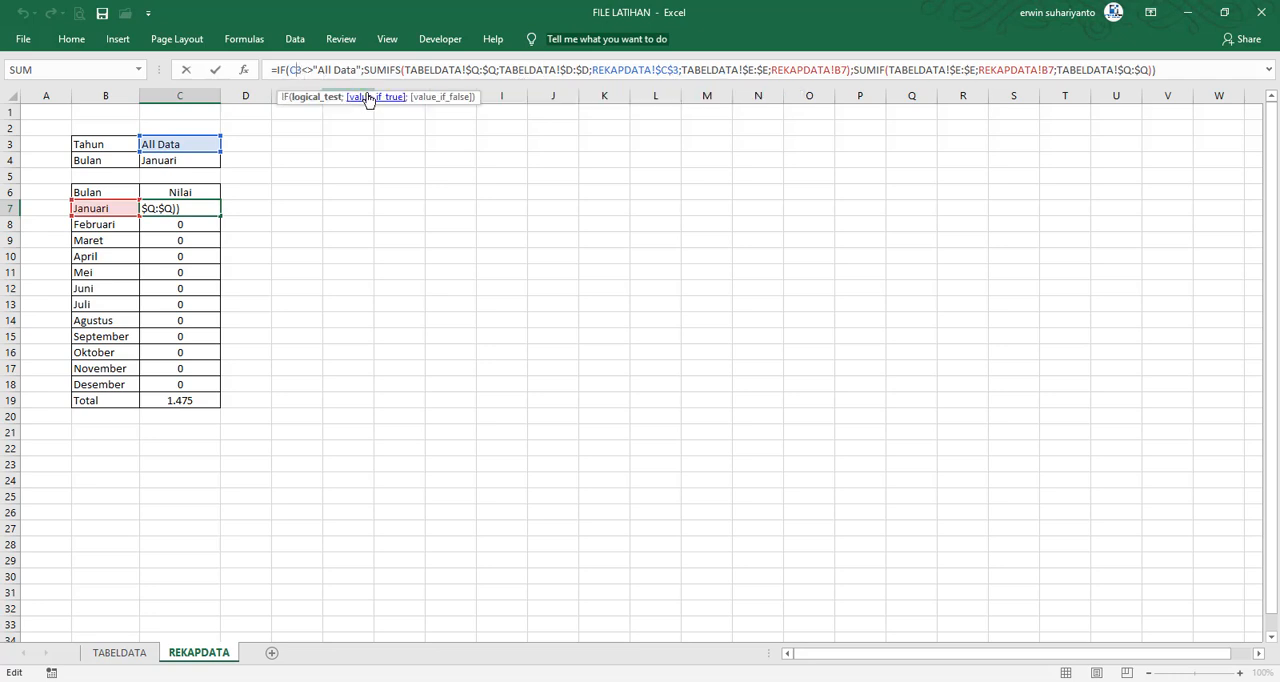
{"action": "key", "text": "Return"}
{"action": "left_click", "coordinate": [206, 207]}
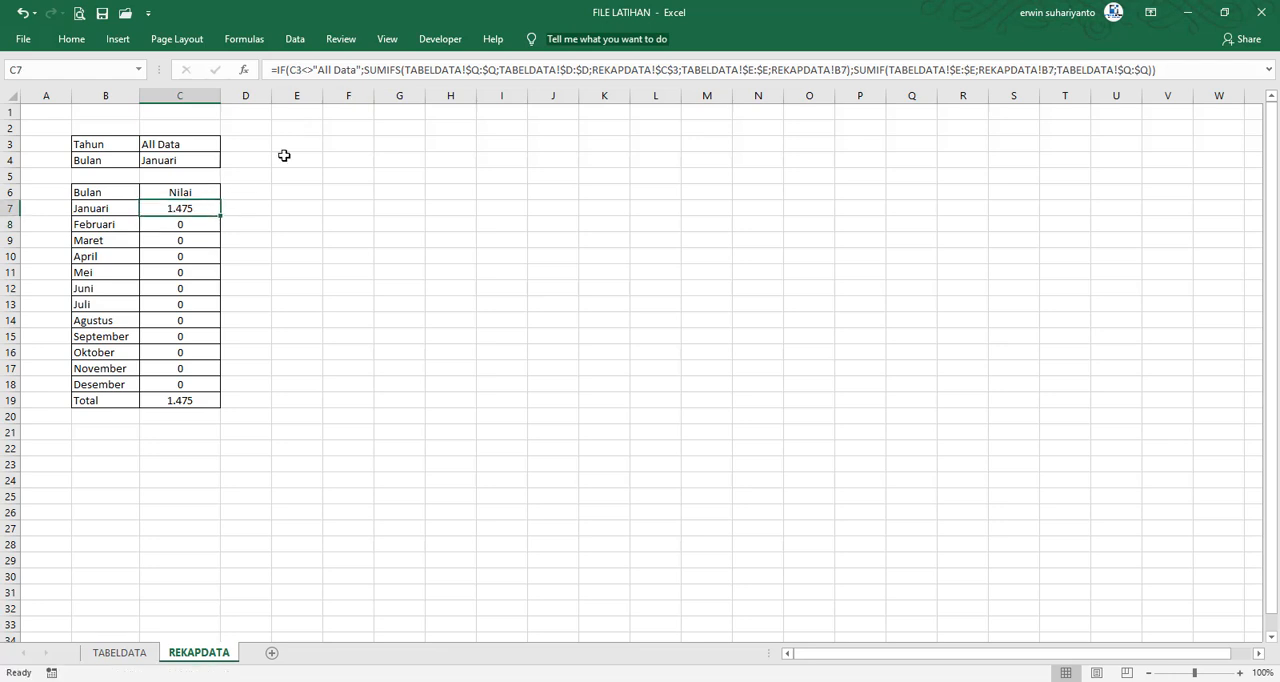
{"action": "left_click", "coordinate": [296, 70]}
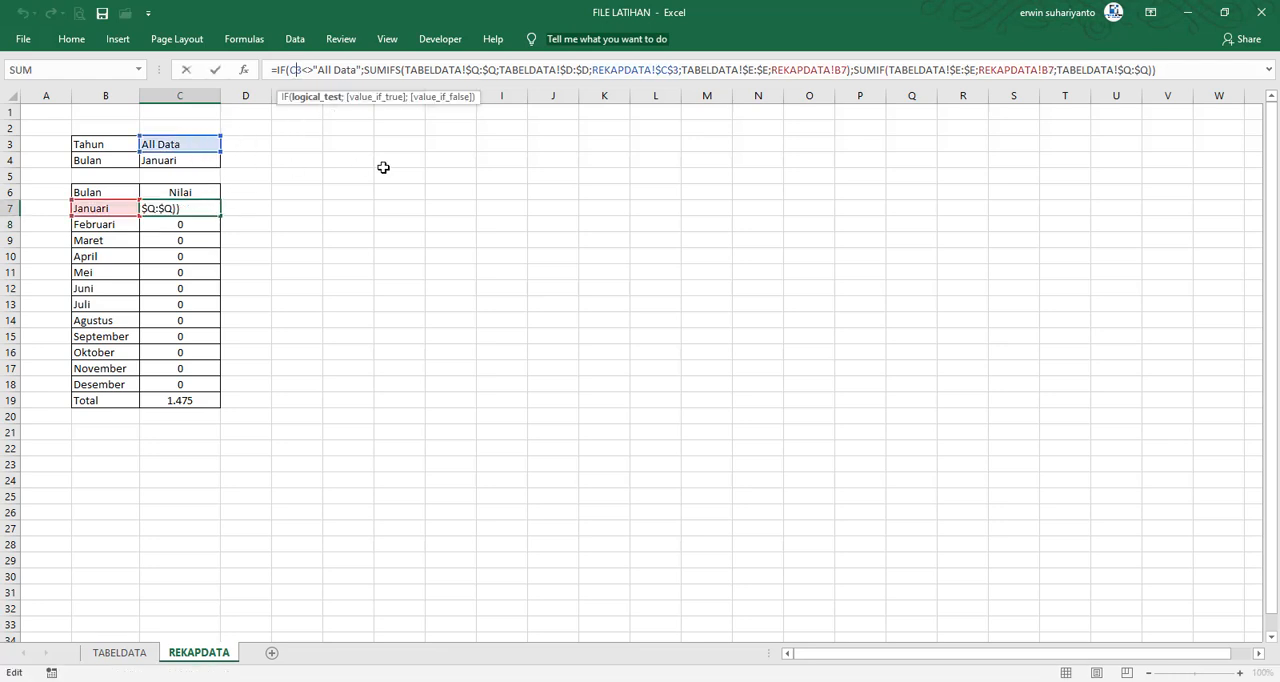
{"action": "key", "text": "F4"}
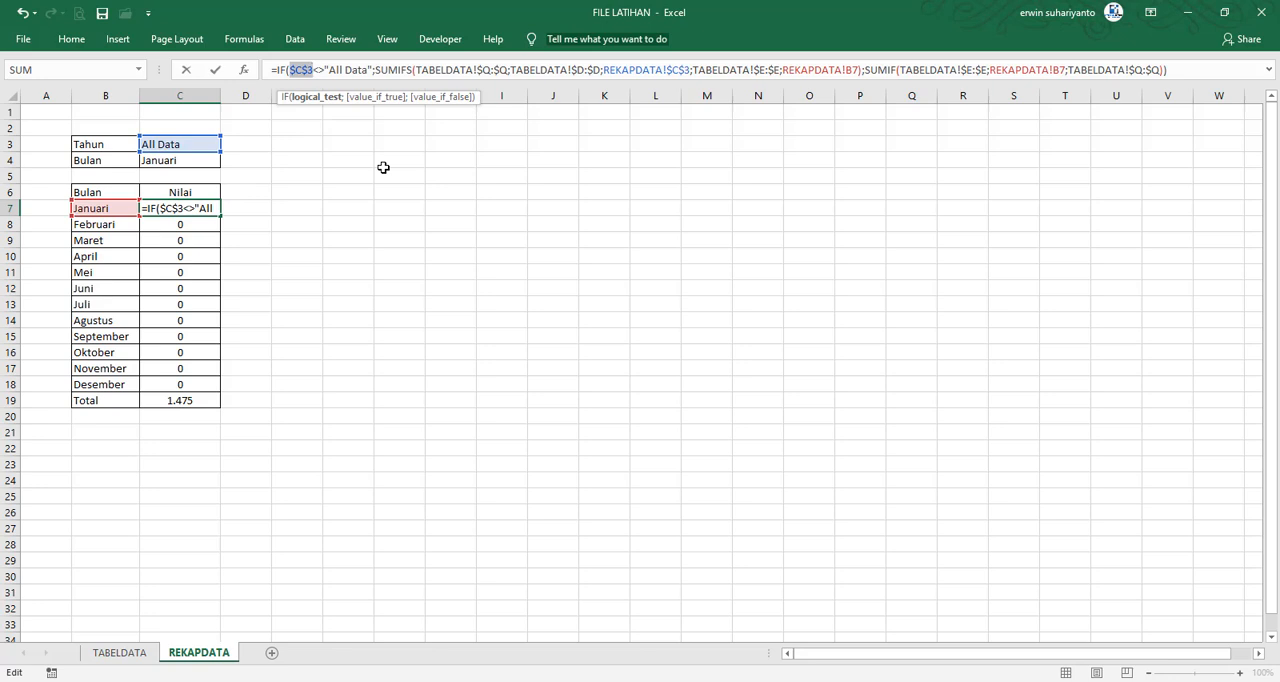
{"action": "key", "text": "Return"}
{"action": "left_click", "coordinate": [206, 206]}
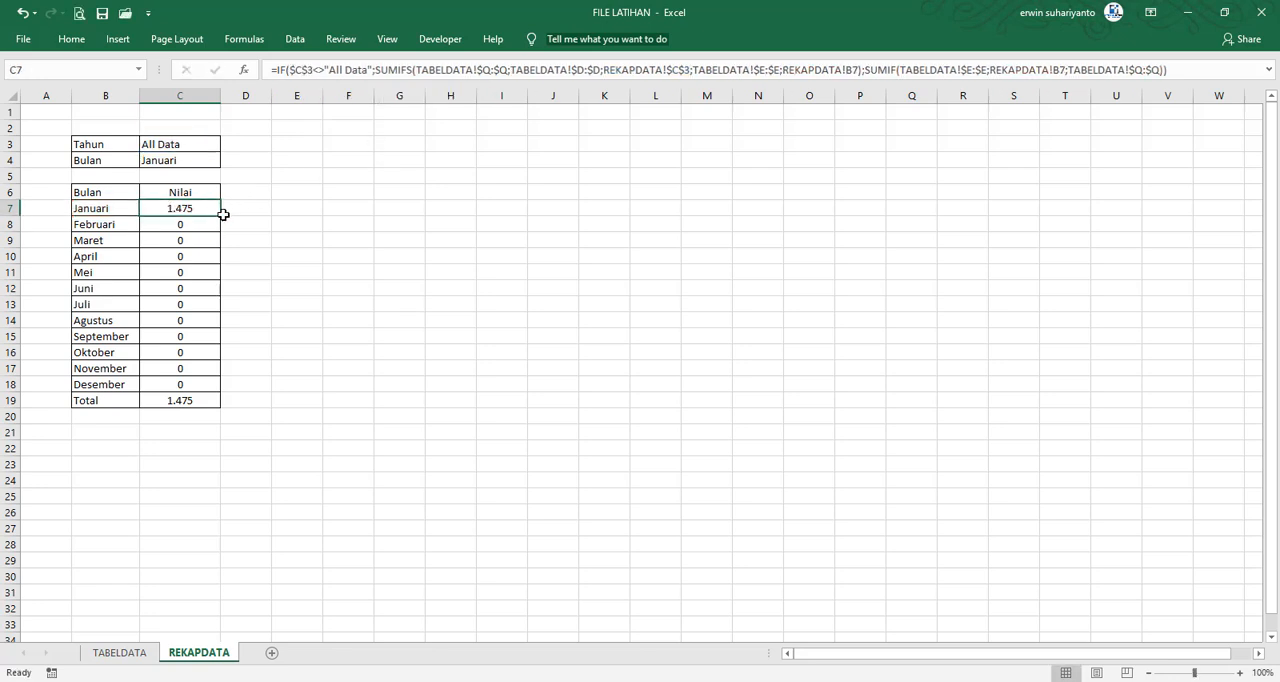
{"action": "left_click_drag", "start_coordinate": [223, 214], "coordinate": [202, 386]}
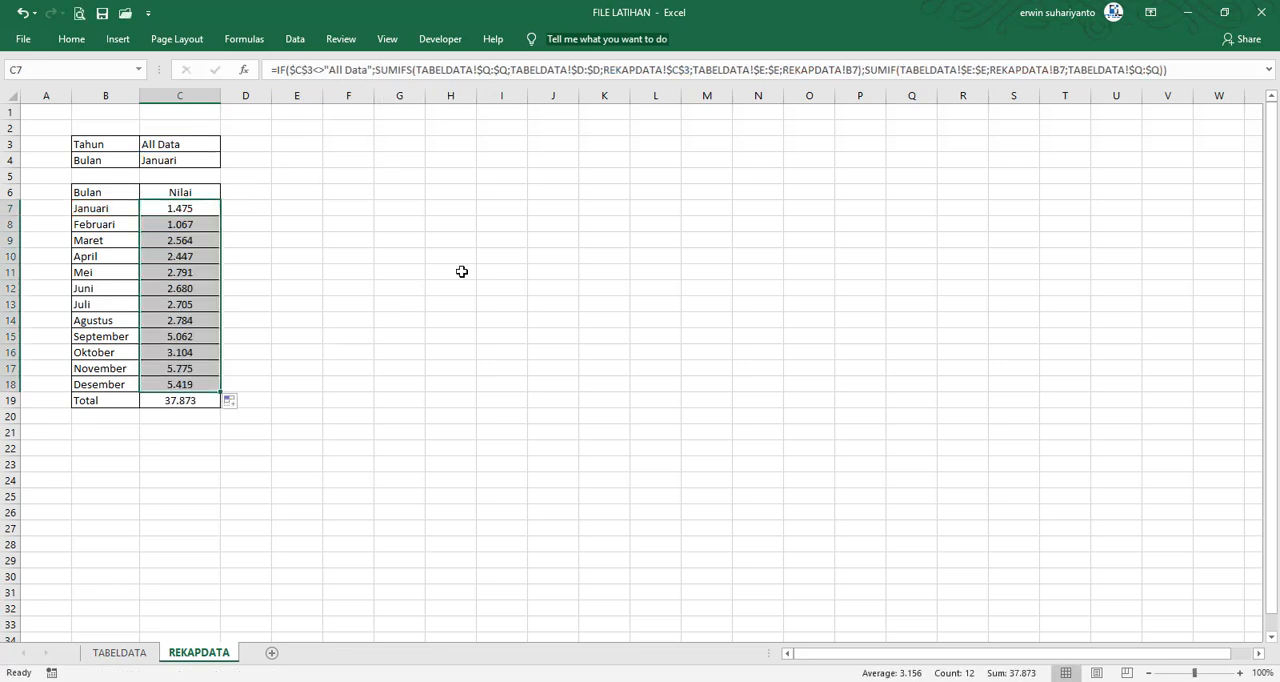
Set the Tahun cell C3 to 2015 and then to 2016 to check the monthly totals for both years
{"action": "left_click", "coordinate": [188, 142]}
{"action": "type", "text": "2015"}
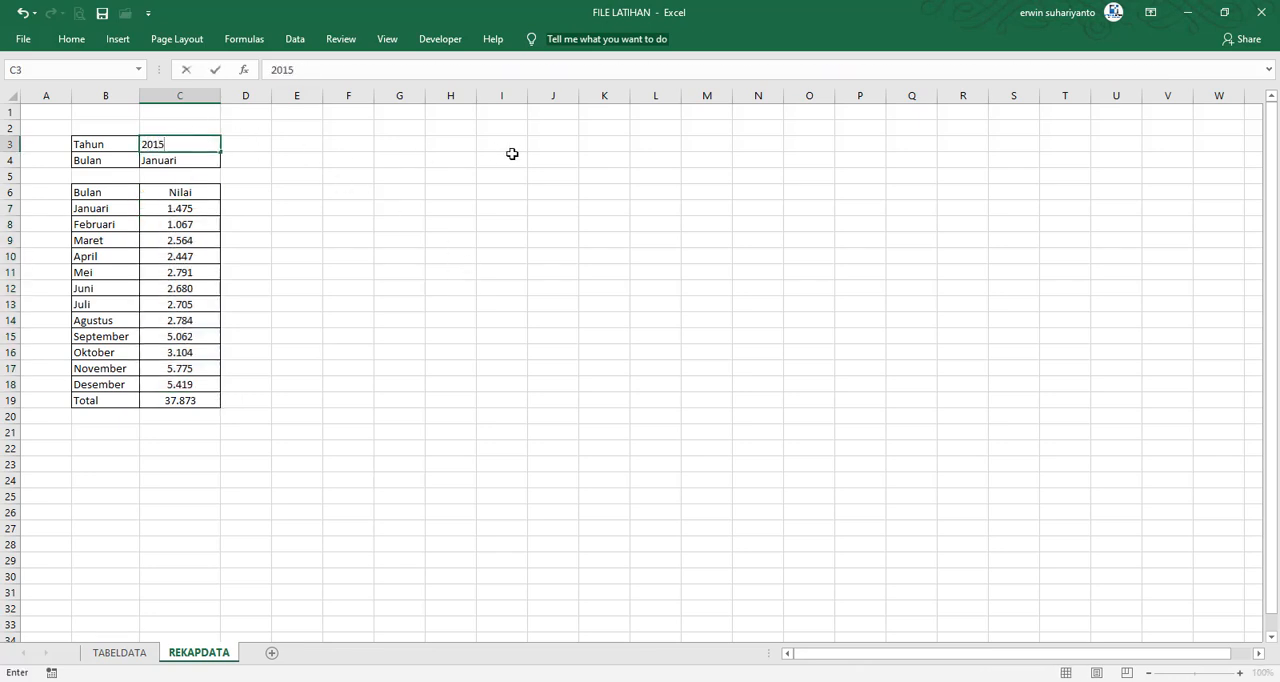
{"action": "key", "text": "Return"}
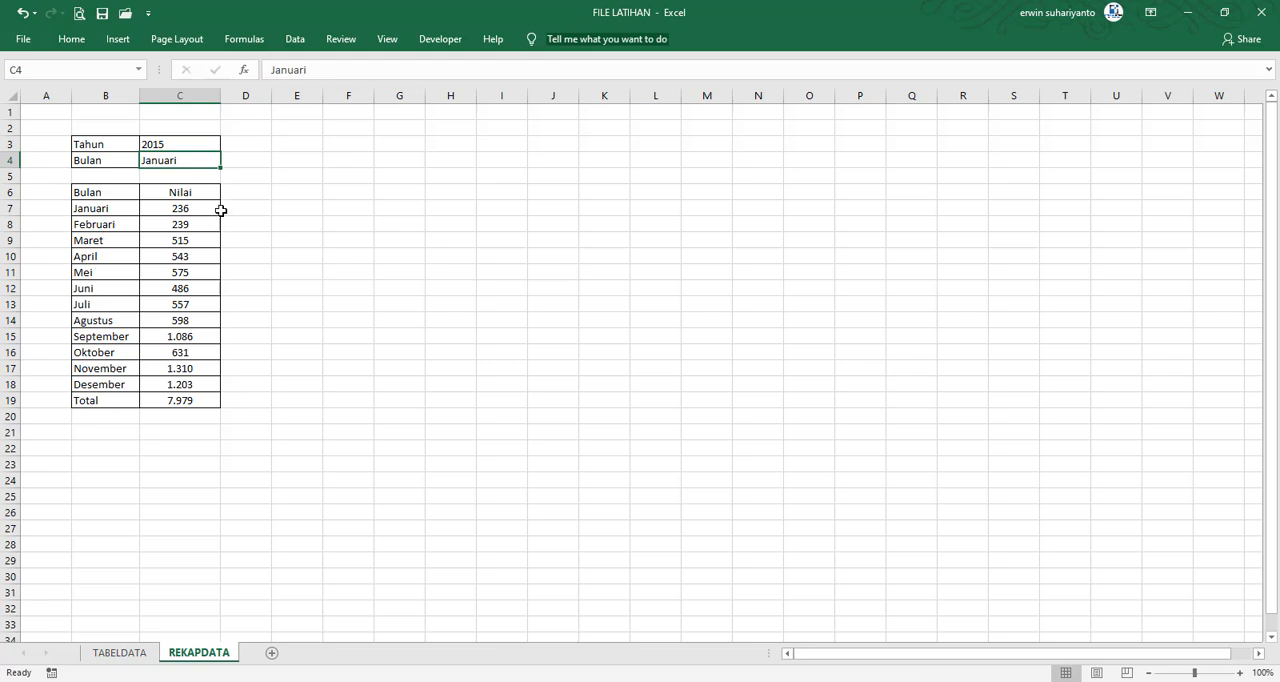
{"action": "left_click", "coordinate": [183, 143]}
{"action": "type", "text": "20"}
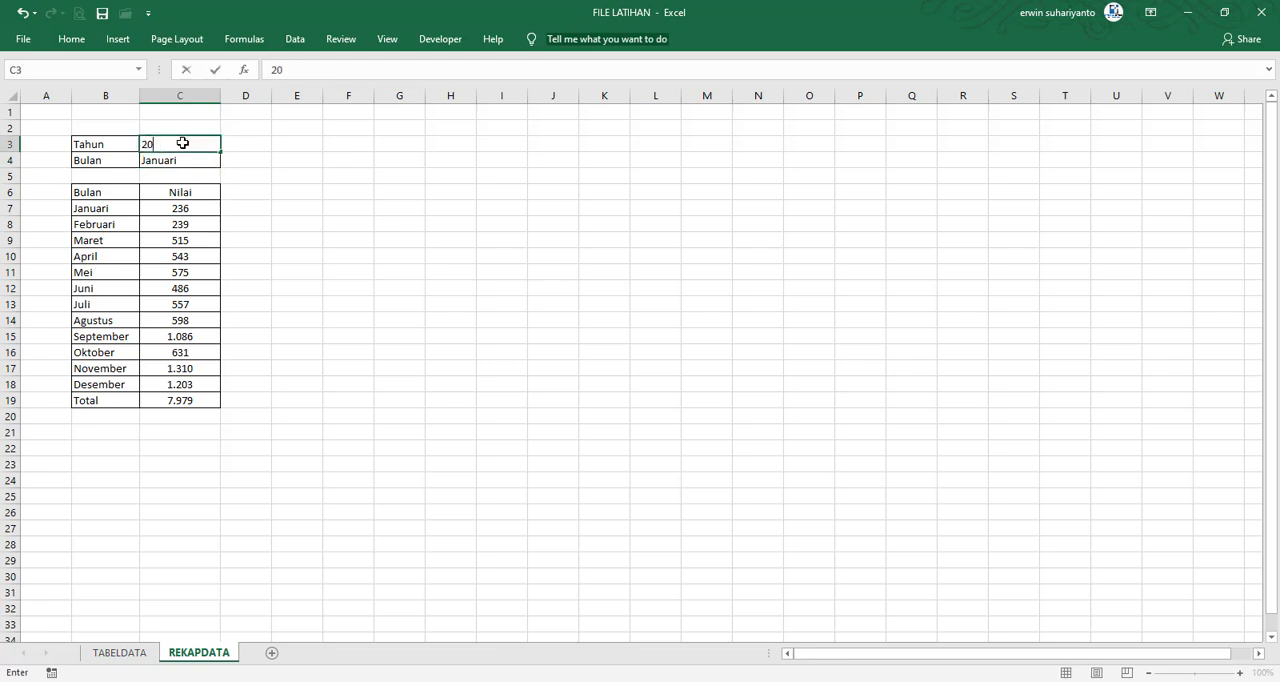
{"action": "type", "text": "16"}
{"action": "key", "text": "Return"}
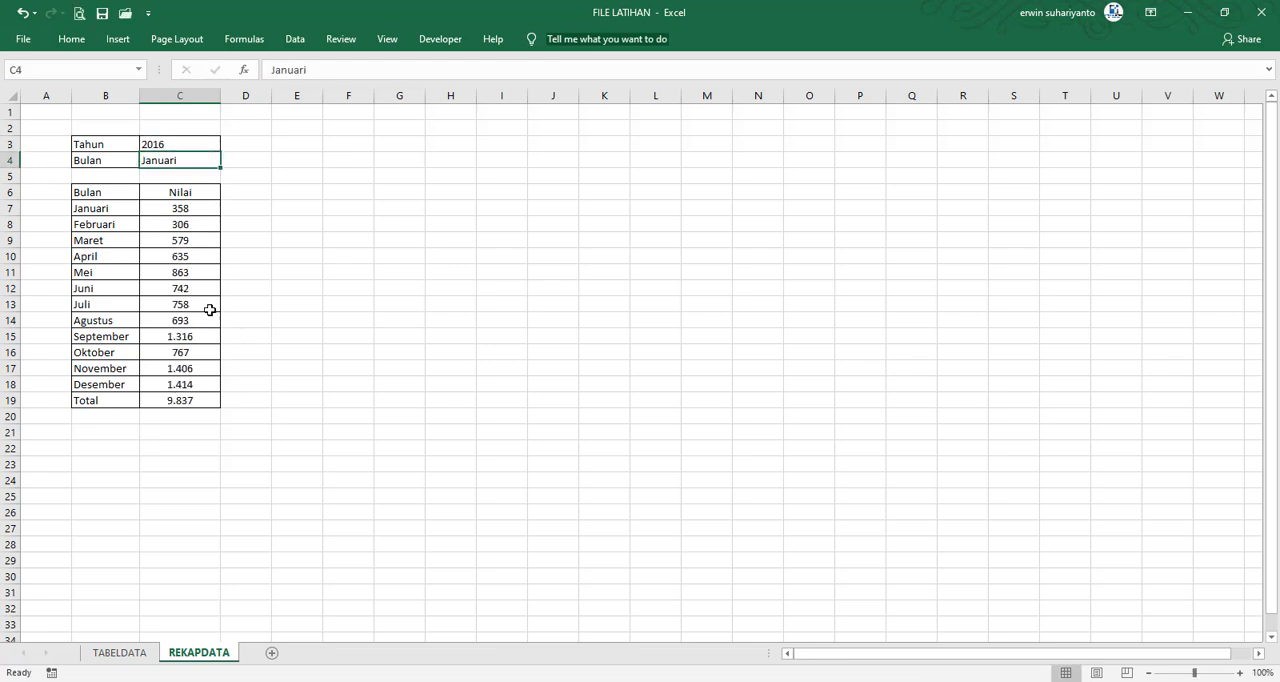
Set the Tahun cell C3 to All Data to check the monthly totals across all years
{"action": "left_click", "coordinate": [171, 142]}
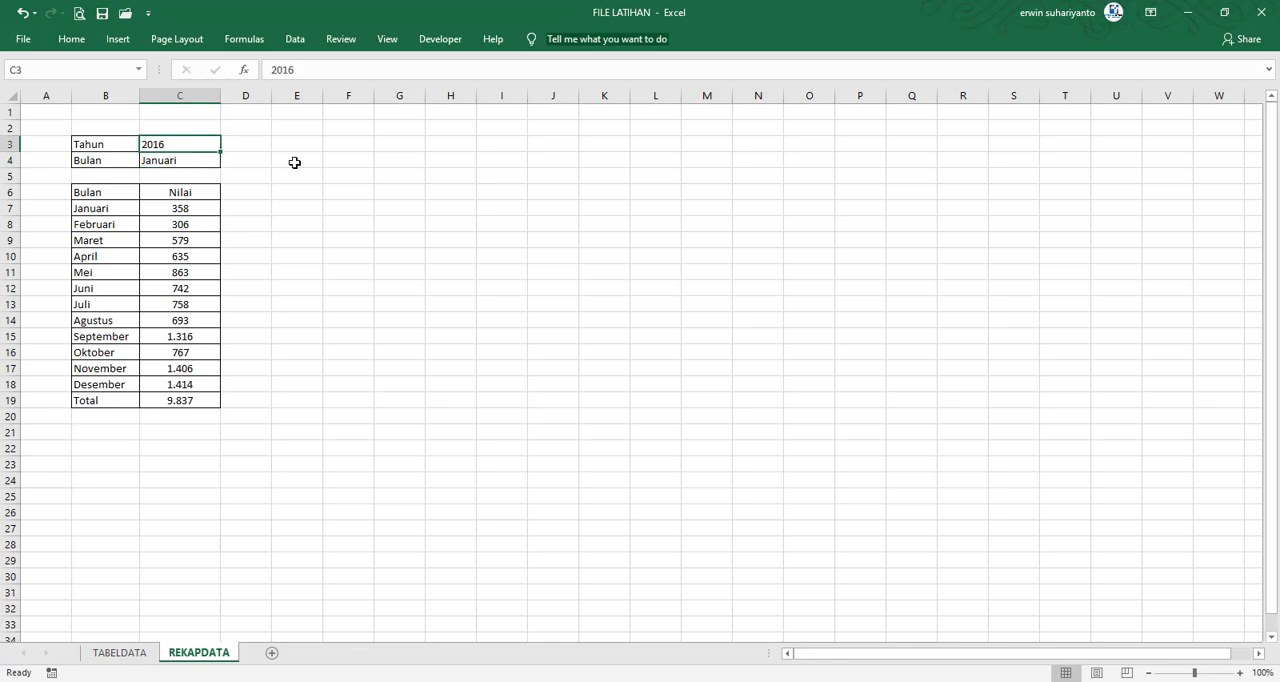
{"action": "type", "text": "All data"}
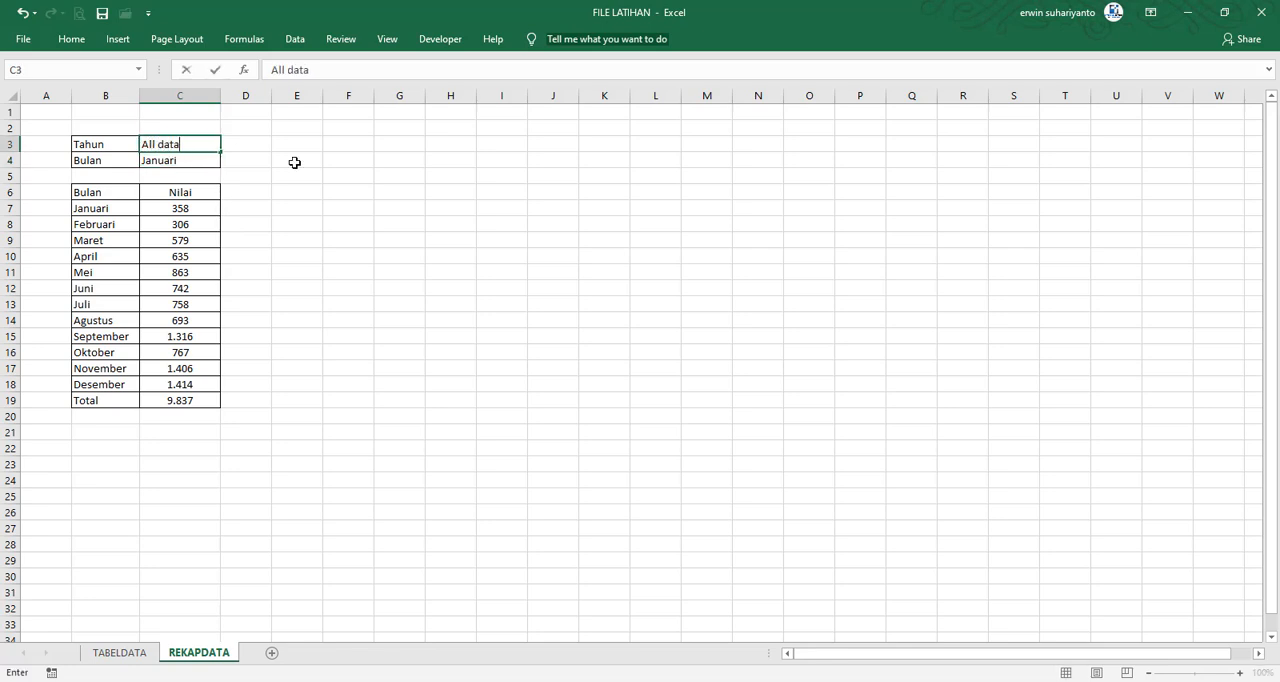
{"action": "key", "text": "BackSpace"}
{"action": "key", "text": "BackSpace"}
{"action": "key", "text": "BackSpace"}
{"action": "key", "text": "BackSpace"}
{"action": "type", "text": "Data"}
{"action": "key", "text": "Return"}
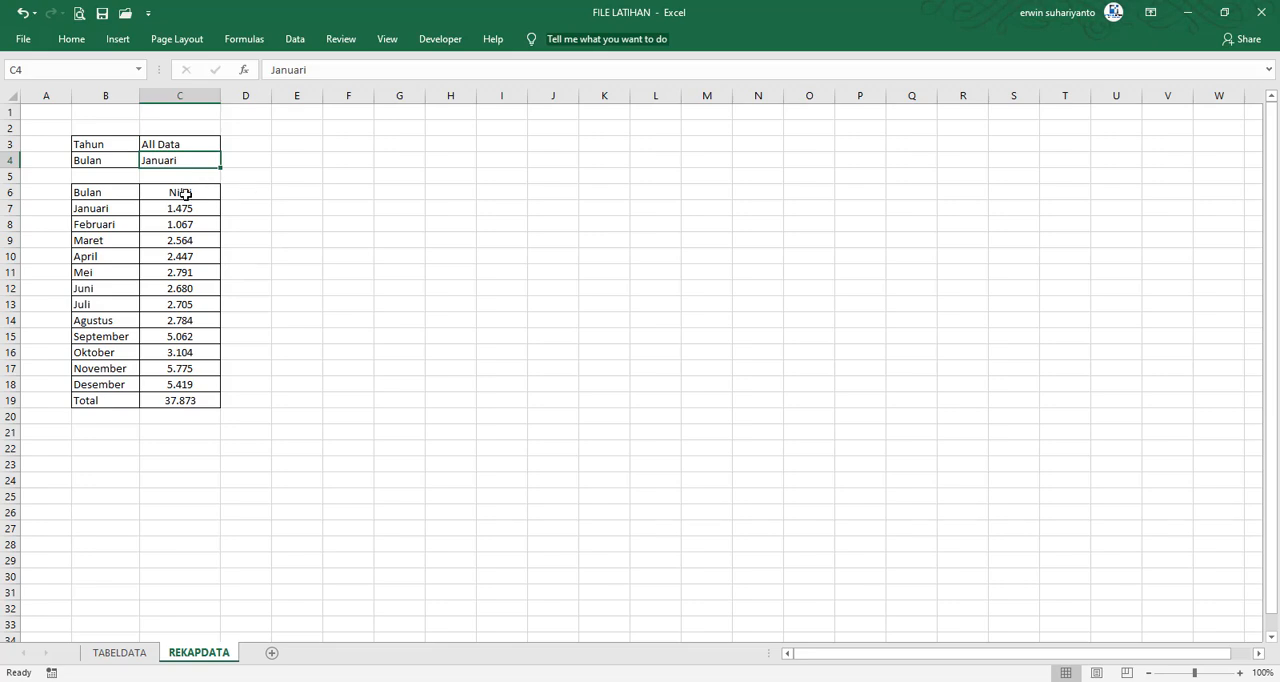
View the column chart options under all chart types for the recap table, then close the chart dialog without inserting one
{"action": "left_click", "coordinate": [255, 196]}
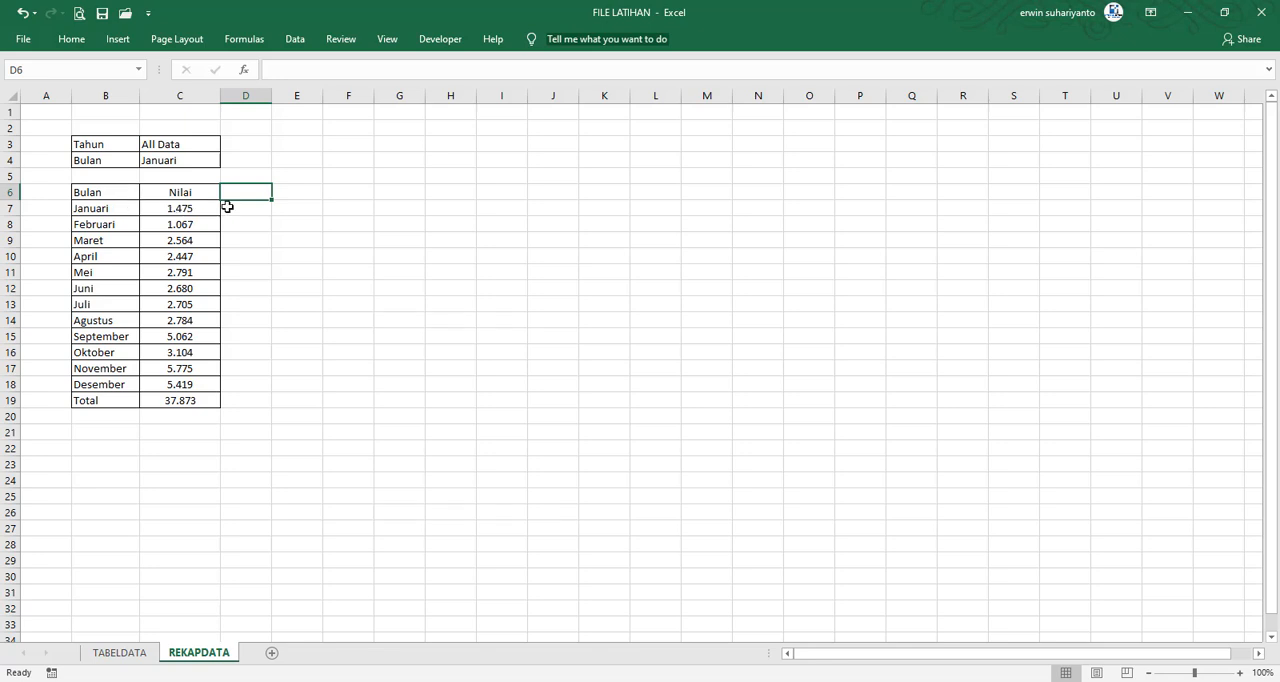
{"action": "left_click", "coordinate": [265, 220]}
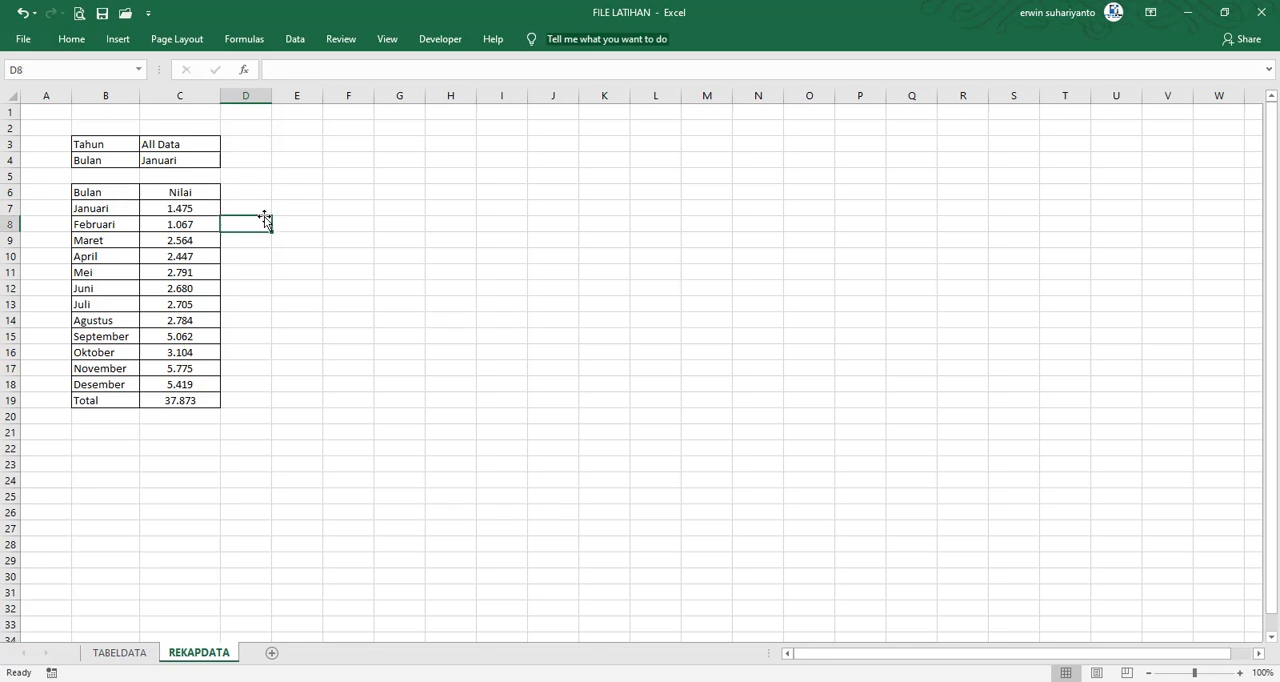
{"action": "left_click", "coordinate": [145, 40]}
{"action": "left_click", "coordinate": [118, 41]}
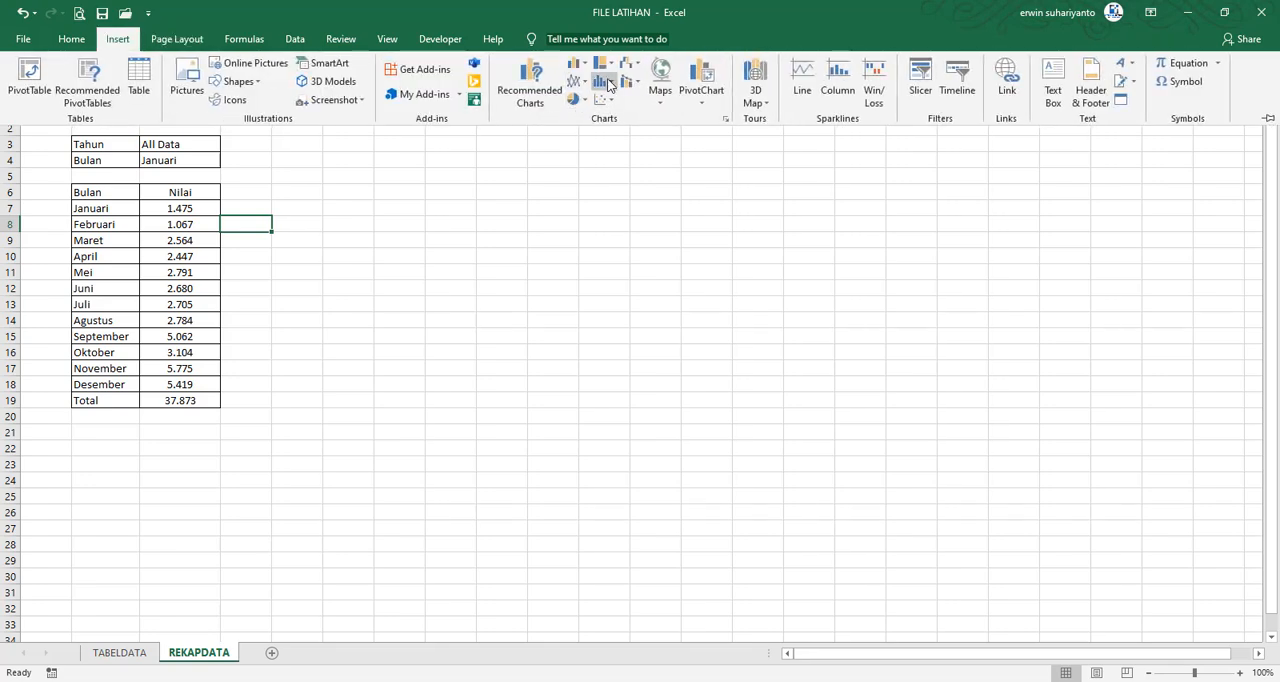
{"action": "left_click", "coordinate": [725, 121]}
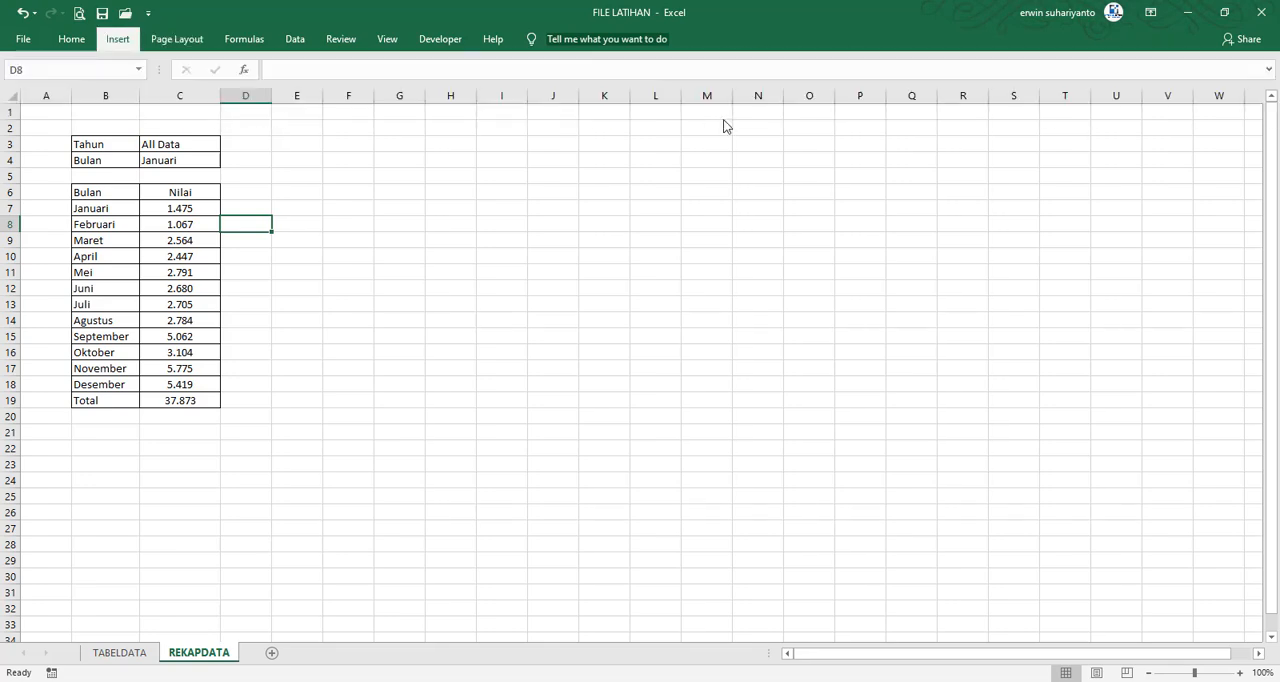
{"action": "left_click", "coordinate": [522, 139]}
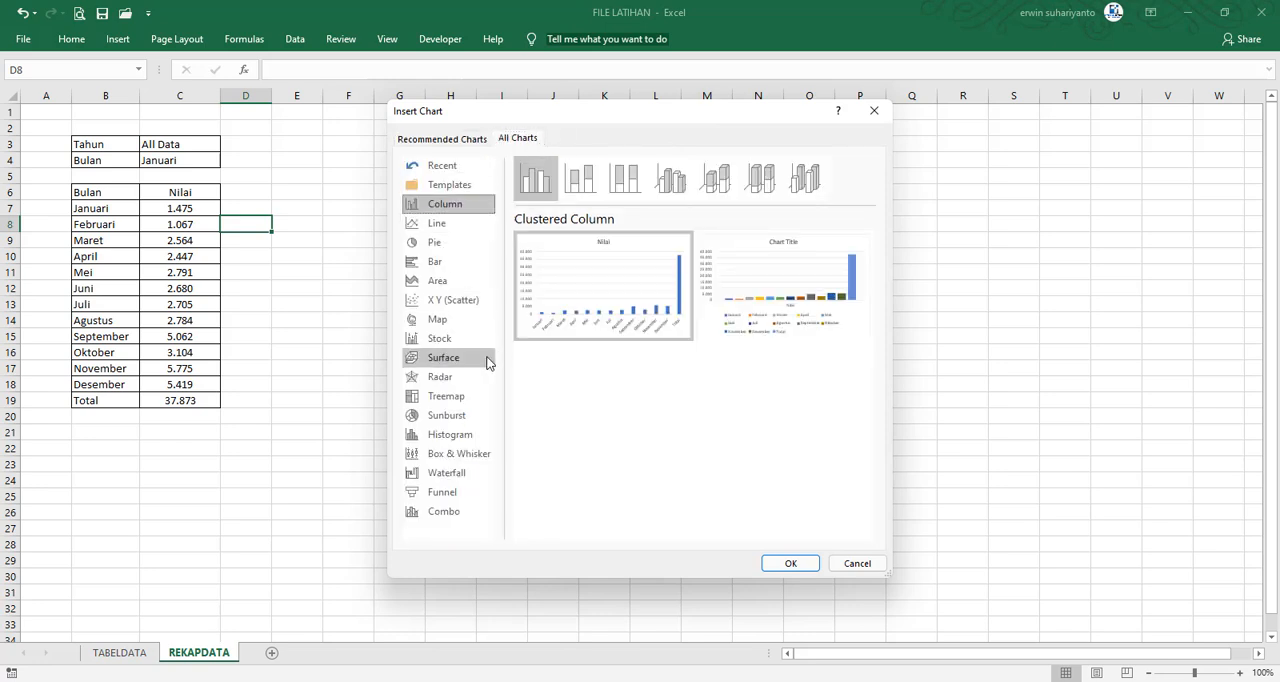
{"action": "left_click", "coordinate": [874, 110]}
Enter the heading Line in D6 and copy the formatting of C6:C19 onto D6:D19
{"action": "left_click", "coordinate": [247, 192]}
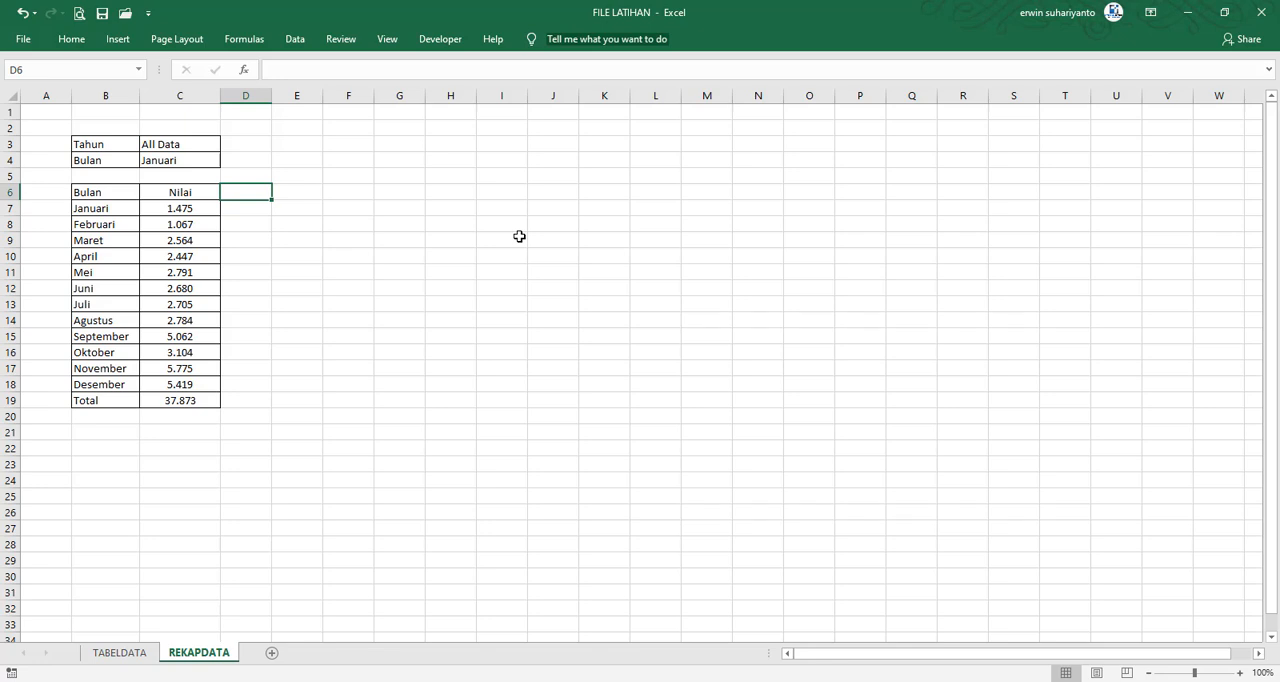
{"action": "type", "text": "Li"}
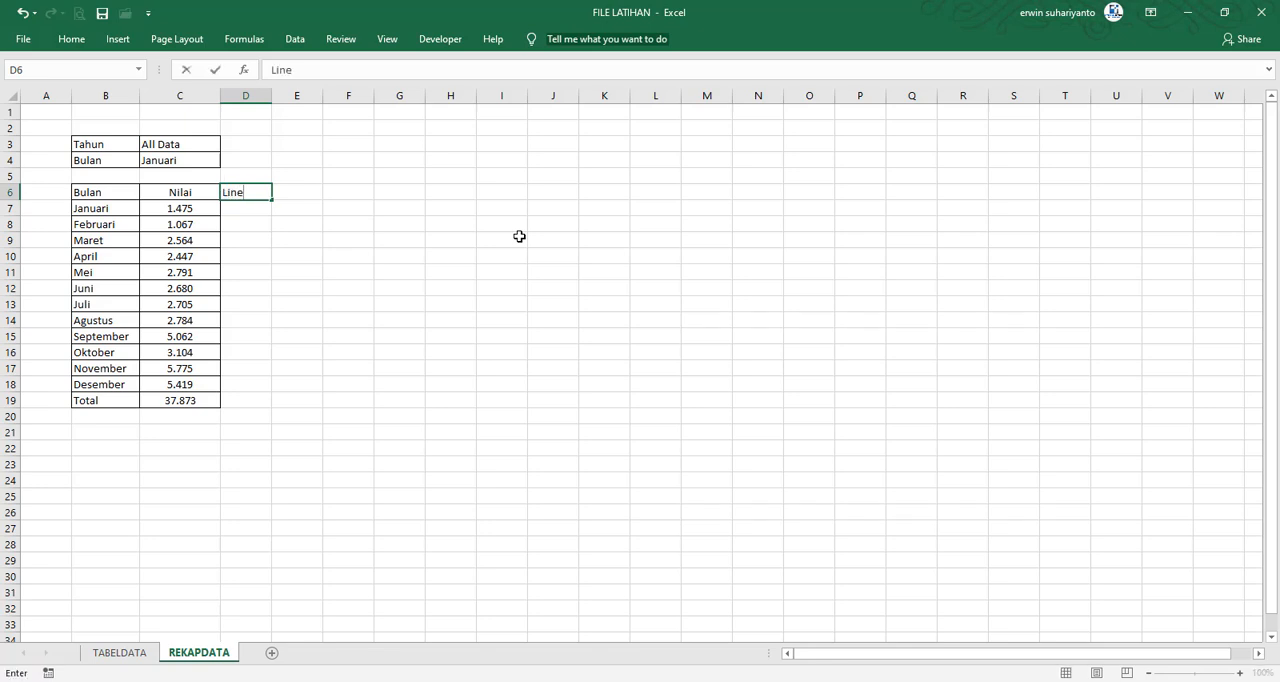
{"action": "type", "text": "ne"}
{"action": "key", "text": "Return"}
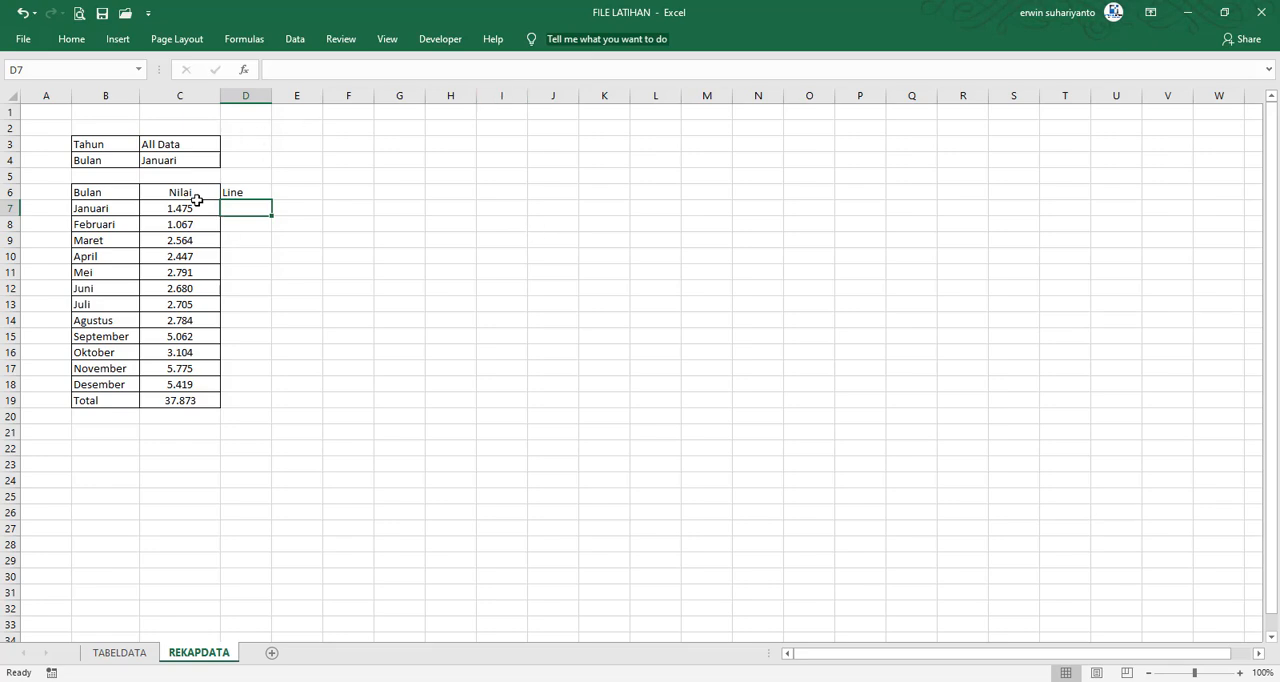
{"action": "left_click_drag", "start_coordinate": [196, 199], "coordinate": [180, 400]}
{"action": "right_click", "coordinate": [176, 312]}
{"action": "left_click", "coordinate": [361, 291]}
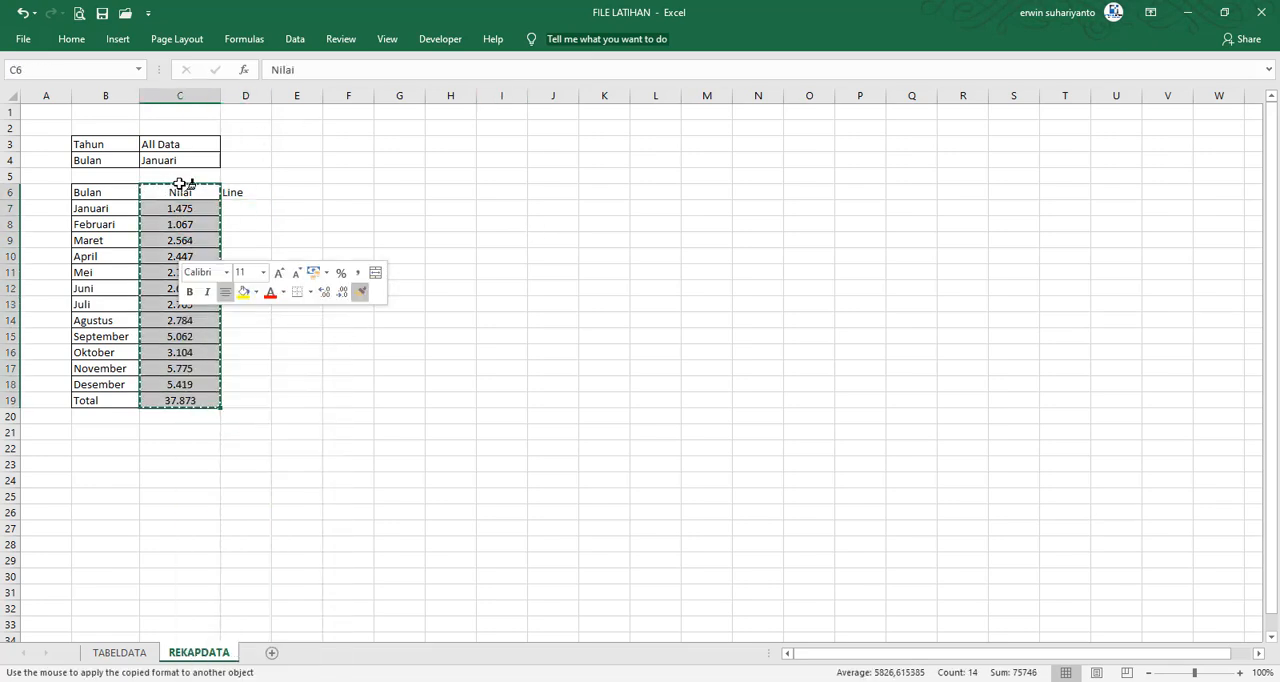
{"action": "left_click", "coordinate": [262, 194]}
{"action": "left_click", "coordinate": [250, 222]}
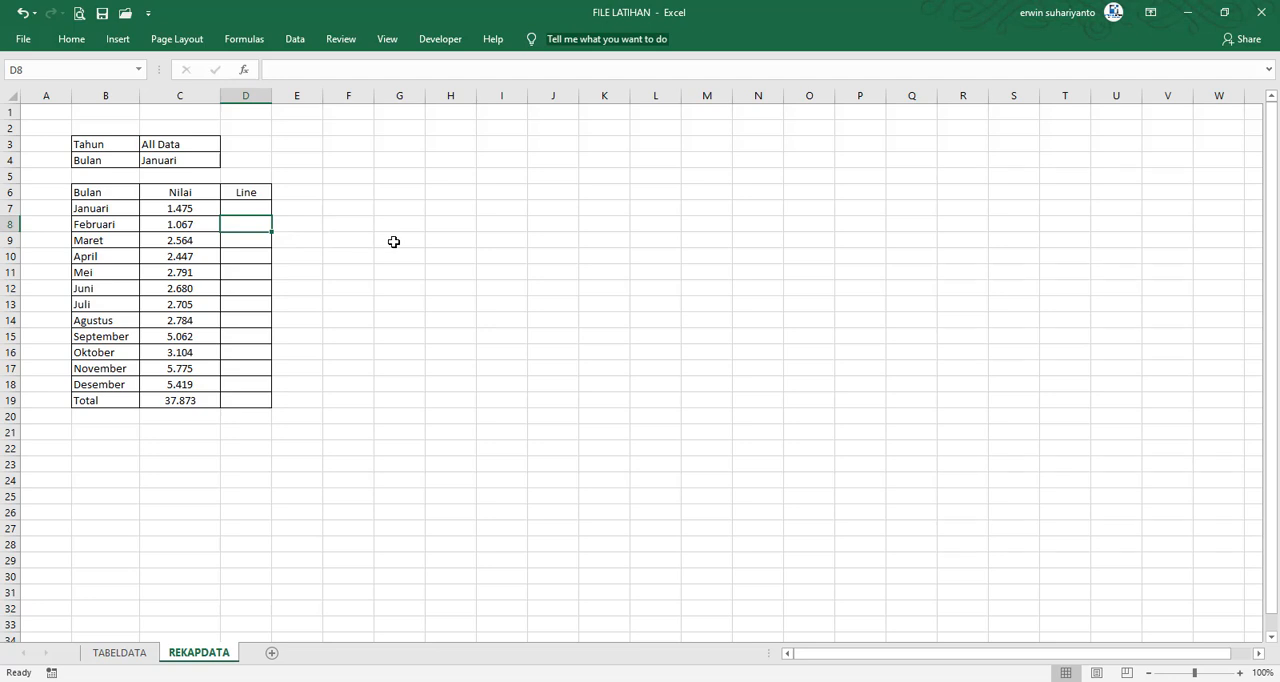
Enter the formula =C7 in D7 and fill it down to D19
{"action": "left_click", "coordinate": [240, 206]}
{"action": "type", "text": "="}
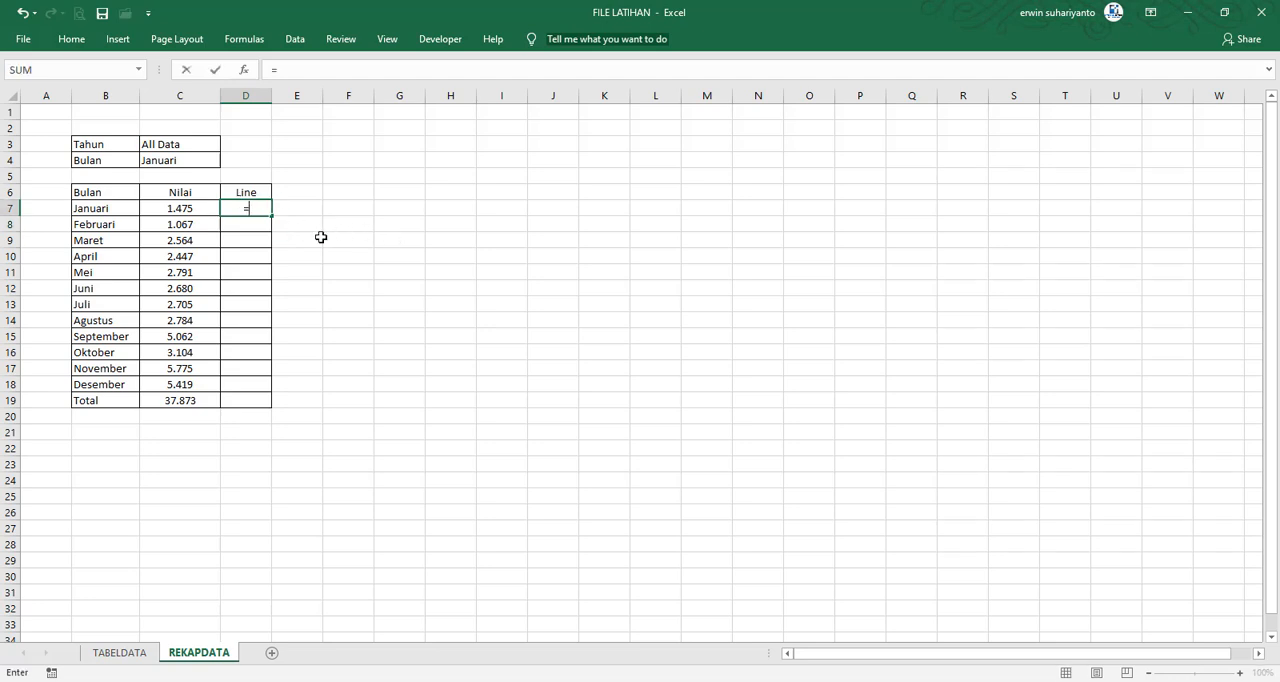
{"action": "left_click", "coordinate": [185, 210]}
{"action": "key", "text": "Return"}
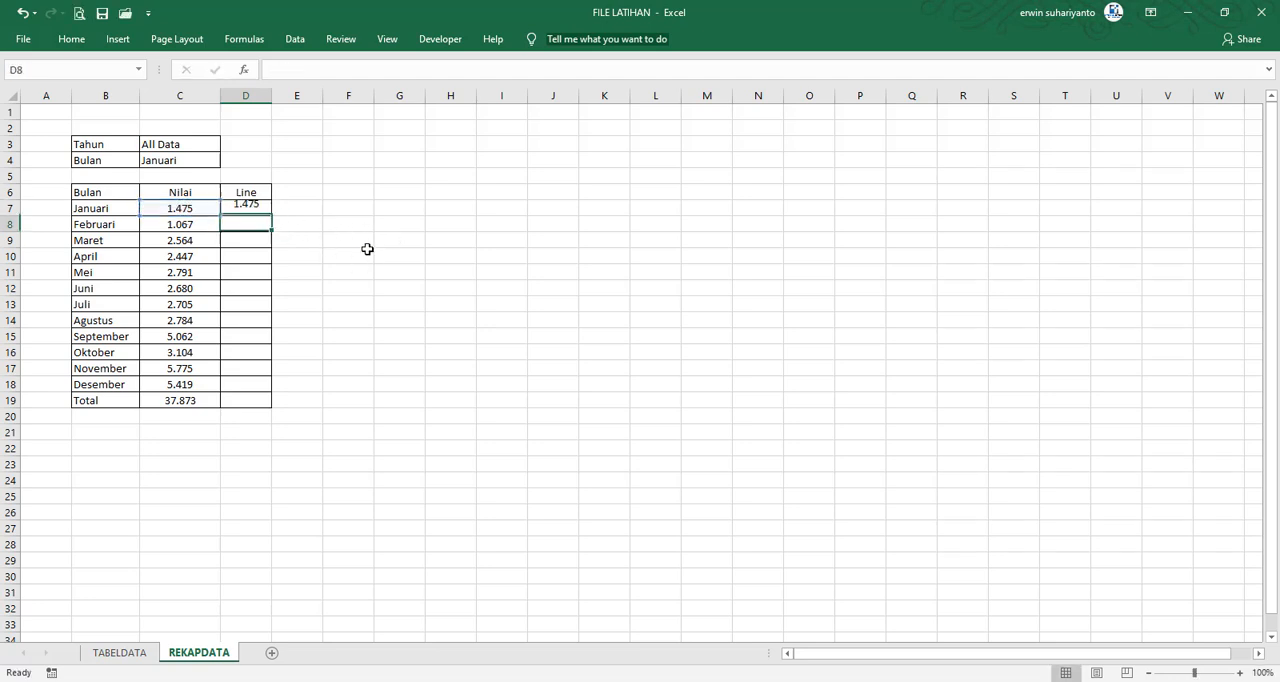
{"action": "left_click", "coordinate": [258, 210]}
{"action": "left_click_drag", "start_coordinate": [270, 215], "coordinate": [250, 402]}
{"action": "left_click", "coordinate": [645, 243]}
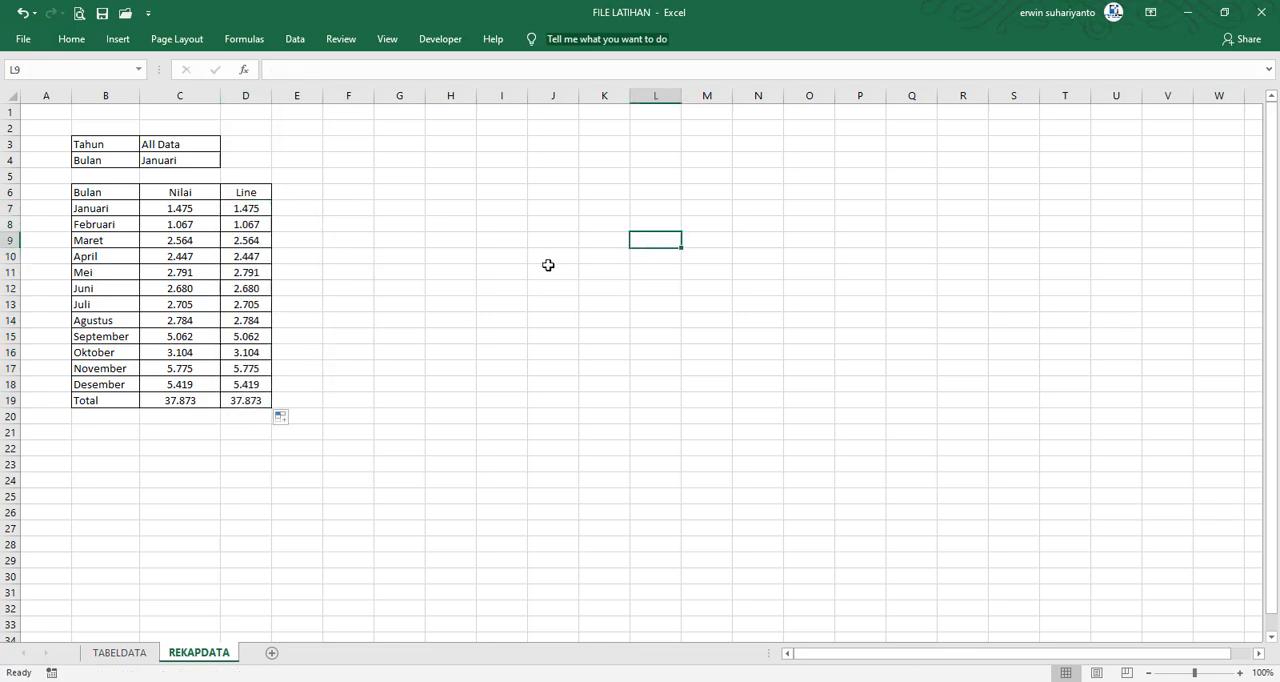
{"action": "left_click", "coordinate": [397, 272]}
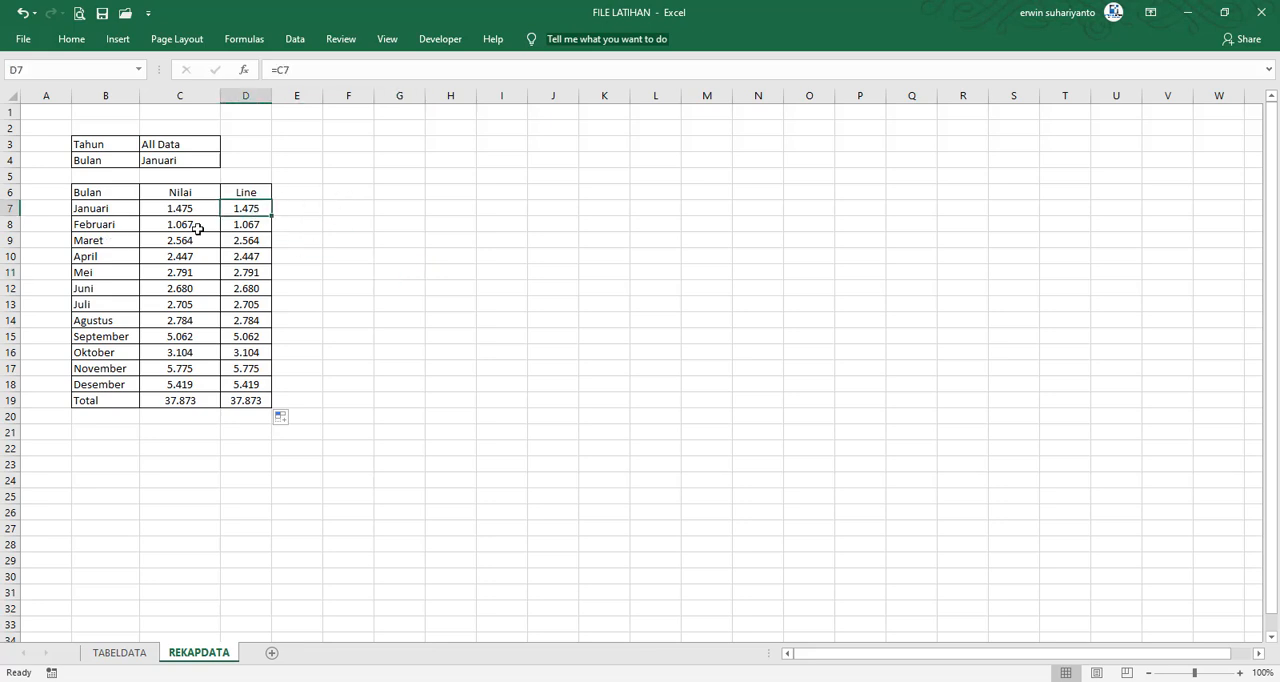
{"action": "left_click", "coordinate": [116, 209]}
{"action": "left_click", "coordinate": [133, 245]}
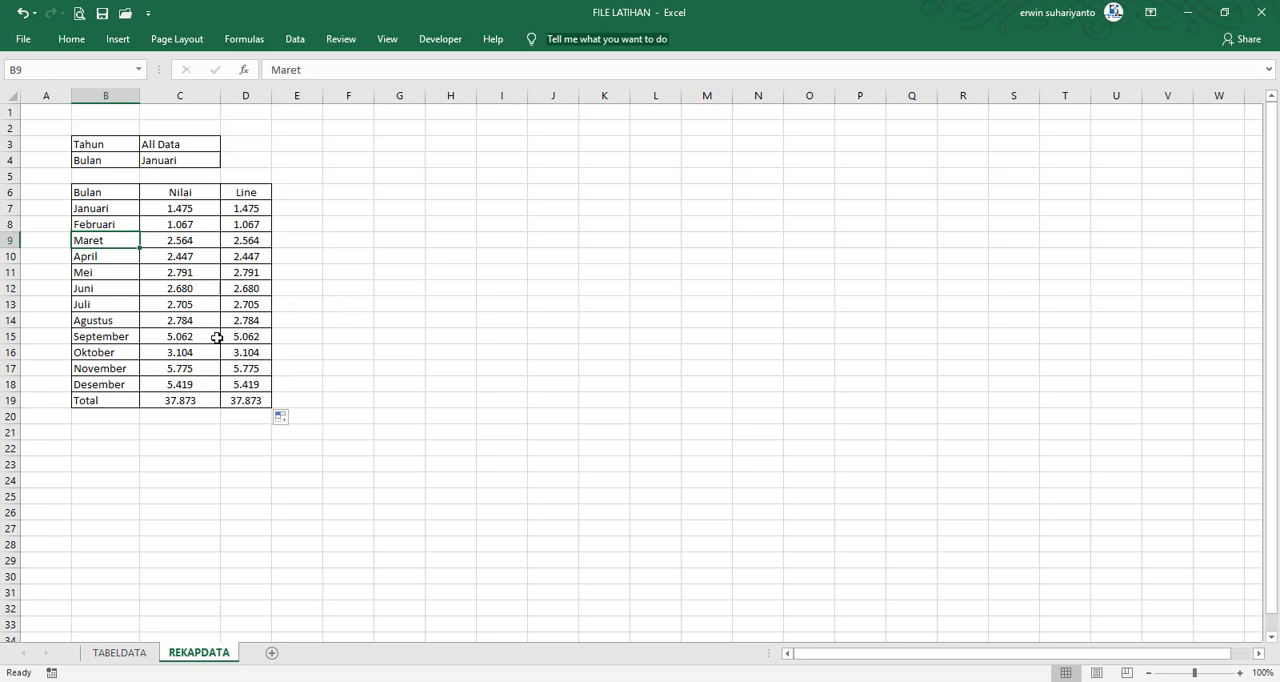
Enter the title Detail Jumlah Kategori Per Bulan in B22, below the monthly recap table
{"action": "left_click", "coordinate": [102, 437]}
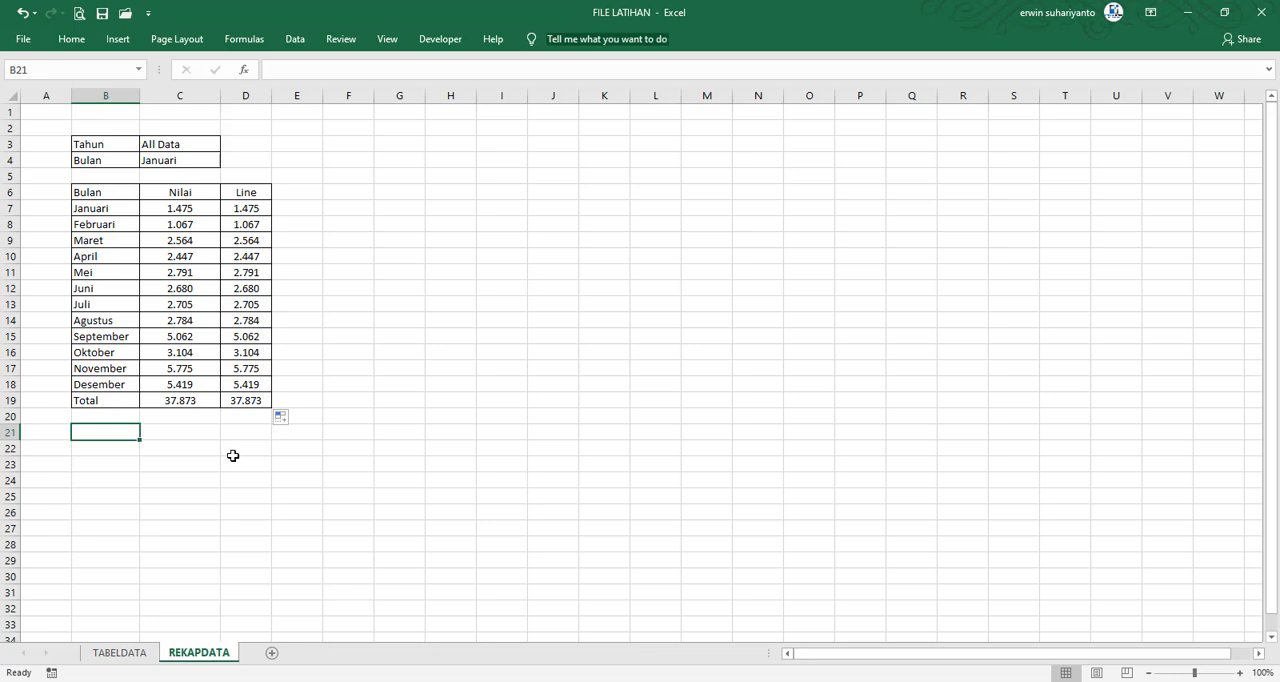
{"action": "key", "text": "Down"}
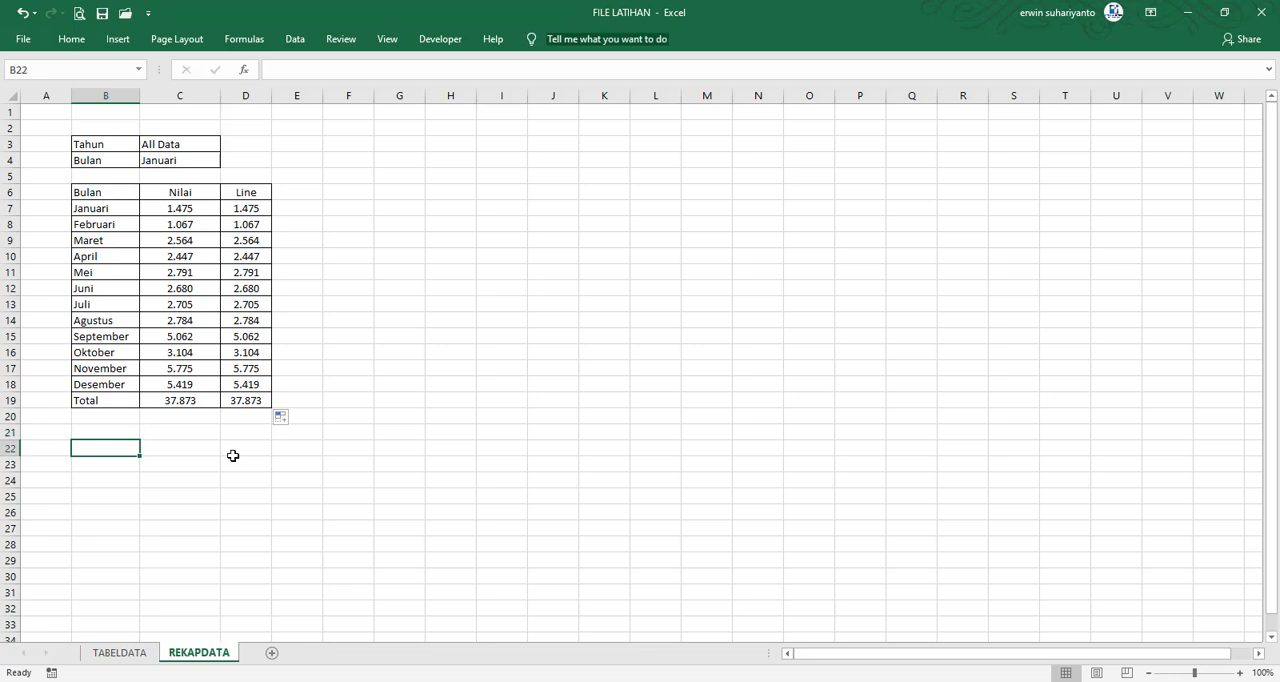
{"action": "type", "text": "I"}
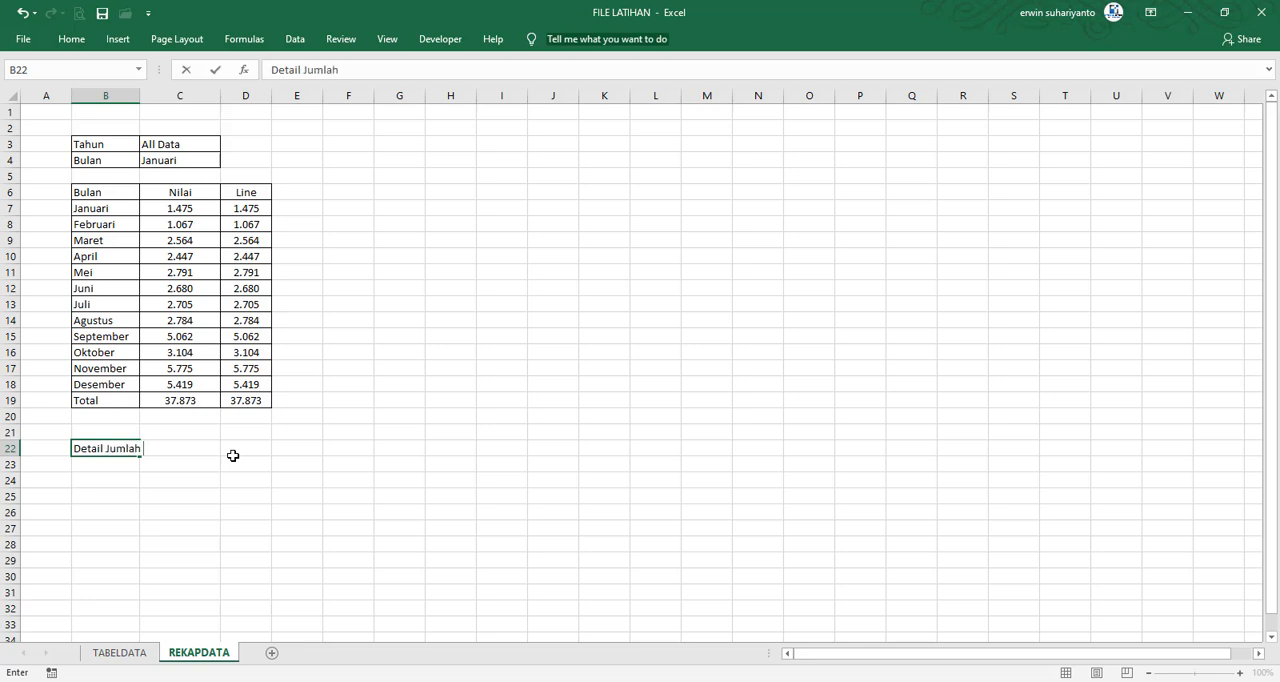
{"action": "type", "text": "tegori Per"}
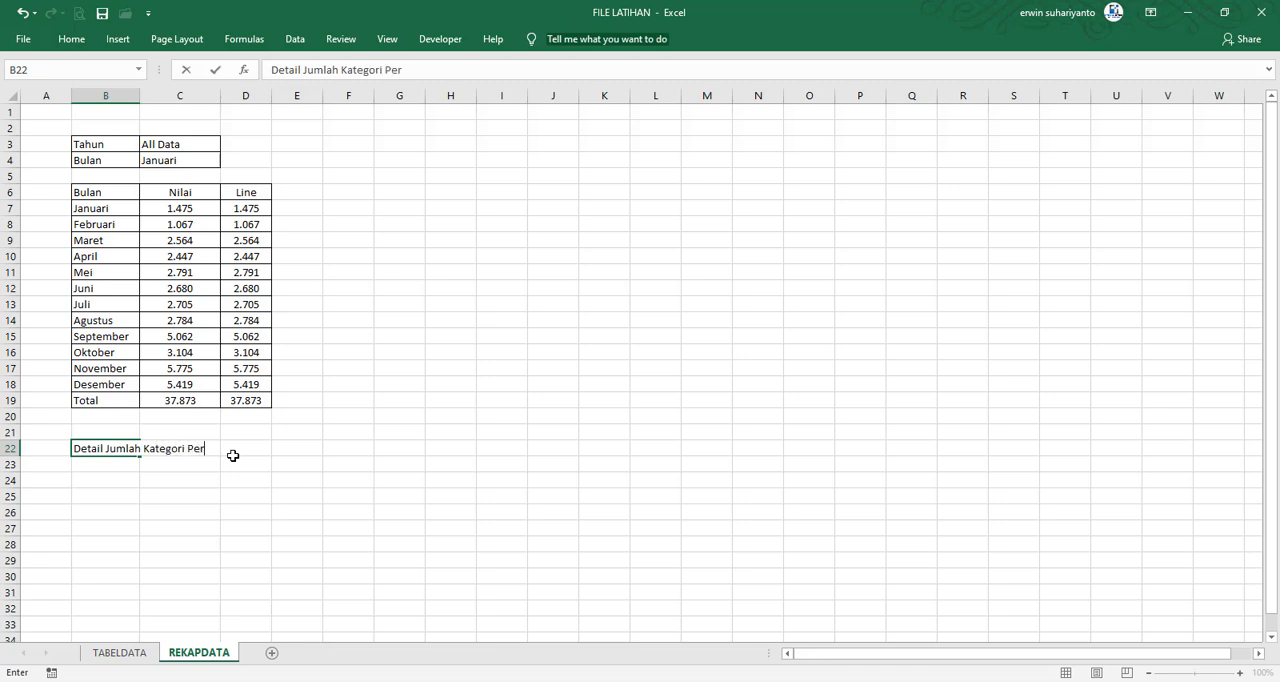
{"action": "type", "text": " Bulan"}
{"action": "key", "text": "Return"}
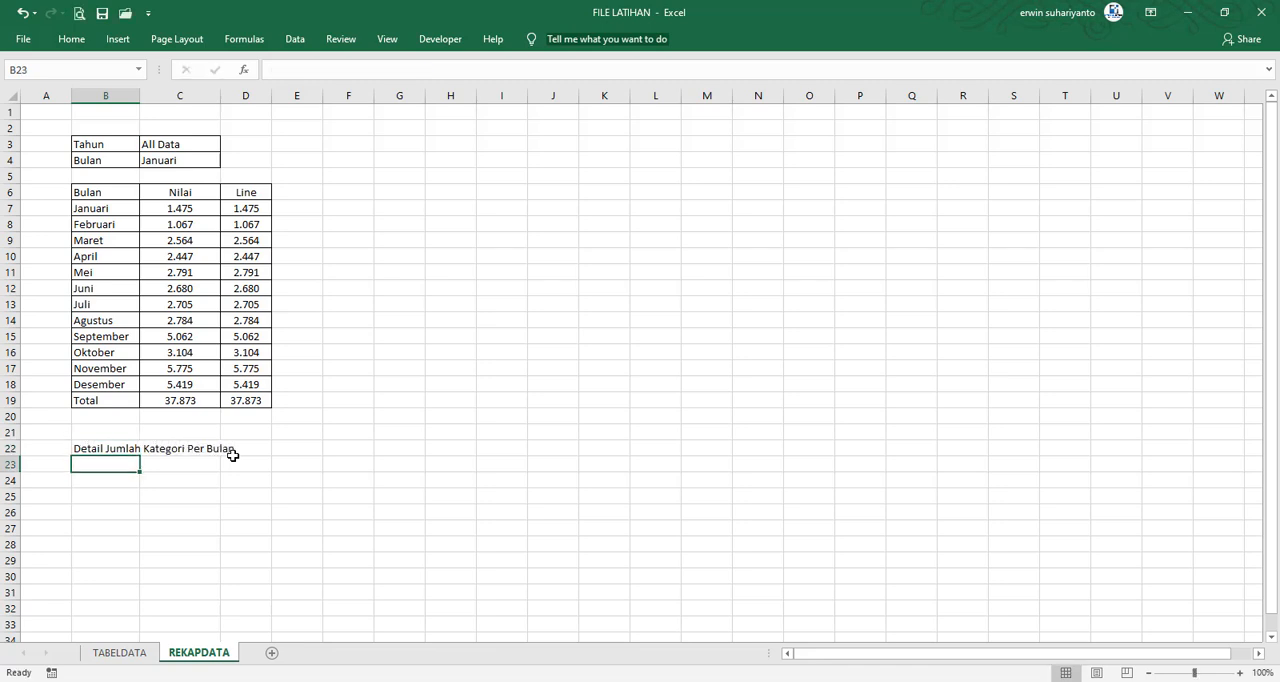
Examine the entries of the Category column in TABELDATA and return to REKAPDATA
{"action": "left_click", "coordinate": [163, 490]}
{"action": "left_click", "coordinate": [123, 652]}
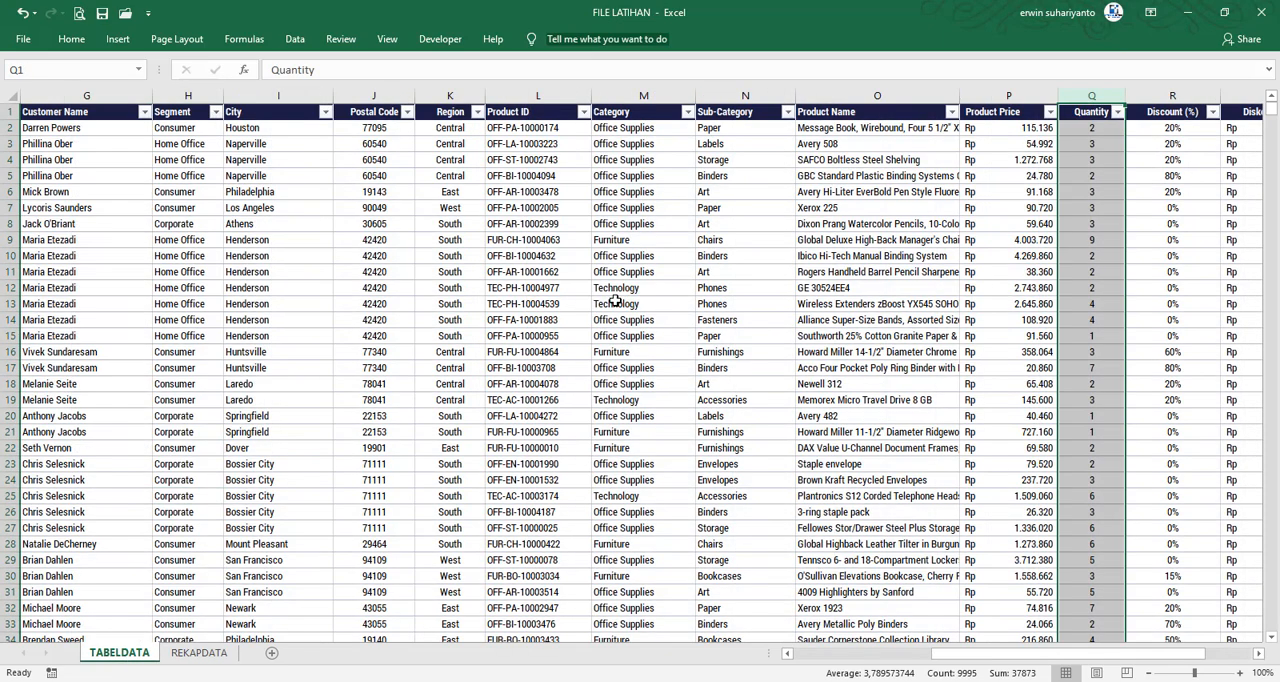
{"action": "left_click", "coordinate": [630, 128]}
{"action": "left_click", "coordinate": [628, 236]}
{"action": "left_click", "coordinate": [640, 160]}
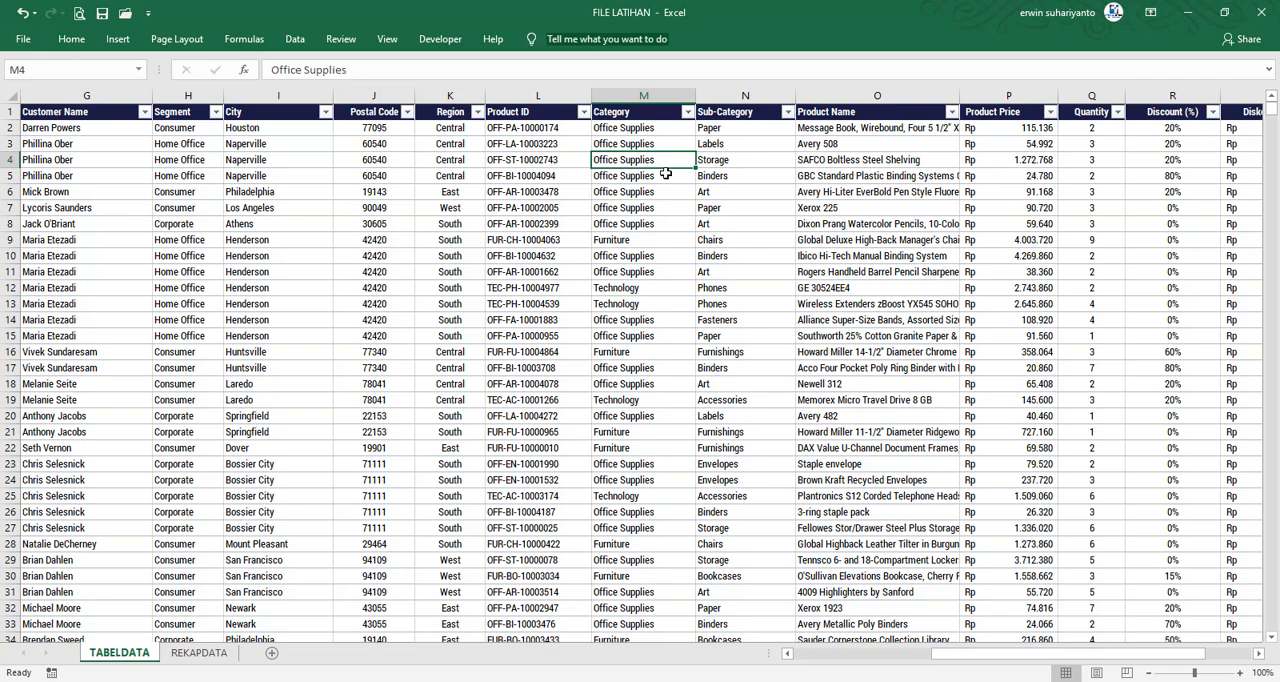
{"action": "left_click", "coordinate": [199, 652]}
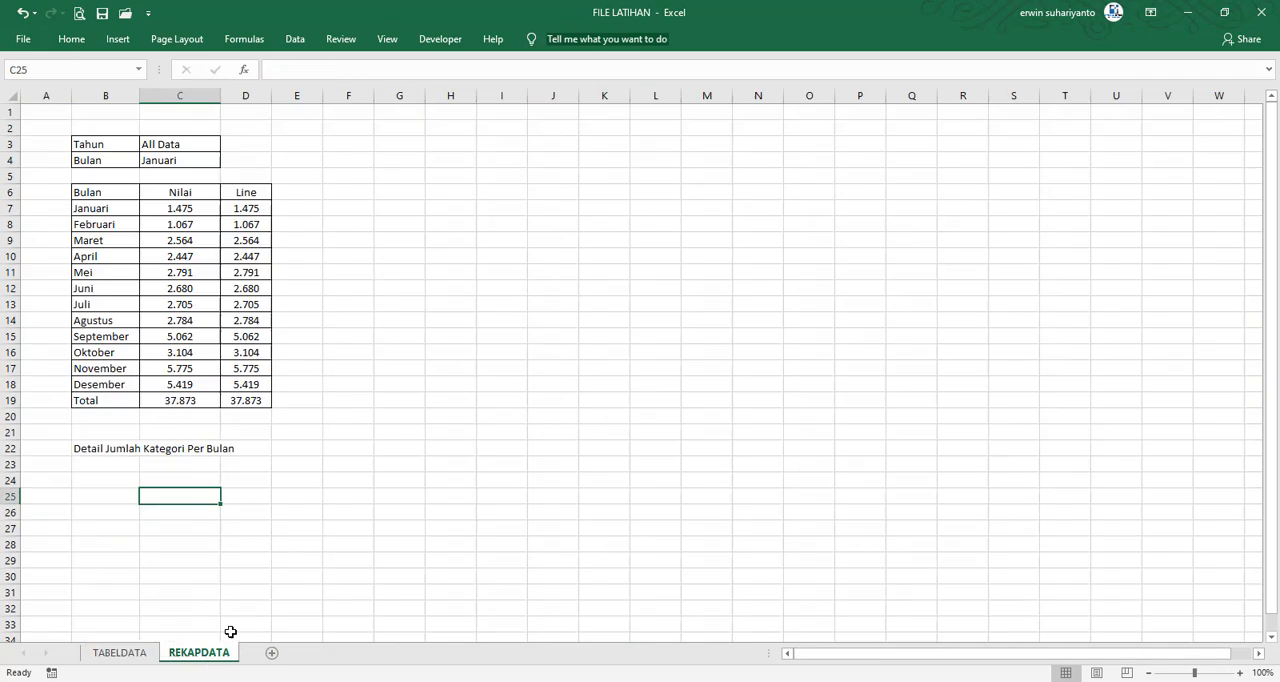
Enter the headings Kategori, Jumlah and Total Sales in B24:D24 and widen column D
{"action": "left_click", "coordinate": [110, 479]}
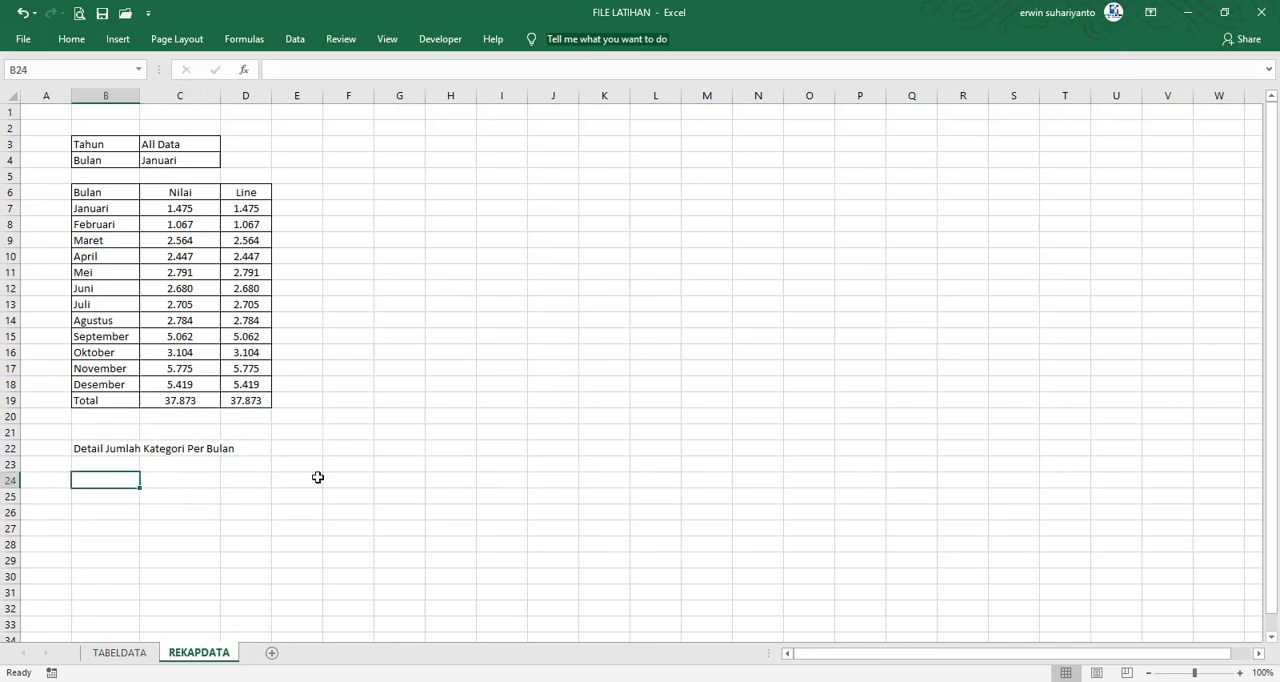
{"action": "type", "text": "Kategori"}
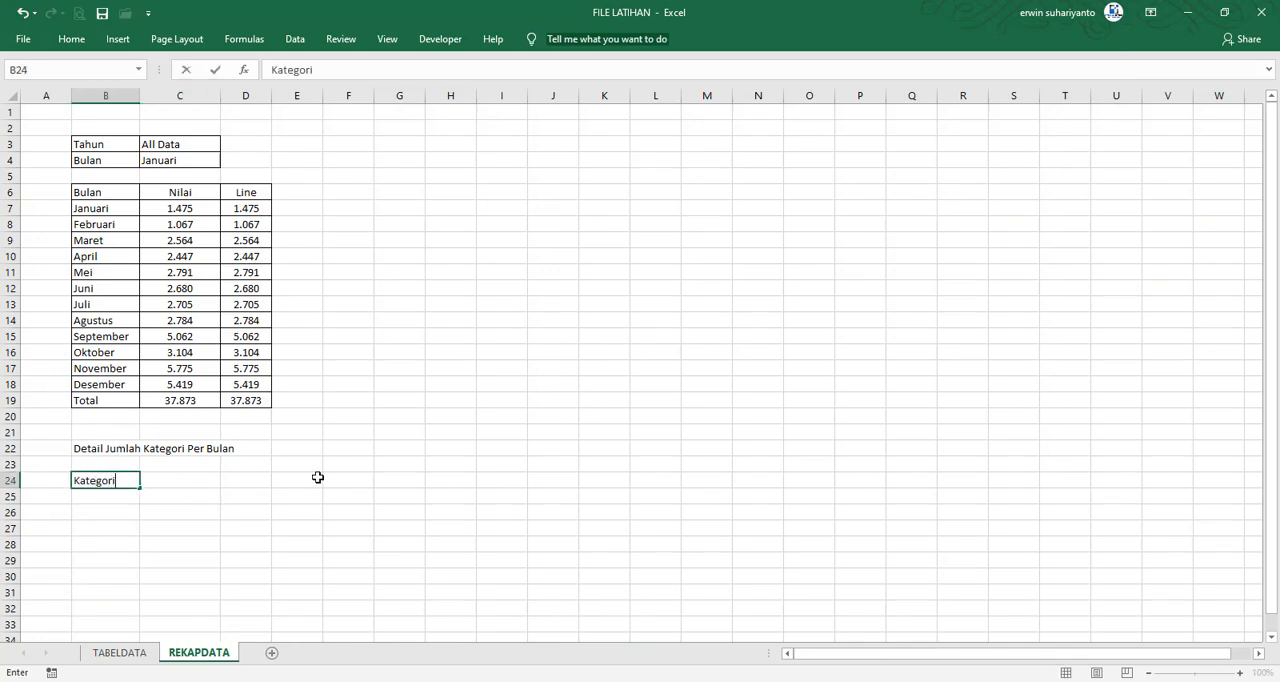
{"action": "key", "text": "Tab"}
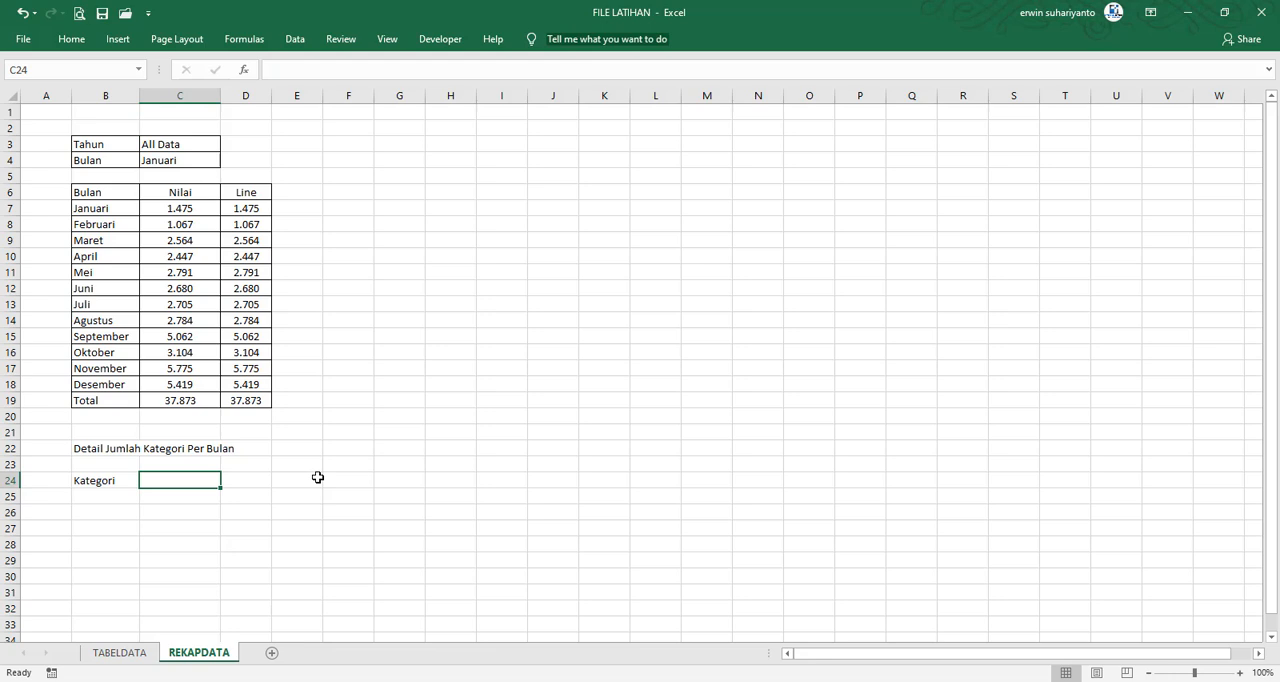
{"action": "type", "text": "Jum"}
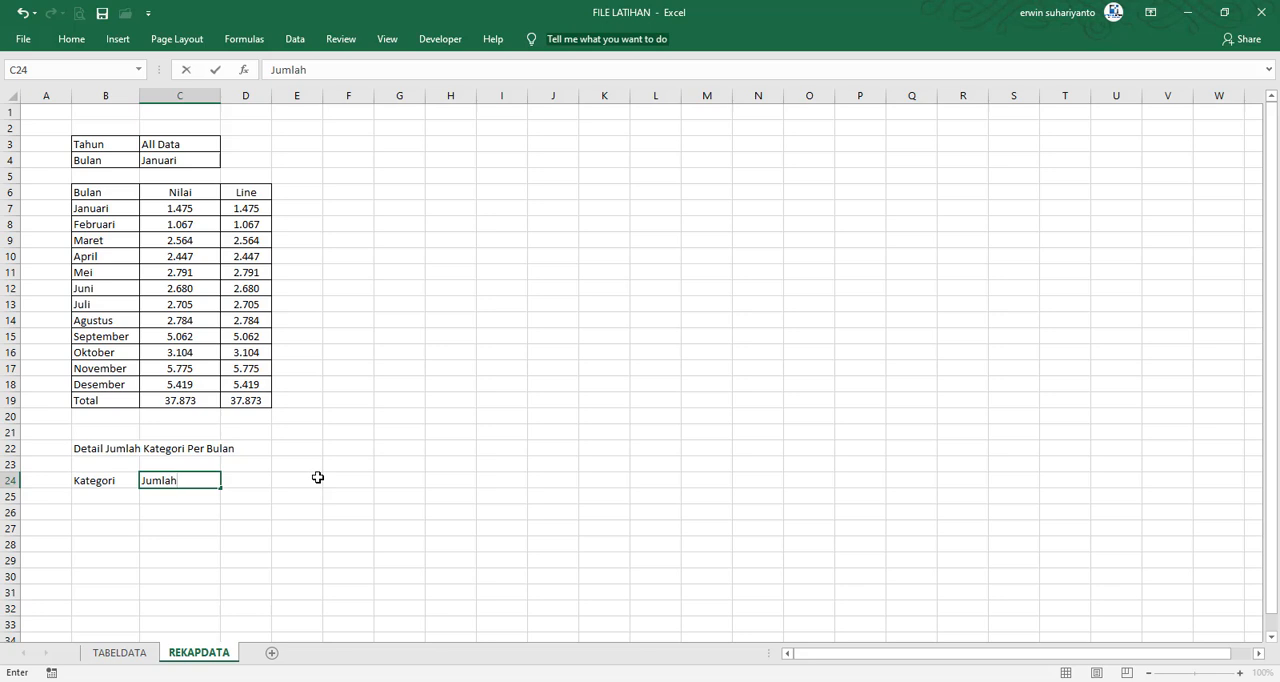
{"action": "type", "text": "lah"}
{"action": "key", "text": "Tab"}
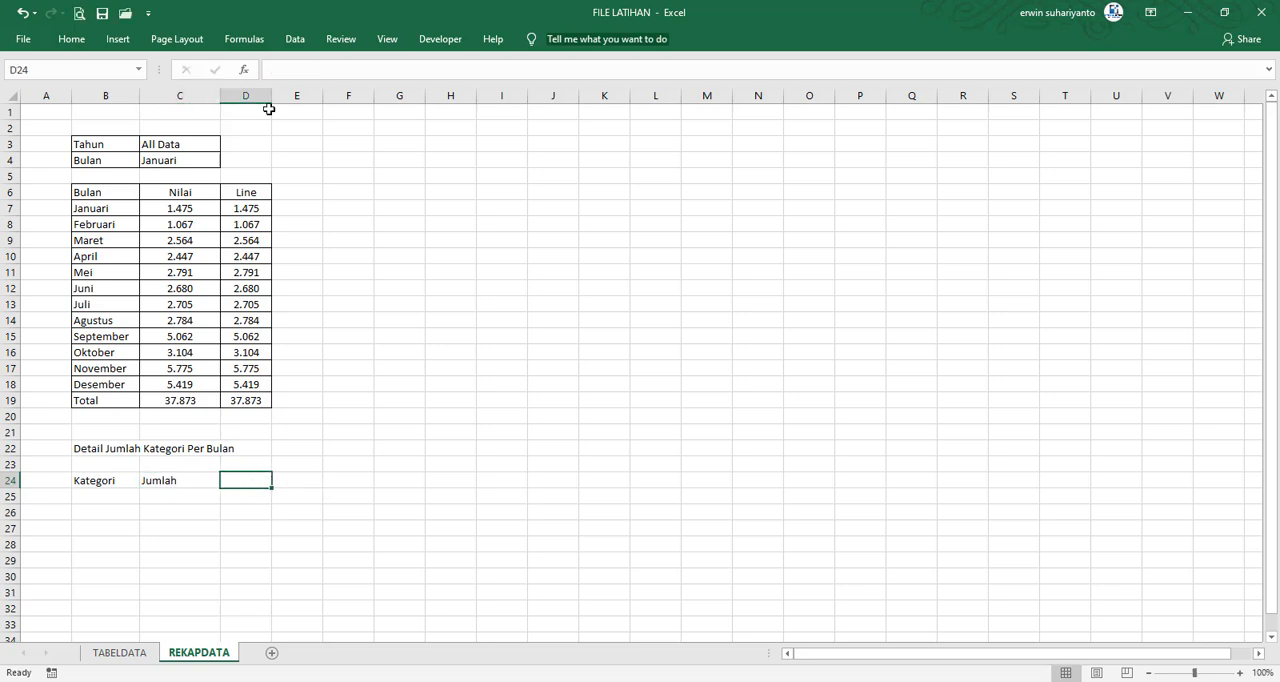
{"action": "left_click_drag", "start_coordinate": [272, 97], "coordinate": [325, 100]}
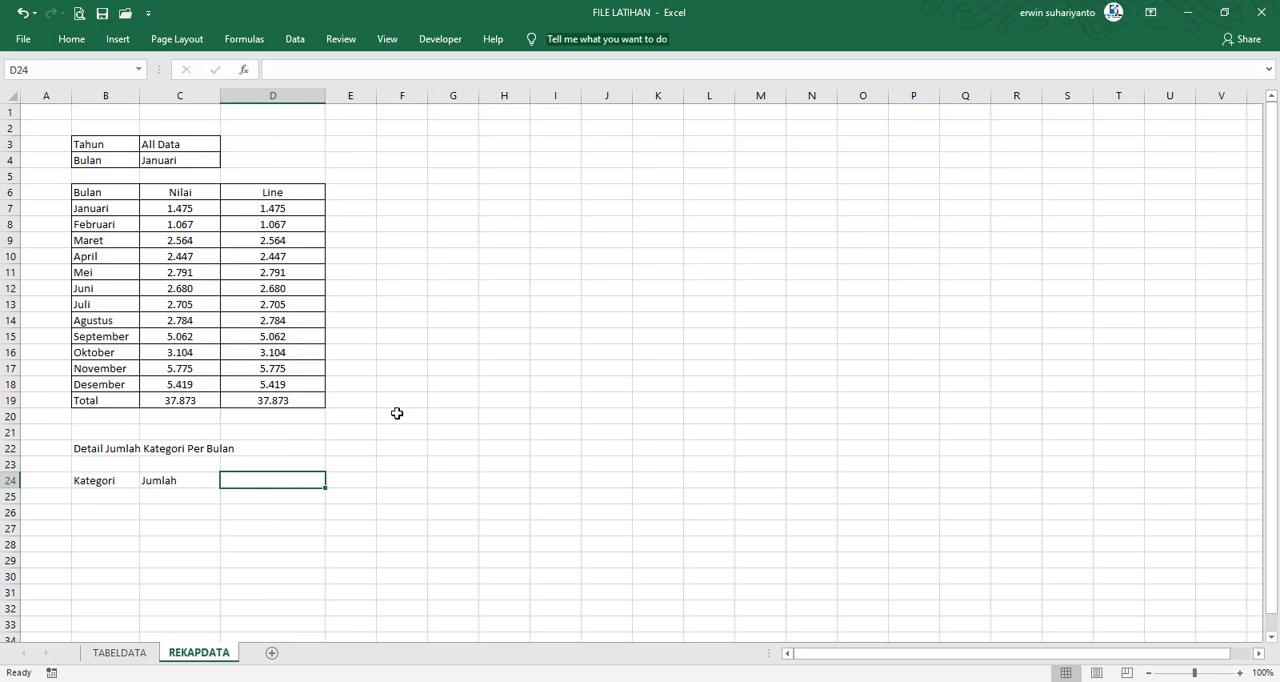
{"action": "type", "text": "Total Sales"}
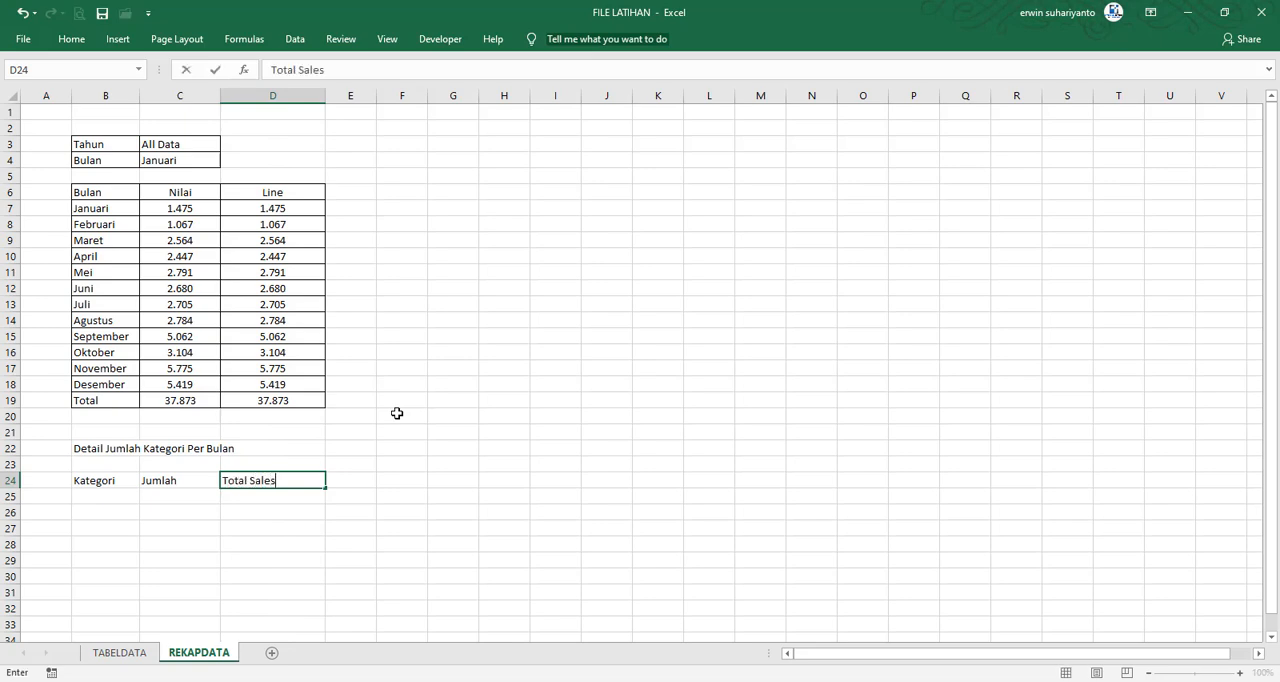
{"action": "key", "text": "Return"}
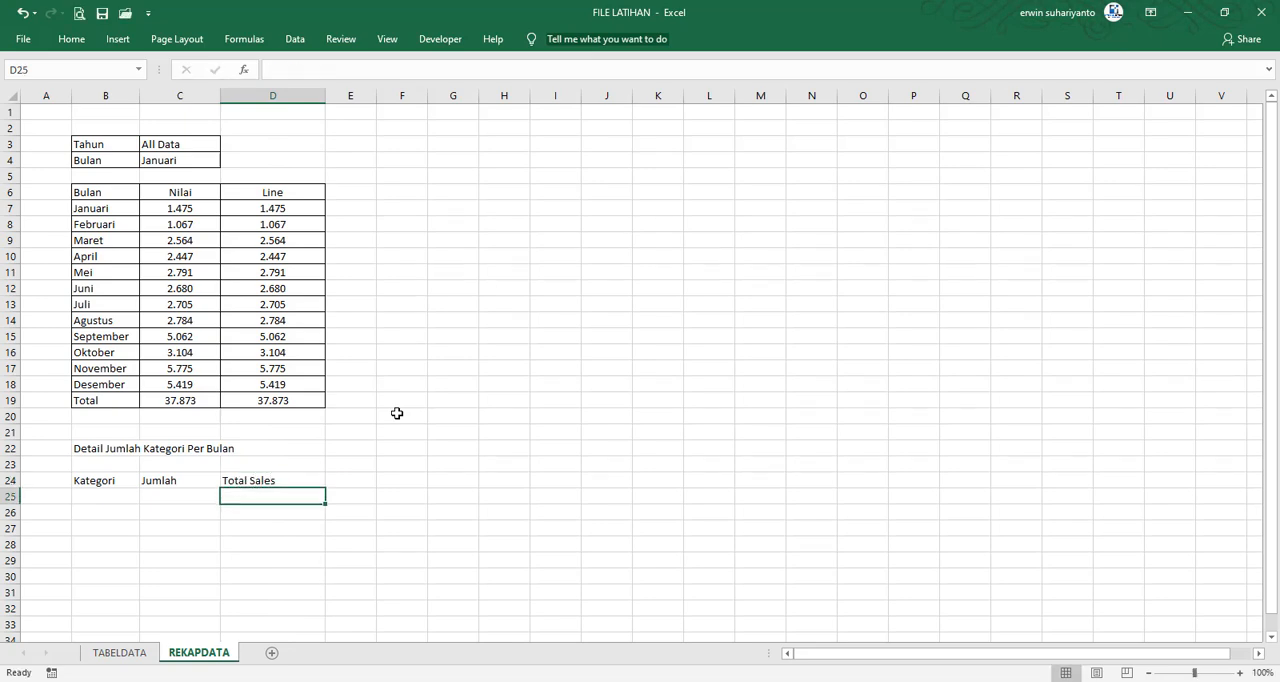
{"action": "left_click", "coordinate": [192, 484]}
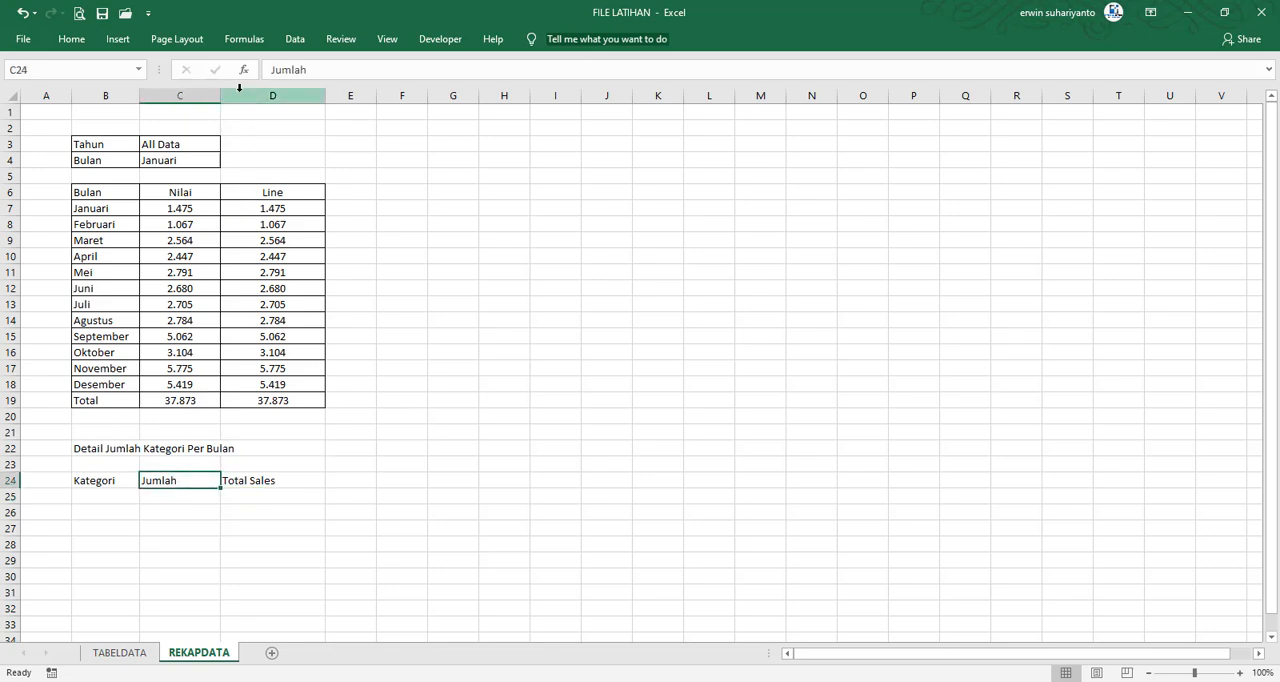
Narrow column C slightly in the REKAPDATA sheet
{"action": "left_click_drag", "start_coordinate": [220, 97], "coordinate": [210, 99]}
{"action": "left_click", "coordinate": [192, 539]}
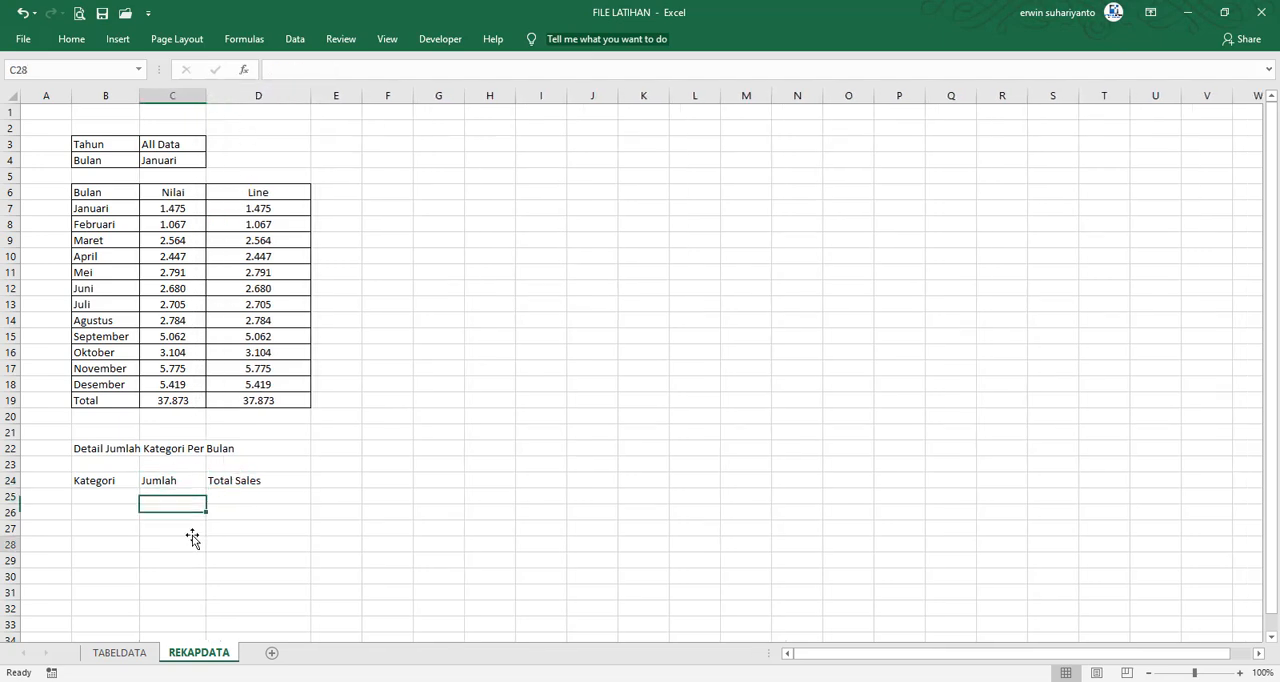
{"action": "left_click", "coordinate": [124, 494]}
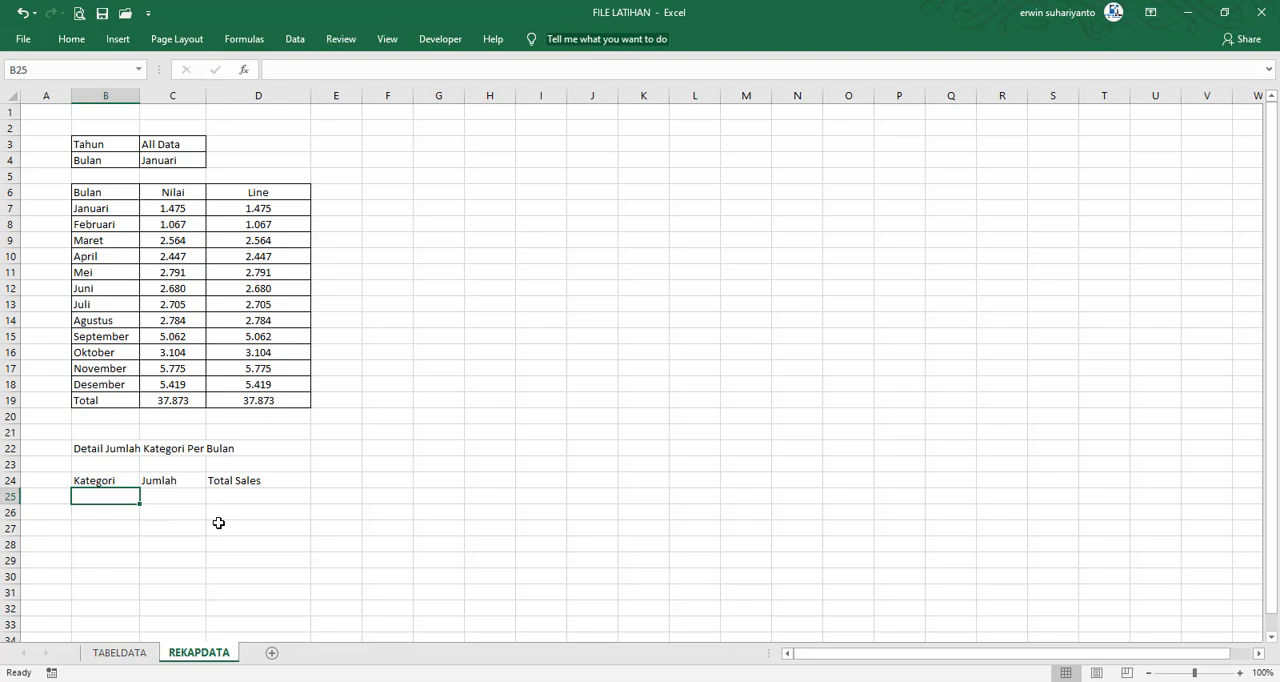
Copy one entry each of Office Supplies, Furniture and Technology from TABELDATA's Category column into REKAPDATA starting at B25
{"action": "left_click", "coordinate": [122, 656]}
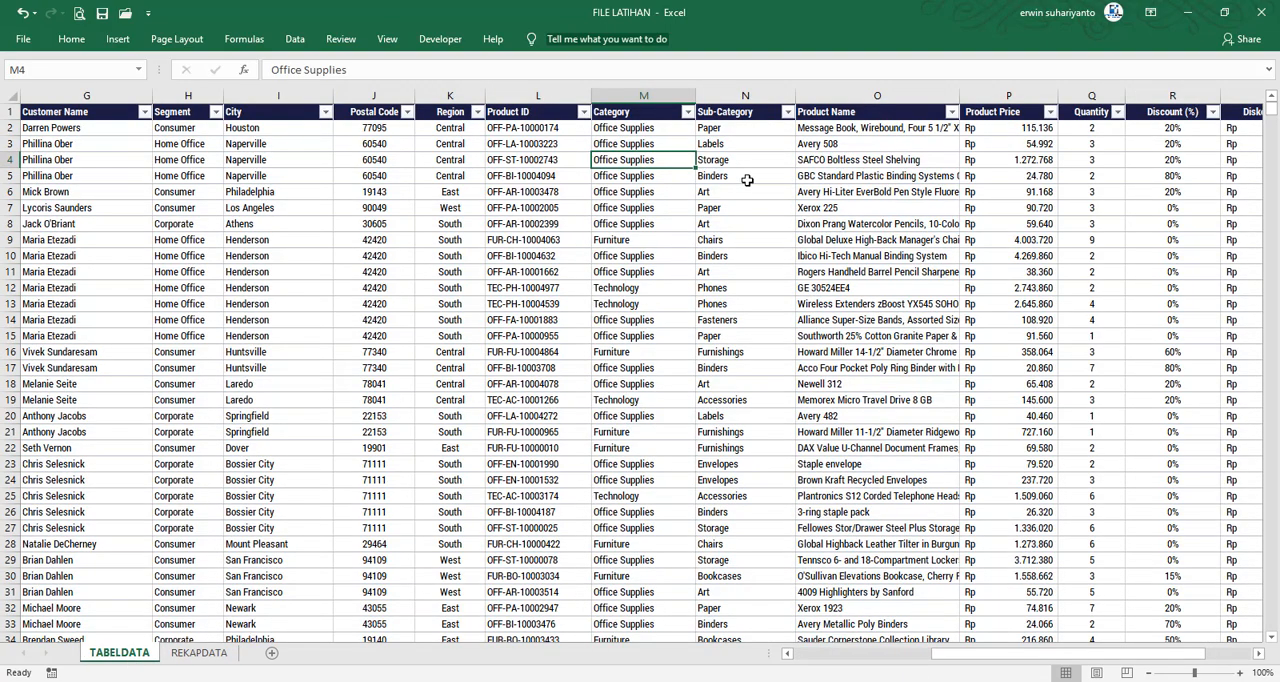
{"action": "left_click", "coordinate": [638, 128]}
{"action": "left_click", "coordinate": [641, 241]}
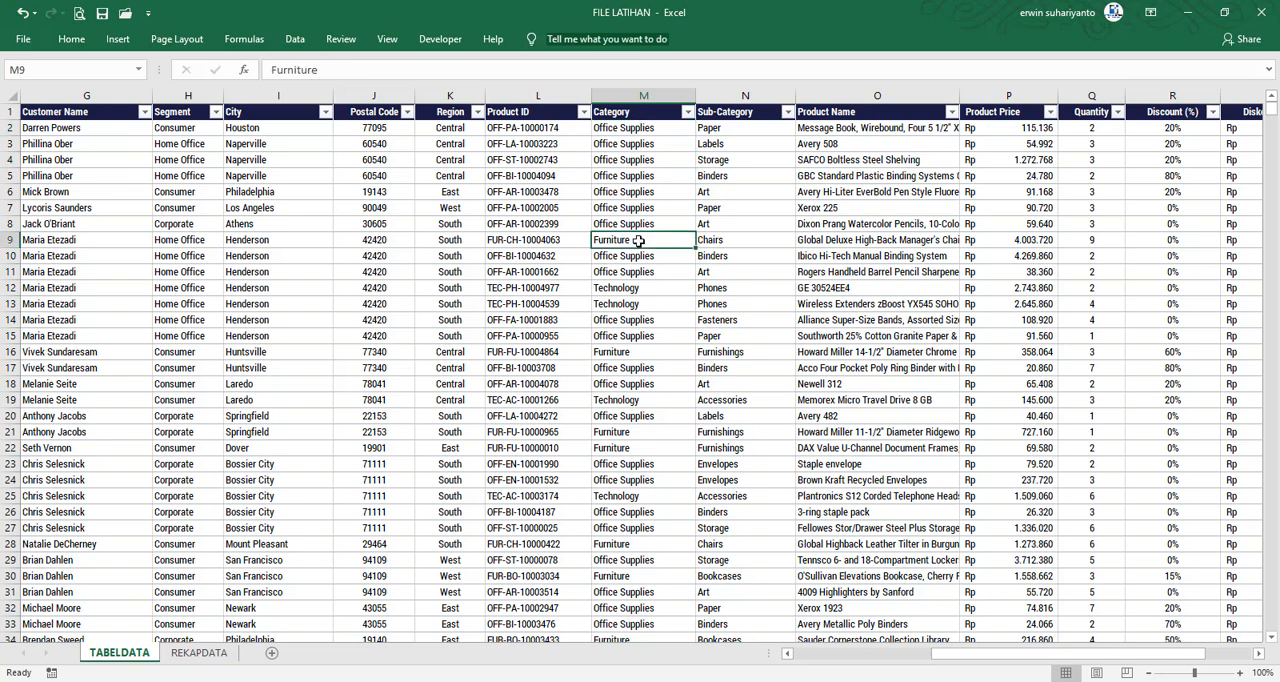
{"action": "left_click", "coordinate": [645, 128]}
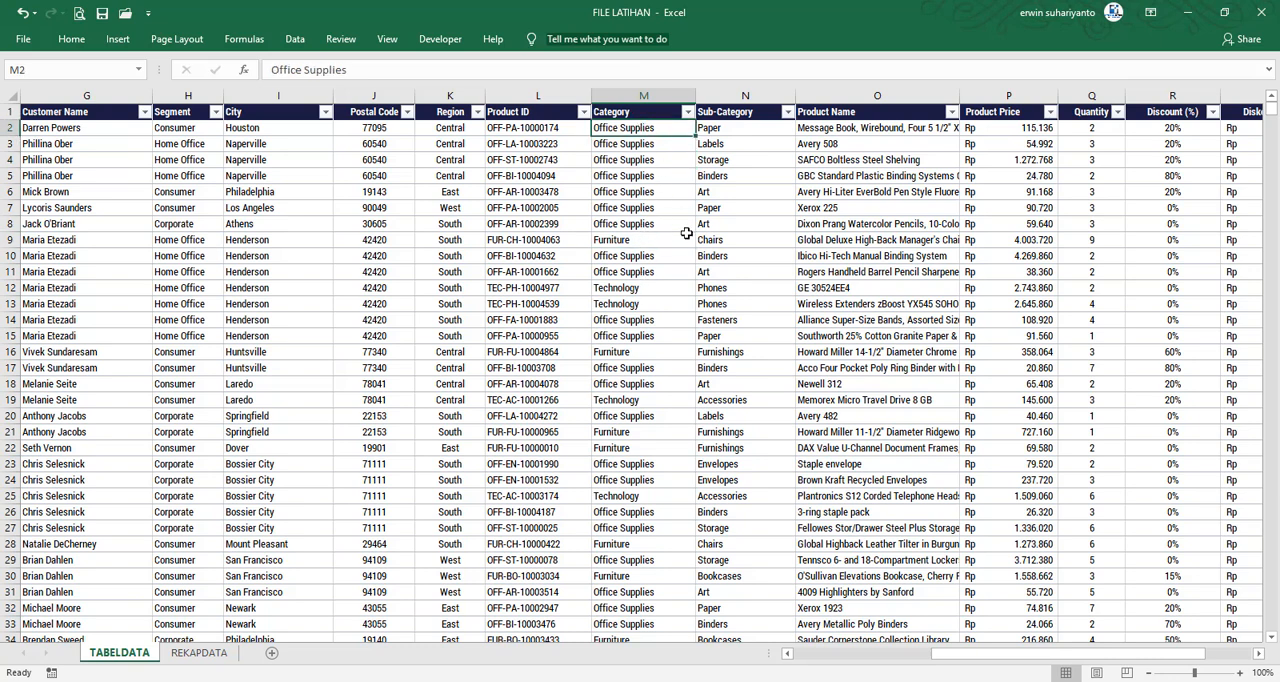
{"action": "left_click", "coordinate": [630, 239], "text": "ctrl"}
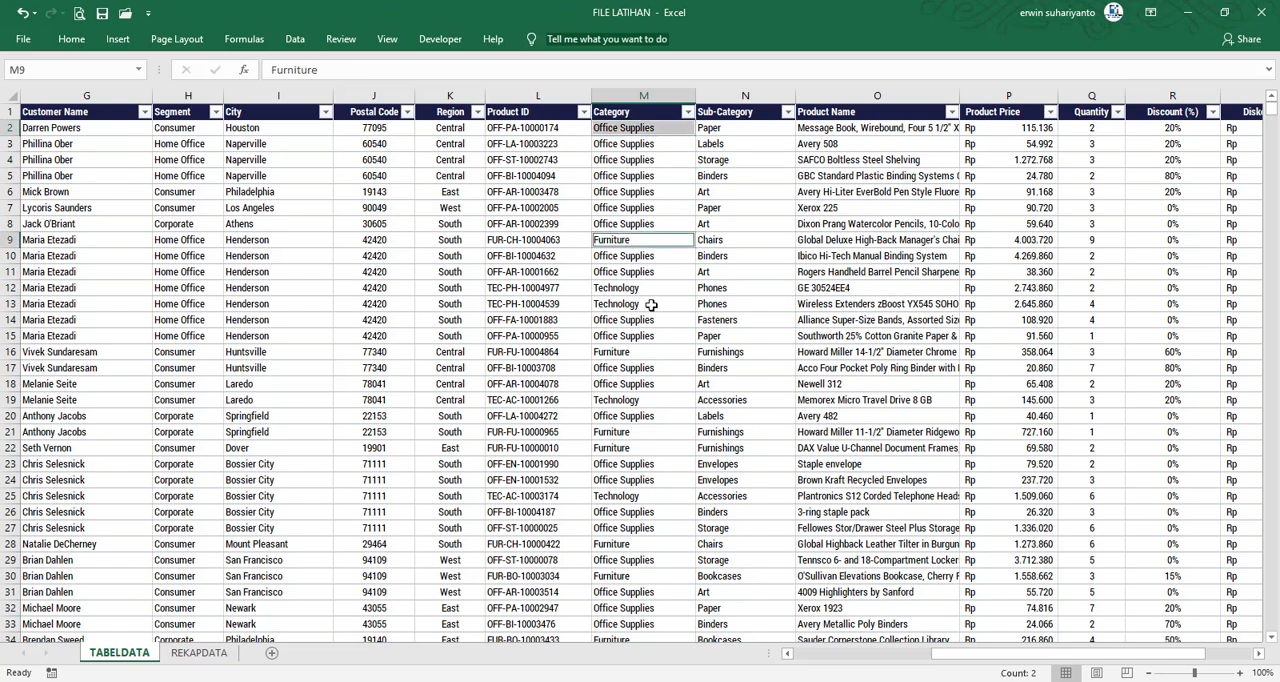
{"action": "left_click", "coordinate": [628, 288], "text": "ctrl"}
{"action": "key", "text": "ctrl+c"}
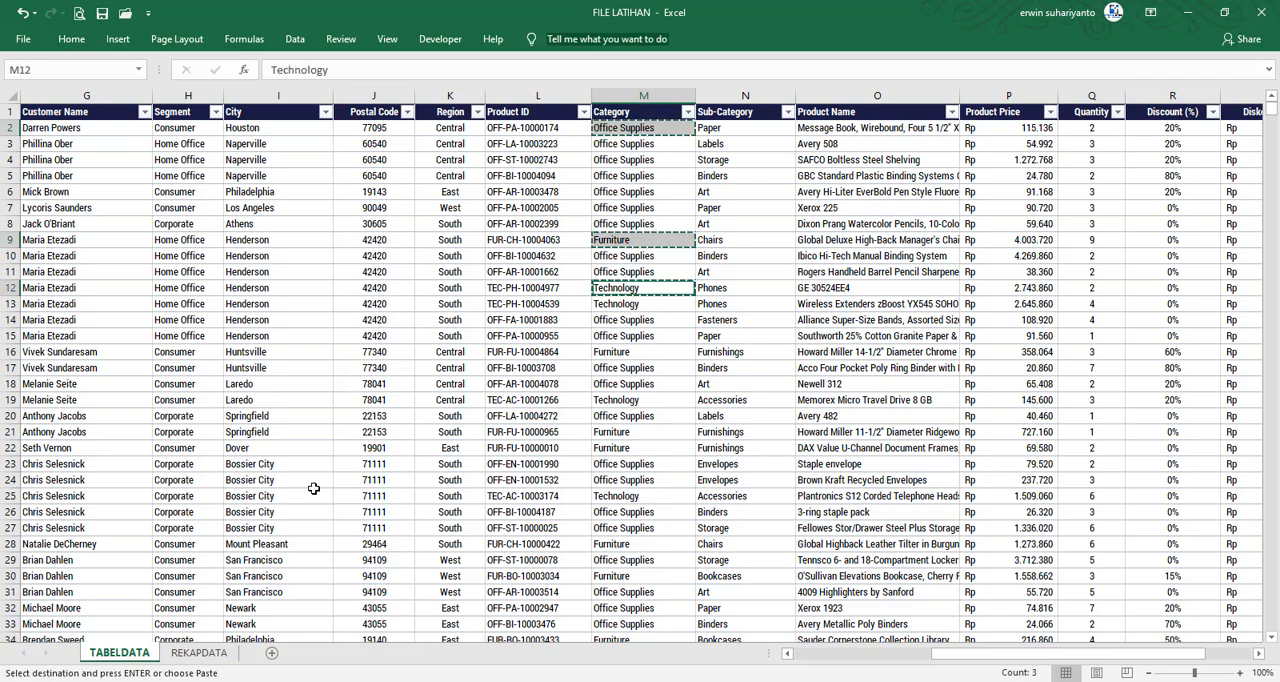
{"action": "left_click", "coordinate": [199, 652]}
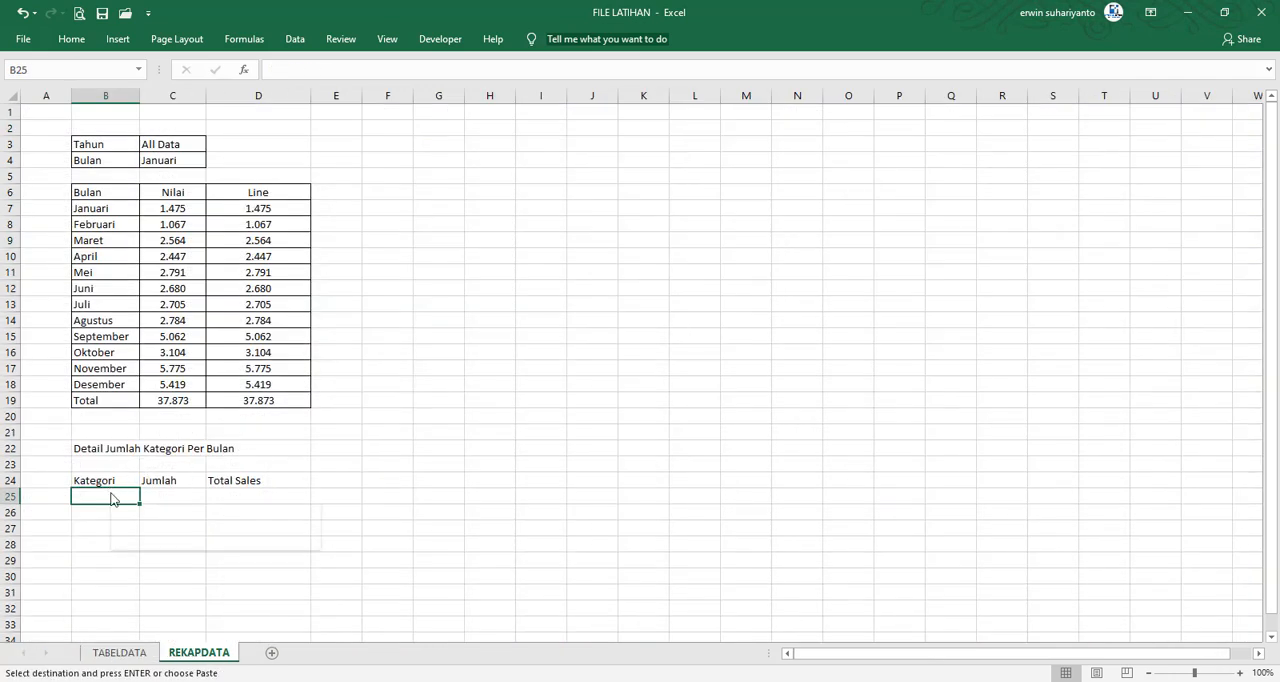
{"action": "right_click", "coordinate": [106, 496]}
{"action": "left_click", "coordinate": [178, 220]}
{"action": "left_click", "coordinate": [425, 498]}
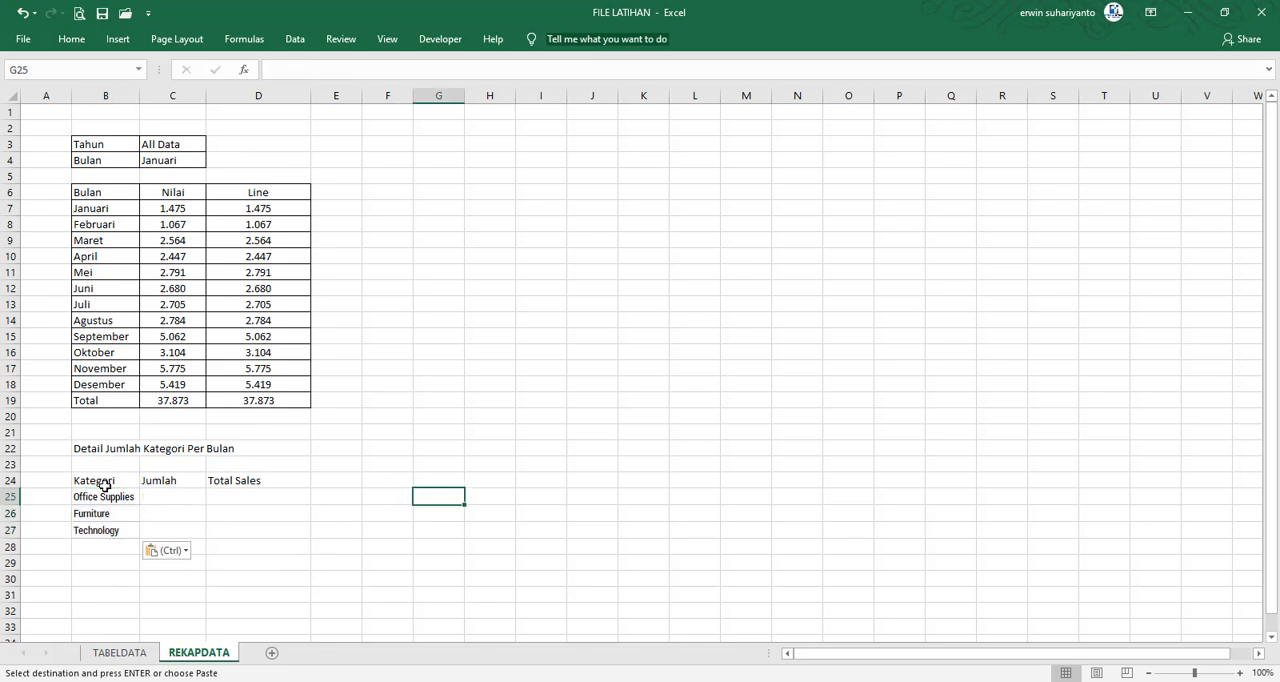
Apply All Borders to the category detail table in B24:D27
{"action": "left_click", "coordinate": [118, 548]}
{"action": "scroll", "coordinate": [382, 447], "scroll_direction": "down", "scroll_amount": 1}
{"action": "scroll", "coordinate": [382, 447], "scroll_direction": "down", "scroll_amount": 1}
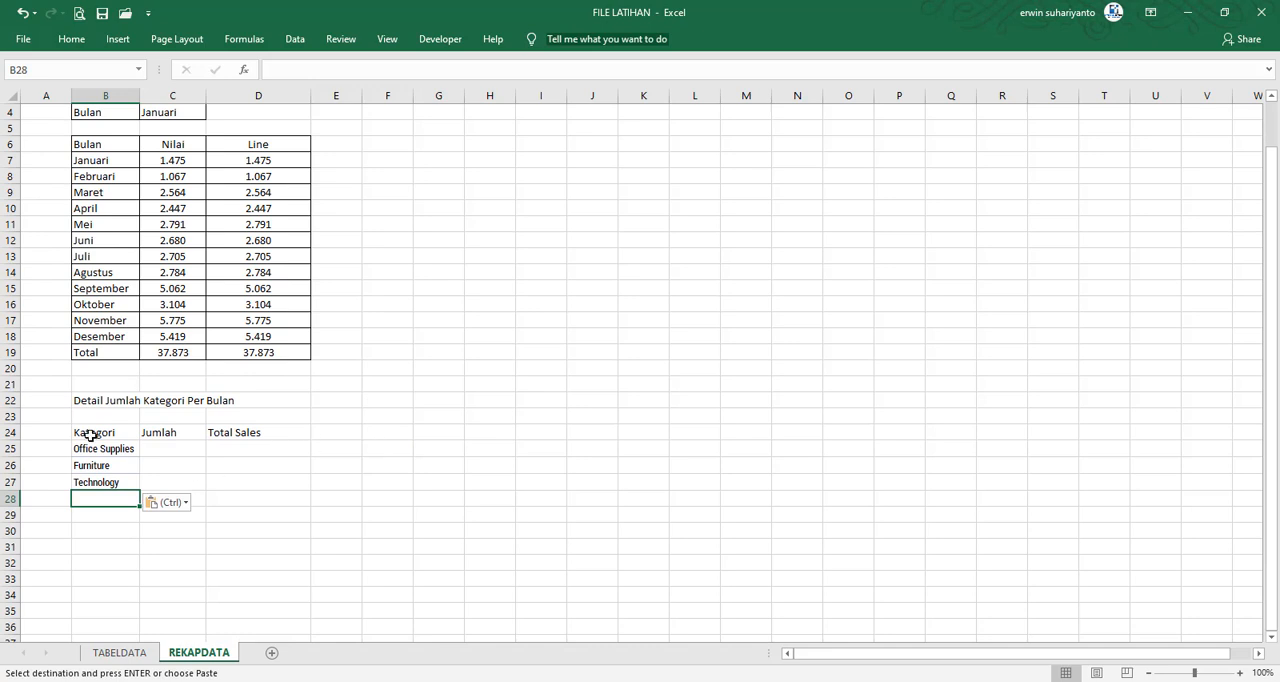
{"action": "left_click_drag", "start_coordinate": [90, 433], "coordinate": [230, 487]}
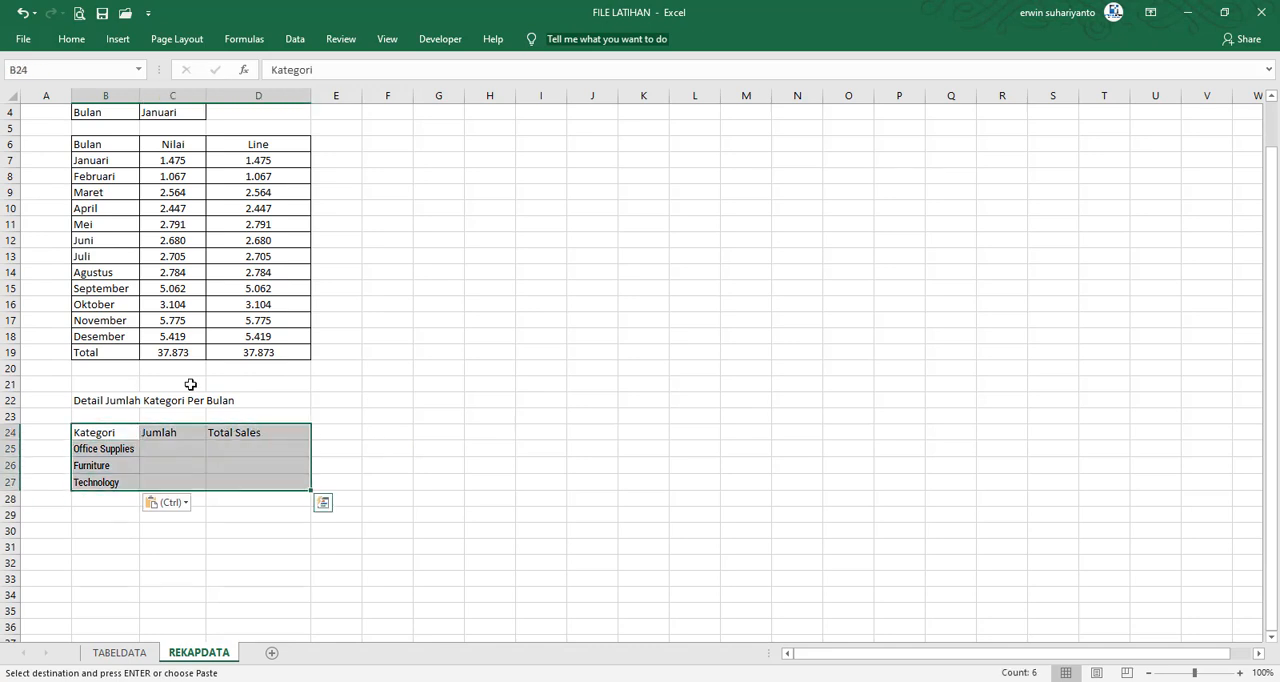
{"action": "left_click", "coordinate": [71, 39]}
{"action": "left_click", "coordinate": [231, 94]}
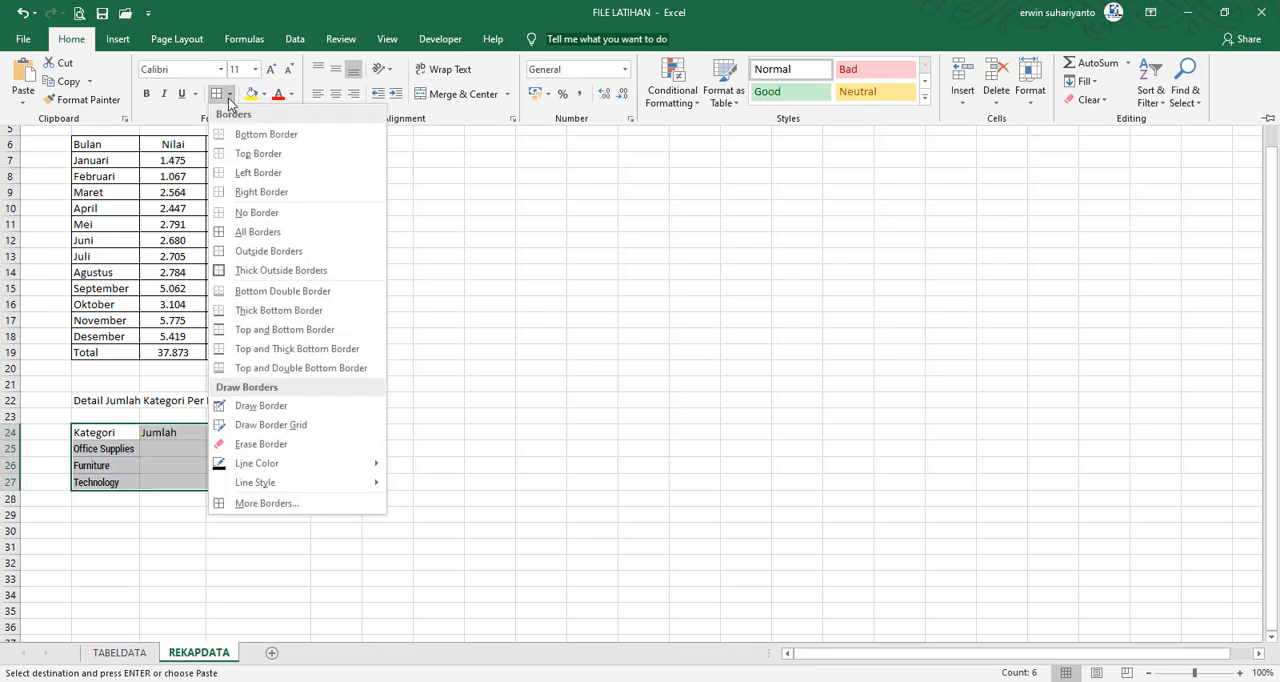
{"action": "left_click", "coordinate": [252, 233]}
{"action": "left_click", "coordinate": [574, 360]}
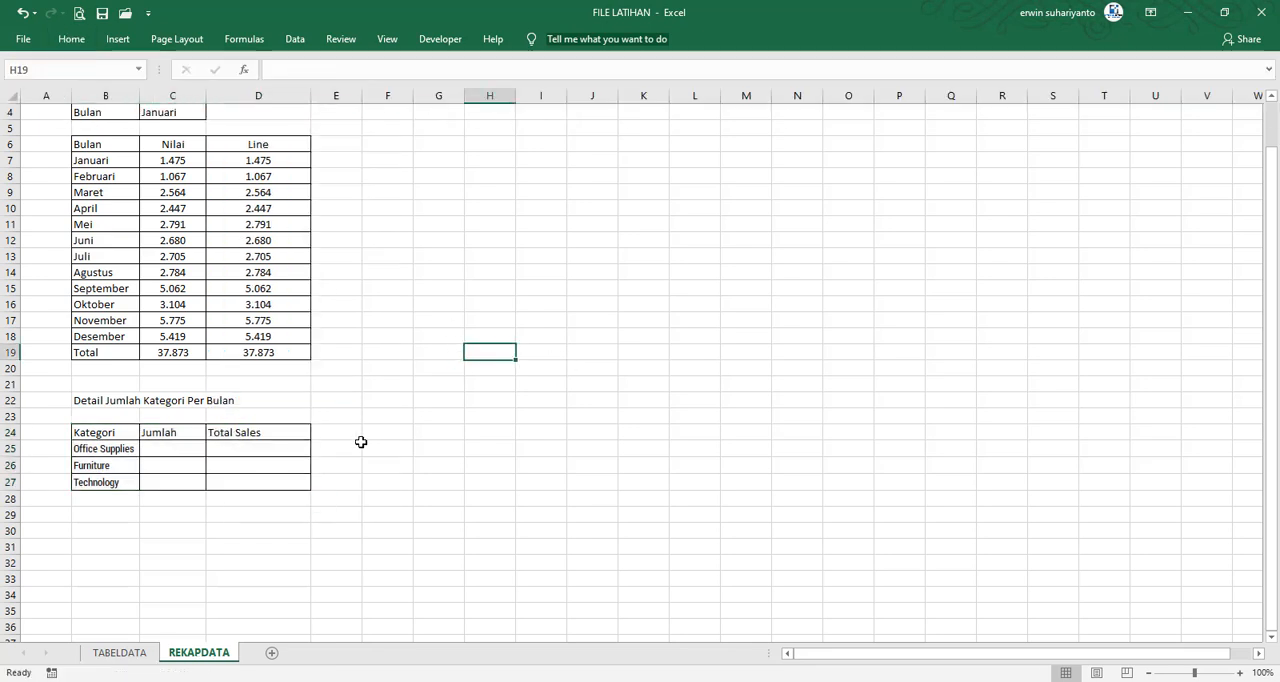
Select C25, the Jumlah cell for Office Supplies
{"action": "left_click", "coordinate": [174, 452]}
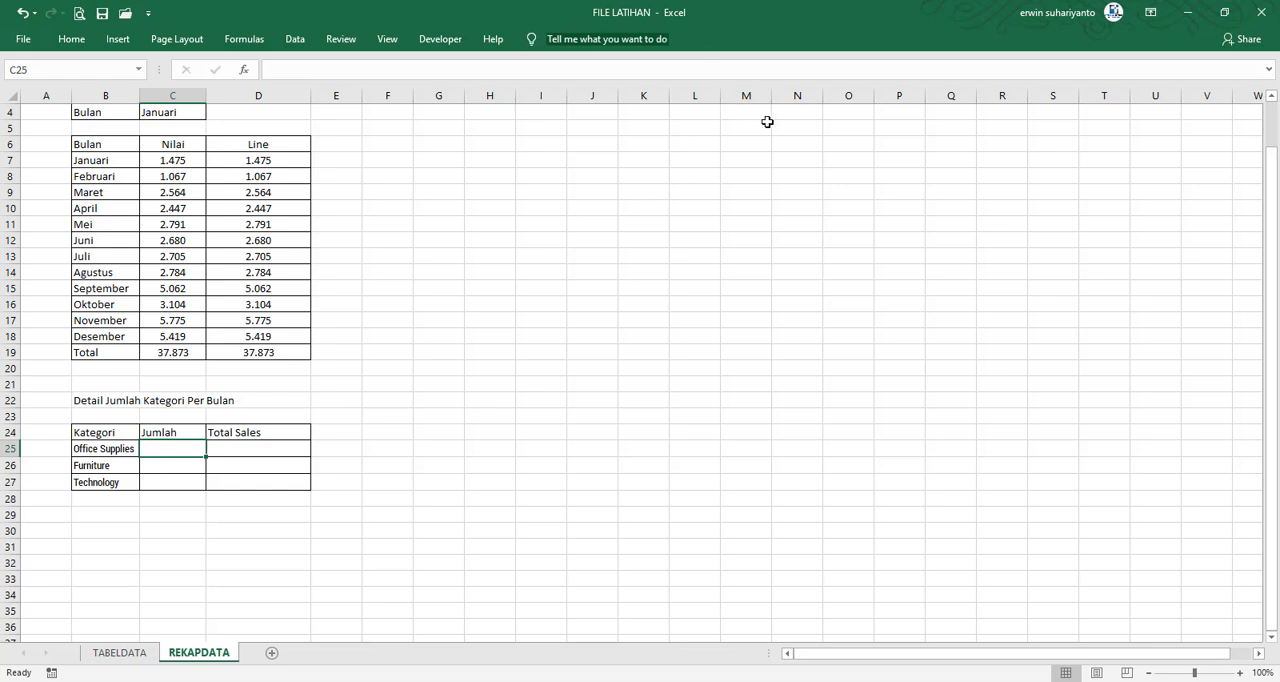
{"action": "scroll", "coordinate": [790, 140], "scroll_direction": "up", "scroll_amount": 1}
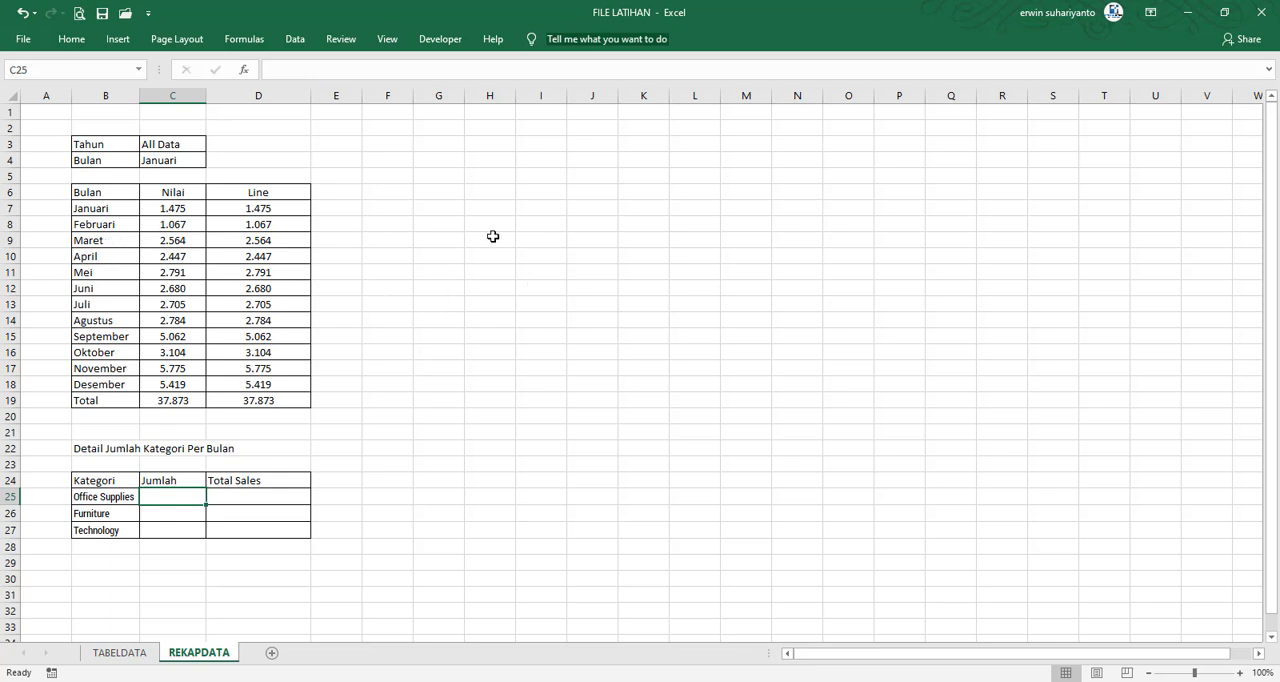
Begin a SUMIFS formula in C25 of REKAPDATA with TABELDATA's Quantity column as the absolute sum range $Q:$Q
{"action": "left_click", "coordinate": [165, 160]}
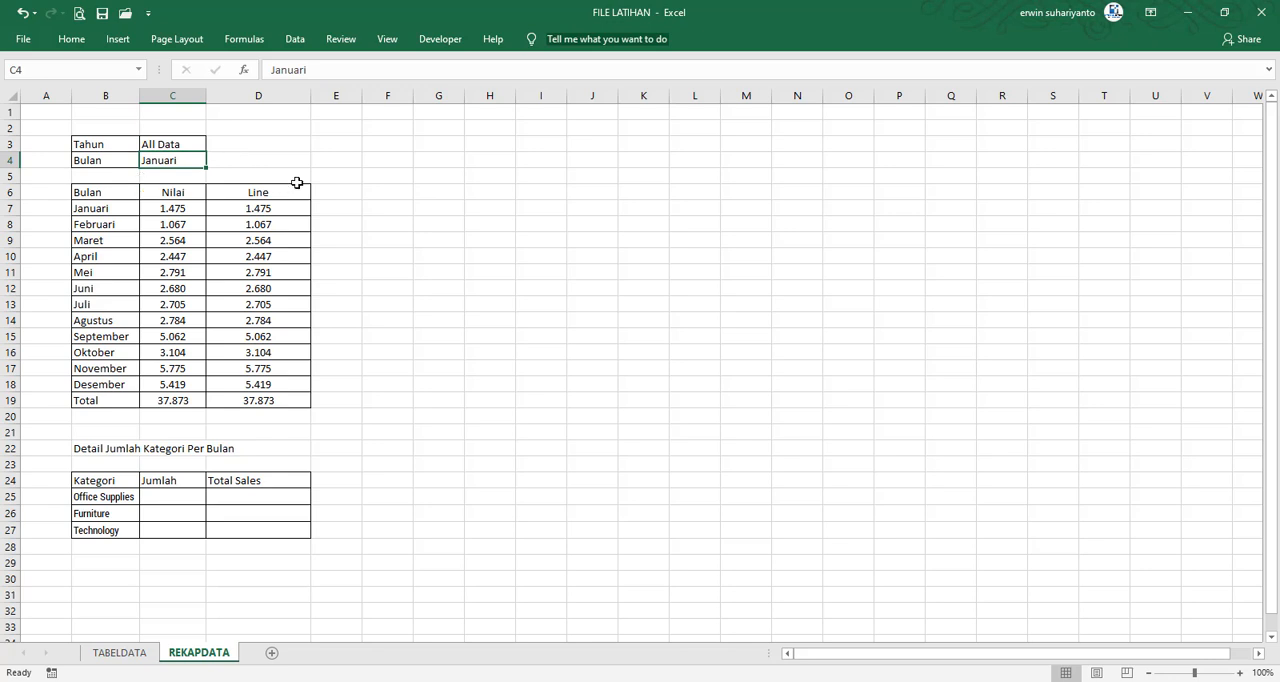
{"action": "left_click", "coordinate": [426, 204]}
{"action": "left_click", "coordinate": [161, 491]}
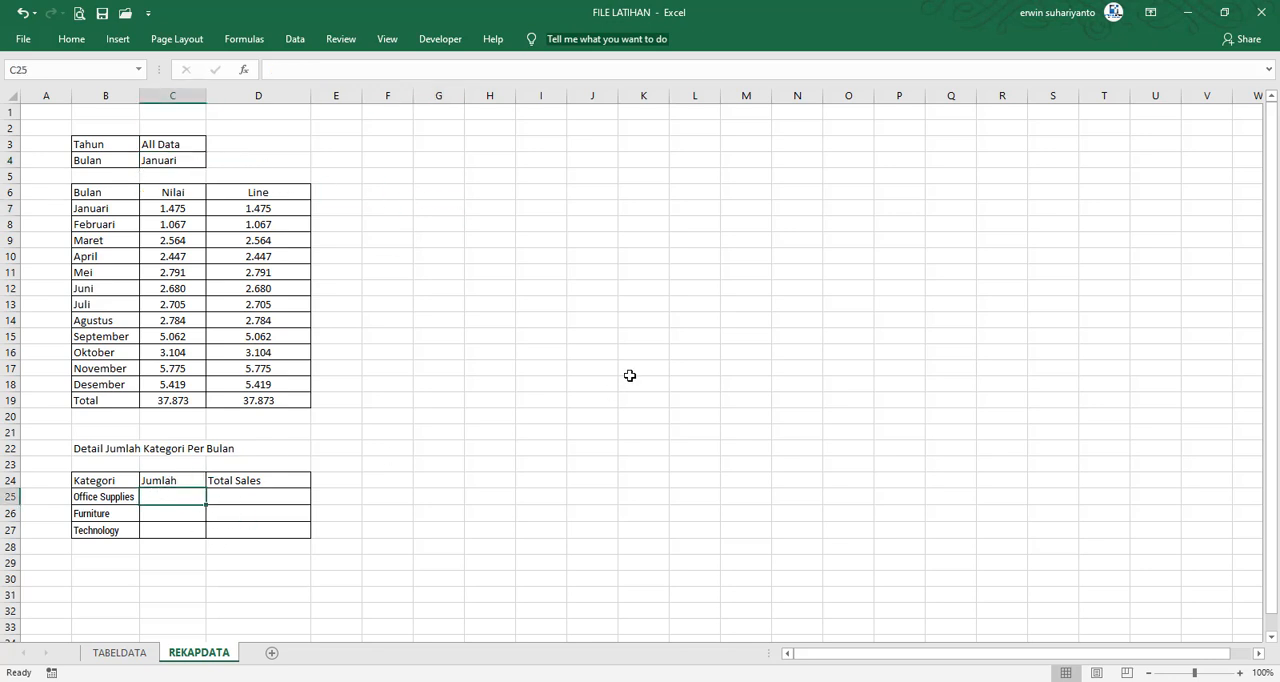
{"action": "type", "text": "="}
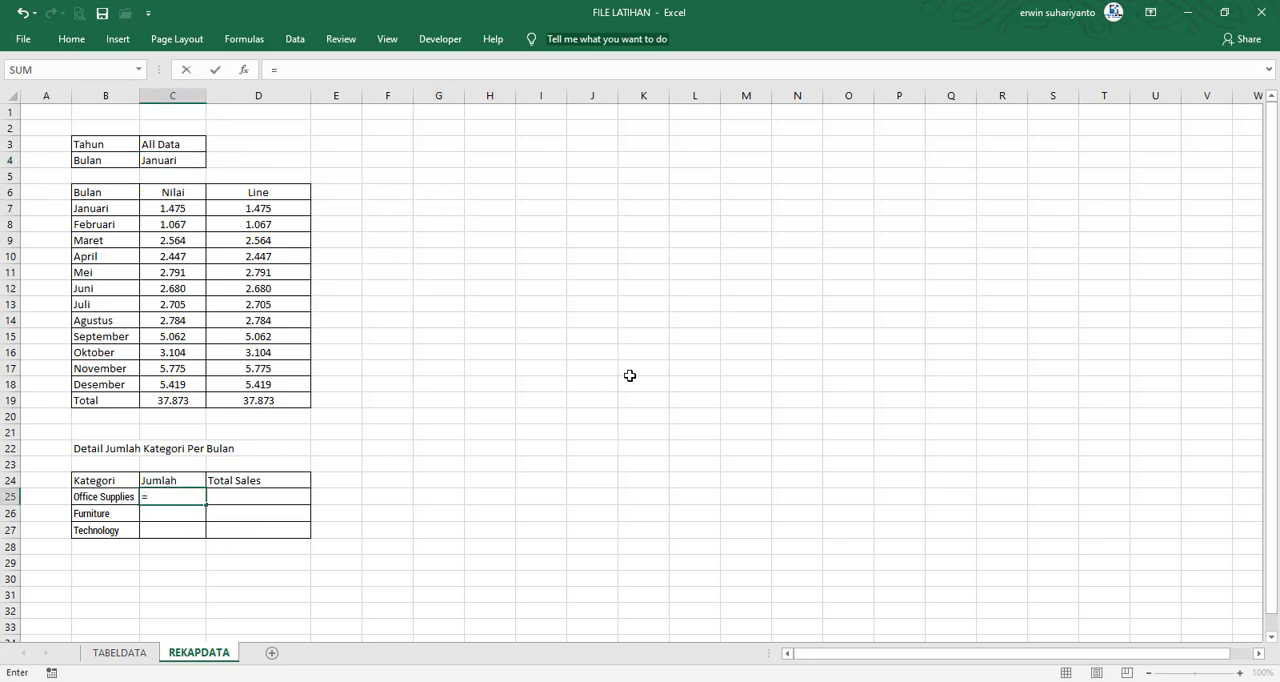
{"action": "type", "text": "SUMIF"}
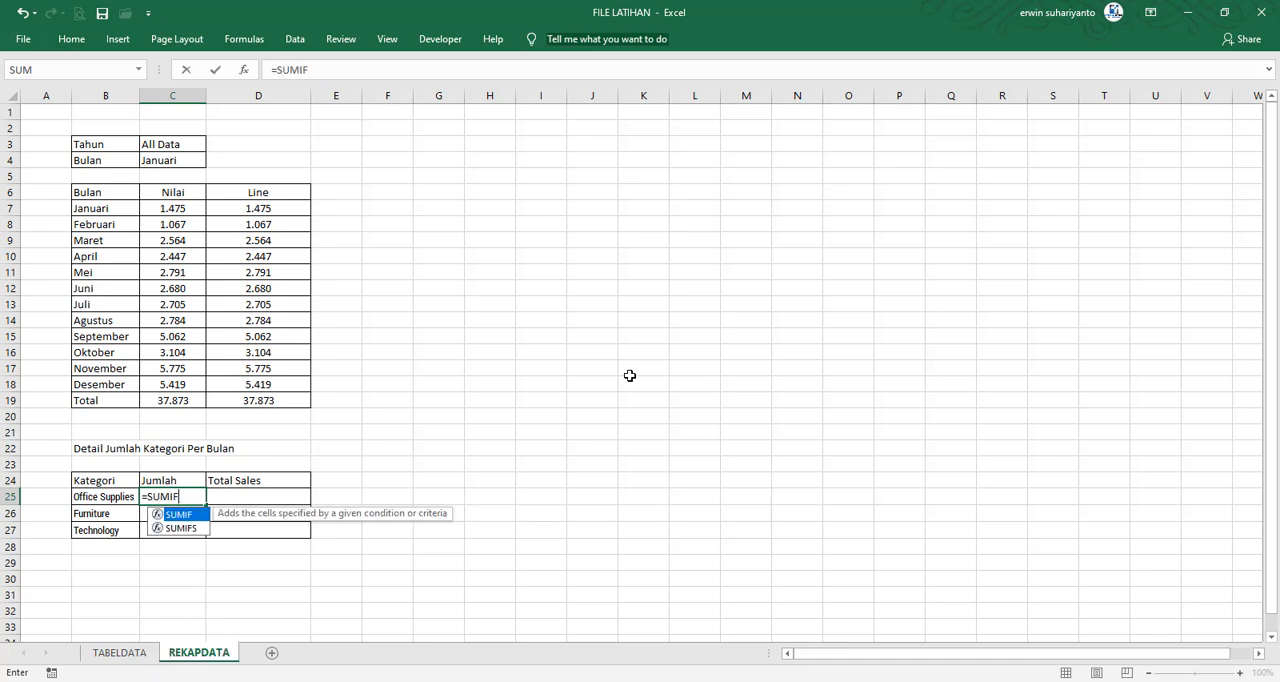
{"action": "type", "text": "S("}
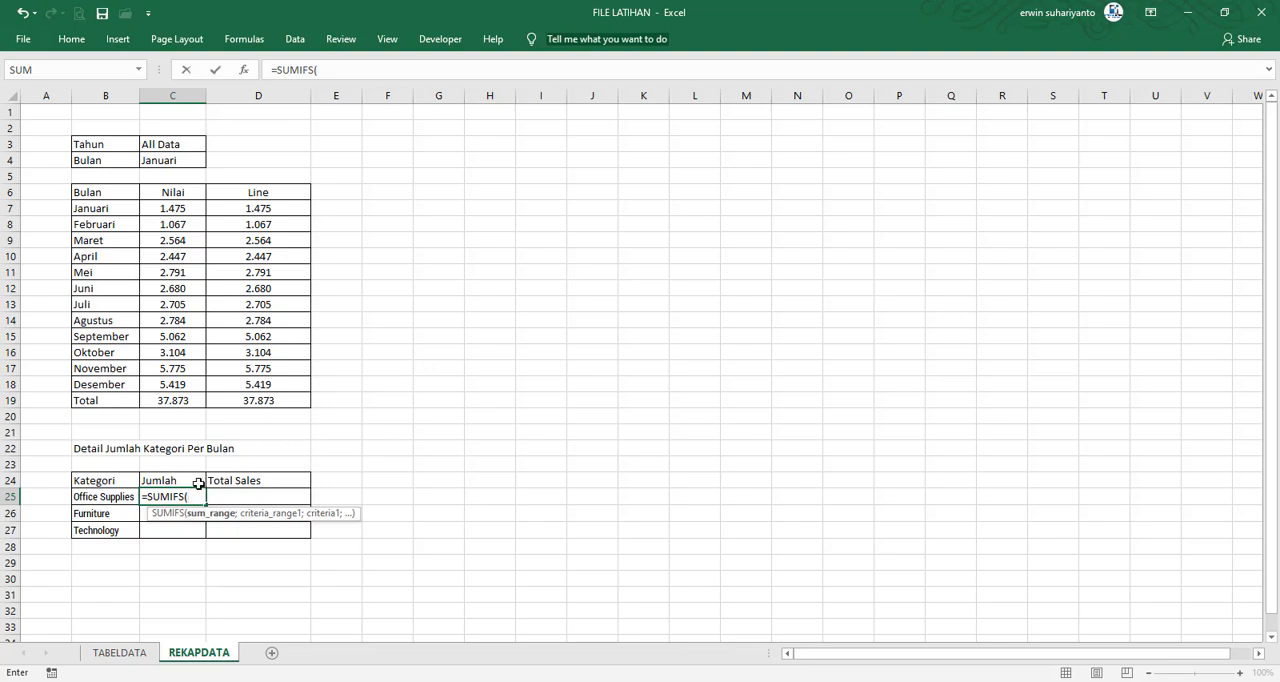
{"action": "left_click", "coordinate": [120, 652]}
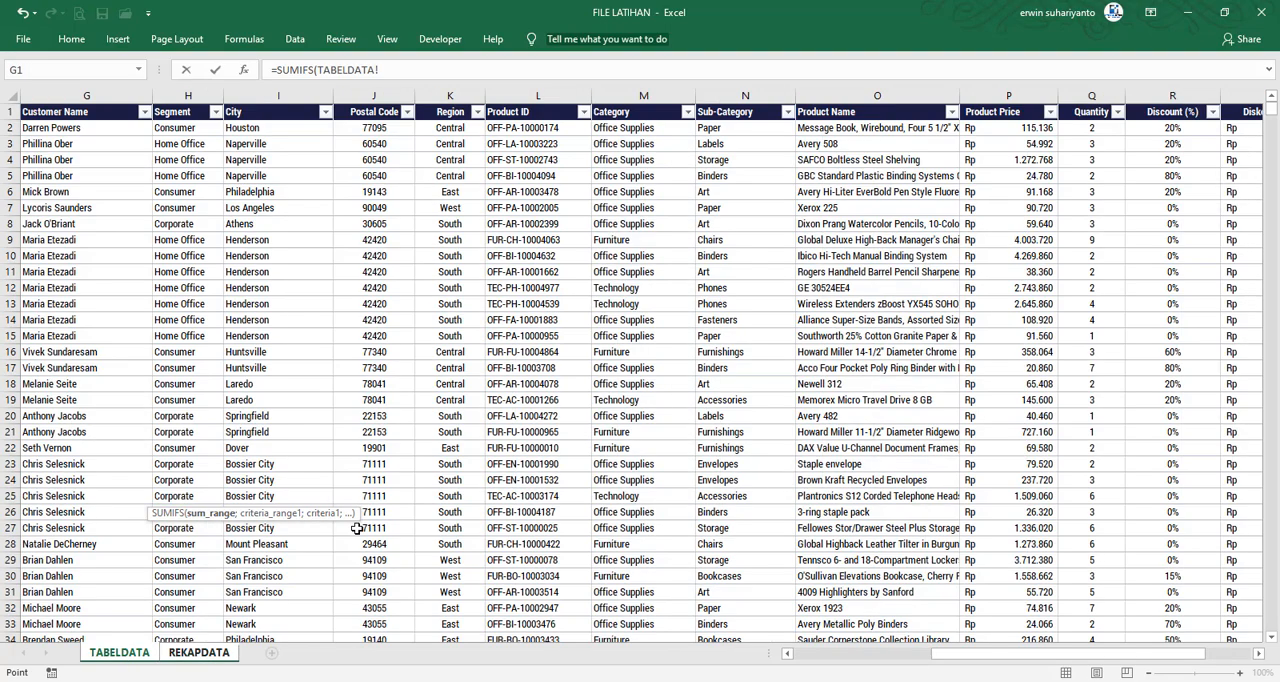
{"action": "left_click_drag", "start_coordinate": [1056, 655], "coordinate": [1115, 660]}
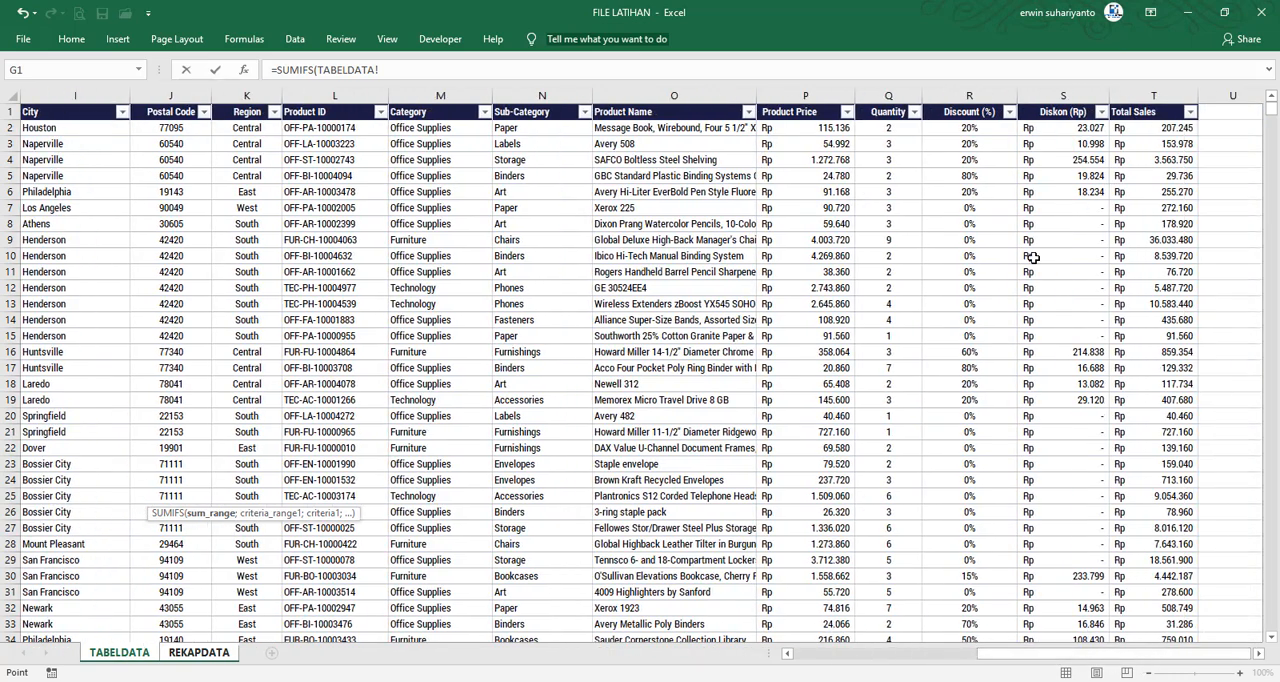
{"action": "left_click", "coordinate": [888, 96]}
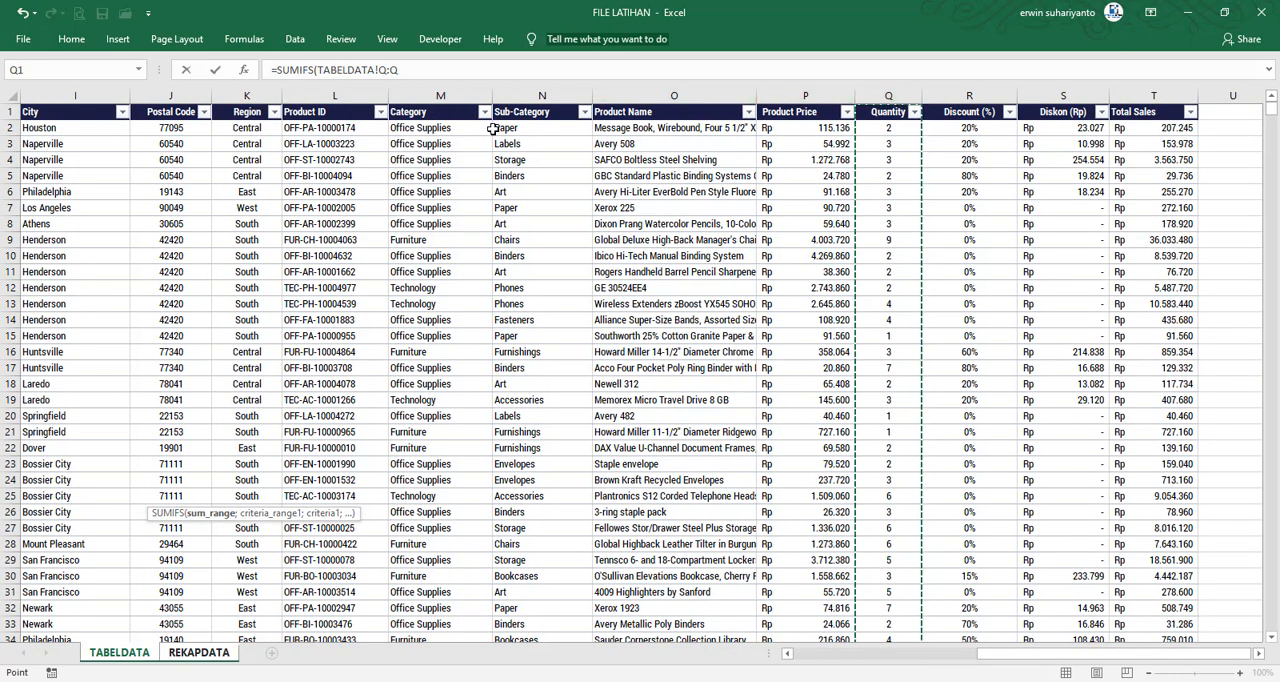
{"action": "key", "text": "F4"}
{"action": "type", "text": ";"}
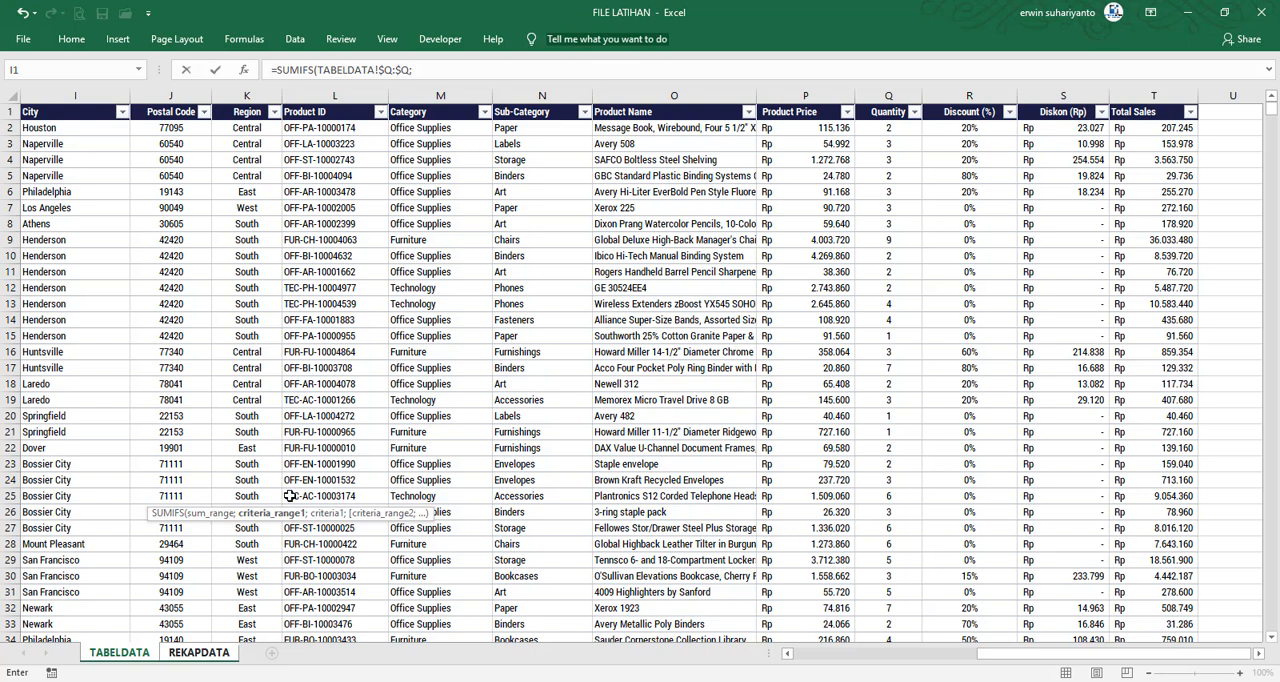
Add the year condition to the SUMIFS formula, matching TABELDATA's Year column $D:$D against the Tahun cell REKAPDATA!$C$3
{"action": "left_click_drag", "start_coordinate": [318, 514], "coordinate": [632, 90]}
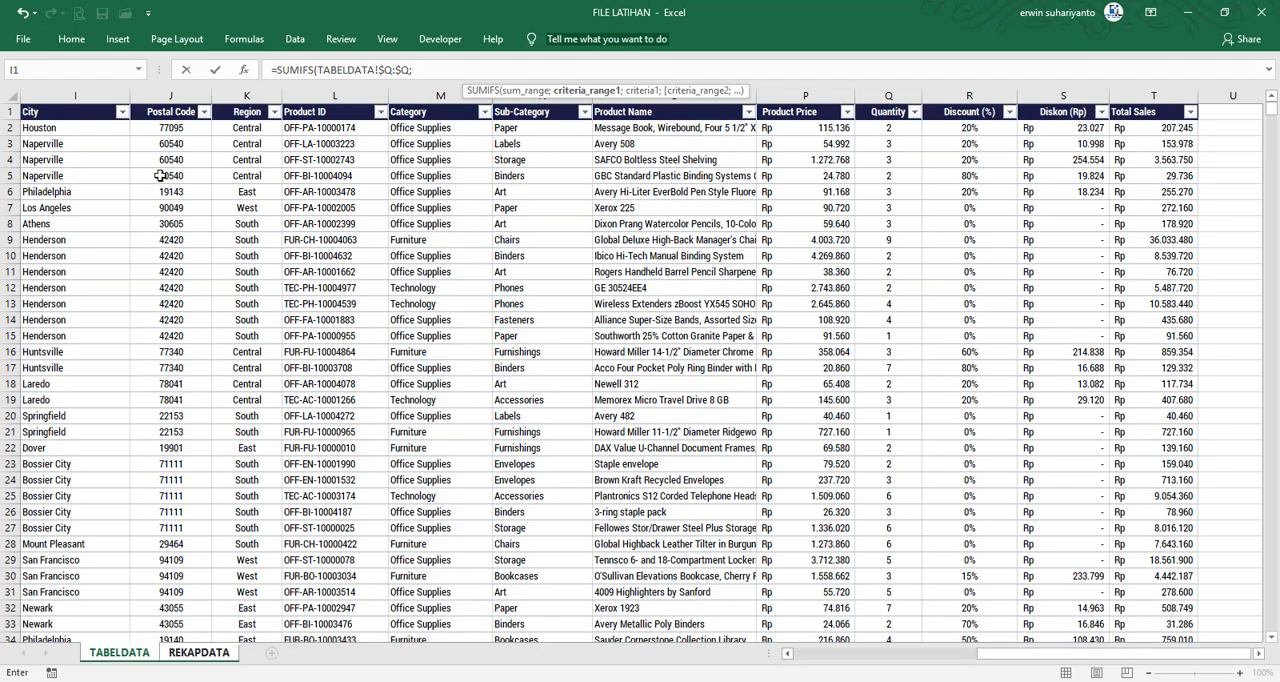
{"action": "left_click", "coordinate": [882, 663]}
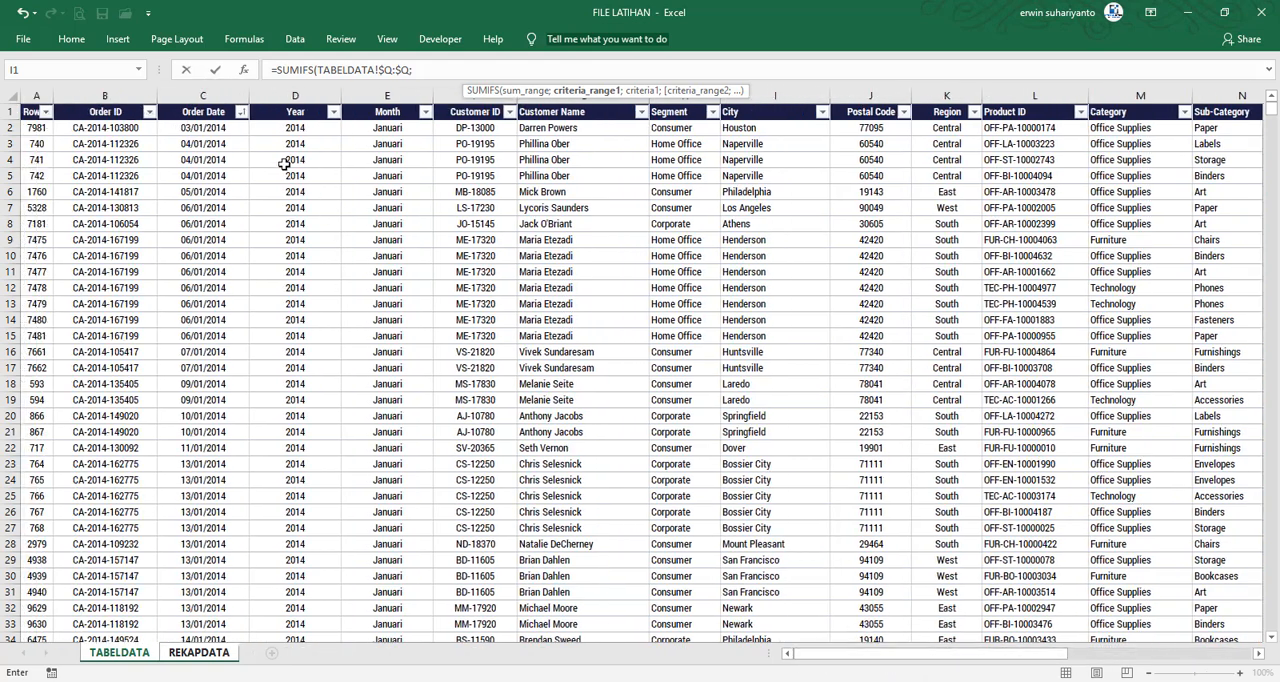
{"action": "left_click", "coordinate": [280, 96]}
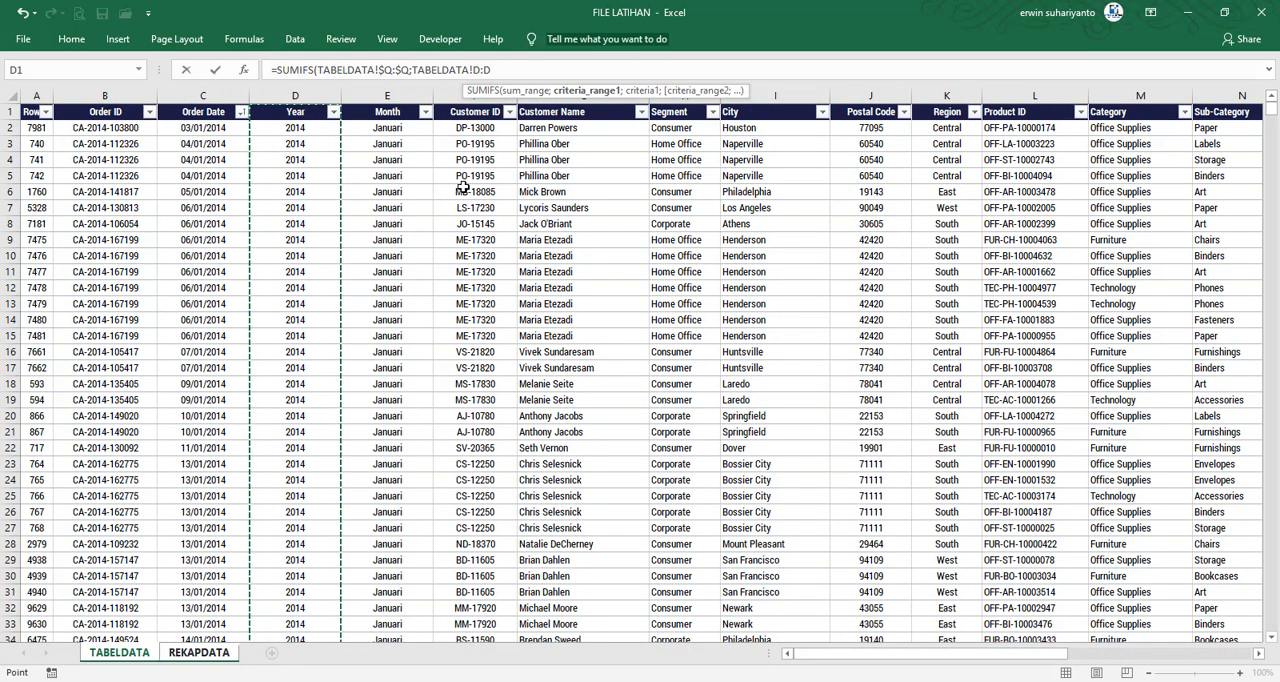
{"action": "key", "text": "F4"}
{"action": "type", "text": ";"}
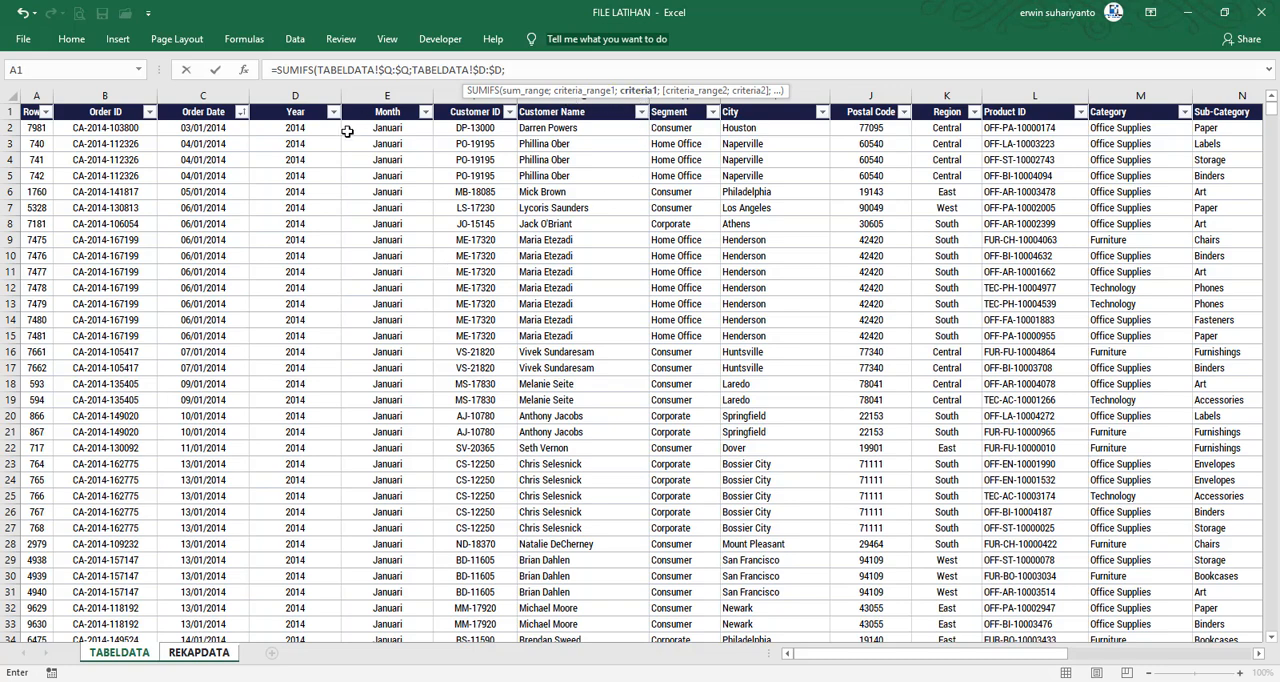
{"action": "left_click", "coordinate": [203, 655]}
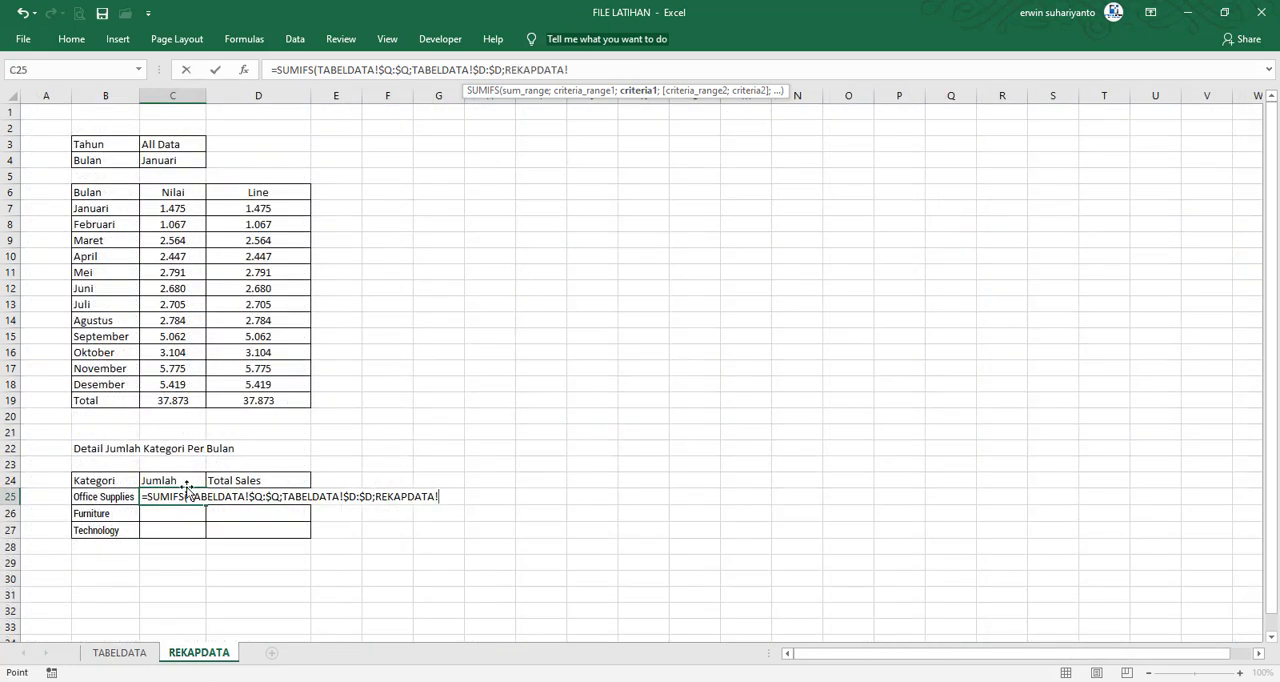
{"action": "left_click", "coordinate": [161, 145]}
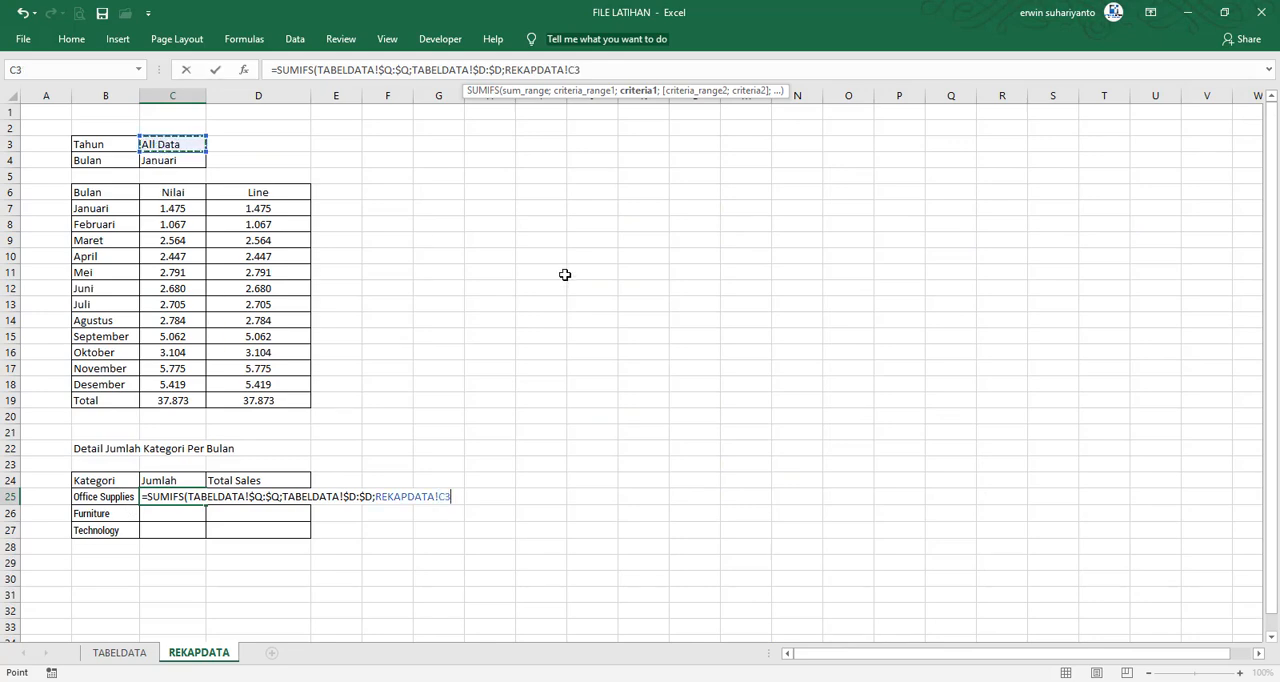
{"action": "key", "text": "F4"}
{"action": "type", "text": ";"}
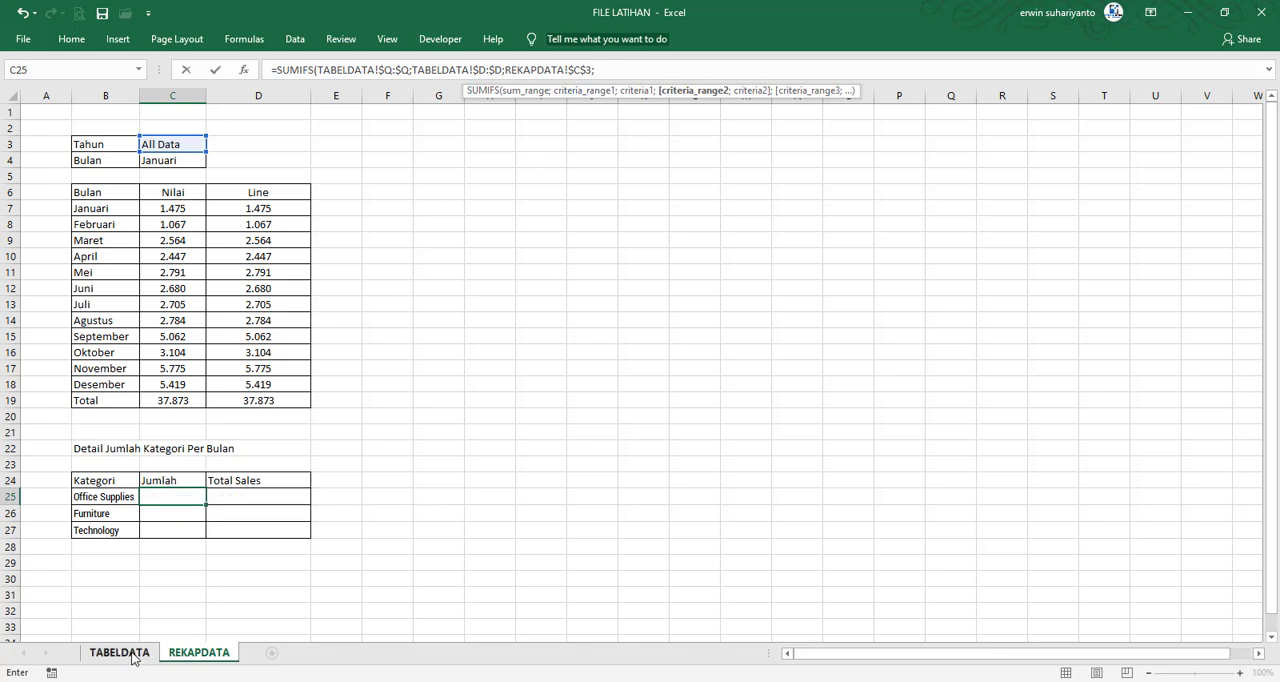
Add the month condition matching TABELDATA!$E:$E against the Bulan cell REKAPDATA!$C$4, and complete the C25 formula
{"action": "left_click", "coordinate": [134, 655]}
{"action": "left_click", "coordinate": [389, 96]}
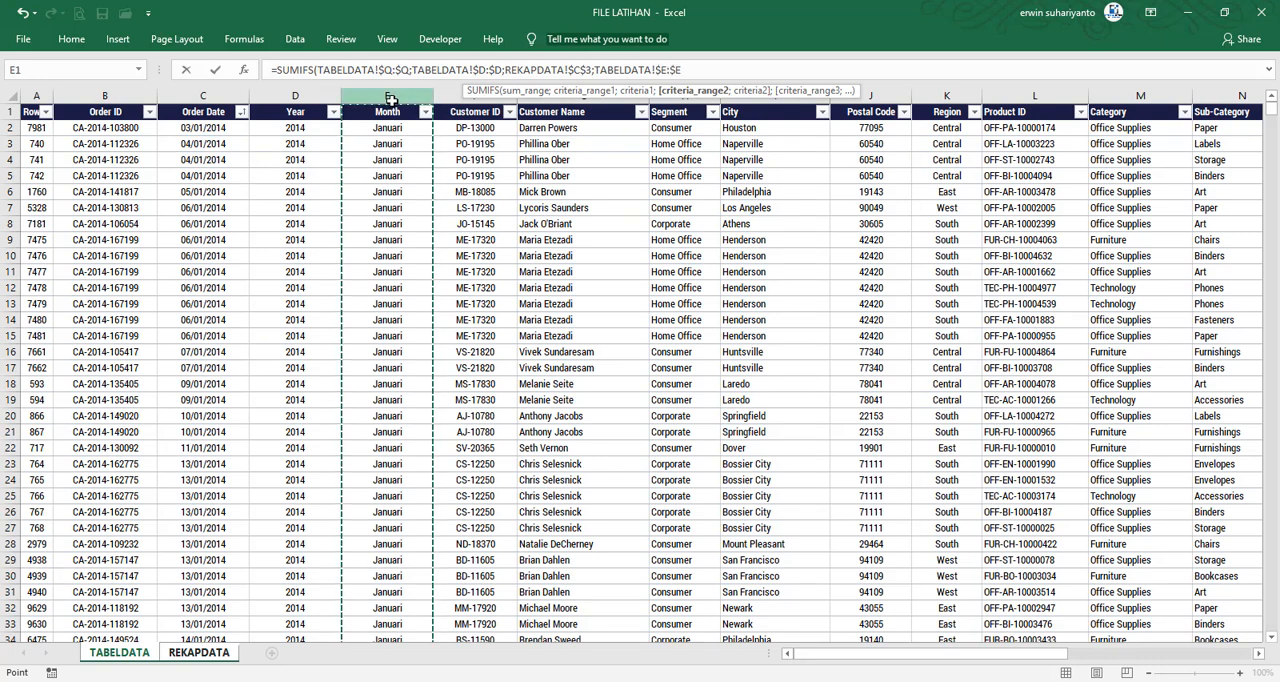
{"action": "type", "text": ";"}
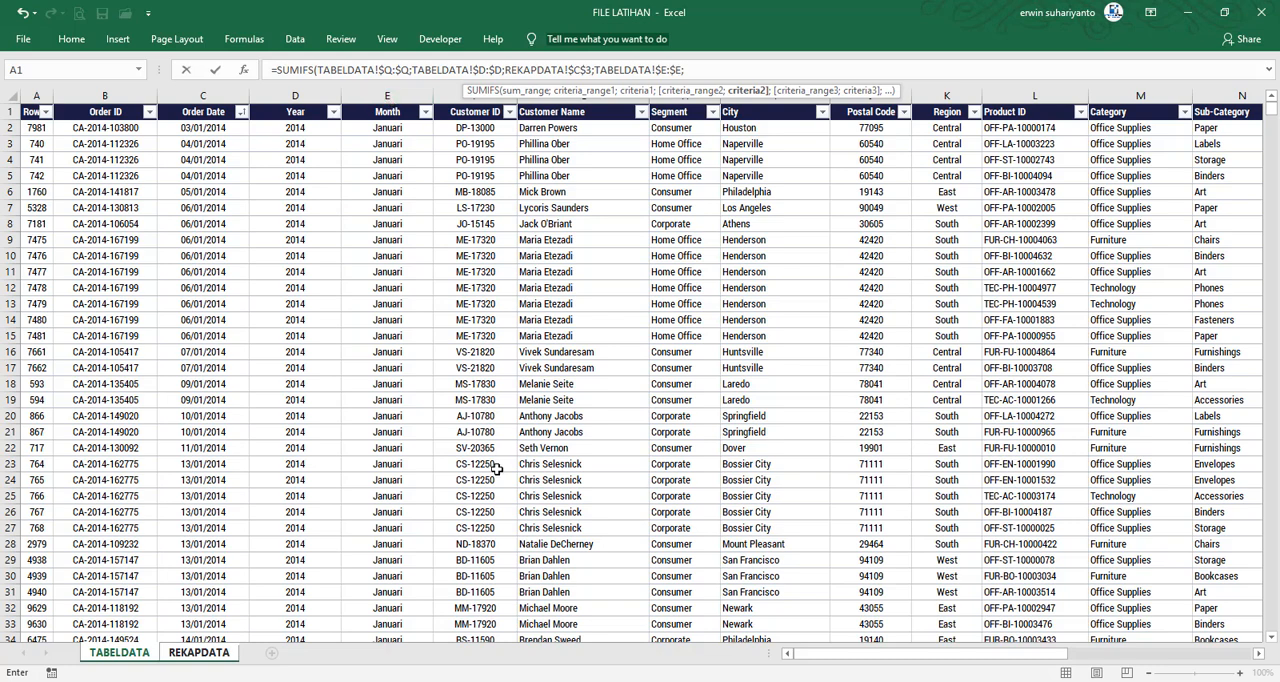
{"action": "left_click", "coordinate": [225, 660]}
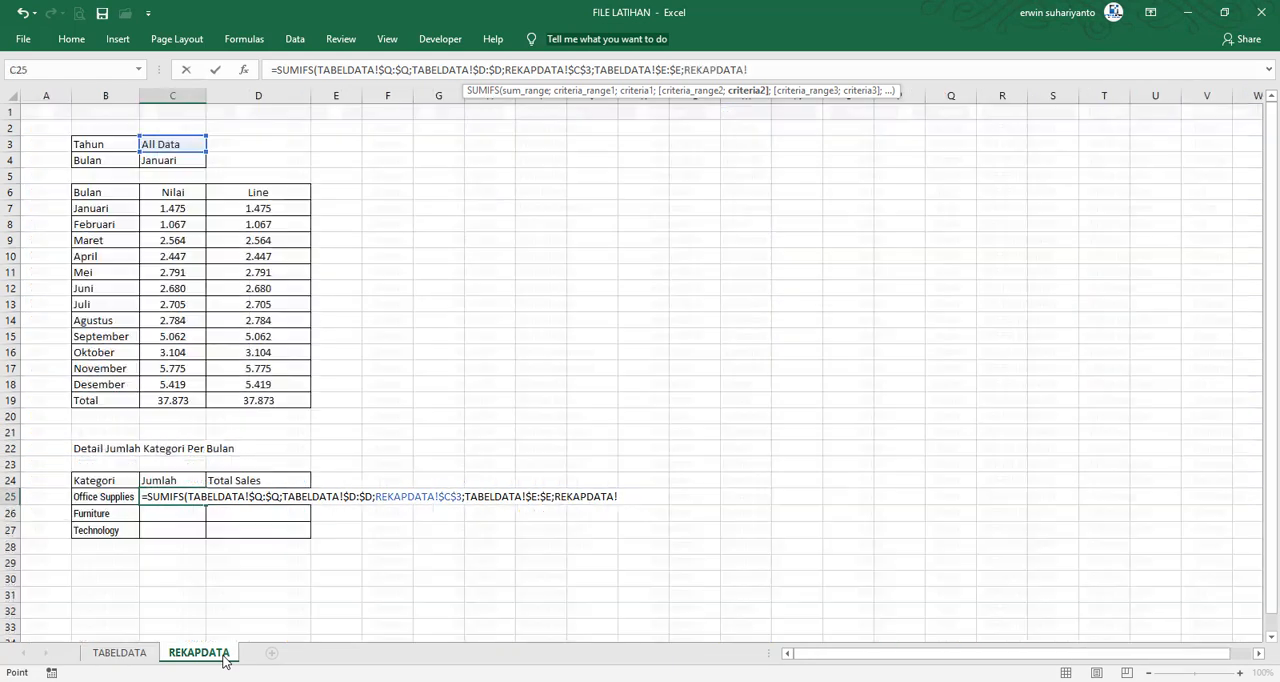
{"action": "left_click", "coordinate": [174, 164]}
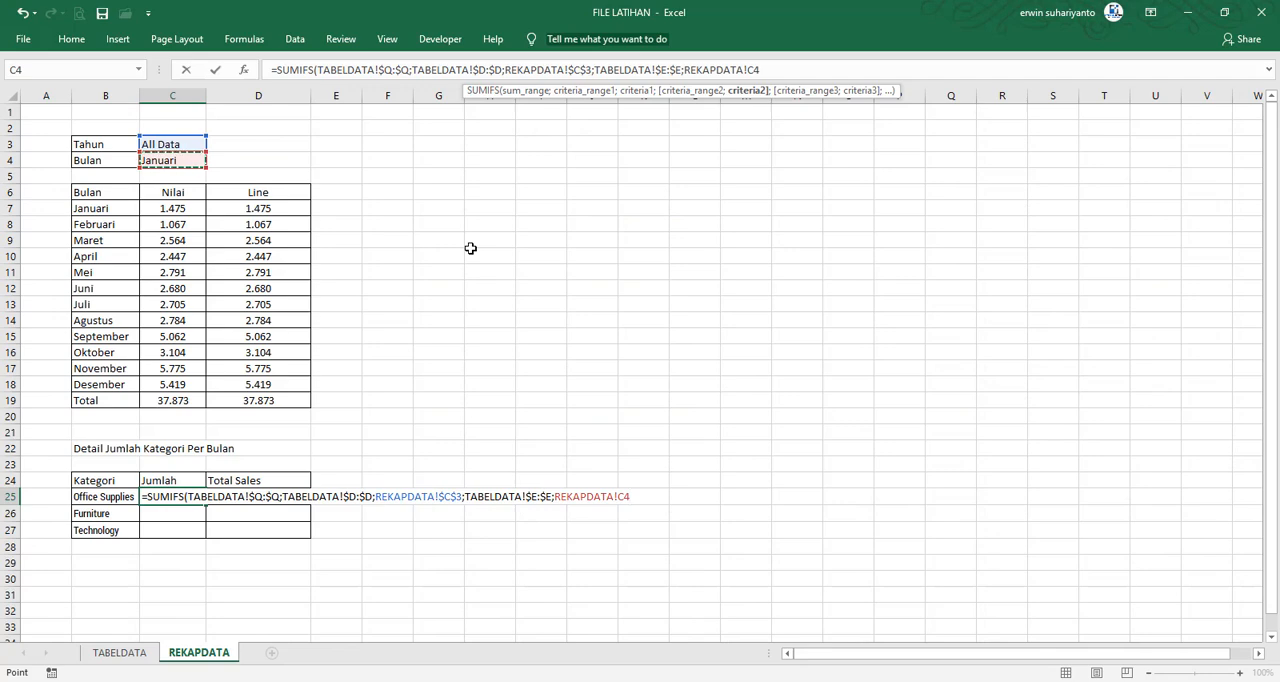
{"action": "key", "text": "F4"}
{"action": "type", "text": ")"}
{"action": "key", "text": "Return"}
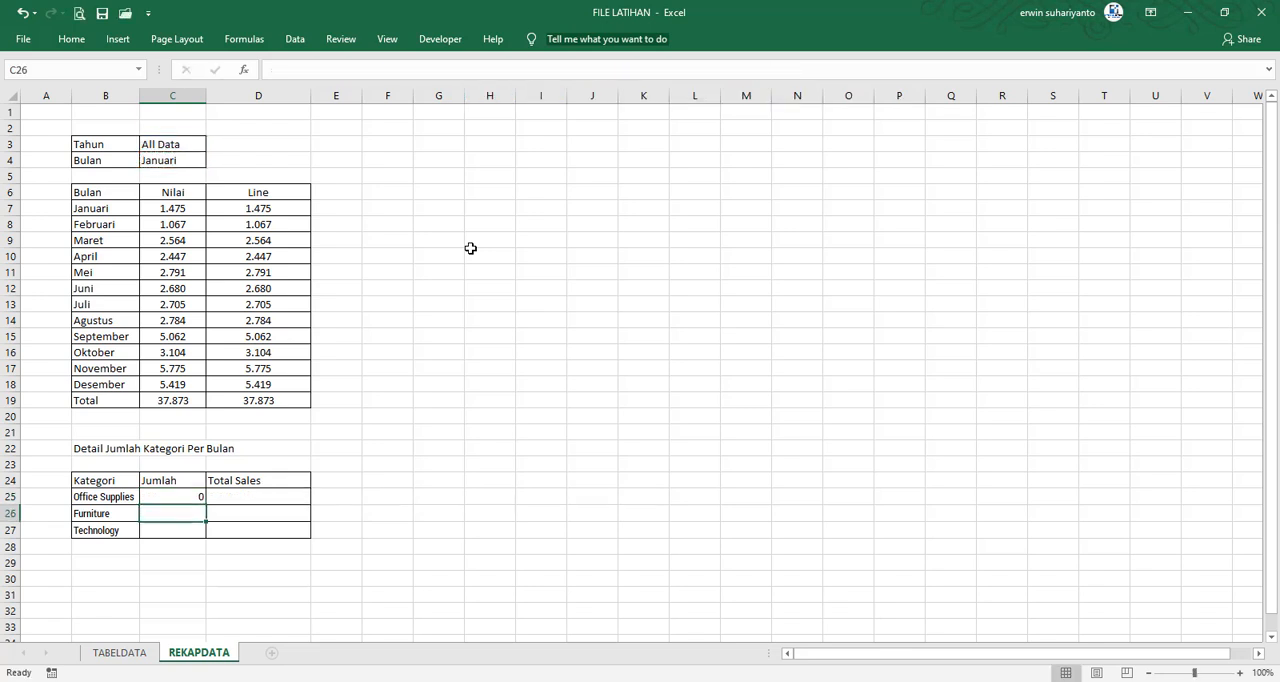
Center the contents of the Jumlah and Total Sales cells C25:D27 horizontally
{"action": "left_click_drag", "start_coordinate": [184, 490], "coordinate": [282, 530]}
{"action": "left_click", "coordinate": [72, 40]}
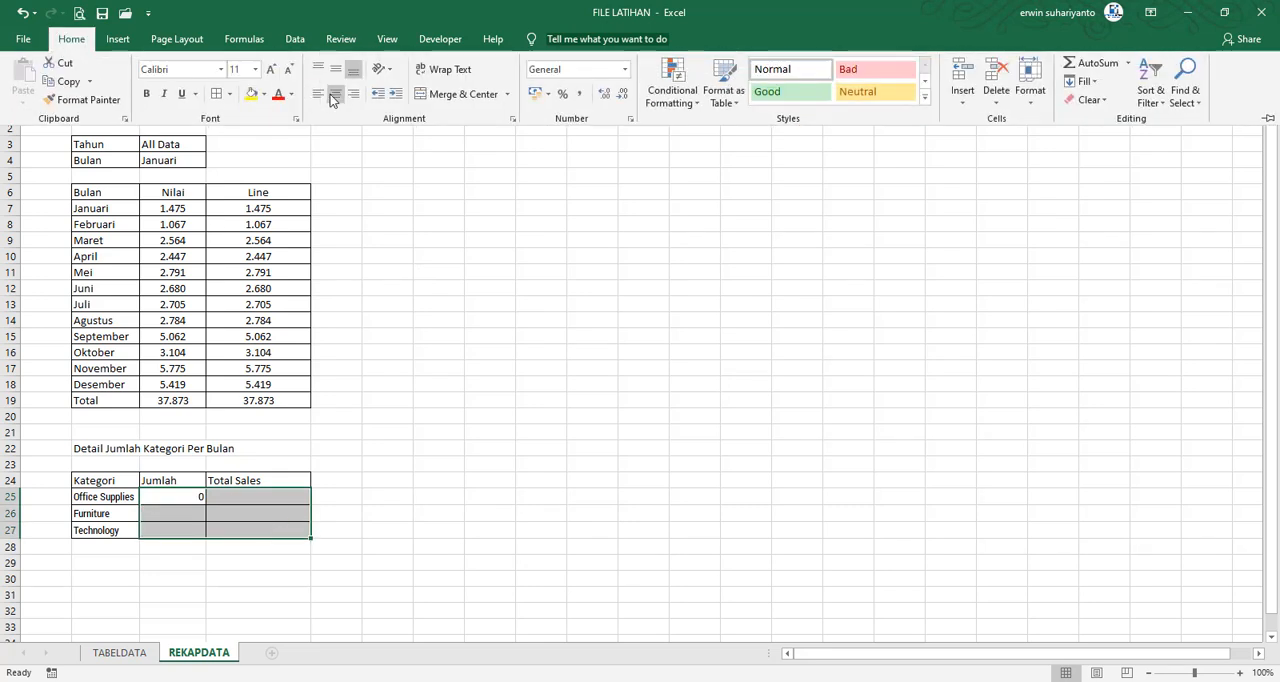
{"action": "left_click", "coordinate": [297, 183]}
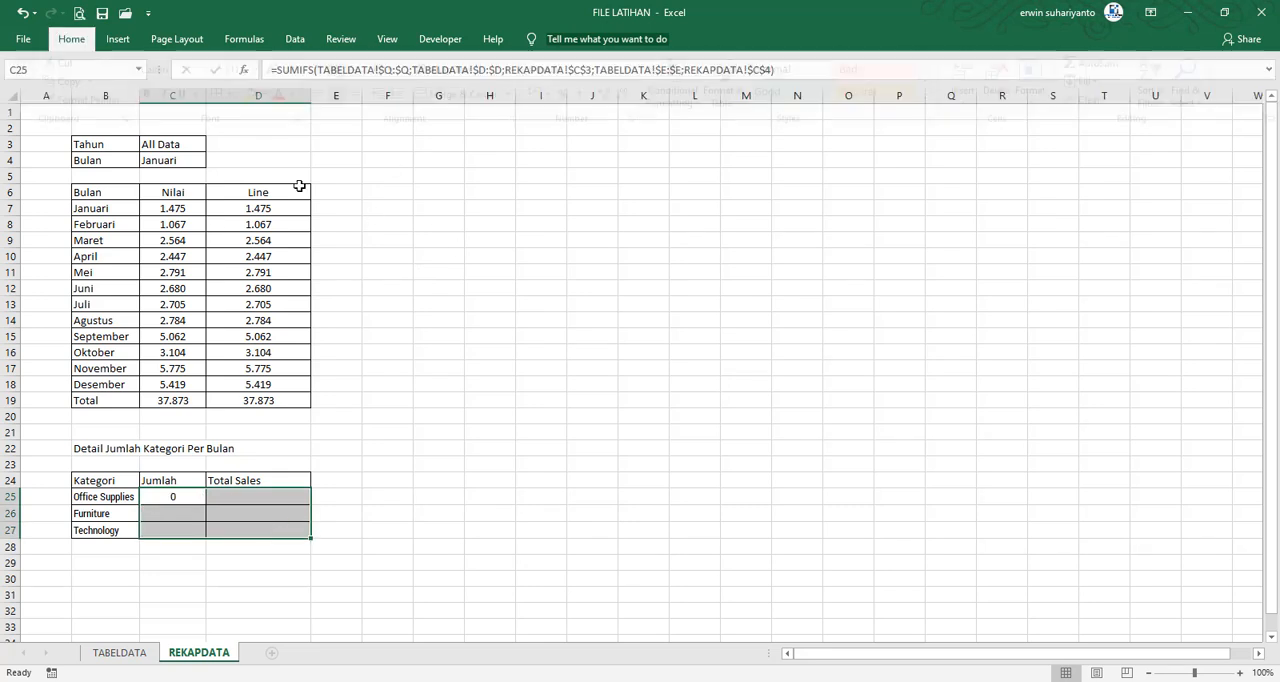
Set the Tahun value in C3 to 2015
{"action": "left_click", "coordinate": [177, 148]}
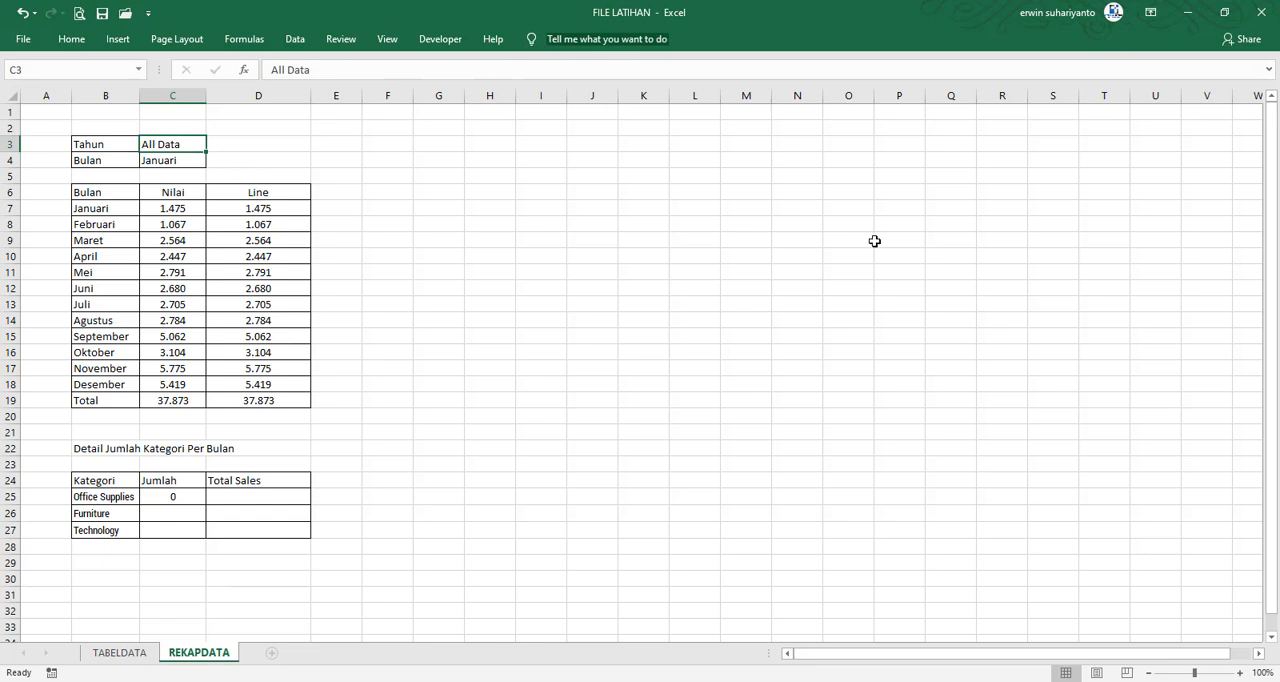
{"action": "type", "text": "201"}
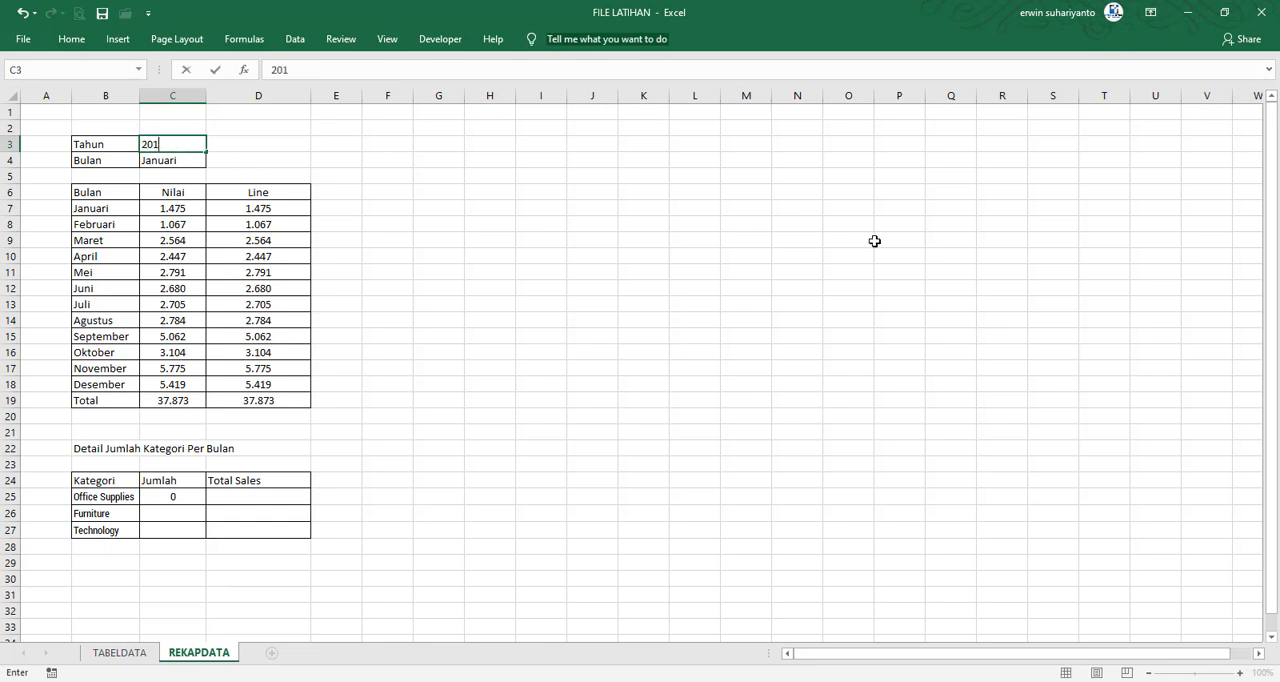
{"action": "type", "text": "5"}
{"action": "key", "text": "Return"}
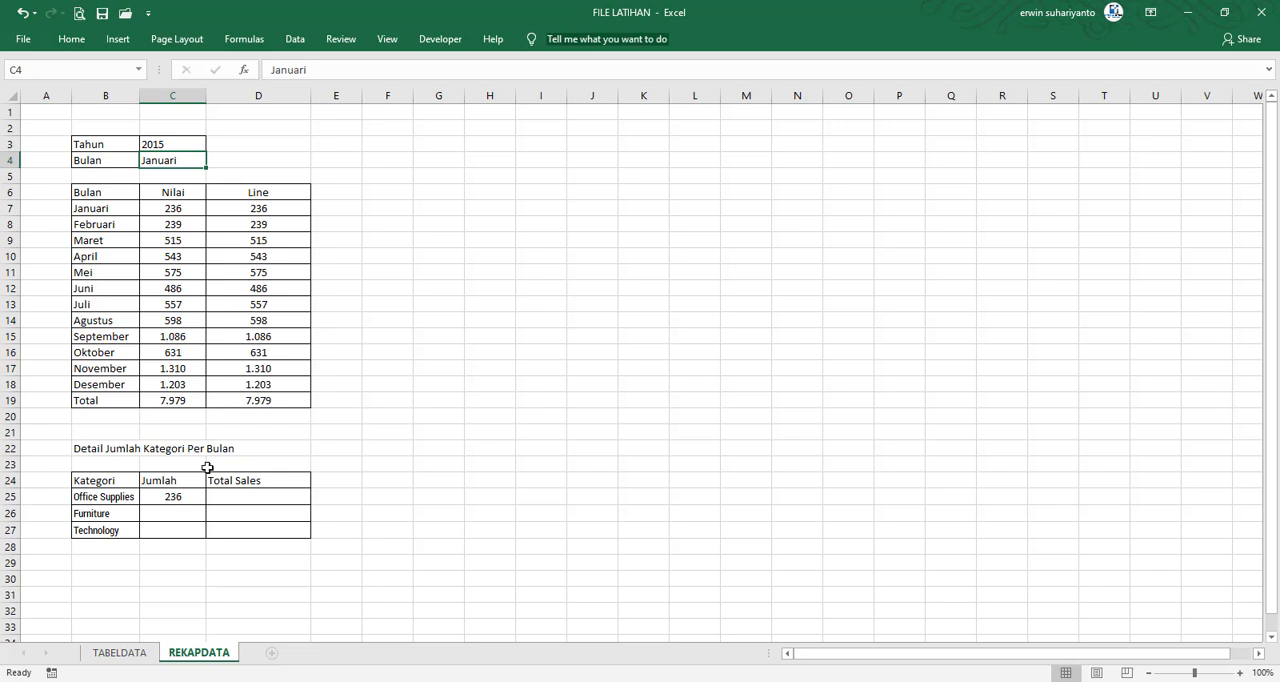
Add a category condition to the SUMIFS formula in C25, matching TABELDATA's Category column $M:$M against REKAPDATA!B25
{"action": "left_click", "coordinate": [194, 498]}
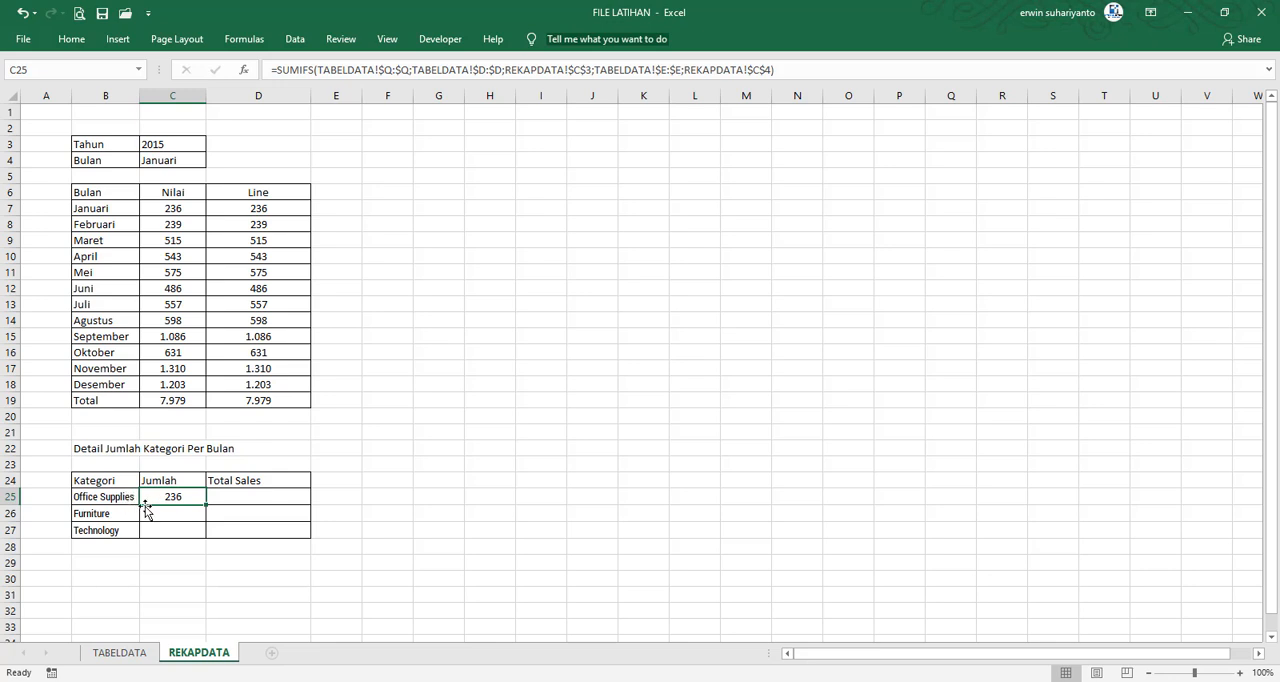
{"action": "left_click", "coordinate": [790, 69]}
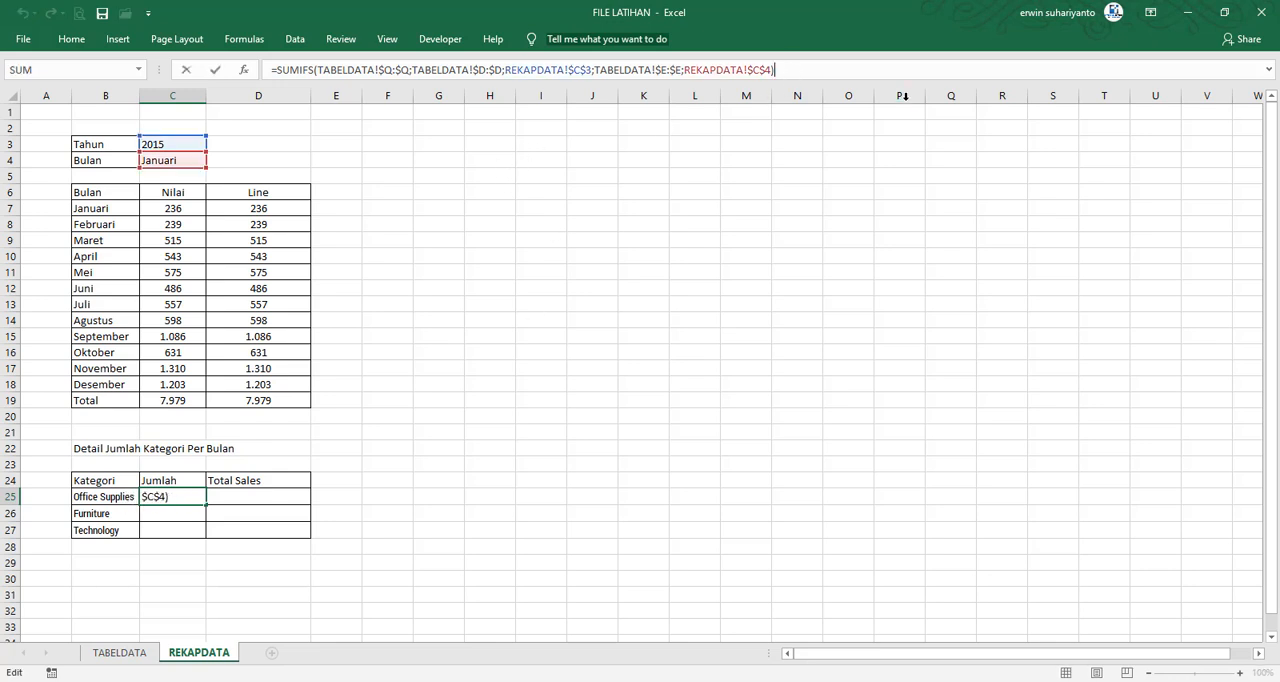
{"action": "key", "text": "BackSpace"}
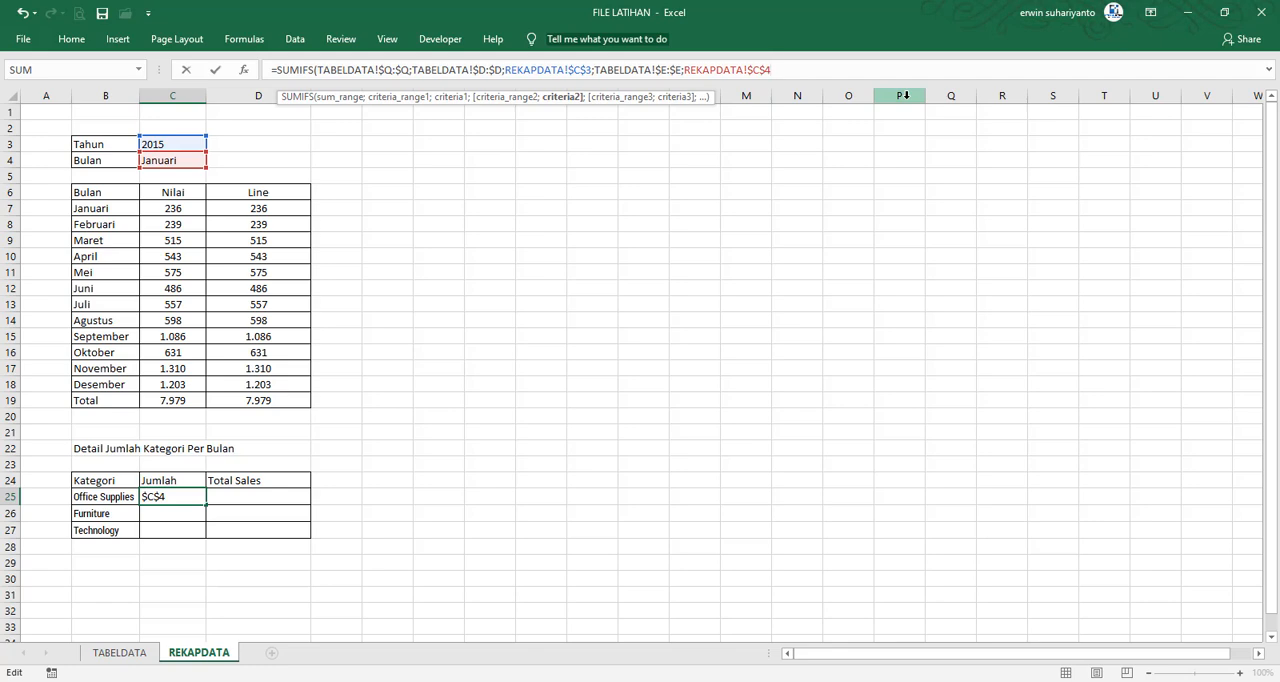
{"action": "type", "text": ";"}
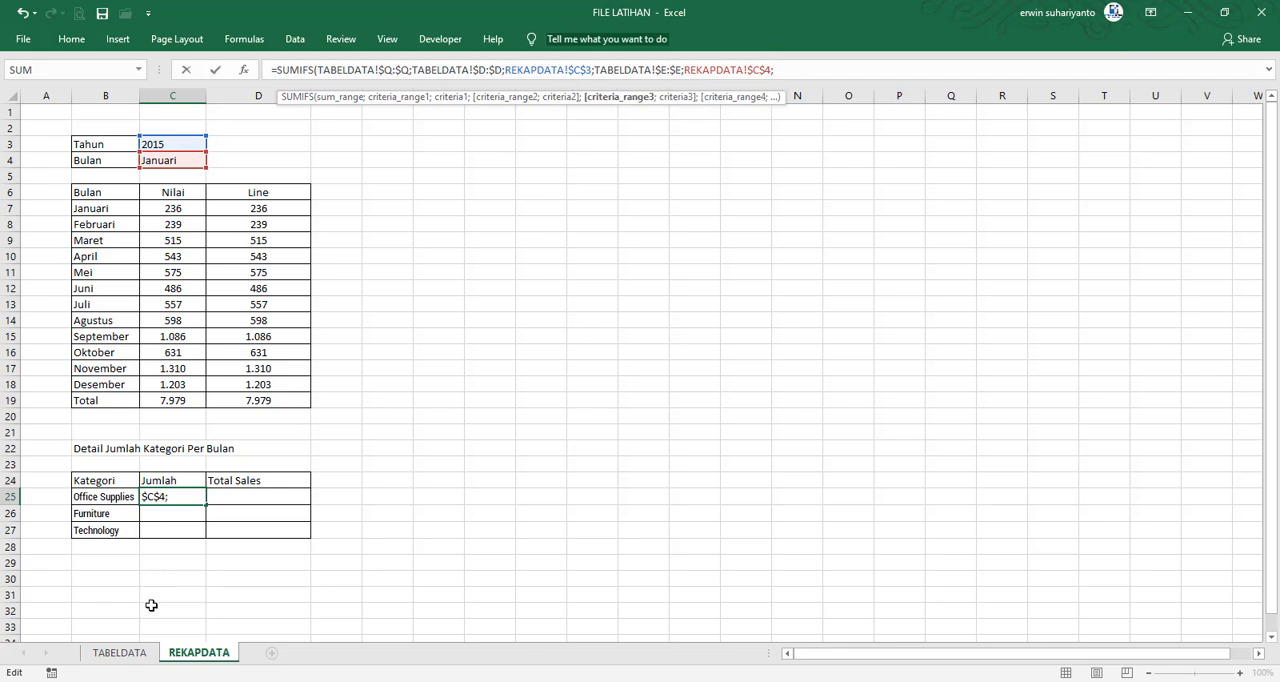
{"action": "left_click", "coordinate": [119, 652]}
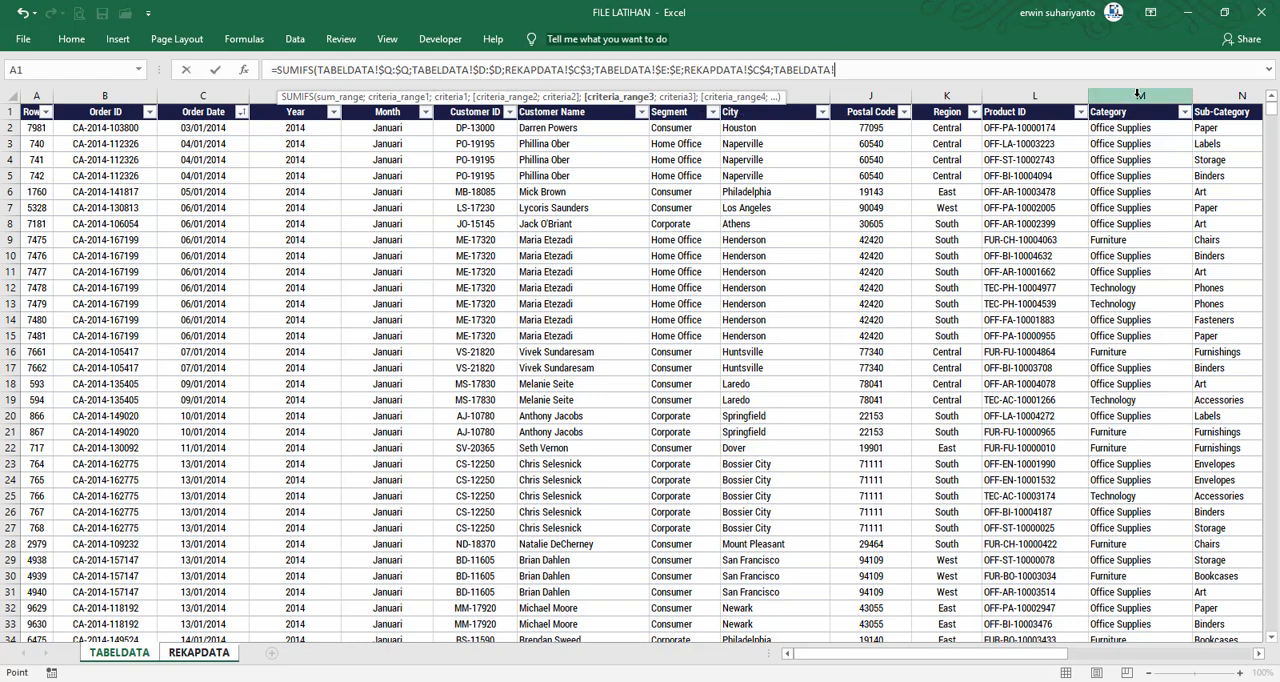
{"action": "left_click", "coordinate": [1140, 93]}
{"action": "key", "text": "F4"}
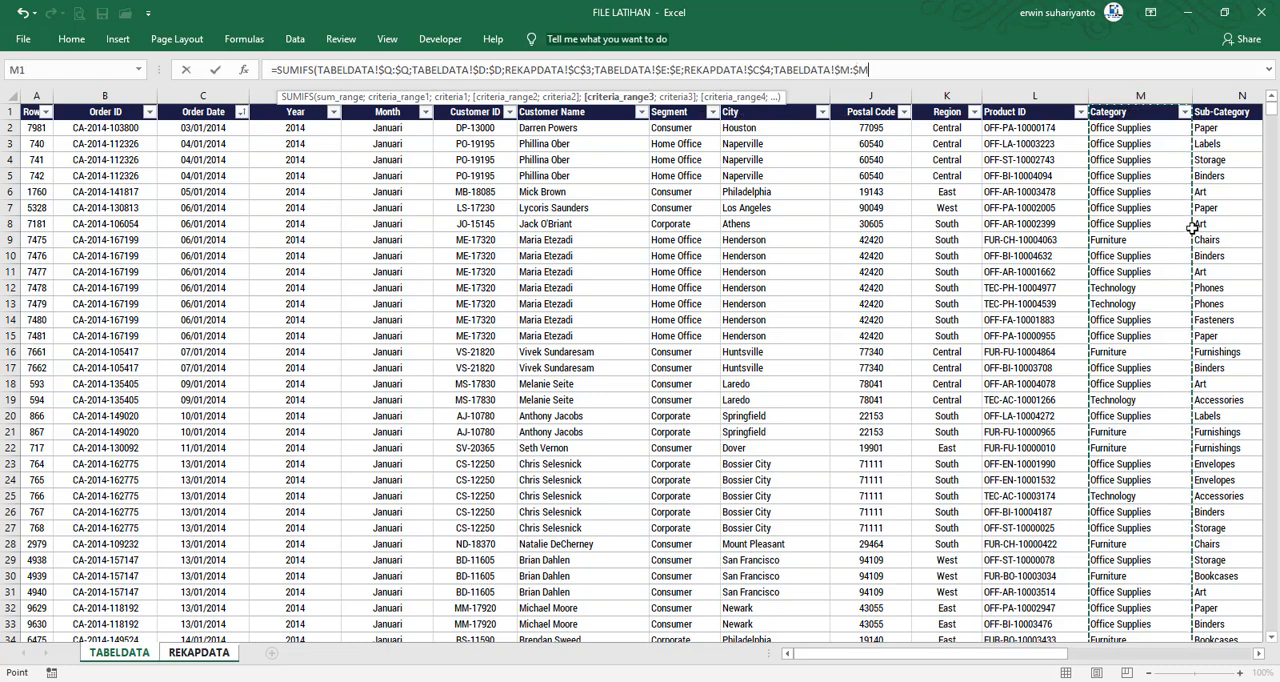
{"action": "type", "text": ";"}
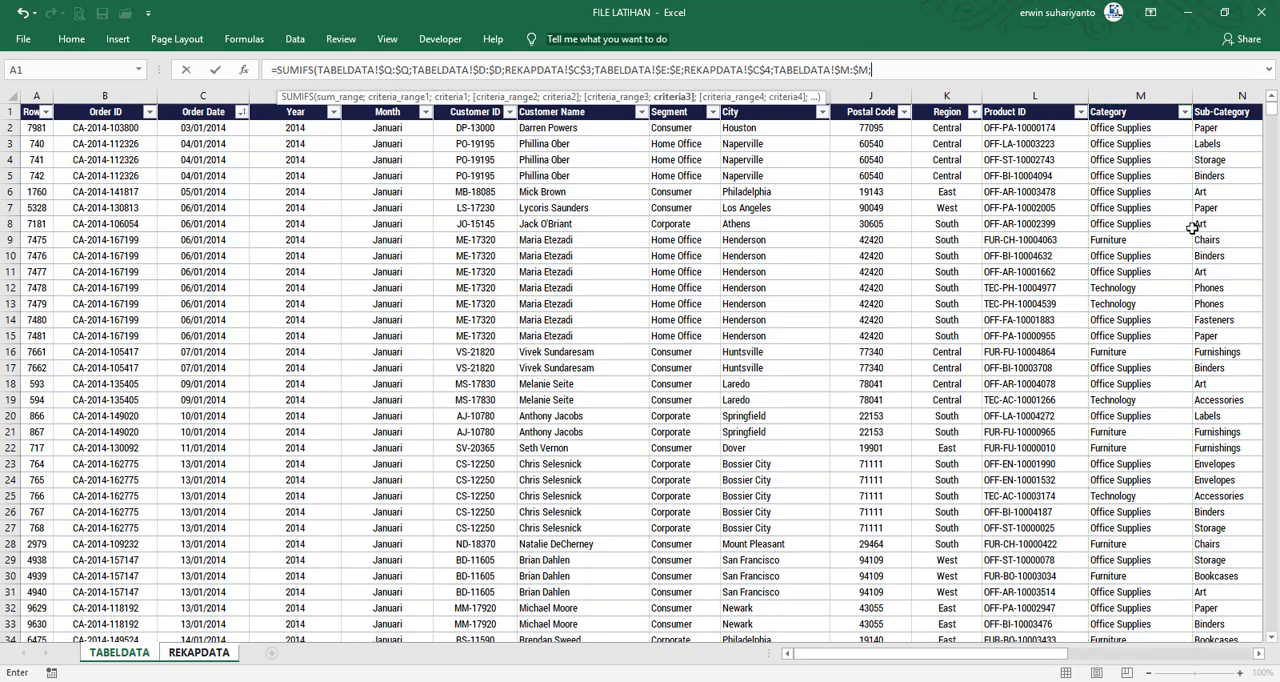
{"action": "left_click", "coordinate": [201, 660]}
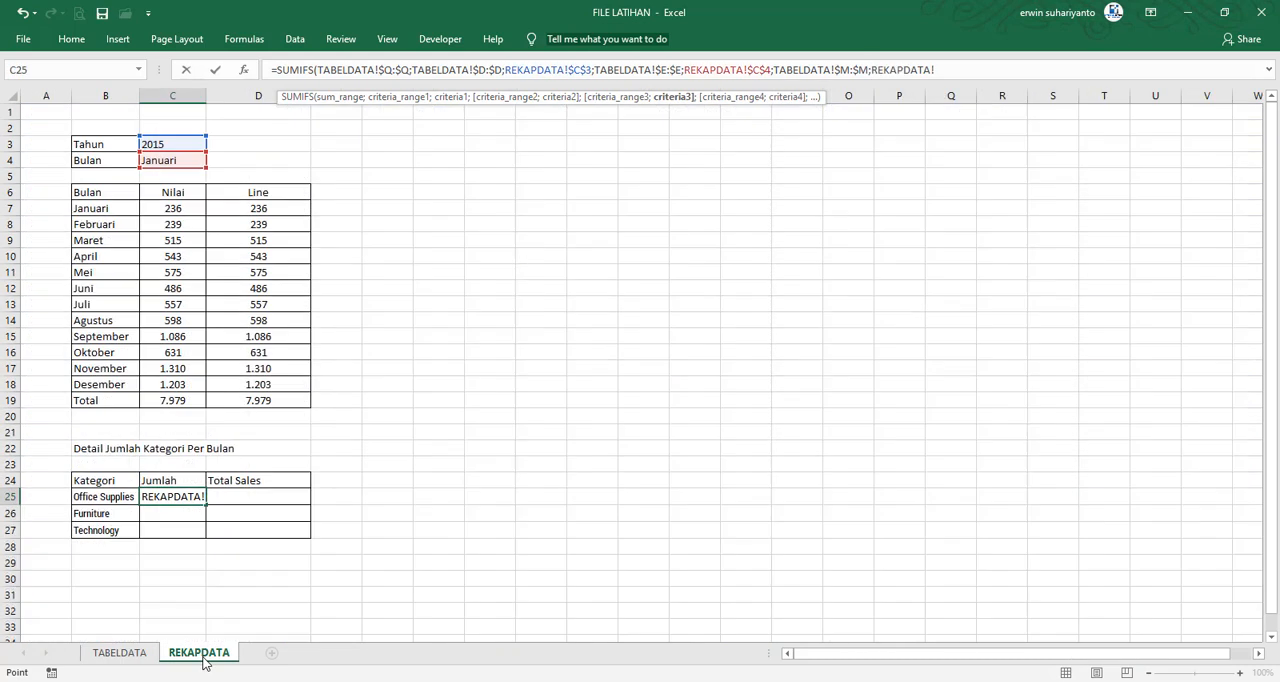
{"action": "left_click", "coordinate": [97, 498]}
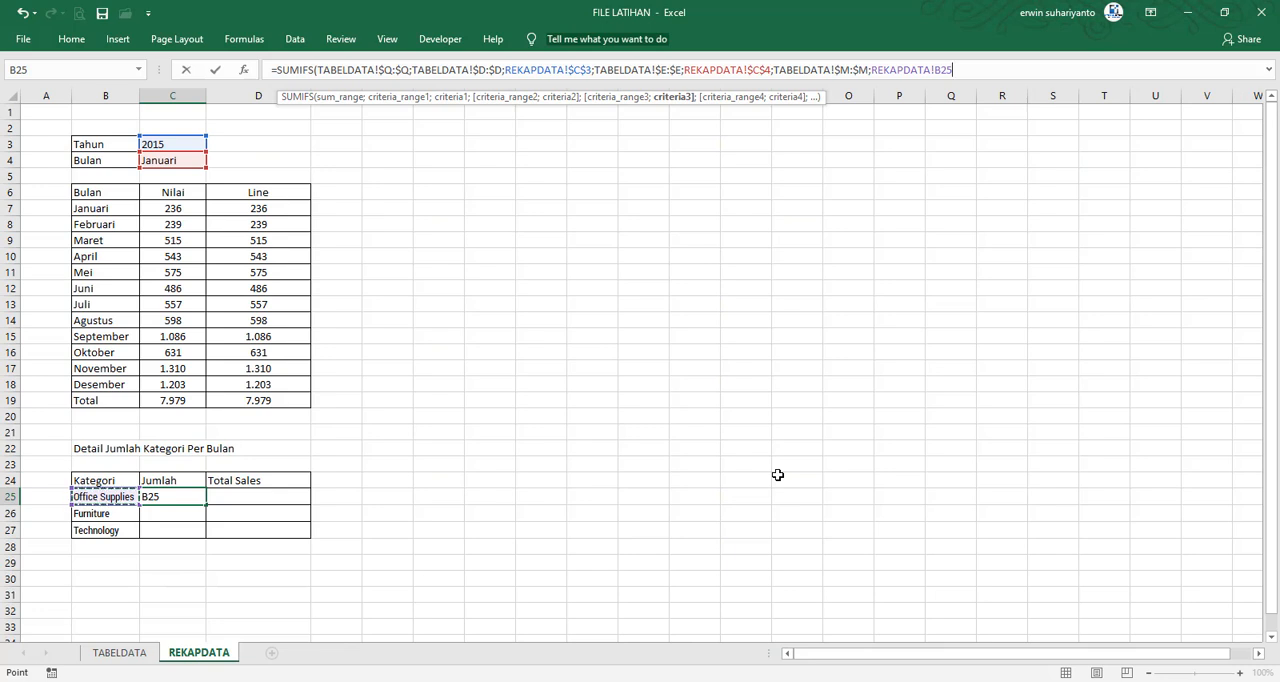
{"action": "key", "text": "Return"}
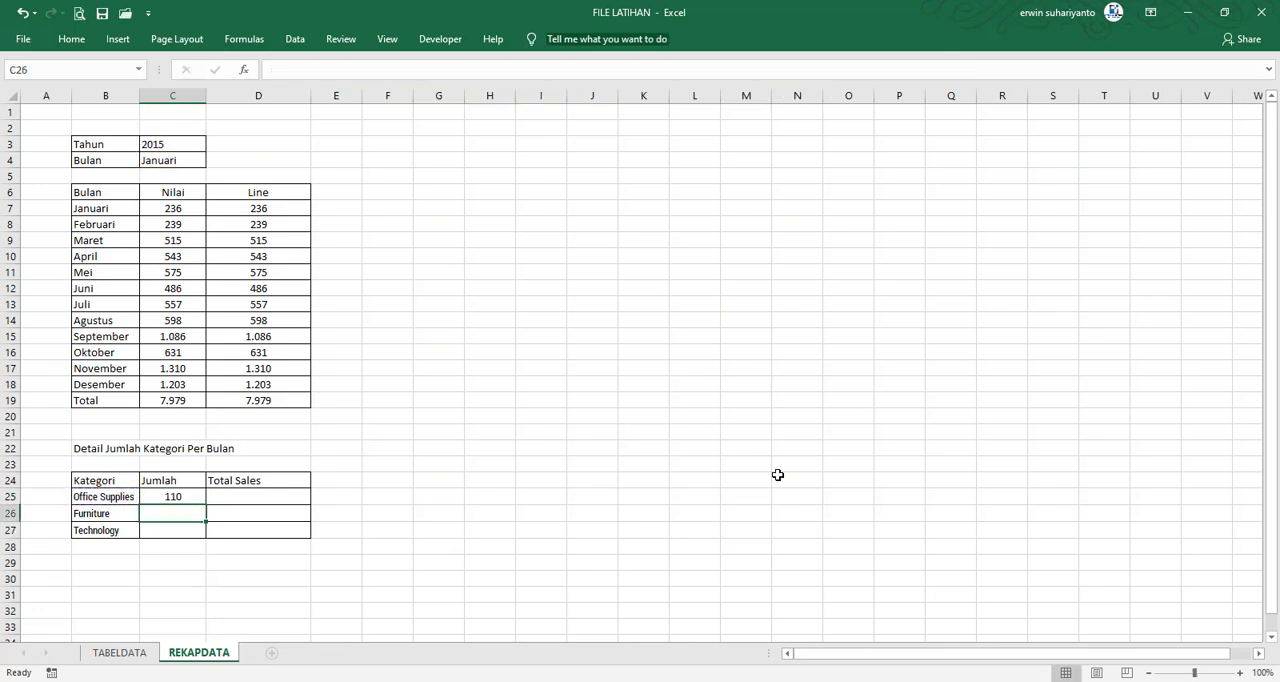
Fill the Office Supplies Jumlah formula from C25 down through the Furniture and Technology rows to C27
{"action": "left_click", "coordinate": [200, 495]}
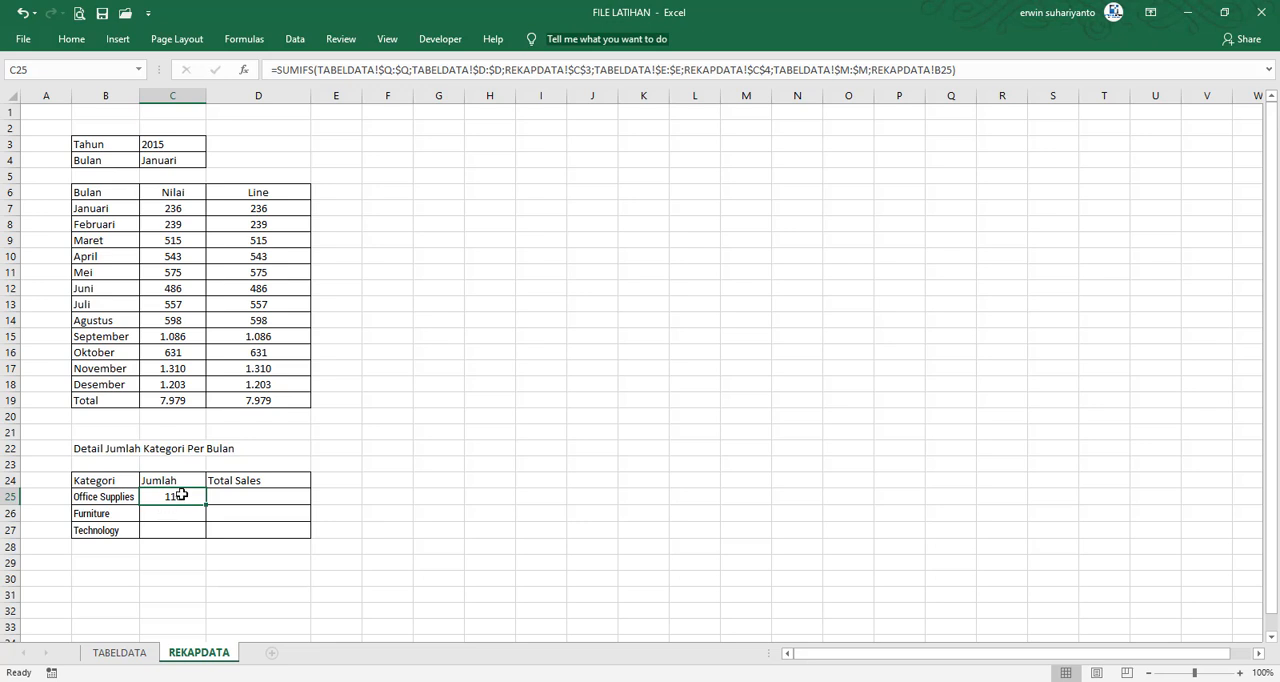
{"action": "left_click_drag", "start_coordinate": [207, 507], "coordinate": [206, 541]}
{"action": "left_click", "coordinate": [195, 546]}
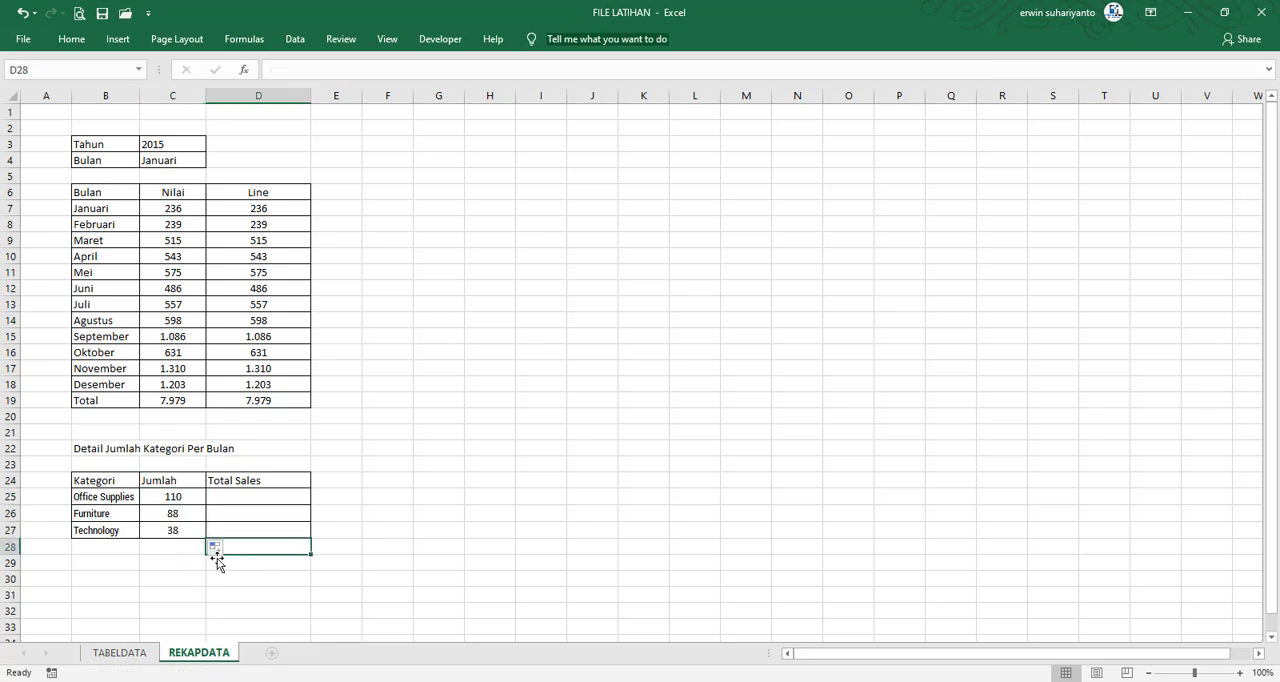
Total the three category amounts C25:C27 in cell C28 with a SUM formula as a check
{"action": "left_click", "coordinate": [131, 544]}
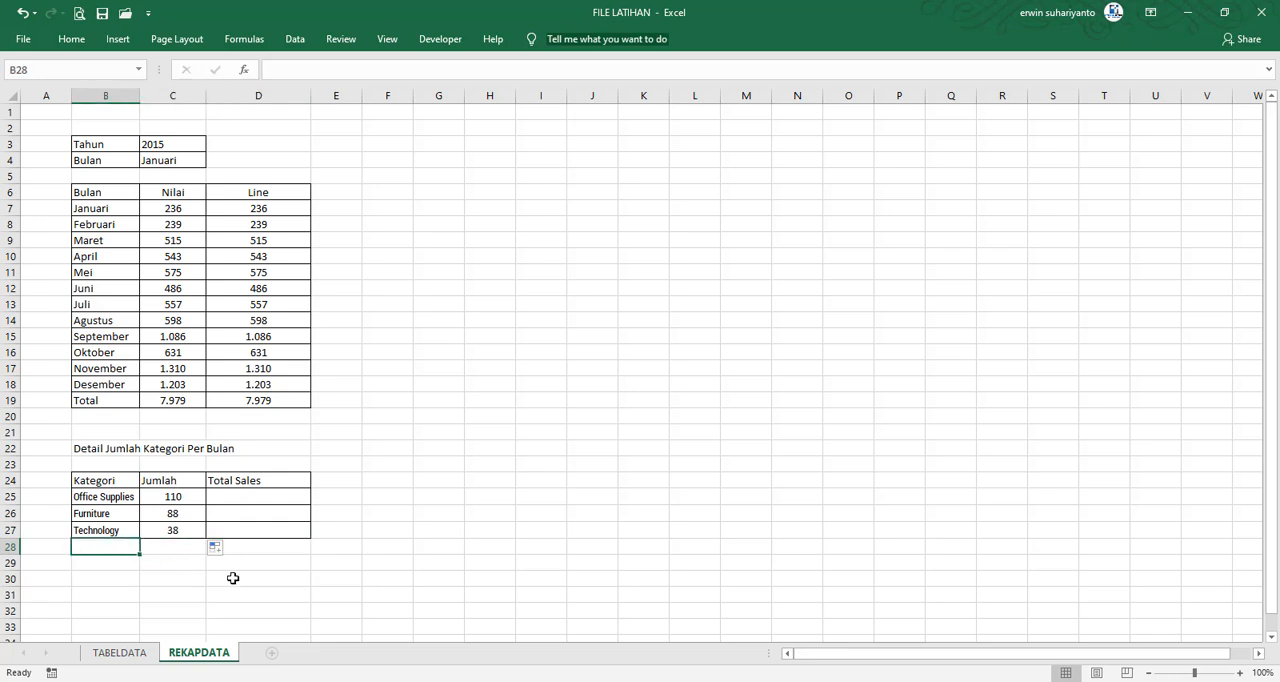
{"action": "key", "text": "Right"}
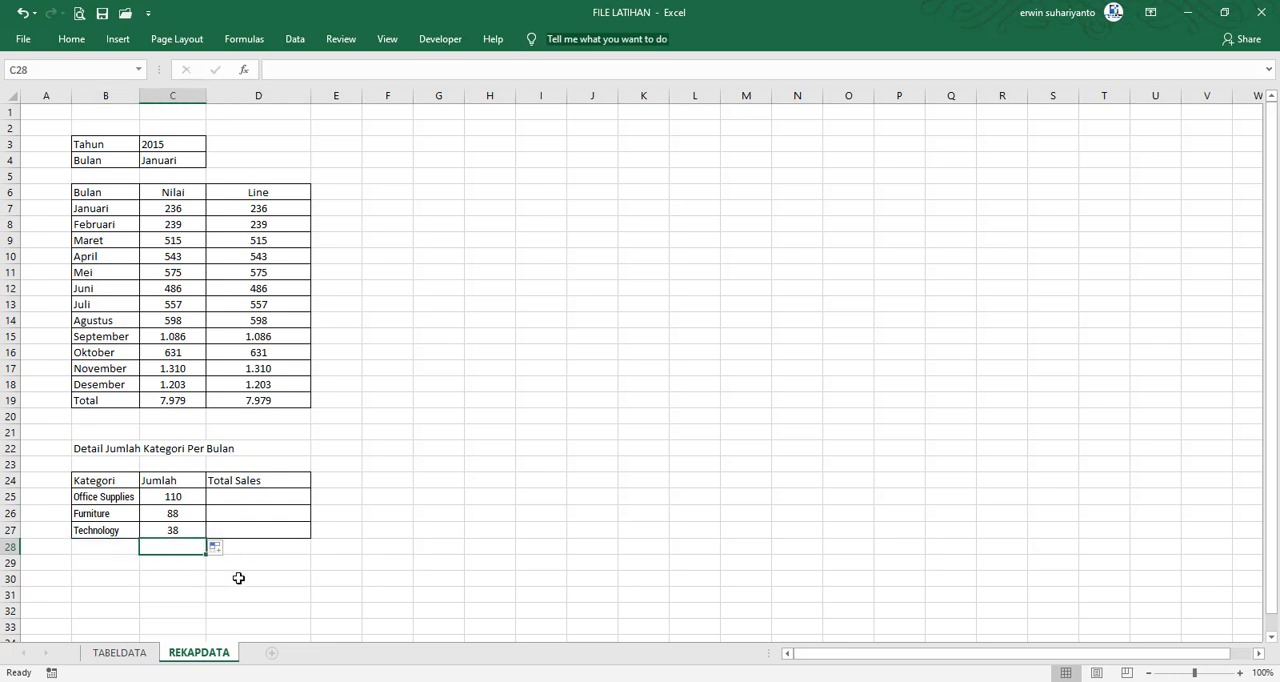
{"action": "type", "text": "=SUM("}
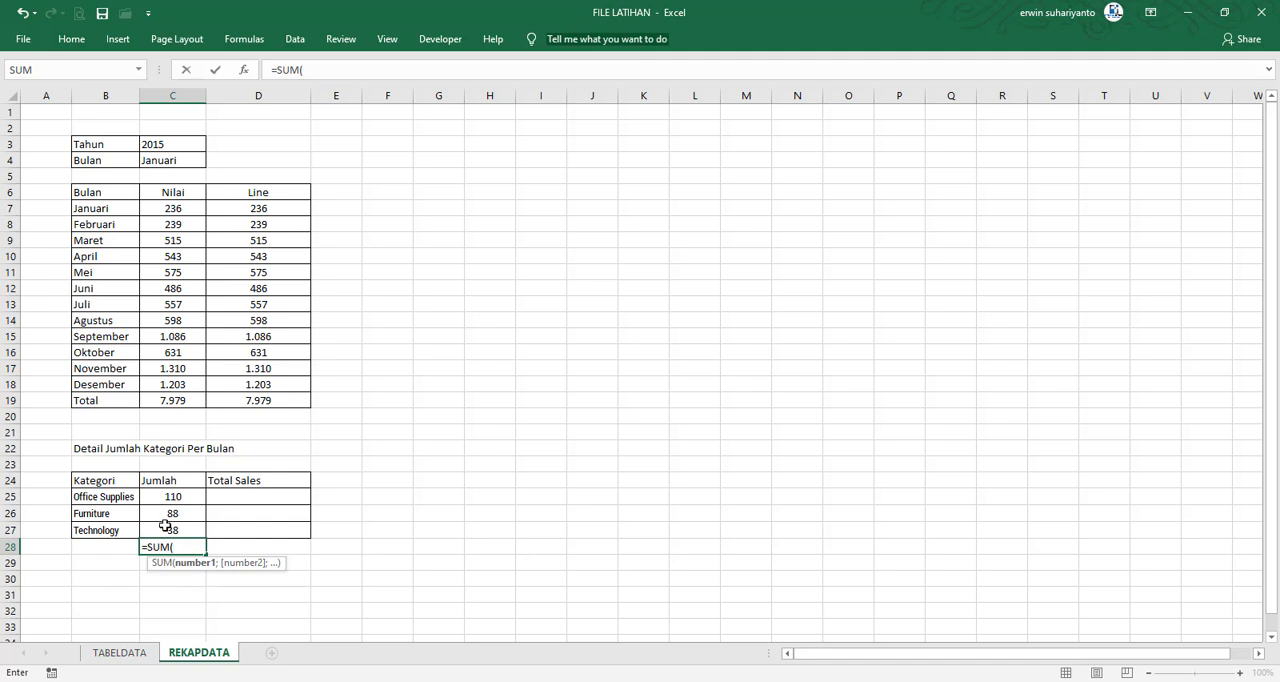
{"action": "left_click_drag", "start_coordinate": [167, 498], "coordinate": [171, 531]}
{"action": "key", "text": "Return"}
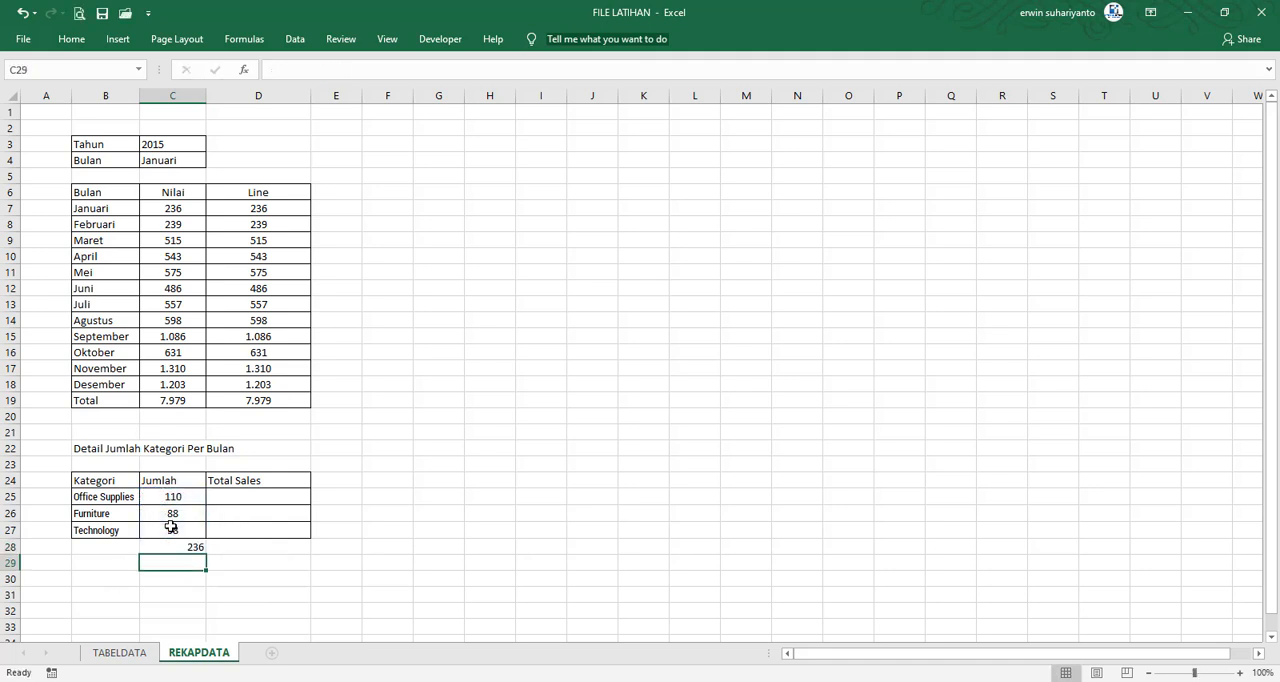
Compare the check sum in C28 with Januari's Nilai in C7, and delete the sum from C28
{"action": "left_click", "coordinate": [189, 549]}
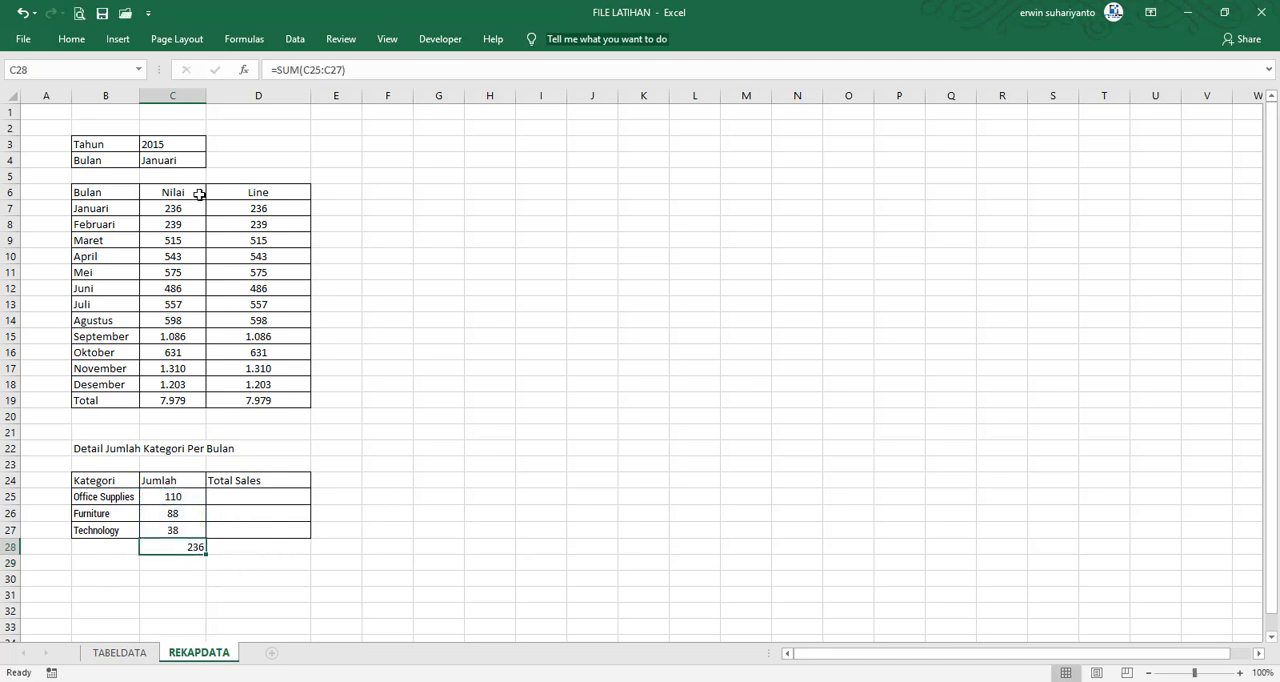
{"action": "left_click", "coordinate": [175, 207]}
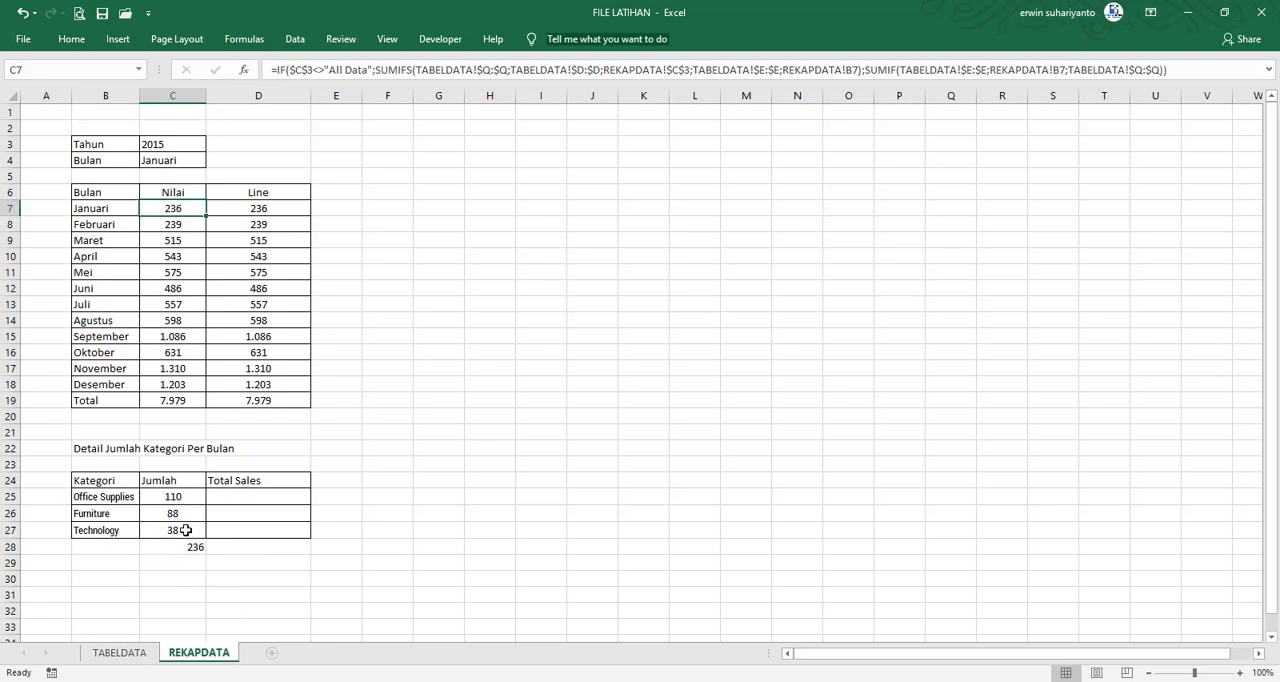
{"action": "left_click_drag", "start_coordinate": [179, 498], "coordinate": [175, 531]}
{"action": "left_click", "coordinate": [177, 208]}
{"action": "left_click", "coordinate": [162, 549]}
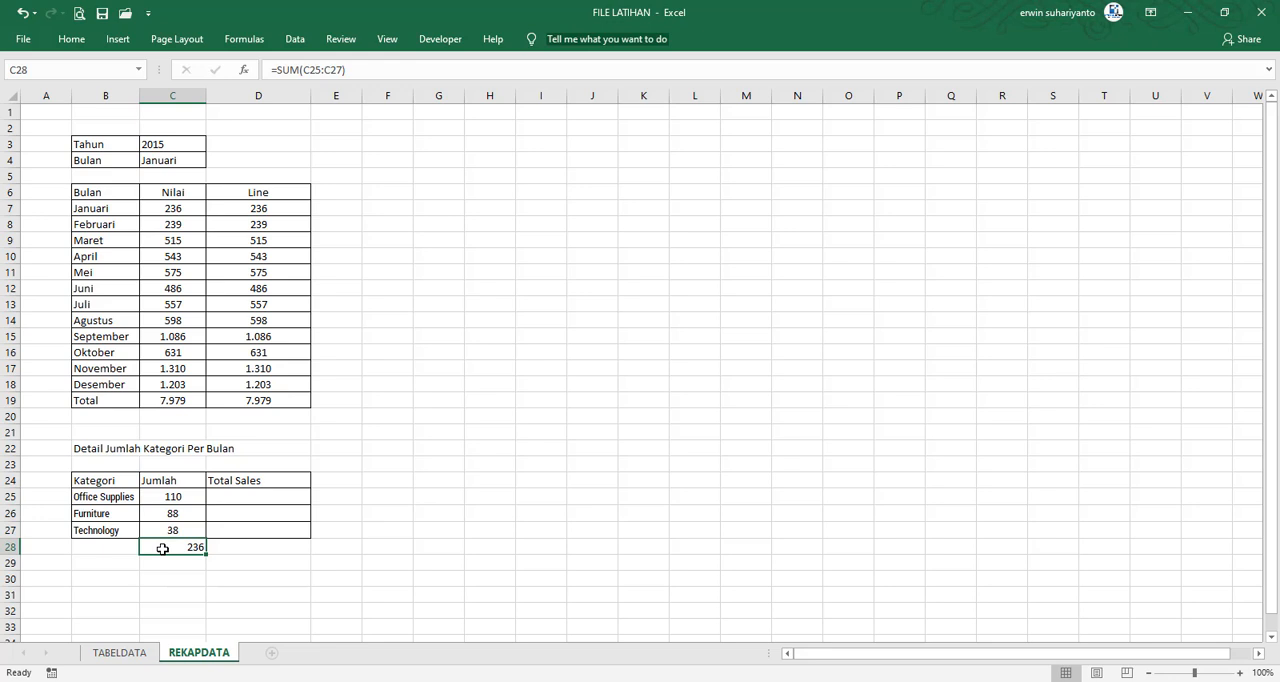
{"action": "key", "text": "Down"}
{"action": "key", "text": "Up"}
{"action": "key", "text": "Delete"}
Check the category amounts in the Jumlah column against Januari's Nilai in C7 and review the SUMIFS formula in C25
{"action": "left_click", "coordinate": [374, 527]}
{"action": "left_click_drag", "start_coordinate": [177, 492], "coordinate": [176, 515]}
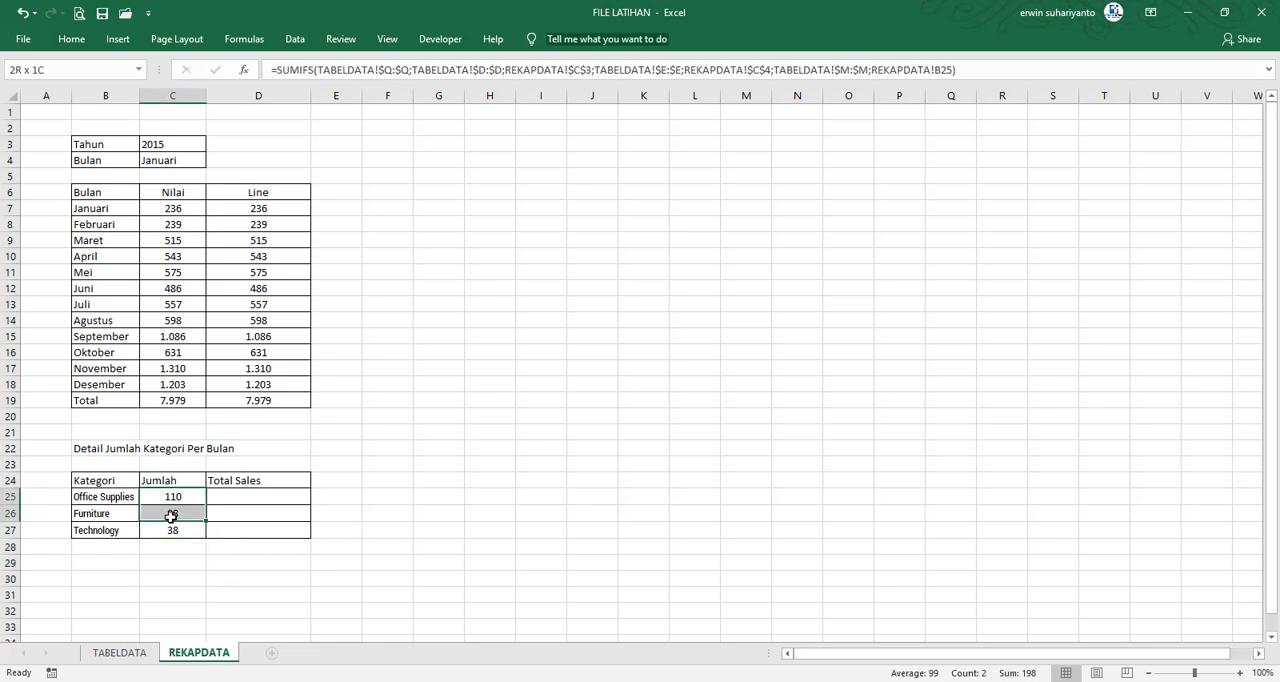
{"action": "left_click", "coordinate": [180, 210]}
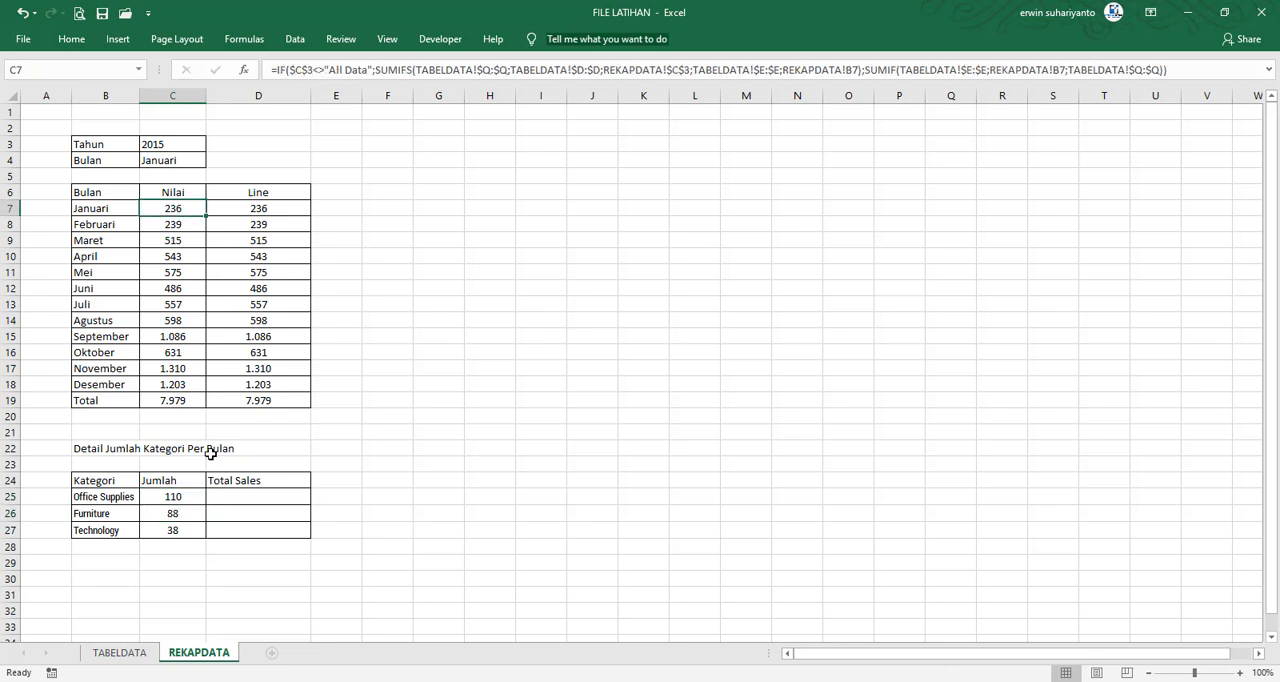
{"action": "left_click", "coordinate": [118, 530]}
{"action": "left_click", "coordinate": [380, 515]}
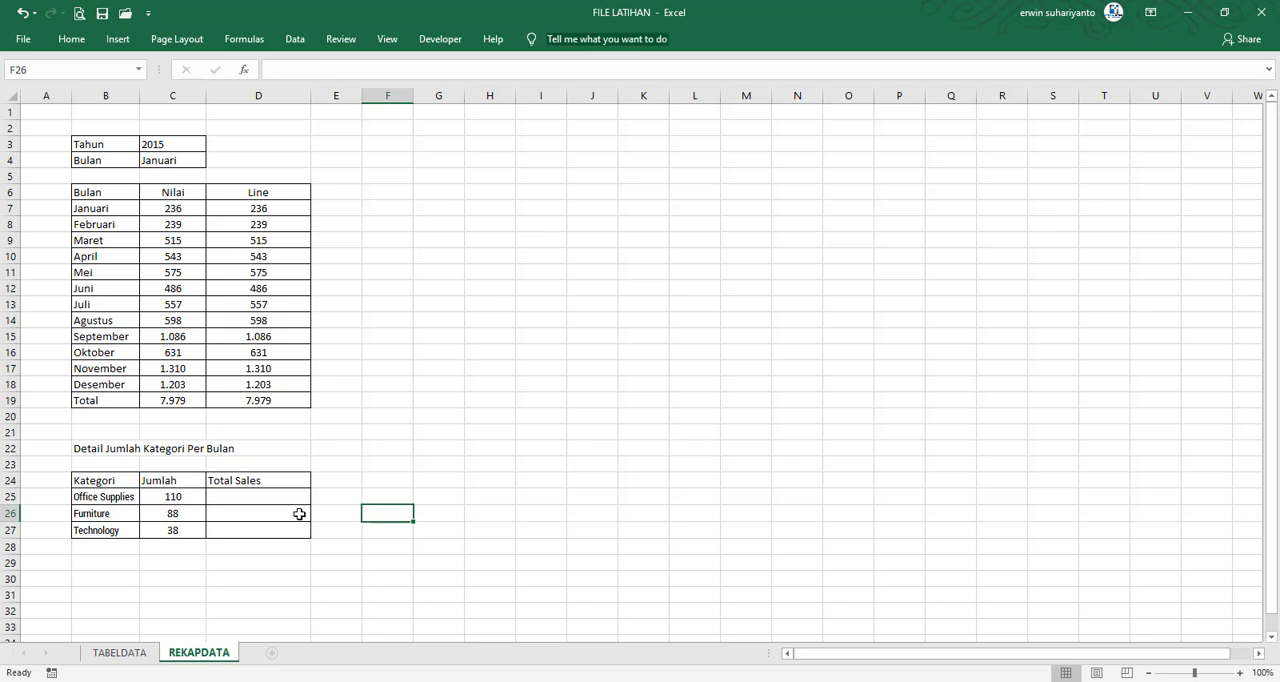
{"action": "left_click", "coordinate": [229, 501]}
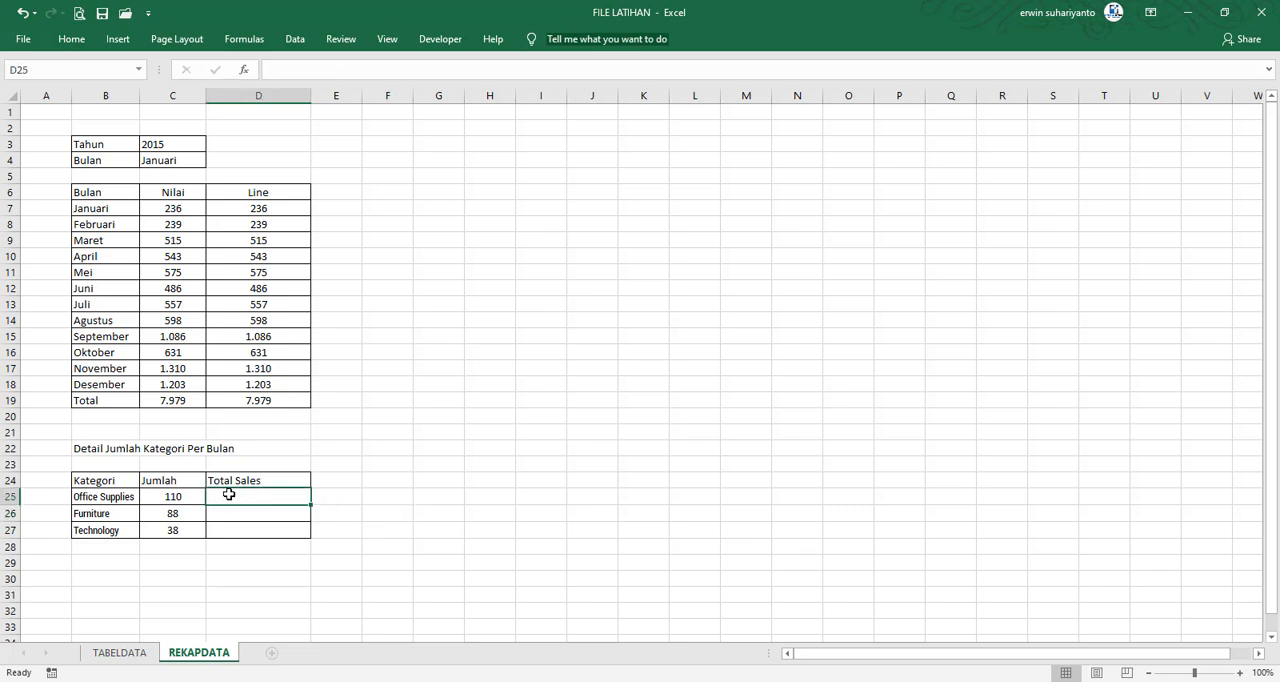
{"action": "left_click", "coordinate": [185, 499]}
{"action": "left_click", "coordinate": [267, 499]}
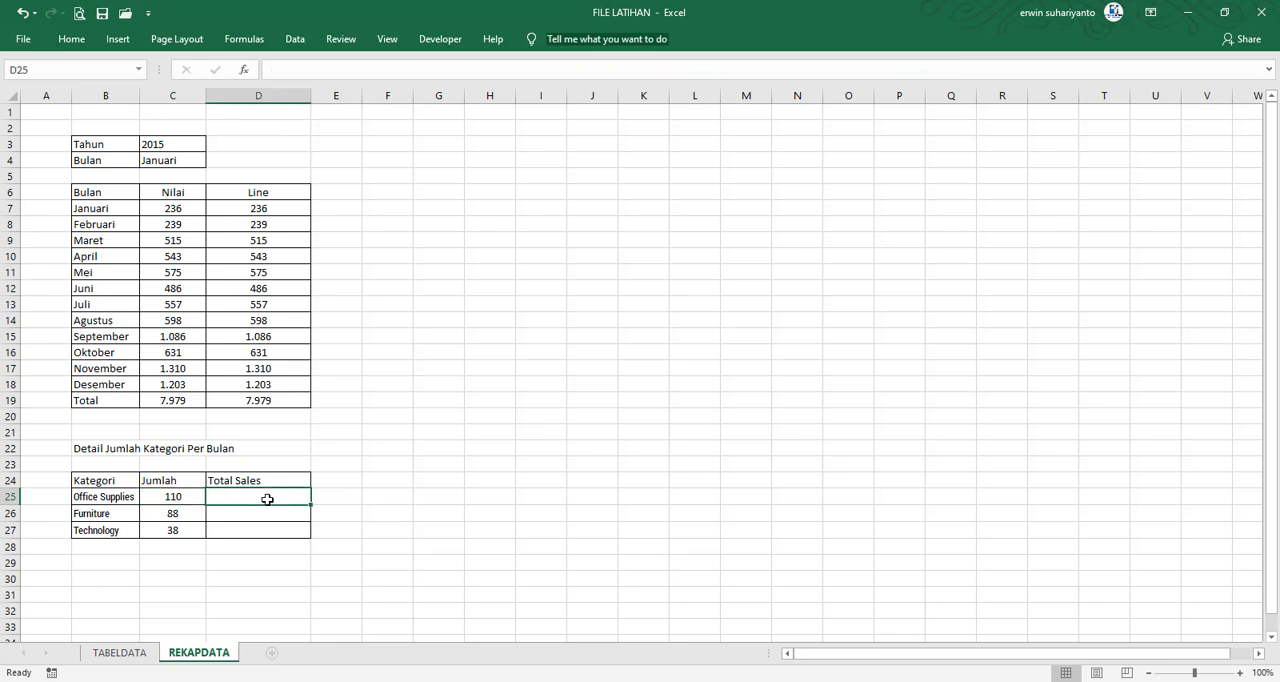
{"action": "left_click", "coordinate": [183, 499]}
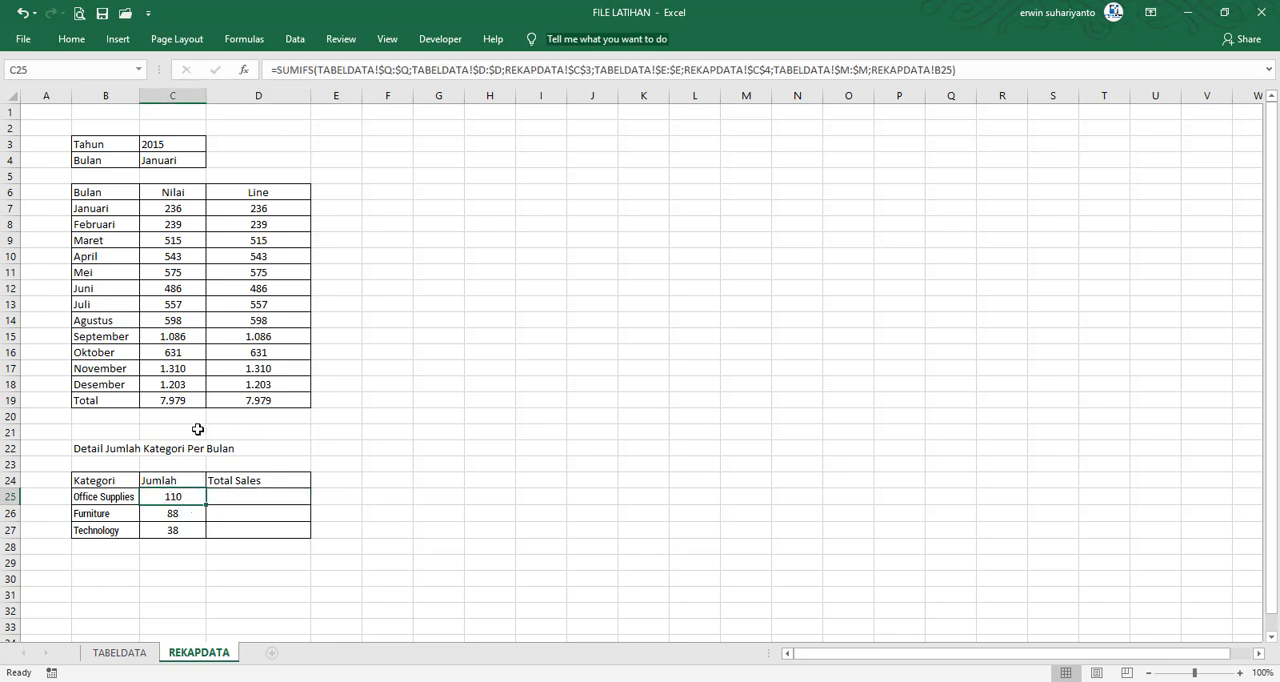
Set the Tahun value in C3 to All Data
{"action": "left_click", "coordinate": [183, 149]}
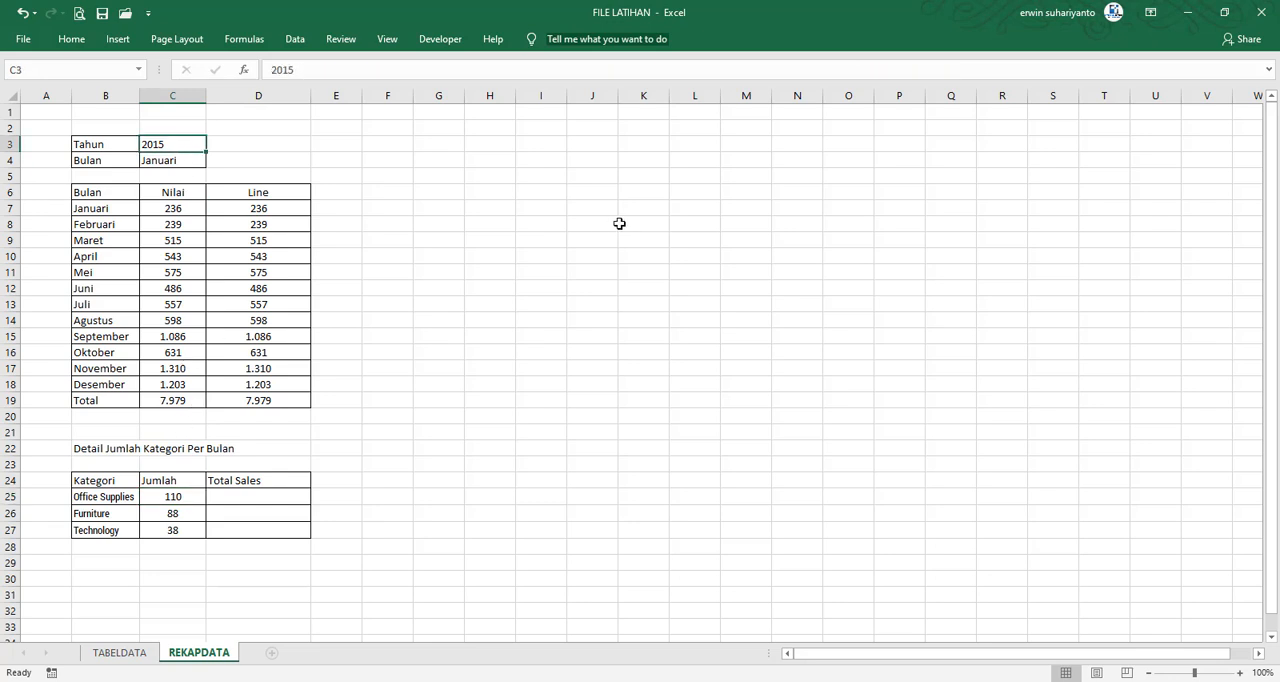
{"action": "type", "text": "aLL"}
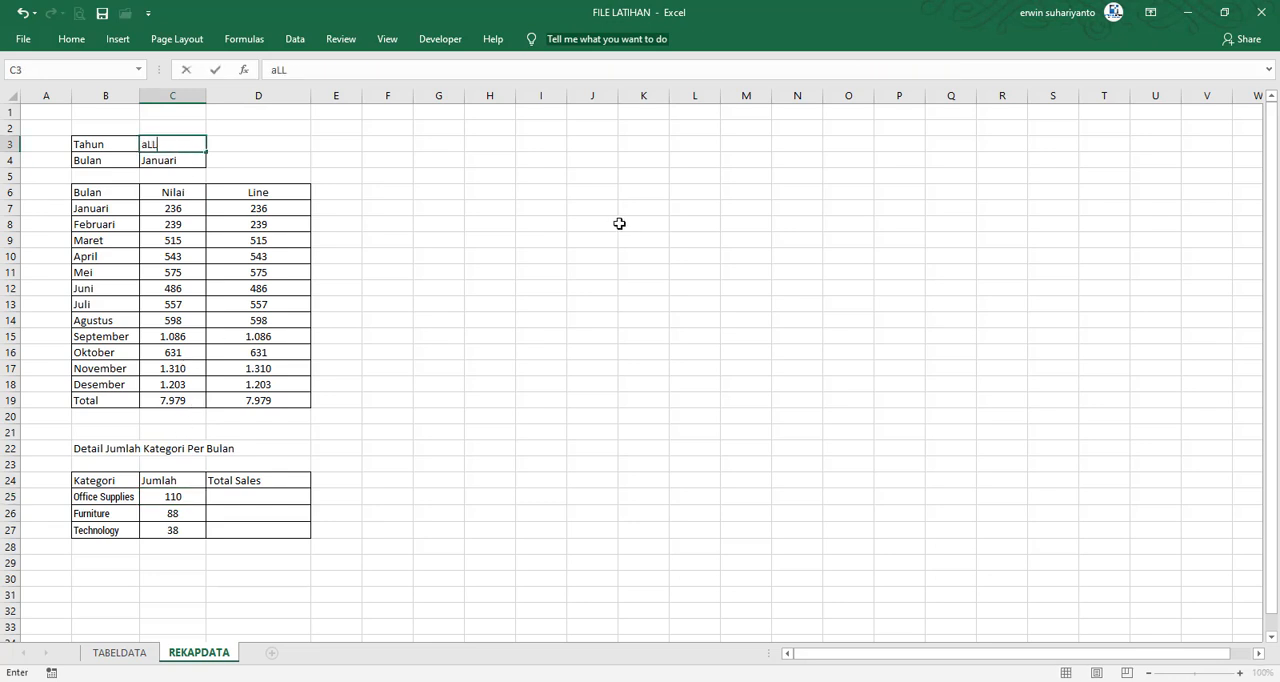
{"action": "key", "text": "BackSpace"}
{"action": "key", "text": "BackSpace"}
{"action": "key", "text": "BackSpace"}
{"action": "type", "text": "a"}
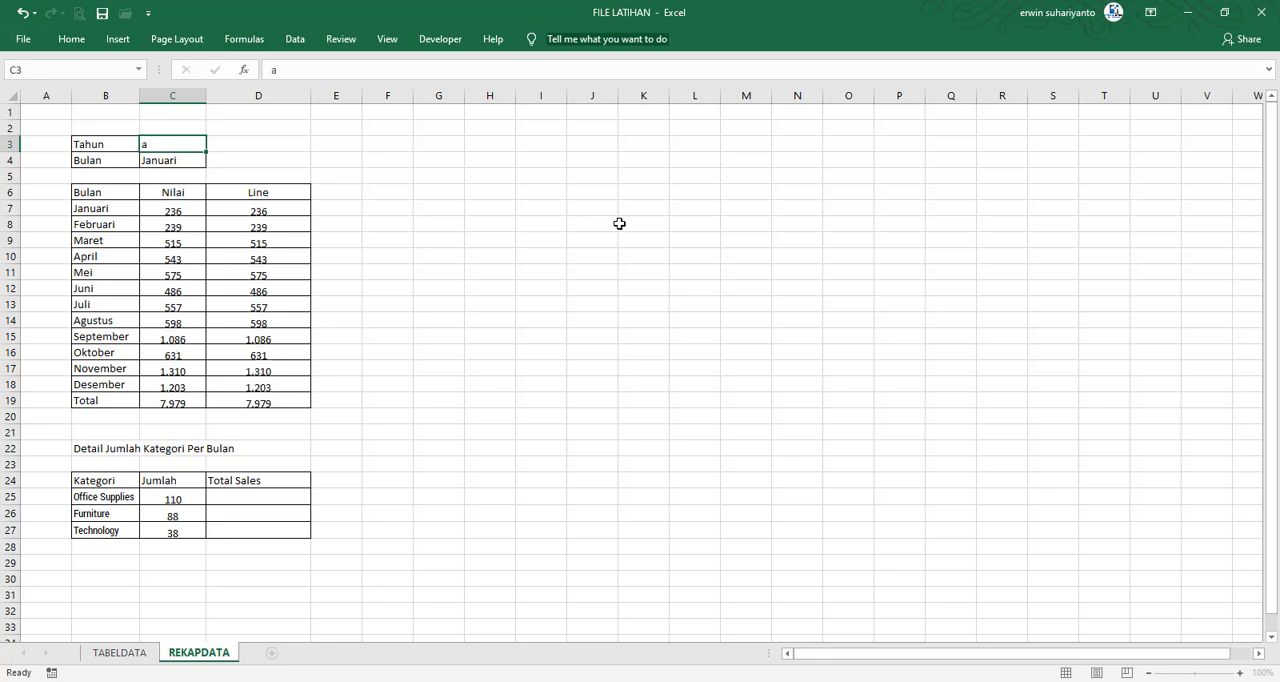
{"action": "key", "text": "Tab"}
{"action": "key", "text": "Left"}
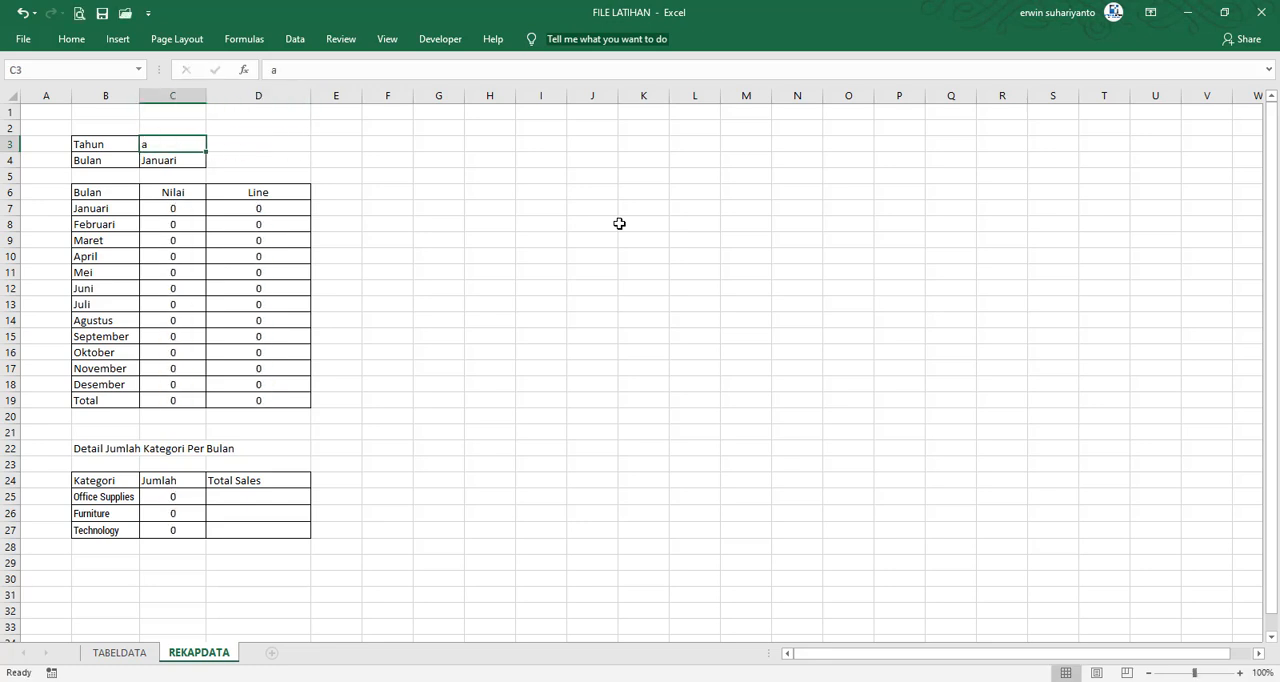
{"action": "type", "text": "Al"}
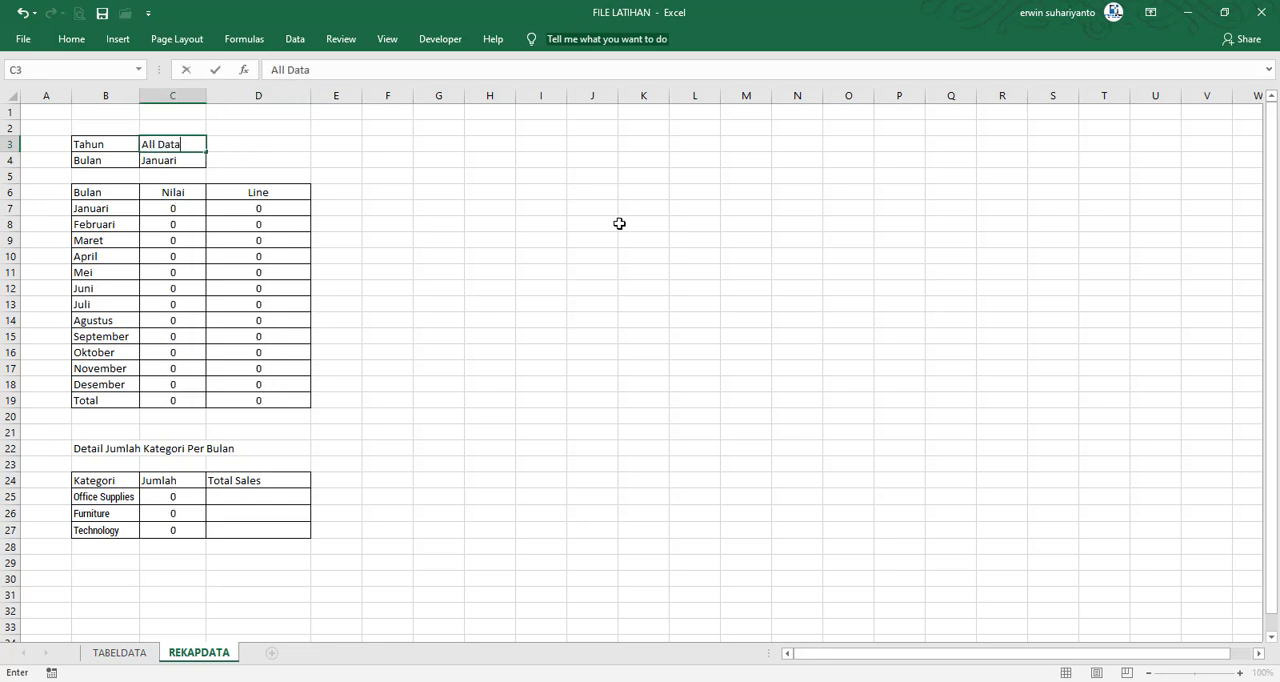
{"action": "type", "text": "l Data"}
{"action": "key", "text": "Return"}
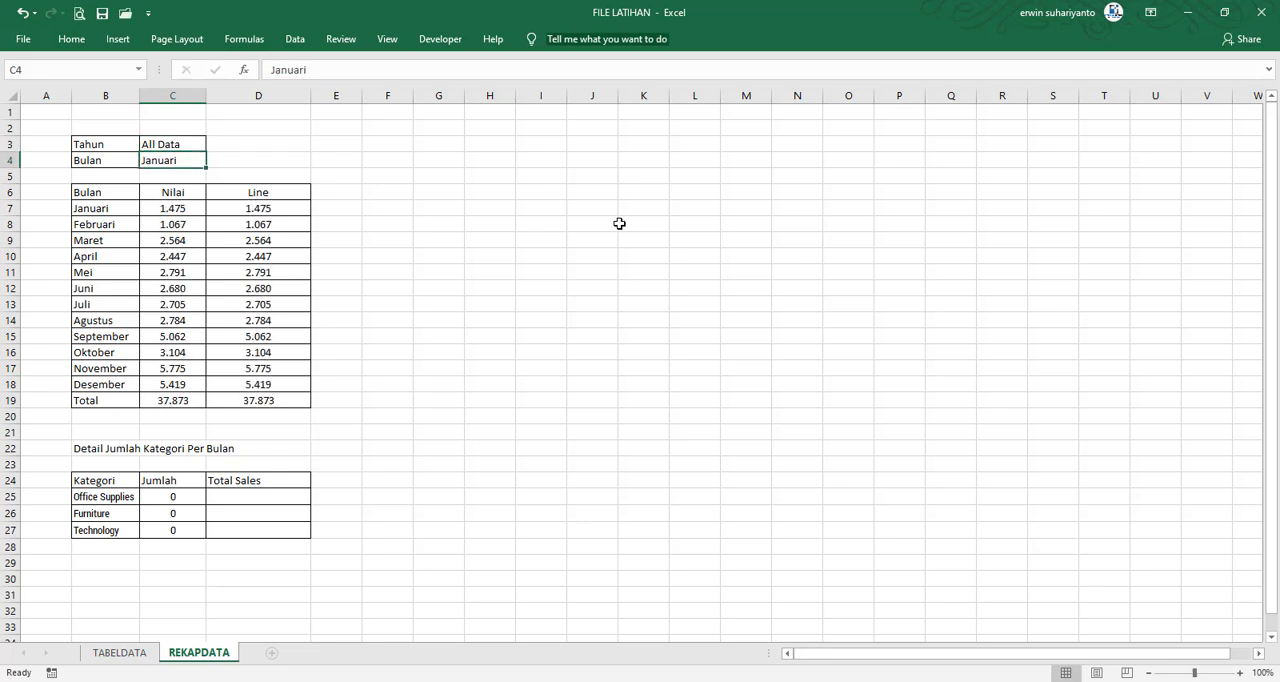
Wrap the SUMIFS formula in C25 in an IF that runs it when C3<>"All Data"
{"action": "left_click", "coordinate": [172, 500]}
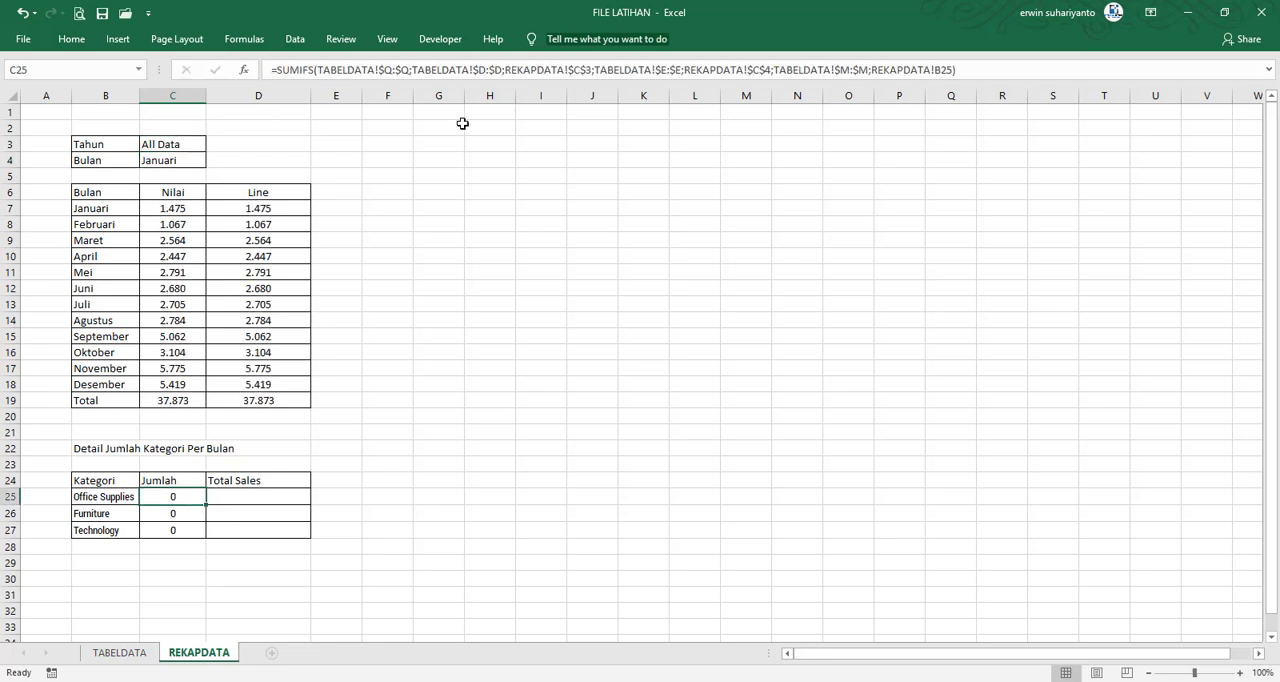
{"action": "left_click", "coordinate": [276, 70]}
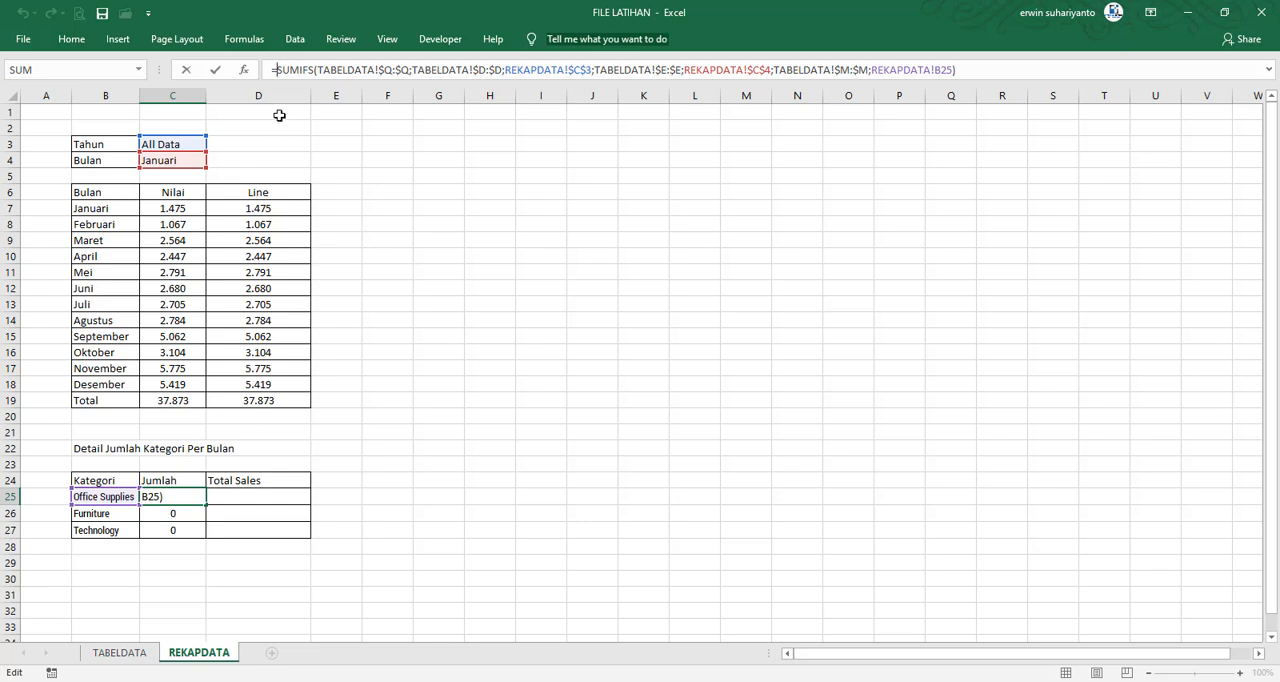
{"action": "type", "text": "IF"}
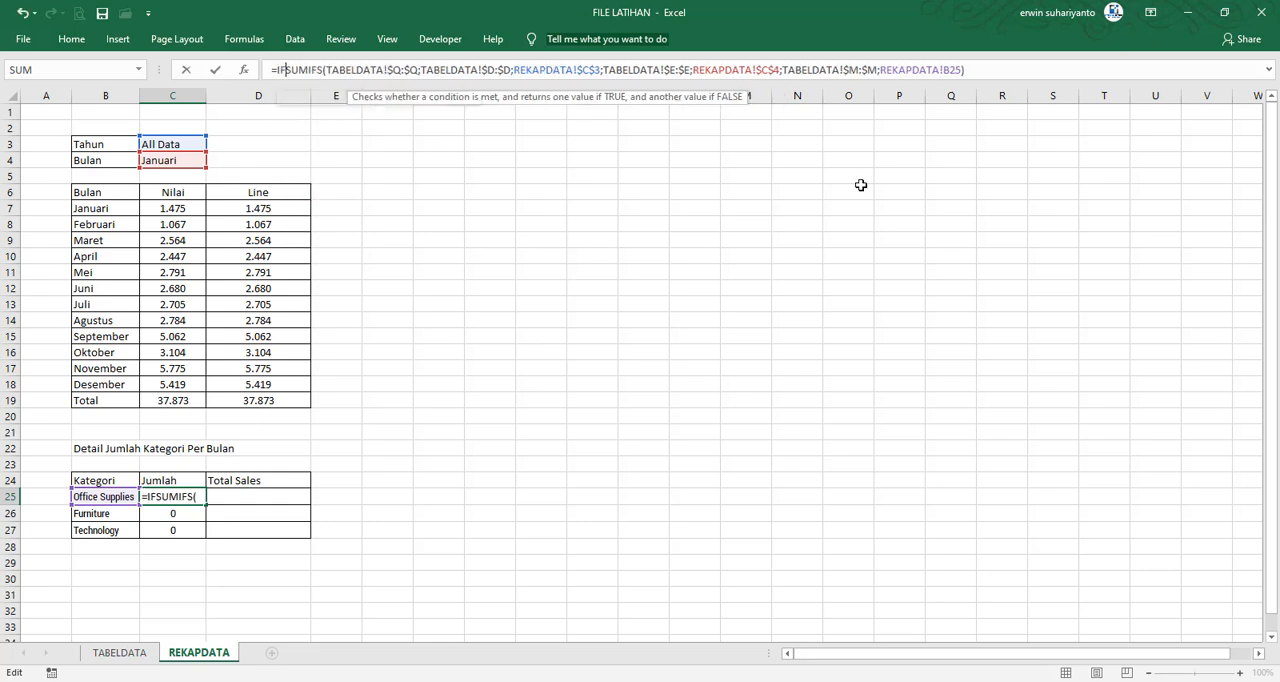
{"action": "type", "text": "("}
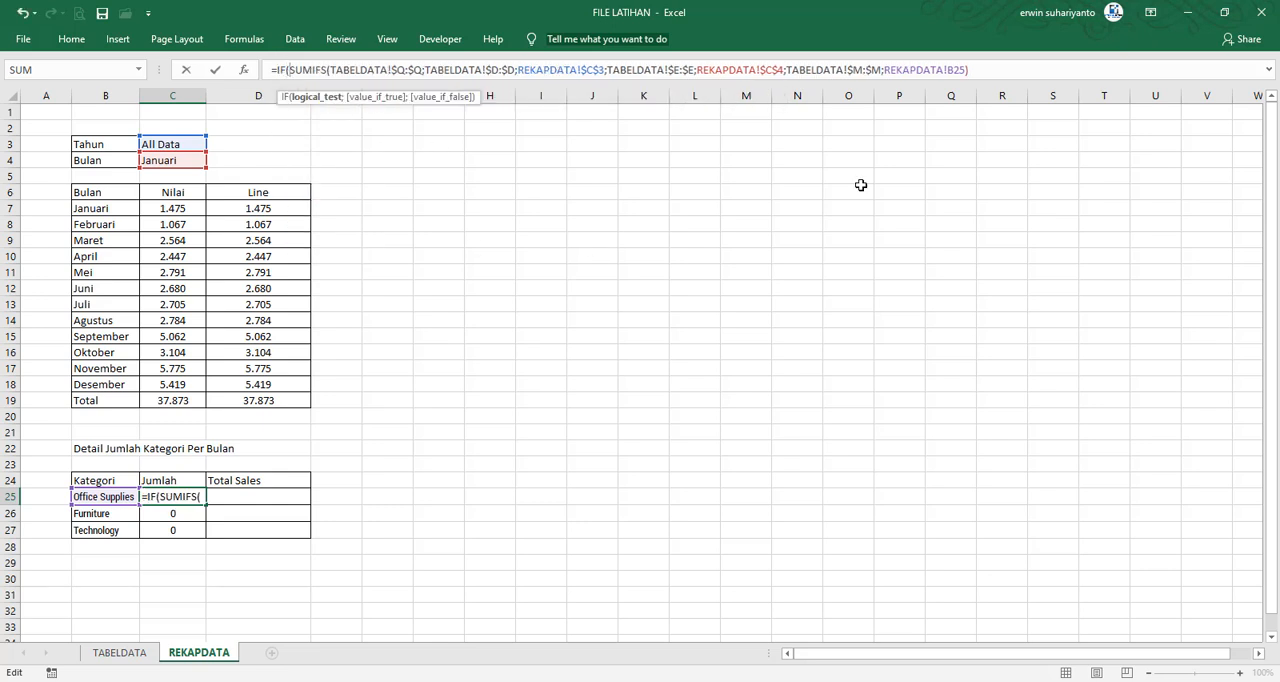
{"action": "left_click", "coordinate": [169, 143]}
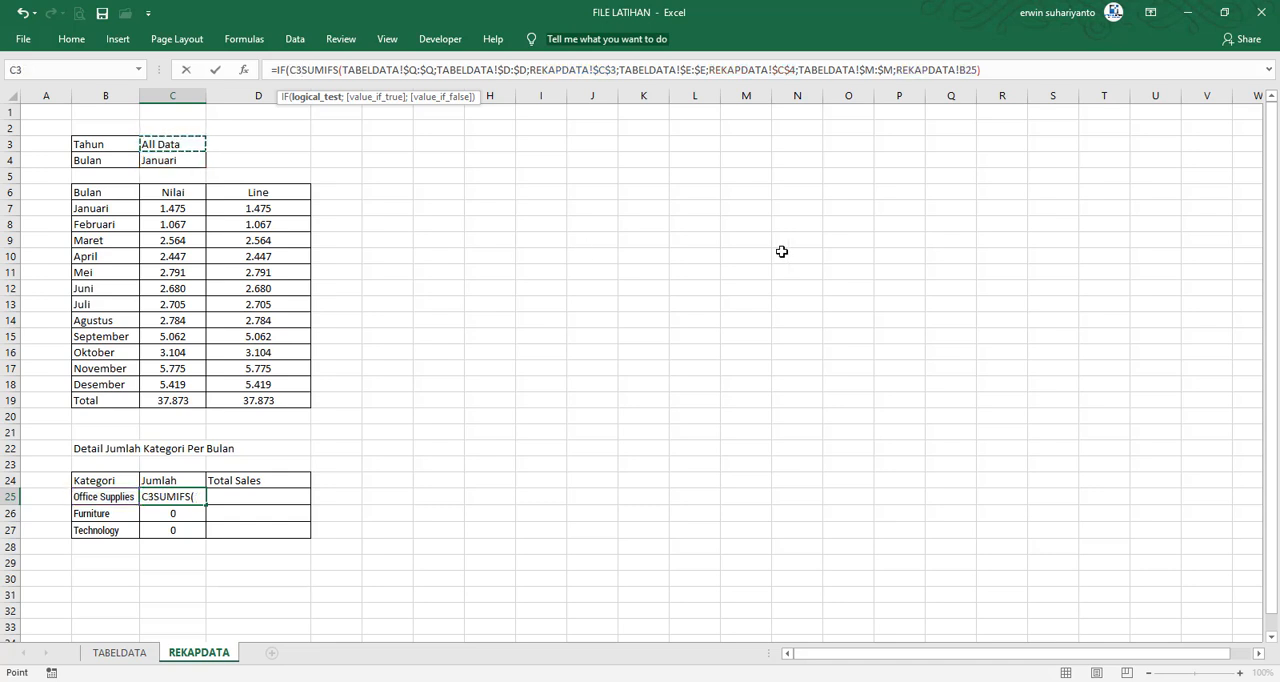
{"action": "type", "text": "<>"}
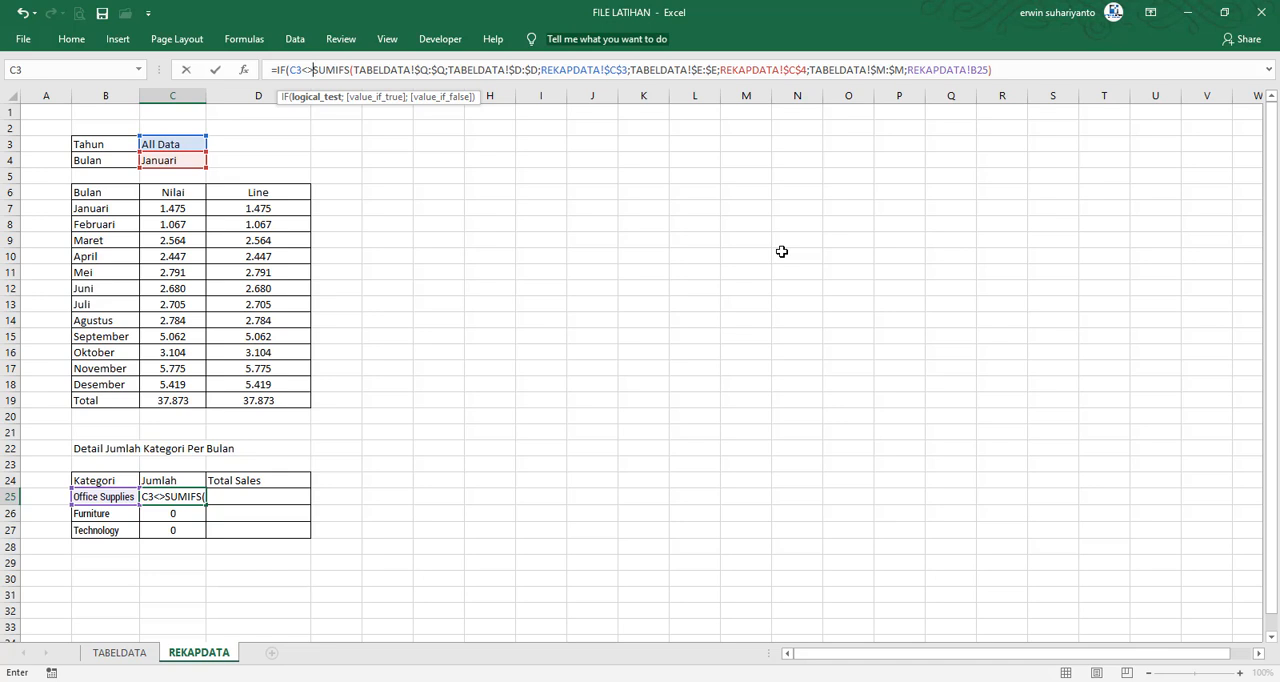
{"action": "type", "text": "\"All Data"}
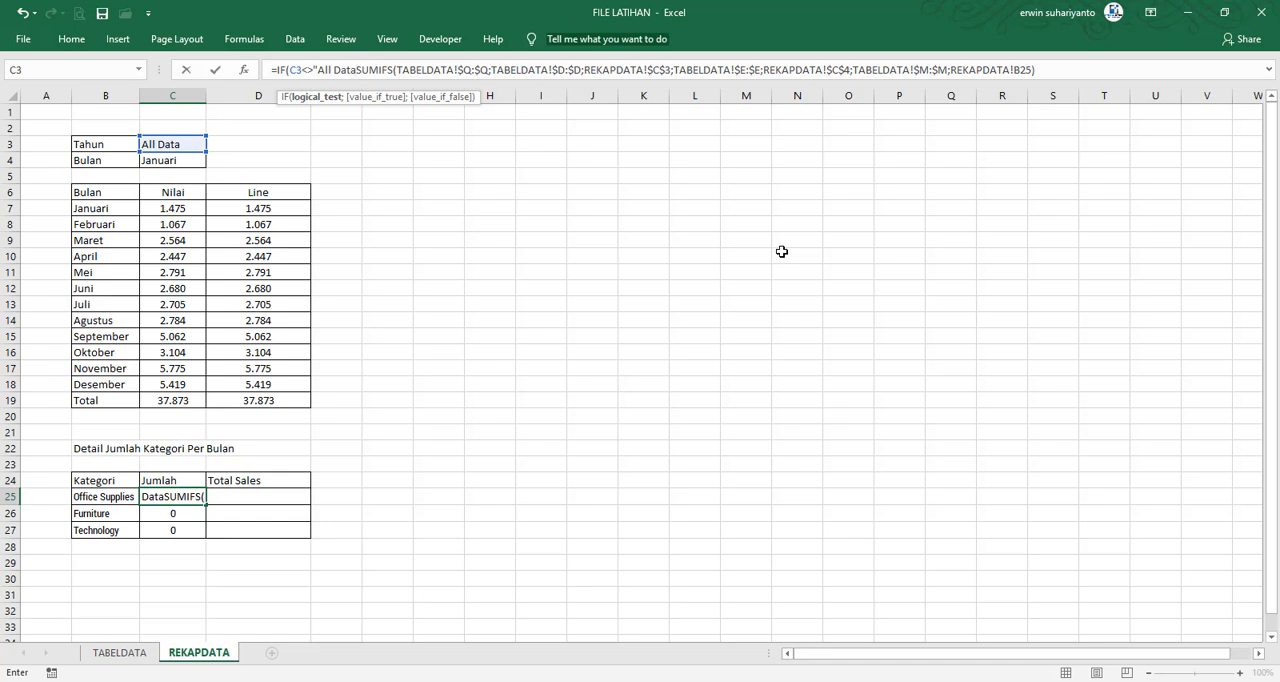
{"action": "type", "text": "\""}
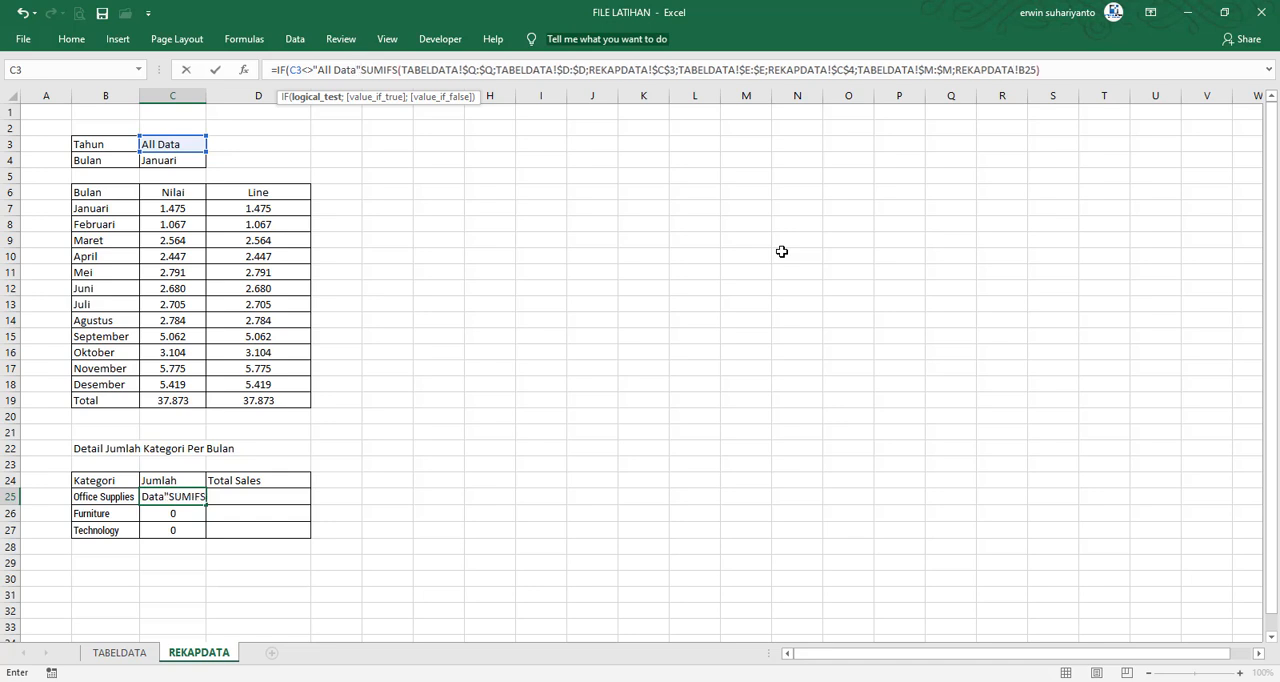
{"action": "type", "text": ";"}
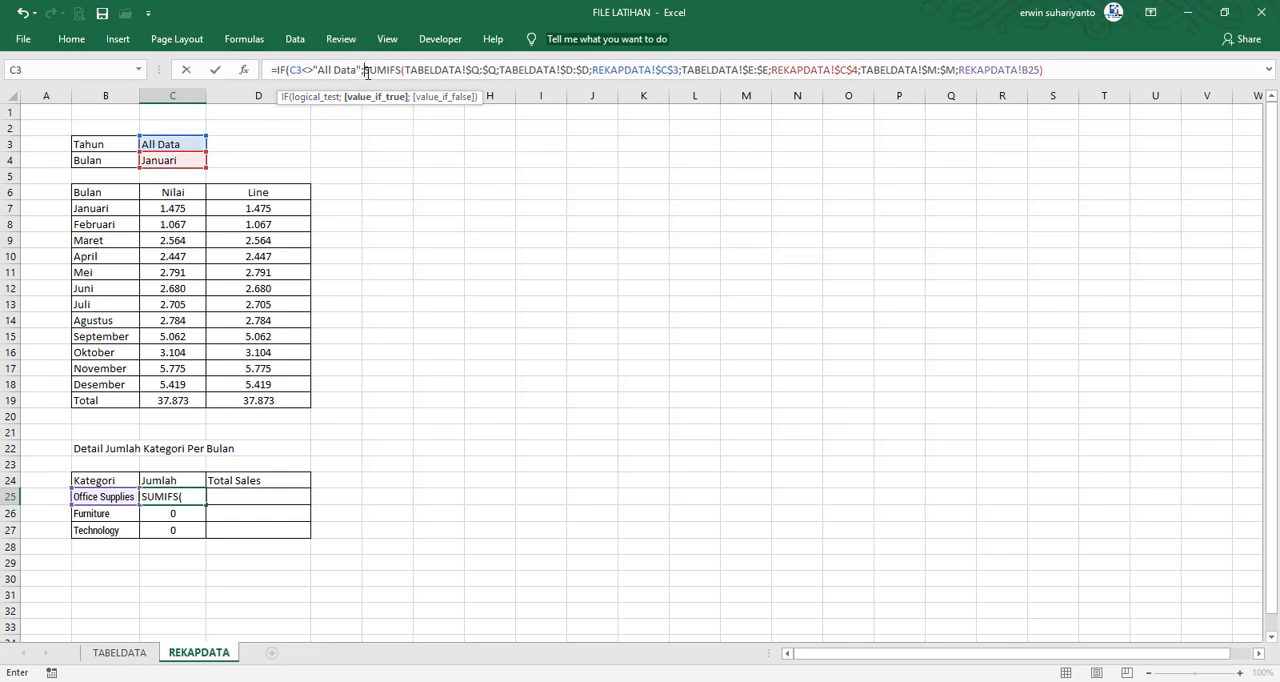
Add a second SUMIFS as the IF's false value in C25, with the absolute Quantity column TABELDATA!$Q:$Q as sum range
{"action": "left_click", "coordinate": [1072, 67]}
{"action": "type", "text": ";"}
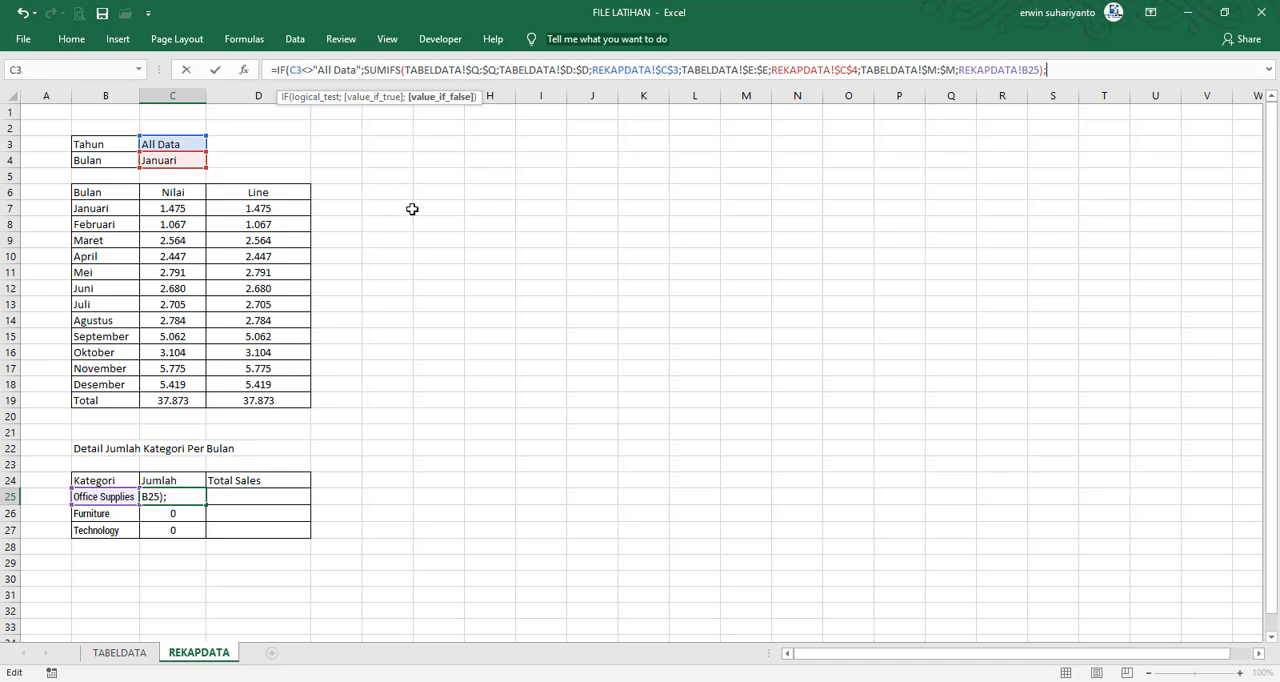
{"action": "type", "text": "SUMIFS"}
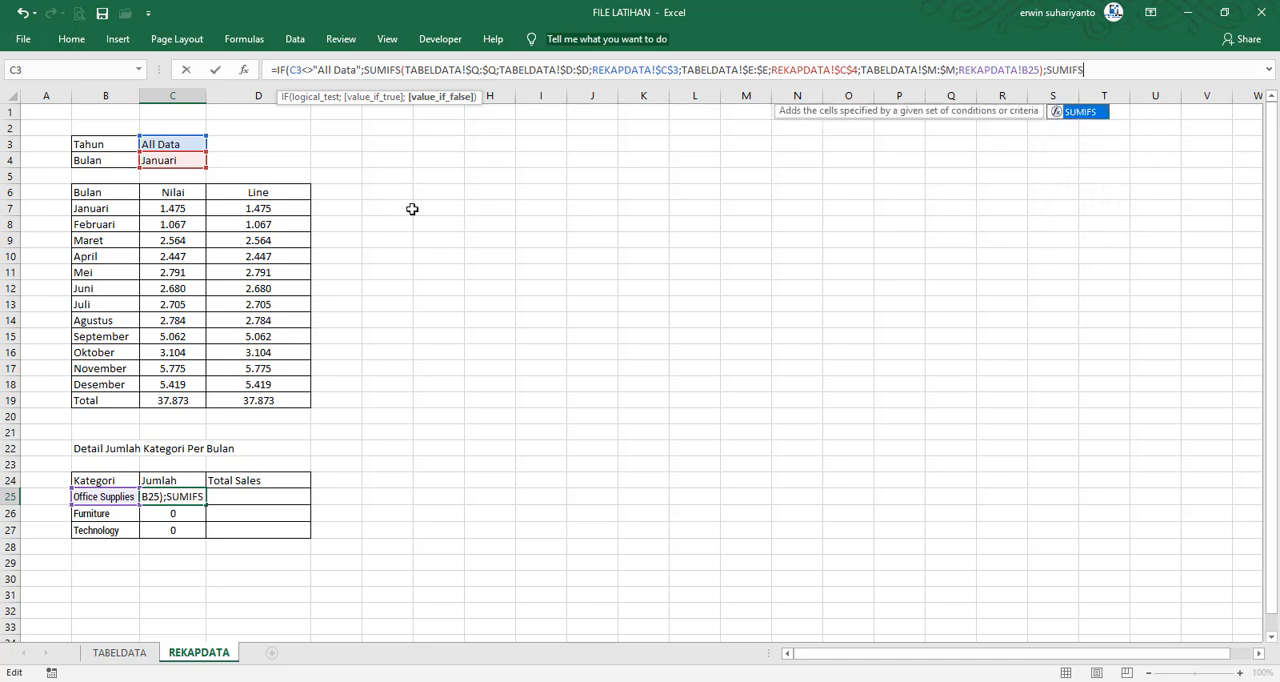
{"action": "type", "text": "("}
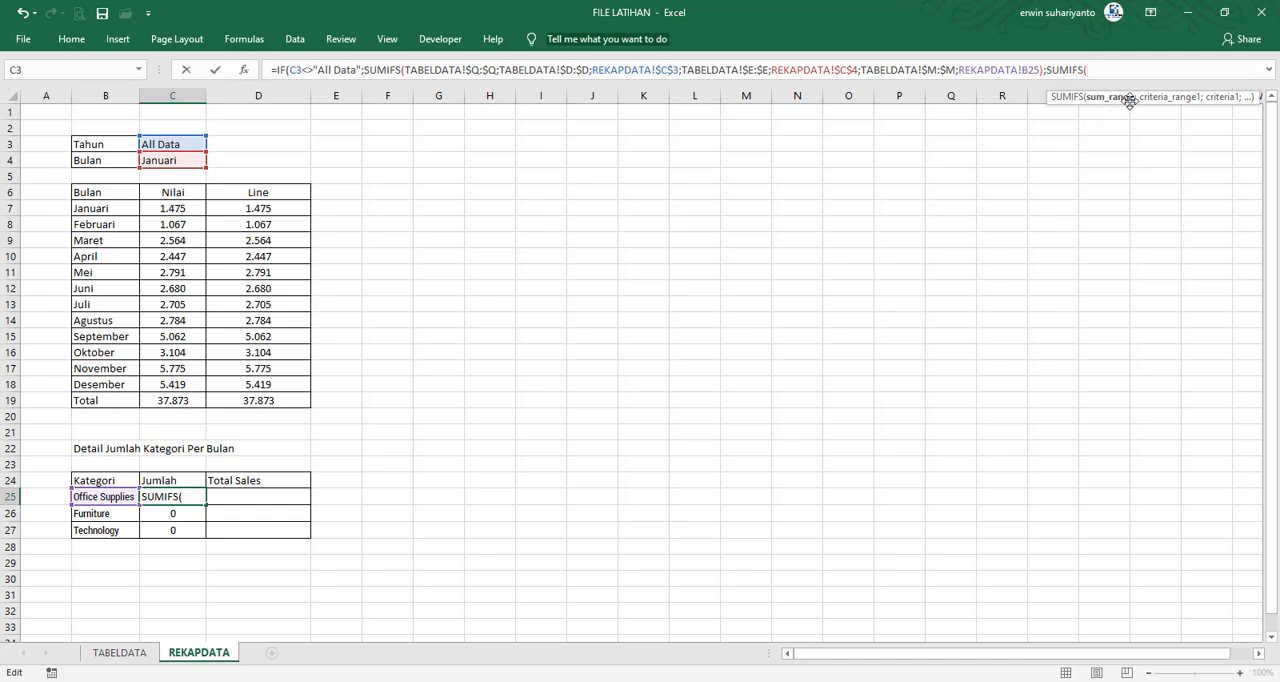
{"action": "left_click", "coordinate": [119, 652]}
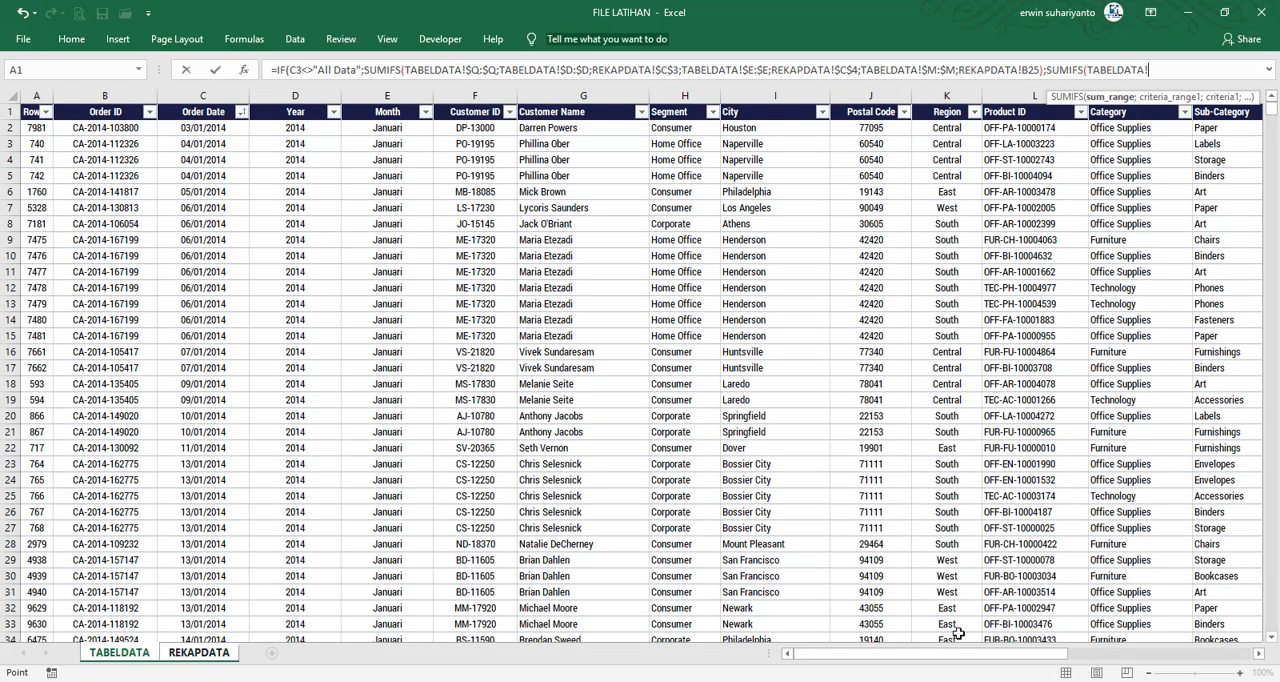
{"action": "left_click_drag", "start_coordinate": [981, 656], "coordinate": [1159, 656]}
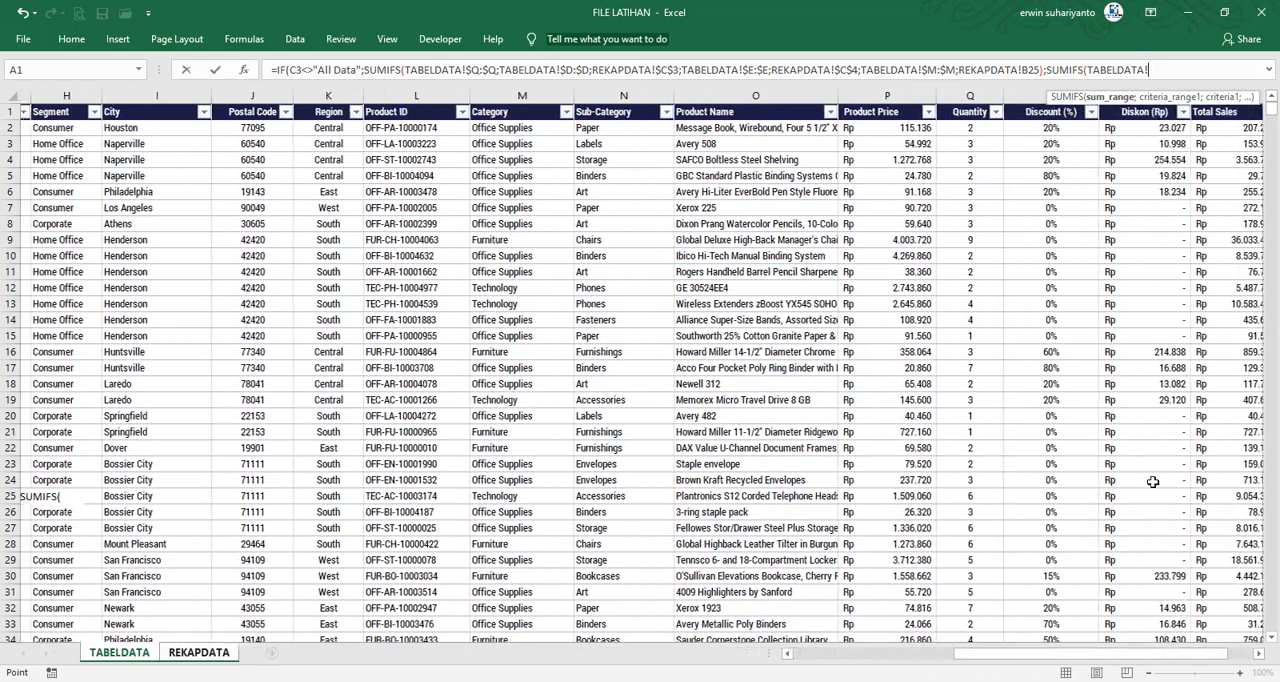
{"action": "left_click", "coordinate": [960, 98]}
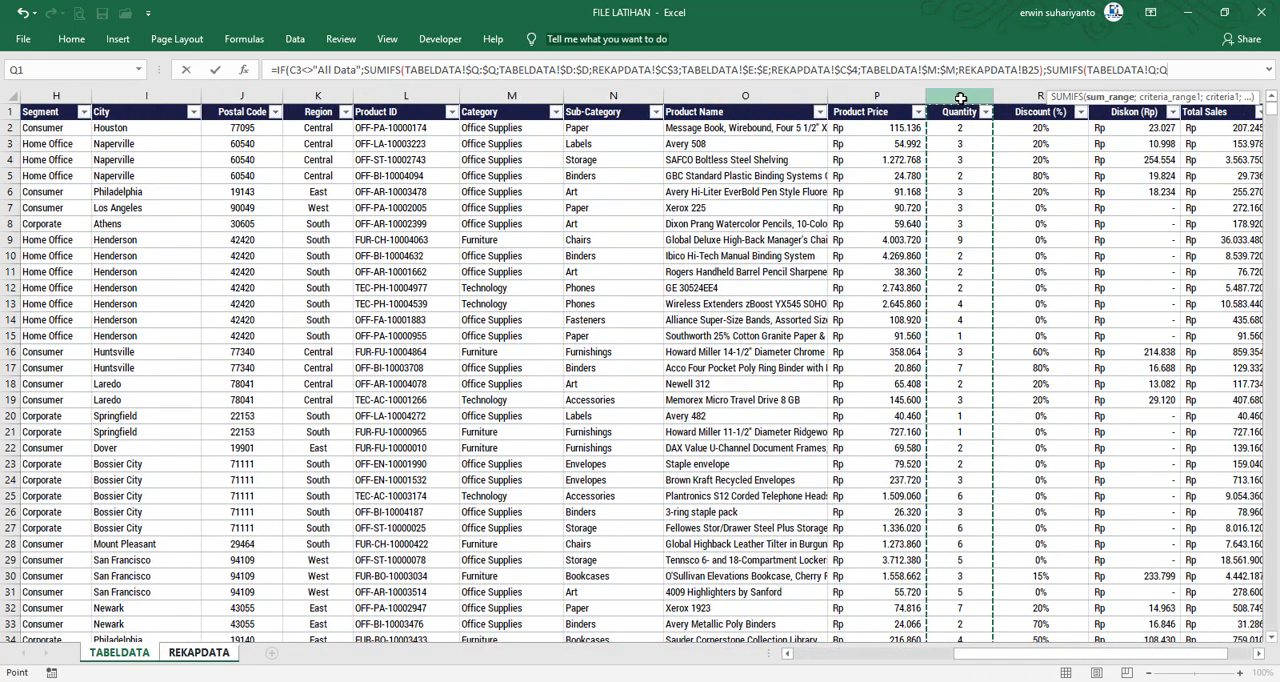
{"action": "key", "text": "F4"}
{"action": "type", "text": ";"}
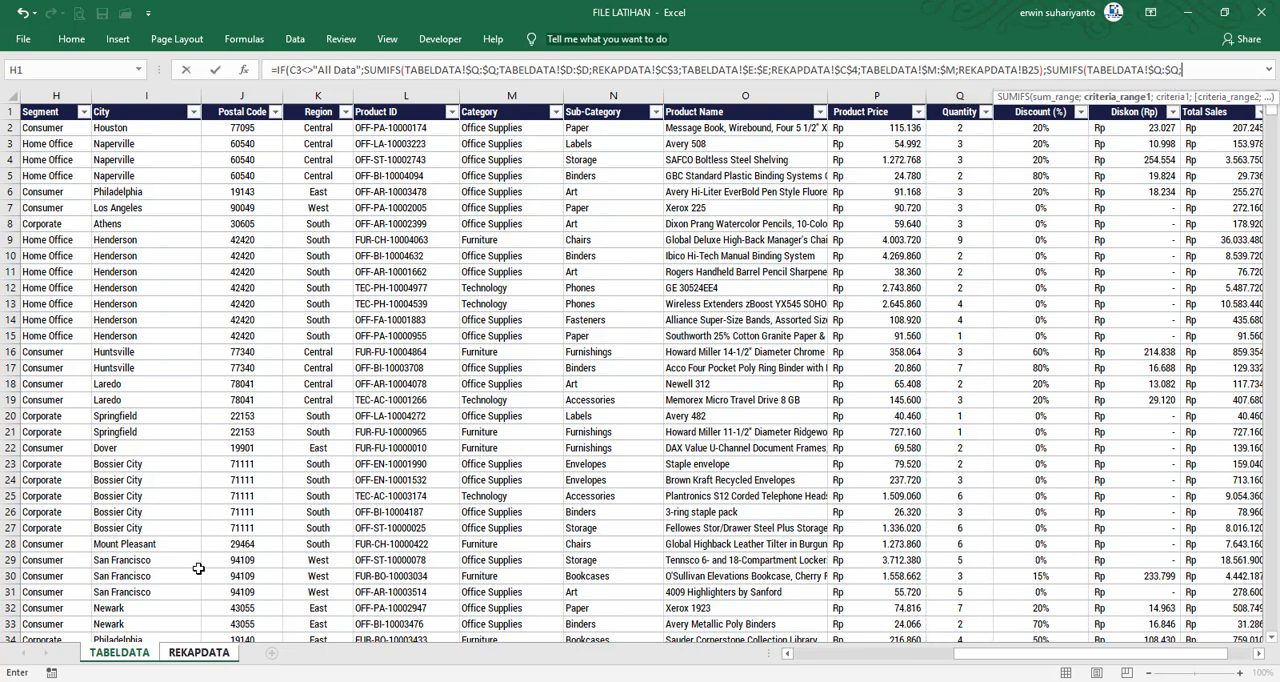
{"action": "left_click", "coordinate": [199, 652]}
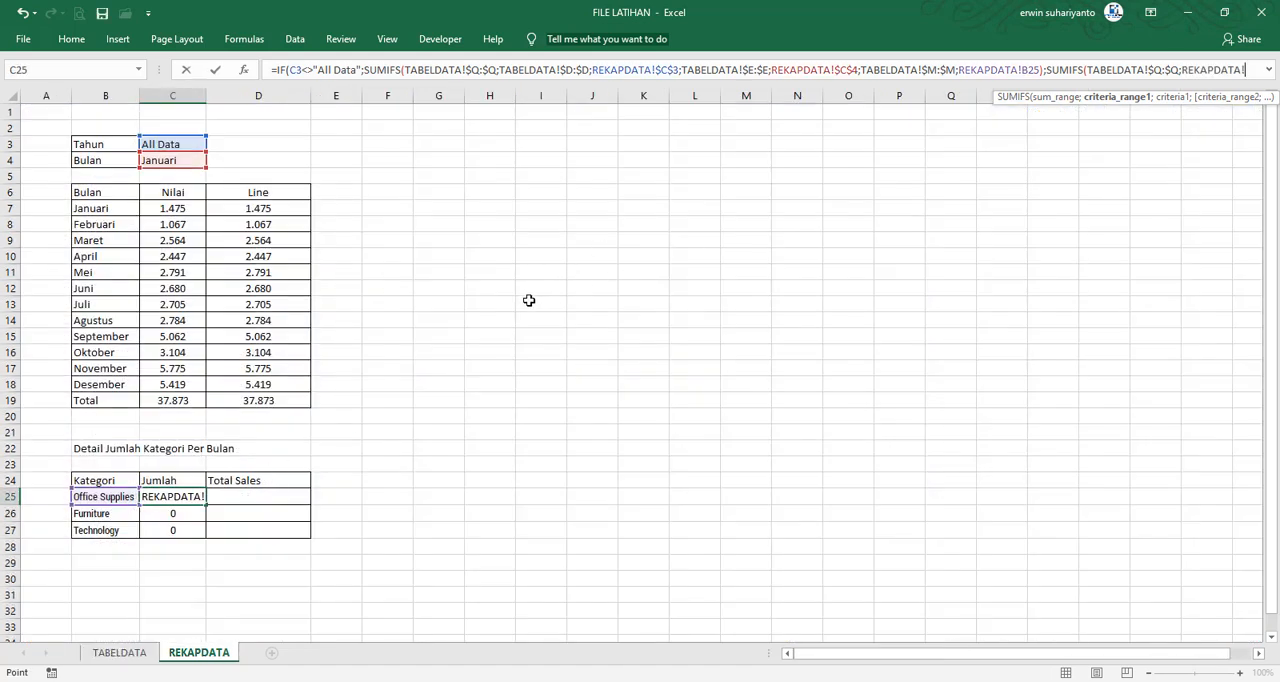
{"action": "left_click", "coordinate": [119, 652]}
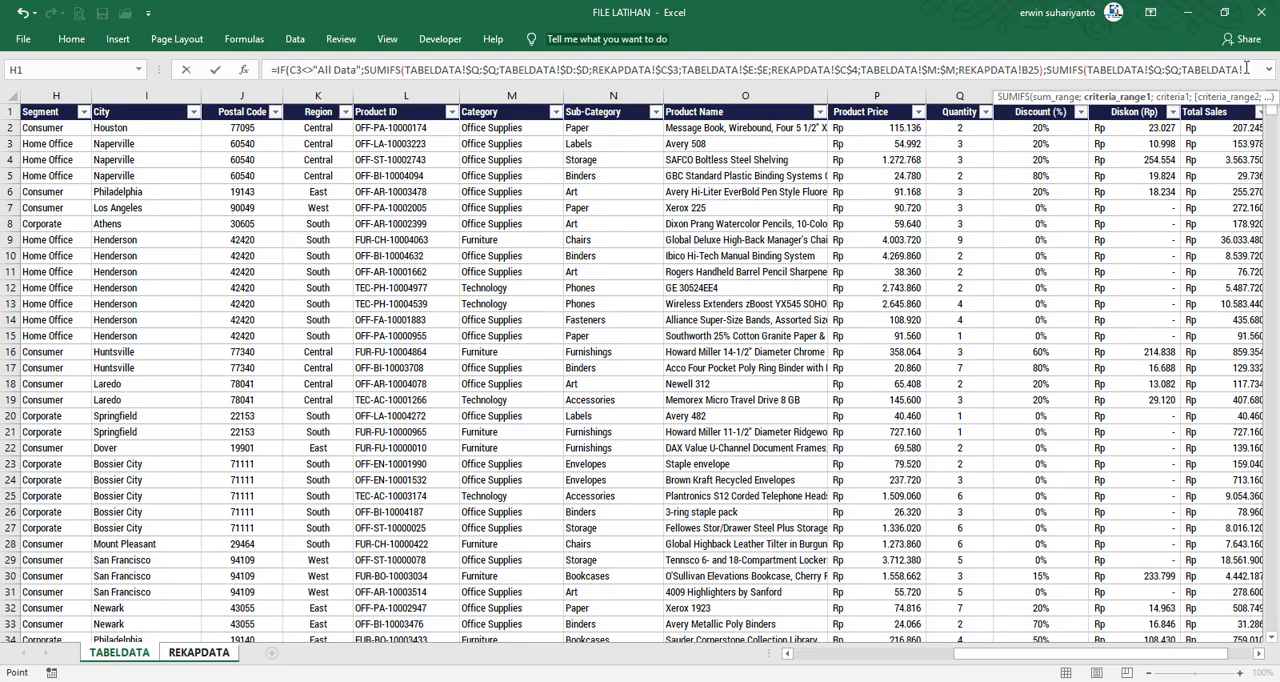
{"action": "key", "text": "BackSpace"}
{"action": "key", "text": "BackSpace"}
{"action": "key", "text": "BackSpace"}
{"action": "key", "text": "BackSpace"}
{"action": "key", "text": "BackSpace"}
{"action": "key", "text": "BackSpace"}
{"action": "key", "text": "BackSpace"}
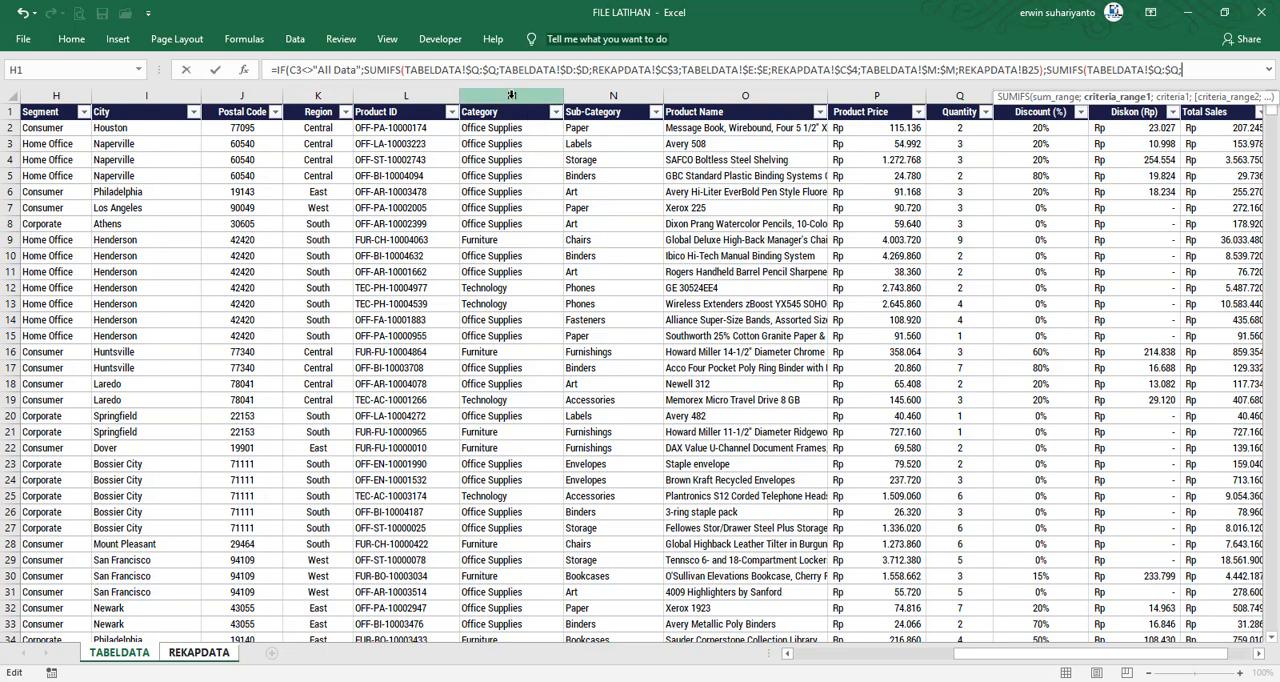
Add the Category column TABELDATA!$M:$M as the second SUMIFS's first criteria range, with REKAPDATA!B25 as its criterion
{"action": "left_click", "coordinate": [511, 95]}
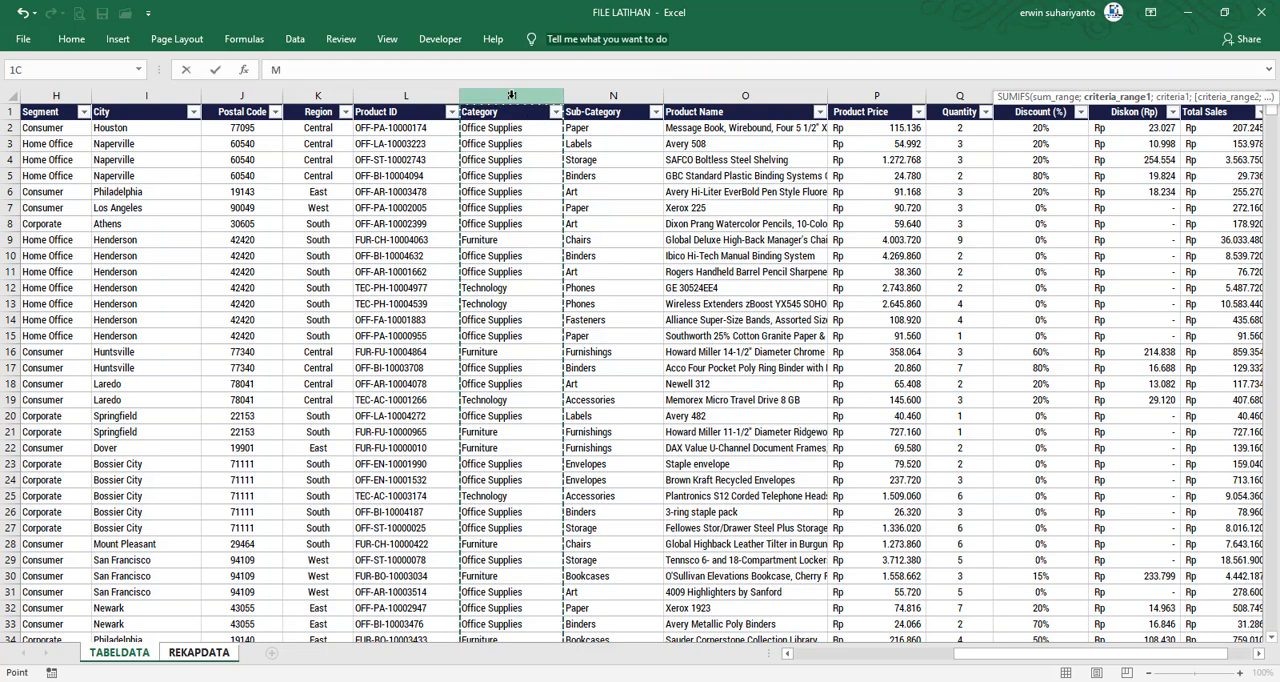
{"action": "left_click", "coordinate": [1268, 71]}
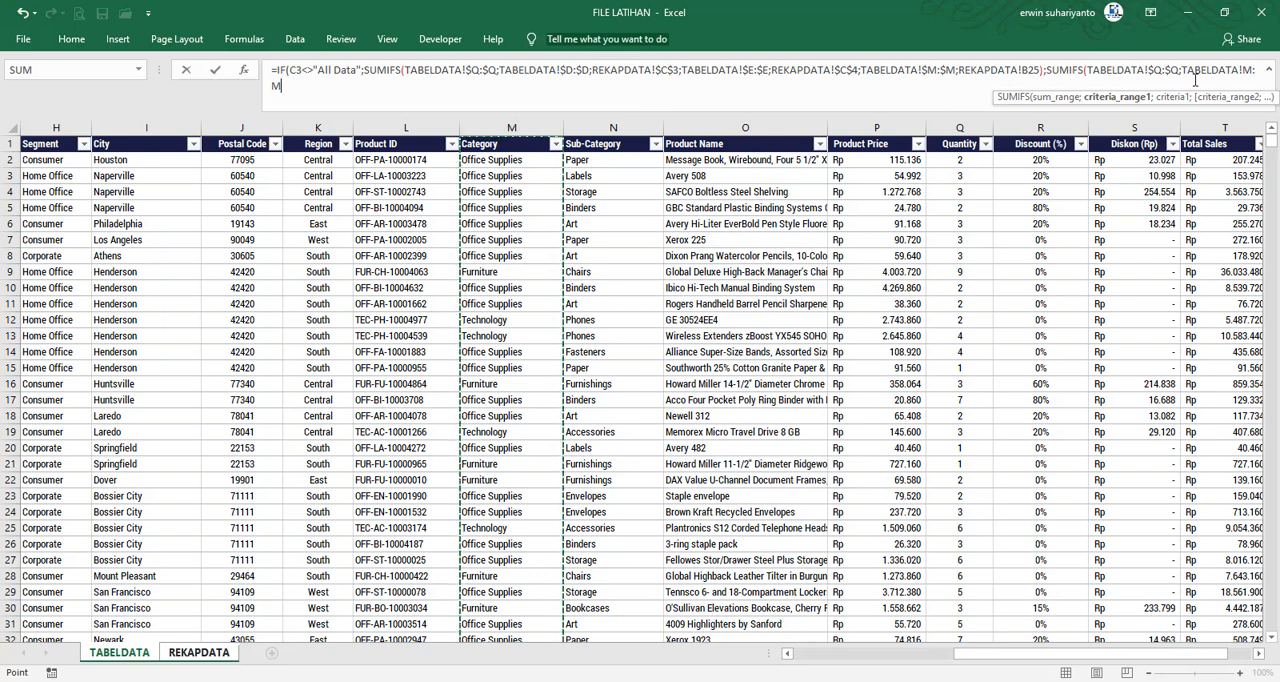
{"action": "key", "text": "F4"}
{"action": "type", "text": ";"}
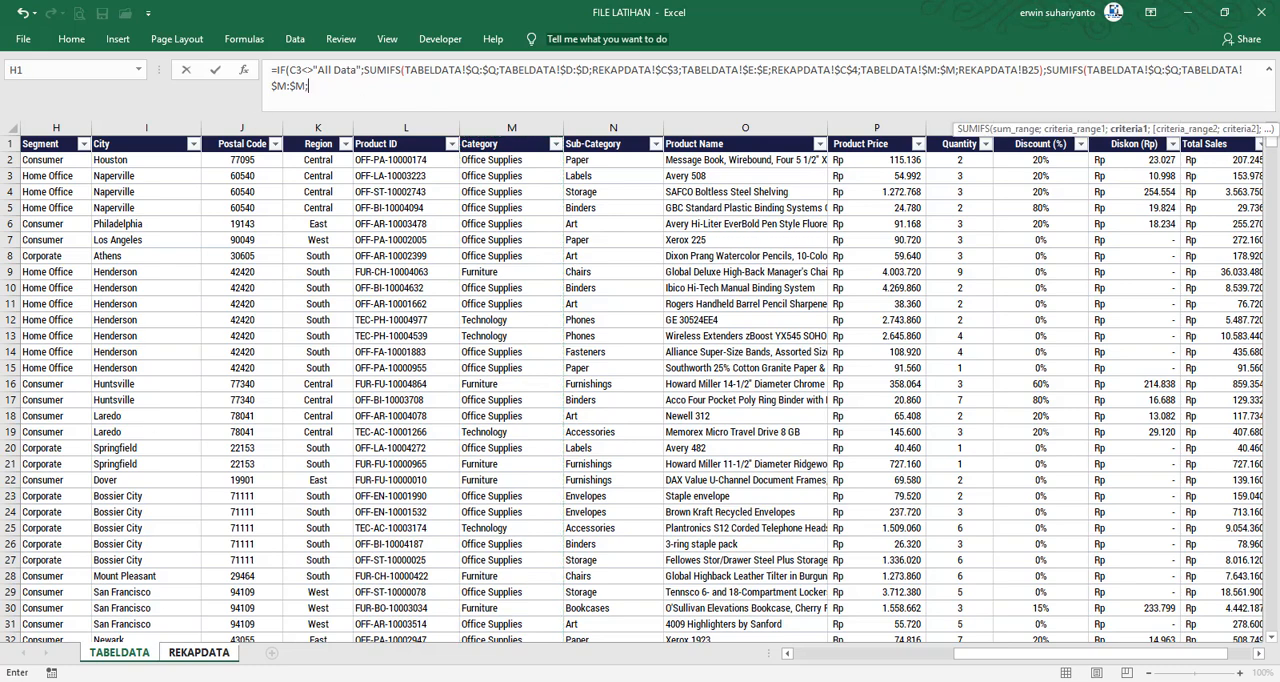
{"action": "left_click", "coordinate": [199, 652]}
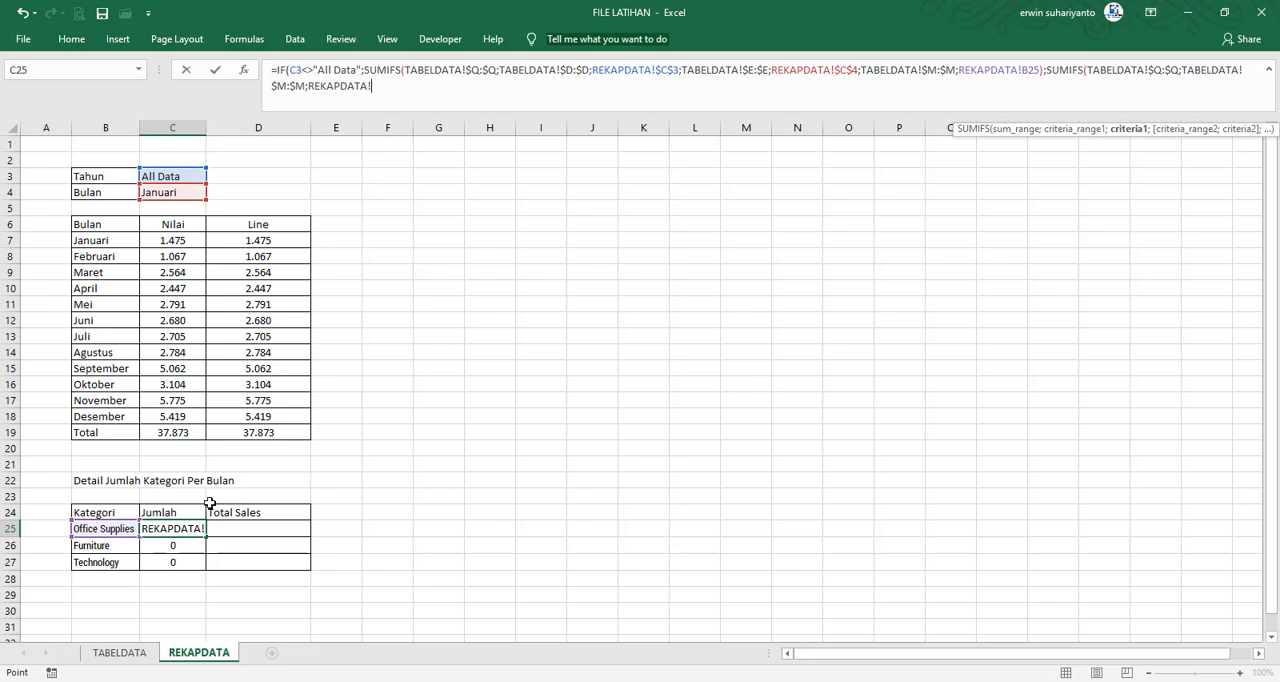
{"action": "left_click", "coordinate": [104, 529]}
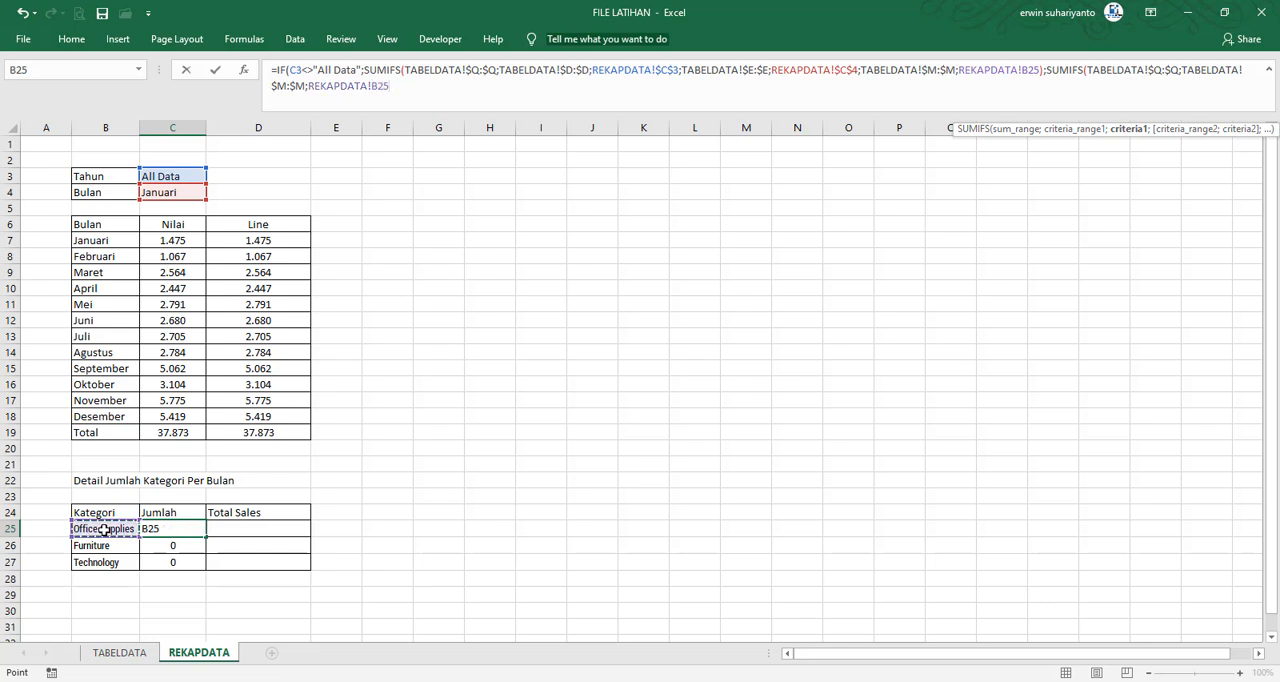
{"action": "type", "text": ";"}
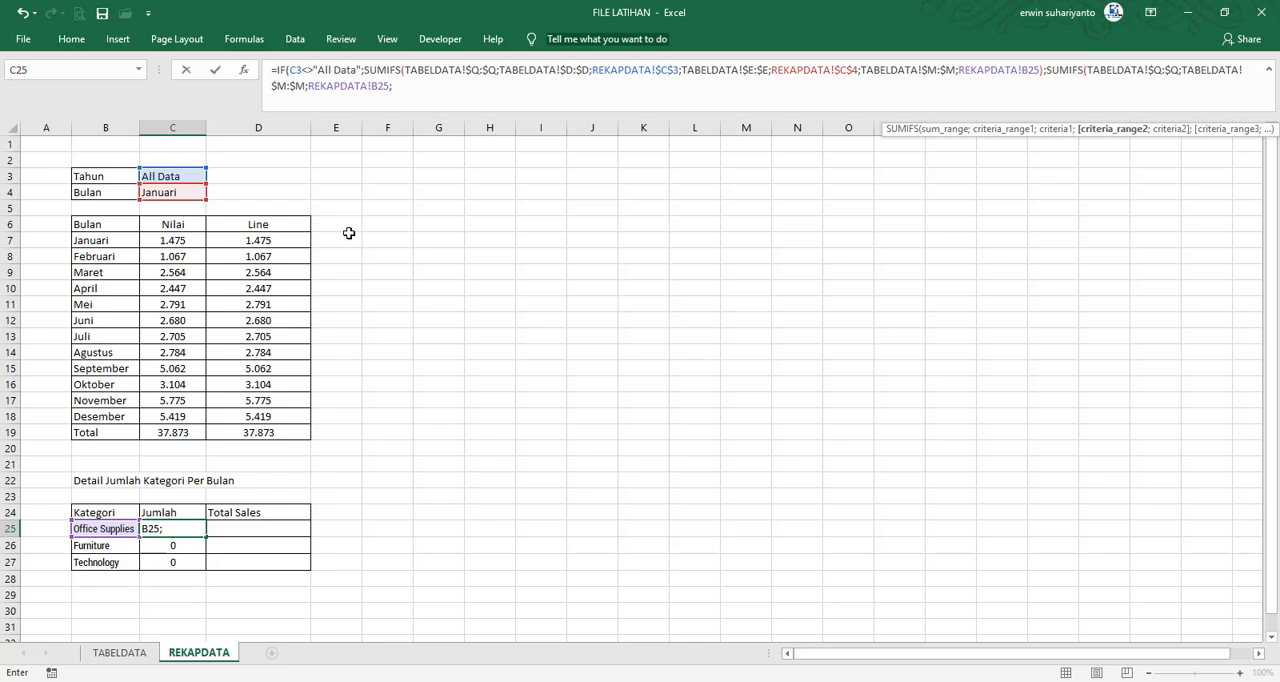
Add the Month column TABELDATA!$E:$E with criterion REKAPDATA!$C$4 to the second SUMIFS, and complete the formula in C25
{"action": "left_click", "coordinate": [120, 652]}
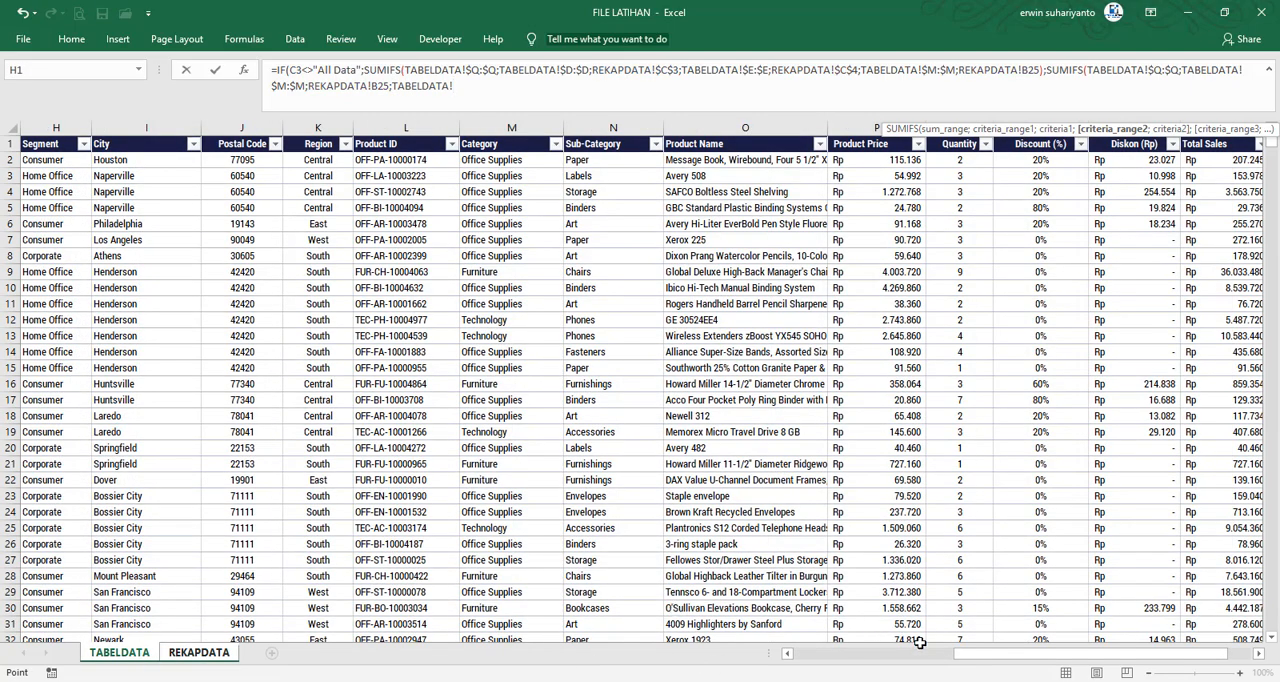
{"action": "left_click_drag", "start_coordinate": [975, 663], "coordinate": [795, 663]}
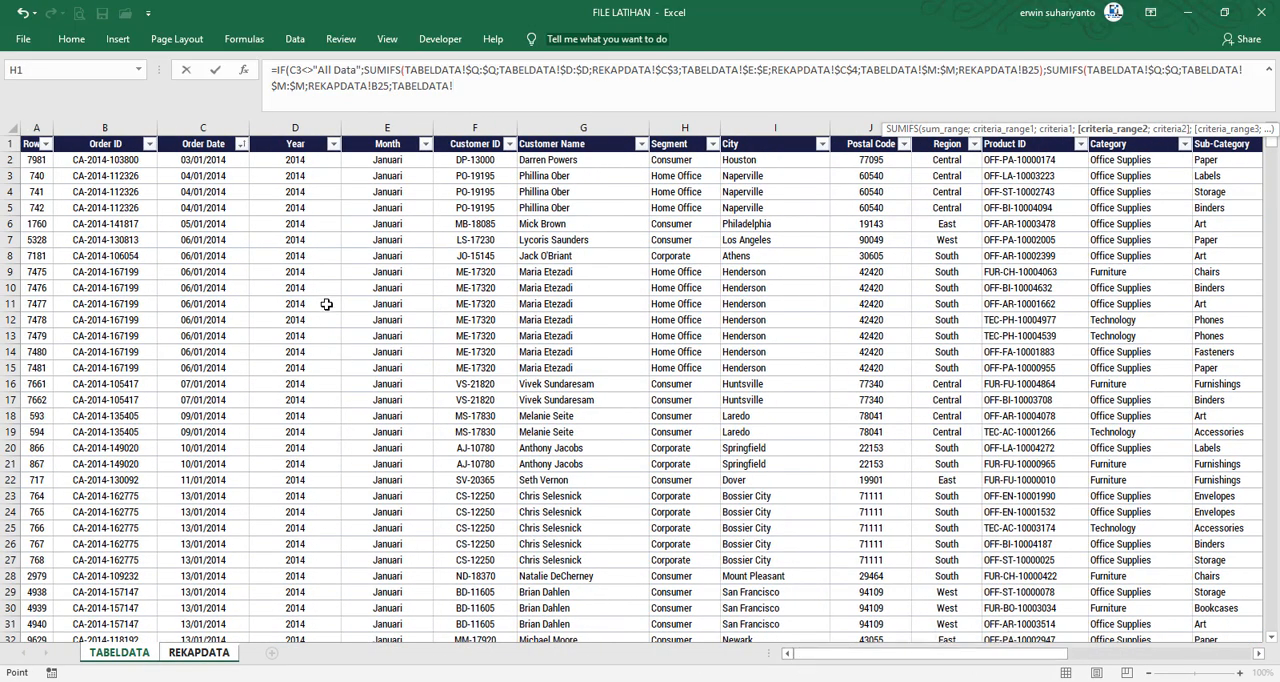
{"action": "left_click", "coordinate": [387, 127]}
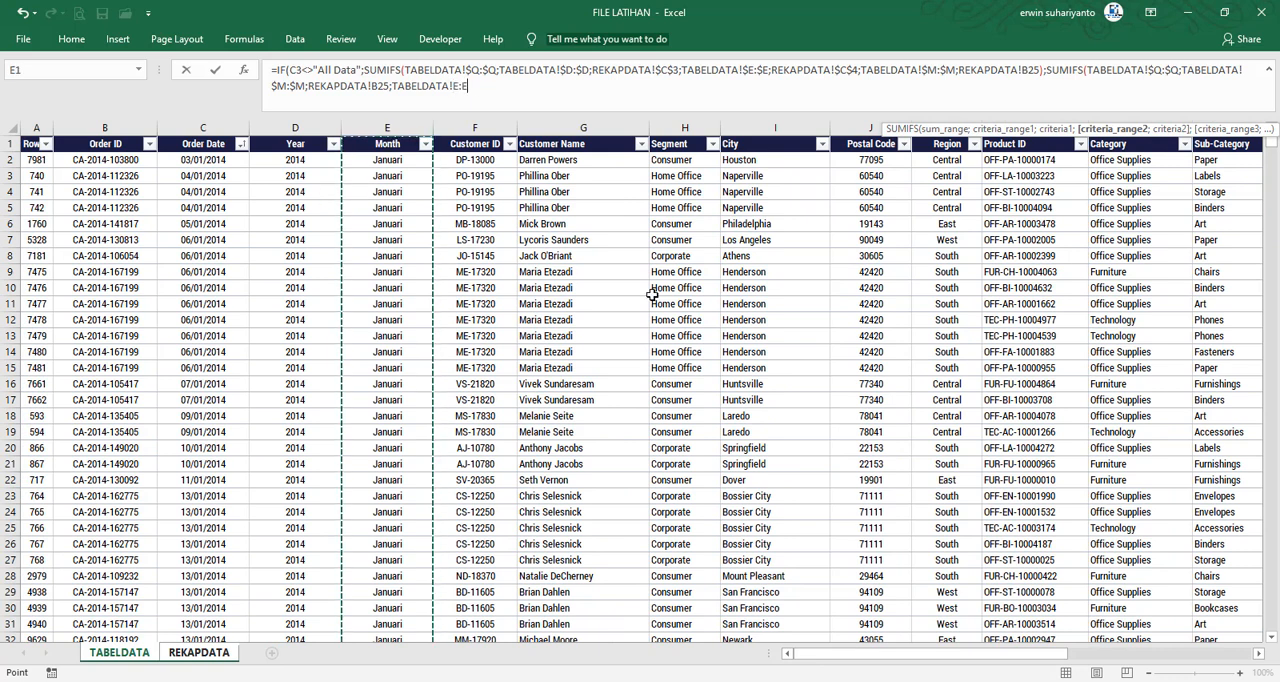
{"action": "key", "text": "F4"}
{"action": "type", "text": ";"}
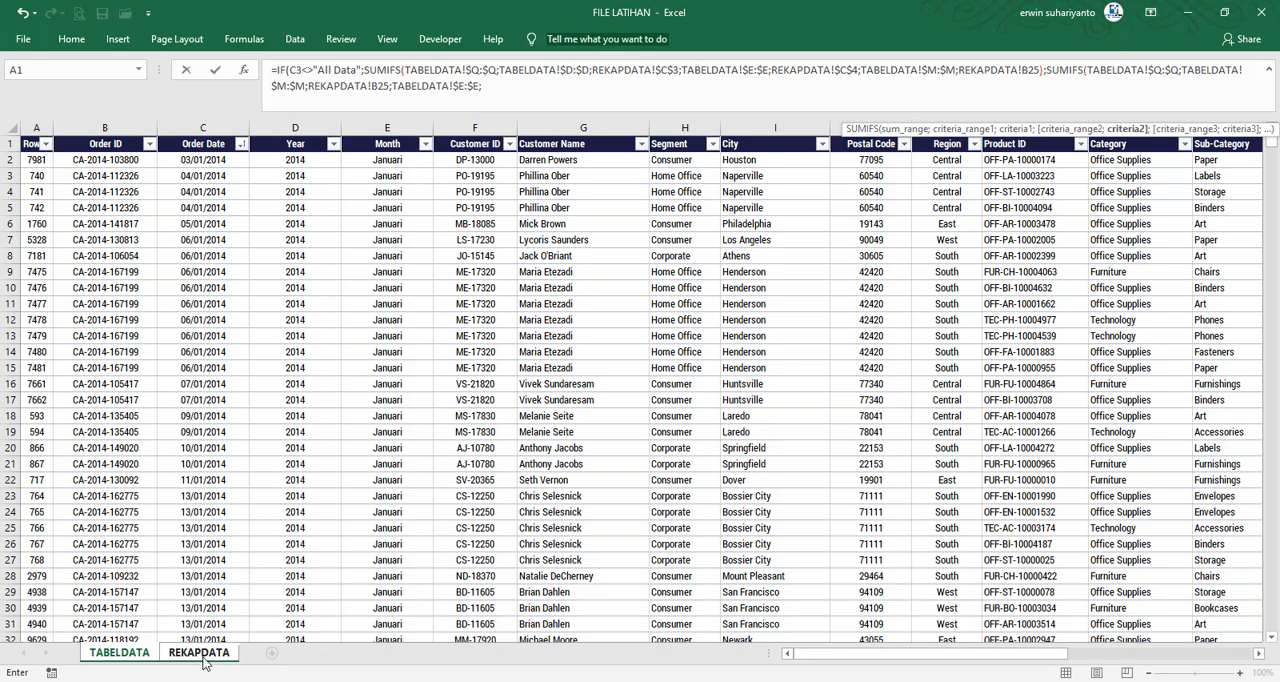
{"action": "left_click", "coordinate": [200, 652]}
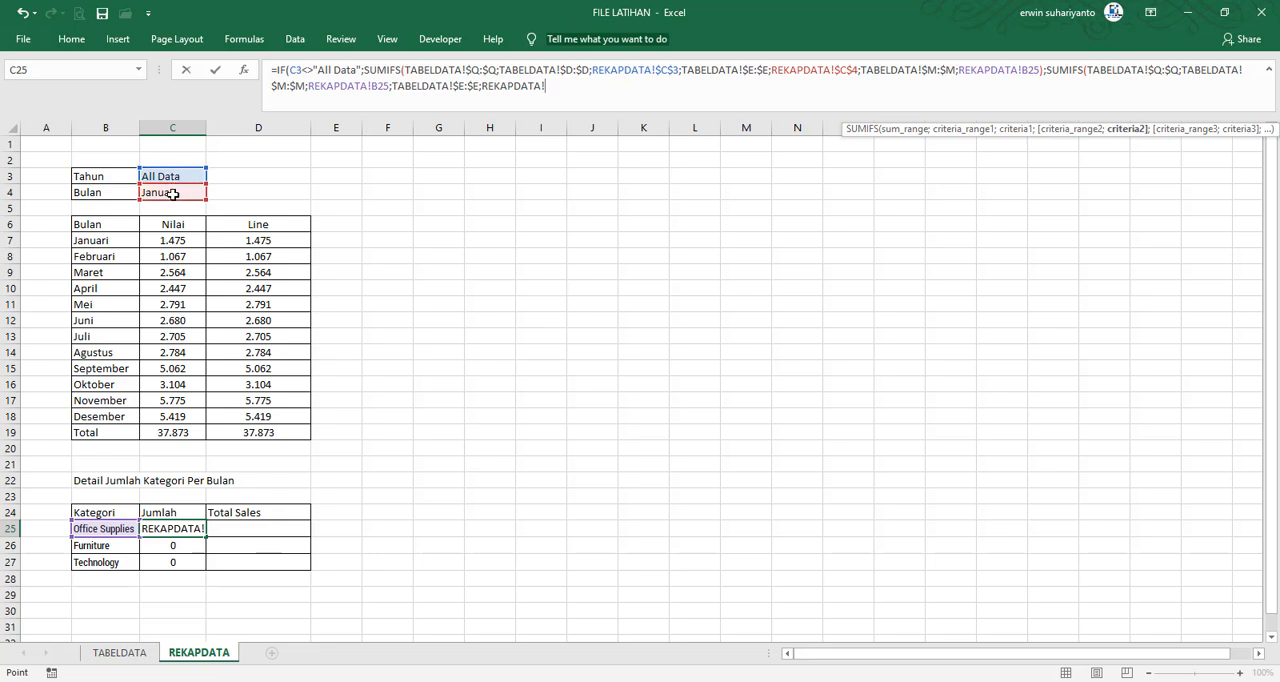
{"action": "left_click", "coordinate": [172, 193]}
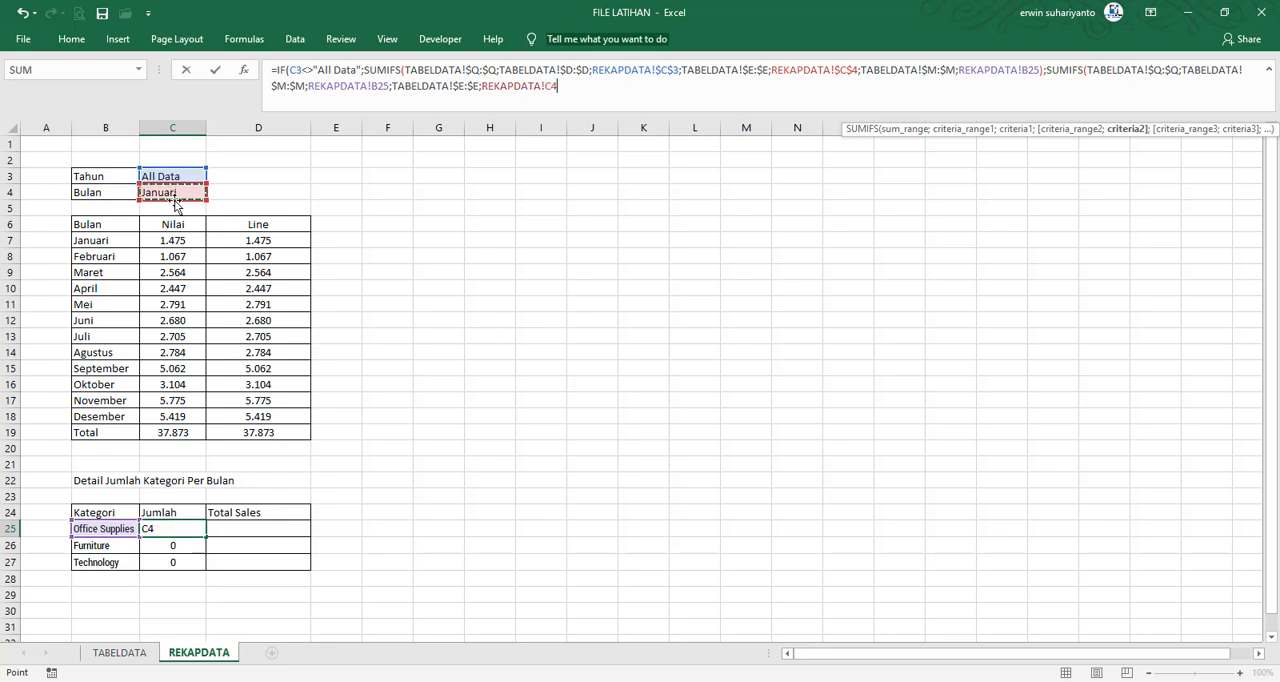
{"action": "key", "text": "F4"}
{"action": "type", "text": "))"}
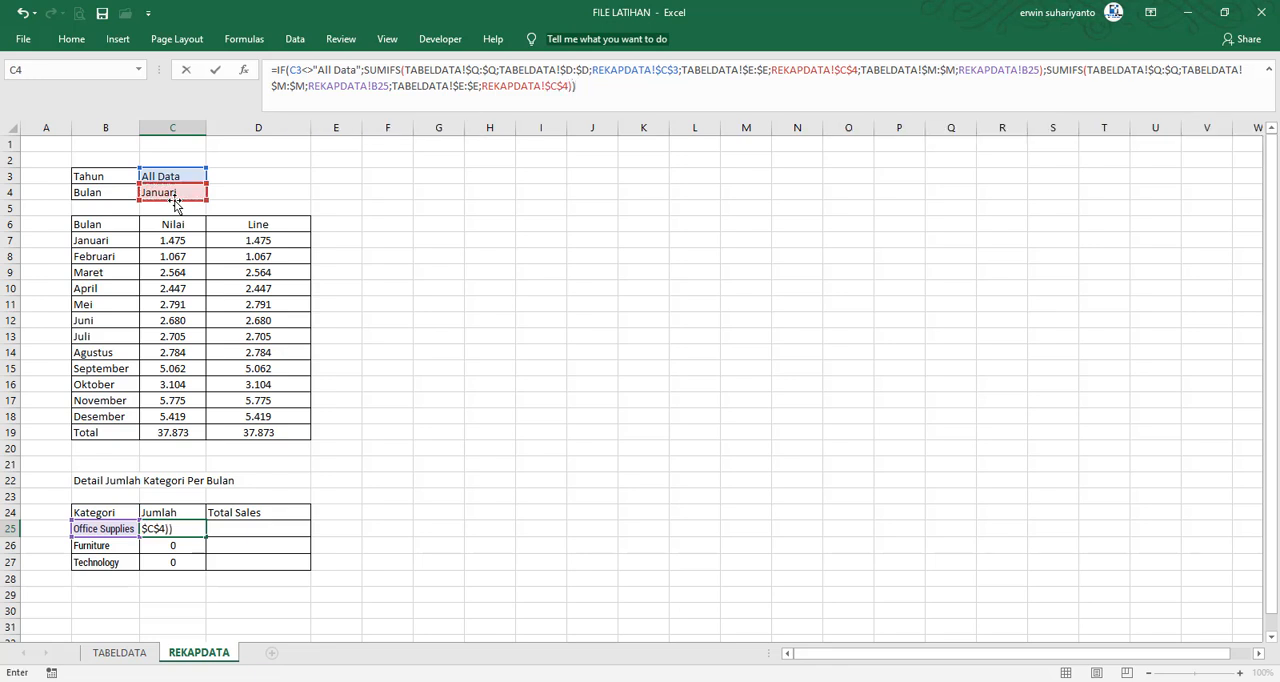
{"action": "key", "text": "Return"}
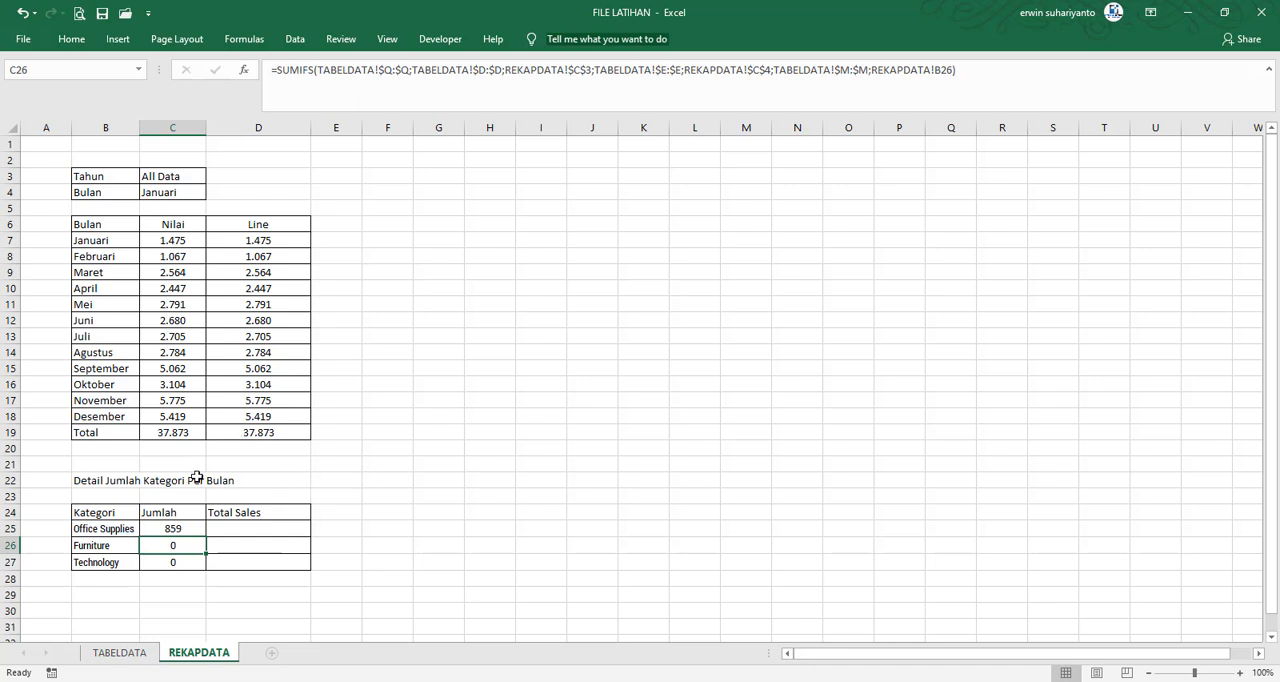
Copy the IF formula from C25 down to the Furniture and Technology rows, C26:C27
{"action": "left_click", "coordinate": [188, 526]}
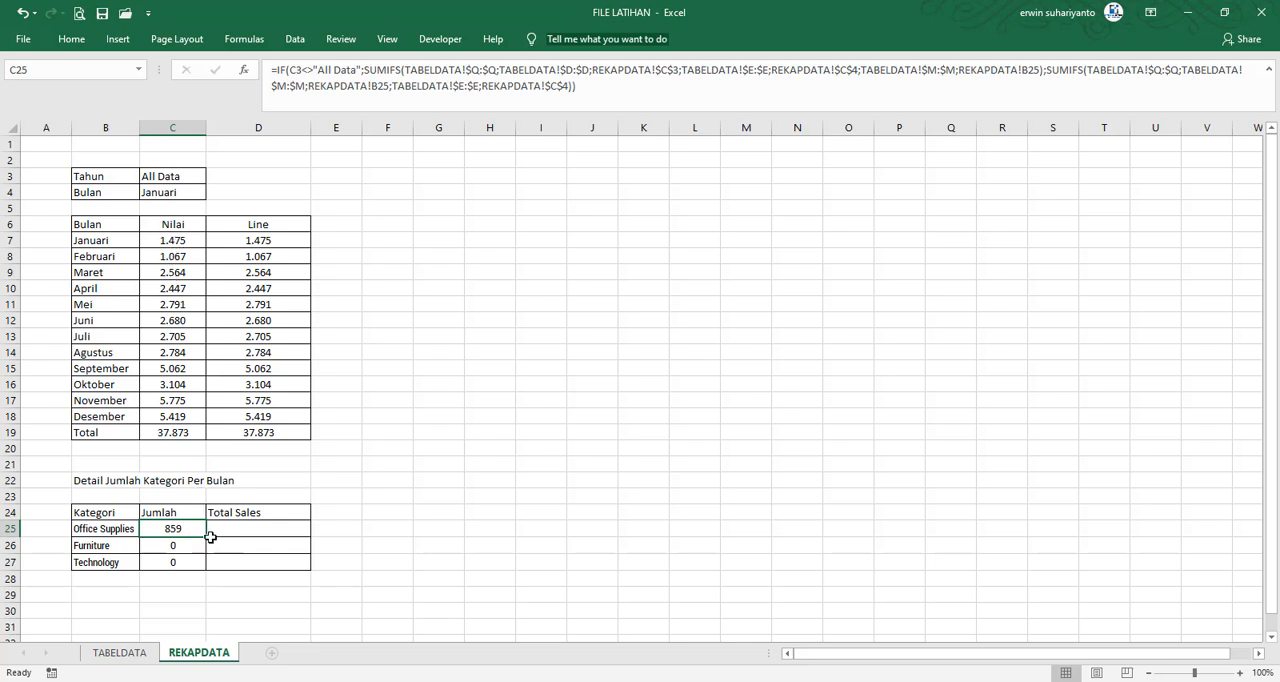
{"action": "left_click_drag", "start_coordinate": [207, 539], "coordinate": [208, 572]}
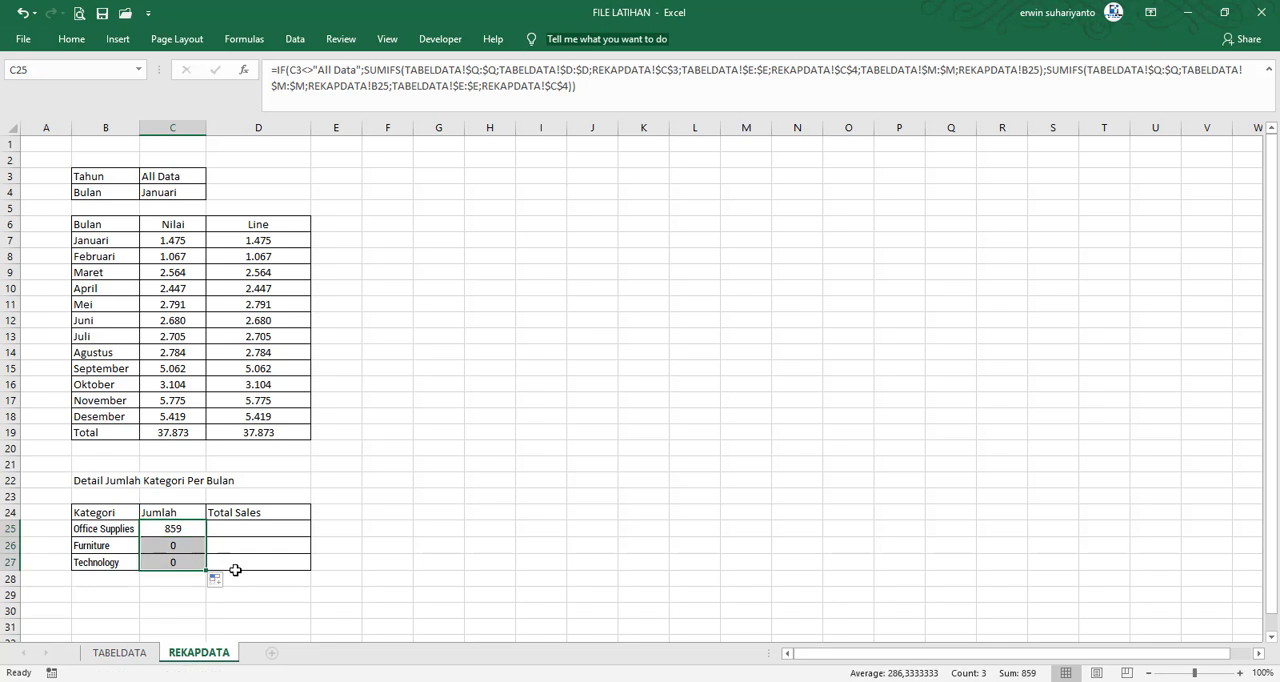
Examine the copied IF formula in C26 and the Furniture label in B26 for reference errors
{"action": "left_click", "coordinate": [186, 544]}
{"action": "double_click", "coordinate": [186, 544]}
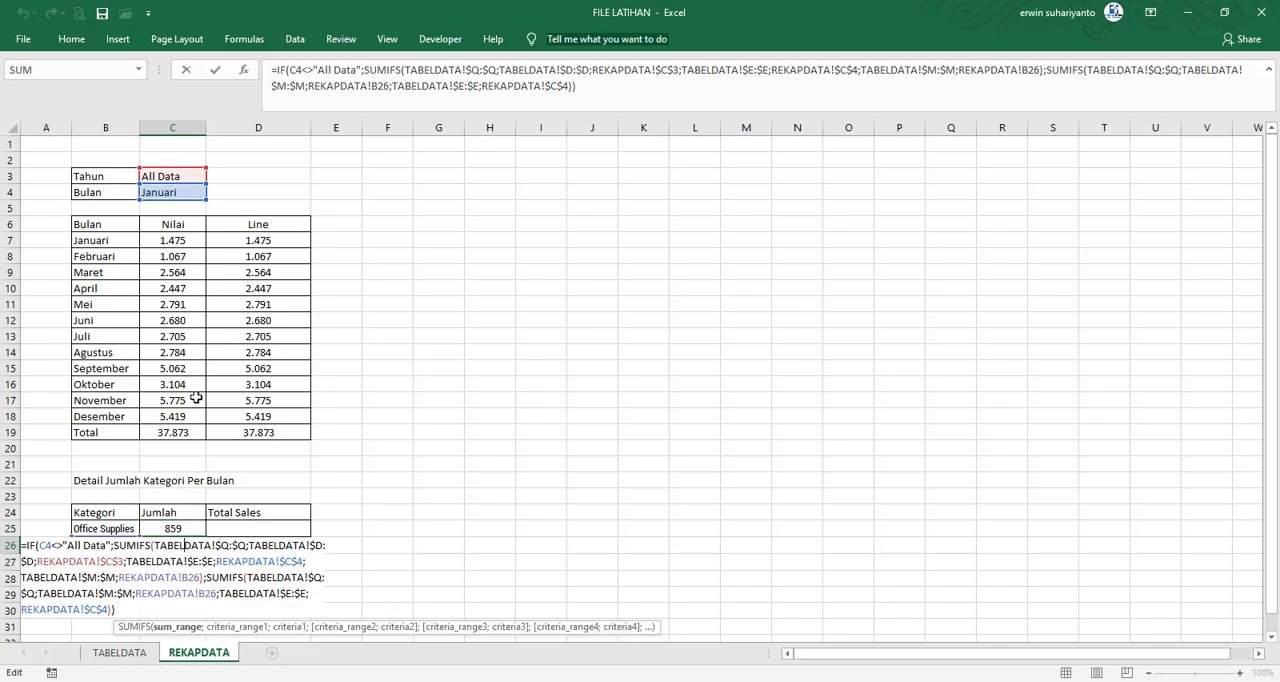
{"action": "key", "text": "Escape"}
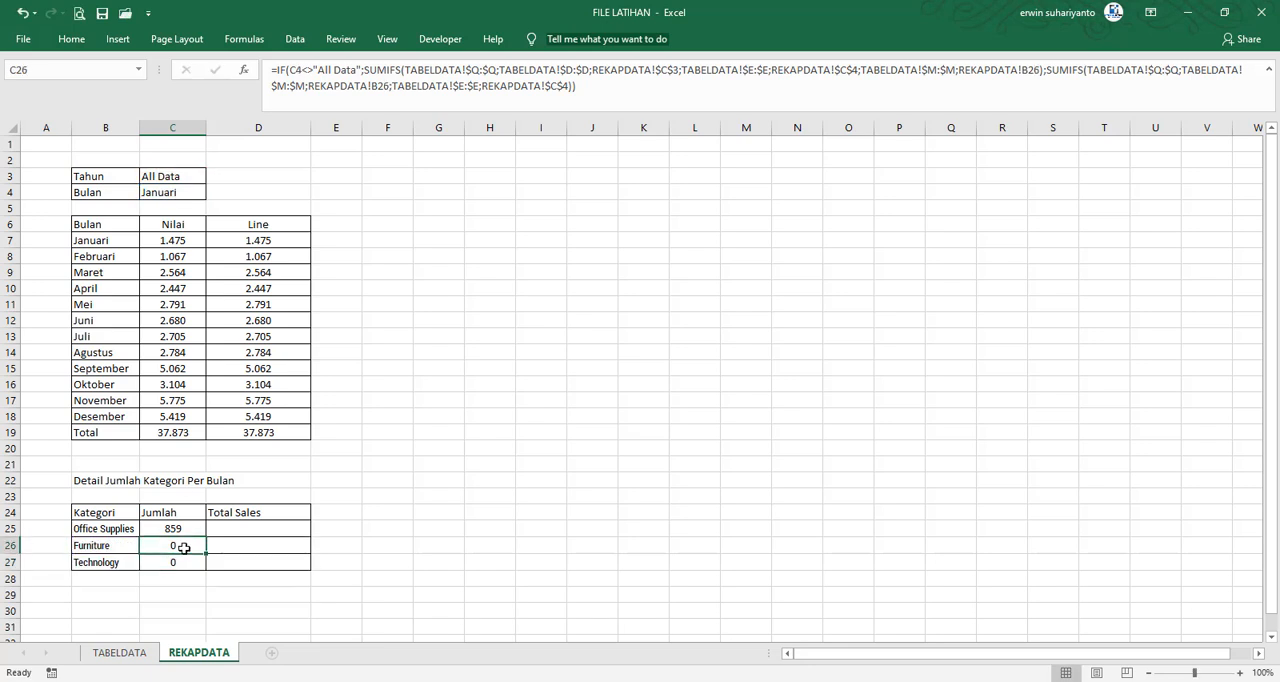
{"action": "left_click", "coordinate": [575, 86]}
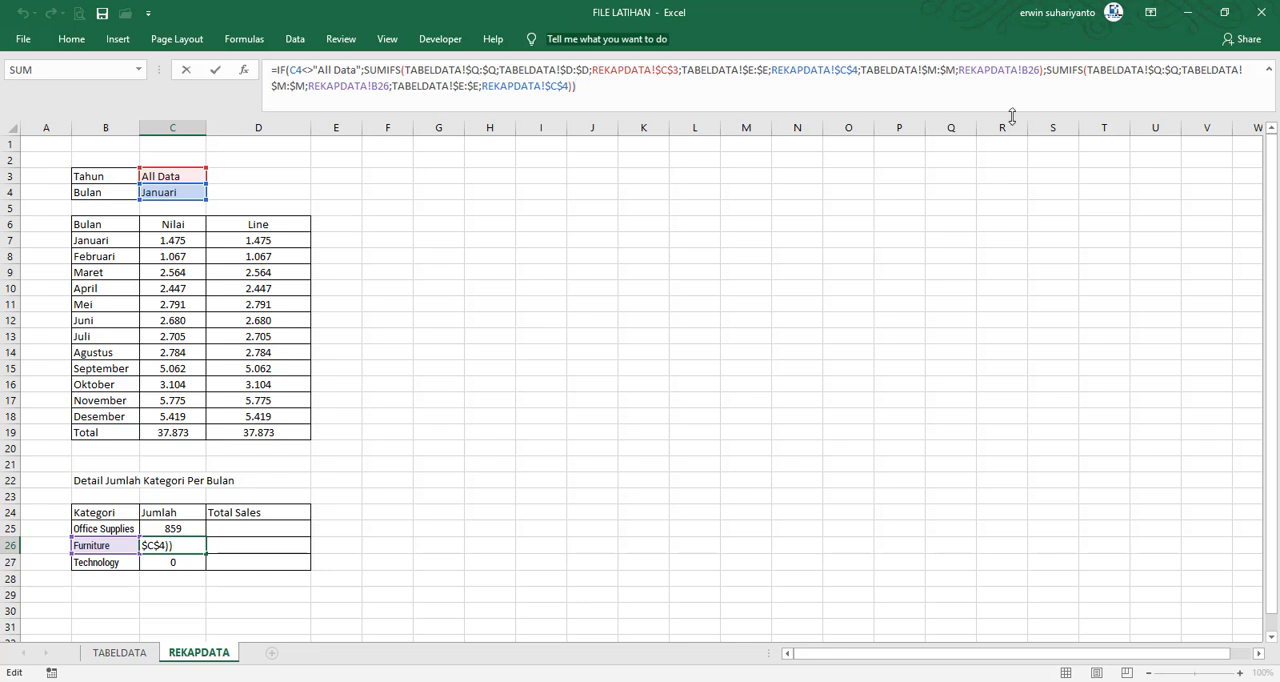
{"action": "left_click", "coordinate": [1128, 70]}
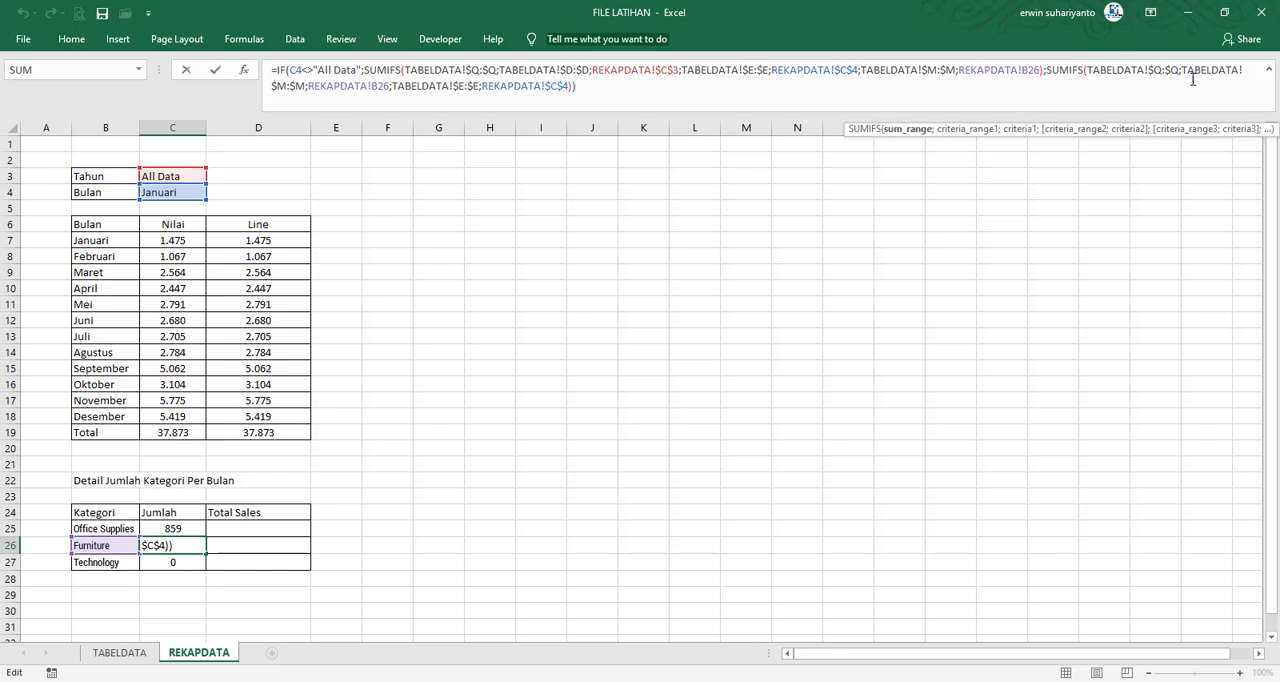
{"action": "key", "text": "Return"}
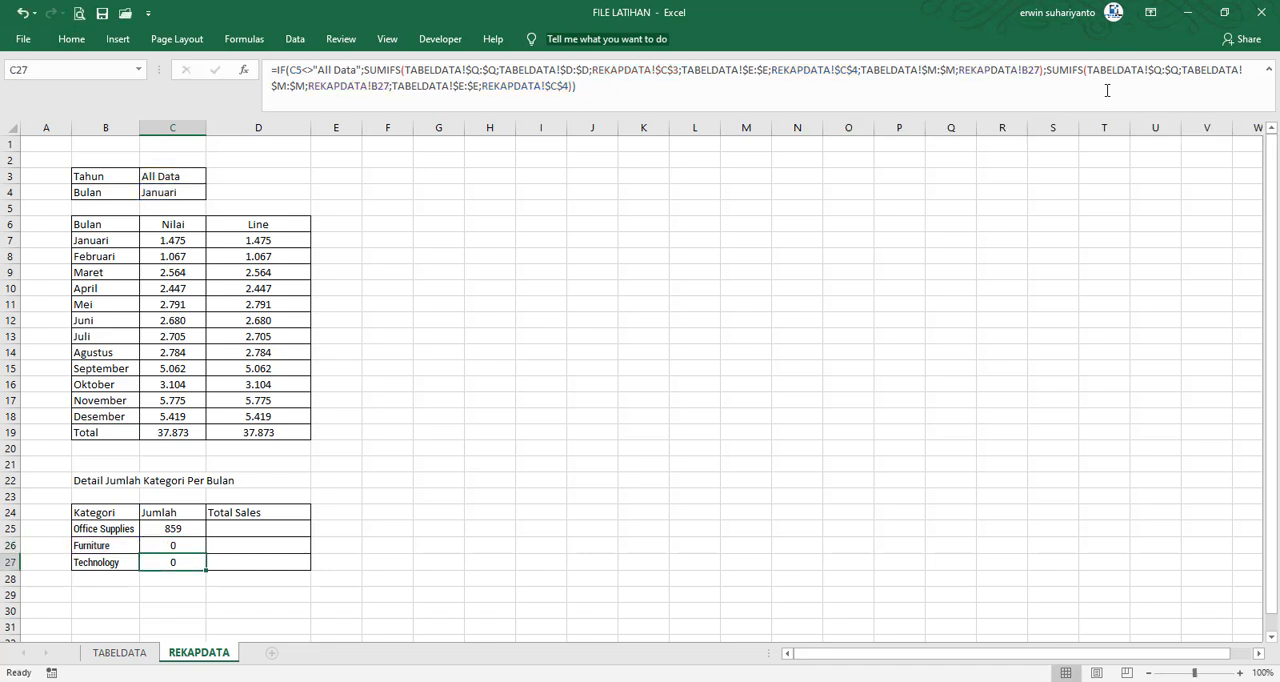
{"action": "left_click", "coordinate": [93, 545]}
{"action": "key", "text": "F2"}
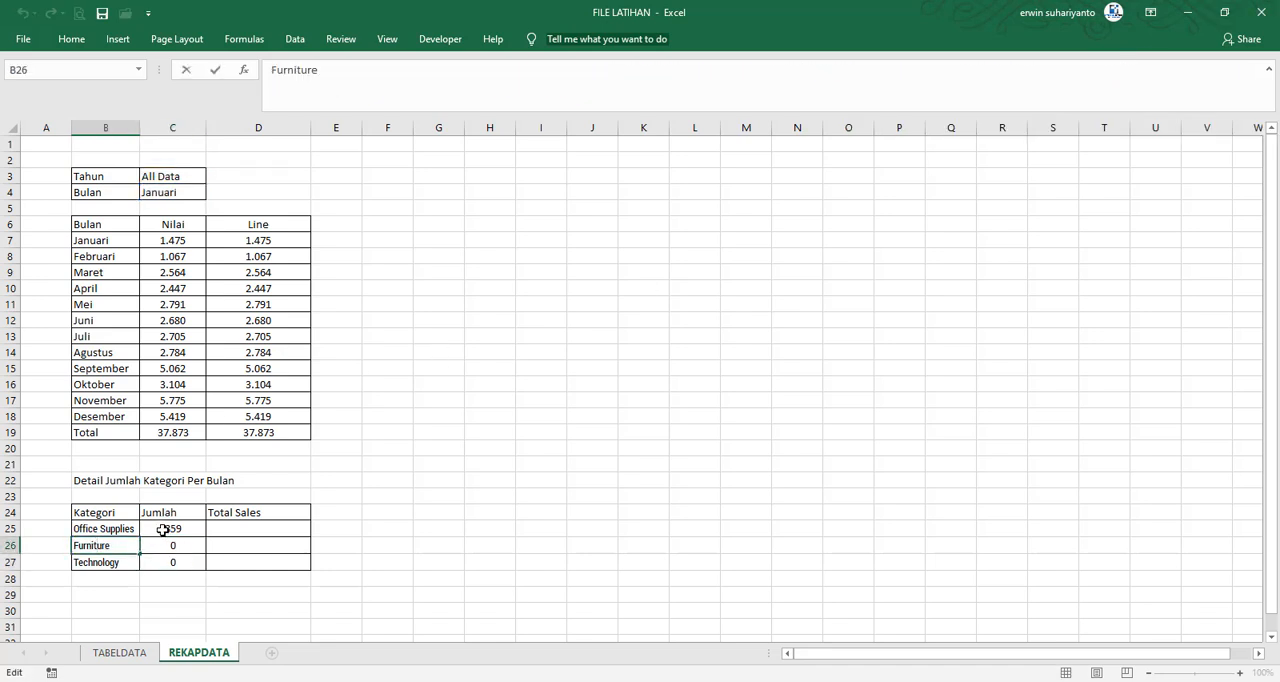
{"action": "double_click", "coordinate": [130, 548]}
{"action": "key", "text": "Return"}
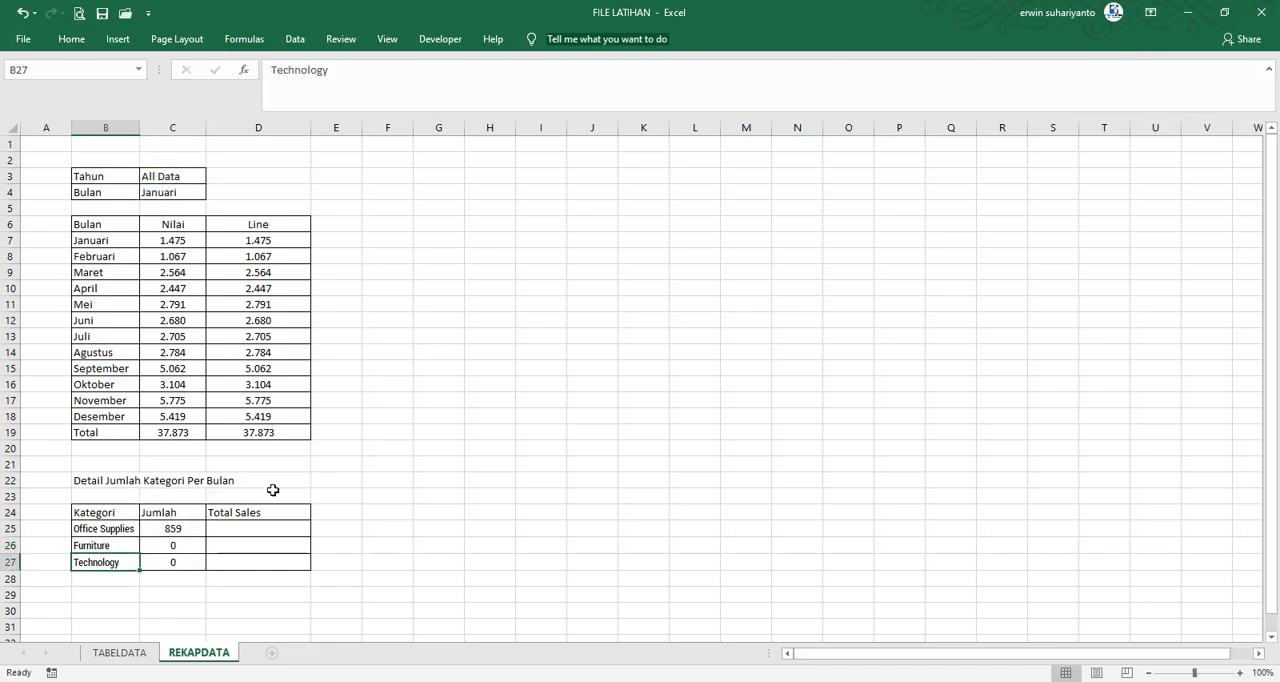
{"action": "left_click", "coordinate": [175, 549]}
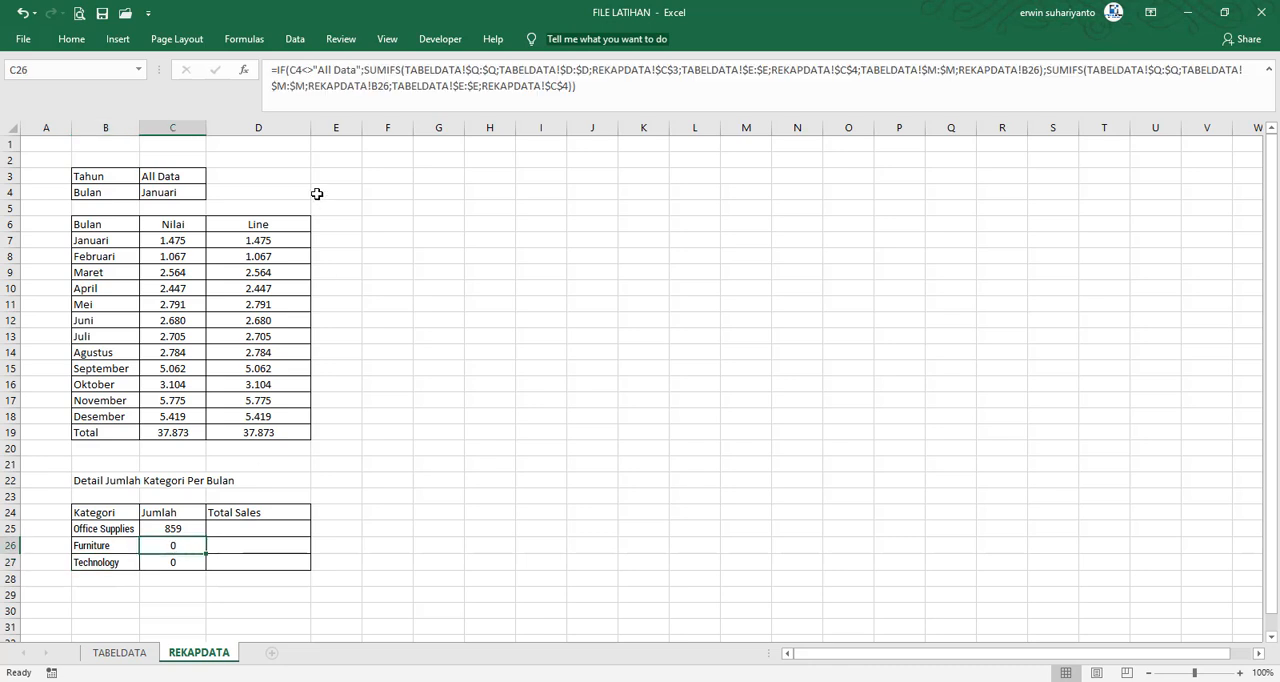
{"action": "left_click", "coordinate": [346, 86]}
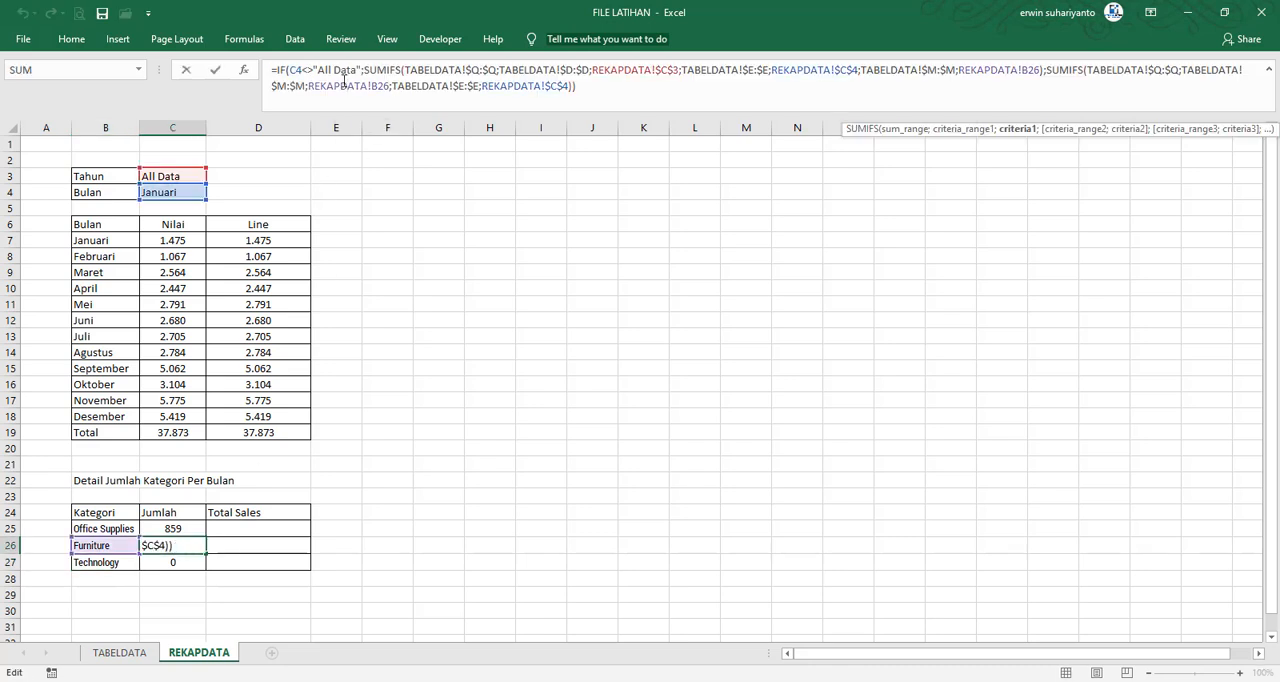
{"action": "key", "text": "Return"}
{"action": "left_click", "coordinate": [189, 548]}
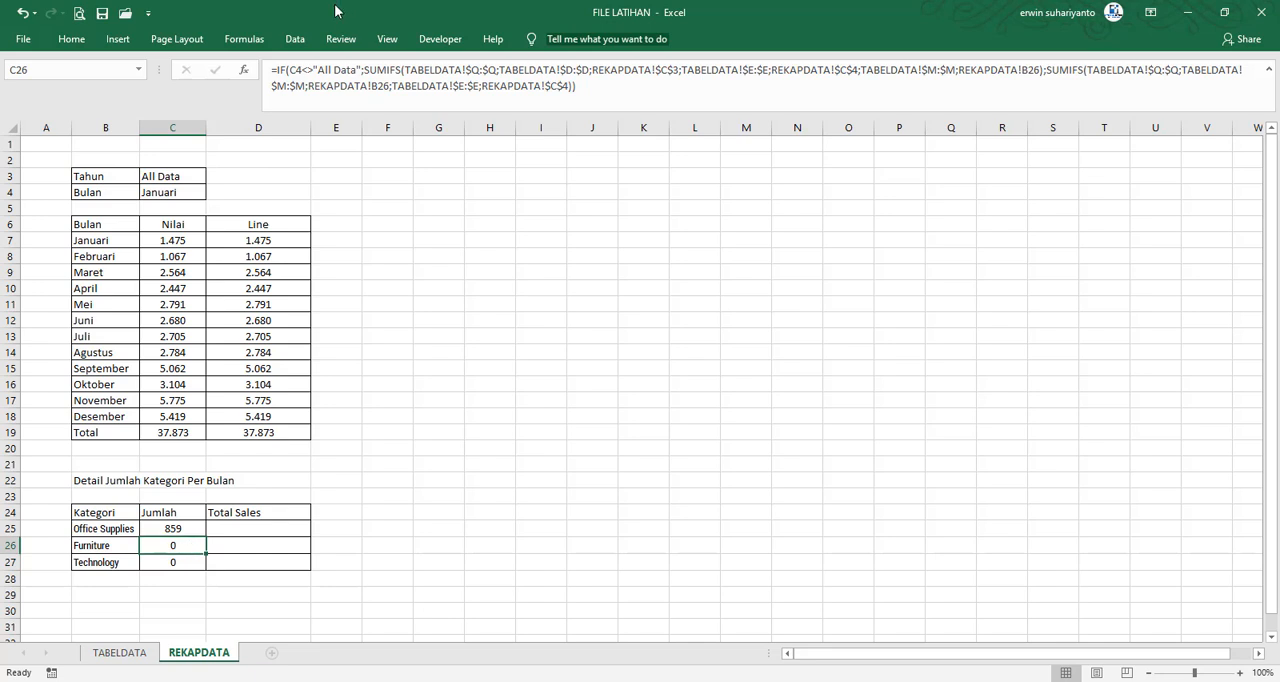
Try pointing the IF test in C26 at the Tahun cell C3
{"action": "left_click", "coordinate": [302, 70]}
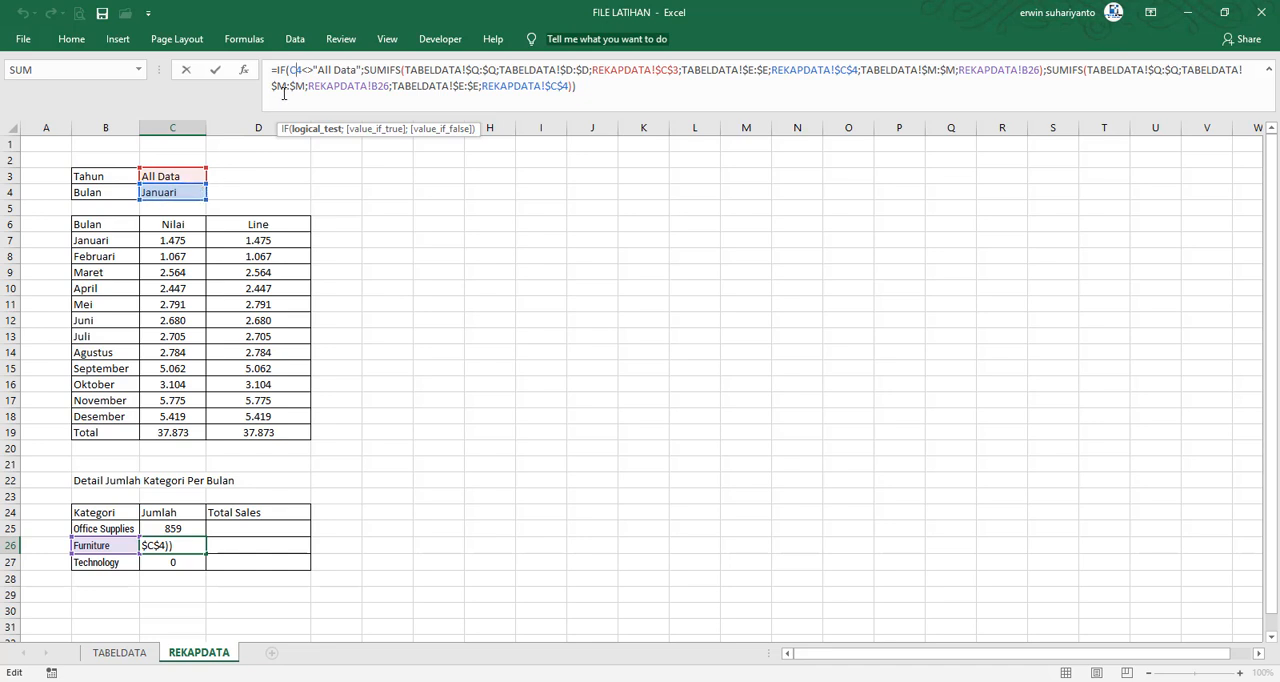
{"action": "key", "text": "BackSpace"}
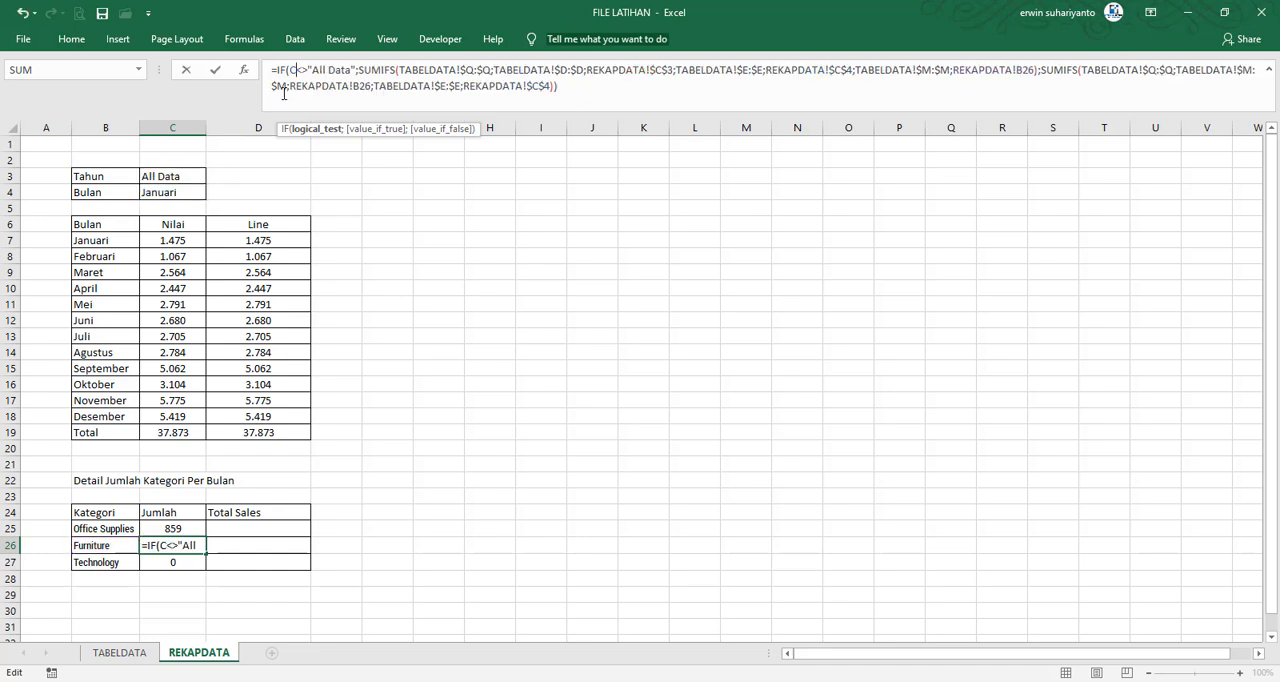
{"action": "type", "text": "3"}
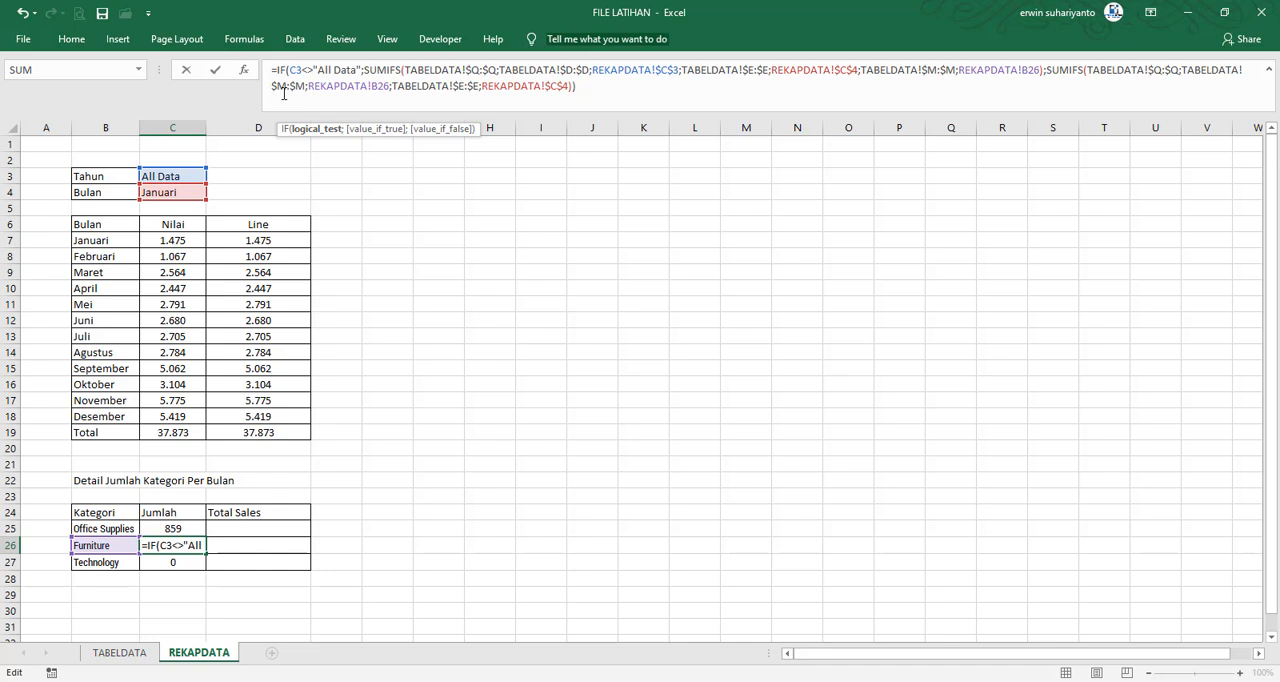
{"action": "type", "text": "4"}
{"action": "key", "text": "Return"}
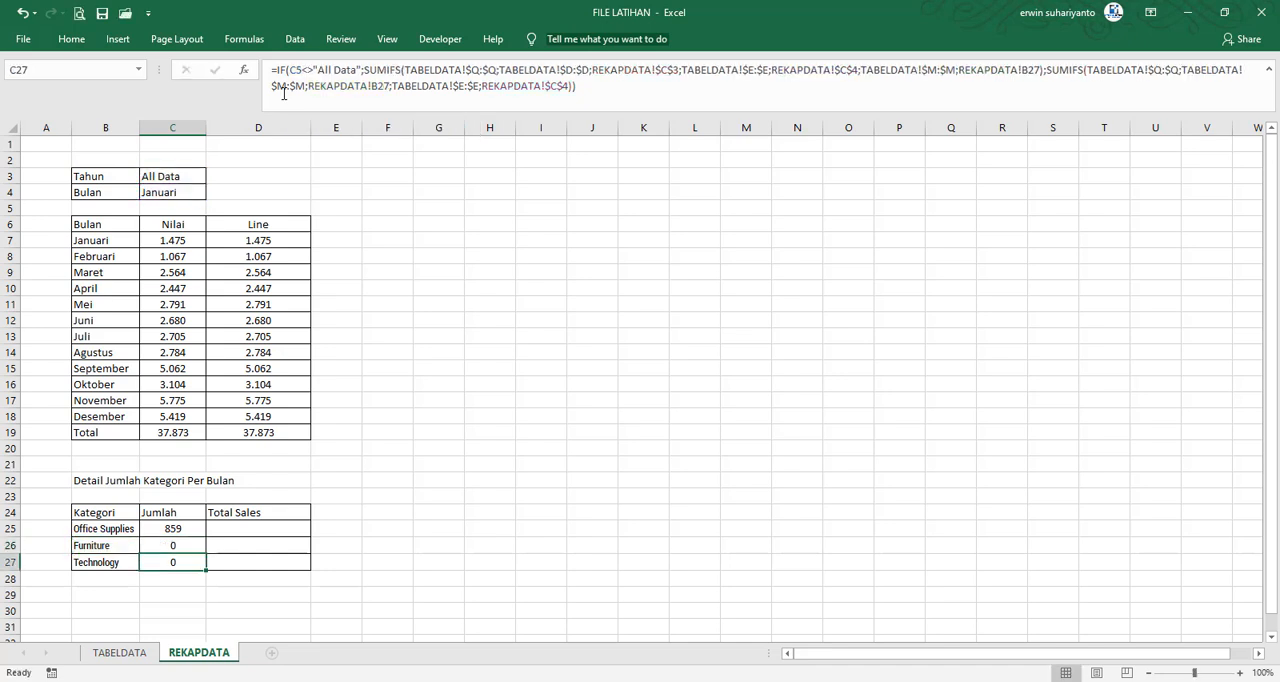
Make the IF test reference in C25 absolute as $C$3, and copy the formula down to C26:C27
{"action": "left_click", "coordinate": [183, 524]}
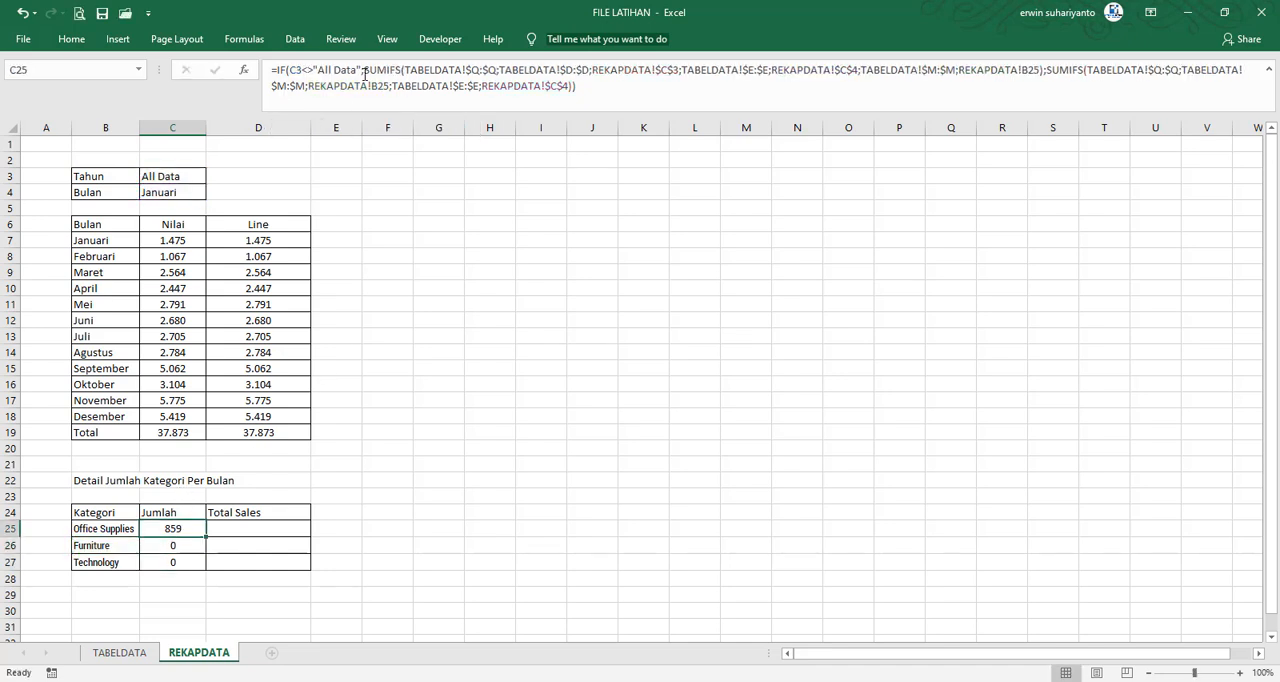
{"action": "left_click", "coordinate": [283, 70]}
{"action": "key", "text": "F4"}
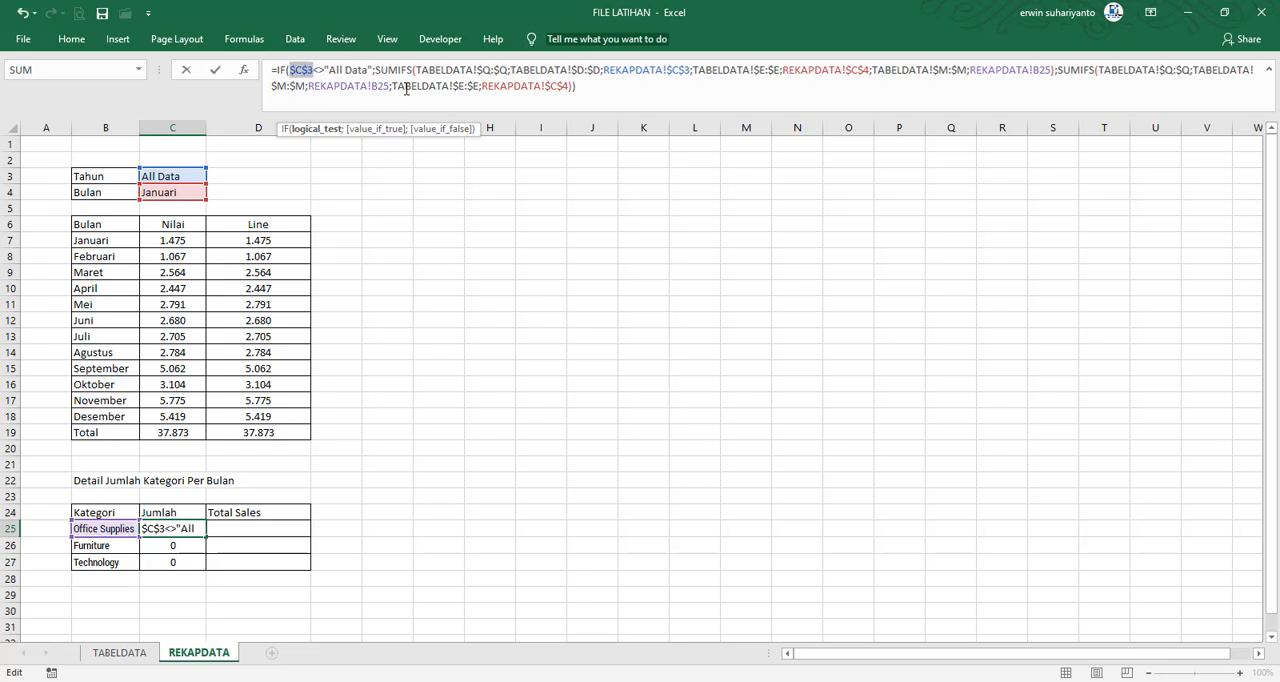
{"action": "key", "text": "ctrl+Return"}
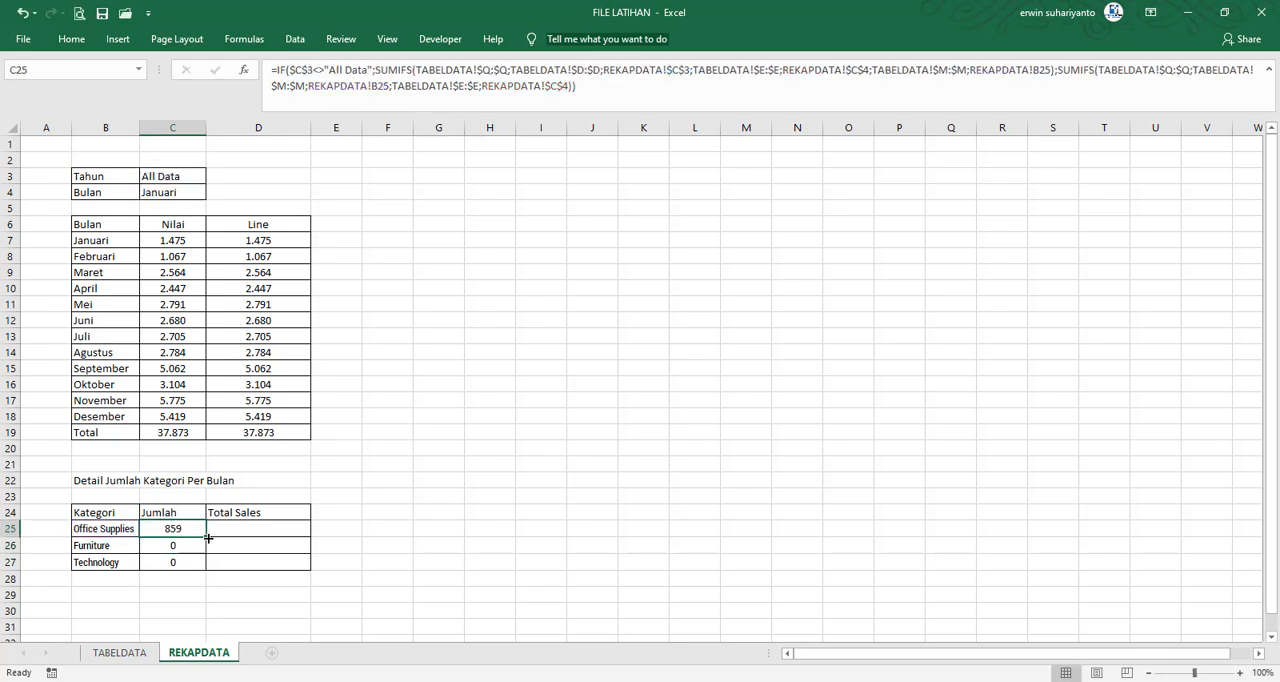
{"action": "left_click_drag", "start_coordinate": [207, 538], "coordinate": [205, 566]}
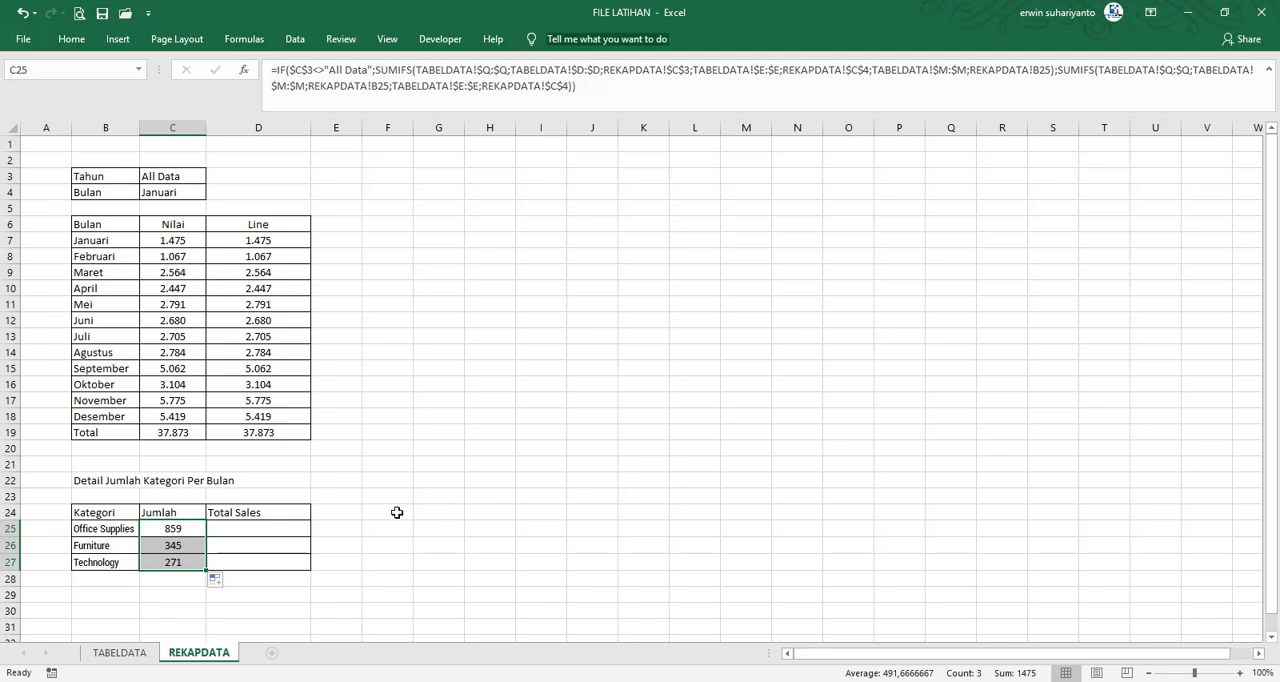
Check the sum of the Jumlah values C25:C27 against the Januari total in the monthly table
{"action": "left_click", "coordinate": [381, 579]}
{"action": "left_click_drag", "start_coordinate": [183, 530], "coordinate": [183, 560]}
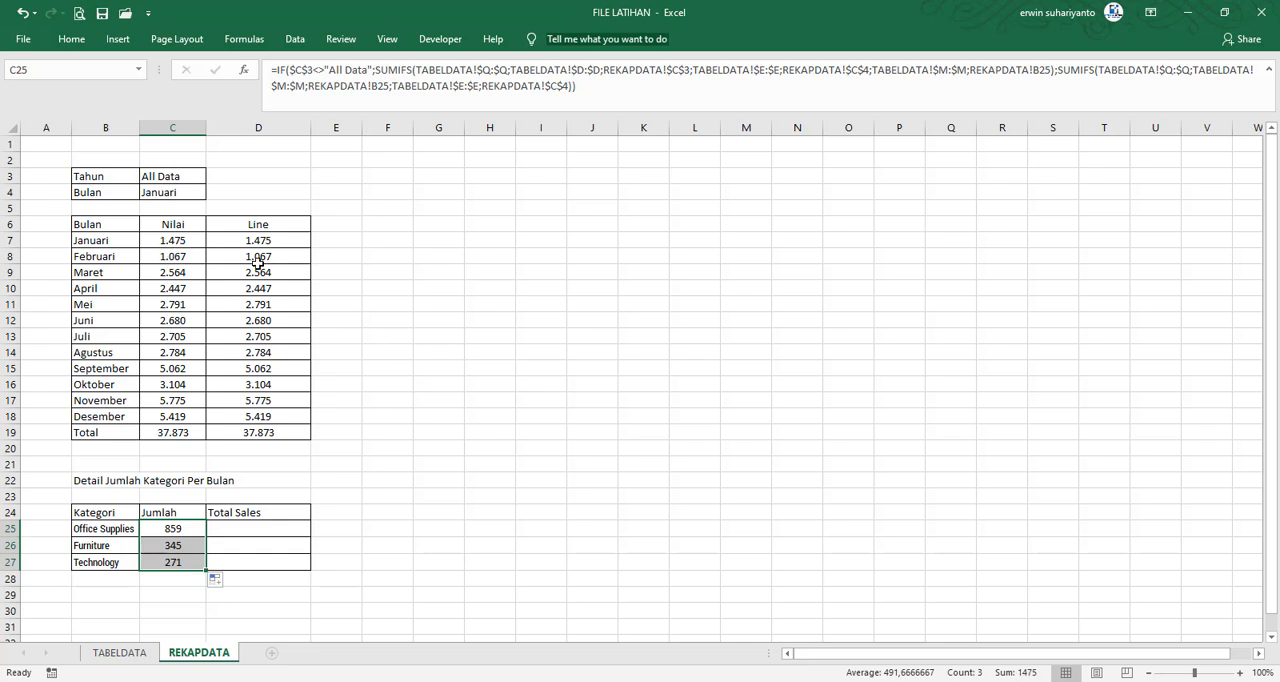
{"action": "left_click", "coordinate": [530, 366]}
{"action": "left_click", "coordinate": [230, 532]}
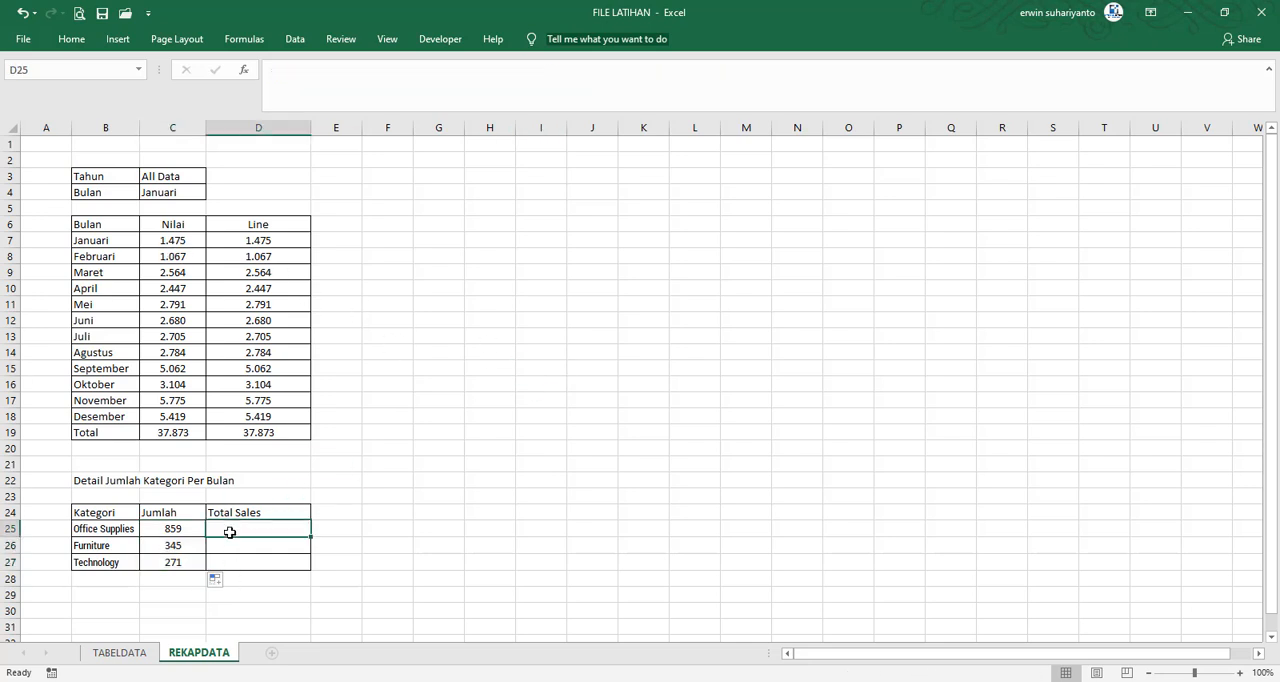
{"action": "left_click", "coordinate": [385, 281]}
Test the recap formulas with the Tahun cell C3 set to 2016, and restore it to All Data
{"action": "left_click", "coordinate": [150, 178]}
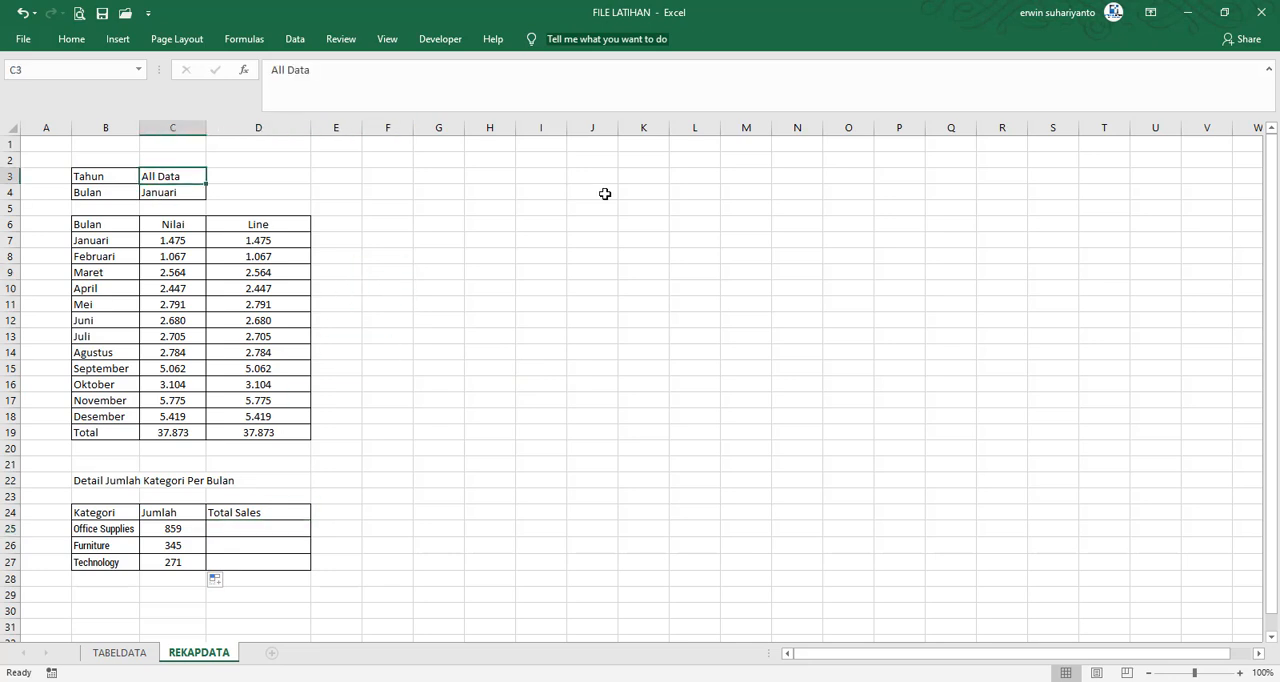
{"action": "type", "text": "20"}
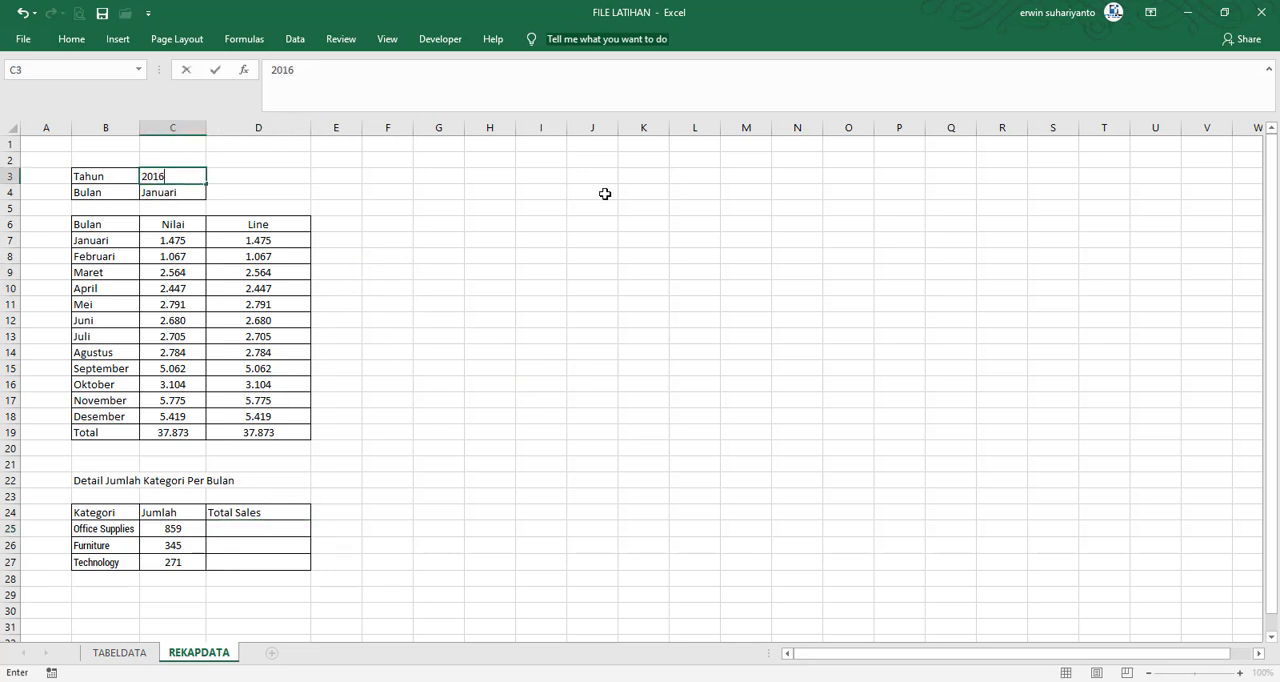
{"action": "type", "text": "16"}
{"action": "key", "text": "Return"}
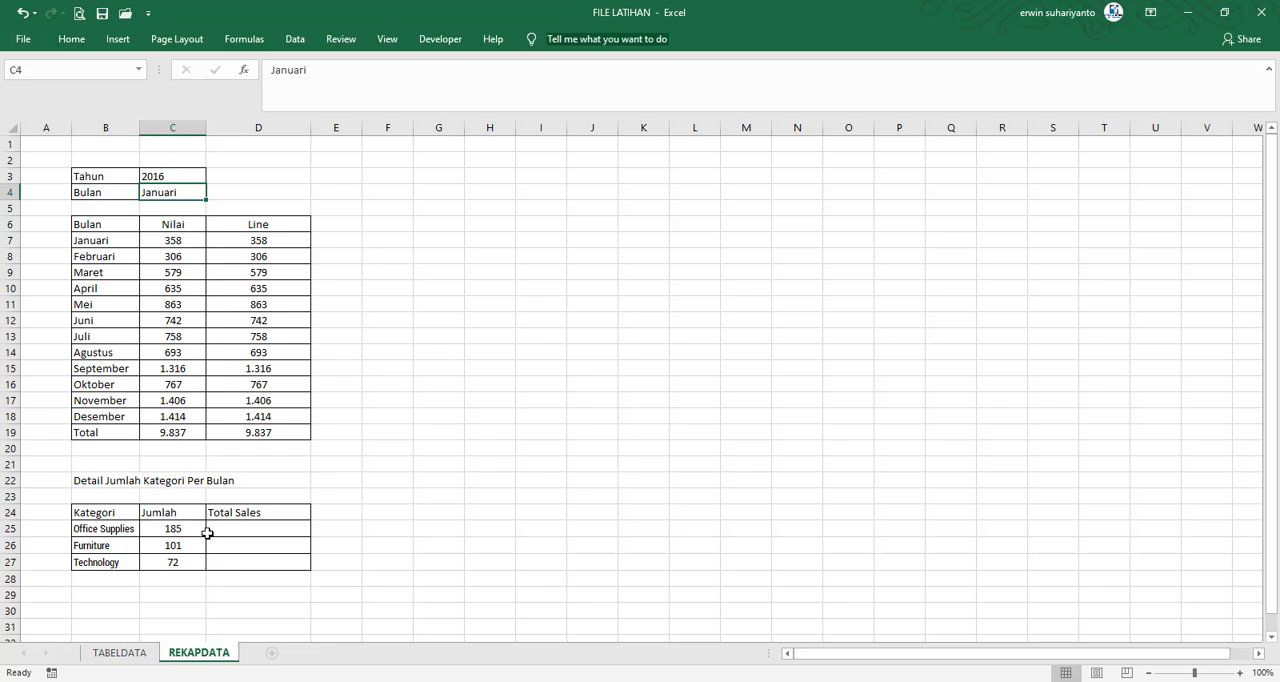
{"action": "left_click", "coordinate": [172, 177]}
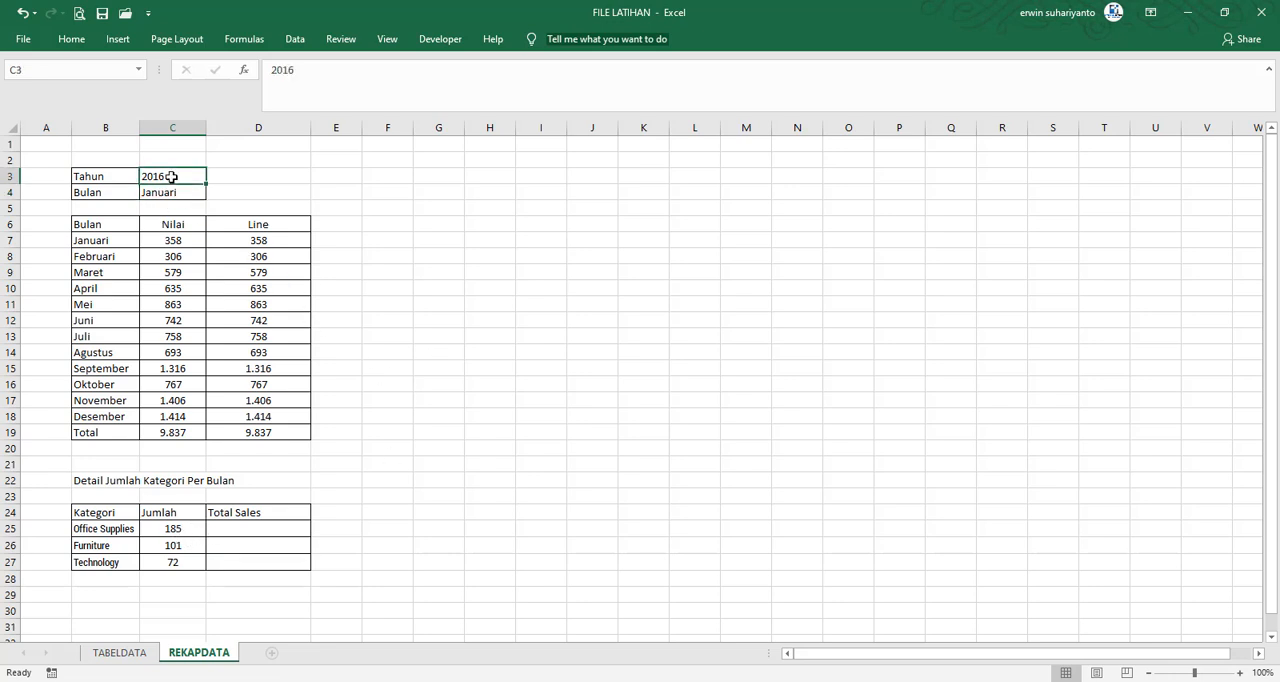
{"action": "type", "text": "All"}
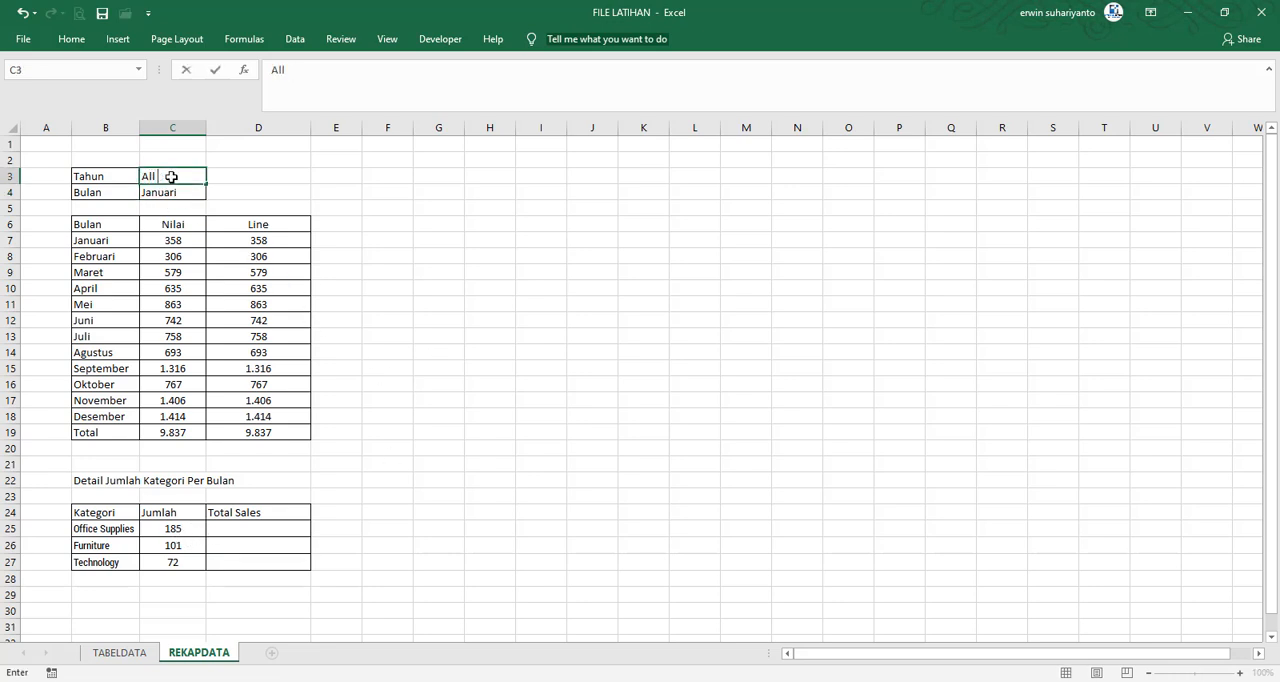
{"action": "type", "text": " Data"}
{"action": "key", "text": "Return"}
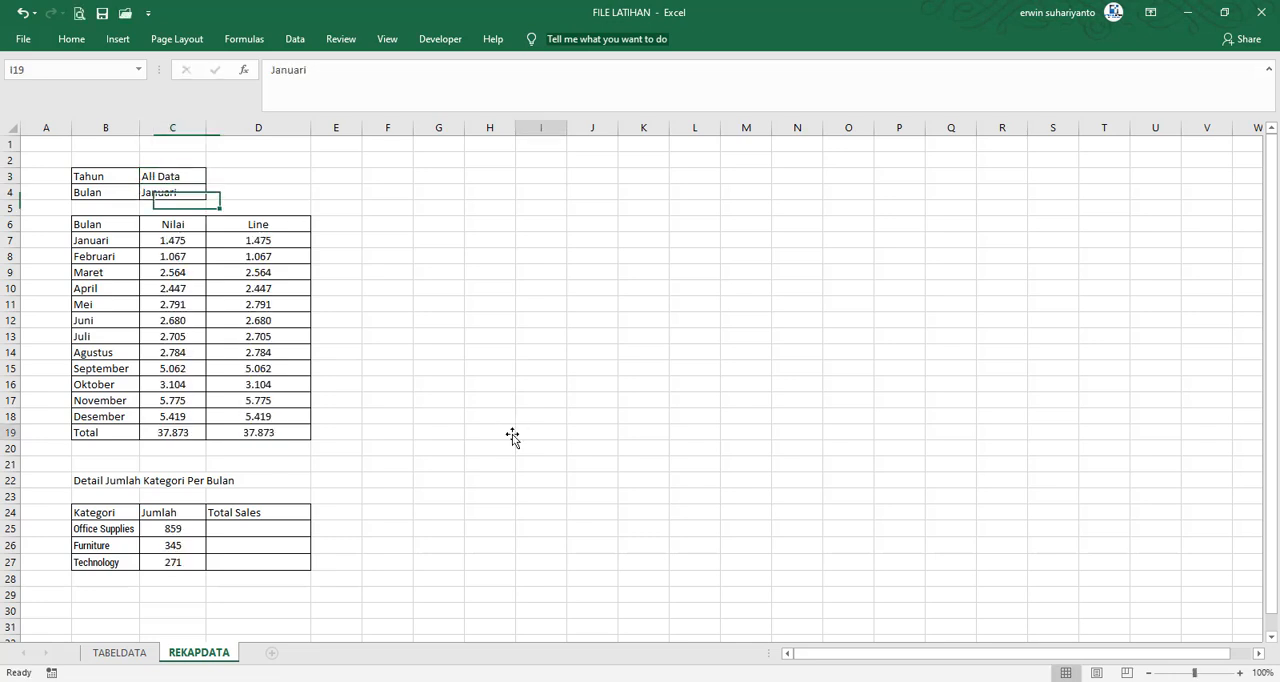
{"action": "left_click", "coordinate": [520, 433]}
Copy the full formula text of C25 with its references unchanged into D25 under Total Sales
{"action": "left_click", "coordinate": [259, 532]}
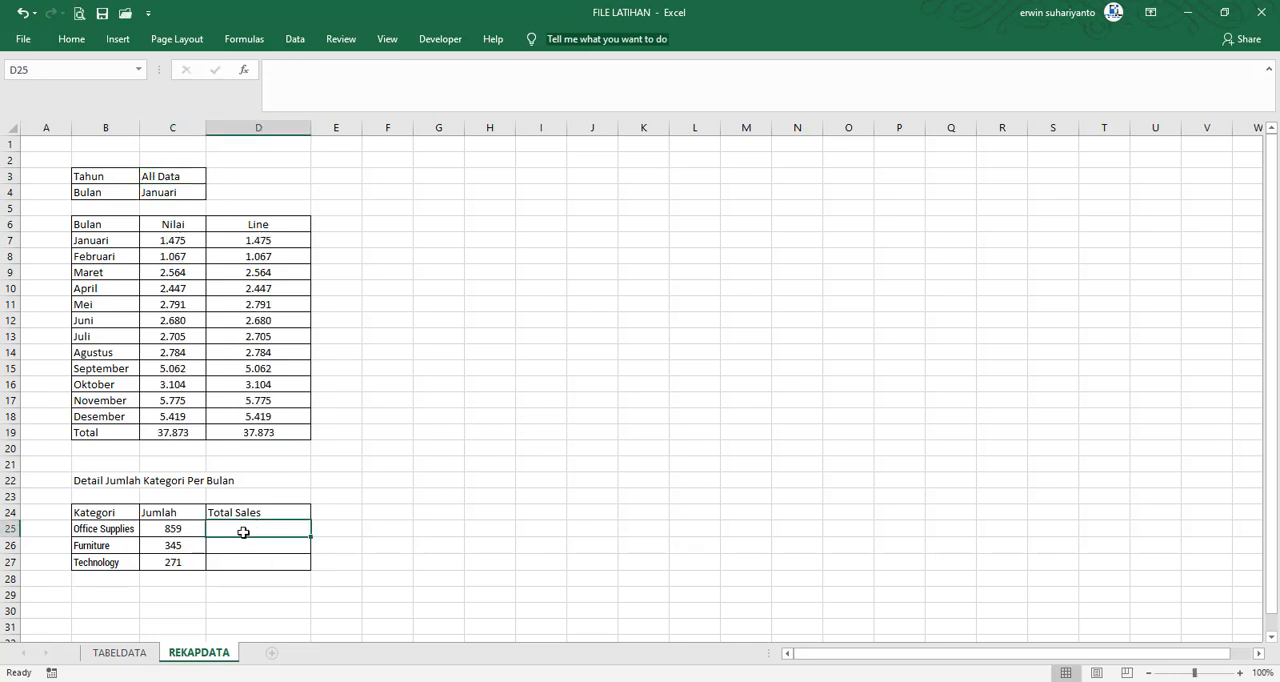
{"action": "left_click", "coordinate": [176, 533]}
{"action": "left_click", "coordinate": [576, 86]}
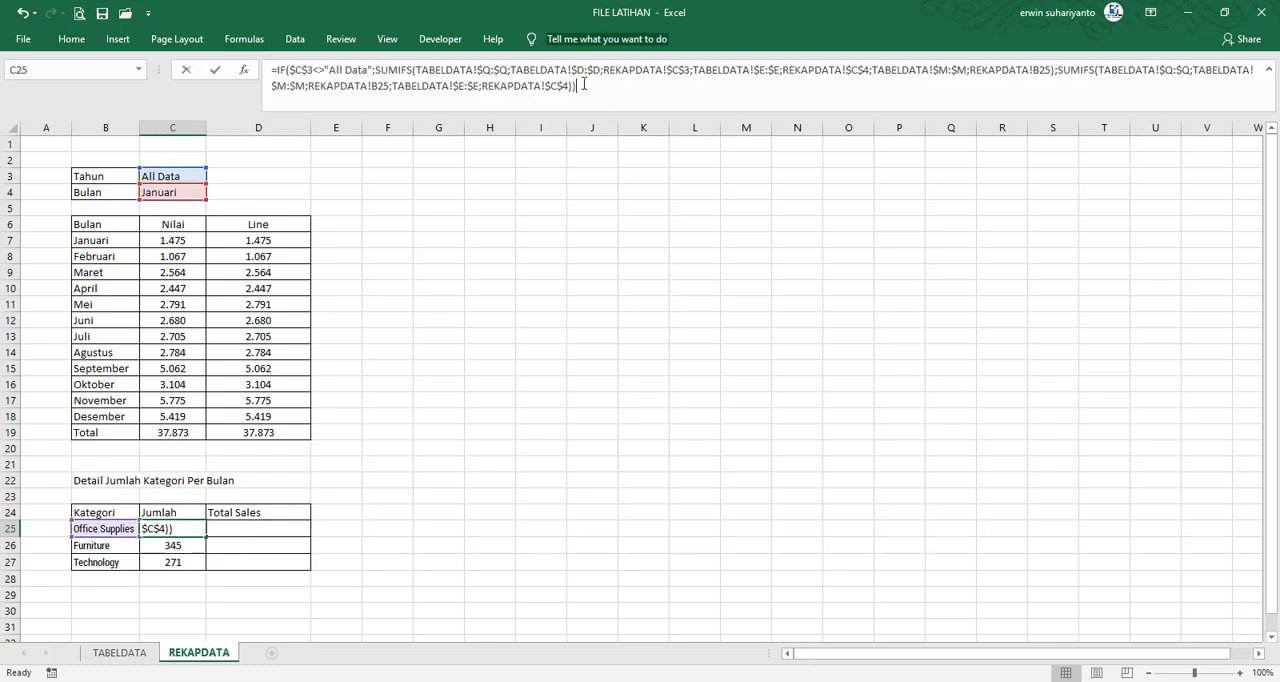
{"action": "left_click_drag", "start_coordinate": [576, 86], "coordinate": [248, 75]}
{"action": "right_click", "coordinate": [320, 75]}
{"action": "left_click", "coordinate": [356, 108]}
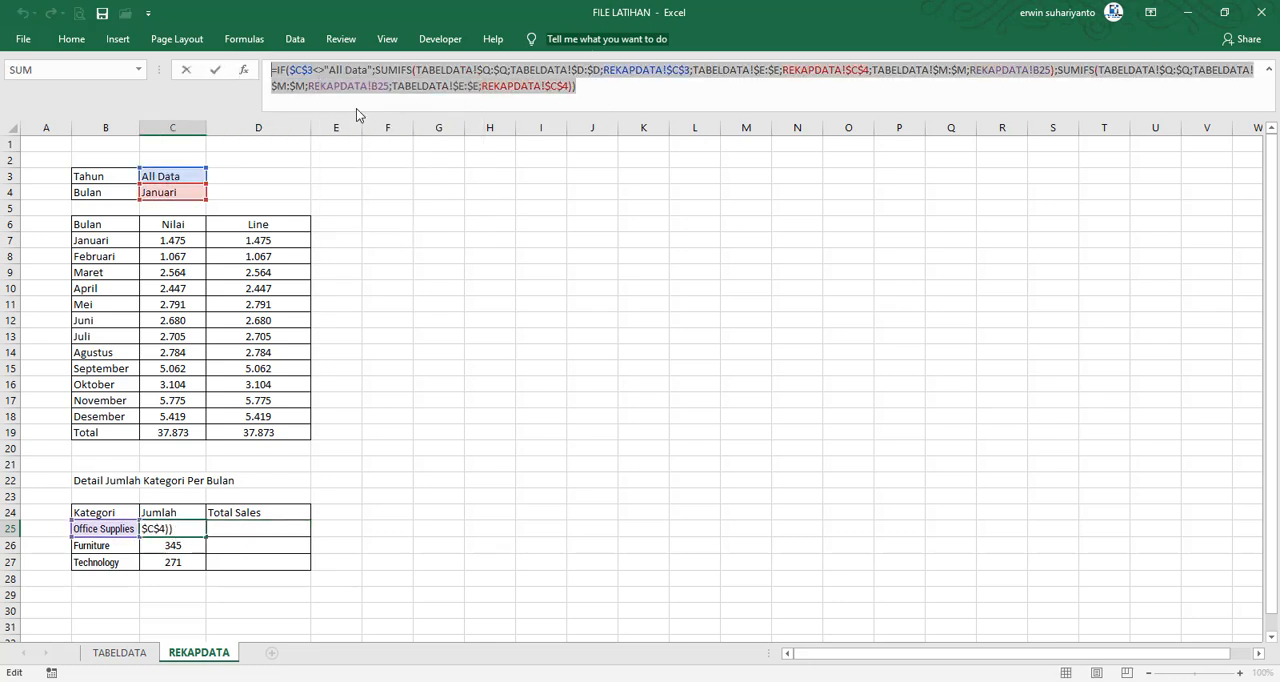
{"action": "key", "text": "Escape"}
{"action": "left_click", "coordinate": [259, 527]}
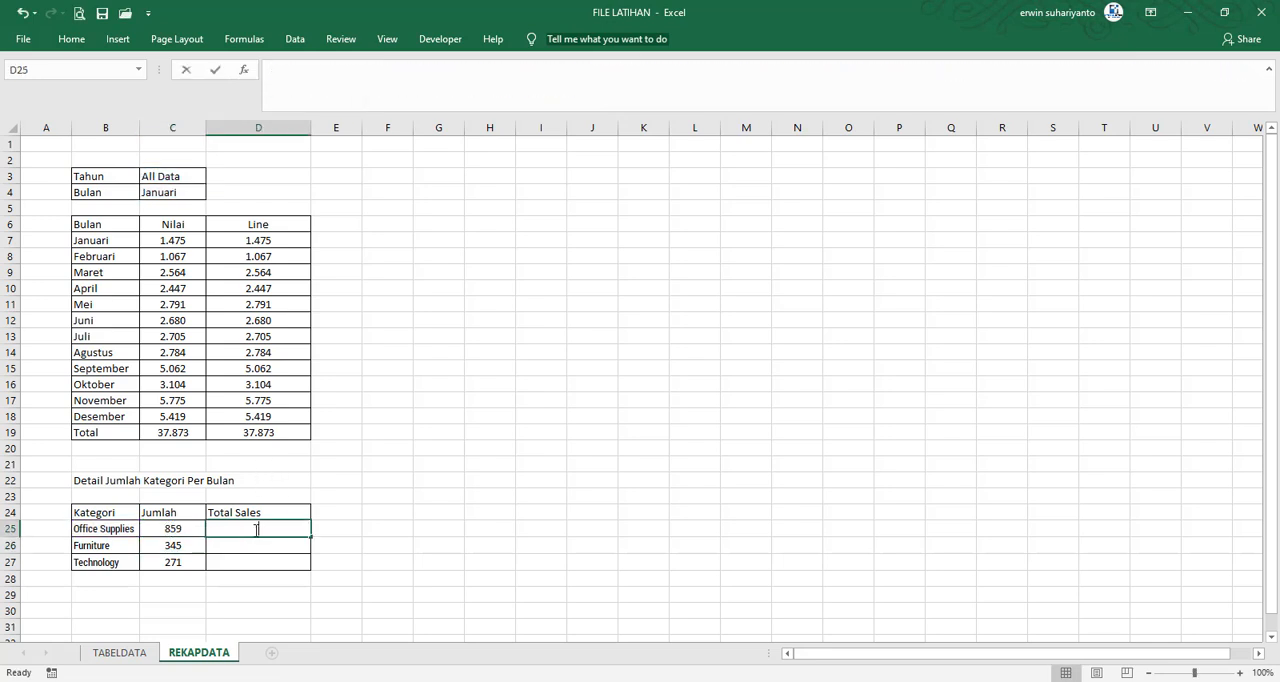
{"action": "right_click", "coordinate": [258, 530]}
{"action": "left_click", "coordinate": [289, 600]}
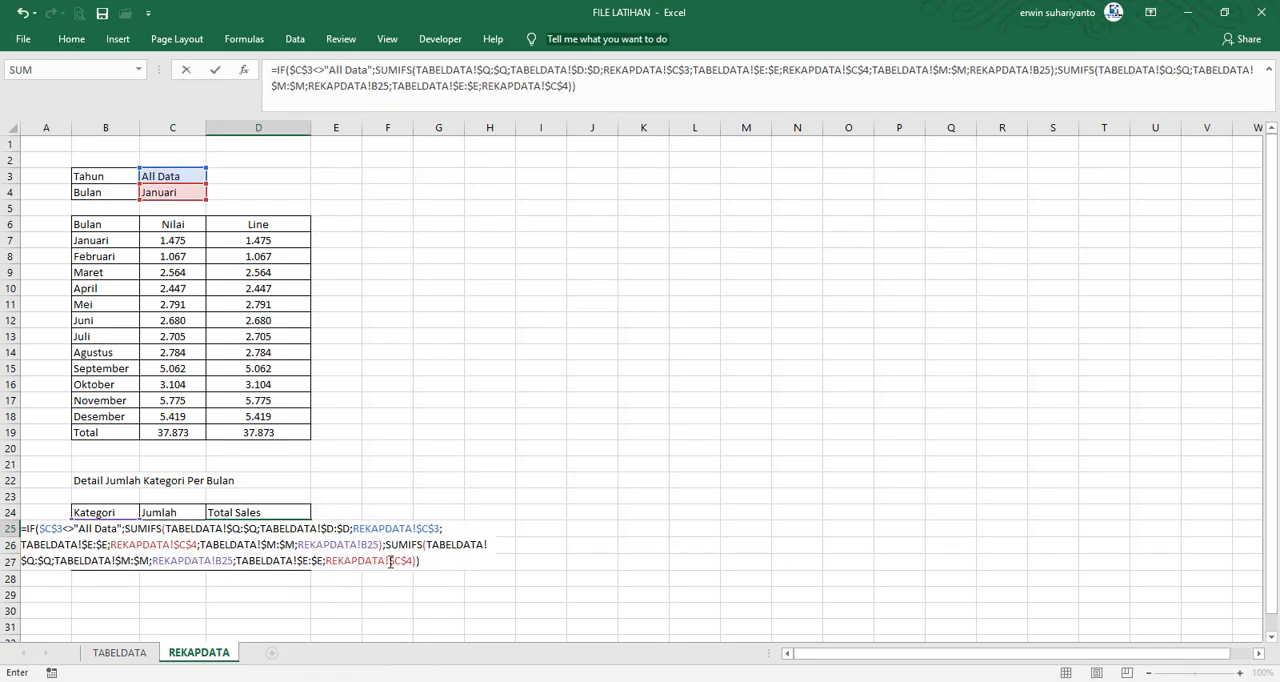
{"action": "key", "text": "Return"}
Finish entering the copied formula in D25, and locate the Total Sales column on the TABELDATA sheet
{"action": "left_click", "coordinate": [290, 528]}
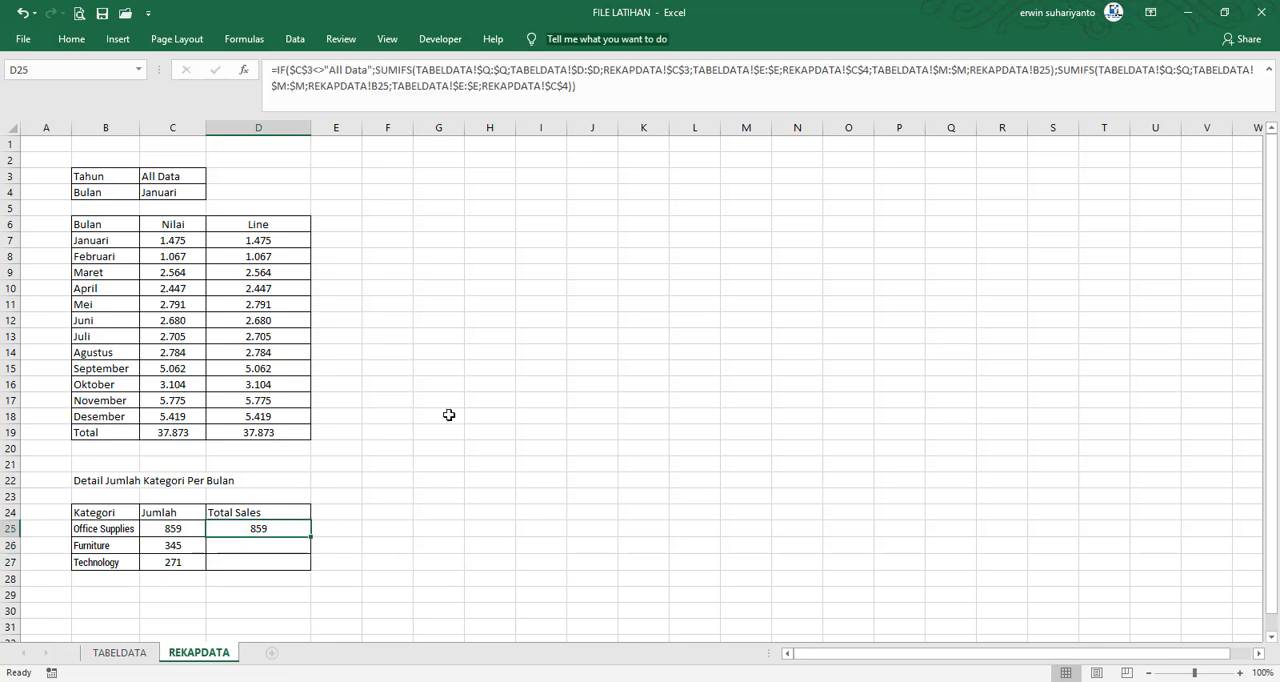
{"action": "left_click", "coordinate": [590, 90]}
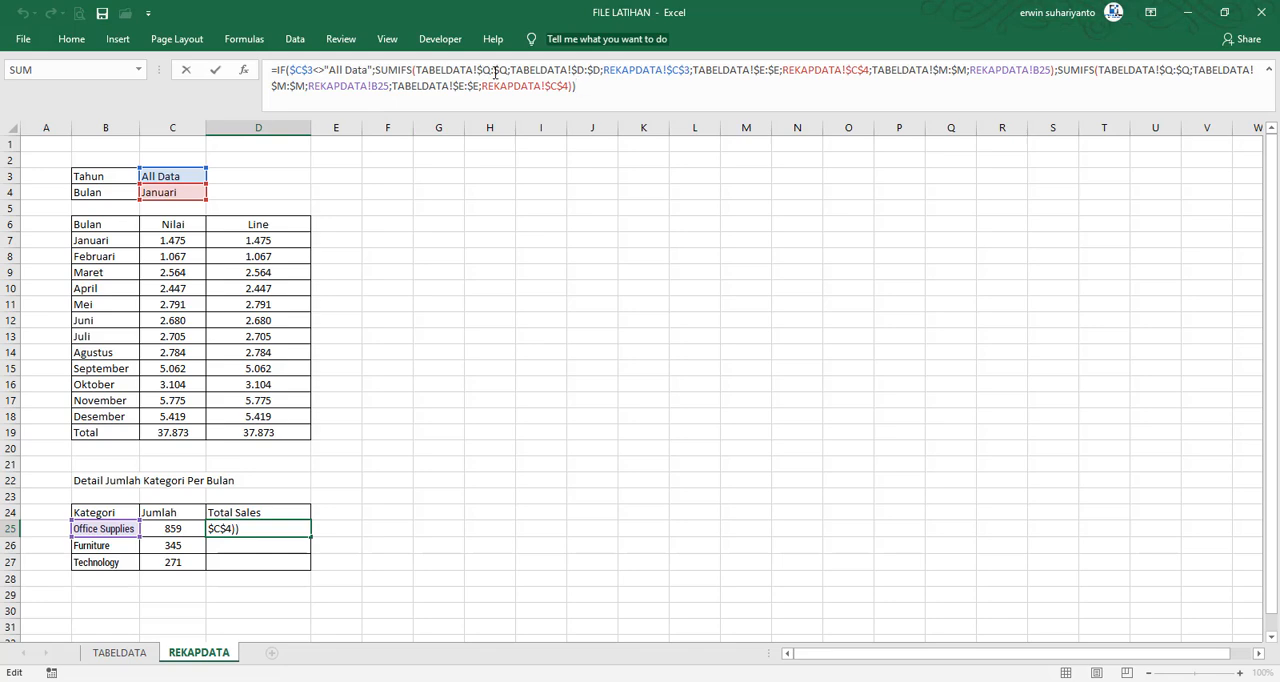
{"action": "key", "text": "Return"}
{"action": "left_click", "coordinate": [119, 652]}
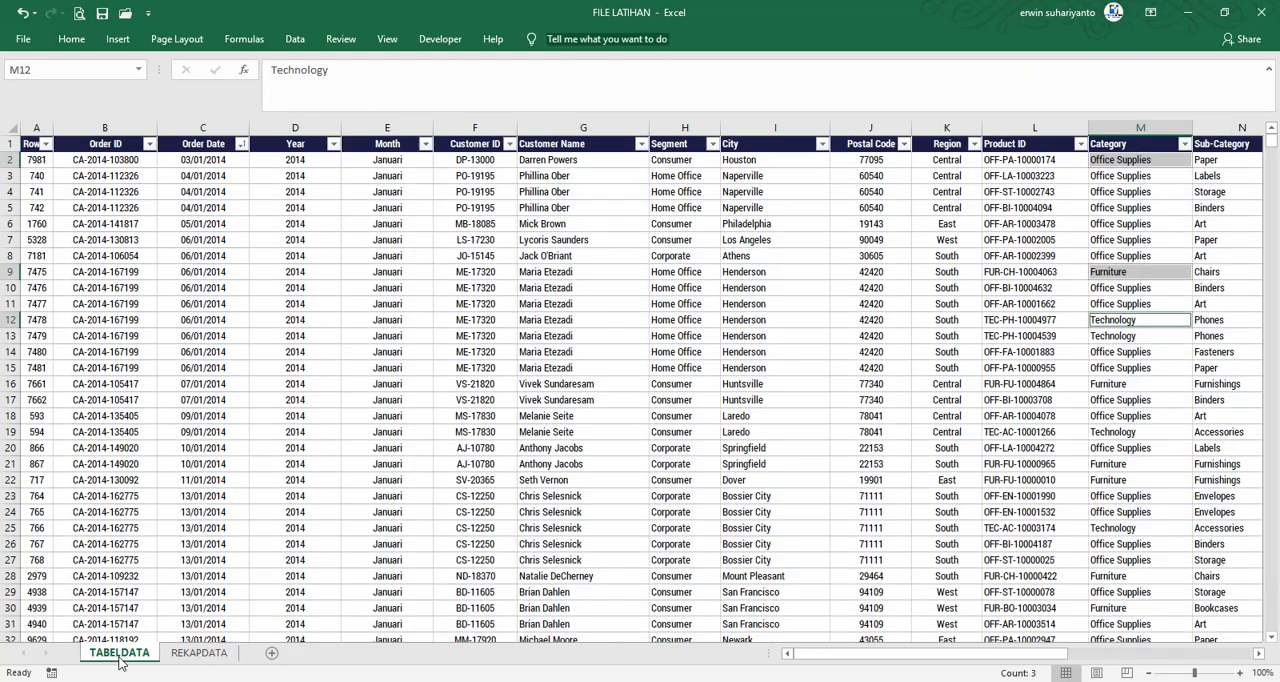
{"action": "left_click", "coordinate": [1180, 591]}
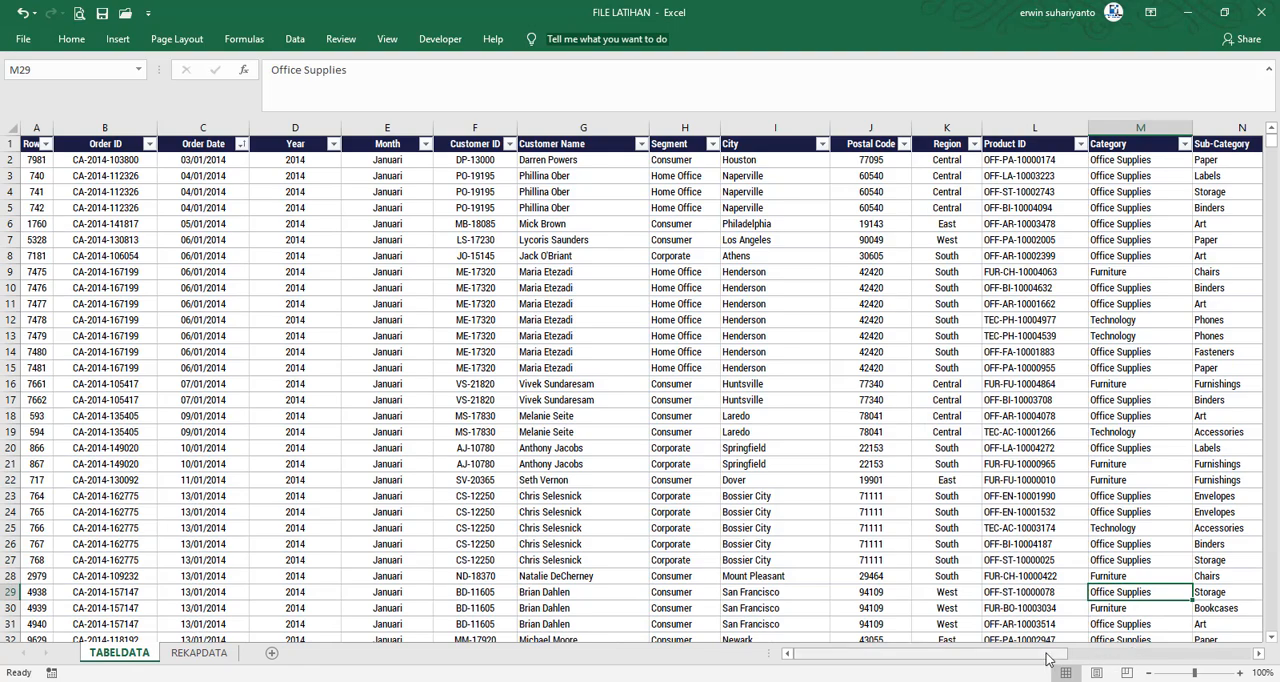
{"action": "scroll", "coordinate": [1102, 662], "scroll_direction": "right", "scroll_amount": 5}
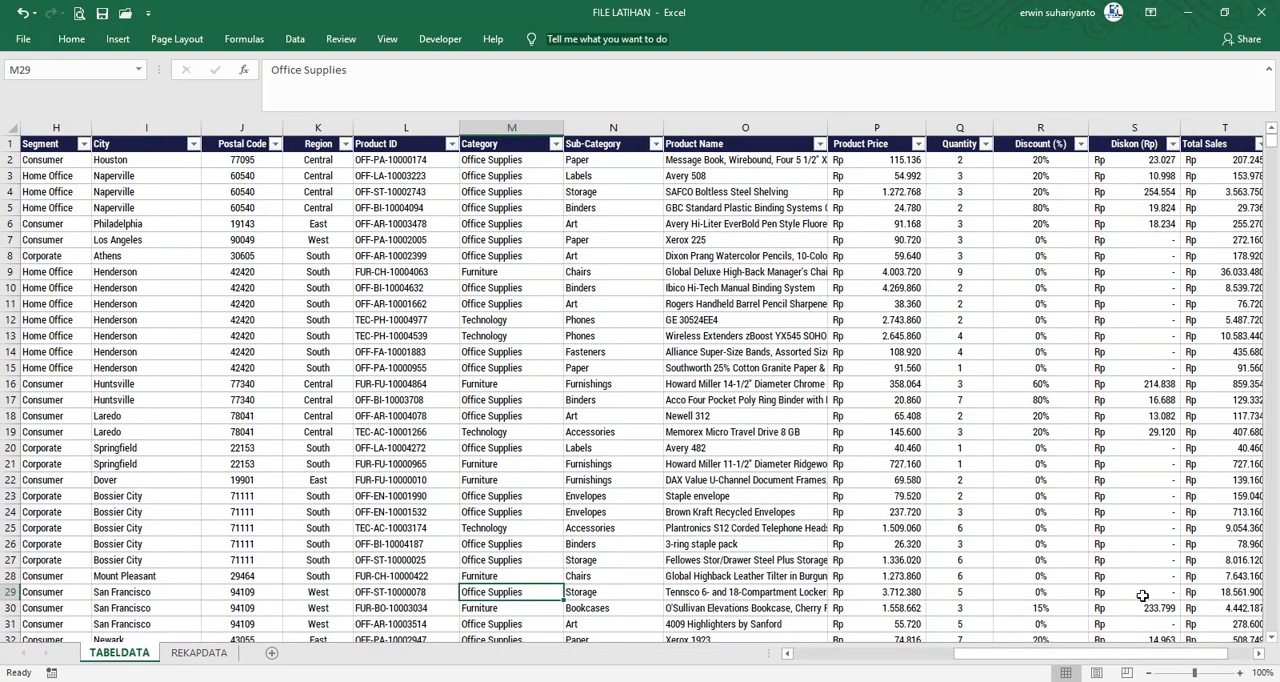
{"action": "scroll", "coordinate": [1173, 664], "scroll_direction": "right", "scroll_amount": 1}
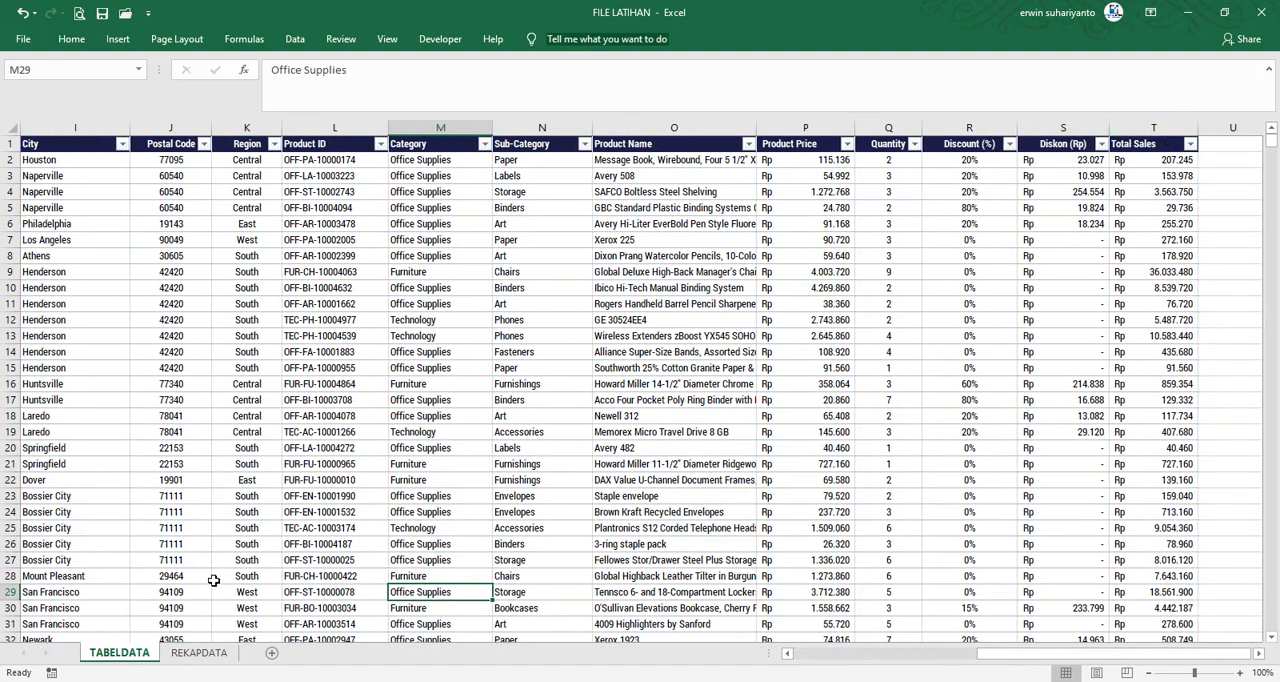
Change the sum range of the first SUMIFS in REKAPDATA cell D25 to TABELDATA!$T:$T
{"action": "left_click", "coordinate": [190, 655]}
{"action": "left_click", "coordinate": [251, 528]}
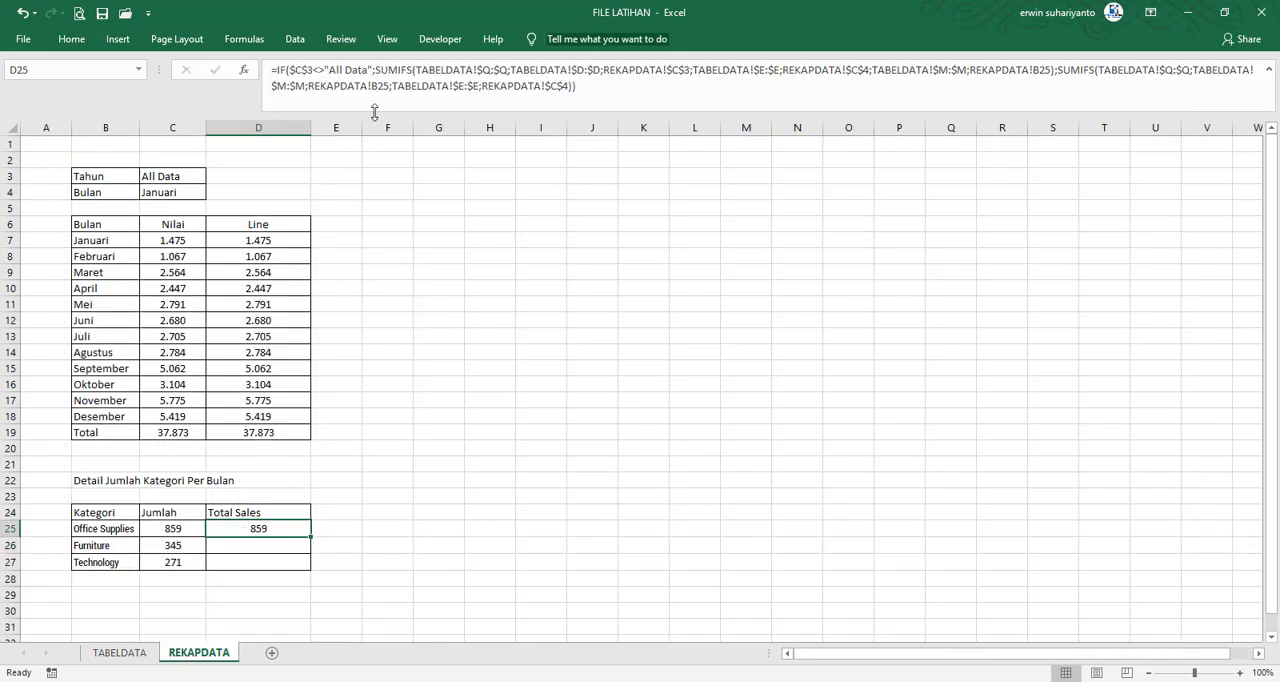
{"action": "left_click", "coordinate": [490, 71]}
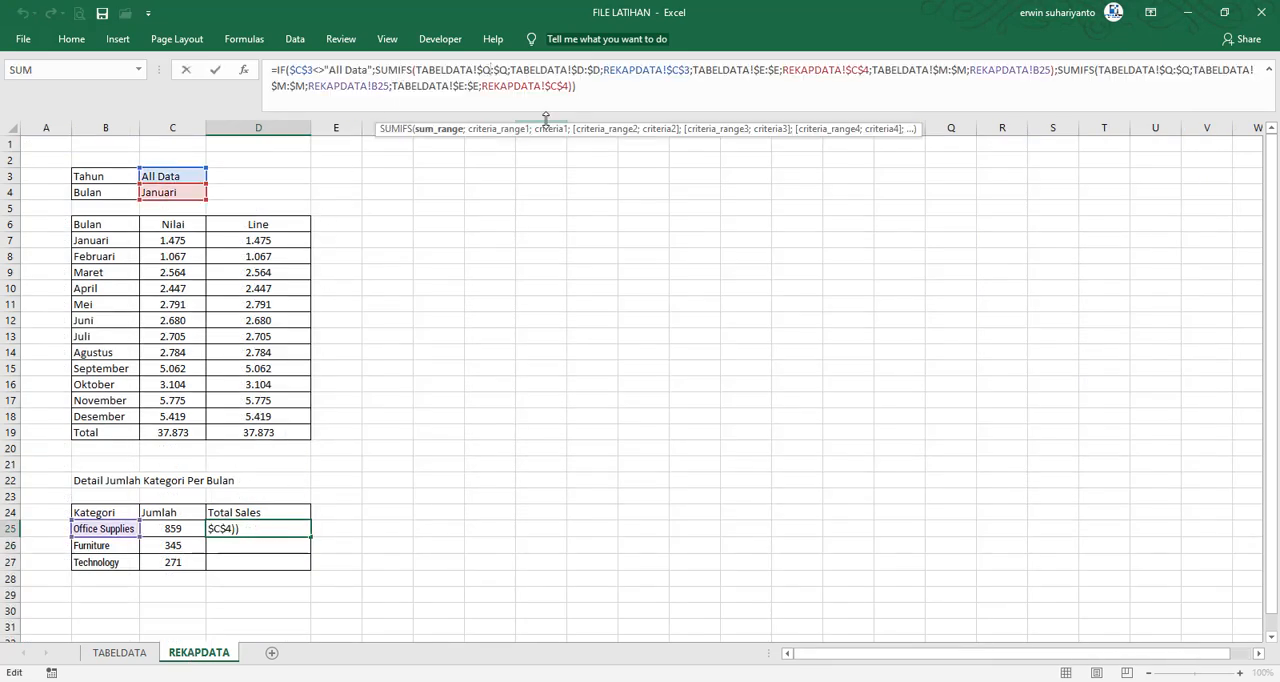
{"action": "key", "text": "BackSpace"}
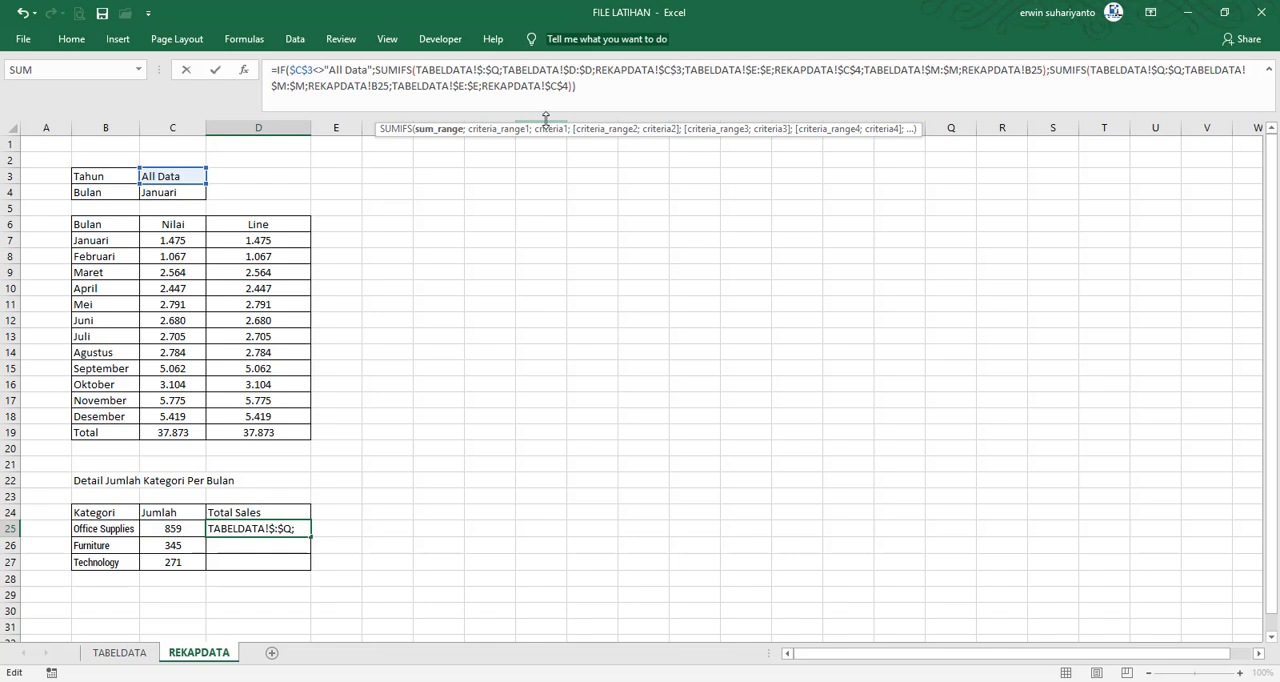
{"action": "type", "text": "T"}
{"action": "key", "text": "BackSpace"}
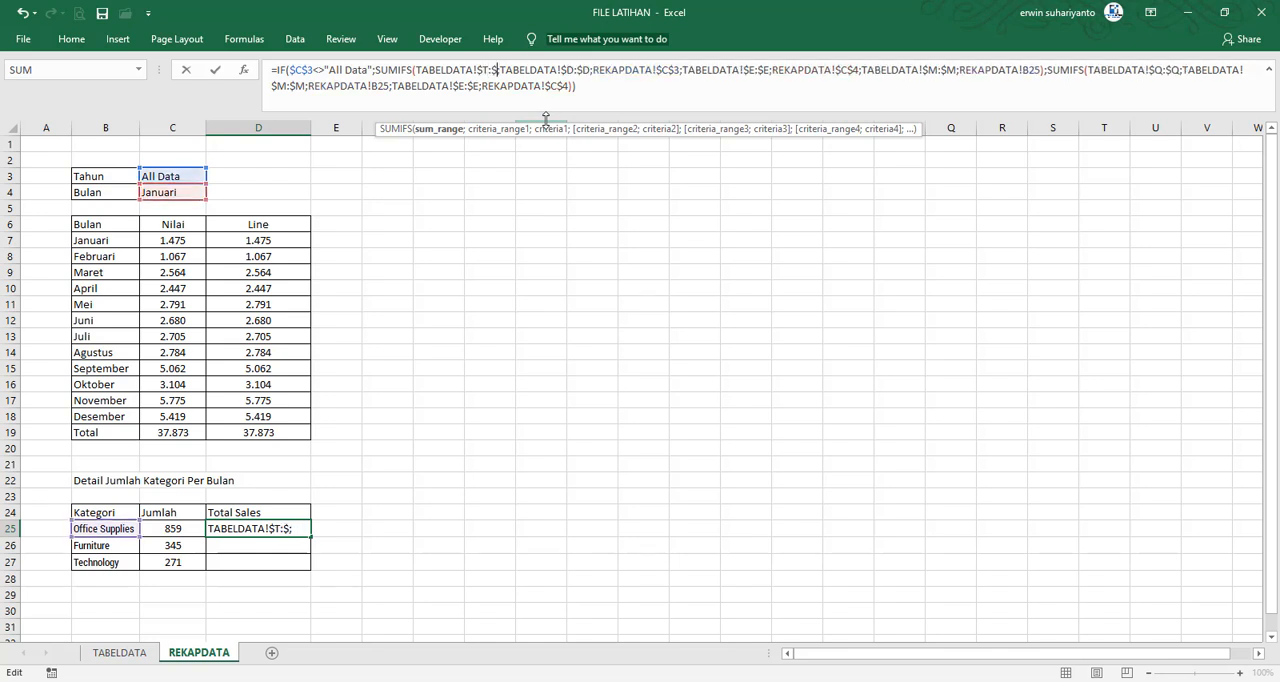
{"action": "type", "text": "T;"}
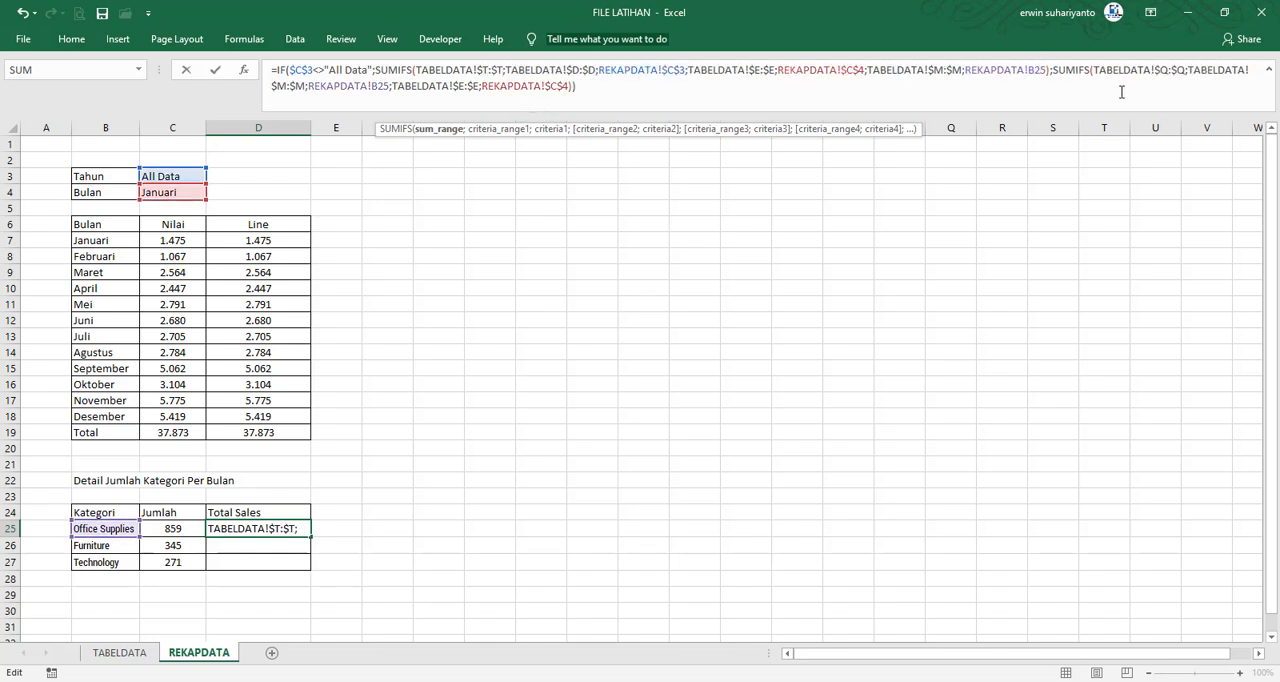
Change the sum range of the second SUMIFS in D25 to TABELDATA!$T:$T, and enter the formula
{"action": "left_click", "coordinate": [1169, 72]}
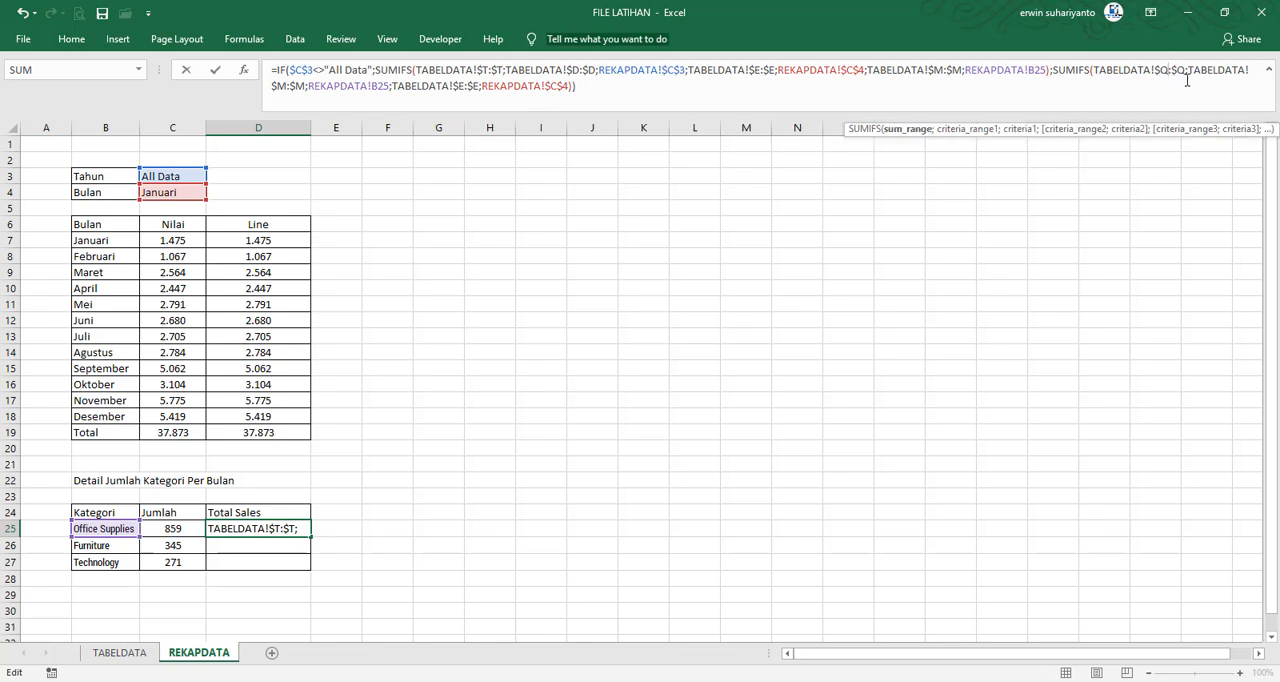
{"action": "key", "text": "BackSpace"}
{"action": "type", "text": "T"}
{"action": "key", "text": "BackSpace"}
{"action": "type", "text": "T"}
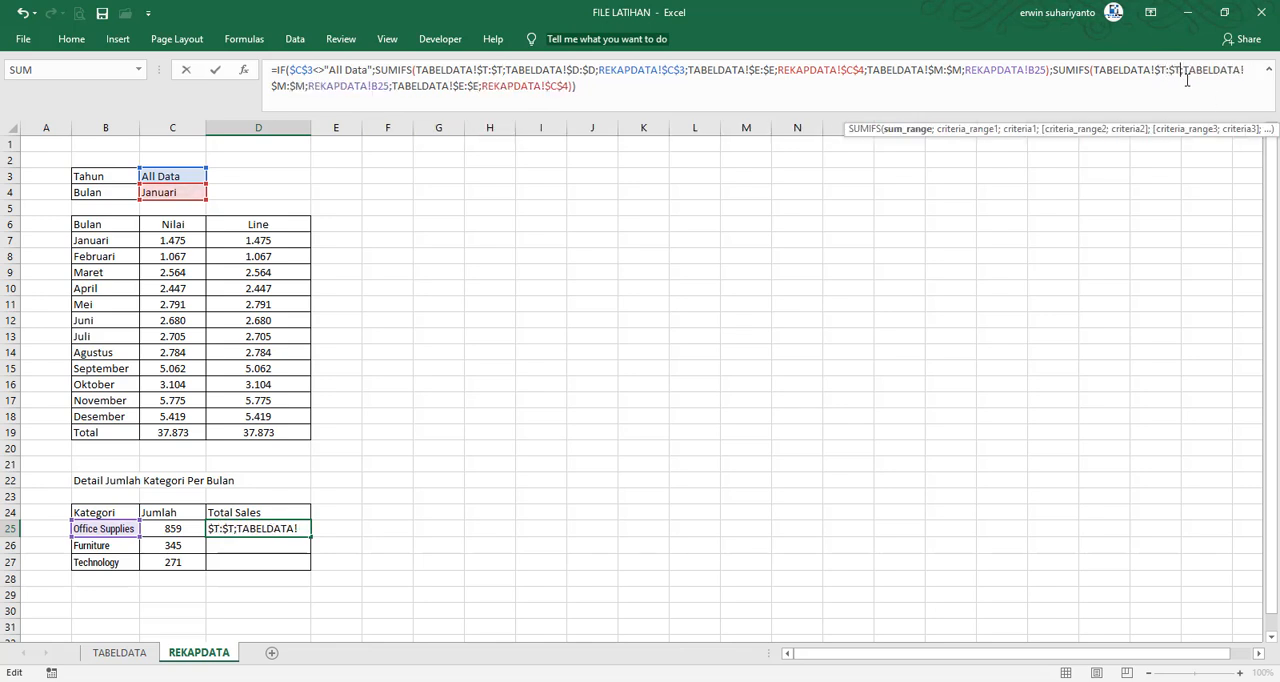
{"action": "key", "text": "Return"}
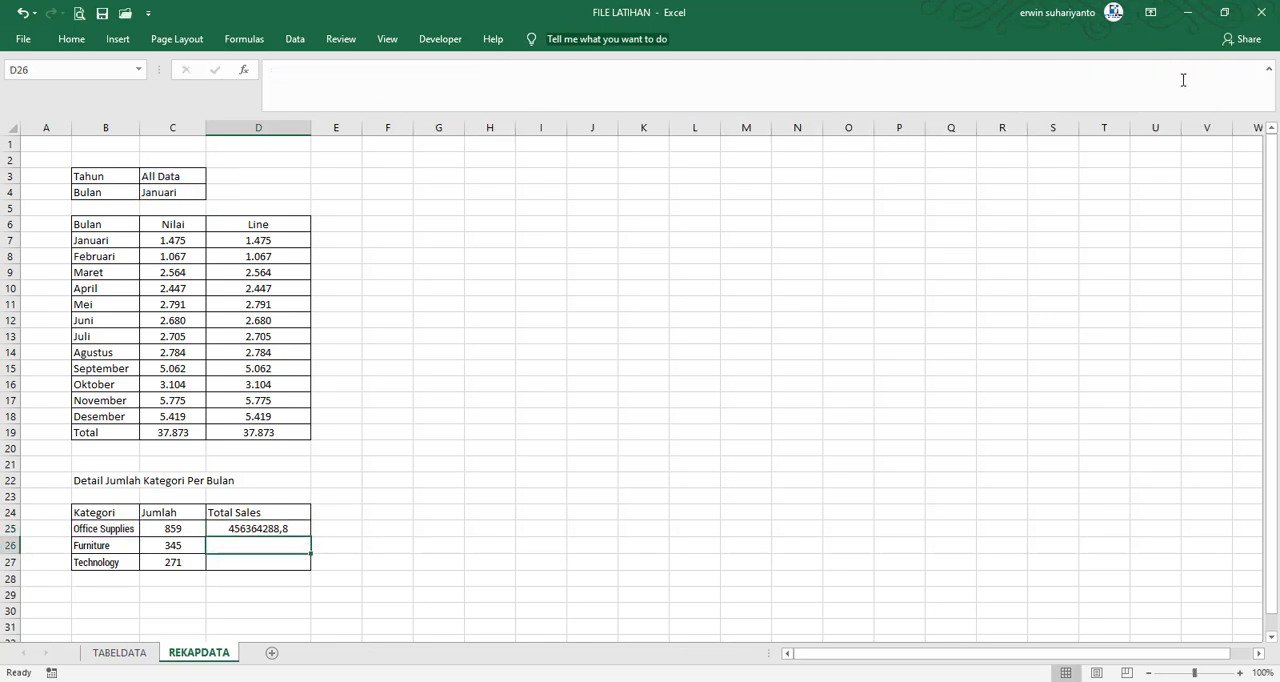
Copy the D25 formula down to D26:D27, and apply the Rp accounting format without decimals to D25:D27
{"action": "left_click", "coordinate": [270, 530]}
{"action": "left_click_drag", "start_coordinate": [310, 537], "coordinate": [310, 570]}
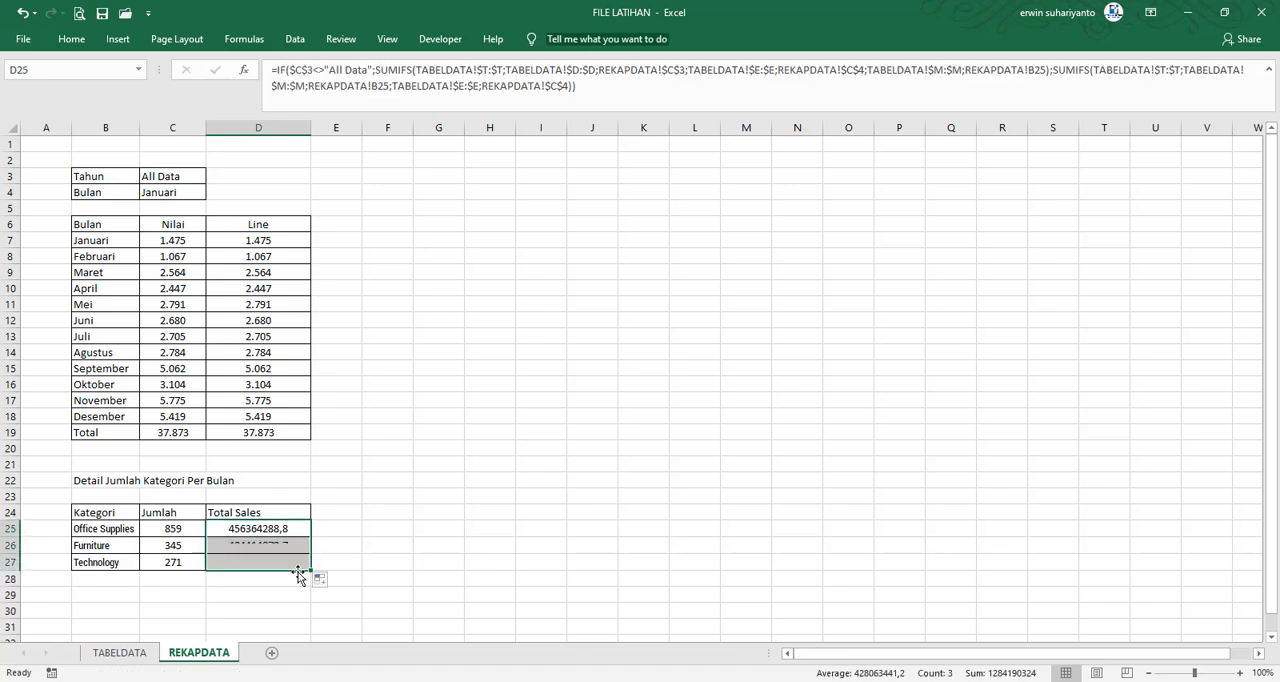
{"action": "left_click", "coordinate": [86, 42]}
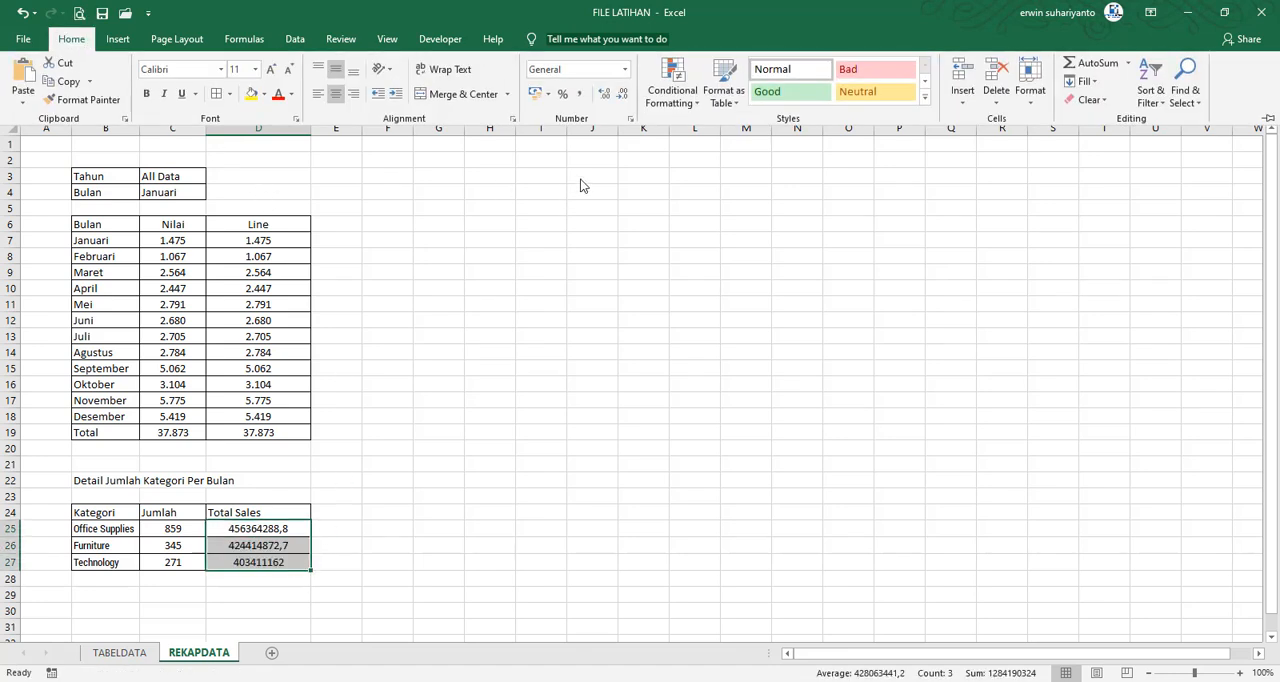
{"action": "left_click", "coordinate": [540, 96]}
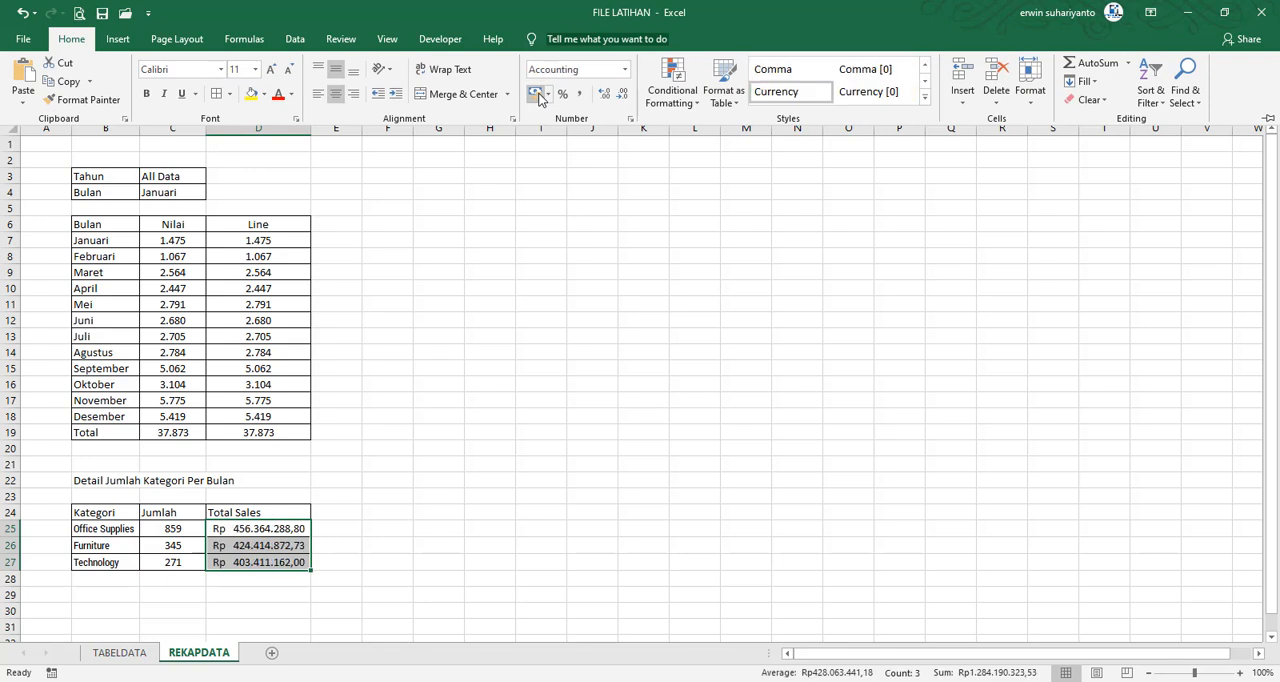
{"action": "left_click", "coordinate": [623, 94]}
{"action": "left_click", "coordinate": [623, 94]}
{"action": "left_click", "coordinate": [492, 347]}
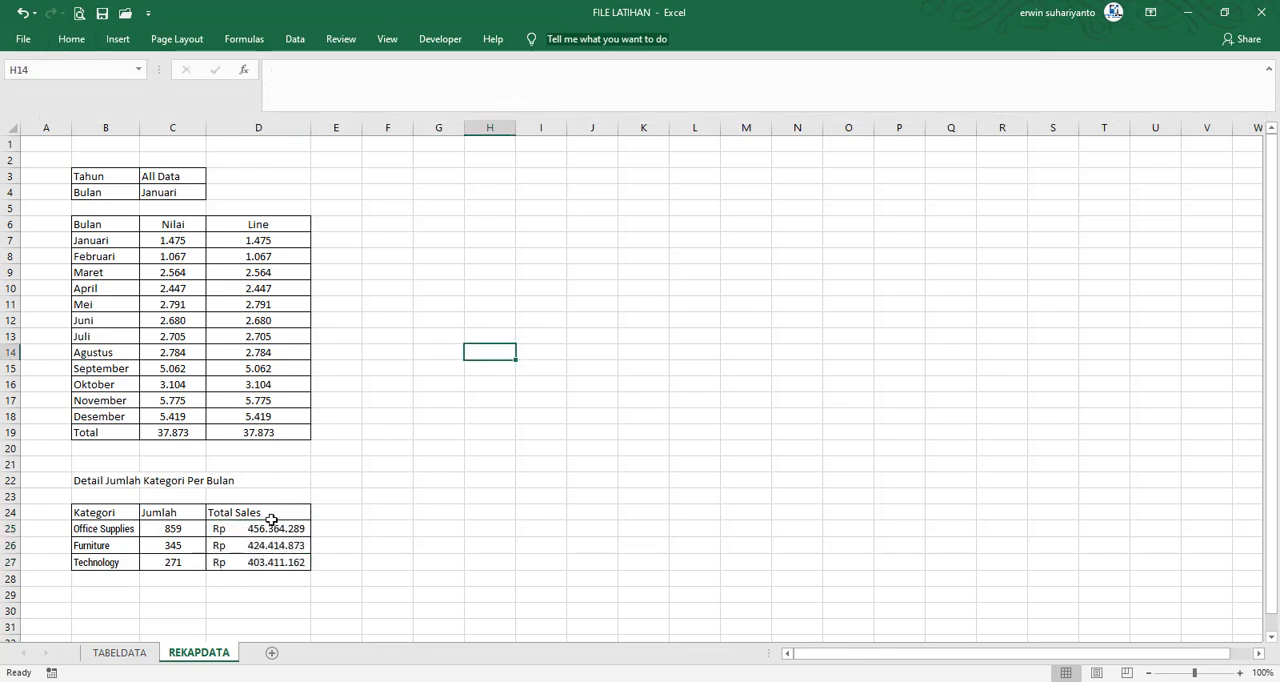
Format the Total Sales cells D25:D27 as Number with 0 decimal places and the 1000 separator
{"action": "left_click", "coordinate": [259, 530]}
{"action": "left_click_drag", "start_coordinate": [260, 548], "coordinate": [260, 563]}
{"action": "right_click", "coordinate": [260, 563]}
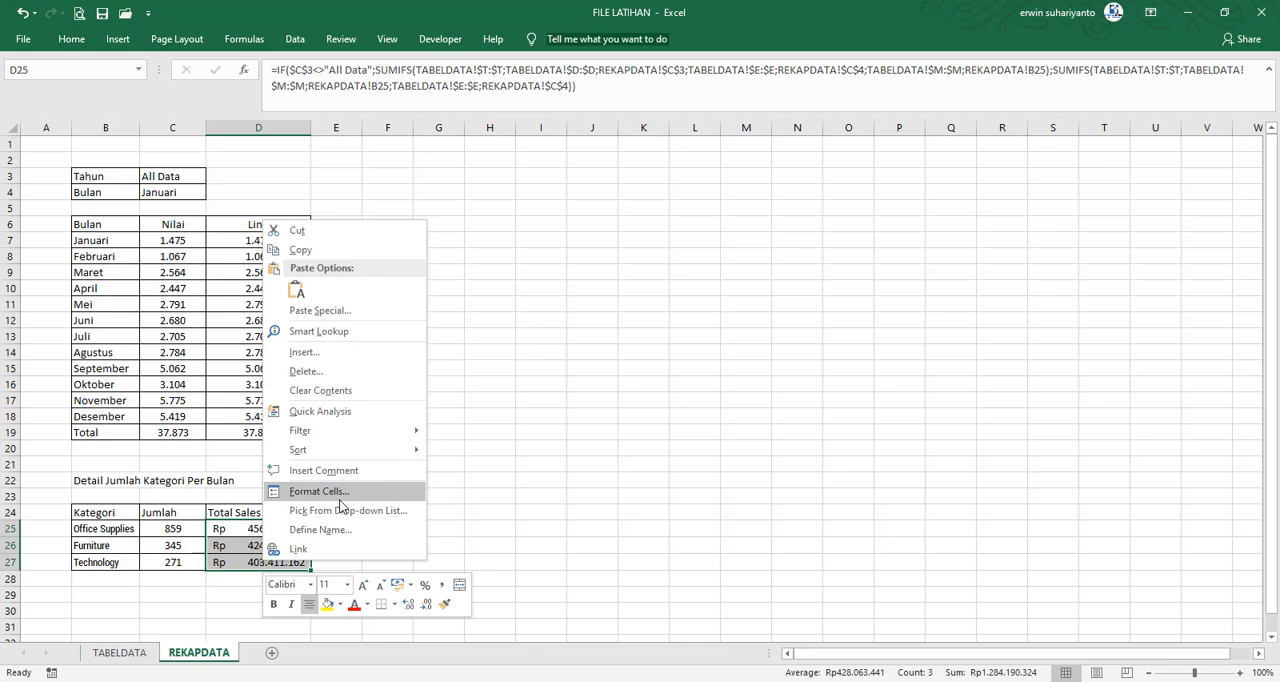
{"action": "left_click", "coordinate": [305, 488]}
{"action": "left_click", "coordinate": [147, 387]}
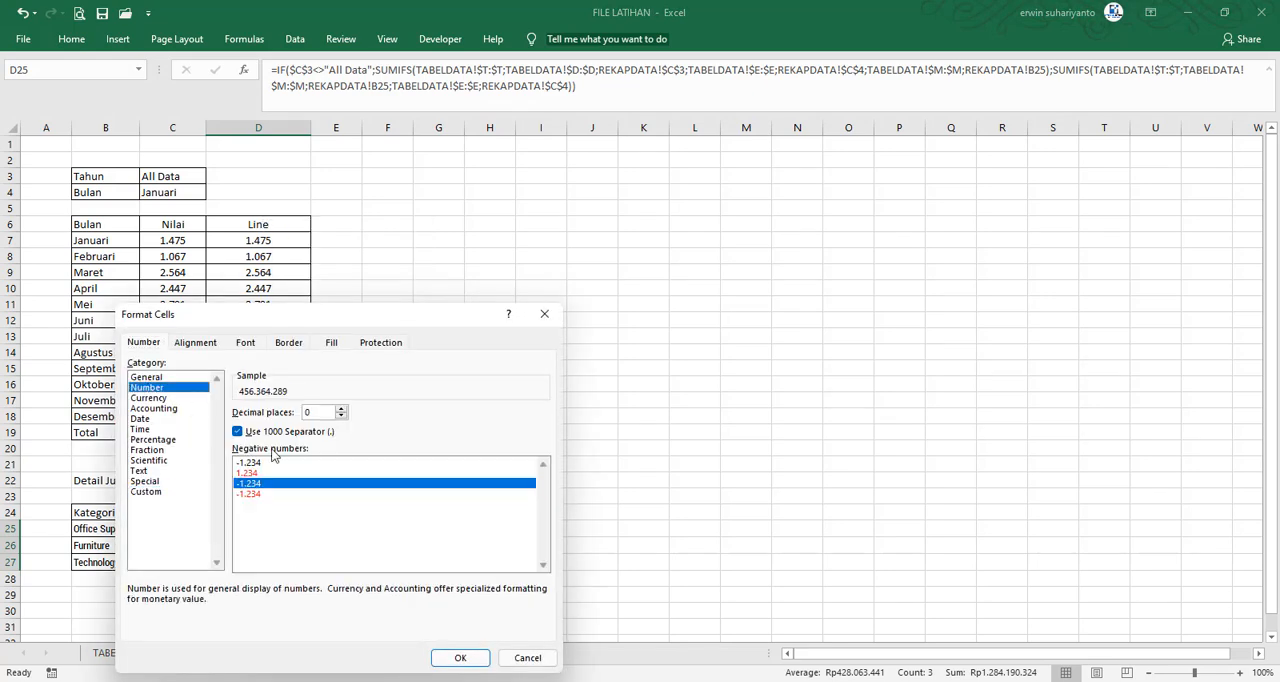
{"action": "left_click", "coordinate": [458, 657]}
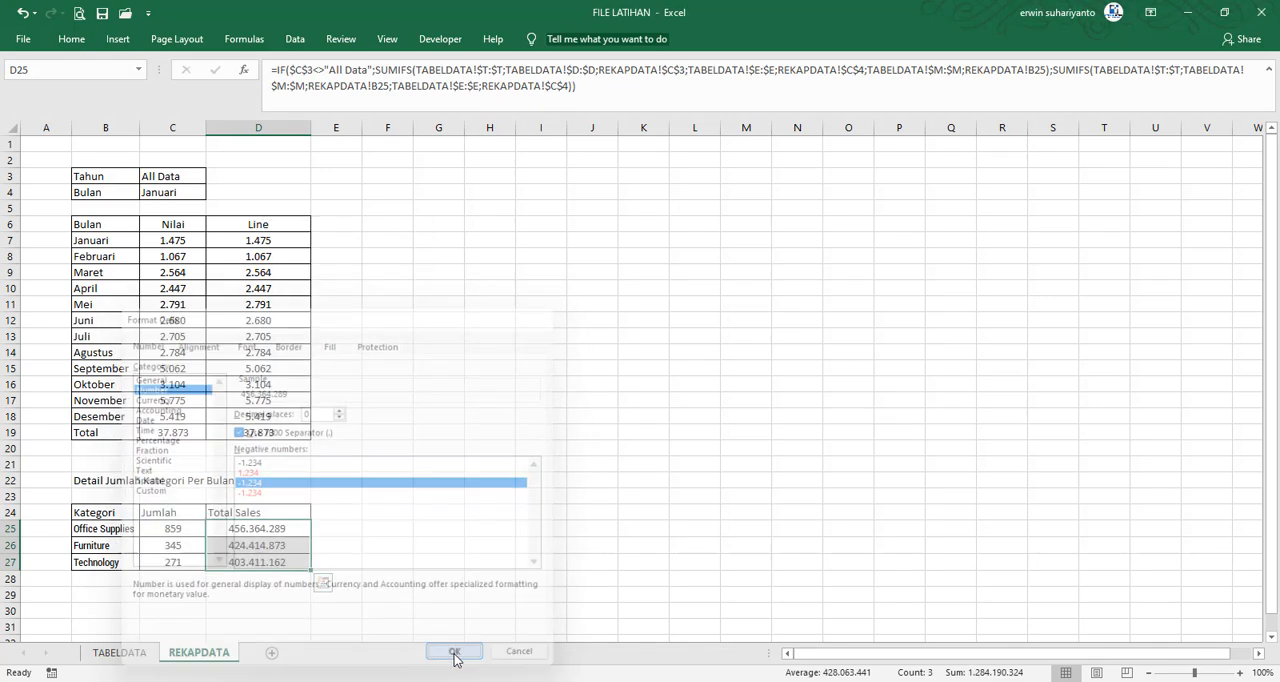
{"action": "left_click", "coordinate": [478, 493]}
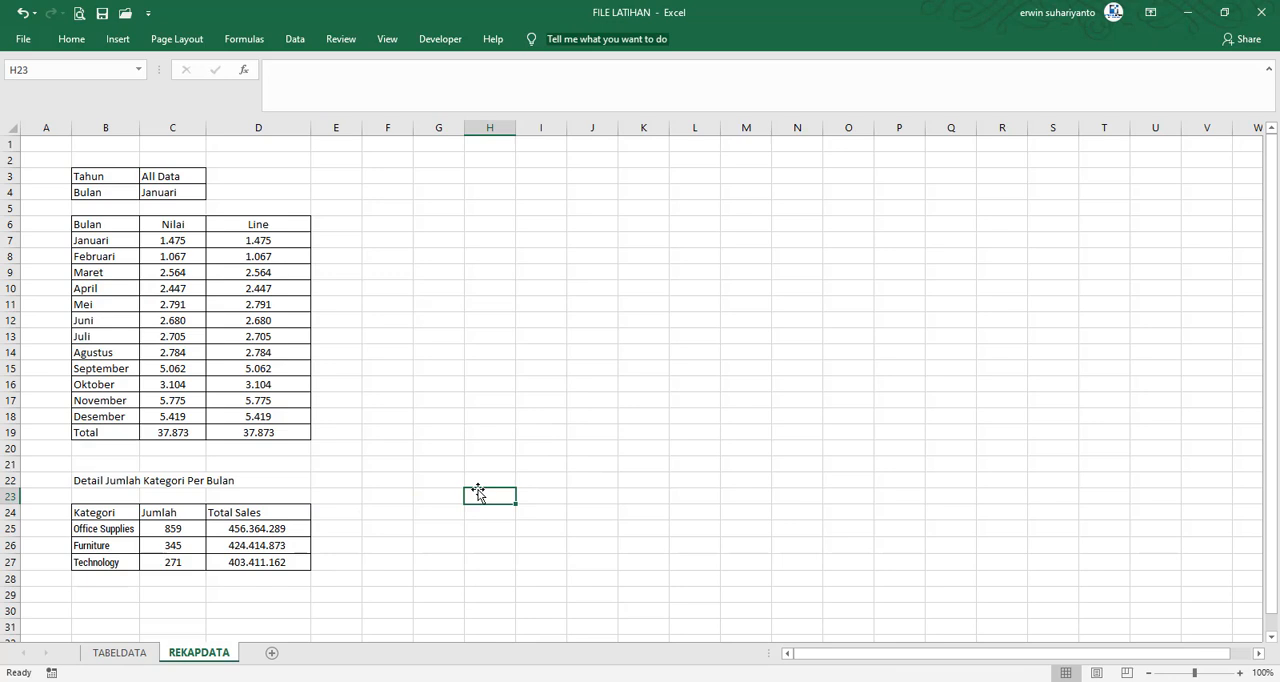
Set the Tahun cell C3 to 2014 to test the recap formulas
{"action": "left_click", "coordinate": [172, 176]}
{"action": "type", "text": "20"}
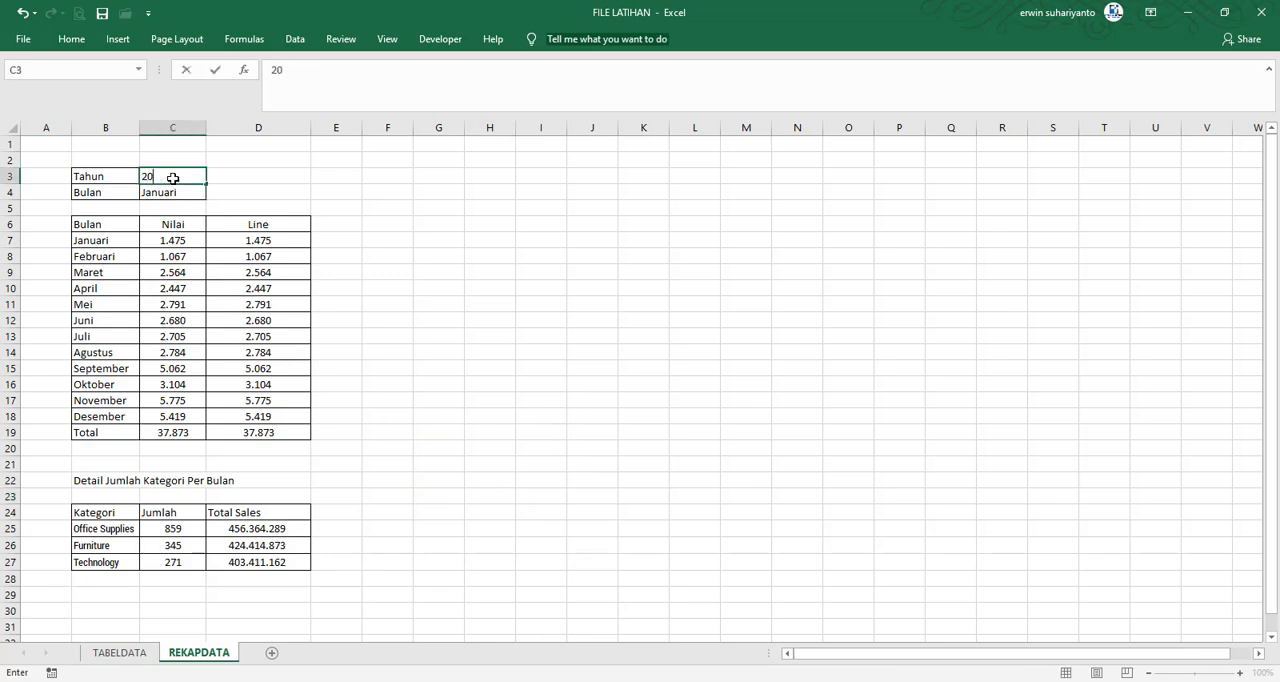
{"action": "type", "text": "14"}
{"action": "key", "text": "Return"}
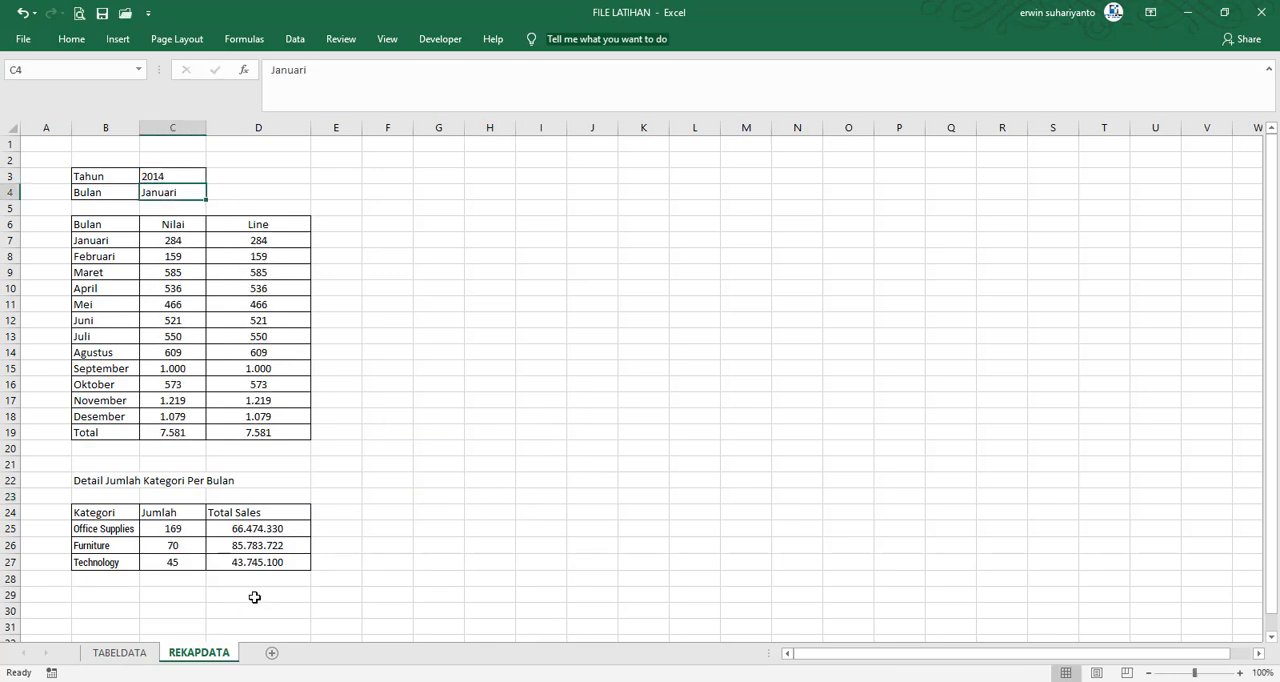
{"action": "left_click", "coordinate": [459, 505]}
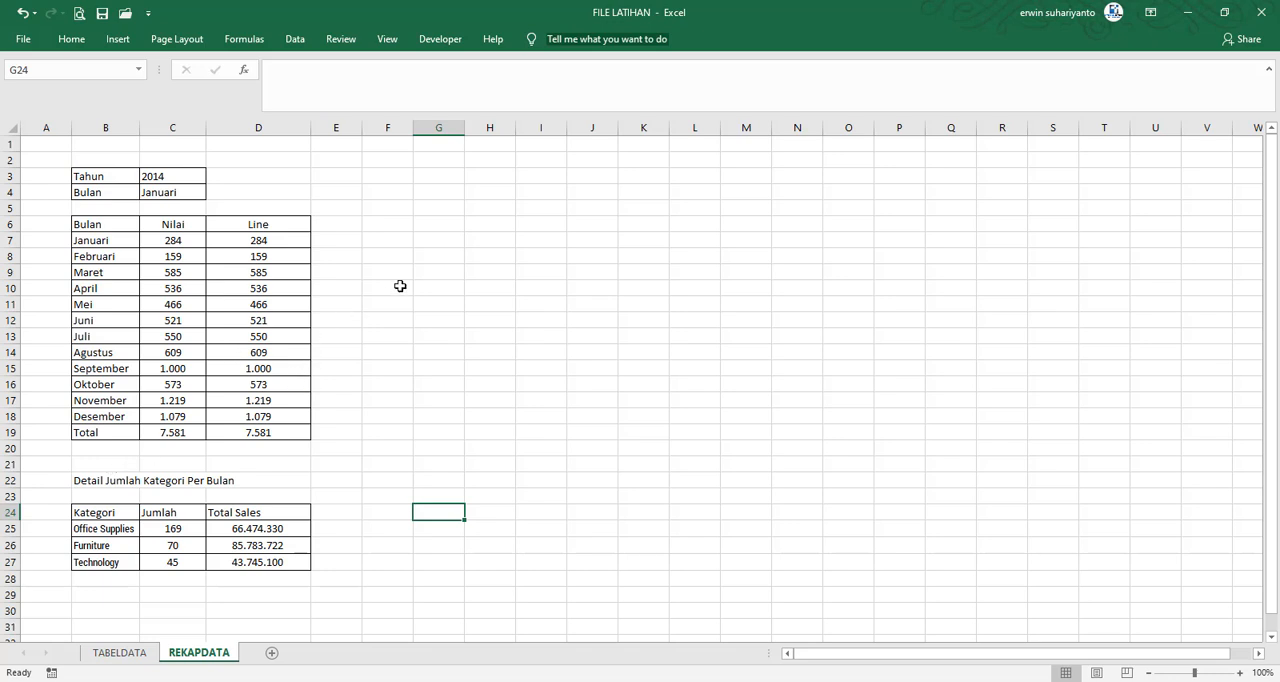
Enter the headers Segment in F6 and Jumlah in G6, and widen column F
{"action": "left_click", "coordinate": [438, 229]}
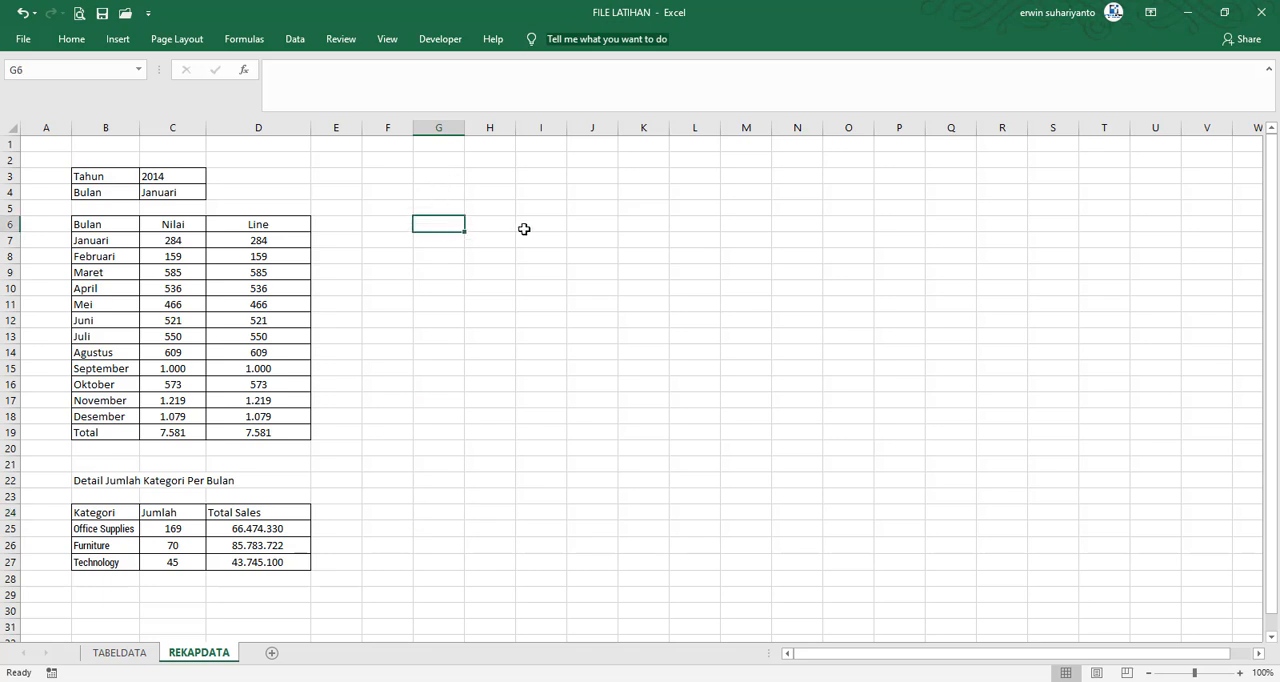
{"action": "key", "text": "Left"}
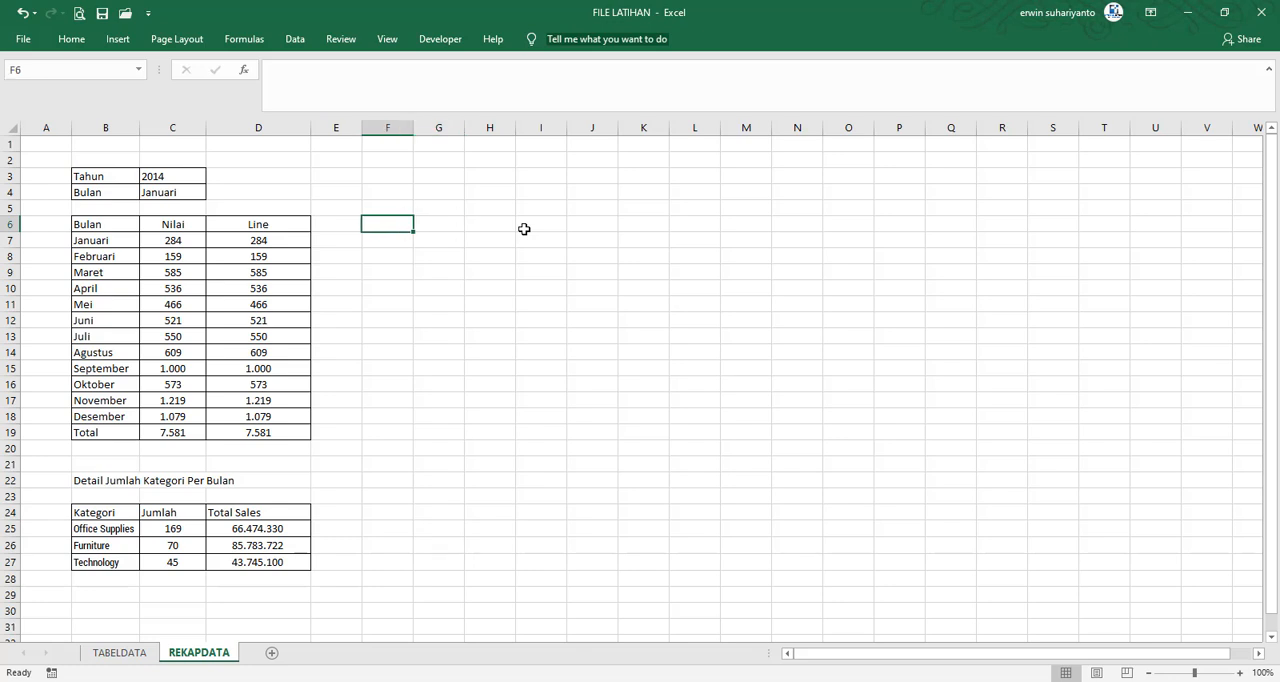
{"action": "type", "text": "Segment"}
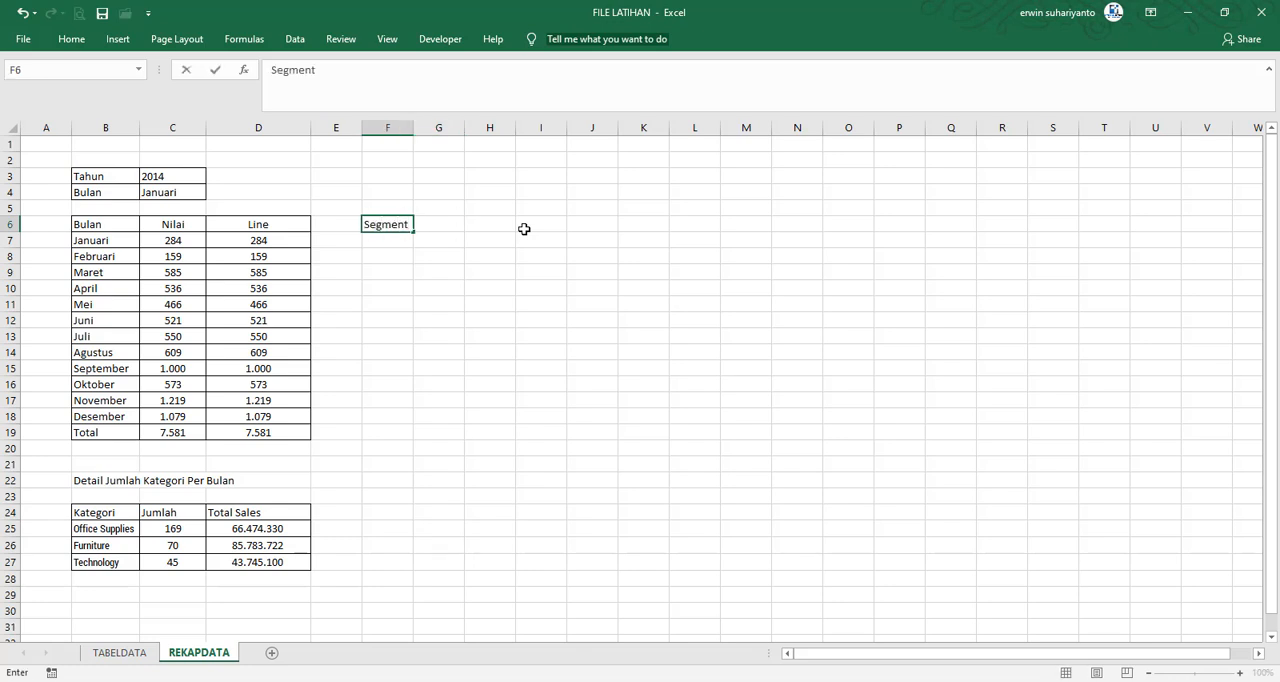
{"action": "key", "text": "Tab"}
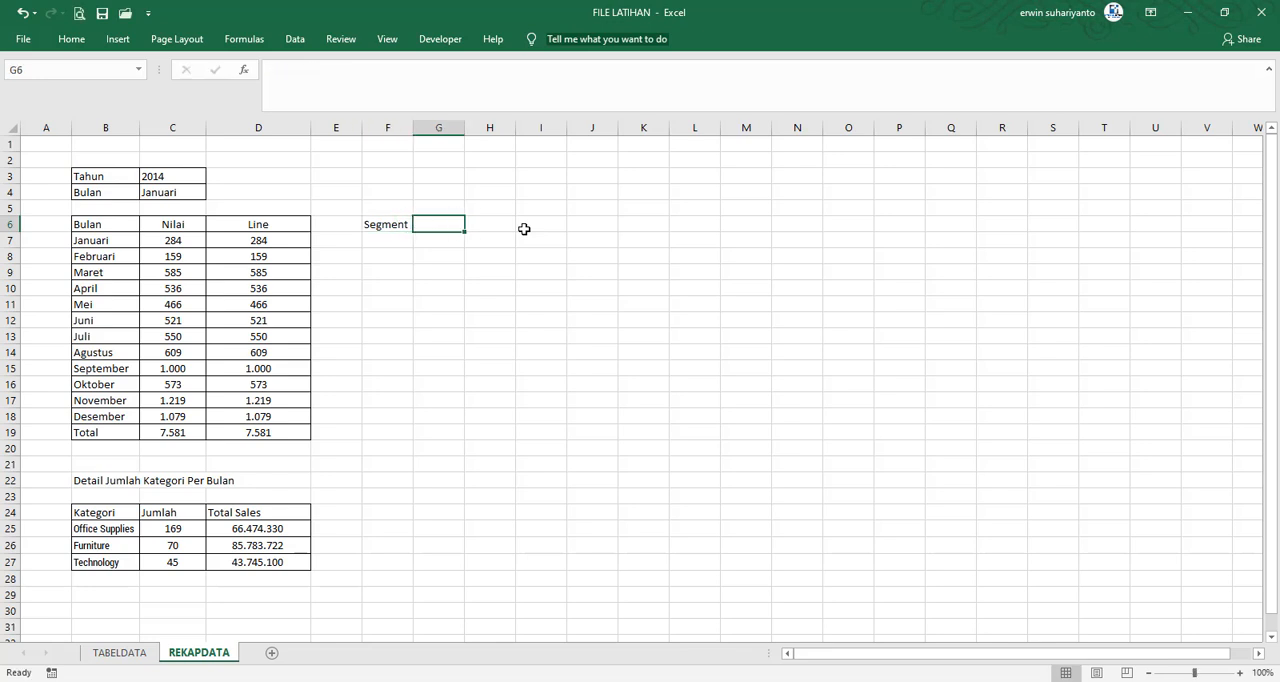
{"action": "type", "text": "Ju"}
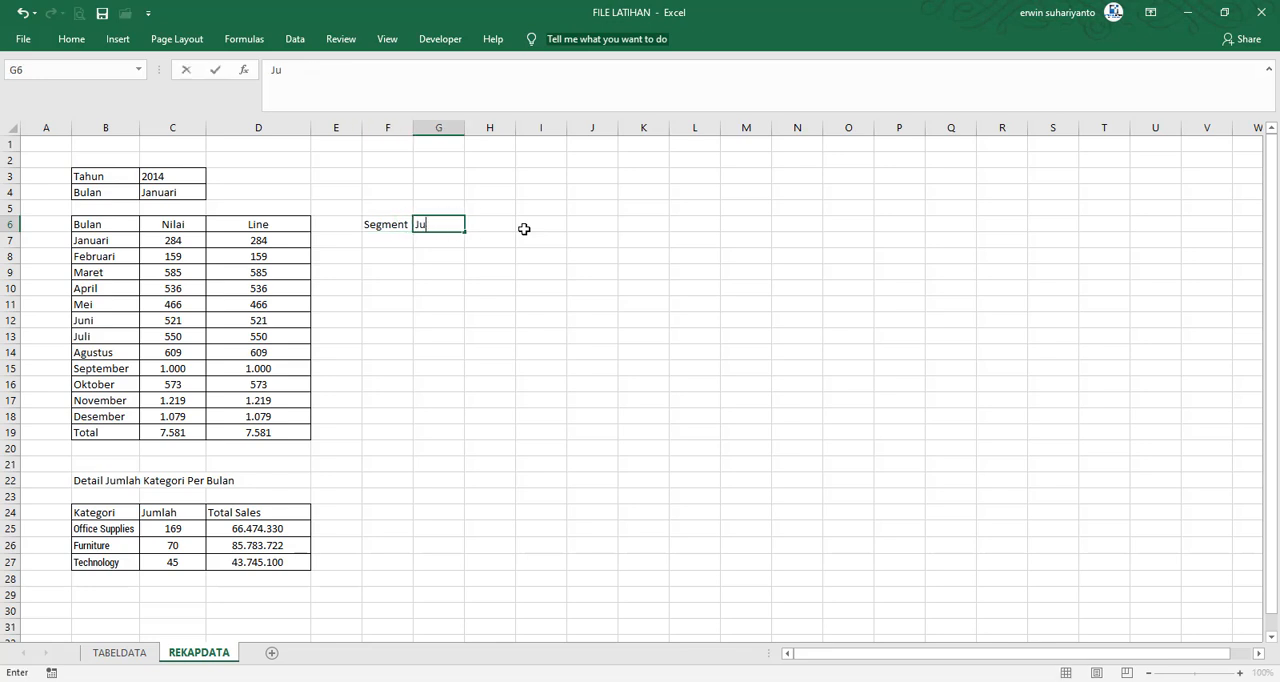
{"action": "type", "text": "mlah"}
{"action": "key", "text": "Tab"}
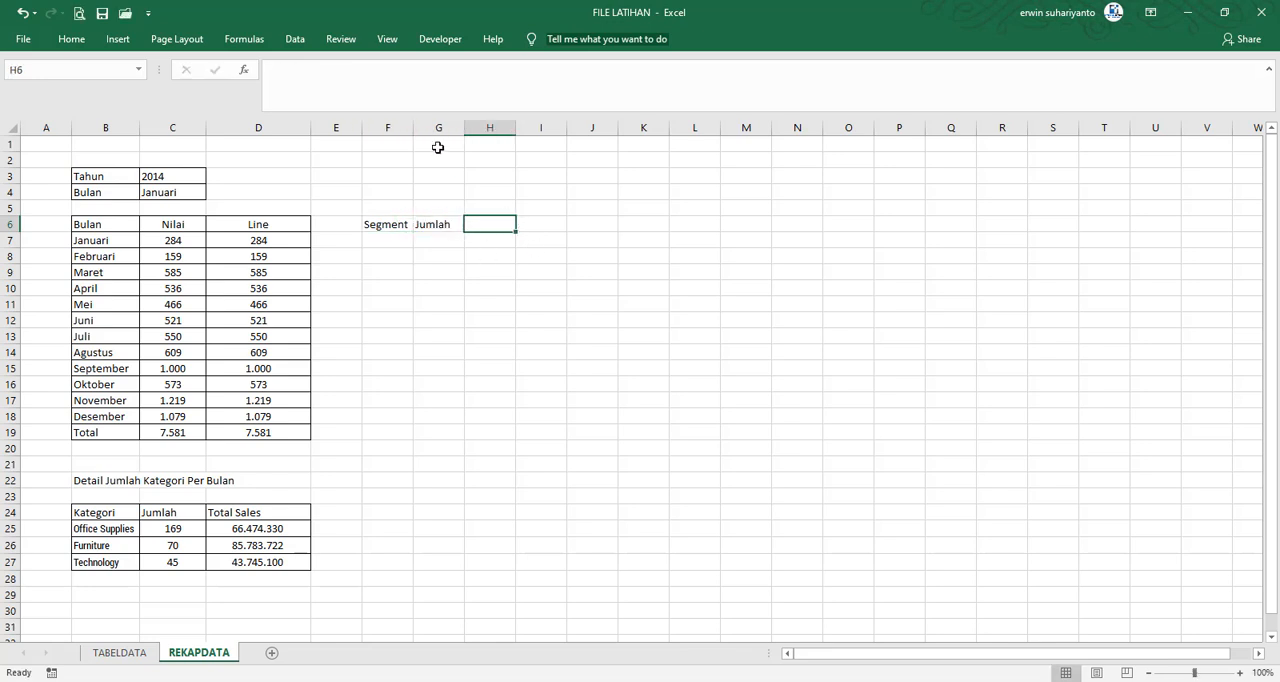
{"action": "left_click_drag", "start_coordinate": [414, 128], "coordinate": [446, 128]}
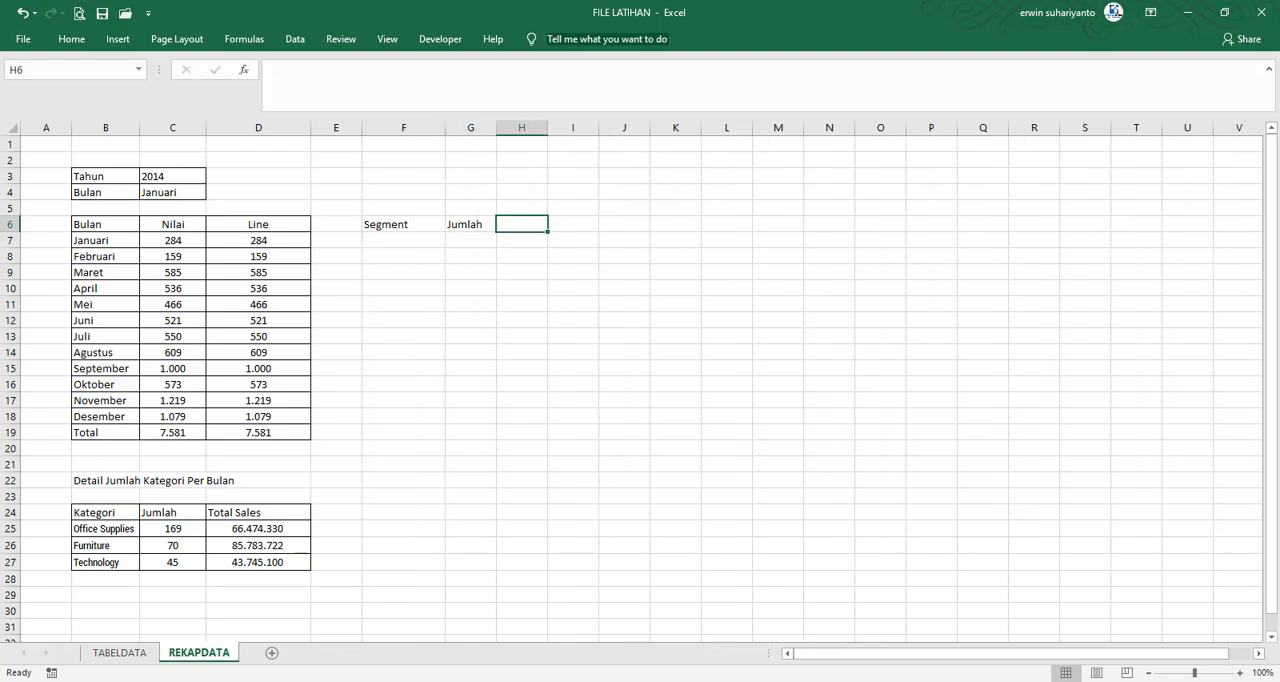
Copy the segment names Consumer, Home Office and Corporate from TABELDATA into REKAPDATA cells F7:F9 as values
{"action": "left_click", "coordinate": [122, 653]}
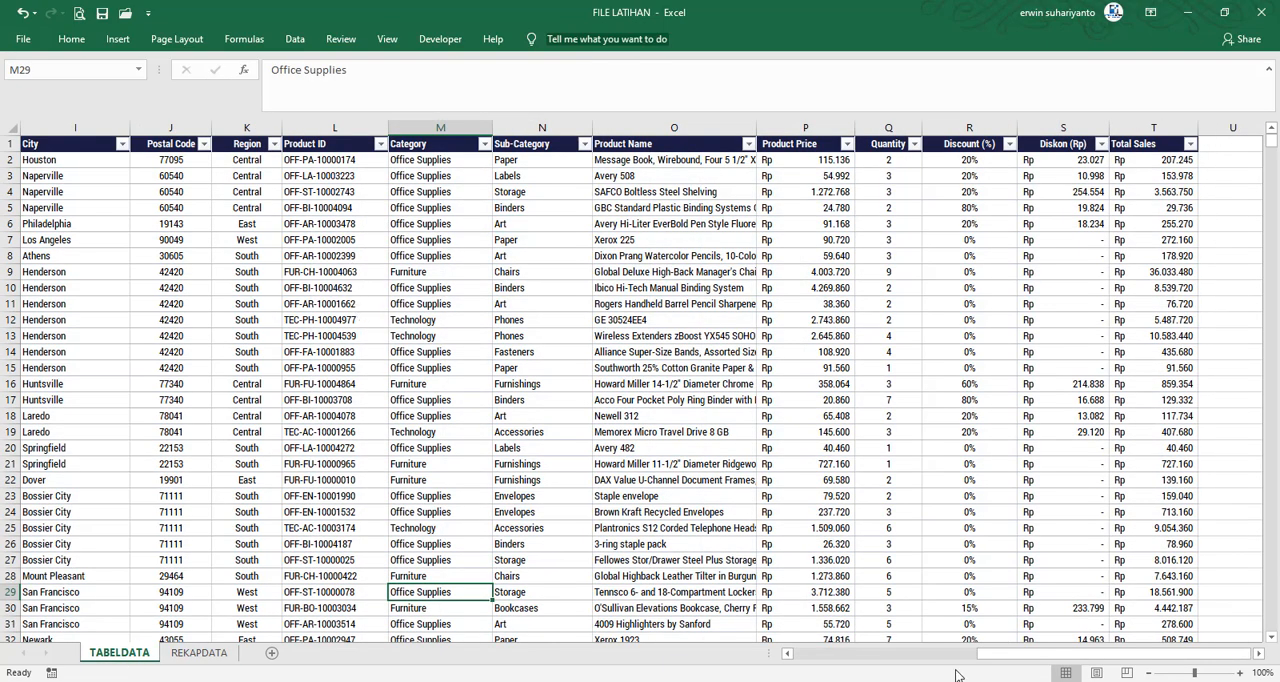
{"action": "left_click_drag", "start_coordinate": [985, 653], "coordinate": [843, 655]}
{"action": "left_click", "coordinate": [536, 163]}
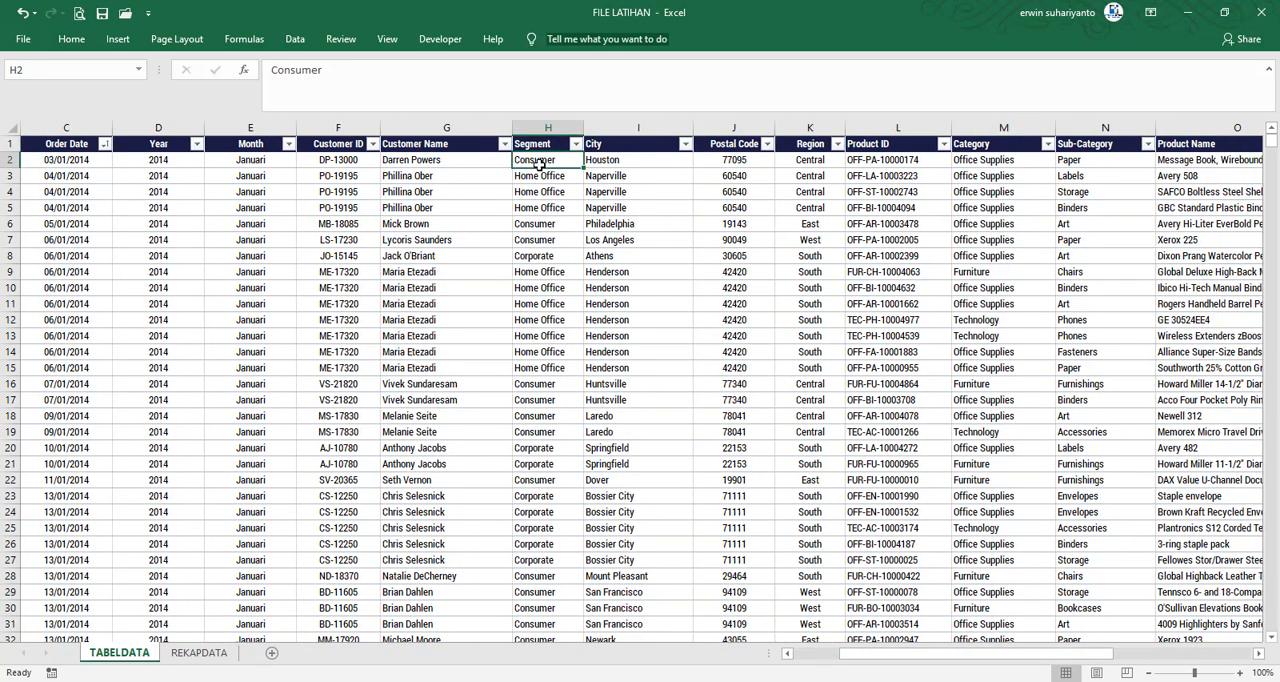
{"action": "left_click", "coordinate": [545, 178], "text": "ctrl"}
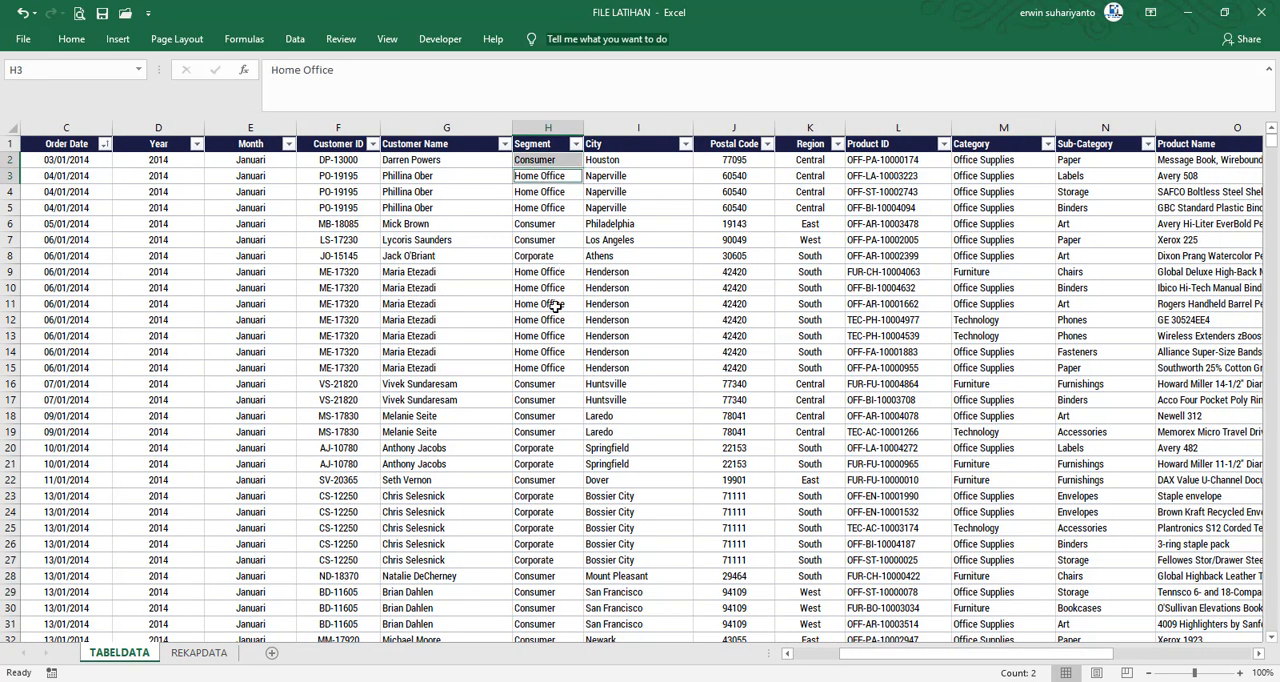
{"action": "left_click", "coordinate": [545, 258], "text": "ctrl"}
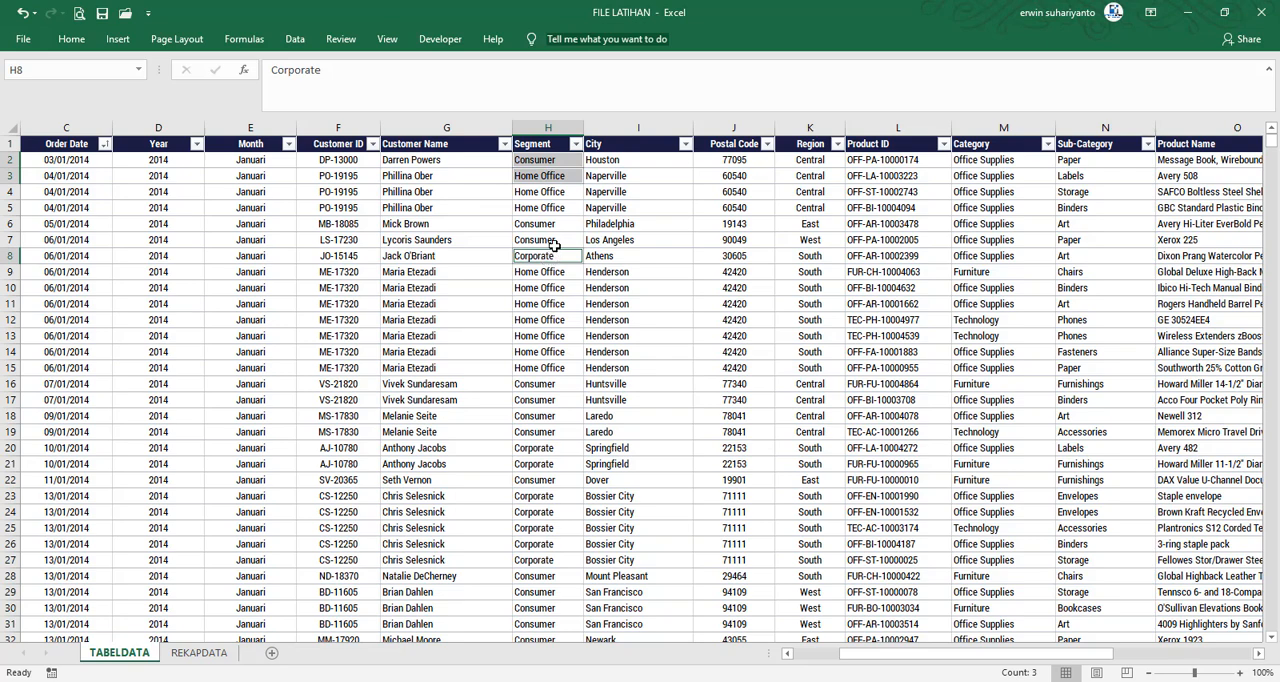
{"action": "key", "text": "ctrl+c"}
{"action": "left_click", "coordinate": [199, 652]}
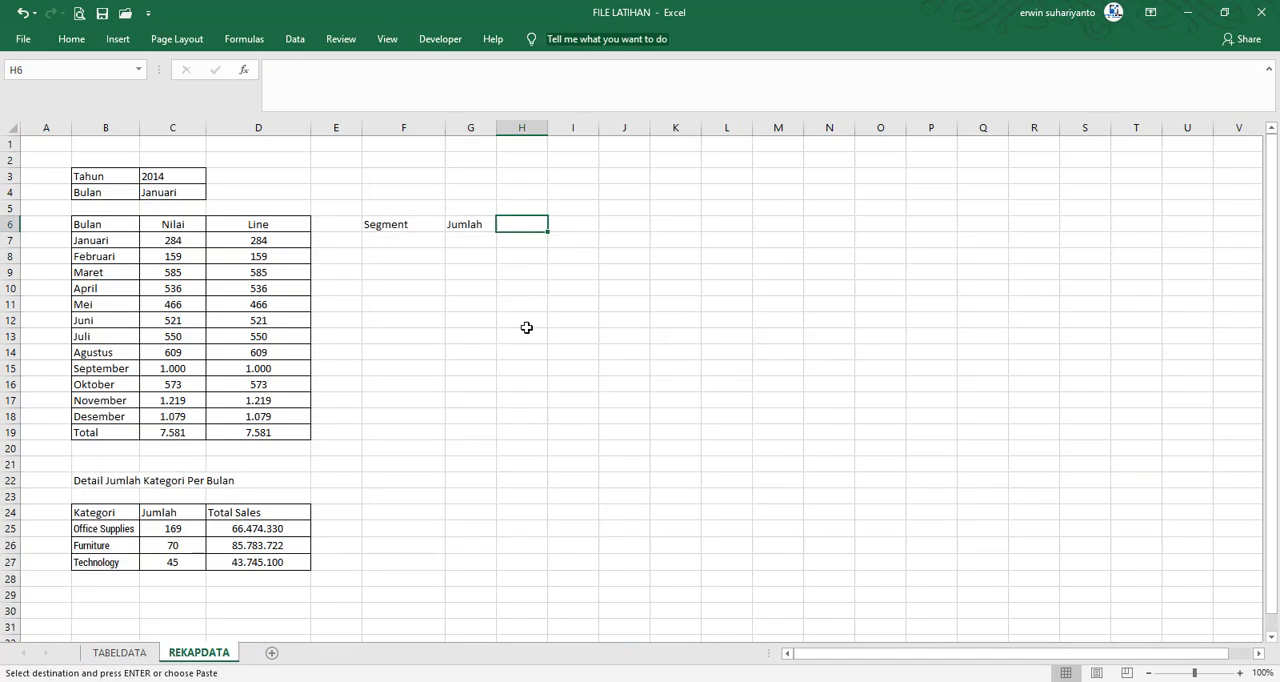
{"action": "right_click", "coordinate": [409, 245]}
{"action": "left_click", "coordinate": [457, 305]}
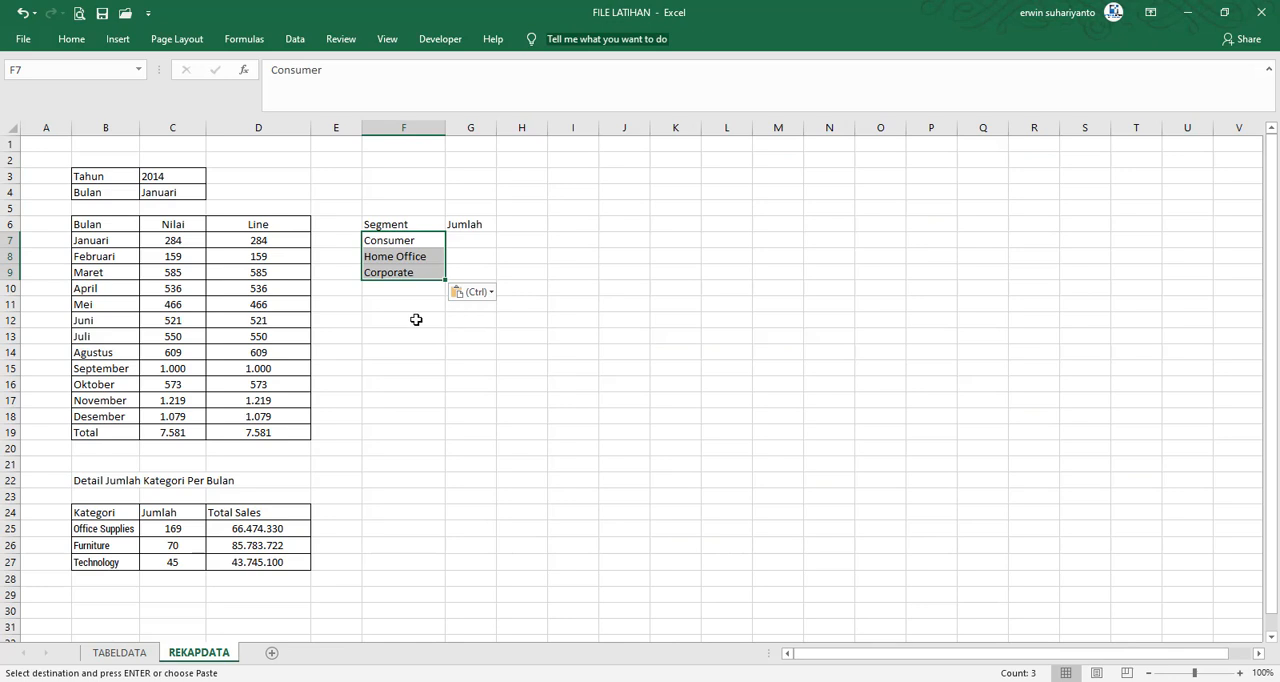
{"action": "left_click", "coordinate": [416, 319]}
{"action": "left_click", "coordinate": [505, 240]}
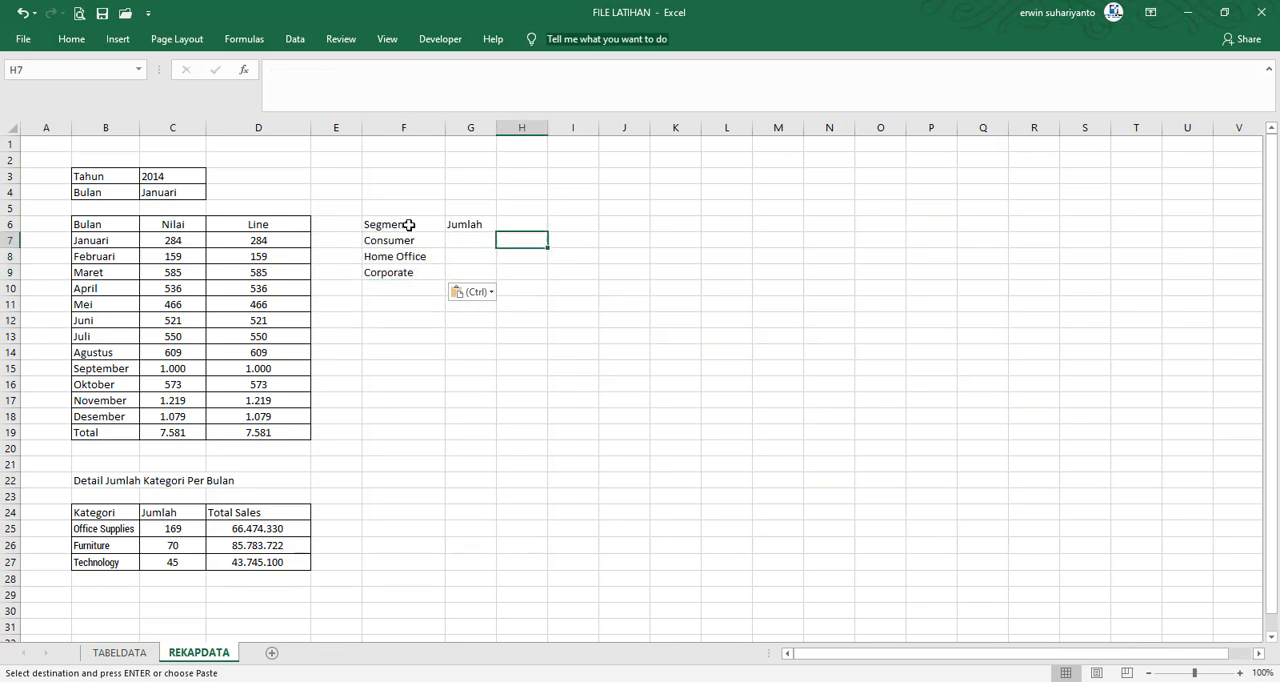
Apply all borders to the Segment table range F6:G9
{"action": "left_click_drag", "start_coordinate": [403, 224], "coordinate": [470, 272]}
{"action": "left_click", "coordinate": [70, 42]}
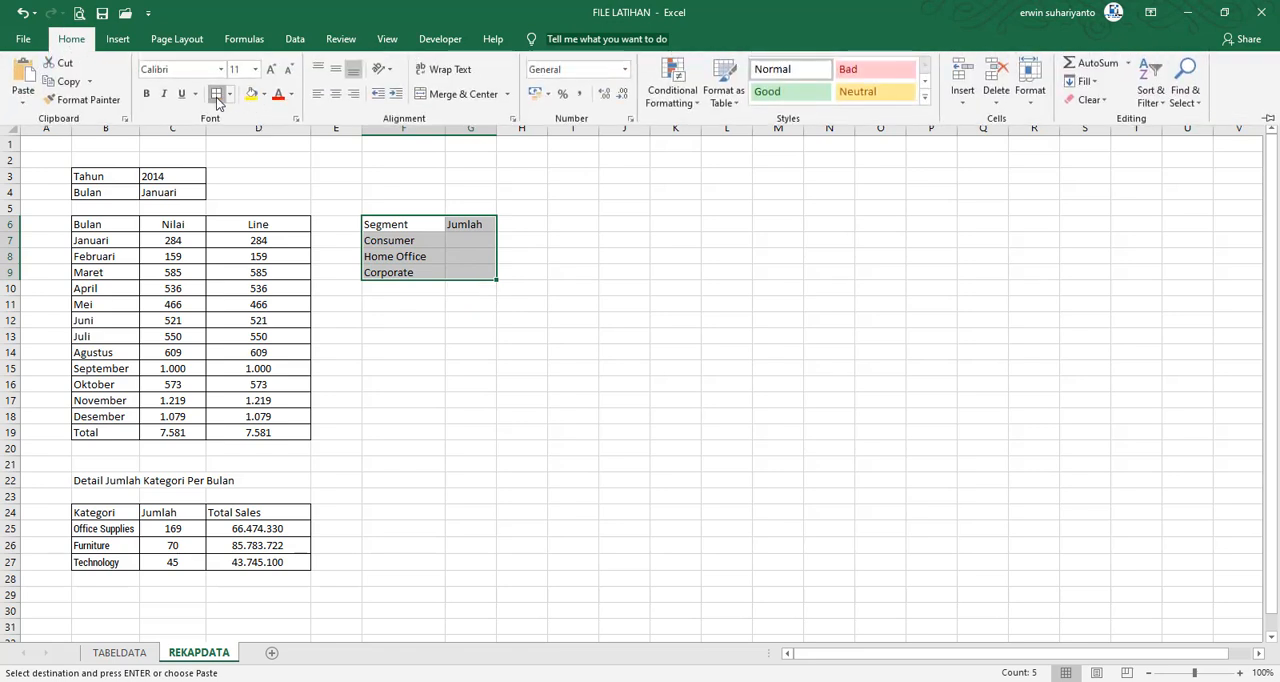
{"action": "key", "text": "Escape"}
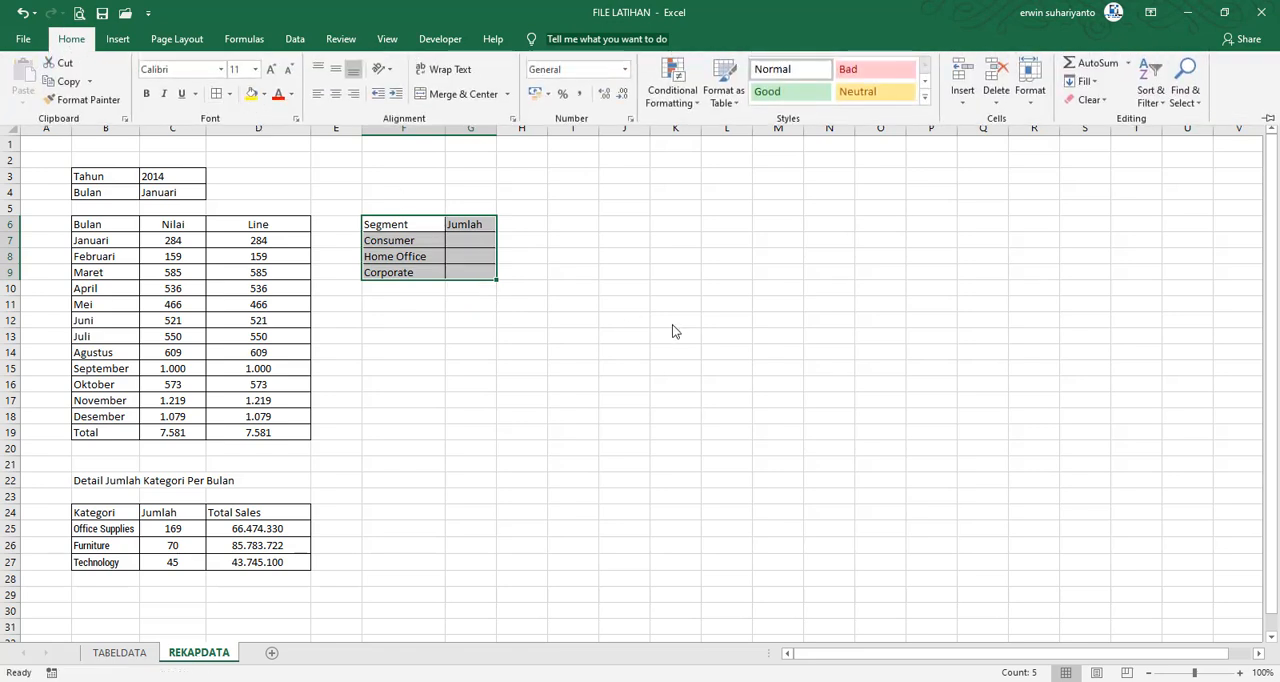
{"action": "left_click", "coordinate": [523, 214]}
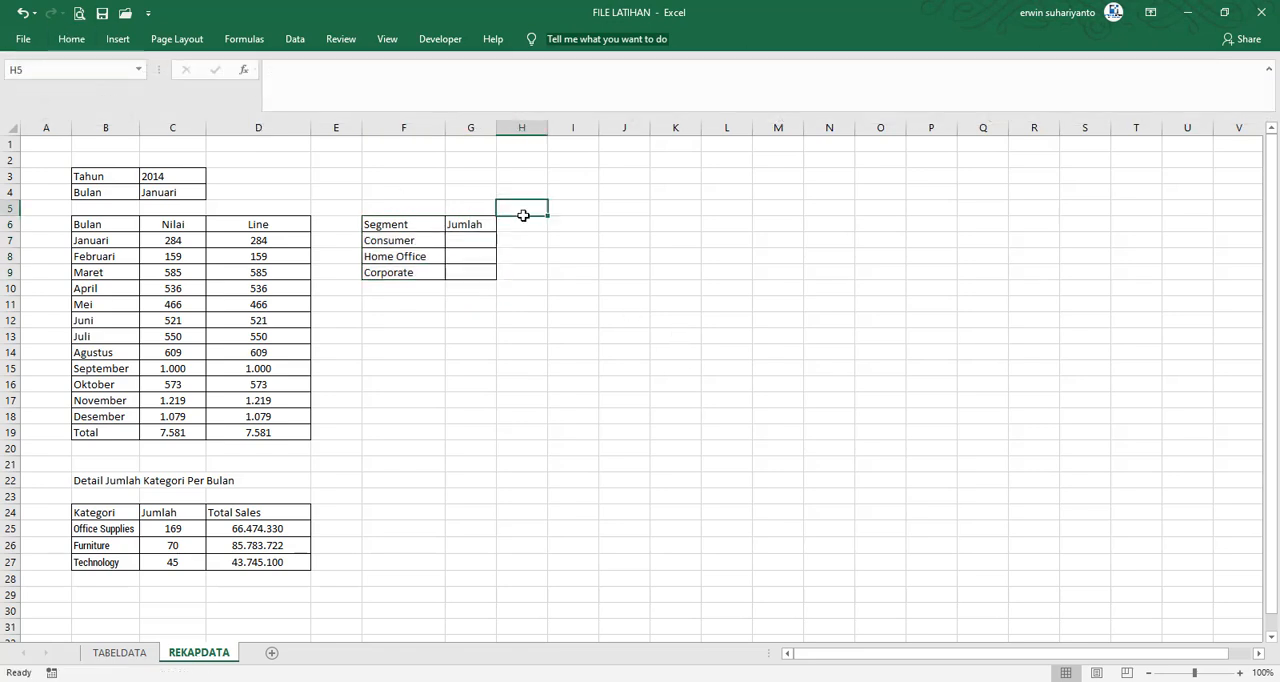
Copy the Total Sales header from D24 into H6 of the Segment table
{"action": "left_click", "coordinate": [292, 516]}
{"action": "right_click", "coordinate": [292, 513]}
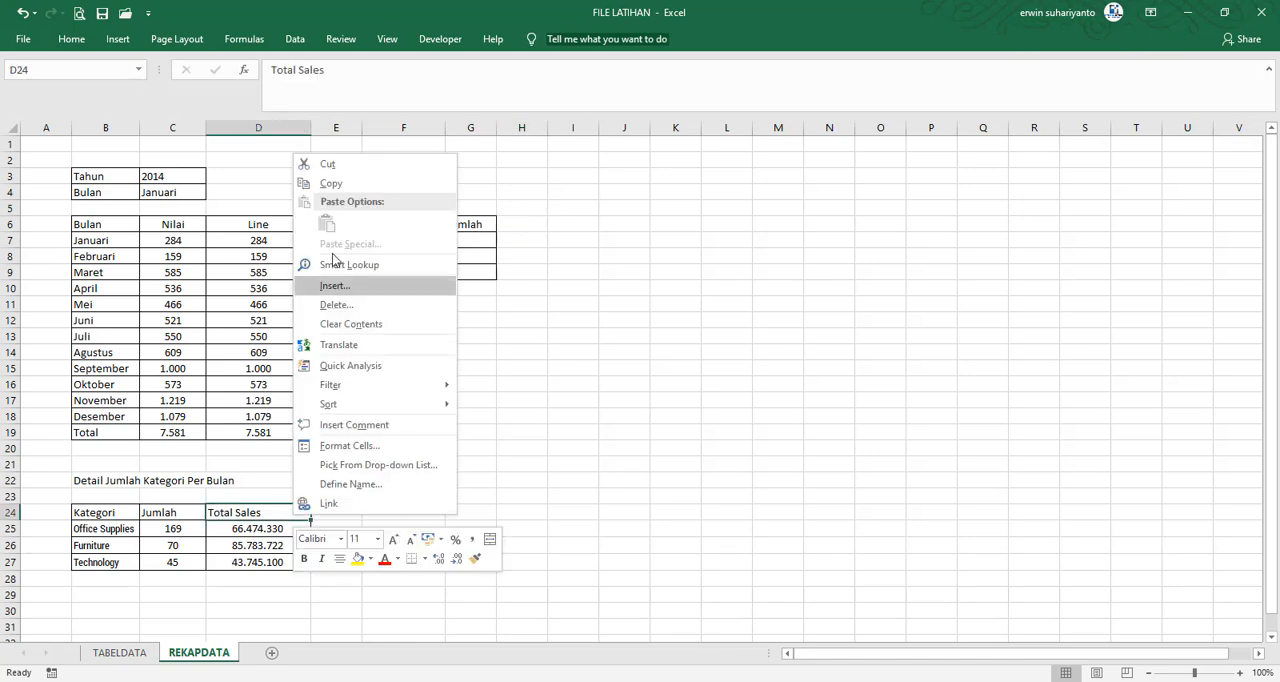
{"action": "left_click", "coordinate": [332, 181]}
{"action": "left_click", "coordinate": [522, 222]}
{"action": "right_click", "coordinate": [522, 224]}
{"action": "left_click", "coordinate": [557, 293]}
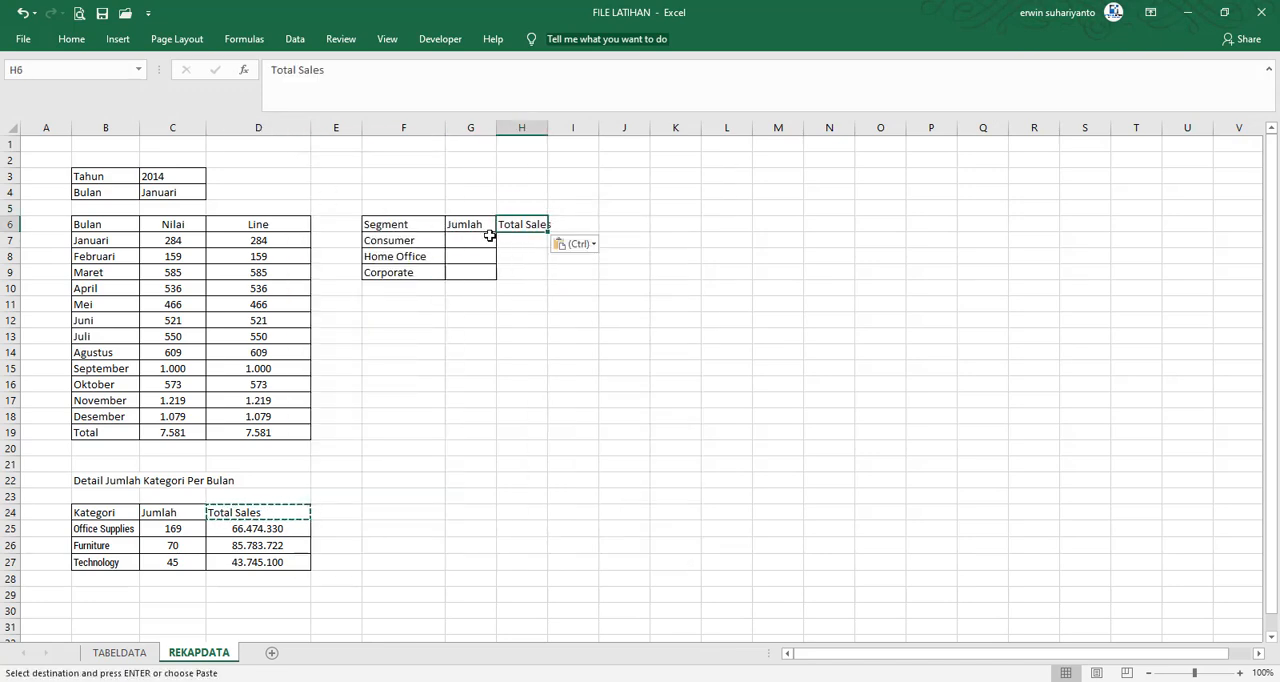
Apply all borders to G6:H9 and widen columns G and H to fit their headers
{"action": "left_click_drag", "start_coordinate": [470, 224], "coordinate": [530, 270]}
{"action": "left_click", "coordinate": [68, 40]}
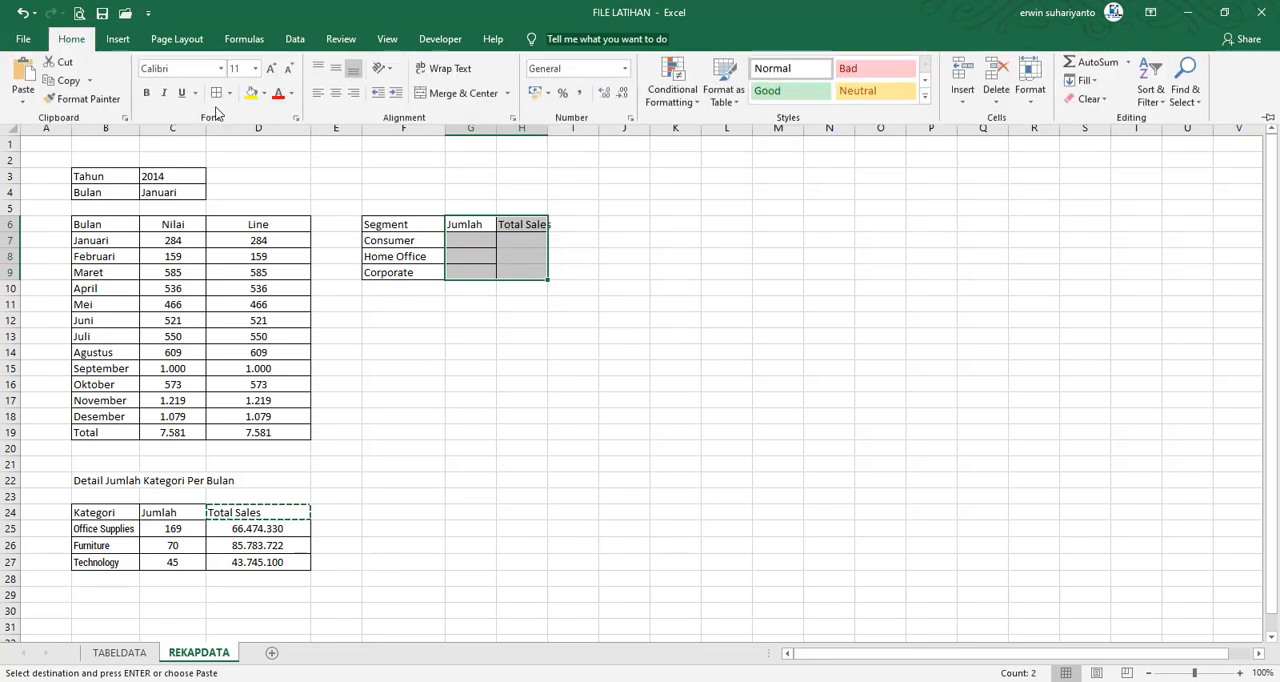
{"action": "key", "text": "Escape"}
{"action": "left_click", "coordinate": [624, 240]}
{"action": "left_click_drag", "start_coordinate": [548, 128], "coordinate": [580, 131]}
{"action": "left_click_drag", "start_coordinate": [497, 128], "coordinate": [510, 131]}
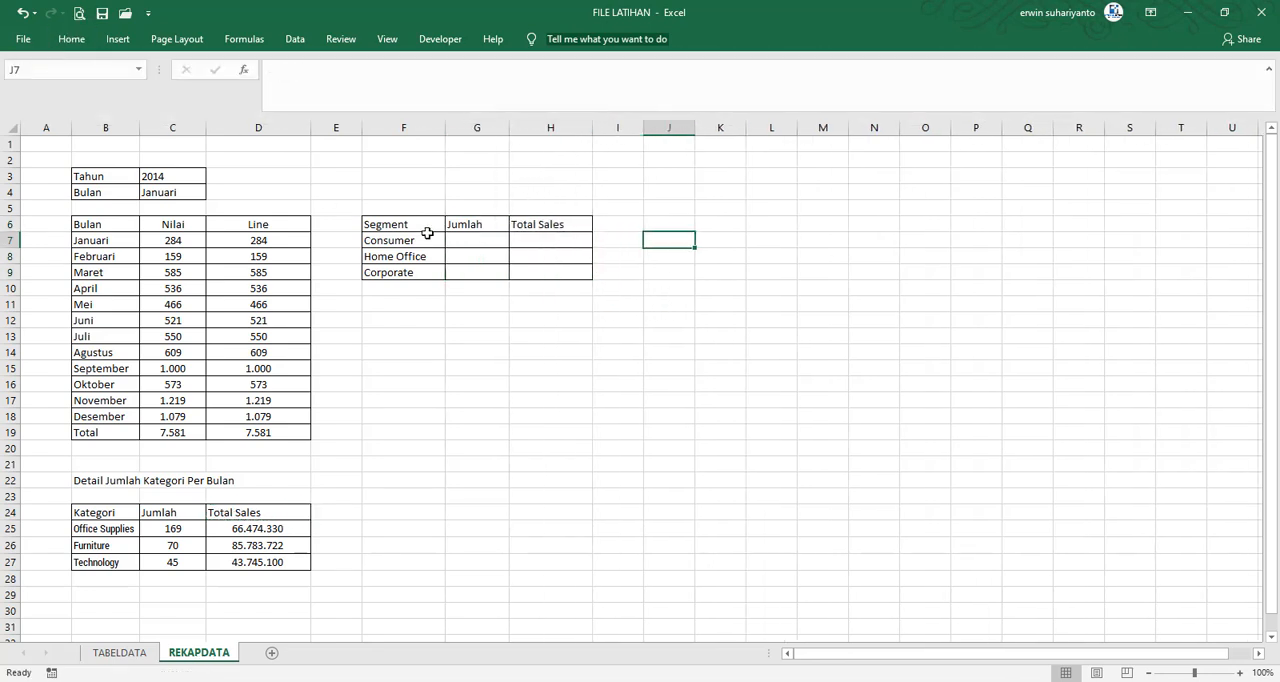
Copy the Jumlah formula from C25 into G7, pasting the formula only
{"action": "left_click", "coordinate": [428, 240]}
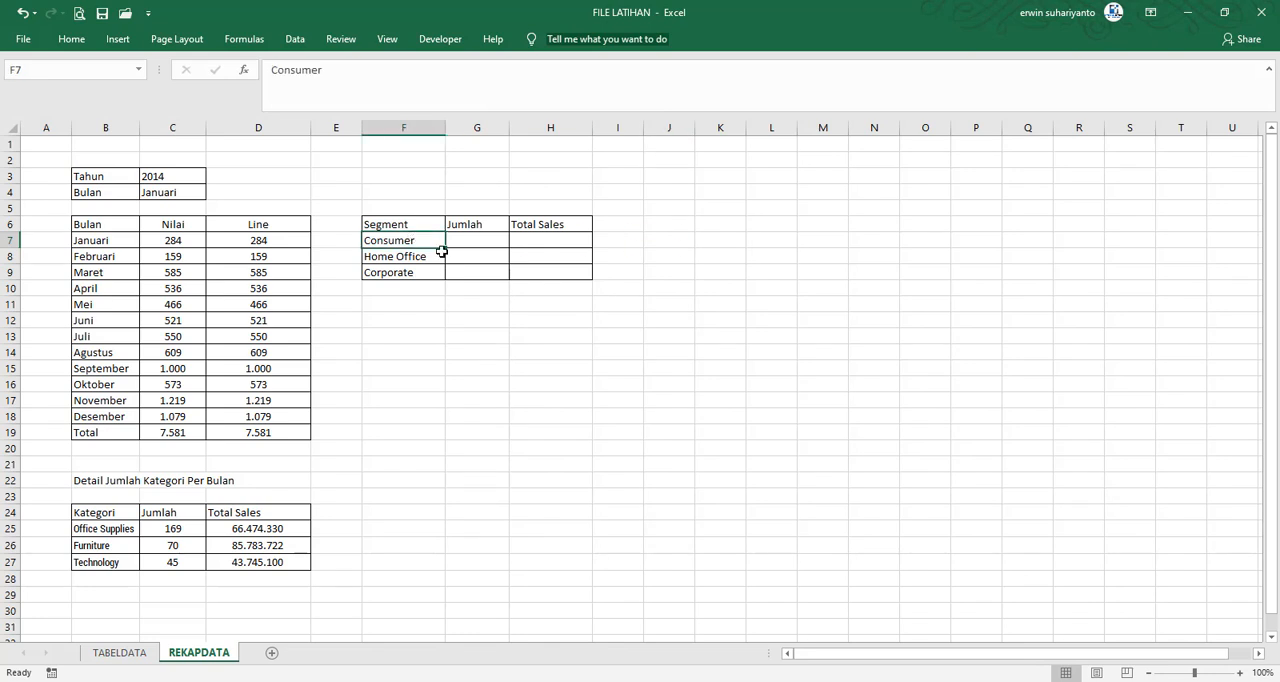
{"action": "left_click", "coordinate": [273, 529]}
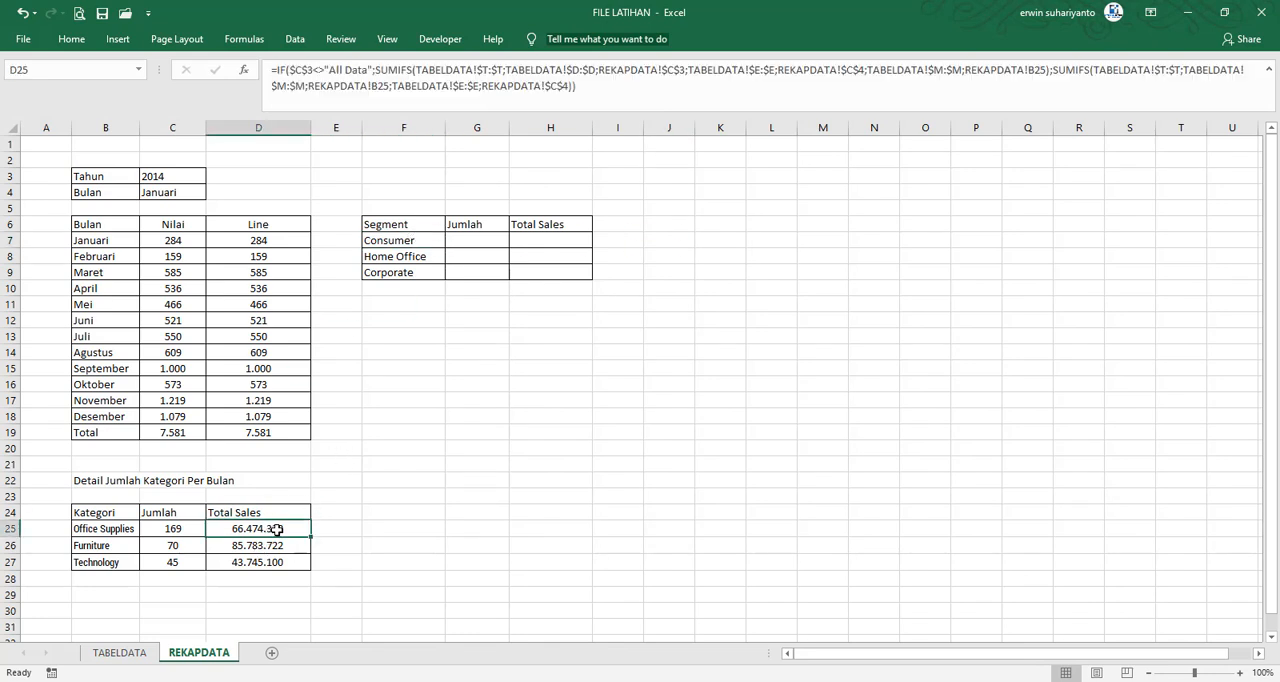
{"action": "left_click", "coordinate": [185, 528]}
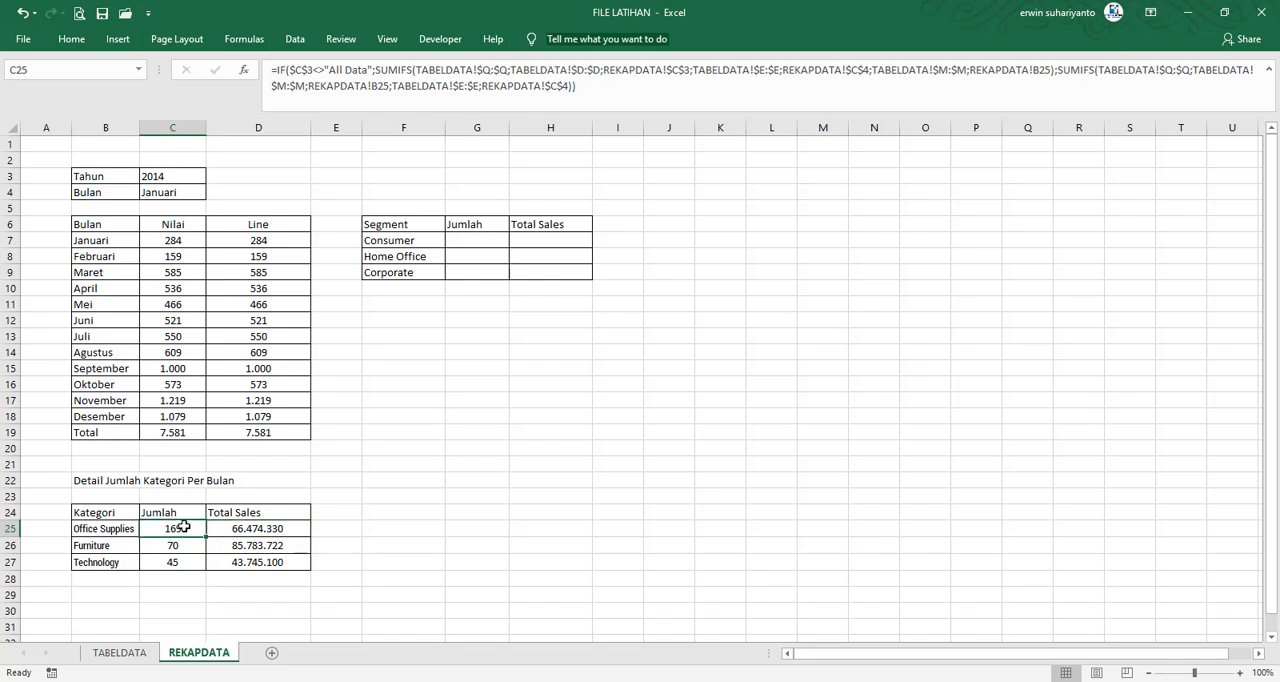
{"action": "right_click", "coordinate": [185, 528]}
{"action": "left_click", "coordinate": [230, 214]}
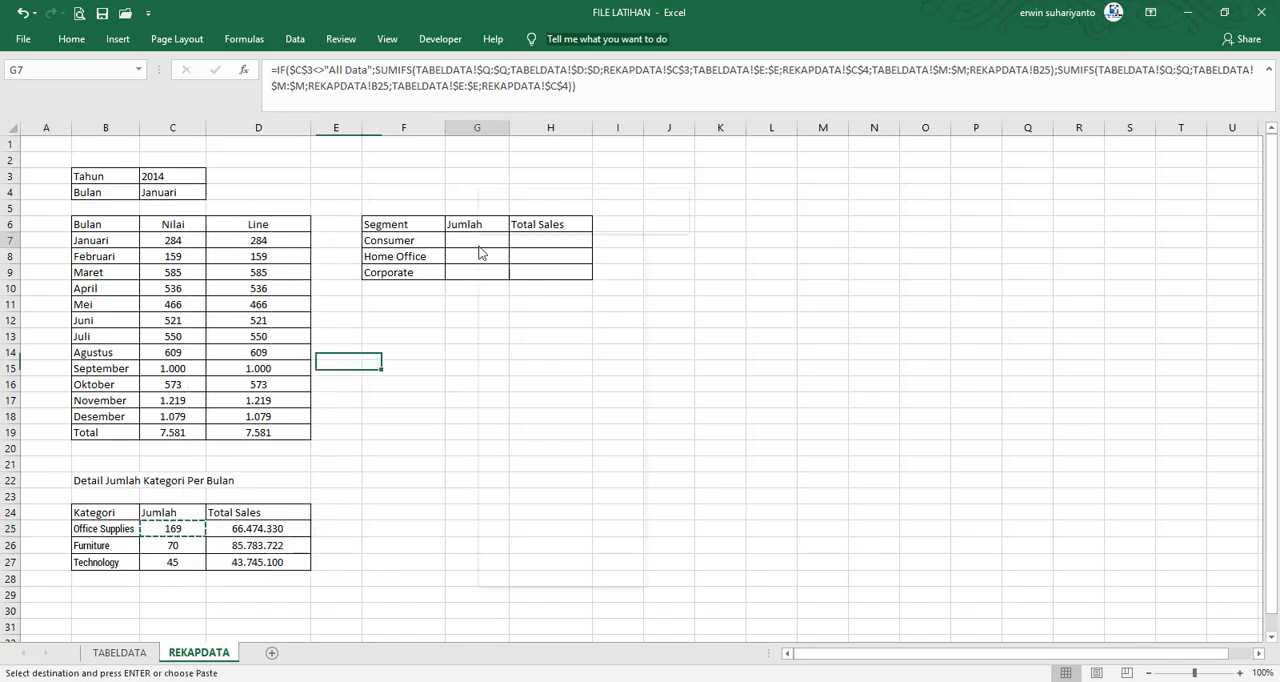
{"action": "right_click", "coordinate": [479, 252]}
{"action": "left_click", "coordinate": [549, 313]}
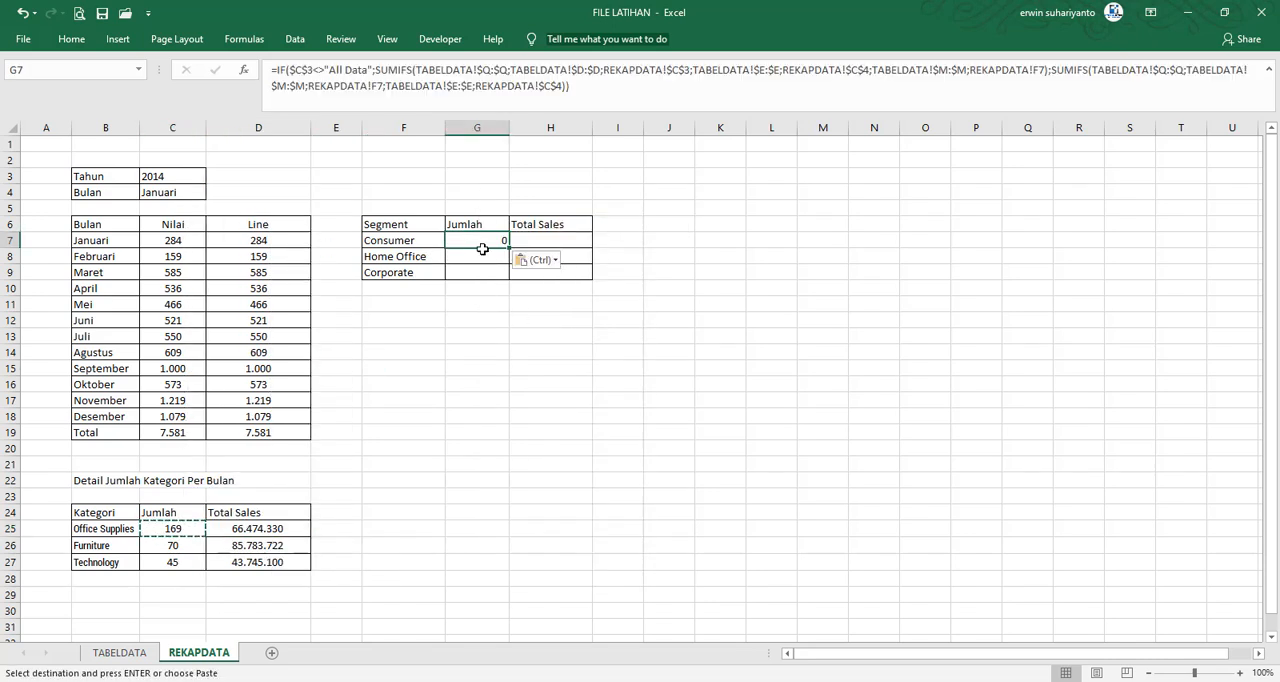
Examine the criteria range in the G7 formula and compare it with the Category and Segment columns in TABELDATA
{"action": "left_click", "coordinate": [604, 84]}
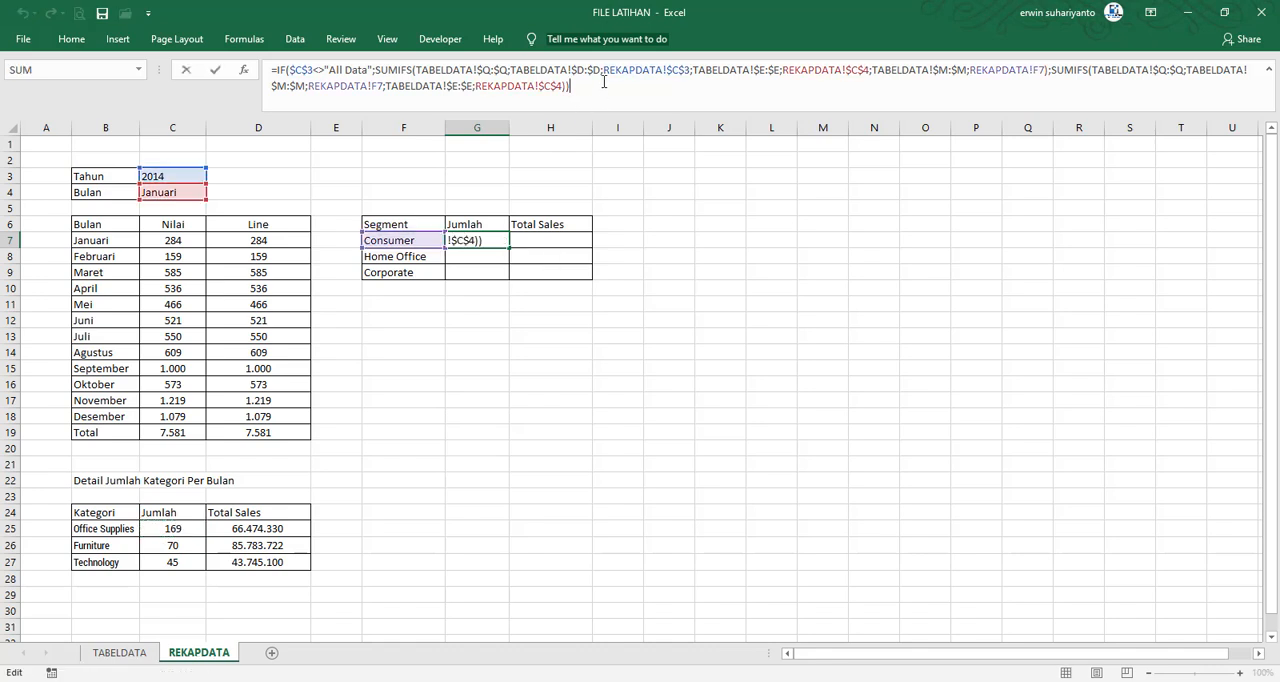
{"action": "key", "text": "Return"}
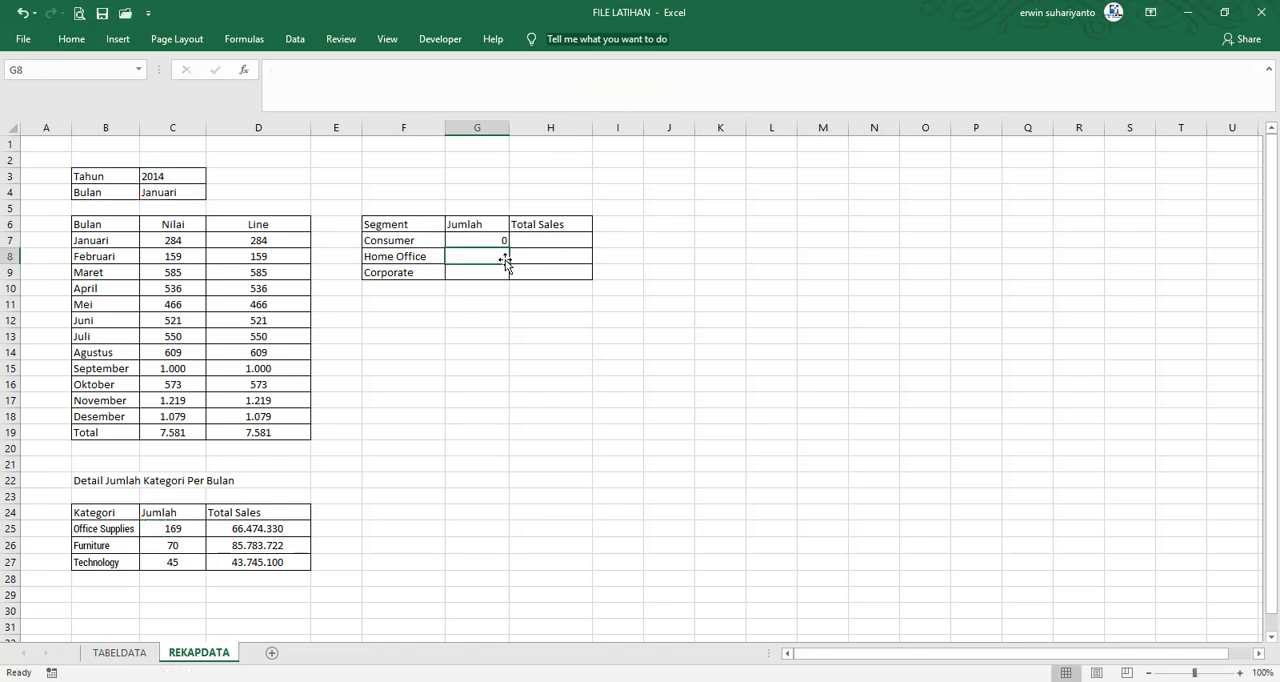
{"action": "left_click", "coordinate": [491, 240]}
{"action": "double_click", "coordinate": [491, 241]}
{"action": "key", "text": "Return"}
{"action": "left_click", "coordinate": [497, 244]}
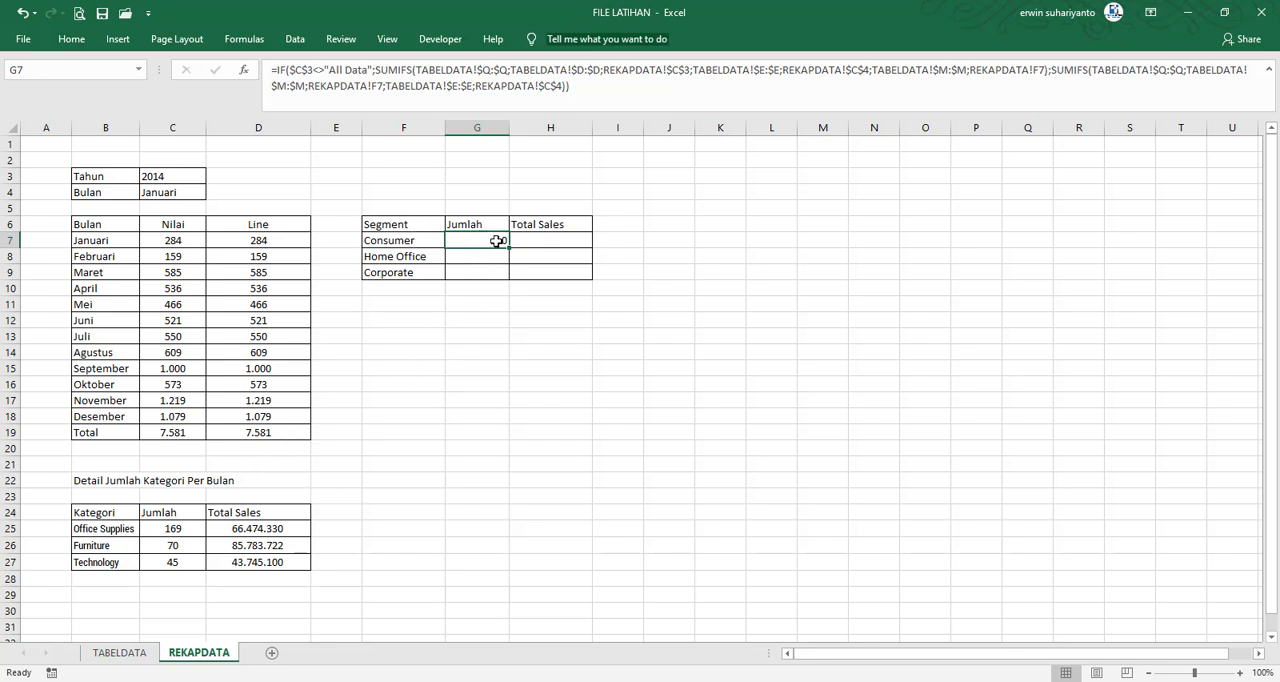
{"action": "left_click", "coordinate": [577, 83]}
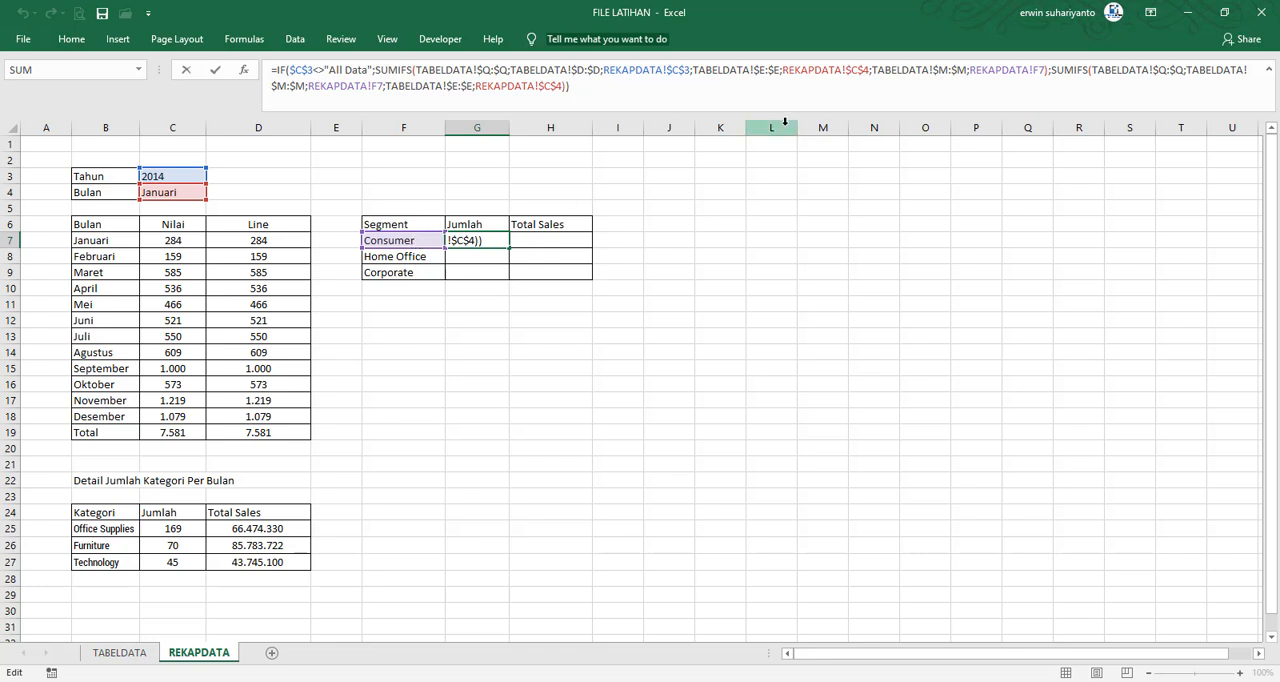
{"action": "left_click", "coordinate": [940, 70]}
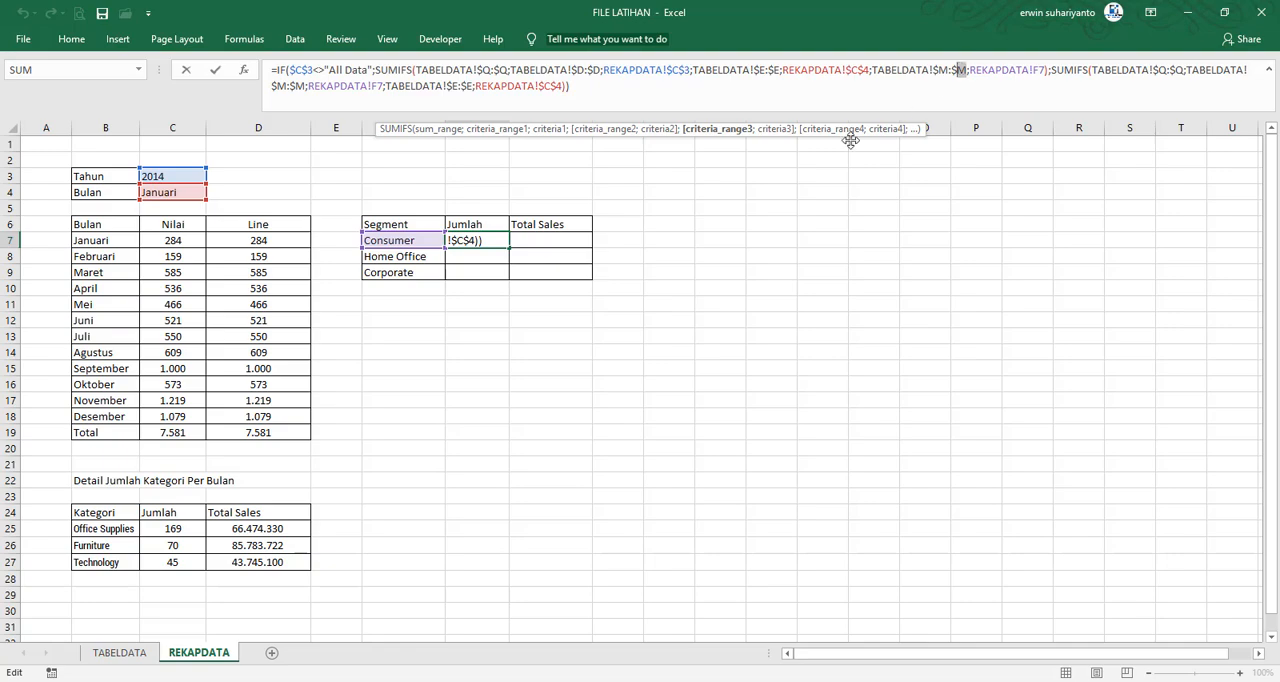
{"action": "key", "text": "Return"}
{"action": "left_click", "coordinate": [121, 655]}
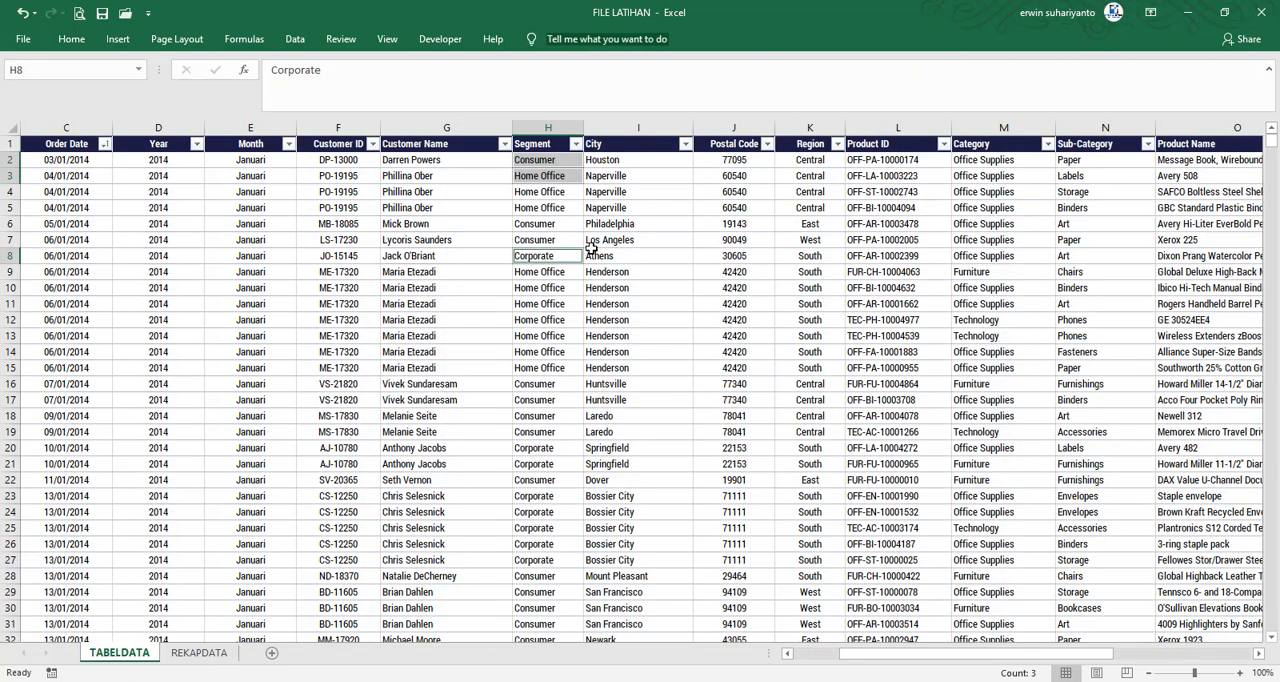
{"action": "left_click", "coordinate": [659, 194]}
{"action": "left_click", "coordinate": [1003, 128]}
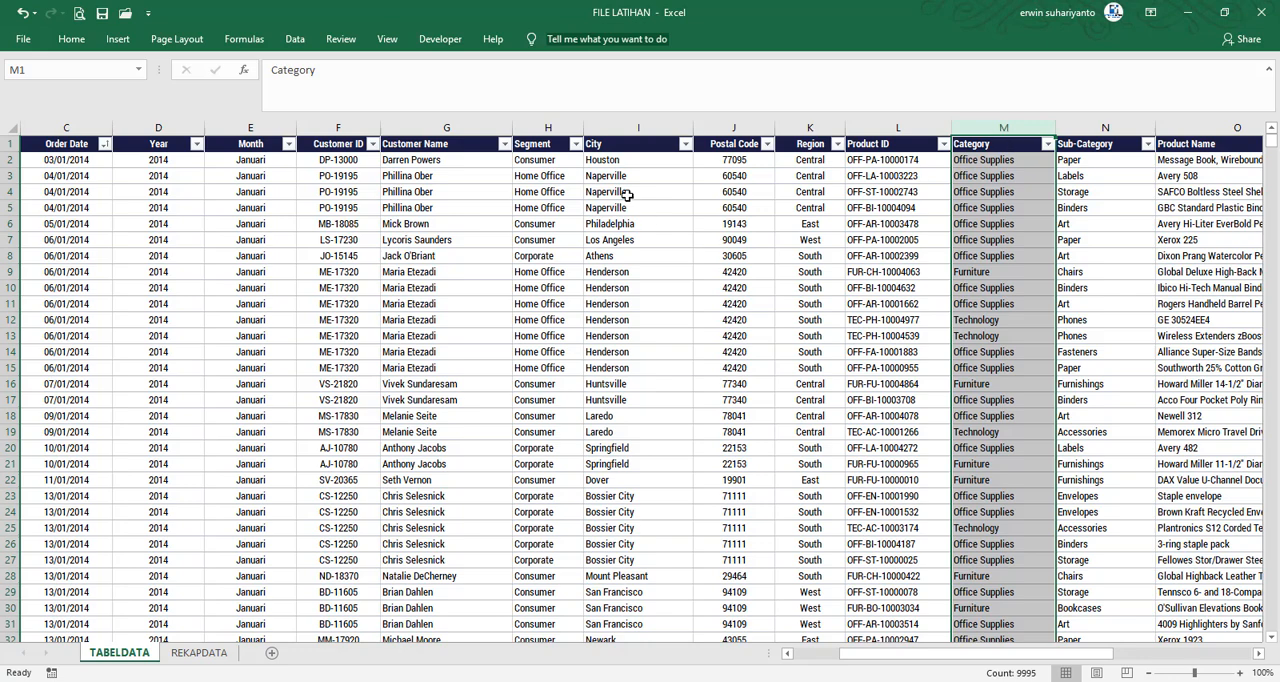
{"action": "left_click", "coordinate": [552, 127]}
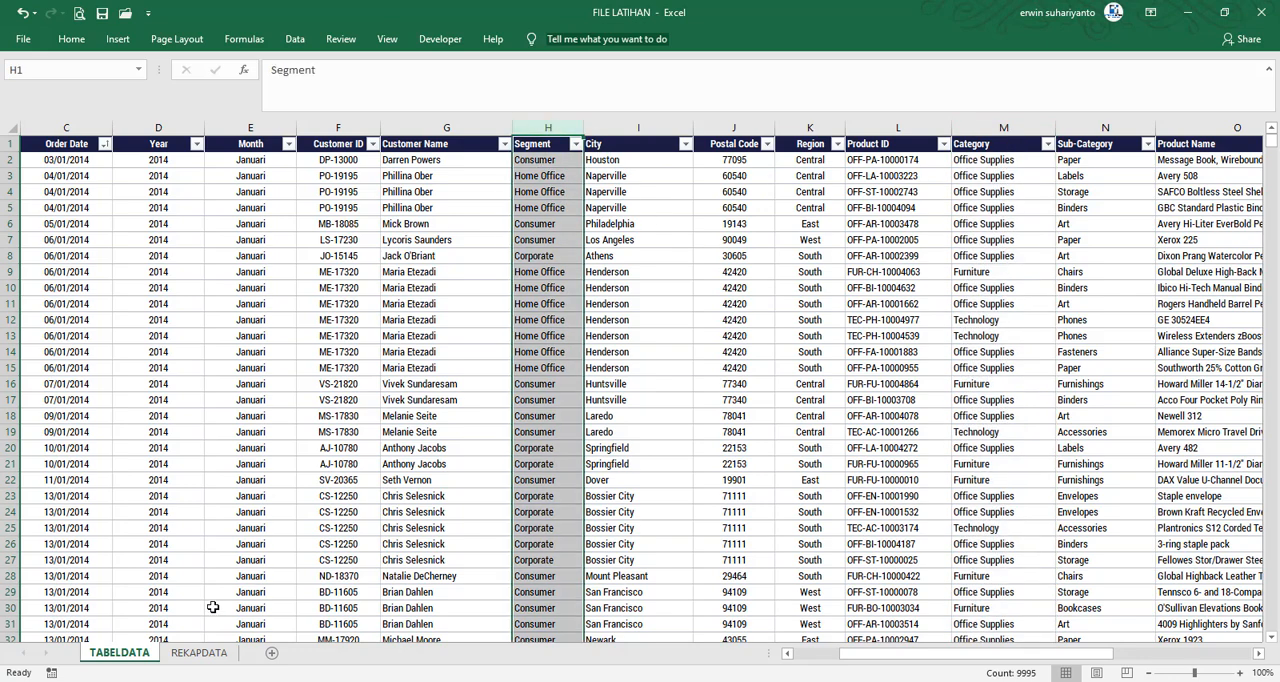
{"action": "left_click", "coordinate": [199, 652]}
Change the criteria range in both SUMIFS of the G7 formula from TABELDATA!$M:$M to TABELDATA!$H:$H
{"action": "left_click", "coordinate": [492, 240]}
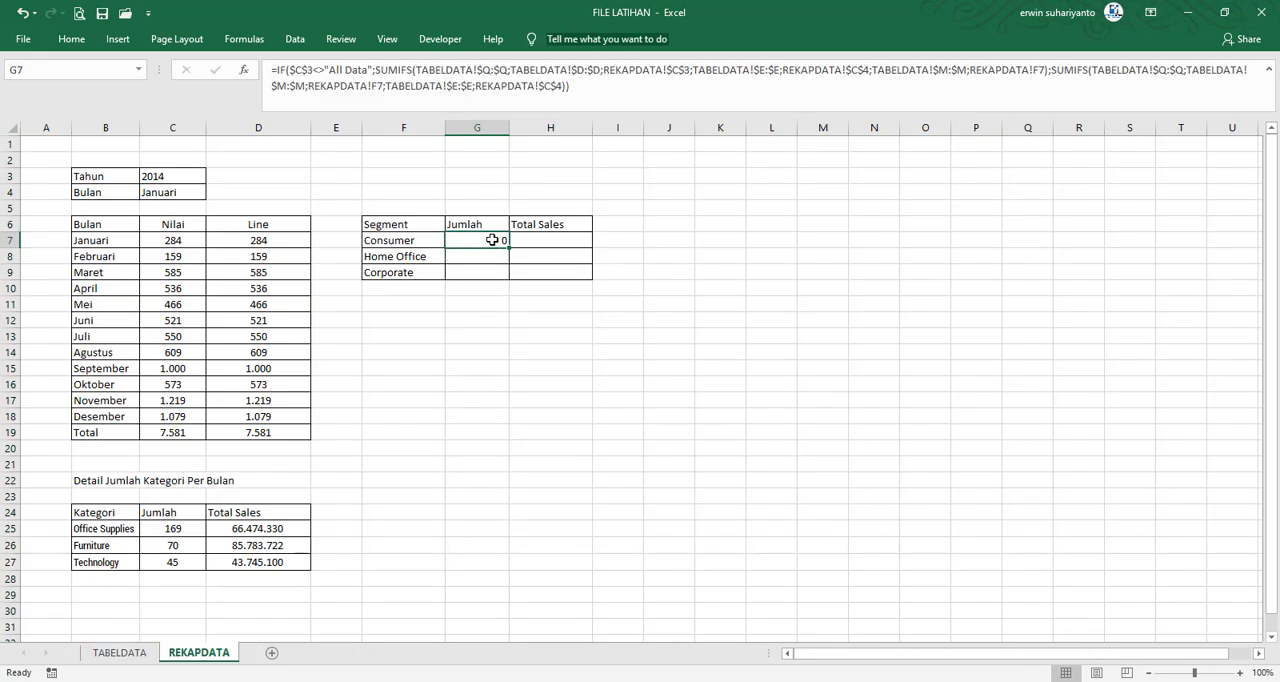
{"action": "left_click", "coordinate": [590, 89]}
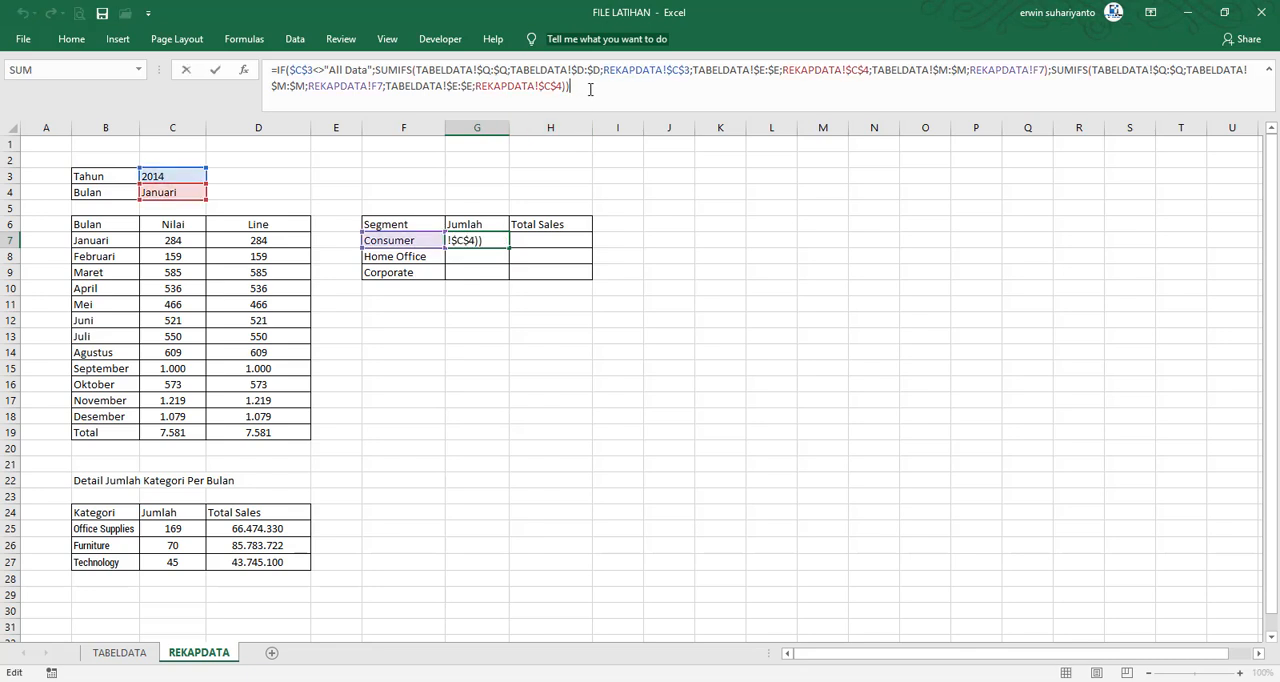
{"action": "left_click", "coordinate": [940, 68]}
{"action": "key", "text": "BackSpace"}
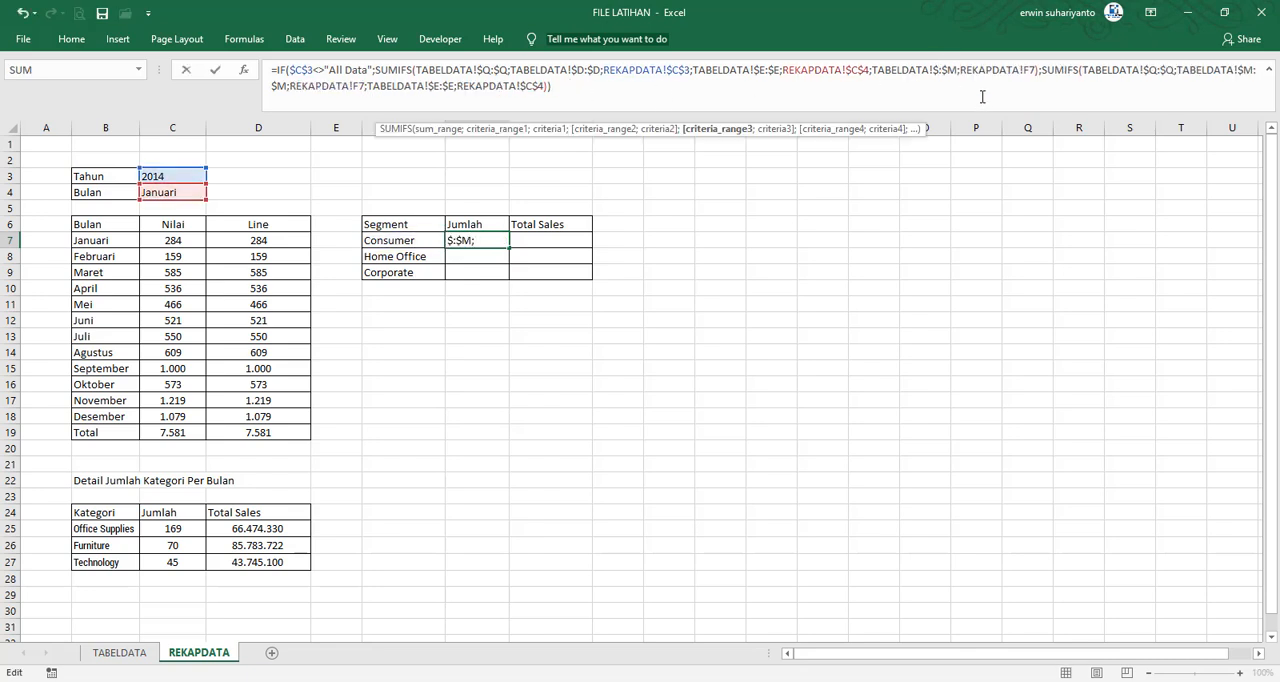
{"action": "type", "text": "H"}
{"action": "key", "text": "BackSpace"}
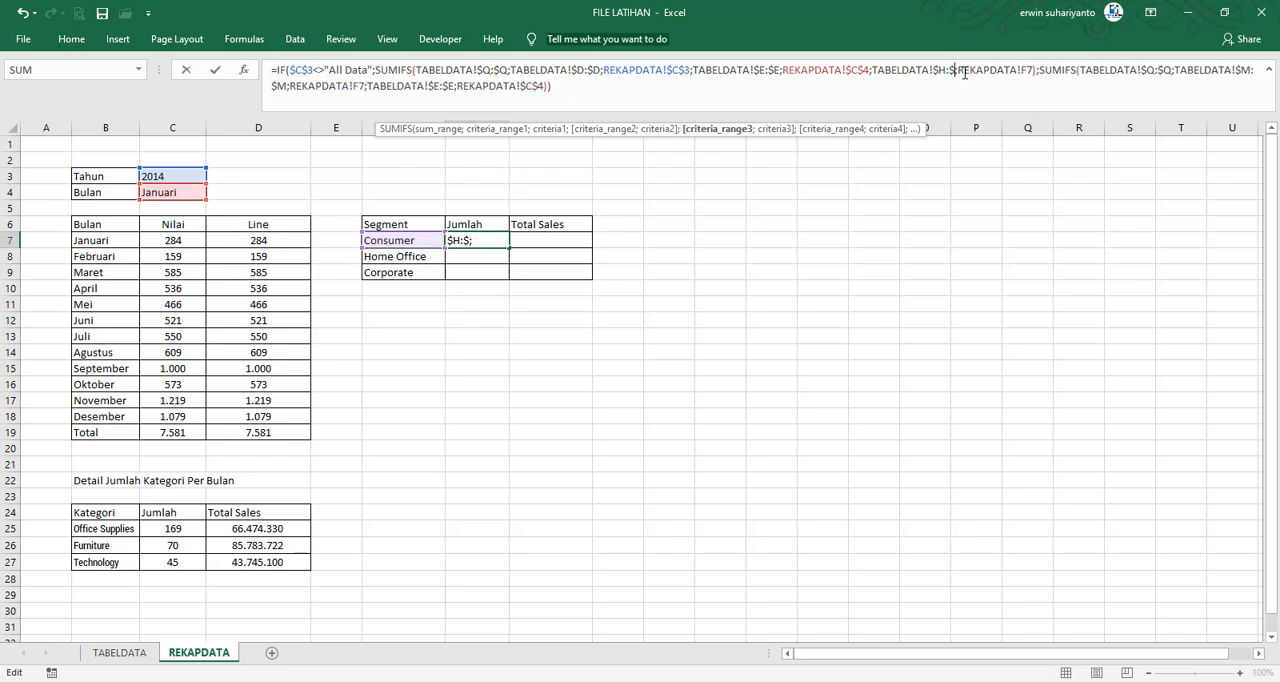
{"action": "type", "text": "H"}
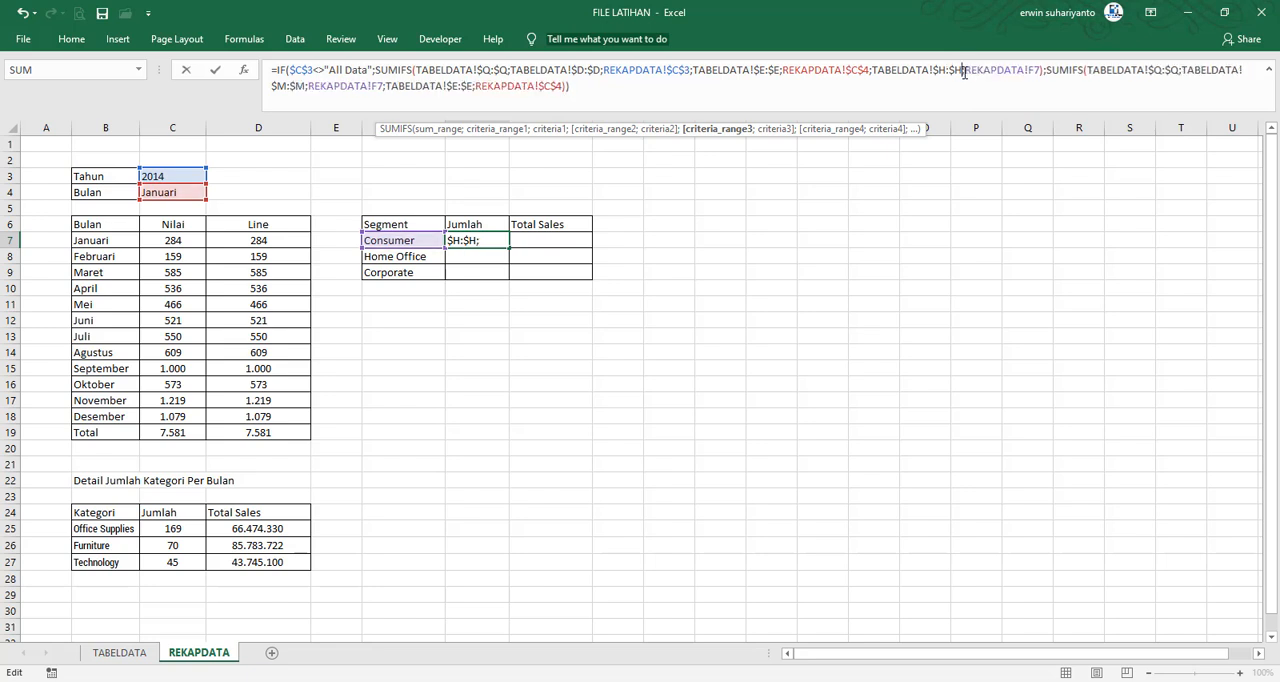
{"action": "left_click", "coordinate": [286, 86]}
{"action": "key", "text": "BackSpace"}
{"action": "type", "text": "H"}
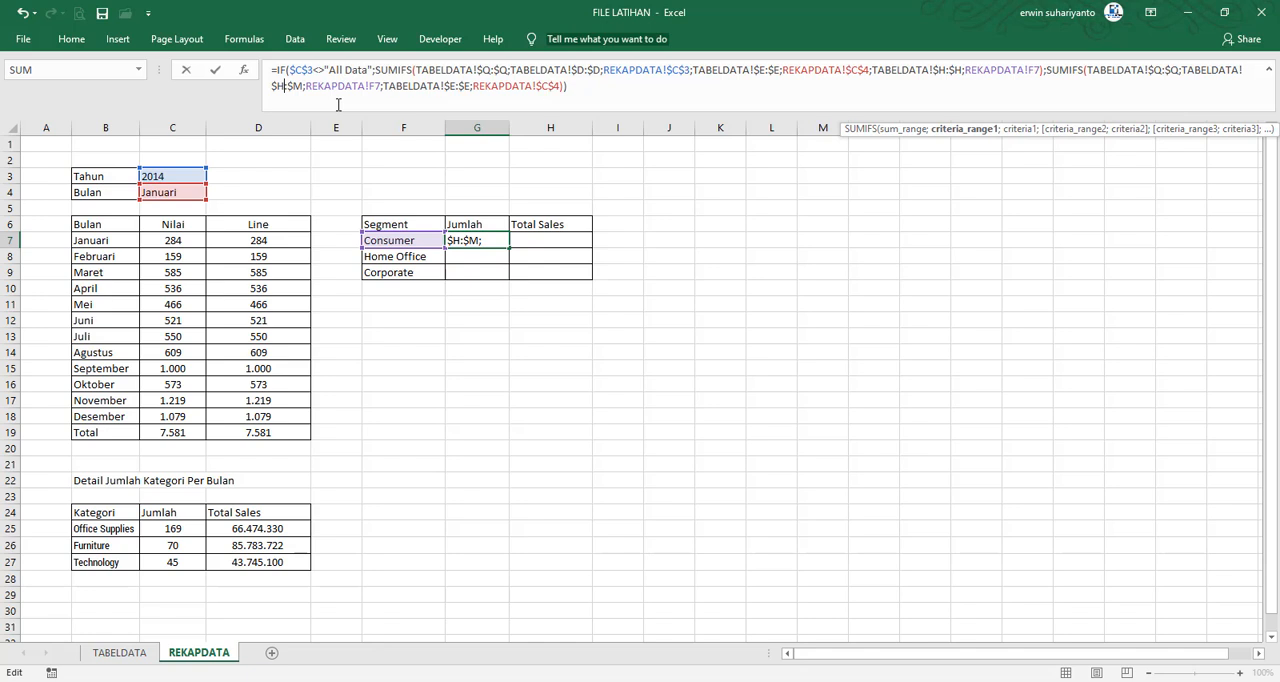
{"action": "key", "text": "BackSpace"}
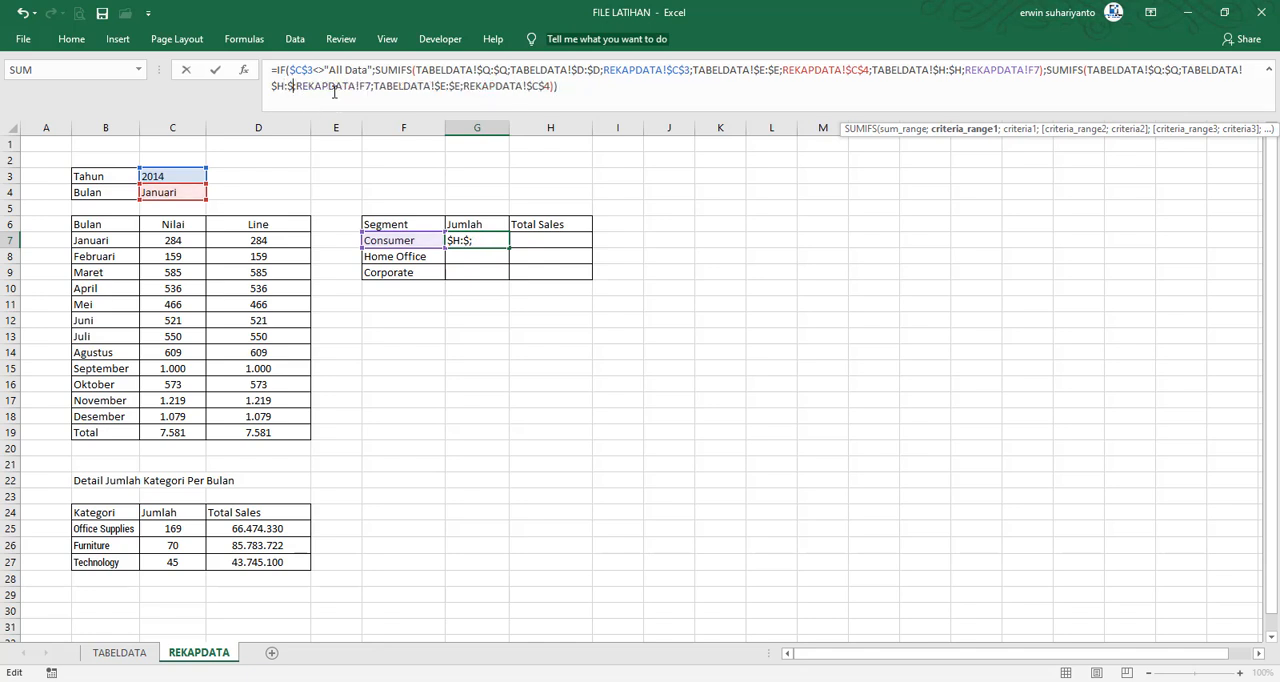
{"action": "type", "text": "H"}
{"action": "key", "text": "Return"}
{"action": "left_click", "coordinate": [461, 239]}
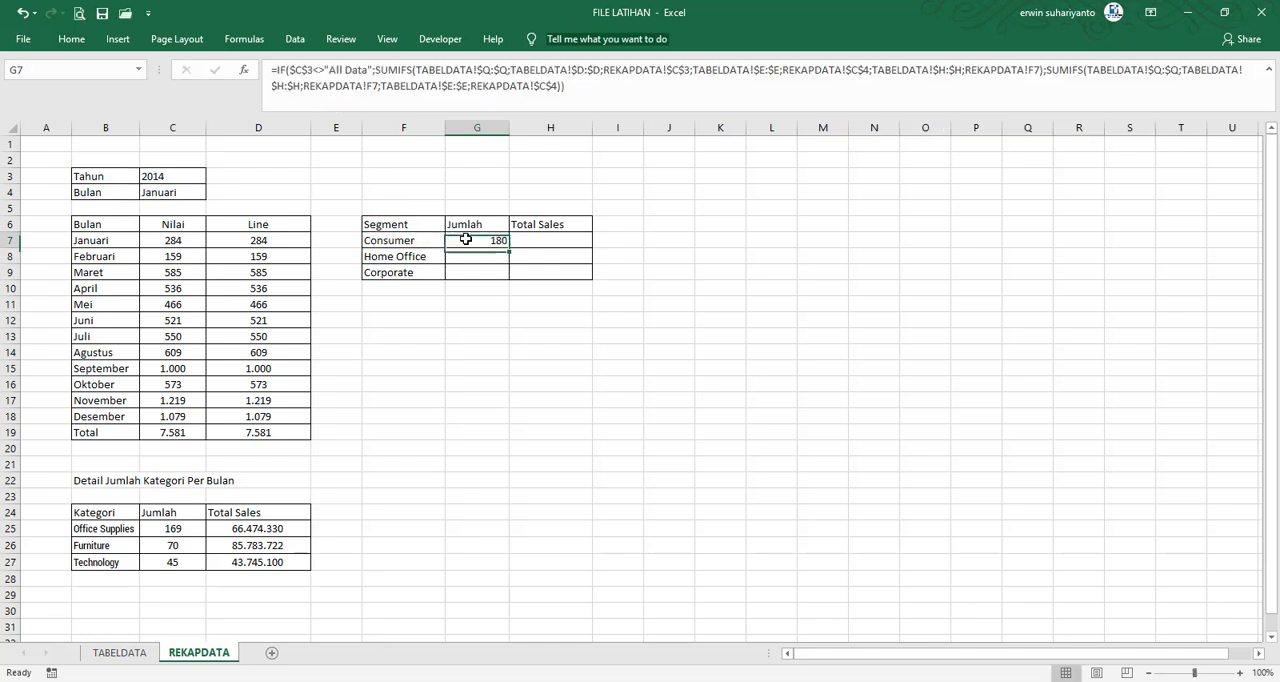
Center the Consumer Jumlah cell G7 and fill its formula down through G9
{"action": "left_click", "coordinate": [76, 45]}
{"action": "left_click", "coordinate": [336, 93]}
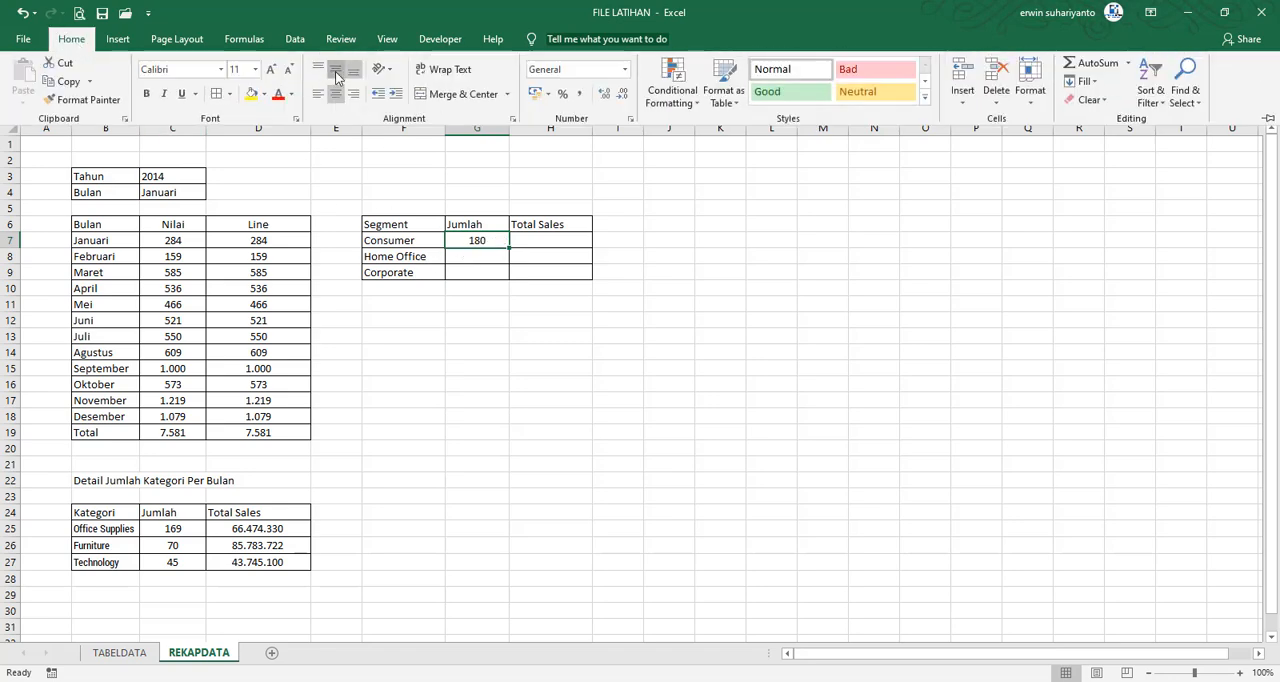
{"action": "left_click_drag", "start_coordinate": [507, 249], "coordinate": [500, 276]}
{"action": "left_click", "coordinate": [488, 270]}
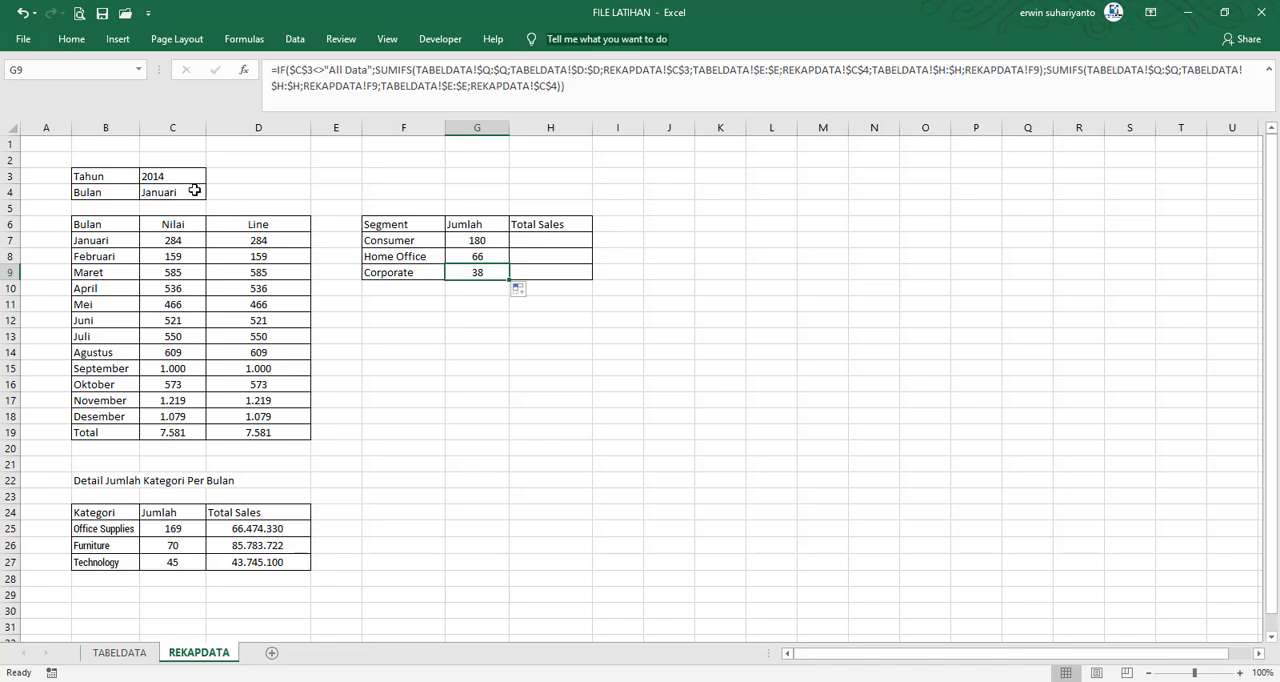
{"action": "left_click", "coordinate": [478, 239]}
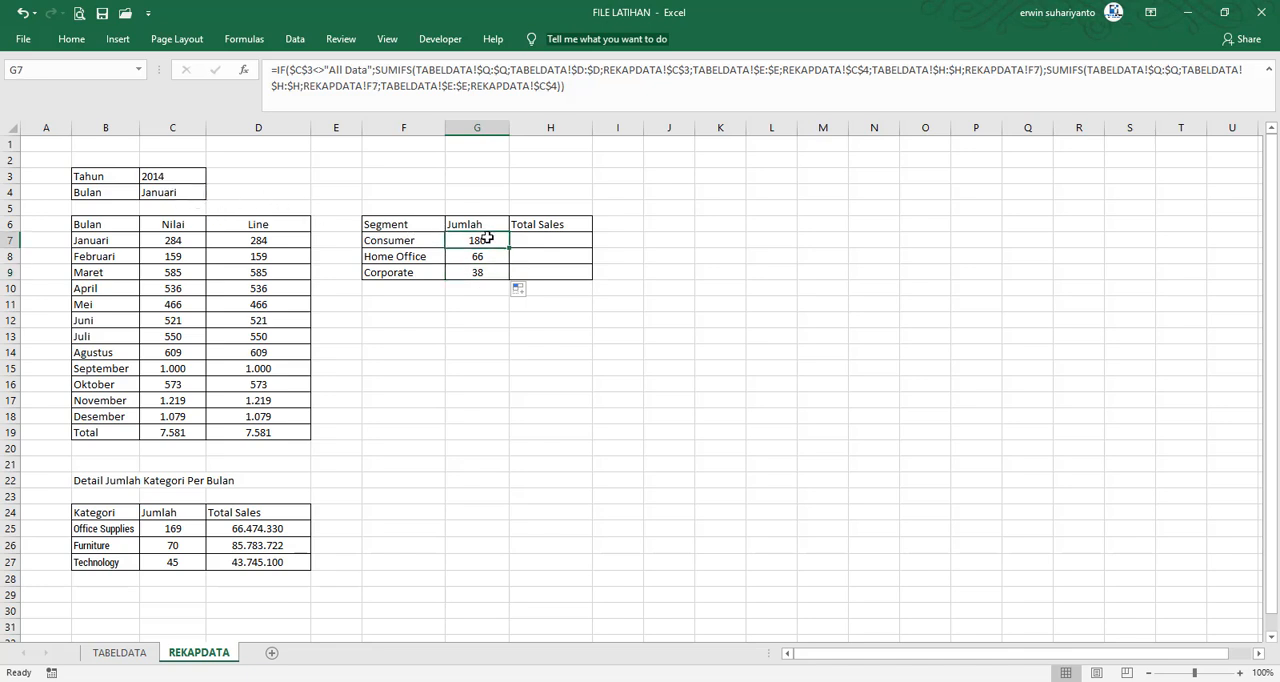
Set Tahun in C3 to All data and check the sum of the Segment Jumlah cells G7:G9 against the Januari total
{"action": "left_click", "coordinate": [190, 179]}
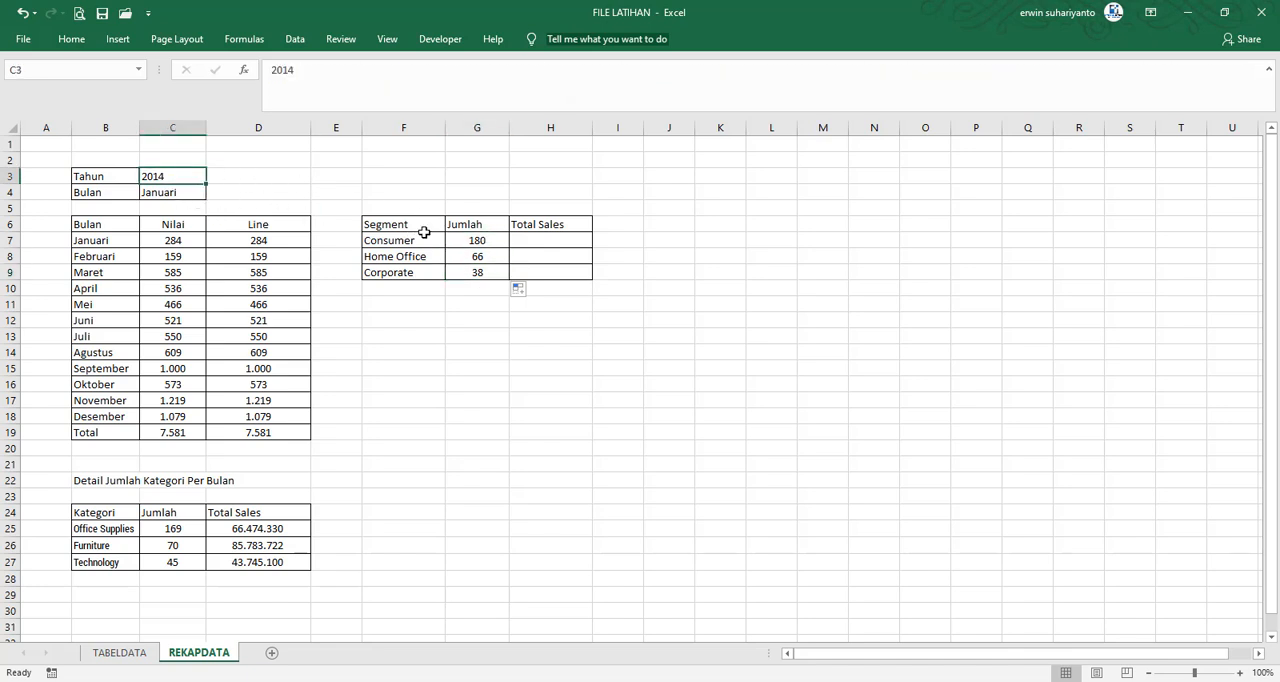
{"action": "type", "text": "All data"}
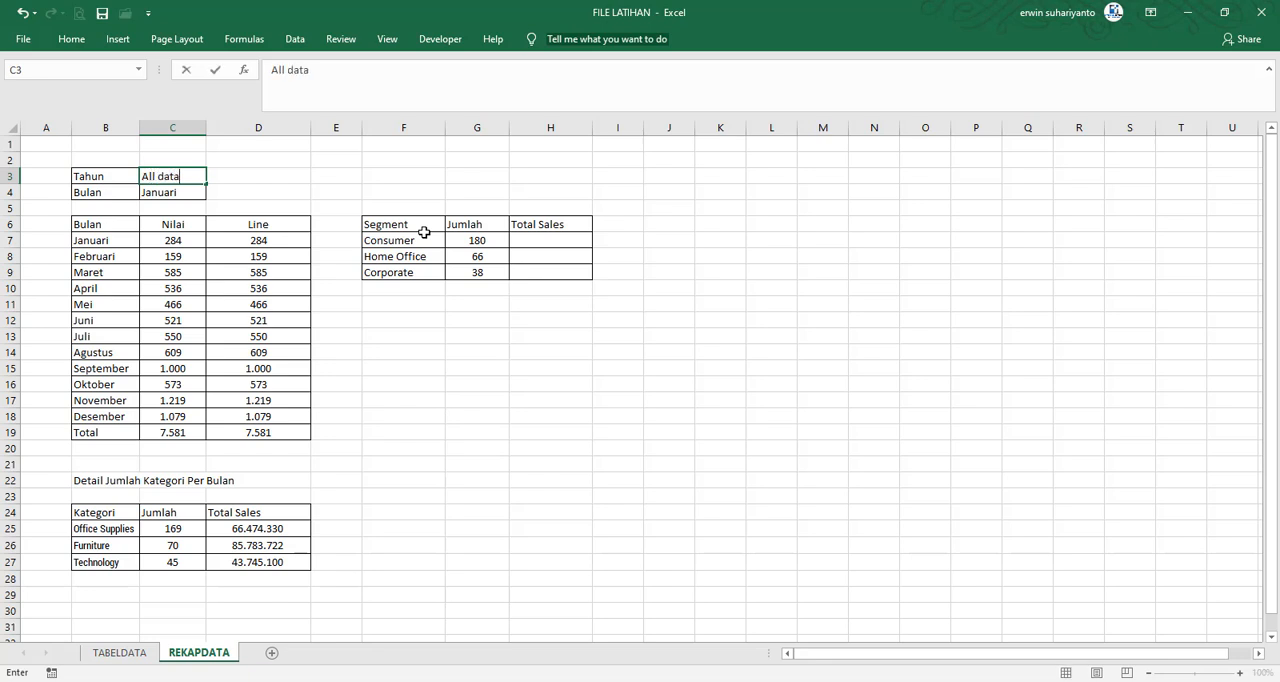
{"action": "key", "text": "Return"}
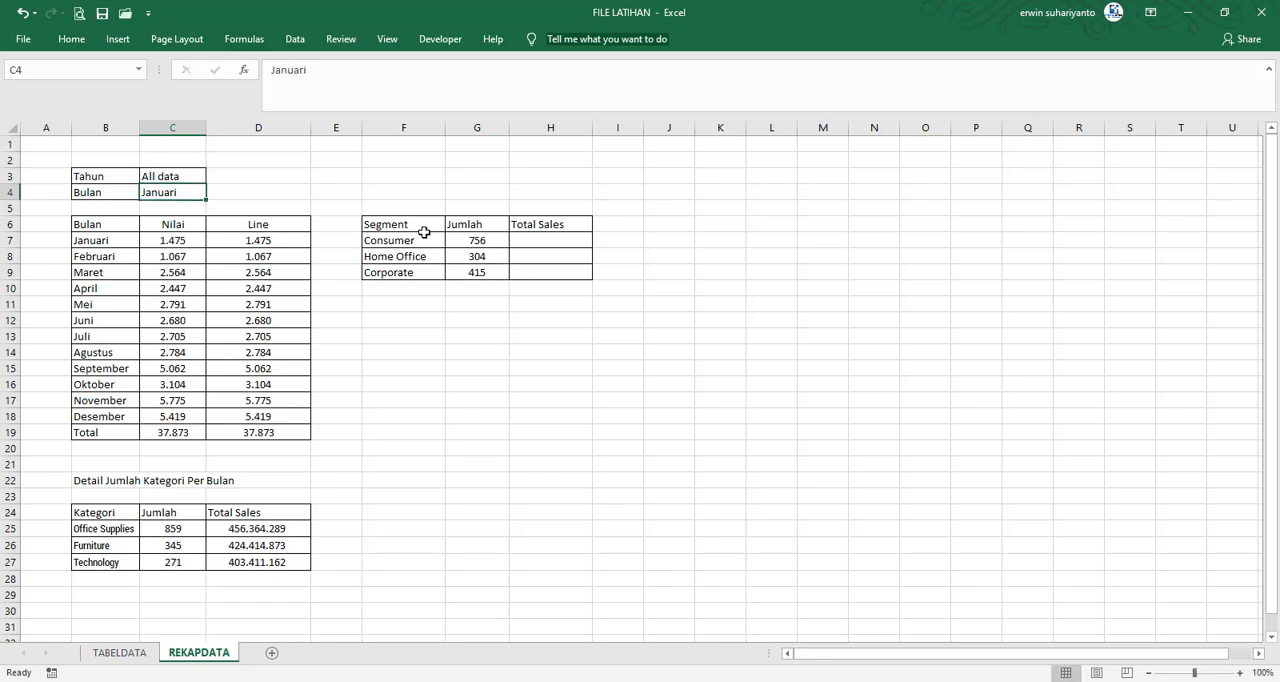
{"action": "left_click", "coordinate": [491, 243]}
{"action": "left_click", "coordinate": [491, 258]}
{"action": "left_click", "coordinate": [486, 273]}
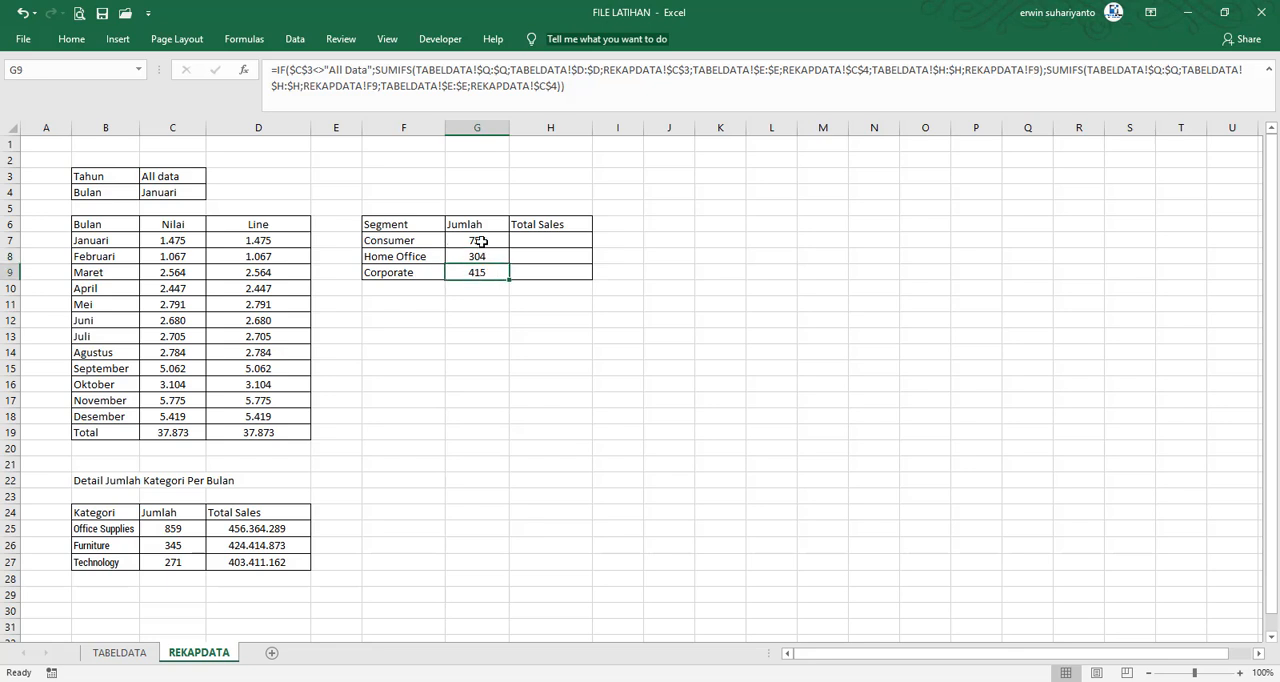
{"action": "left_click", "coordinate": [482, 241]}
{"action": "left_click_drag", "start_coordinate": [482, 241], "coordinate": [482, 273]}
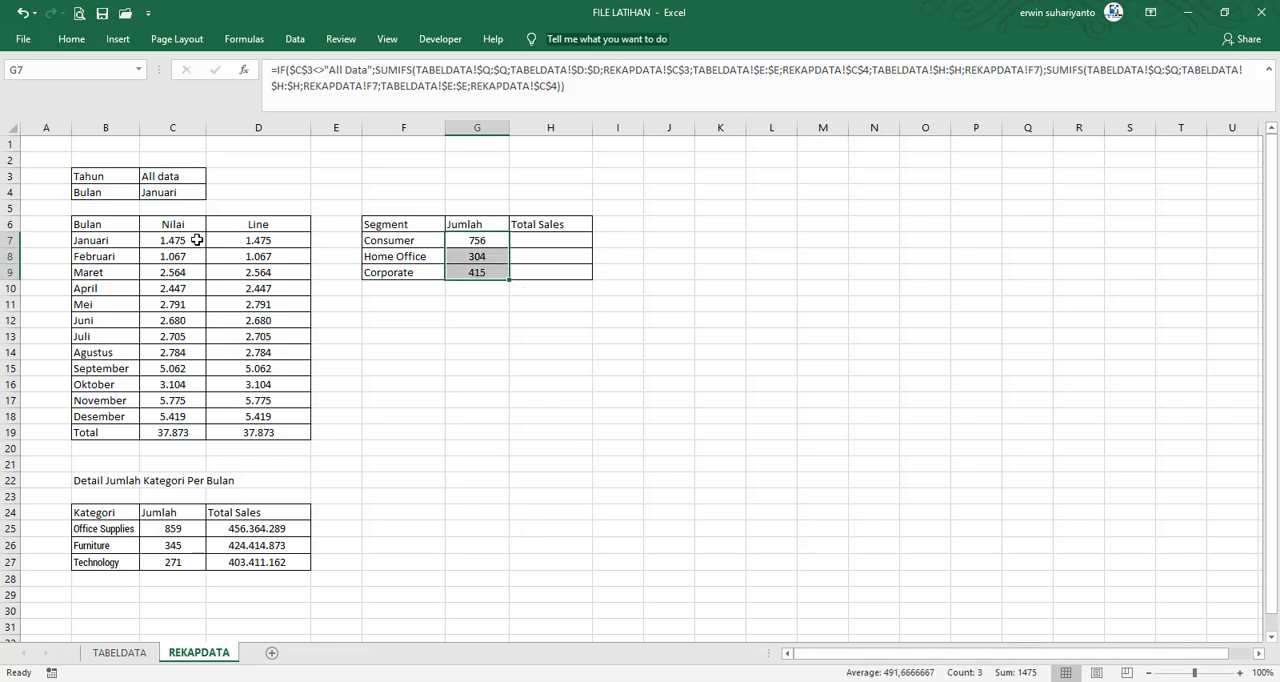
{"action": "left_click", "coordinate": [550, 316]}
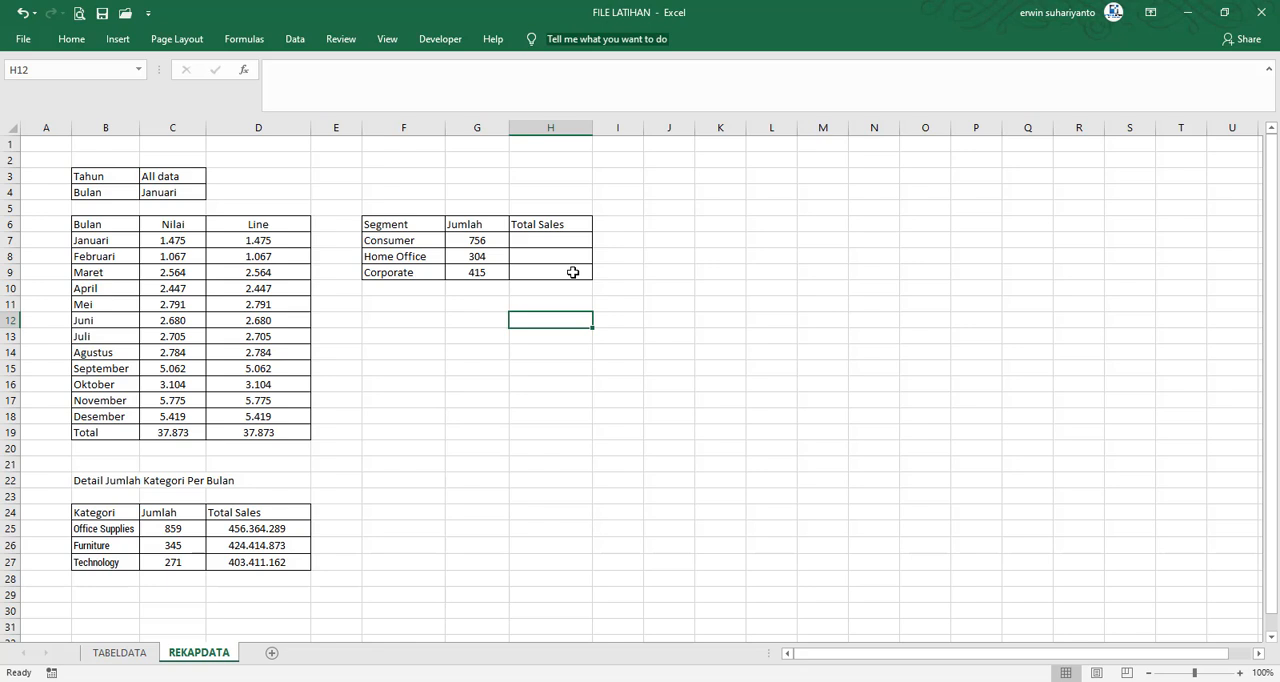
{"action": "left_click", "coordinate": [648, 304]}
Copy the Total Sales formula from D25 into H7, pasting the formula only
{"action": "left_click", "coordinate": [541, 244]}
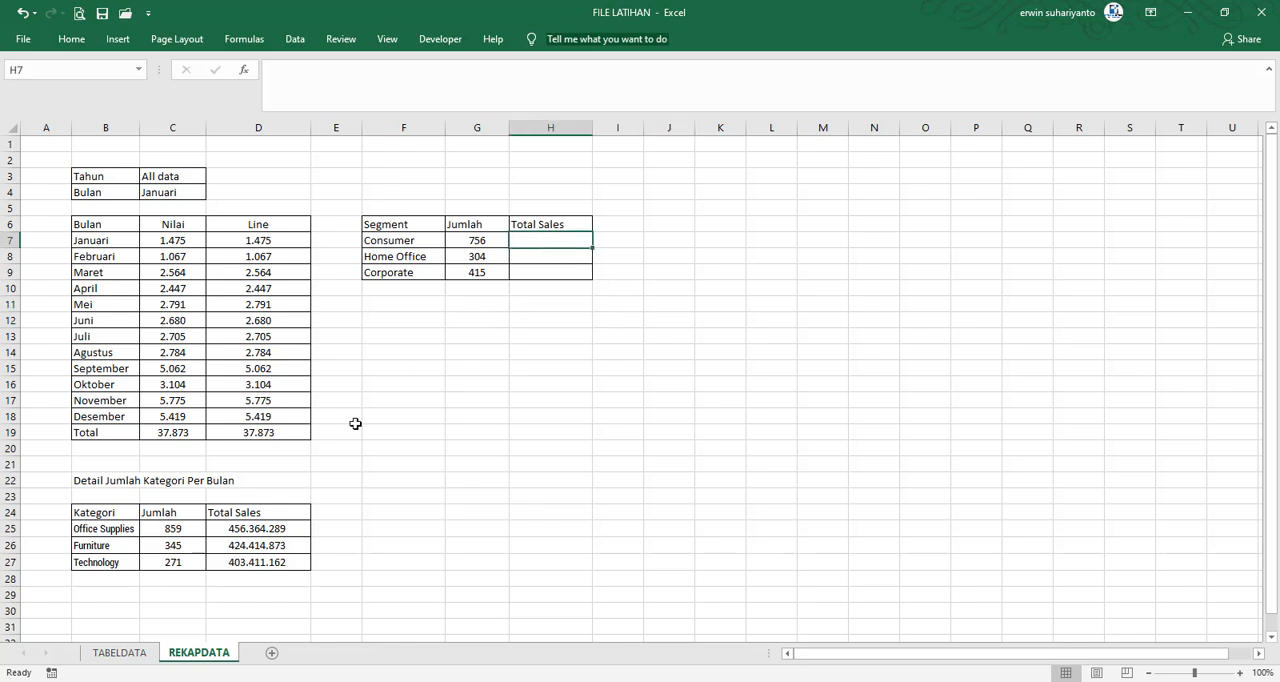
{"action": "left_click", "coordinate": [268, 532]}
{"action": "right_click", "coordinate": [272, 532]}
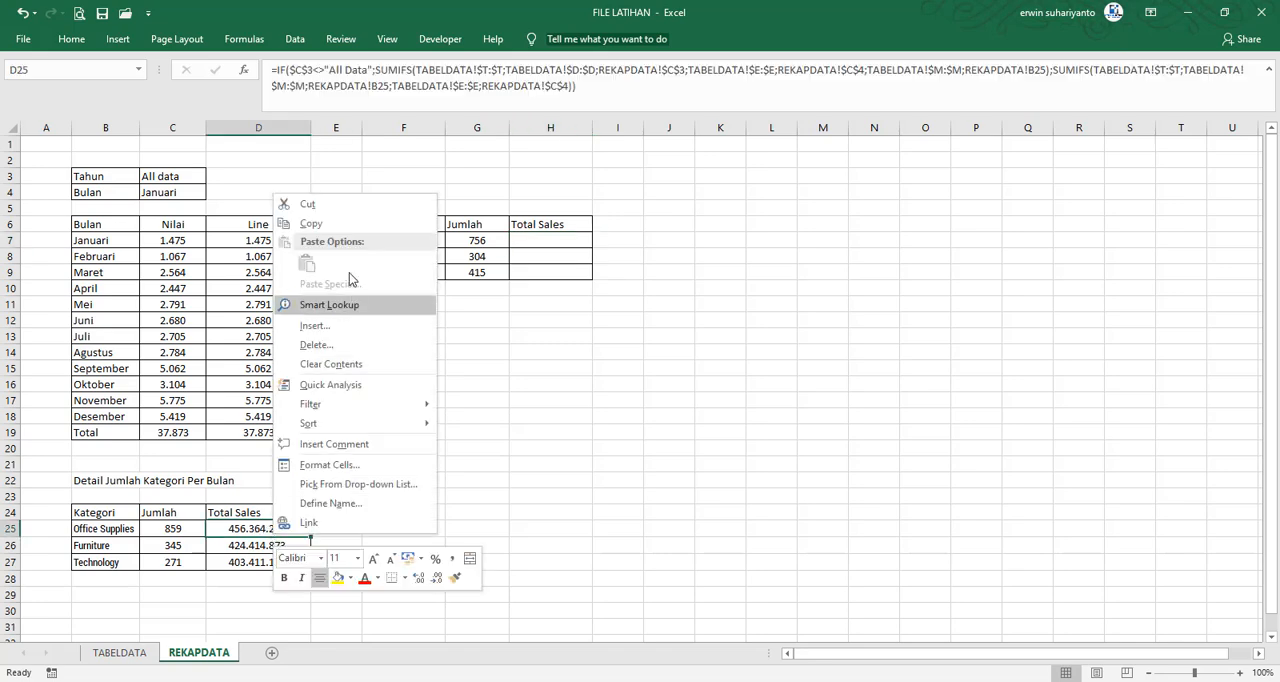
{"action": "left_click", "coordinate": [306, 146]}
{"action": "left_click", "coordinate": [531, 242]}
{"action": "right_click", "coordinate": [538, 242]}
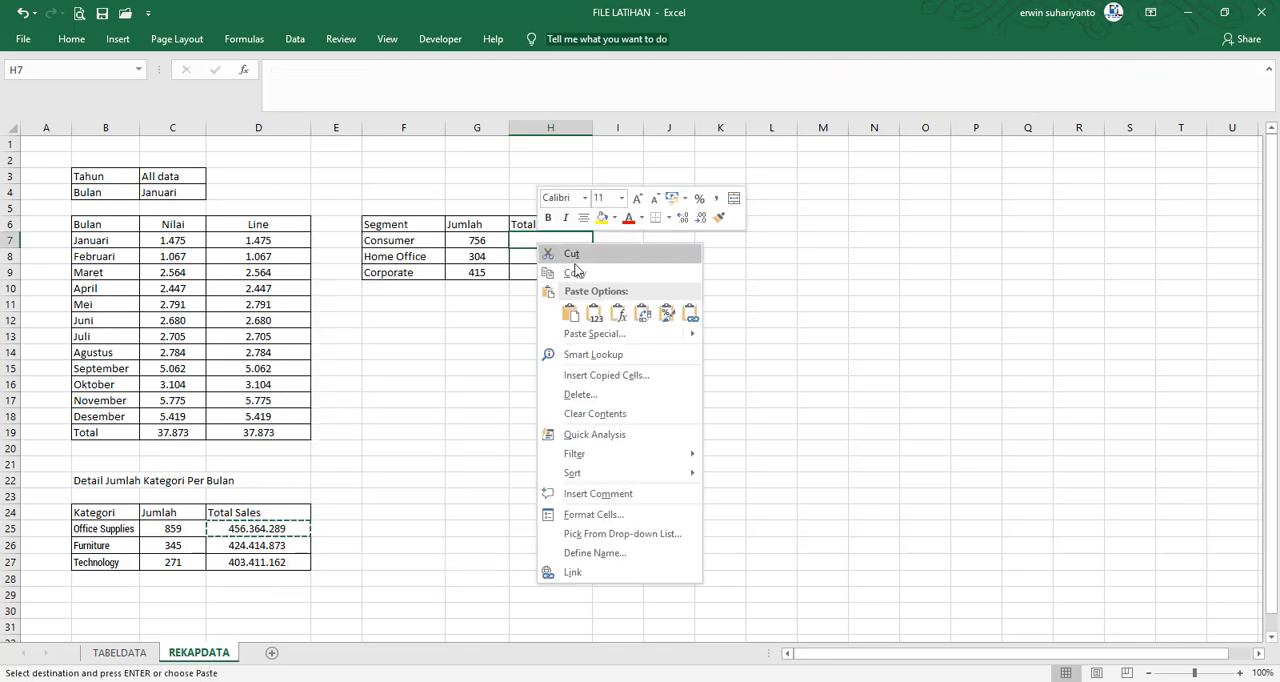
{"action": "left_click", "coordinate": [618, 313]}
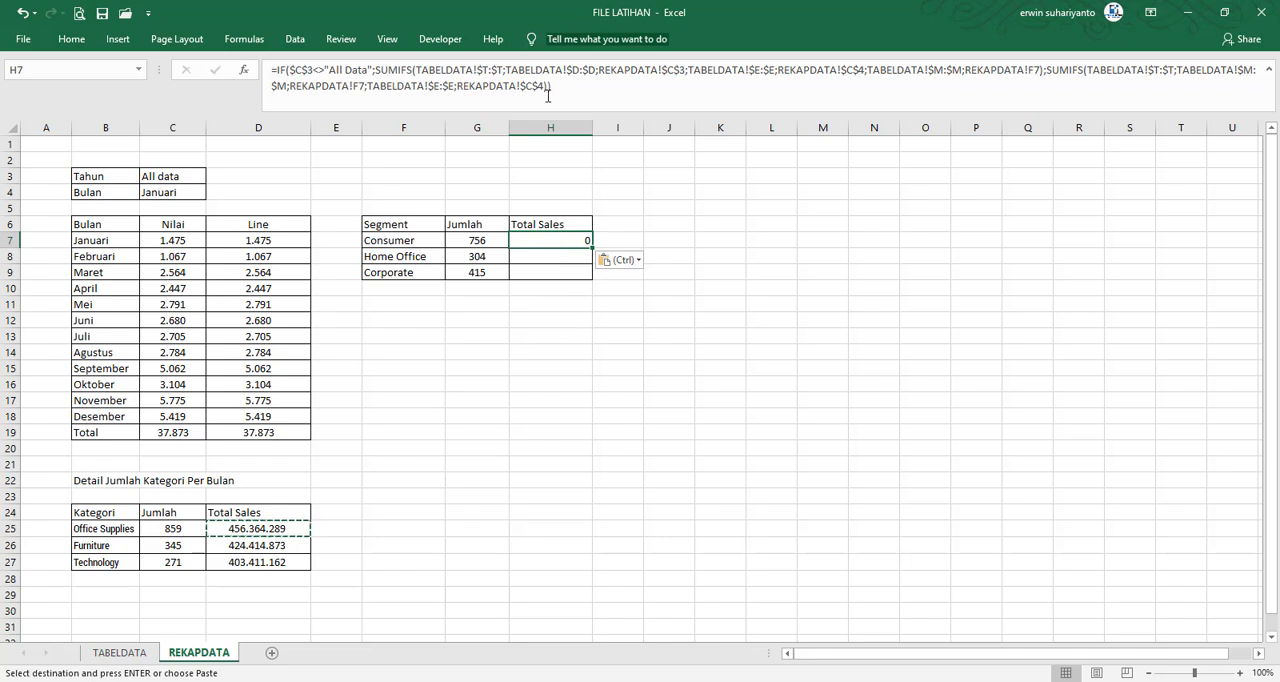
Change the criteria range in the first SUMIFS of the H7 formula from TABELDATA!$M:$M to TABELDATA!$H:$H
{"action": "left_click", "coordinate": [941, 70]}
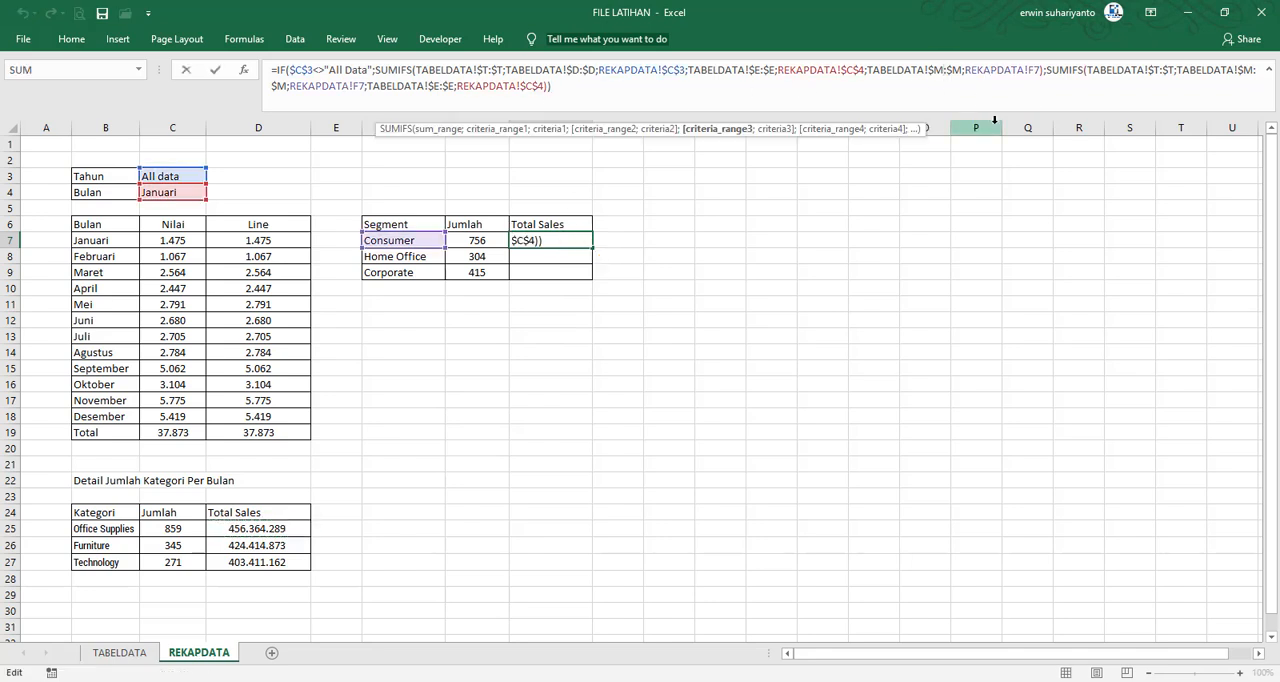
{"action": "key", "text": "Return"}
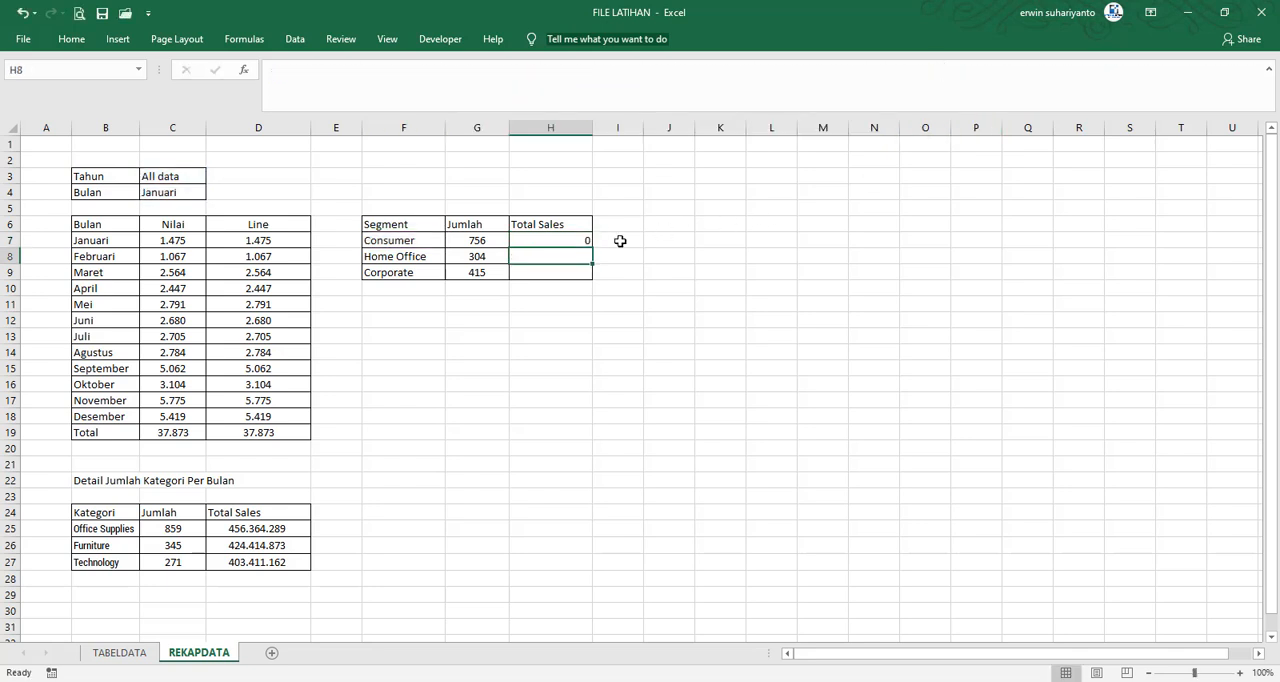
{"action": "left_click", "coordinate": [560, 241]}
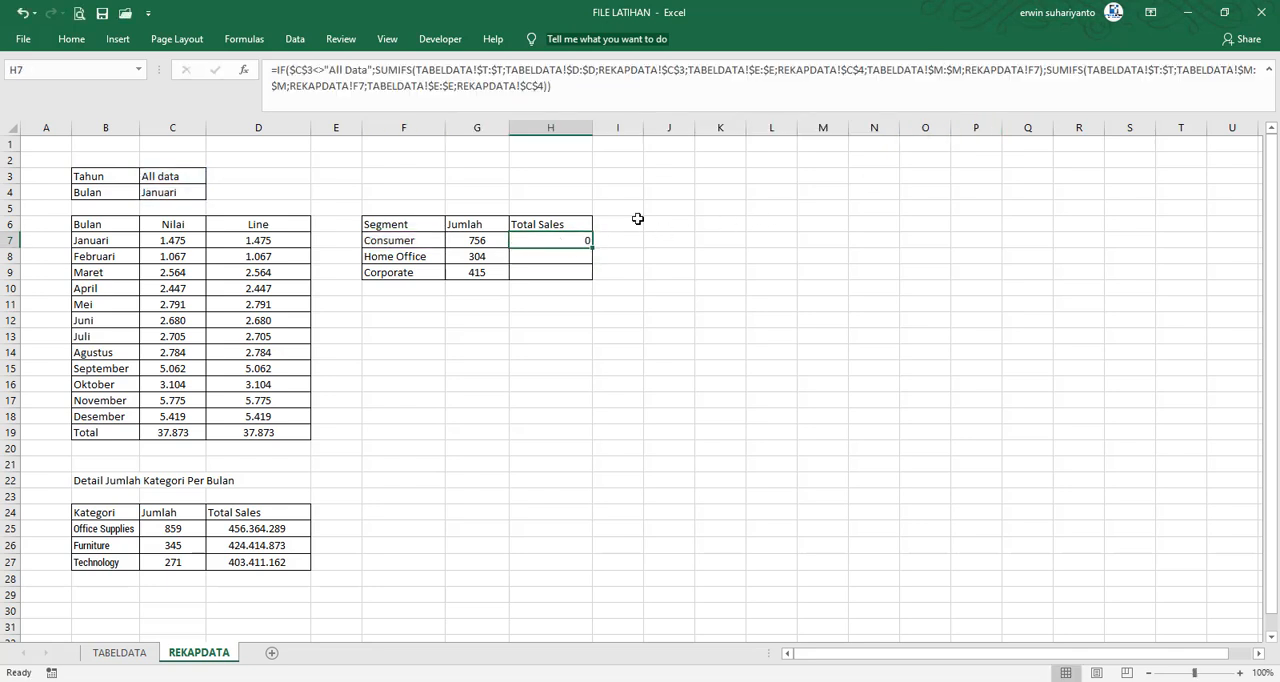
{"action": "left_click", "coordinate": [943, 70]}
{"action": "key", "text": "BackSpace"}
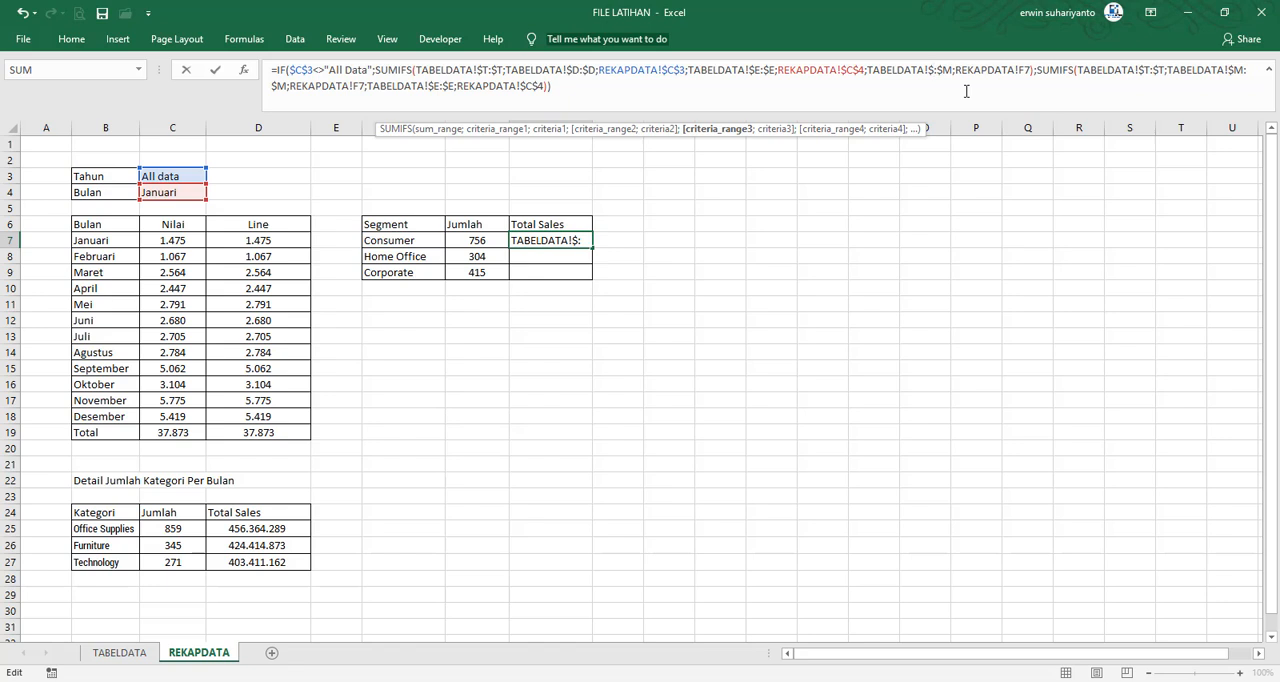
{"action": "type", "text": "H"}
{"action": "left_click", "coordinate": [960, 80]}
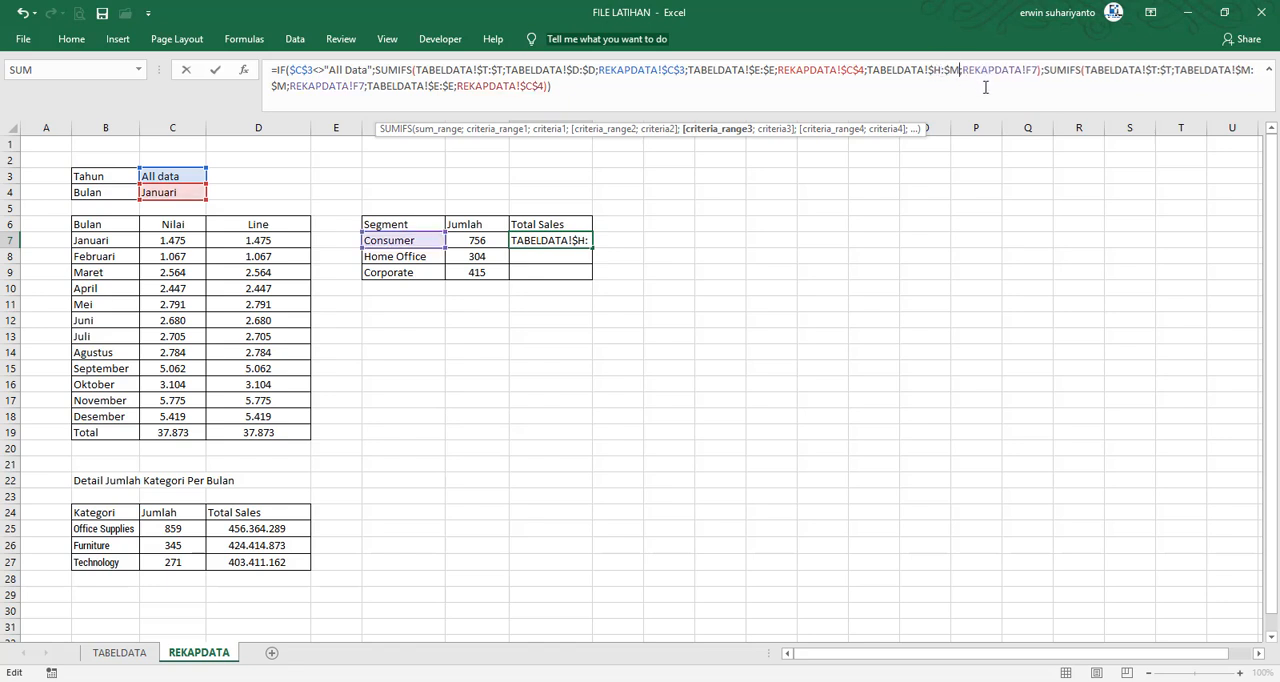
{"action": "key", "text": "BackSpace"}
{"action": "type", "text": "H"}
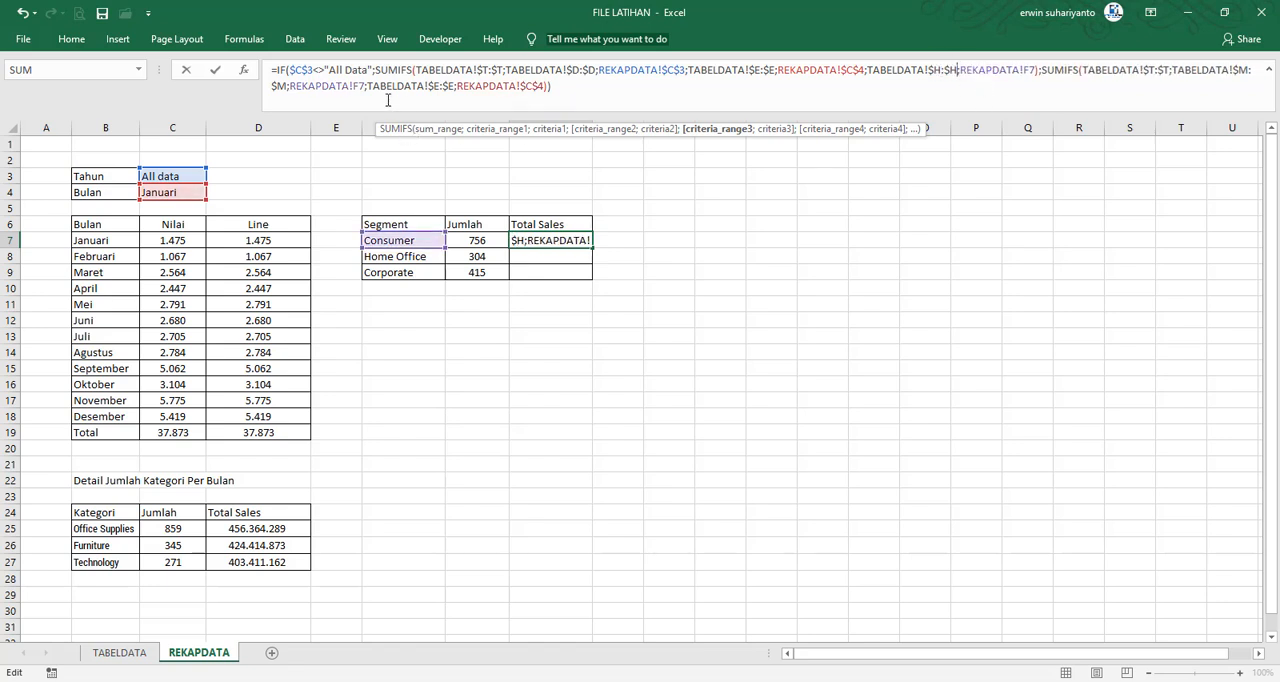
Change the second SUMIFS criteria range in H7 to TABELDATA!$H:$H and fill the formula down through H9
{"action": "left_click", "coordinate": [1250, 72]}
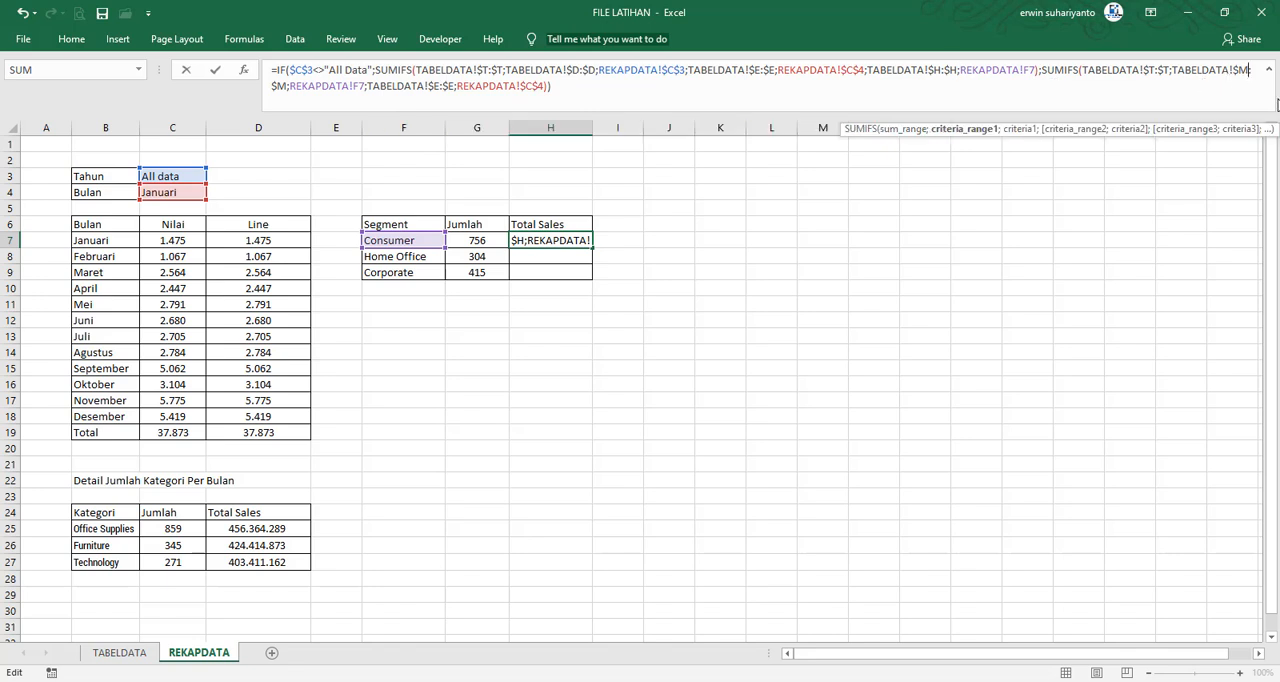
{"action": "key", "text": "BackSpace"}
{"action": "type", "text": "H"}
{"action": "left_click", "coordinate": [284, 86]}
{"action": "key", "text": "BackSpace"}
{"action": "type", "text": "H"}
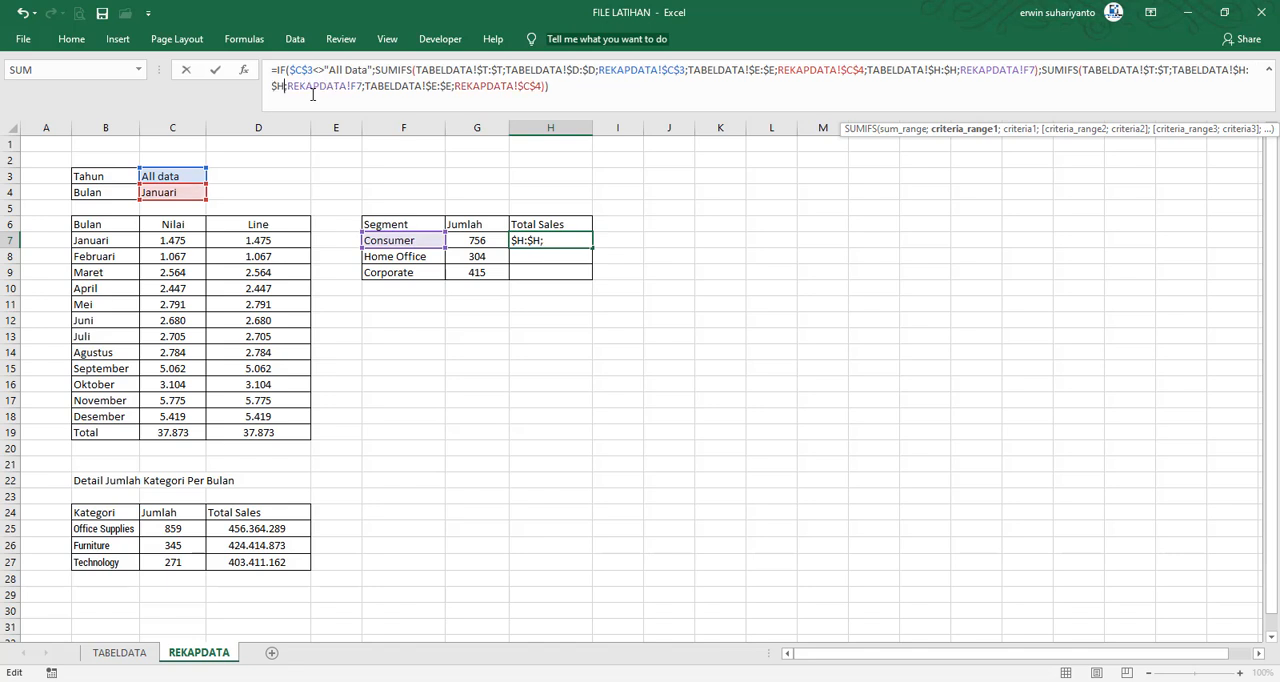
{"action": "key", "text": "Return"}
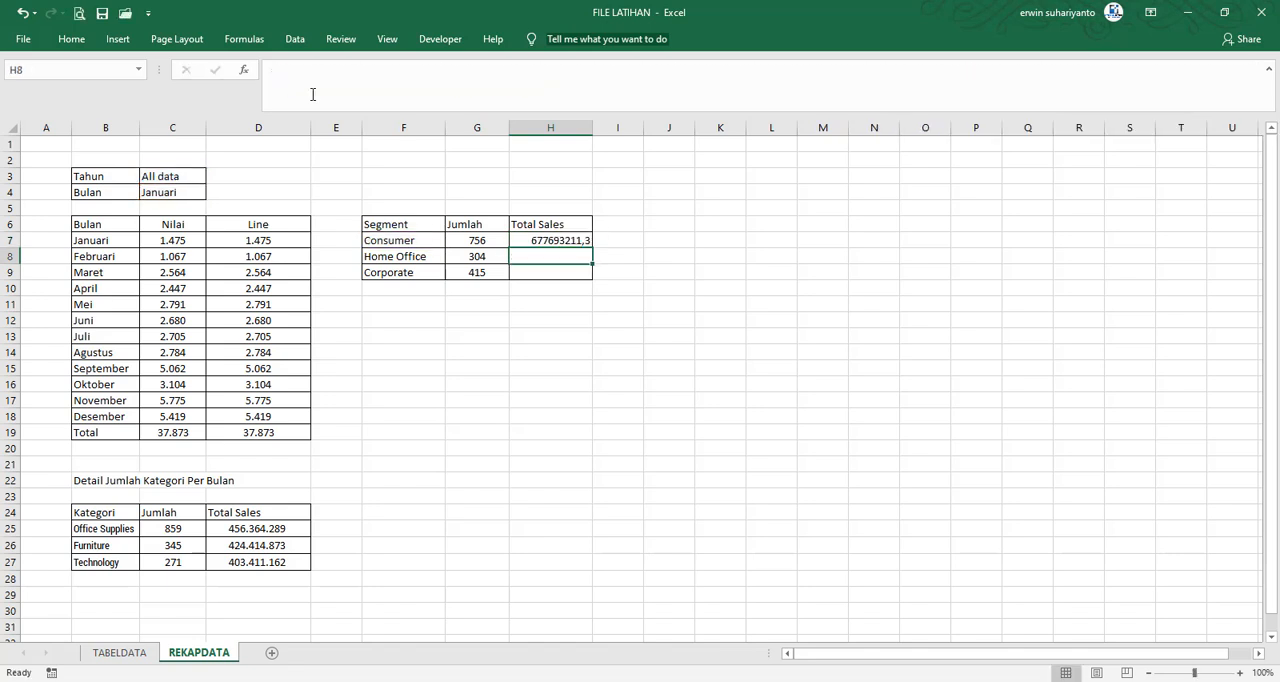
{"action": "left_click", "coordinate": [582, 241]}
{"action": "left_click_drag", "start_coordinate": [582, 241], "coordinate": [584, 282]}
Format the Segment Total Sales cells H7:H9 as Number with the 1000 separator and 0 decimal places
{"action": "left_click", "coordinate": [71, 39]}
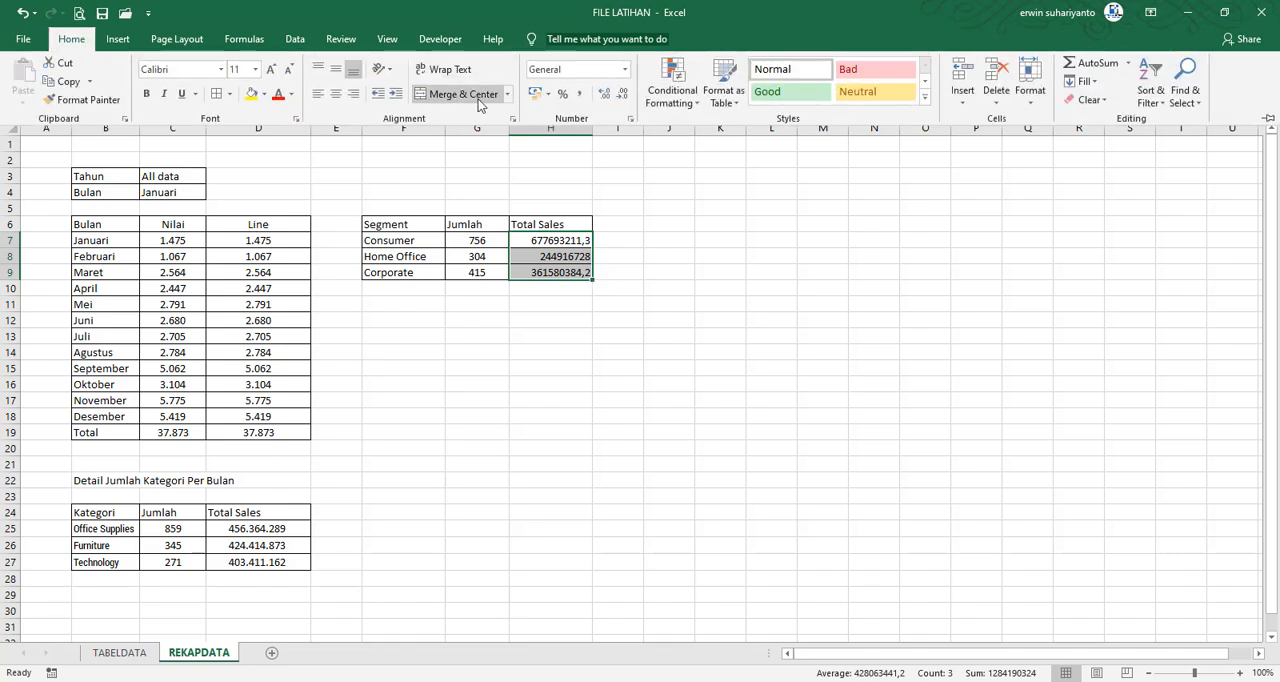
{"action": "right_click", "coordinate": [545, 240]}
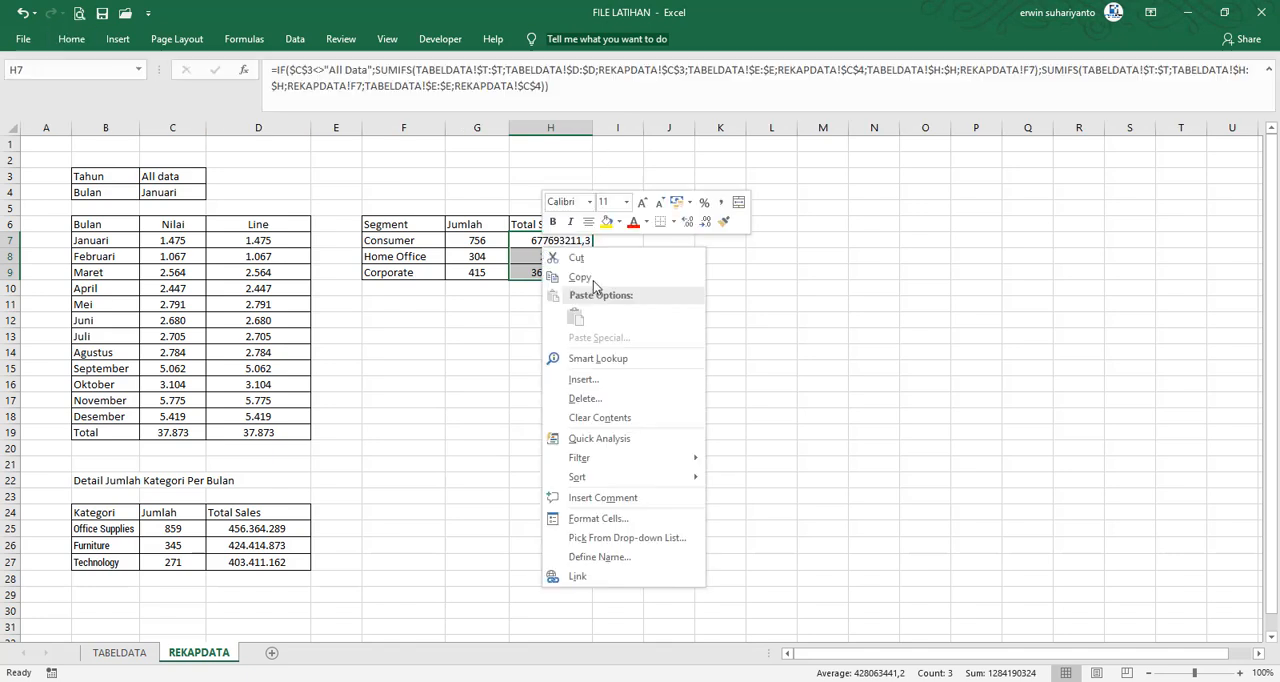
{"action": "left_click", "coordinate": [613, 526]}
{"action": "left_click", "coordinate": [455, 389]}
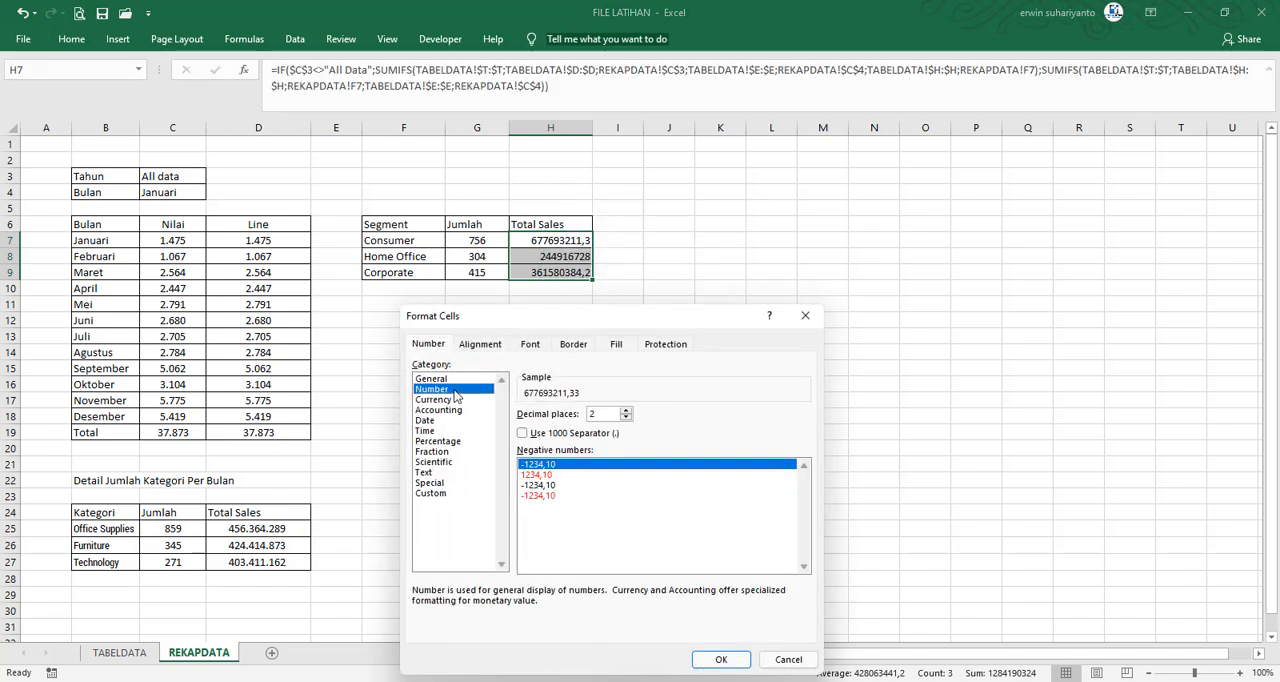
{"action": "left_click", "coordinate": [522, 432]}
{"action": "left_click", "coordinate": [627, 418]}
{"action": "left_click", "coordinate": [627, 418]}
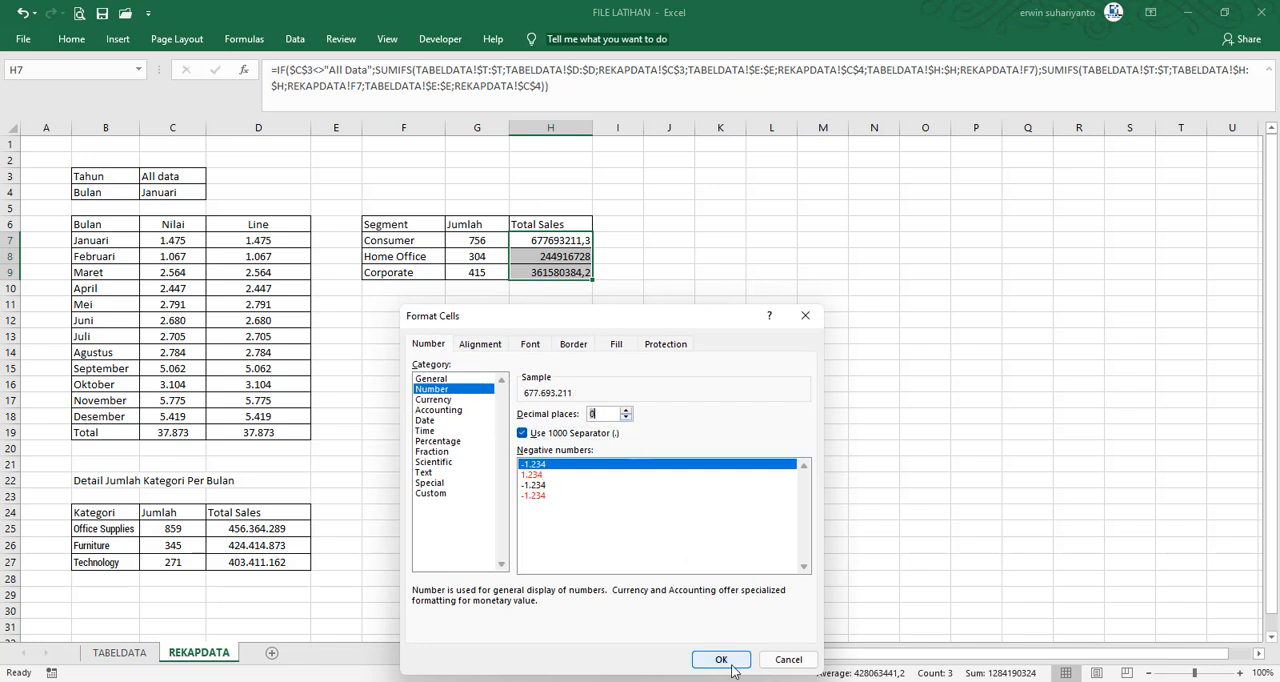
{"action": "left_click", "coordinate": [721, 659]}
{"action": "left_click", "coordinate": [676, 386]}
{"action": "left_click", "coordinate": [680, 305]}
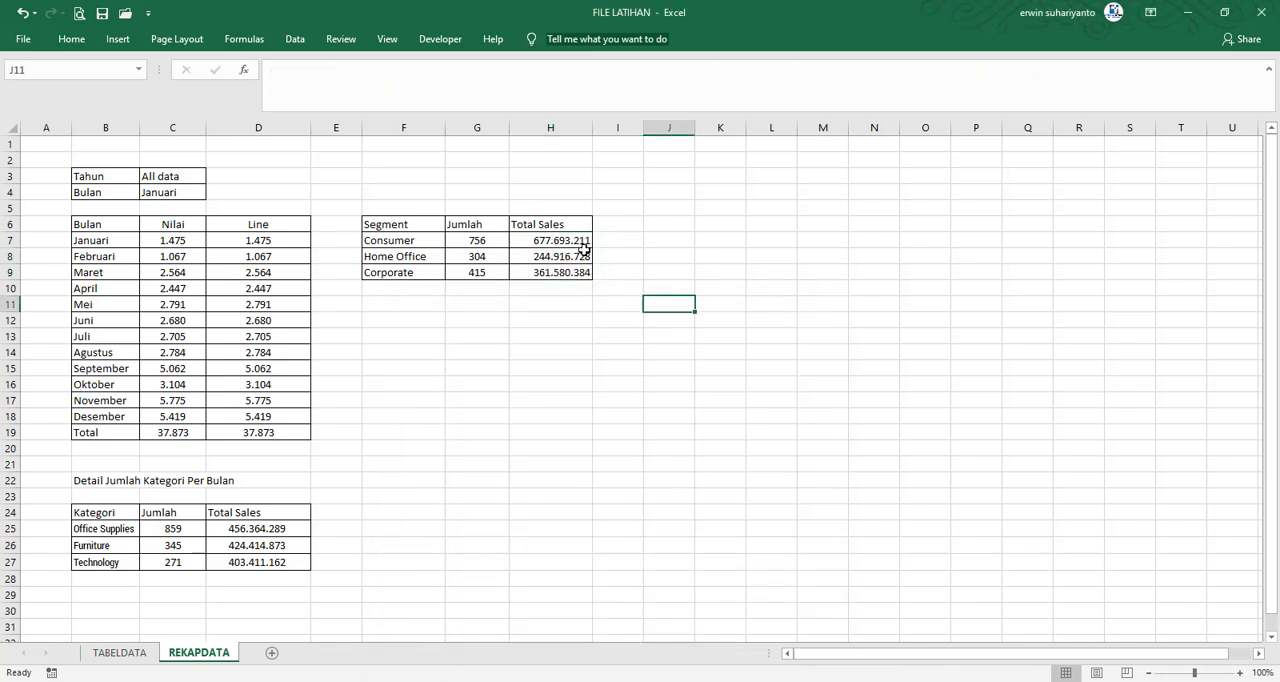
{"action": "left_click", "coordinate": [684, 250]}
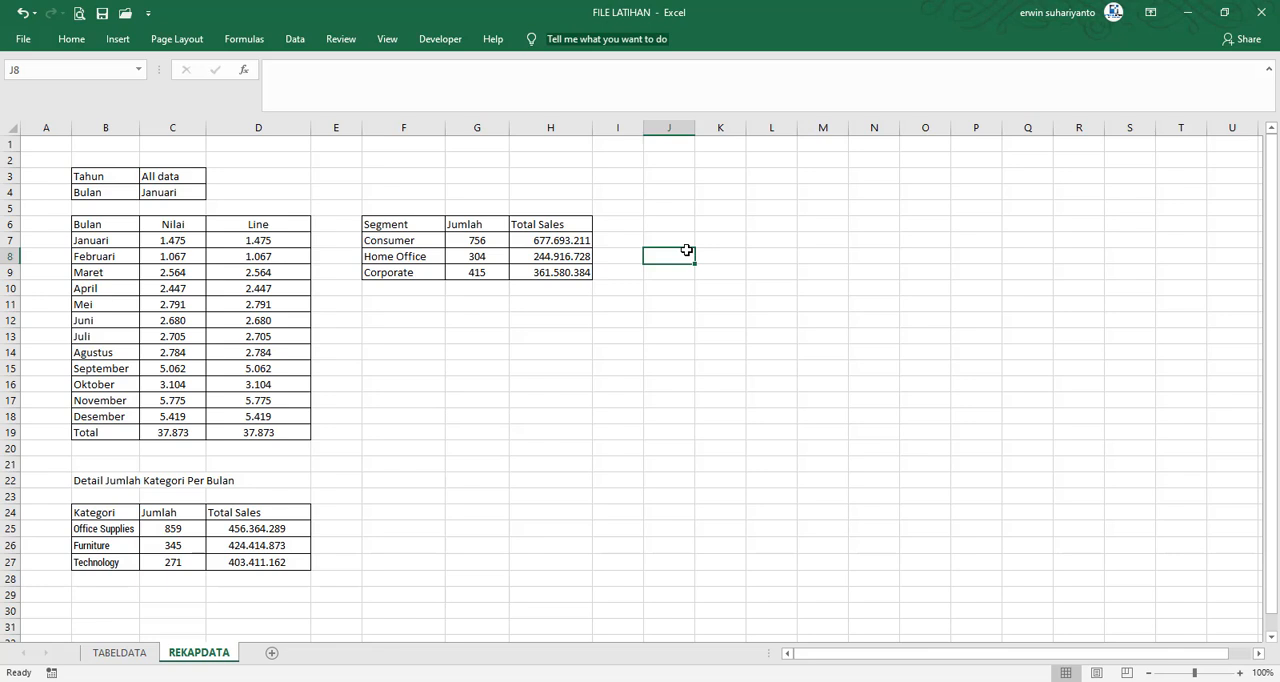
Enter the title TABEL JUMLAH BERDASARKAN KATEGORI in F4 above the Segment table
{"action": "left_click", "coordinate": [397, 309]}
{"action": "left_click", "coordinate": [398, 318]}
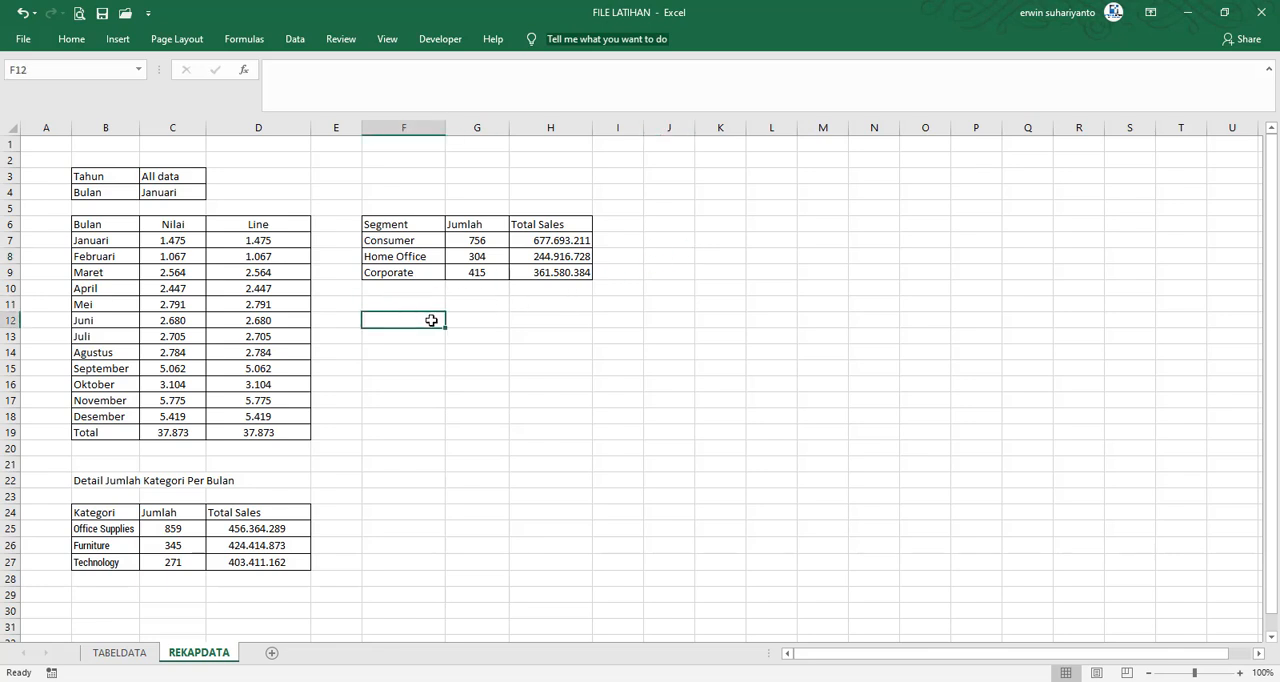
{"action": "left_click", "coordinate": [398, 192]}
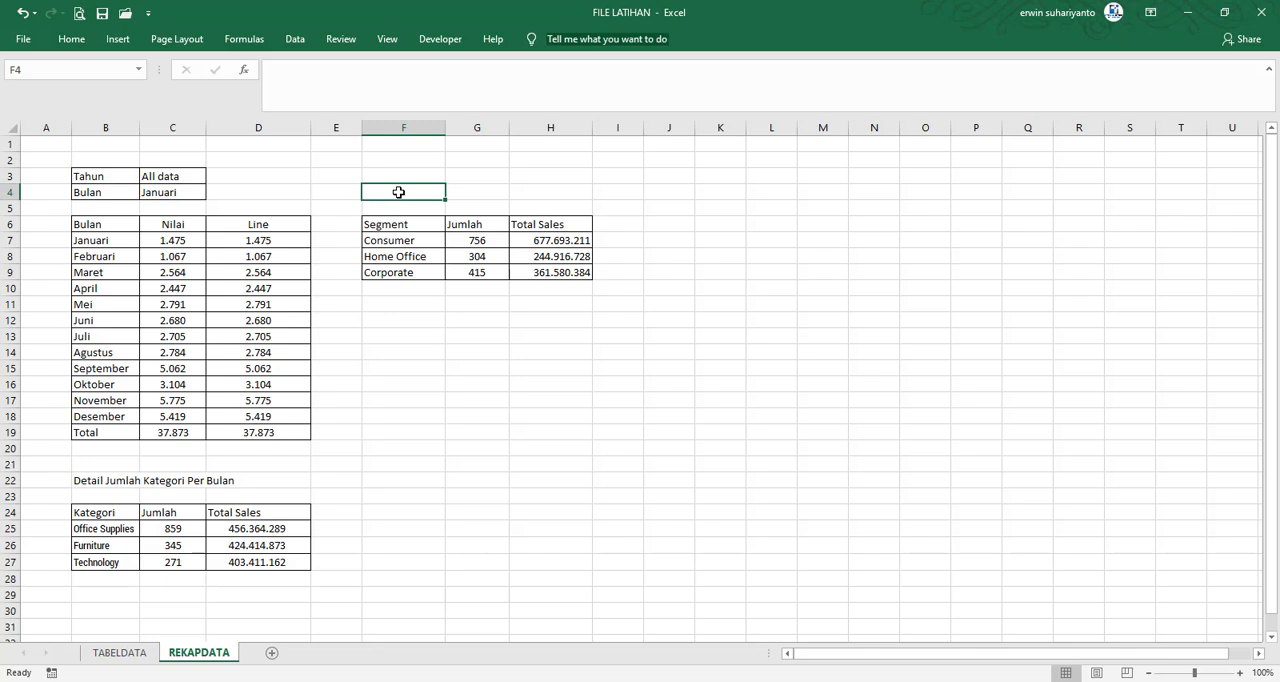
{"action": "type", "text": "TABEL"}
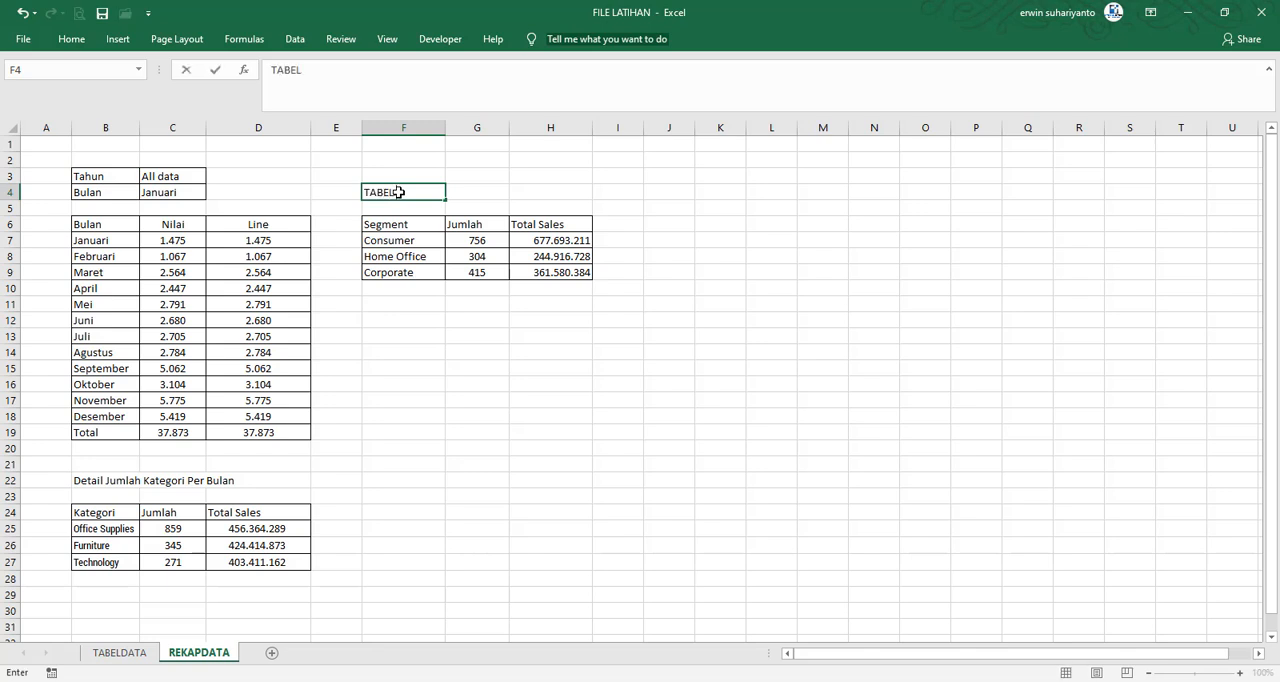
{"action": "type", "text": " JUMLAH BERD"}
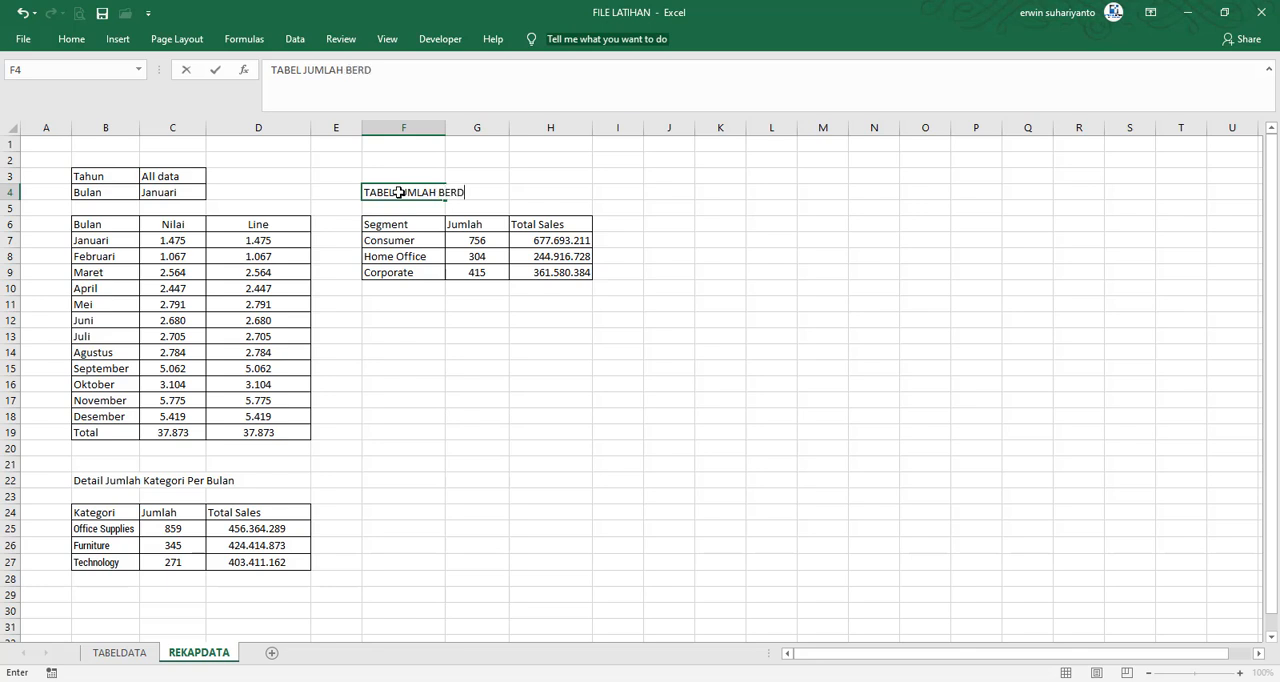
{"action": "type", "text": "ASARKAN KATEGORI"}
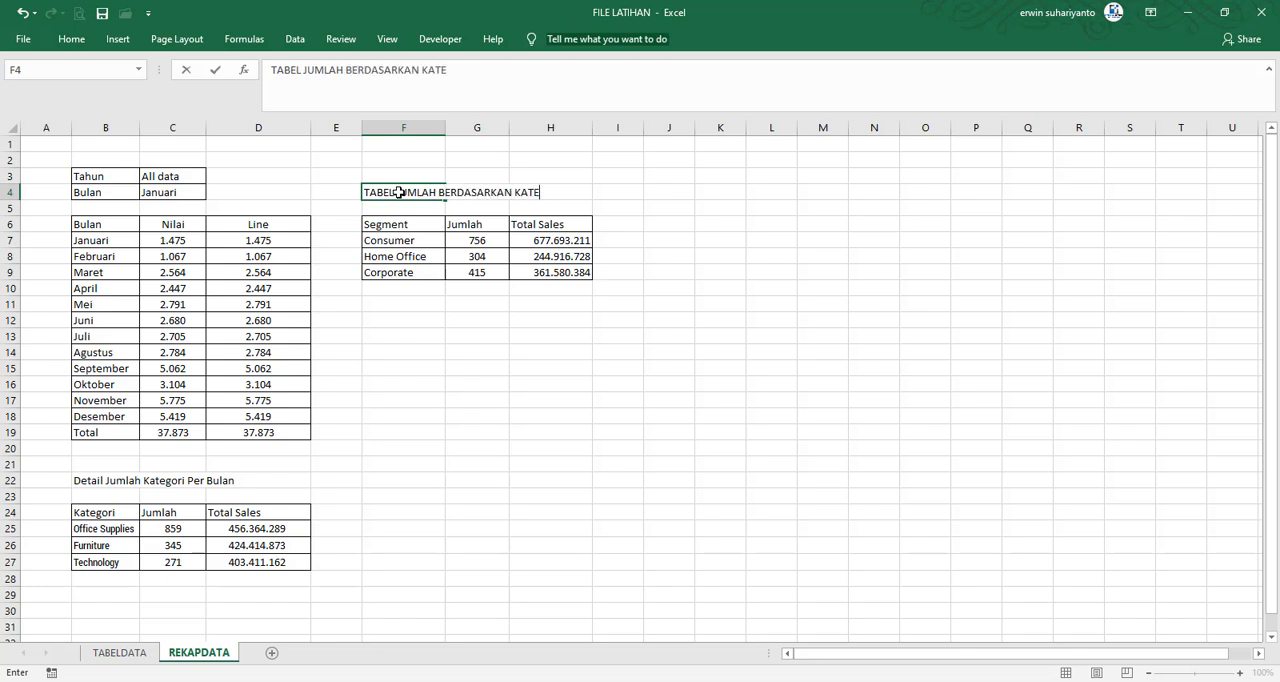
Enter the title TABEL JUMLAH BERDASARKAN REGION in F12
{"action": "left_click", "coordinate": [409, 321]}
{"action": "type", "text": "TABEL"}
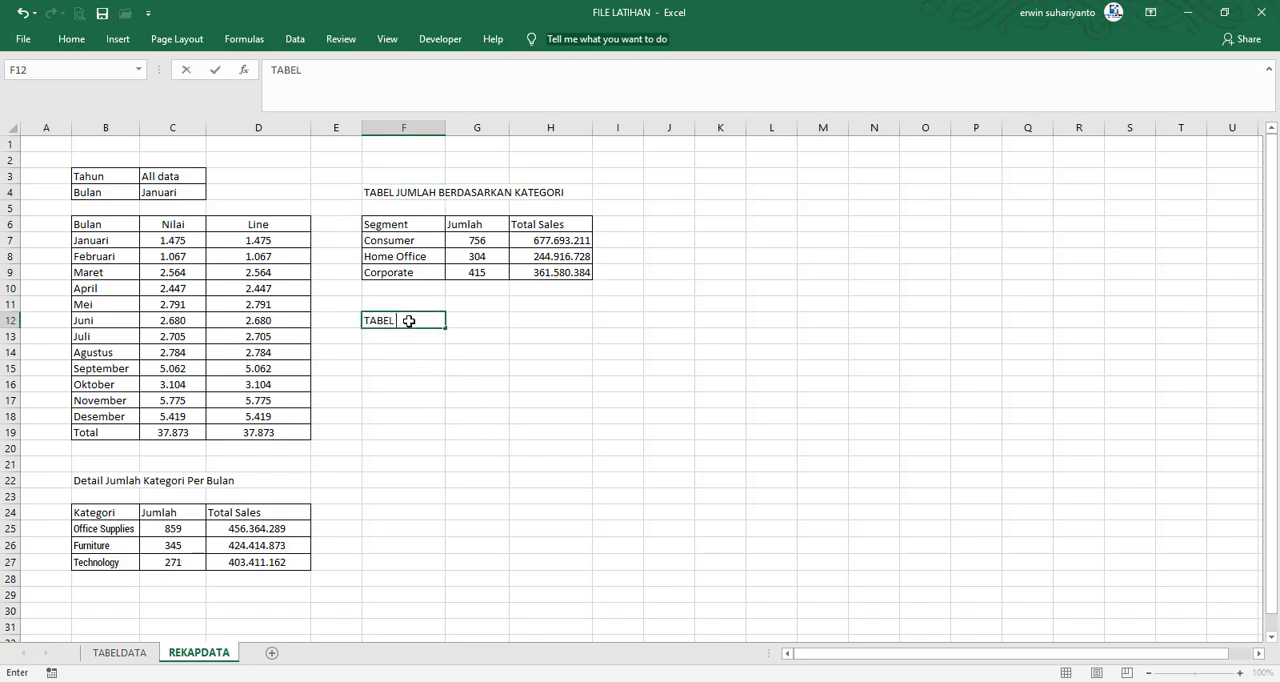
{"action": "type", "text": " JUMLAH BERDASARKAN "}
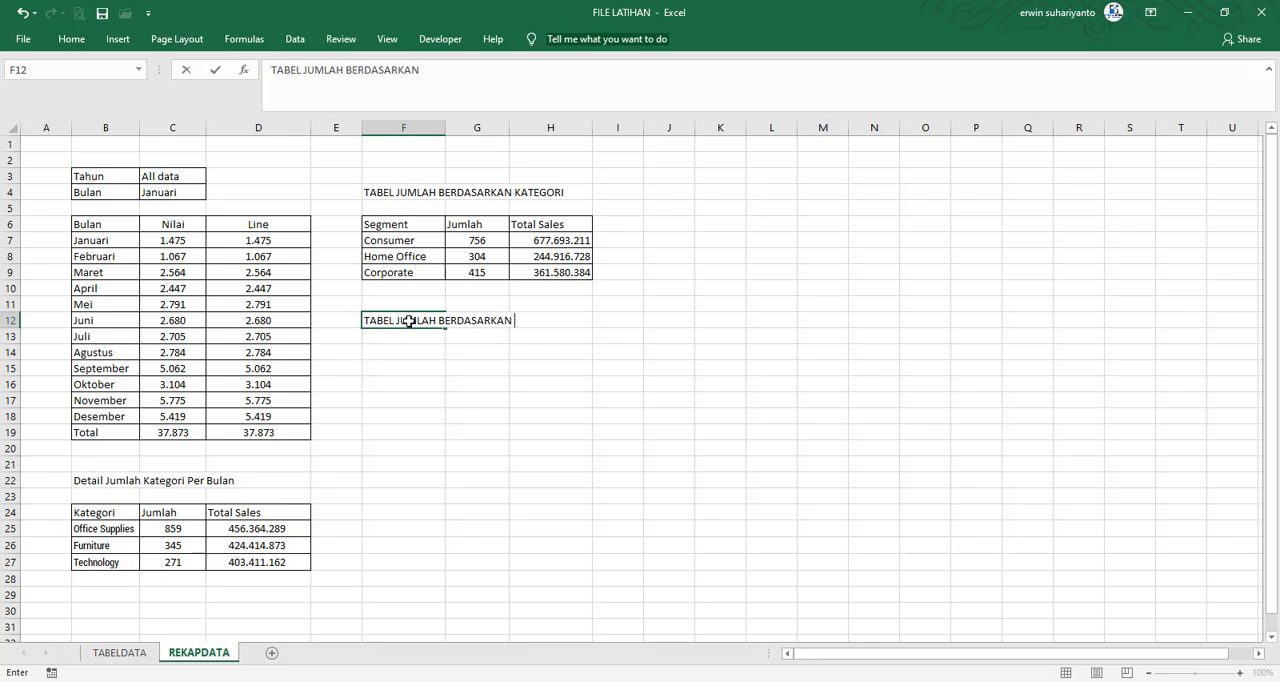
{"action": "type", "text": "REGION"}
{"action": "key", "text": "Return"}
{"action": "key", "text": "Return"}
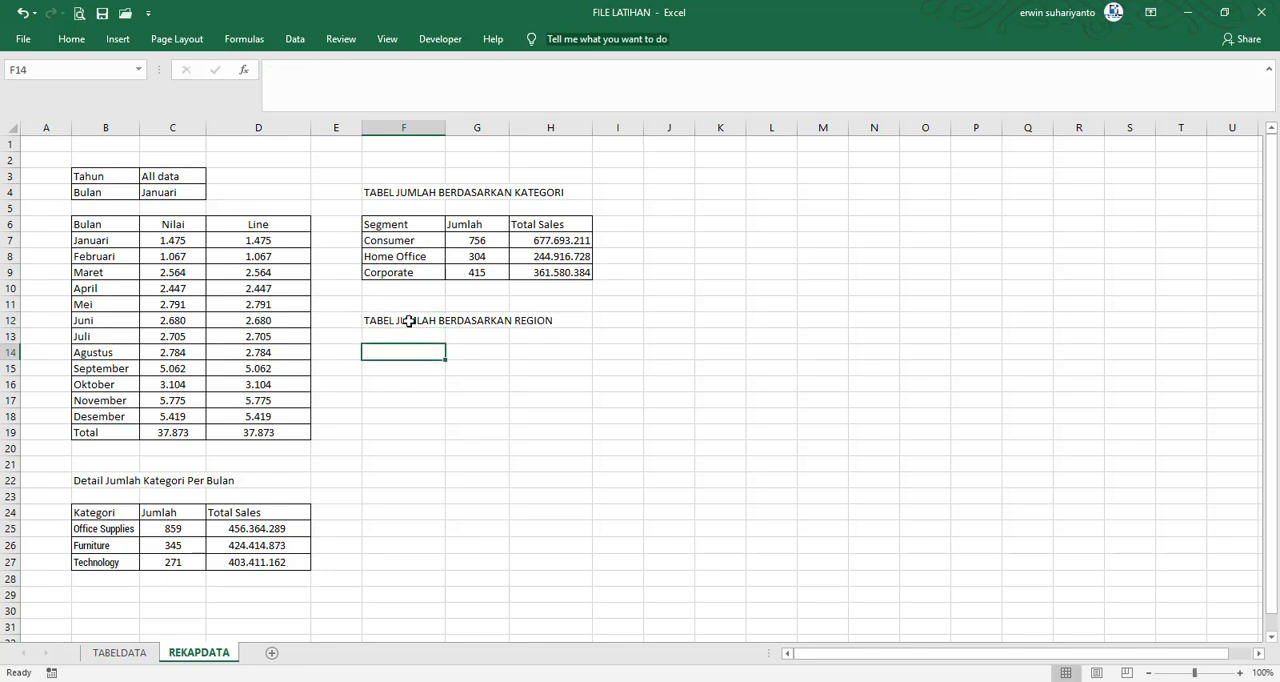
Enter the Region table headers Region in F14 and Jumlah in G14
{"action": "type", "text": "reu"}
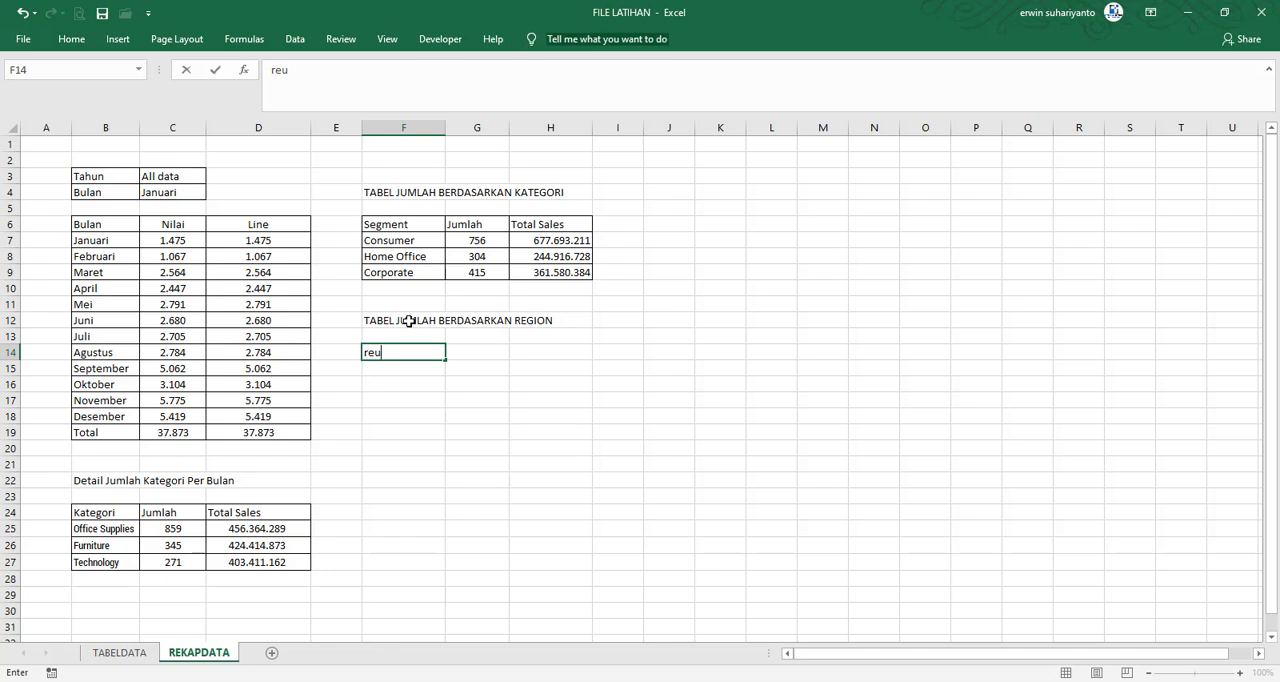
{"action": "key", "text": "BackSpace"}
{"action": "type", "text": "Region"}
{"action": "key", "text": "Tab"}
{"action": "type", "text": "Jumlah"}
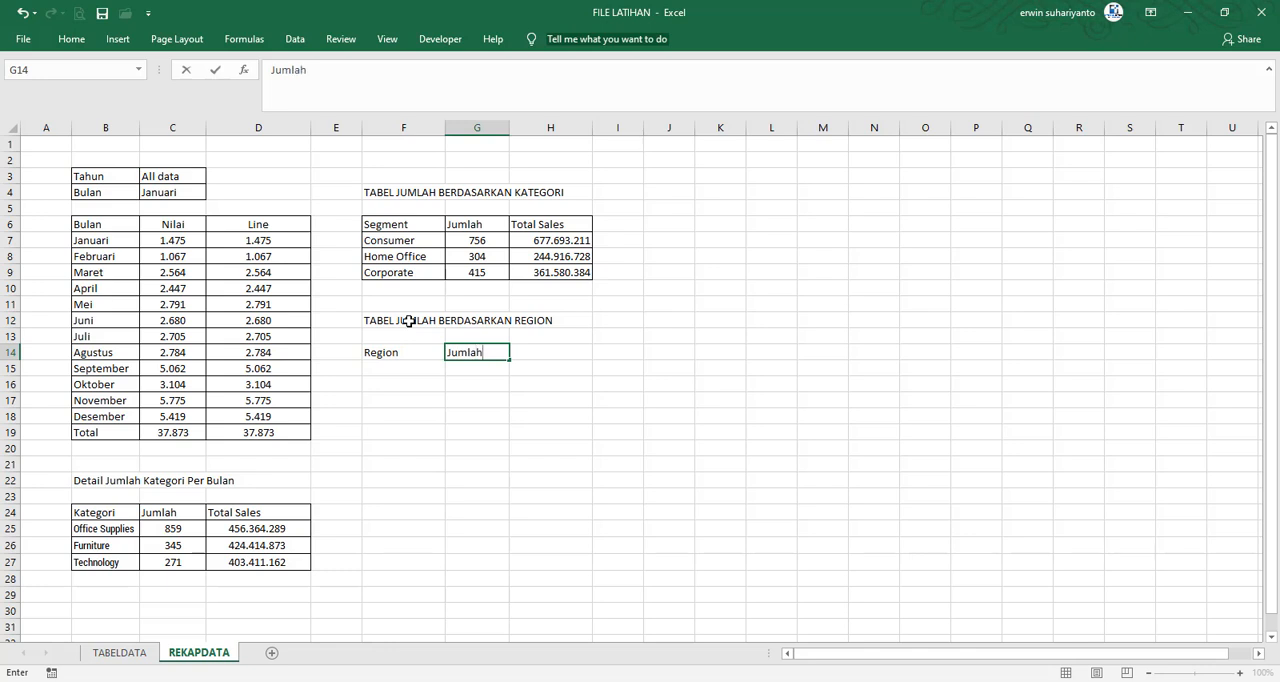
Add the header Persen Jumlah in H14
{"action": "key", "text": "Tab"}
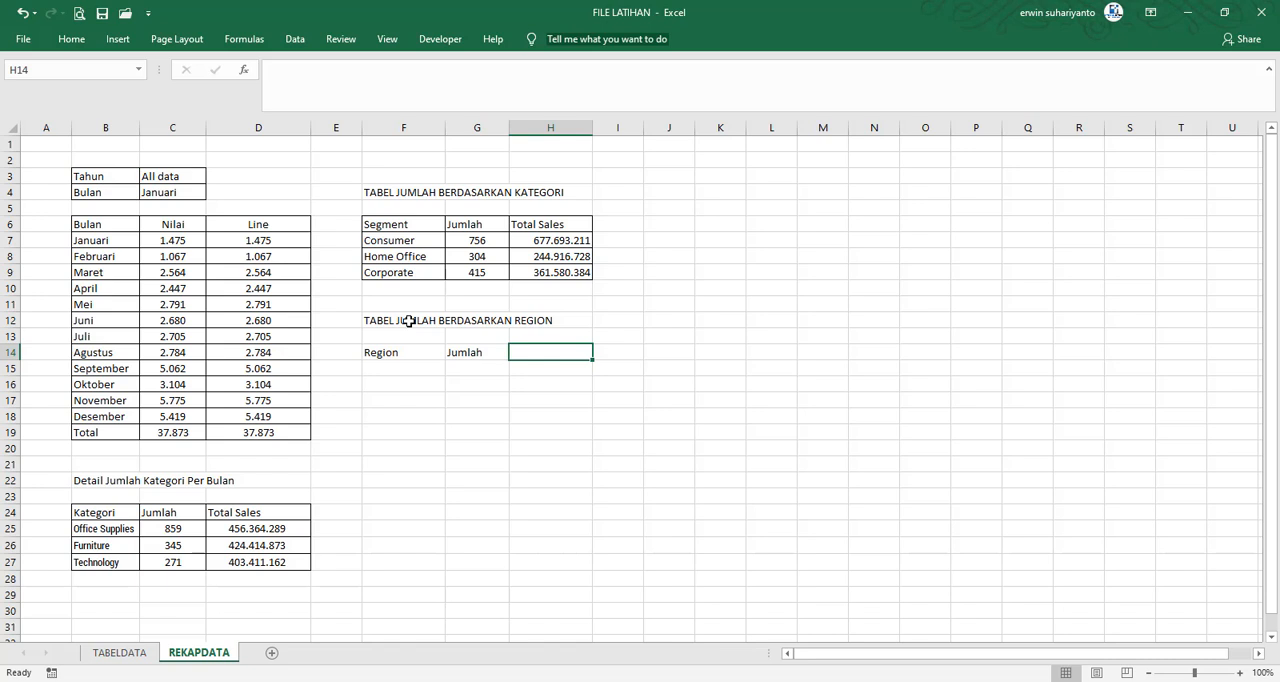
{"action": "key", "text": "Left"}
{"action": "key", "text": "Left"}
{"action": "key", "text": "Right"}
{"action": "key", "text": "Right"}
{"action": "type", "text": "PErsen"}
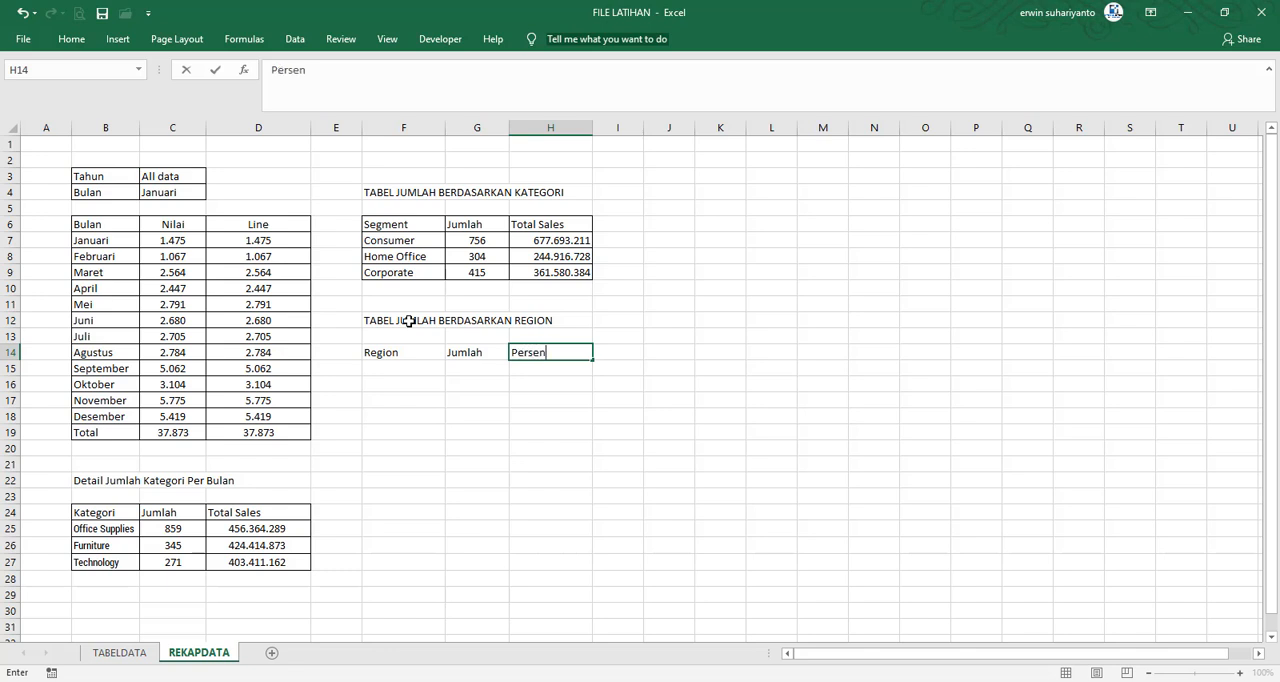
{"action": "type", "text": " Jumlah"}
Enter the headers Total Sales in I14 and Persen Sales in J14
{"action": "key", "text": "Tab"}
{"action": "type", "text": "Tota"}
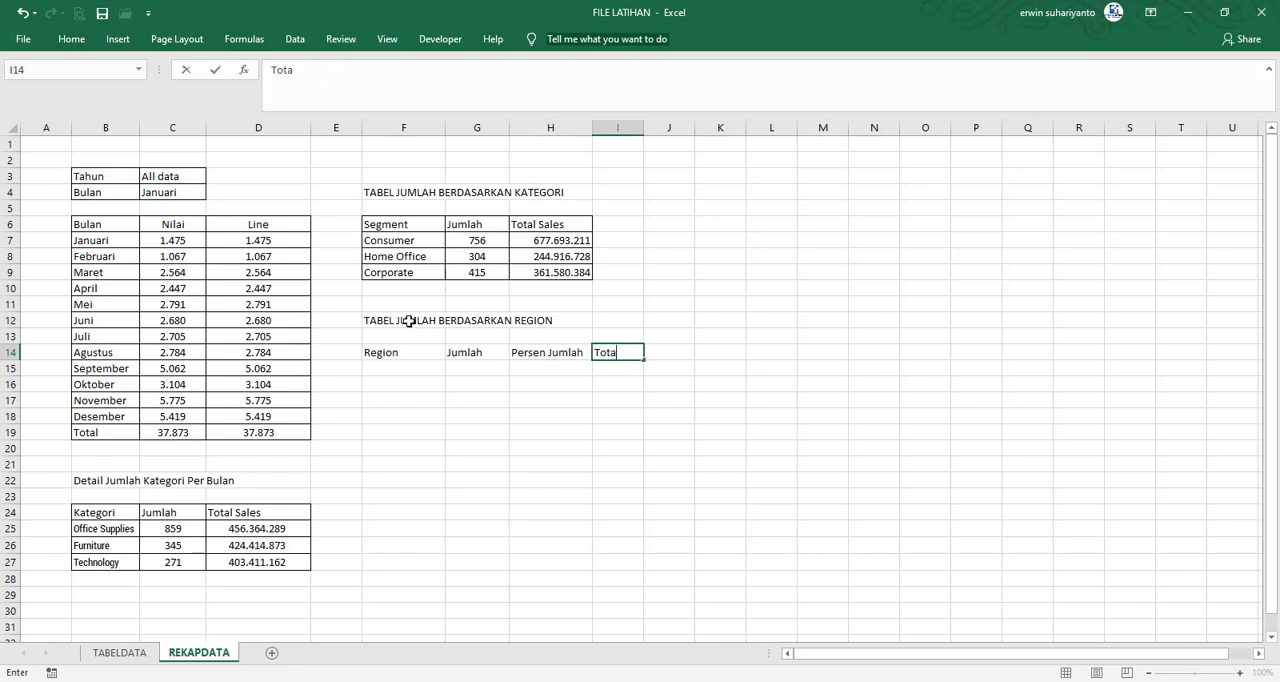
{"action": "type", "text": "l Sales"}
{"action": "key", "text": "Tab"}
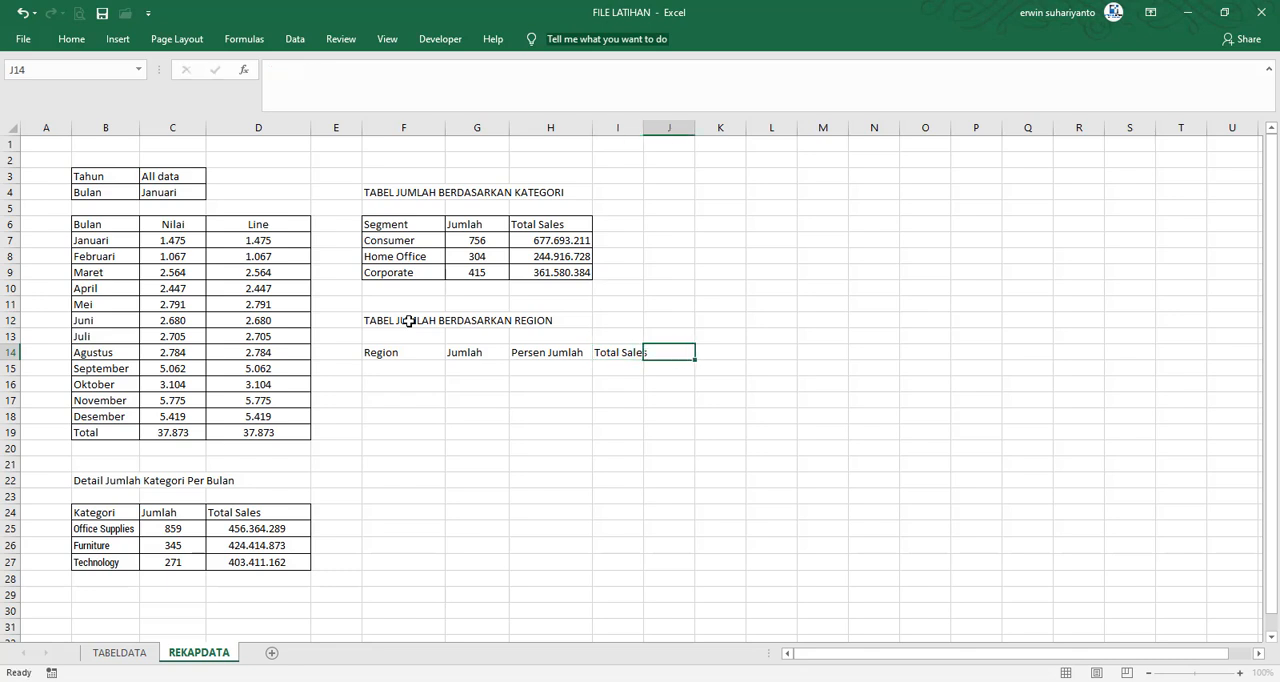
{"action": "type", "text": "Persen Sa"}
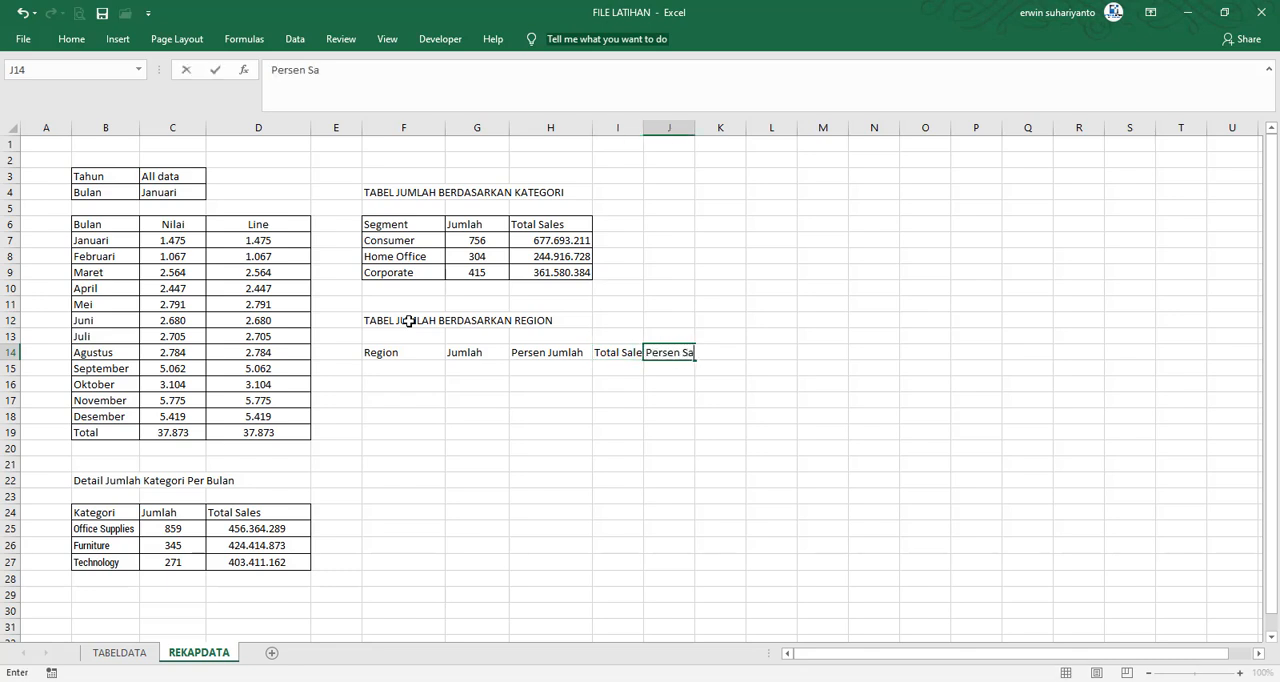
{"action": "type", "text": "les"}
{"action": "key", "text": "Tab"}
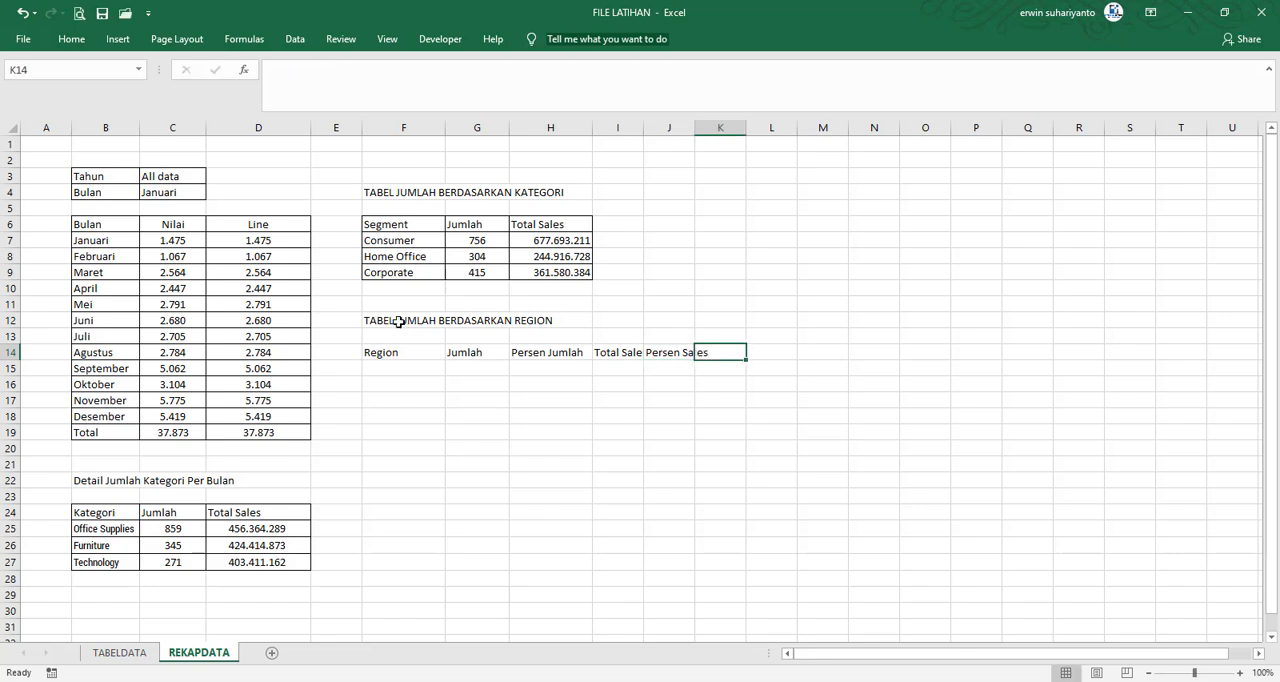
Enter Central as the first region in F15
{"action": "left_click", "coordinate": [390, 368]}
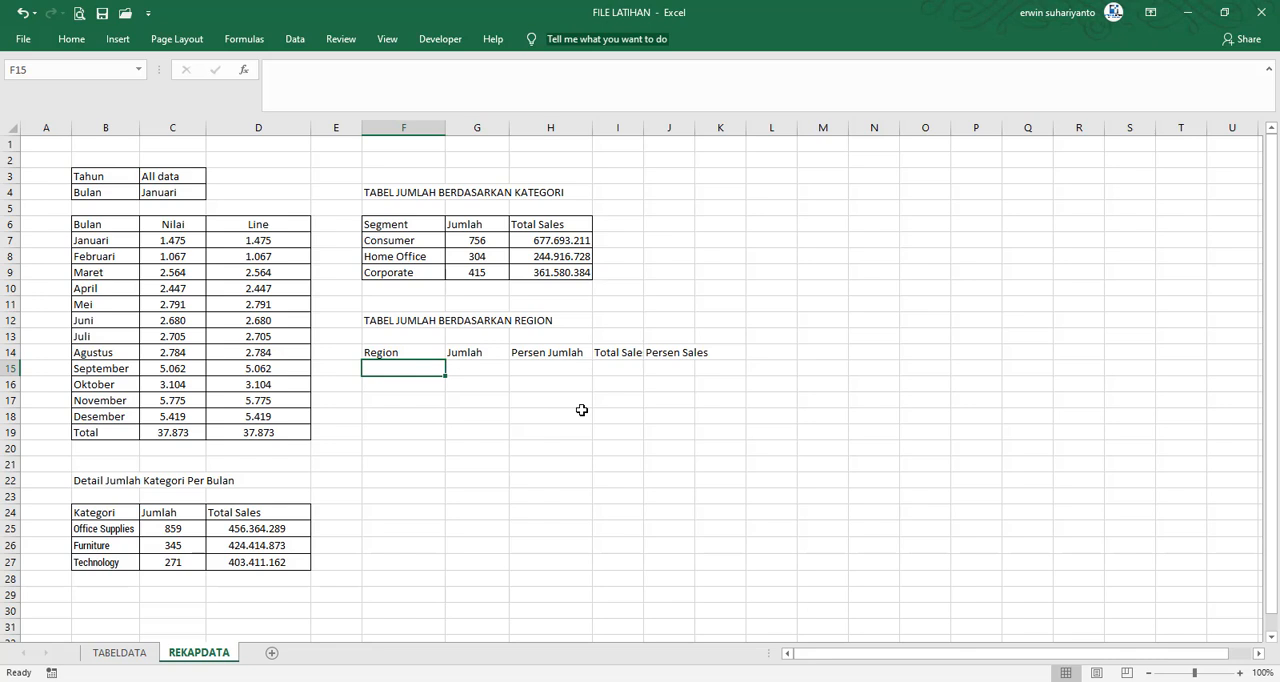
{"action": "type", "text": "Central"}
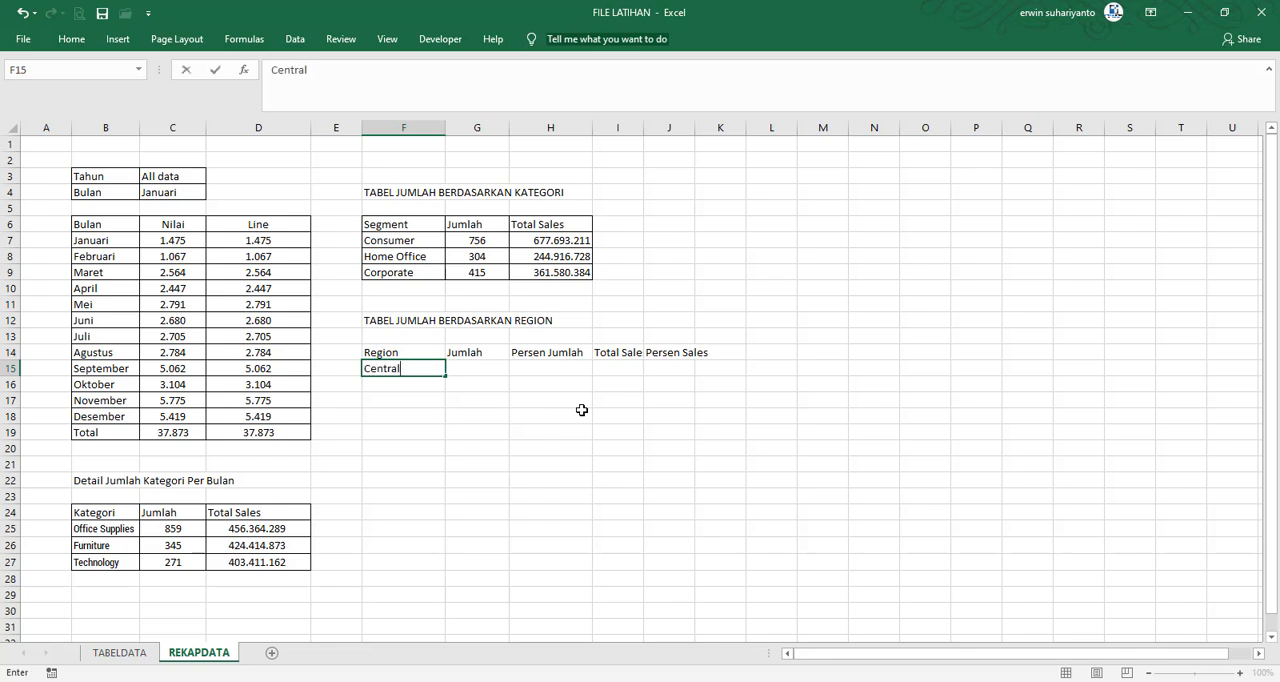
{"action": "key", "text": "Return"}
Check the Region column in TABELDATA, then return to REKAPDATA and enter East in F16
{"action": "left_click", "coordinate": [119, 652]}
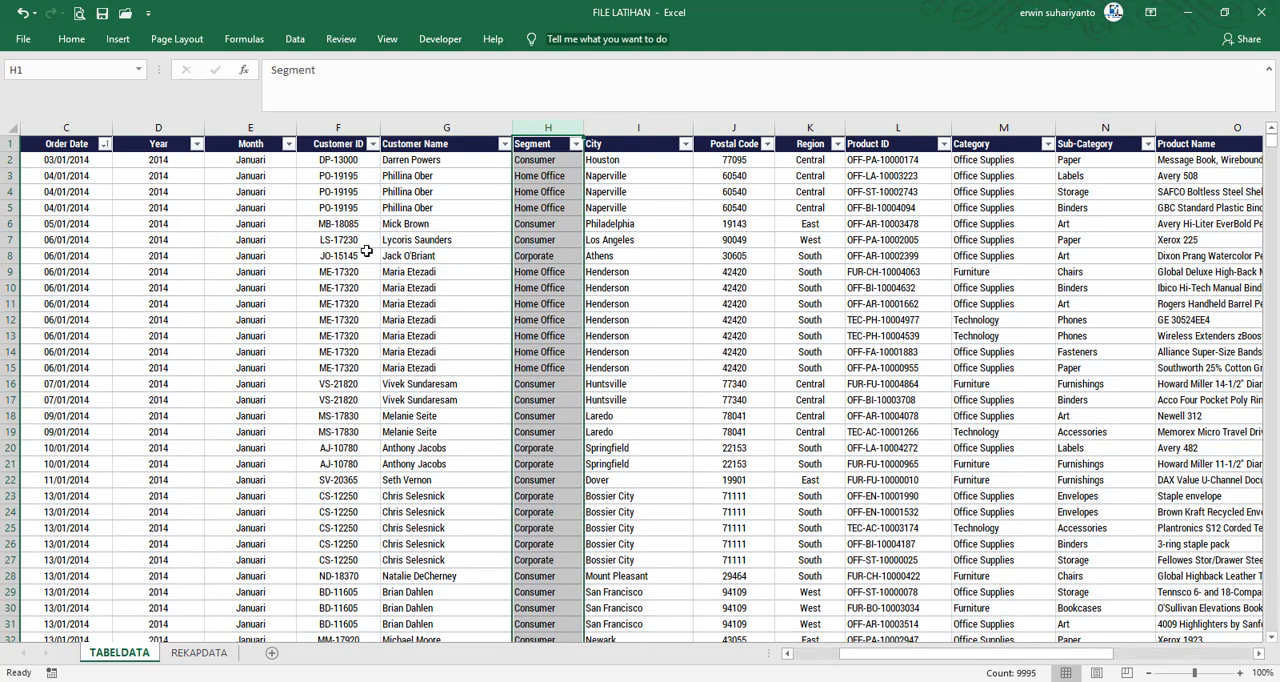
{"action": "left_click", "coordinate": [549, 257]}
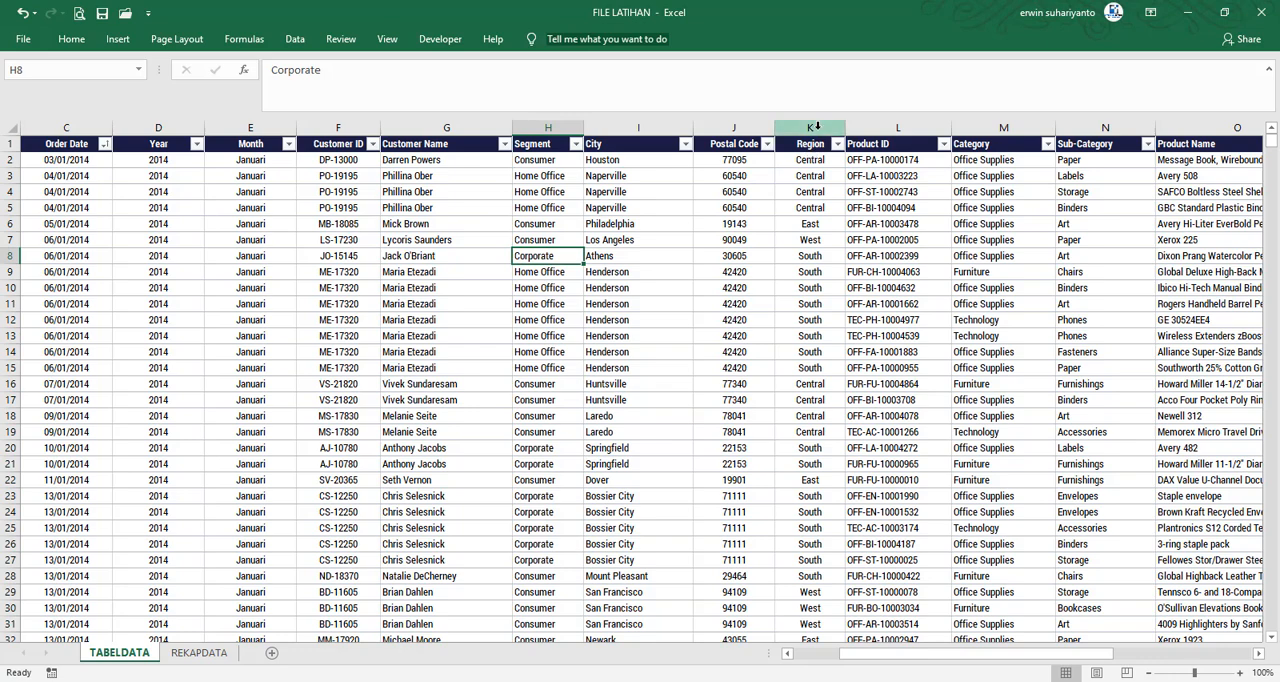
{"action": "left_click", "coordinate": [817, 127]}
{"action": "left_click", "coordinate": [815, 207]}
{"action": "left_click", "coordinate": [199, 652]}
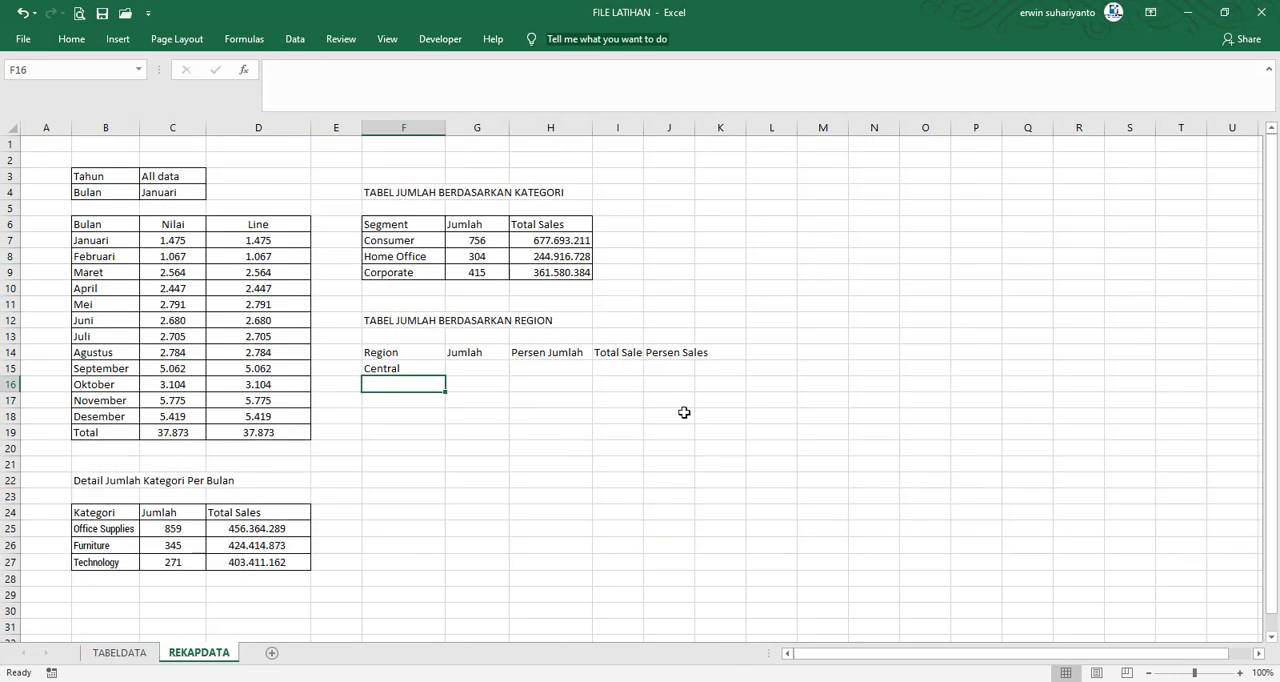
{"action": "left_click", "coordinate": [684, 412]}
{"action": "left_click", "coordinate": [408, 371]}
{"action": "left_click", "coordinate": [466, 369]}
{"action": "left_click", "coordinate": [408, 380]}
{"action": "type", "text": "East"}
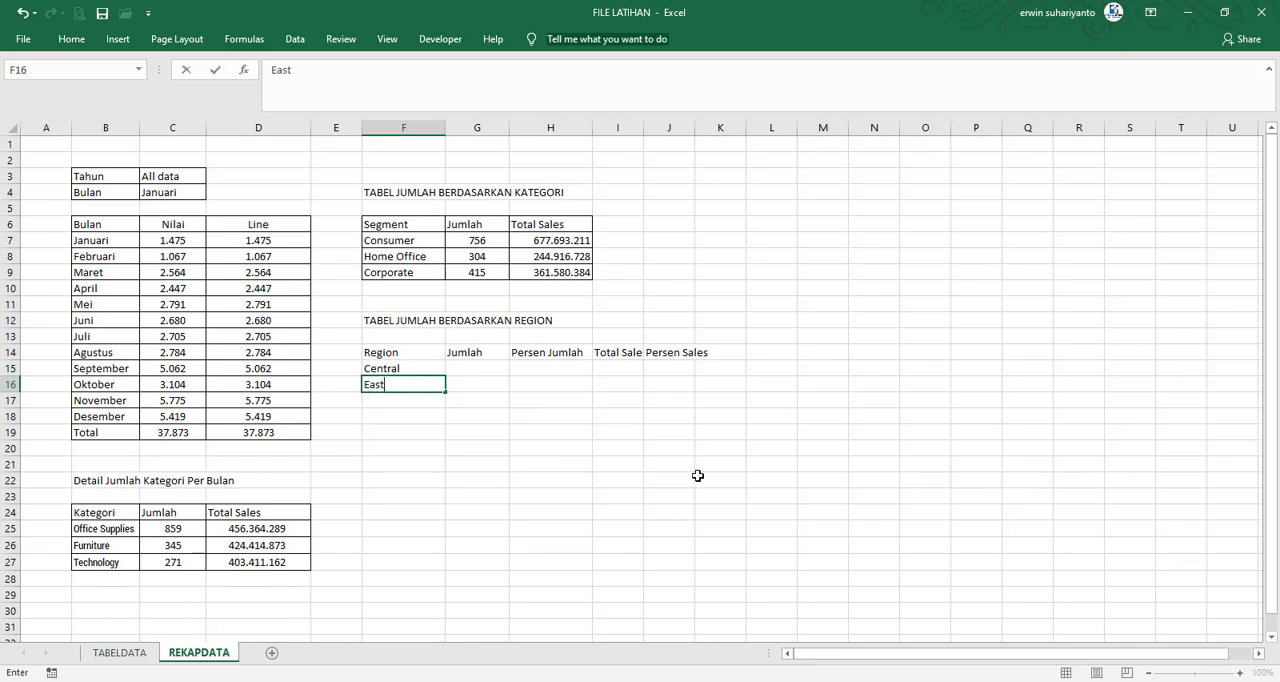
{"action": "key", "text": "Return"}
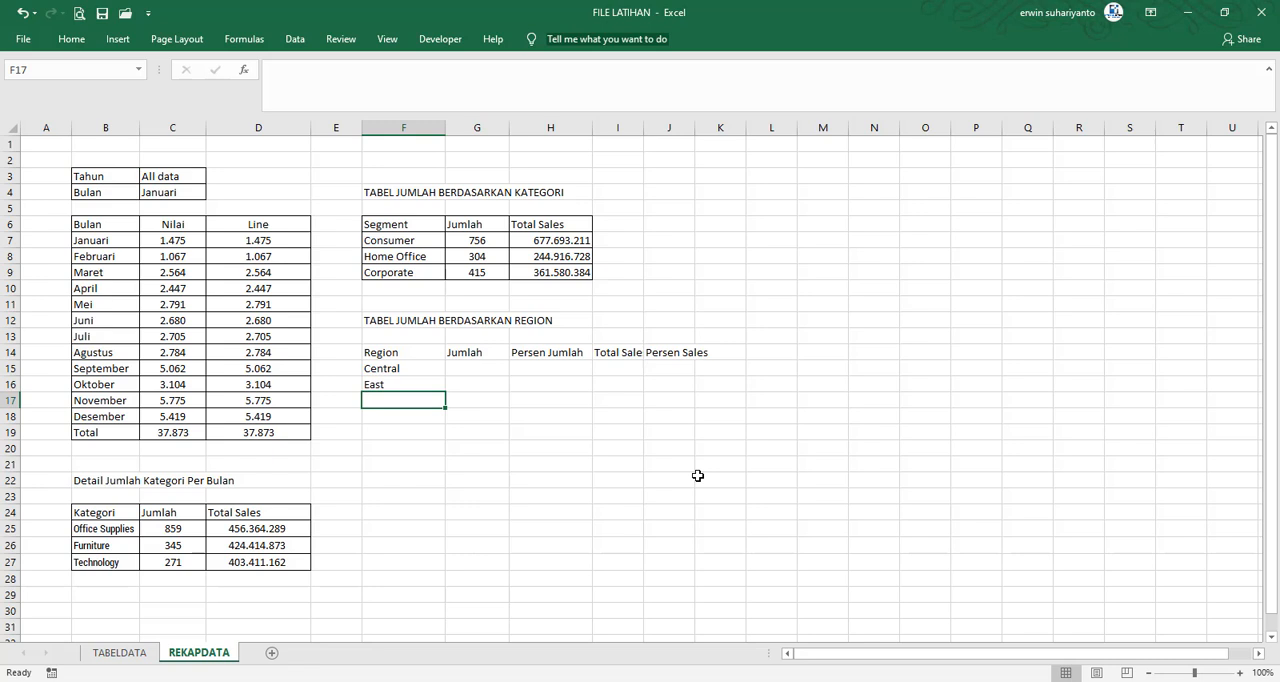
Complete the Region list with South in F17, West in F18 and a Total row label in F19
{"action": "type", "text": "South"}
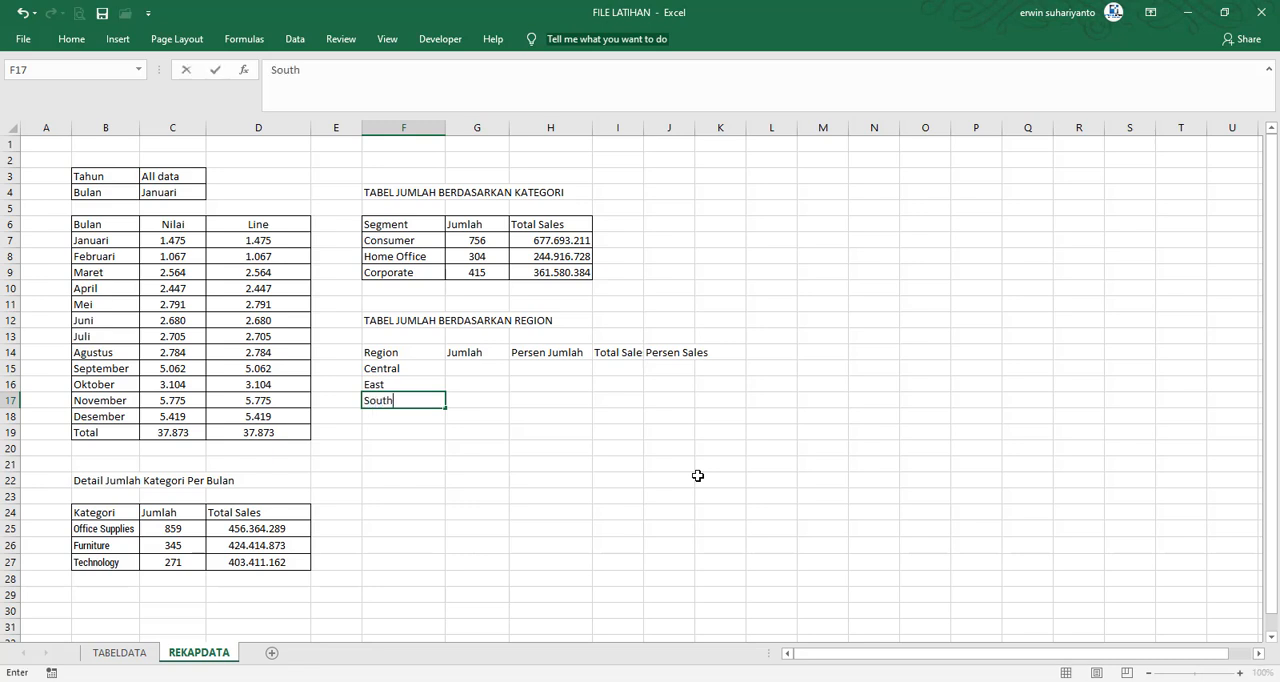
{"action": "key", "text": "Return"}
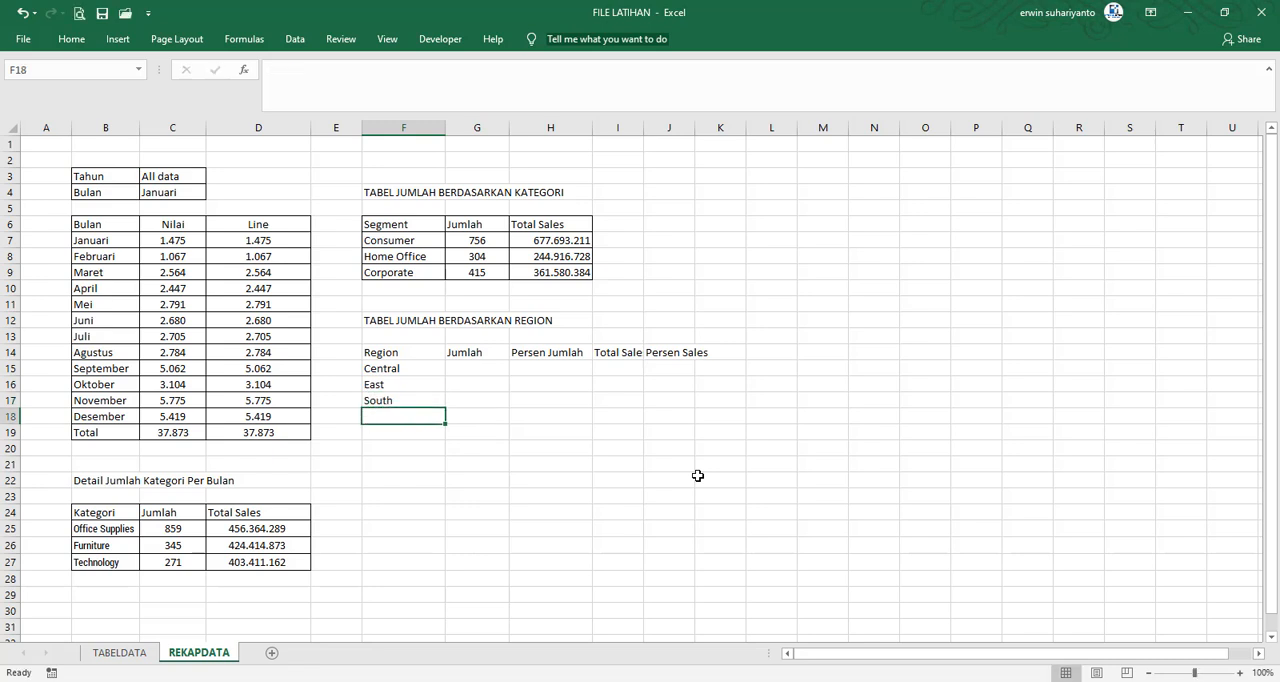
{"action": "type", "text": "West"}
{"action": "key", "text": "Return"}
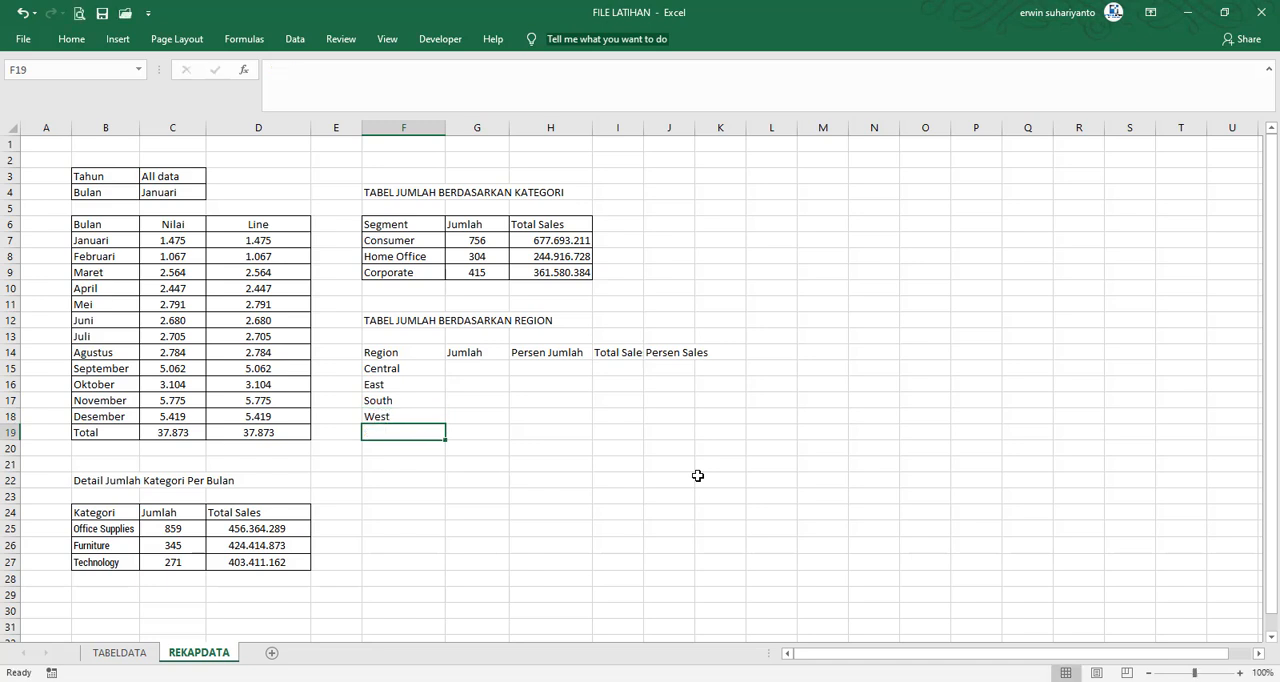
{"action": "type", "text": "Total"}
{"action": "key", "text": "ctrl+Return"}
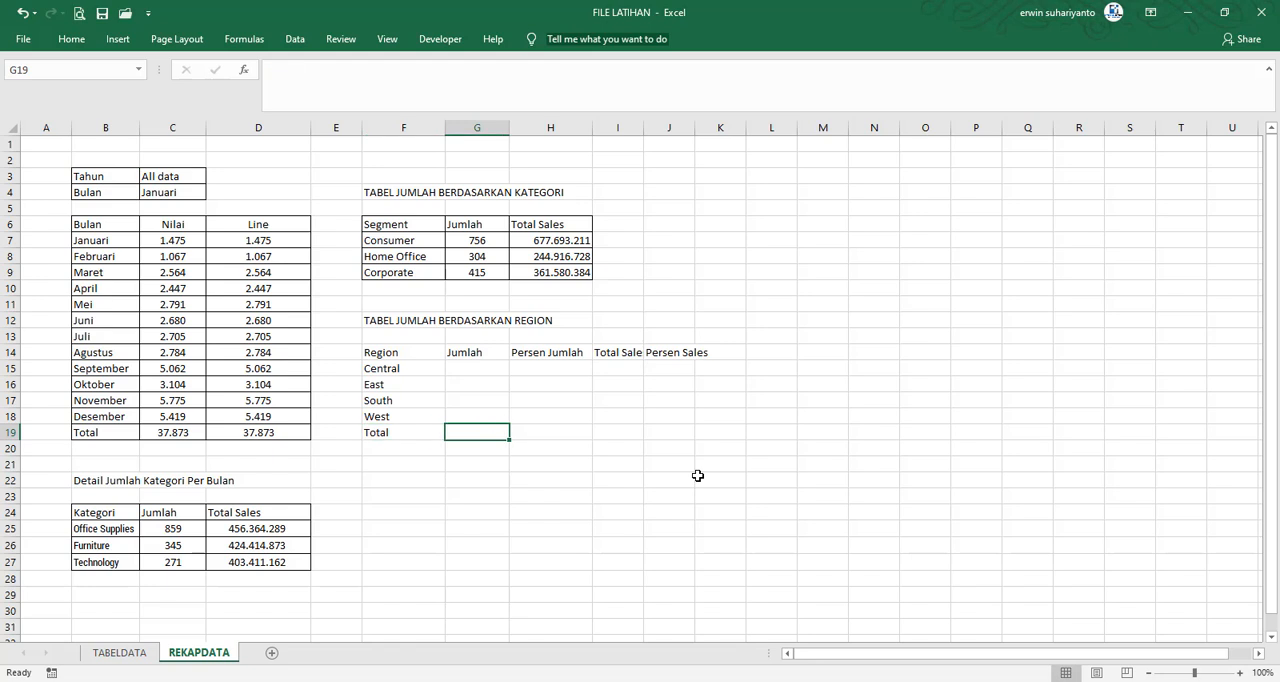
Apply all borders to the Region table F14:J19
{"action": "left_click_drag", "start_coordinate": [414, 350], "coordinate": [674, 432]}
{"action": "left_click", "coordinate": [72, 39]}
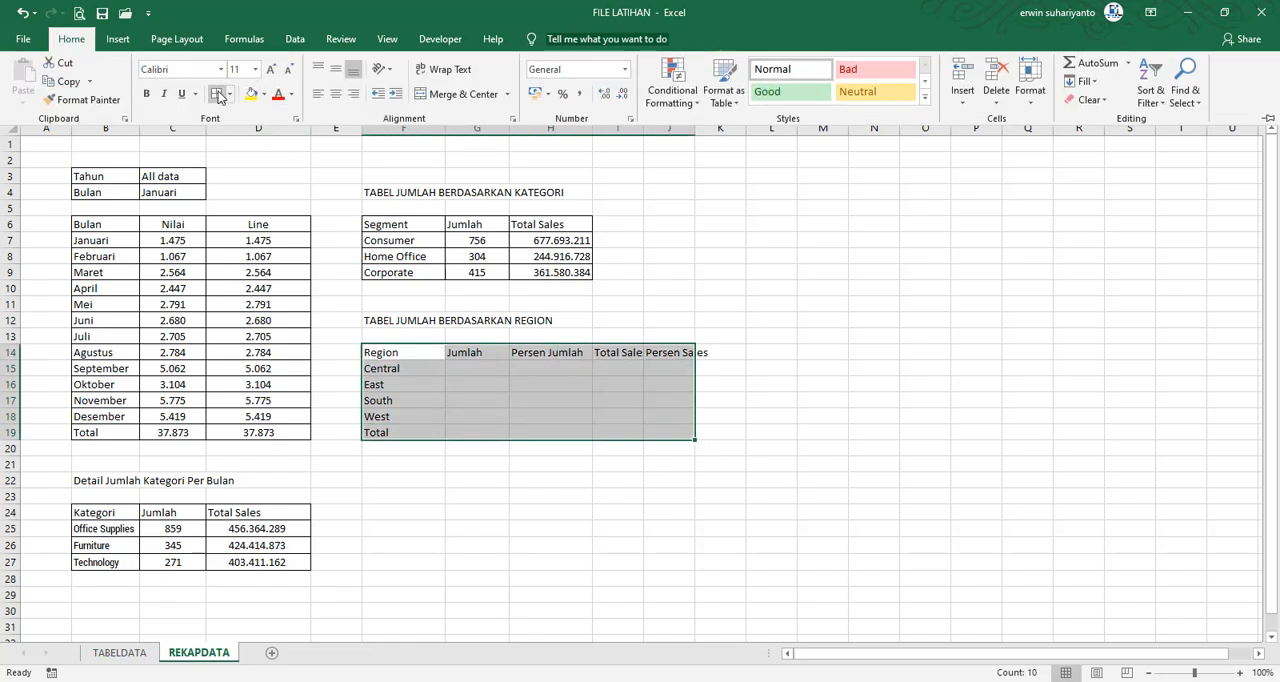
{"action": "left_click", "coordinate": [216, 92]}
{"action": "left_click", "coordinate": [706, 451]}
Widen columns I and J so the Total Sales and Persen Sales headers fit
{"action": "left_click_drag", "start_coordinate": [695, 125], "coordinate": [731, 128]}
{"action": "left_click_drag", "start_coordinate": [644, 122], "coordinate": [675, 125]}
{"action": "left_click_drag", "start_coordinate": [760, 133], "coordinate": [742, 130]}
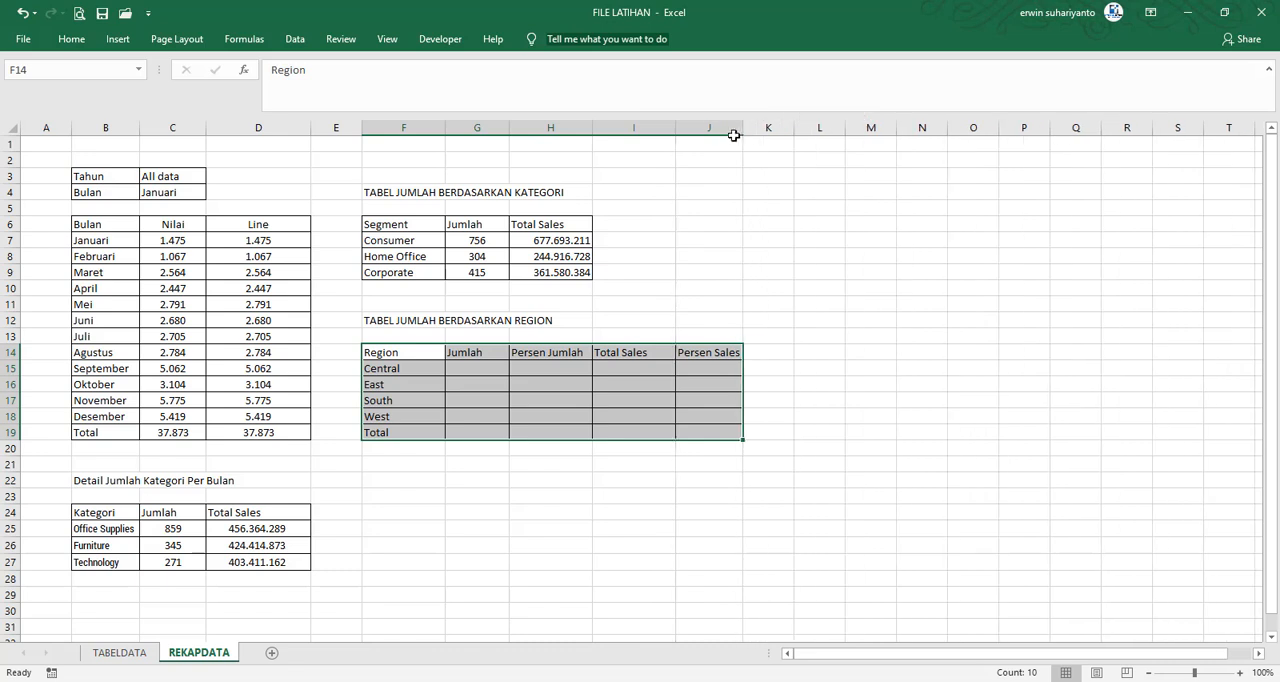
{"action": "left_click", "coordinate": [509, 128]}
{"action": "left_click", "coordinate": [870, 272]}
Center the contents of the Region table's value cells G15:J19
{"action": "left_click_drag", "start_coordinate": [488, 367], "coordinate": [705, 430]}
{"action": "left_click", "coordinate": [72, 39]}
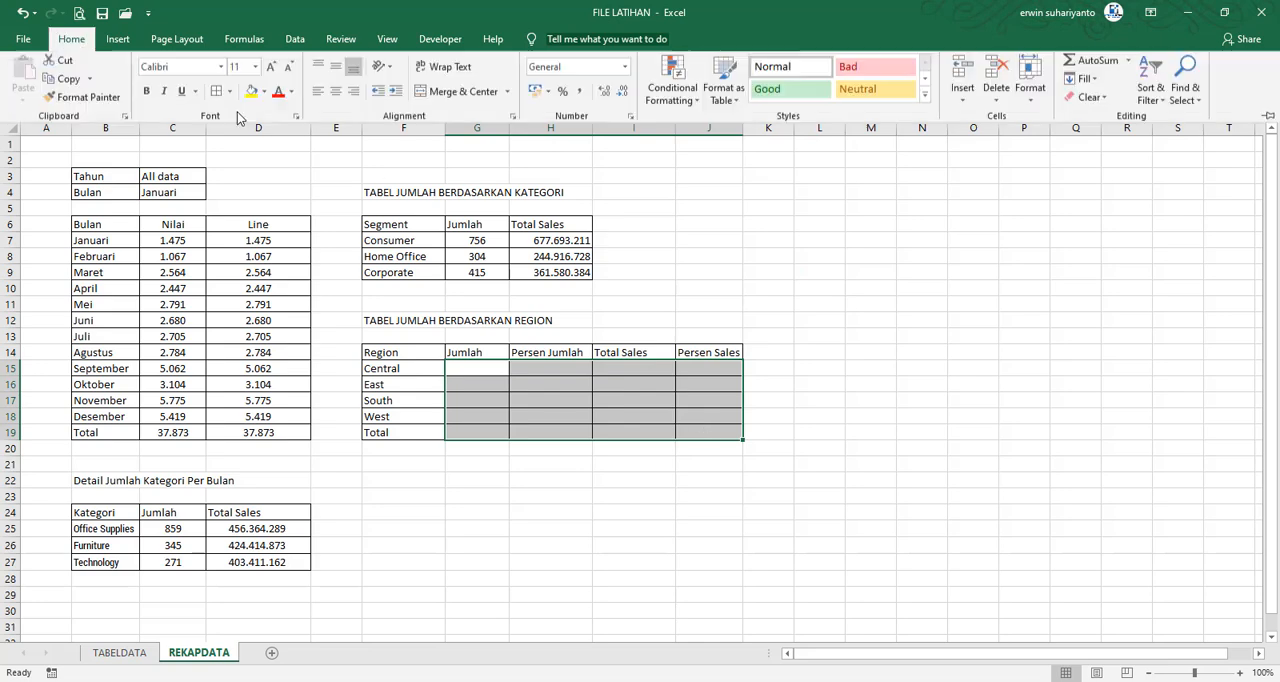
{"action": "left_click", "coordinate": [857, 268]}
Copy the Segment Jumlah formula from G7 into G15, pasting the formula only
{"action": "left_click", "coordinate": [488, 370]}
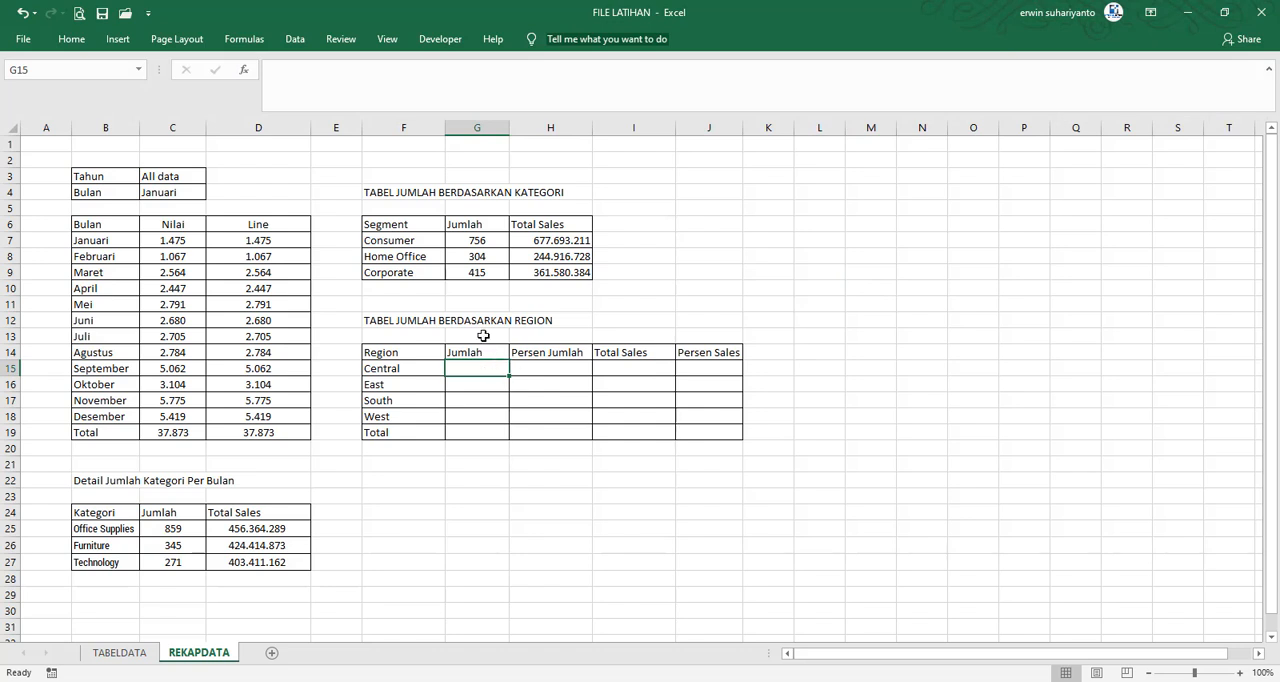
{"action": "left_click", "coordinate": [477, 242]}
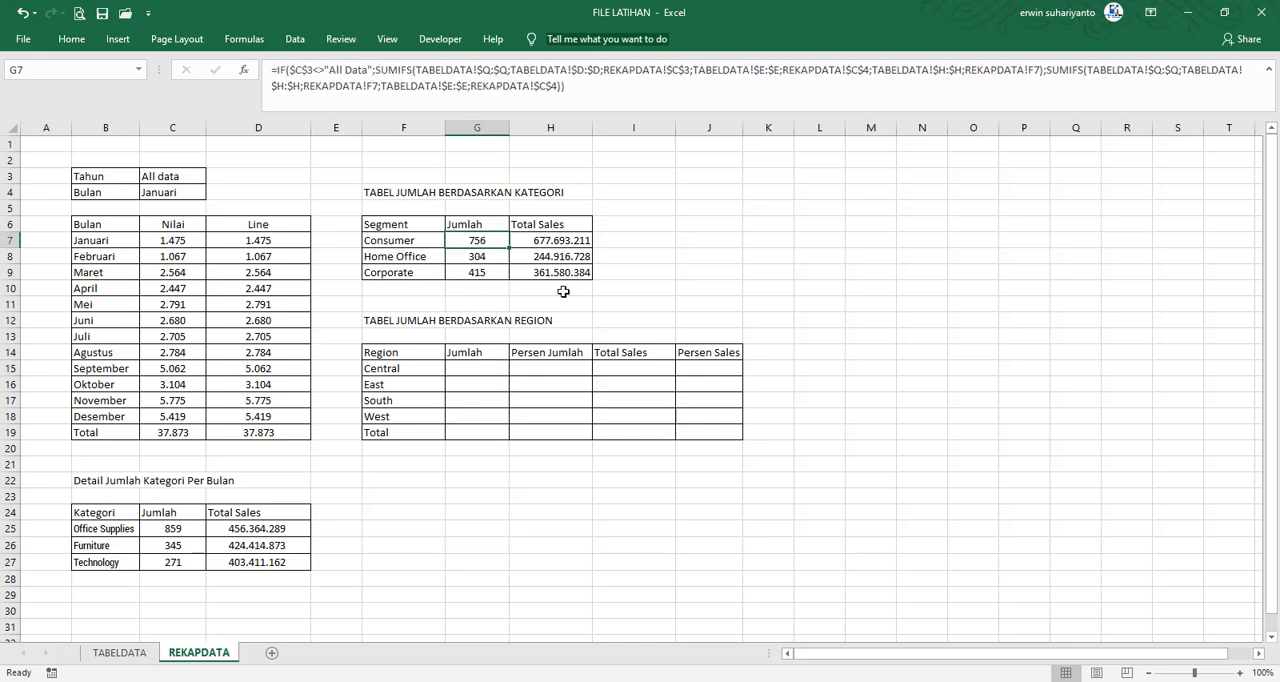
{"action": "right_click", "coordinate": [486, 240]}
{"action": "left_click", "coordinate": [522, 270]}
{"action": "right_click", "coordinate": [481, 370]}
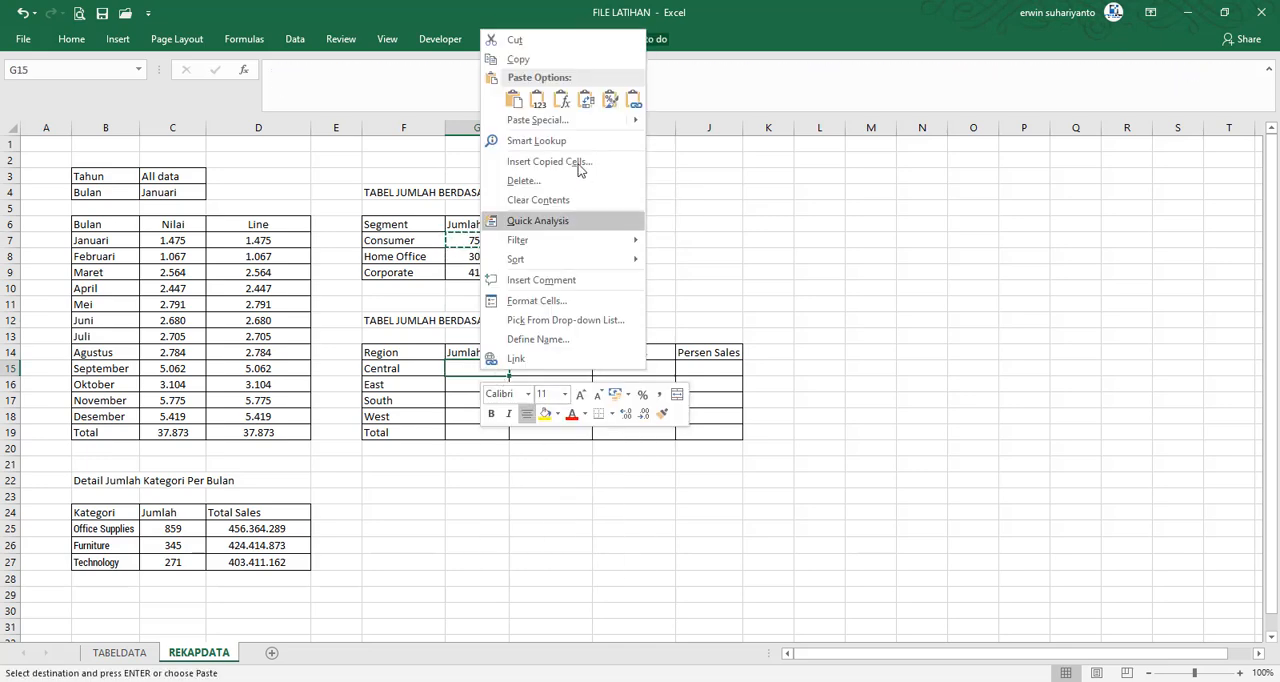
{"action": "left_click", "coordinate": [561, 100]}
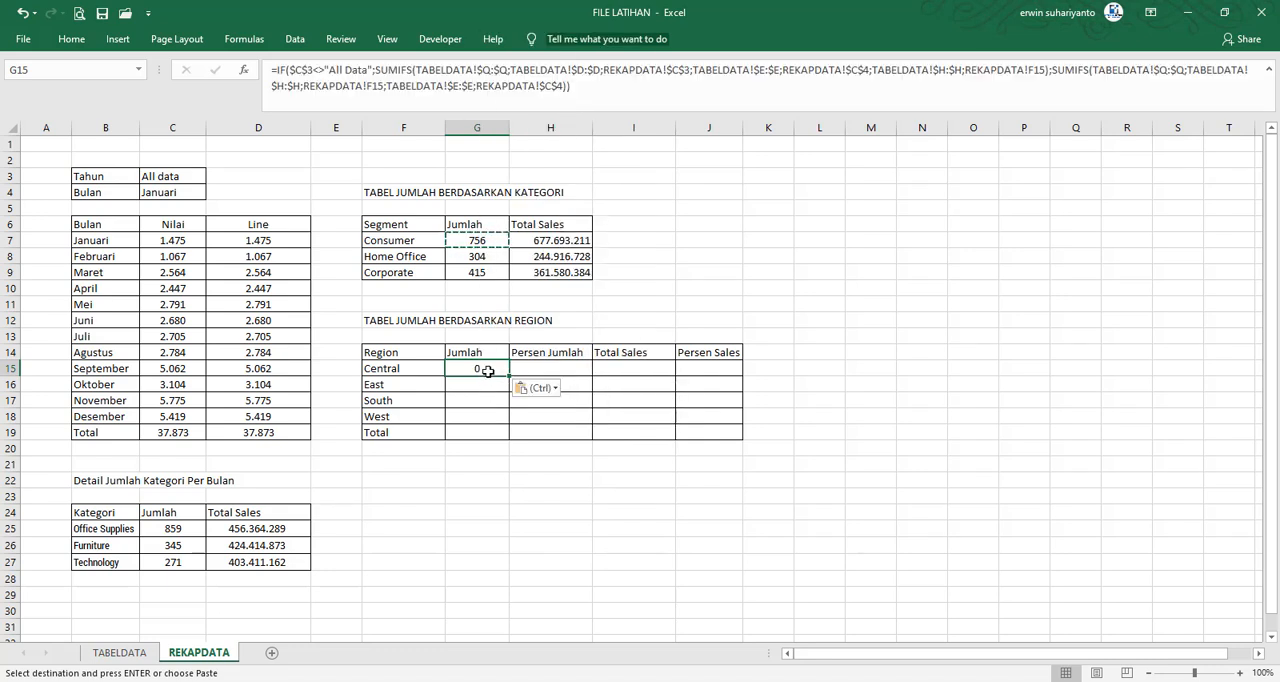
Check the pasted G15 formula's criteria range against the Segment column H and Region column K on the TABELDATA sheet
{"action": "left_click", "coordinate": [597, 85]}
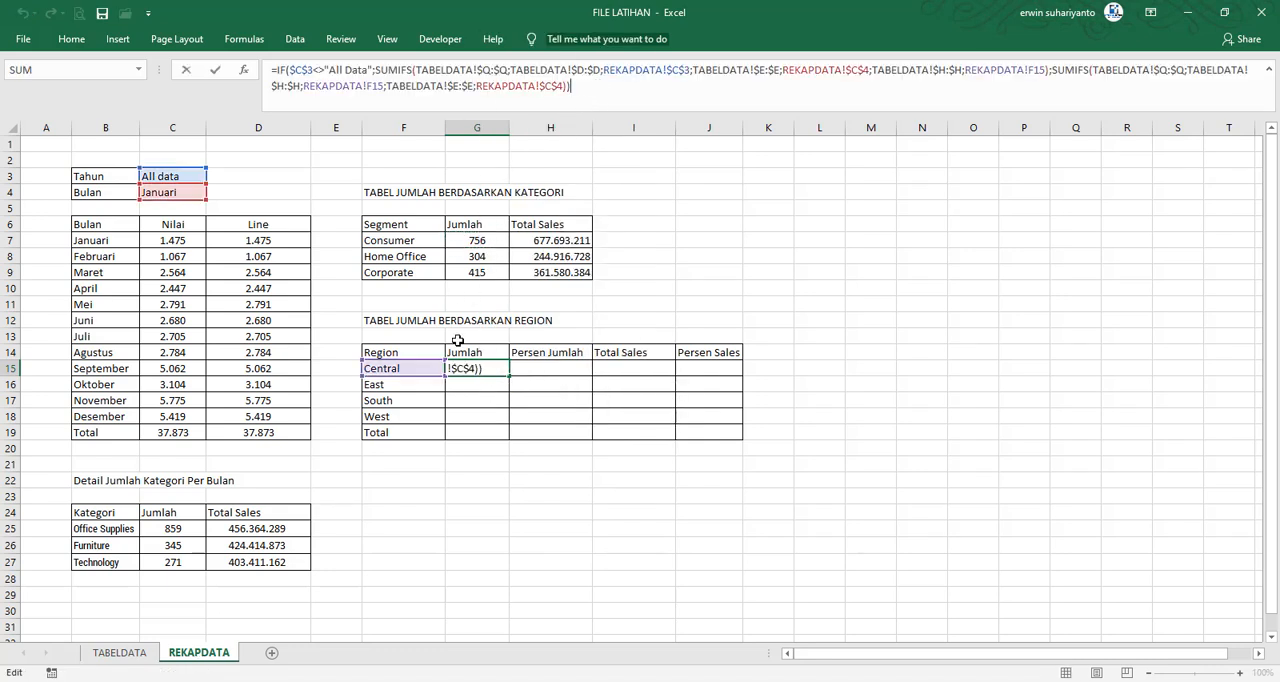
{"action": "key", "text": "Return"}
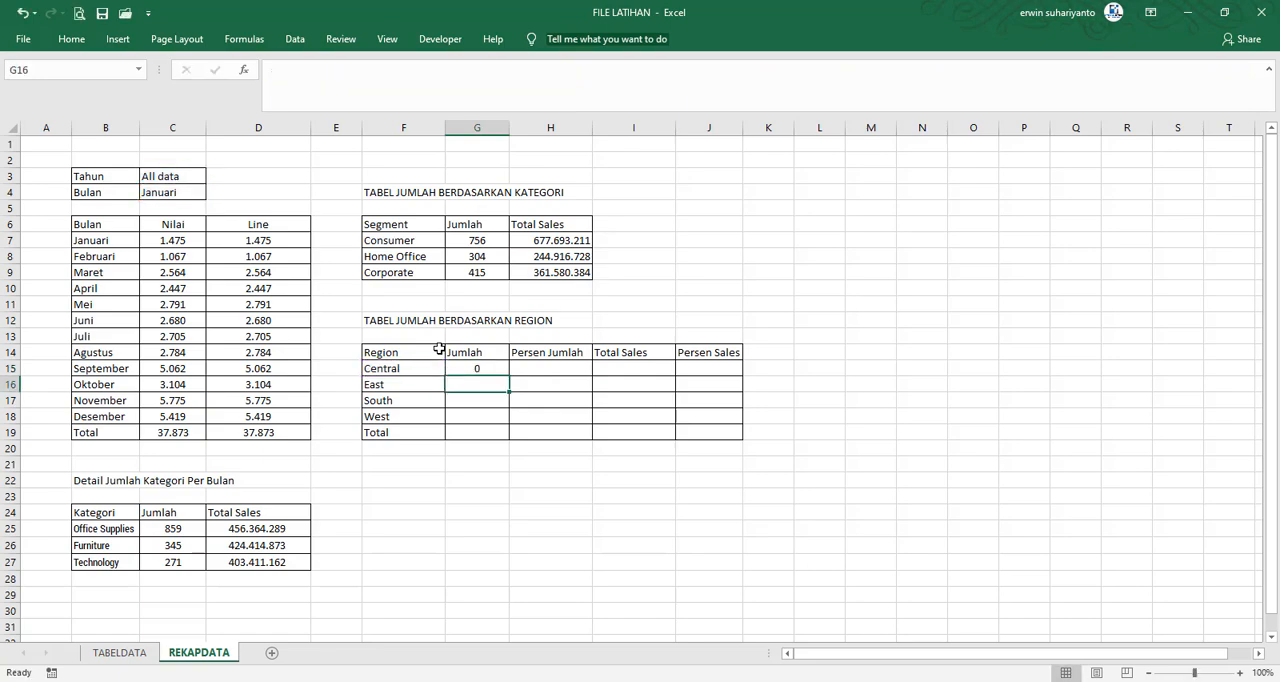
{"action": "left_click", "coordinate": [422, 468]}
{"action": "left_click", "coordinate": [119, 652]}
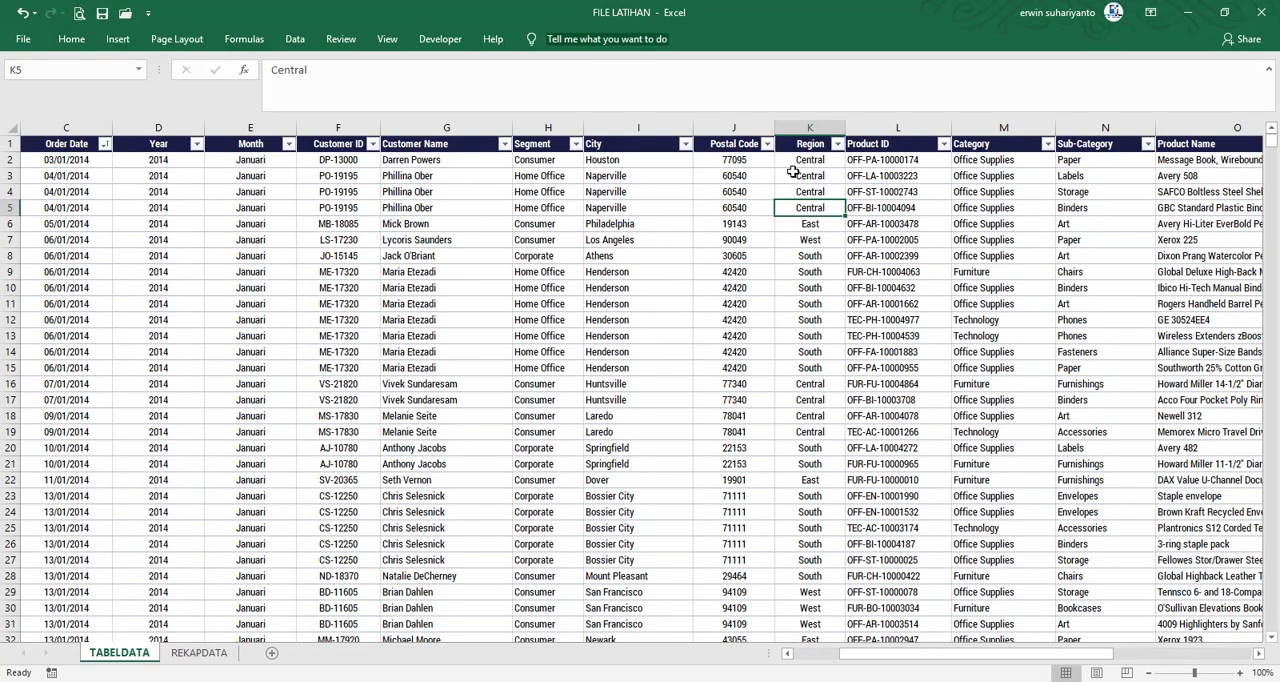
{"action": "left_click", "coordinate": [810, 128]}
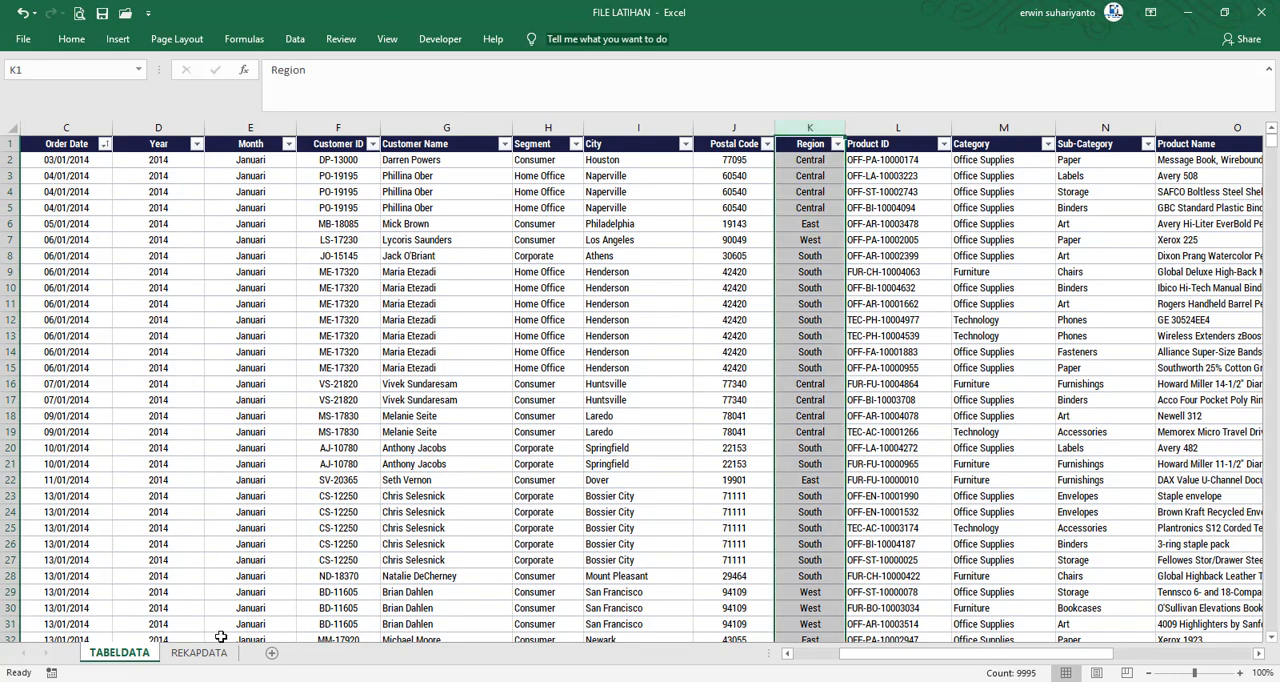
{"action": "left_click", "coordinate": [199, 652]}
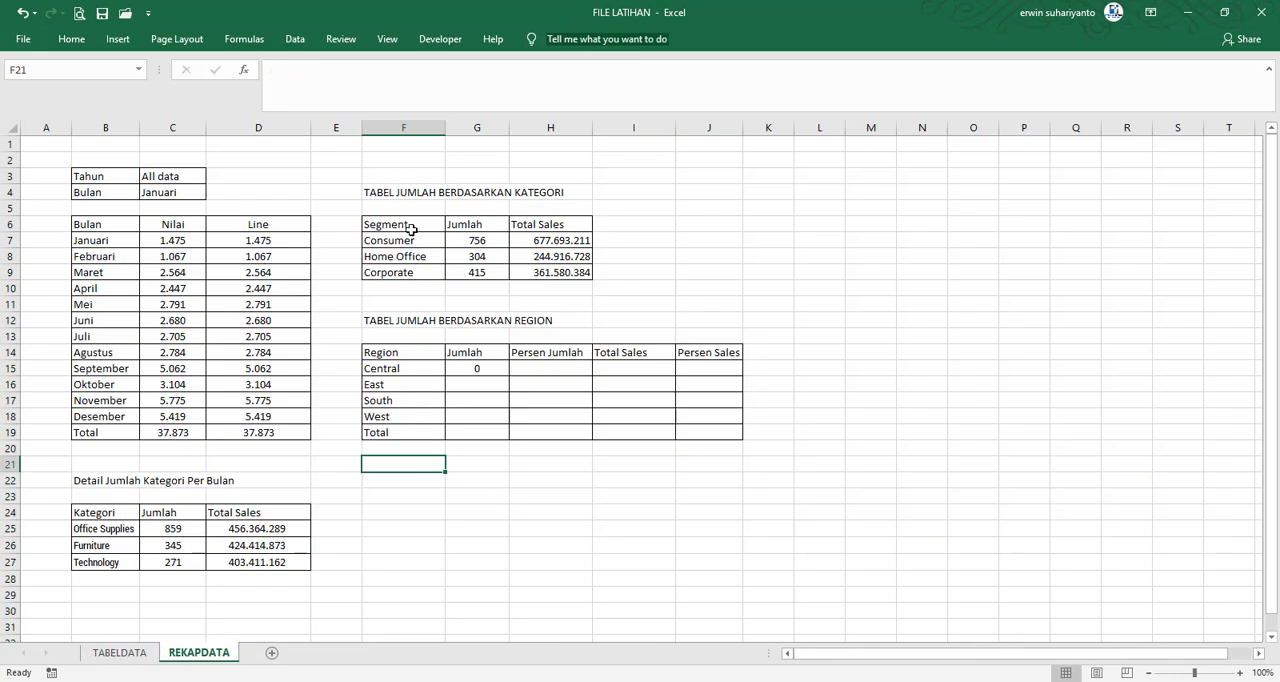
{"action": "left_click", "coordinate": [140, 654]}
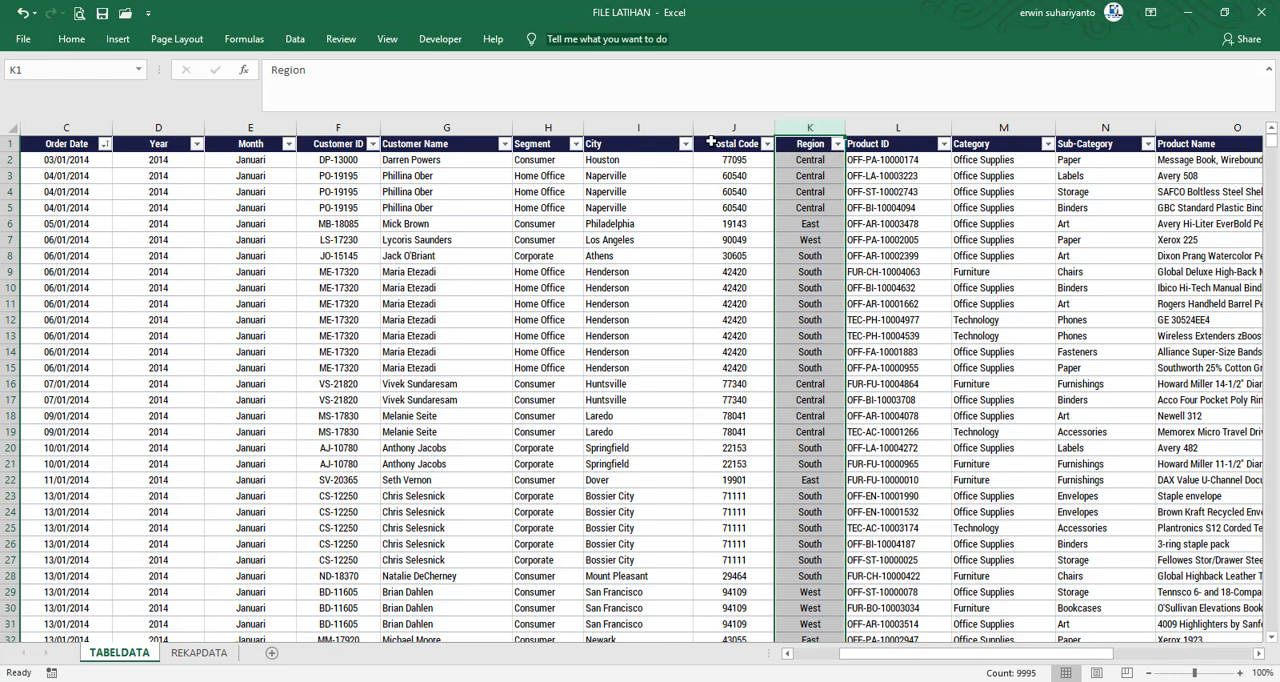
{"action": "left_click", "coordinate": [545, 128]}
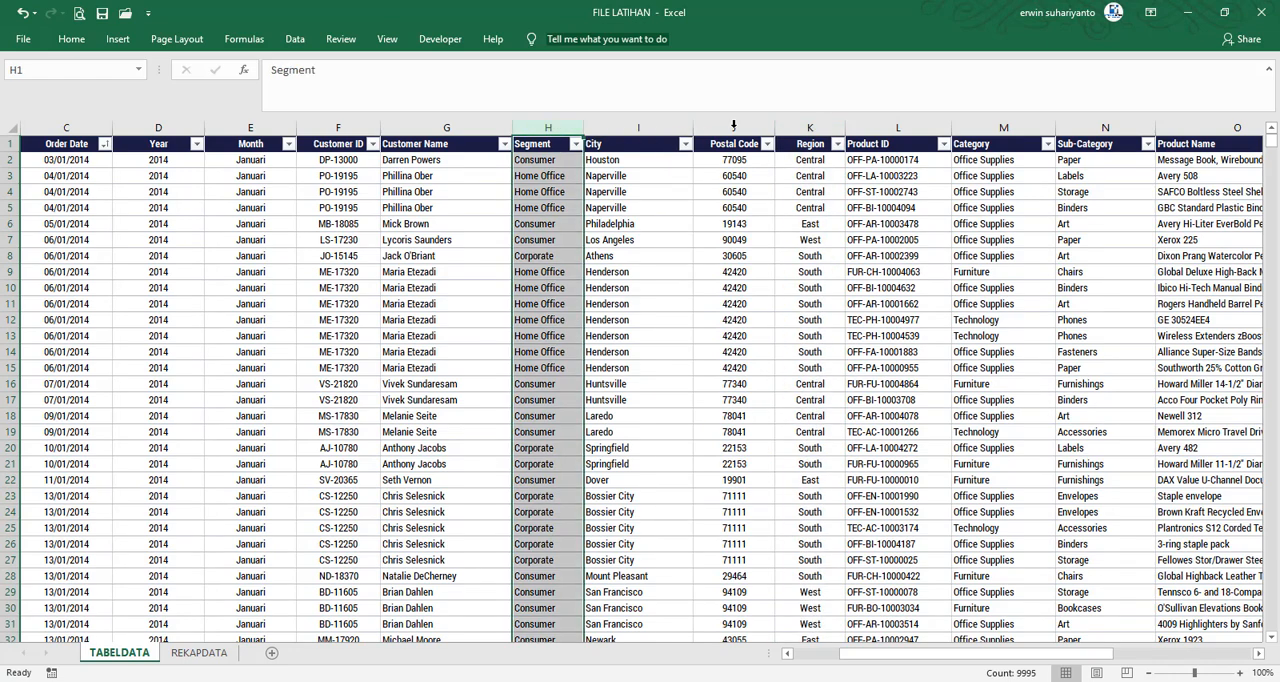
{"action": "left_click", "coordinate": [810, 128]}
{"action": "left_click", "coordinate": [199, 652]}
Replace the criteria range TABELDATA!$H:$H with TABELDATA!$K:$K in both SUMIFS parts of the Central Jumlah formula in G15
{"action": "left_click", "coordinate": [473, 369]}
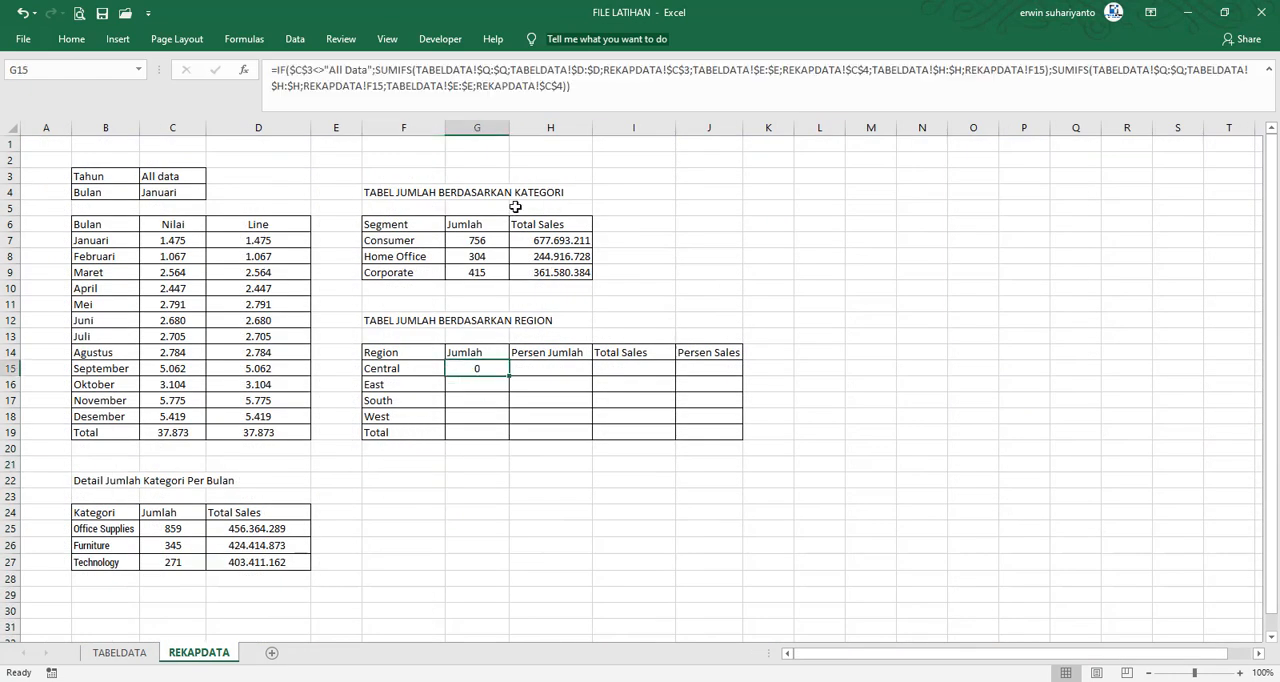
{"action": "left_click", "coordinate": [940, 70]}
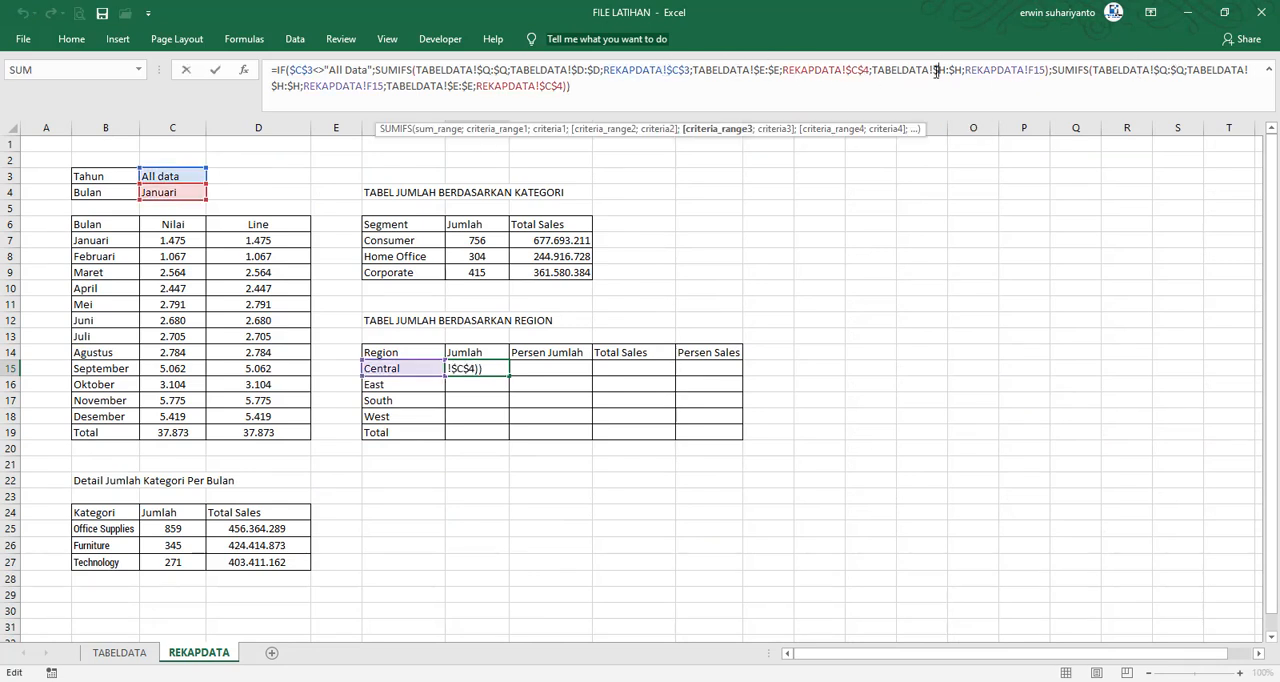
{"action": "key", "text": "BackSpace"}
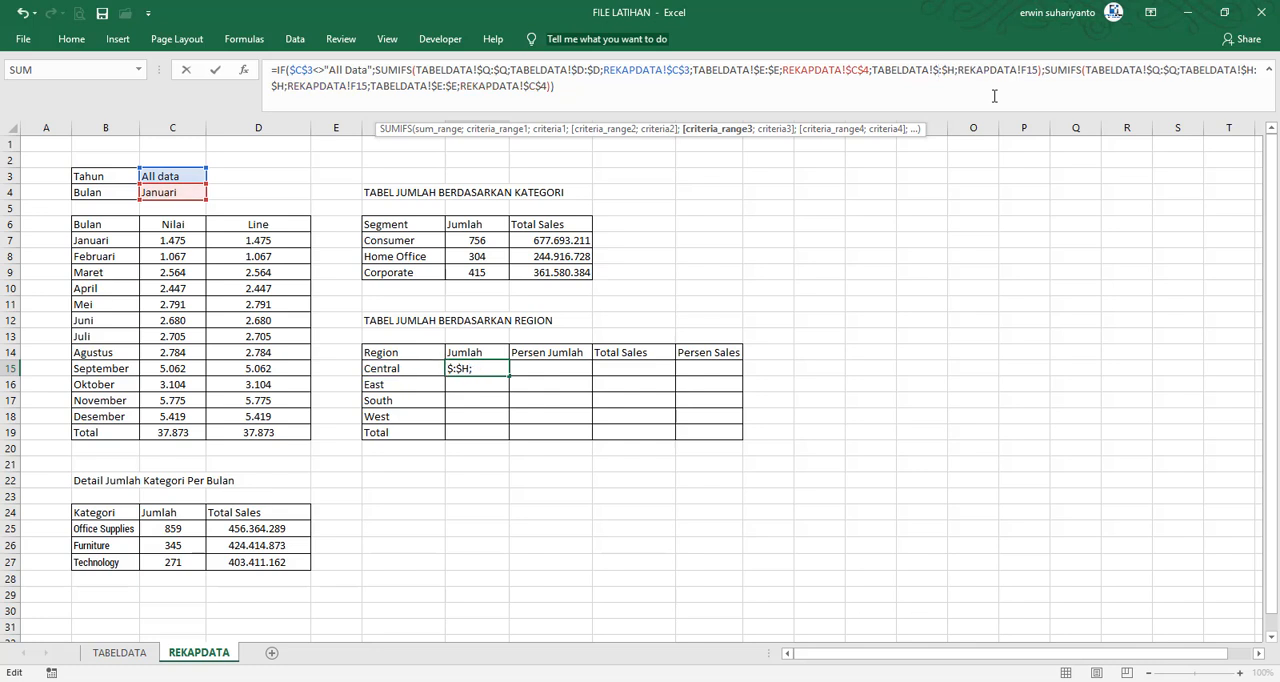
{"action": "type", "text": "K"}
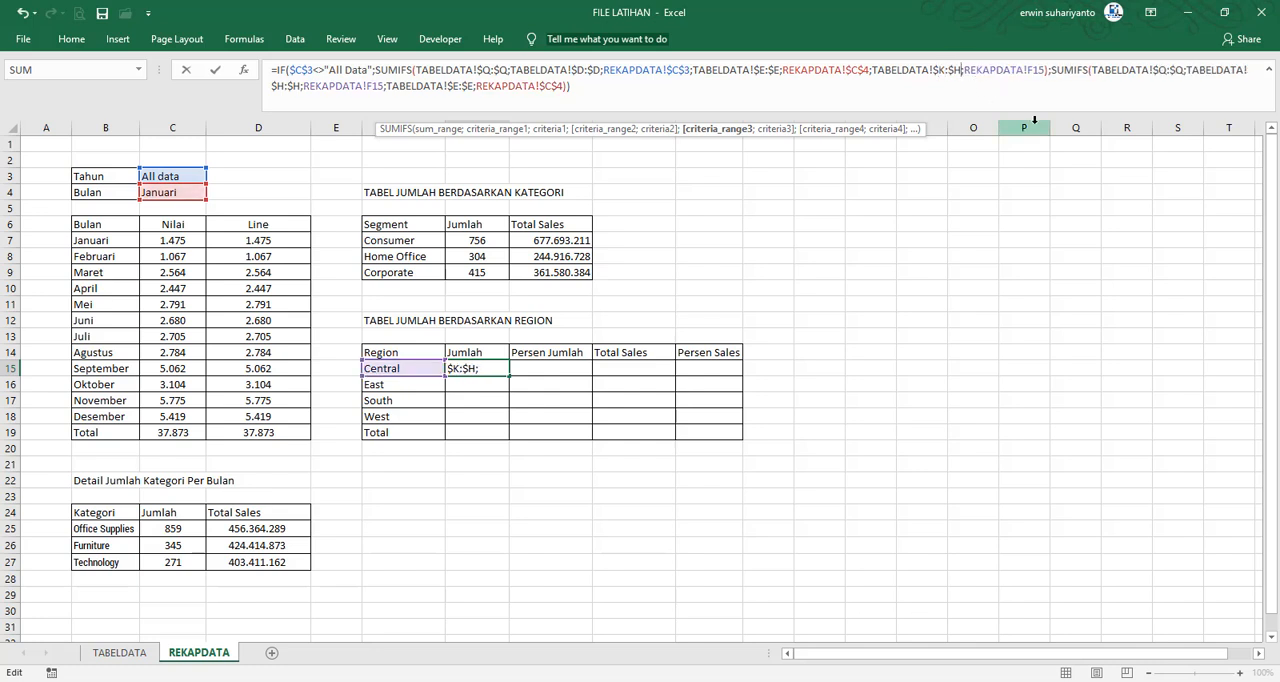
{"action": "key", "text": "BackSpace"}
{"action": "type", "text": "K"}
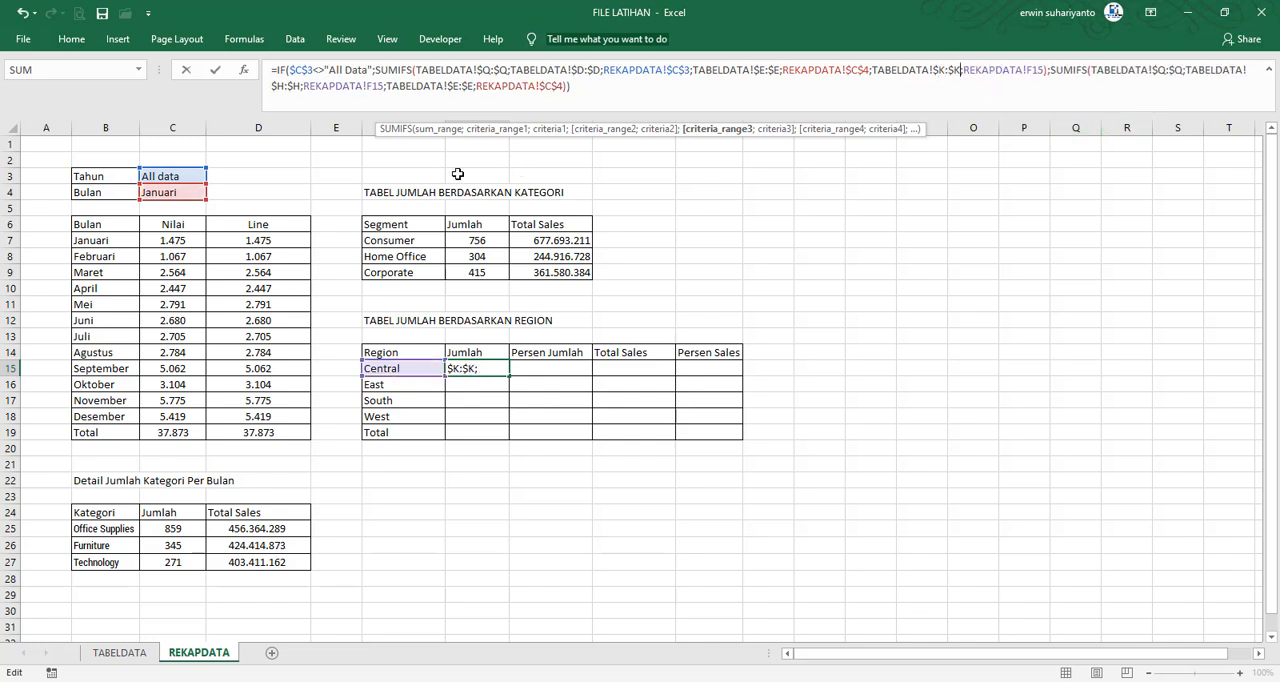
{"action": "left_click", "coordinate": [284, 87]}
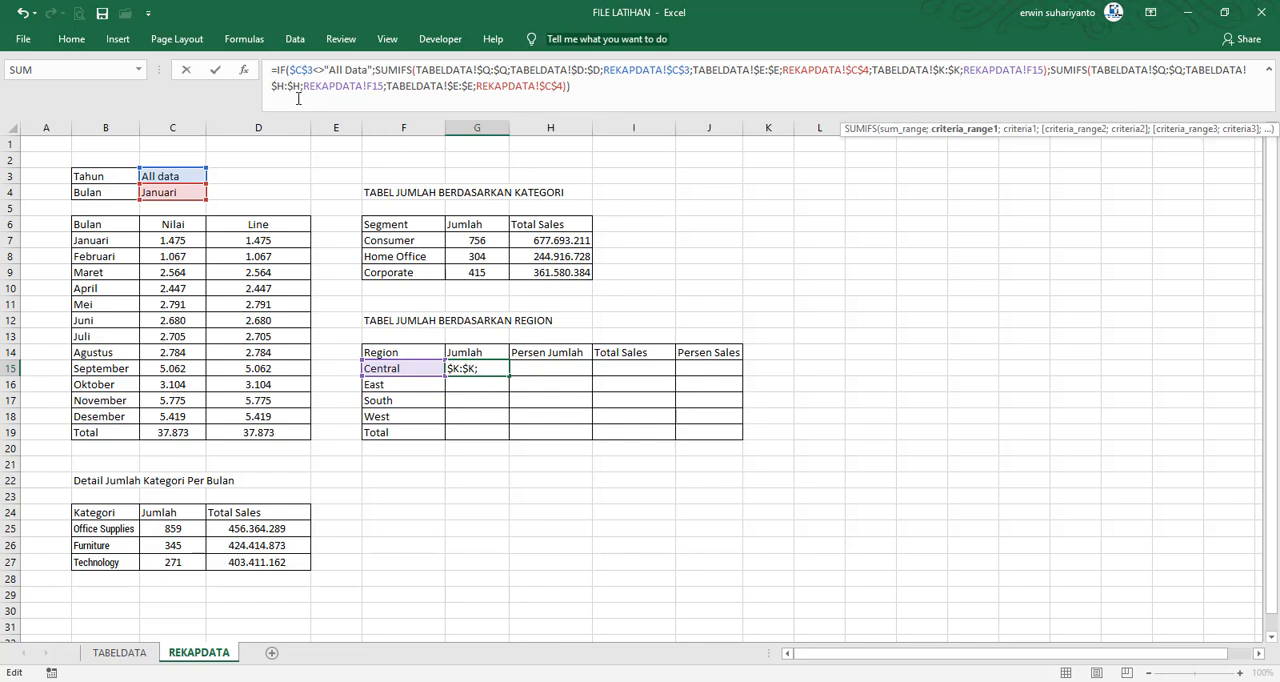
{"action": "key", "text": "BackSpace"}
{"action": "type", "text": "K"}
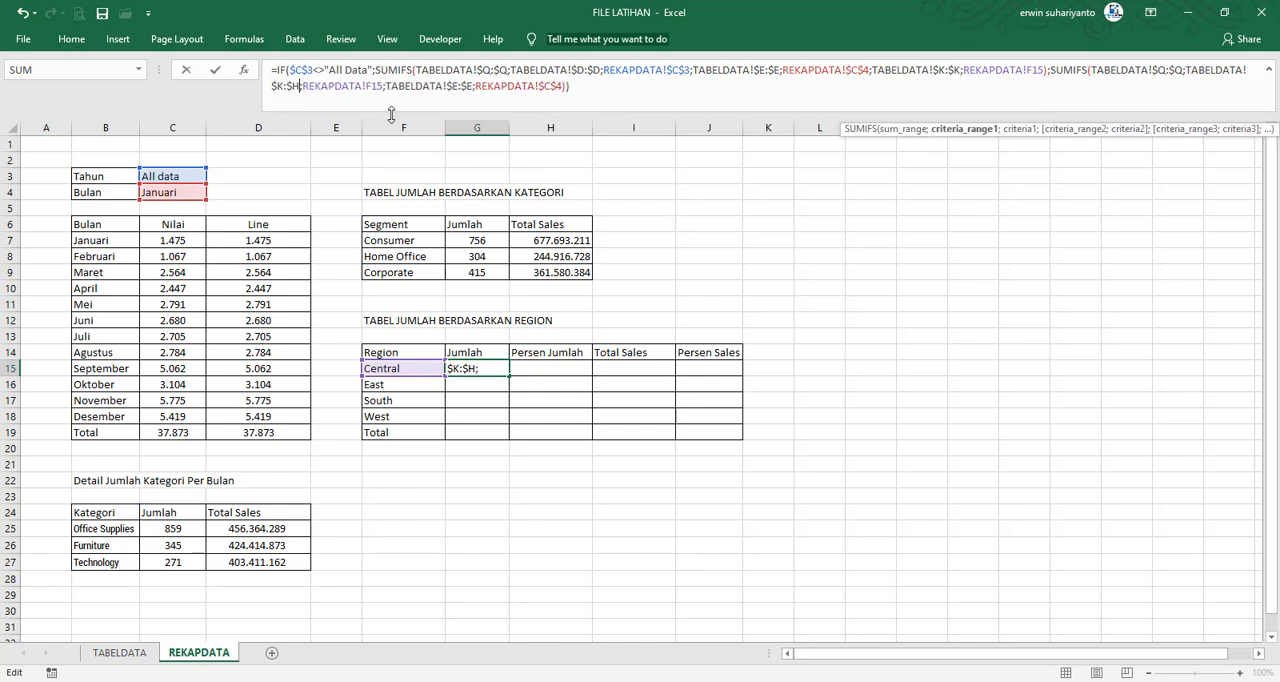
{"action": "key", "text": "BackSpace"}
{"action": "type", "text": "K"}
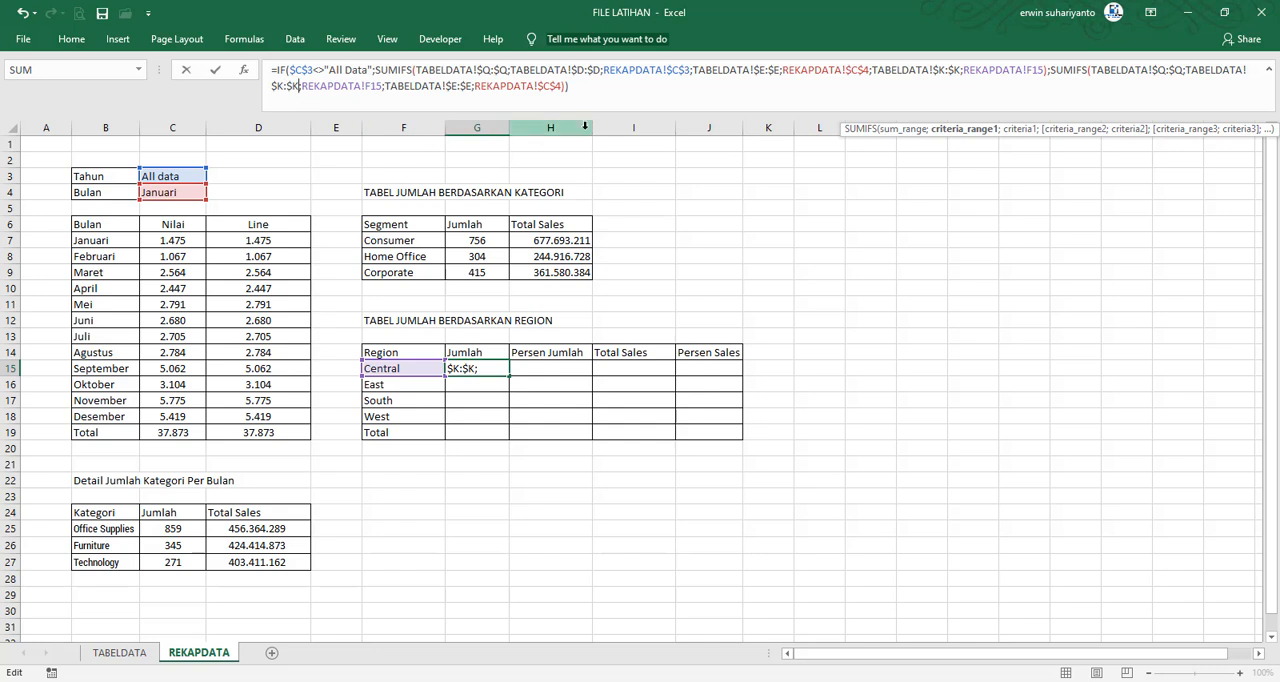
{"action": "key", "text": "Return"}
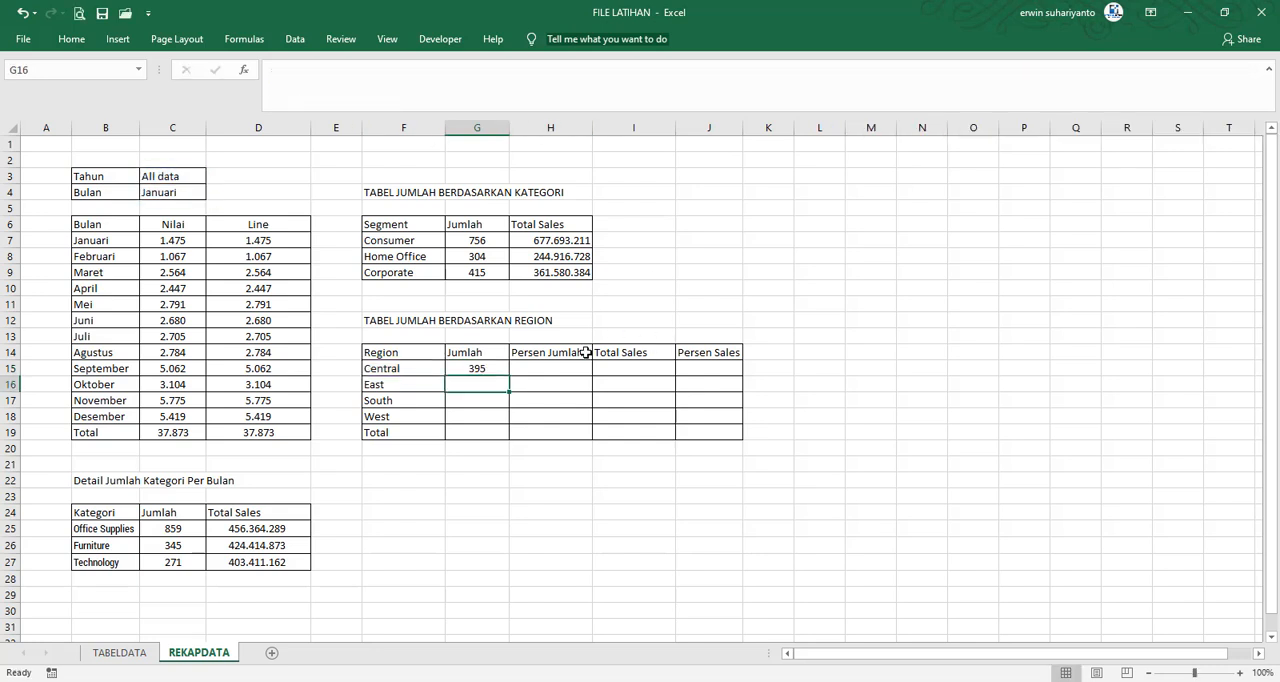
Fill the Region Jumlah formula down from G15 to G18 and total the column in G19 with =SUM(G15:G18)
{"action": "left_click", "coordinate": [484, 366]}
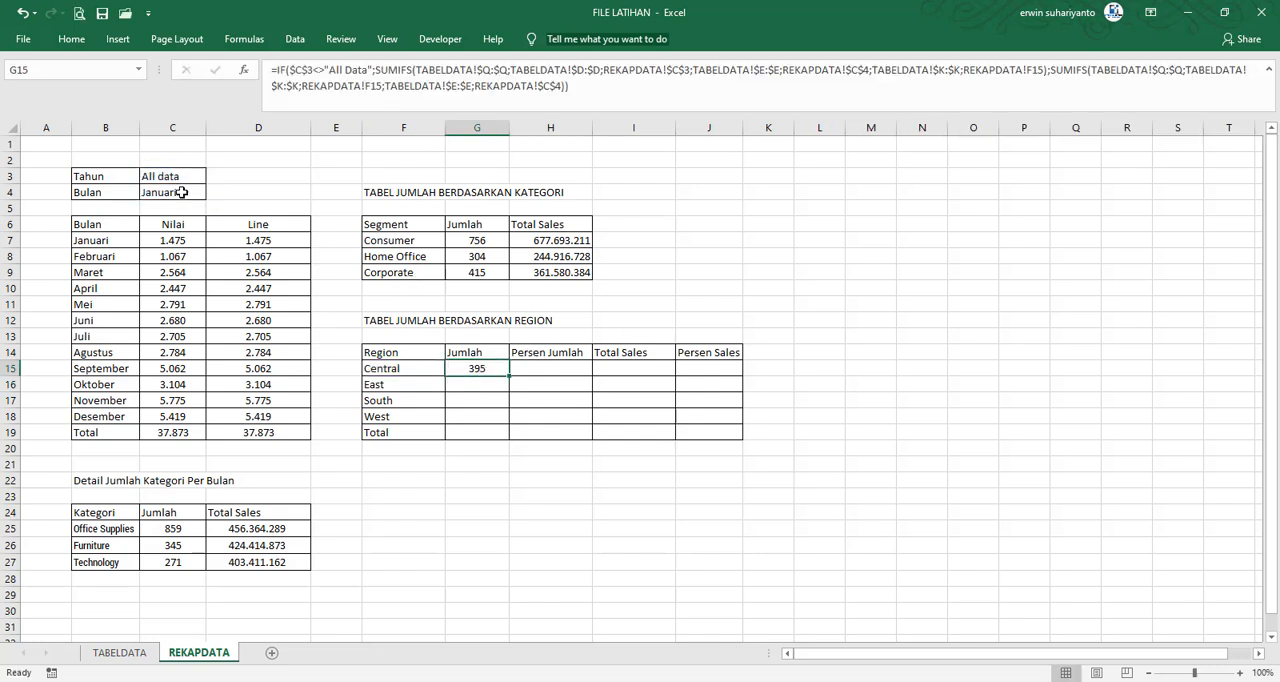
{"action": "left_click_drag", "start_coordinate": [501, 377], "coordinate": [495, 418]}
{"action": "left_click", "coordinate": [486, 434]}
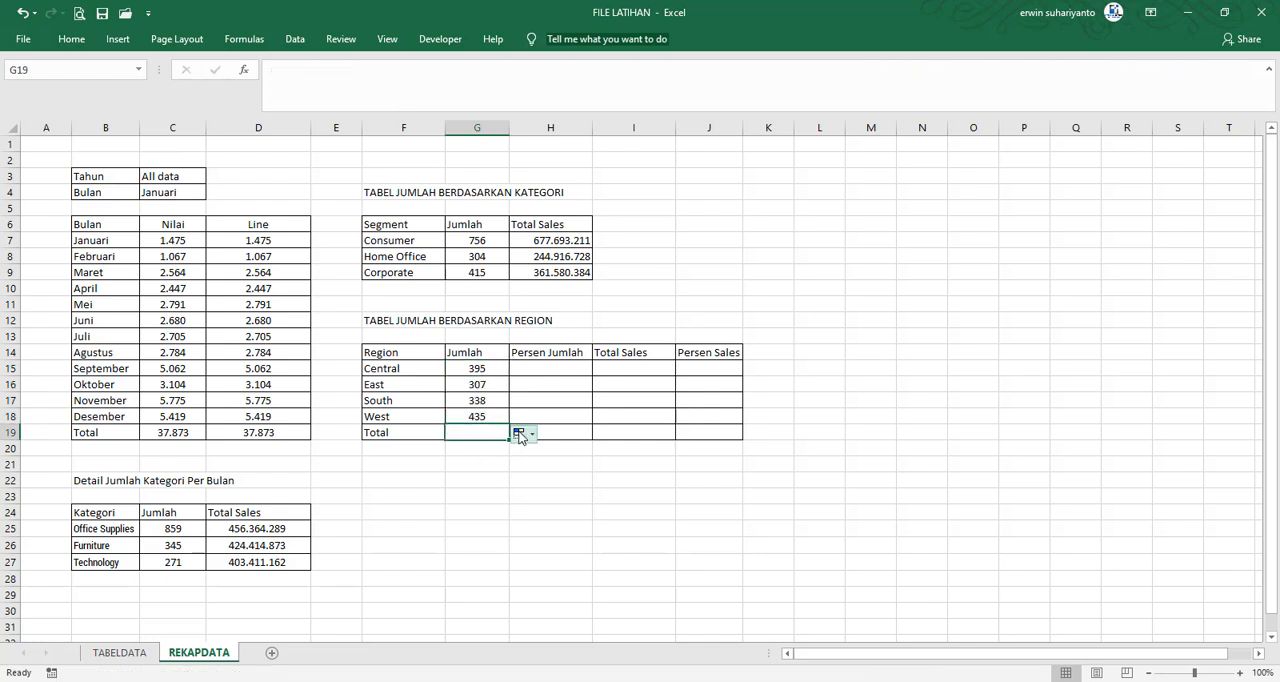
{"action": "type", "text": "=SUM("}
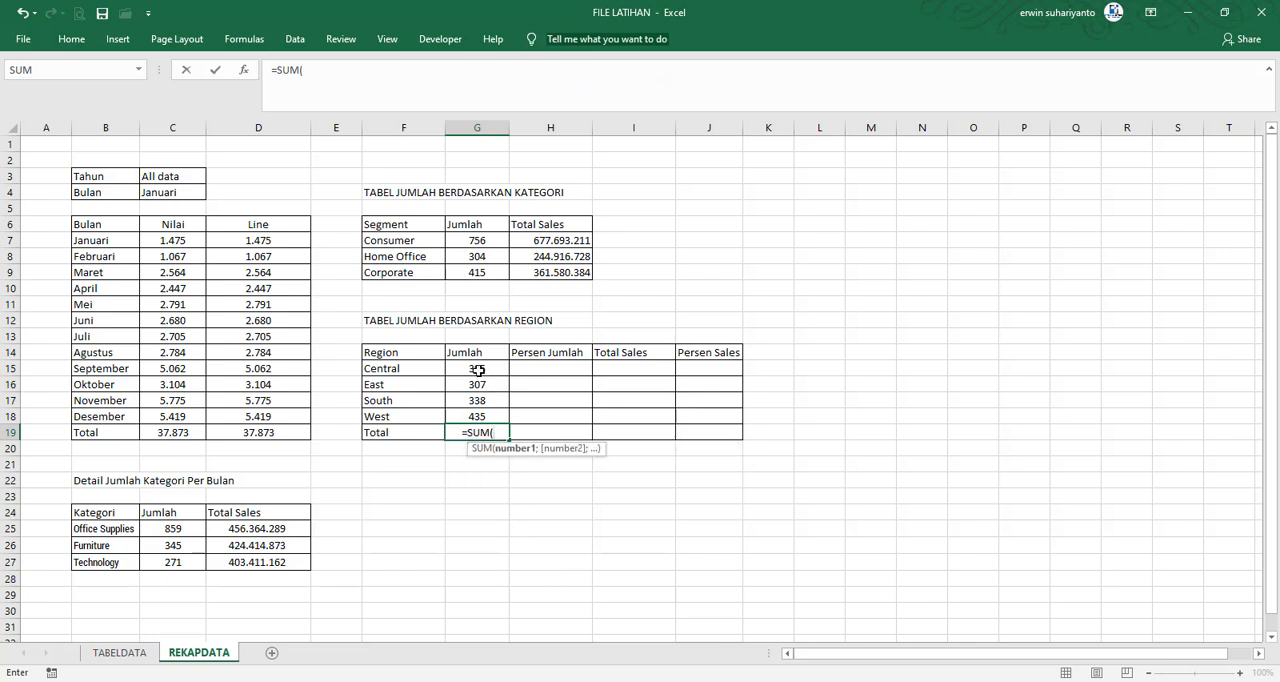
{"action": "left_click_drag", "start_coordinate": [478, 370], "coordinate": [477, 416]}
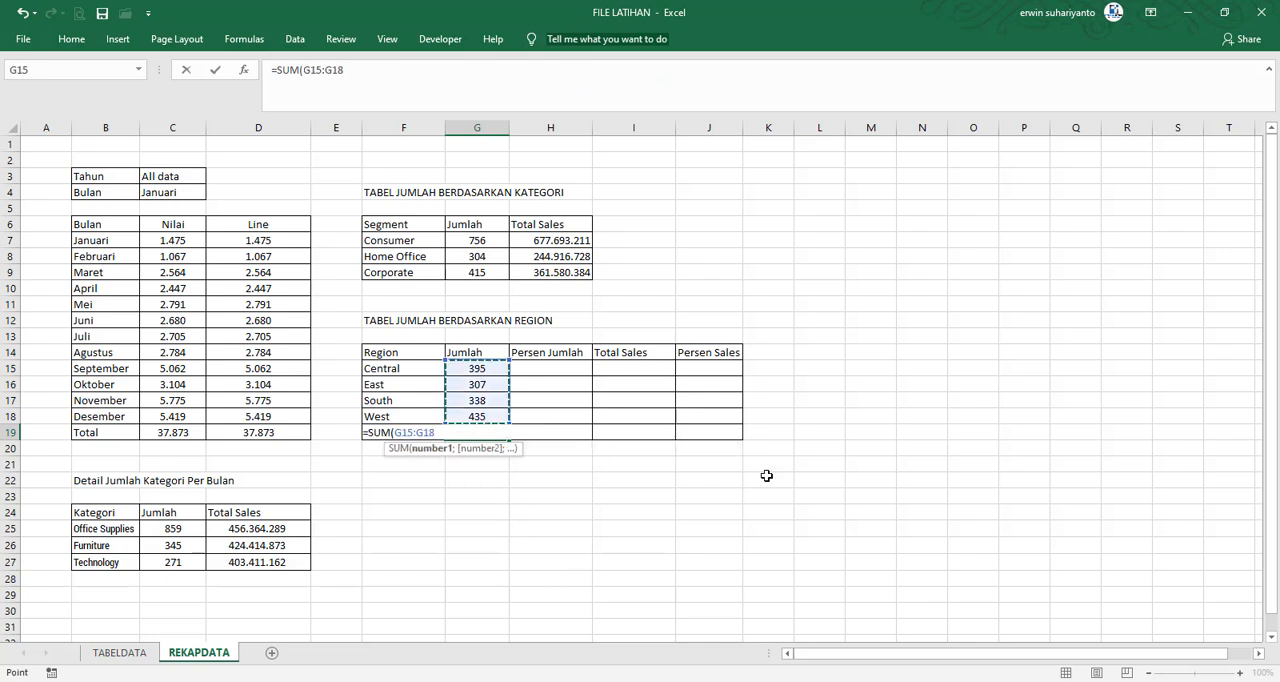
{"action": "key", "text": "Return"}
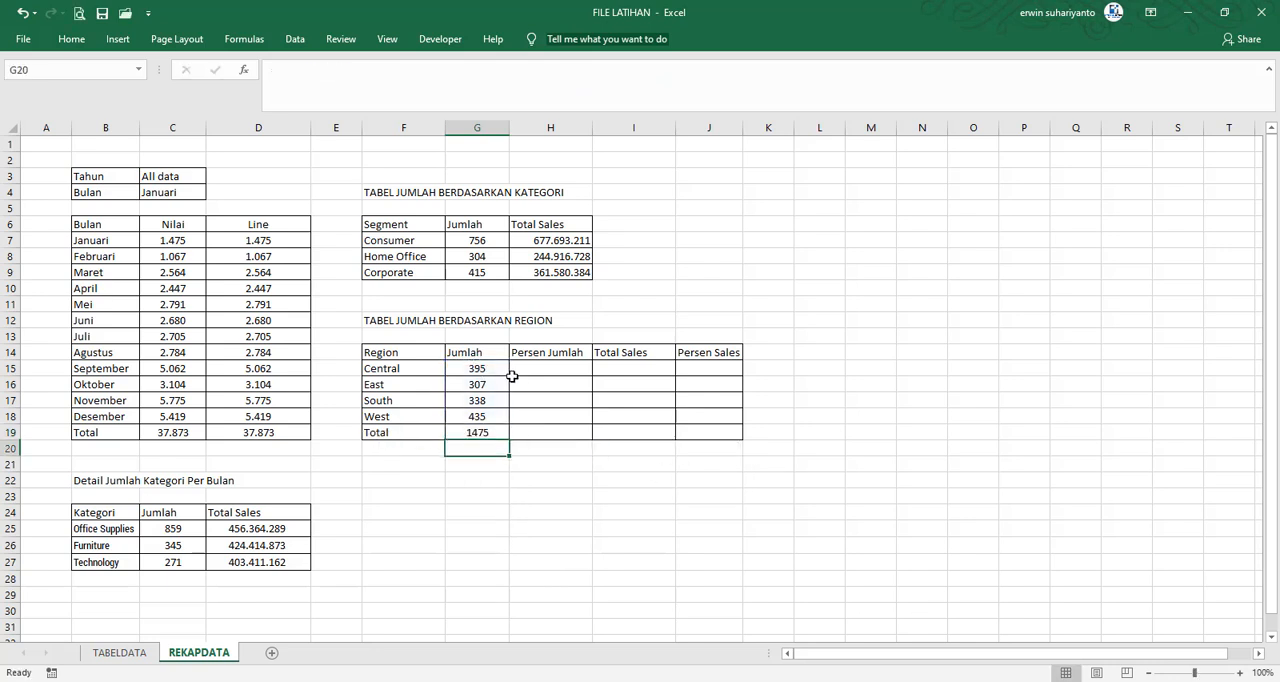
{"action": "left_click_drag", "start_coordinate": [479, 369], "coordinate": [477, 416]}
Enter =G15/$G$19 in H15 as Central's Persen Jumlah
{"action": "left_click", "coordinate": [574, 371]}
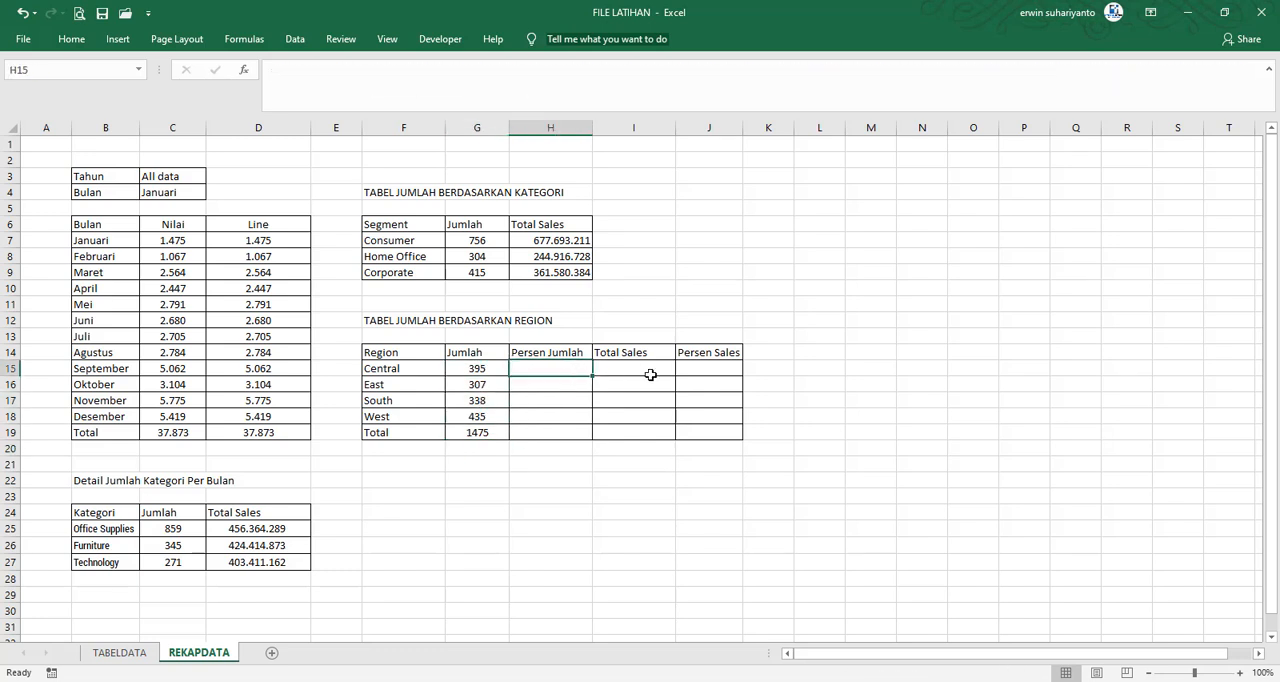
{"action": "type", "text": "="}
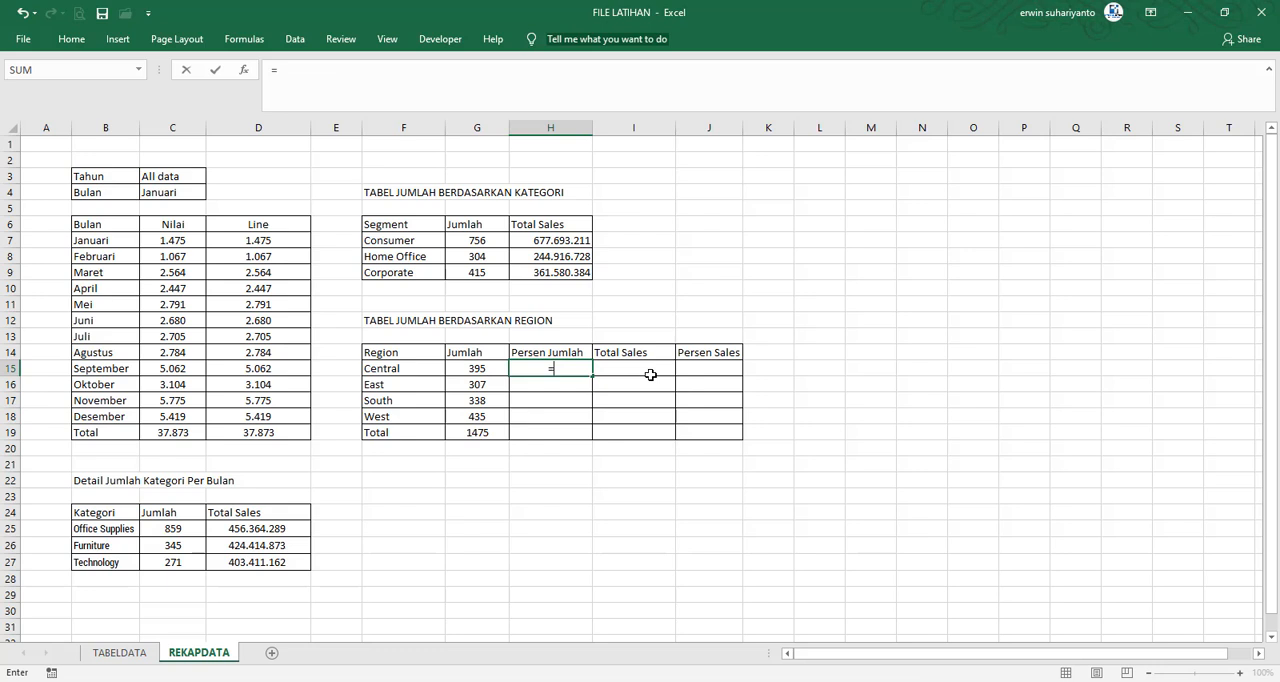
{"action": "left_click", "coordinate": [492, 370]}
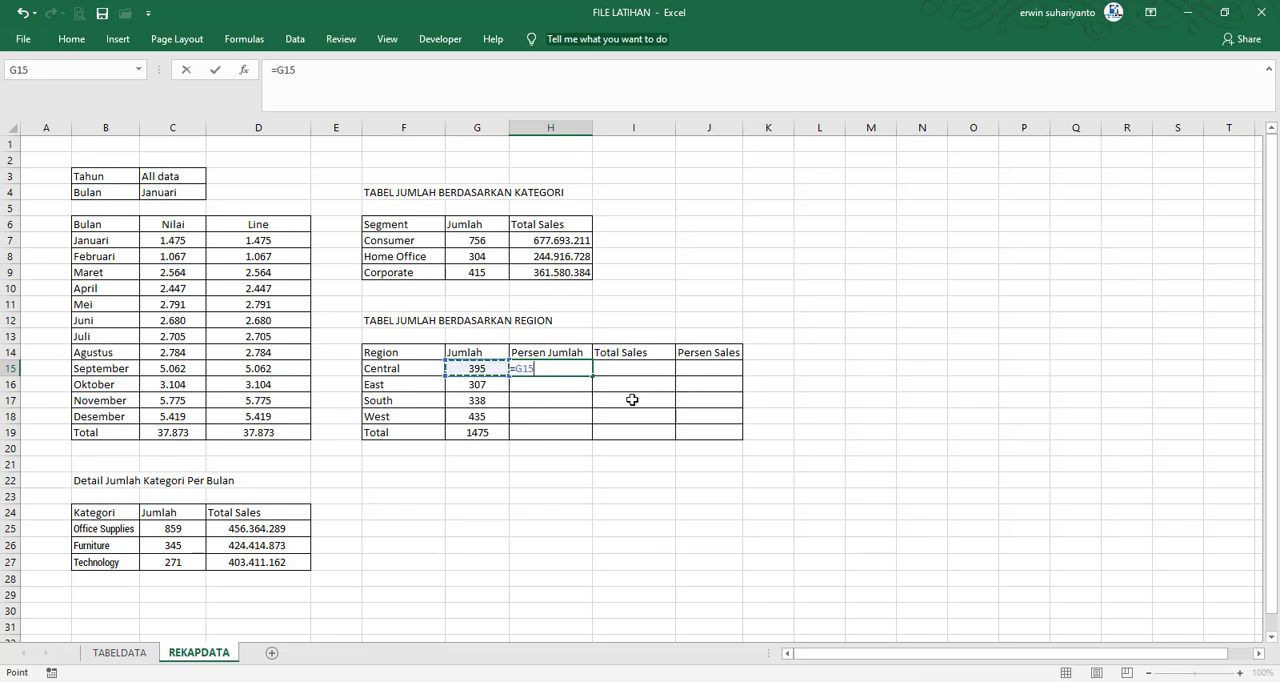
{"action": "type", "text": "/"}
{"action": "left_click", "coordinate": [485, 437]}
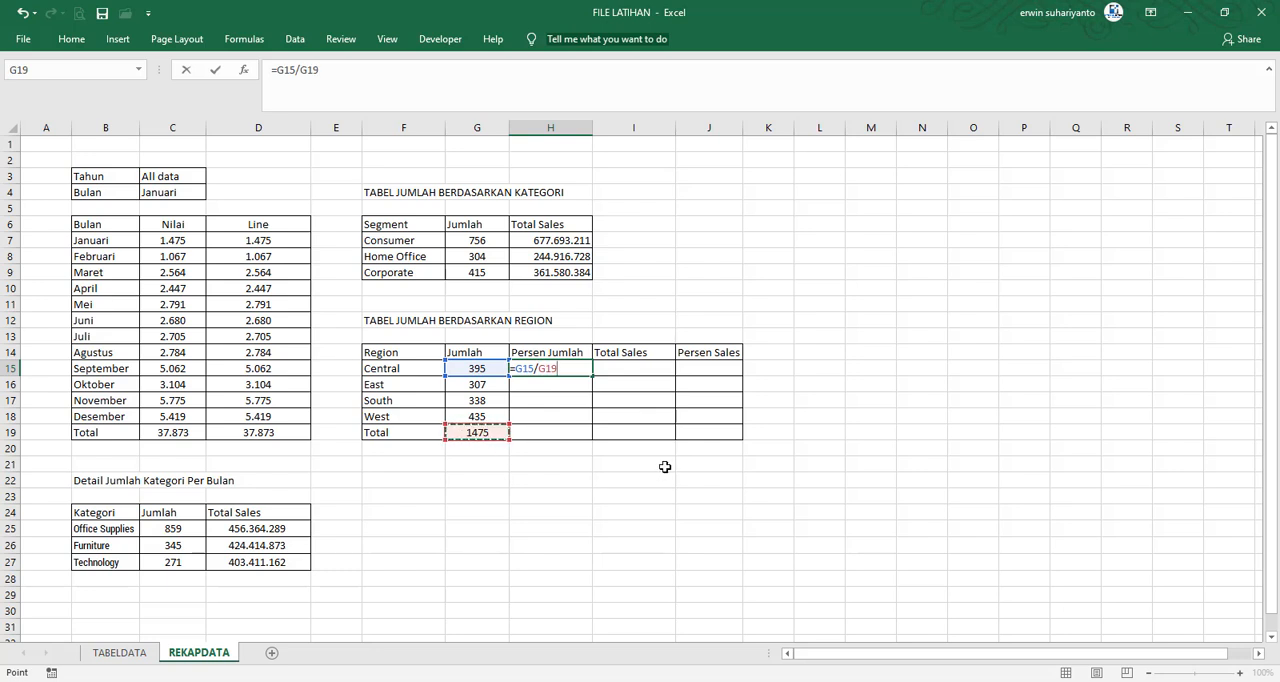
{"action": "key", "text": "F4"}
{"action": "key", "text": "Return"}
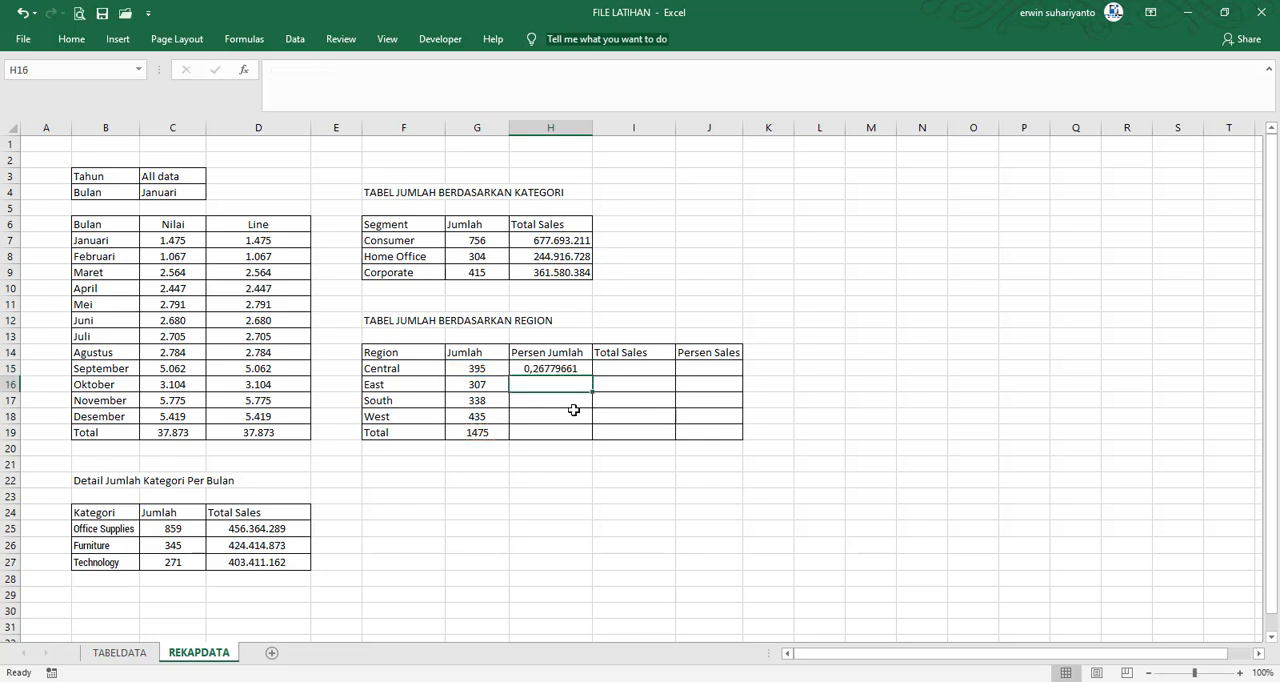
Fill the Persen Jumlah formula down from H15 to H19 and format those cells as percentages
{"action": "key", "text": "Up"}
{"action": "key", "text": "Up"}
{"action": "left_click", "coordinate": [578, 370]}
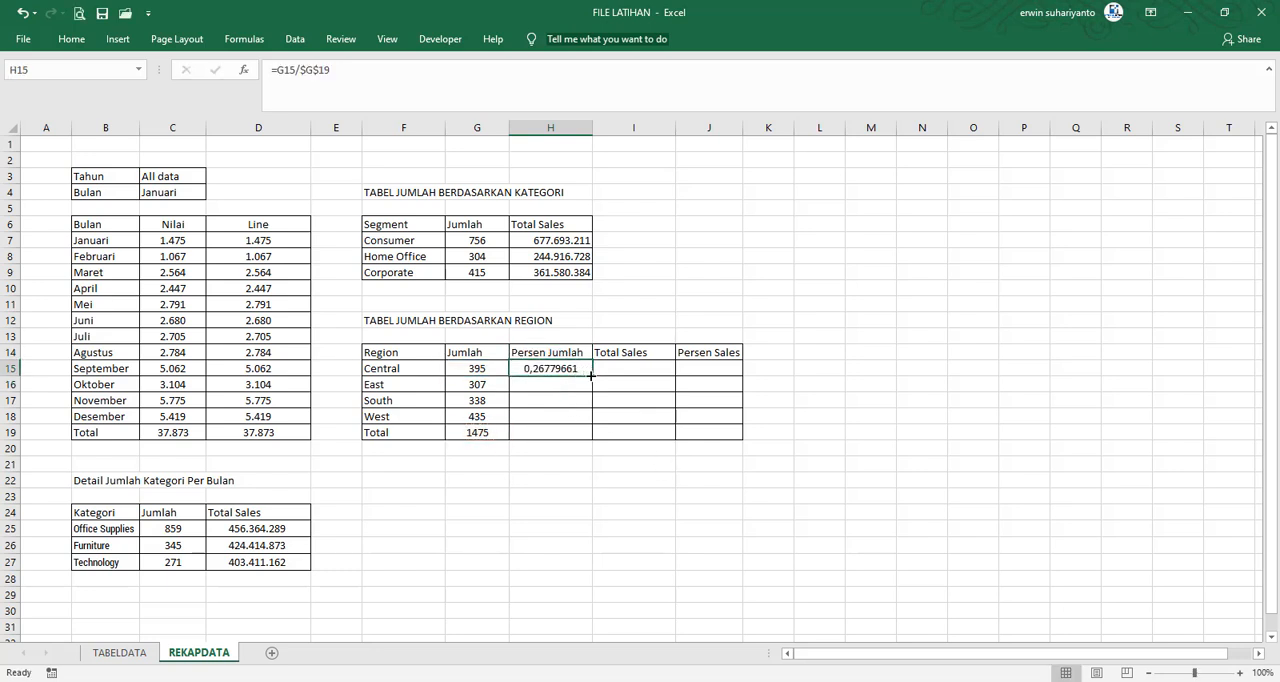
{"action": "left_click_drag", "start_coordinate": [591, 374], "coordinate": [567, 437]}
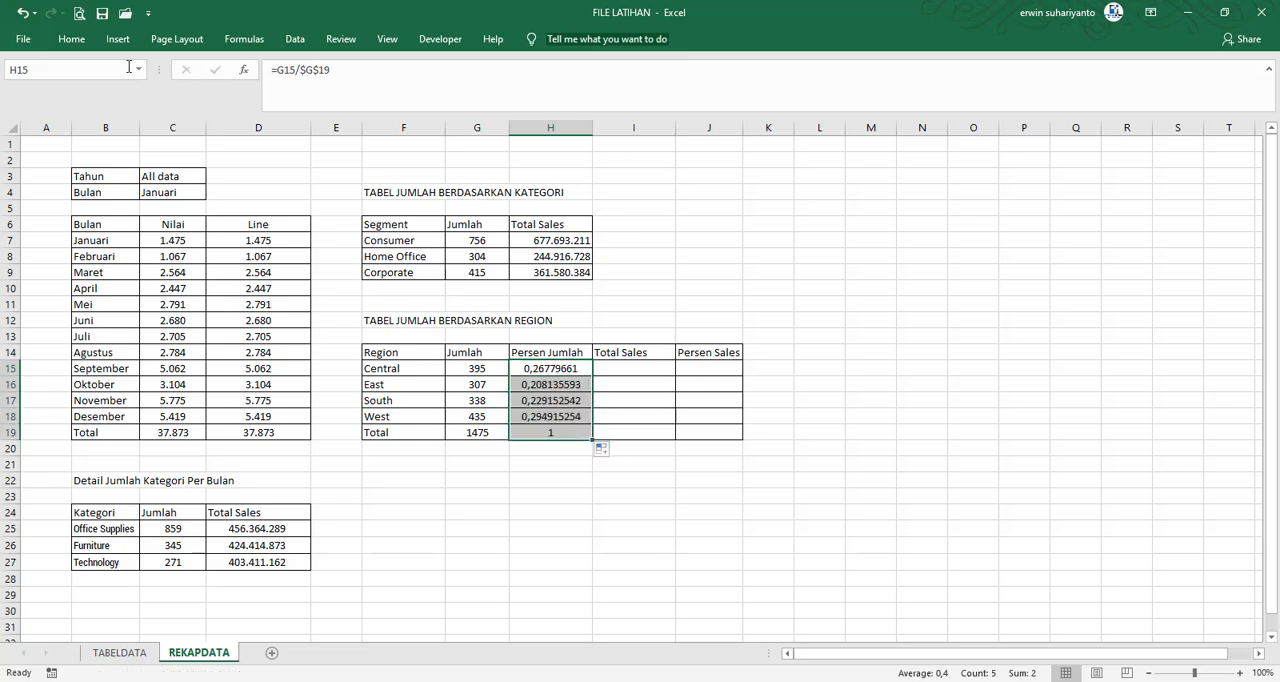
{"action": "left_click", "coordinate": [71, 38]}
{"action": "left_click", "coordinate": [562, 93]}
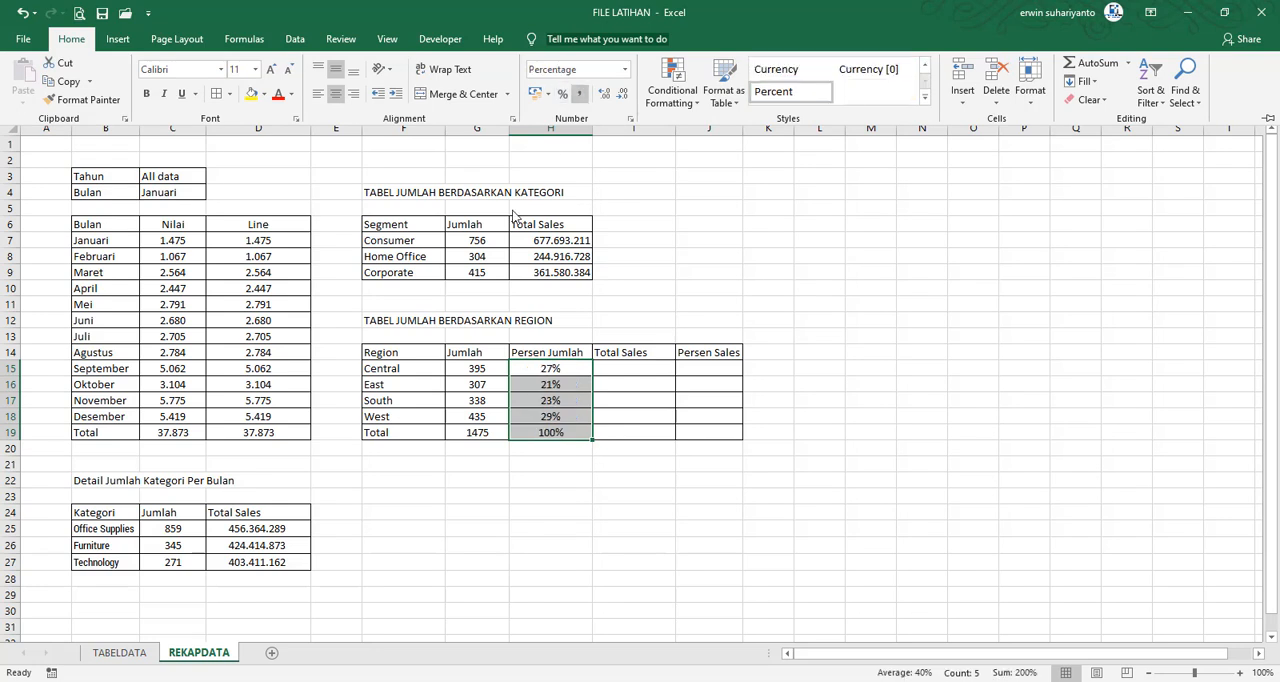
{"action": "left_click", "coordinate": [557, 404]}
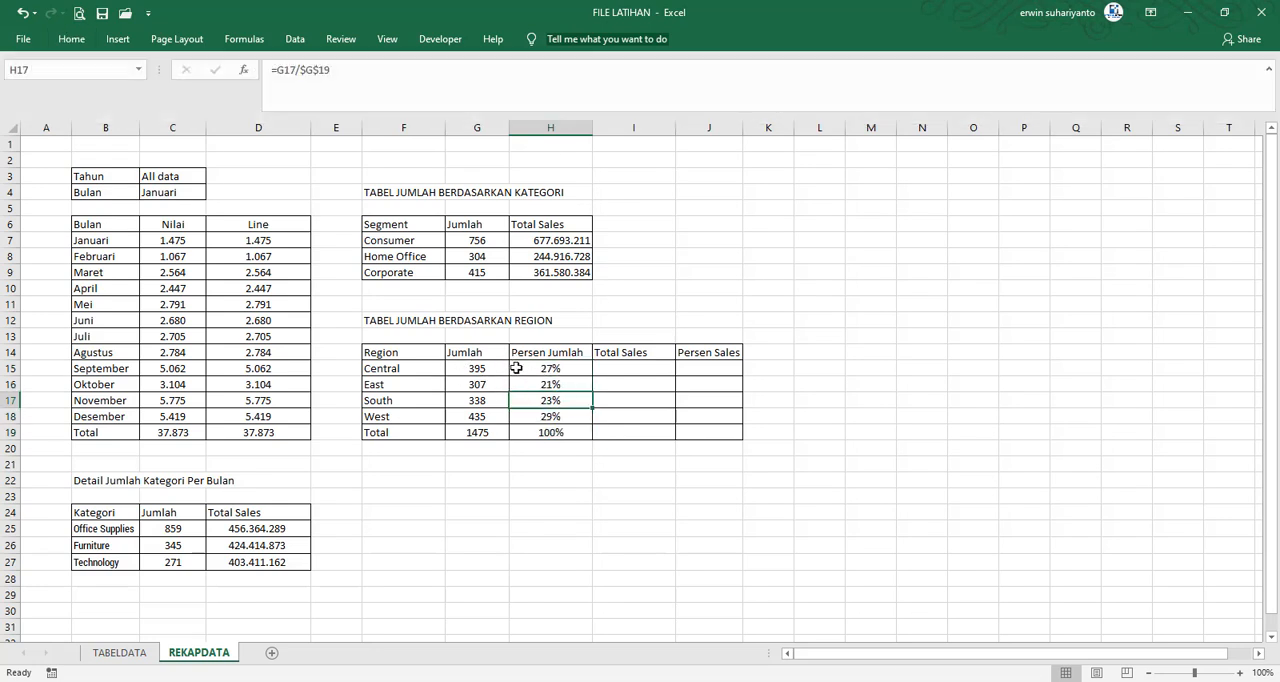
Copy the Segment Total Sales formula from H7 into Central's Total Sales cell I15, pasting the formula only
{"action": "left_click", "coordinate": [634, 369]}
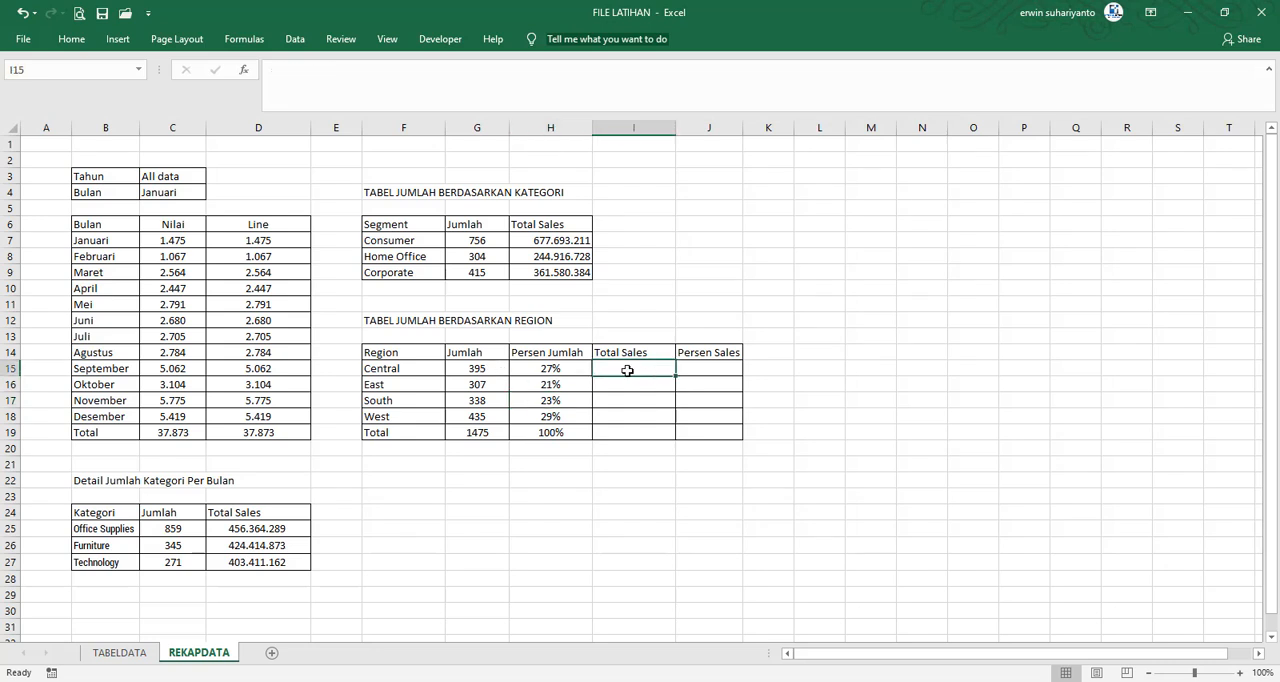
{"action": "right_click", "coordinate": [555, 241]}
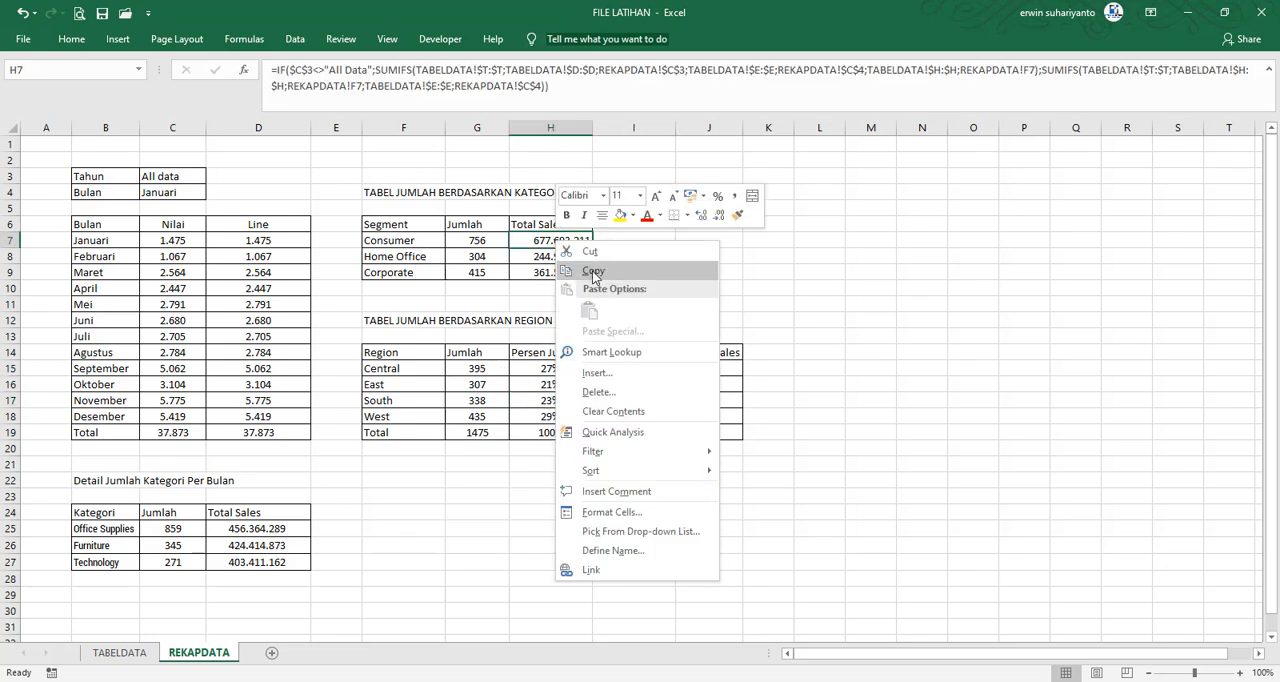
{"action": "left_click", "coordinate": [600, 260]}
{"action": "right_click", "coordinate": [622, 369]}
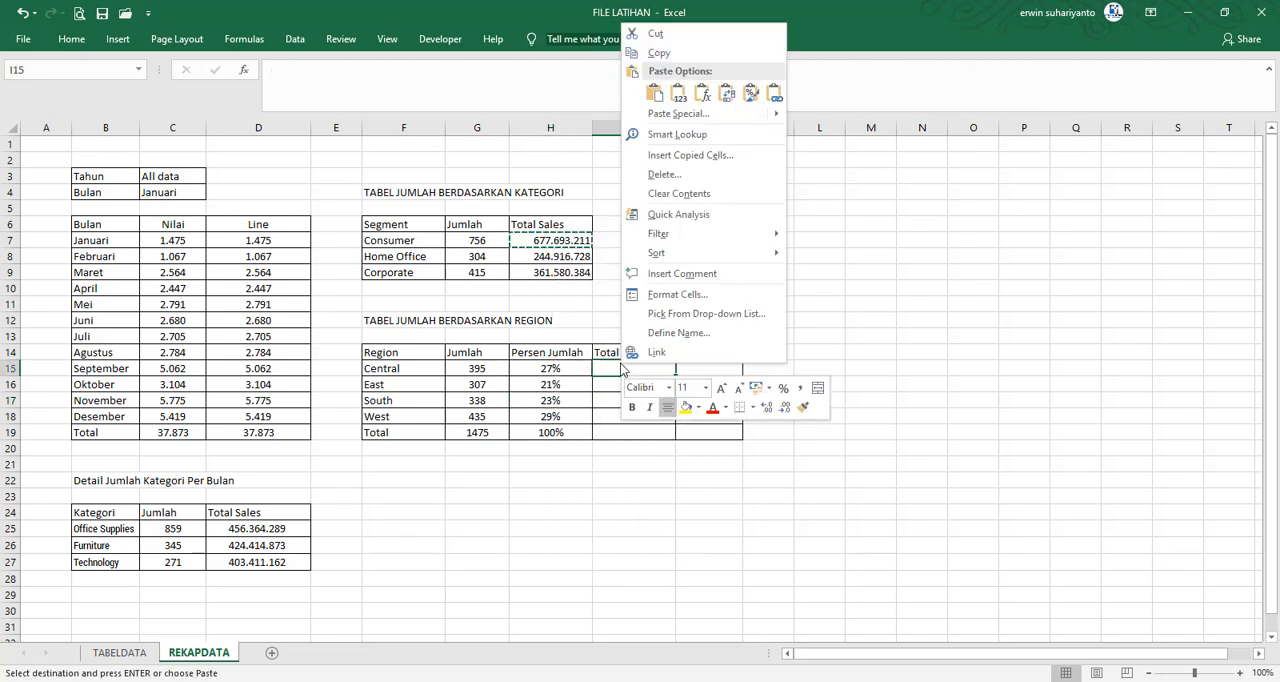
{"action": "left_click", "coordinate": [702, 93]}
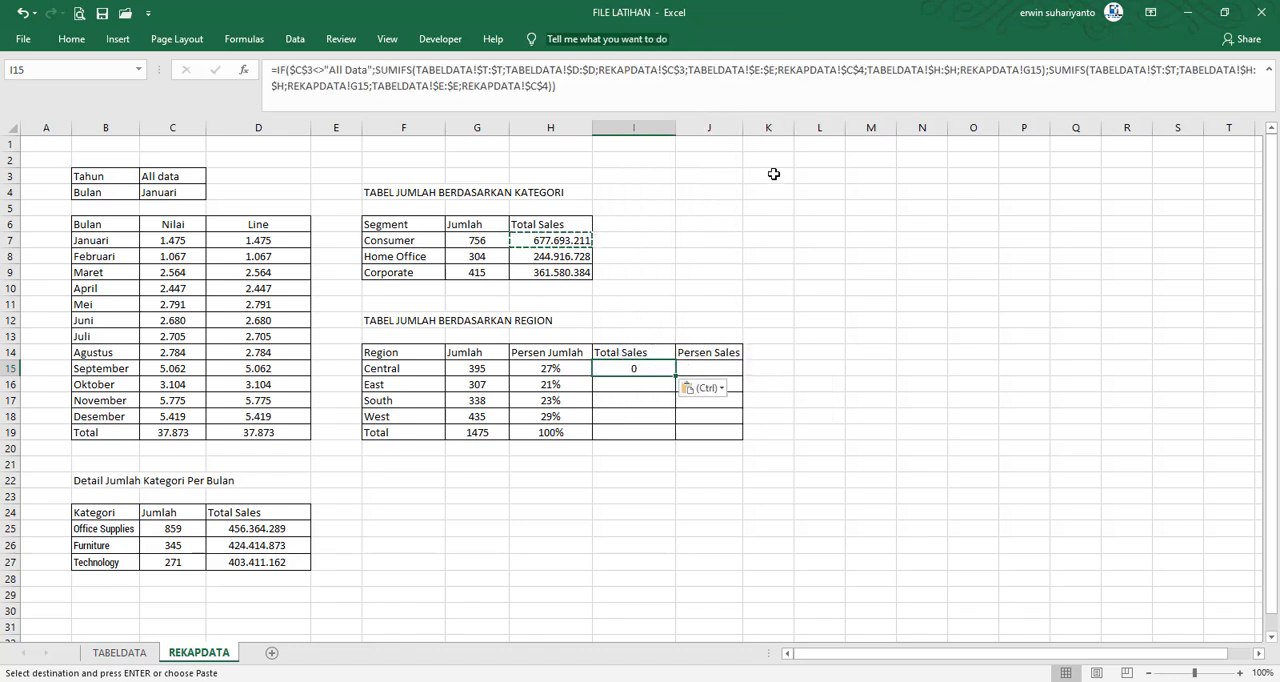
{"action": "left_click", "coordinate": [495, 370]}
{"action": "left_click", "coordinate": [662, 368]}
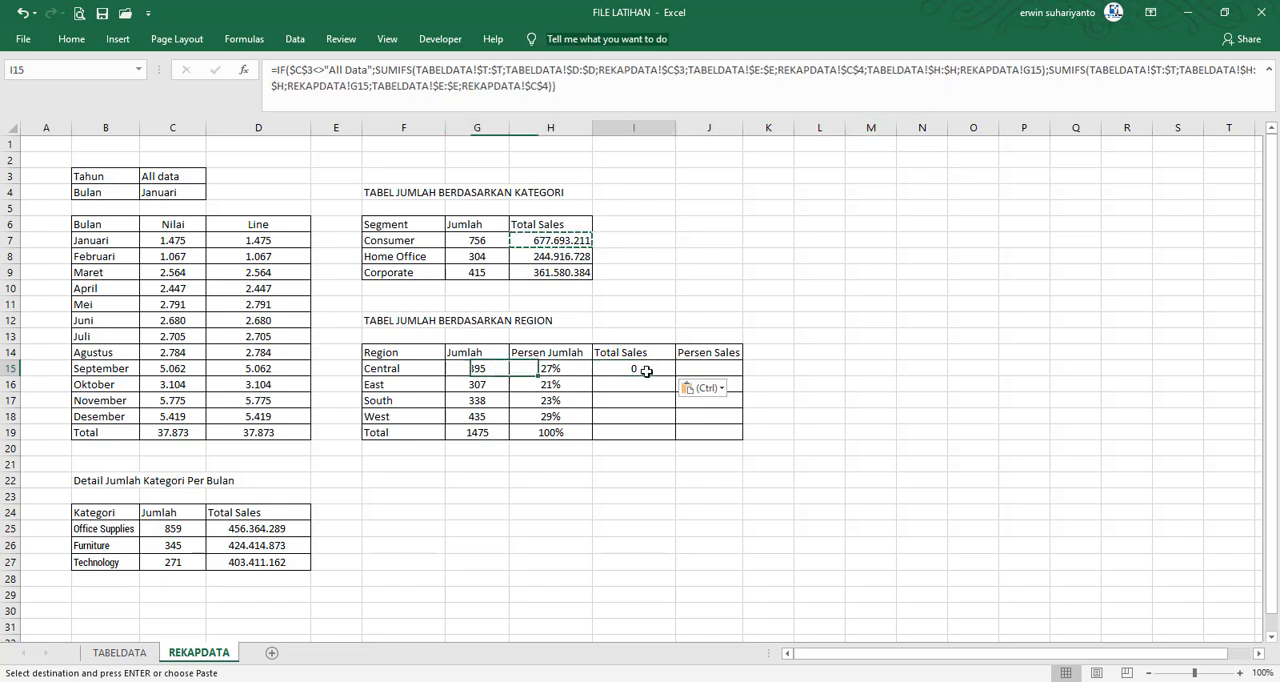
Change the Segment column reference from $H:$H to TABELDATA!$K:$K in both SUMIFS parts of Central's Total Sales formula in I15
{"action": "left_click", "coordinate": [940, 72]}
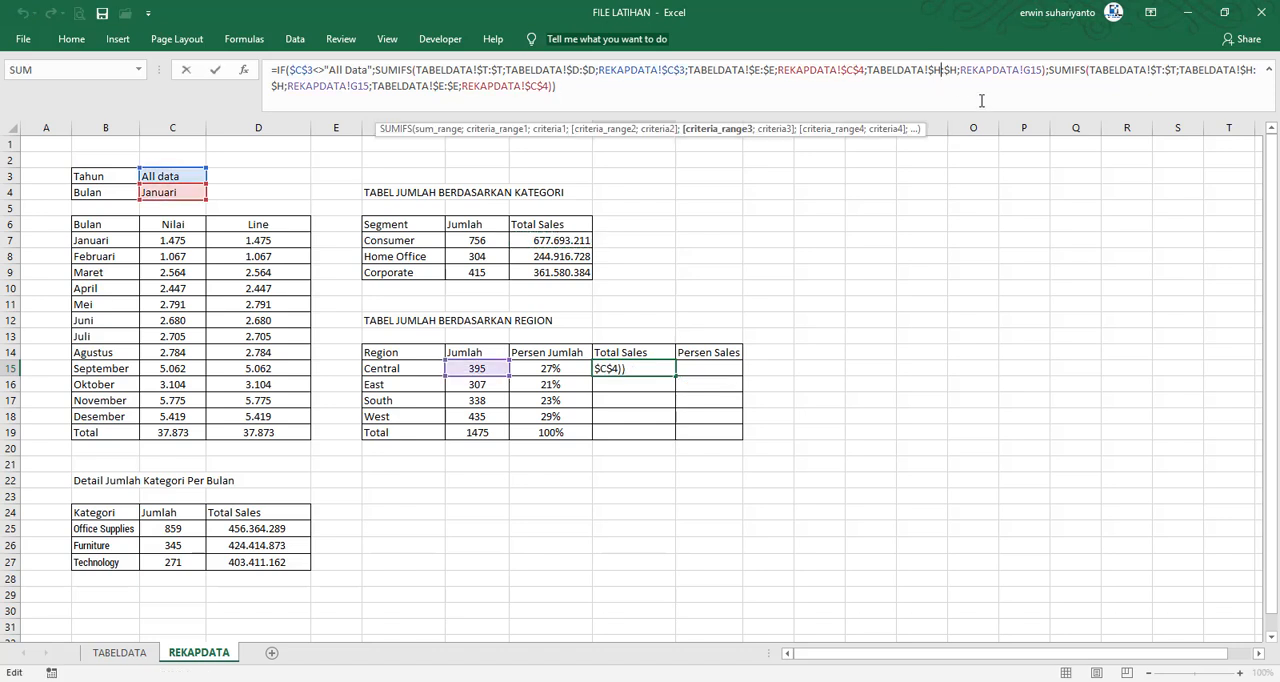
{"action": "key", "text": "BackSpace"}
{"action": "type", "text": "K"}
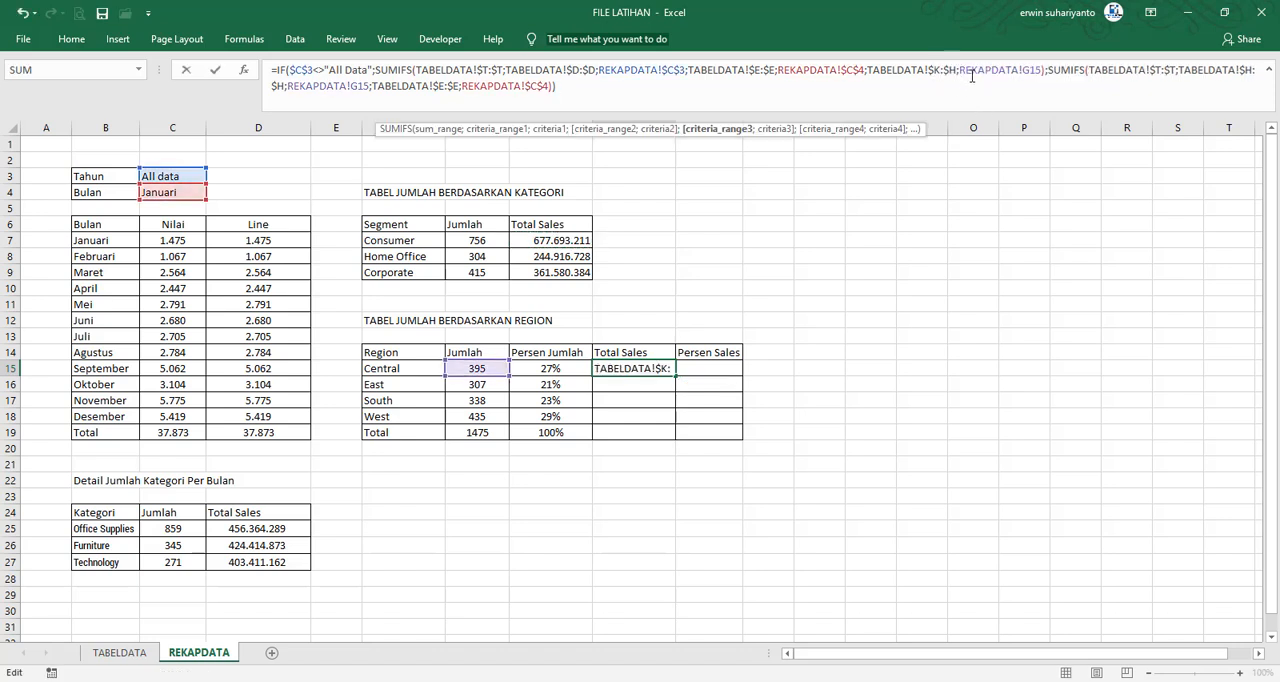
{"action": "key", "text": "Right"}
{"action": "key", "text": "Right"}
{"action": "key", "text": "BackSpace"}
{"action": "type", "text": "K"}
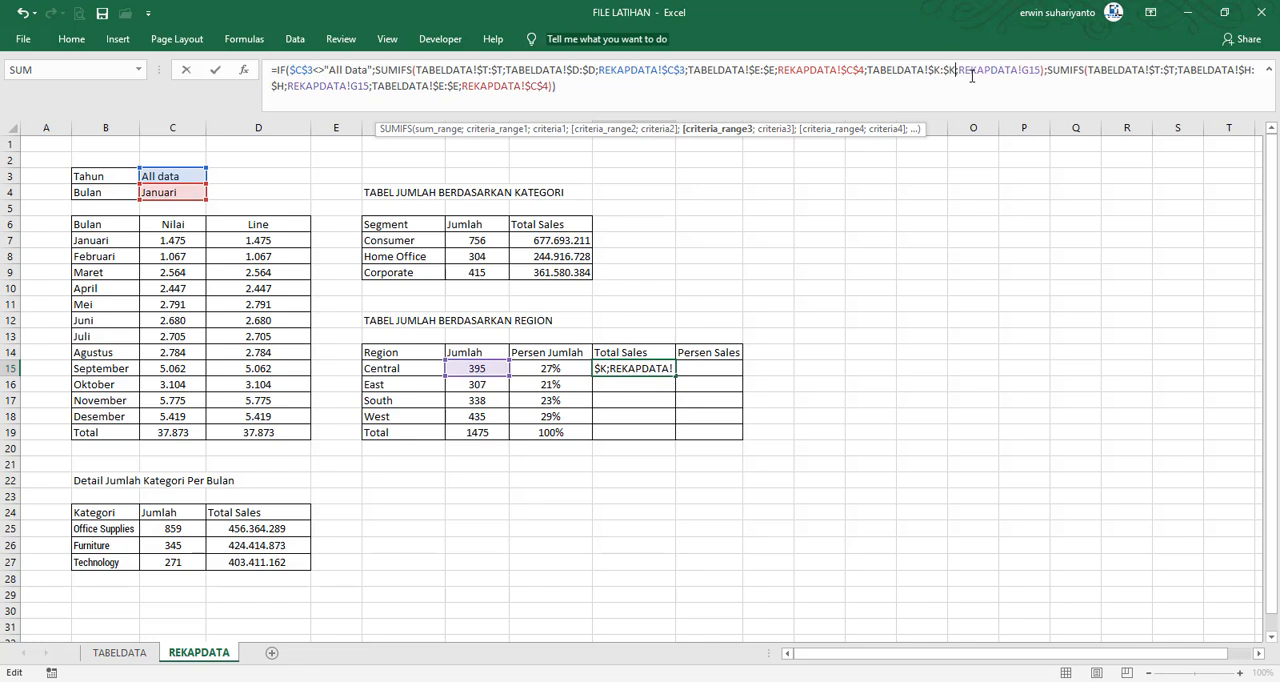
{"action": "left_click", "coordinate": [1255, 71]}
{"action": "key", "text": "BackSpace"}
{"action": "type", "text": "K"}
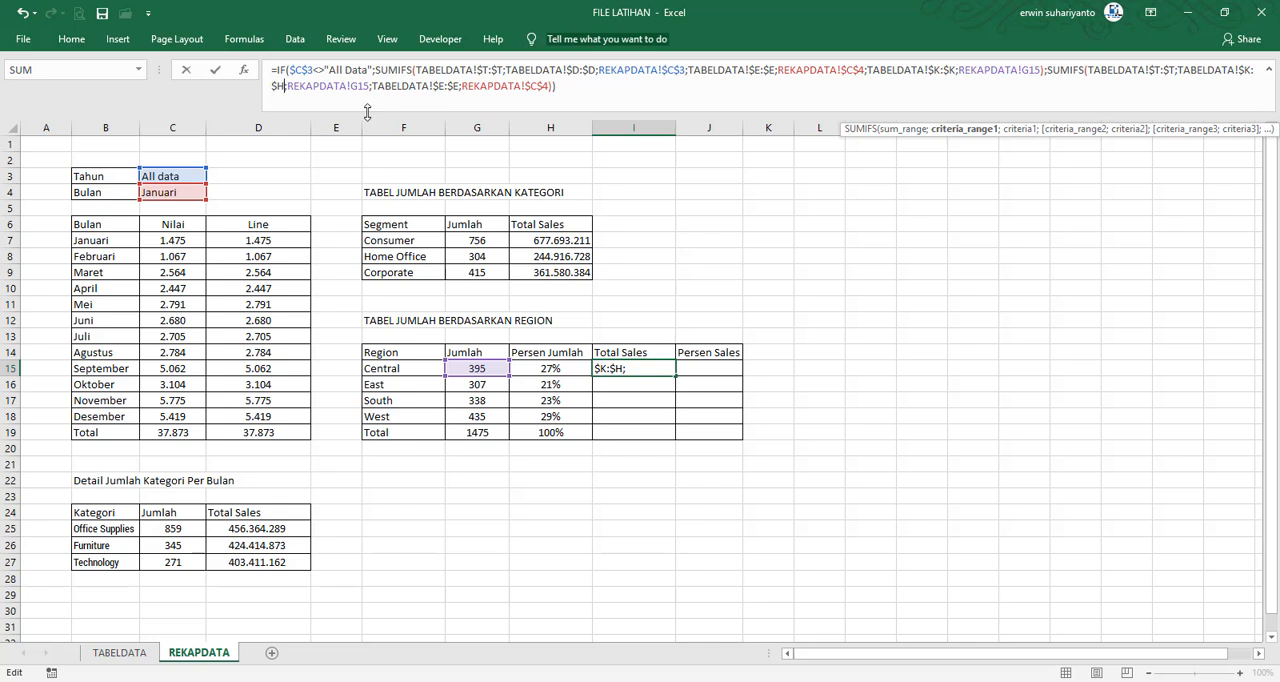
{"action": "key", "text": "BackSpace"}
{"action": "type", "text": "K"}
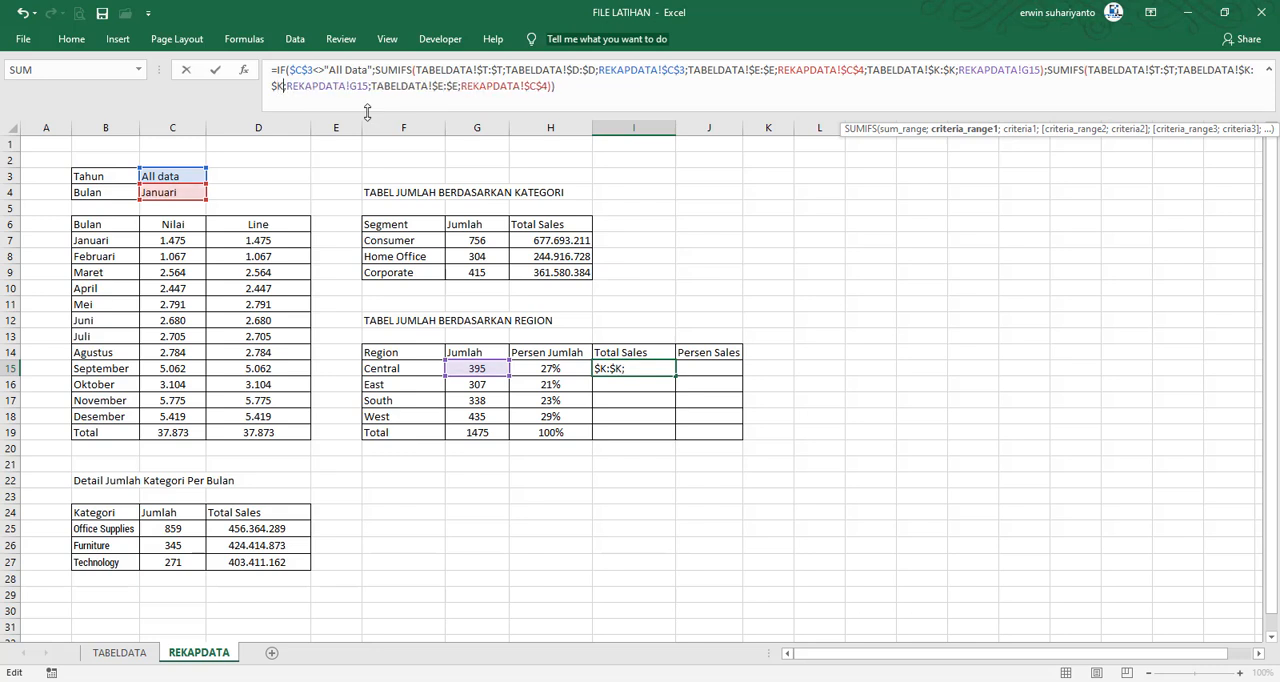
{"action": "key", "text": "Return"}
Point the region criterion in the I15 Total Sales formula to F15 instead of G15
{"action": "left_click", "coordinate": [638, 369]}
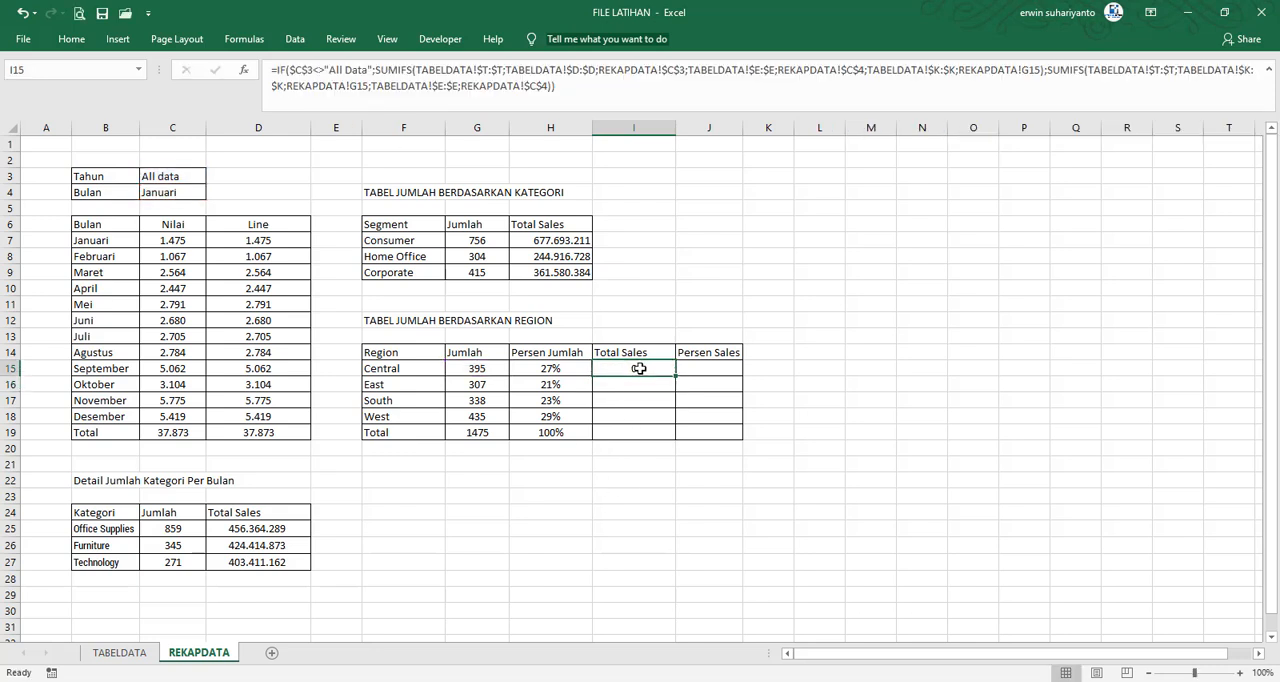
{"action": "left_click", "coordinate": [578, 86]}
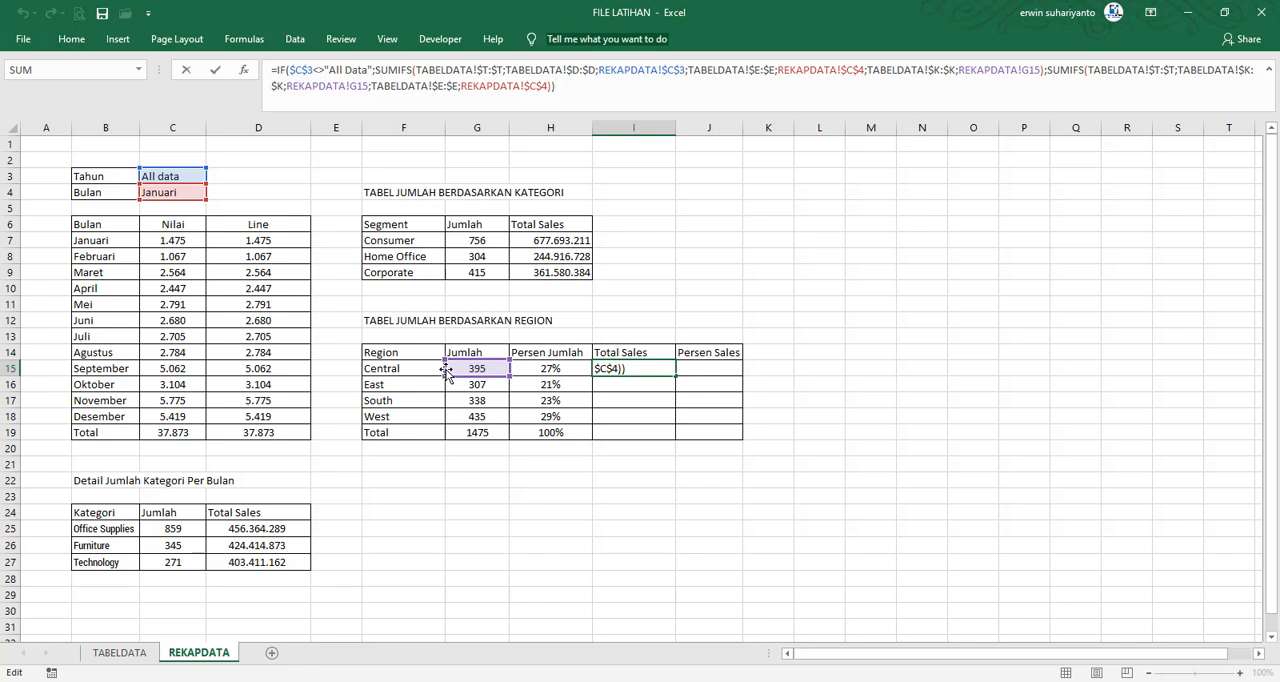
{"action": "mouse_move", "coordinate": [446, 372]}
{"action": "left_mouse_down"}
{"action": "mouse_move", "coordinate": [425, 370]}
{"action": "mouse_move", "coordinate": [458, 377]}
{"action": "mouse_move", "coordinate": [430, 378]}
{"action": "left_mouse_up"}
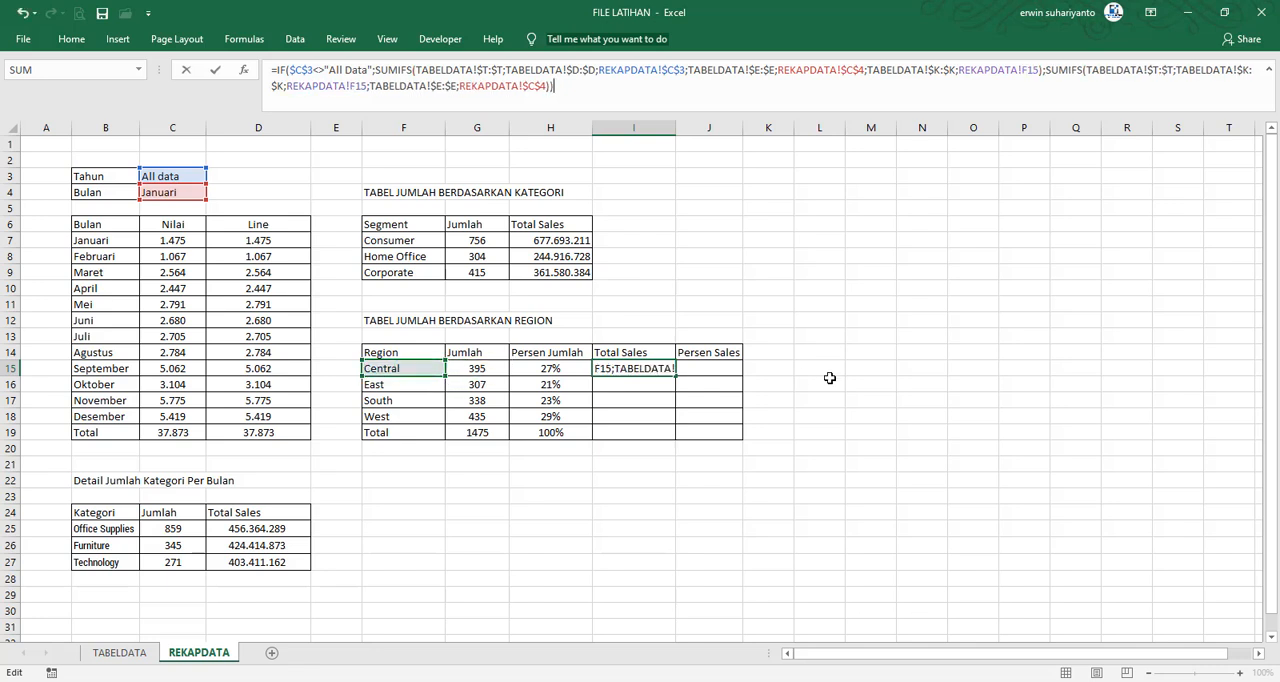
{"action": "key", "text": "Return"}
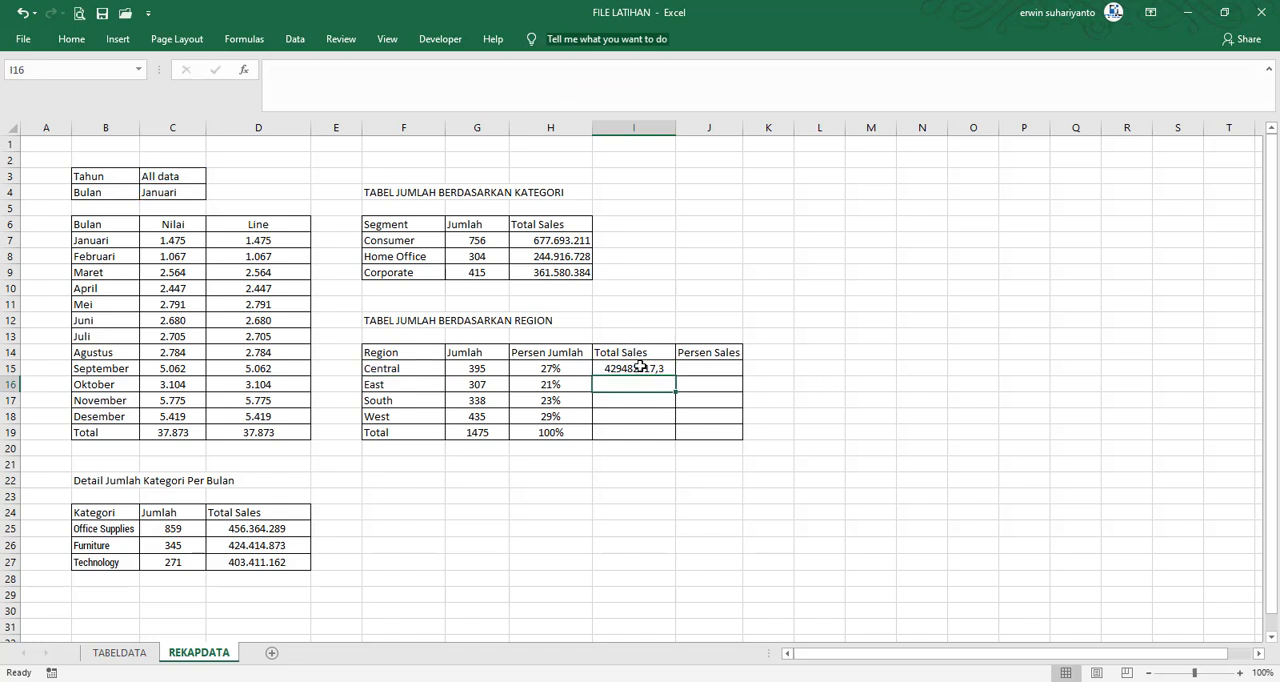
Fill the Region Total Sales formula down from I15 to I18 and total the column in I19 with a SUM of I15:I18
{"action": "left_click", "coordinate": [638, 367]}
{"action": "left_click_drag", "start_coordinate": [673, 378], "coordinate": [655, 420]}
{"action": "left_click", "coordinate": [638, 434]}
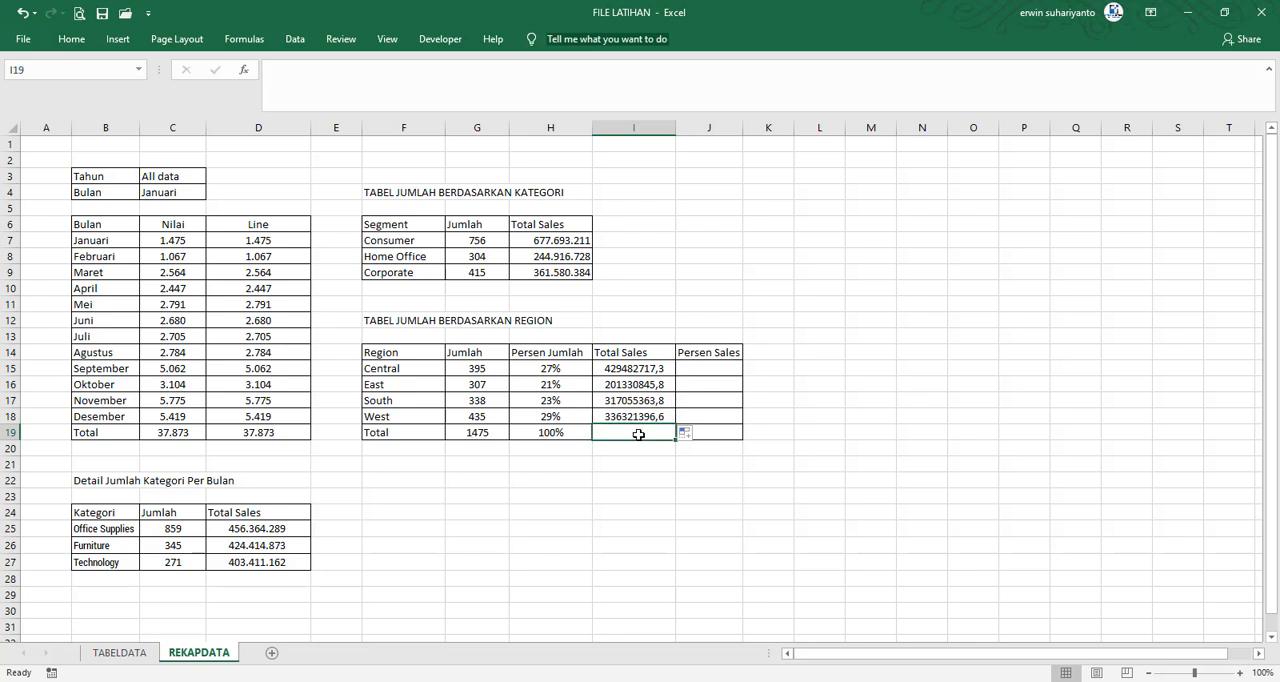
{"action": "type", "text": "=SUM("}
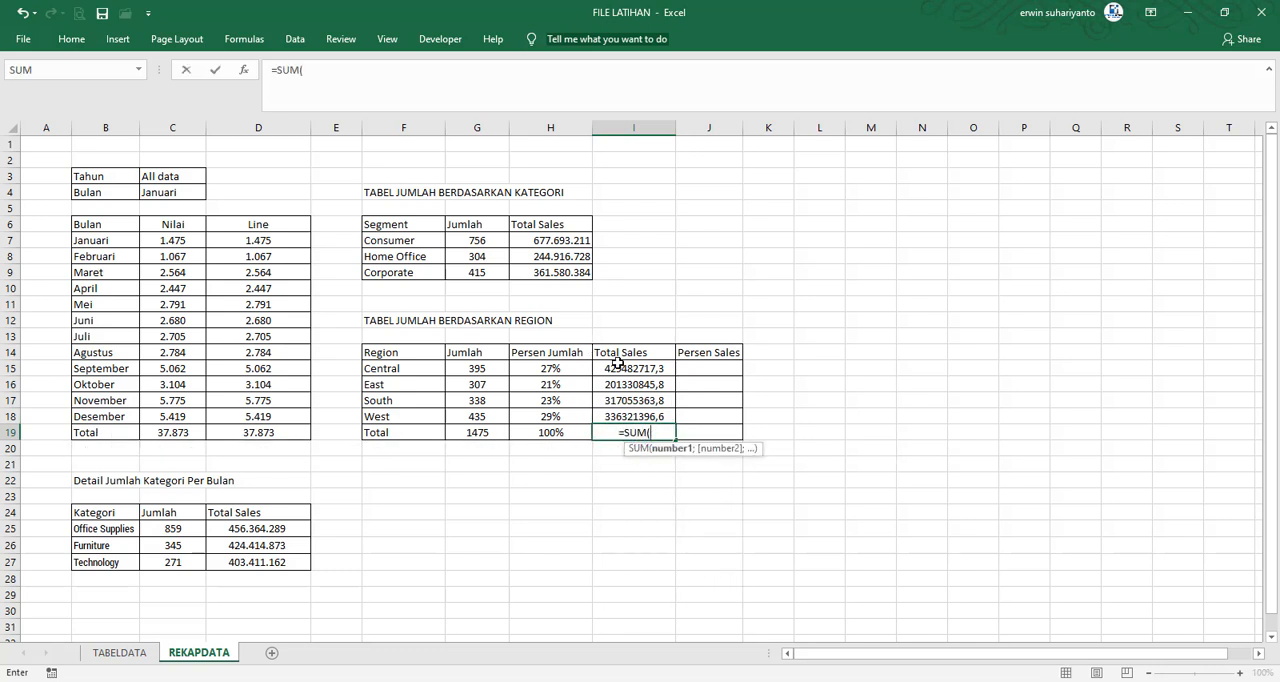
{"action": "left_click_drag", "start_coordinate": [617, 366], "coordinate": [615, 421]}
{"action": "key", "text": "Return"}
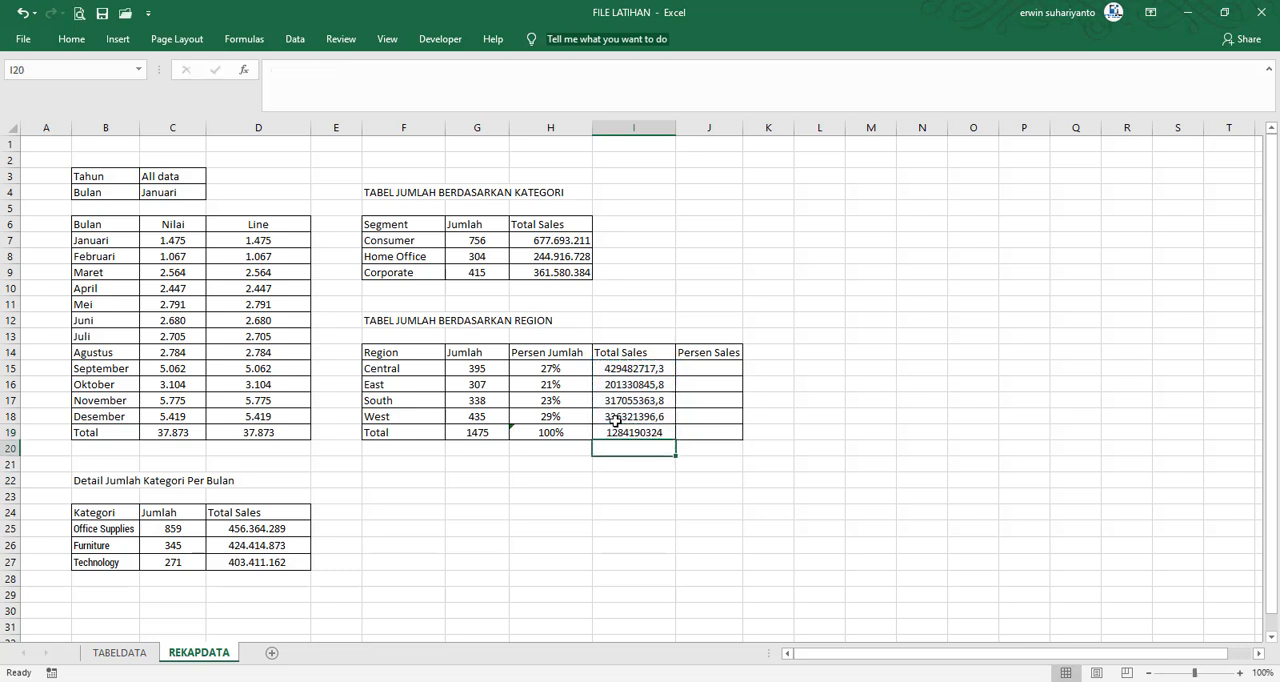
{"action": "left_click_drag", "start_coordinate": [636, 368], "coordinate": [645, 430]}
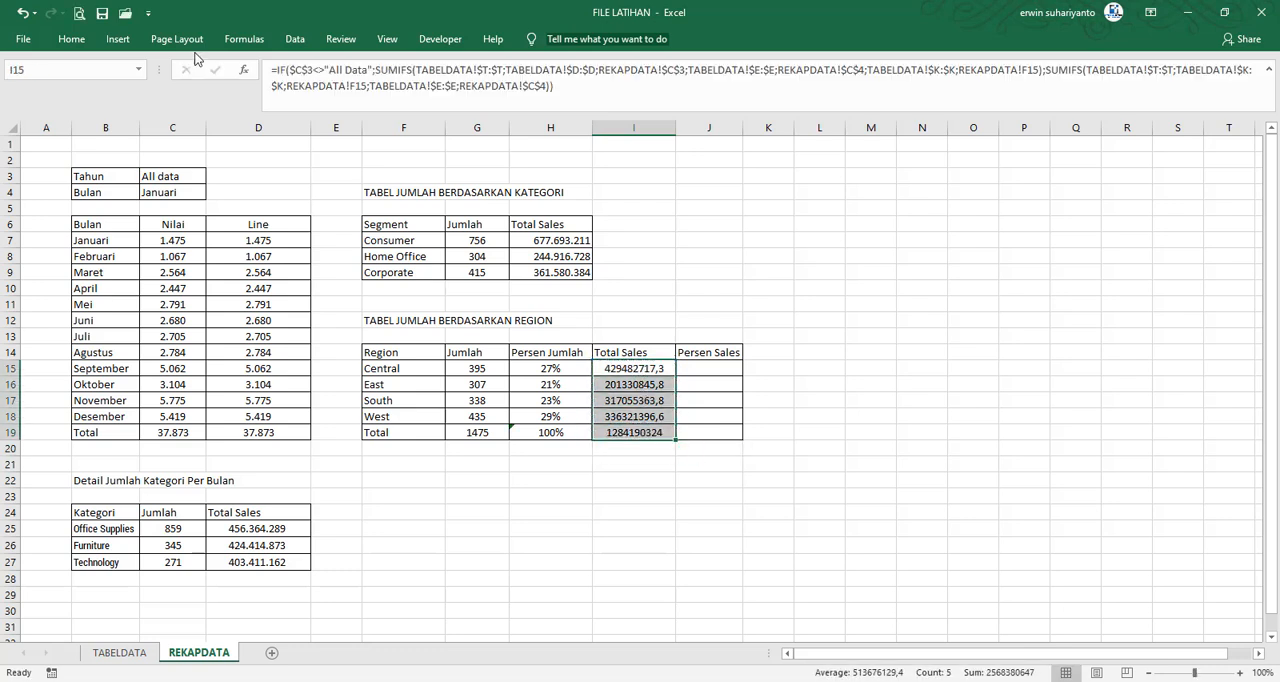
{"action": "right_click", "coordinate": [650, 410]}
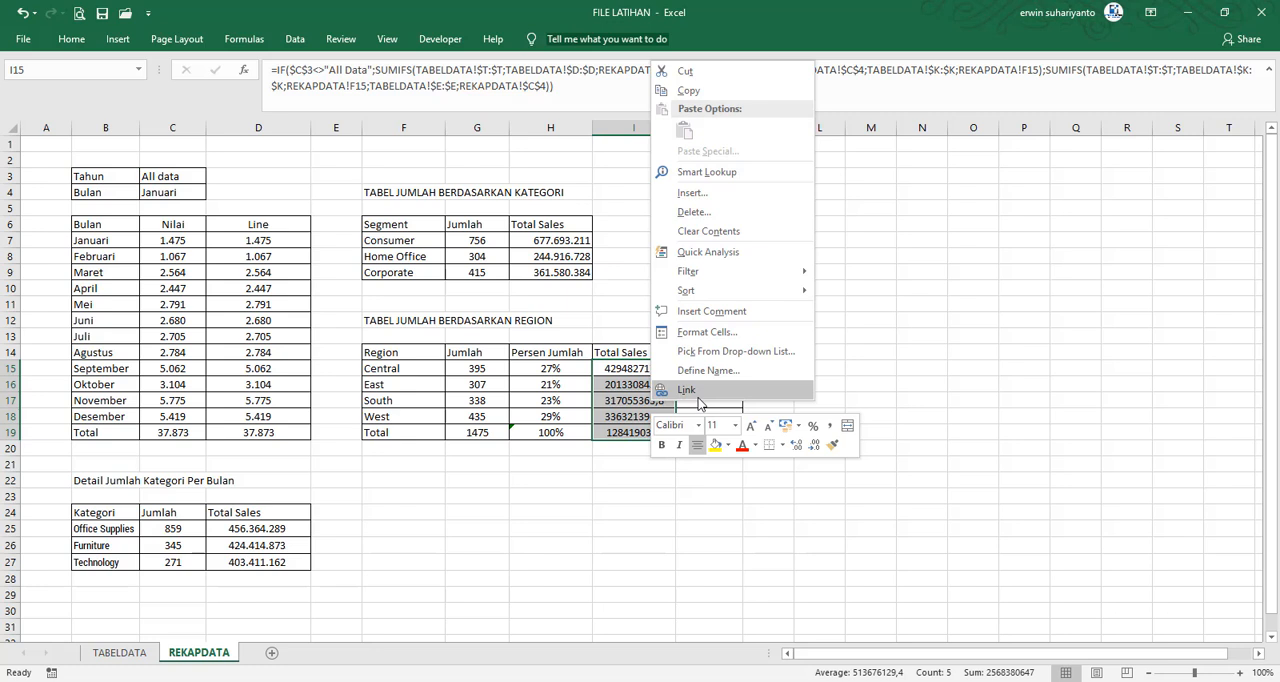
{"action": "key", "text": "Escape"}
Format the Region Jumlah and Total Sales cells G15:G19 and I15:I19 as Number with a 1000 separator and 0 decimal places
{"action": "left_click_drag", "start_coordinate": [490, 368], "coordinate": [490, 433]}
{"action": "left_click_drag", "start_coordinate": [636, 368], "coordinate": [636, 432]}
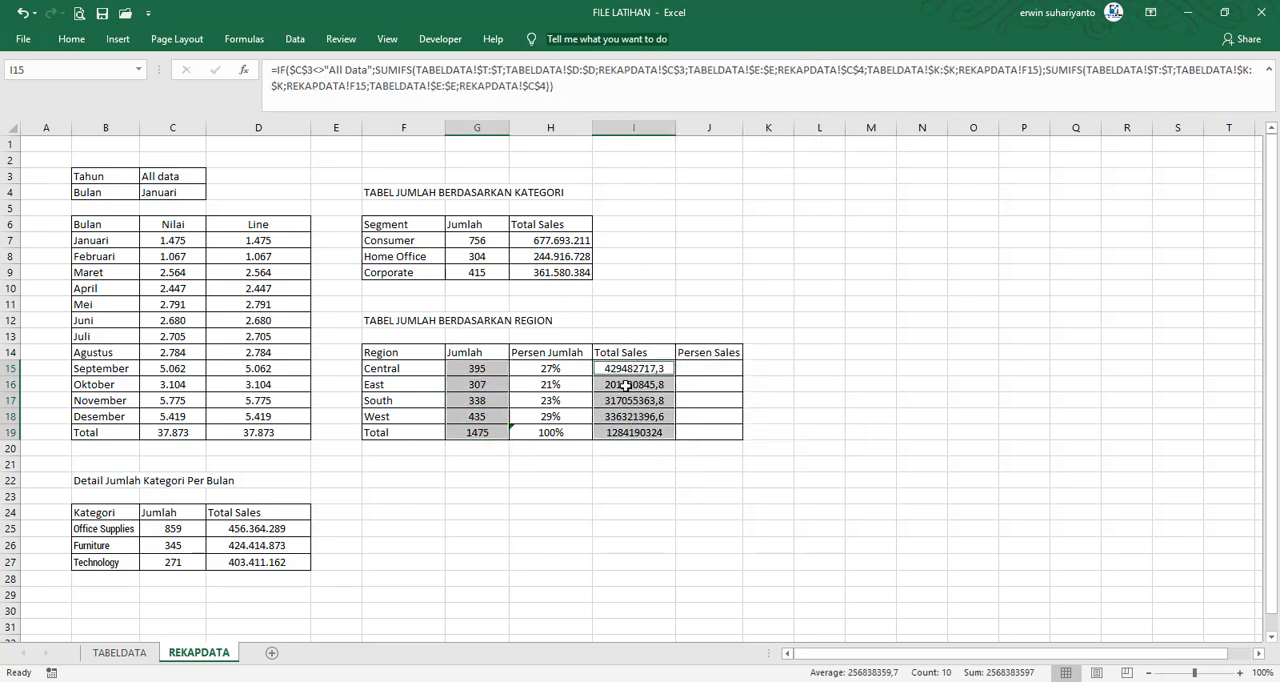
{"action": "right_click", "coordinate": [633, 430]}
{"action": "left_click", "coordinate": [735, 334]}
{"action": "left_click", "coordinate": [562, 210]}
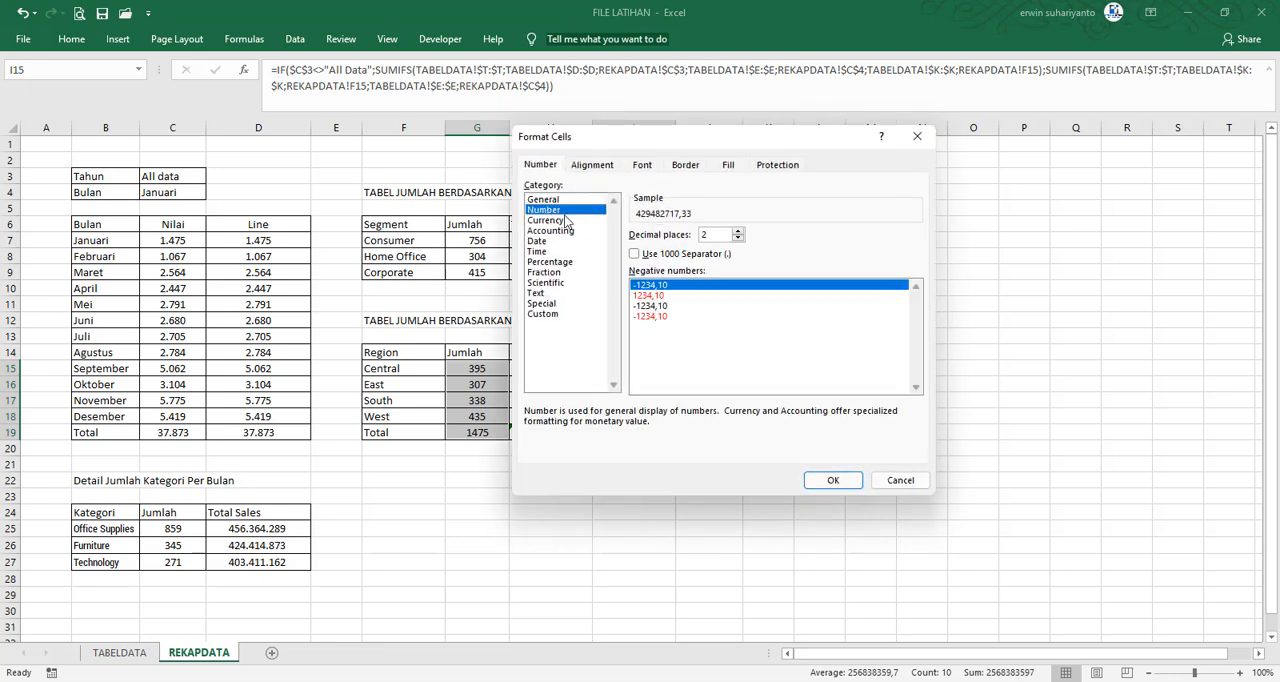
{"action": "left_click", "coordinate": [634, 254]}
{"action": "left_click", "coordinate": [738, 238]}
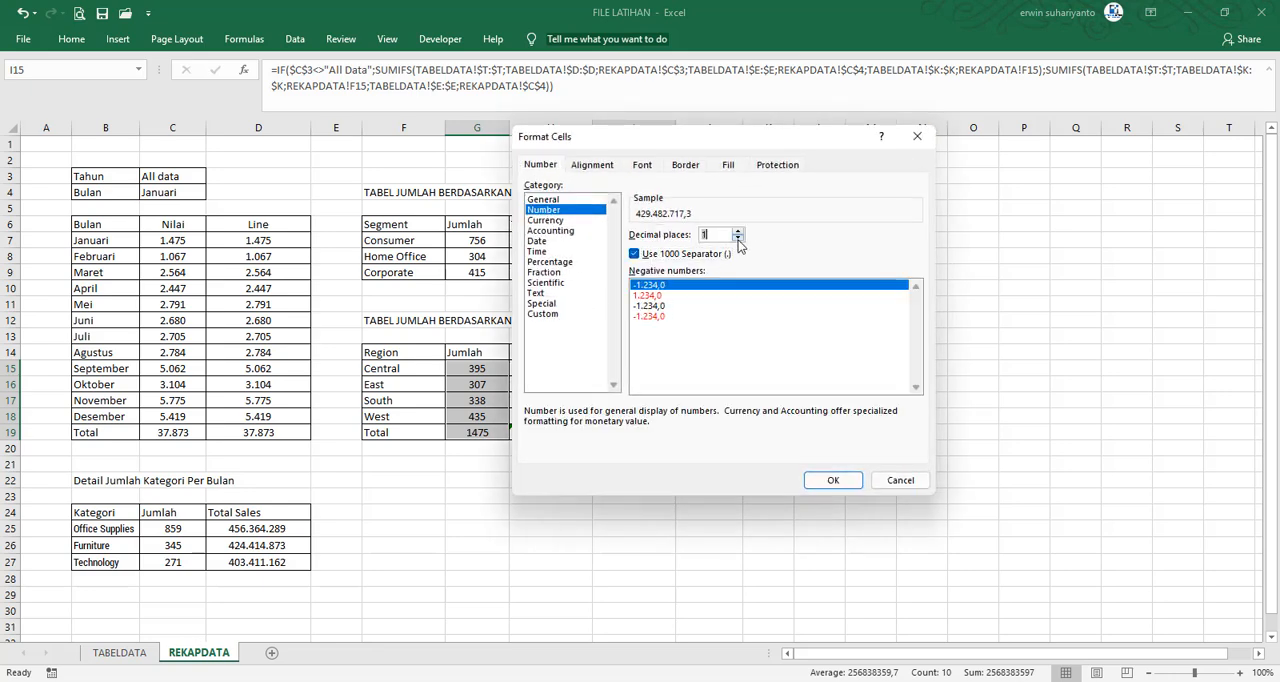
{"action": "left_click", "coordinate": [738, 238]}
{"action": "left_click", "coordinate": [832, 479]}
{"action": "left_click", "coordinate": [636, 480]}
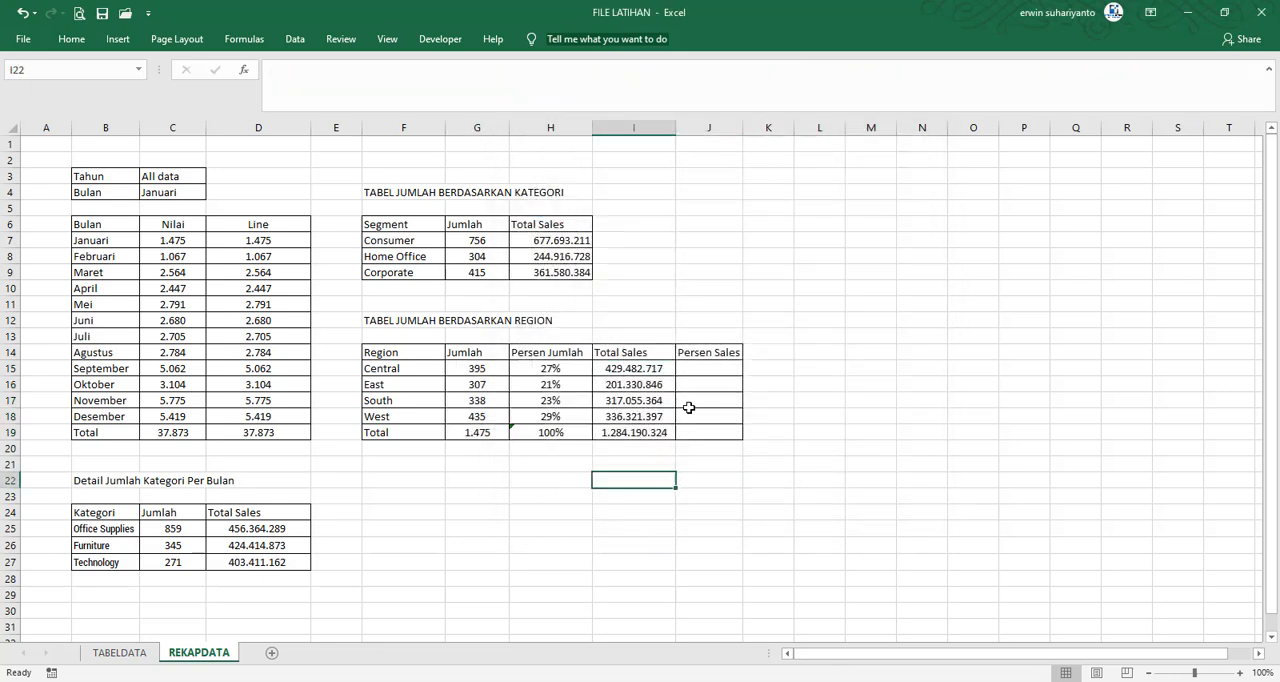
Enter =I15/$I$19 in J15 as Central's Persen Sales
{"action": "left_click", "coordinate": [702, 366]}
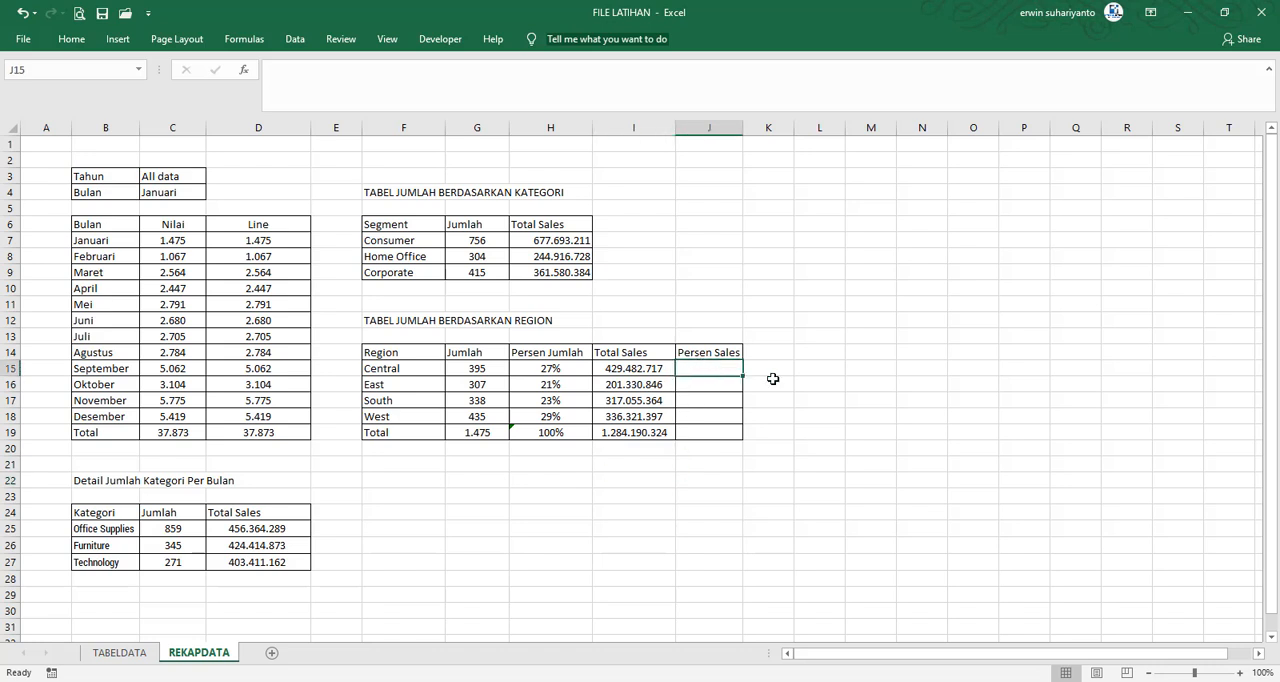
{"action": "type", "text": "="}
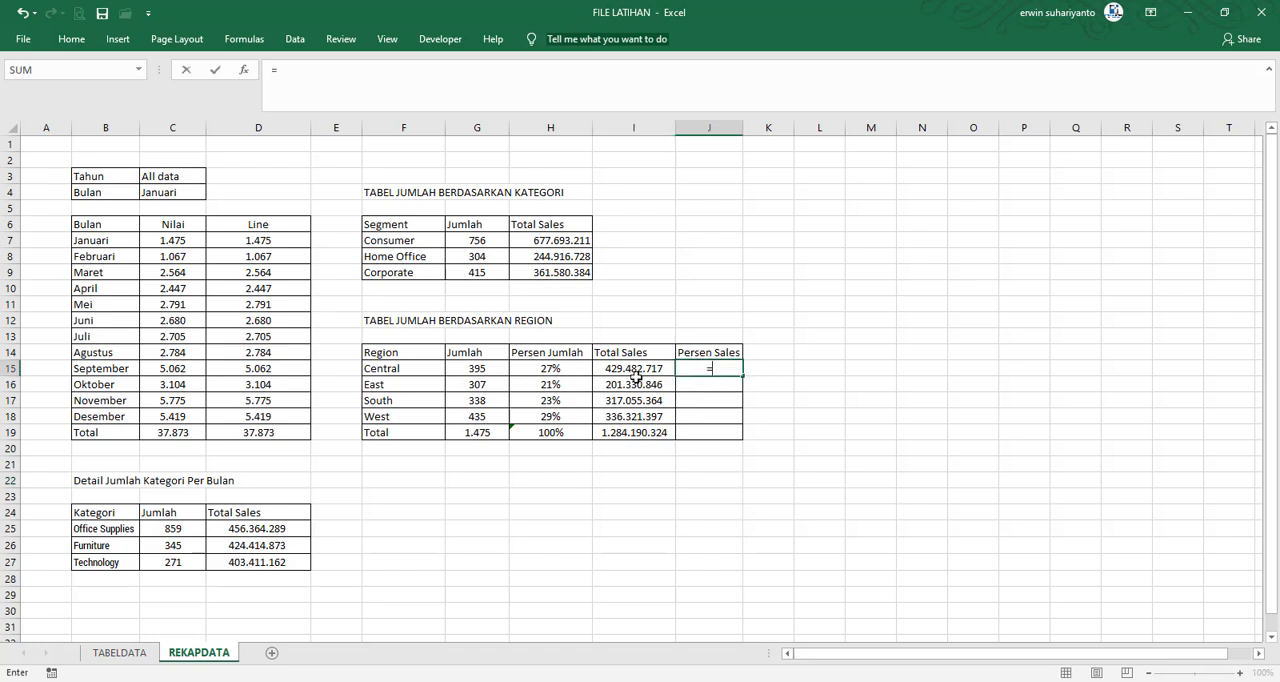
{"action": "left_click", "coordinate": [636, 380]}
{"action": "left_click", "coordinate": [634, 369]}
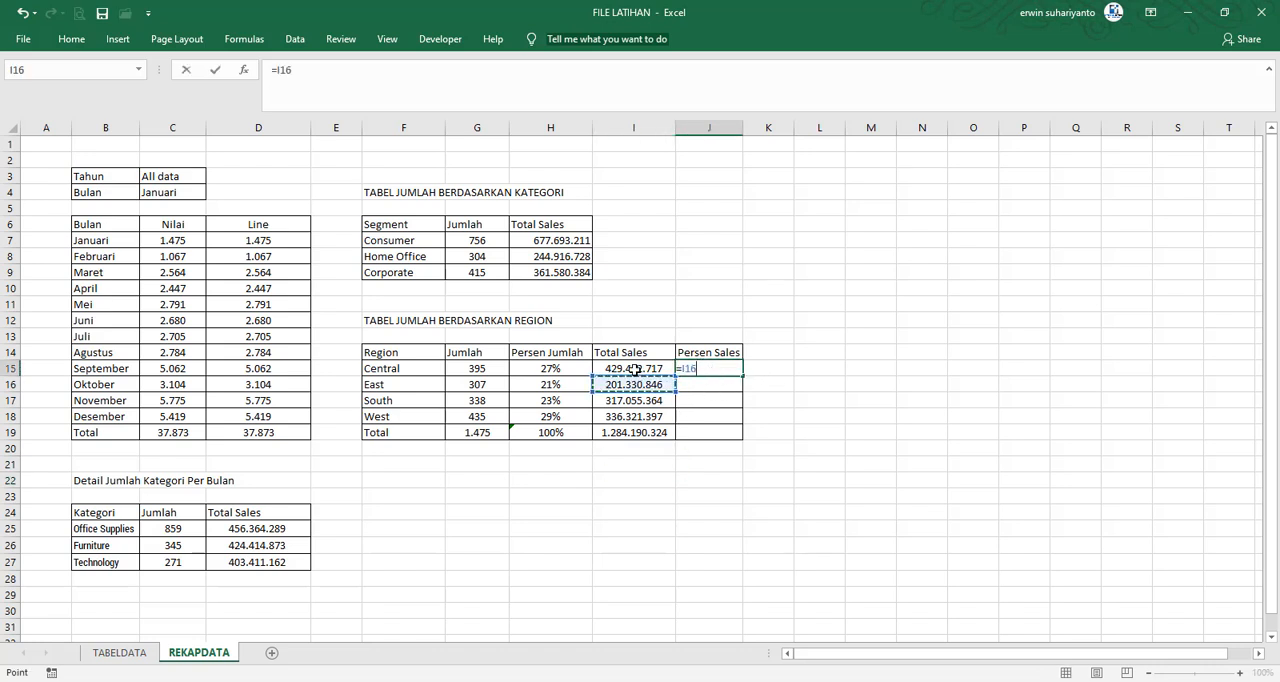
{"action": "type", "text": "/"}
{"action": "left_click", "coordinate": [637, 433]}
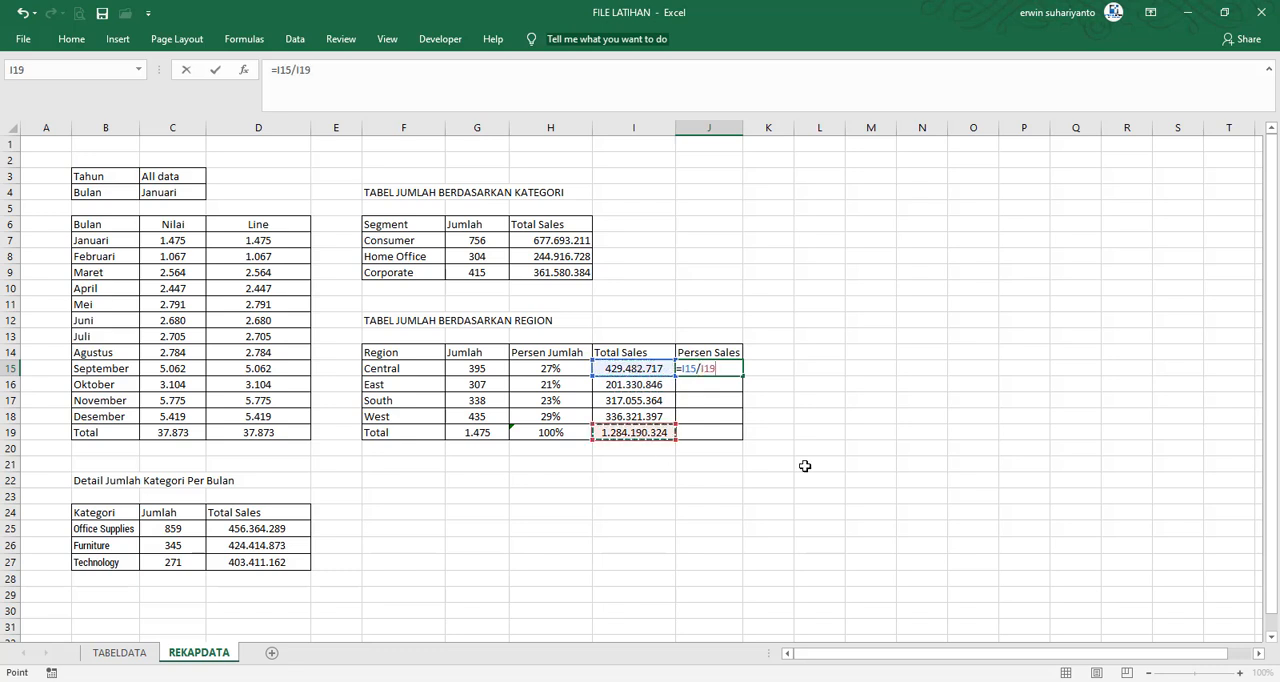
{"action": "key", "text": "F4"}
{"action": "key", "text": "Return"}
Fill the Persen Sales formula down from J15 to J19 and format those cells as percentages
{"action": "left_click", "coordinate": [725, 367]}
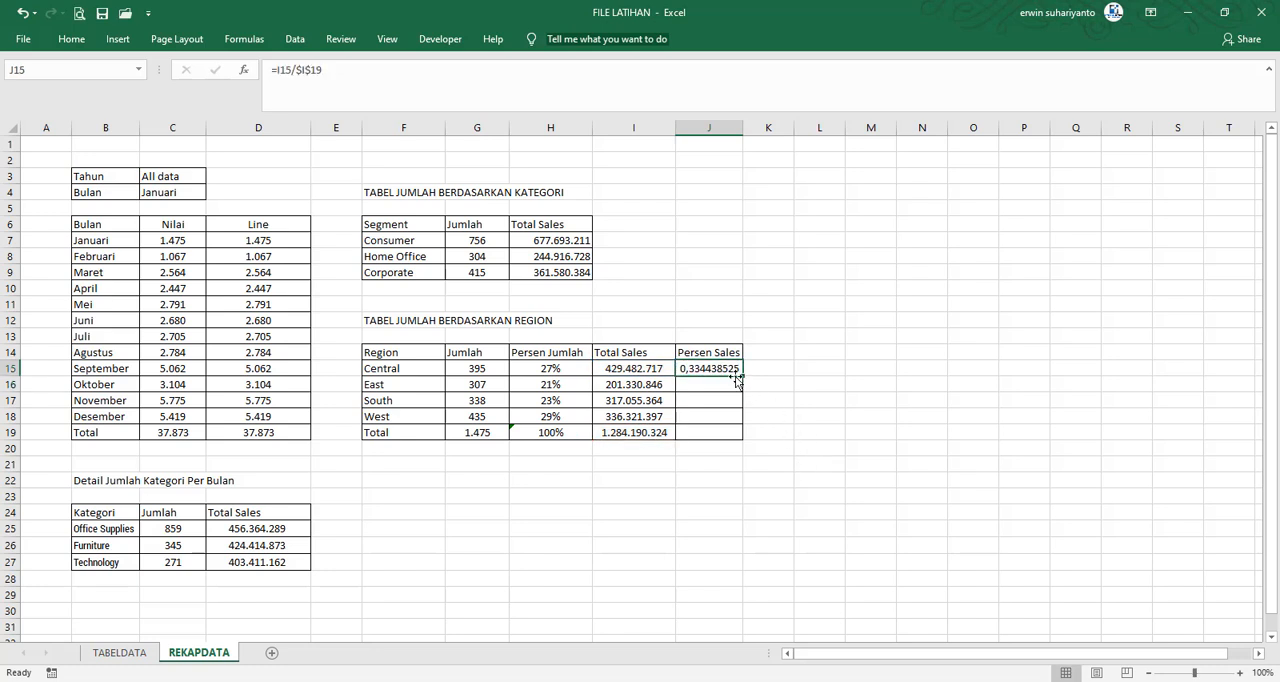
{"action": "left_click_drag", "start_coordinate": [737, 380], "coordinate": [722, 440]}
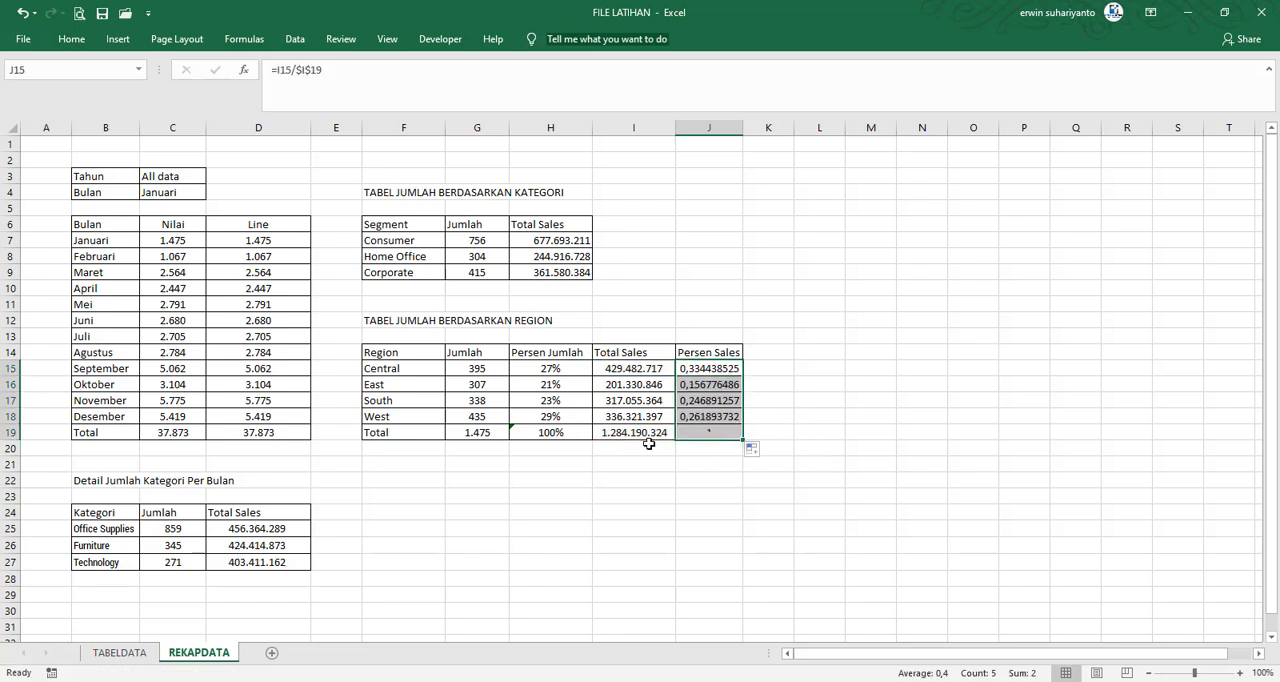
{"action": "left_click", "coordinate": [71, 38]}
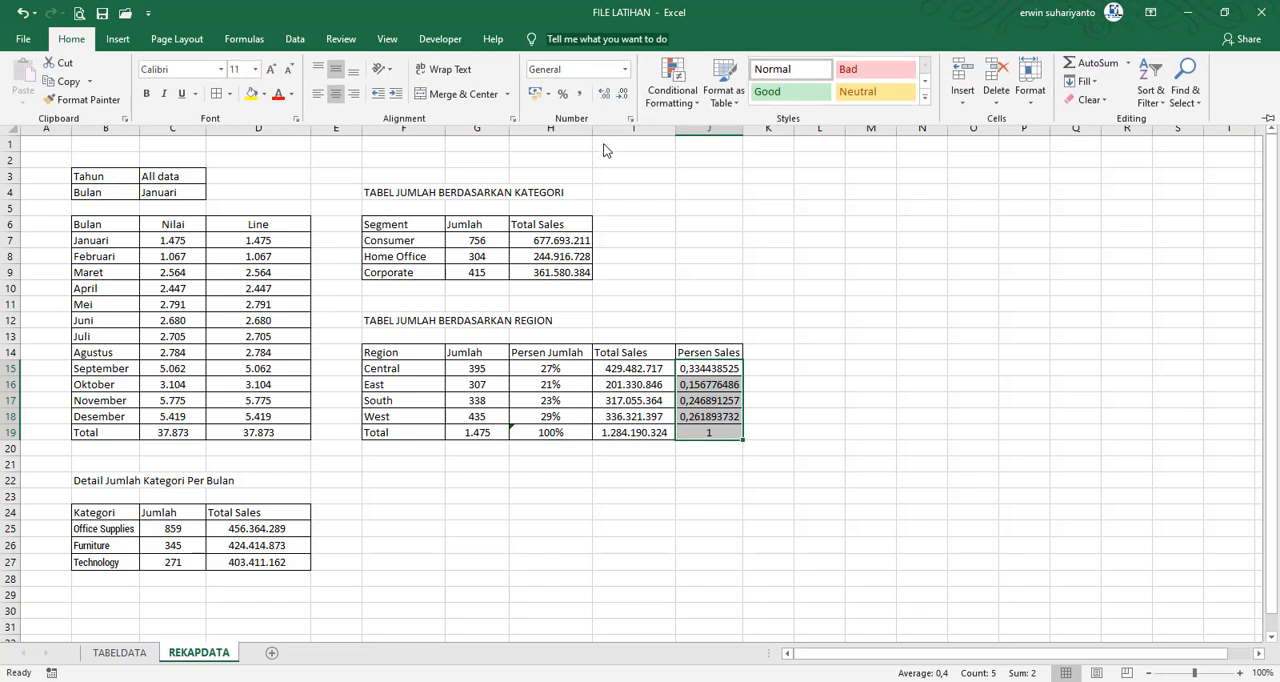
{"action": "left_click", "coordinate": [562, 93]}
{"action": "left_click", "coordinate": [784, 385]}
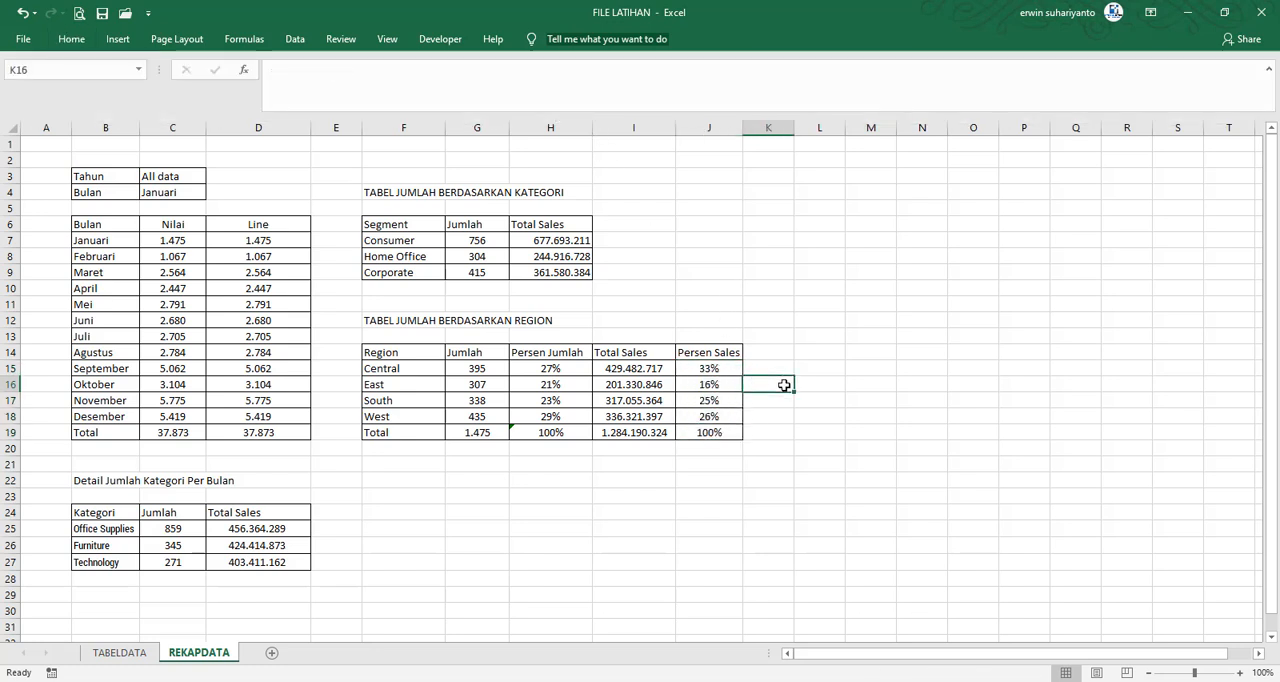
Save the FILE LATIHAN workbook
{"action": "left_click", "coordinate": [723, 388]}
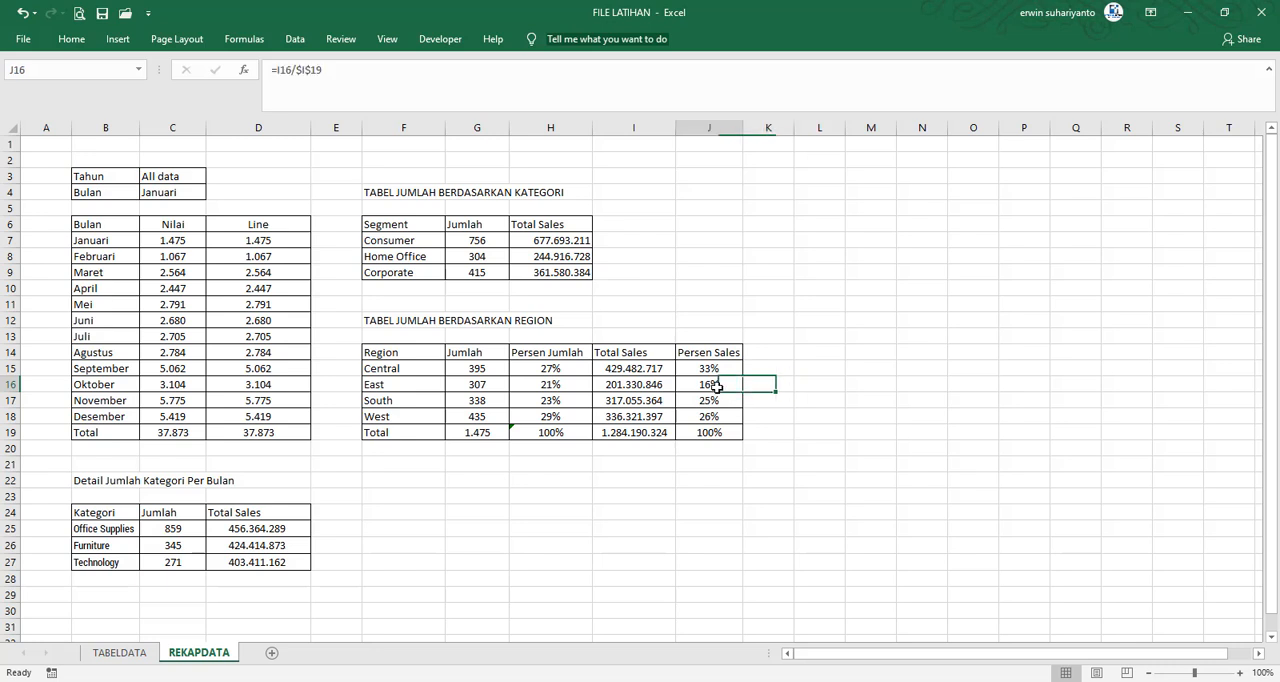
{"action": "left_click", "coordinate": [101, 14]}
{"action": "left_click", "coordinate": [851, 350]}
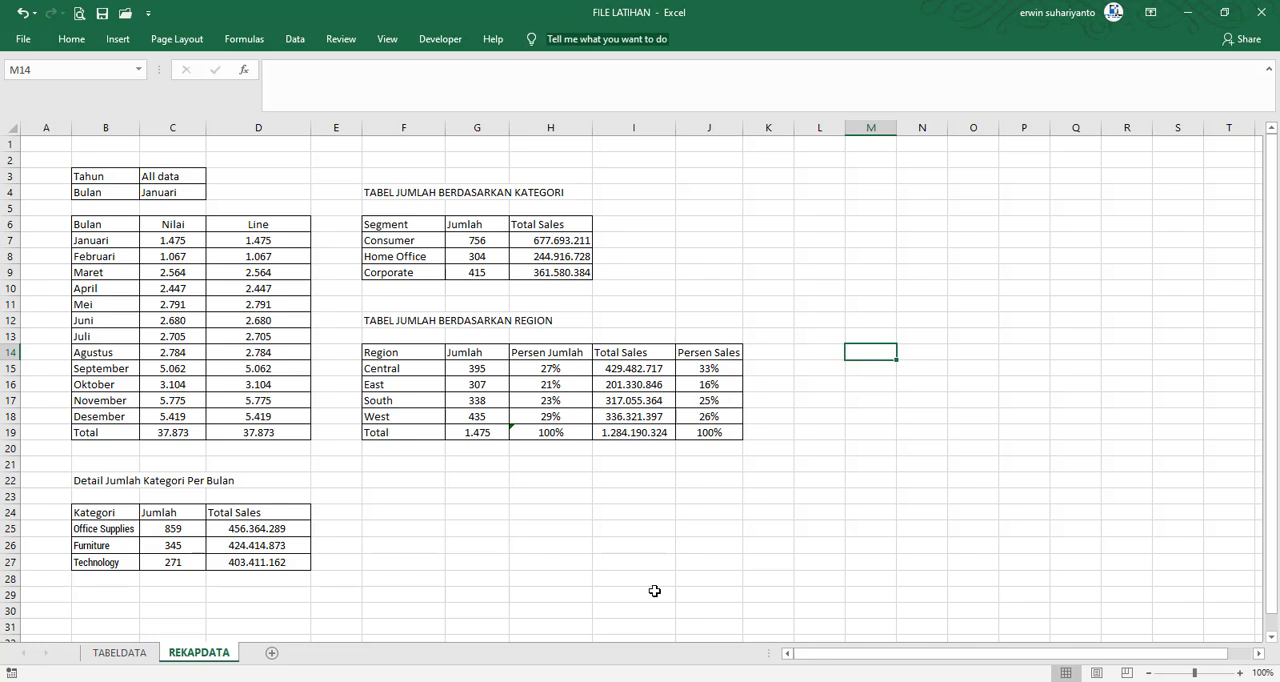
{"action": "left_click", "coordinate": [166, 172]}
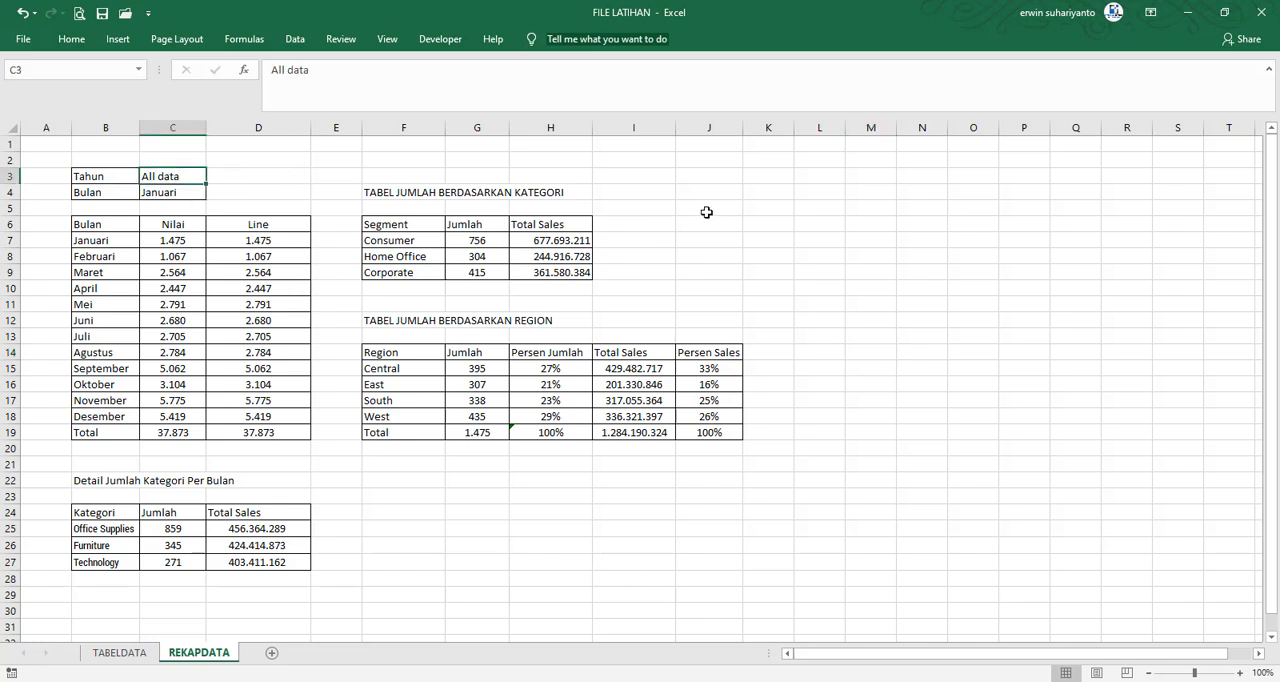
{"action": "left_click", "coordinate": [714, 212]}
{"action": "left_click", "coordinate": [727, 195]}
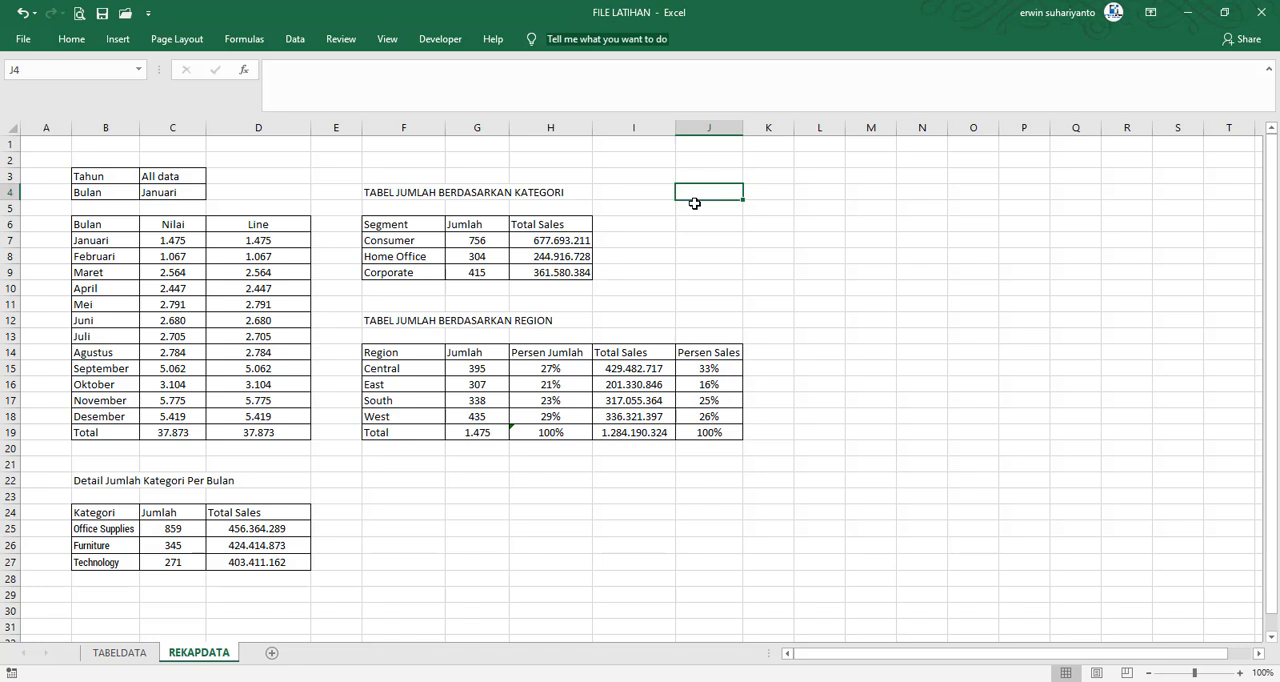
{"action": "type", "text": "Tahu"}
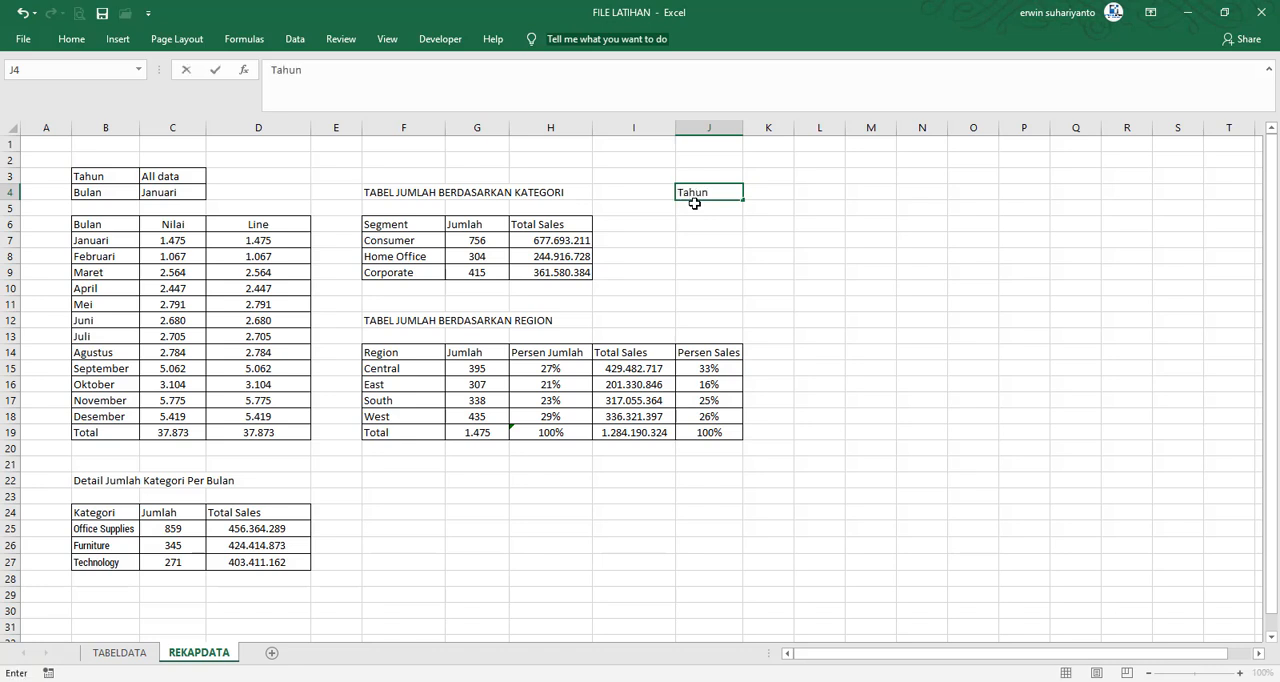
{"action": "type", "text": "n"}
{"action": "key", "text": "BackSpace"}
{"action": "key", "text": "Return"}
{"action": "key", "text": "Return"}
Enter the headings No in J6 and Tahun in K6 for a new list beside the Segment table
{"action": "type", "text": "Ni"}
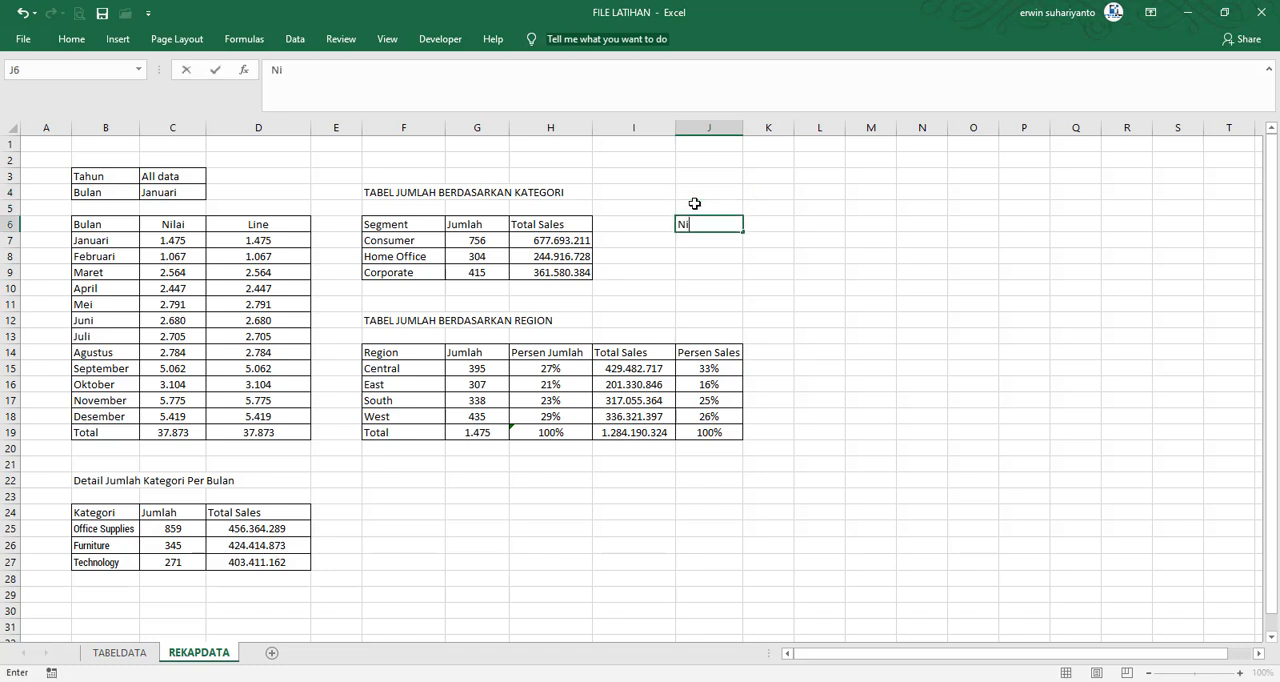
{"action": "key", "text": "Tab"}
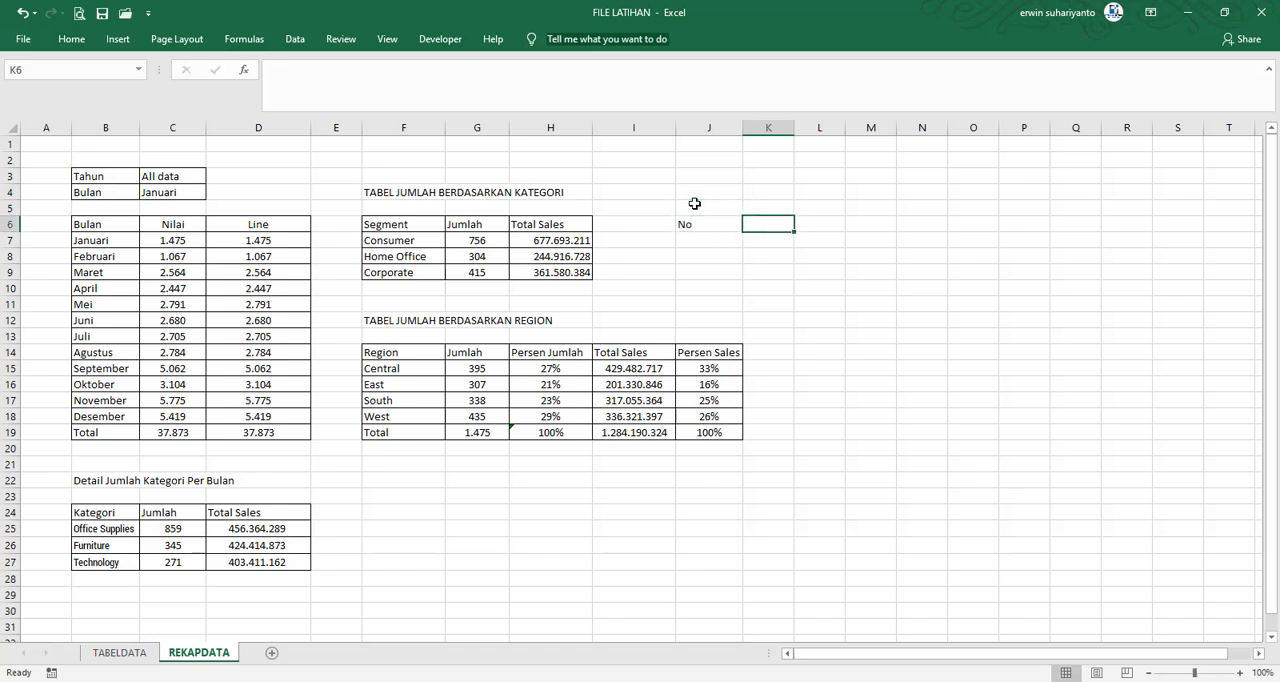
{"action": "type", "text": "Tahu"}
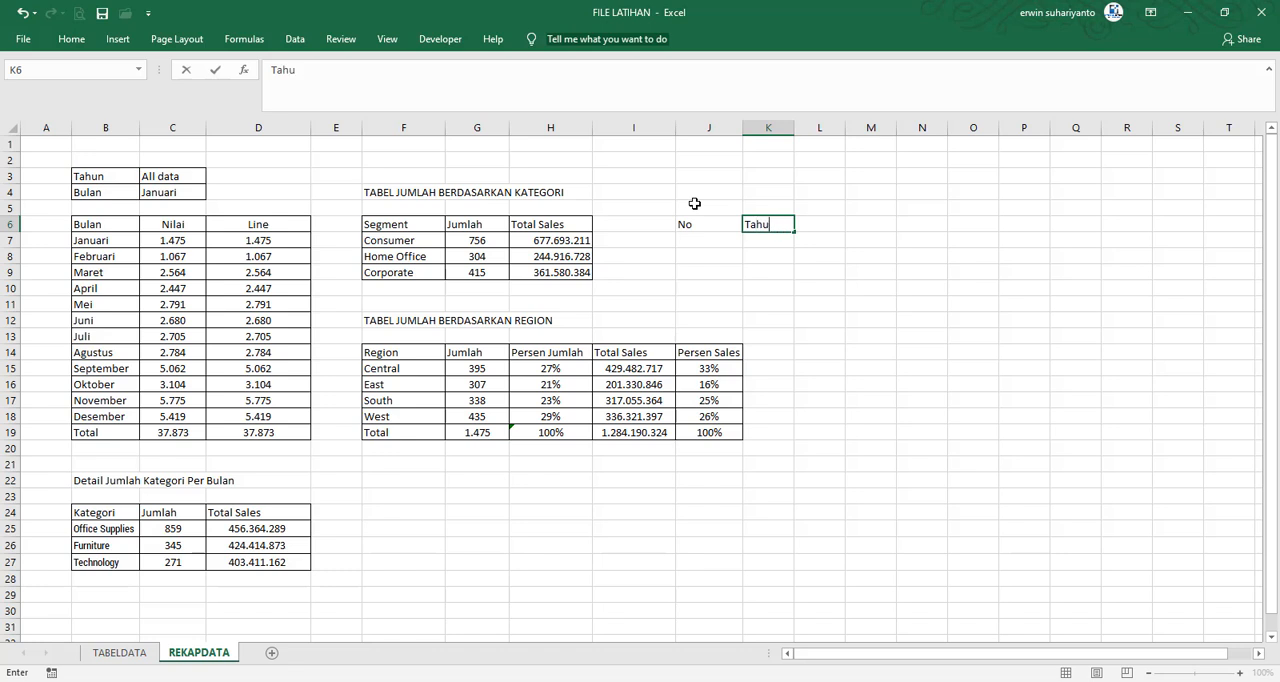
{"action": "type", "text": "n"}
{"action": "key", "text": "Return"}
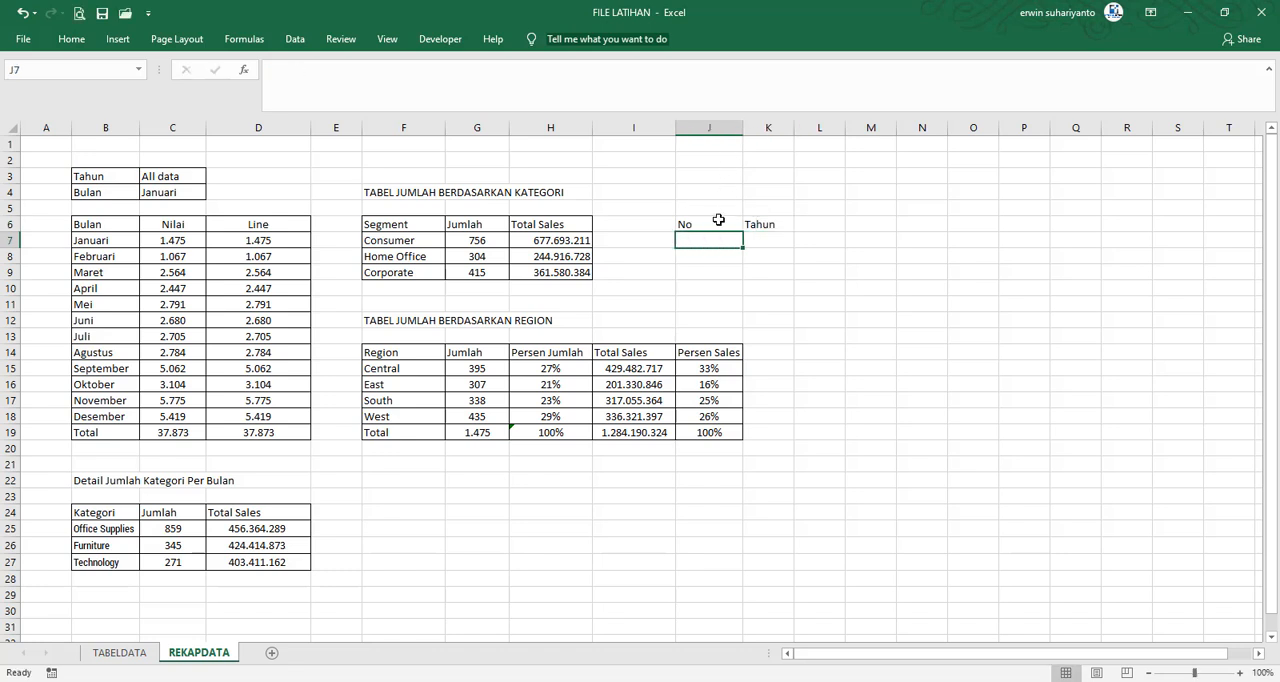
Number the new list under the No heading by entering 1 through 6 in J7:J12
{"action": "left_click", "coordinate": [719, 222]}
{"action": "key", "text": "Return"}
{"action": "type", "text": "1"}
{"action": "key", "text": "Return"}
{"action": "type", "text": "2"}
{"action": "key", "text": "Return"}
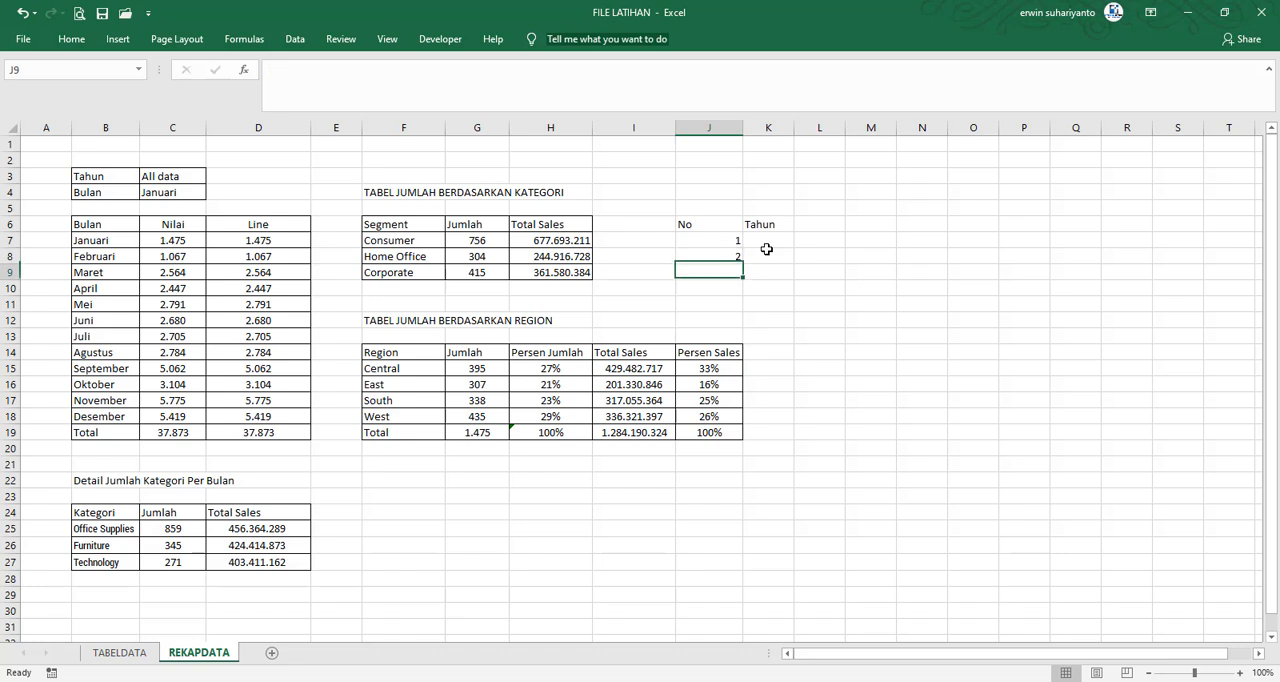
{"action": "type", "text": "3"}
{"action": "key", "text": "Return"}
{"action": "type", "text": "4"}
{"action": "key", "text": "Return"}
{"action": "type", "text": "5"}
{"action": "key", "text": "Return"}
{"action": "type", "text": "6"}
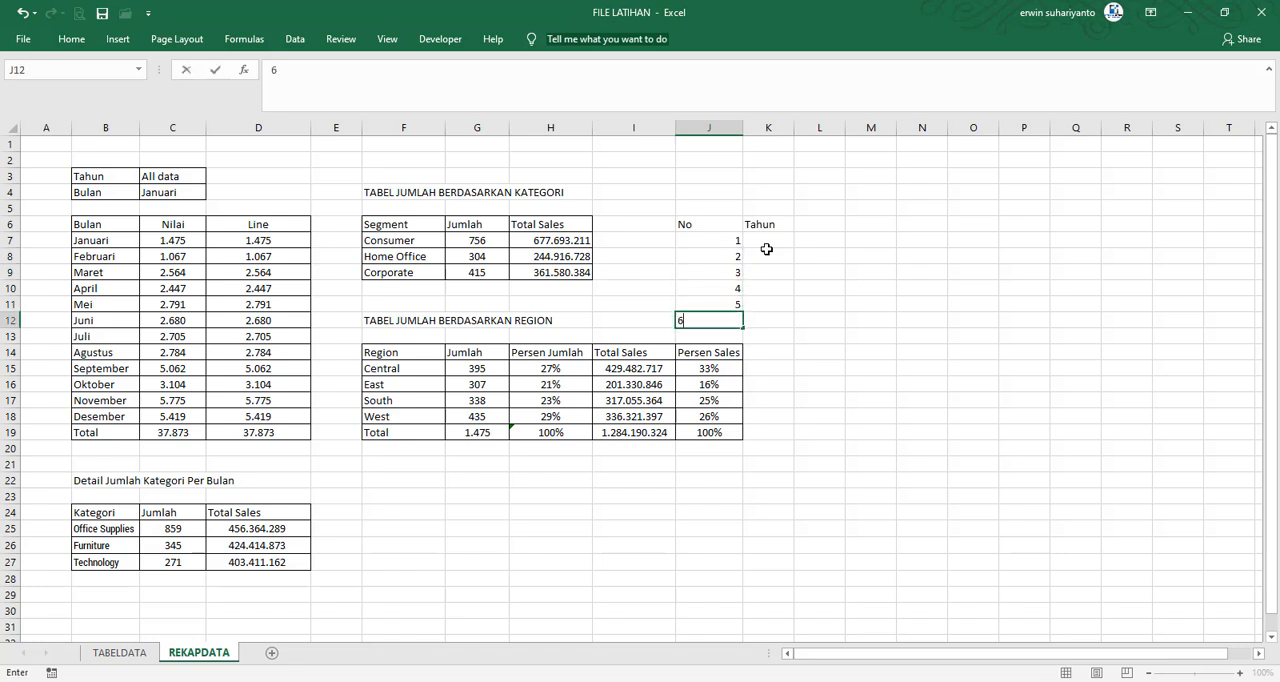
{"action": "key", "text": "Return"}
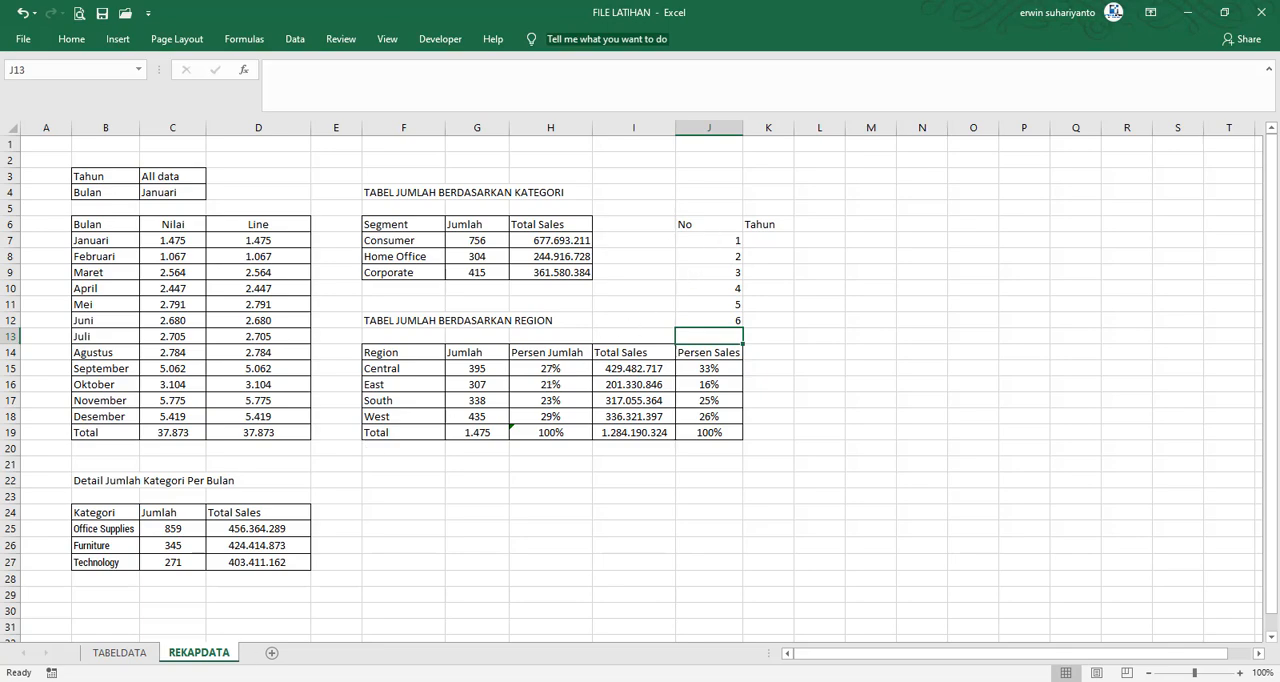
Enter the years 2014, 2015, 2016 and 2017 under the Tahun heading in K7:K10
{"action": "left_click", "coordinate": [119, 652]}
{"action": "left_click", "coordinate": [199, 652]}
{"action": "left_click", "coordinate": [730, 241]}
{"action": "key", "text": "Tab"}
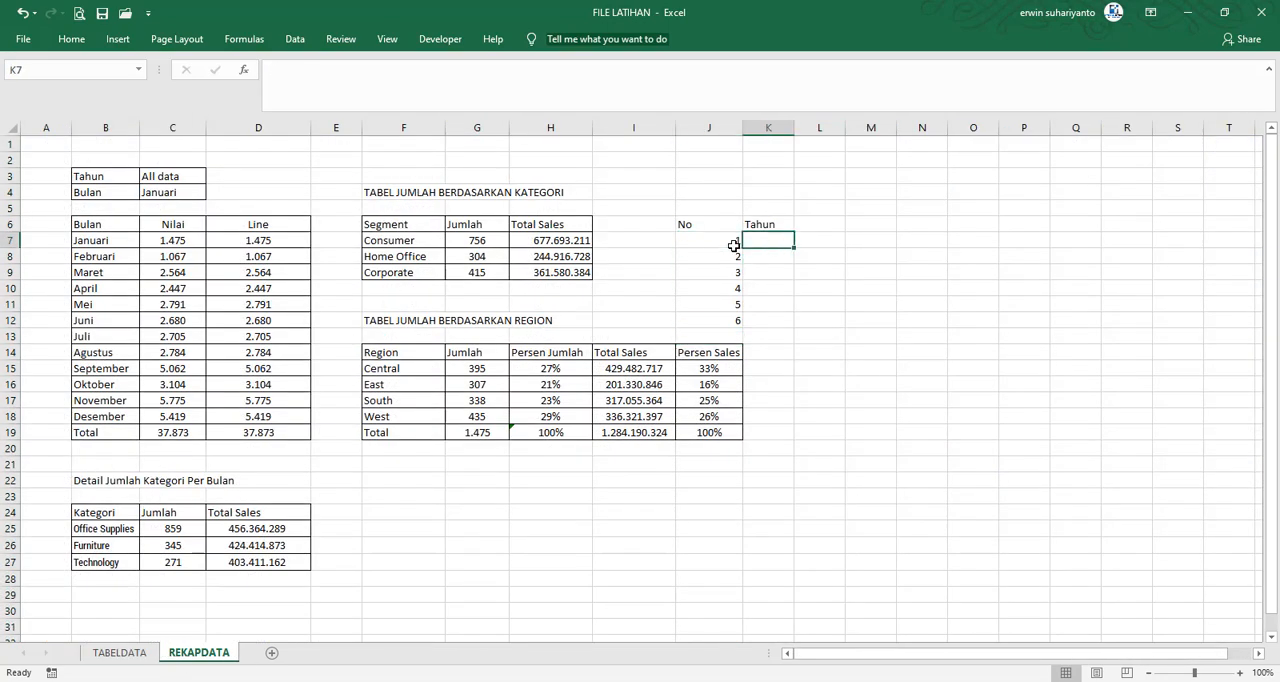
{"action": "type", "text": "2014"}
{"action": "key", "text": "Return"}
{"action": "type", "text": "2015"}
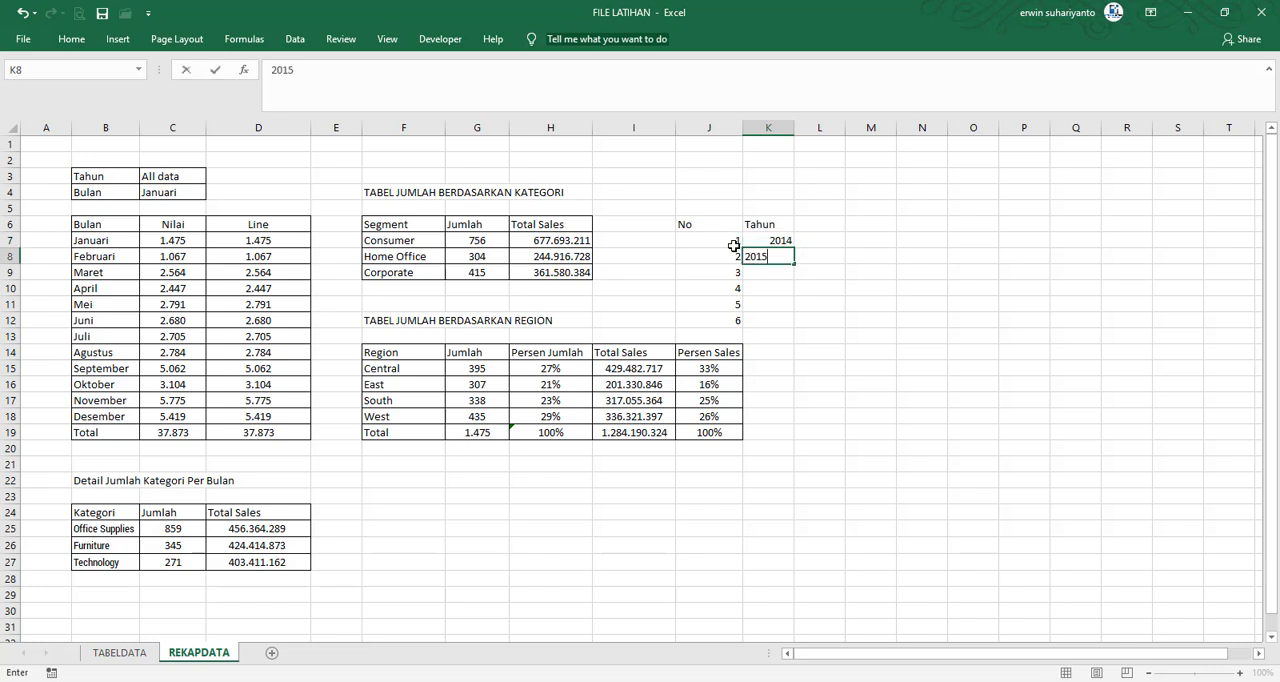
{"action": "key", "text": "Return"}
{"action": "type", "text": "2016"}
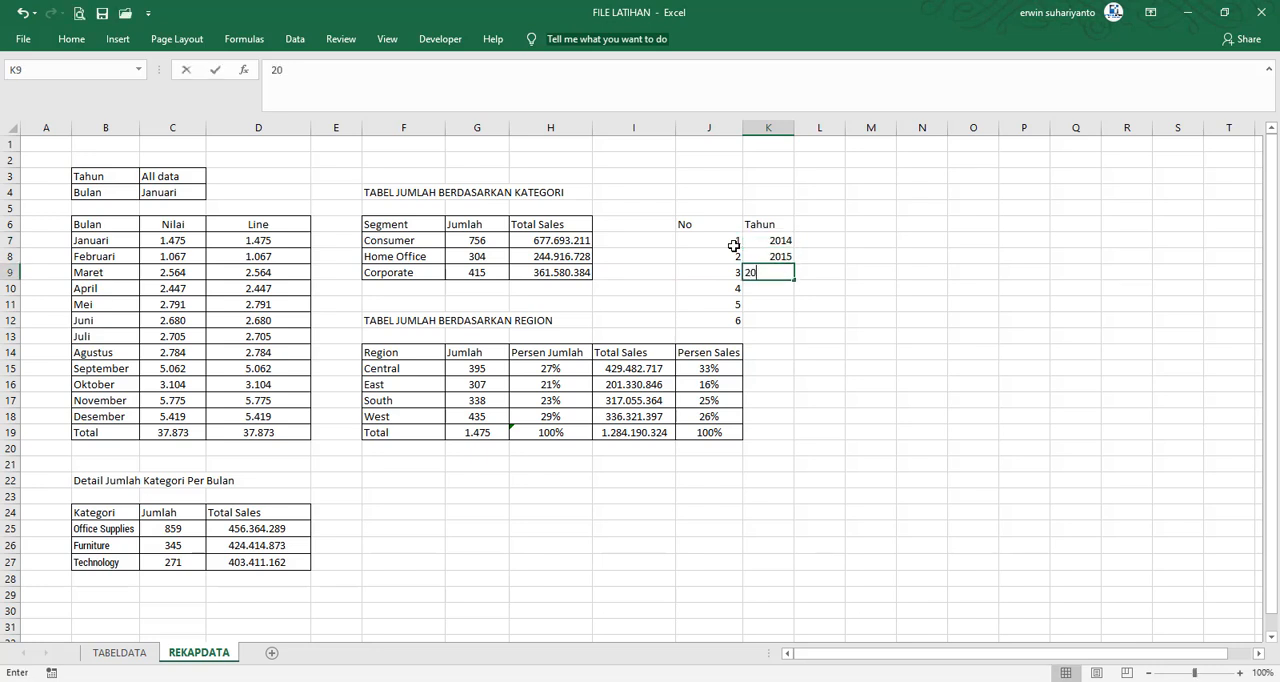
{"action": "key", "text": "Return"}
{"action": "type", "text": "2017"}
{"action": "key", "text": "Return"}
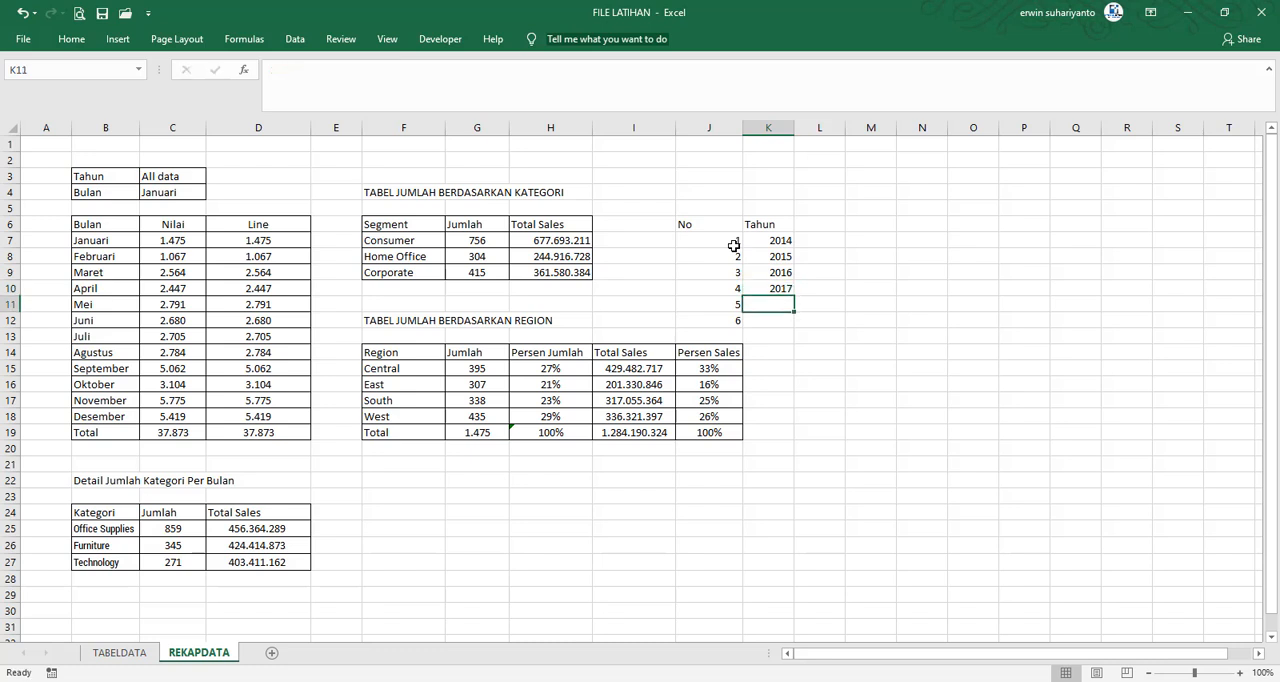
Shift the four years down one row to K8:K11 and enter All Data in K7 as the first Tahun entry
{"action": "left_click_drag", "start_coordinate": [728, 304], "coordinate": [737, 336]}
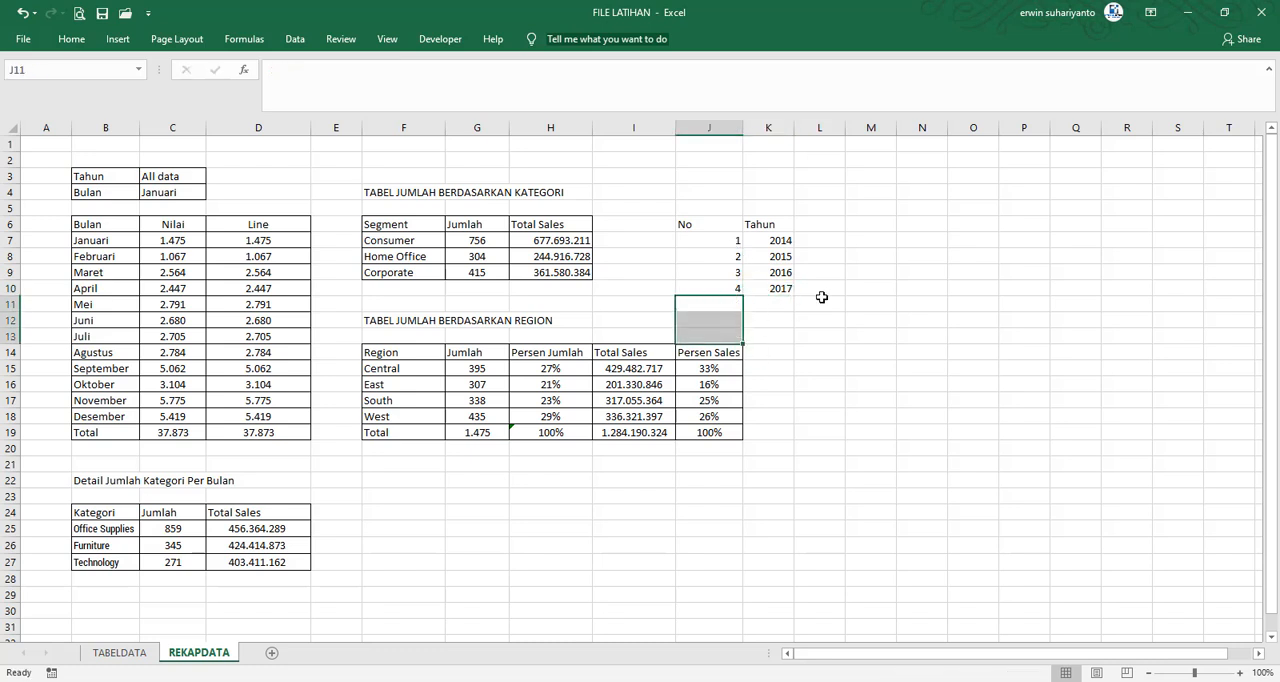
{"action": "left_click", "coordinate": [888, 287]}
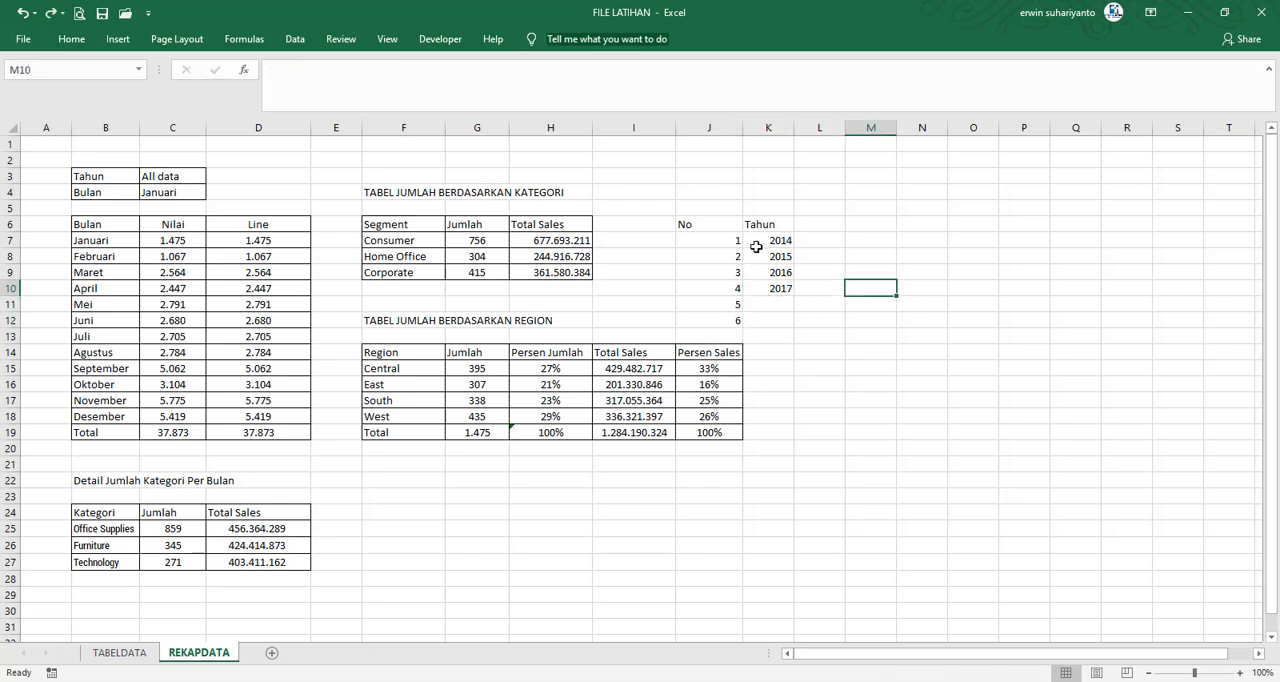
{"action": "left_click_drag", "start_coordinate": [776, 241], "coordinate": [781, 316]}
{"action": "left_click", "coordinate": [778, 242]}
{"action": "type", "text": "All"}
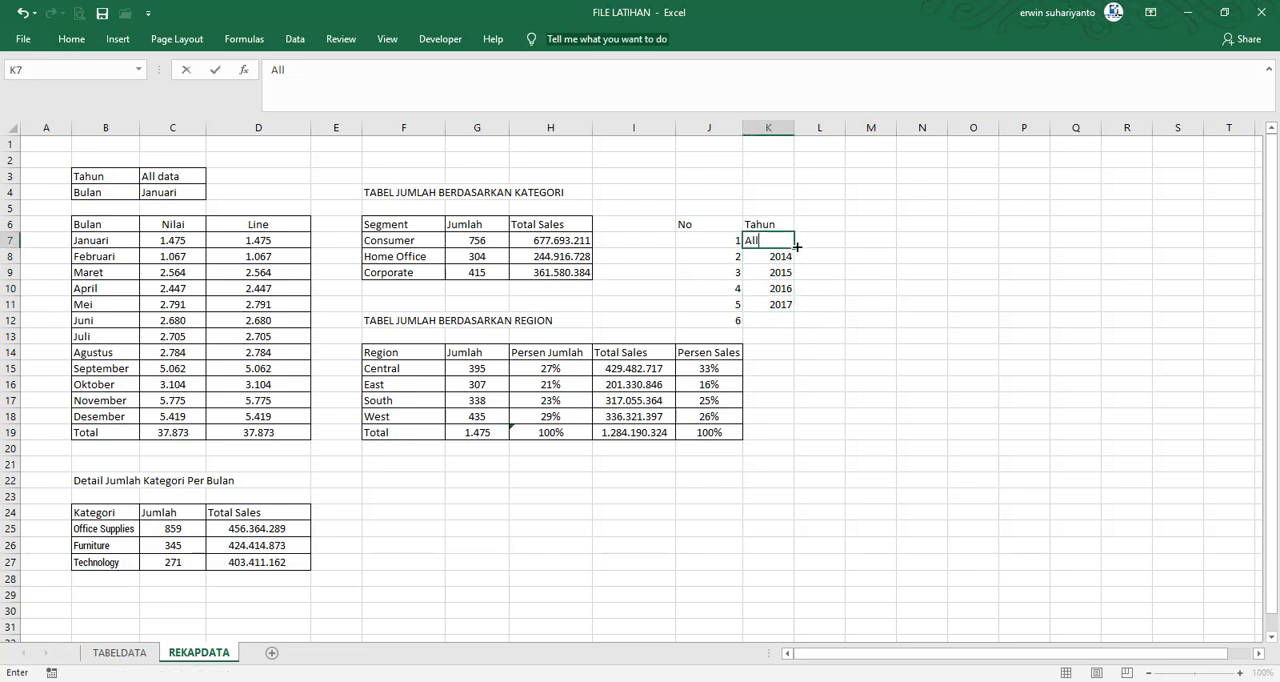
{"action": "type", "text": " Data"}
{"action": "key", "text": "Return"}
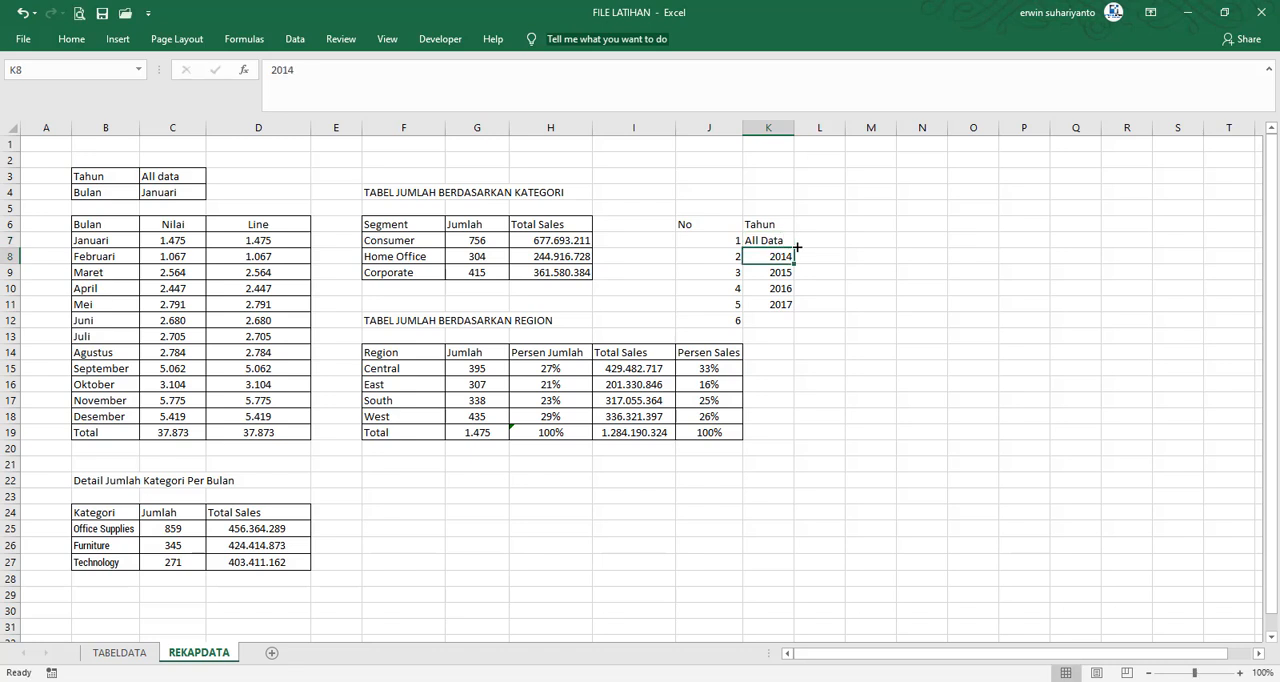
Clear the surplus number in J12, and apply all borders and centred alignment to the No and Tahun list in J6:K11
{"action": "left_click", "coordinate": [736, 321]}
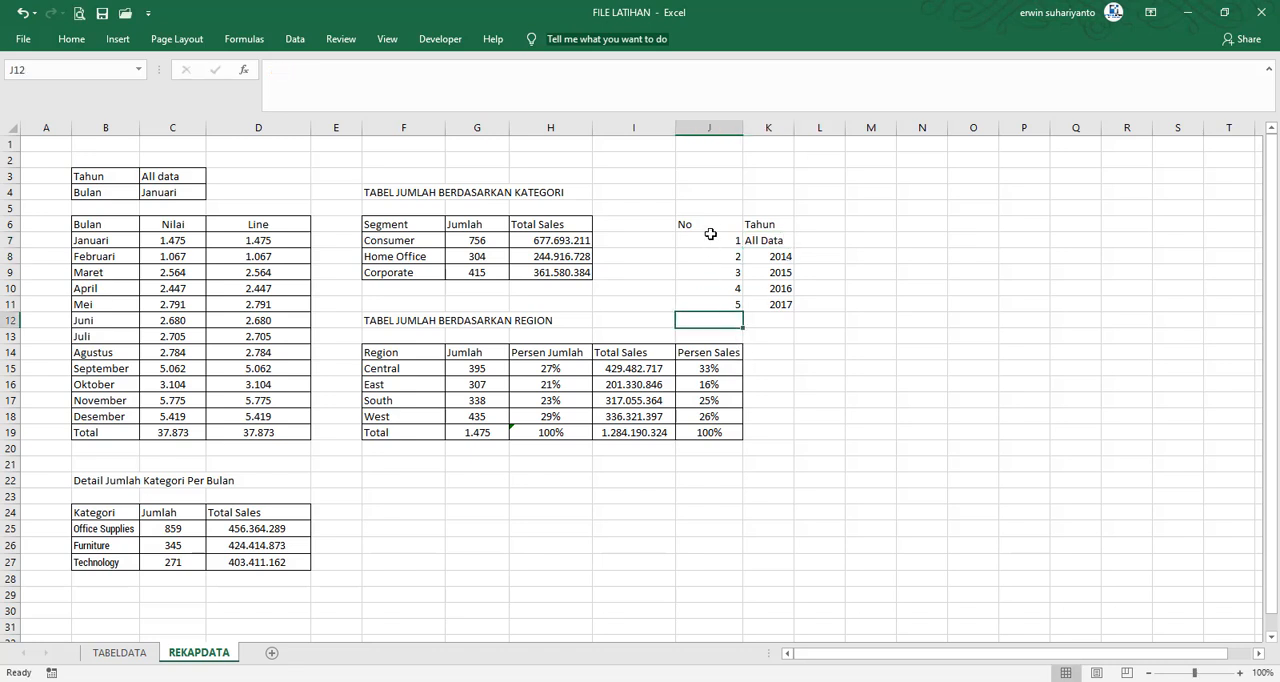
{"action": "left_click_drag", "start_coordinate": [708, 226], "coordinate": [781, 305]}
{"action": "left_click", "coordinate": [71, 38]}
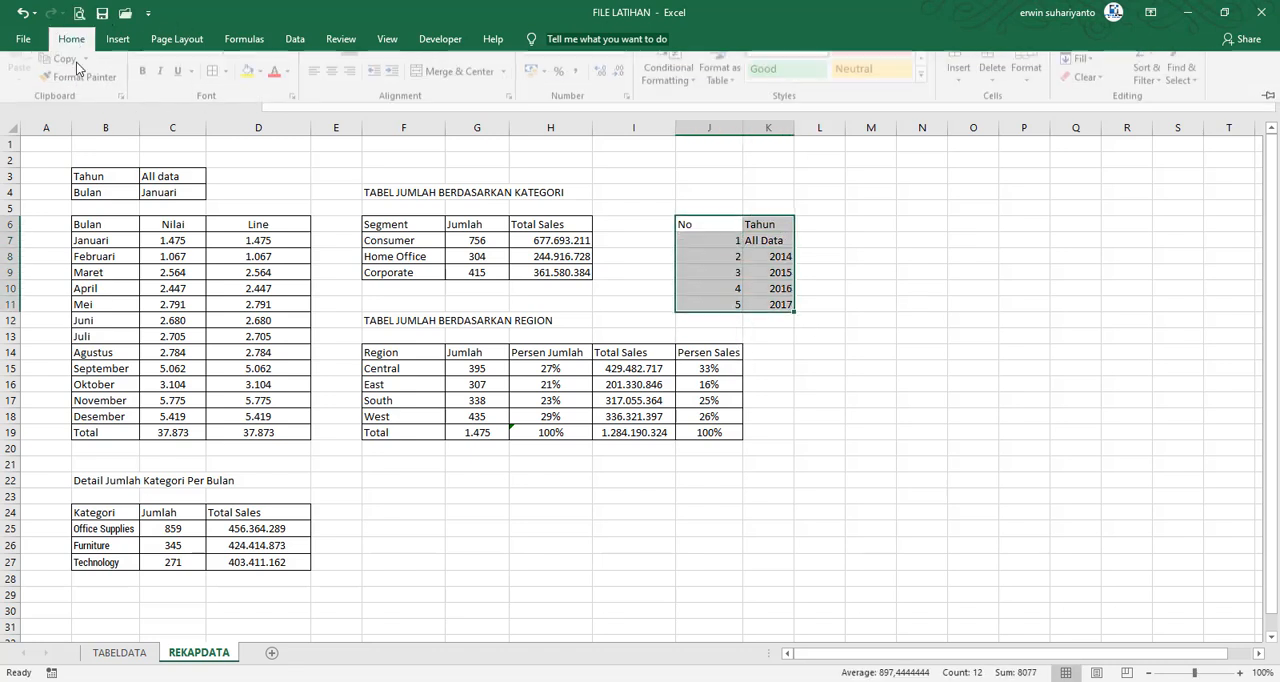
{"action": "left_click", "coordinate": [229, 93]}
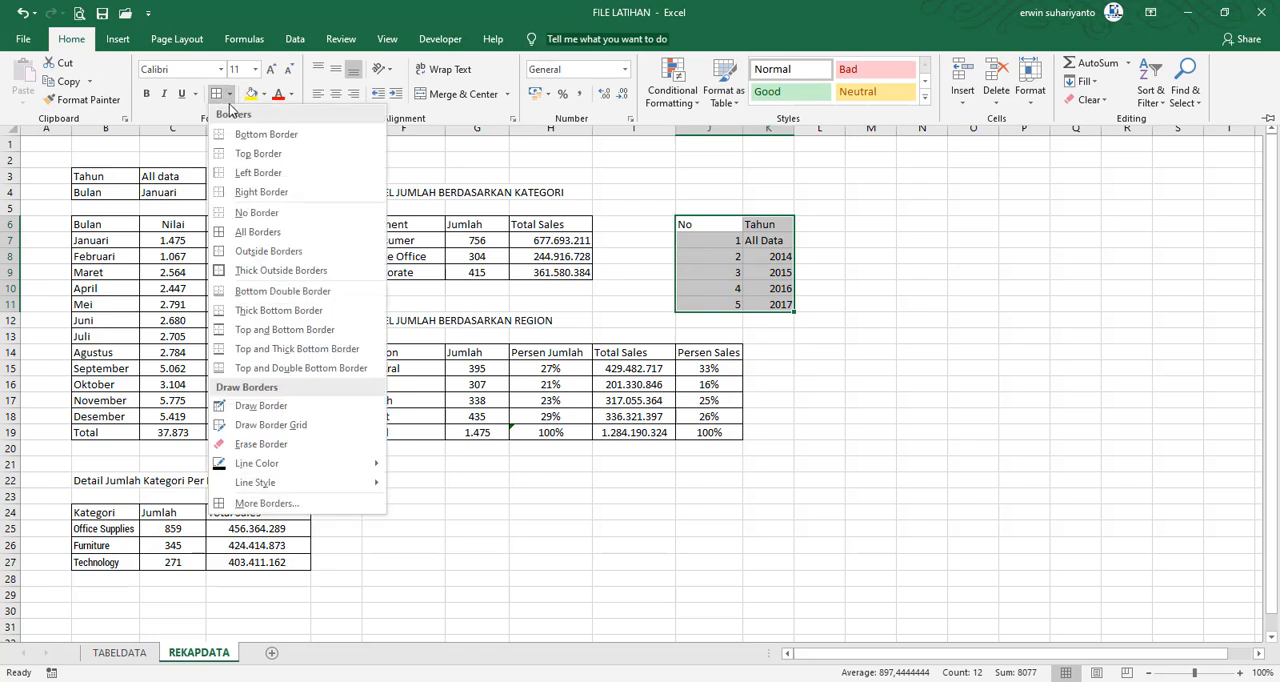
{"action": "left_click", "coordinate": [257, 231]}
{"action": "left_click", "coordinate": [336, 93]}
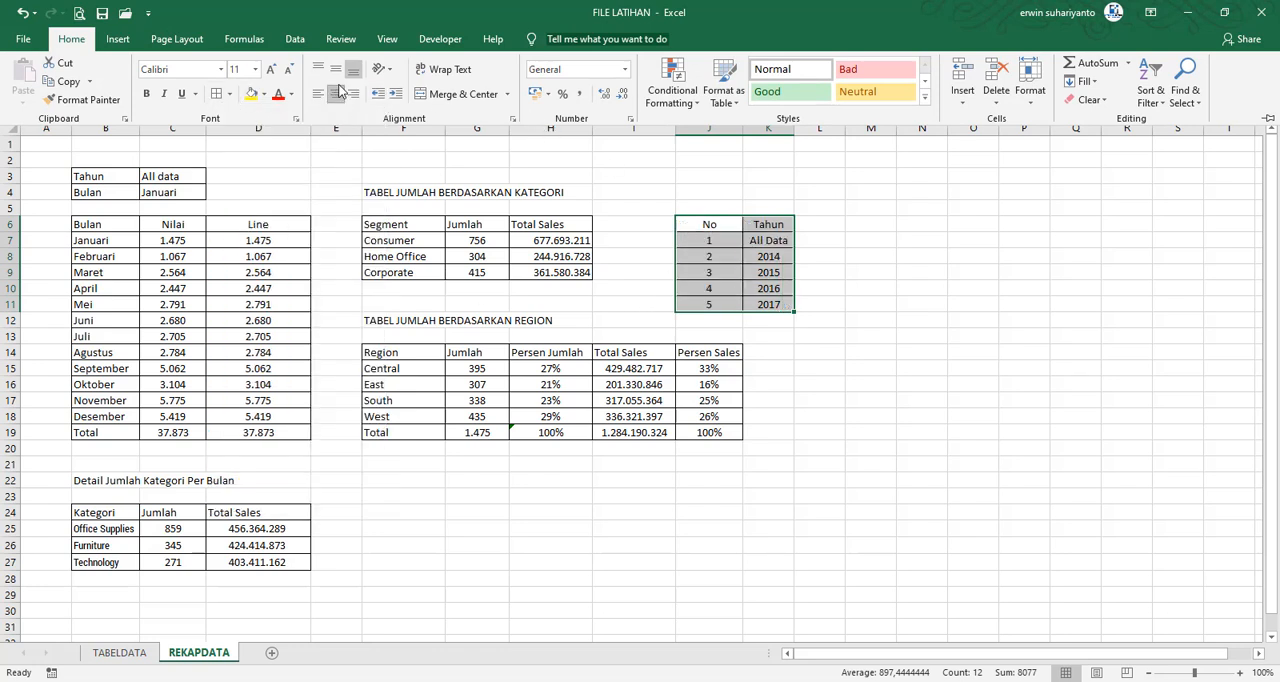
{"action": "left_click", "coordinate": [922, 288]}
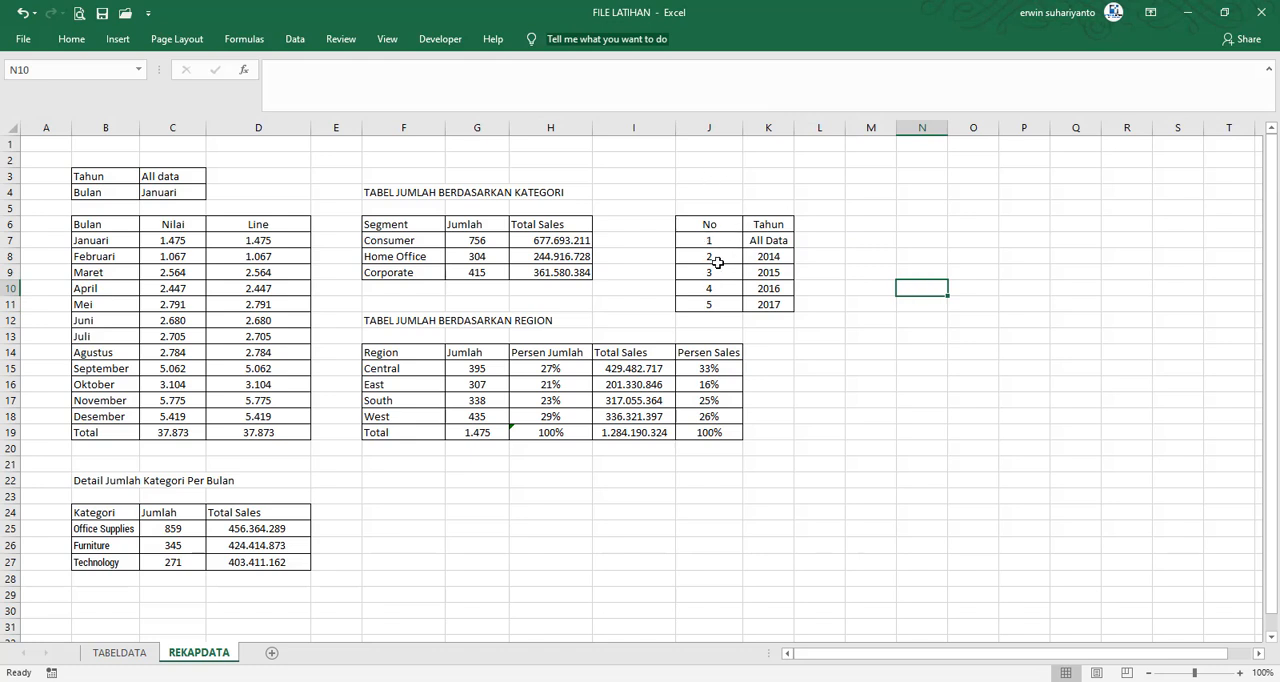
Replace the Tahun value in C3 with the formula =INDEX($K$7:$K$11;K5)
{"action": "left_click", "coordinate": [166, 176]}
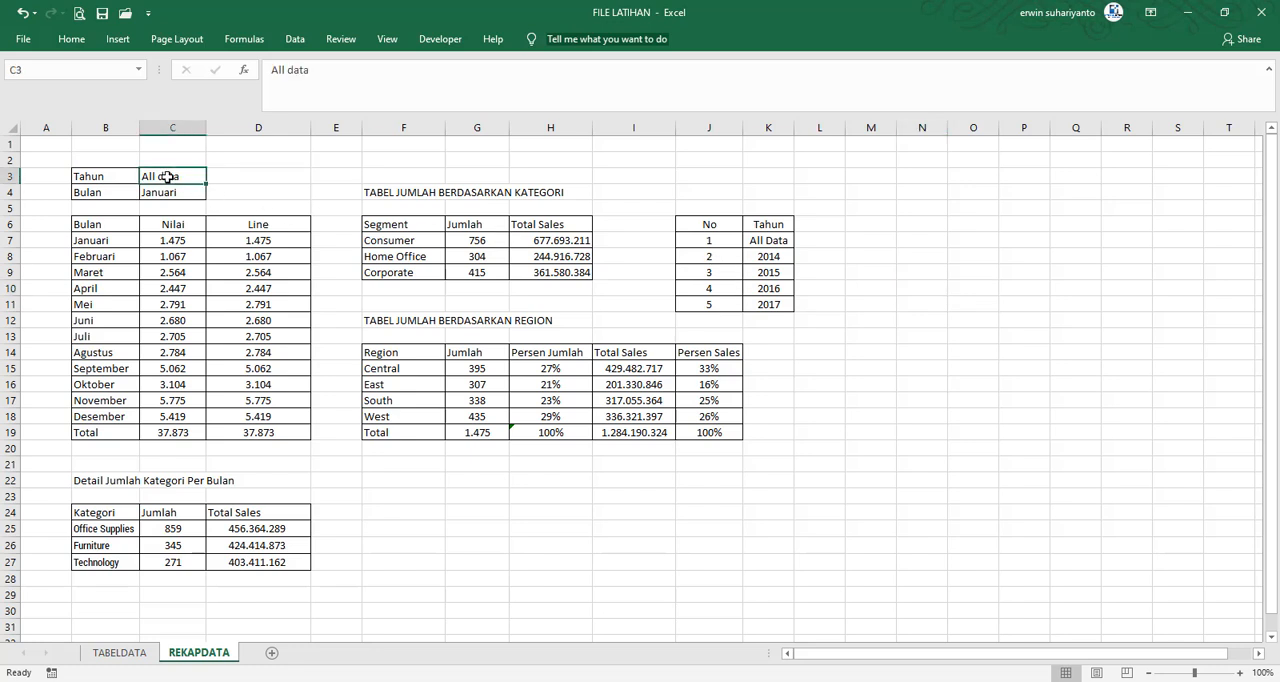
{"action": "left_click", "coordinate": [247, 176]}
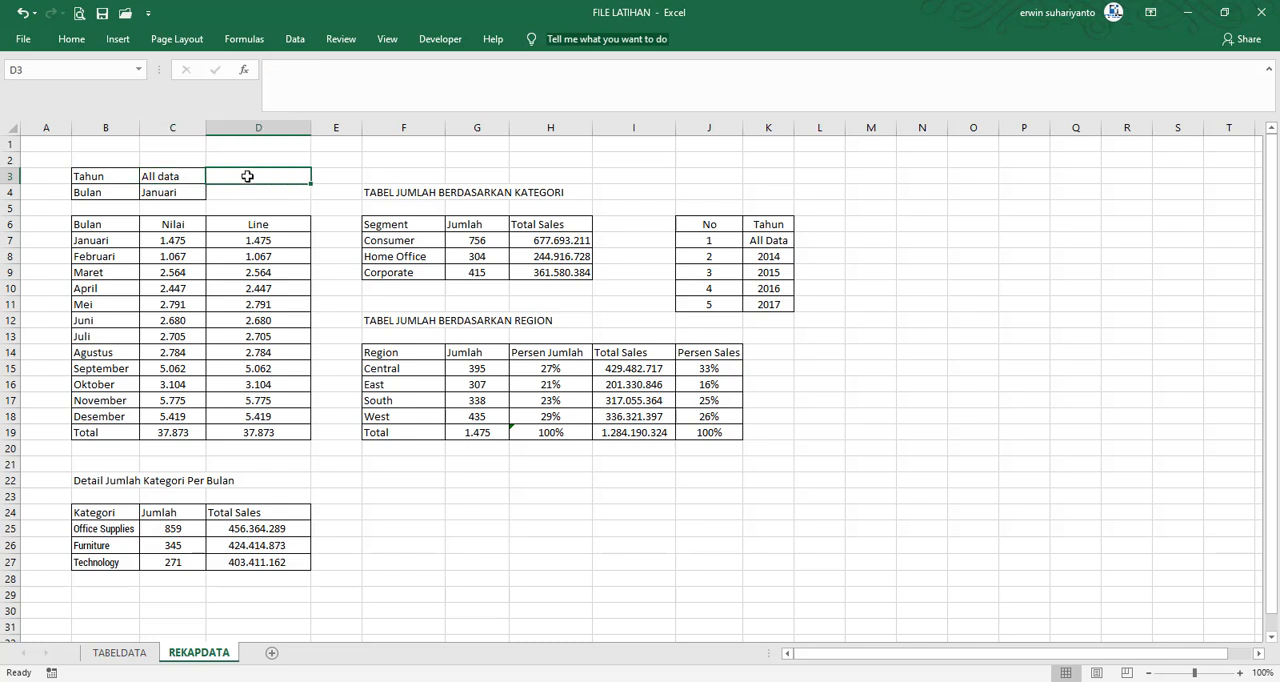
{"action": "left_click", "coordinate": [189, 175]}
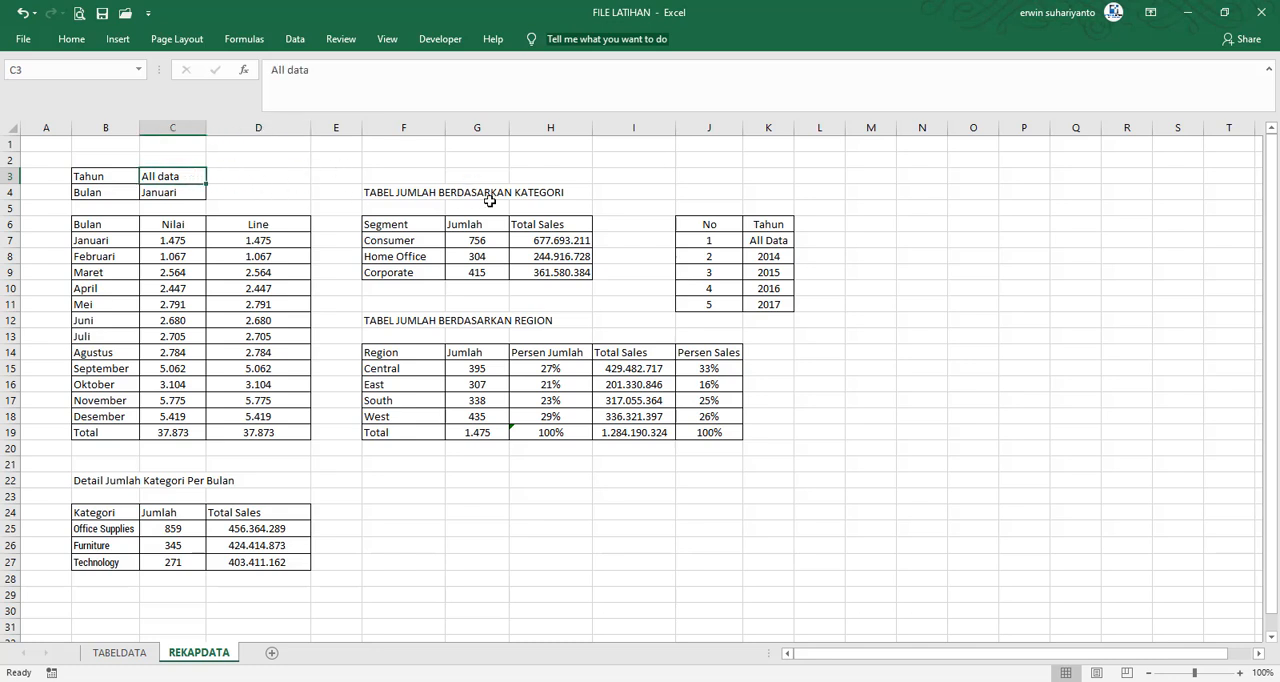
{"action": "type", "text": "="}
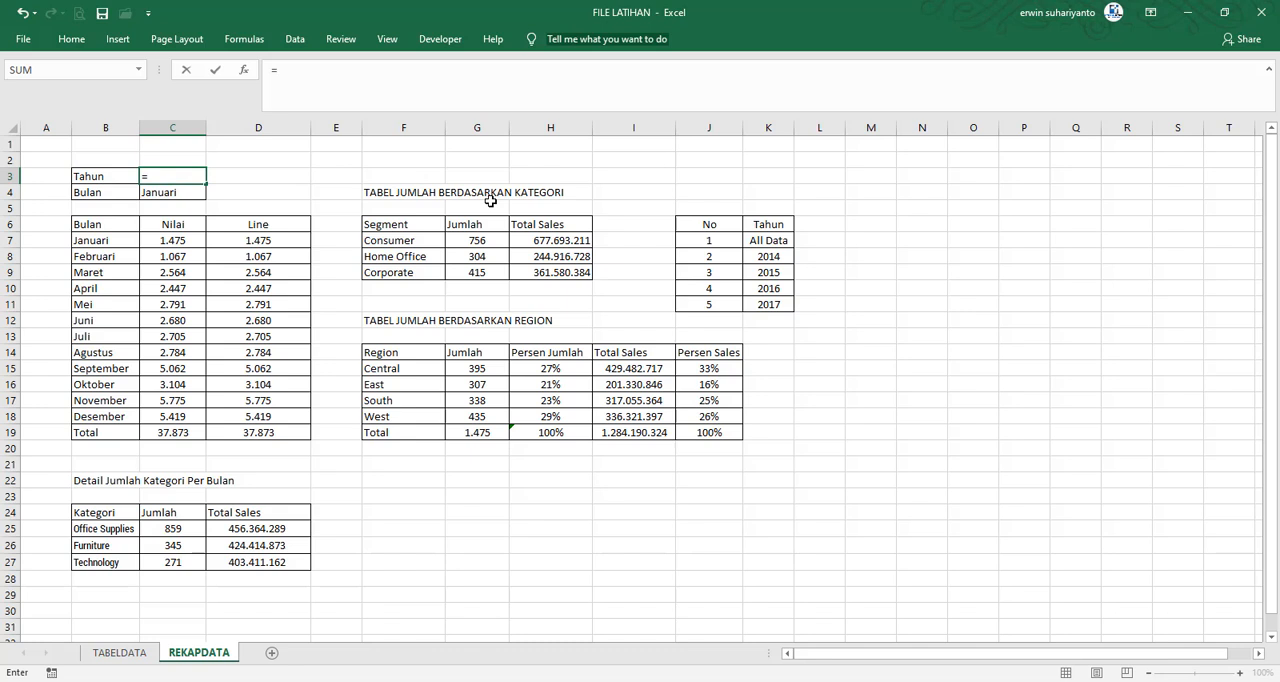
{"action": "type", "text": "INDEX("}
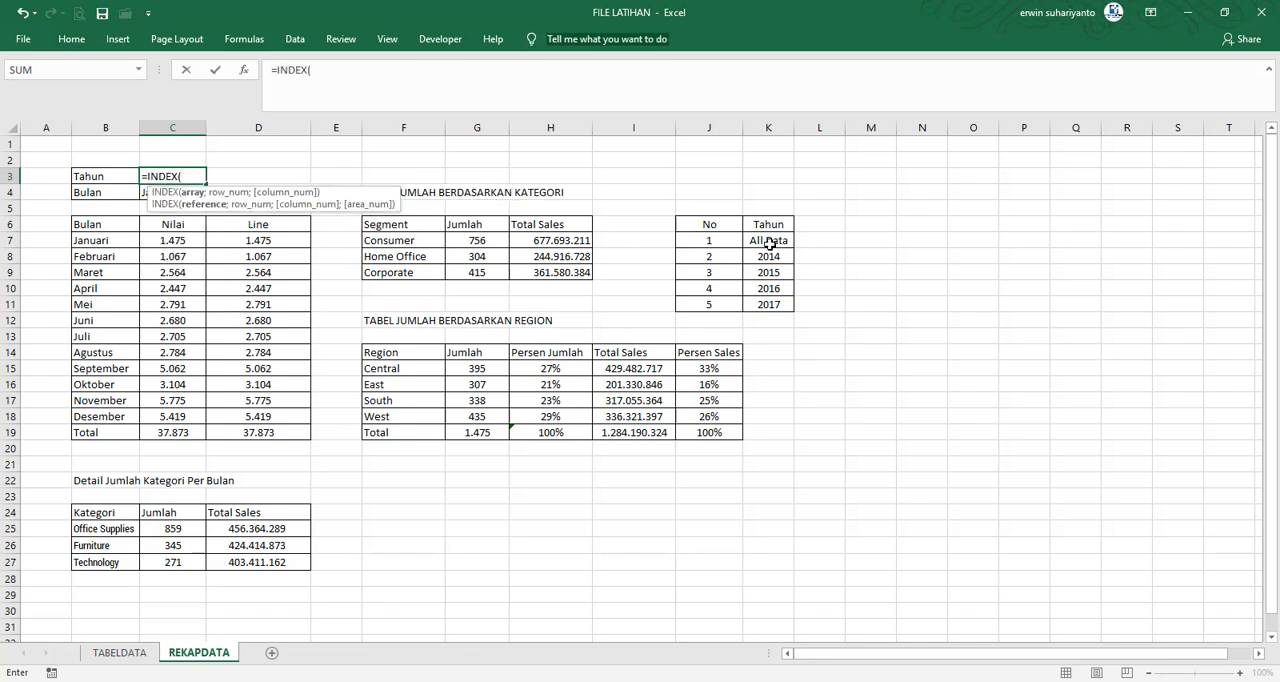
{"action": "left_click_drag", "start_coordinate": [768, 244], "coordinate": [769, 302]}
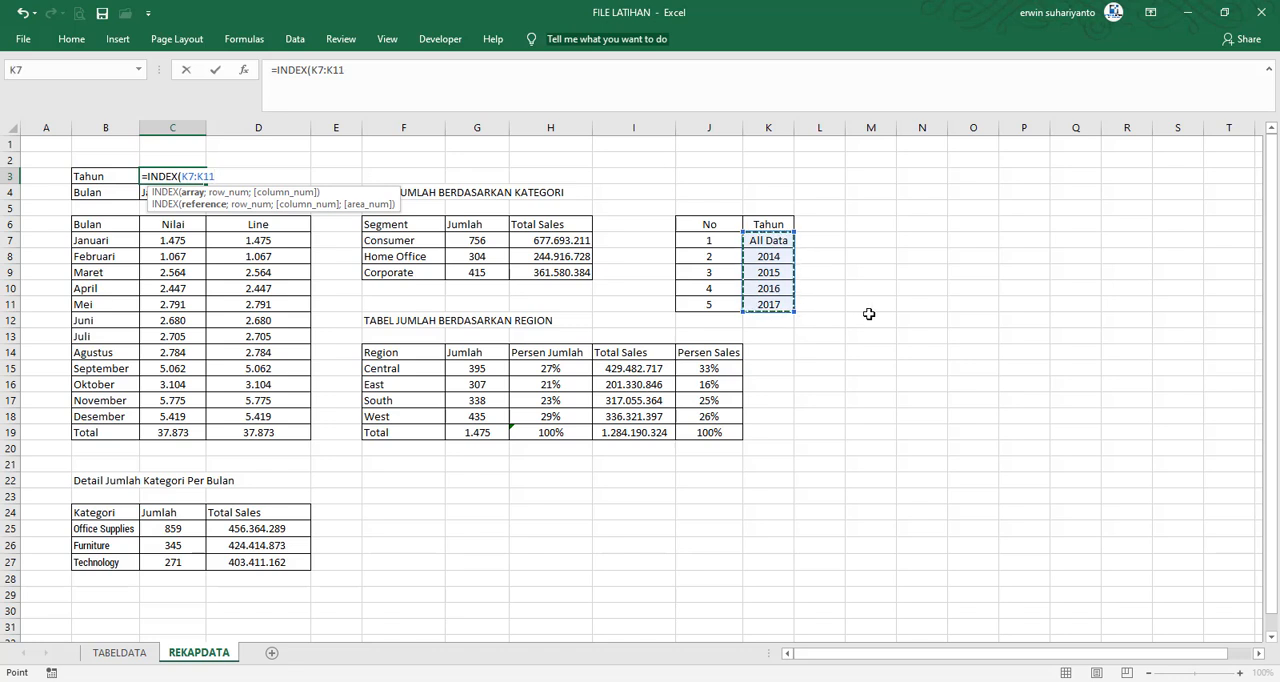
{"action": "key", "text": "F4"}
{"action": "type", "text": ";"}
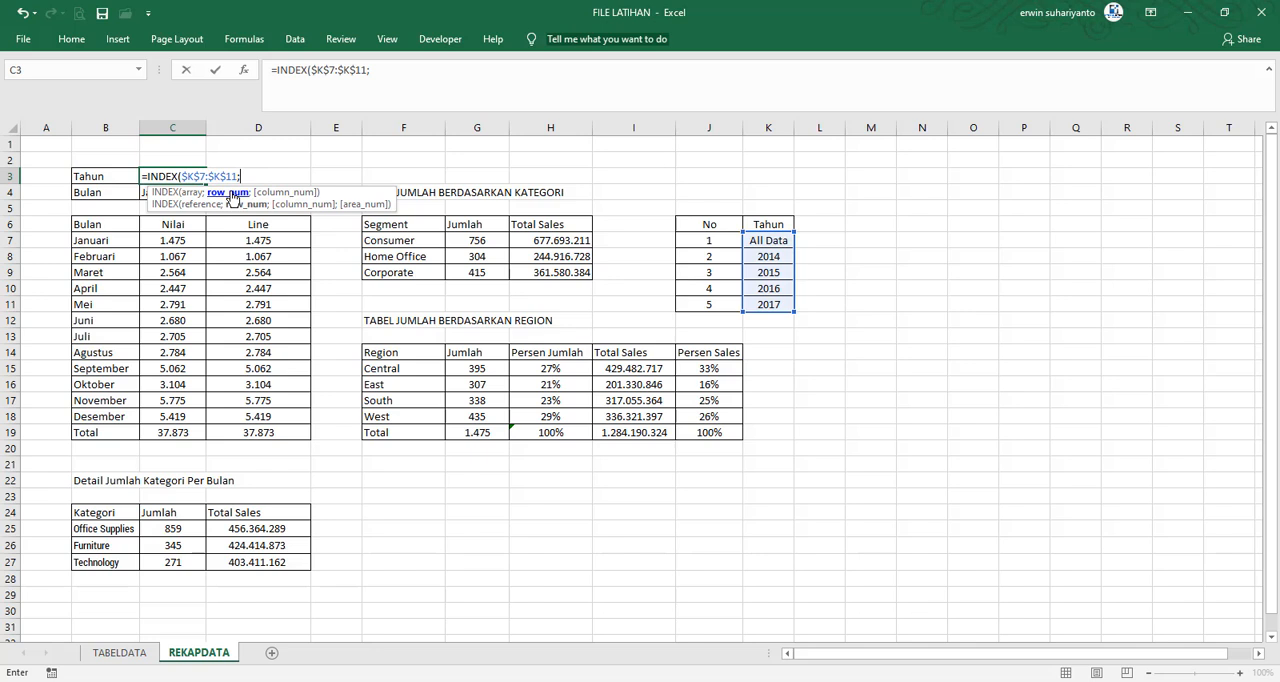
{"action": "left_click", "coordinate": [769, 208]}
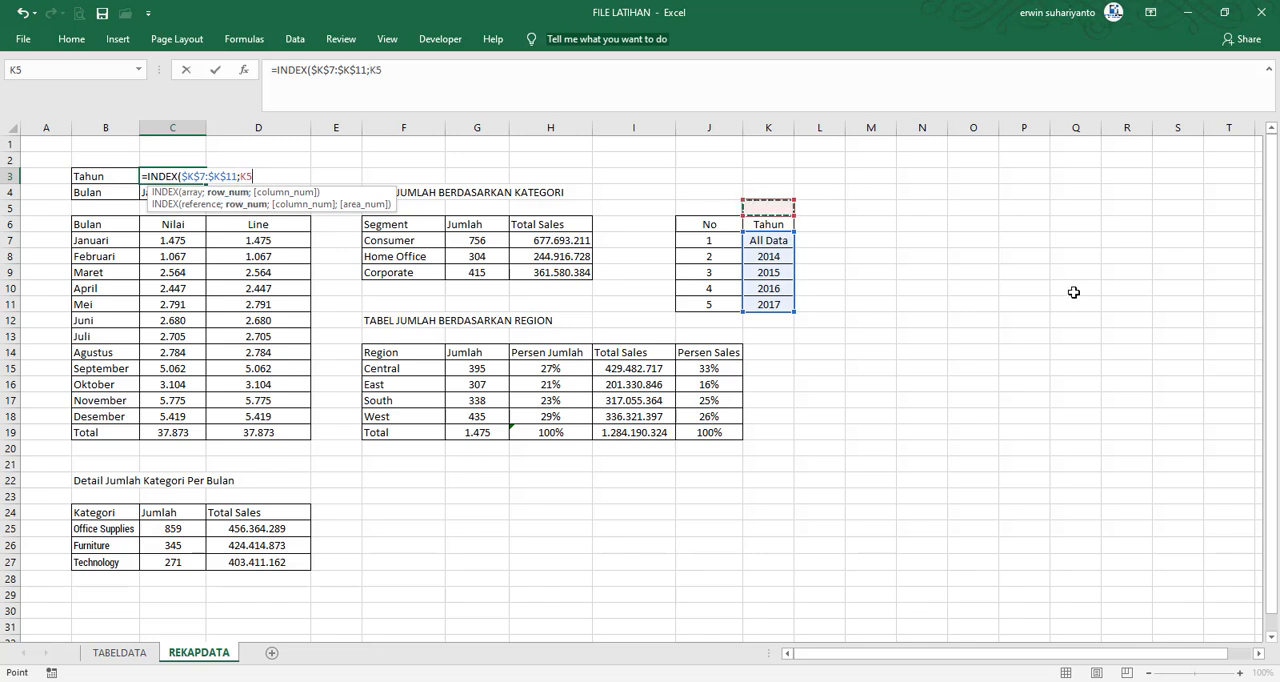
{"action": "key", "text": "Return"}
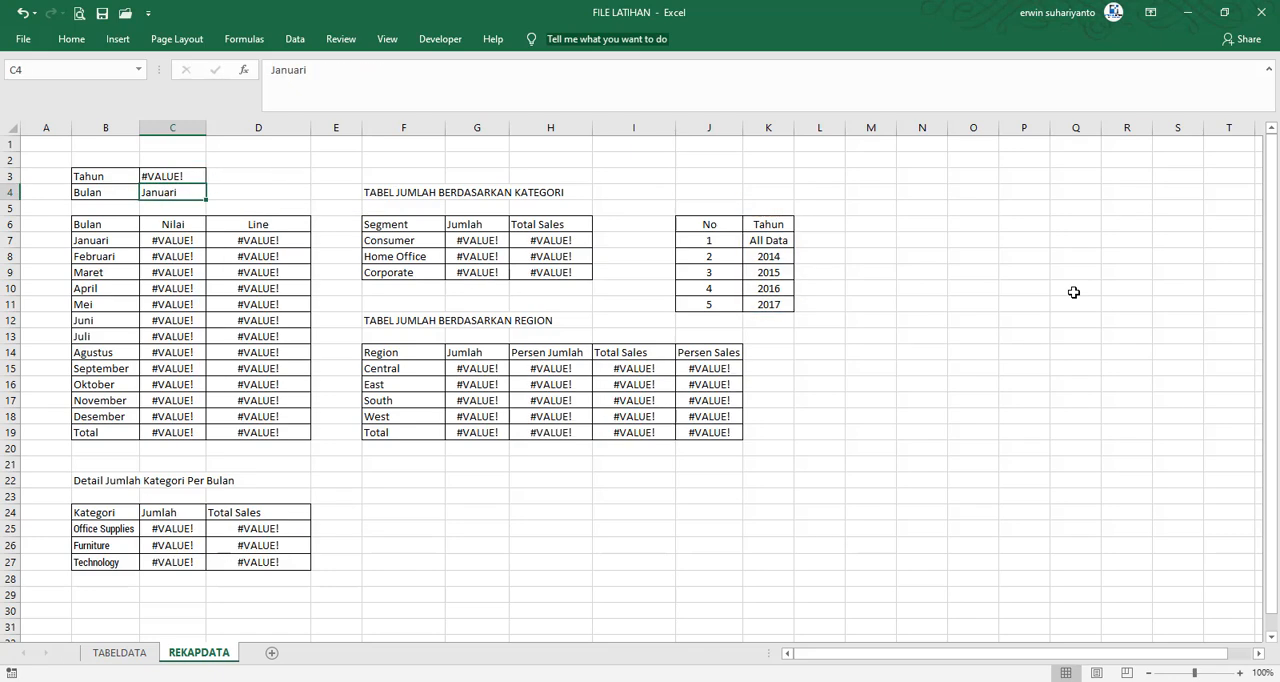
Test the Tahun formula by entering the row numbers 1, 2, 3 and 4 one after another in K5
{"action": "left_click", "coordinate": [782, 207]}
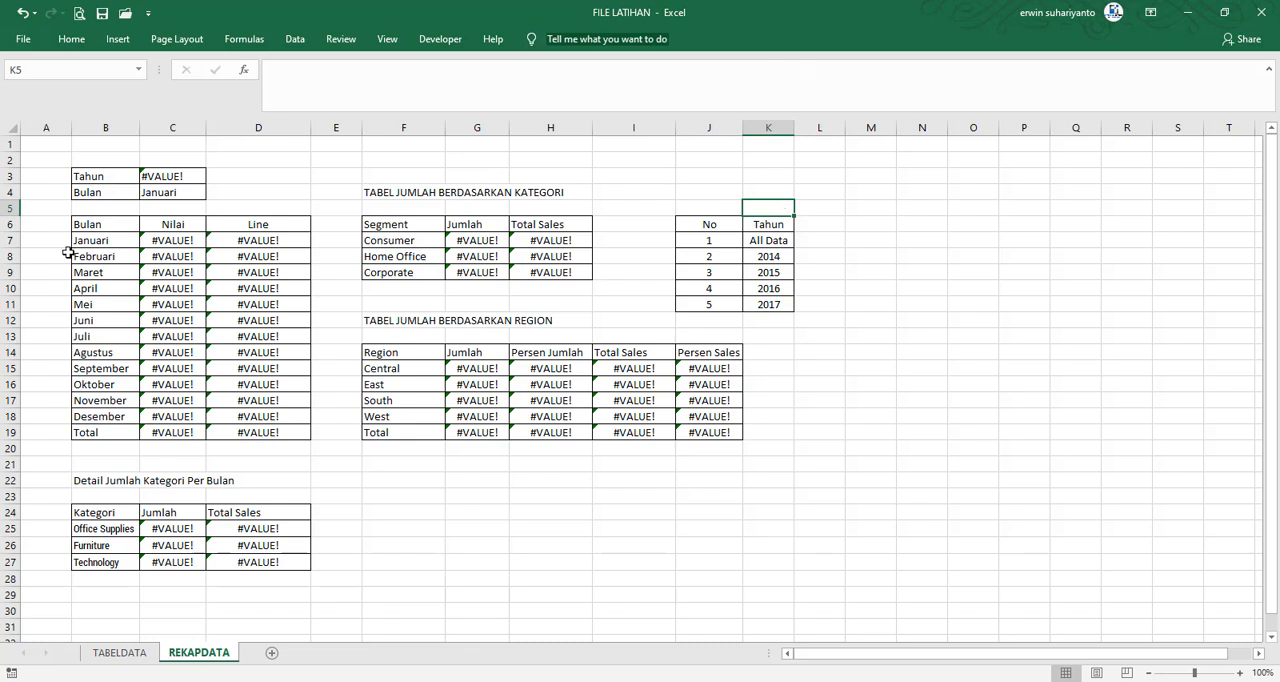
{"action": "type", "text": "1"}
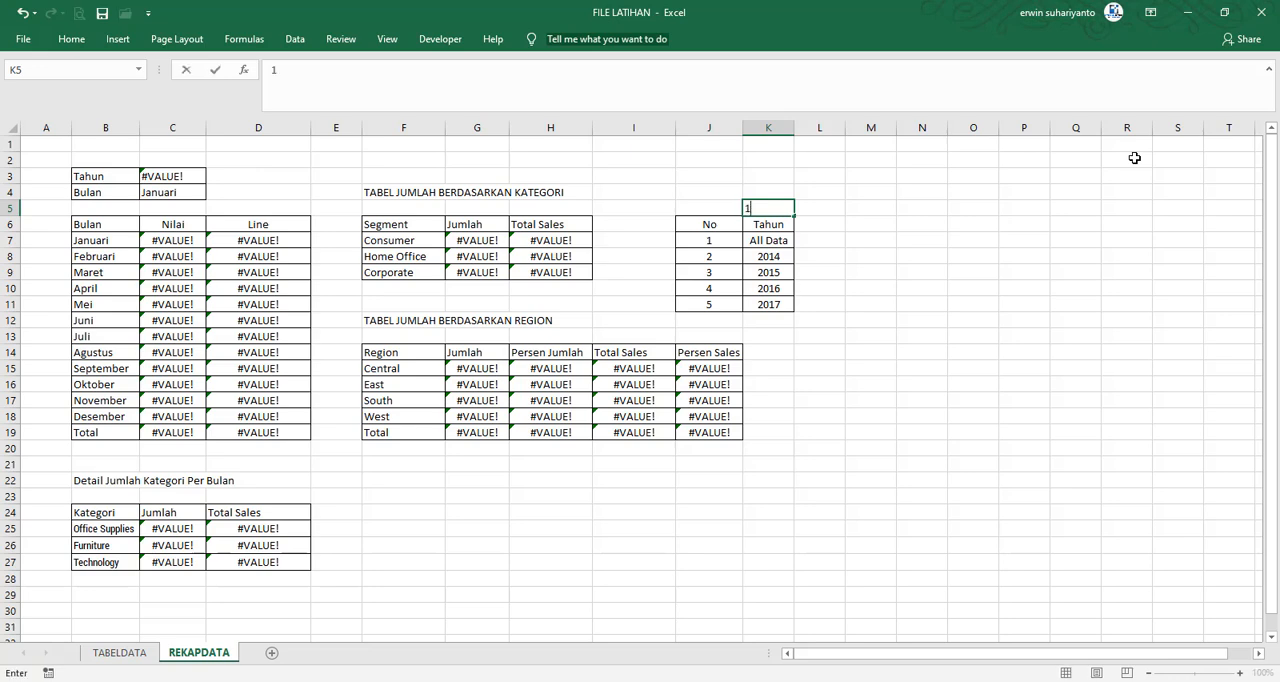
{"action": "key", "text": "Return"}
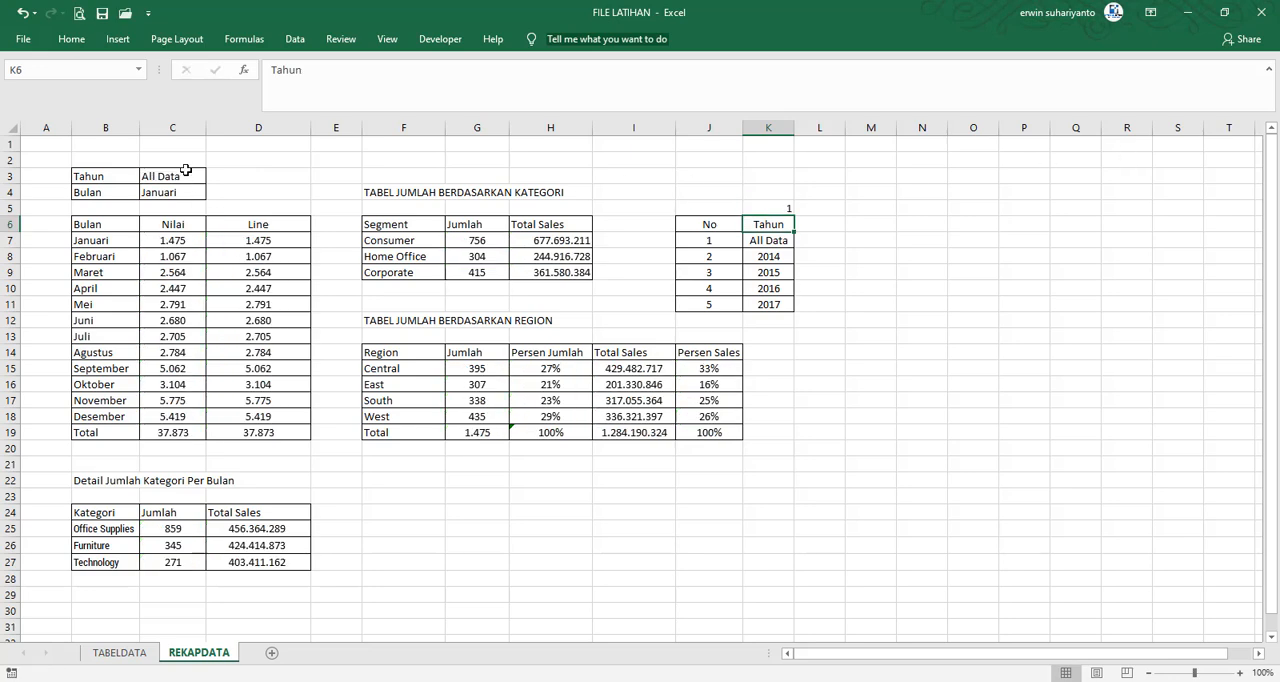
{"action": "left_click", "coordinate": [778, 206]}
{"action": "type", "text": "2"}
{"action": "key", "text": "Return"}
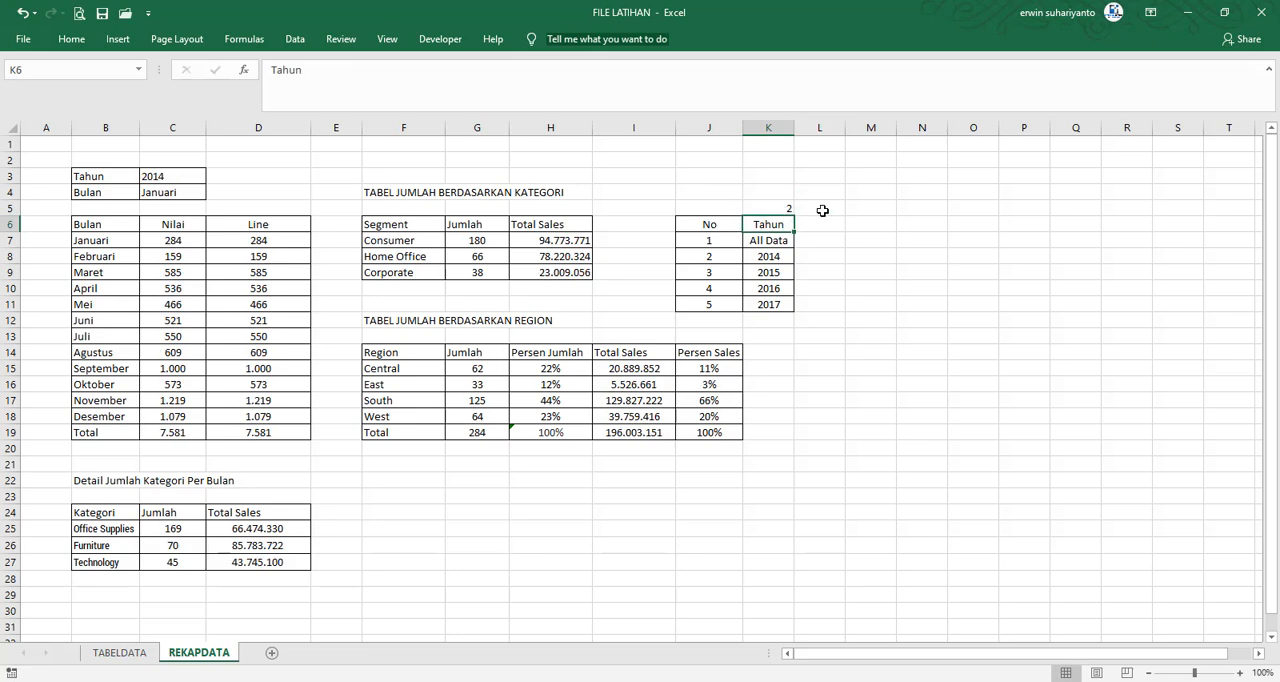
{"action": "key", "text": "Up"}
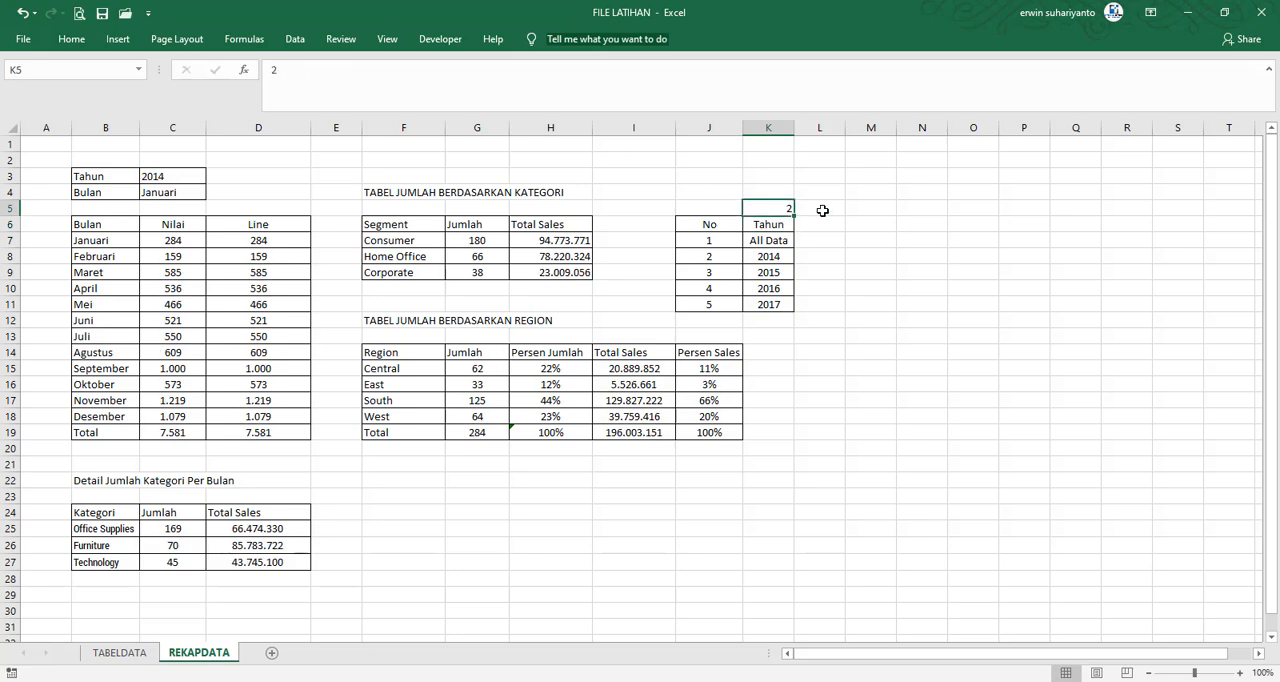
{"action": "type", "text": "3"}
{"action": "key", "text": "Return"}
{"action": "key", "text": "Up"}
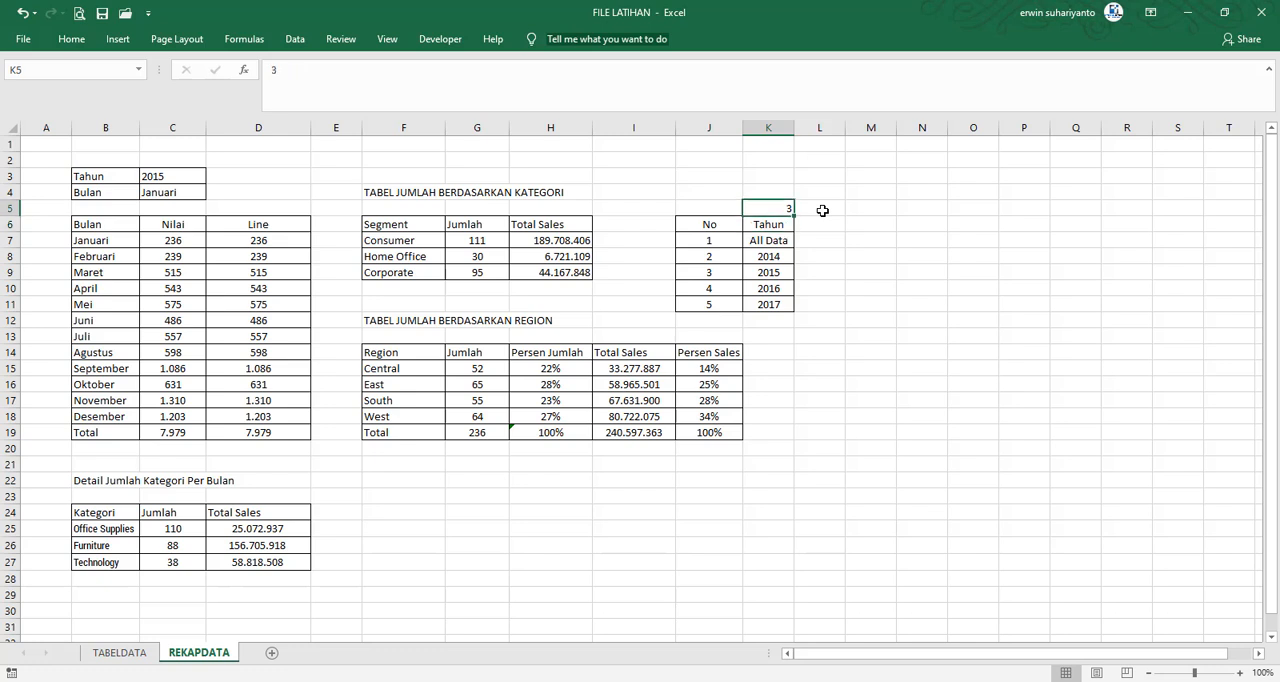
{"action": "type", "text": "4"}
{"action": "key", "text": "Return"}
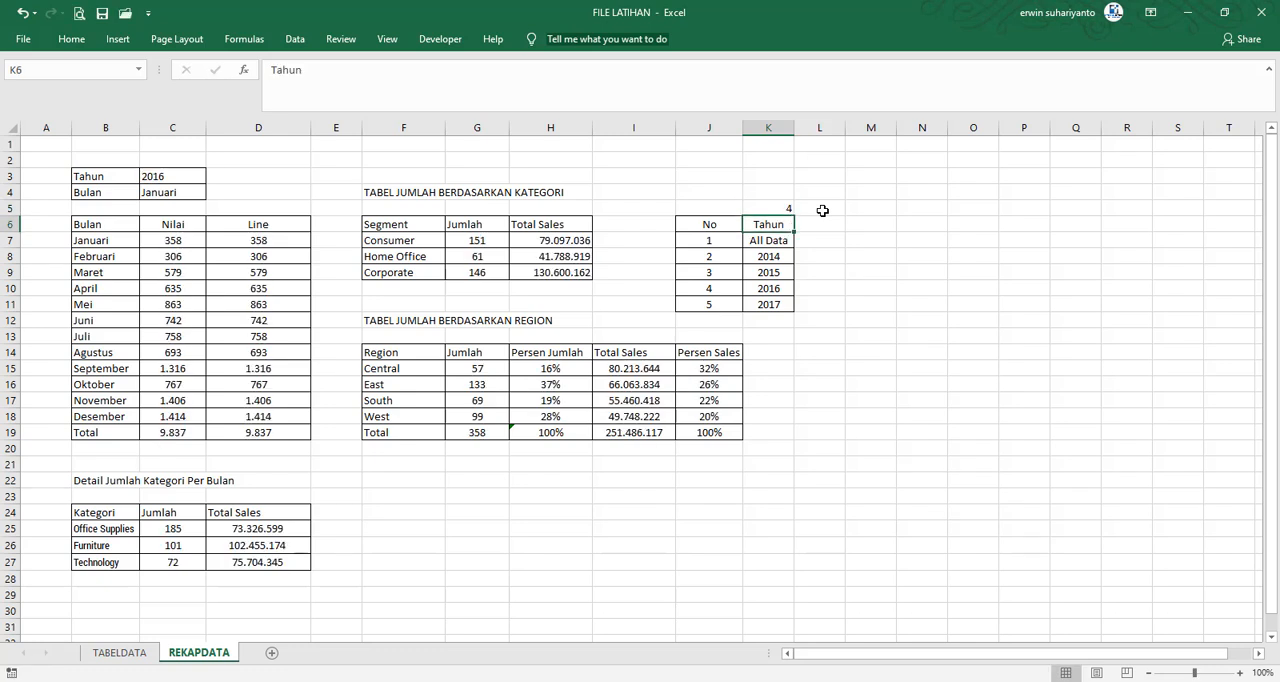
{"action": "left_click", "coordinate": [889, 229]}
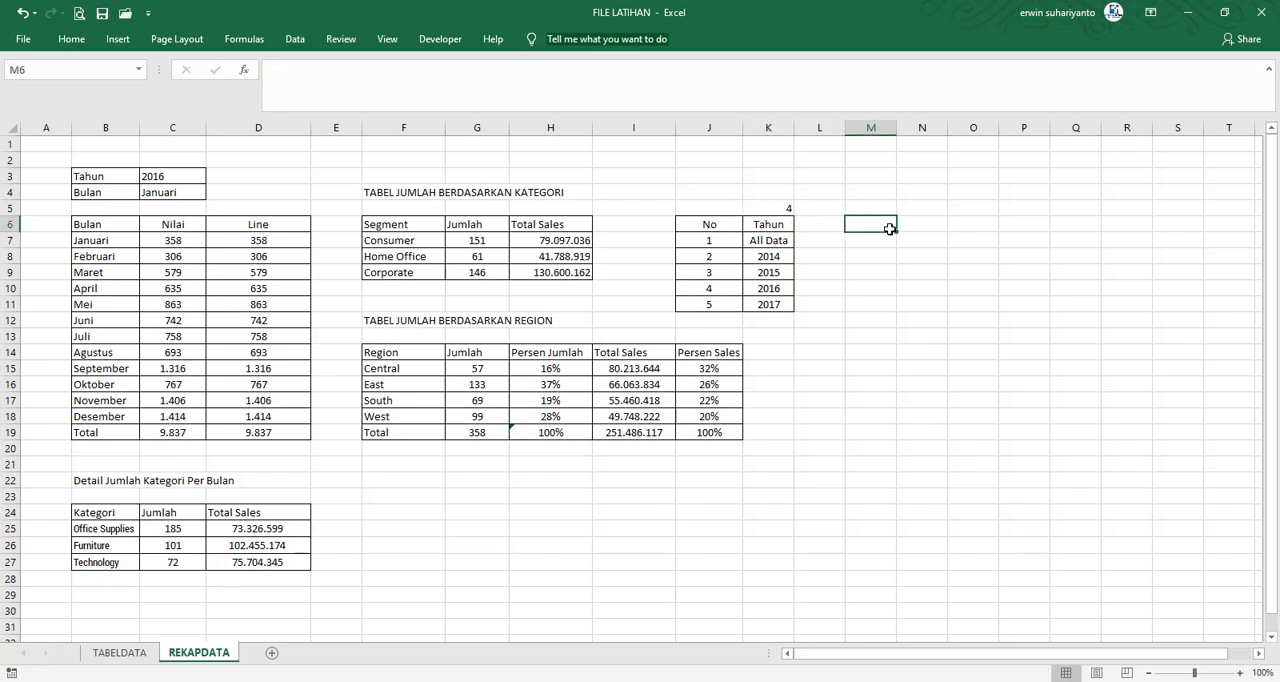
{"action": "left_click", "coordinate": [873, 266]}
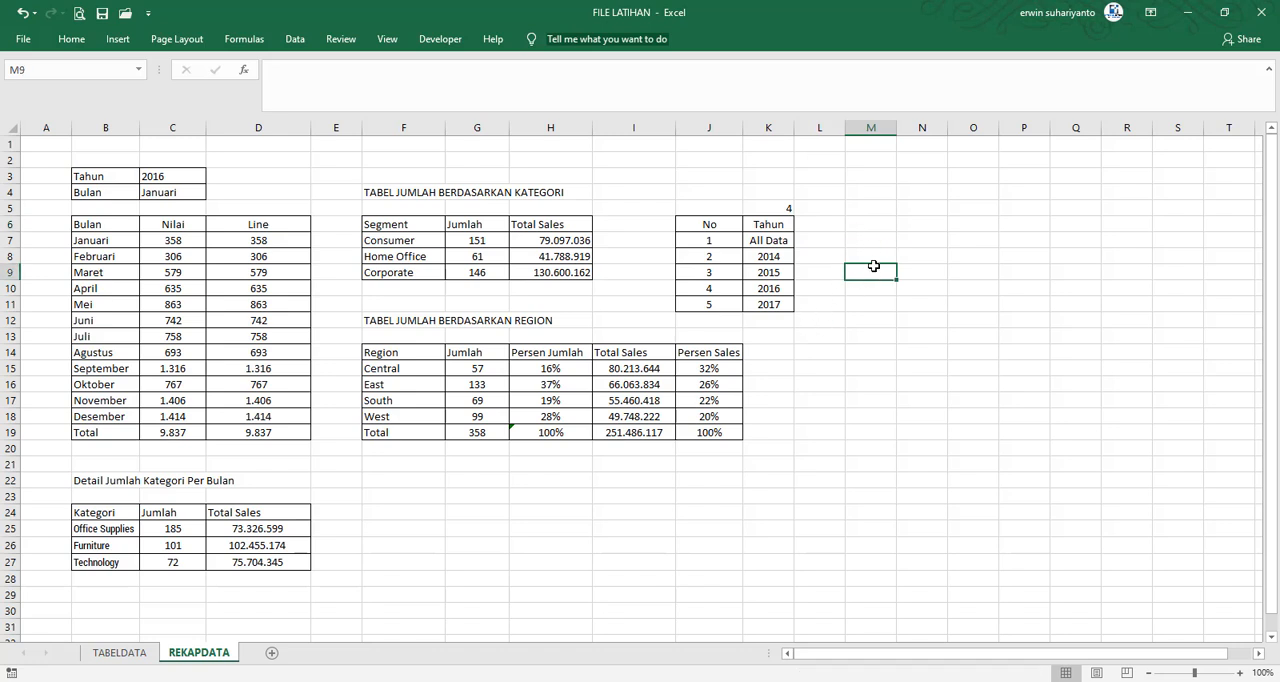
Add a new worksheet after REKAPDATA and name it DASHBOARD
{"action": "left_click", "coordinate": [272, 653]}
{"action": "double_click", "coordinate": [268, 653]}
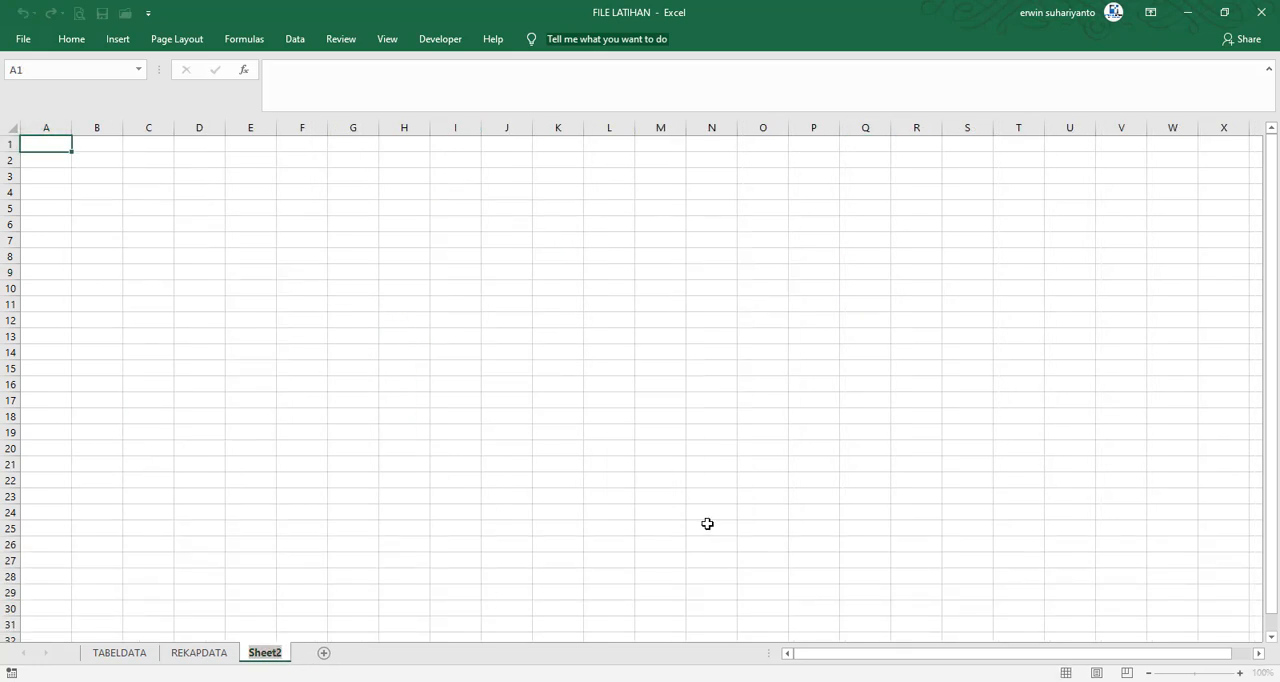
{"action": "type", "text": "DASHBOARD"}
{"action": "key", "text": "Return"}
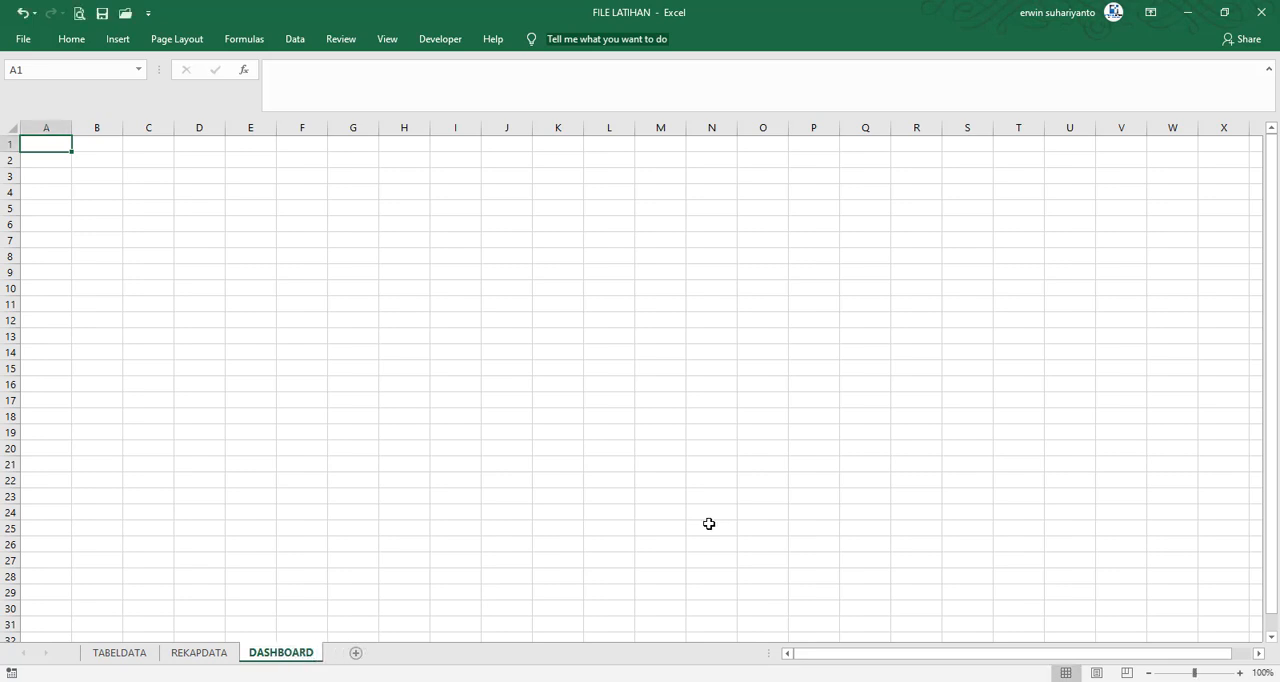
Collapse the formula bar to a single line and hide the gridlines on the DASHBOARD sheet
{"action": "left_click", "coordinate": [405, 240]}
{"action": "left_click", "coordinate": [1268, 69]}
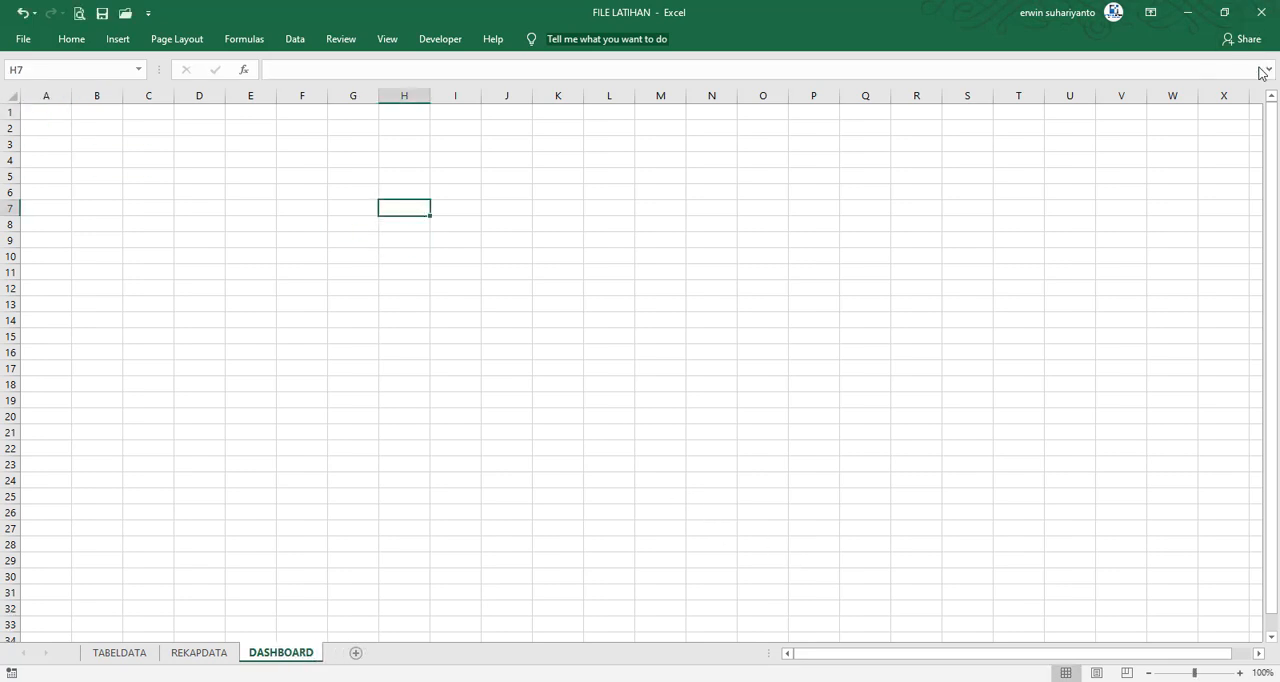
{"action": "left_click", "coordinate": [434, 250]}
{"action": "left_click", "coordinate": [377, 37]}
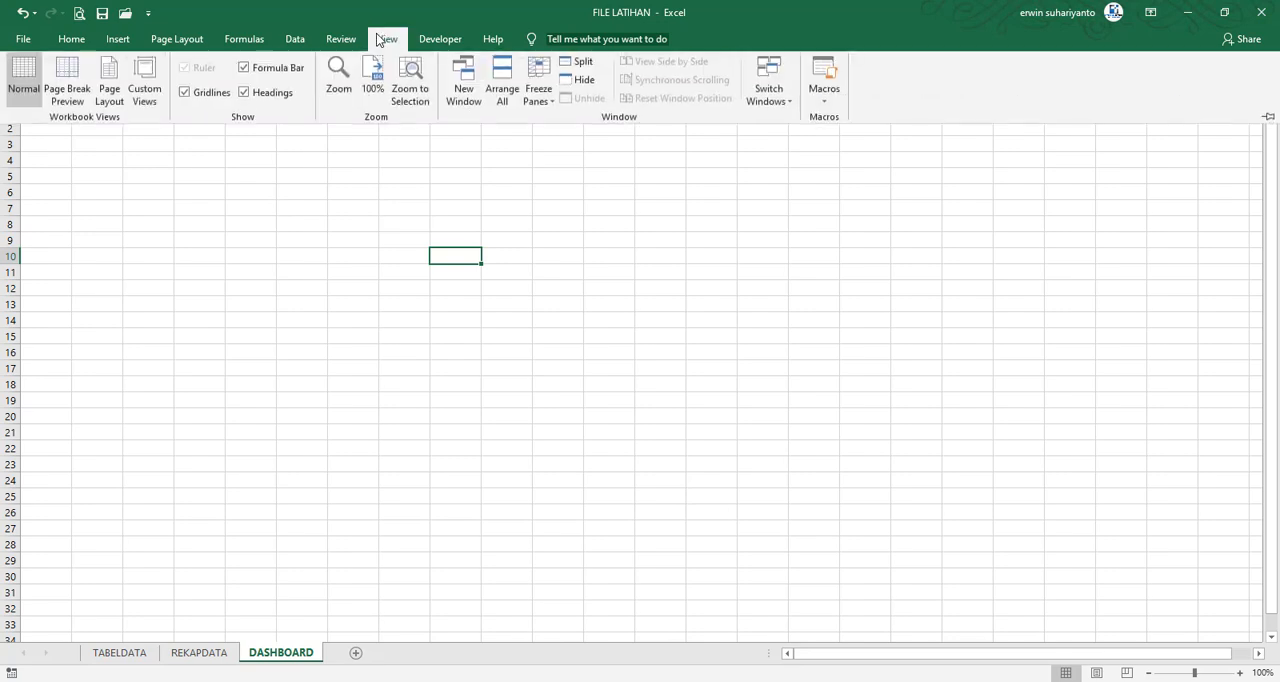
{"action": "left_click", "coordinate": [192, 96]}
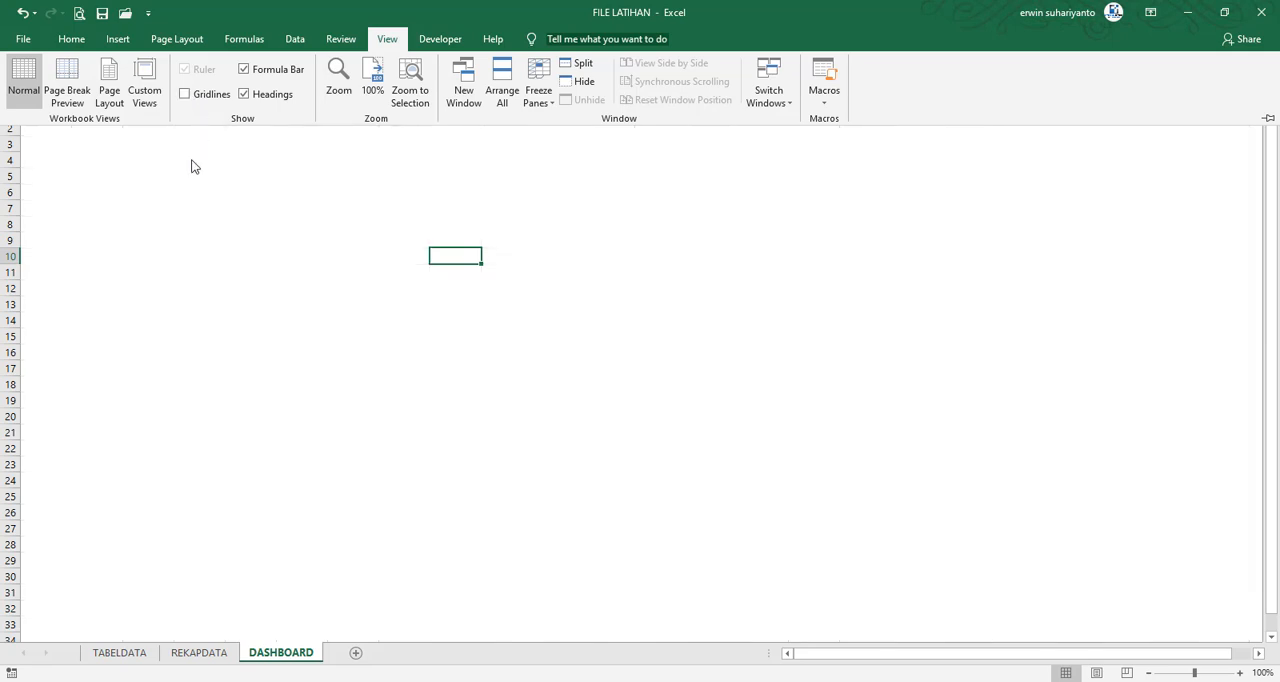
{"action": "key", "text": "ctrl+F1"}
{"action": "left_click", "coordinate": [126, 175]}
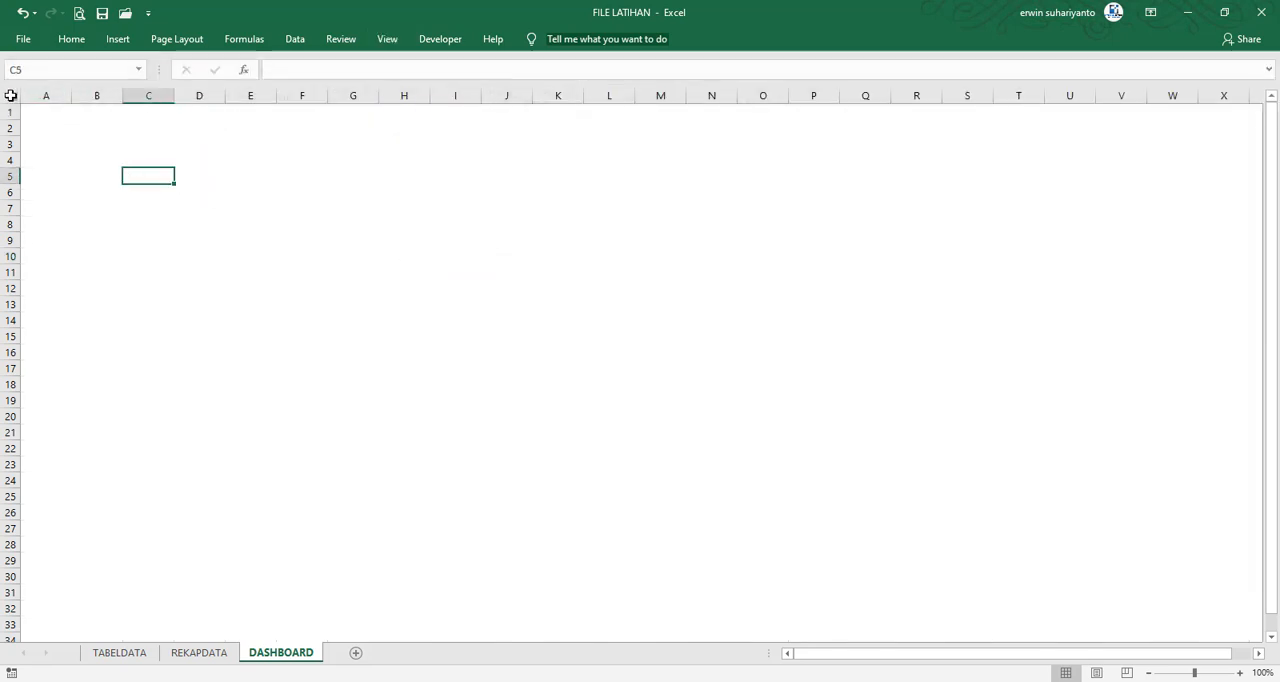
Fill the entire DASHBOARD sheet with a navy blue from the recent colors
{"action": "left_click", "coordinate": [10, 95]}
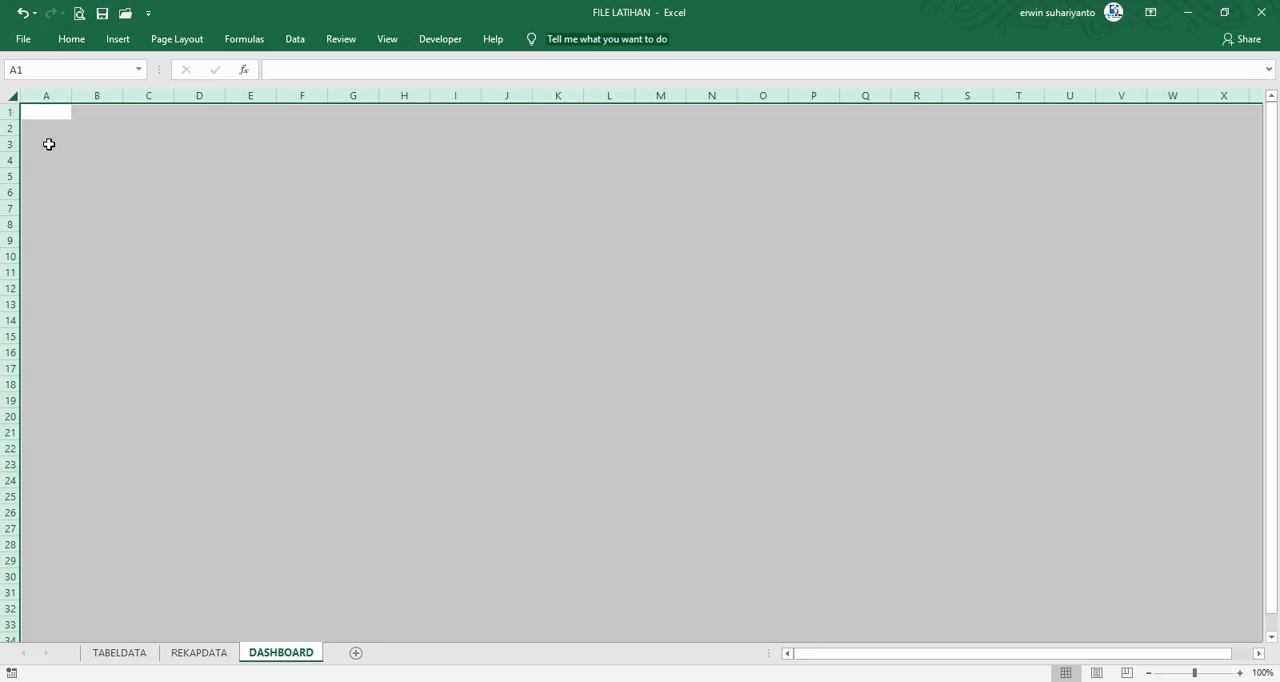
{"action": "left_click", "coordinate": [72, 40]}
{"action": "left_click", "coordinate": [264, 94]}
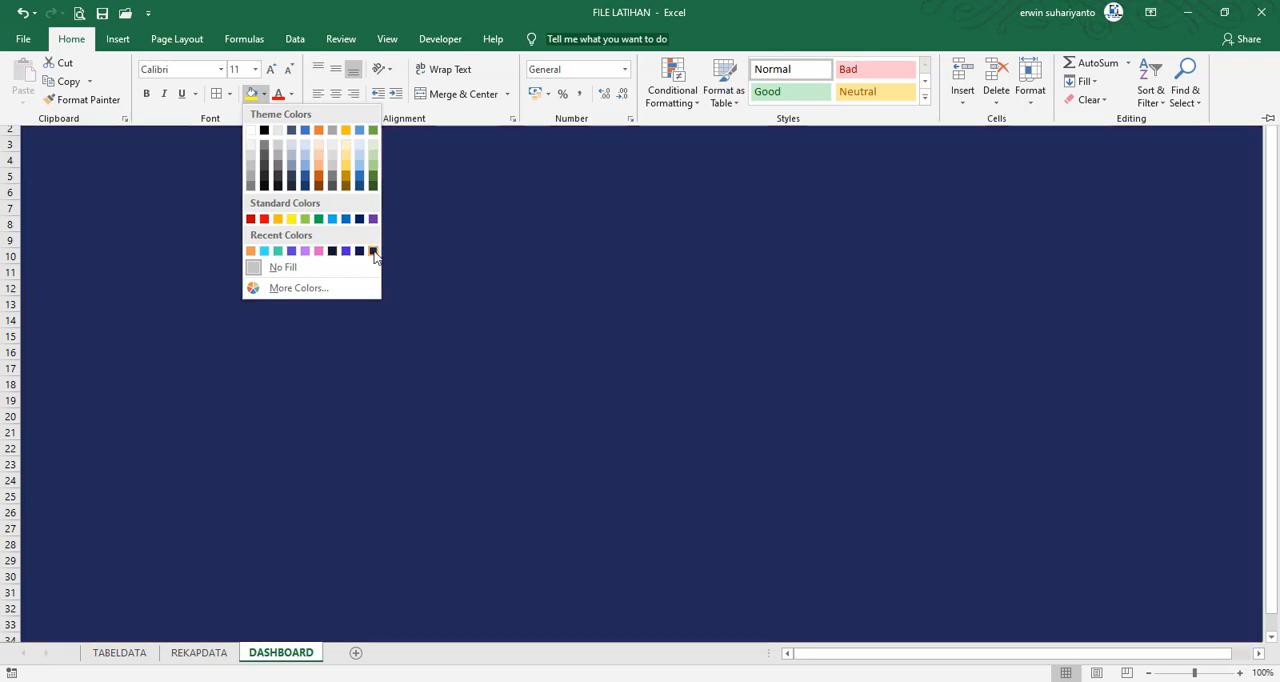
{"action": "left_click", "coordinate": [359, 250]}
{"action": "key", "text": "ctrl+F1"}
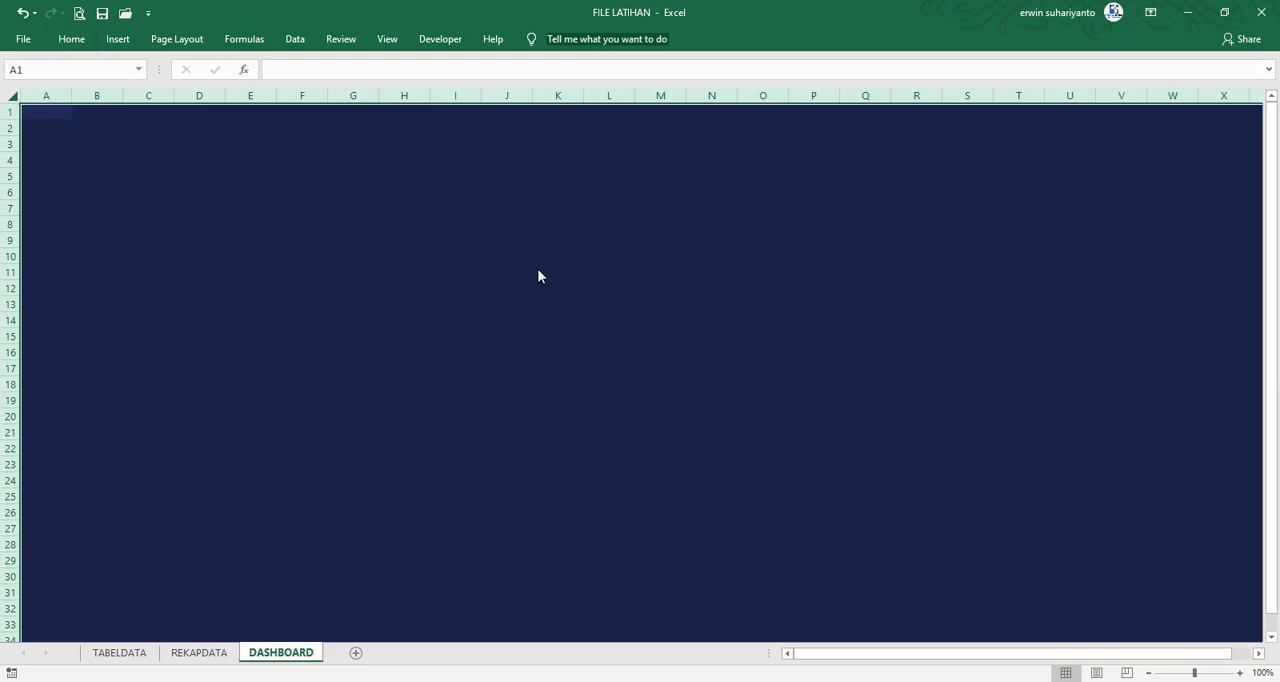
{"action": "left_click", "coordinate": [544, 272]}
{"action": "left_click", "coordinate": [452, 243]}
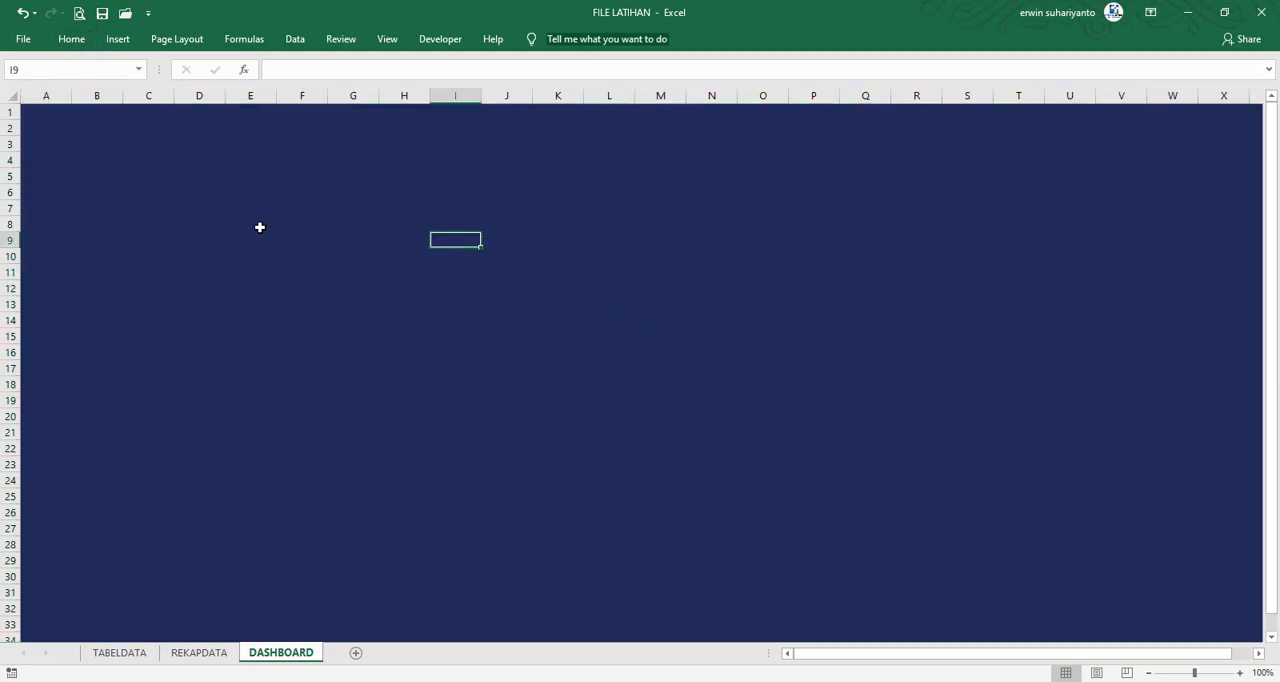
Draw a rectangle shape about 8.2 cm high and 15.11 cm wide on the sheet, from around D6 to M21
{"action": "left_click", "coordinate": [118, 38]}
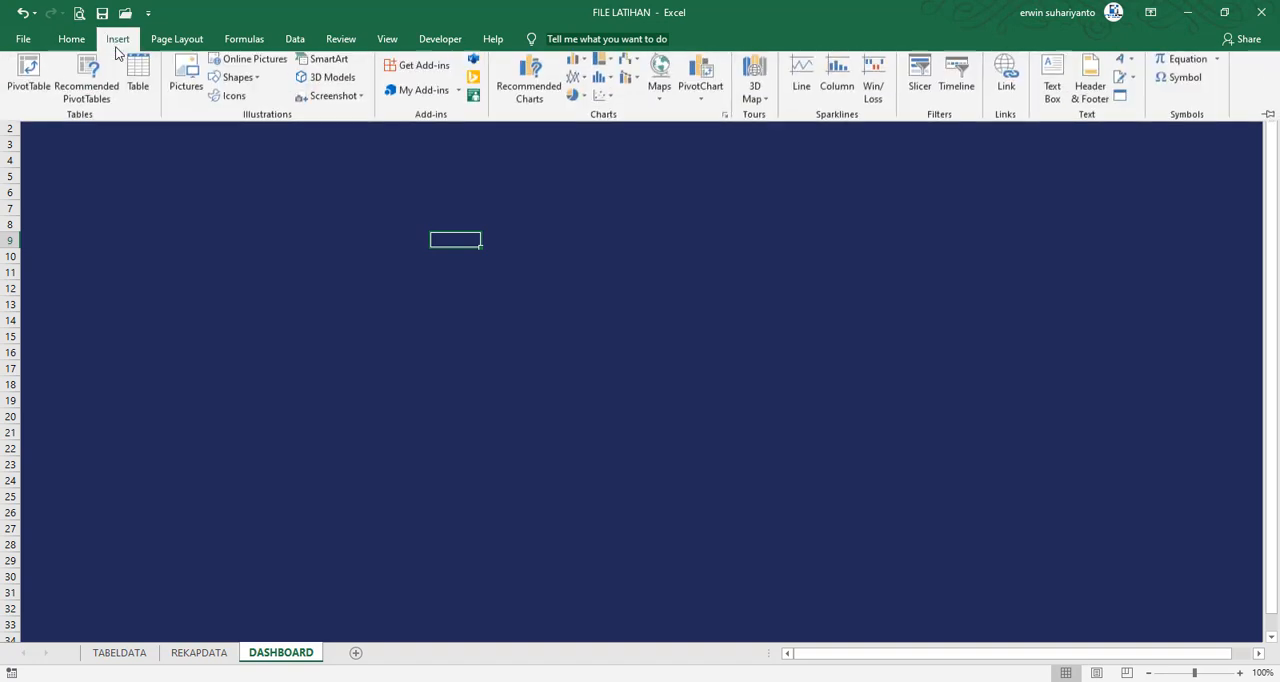
{"action": "left_click", "coordinate": [240, 82]}
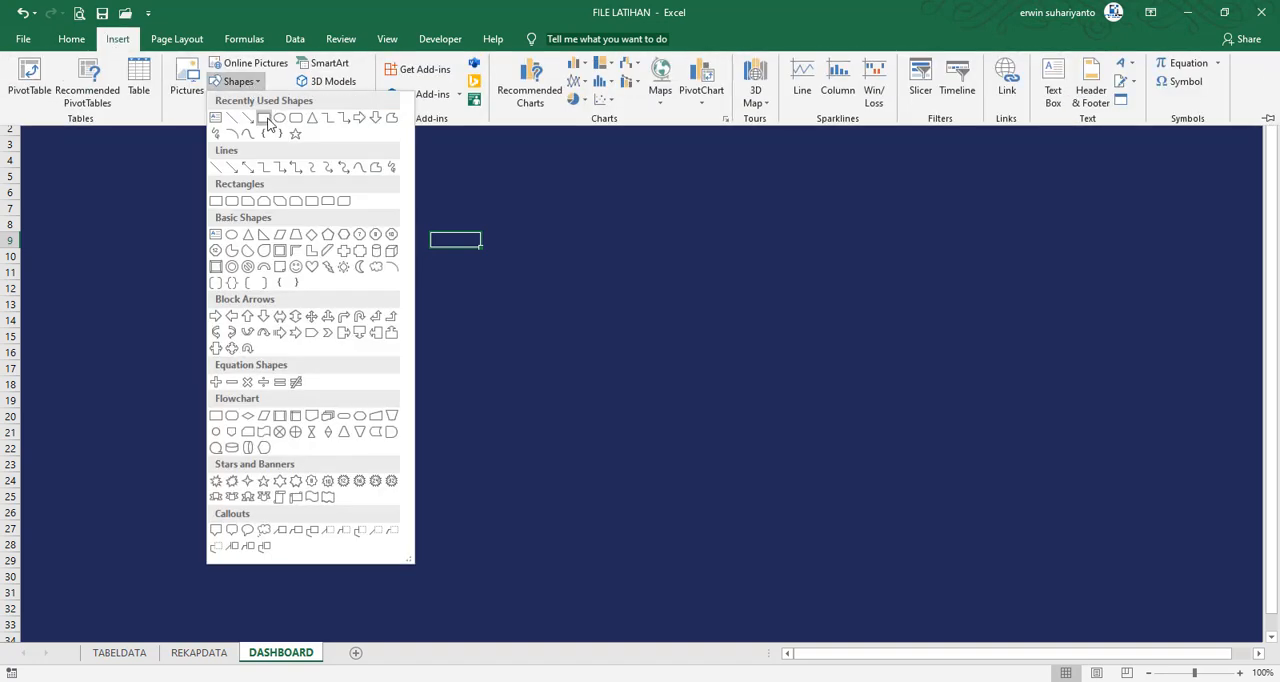
{"action": "left_click", "coordinate": [278, 120]}
{"action": "mouse_move", "coordinate": [202, 182]}
{"action": "left_mouse_down"}
{"action": "mouse_move", "coordinate": [460, 334]}
{"action": "mouse_move", "coordinate": [660, 431]}
{"action": "left_mouse_up"}
Give the rectangle a near-black navy fill from the recent colors and remove its outline
{"action": "left_click", "coordinate": [550, 40]}
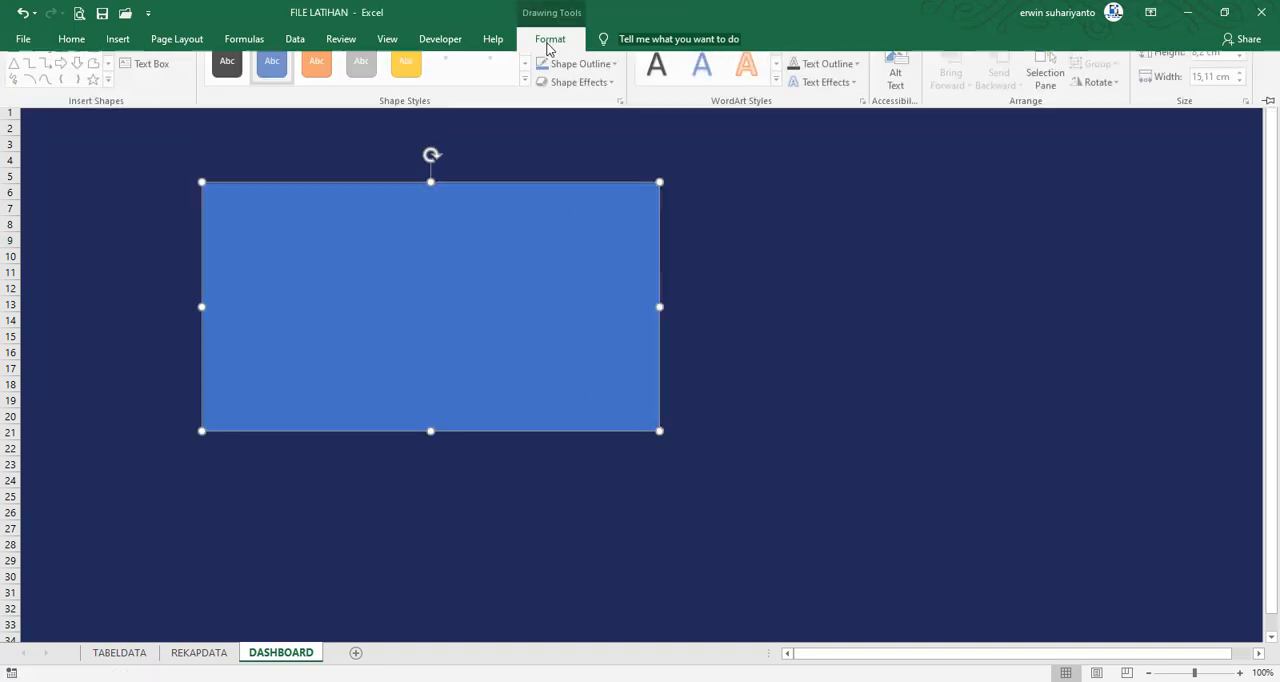
{"action": "left_click", "coordinate": [575, 65]}
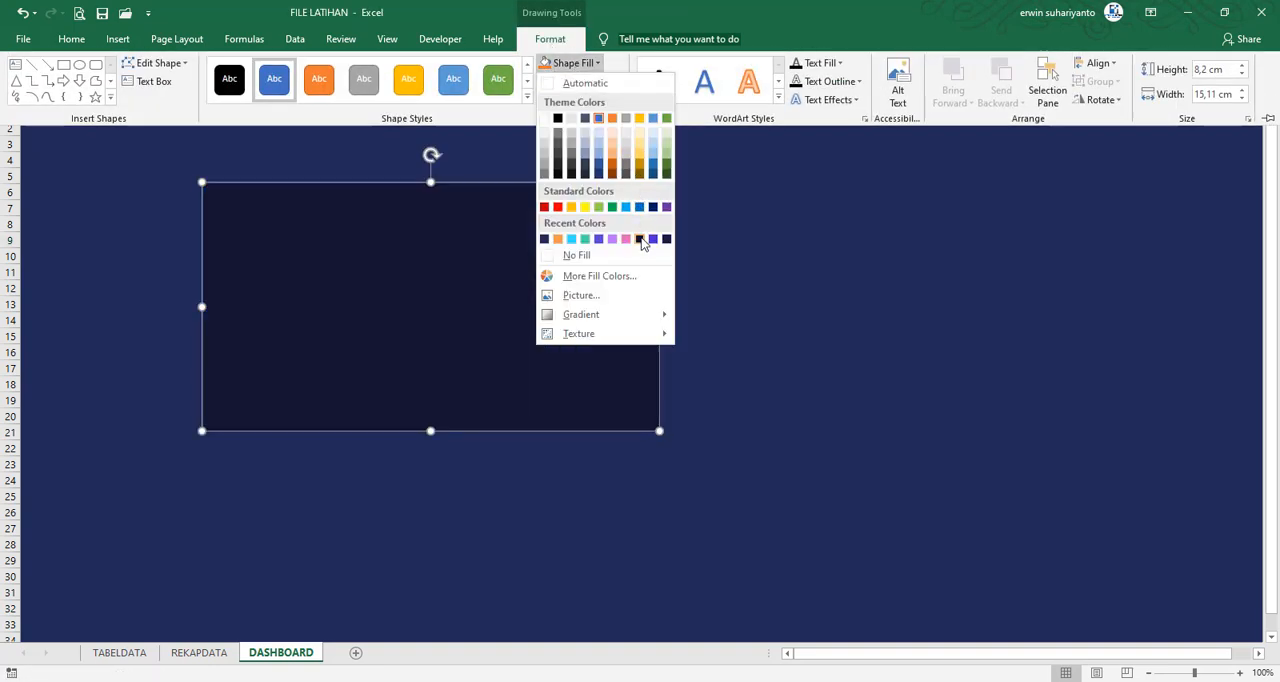
{"action": "left_click", "coordinate": [640, 239]}
{"action": "left_click", "coordinate": [584, 81]}
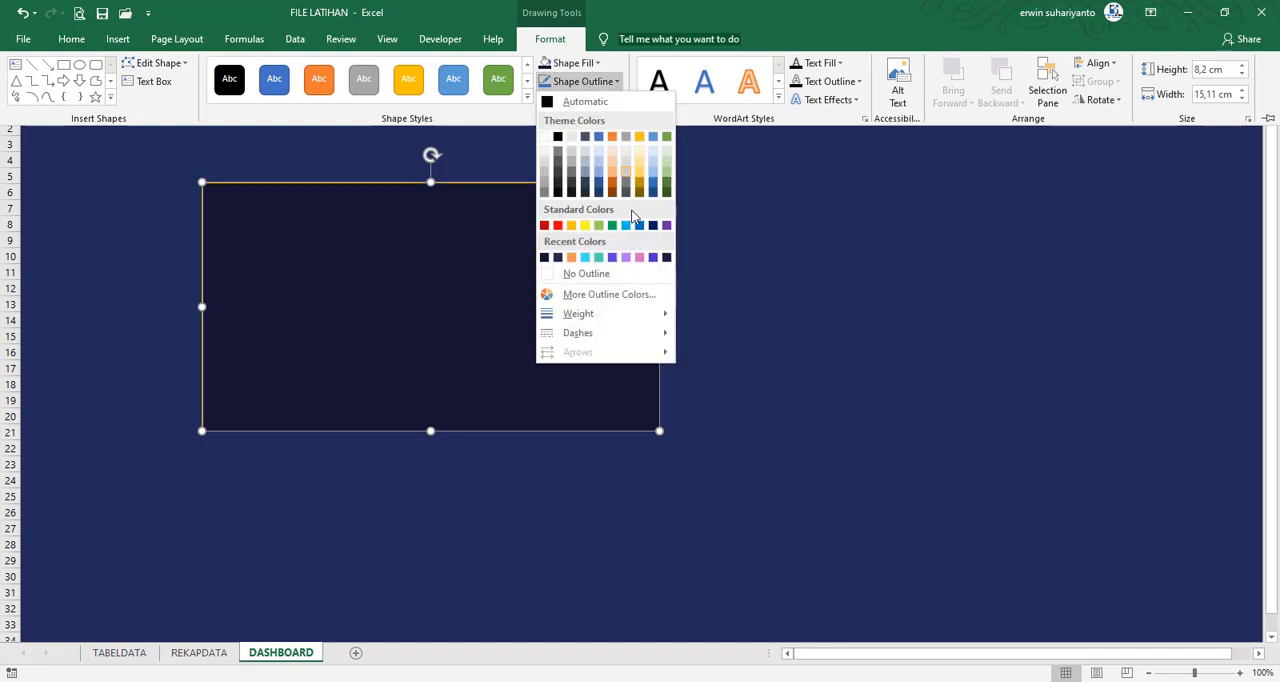
{"action": "left_click", "coordinate": [581, 274]}
{"action": "left_click", "coordinate": [829, 262]}
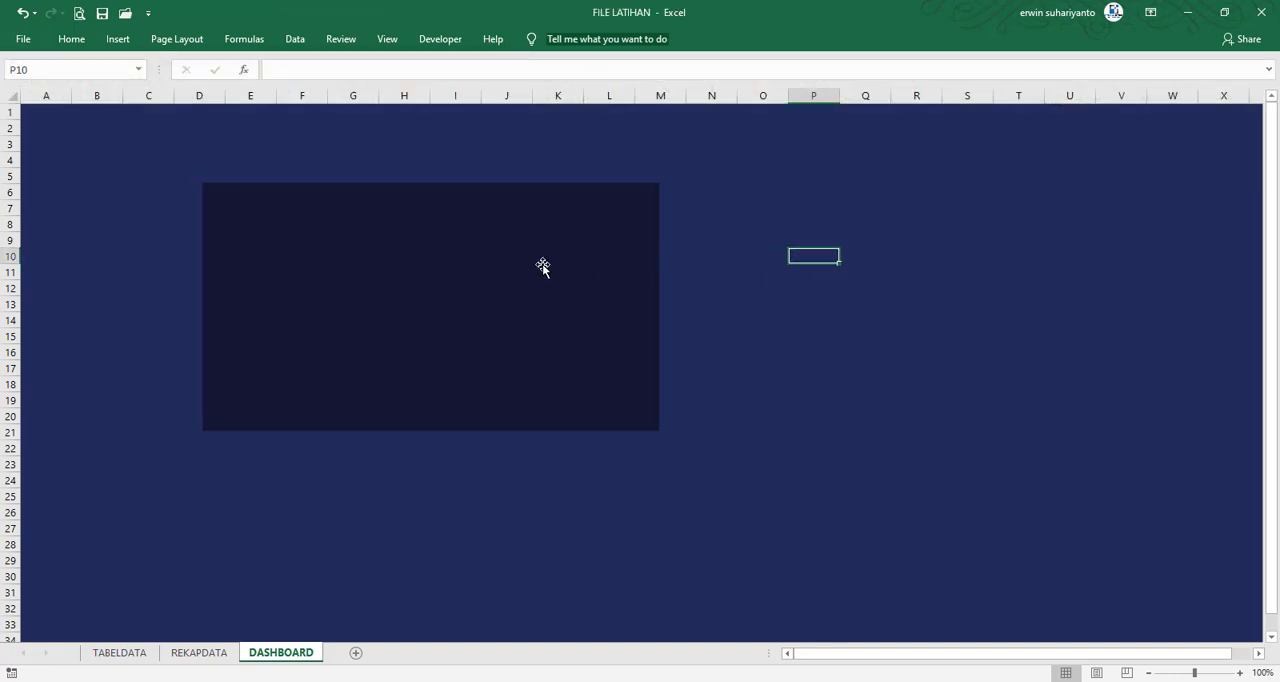
Move the dark rectangle about two columns left so it covers roughly B6 to K21
{"action": "left_click_drag", "start_coordinate": [543, 265], "coordinate": [394, 285]}
{"action": "left_click", "coordinate": [420, 161]}
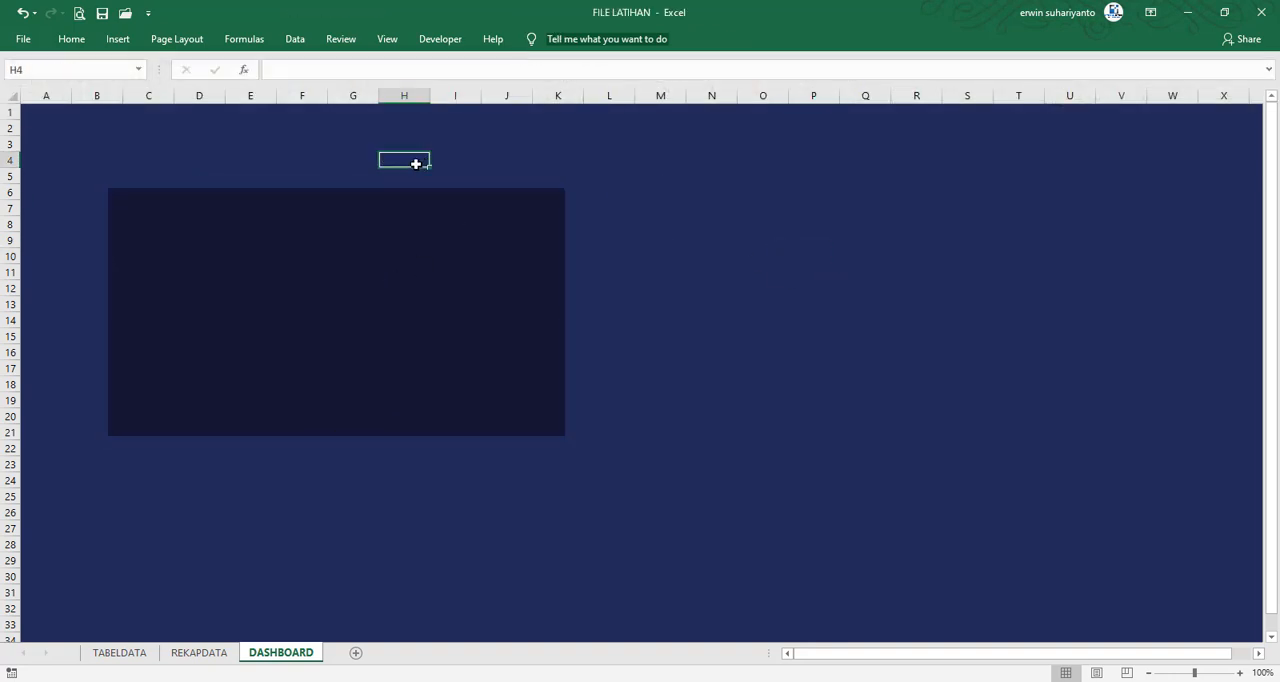
{"action": "left_click", "coordinate": [19, 95]}
{"action": "left_click", "coordinate": [194, 143]}
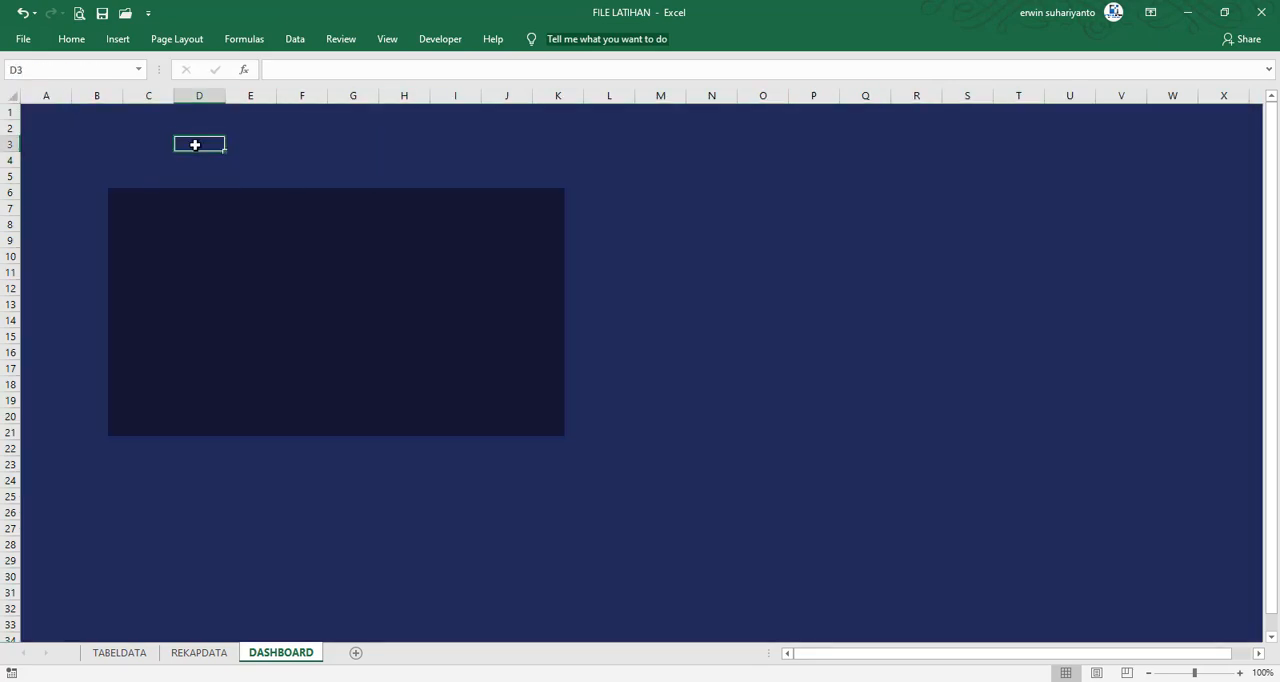
Open the FILE FINAL workbook to examine the finished dashboard's colours and layout, then close it without saving
{"action": "left_click", "coordinate": [23, 40]}
{"action": "left_click", "coordinate": [56, 141]}
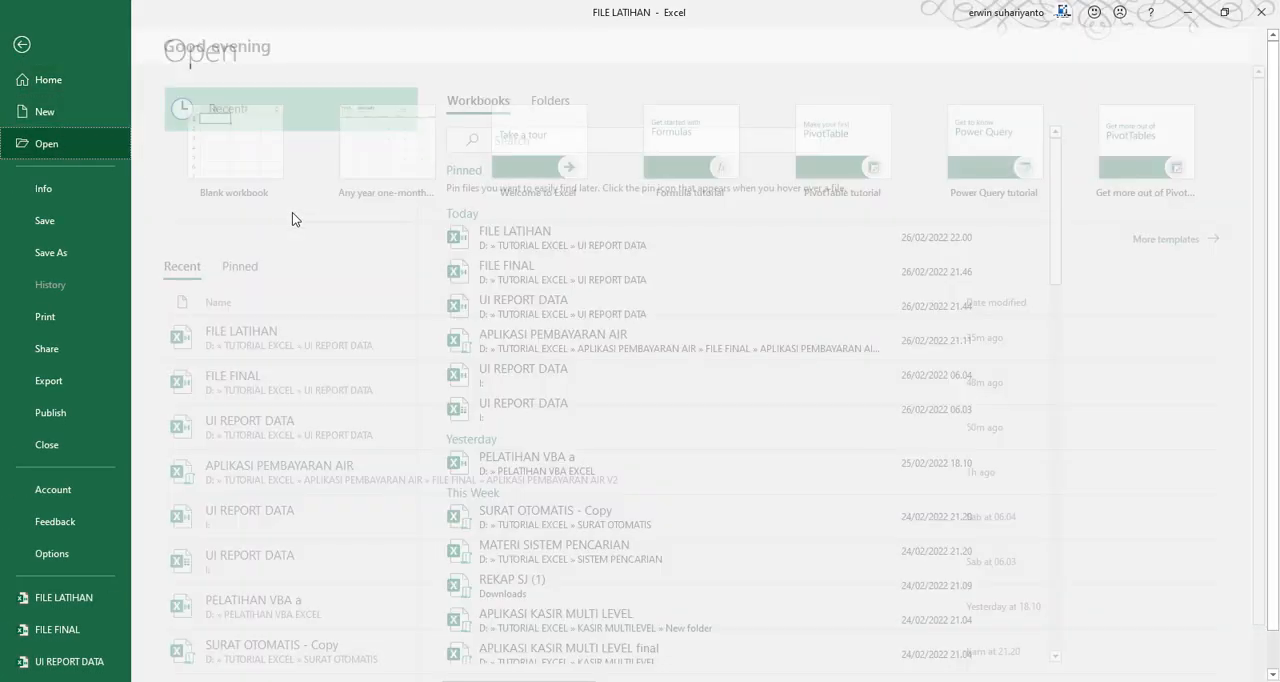
{"action": "left_click", "coordinate": [522, 276]}
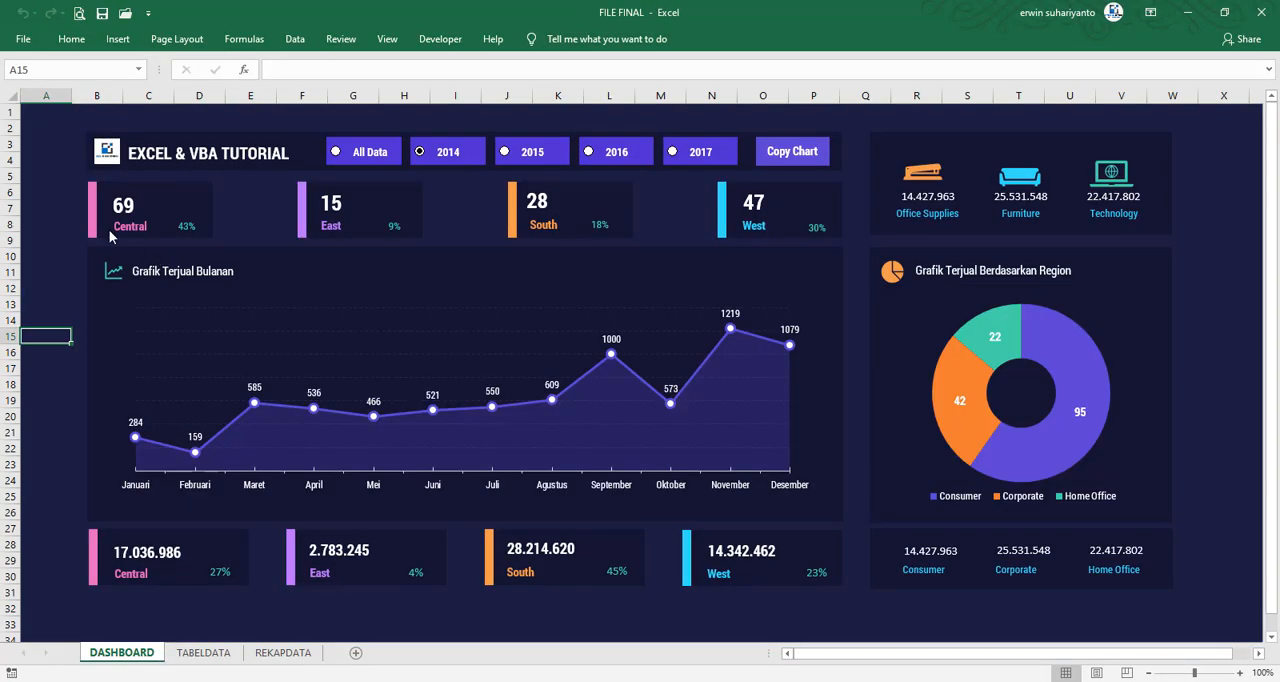
{"action": "left_click", "coordinate": [66, 210]}
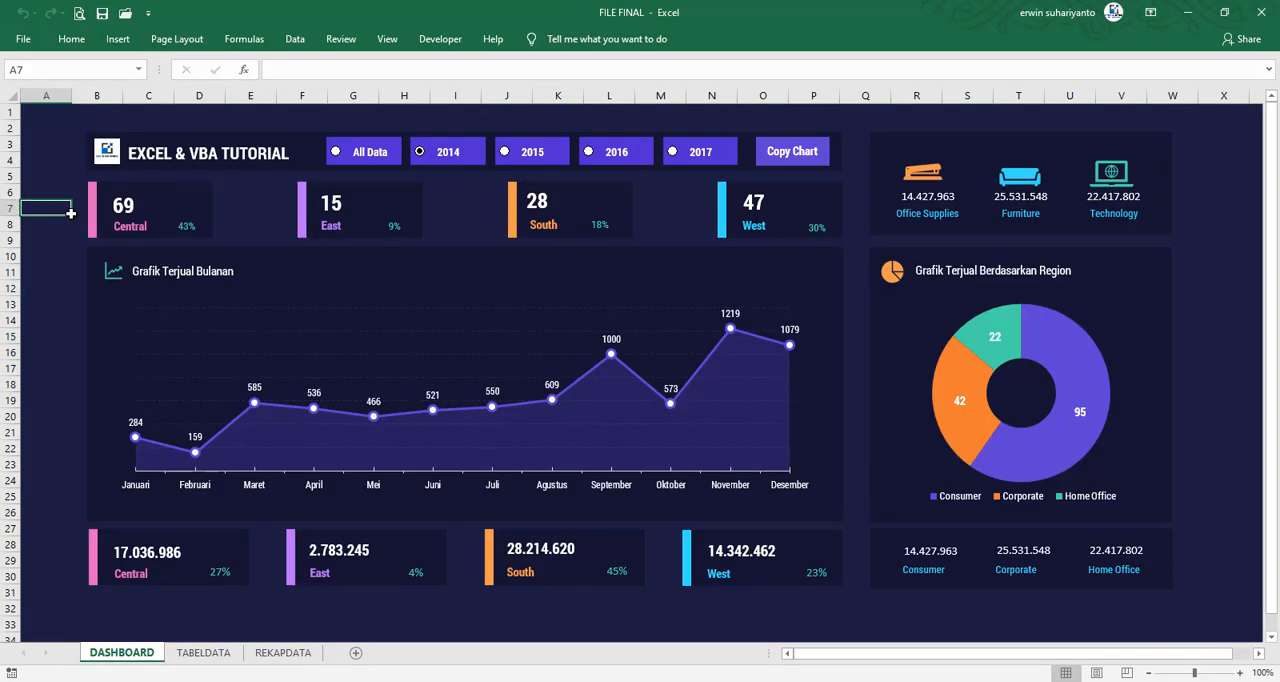
{"action": "left_click", "coordinate": [1261, 12]}
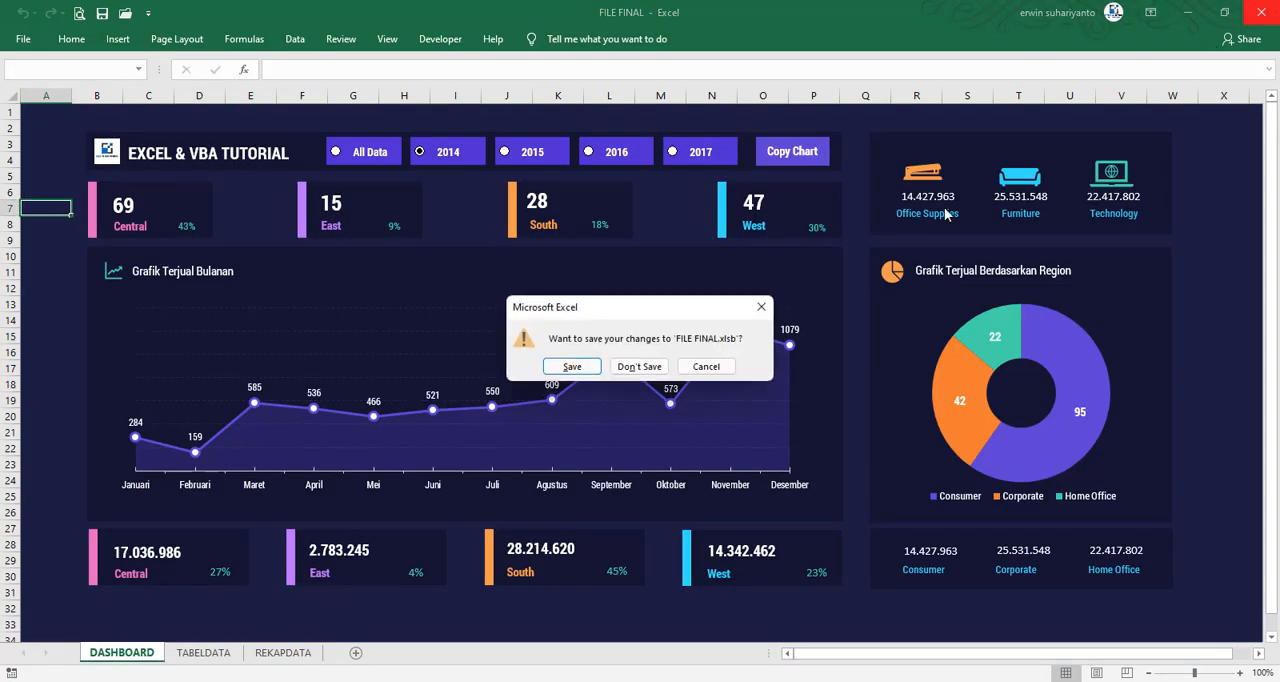
{"action": "left_click", "coordinate": [632, 362]}
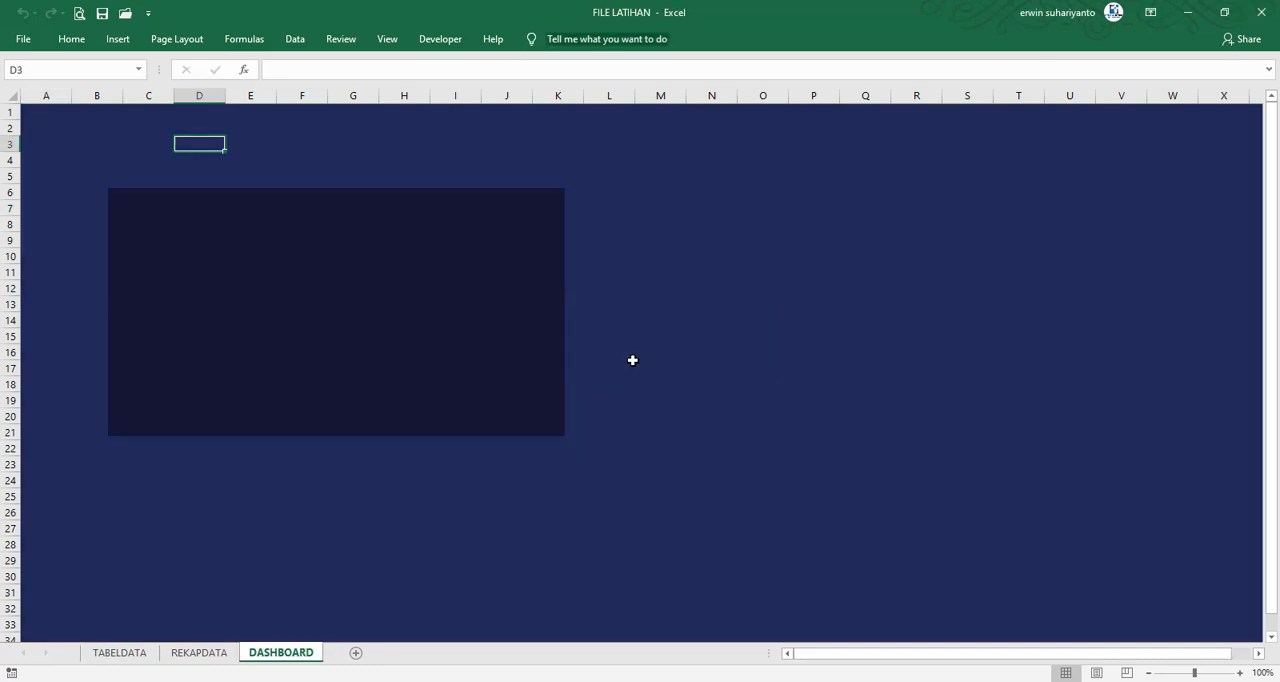
Refill the entire DASHBOARD sheet with the darker purplish navy from the recent colors
{"action": "left_click", "coordinate": [13, 96]}
{"action": "left_click", "coordinate": [60, 42]}
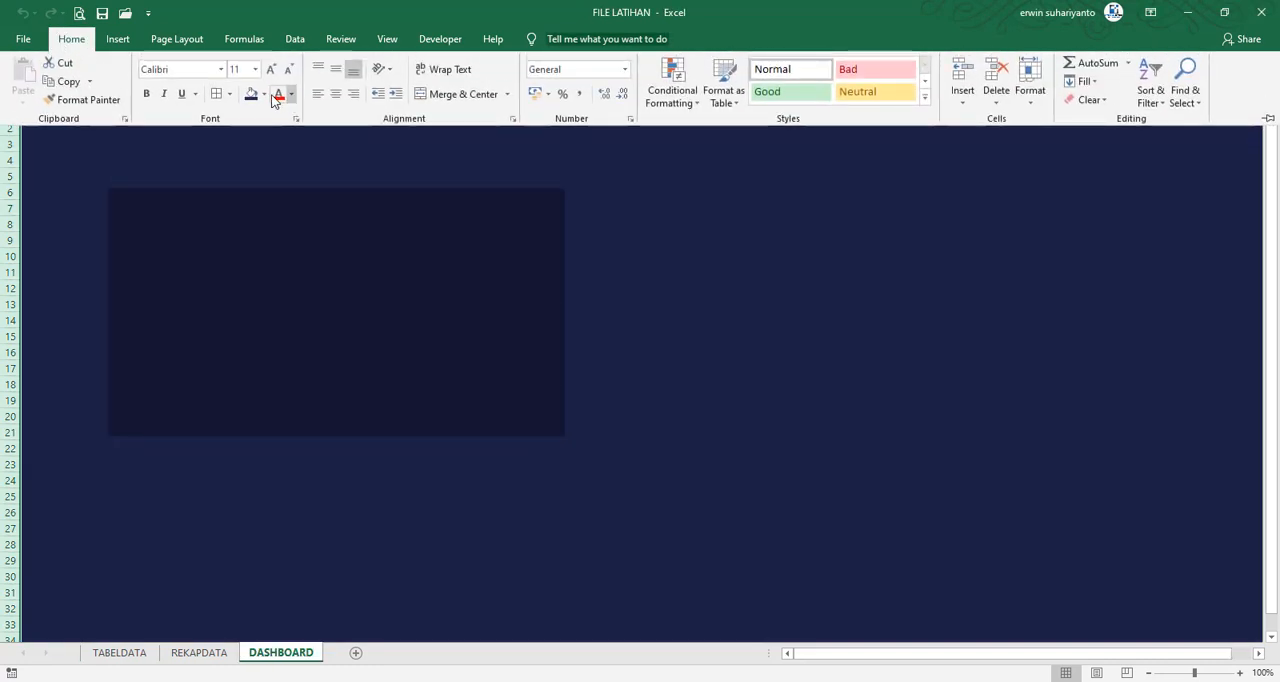
{"action": "left_click", "coordinate": [263, 94]}
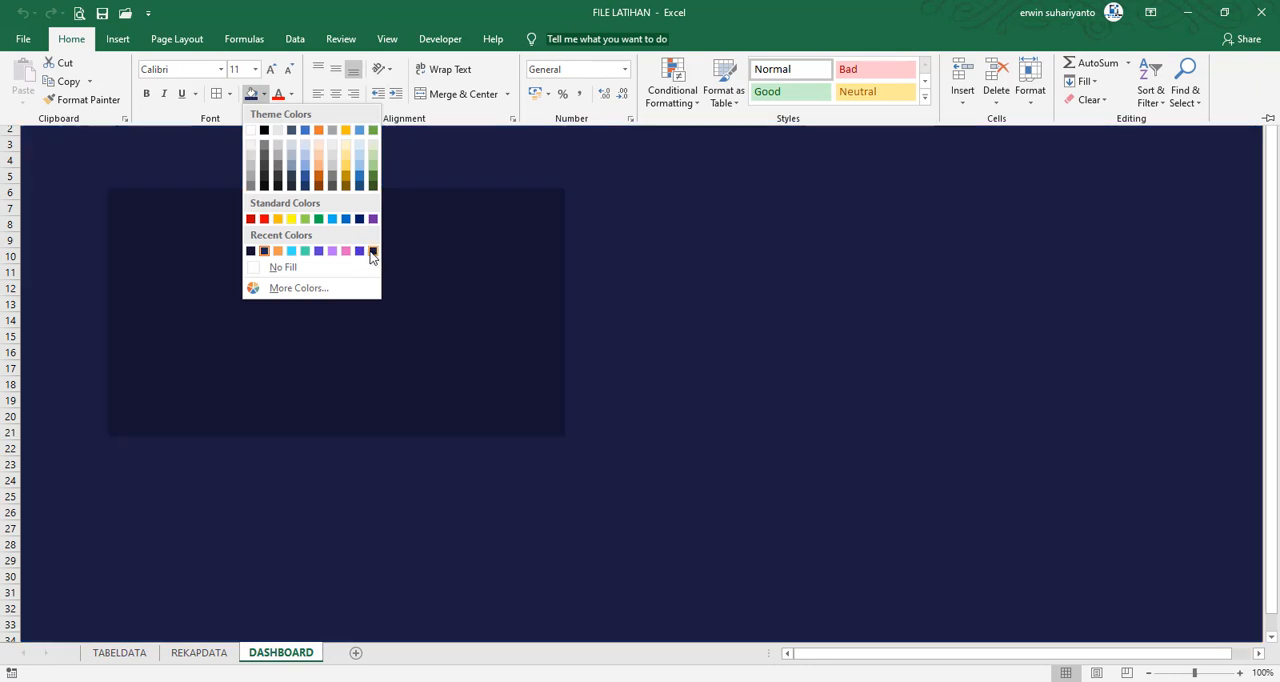
{"action": "left_click", "coordinate": [370, 252]}
{"action": "left_click", "coordinate": [728, 224]}
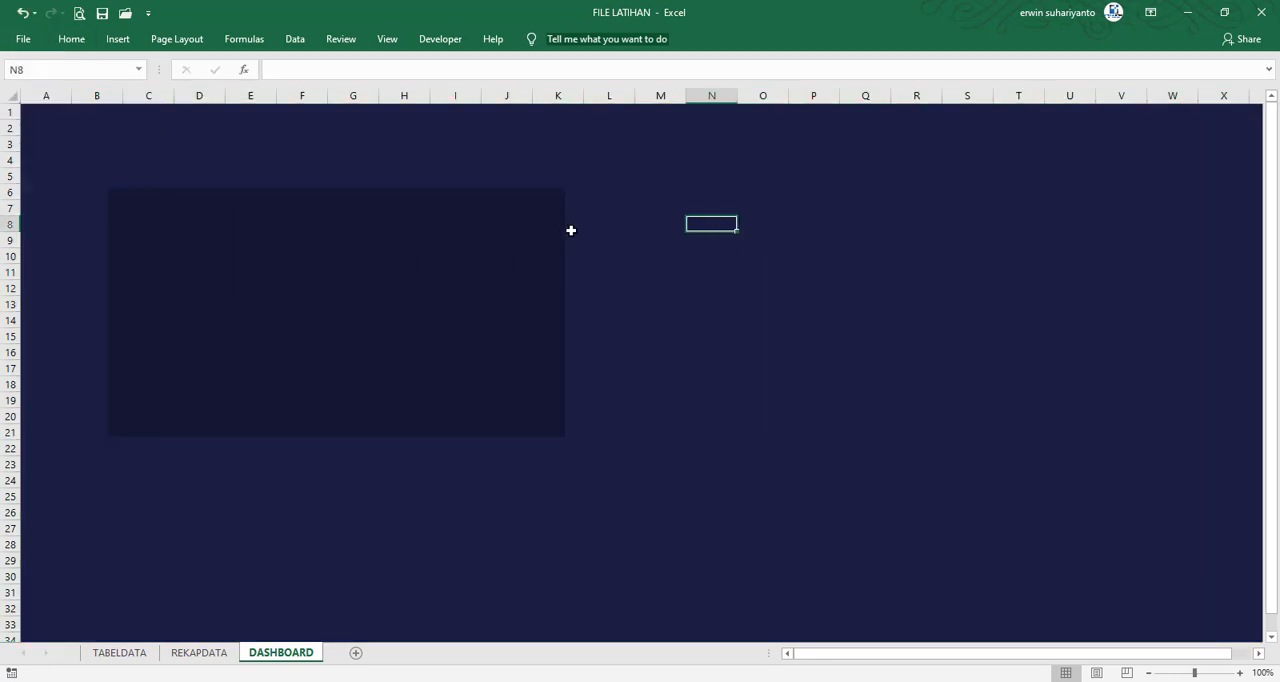
{"action": "left_click", "coordinate": [457, 160]}
Enlarge and reposition the dark rectangle so it spans roughly from B7 to the end of column O at row 24
{"action": "left_click", "coordinate": [413, 289]}
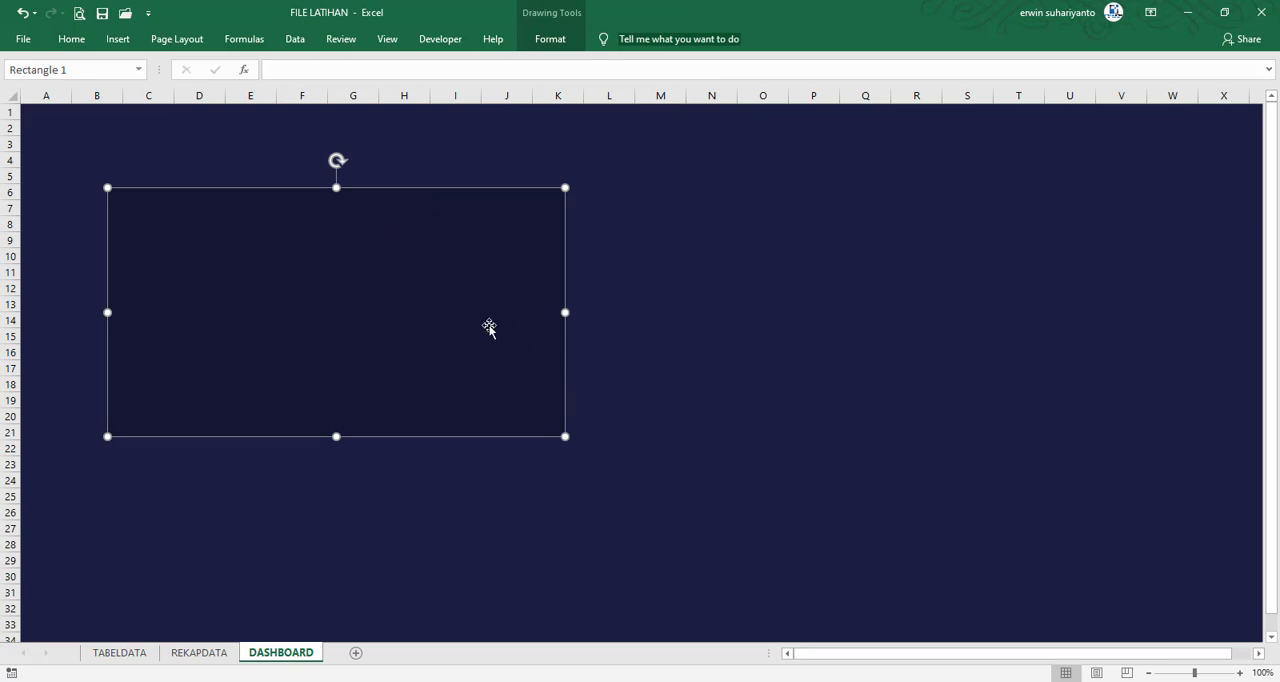
{"action": "left_click_drag", "start_coordinate": [491, 329], "coordinate": [462, 347]}
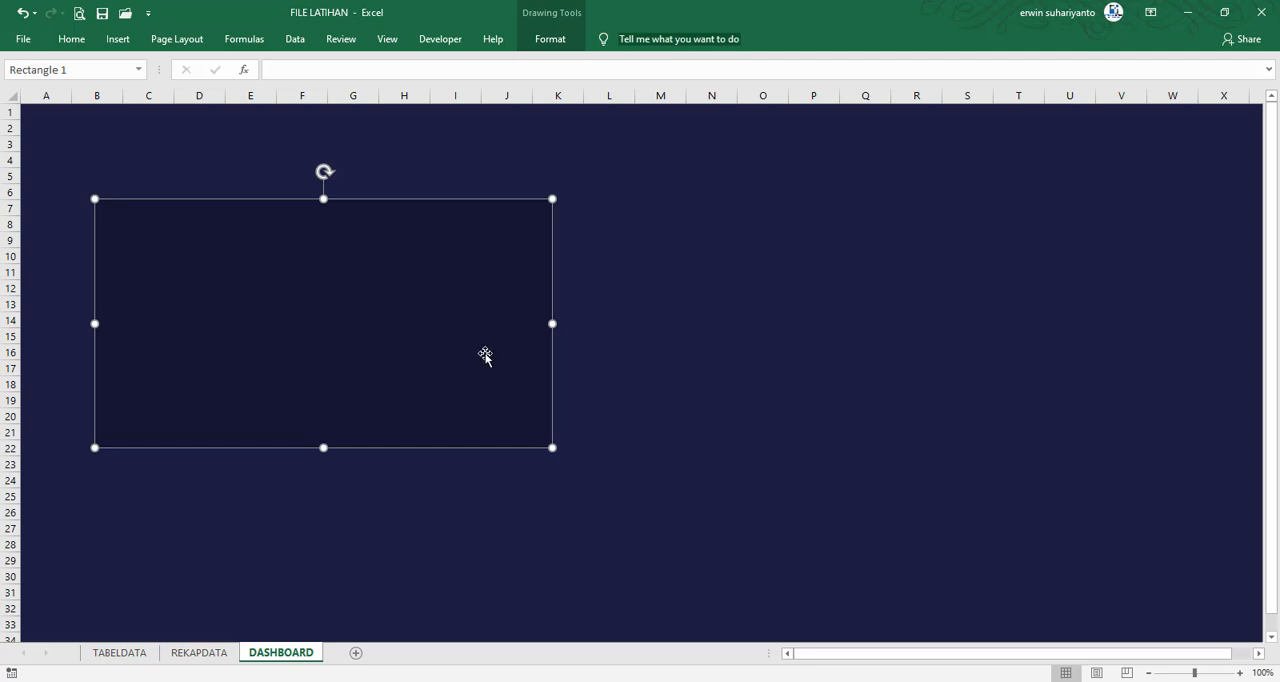
{"action": "left_click_drag", "start_coordinate": [555, 457], "coordinate": [655, 502]}
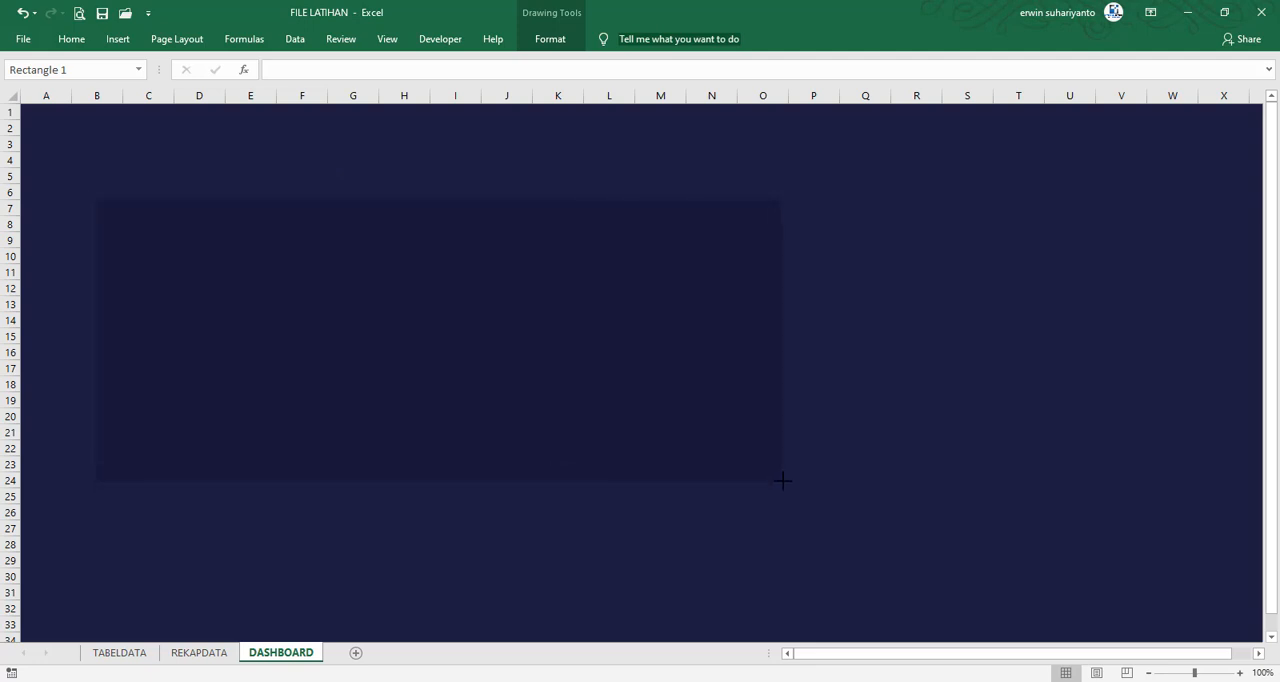
{"action": "left_click_drag", "start_coordinate": [782, 480], "coordinate": [781, 479]}
{"action": "left_click_drag", "start_coordinate": [694, 414], "coordinate": [695, 418]}
{"action": "key", "text": "Escape"}
{"action": "left_click", "coordinate": [643, 369]}
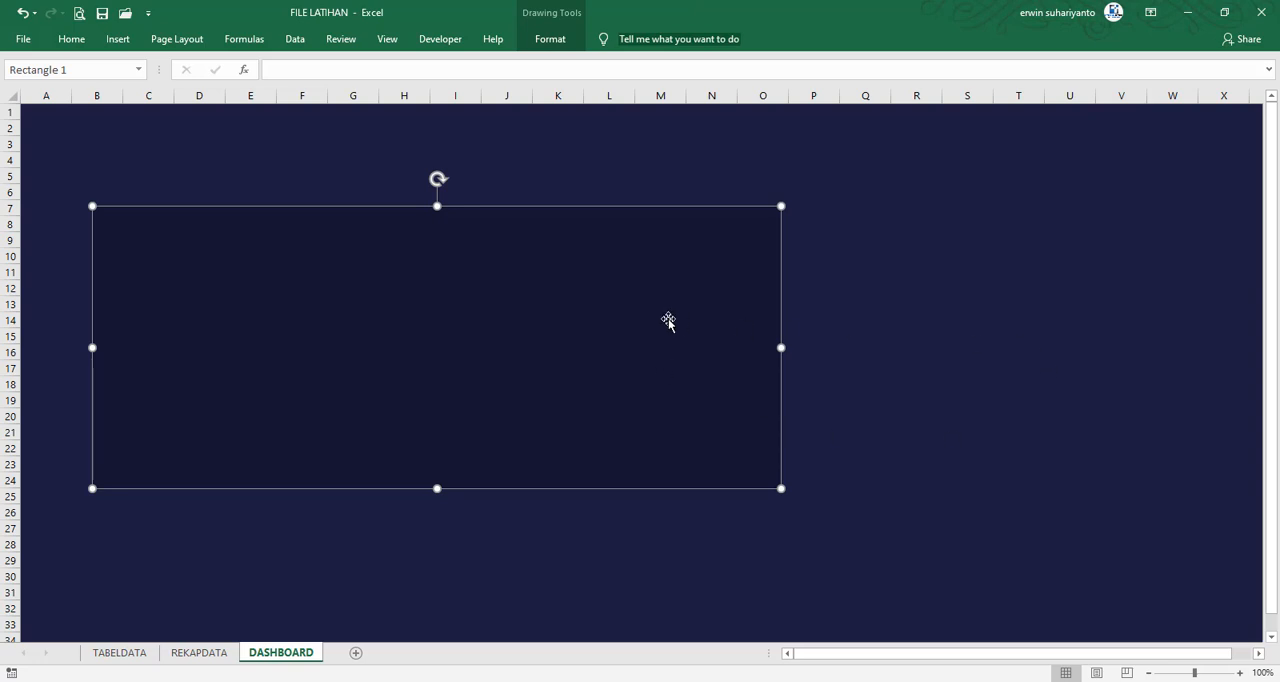
{"action": "left_click_drag", "start_coordinate": [608, 328], "coordinate": [619, 327]}
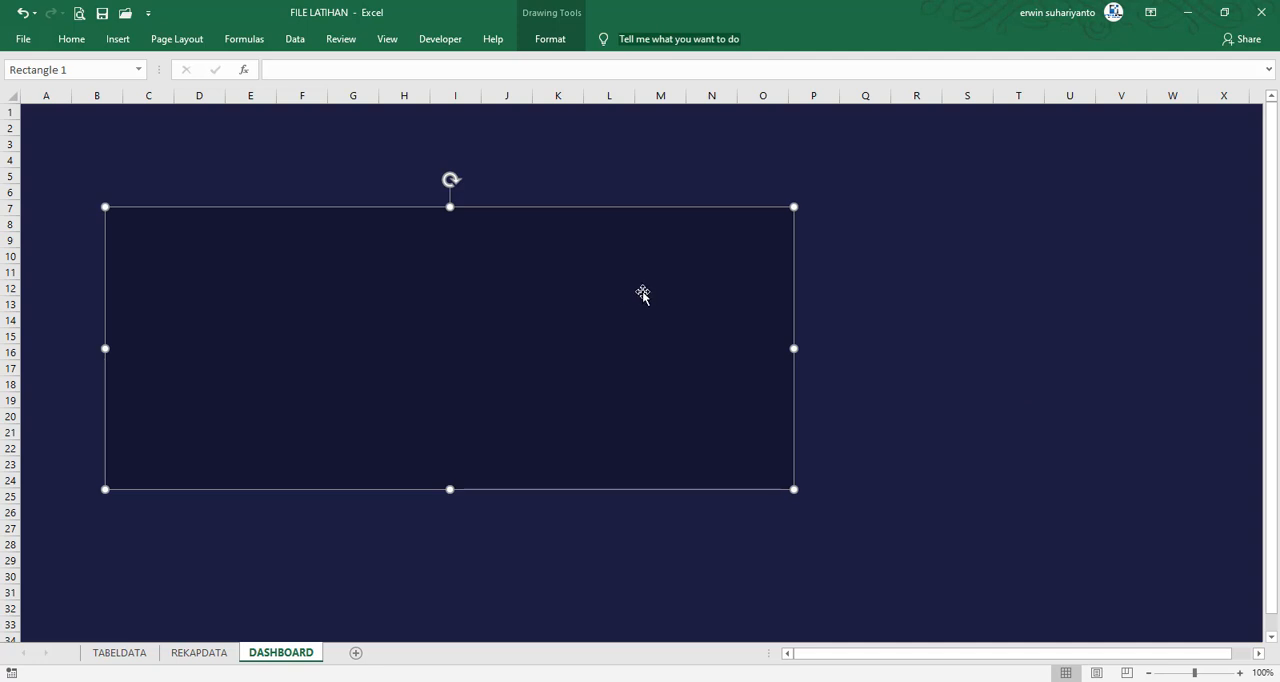
Duplicate the dark rectangle, narrow the copy to about half its width, and place it beside the original over roughly P7 to W24
{"action": "key", "text": "ctrl+d"}
{"action": "left_click_drag", "start_coordinate": [118, 361], "coordinate": [460, 361]}
{"action": "left_click_drag", "start_coordinate": [605, 360], "coordinate": [960, 346]}
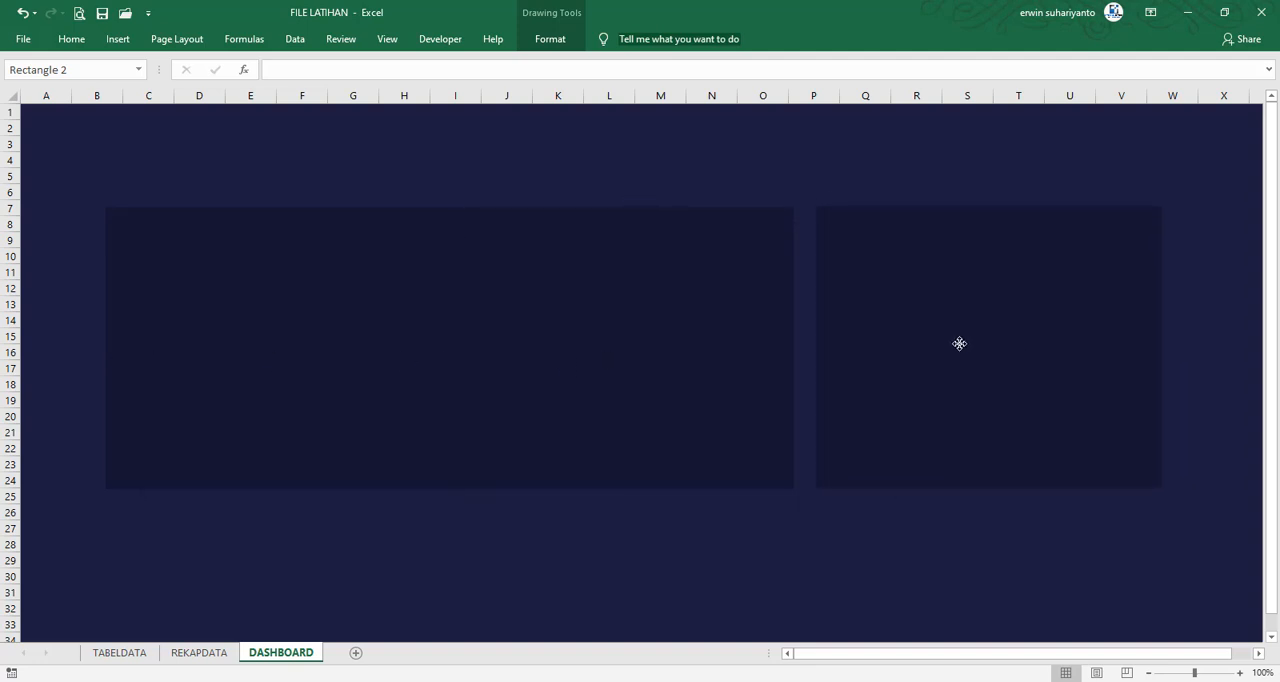
Move the wide rectangle down about one row so its upper edge sits at row 8
{"action": "left_click", "coordinate": [449, 369]}
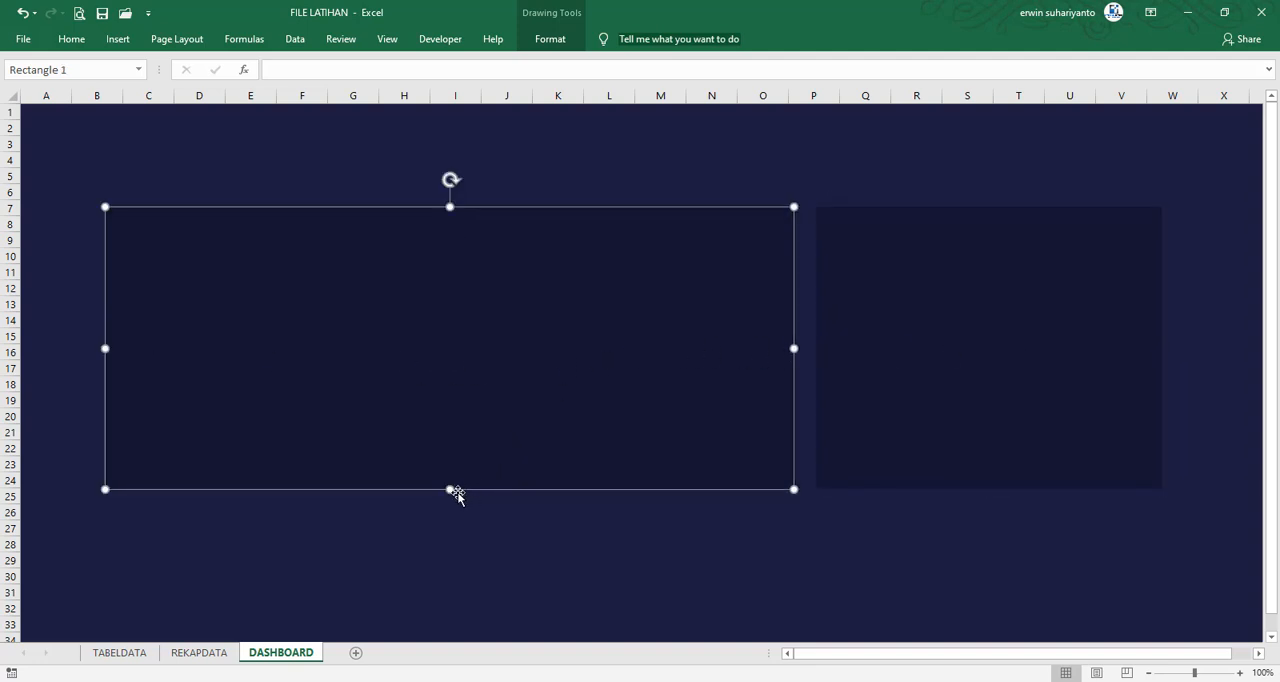
{"action": "left_click", "coordinate": [908, 345]}
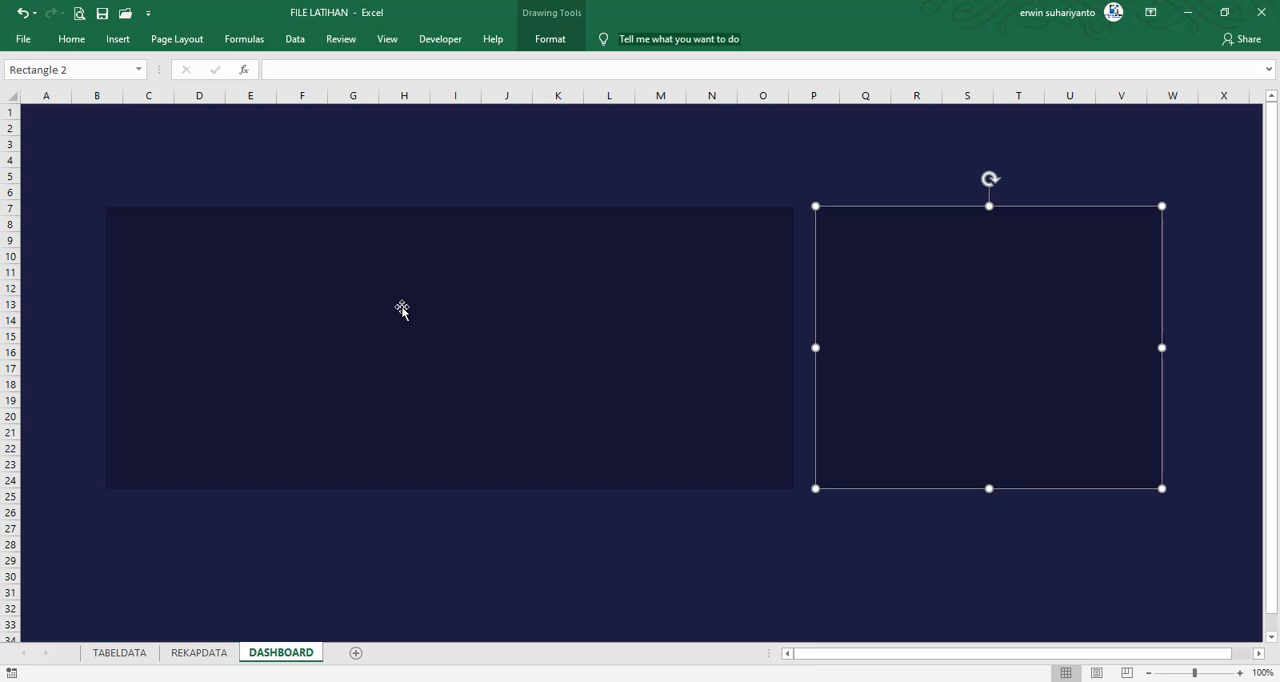
{"action": "left_click_drag", "start_coordinate": [401, 310], "coordinate": [403, 329]}
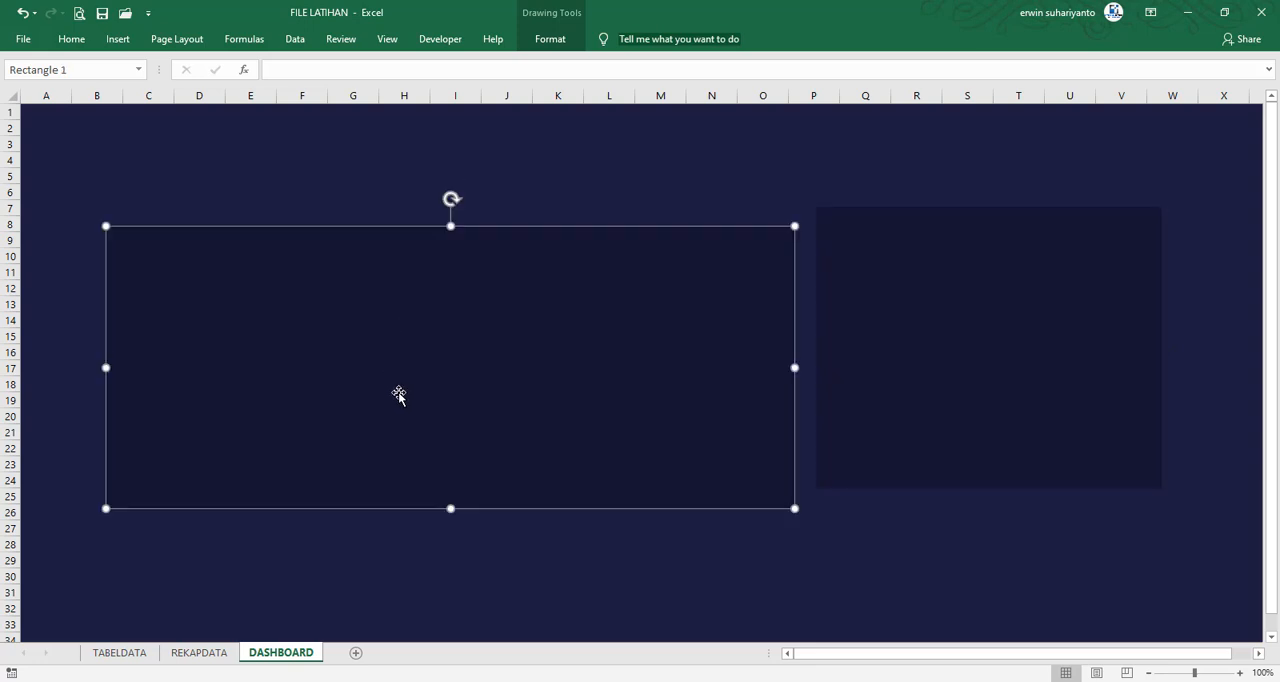
Extend the wide rectangle's lower edge to about row 26 and delete the narrow rectangle beside it
{"action": "left_click_drag", "start_coordinate": [451, 508], "coordinate": [451, 519]}
{"action": "left_click", "coordinate": [990, 347]}
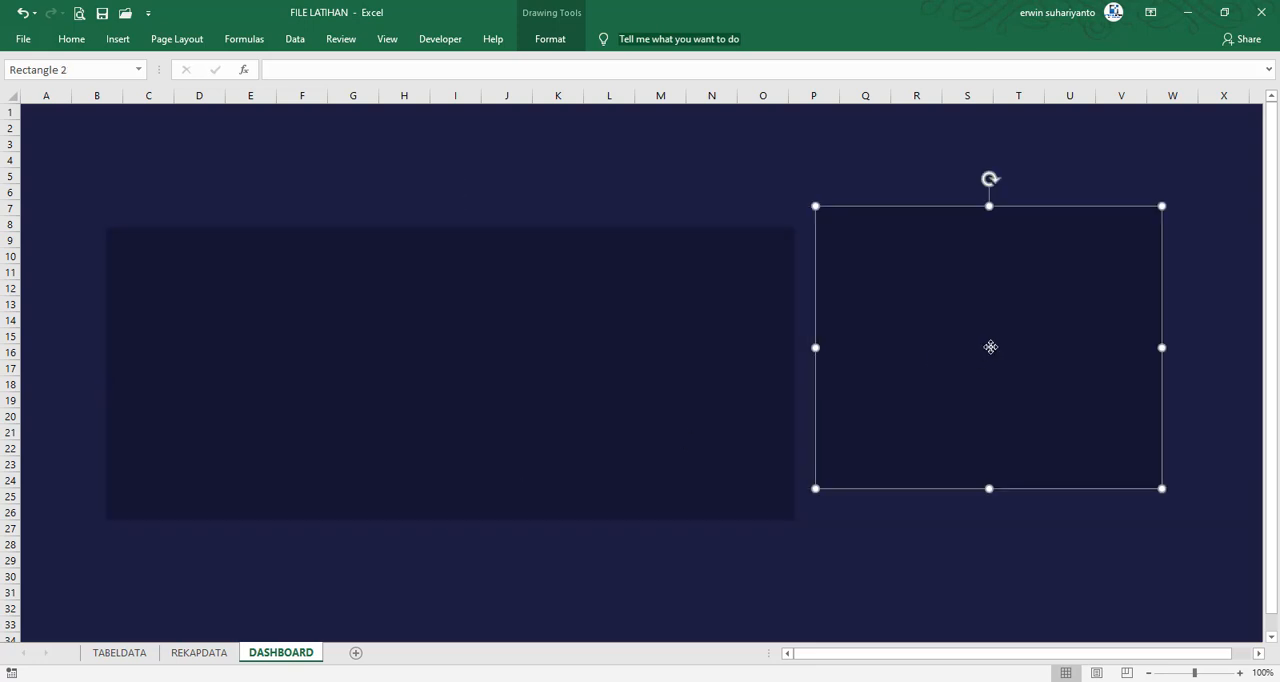
{"action": "key", "text": "Delete"}
Duplicate the wide rectangle, narrow the copy, and place it beside the original over roughly P8 to W26
{"action": "left_click", "coordinate": [721, 341]}
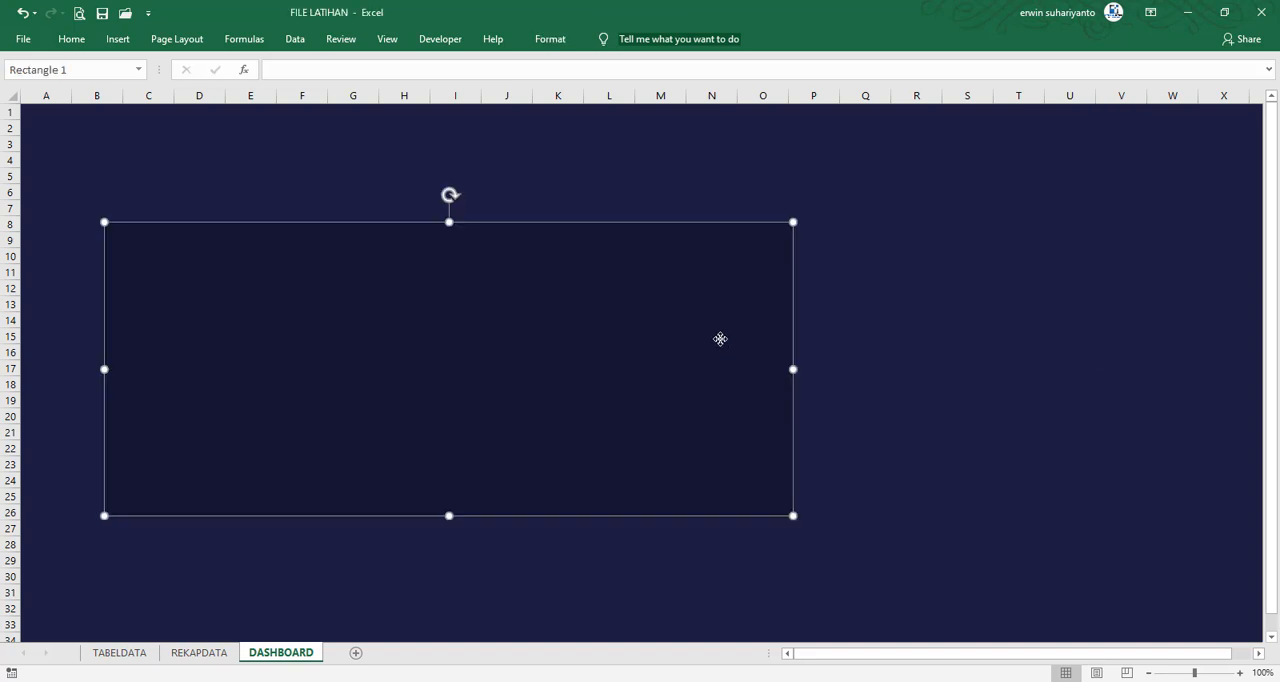
{"action": "key", "text": "ctrl+d"}
{"action": "left_click_drag", "start_coordinate": [618, 400], "coordinate": [930, 366]}
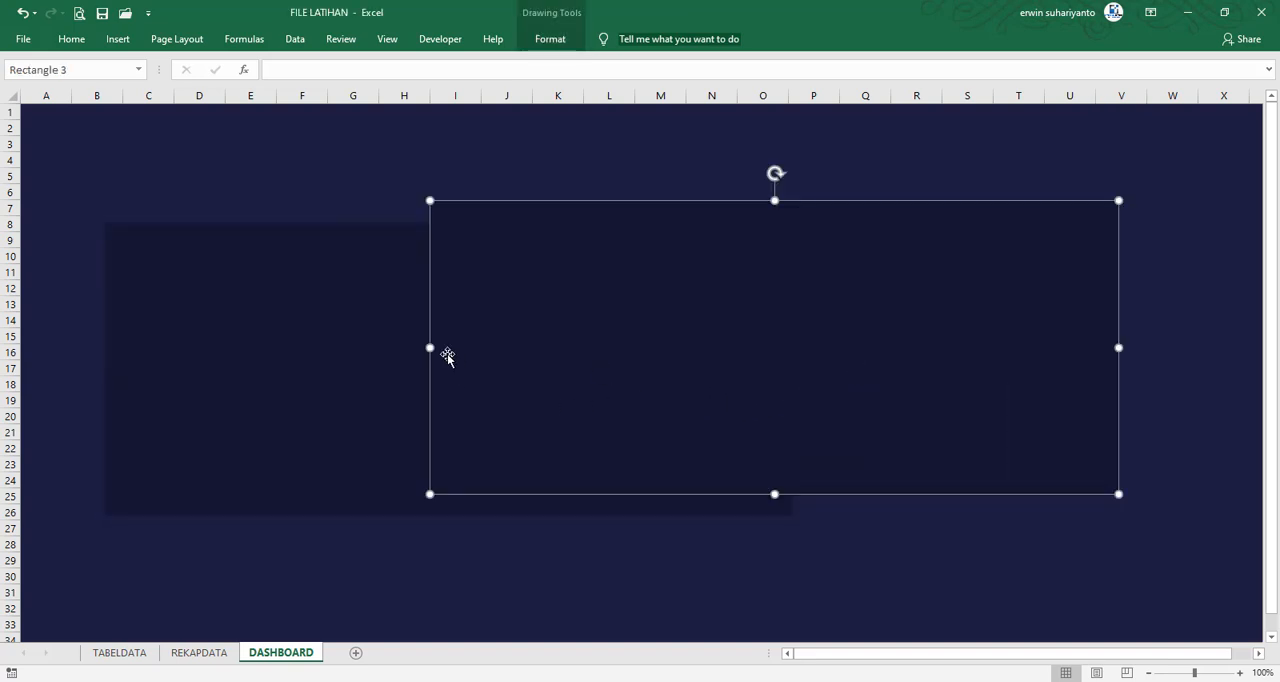
{"action": "left_click_drag", "start_coordinate": [430, 347], "coordinate": [718, 346]}
{"action": "left_click_drag", "start_coordinate": [886, 300], "coordinate": [974, 318]}
Set the wide rectangle to 22 cm wide and 10 cm high, and shift it slightly towards the narrow one
{"action": "left_click", "coordinate": [611, 326]}
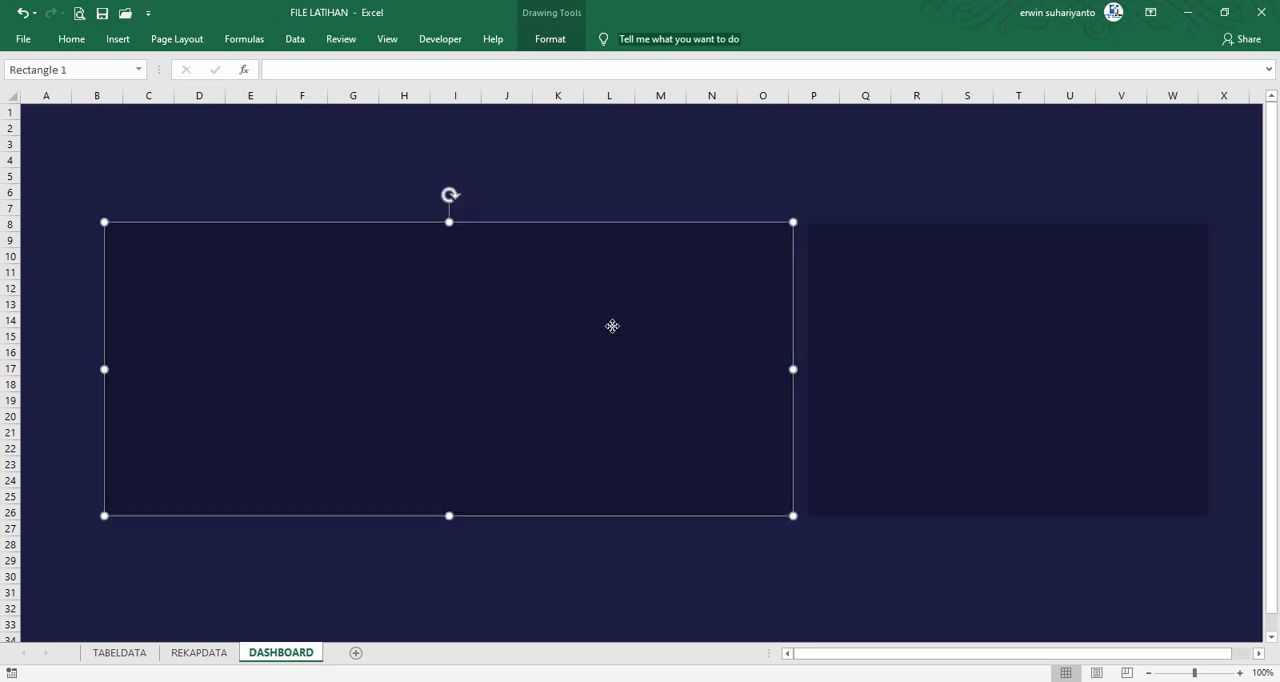
{"action": "left_click", "coordinate": [540, 39]}
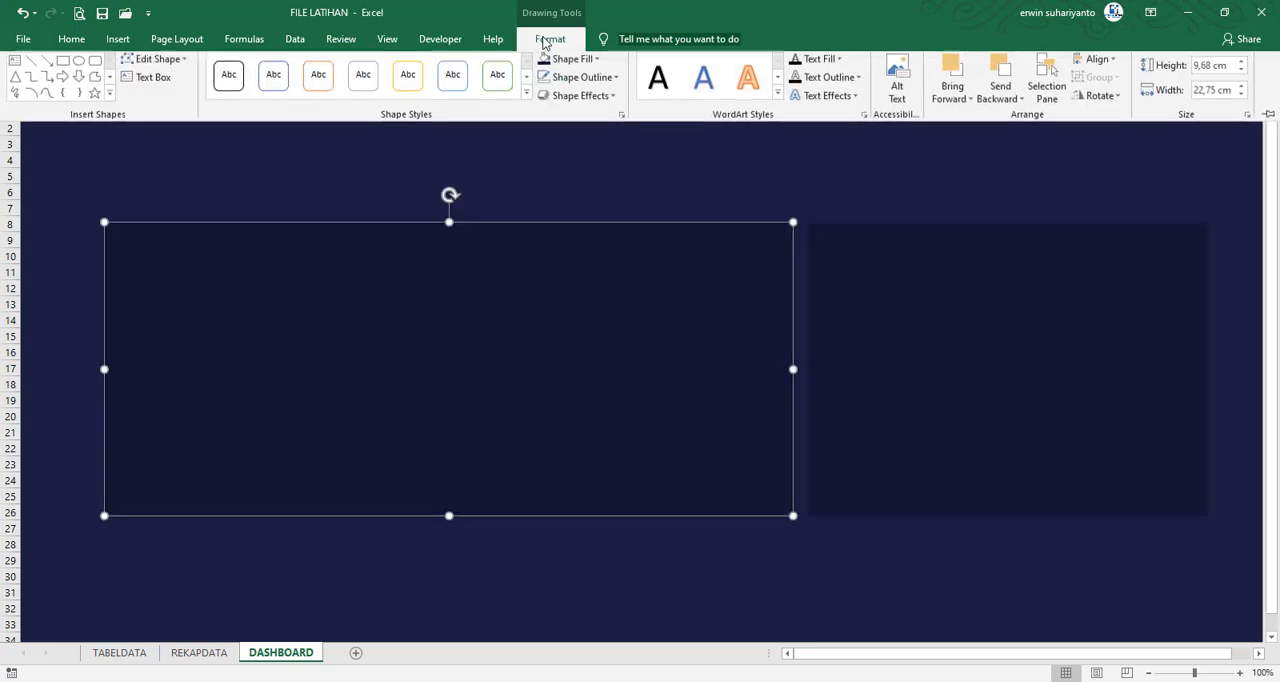
{"action": "left_click", "coordinate": [1244, 98]}
{"action": "left_click", "coordinate": [1244, 98]}
{"action": "left_click", "coordinate": [1244, 98]}
{"action": "left_click", "coordinate": [1244, 98]}
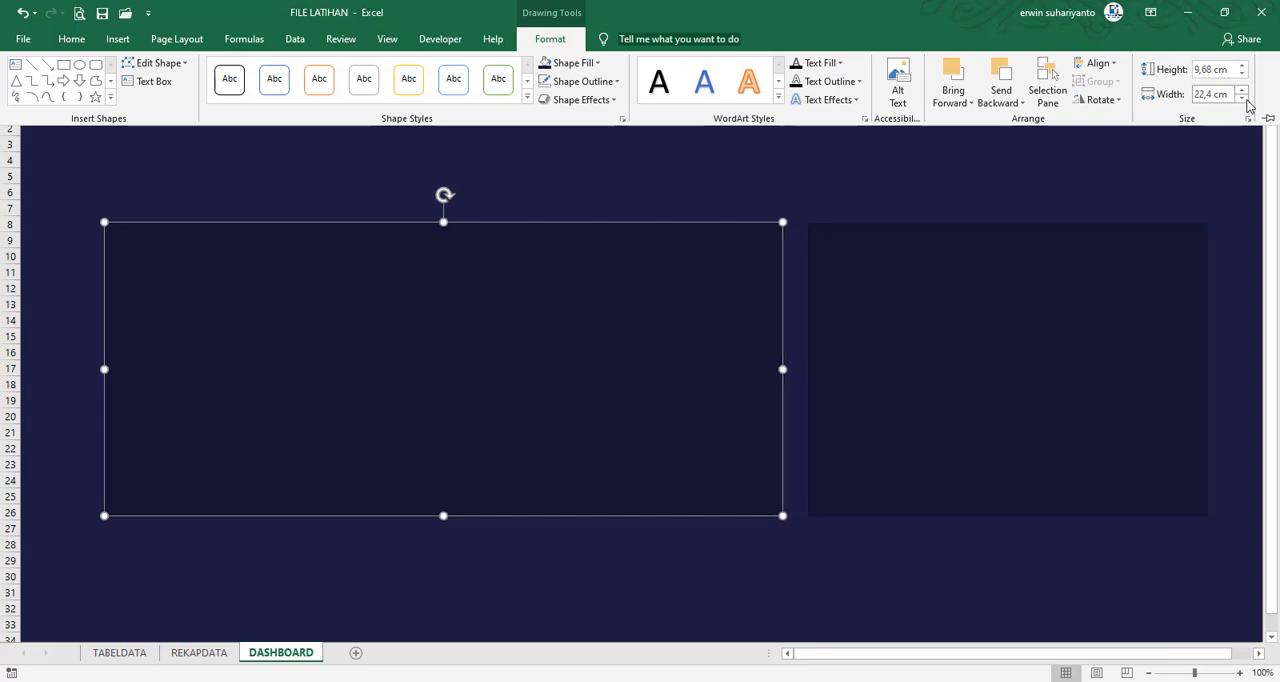
{"action": "left_click", "coordinate": [1244, 98]}
{"action": "left_click", "coordinate": [1244, 98]}
{"action": "left_click", "coordinate": [1244, 98]}
{"action": "left_click", "coordinate": [1244, 98]}
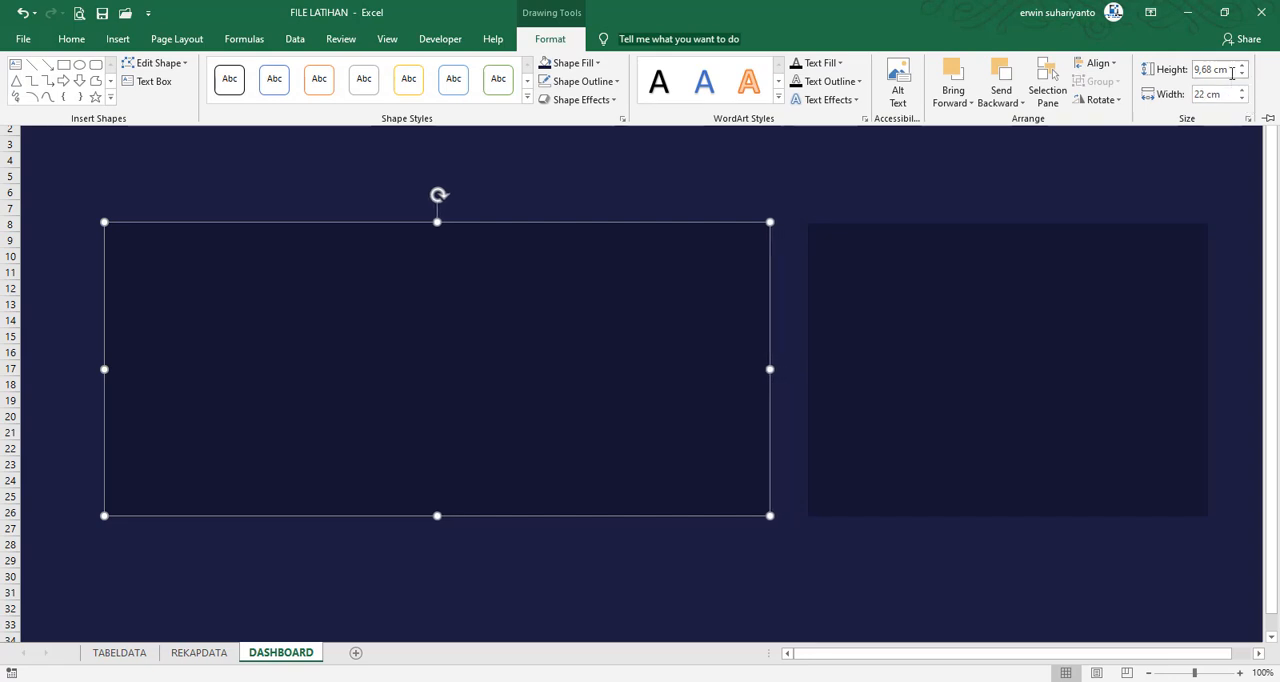
{"action": "left_click", "coordinate": [1241, 65]}
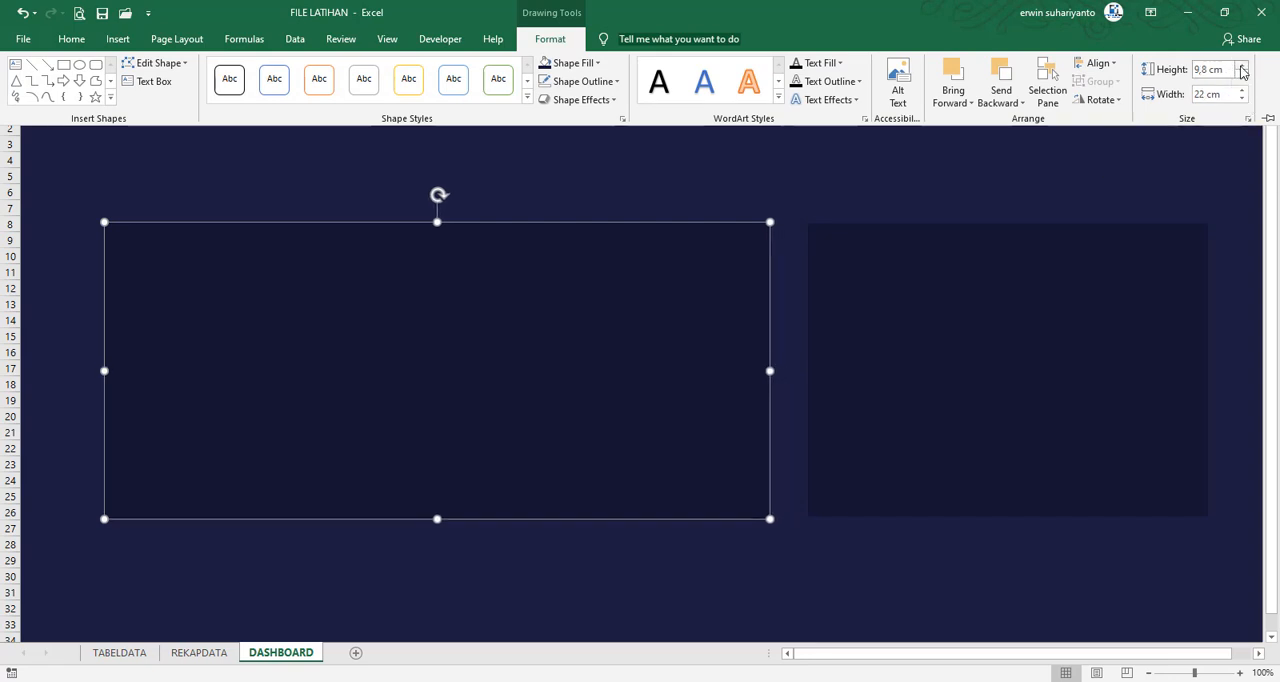
{"action": "left_click", "coordinate": [1241, 66]}
{"action": "left_click", "coordinate": [1241, 66]}
{"action": "key", "text": "ctrl+F1"}
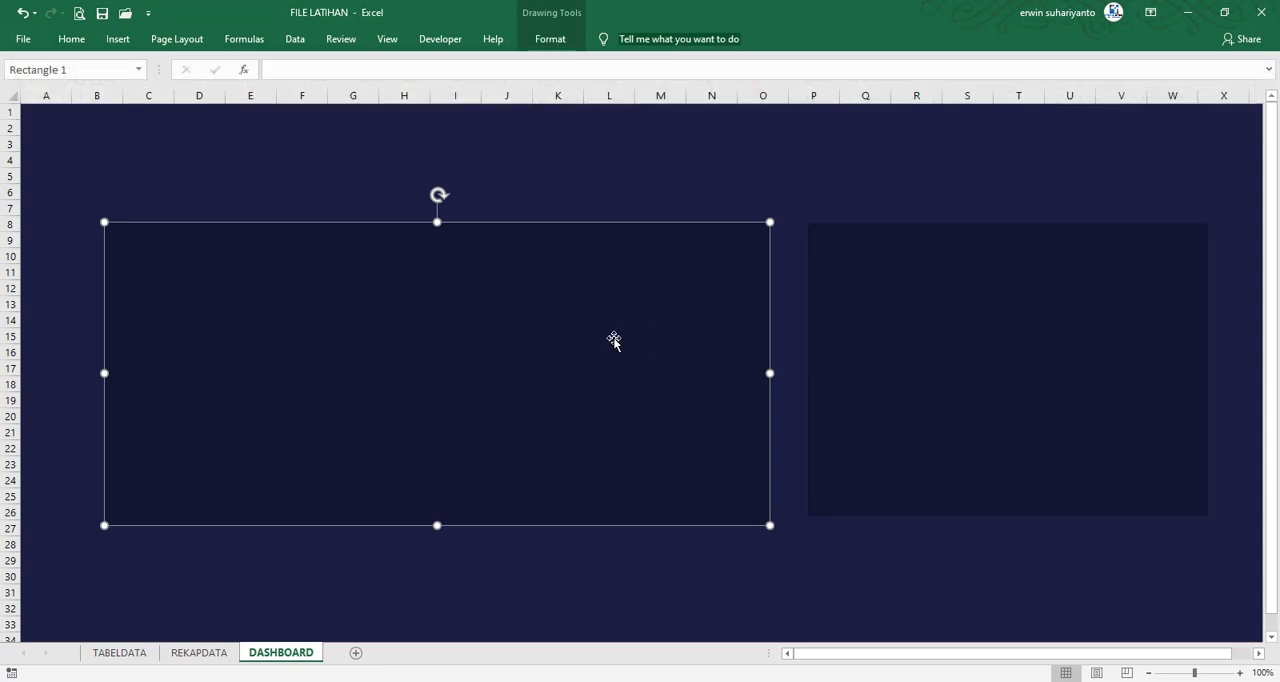
{"action": "left_click_drag", "start_coordinate": [551, 360], "coordinate": [564, 356]}
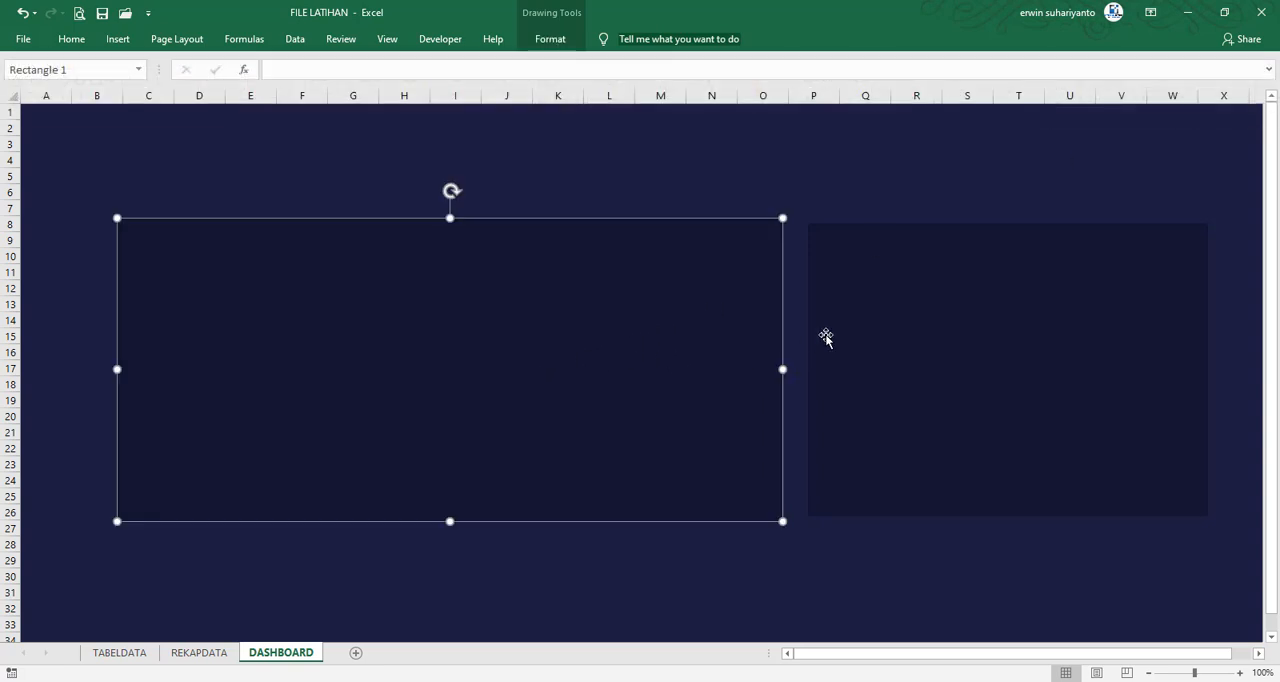
Open the FILE FINAL workbook, check the size of its monthly chart panel, and return to FILE LATIHAN
{"action": "left_click", "coordinate": [898, 209]}
{"action": "left_click", "coordinate": [22, 39]}
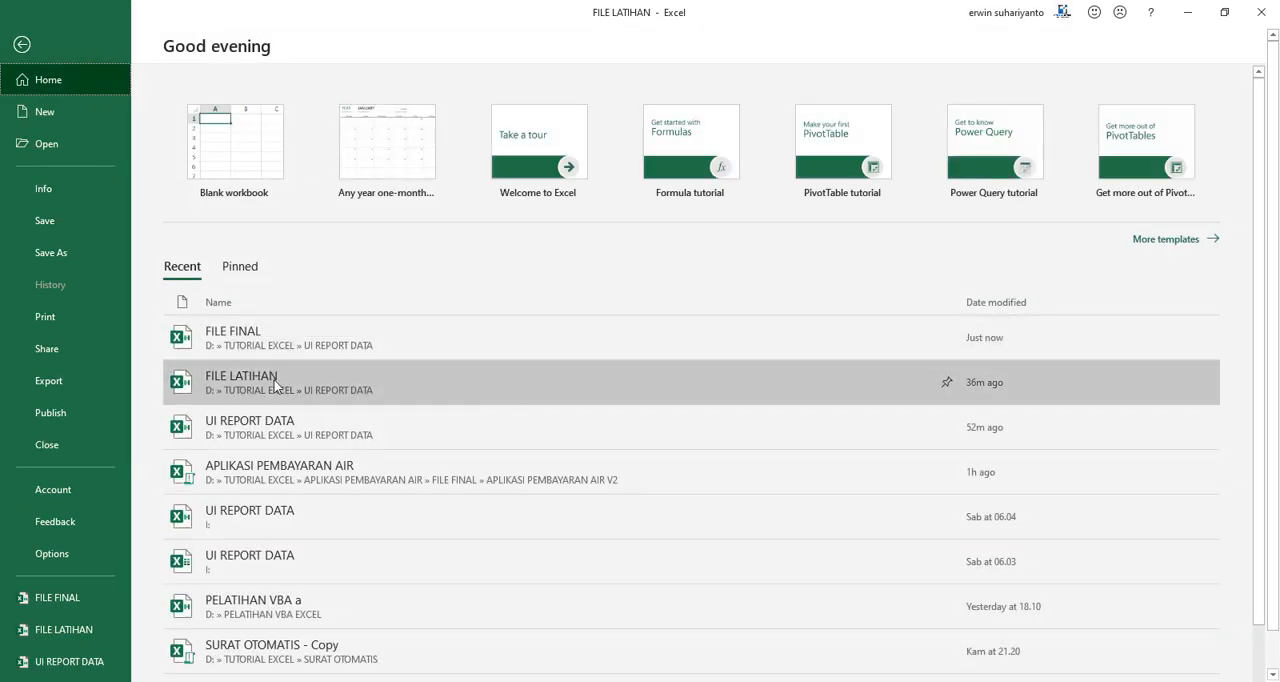
{"action": "left_click", "coordinate": [266, 348]}
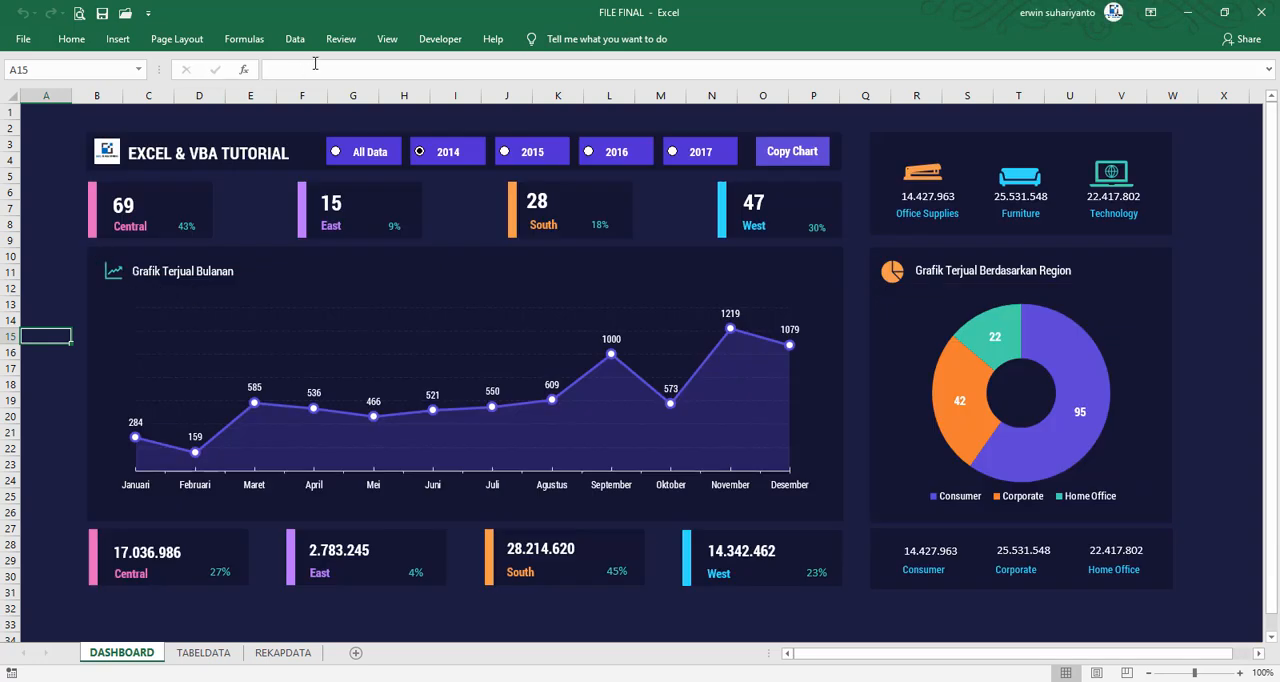
{"action": "left_click", "coordinate": [341, 39]}
{"action": "left_click", "coordinate": [60, 252]}
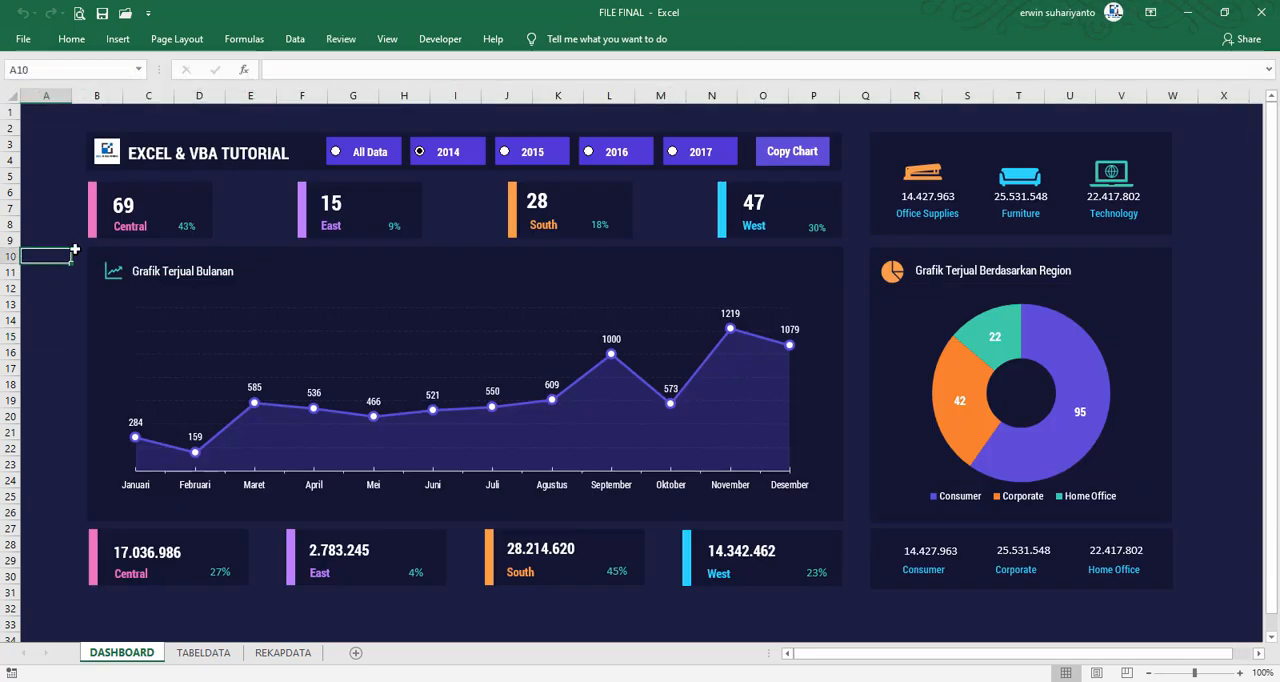
{"action": "left_click", "coordinate": [75, 250]}
{"action": "left_click", "coordinate": [550, 39]}
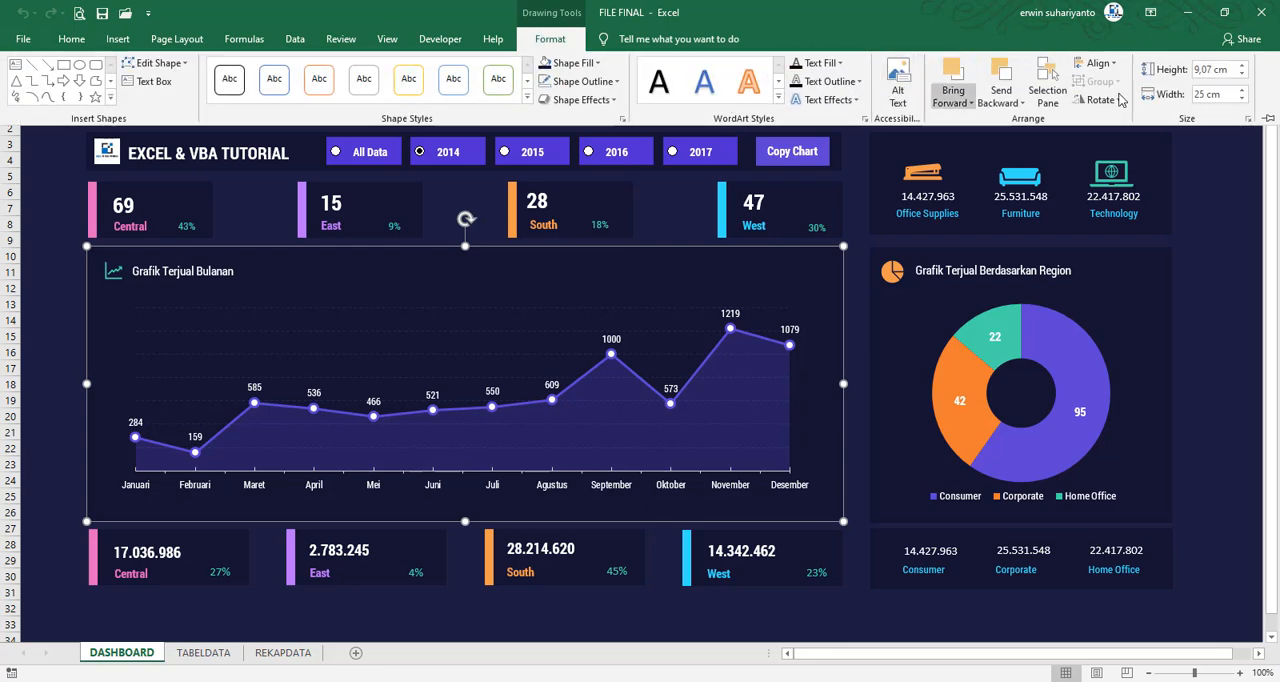
{"action": "left_click", "coordinate": [1201, 94]}
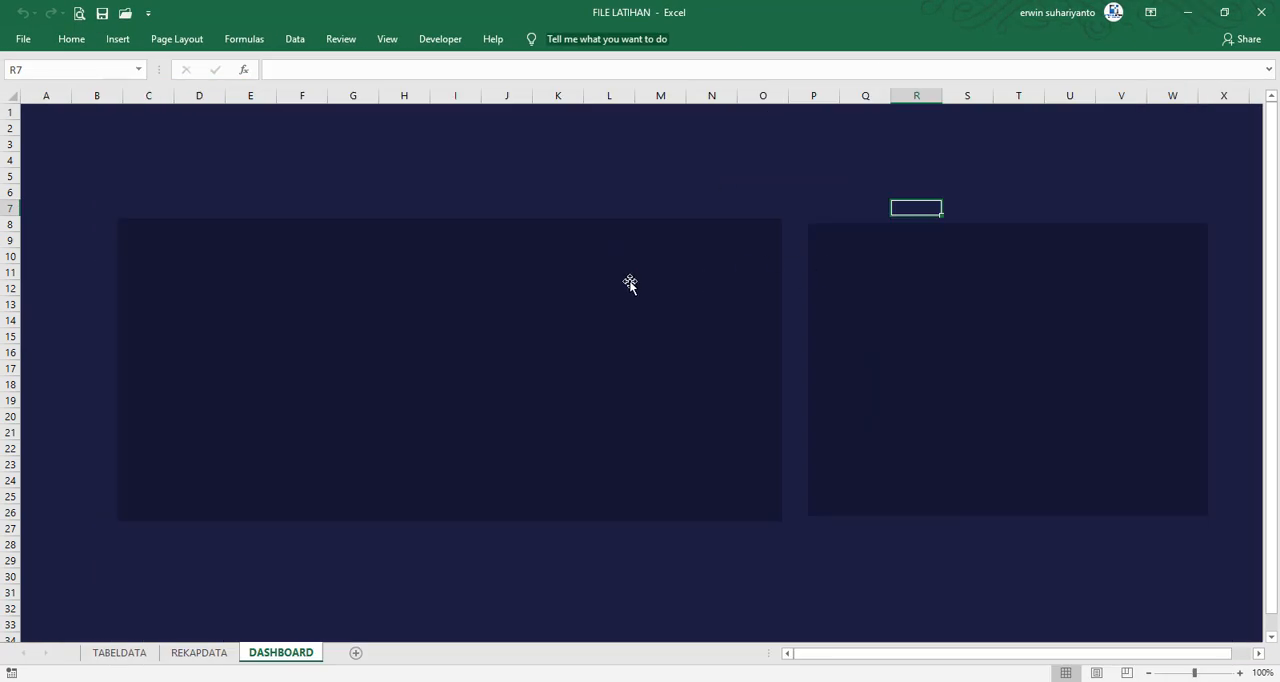
{"action": "left_click", "coordinate": [628, 283]}
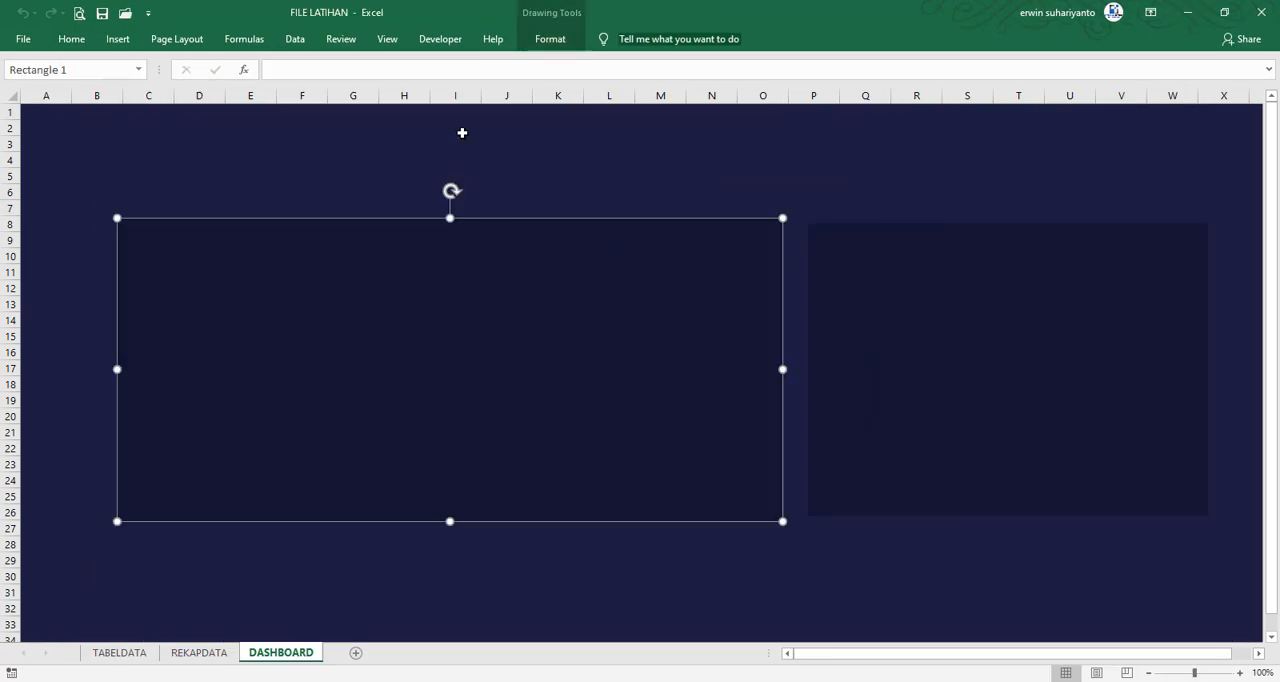
Set the wide rectangle's width to 25 cm and its height to 9 cm
{"action": "left_click", "coordinate": [572, 32]}
{"action": "double_click", "coordinate": [1205, 93]}
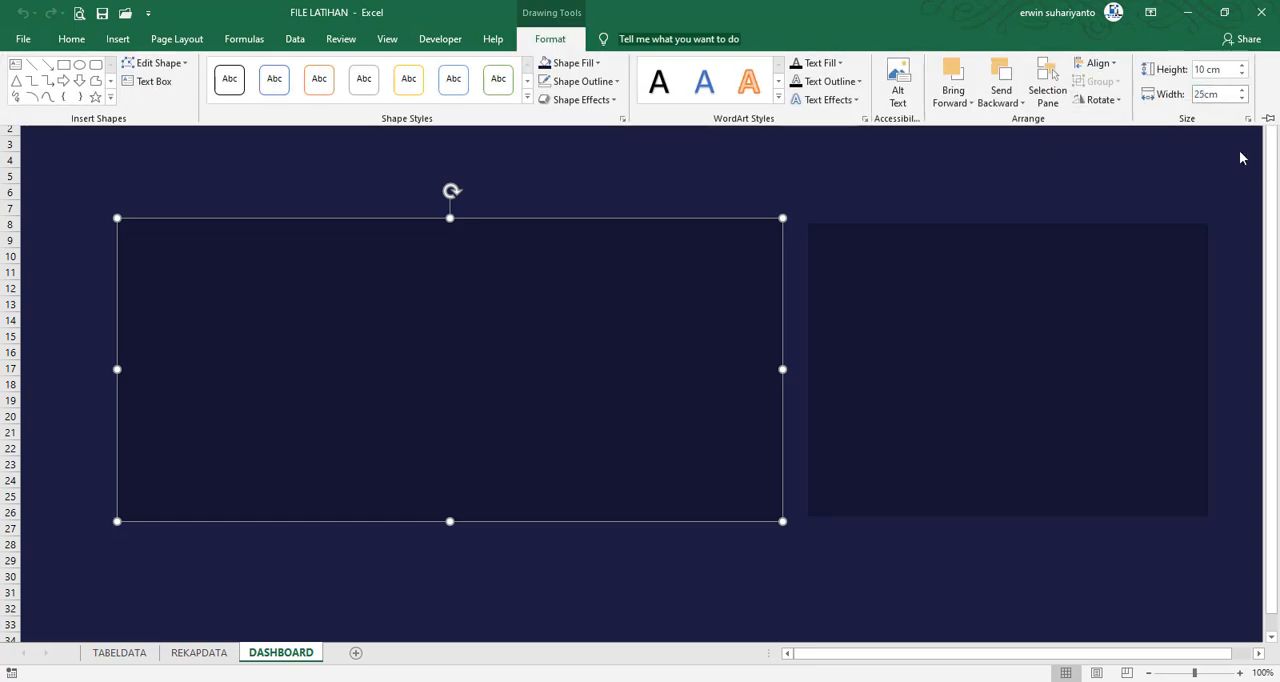
{"action": "type", "text": "25"}
{"action": "left_click", "coordinate": [1208, 70]}
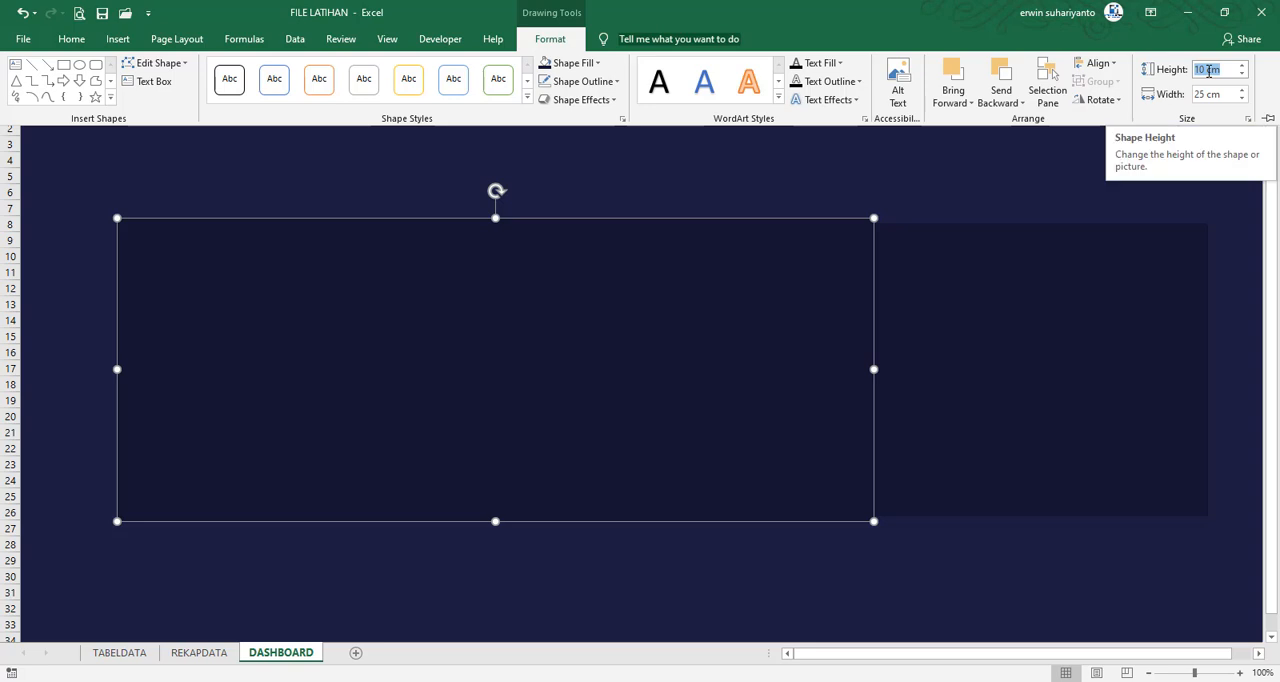
{"action": "type", "text": "9"}
{"action": "key", "text": "Return"}
Pull the narrow rectangle down over the wide one and set its width to 12,5 cm and height to 9 cm
{"action": "left_click", "coordinate": [965, 345]}
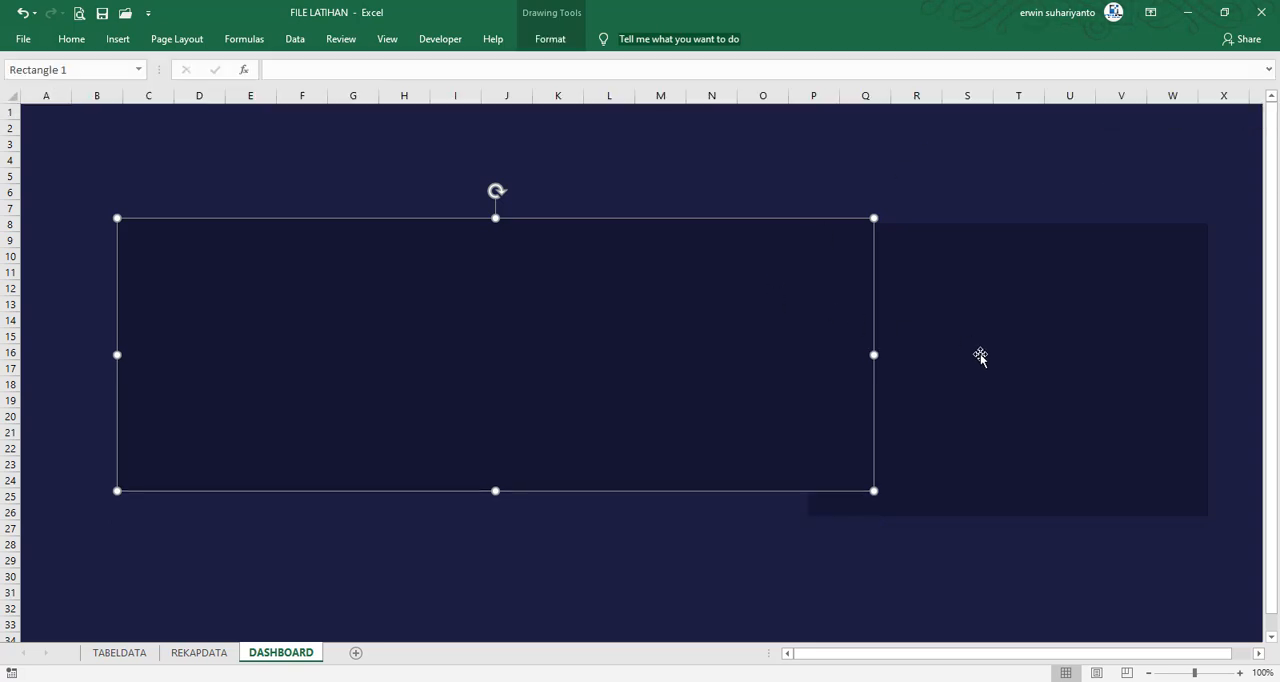
{"action": "left_click", "coordinate": [985, 358]}
{"action": "left_click_drag", "start_coordinate": [924, 358], "coordinate": [784, 421]}
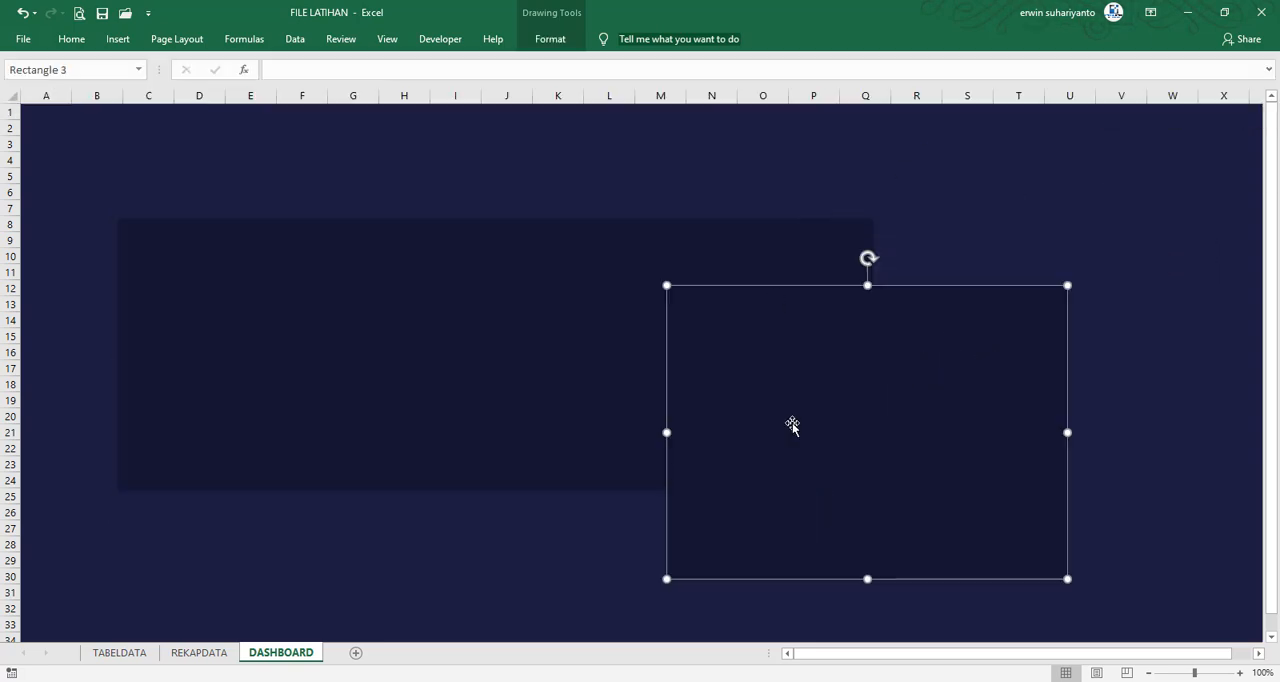
{"action": "left_click", "coordinate": [551, 40]}
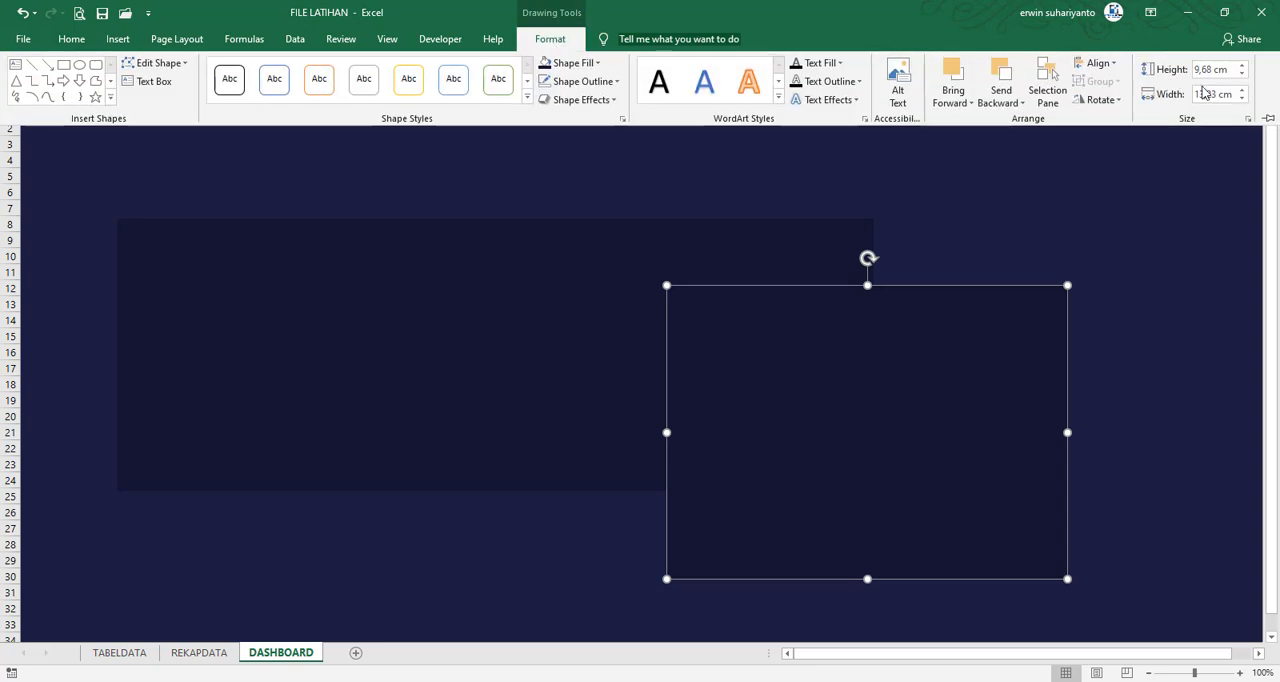
{"action": "left_click", "coordinate": [1206, 93]}
{"action": "type", "text": "12,5"}
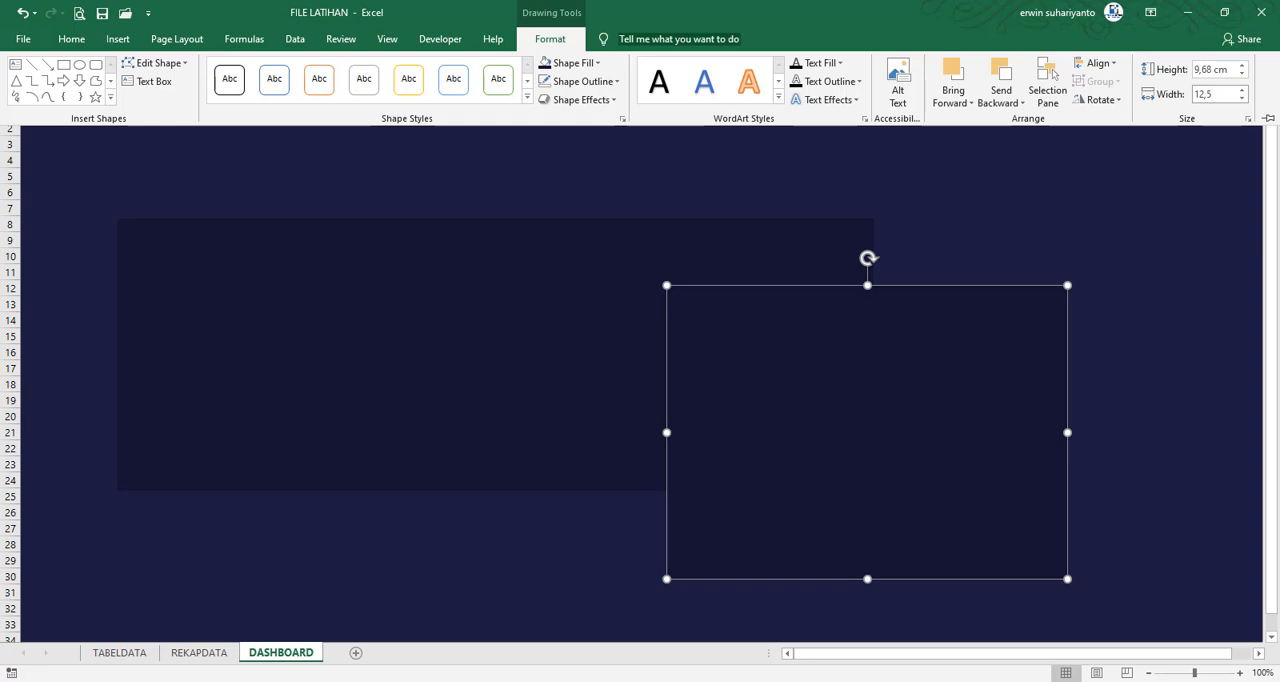
{"action": "left_click", "coordinate": [1212, 69]}
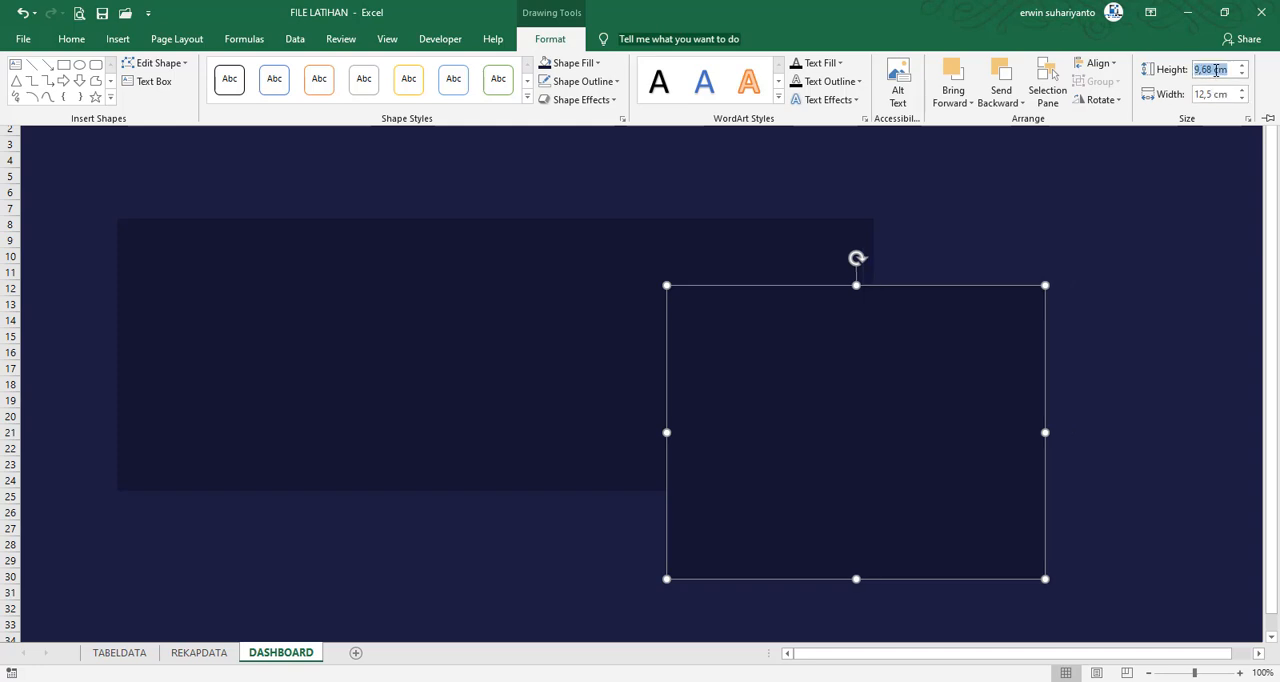
{"action": "type", "text": "9"}
{"action": "key", "text": "Return"}
Align both rectangles side by side at row 8 with a thin gap, the wide one over B to P and the narrow one over Q to W
{"action": "left_click", "coordinate": [851, 403]}
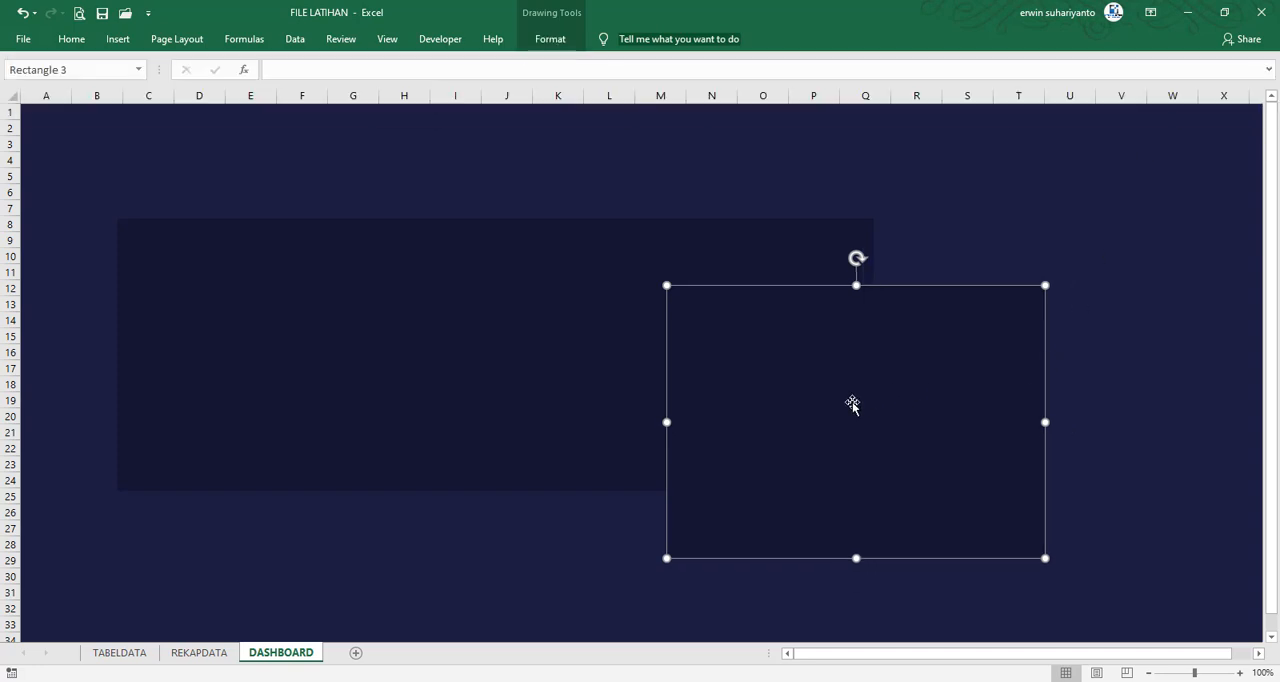
{"action": "left_click_drag", "start_coordinate": [851, 403], "coordinate": [986, 329]}
{"action": "left_click", "coordinate": [654, 345], "text": "shift"}
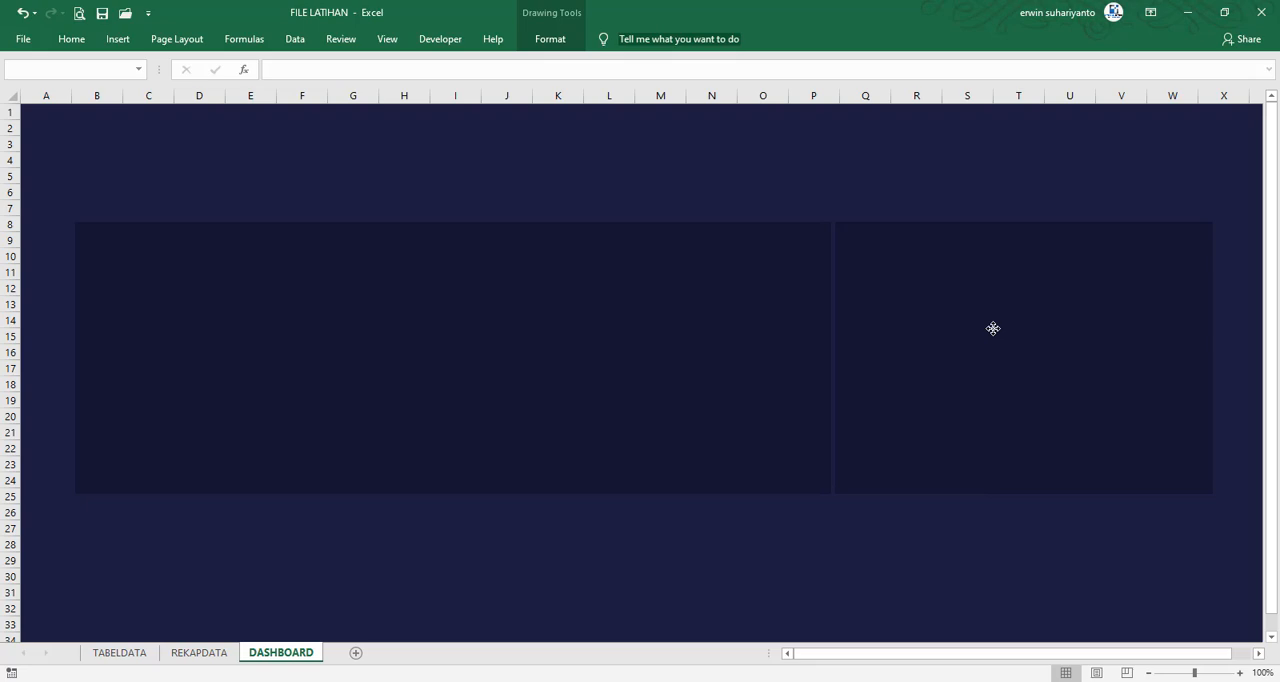
{"action": "left_click_drag", "start_coordinate": [993, 328], "coordinate": [993, 328]}
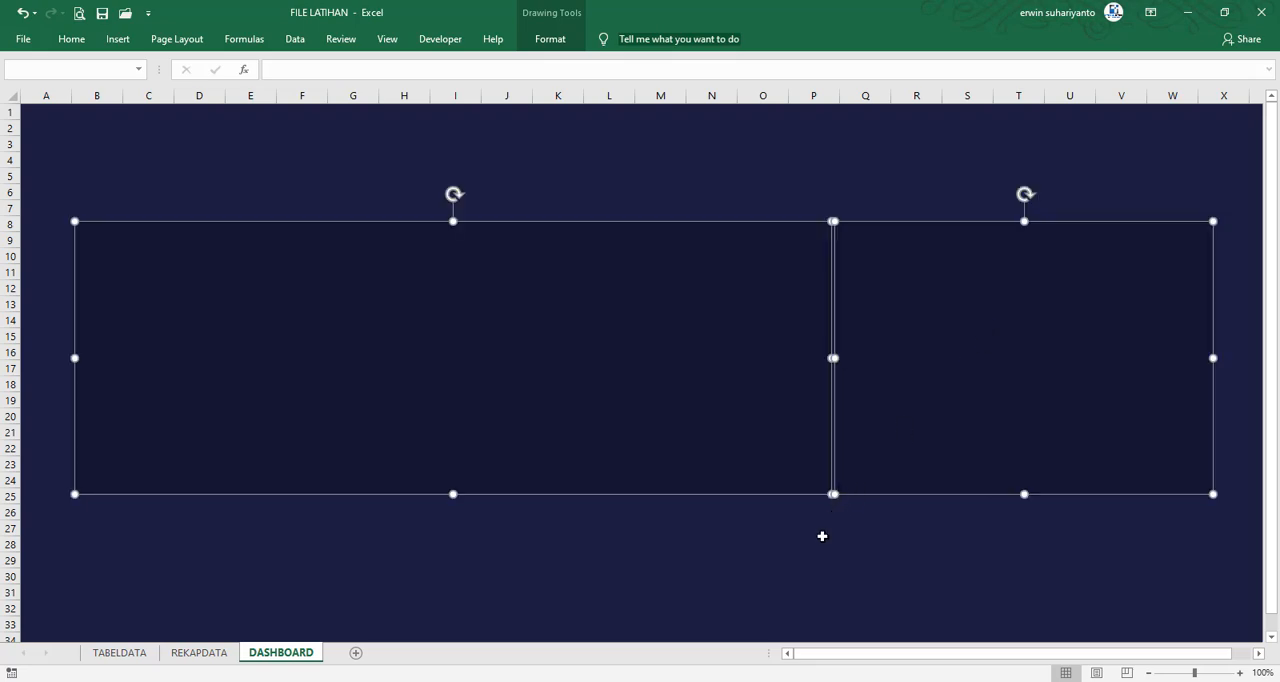
{"action": "left_click", "coordinate": [822, 536]}
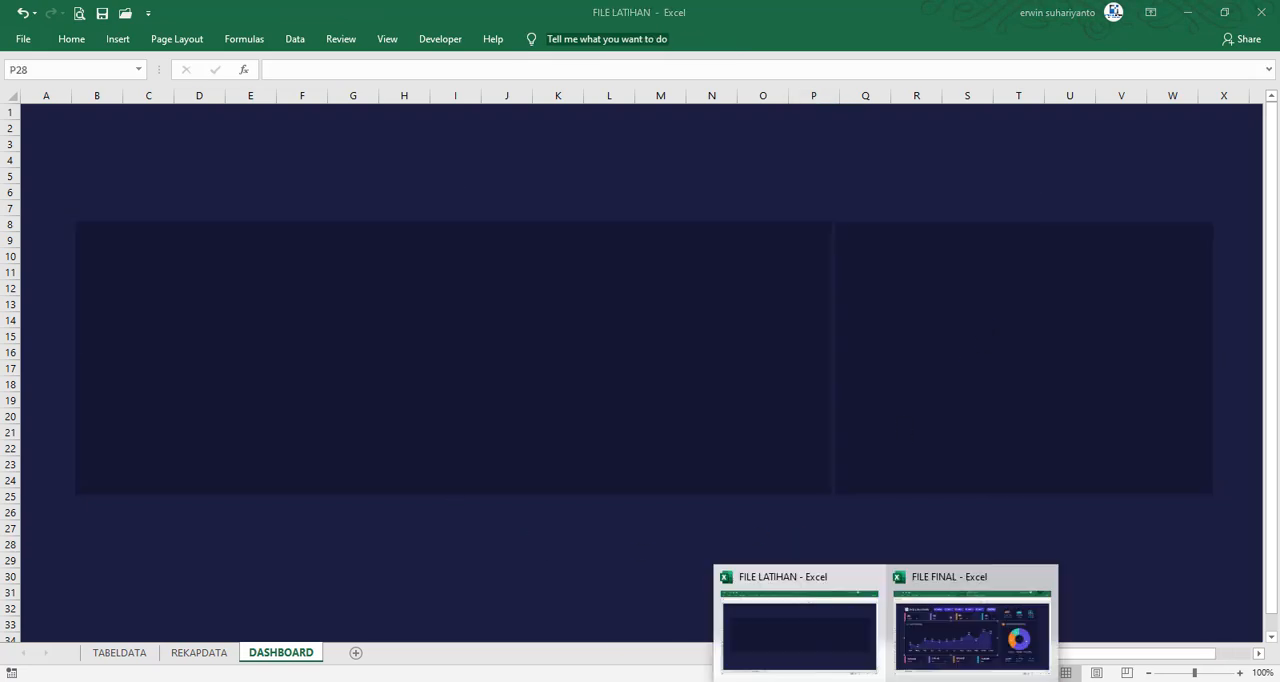
Switch to FILE FINAL, check the size of the upper Central card's background, and return to FILE LATIHAN
{"action": "left_click", "coordinate": [974, 662]}
{"action": "left_click", "coordinate": [51, 192]}
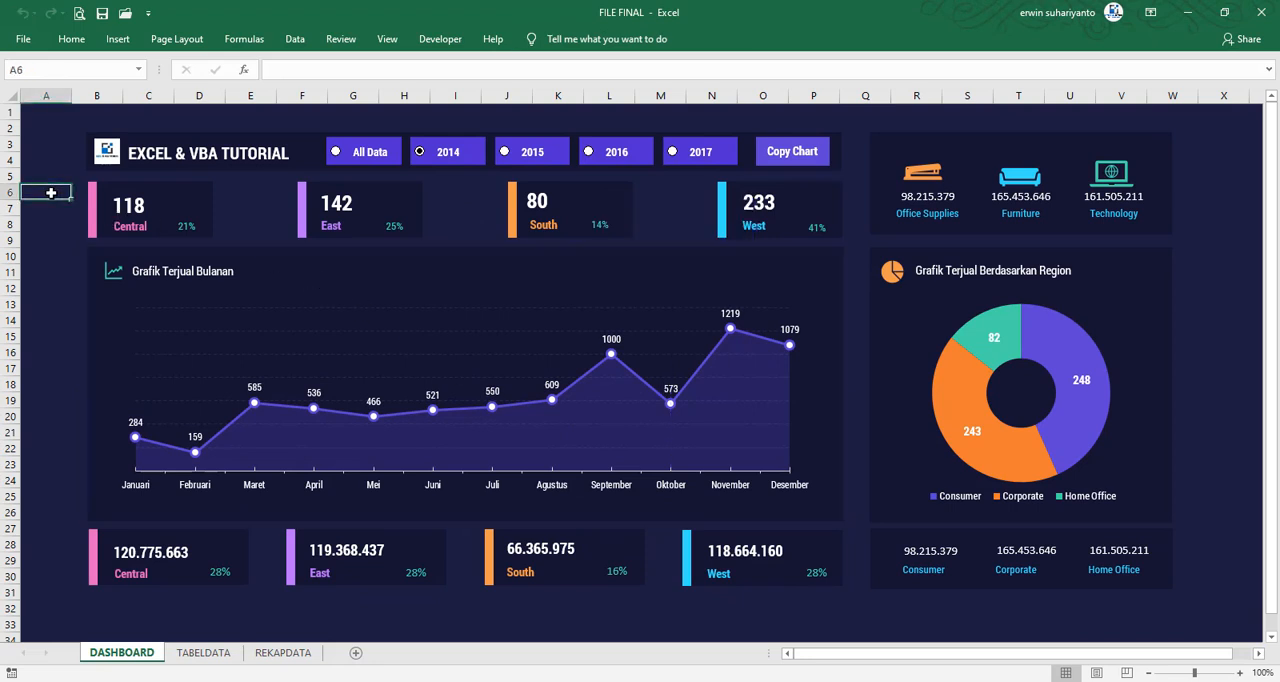
{"action": "left_click", "coordinate": [206, 192]}
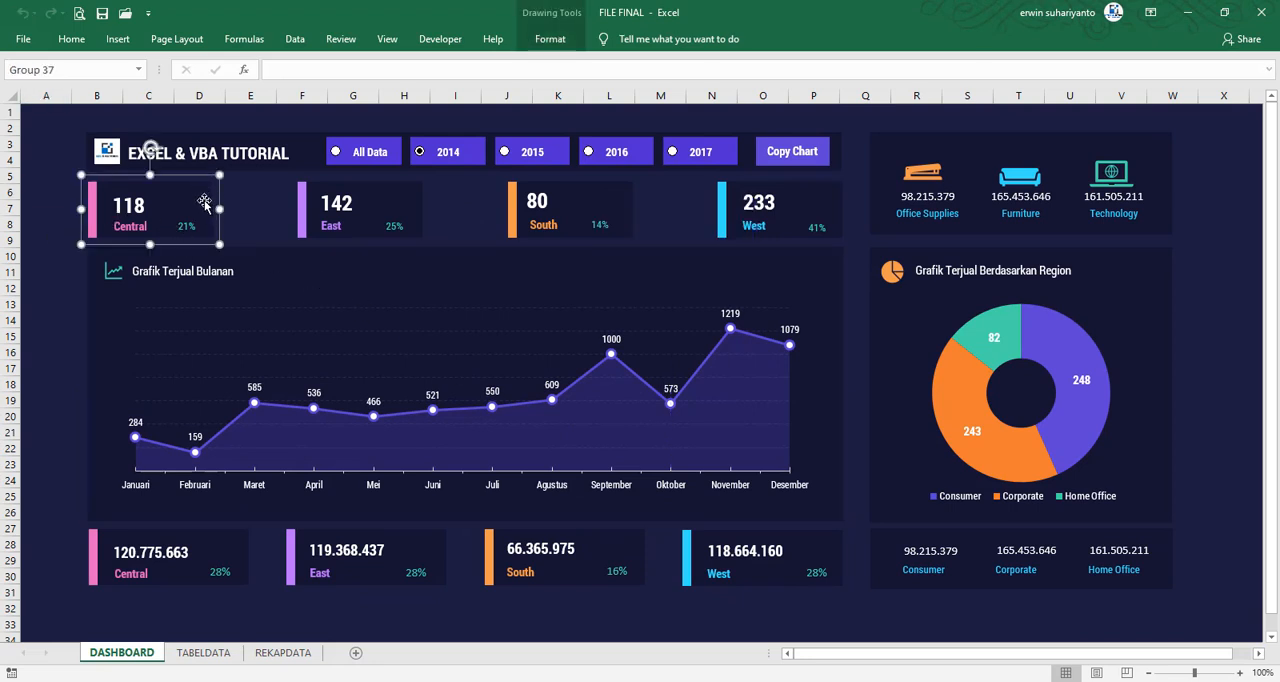
{"action": "left_click", "coordinate": [550, 38]}
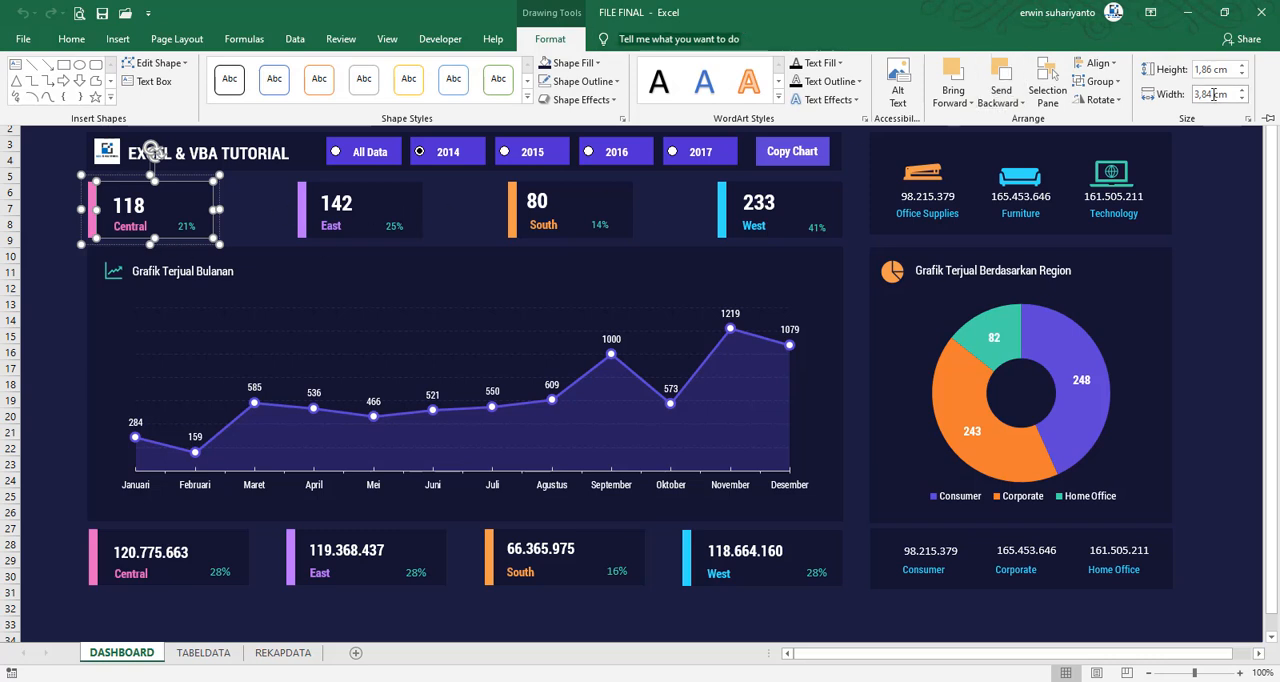
{"action": "left_click", "coordinate": [66, 326]}
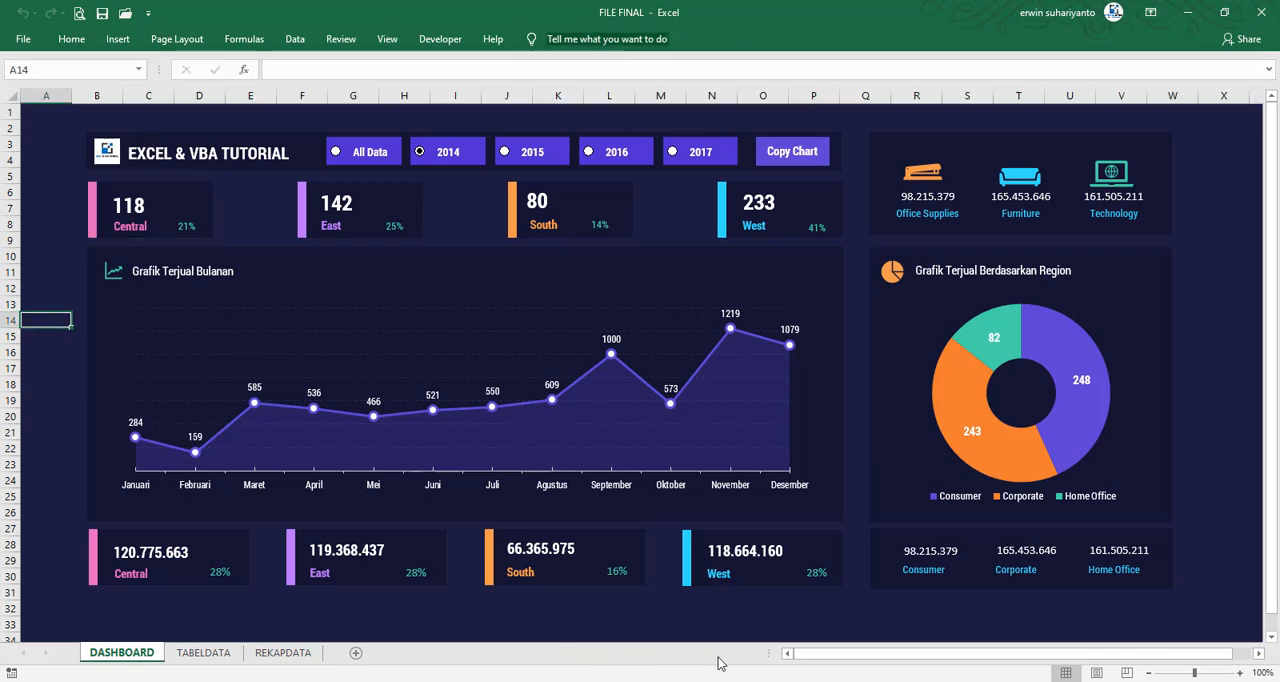
{"action": "mouse_move", "coordinate": [880, 674]}
{"action": "left_click", "coordinate": [850, 640]}
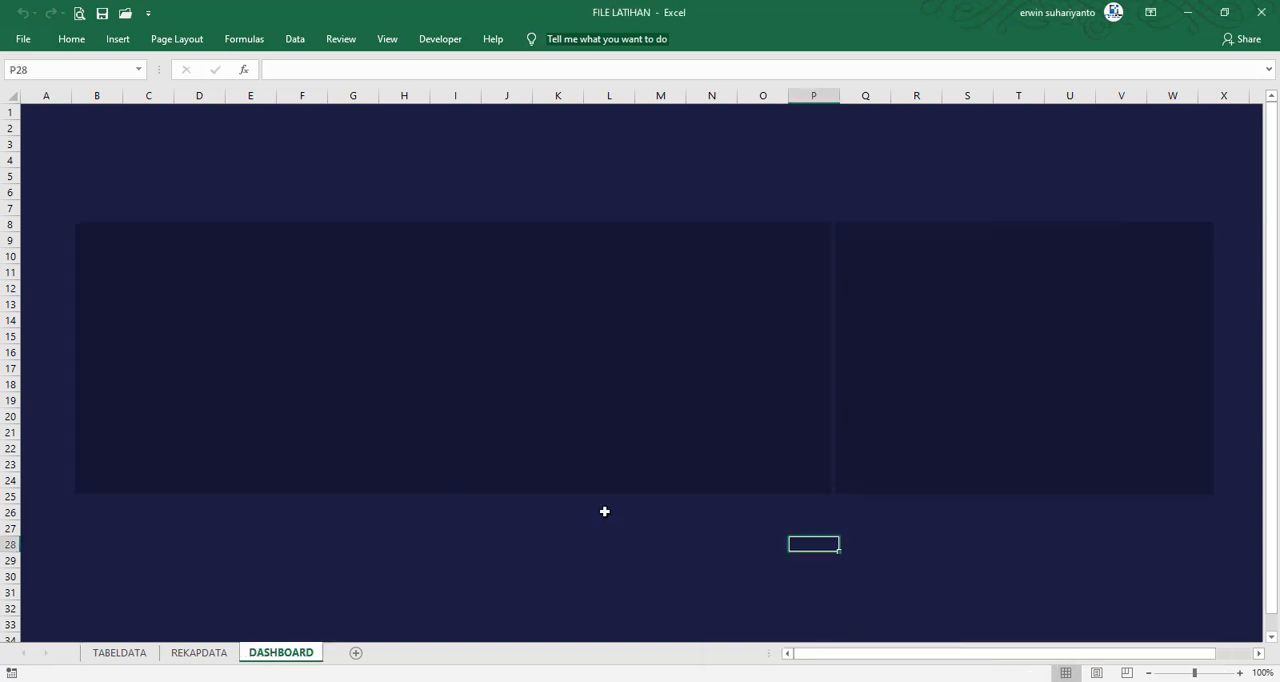
Duplicate the wide rectangle, shrink the copy to about 8 by 2,8 cm, and place it above the original over B2 to F7
{"action": "left_click", "coordinate": [277, 357]}
{"action": "left_click_drag", "start_coordinate": [256, 221], "coordinate": [268, 234]}
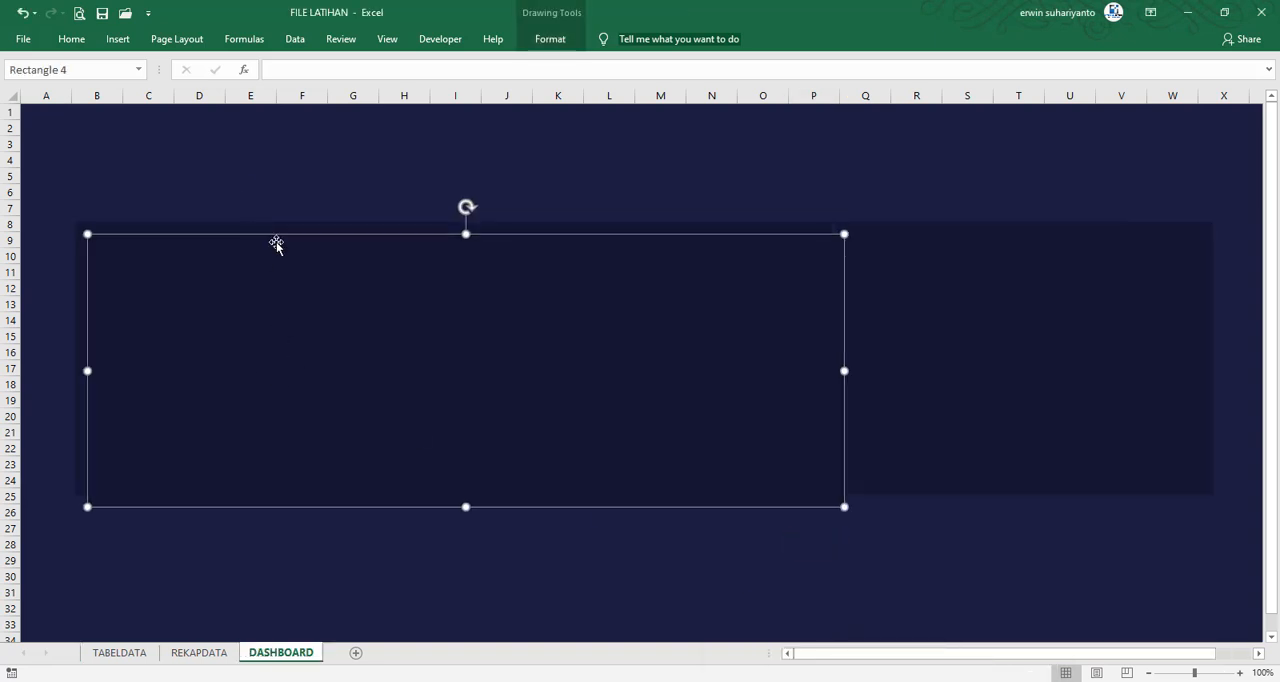
{"action": "left_click_drag", "start_coordinate": [580, 403], "coordinate": [605, 366]}
{"action": "left_click_drag", "start_coordinate": [868, 467], "coordinate": [486, 378]}
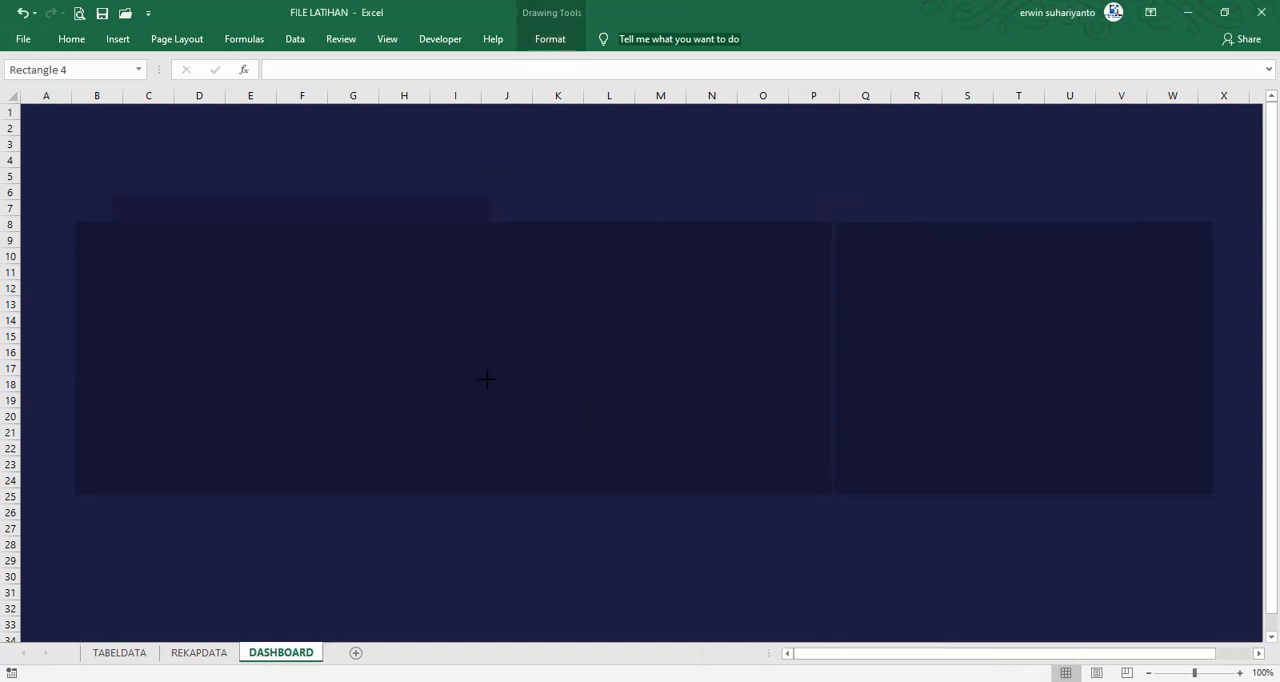
{"action": "left_click_drag", "start_coordinate": [355, 280], "coordinate": [354, 280]}
{"action": "left_click_drag", "start_coordinate": [263, 266], "coordinate": [227, 199]}
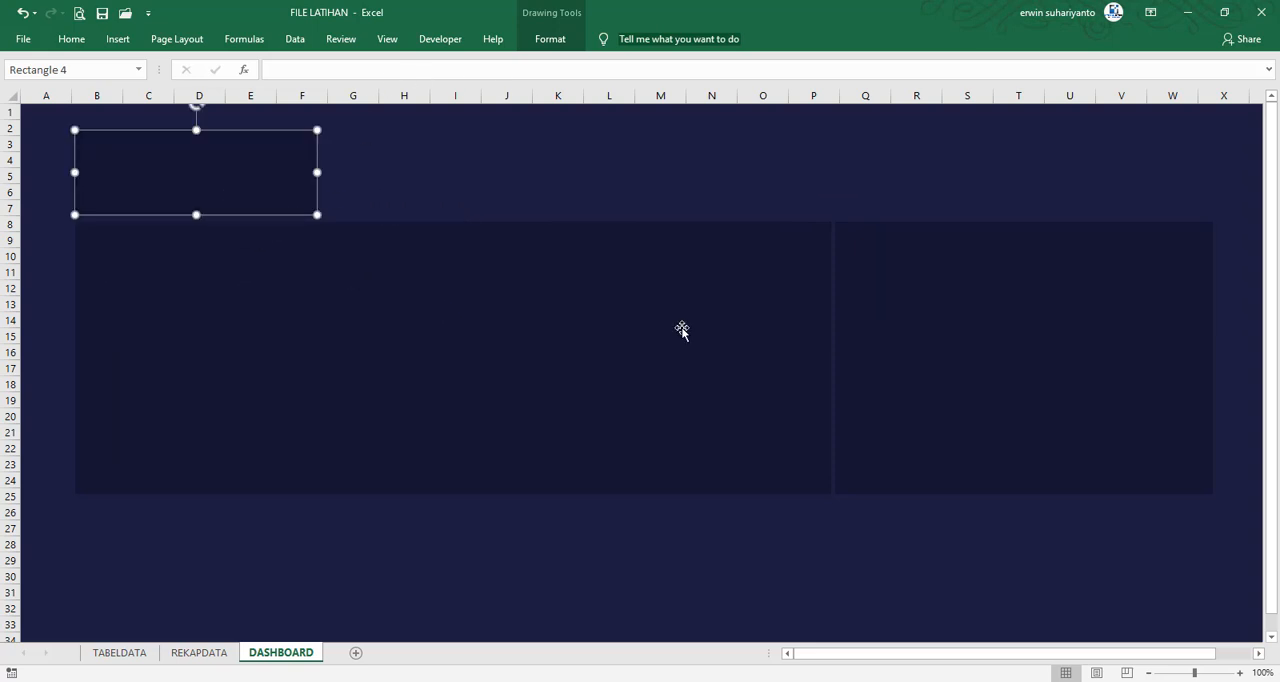
Recheck the upper Central card's background dimensions in FILE FINAL and go back to the FILE LATIHAN dashboard
{"action": "left_click", "coordinate": [943, 651]}
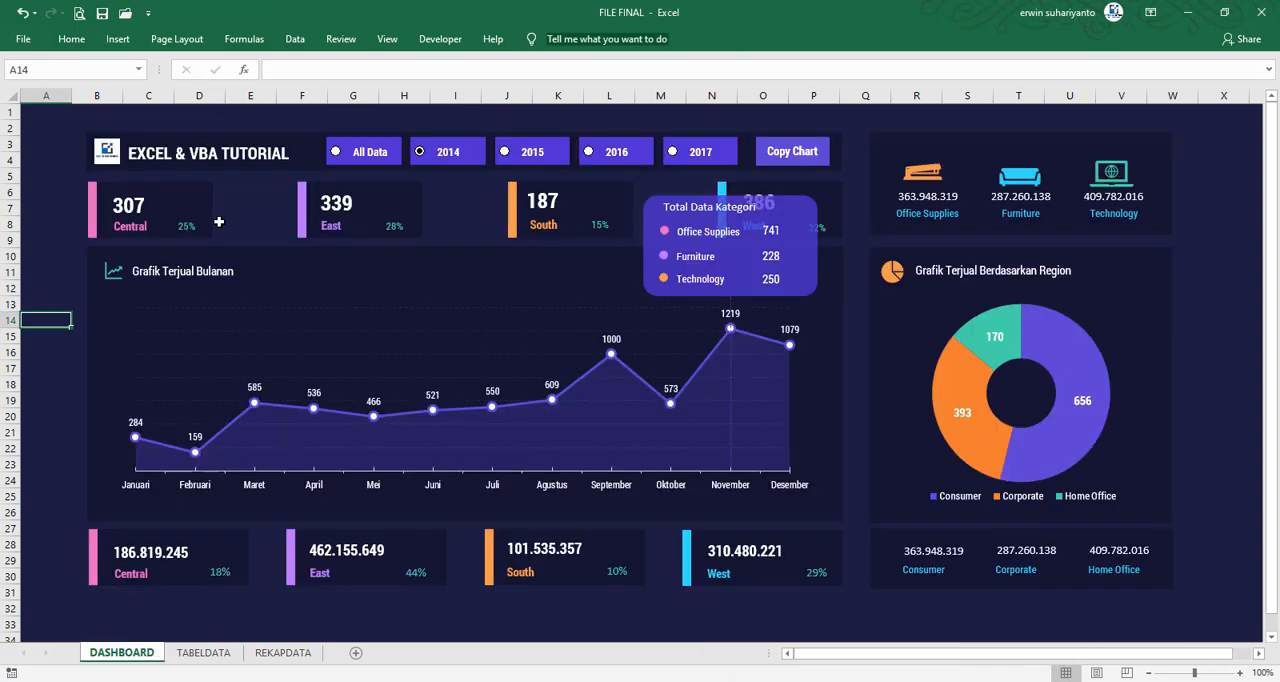
{"action": "left_click", "coordinate": [197, 195]}
{"action": "left_click", "coordinate": [201, 189]}
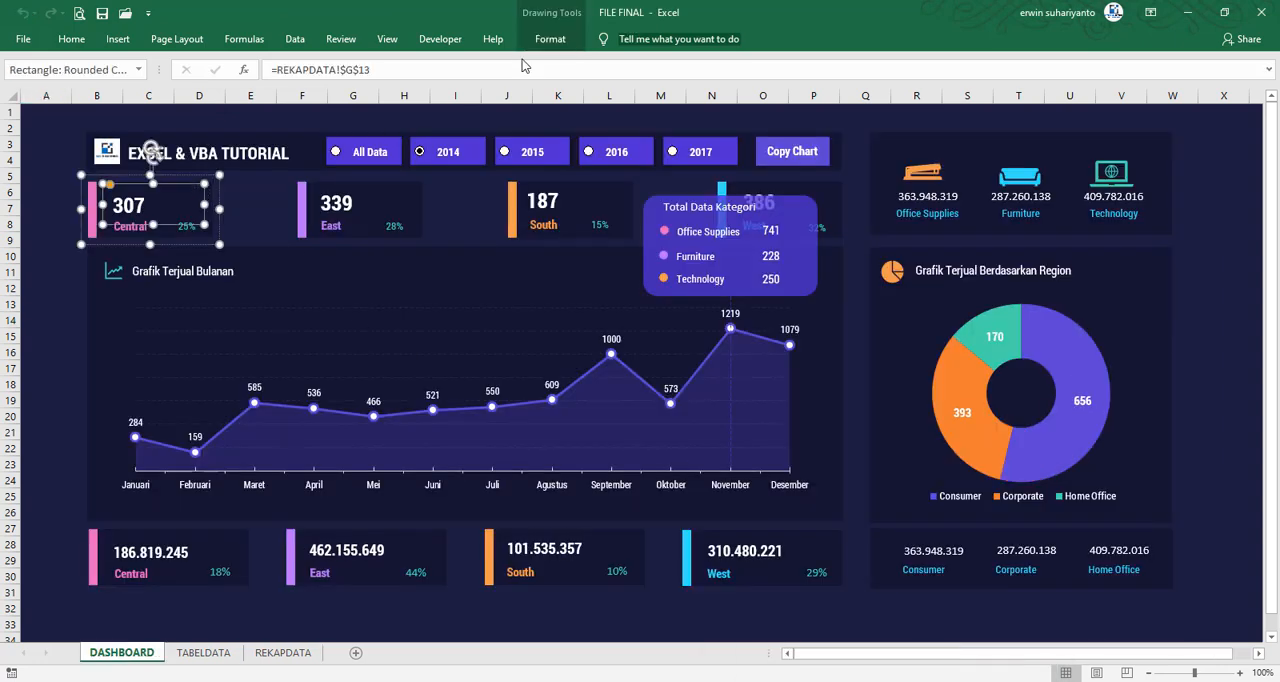
{"action": "left_click", "coordinate": [209, 195]}
{"action": "left_click", "coordinate": [549, 39]}
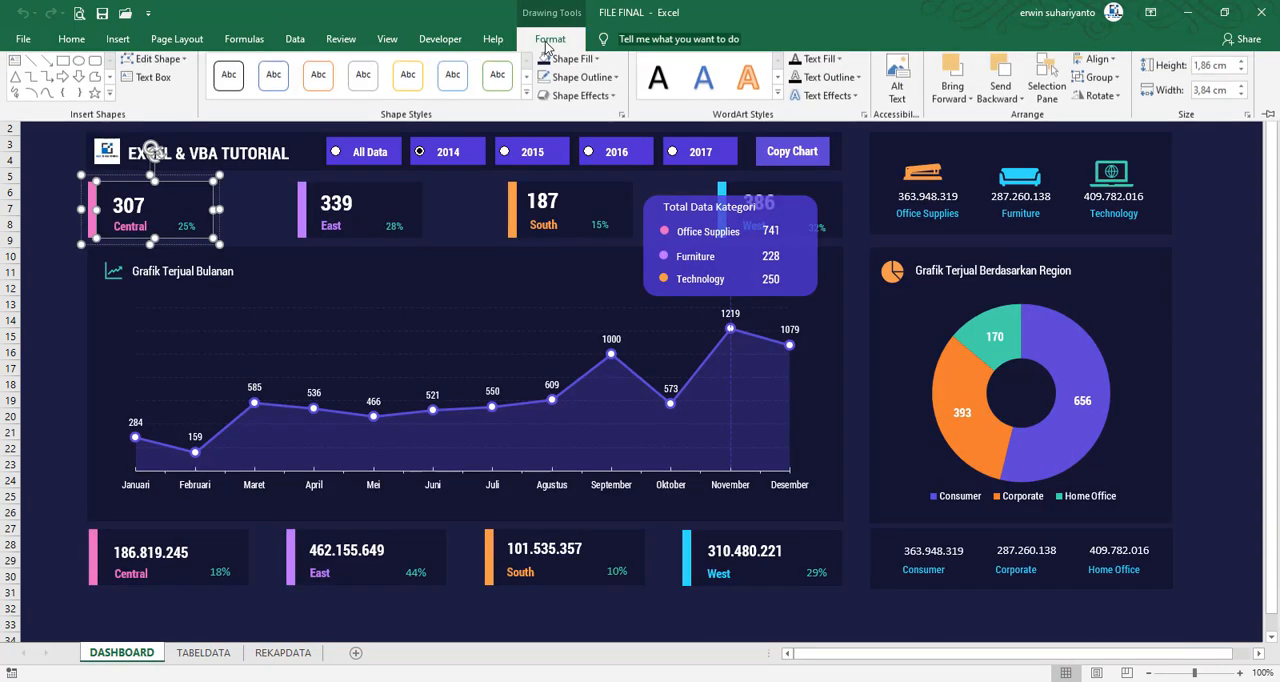
{"action": "left_click", "coordinate": [1187, 12]}
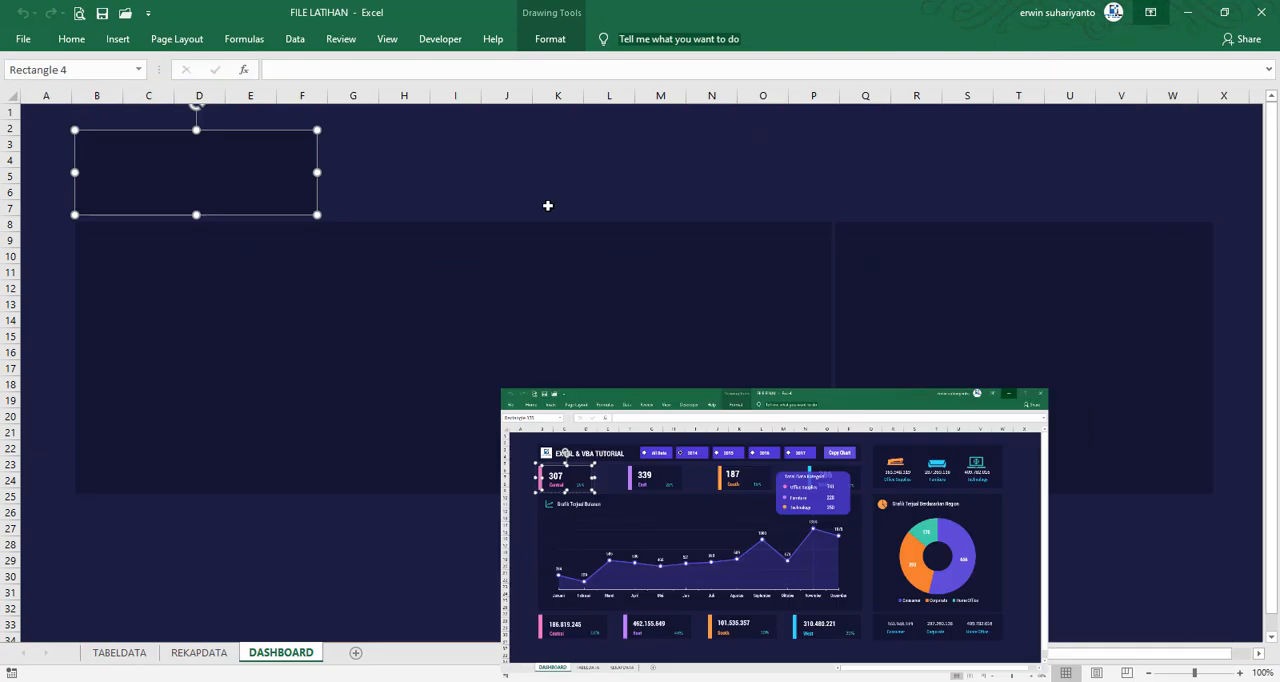
Open the small upper rectangle's width for editing
{"action": "left_click", "coordinate": [549, 39]}
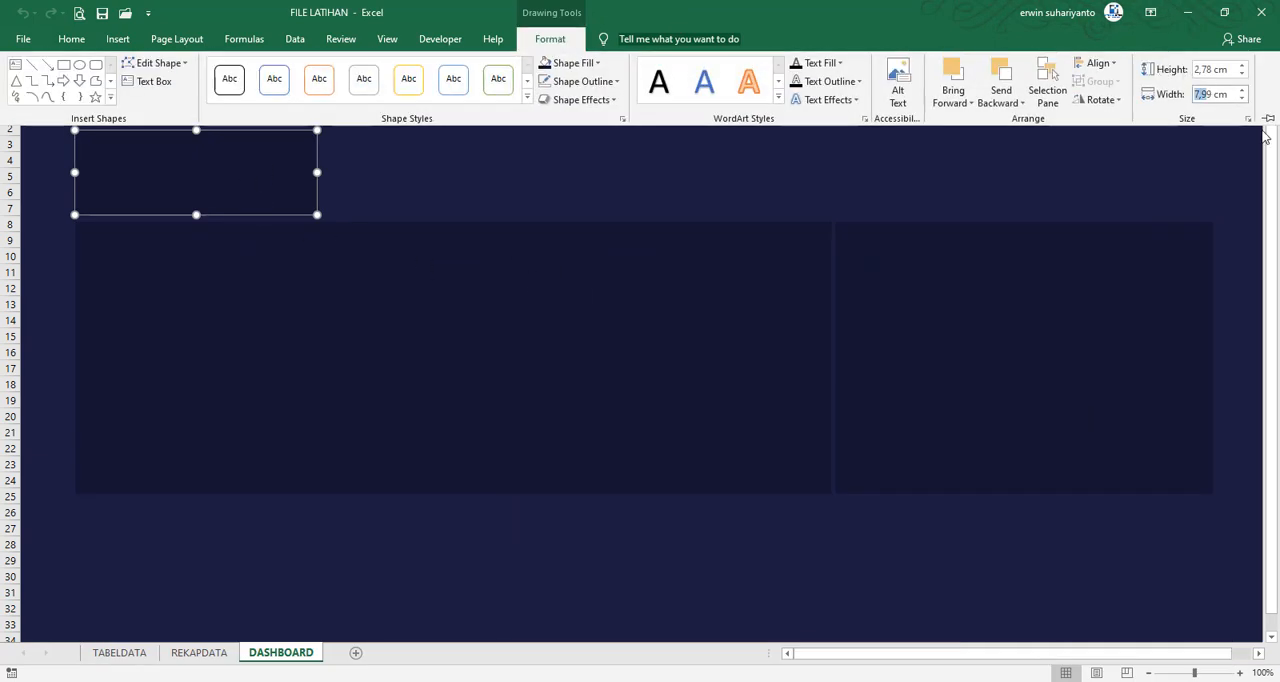
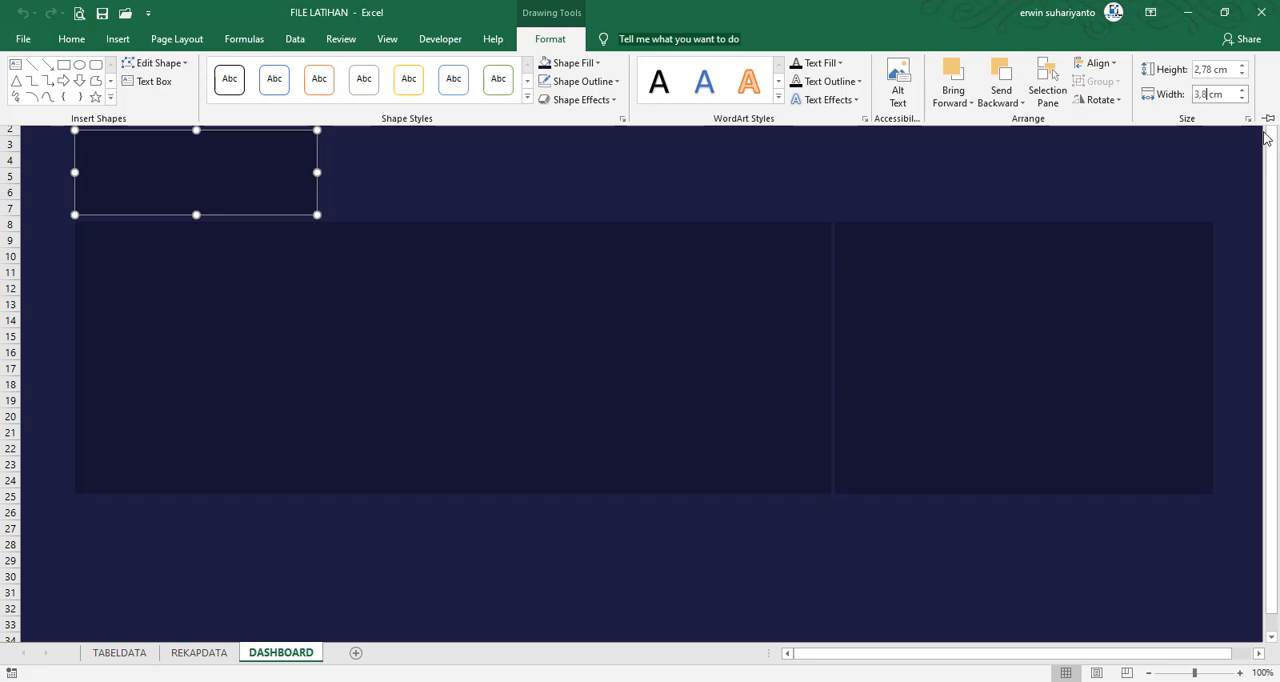
Size the small upper rectangle to 3,84 cm wide and 1,86 cm high, and move it down to rows 4–7 over columns B–D
{"action": "left_click", "coordinate": [1207, 70]}
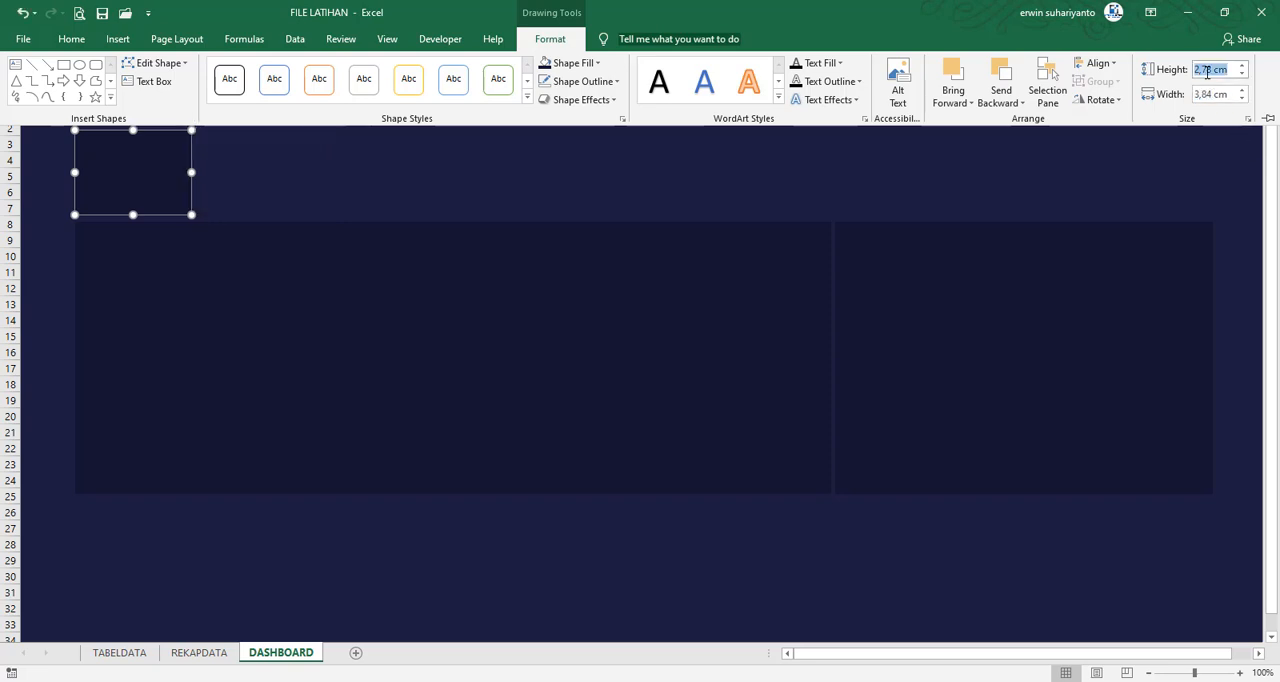
{"action": "type", "text": "1,85"}
{"action": "key", "text": "Return"}
{"action": "left_click", "coordinate": [321, 169]}
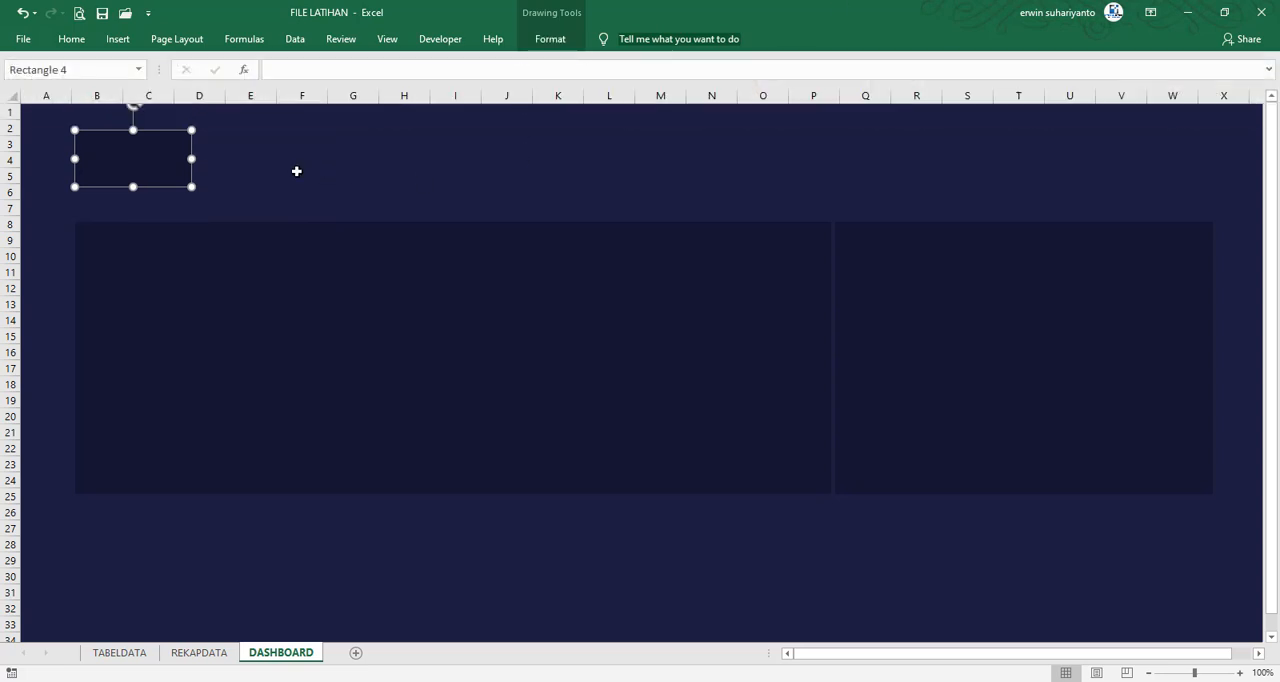
{"action": "left_click", "coordinate": [298, 172]}
{"action": "left_click_drag", "start_coordinate": [142, 166], "coordinate": [145, 187]}
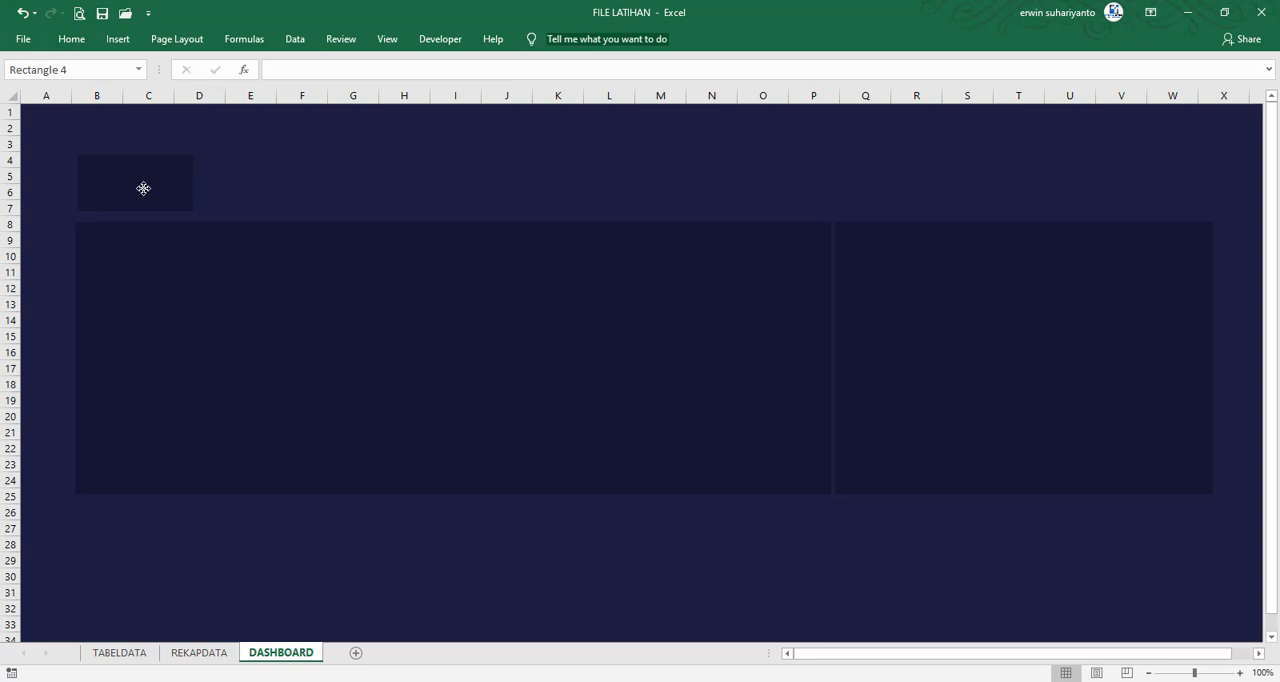
Duplicate the small rectangle three times to form a row of four cards above the wide panel
{"action": "left_click", "coordinate": [141, 187]}
{"action": "key", "text": "ctrl+d"}
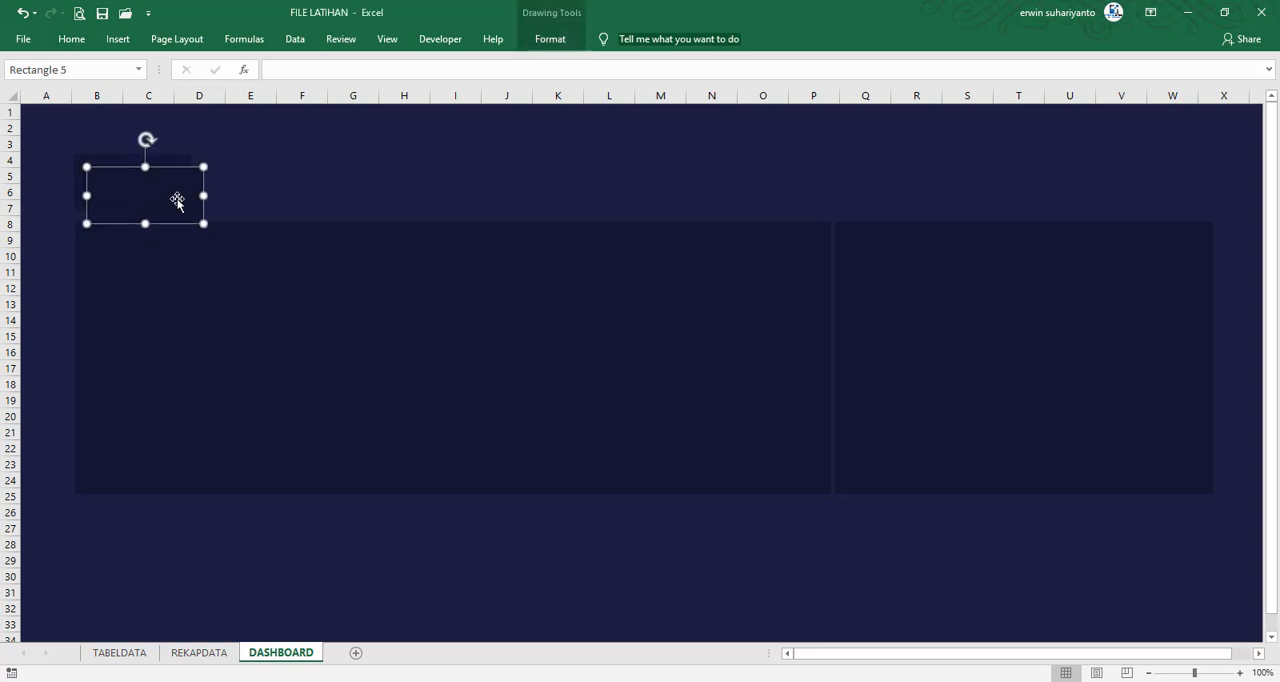
{"action": "left_click_drag", "start_coordinate": [177, 203], "coordinate": [293, 177]}
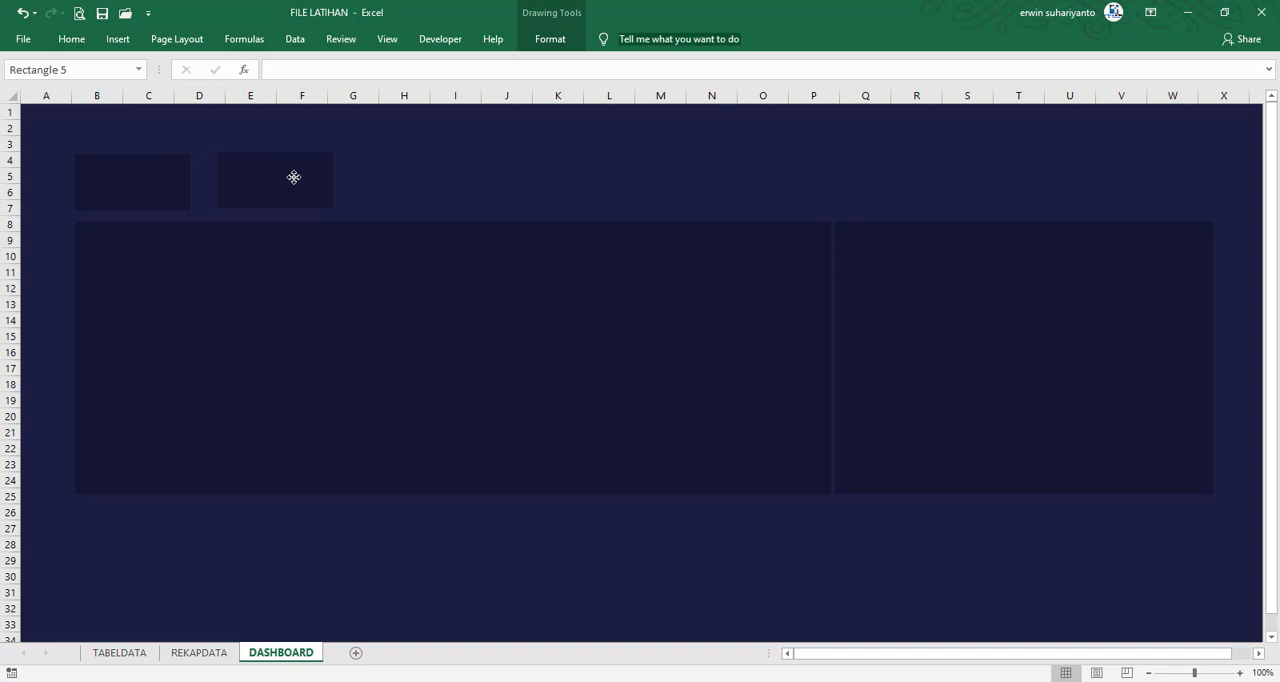
{"action": "key", "text": "ctrl+d"}
{"action": "key", "text": "ctrl+d"}
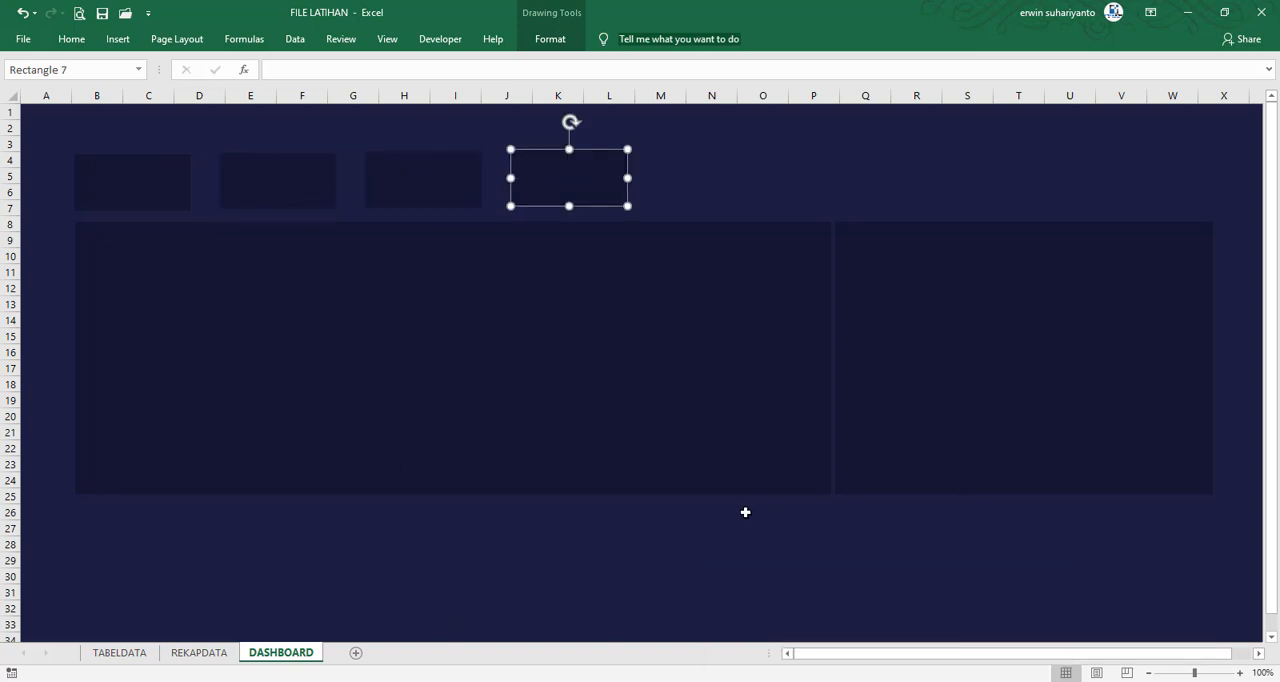
{"action": "mouse_move", "coordinate": [886, 680]}
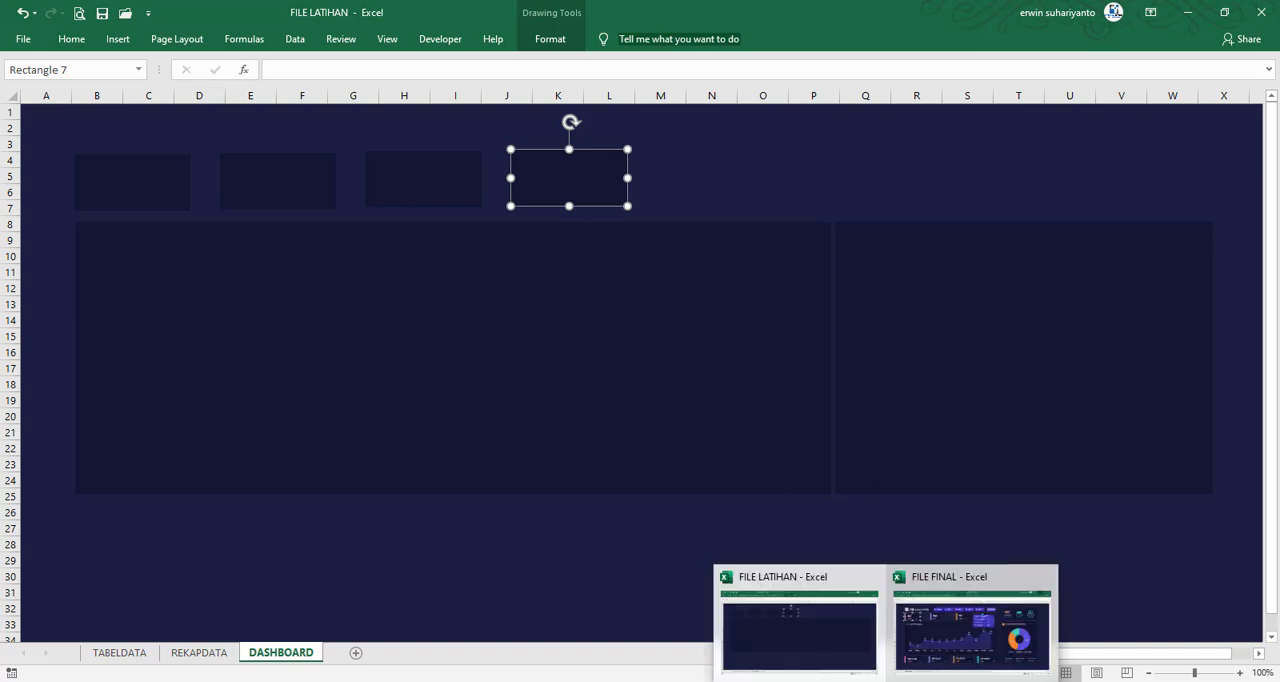
{"action": "left_click", "coordinate": [578, 545]}
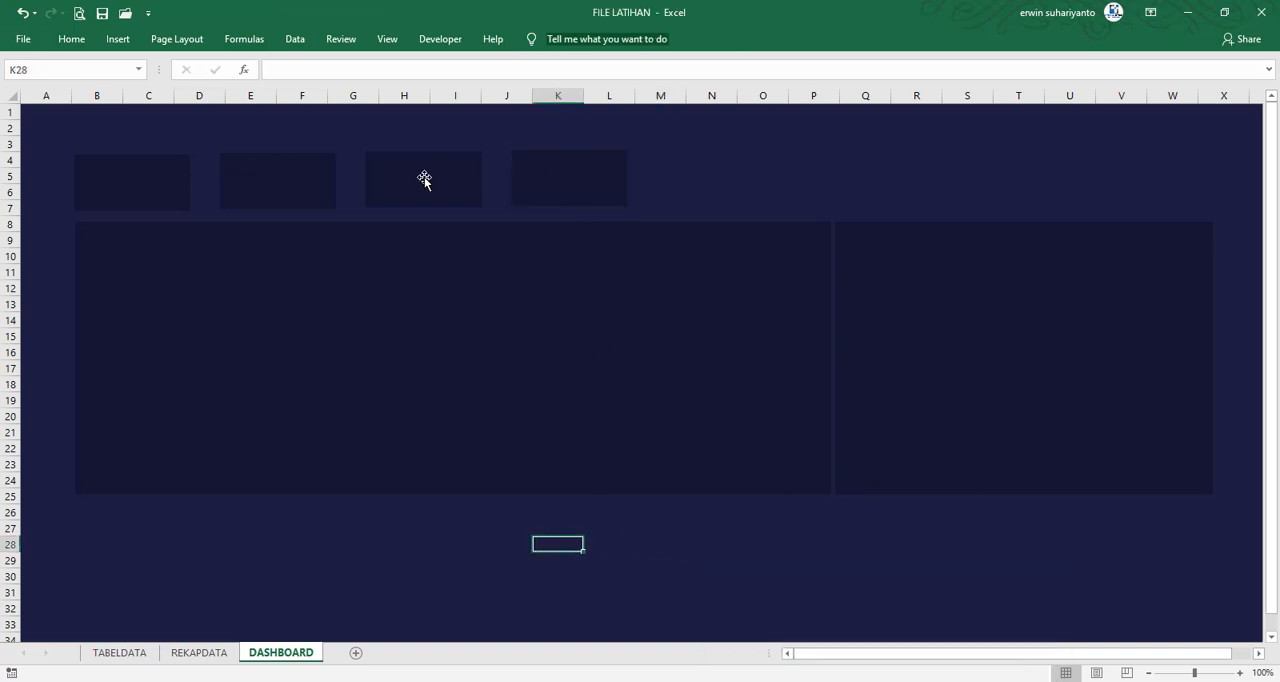
Move the fourth upper card to the wide panel's far end, then align all four by their middles and distribute them horizontally
{"action": "left_click_drag", "start_coordinate": [551, 177], "coordinate": [756, 182]}
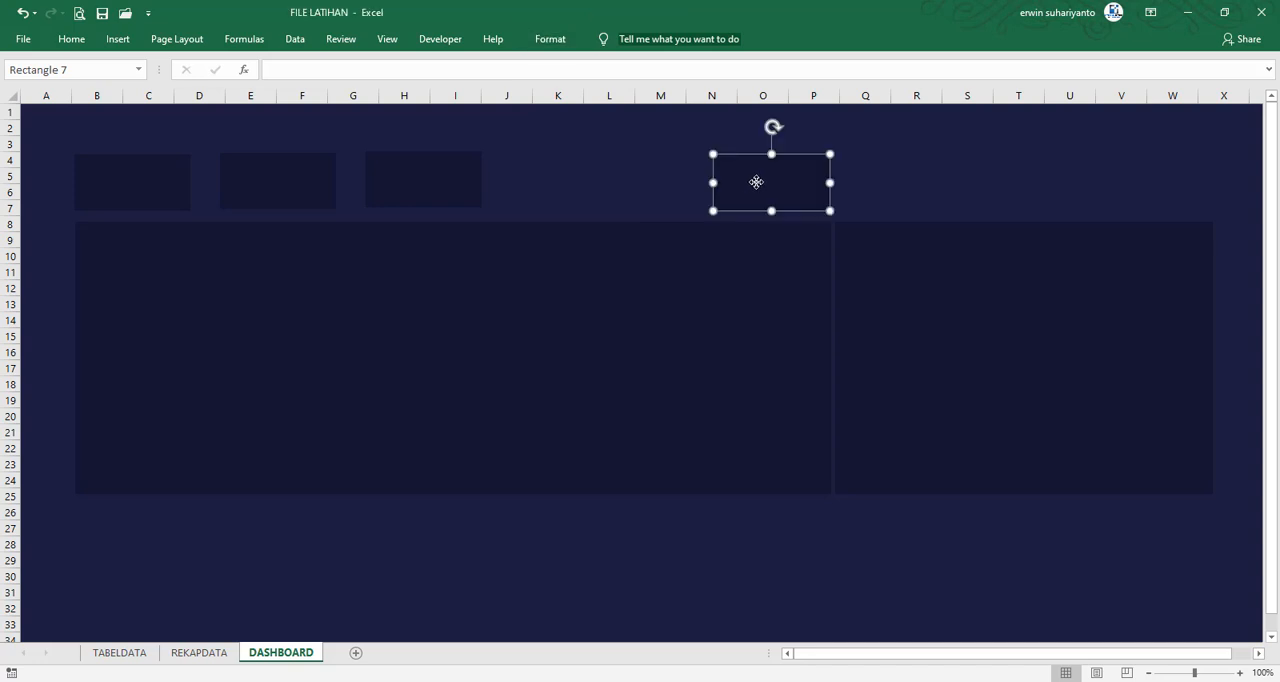
{"action": "left_click", "coordinate": [435, 182], "text": "shift"}
{"action": "left_click", "coordinate": [258, 197], "text": "shift"}
{"action": "left_click", "coordinate": [149, 191], "text": "shift"}
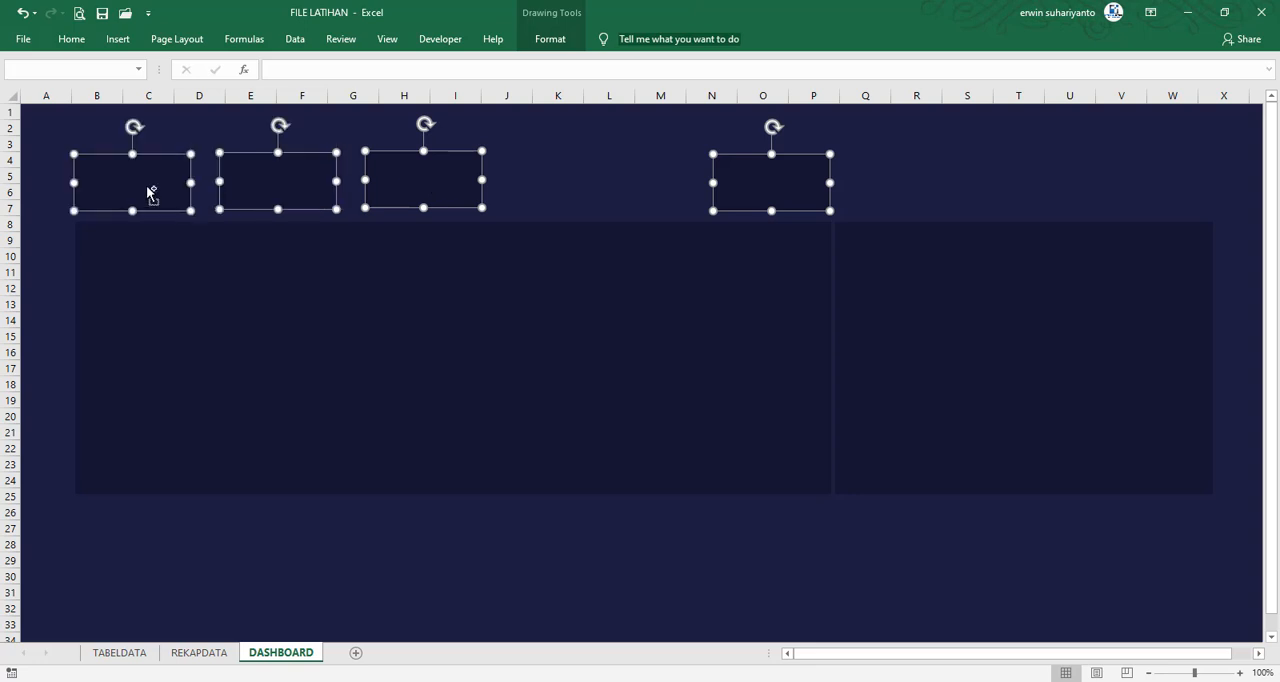
{"action": "left_click", "coordinate": [553, 40]}
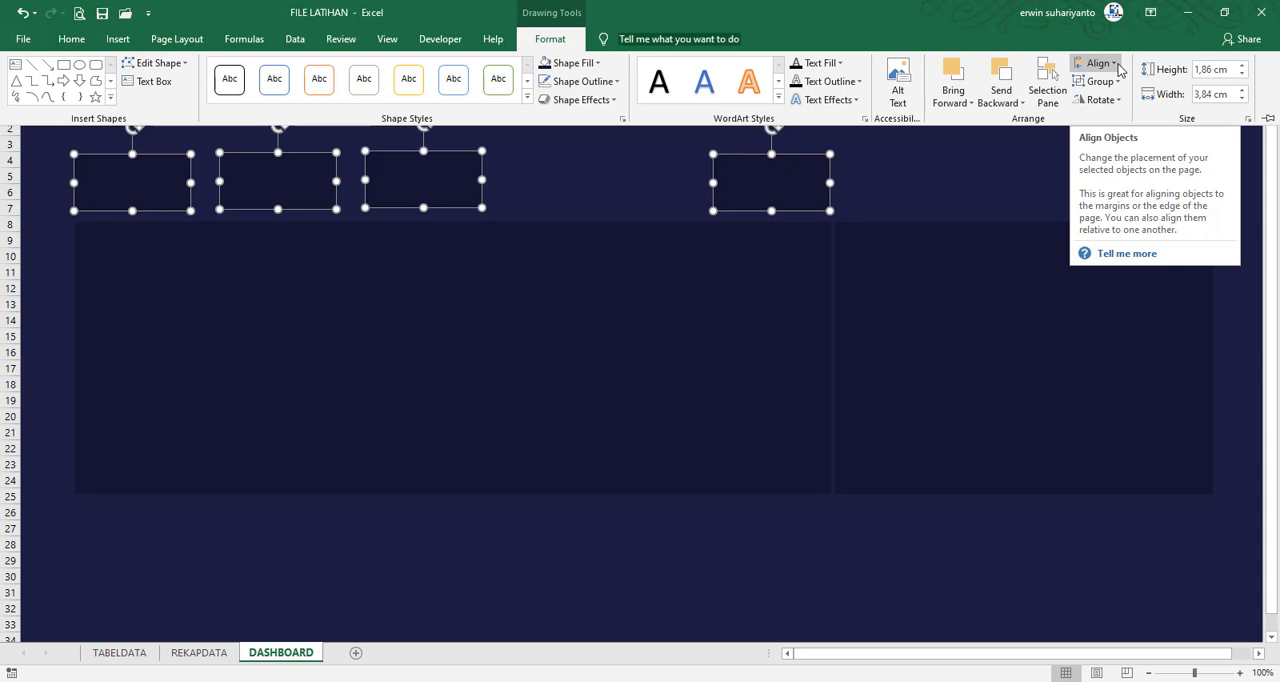
{"action": "left_click", "coordinate": [1100, 63]}
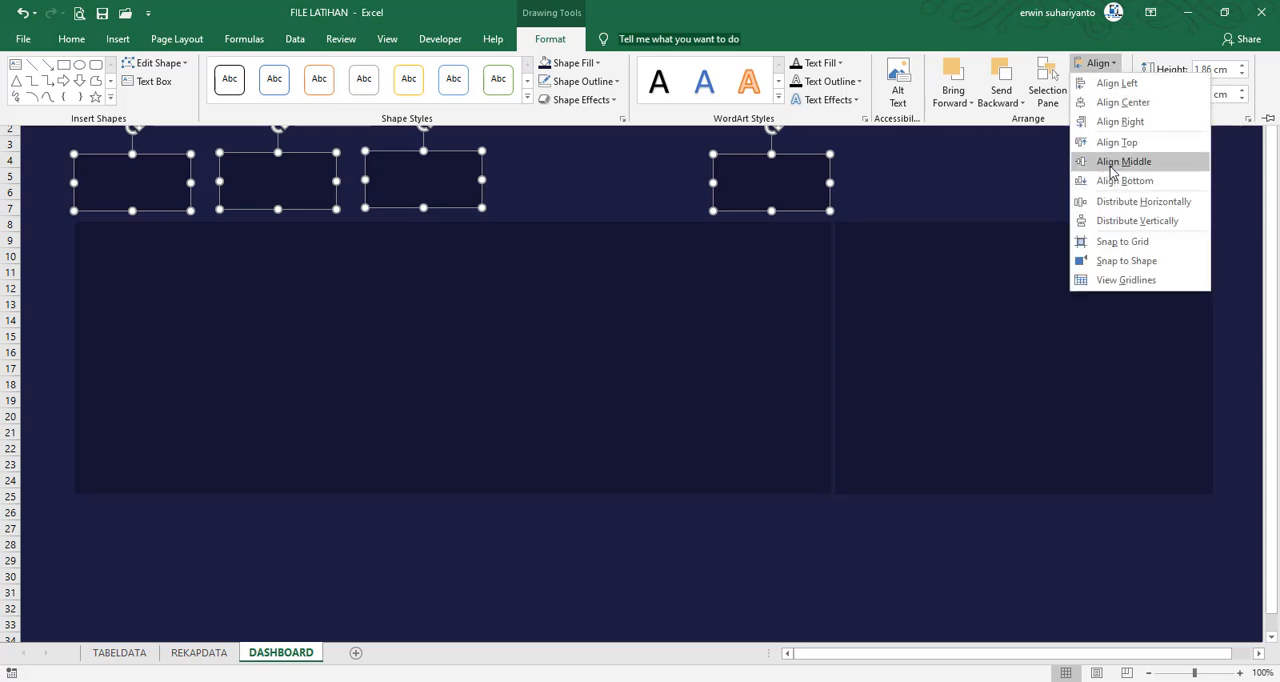
{"action": "left_click", "coordinate": [1112, 161]}
{"action": "left_click", "coordinate": [1100, 63]}
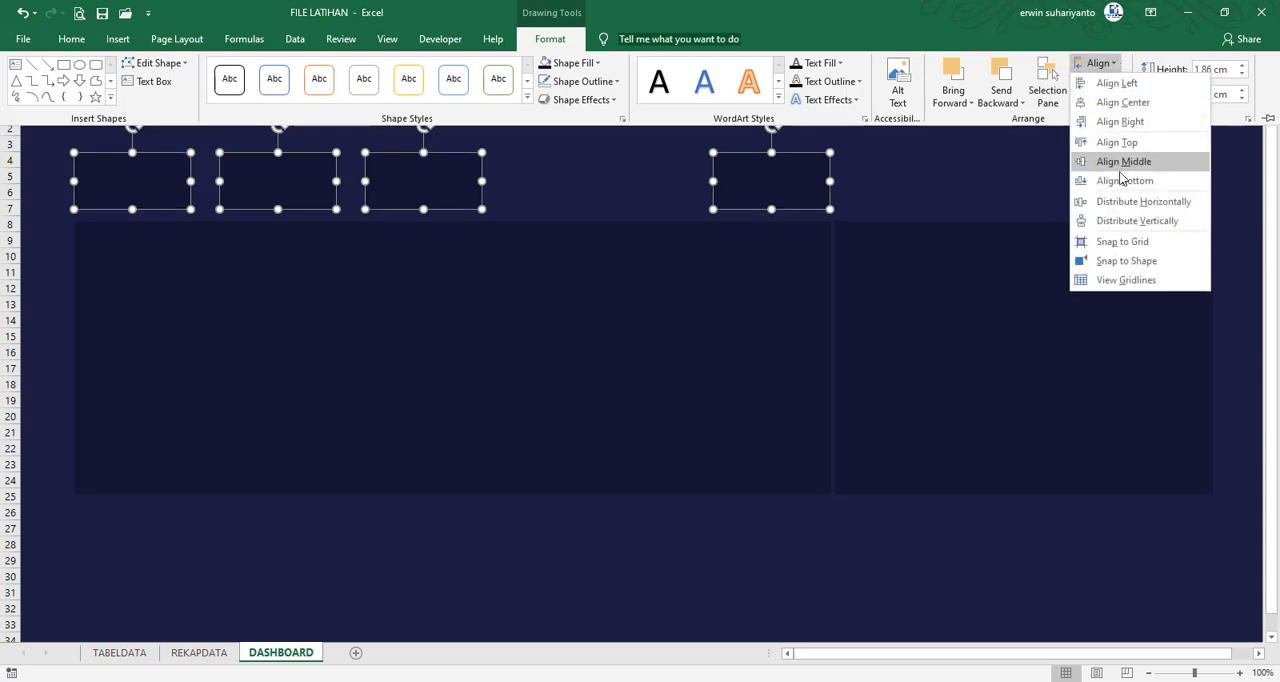
{"action": "left_click", "coordinate": [1118, 212]}
{"action": "left_click", "coordinate": [896, 180]}
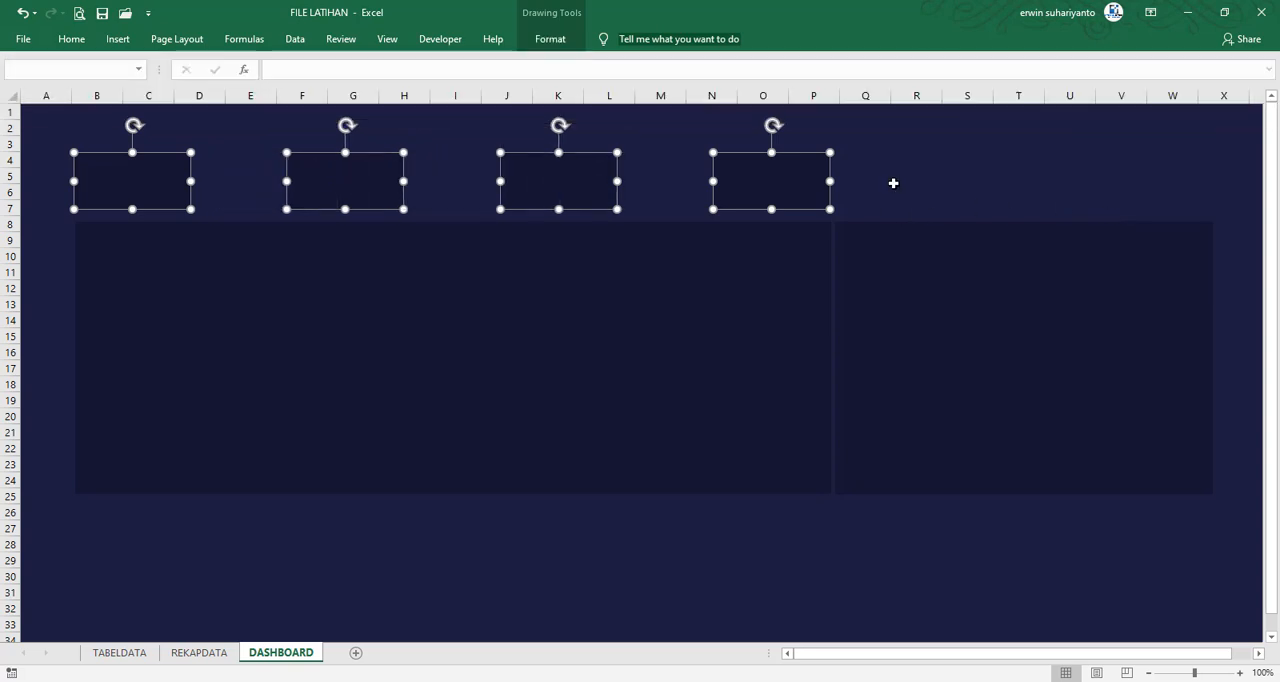
Duplicate the first upper card and place the copy below the wide panel, over rows 26–29 and flush with its starting edge
{"action": "left_click", "coordinate": [118, 183]}
{"action": "key", "text": "ctrl+d"}
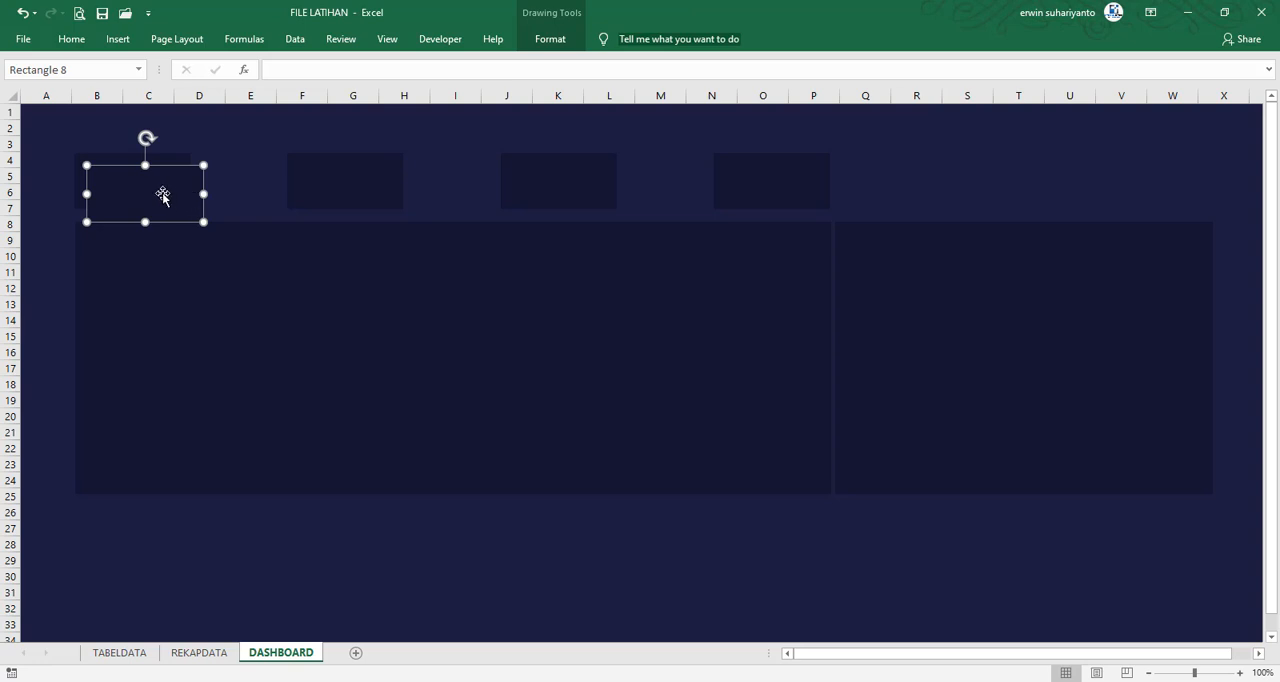
{"action": "mouse_move", "coordinate": [155, 208]}
{"action": "left_mouse_down"}
{"action": "mouse_move", "coordinate": [243, 297]}
{"action": "mouse_move", "coordinate": [132, 562]}
{"action": "mouse_move", "coordinate": [131, 543]}
{"action": "left_mouse_up"}
{"action": "left_click", "coordinate": [711, 636]}
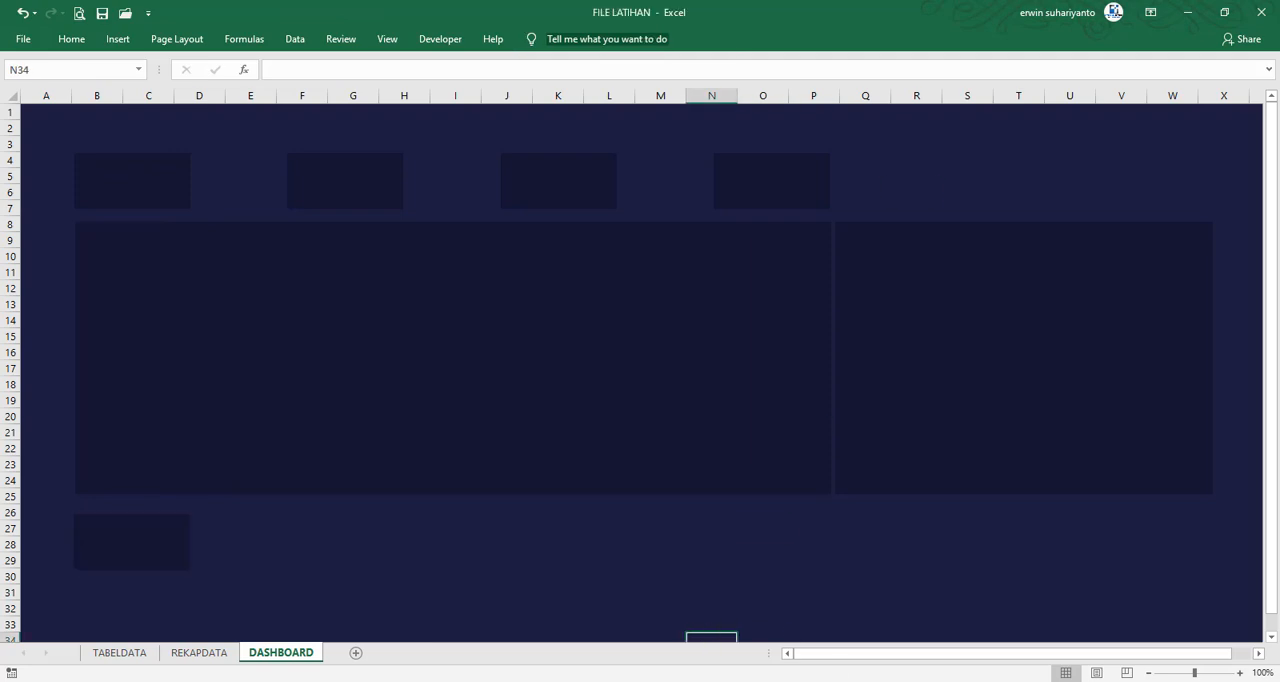
Check the size of the lower Central card's background in FILE FINAL and return to FILE LATIHAN
{"action": "left_click", "coordinate": [973, 605]}
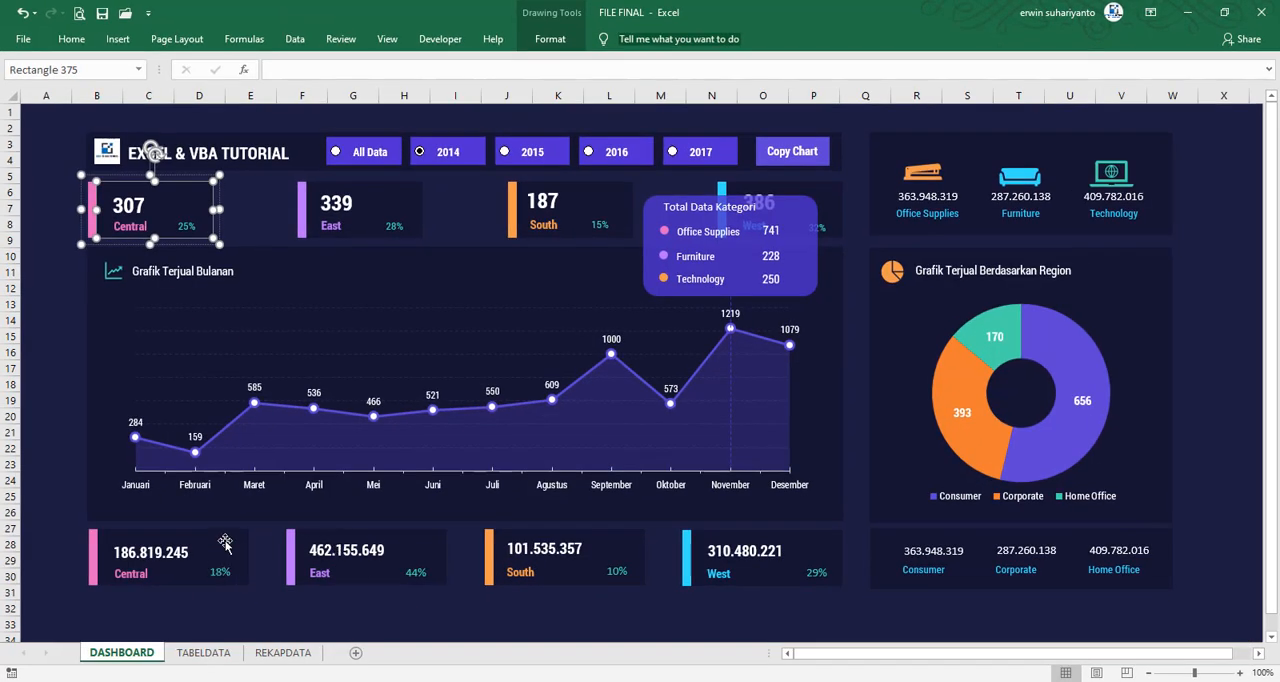
{"action": "left_click", "coordinate": [225, 543]}
{"action": "left_click", "coordinate": [560, 42]}
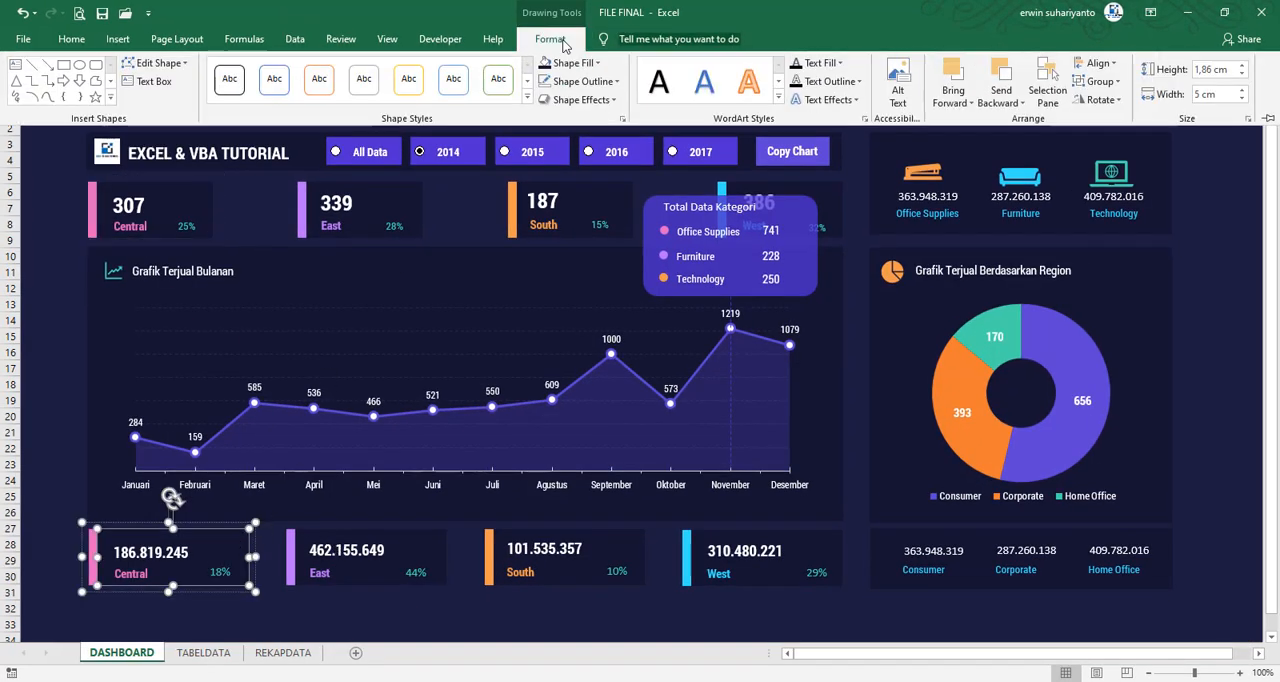
{"action": "left_click", "coordinate": [1187, 12]}
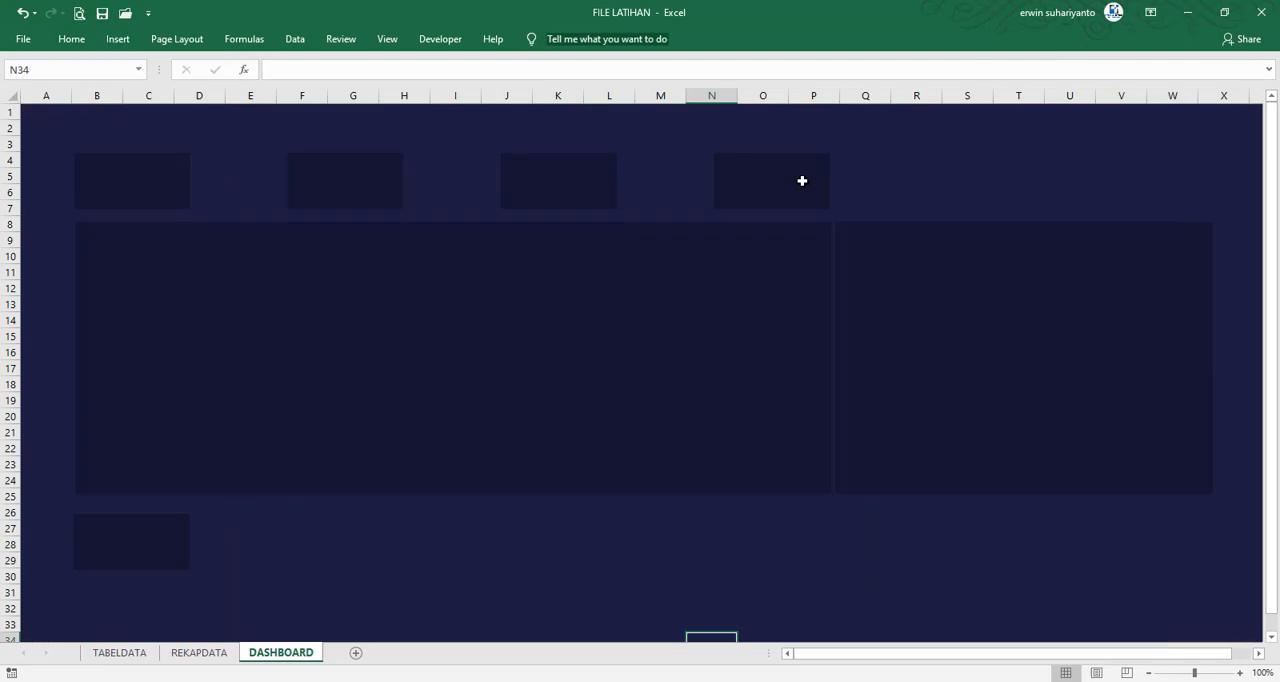
Set the width of the small rectangle below the wide panel to 5 cm
{"action": "left_click", "coordinate": [102, 550]}
{"action": "left_click", "coordinate": [568, 41]}
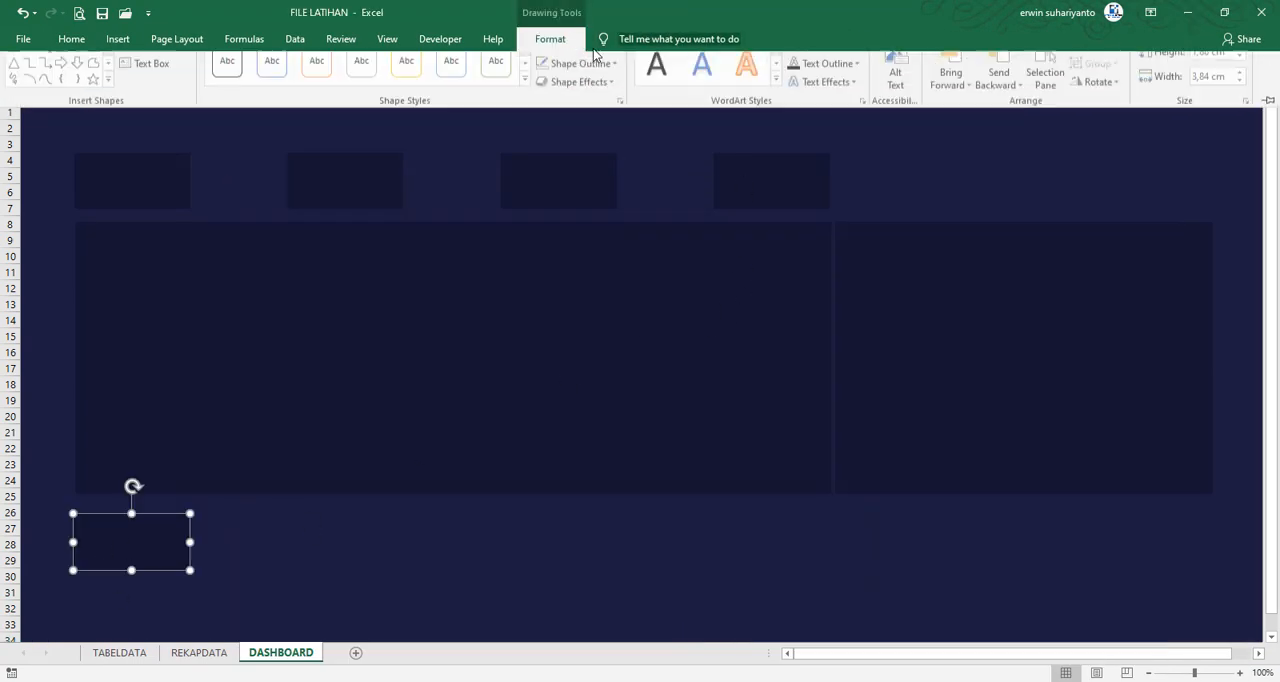
{"action": "left_click", "coordinate": [1205, 94]}
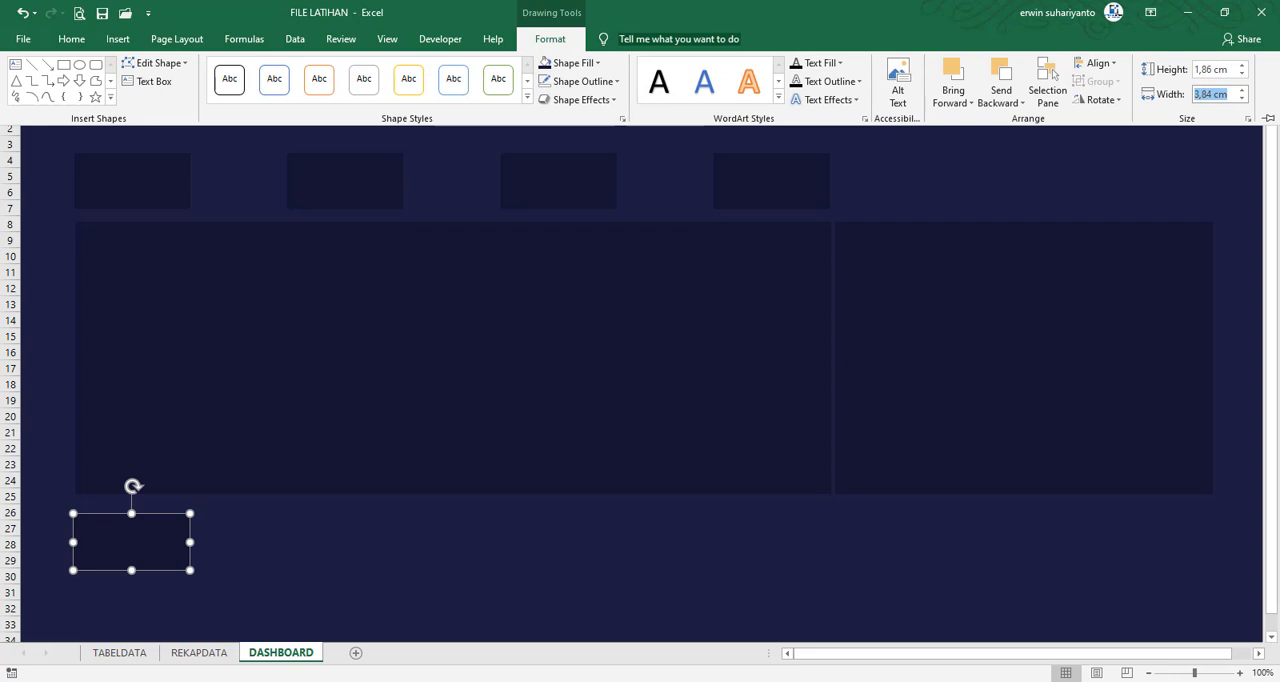
{"action": "type", "text": "5"}
{"action": "key", "text": "Return"}
{"action": "left_click", "coordinate": [300, 560]}
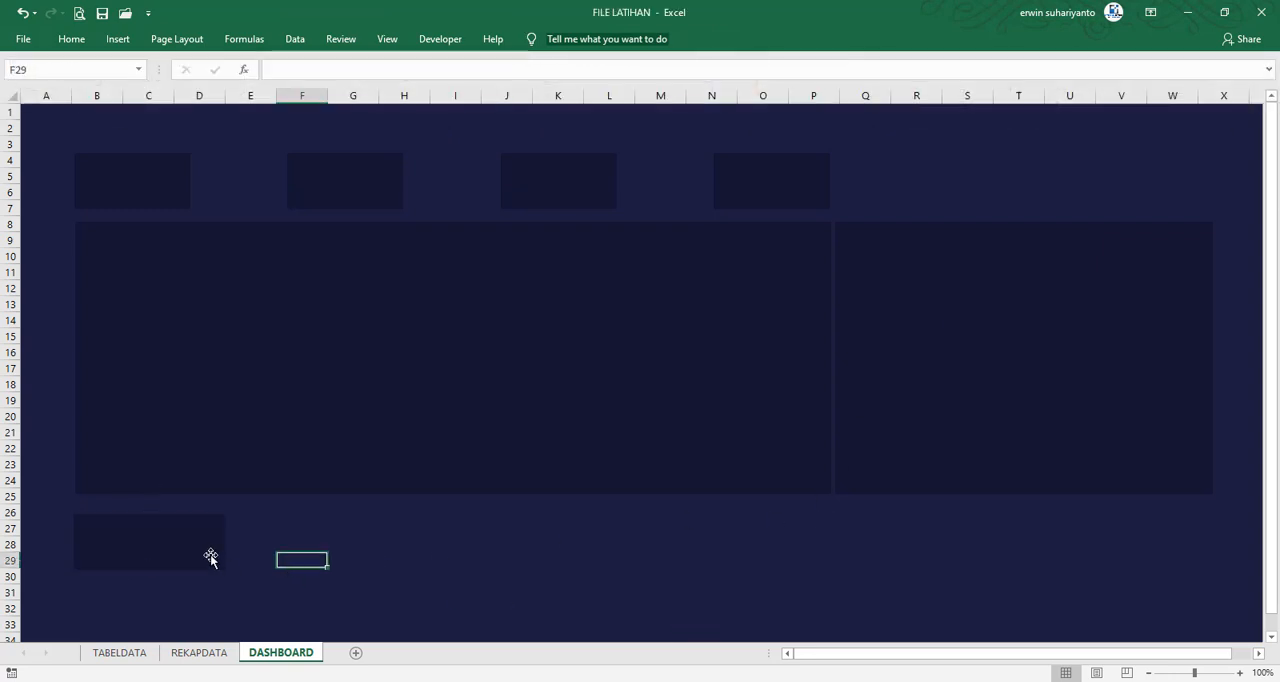
Duplicate the 5 cm wide rectangle three times to form a row of four cards below the wide panel
{"action": "left_click", "coordinate": [223, 546]}
{"action": "left_click_drag", "start_coordinate": [223, 546], "coordinate": [337, 552]}
{"action": "key", "text": "ctrl+d"}
{"action": "key", "text": "ctrl+d"}
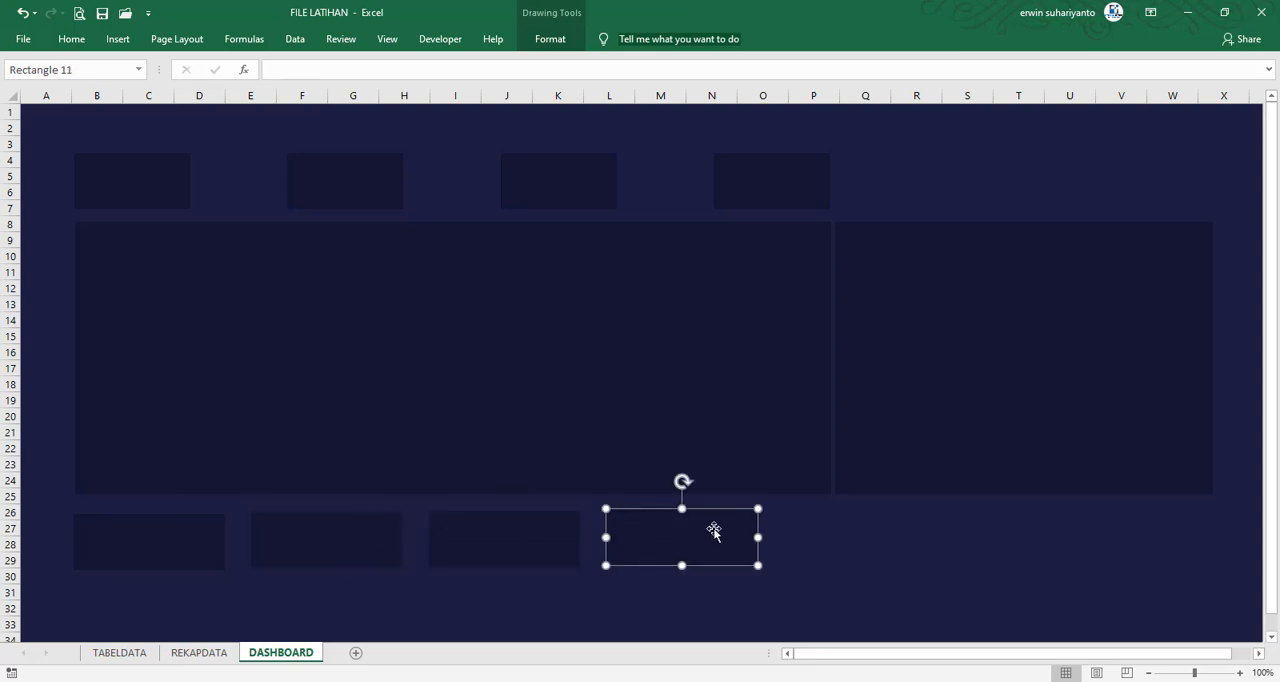
Move the last lower card to the wide panel's far end, then align all four lower cards by their middles and distribute them horizontally
{"action": "left_click_drag", "start_coordinate": [712, 528], "coordinate": [789, 538]}
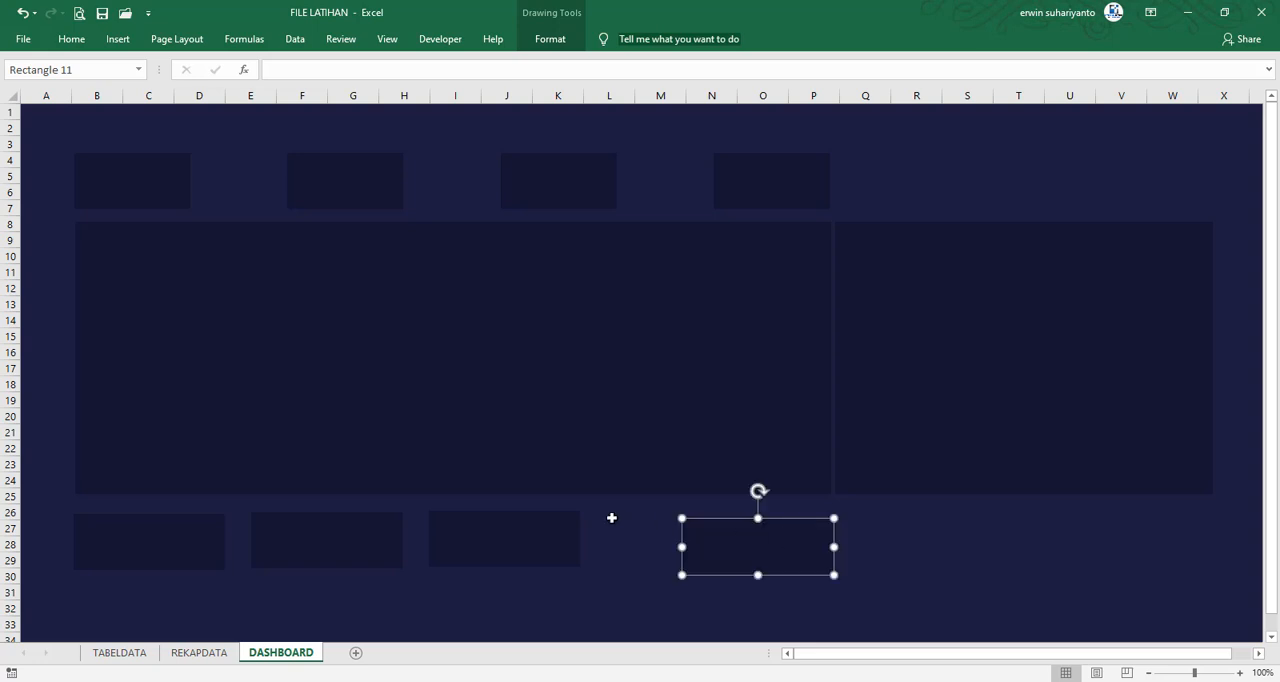
{"action": "left_click", "coordinate": [560, 530], "text": "shift"}
{"action": "left_click", "coordinate": [371, 551], "text": "shift"}
{"action": "left_click", "coordinate": [204, 546], "text": "shift"}
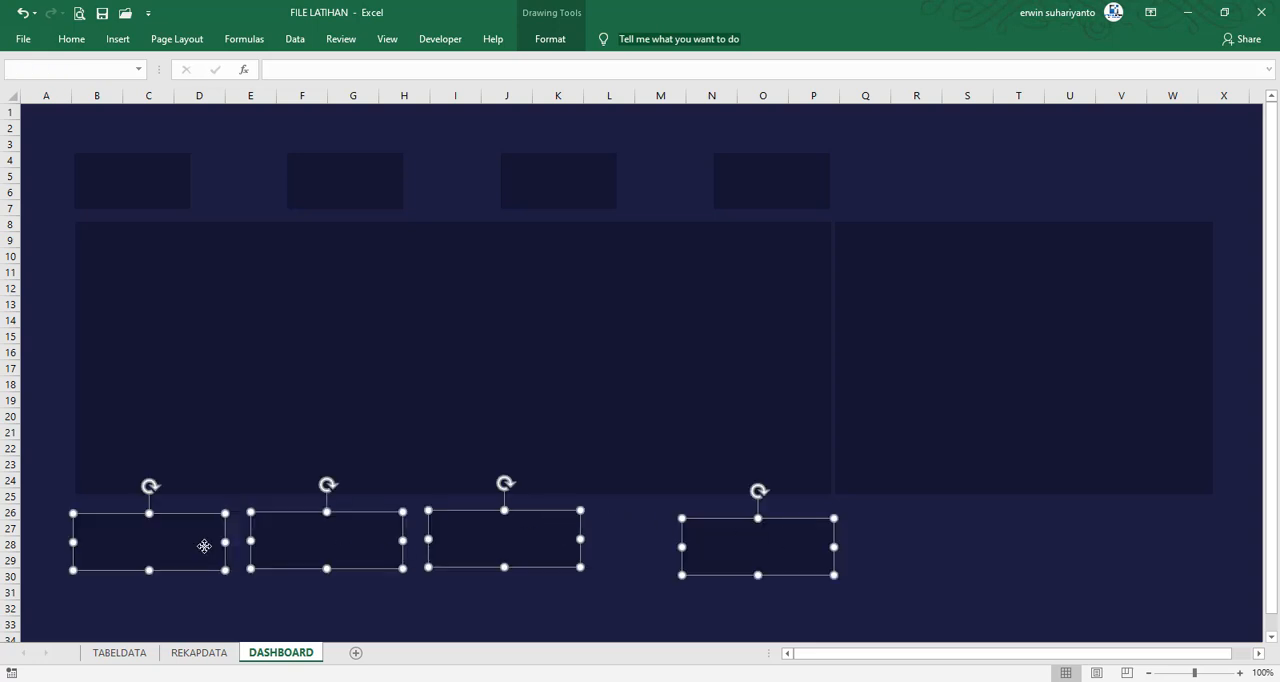
{"action": "left_click", "coordinate": [550, 39]}
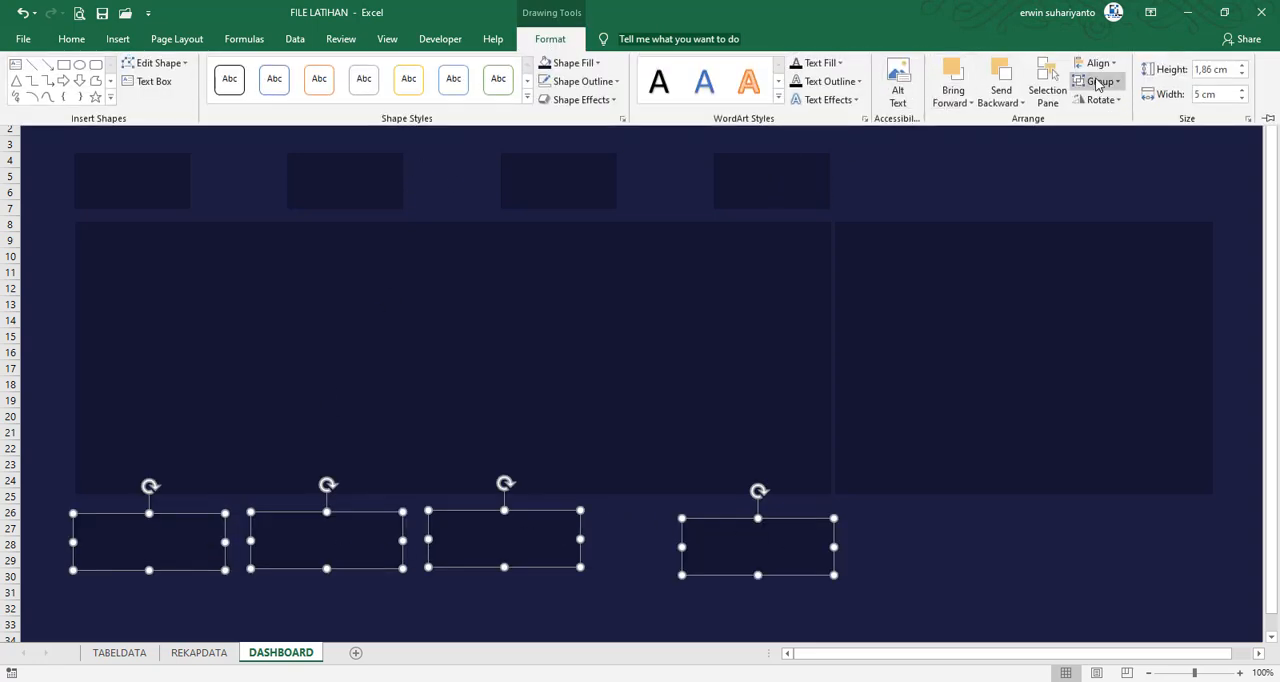
{"action": "left_click", "coordinate": [1097, 62]}
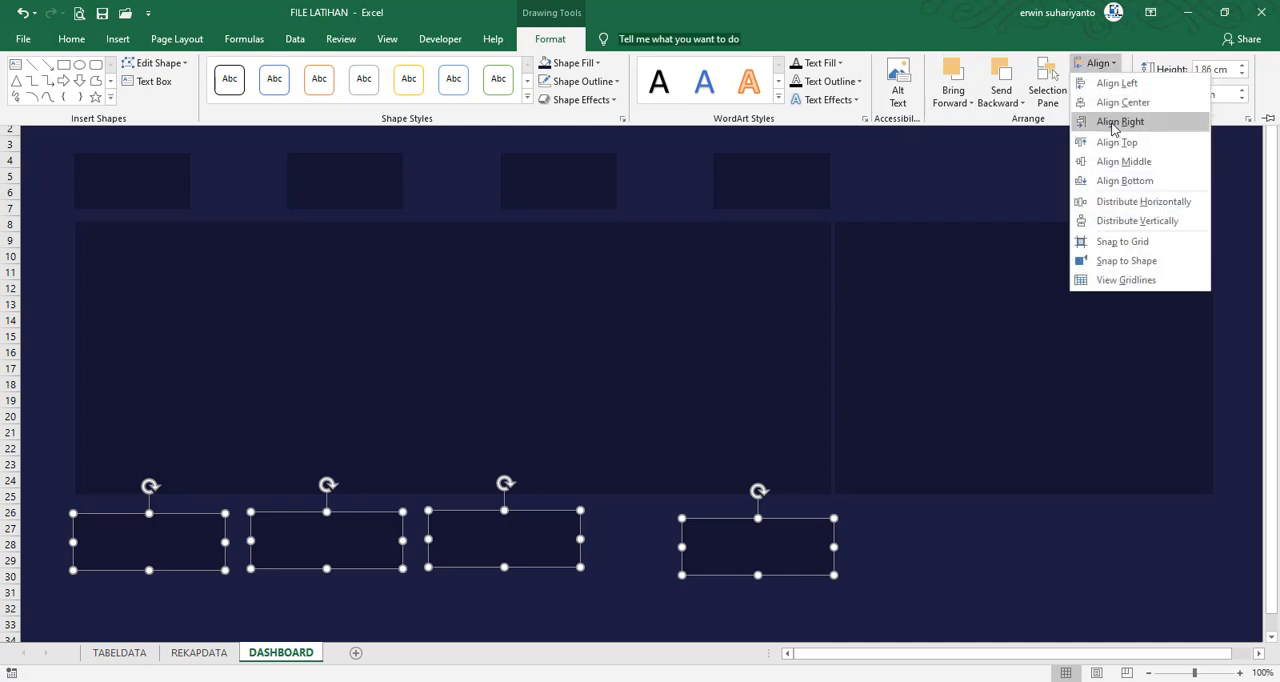
{"action": "left_click", "coordinate": [1120, 161]}
{"action": "left_click", "coordinate": [1100, 64]}
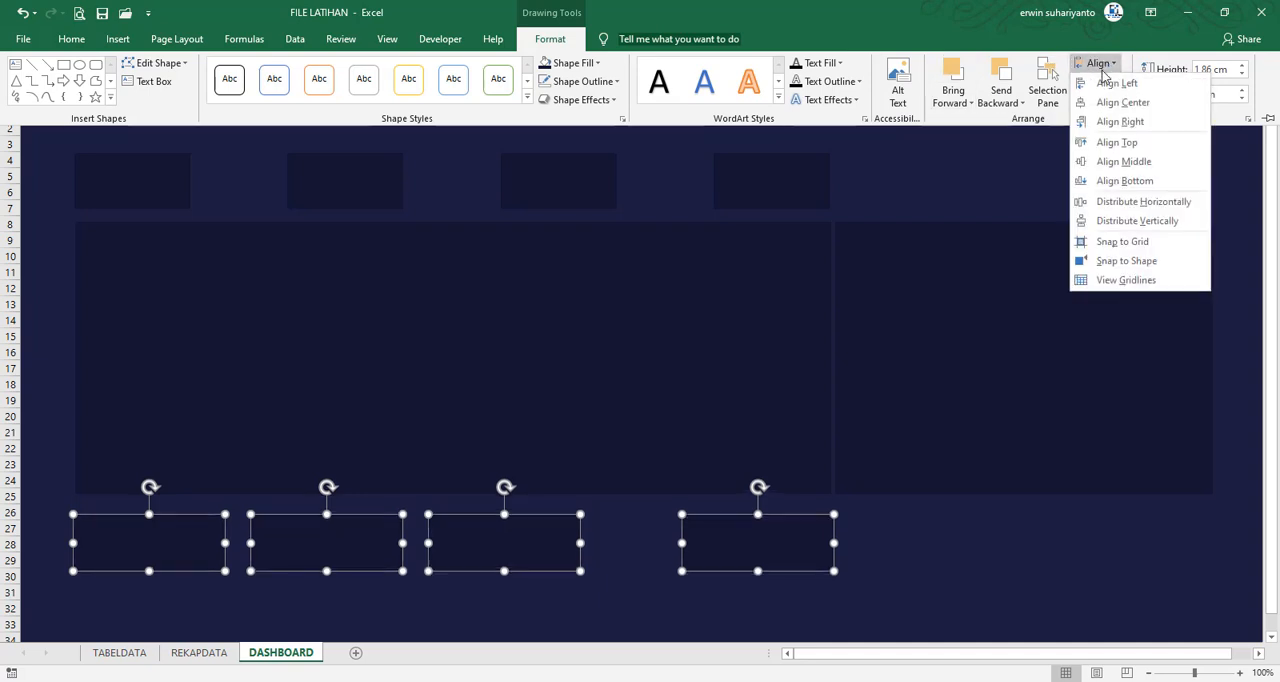
{"action": "left_click", "coordinate": [1097, 203]}
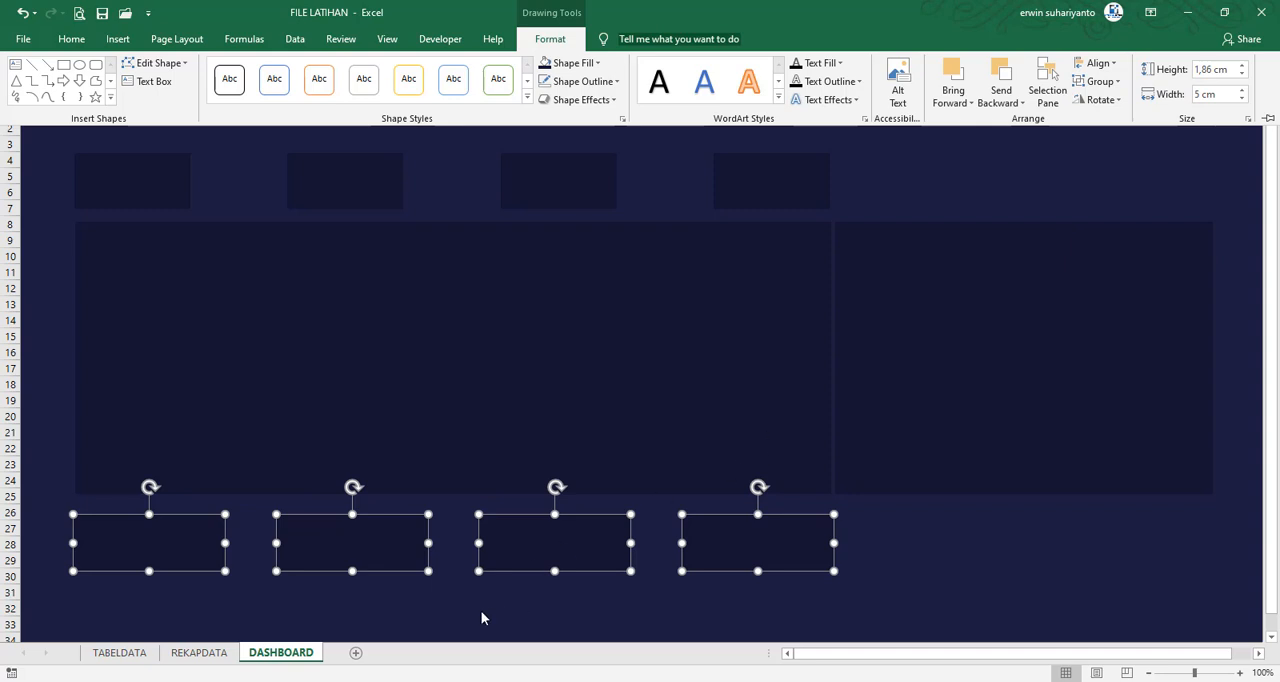
Shift the lower cards down to rows 27–30, then select all the rectangles and move the whole layout down about one row
{"action": "left_click", "coordinate": [552, 554]}
{"action": "left_click_drag", "start_coordinate": [552, 540], "coordinate": [554, 550]}
{"action": "key", "text": "ctrl+a"}
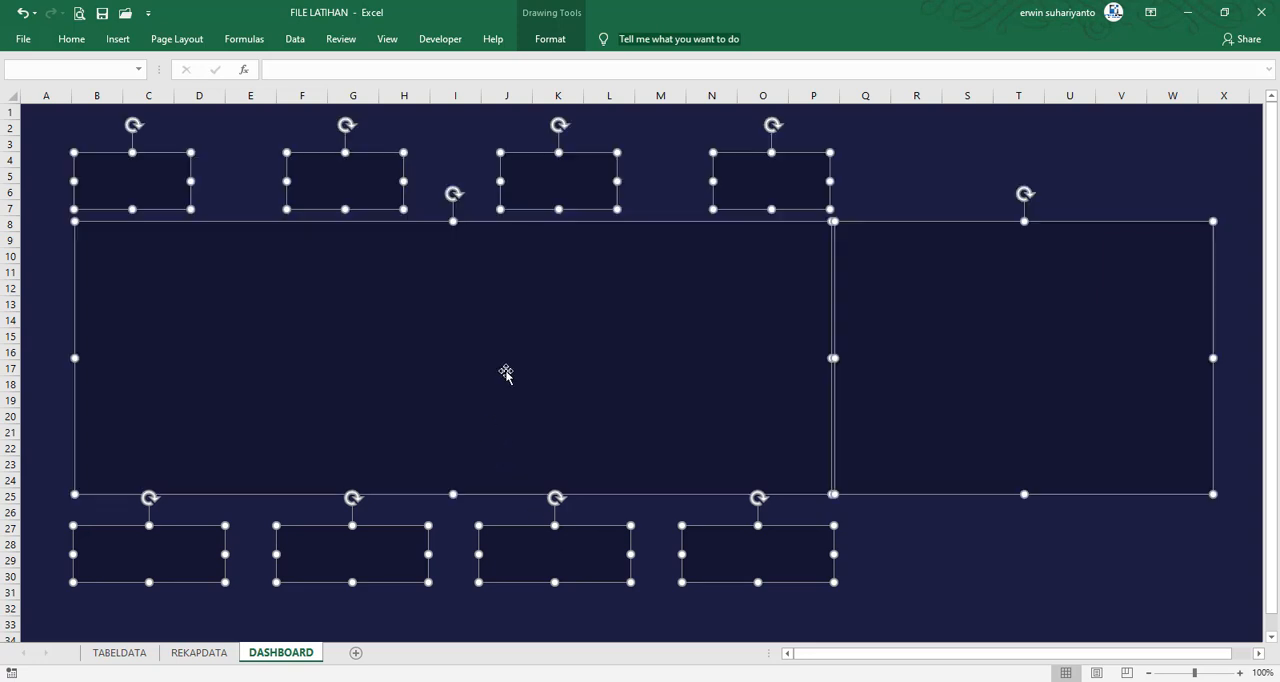
{"action": "left_click_drag", "start_coordinate": [506, 371], "coordinate": [506, 392]}
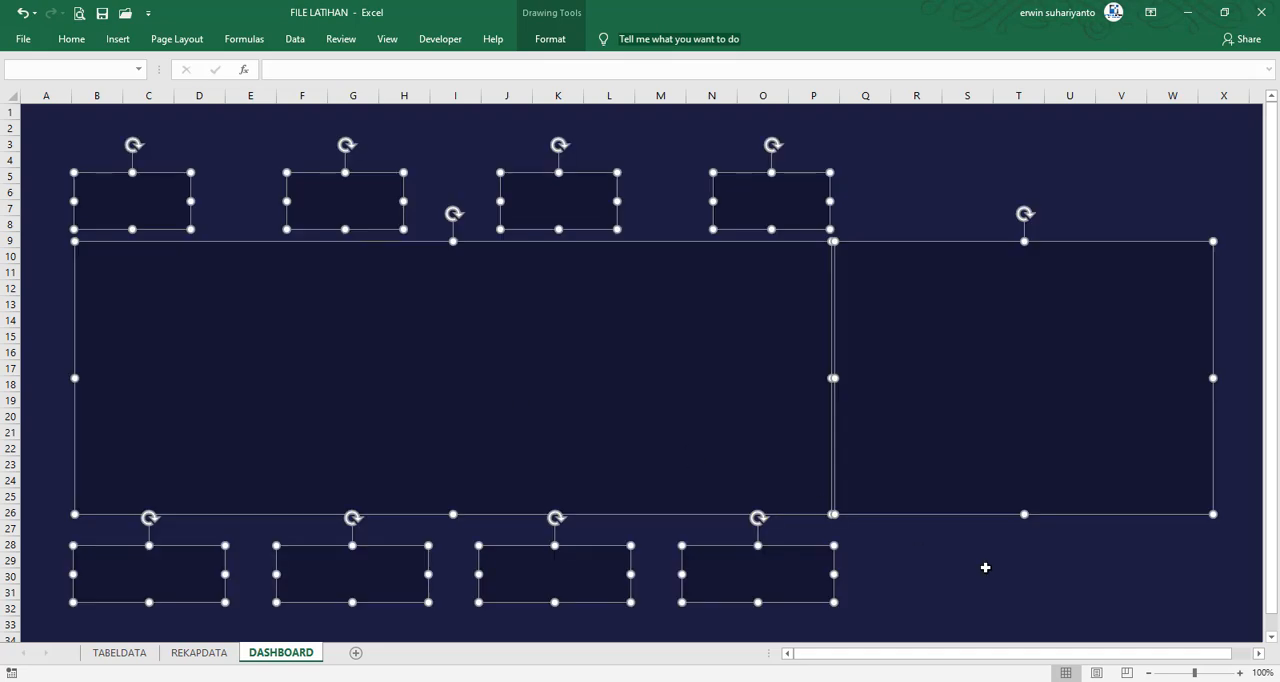
{"action": "left_click", "coordinate": [1025, 561]}
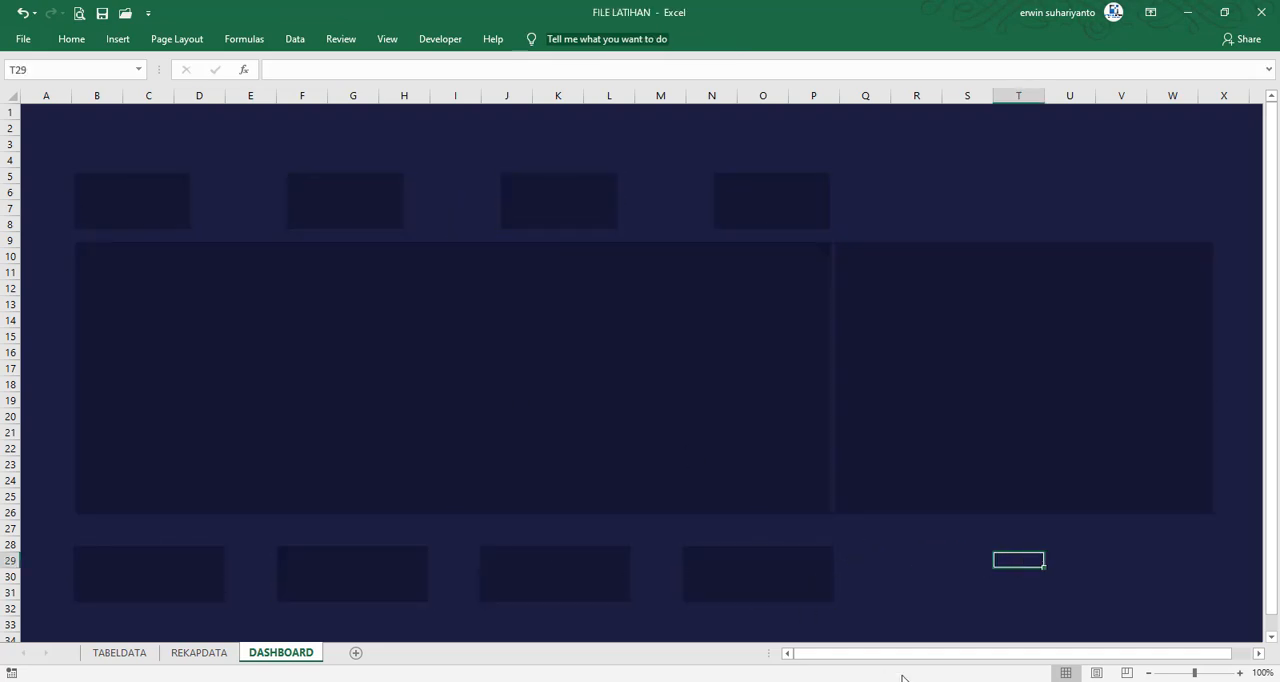
Review the card and panel layout in FILE FINAL, then return to FILE LATIHAN and select the large rectangle beside the wide panel
{"action": "mouse_move", "coordinate": [902, 677]}
{"action": "left_click", "coordinate": [1009, 613]}
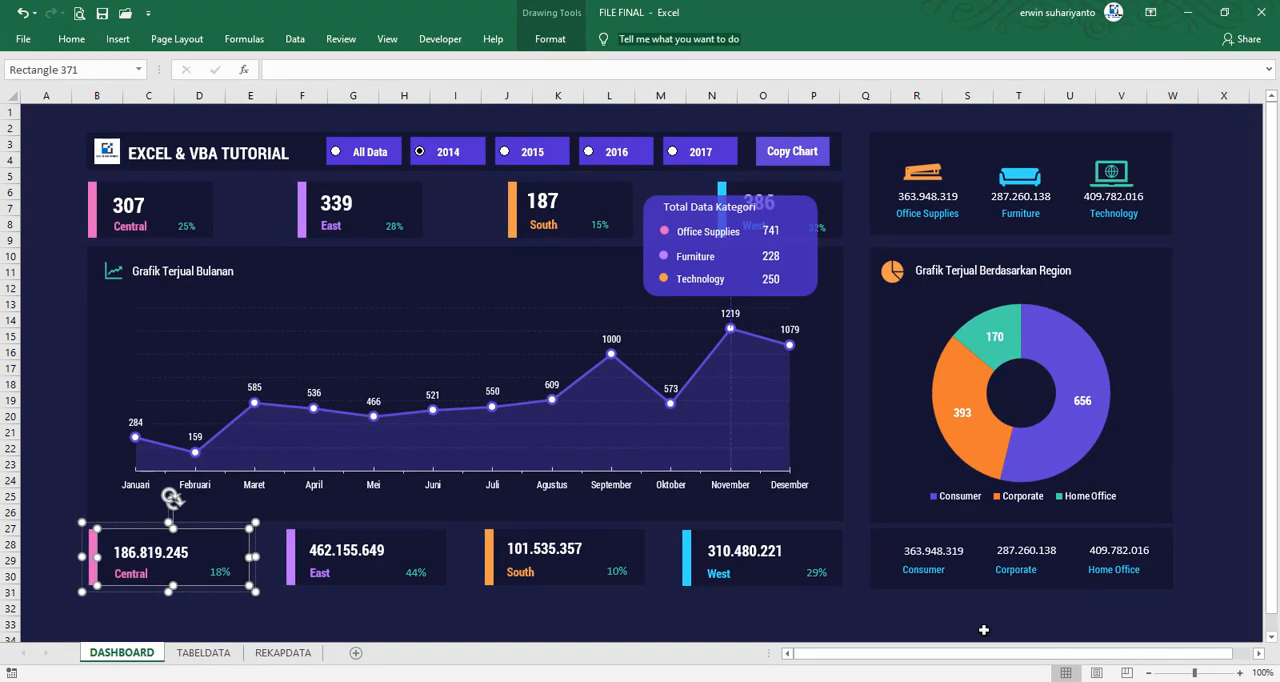
{"action": "left_click", "coordinate": [1190, 14]}
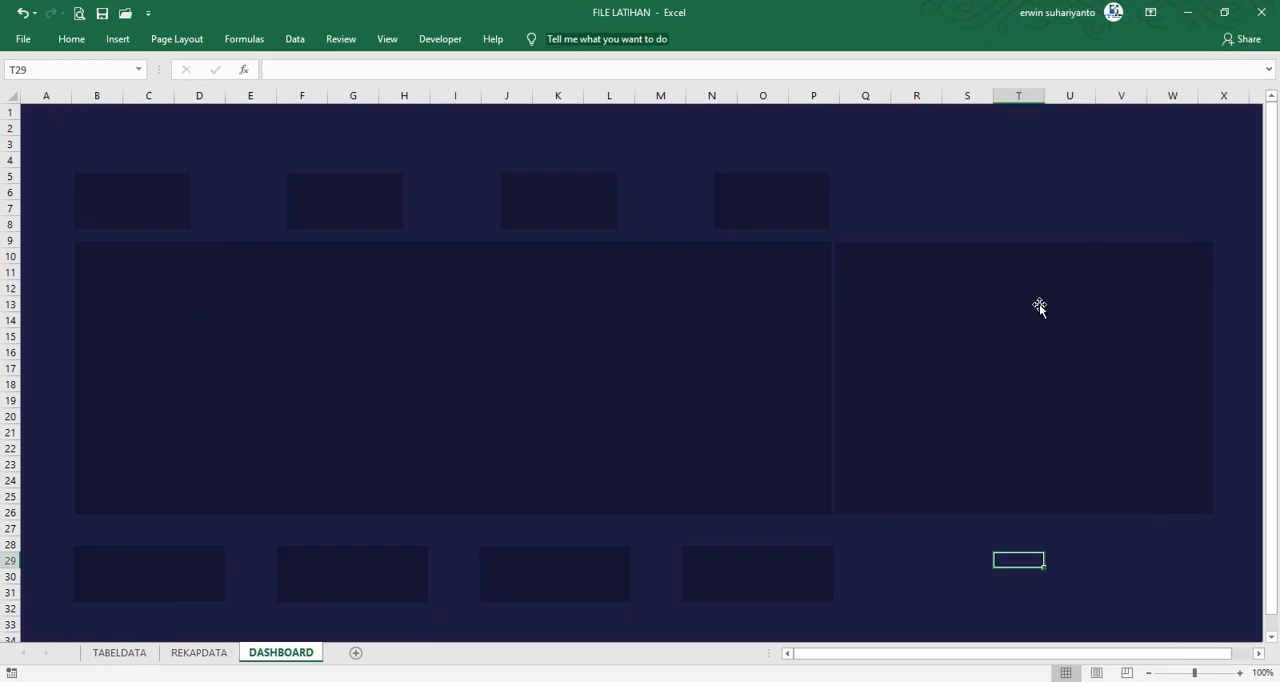
{"action": "left_click", "coordinate": [1040, 307]}
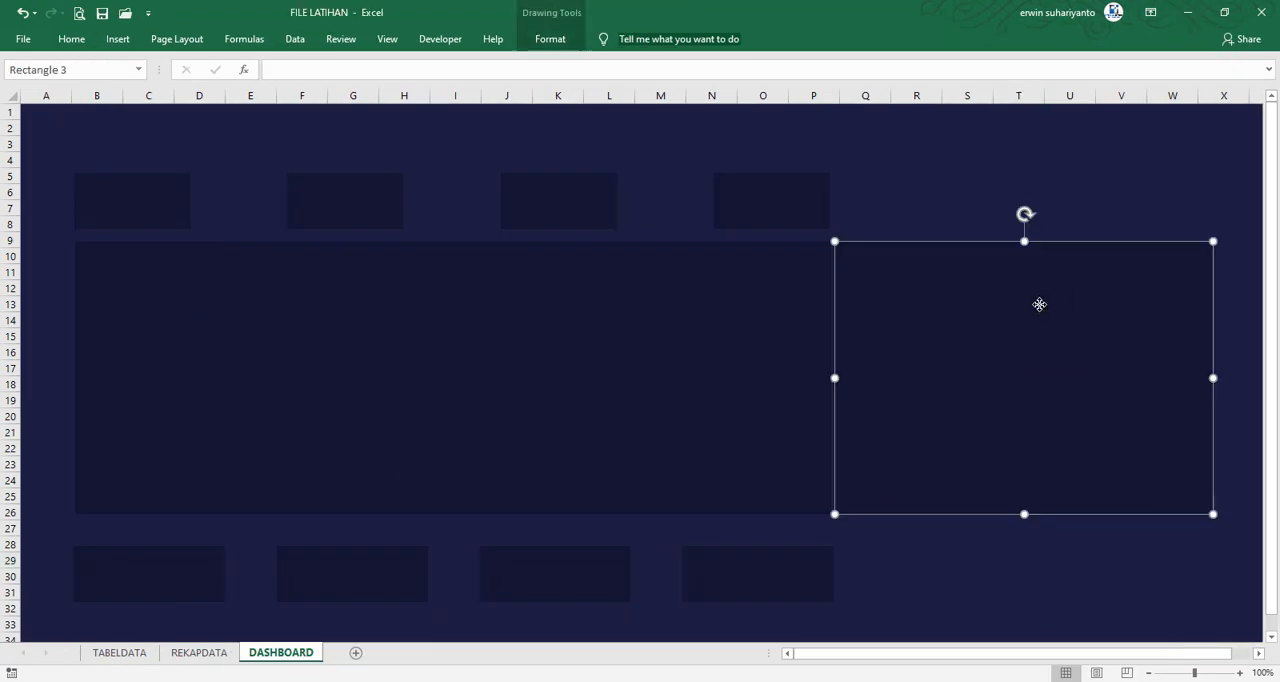
Check the size of the donut chart panel in FILE FINAL, then return to FILE LATIHAN
{"action": "left_click", "coordinate": [889, 572]}
{"action": "mouse_move", "coordinate": [885, 678]}
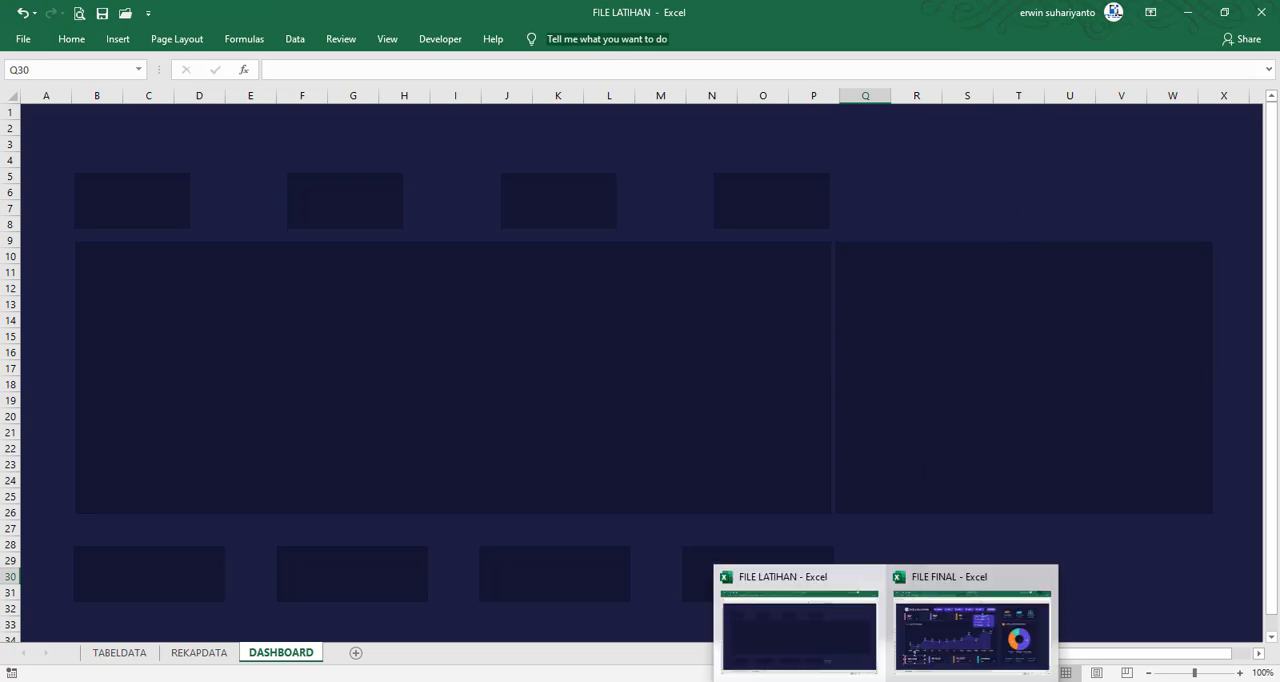
{"action": "left_click", "coordinate": [974, 630]}
{"action": "left_click", "coordinate": [1164, 262]}
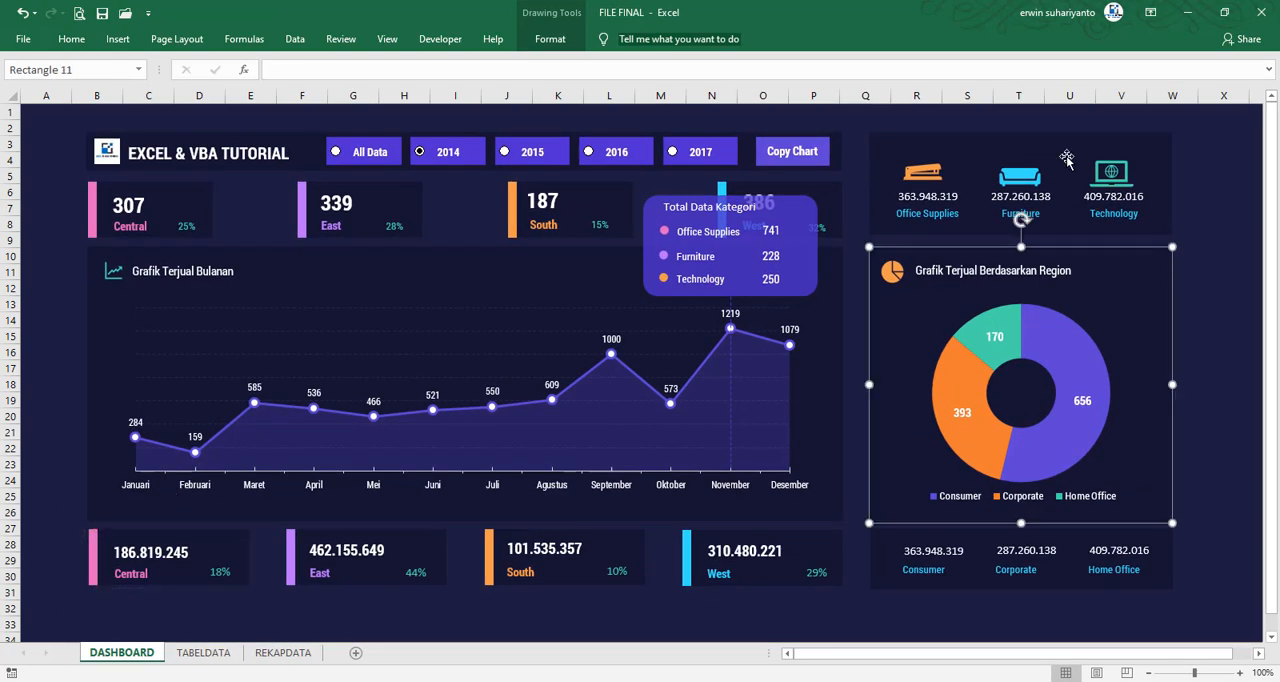
{"action": "left_click", "coordinate": [550, 38]}
{"action": "left_click", "coordinate": [1198, 11]}
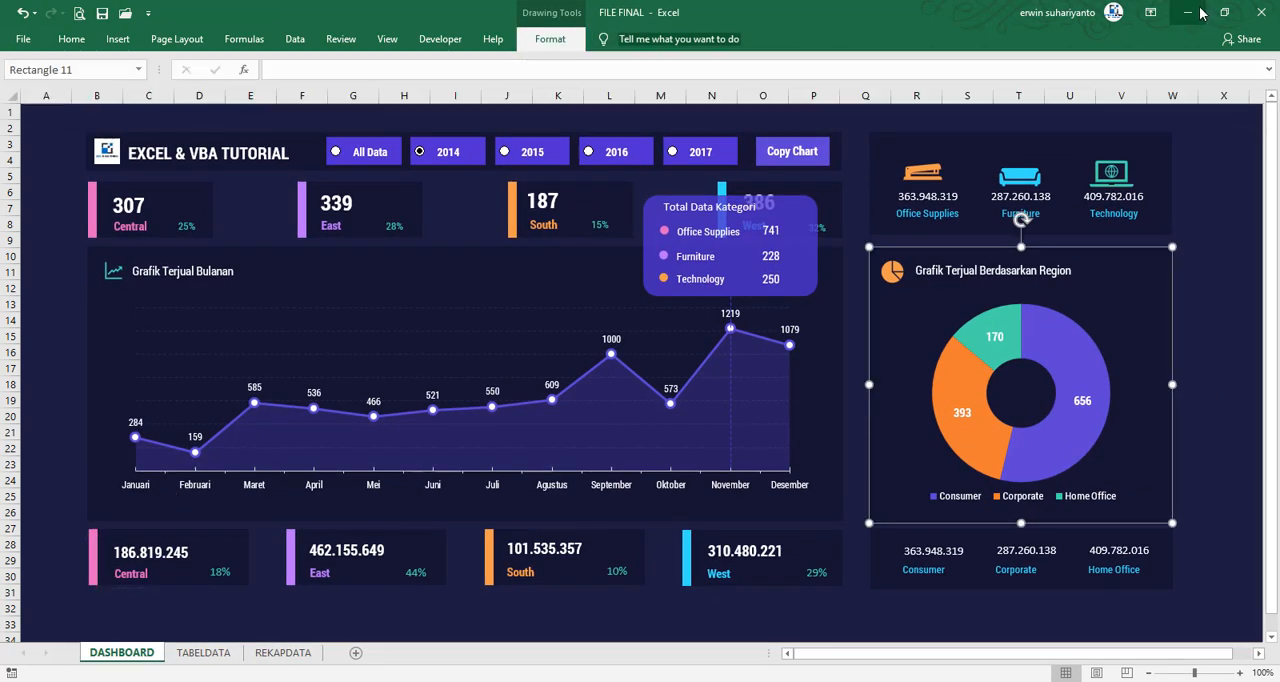
Set the width of the large rectangle beside the wide panel to 10 cm
{"action": "left_click", "coordinate": [1066, 334]}
{"action": "left_click", "coordinate": [562, 46]}
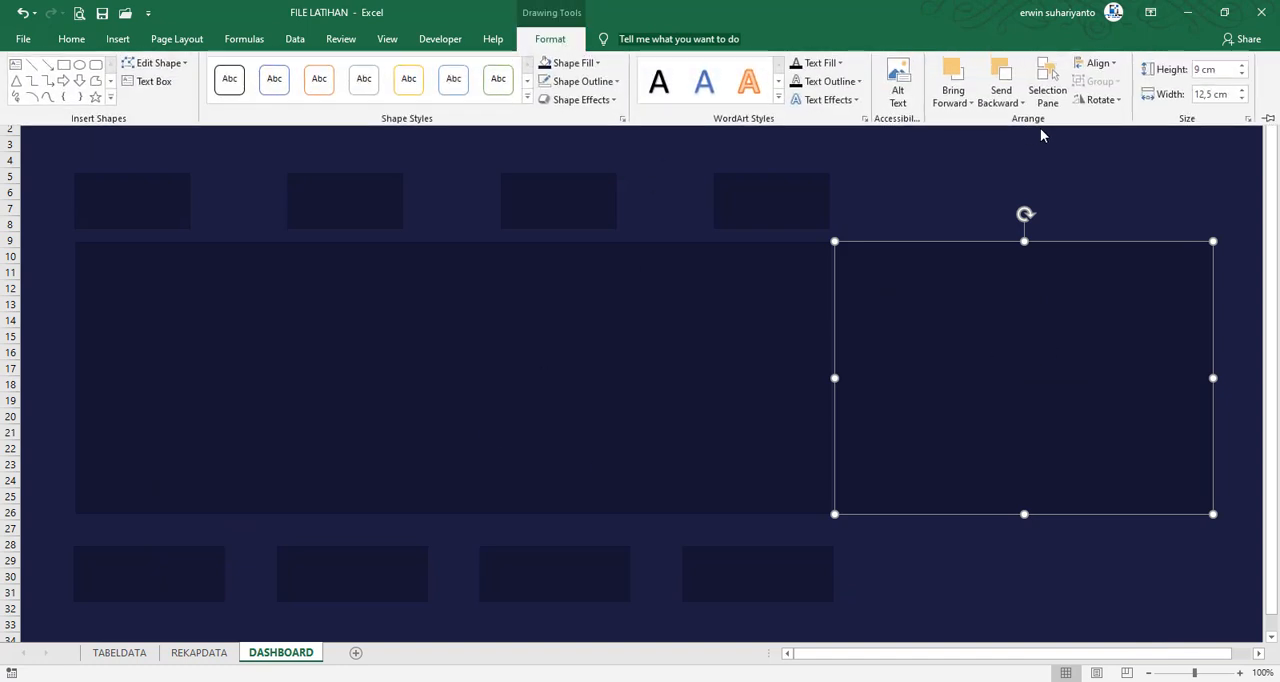
{"action": "left_click", "coordinate": [1212, 94]}
{"action": "type", "text": "10"}
{"action": "key", "text": "Return"}
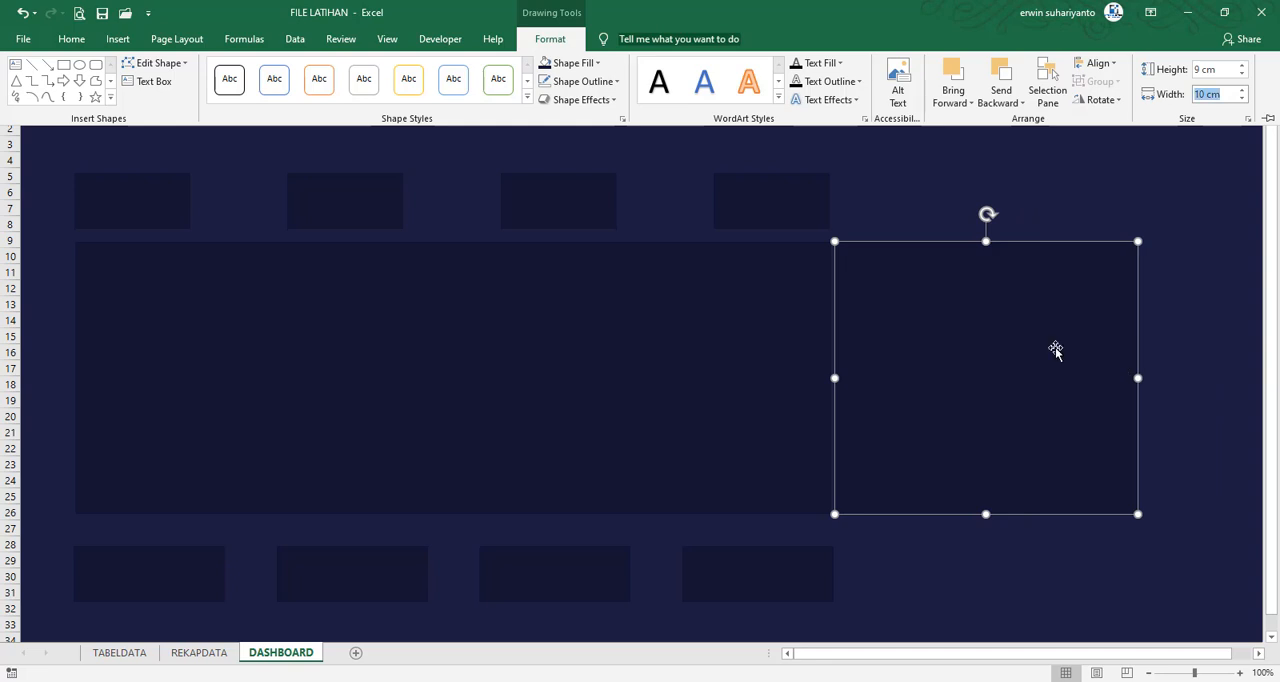
{"action": "left_click", "coordinate": [1150, 326]}
{"action": "left_click", "coordinate": [1165, 320]}
{"action": "left_click", "coordinate": [1034, 320]}
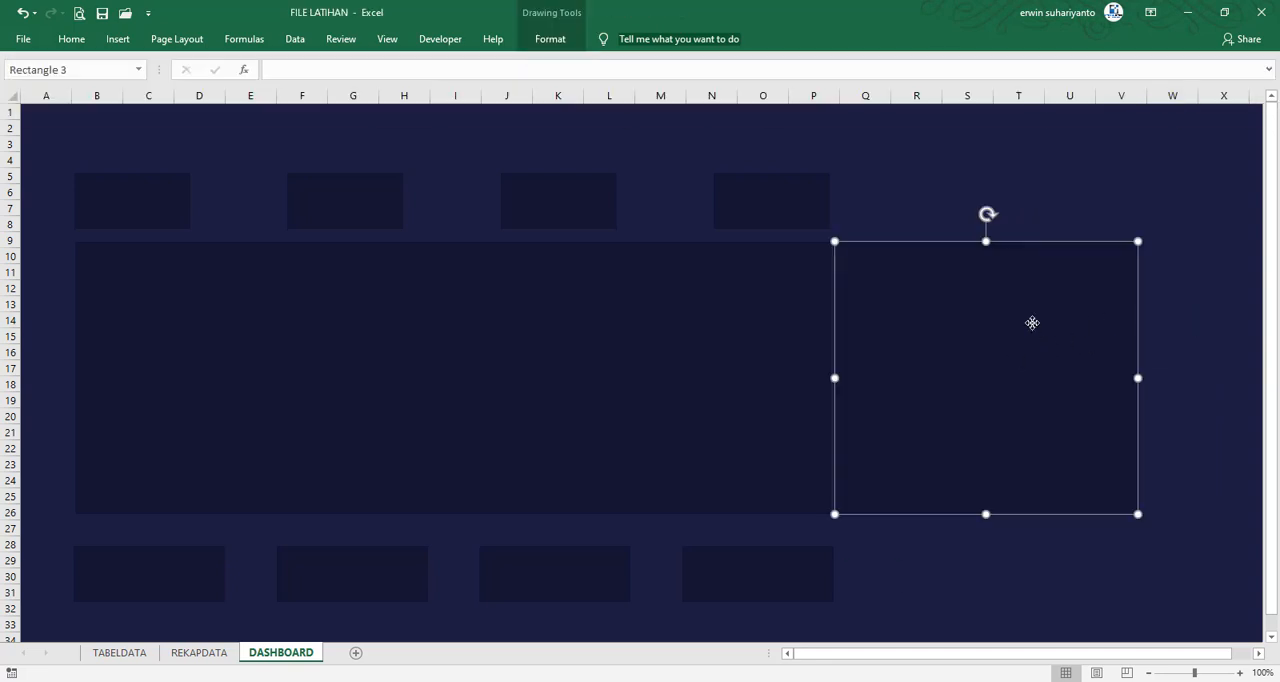
Move the 10 cm rectangle slightly away from the wide panel to leave a narrow gap between them
{"action": "key", "text": "ctrl+a"}
{"action": "left_click", "coordinate": [1223, 322]}
{"action": "left_click_drag", "start_coordinate": [1036, 348], "coordinate": [1049, 347]}
{"action": "left_click", "coordinate": [1049, 346]}
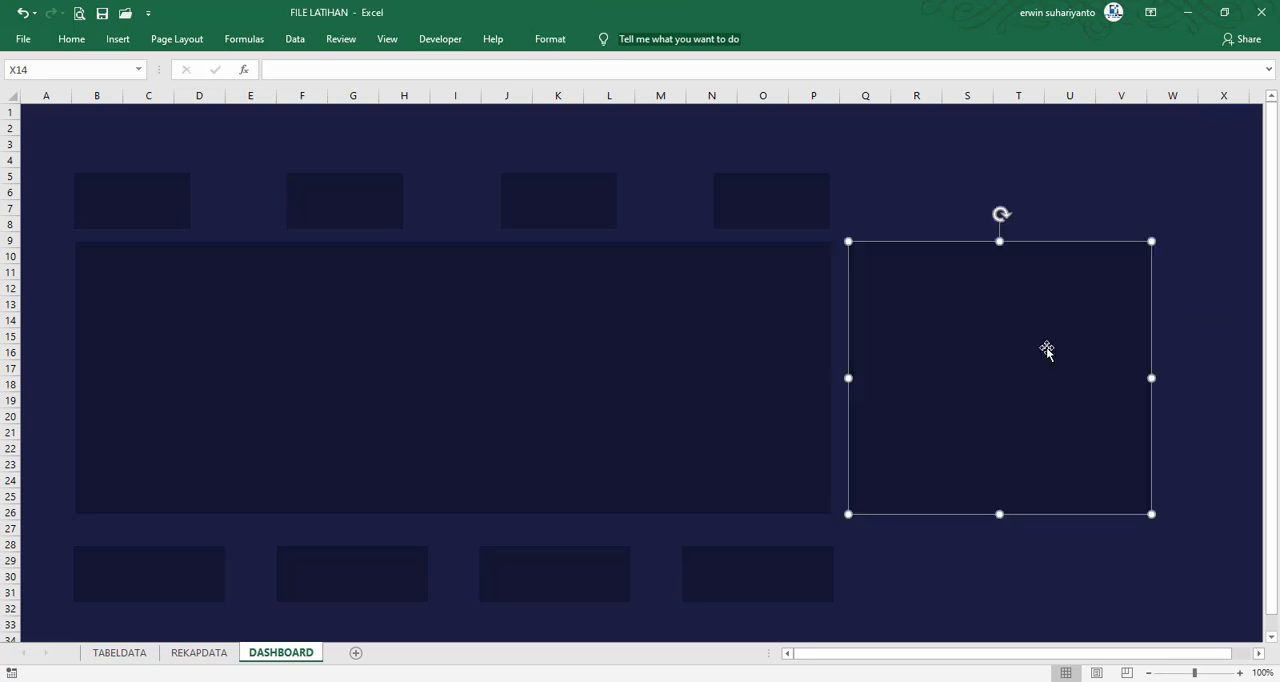
Select the four lower cards together and move them up about one row, closer to the wide panel
{"action": "left_click", "coordinate": [185, 575]}
{"action": "left_click", "coordinate": [294, 574], "text": "ctrl"}
{"action": "left_click", "coordinate": [491, 574], "text": "ctrl"}
{"action": "left_click", "coordinate": [768, 574], "text": "ctrl"}
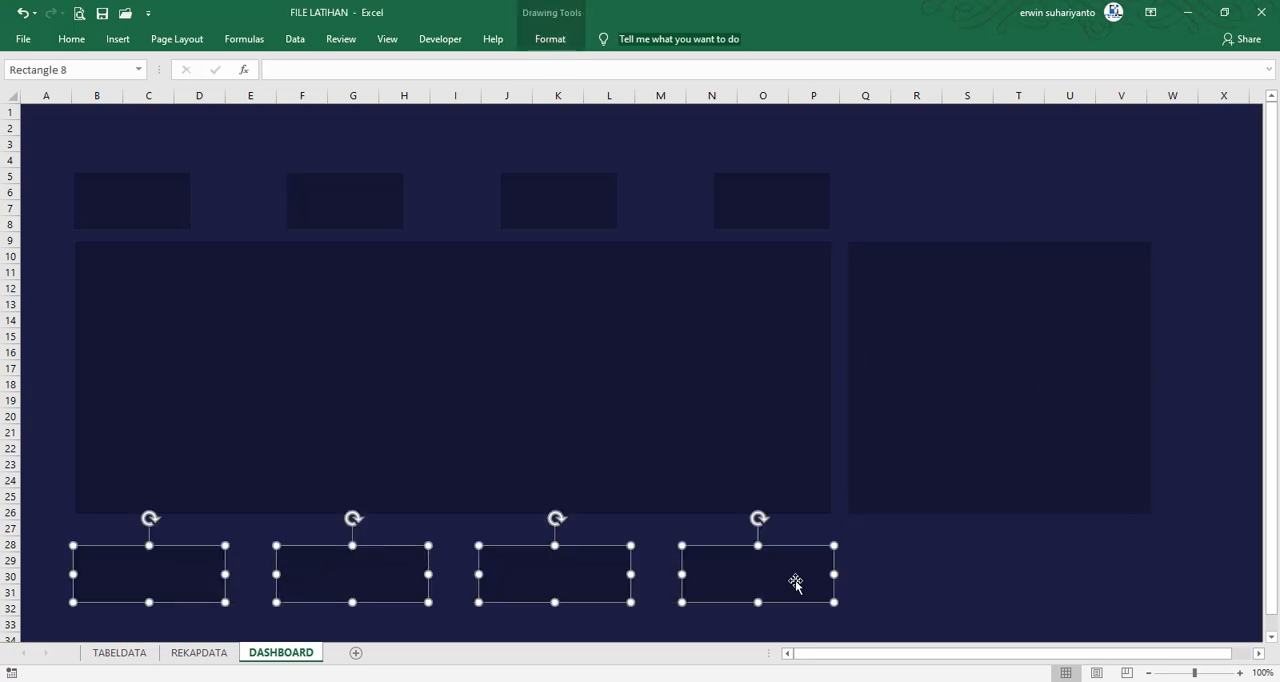
{"action": "left_click_drag", "start_coordinate": [788, 583], "coordinate": [788, 560]}
Select all the rectangles and shift the whole layout right by about half a column
{"action": "key", "text": "ctrl+a"}
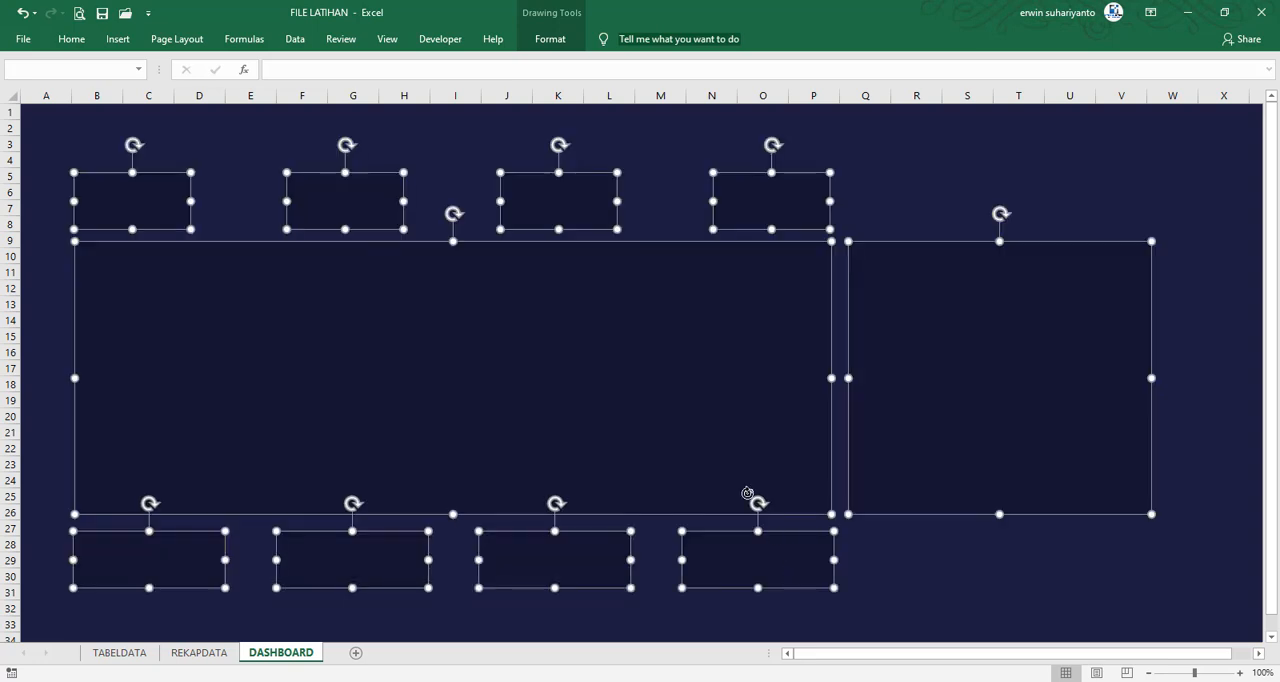
{"action": "left_click_drag", "start_coordinate": [709, 446], "coordinate": [738, 447]}
{"action": "left_click", "coordinate": [1000, 557]}
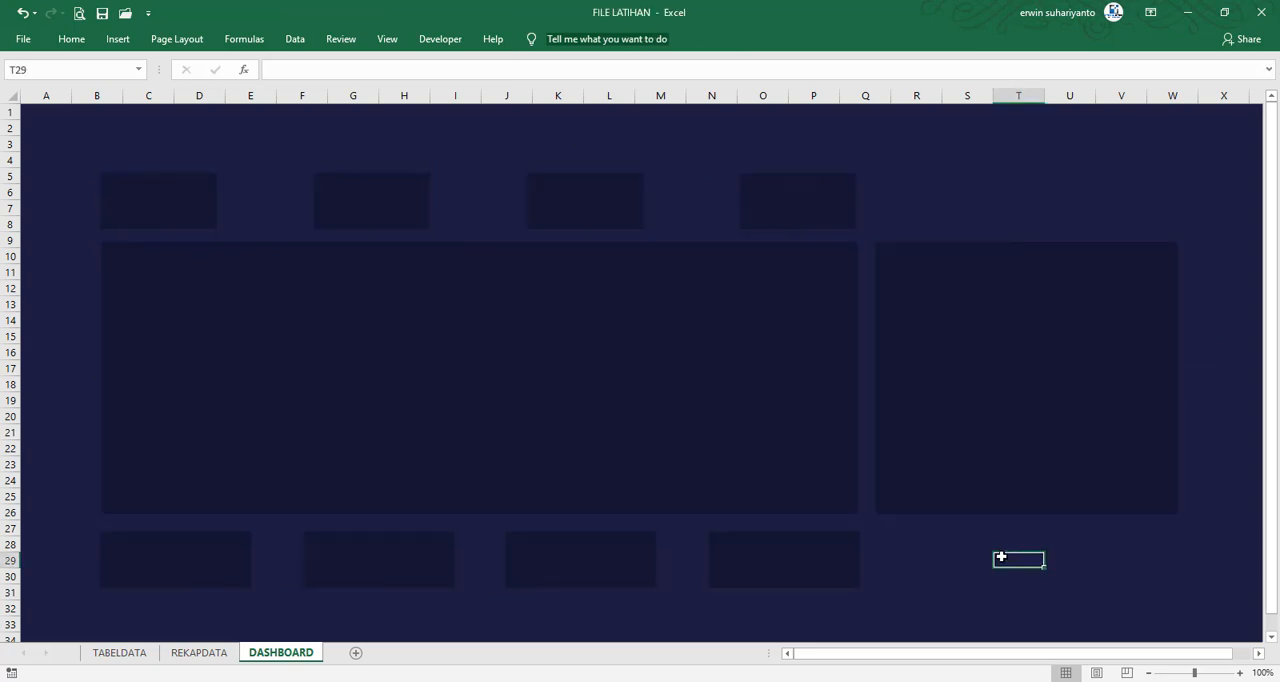
Duplicate the last lower card beneath the 10 cm panel, set its width to 10 cm and line it up with that panel
{"action": "left_click", "coordinate": [851, 561]}
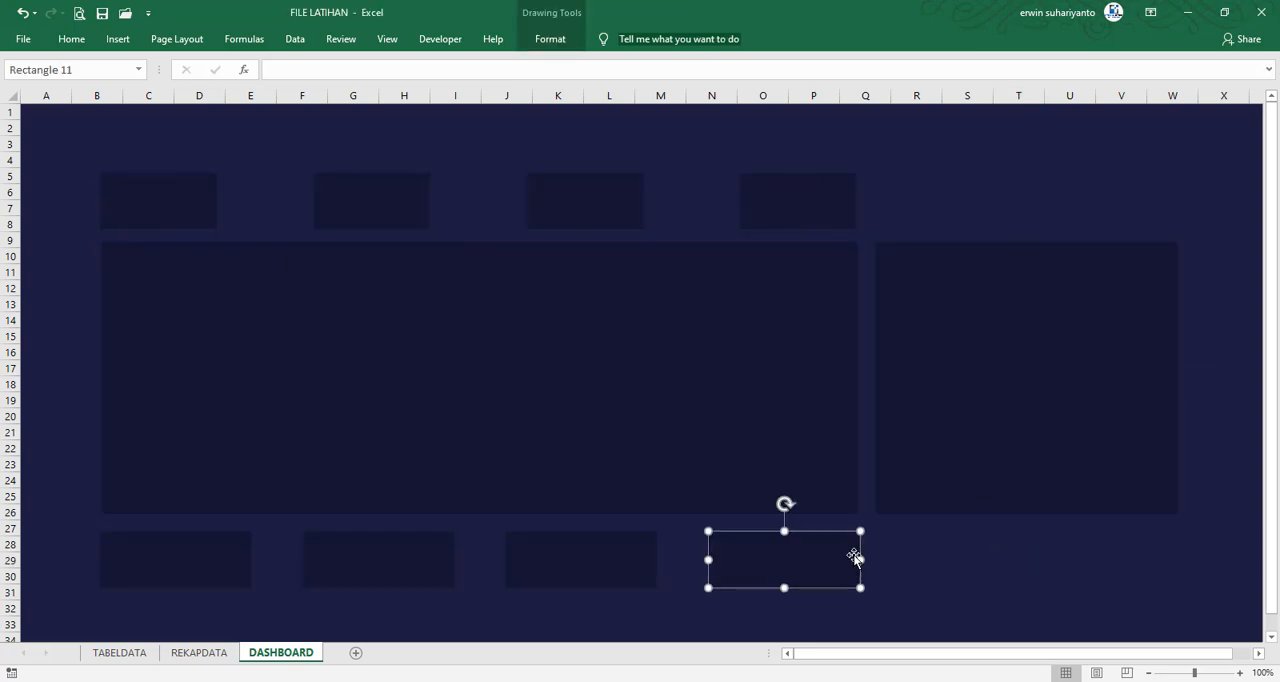
{"action": "mouse_move", "coordinate": [845, 545]}
{"action": "left_mouse_down"}
{"action": "mouse_move", "coordinate": [931, 577]}
{"action": "mouse_move", "coordinate": [1177, 560]}
{"action": "left_mouse_up"}
{"action": "left_click", "coordinate": [576, 39]}
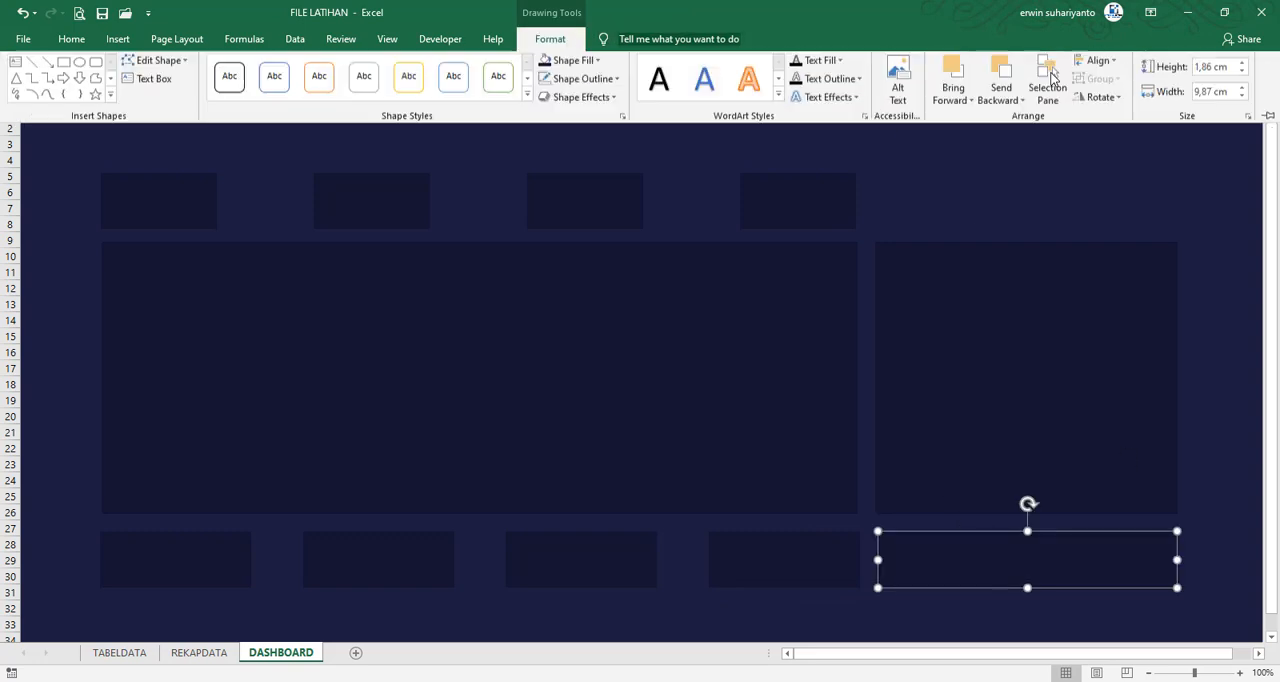
{"action": "left_click", "coordinate": [1205, 97]}
{"action": "type", "text": "10"}
{"action": "key", "text": "Return"}
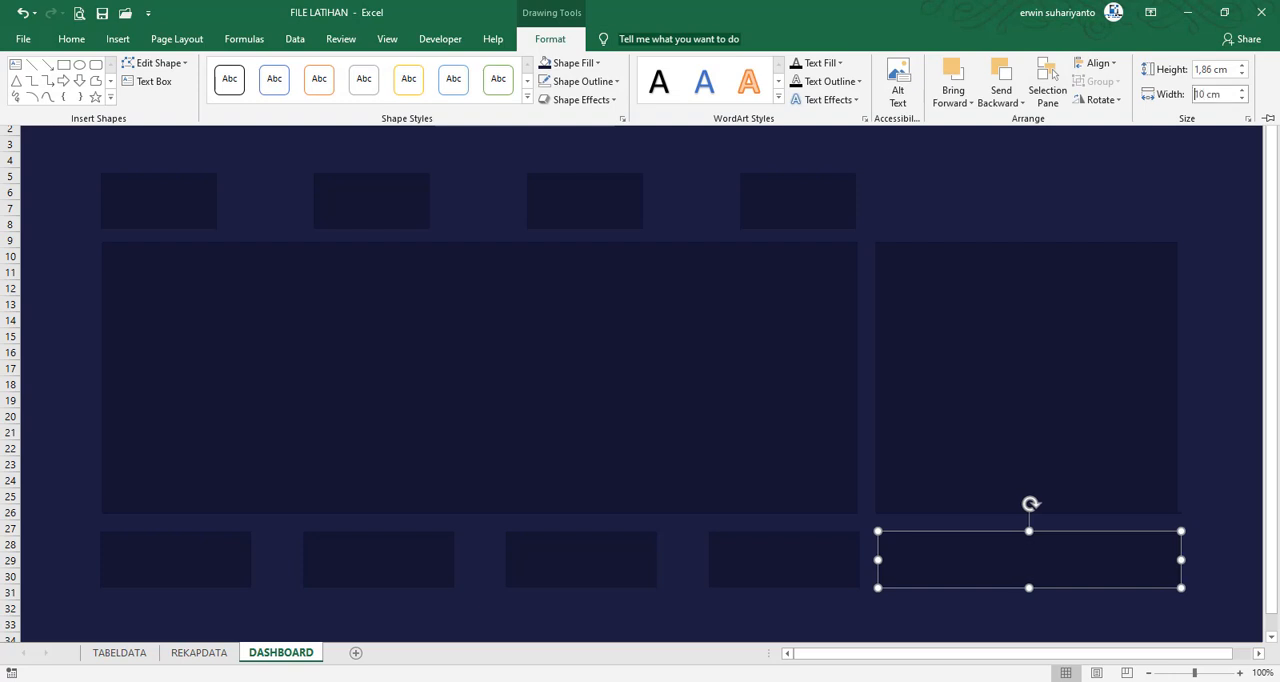
{"action": "left_click", "coordinate": [1086, 410]}
{"action": "left_click", "coordinate": [1070, 605]}
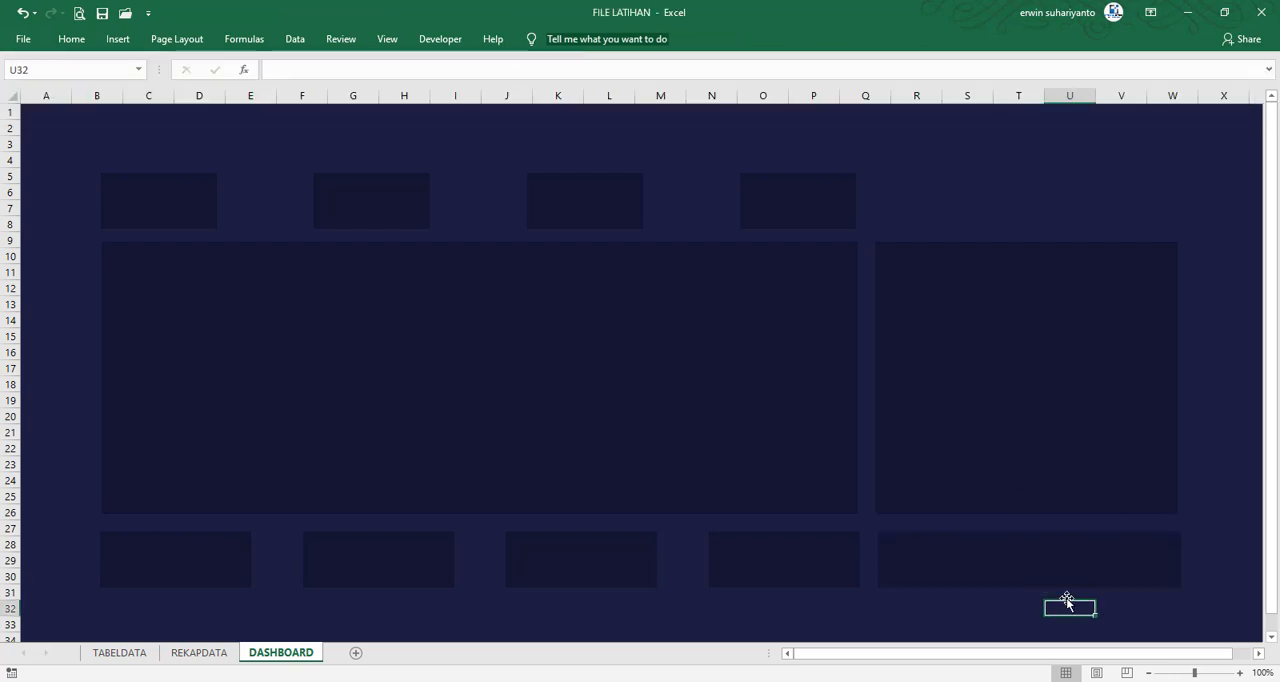
{"action": "left_click", "coordinate": [1046, 573]}
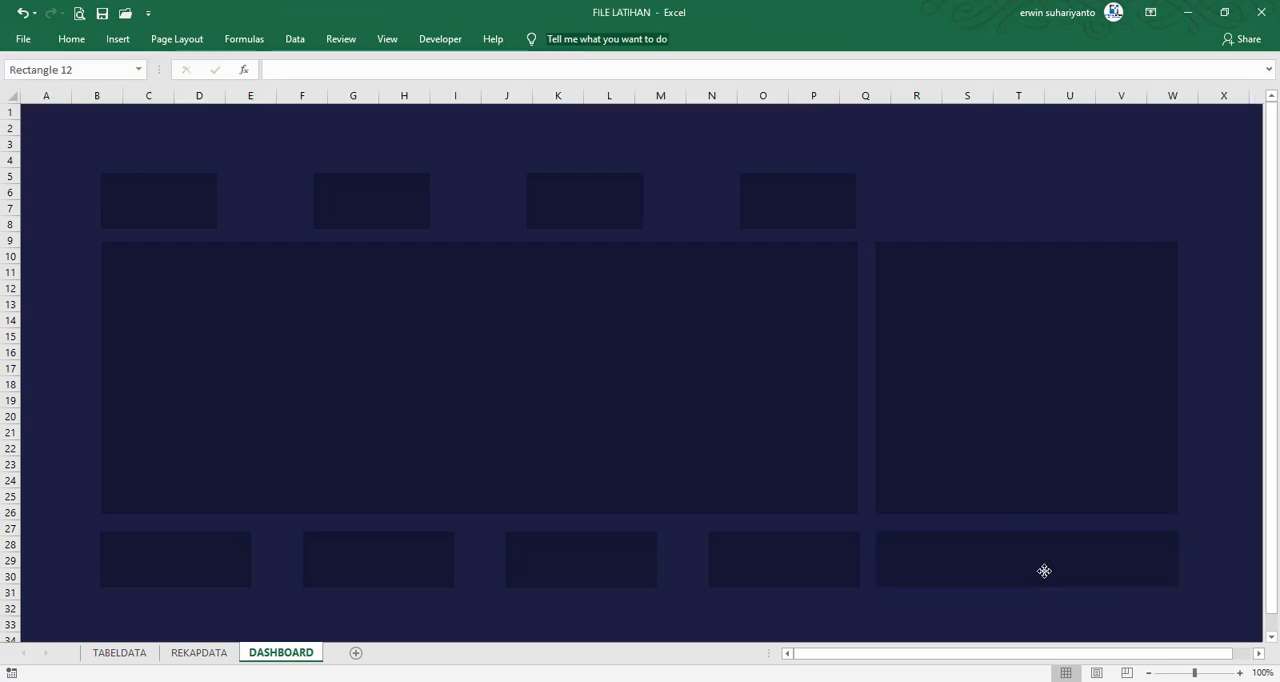
{"action": "left_click", "coordinate": [1059, 606]}
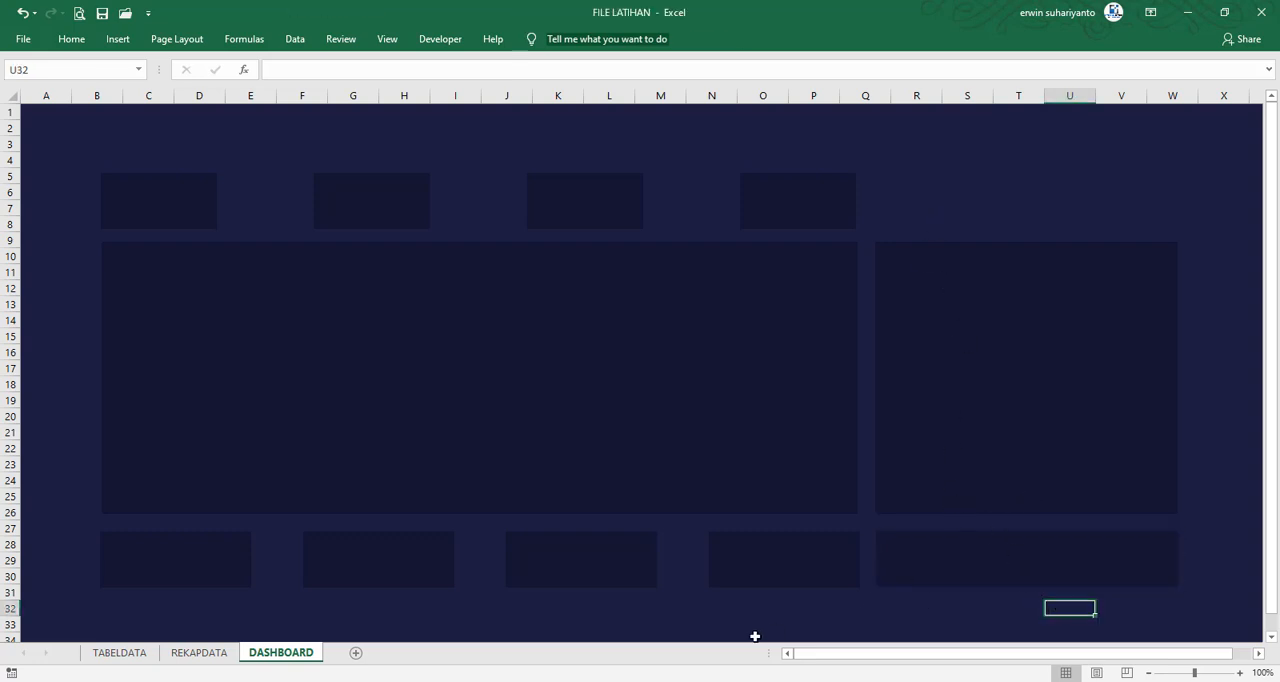
Check the size of the product category card above the donut chart in FILE FINAL, then return to FILE LATIHAN
{"action": "mouse_move", "coordinate": [885, 680]}
{"action": "left_click", "coordinate": [985, 640]}
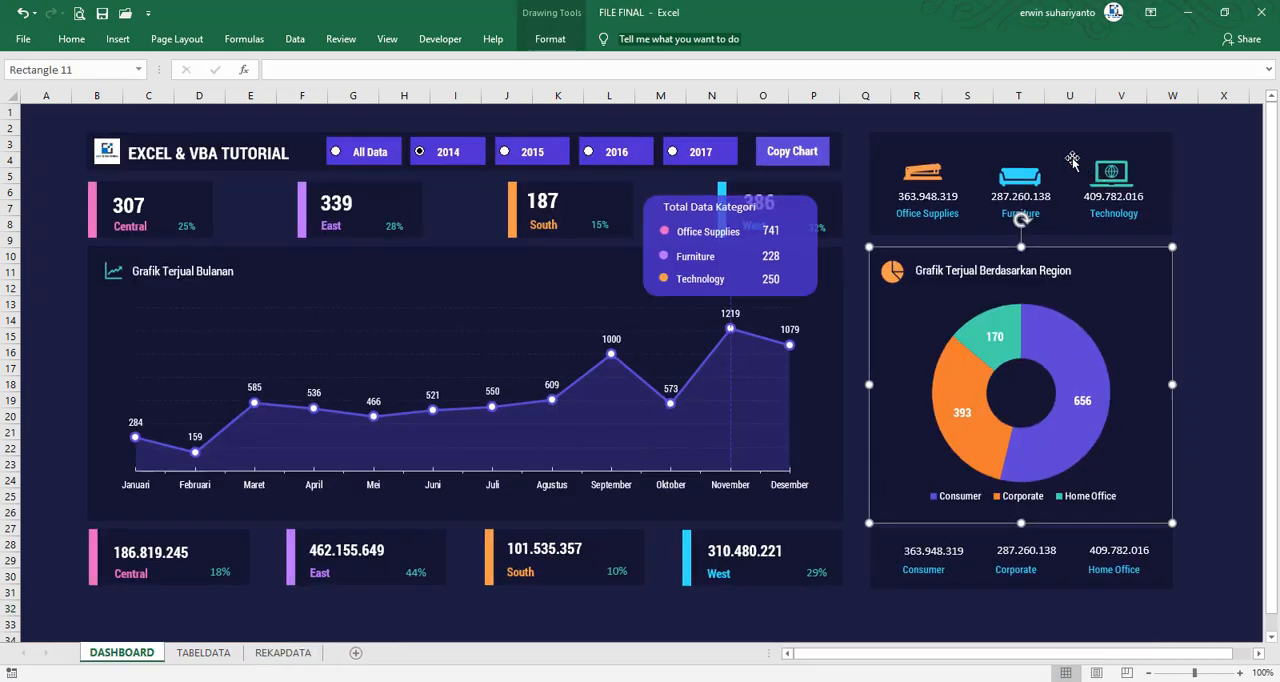
{"action": "left_click", "coordinate": [1055, 143]}
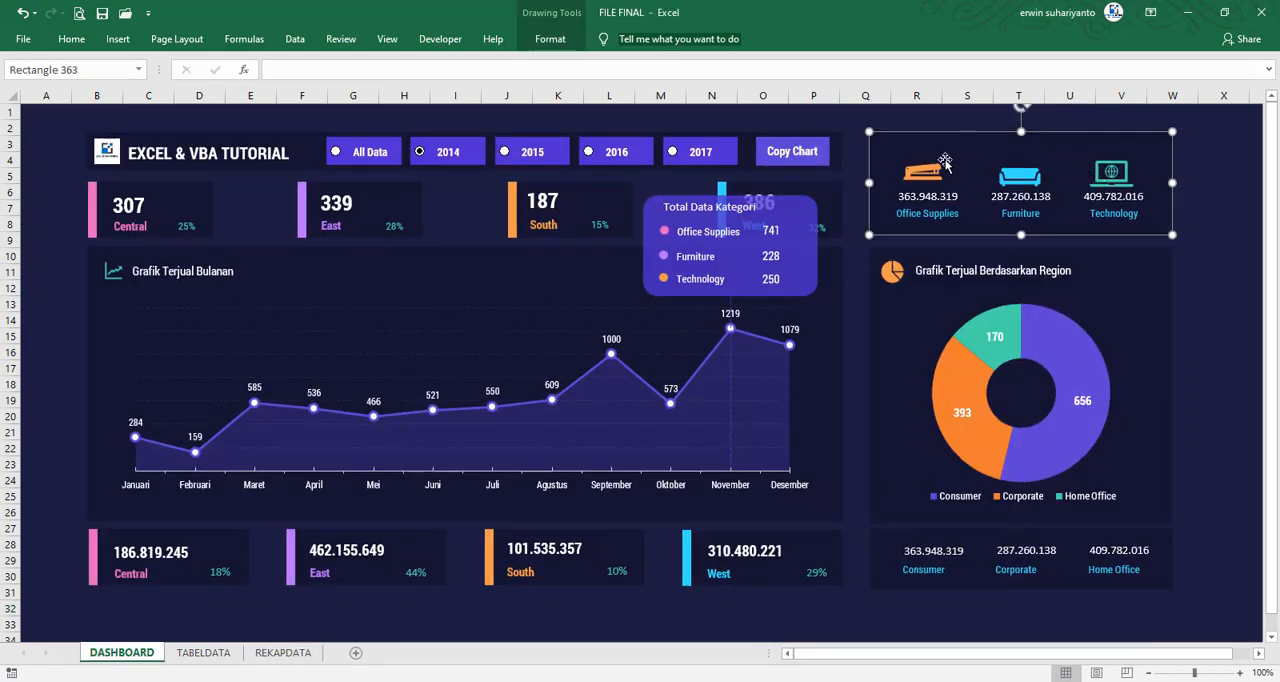
{"action": "left_click", "coordinate": [578, 44]}
{"action": "left_click", "coordinate": [1187, 13]}
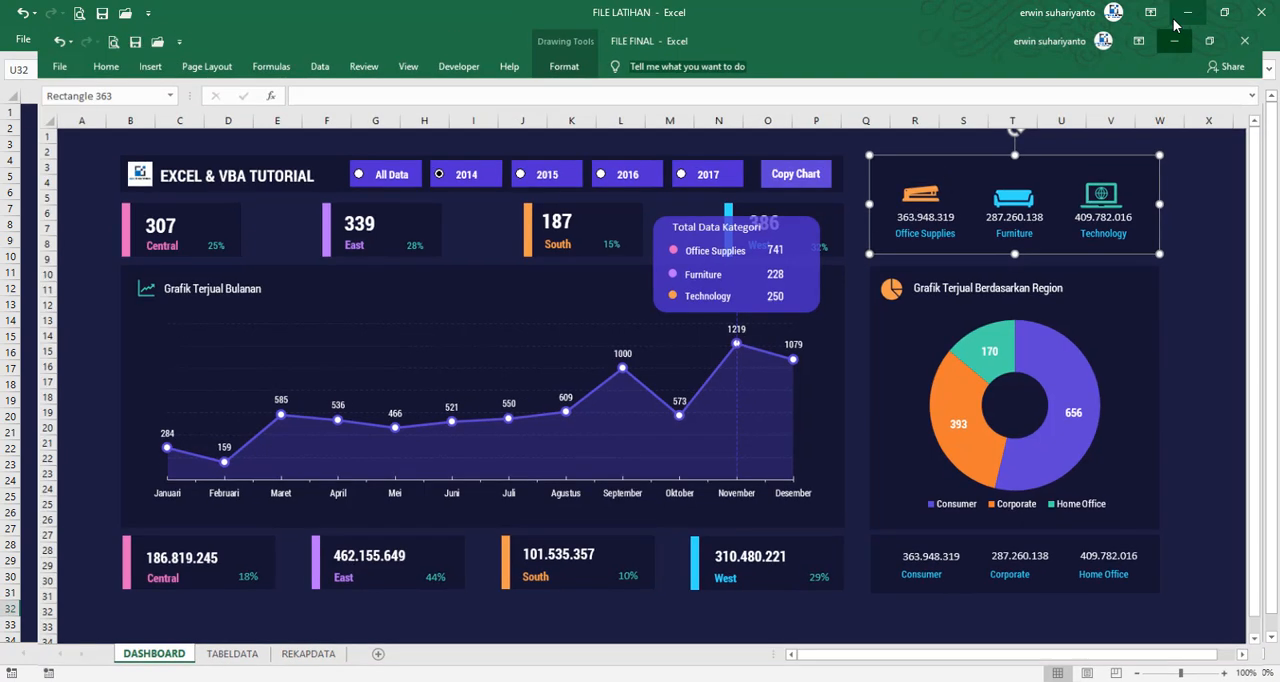
Copy the 10 cm lower card to the space above the 10 cm panel and set its height to 4 cm
{"action": "left_click_drag", "start_coordinate": [997, 584], "coordinate": [988, 206]}
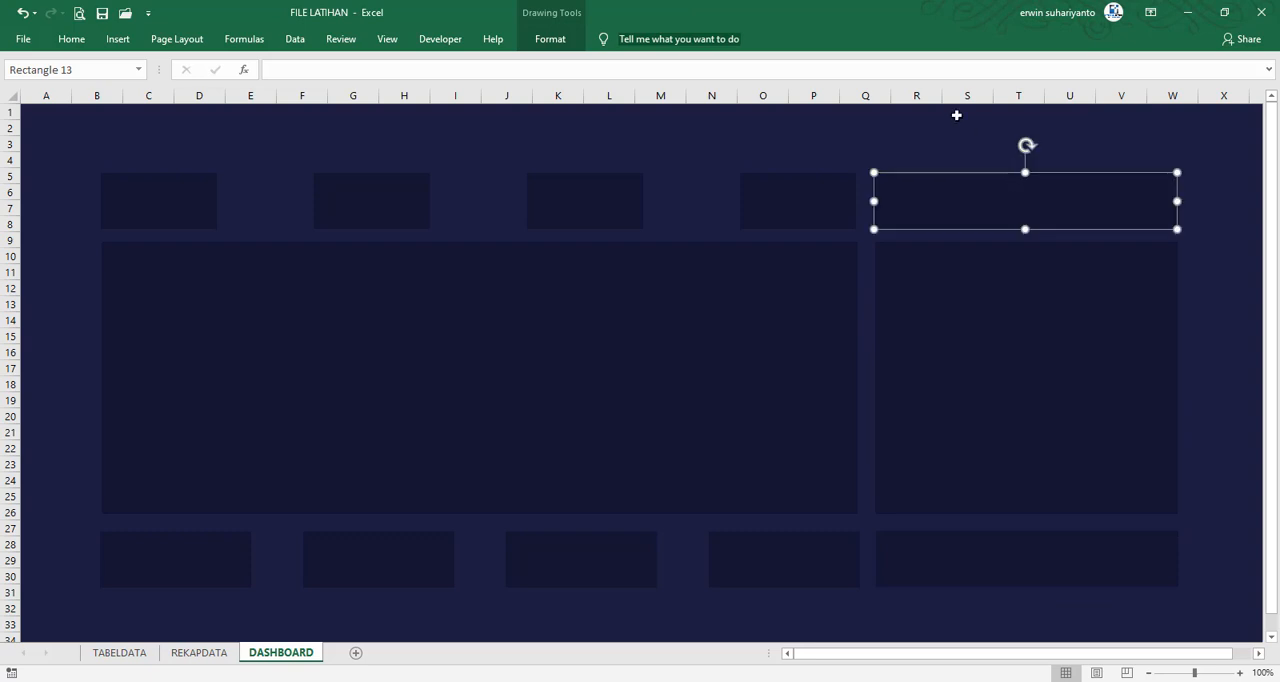
{"action": "left_click", "coordinate": [550, 38]}
{"action": "left_click", "coordinate": [1205, 69]}
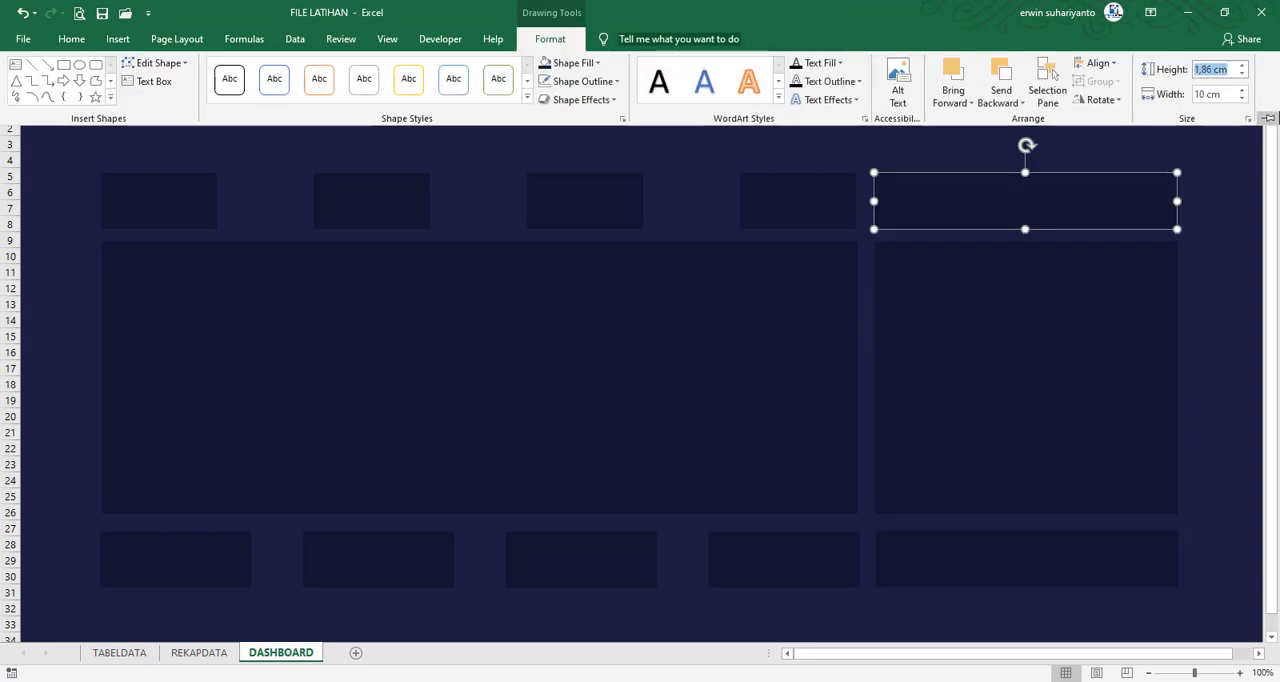
{"action": "type", "text": "3"}
{"action": "key", "text": "Return"}
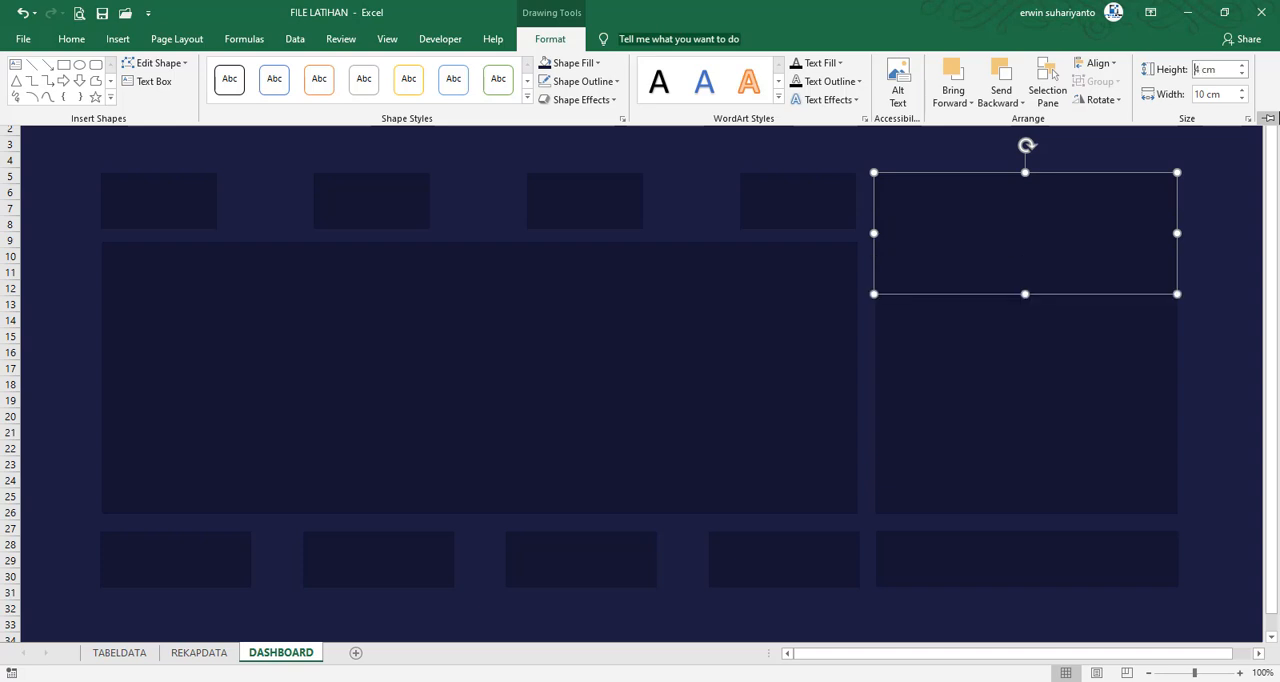
{"action": "left_click", "coordinate": [1214, 266]}
Move the copied card up clear of the panel below and shorten it from its upper edge to span rows 2–8
{"action": "left_click_drag", "start_coordinate": [1062, 235], "coordinate": [1063, 175]}
{"action": "left_click_drag", "start_coordinate": [1026, 109], "coordinate": [1026, 117]}
{"action": "left_click", "coordinate": [1019, 119]}
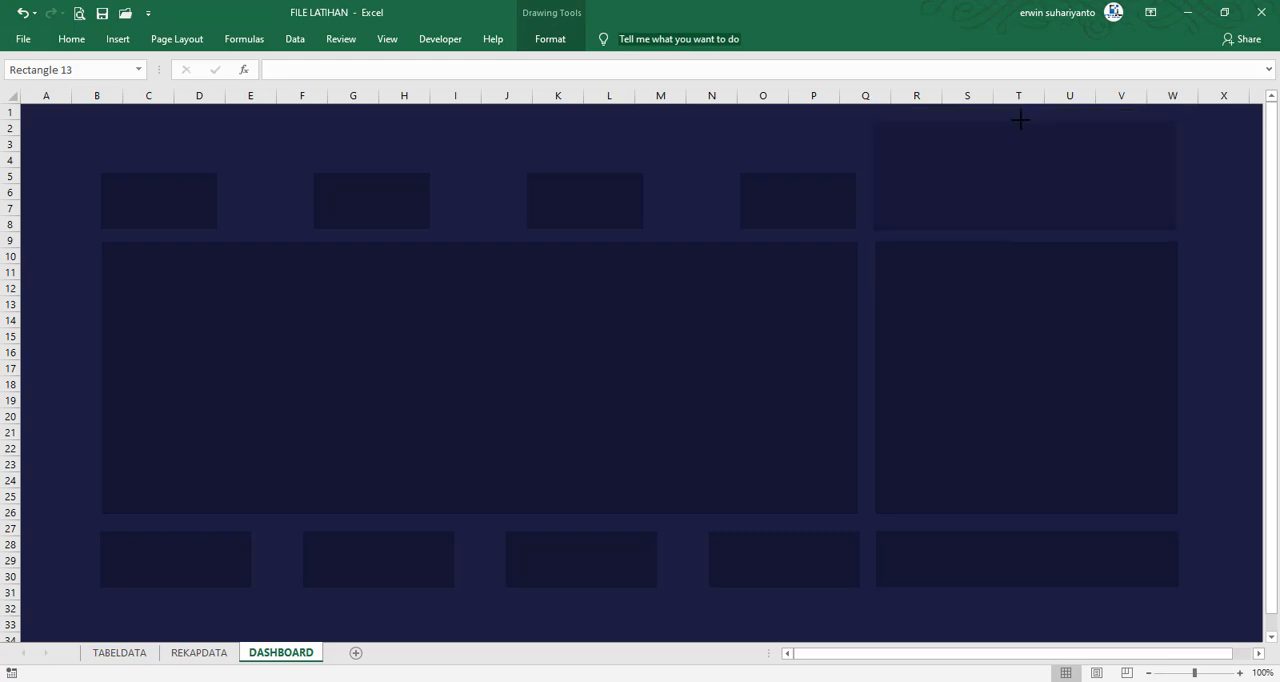
{"action": "left_click", "coordinate": [1185, 208]}
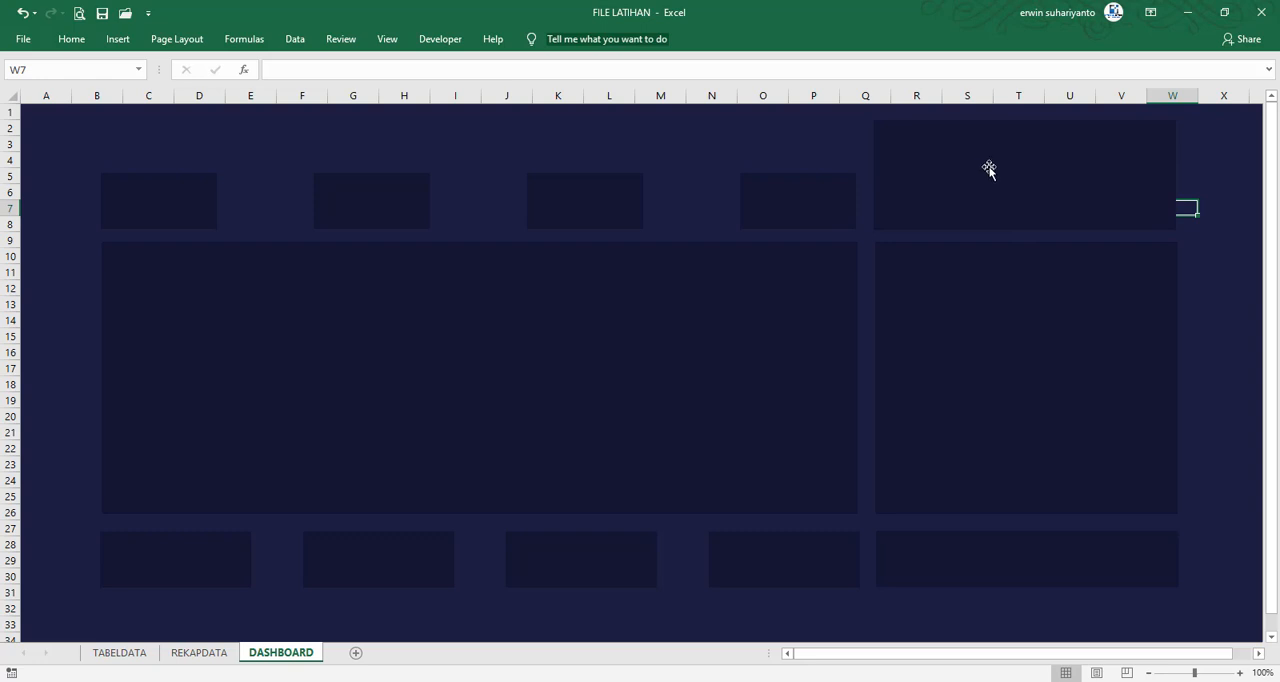
{"action": "left_click", "coordinate": [1158, 191]}
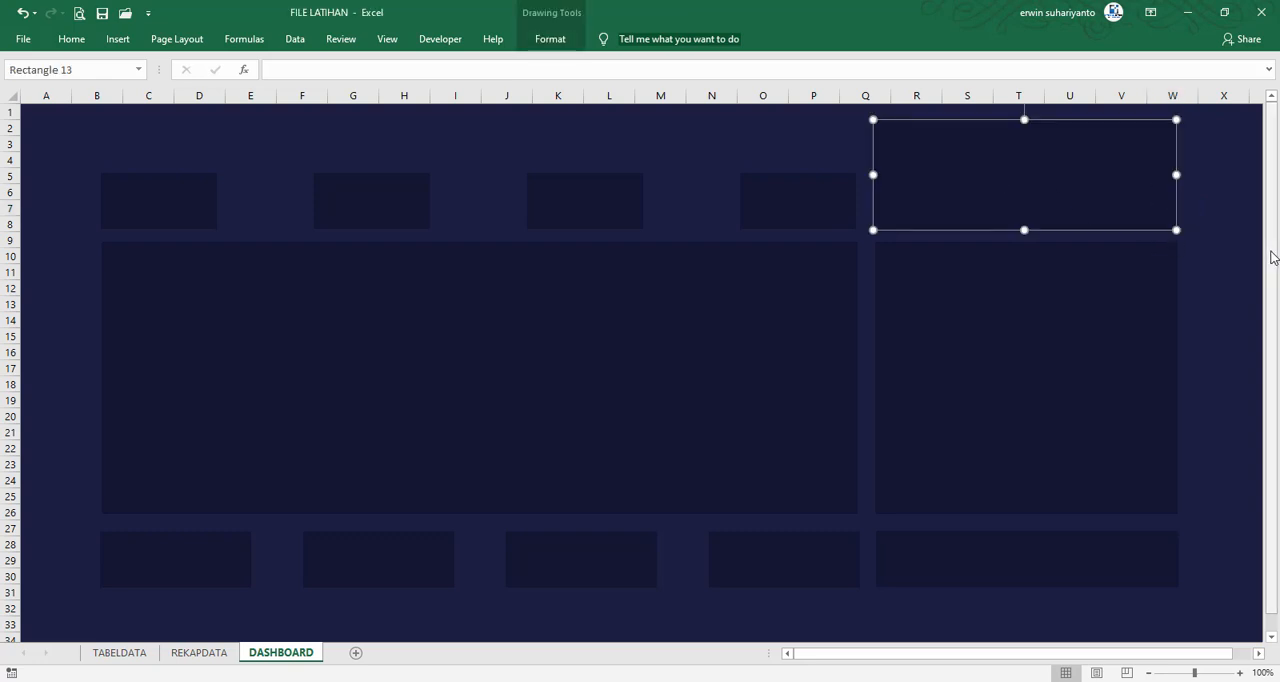
{"action": "left_click", "coordinate": [1234, 365]}
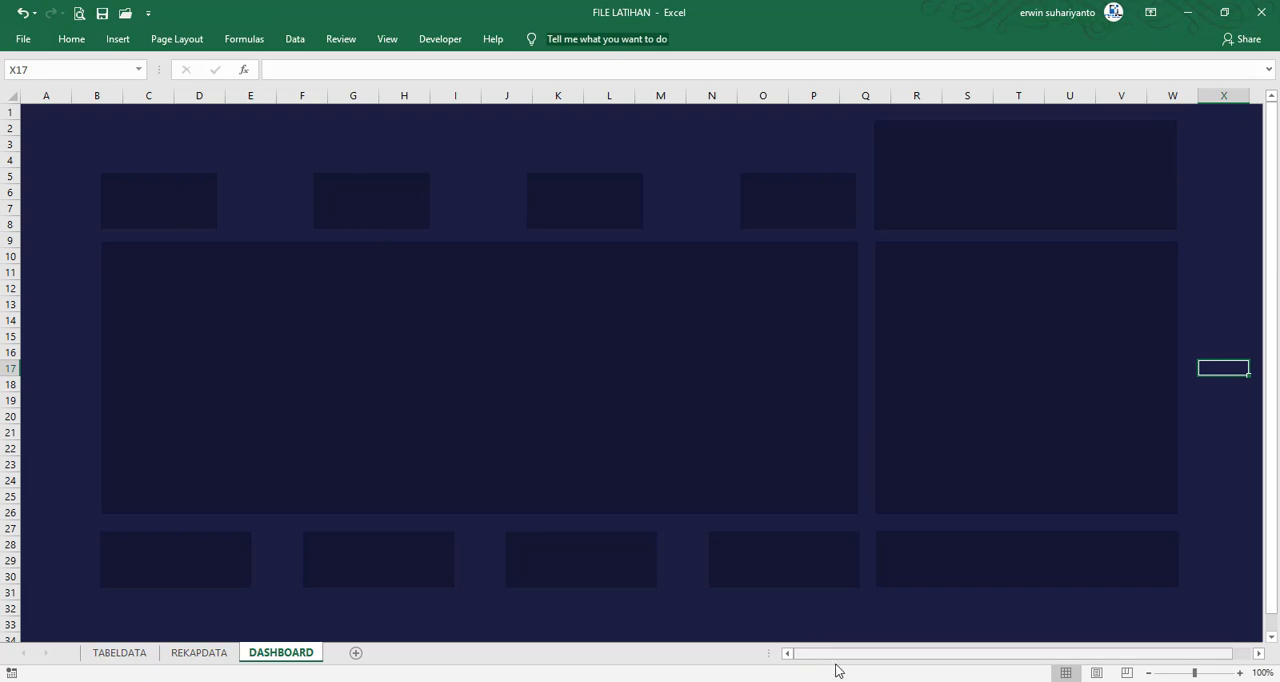
Check the header bar in FILE FINAL, then stretch a copy of FILE LATIHAN's first upper card into a header spanning the wide panel over rows 2–4
{"action": "left_click", "coordinate": [929, 674]}
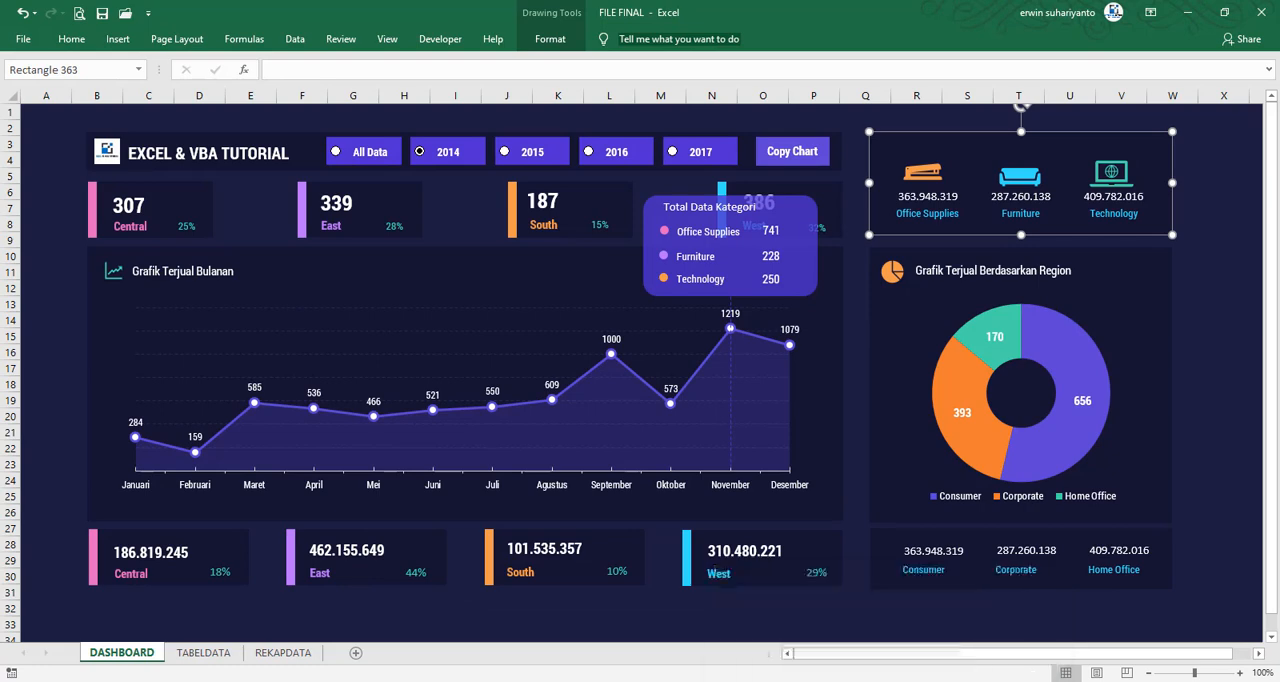
{"action": "mouse_move", "coordinate": [909, 677]}
{"action": "left_click", "coordinate": [800, 625]}
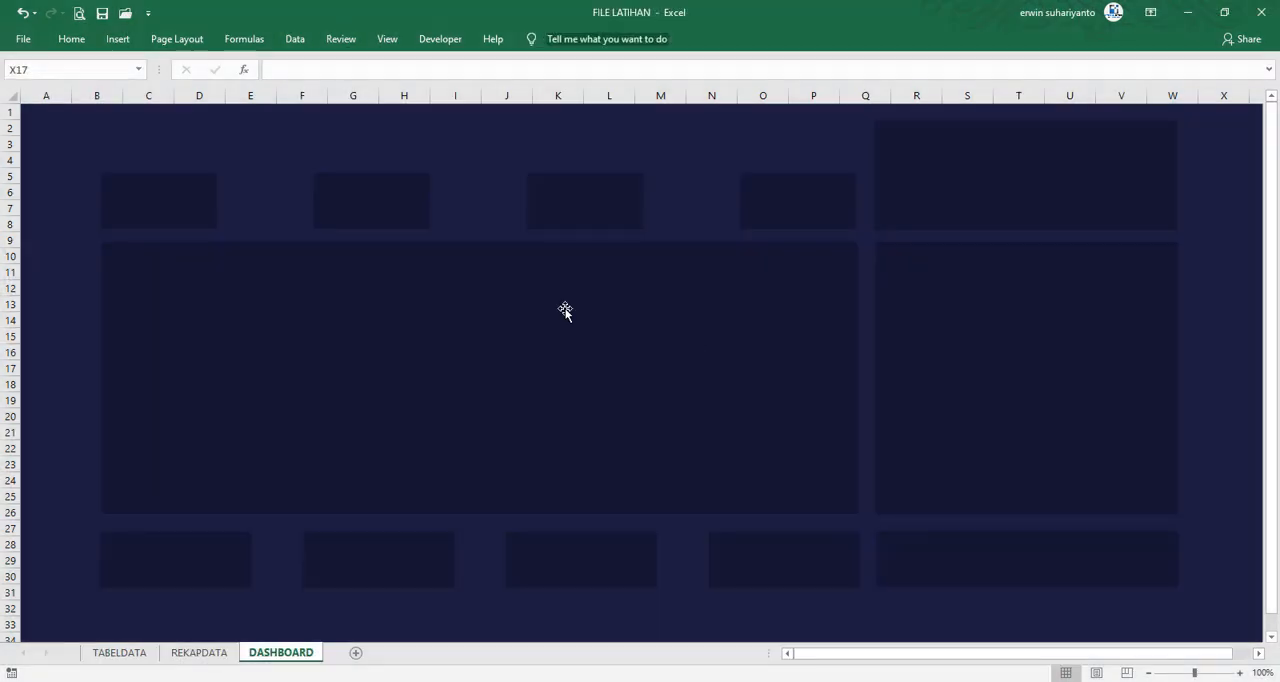
{"action": "left_click", "coordinate": [186, 203]}
{"action": "left_click_drag", "start_coordinate": [194, 220], "coordinate": [187, 147], "text": "ctrl"}
{"action": "mouse_move", "coordinate": [163, 108]}
{"action": "left_mouse_down"}
{"action": "mouse_move", "coordinate": [159, 144]}
{"action": "mouse_move", "coordinate": [902, 157]}
{"action": "mouse_move", "coordinate": [857, 156]}
{"action": "left_mouse_up"}
{"action": "left_click", "coordinate": [1186, 160]}
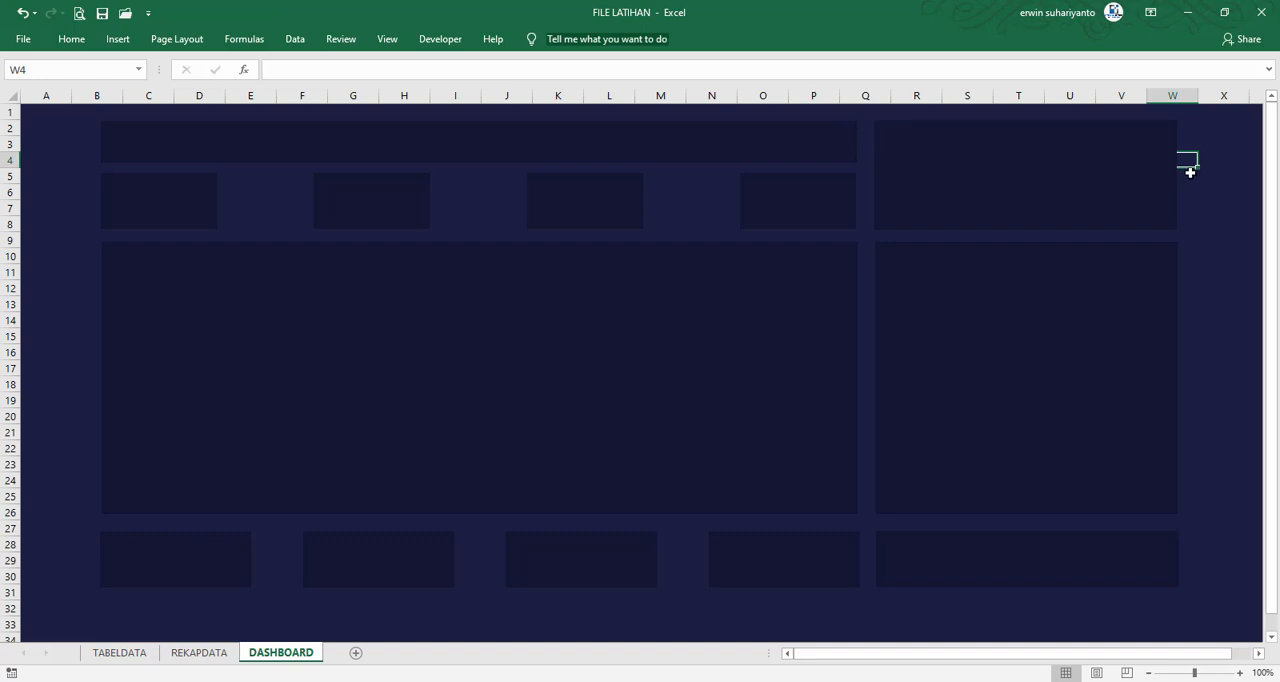
{"action": "left_click", "coordinate": [1220, 257]}
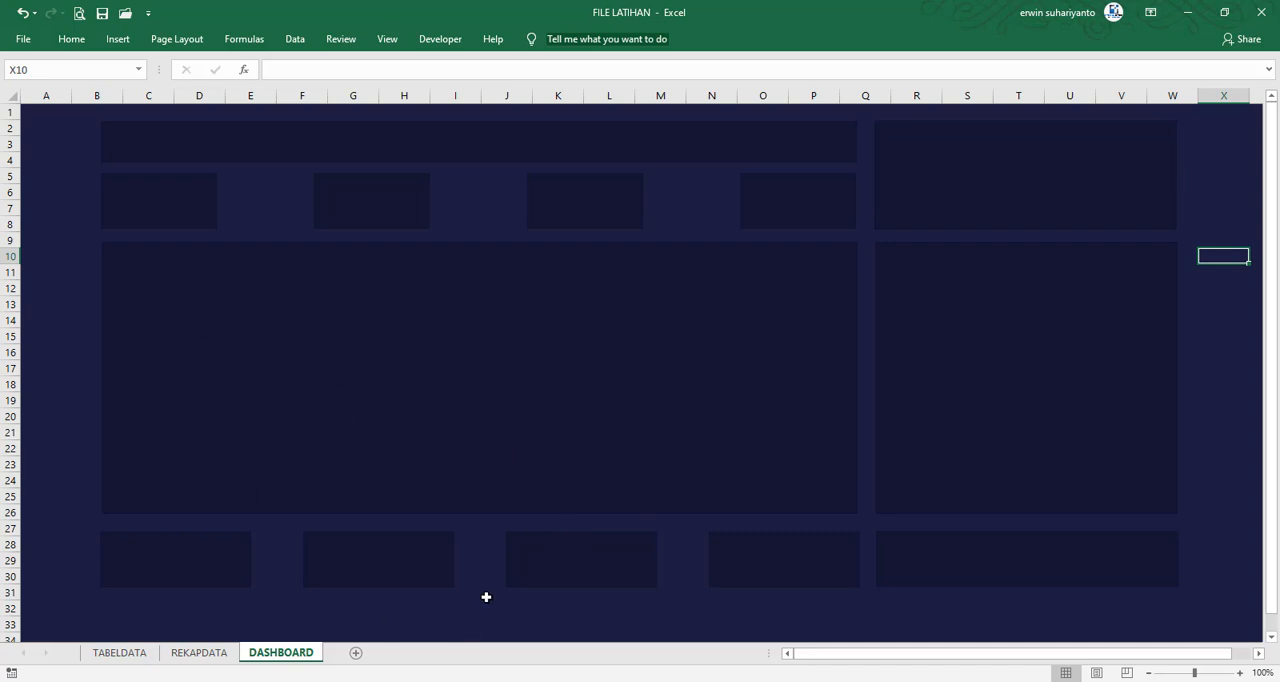
Duplicate the first upper card, set the copy's width to 1 cm and place it in the gap between the first two cards
{"action": "left_click", "coordinate": [183, 219]}
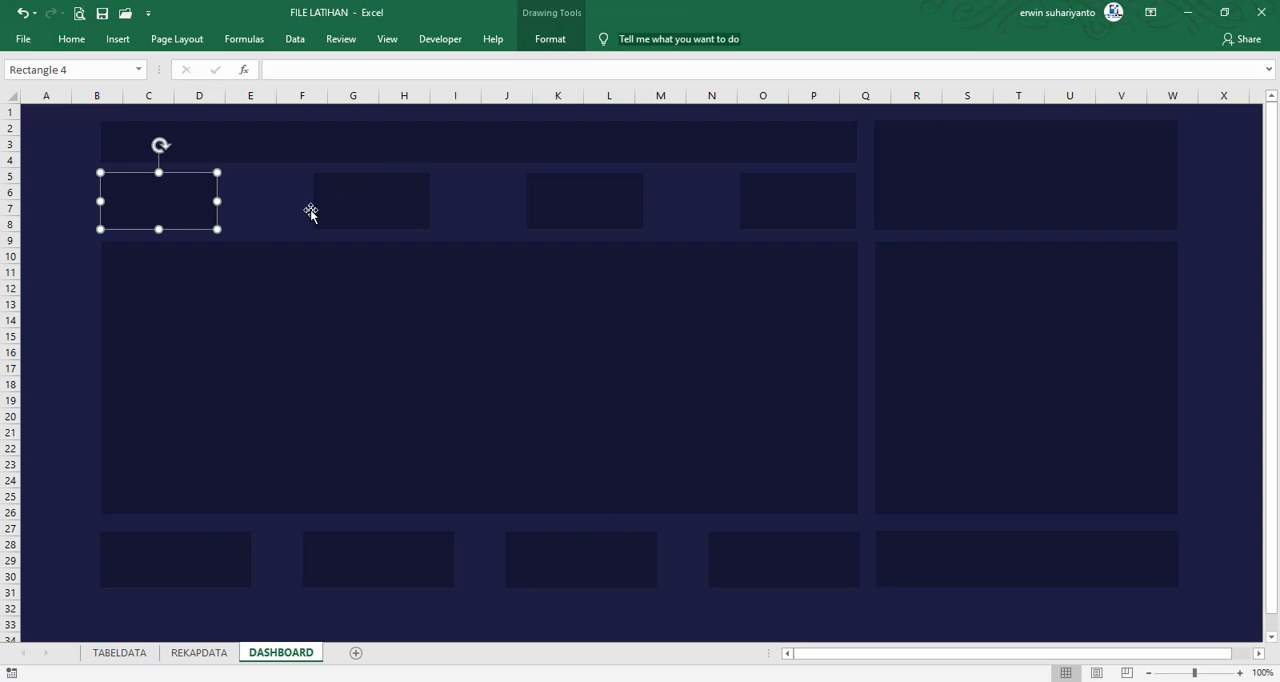
{"action": "key", "text": "ctrl+d"}
{"action": "left_click_drag", "start_coordinate": [201, 218], "coordinate": [265, 207]}
{"action": "left_click", "coordinate": [550, 39]}
{"action": "left_click", "coordinate": [1213, 94]}
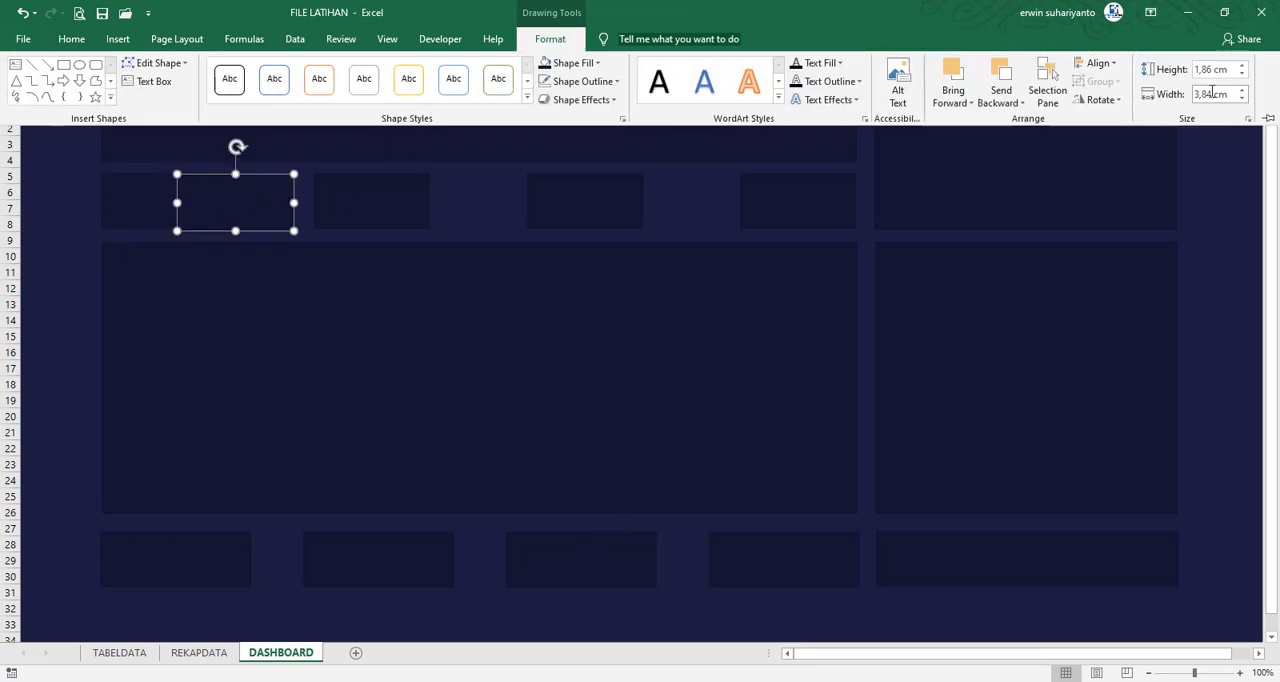
{"action": "type", "text": "1"}
{"action": "key", "text": "Return"}
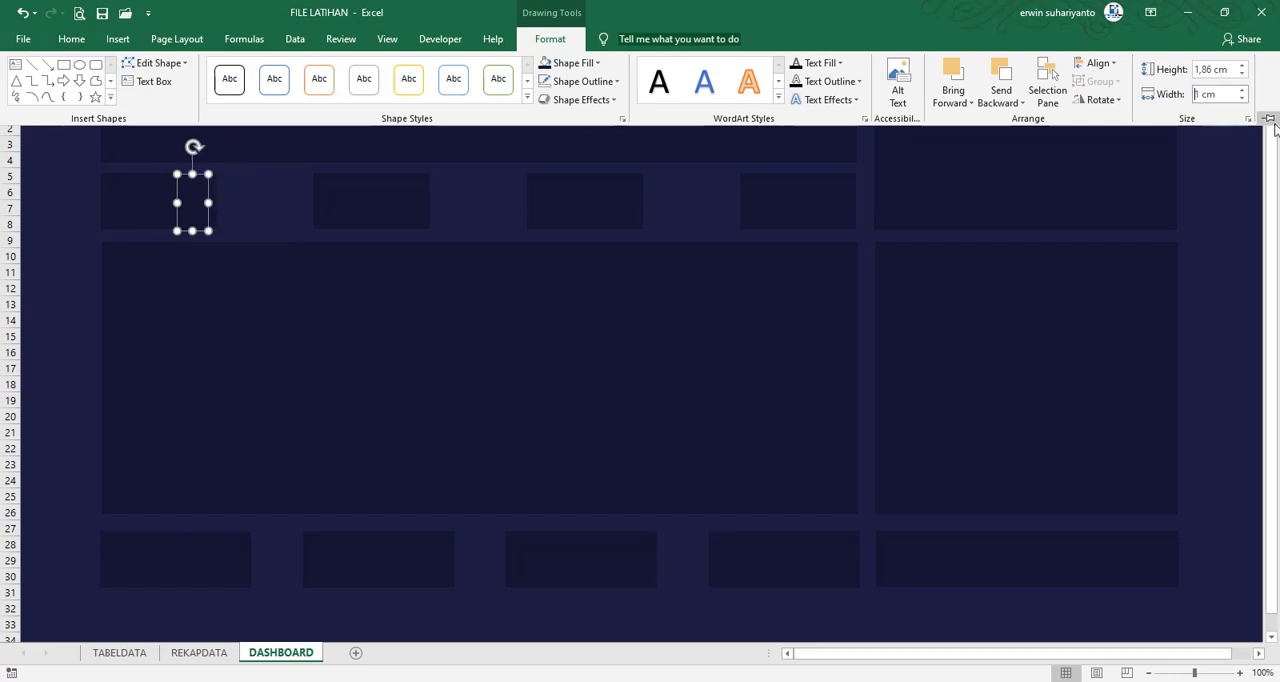
{"action": "left_click", "coordinate": [206, 206]}
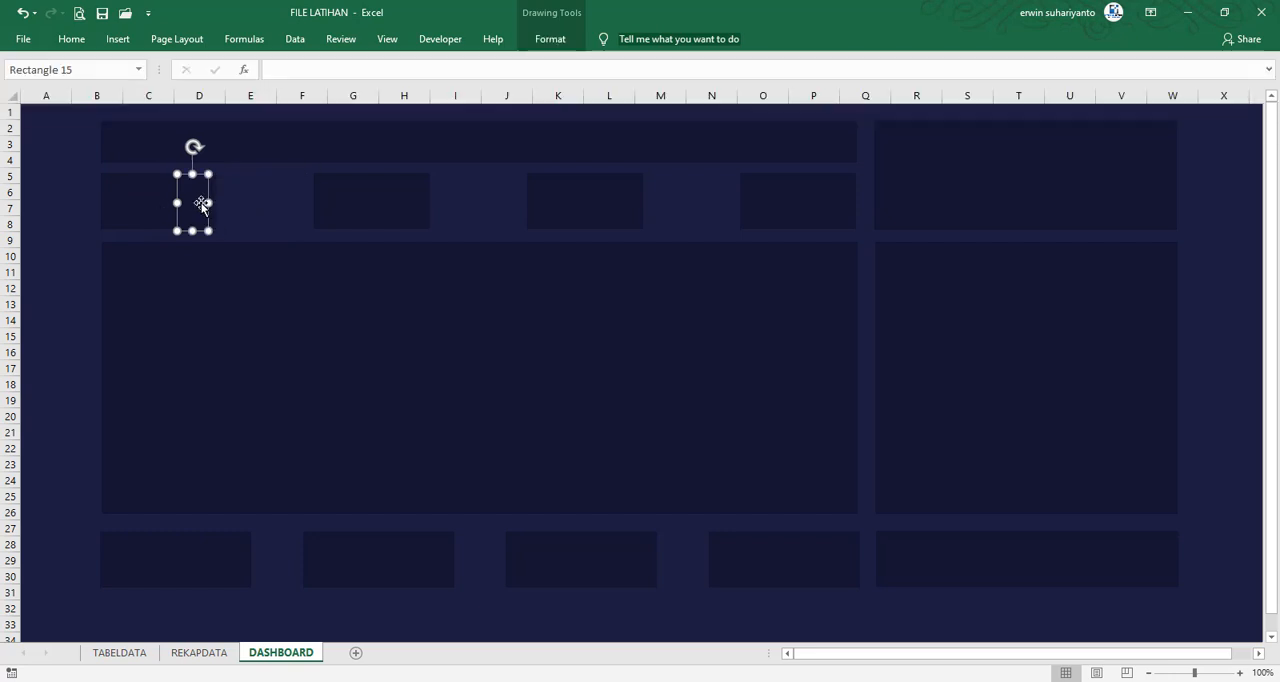
{"action": "left_click_drag", "start_coordinate": [201, 205], "coordinate": [259, 205]}
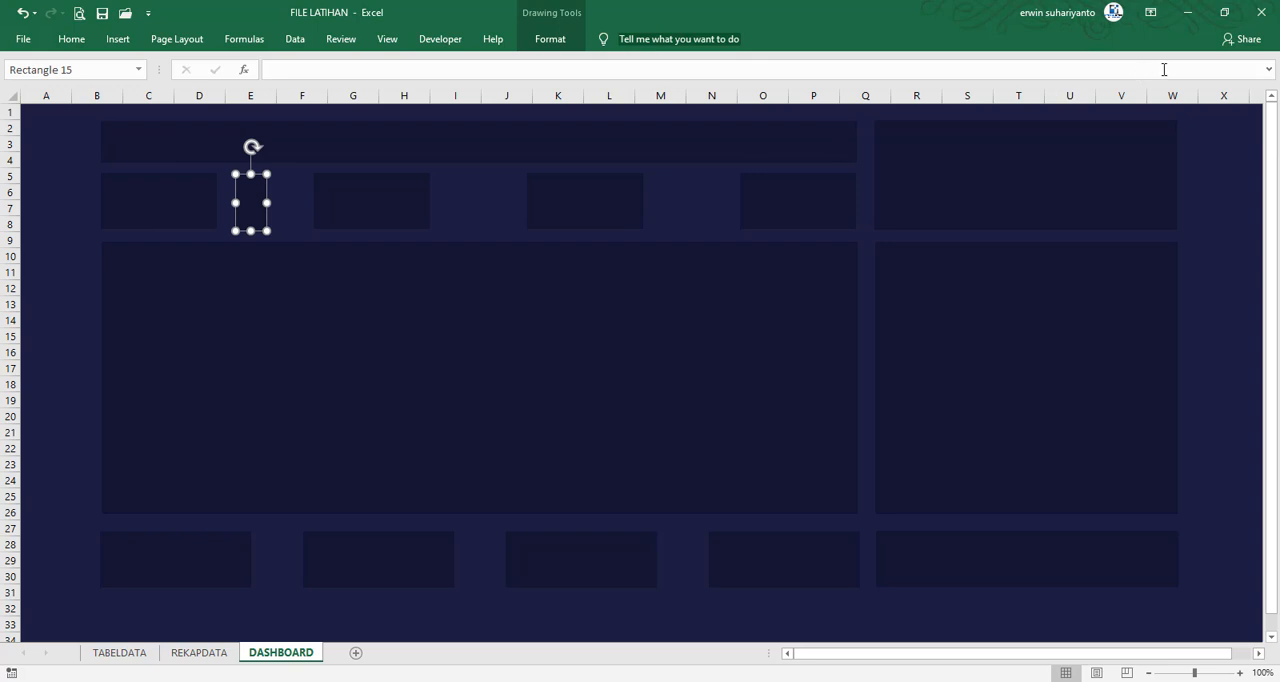
Narrow the strip in the gap between the first two upper cards to a width of 0.2 cm
{"action": "left_click", "coordinate": [578, 46]}
{"action": "left_click", "coordinate": [1242, 99]}
{"action": "left_click", "coordinate": [1242, 99]}
{"action": "left_click", "coordinate": [1242, 99]}
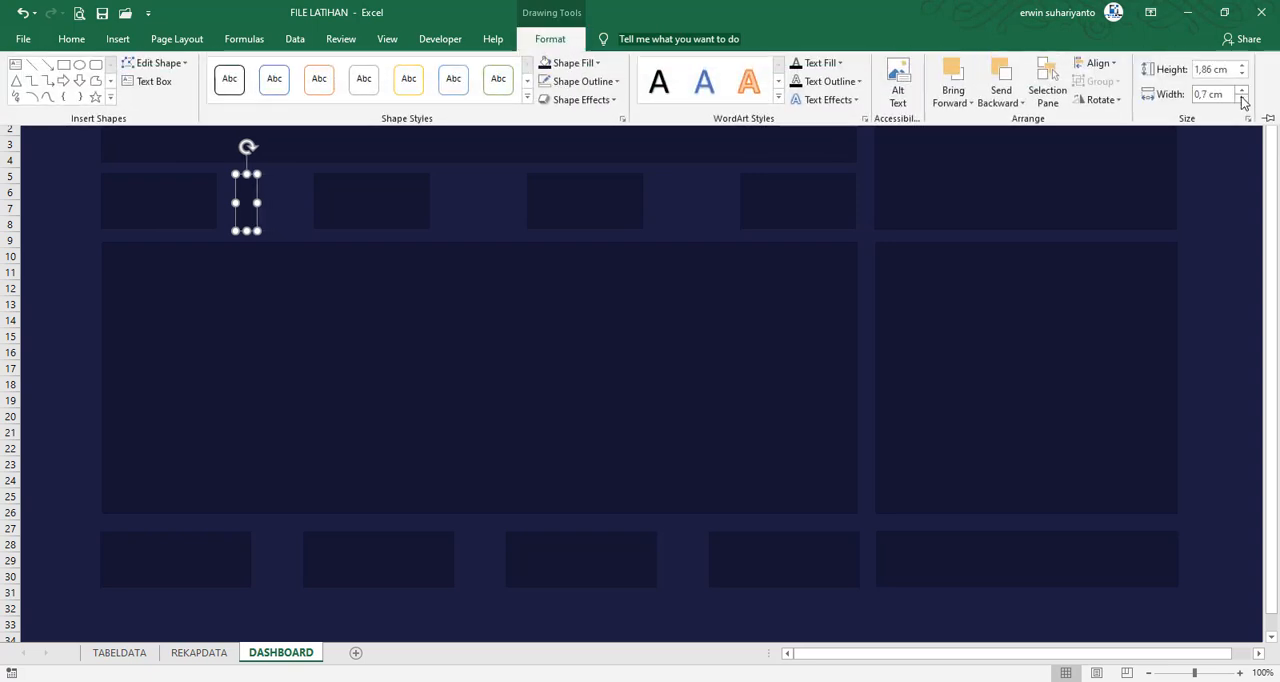
{"action": "left_click", "coordinate": [1242, 99]}
{"action": "left_click", "coordinate": [1242, 99]}
{"action": "left_click", "coordinate": [1242, 99]}
{"action": "left_click", "coordinate": [1242, 99]}
{"action": "left_click", "coordinate": [1242, 99]}
{"action": "left_click", "coordinate": [258, 196]}
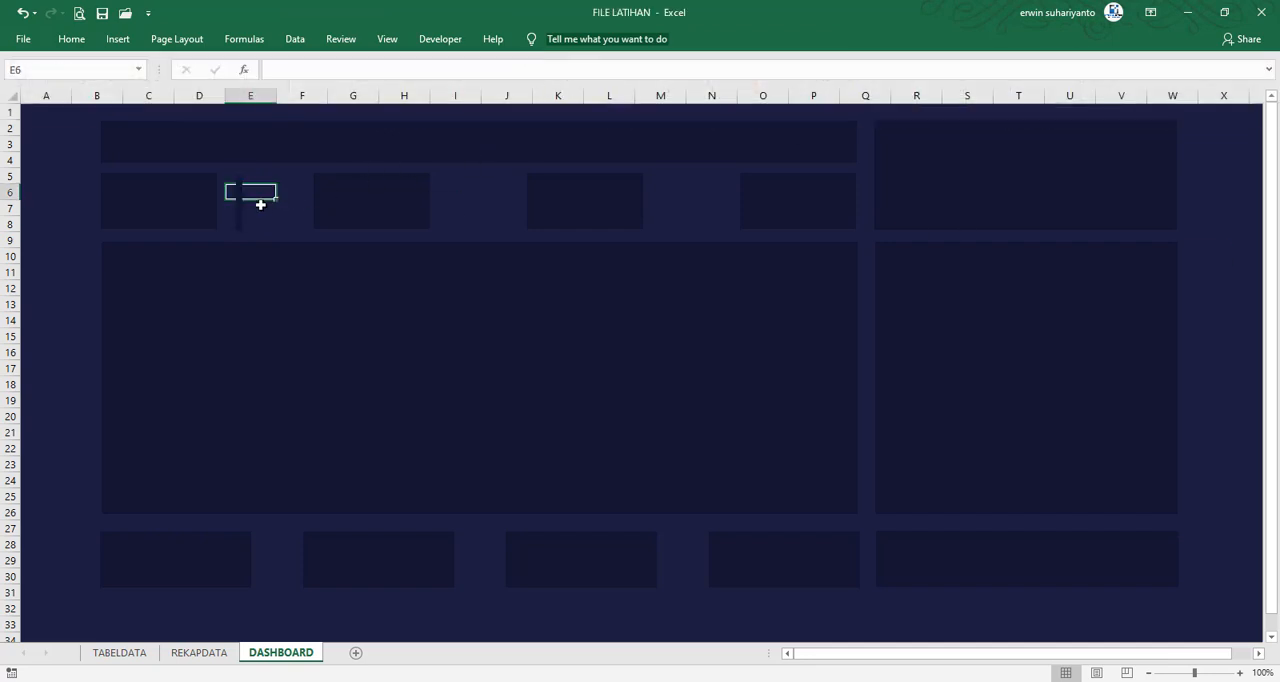
Check the accent strip colours in FILE FINAL, then fill the narrow strip in FILE LATIHAN with the recent pink colour
{"action": "left_click", "coordinate": [241, 203]}
{"action": "left_click", "coordinate": [545, 42]}
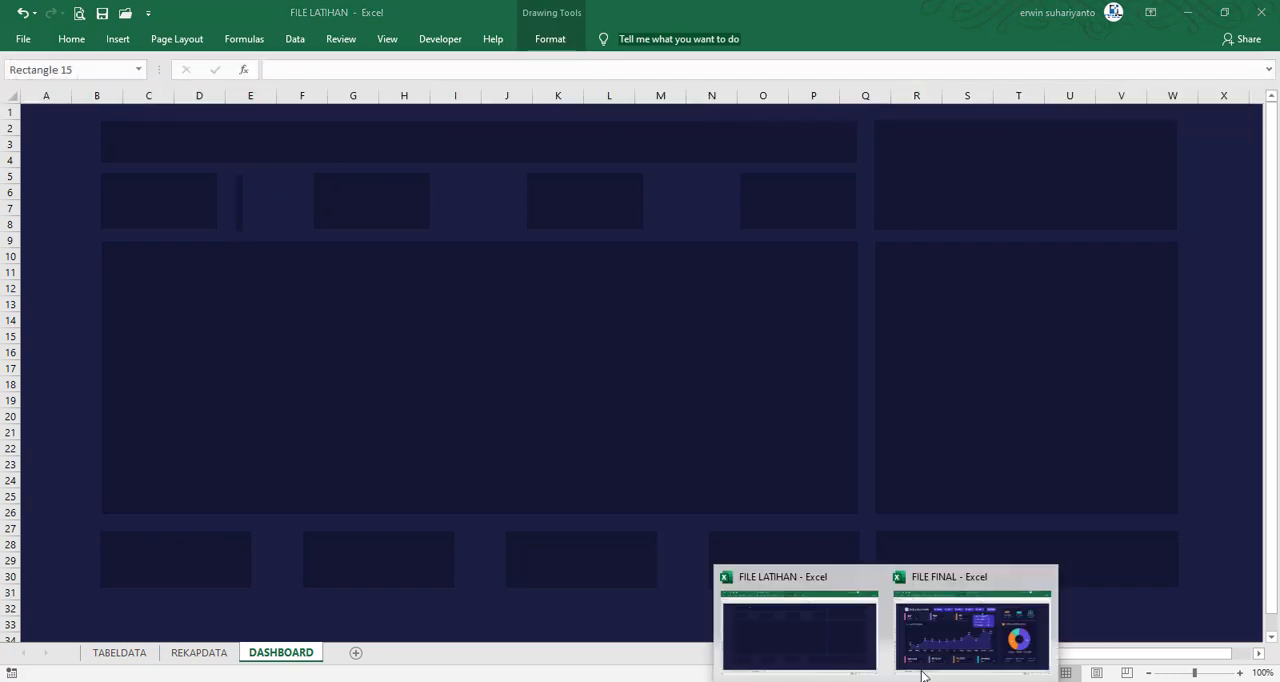
{"action": "left_click", "coordinate": [920, 673]}
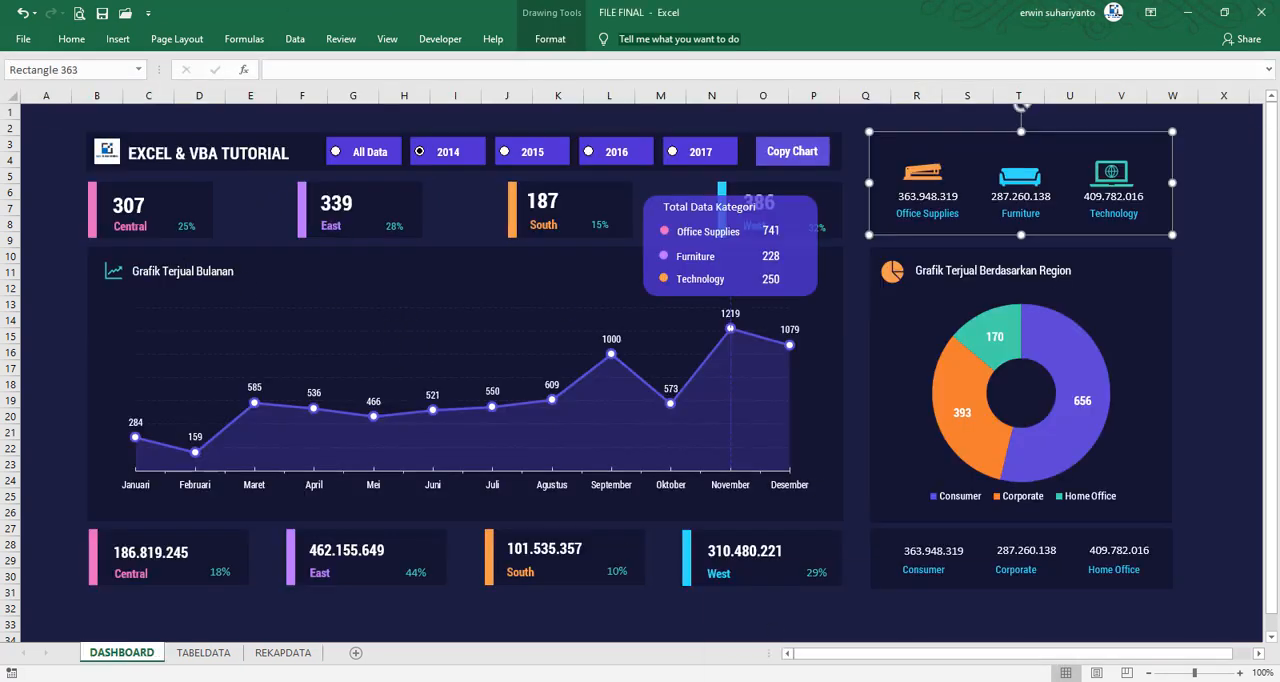
{"action": "mouse_move", "coordinate": [885, 681]}
{"action": "left_click", "coordinate": [832, 645]}
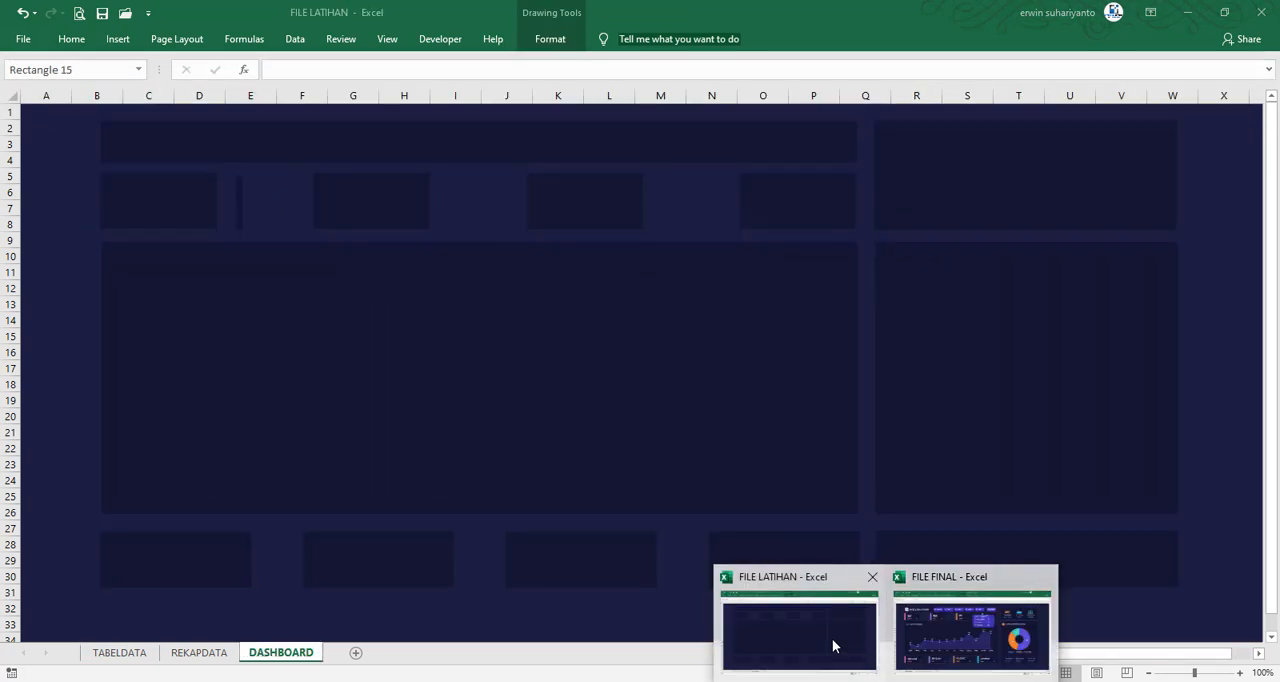
{"action": "left_click", "coordinate": [548, 41]}
{"action": "left_click", "coordinate": [568, 62]}
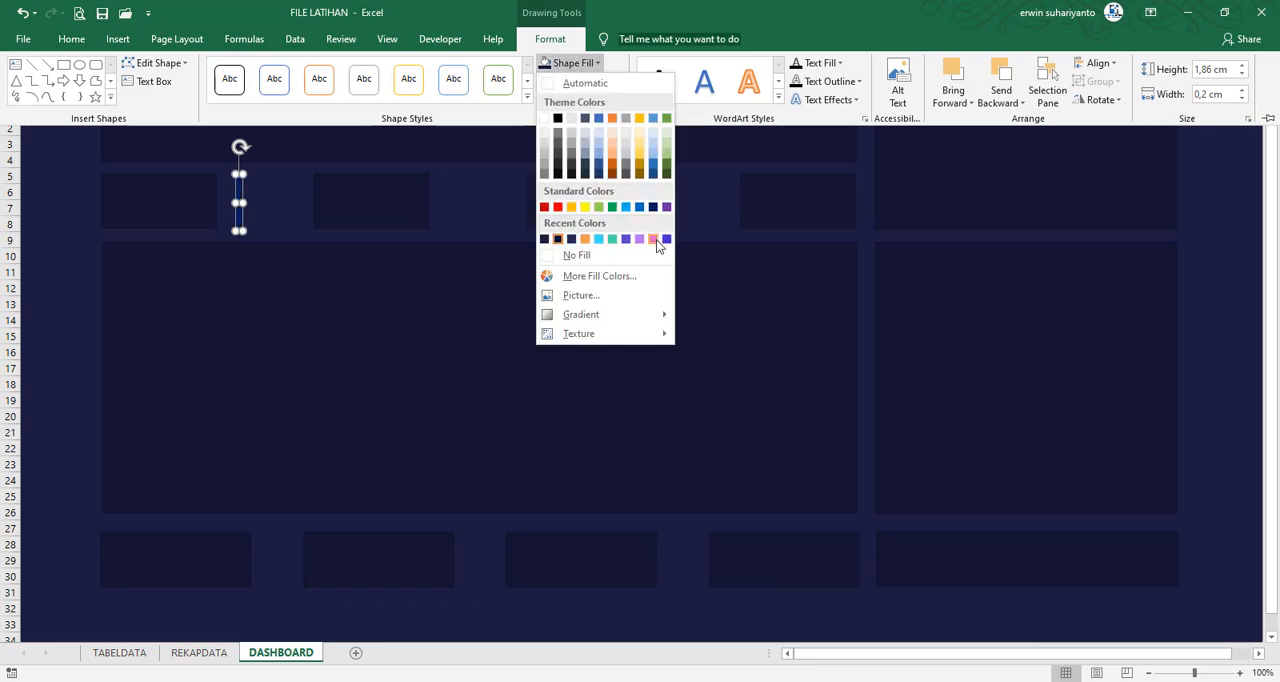
{"action": "left_click", "coordinate": [652, 239]}
Move the pink strip onto the left edge of the first upper card
{"action": "left_click_drag", "start_coordinate": [239, 214], "coordinate": [104, 216]}
{"action": "left_click", "coordinate": [260, 221]}
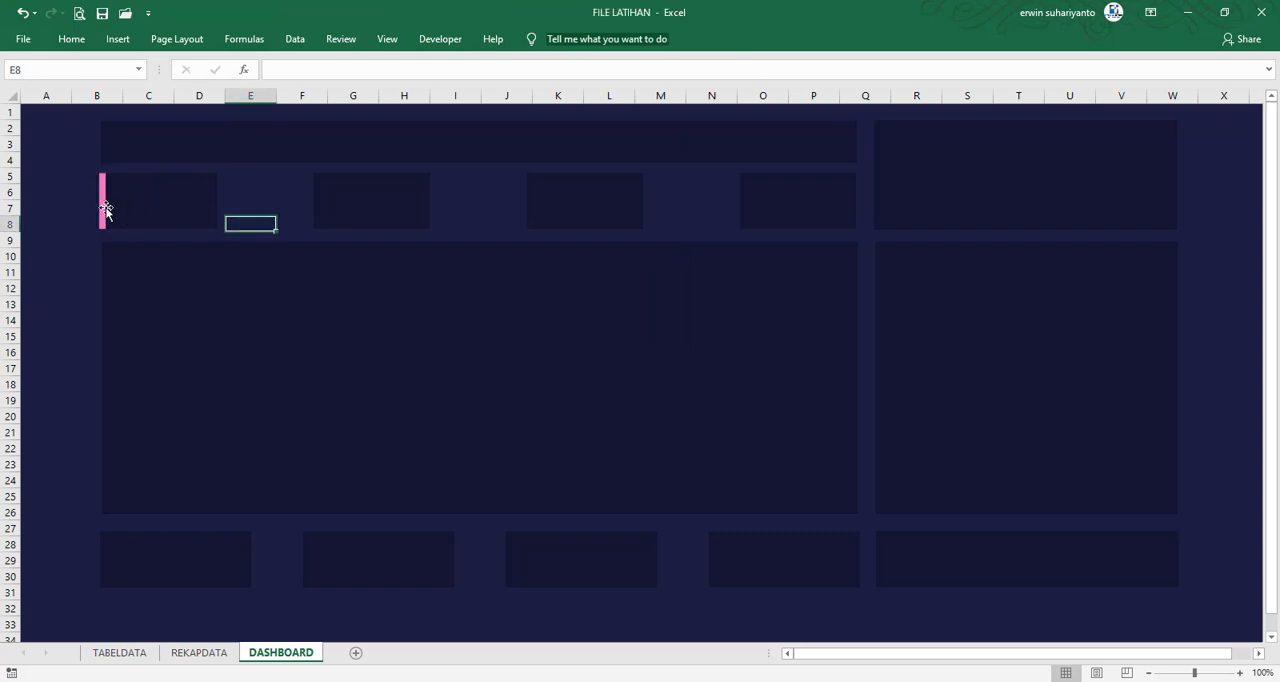
{"action": "left_click", "coordinate": [112, 212]}
{"action": "left_click", "coordinate": [68, 208]}
Duplicate the pink strip, place the copy on the left edge of the second upper card and fill it with light purple
{"action": "left_click", "coordinate": [101, 206]}
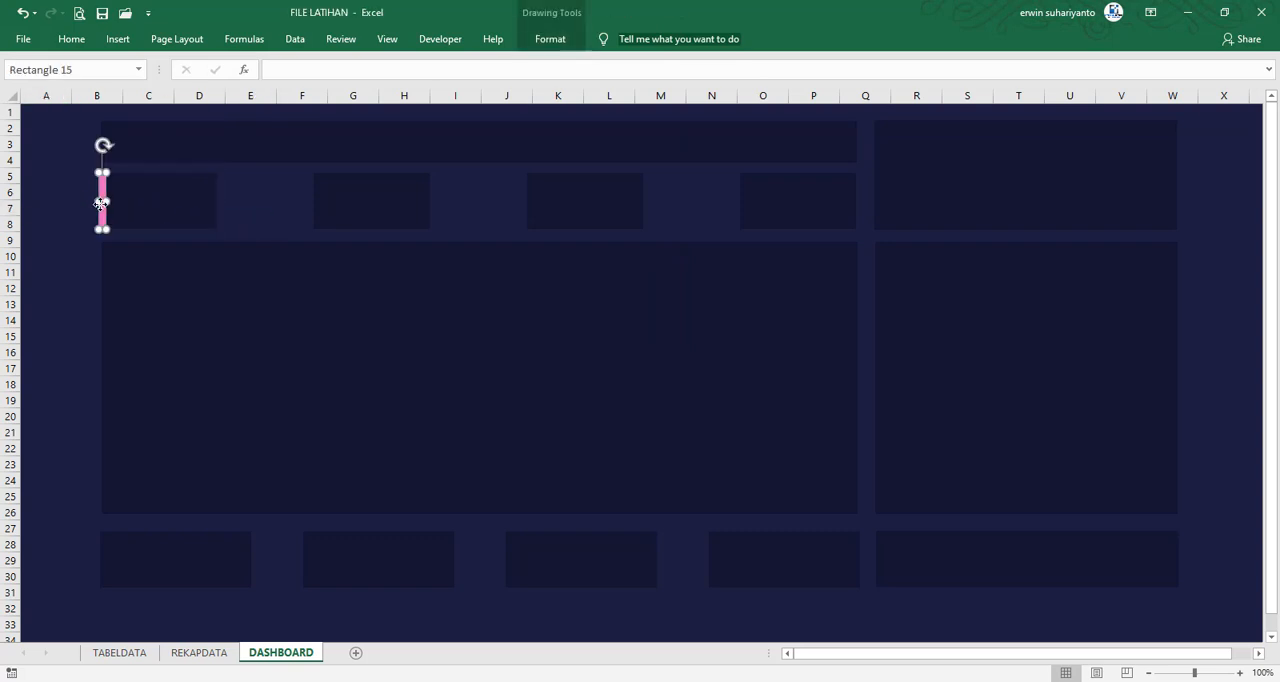
{"action": "key", "text": "ctrl+d"}
{"action": "left_click_drag", "start_coordinate": [113, 226], "coordinate": [313, 210]}
{"action": "left_click", "coordinate": [548, 38]}
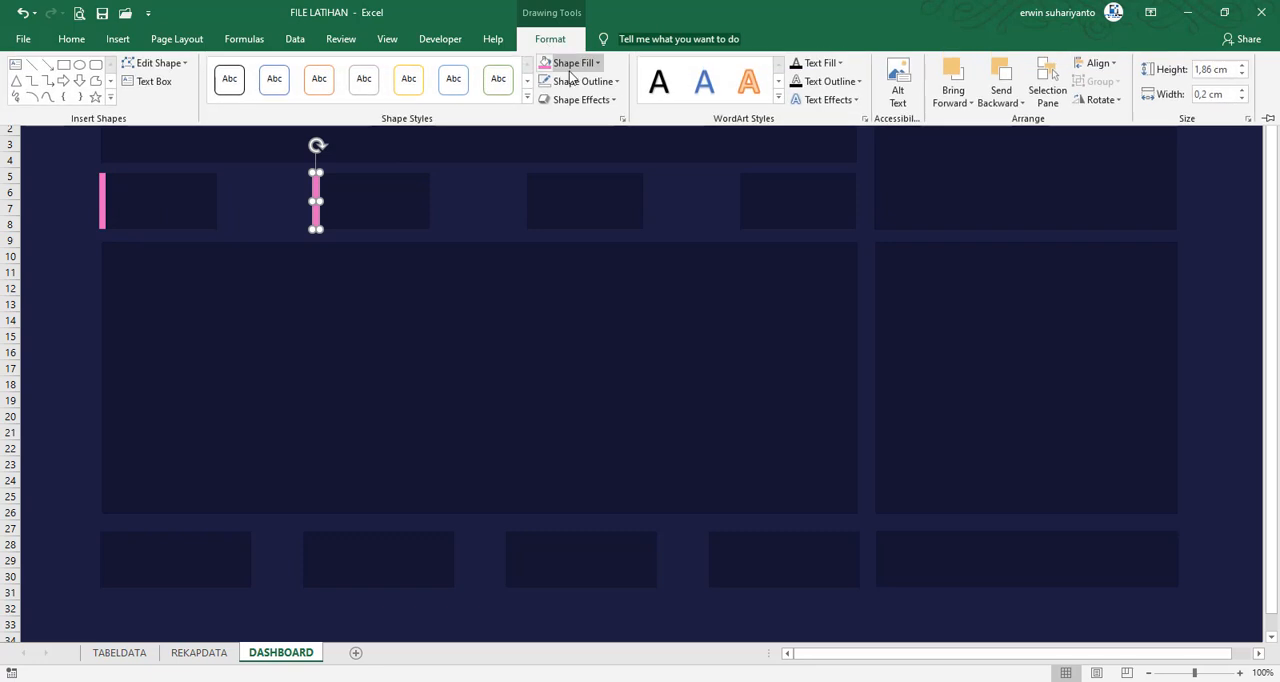
{"action": "left_click", "coordinate": [572, 62]}
{"action": "left_click", "coordinate": [653, 239]}
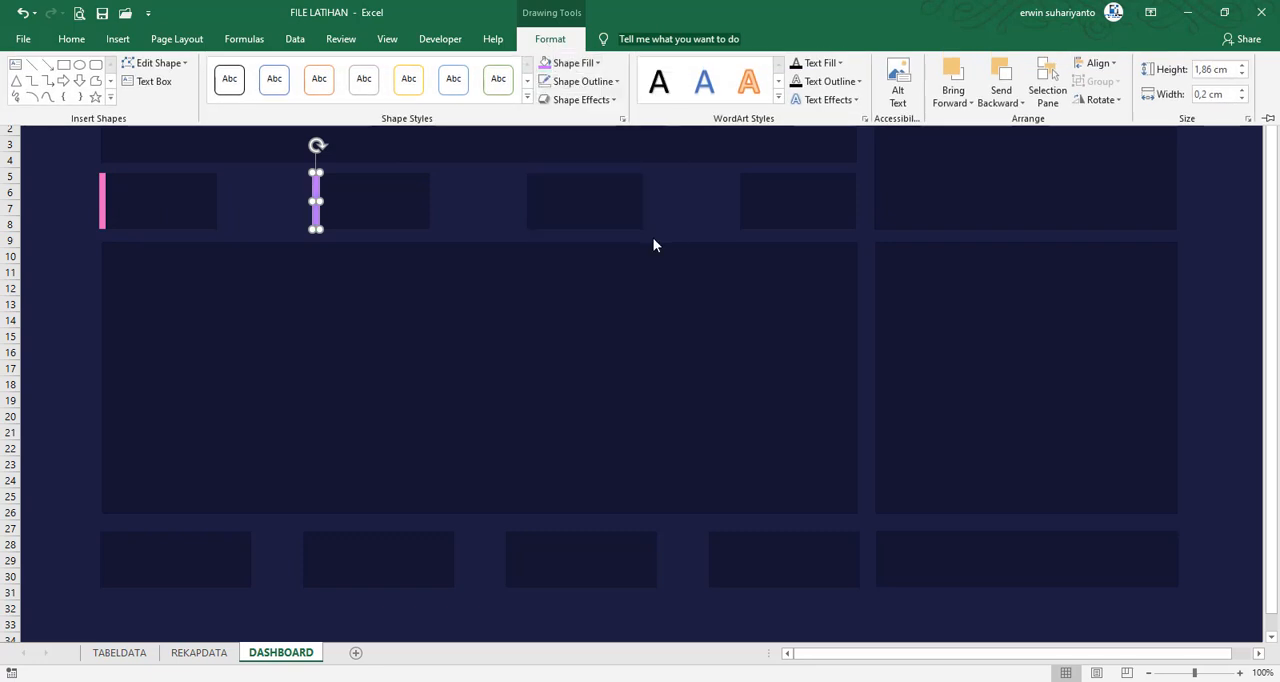
Duplicate the purple strip, place the copy on the left edge of the third upper card and fill it with orange
{"action": "left_click", "coordinate": [472, 209]}
{"action": "key", "text": "ctrl+d"}
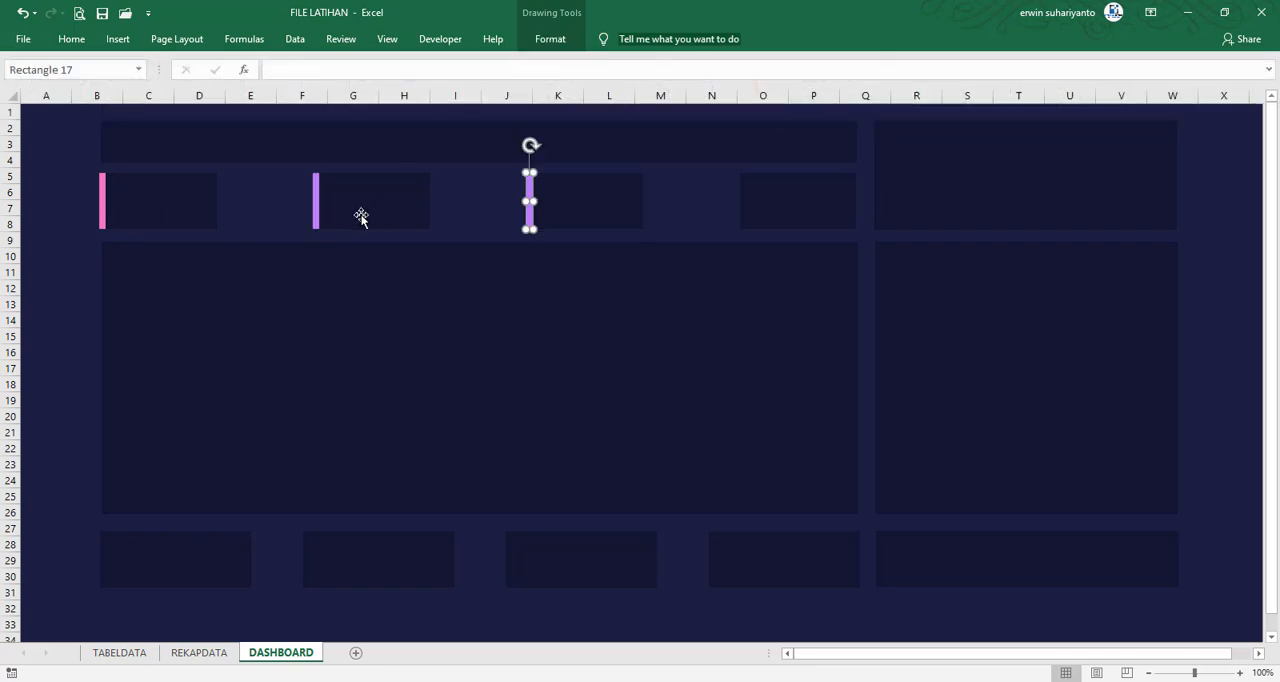
{"action": "left_click_drag", "start_coordinate": [522, 216], "coordinate": [530, 214]}
{"action": "left_click", "coordinate": [550, 38]}
{"action": "left_click", "coordinate": [886, 680]}
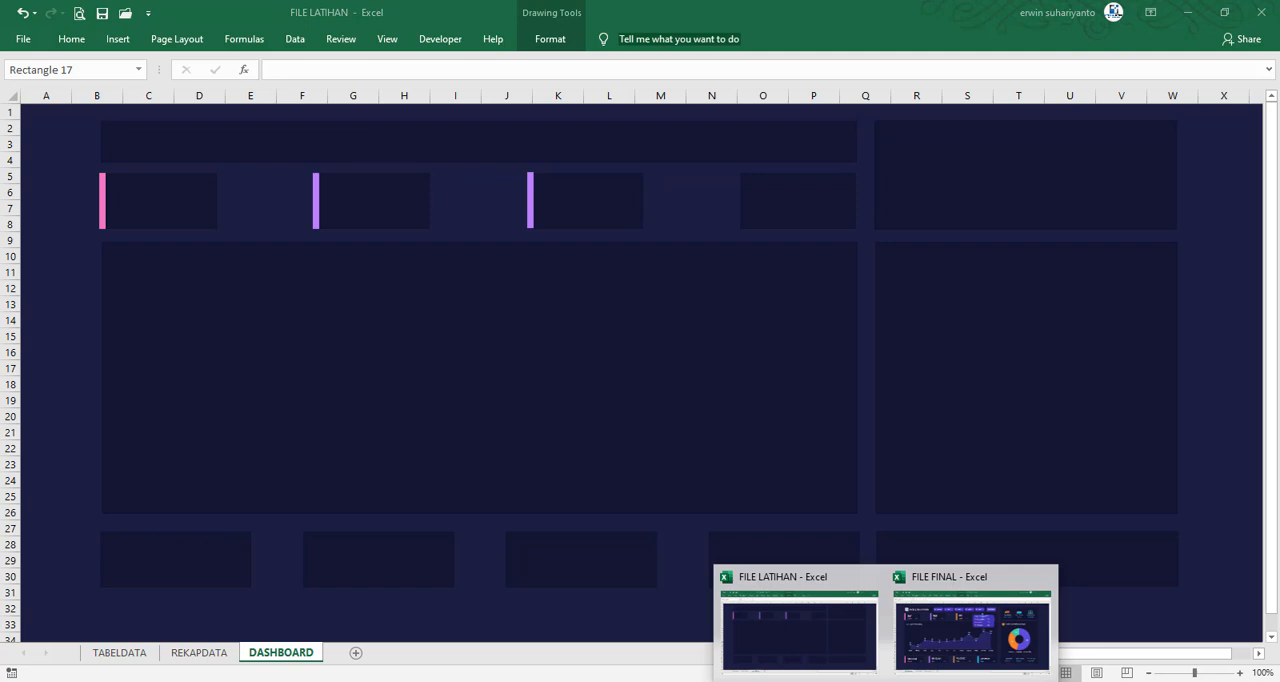
{"action": "left_click", "coordinate": [557, 43]}
{"action": "left_click", "coordinate": [572, 62]}
{"action": "left_click", "coordinate": [612, 239]}
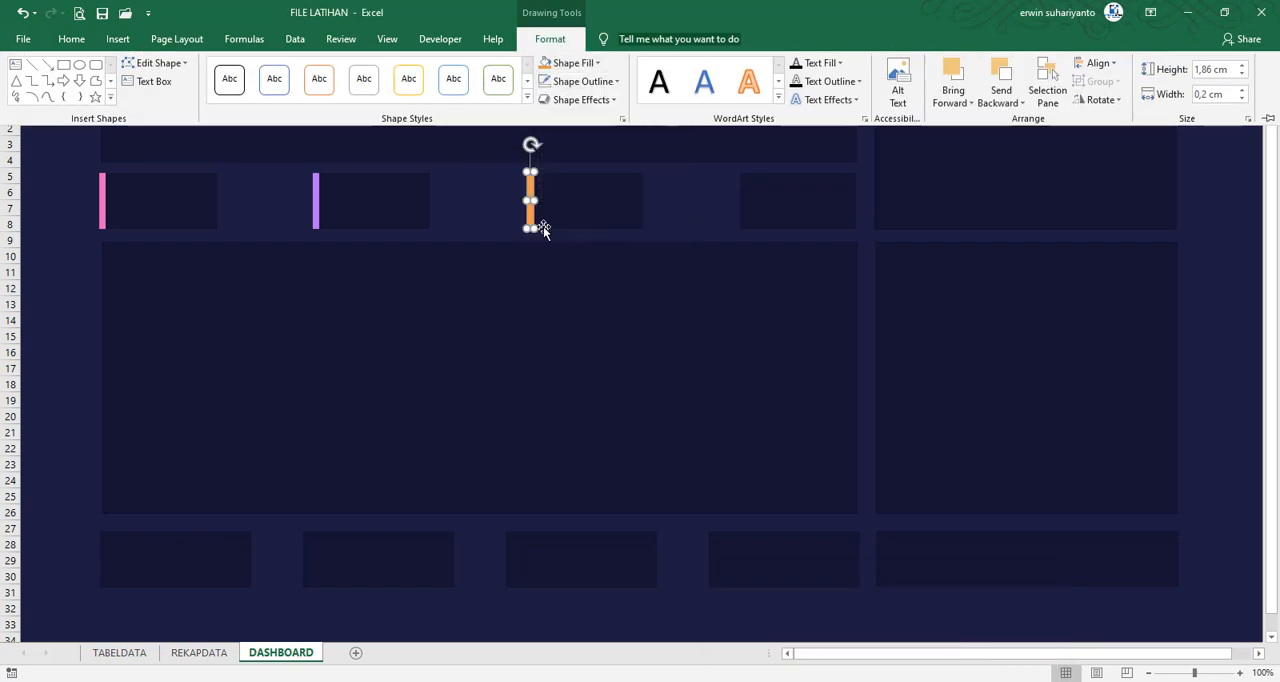
Copy the orange strip to the left edge of the fourth upper card and fill the copy with teal green
{"action": "left_click", "coordinate": [532, 225]}
{"action": "left_click_drag", "start_coordinate": [532, 225], "coordinate": [740, 217]}
{"action": "left_click", "coordinate": [711, 208]}
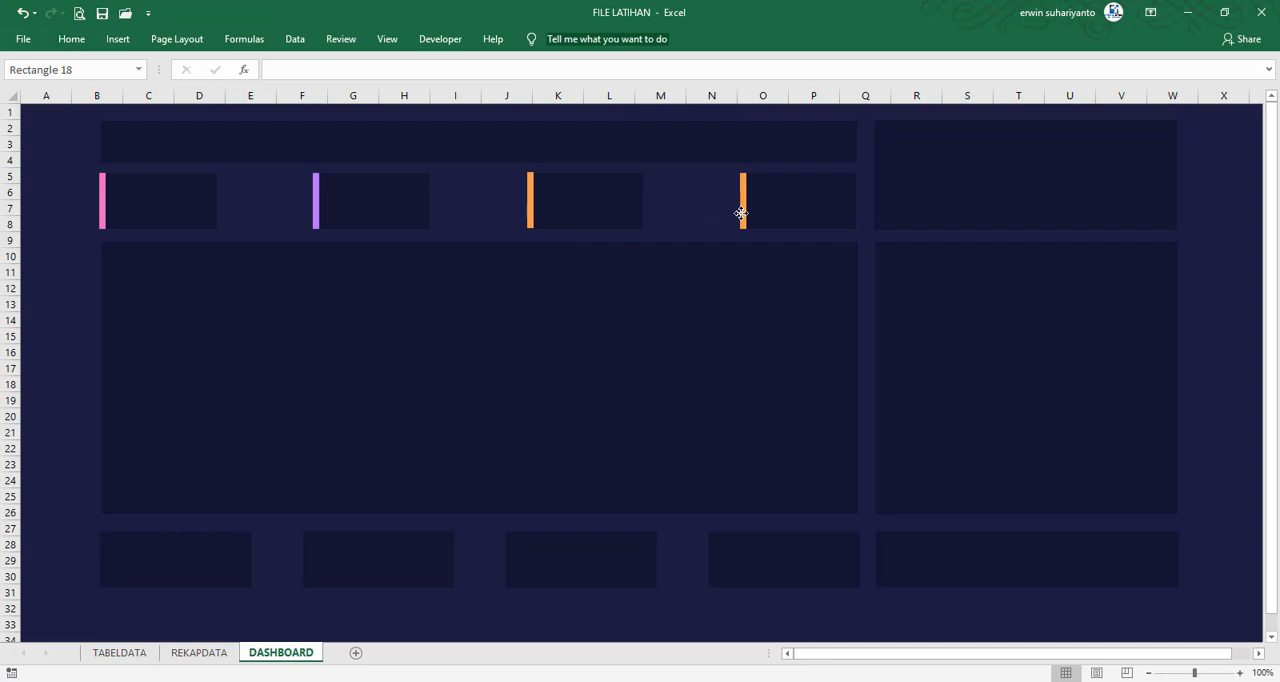
{"action": "left_click", "coordinate": [741, 213]}
{"action": "mouse_move", "coordinate": [886, 680]}
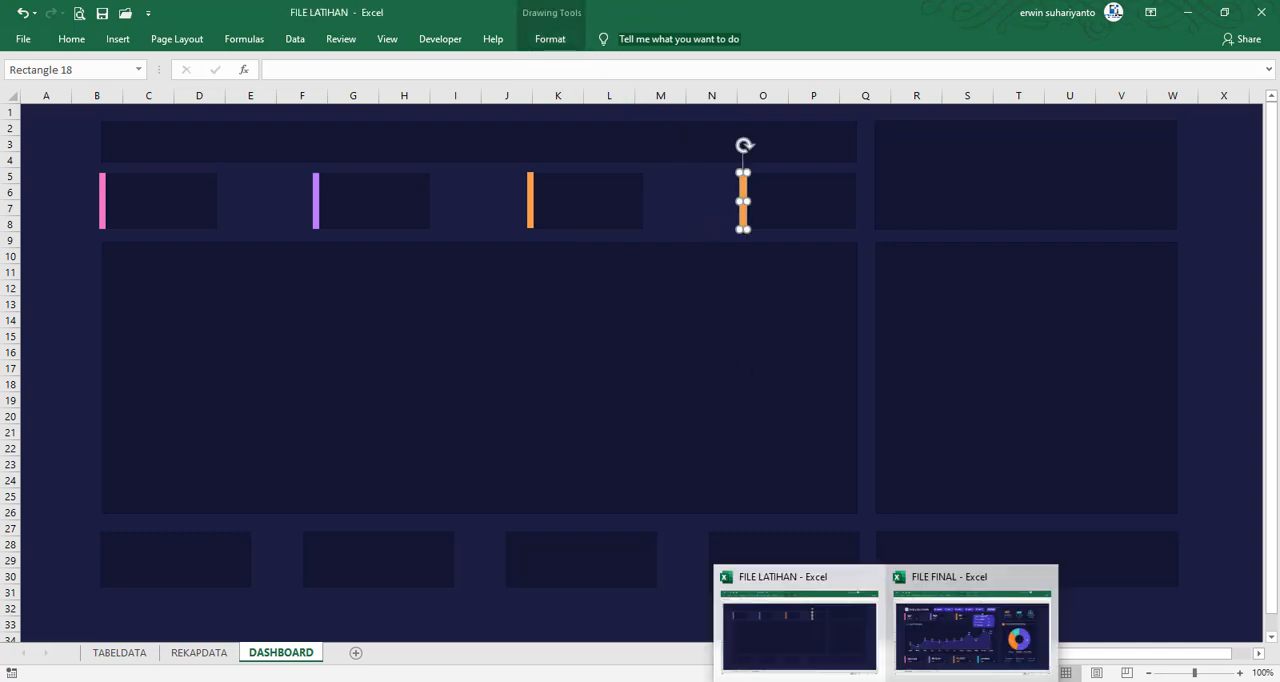
{"action": "left_click", "coordinate": [552, 39]}
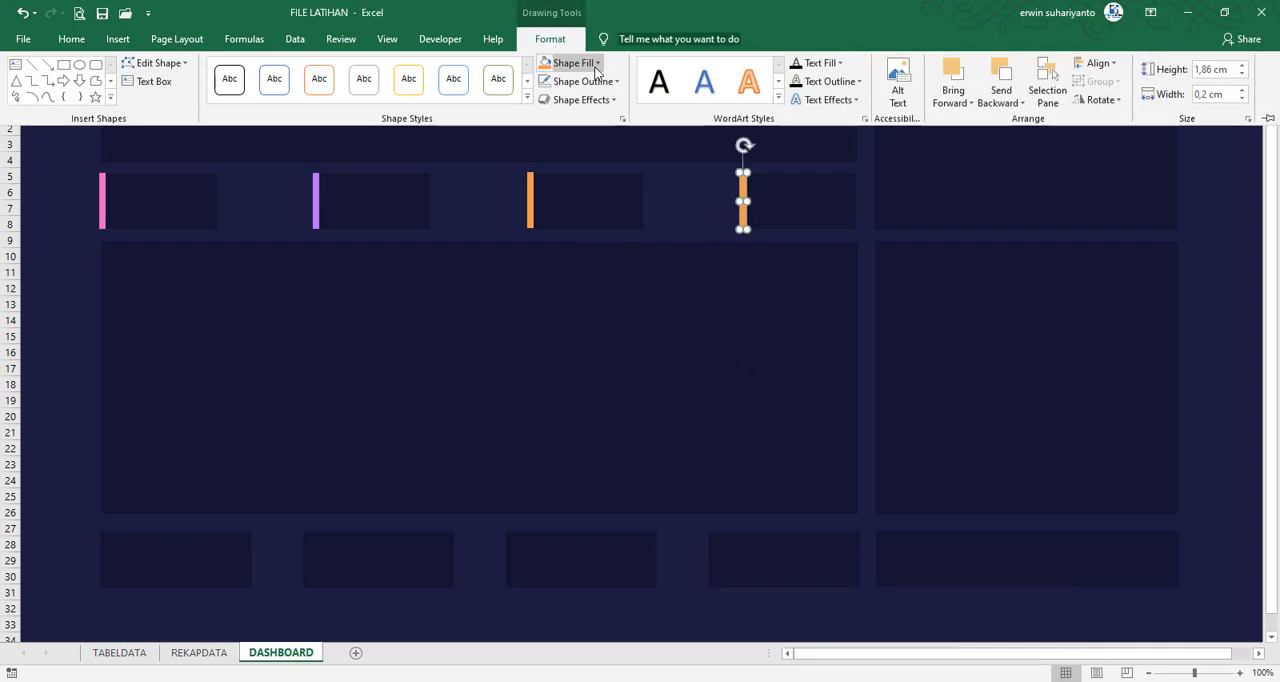
{"action": "left_click", "coordinate": [566, 62]}
{"action": "left_click", "coordinate": [639, 238]}
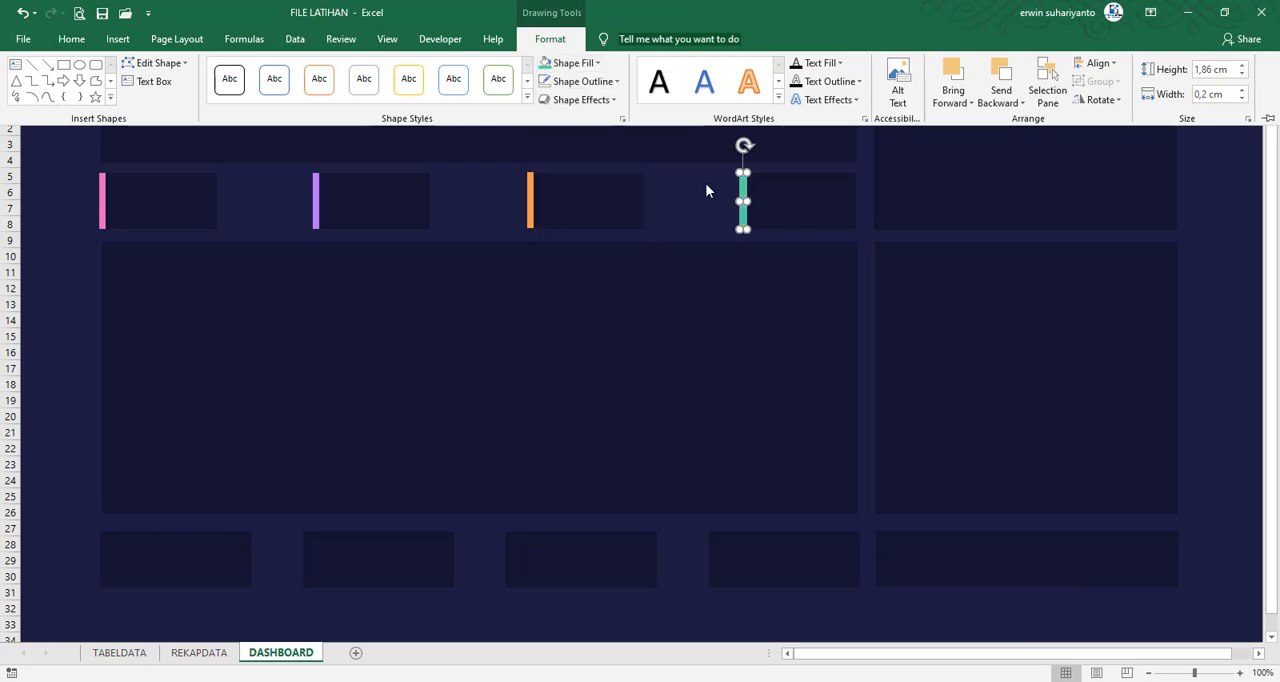
{"action": "left_click", "coordinate": [707, 183]}
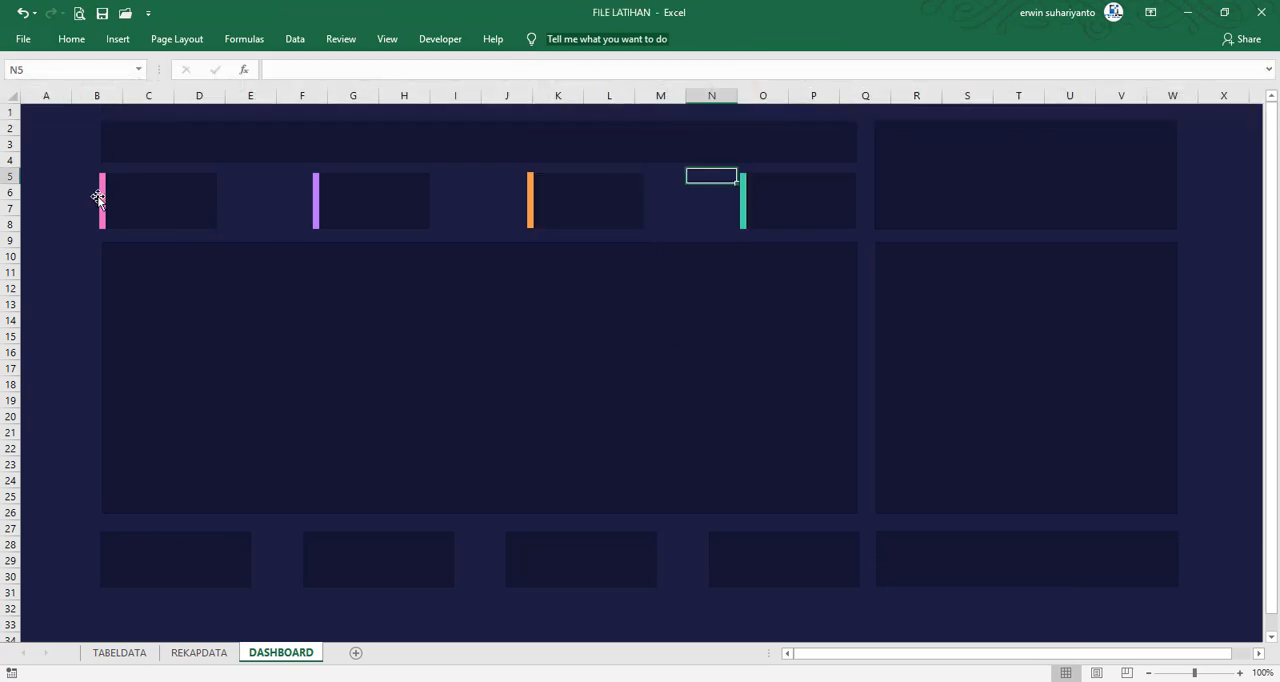
Check the card layout in FILE FINAL, then group the pink strip with the first upper card in FILE LATIHAN
{"action": "mouse_move", "coordinate": [886, 681]}
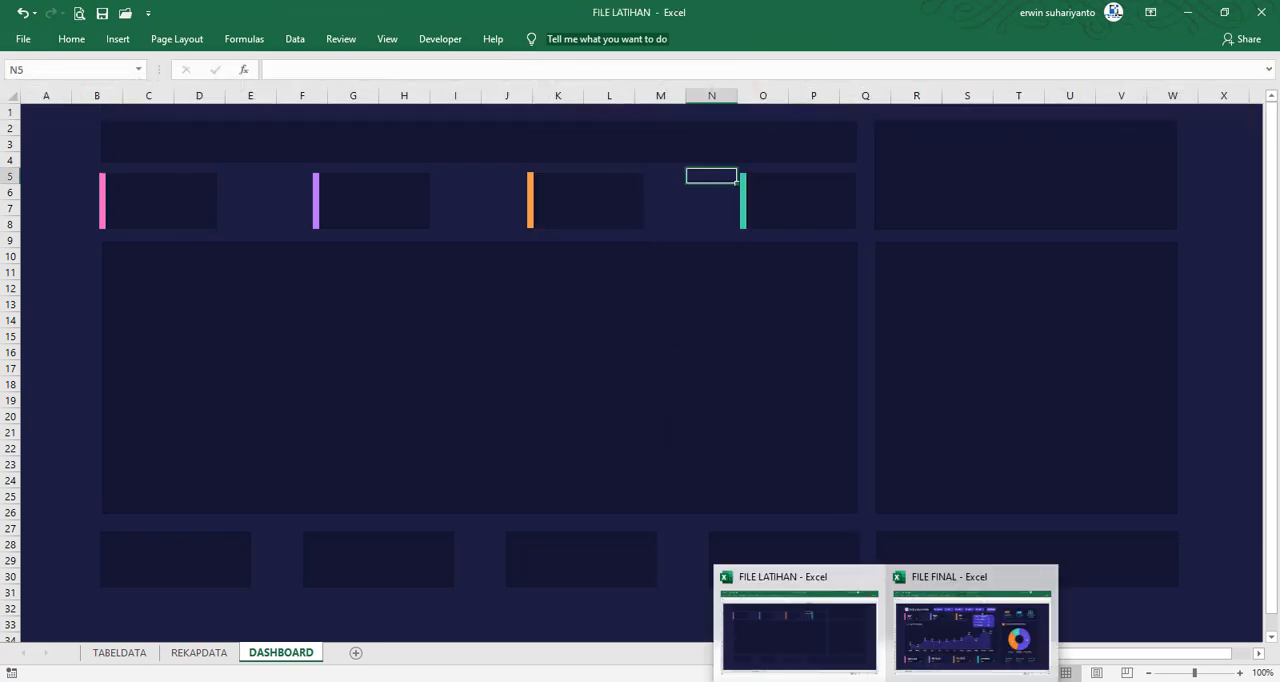
{"action": "left_click", "coordinate": [940, 628]}
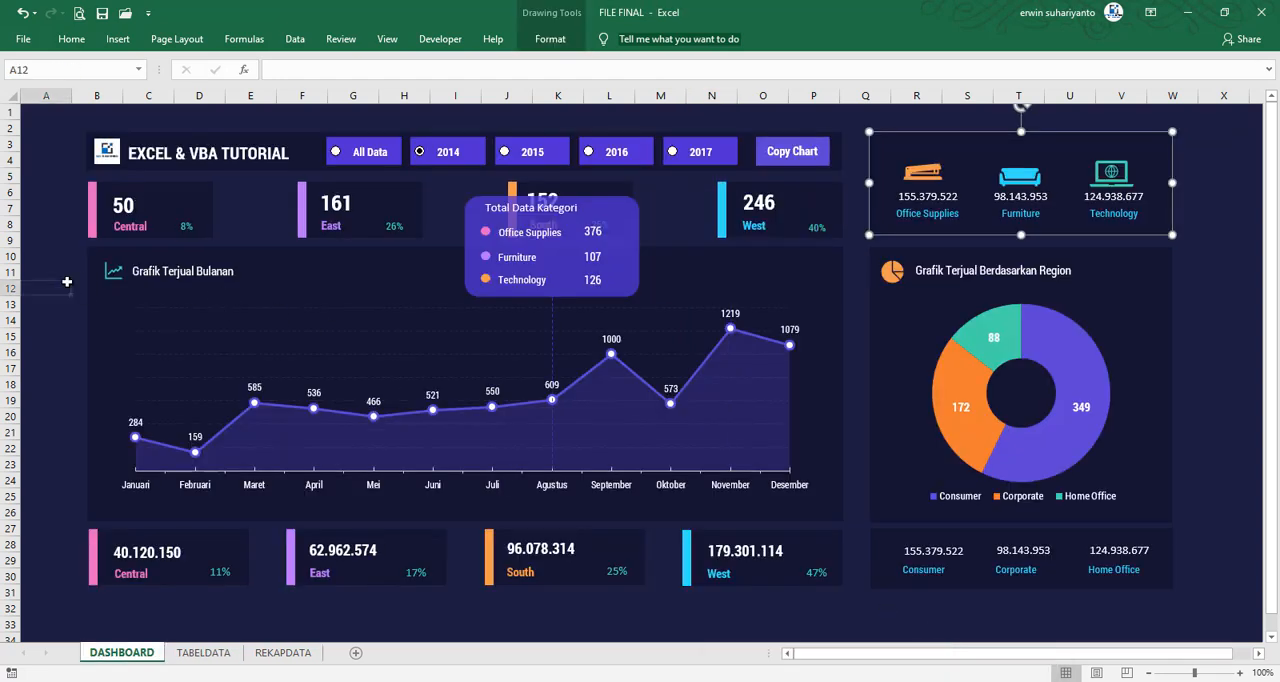
{"action": "mouse_move", "coordinate": [886, 681]}
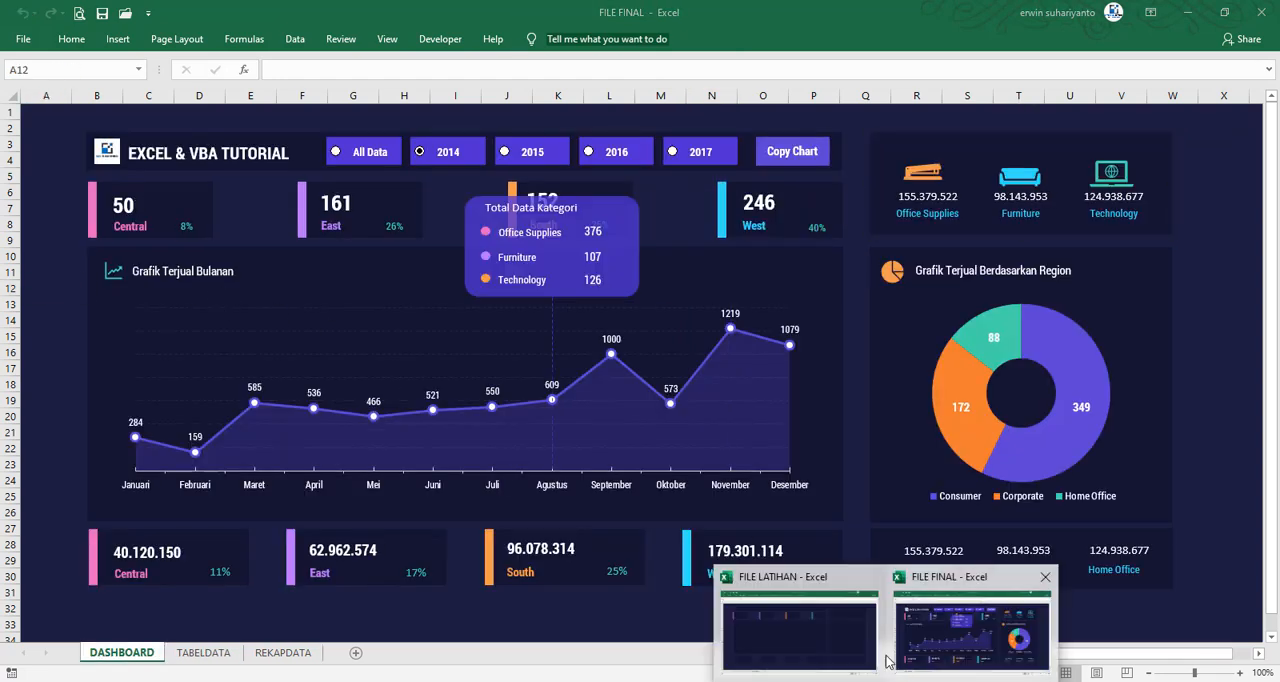
{"action": "left_click", "coordinate": [800, 622]}
{"action": "left_click", "coordinate": [102, 200]}
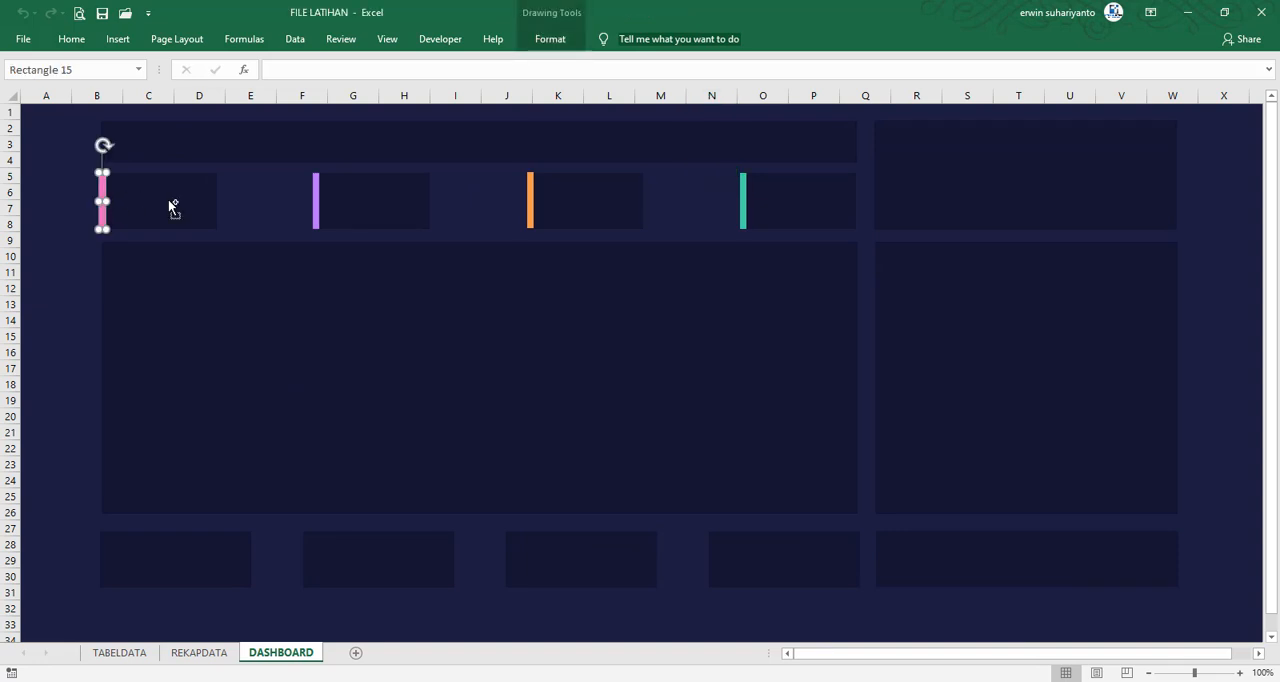
{"action": "left_click", "coordinate": [168, 199], "text": "shift"}
{"action": "right_click", "coordinate": [168, 200]}
{"action": "mouse_move", "coordinate": [270, 289]}
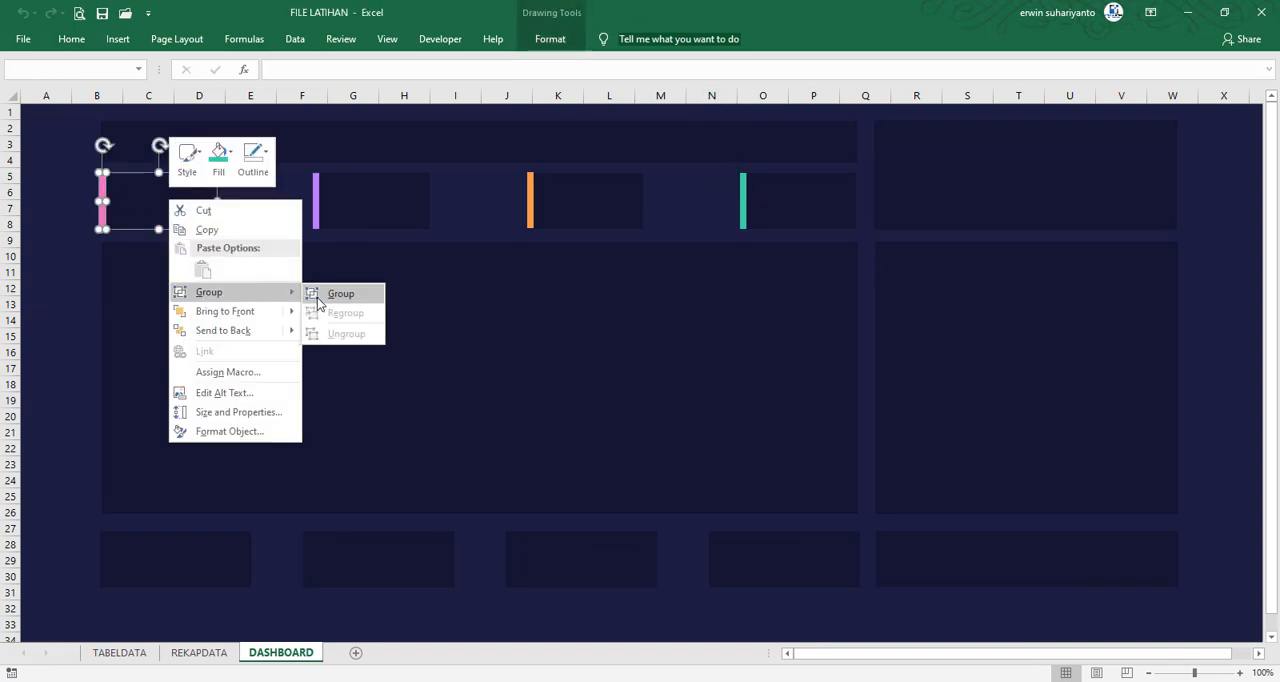
{"action": "left_click", "coordinate": [340, 289]}
Group the purple strip with the second upper card
{"action": "left_click", "coordinate": [316, 200]}
{"action": "left_click", "coordinate": [374, 184], "text": "shift"}
{"action": "right_click", "coordinate": [376, 185]}
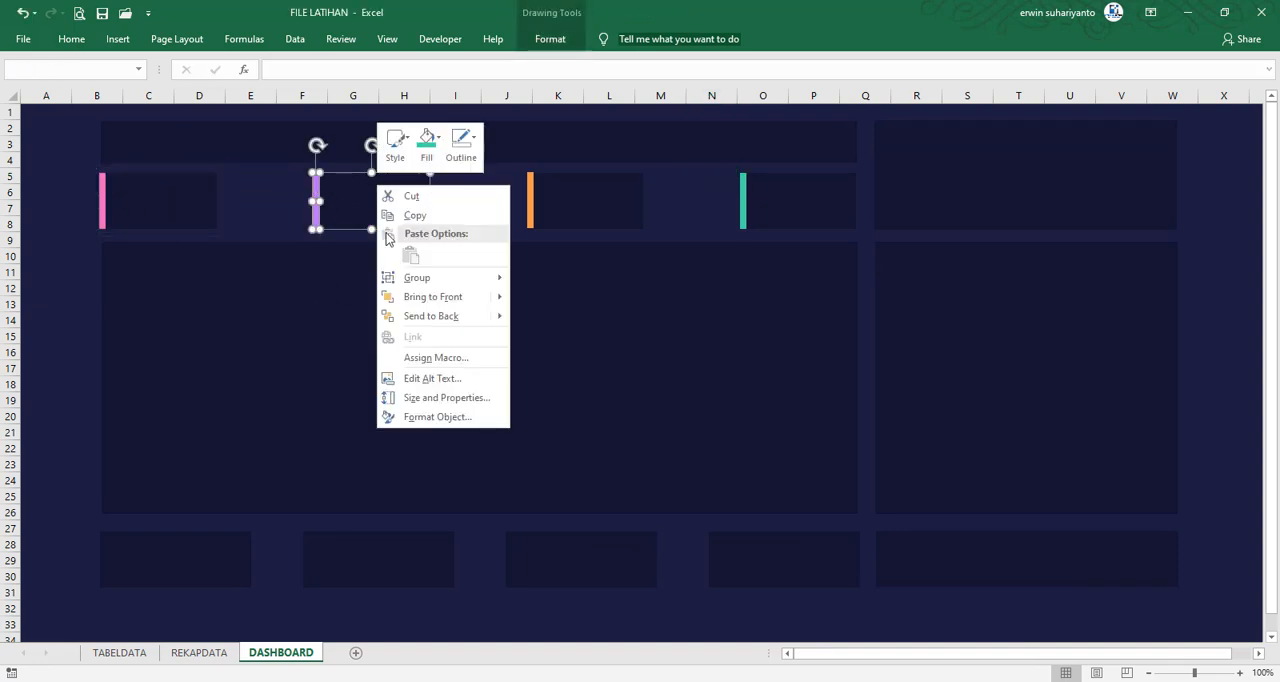
{"action": "mouse_move", "coordinate": [420, 277]}
{"action": "left_click", "coordinate": [550, 283]}
Group the orange strip with the third upper card
{"action": "left_click", "coordinate": [530, 212]}
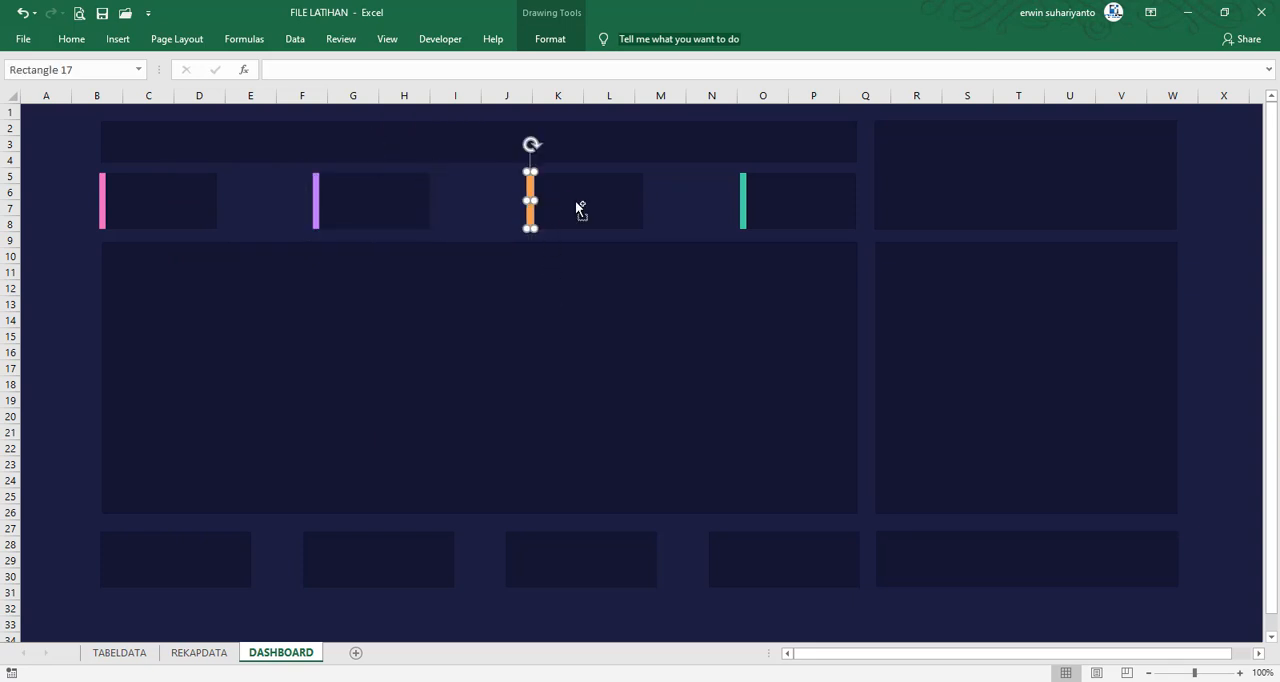
{"action": "left_click", "coordinate": [575, 201], "text": "shift"}
{"action": "right_click", "coordinate": [575, 201]}
{"action": "left_click", "coordinate": [737, 294]}
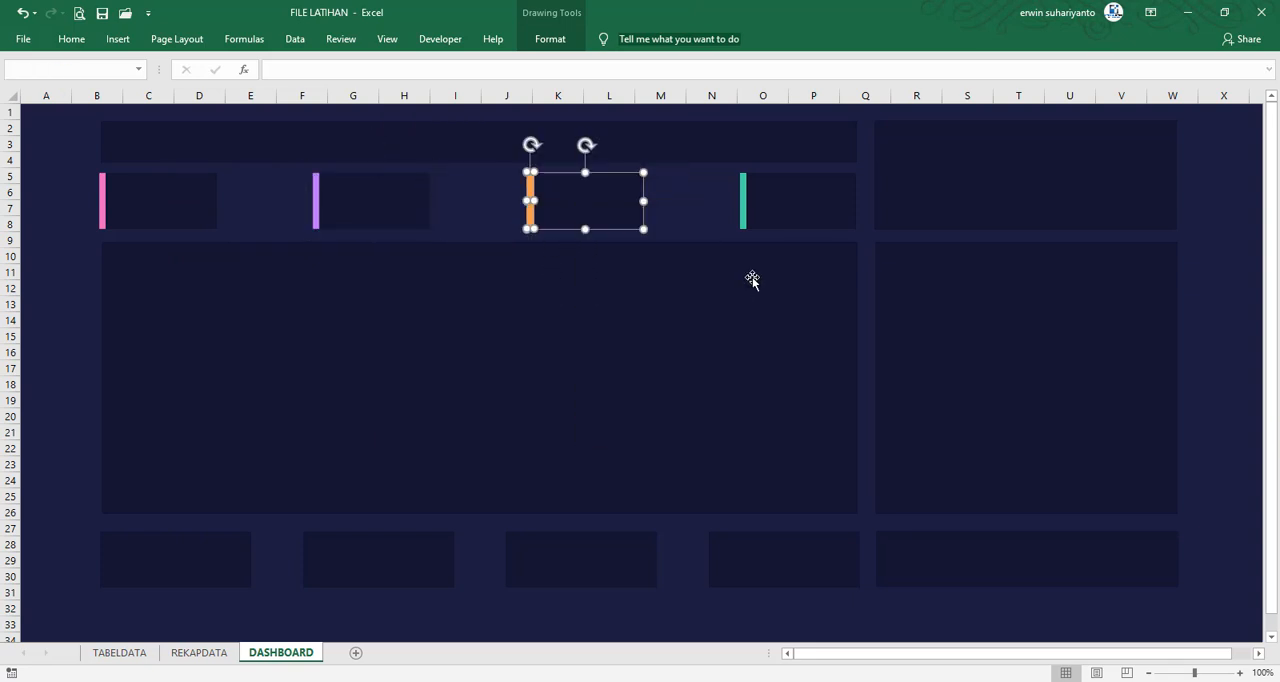
Group the teal strip with the fourth upper card
{"action": "left_click", "coordinate": [742, 205]}
{"action": "left_click", "coordinate": [780, 200], "text": "shift"}
{"action": "right_click", "coordinate": [780, 200]}
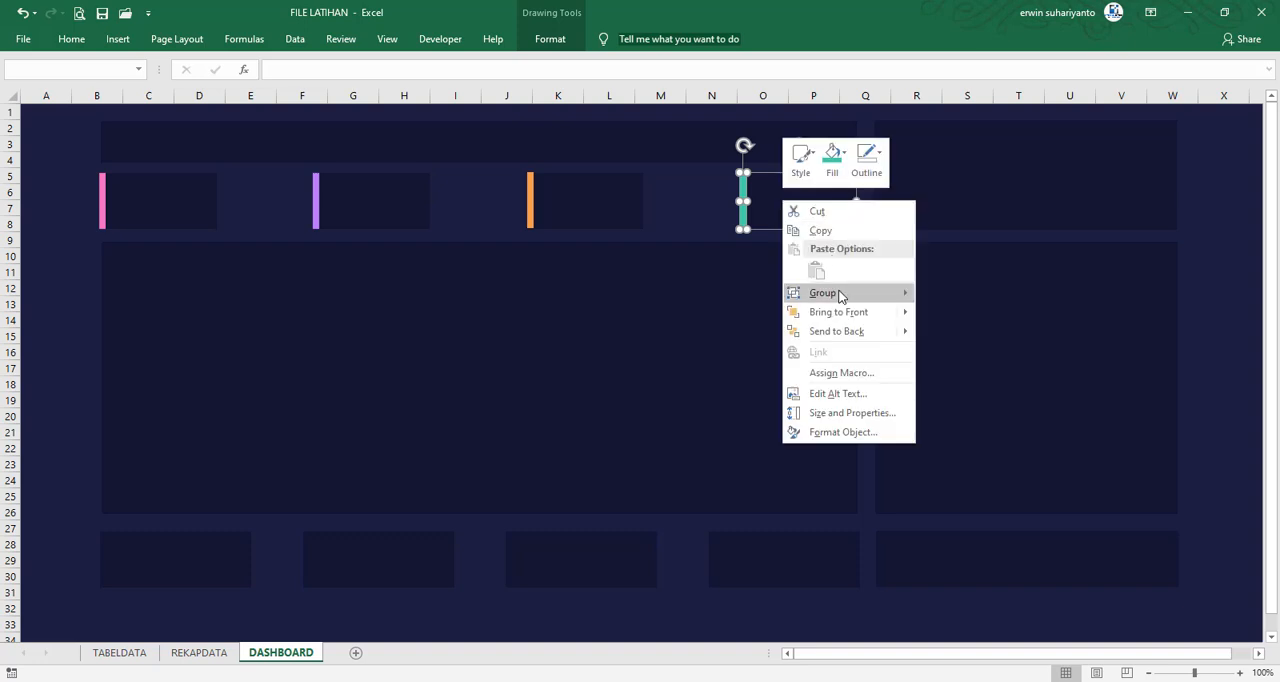
{"action": "mouse_move", "coordinate": [840, 294]}
{"action": "left_click", "coordinate": [948, 296]}
{"action": "left_click", "coordinate": [80, 218]}
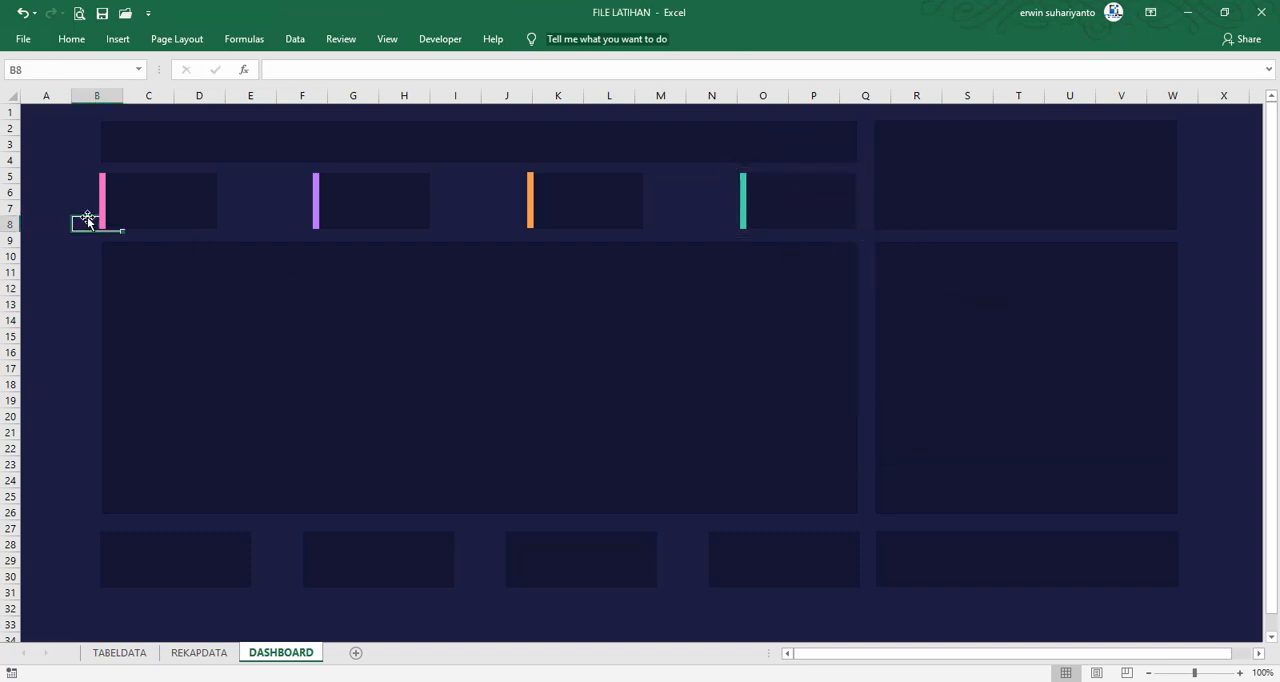
Copy the pink strip from the first upper card's group onto the left edge of the first lower card
{"action": "left_click", "coordinate": [98, 208]}
{"action": "left_click", "coordinate": [101, 201]}
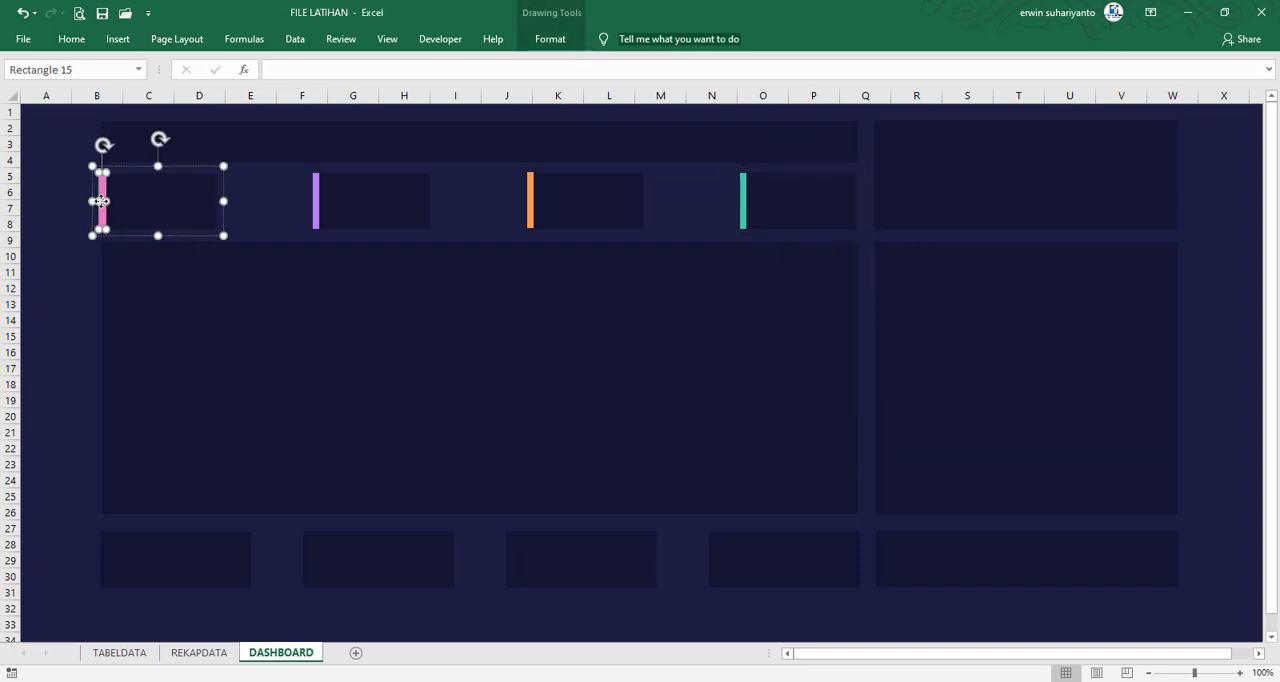
{"action": "left_click", "coordinate": [129, 561]}
{"action": "key", "text": "ctrl+v"}
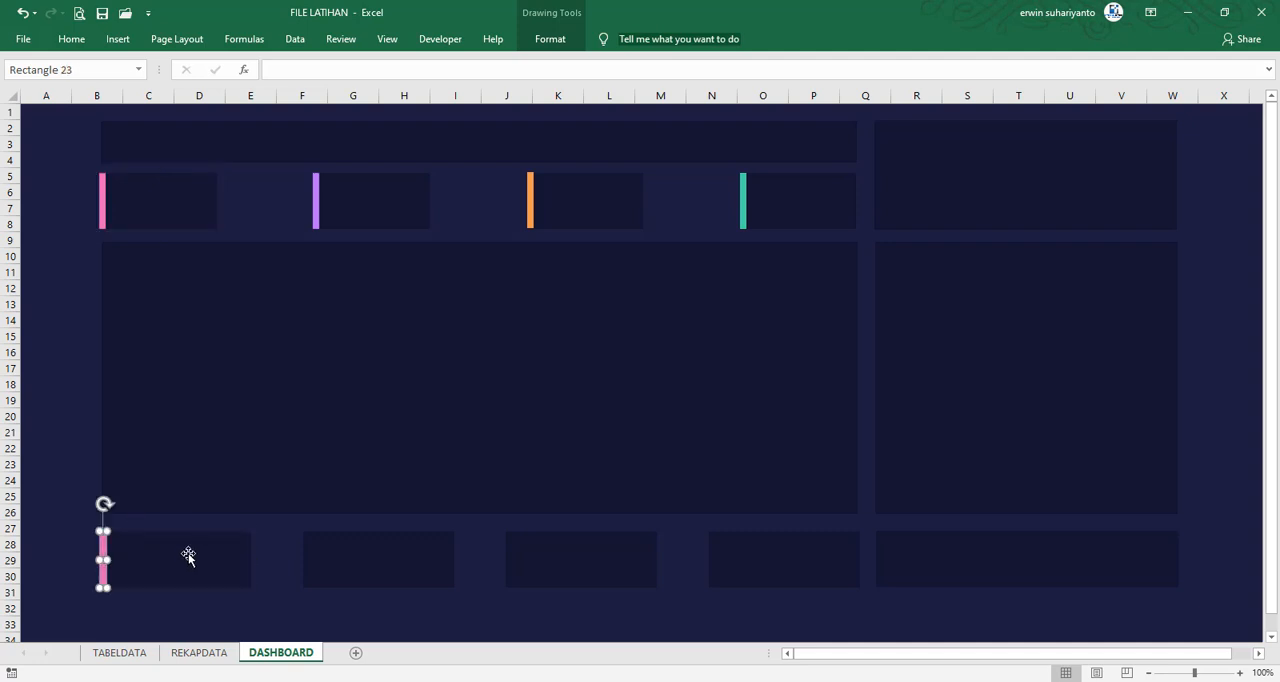
{"action": "left_click", "coordinate": [57, 577]}
Group the pasted pink strip with the first lower card
{"action": "left_click", "coordinate": [103, 565]}
{"action": "left_click", "coordinate": [153, 562], "text": "shift"}
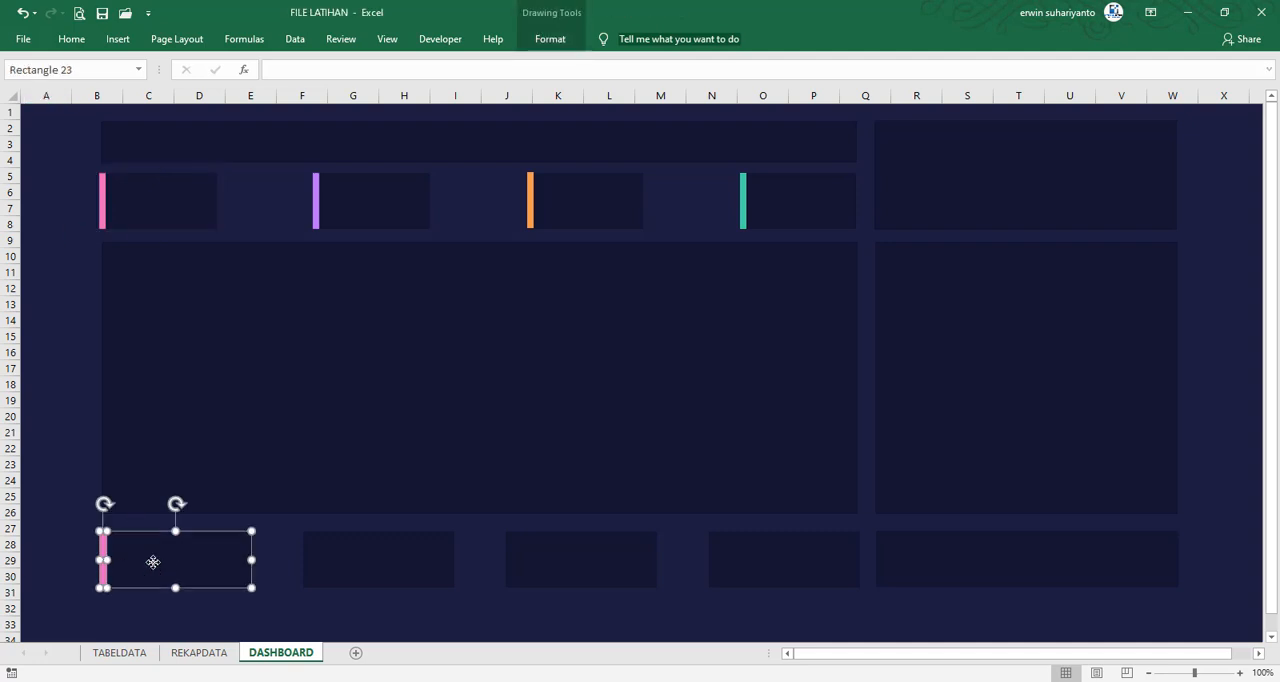
{"action": "right_click", "coordinate": [153, 562]}
{"action": "mouse_move", "coordinate": [214, 415]}
{"action": "left_click", "coordinate": [312, 415]}
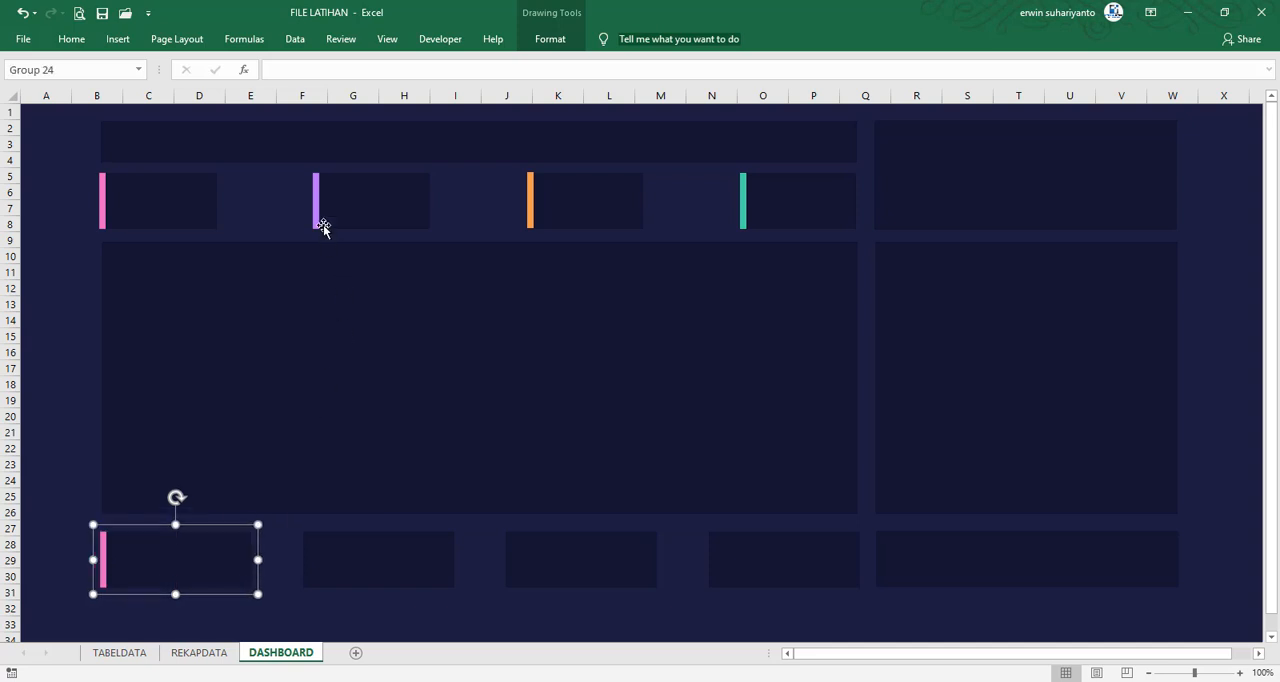
Copy the purple strip from the second upper card's group onto the left edge of the second lower card
{"action": "left_click", "coordinate": [315, 202]}
{"action": "left_click", "coordinate": [318, 205]}
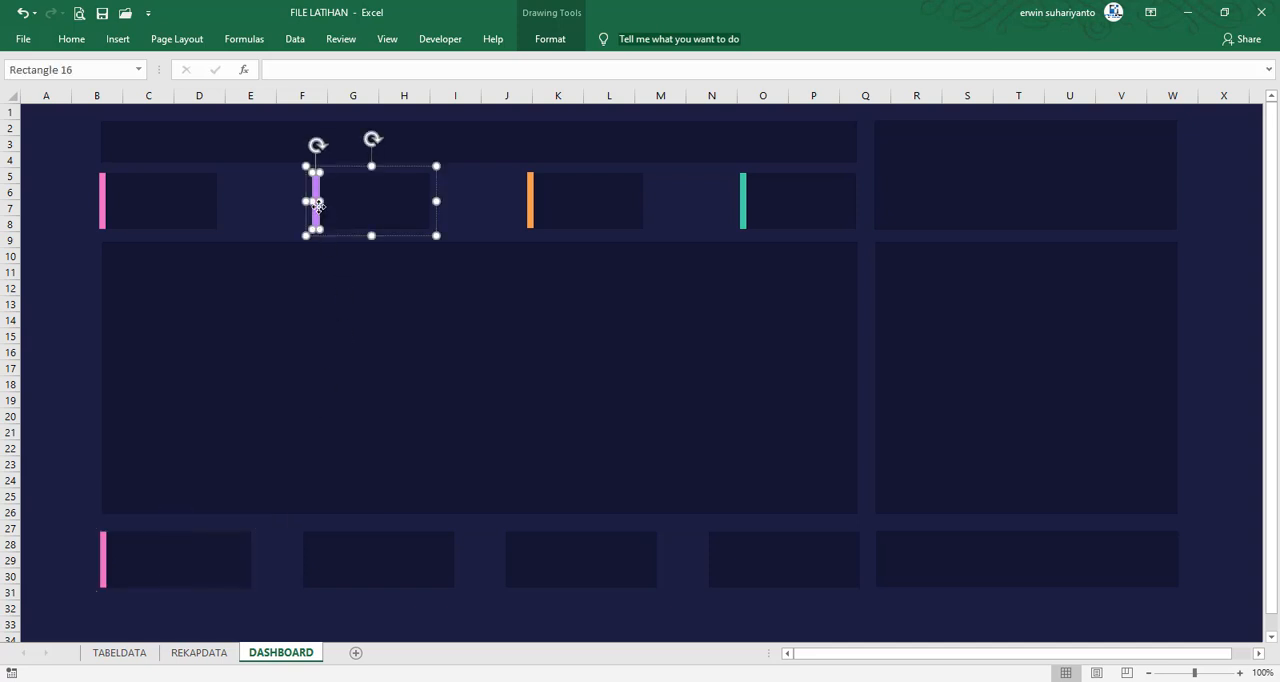
{"action": "left_click", "coordinate": [352, 549]}
{"action": "key", "text": "ctrl+v"}
{"action": "left_click", "coordinate": [343, 560]}
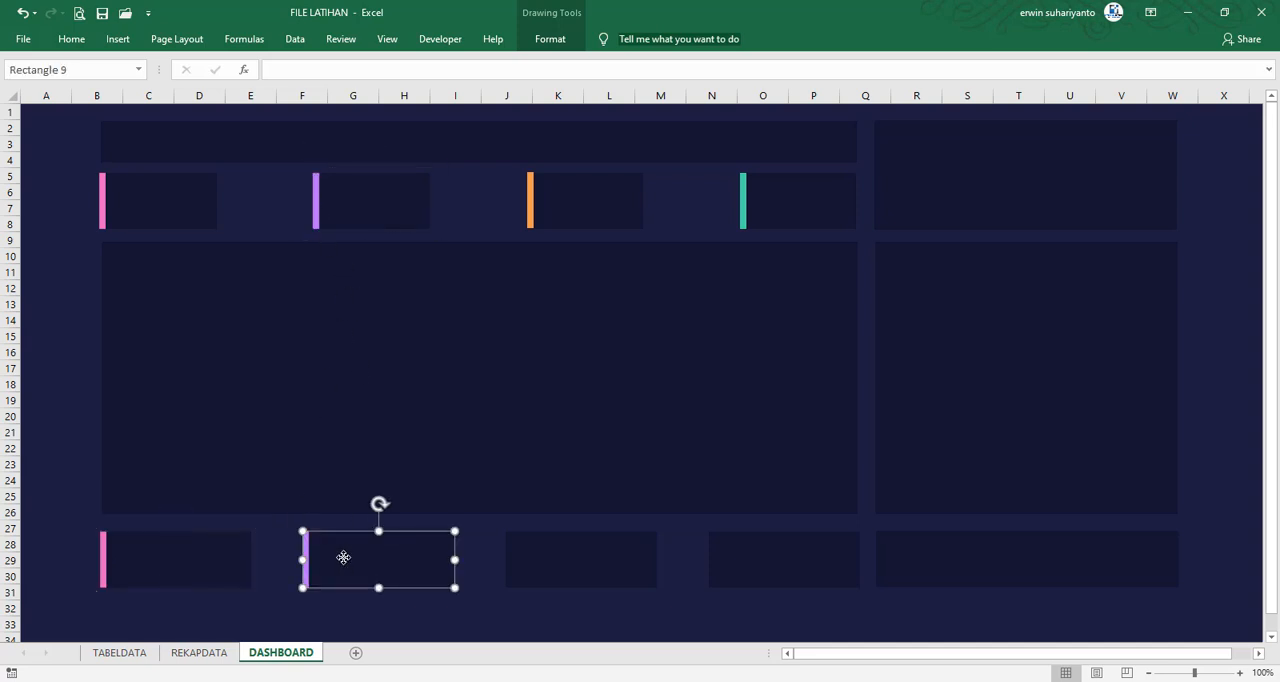
{"action": "left_click", "coordinate": [289, 548]}
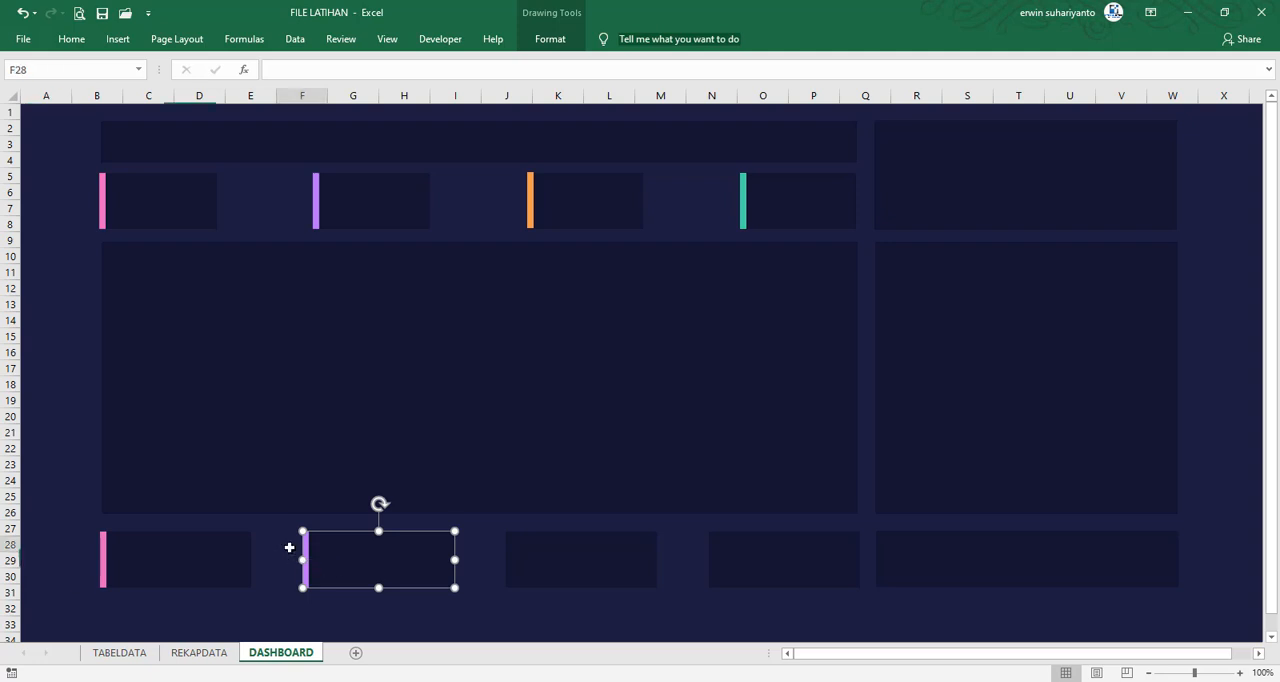
Group the pasted purple strip with the second lower card
{"action": "left_click", "coordinate": [307, 555]}
{"action": "left_click", "coordinate": [347, 554], "text": "ctrl"}
{"action": "right_click", "coordinate": [347, 553]}
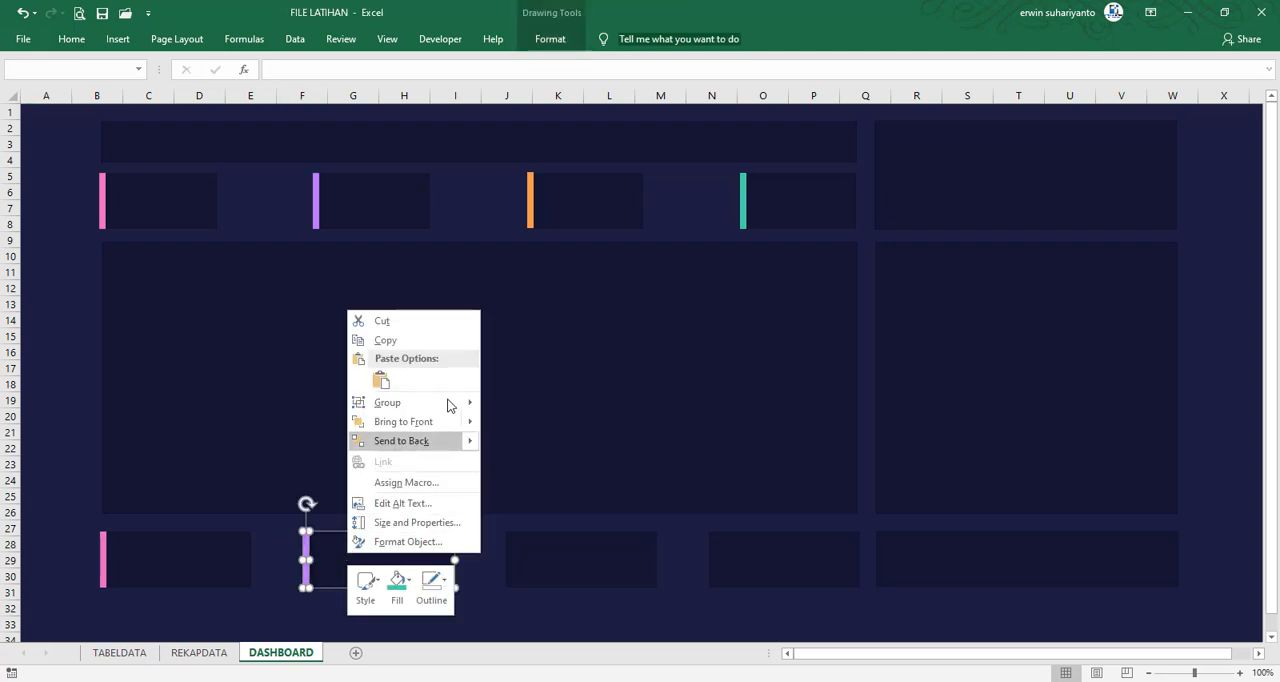
{"action": "mouse_move", "coordinate": [455, 404]}
{"action": "left_click", "coordinate": [505, 406]}
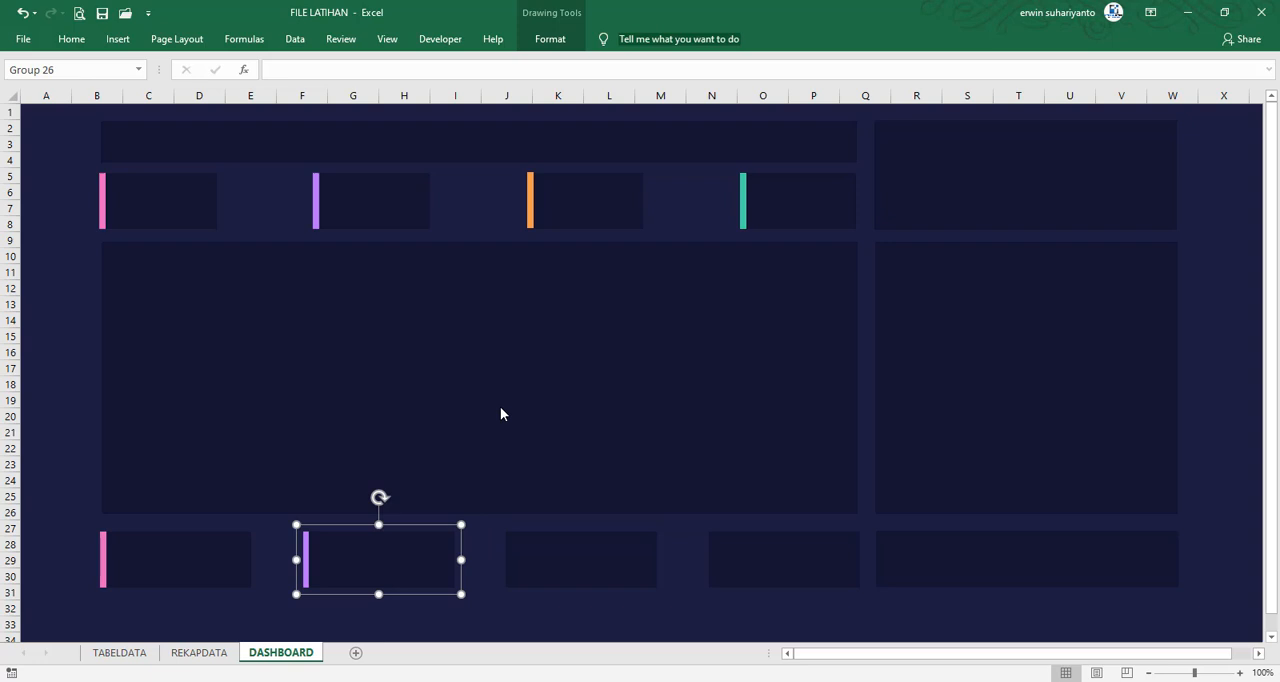
Copy the orange strip from the third upper card's group onto the left edge of the third lower card and group it with that card
{"action": "left_click", "coordinate": [534, 221]}
{"action": "left_click", "coordinate": [530, 195], "text": "ctrl"}
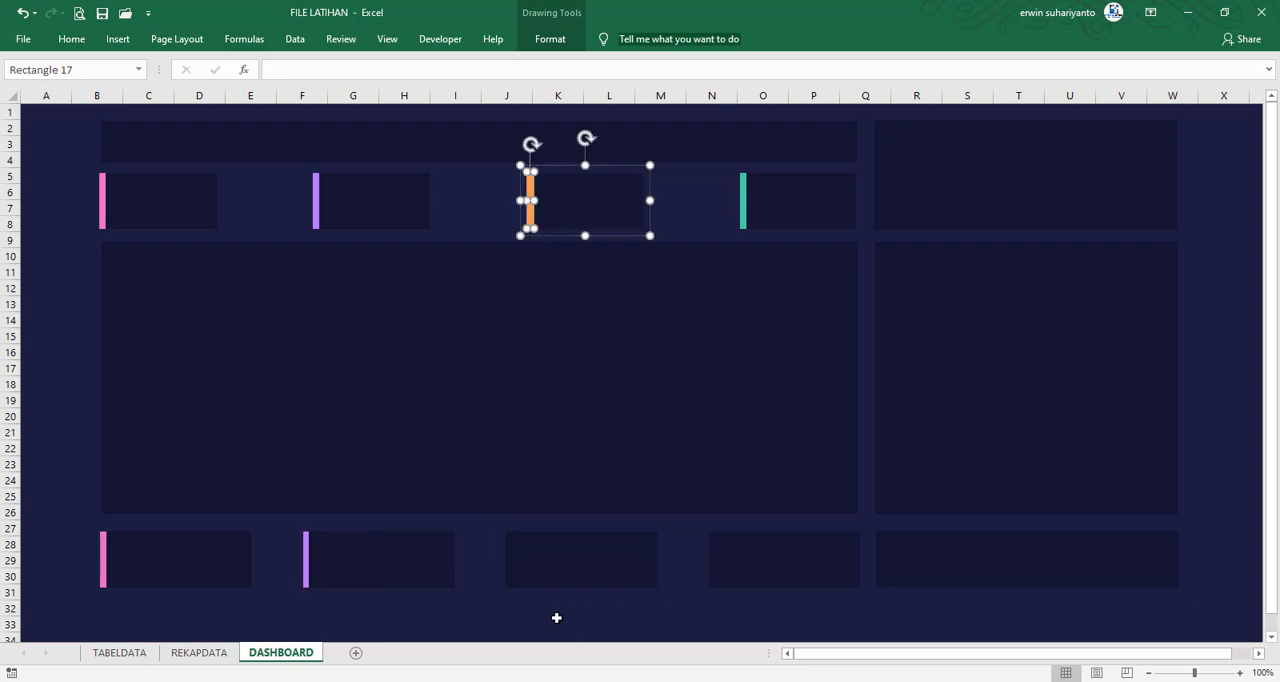
{"action": "left_click", "coordinate": [536, 559]}
{"action": "key", "text": "ctrl+v"}
{"action": "left_click", "coordinate": [529, 565], "text": "ctrl"}
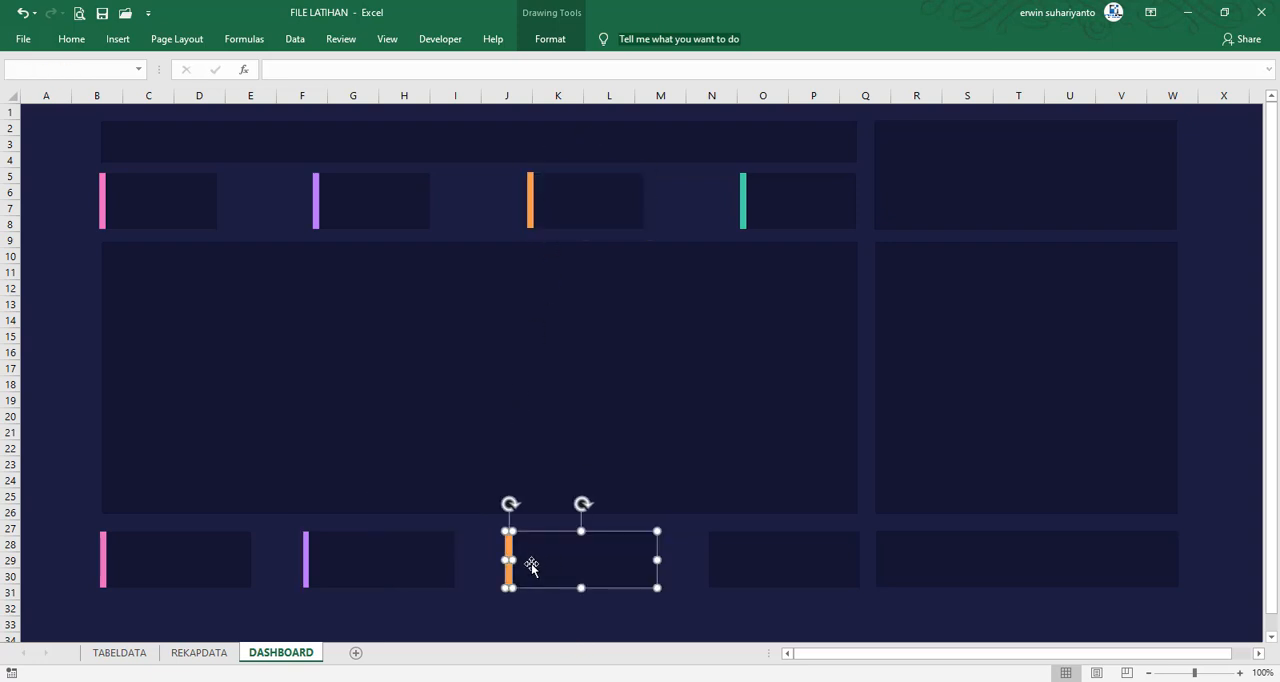
{"action": "right_click", "coordinate": [511, 546]}
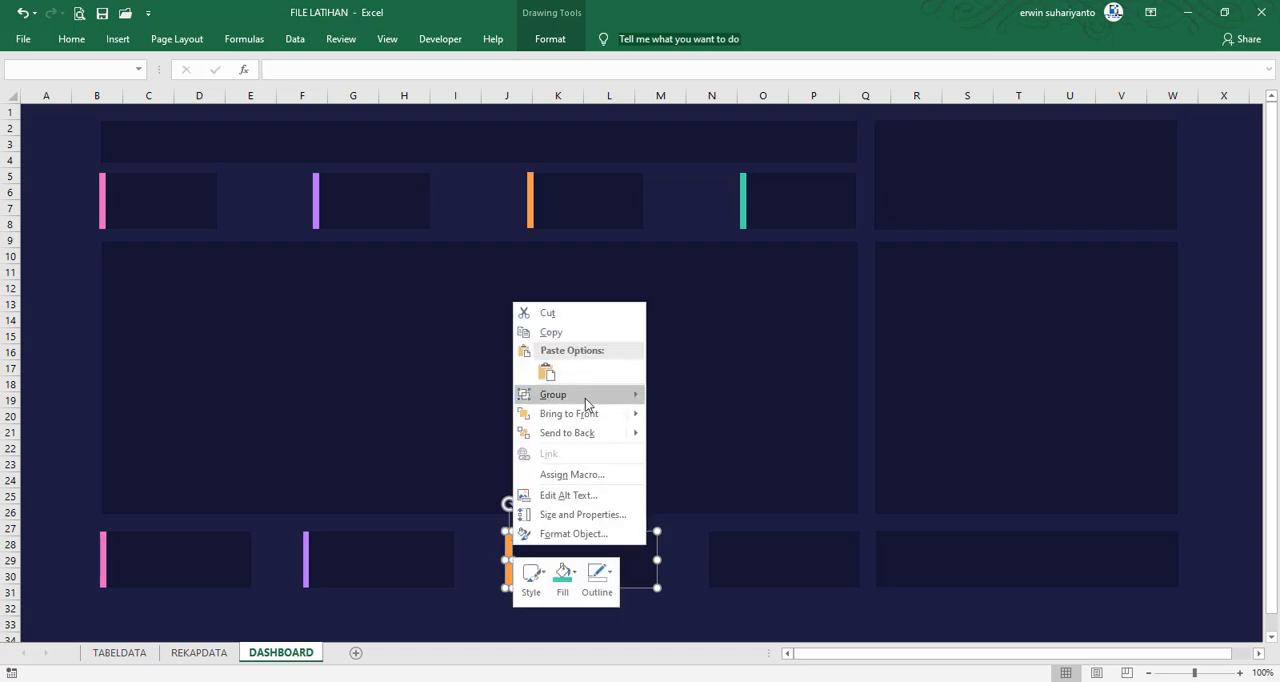
{"action": "mouse_move", "coordinate": [585, 398]}
{"action": "left_click", "coordinate": [682, 395]}
Copy the teal strip from the fourth upper card's group onto the left edge of the fourth lower card and group it with that card
{"action": "left_click", "coordinate": [742, 212]}
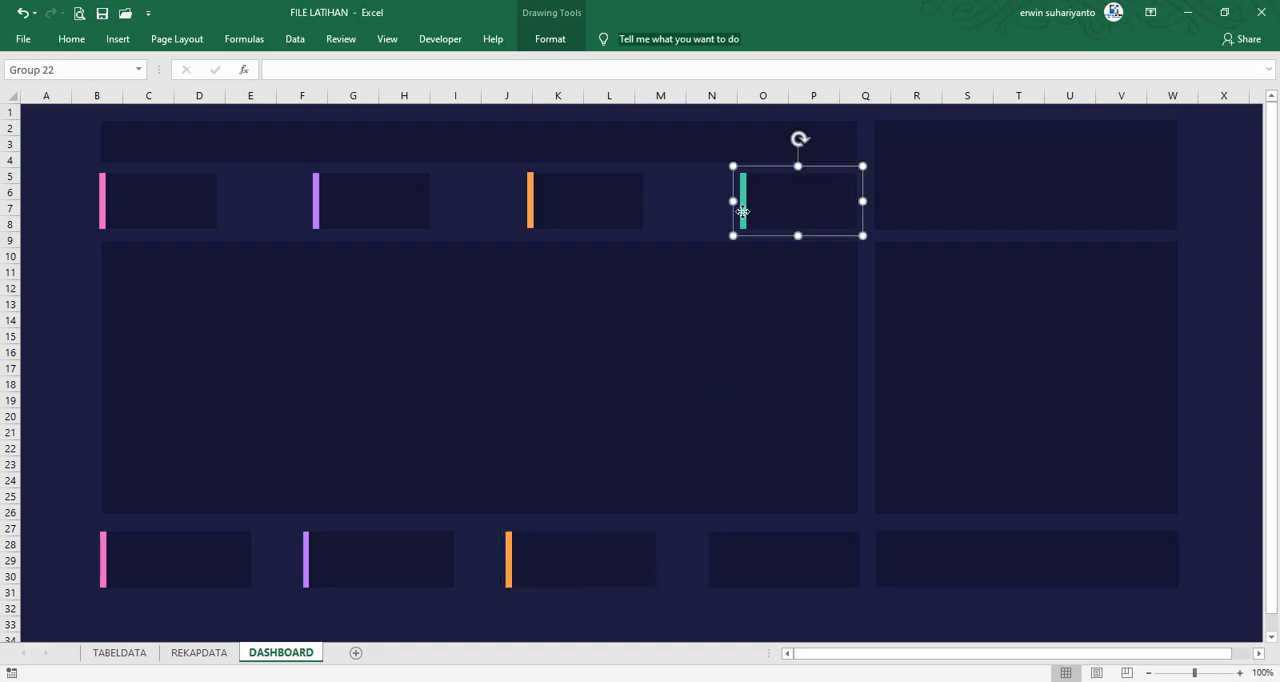
{"action": "left_click", "coordinate": [742, 212]}
{"action": "left_click", "coordinate": [783, 539]}
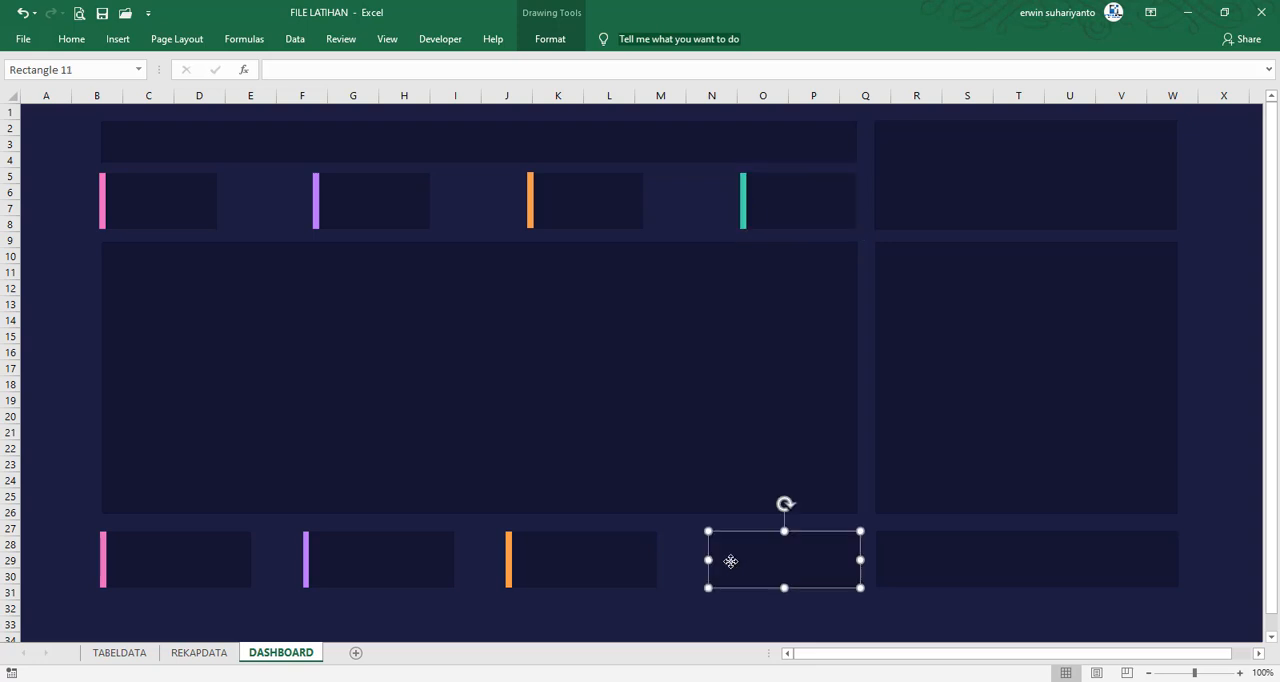
{"action": "key", "text": "ctrl+v"}
{"action": "left_click", "coordinate": [749, 565], "text": "shift"}
{"action": "right_click", "coordinate": [749, 565]}
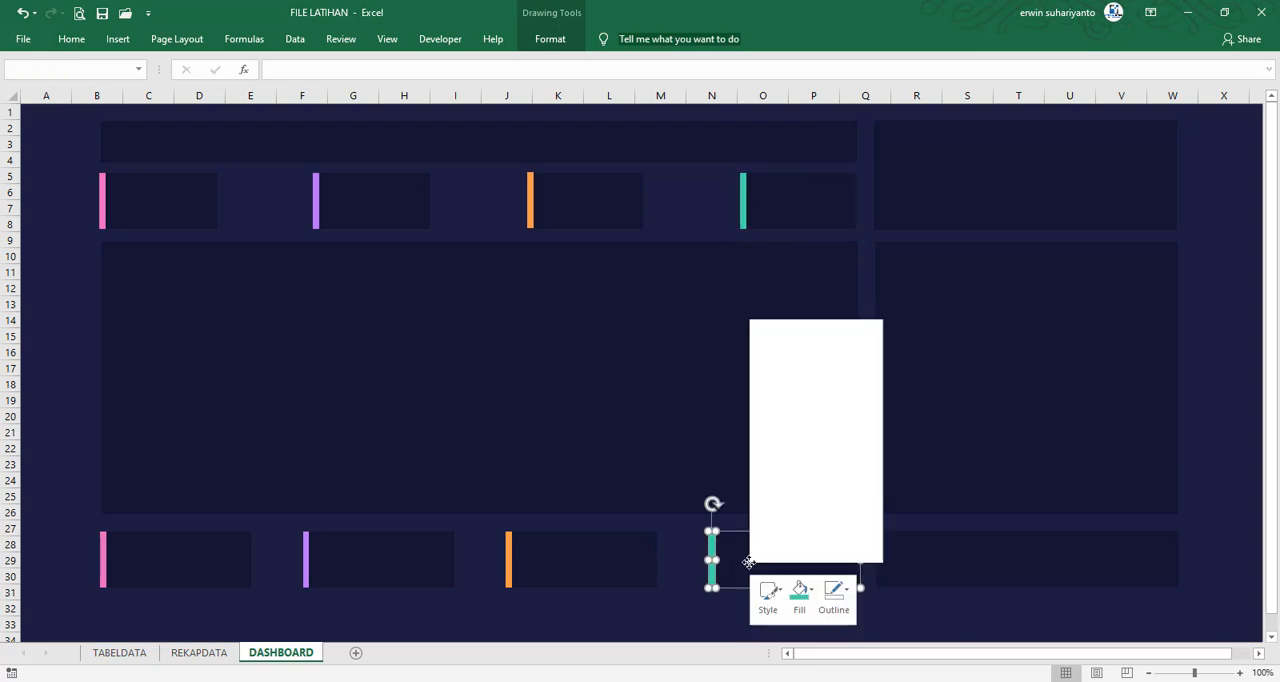
{"action": "mouse_move", "coordinate": [842, 411]}
{"action": "left_click", "coordinate": [898, 416]}
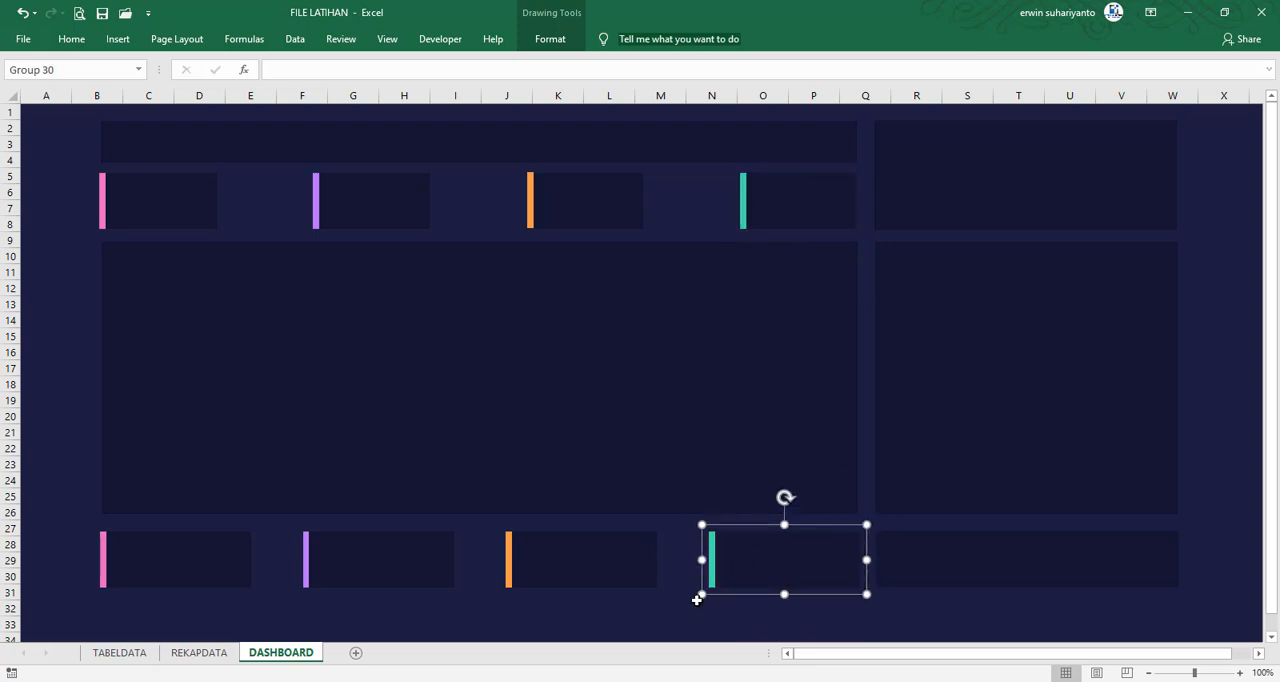
{"action": "left_click", "coordinate": [678, 609]}
Switch to the FILE FINAL workbook to examine its monthly chart and layout, and return to FILE LATIHAN
{"action": "mouse_move", "coordinate": [826, 680]}
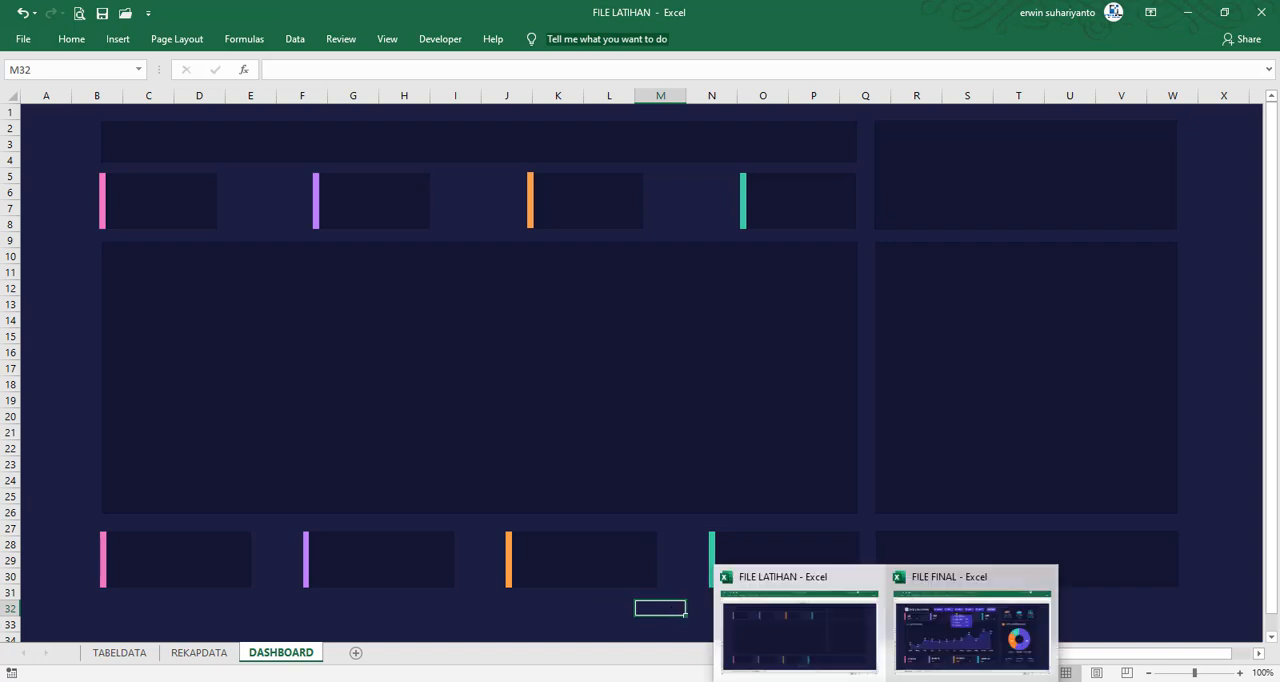
{"action": "left_click", "coordinate": [914, 676]}
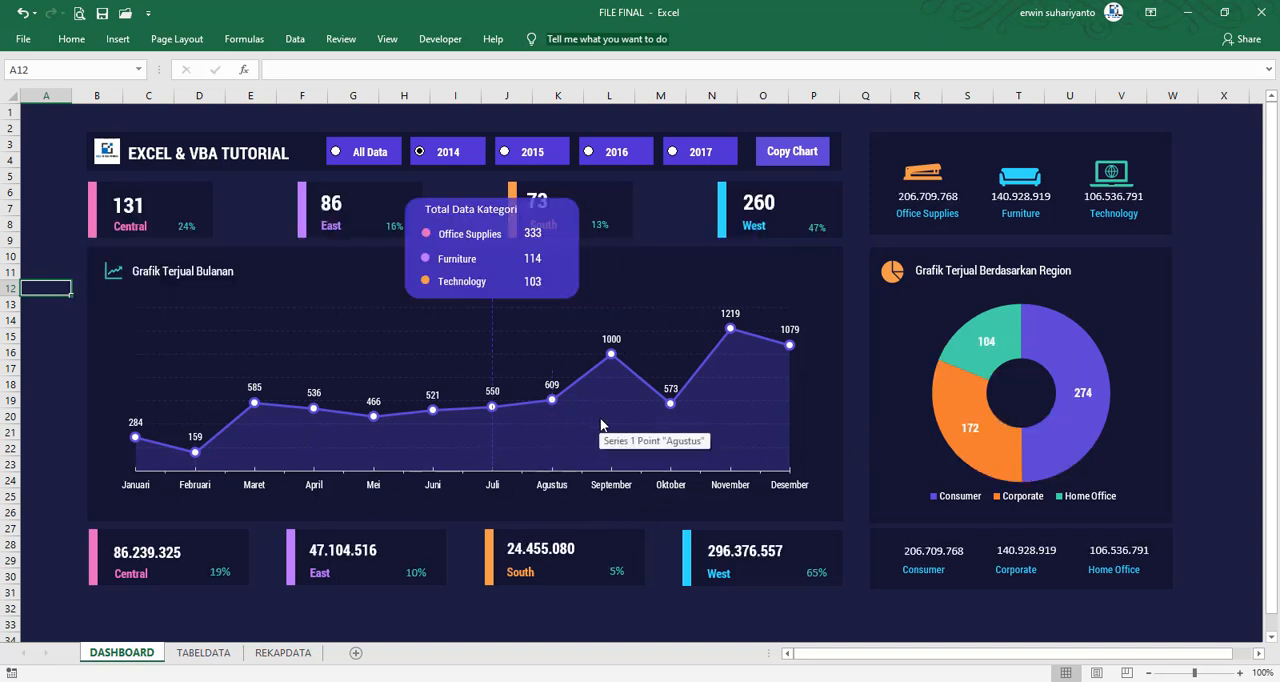
{"action": "left_click", "coordinate": [888, 681]}
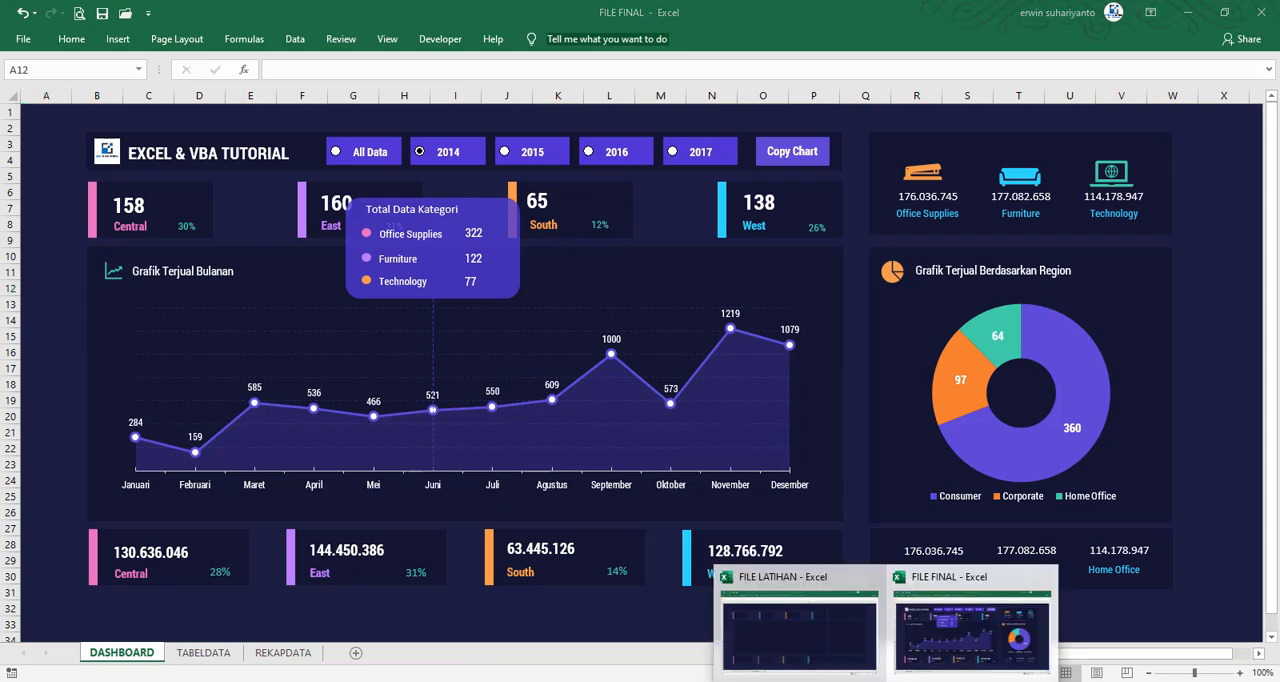
{"action": "left_click", "coordinate": [815, 655]}
Insert a stacked area chart from the monthly data in B7:D18 on the REKAPDATA sheet
{"action": "left_click", "coordinate": [199, 652]}
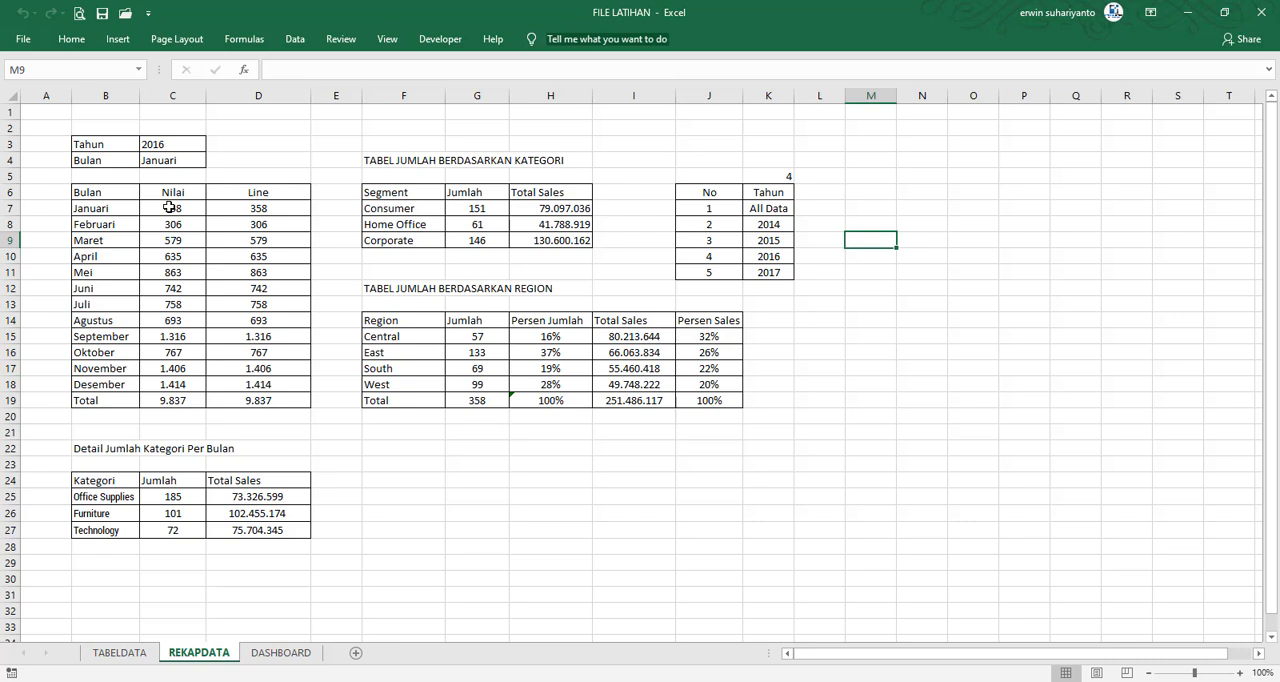
{"action": "left_click", "coordinate": [112, 204]}
{"action": "left_click_drag", "start_coordinate": [100, 206], "coordinate": [290, 386]}
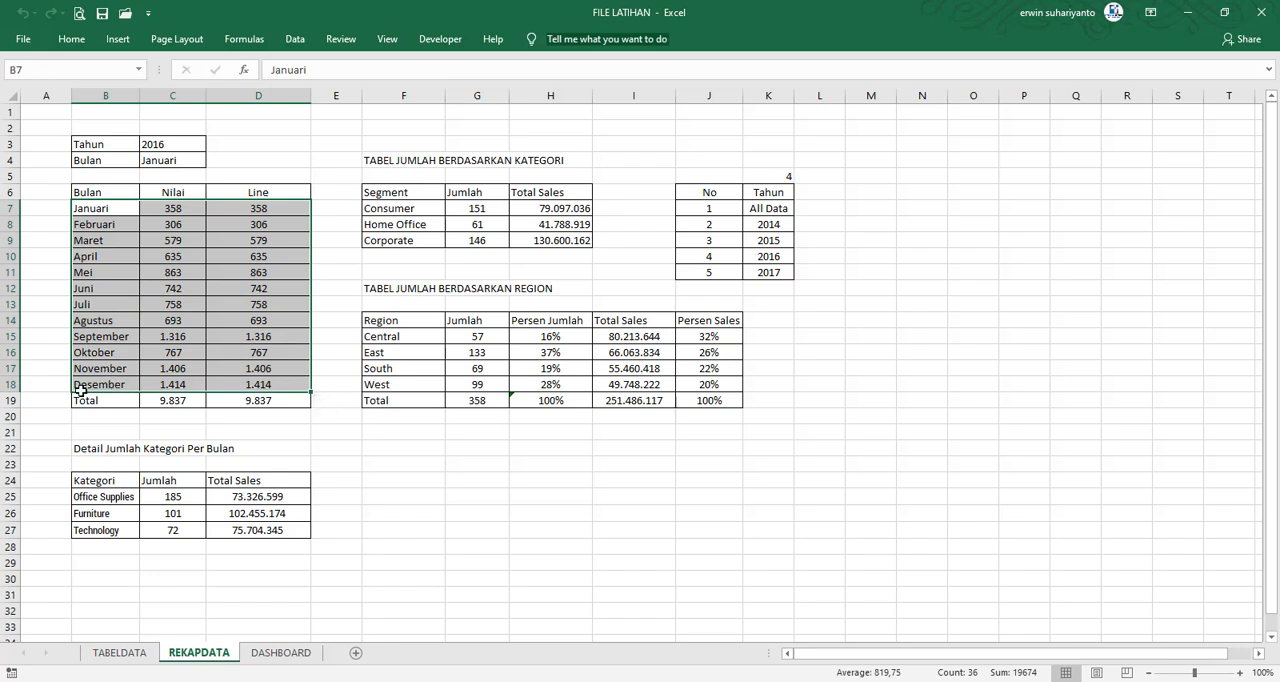
{"action": "left_click", "coordinate": [118, 39]}
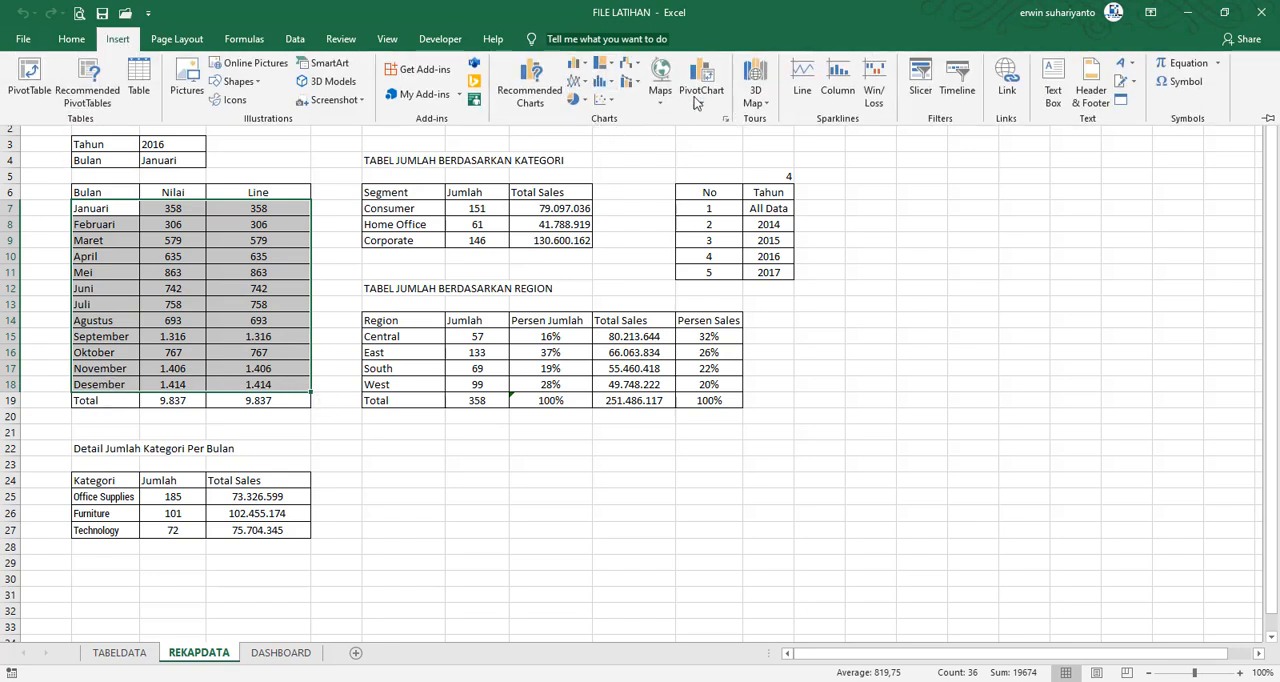
{"action": "left_click", "coordinate": [727, 120]}
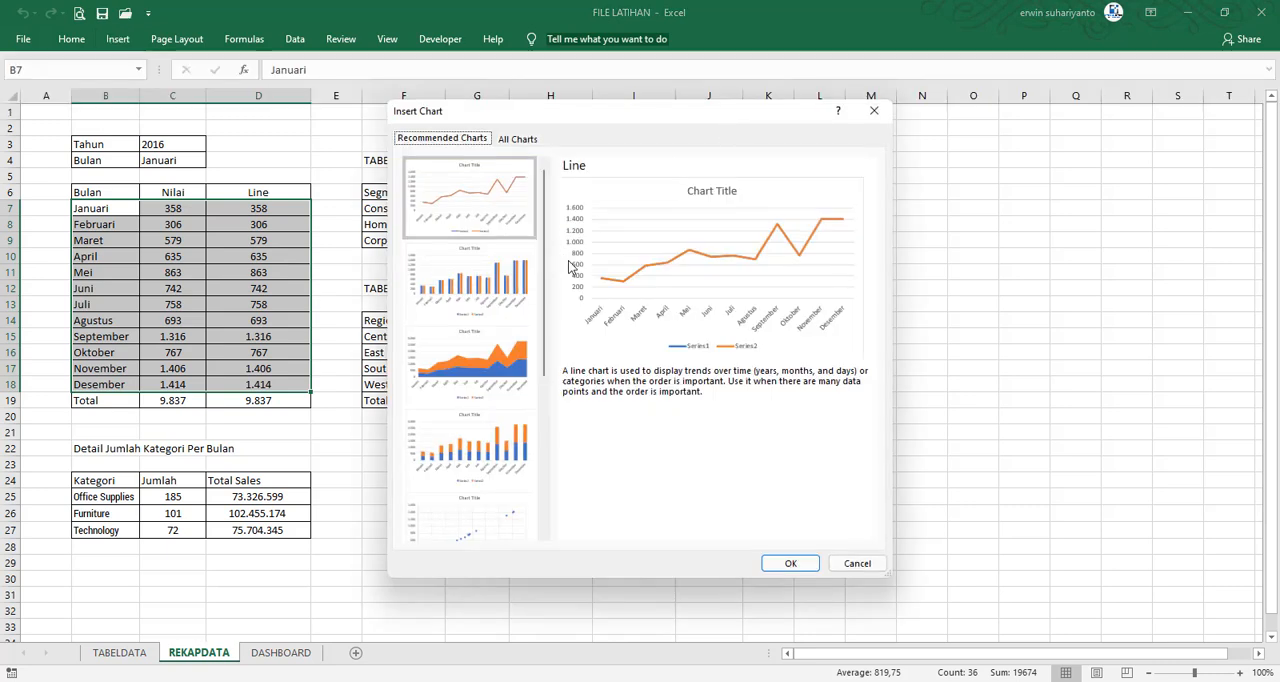
{"action": "left_click", "coordinate": [508, 348]}
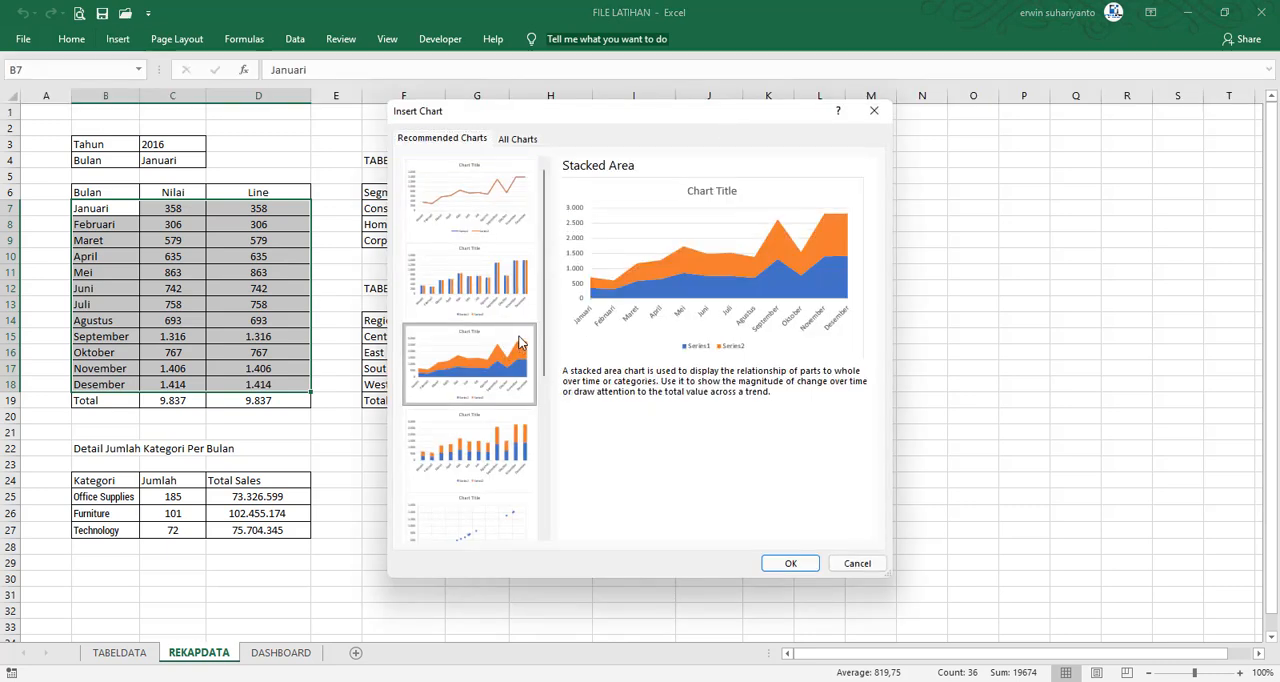
{"action": "left_click", "coordinate": [801, 564]}
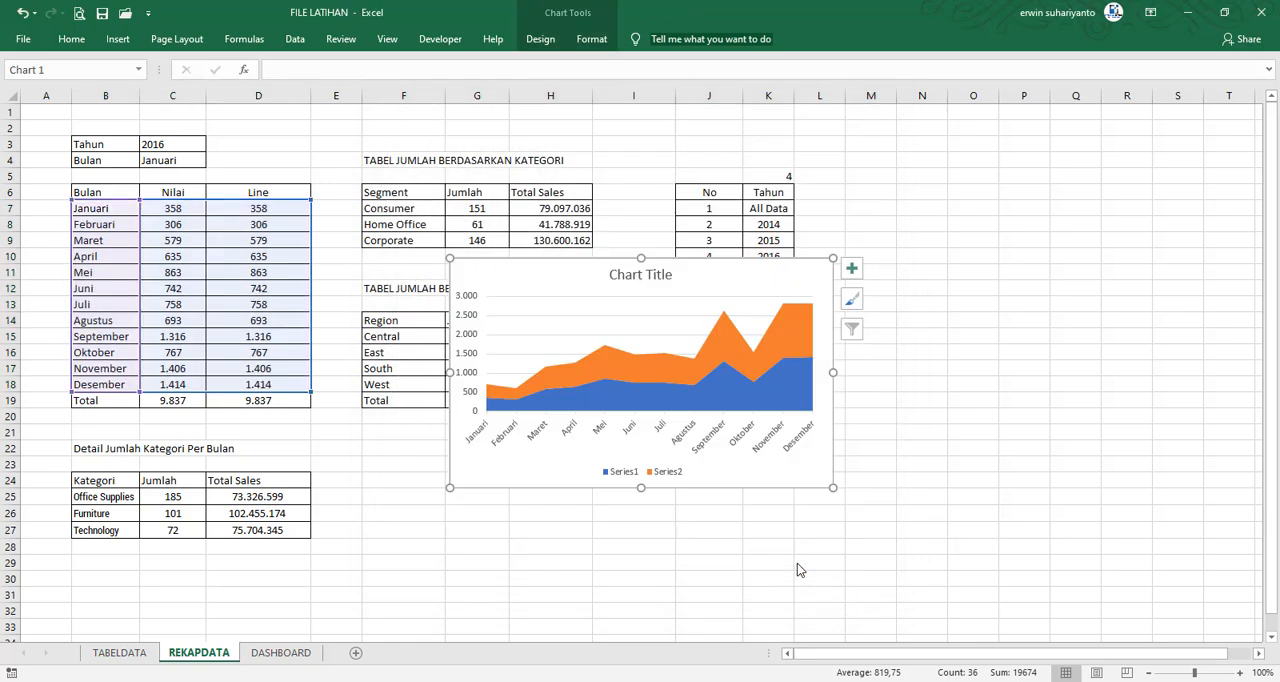
Delete the title and the legend from the monthly area chart
{"action": "right_click", "coordinate": [564, 284]}
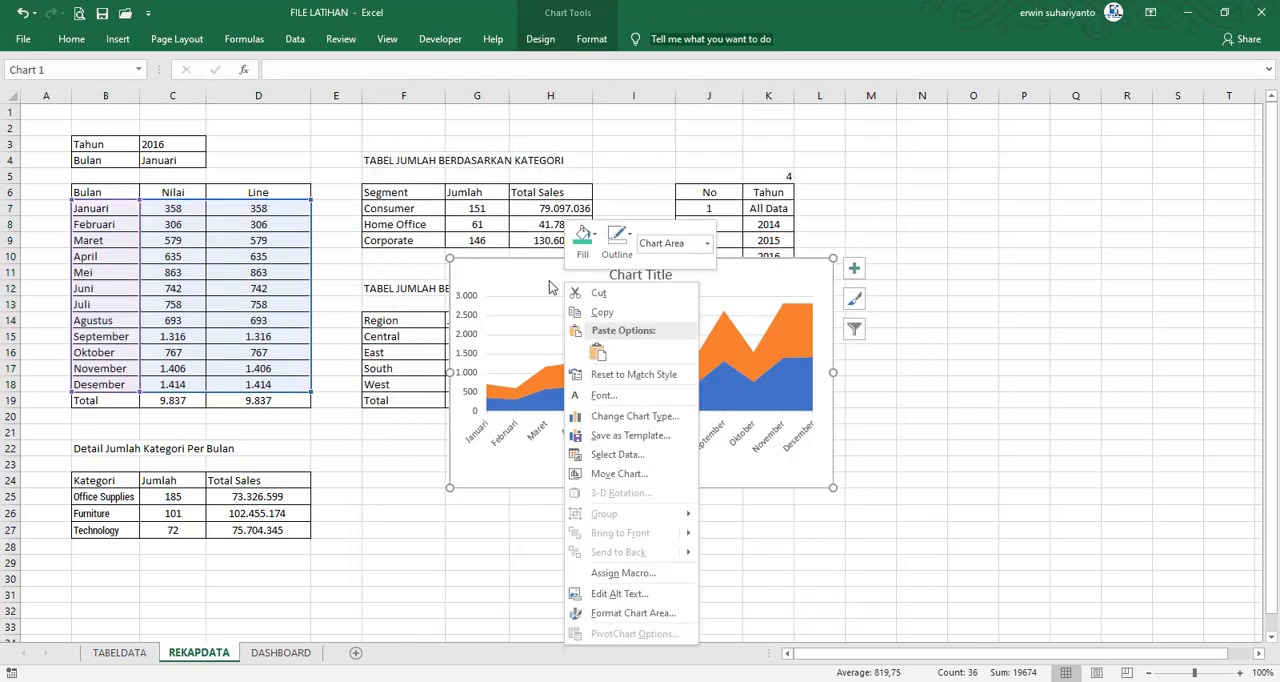
{"action": "key", "text": "Escape"}
{"action": "left_click", "coordinate": [638, 276]}
{"action": "key", "text": "Delete"}
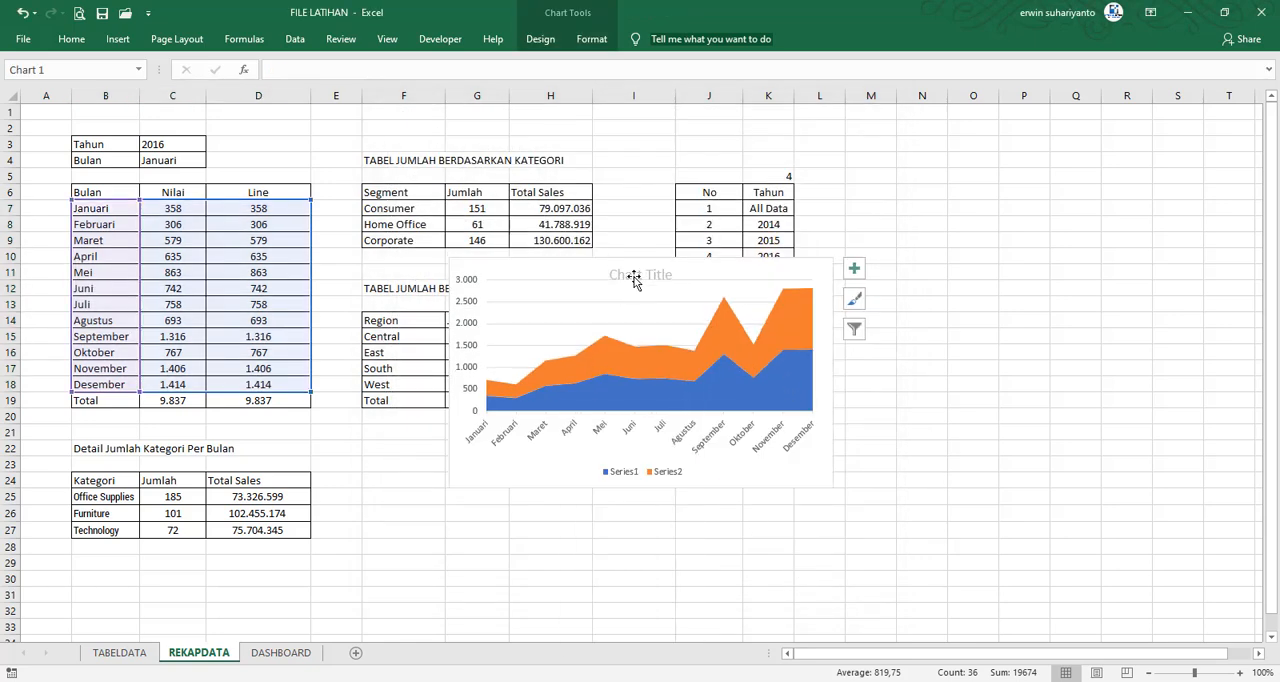
{"action": "left_click", "coordinate": [639, 473]}
{"action": "key", "text": "Delete"}
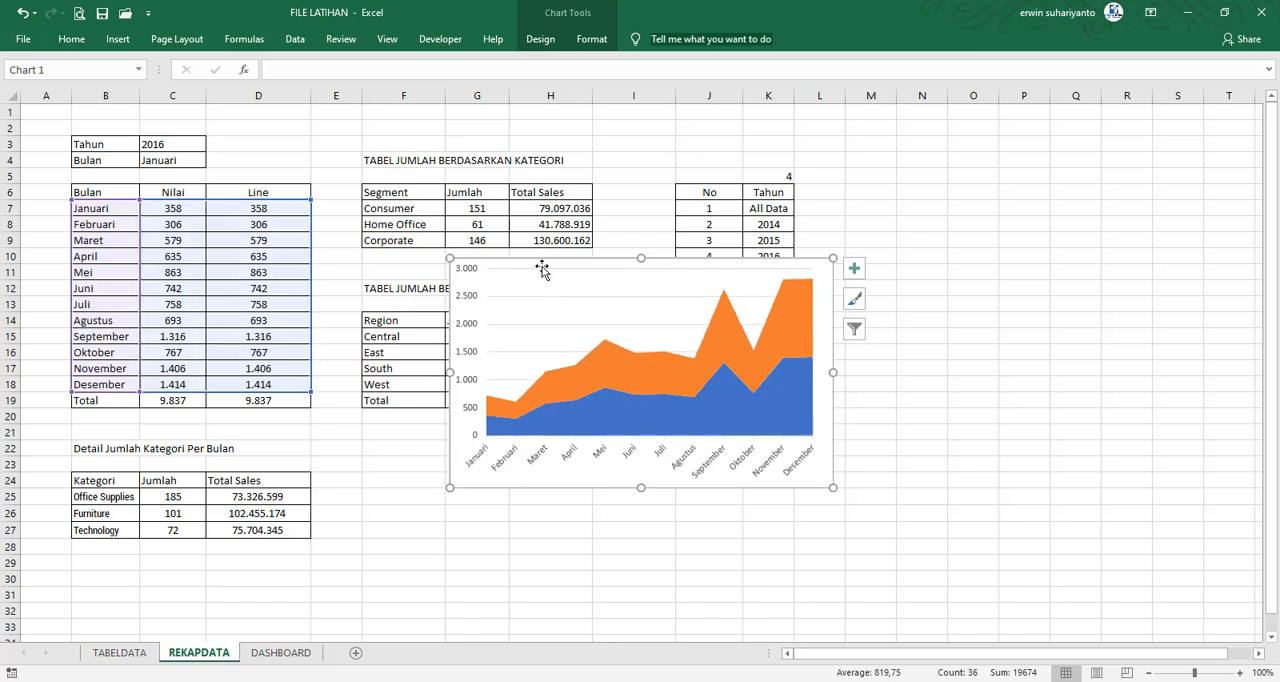
Change the chart to a custom combo with Series1 as Stacked Area and Series2 as Line
{"action": "right_click", "coordinate": [541, 270]}
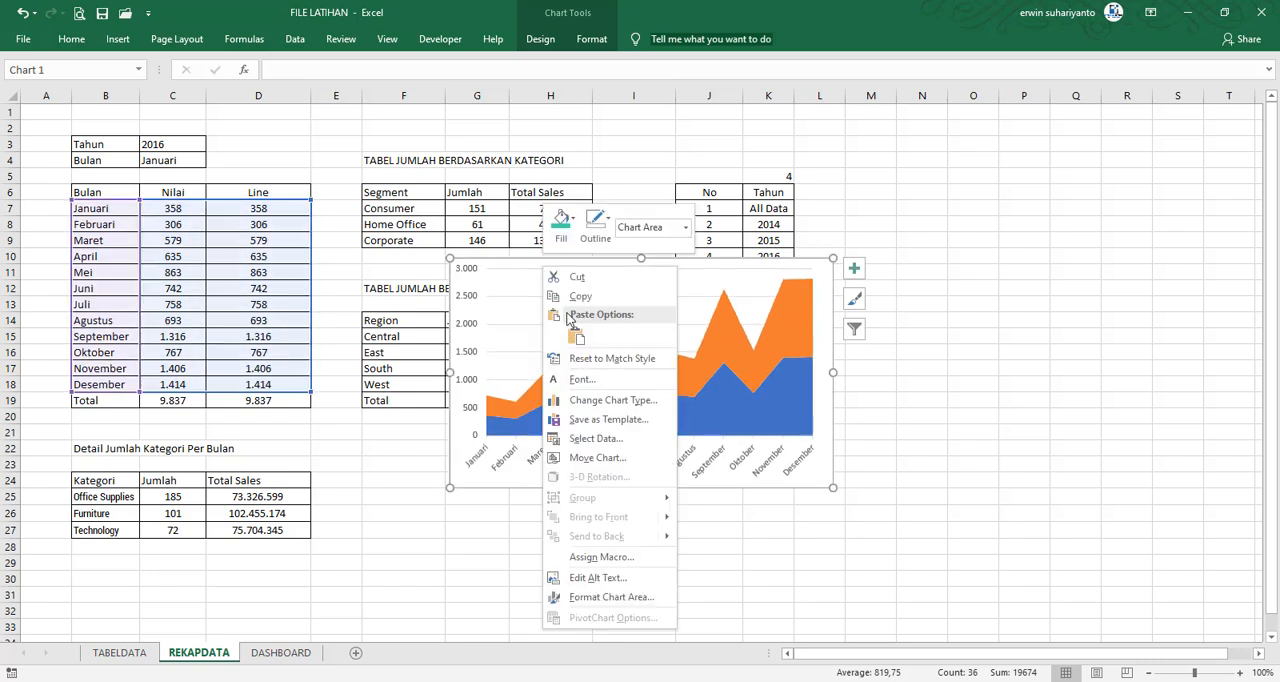
{"action": "left_click", "coordinate": [609, 403]}
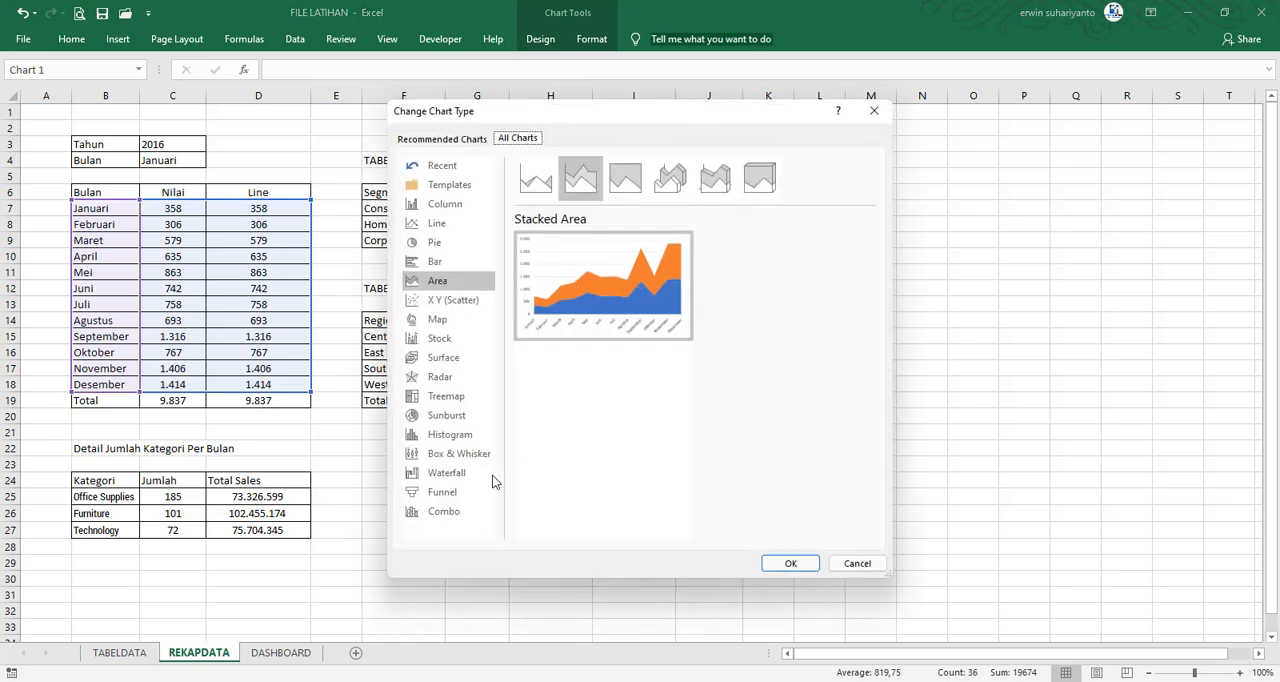
{"action": "left_click", "coordinate": [465, 511]}
{"action": "left_click", "coordinate": [783, 483]}
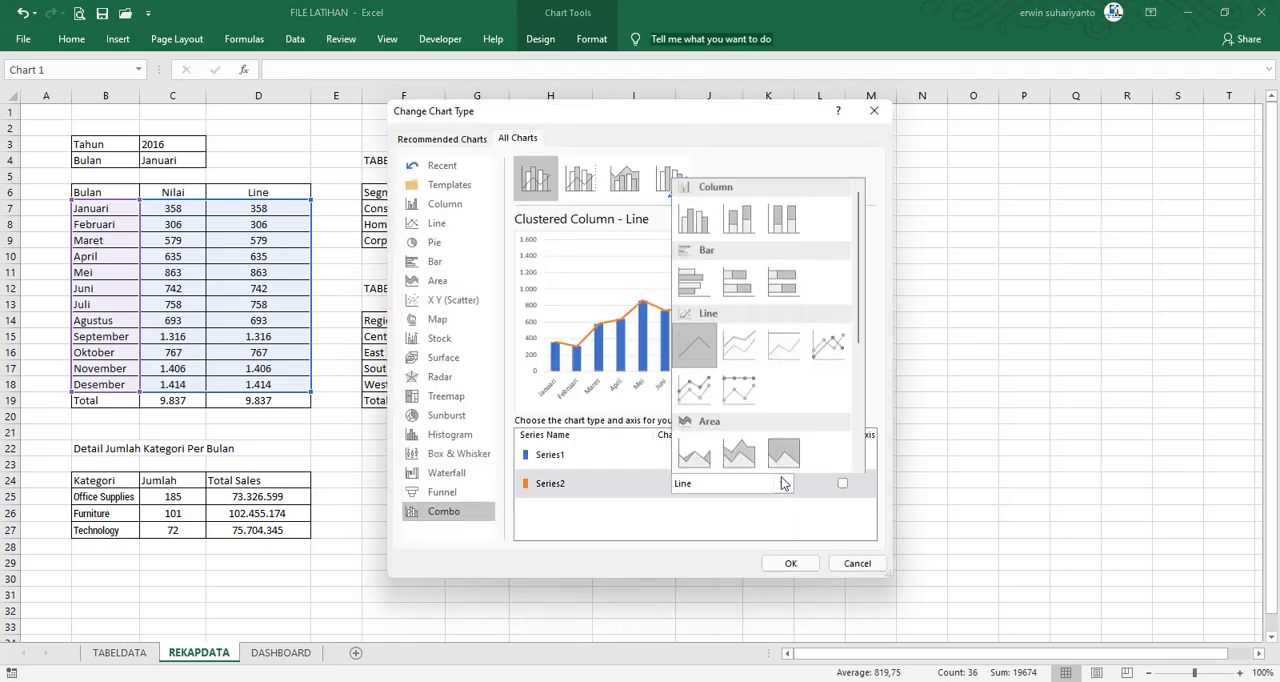
{"action": "left_click", "coordinate": [783, 483]}
{"action": "left_click", "coordinate": [781, 456]}
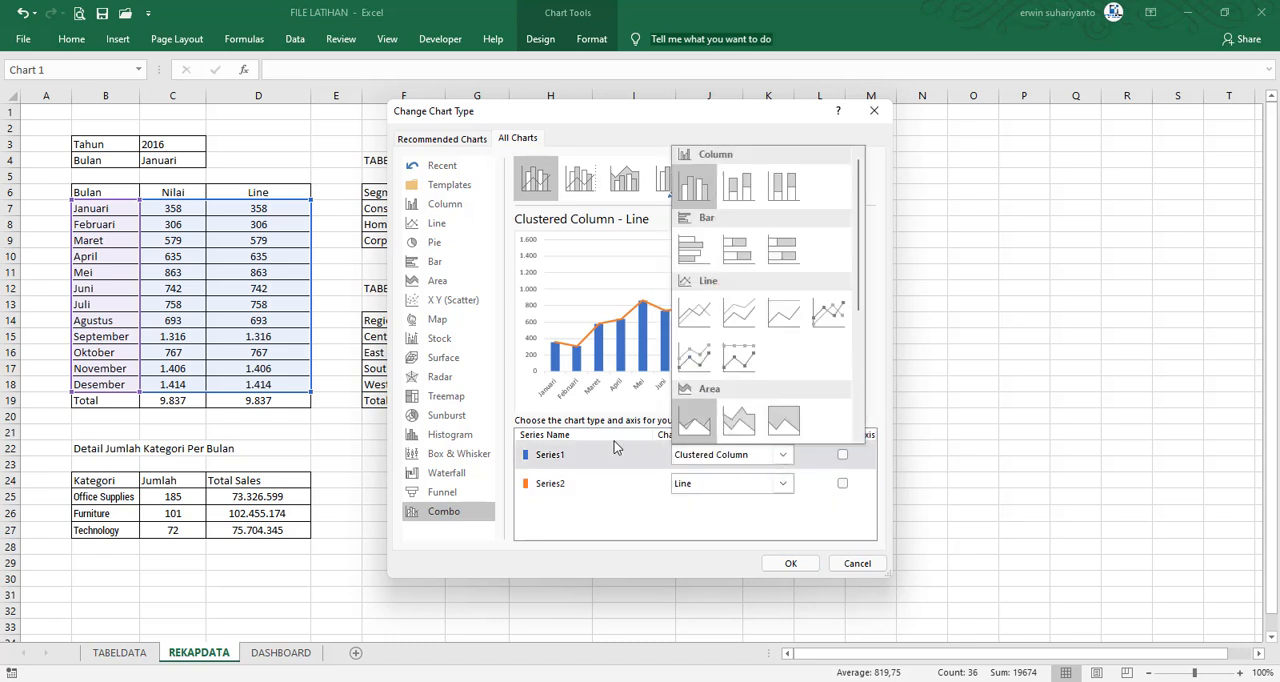
{"action": "left_click", "coordinate": [737, 424]}
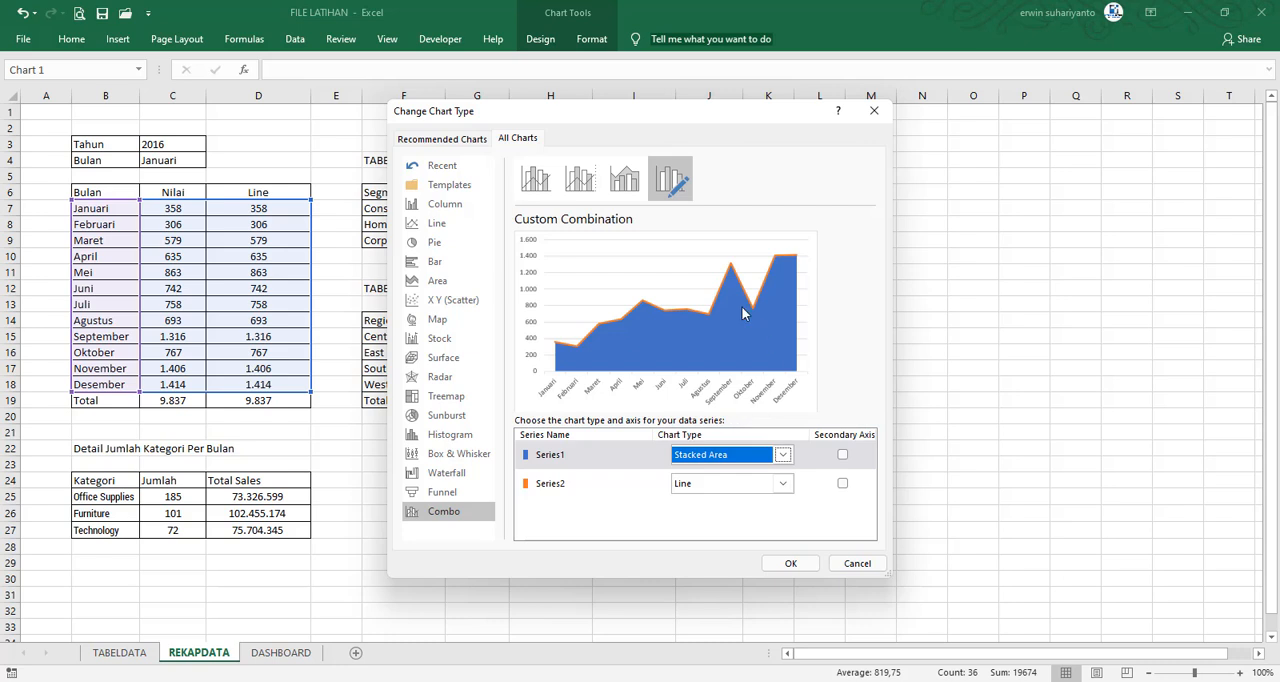
{"action": "left_click", "coordinate": [697, 486]}
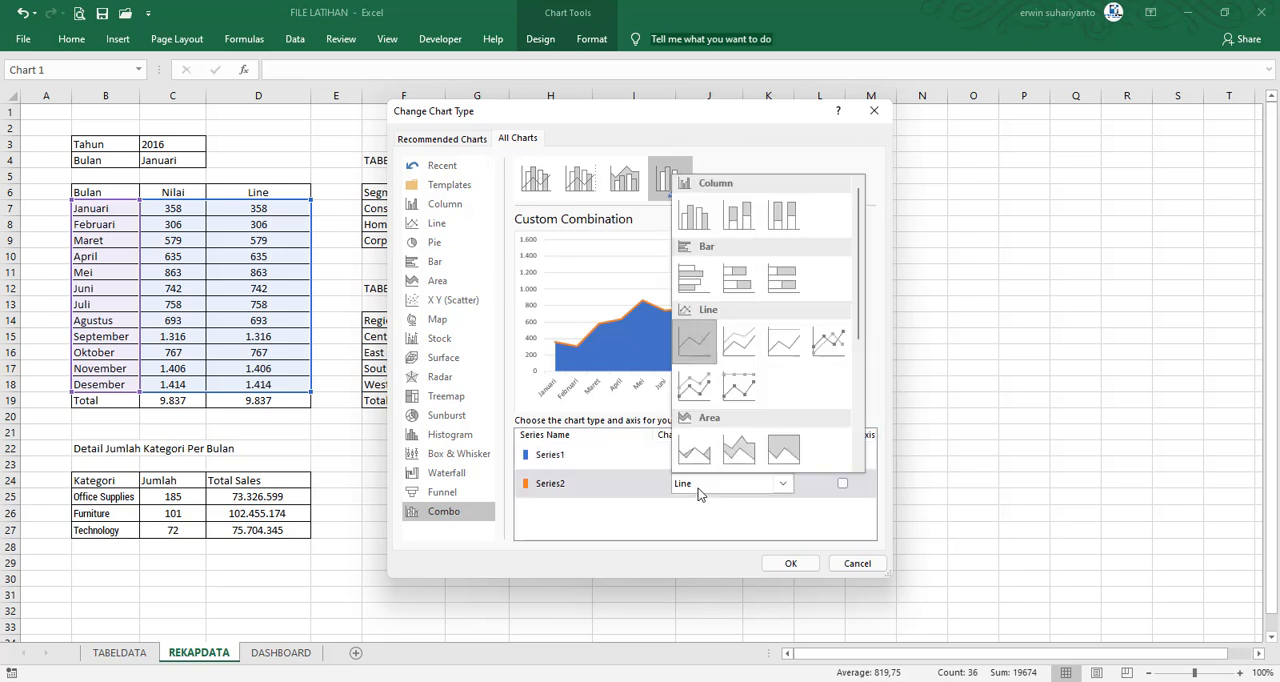
{"action": "left_click", "coordinate": [699, 347]}
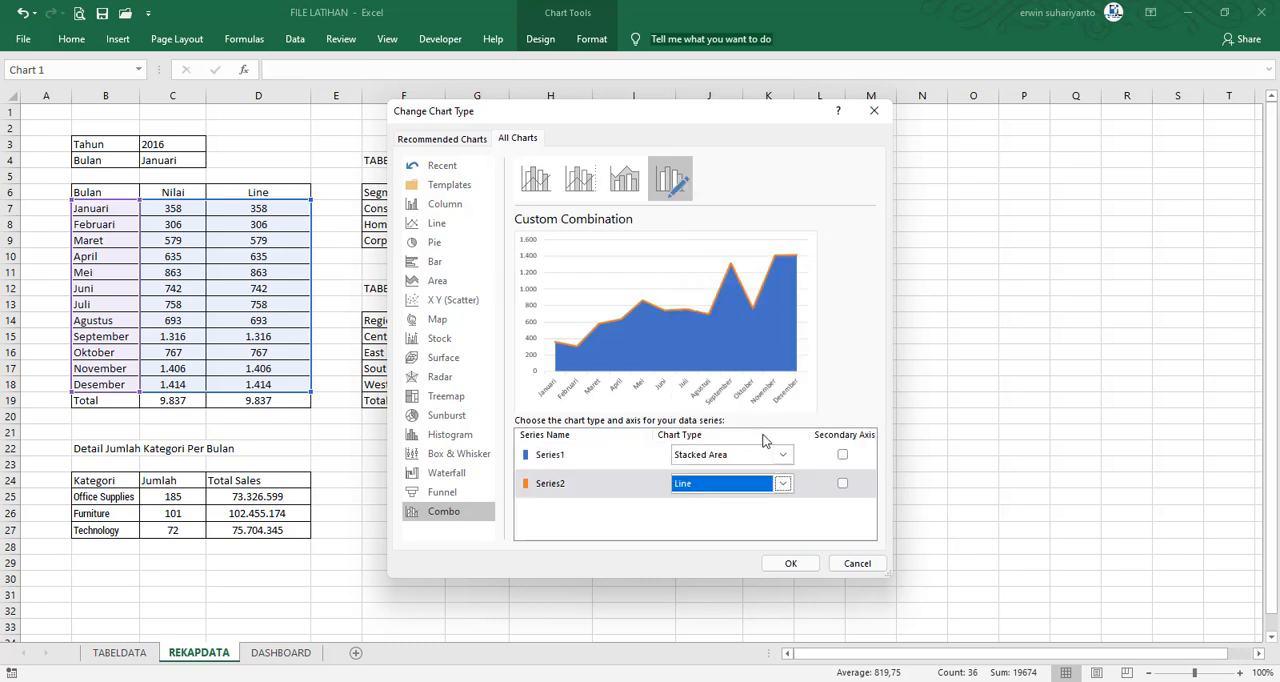
{"action": "left_click", "coordinate": [781, 566]}
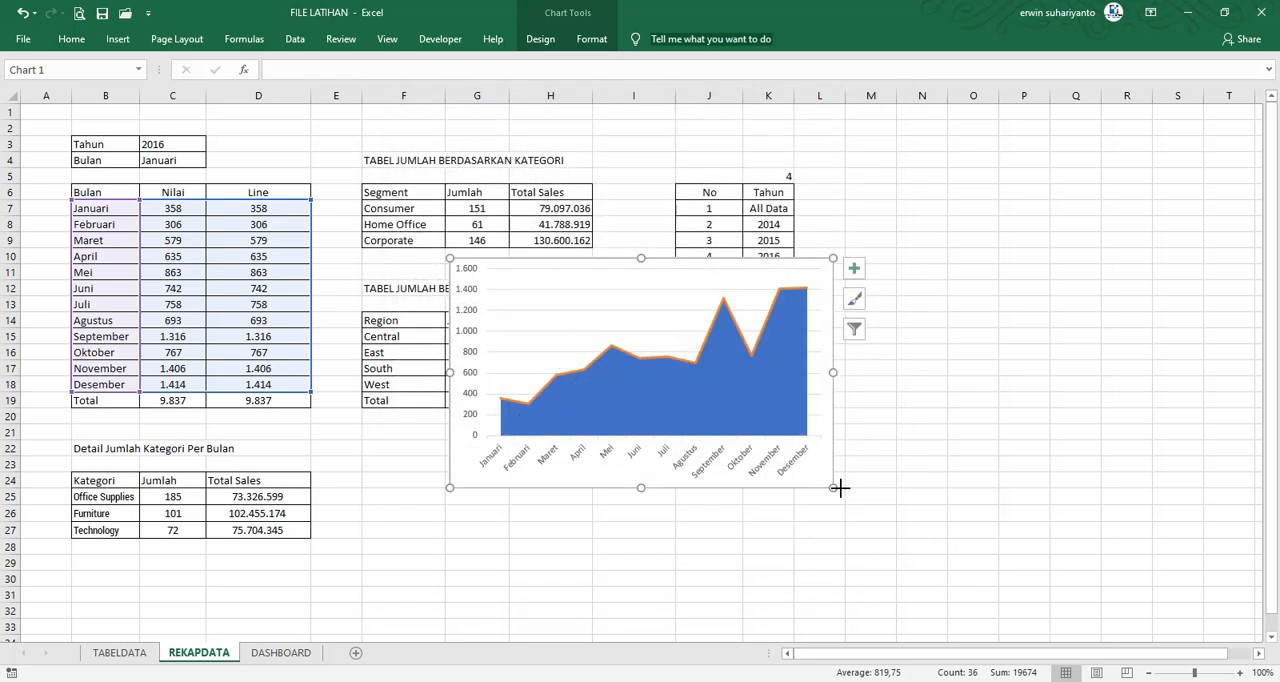
Widen the combo chart to about column Q and move it from REKAPDATA to the DASHBOARD sheet by cutting and pasting
{"action": "left_click_drag", "start_coordinate": [834, 487], "coordinate": [1103, 481]}
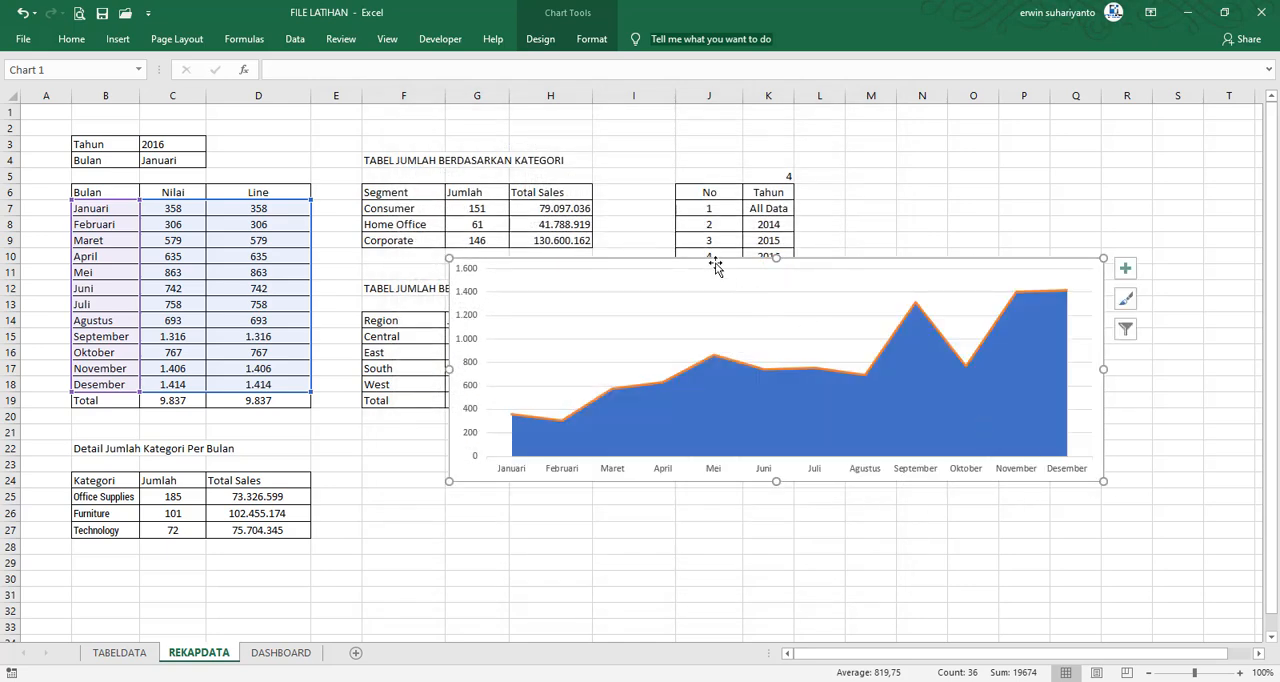
{"action": "right_click", "coordinate": [716, 268]}
{"action": "left_click", "coordinate": [740, 278]}
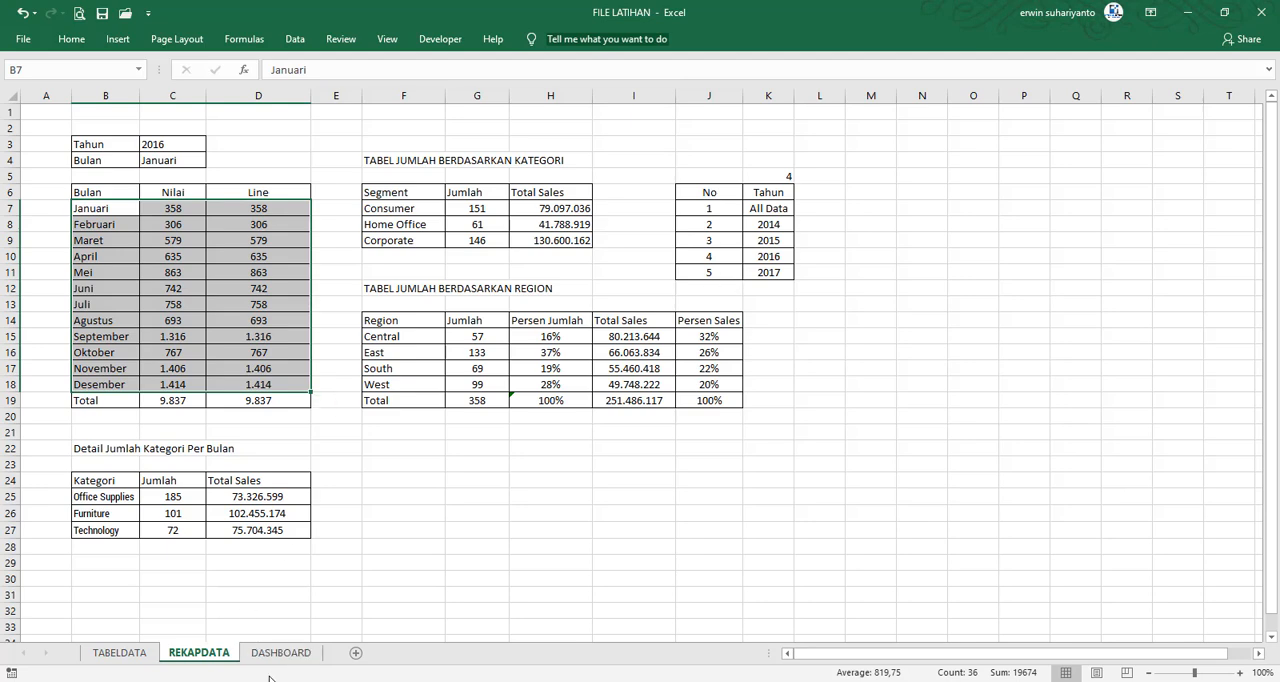
{"action": "left_click", "coordinate": [280, 652]}
{"action": "right_click", "coordinate": [65, 393]}
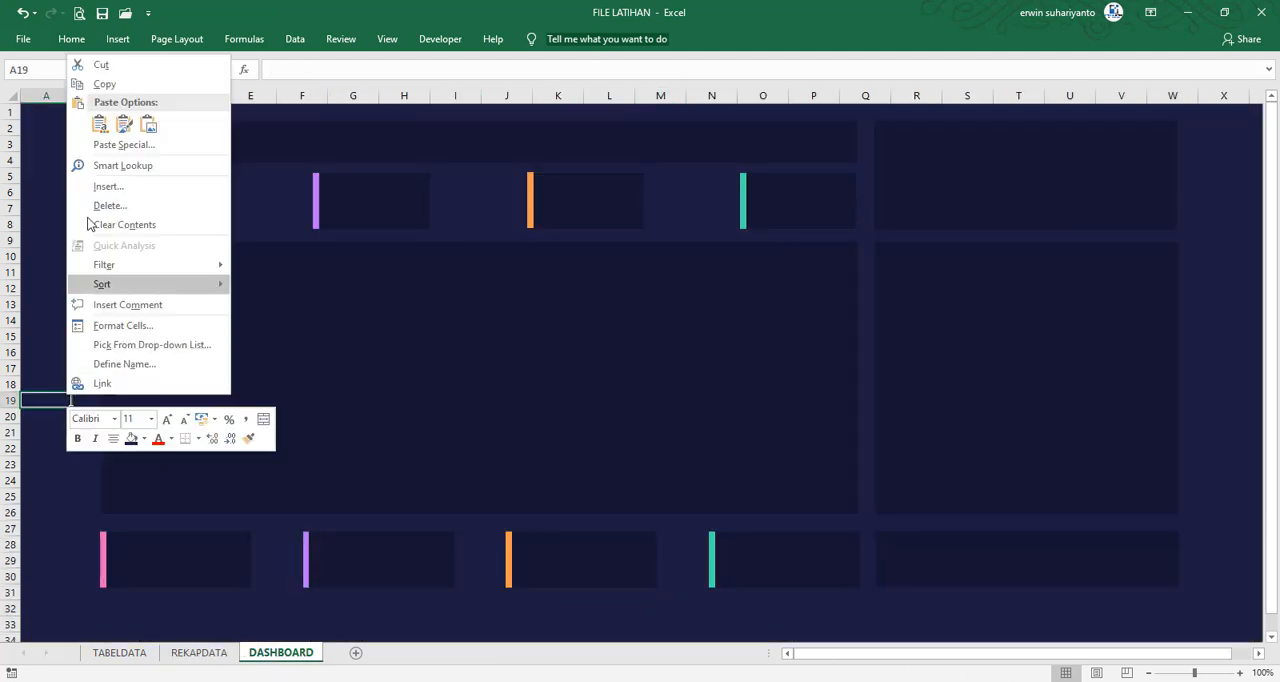
{"action": "left_click", "coordinate": [100, 127]}
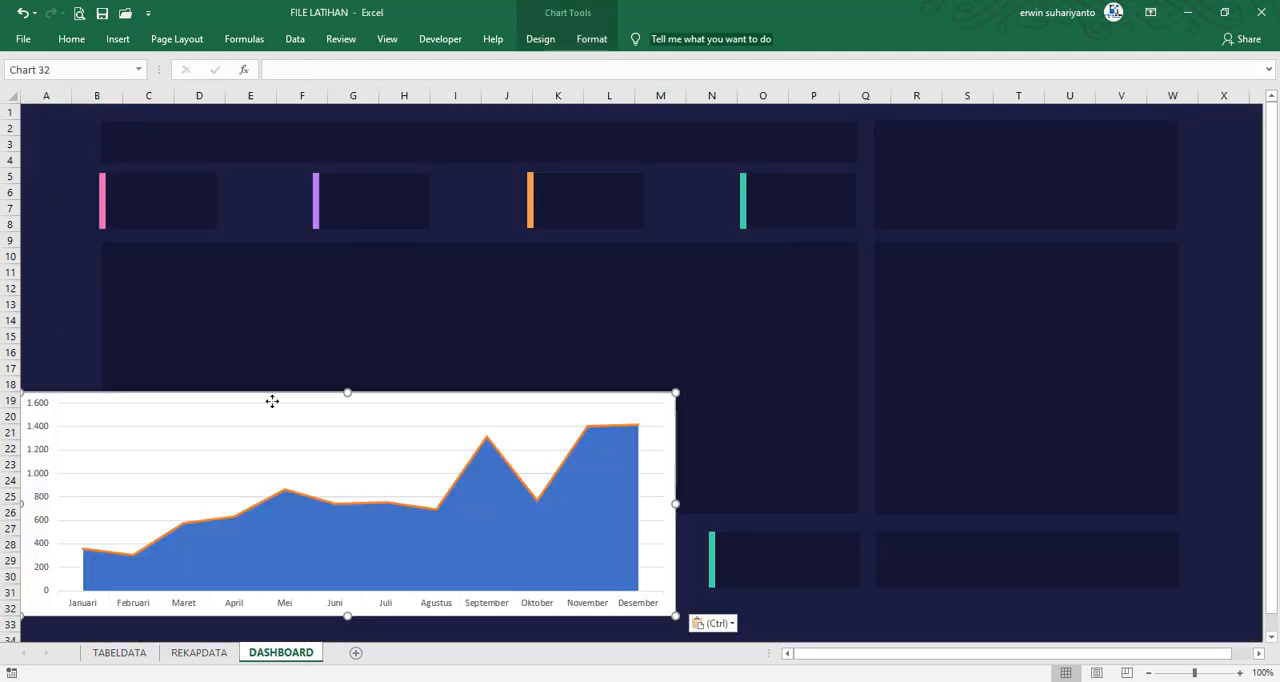
Position the combo chart inside the large central panel, starting near column B and row 10, and save the workbook
{"action": "left_click_drag", "start_coordinate": [222, 394], "coordinate": [347, 267]}
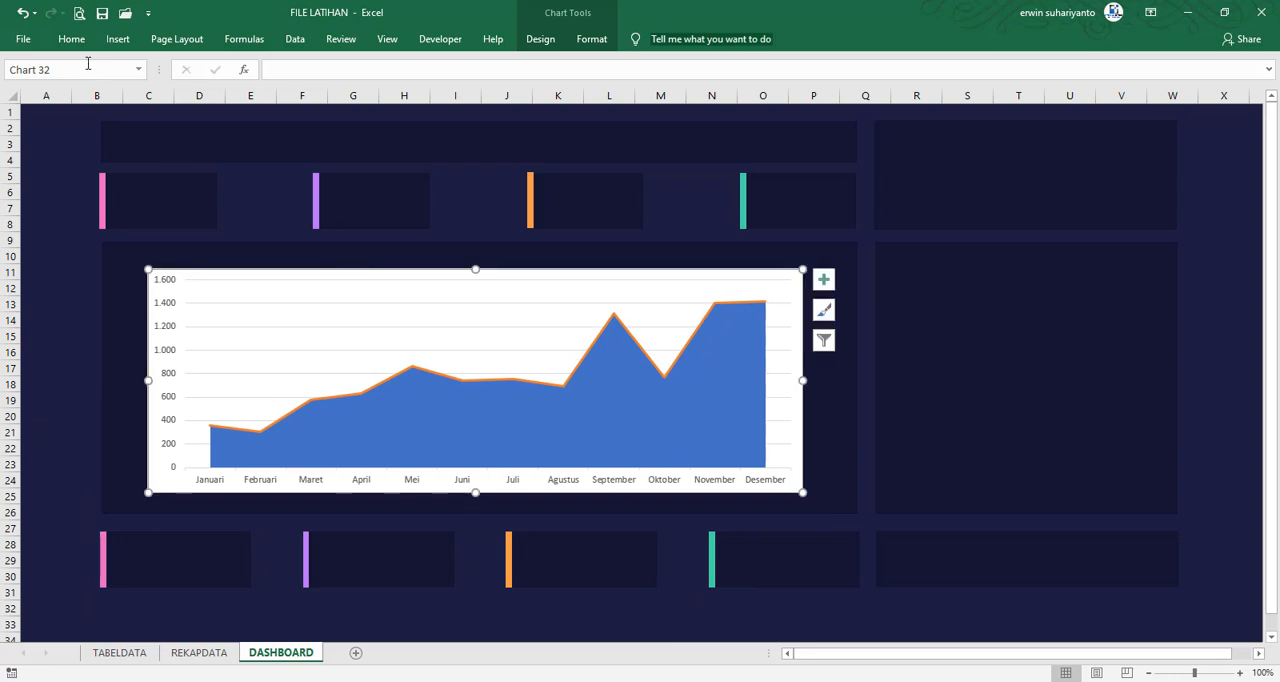
{"action": "left_click", "coordinate": [104, 18]}
{"action": "left_click_drag", "start_coordinate": [356, 274], "coordinate": [327, 271]}
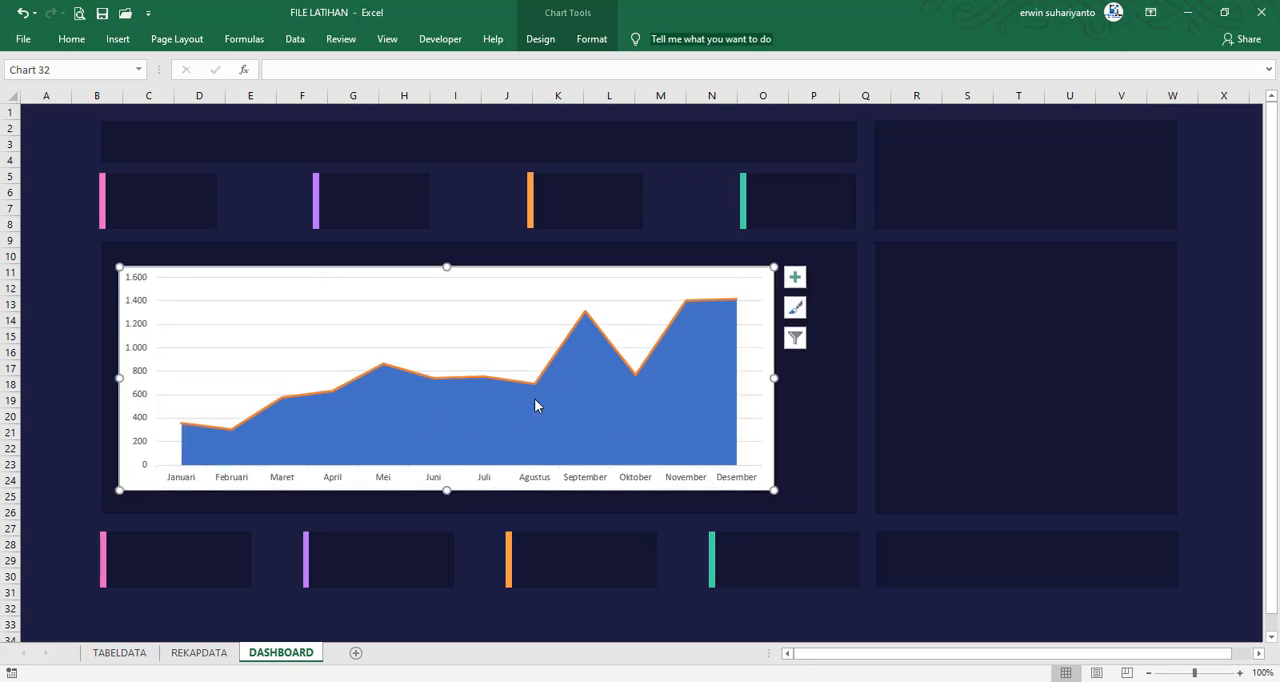
Check the FILE FINAL reference dashboard and delete the vertical axis from the combo chart in FILE LATIHAN
{"action": "left_click", "coordinate": [140, 356]}
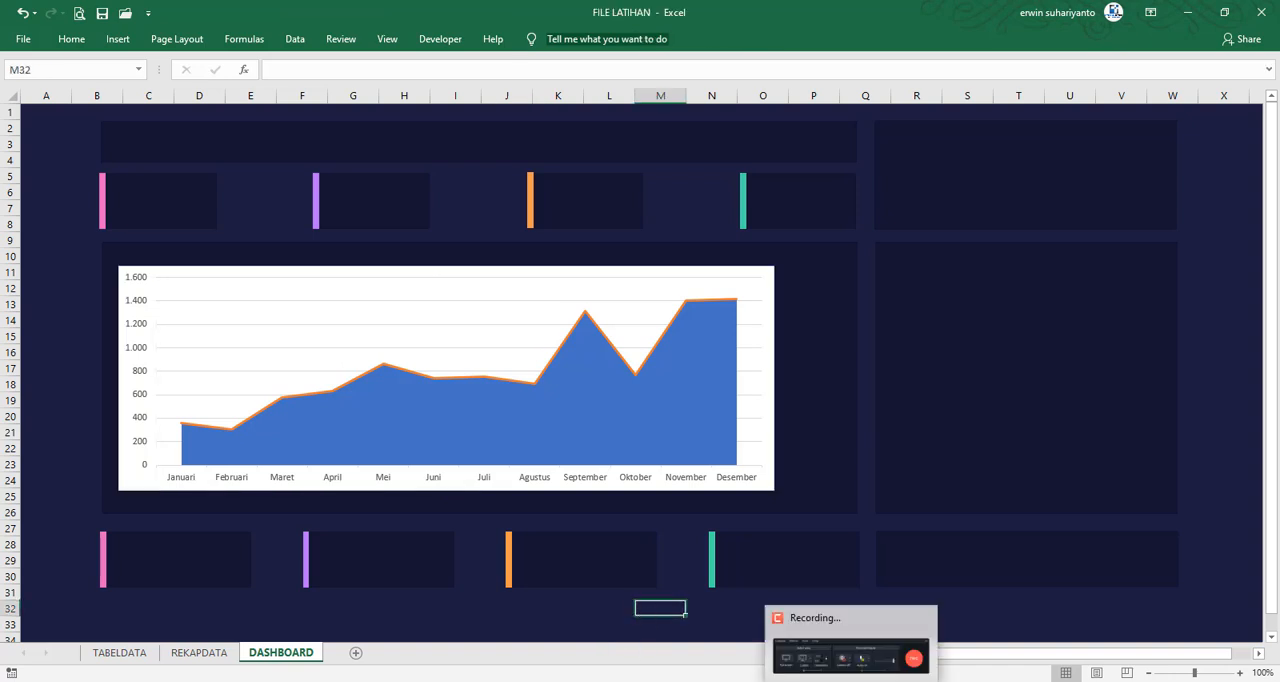
{"action": "left_click", "coordinate": [946, 660]}
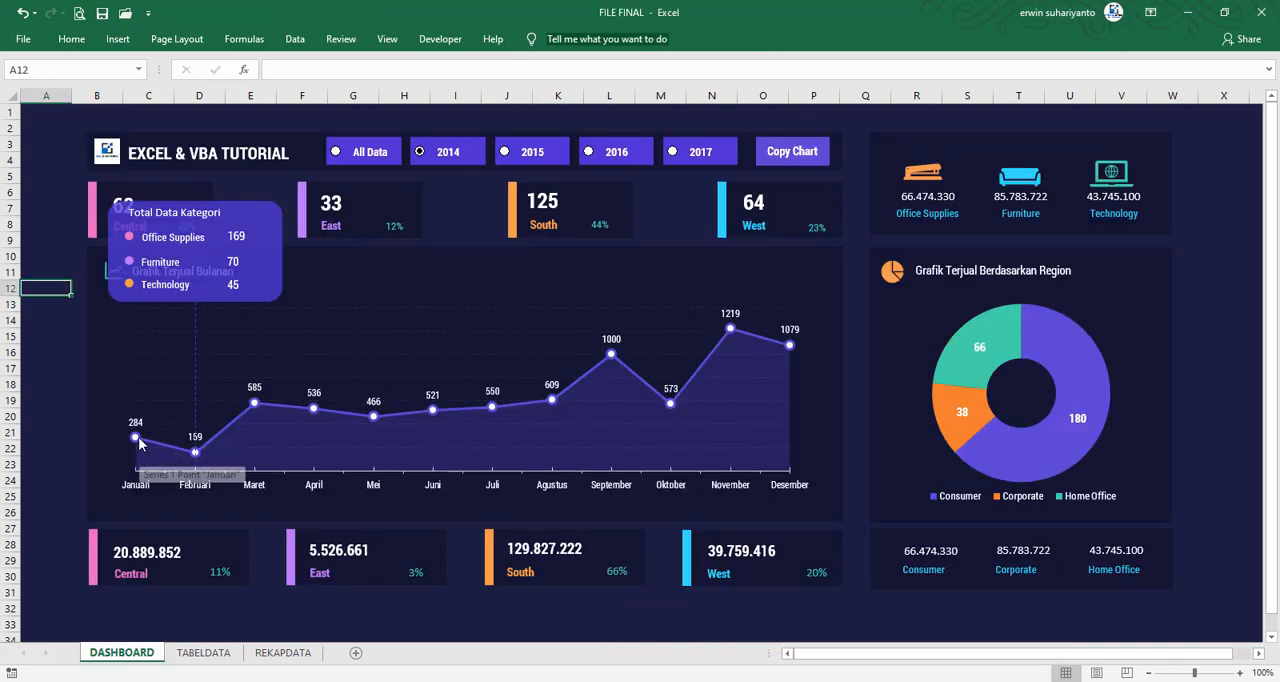
{"action": "left_click", "coordinate": [108, 607]}
{"action": "left_click", "coordinate": [830, 655]}
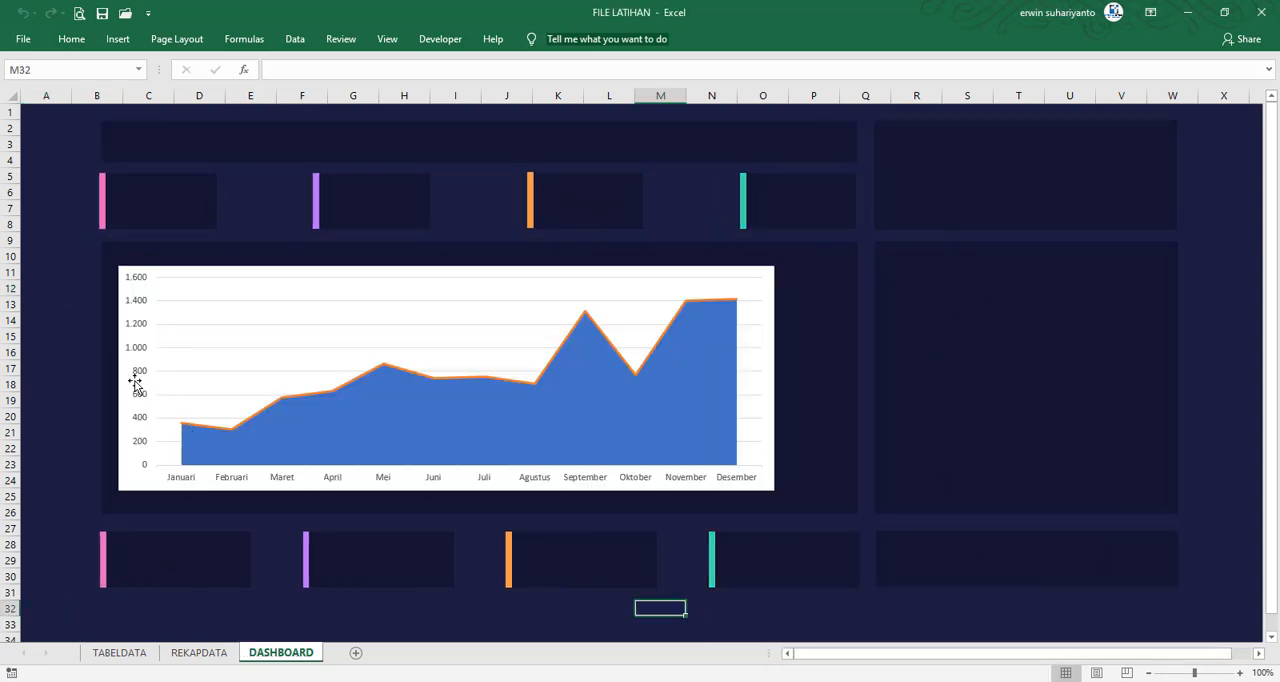
{"action": "left_click", "coordinate": [137, 353]}
{"action": "left_click", "coordinate": [137, 353]}
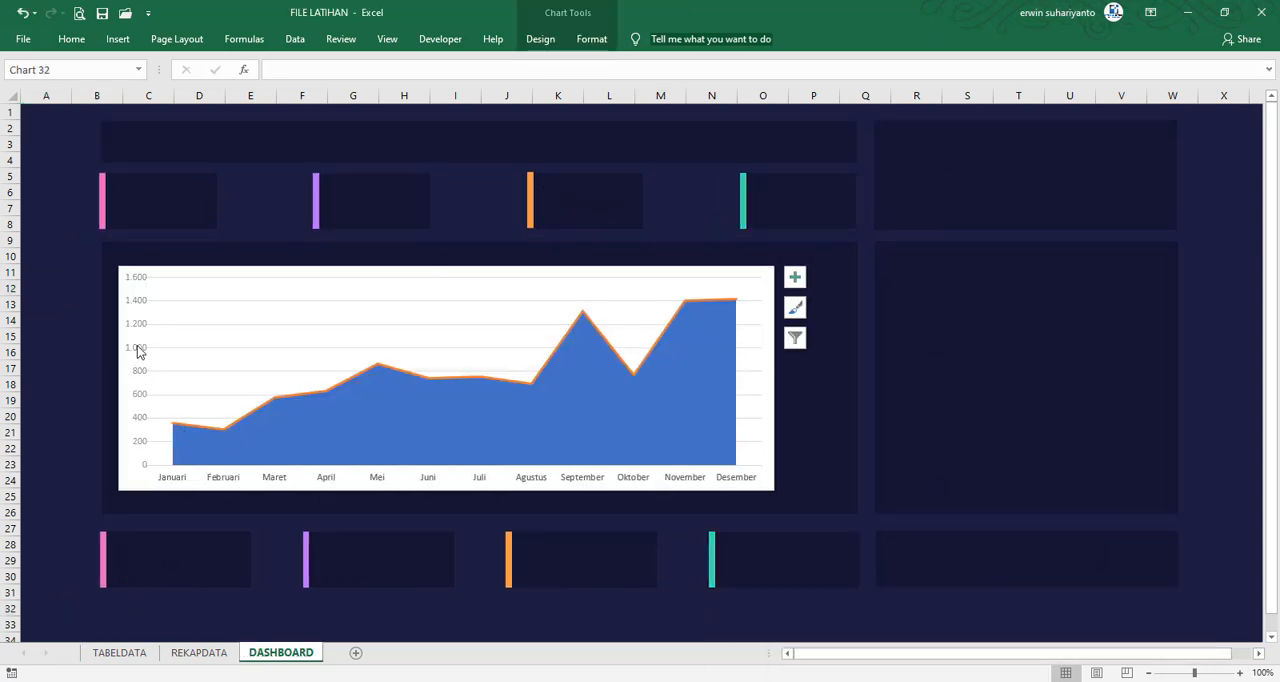
{"action": "key", "text": "Delete"}
Set the combo chart's horizontal axis position to On tick marks
{"action": "right_click", "coordinate": [156, 485]}
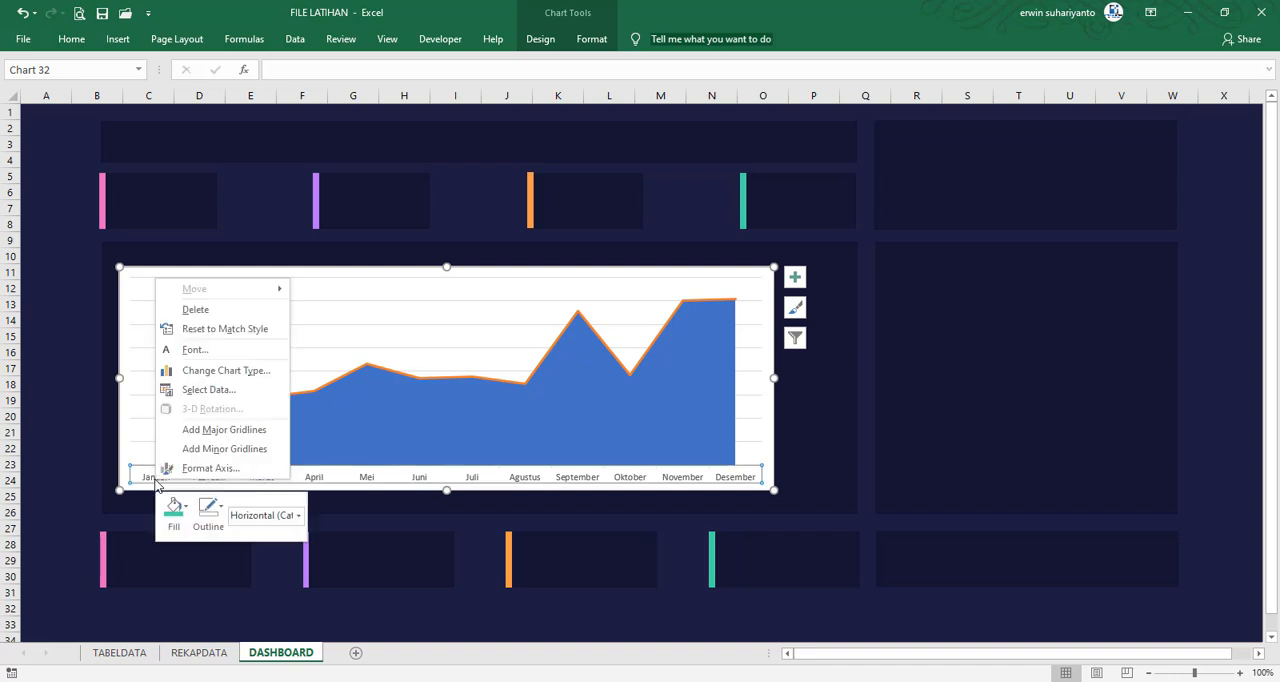
{"action": "left_click", "coordinate": [212, 468]}
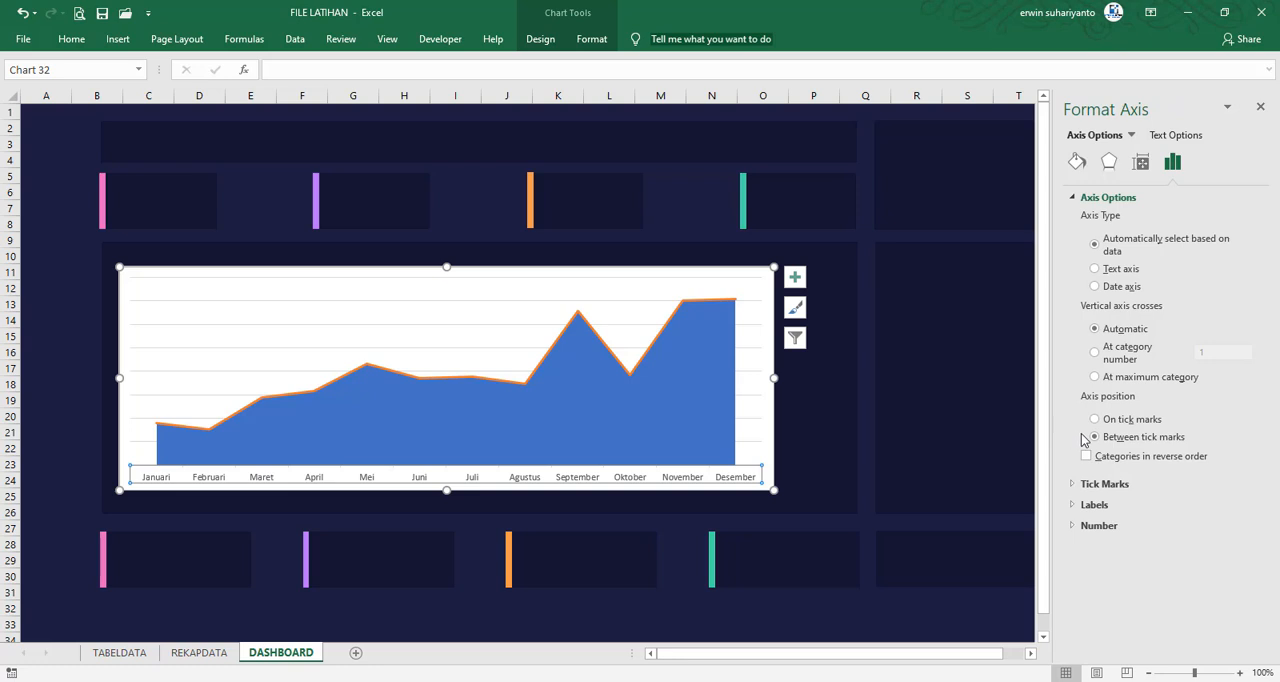
{"action": "left_click", "coordinate": [1094, 420]}
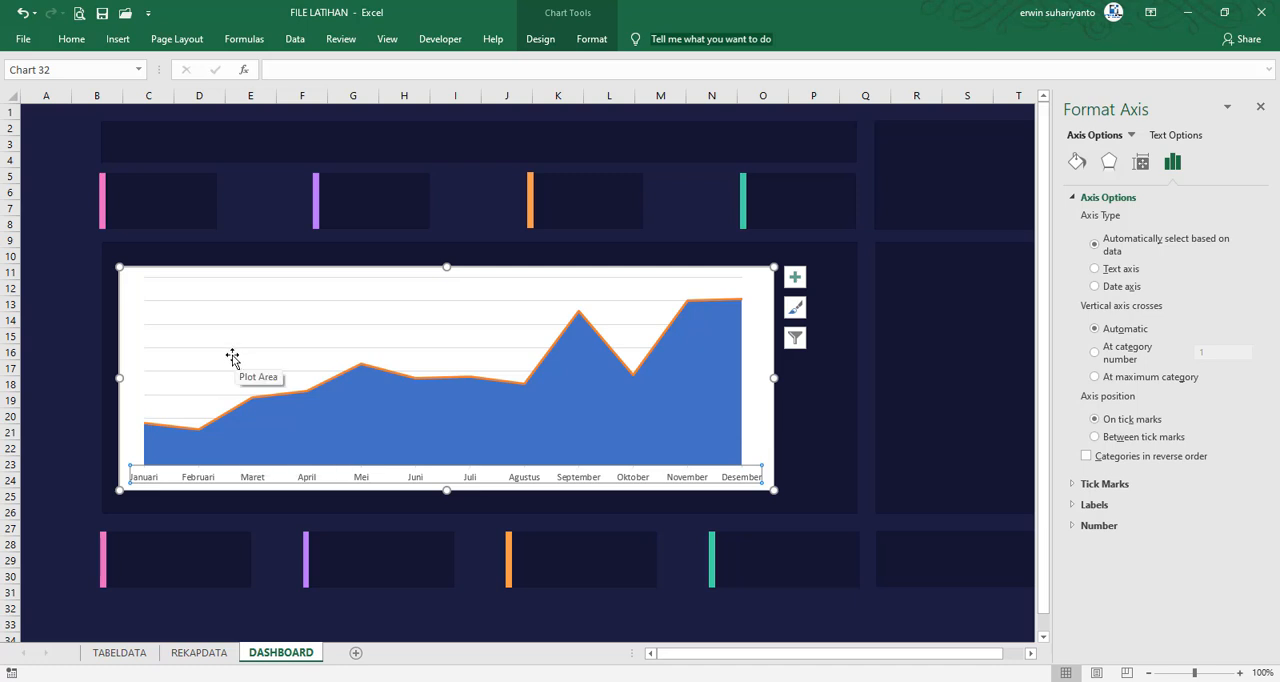
Remove the background fill of the combo chart's chart area
{"action": "left_click", "coordinate": [146, 274]}
{"action": "left_click", "coordinate": [590, 40]}
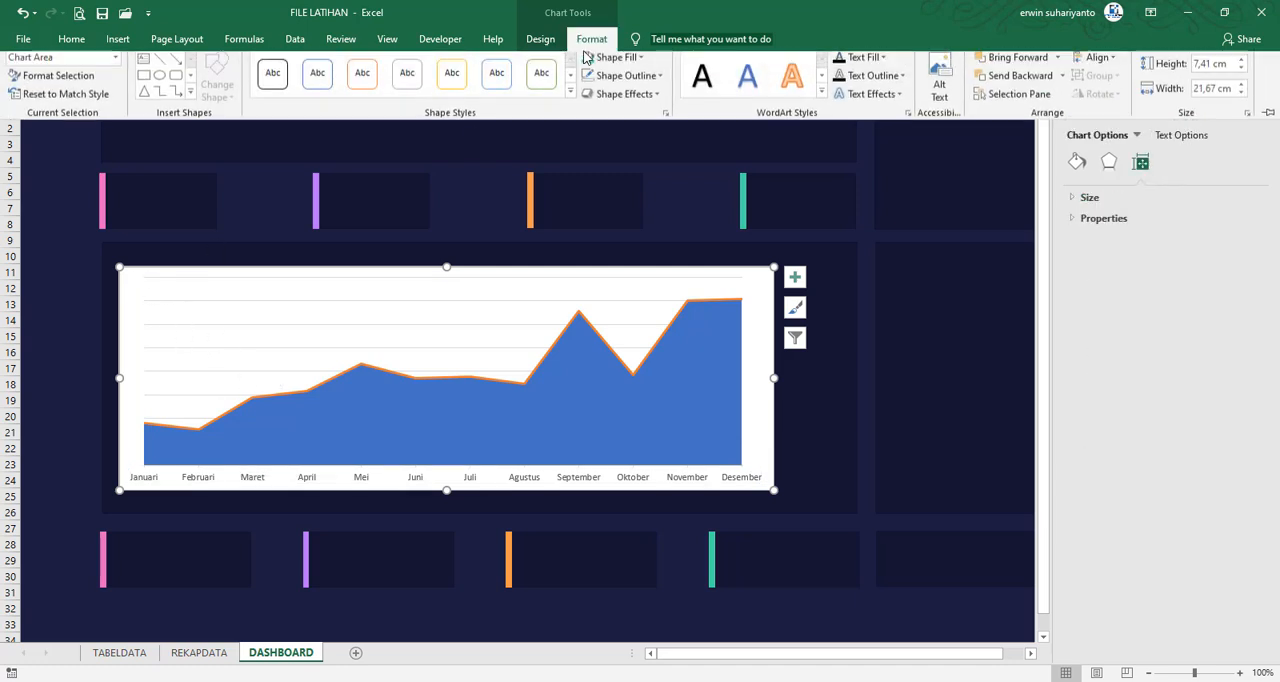
{"action": "left_click", "coordinate": [617, 63]}
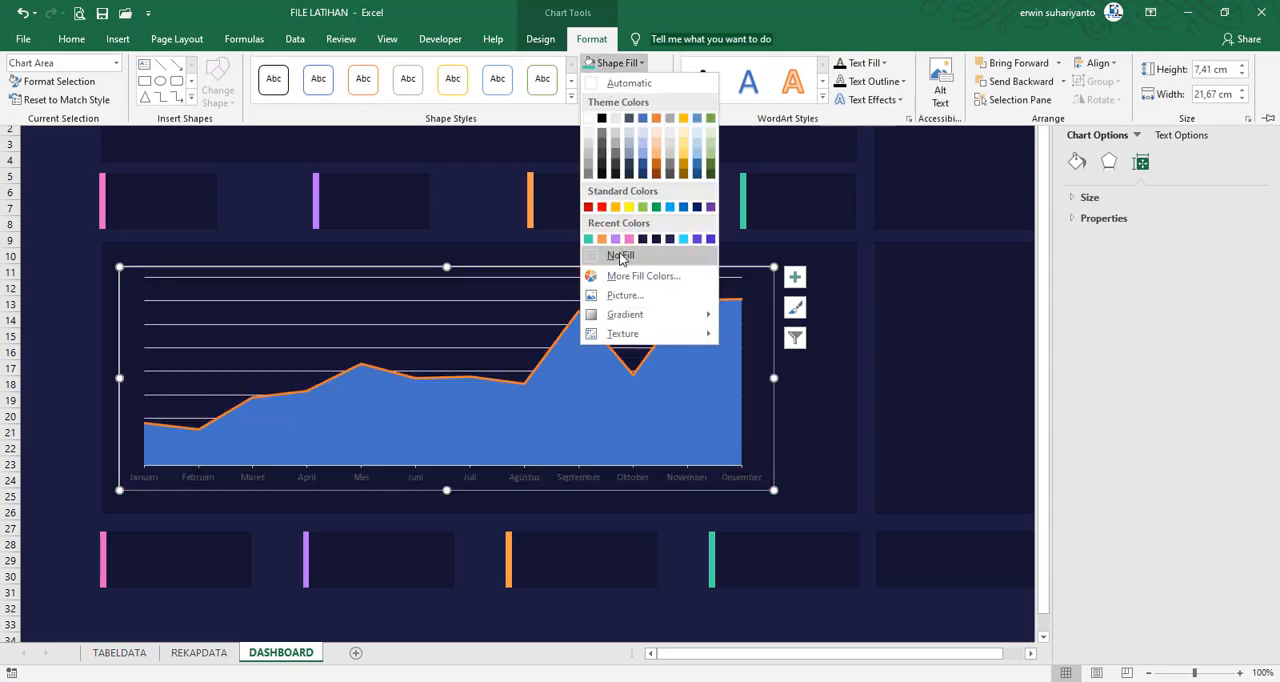
{"action": "left_click", "coordinate": [625, 255]}
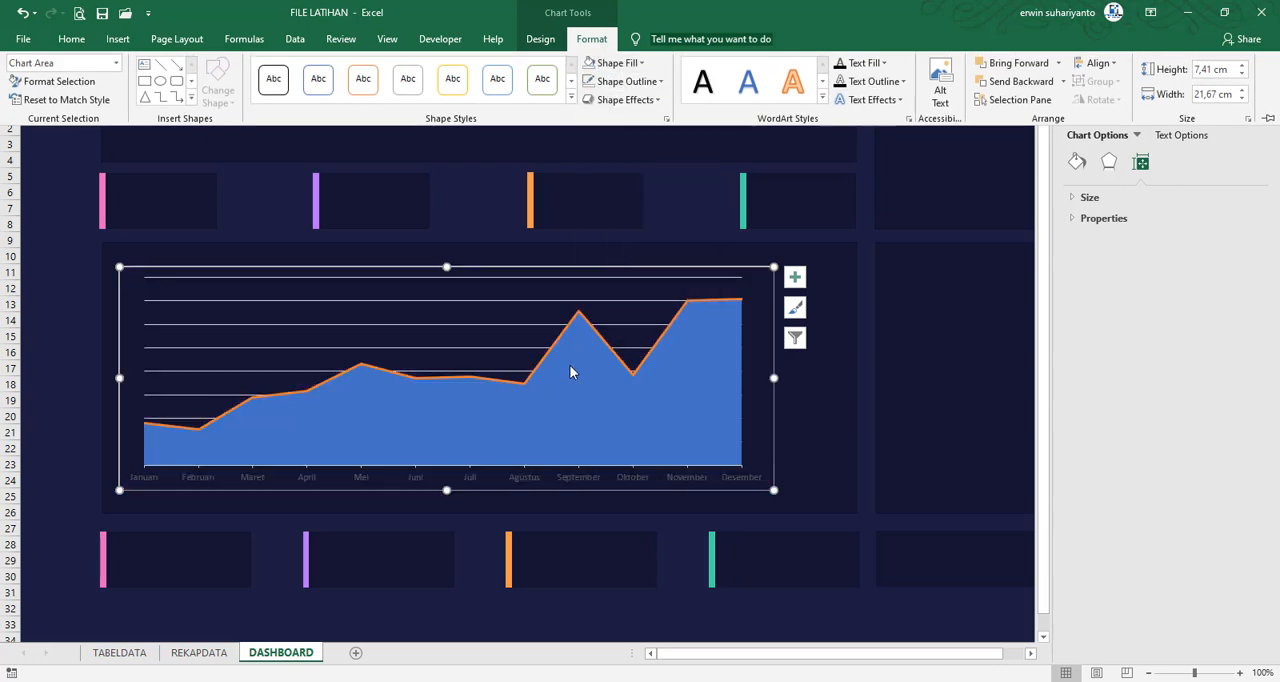
Recolor the combo chart's major gridlines with the recently used dark navy
{"action": "left_click", "coordinate": [631, 301]}
{"action": "left_click", "coordinate": [631, 300]}
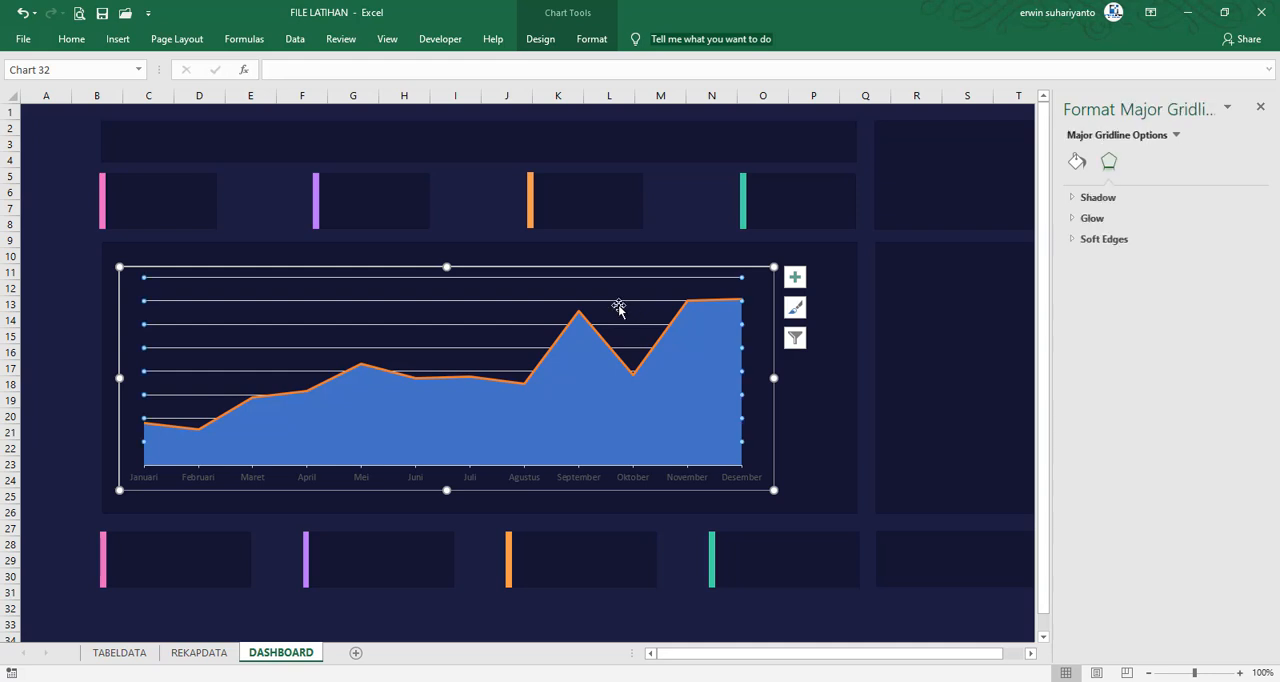
{"action": "left_click", "coordinate": [588, 42]}
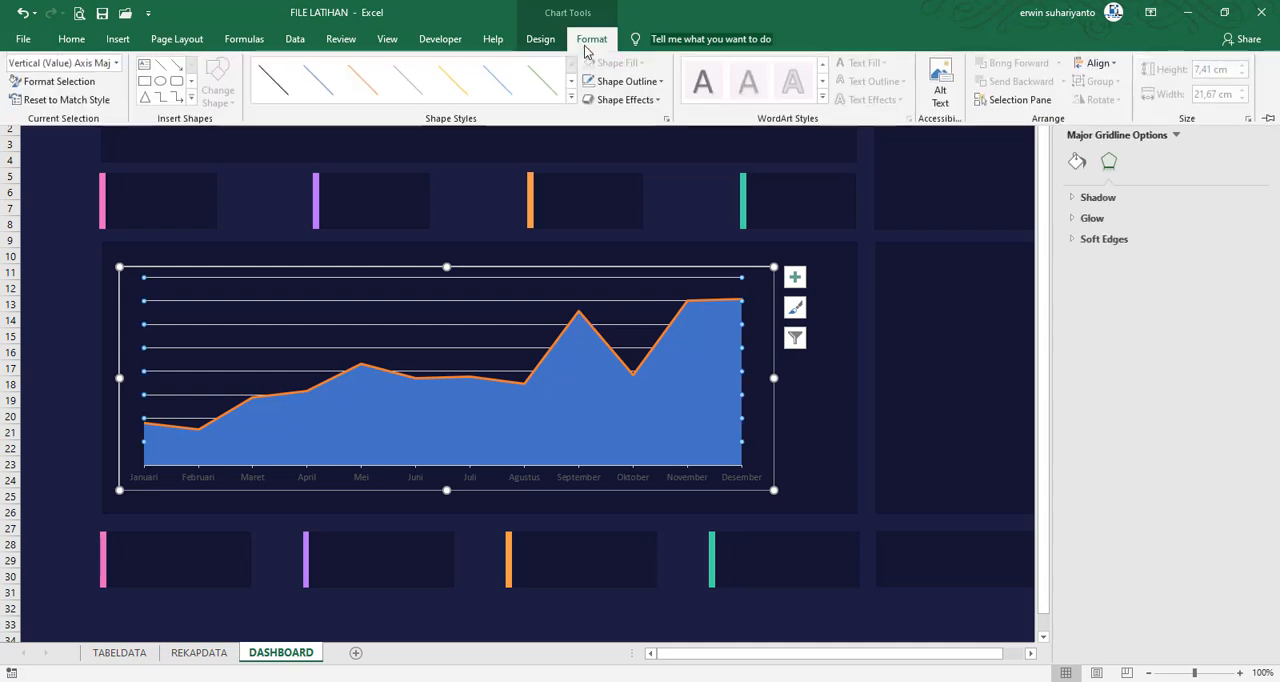
{"action": "left_click", "coordinate": [636, 82]}
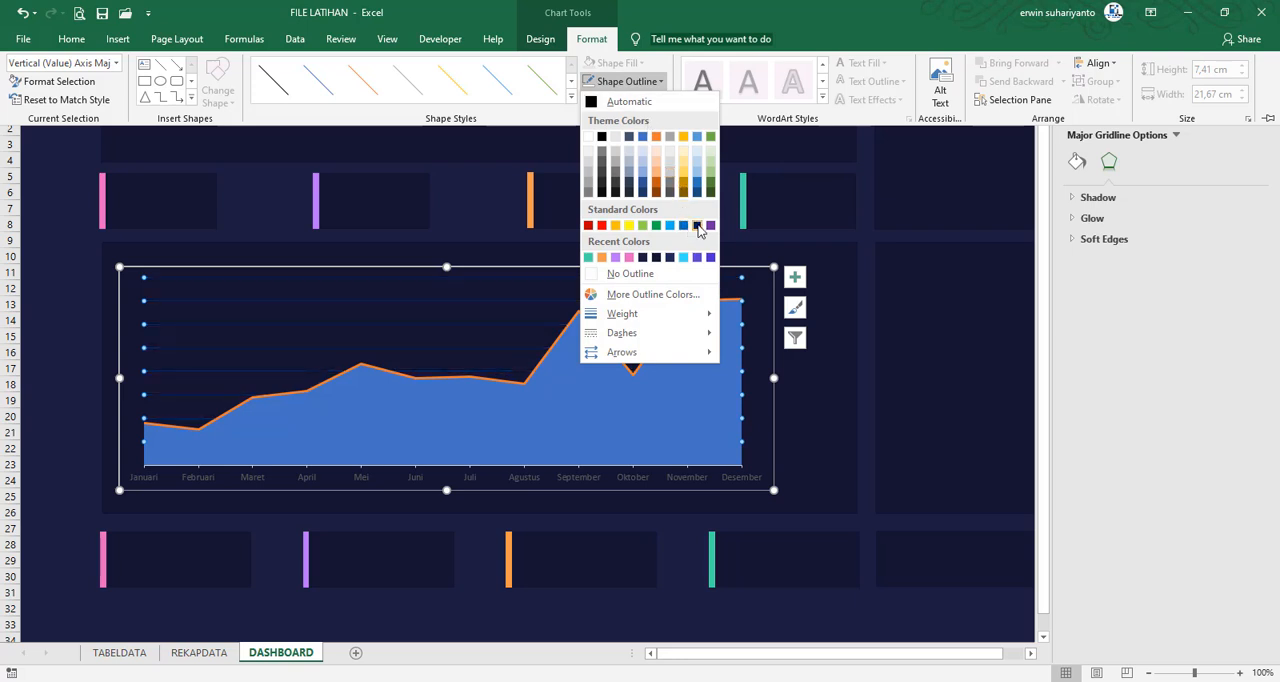
{"action": "left_click", "coordinate": [671, 258]}
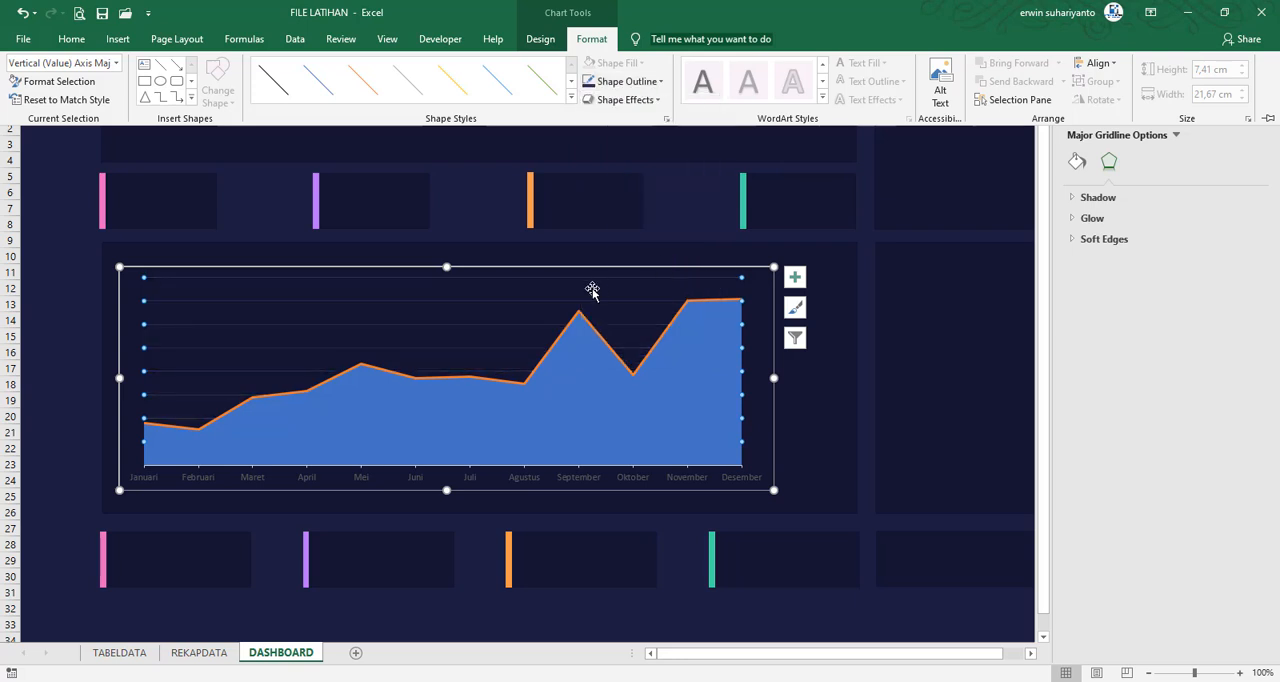
{"action": "left_click", "coordinate": [78, 323]}
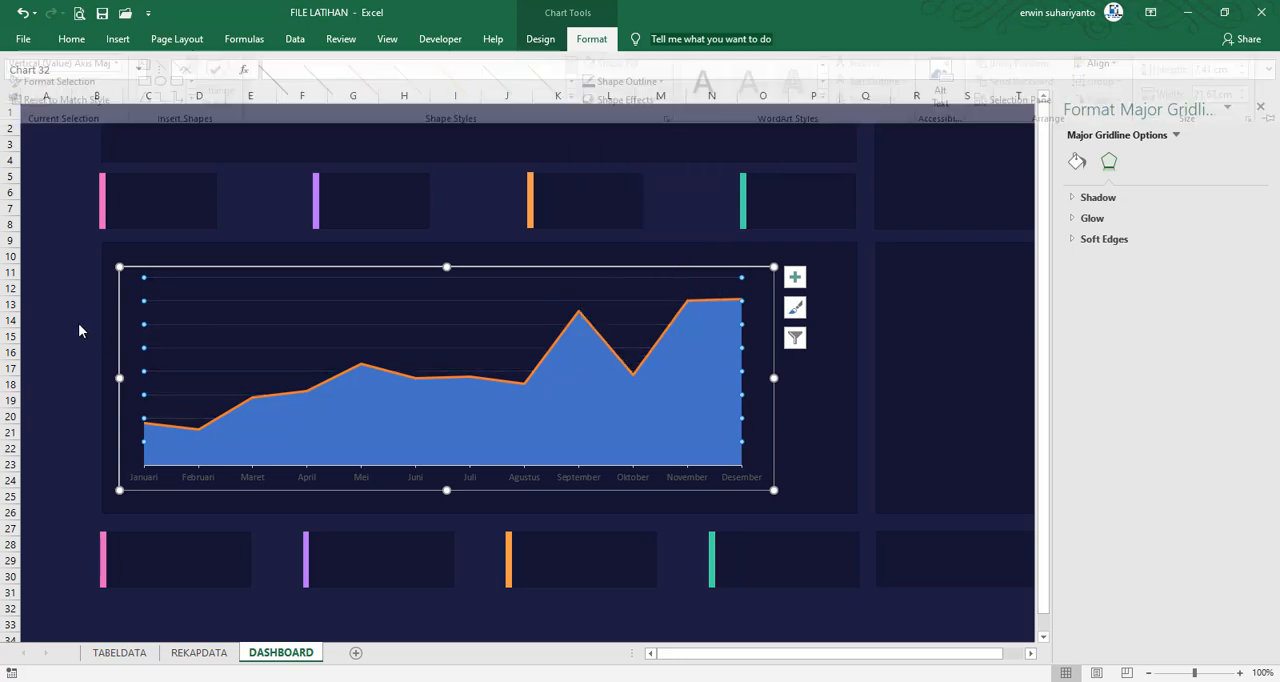
Remove the outline around the combo chart's chart area
{"action": "left_click", "coordinate": [192, 269]}
{"action": "left_click", "coordinate": [591, 39]}
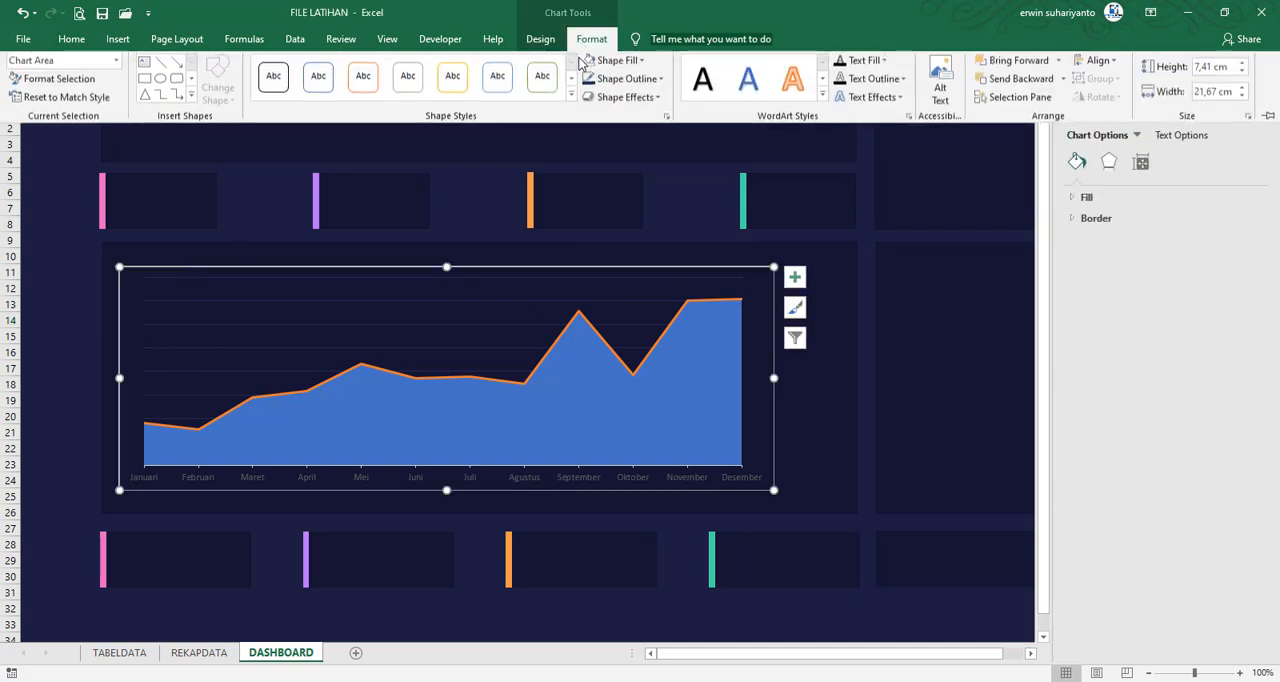
{"action": "left_click", "coordinate": [624, 81]}
{"action": "left_click", "coordinate": [630, 273]}
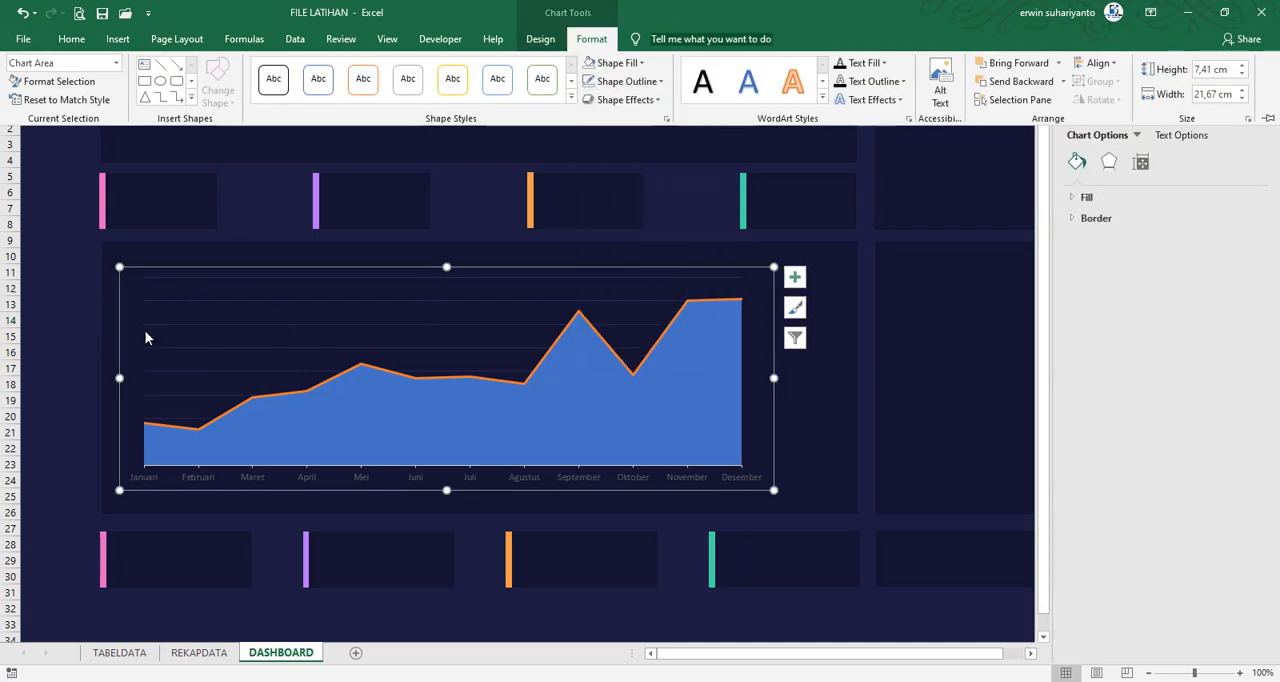
{"action": "left_click", "coordinate": [57, 320]}
Set the whole combo chart's text to the Roboto Condensed font in white
{"action": "left_click", "coordinate": [178, 396]}
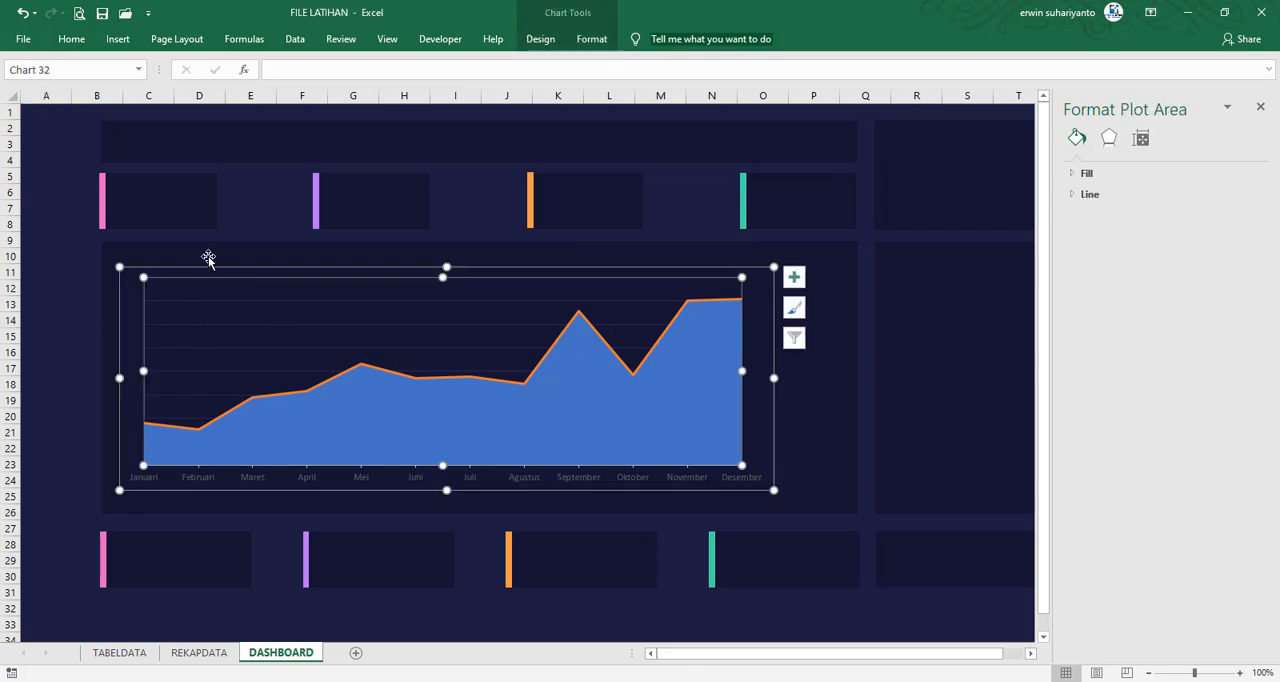
{"action": "left_click", "coordinate": [206, 269]}
{"action": "left_click", "coordinate": [80, 45]}
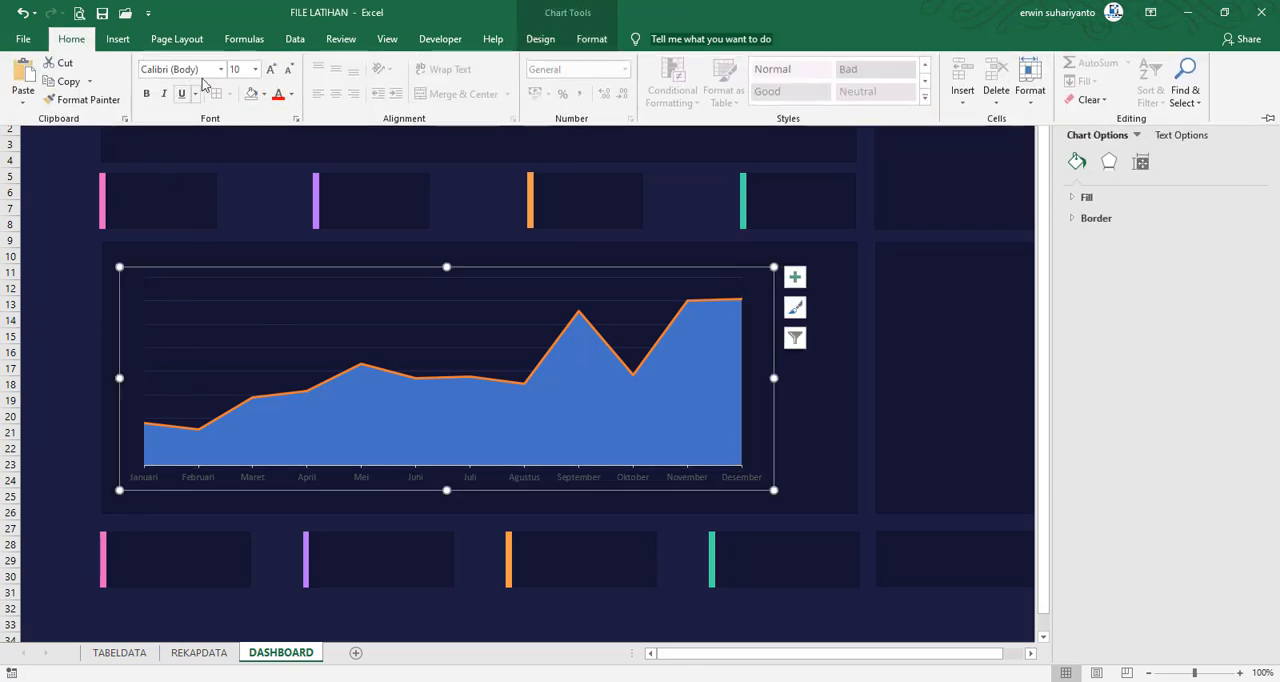
{"action": "left_click", "coordinate": [208, 69]}
{"action": "left_click", "coordinate": [222, 70]}
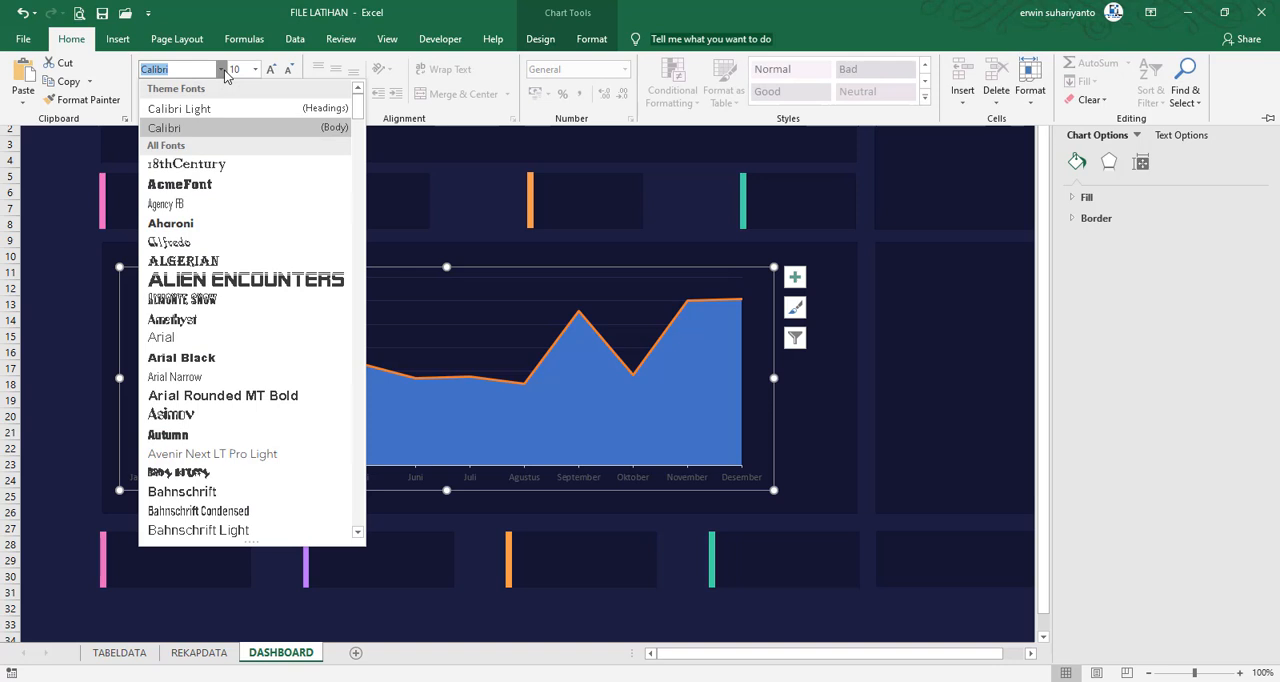
{"action": "type", "text": "Roboto"}
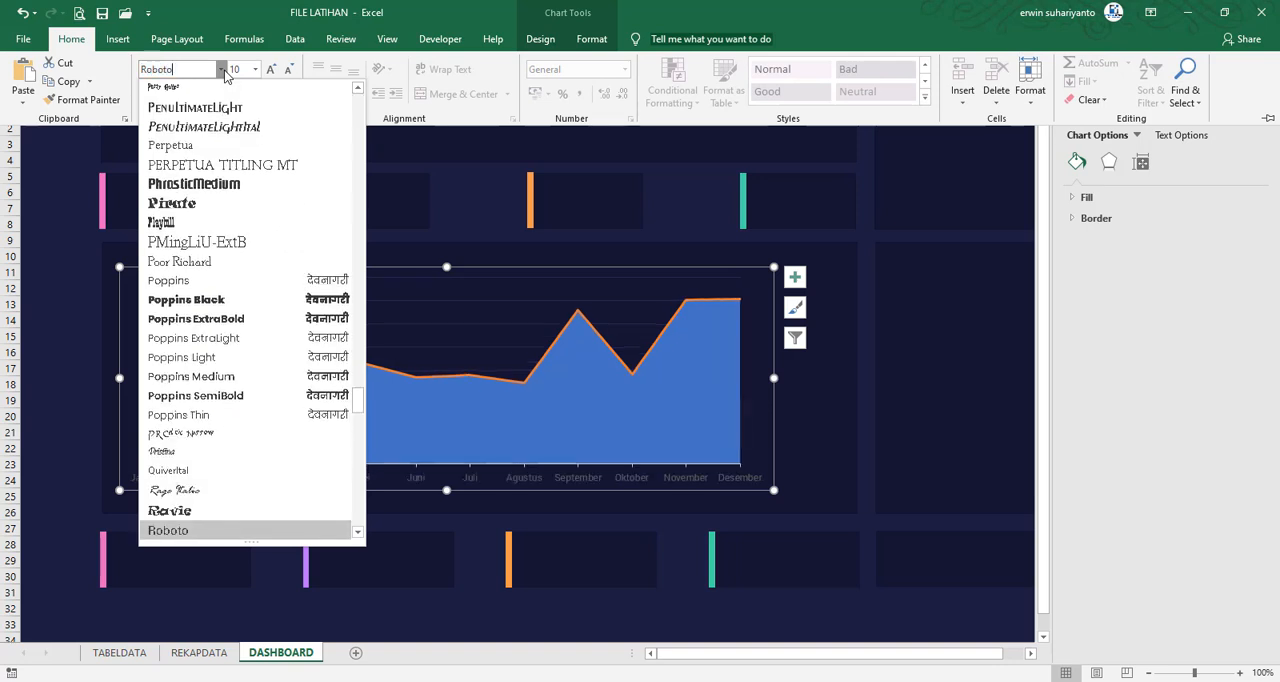
{"action": "scroll", "coordinate": [190, 330], "scroll_direction": "down", "scroll_amount": 1}
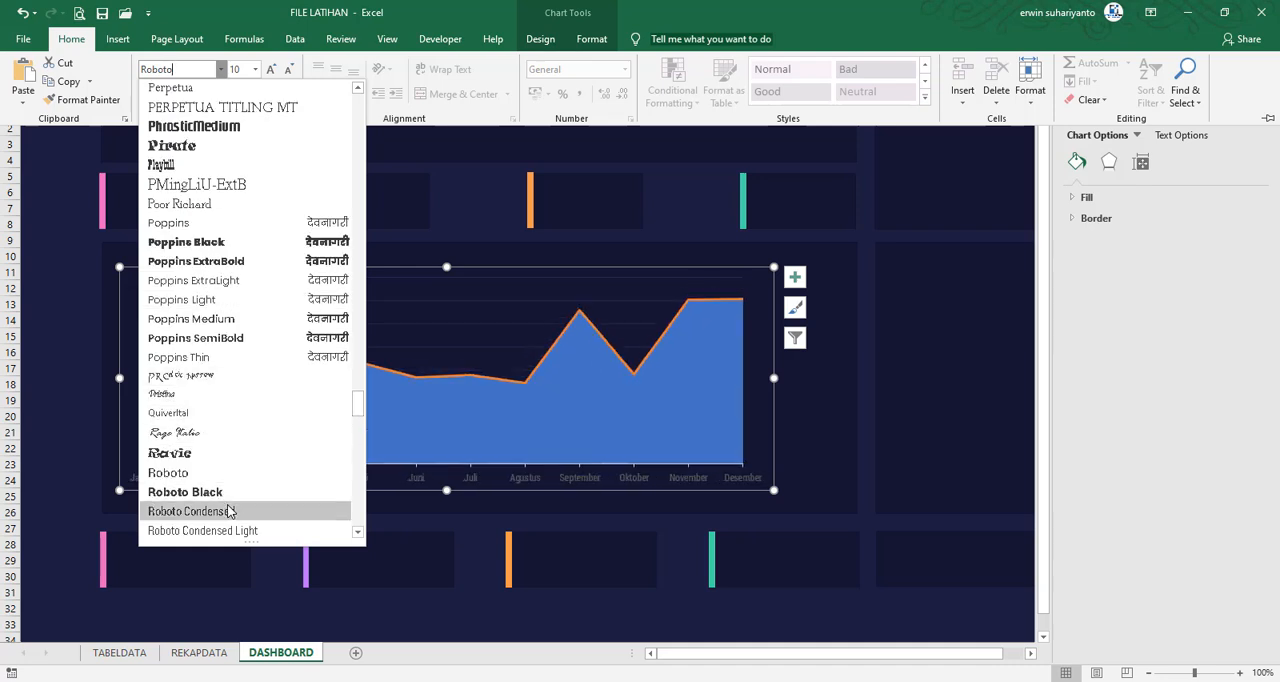
{"action": "left_click", "coordinate": [190, 511]}
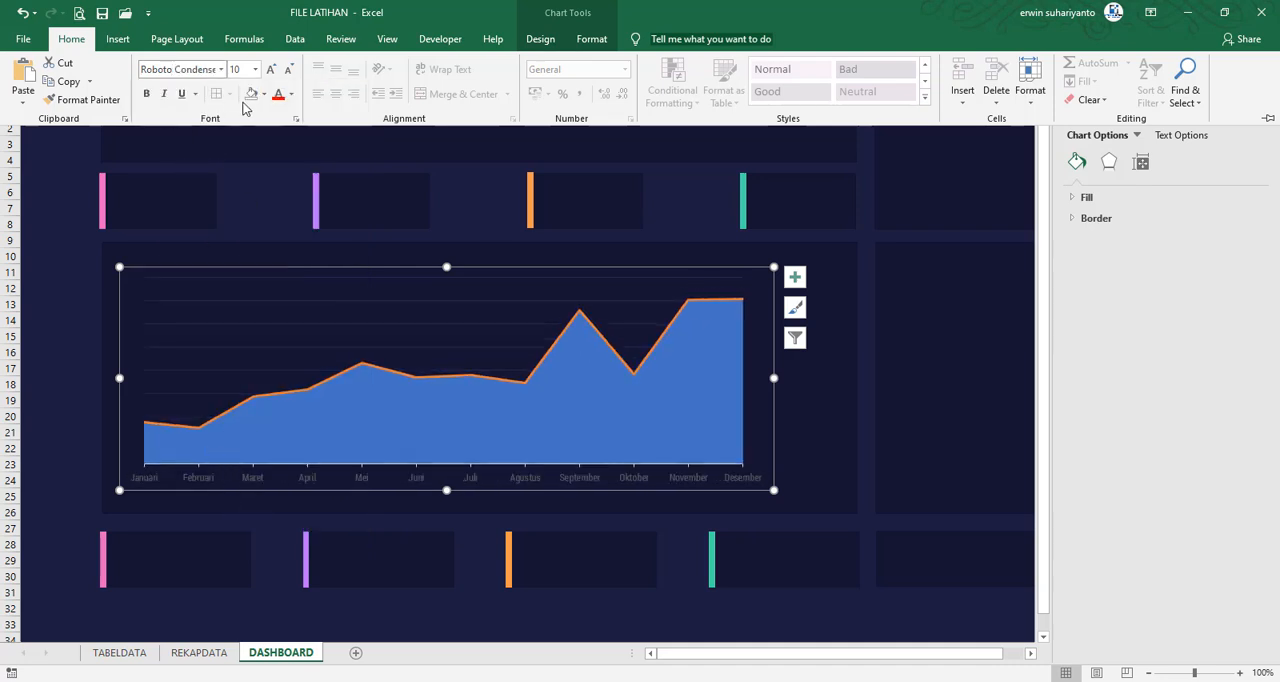
{"action": "left_click", "coordinate": [291, 94]}
{"action": "left_click", "coordinate": [279, 154]}
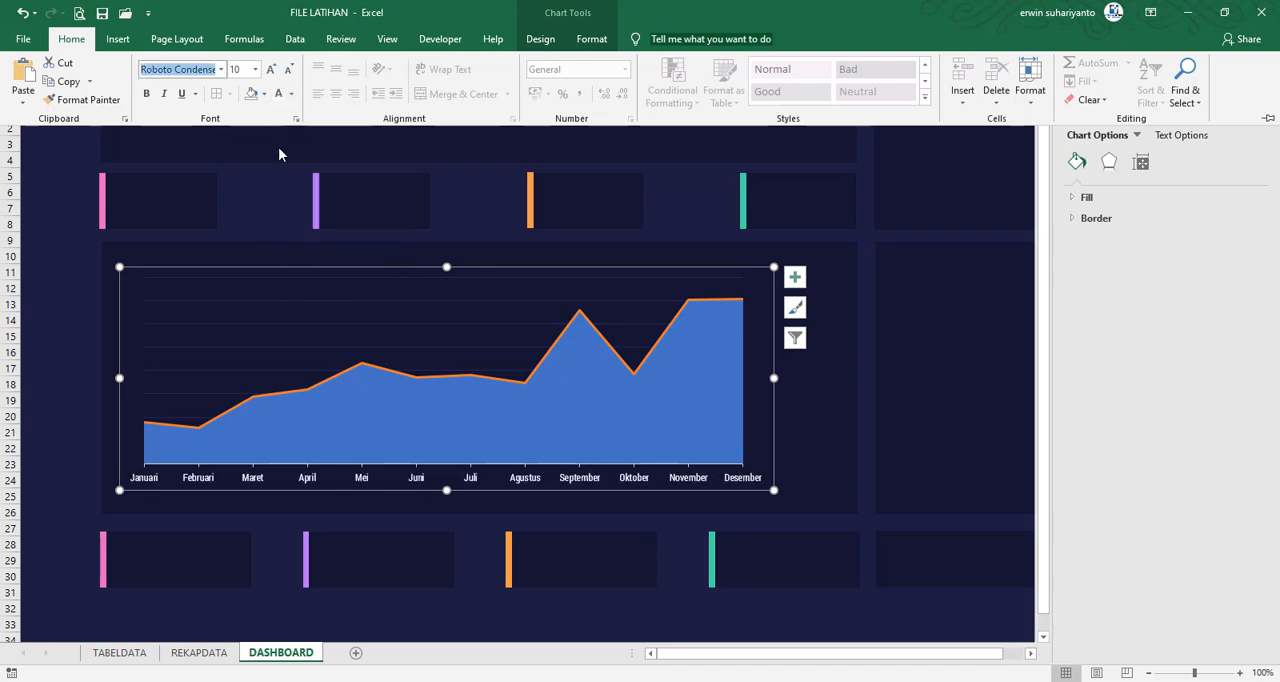
{"action": "left_click", "coordinate": [81, 352]}
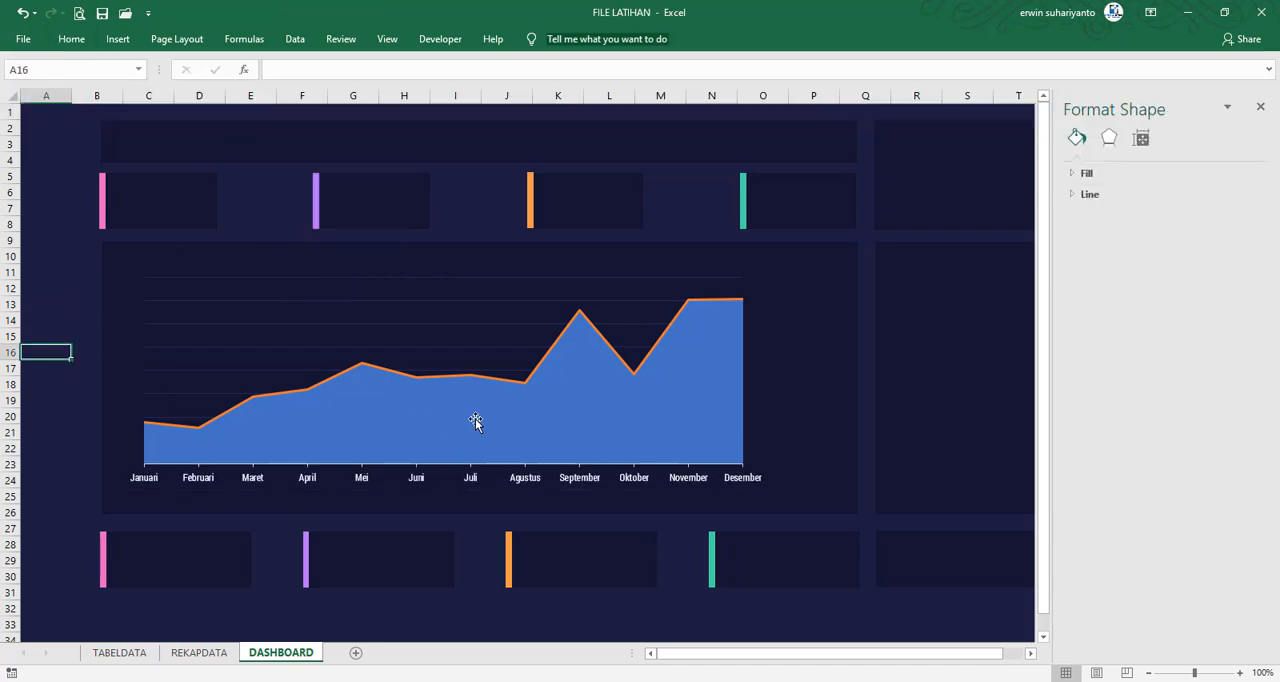
Compare with the FILE FINAL chart and fill the combo chart's area series with the recently used blue-violet
{"action": "left_click", "coordinate": [570, 383]}
{"action": "right_click", "coordinate": [573, 384]}
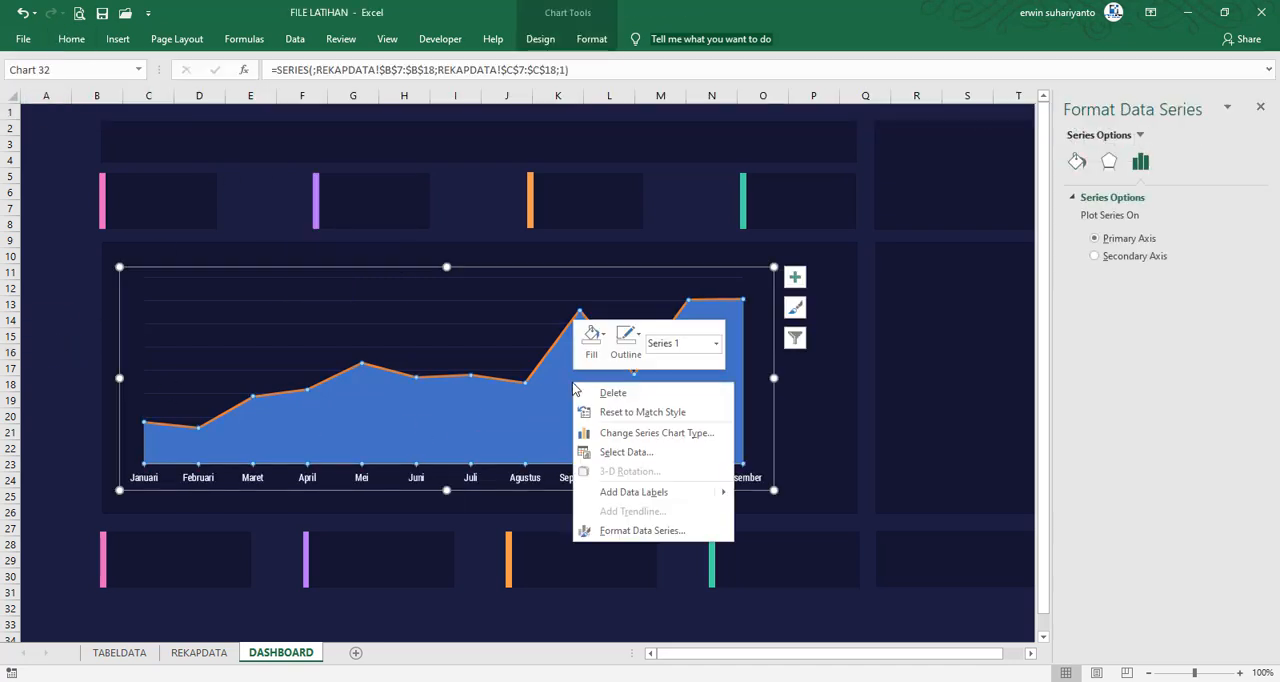
{"action": "key", "text": "Escape"}
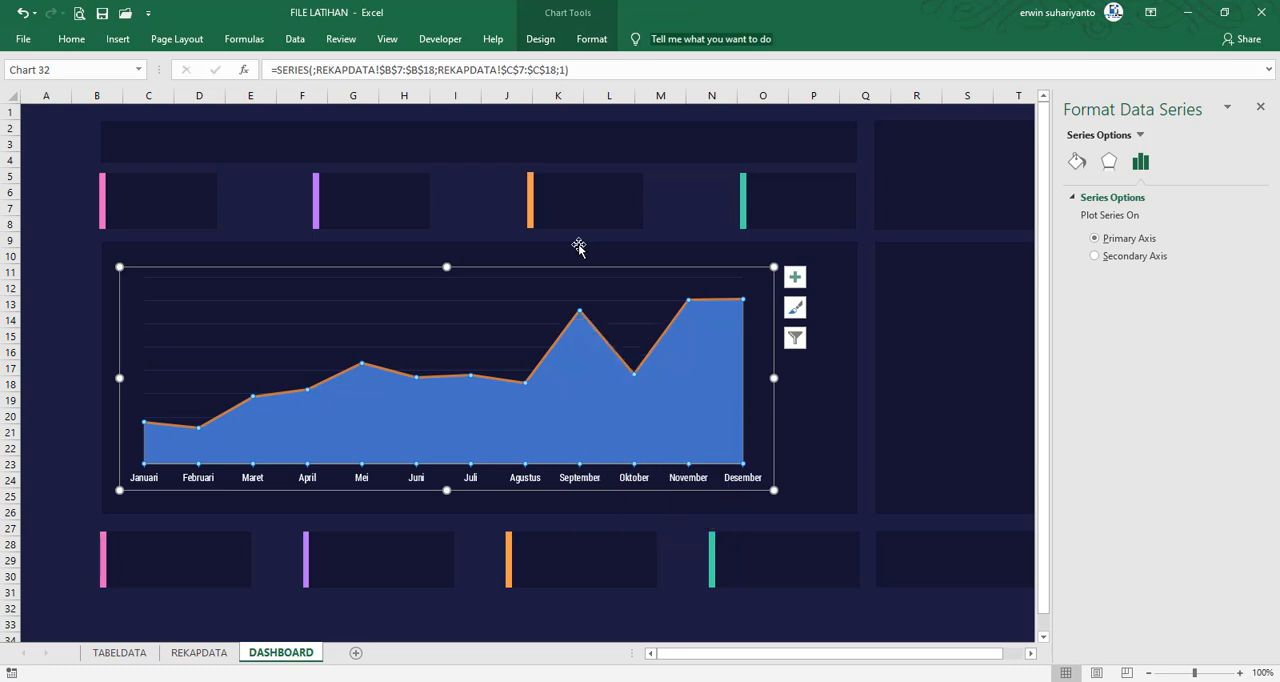
{"action": "left_click", "coordinate": [591, 40]}
{"action": "left_click", "coordinate": [616, 64]}
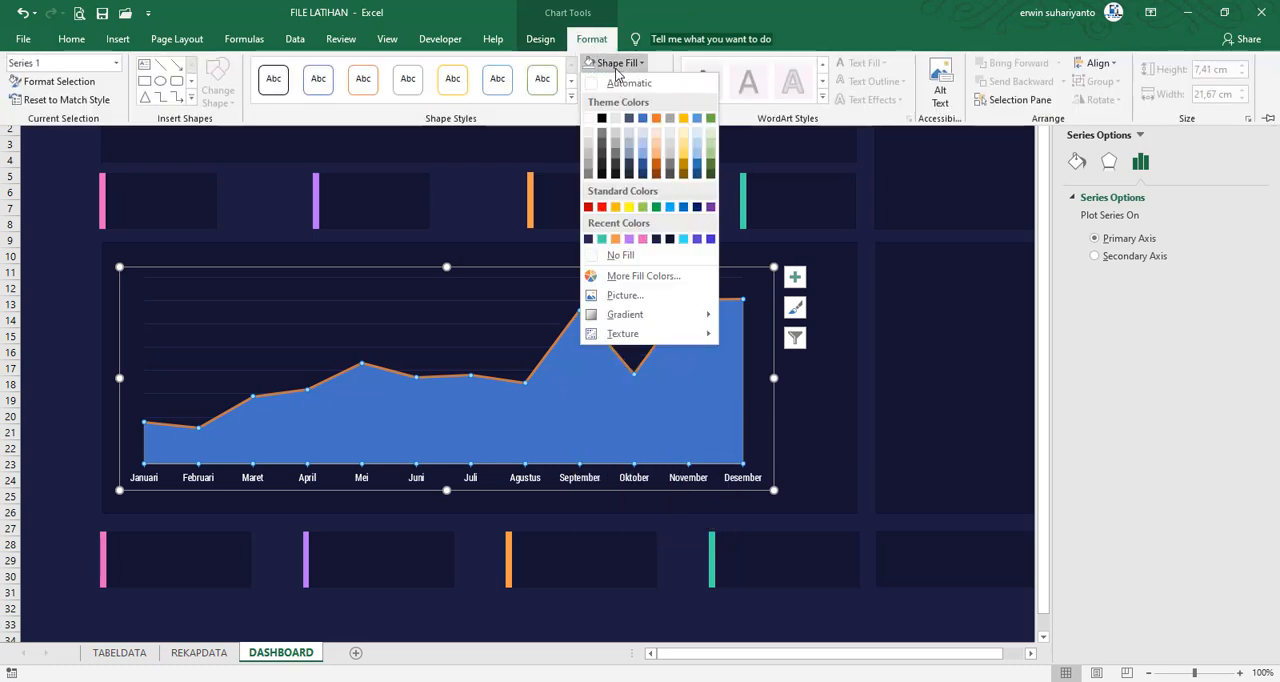
{"action": "left_click", "coordinate": [616, 68]}
{"action": "left_click", "coordinate": [886, 680]}
{"action": "left_click", "coordinate": [944, 593]}
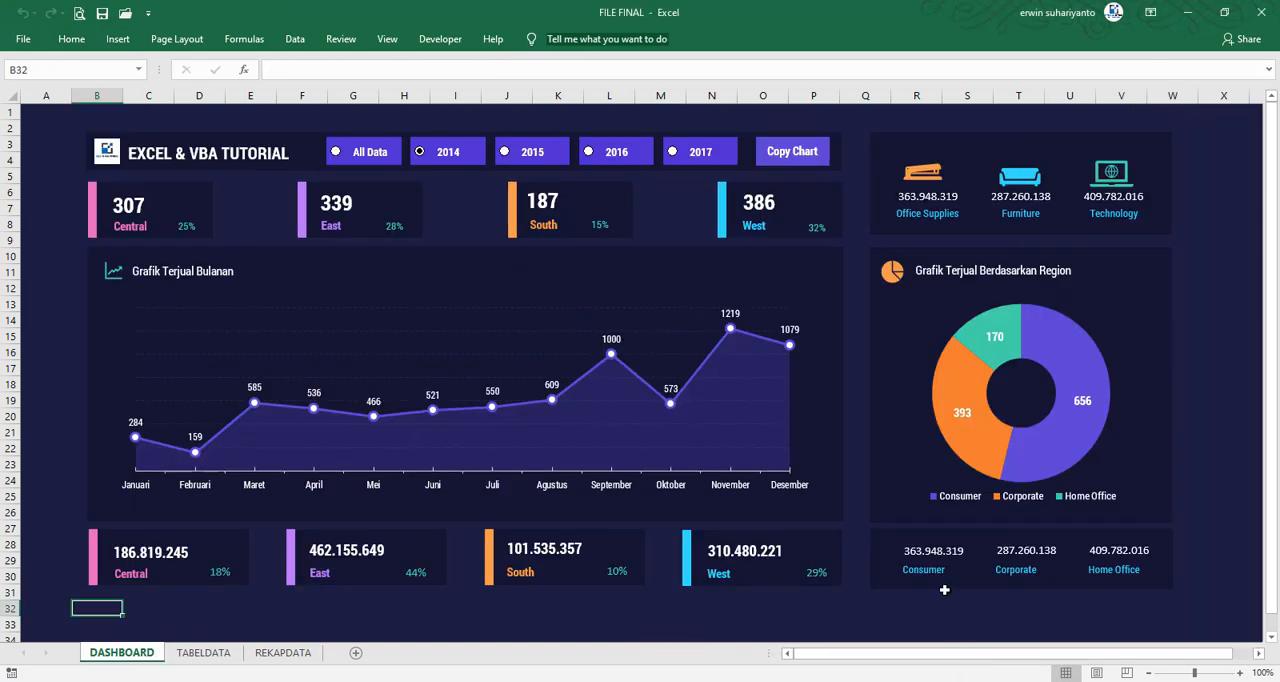
{"action": "left_click", "coordinate": [886, 680]}
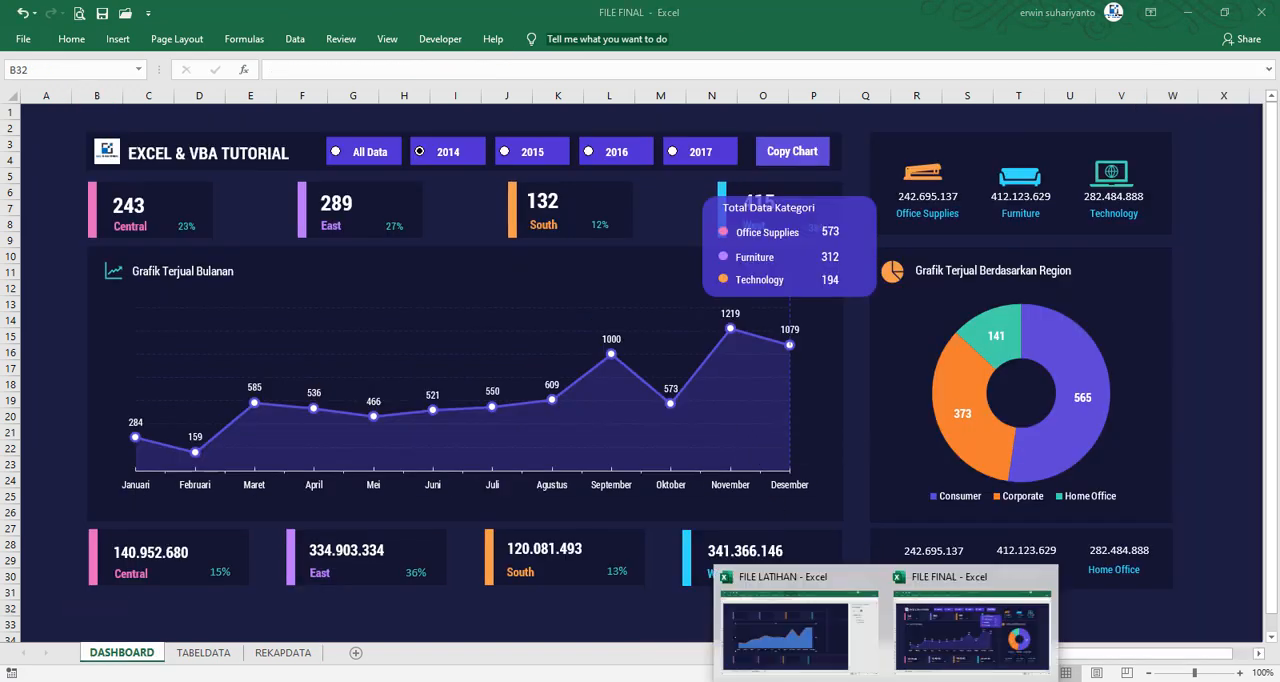
{"action": "left_click", "coordinate": [790, 615]}
{"action": "left_click", "coordinate": [591, 38]}
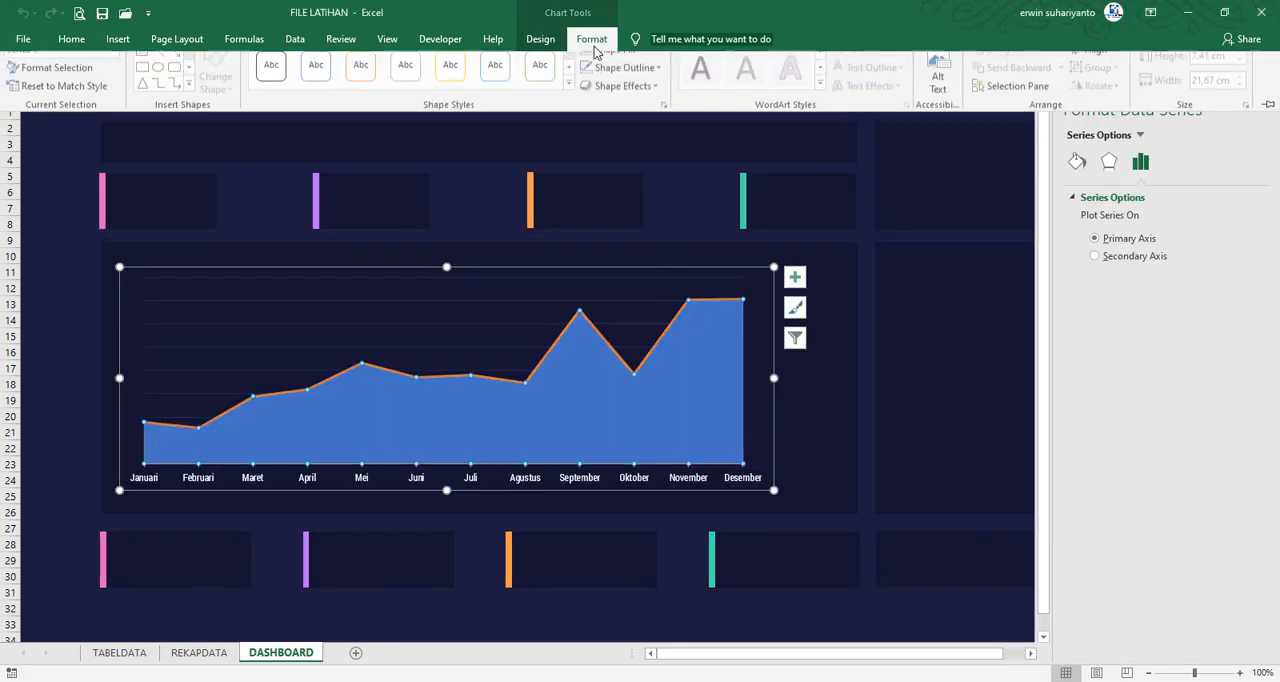
{"action": "left_click", "coordinate": [614, 62]}
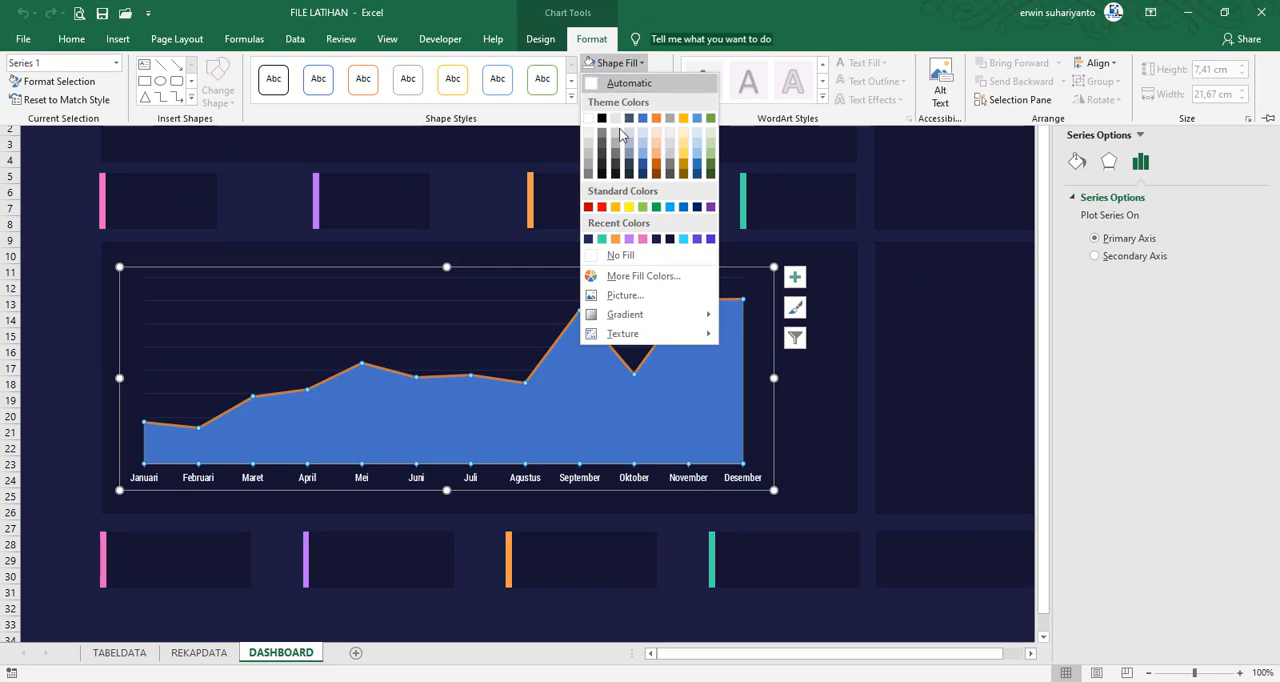
{"action": "left_click", "coordinate": [697, 238]}
Set the area series' solid fill transparency to 68%
{"action": "right_click", "coordinate": [697, 362]}
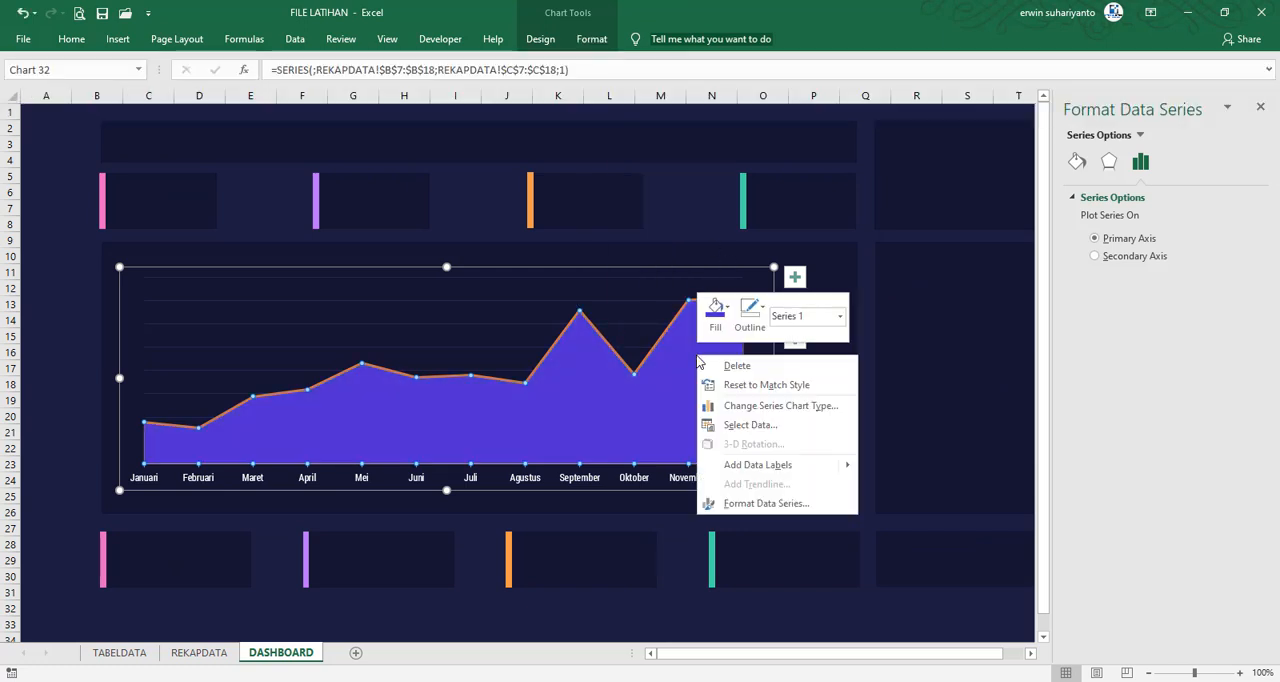
{"action": "left_click", "coordinate": [1086, 162]}
{"action": "left_click", "coordinate": [1088, 210]}
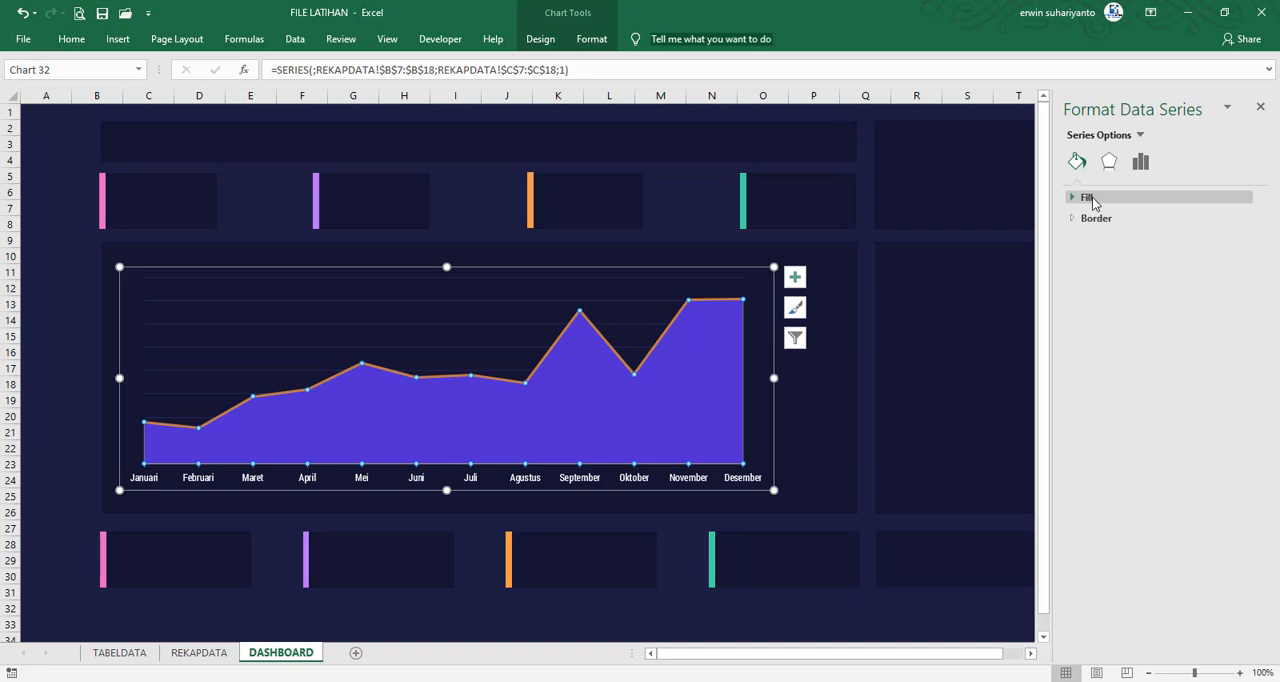
{"action": "left_click_drag", "start_coordinate": [1156, 364], "coordinate": [1176, 369]}
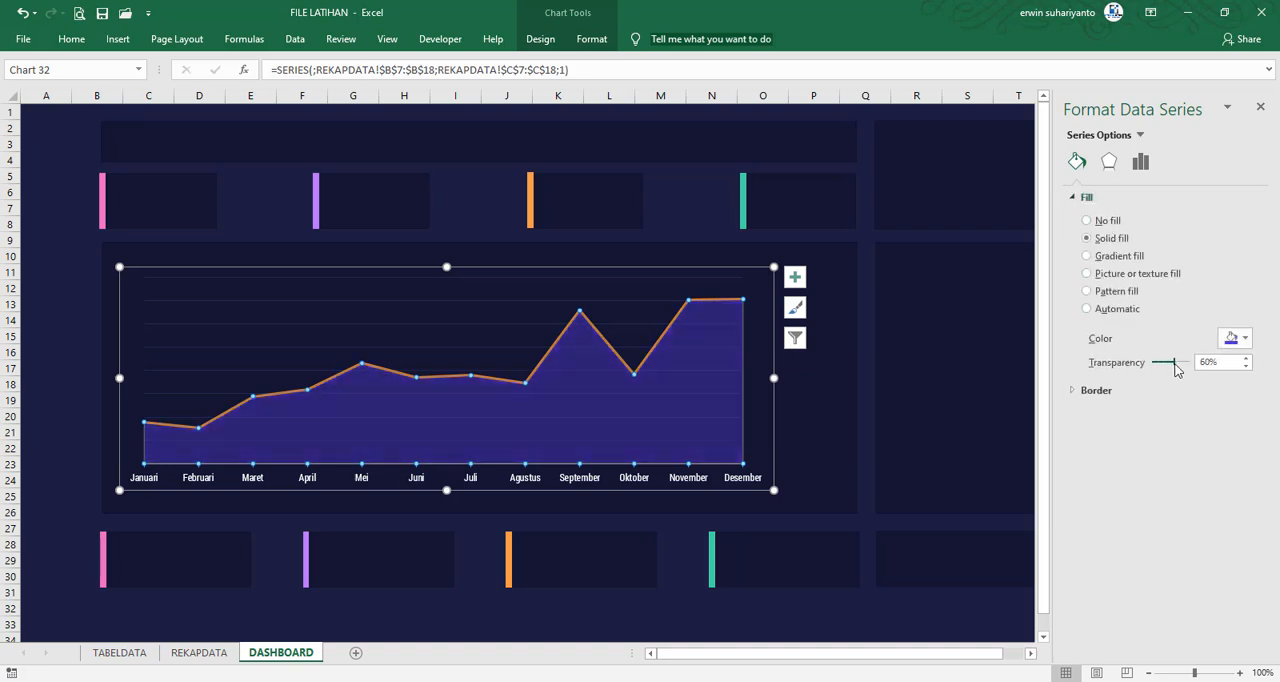
Give the combo chart's line series built-in circle markers at size 5
{"action": "left_click", "coordinate": [97, 286]}
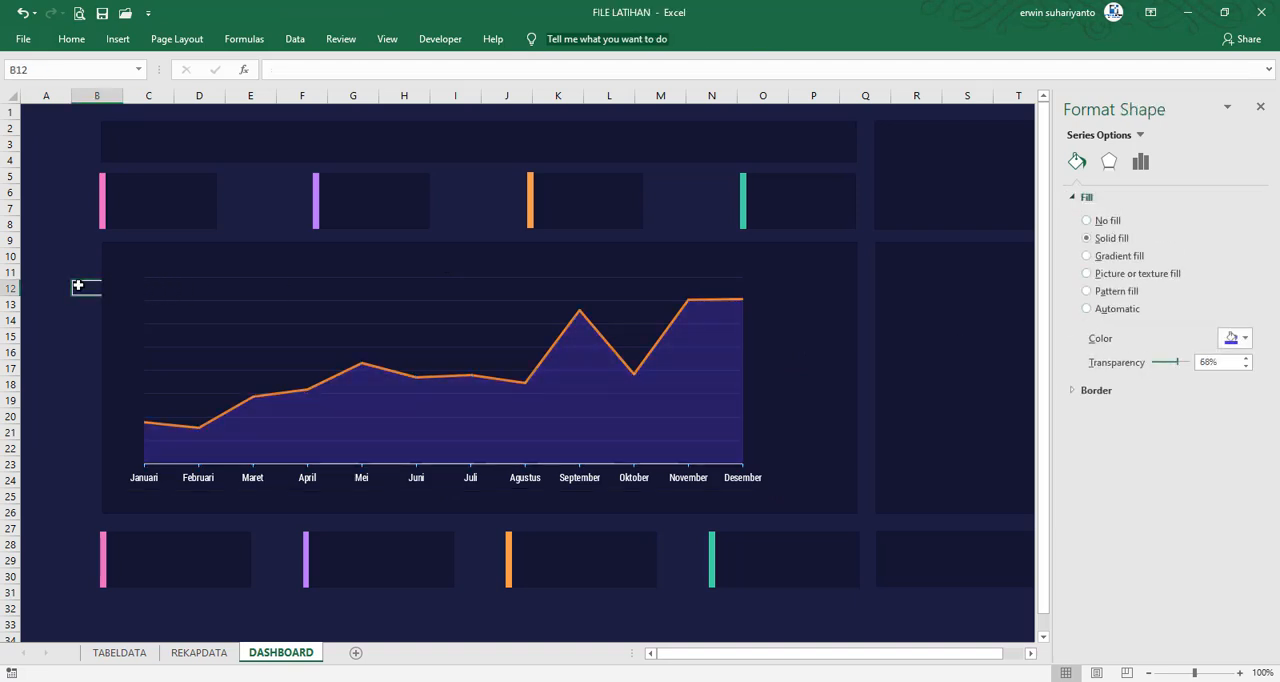
{"action": "left_click", "coordinate": [682, 312]}
{"action": "right_click", "coordinate": [680, 310]}
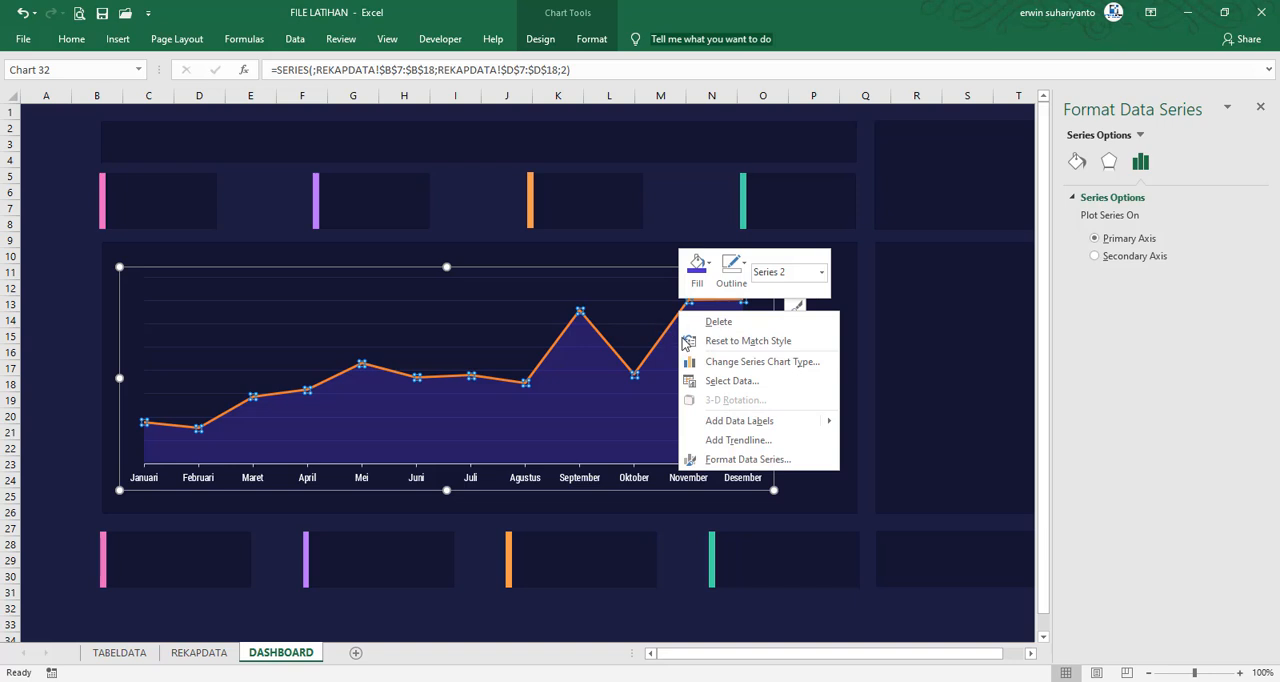
{"action": "left_click", "coordinate": [738, 459]}
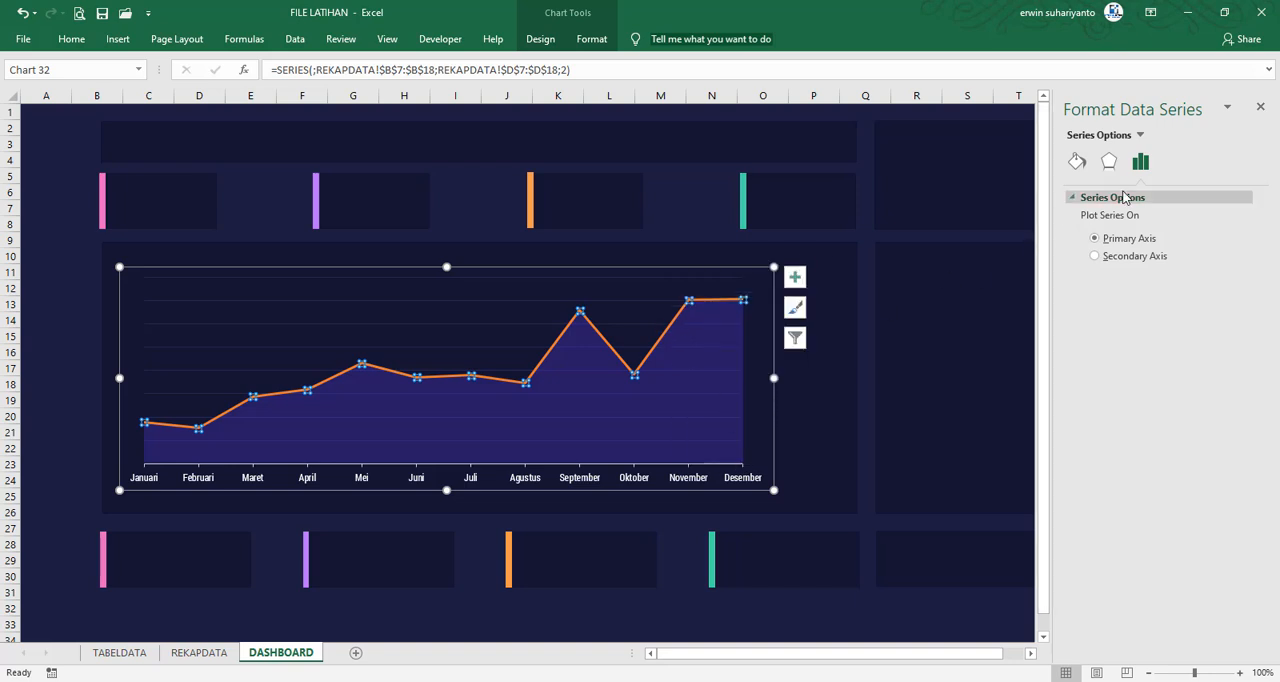
{"action": "left_click", "coordinate": [1077, 161]}
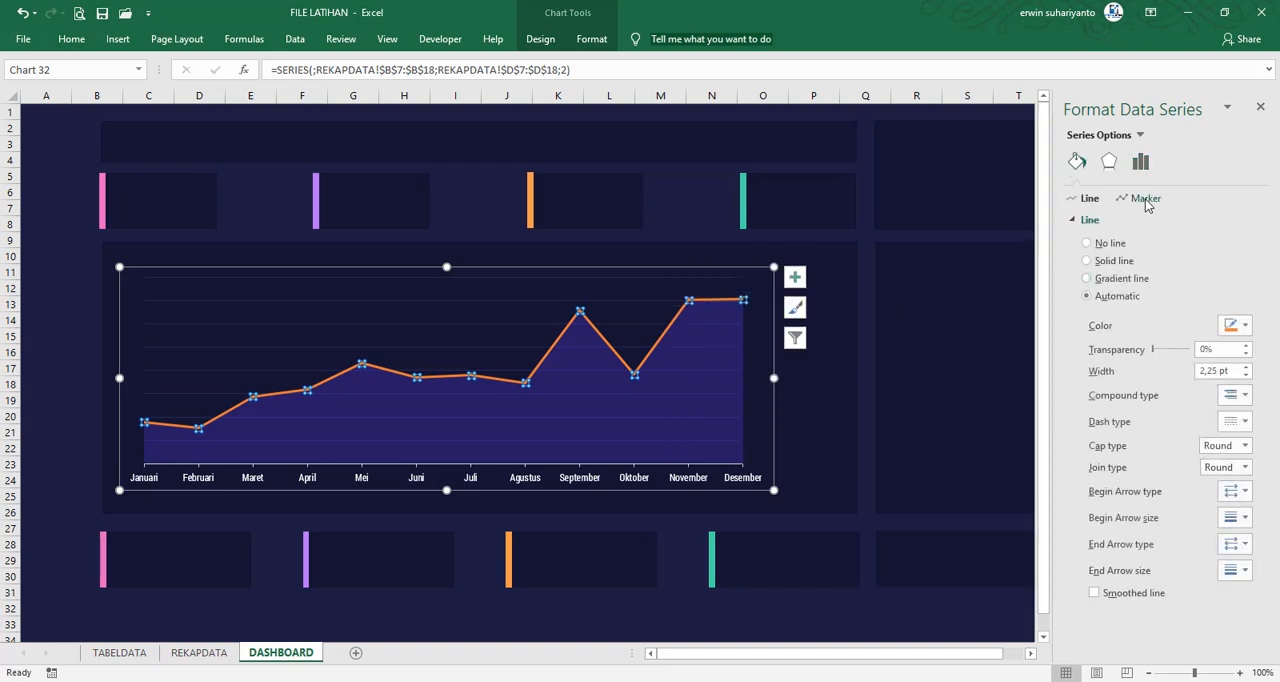
{"action": "left_click", "coordinate": [1143, 198]}
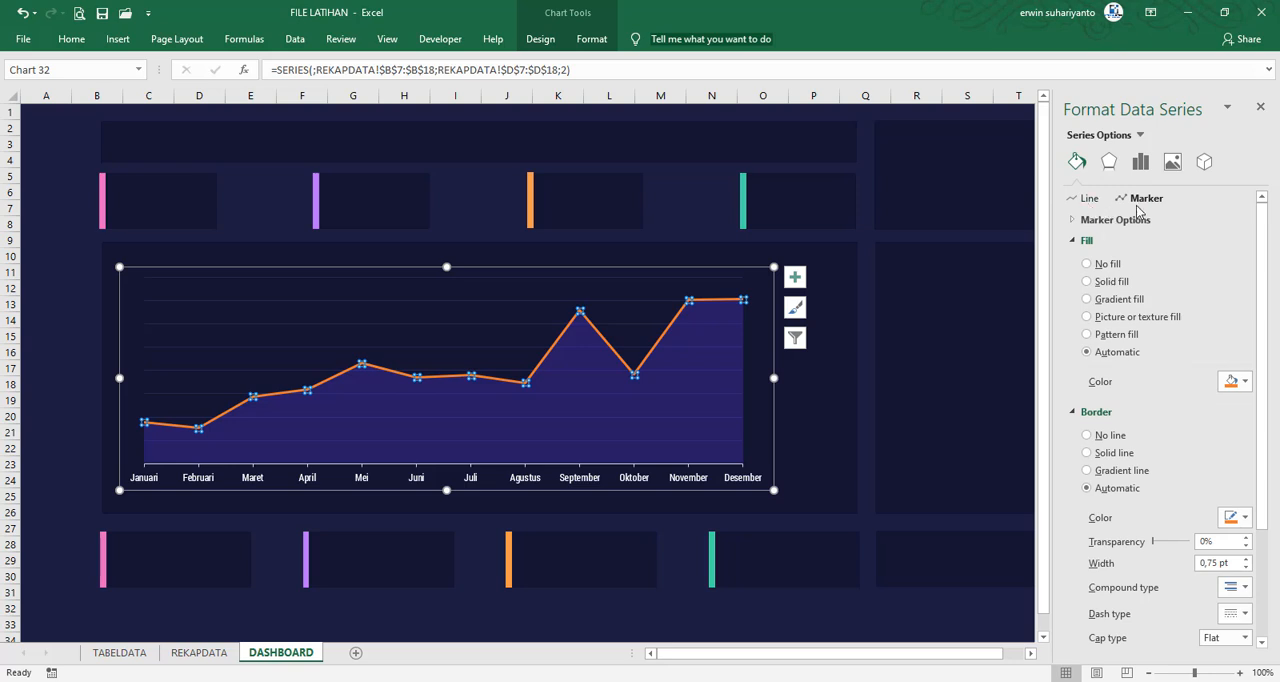
{"action": "left_click", "coordinate": [1108, 224]}
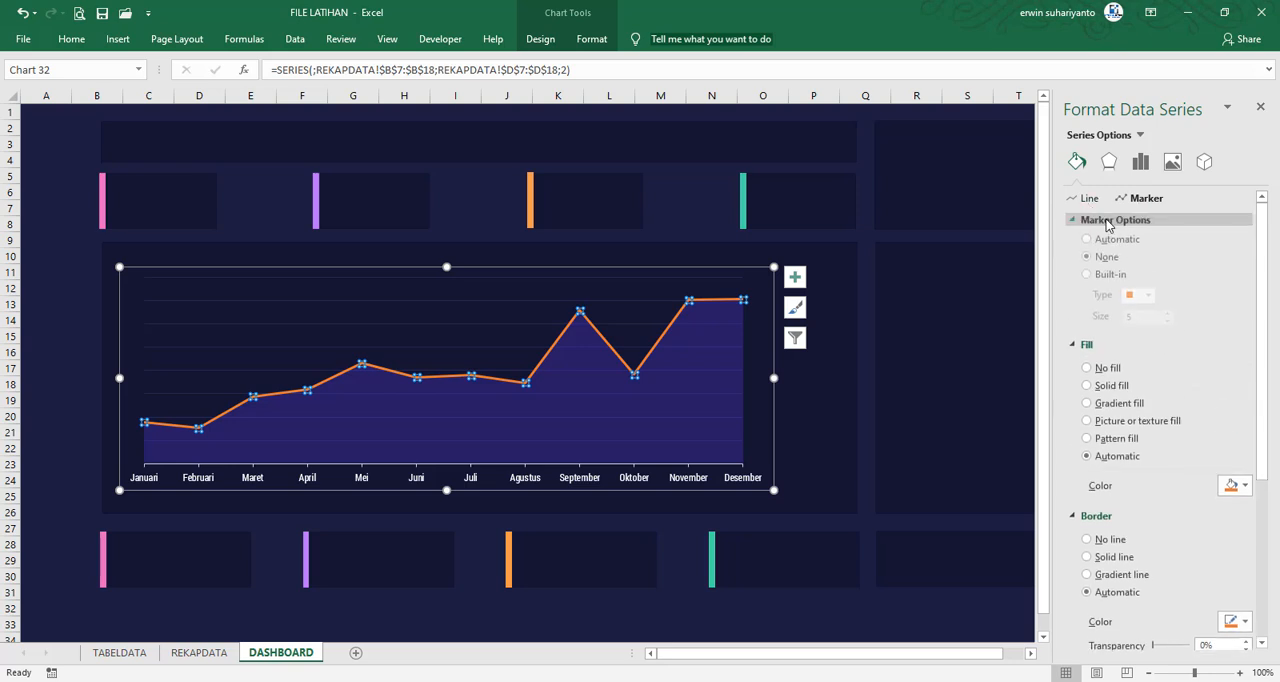
{"action": "left_click", "coordinate": [1116, 284]}
{"action": "left_click", "coordinate": [1140, 298]}
{"action": "left_click", "coordinate": [1130, 424]}
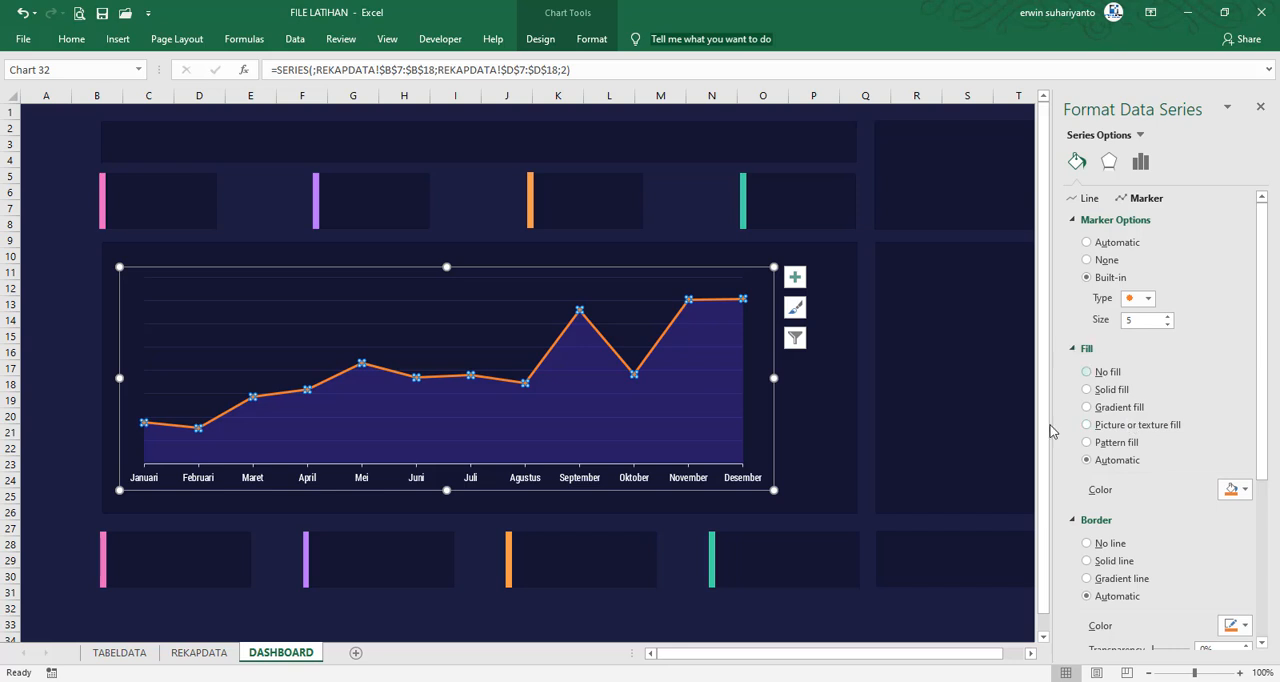
Fill the line series' markers white and give them a solid 1,25 pt border in the recently used blue-violet
{"action": "left_click", "coordinate": [1244, 490]}
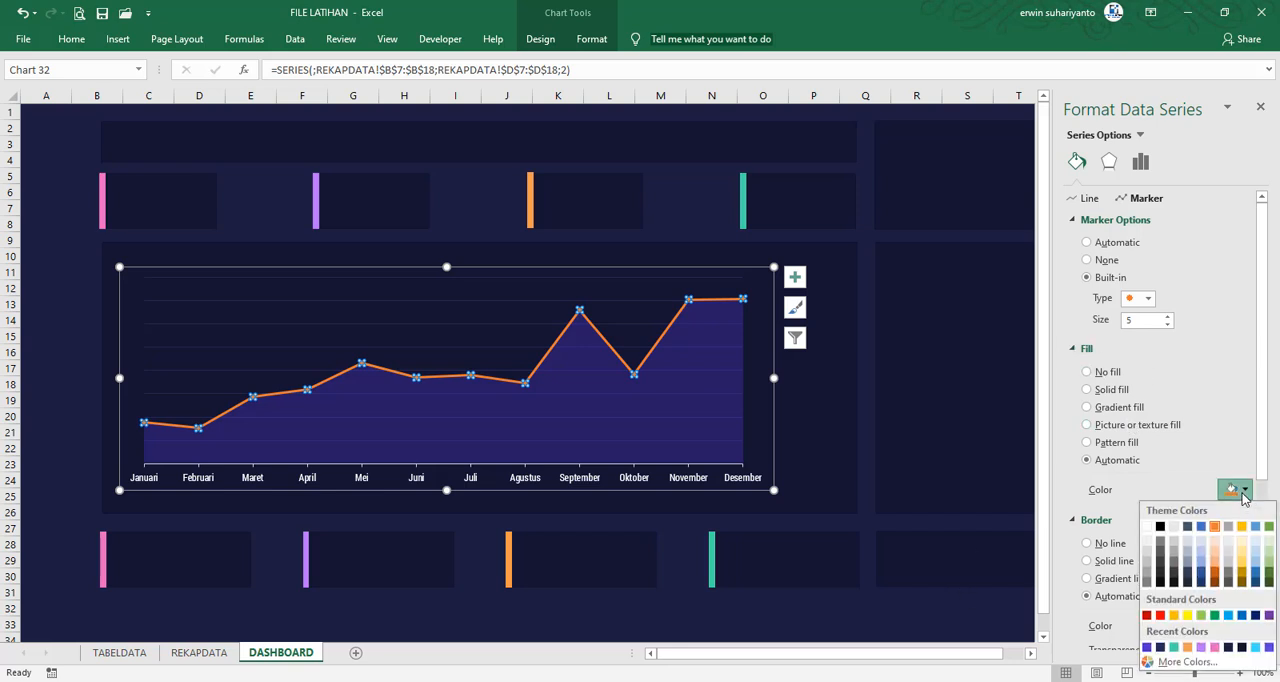
{"action": "left_click", "coordinate": [1148, 527]}
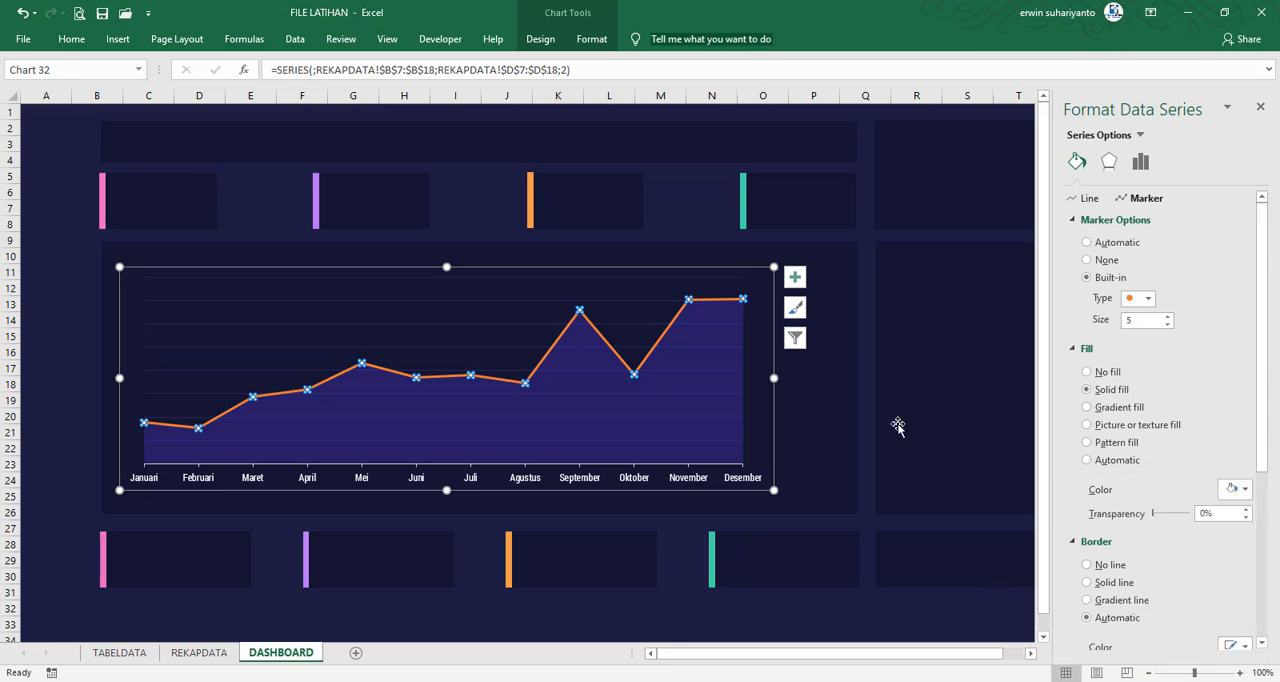
{"action": "scroll", "coordinate": [1138, 470], "scroll_direction": "down", "scroll_amount": 1}
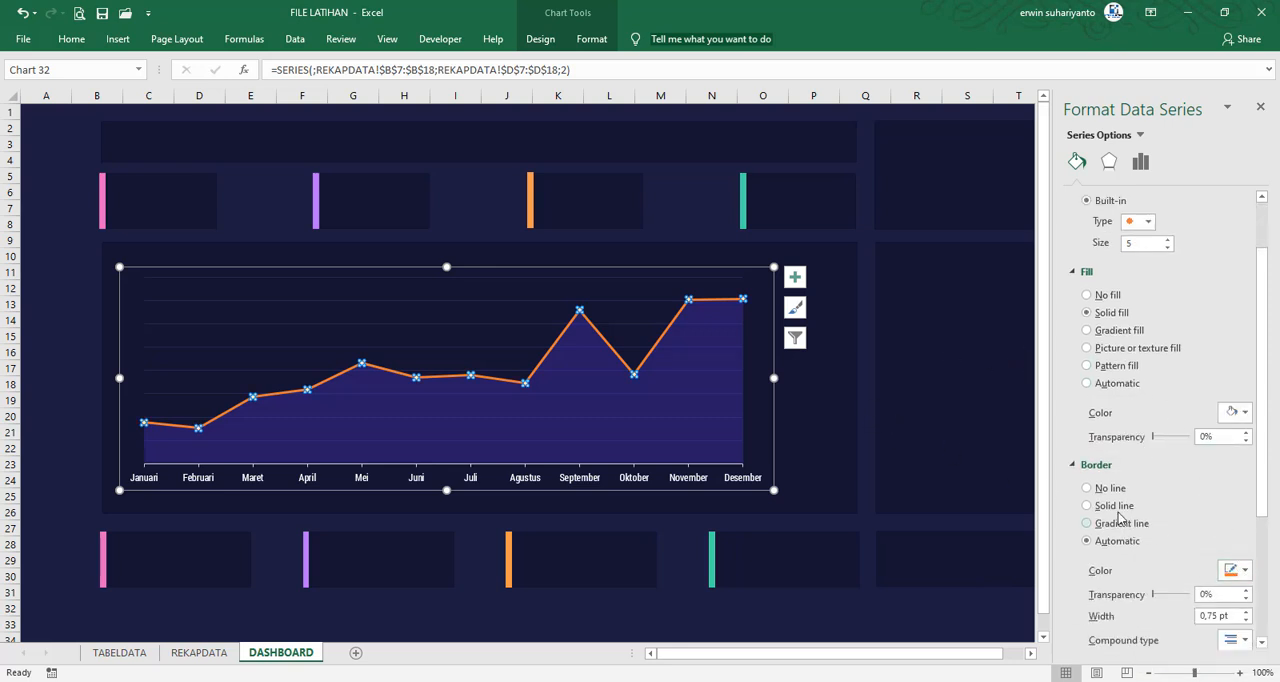
{"action": "scroll", "coordinate": [1095, 478], "scroll_direction": "down", "scroll_amount": 1}
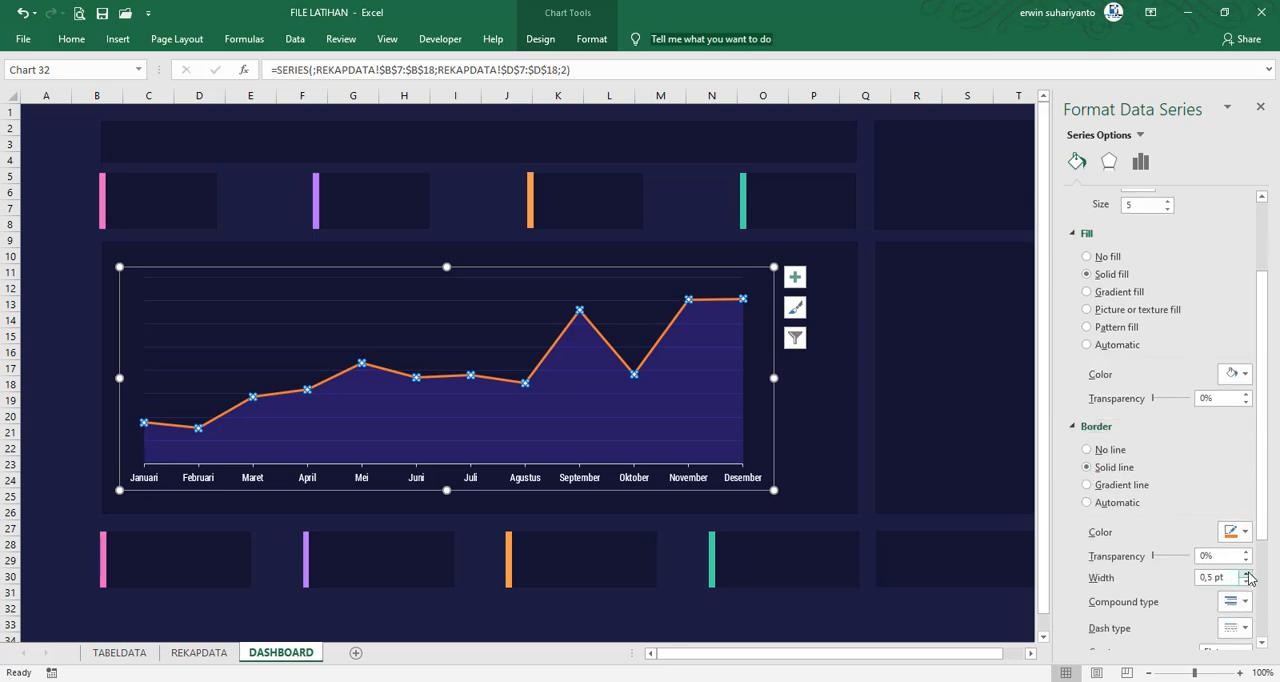
{"action": "left_click", "coordinate": [1247, 576]}
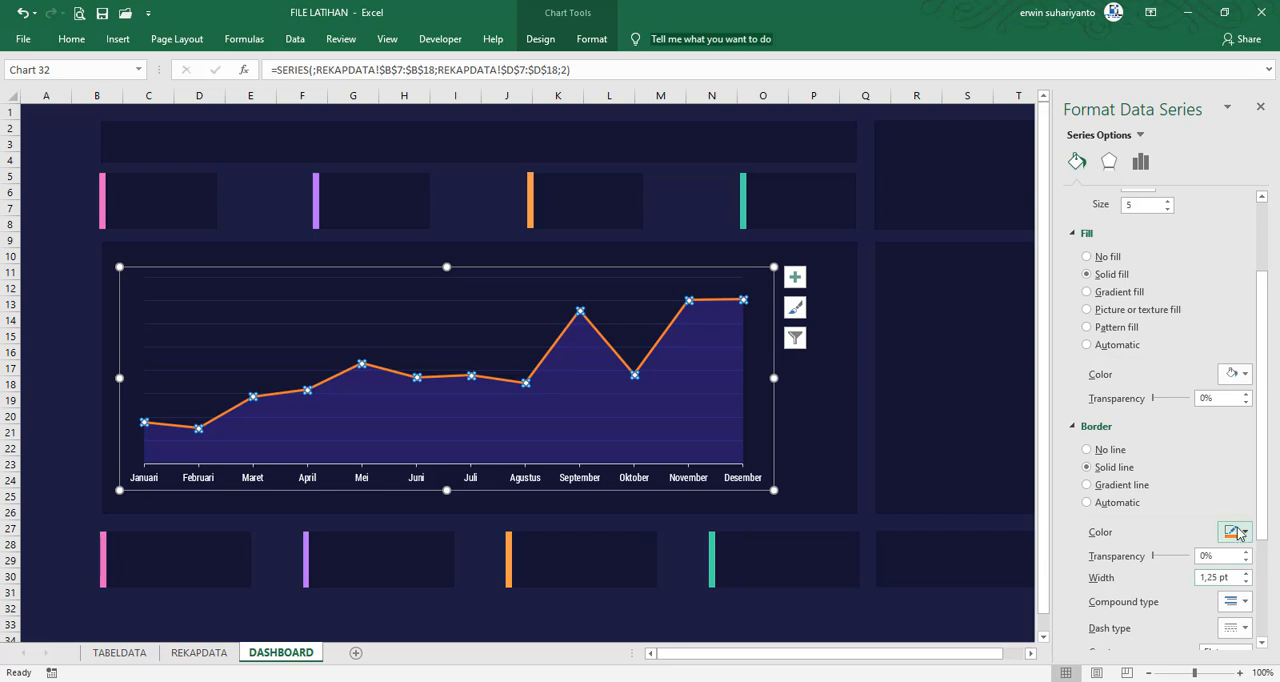
{"action": "left_click", "coordinate": [1238, 532]}
{"action": "left_click", "coordinate": [1149, 497]}
Color the combo chart's line series with the recently used blue-violet
{"action": "scroll", "coordinate": [1088, 340], "scroll_direction": "up", "scroll_amount": 3}
{"action": "left_click", "coordinate": [1090, 198]}
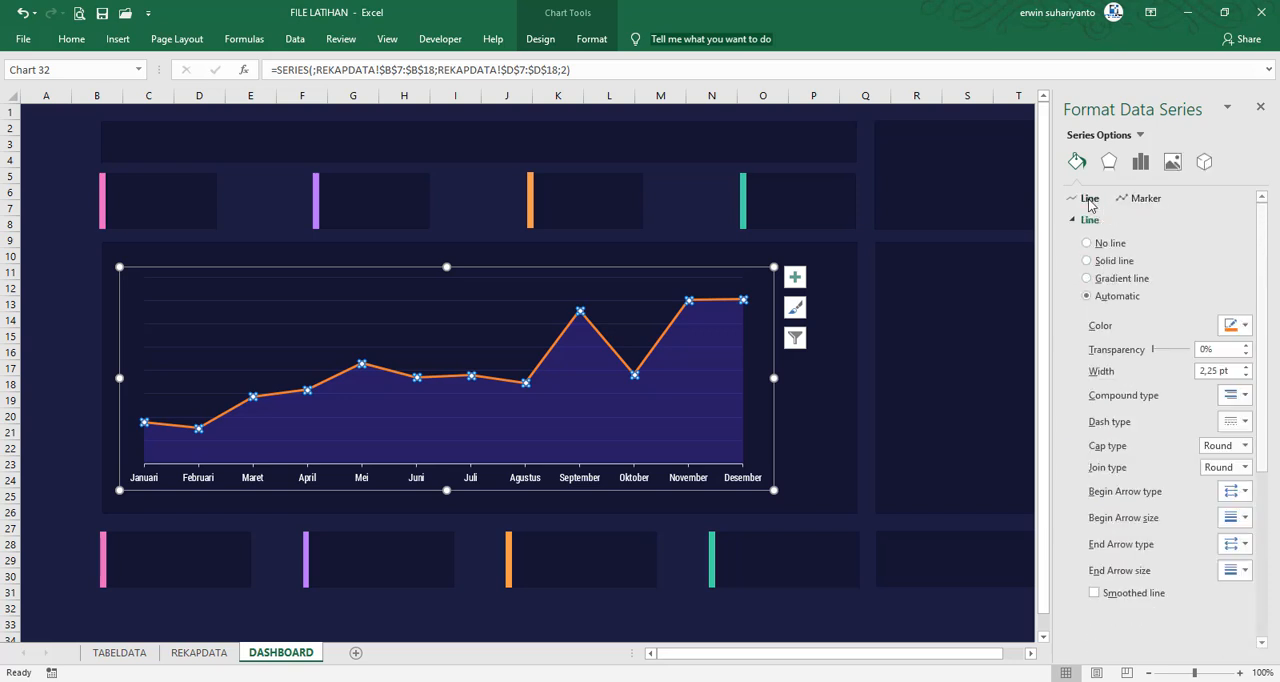
{"action": "left_click", "coordinate": [1232, 325]}
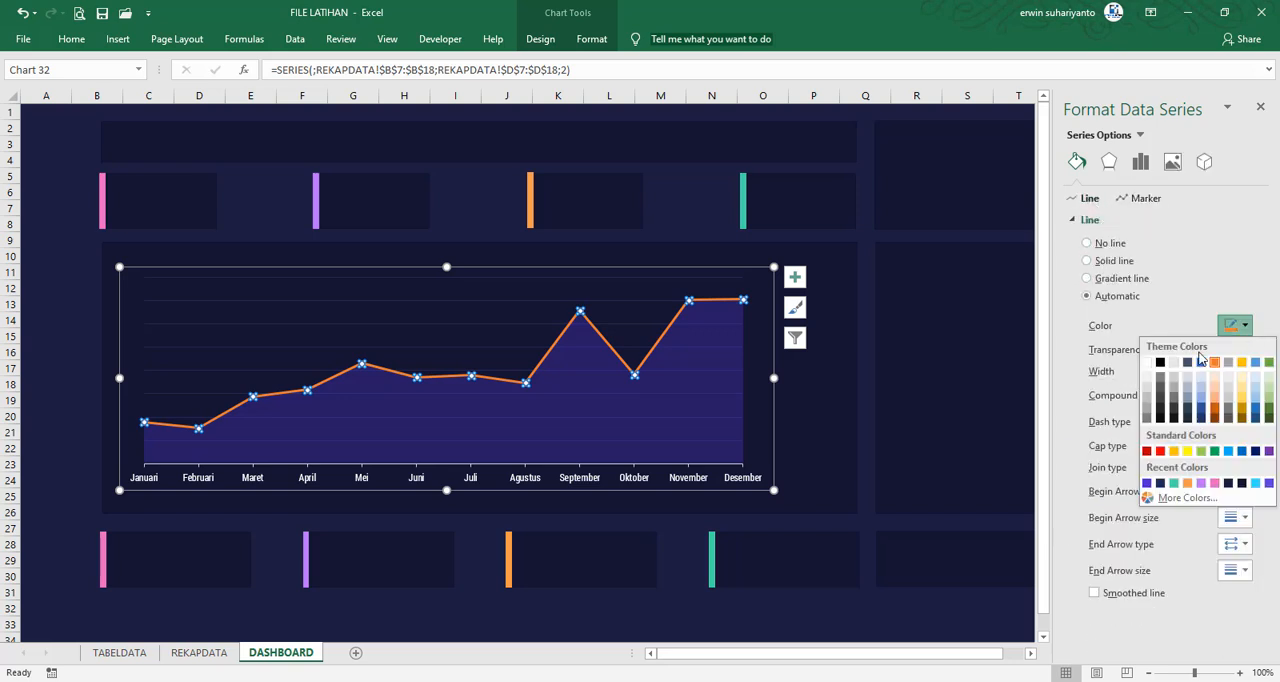
{"action": "left_click", "coordinate": [1147, 483]}
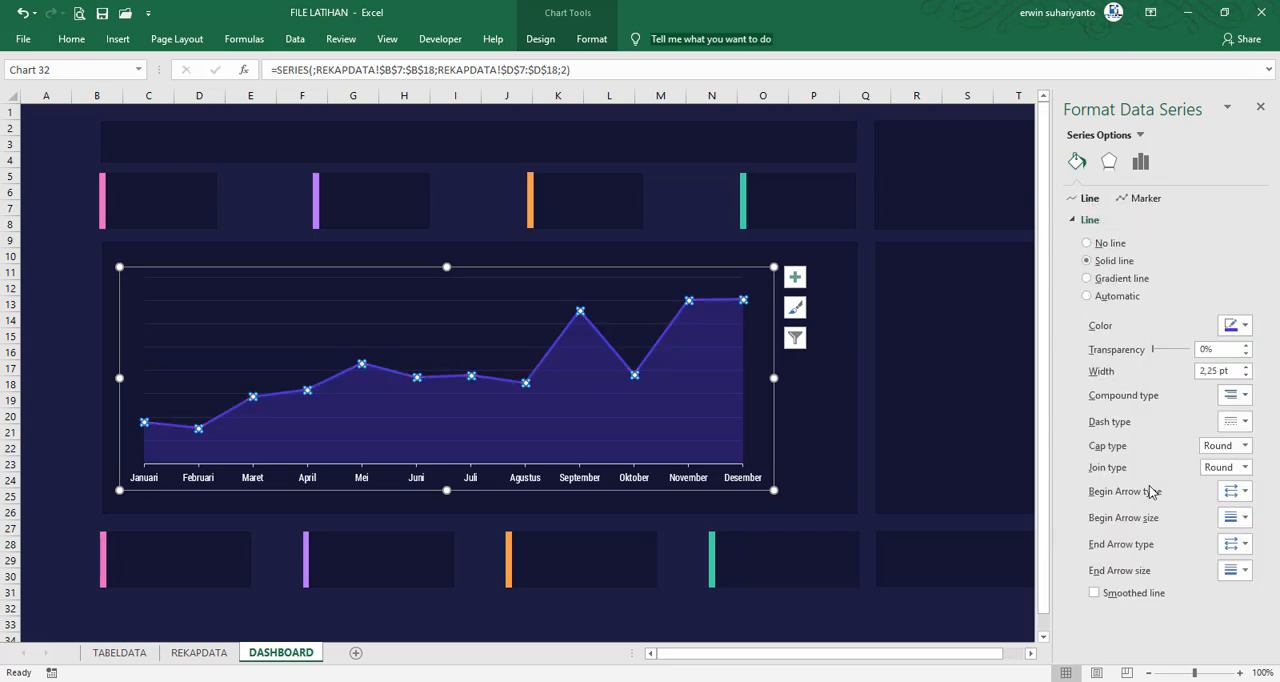
{"action": "left_click", "coordinate": [60, 338]}
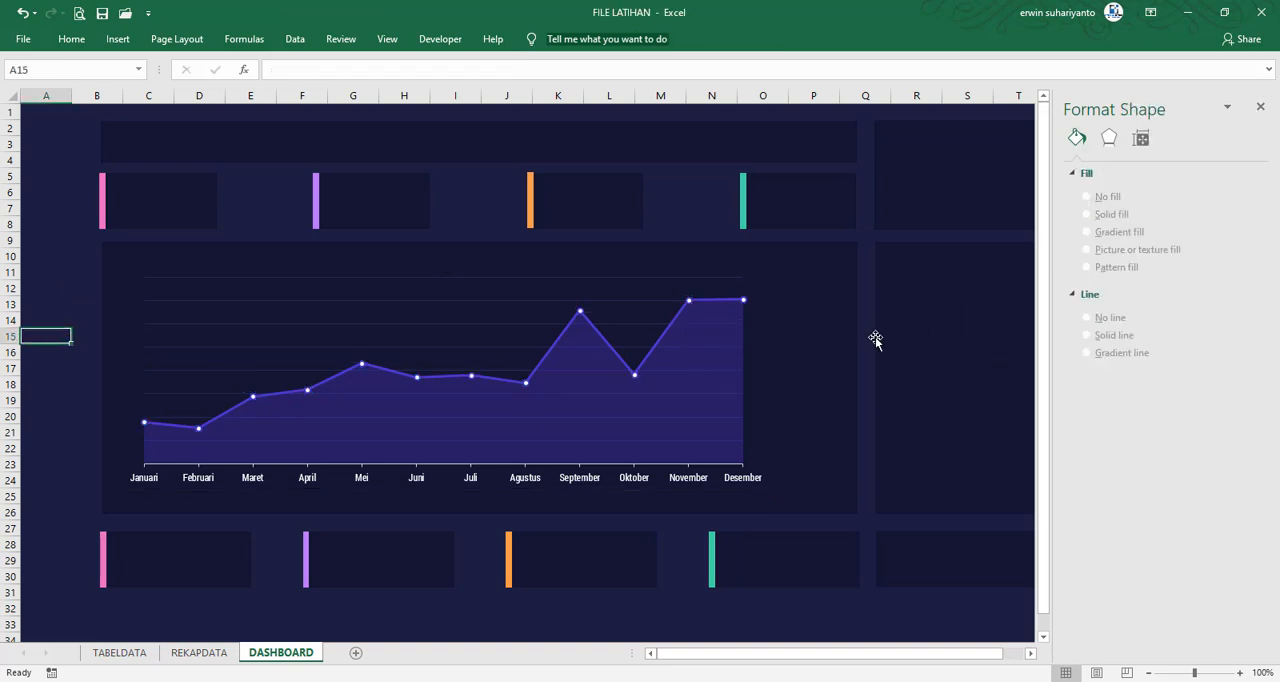
Add data labels above the points of the combo chart's line series
{"action": "left_click", "coordinate": [563, 339]}
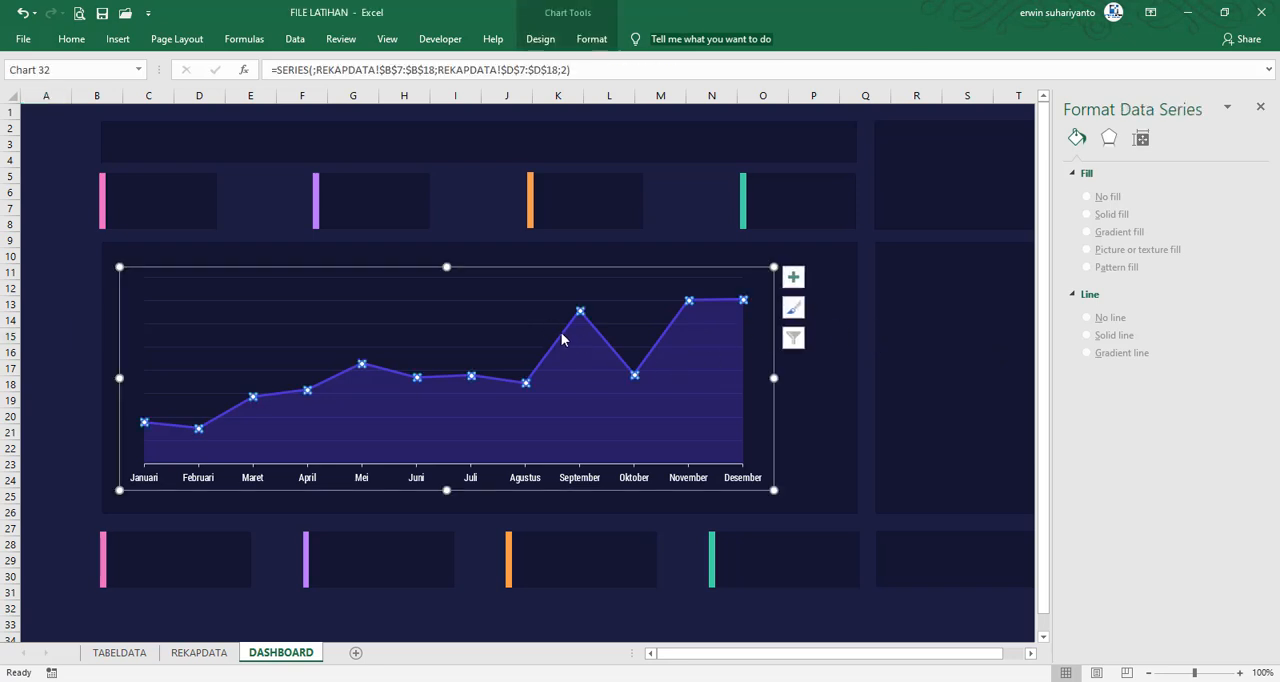
{"action": "left_click", "coordinate": [795, 277]}
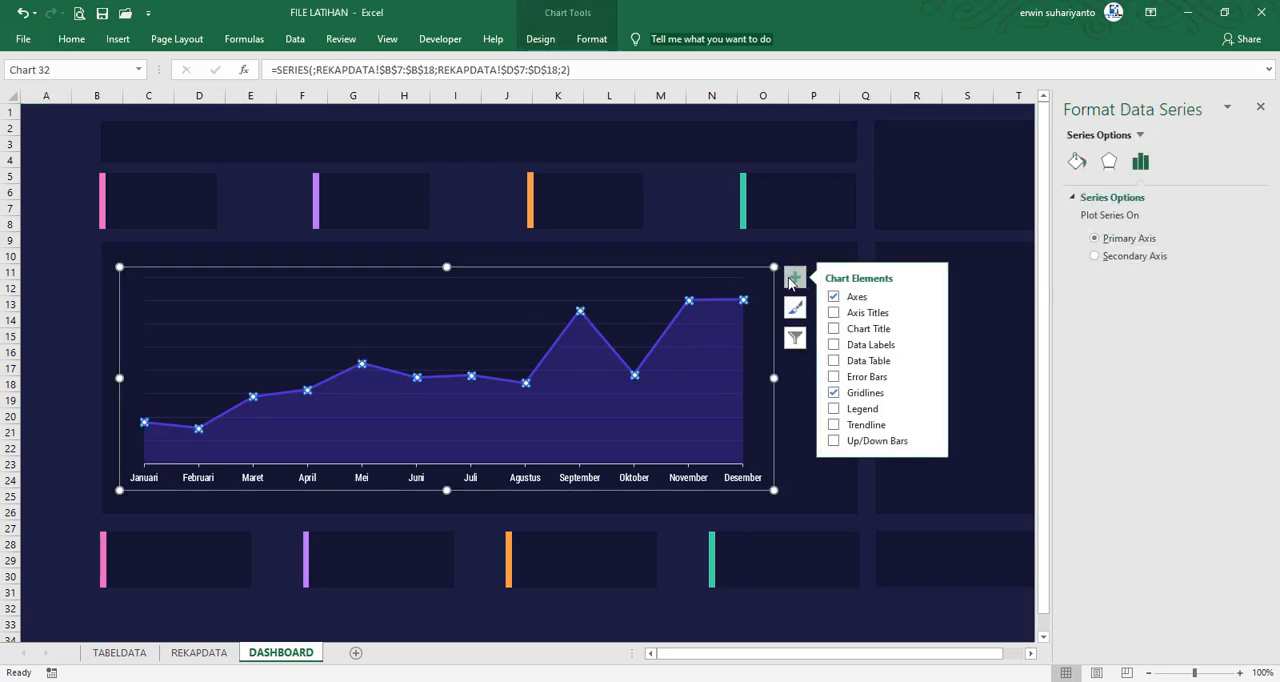
{"action": "left_click", "coordinate": [835, 346]}
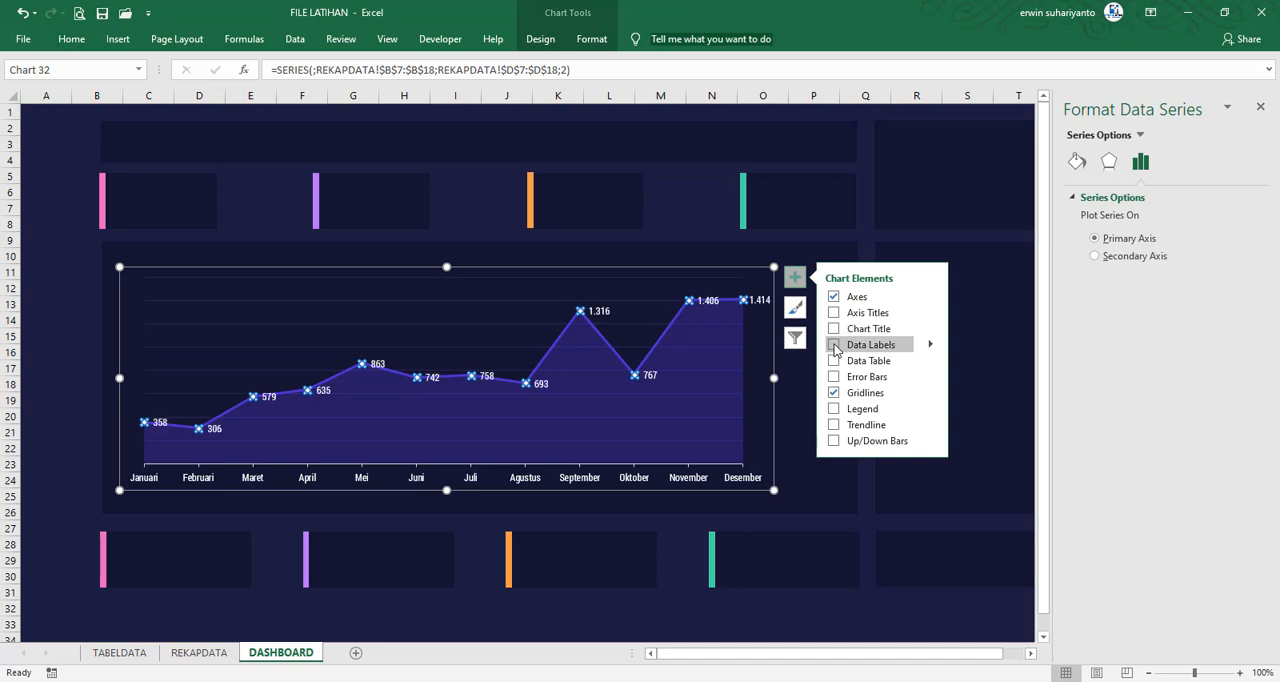
{"action": "left_click", "coordinate": [930, 345]}
{"action": "left_click", "coordinate": [972, 406]}
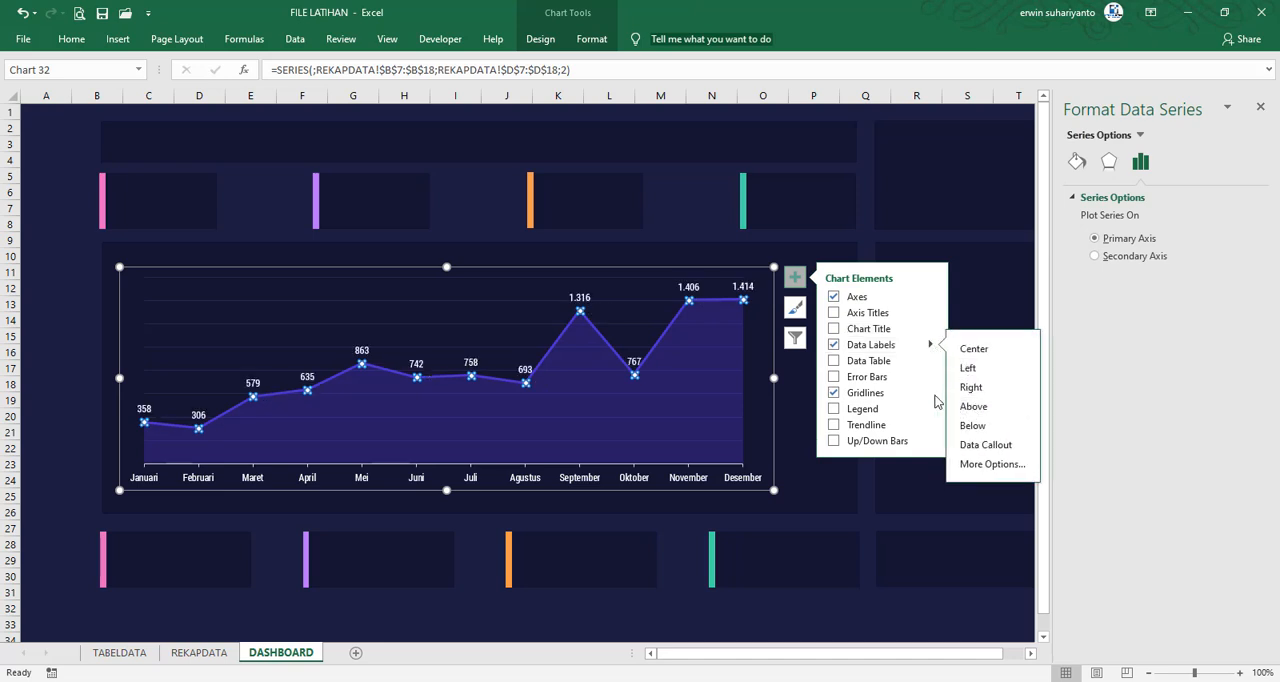
{"action": "left_click", "coordinate": [62, 322]}
Reduce the combo chart's height by lowering its upper edge to about row 12, leaving space above it in the panel
{"action": "left_click", "coordinate": [534, 289]}
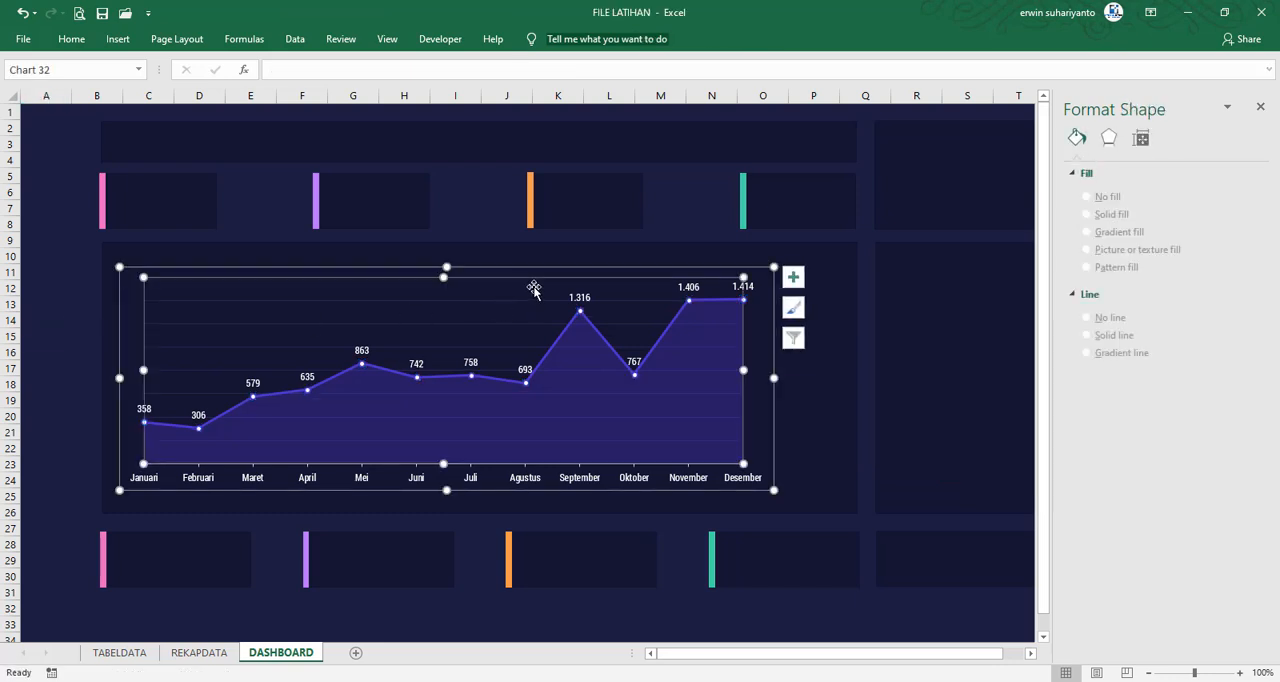
{"action": "left_click_drag", "start_coordinate": [448, 268], "coordinate": [447, 288]}
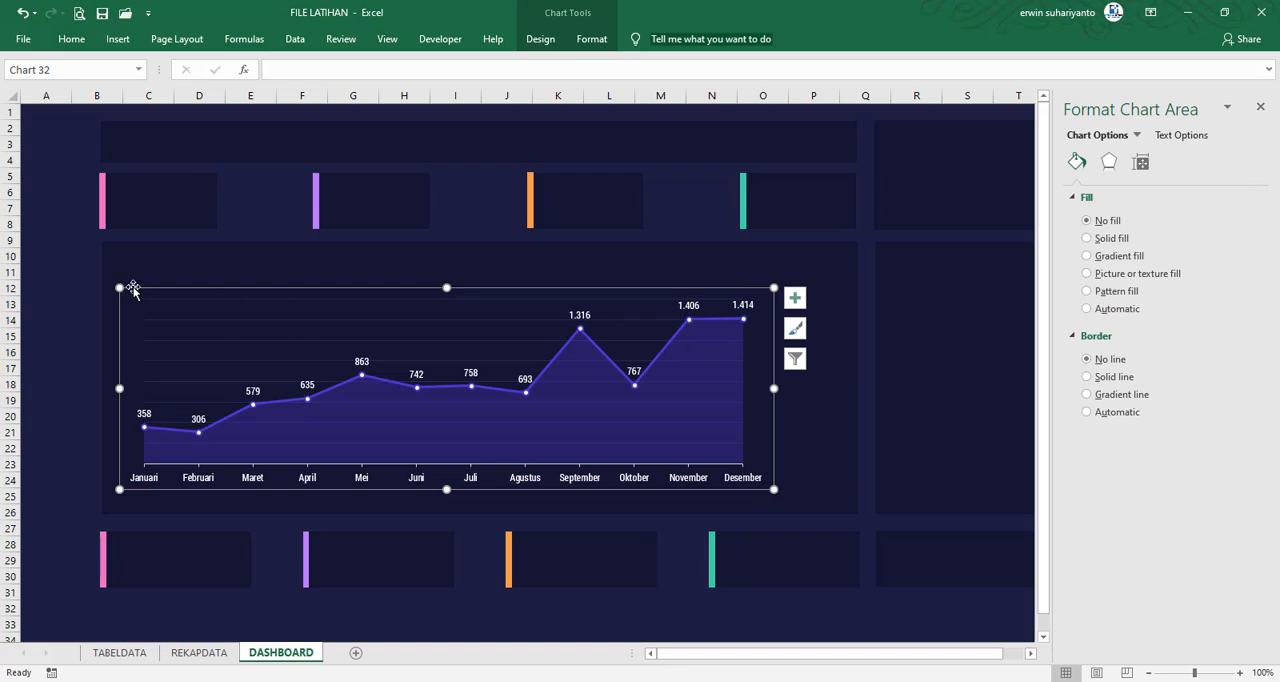
{"action": "left_click", "coordinate": [66, 275]}
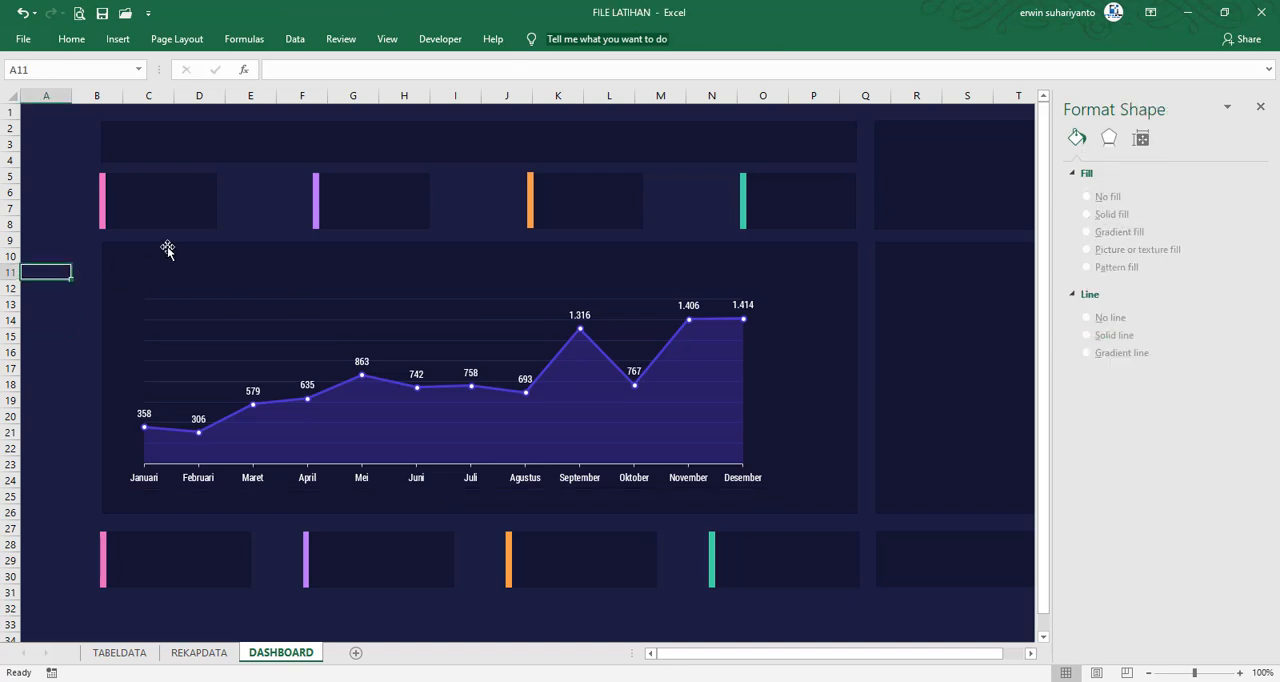
Close the formatting pane and widen the combo chart on both sides until it nearly spans its dark panel
{"action": "left_click", "coordinate": [740, 389]}
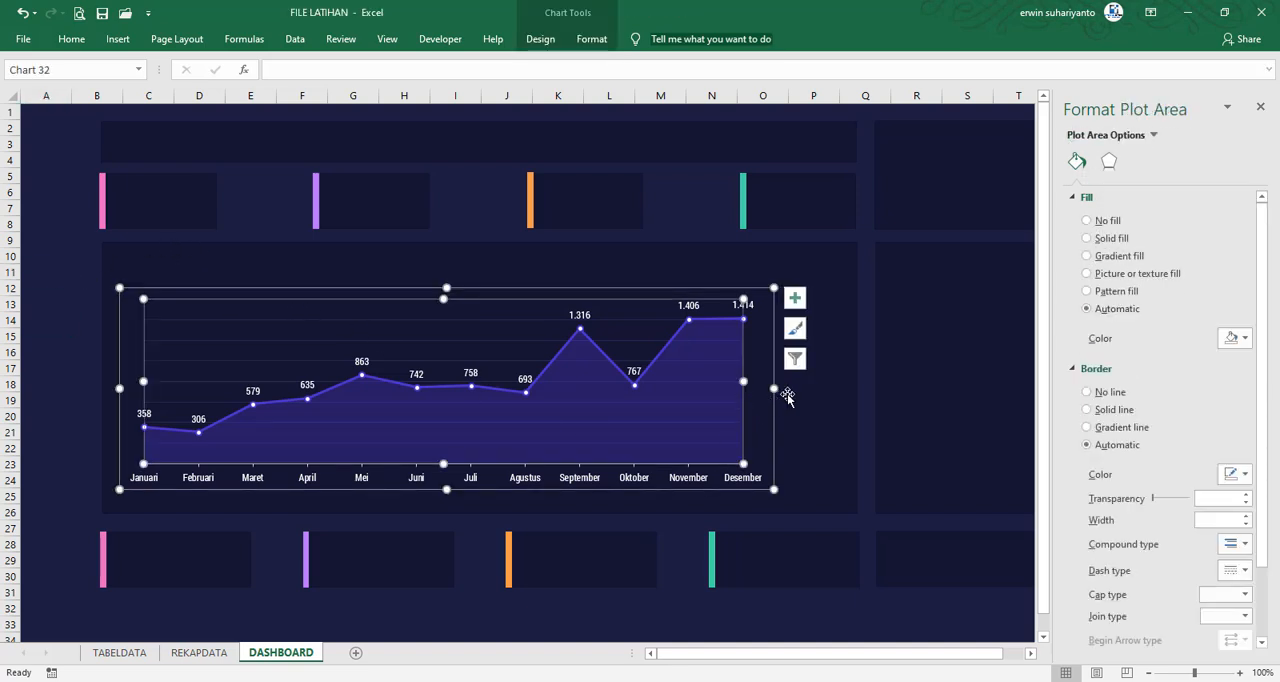
{"action": "left_click", "coordinate": [1260, 107]}
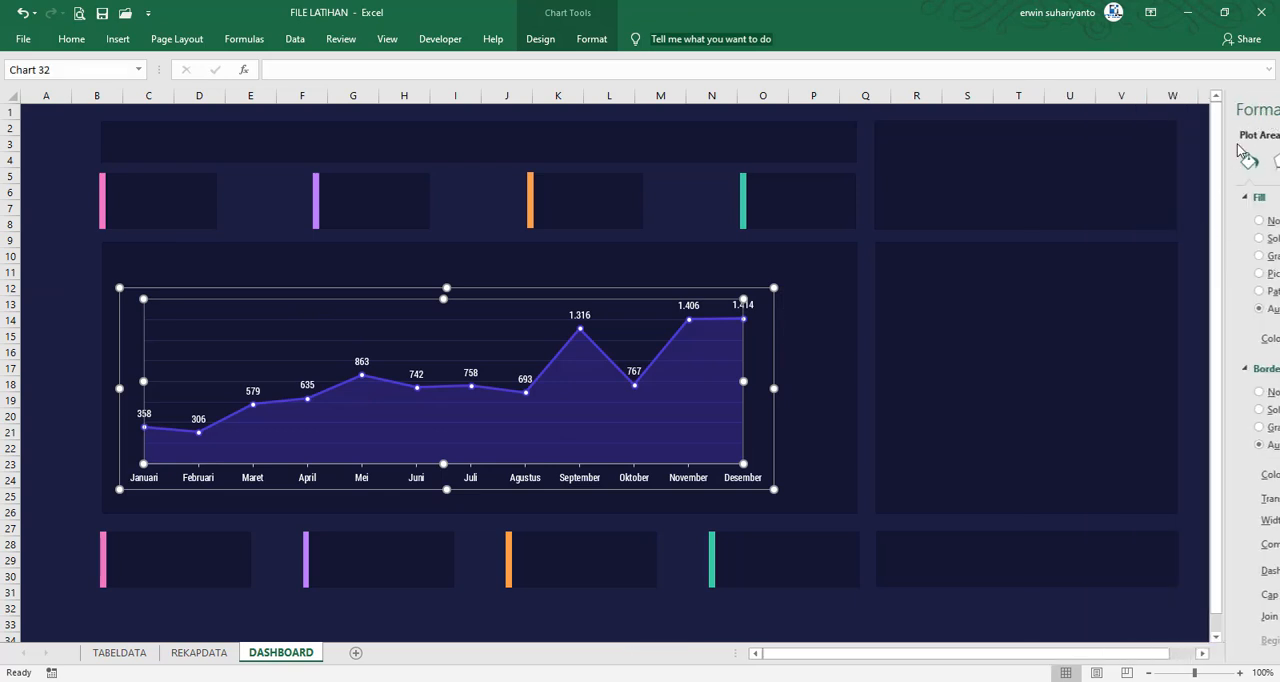
{"action": "left_click", "coordinate": [1205, 205]}
{"action": "left_click", "coordinate": [760, 392]}
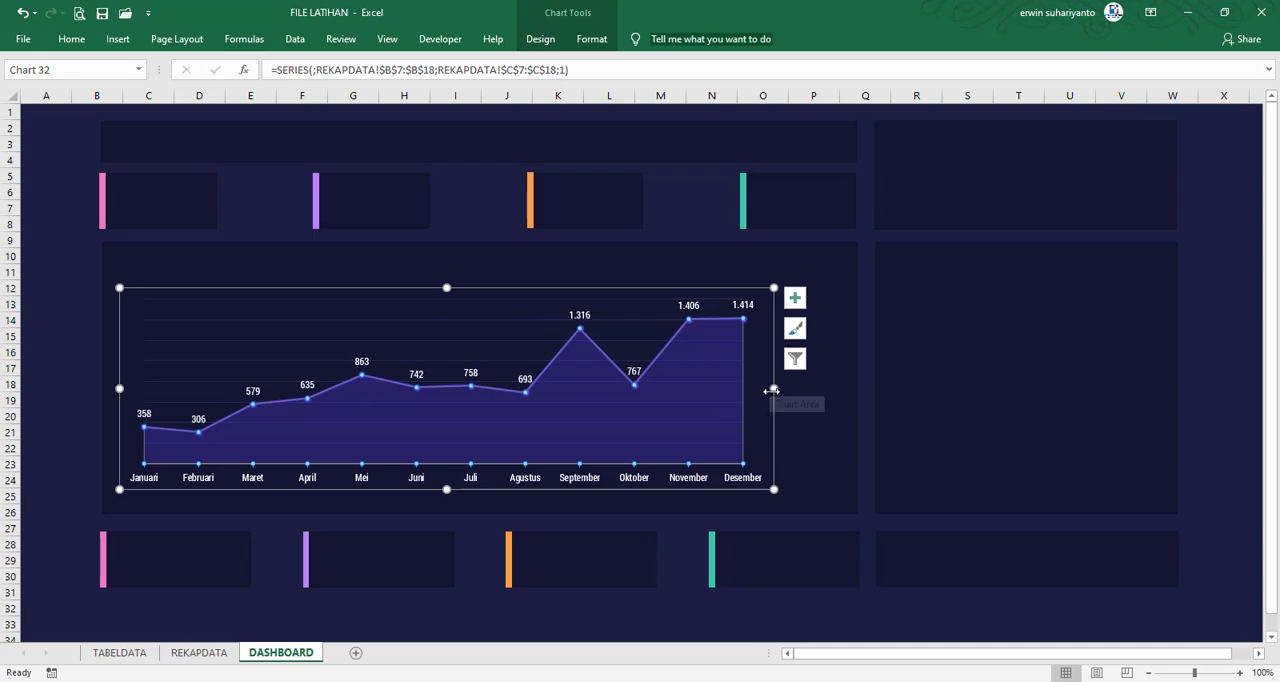
{"action": "left_click_drag", "start_coordinate": [772, 390], "coordinate": [838, 394]}
{"action": "left_click", "coordinate": [74, 350]}
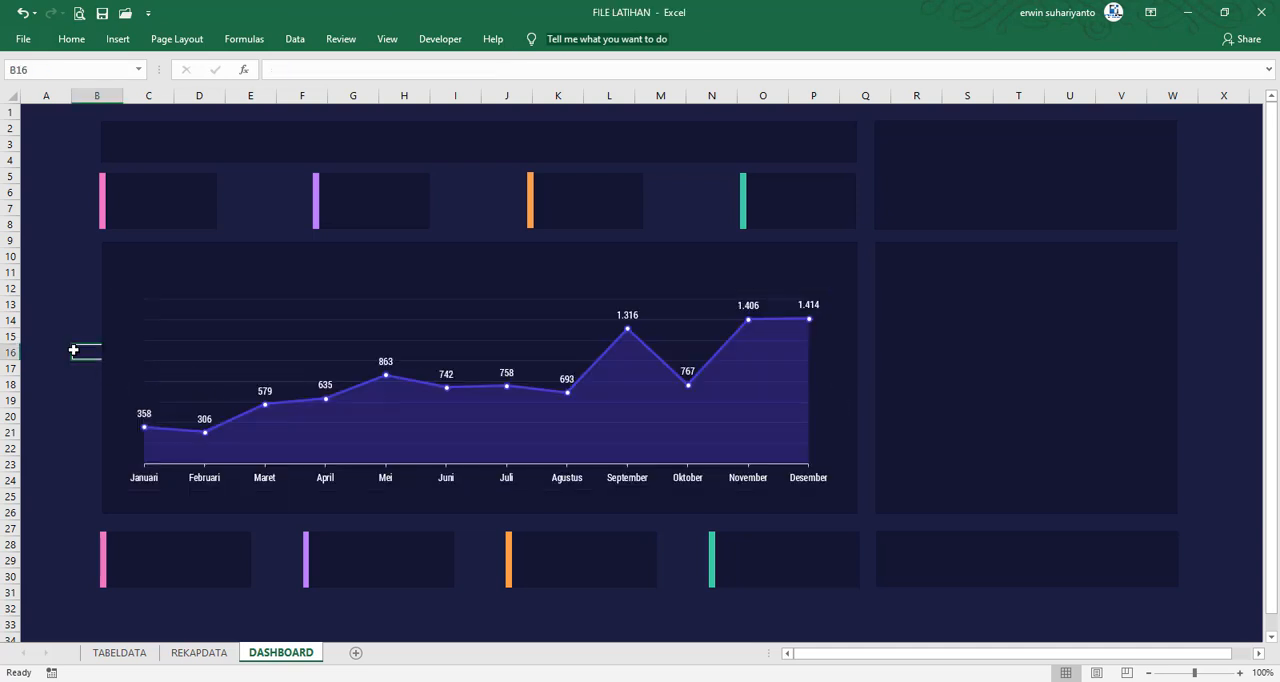
{"action": "left_click", "coordinate": [131, 341]}
{"action": "left_click_drag", "start_coordinate": [119, 388], "coordinate": [113, 388]}
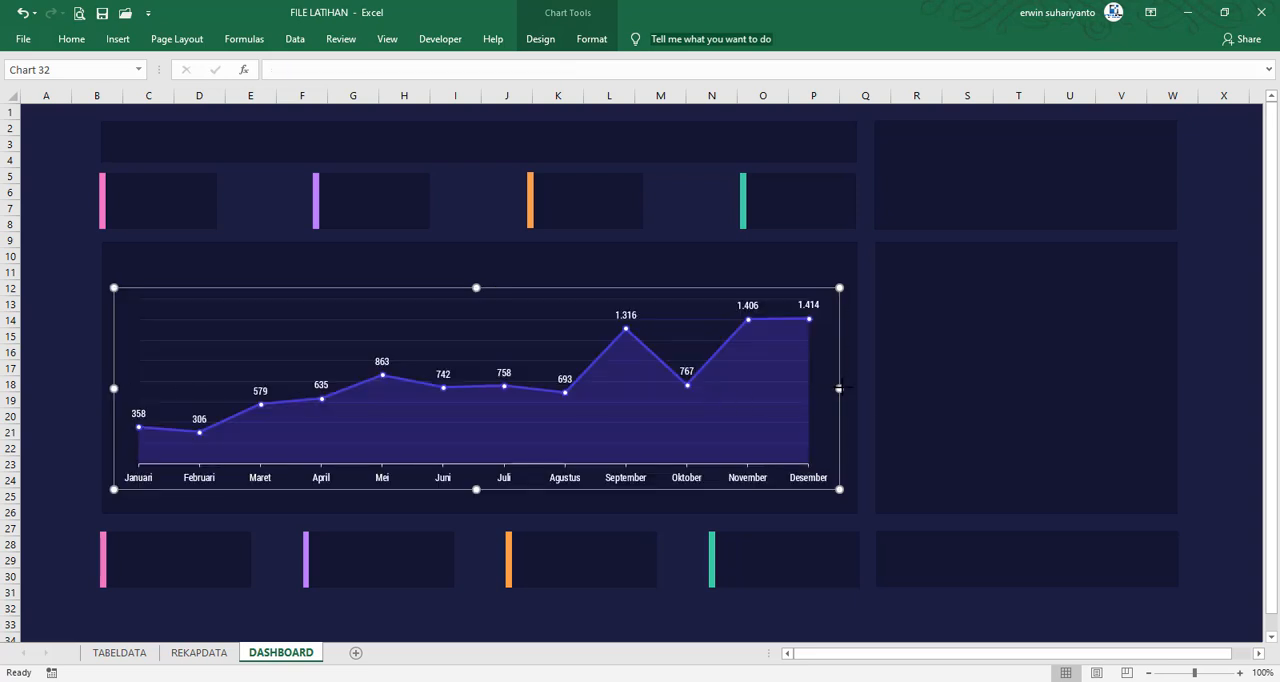
{"action": "left_click_drag", "start_coordinate": [839, 388], "coordinate": [845, 388]}
{"action": "left_click", "coordinate": [57, 350]}
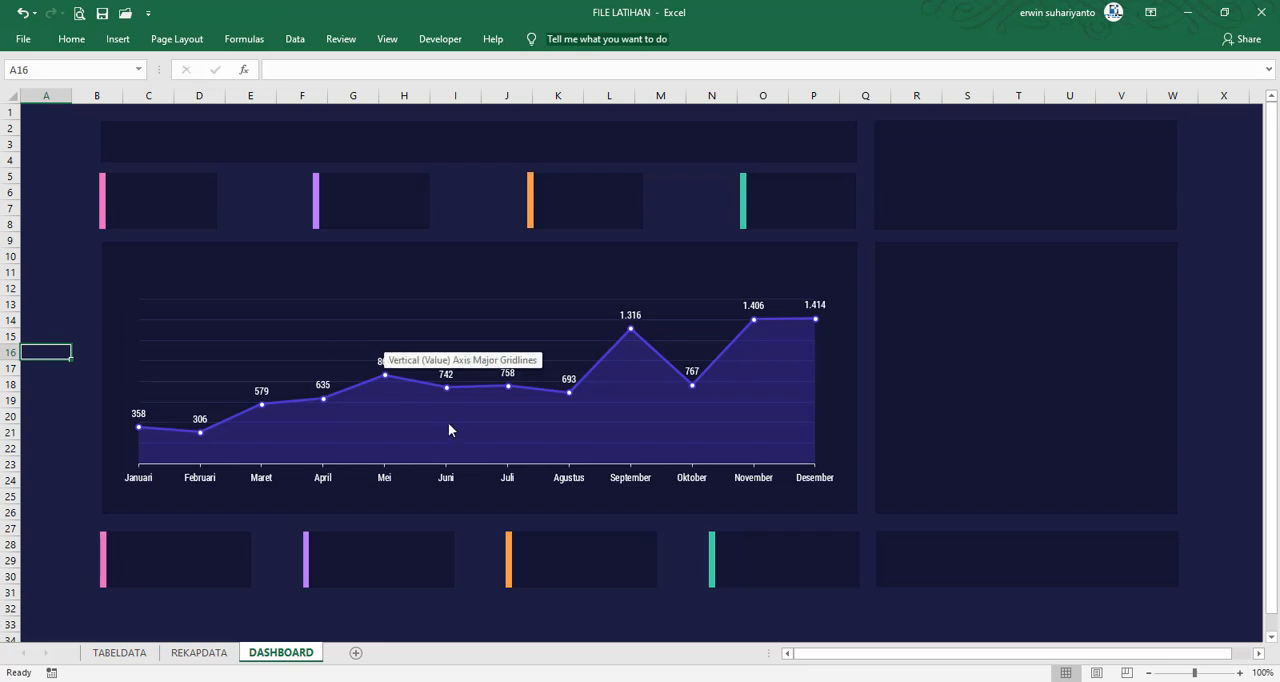
Consult the monthly chart in FILE FINAL and apply a dashed line style to the combo chart's horizontal gridlines in FILE LATIHAN
{"action": "mouse_move", "coordinate": [886, 681]}
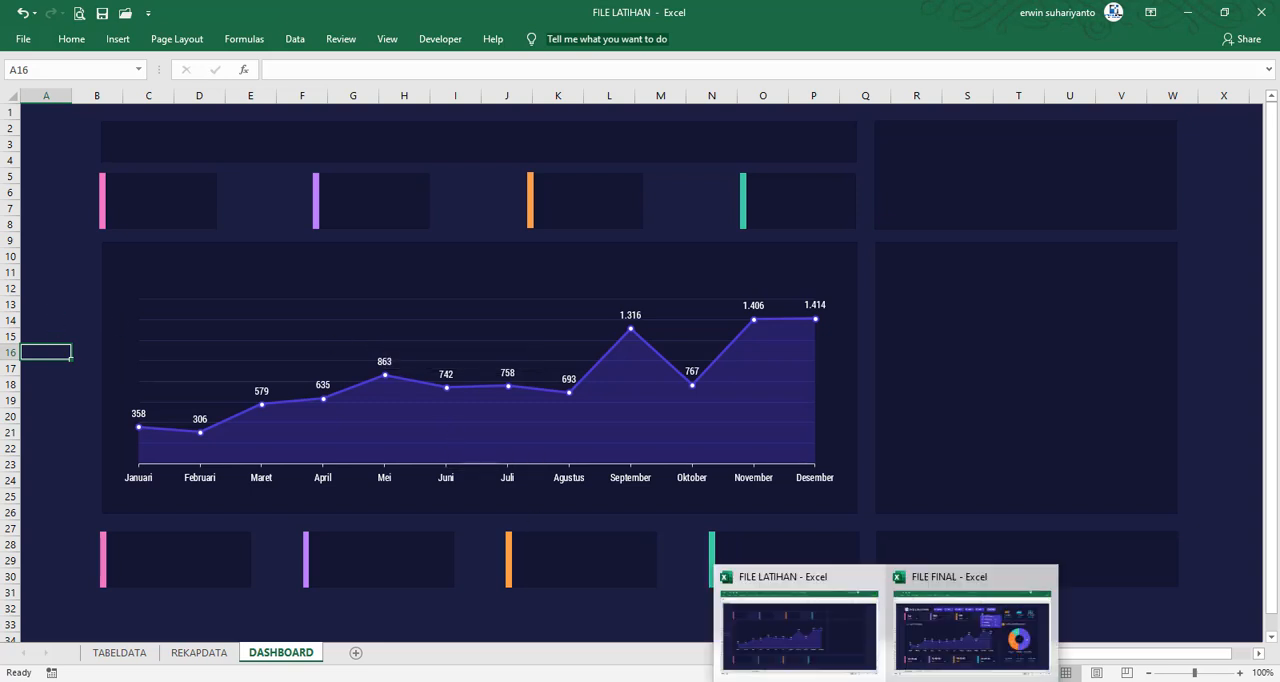
{"action": "left_click", "coordinate": [970, 628]}
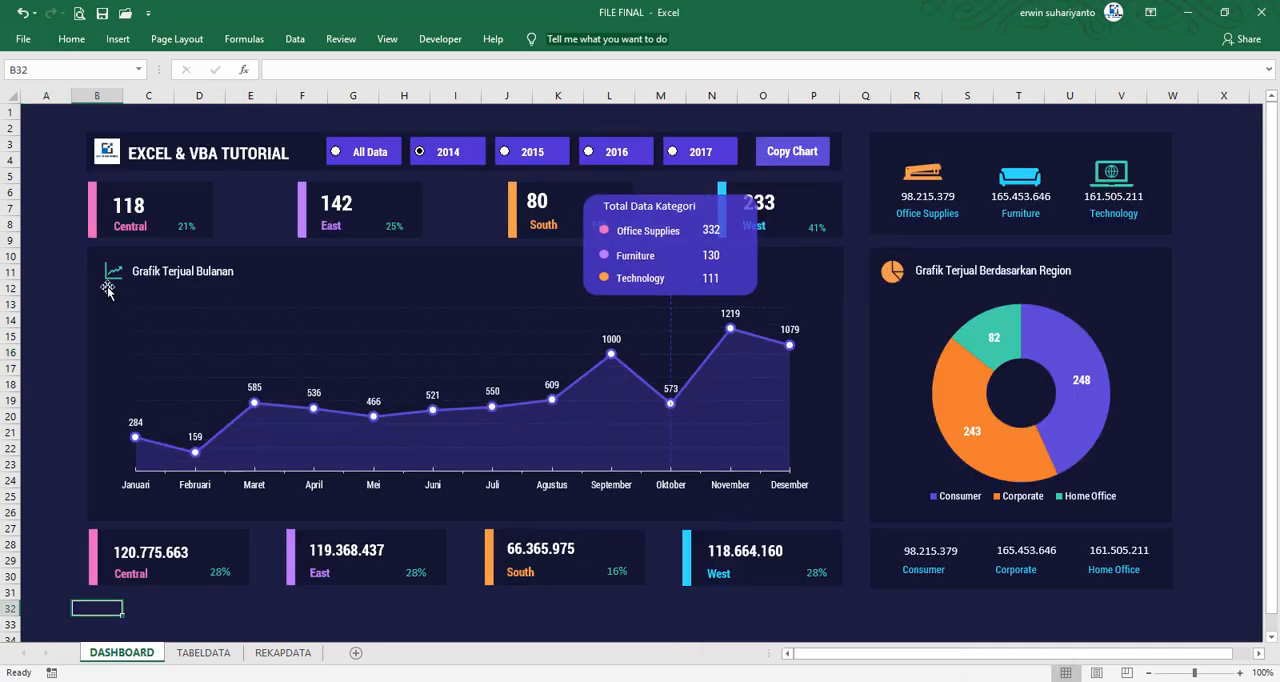
{"action": "mouse_move", "coordinate": [886, 681]}
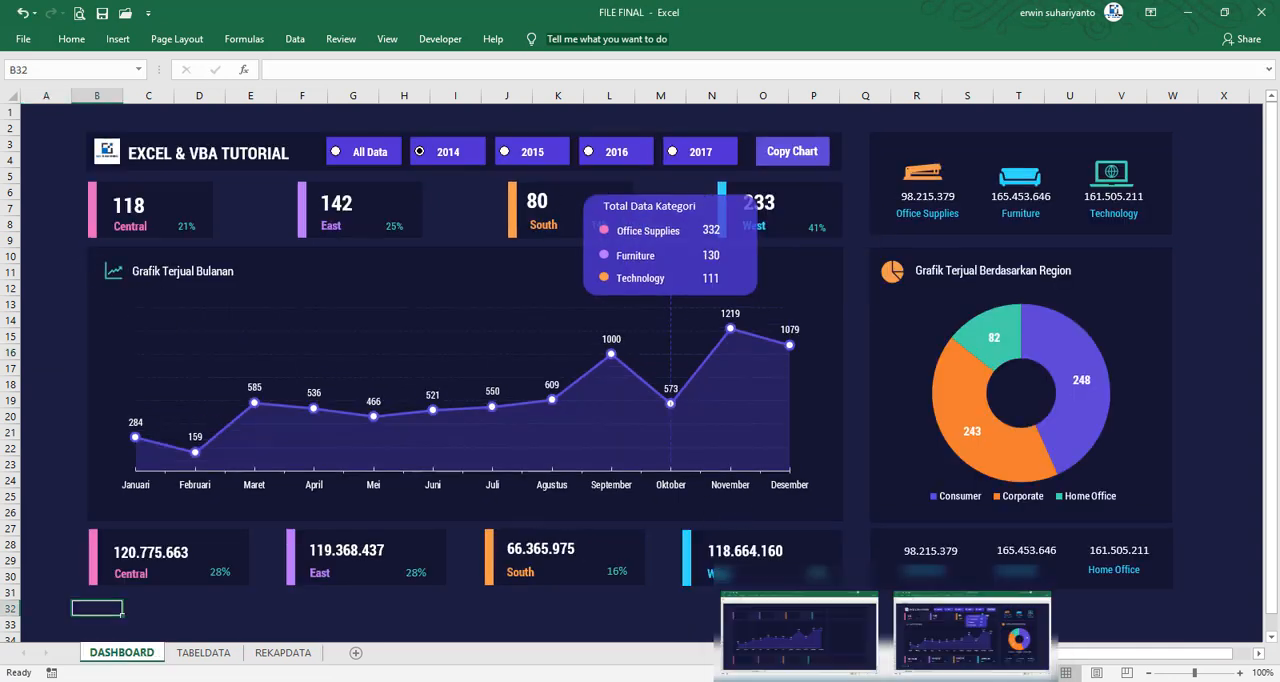
{"action": "left_click", "coordinate": [790, 630]}
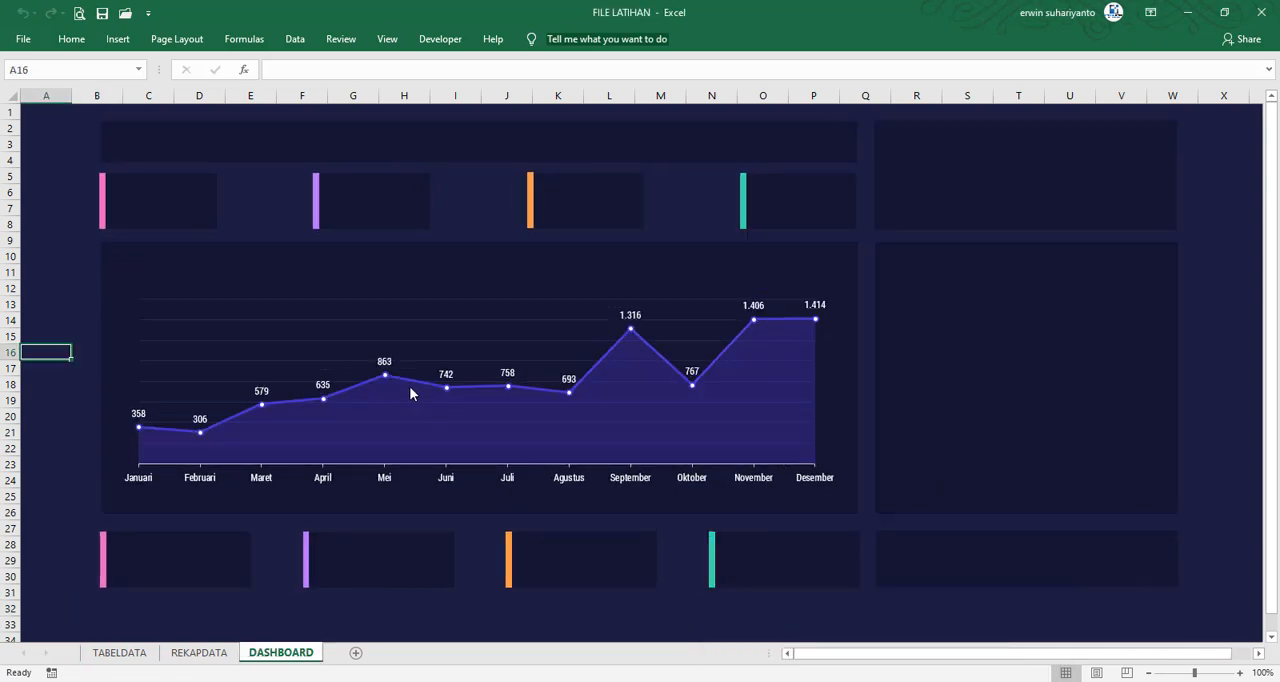
{"action": "left_click", "coordinate": [315, 302]}
{"action": "left_click", "coordinate": [313, 325]}
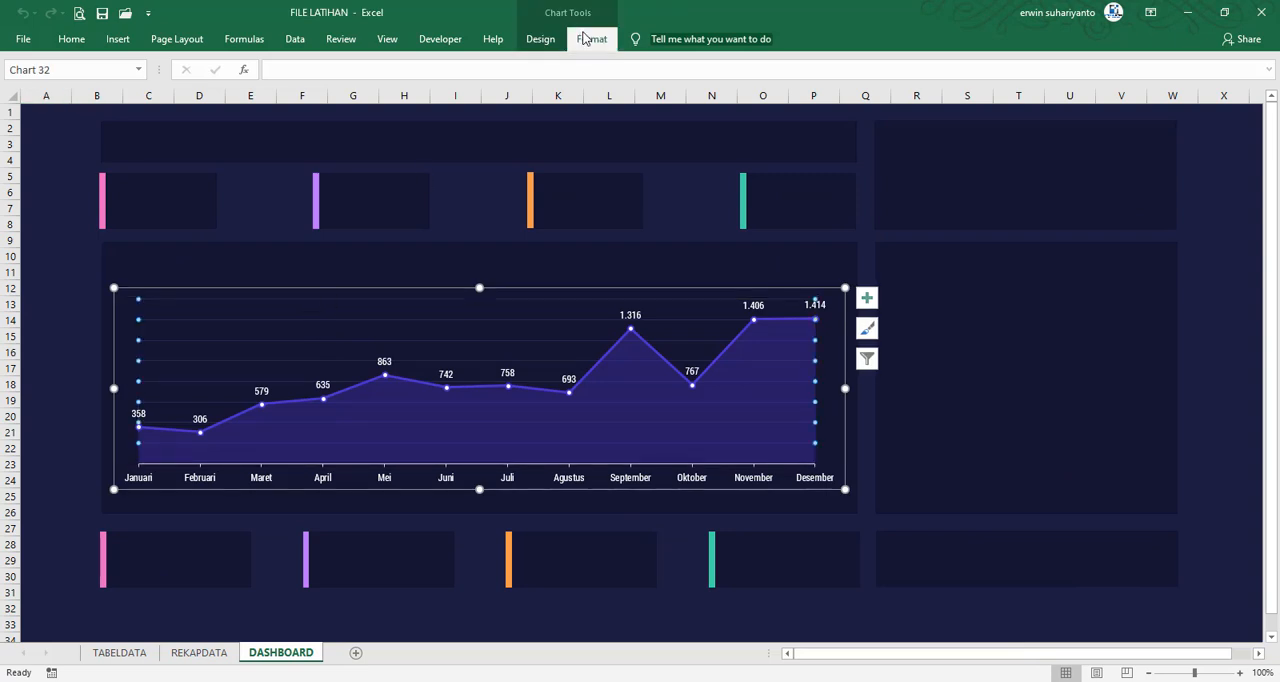
{"action": "left_click", "coordinate": [591, 38]}
{"action": "left_click", "coordinate": [617, 85]}
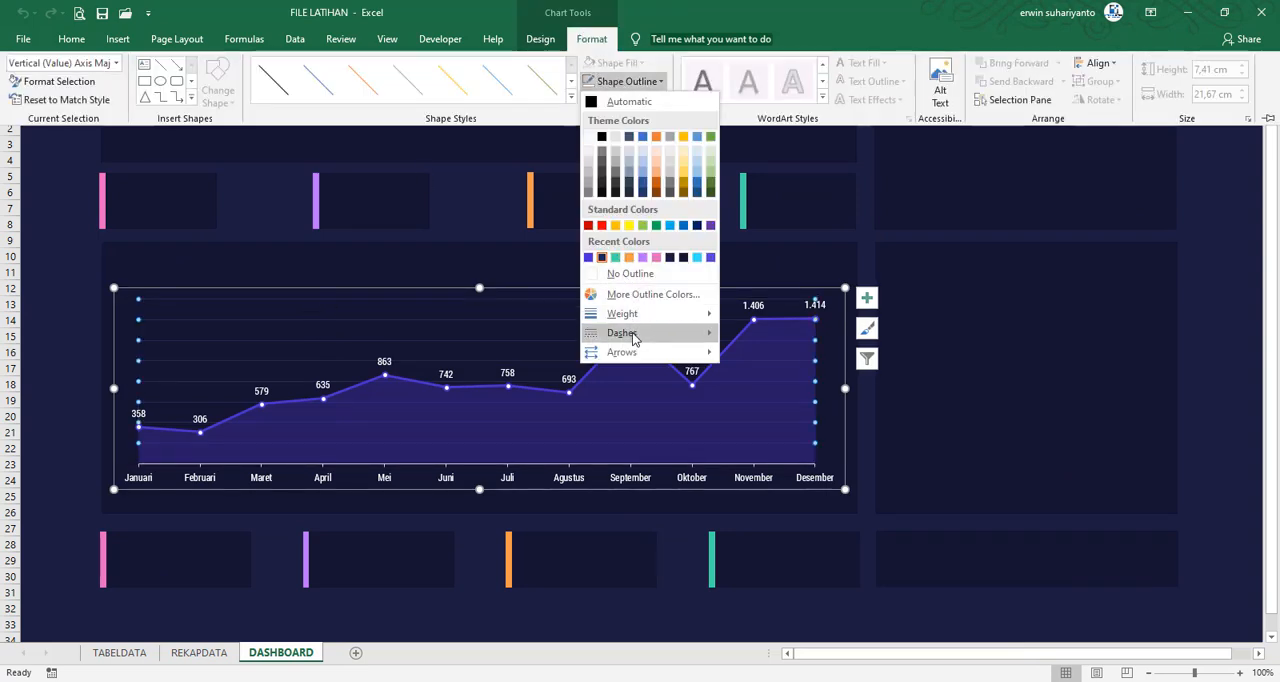
{"action": "mouse_move", "coordinate": [684, 340]}
{"action": "left_click", "coordinate": [760, 372]}
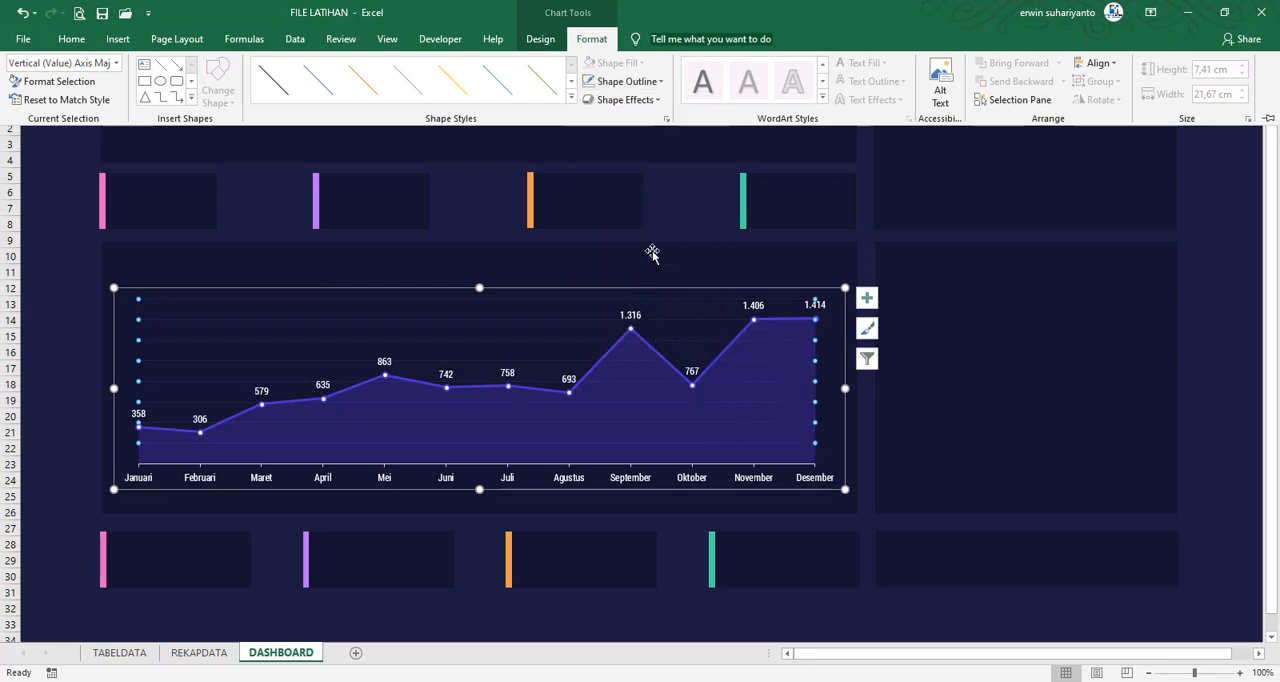
Recolor the combo chart's horizontal gridlines with a recently used very dark navy
{"action": "left_click", "coordinate": [634, 81]}
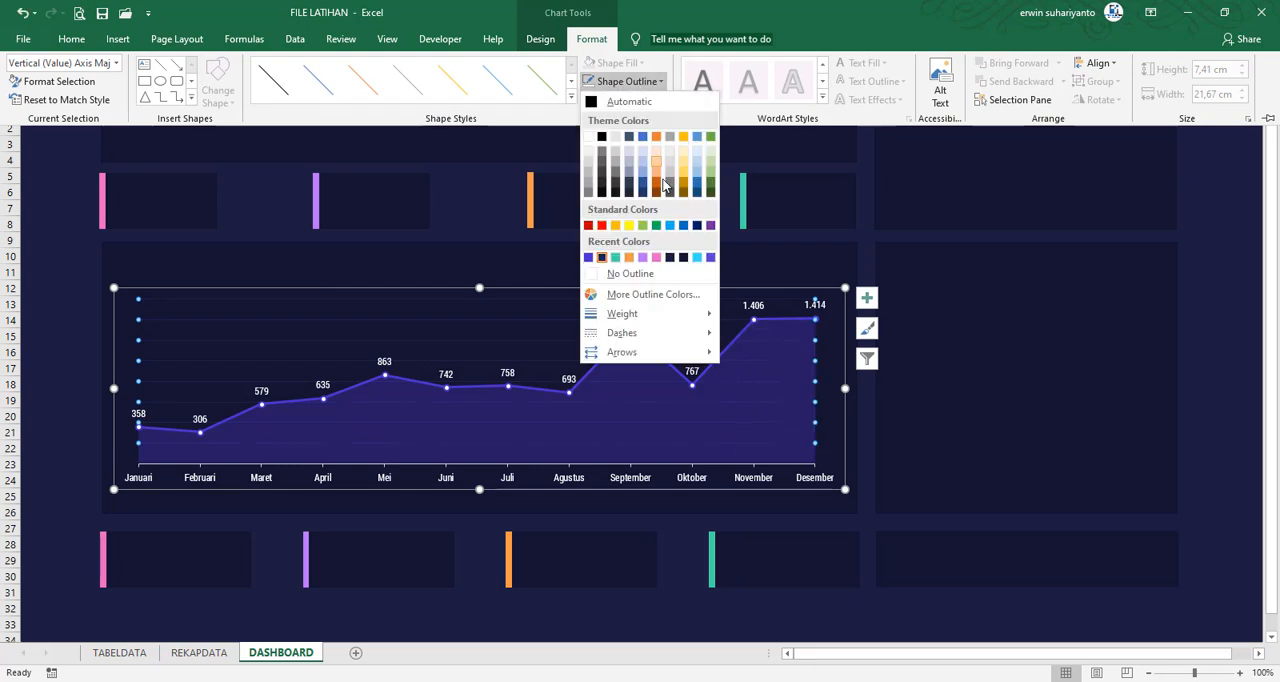
{"action": "left_click", "coordinate": [673, 258]}
{"action": "left_click", "coordinate": [62, 303]}
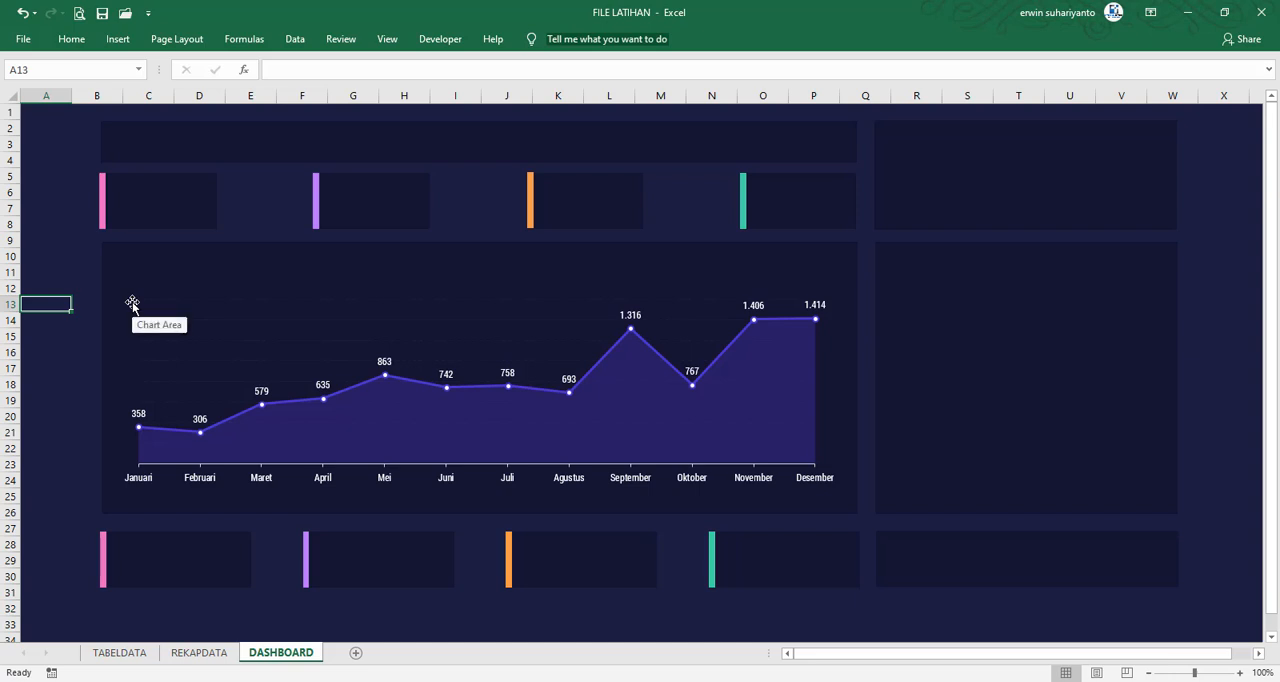
Insert the rising line-graph icon from the Analytics set, sized 1.27 cm square, in the upper-left corner of the chart panel
{"action": "left_click", "coordinate": [122, 40]}
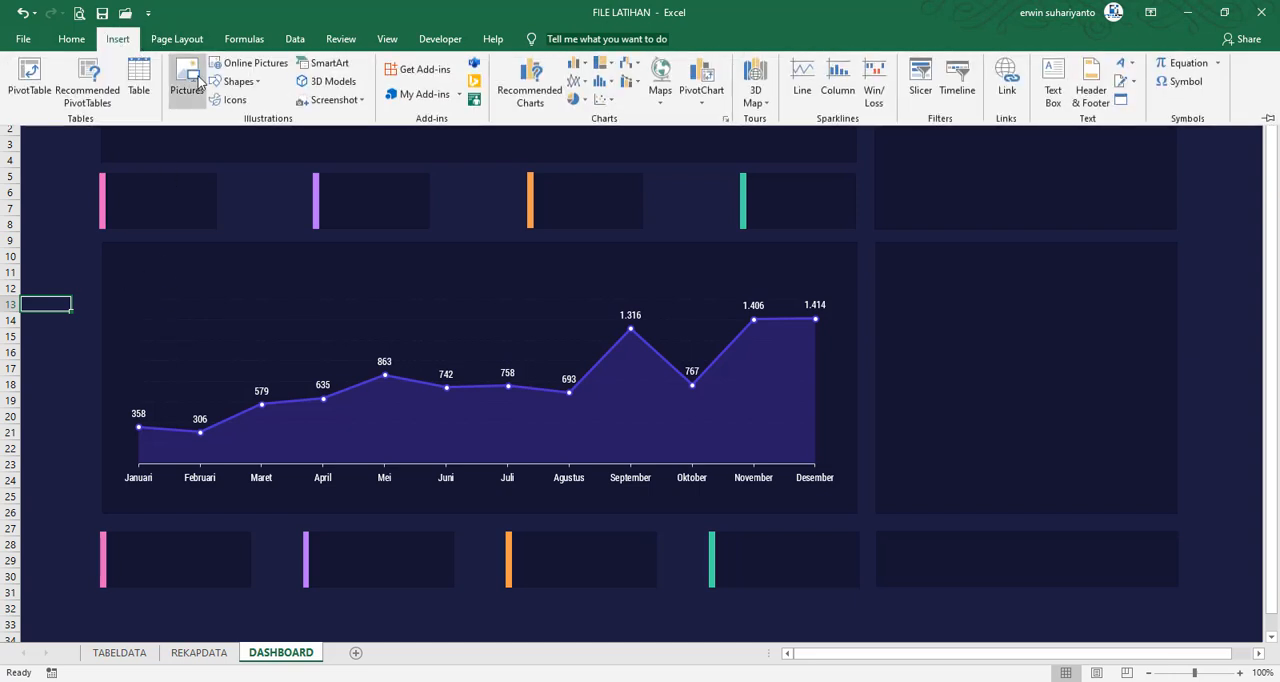
{"action": "left_click", "coordinate": [232, 100]}
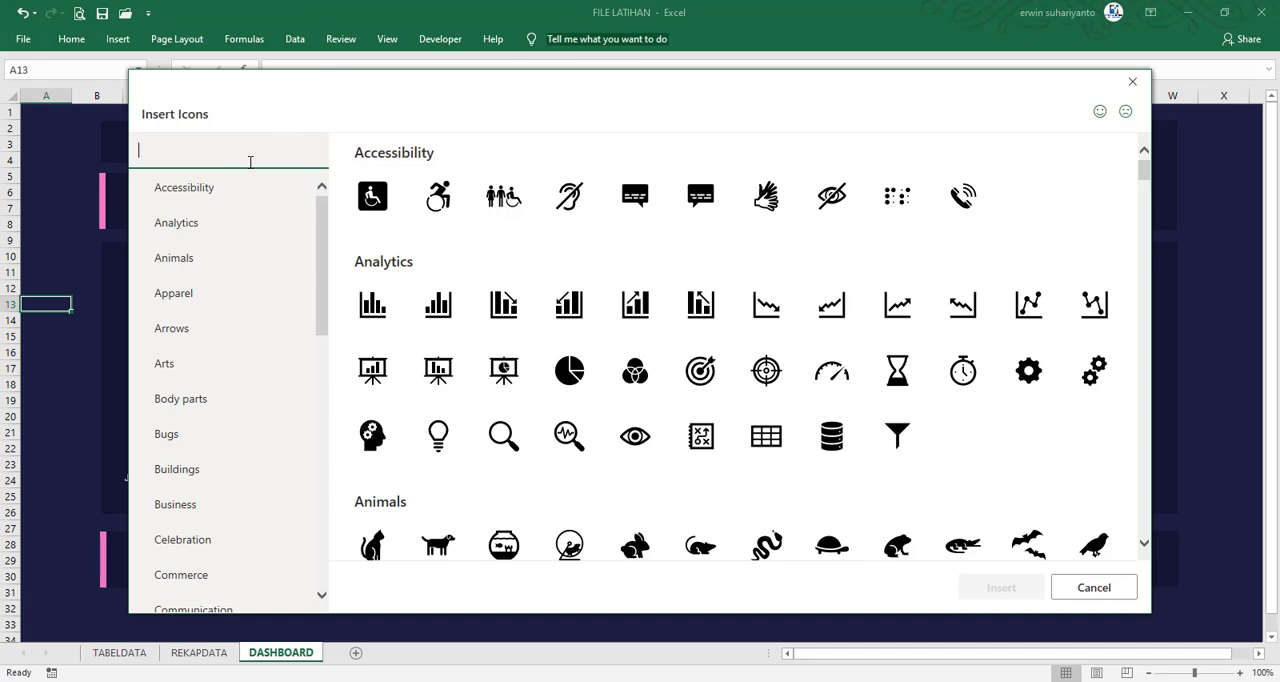
{"action": "left_click", "coordinate": [899, 308]}
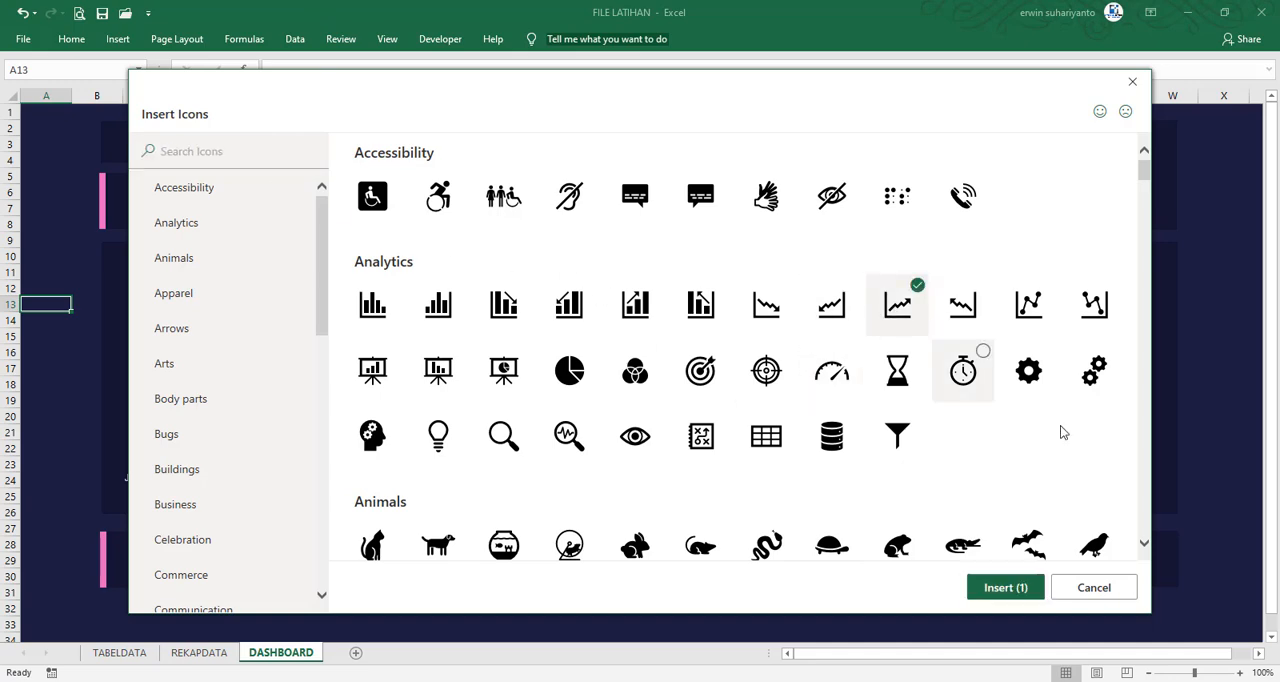
{"action": "left_click", "coordinate": [1002, 587]}
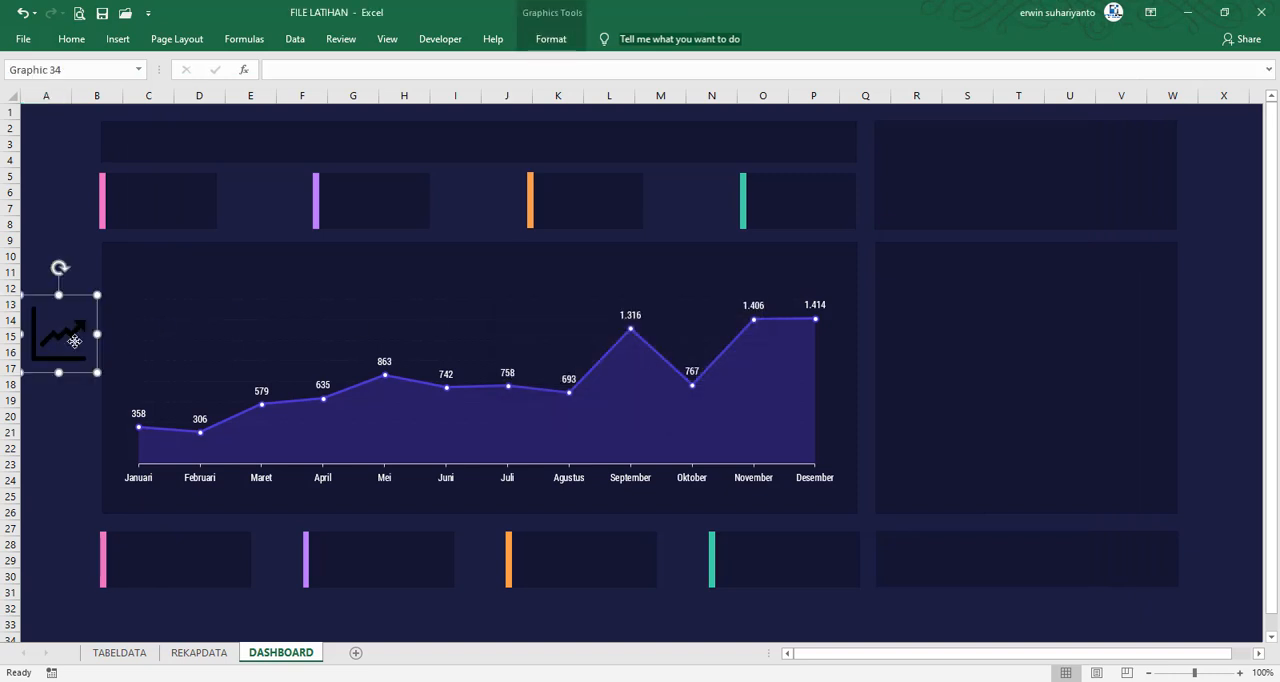
{"action": "left_click_drag", "start_coordinate": [74, 341], "coordinate": [144, 269]}
{"action": "key", "text": "ctrl+o"}
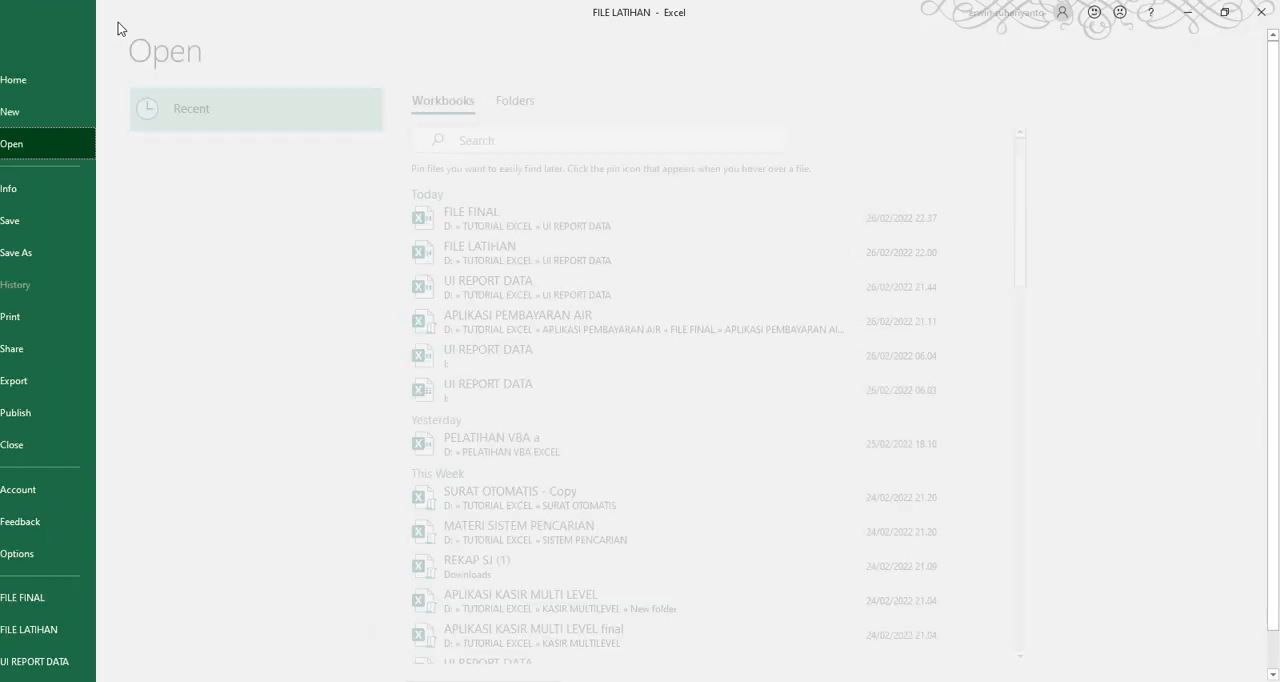
{"action": "left_click", "coordinate": [19, 47]}
Add a text box near the line-graph icon reading "Grafik Jumlah Terjual Bulanan", using the FILE FINAL chart heading as a guide
{"action": "left_click", "coordinate": [118, 38]}
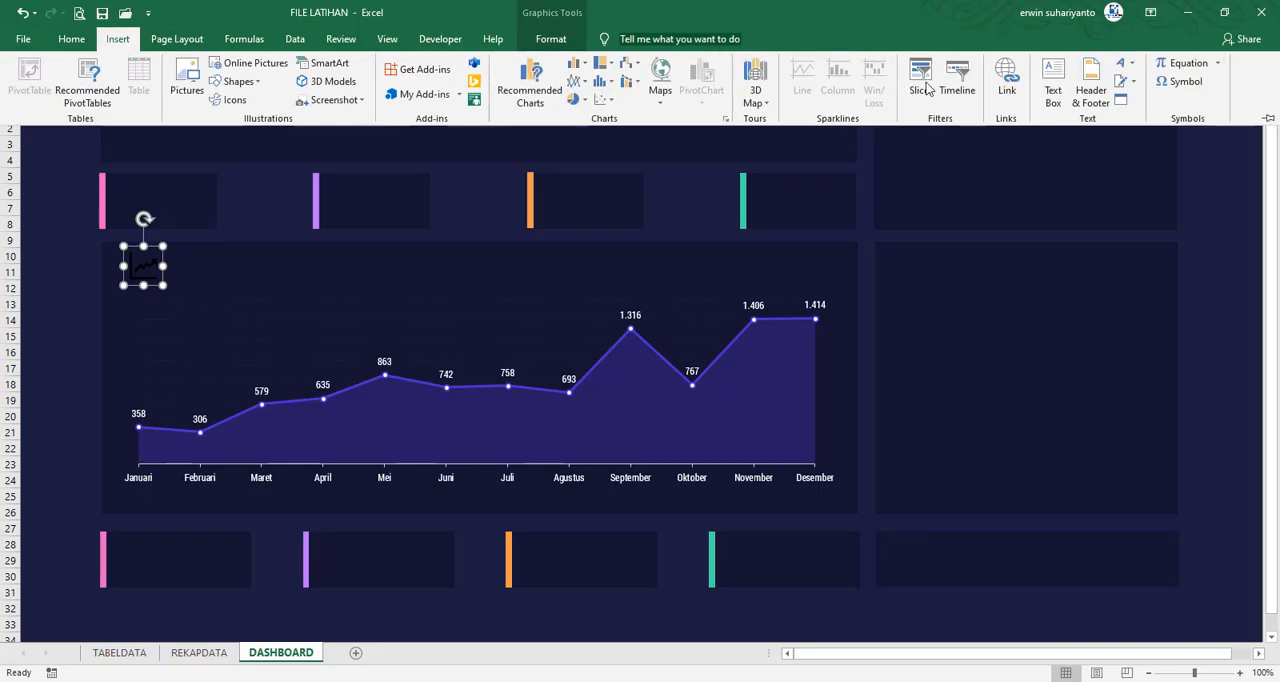
{"action": "left_click", "coordinate": [1050, 78]}
{"action": "left_click", "coordinate": [62, 276]}
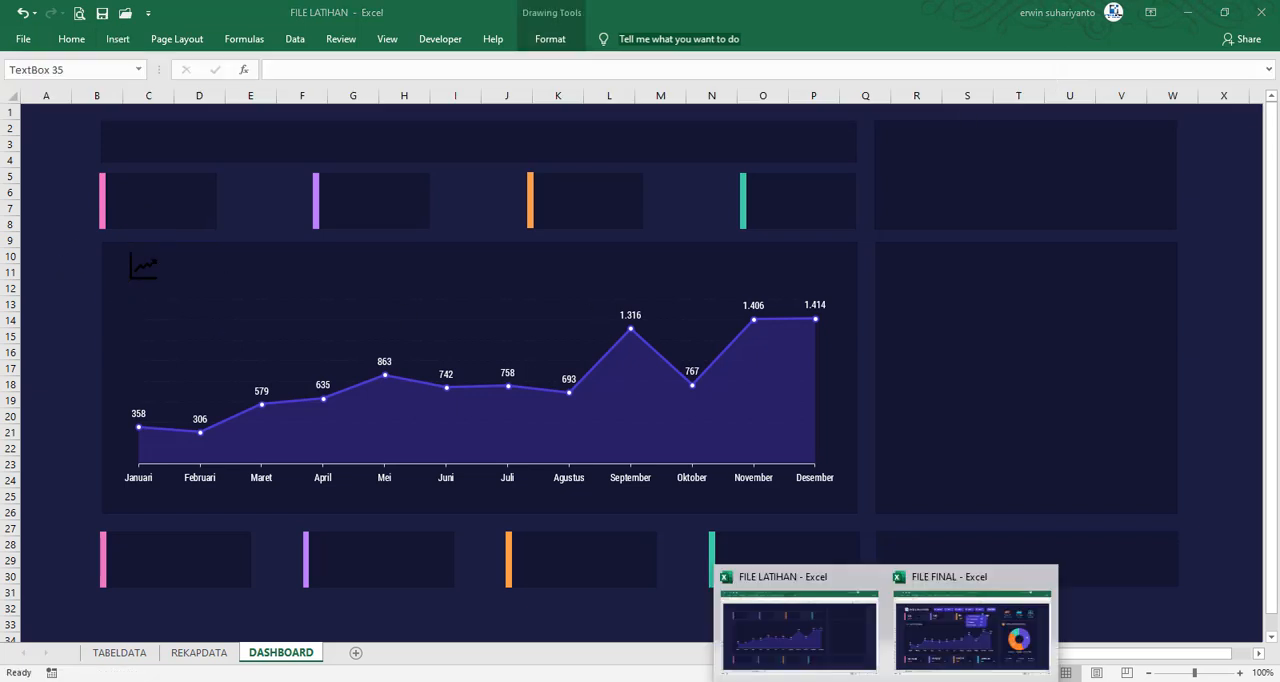
{"action": "left_click", "coordinate": [975, 610]}
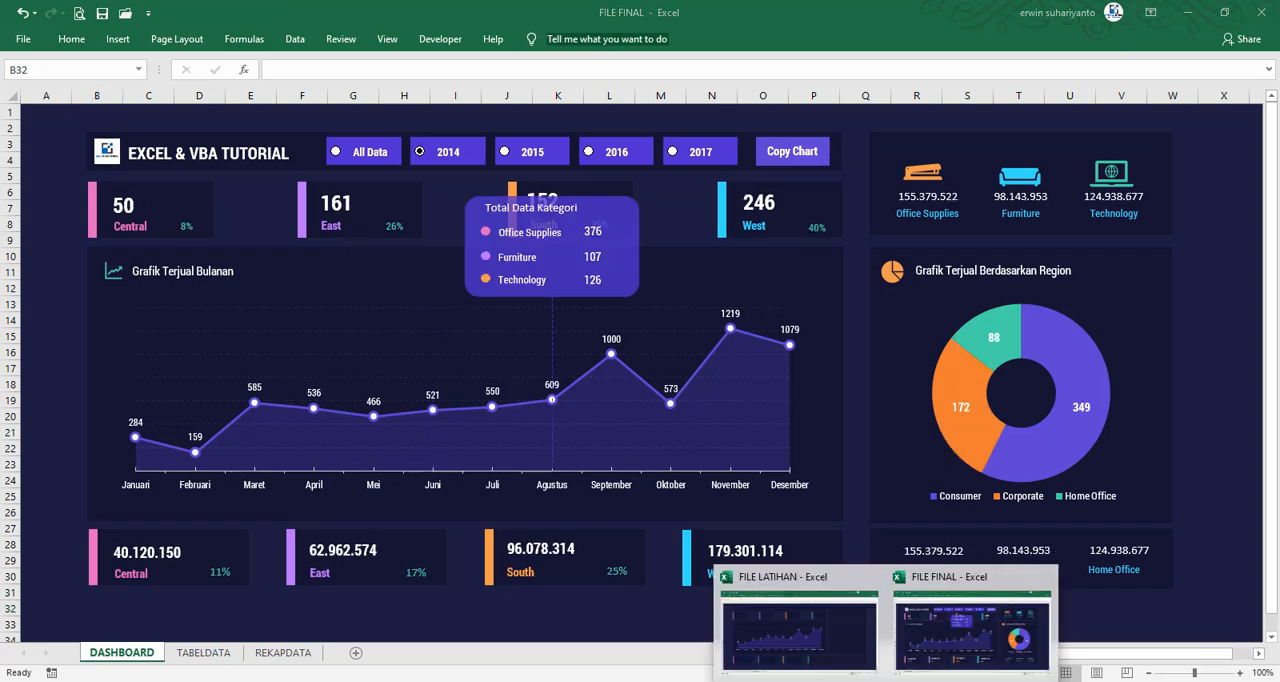
{"action": "left_click", "coordinate": [790, 615]}
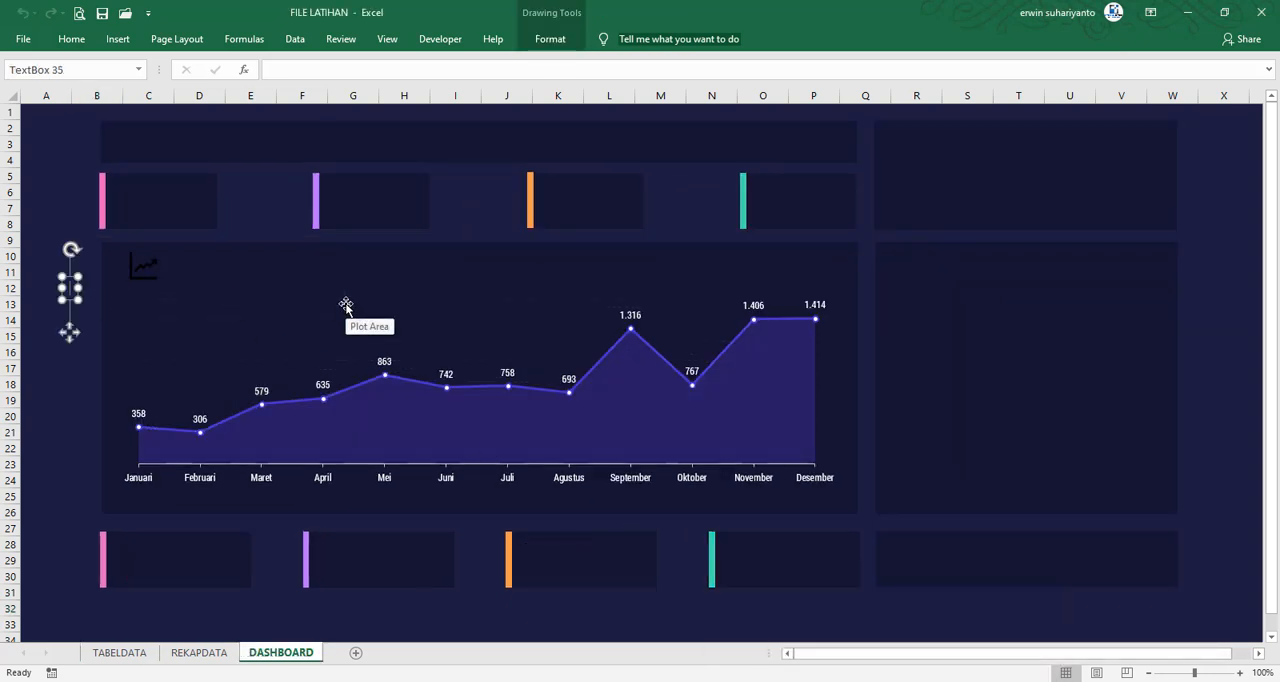
{"action": "type", "text": "Grafik"}
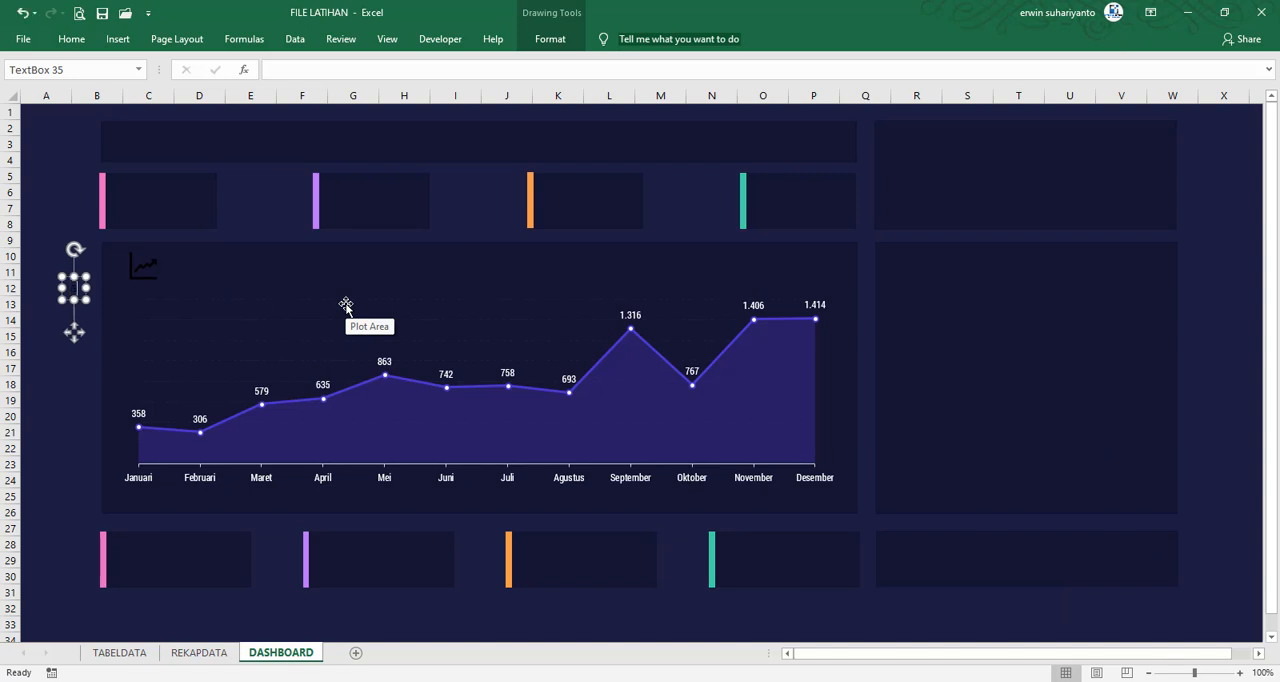
{"action": "type", "text": " Penjualan"}
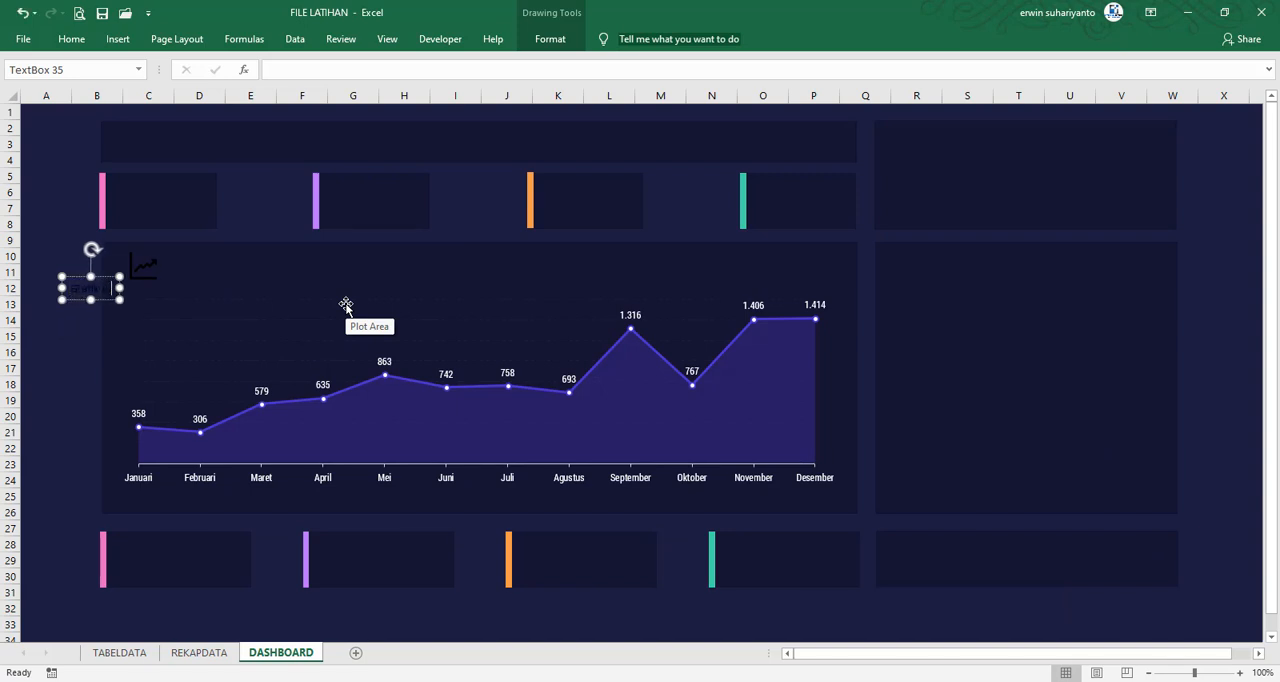
{"action": "type", "text": " Ter"}
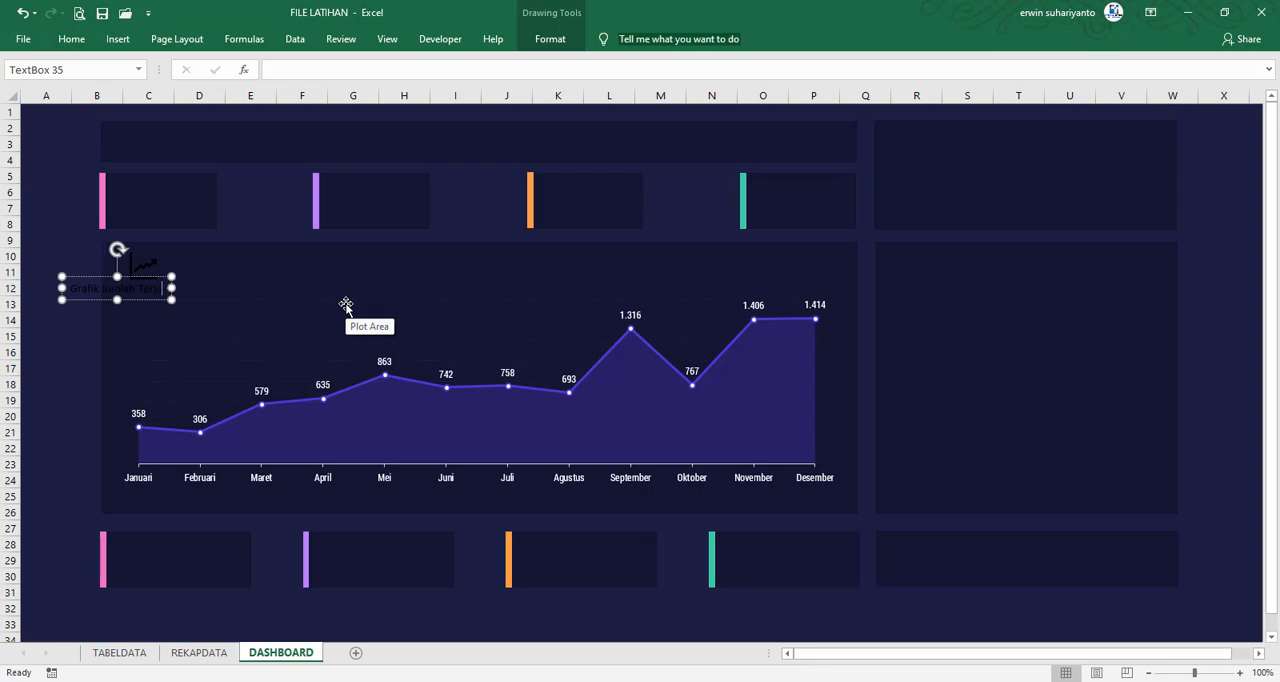
{"action": "type", "text": "jua"}
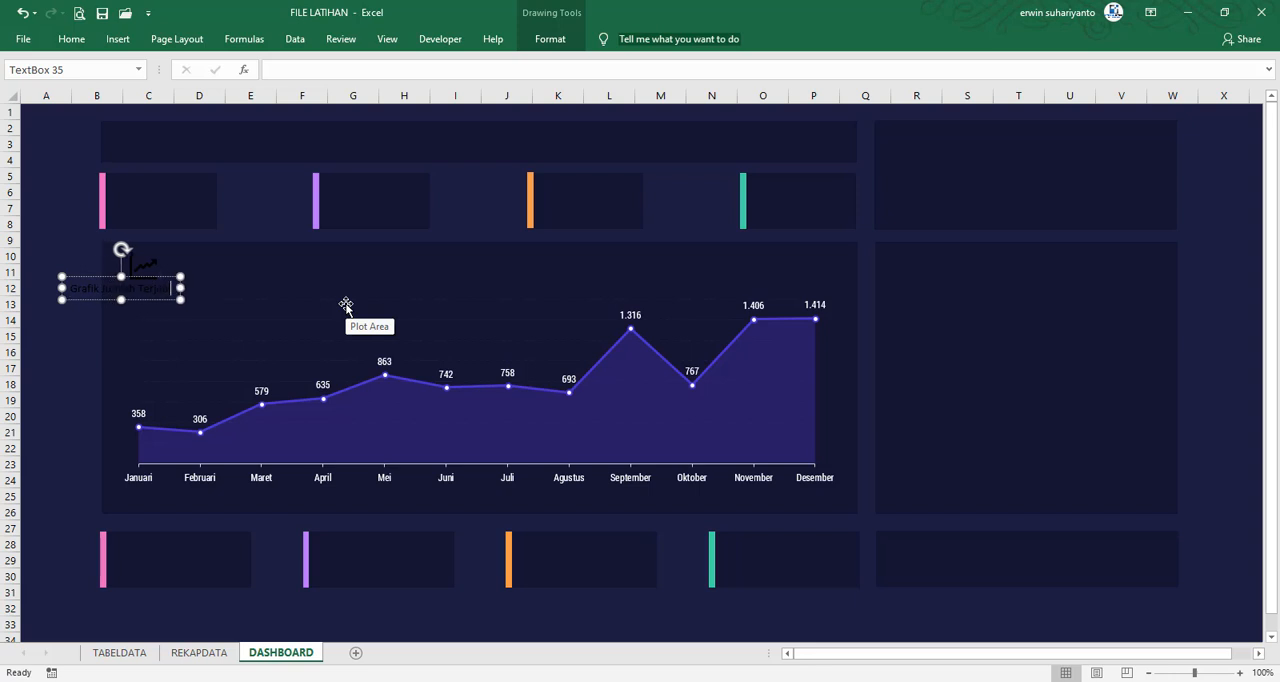
{"action": "type", "text": "l Bulanan"}
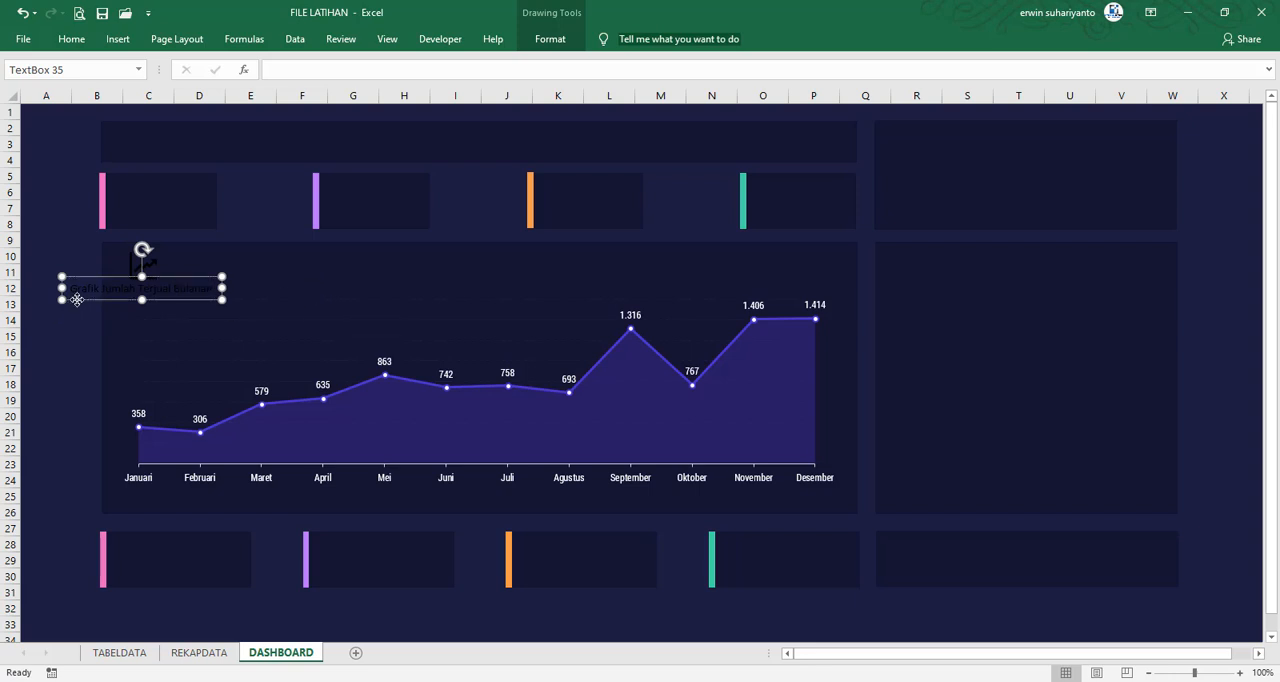
Format the chart heading in white Roboto Condensed and place it just right of the line-graph icon
{"action": "left_click", "coordinate": [72, 39]}
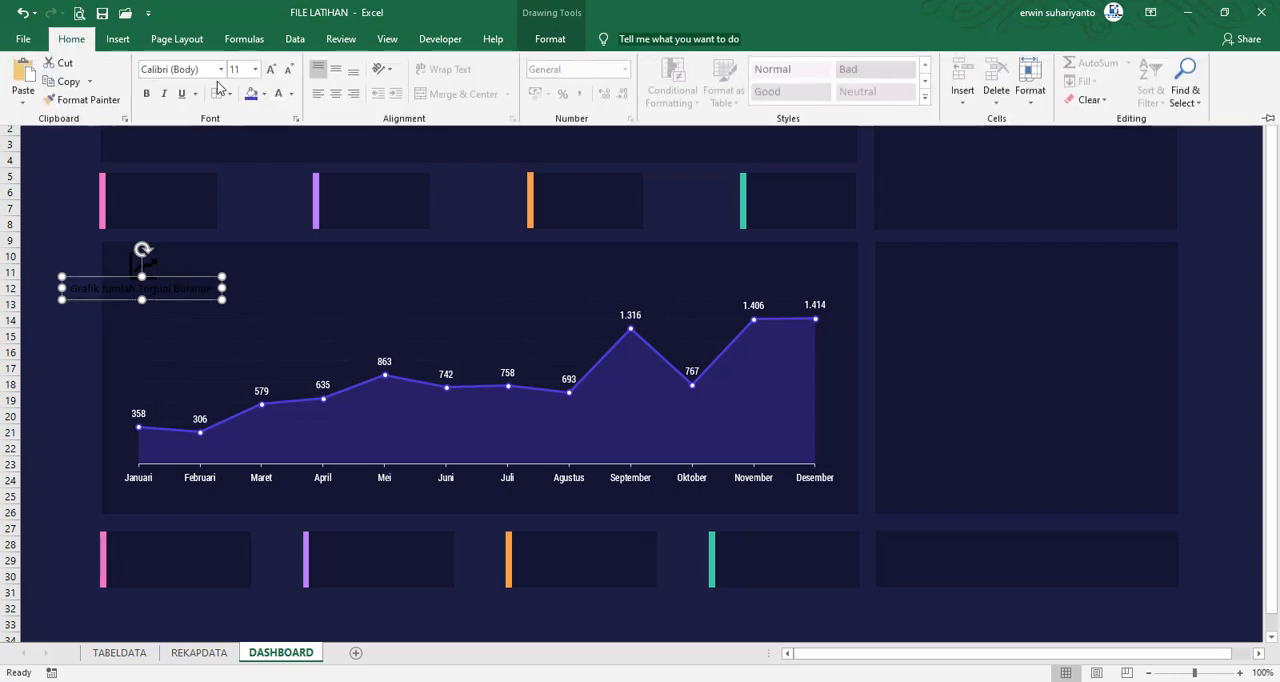
{"action": "left_click", "coordinate": [220, 69]}
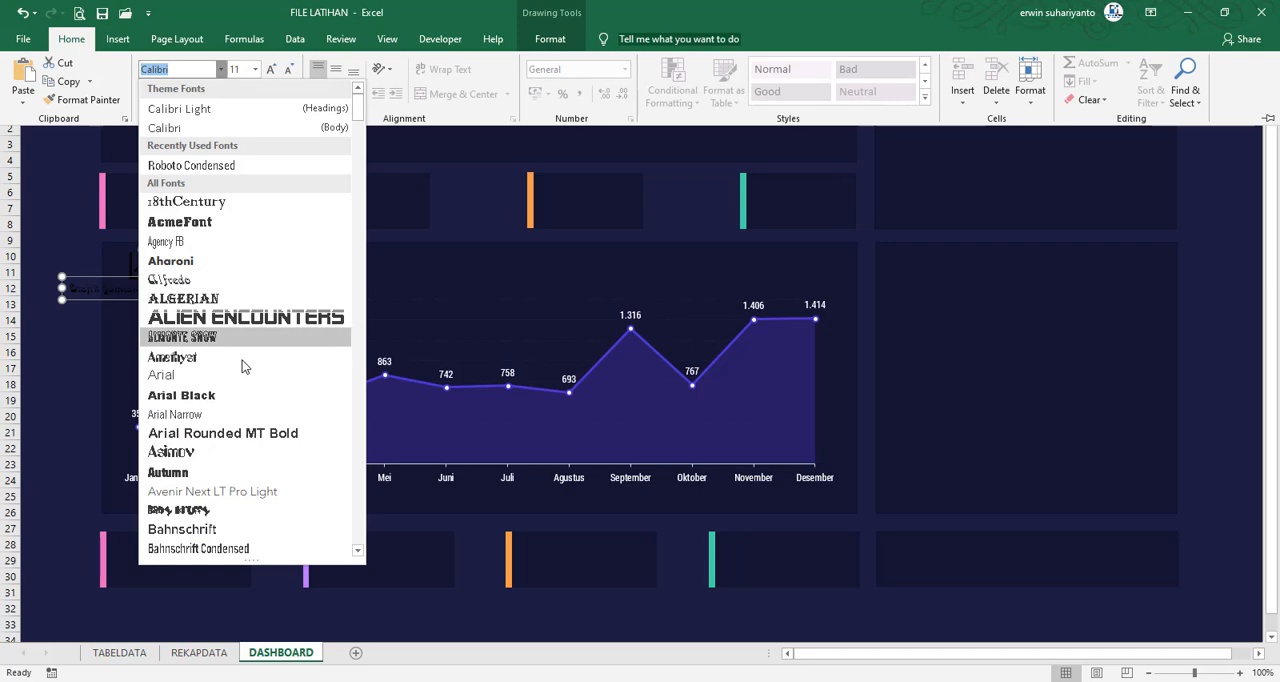
{"action": "scroll", "coordinate": [242, 360], "scroll_direction": "down", "scroll_amount": 2}
{"action": "key", "text": "Down"}
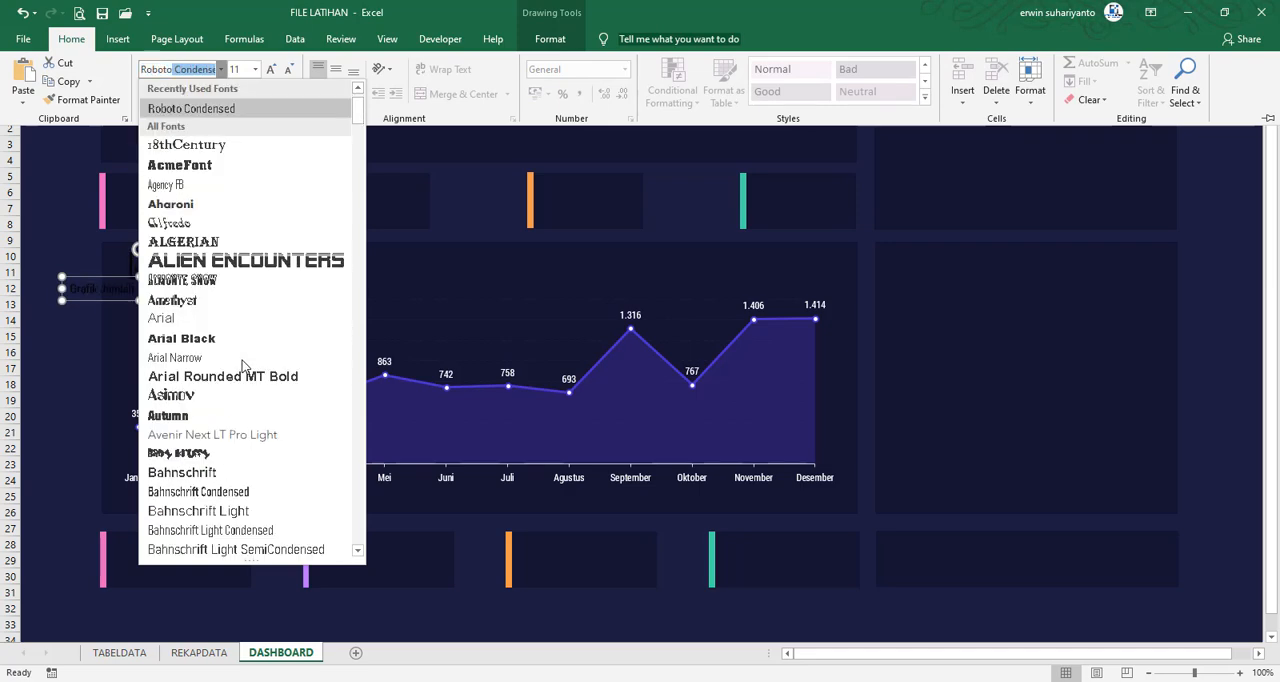
{"action": "scroll", "coordinate": [242, 360], "scroll_direction": "down", "scroll_amount": 1}
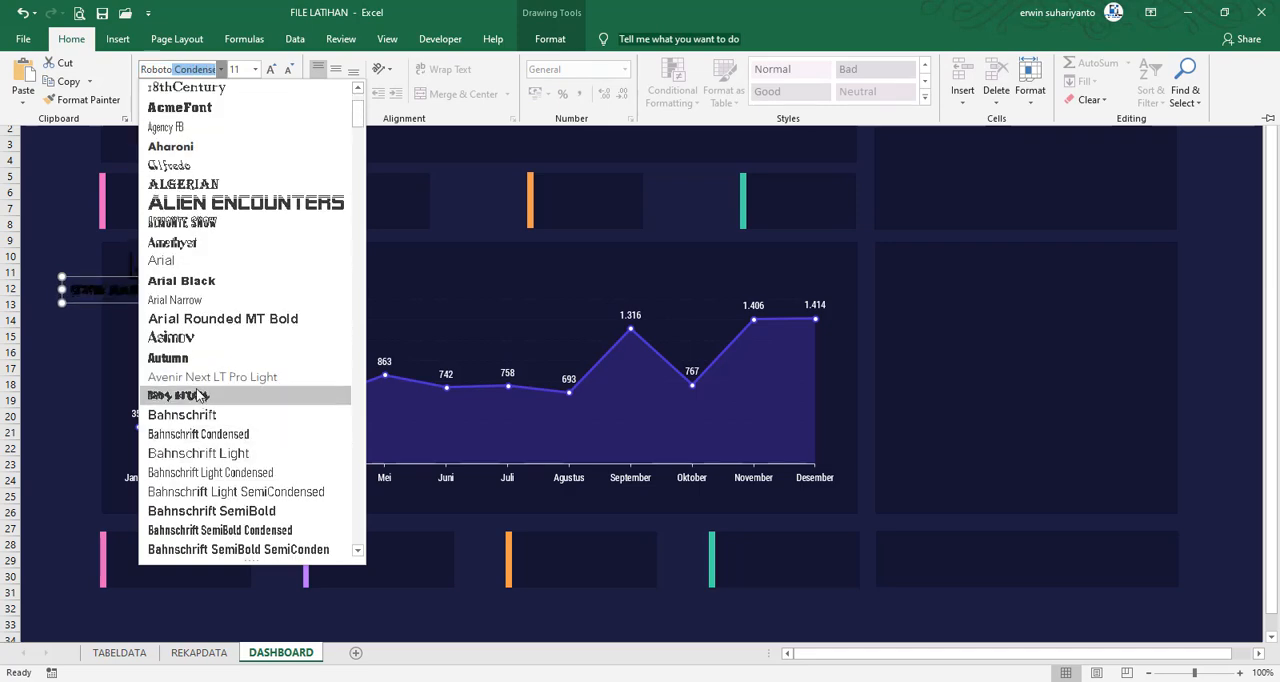
{"action": "scroll", "coordinate": [198, 396], "scroll_direction": "down", "scroll_amount": 10}
{"action": "scroll", "coordinate": [330, 170], "scroll_direction": "up", "scroll_amount": 3}
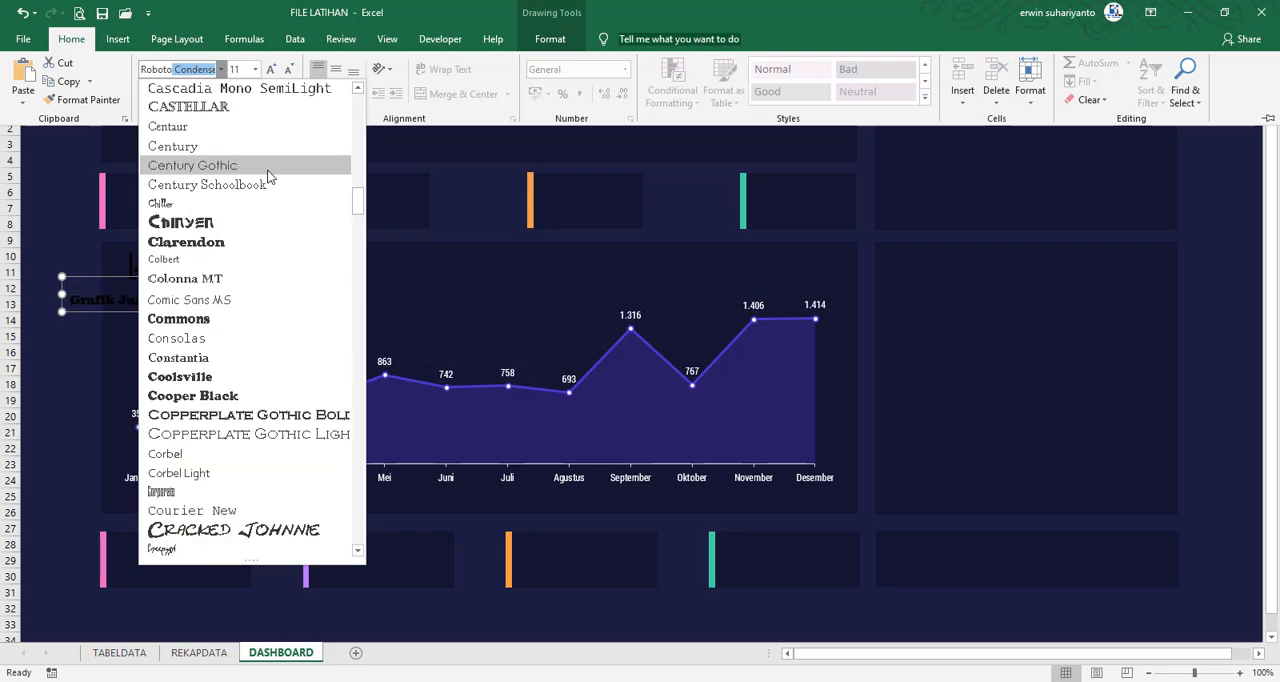
{"action": "key", "text": "Escape"}
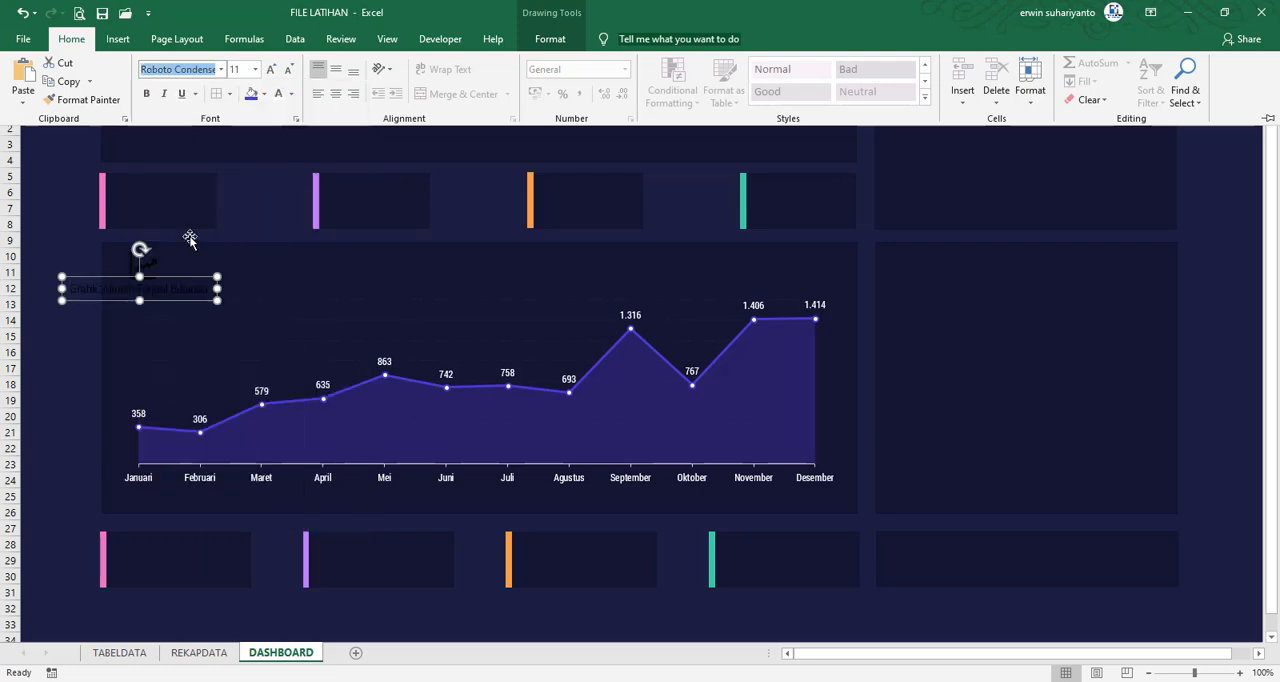
{"action": "left_click", "coordinate": [278, 93]}
{"action": "left_click_drag", "start_coordinate": [141, 276], "coordinate": [245, 260]}
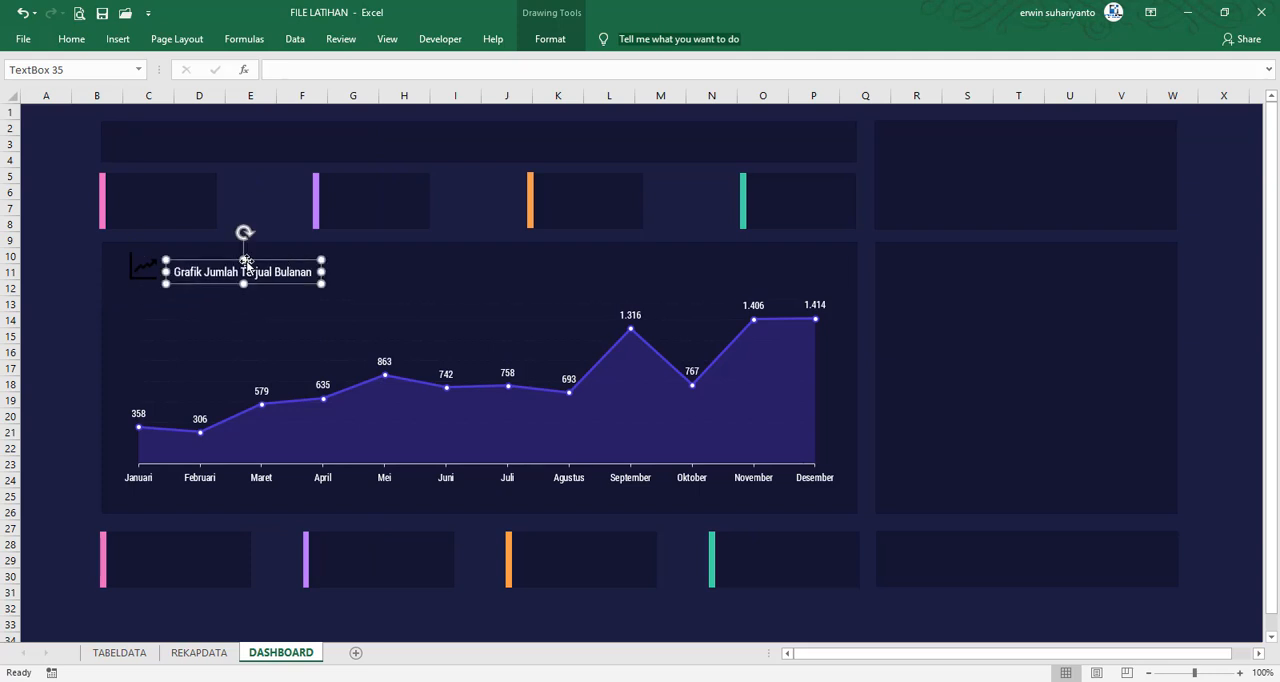
Fill the line-graph icon with the recently used teal green
{"action": "left_click", "coordinate": [141, 265]}
{"action": "left_click", "coordinate": [550, 39]}
{"action": "left_click", "coordinate": [480, 63]}
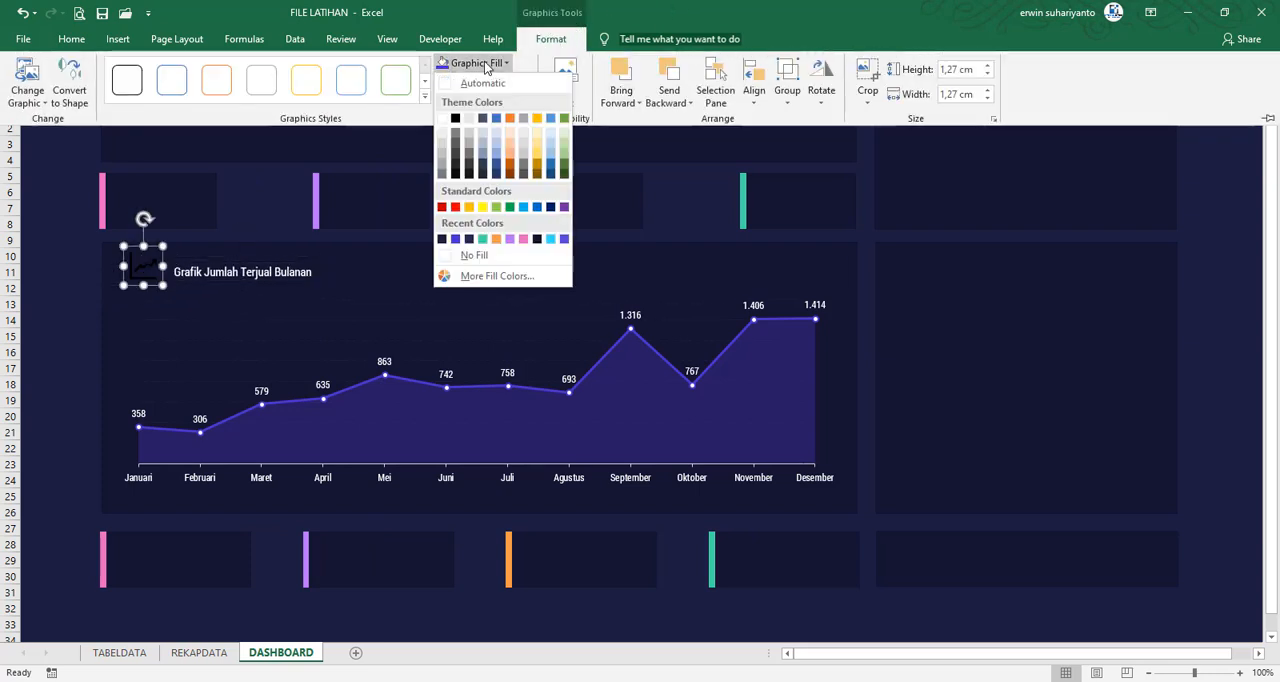
{"action": "left_click", "coordinate": [482, 238]}
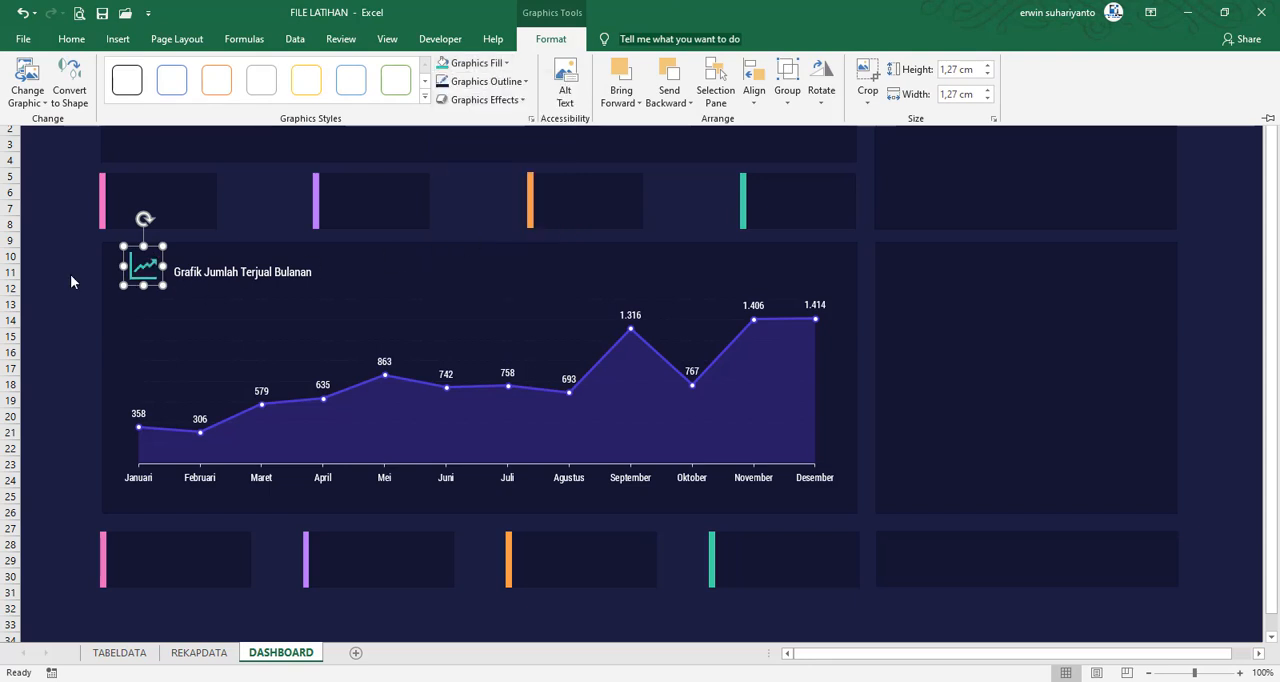
{"action": "left_click", "coordinate": [70, 276]}
Shift the line-graph icon and the chart heading slightly downward within the panel and deselect them
{"action": "left_click", "coordinate": [124, 277]}
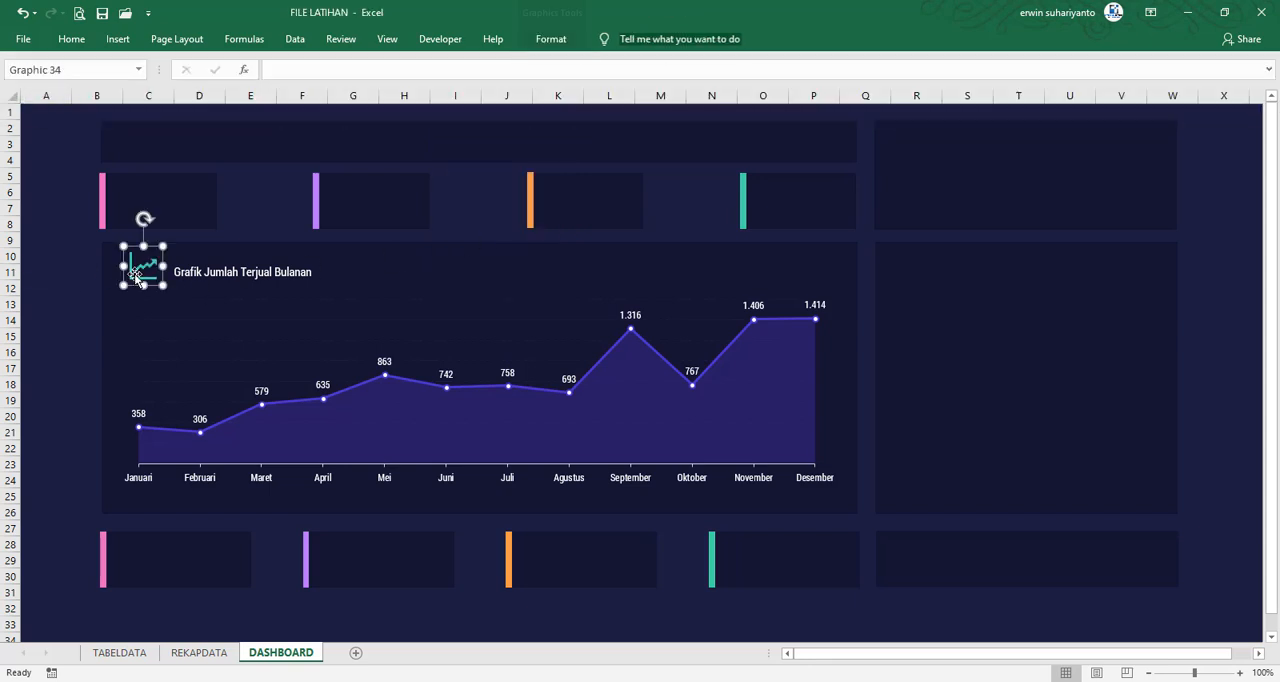
{"action": "left_click", "coordinate": [202, 273]}
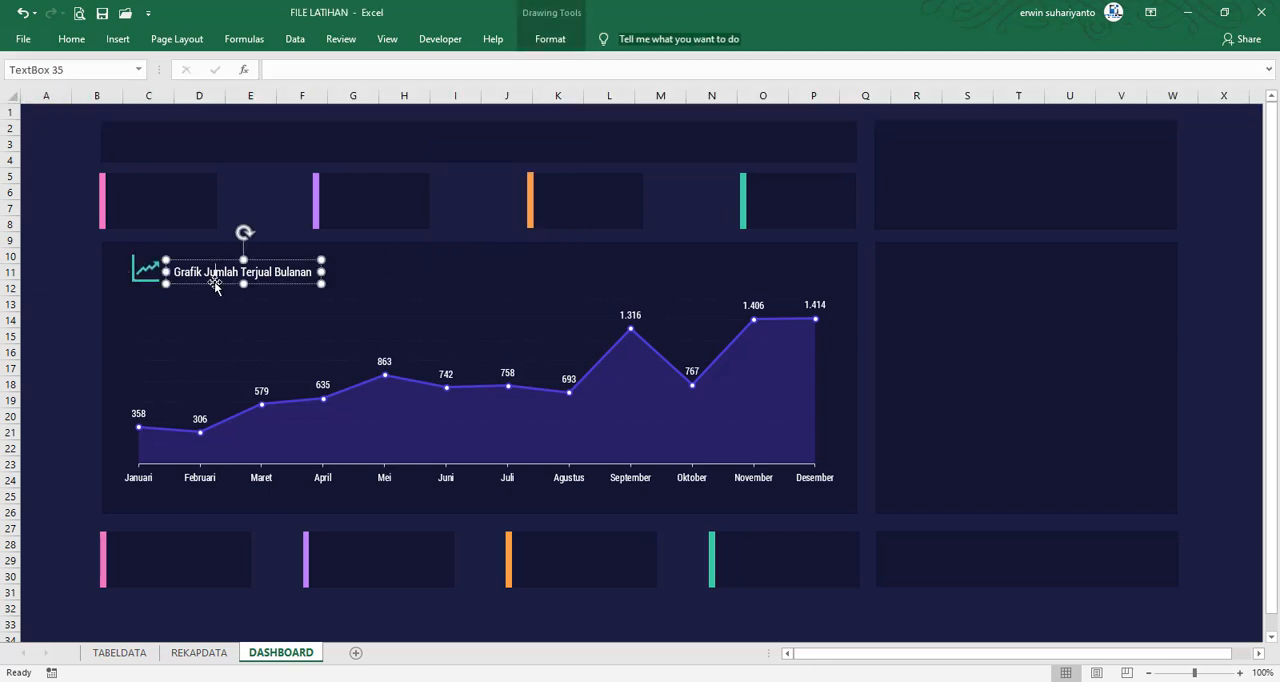
{"action": "left_click_drag", "start_coordinate": [209, 284], "coordinate": [208, 288]}
{"action": "left_click", "coordinate": [68, 311]}
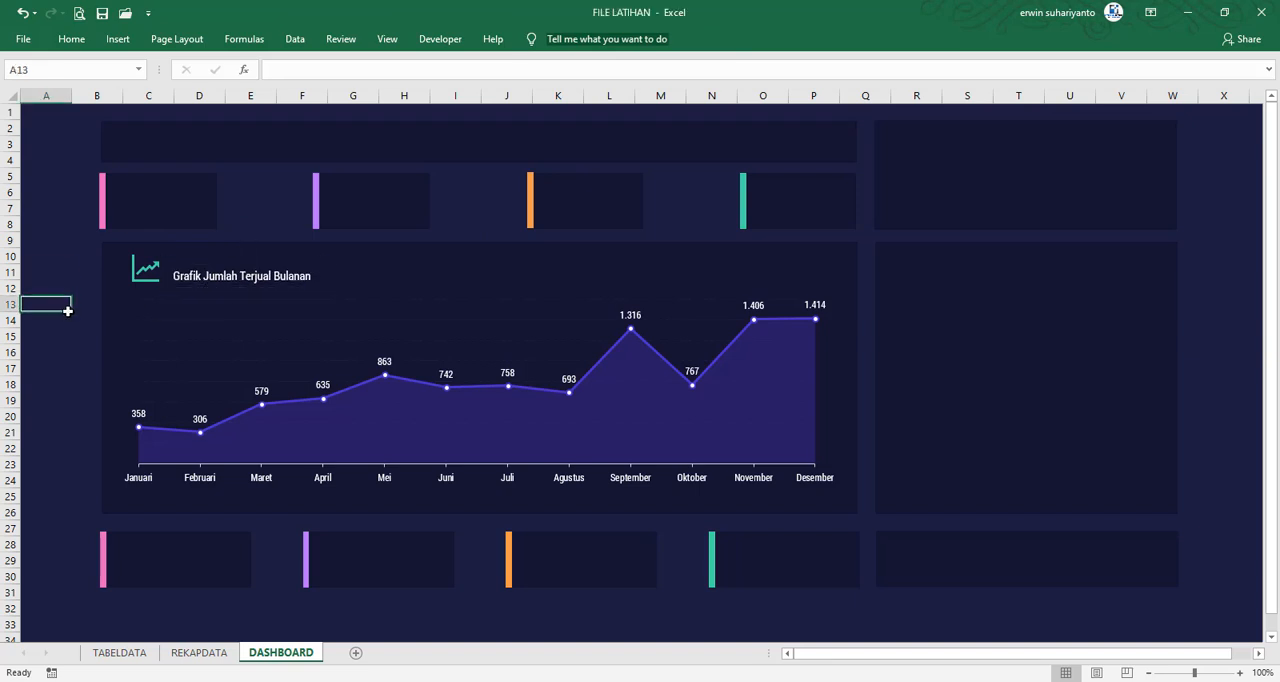
Switch to the FILE FINAL workbook and examine how the category pop-up, cards and doughnut chart respond to individual months from Maret to Desember
{"action": "mouse_move", "coordinate": [851, 676]}
{"action": "left_click", "coordinate": [940, 655]}
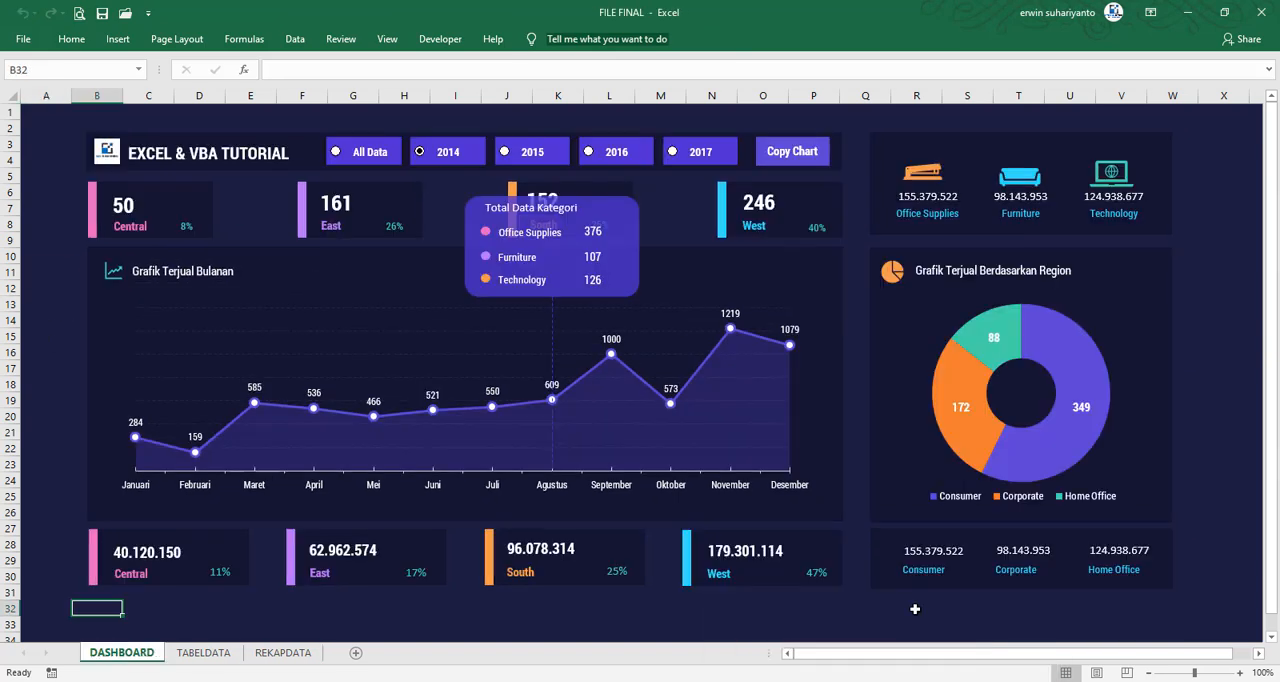
{"action": "mouse_move", "coordinate": [257, 485]}
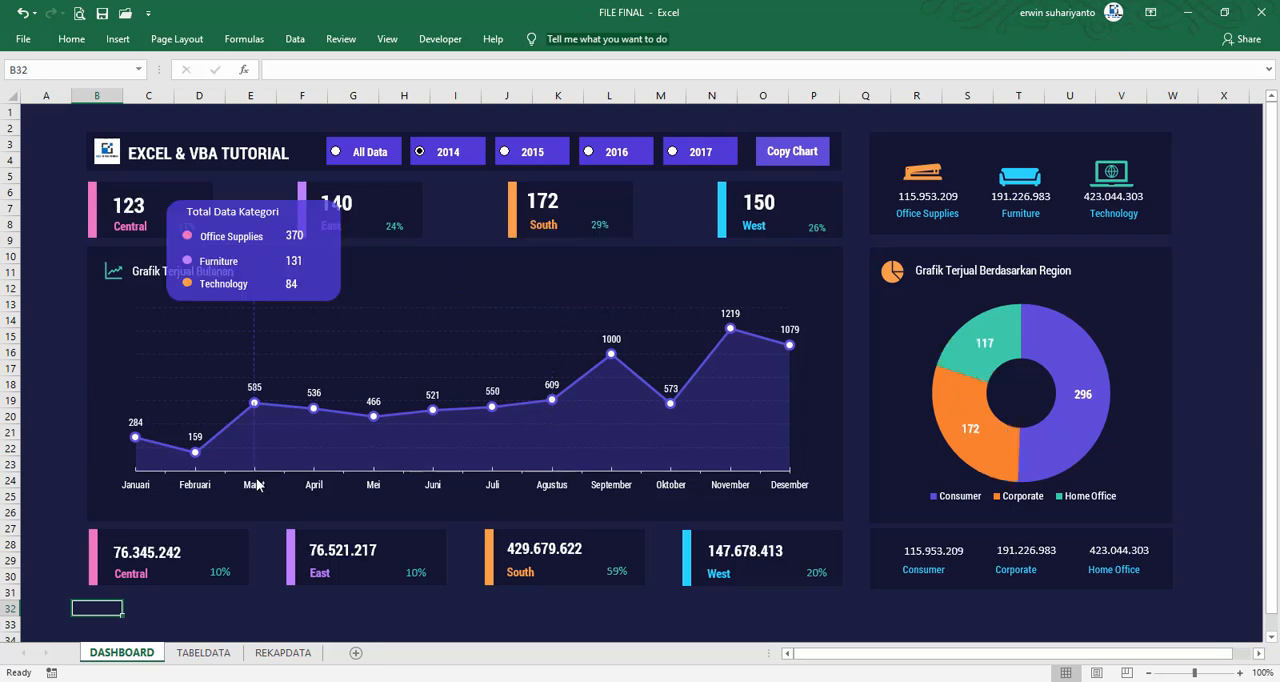
{"action": "left_click", "coordinate": [55, 392]}
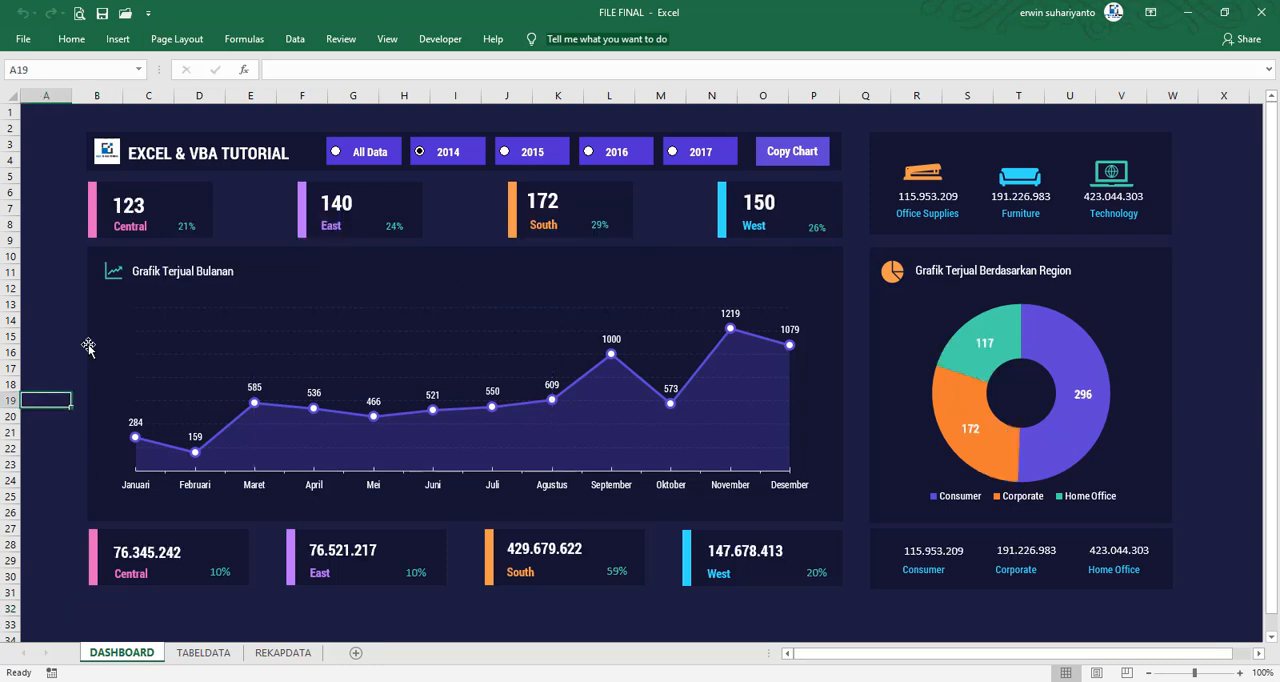
{"action": "mouse_move", "coordinate": [254, 484]}
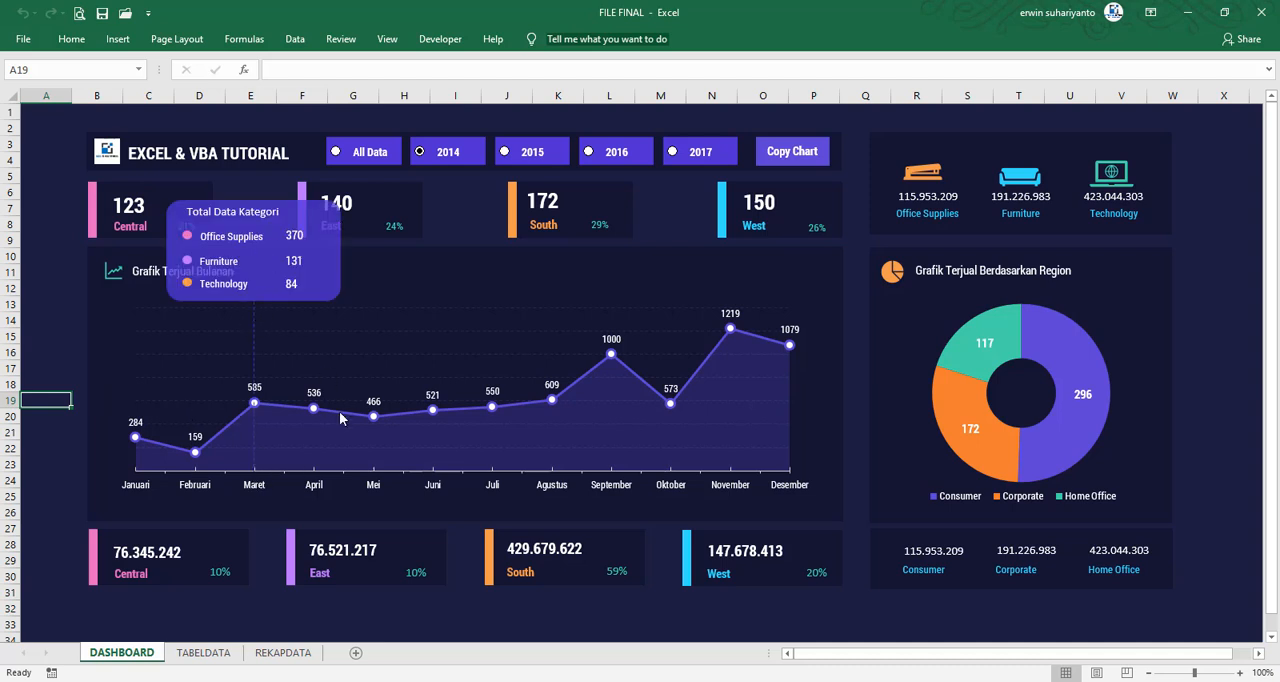
{"action": "mouse_move", "coordinate": [318, 484]}
{"action": "mouse_move", "coordinate": [371, 484]}
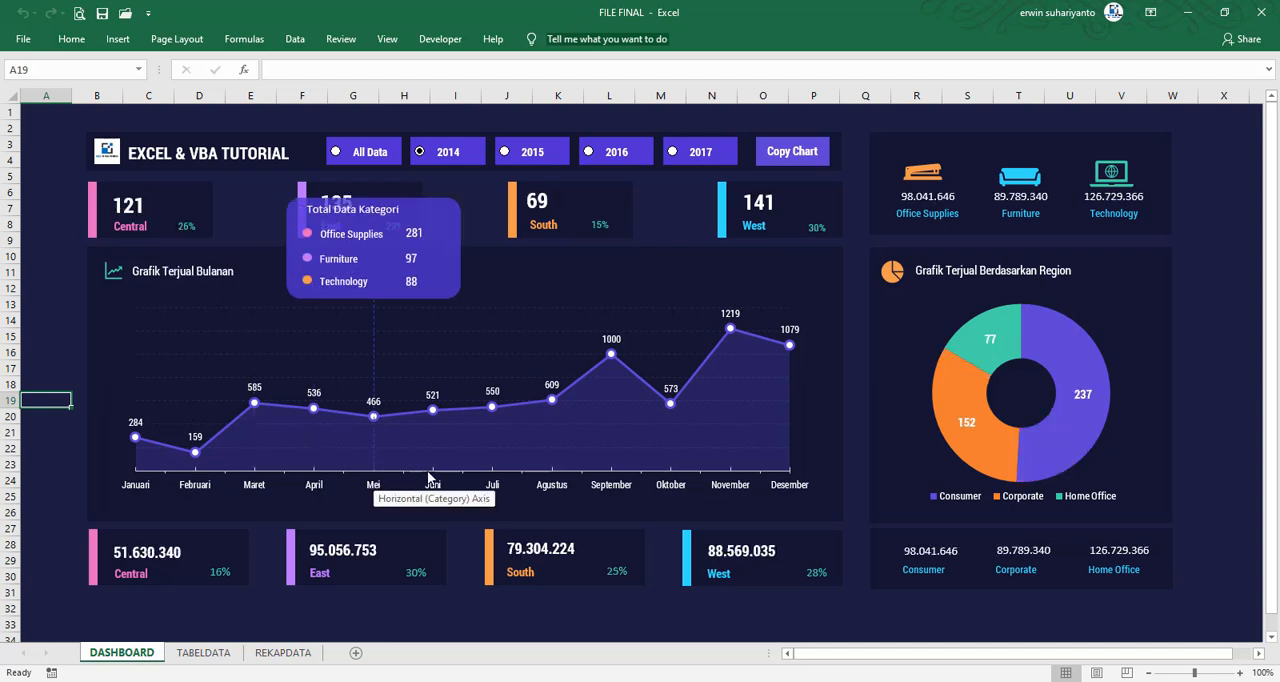
{"action": "mouse_move", "coordinate": [440, 486]}
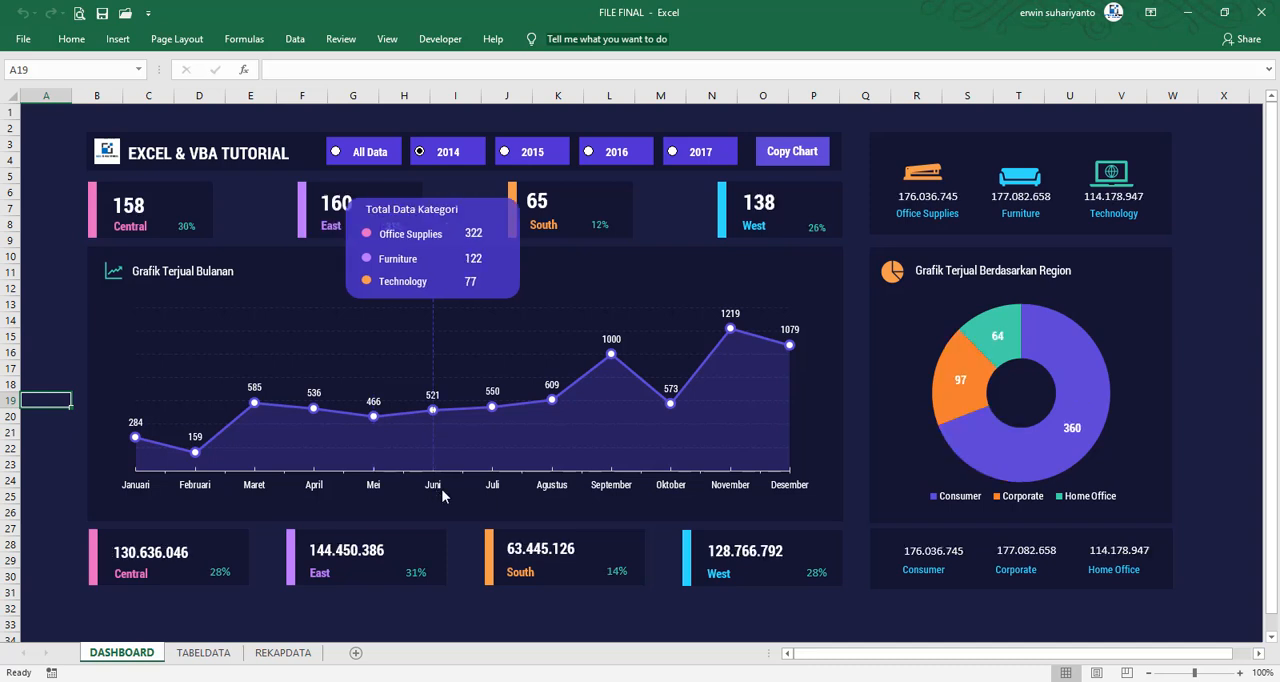
{"action": "mouse_move", "coordinate": [488, 494]}
{"action": "mouse_move", "coordinate": [546, 488]}
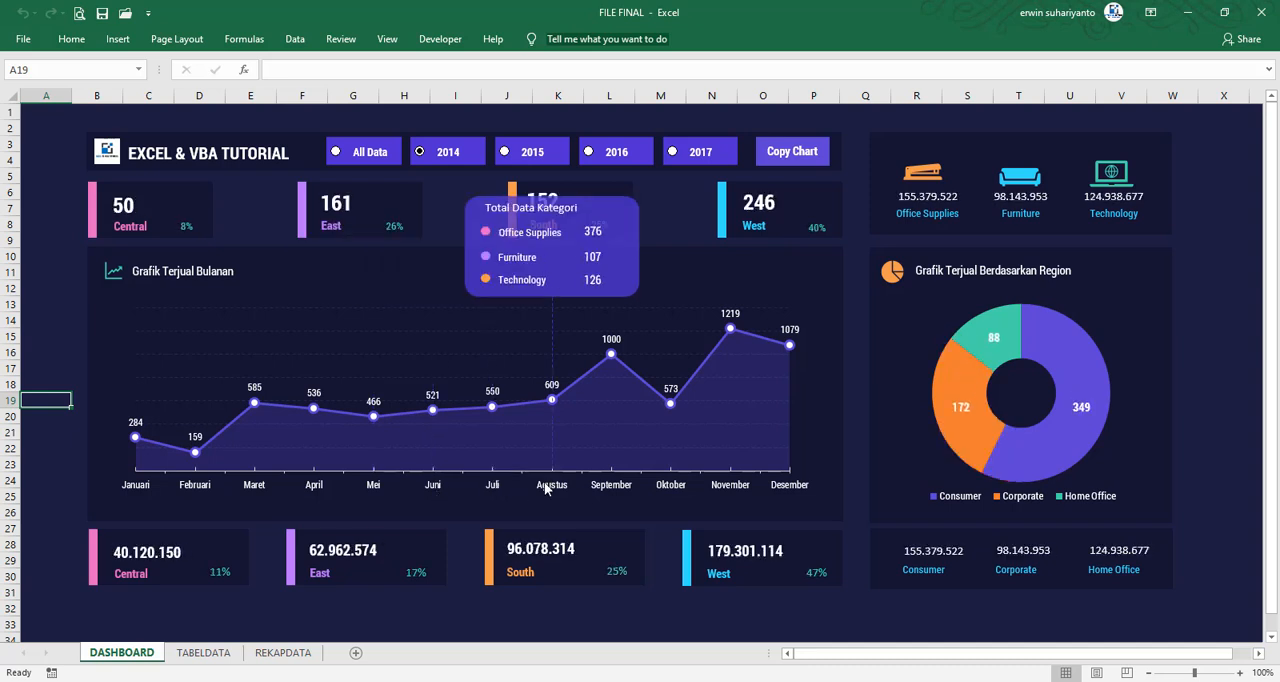
{"action": "mouse_move", "coordinate": [798, 482]}
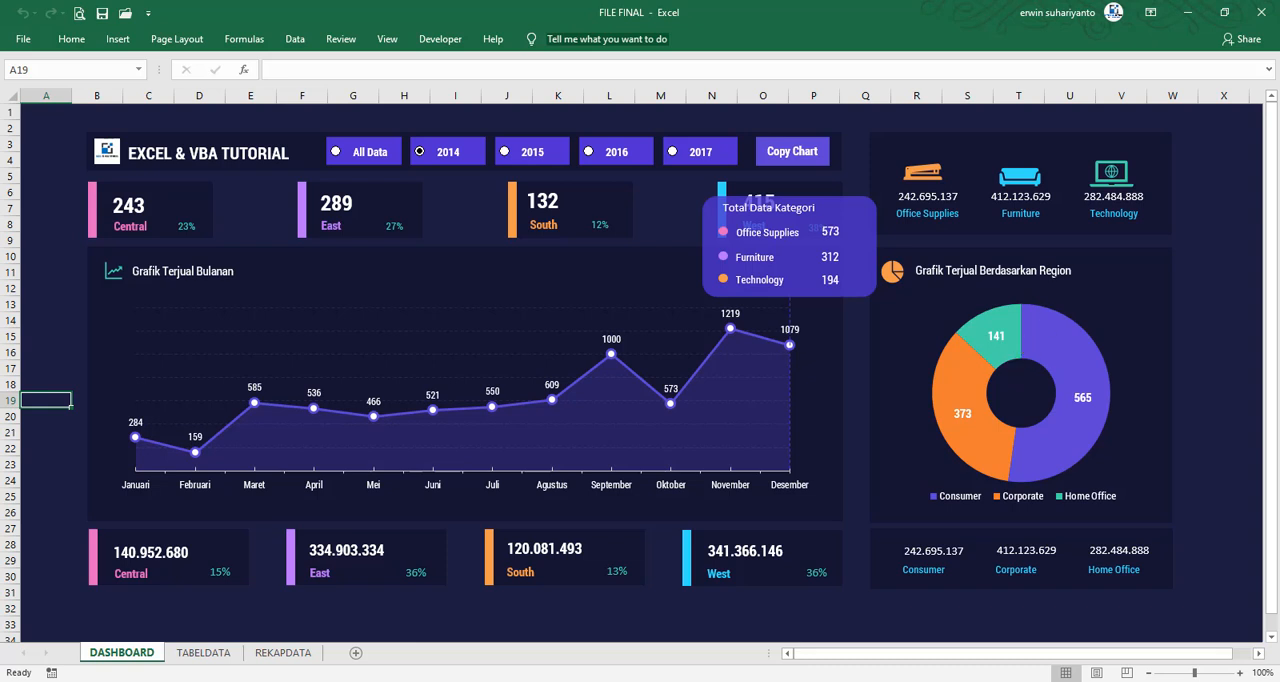
Change the doughnut chart's heading to "Grafik Terjual Berdasarkan Segment"
{"action": "double_click", "coordinate": [1054, 270]}
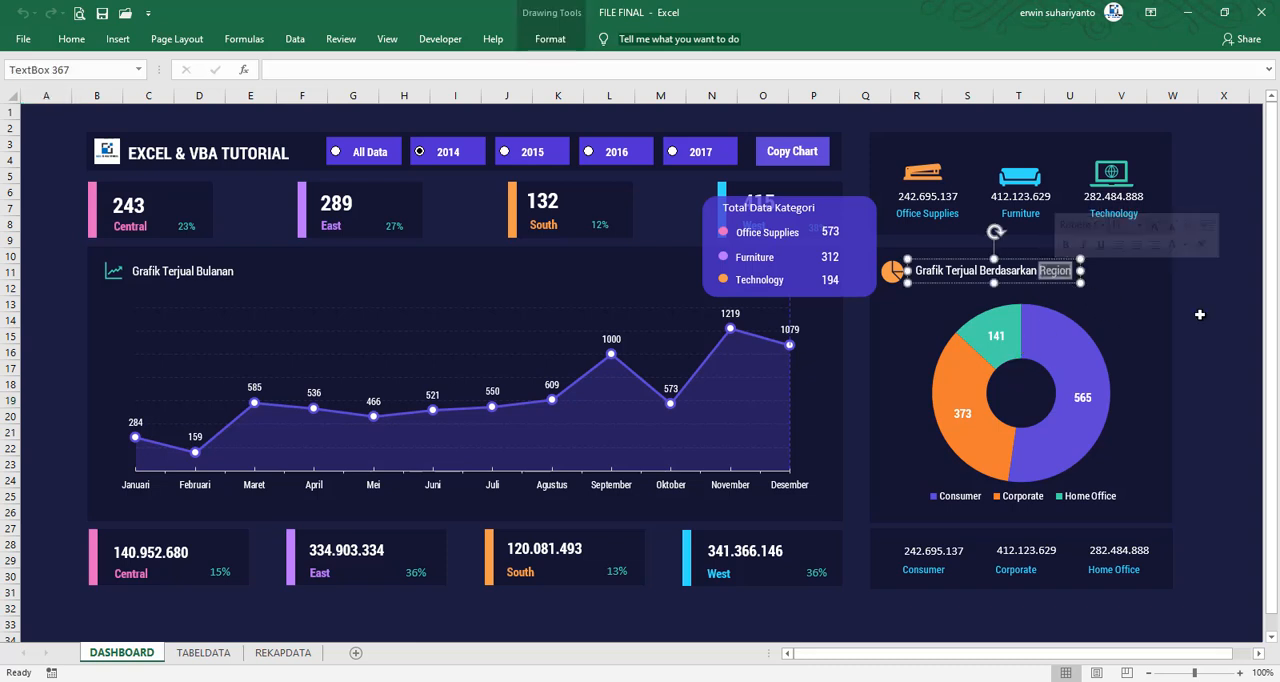
{"action": "type", "text": "Segment"}
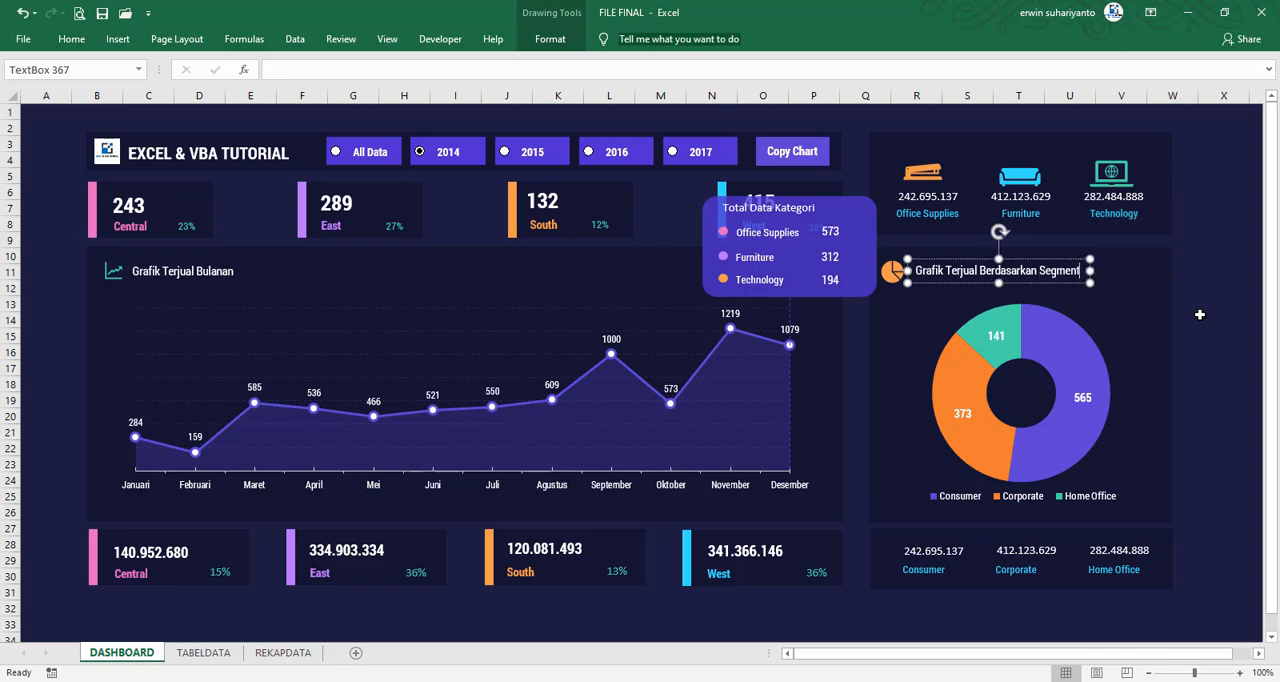
{"action": "left_click", "coordinate": [1199, 314]}
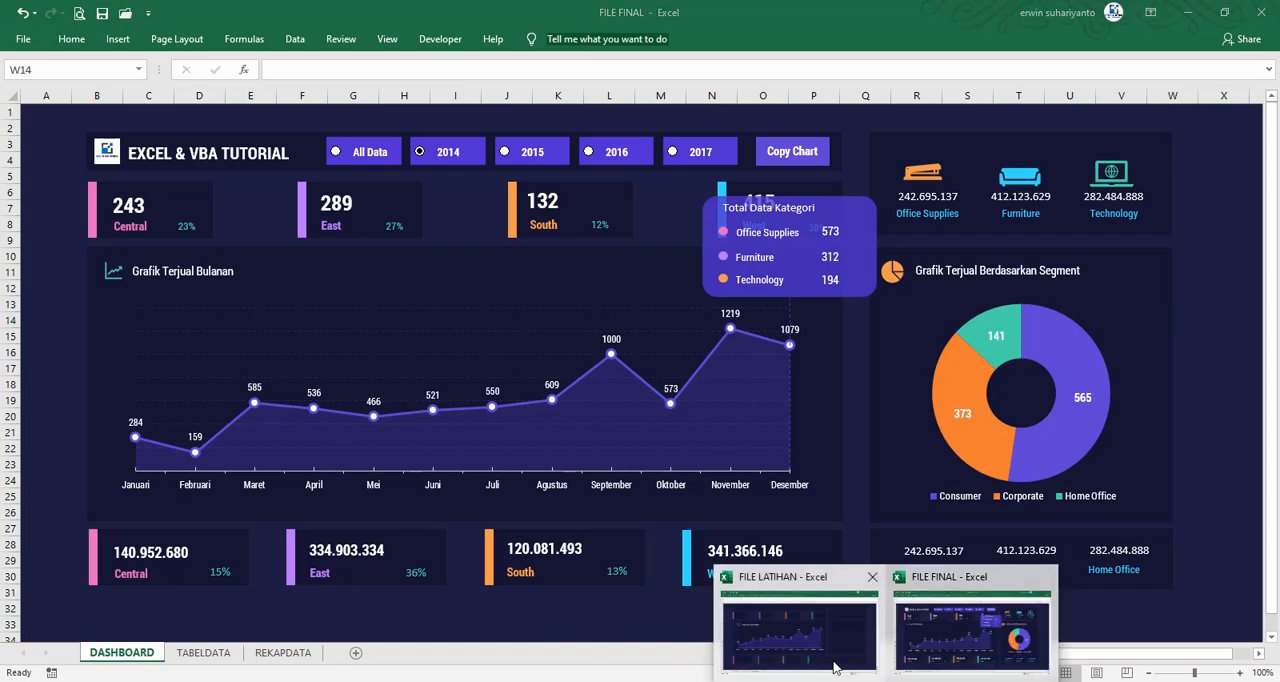
In FILE LATIHAN, insert a doughnut chart from the Segment and Jumlah data in F6:G9 of the REKAPDATA sheet
{"action": "left_click", "coordinate": [837, 666]}
{"action": "left_click", "coordinate": [197, 652]}
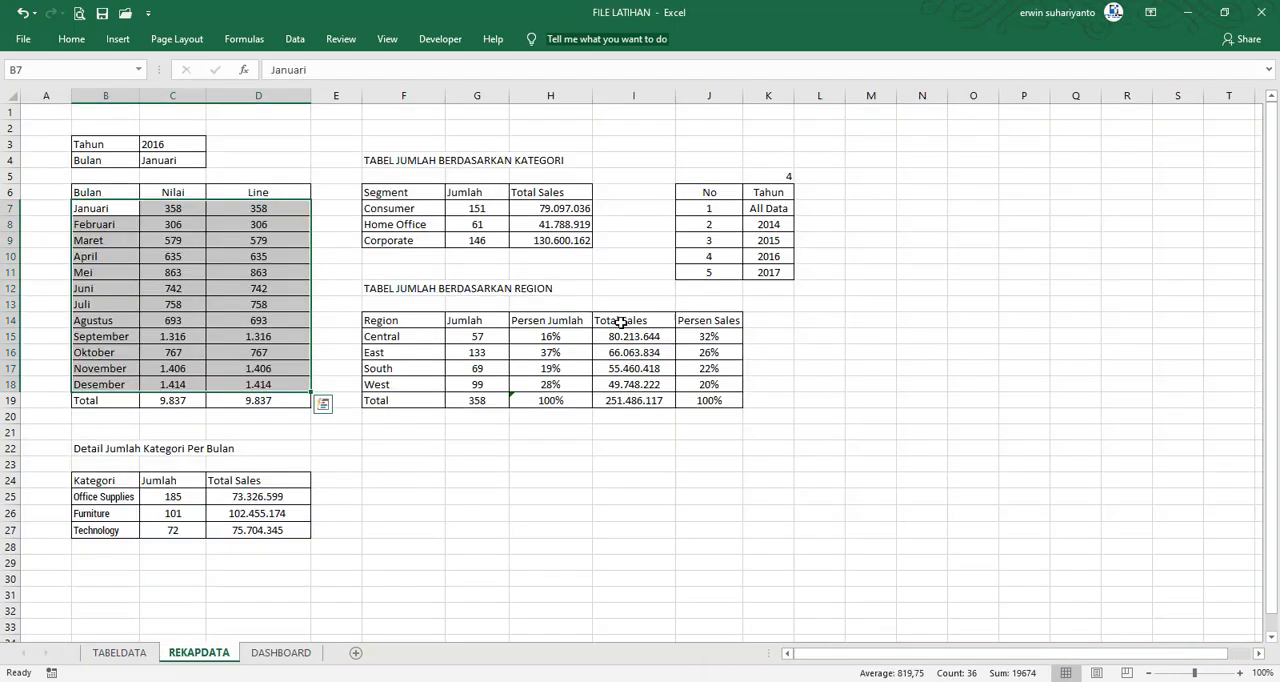
{"action": "left_click", "coordinate": [926, 336]}
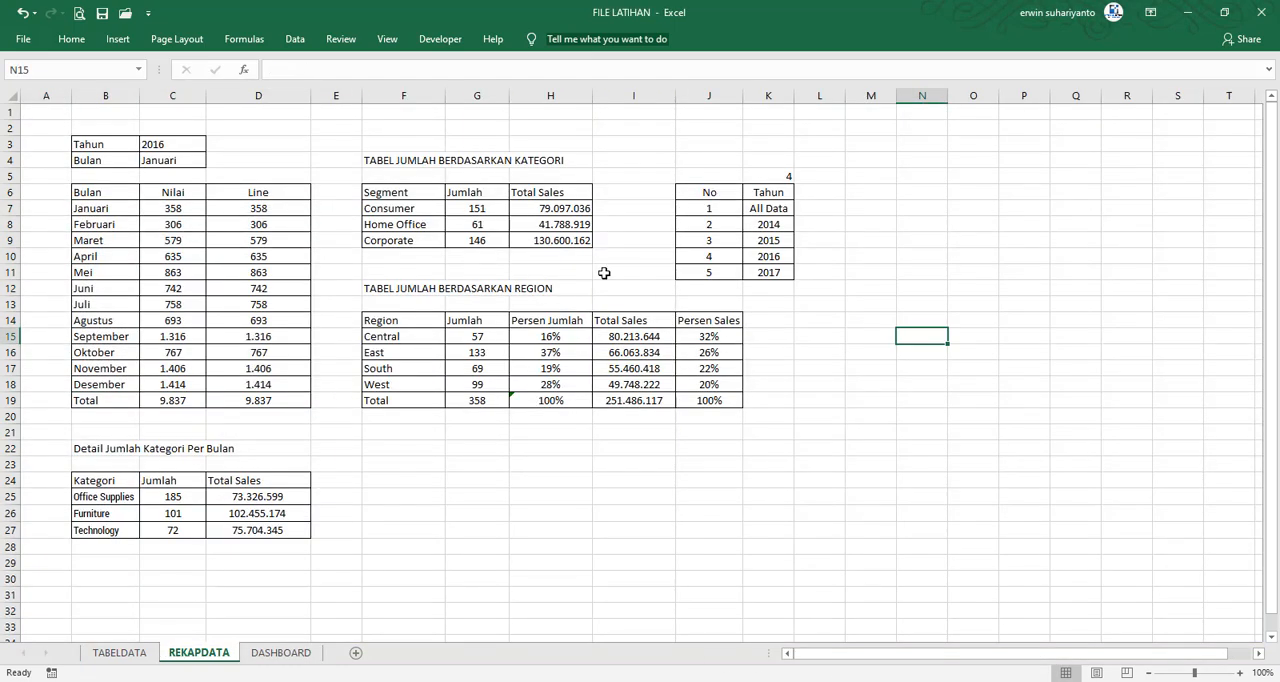
{"action": "left_click", "coordinate": [396, 194]}
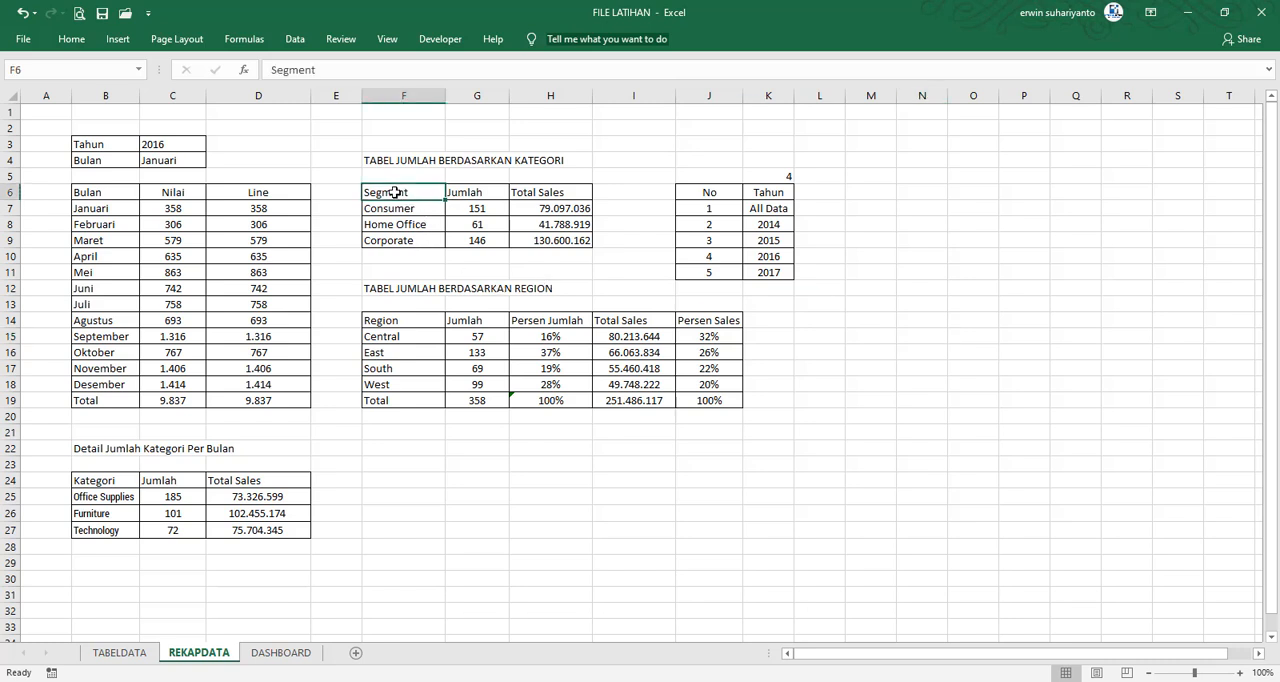
{"action": "left_click_drag", "start_coordinate": [396, 194], "coordinate": [477, 240]}
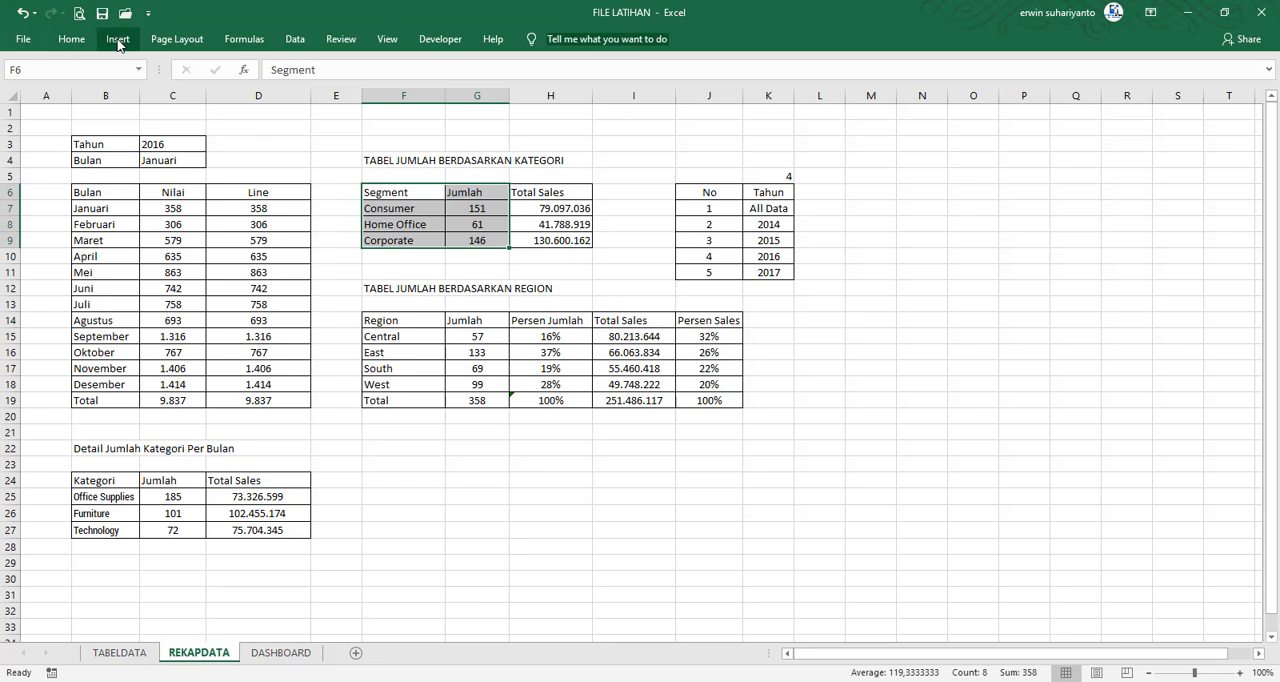
{"action": "left_click", "coordinate": [117, 39]}
{"action": "left_click", "coordinate": [578, 99]}
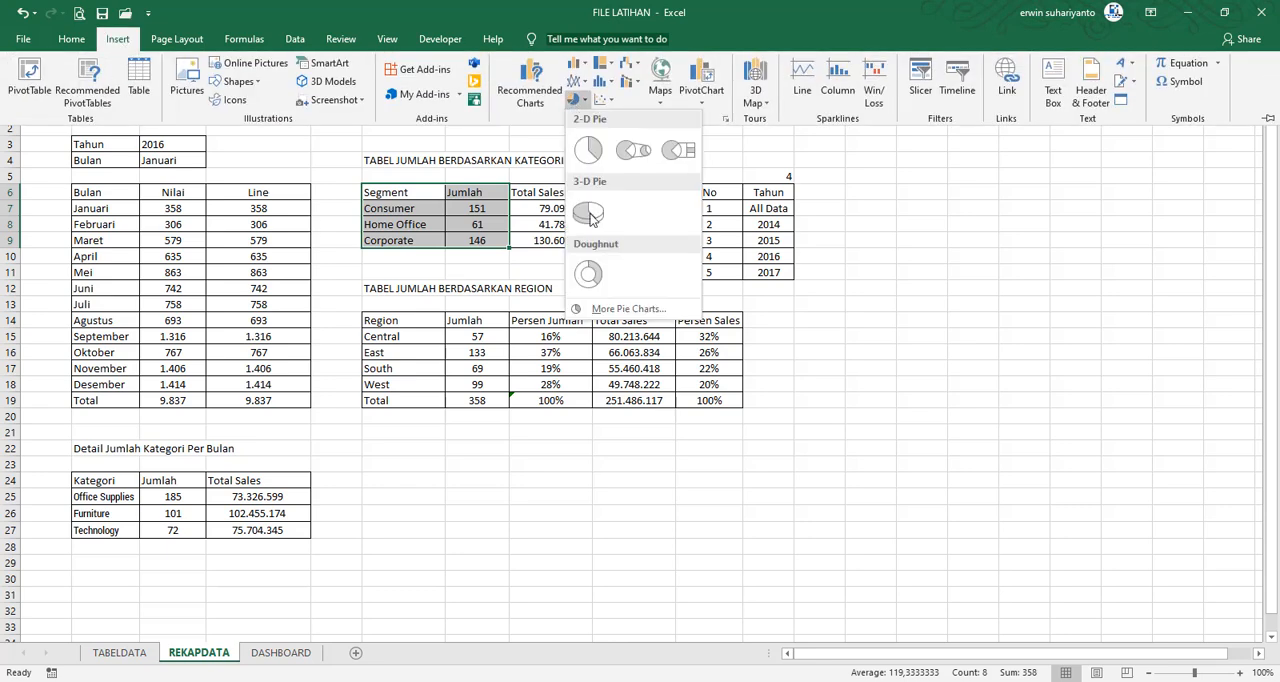
{"action": "left_click", "coordinate": [590, 294]}
Move the new doughnut chart from REKAPDATA to the DASHBOARD sheet
{"action": "right_click", "coordinate": [584, 262]}
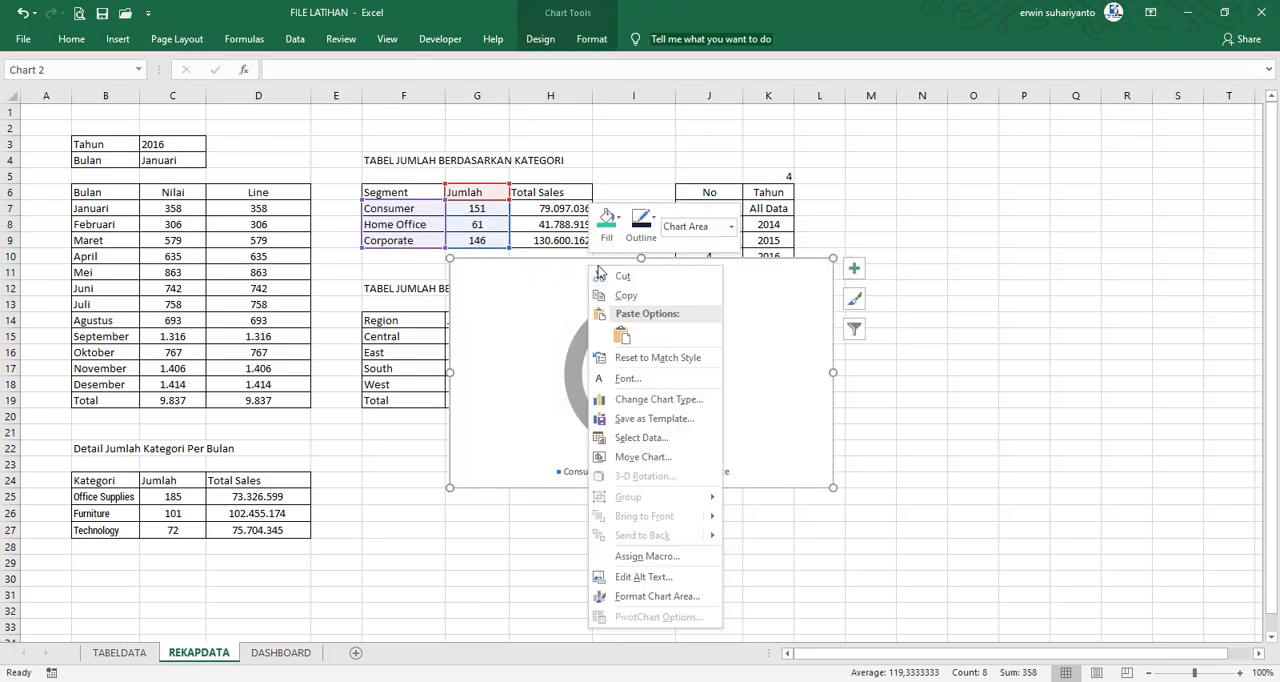
{"action": "left_click", "coordinate": [597, 276]}
{"action": "left_click", "coordinate": [281, 652]}
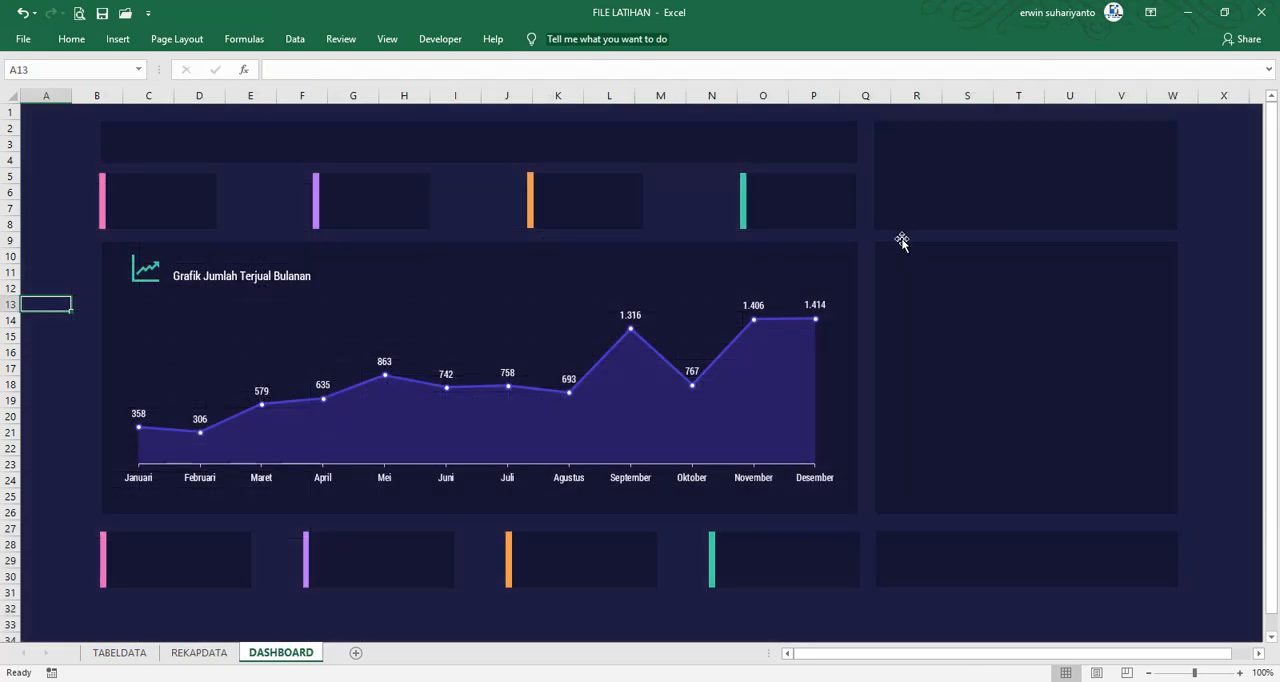
{"action": "right_click", "coordinate": [740, 212]}
{"action": "left_click", "coordinate": [752, 277]}
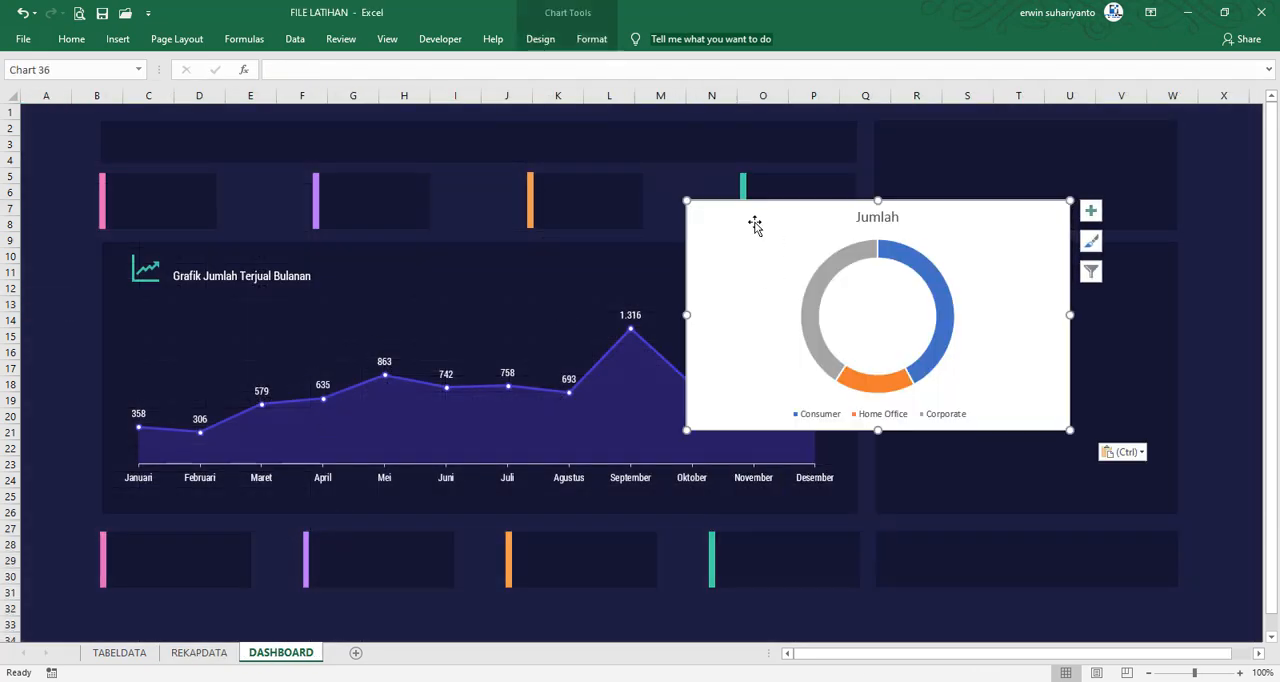
Resize the doughnut chart to about 9.29 cm wide and fit it inside the empty panel beside the monthly line chart
{"action": "left_click_drag", "start_coordinate": [686, 314], "coordinate": [827, 314]}
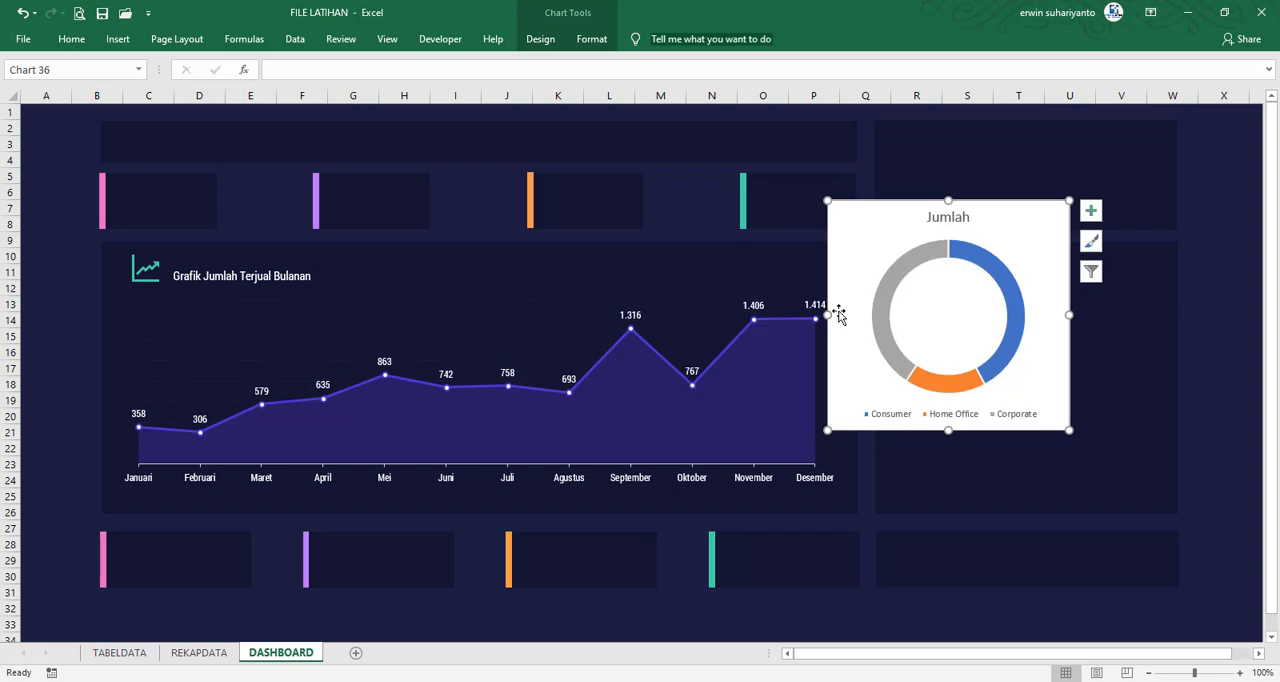
{"action": "left_click_drag", "start_coordinate": [914, 197], "coordinate": [968, 271]}
{"action": "left_click_drag", "start_coordinate": [1135, 386], "coordinate": [1167, 386]}
{"action": "left_click", "coordinate": [1221, 418]}
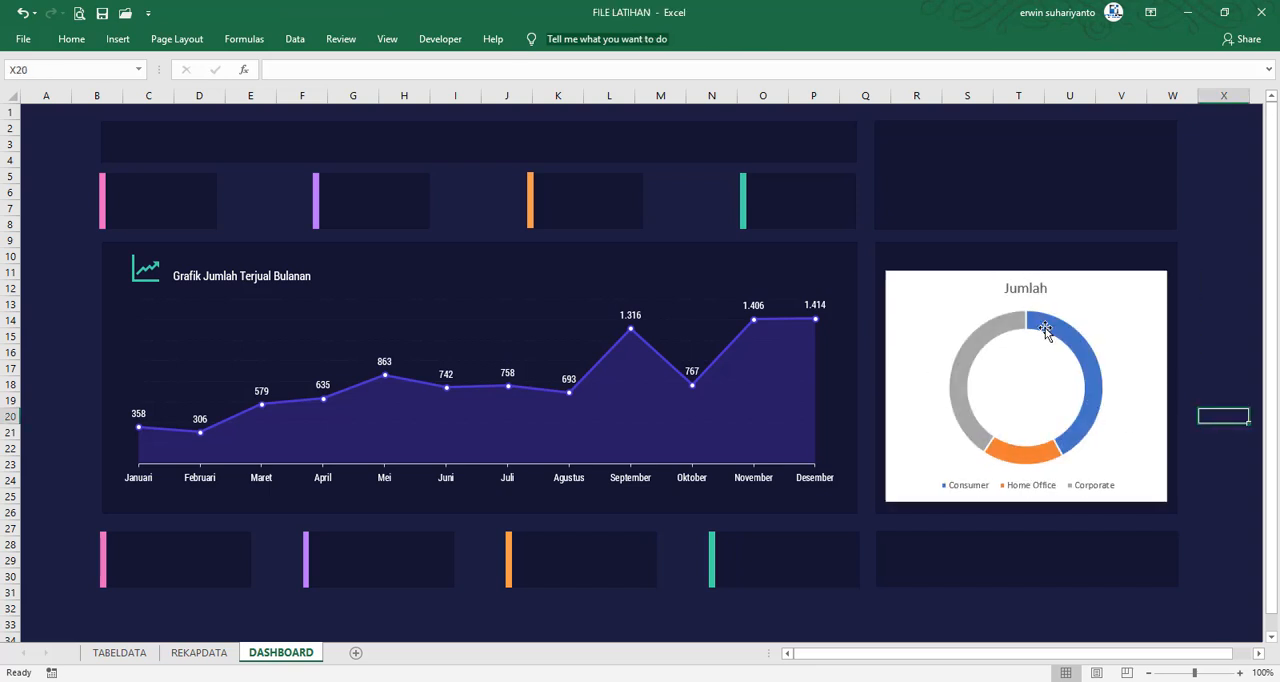
Delete the doughnut chart's title and remove the chart area's fill and outline
{"action": "left_click", "coordinate": [1025, 289]}
{"action": "key", "text": "Delete"}
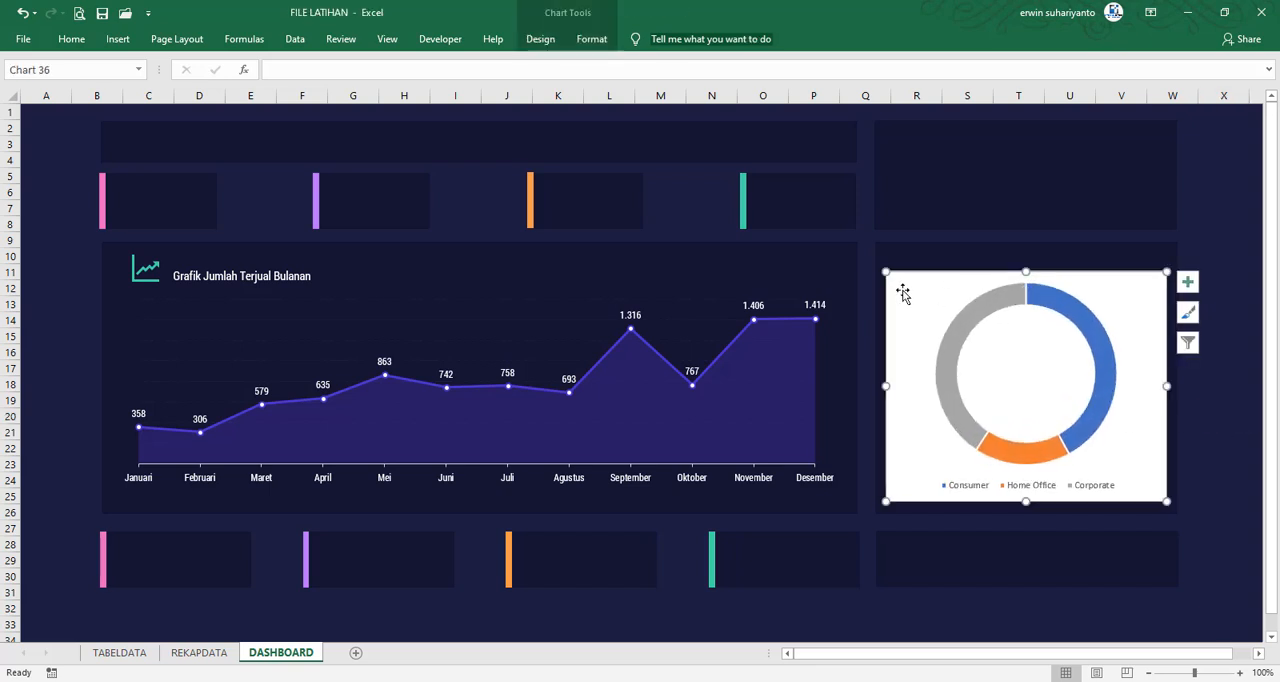
{"action": "left_click", "coordinate": [592, 39]}
{"action": "left_click", "coordinate": [612, 62]}
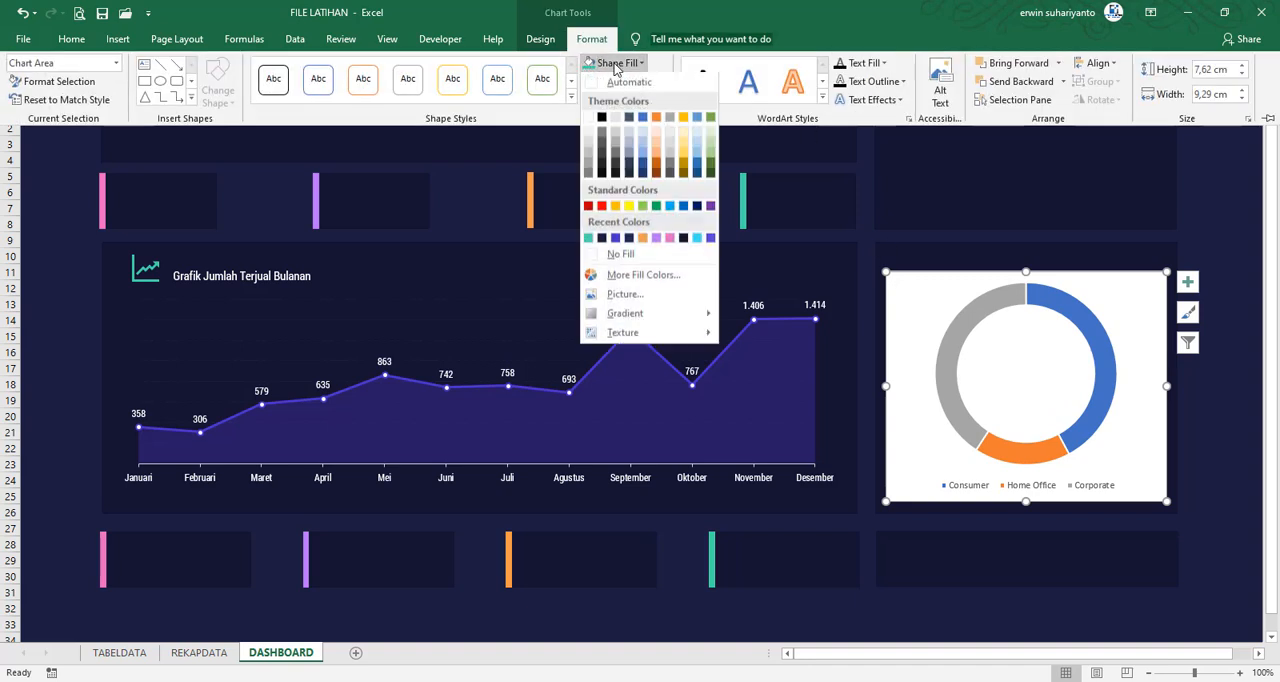
{"action": "left_click", "coordinate": [642, 264]}
{"action": "left_click", "coordinate": [626, 81]}
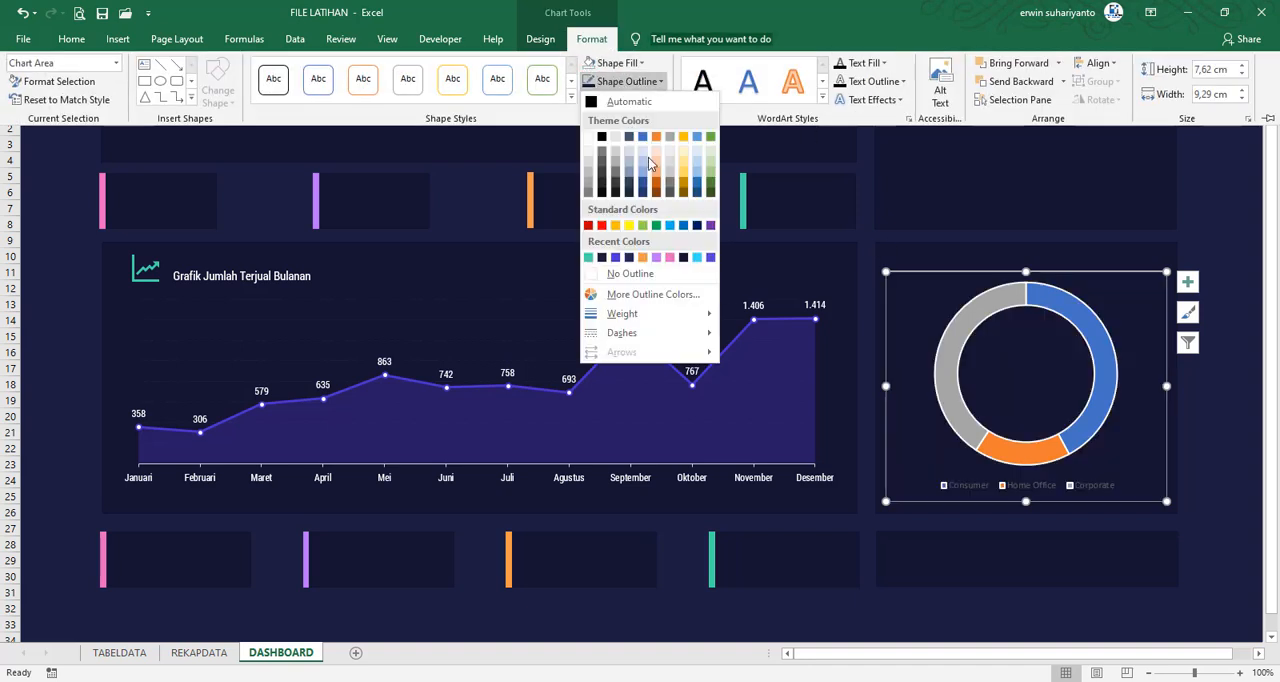
{"action": "left_click", "coordinate": [647, 274]}
{"action": "left_click", "coordinate": [1207, 379]}
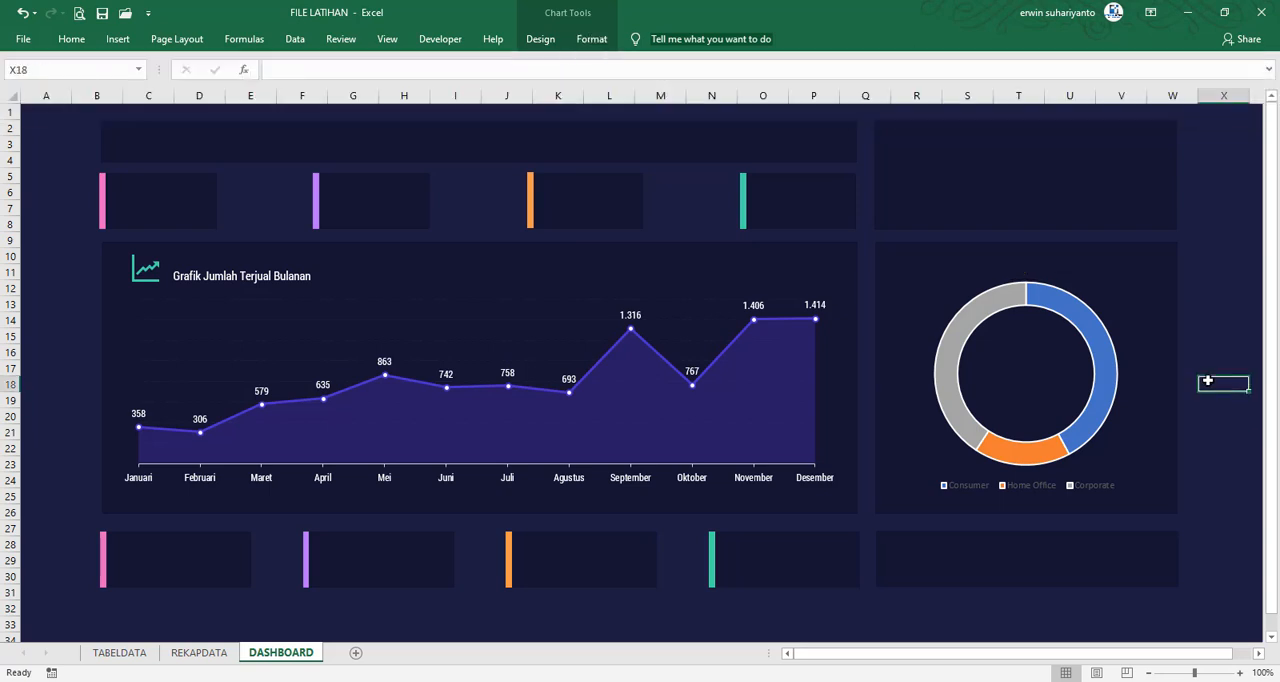
Set the doughnut chart's text to Roboto Condensed at size 10
{"action": "left_click", "coordinate": [986, 314]}
{"action": "left_click", "coordinate": [962, 278]}
{"action": "left_click", "coordinate": [71, 38]}
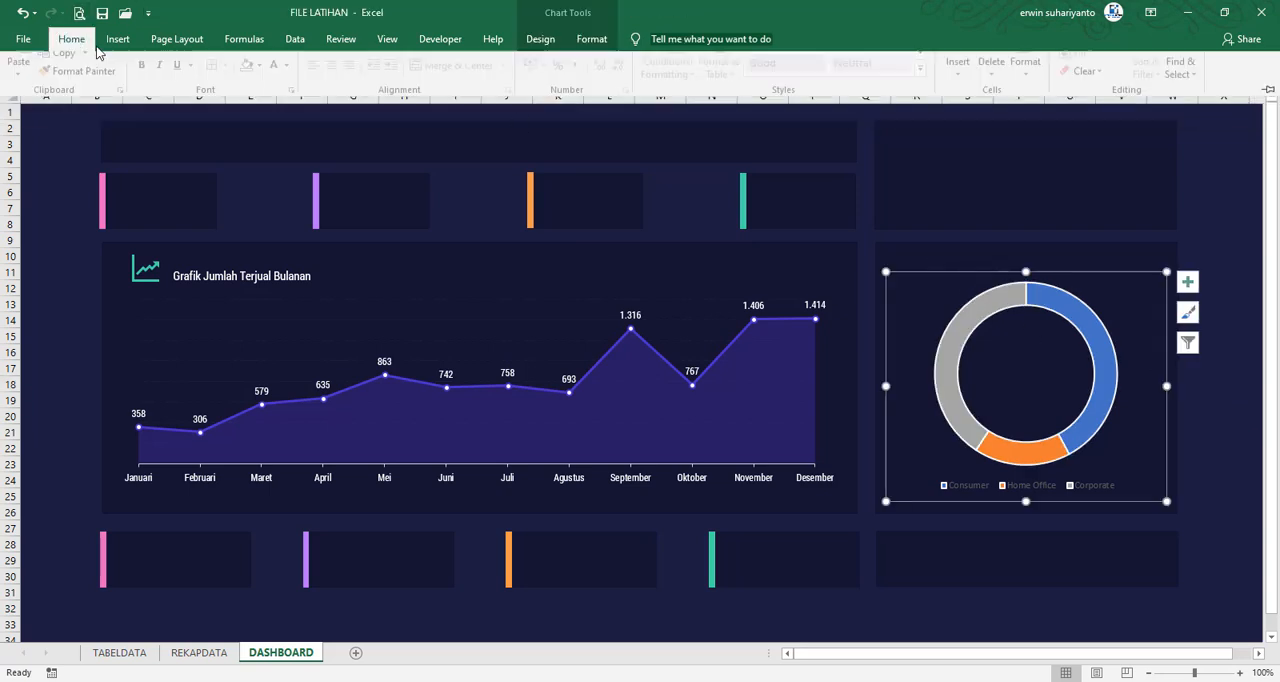
{"action": "type", "text": "R"}
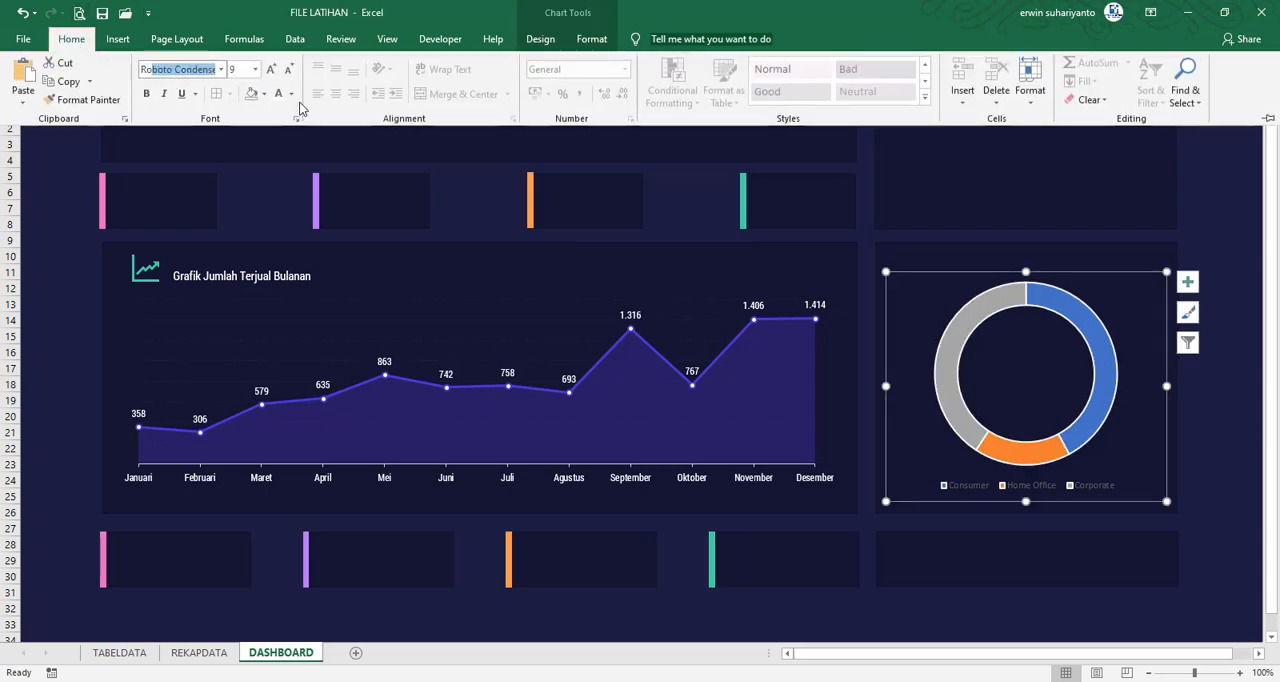
{"action": "type", "text": "oboto"}
{"action": "key", "text": "Return"}
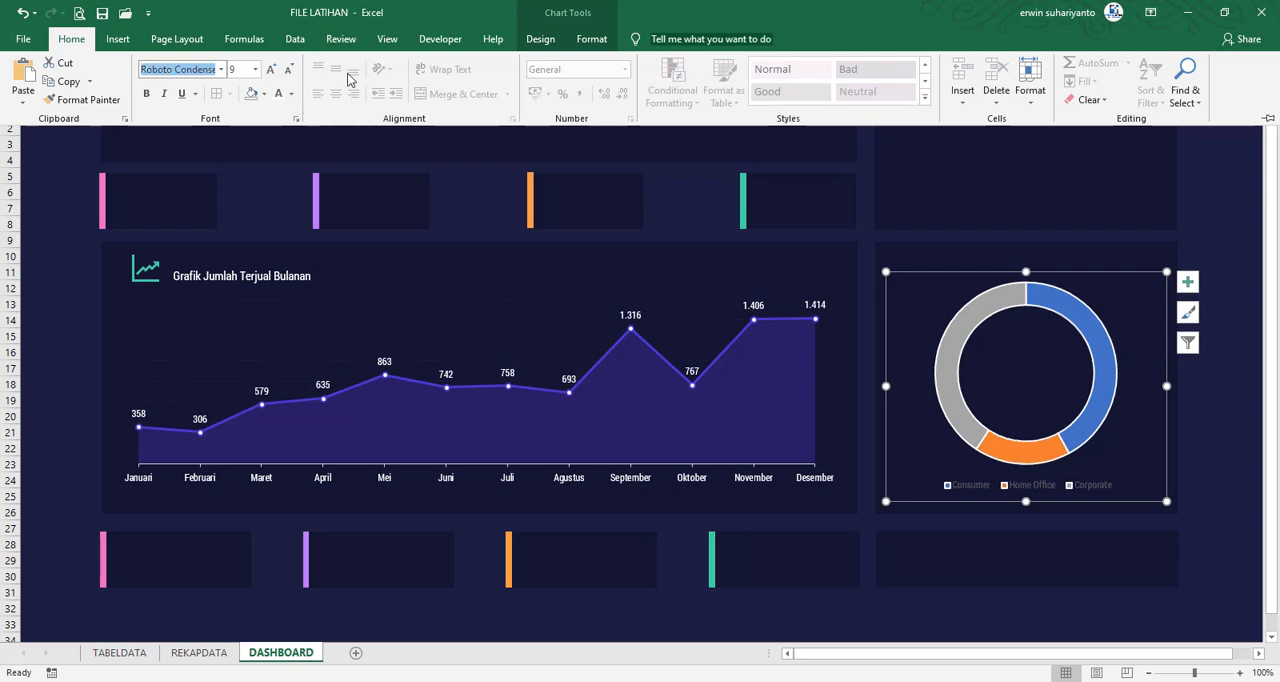
{"action": "left_click", "coordinate": [270, 69]}
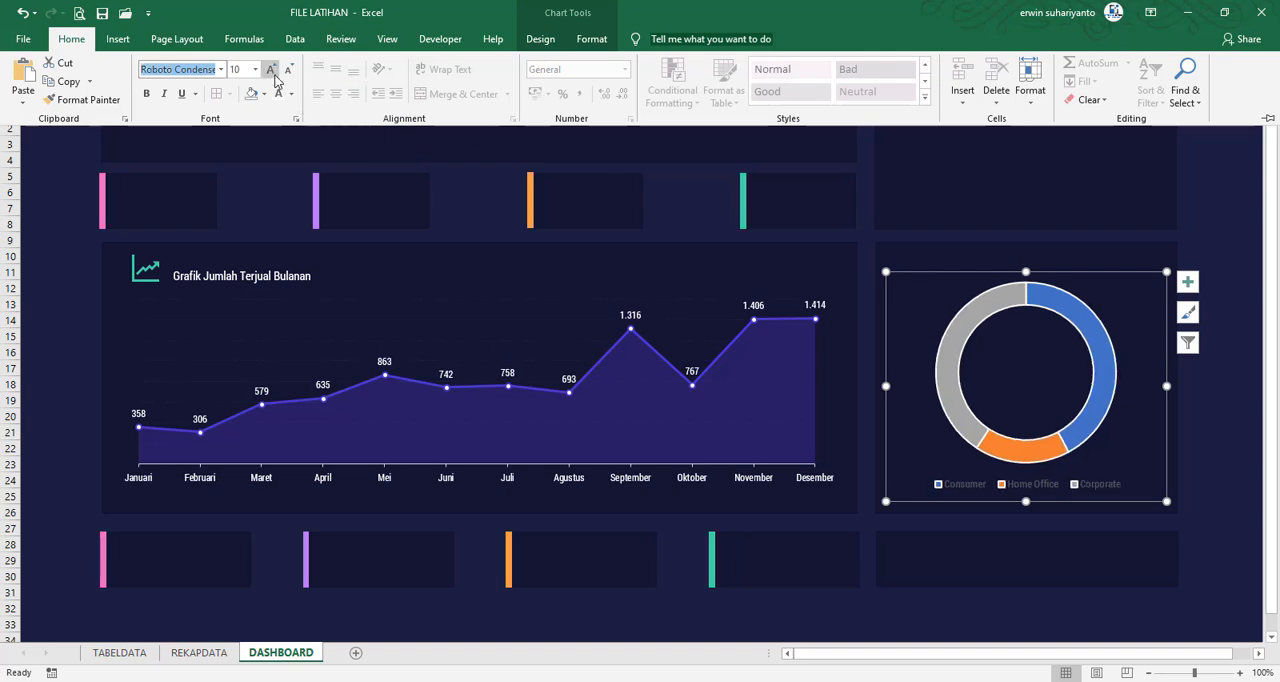
{"action": "left_click", "coordinate": [1207, 421]}
Check the doughnut in FILE FINAL, and set the doughnut hole size in FILE LATIHAN to 56%
{"action": "mouse_move", "coordinate": [889, 678]}
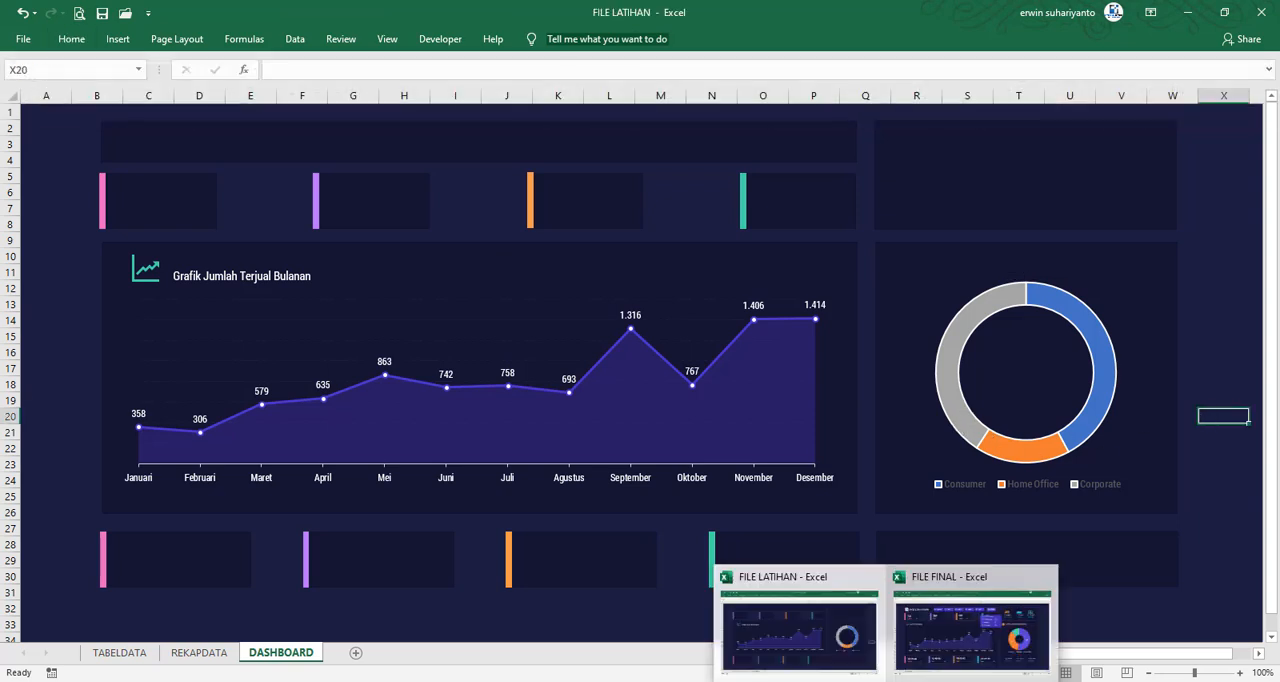
{"action": "left_click", "coordinate": [977, 660]}
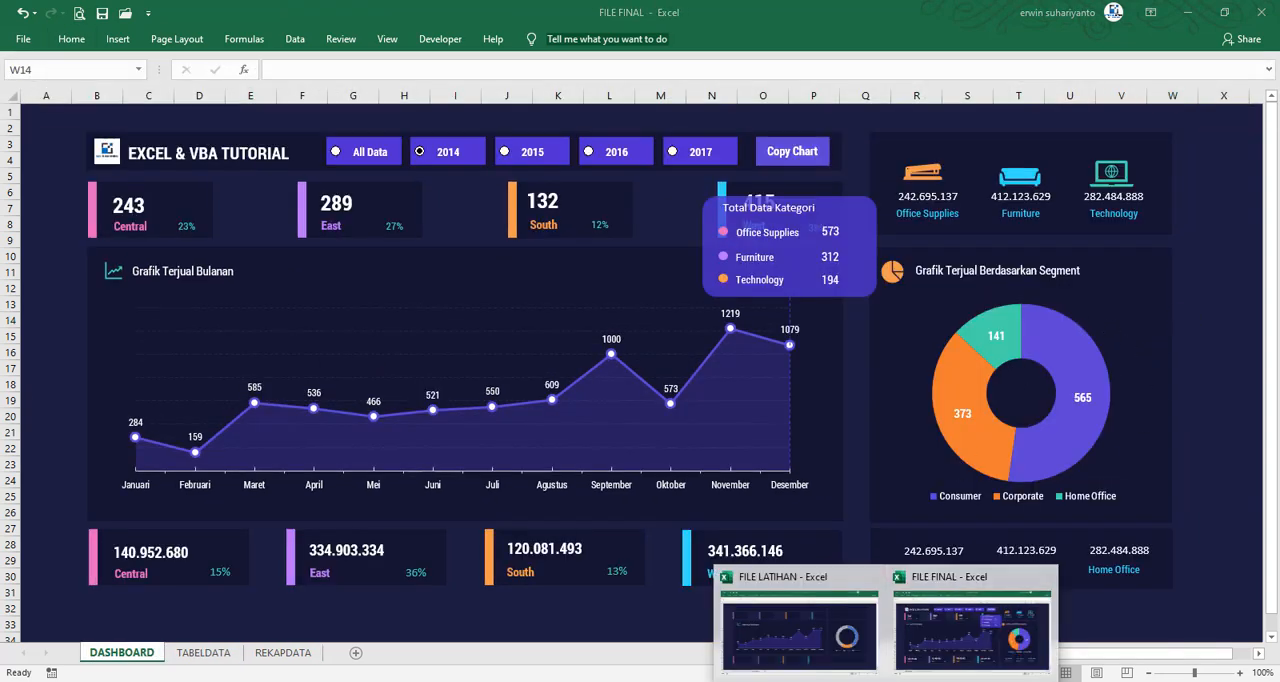
{"action": "left_click", "coordinate": [795, 660]}
{"action": "right_click", "coordinate": [973, 311]}
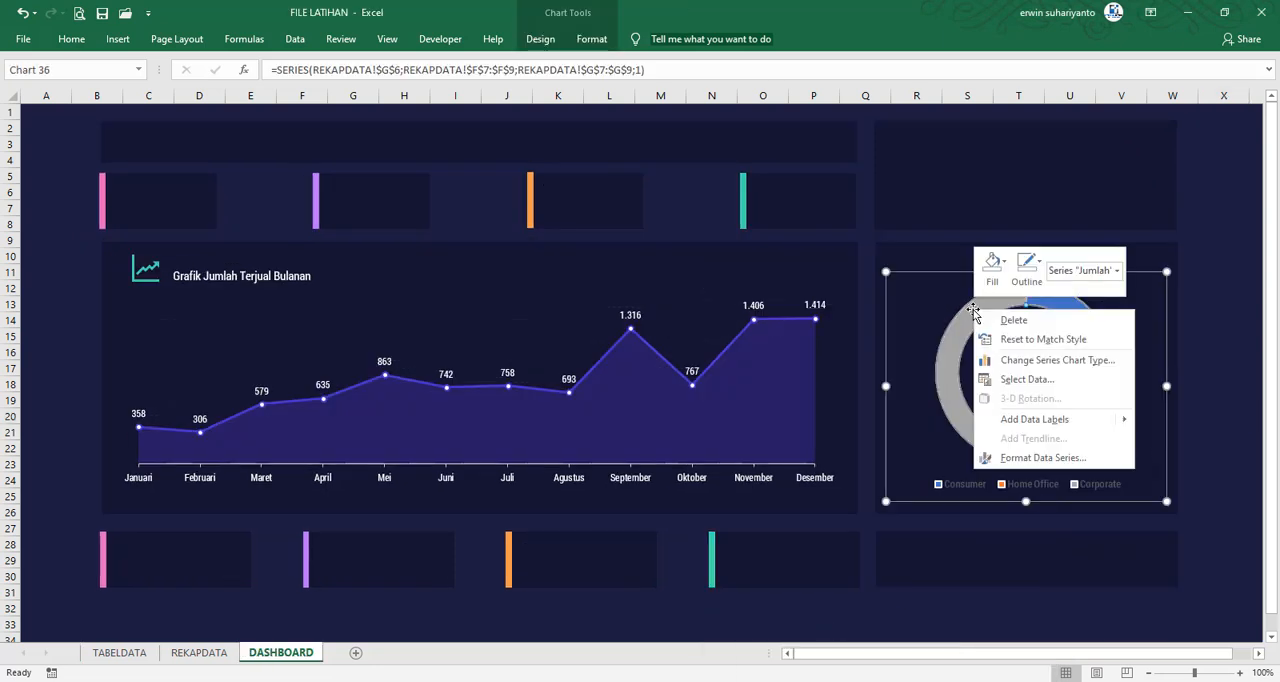
{"action": "left_click", "coordinate": [1047, 460]}
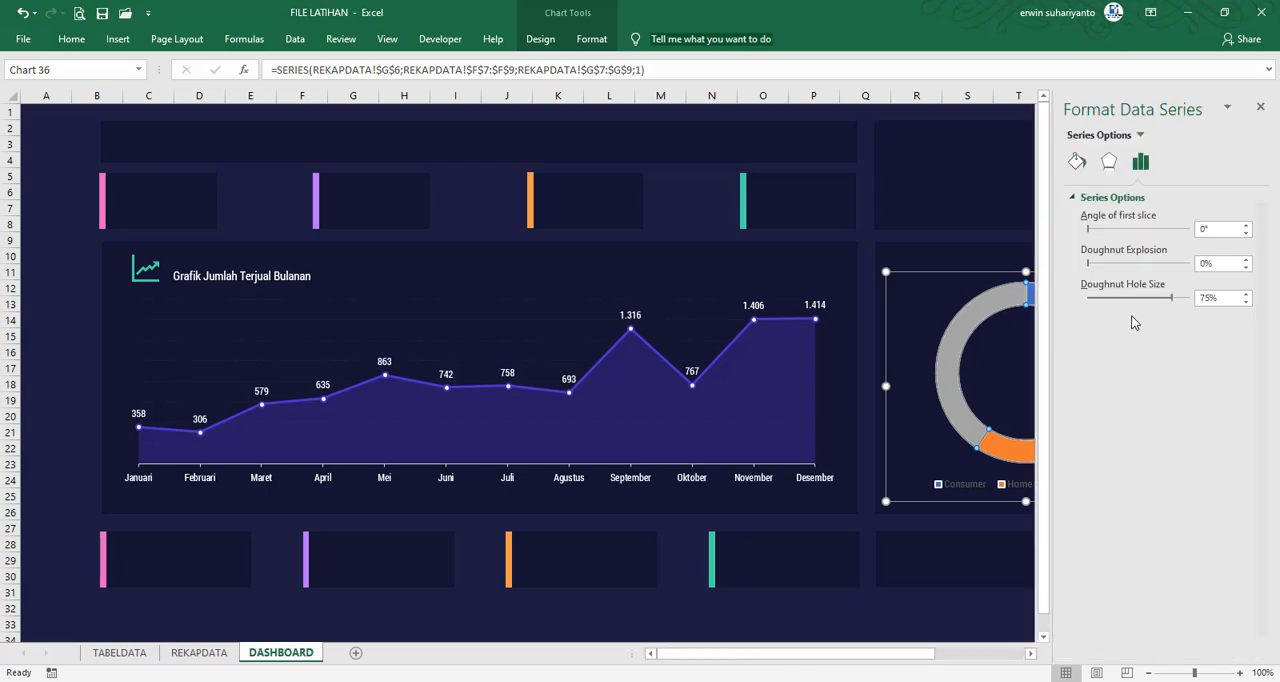
{"action": "left_click_drag", "start_coordinate": [1171, 299], "coordinate": [1165, 300]}
{"action": "left_click", "coordinate": [1260, 106]}
{"action": "left_click", "coordinate": [1226, 287]}
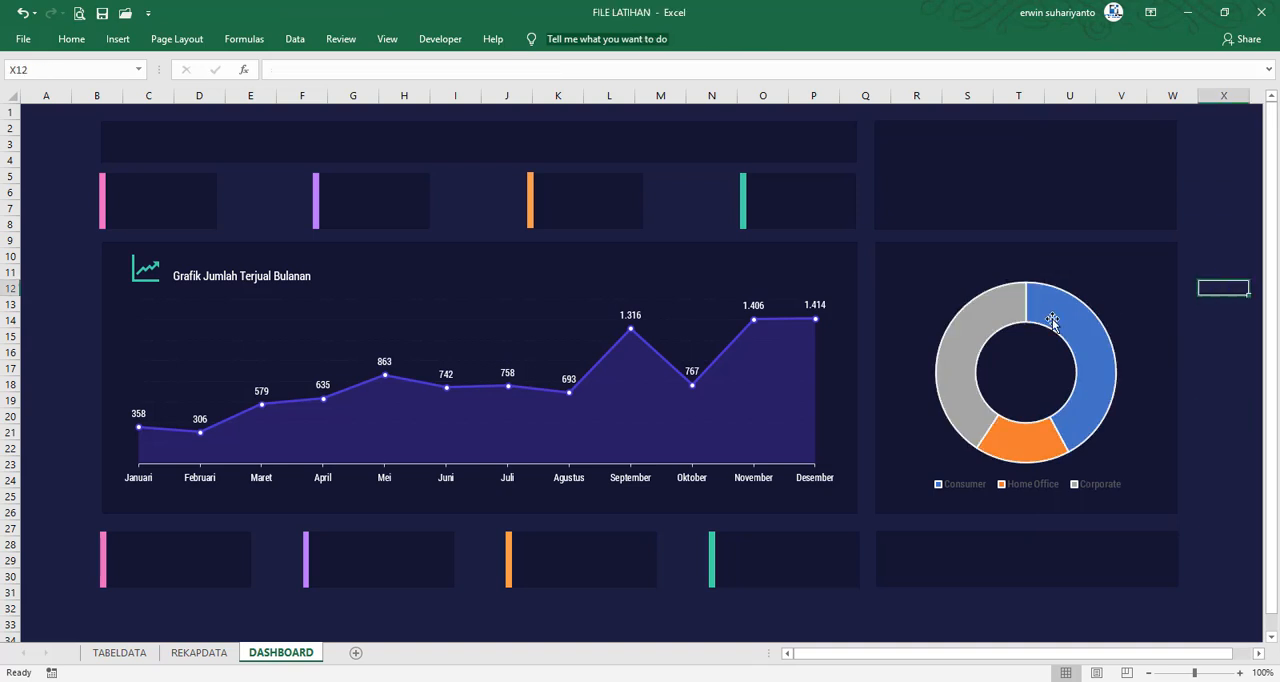
Remove the outline from all slices of the doughnut's Jumlah series
{"action": "left_click", "coordinate": [985, 315]}
{"action": "left_click", "coordinate": [590, 39]}
{"action": "left_click", "coordinate": [628, 81]}
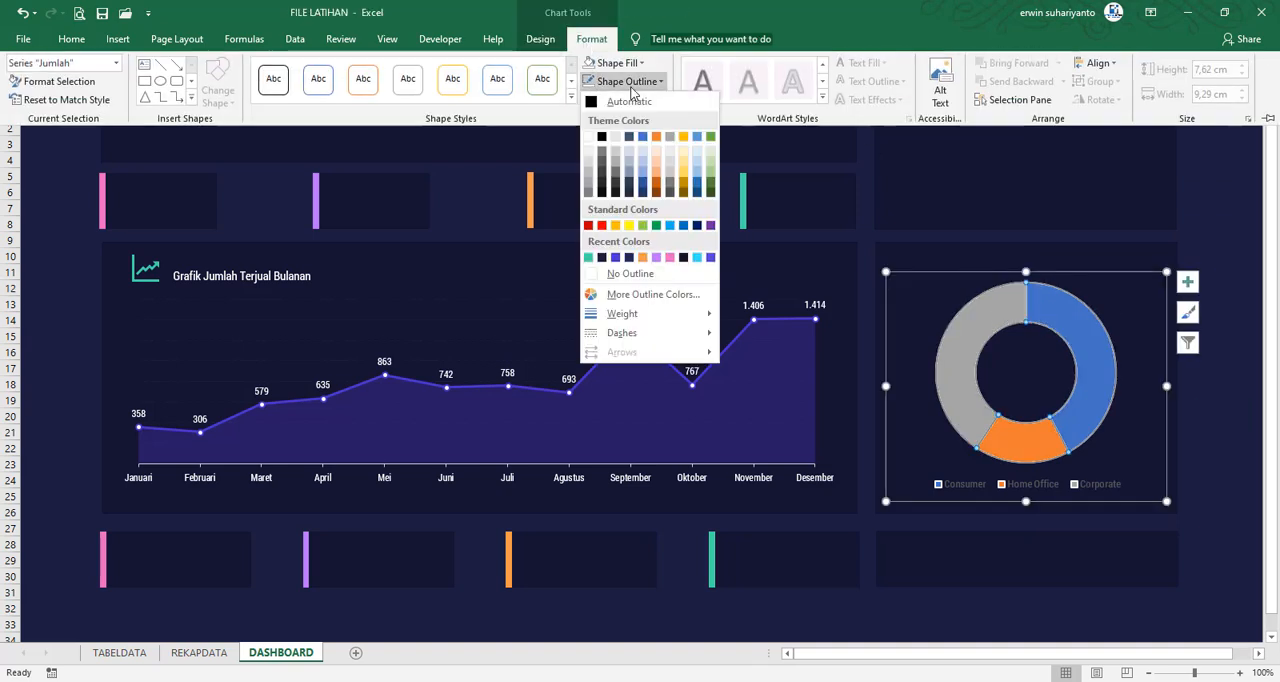
{"action": "left_click", "coordinate": [628, 273]}
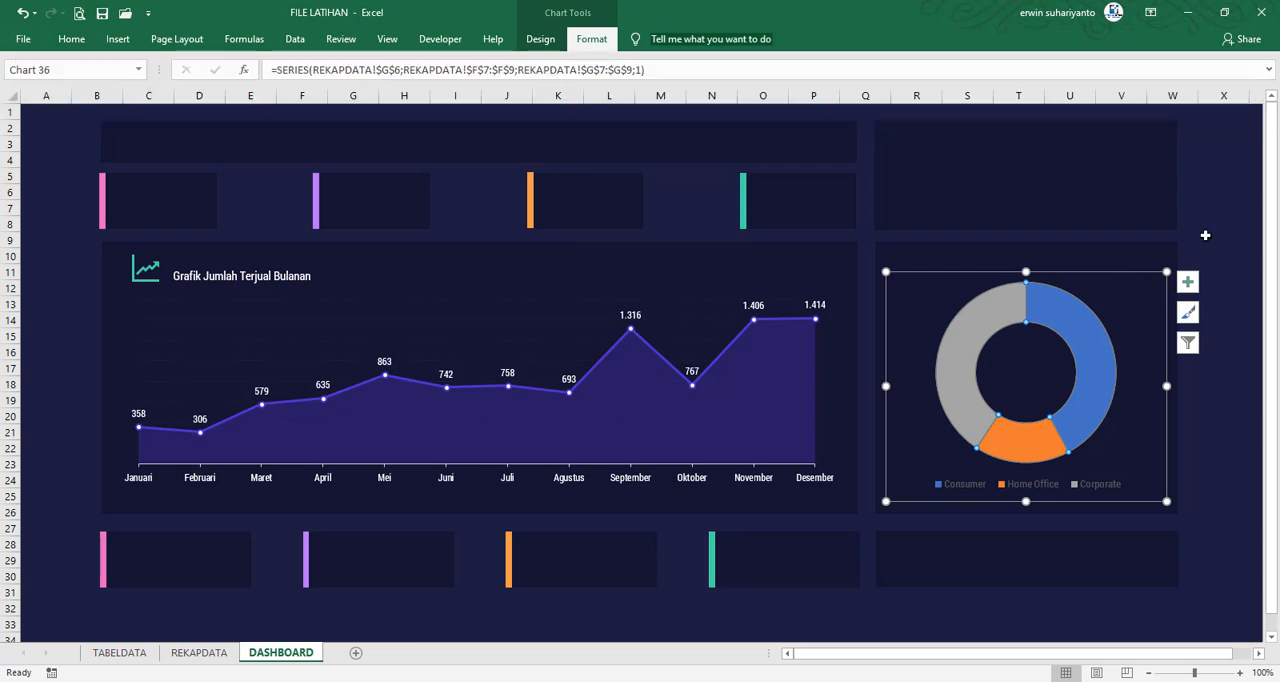
{"action": "left_click", "coordinate": [1205, 235]}
Fill the doughnut's Corporate slice with the recently used teal green
{"action": "left_click", "coordinate": [993, 318]}
{"action": "left_click", "coordinate": [1008, 312]}
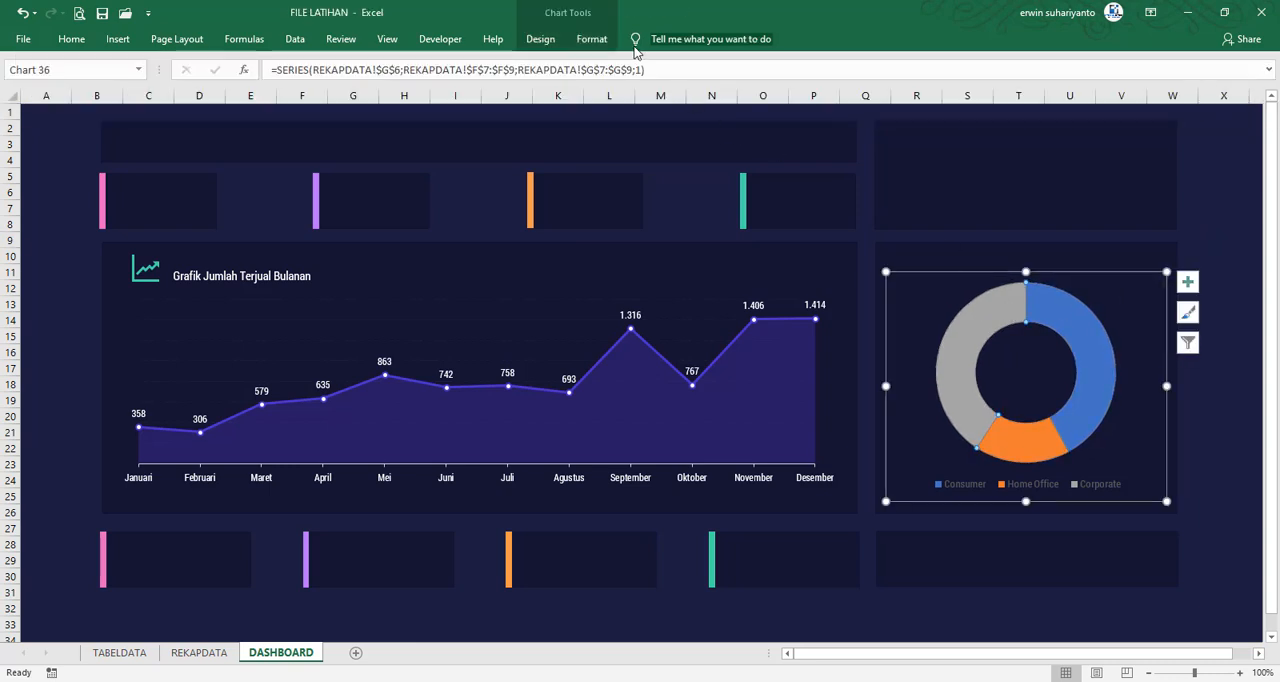
{"action": "left_click", "coordinate": [591, 39]}
{"action": "left_click", "coordinate": [612, 62]}
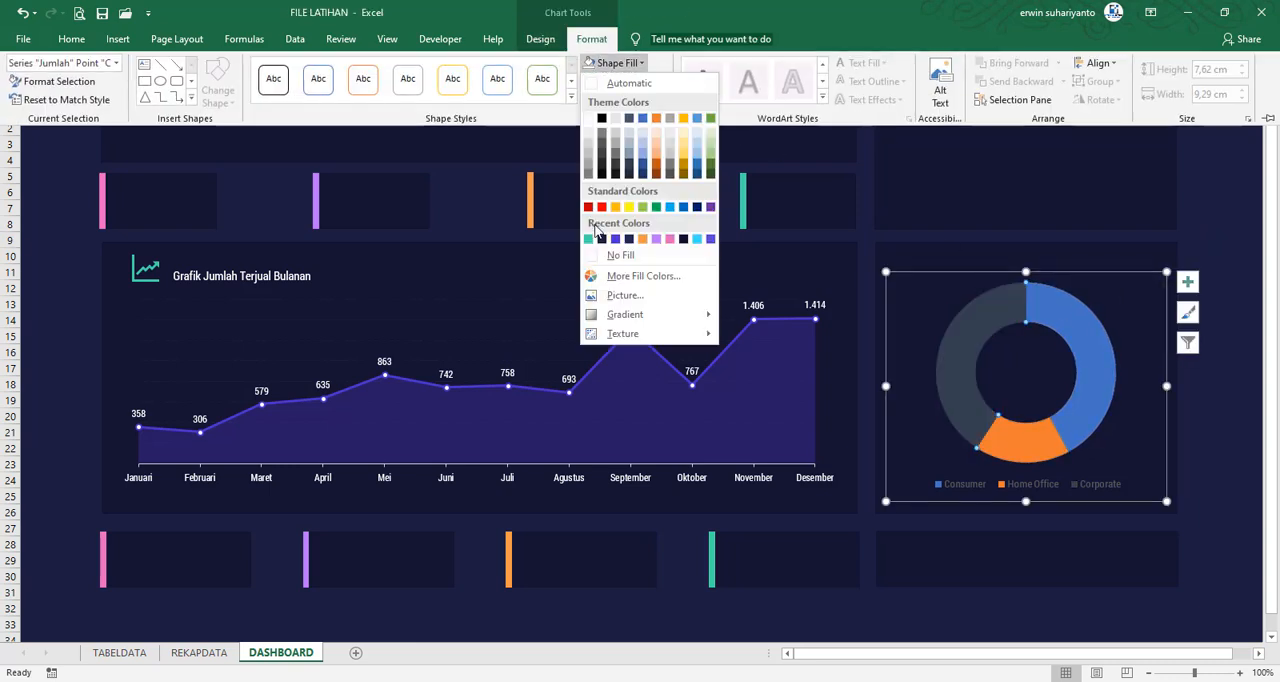
{"action": "left_click", "coordinate": [589, 239]}
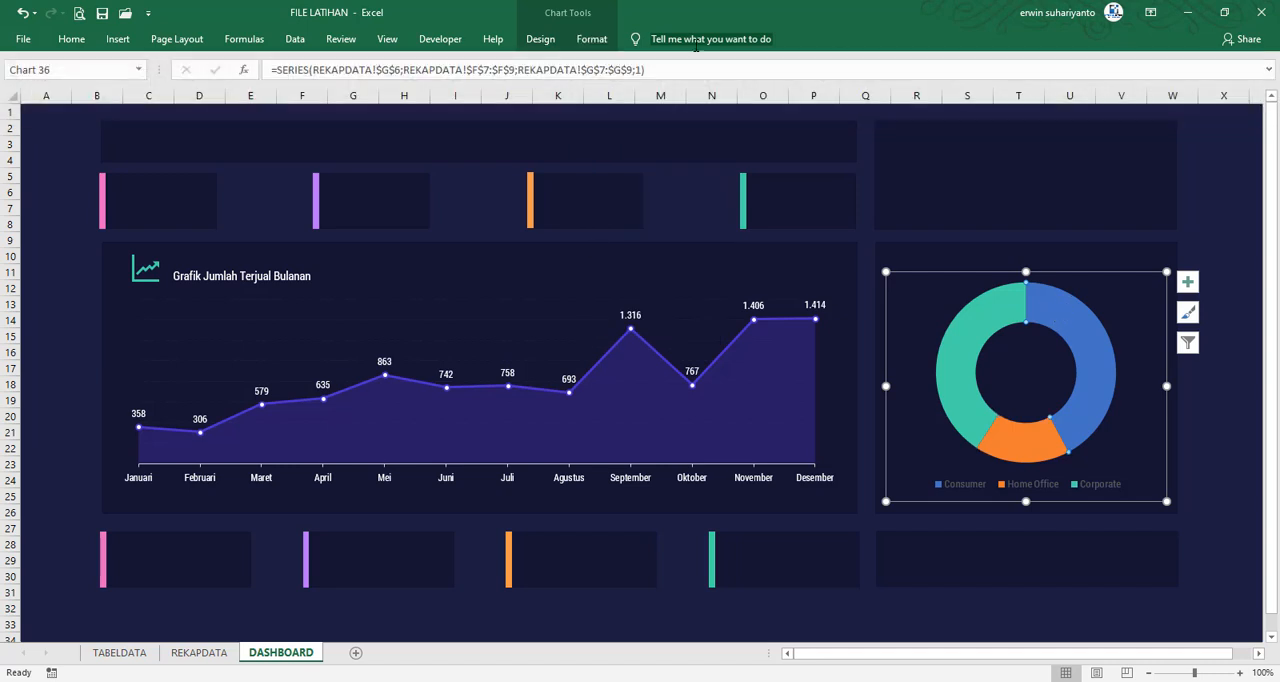
Fill the doughnut's Consumer slice with the recently used purple-blue that matches the monthly chart line
{"action": "left_click", "coordinate": [591, 39]}
{"action": "left_click", "coordinate": [612, 62]}
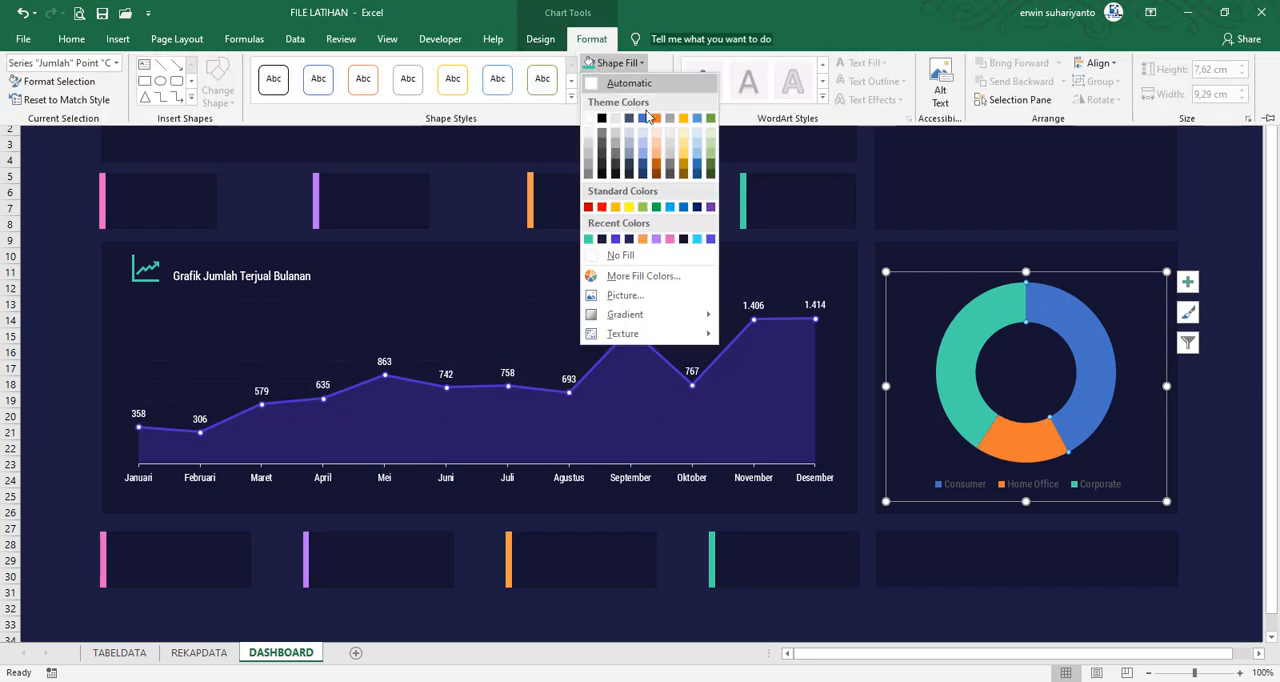
{"action": "left_click", "coordinate": [615, 239]}
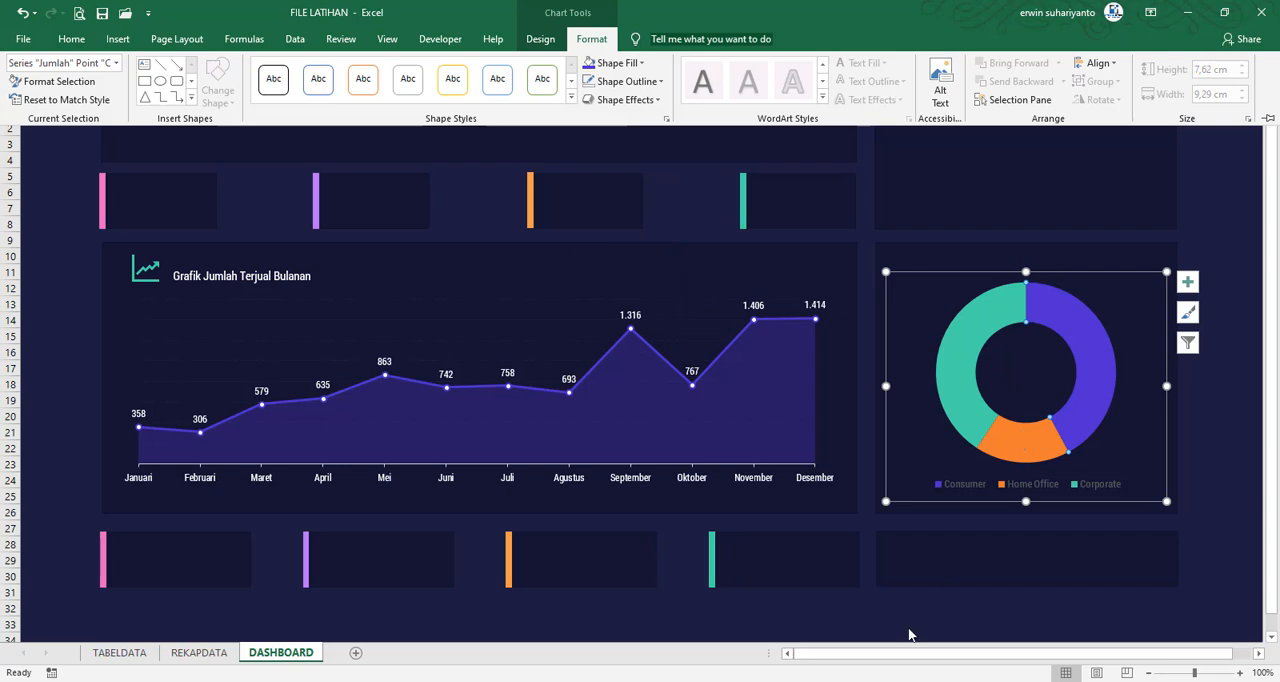
{"action": "mouse_move", "coordinate": [886, 681]}
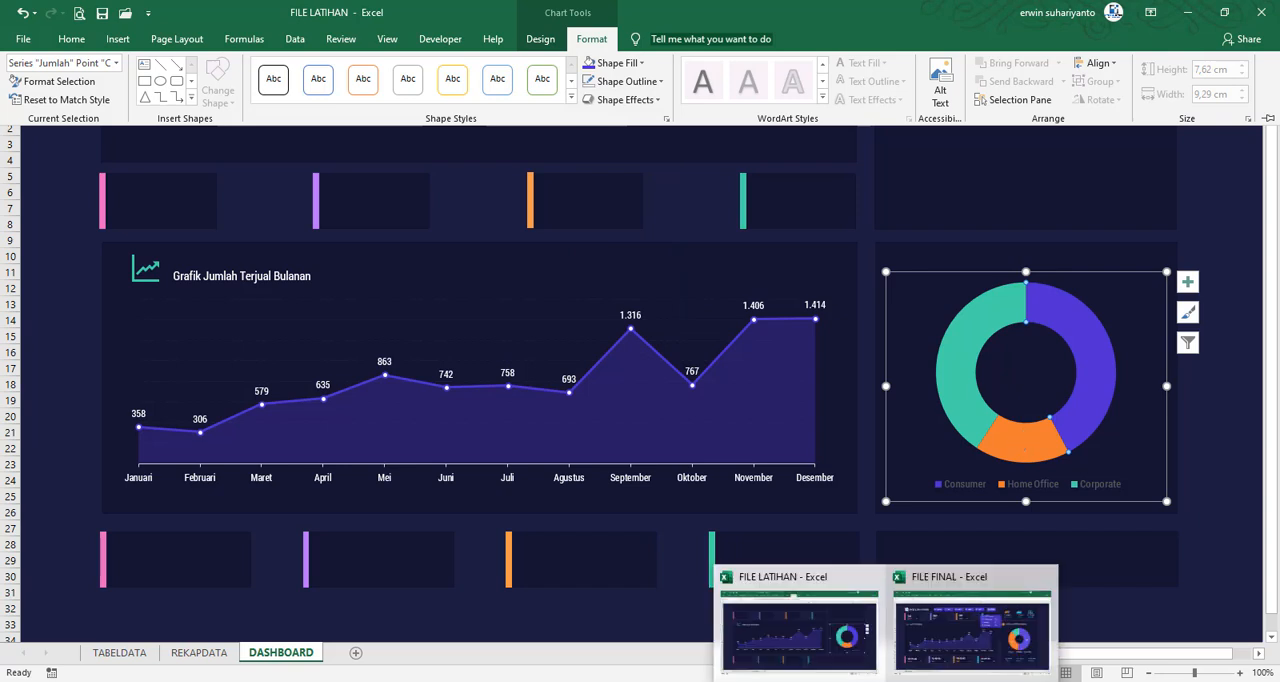
Change the font colour of the doughnut chart's legend to white
{"action": "mouse_move", "coordinate": [985, 651]}
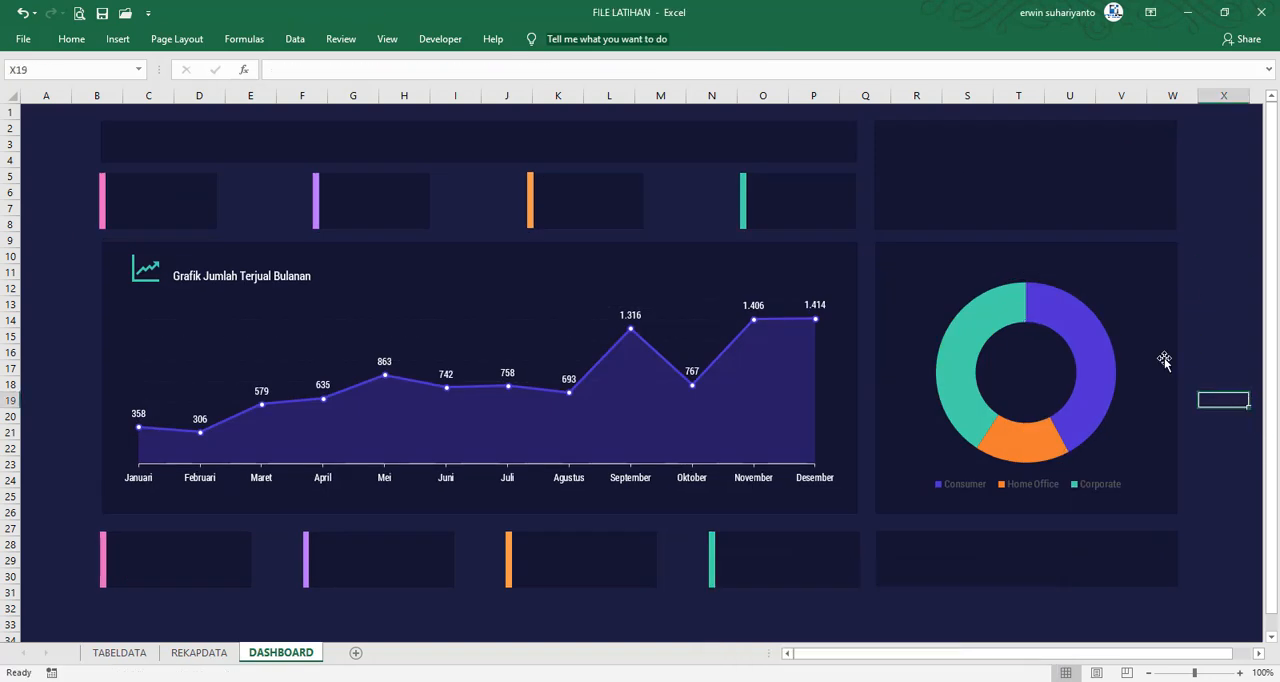
{"action": "left_click", "coordinate": [1041, 480]}
{"action": "left_click", "coordinate": [71, 38]}
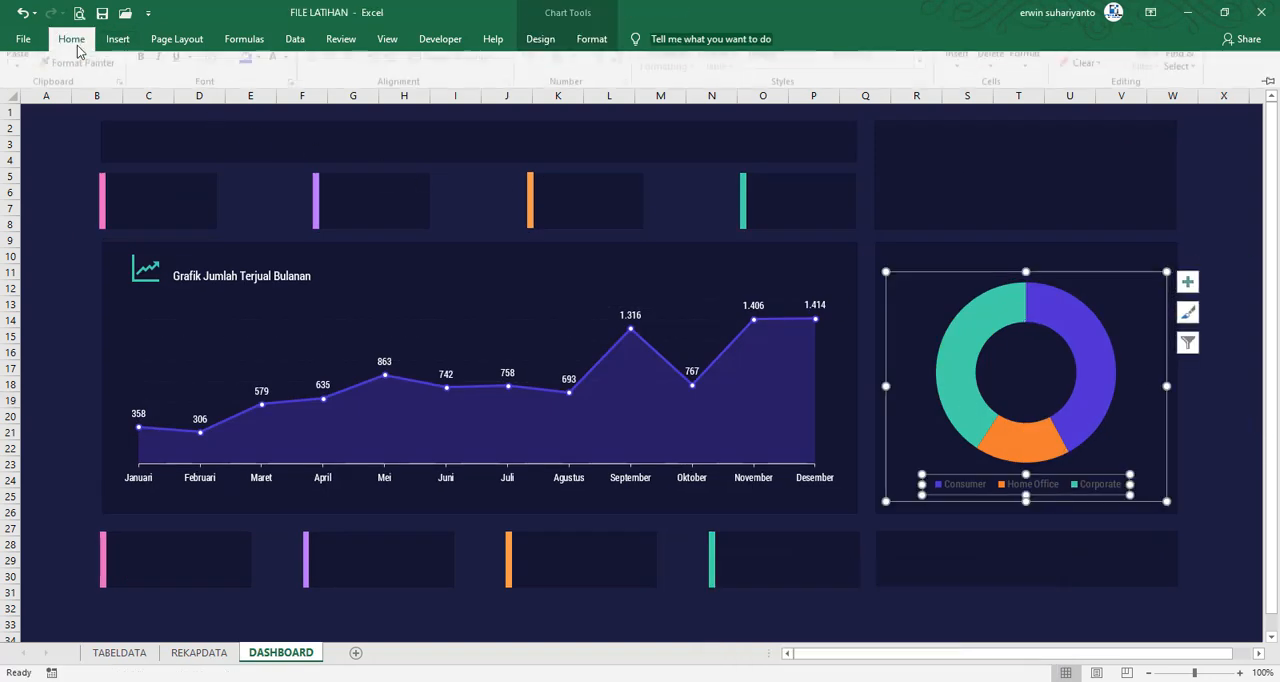
{"action": "left_click", "coordinate": [291, 93]}
{"action": "left_click", "coordinate": [277, 137]}
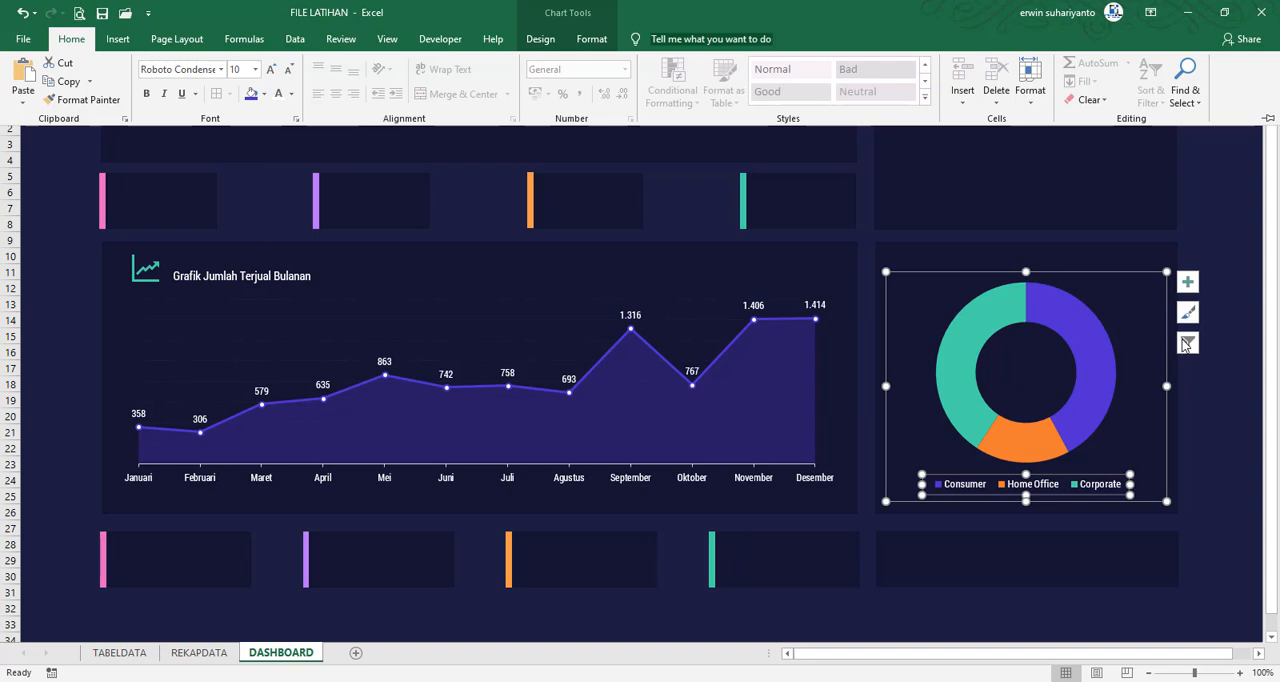
Add data labels to the doughnut chart
{"action": "left_click", "coordinate": [1068, 315]}
{"action": "left_click", "coordinate": [1187, 281]}
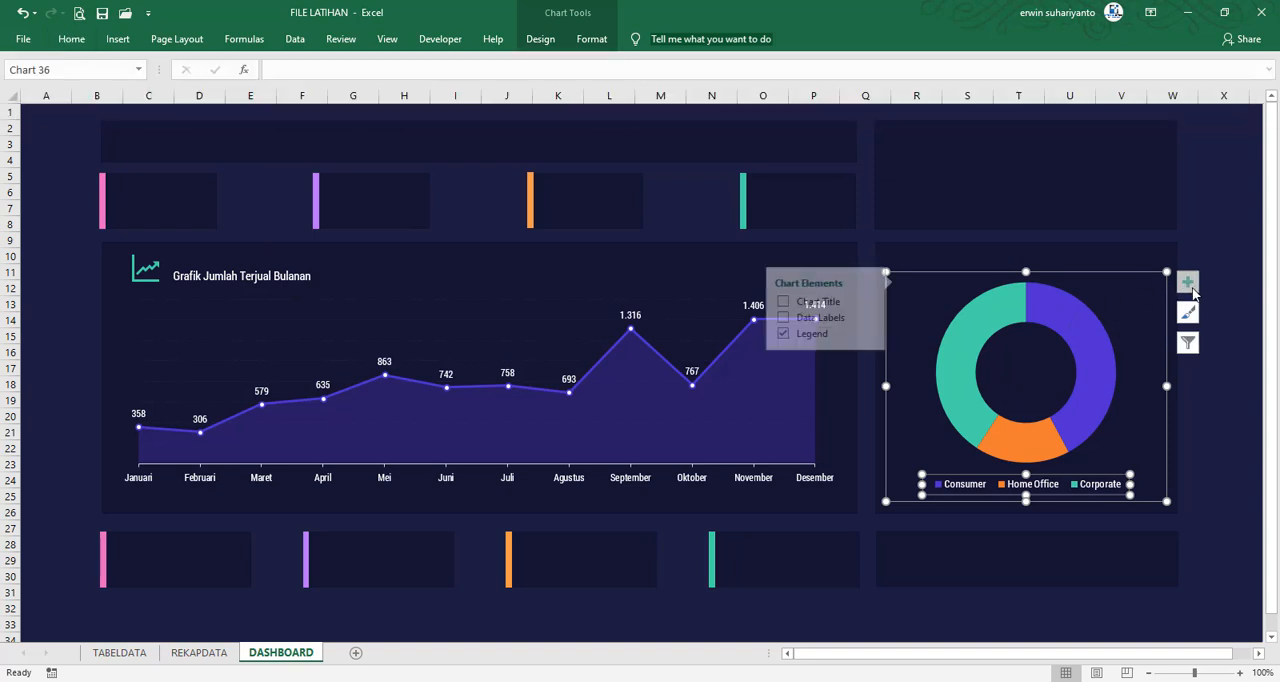
{"action": "left_click", "coordinate": [769, 318]}
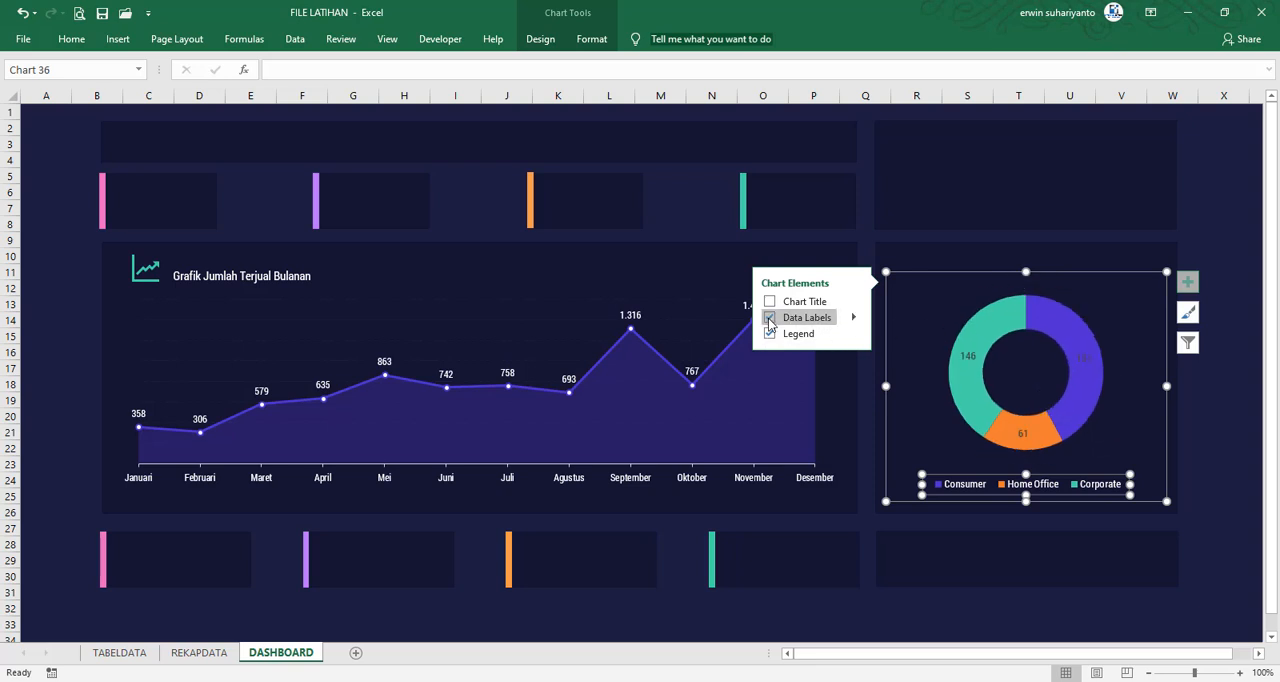
Make the doughnut's data labels white and increase their font size
{"action": "left_click", "coordinate": [1080, 360]}
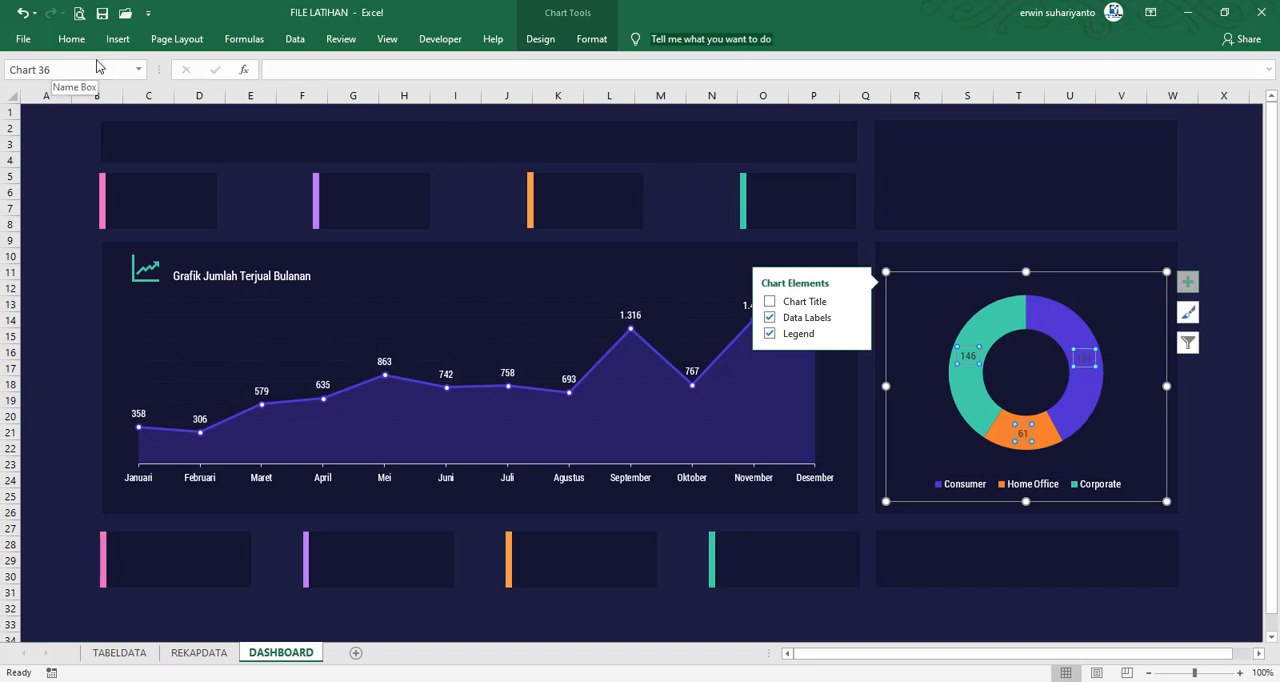
{"action": "left_click", "coordinate": [71, 38]}
{"action": "left_click", "coordinate": [274, 95]}
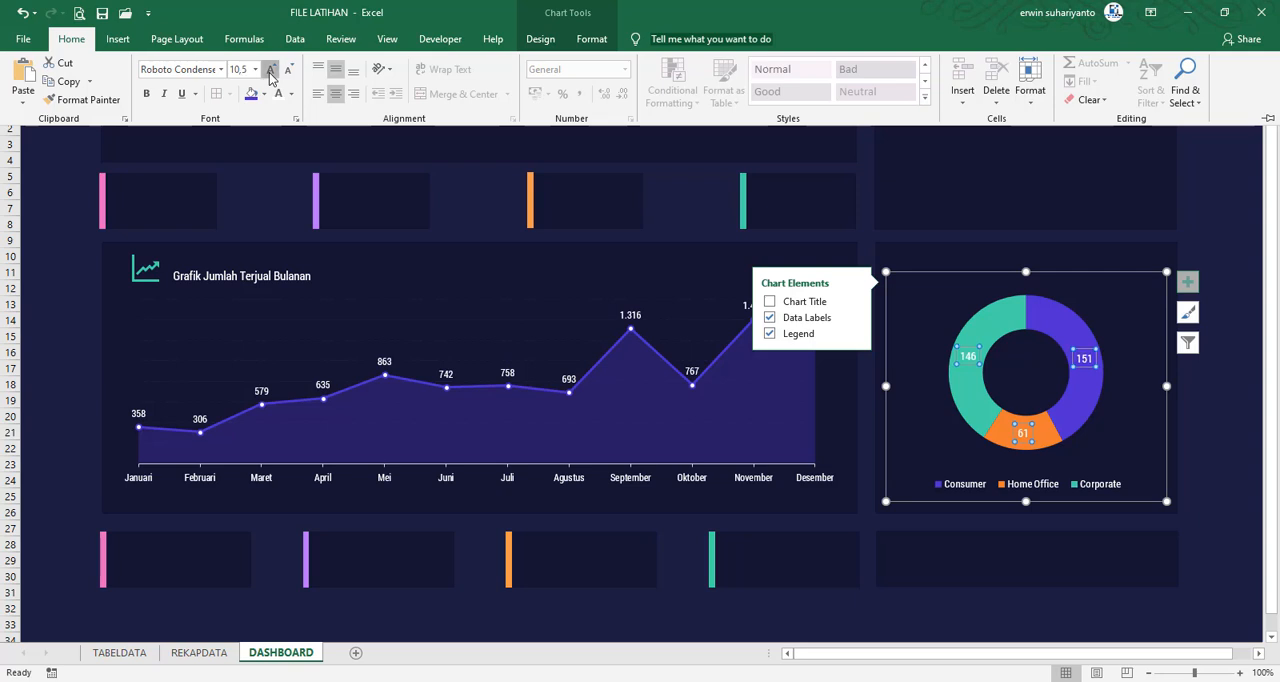
{"action": "left_click", "coordinate": [270, 73]}
{"action": "left_click", "coordinate": [1226, 393]}
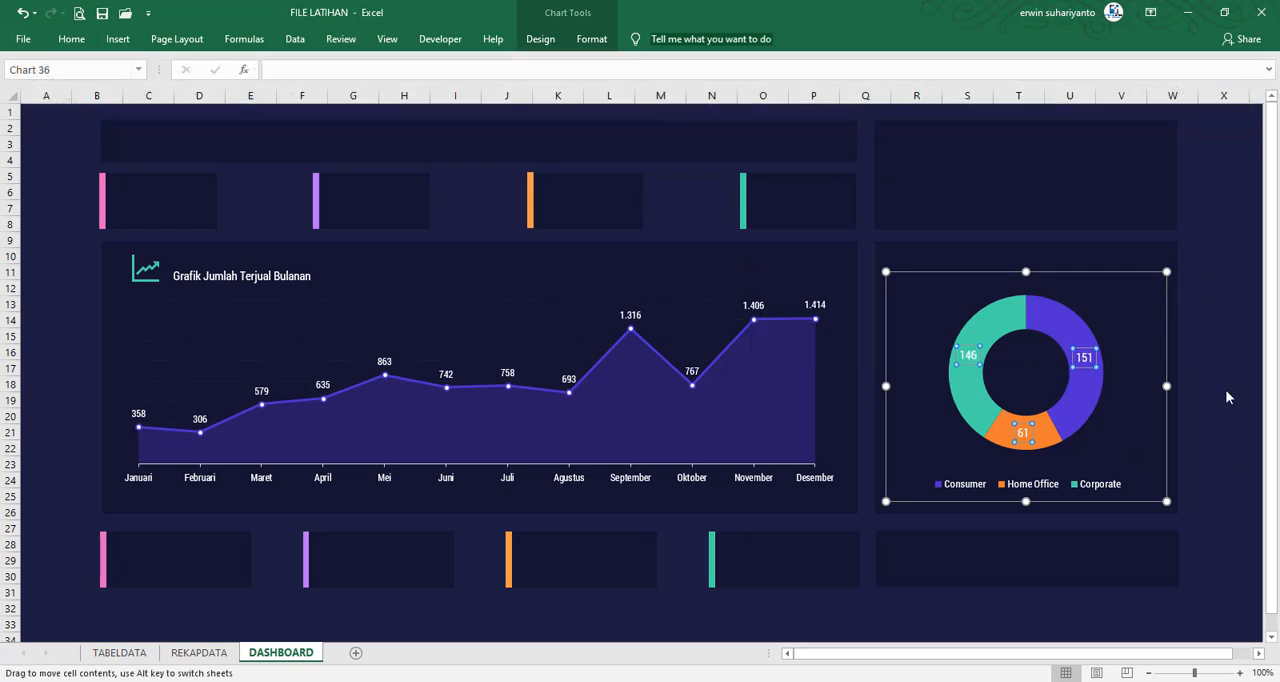
{"action": "left_click", "coordinate": [1226, 394]}
Enlarge the doughnut's plot area so the ring fills more of the chart above the legend
{"action": "left_click", "coordinate": [1038, 337]}
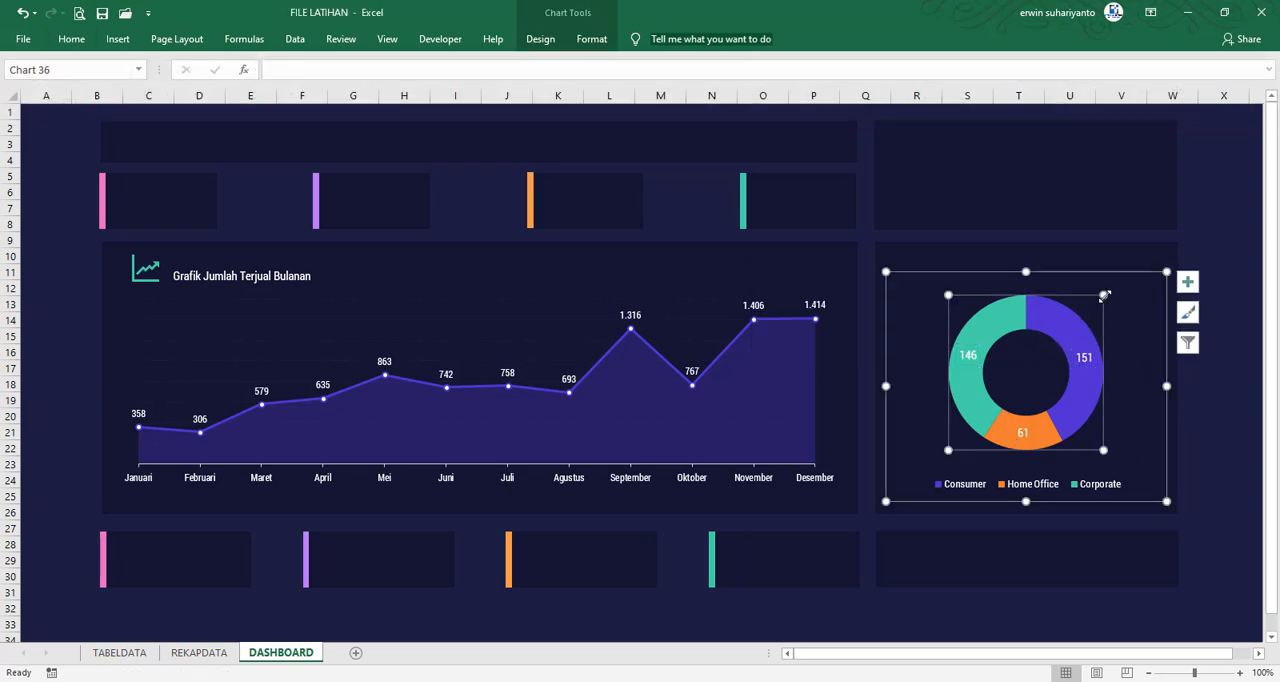
{"action": "left_click_drag", "start_coordinate": [1106, 300], "coordinate": [1118, 283]}
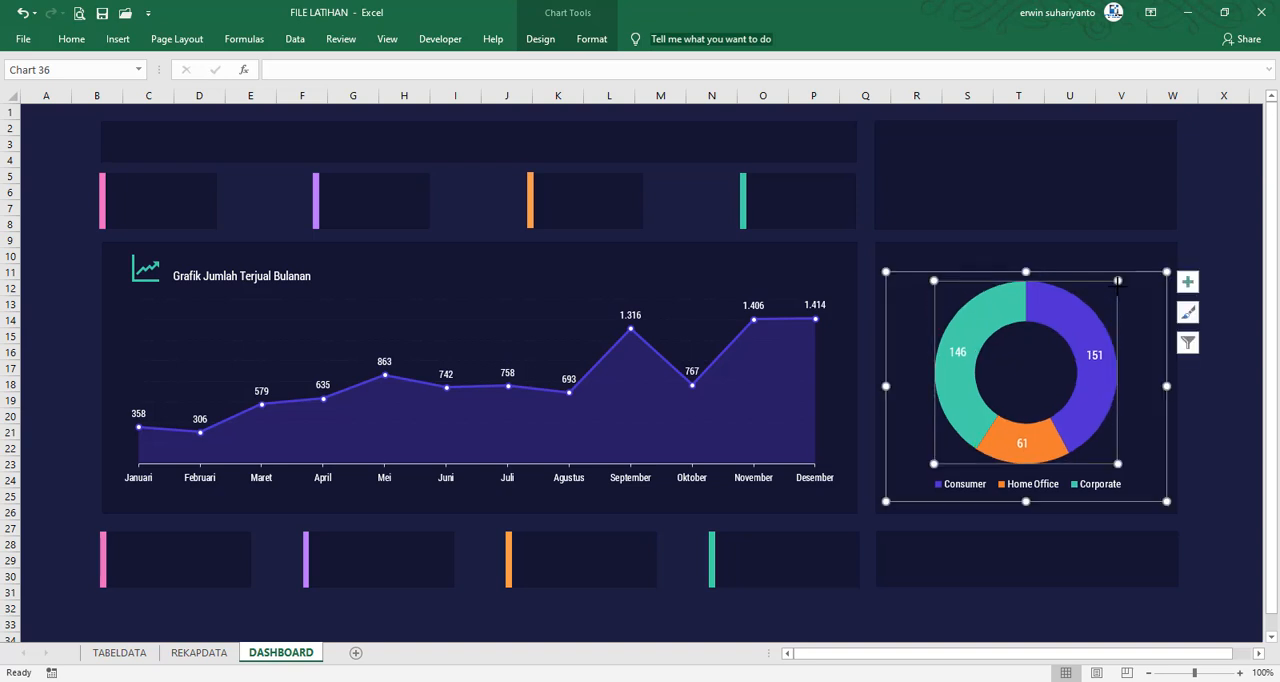
{"action": "left_click", "coordinate": [1233, 369]}
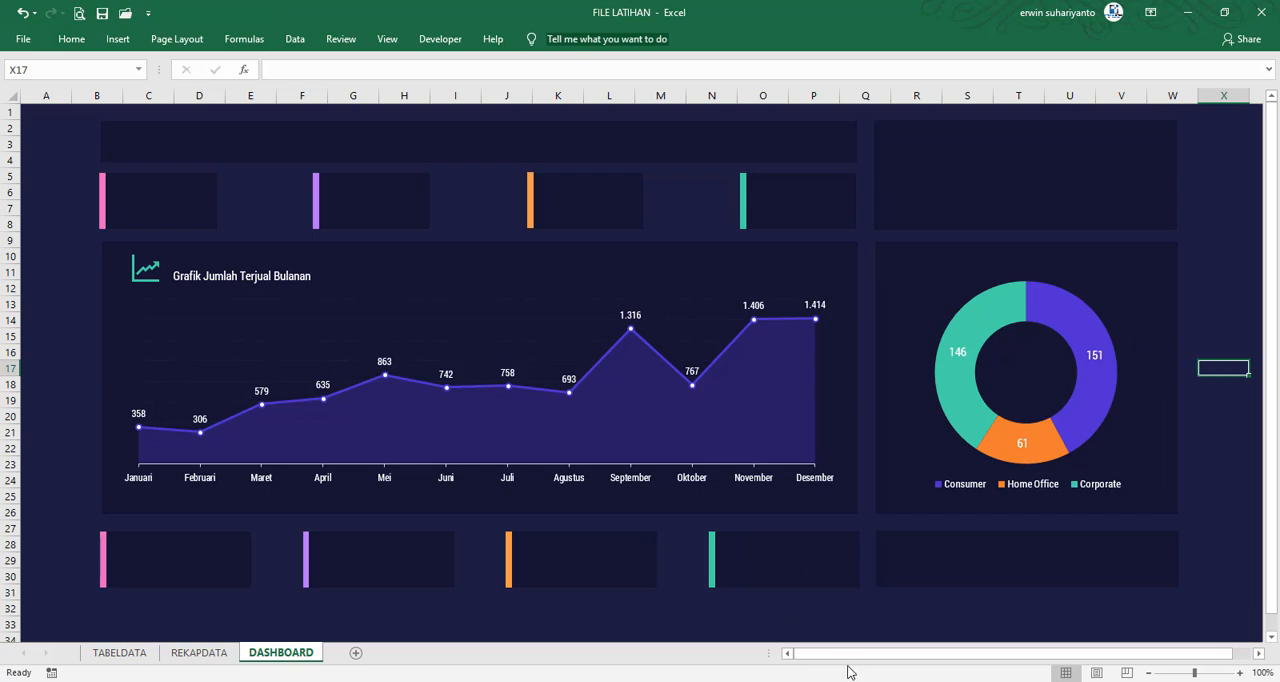
Check the segment chart's heading in FILE FINAL, and insert the Analytics pie chart icon on the FILE LATIHAN dashboard
{"action": "left_click", "coordinate": [1010, 620]}
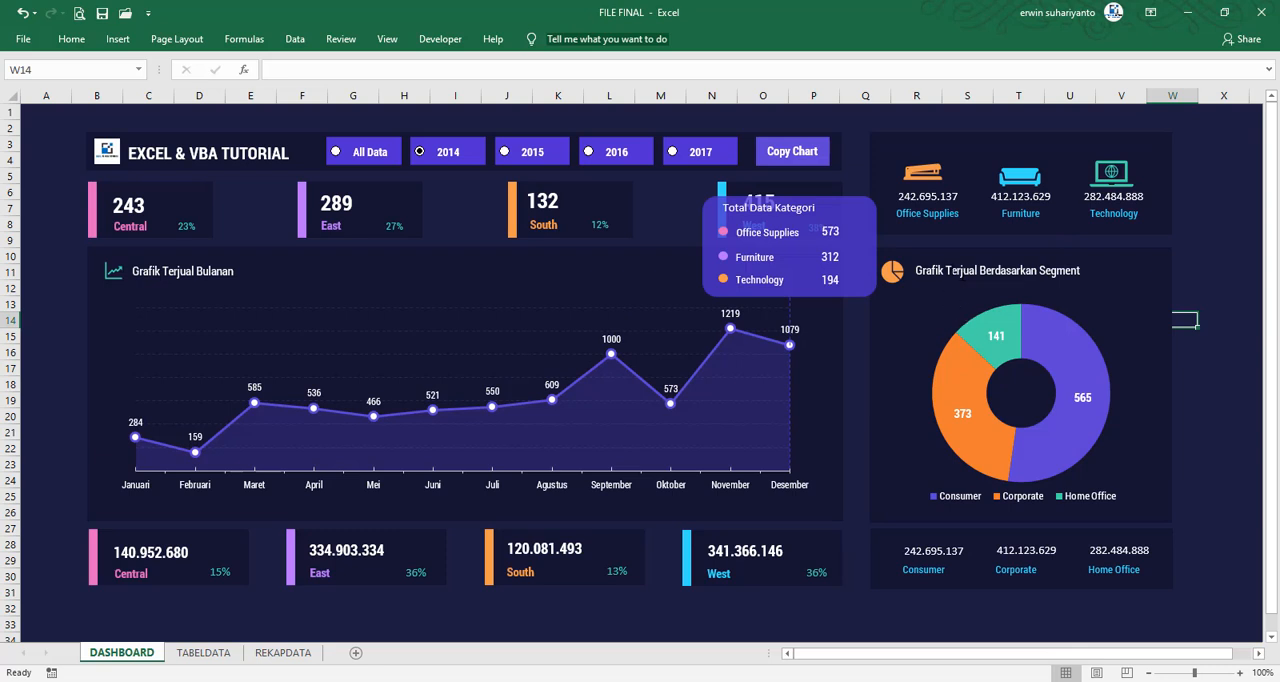
{"action": "mouse_move", "coordinate": [848, 680]}
{"action": "left_click", "coordinate": [790, 620]}
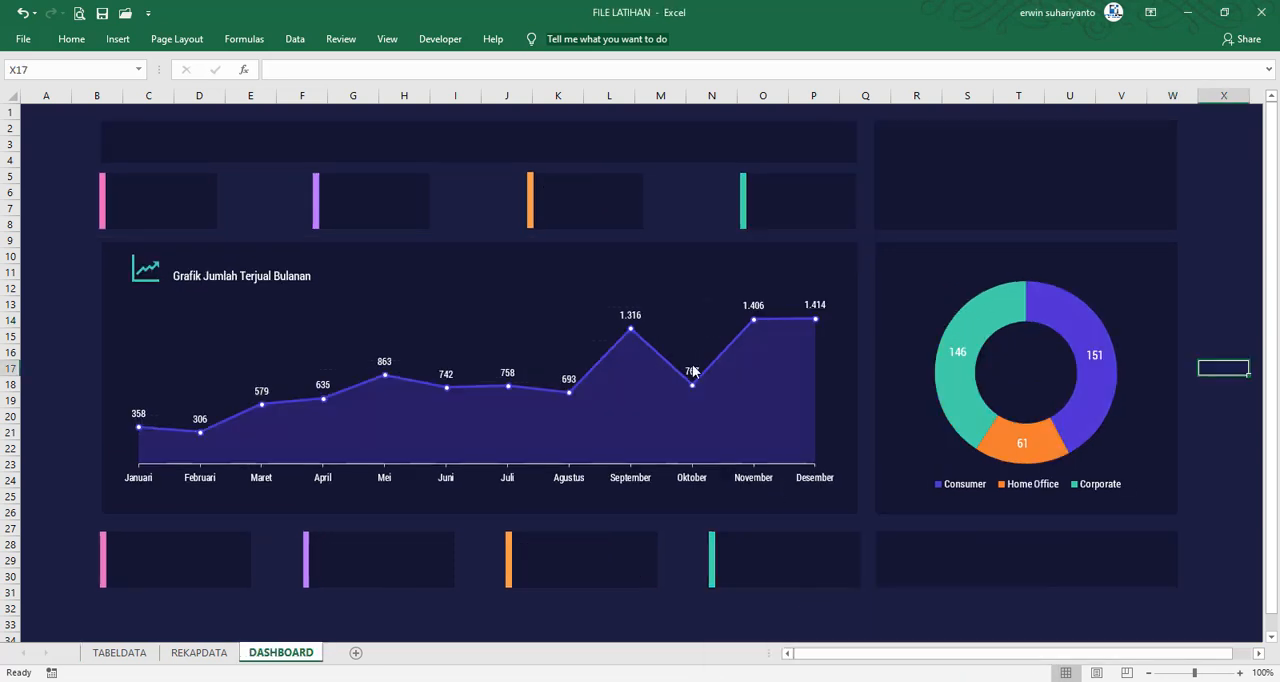
{"action": "left_click", "coordinate": [117, 39]}
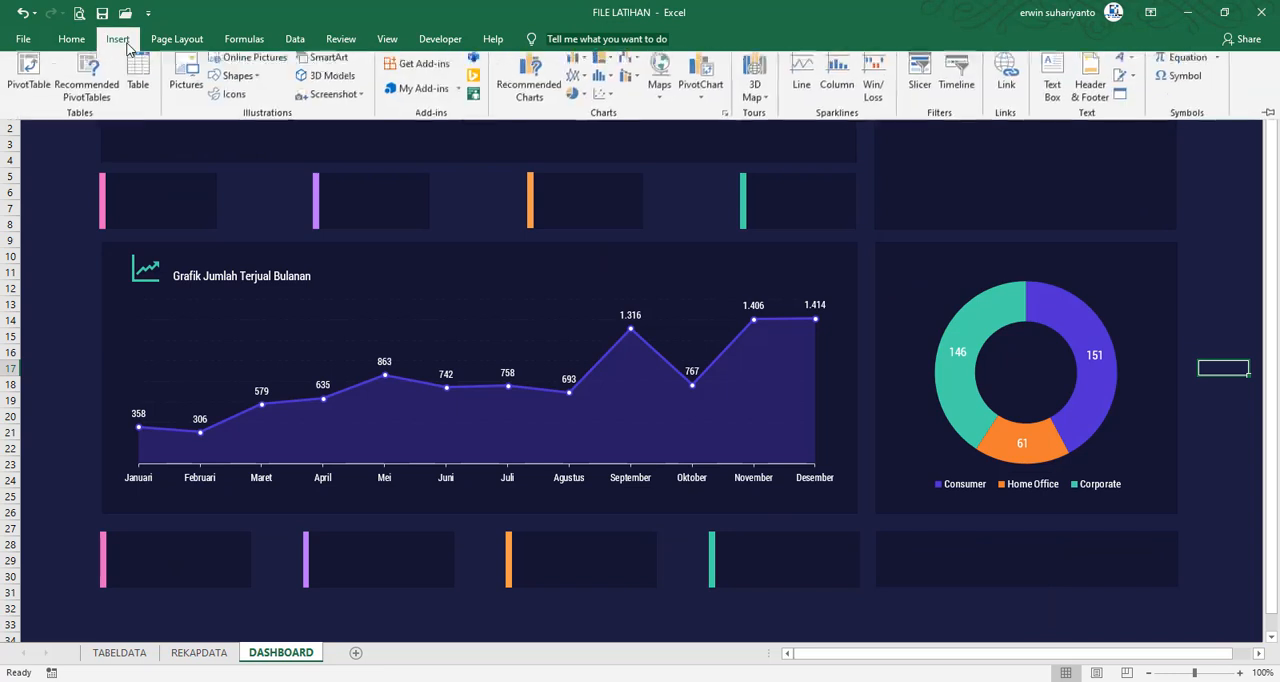
{"action": "left_click", "coordinate": [234, 101]}
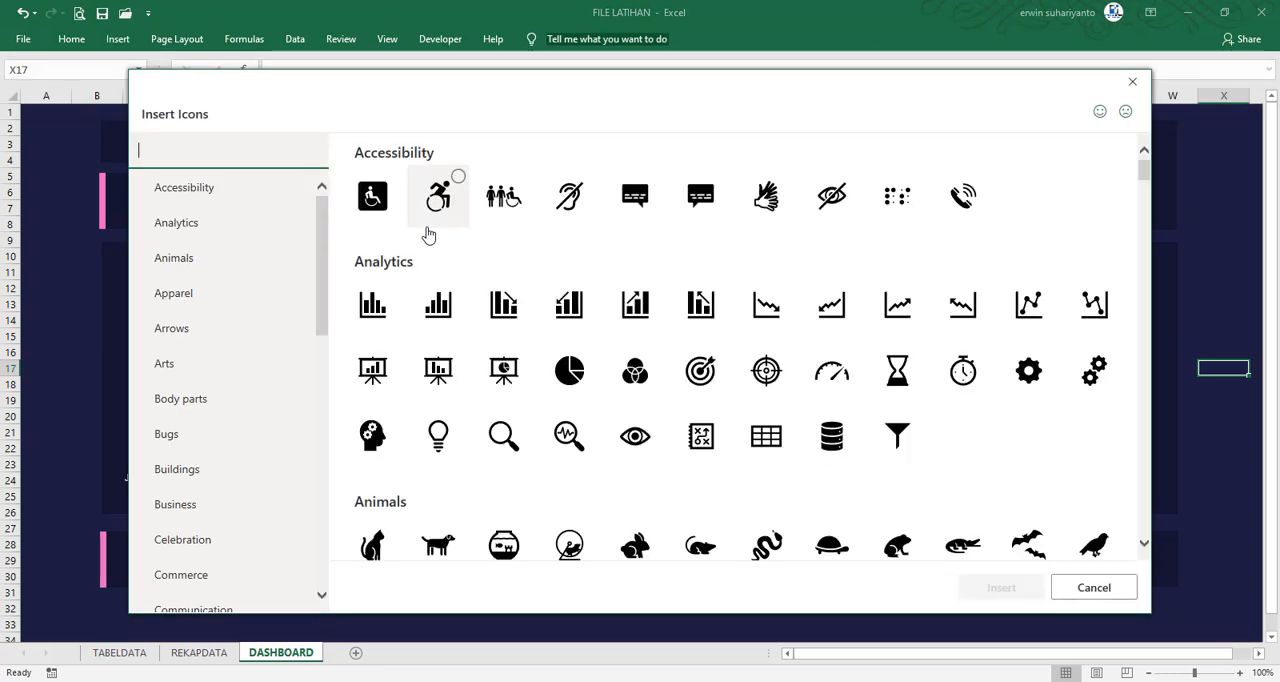
{"action": "left_click", "coordinate": [569, 370]}
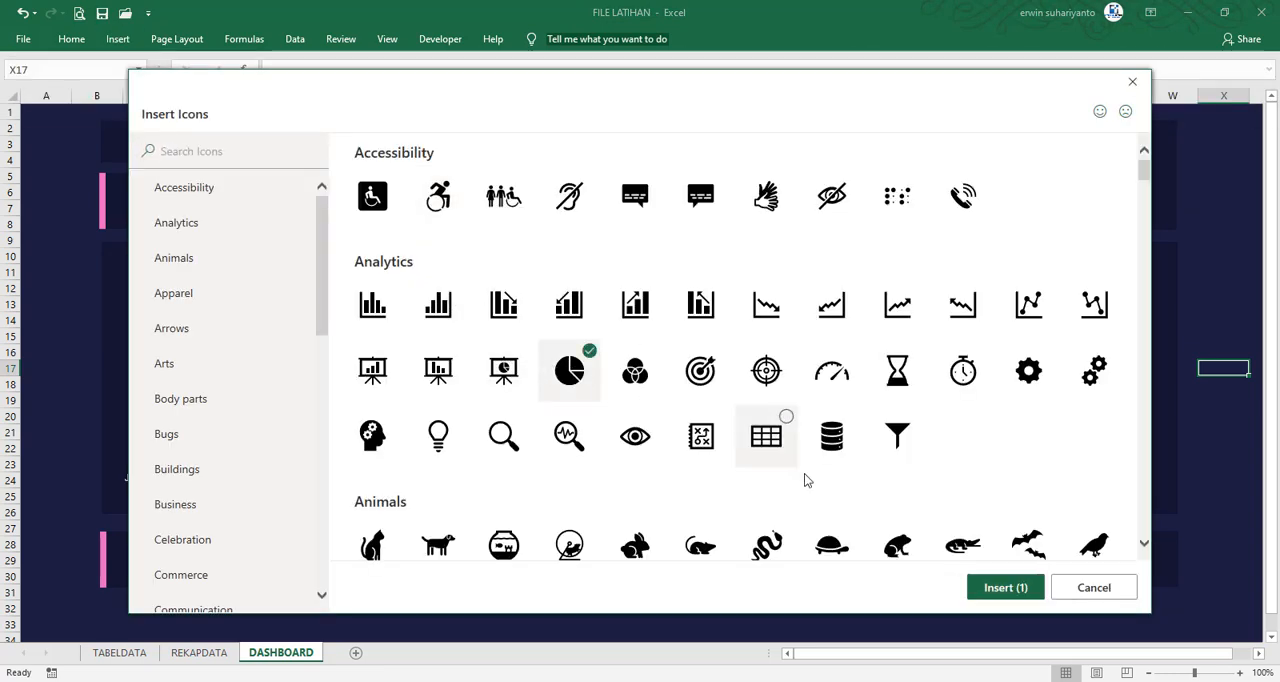
{"action": "left_click", "coordinate": [1008, 586]}
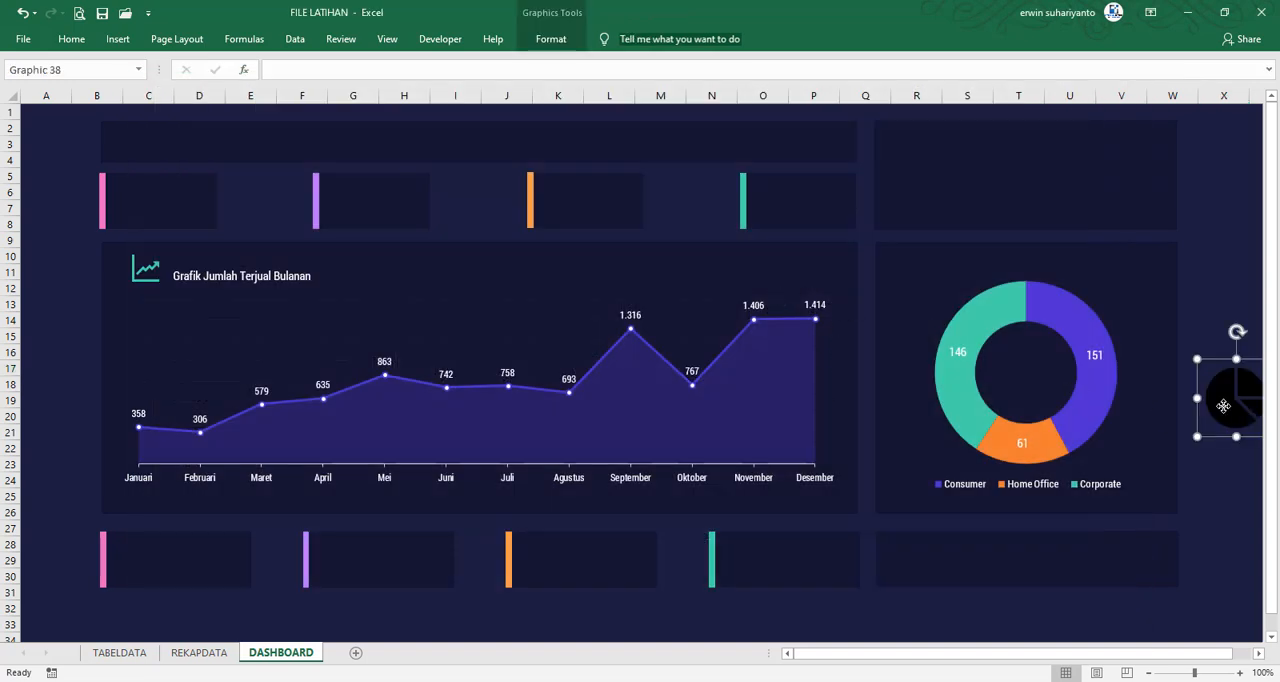
Place the pie icon in the doughnut panel's upper-left corner at about 0.87 cm square, and shrink the line-chart icon beside the monthly title
{"action": "left_click_drag", "start_coordinate": [1223, 405], "coordinate": [936, 287]}
{"action": "left_click", "coordinate": [137, 280]}
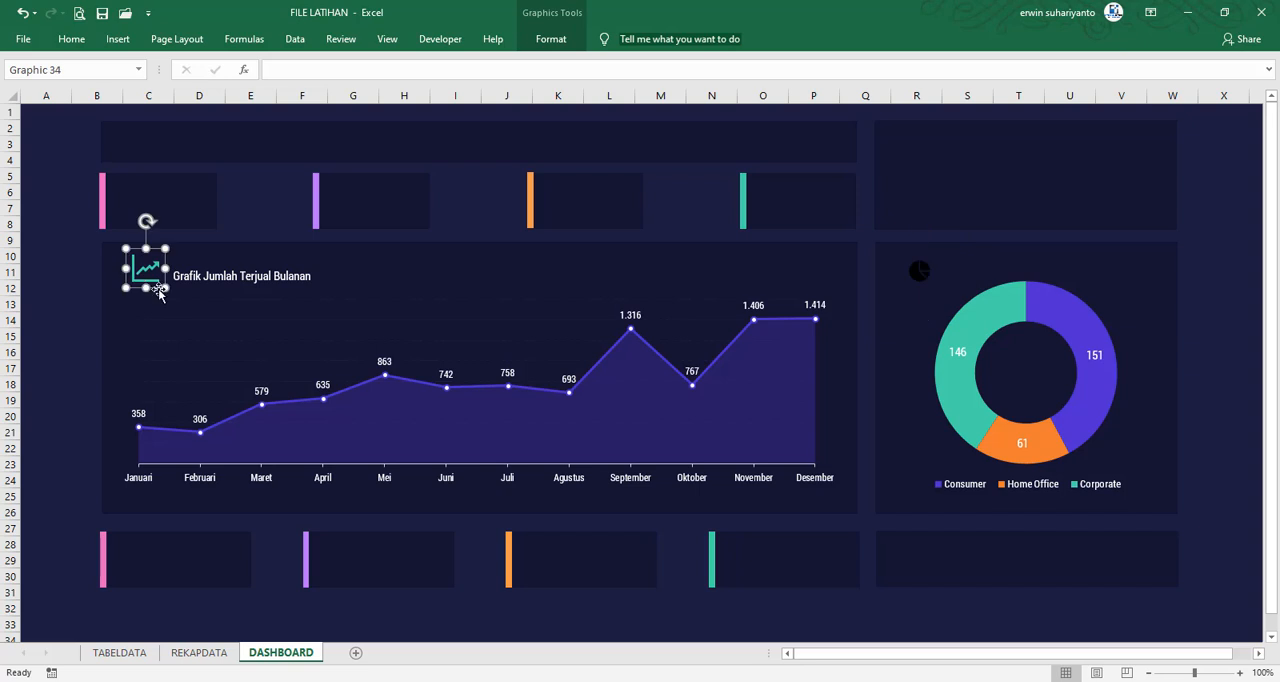
{"action": "left_click_drag", "start_coordinate": [164, 288], "coordinate": [146, 274]}
{"action": "left_click", "coordinate": [907, 266]}
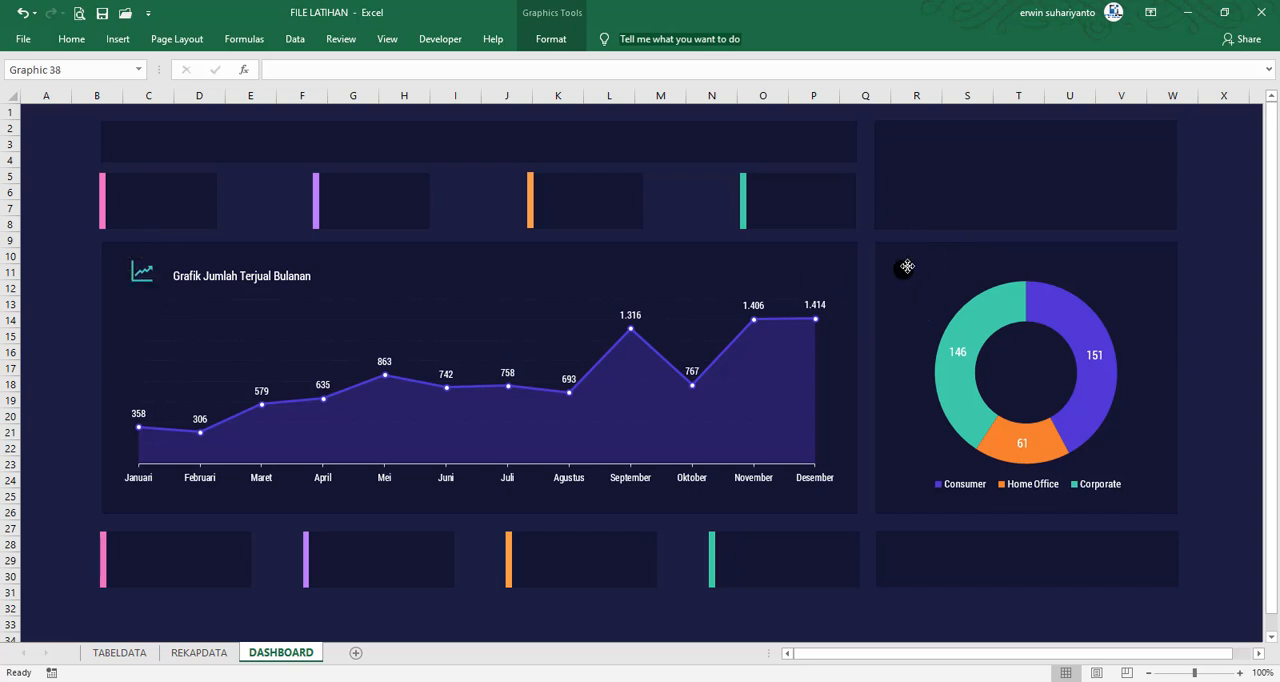
Fill the pie icon with the recently used light orange
{"action": "left_click", "coordinate": [551, 39]}
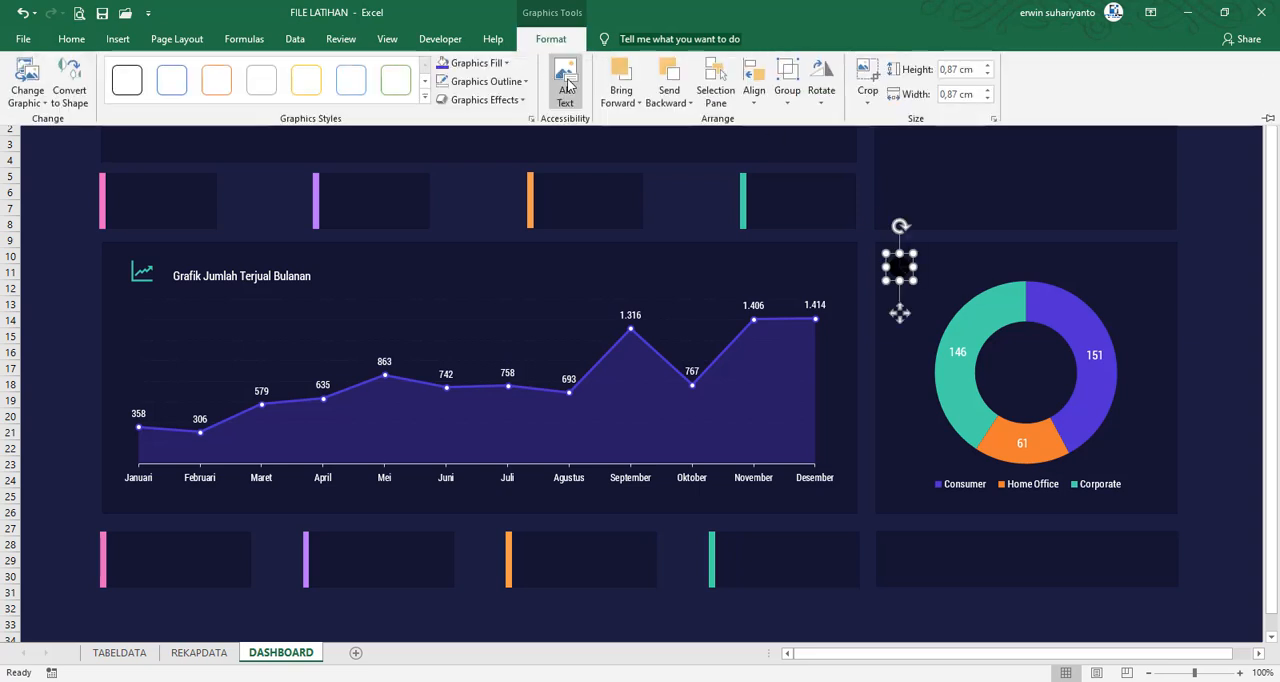
{"action": "left_click", "coordinate": [477, 63]}
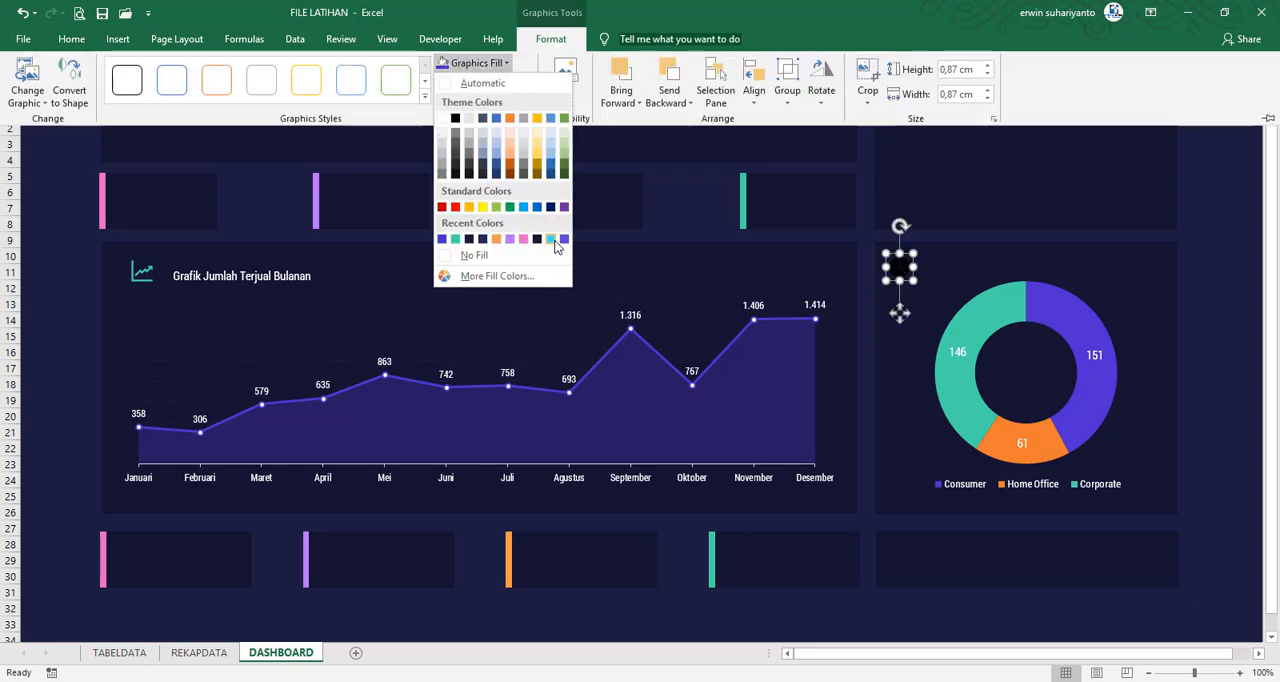
{"action": "left_click", "coordinate": [497, 240]}
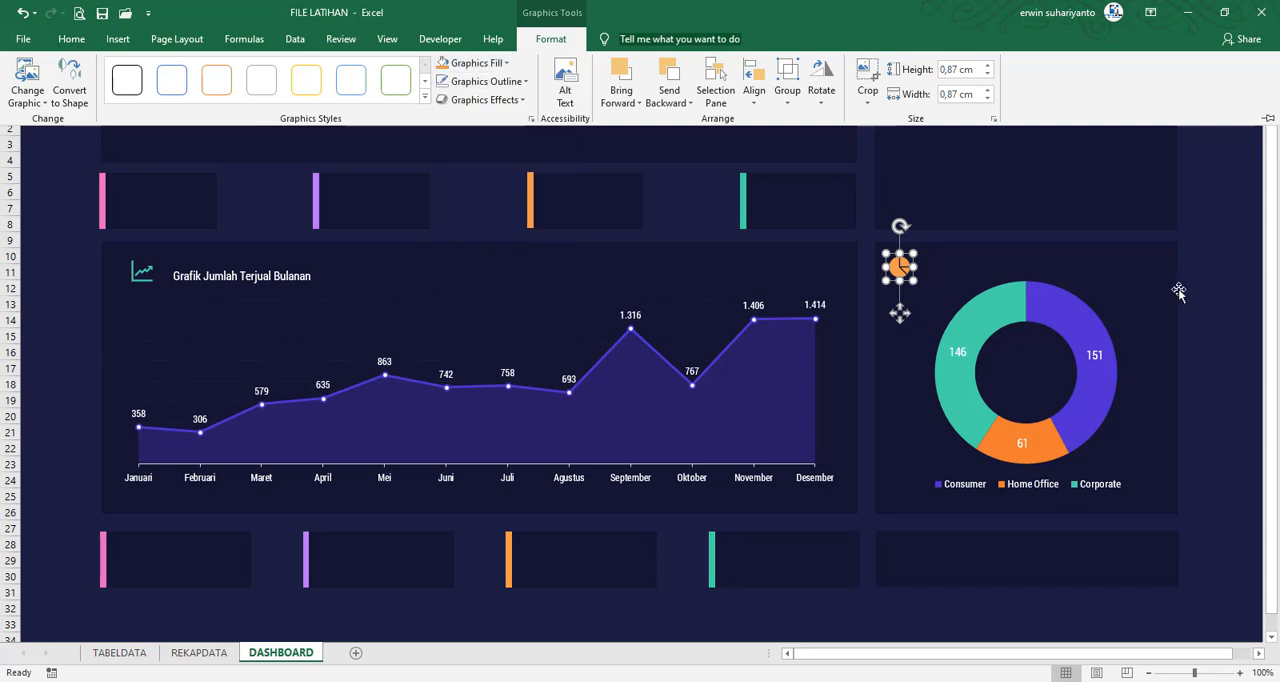
{"action": "left_click", "coordinate": [1203, 291]}
Duplicate the monthly chart's title beside the pie icon, and move the doughnut chart slightly down to clear it
{"action": "left_click", "coordinate": [205, 276]}
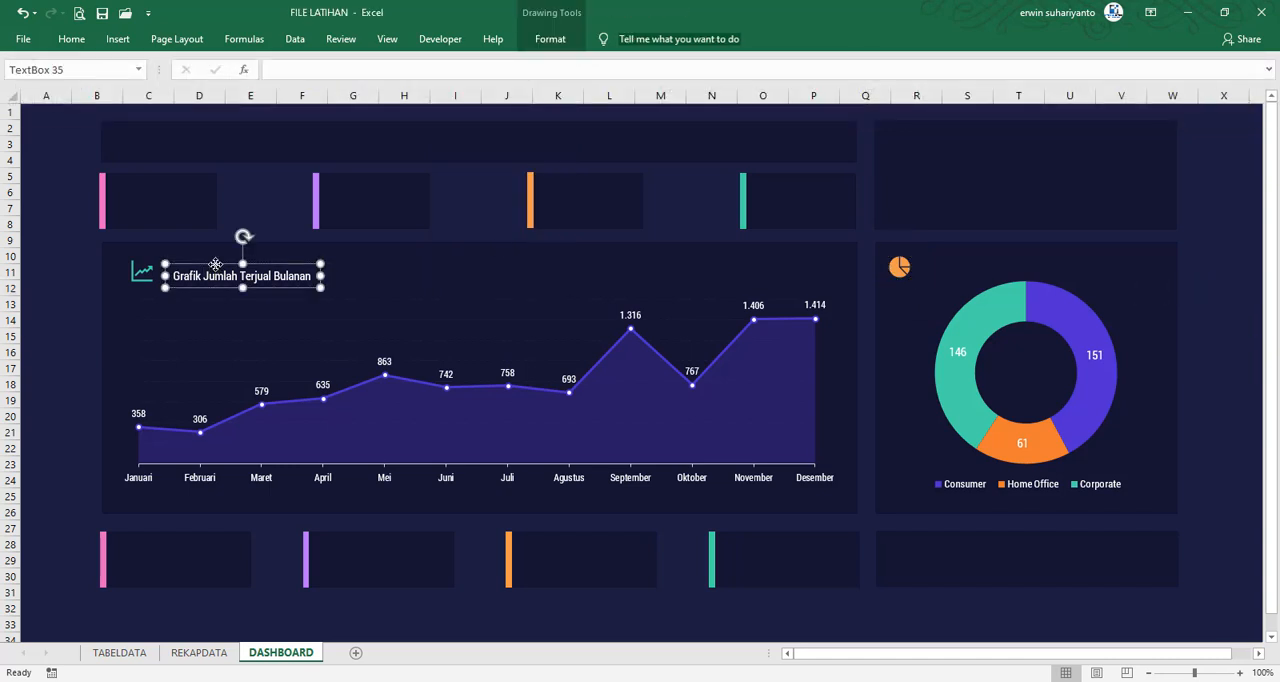
{"action": "key", "text": "ctrl+d"}
{"action": "left_click_drag", "start_coordinate": [350, 299], "coordinate": [1080, 280]}
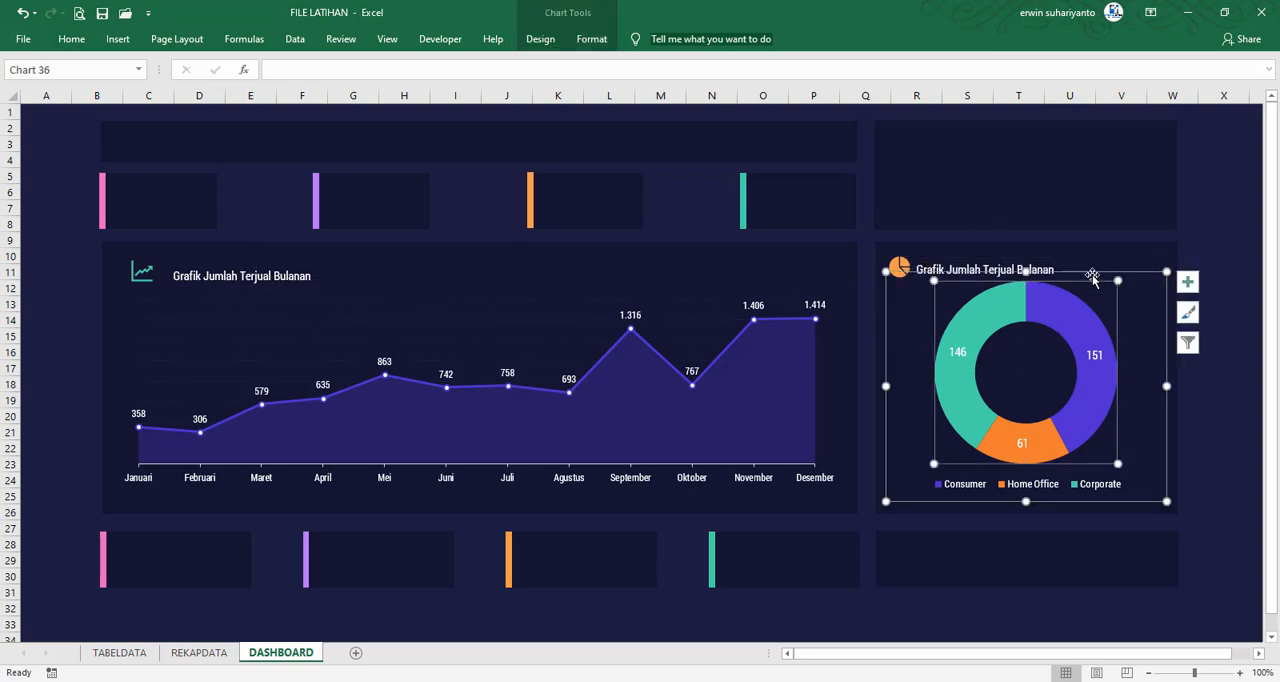
{"action": "left_click_drag", "start_coordinate": [1092, 275], "coordinate": [1092, 282]}
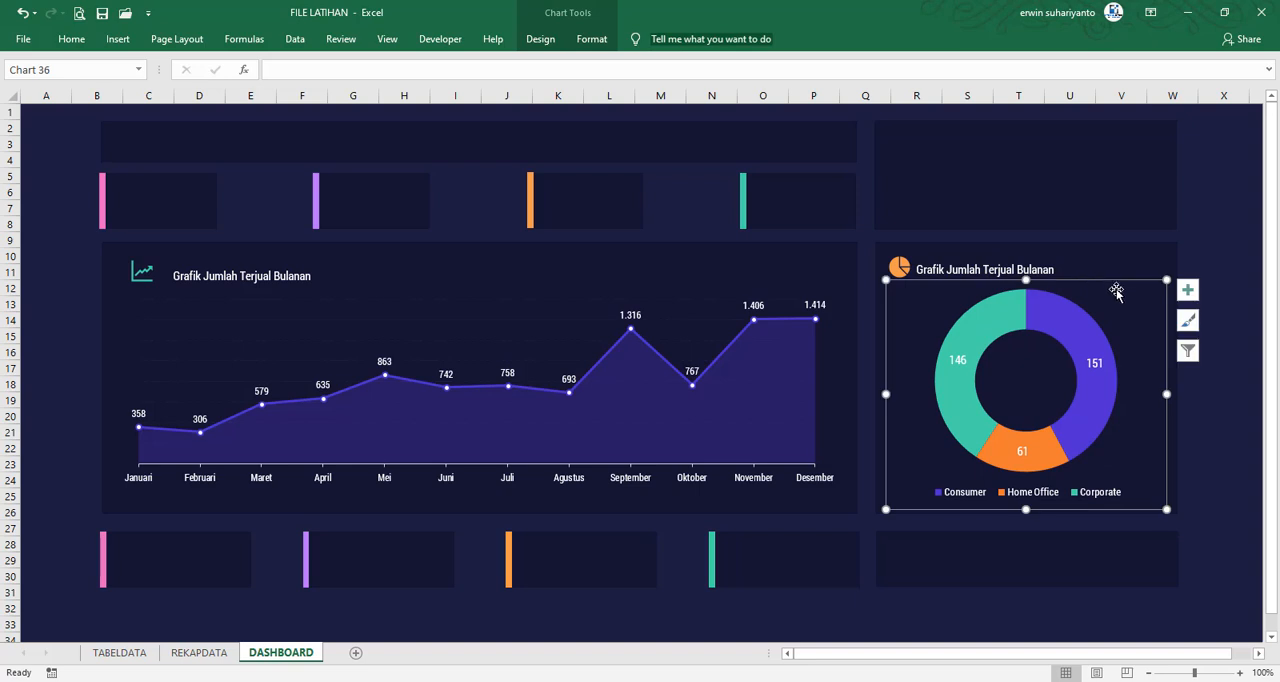
Change the doughnut panel's title to "Grafik Jumlah Terjual Berdasarkan Segment"
{"action": "left_click", "coordinate": [1030, 269]}
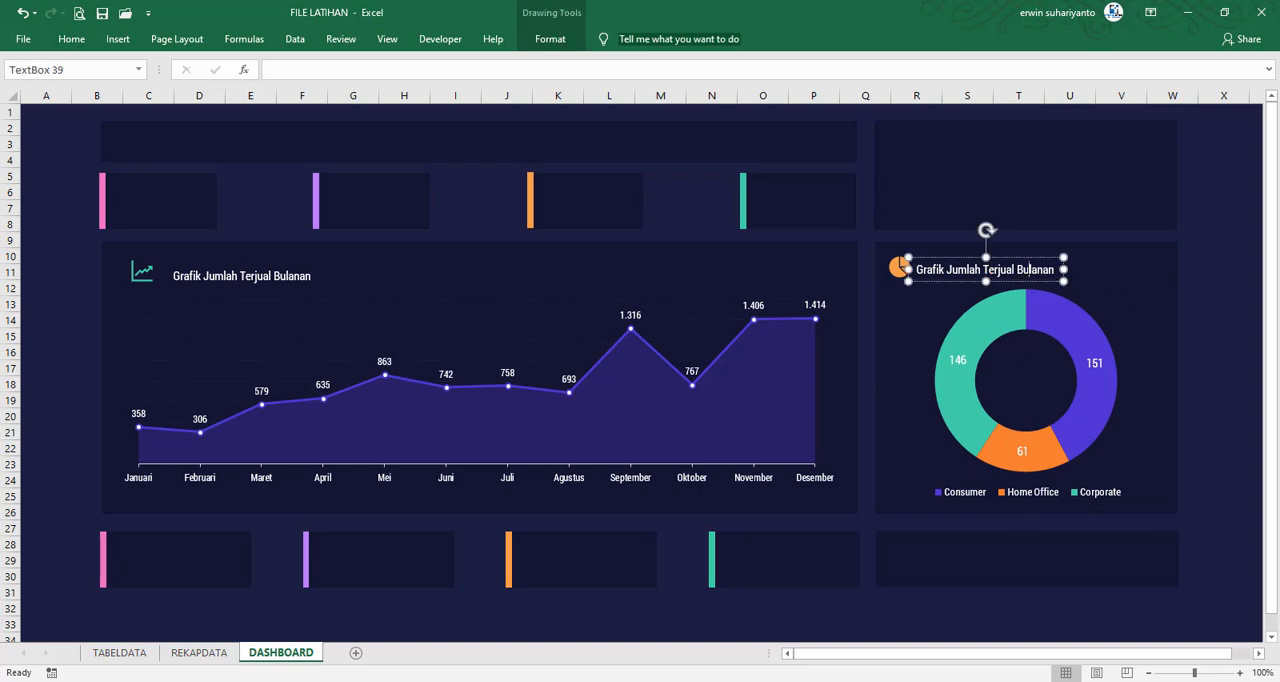
{"action": "double_click", "coordinate": [1031, 269]}
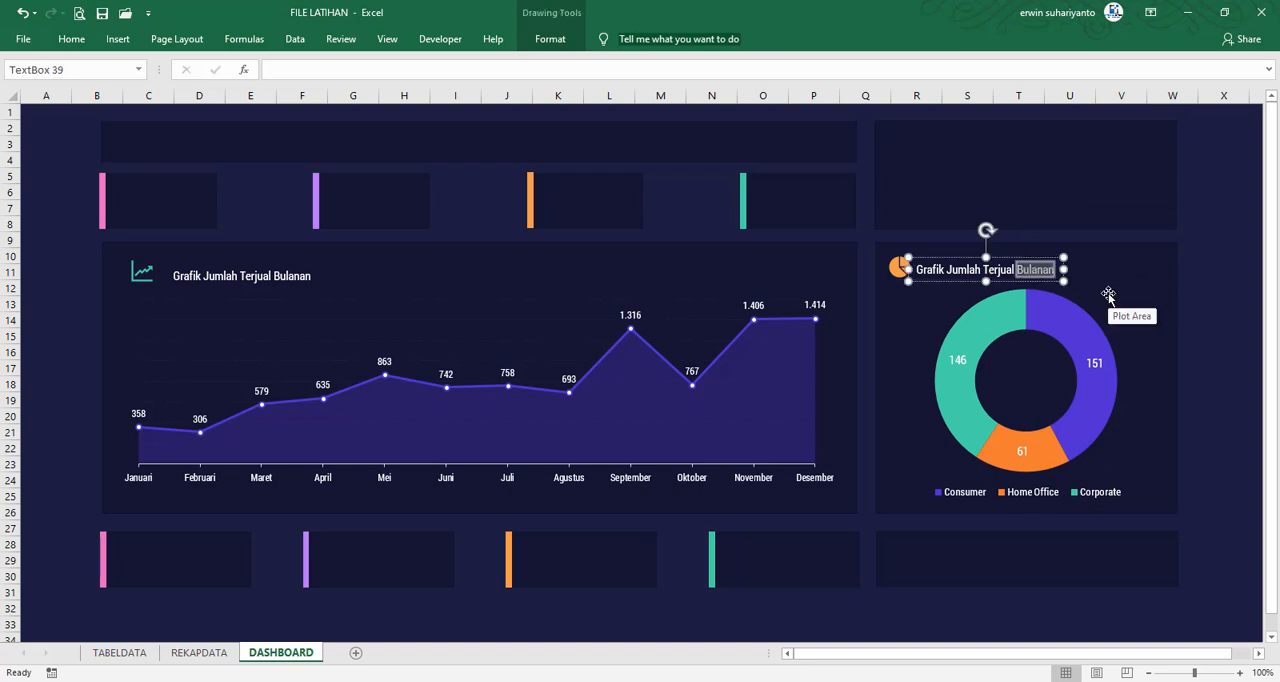
{"action": "type", "text": "Berdasark"}
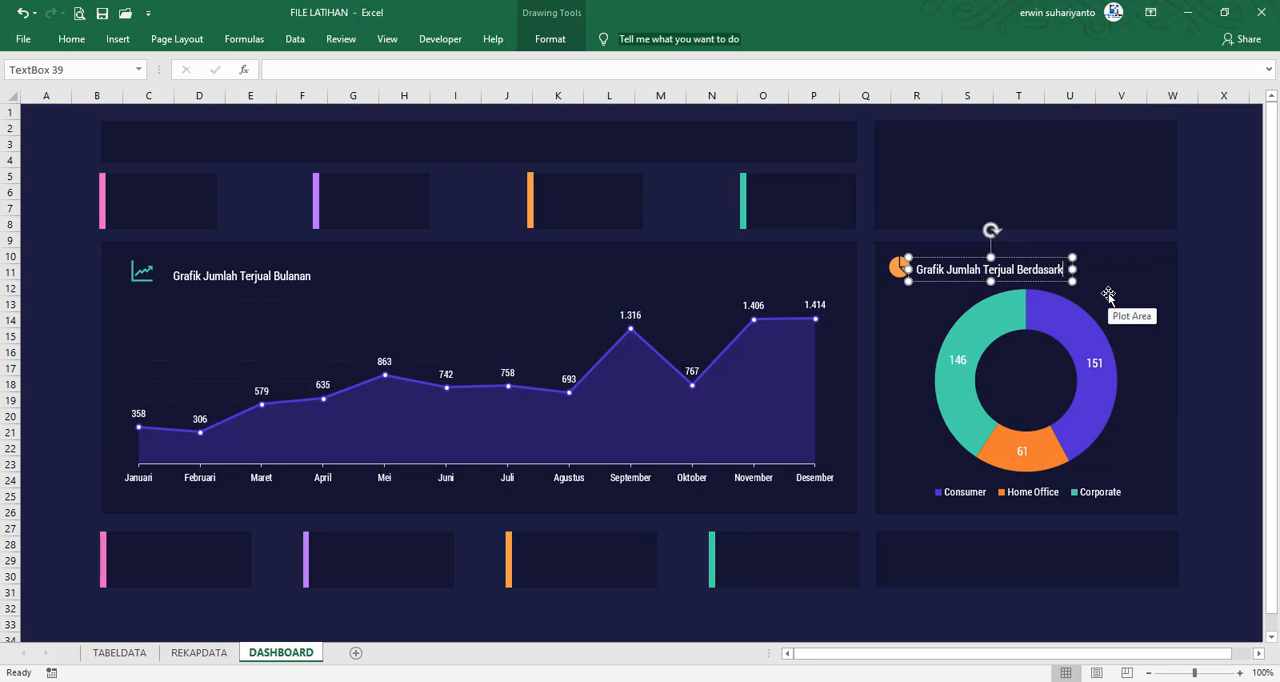
{"action": "type", "text": "an Segment"}
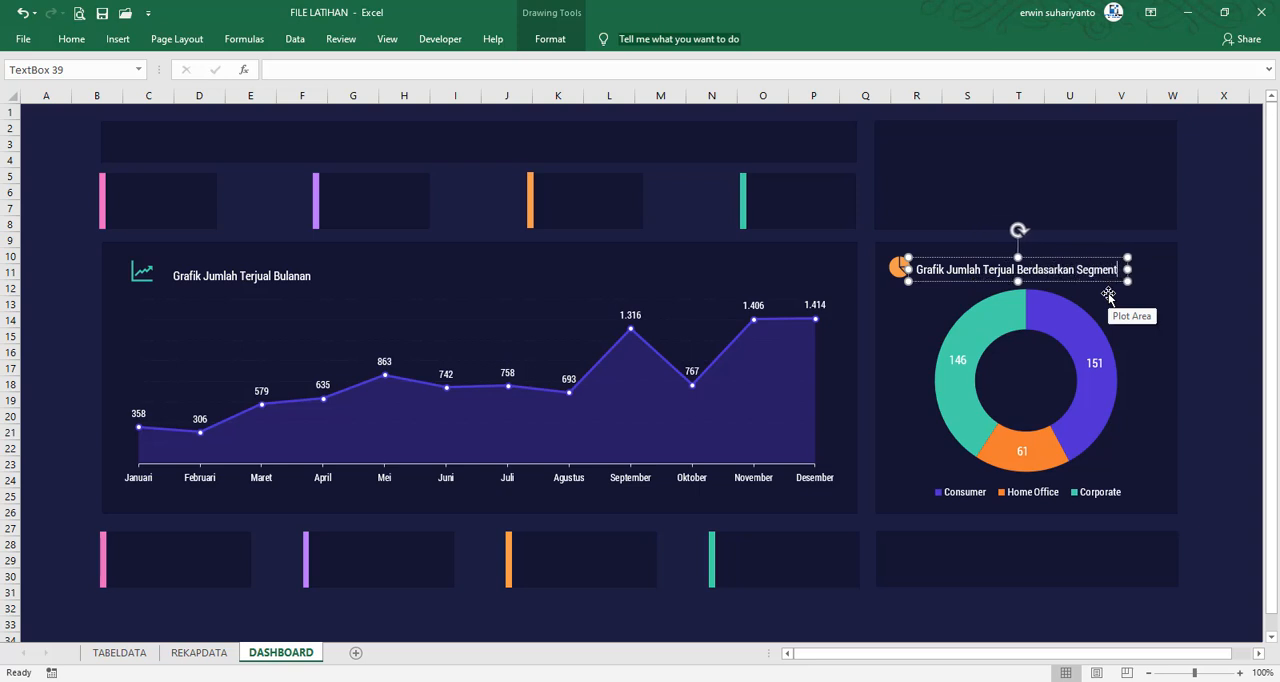
{"action": "left_click", "coordinate": [1225, 304]}
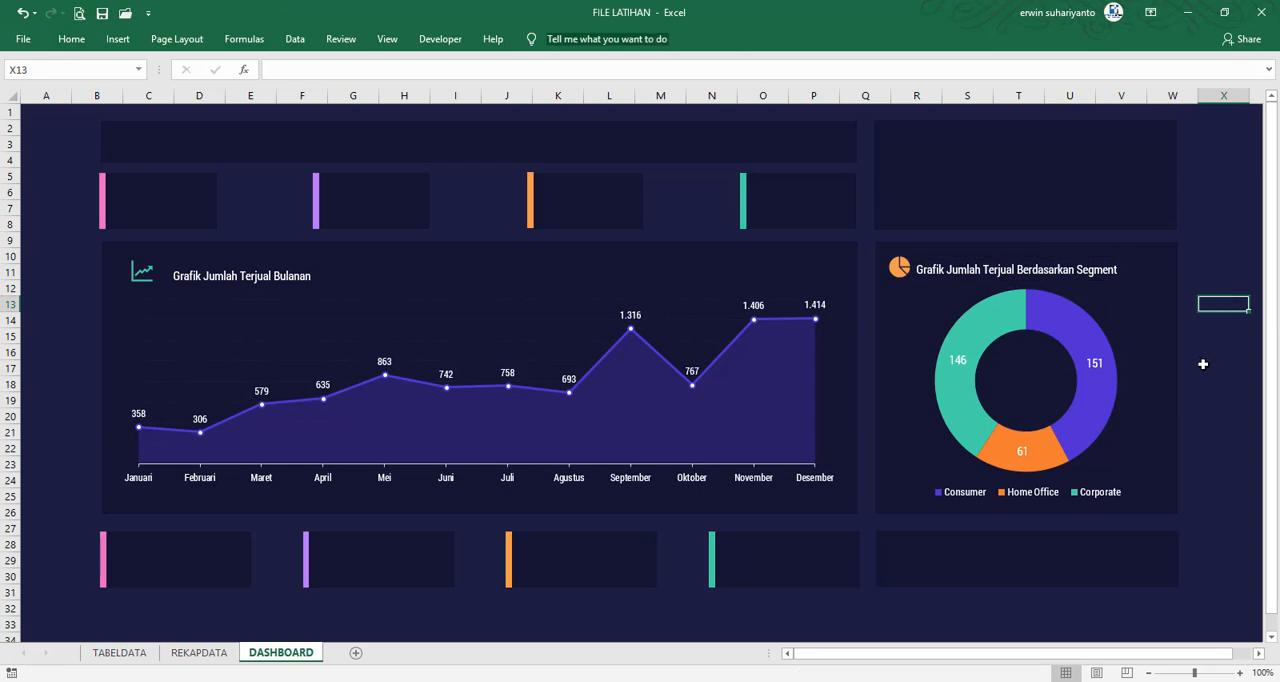
{"action": "left_click", "coordinate": [1252, 243]}
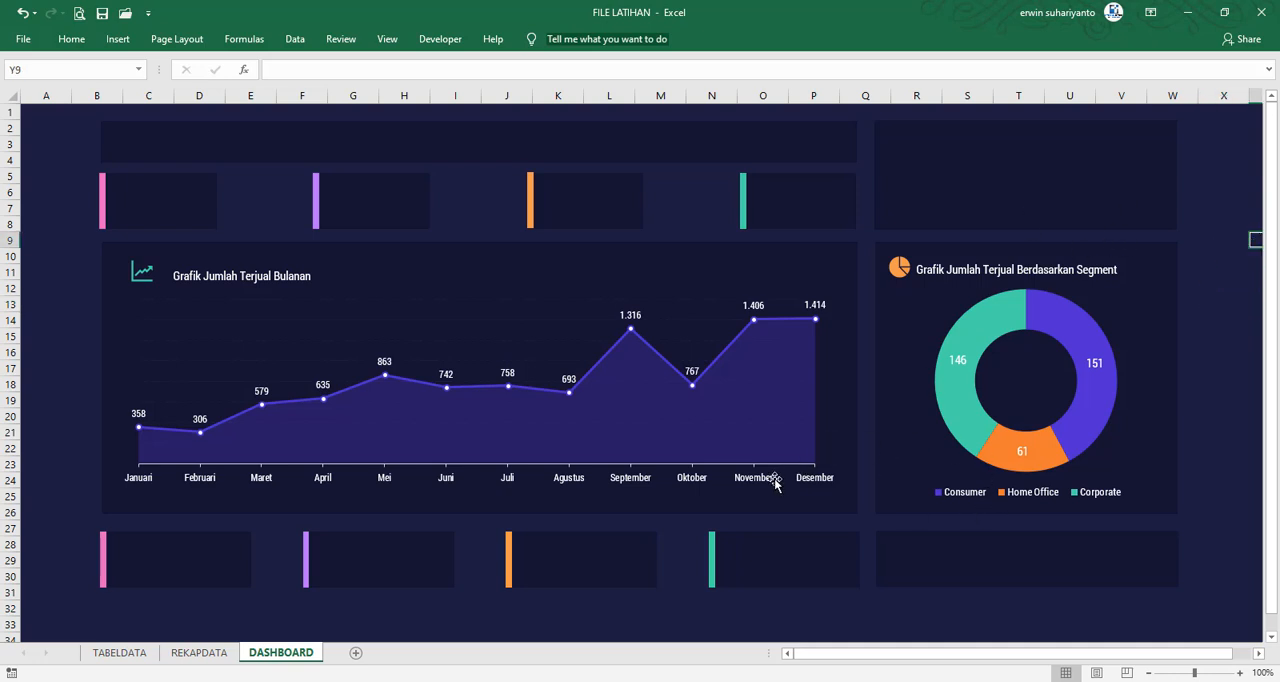
Set the year selector in REKAPDATA cell K5 to 1 for All Data, and return to the DASHBOARD sheet
{"action": "left_click", "coordinate": [199, 652]}
{"action": "left_click", "coordinate": [175, 148]}
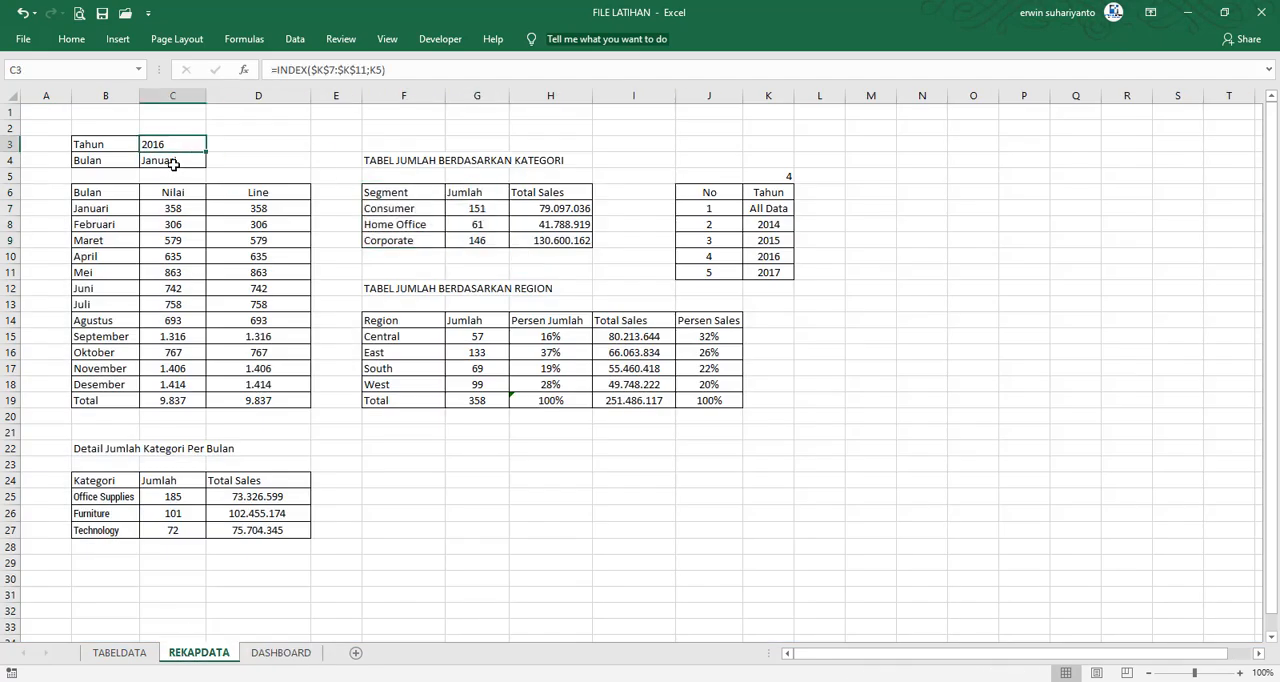
{"action": "left_click", "coordinate": [173, 163]}
{"action": "left_click", "coordinate": [180, 148]}
{"action": "left_click", "coordinate": [777, 174]}
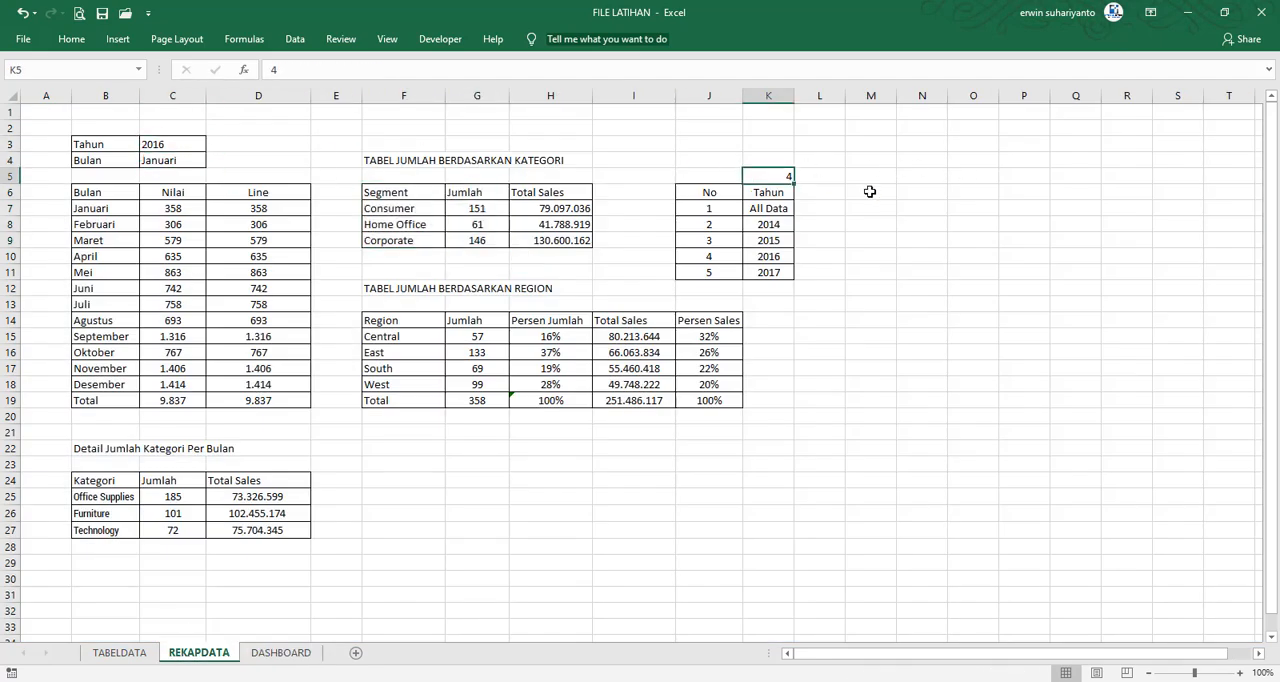
{"action": "type", "text": "1"}
{"action": "key", "text": "Return"}
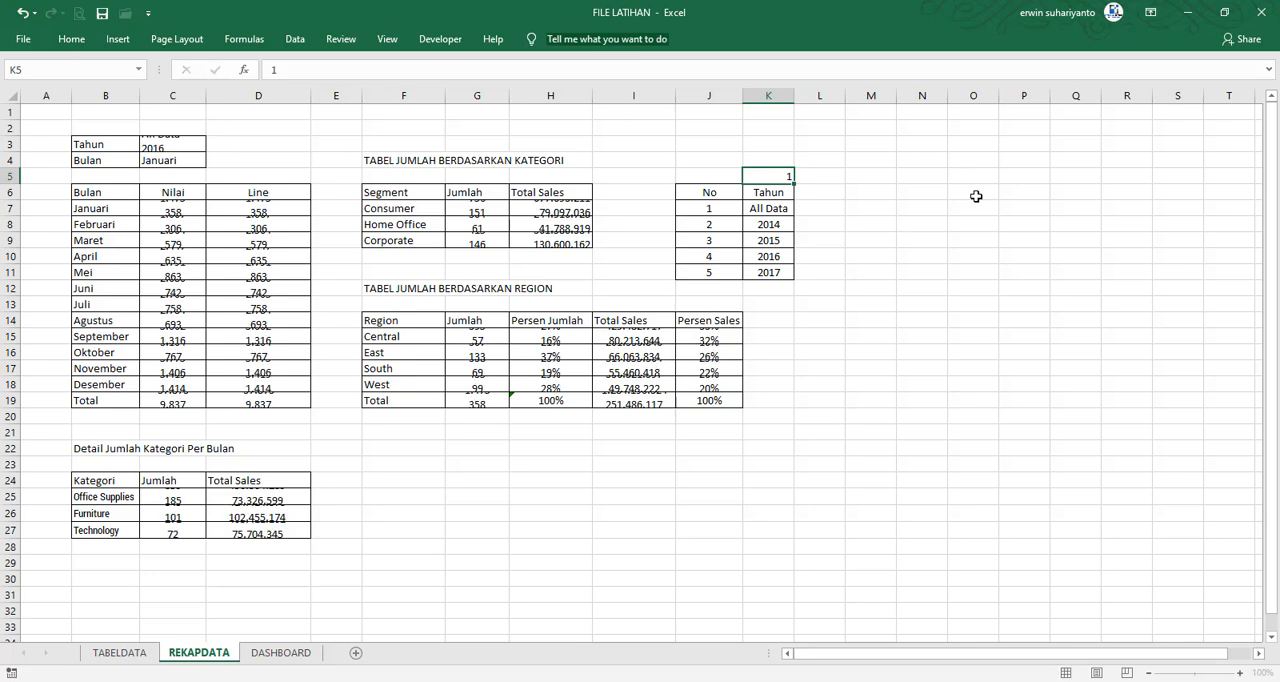
{"action": "left_click", "coordinate": [298, 655]}
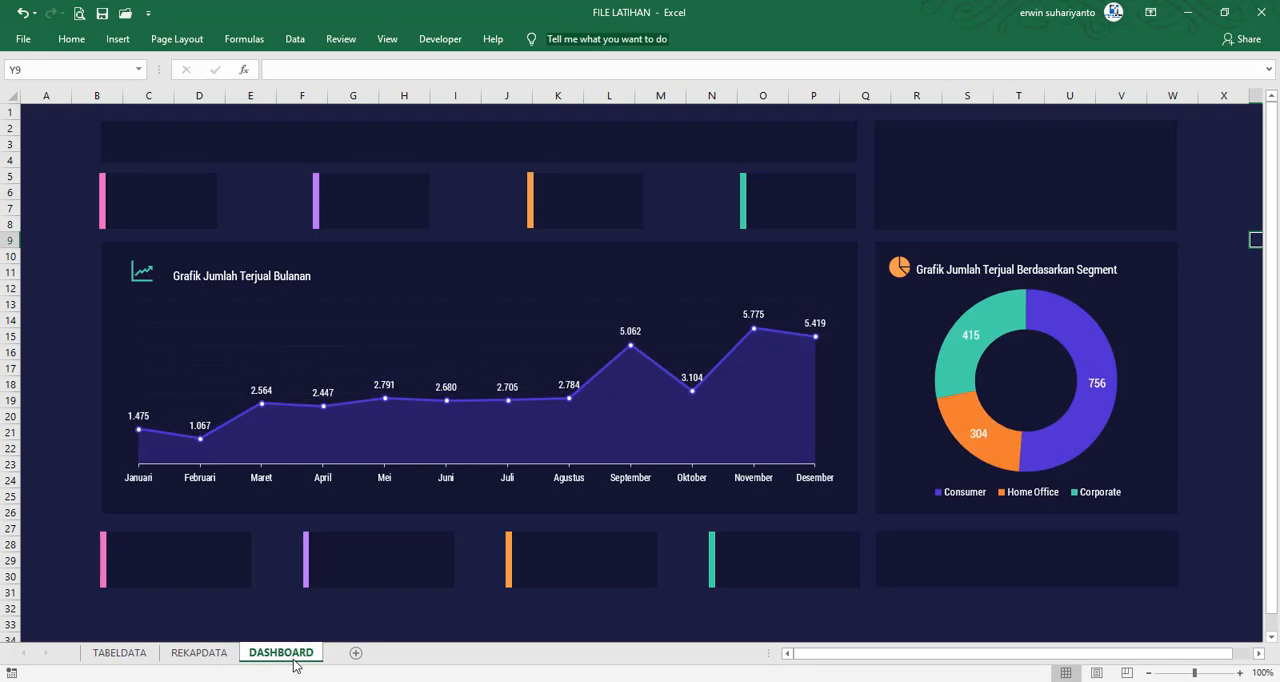
Draw a rounded rectangle about 4.3 cm wide and 2 cm high over the upper middle of the monthly chart panel
{"action": "mouse_move", "coordinate": [946, 355]}
{"action": "left_click", "coordinate": [118, 39]}
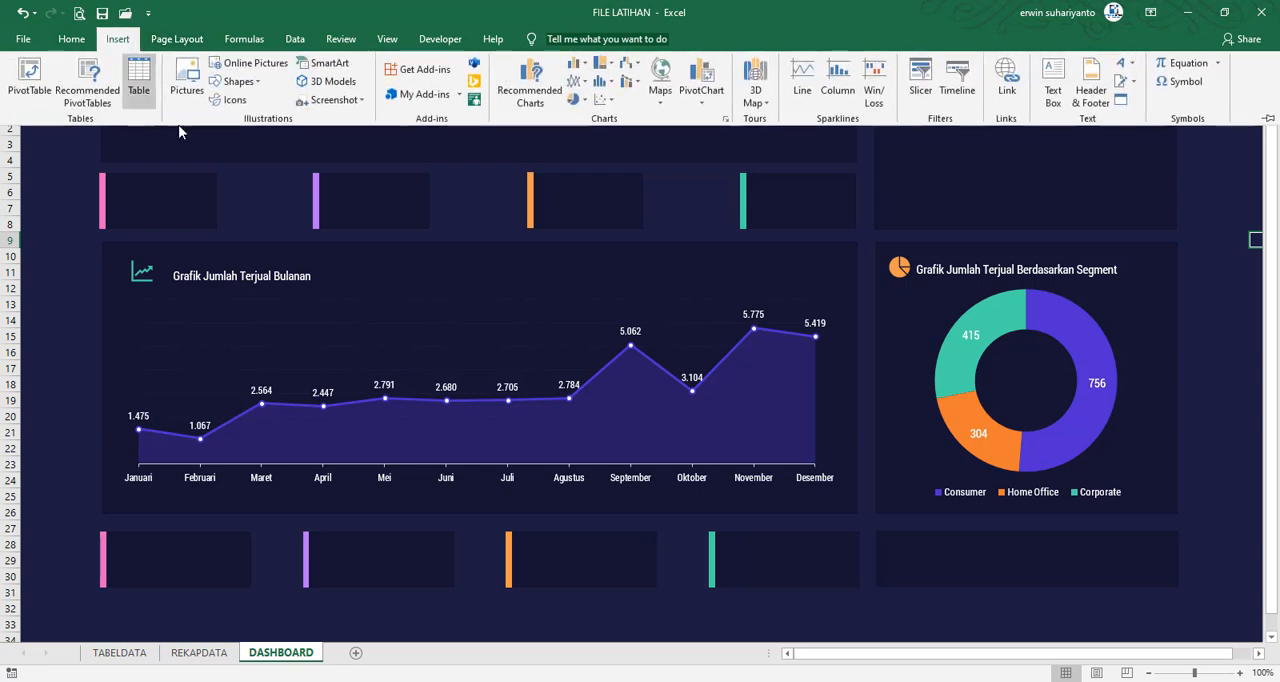
{"action": "left_click", "coordinate": [232, 82]}
{"action": "left_click", "coordinate": [296, 117]}
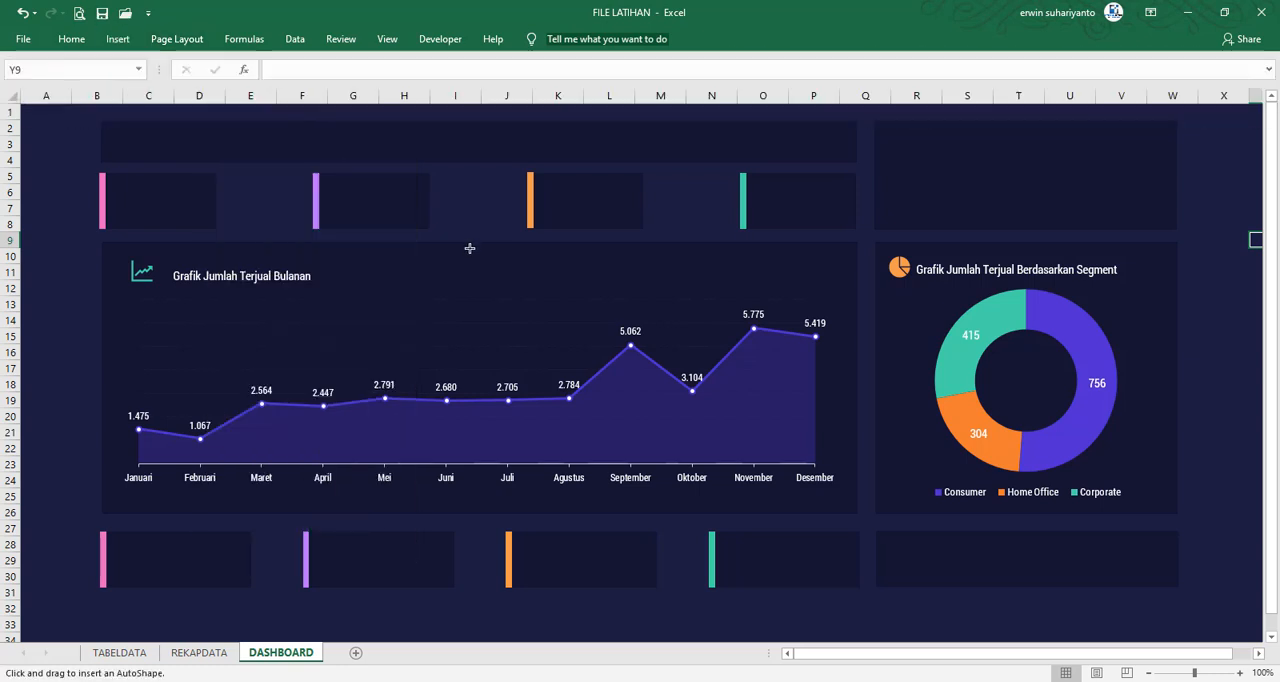
{"action": "mouse_move", "coordinate": [417, 248]}
{"action": "left_mouse_down"}
{"action": "mouse_move", "coordinate": [512, 338]}
{"action": "mouse_move", "coordinate": [565, 313]}
{"action": "mouse_move", "coordinate": [485, 309]}
{"action": "left_mouse_up"}
{"action": "mouse_move", "coordinate": [482, 282]}
{"action": "left_mouse_down"}
{"action": "mouse_move", "coordinate": [206, 281]}
{"action": "mouse_move", "coordinate": [356, 343]}
{"action": "mouse_move", "coordinate": [501, 273]}
{"action": "left_mouse_up"}
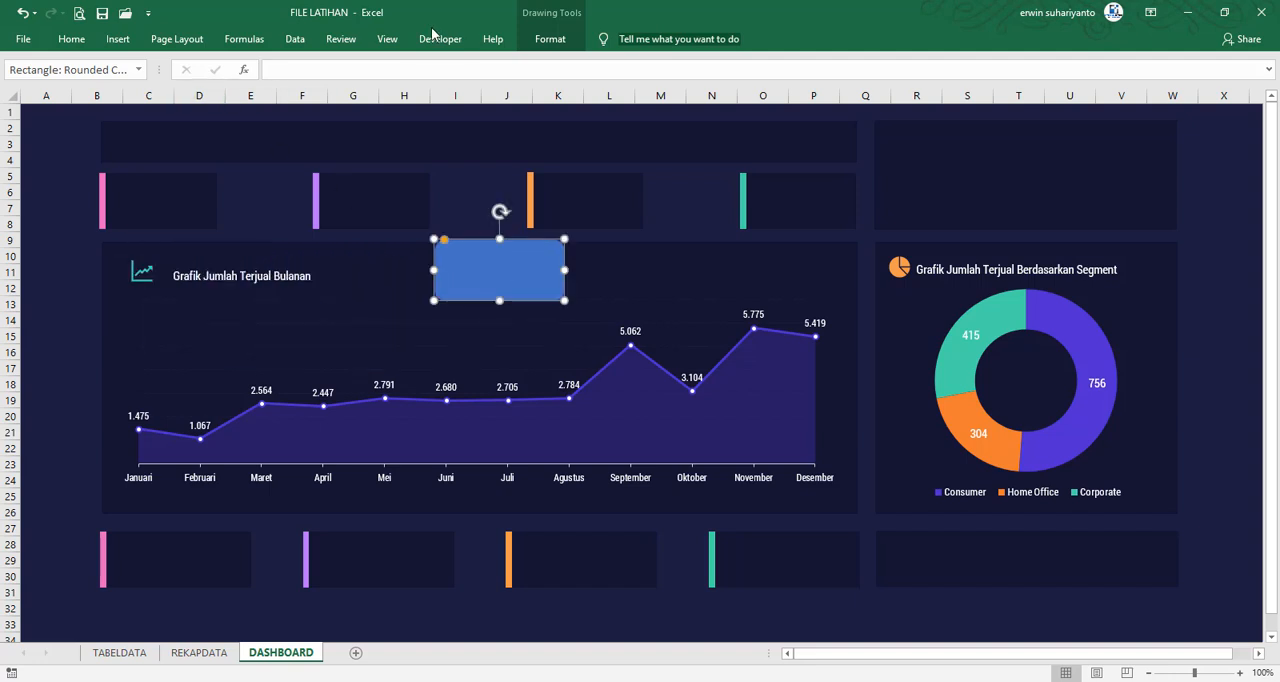
Fill the rounded rectangle with the recently used purple and remove its outline
{"action": "left_click", "coordinate": [550, 39]}
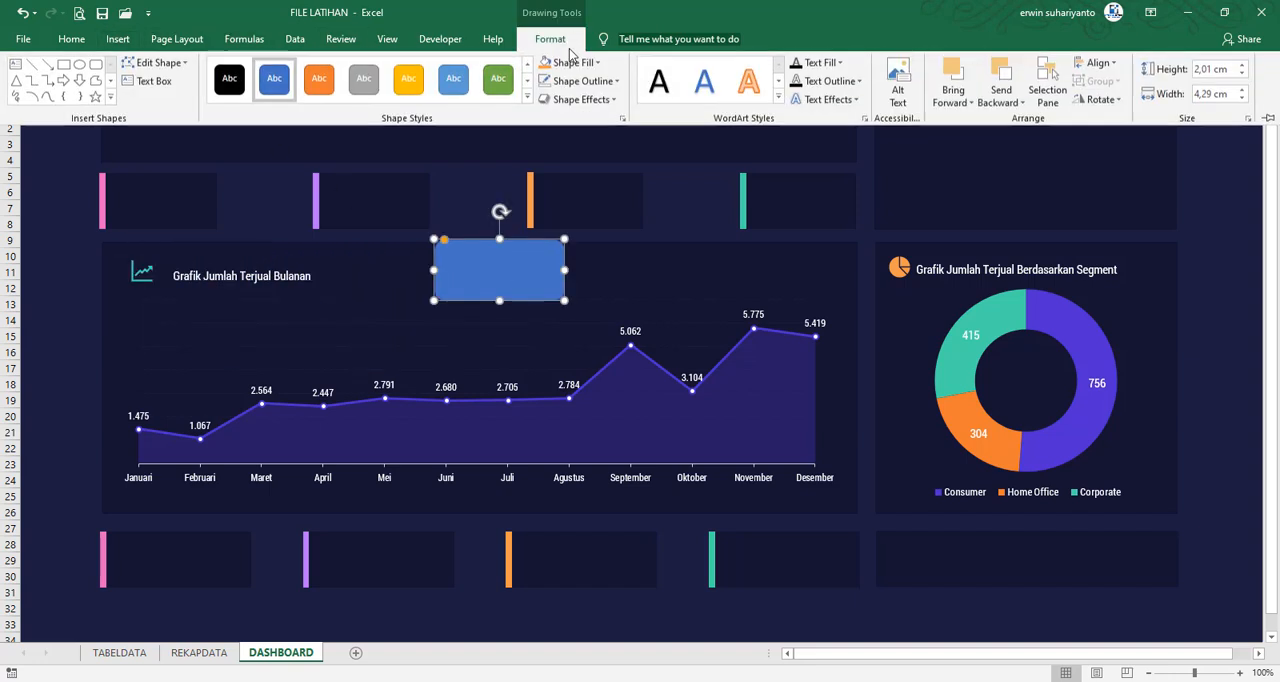
{"action": "left_click", "coordinate": [572, 63]}
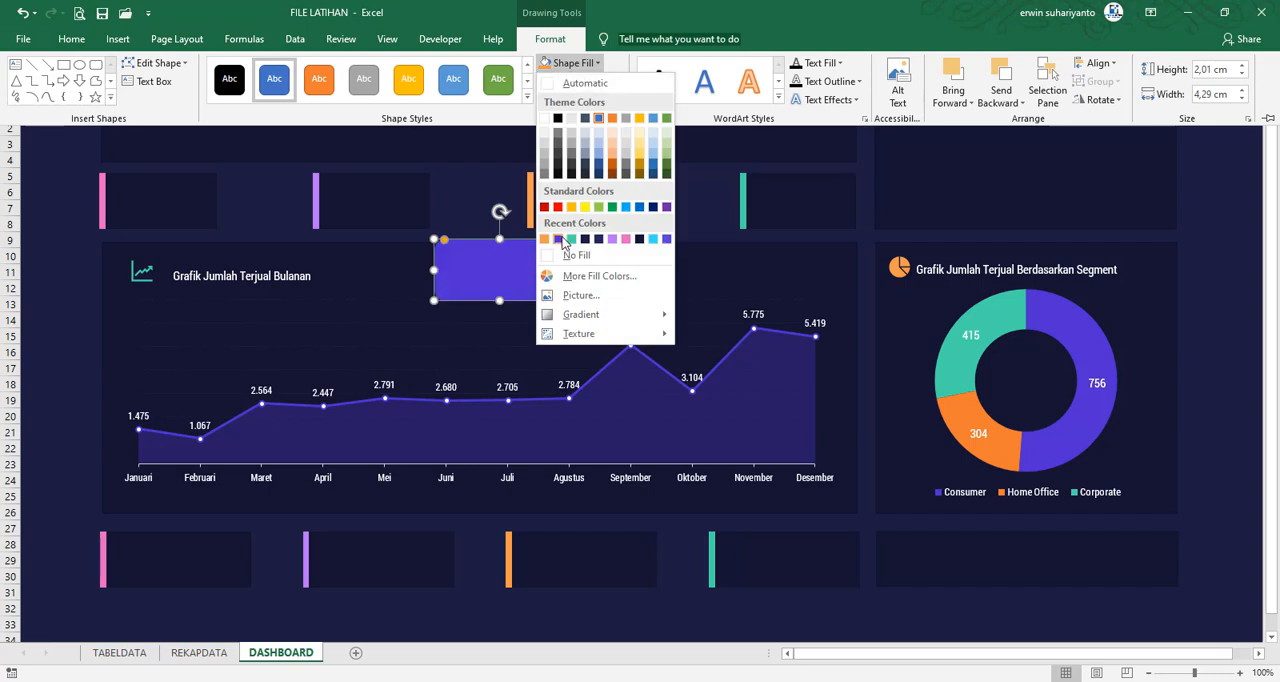
{"action": "left_click", "coordinate": [558, 239]}
{"action": "left_click", "coordinate": [582, 81]}
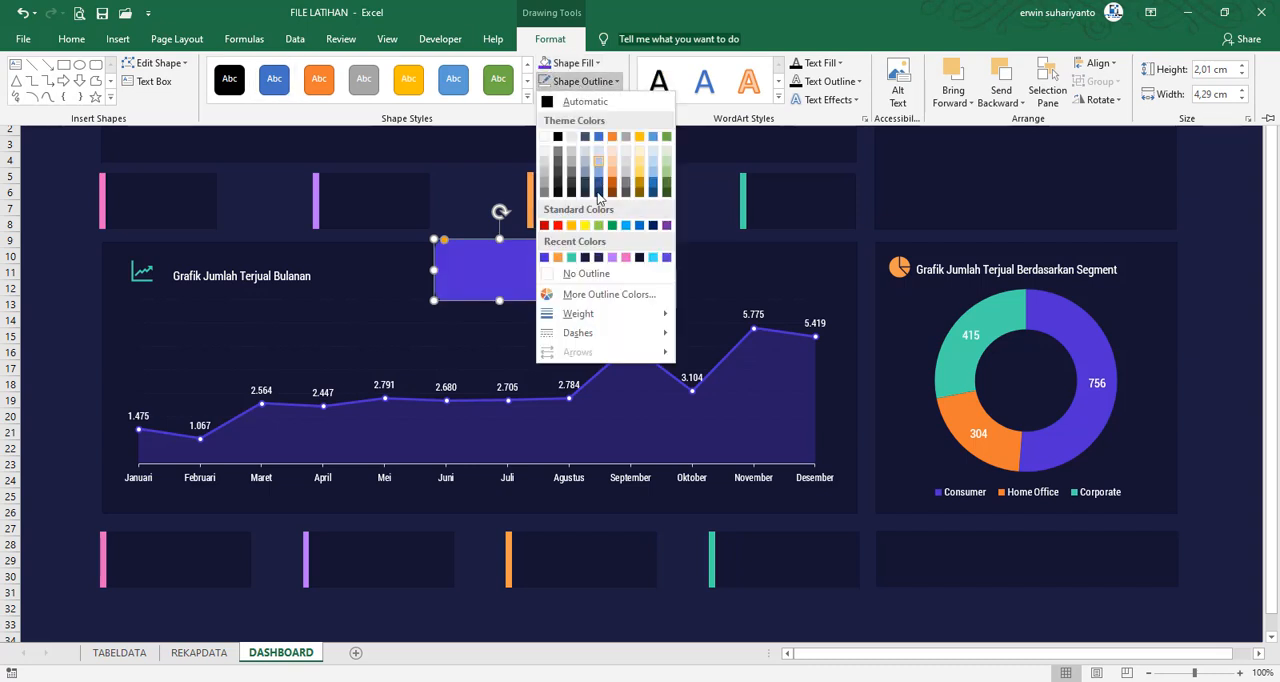
{"action": "left_click", "coordinate": [587, 274]}
{"action": "key", "text": "ctrl+F1"}
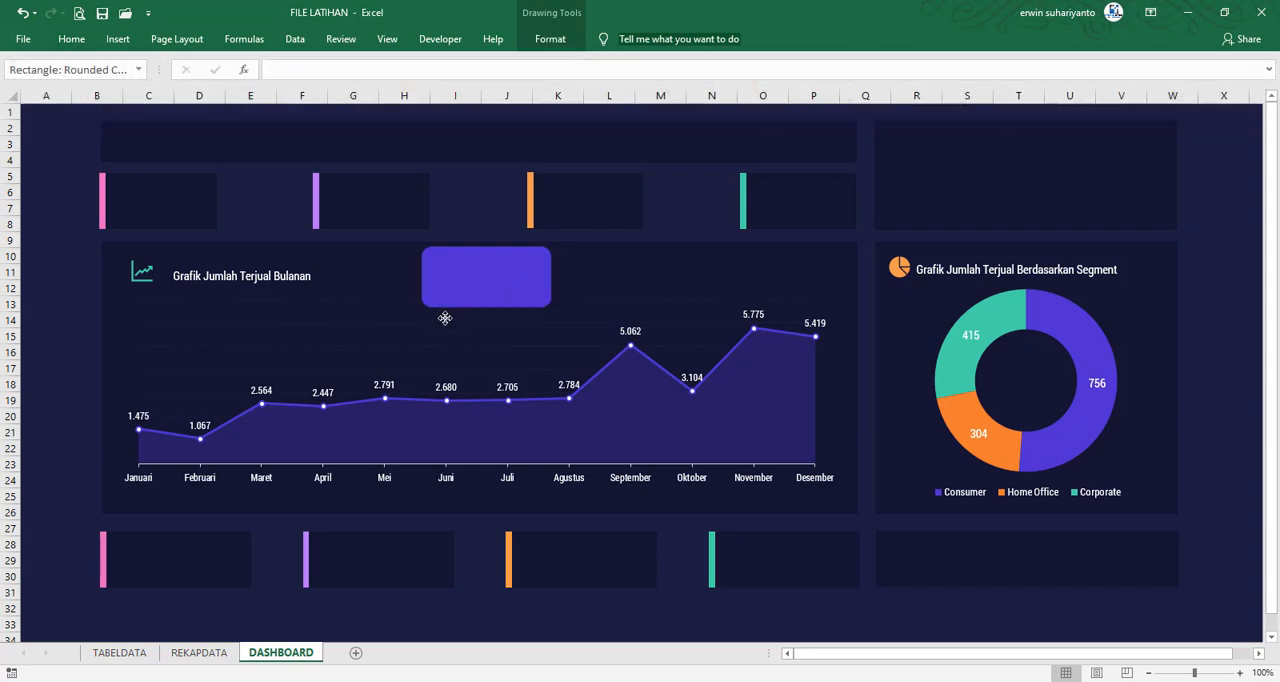
Set the rounded rectangle's fill transparency to 18% and move it beside the monthly chart's title
{"action": "left_click_drag", "start_coordinate": [509, 280], "coordinate": [466, 283]}
{"action": "right_click", "coordinate": [466, 283]}
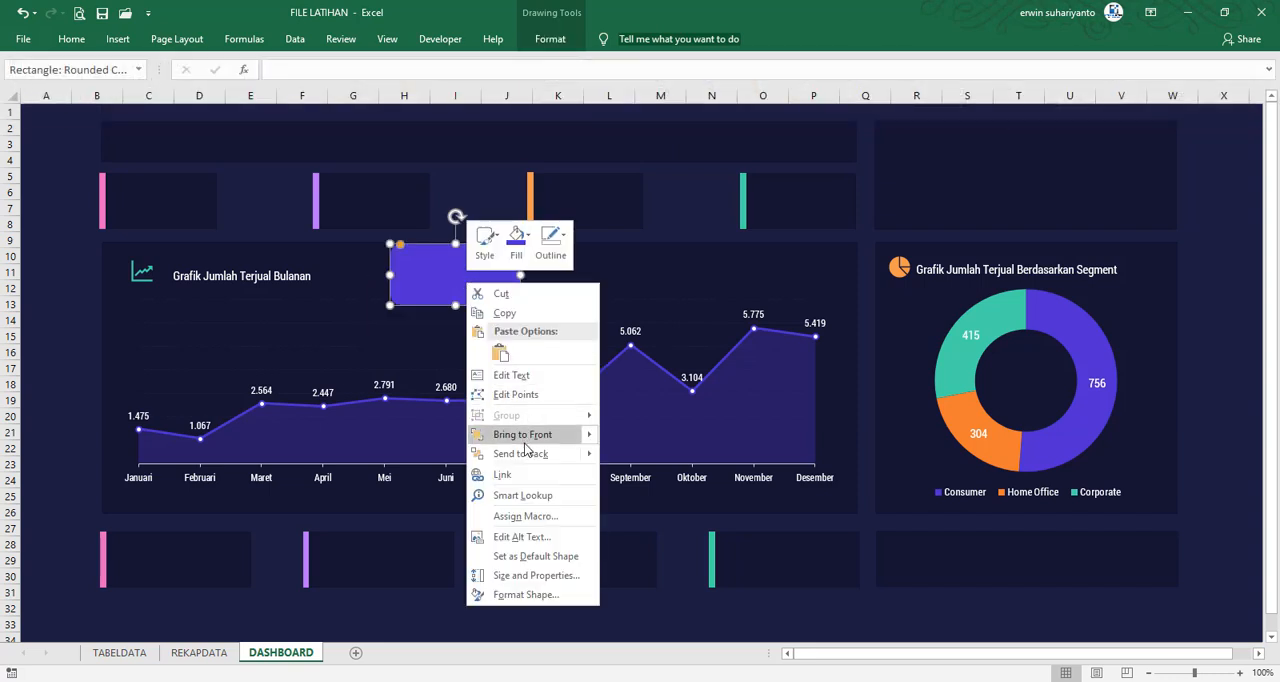
{"action": "left_click", "coordinate": [530, 597]}
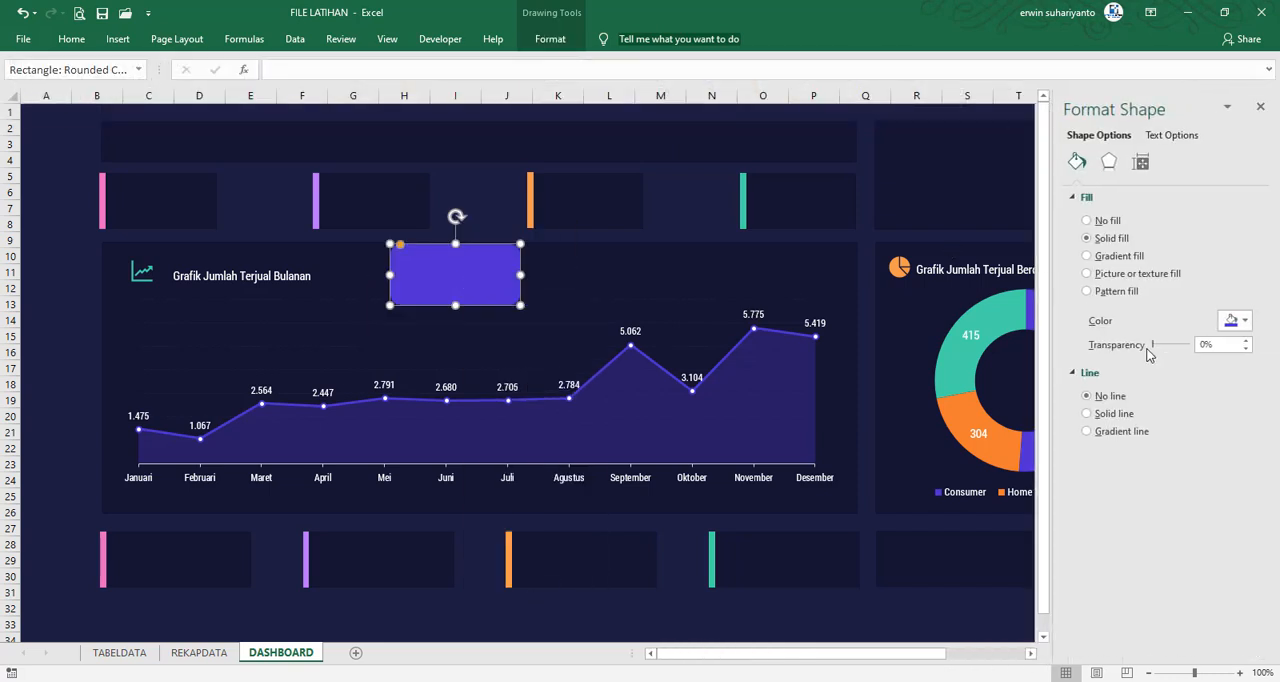
{"action": "left_click_drag", "start_coordinate": [1156, 345], "coordinate": [1162, 350]}
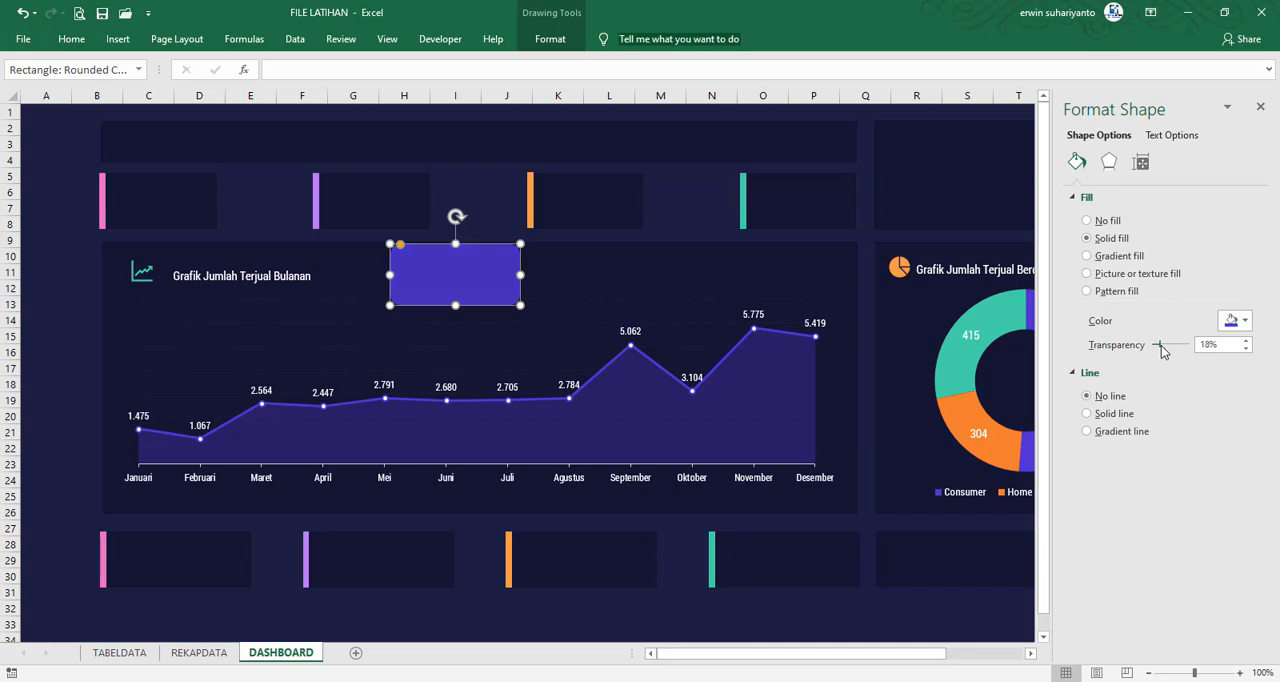
{"action": "left_click", "coordinate": [1260, 107]}
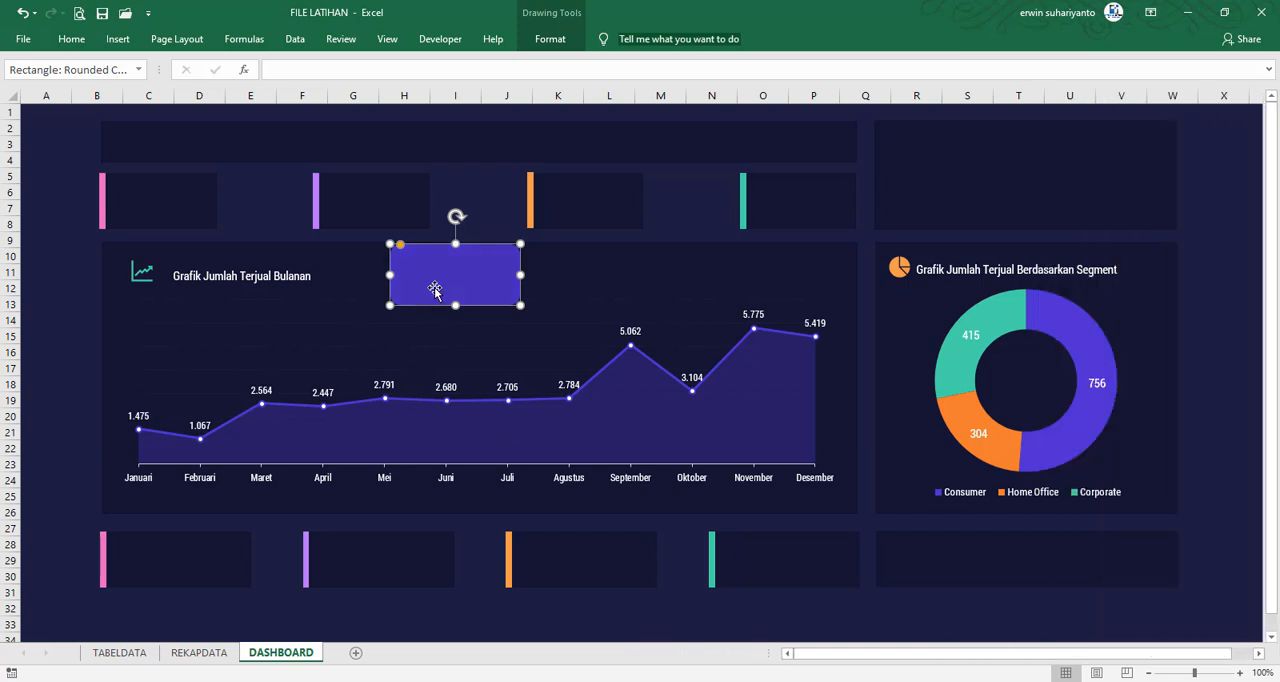
{"action": "mouse_move", "coordinate": [435, 290]}
{"action": "left_mouse_down"}
{"action": "mouse_move", "coordinate": [140, 289]}
{"action": "mouse_move", "coordinate": [356, 314]}
{"action": "mouse_move", "coordinate": [416, 290]}
{"action": "left_mouse_up"}
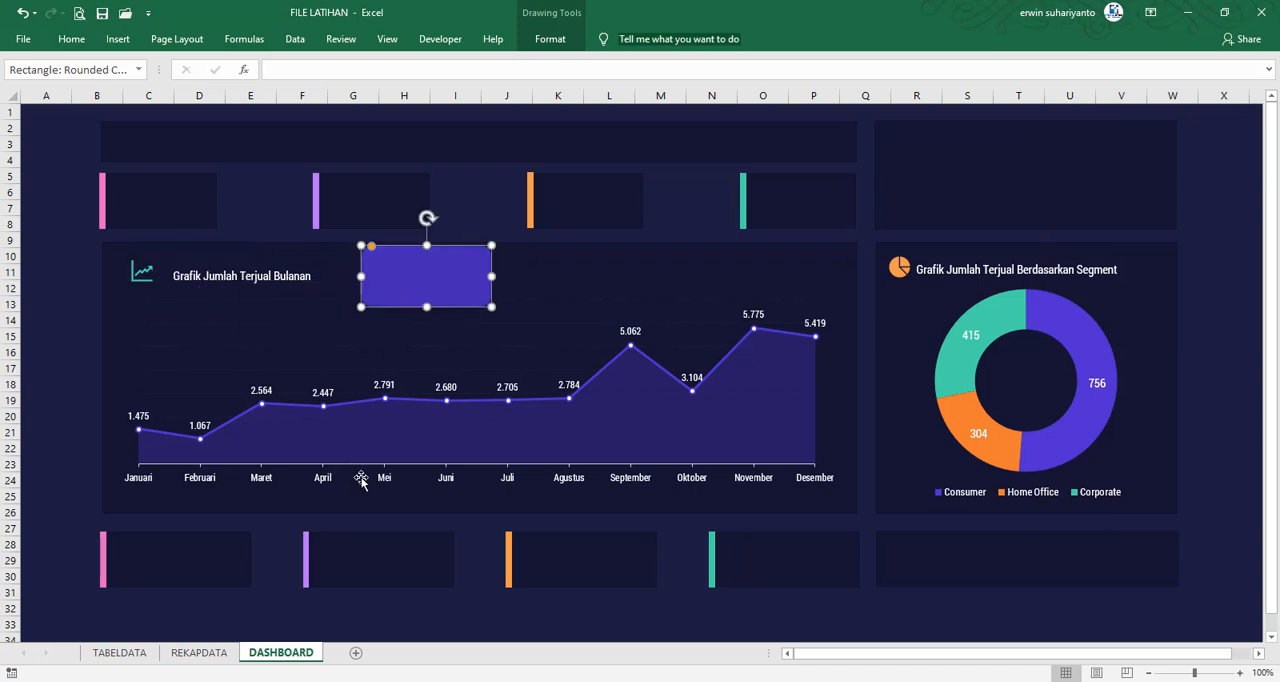
Check the category card in FILE FINAL, and add a text box reading "Total Data Kategori" above the monthly chart on the FILE LATIHAN dashboard
{"action": "mouse_move", "coordinate": [893, 677]}
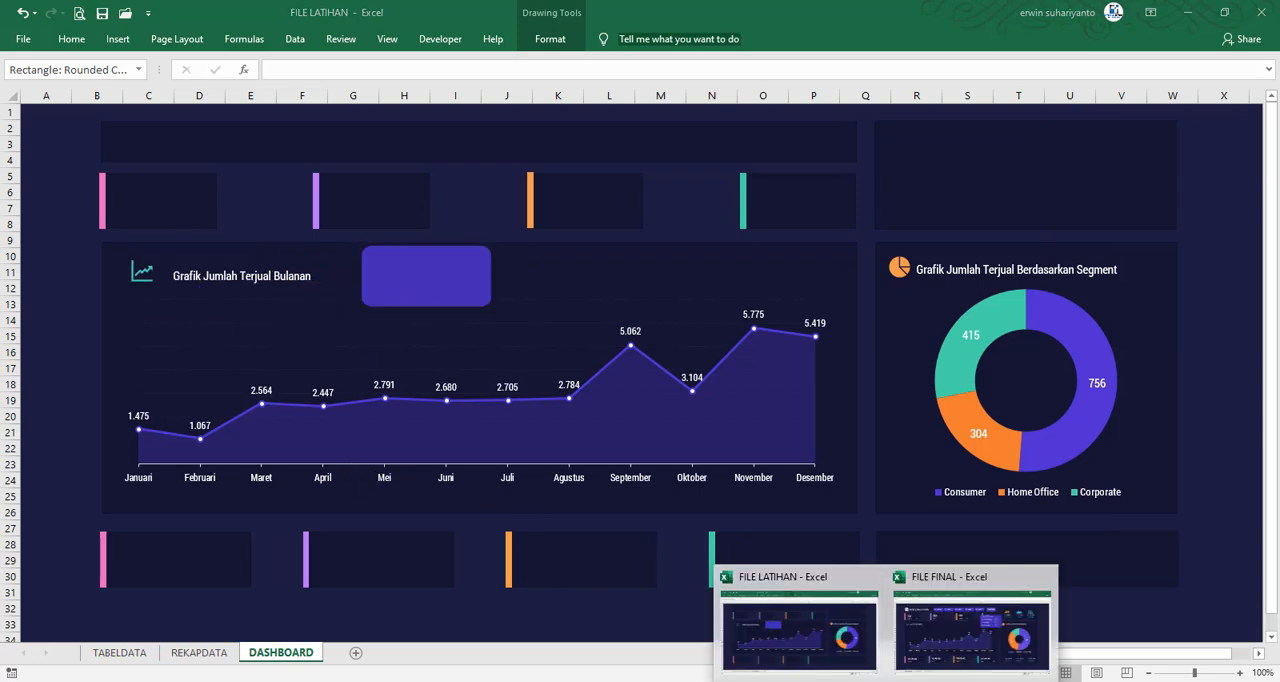
{"action": "left_click", "coordinate": [971, 613]}
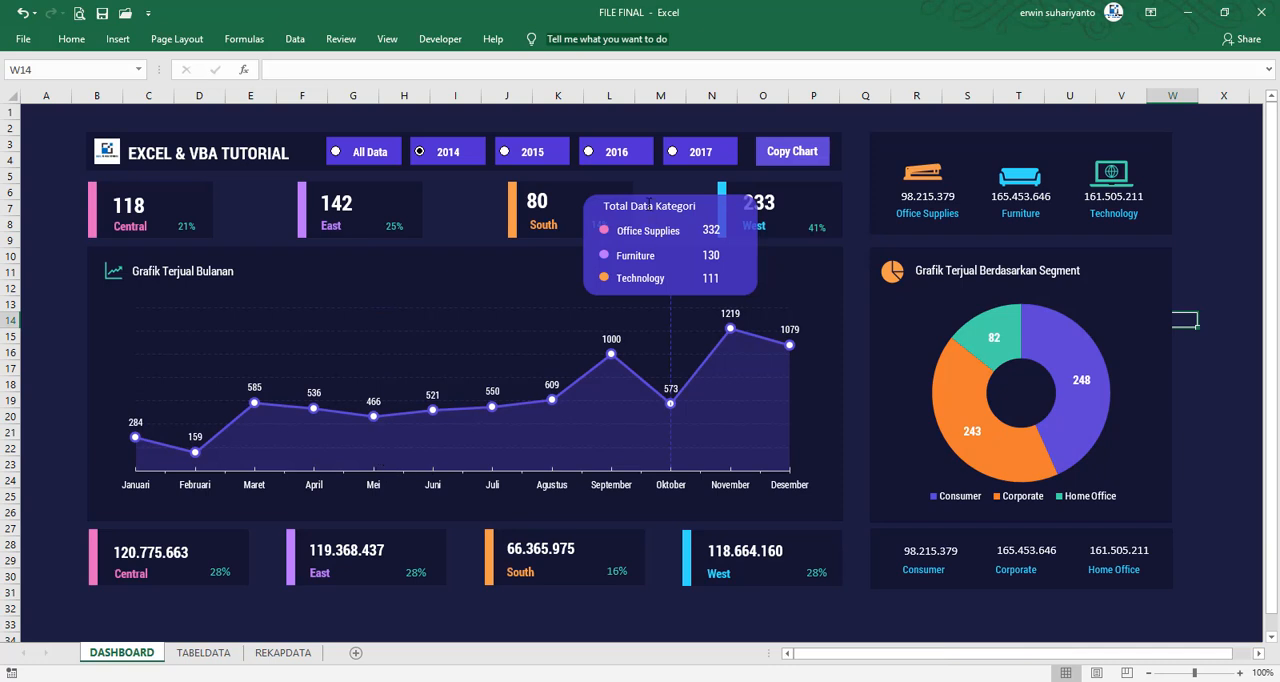
{"action": "mouse_move", "coordinate": [893, 677]}
{"action": "left_click", "coordinate": [800, 645]}
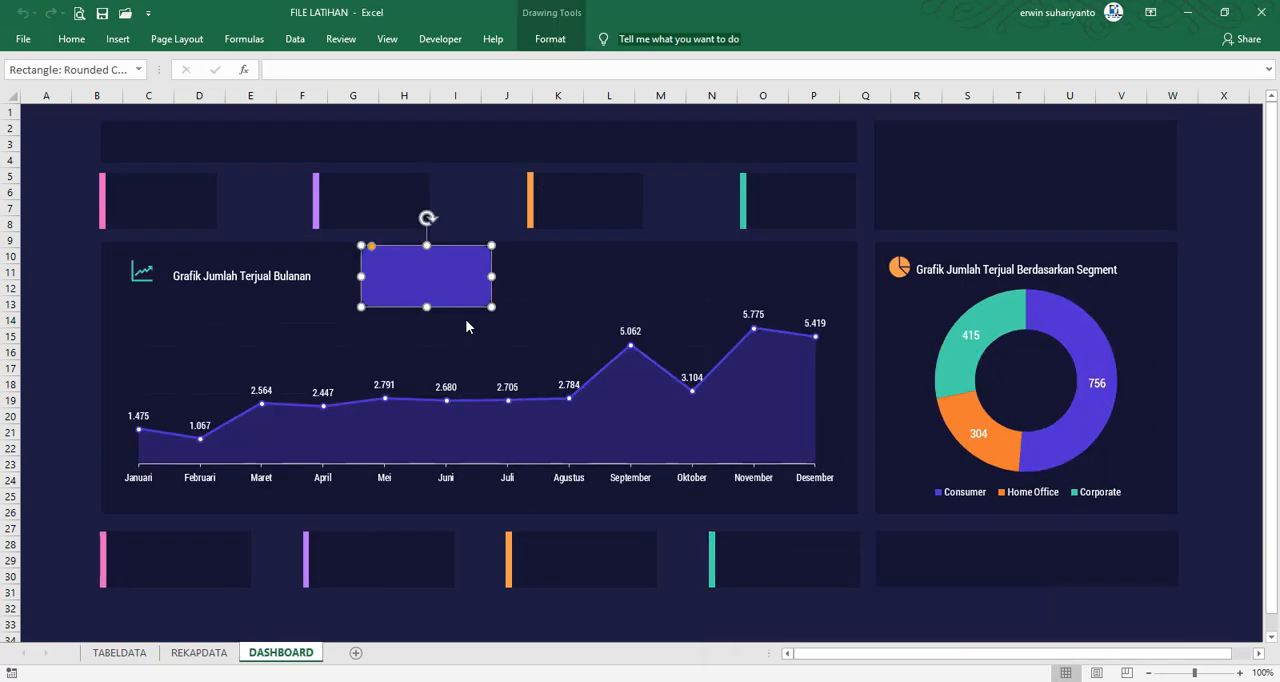
{"action": "left_click", "coordinate": [82, 258]}
{"action": "left_click", "coordinate": [117, 39]}
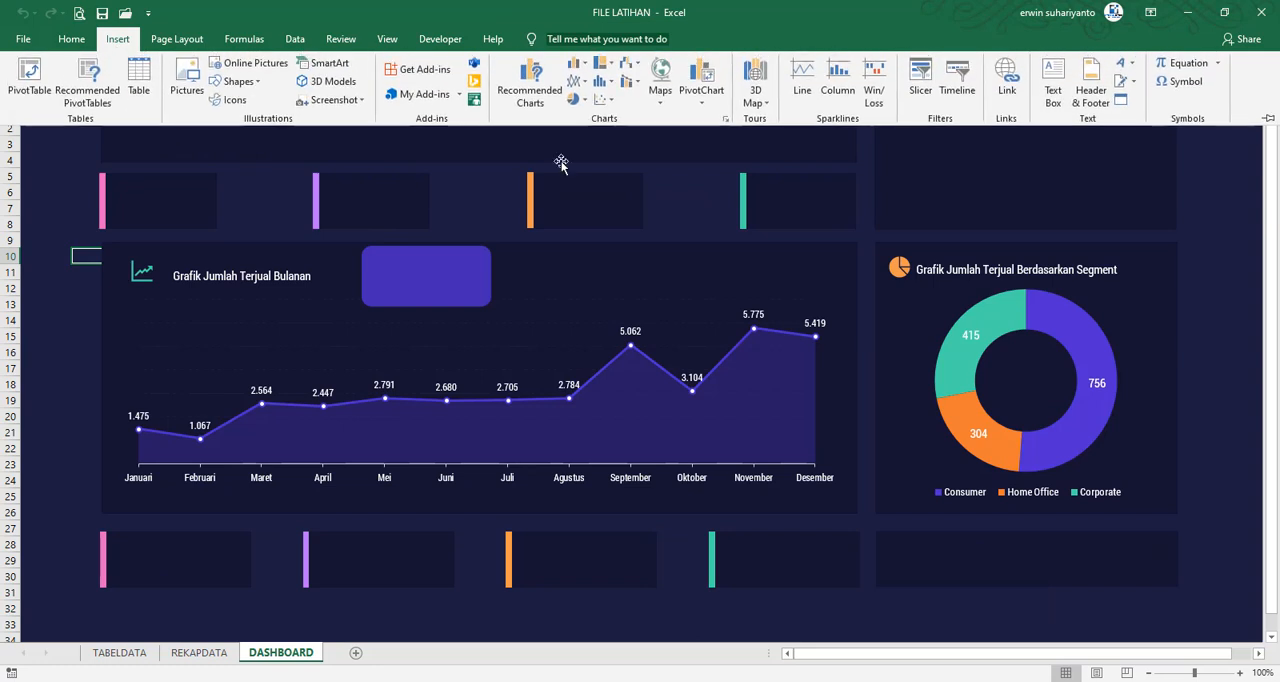
{"action": "left_click", "coordinate": [1053, 82]}
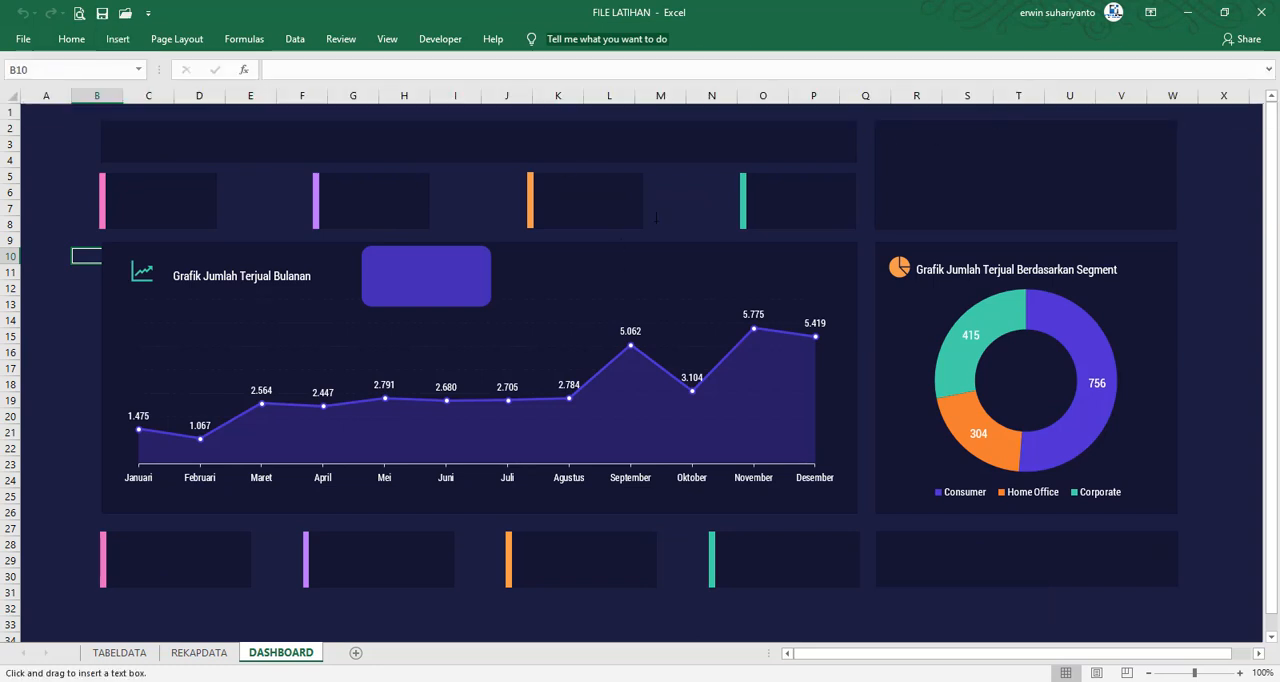
{"action": "left_click", "coordinate": [678, 206]}
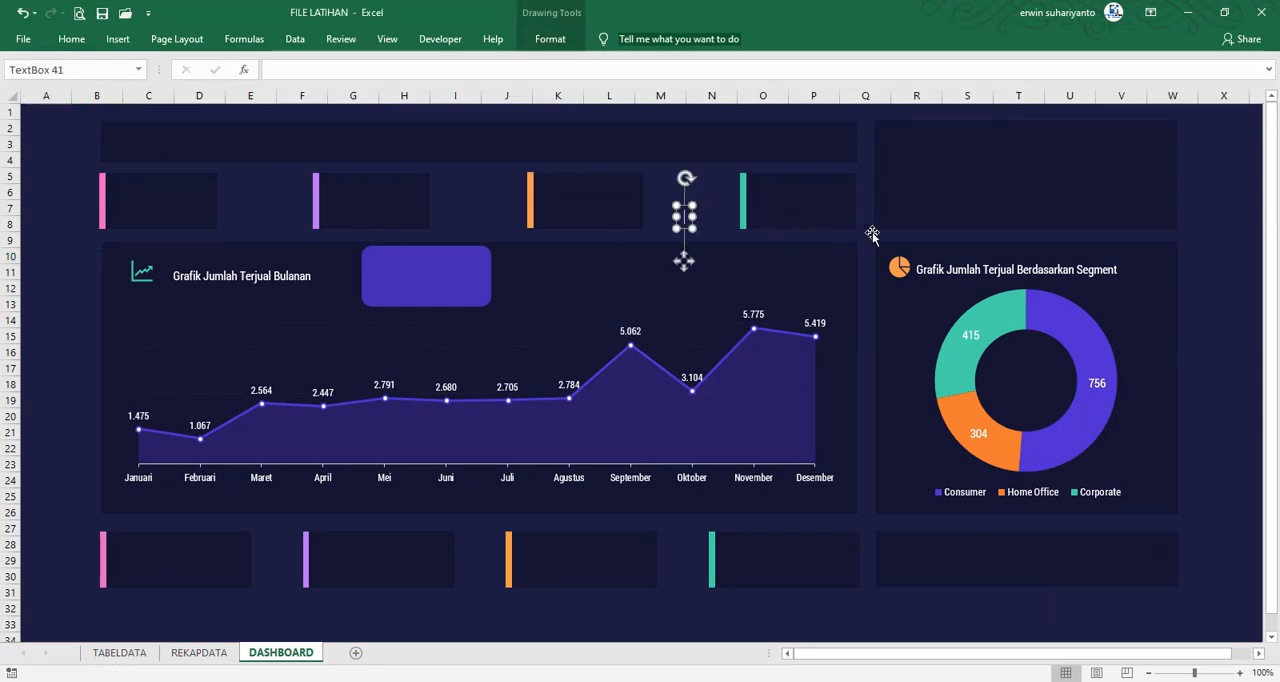
{"action": "type", "text": "Total Trta Katego"}
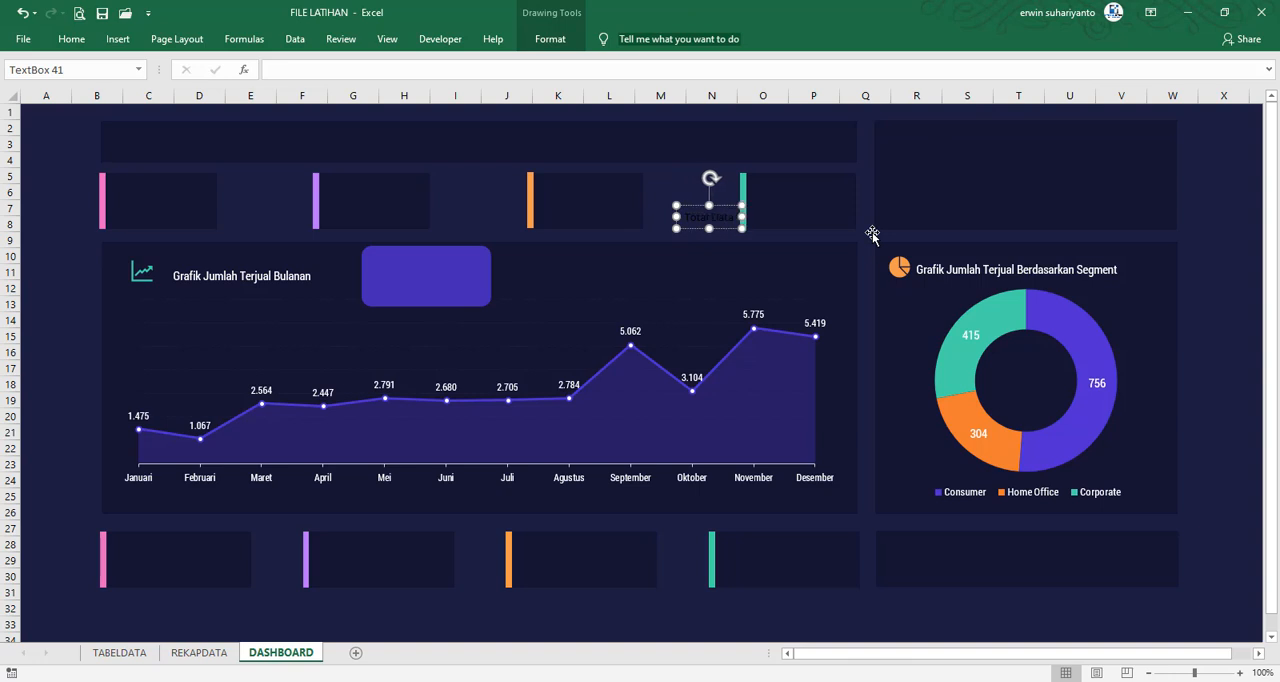
{"action": "type", "text": "r"}
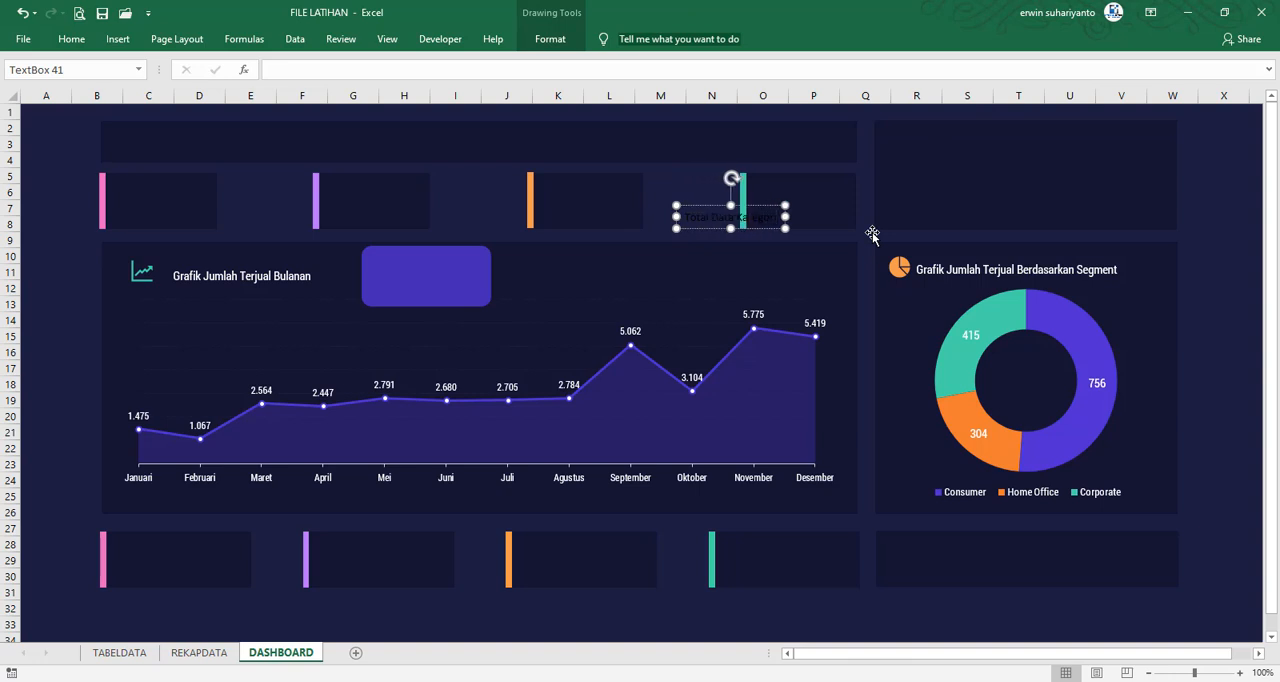
{"action": "left_click_drag", "start_coordinate": [710, 207], "coordinate": [675, 185]}
Format the "Total Data Kategori" text in white Roboto Condensed at size 9, and place it in the upper-left corner of the purple card
{"action": "left_click", "coordinate": [75, 40]}
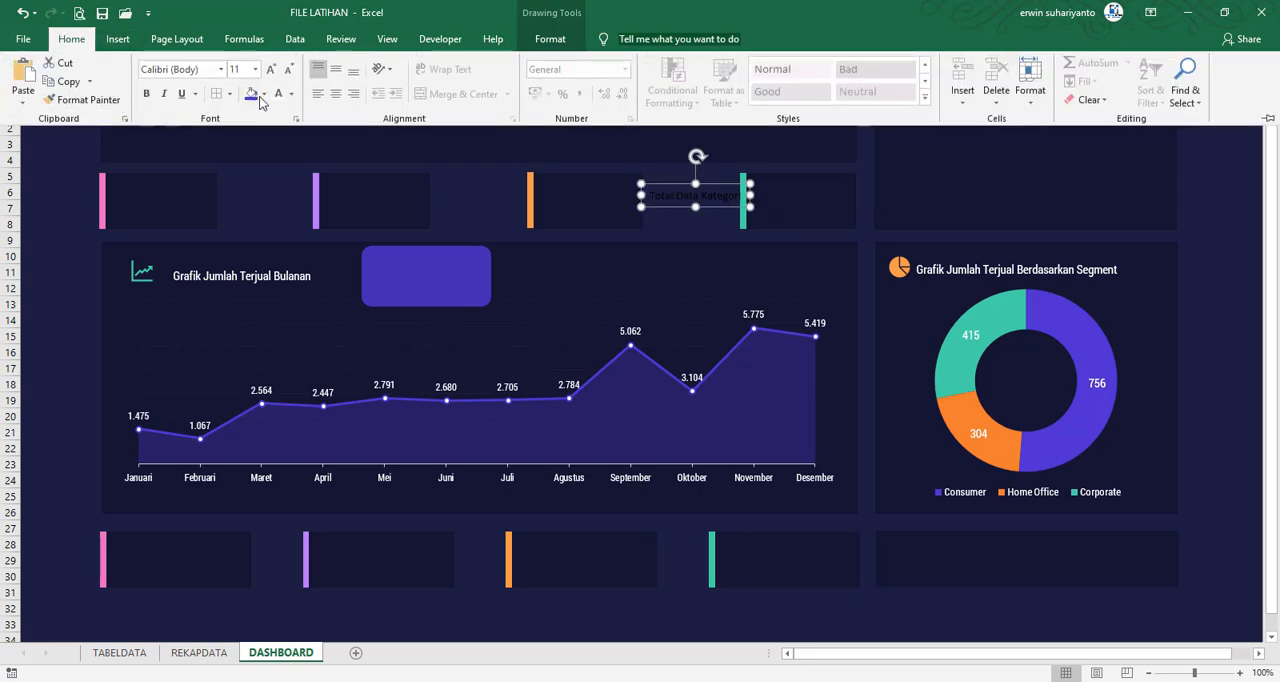
{"action": "left_click", "coordinate": [221, 69]}
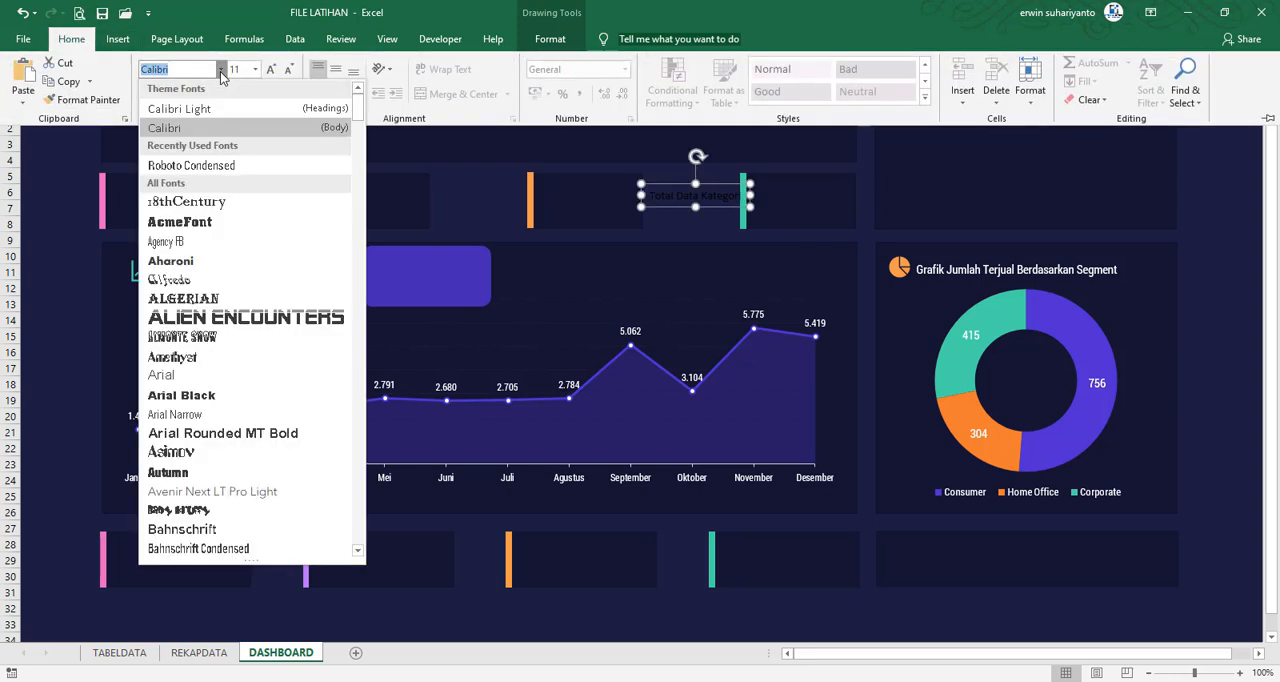
{"action": "left_click", "coordinate": [191, 165]}
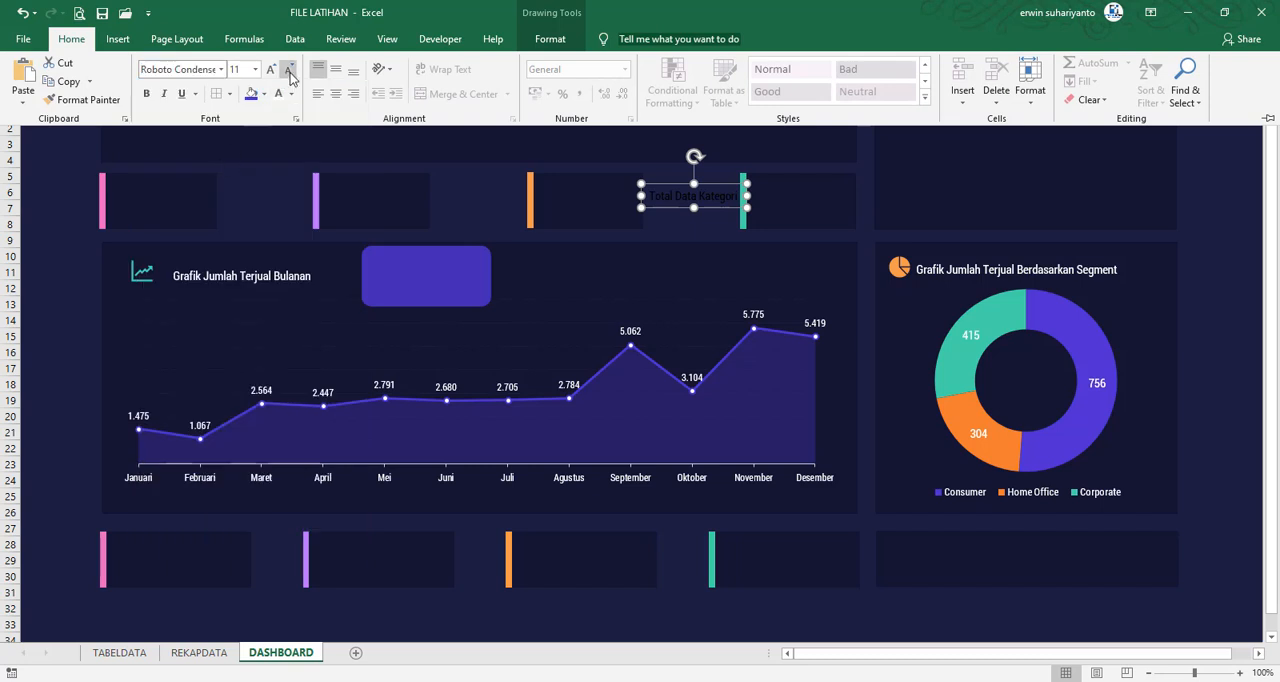
{"action": "left_click", "coordinate": [288, 70]}
{"action": "left_click", "coordinate": [288, 70]}
{"action": "left_click", "coordinate": [288, 70]}
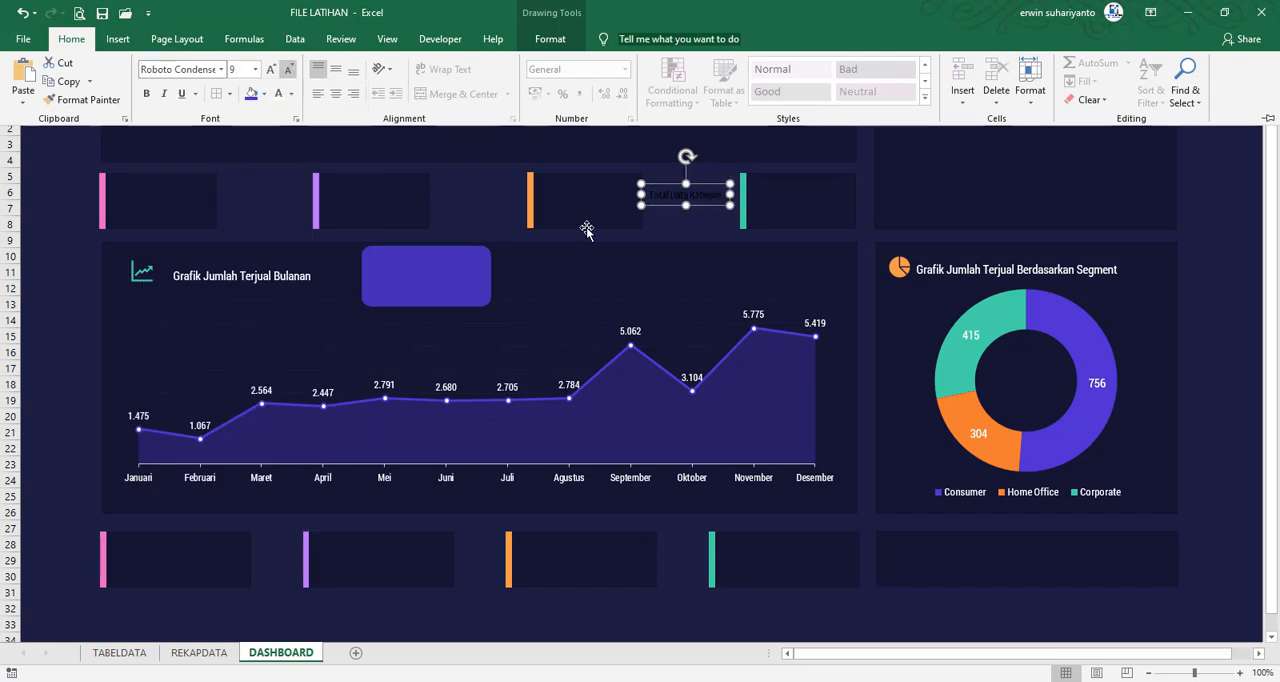
{"action": "key", "text": "ctrl+F1"}
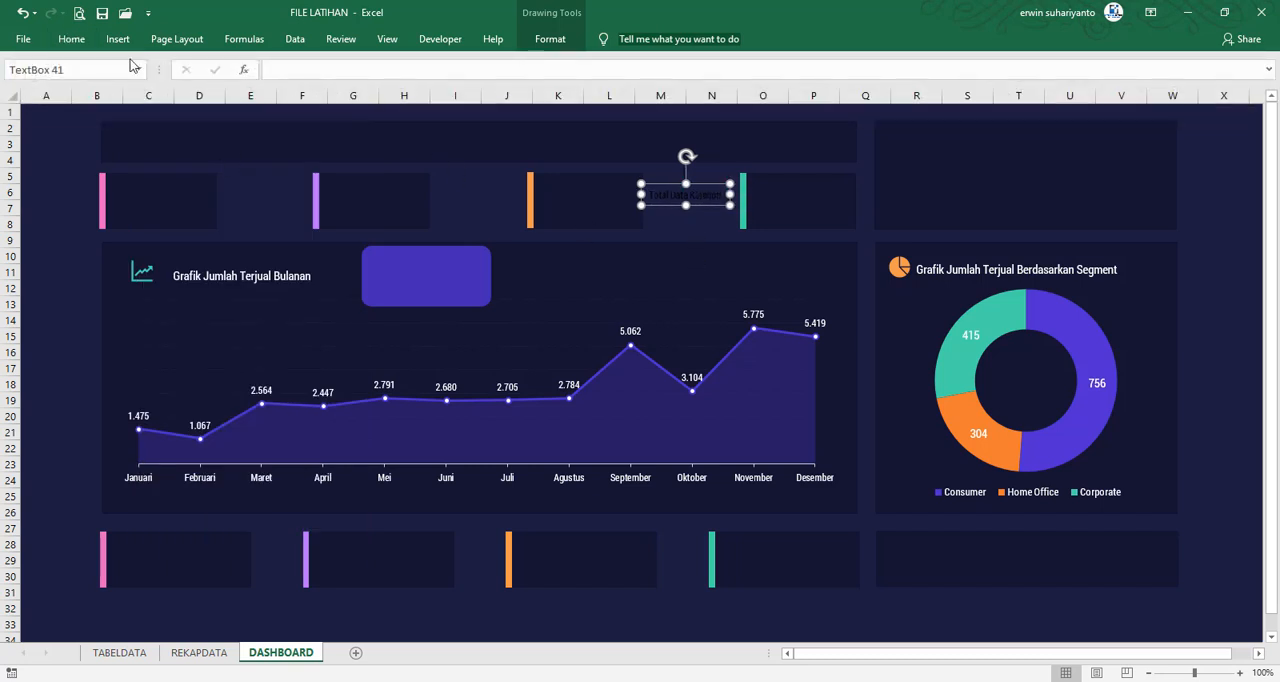
{"action": "left_click", "coordinate": [71, 38]}
{"action": "left_click", "coordinate": [280, 96]}
{"action": "left_click", "coordinate": [708, 207]}
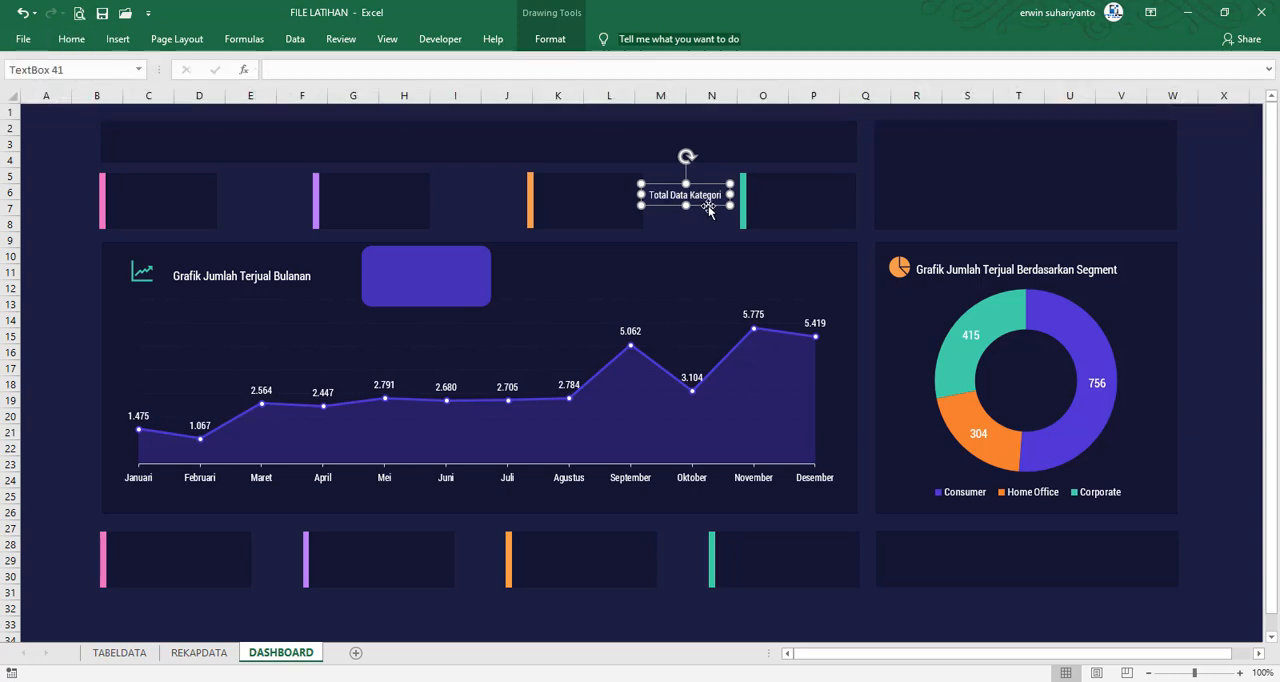
{"action": "left_click_drag", "start_coordinate": [708, 207], "coordinate": [431, 267]}
Compare with the category card in FILE FINAL, duplicate the "Total Data Kategori" text box just below itself, and set the copy's font size to 8
{"action": "left_click", "coordinate": [971, 627]}
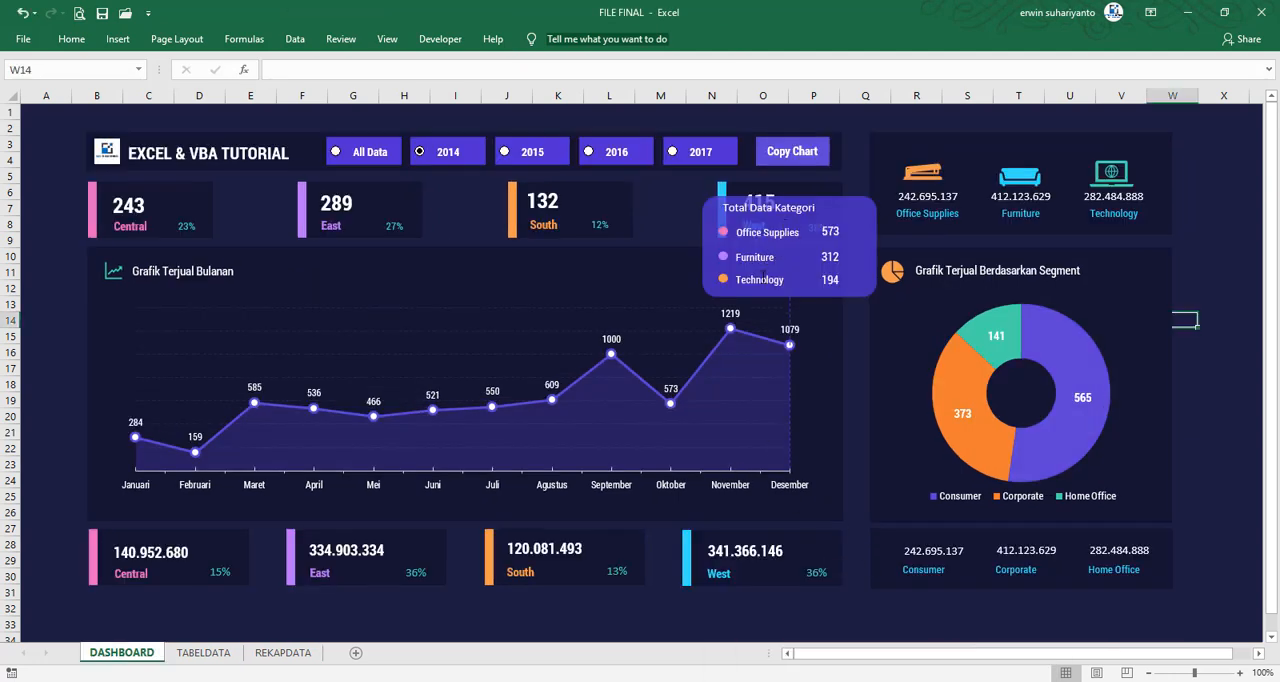
{"action": "left_click", "coordinate": [808, 627]}
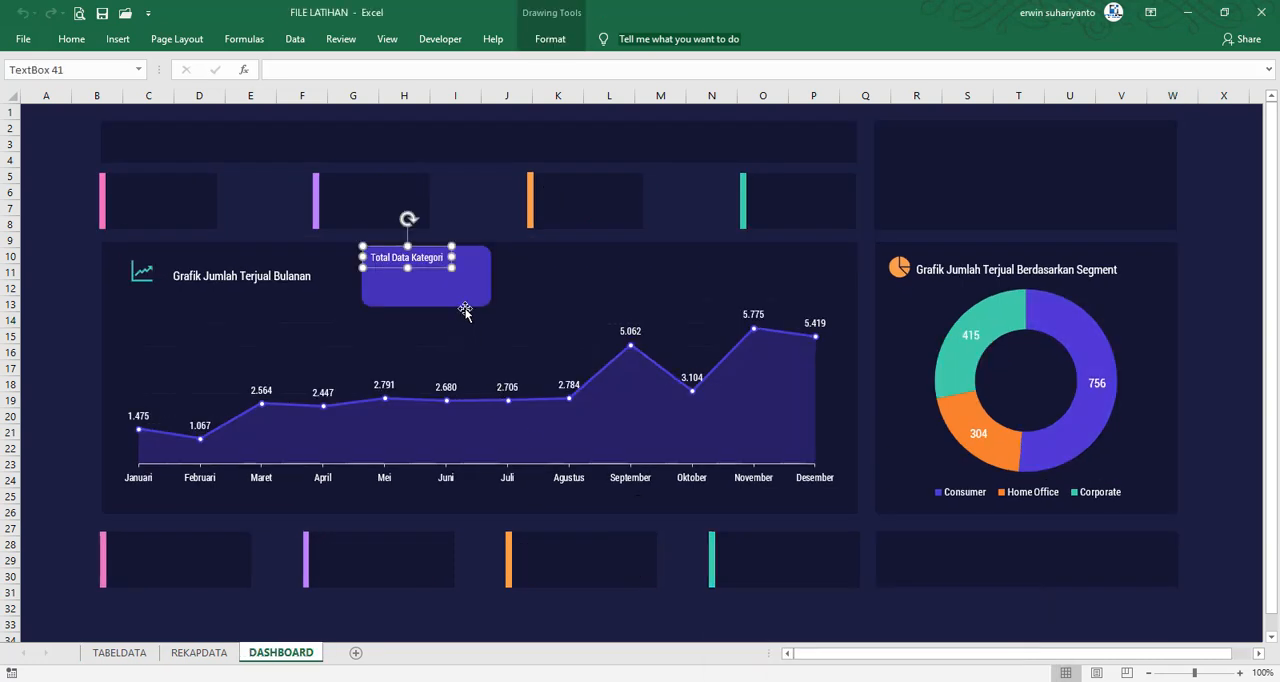
{"action": "key", "text": "ctrl+d"}
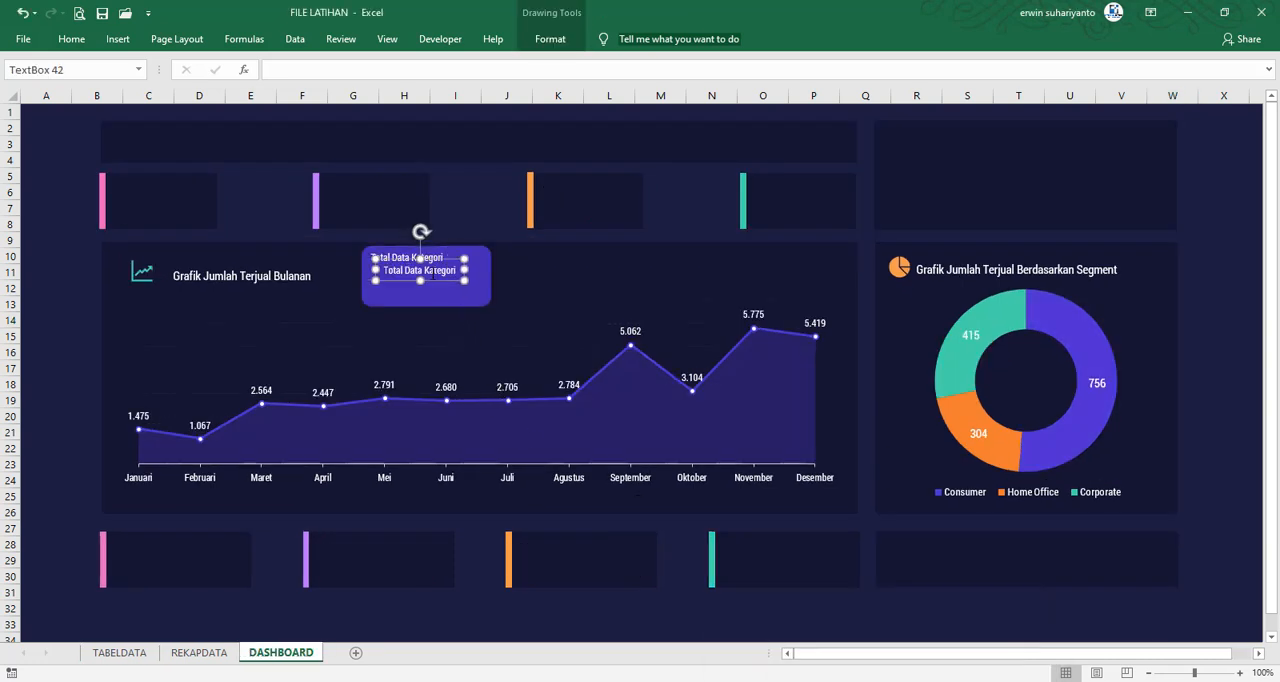
{"action": "left_click_drag", "start_coordinate": [440, 287], "coordinate": [439, 297]}
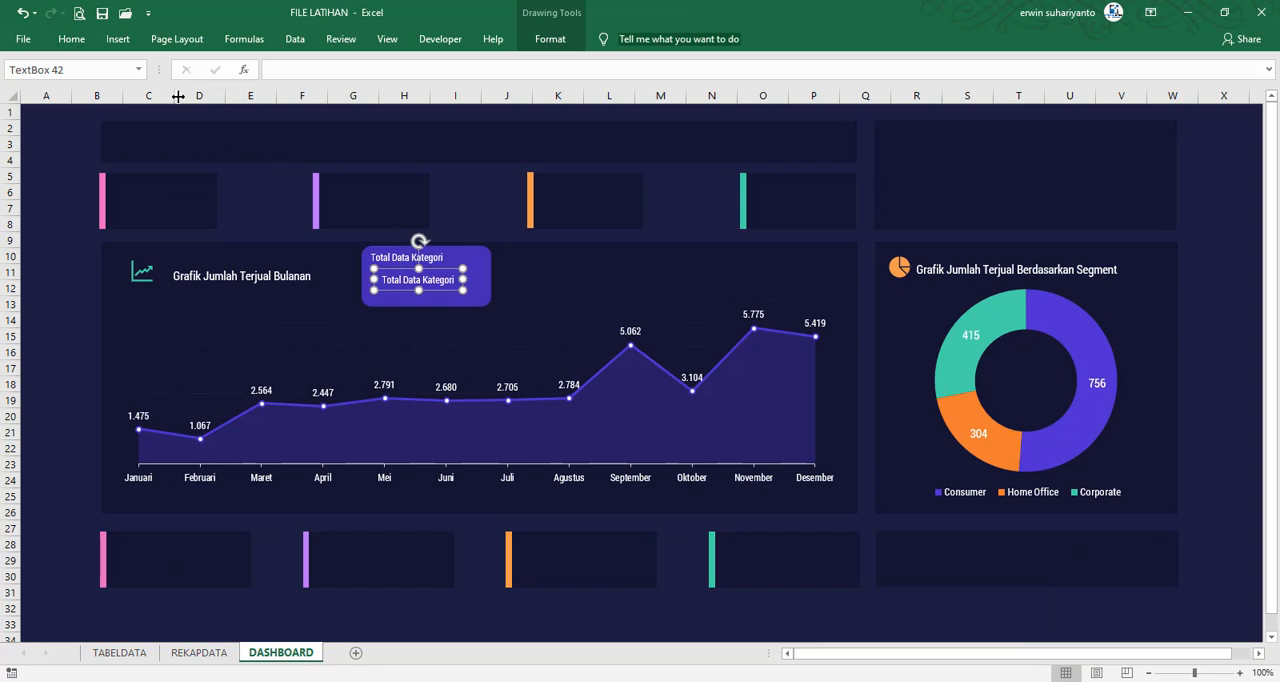
{"action": "left_click", "coordinate": [71, 39]}
{"action": "left_click", "coordinate": [288, 70]}
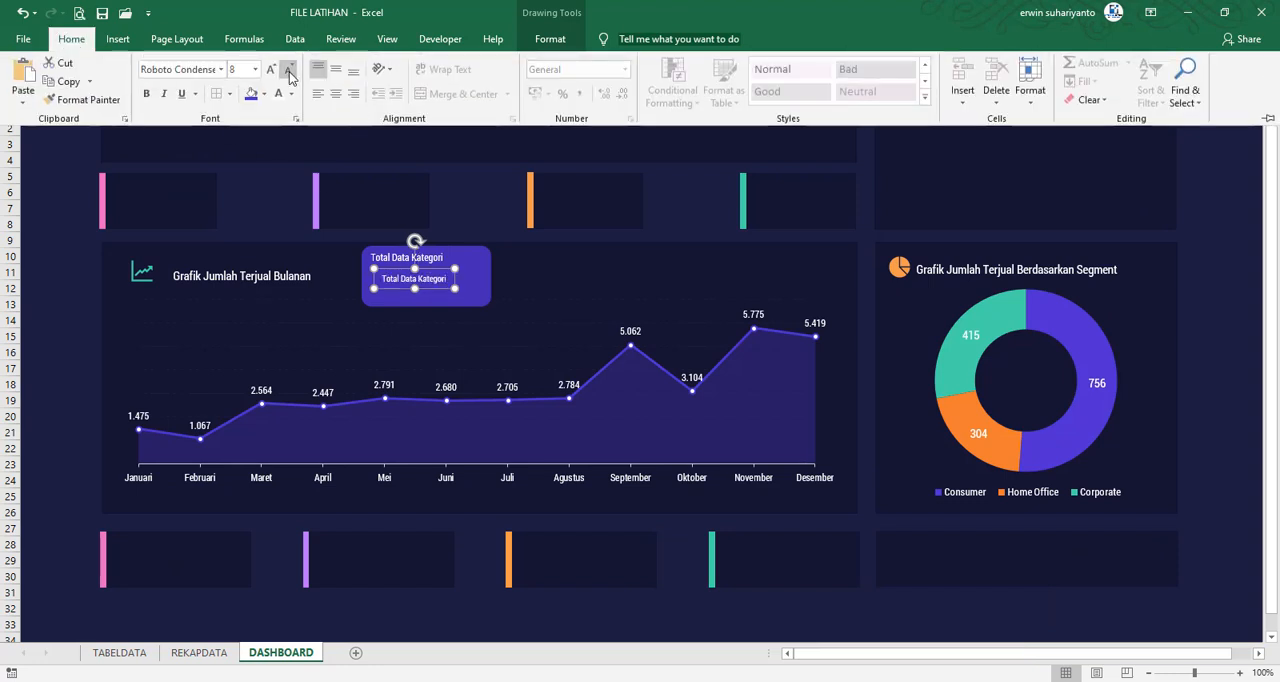
Replace the text of the lower "Total Data Kategori" copy on the purple card with "Office Supplies"
{"action": "left_click", "coordinate": [408, 283]}
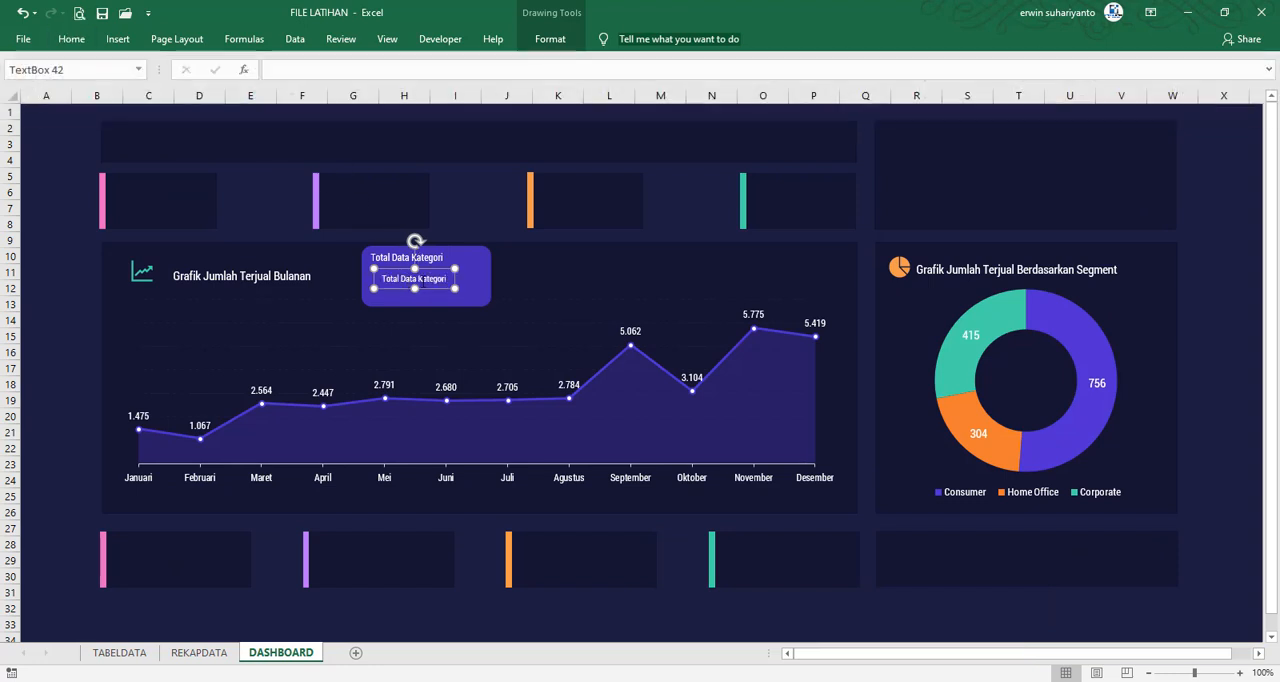
{"action": "key", "text": "ctrl+a"}
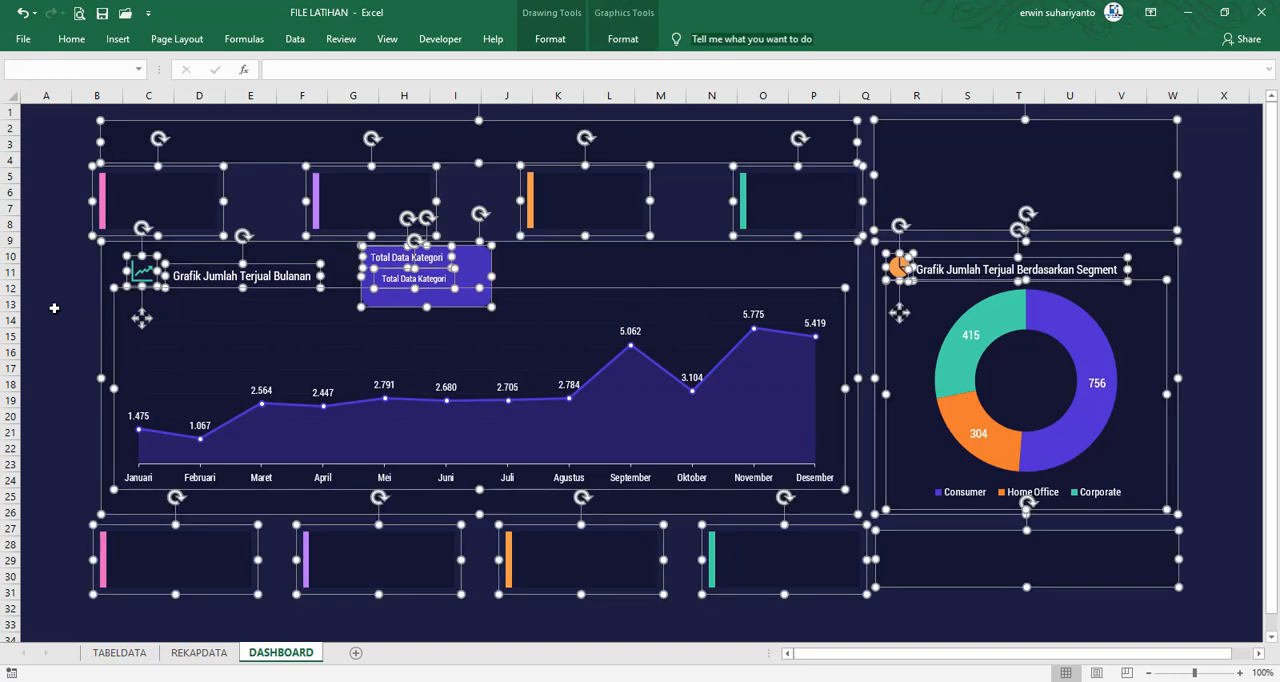
{"action": "key", "text": "Escape"}
{"action": "left_click", "coordinate": [440, 279]}
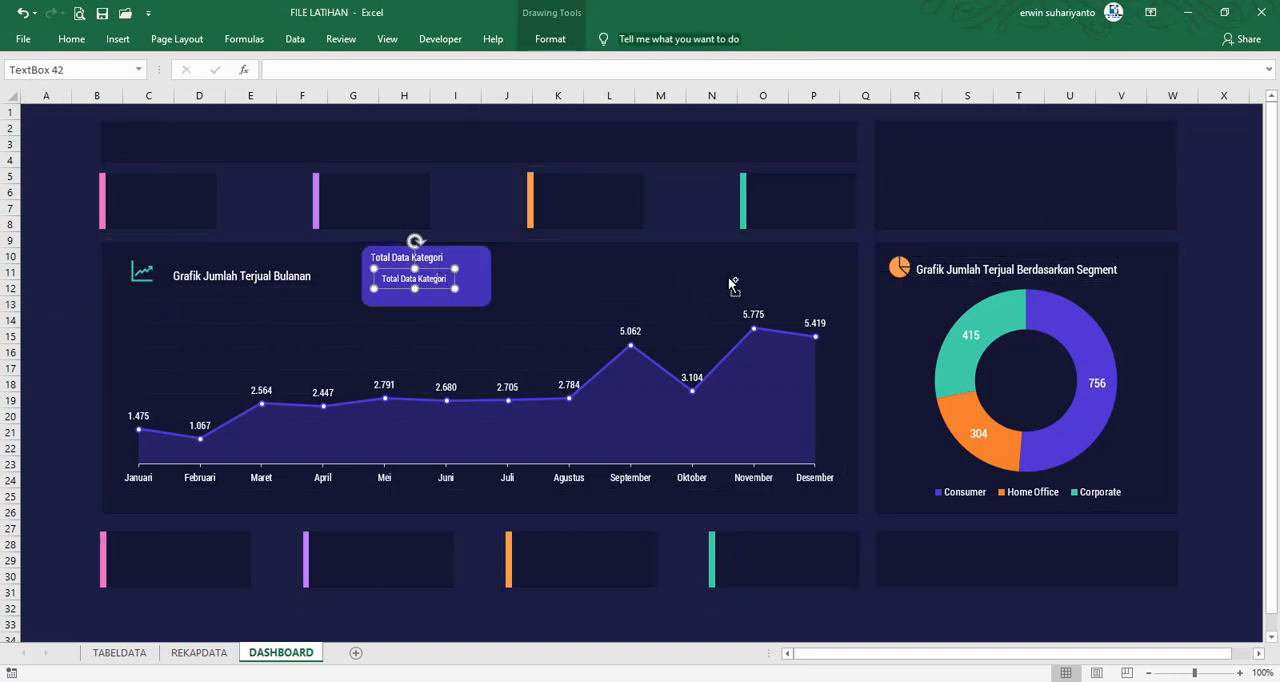
{"action": "key", "text": "ctrl+a"}
{"action": "key", "text": "Delete"}
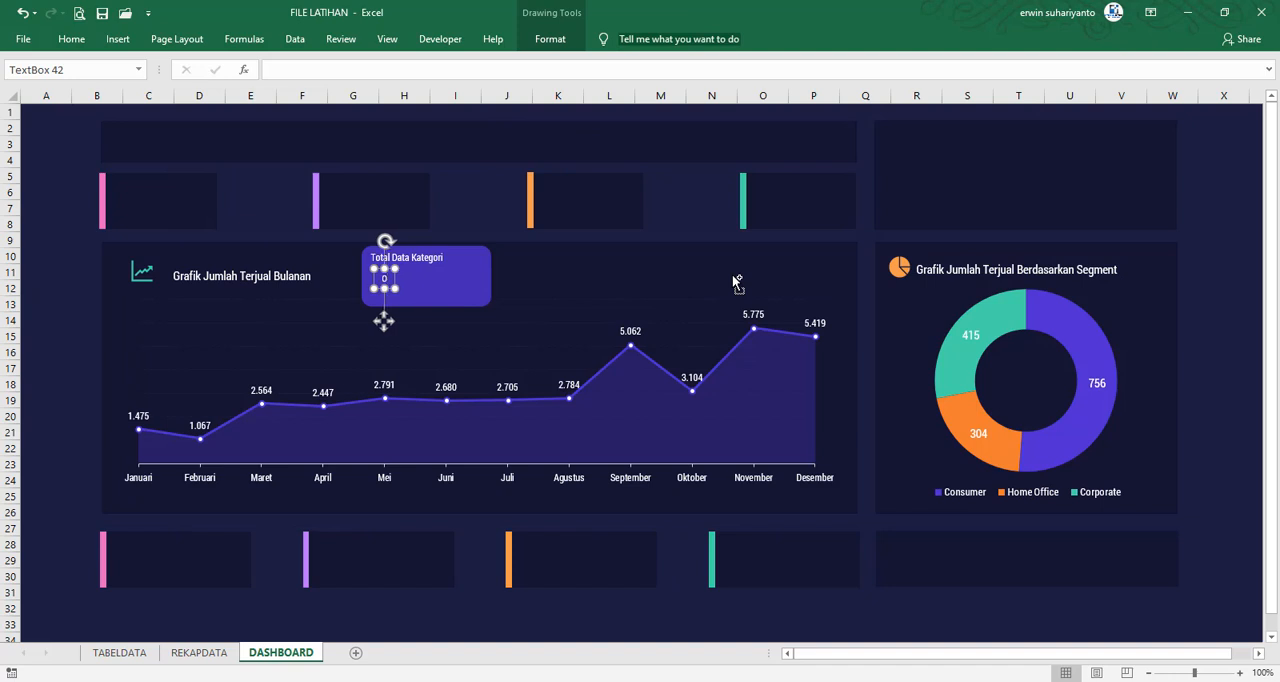
{"action": "type", "text": "Office"}
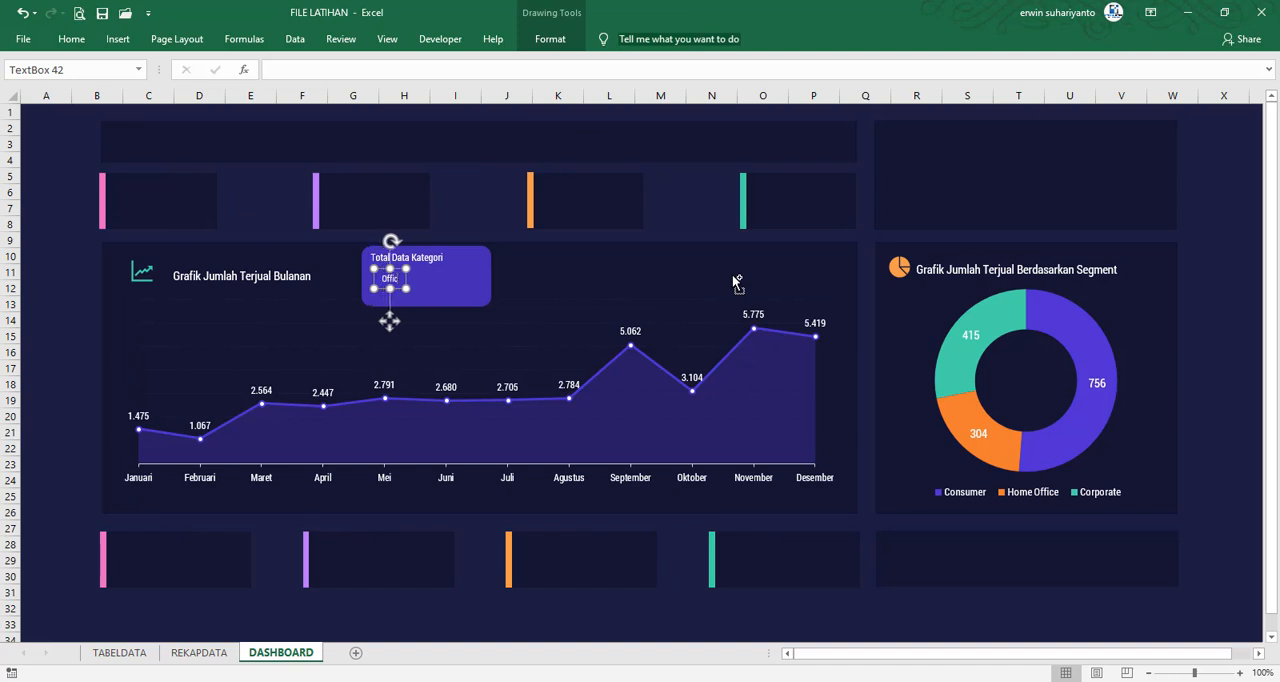
{"action": "type", "text": " Suppli"}
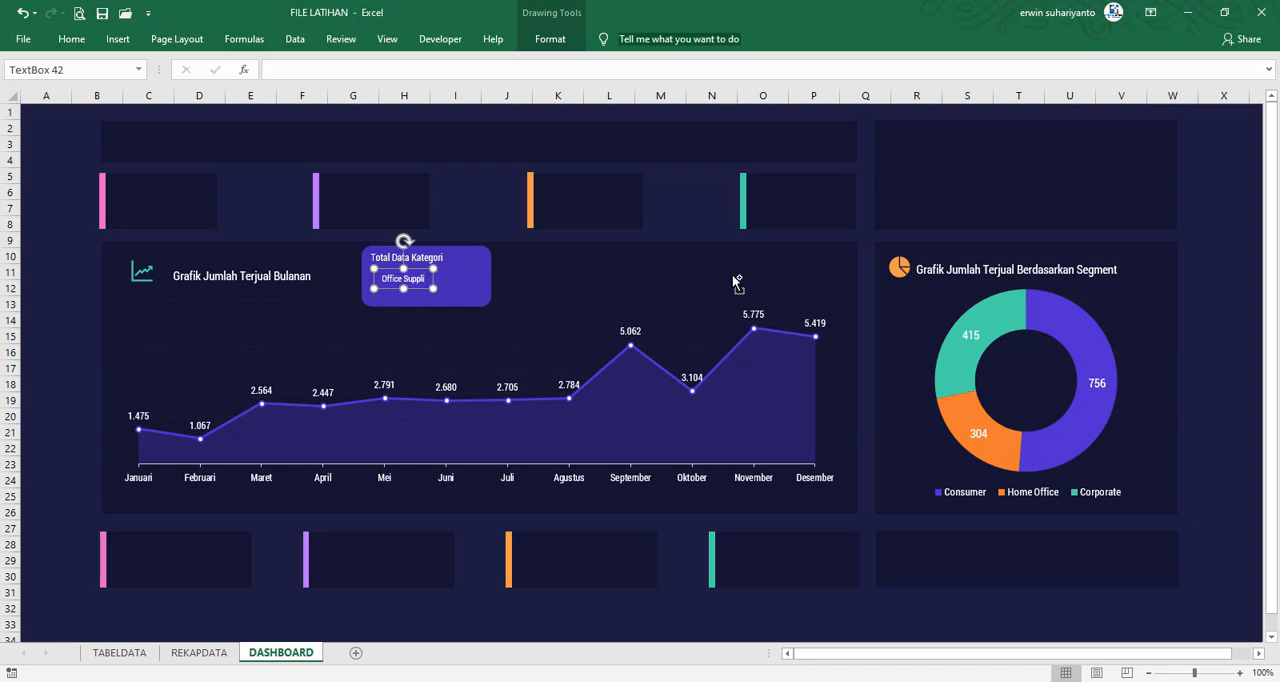
{"action": "type", "text": "es"}
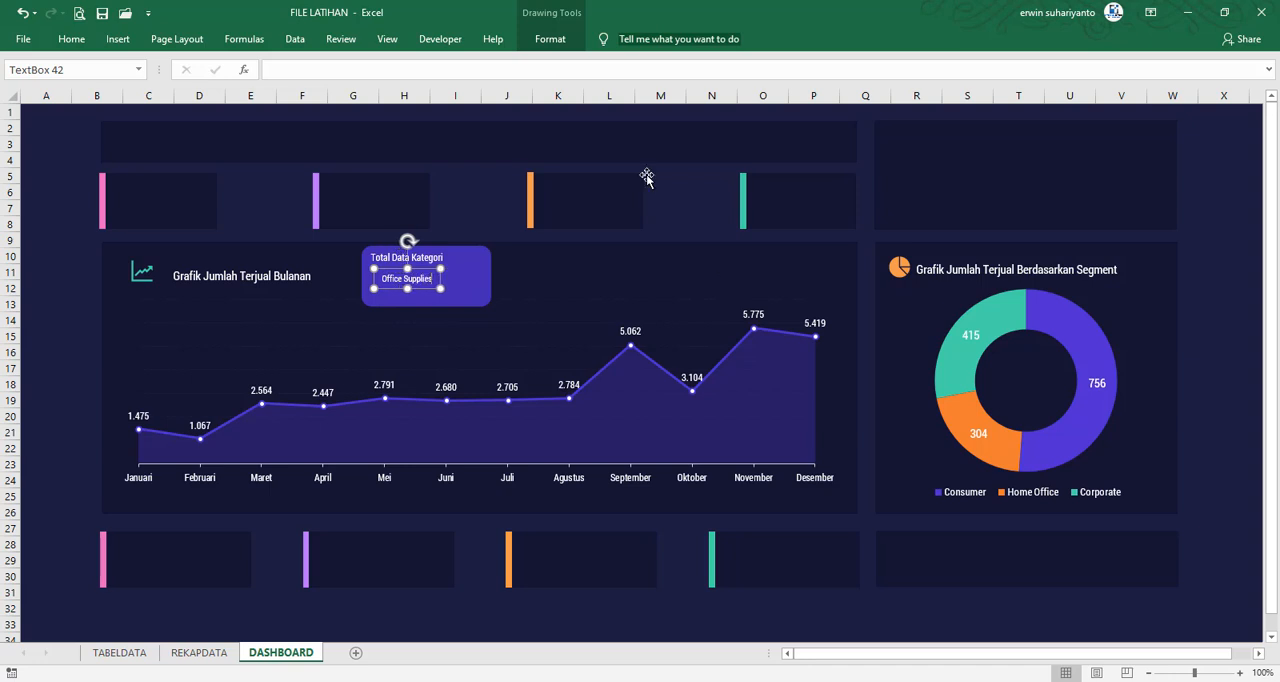
Duplicate the "Office Supplies" text box directly below itself, and check the category names on the card in FILE FINAL
{"action": "scroll", "coordinate": [370, 313], "scroll_direction": "up", "scroll_amount": 4, "text": "ctrl"}
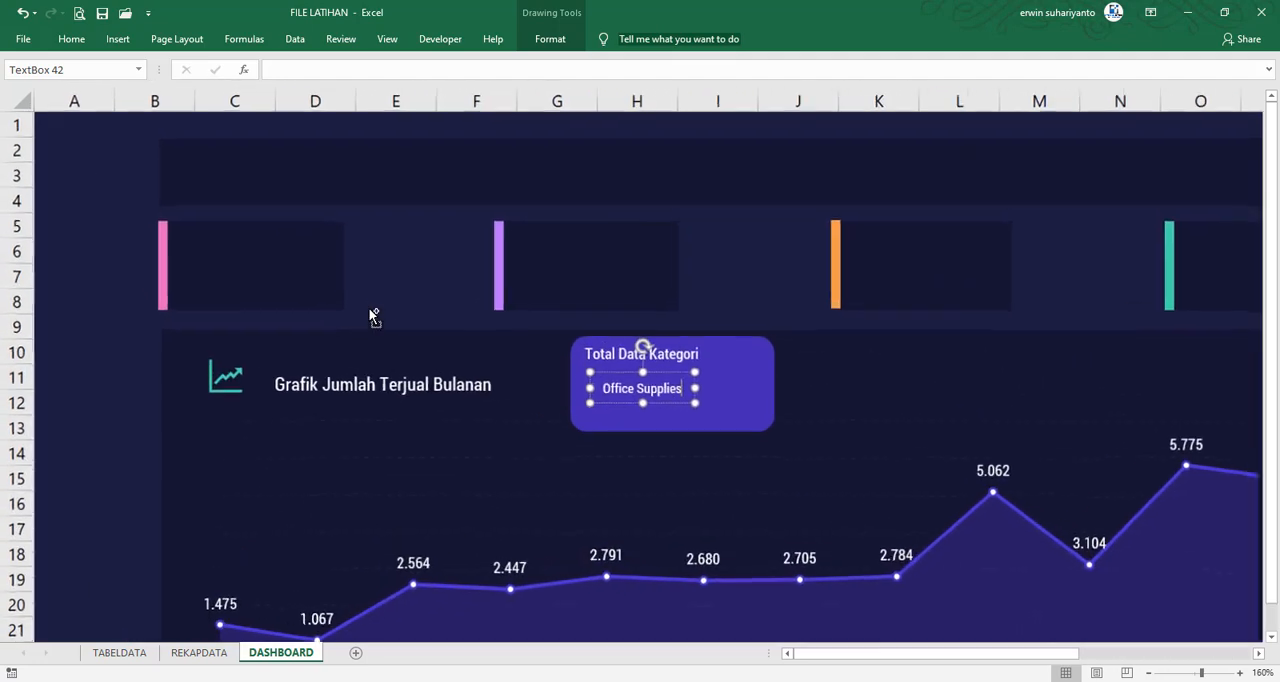
{"action": "left_click_drag", "start_coordinate": [680, 408], "coordinate": [681, 448]}
{"action": "key", "text": "ctrl+d"}
{"action": "left_click", "coordinate": [687, 438]}
{"action": "mouse_move", "coordinate": [800, 681]}
{"action": "left_click", "coordinate": [961, 673]}
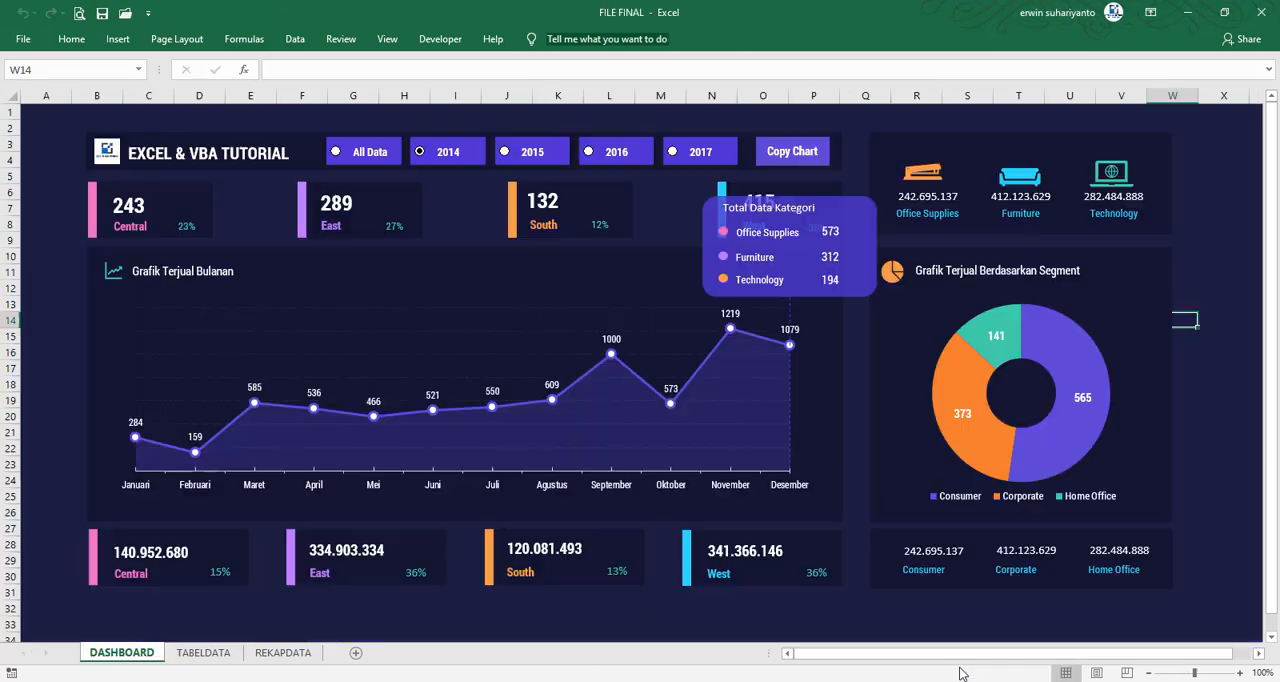
{"action": "mouse_move", "coordinate": [961, 673]}
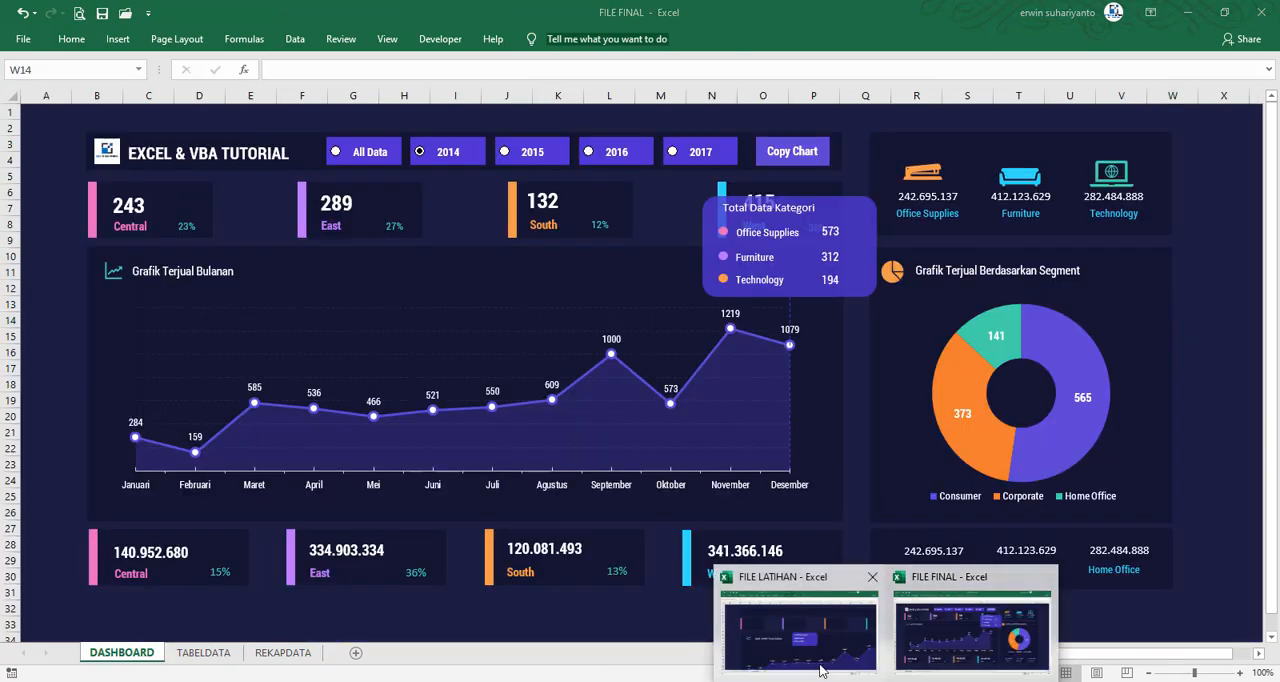
{"action": "left_click", "coordinate": [810, 640]}
Replace the text of the lower "Office Supplies" copy in FILE LATIHAN with "Furniture"
{"action": "double_click", "coordinate": [641, 388]}
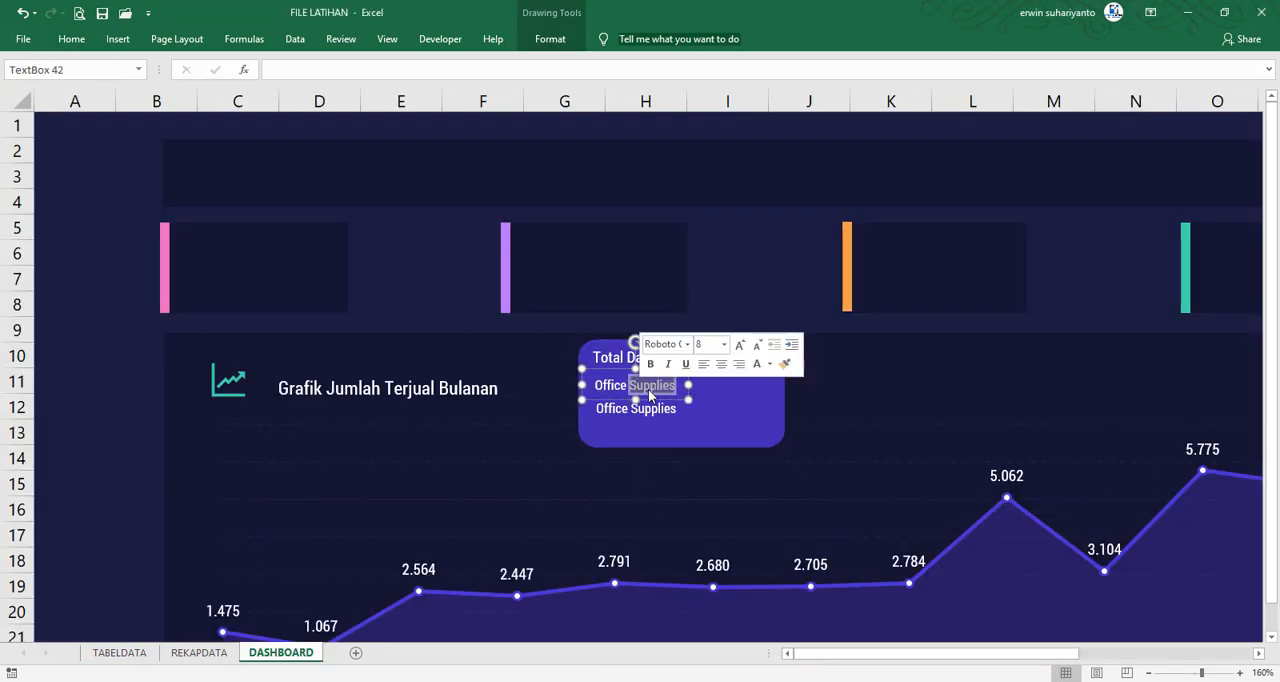
{"action": "left_click", "coordinate": [629, 388]}
{"action": "key", "text": "ctrl+a"}
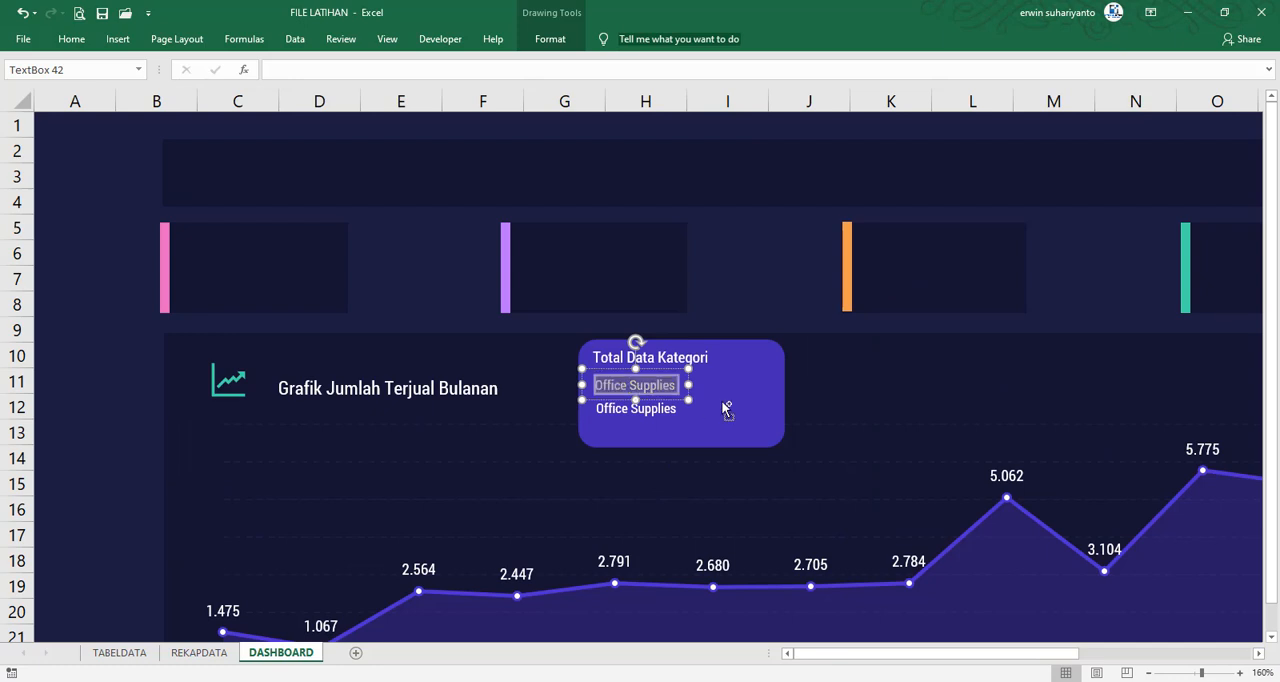
{"action": "left_click_drag", "start_coordinate": [664, 416], "coordinate": [665, 416]}
{"action": "key", "text": "ctrl+a"}
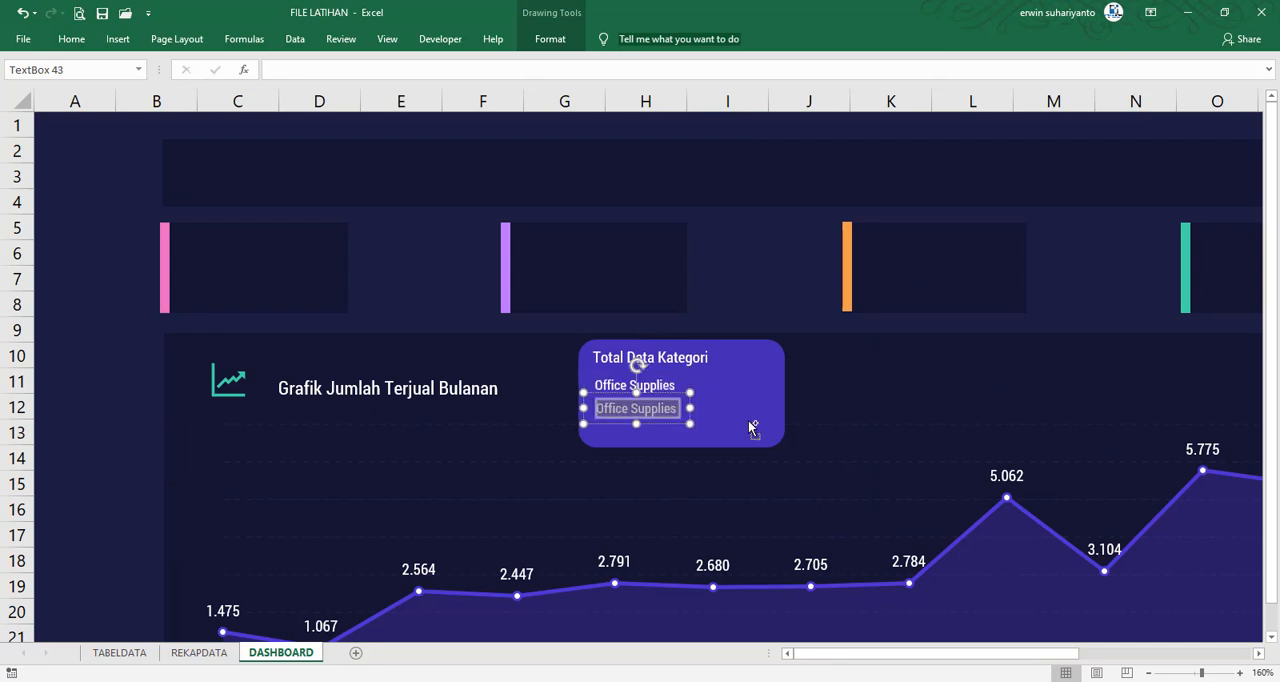
{"action": "type", "text": "Furniture"}
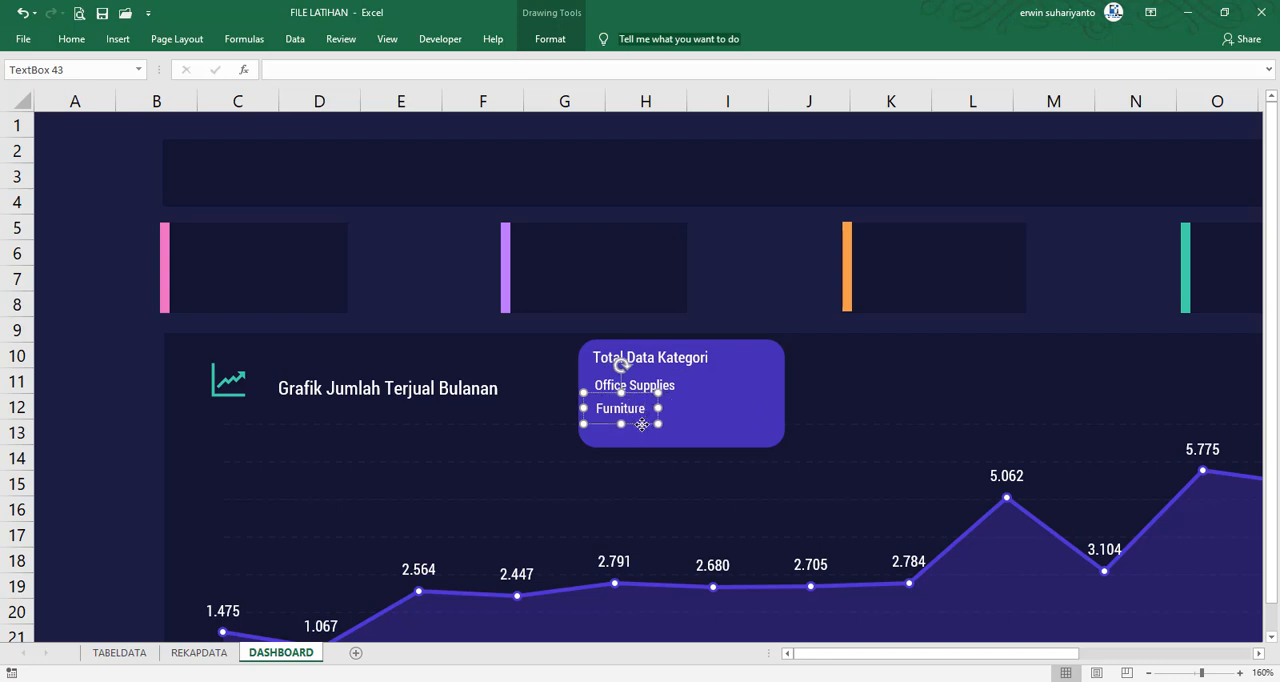
Duplicate the "Furniture" text box, change the copy's text to "Technology", and place it directly below "Furniture"
{"action": "key", "text": "ctrl+d"}
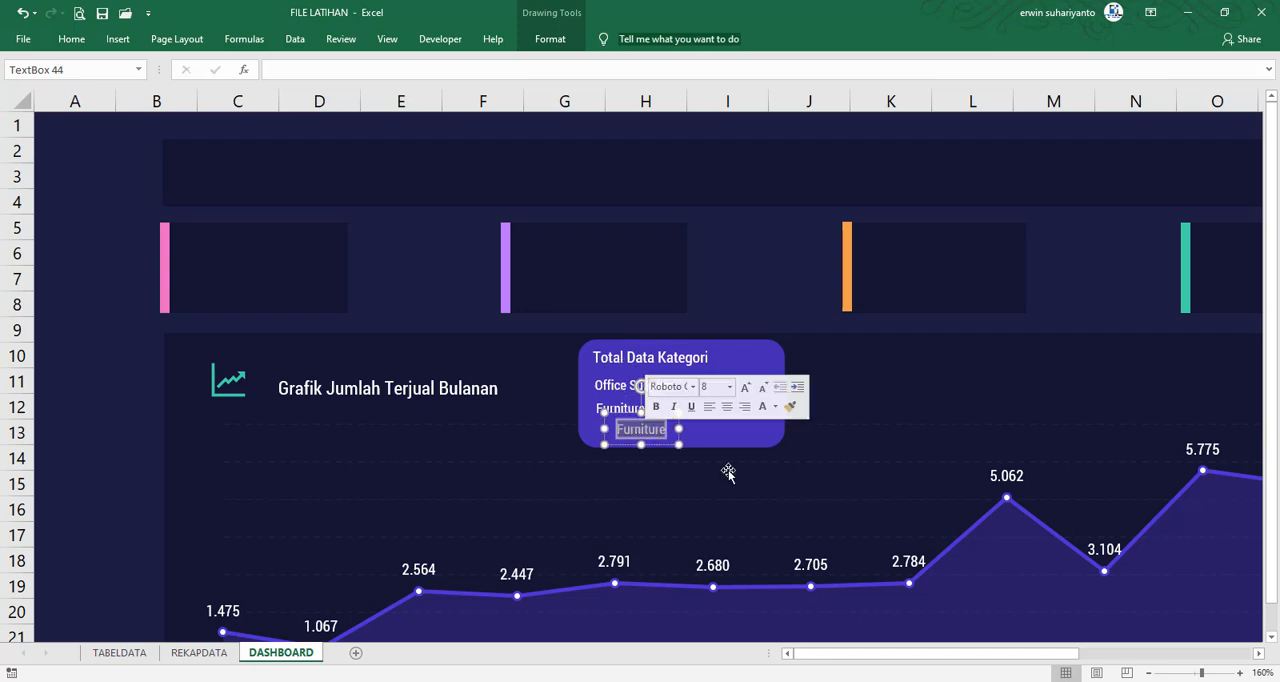
{"action": "type", "text": "Technology"}
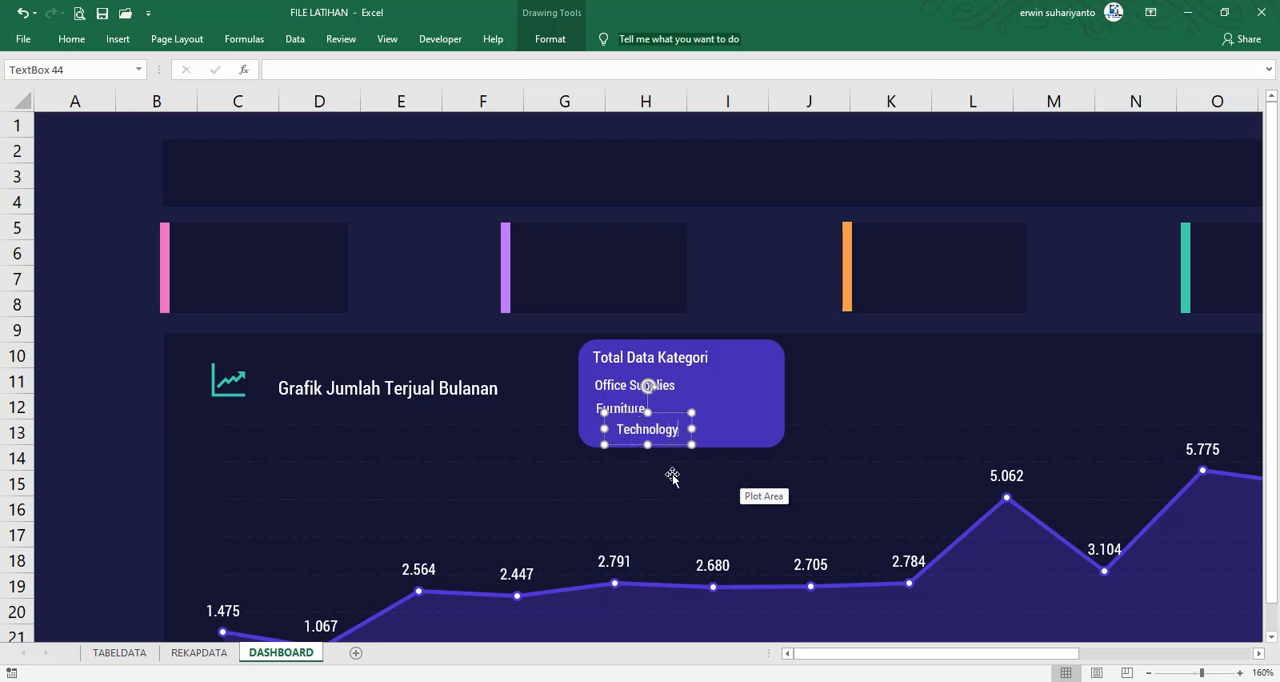
{"action": "left_click_drag", "start_coordinate": [669, 414], "coordinate": [645, 413]}
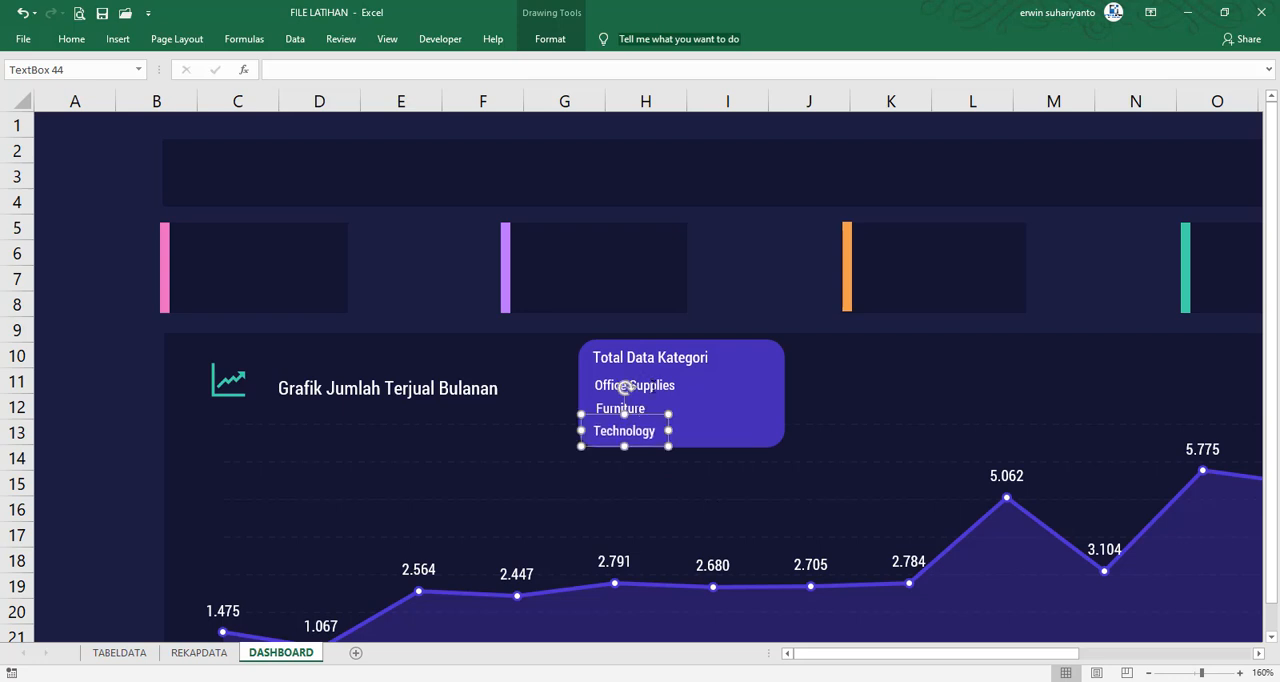
Left-align the Office Supplies, Furniture and Technology text boxes and distribute them vertically
{"action": "left_click", "coordinate": [624, 388]}
{"action": "left_click", "coordinate": [620, 408], "text": "shift"}
{"action": "left_click", "coordinate": [624, 431], "text": "shift"}
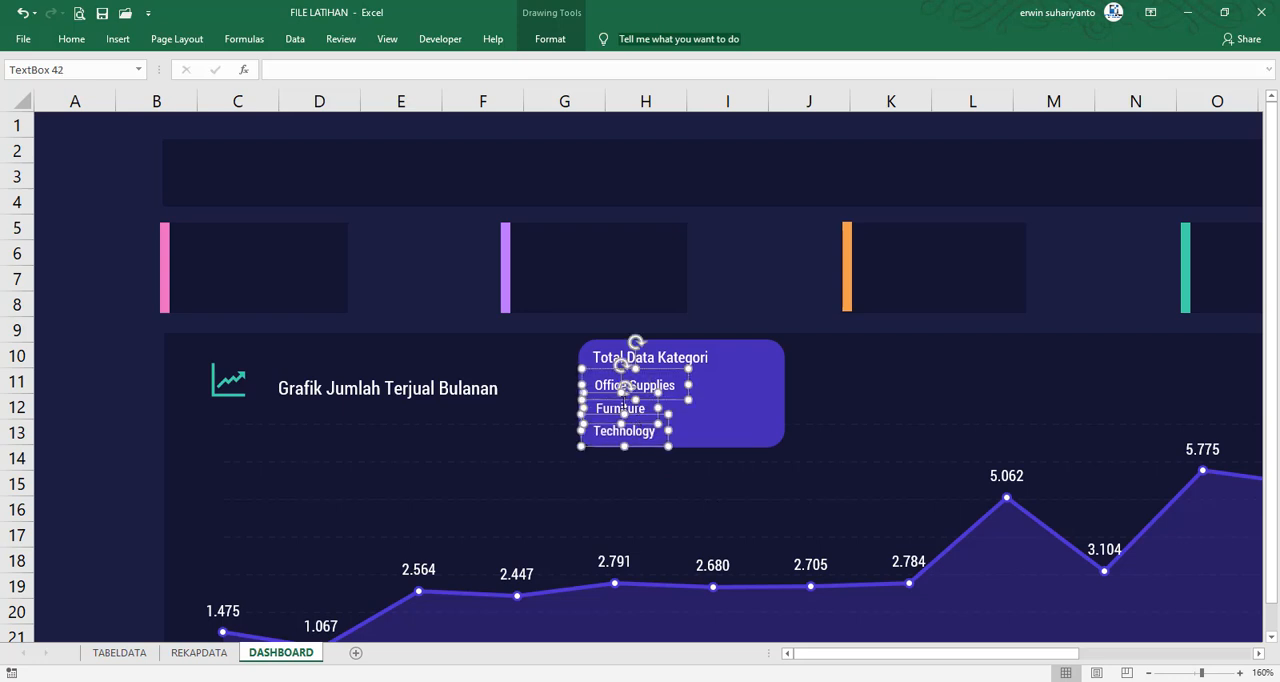
{"action": "left_click", "coordinate": [72, 39]}
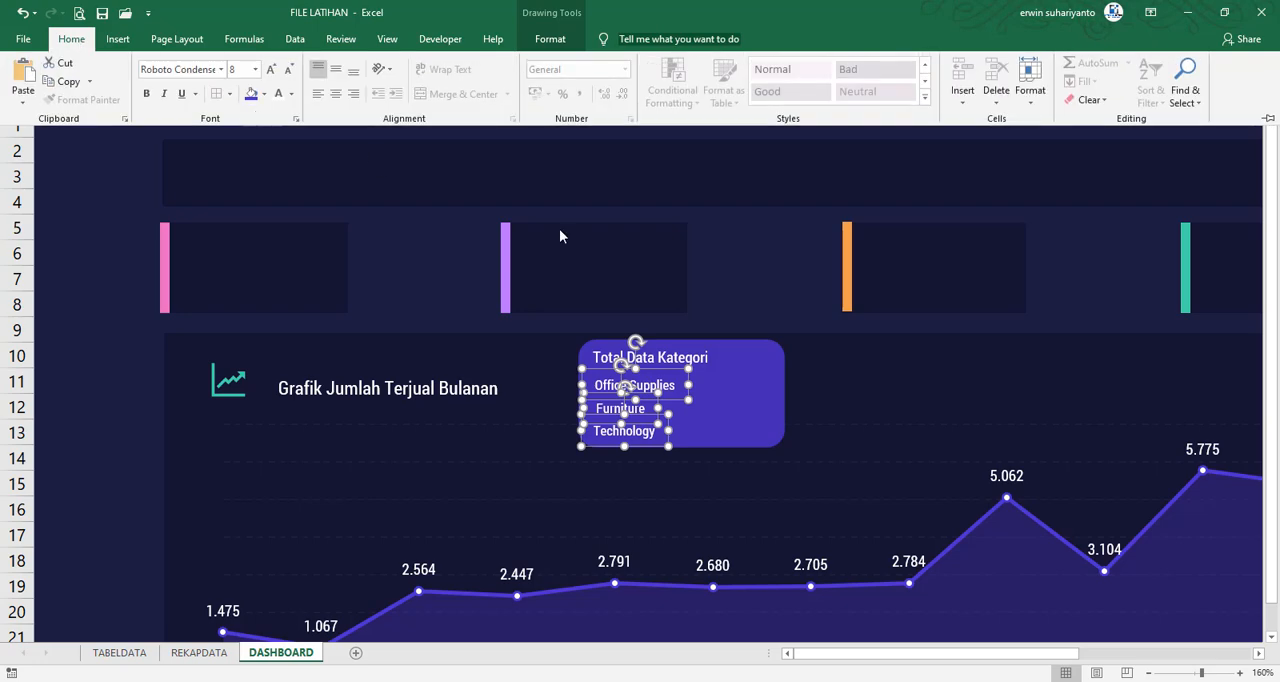
{"action": "key", "text": "Escape"}
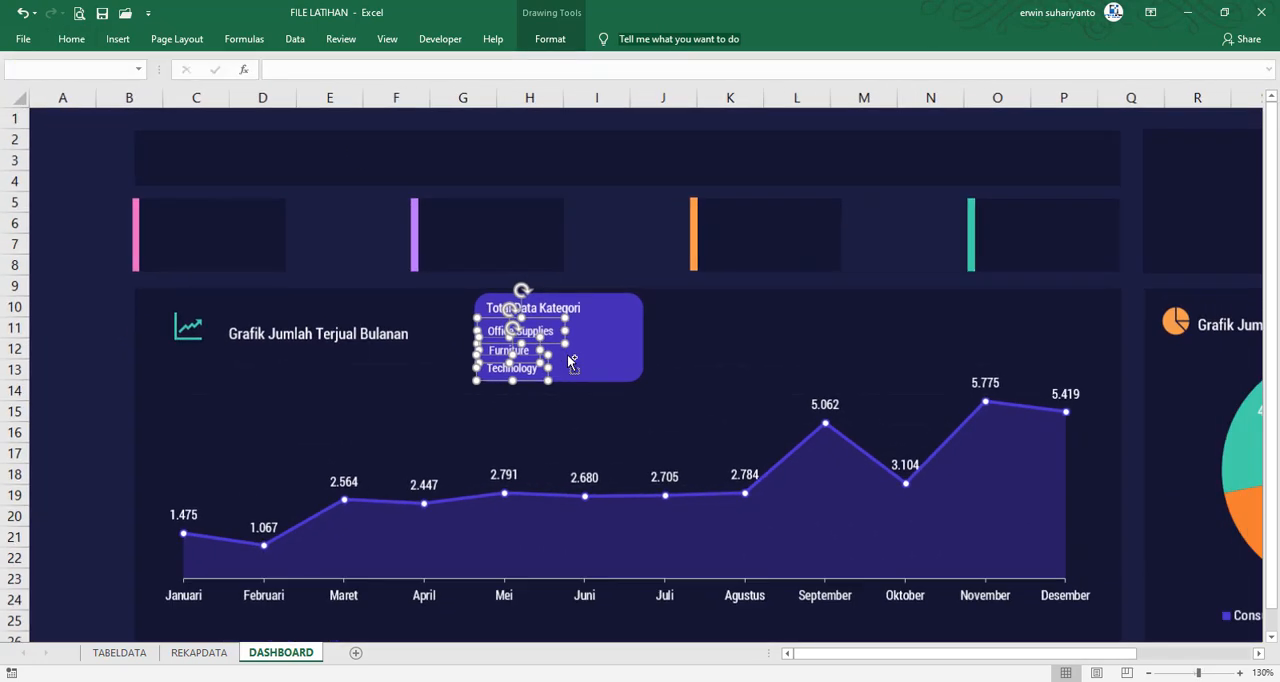
{"action": "scroll", "coordinate": [574, 362], "scroll_direction": "down", "scroll_amount": 2}
{"action": "scroll", "coordinate": [572, 362], "scroll_direction": "down", "scroll_amount": 1}
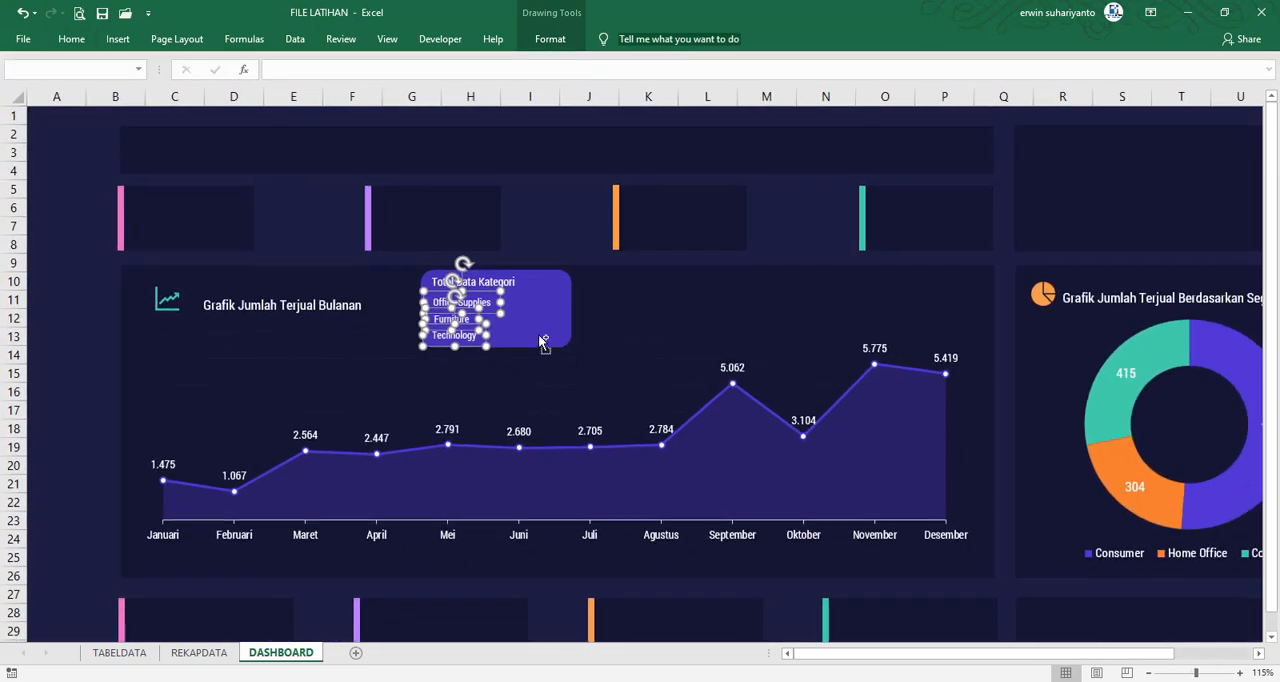
{"action": "left_click", "coordinate": [550, 39]}
{"action": "left_click", "coordinate": [1097, 63]}
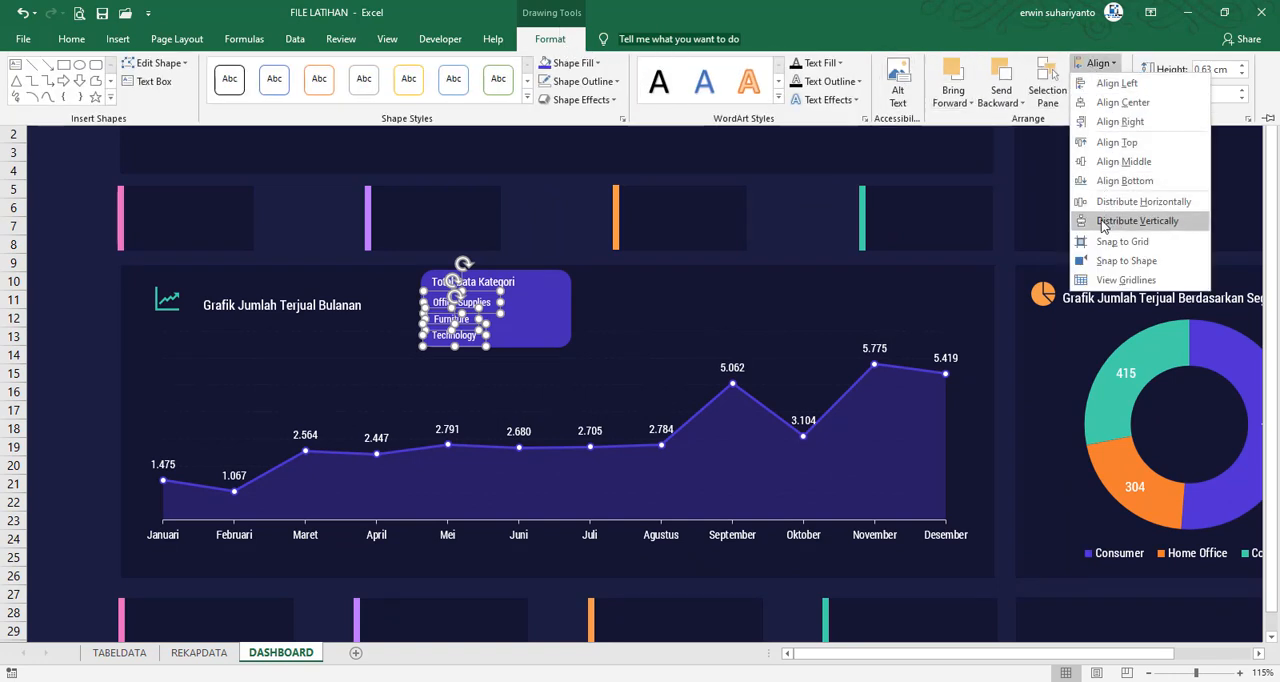
{"action": "left_click", "coordinate": [1107, 205]}
{"action": "left_click", "coordinate": [1096, 66]}
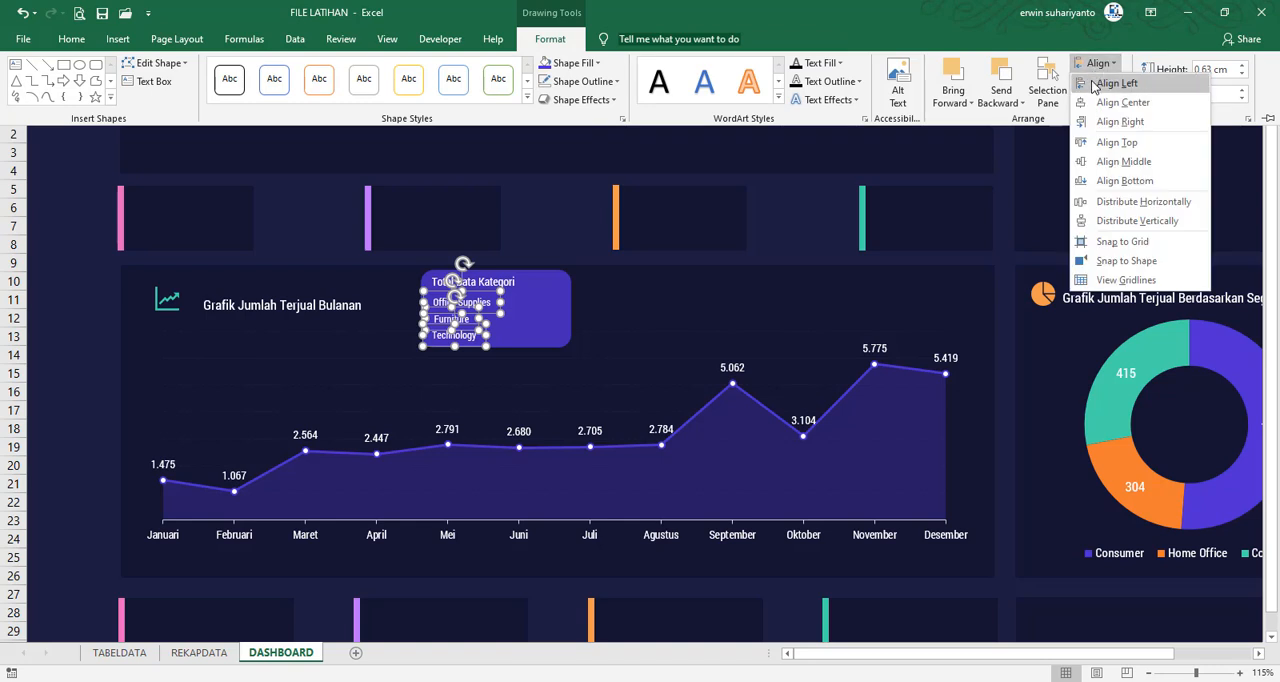
{"action": "left_click", "coordinate": [1137, 218]}
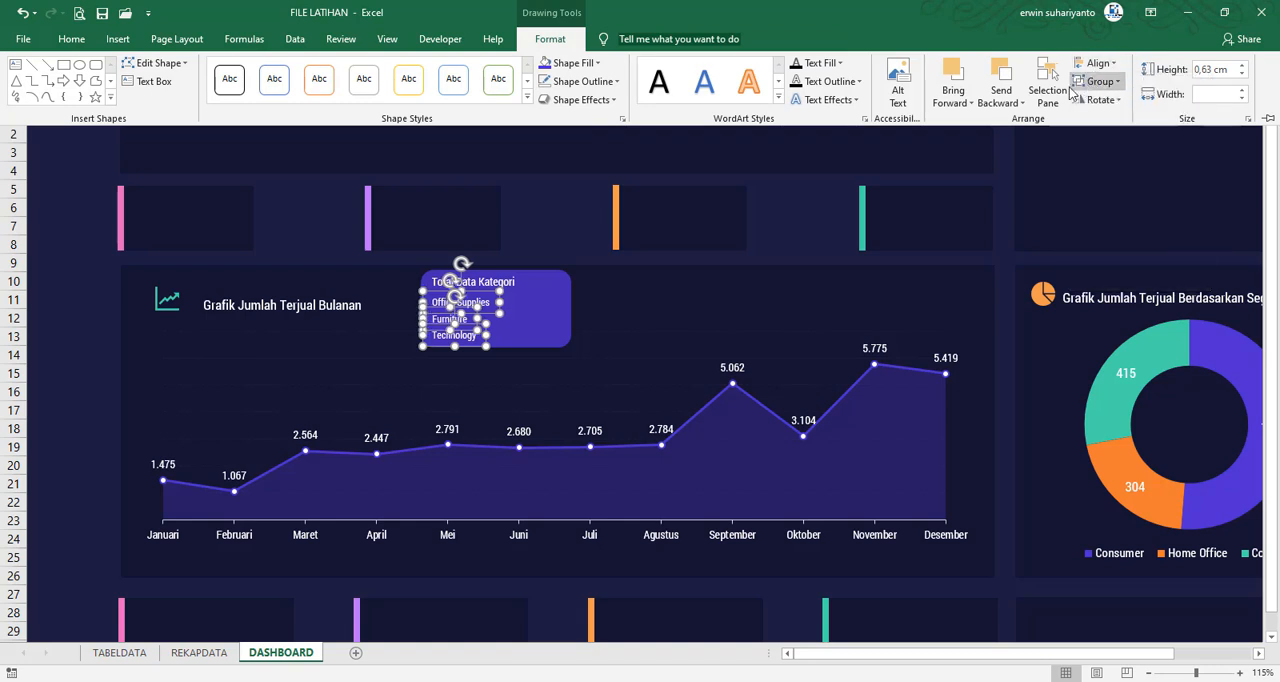
{"action": "left_click", "coordinate": [81, 393]}
{"action": "left_click", "coordinate": [81, 393]}
Shift the three category text boxes together slightly to the right, leaving room for bullets on the purple card
{"action": "left_click", "coordinate": [482, 300]}
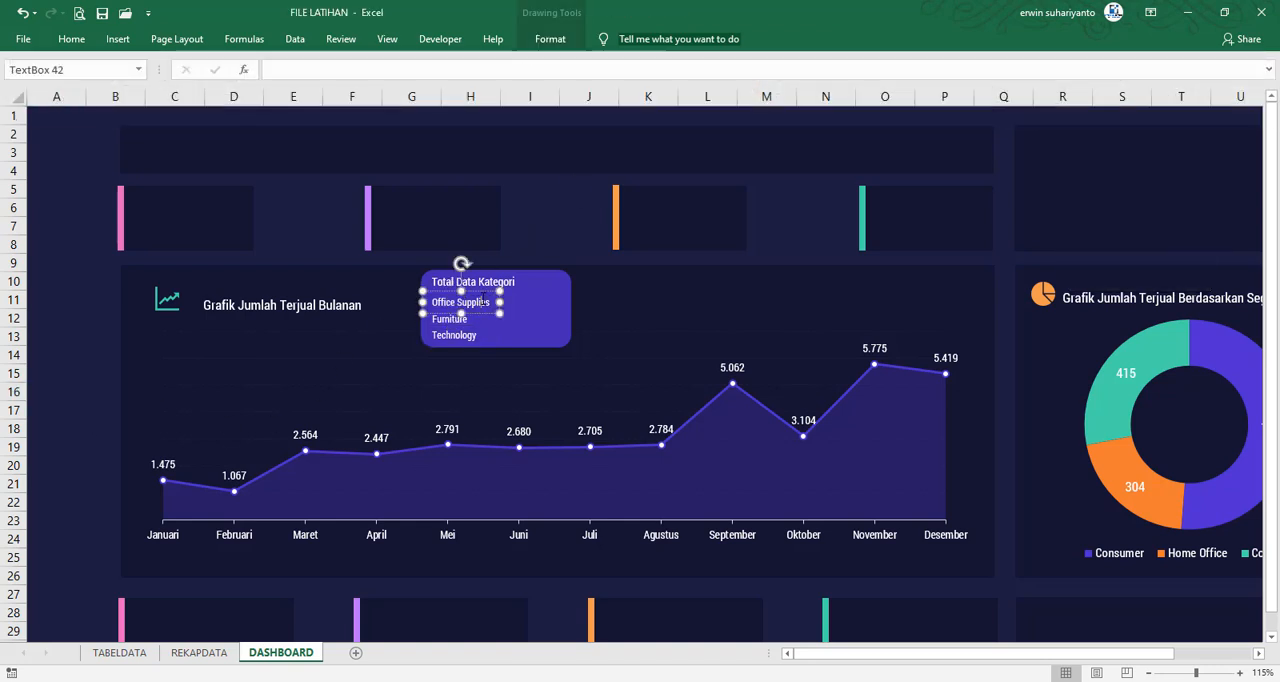
{"action": "left_click", "coordinate": [468, 320], "text": "shift"}
{"action": "left_click", "coordinate": [468, 334], "text": "shift"}
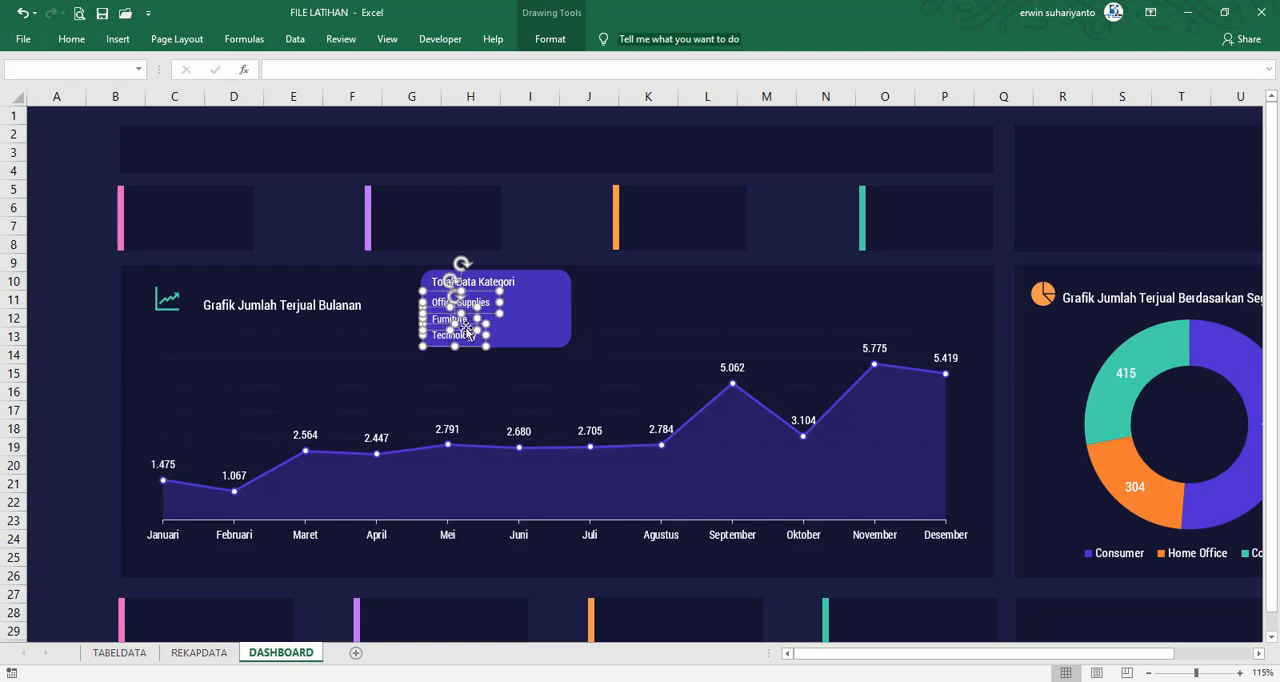
{"action": "left_click_drag", "start_coordinate": [466, 328], "coordinate": [480, 323]}
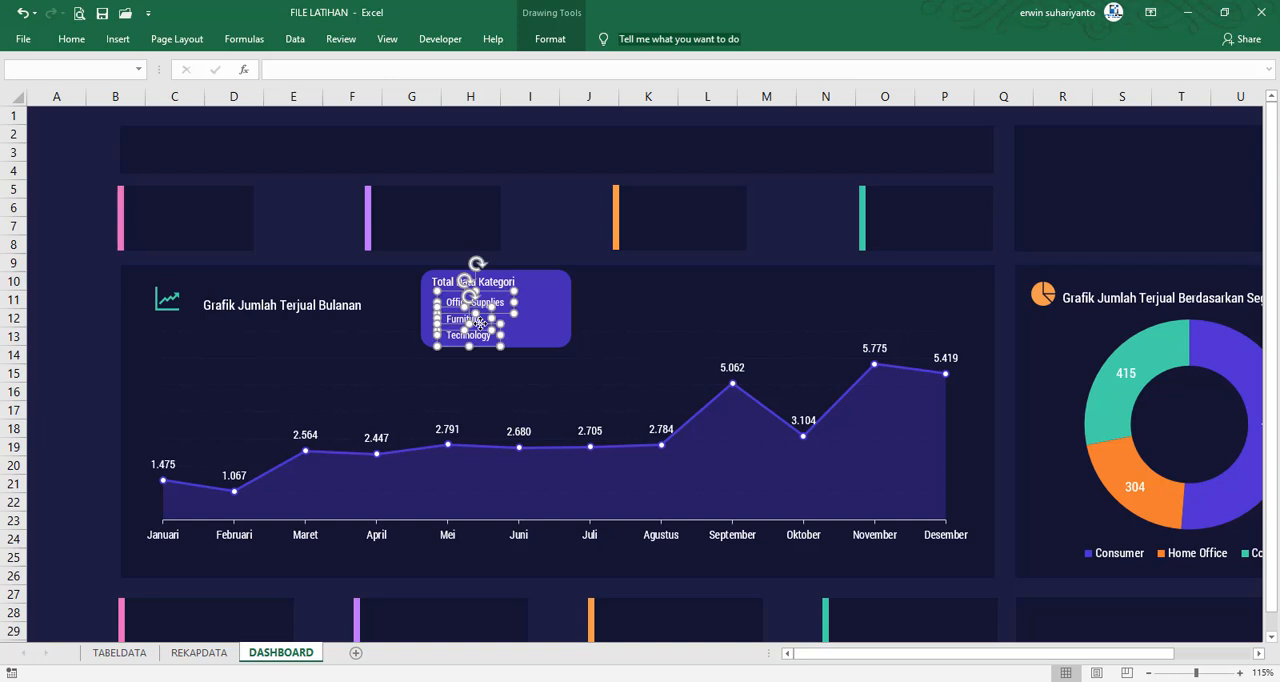
Extend the purple card's lower edge slightly downward and reduce its corner rounding
{"action": "left_click", "coordinate": [545, 334]}
{"action": "left_click_drag", "start_coordinate": [497, 347], "coordinate": [497, 352]}
{"action": "left_click_drag", "start_coordinate": [434, 269], "coordinate": [432, 276]}
{"action": "left_click", "coordinate": [66, 338]}
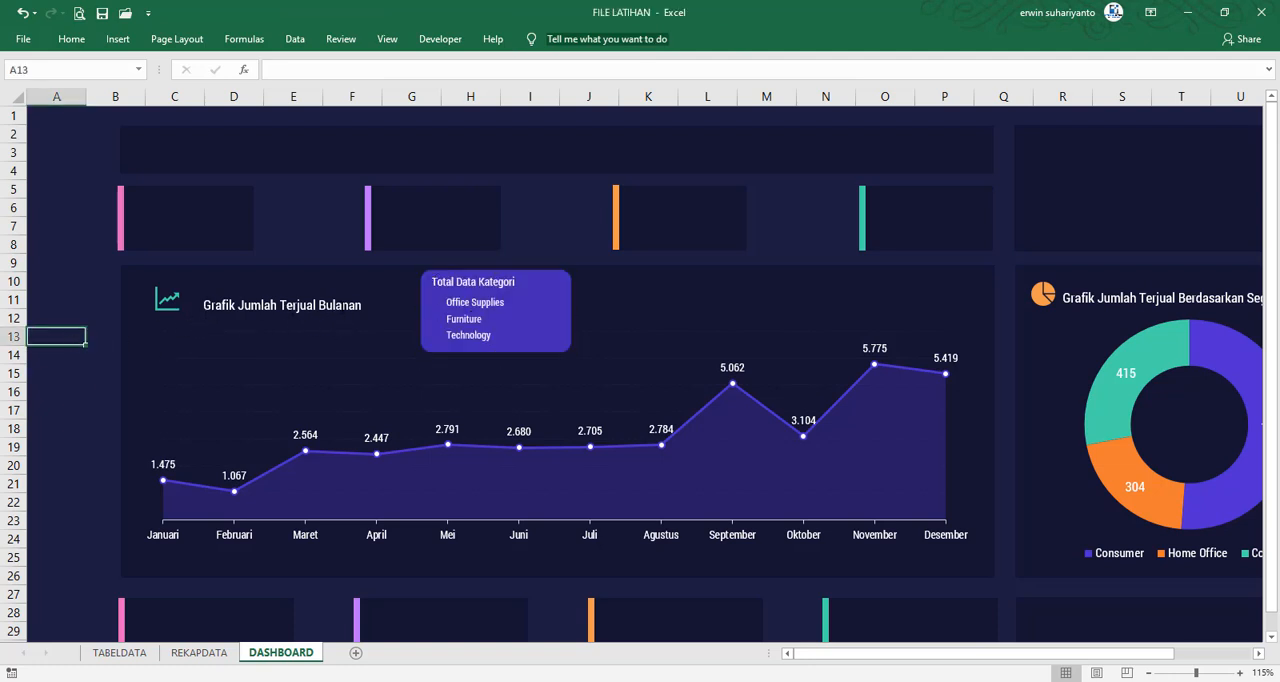
Draw a small circle about 0.28 cm across above the monthly chart panel and fill it with the recently used orange
{"action": "left_click", "coordinate": [118, 39]}
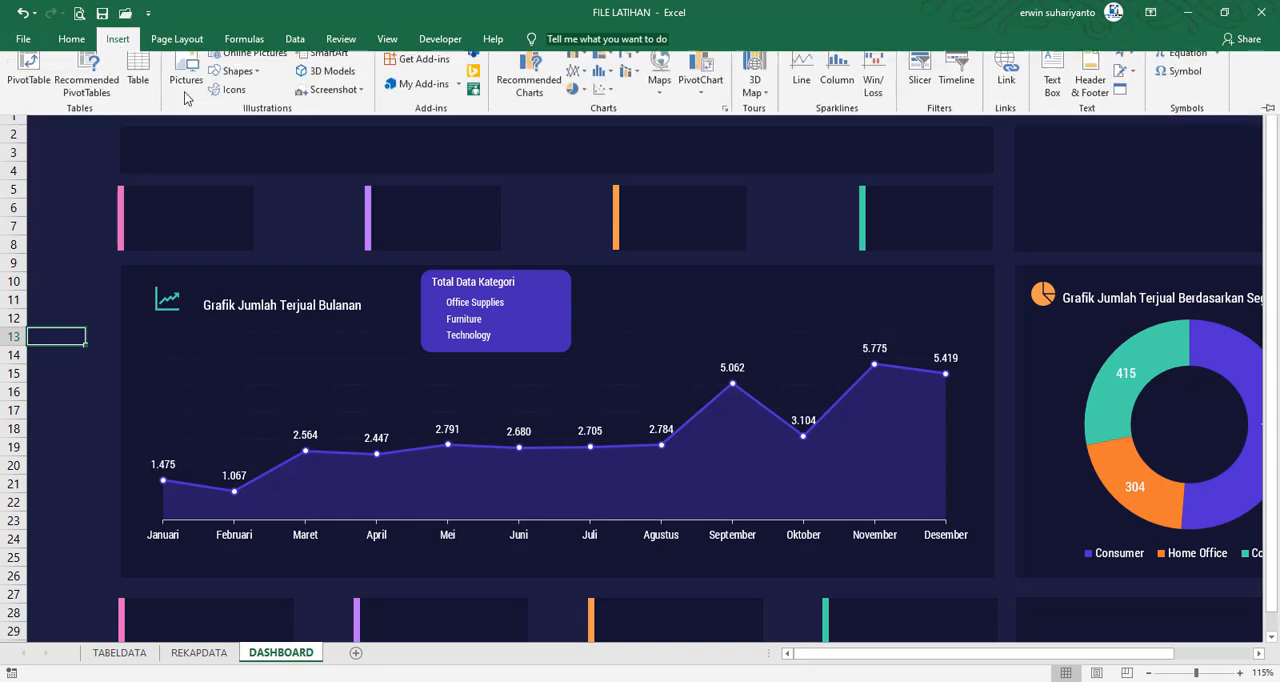
{"action": "left_click", "coordinate": [238, 81]}
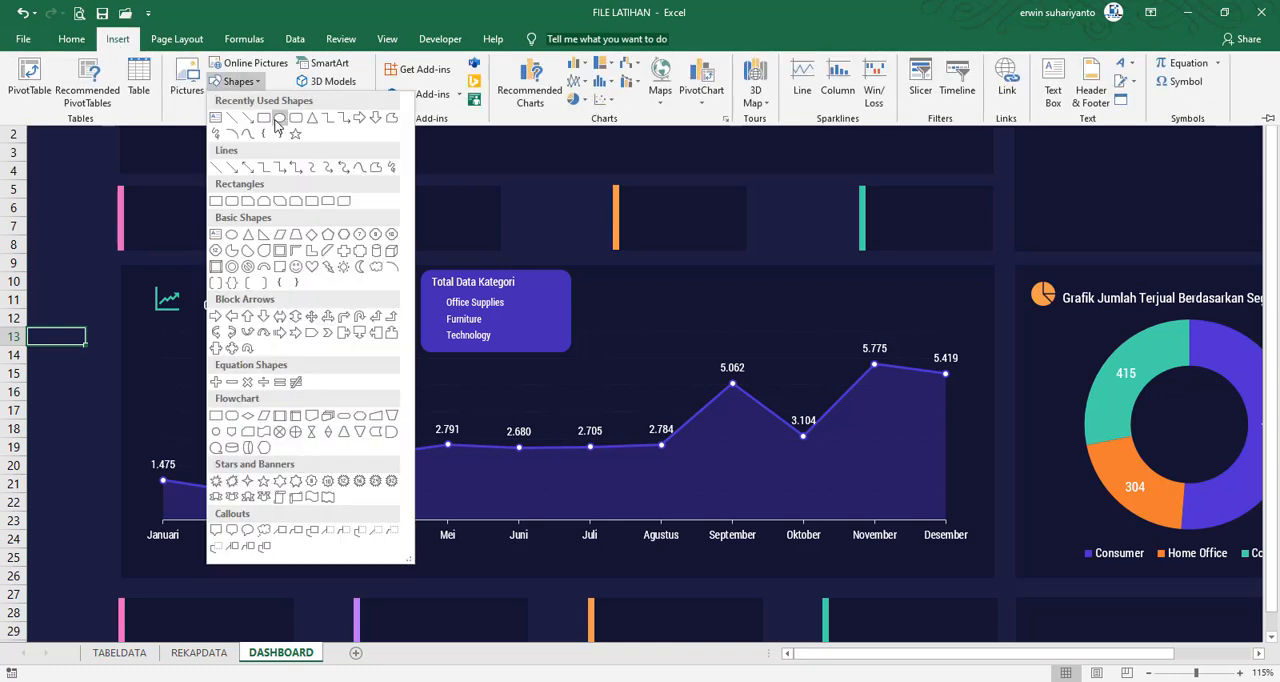
{"action": "left_click", "coordinate": [279, 117]}
{"action": "mouse_move", "coordinate": [318, 238]}
{"action": "left_mouse_down"}
{"action": "mouse_move", "coordinate": [406, 326]}
{"action": "mouse_move", "coordinate": [324, 246]}
{"action": "left_mouse_up"}
{"action": "left_click", "coordinate": [550, 39]}
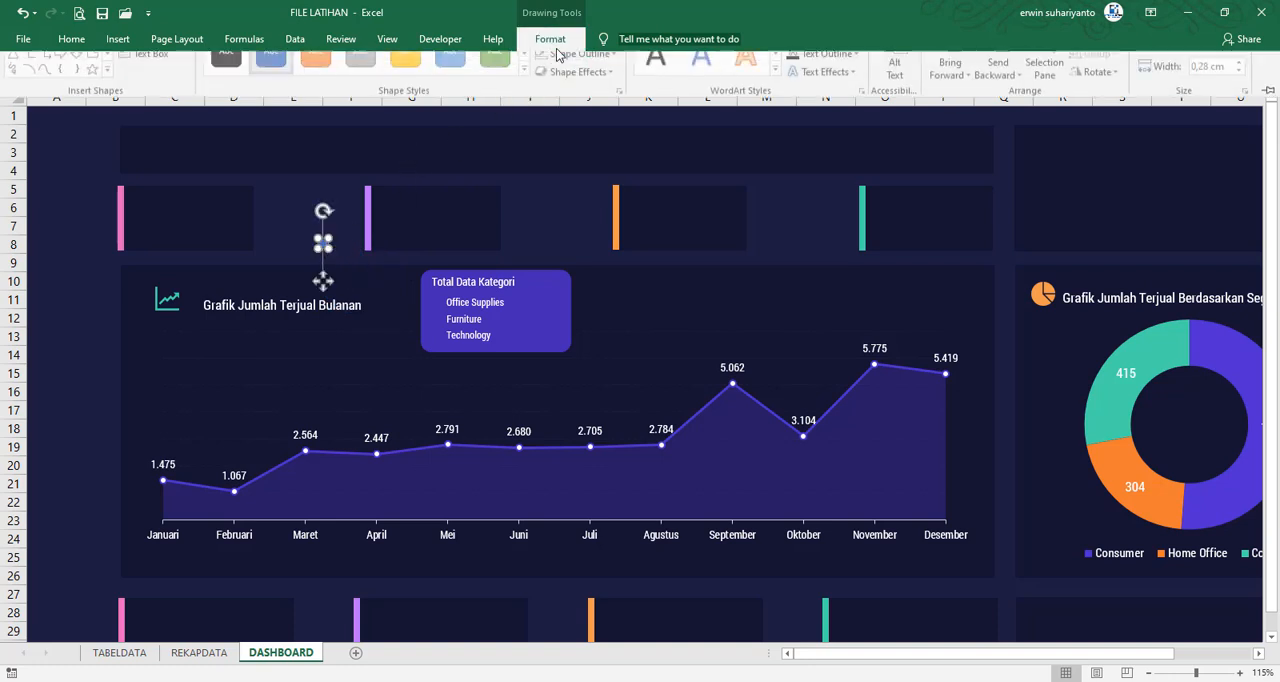
{"action": "left_click", "coordinate": [574, 63]}
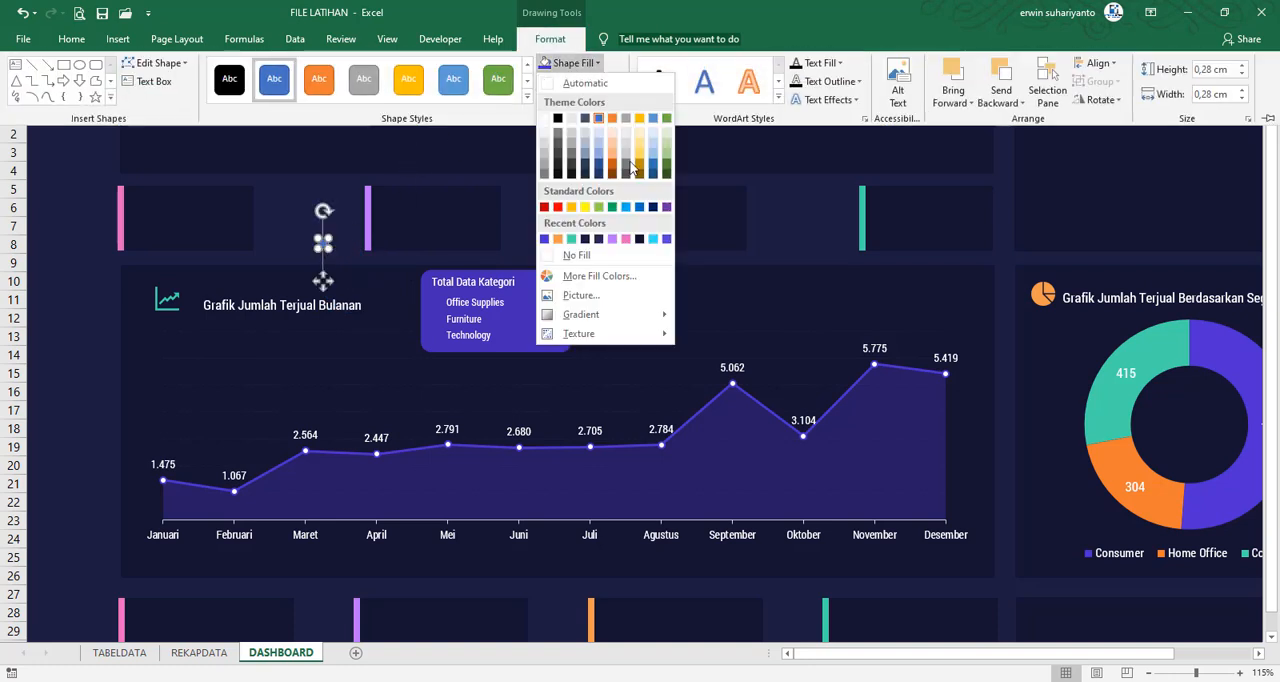
{"action": "left_click", "coordinate": [555, 235]}
Check the bullets in FILE FINAL, then move the orange circle to the purple card's right side and remove its outline
{"action": "left_click", "coordinate": [970, 625]}
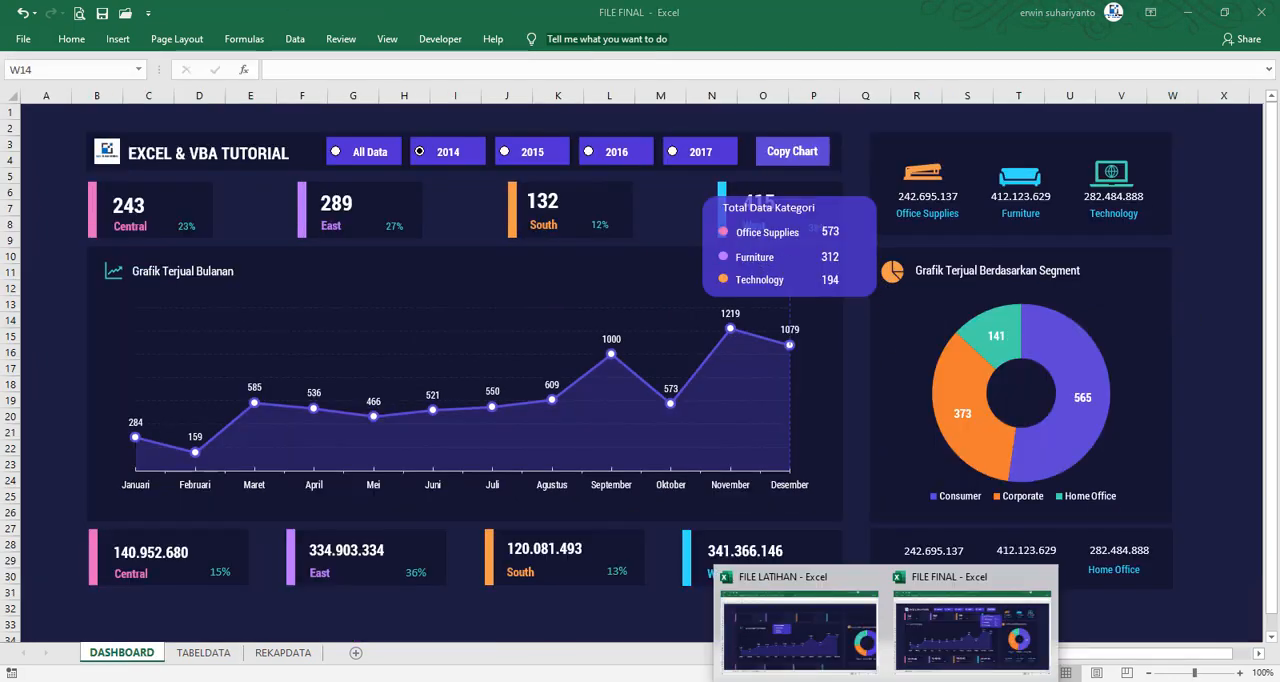
{"action": "left_click", "coordinate": [785, 625]}
{"action": "left_click_drag", "start_coordinate": [322, 281], "coordinate": [561, 343]}
{"action": "left_click", "coordinate": [556, 46]}
{"action": "left_click", "coordinate": [580, 81]}
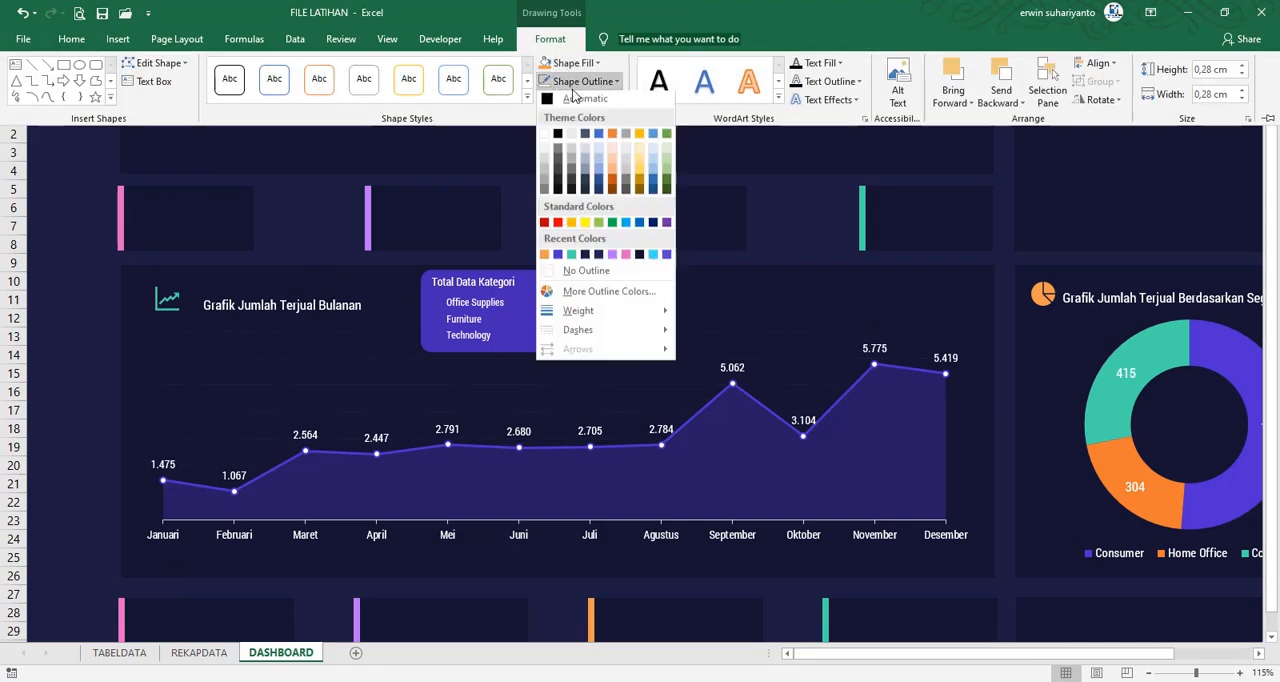
{"action": "left_click", "coordinate": [580, 274]}
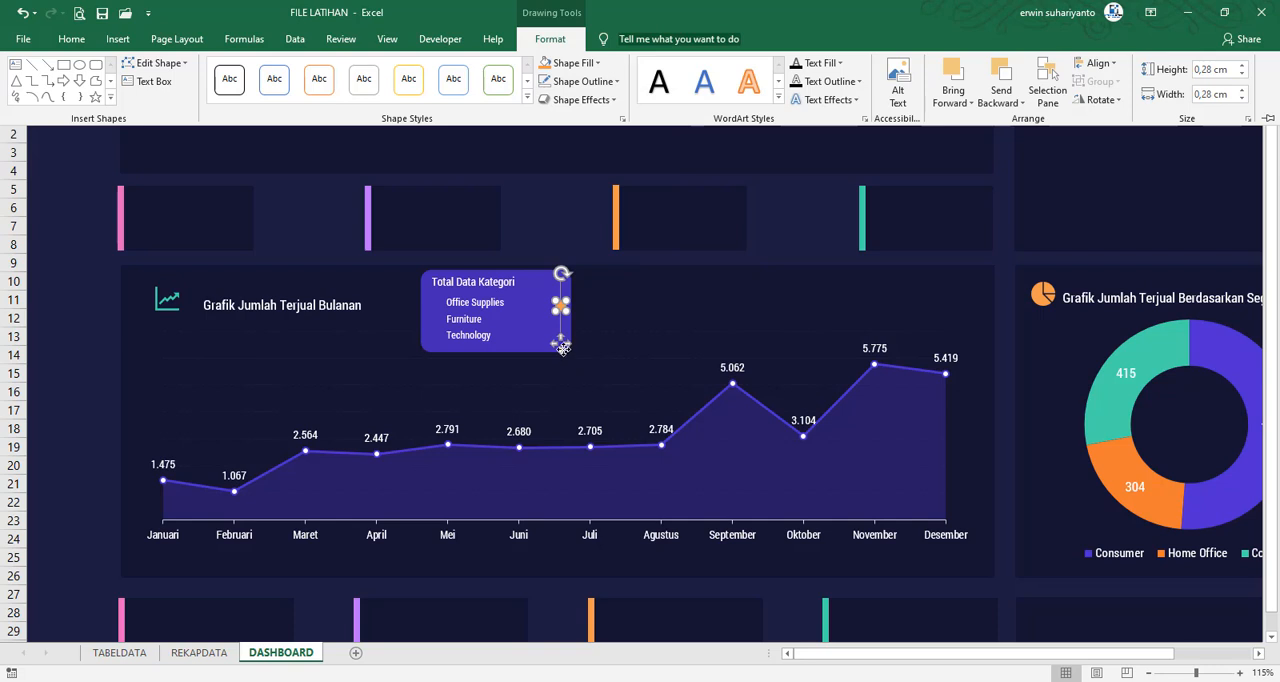
Move the orange circle beside the Office Supplies label on the purple card
{"action": "left_click_drag", "start_coordinate": [563, 347], "coordinate": [435, 343]}
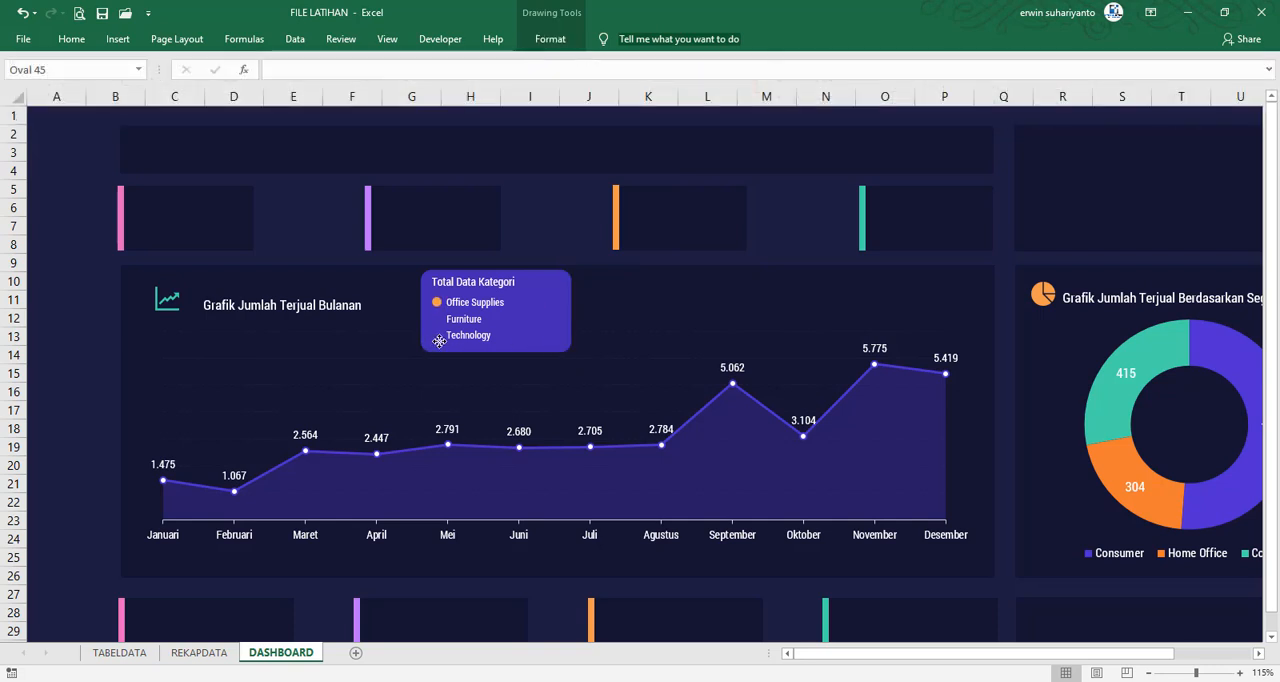
{"action": "key", "text": "ctrl+d"}
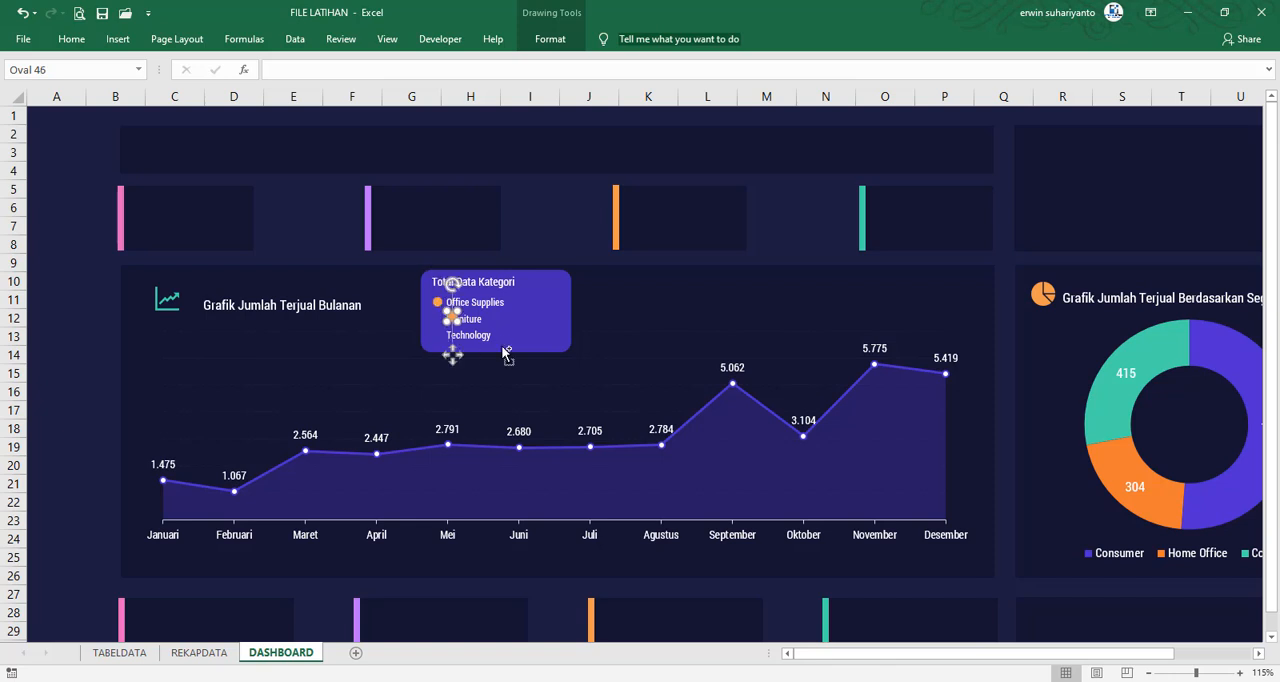
{"action": "left_click_drag", "start_coordinate": [455, 357], "coordinate": [441, 362]}
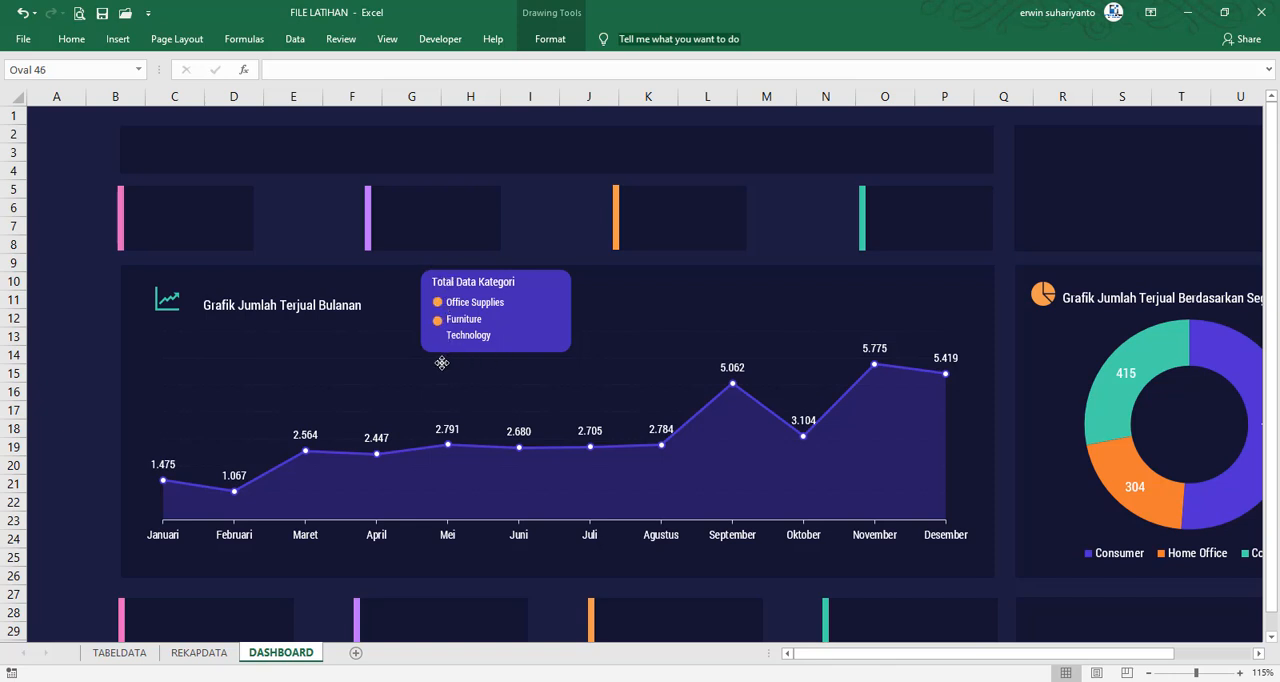
{"action": "key", "text": "ctrl+z"}
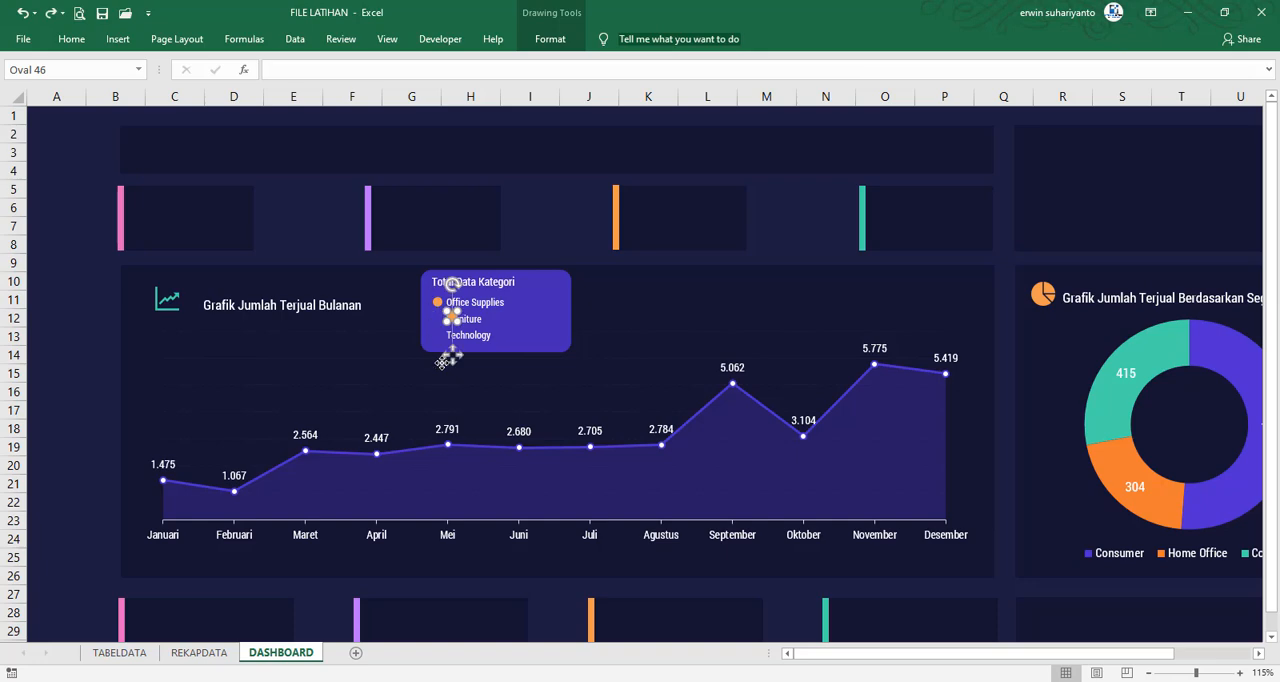
{"action": "key", "text": "Delete"}
Shrink the orange bullet beside Office Supplies to about 0.19 cm across
{"action": "left_click", "coordinate": [438, 305]}
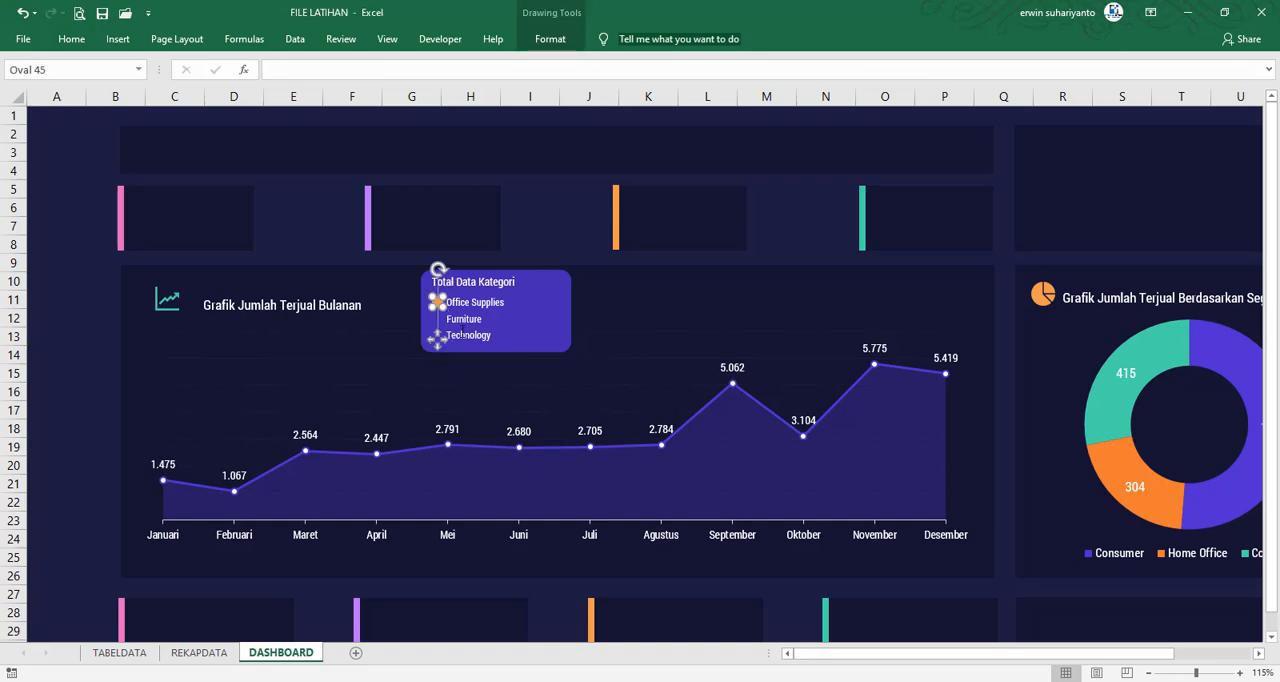
{"action": "scroll", "coordinate": [438, 309], "scroll_direction": "up", "scroll_amount": 4}
{"action": "scroll", "coordinate": [770, 463], "scroll_direction": "up", "scroll_amount": 2}
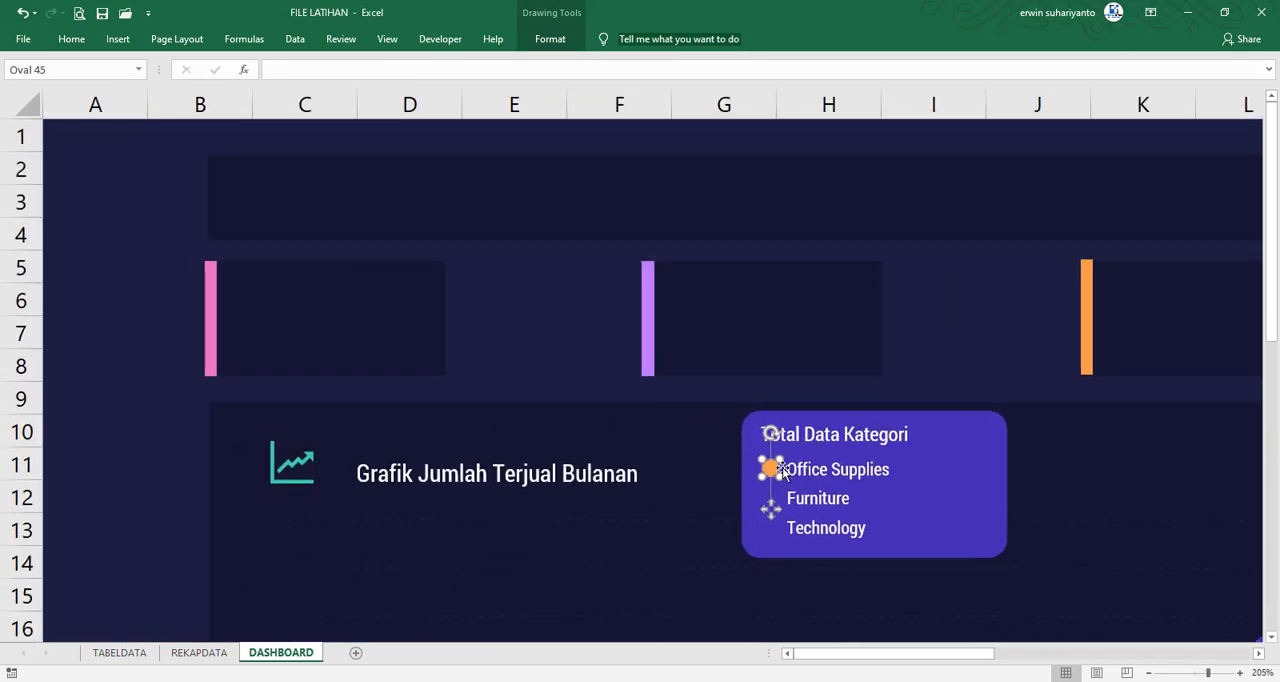
{"action": "left_click_drag", "start_coordinate": [781, 475], "coordinate": [770, 470]}
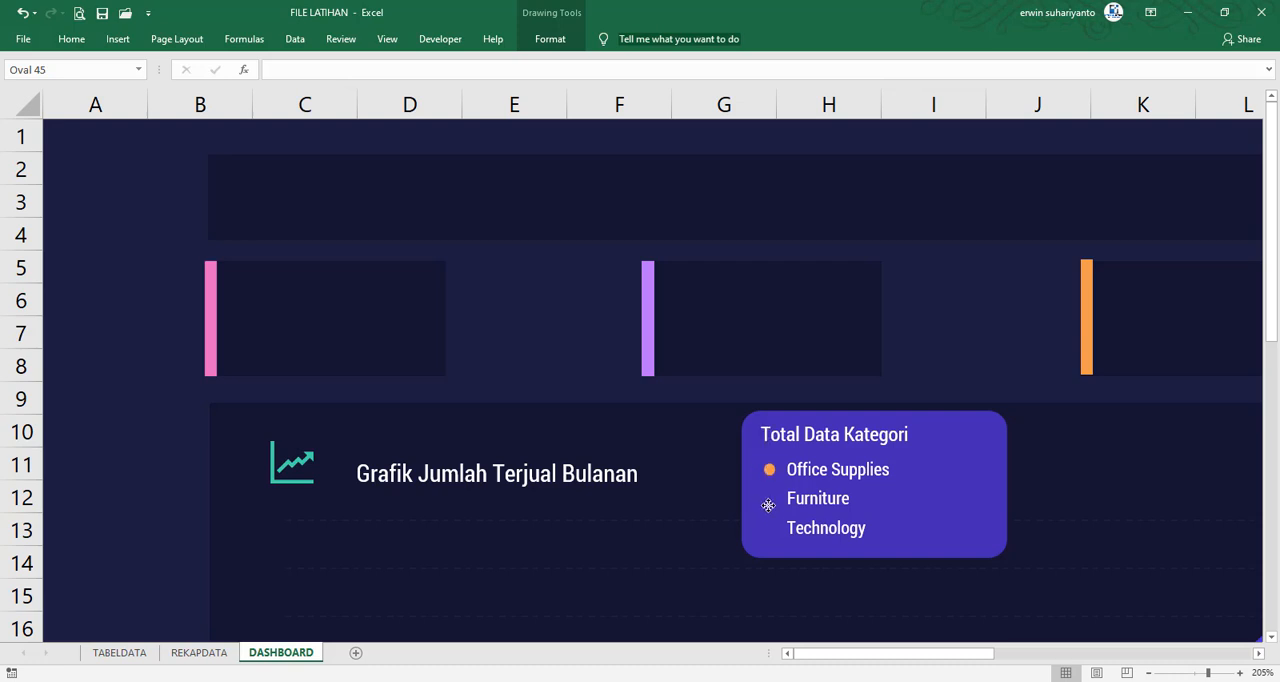
Duplicate the orange bullet twice and place the copies beside Furniture and Technology, aligned under the first bullet
{"action": "scroll", "coordinate": [948, 512], "scroll_direction": "down", "scroll_amount": 2}
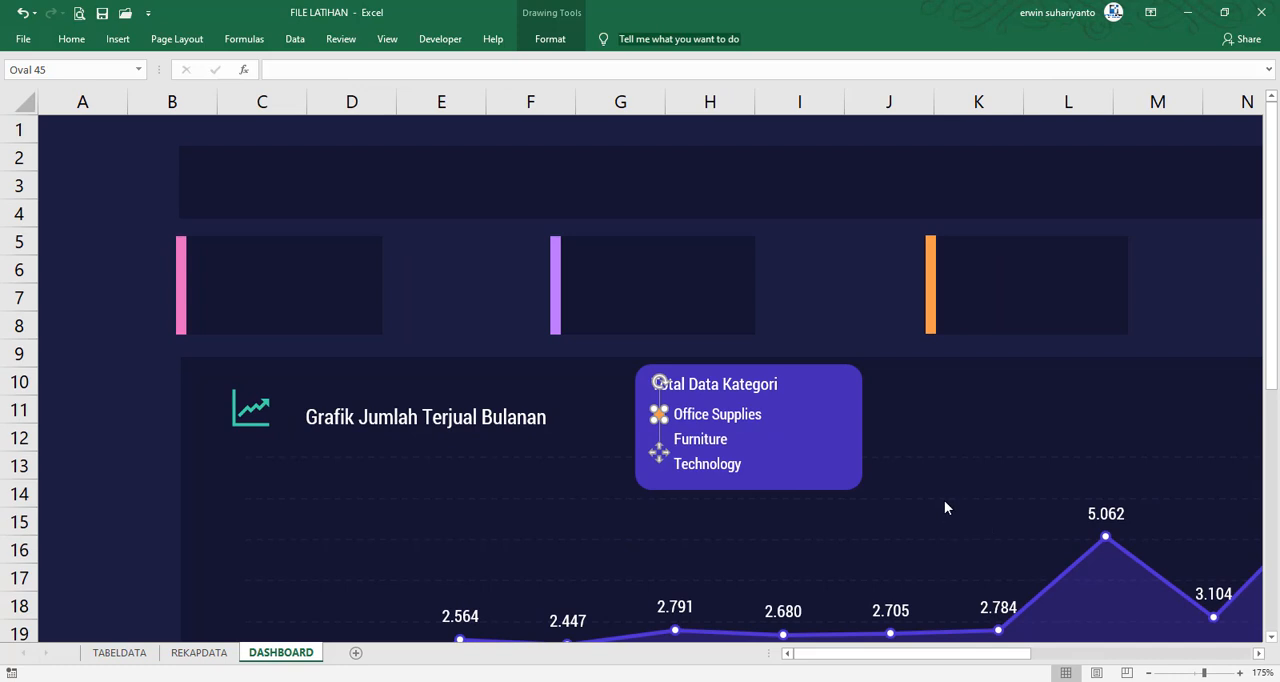
{"action": "key", "text": "ctrl+d"}
{"action": "left_click_drag", "start_coordinate": [682, 477], "coordinate": [664, 481]}
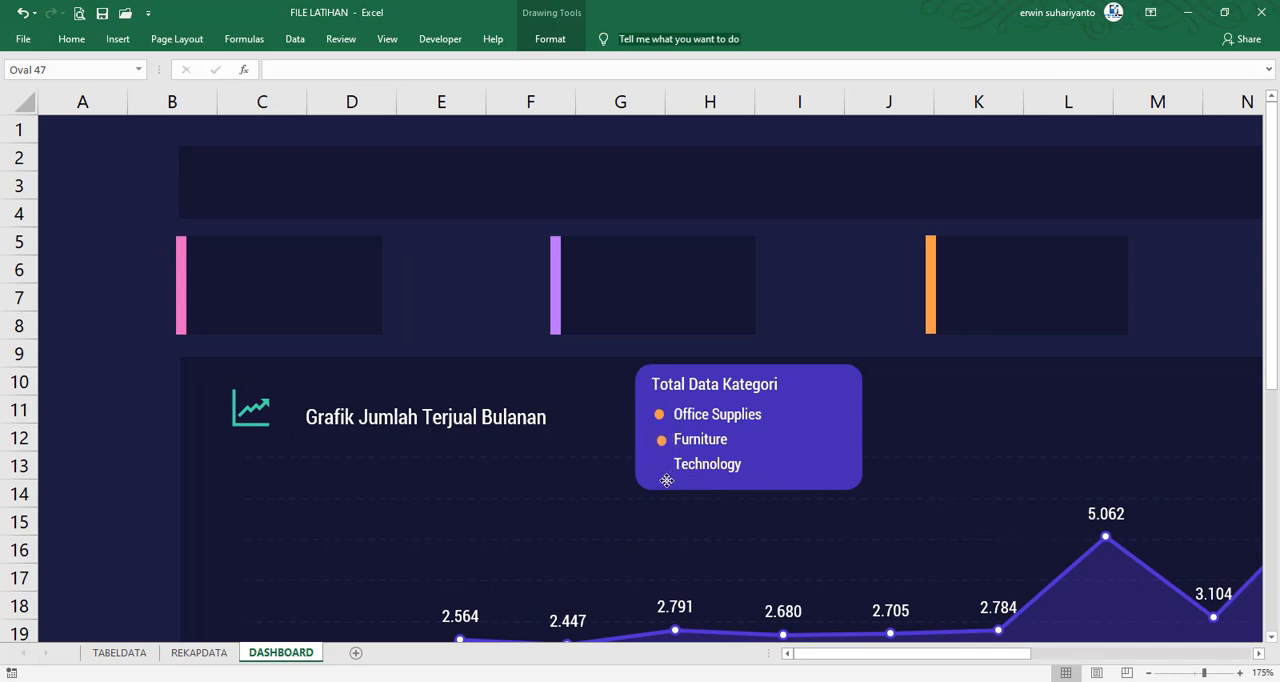
{"action": "key", "text": "ctrl+d"}
{"action": "left_click_drag", "start_coordinate": [665, 479], "coordinate": [657, 507]}
{"action": "left_click", "coordinate": [659, 503]}
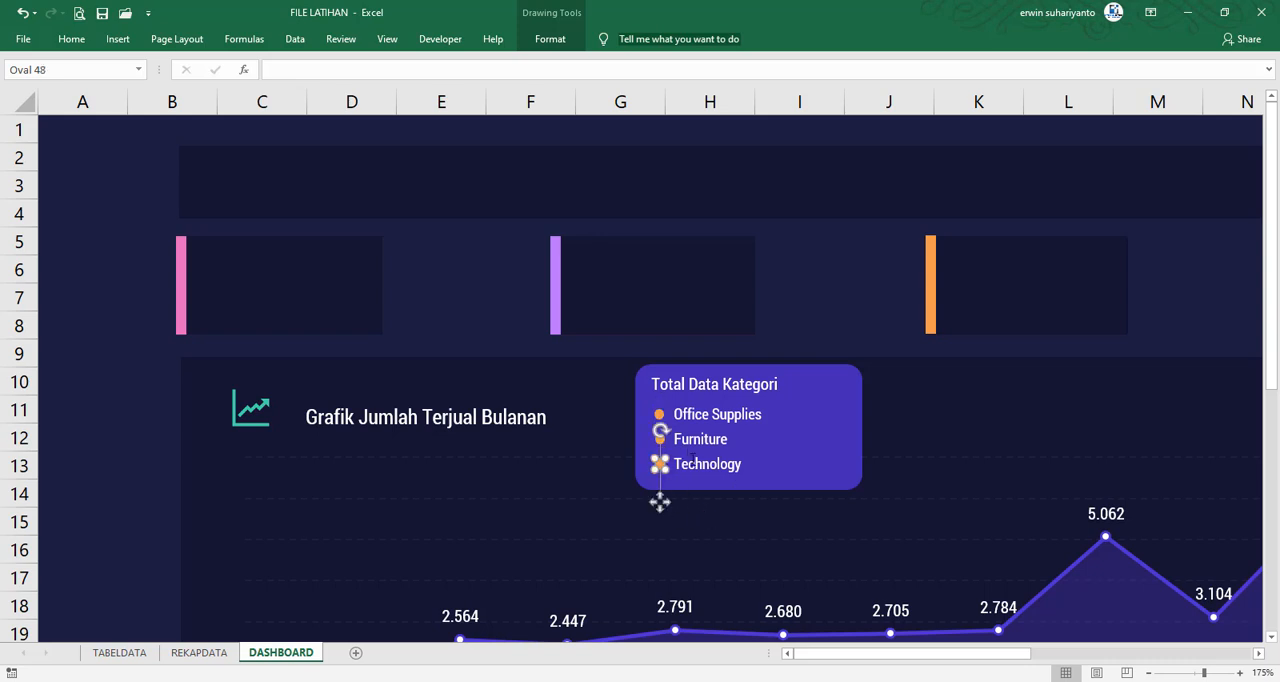
{"action": "left_click", "coordinate": [706, 458]}
Fill the Furniture bullet with the recently used teal green
{"action": "left_click", "coordinate": [660, 438]}
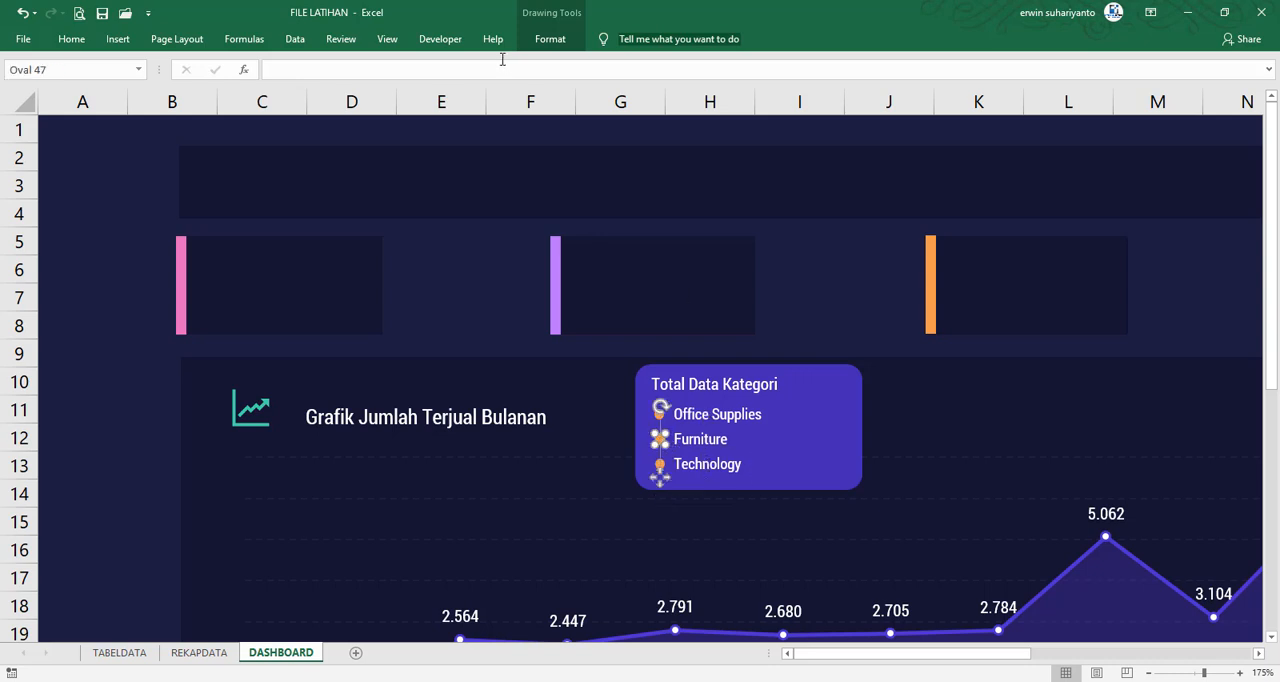
{"action": "left_click", "coordinate": [550, 38]}
{"action": "left_click", "coordinate": [598, 63]}
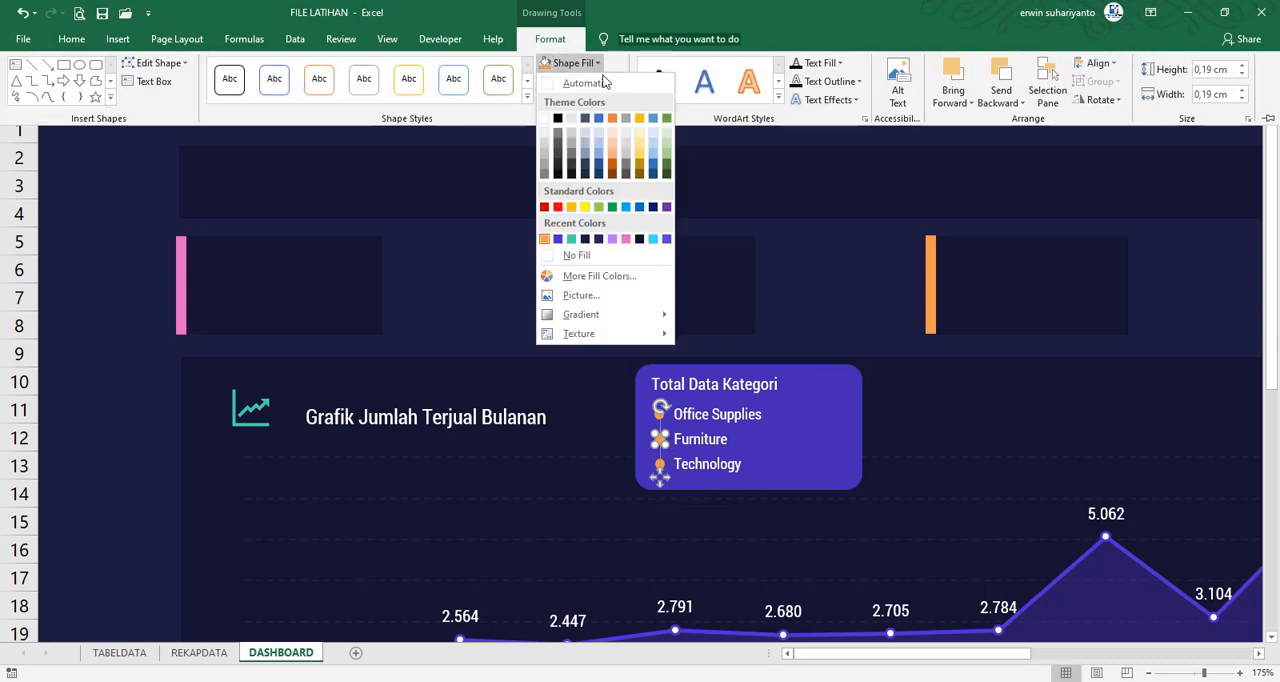
{"action": "left_click", "coordinate": [653, 240]}
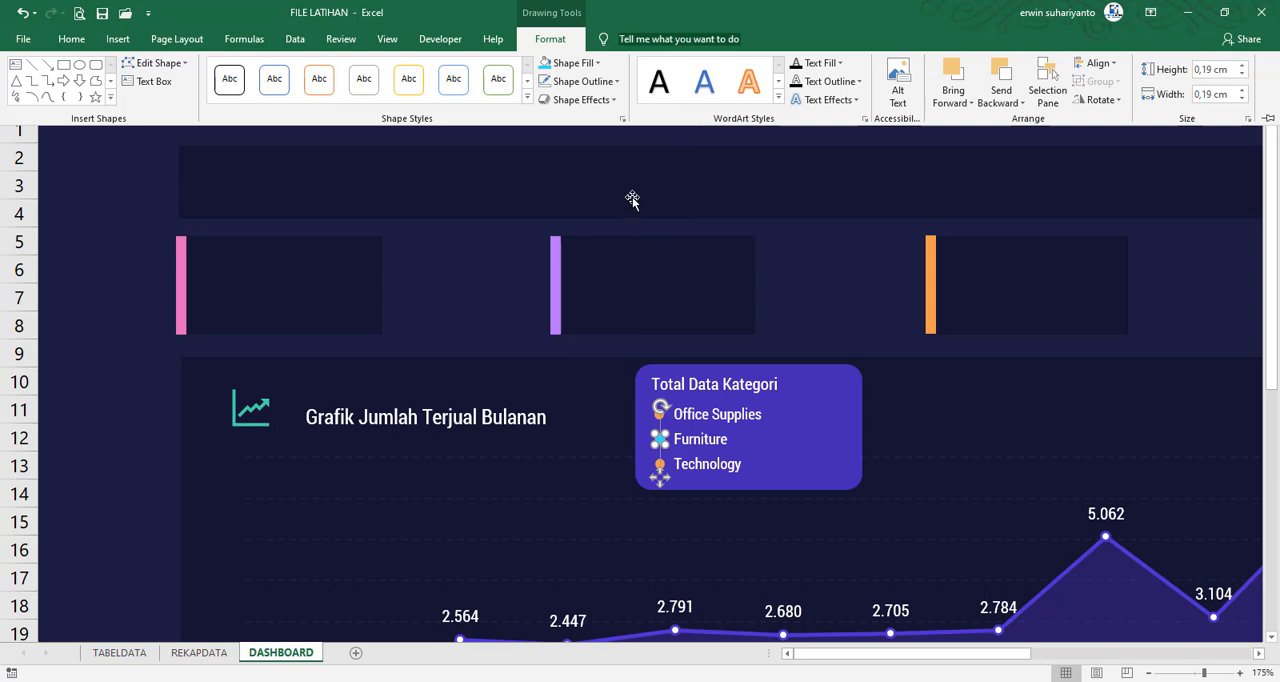
{"action": "left_click", "coordinate": [582, 64]}
{"action": "left_click", "coordinate": [589, 242]}
{"action": "key", "text": "ctrl+F1"}
Fill the Technology bullet with the recently used pink, then deselect it
{"action": "left_click", "coordinate": [661, 467]}
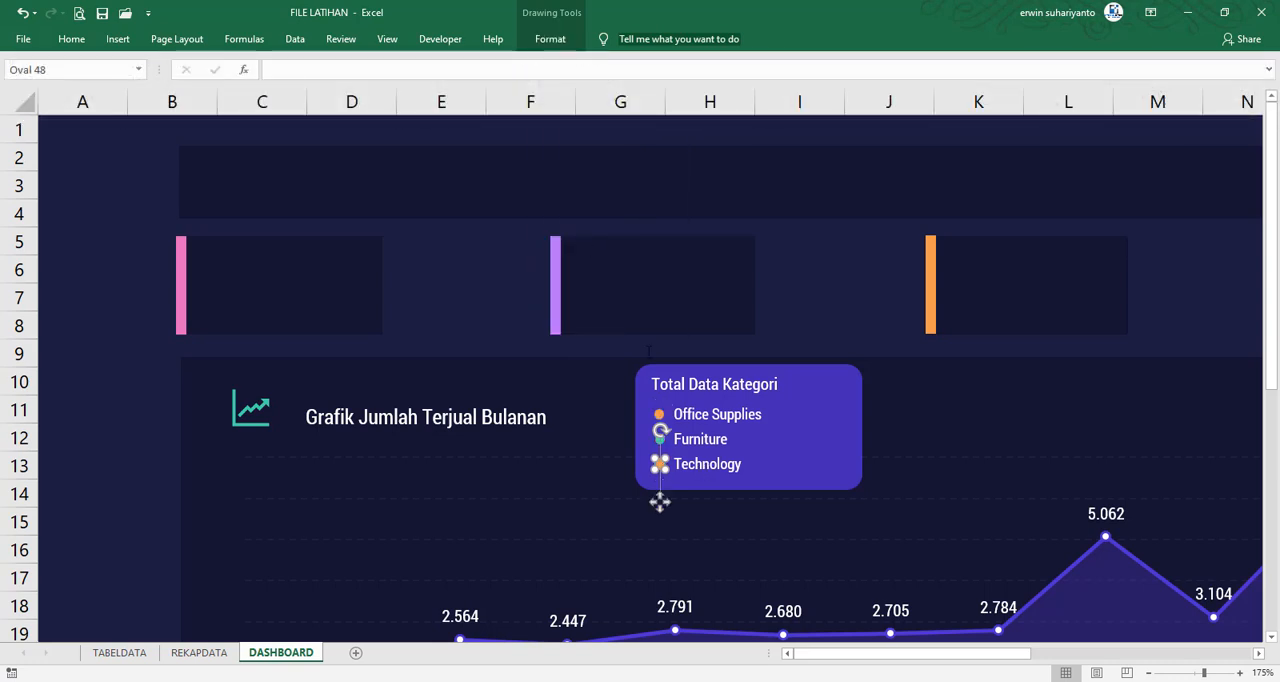
{"action": "left_click", "coordinate": [550, 39]}
{"action": "left_click", "coordinate": [574, 60]}
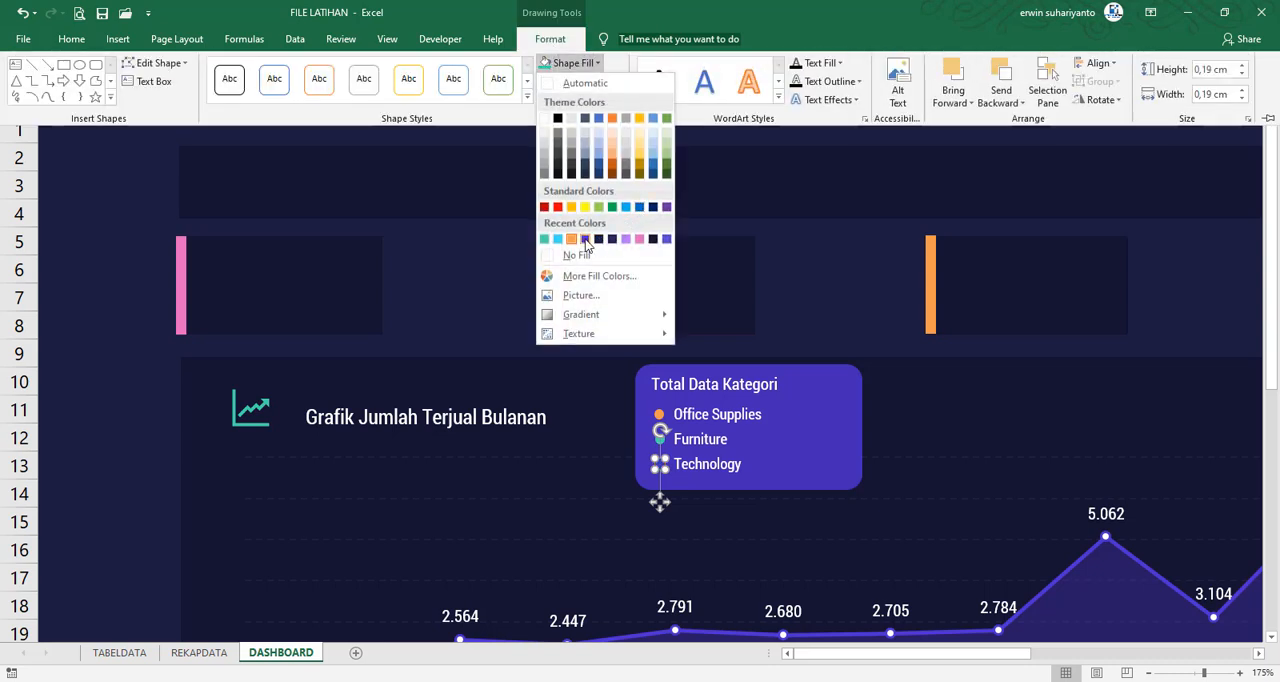
{"action": "left_click", "coordinate": [640, 246]}
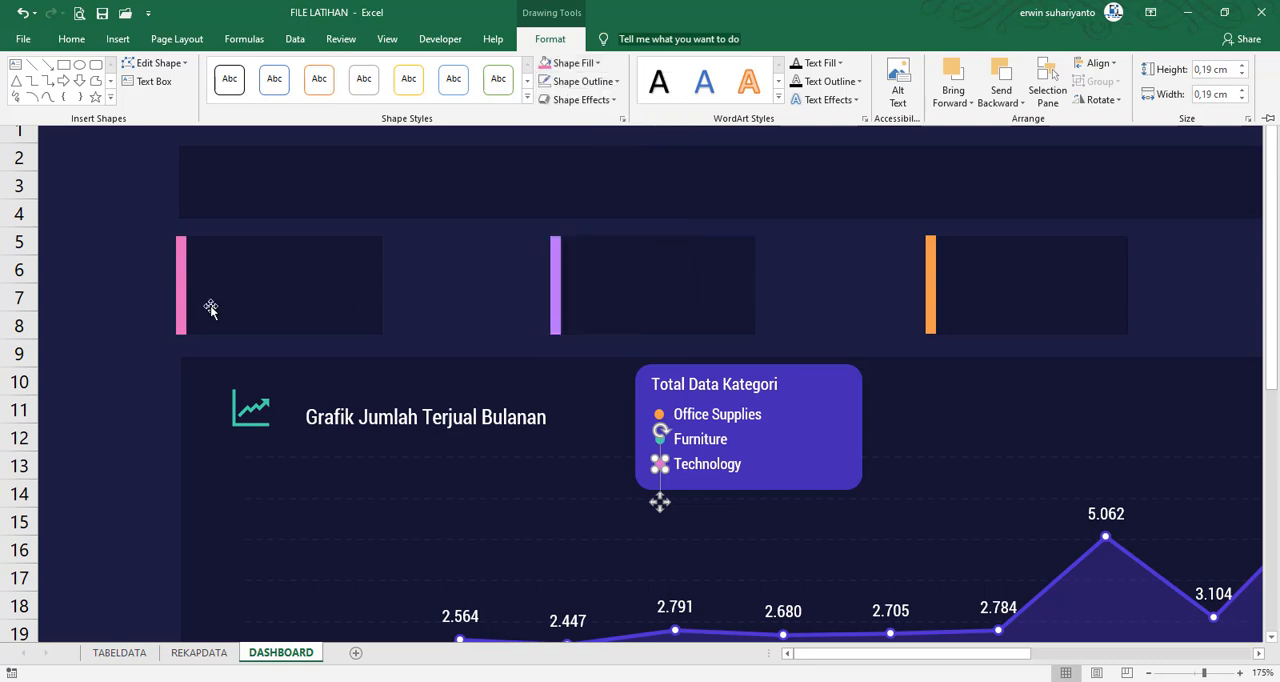
{"action": "left_click", "coordinate": [100, 261]}
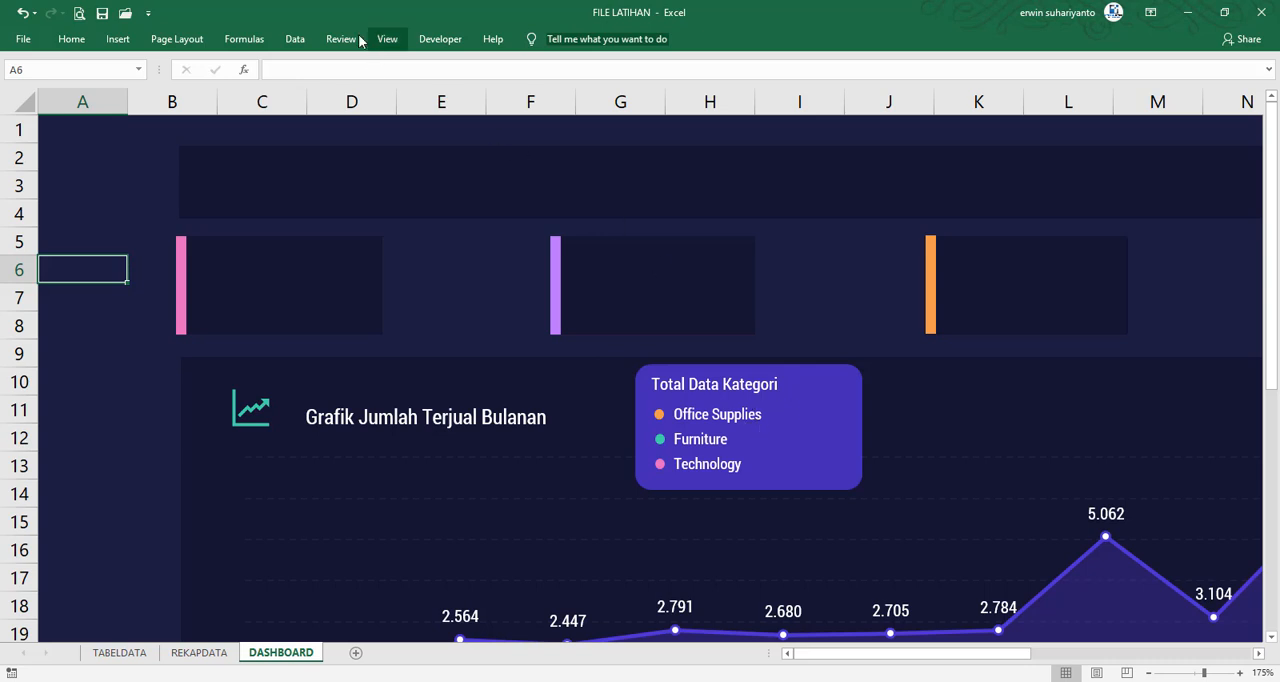
Draw a single rectangle about 1.13 cm wide and 0.5 cm high to the right of Office Supplies on the purple card
{"action": "left_click", "coordinate": [440, 39]}
{"action": "left_click", "coordinate": [118, 39]}
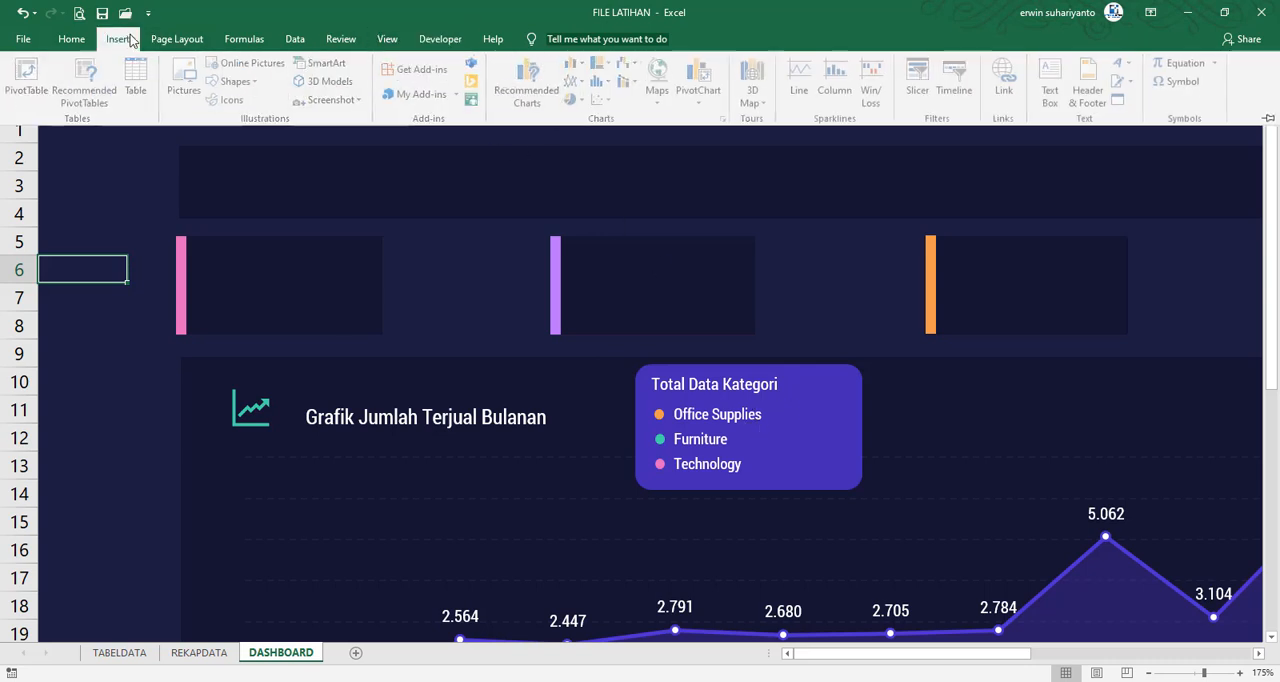
{"action": "left_click", "coordinate": [235, 81]}
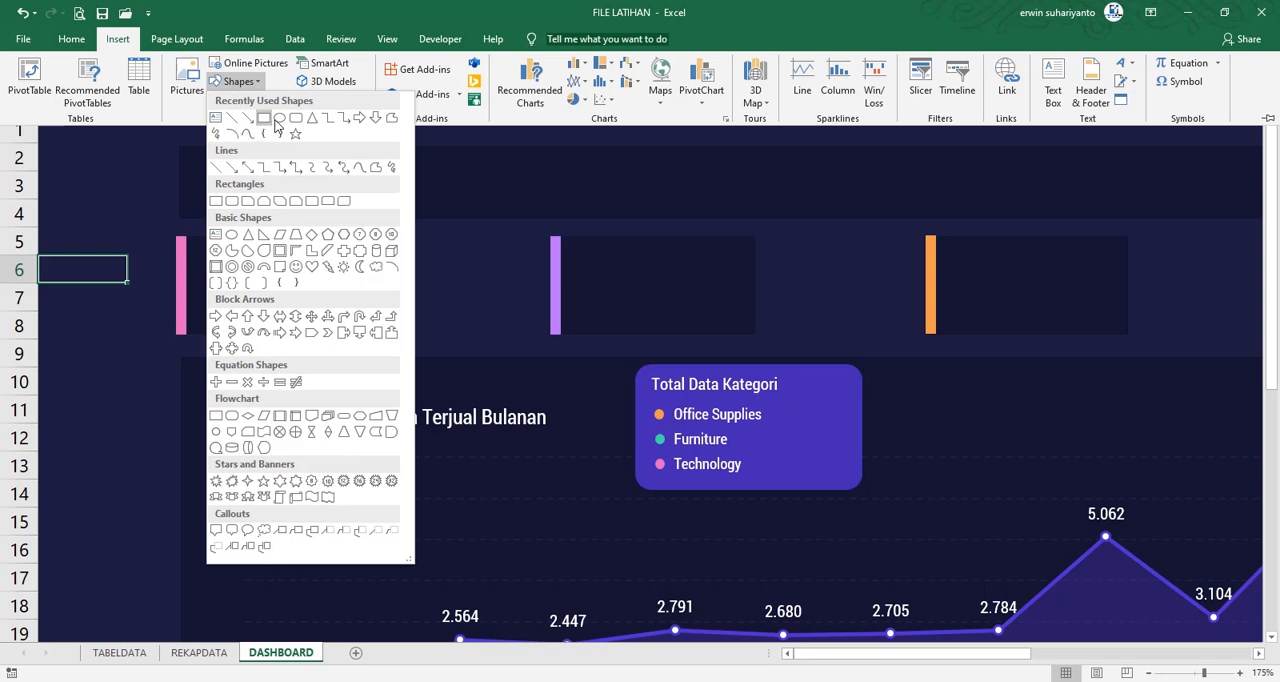
{"action": "left_click", "coordinate": [288, 118]}
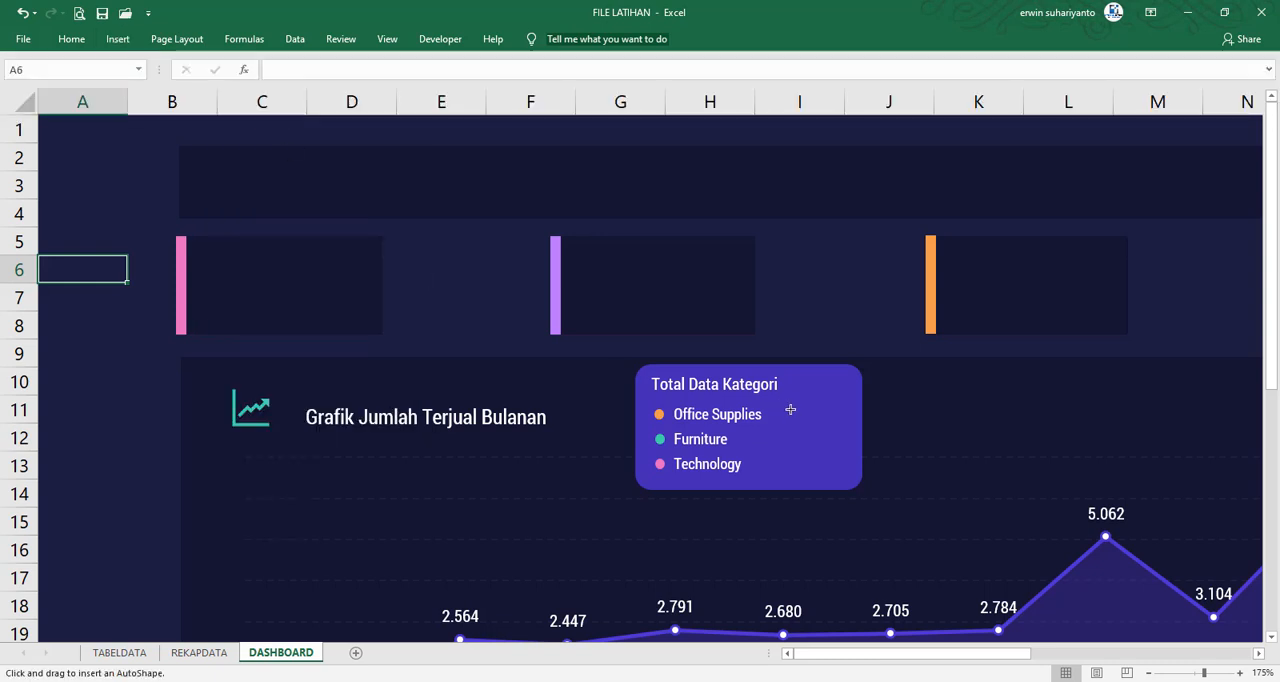
{"action": "mouse_move", "coordinate": [790, 409]}
{"action": "left_mouse_down"}
{"action": "mouse_move", "coordinate": [925, 543]}
{"action": "mouse_move", "coordinate": [849, 434]}
{"action": "mouse_move", "coordinate": [817, 420]}
{"action": "mouse_move", "coordinate": [810, 450]}
{"action": "mouse_move", "coordinate": [835, 452]}
{"action": "mouse_move", "coordinate": [815, 452]}
{"action": "left_mouse_up"}
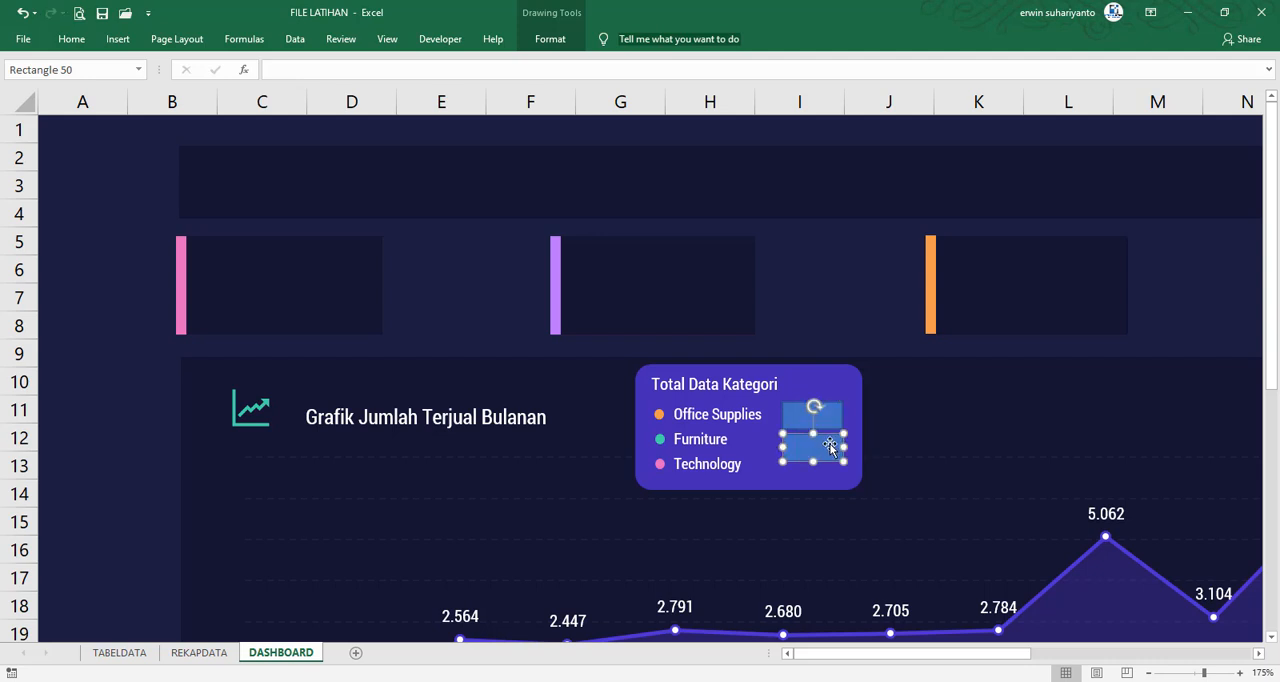
{"action": "left_click", "coordinate": [818, 424]}
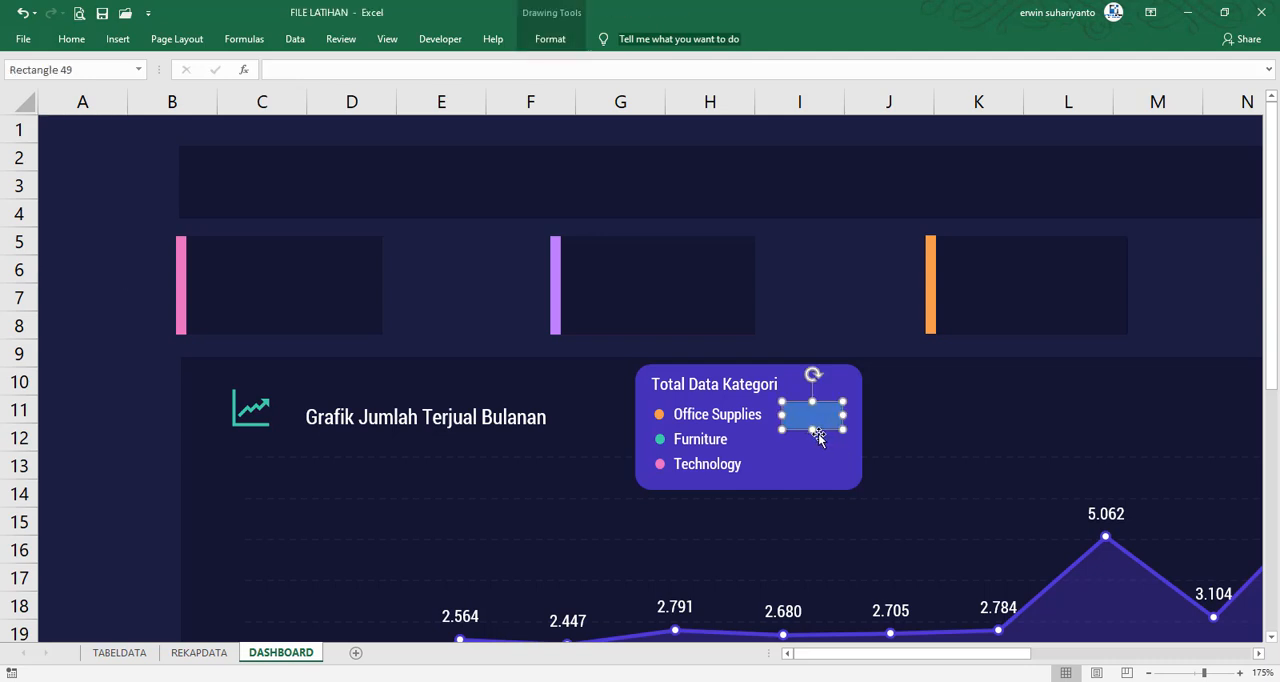
{"action": "left_click_drag", "start_coordinate": [814, 431], "coordinate": [815, 428]}
{"action": "left_click", "coordinate": [145, 334]}
Link the rectangle beside Office Supplies to the cell with the formula =REKAPDATA!$G$7
{"action": "left_click", "coordinate": [806, 418]}
{"action": "left_click", "coordinate": [287, 70]}
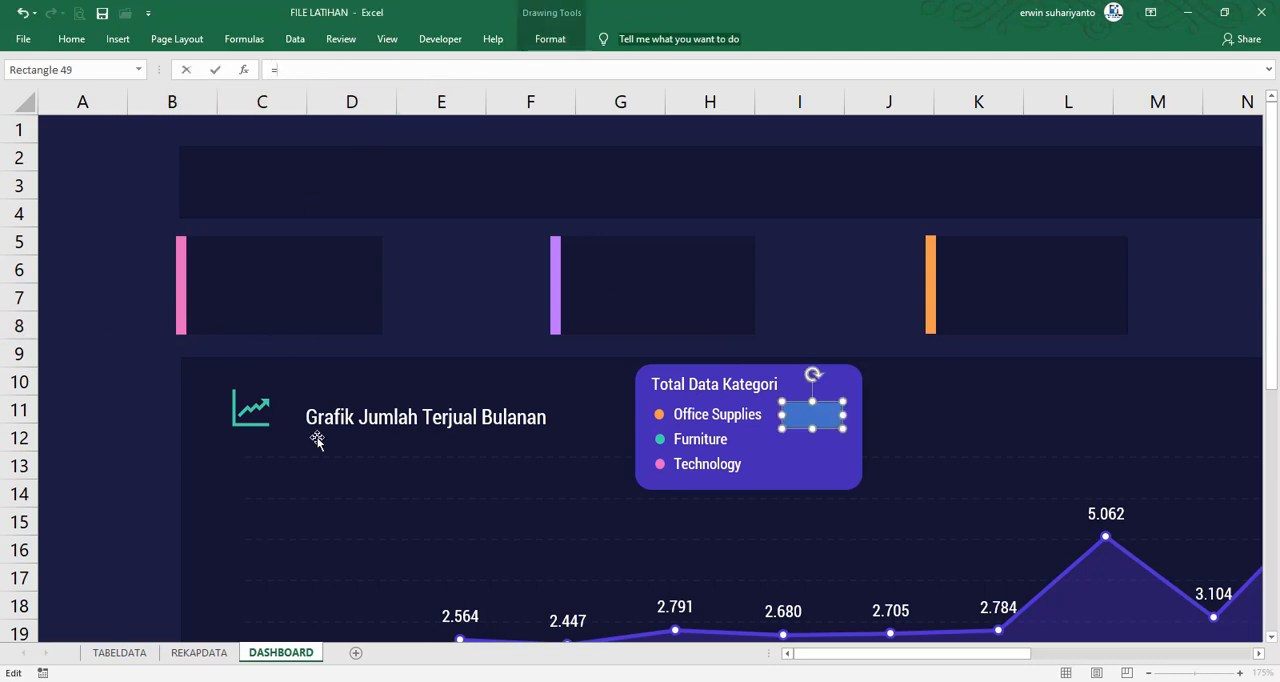
{"action": "left_click", "coordinate": [224, 655]}
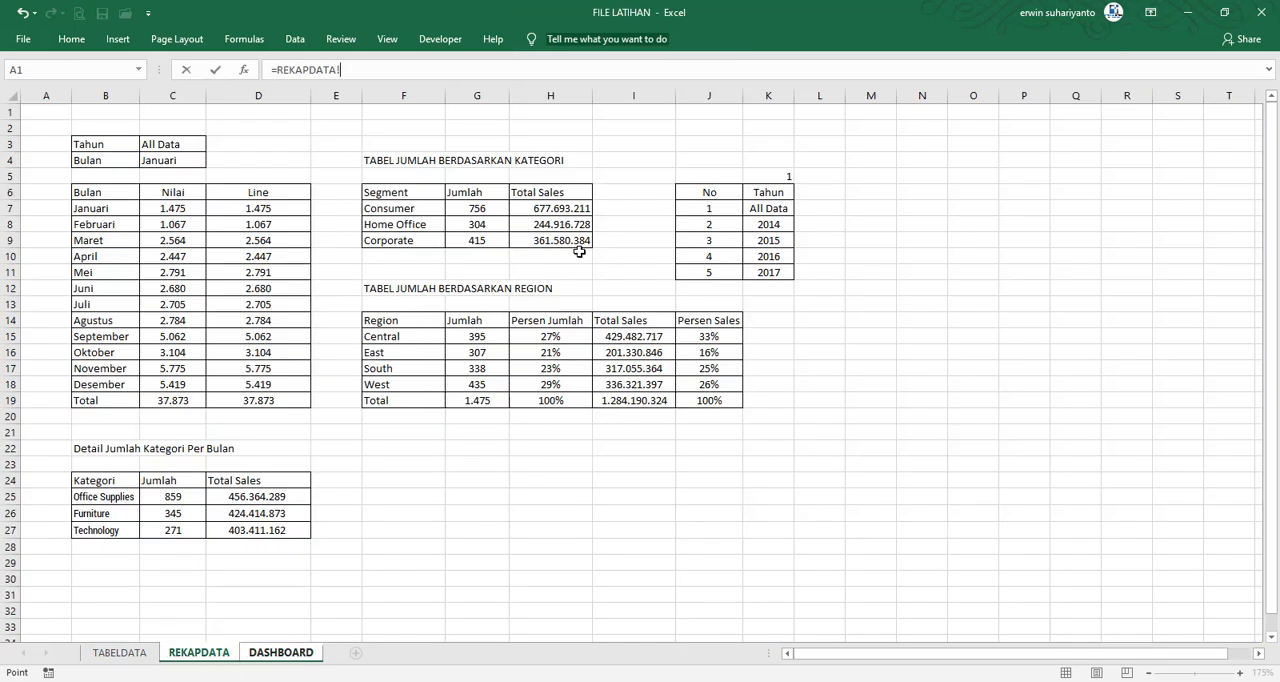
{"action": "left_click", "coordinate": [489, 208]}
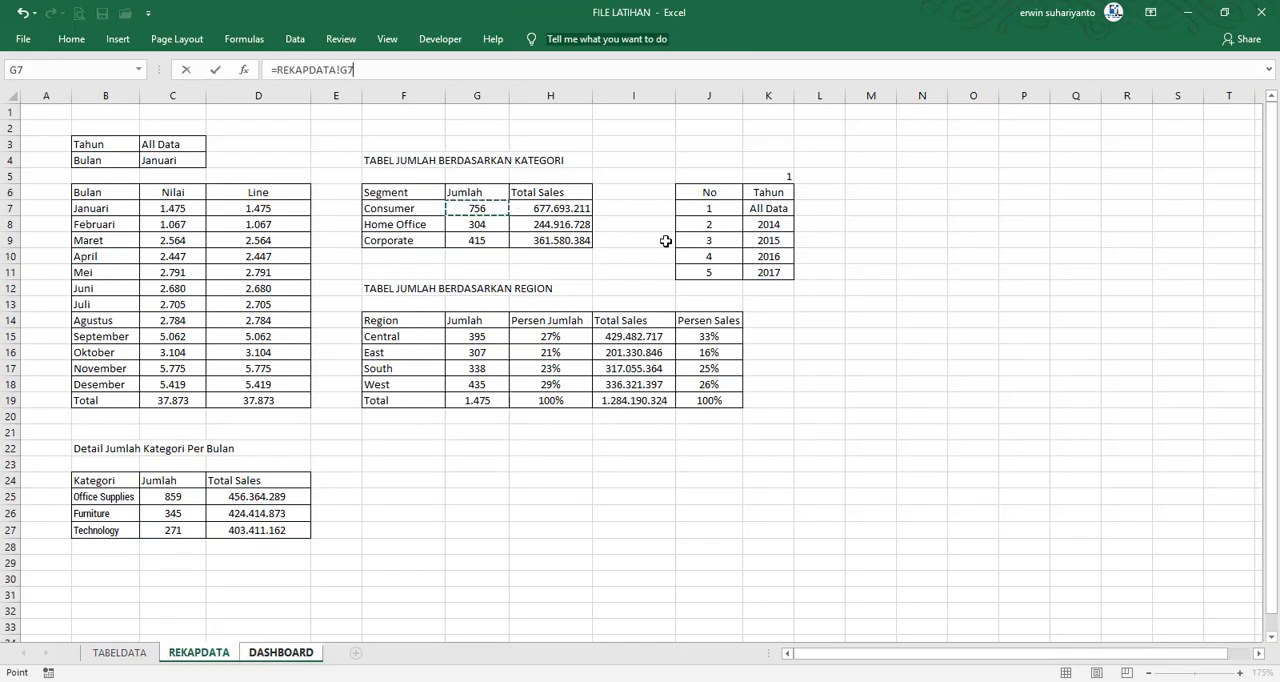
{"action": "key", "text": "F4"}
{"action": "key", "text": "Return"}
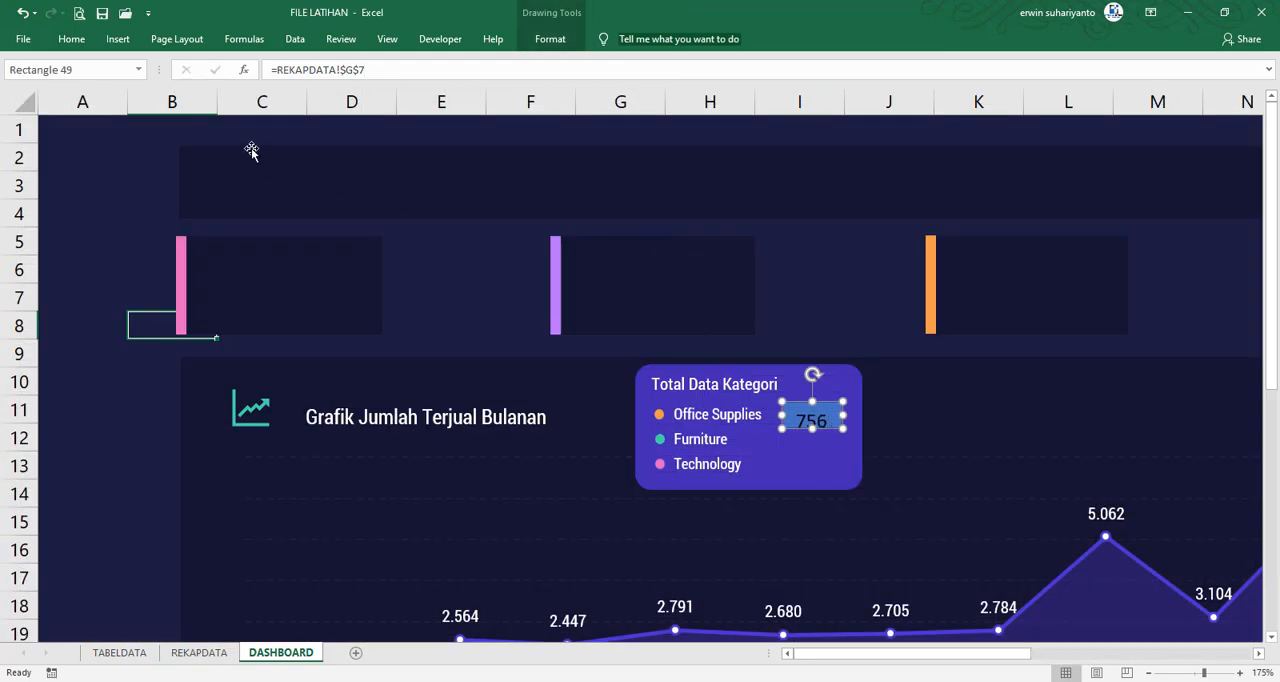
Set the linked rectangle's text to size 9 and colour it white
{"action": "left_click", "coordinate": [70, 39]}
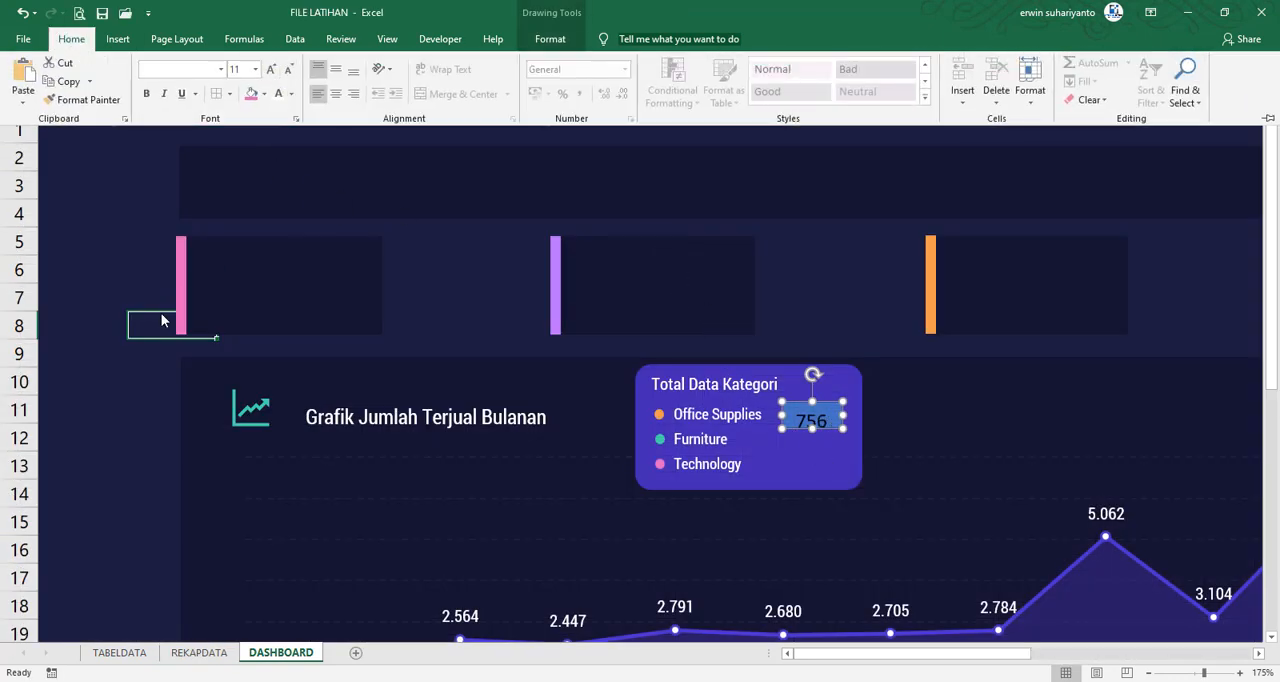
{"action": "left_click", "coordinate": [116, 285]}
{"action": "left_click", "coordinate": [114, 277]}
{"action": "left_click", "coordinate": [828, 425]}
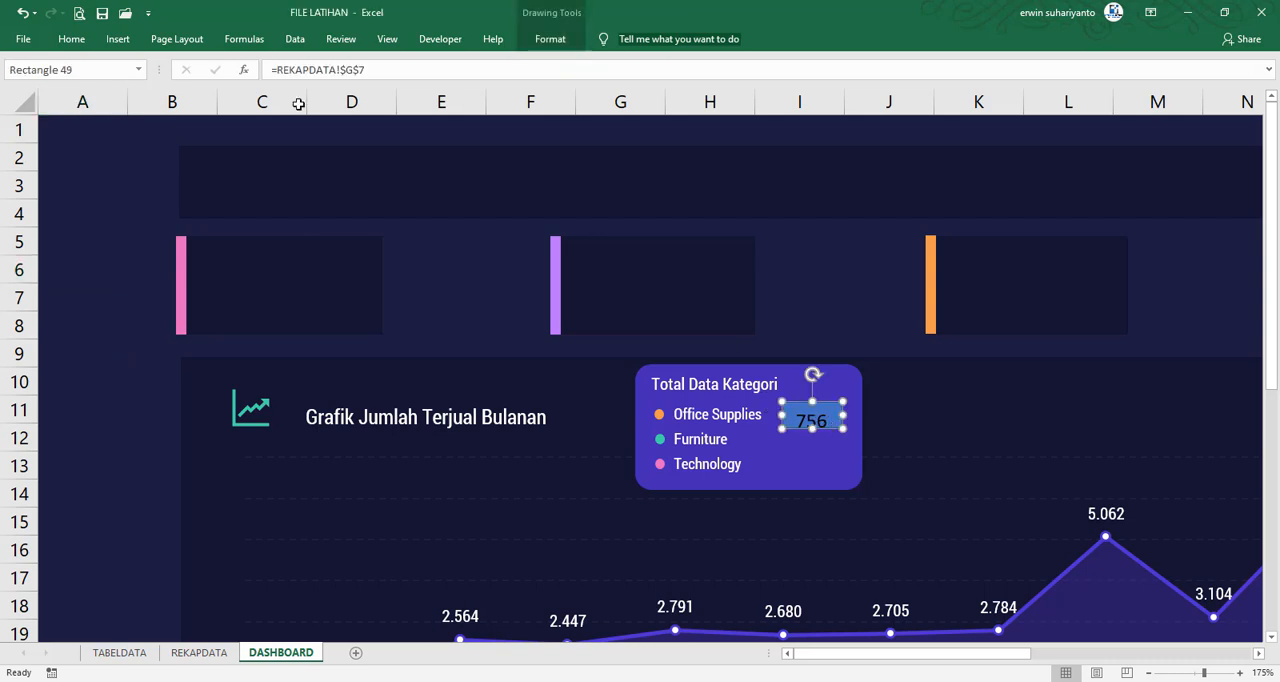
{"action": "left_click", "coordinate": [71, 39]}
{"action": "left_click", "coordinate": [289, 71]}
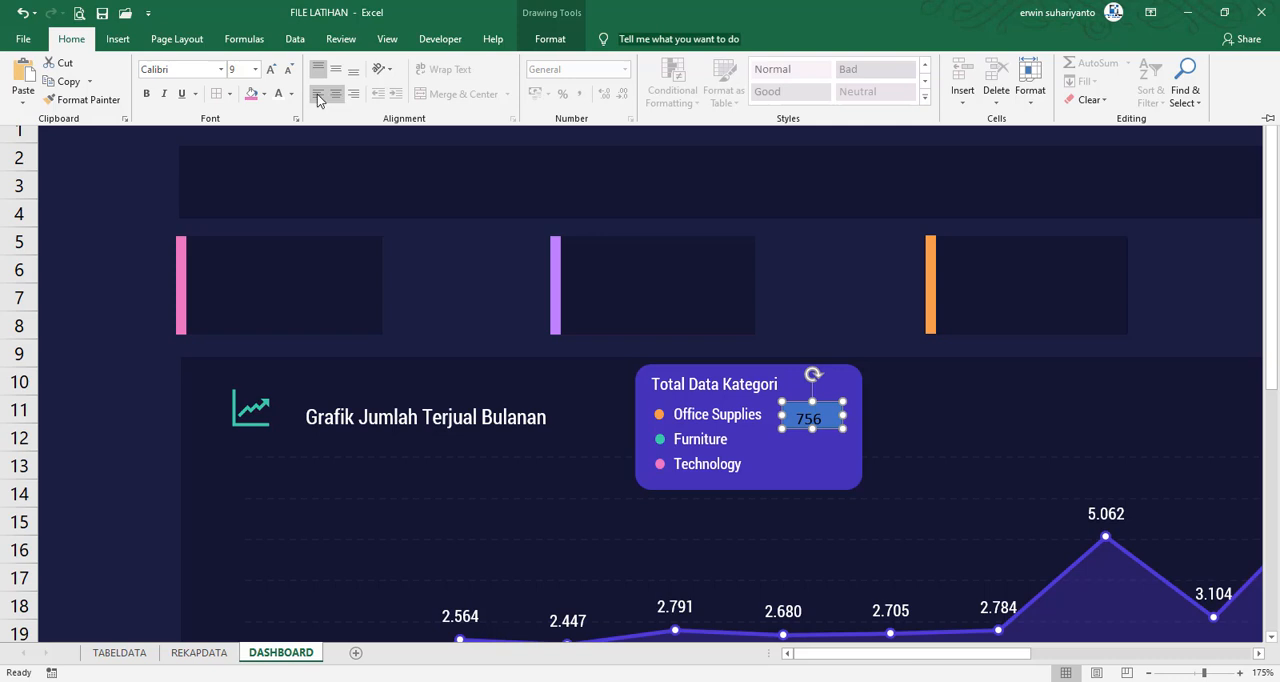
{"action": "left_click", "coordinate": [294, 97]}
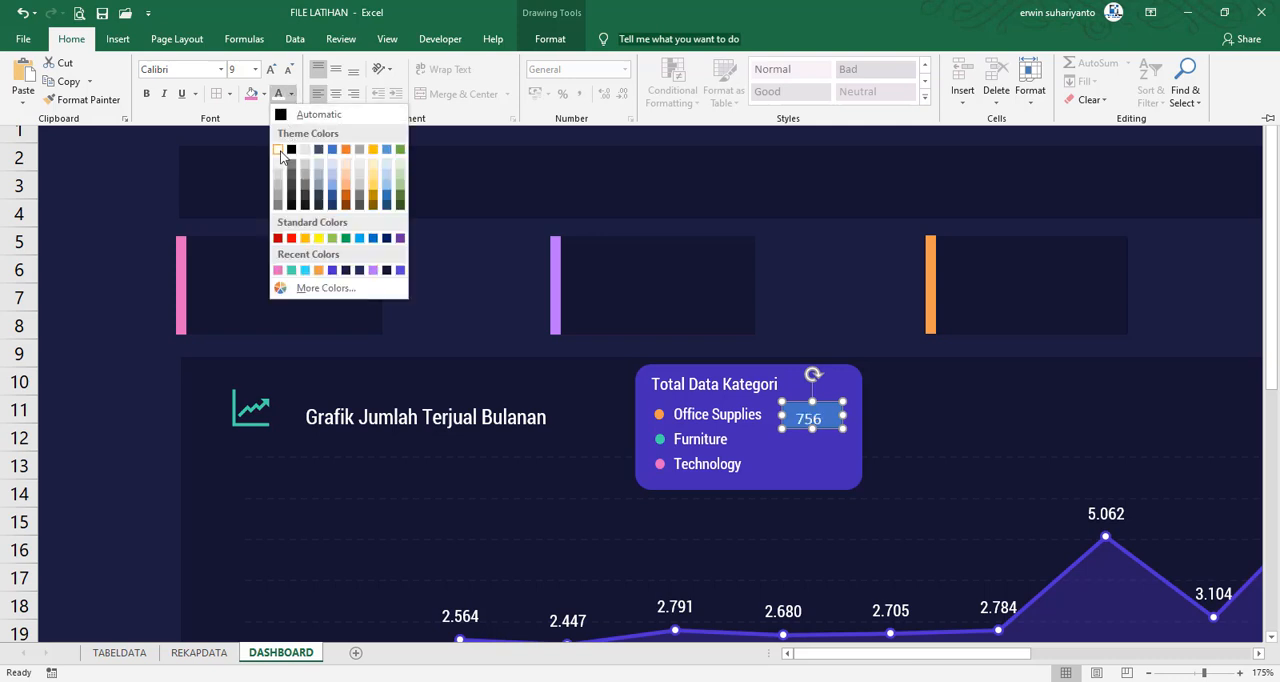
{"action": "left_click", "coordinate": [281, 154]}
Remove the fill and the outline from the linked rectangle beside Office Supplies
{"action": "left_click", "coordinate": [550, 39]}
{"action": "left_click", "coordinate": [575, 63]}
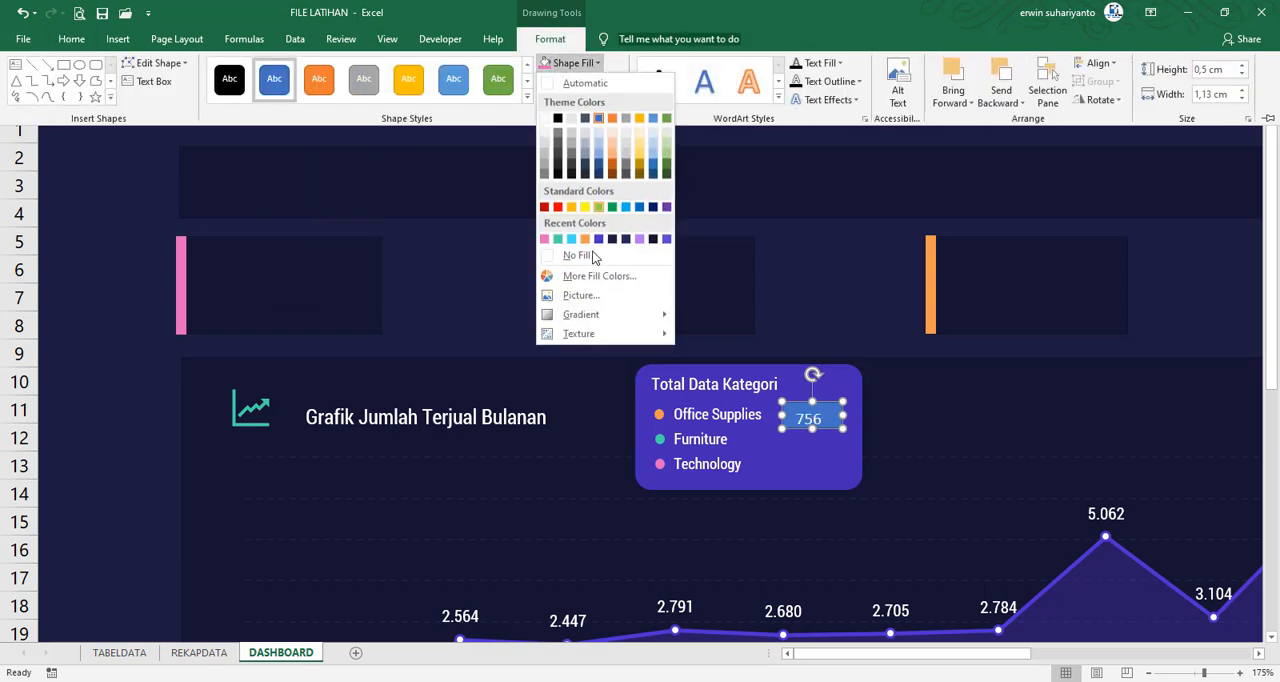
{"action": "left_click", "coordinate": [592, 255]}
{"action": "left_click", "coordinate": [570, 82]}
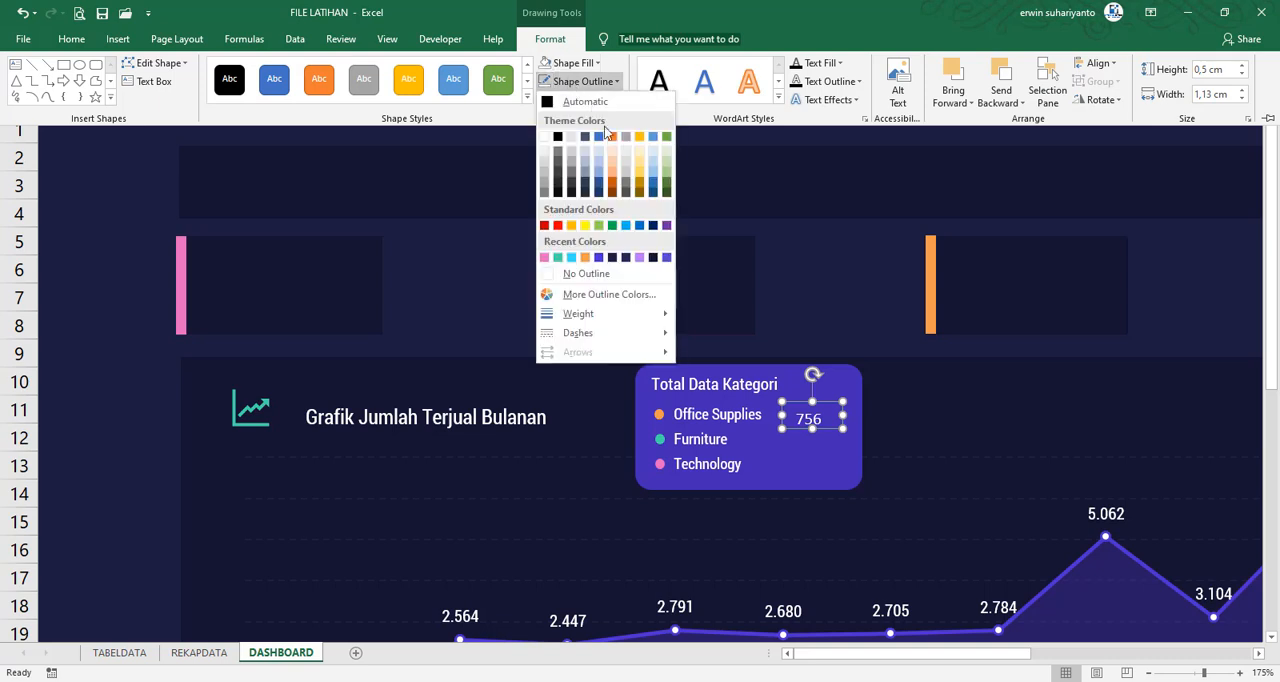
{"action": "left_click", "coordinate": [606, 278]}
Set the font of the linked total beside Office Supplies to Roboto Condensed
{"action": "left_click", "coordinate": [71, 39]}
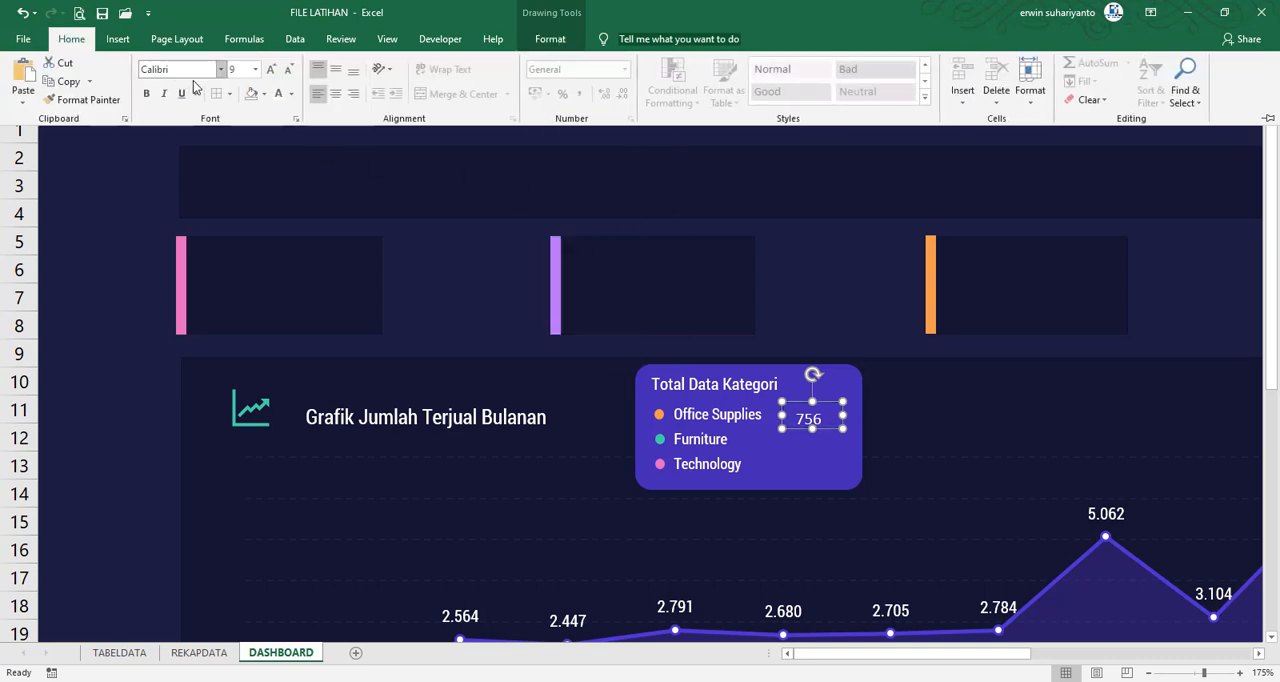
{"action": "left_click", "coordinate": [221, 69]}
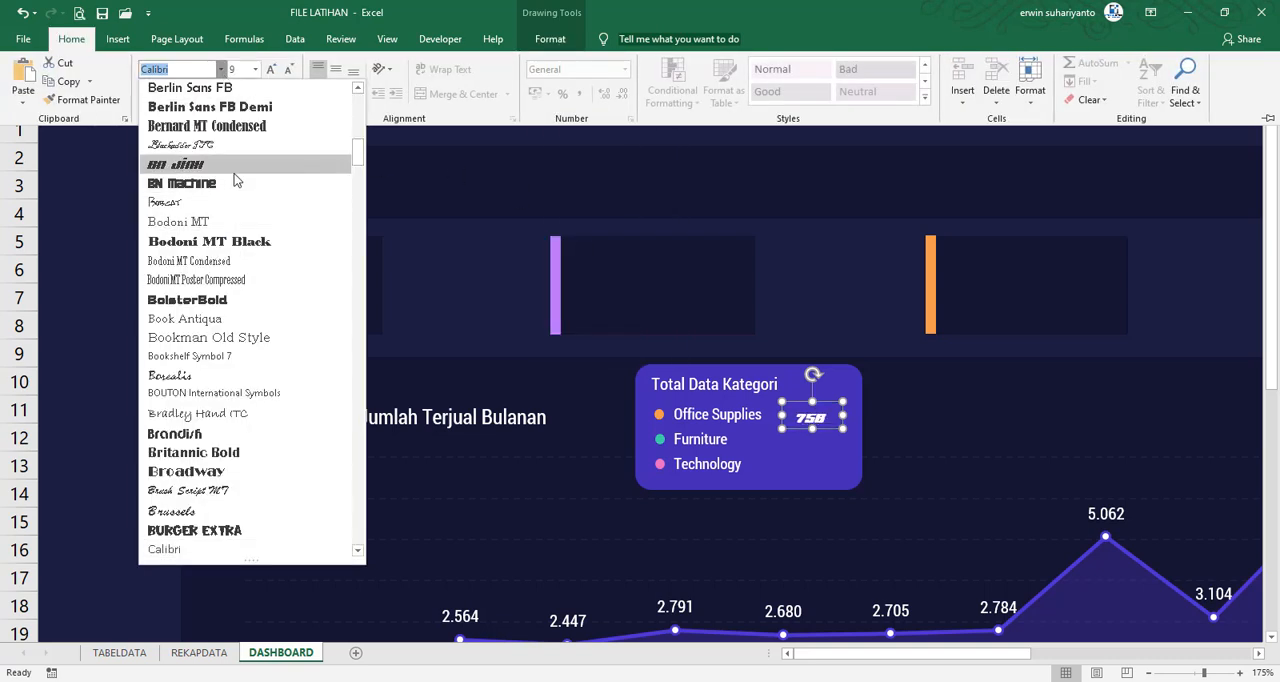
{"action": "type", "text": "Roboto Condens"}
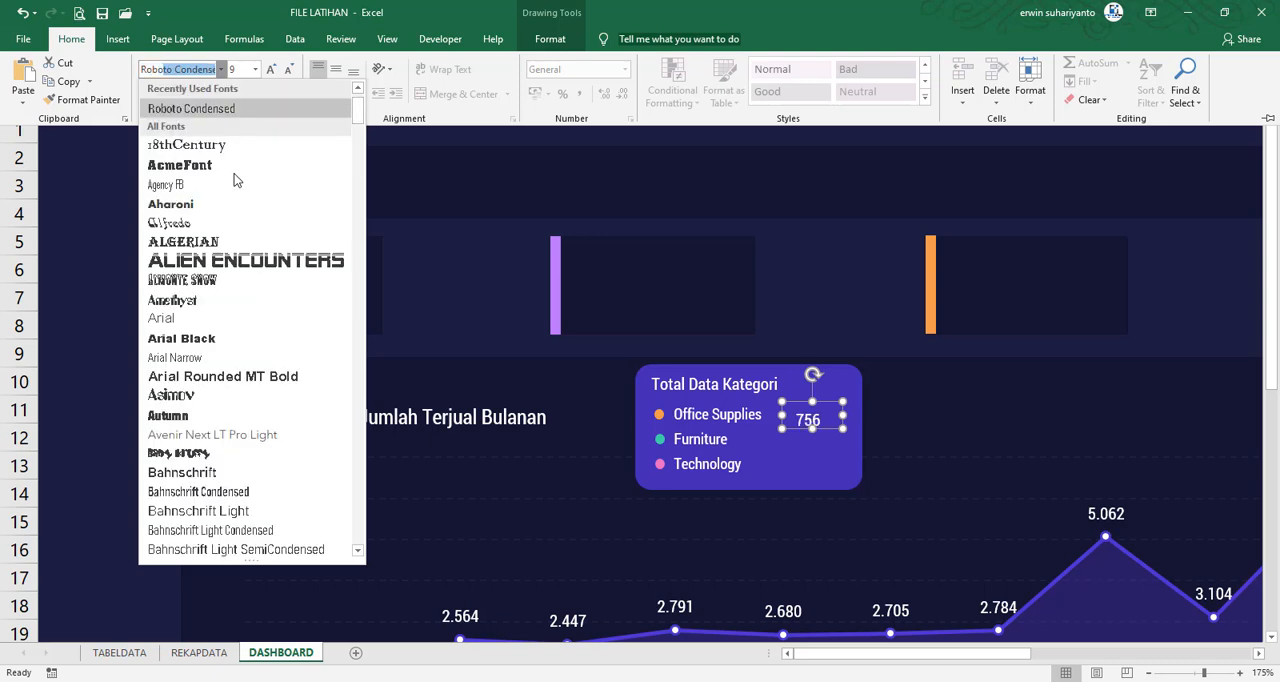
{"action": "key", "text": "Return"}
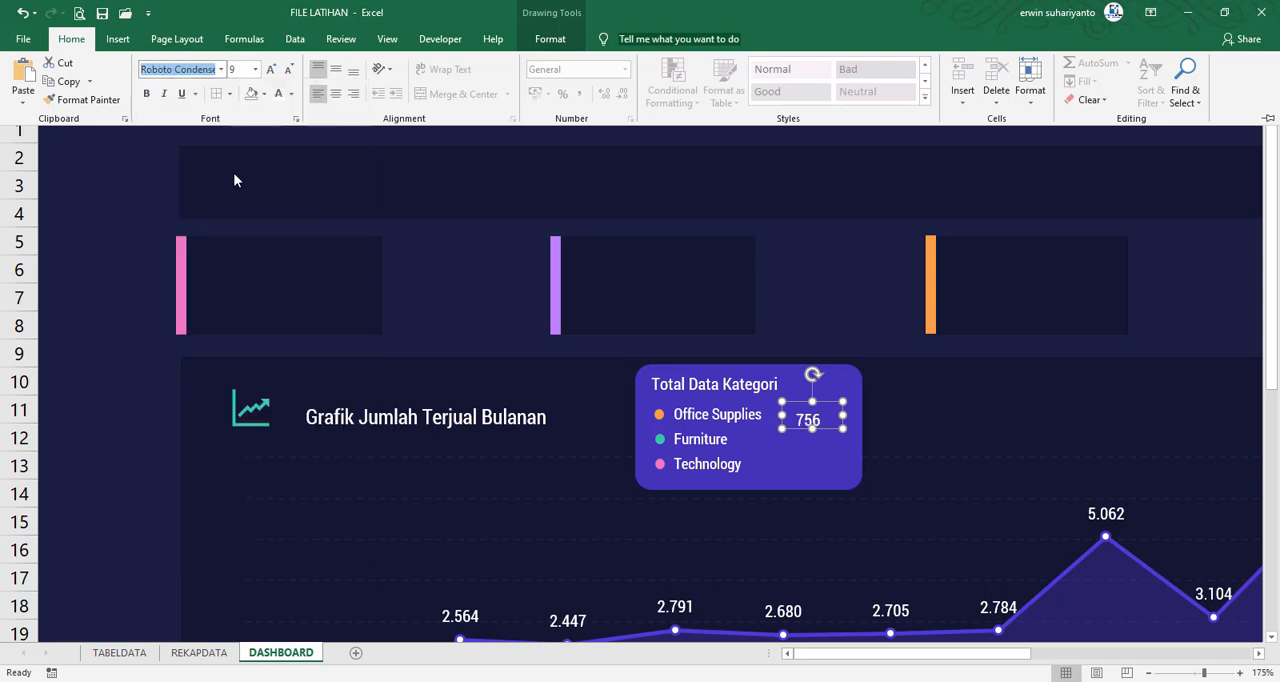
Move the total level with the Office Supplies label and enlarge its box to about 0.61 cm high
{"action": "left_click", "coordinate": [822, 432]}
{"action": "left_click_drag", "start_coordinate": [825, 429], "coordinate": [821, 427]}
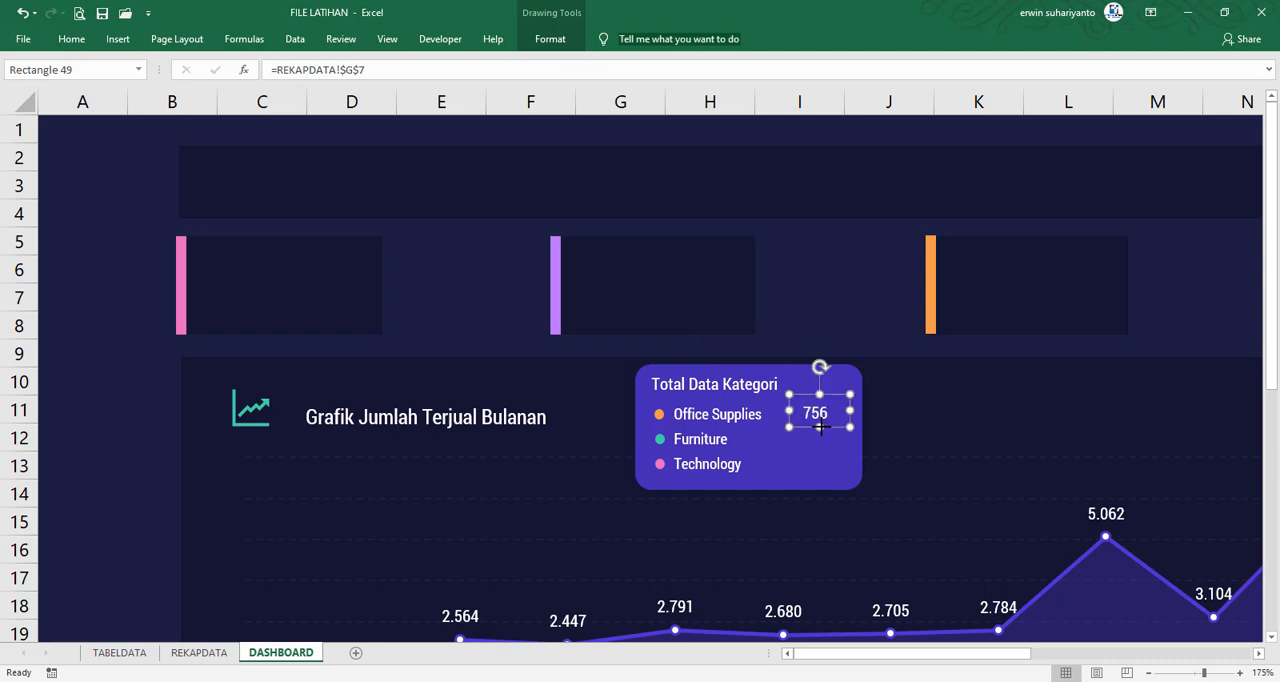
{"action": "left_click", "coordinate": [117, 374]}
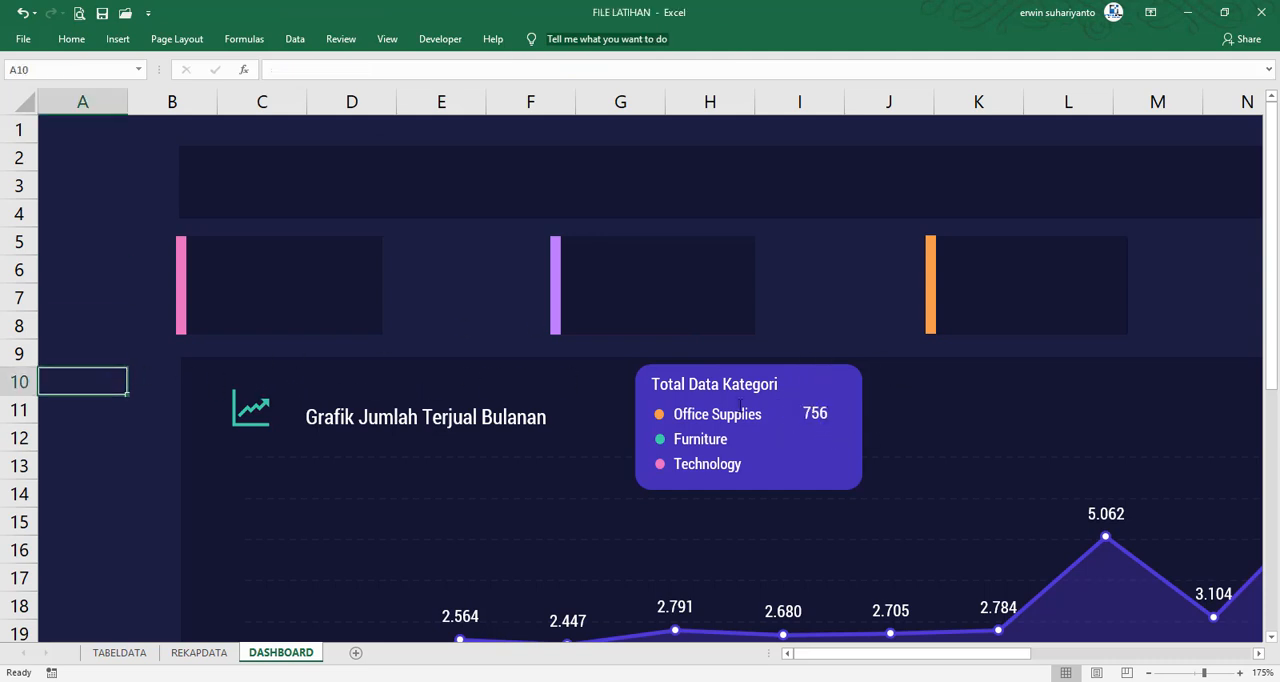
Duplicate the Office Supplies total and place the copy directly beneath it, level with Furniture
{"action": "left_click", "coordinate": [1148, 672]}
{"action": "left_click", "coordinate": [1148, 672]}
{"action": "left_click", "coordinate": [1148, 672]}
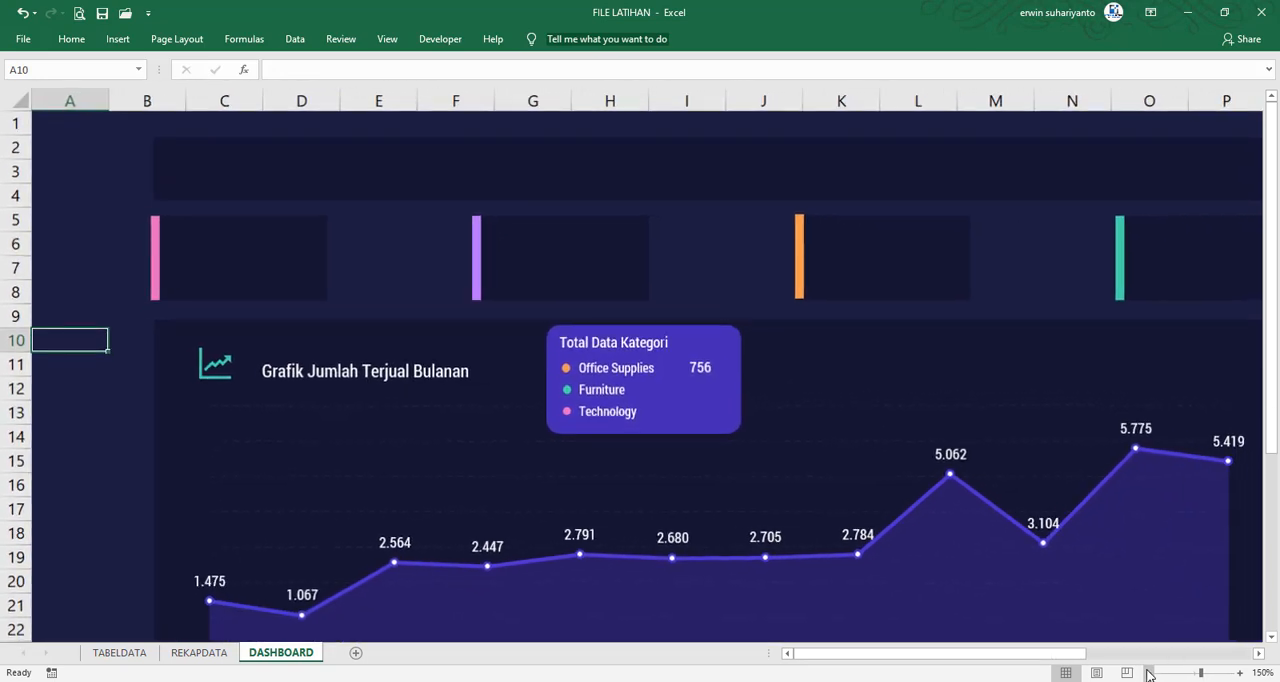
{"action": "left_click", "coordinate": [1148, 672]}
{"action": "left_click", "coordinate": [1148, 672]}
{"action": "left_click", "coordinate": [1148, 672]}
{"action": "left_click", "coordinate": [1148, 672]}
{"action": "left_click", "coordinate": [1148, 672]}
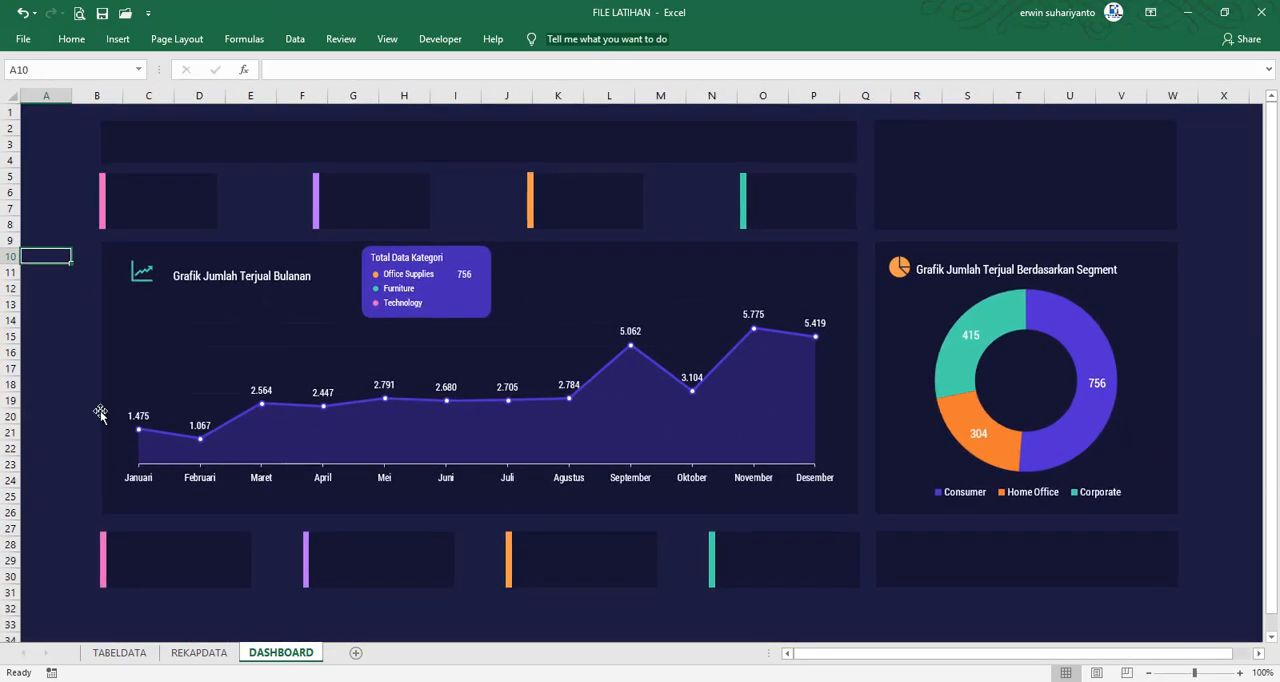
{"action": "left_click", "coordinate": [64, 338]}
{"action": "left_click", "coordinate": [467, 280]}
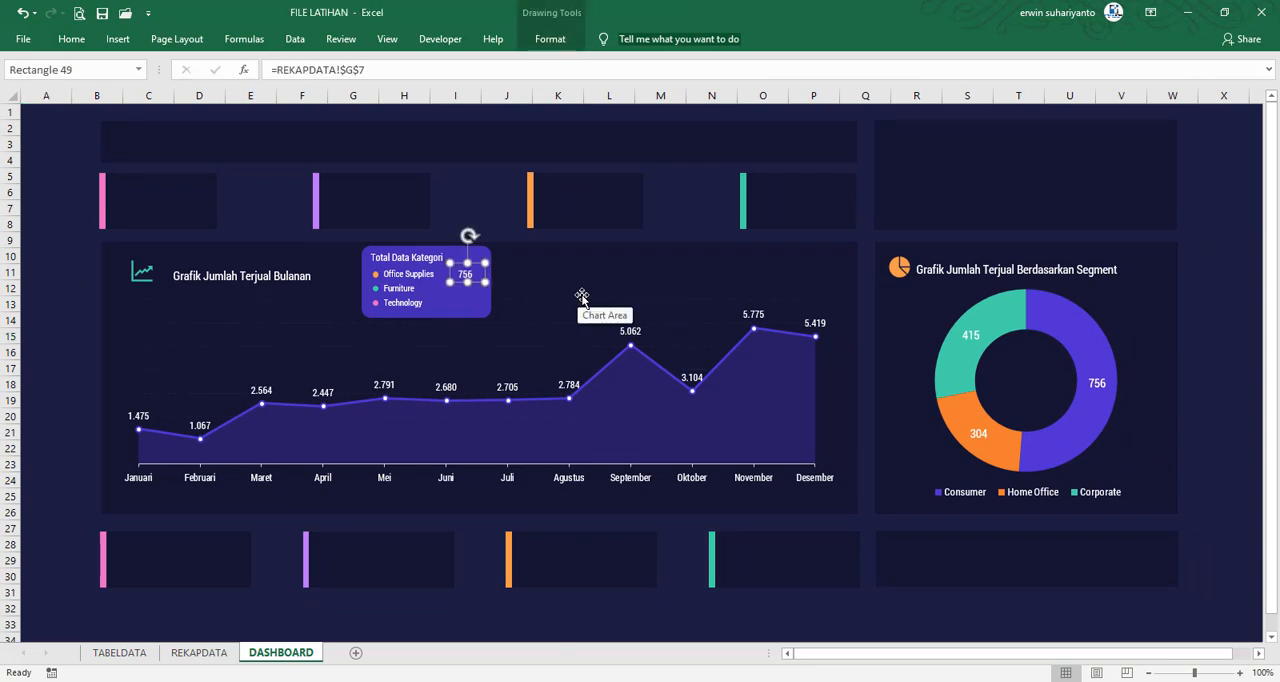
{"action": "key", "text": "ctrl+d"}
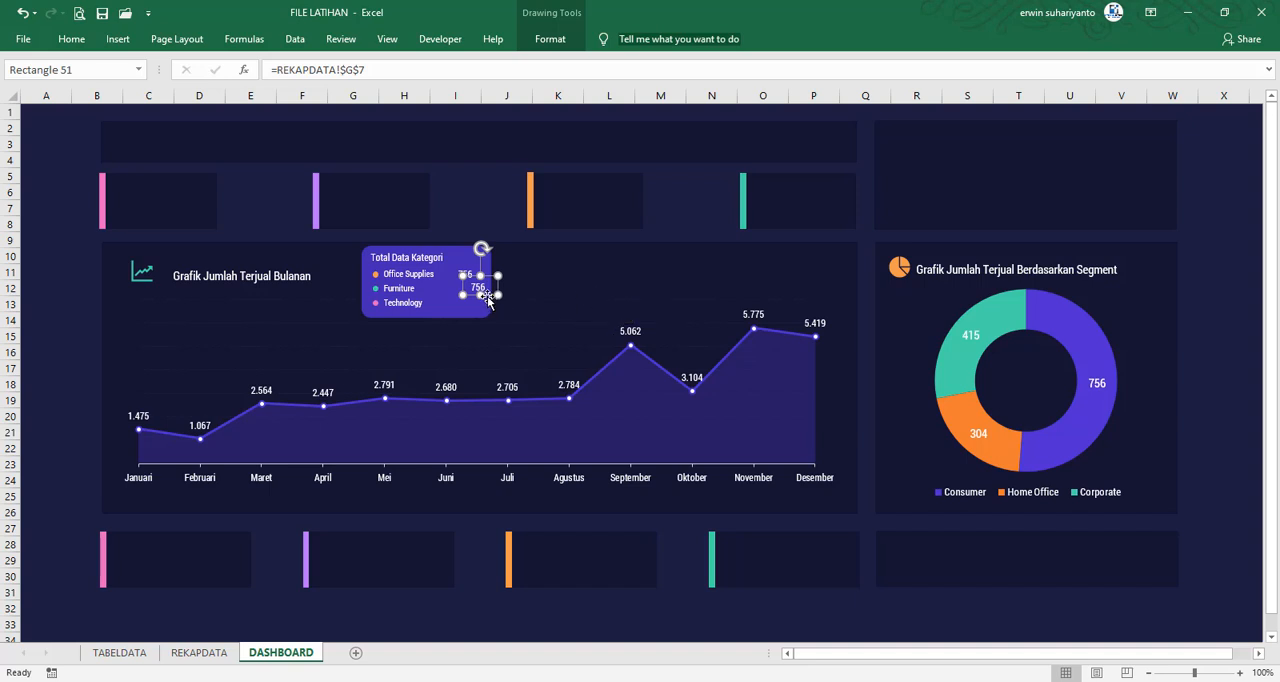
{"action": "left_click_drag", "start_coordinate": [488, 296], "coordinate": [473, 294]}
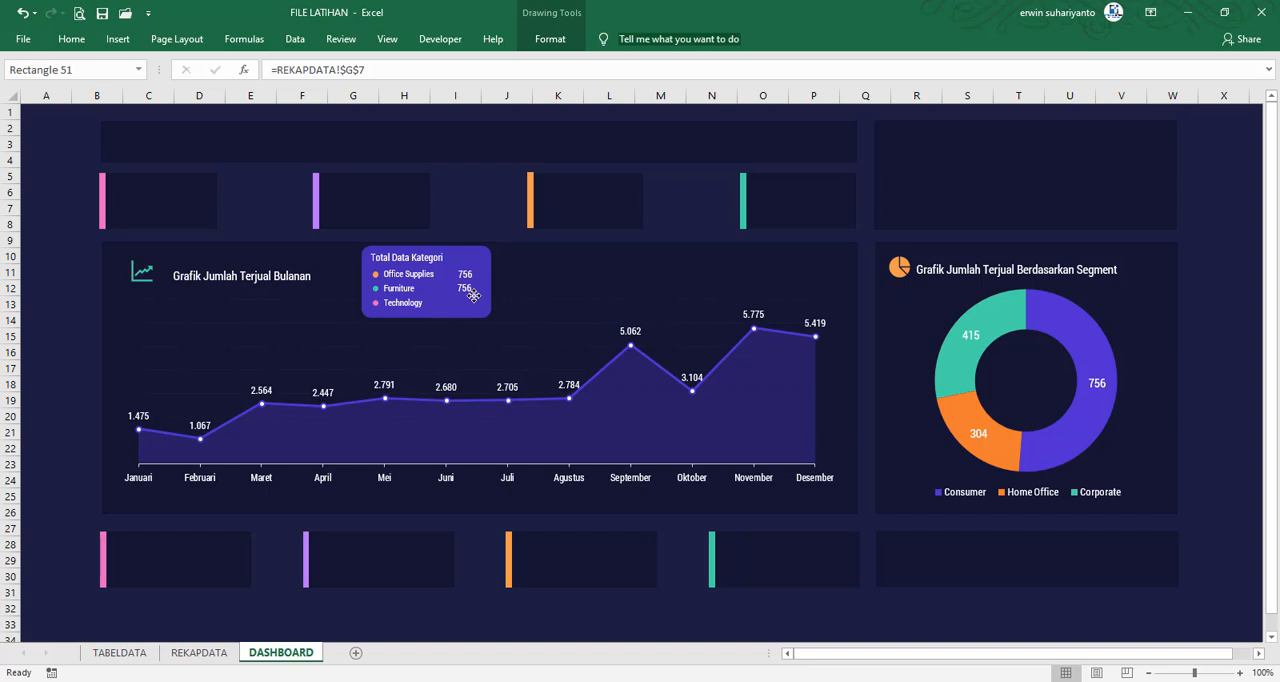
{"action": "left_click_drag", "start_coordinate": [474, 295], "coordinate": [474, 295]}
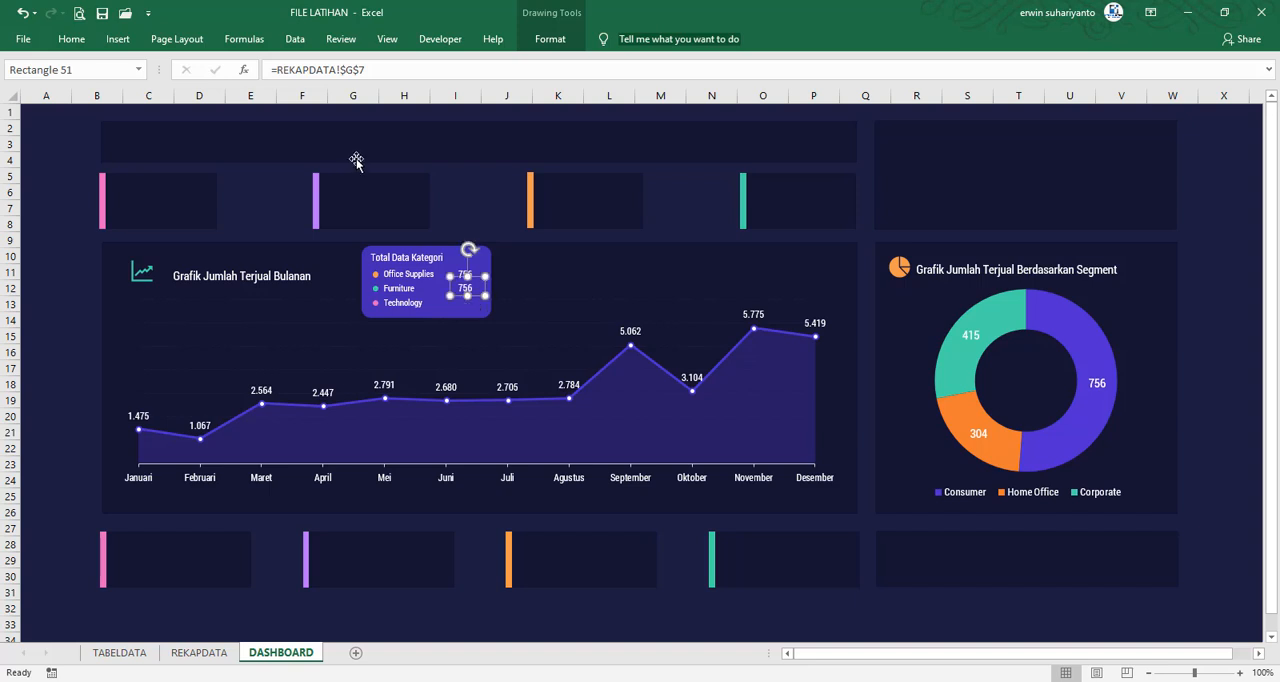
Link the Furniture total to =REKAPDATA!$G$8 and select the Office Supplies total as the formatting source
{"action": "left_click", "coordinate": [387, 73]}
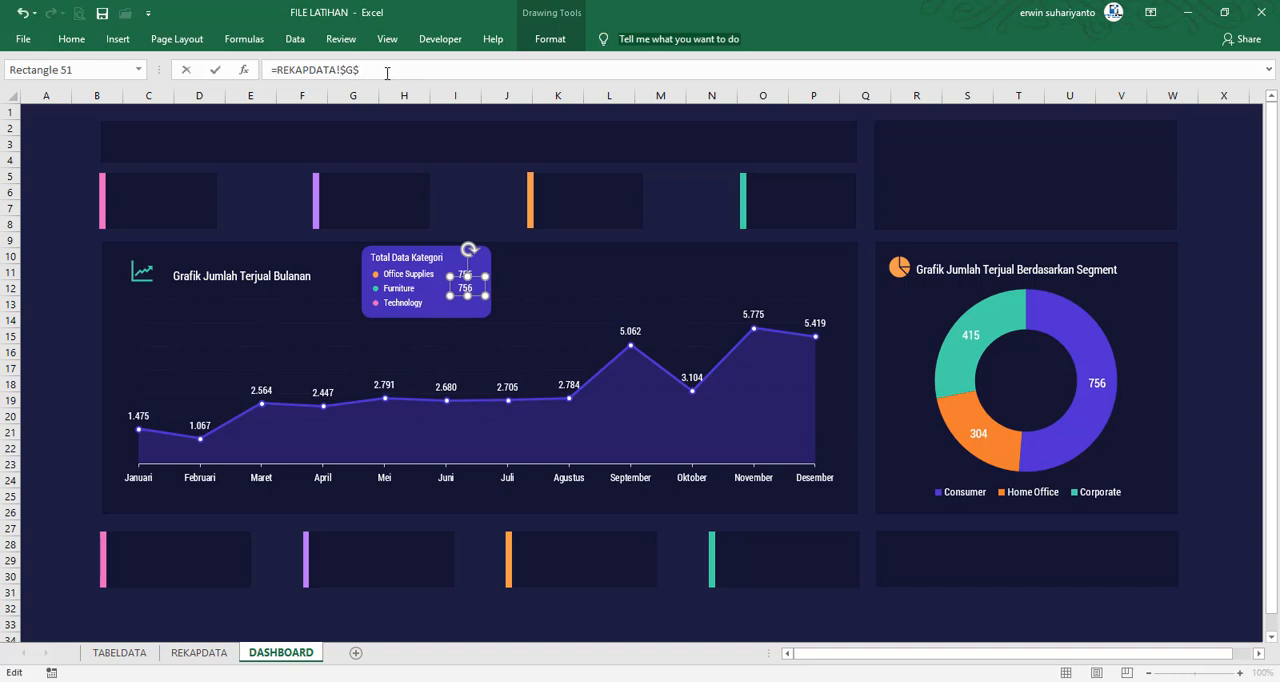
{"action": "key", "text": "Return"}
{"action": "left_click", "coordinate": [58, 258]}
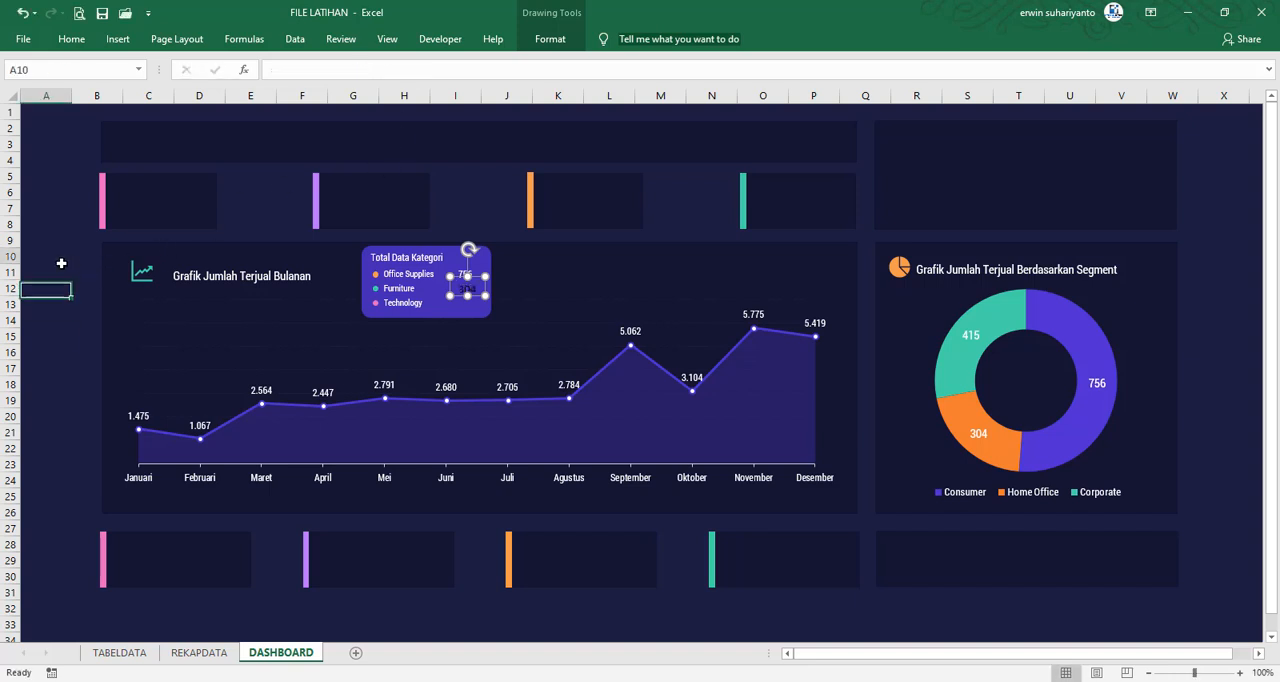
{"action": "left_click", "coordinate": [467, 286]}
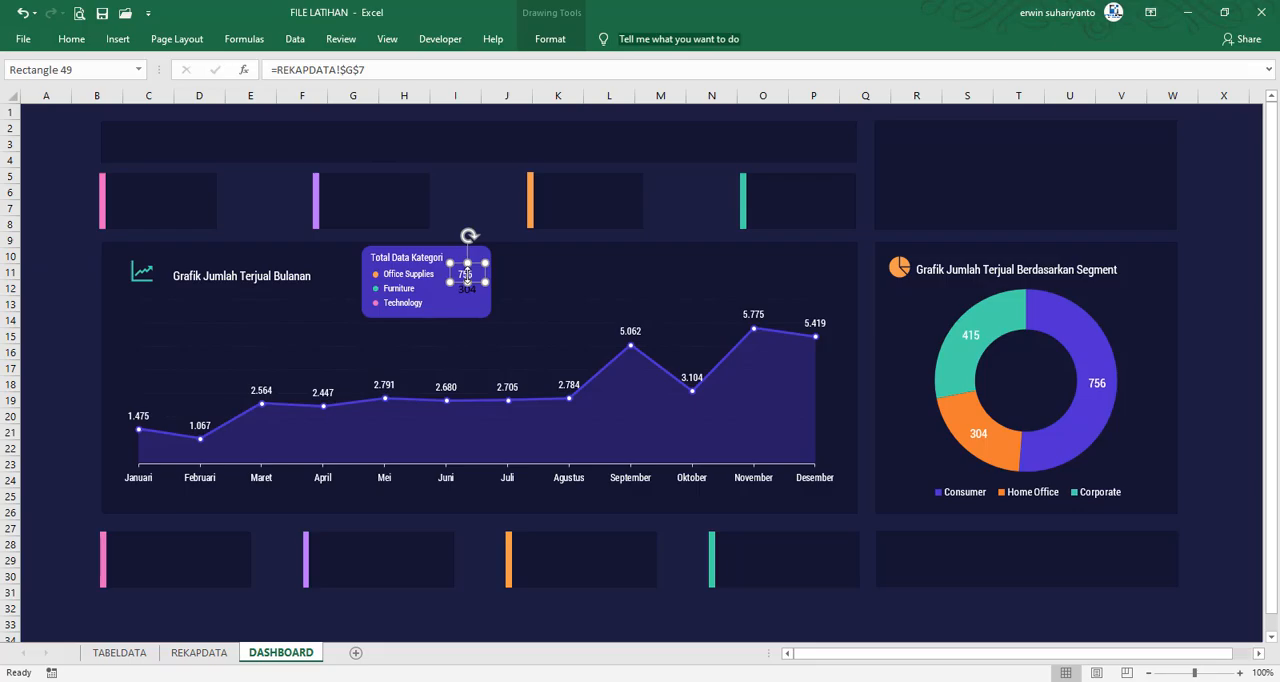
{"action": "left_click", "coordinate": [79, 13]}
{"action": "left_click", "coordinate": [21, 44]}
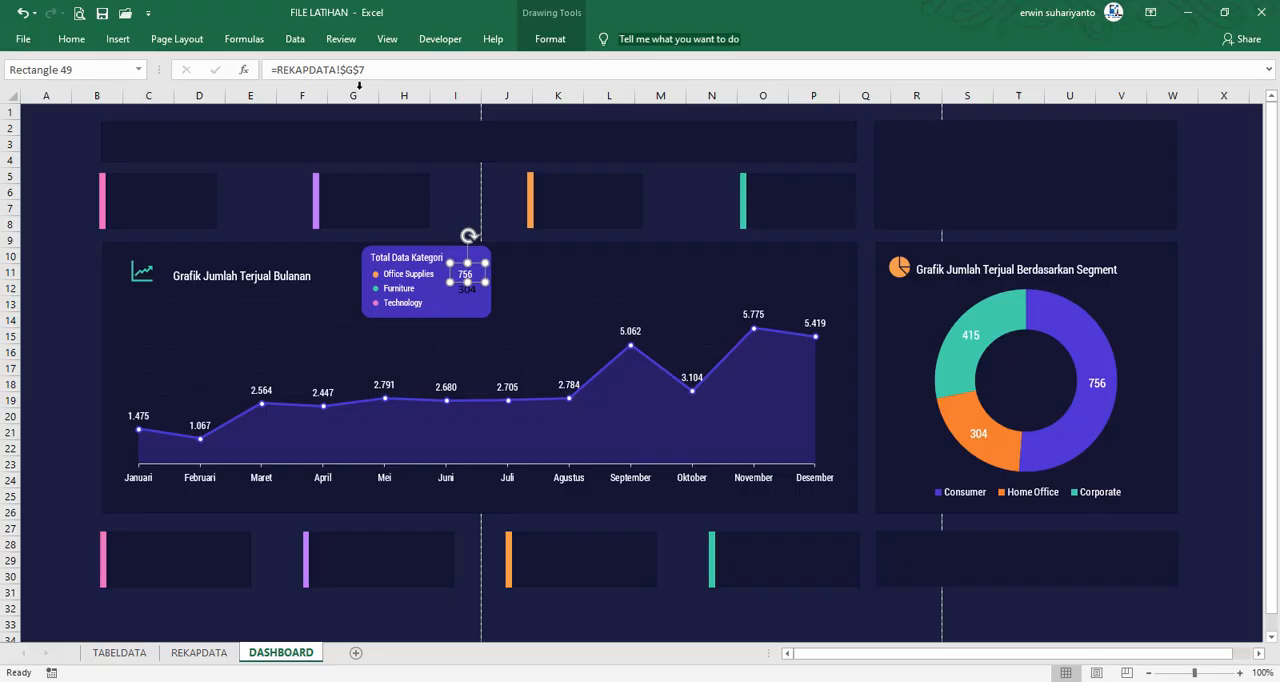
{"action": "left_click", "coordinate": [441, 39]}
{"action": "left_click", "coordinate": [418, 57]}
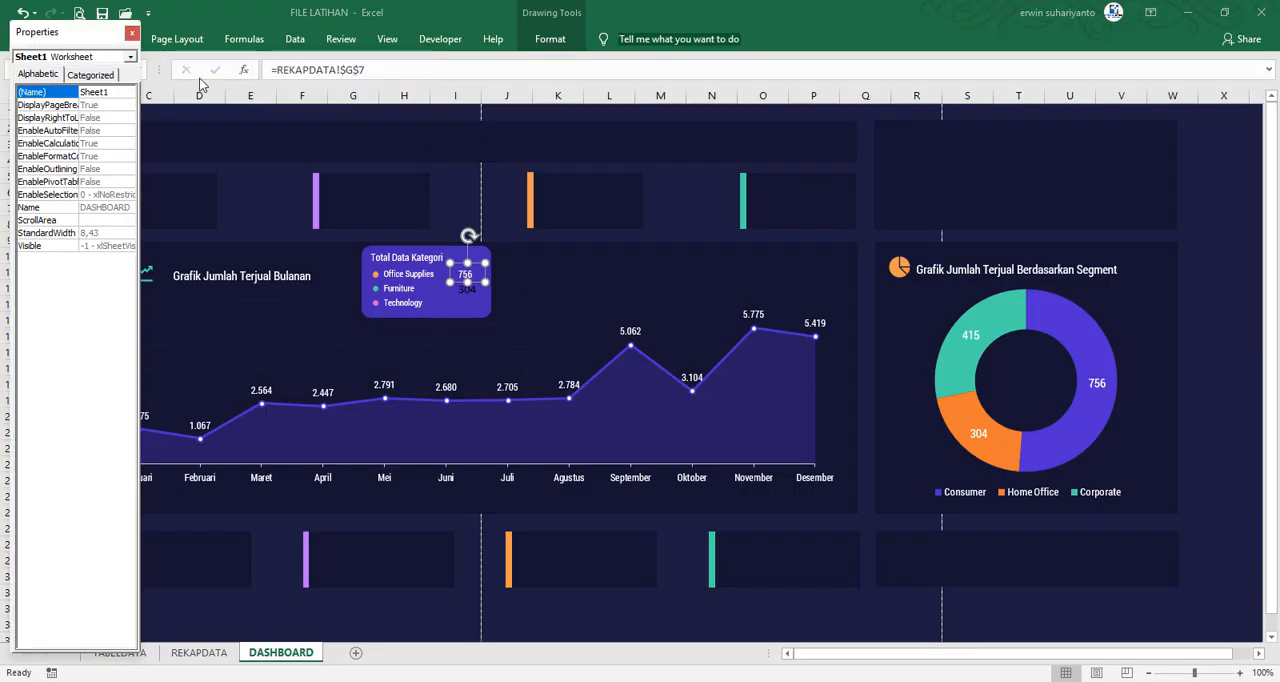
{"action": "left_click", "coordinate": [131, 32]}
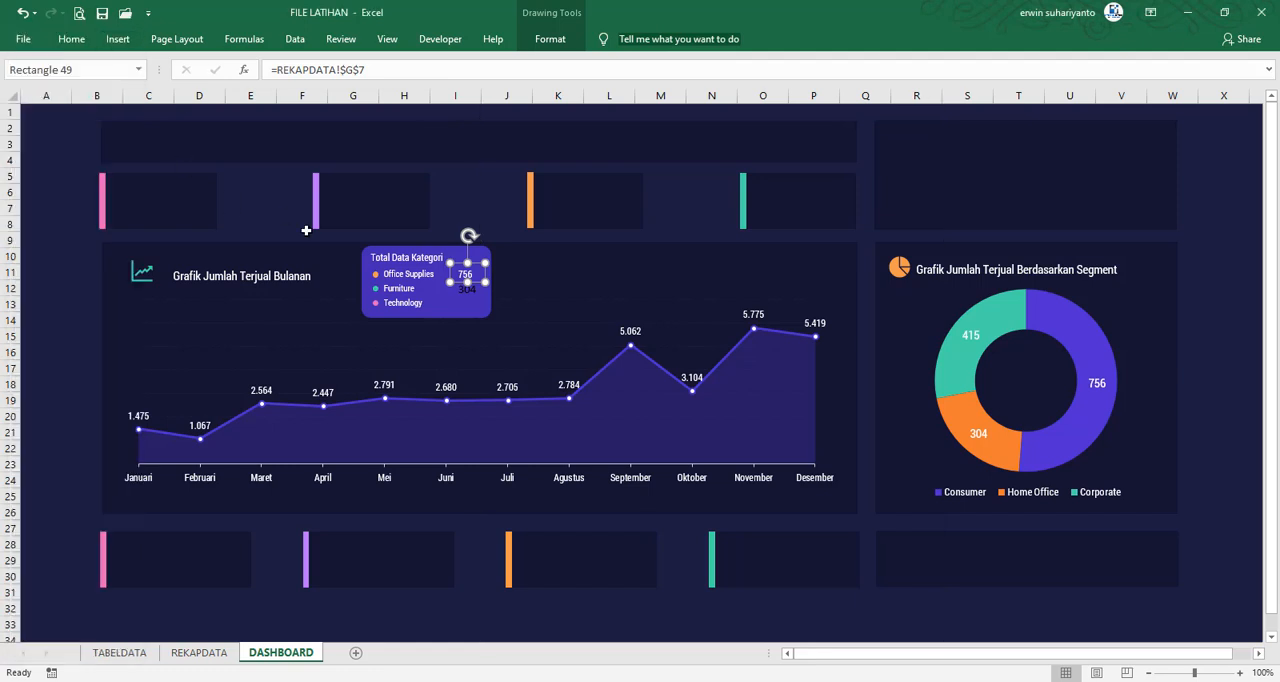
Copy the Office Supplies total's formatting onto the Furniture total with Format Painter
{"action": "left_click", "coordinate": [71, 39]}
{"action": "left_click", "coordinate": [88, 100]}
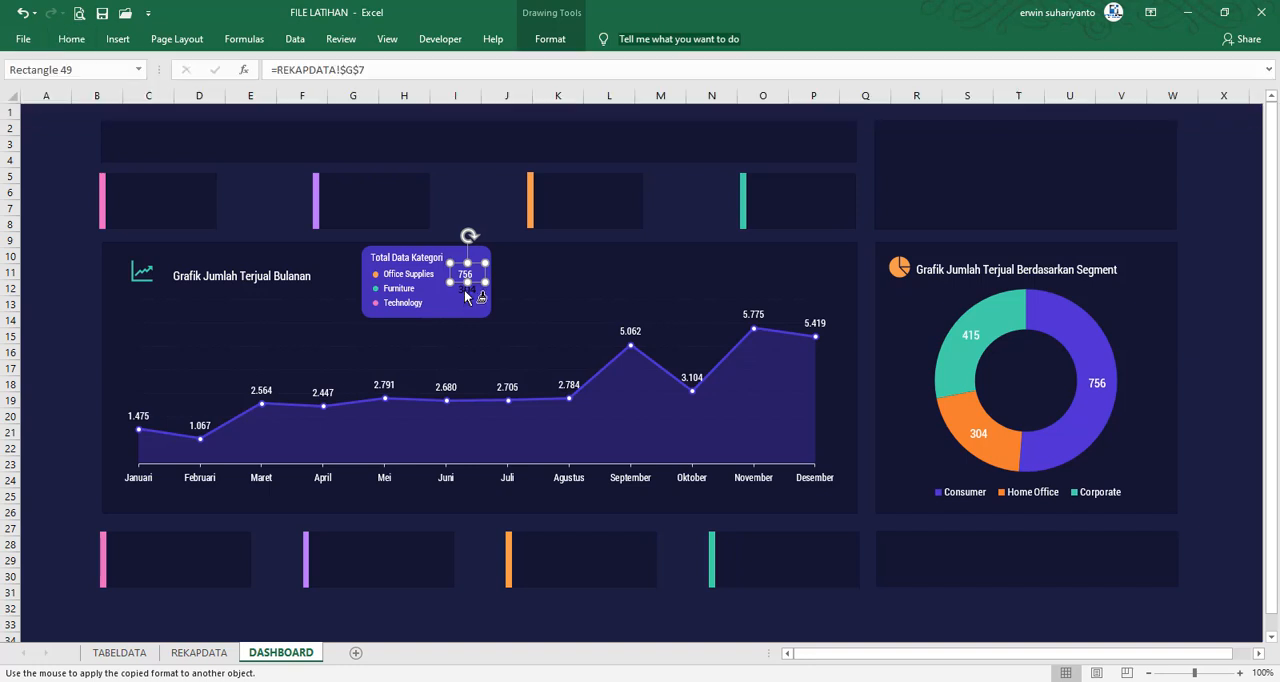
{"action": "left_click", "coordinate": [479, 308]}
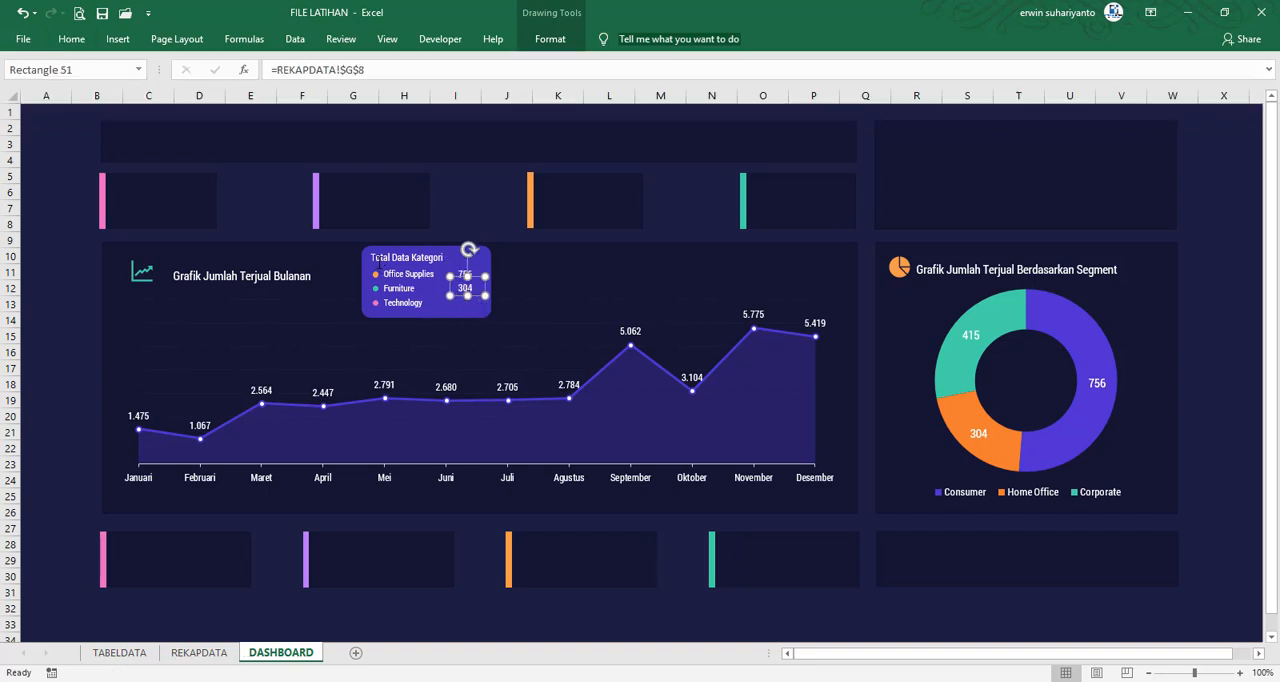
Duplicate the Furniture total, link the copy to =REKAPDATA!$G$9 and place it beside Technology
{"action": "key", "text": "ctrl+d"}
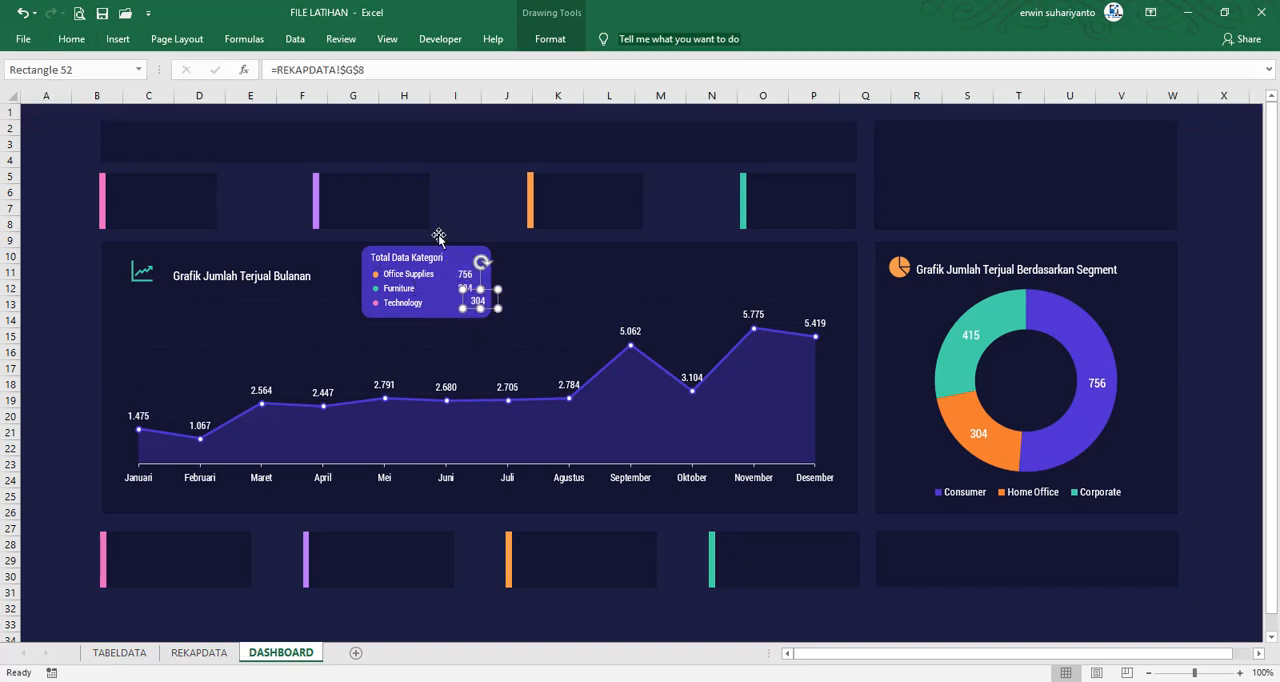
{"action": "left_click", "coordinate": [375, 72]}
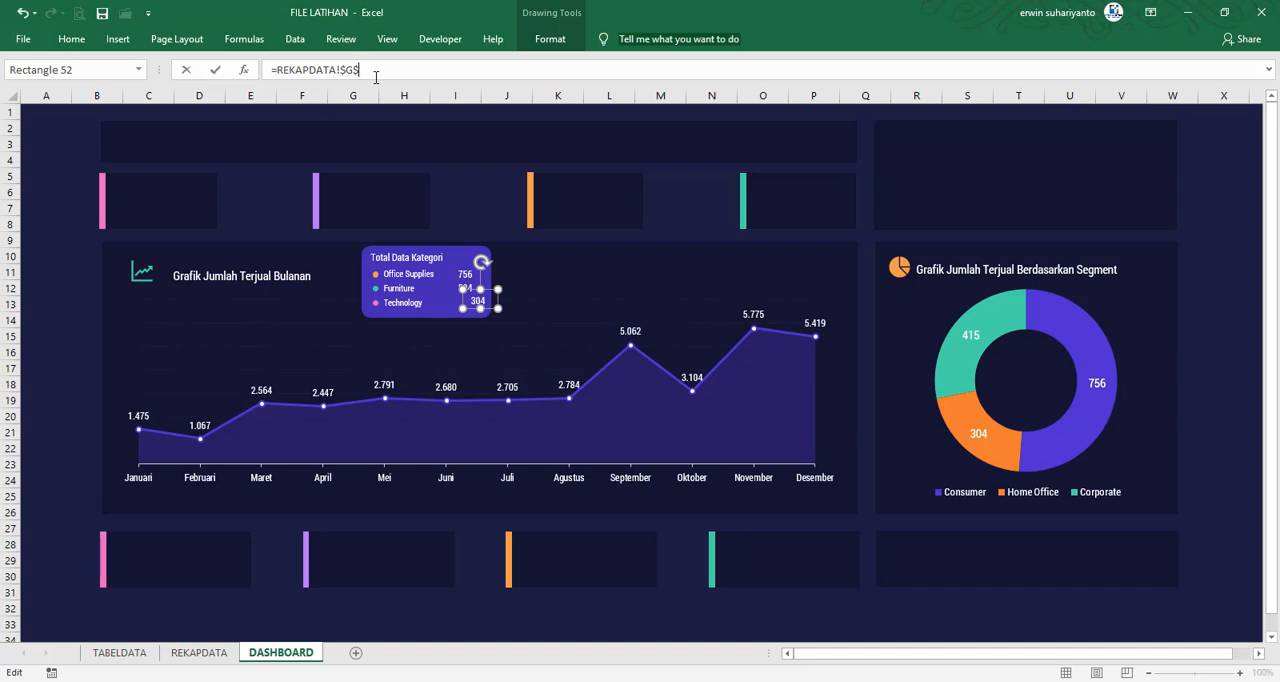
{"action": "type", "text": "9"}
{"action": "key", "text": "Return"}
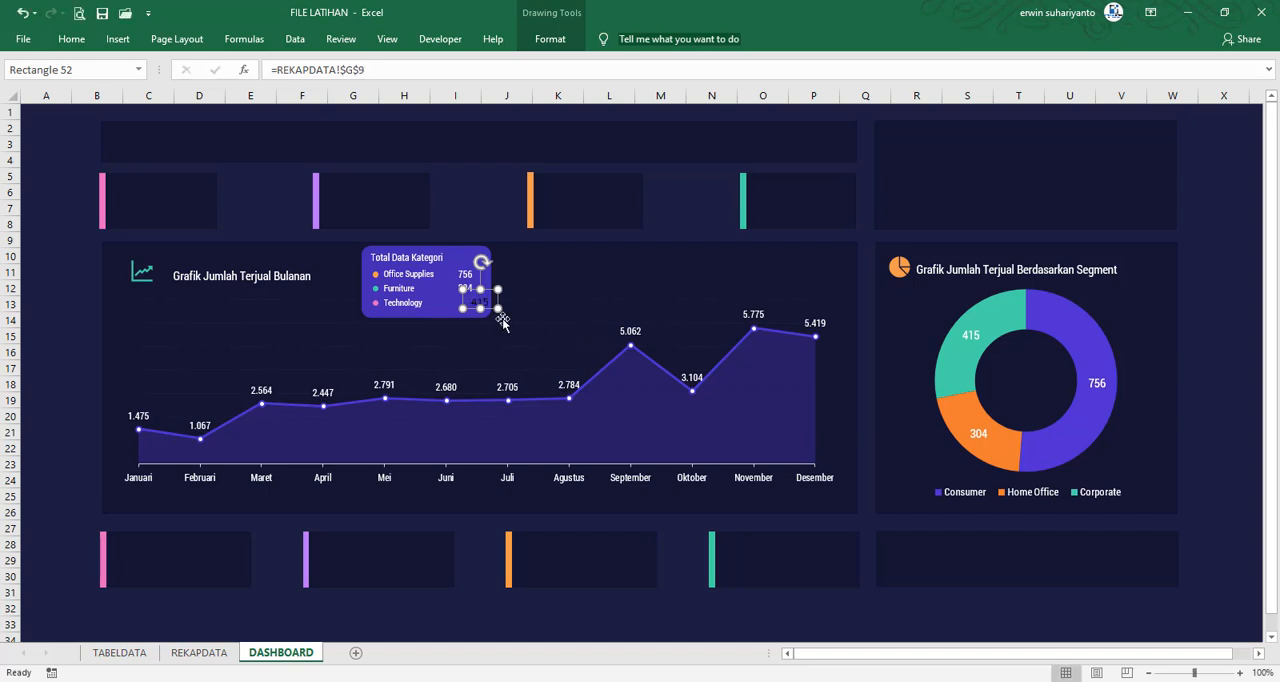
{"action": "mouse_move", "coordinate": [490, 304]}
{"action": "left_mouse_down"}
{"action": "mouse_move", "coordinate": [476, 311]}
{"action": "mouse_move", "coordinate": [472, 275]}
{"action": "left_mouse_up"}
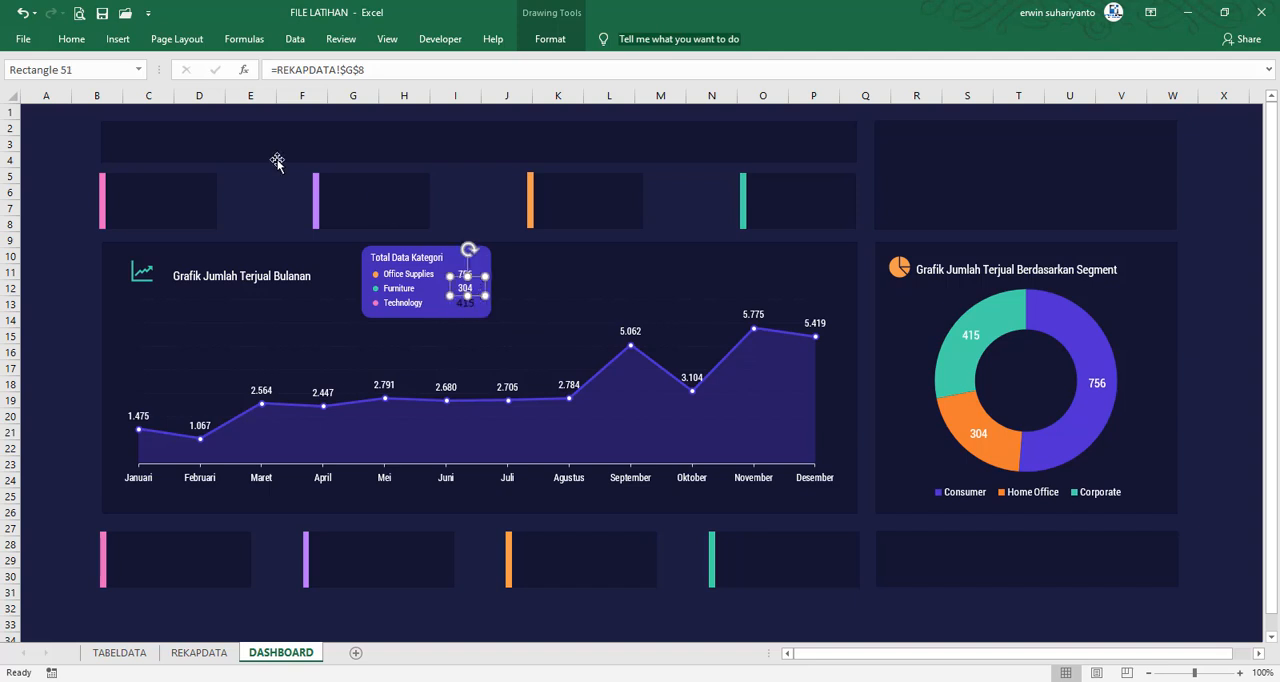
Copy the Furniture total's formatting onto the Technology total with Format Painter
{"action": "left_click", "coordinate": [71, 38]}
{"action": "left_click", "coordinate": [88, 100]}
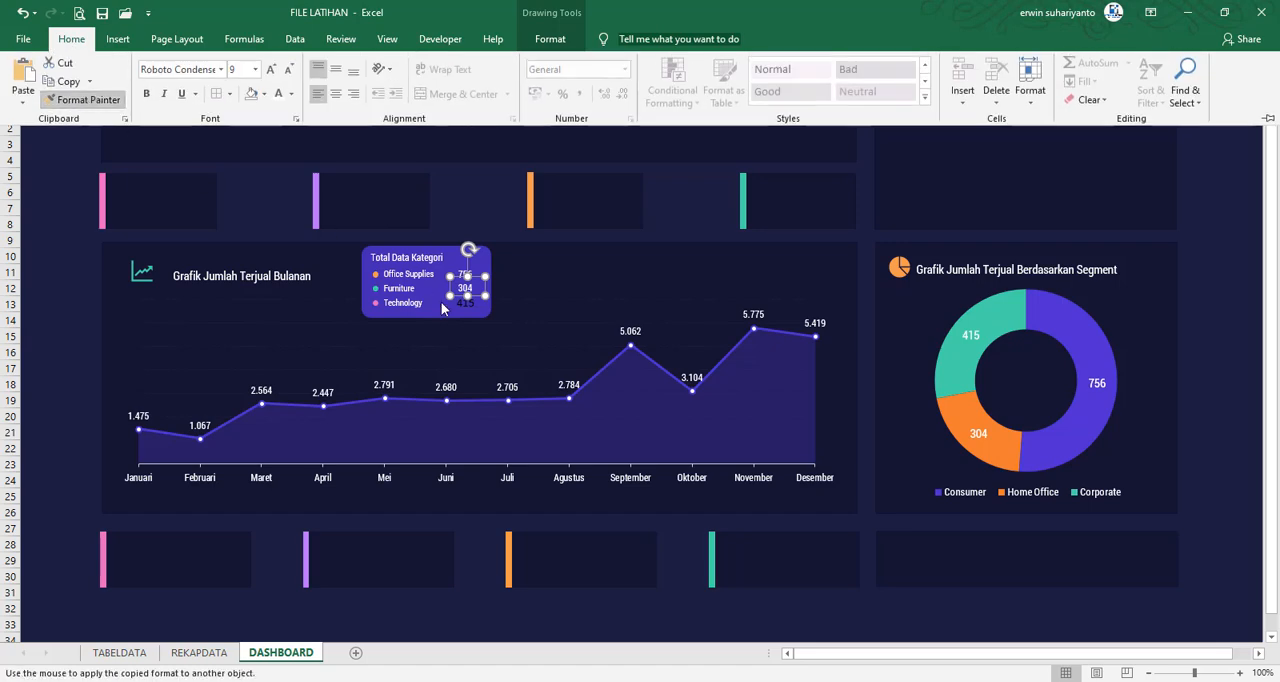
{"action": "left_click", "coordinate": [461, 308]}
{"action": "left_click", "coordinate": [71, 318]}
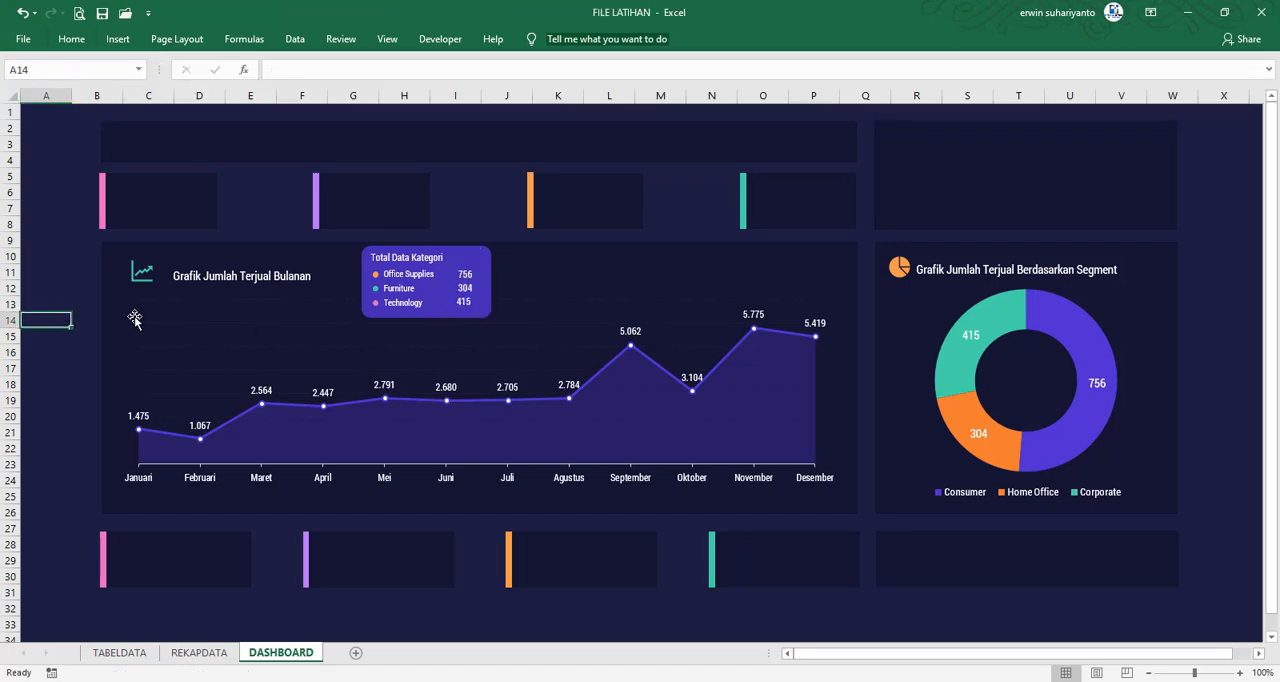
Align the three category totals by their centres and distribute them vertically
{"action": "scroll", "coordinate": [494, 316], "scroll_direction": "up", "scroll_amount": 1}
{"action": "scroll", "coordinate": [660, 355], "scroll_direction": "up", "scroll_amount": 2}
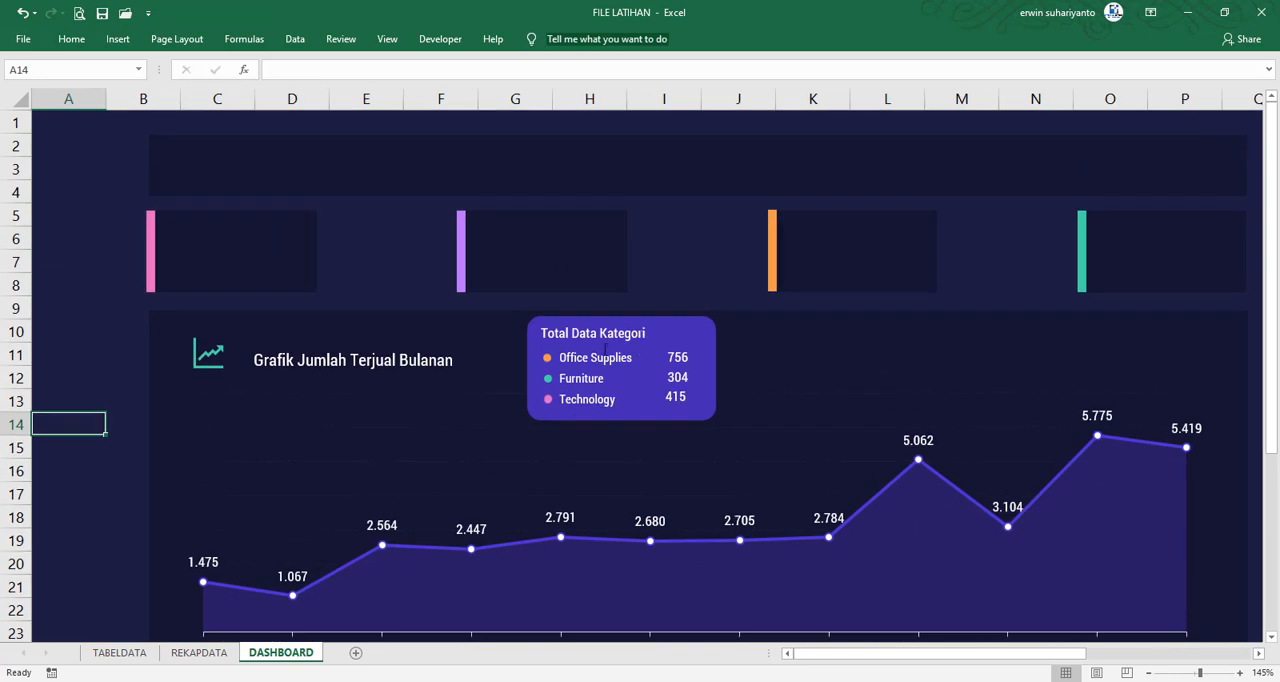
{"action": "left_click", "coordinate": [680, 356]}
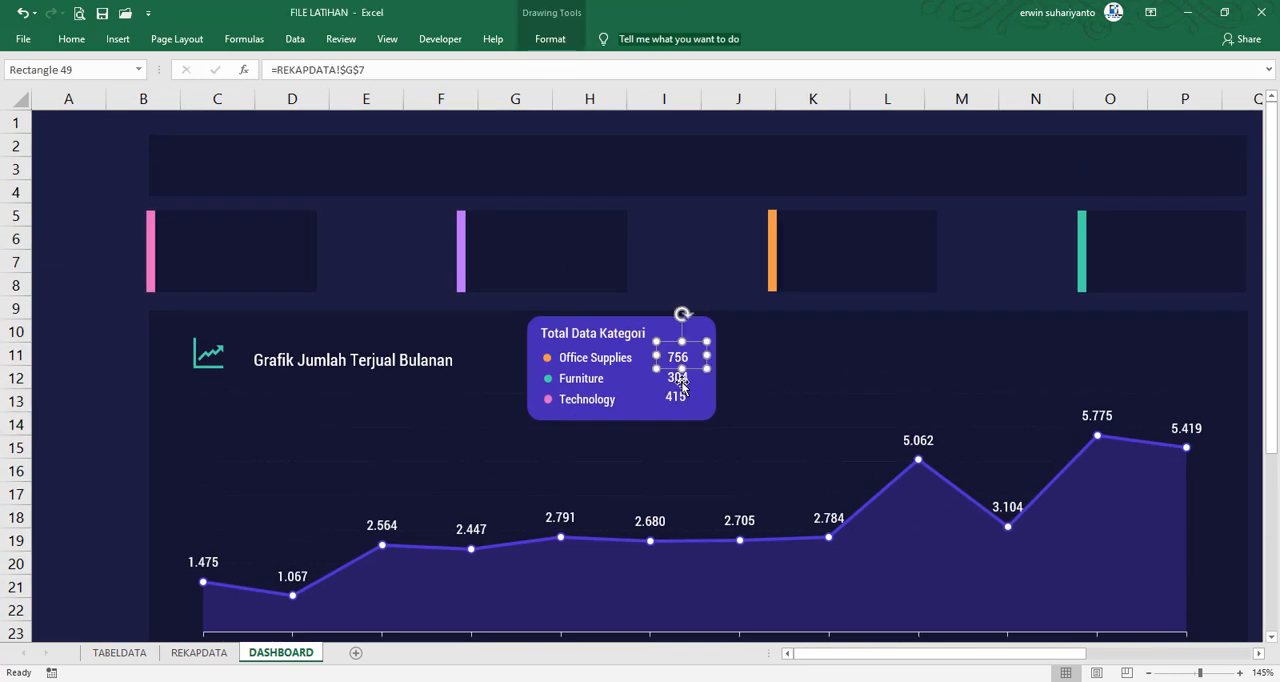
{"action": "left_click", "coordinate": [677, 378], "text": "shift"}
{"action": "left_click", "coordinate": [677, 397], "text": "shift"}
{"action": "left_click", "coordinate": [551, 45]}
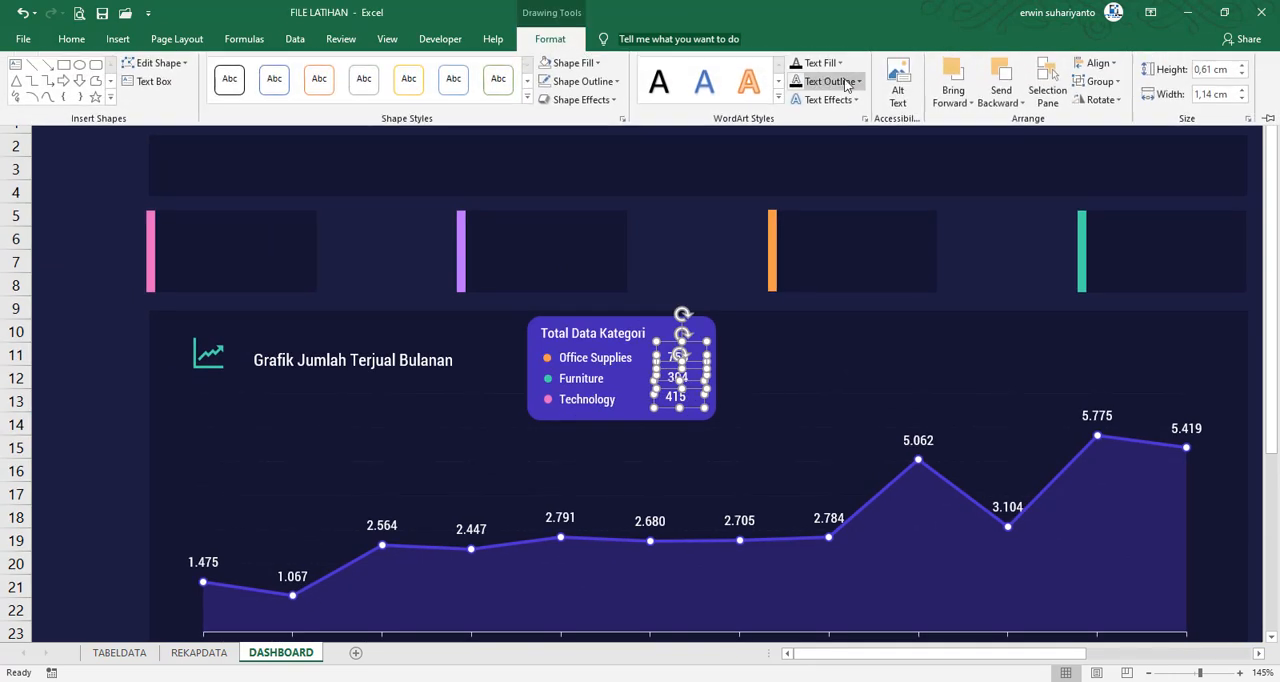
{"action": "left_click", "coordinate": [1097, 63]}
{"action": "left_click", "coordinate": [1105, 104]}
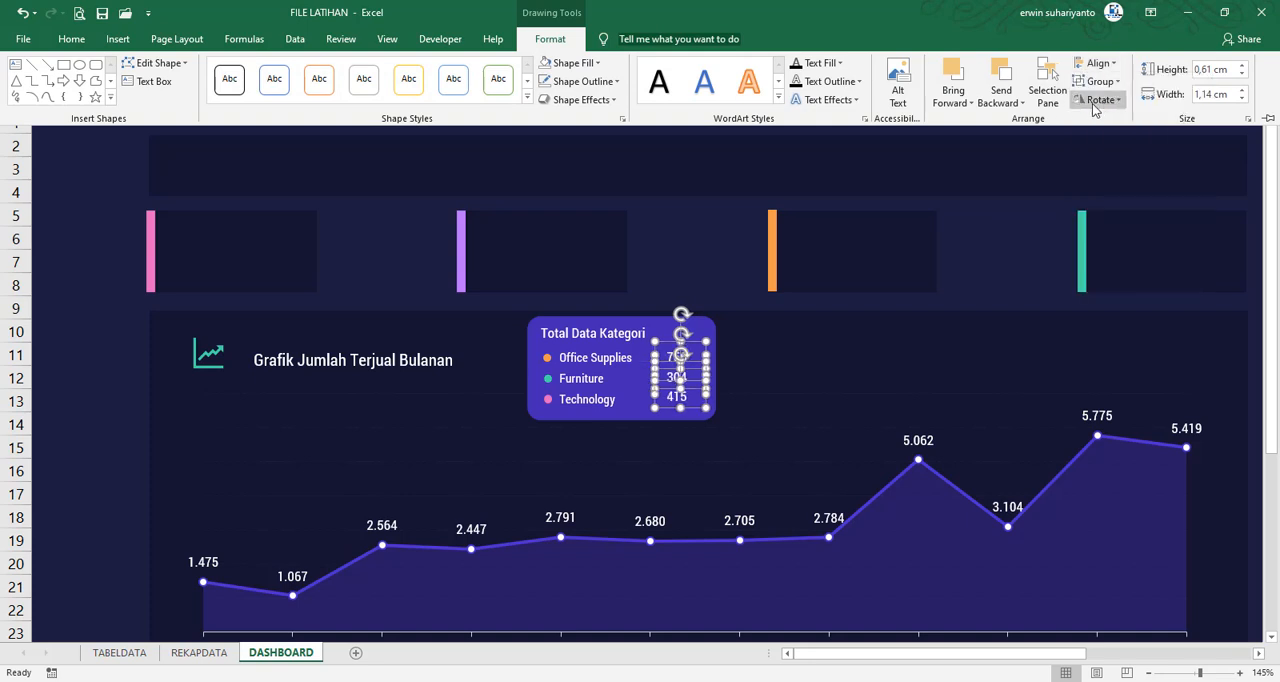
{"action": "left_click", "coordinate": [1097, 63]}
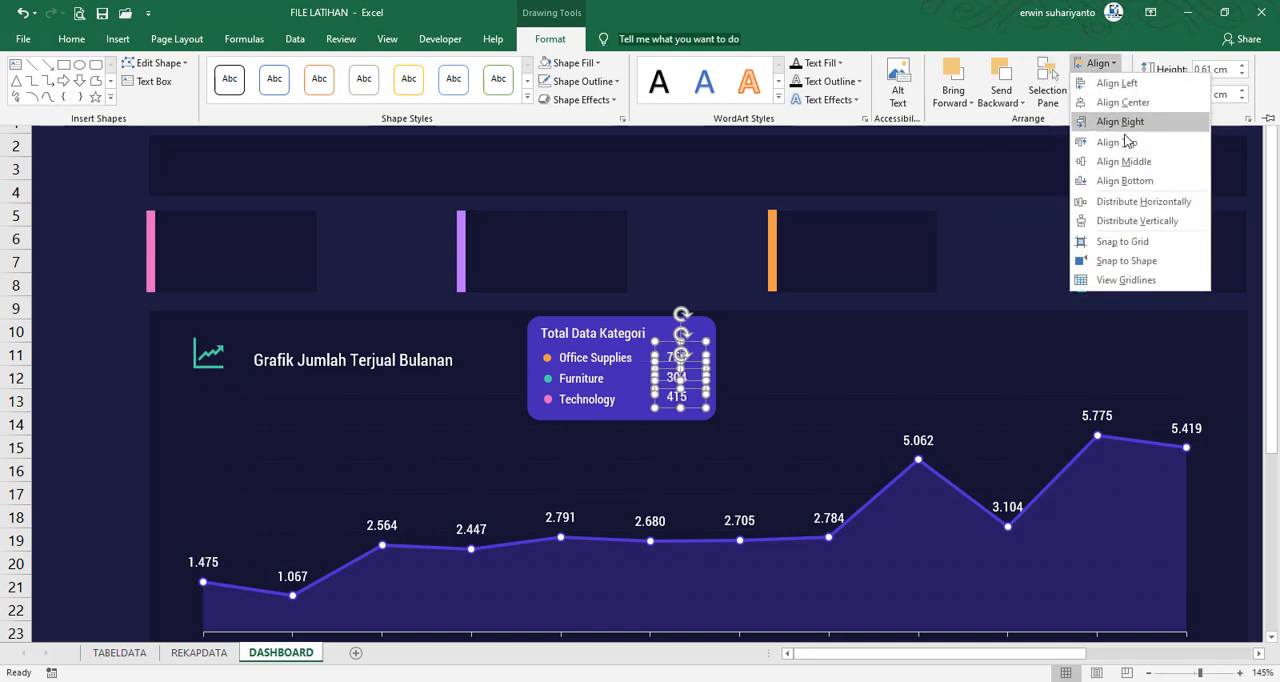
{"action": "left_click", "coordinate": [1098, 216]}
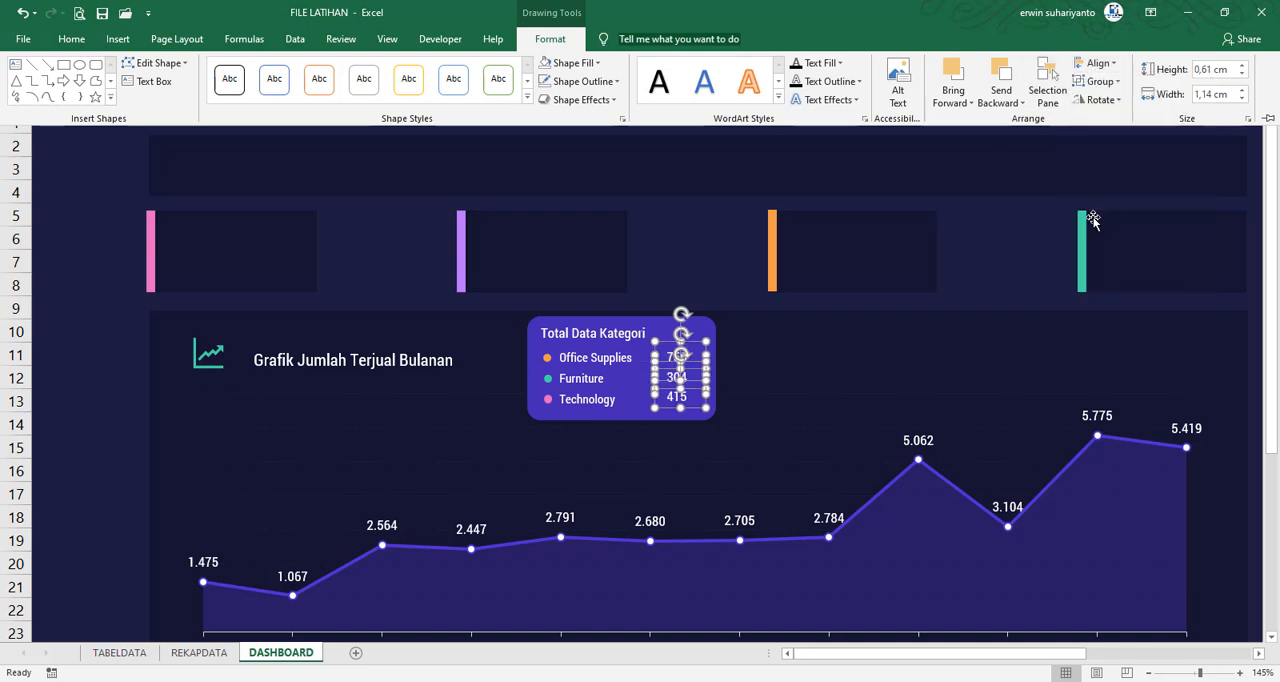
{"action": "left_click", "coordinate": [131, 358]}
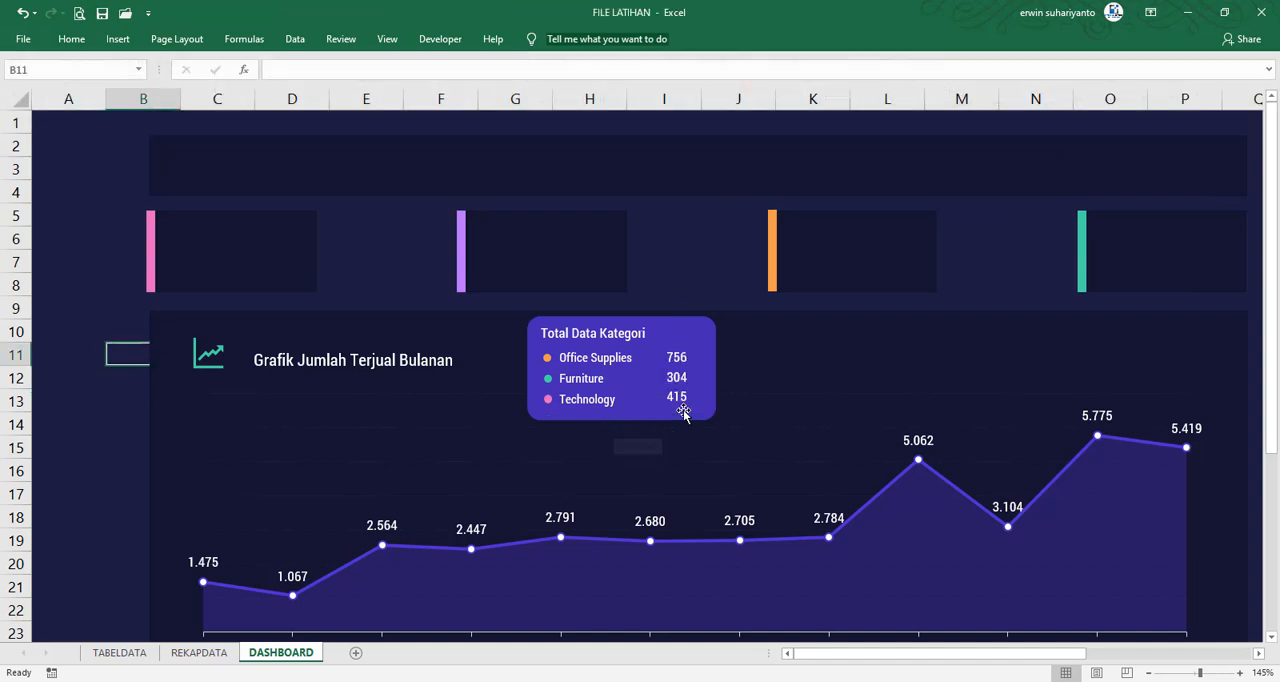
Nudge all three category totals slightly down together so they line up with their labels
{"action": "left_click", "coordinate": [680, 360]}
{"action": "left_click", "coordinate": [680, 382], "text": "shift"}
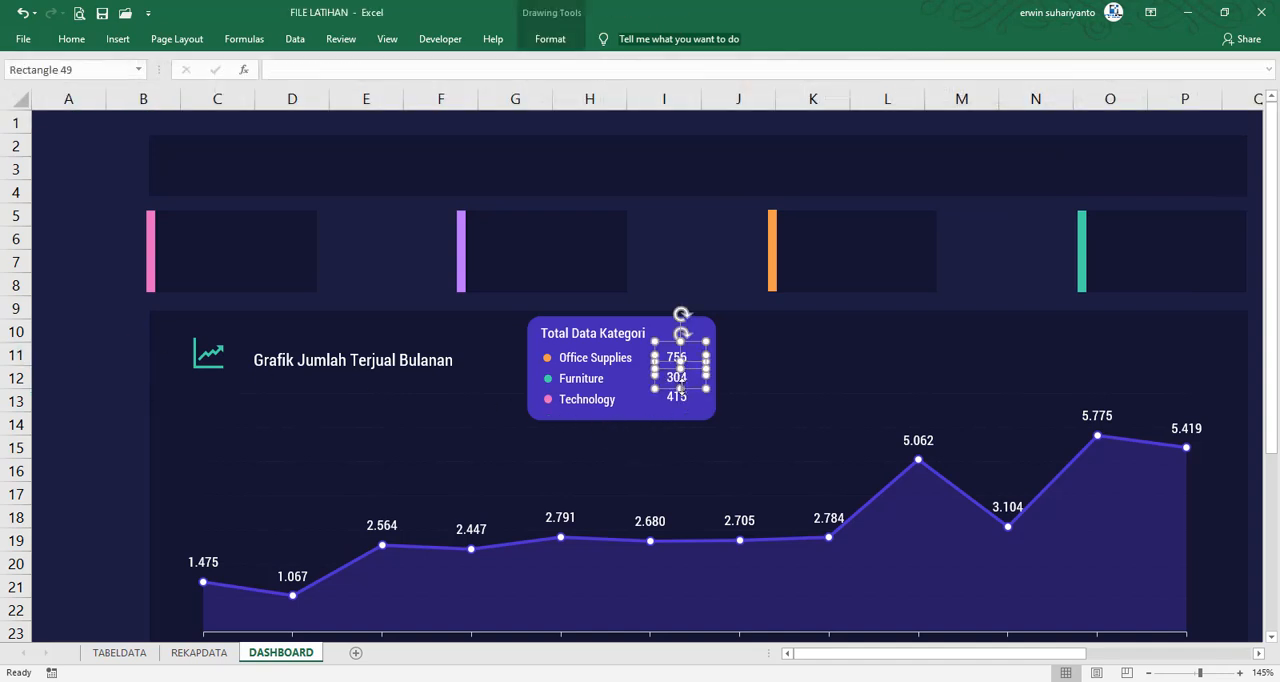
{"action": "left_click", "coordinate": [678, 397], "text": "shift"}
{"action": "key", "text": "Down"}
{"action": "key", "text": "Down"}
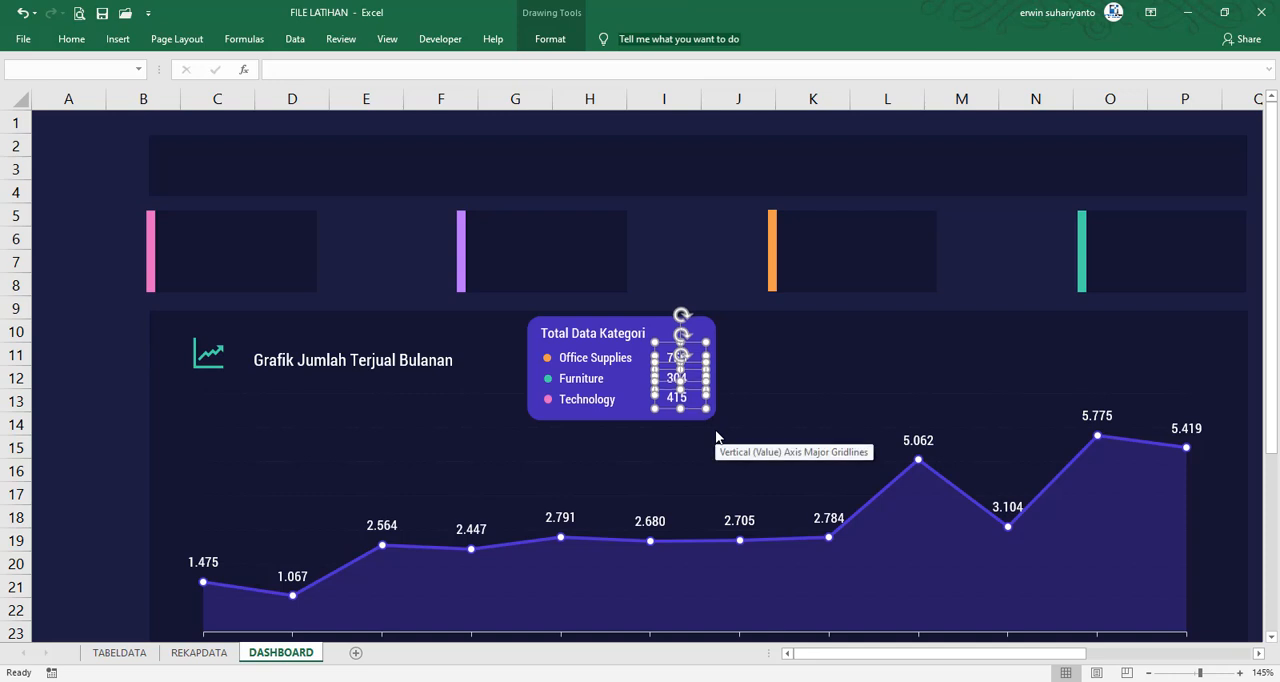
Draw a straight vertical line about 4.84 cm long from the card's bottom centre down to the monthly chart's axis
{"action": "left_click", "coordinate": [108, 349]}
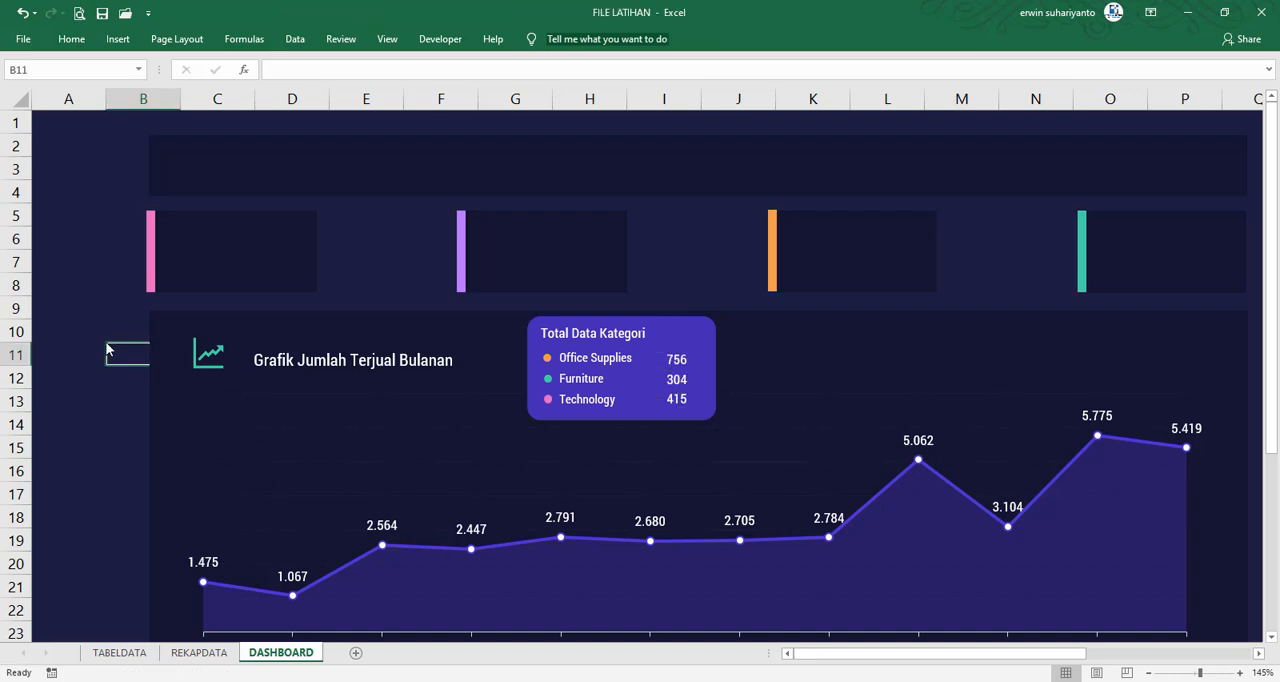
{"action": "left_click", "coordinate": [1148, 673]}
{"action": "left_click", "coordinate": [1148, 673]}
{"action": "left_click", "coordinate": [1148, 673]}
{"action": "left_click", "coordinate": [1148, 673]}
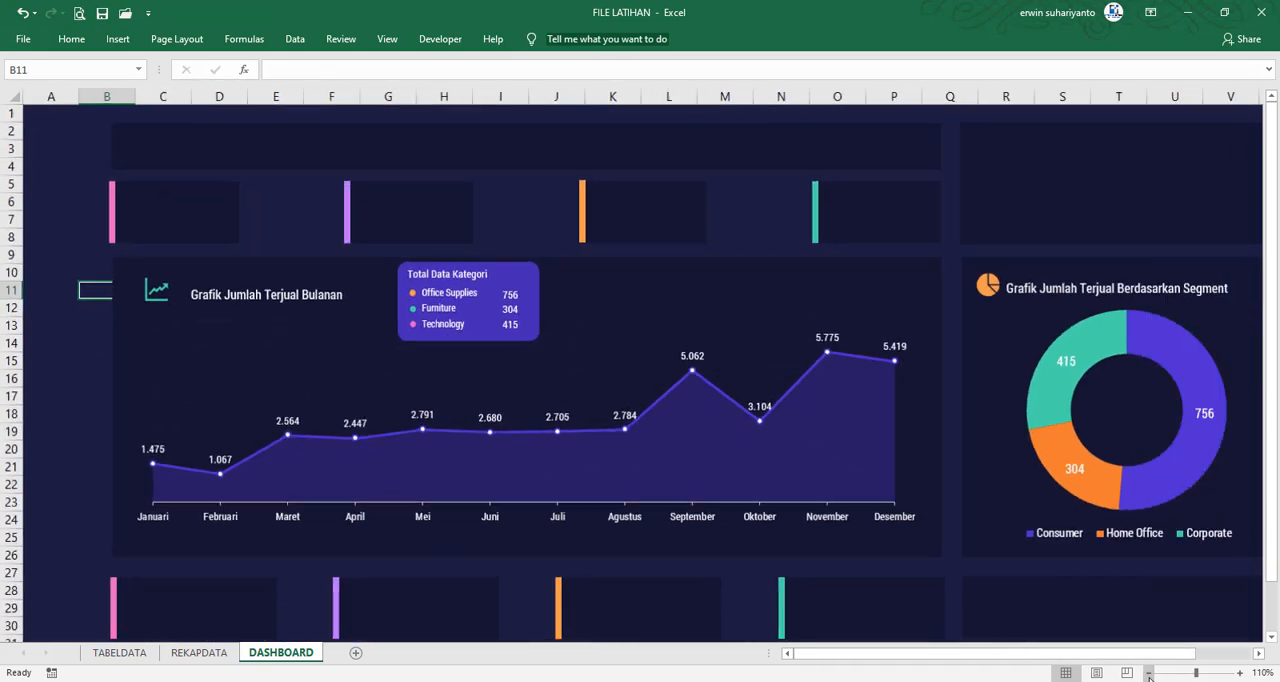
{"action": "left_click", "coordinate": [1148, 673]}
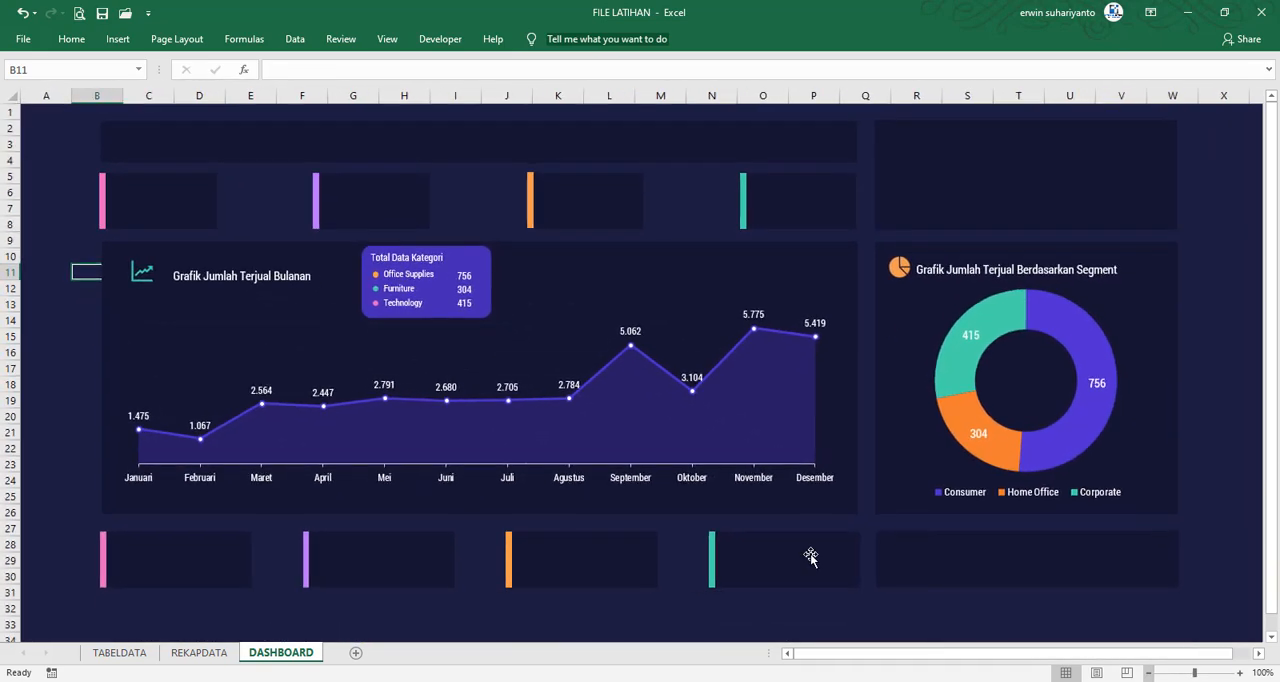
{"action": "left_click", "coordinate": [117, 38]}
{"action": "left_click", "coordinate": [237, 81]}
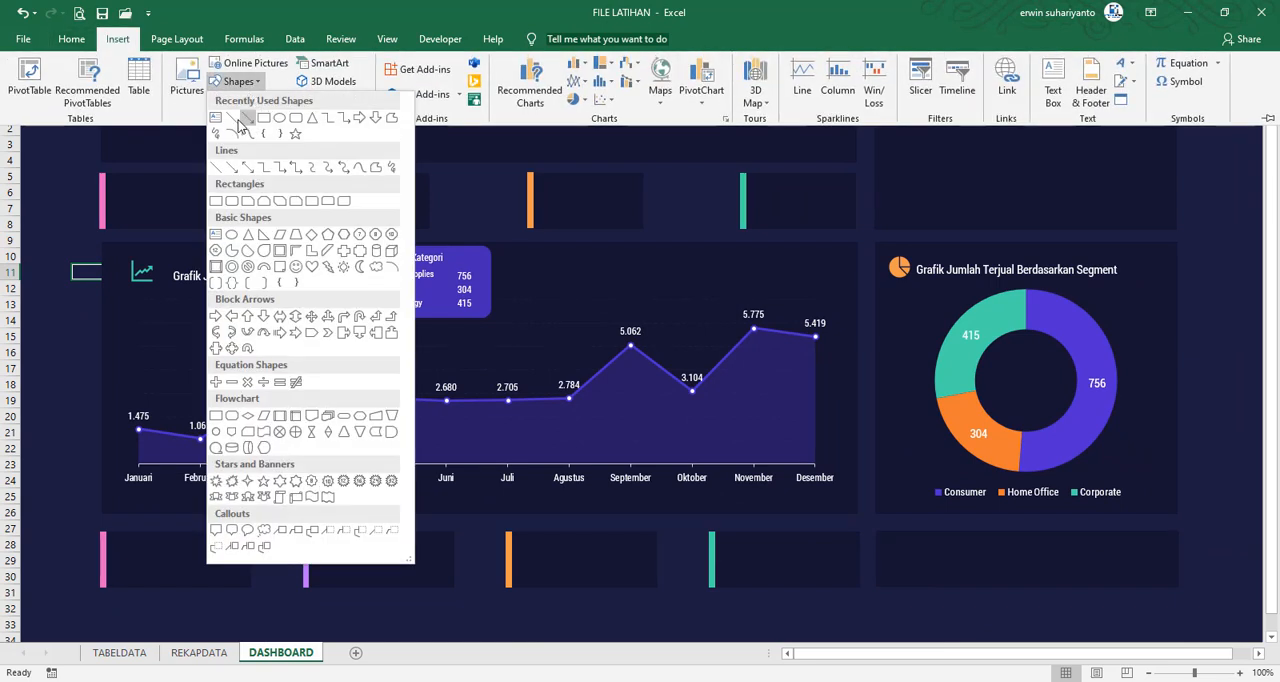
{"action": "left_click", "coordinate": [233, 119]}
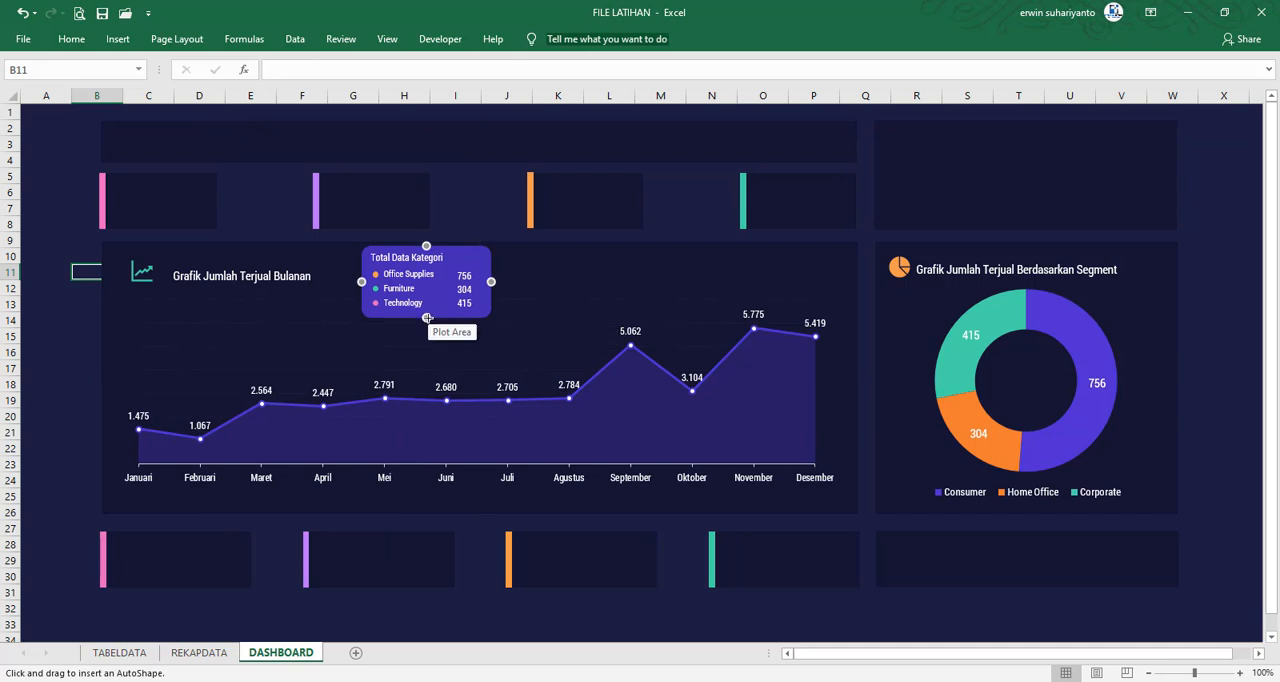
{"action": "left_click_drag", "start_coordinate": [427, 318], "coordinate": [426, 425]}
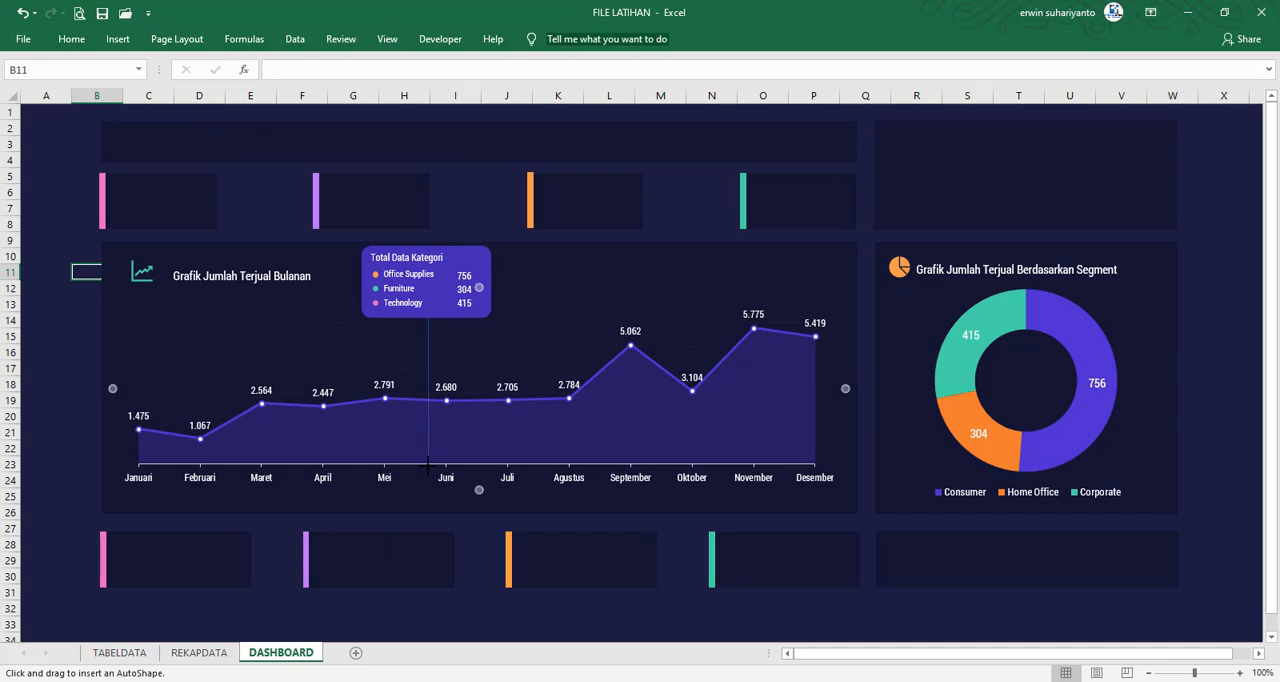
{"action": "left_click_drag", "start_coordinate": [426, 464], "coordinate": [428, 464]}
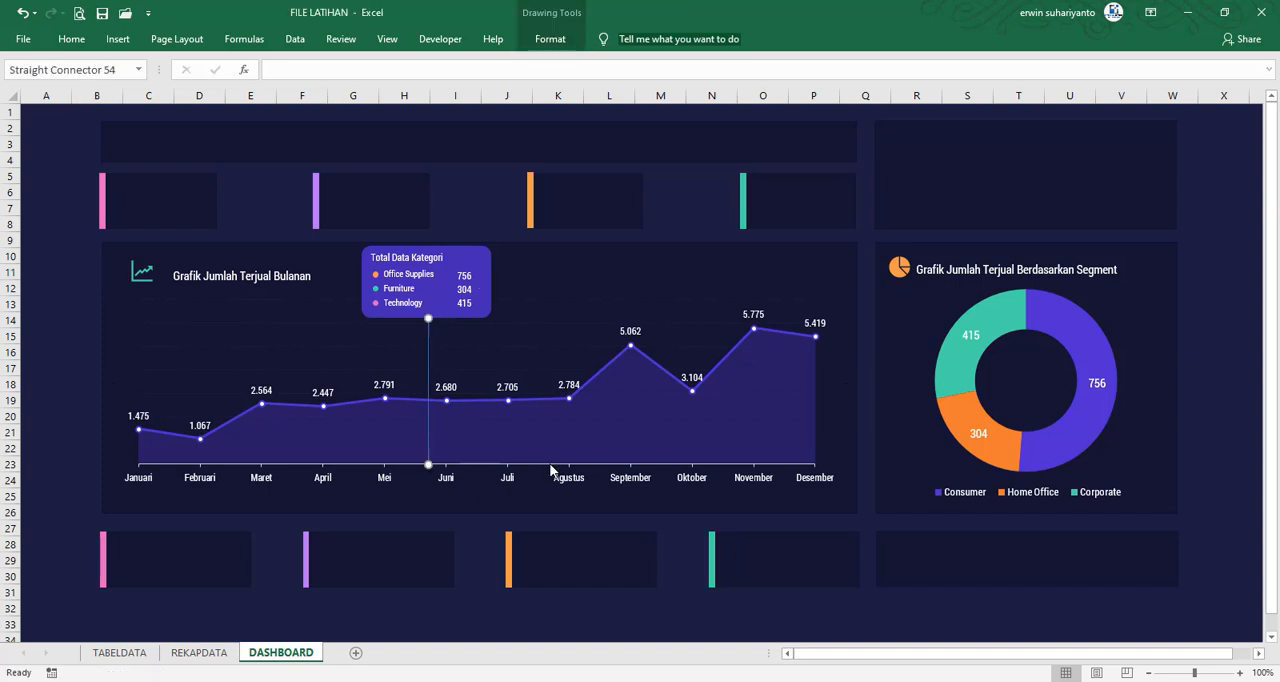
Give the vertical line the recently used purple outline colour and the Dash line style
{"action": "left_click", "coordinate": [553, 42]}
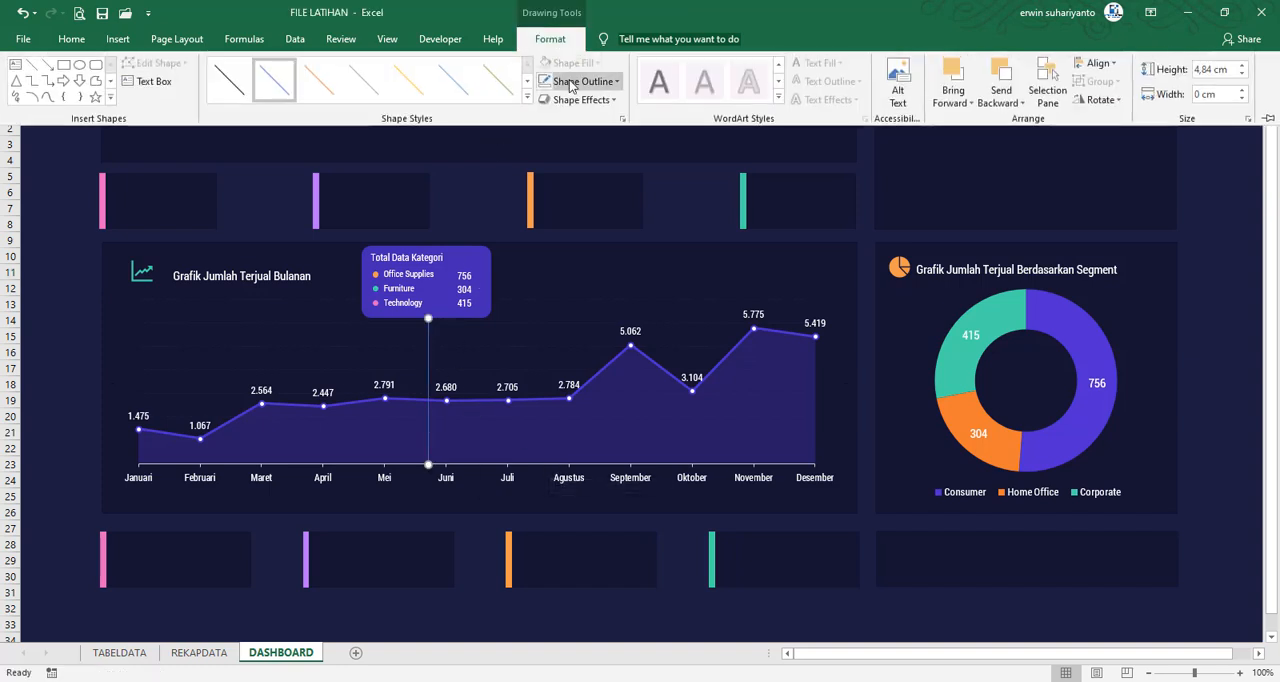
{"action": "left_click", "coordinate": [582, 81]}
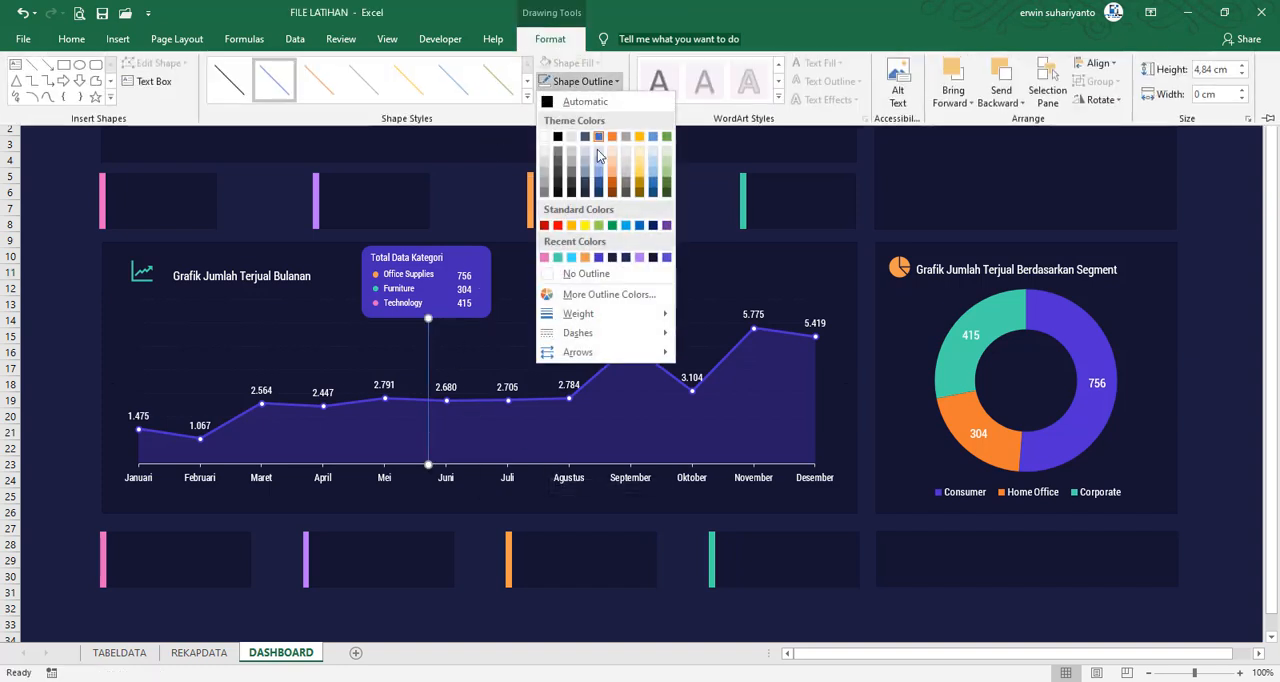
{"action": "left_click", "coordinate": [666, 257]}
{"action": "left_click", "coordinate": [582, 81]}
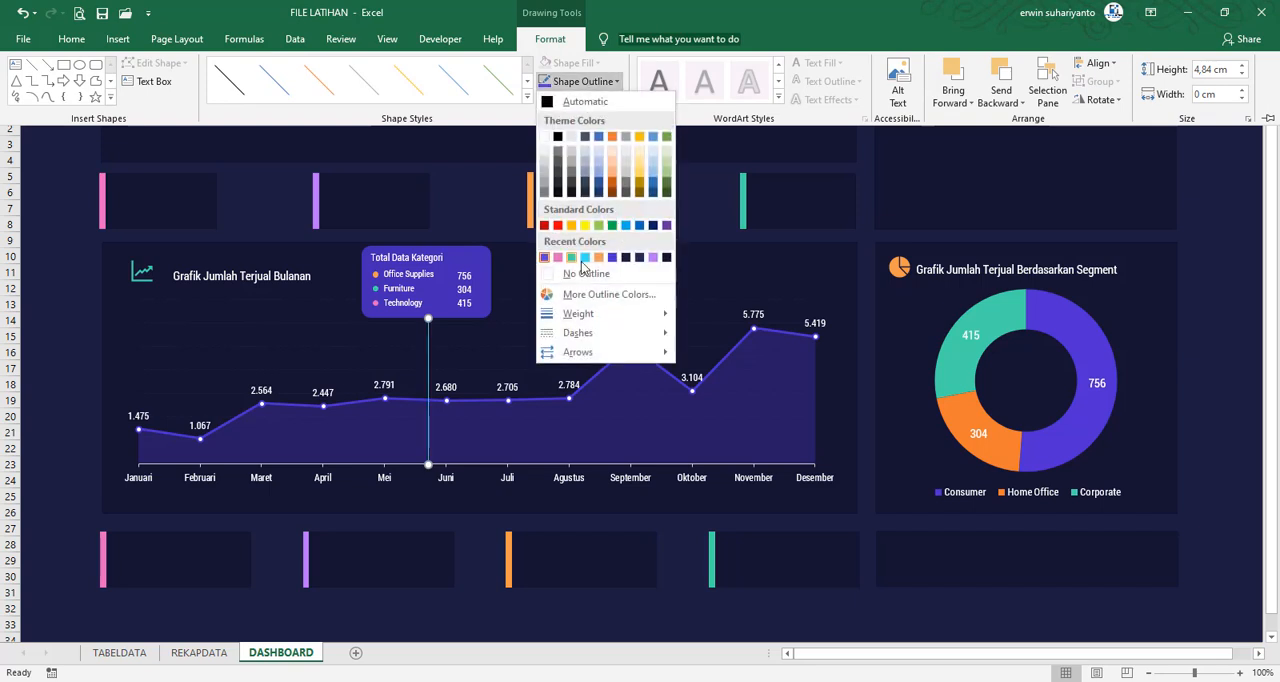
{"action": "left_click", "coordinate": [612, 258]}
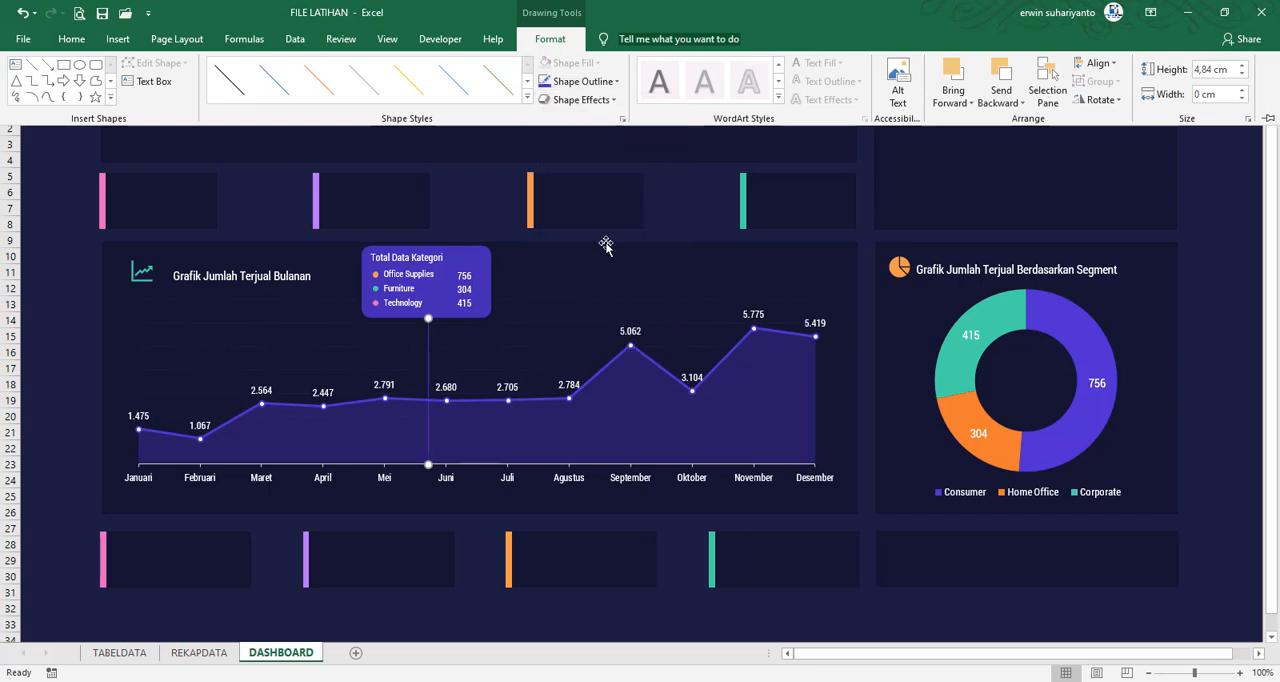
{"action": "left_click", "coordinate": [582, 81]}
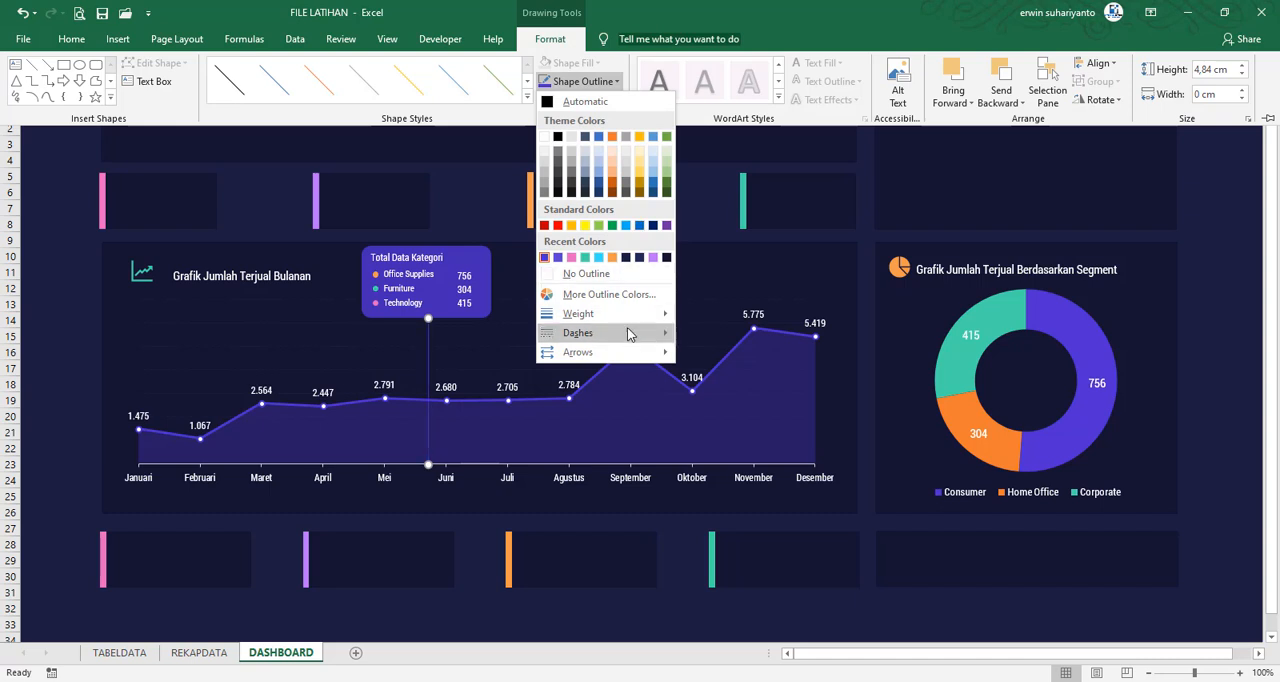
{"action": "mouse_move", "coordinate": [664, 334]}
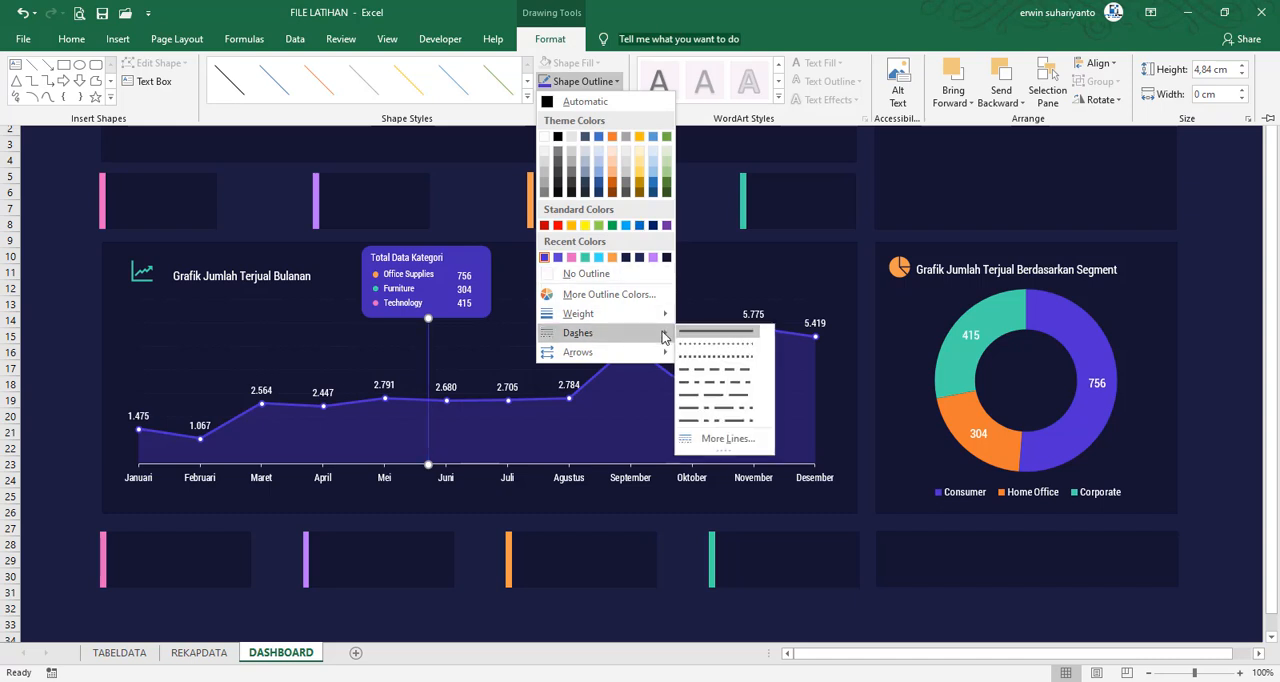
{"action": "left_click", "coordinate": [706, 374]}
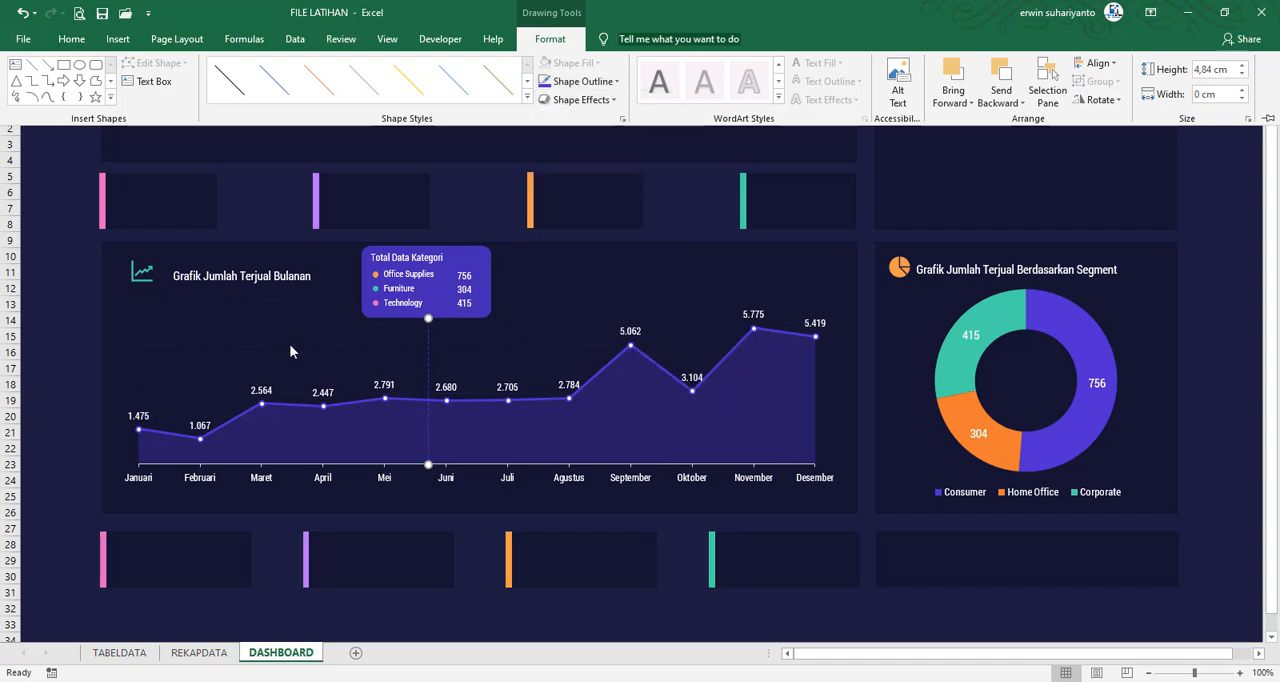
{"action": "scroll", "coordinate": [450, 350], "scroll_direction": "up", "scroll_amount": 3, "text": "ctrl"}
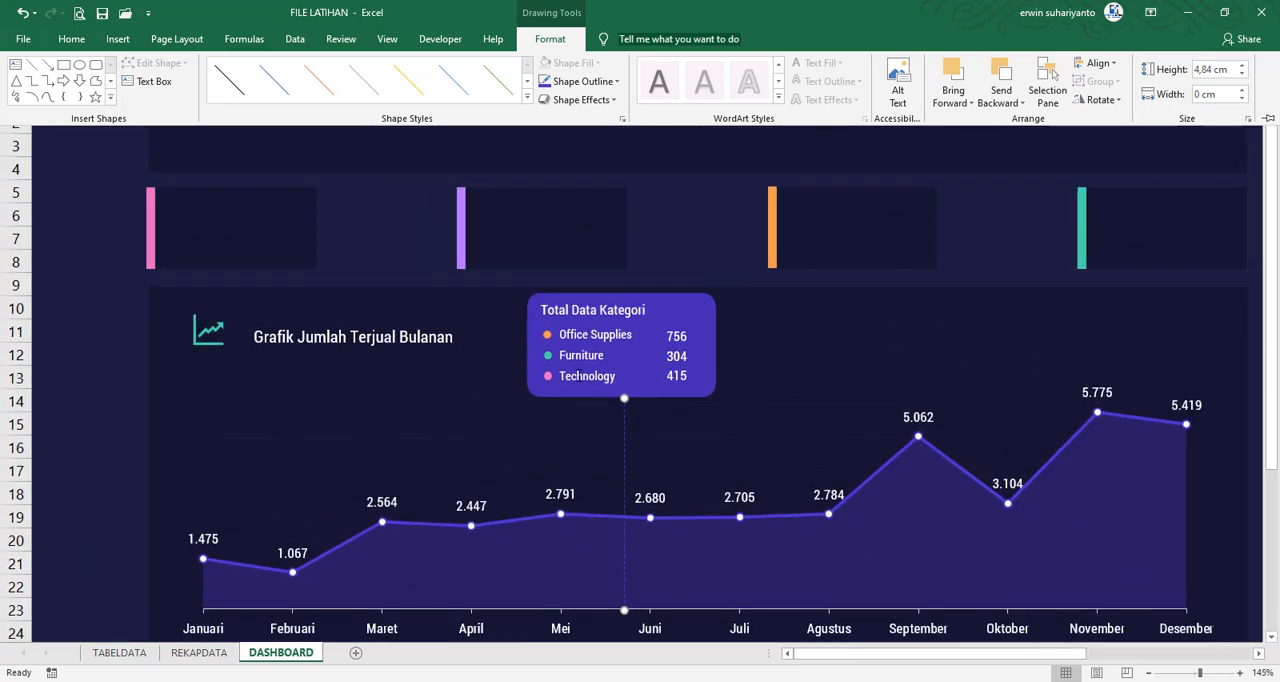
{"action": "left_click", "coordinate": [625, 425]}
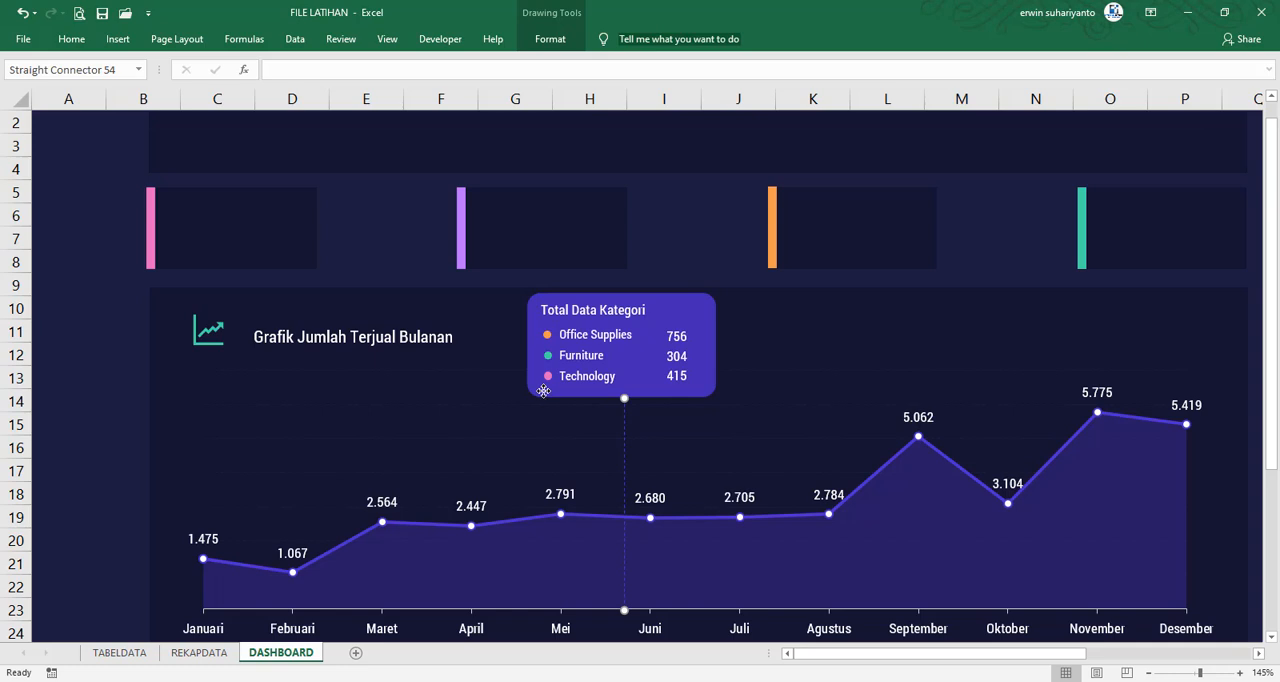
{"action": "left_click", "coordinate": [543, 392]}
{"action": "left_click", "coordinate": [561, 309], "text": "shift"}
{"action": "left_click", "coordinate": [578, 332], "text": "shift"}
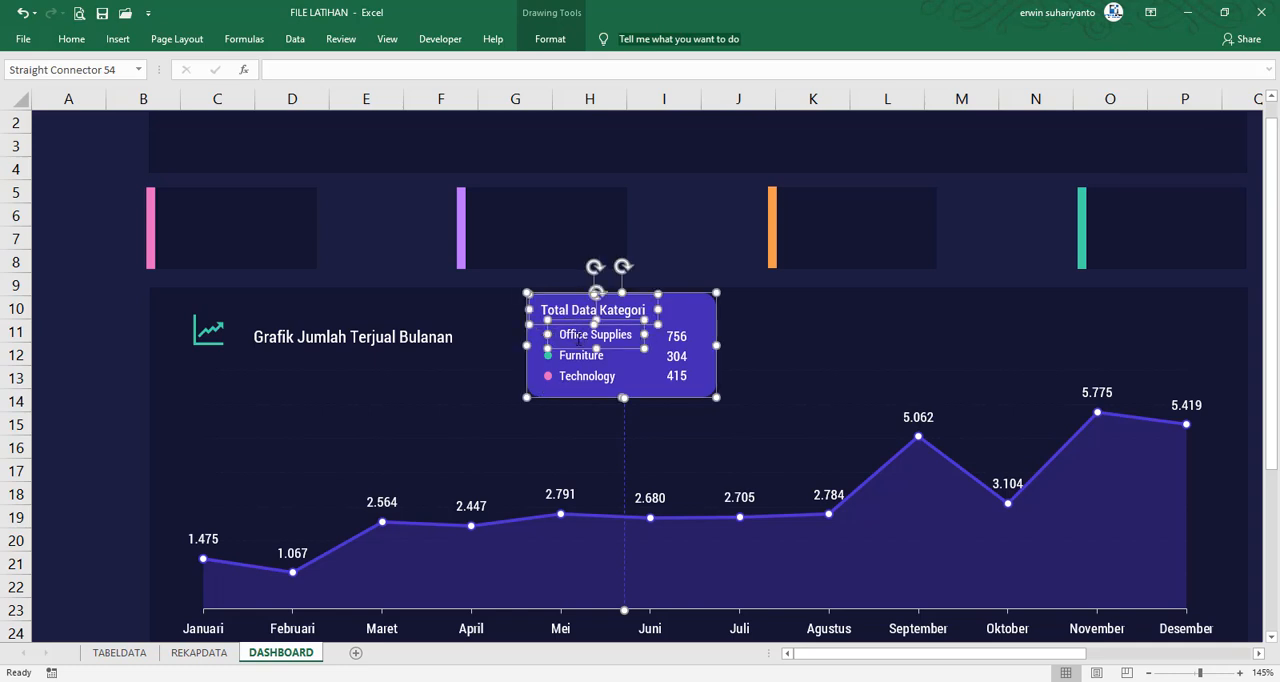
{"action": "left_click", "coordinate": [500, 398]}
Group the three bullets, the card title, category labels, totals, card background and dashed line into one object
{"action": "left_click", "coordinate": [547, 335]}
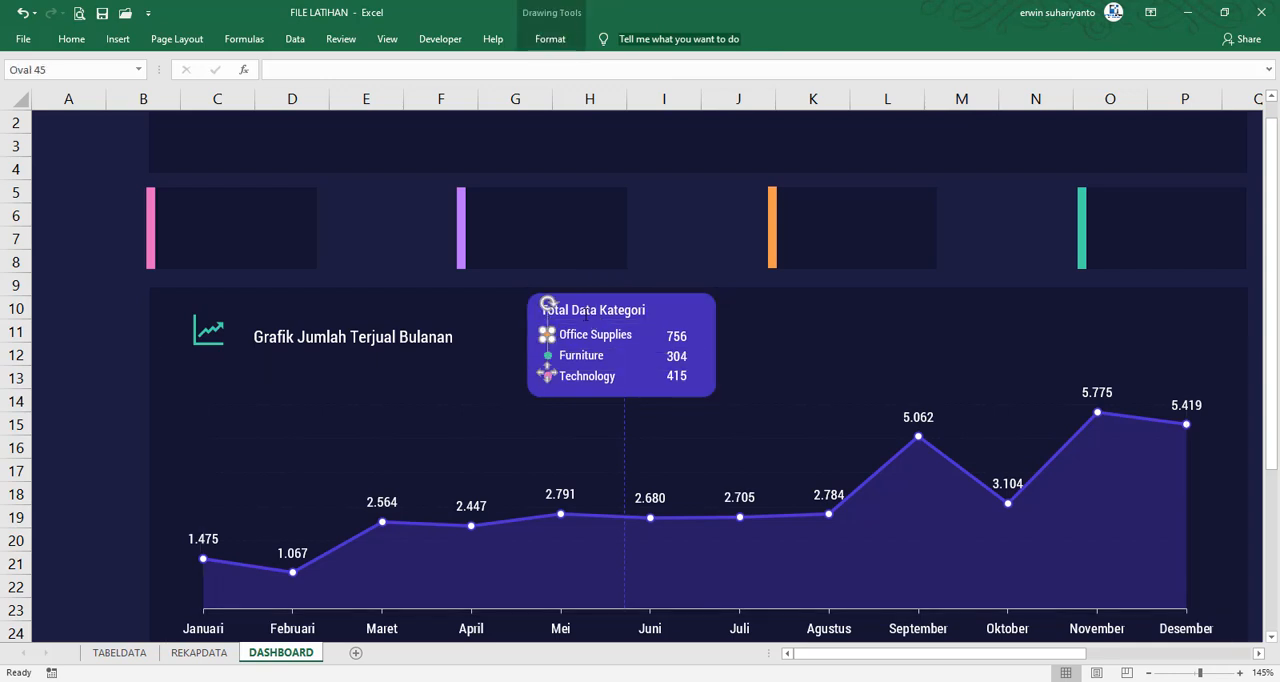
{"action": "scroll", "coordinate": [629, 409], "scroll_direction": "up", "scroll_amount": 3}
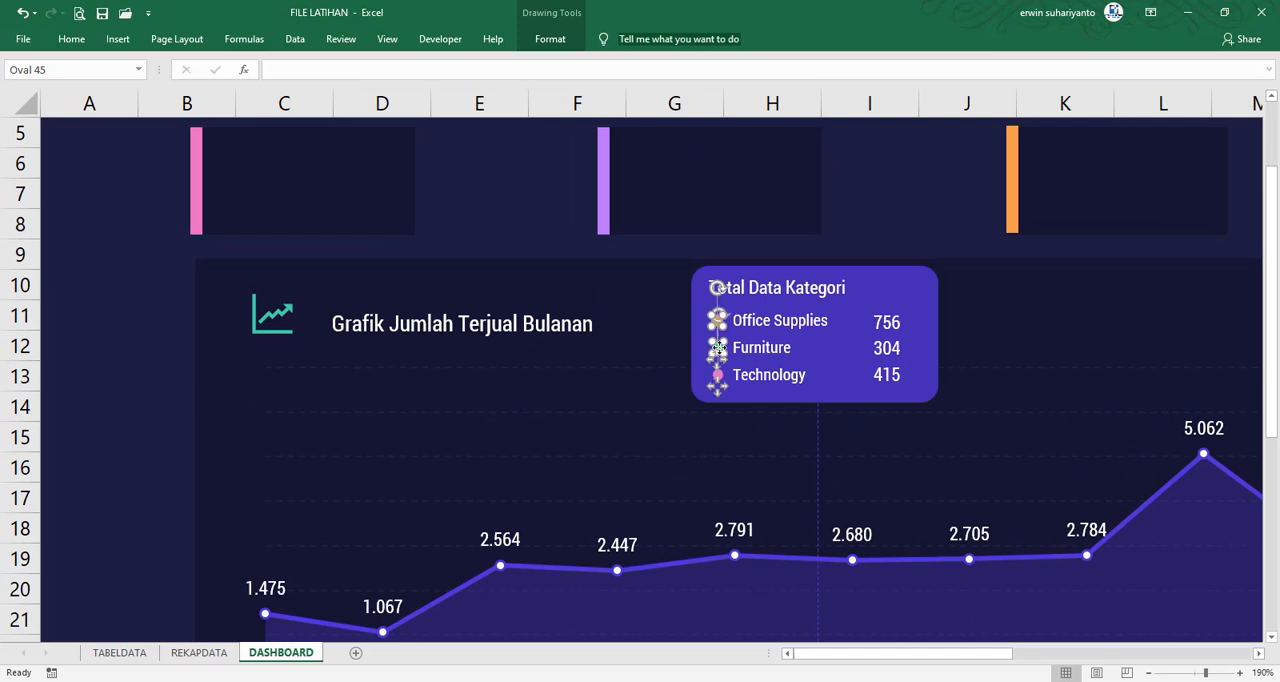
{"action": "left_click", "coordinate": [718, 375], "text": "shift"}
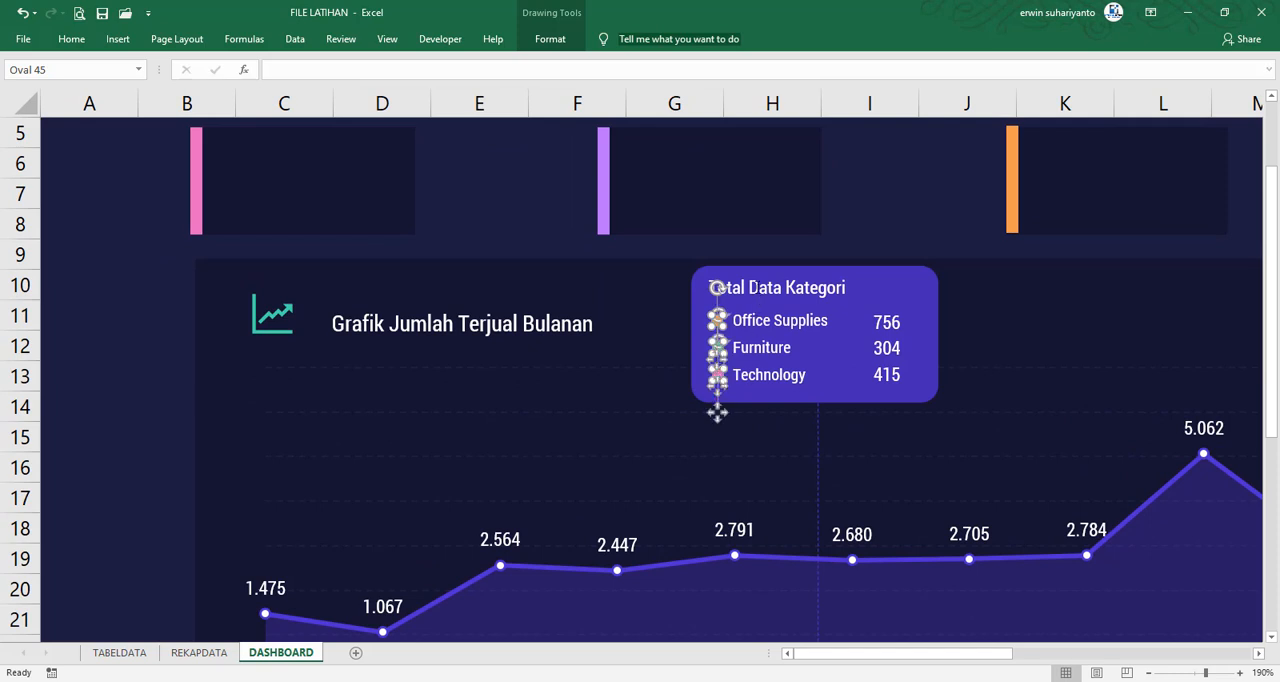
{"action": "left_click", "coordinate": [756, 287], "text": "shift"}
{"action": "left_click", "coordinate": [768, 318], "text": "shift"}
{"action": "left_click", "coordinate": [770, 346], "text": "shift"}
{"action": "left_click", "coordinate": [772, 373], "text": "shift"}
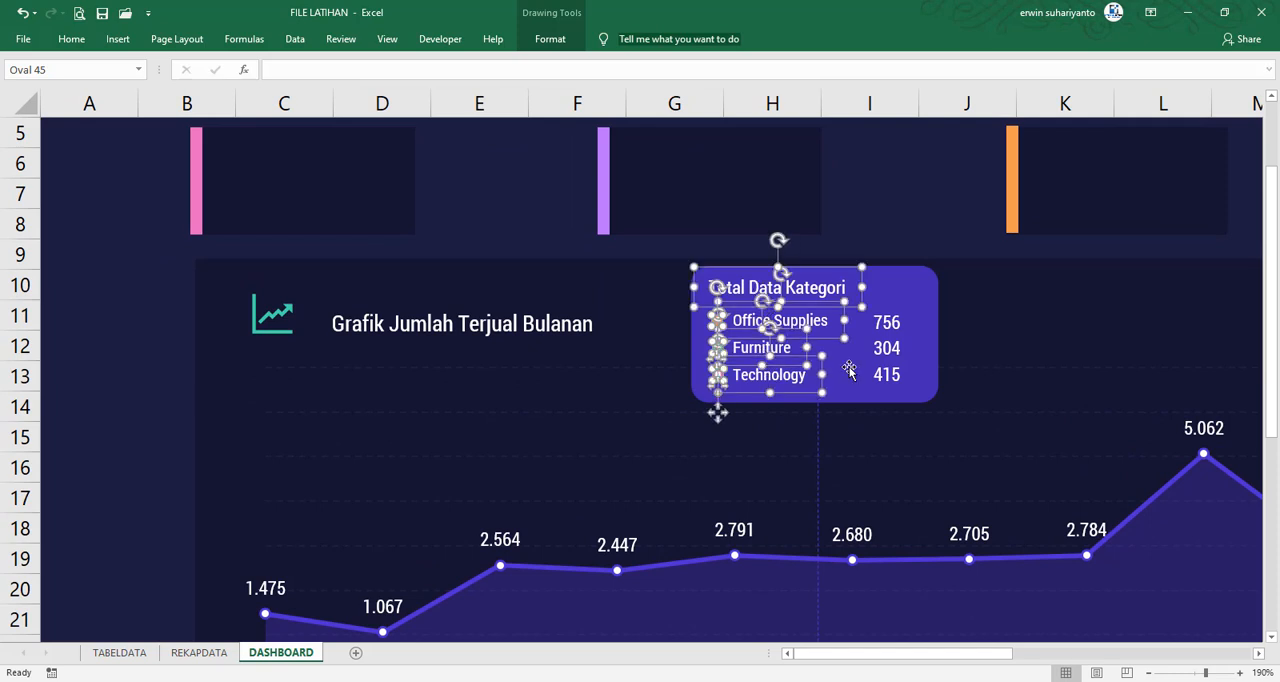
{"action": "left_click", "coordinate": [889, 322], "text": "shift"}
{"action": "left_click", "coordinate": [889, 348], "text": "shift"}
{"action": "left_click", "coordinate": [889, 375], "text": "shift"}
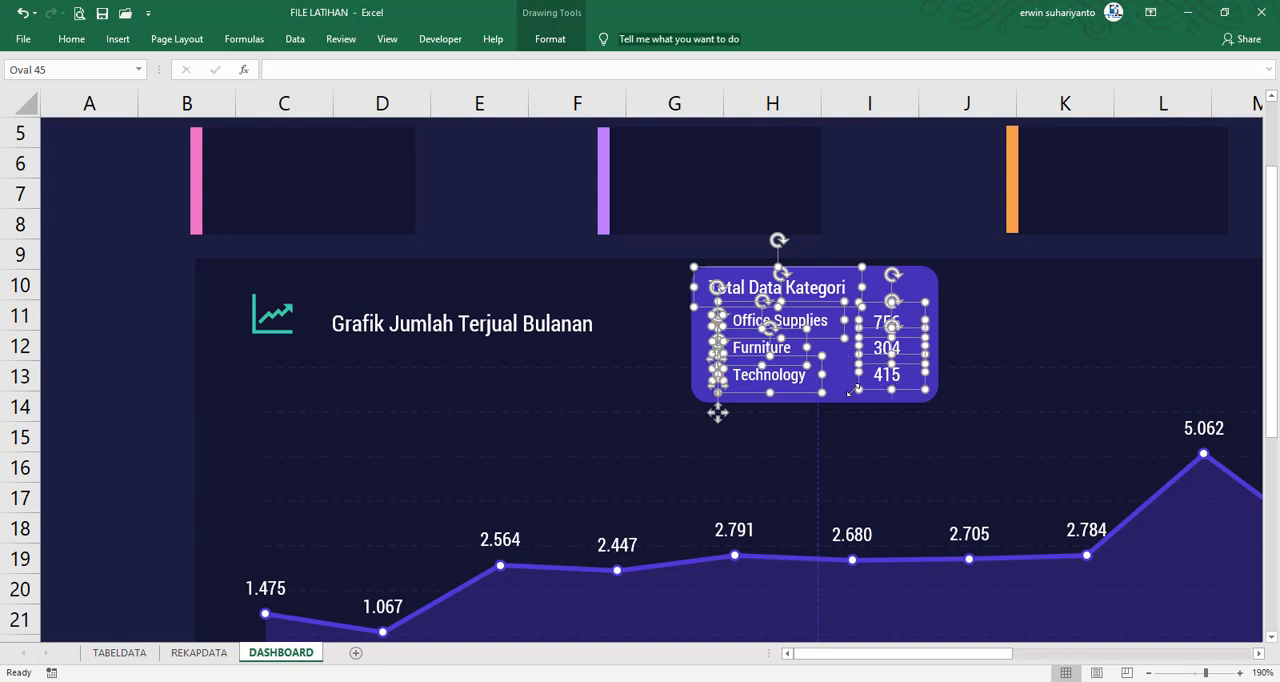
{"action": "left_click", "coordinate": [850, 392], "text": "shift"}
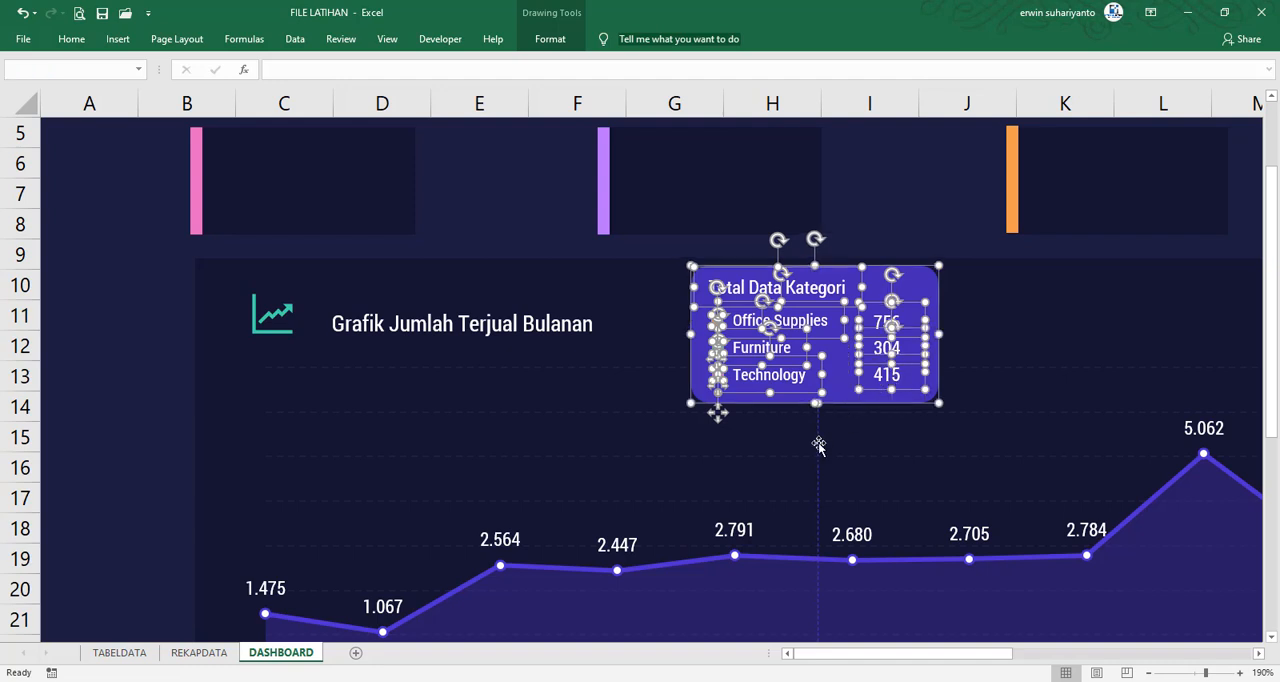
{"action": "right_click", "coordinate": [818, 447]}
{"action": "mouse_move", "coordinate": [900, 293]}
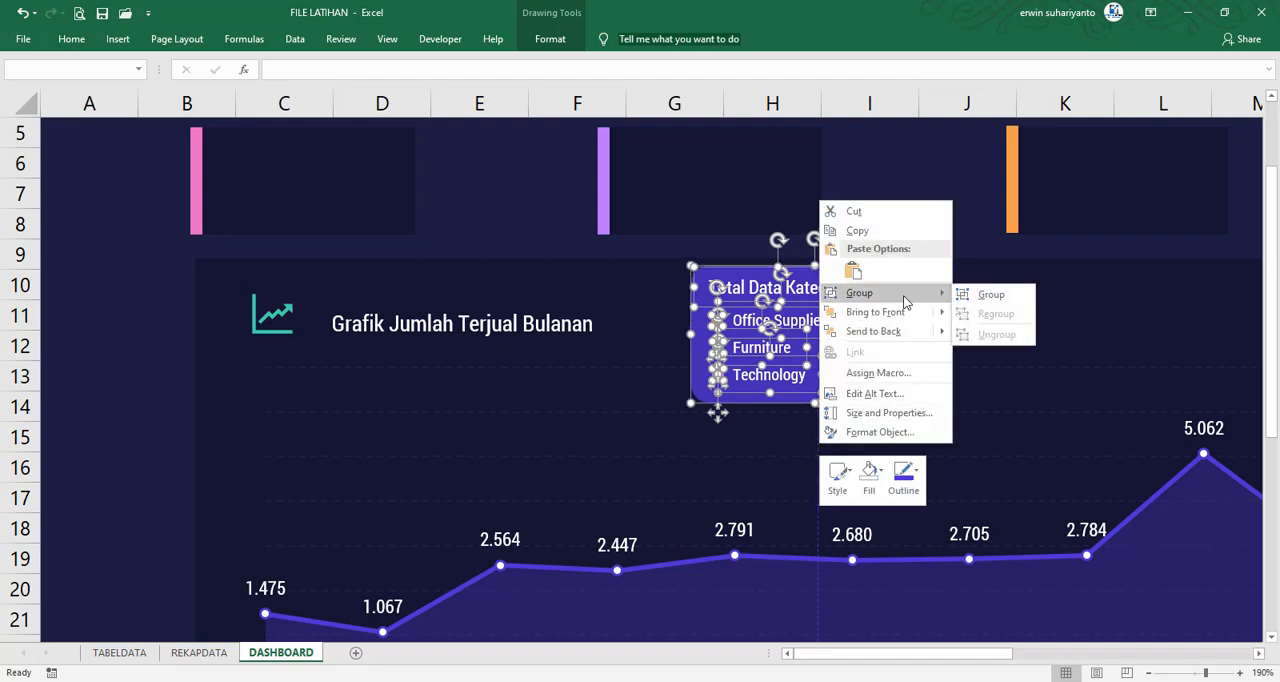
{"action": "left_click", "coordinate": [962, 300]}
Move the grouped card so its dashed line runs through the Januari data point down to the chart's axis
{"action": "scroll", "coordinate": [850, 258], "scroll_direction": "down", "scroll_amount": 3}
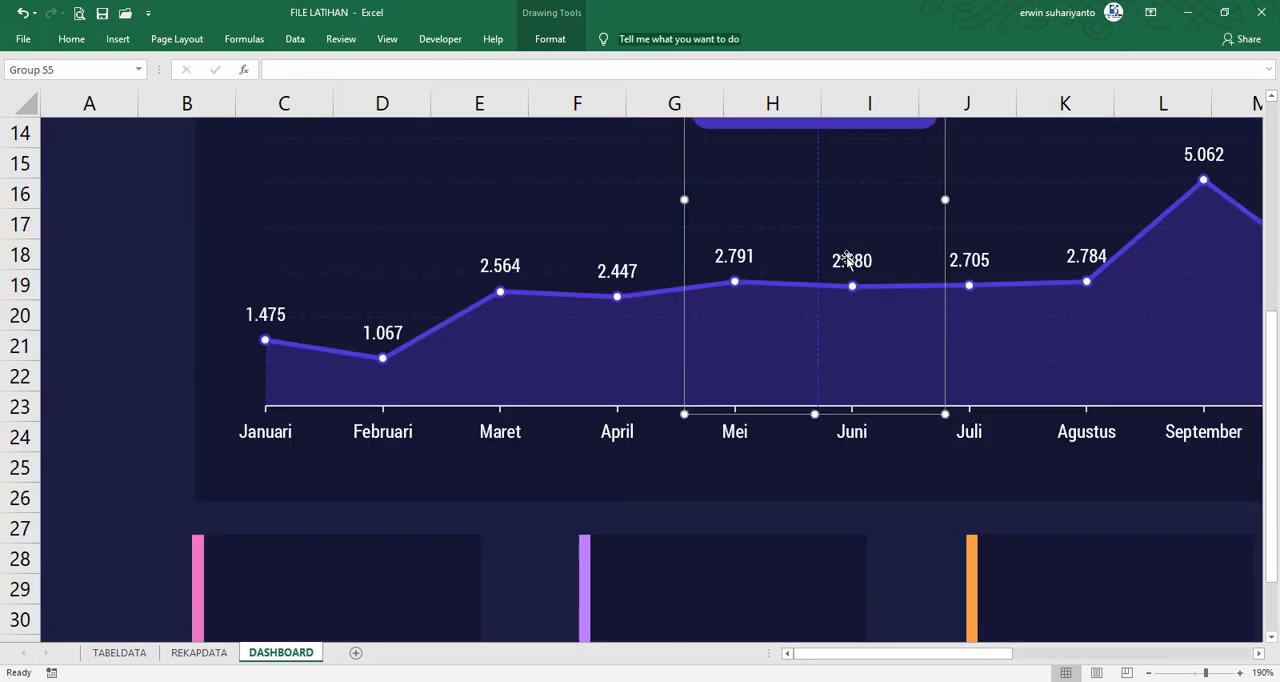
{"action": "scroll", "coordinate": [847, 260], "scroll_direction": "up", "scroll_amount": 3}
{"action": "left_click_drag", "start_coordinate": [943, 371], "coordinate": [458, 361]}
{"action": "scroll", "coordinate": [723, 294], "scroll_direction": "down", "scroll_amount": 2}
{"action": "scroll", "coordinate": [703, 297], "scroll_direction": "up", "scroll_amount": 3}
{"action": "scroll", "coordinate": [520, 346], "scroll_direction": "down", "scroll_amount": 3}
{"action": "left_click_drag", "start_coordinate": [506, 317], "coordinate": [390, 381]}
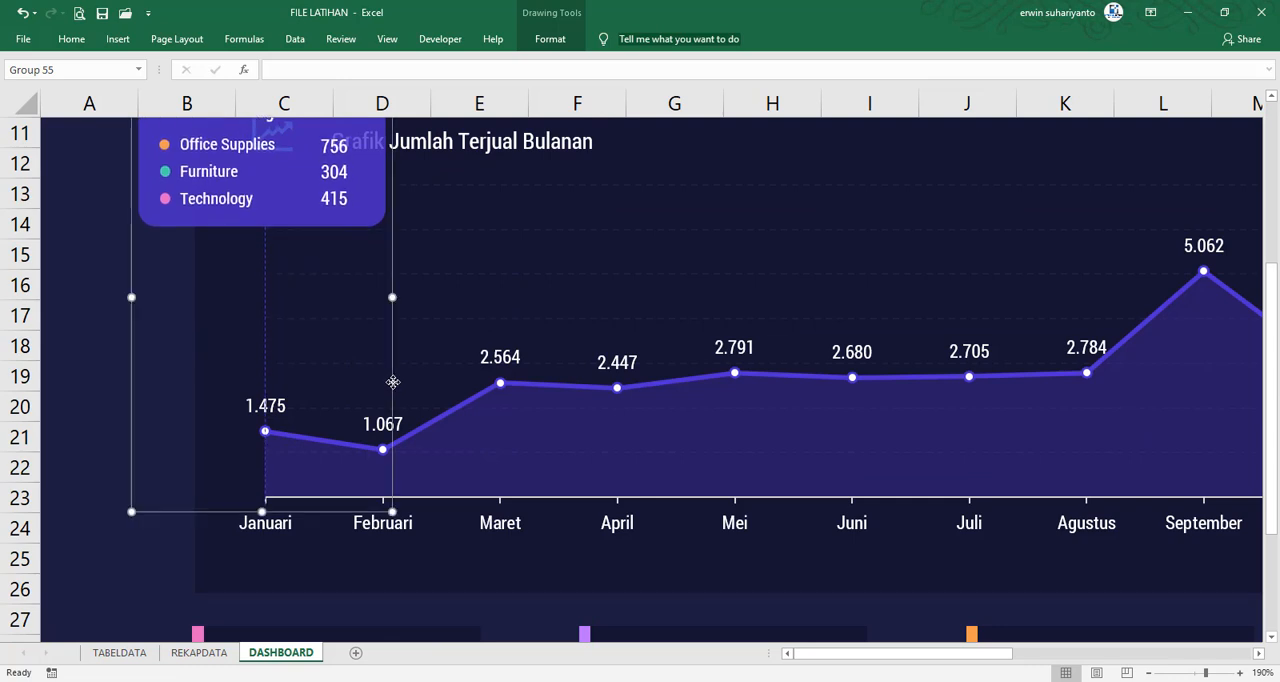
{"action": "scroll", "coordinate": [472, 374], "scroll_direction": "up", "scroll_amount": 2}
{"action": "scroll", "coordinate": [472, 374], "scroll_direction": "down", "scroll_amount": 1}
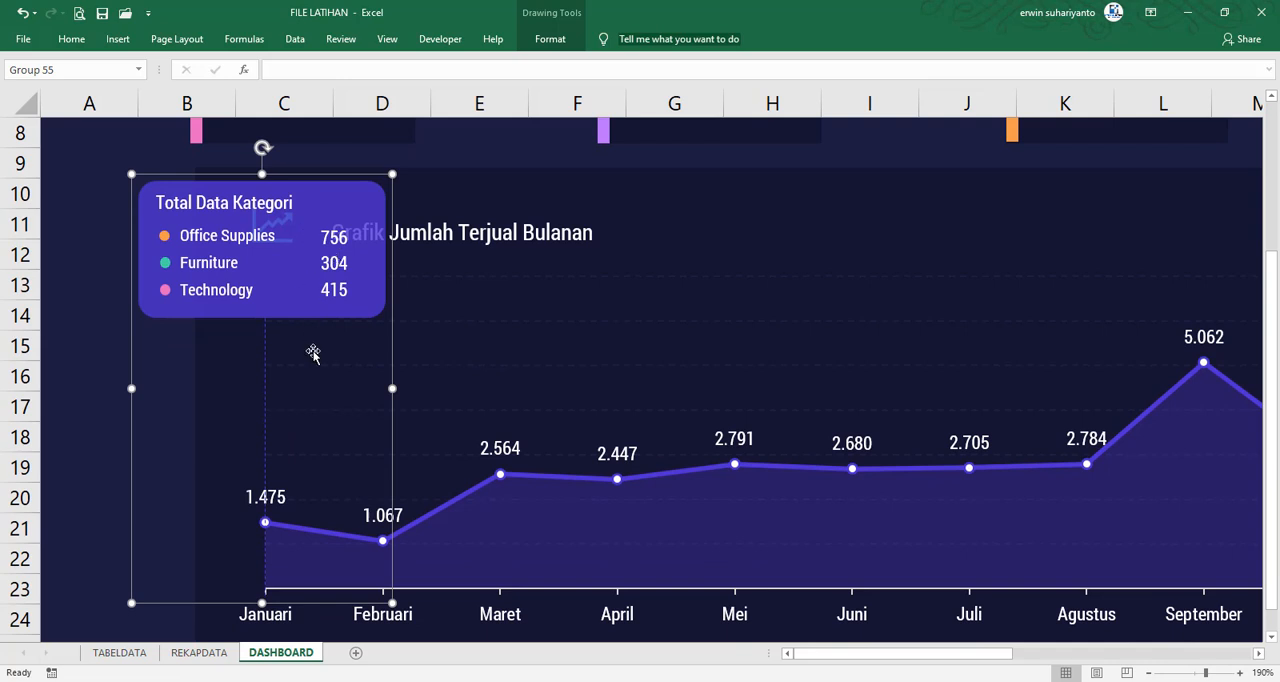
{"action": "scroll", "coordinate": [314, 351], "scroll_direction": "down", "scroll_amount": 1}
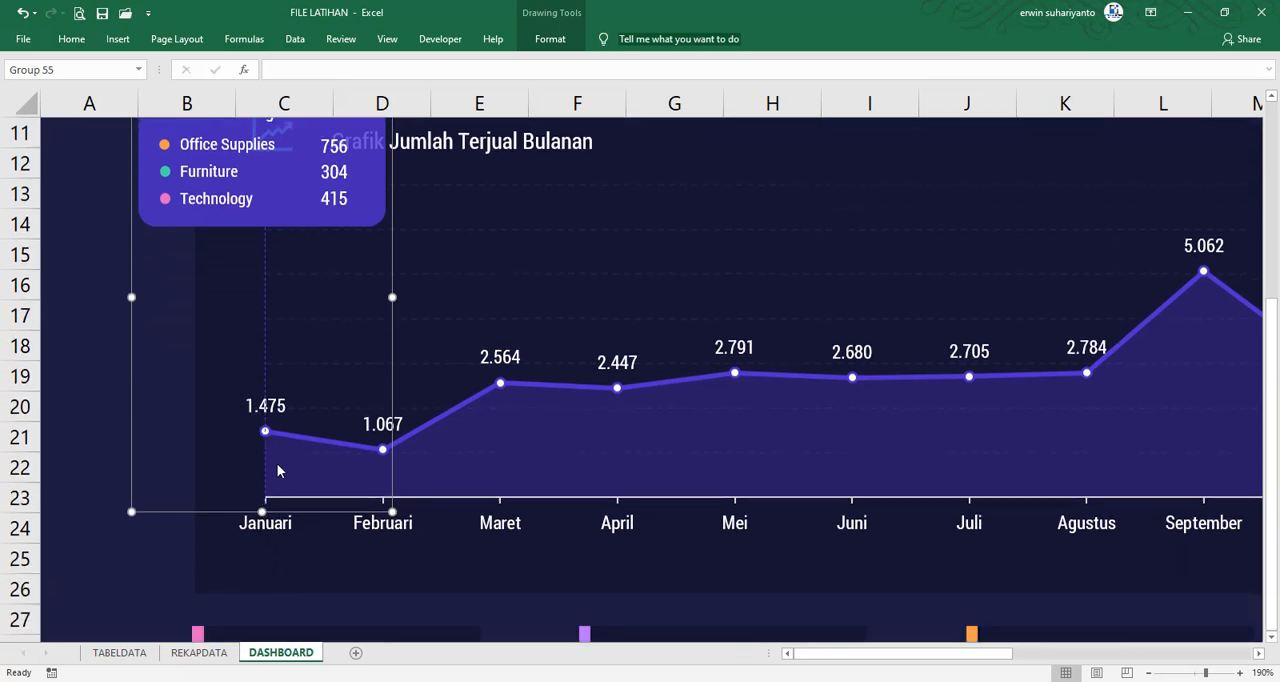
{"action": "scroll", "coordinate": [288, 423], "scroll_direction": "up", "scroll_amount": 2}
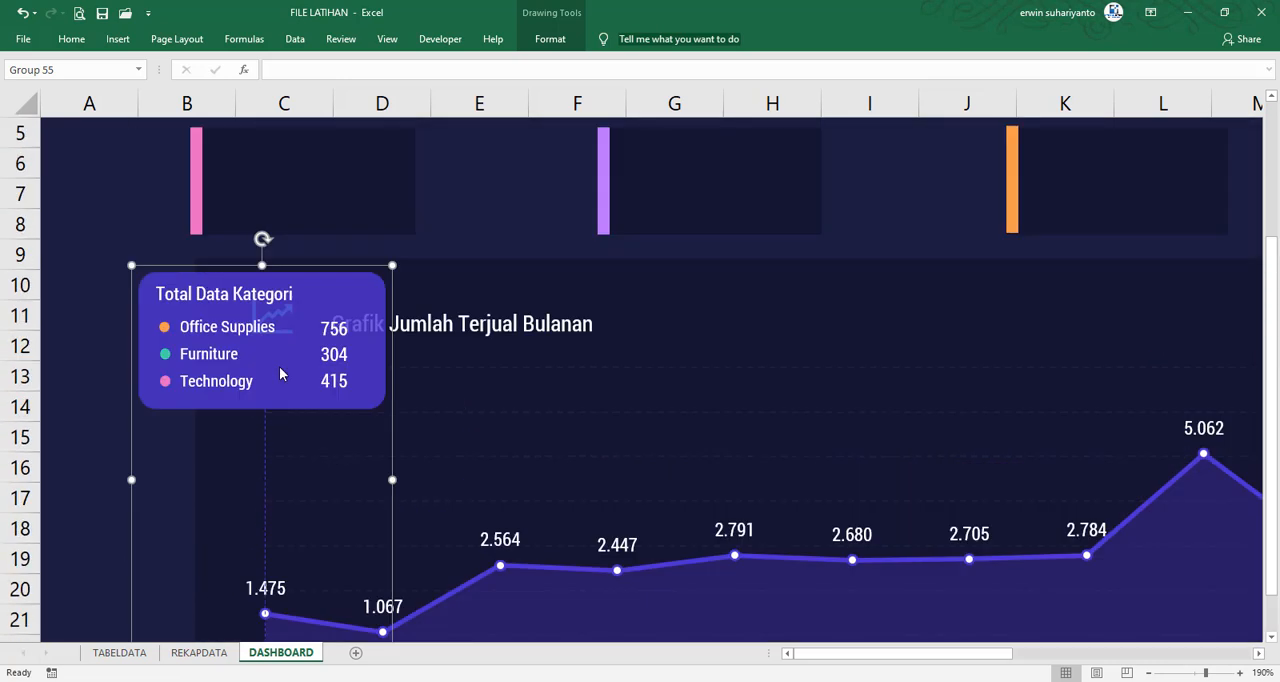
Rename the grouped card as SHAPEJANUARI
{"action": "left_click", "coordinate": [79, 68]}
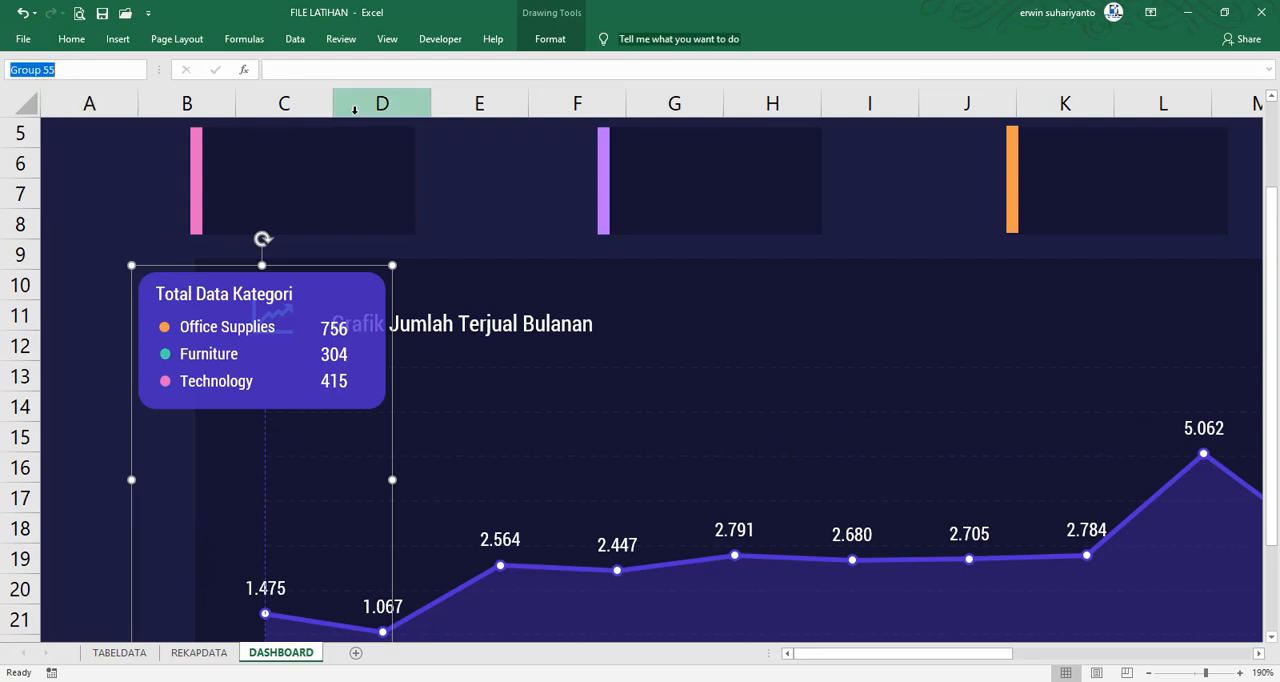
{"action": "type", "text": "SA"}
{"action": "type", "text": "APEJANUARI"}
{"action": "key", "text": "Return"}
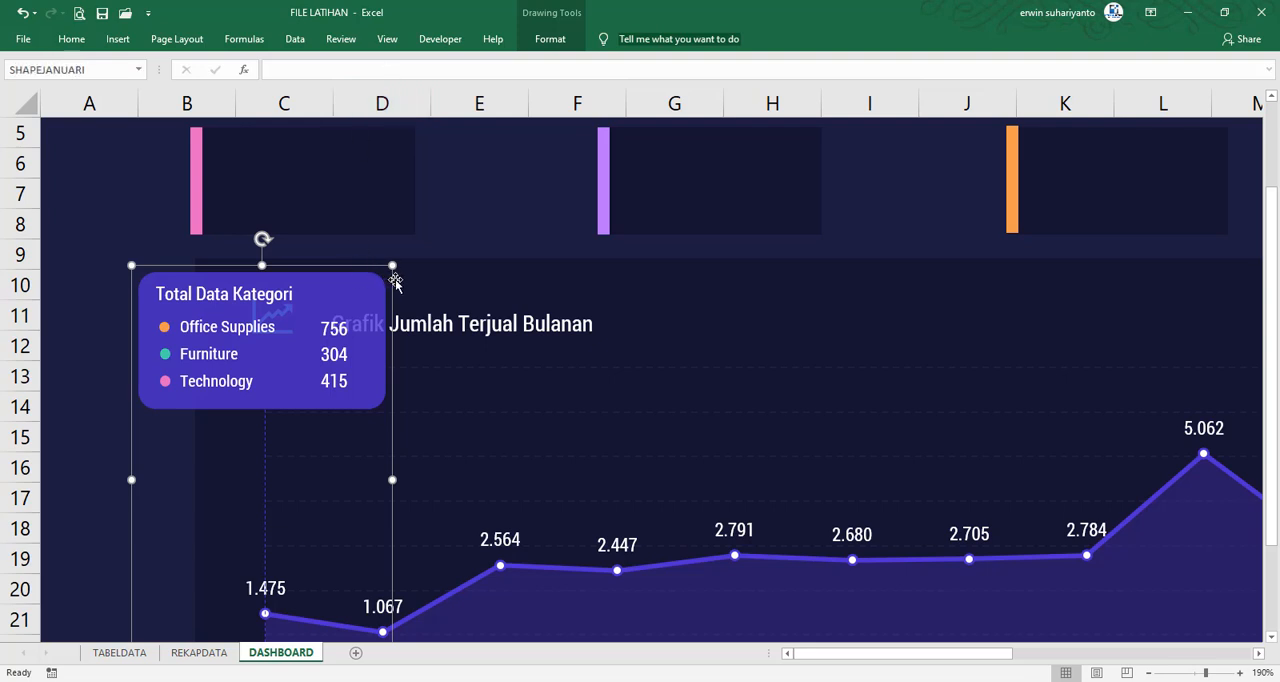
Duplicate the Januari card group and place the copy on the Februari data point, level with the original
{"action": "key", "text": "ctrl+d"}
{"action": "scroll", "coordinate": [417, 347], "scroll_direction": "down", "scroll_amount": 3}
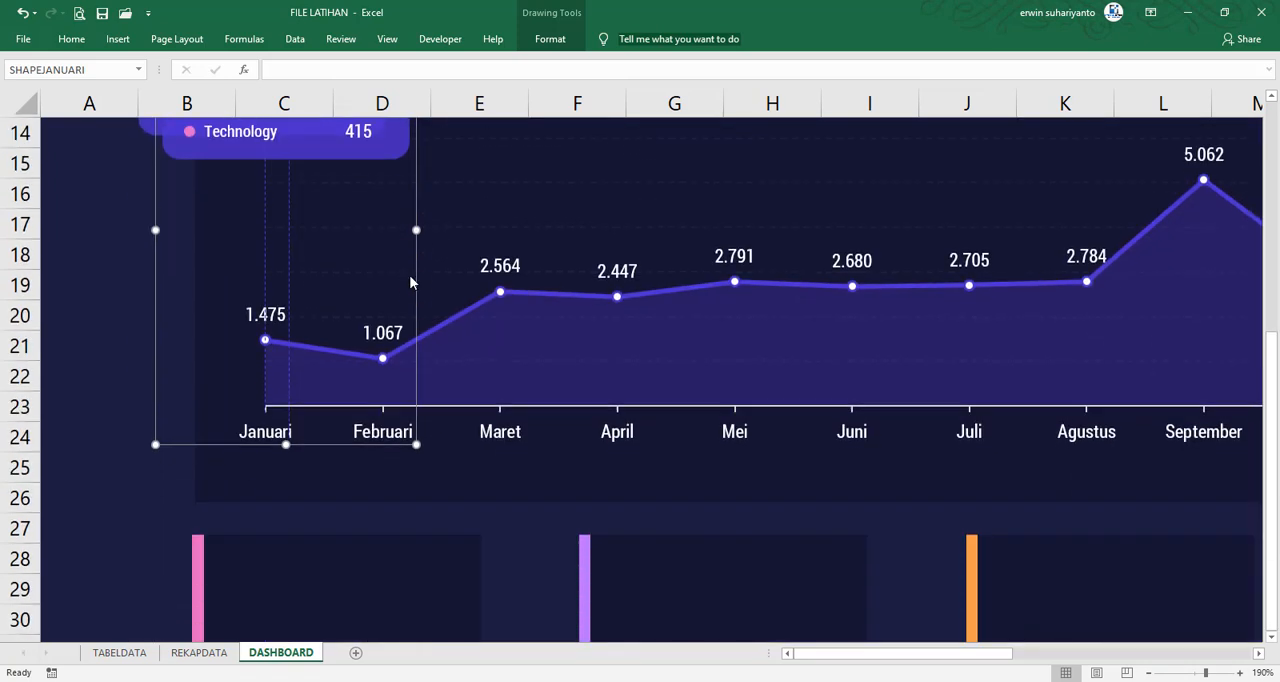
{"action": "scroll", "coordinate": [410, 276], "scroll_direction": "up", "scroll_amount": 1}
{"action": "left_click_drag", "start_coordinate": [421, 262], "coordinate": [511, 231]}
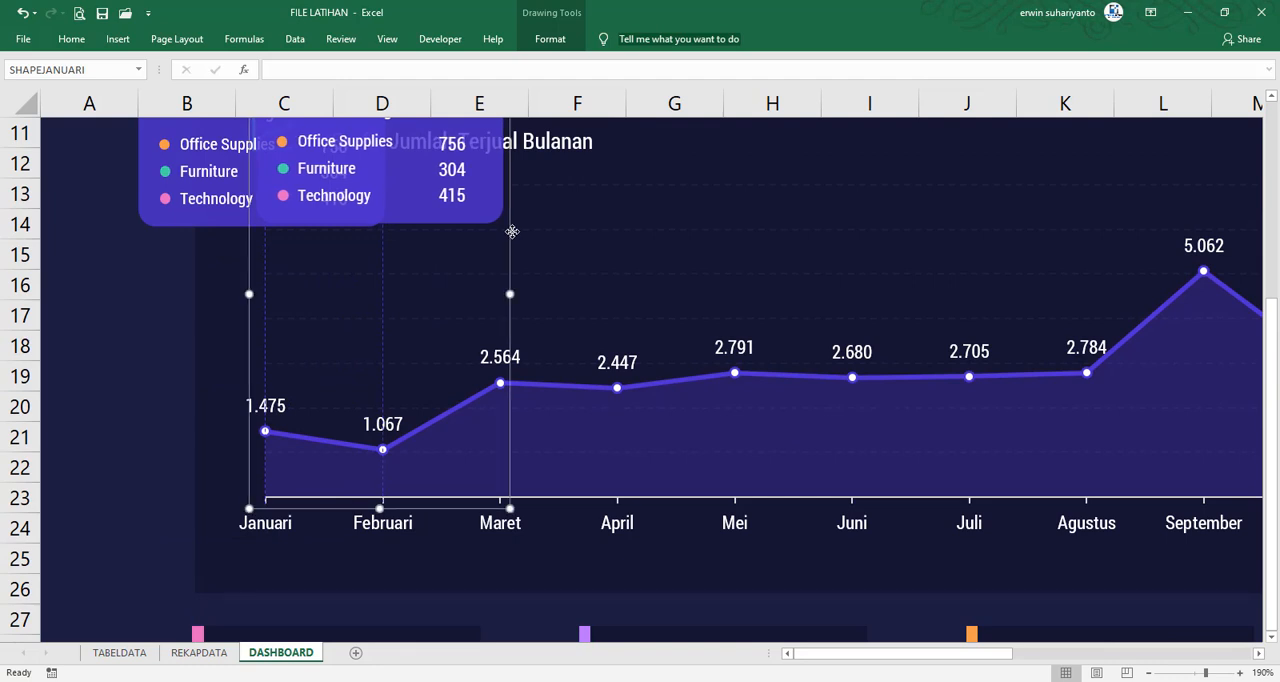
{"action": "key", "text": "Down"}
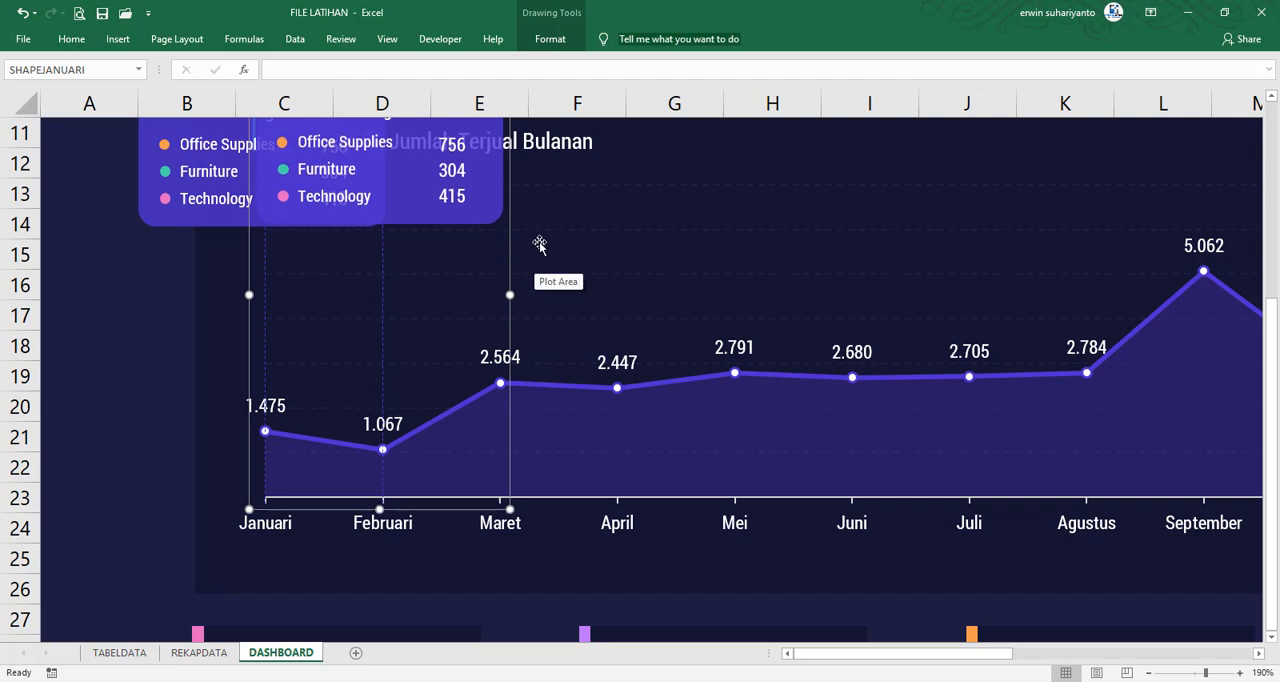
{"action": "key", "text": "Down"}
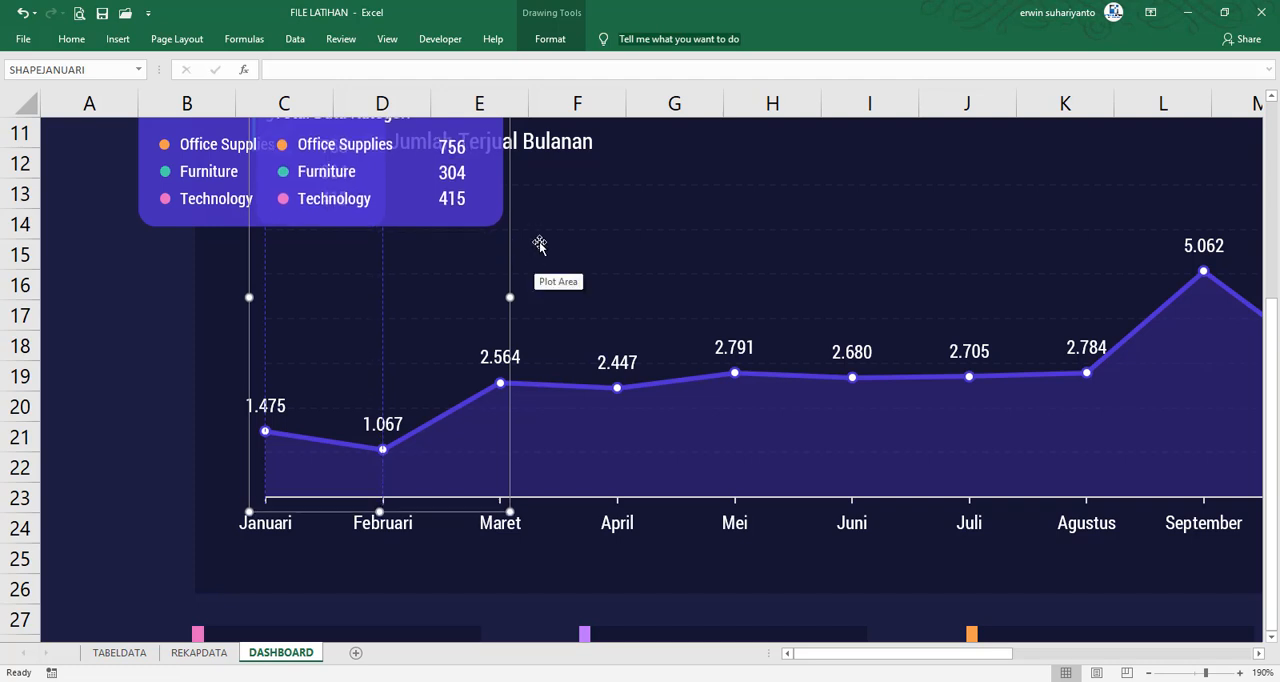
Rename the card group on the Februari data point as SHAPEFEBRUARI
{"action": "scroll", "coordinate": [540, 243], "scroll_direction": "up", "scroll_amount": 2}
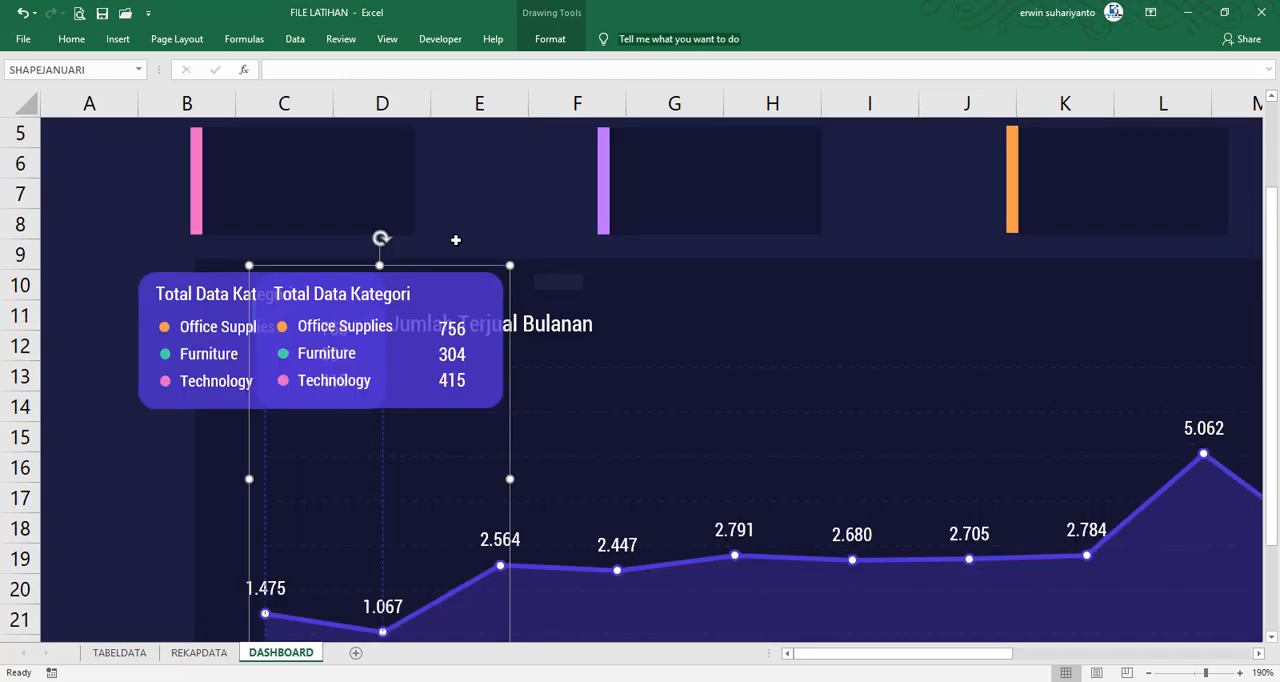
{"action": "left_click", "coordinate": [110, 67]}
{"action": "type", "text": "S"}
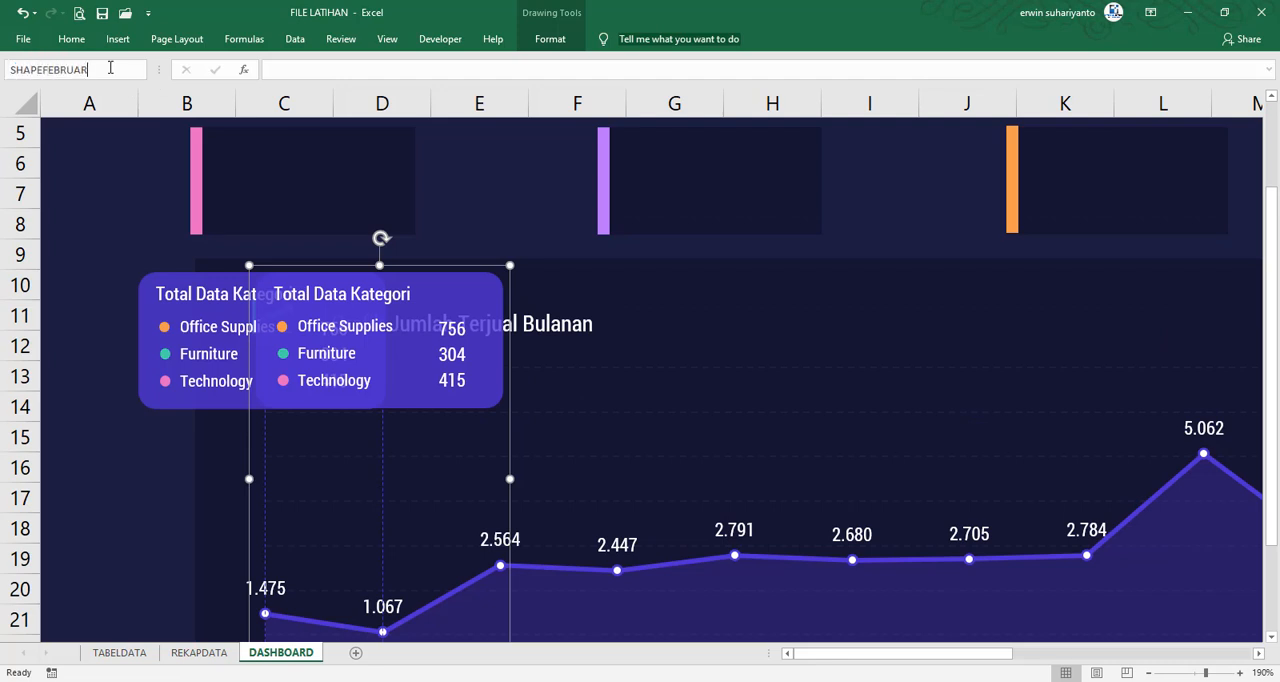
{"action": "key", "text": "Return"}
Duplicate the Februari card group onto the Maret data point and rename the copy as SHAPEMARET
{"action": "key", "text": "ctrl+d"}
{"action": "scroll", "coordinate": [578, 343], "scroll_direction": "down", "scroll_amount": 3}
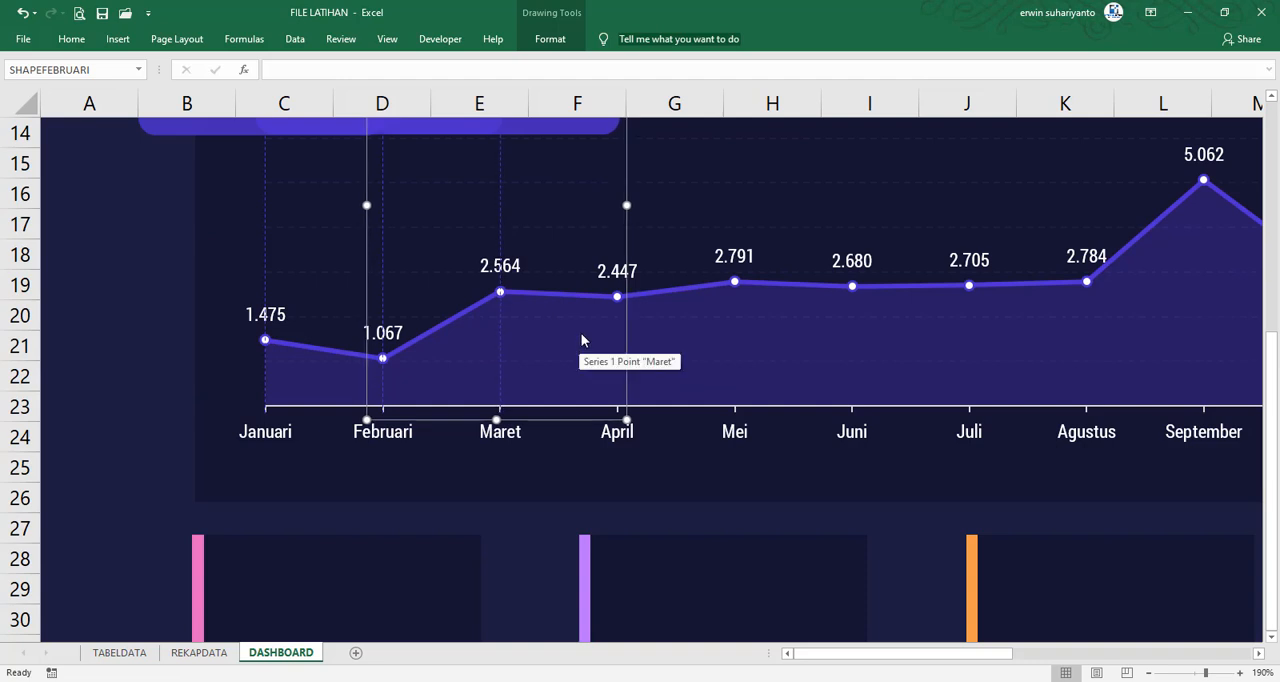
{"action": "scroll", "coordinate": [578, 320], "scroll_direction": "up", "scroll_amount": 1}
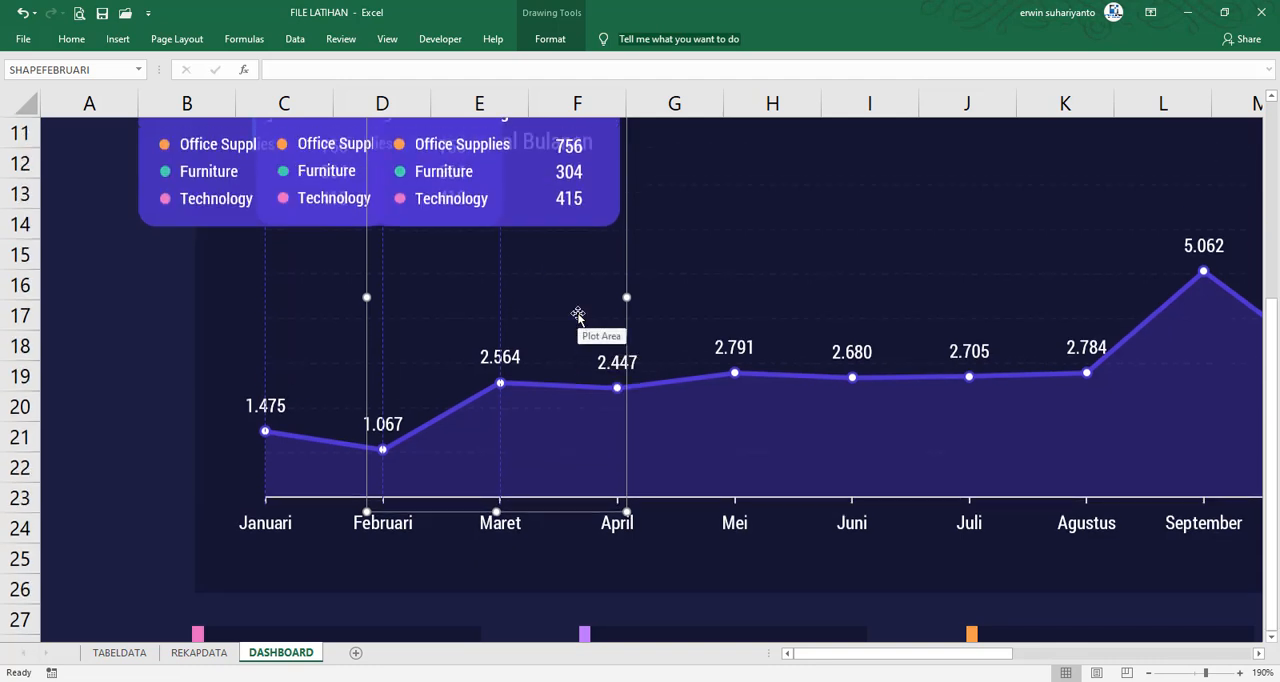
{"action": "scroll", "coordinate": [500, 280], "scroll_direction": "up", "scroll_amount": 4}
{"action": "left_click", "coordinate": [95, 69]}
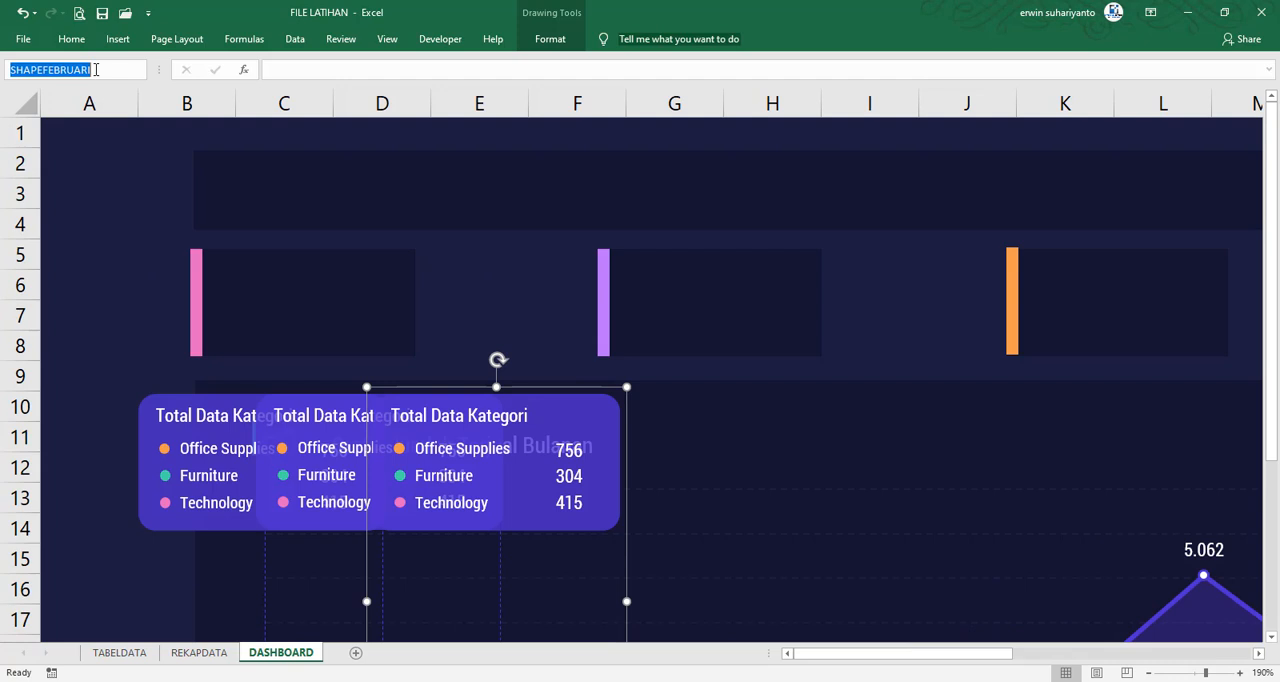
{"action": "type", "text": "SHAPEMA"}
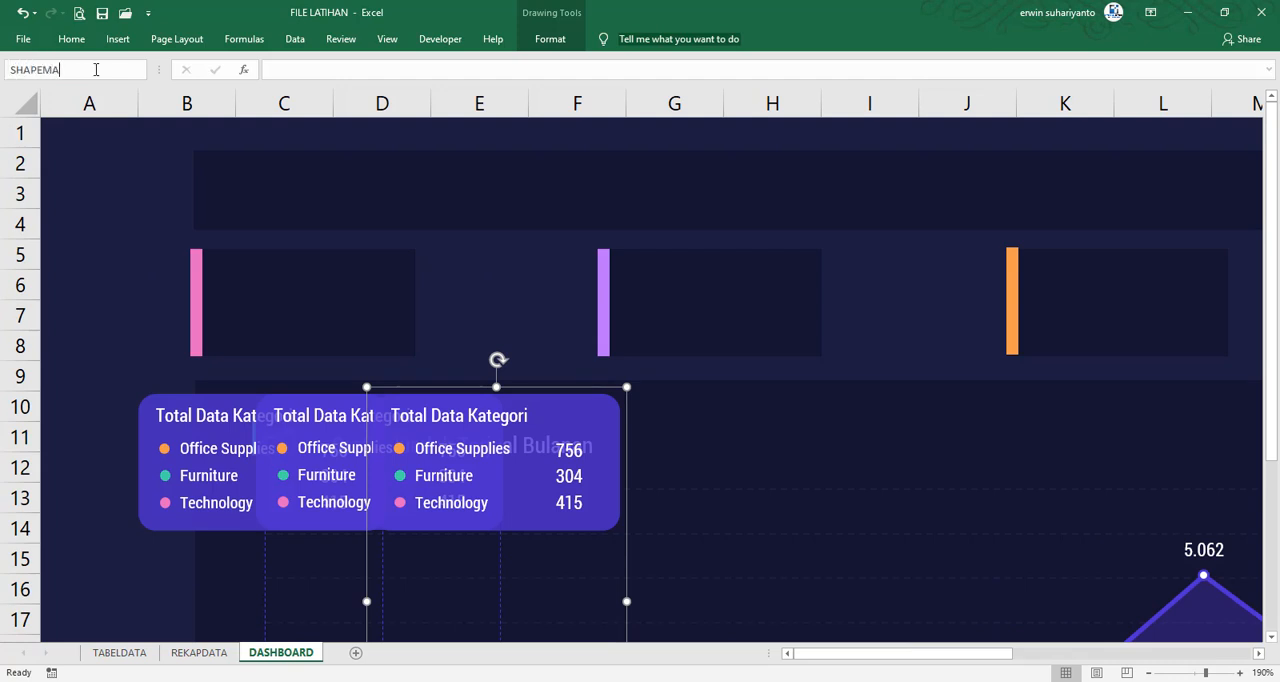
{"action": "type", "text": "RET"}
{"action": "key", "text": "Return"}
Duplicate the Maret card group onto the April data point and rename the copy as SHAPEAPRIL
{"action": "scroll", "coordinate": [636, 280], "scroll_direction": "down", "scroll_amount": 3}
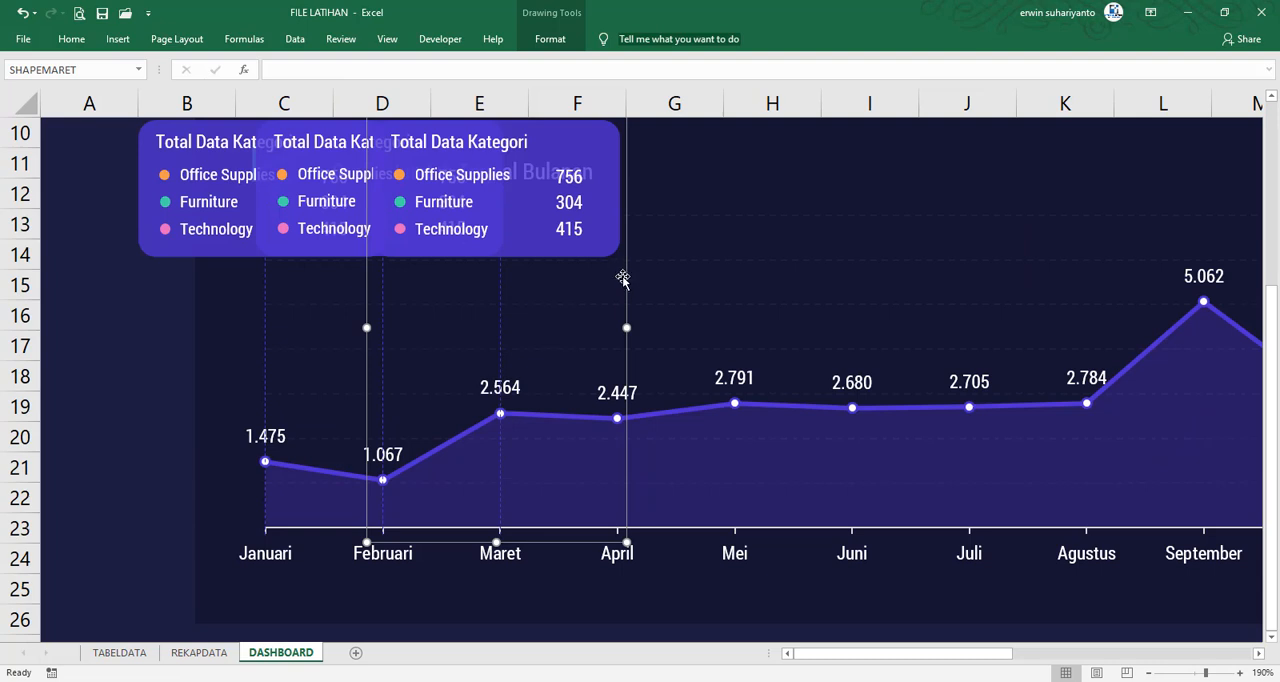
{"action": "key", "text": "ctrl+d"}
{"action": "scroll", "coordinate": [615, 268], "scroll_direction": "up", "scroll_amount": 2}
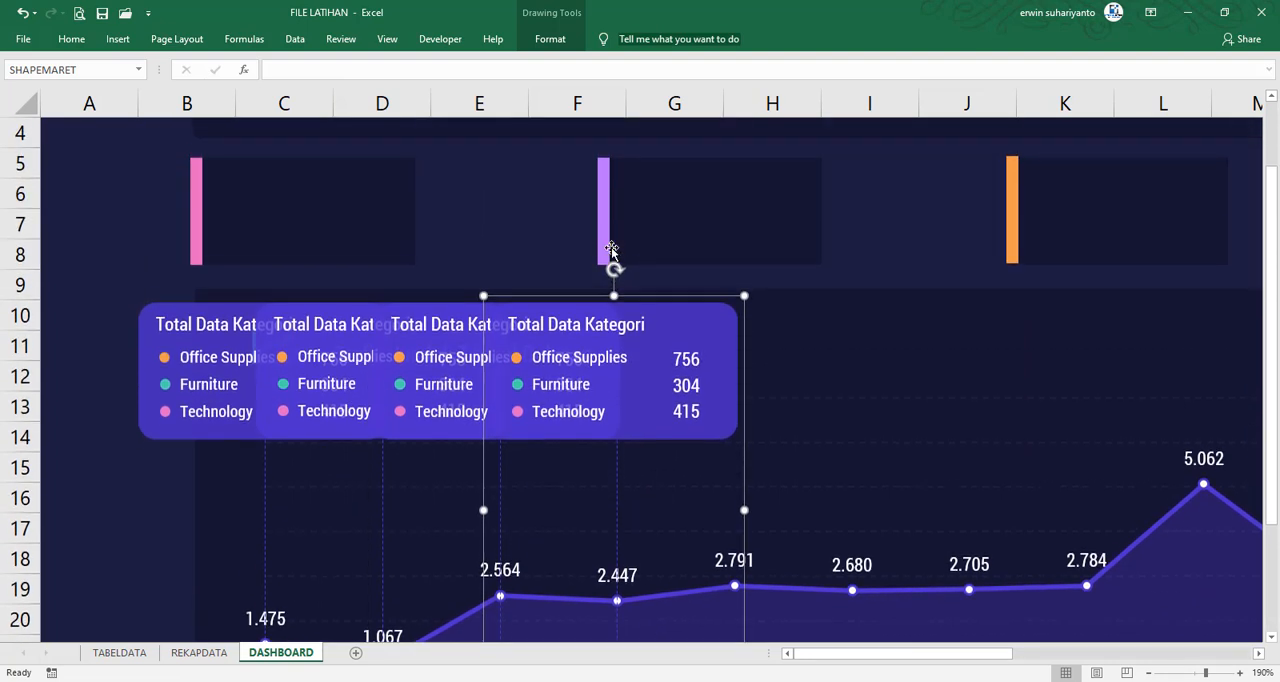
{"action": "left_click", "coordinate": [101, 71]}
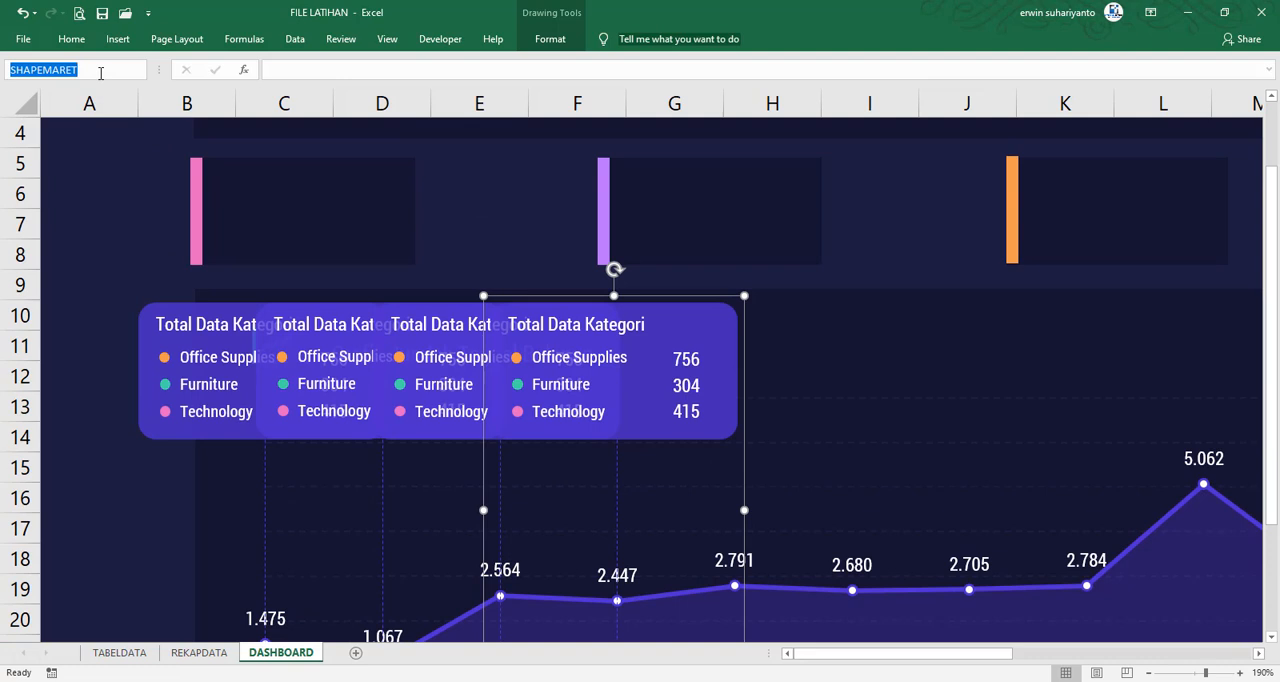
{"action": "type", "text": "S"}
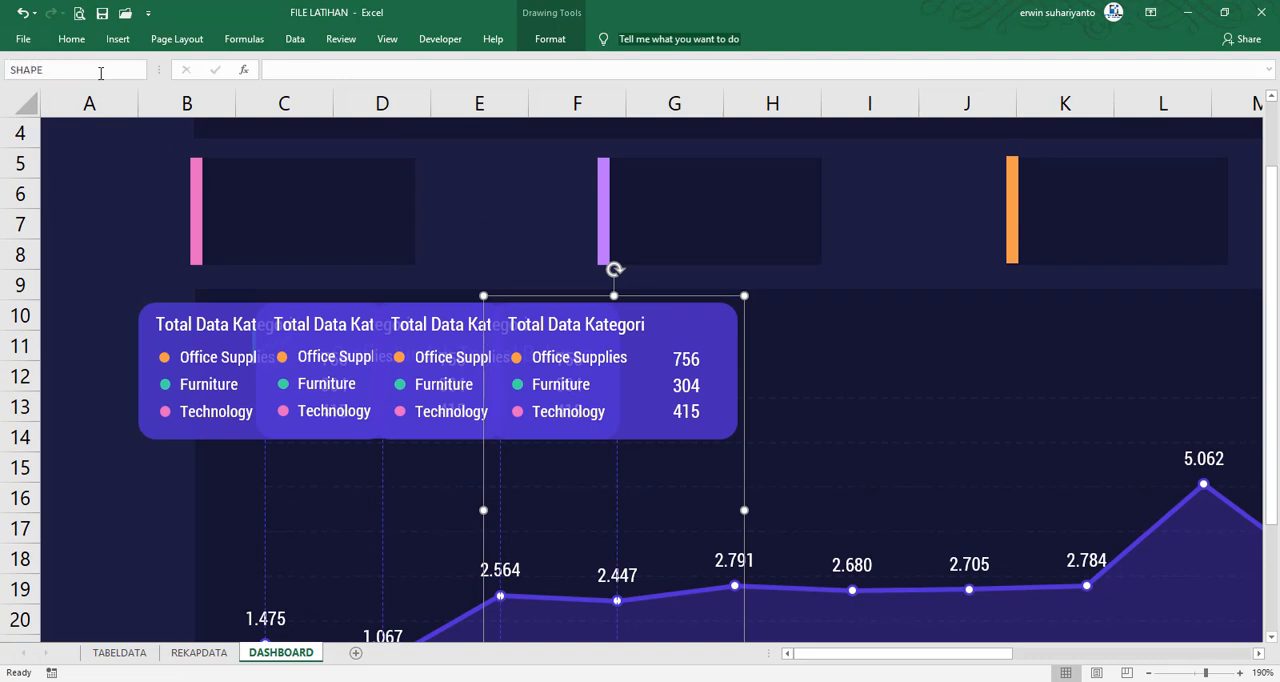
{"action": "key", "text": "Return"}
Duplicate the April card group and nudge the copy so its dashed line runs through the Mei data point, level with the other cards
{"action": "scroll", "coordinate": [644, 222], "scroll_direction": "down", "scroll_amount": 2}
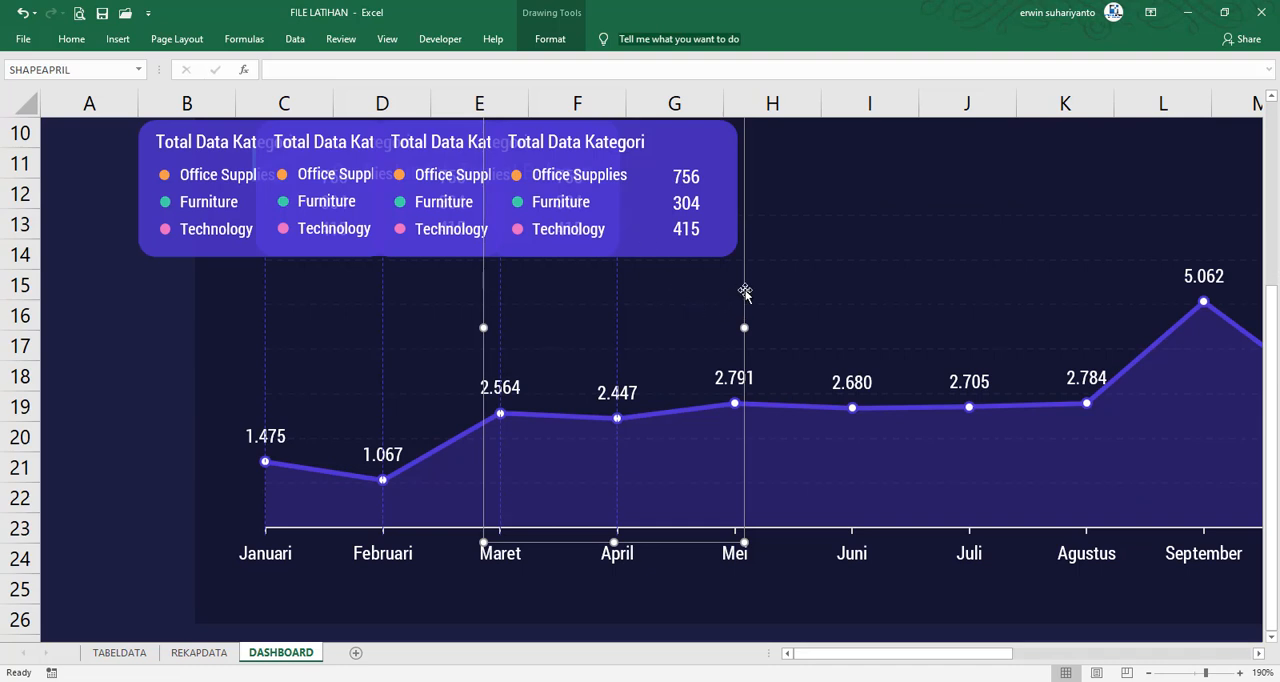
{"action": "key", "text": "ctrl+d"}
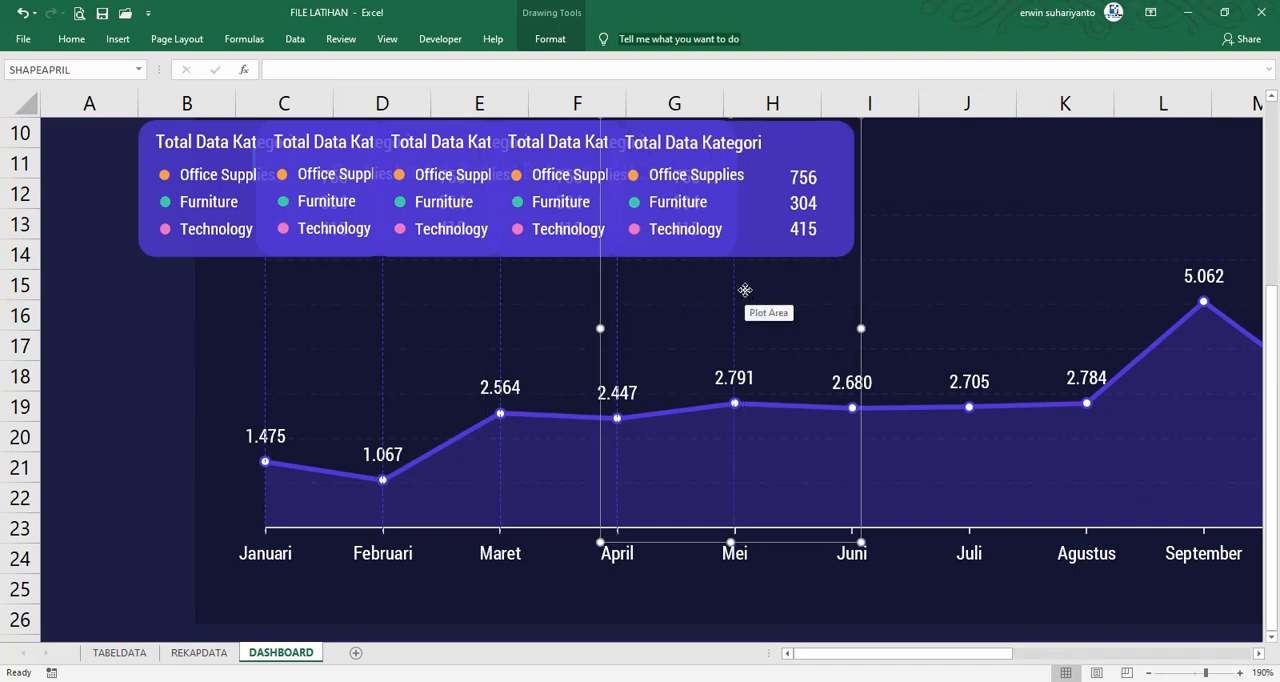
{"action": "key", "text": "Right"}
{"action": "key", "text": "Right"}
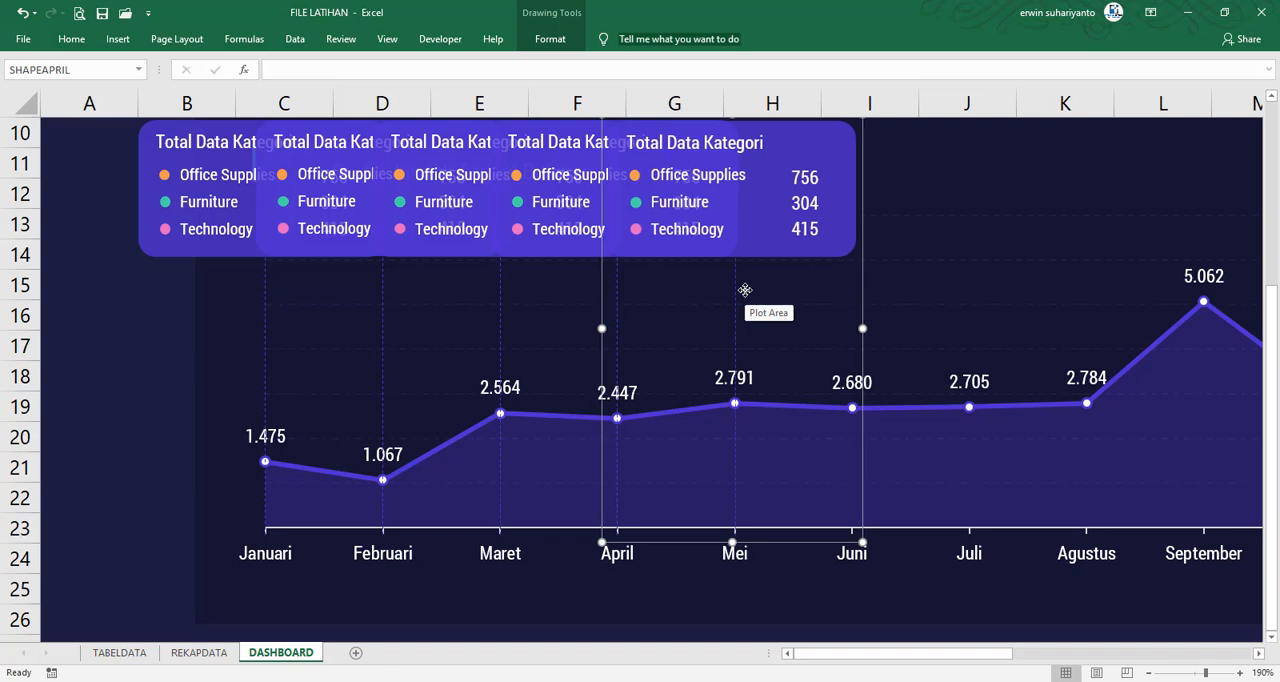
{"action": "key", "text": "Up"}
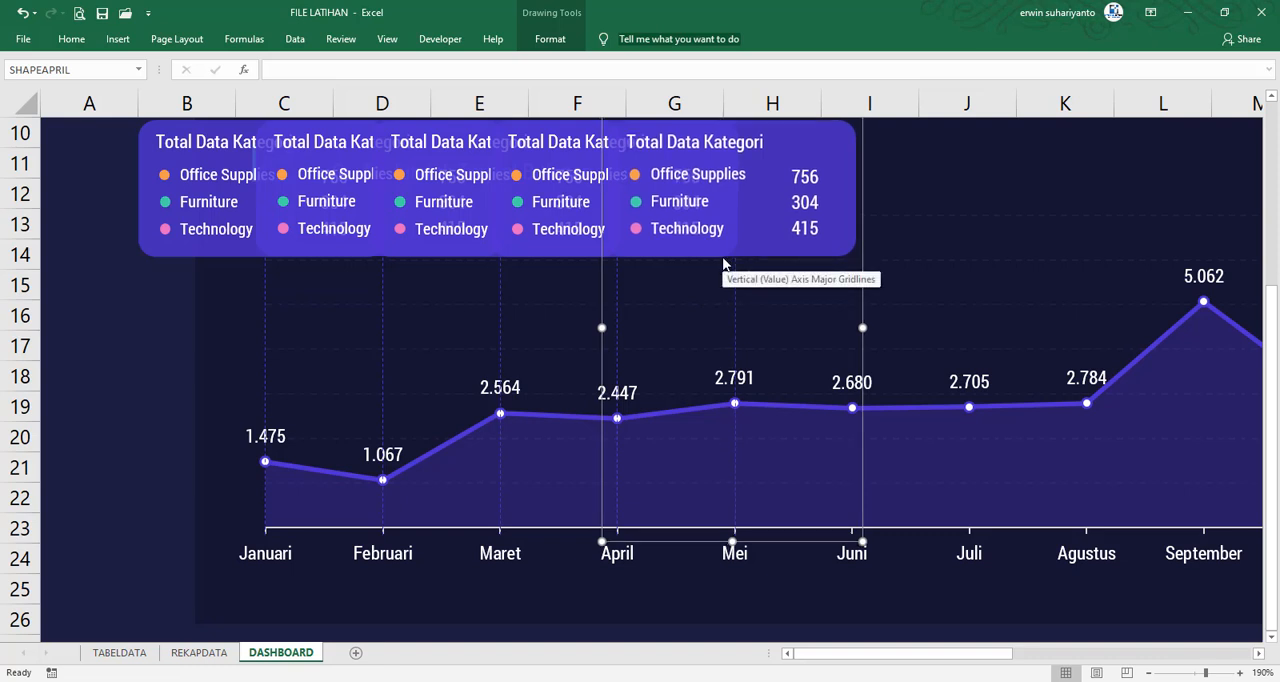
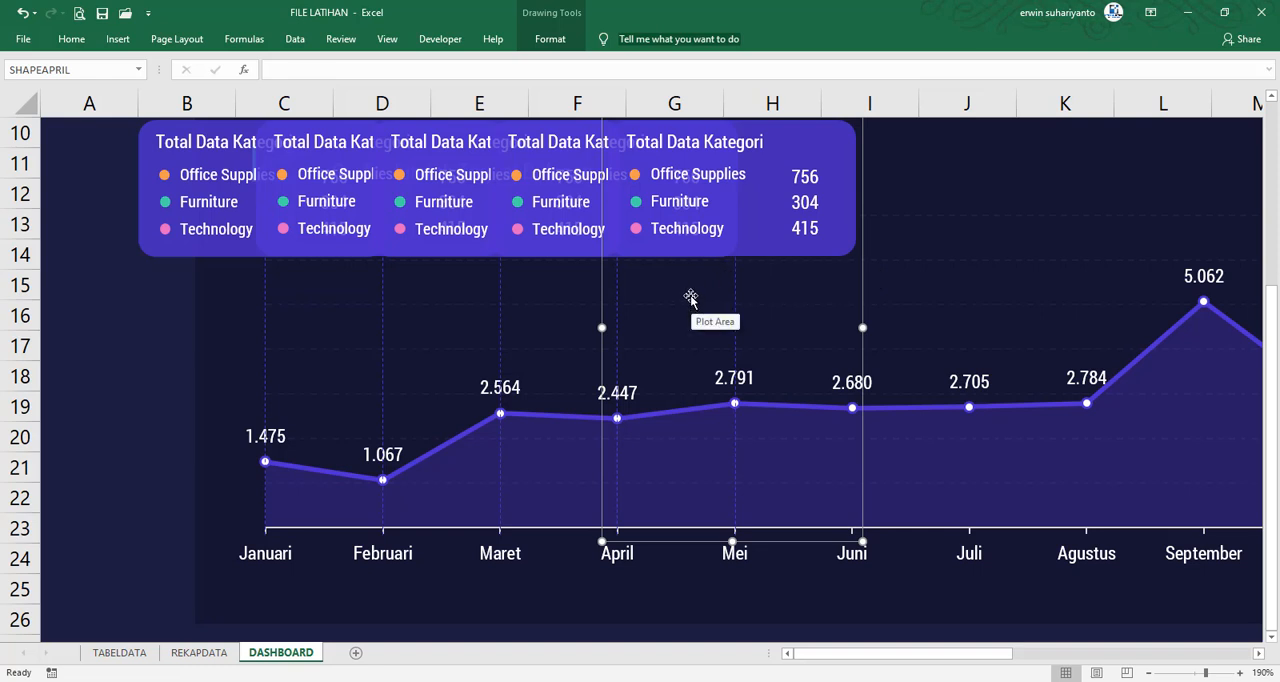
Rename the card group on the Mei data point as SHAPEMEI
{"action": "left_click", "coordinate": [84, 67]}
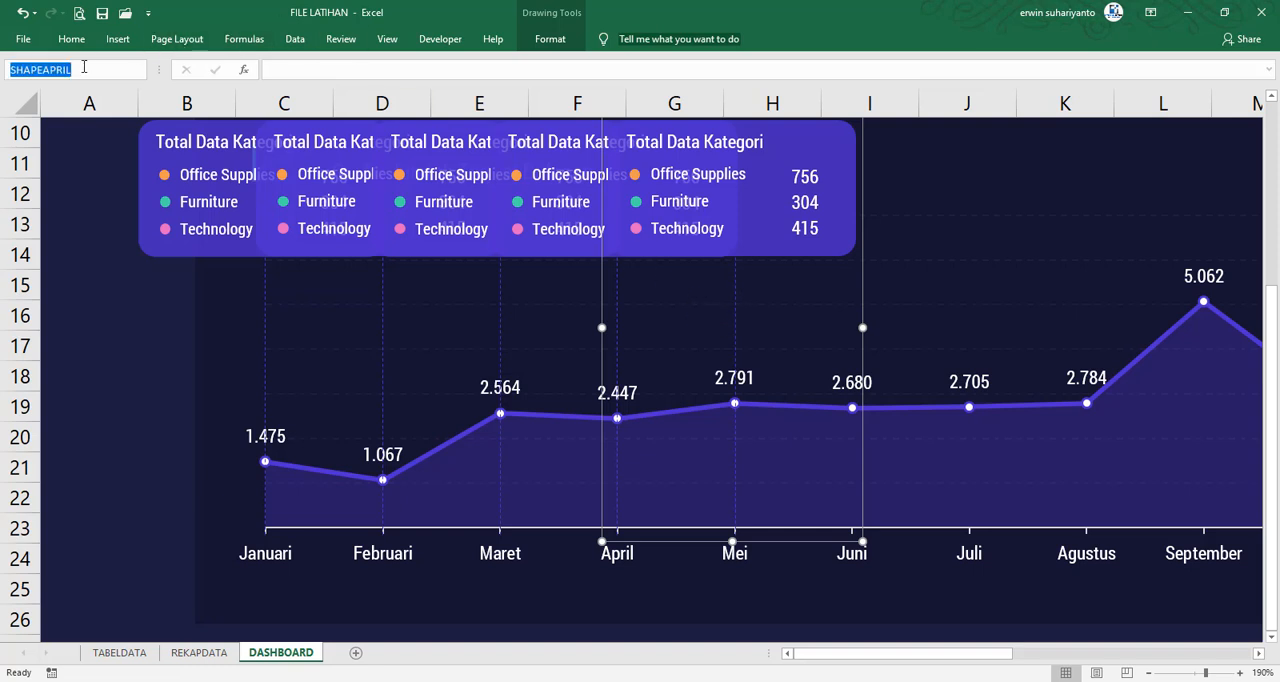
{"action": "type", "text": "SA"}
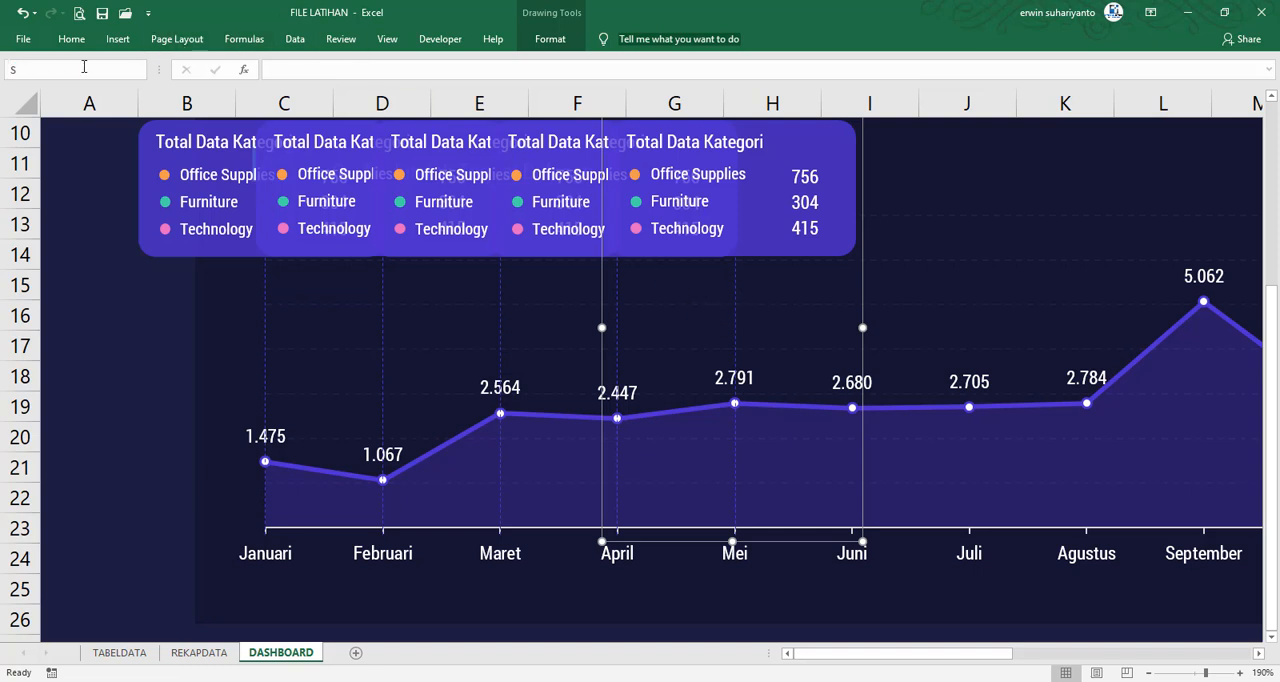
{"action": "key", "text": "Return"}
Duplicate the Mei card group, align the copy's dashed line with the Juni data point and rename it as SHAPEJUNI
{"action": "key", "text": "ctrl+d"}
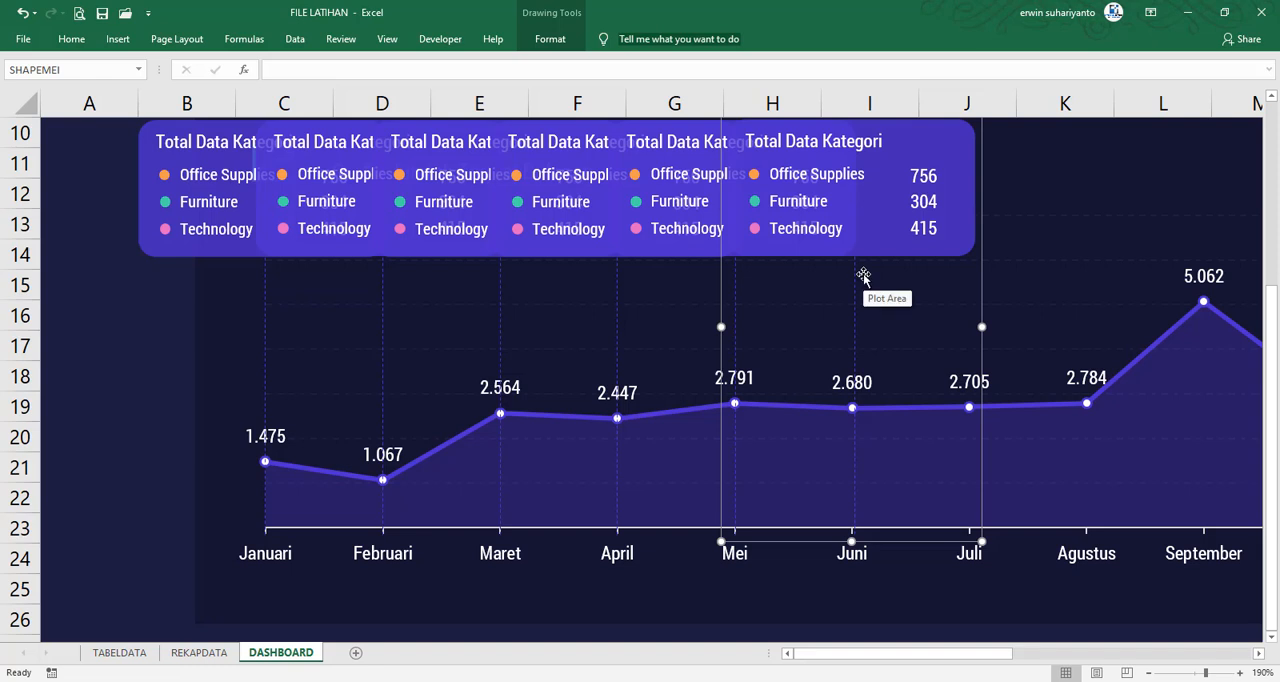
{"action": "key", "text": "Left"}
{"action": "key", "text": "Left"}
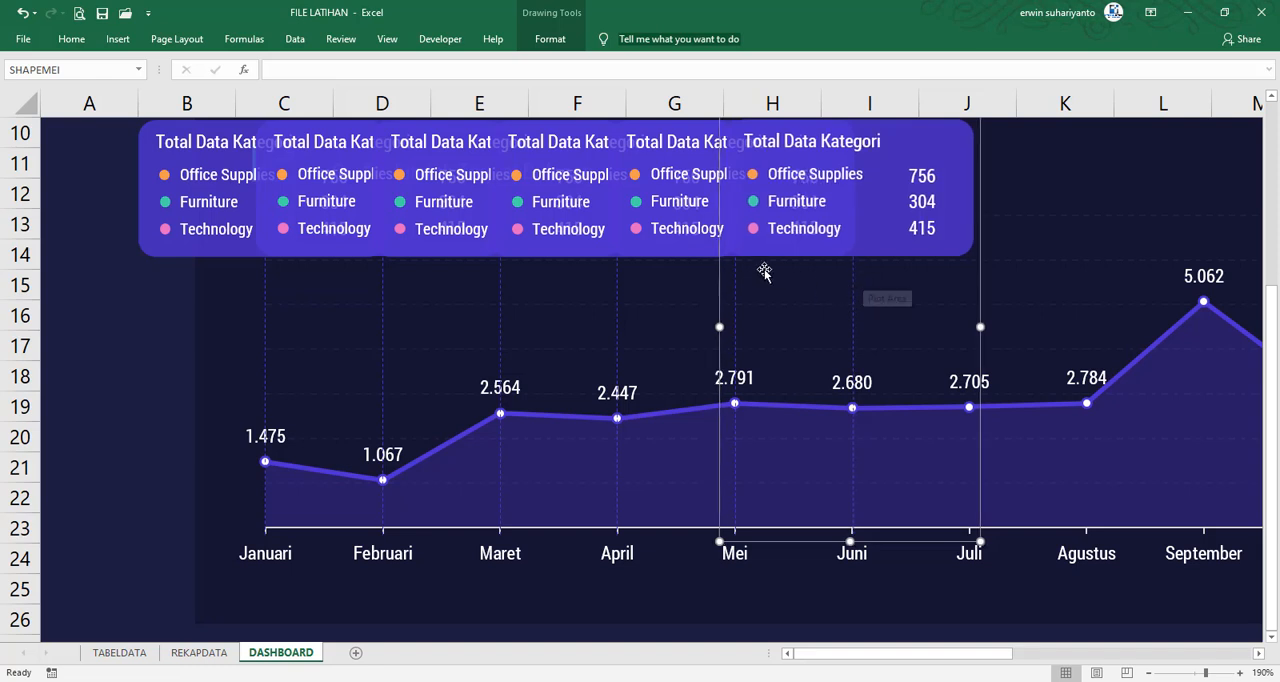
{"action": "left_click", "coordinate": [76, 72]}
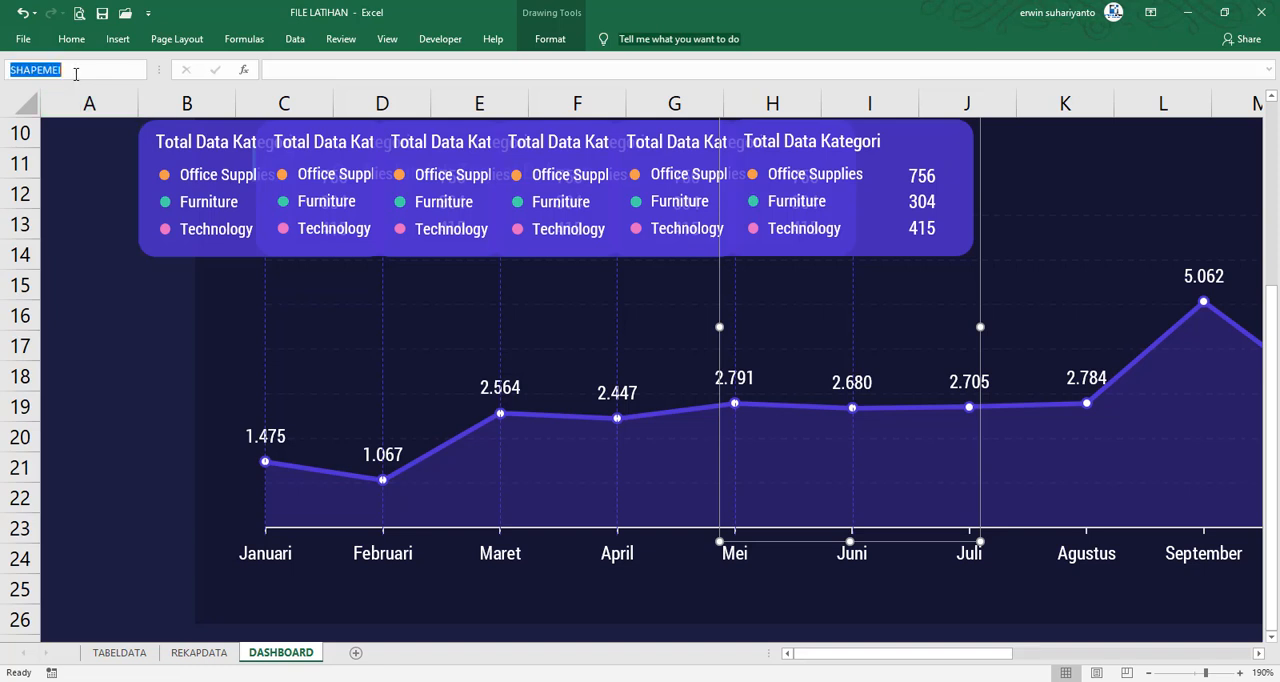
{"action": "type", "text": "S"}
{"action": "key", "text": "Escape"}
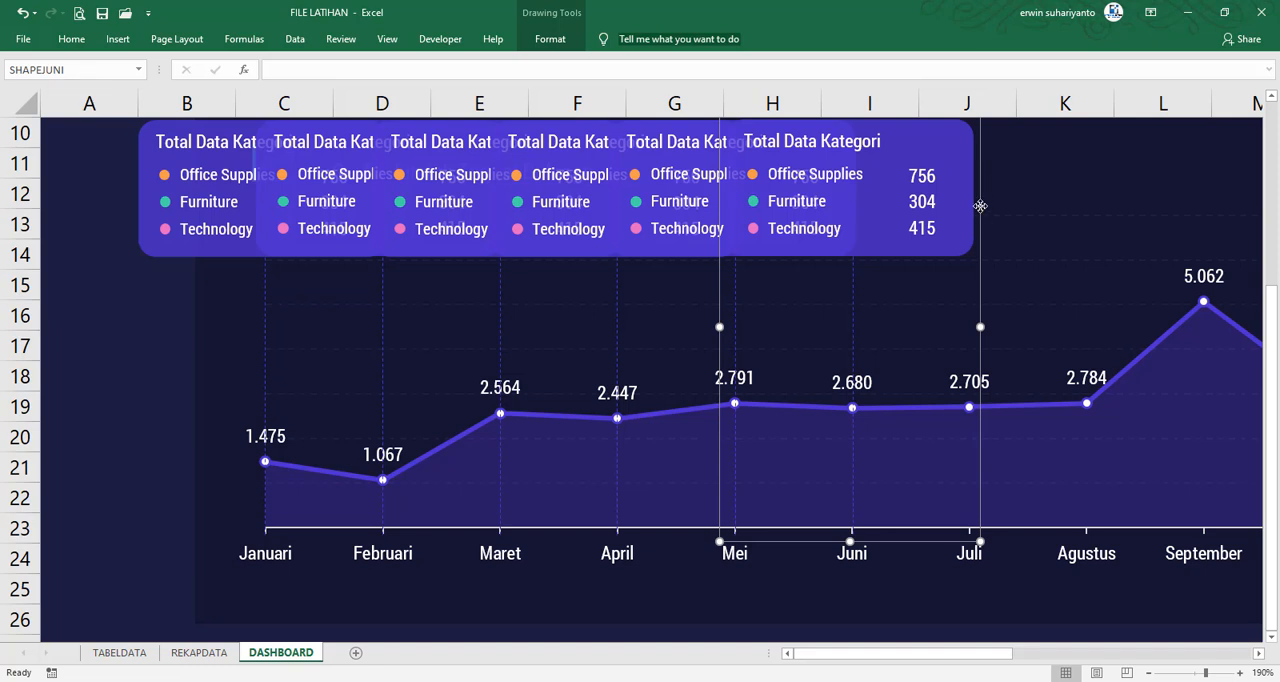
Duplicate the Juni card group onto the Juli data point and rename the copy as SHAPEJULI
{"action": "left_click_drag", "start_coordinate": [980, 206], "coordinate": [1097, 206]}
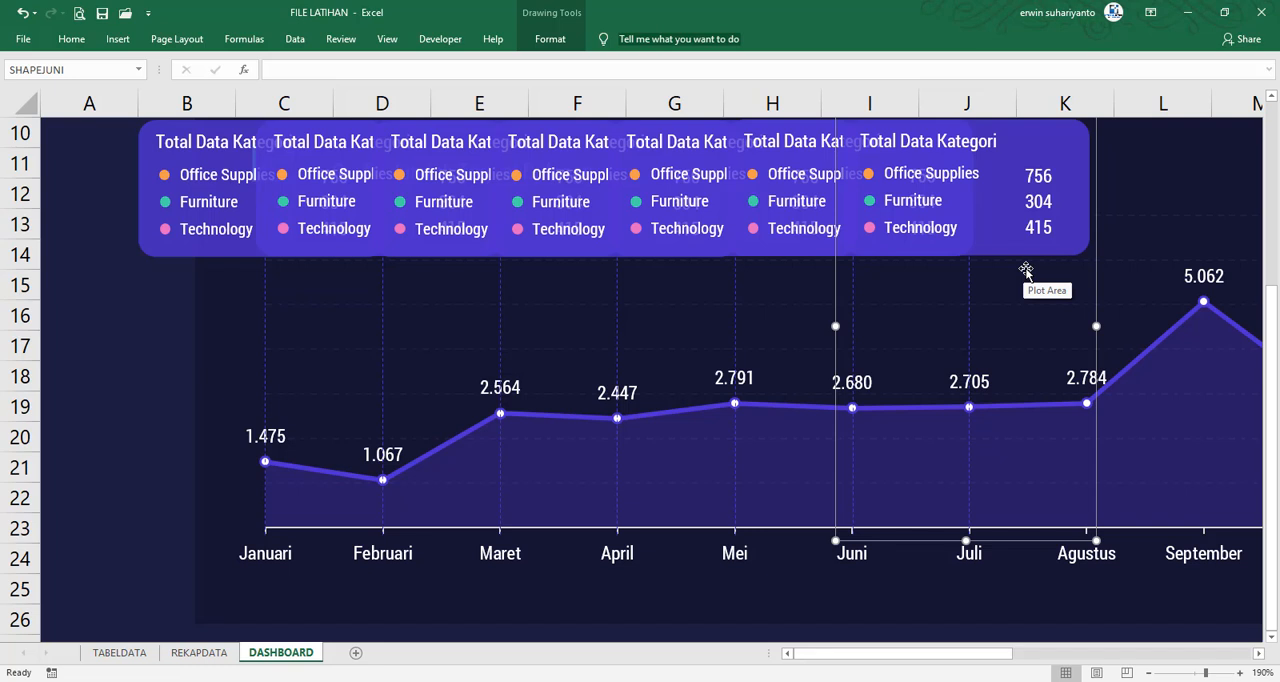
{"action": "left_click", "coordinate": [95, 71]}
{"action": "type", "text": "SHAPEJULI"}
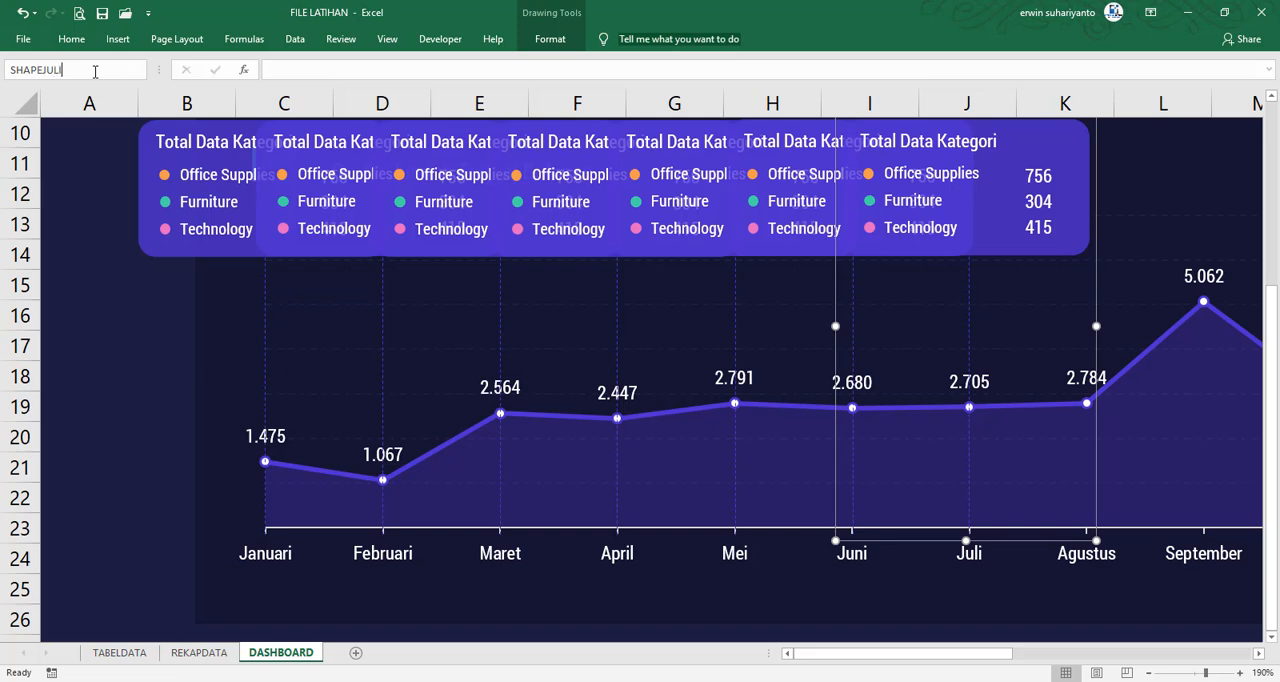
{"action": "key", "text": "Return"}
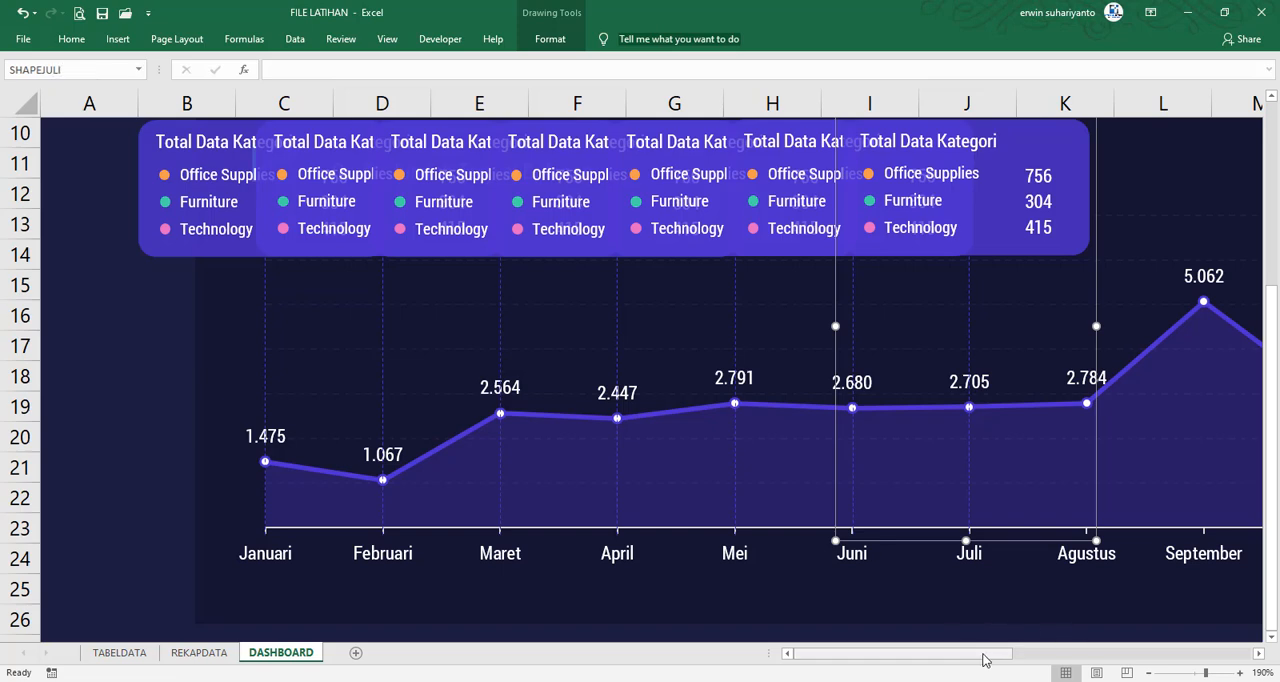
Duplicate the Juli card group, align the copy with the Agustus data point and rename it as SHAPEAGUSTUS
{"action": "left_click_drag", "start_coordinate": [985, 660], "coordinate": [1066, 660]}
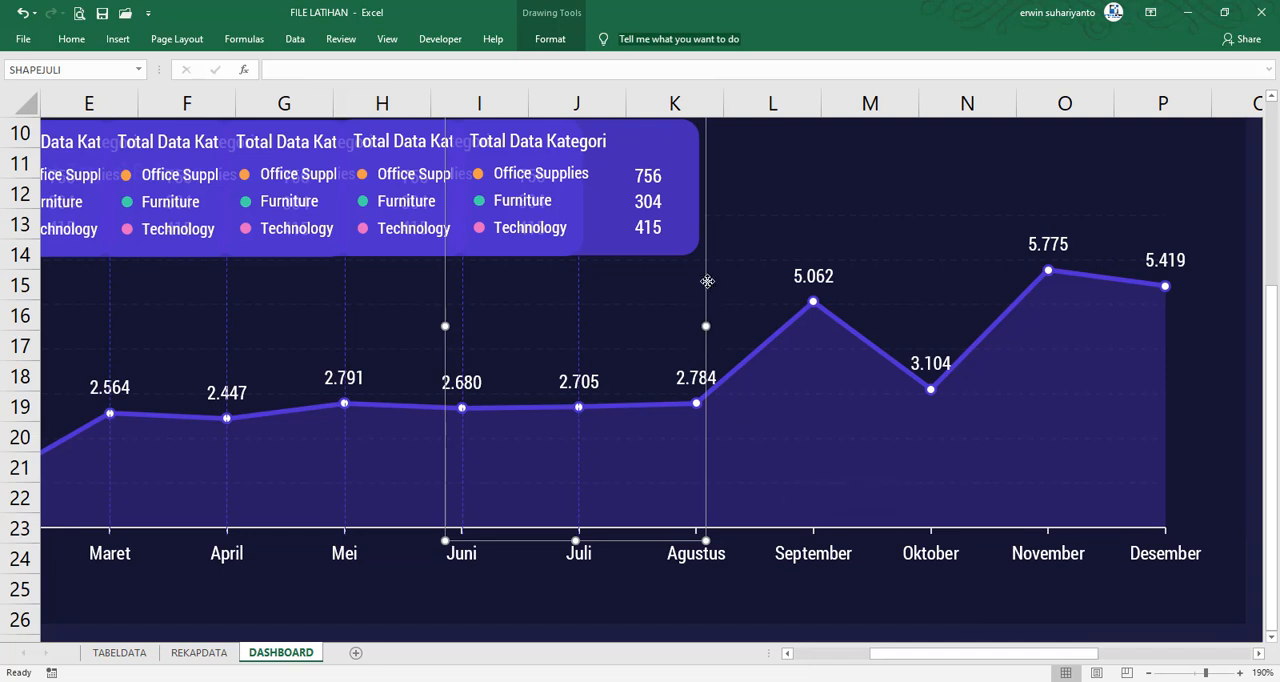
{"action": "left_click_drag", "start_coordinate": [707, 281], "coordinate": [822, 281]}
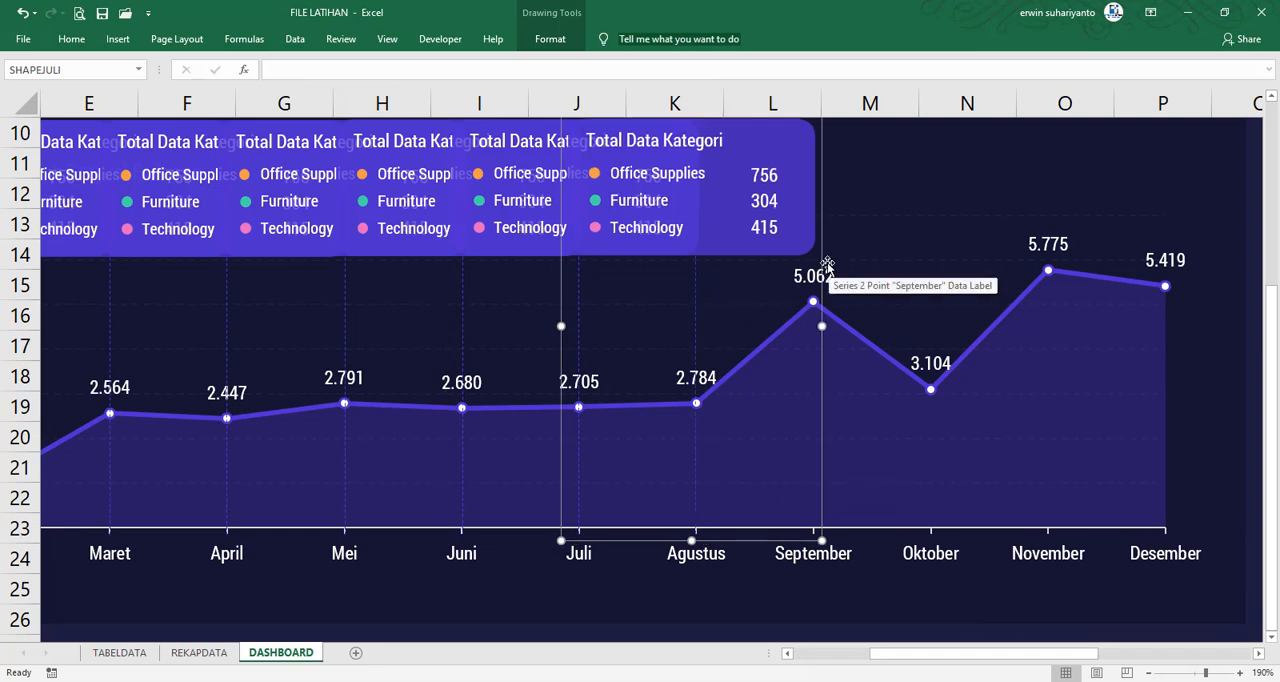
{"action": "key", "text": "Right"}
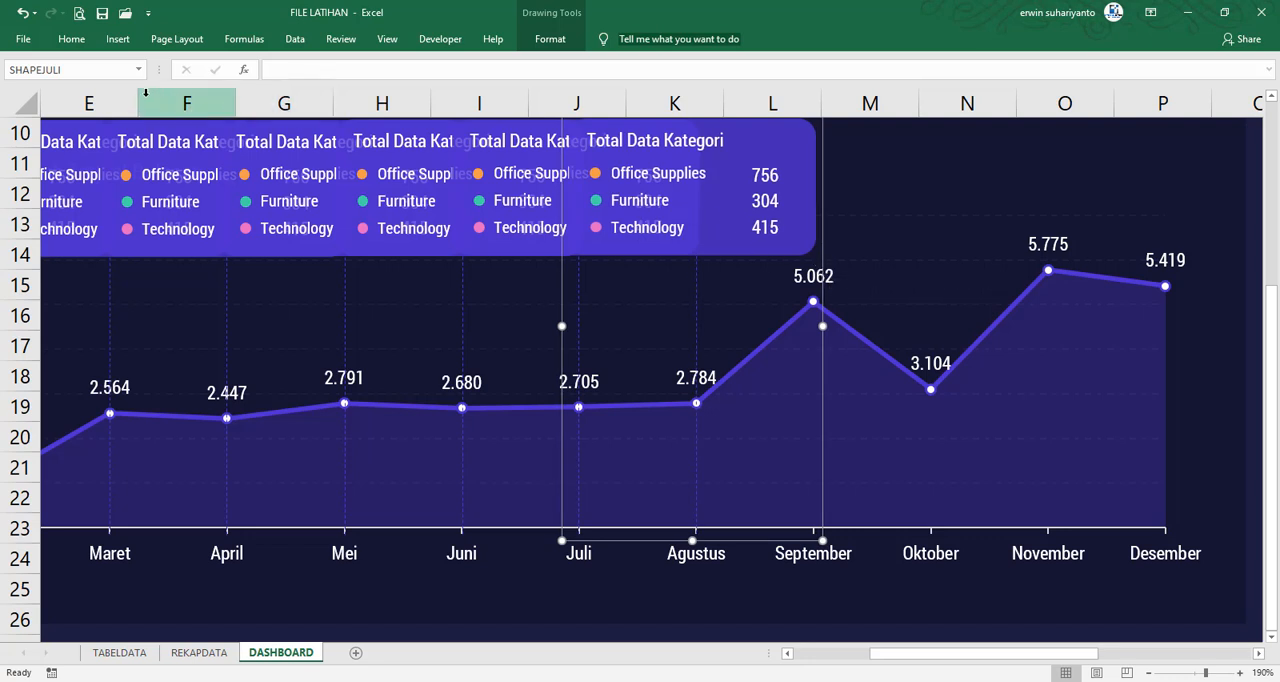
{"action": "left_click", "coordinate": [116, 74]}
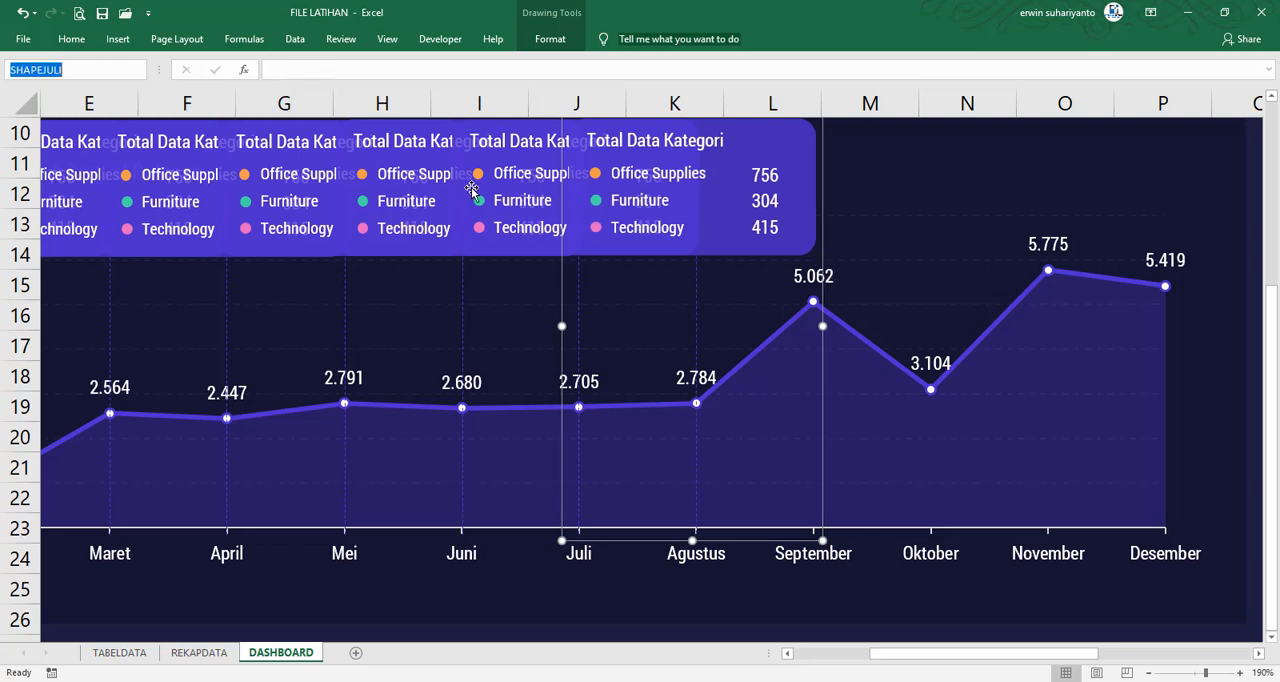
{"action": "type", "text": "SHAPEAGUSTUS"}
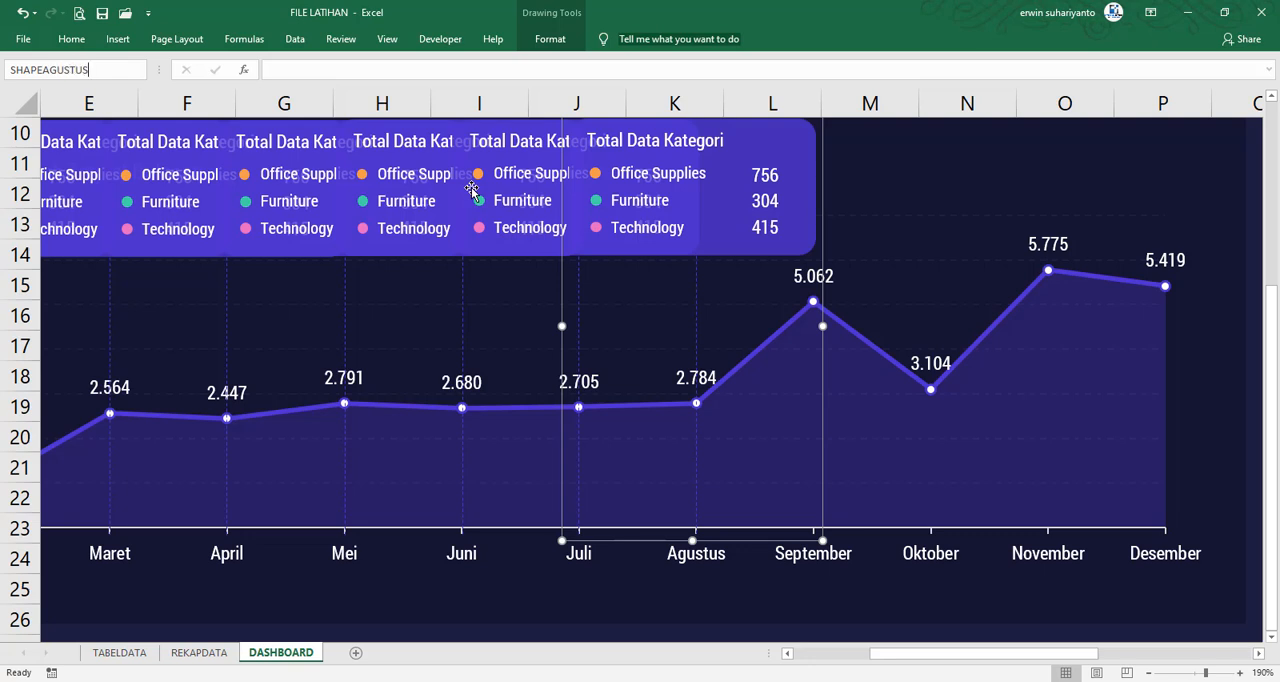
{"action": "key", "text": "Return"}
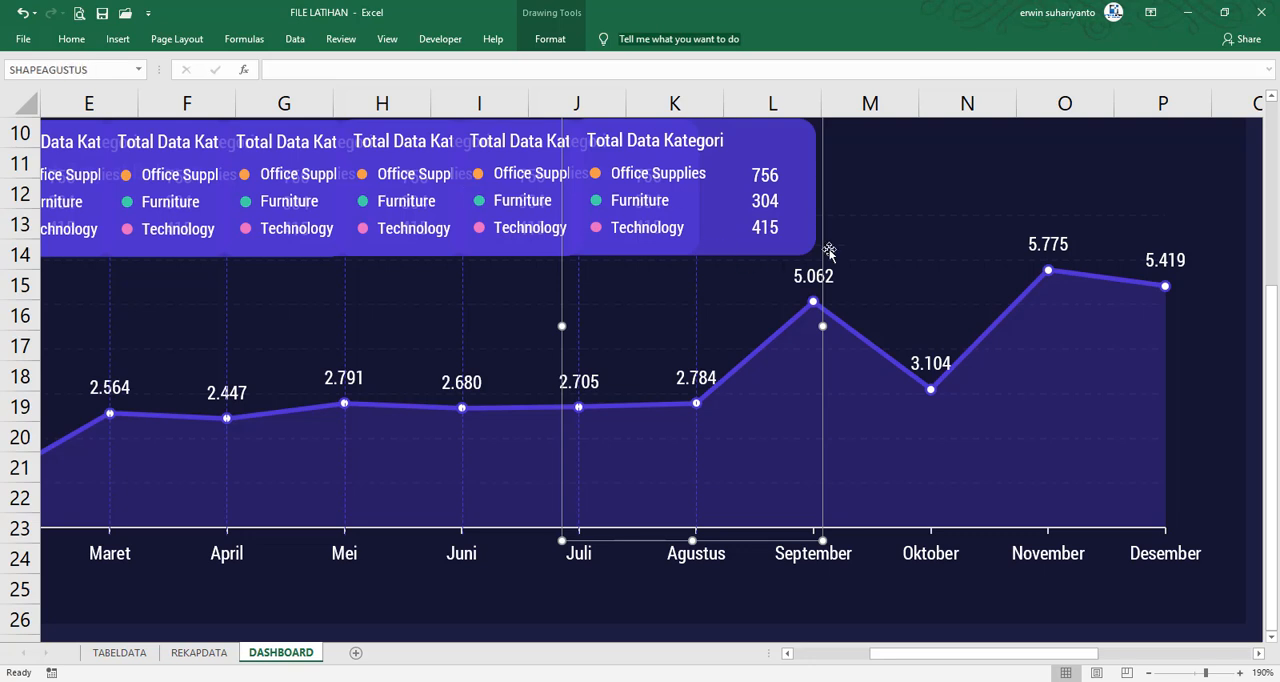
Duplicate the Agustus card group, nudge the copy into line with the September data point and rename it as SHAPESEPTEMBER
{"action": "left_click_drag", "start_coordinate": [824, 240], "coordinate": [941, 240]}
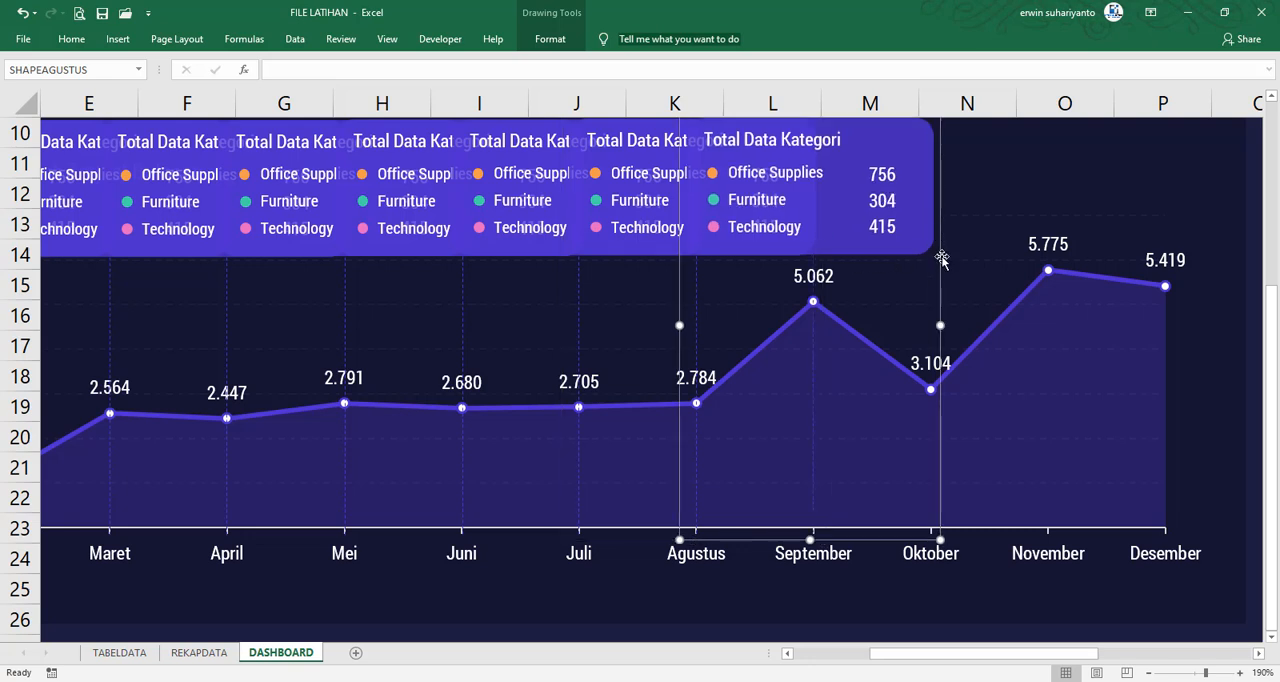
{"action": "key", "text": "Right"}
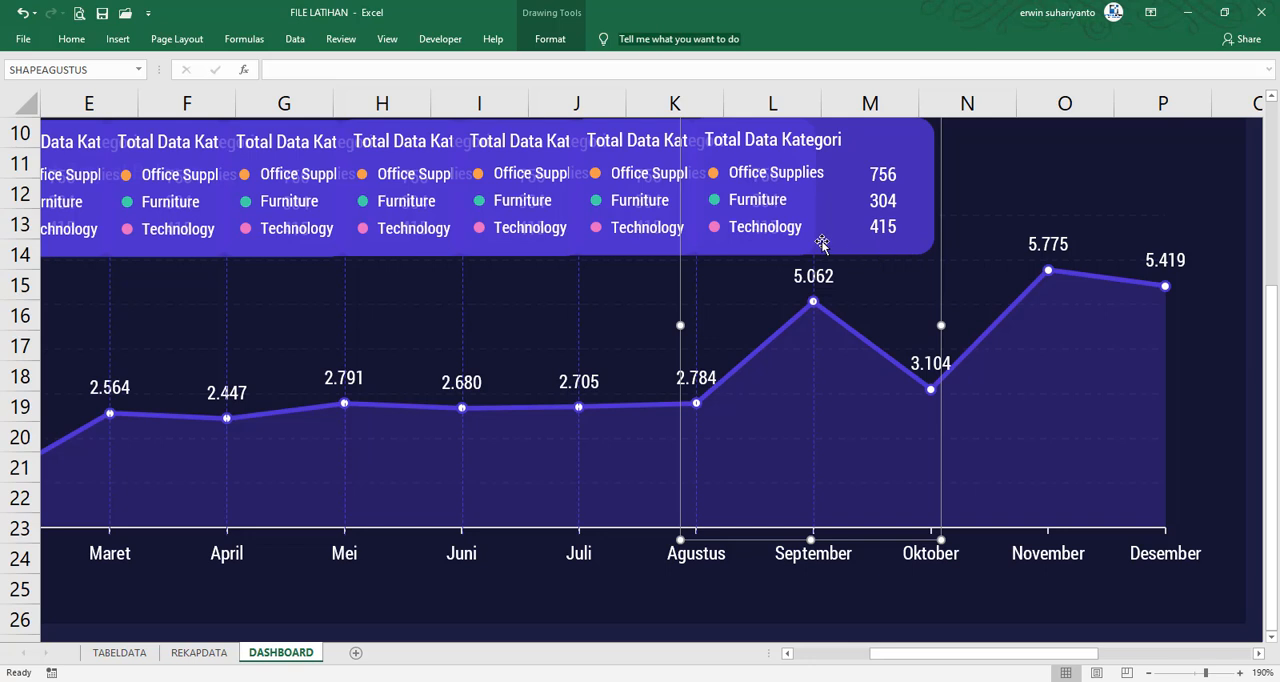
{"action": "key", "text": "Down"}
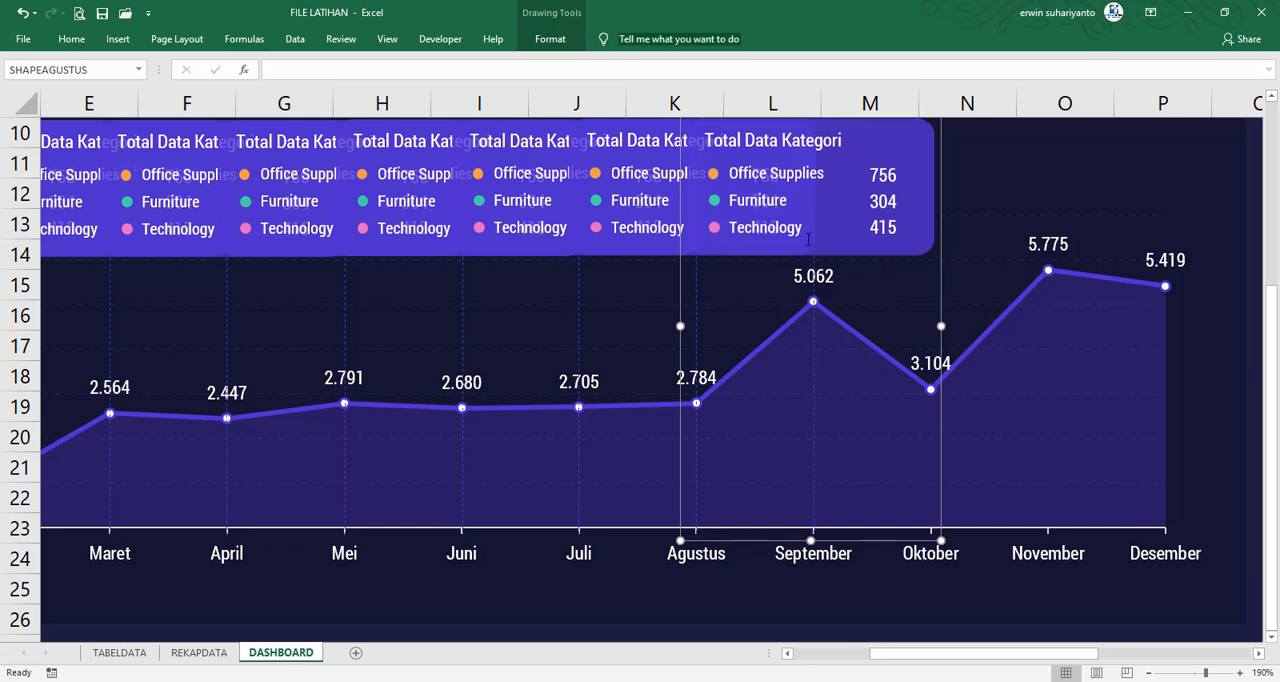
{"action": "left_click", "coordinate": [96, 69]}
{"action": "type", "text": "SHAOE"}
{"action": "key", "text": "BackSpace"}
{"action": "type", "text": "PESEPTEMBER"}
{"action": "key", "text": "Return"}
Duplicate the September card group onto the Oktober data point and rename the copy as SHAPEOKTOBER
{"action": "key", "text": "ctrl+d"}
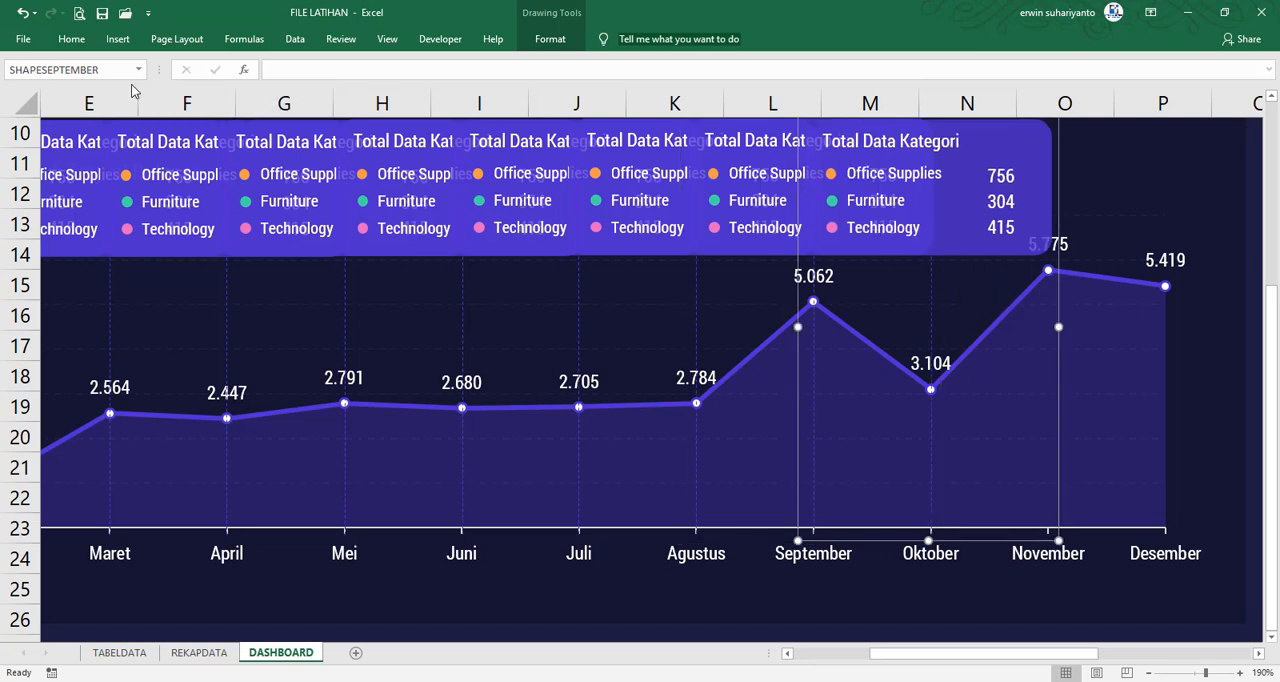
{"action": "left_click", "coordinate": [103, 71]}
{"action": "type", "text": "SHAPEOKTOBER"}
{"action": "key", "text": "Return"}
Duplicate the Oktober card group, align the copy with the November data point and rename it as SHAPENOVEMBER
{"action": "left_click_drag", "start_coordinate": [1060, 195], "coordinate": [1097, 218]}
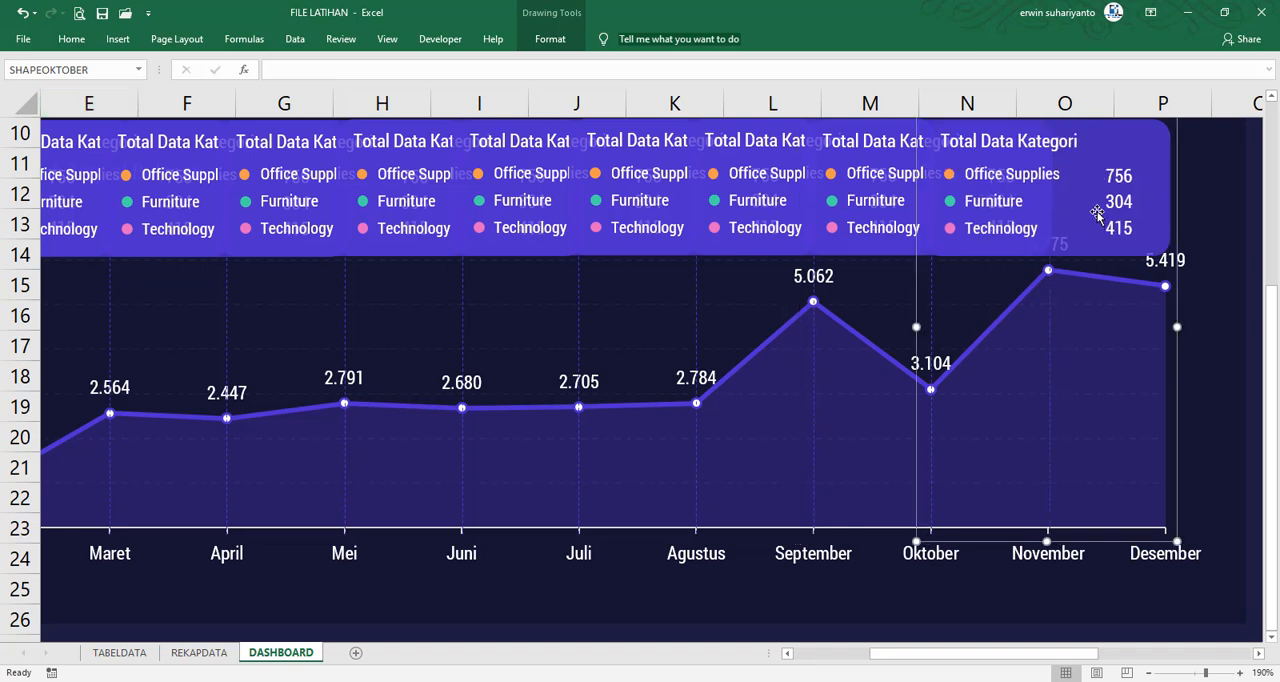
{"action": "key", "text": "Left"}
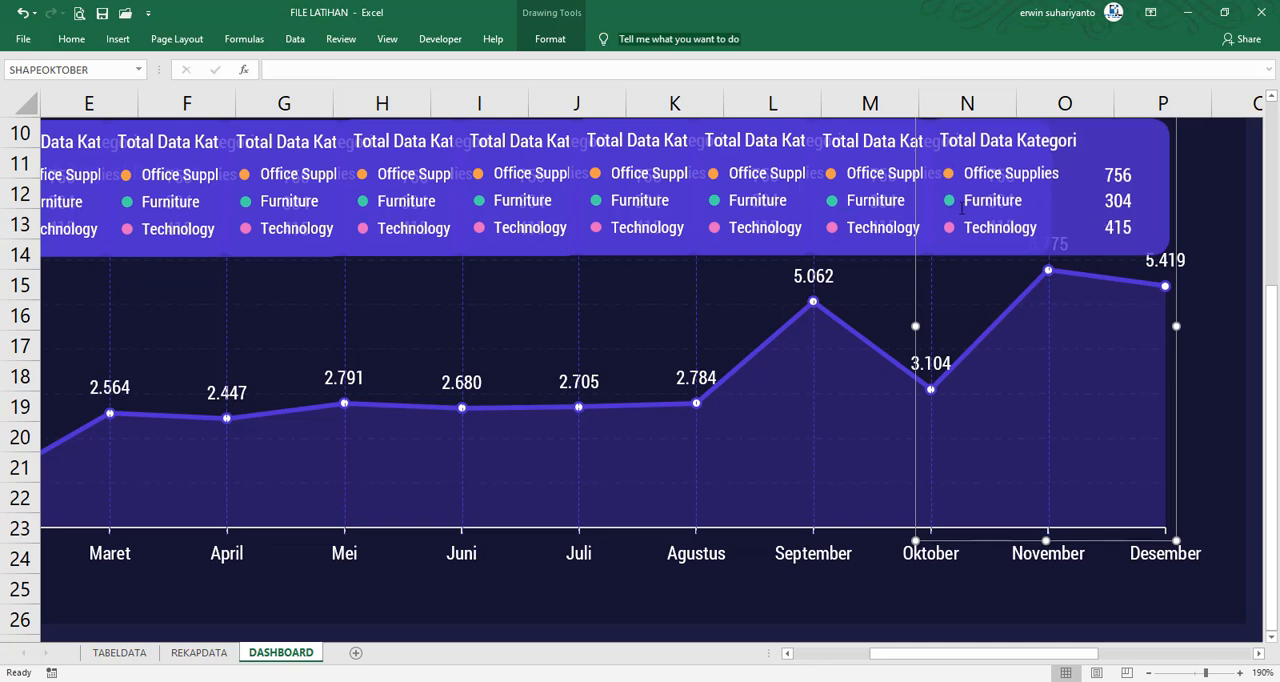
{"action": "left_click", "coordinate": [110, 71]}
{"action": "type", "text": "SHAPENOVEMBER"}
{"action": "key", "text": "Return"}
Duplicate the November card group, nudge the copy into line with the Desember data point and rename it as SHAPEDESEMBER
{"action": "key", "text": "ctrl+d"}
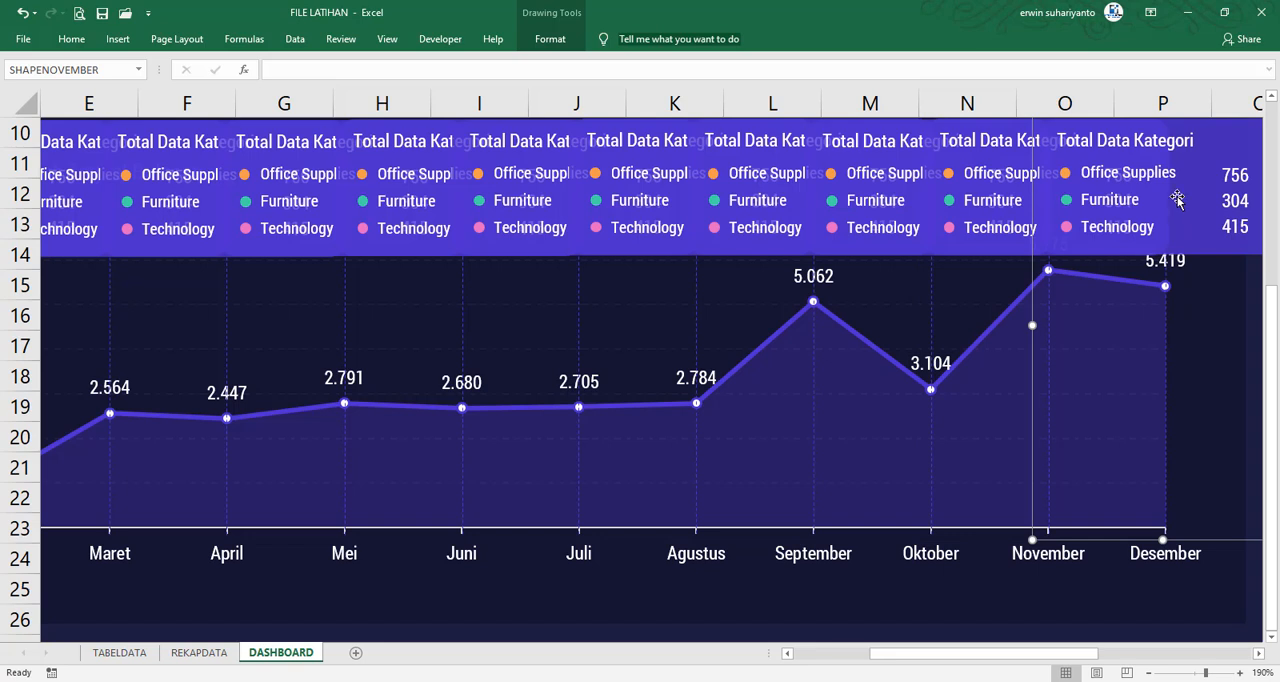
{"action": "key", "text": "Left"}
{"action": "key", "text": "Left"}
{"action": "key", "text": "Left"}
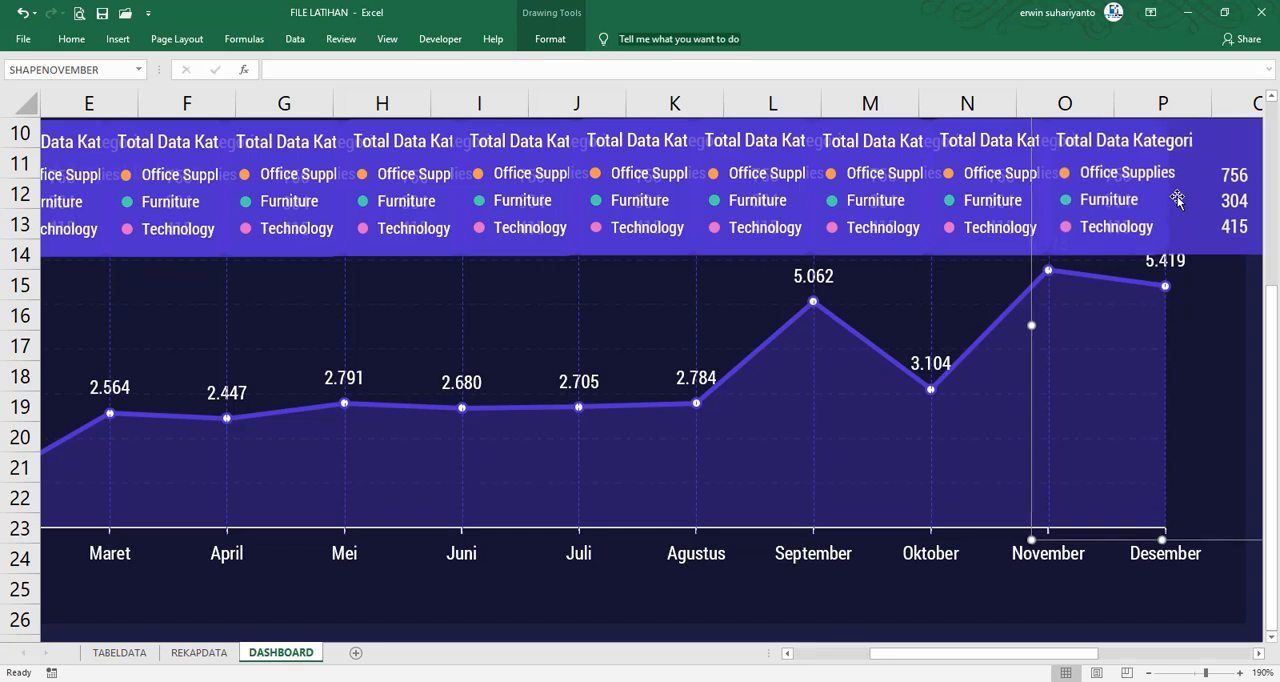
{"action": "key", "text": "Right"}
{"action": "left_click", "coordinate": [97, 68]}
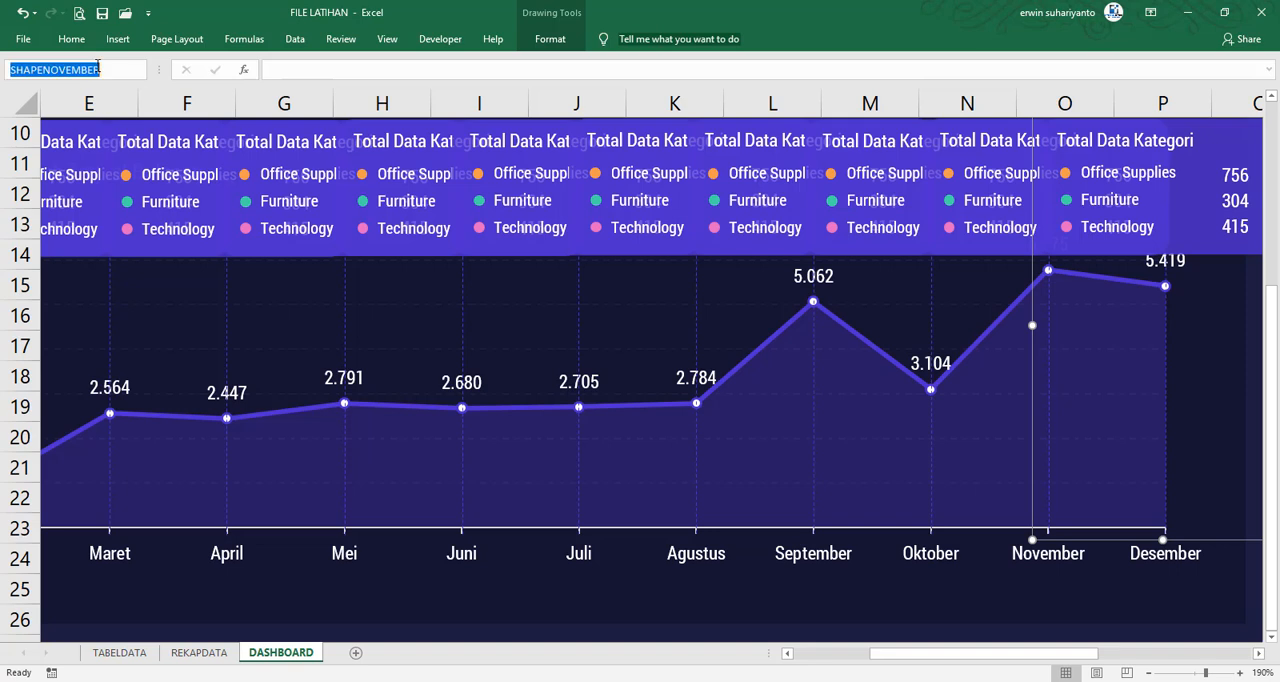
{"action": "type", "text": "SHAPEDE"}
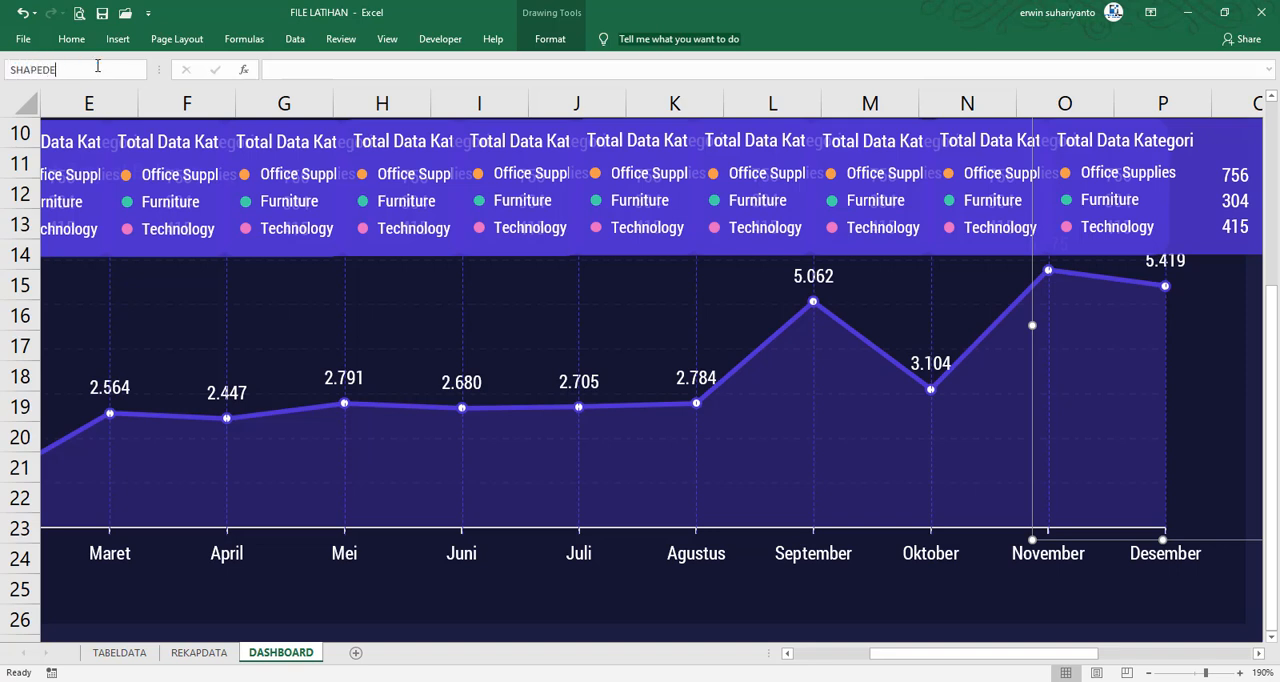
{"action": "type", "text": "SEMBER"}
{"action": "key", "text": "Return"}
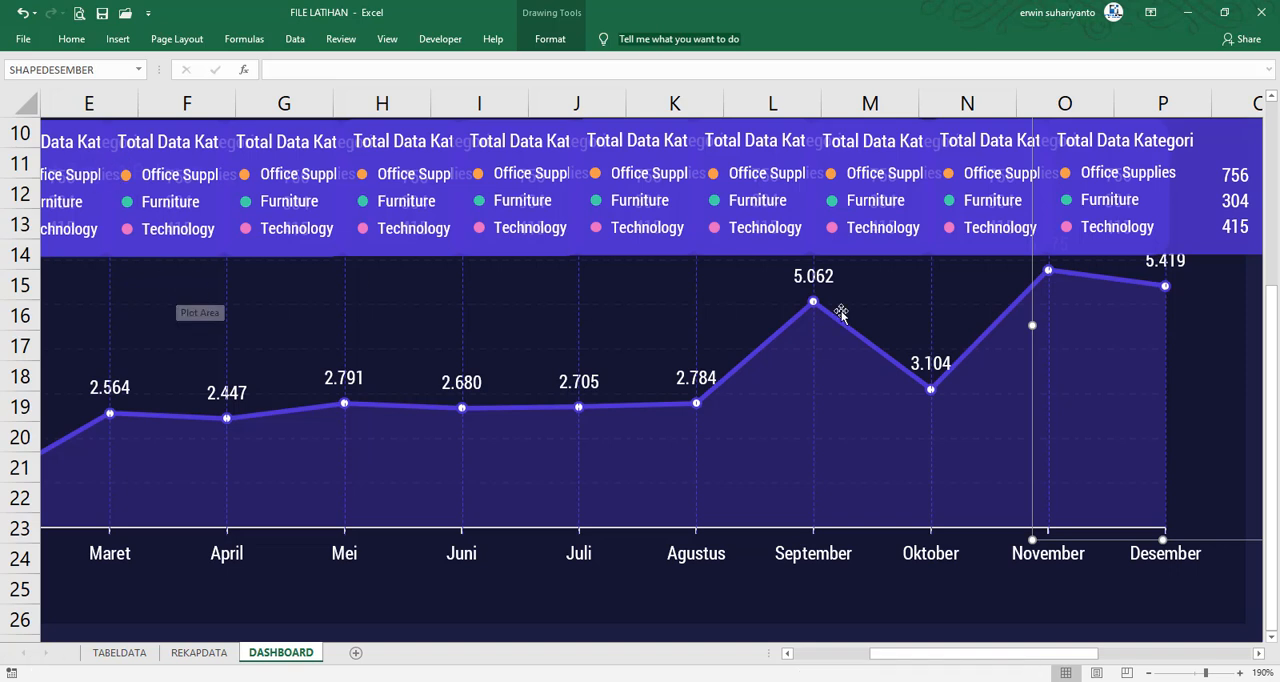
Deselect the card group and review the full row of monthly cards across the whole dashboard
{"action": "left_click", "coordinate": [948, 627]}
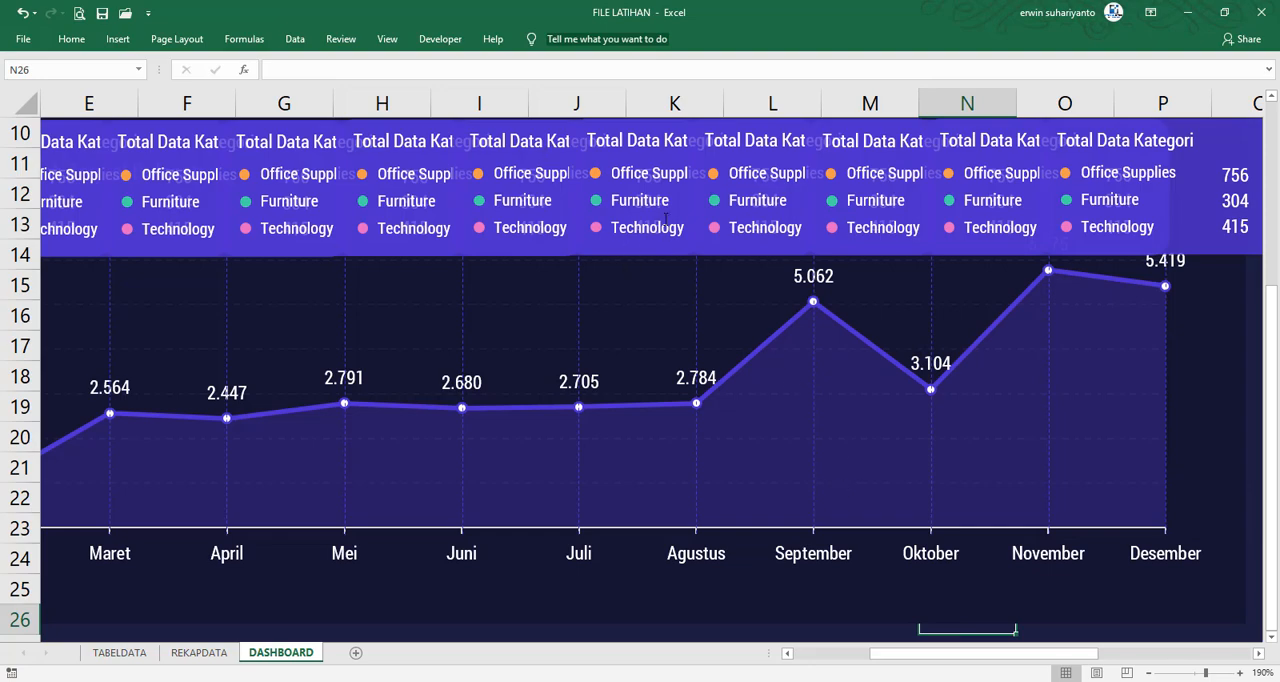
{"action": "scroll", "coordinate": [663, 218], "scroll_direction": "down", "scroll_amount": 3}
{"action": "scroll", "coordinate": [663, 218], "scroll_direction": "down", "scroll_amount": 2}
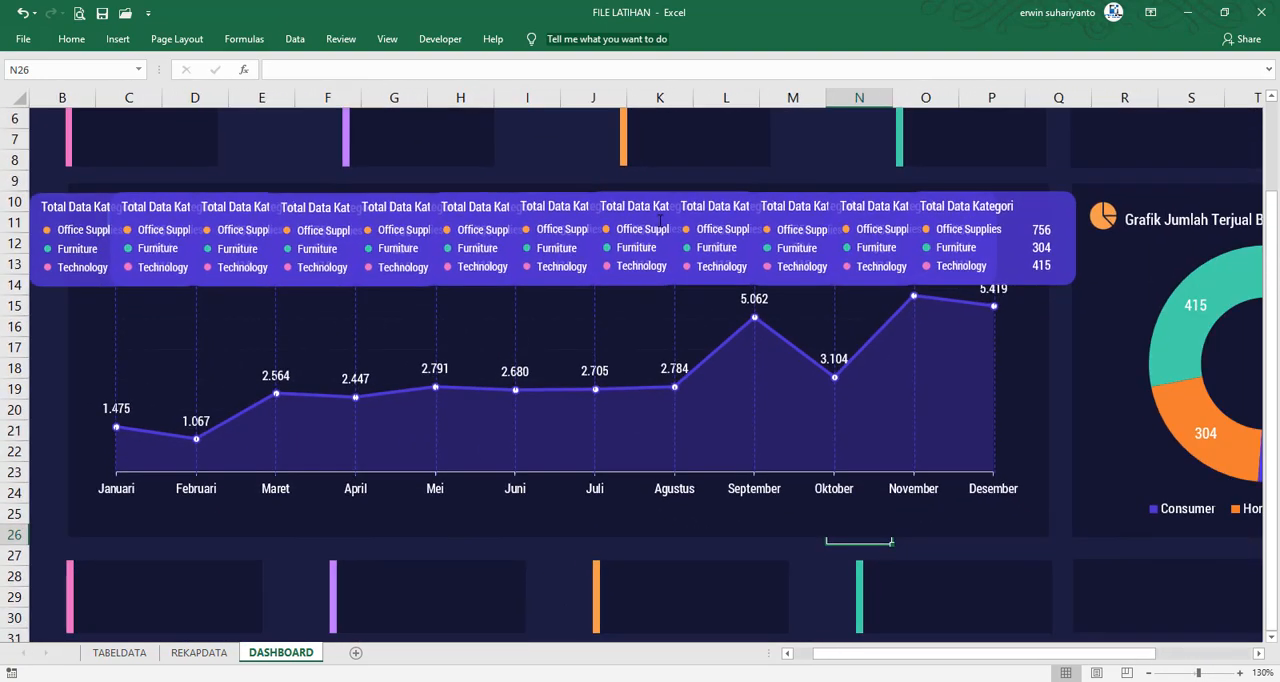
{"action": "scroll", "coordinate": [660, 218], "scroll_direction": "down", "scroll_amount": 1}
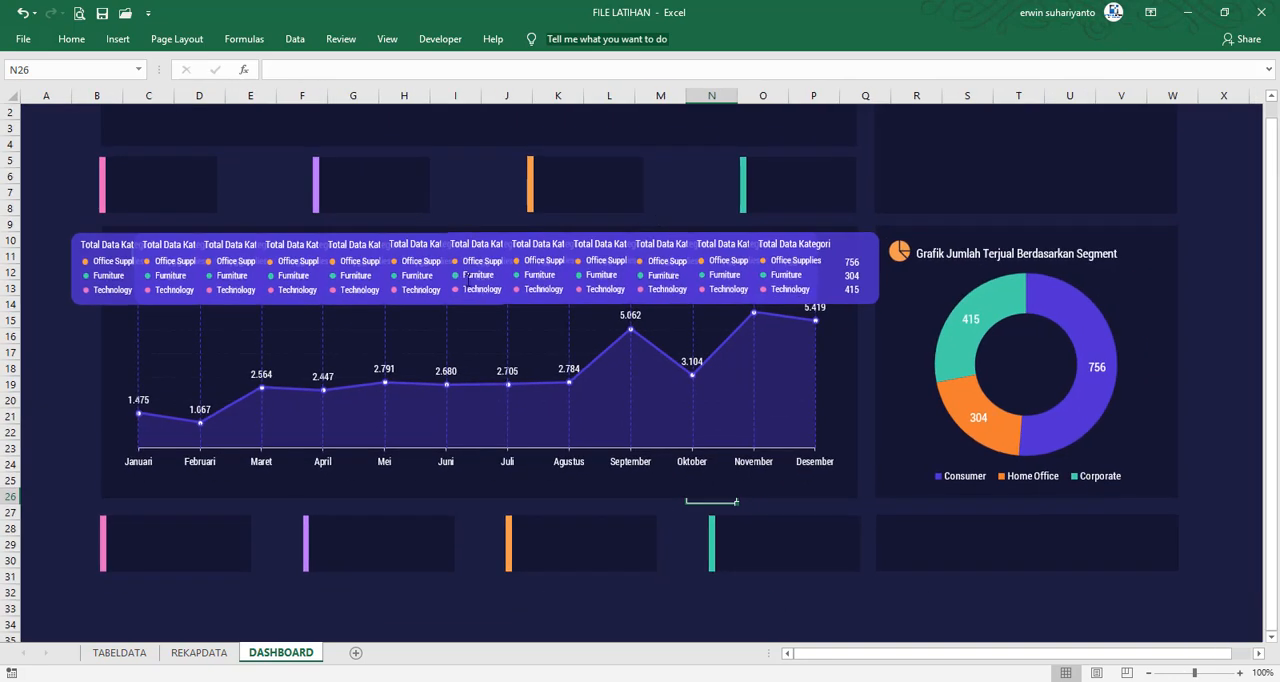
{"action": "left_click", "coordinate": [68, 193]}
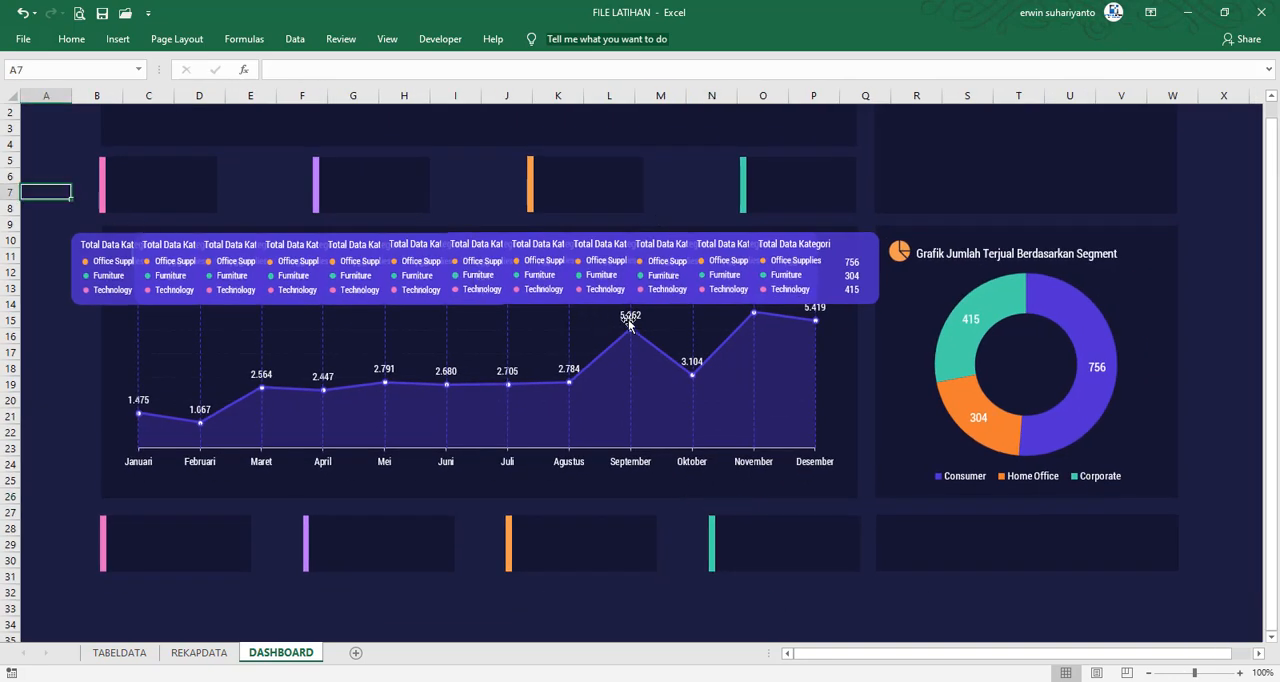
{"action": "scroll", "coordinate": [661, 380], "scroll_direction": "up", "scroll_amount": 1}
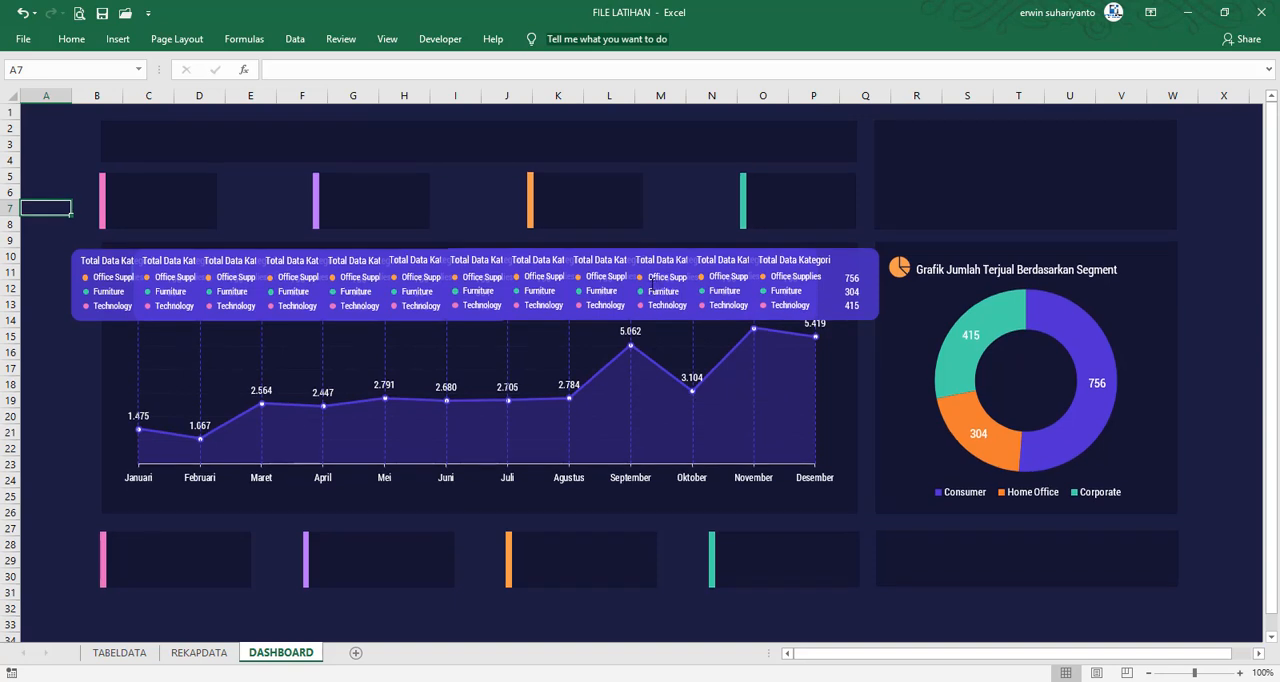
Open the Visual Basic editor to check the loaded projects, and close the FILE FINAL workbook
{"action": "left_click", "coordinate": [440, 39]}
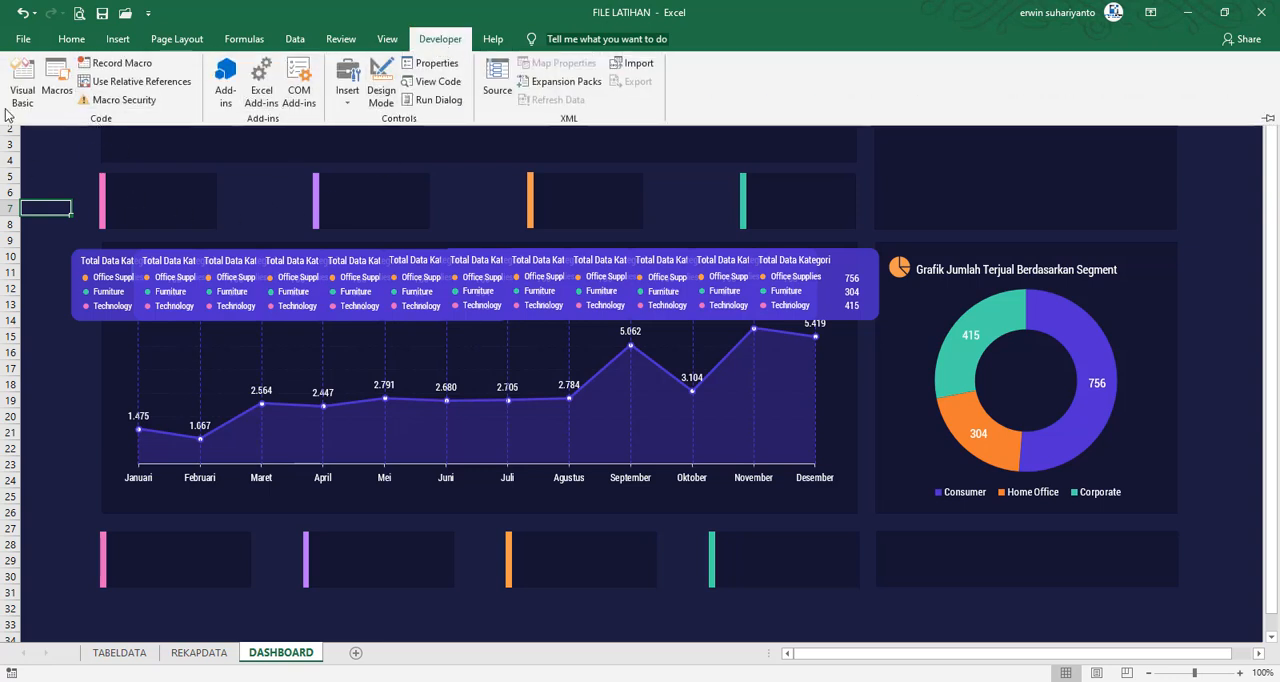
{"action": "left_click", "coordinate": [23, 80]}
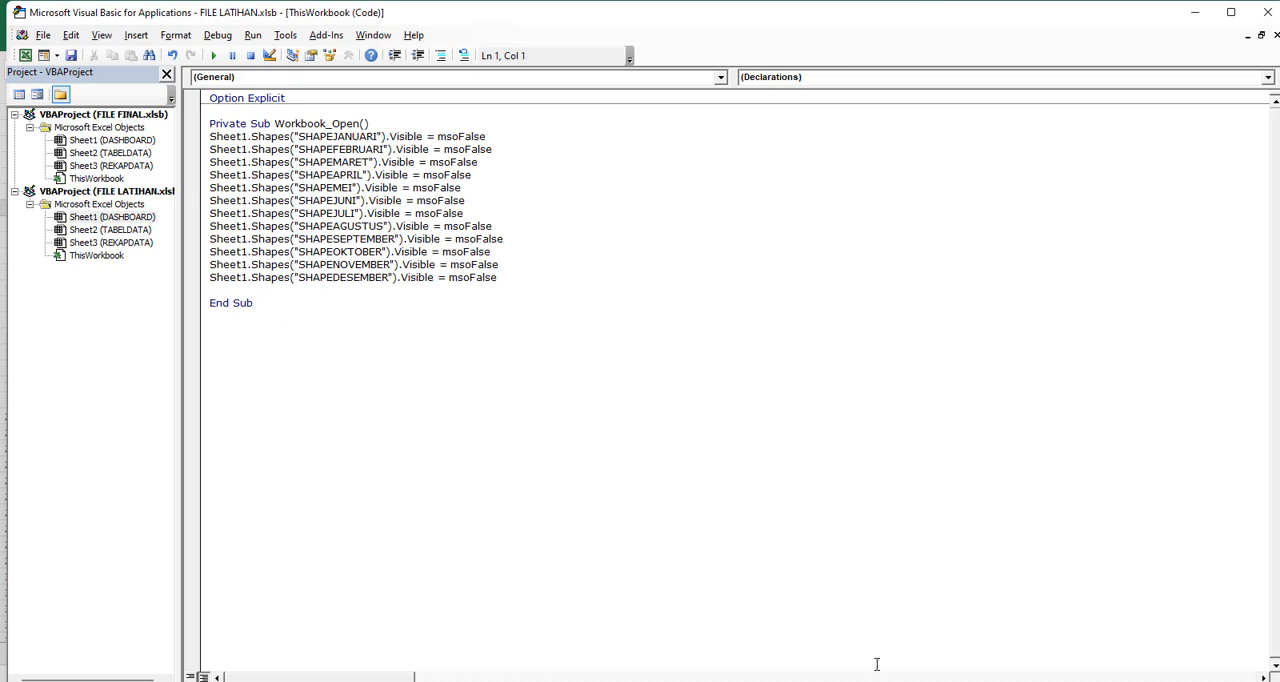
{"action": "mouse_move", "coordinate": [877, 670]}
{"action": "left_click", "coordinate": [900, 642]}
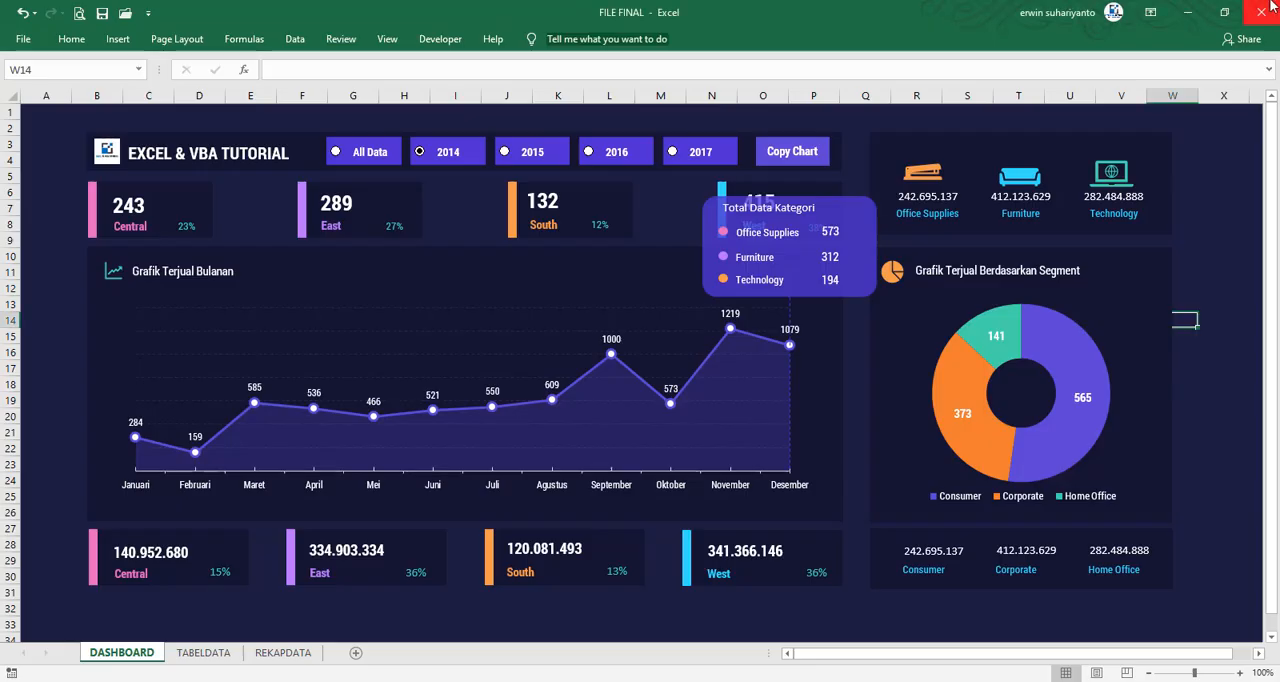
{"action": "left_click", "coordinate": [1261, 12]}
{"action": "left_click", "coordinate": [572, 366]}
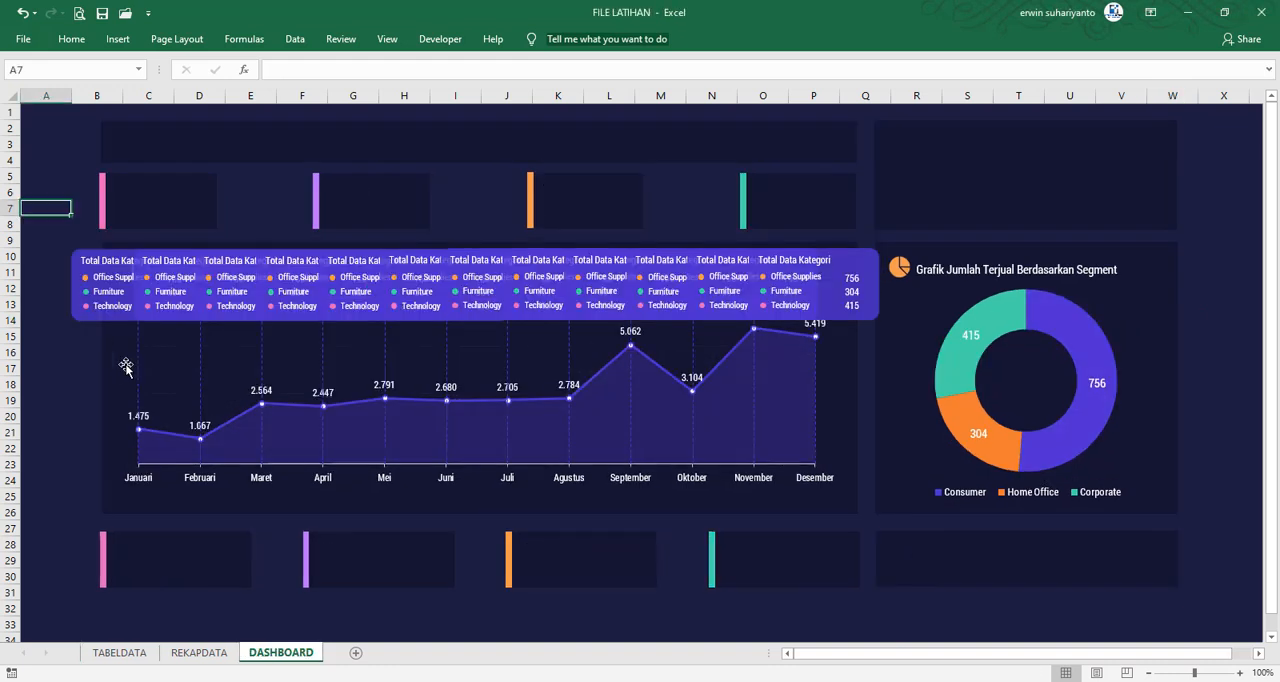
{"action": "left_click", "coordinate": [440, 39]}
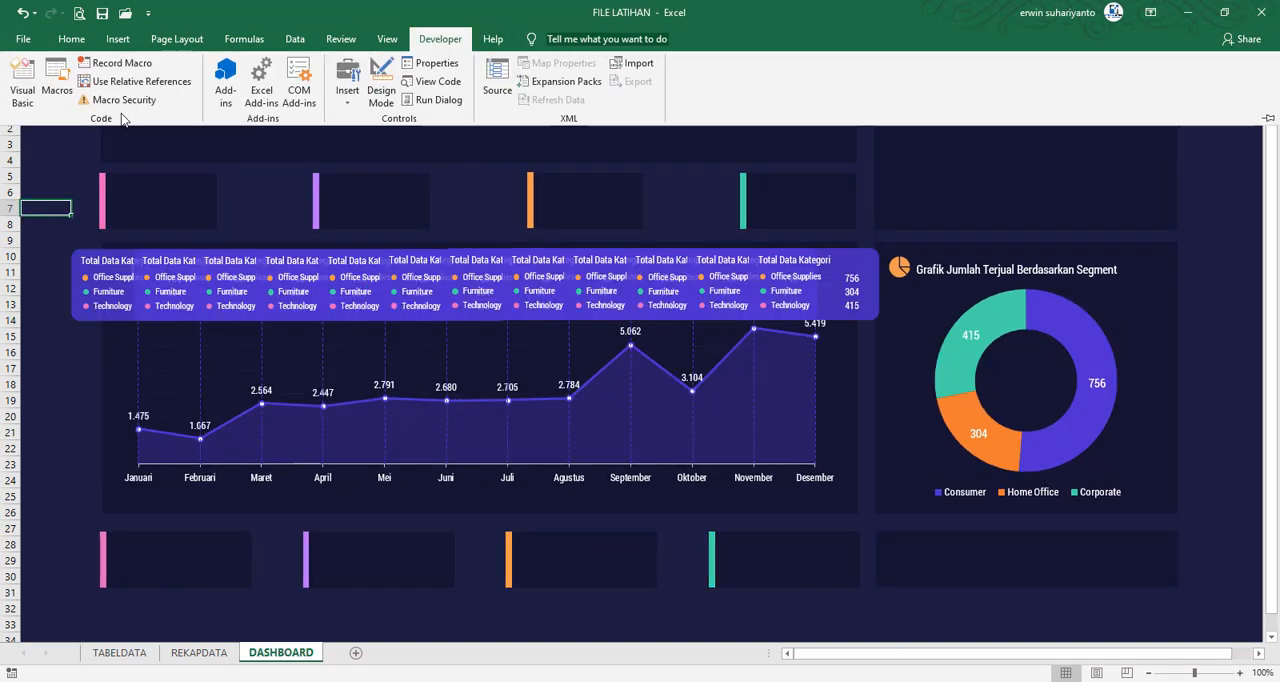
{"action": "left_click", "coordinate": [24, 88]}
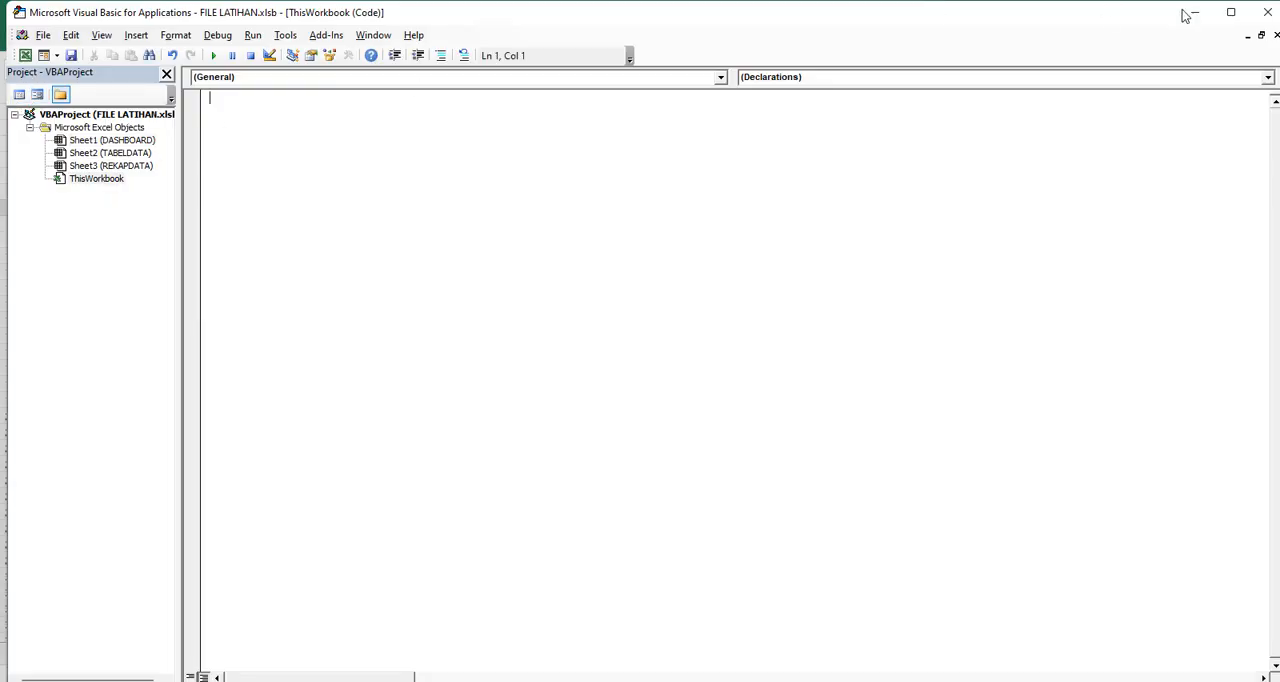
{"action": "left_click", "coordinate": [1267, 12]}
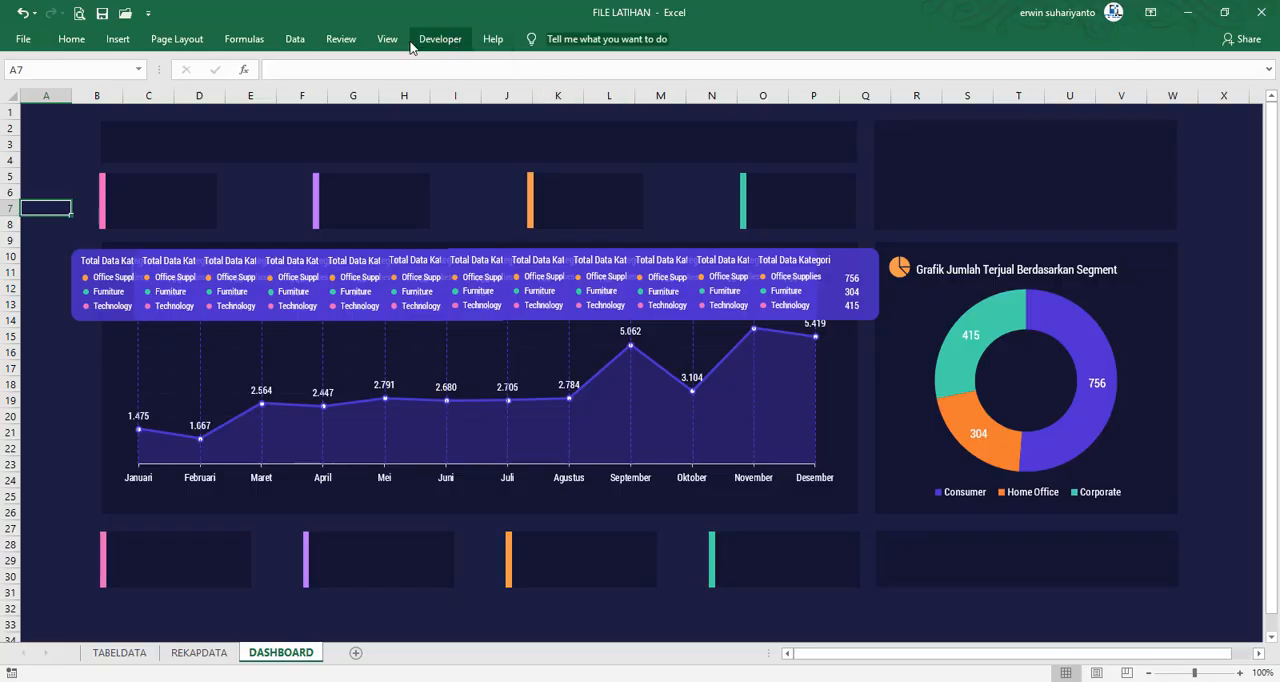
Check in the ribbon customization options that the Developer tab is enabled, and accept the settings
{"action": "right_click", "coordinate": [299, 45]}
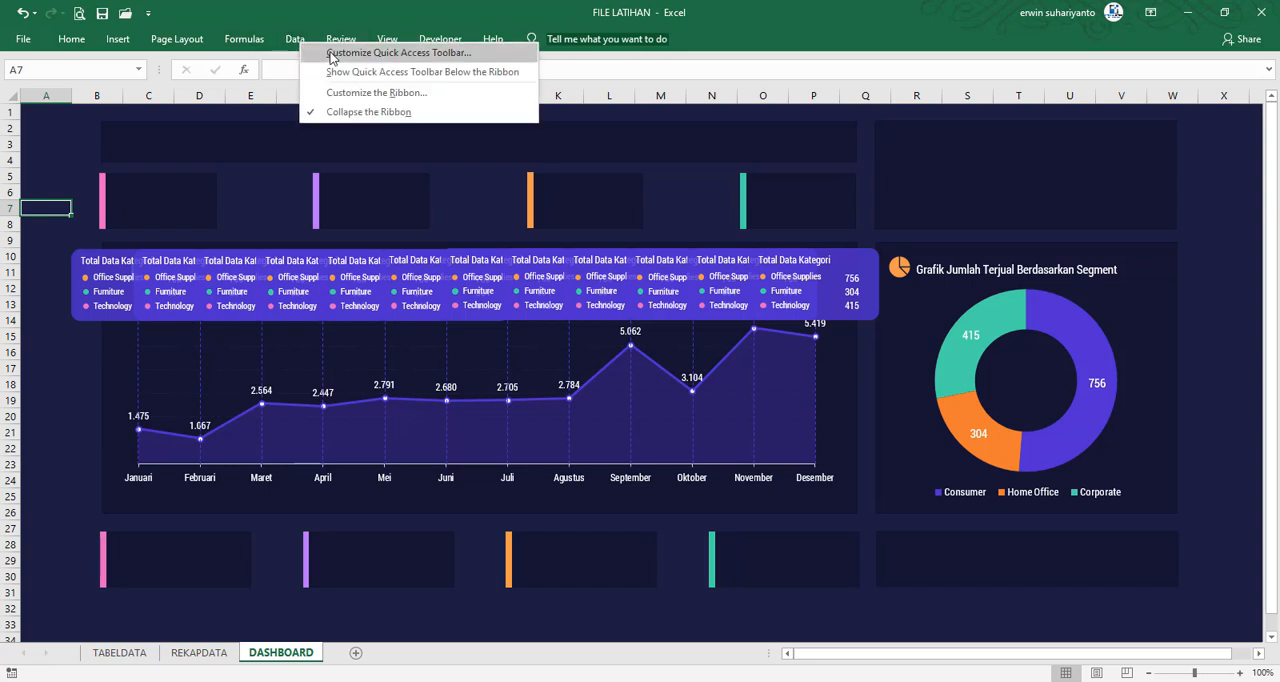
{"action": "left_click", "coordinate": [352, 92]}
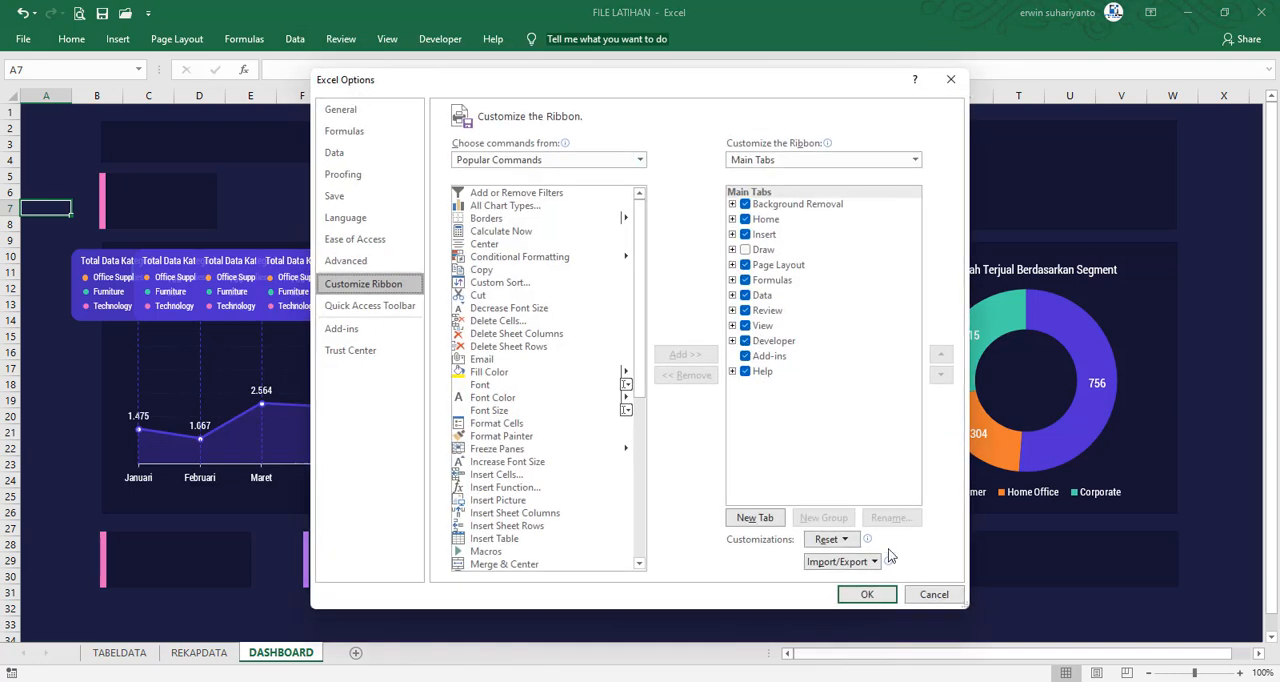
{"action": "left_click", "coordinate": [867, 594]}
Open the ThisWorkbook code module in the Visual Basic editor and add Option Explicit and an empty Workbook_Open event procedure
{"action": "left_click", "coordinate": [440, 39]}
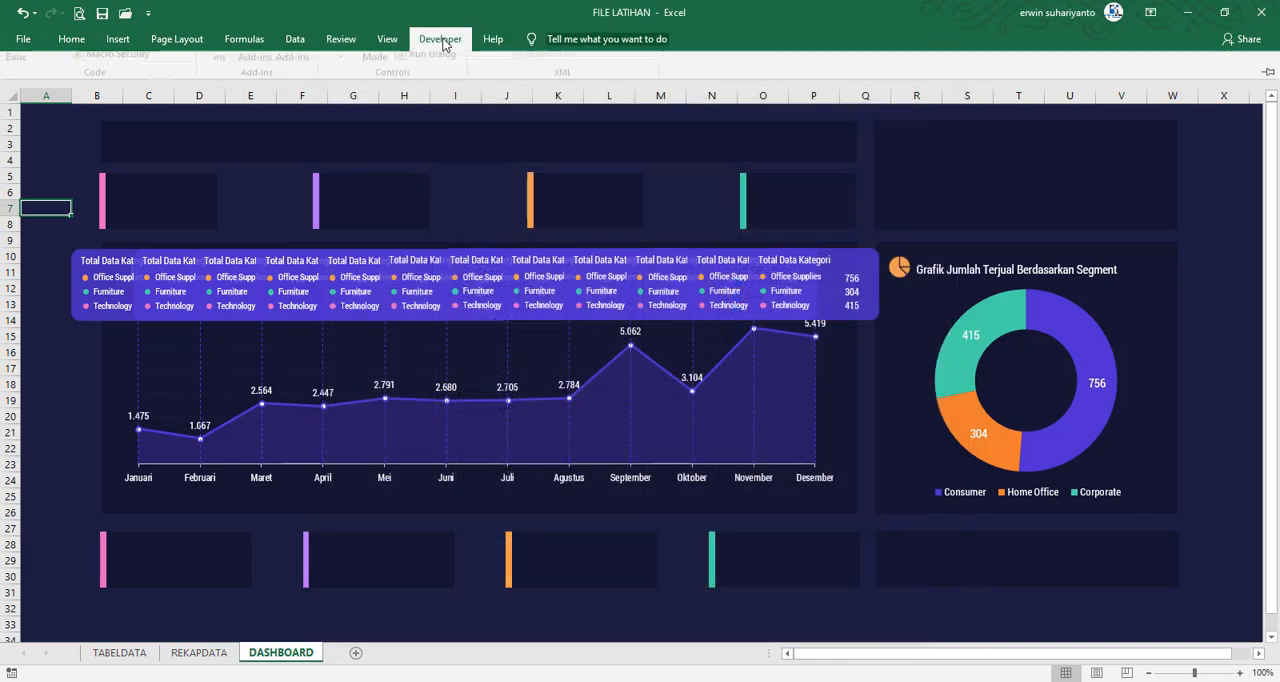
{"action": "left_click", "coordinate": [22, 85]}
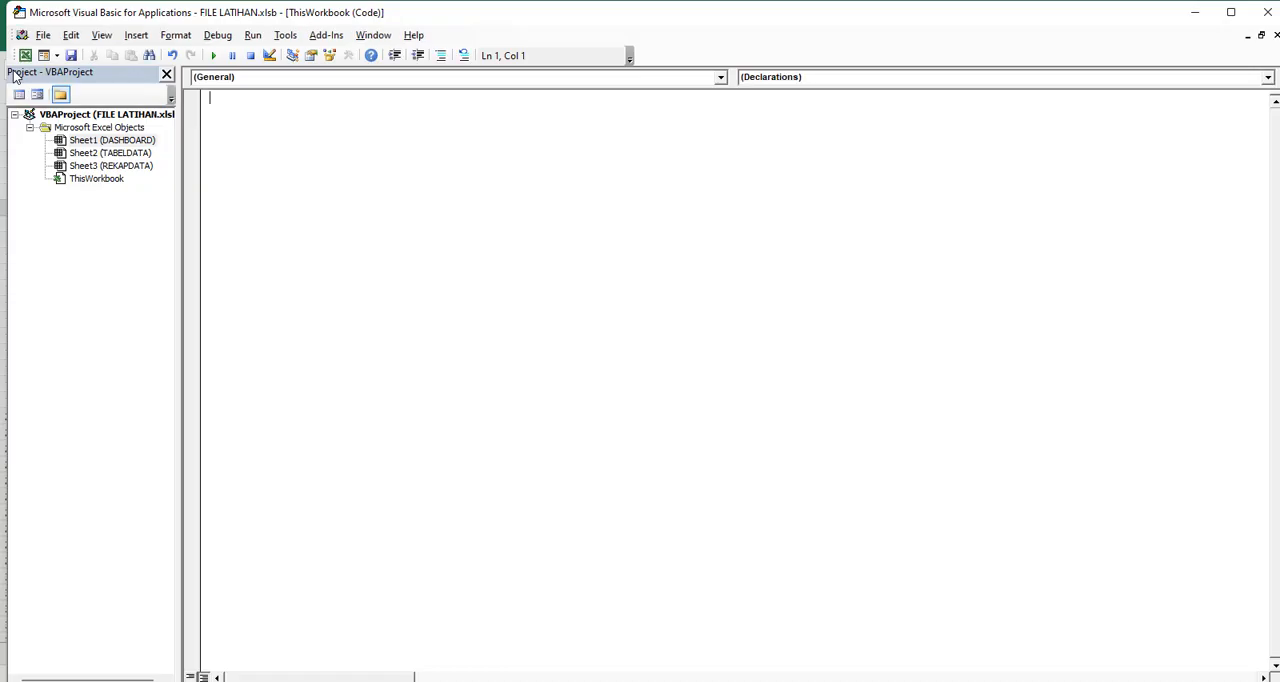
{"action": "double_click", "coordinate": [108, 181]}
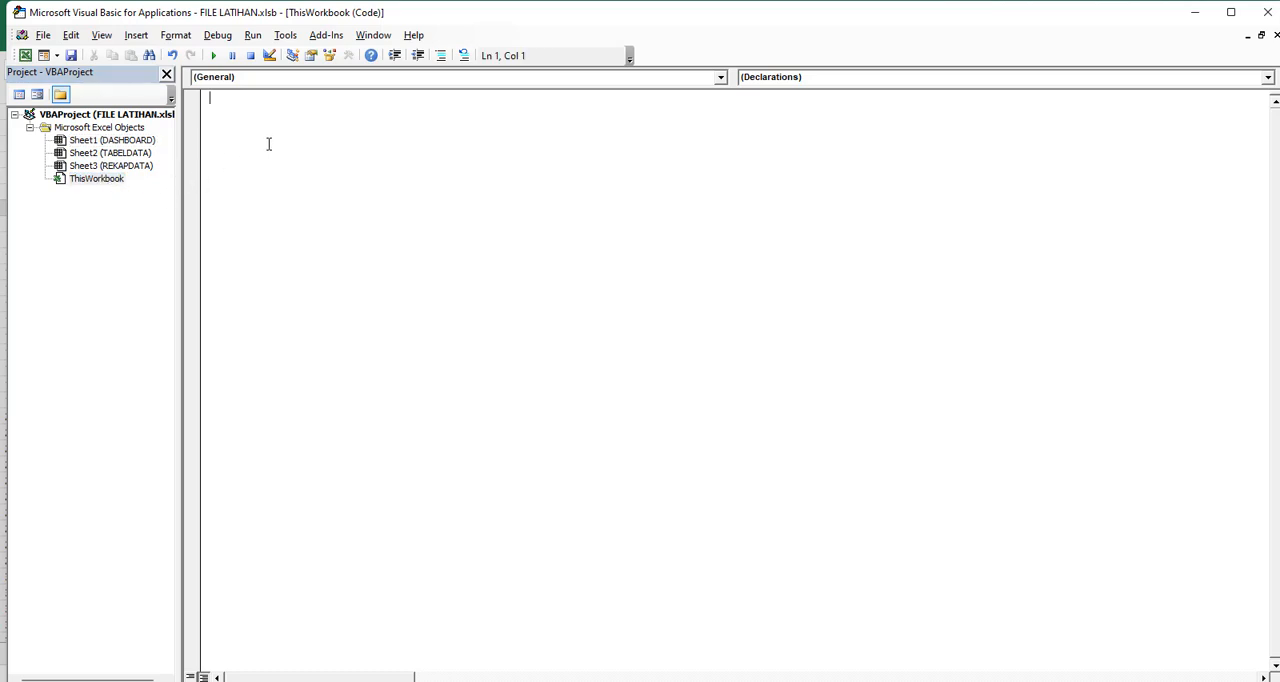
{"action": "type", "text": "Option explicit"}
{"action": "left_click", "coordinate": [318, 78]}
{"action": "left_click", "coordinate": [221, 105]}
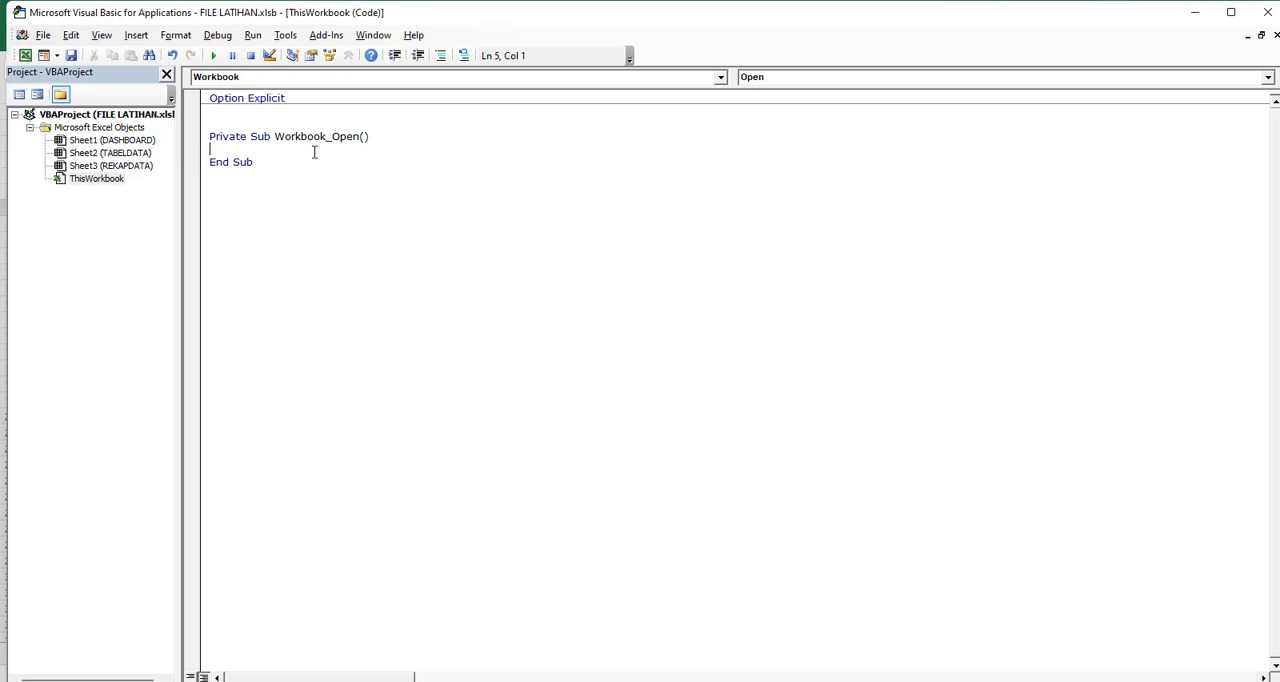
Write the statement Sheet1.Shapes("SHAPEJANUARI").Visible = msoFalse inside the Workbook_Open procedure
{"action": "type", "text": "Sheet1.sha"}
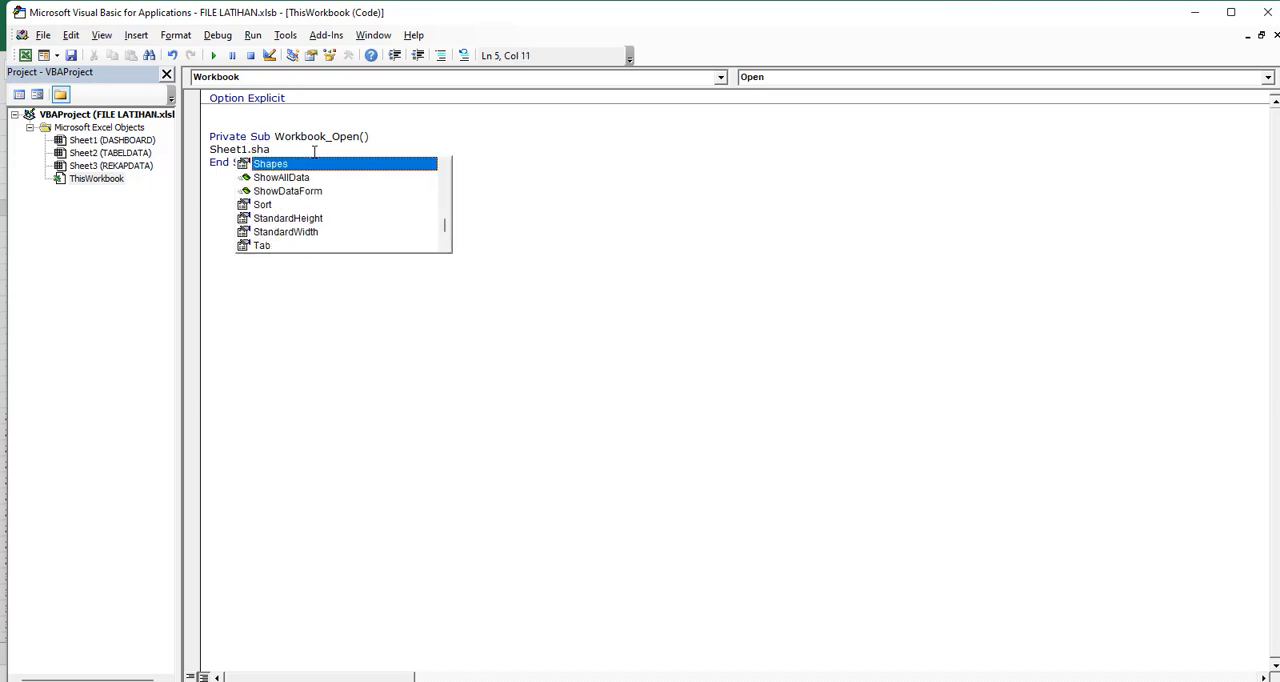
{"action": "key", "text": "Tab"}
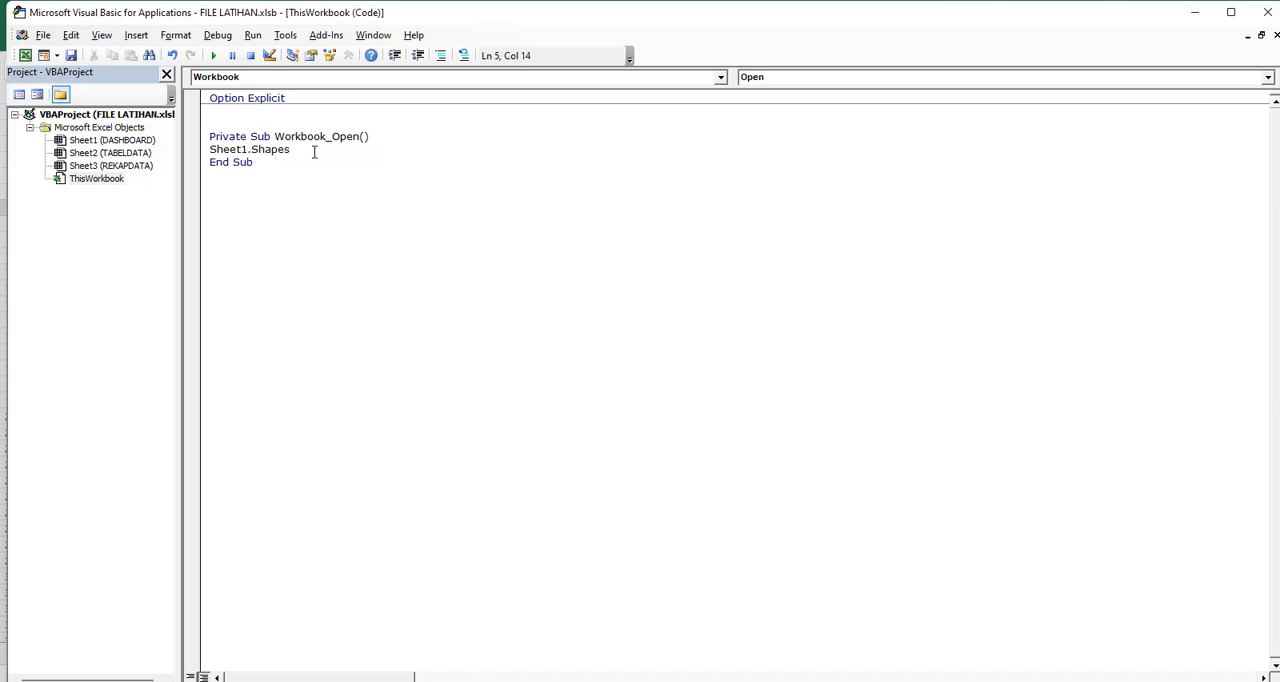
{"action": "type", "text": "("}
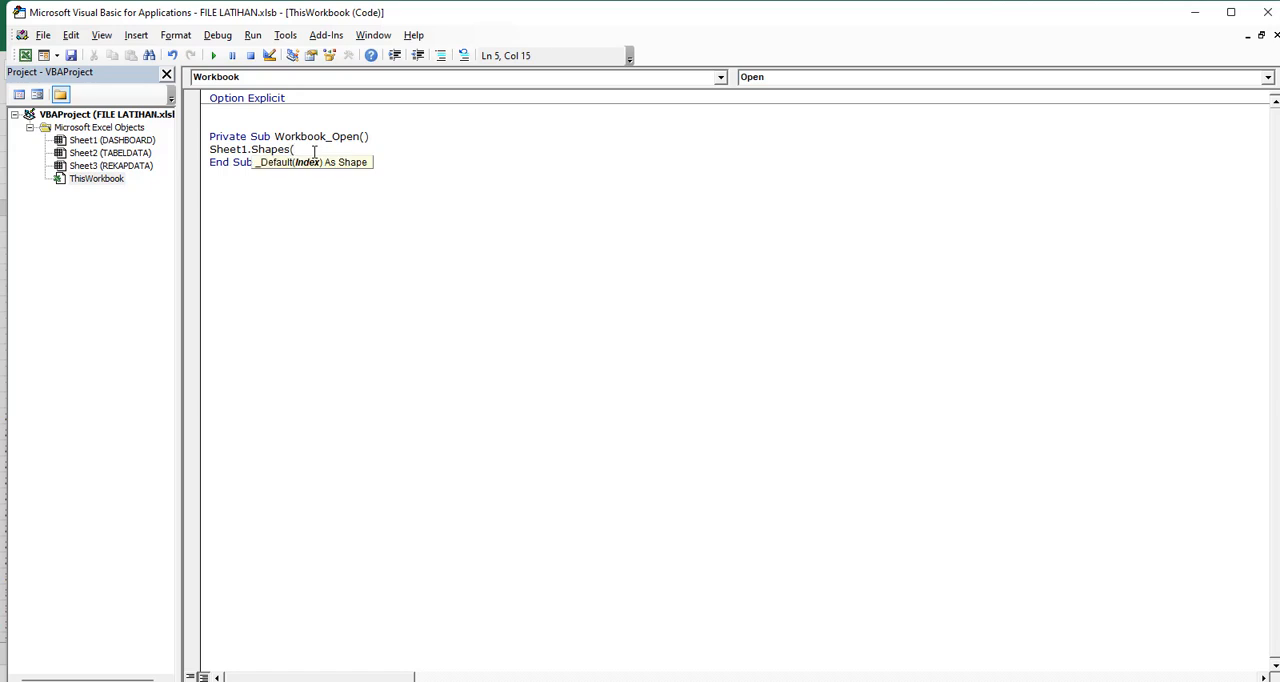
{"action": "type", "text": "\"SHAPEJANUARI\")."}
{"action": "type", "text": "VI"}
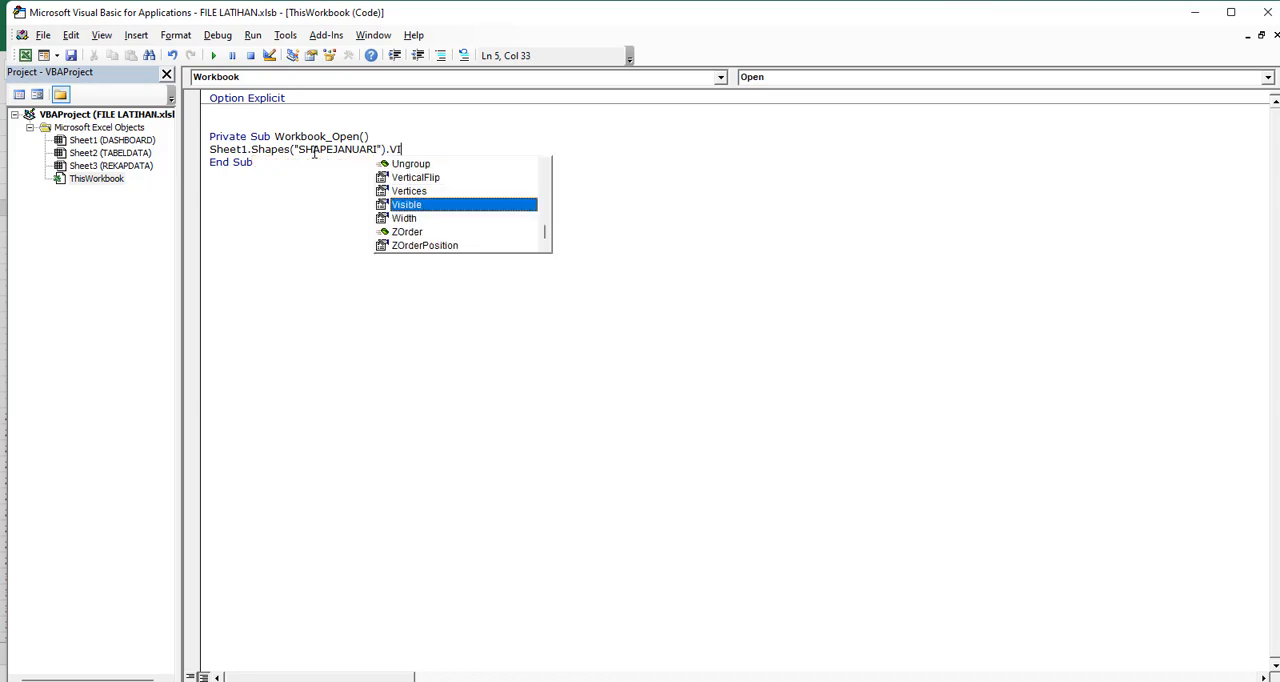
{"action": "type", "text": "sible ="}
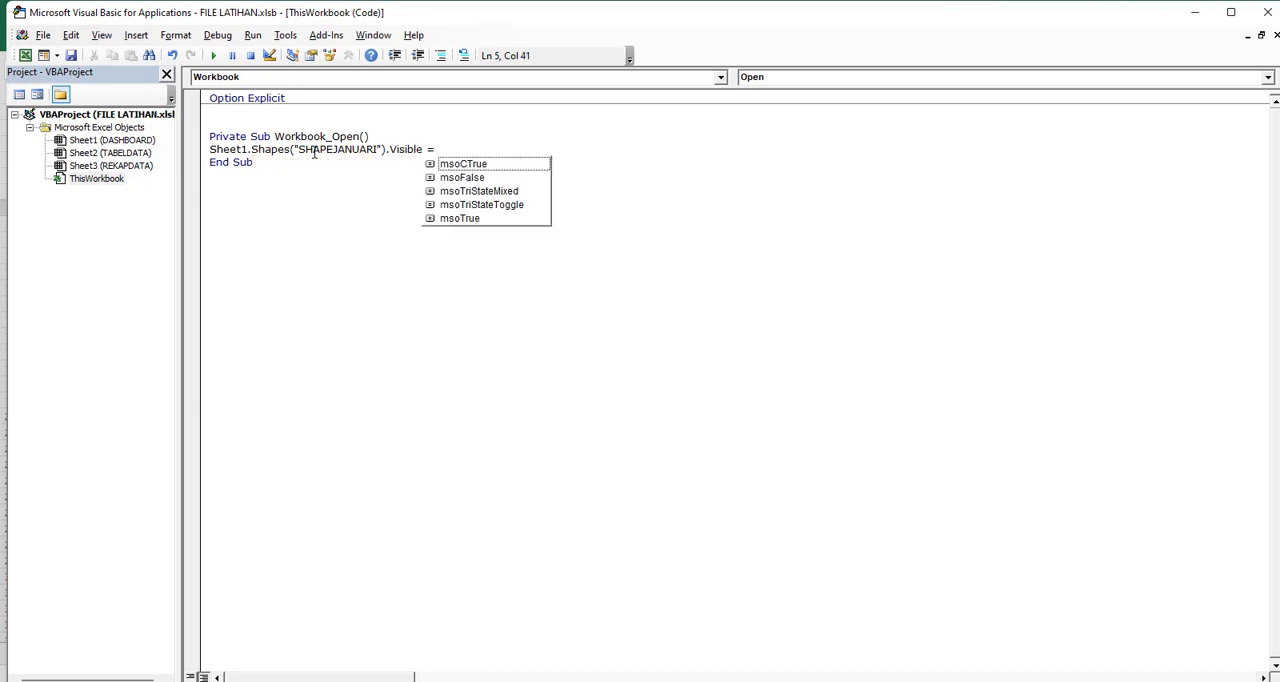
{"action": "double_click", "coordinate": [470, 177]}
{"action": "key", "text": "Return"}
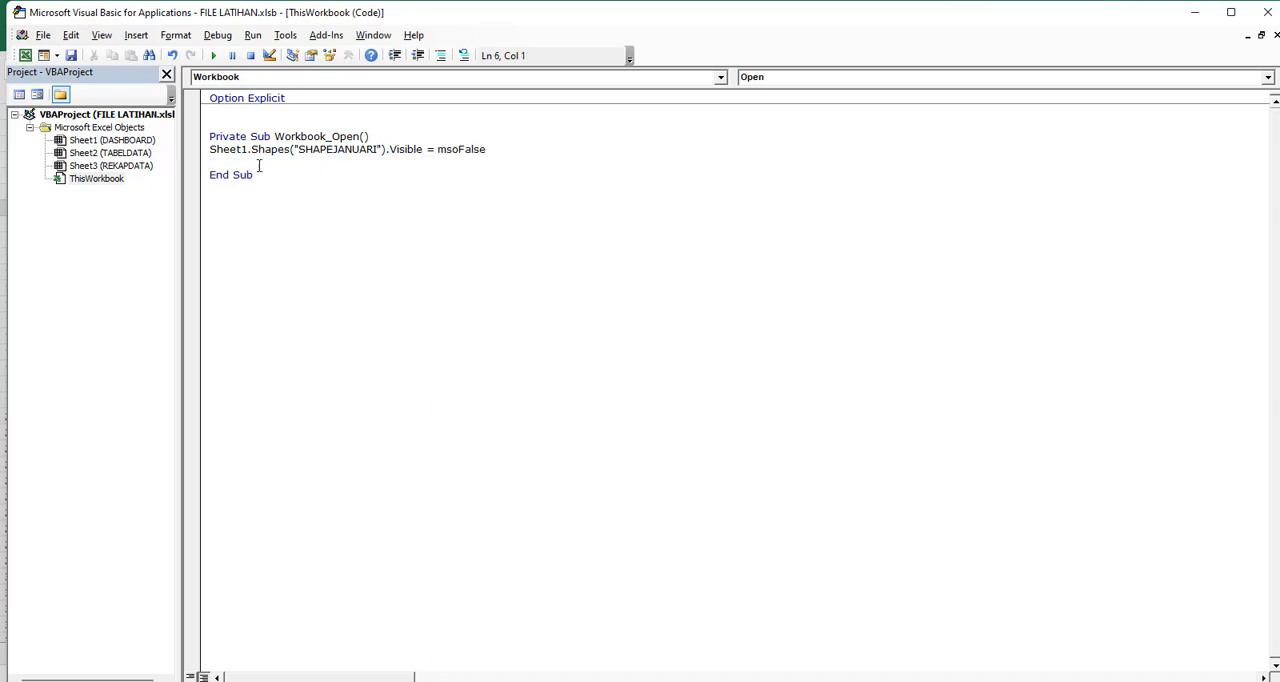
Copy the SHAPEJANUARI visibility line and paste it eleven times below, giving twelve identical lines in Workbook_Open
{"action": "left_click", "coordinate": [200, 155]}
{"action": "key", "text": "ctrl+c"}
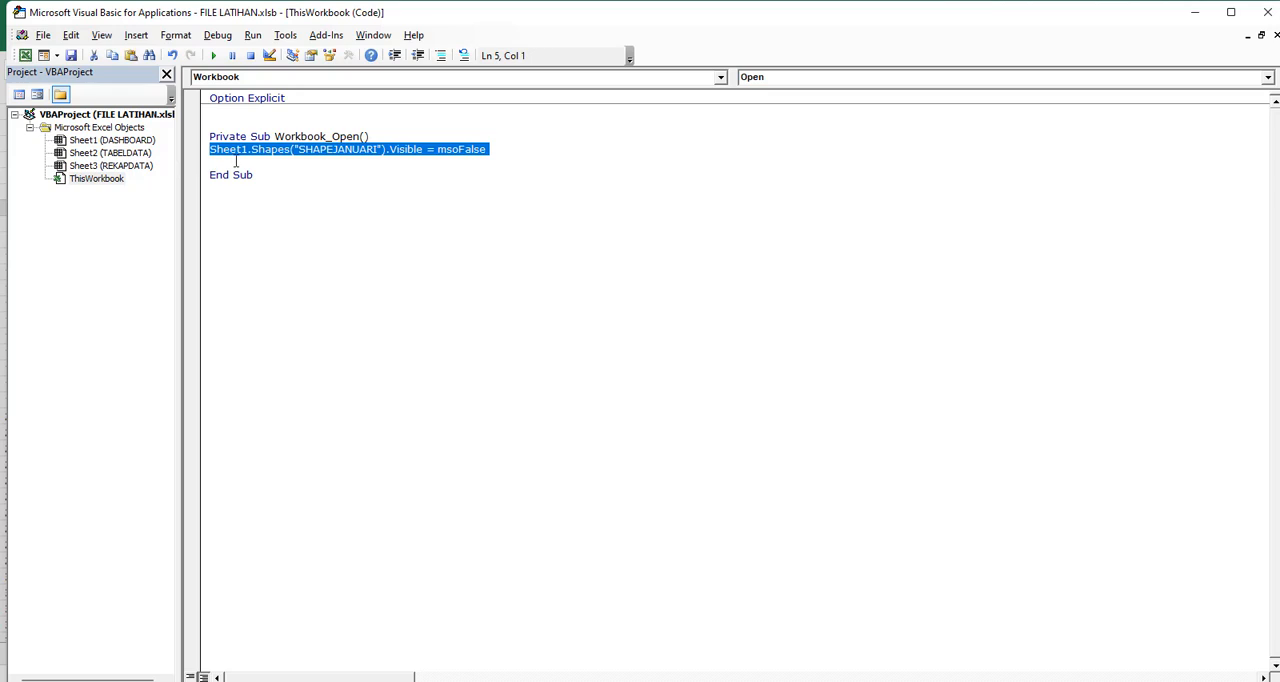
{"action": "left_click", "coordinate": [237, 162]}
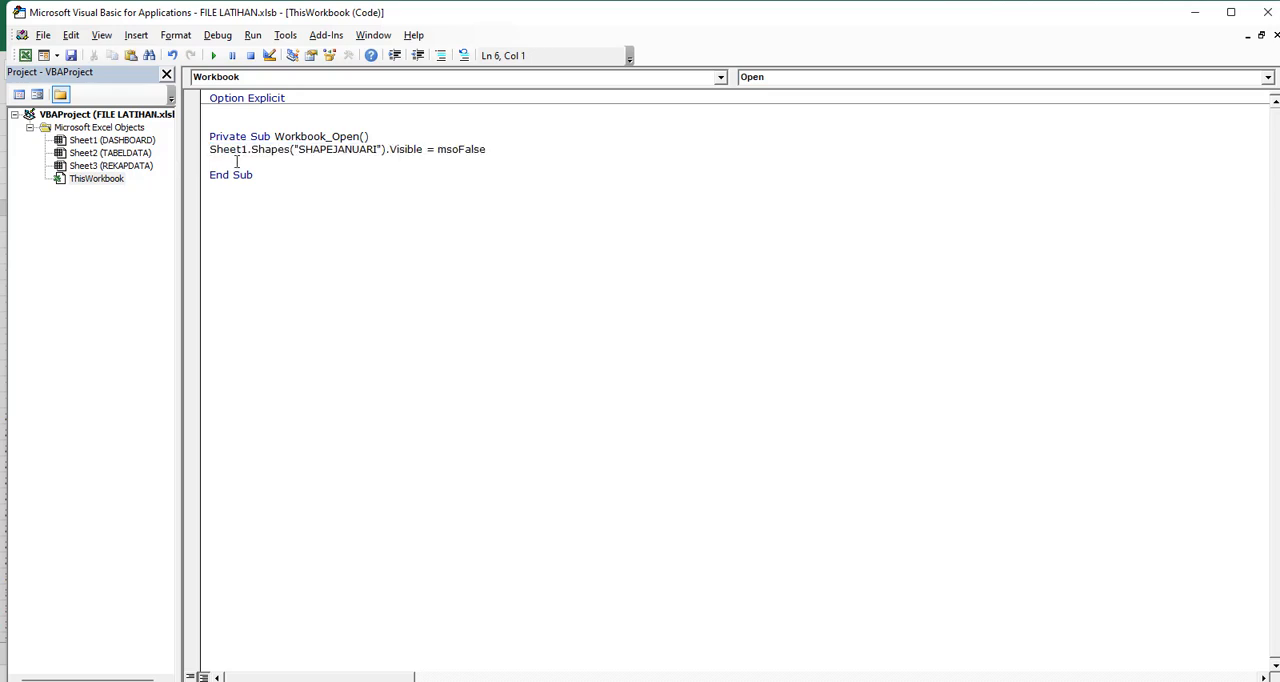
{"action": "key", "text": "ctrl+v"}
{"action": "key", "text": "ctrl+v"}
{"action": "key", "text": "ctrl+v"}
{"action": "key", "text": "ctrl+v"}
{"action": "key", "text": "ctrl+v"}
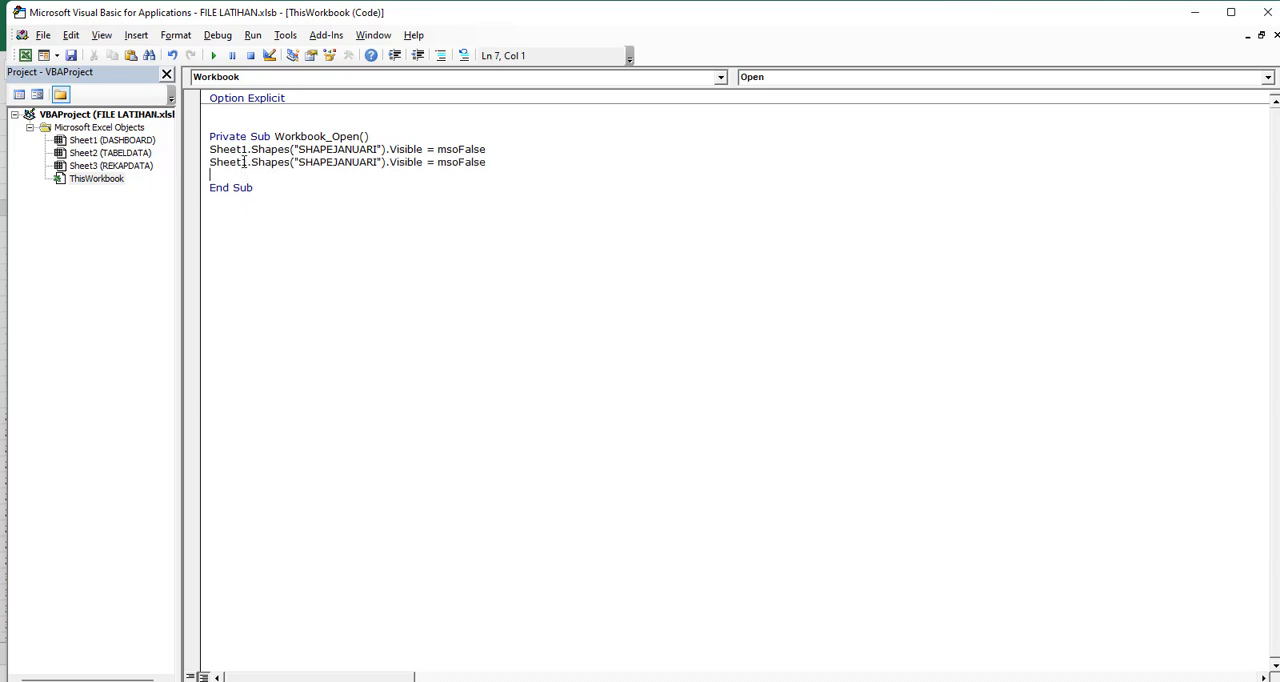
{"action": "key", "text": "ctrl+v"}
{"action": "key", "text": "ctrl+v"}
{"action": "key", "text": "ctrl+v"}
{"action": "key", "text": "ctrl+v"}
{"action": "key", "text": "ctrl+v"}
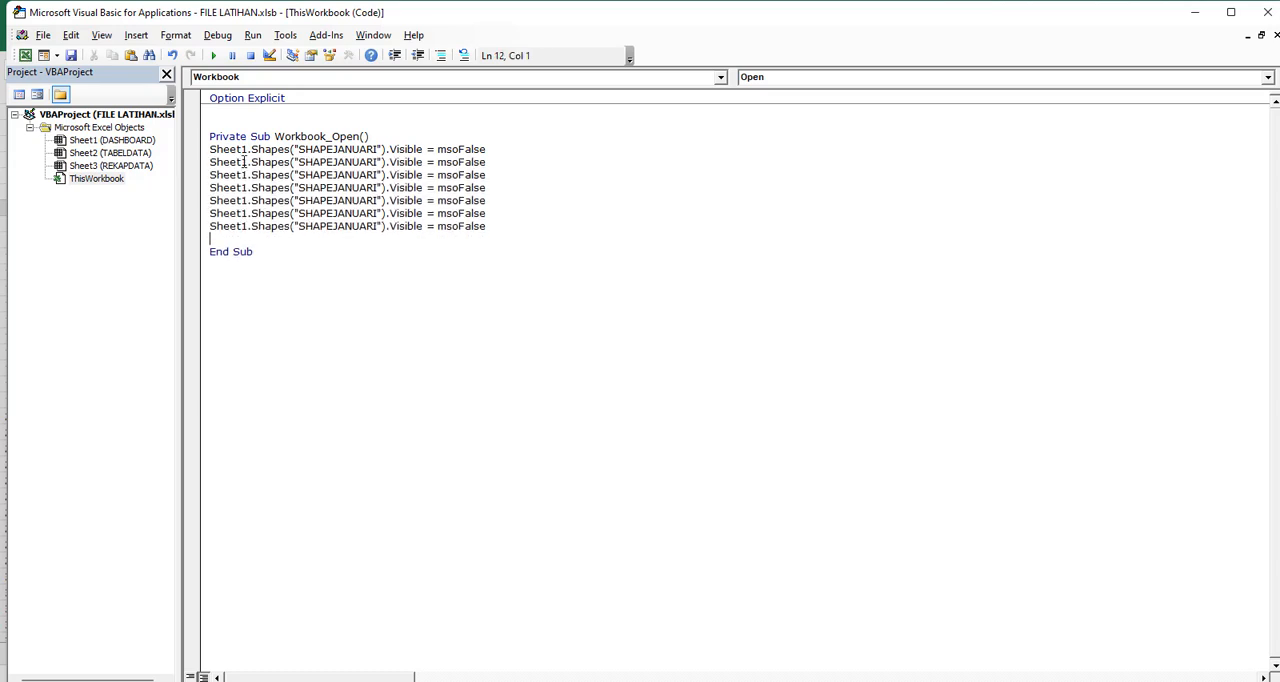
{"action": "key", "text": "ctrl+v"}
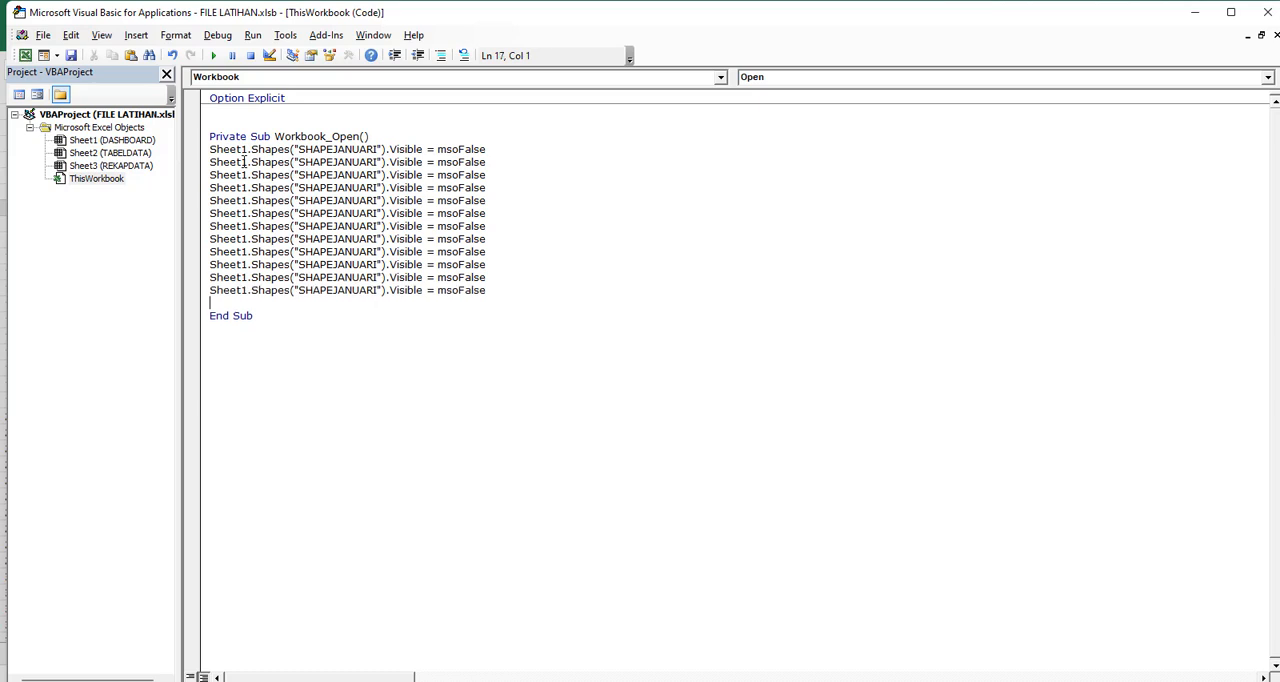
Replace the shape name in the second visibility line with "SHAPEFEBRUARI", keeping the quotation marks intact
{"action": "double_click", "coordinate": [360, 175]}
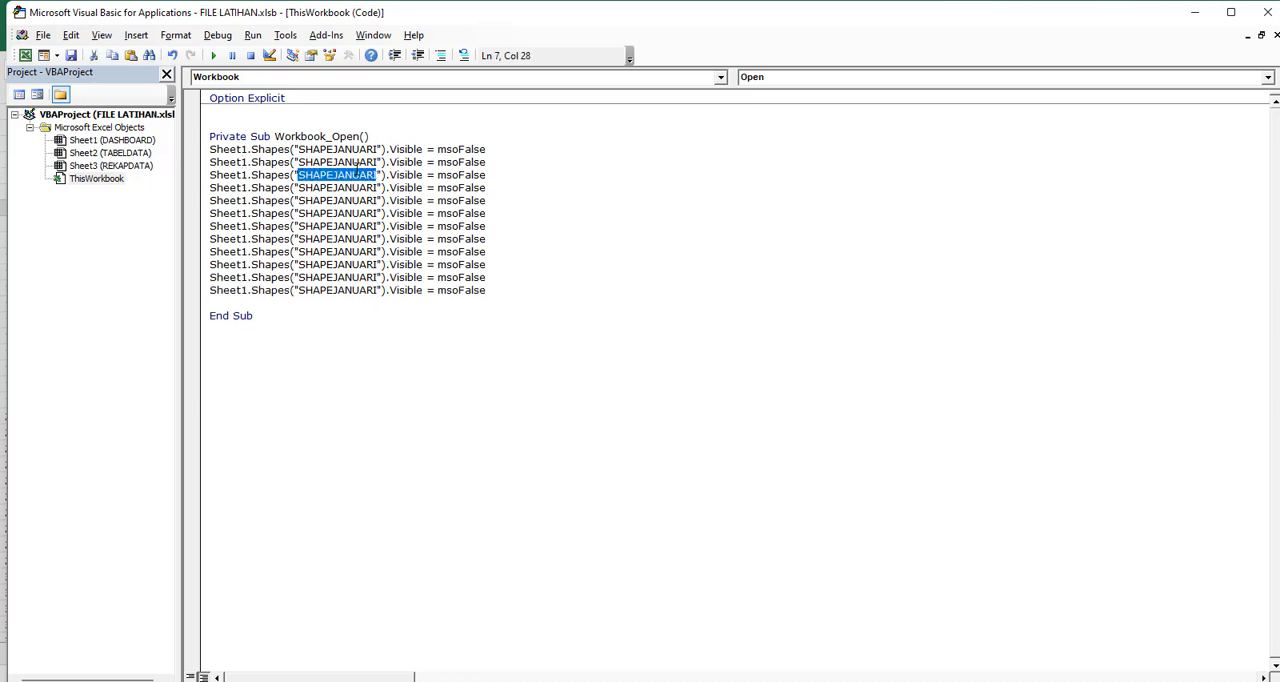
{"action": "double_click", "coordinate": [356, 162]}
{"action": "key", "text": "Delete"}
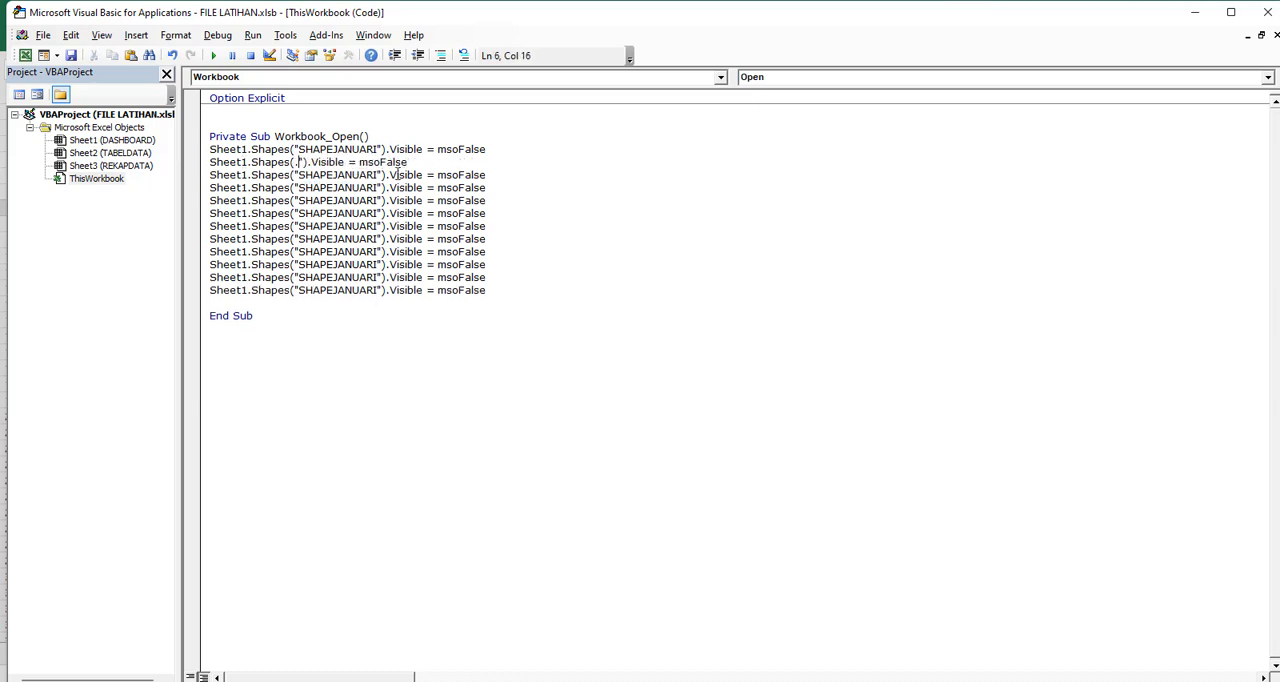
{"action": "type", "text": "SHAPE"}
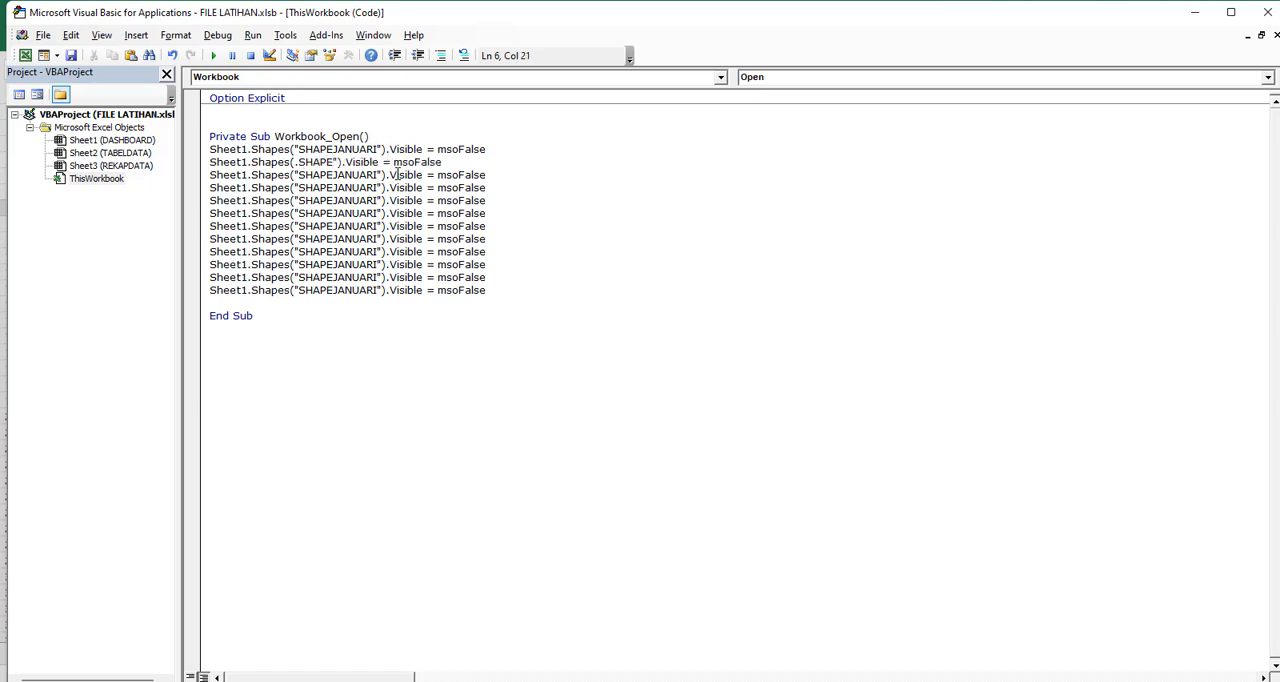
{"action": "key", "text": "BackSpace"}
{"action": "key", "text": "BackSpace"}
{"action": "key", "text": "BackSpace"}
{"action": "key", "text": "BackSpace"}
{"action": "key", "text": "BackSpace"}
{"action": "key", "text": "BackSpace"}
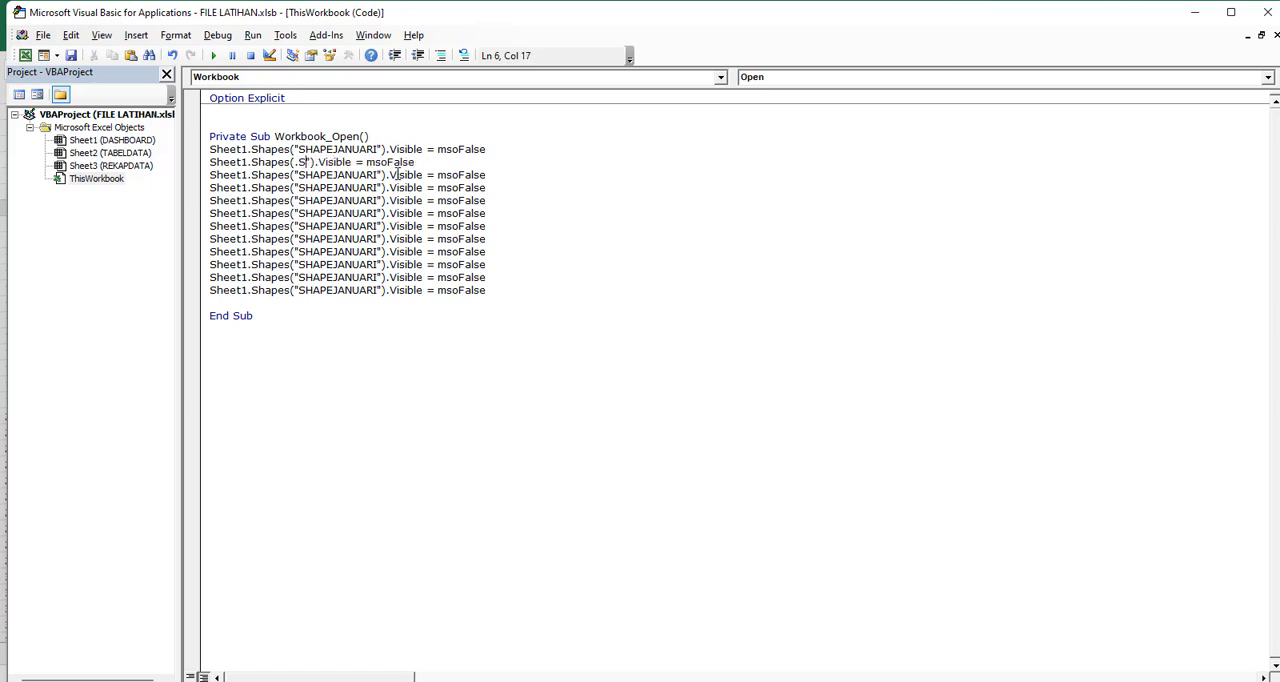
{"action": "type", "text": "\"SHAPE"}
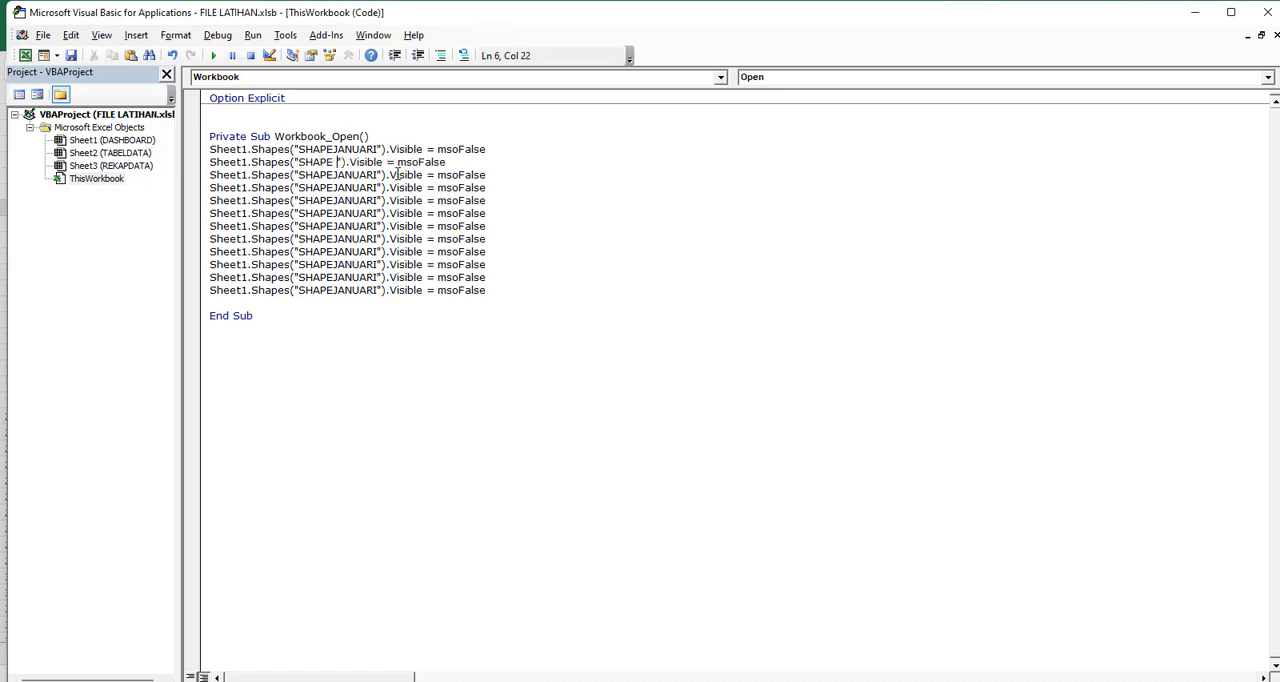
{"action": "type", "text": "FEBRUARI"}
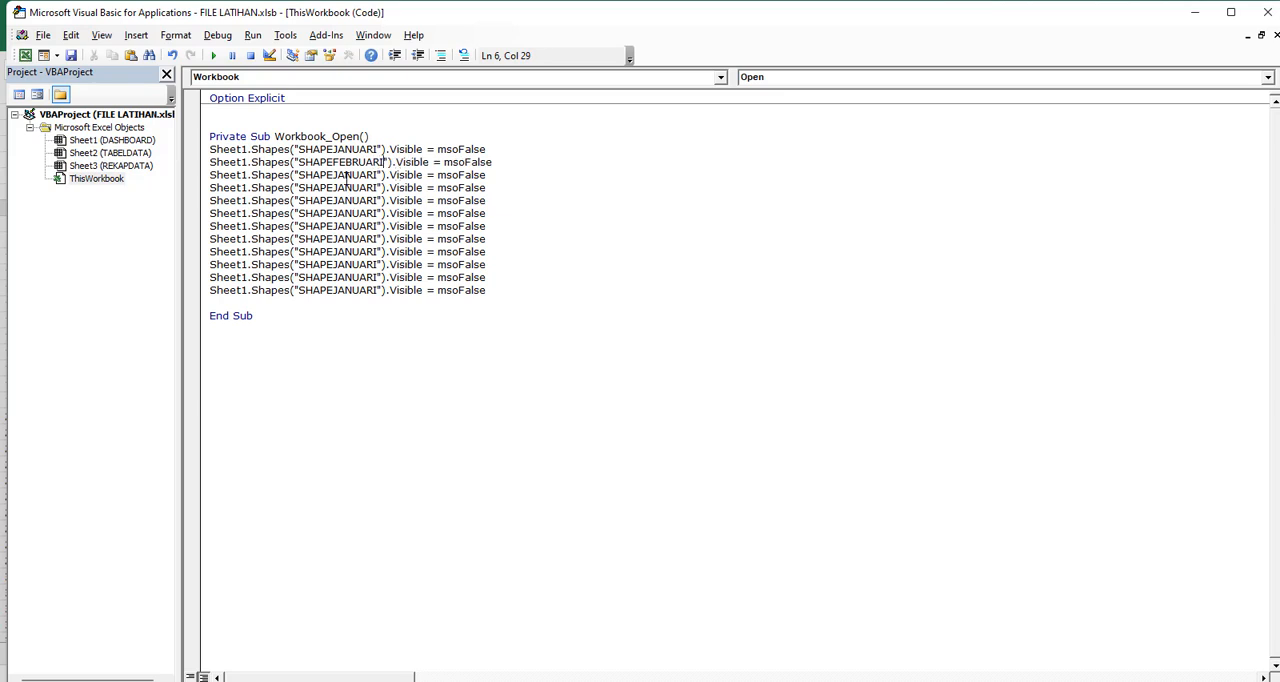
Change the shape names in the third and fourth visibility lines to SHAPEMARET and SHAPEAPRIL
{"action": "double_click", "coordinate": [347, 176]}
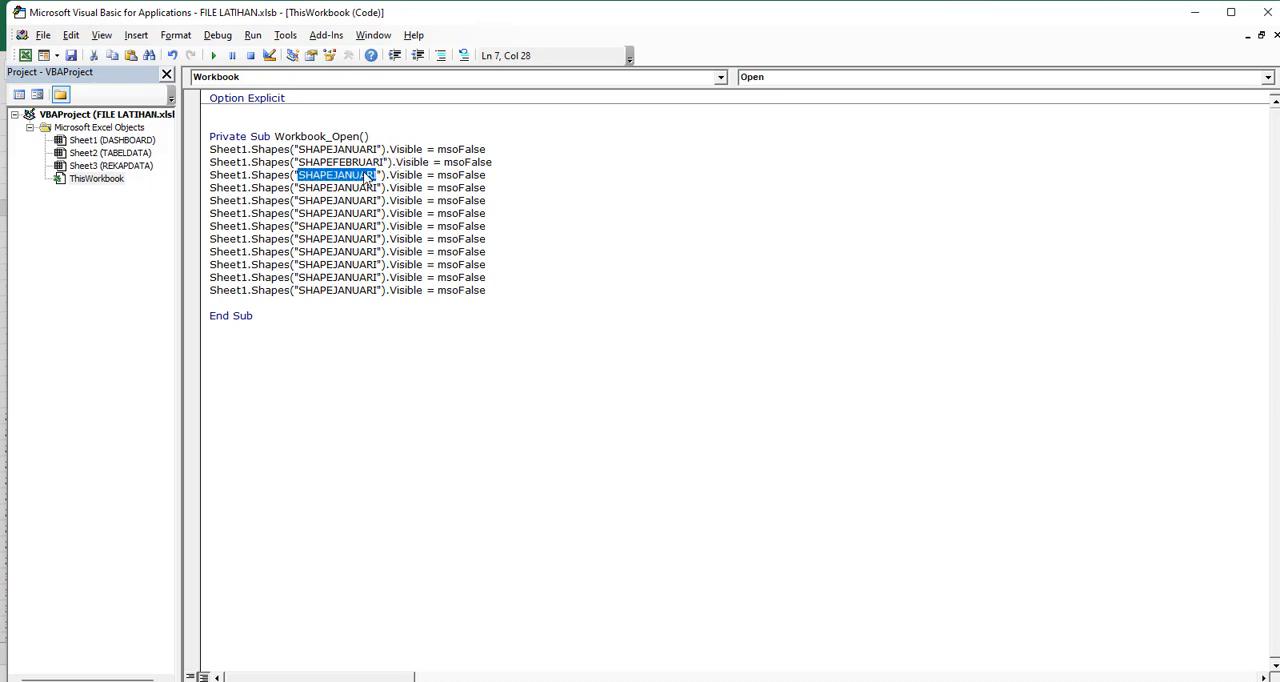
{"action": "type", "text": "SHAPEMARET"}
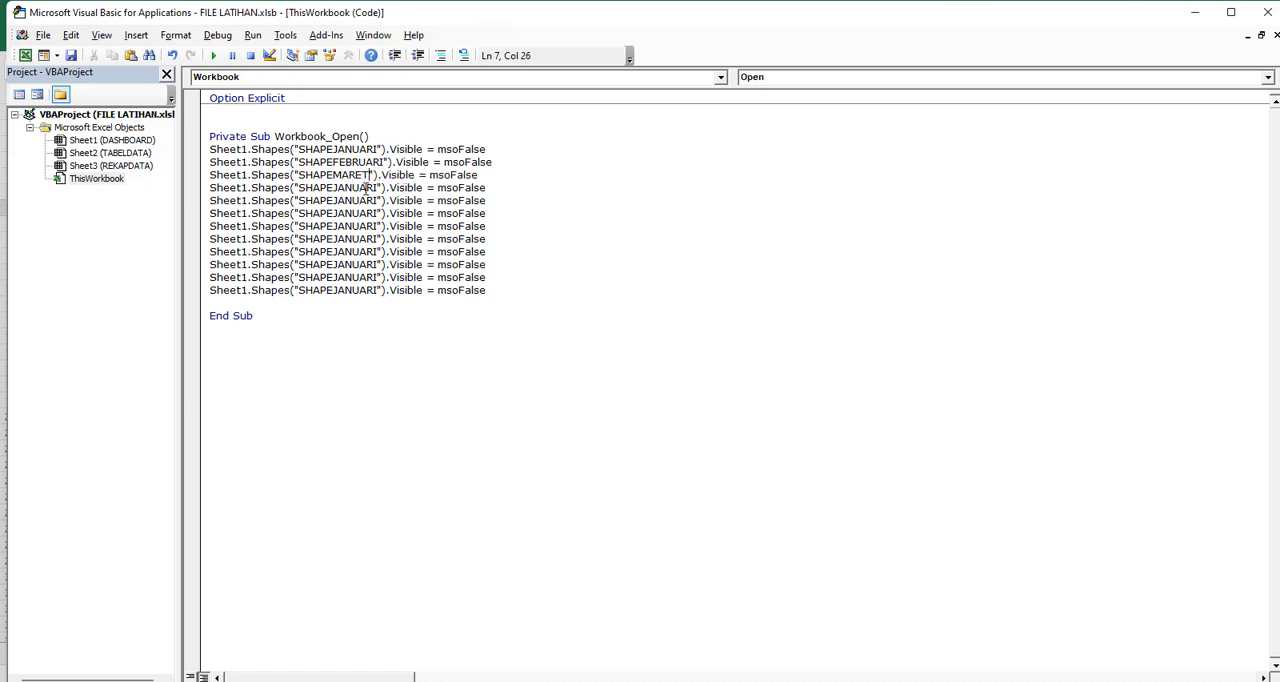
{"action": "double_click", "coordinate": [366, 188]}
{"action": "type", "text": "SHAPEA"}
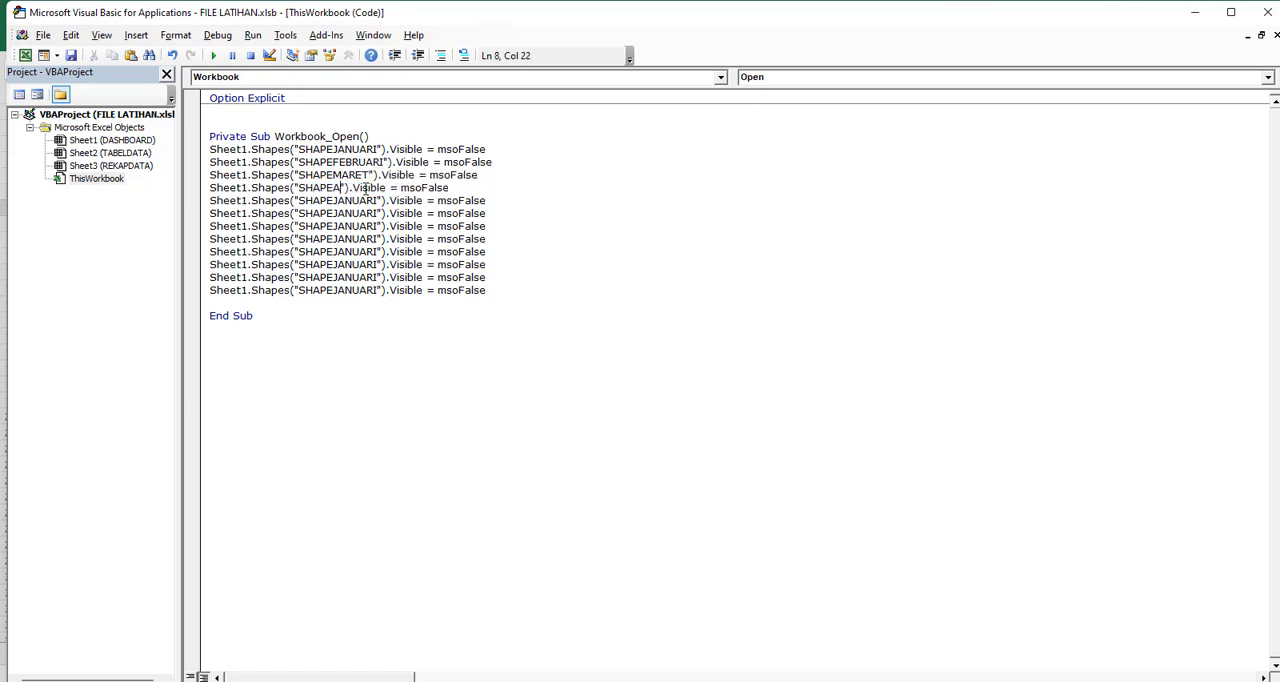
{"action": "type", "text": "PRIL"}
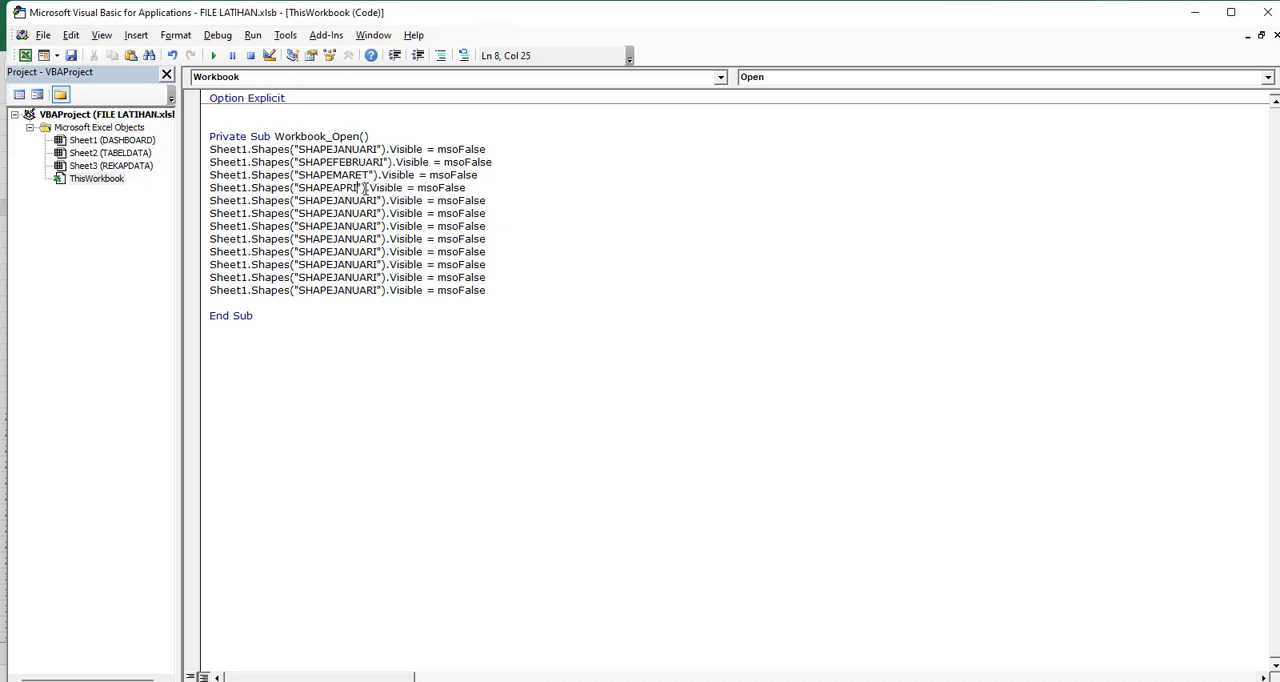
Change the shape names in the fifth and sixth visibility lines to SHAPEMEI and SHAPEJUNI
{"action": "double_click", "coordinate": [353, 200]}
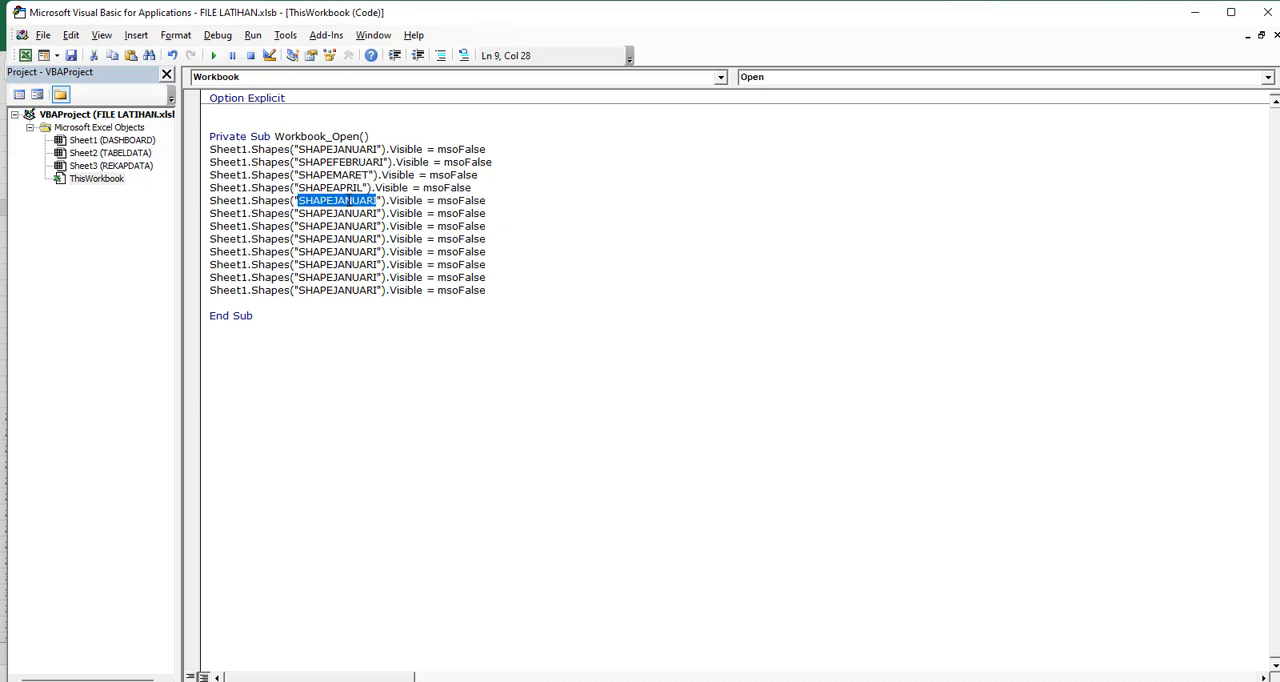
{"action": "type", "text": "SHAPEMEI"}
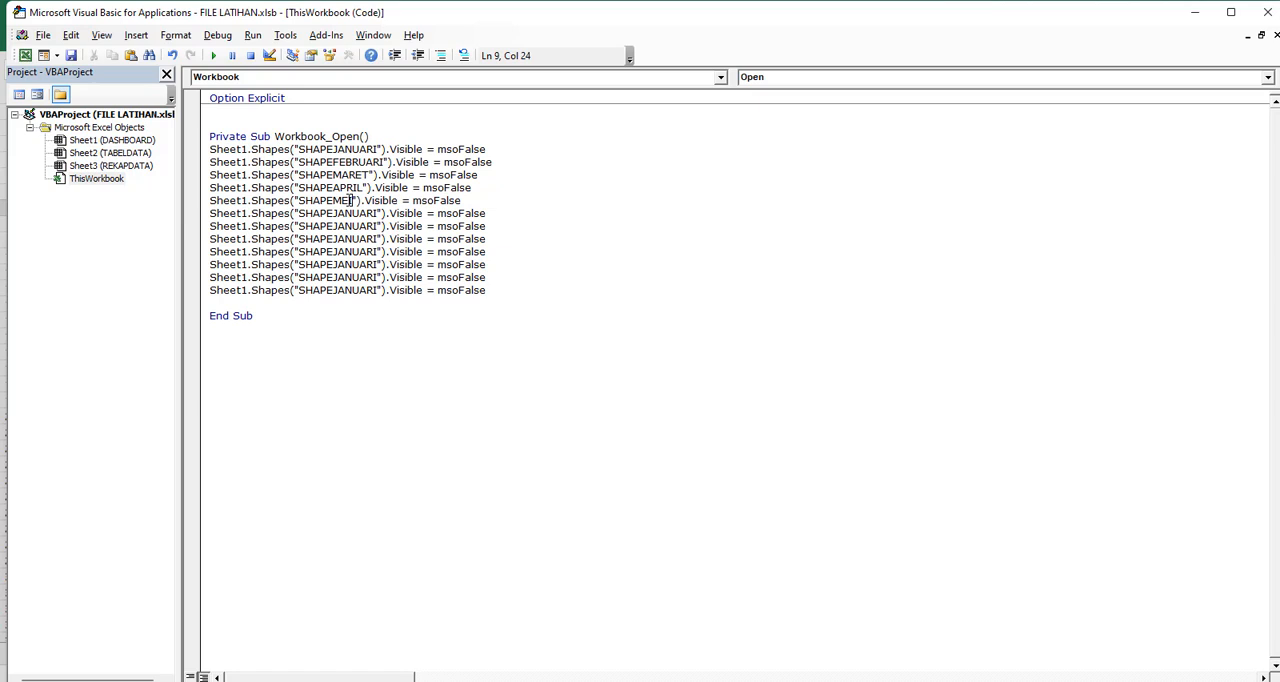
{"action": "double_click", "coordinate": [353, 213]}
{"action": "type", "text": "SHAPEJU"}
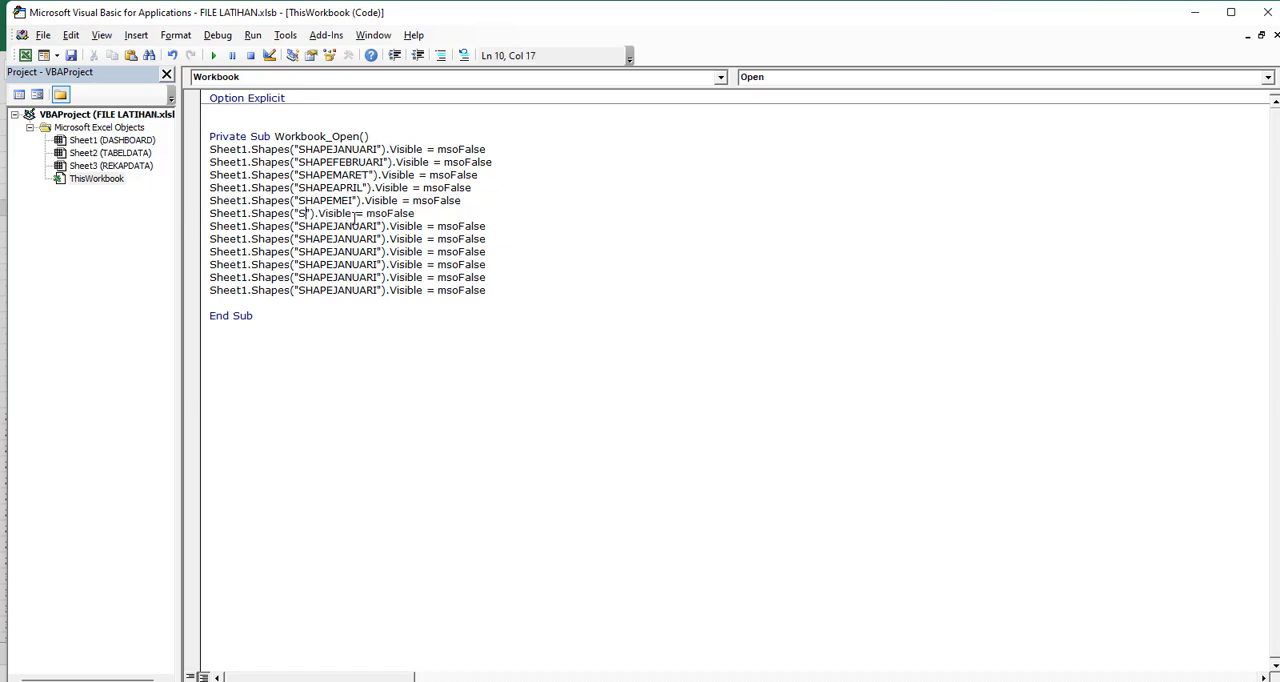
{"action": "type", "text": "NI"}
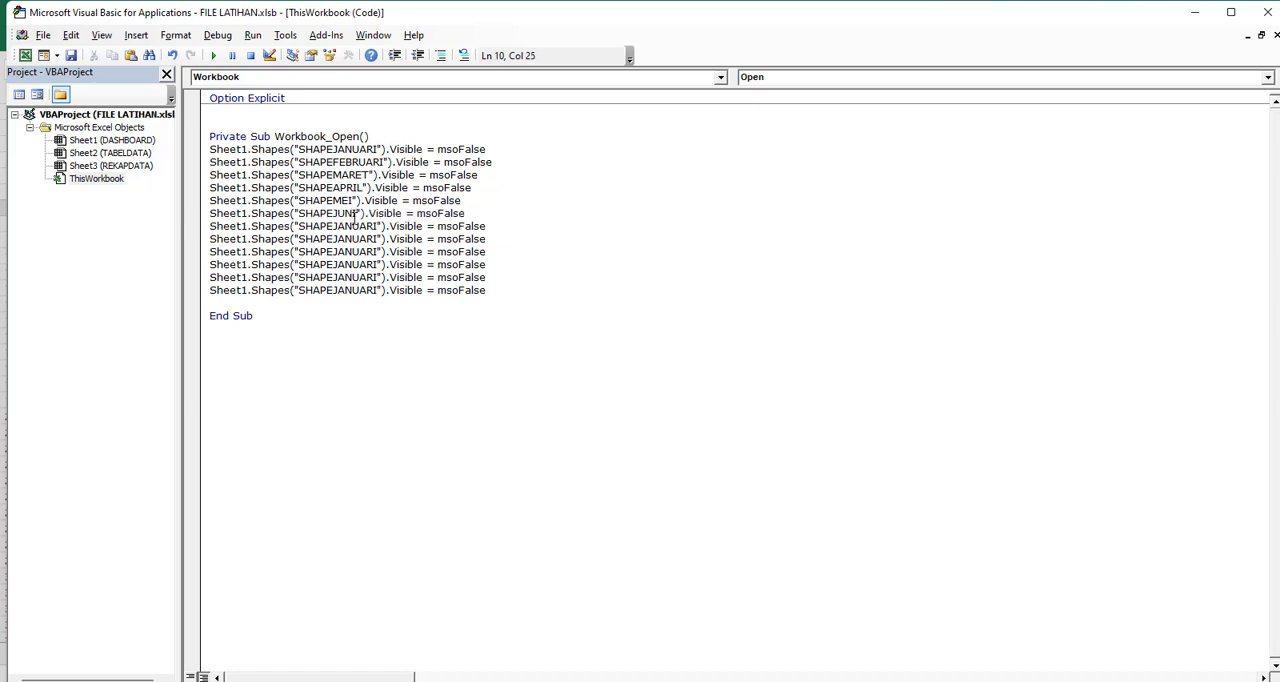
Change the shape names in the seventh and eighth visibility lines to SHAPEJULI and SHAPEAGUSTUS
{"action": "double_click", "coordinate": [340, 227]}
{"action": "type", "text": "SHAPE"}
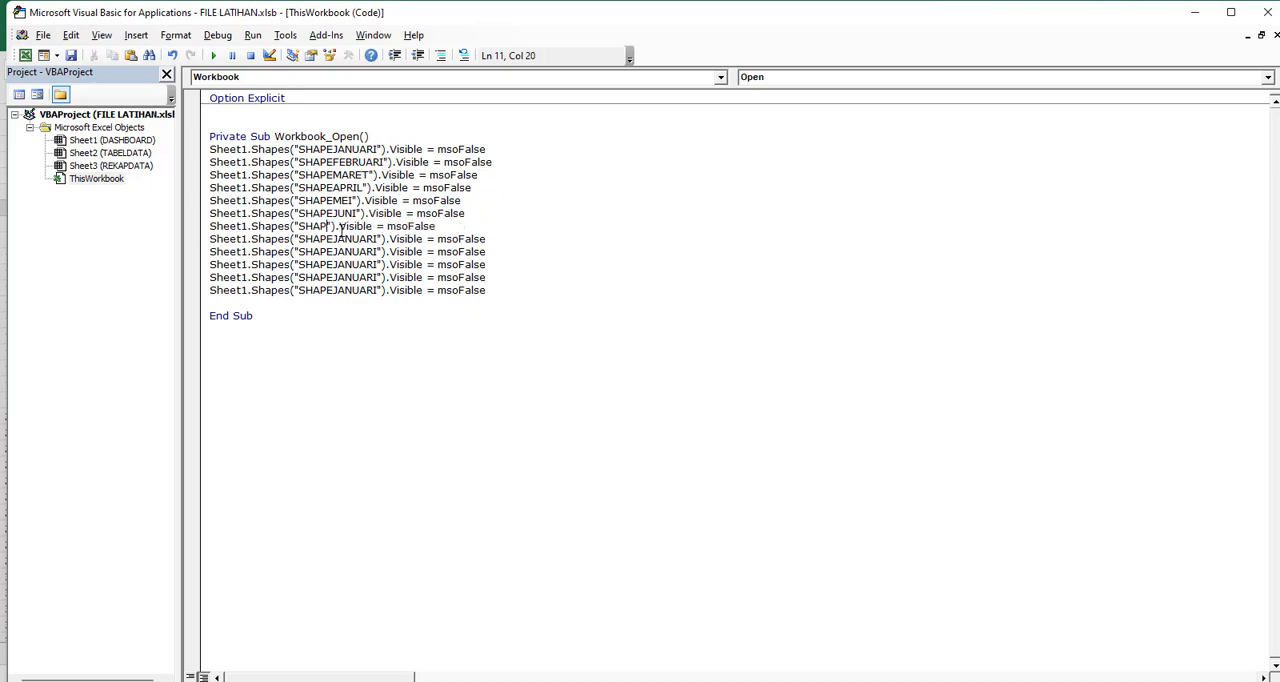
{"action": "type", "text": "JULI"}
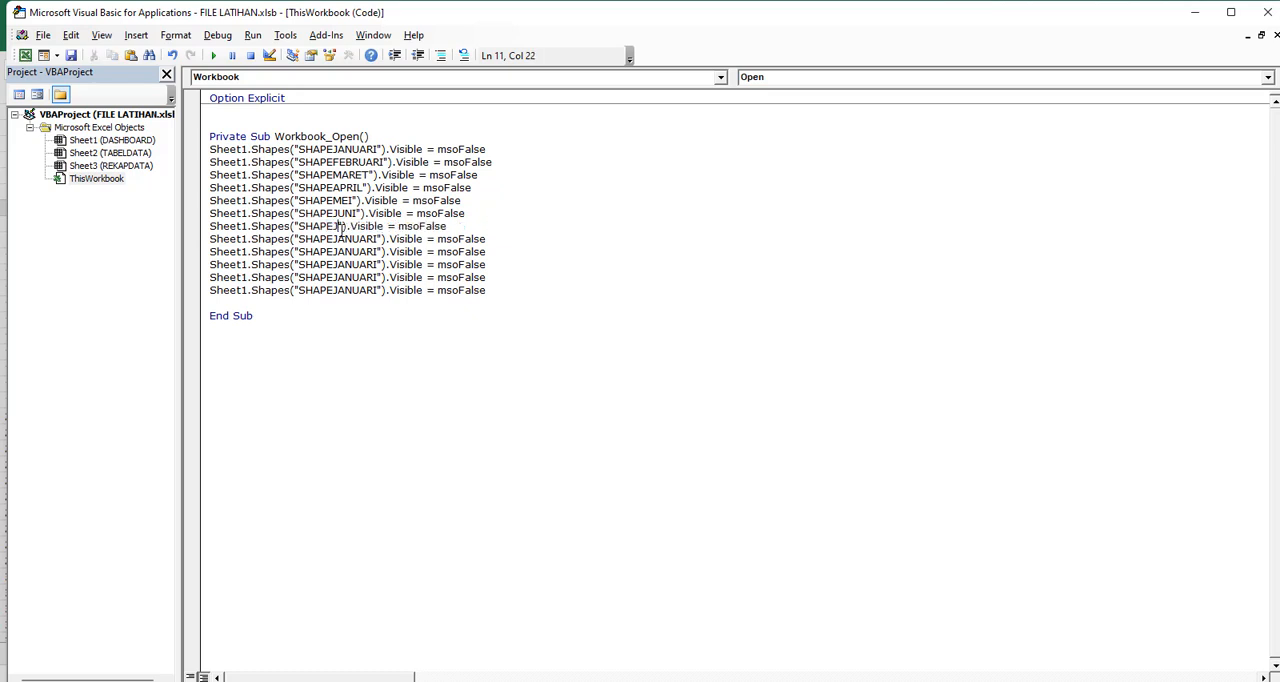
{"action": "key", "text": "BackSpace"}
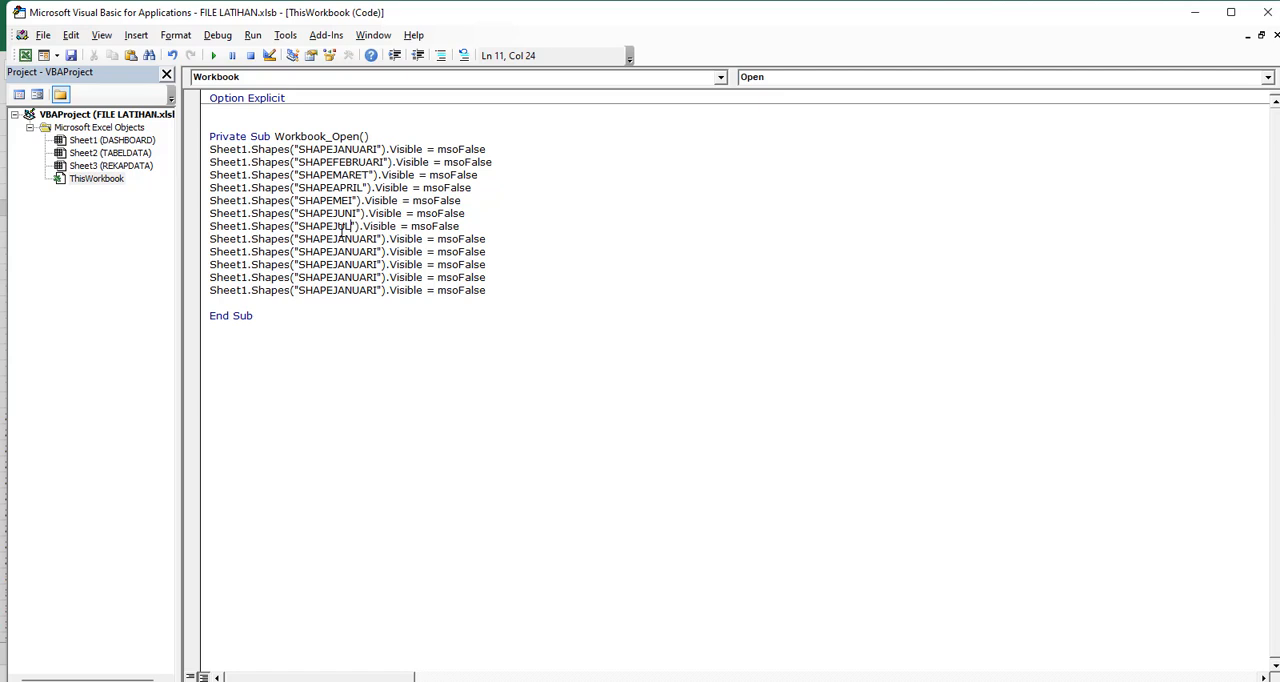
{"action": "type", "text": "I"}
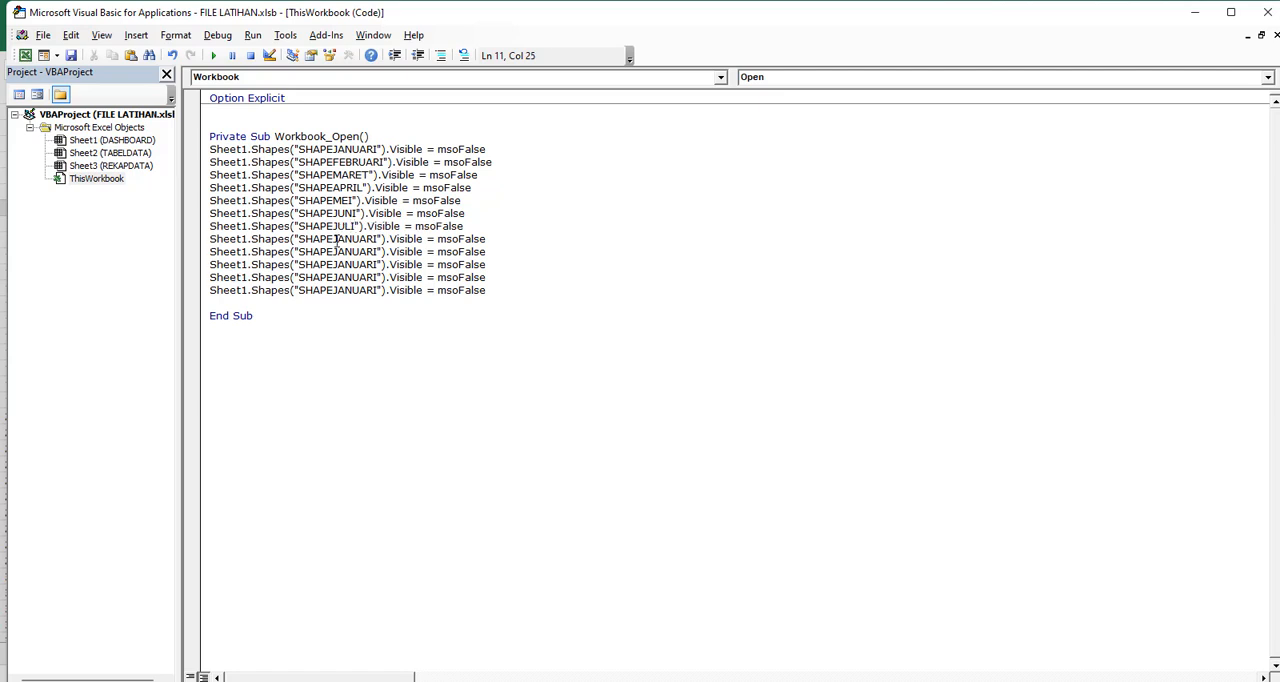
{"action": "double_click", "coordinate": [338, 239]}
{"action": "type", "text": "SHAPE"}
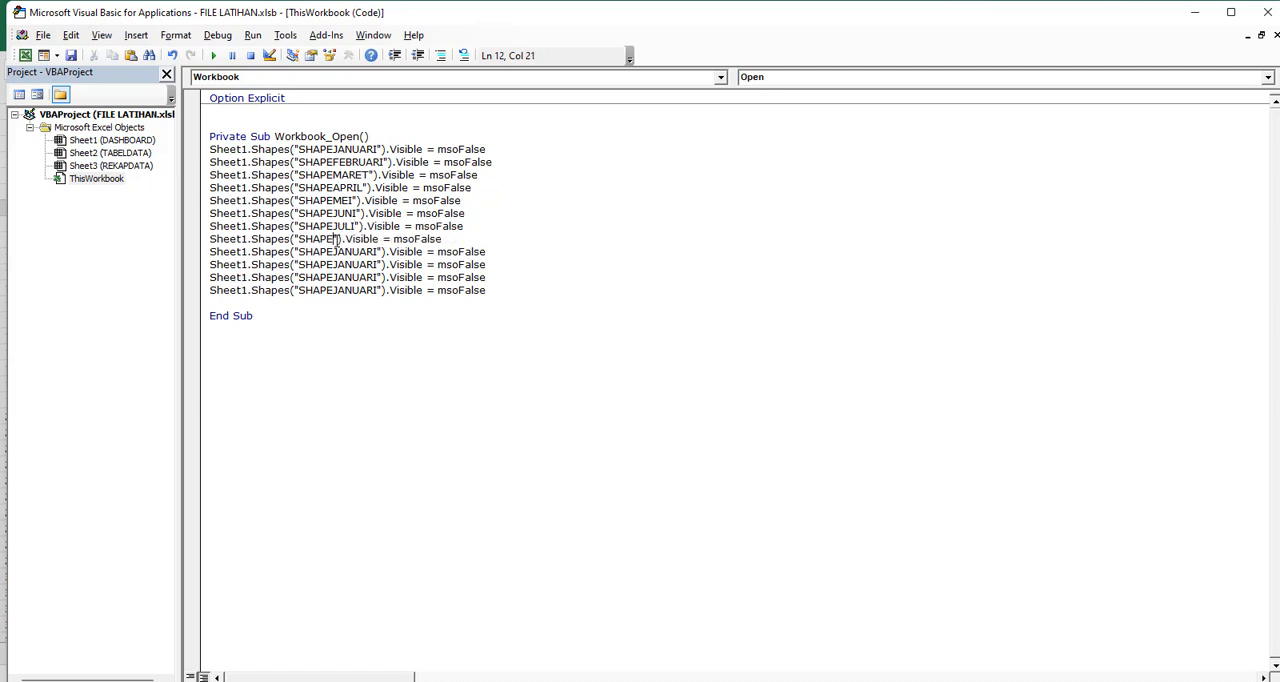
{"action": "type", "text": "AGUSTUS"}
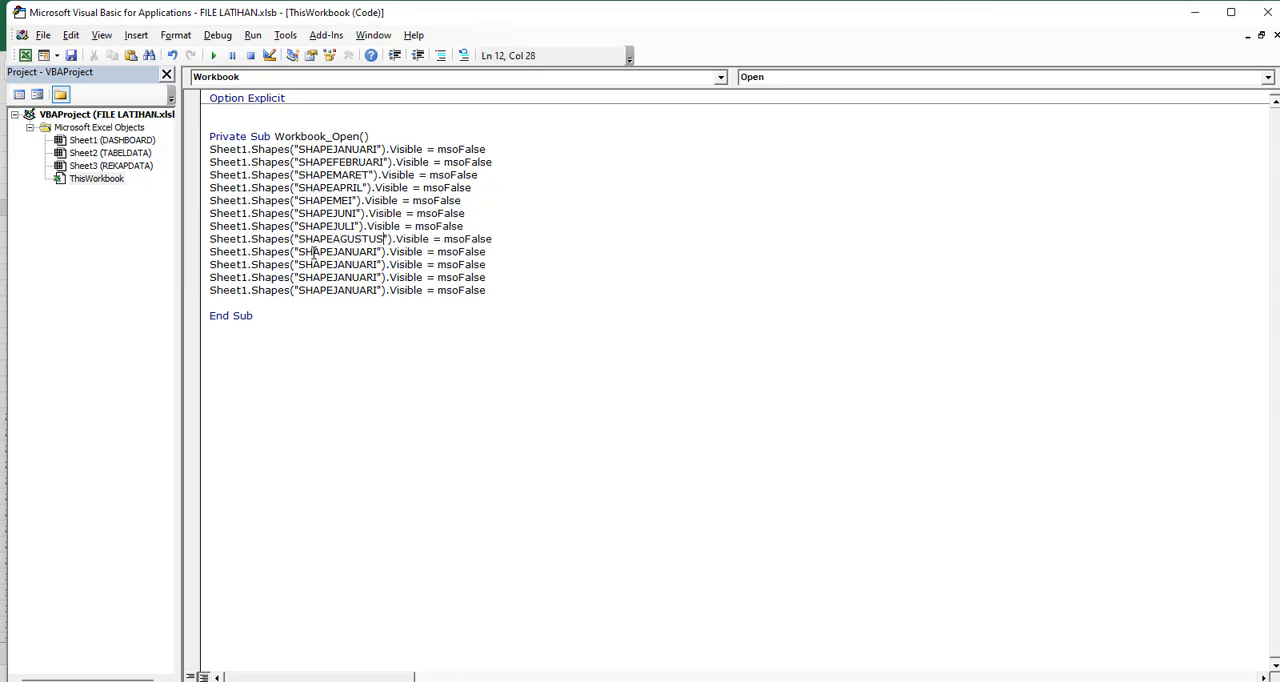
Change the shape names in the ninth and tenth visibility lines to SHAPESEPTEMBER and SHAPEOKTOBER
{"action": "double_click", "coordinate": [314, 254]}
{"action": "type", "text": "SHAPE"}
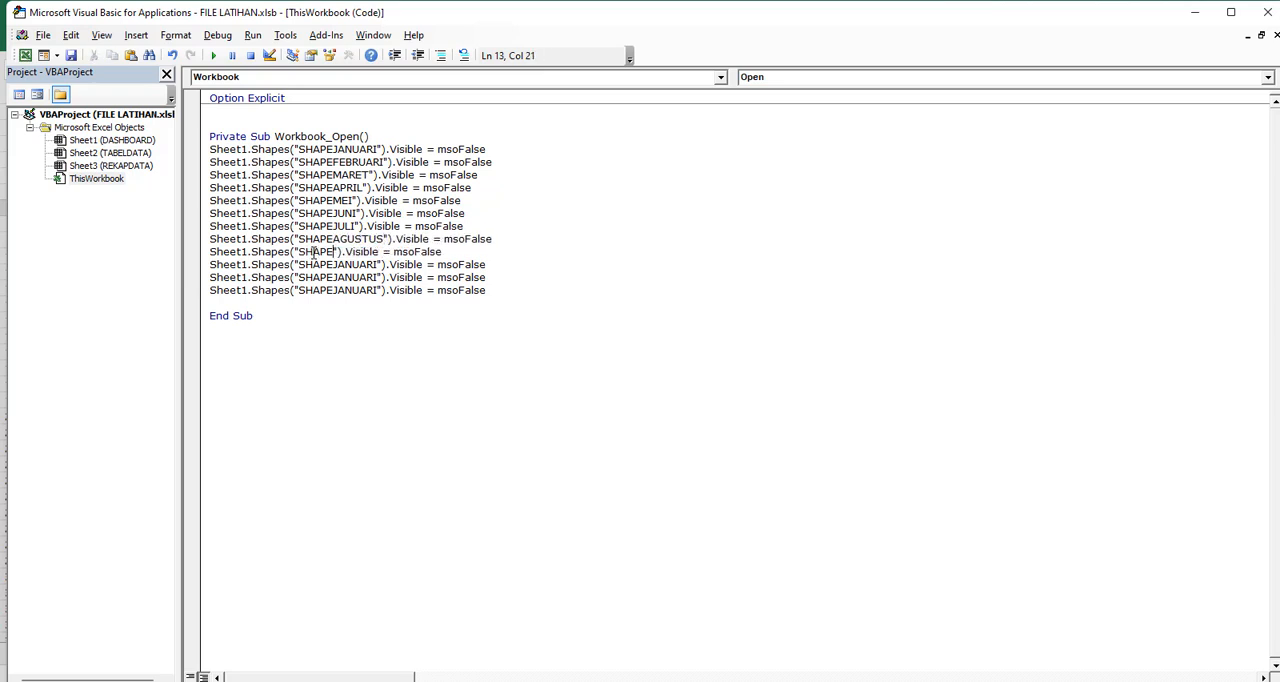
{"action": "type", "text": "SEPTEMBER"}
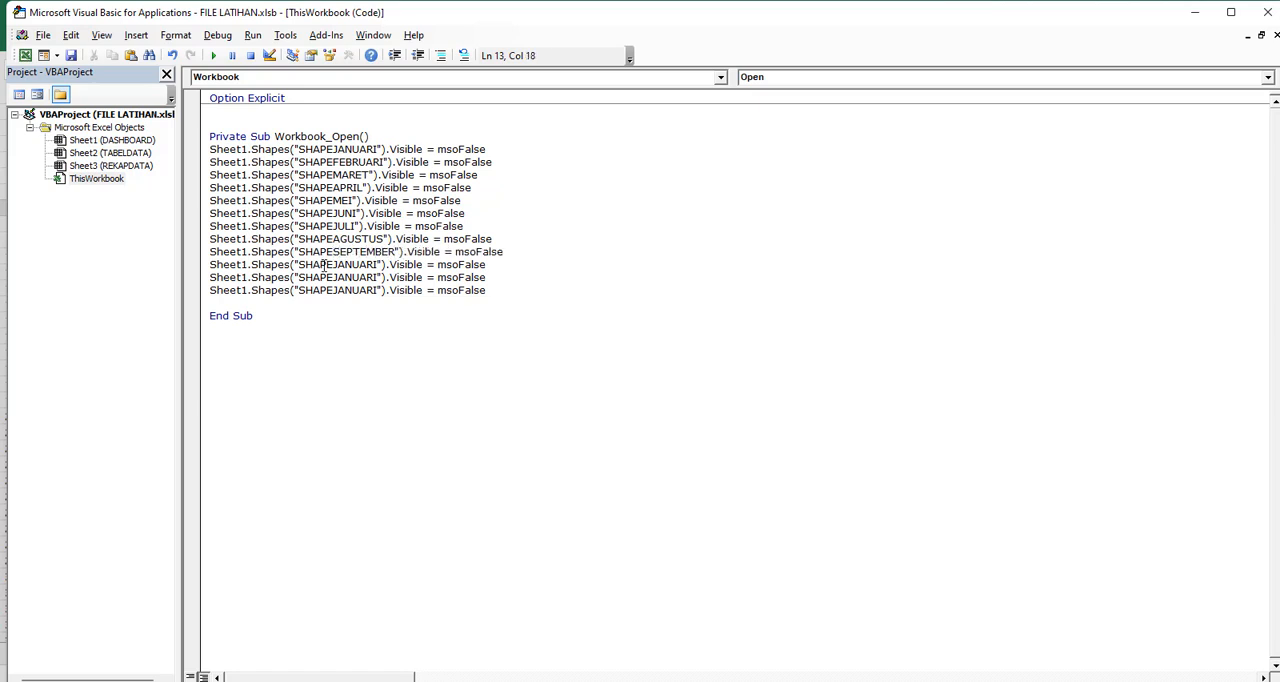
{"action": "double_click", "coordinate": [322, 266]}
{"action": "type", "text": "SHAPEO"}
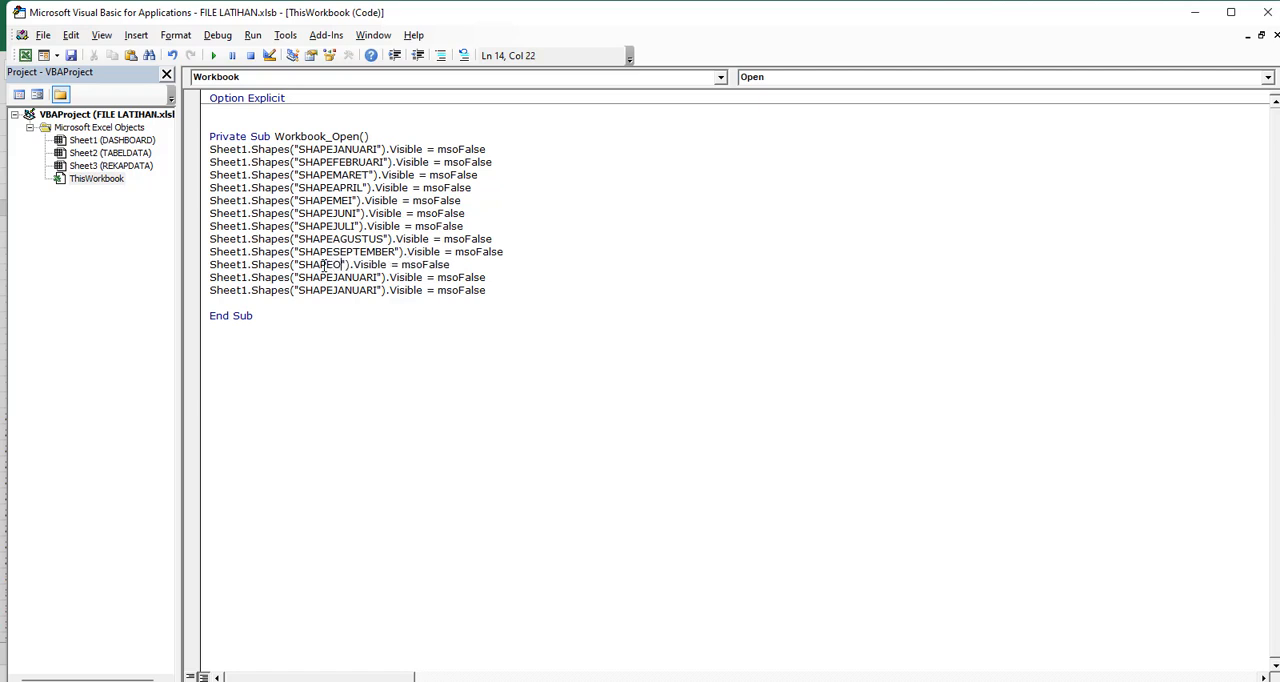
{"action": "type", "text": "N"}
{"action": "key", "text": "BackSpace"}
{"action": "type", "text": "KTOBER"}
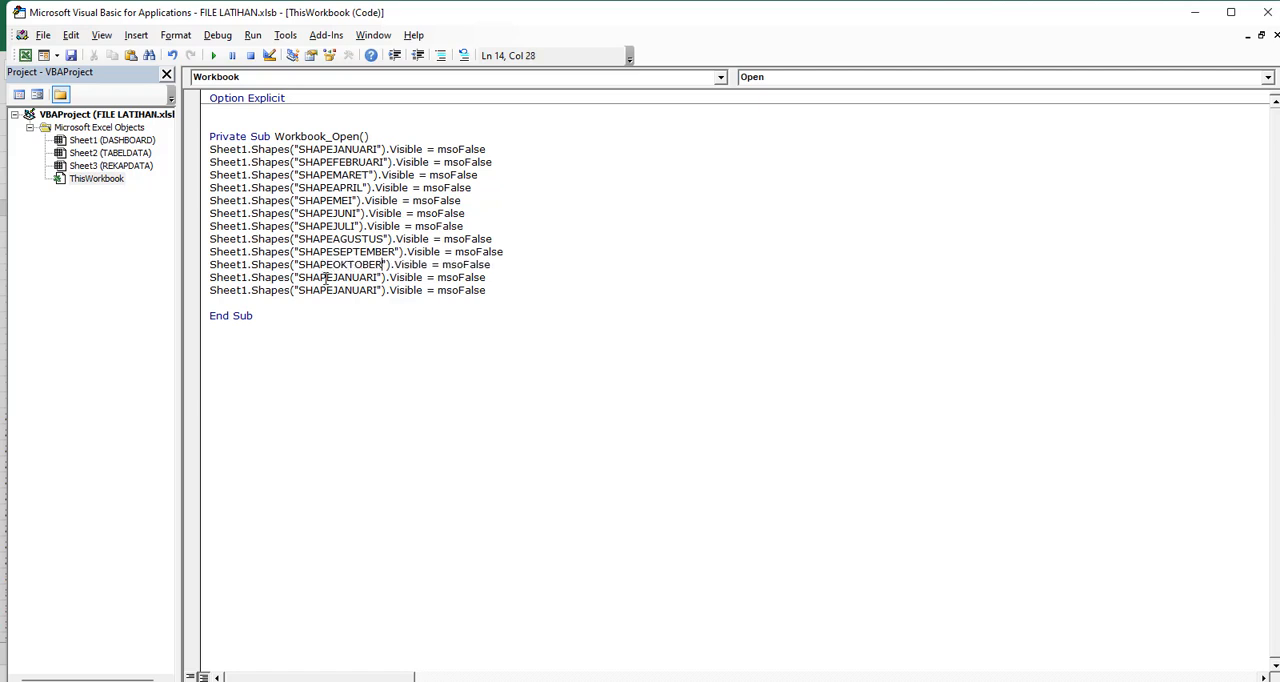
Change the shape names in the last two visibility lines to SHAPENOVEMBER and SHAPEDESEMBER
{"action": "double_click", "coordinate": [329, 277]}
{"action": "type", "text": "SHAPE"}
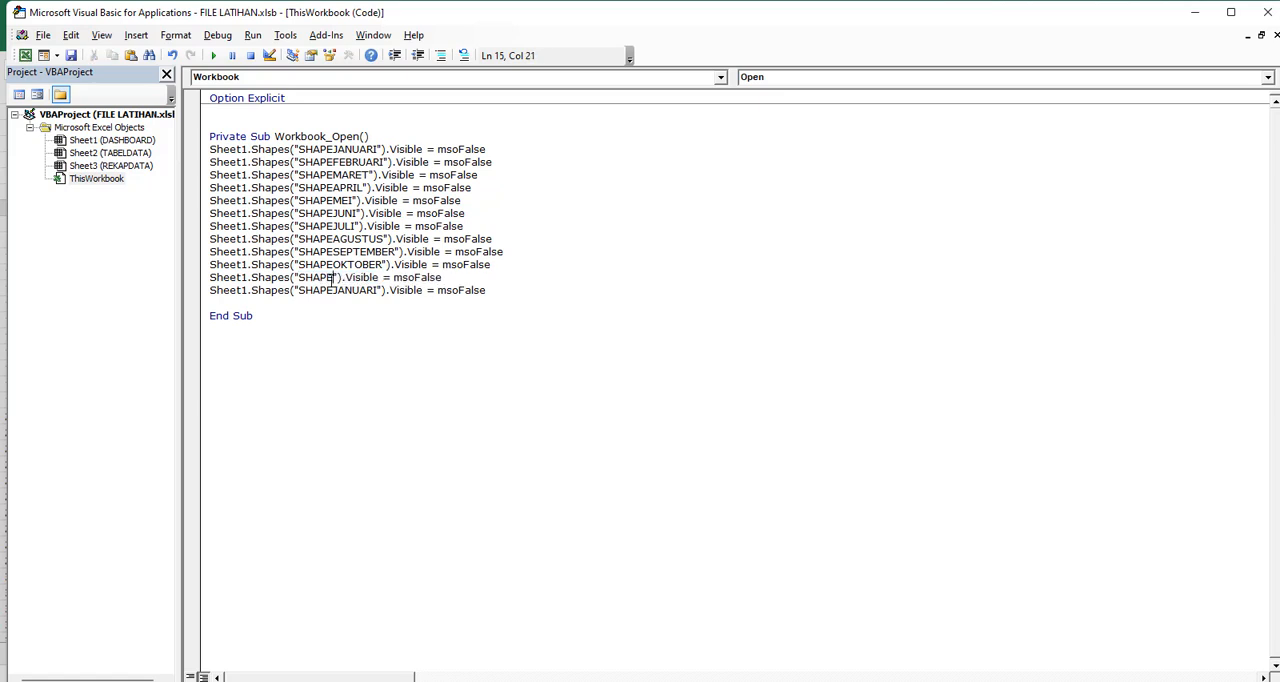
{"action": "type", "text": "NOVE"}
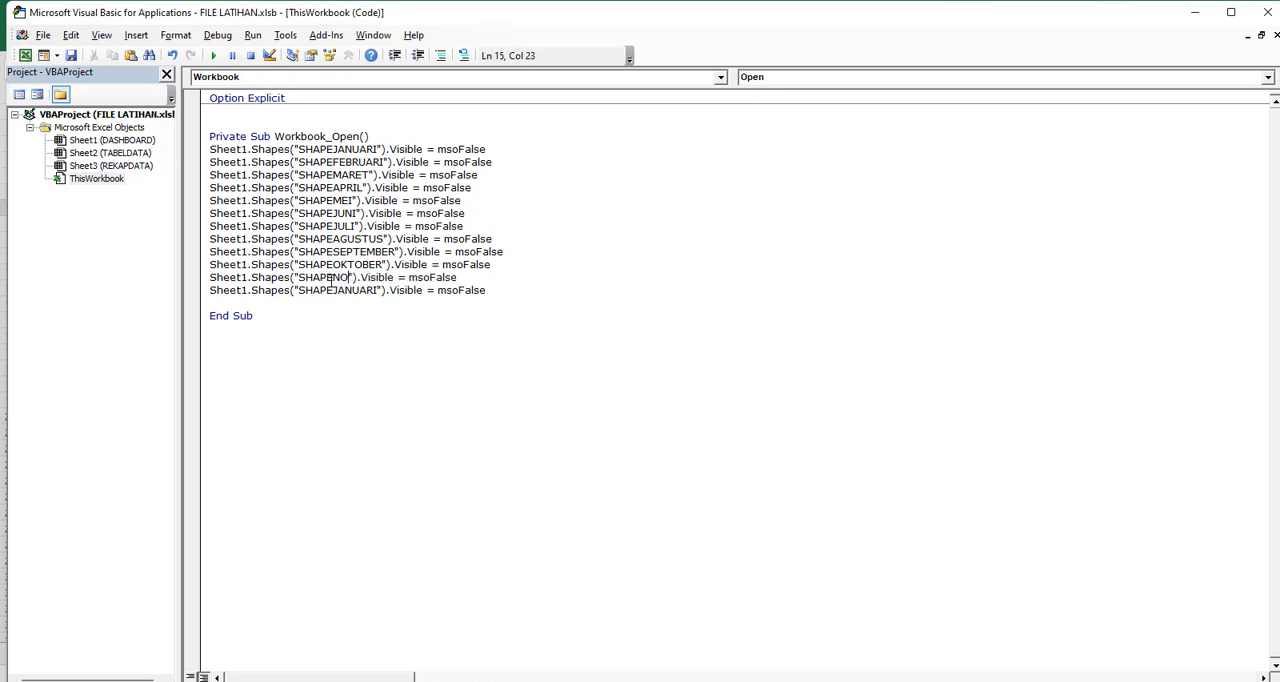
{"action": "type", "text": "MBER"}
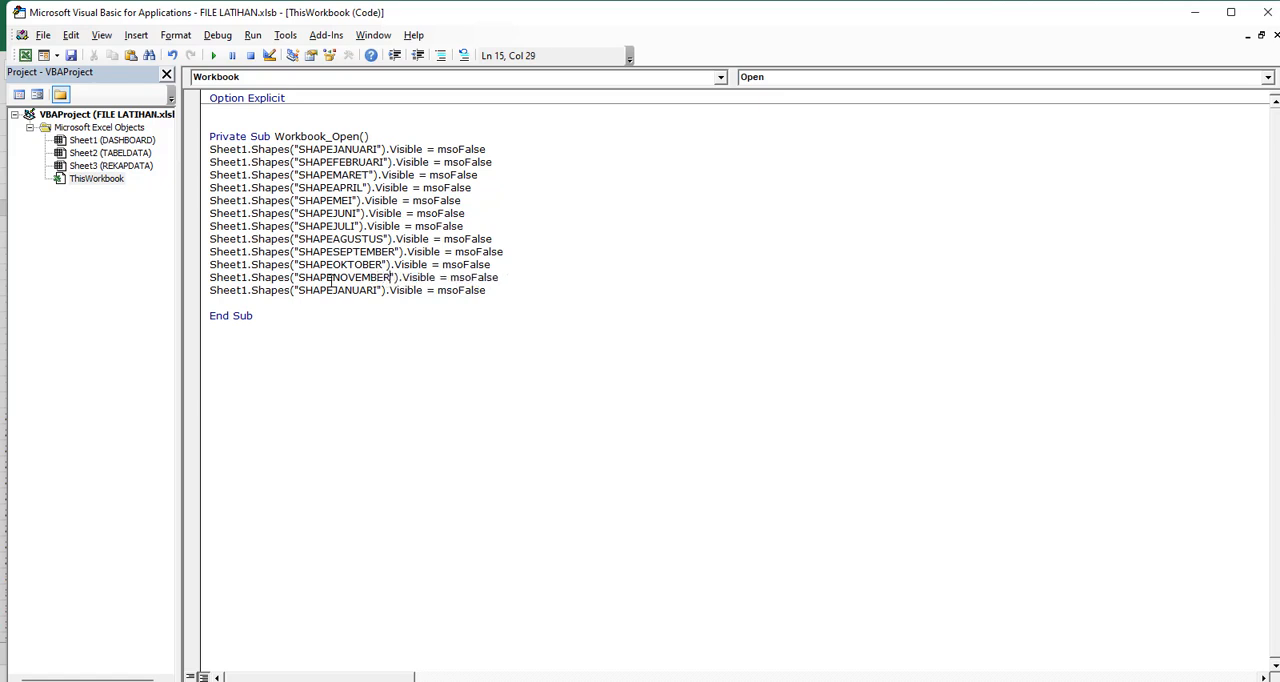
{"action": "double_click", "coordinate": [330, 290]}
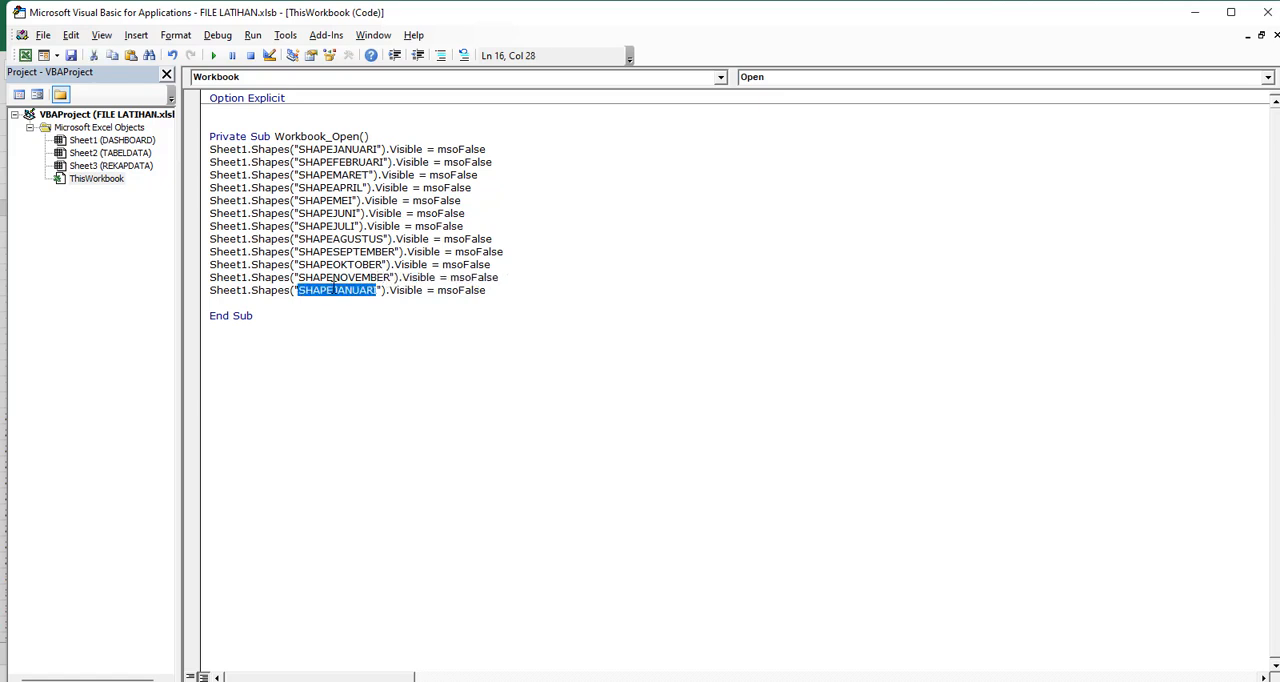
{"action": "type", "text": "SHAPEDESEMBER"}
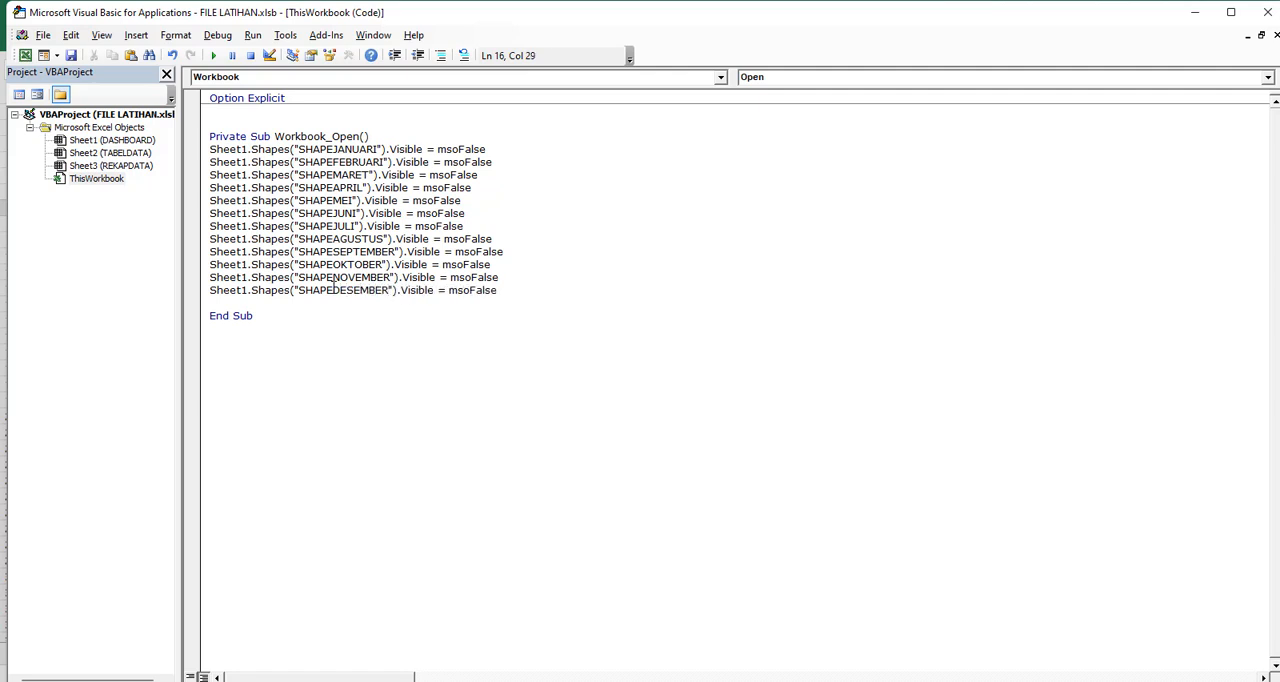
{"action": "left_click", "coordinate": [257, 306]}
Switch to the DASHBOARD sheet in Excel, rechecking the finished Workbook_Open code once before returning there
{"action": "left_click", "coordinate": [25, 55]}
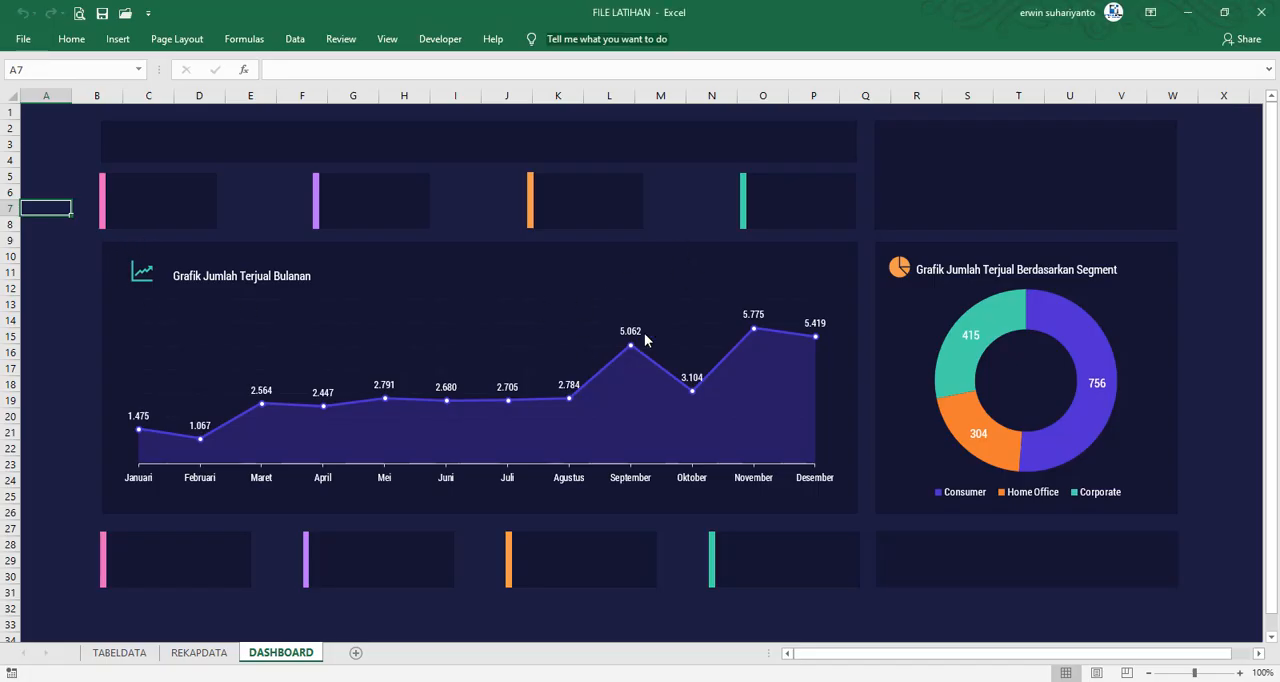
{"action": "left_click", "coordinate": [66, 335]}
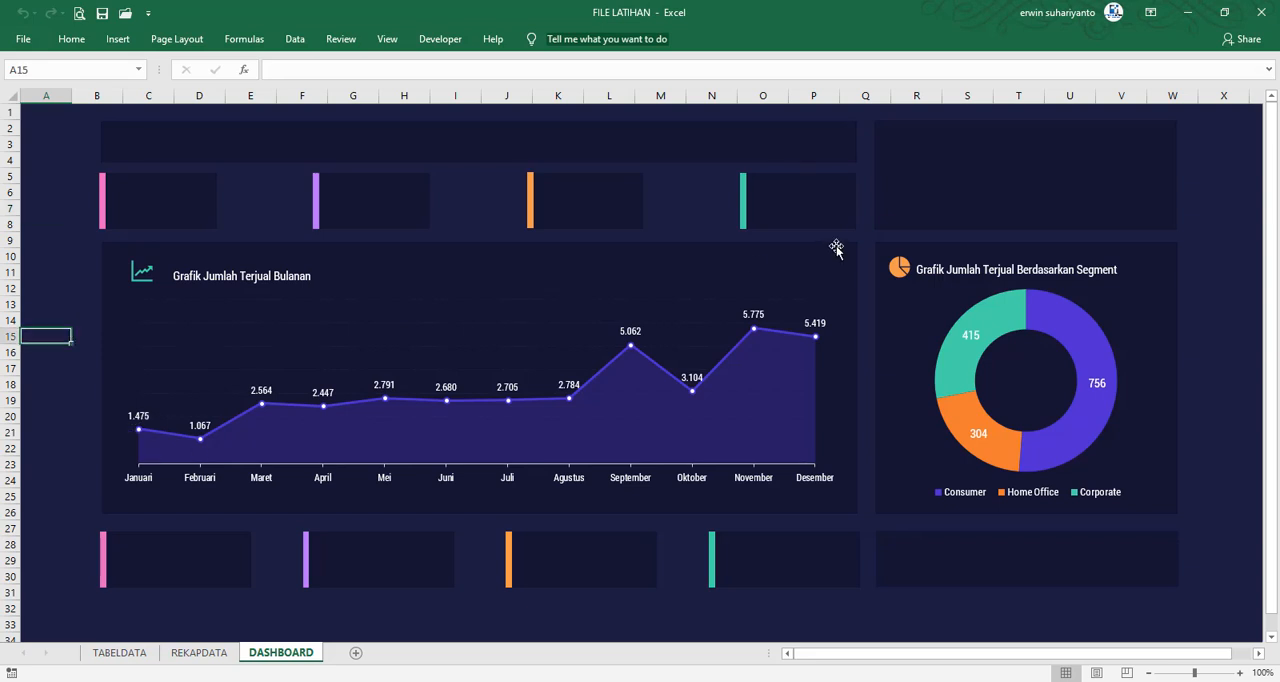
{"action": "left_click", "coordinate": [440, 39]}
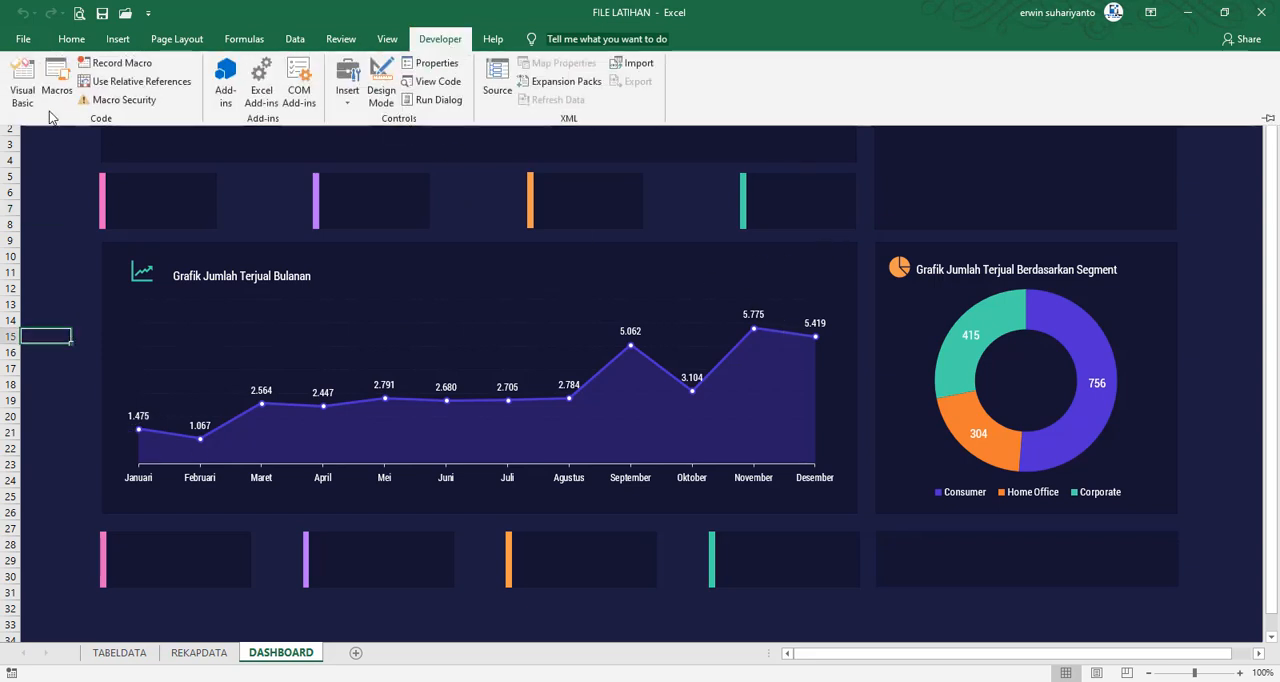
{"action": "left_click", "coordinate": [22, 82]}
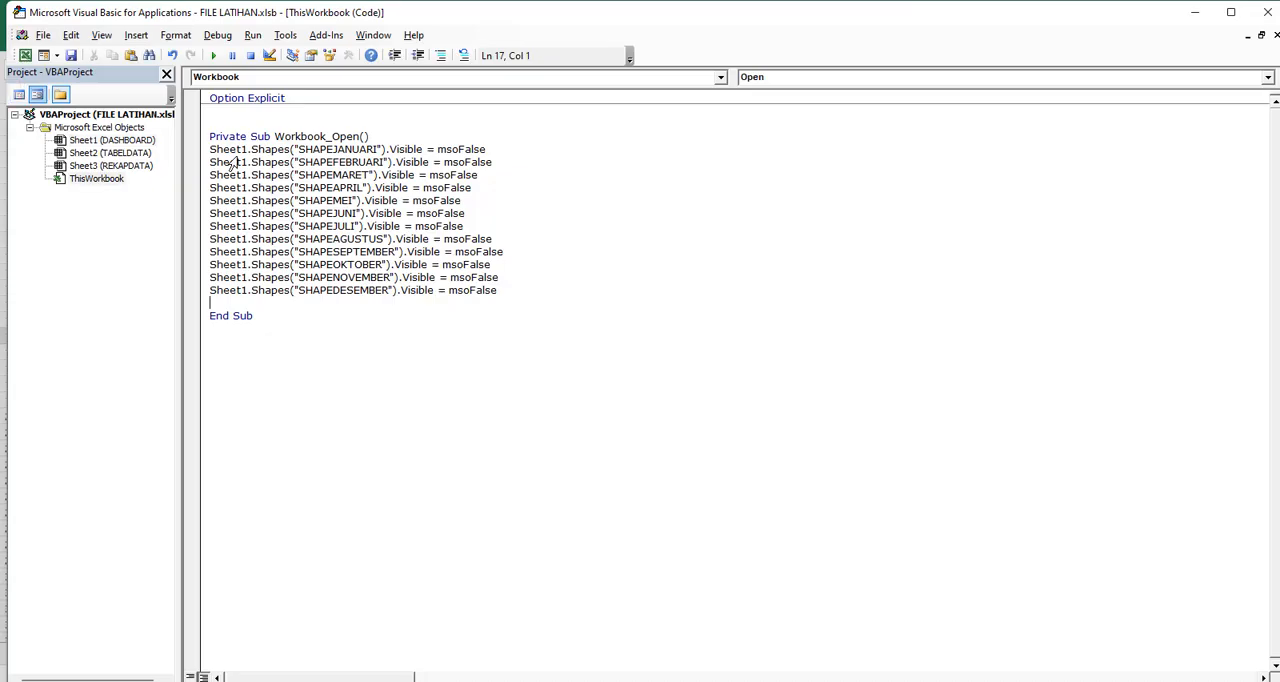
{"action": "left_click", "coordinate": [22, 57]}
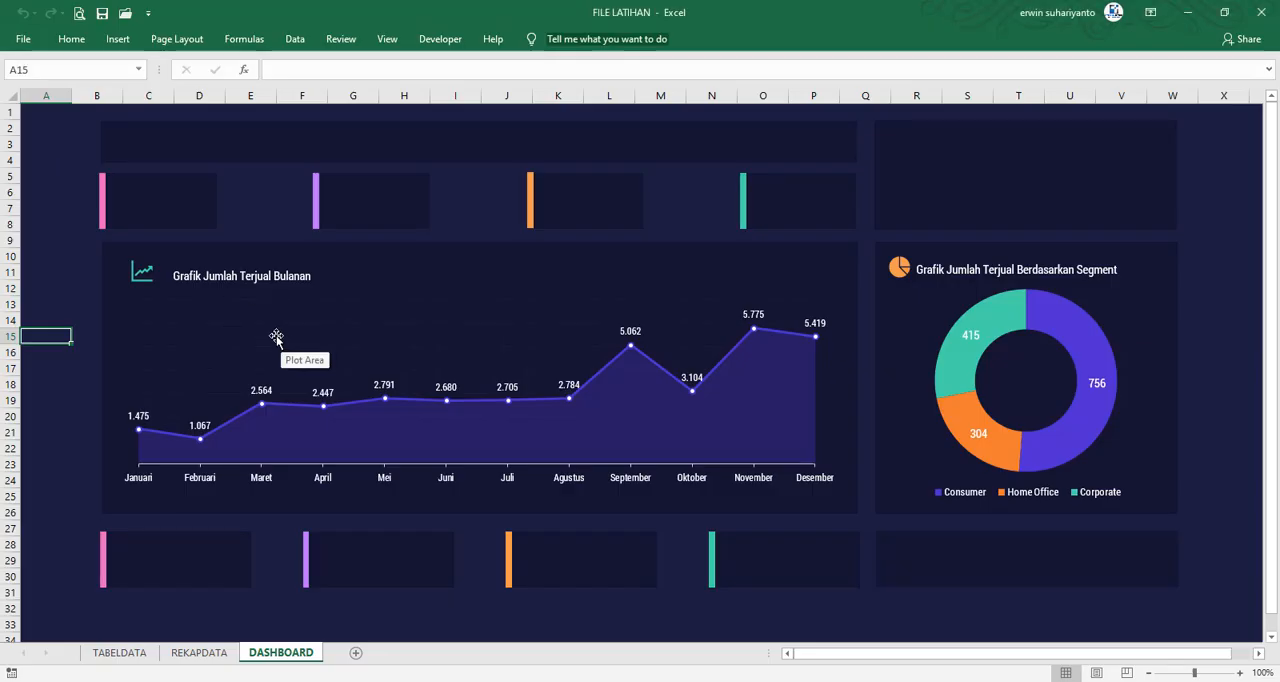
Insert an ActiveX label over the Januari axis caption of the monthly sales chart, sized to cover the caption
{"action": "left_click", "coordinate": [433, 46]}
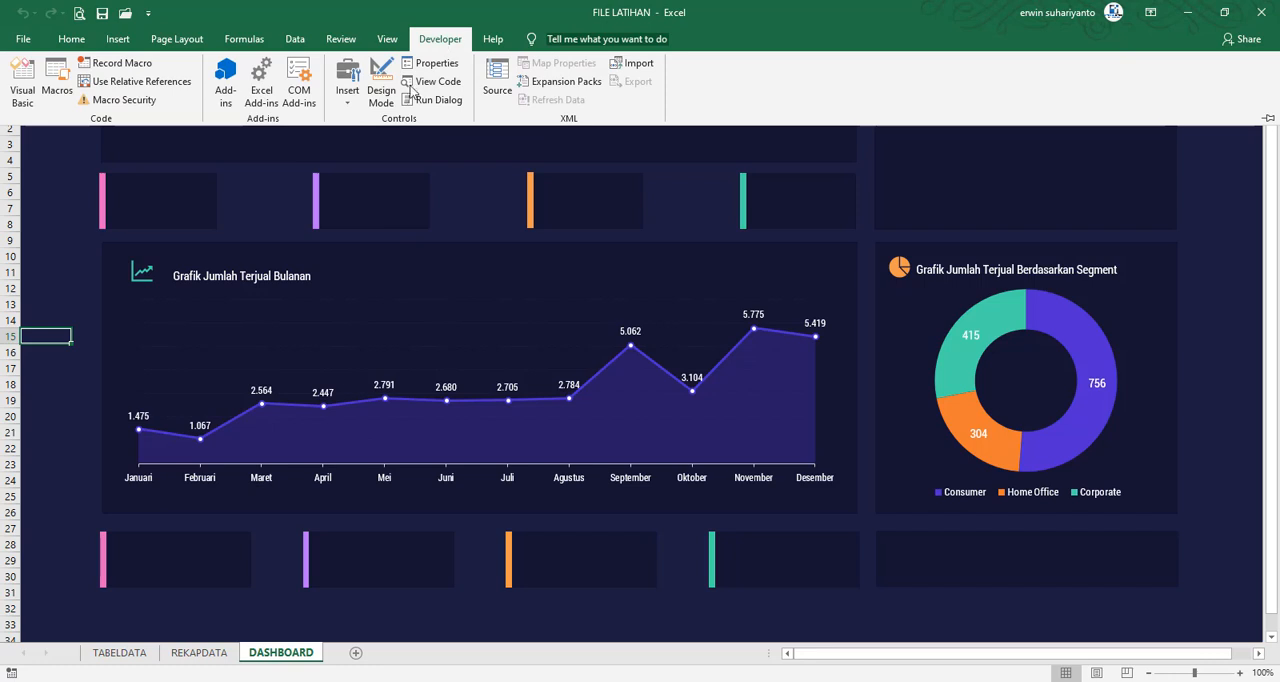
{"action": "left_click", "coordinate": [356, 106]}
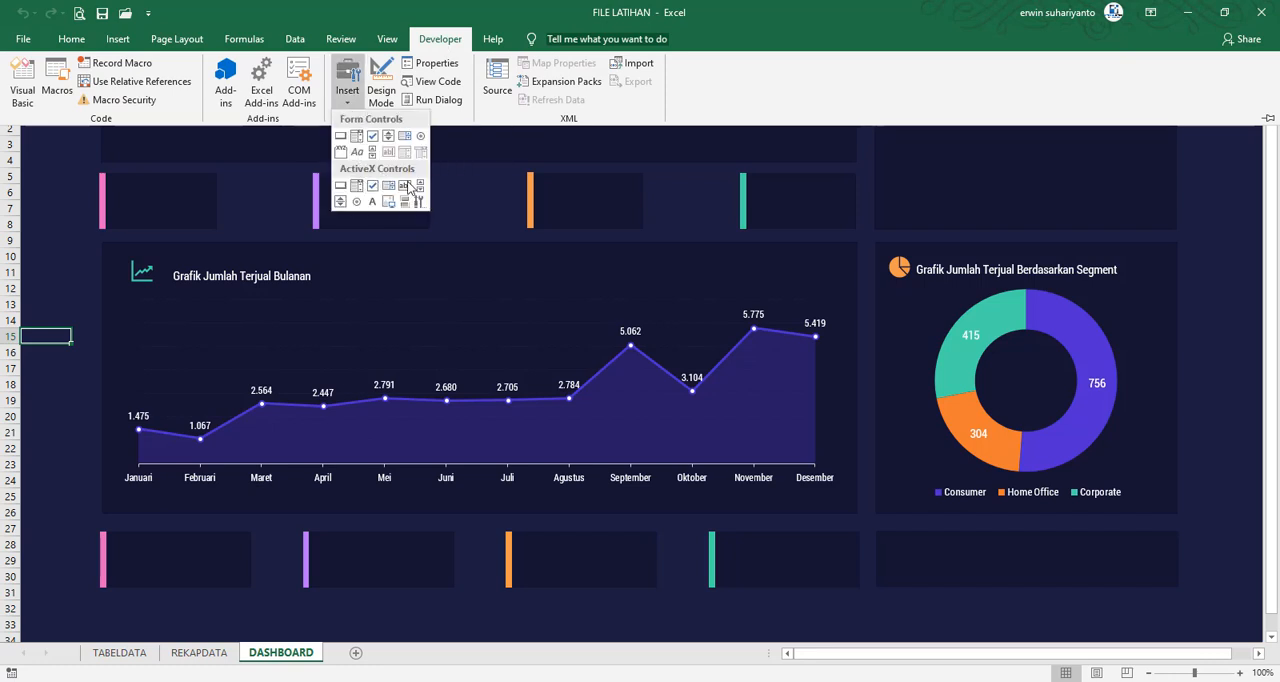
{"action": "left_click", "coordinate": [373, 204]}
{"action": "mouse_move", "coordinate": [117, 470]}
{"action": "left_mouse_down"}
{"action": "mouse_move", "coordinate": [161, 487]}
{"action": "mouse_move", "coordinate": [143, 495]}
{"action": "mouse_move", "coordinate": [150, 484]}
{"action": "left_mouse_up"}
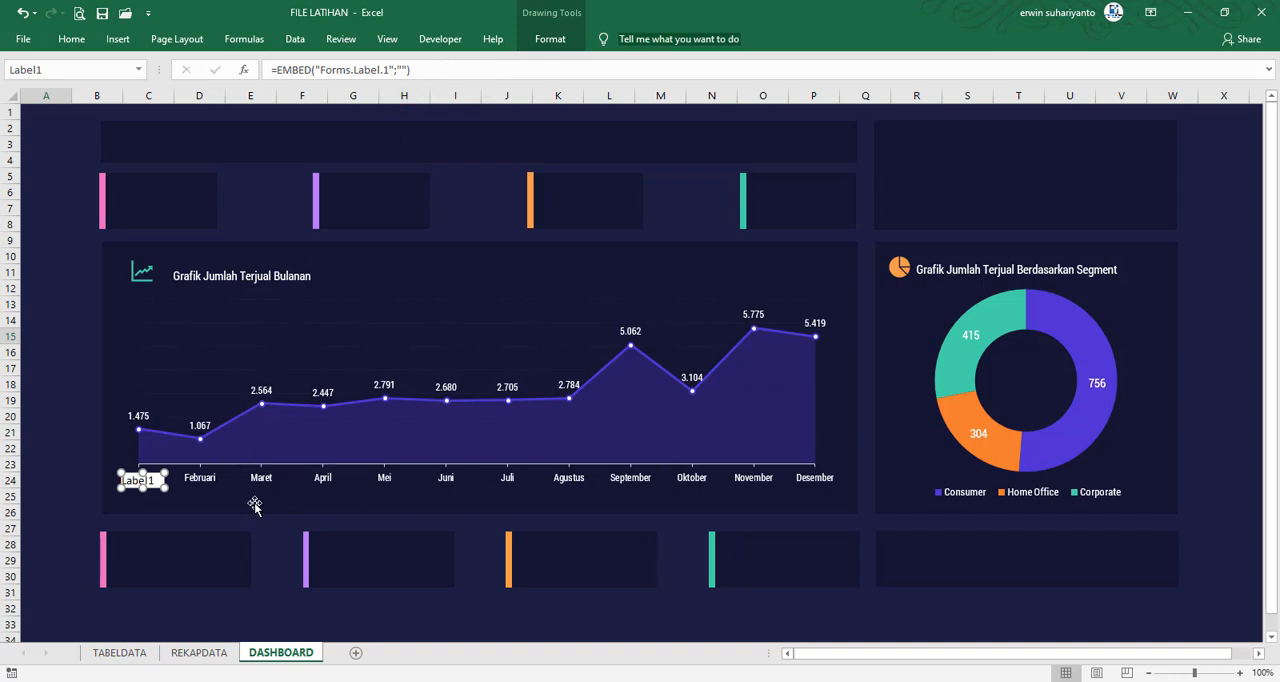
Duplicate the ActiveX label and place copies over the Februari, Maret, April, Mei and Juni axis captions
{"action": "key", "text": "ctrl+d"}
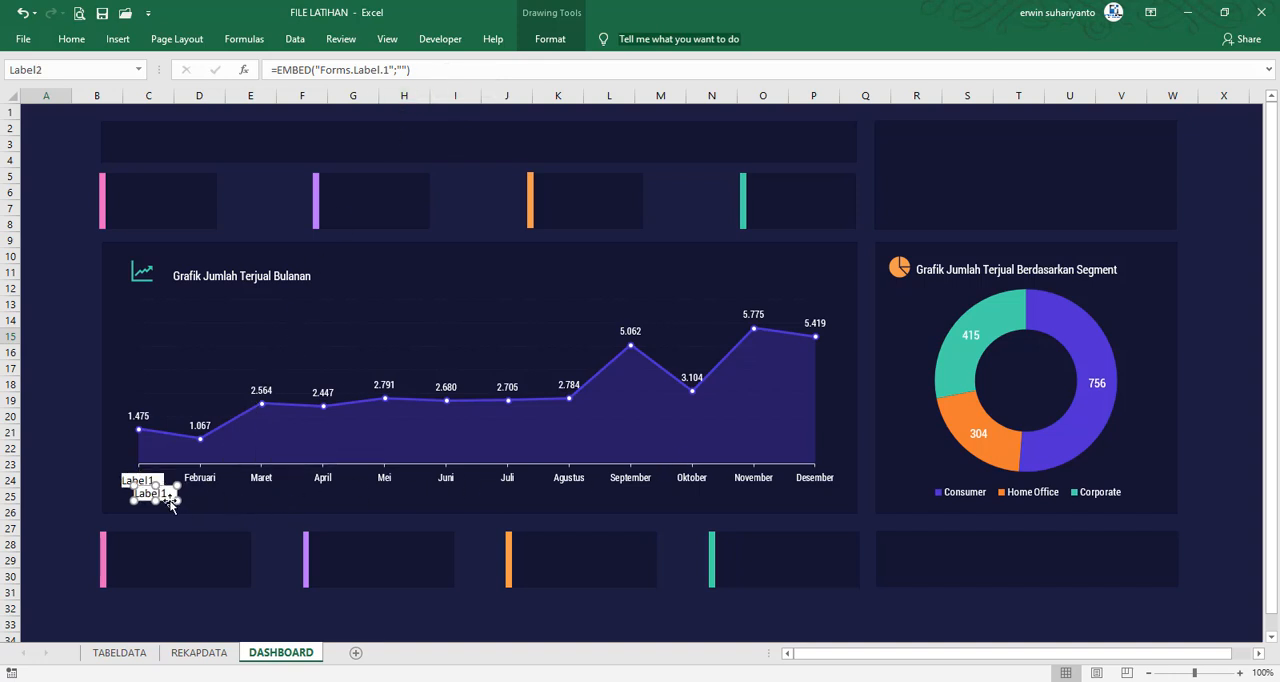
{"action": "left_click_drag", "start_coordinate": [170, 505], "coordinate": [213, 485]}
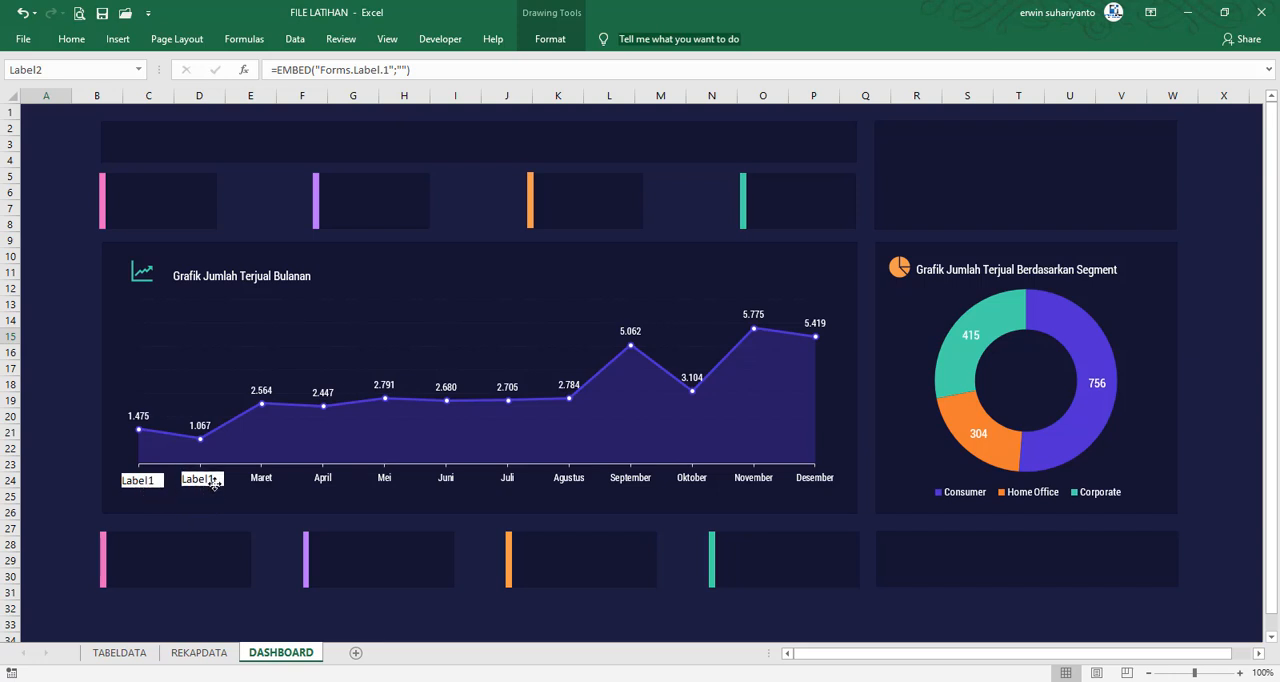
{"action": "key", "text": "ctrl+d"}
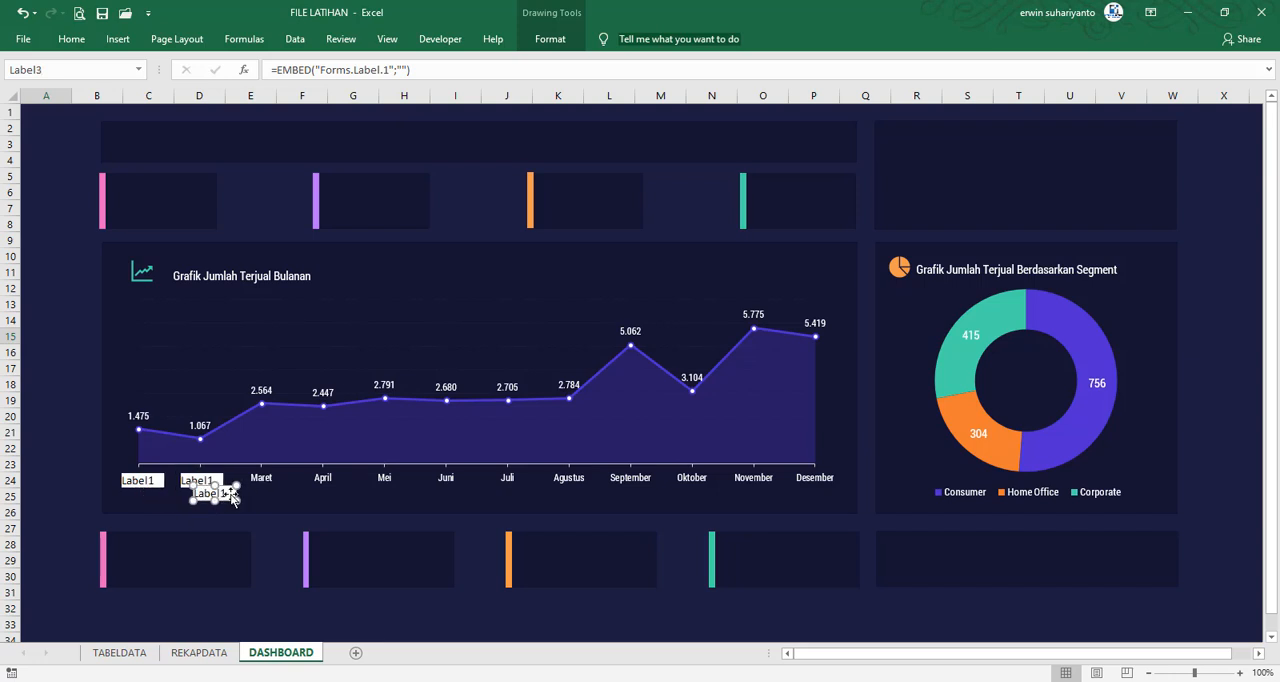
{"action": "left_click_drag", "start_coordinate": [232, 498], "coordinate": [459, 484]}
{"action": "key", "text": "ctrl+d"}
{"action": "key", "text": "ctrl+d"}
{"action": "key", "text": "ctrl+d"}
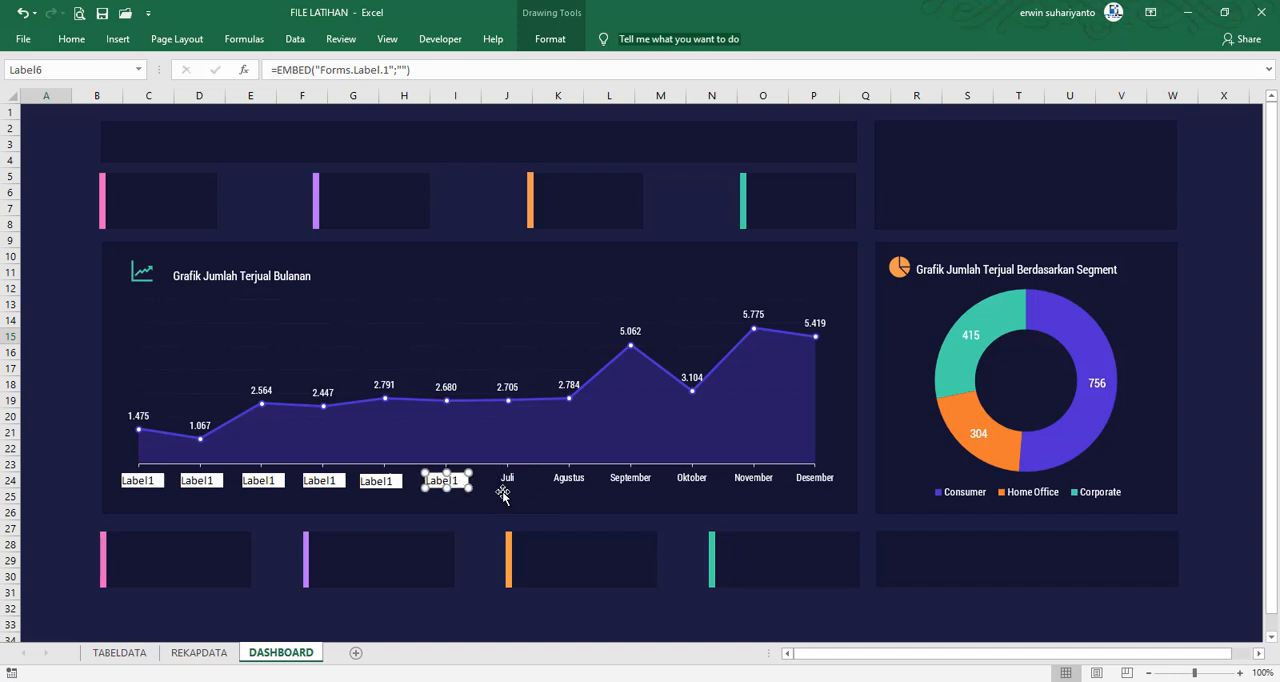
Add six more copies of the ActiveX label, placing one over each axis caption from Juli to Desember
{"action": "key", "text": "ctrl+v"}
{"action": "left_click_drag", "start_coordinate": [470, 501], "coordinate": [583, 484]}
{"action": "key", "text": "ctrl+v"}
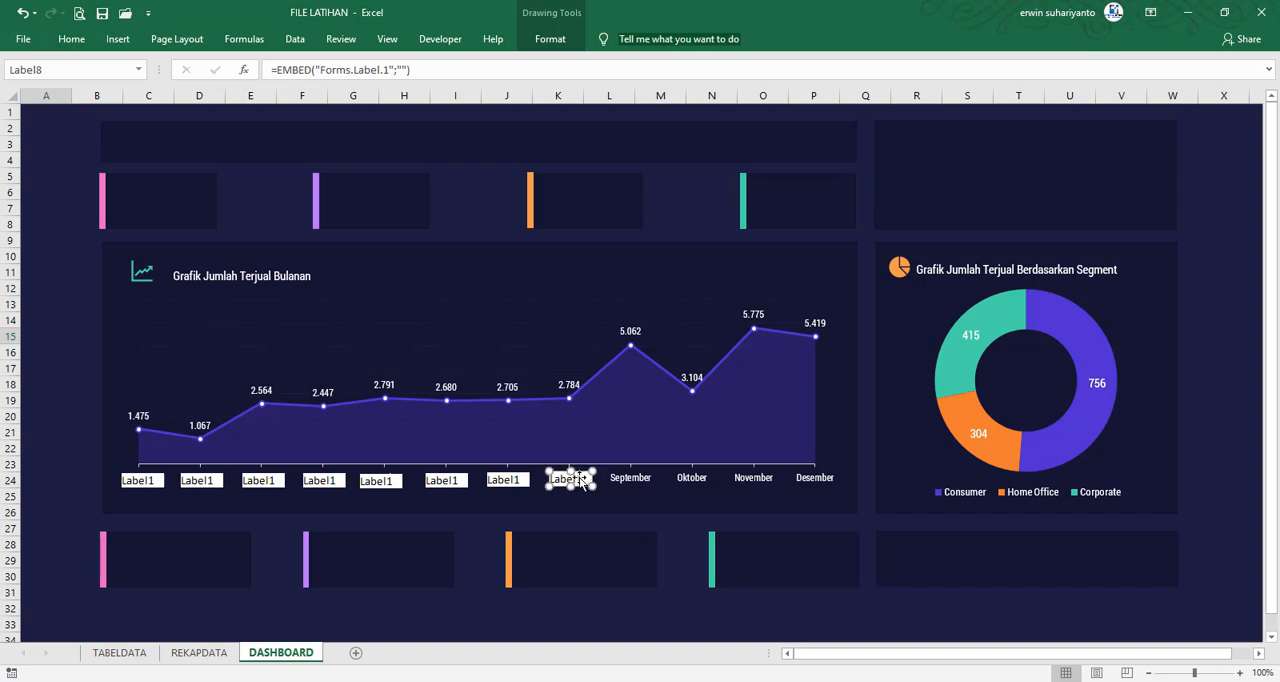
{"action": "key", "text": "ctrl+v"}
{"action": "left_click_drag", "start_coordinate": [599, 497], "coordinate": [827, 479]}
{"action": "key", "text": "ctrl+v"}
{"action": "key", "text": "ctrl+v"}
{"action": "key", "text": "ctrl+v"}
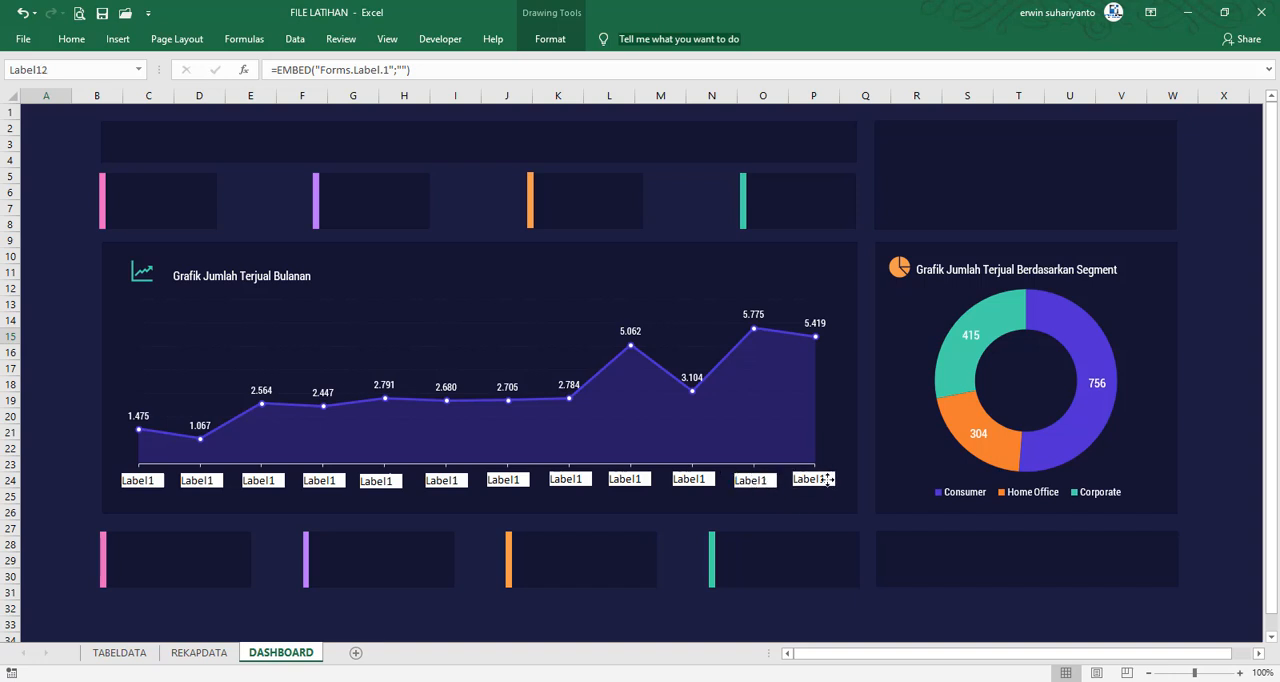
Open the properties of the label over Januari and set its name to JAN
{"action": "left_click", "coordinate": [155, 487]}
{"action": "left_click", "coordinate": [450, 39]}
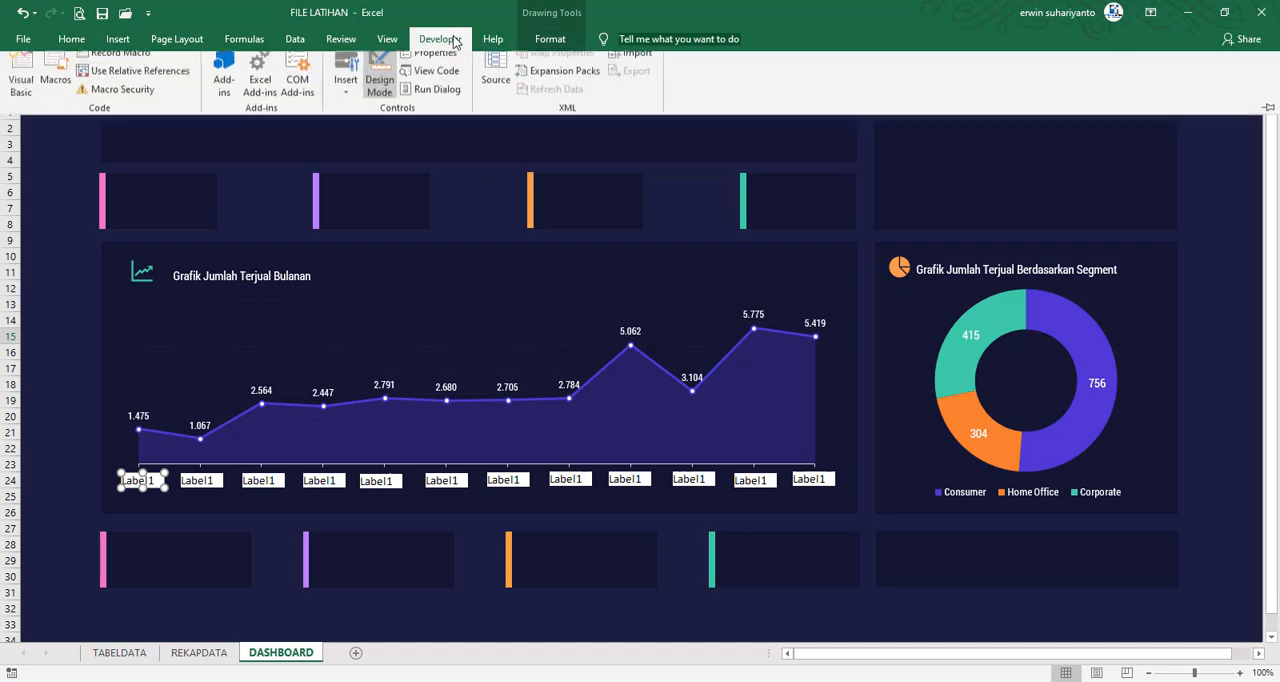
{"action": "left_click", "coordinate": [428, 53]}
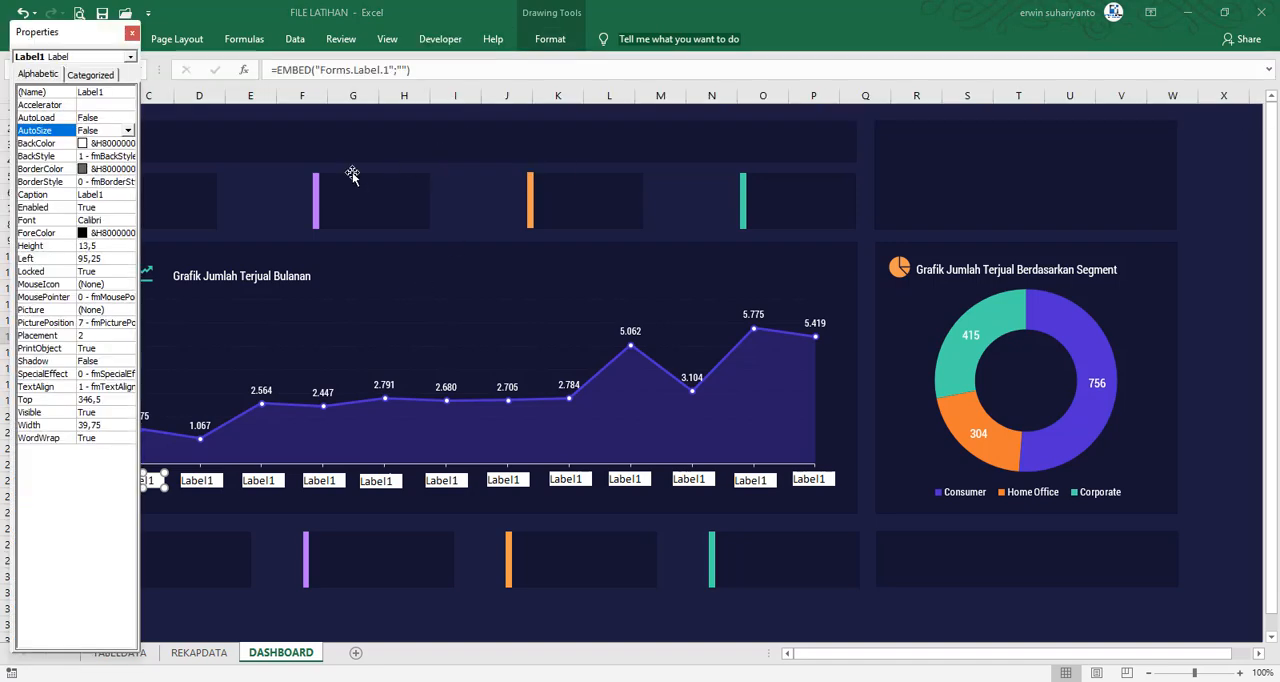
{"action": "left_click_drag", "start_coordinate": [114, 42], "coordinate": [953, 206]}
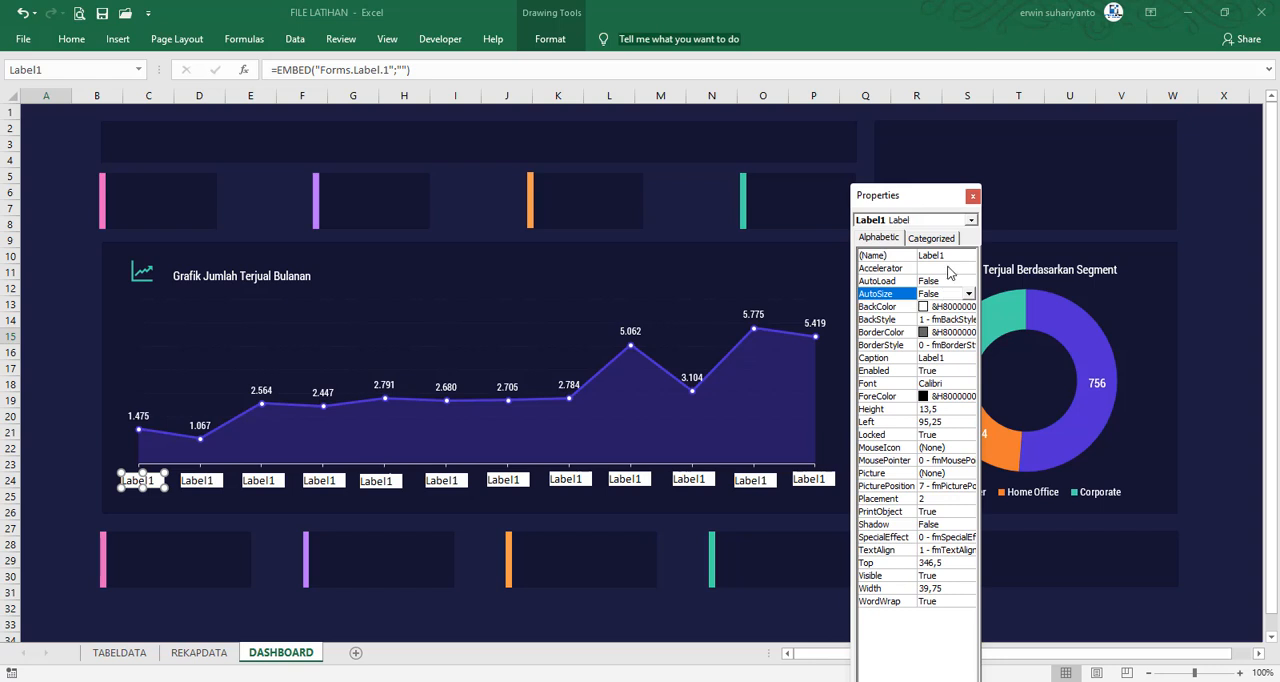
{"action": "left_click", "coordinate": [948, 256]}
{"action": "double_click", "coordinate": [950, 256]}
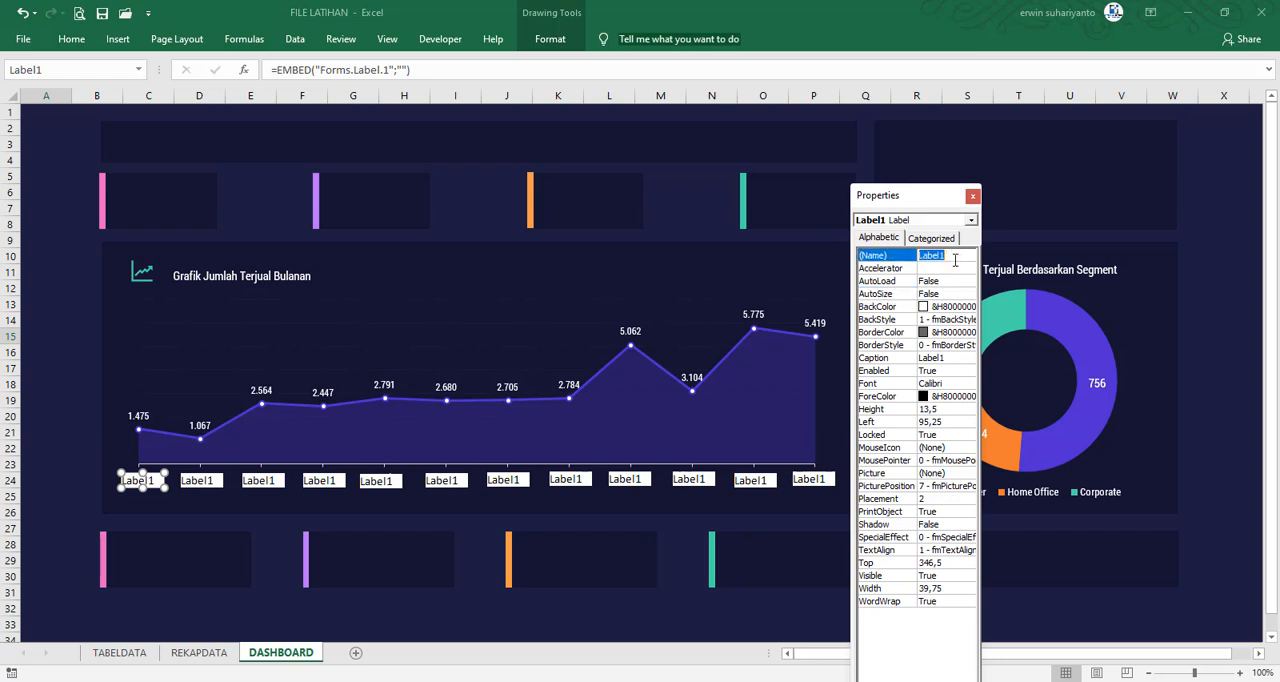
{"action": "type", "text": "JAN"}
{"action": "key", "text": "Return"}
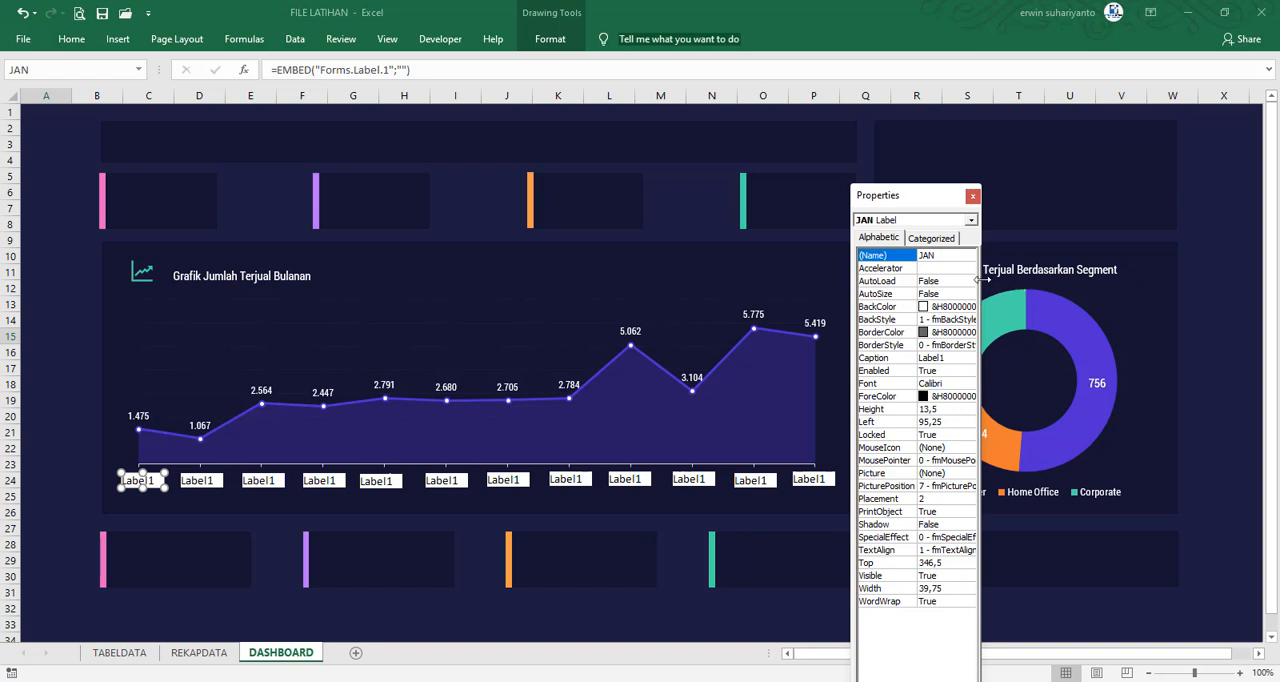
Widen the property list and set the JAN label's BackStyle to 0 - fmBackStyleTransparent
{"action": "left_click_drag", "start_coordinate": [986, 280], "coordinate": [1058, 283]}
{"action": "double_click", "coordinate": [970, 320]}
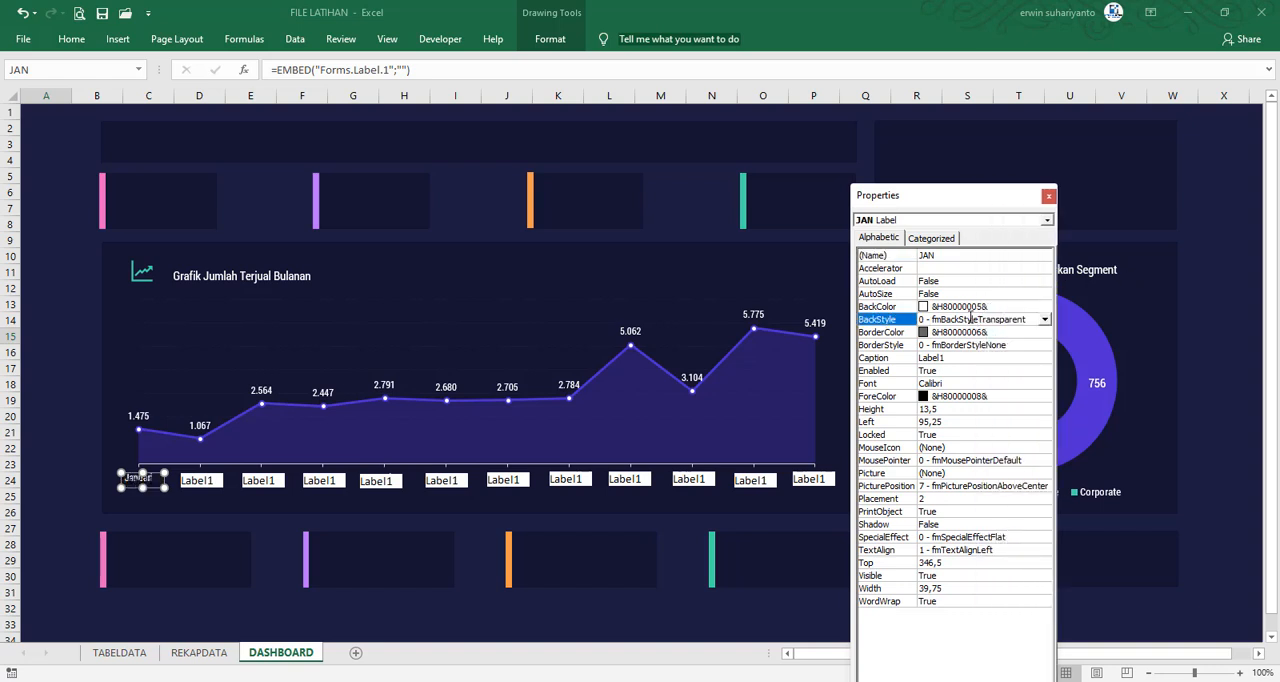
Clear the caption text of the JAN label
{"action": "left_click", "coordinate": [871, 364]}
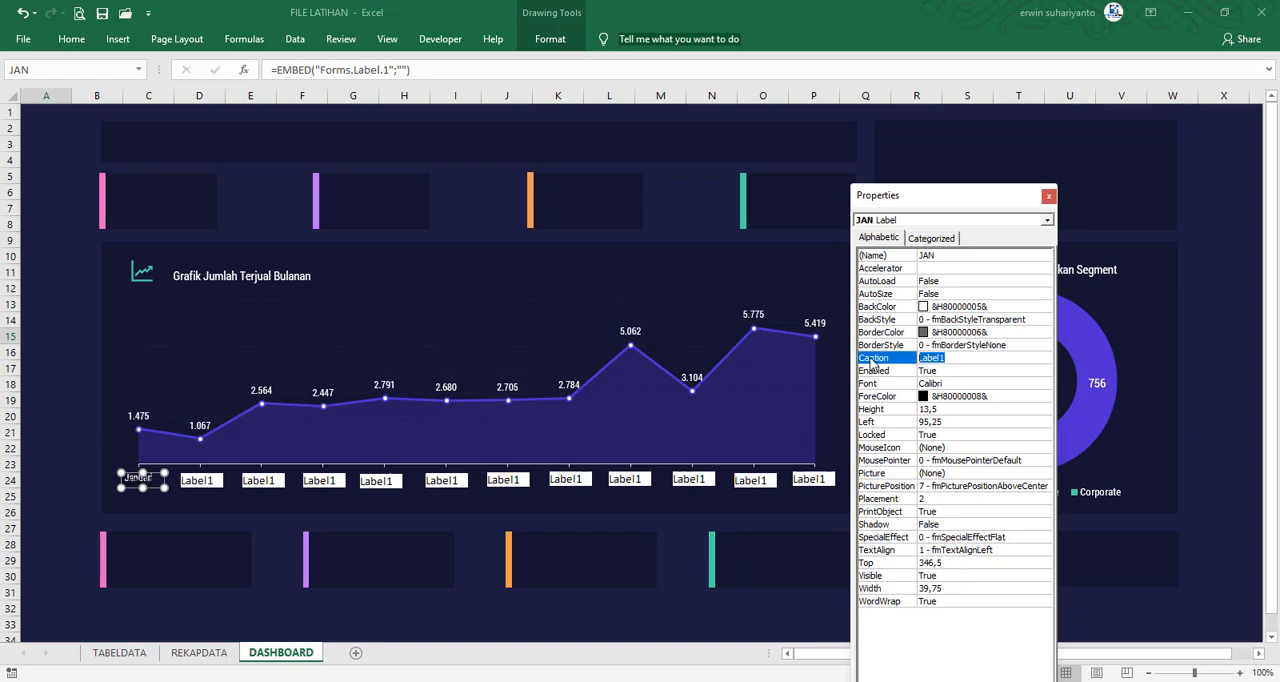
{"action": "key", "text": "BackSpace"}
Configure the label over Februari with the name FEB, BackStyle 0 - fmBackStyleTransparent and an empty caption
{"action": "left_click", "coordinate": [197, 481]}
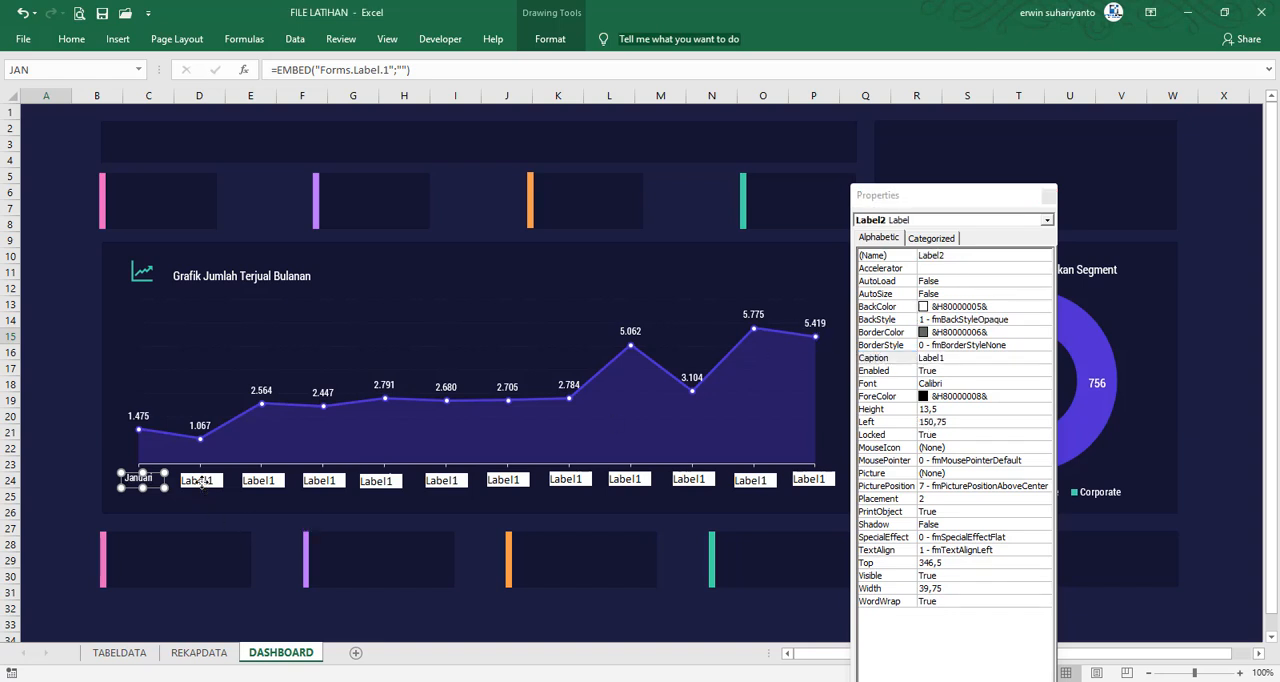
{"action": "left_click", "coordinate": [958, 255]}
{"action": "type", "text": "FEB"}
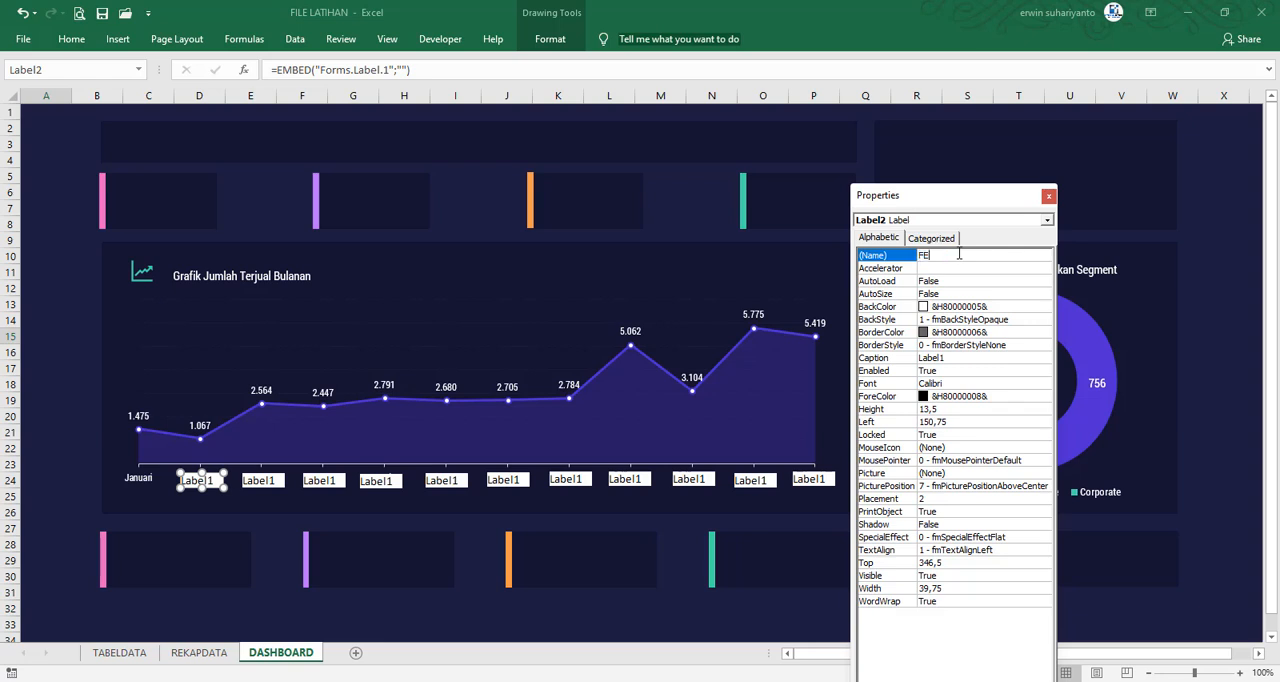
{"action": "double_click", "coordinate": [1005, 320]}
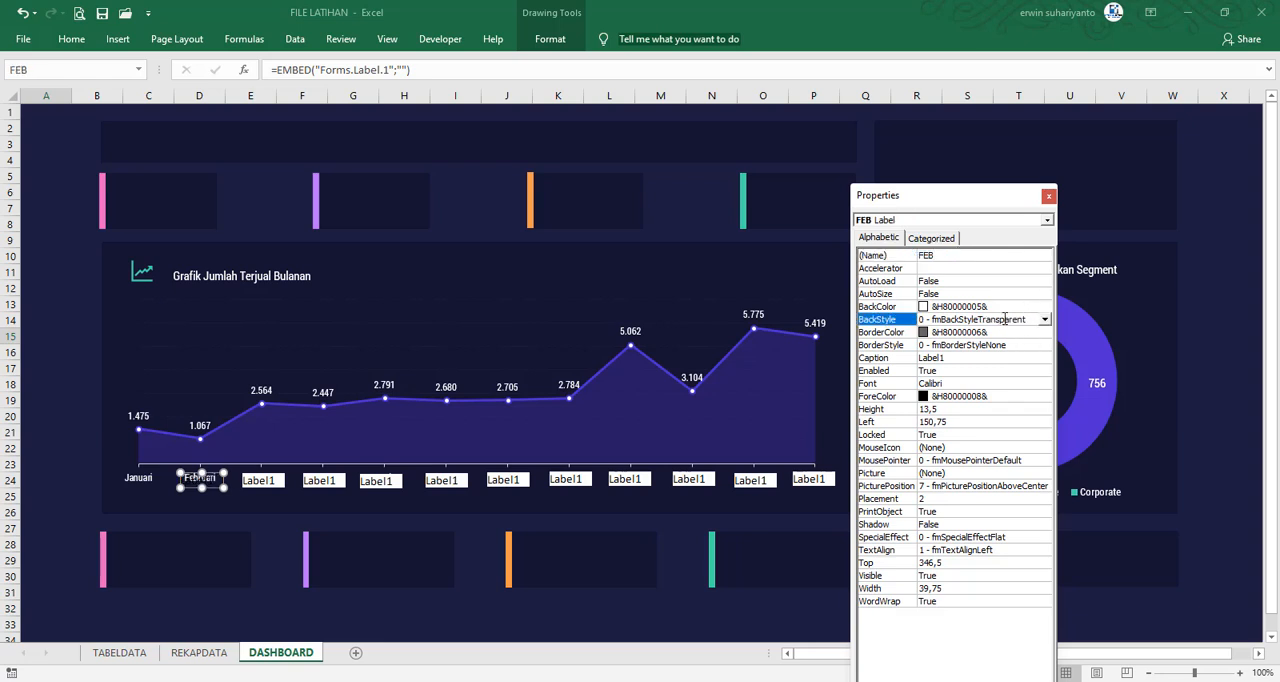
{"action": "left_click", "coordinate": [951, 358]}
{"action": "key", "text": "BackSpace"}
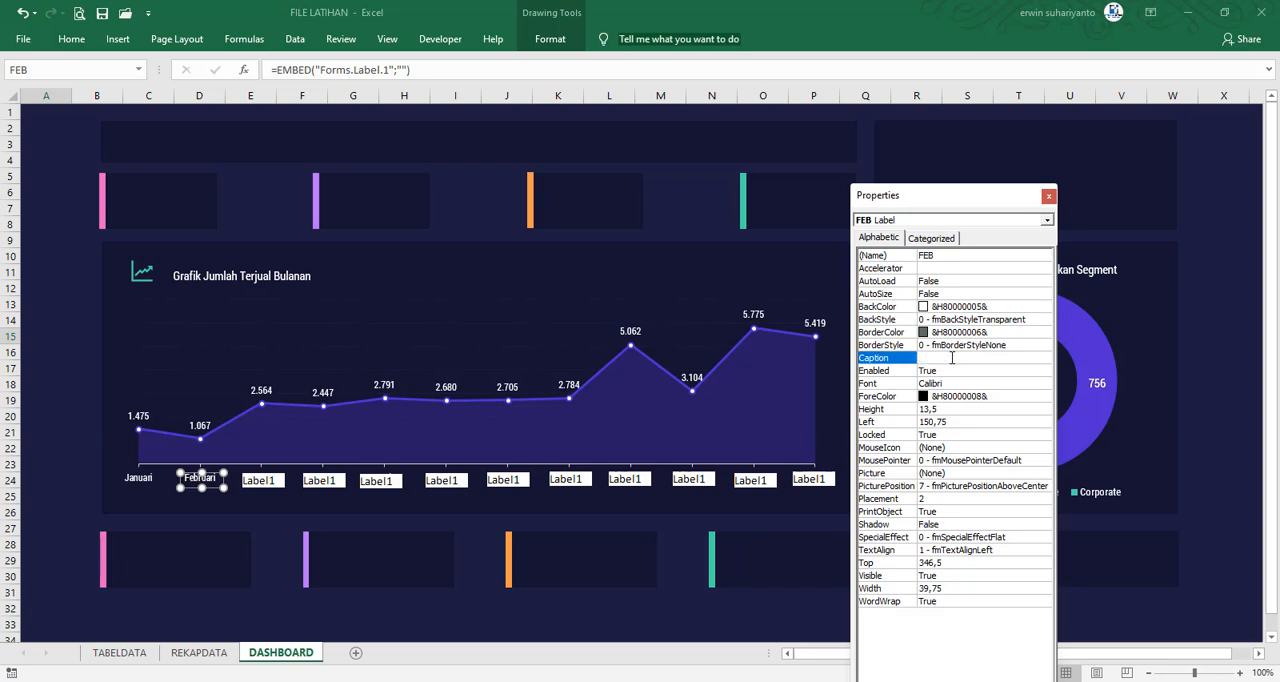
Configure the label over Maret with the name MAR, BackStyle 0 - fmBackStyleTransparent and an empty caption
{"action": "left_click", "coordinate": [259, 480]}
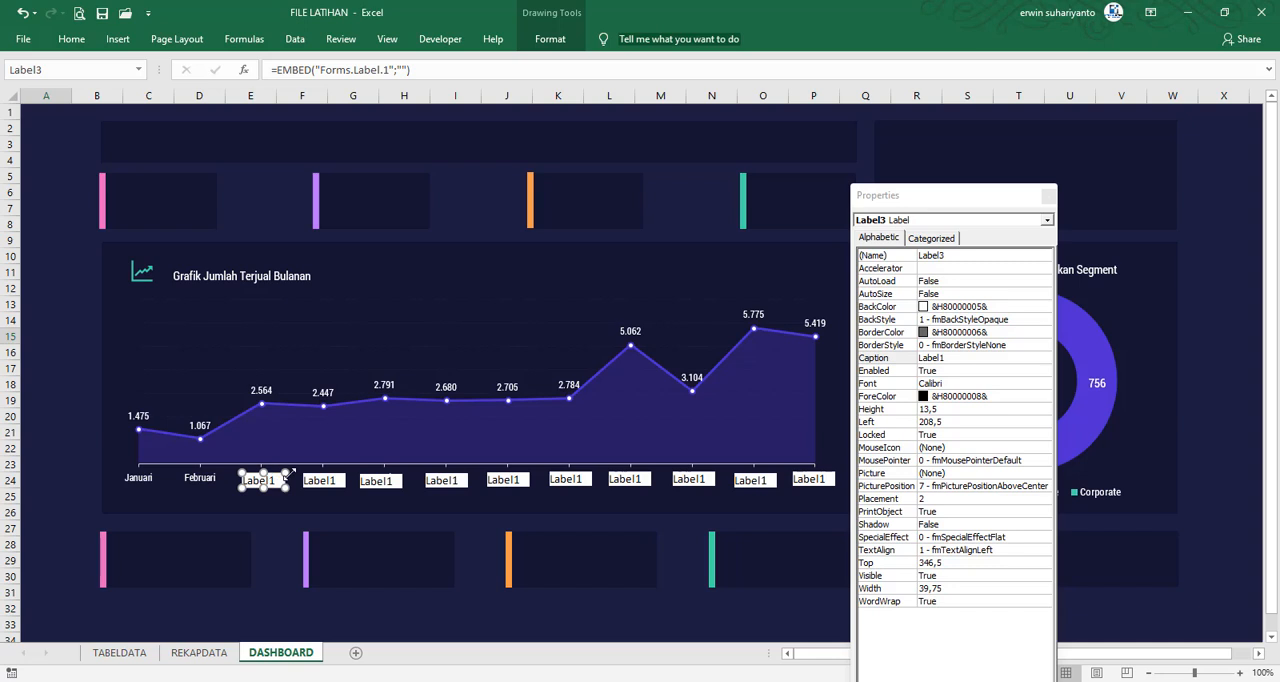
{"action": "left_click", "coordinate": [950, 258]}
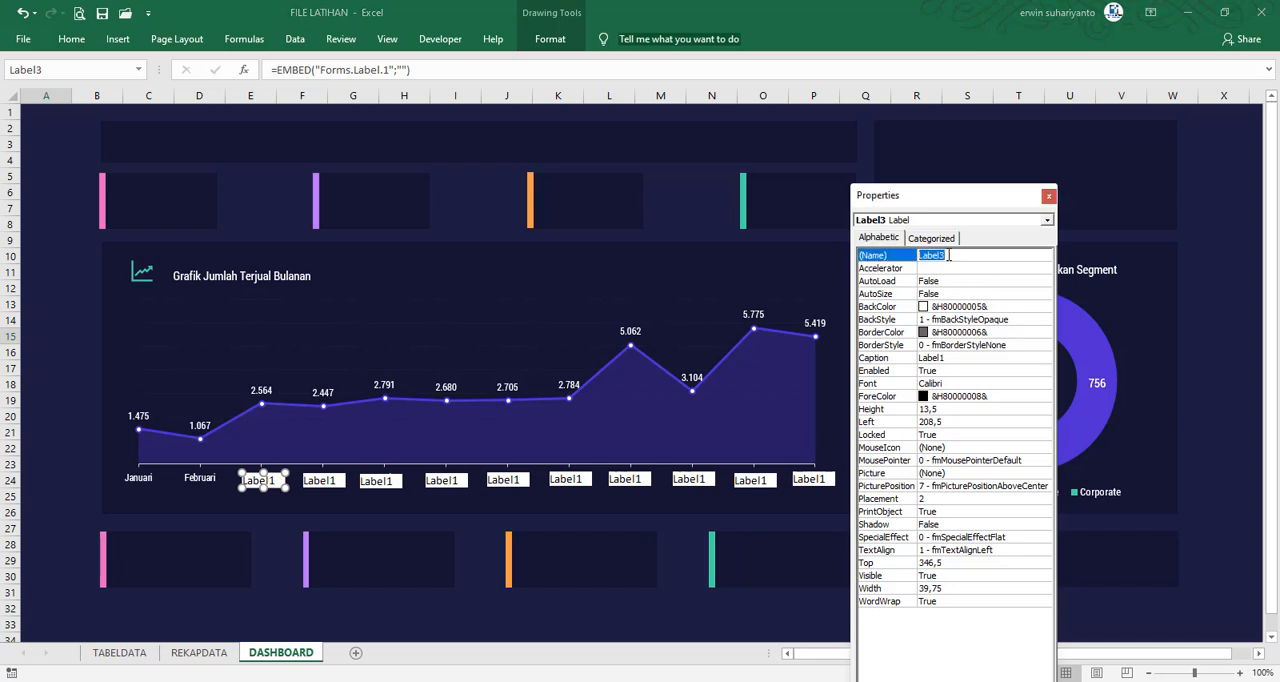
{"action": "type", "text": "MAR"}
{"action": "double_click", "coordinate": [980, 320]}
{"action": "left_click", "coordinate": [950, 357]}
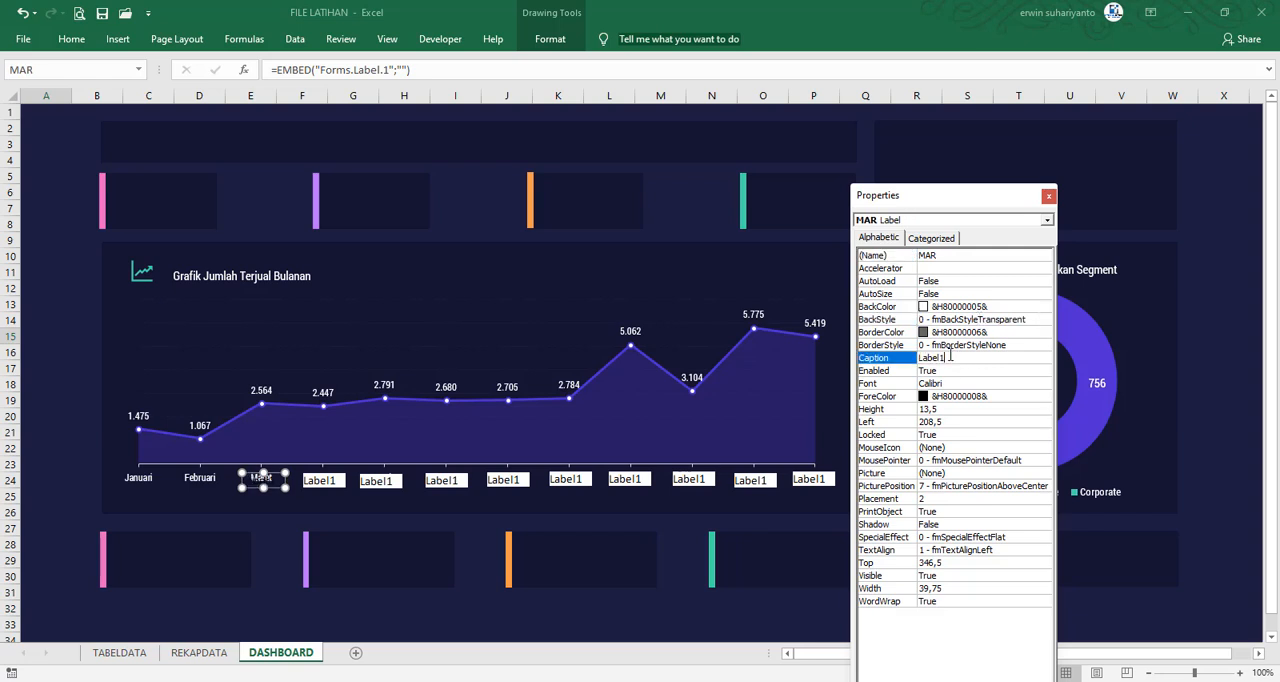
{"action": "double_click", "coordinate": [950, 357]}
{"action": "key", "text": "BackSpace"}
Configure the label over April with the name APR, an empty caption and BackStyle 0 - fmBackStyleTransparent
{"action": "left_click", "coordinate": [327, 481]}
{"action": "double_click", "coordinate": [940, 256]}
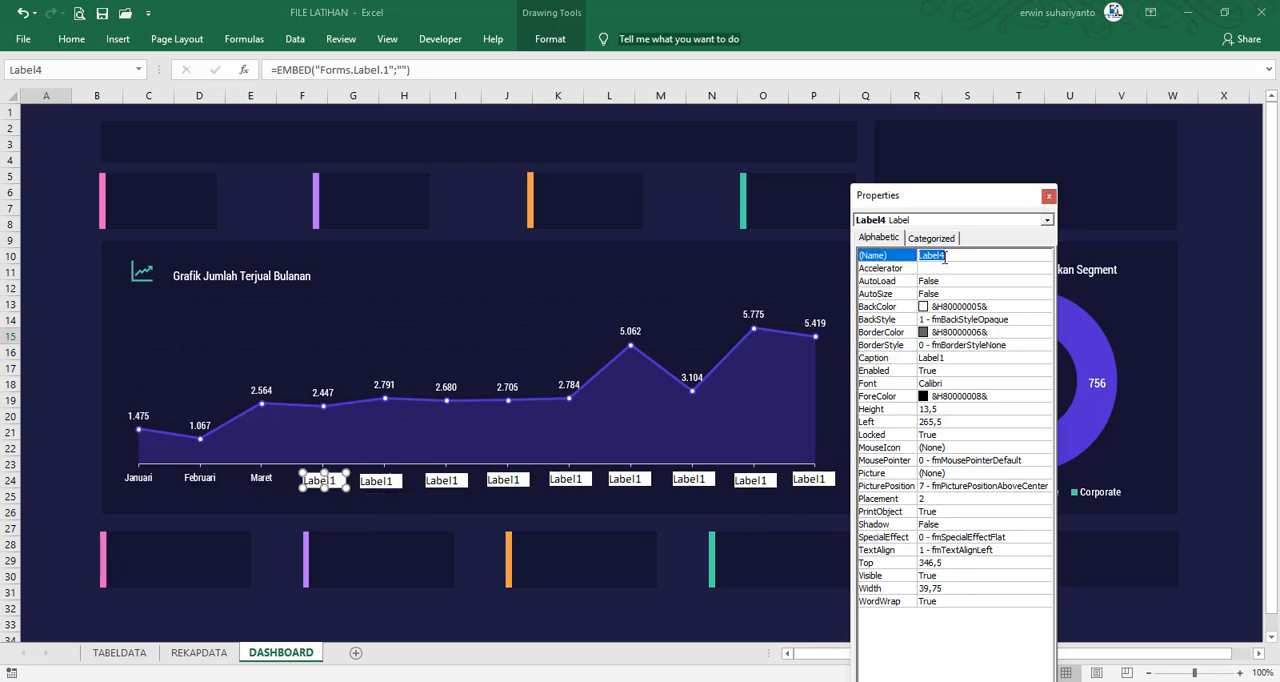
{"action": "type", "text": "APR"}
{"action": "double_click", "coordinate": [950, 358]}
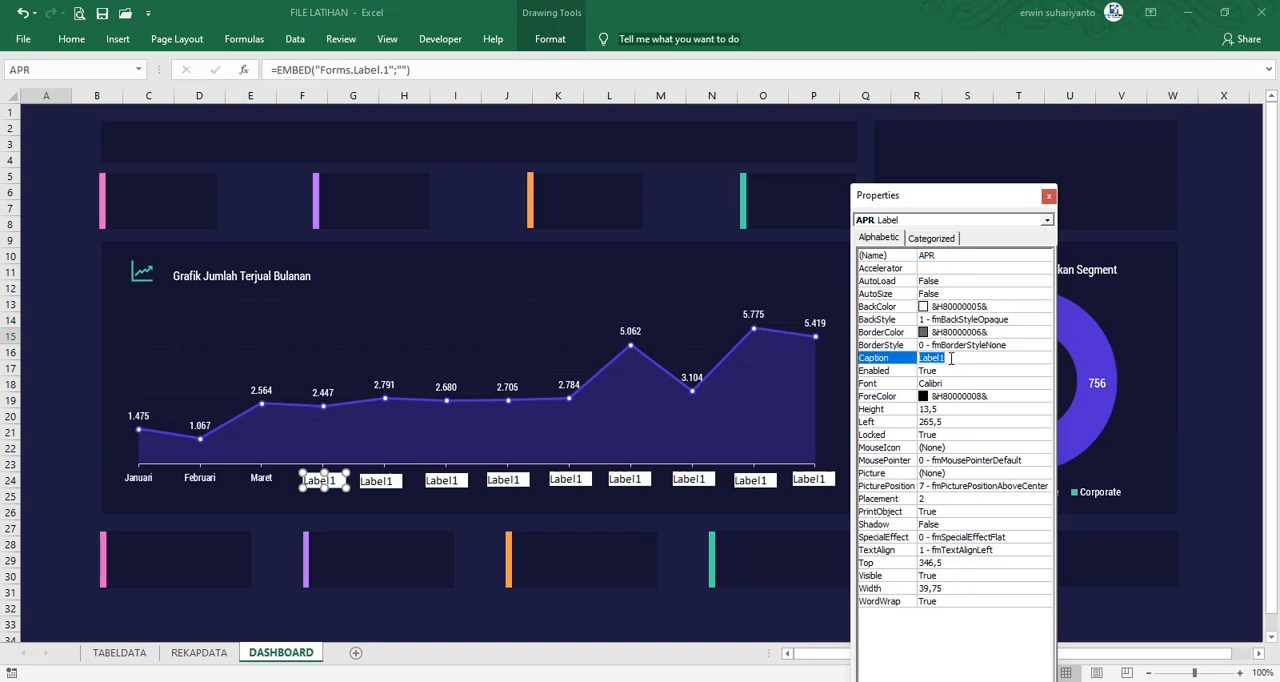
{"action": "key", "text": "BackSpace"}
{"action": "double_click", "coordinate": [978, 320]}
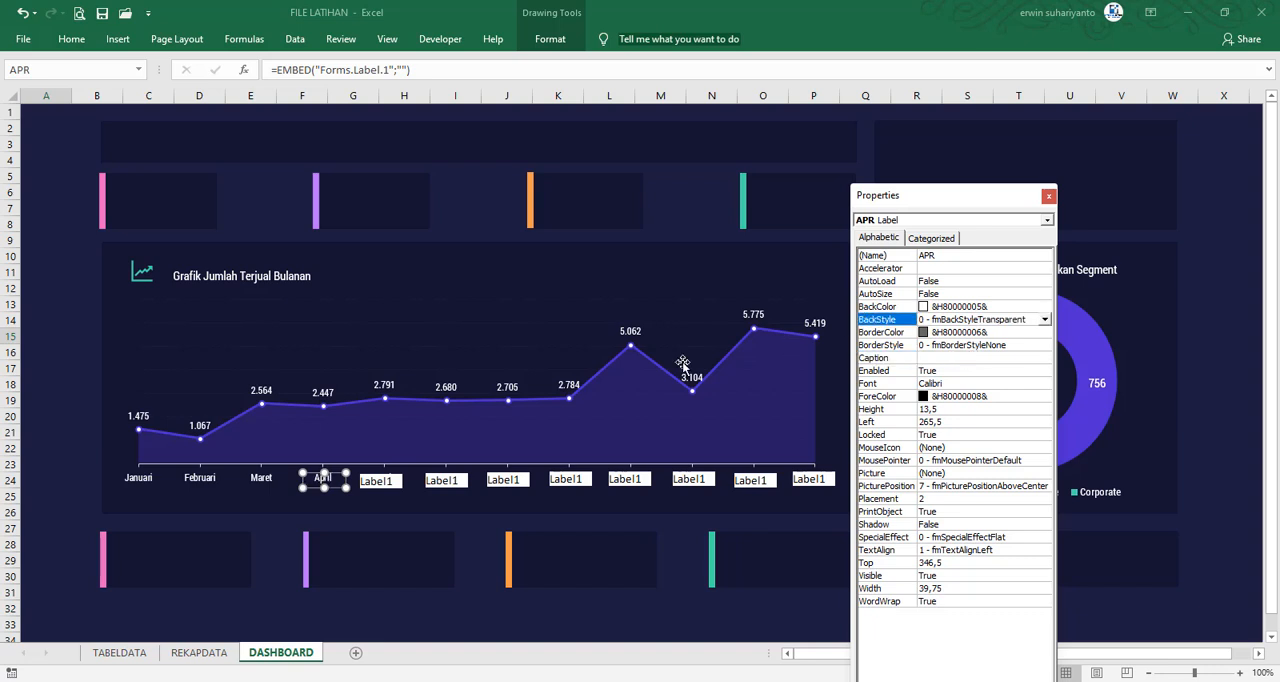
Configure the label over Mei with the name MEI, BackStyle 0 - fmBackStyleTransparent and an empty caption
{"action": "left_click", "coordinate": [390, 484]}
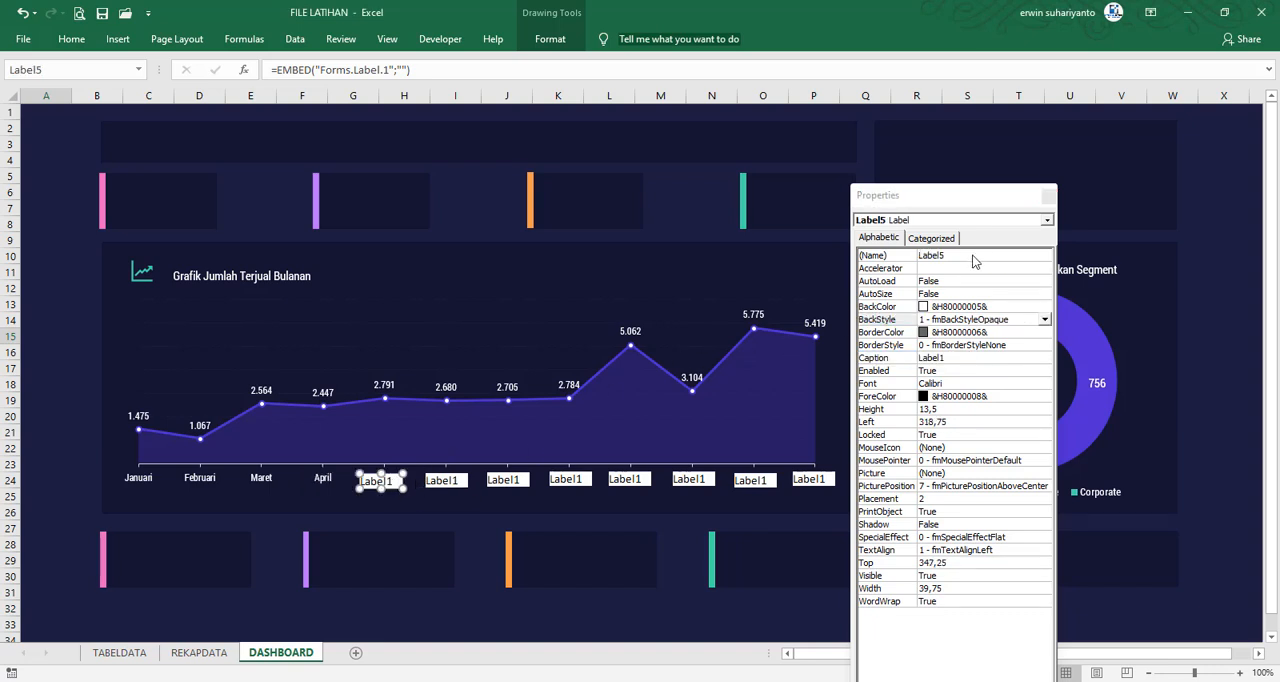
{"action": "left_click", "coordinate": [954, 256]}
{"action": "double_click", "coordinate": [954, 256]}
{"action": "type", "text": "ME"}
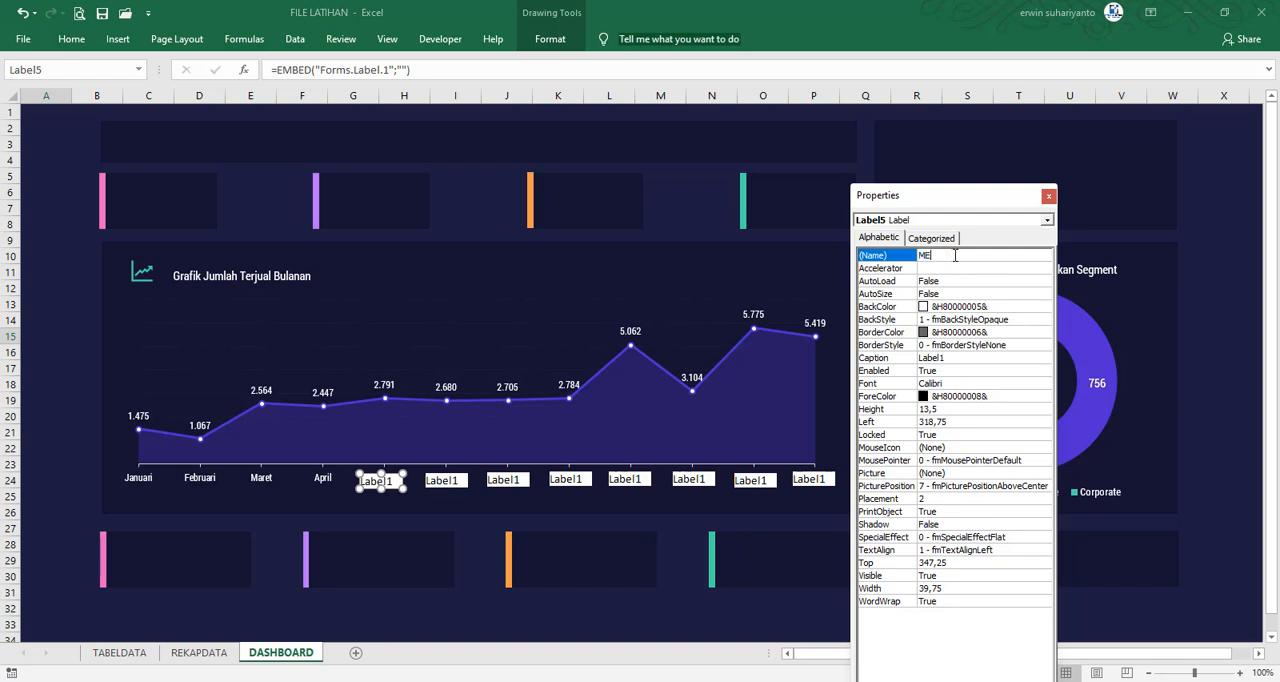
{"action": "type", "text": "I"}
{"action": "double_click", "coordinate": [960, 320]}
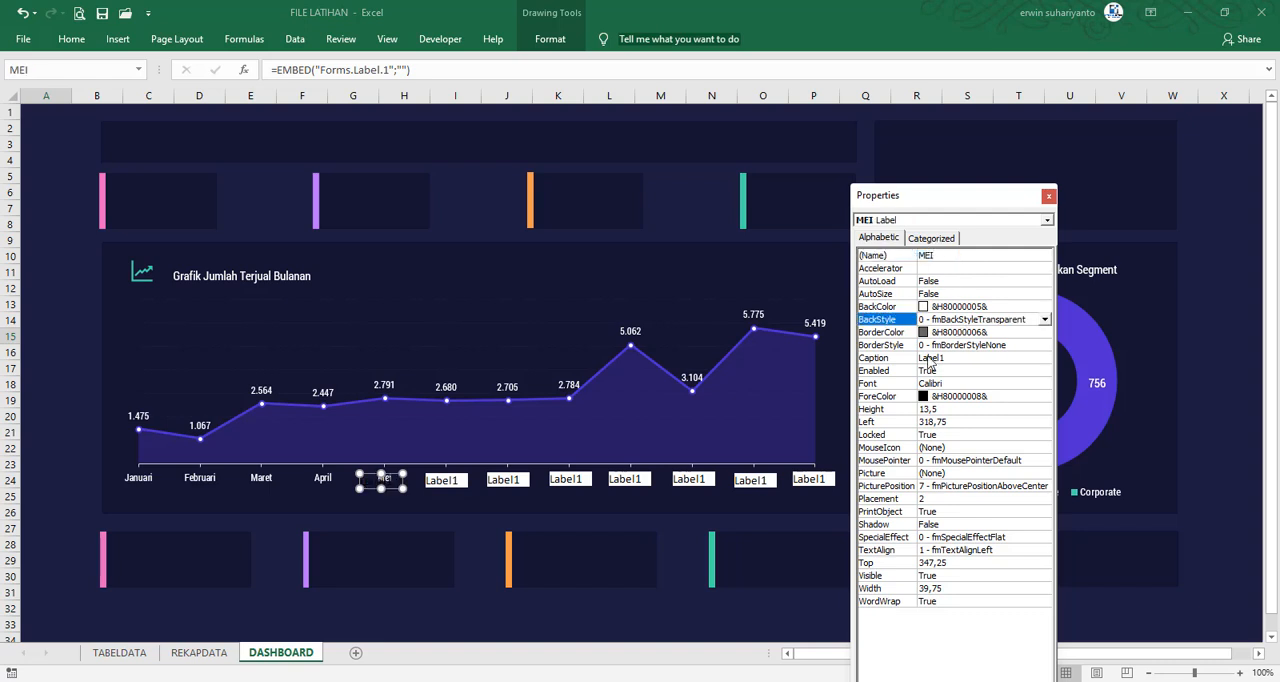
{"action": "left_click", "coordinate": [967, 357]}
{"action": "double_click", "coordinate": [967, 357]}
{"action": "type", "text": "Mei"}
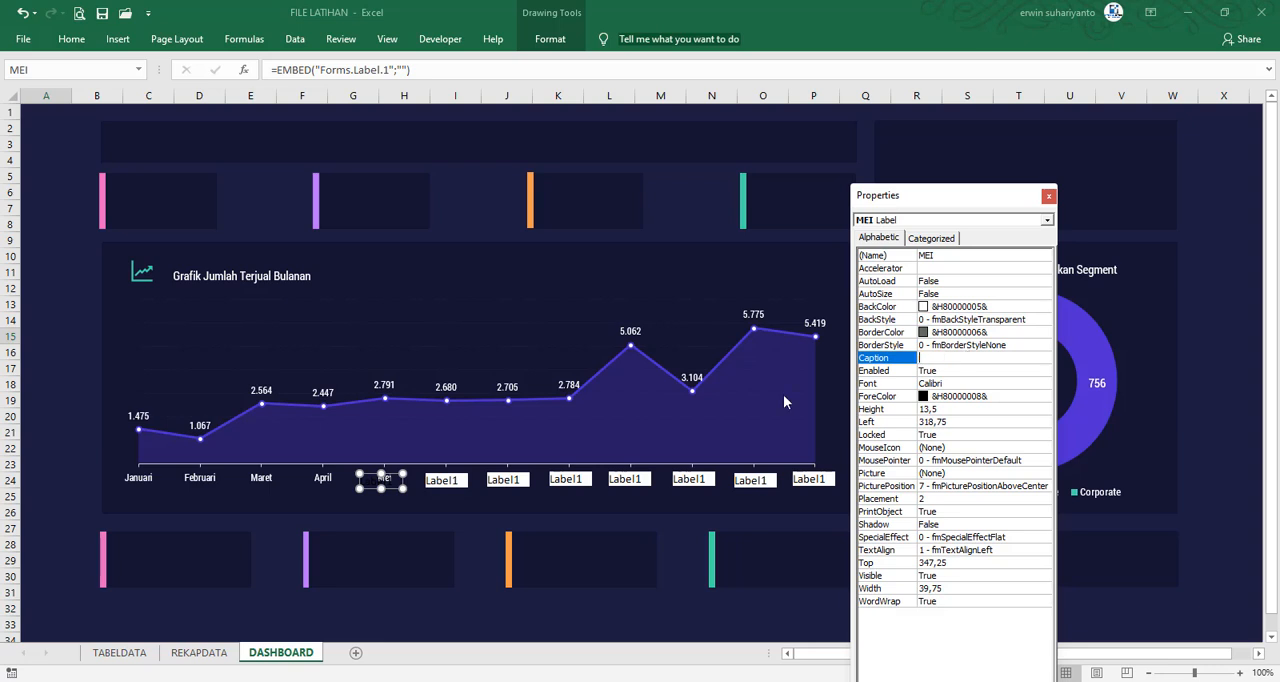
Configure the label over Juni with the name JUN, an empty caption and BackStyle 0 - fmBackStyleTransparent
{"action": "left_click", "coordinate": [458, 482]}
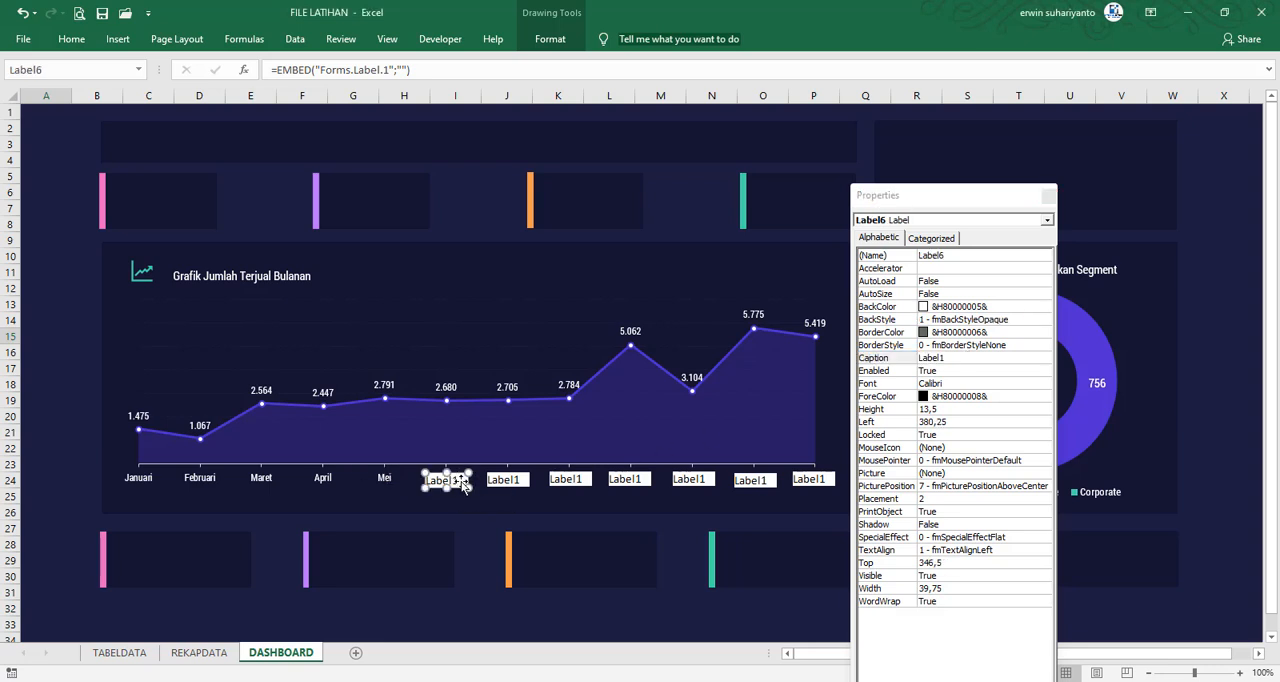
{"action": "left_click", "coordinate": [957, 255]}
{"action": "double_click", "coordinate": [957, 255]}
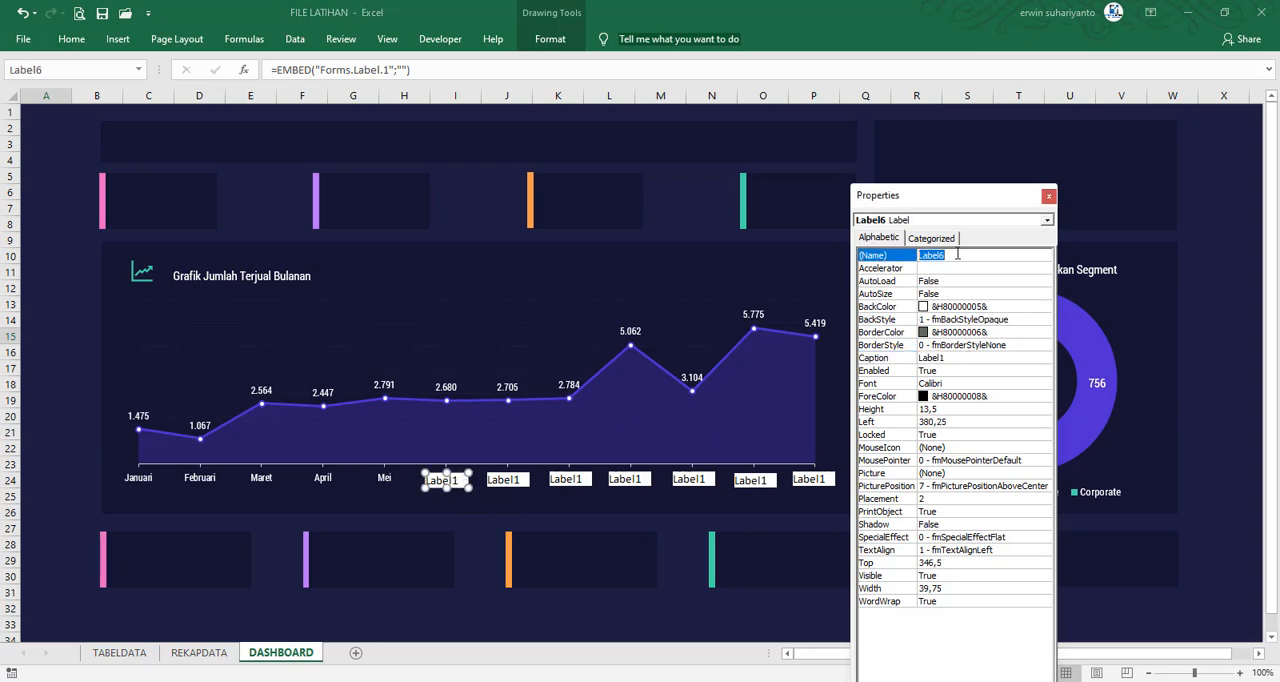
{"action": "type", "text": "JUN"}
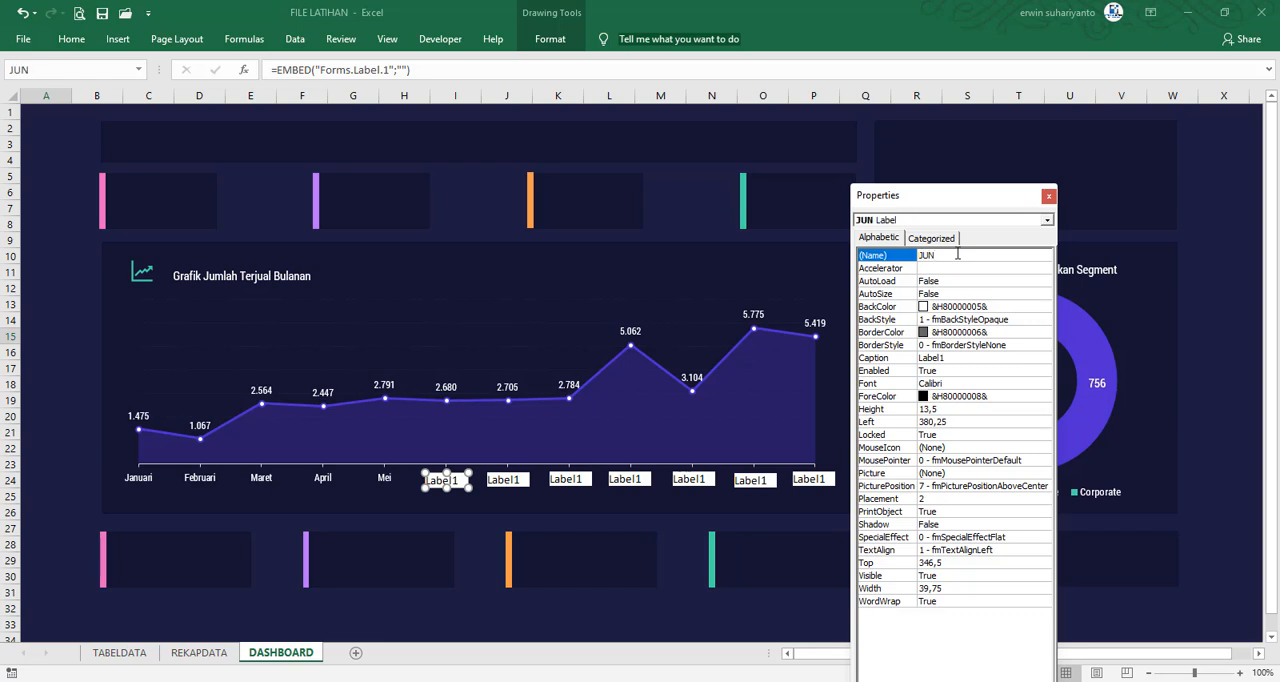
{"action": "double_click", "coordinate": [952, 358]}
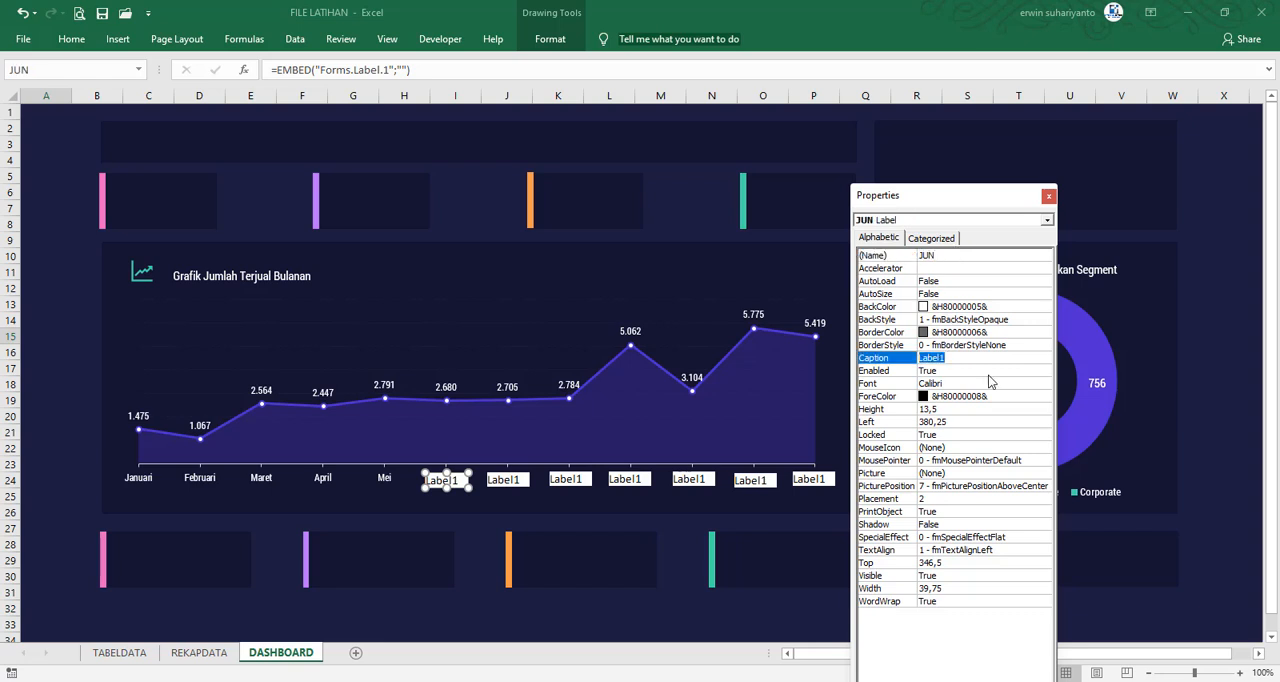
{"action": "key", "text": "BackSpace"}
{"action": "double_click", "coordinate": [949, 319]}
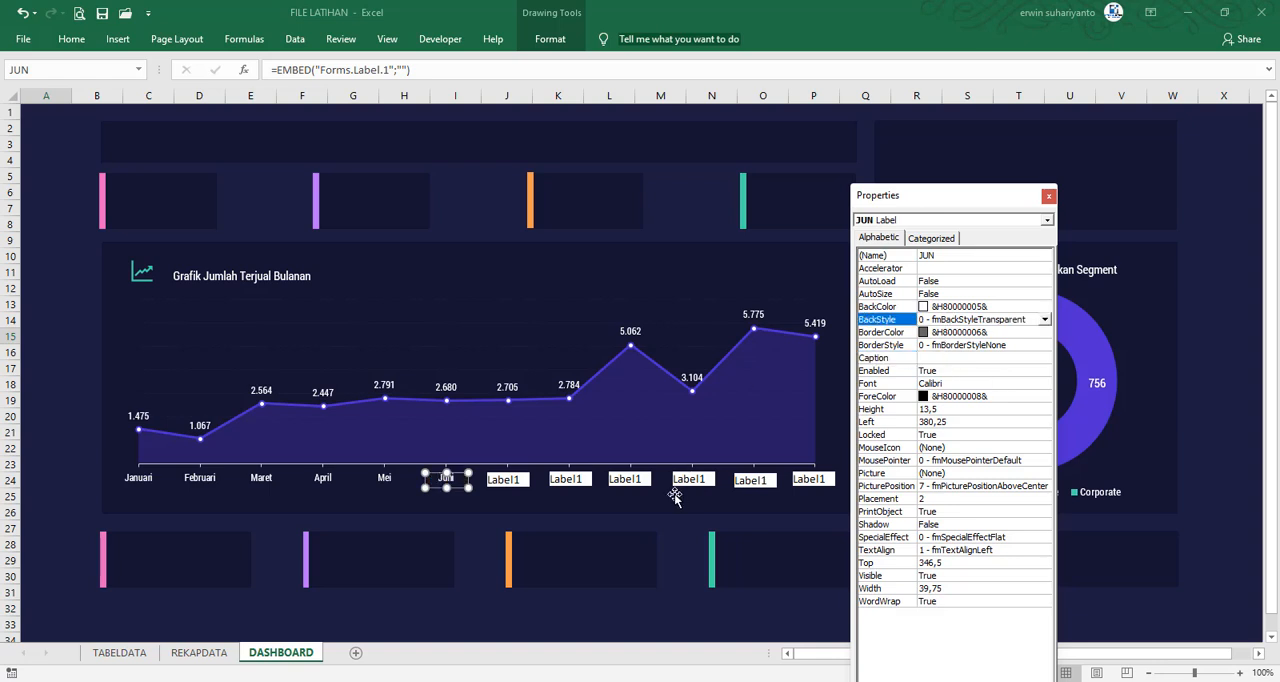
Configure the label over Juli with the name JUL, BackStyle 0 - fmBackStyleTransparent and an empty caption
{"action": "left_click", "coordinate": [518, 480]}
{"action": "double_click", "coordinate": [950, 255]}
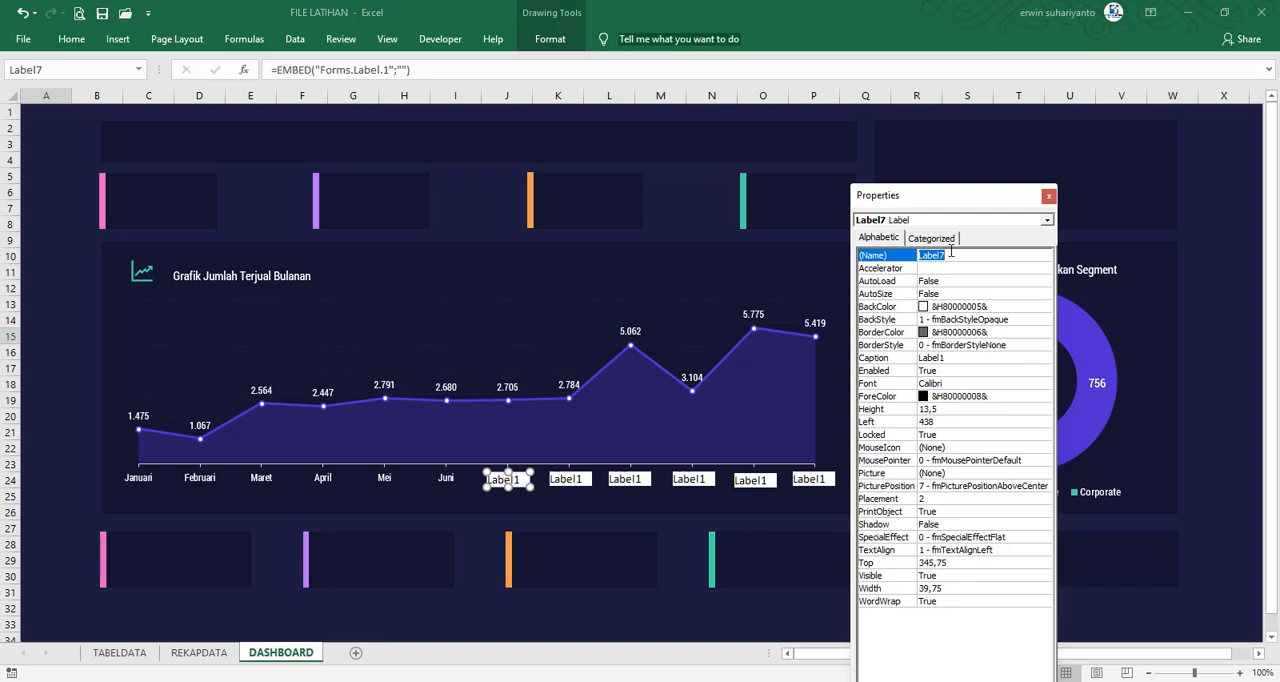
{"action": "type", "text": "JUL"}
{"action": "double_click", "coordinate": [1003, 319]}
{"action": "left_click_drag", "start_coordinate": [950, 358], "coordinate": [863, 370]}
{"action": "key", "text": "BackSpace"}
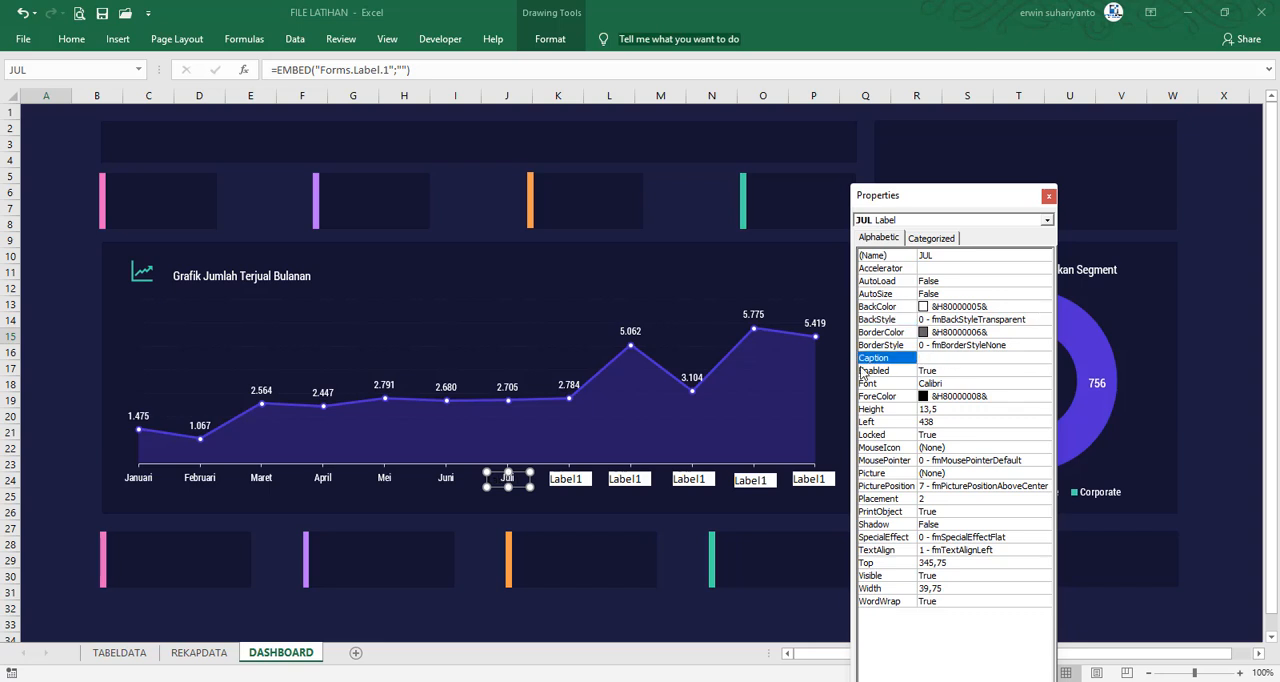
Configure the label over Agustus with the name AGUS, BackStyle 0 - fmBackStyleTransparent and an empty caption
{"action": "left_click", "coordinate": [566, 479]}
{"action": "left_click", "coordinate": [951, 257]}
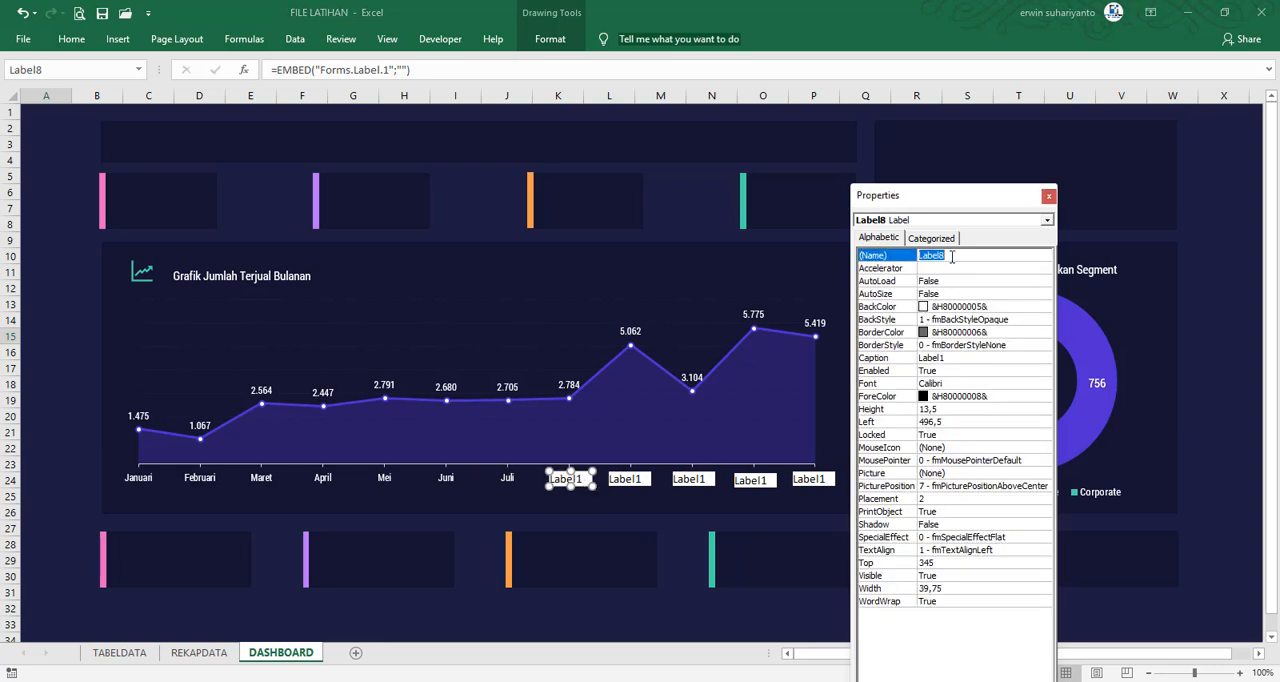
{"action": "type", "text": "AGUS"}
{"action": "key", "text": "Return"}
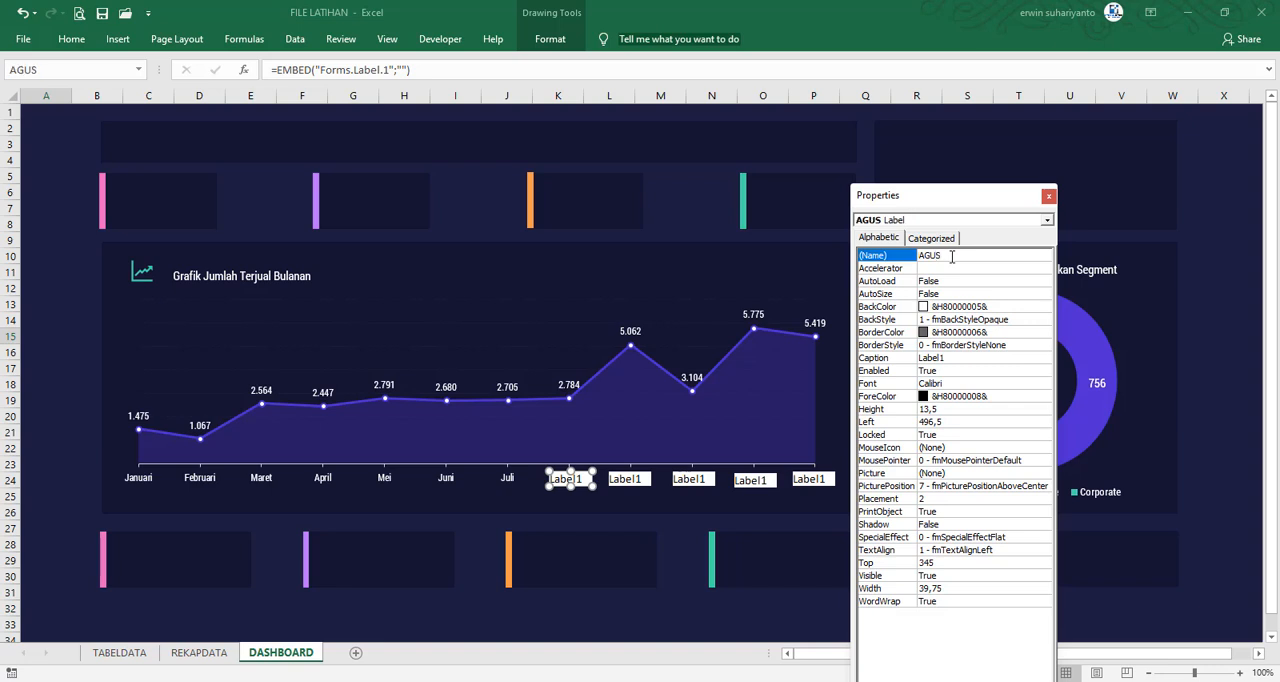
{"action": "left_click", "coordinate": [975, 319]}
{"action": "double_click", "coordinate": [972, 319]}
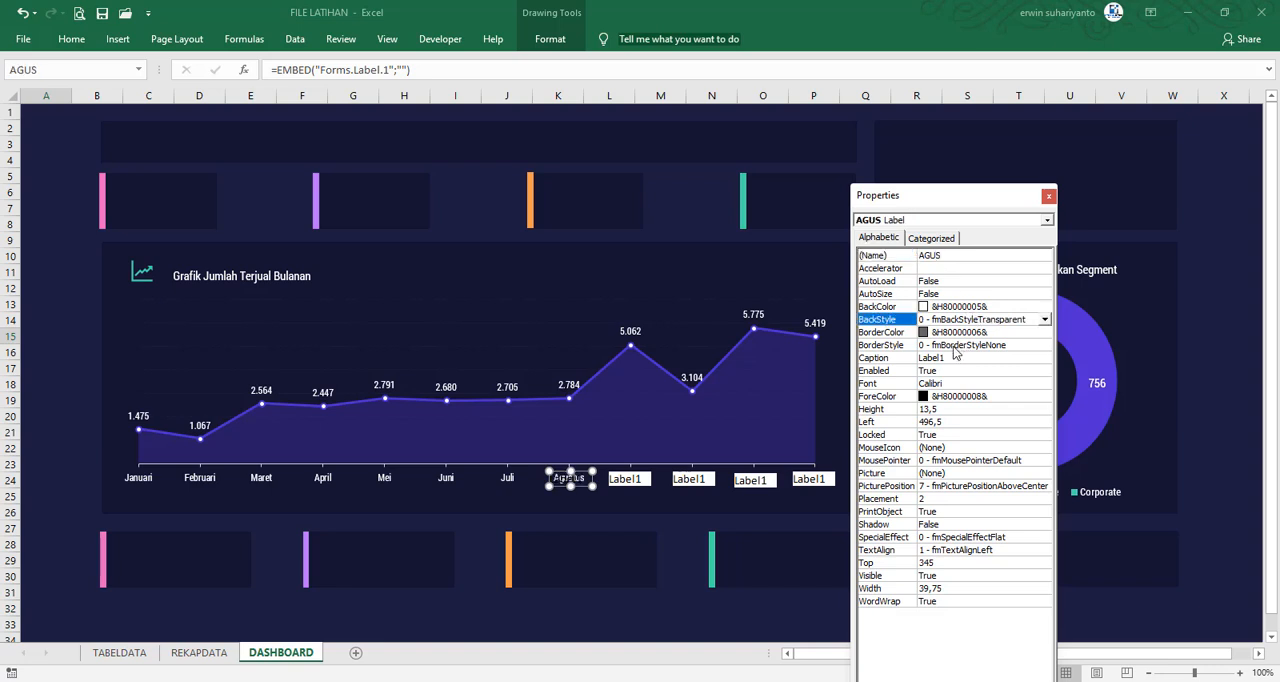
{"action": "double_click", "coordinate": [955, 345]}
{"action": "double_click", "coordinate": [955, 345]}
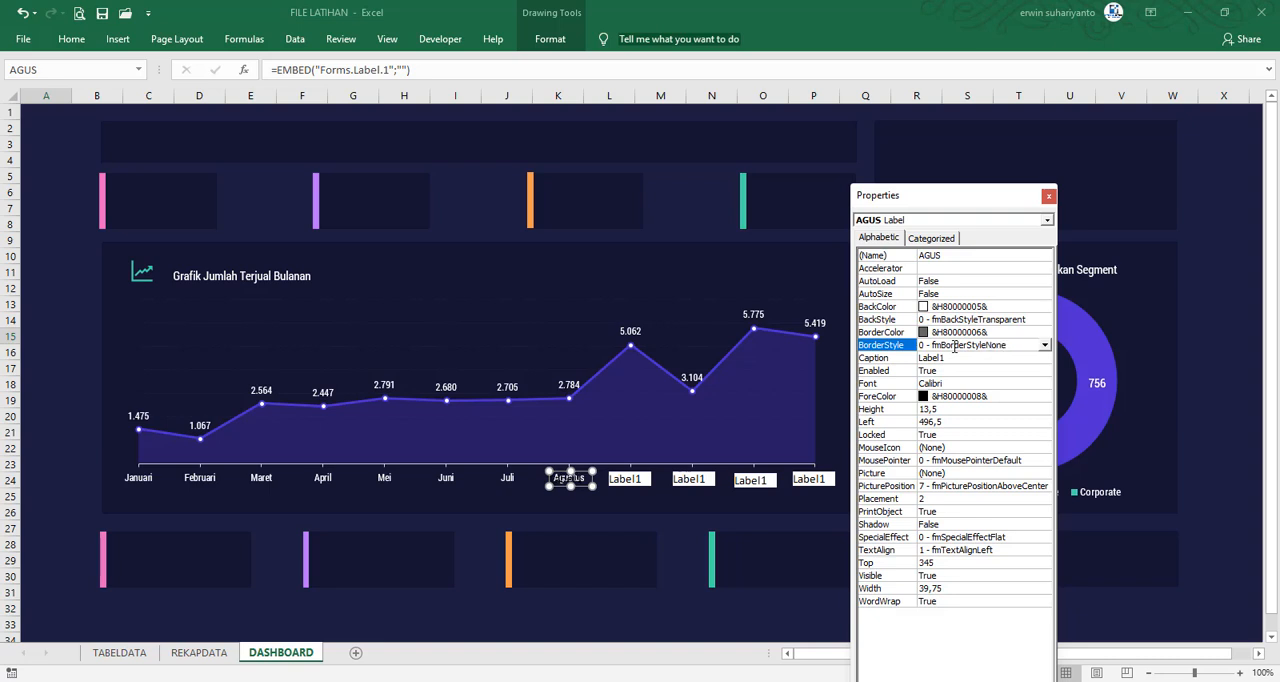
{"action": "double_click", "coordinate": [951, 358]}
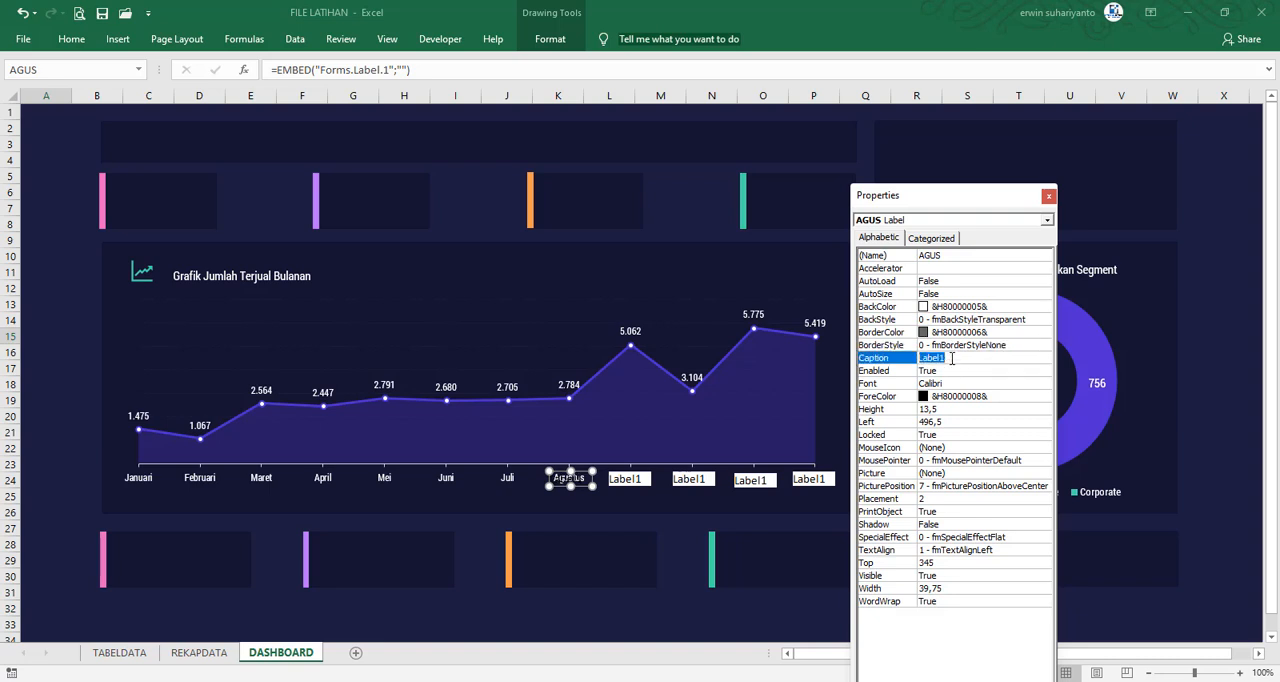
{"action": "key", "text": "BackSpace"}
Configure the label over September with the name SEP, BackStyle 0 - fmBackStyleTransparent and an empty caption
{"action": "left_click", "coordinate": [640, 474]}
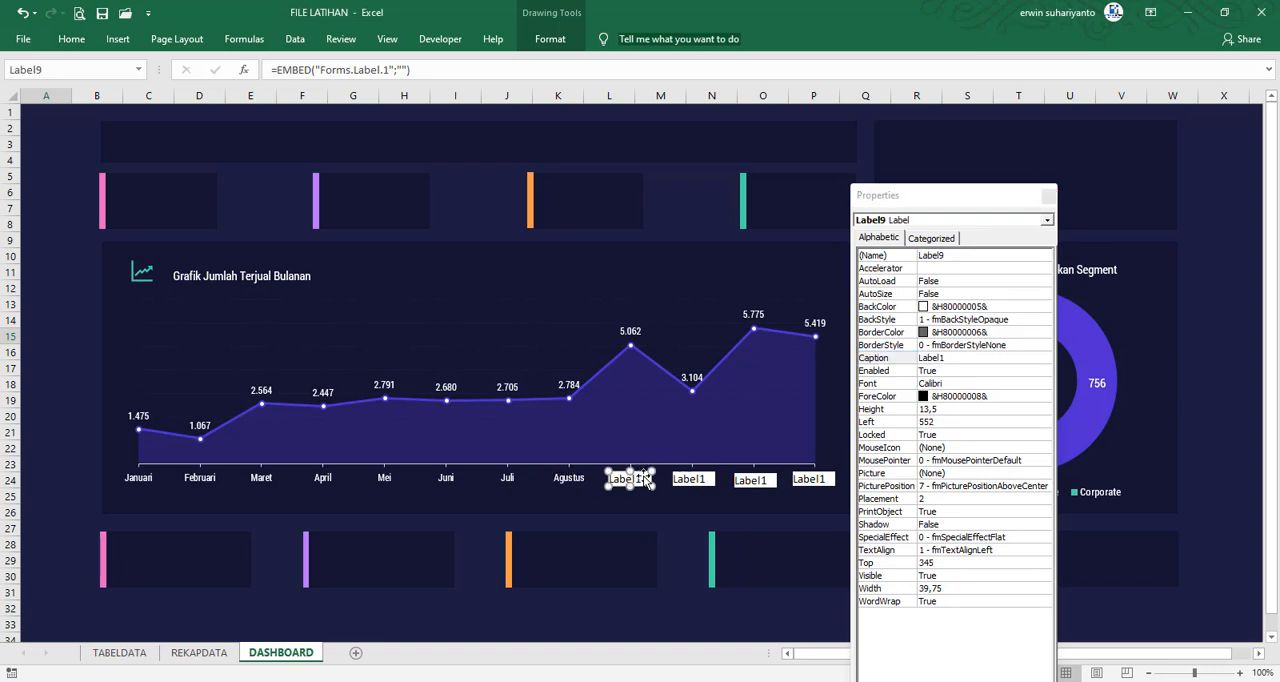
{"action": "double_click", "coordinate": [962, 256]}
{"action": "type", "text": "SEP"}
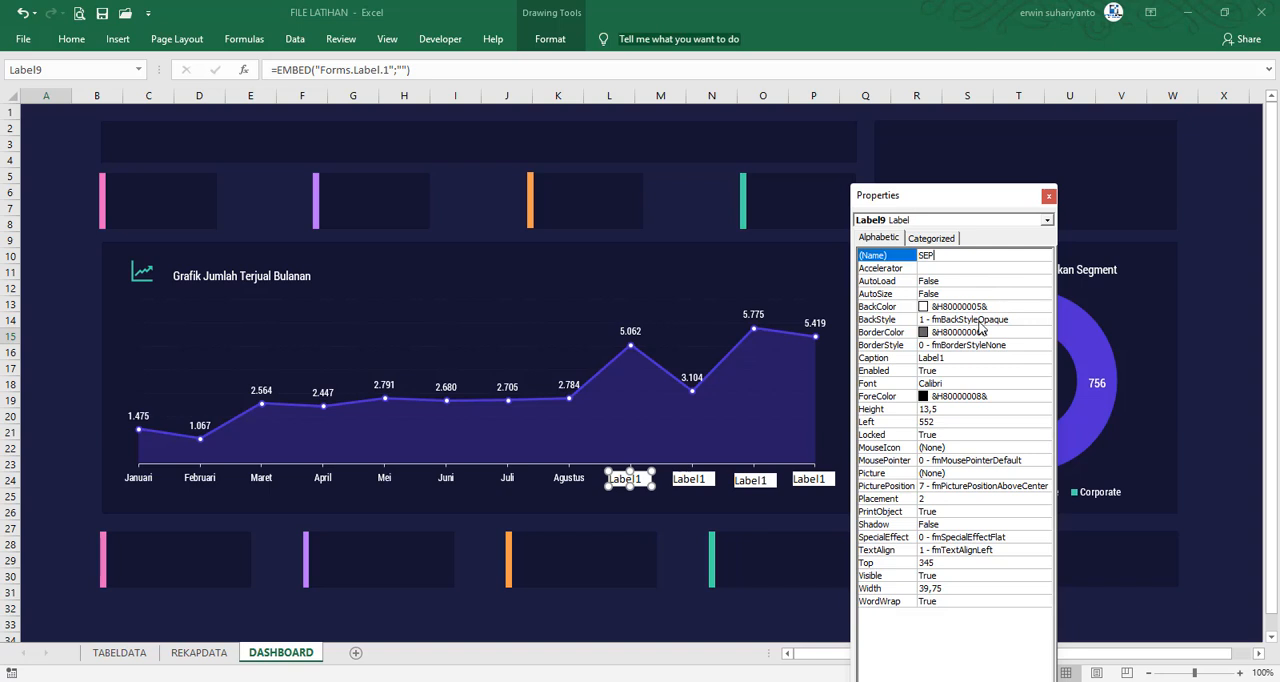
{"action": "double_click", "coordinate": [980, 320]}
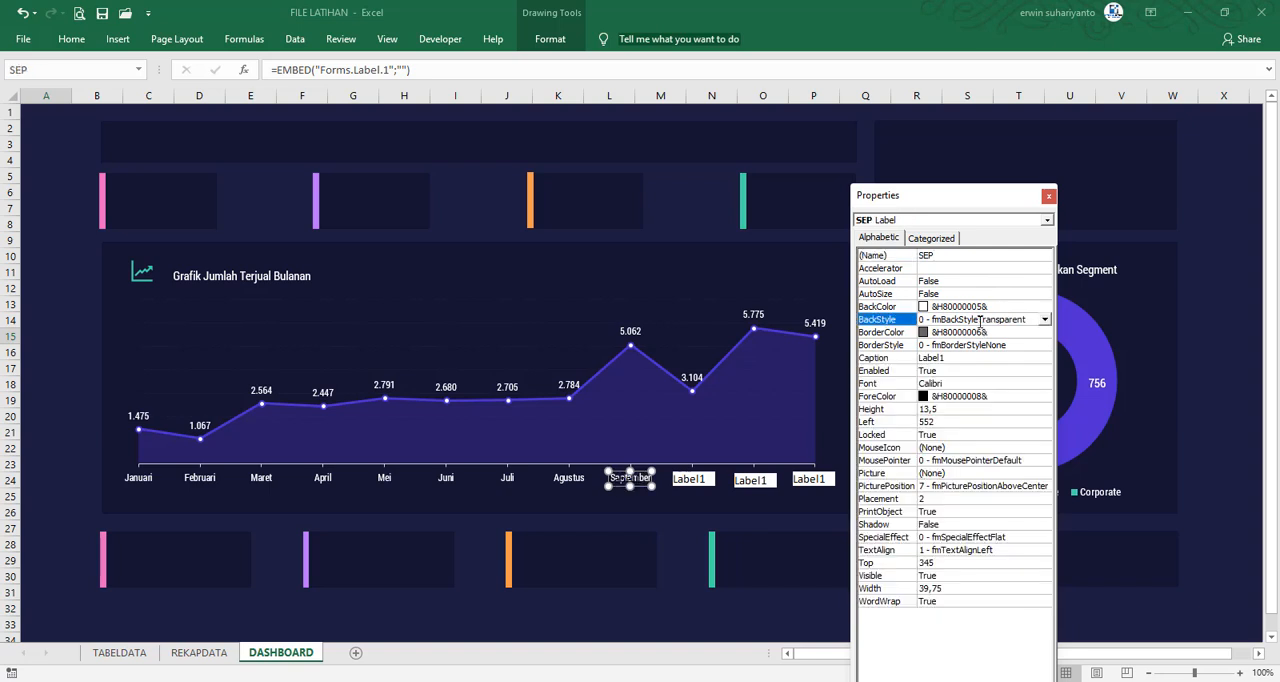
{"action": "double_click", "coordinate": [946, 357]}
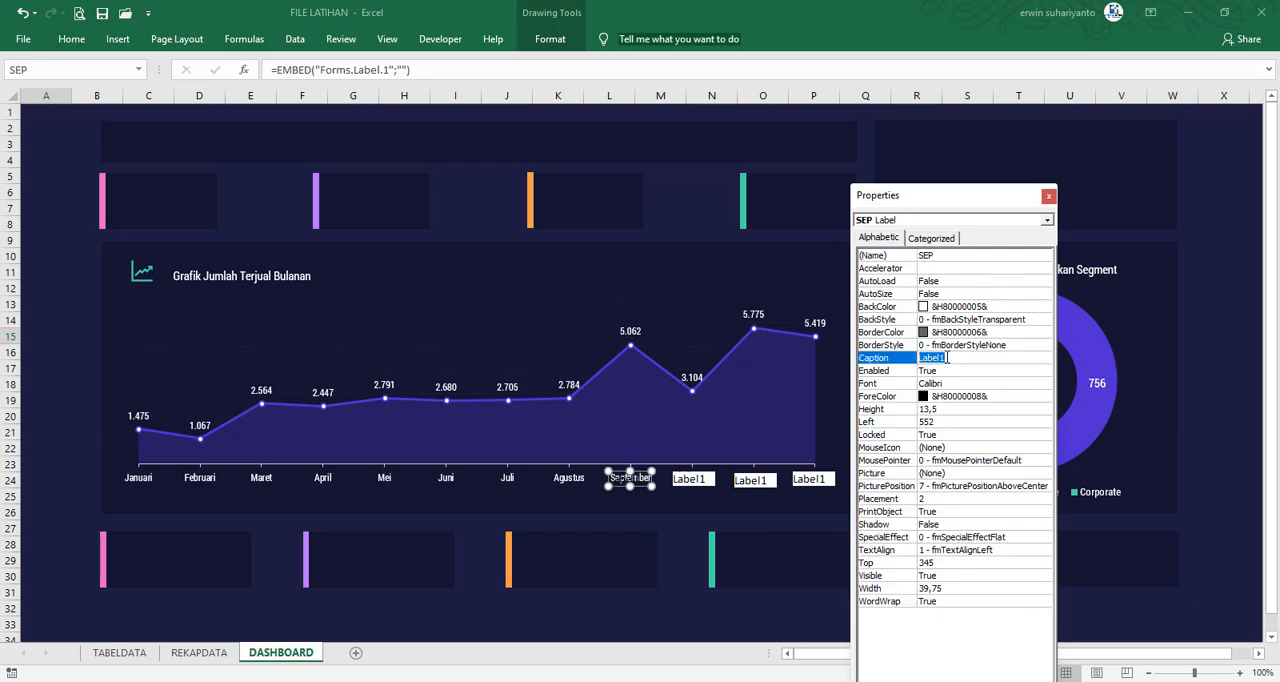
Configure the label over Oktober with the name OKT, BackStyle 0 - fmBackStyleTransparent and an empty caption
{"action": "left_click", "coordinate": [690, 479]}
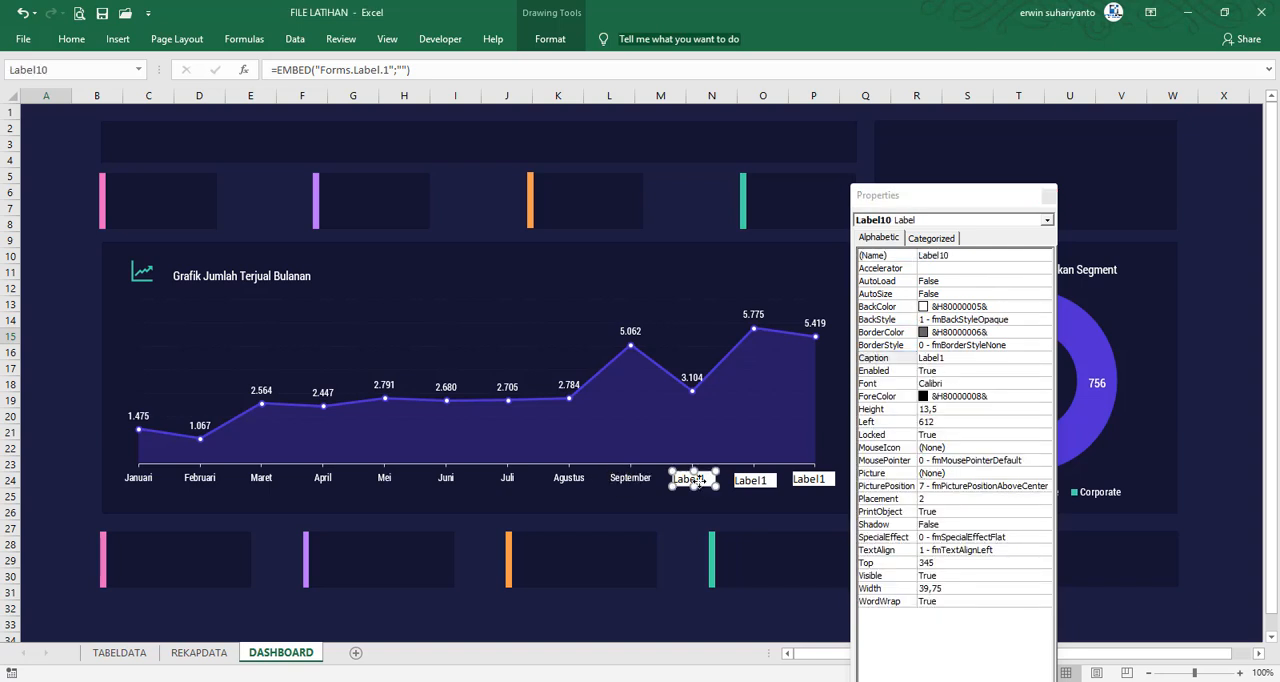
{"action": "left_click", "coordinate": [947, 258]}
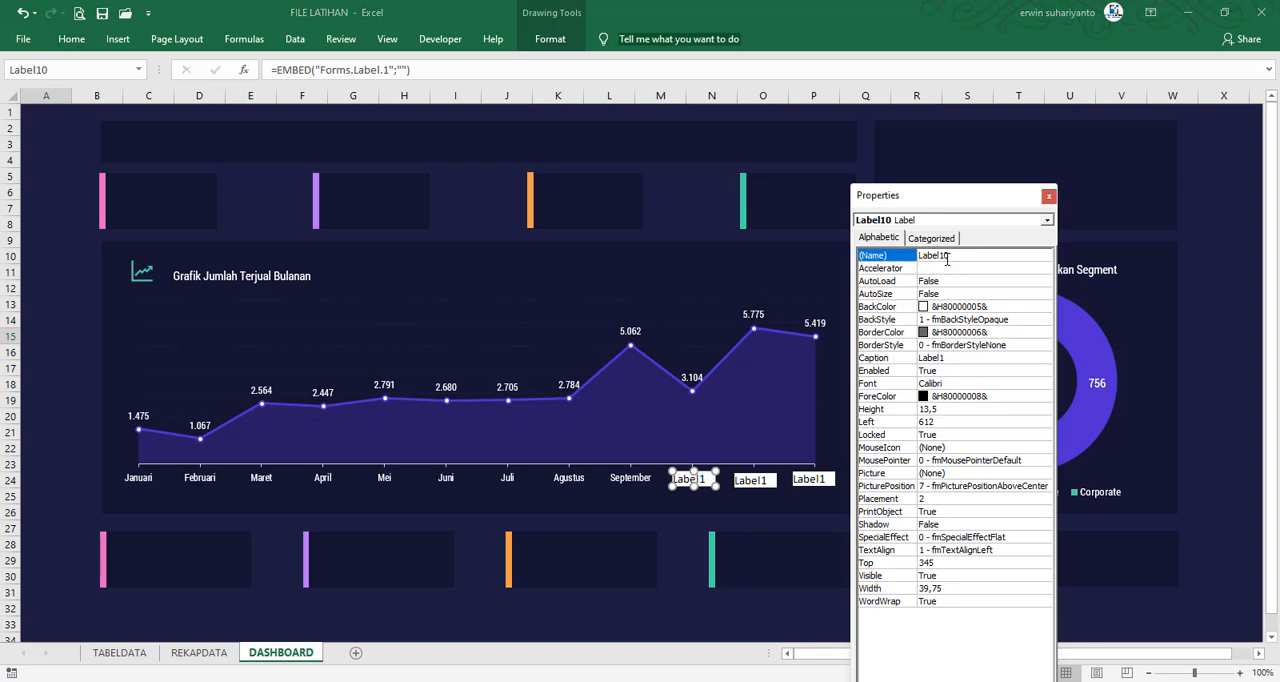
{"action": "double_click", "coordinate": [947, 258]}
{"action": "type", "text": "OKT"}
{"action": "double_click", "coordinate": [992, 321]}
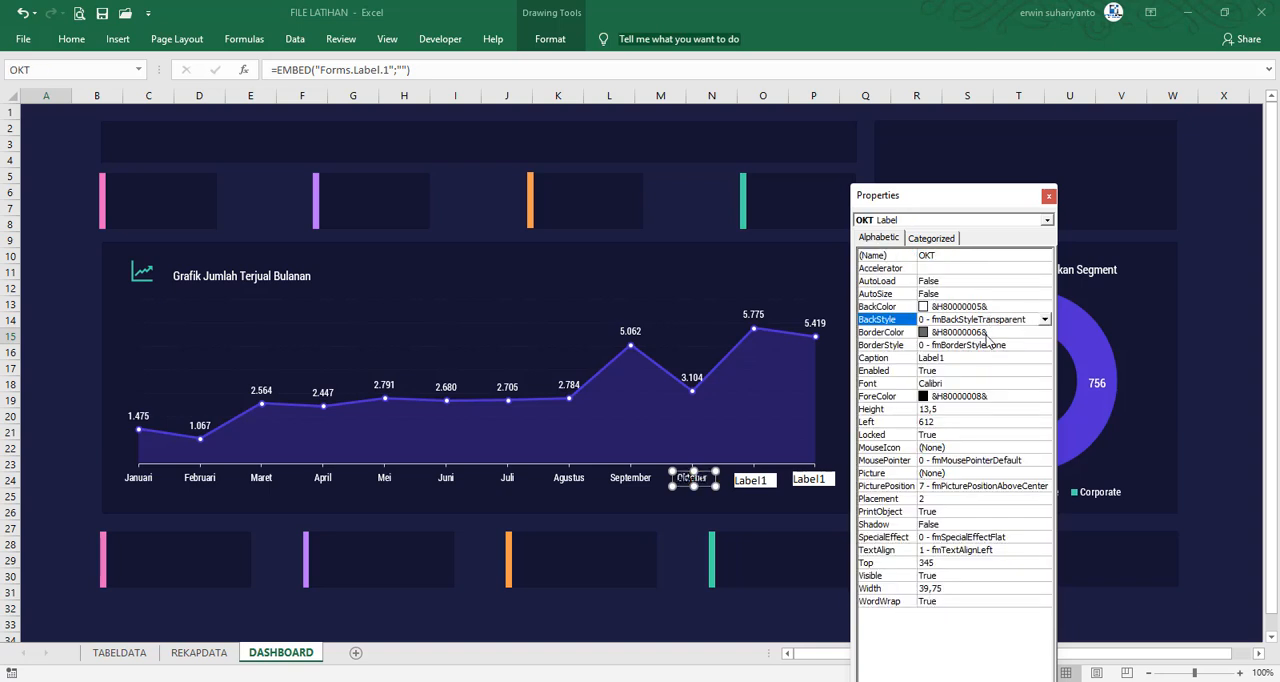
{"action": "double_click", "coordinate": [948, 359]}
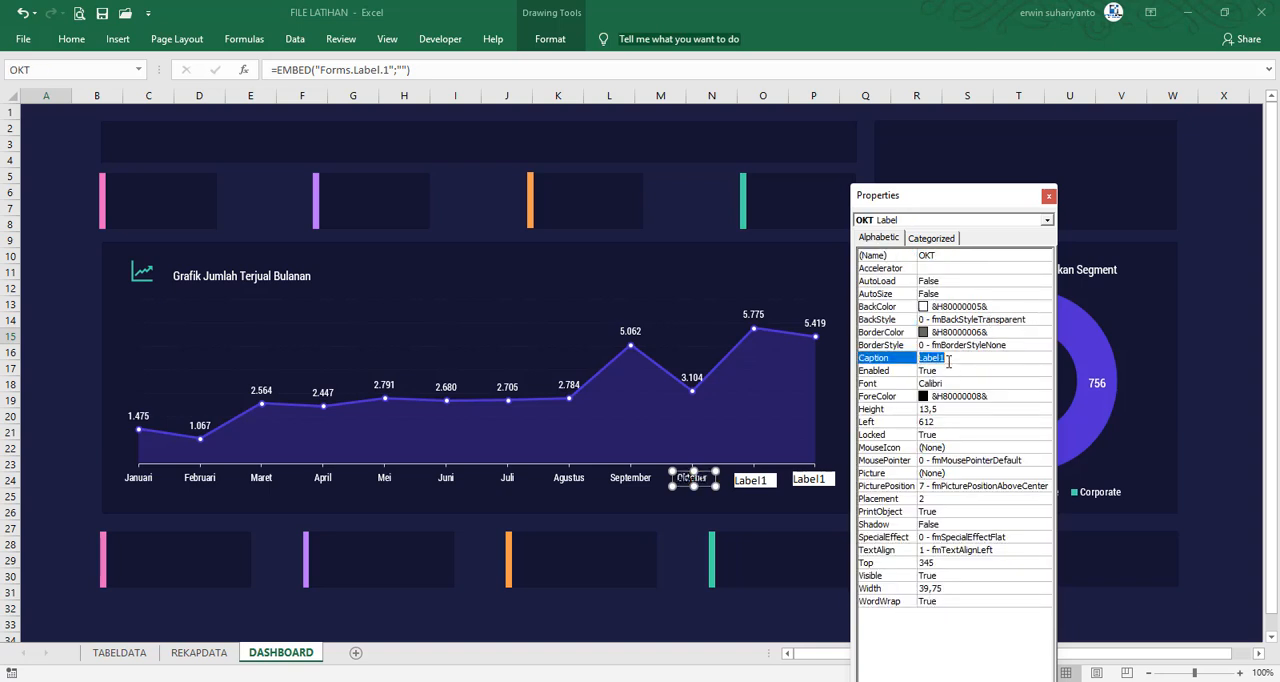
{"action": "key", "text": "BackSpace"}
Configure the label over November with the name NOV, an empty caption and BackStyle 0 - fmBackStyleTransparent
{"action": "left_click", "coordinate": [772, 482]}
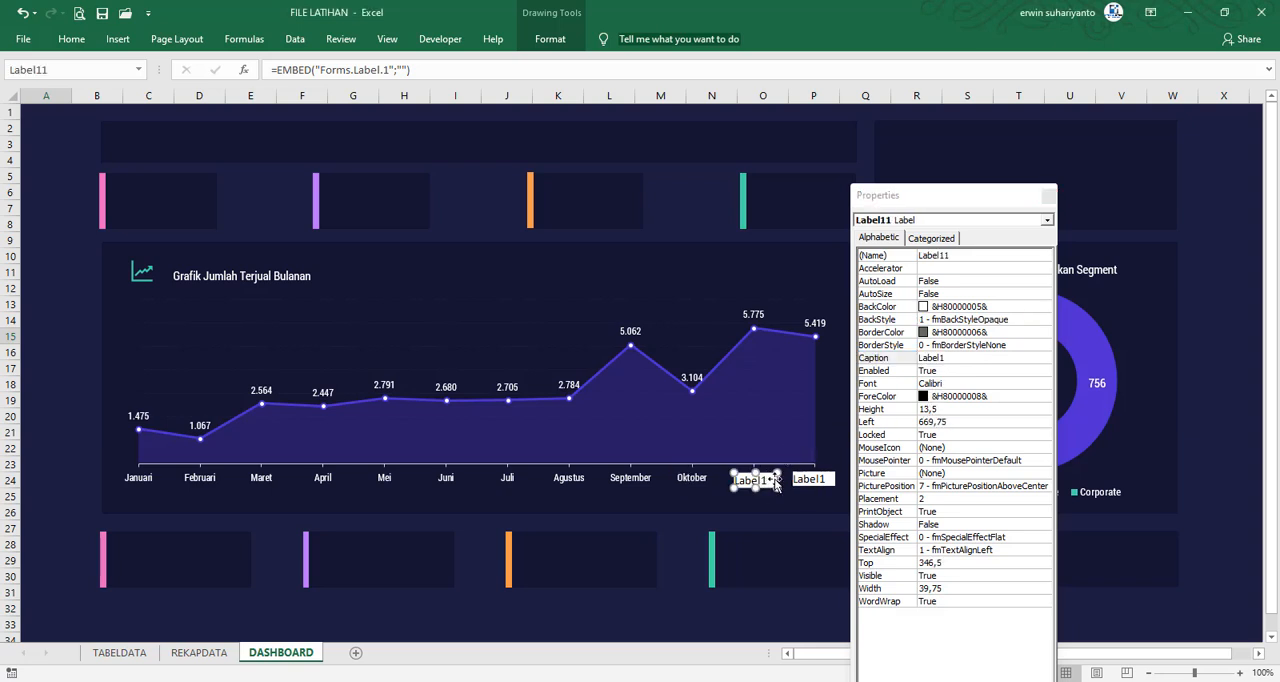
{"action": "double_click", "coordinate": [948, 256]}
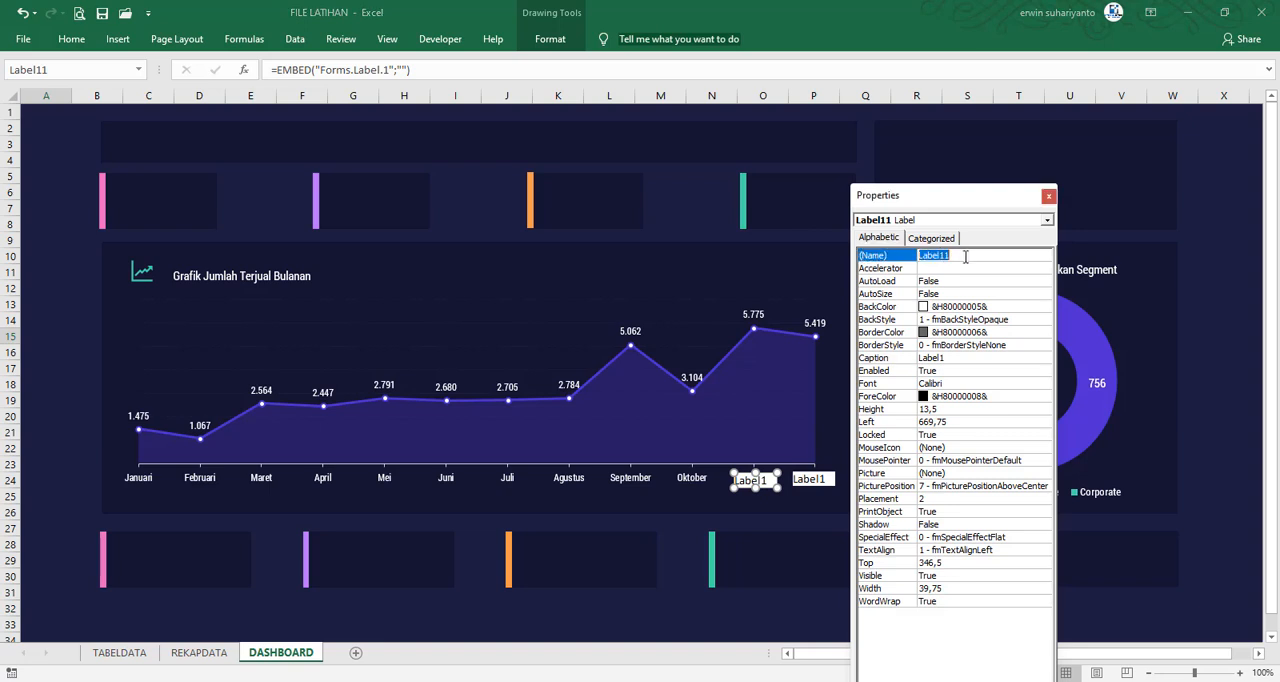
{"action": "type", "text": "NOV"}
{"action": "key", "text": "Return"}
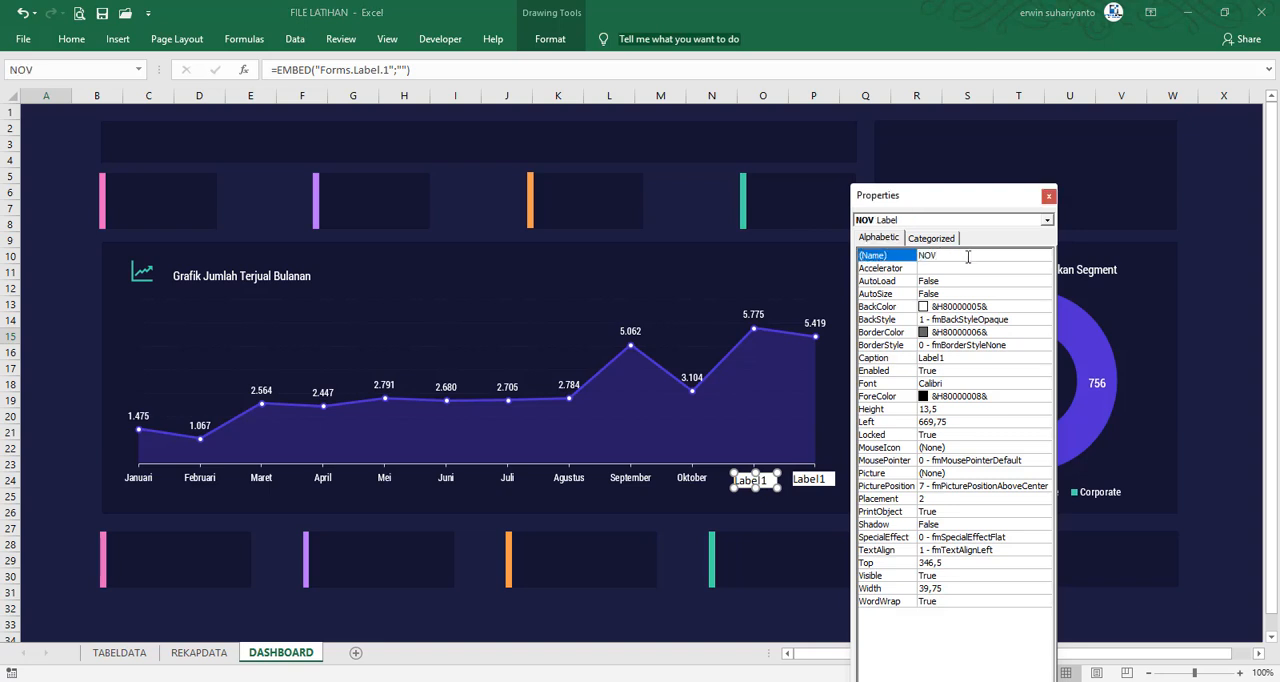
{"action": "left_click", "coordinate": [955, 362]}
{"action": "double_click", "coordinate": [955, 360]}
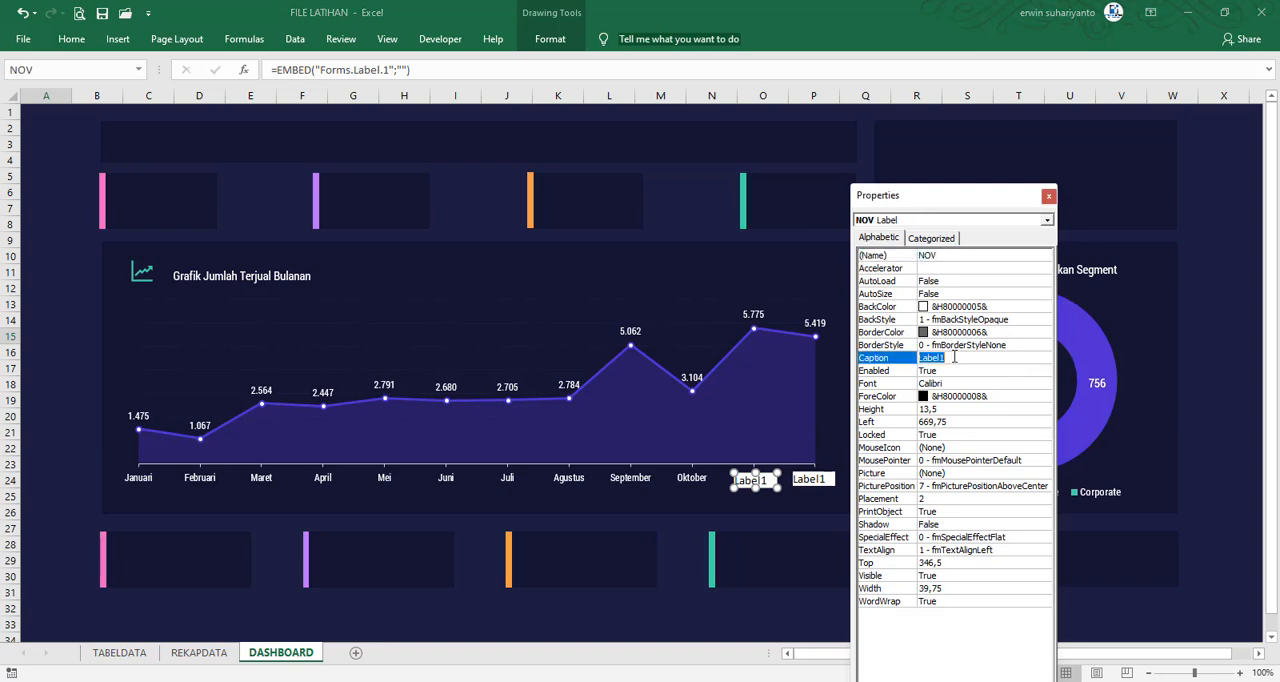
{"action": "key", "text": "BackSpace"}
{"action": "double_click", "coordinate": [957, 319]}
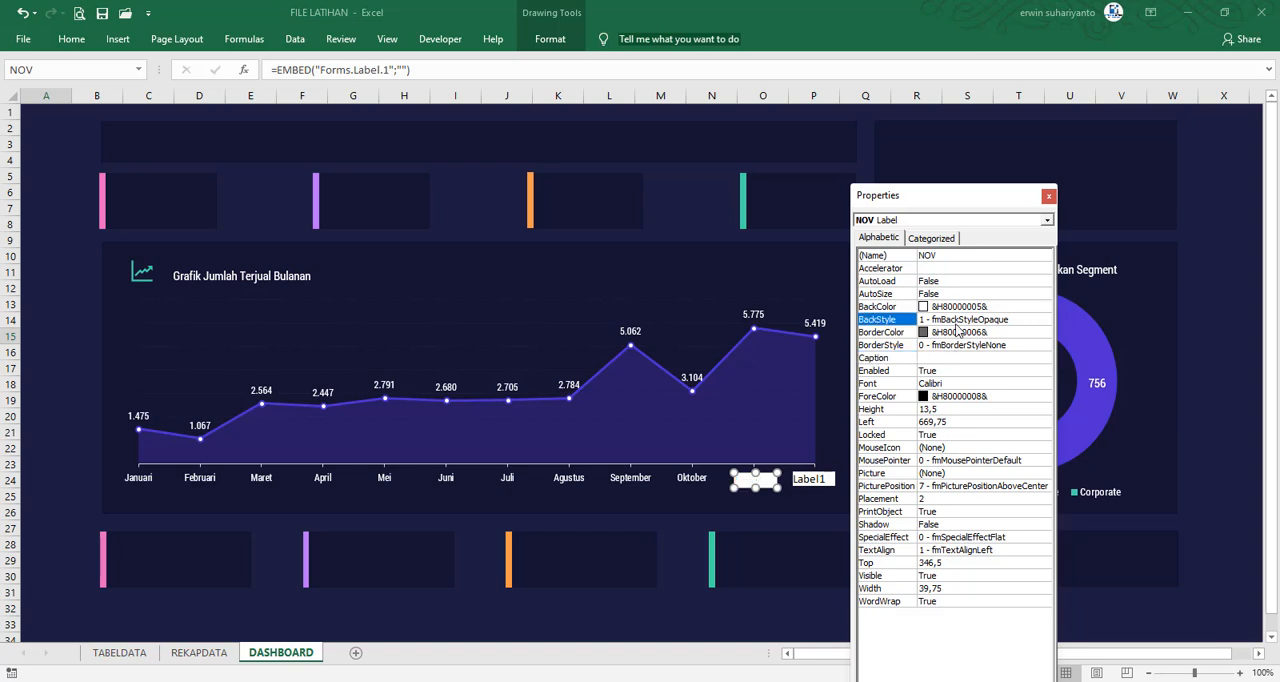
Configure the label over Desember with the name DES, an empty caption and BackStyle 0 - fmBackStyleTransparent
{"action": "left_click", "coordinate": [810, 484]}
{"action": "left_click", "coordinate": [810, 484]}
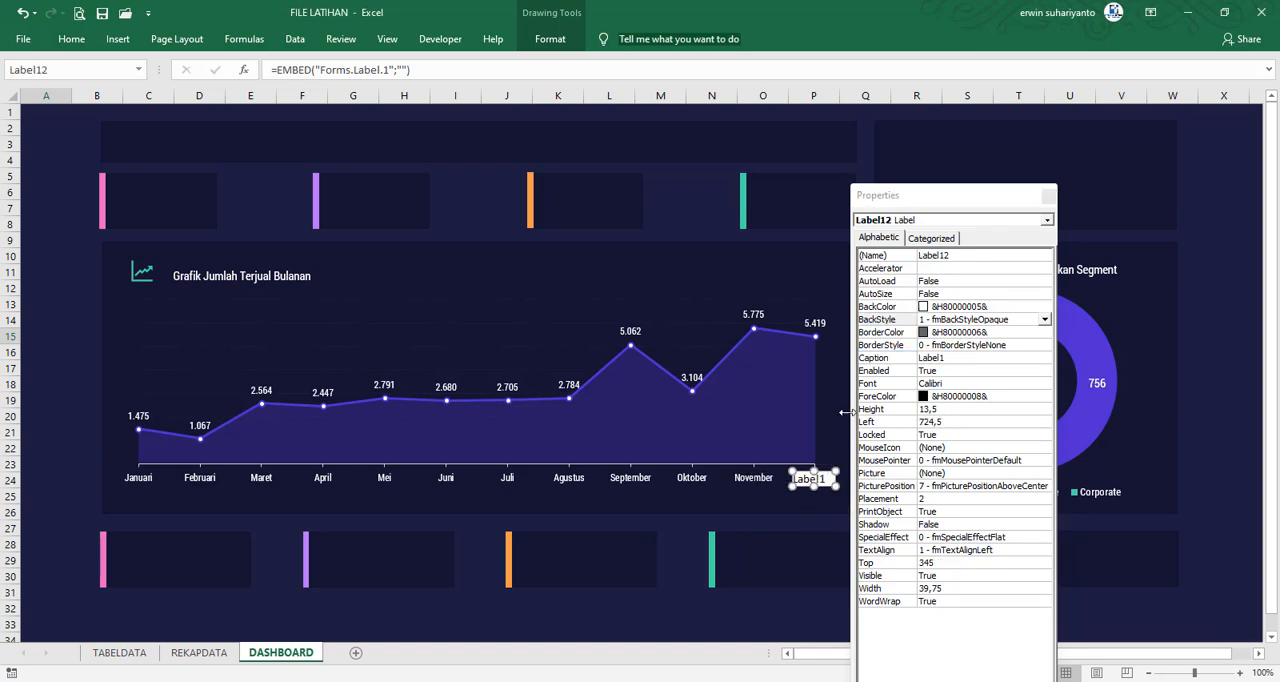
{"action": "left_click", "coordinate": [940, 255]}
{"action": "double_click", "coordinate": [941, 255]}
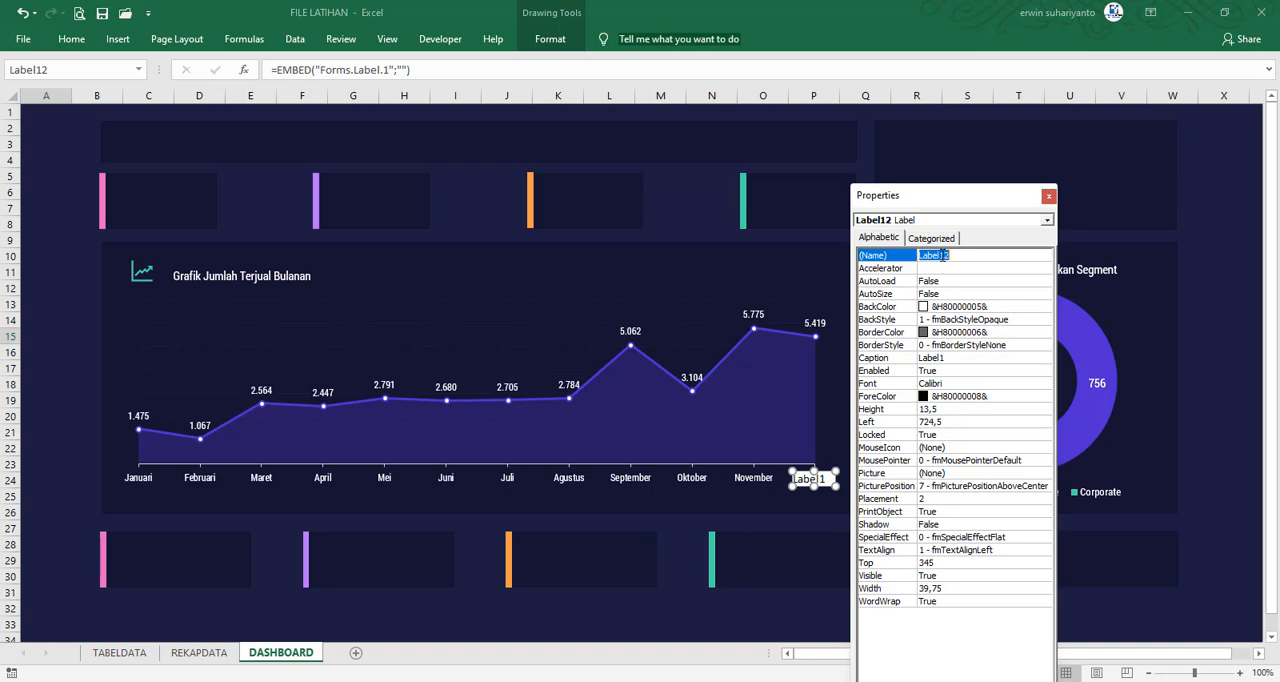
{"action": "type", "text": "DES"}
{"action": "left_click", "coordinate": [946, 359]}
{"action": "double_click", "coordinate": [946, 359]}
{"action": "key", "text": "BackSpace"}
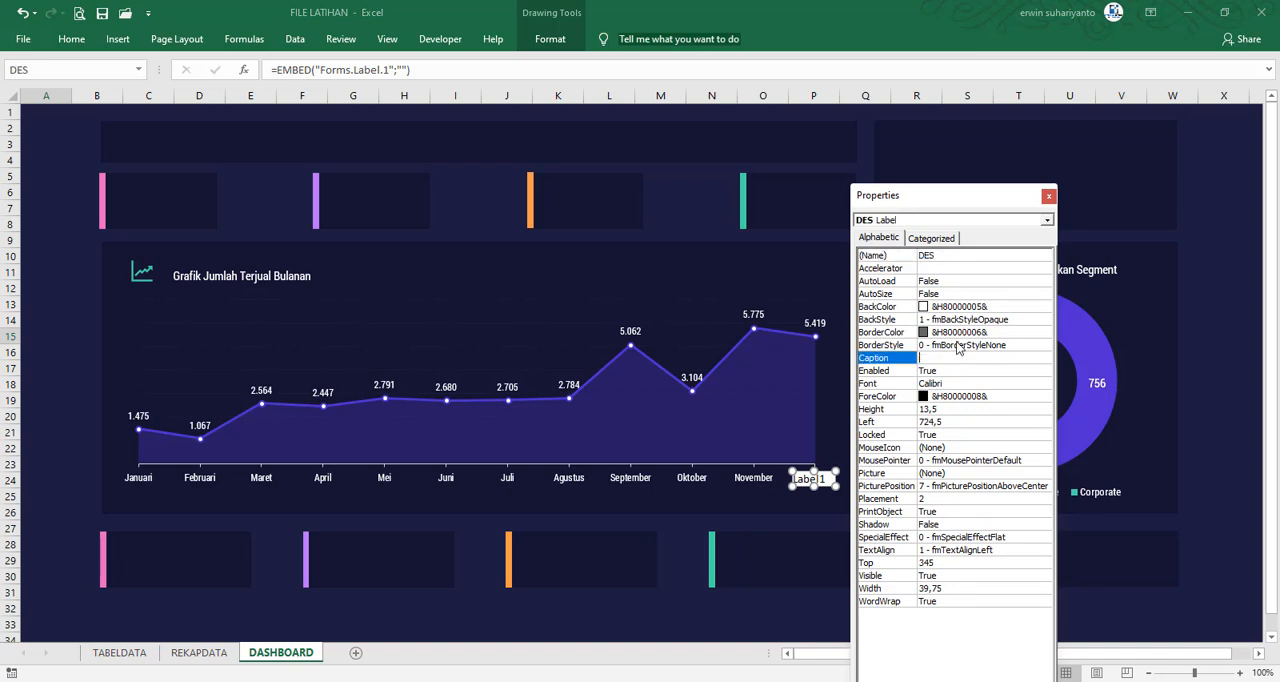
{"action": "double_click", "coordinate": [970, 319]}
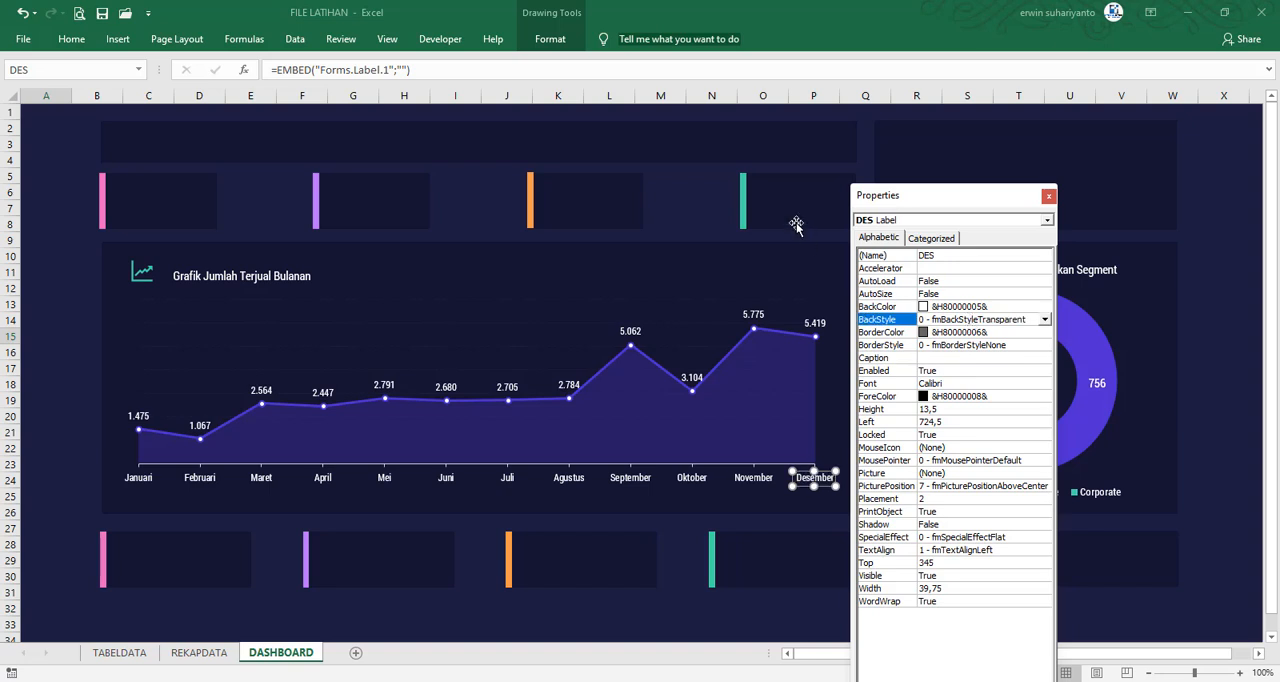
Deselect the Desember label, select the Januari label and close the Properties window
{"action": "left_click", "coordinate": [711, 207]}
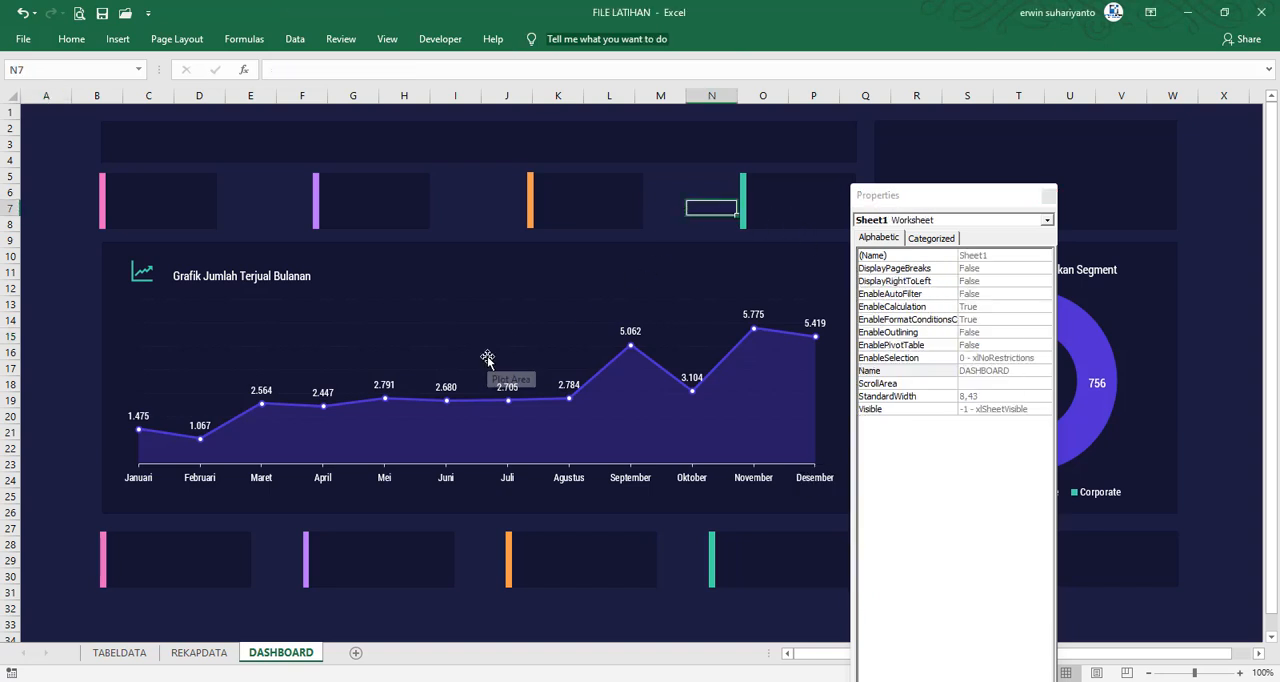
{"action": "left_click", "coordinate": [148, 482]}
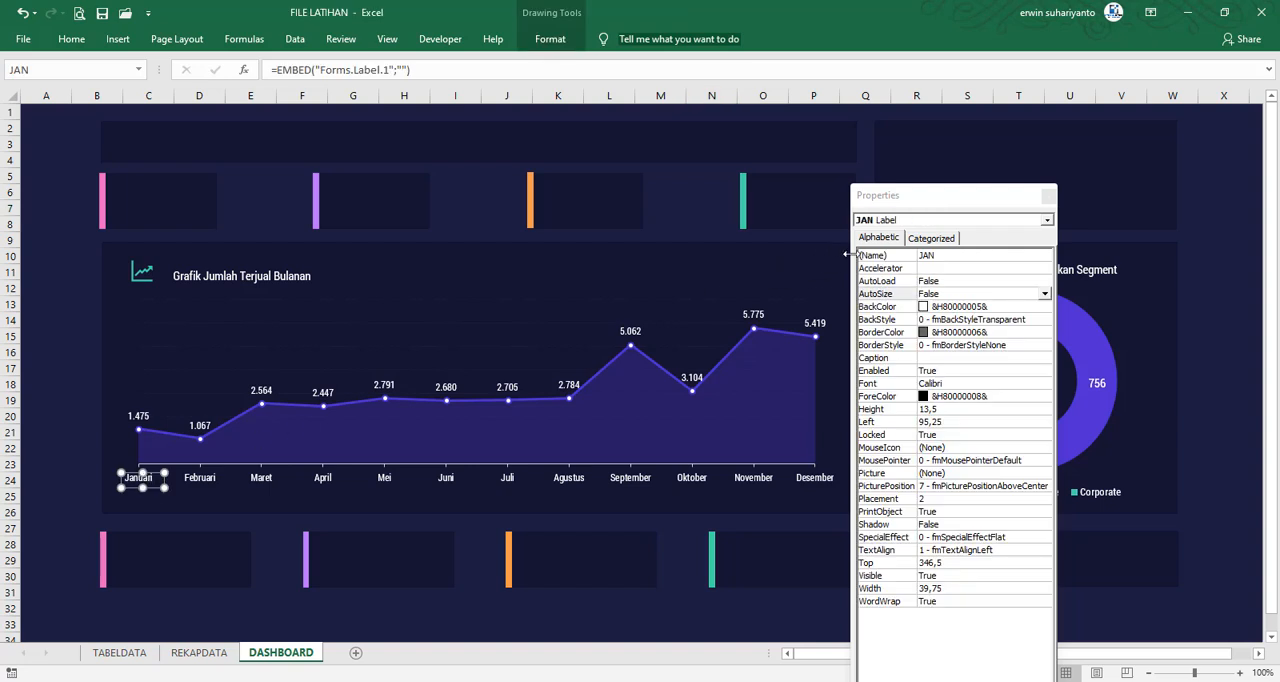
{"action": "left_click", "coordinate": [1050, 196]}
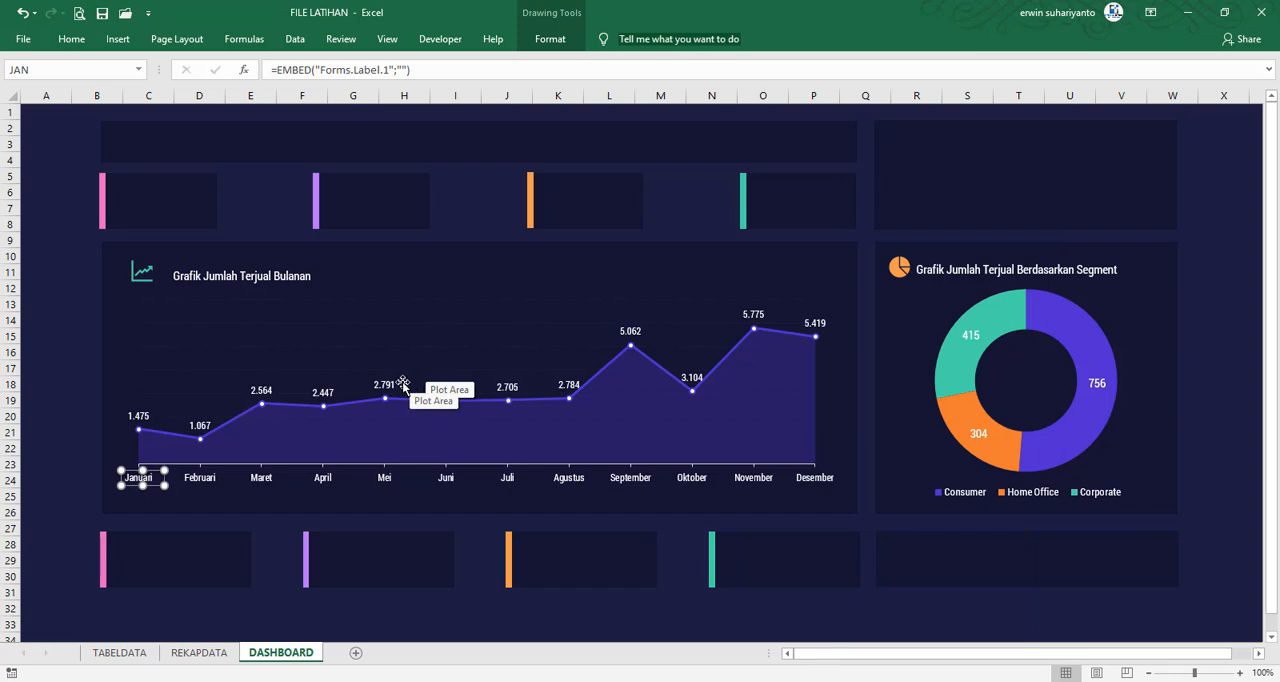
Select all twelve month labels from Januari to Desember and align them with Align Middle
{"action": "left_click", "coordinate": [210, 481]}
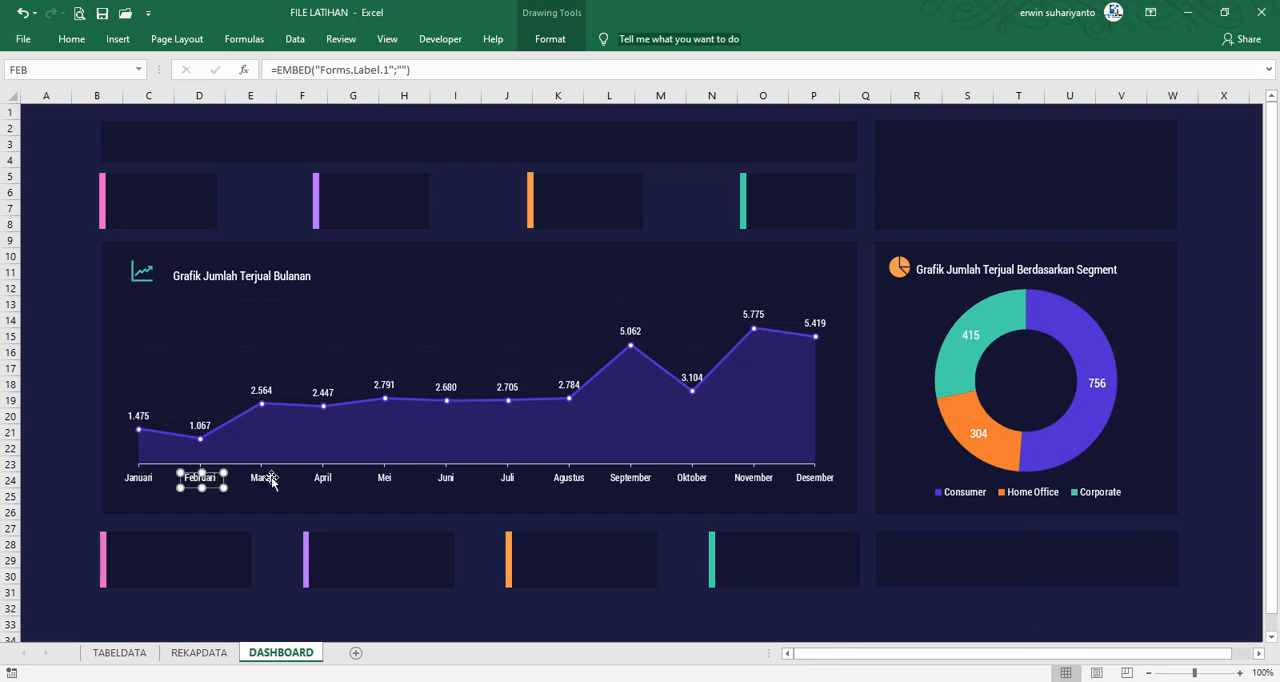
{"action": "left_click", "coordinate": [264, 480], "text": "ctrl"}
{"action": "left_click", "coordinate": [322, 481], "text": "ctrl"}
{"action": "left_click", "coordinate": [390, 481], "text": "ctrl"}
{"action": "left_click", "coordinate": [444, 481], "text": "ctrl"}
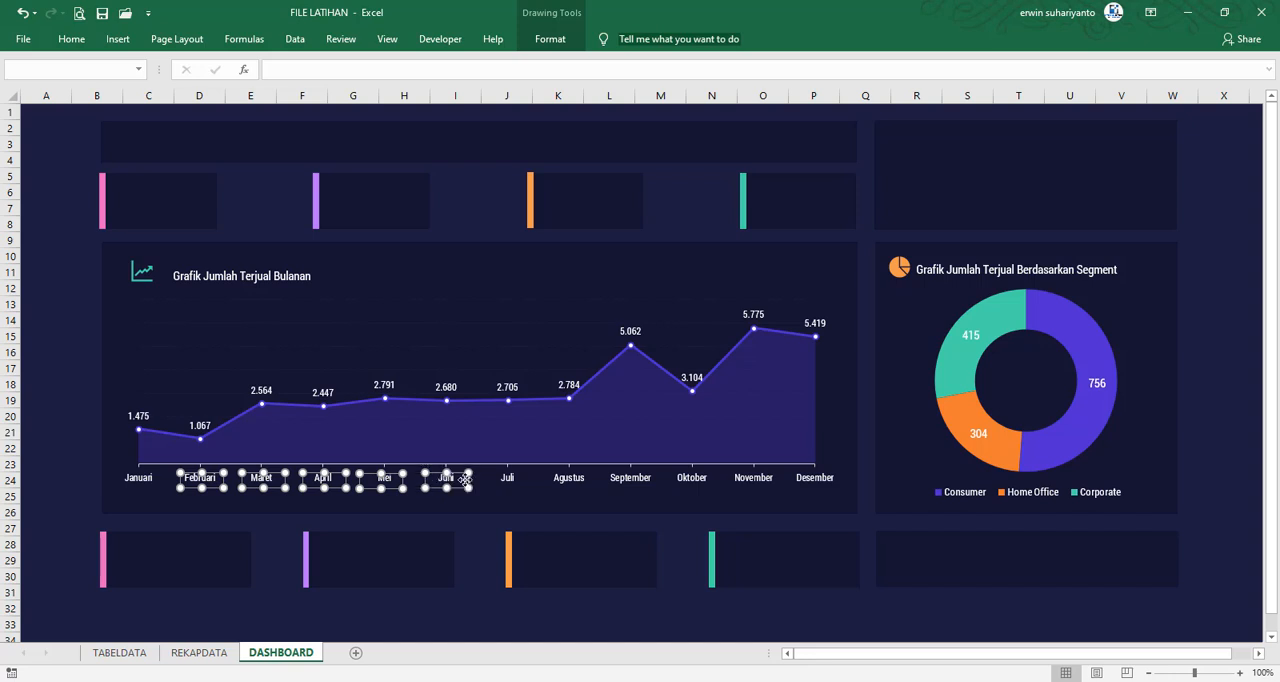
{"action": "left_click", "coordinate": [507, 480], "text": "ctrl"}
{"action": "left_click", "coordinate": [569, 481], "text": "ctrl"}
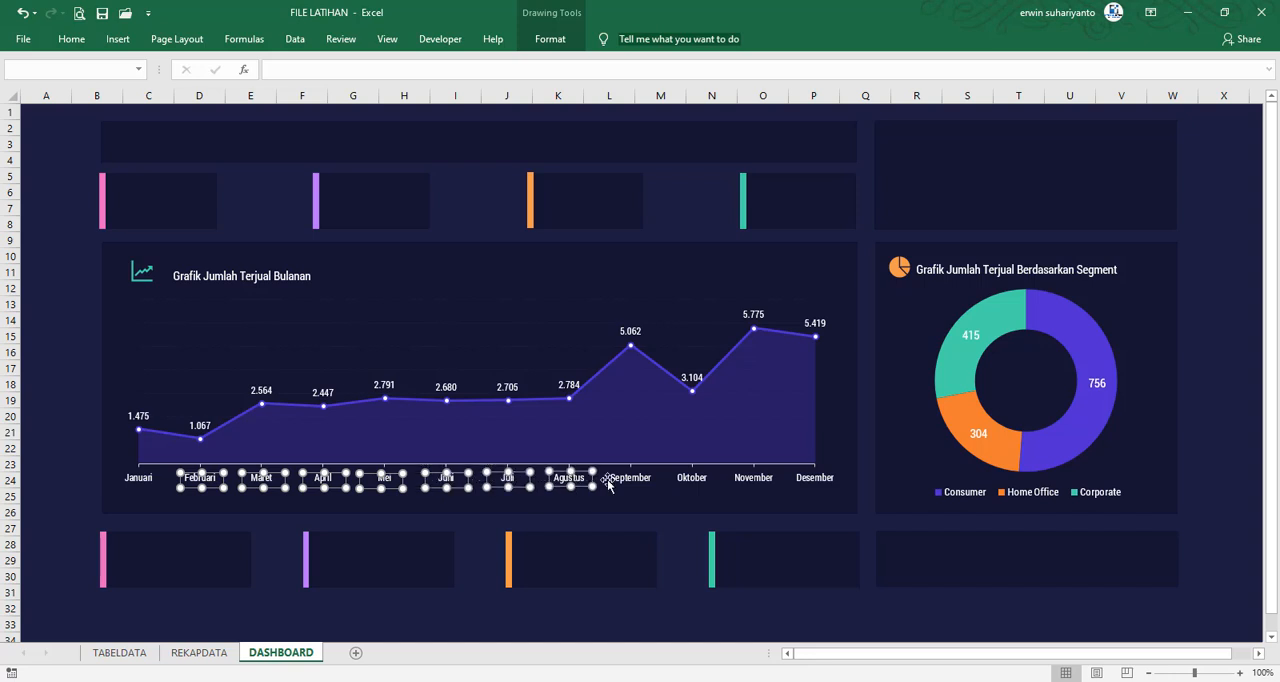
{"action": "left_click", "coordinate": [630, 480], "text": "ctrl"}
{"action": "left_click", "coordinate": [692, 480], "text": "ctrl"}
{"action": "left_click", "coordinate": [754, 480], "text": "ctrl"}
{"action": "left_click", "coordinate": [810, 481], "text": "ctrl"}
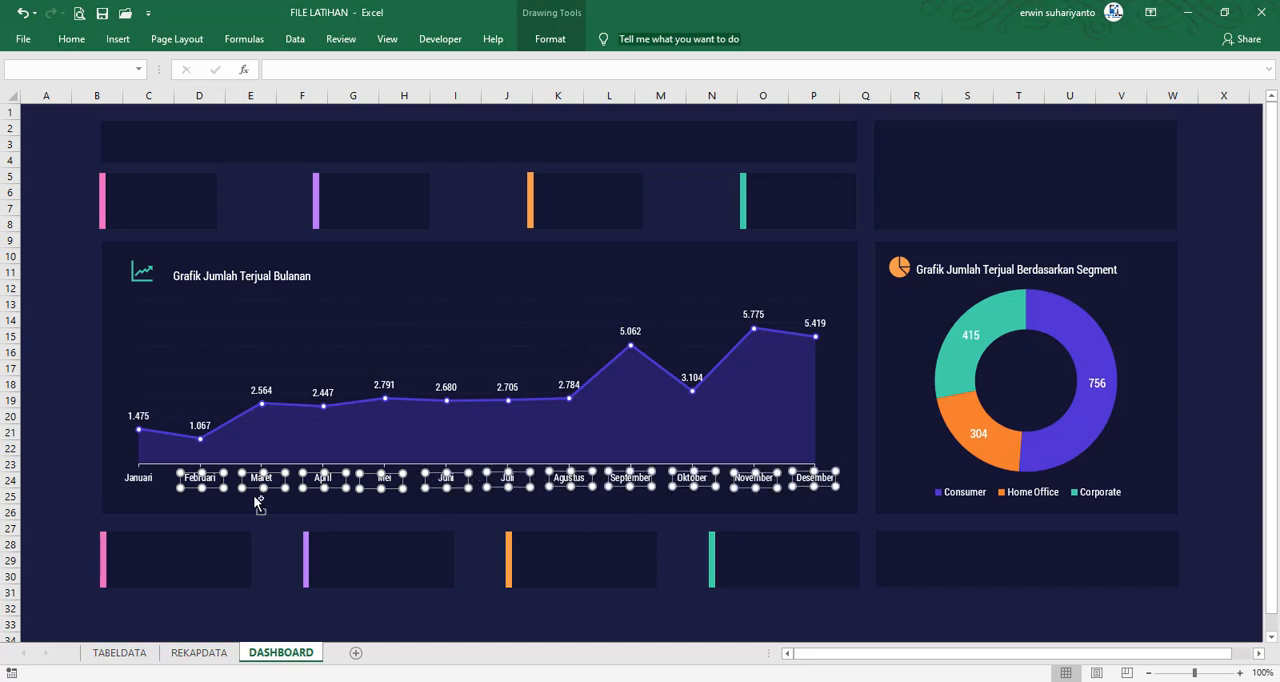
{"action": "left_click", "coordinate": [160, 482], "text": "ctrl"}
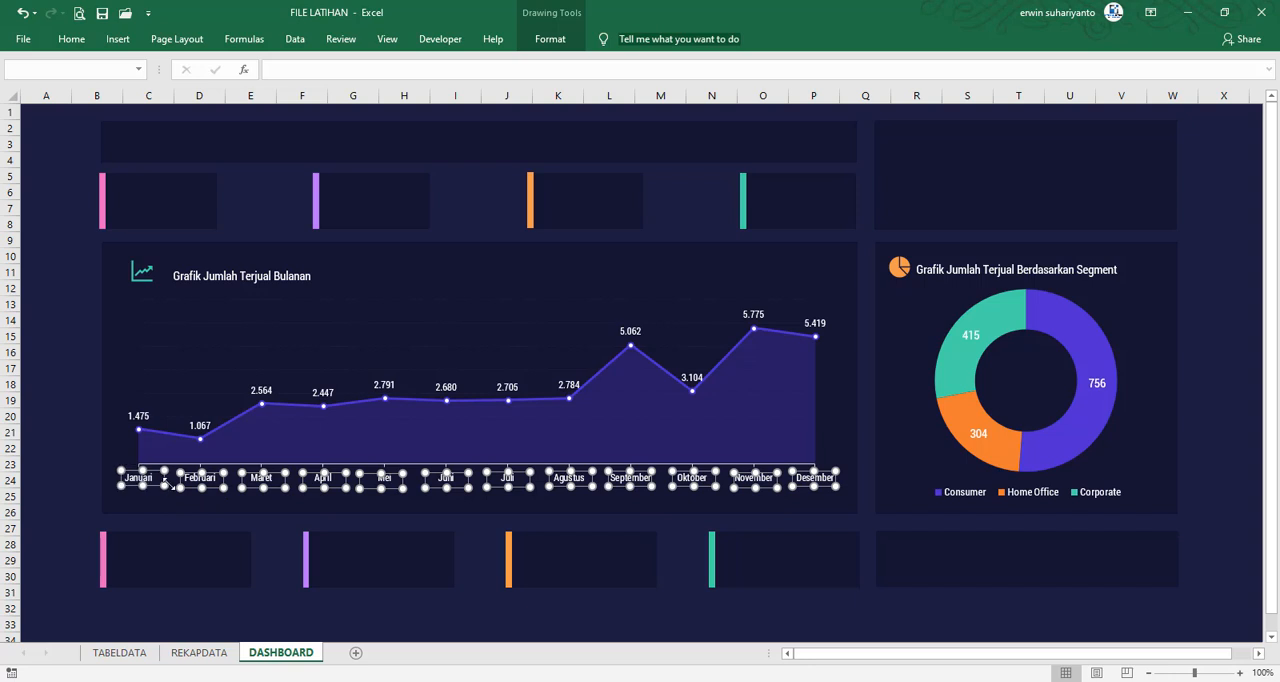
{"action": "left_click", "coordinate": [550, 39]}
{"action": "left_click", "coordinate": [1119, 66]}
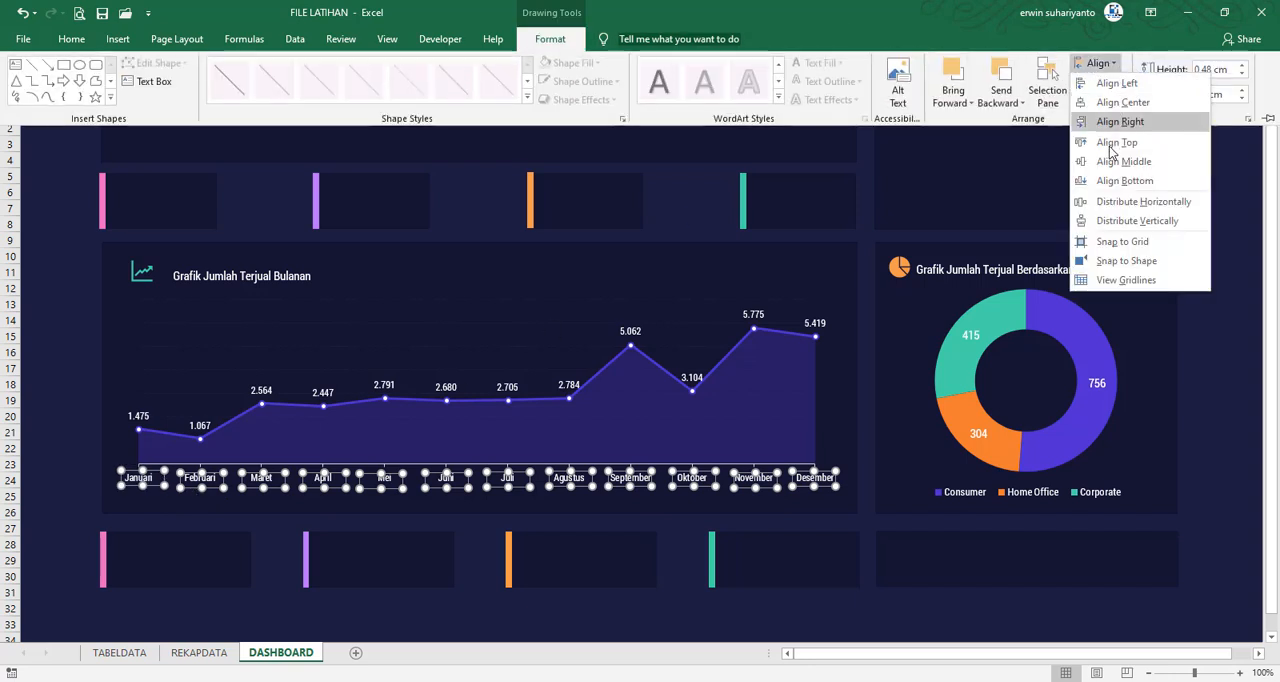
{"action": "left_click", "coordinate": [1106, 158]}
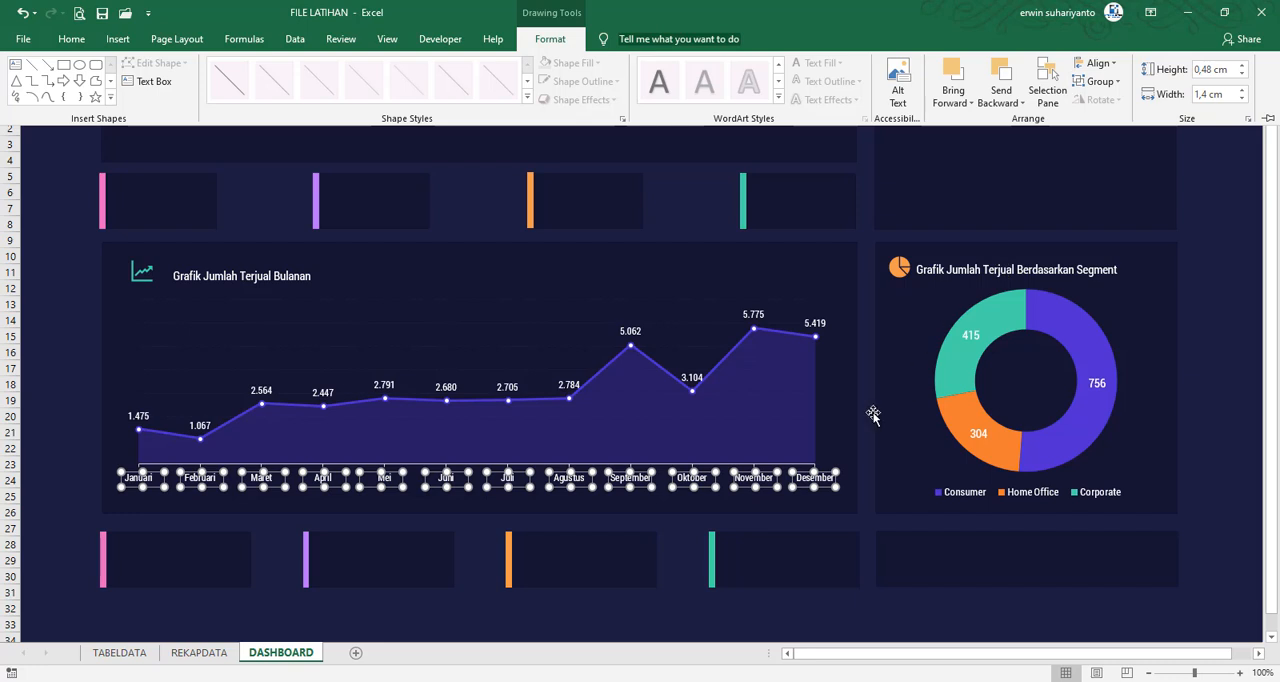
Nudge the twelve aligned labels slightly upward over the chart's month names, and deselect them
{"action": "left_click", "coordinate": [770, 487]}
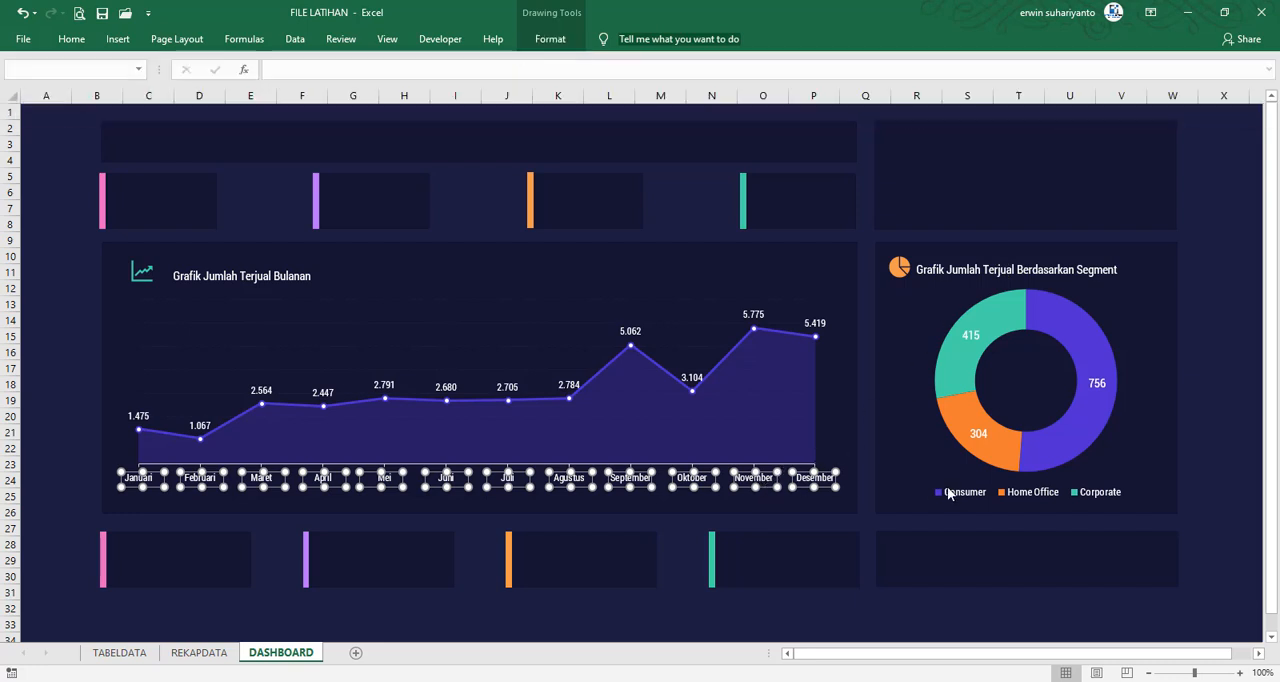
{"action": "key", "text": "Up"}
{"action": "key", "text": "Up"}
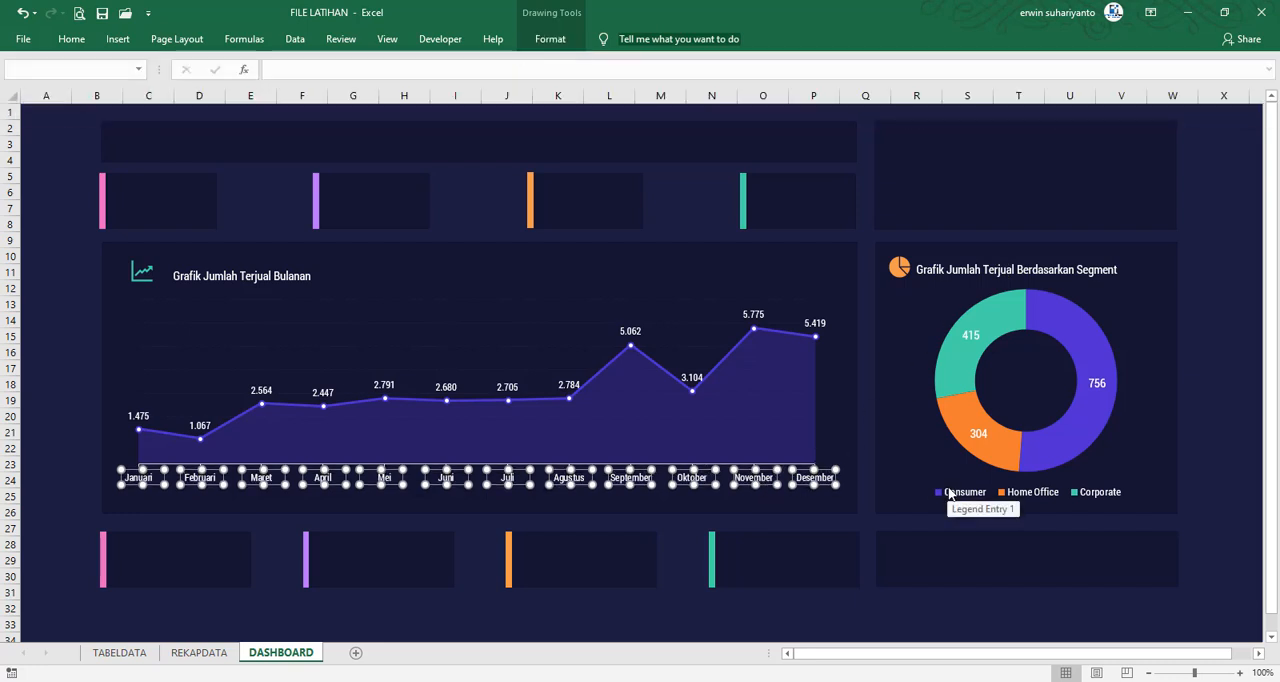
{"action": "left_click", "coordinate": [49, 397]}
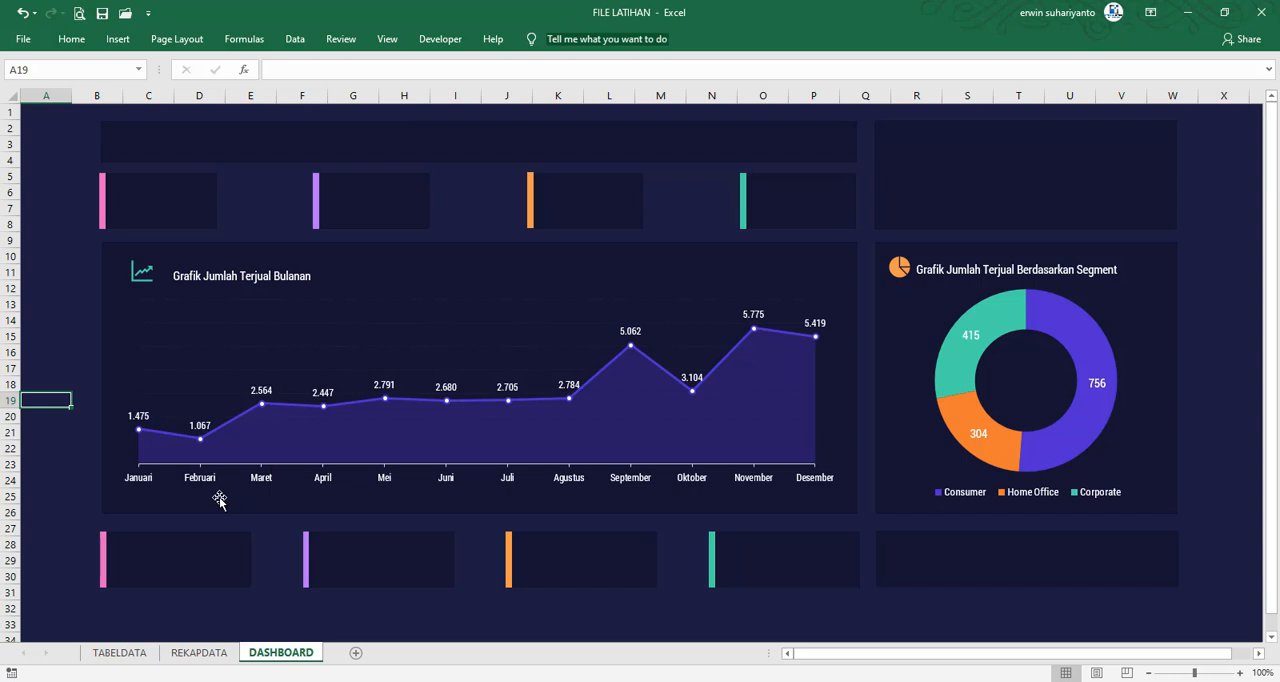
Create a MouseMove event procedure for the Januari label and delete its empty JAN_Click procedure
{"action": "left_click", "coordinate": [137, 476]}
{"action": "right_click", "coordinate": [137, 476]}
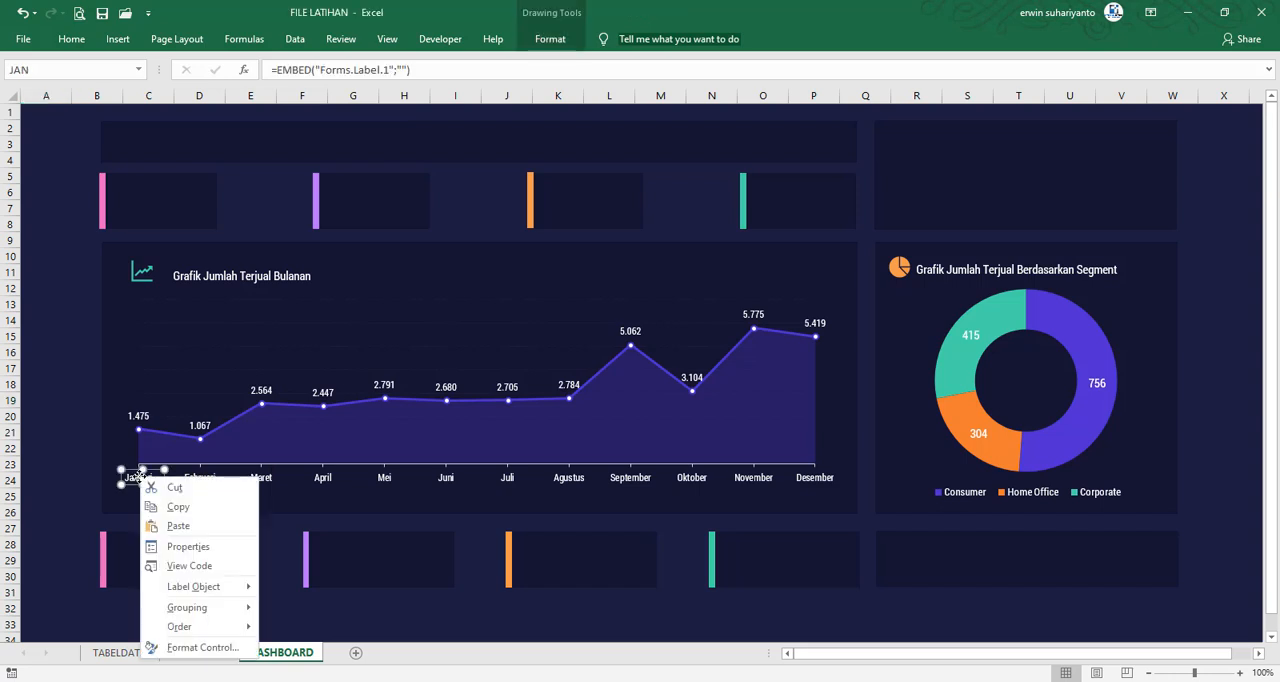
{"action": "left_click", "coordinate": [138, 480]}
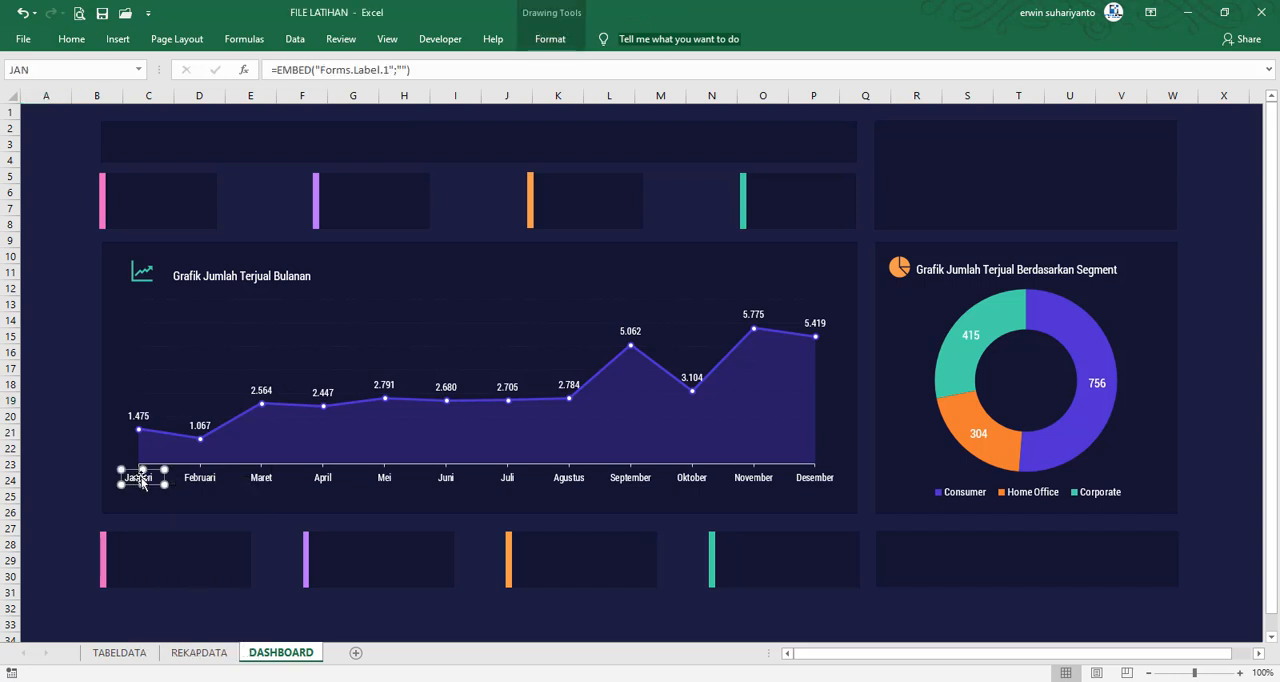
{"action": "double_click", "coordinate": [140, 481]}
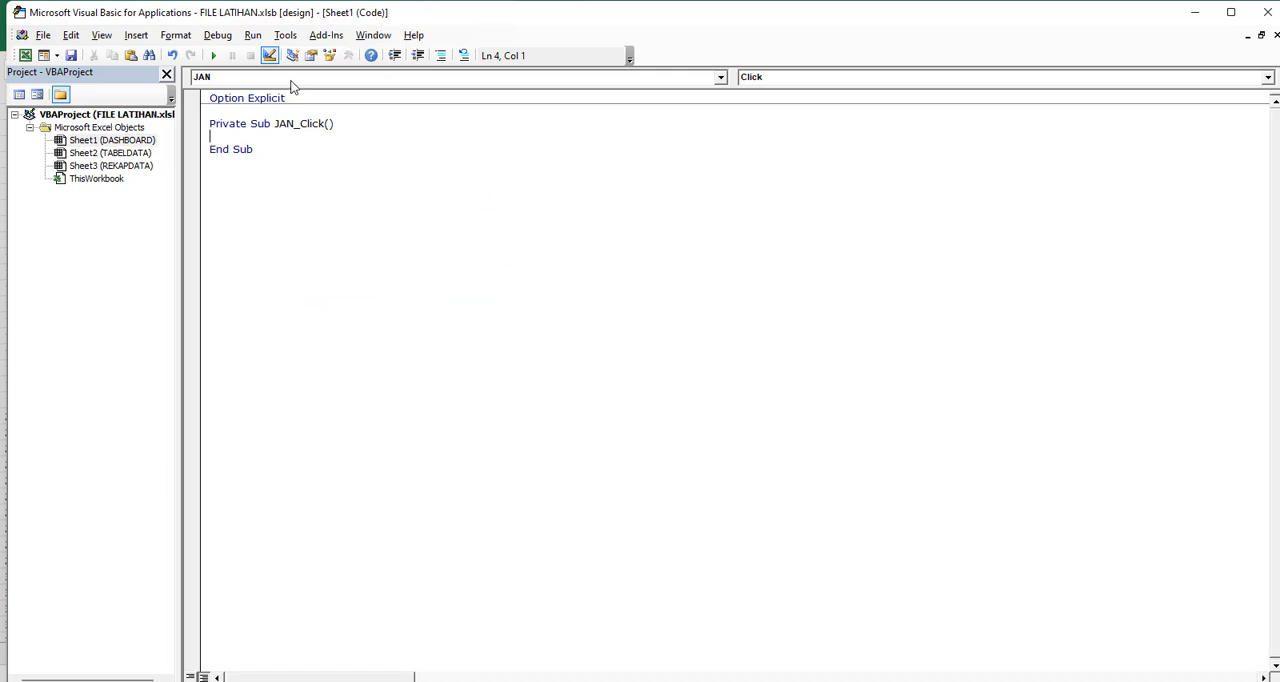
{"action": "left_click", "coordinate": [781, 77]}
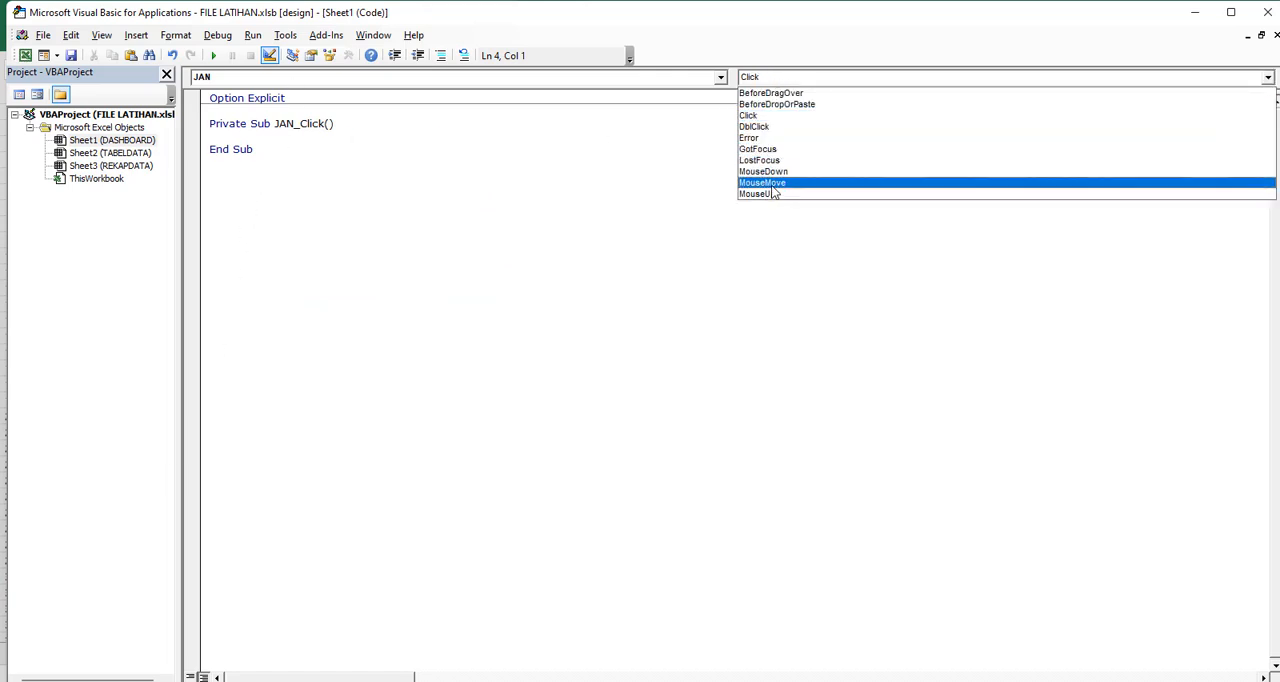
{"action": "left_click", "coordinate": [775, 183]}
{"action": "left_click_drag", "start_coordinate": [268, 148], "coordinate": [194, 125]}
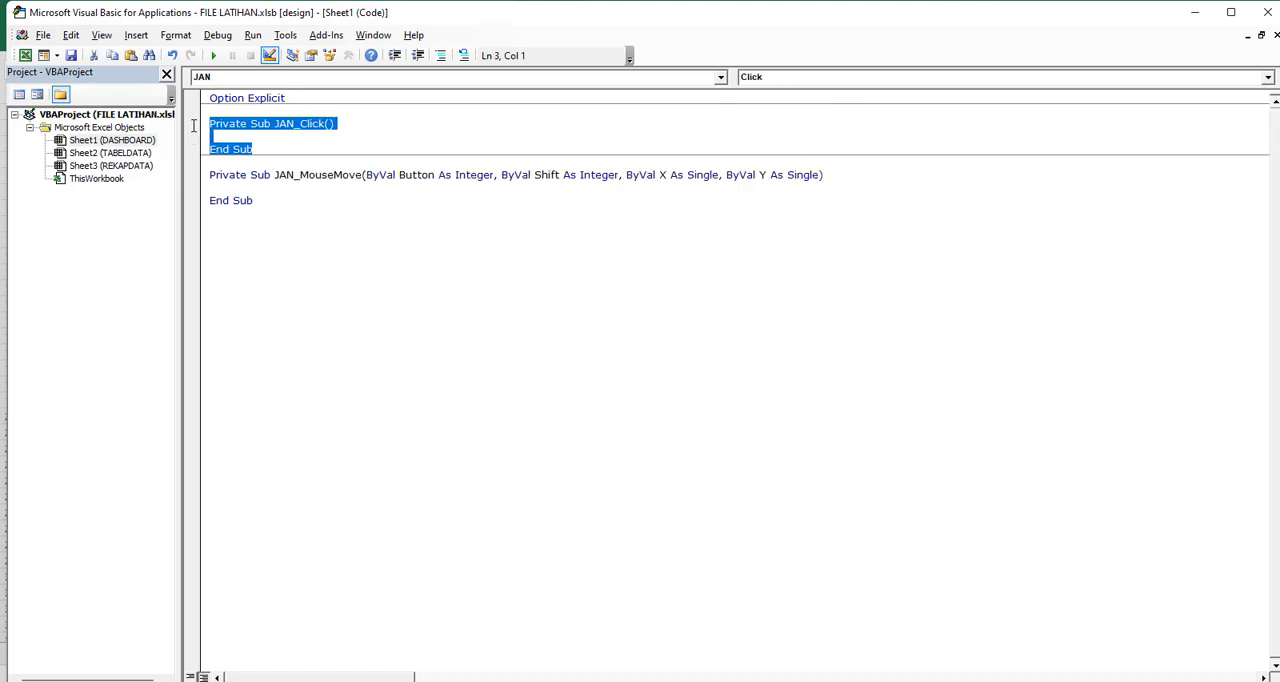
{"action": "key", "text": "Delete"}
{"action": "key", "text": "Delete"}
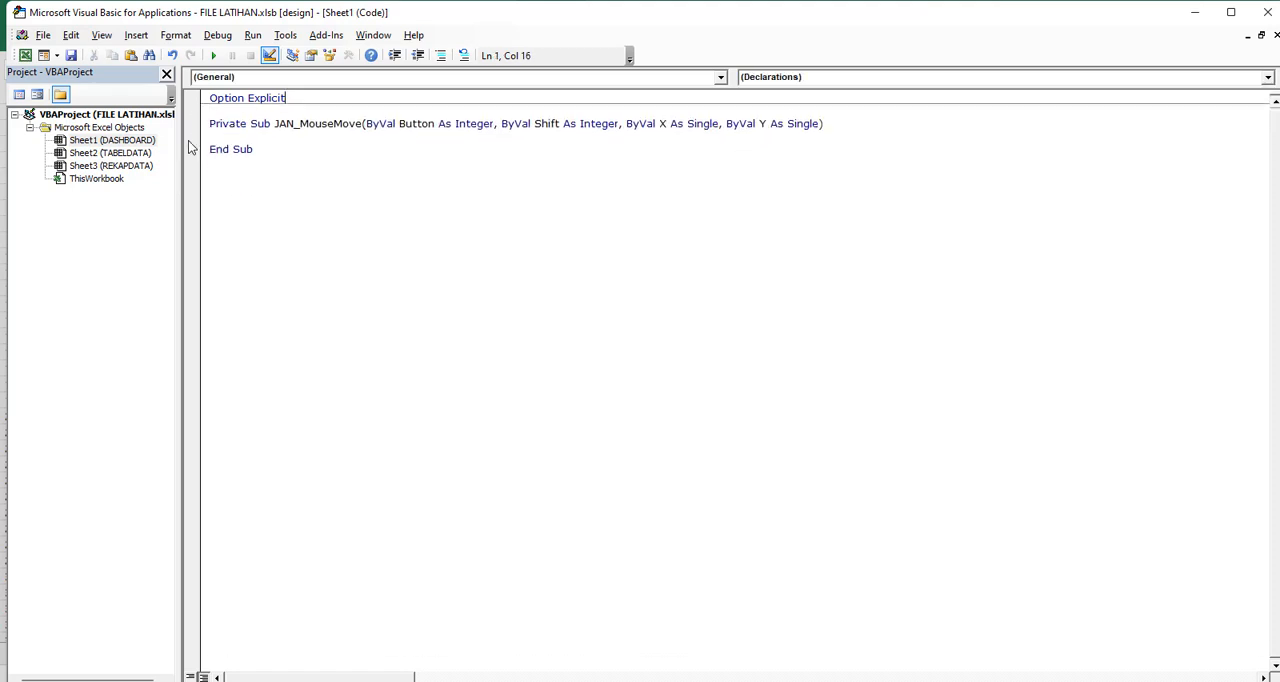
Copy the twelve shape-hiding lines from Workbook_Open in ThisWorkbook into the JAN_MouseMove procedure of Sheet1
{"action": "left_click", "coordinate": [116, 177]}
{"action": "double_click", "coordinate": [116, 177]}
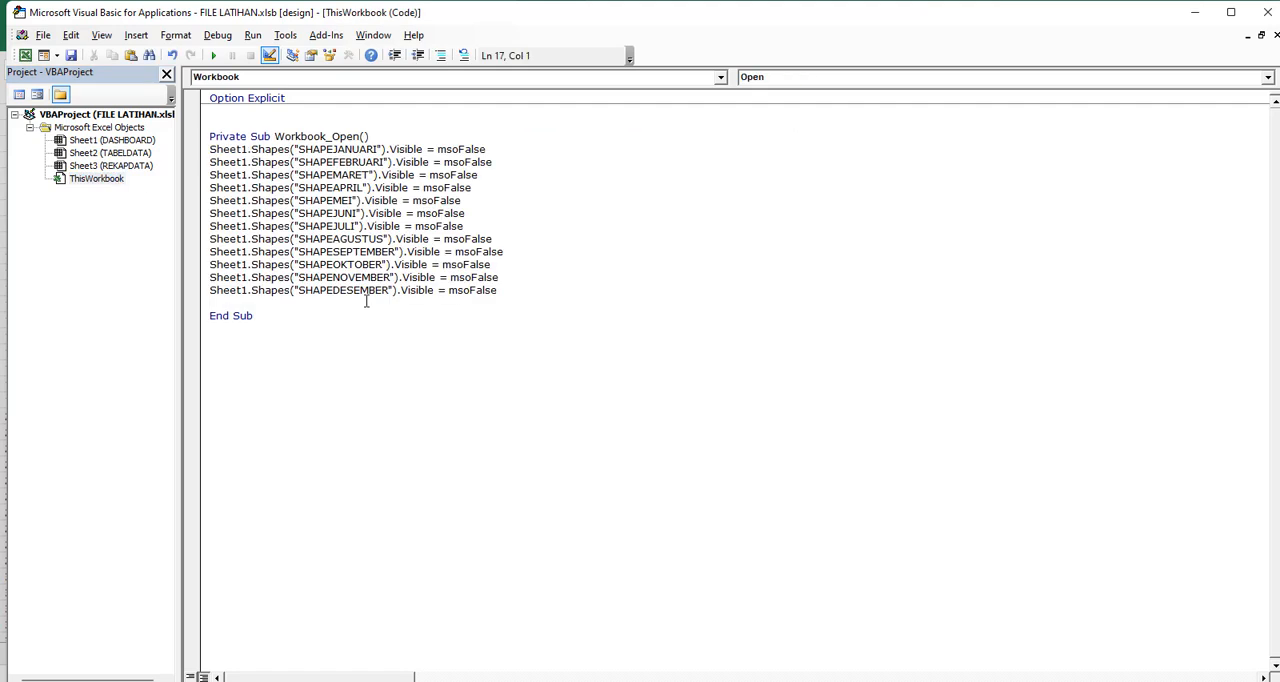
{"action": "left_click_drag", "start_coordinate": [510, 291], "coordinate": [196, 150]}
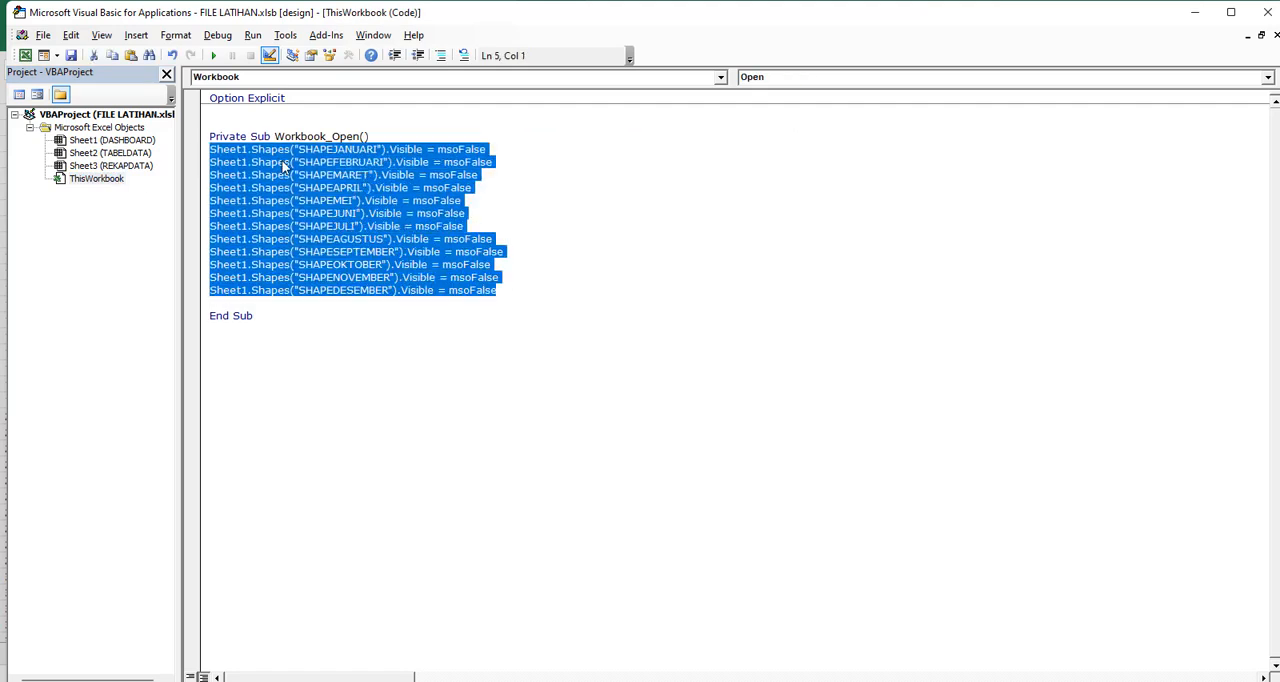
{"action": "right_click", "coordinate": [284, 166]}
{"action": "left_click", "coordinate": [322, 190]}
{"action": "double_click", "coordinate": [126, 142]}
{"action": "left_click", "coordinate": [224, 138]}
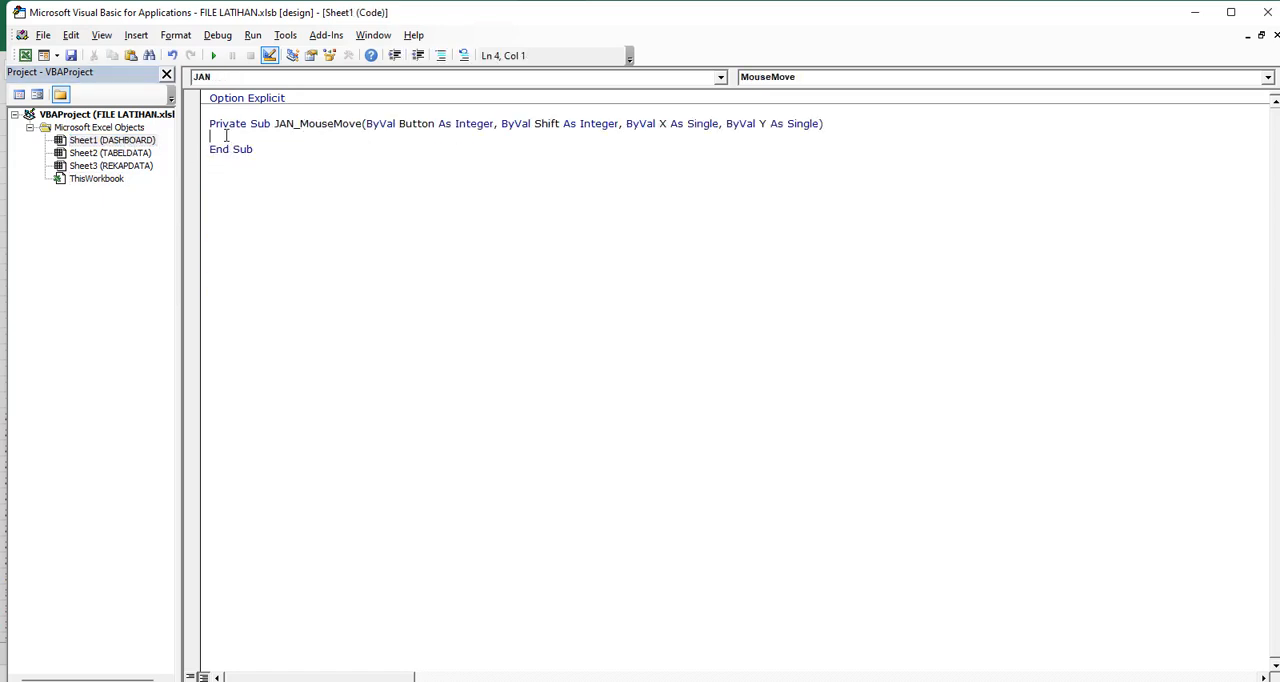
{"action": "right_click", "coordinate": [226, 136]}
{"action": "left_click", "coordinate": [263, 181]}
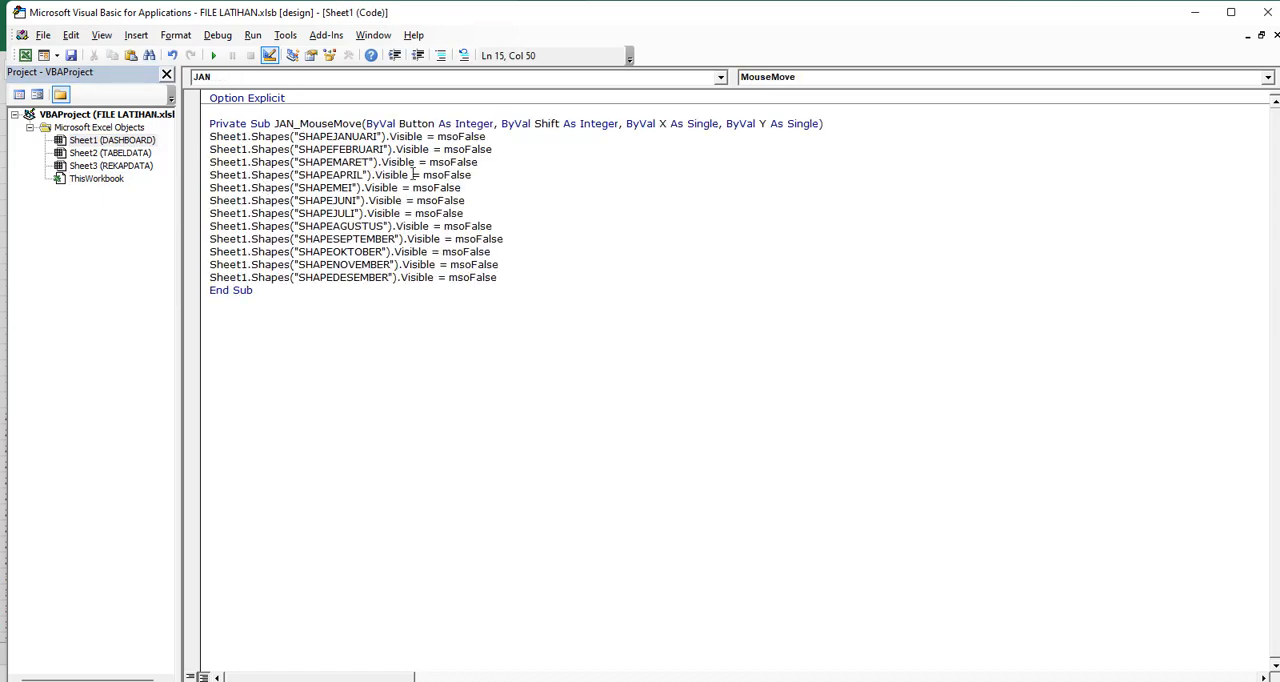
Add blank lines above and below the pasted block in JAN_MouseMove, and separate the SHAPEJANUARI line from the rest
{"action": "left_click", "coordinate": [838, 124]}
{"action": "key", "text": "Return"}
{"action": "key", "text": "Return"}
{"action": "left_click", "coordinate": [516, 302]}
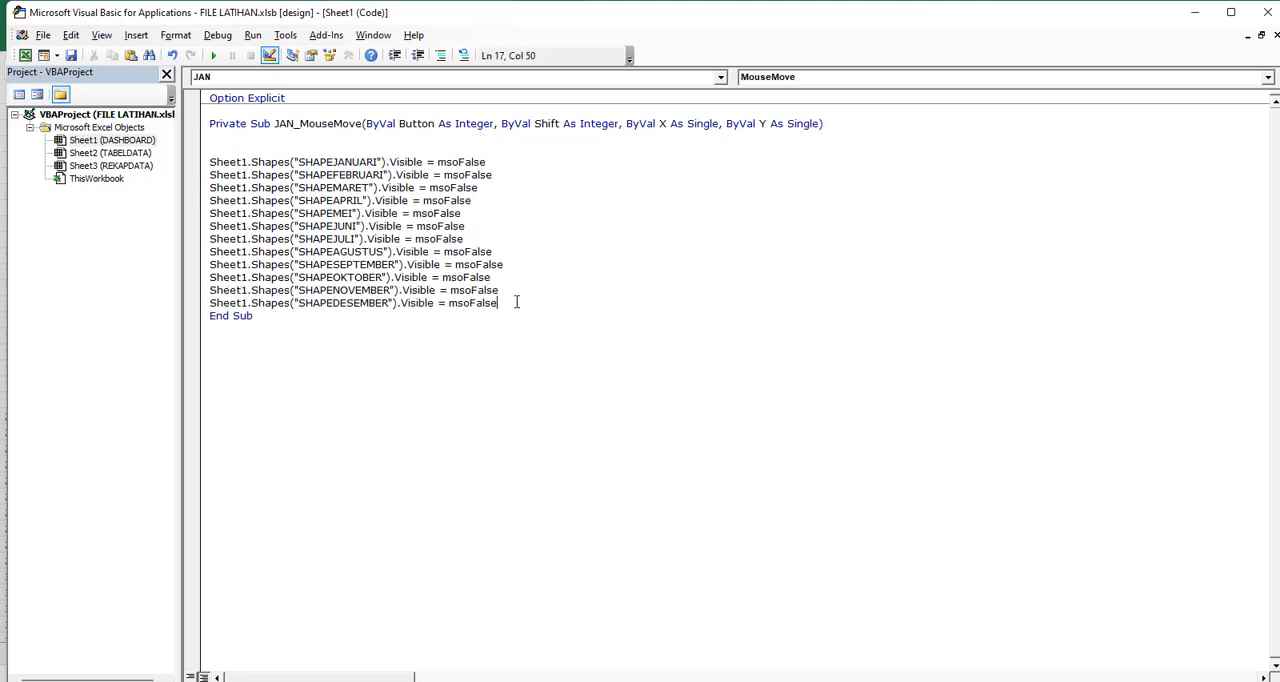
{"action": "key", "text": "Return"}
{"action": "left_click", "coordinate": [508, 163]}
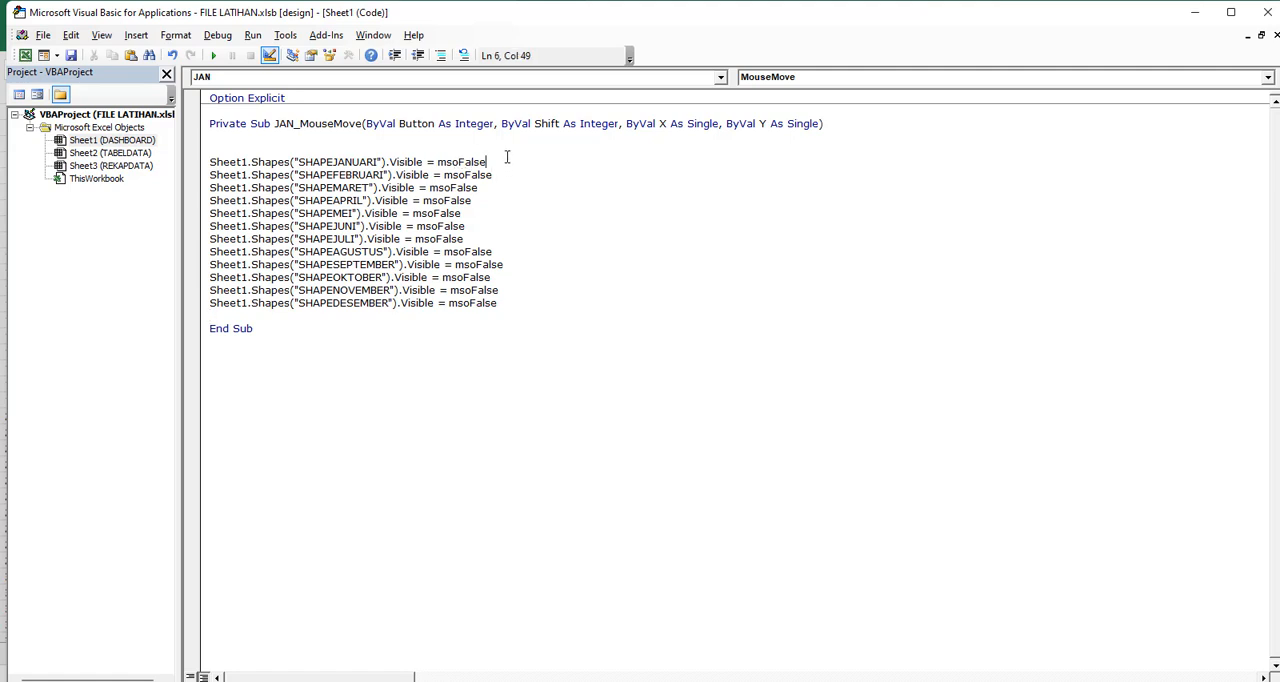
{"action": "key", "text": "Return"}
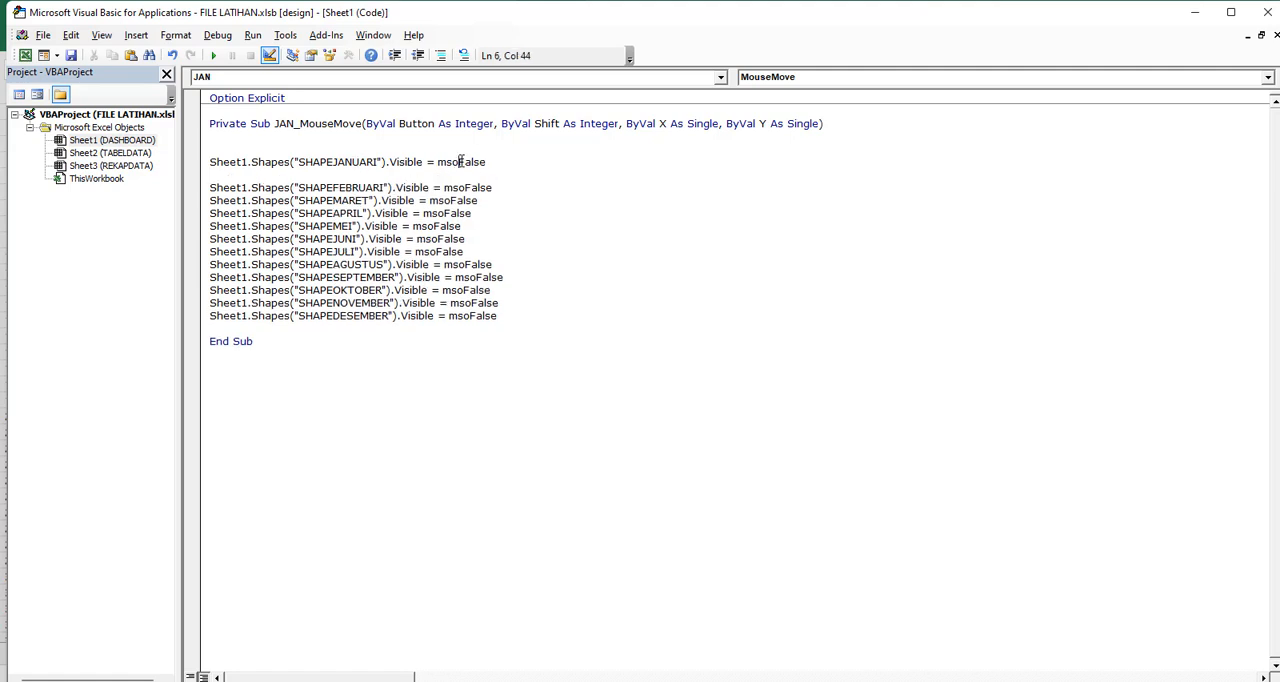
Change the SHAPEJANUARI line's Visible value to msoTrue in JAN_MouseMove
{"action": "double_click", "coordinate": [460, 162]}
{"action": "key", "text": "BackSpace"}
{"action": "type", "text": "="}
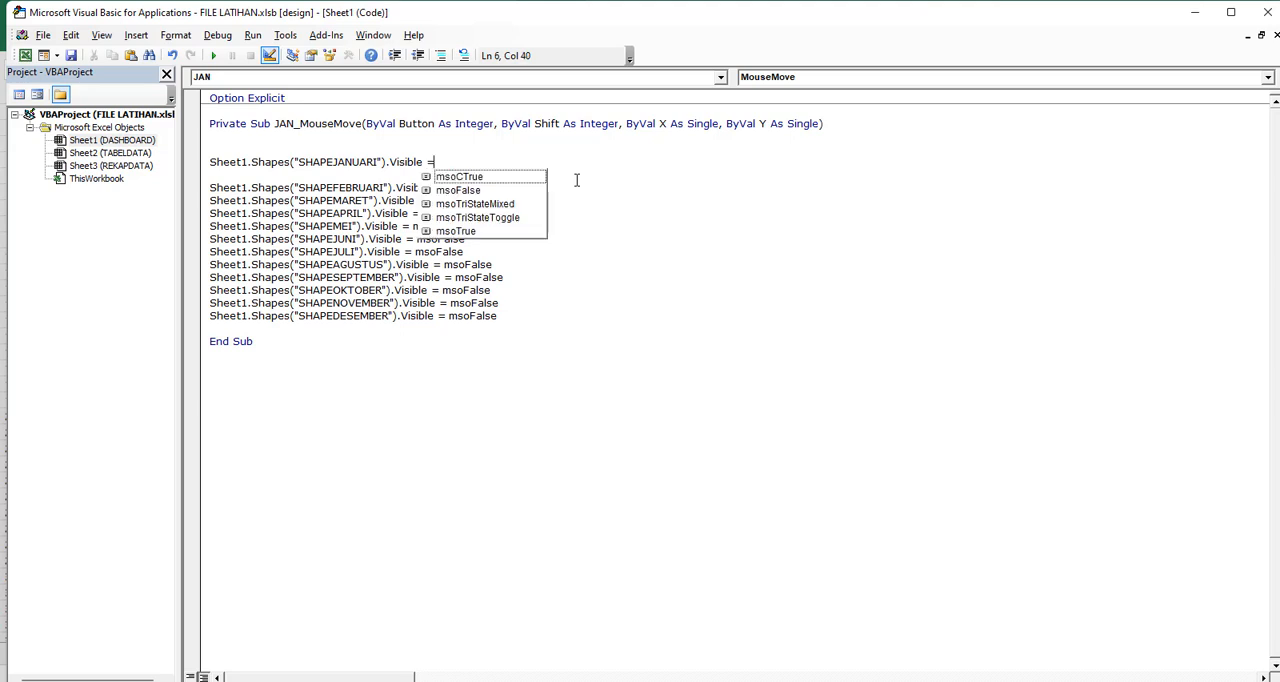
{"action": "type", "text": "MS"}
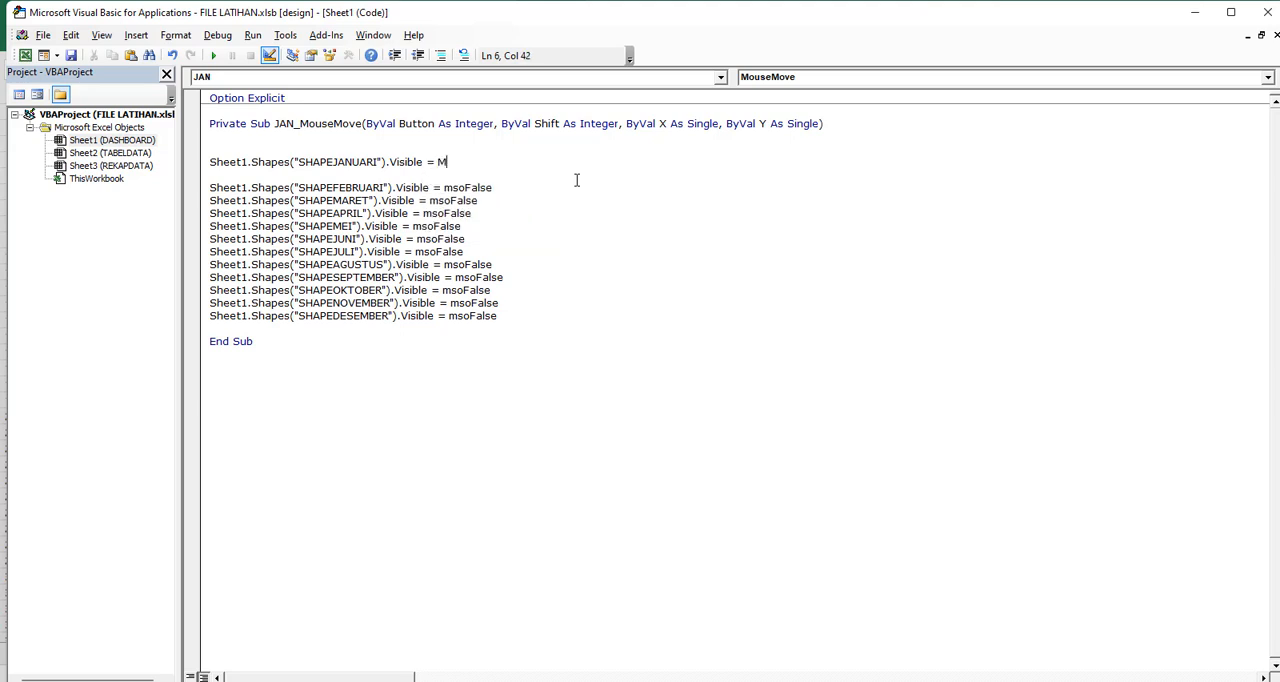
{"action": "key", "text": "BackSpace"}
{"action": "key", "text": "BackSpace"}
{"action": "key", "text": "BackSpace"}
{"action": "type", "text": "="}
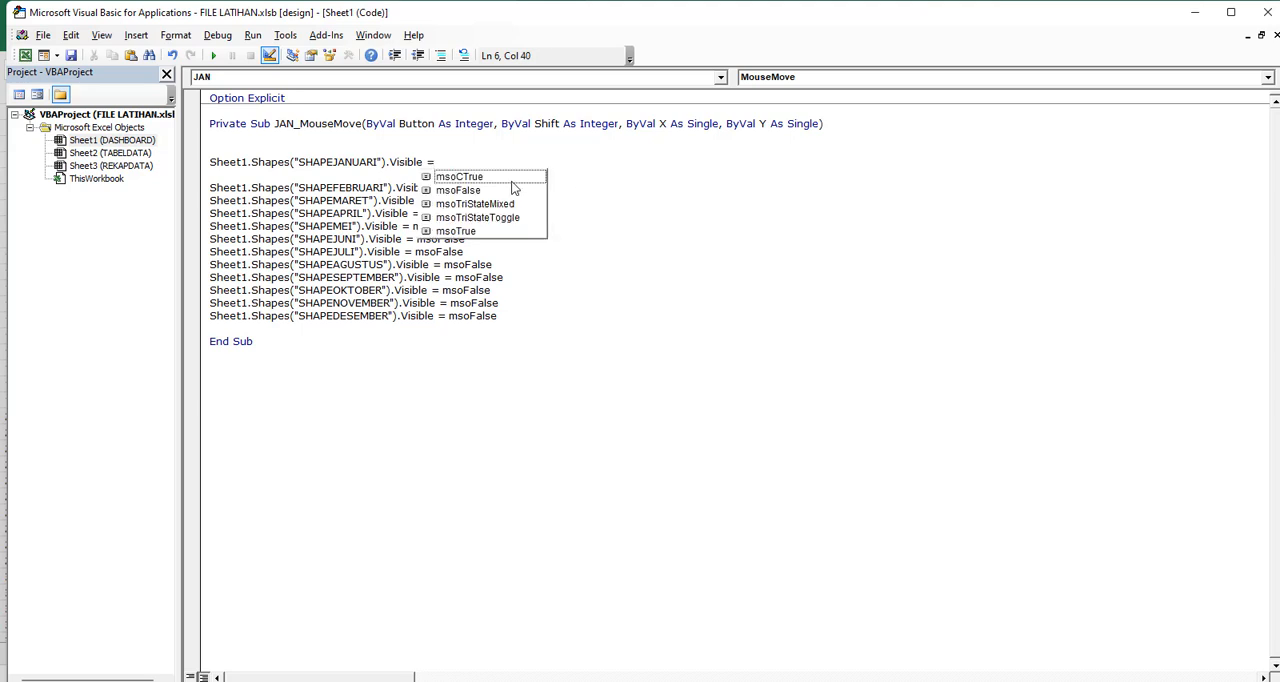
{"action": "double_click", "coordinate": [468, 231]}
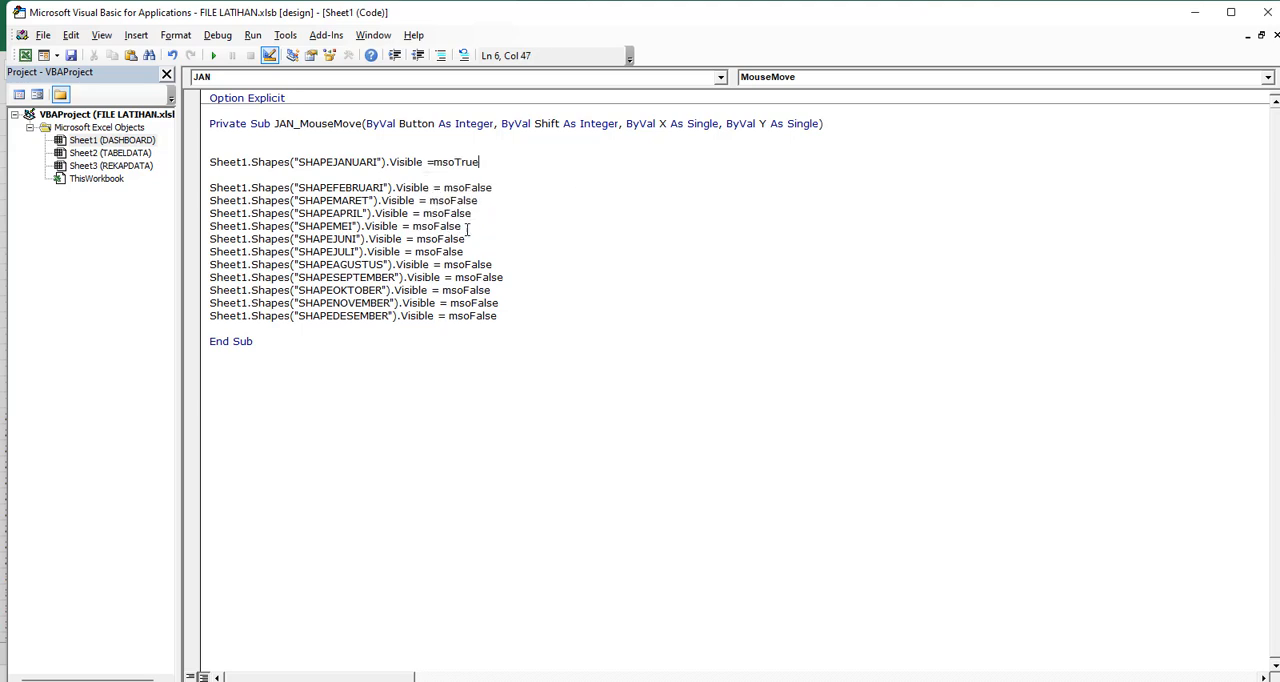
{"action": "left_click", "coordinate": [386, 226]}
Exit design mode and test the Januari label's mouse-over on the DASHBOARD sheet
{"action": "left_click", "coordinate": [270, 56]}
{"action": "left_click", "coordinate": [25, 55]}
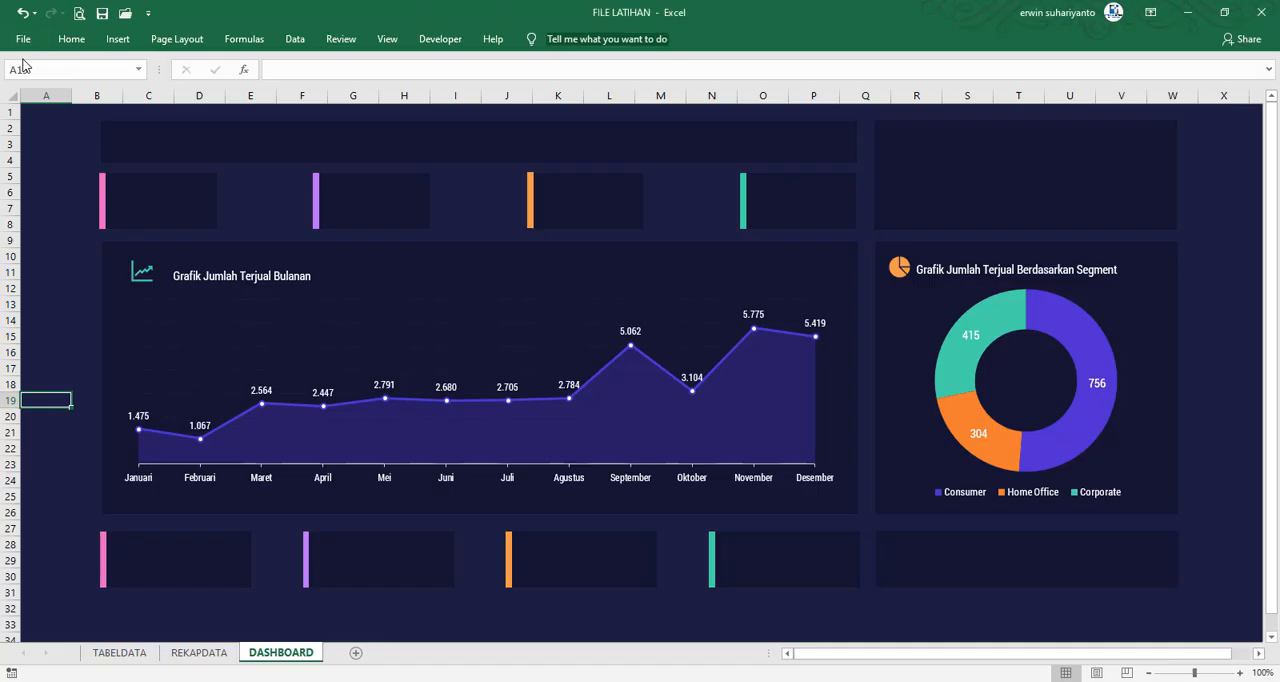
{"action": "left_click", "coordinate": [50, 193]}
{"action": "mouse_move", "coordinate": [142, 482]}
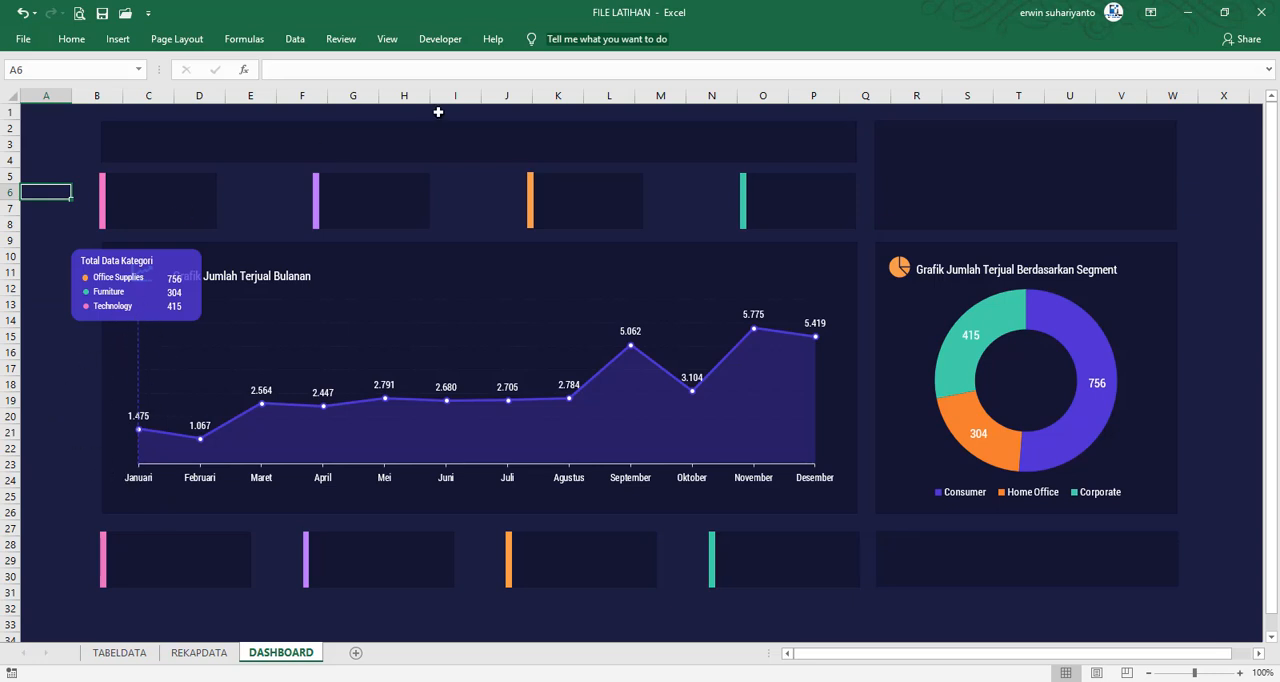
Remove the extra blank line above the SHAPEJANUARI line in the code, and return to the dashboard
{"action": "left_click", "coordinate": [440, 39]}
{"action": "left_click", "coordinate": [24, 75]}
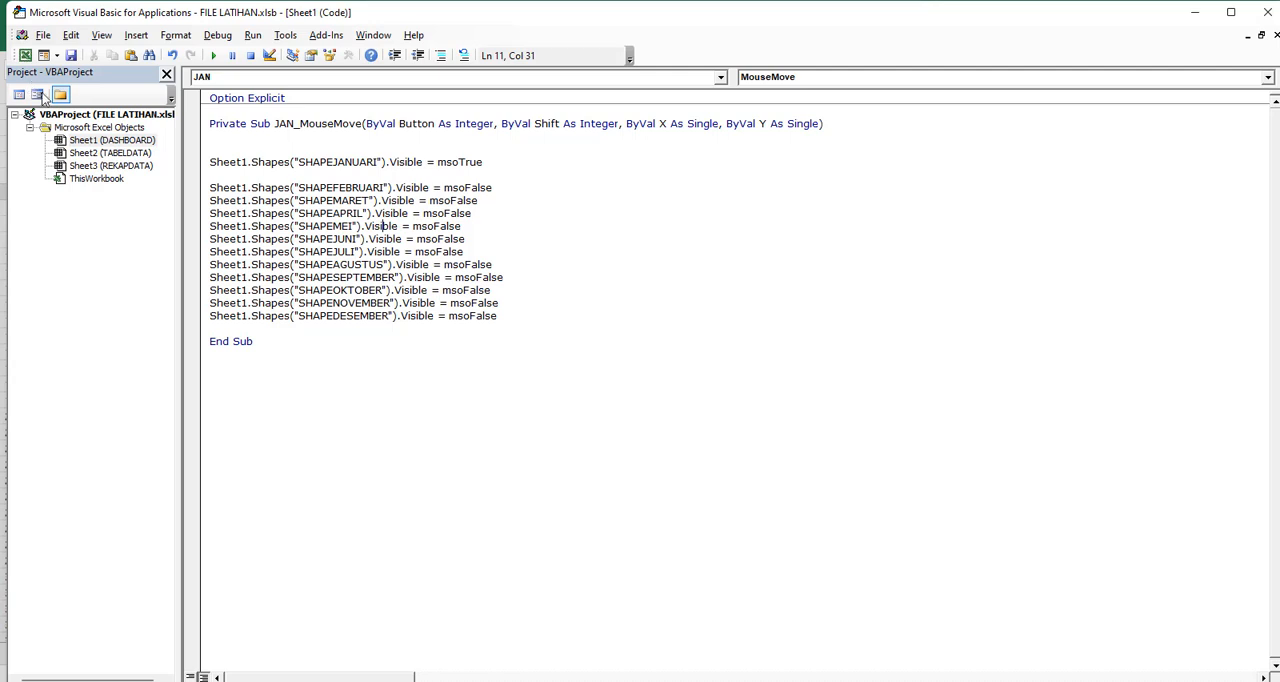
{"action": "left_click", "coordinate": [230, 147]}
{"action": "key", "text": "BackSpace"}
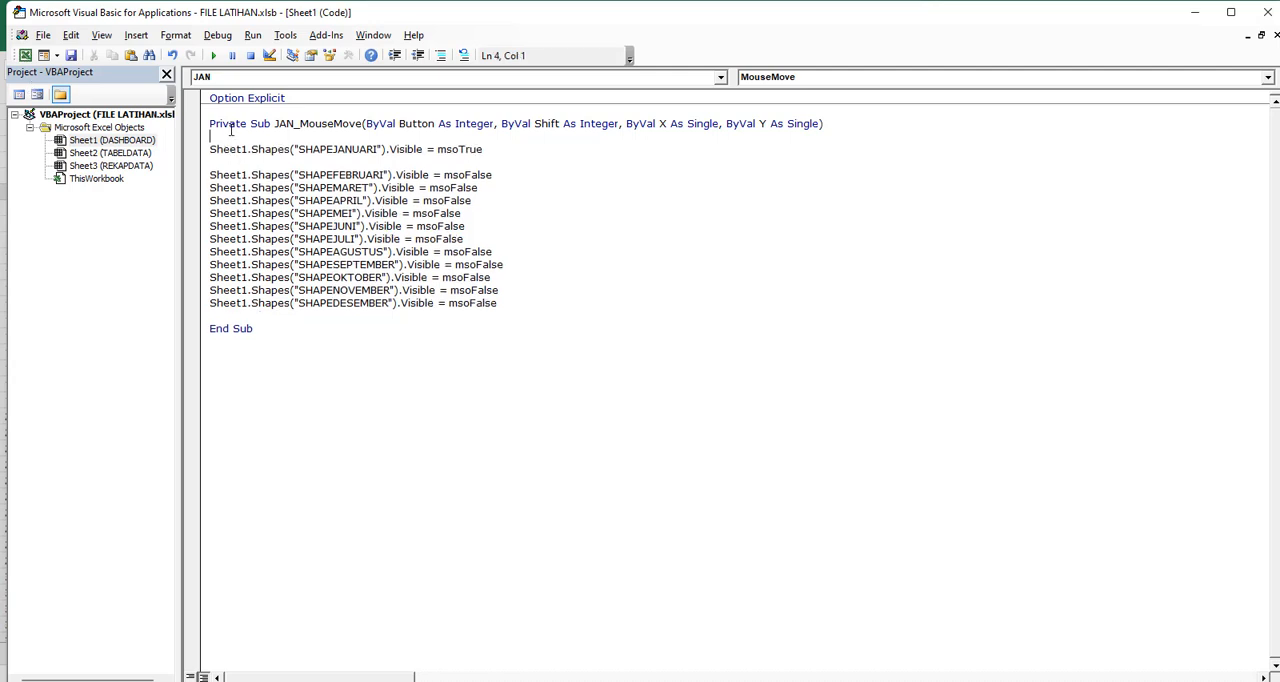
{"action": "left_click", "coordinate": [25, 55]}
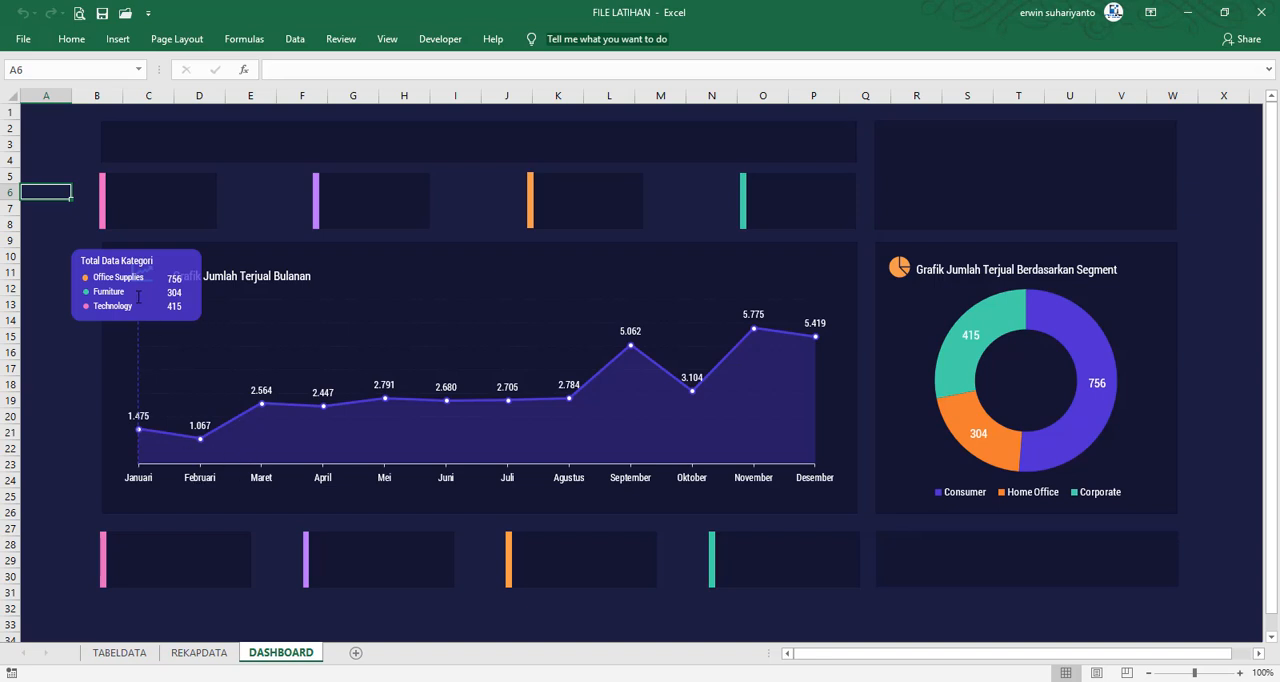
Duplicate the JAN_MouseMove procedure below itself in the Sheet1 code and rename the copy FEB_MouseMove
{"action": "left_click", "coordinate": [441, 40]}
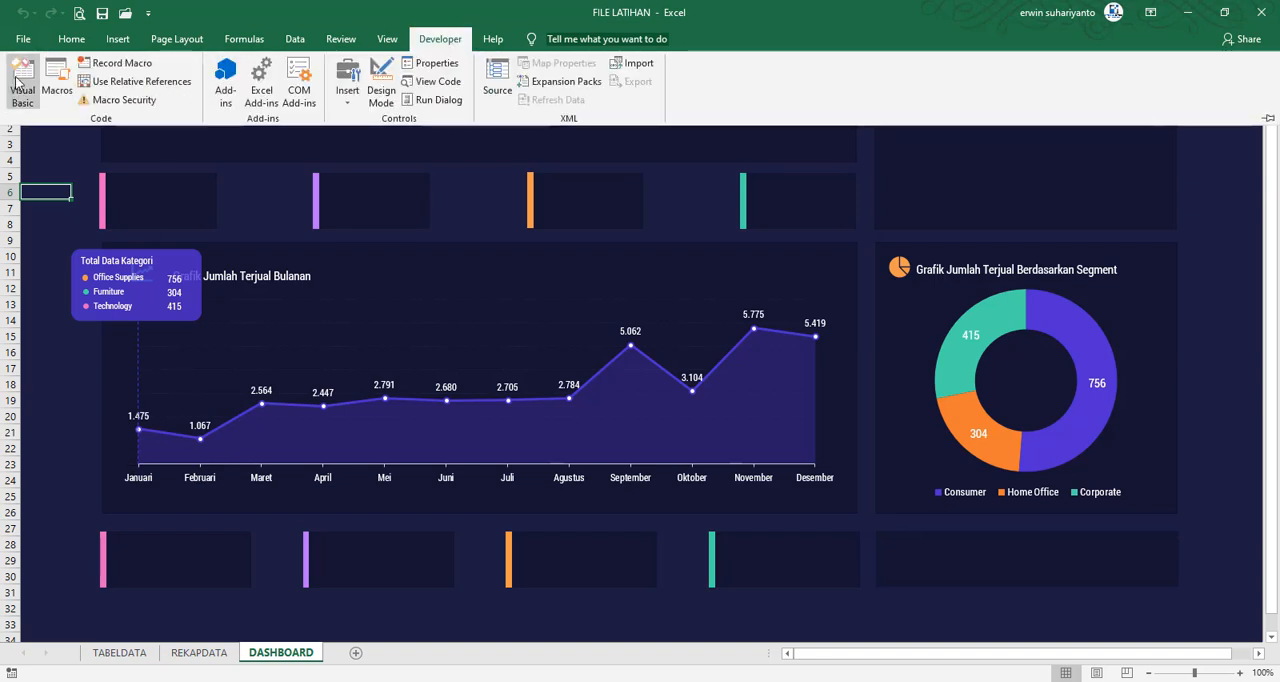
{"action": "left_click", "coordinate": [20, 78]}
{"action": "left_click_drag", "start_coordinate": [202, 124], "coordinate": [249, 354]}
{"action": "key", "text": "ctrl+c"}
{"action": "left_click", "coordinate": [242, 359]}
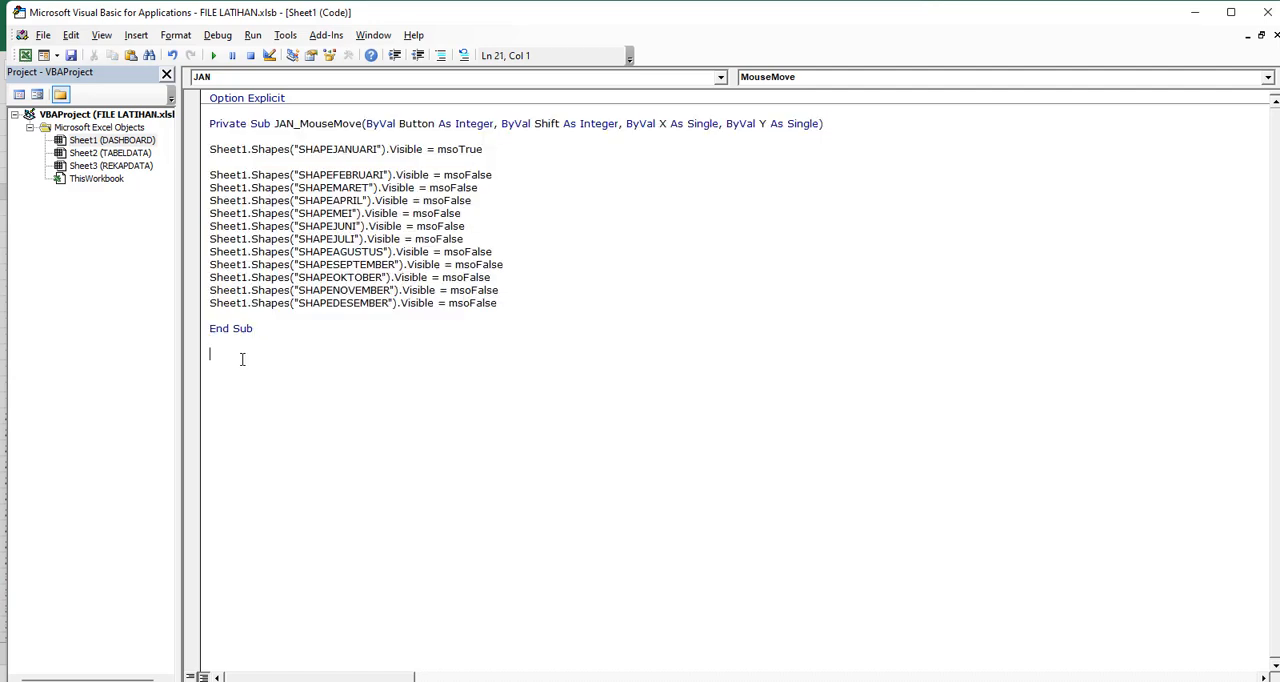
{"action": "key", "text": "ctrl+v"}
{"action": "left_click_drag", "start_coordinate": [297, 356], "coordinate": [272, 356]}
{"action": "type", "text": "FEB"}
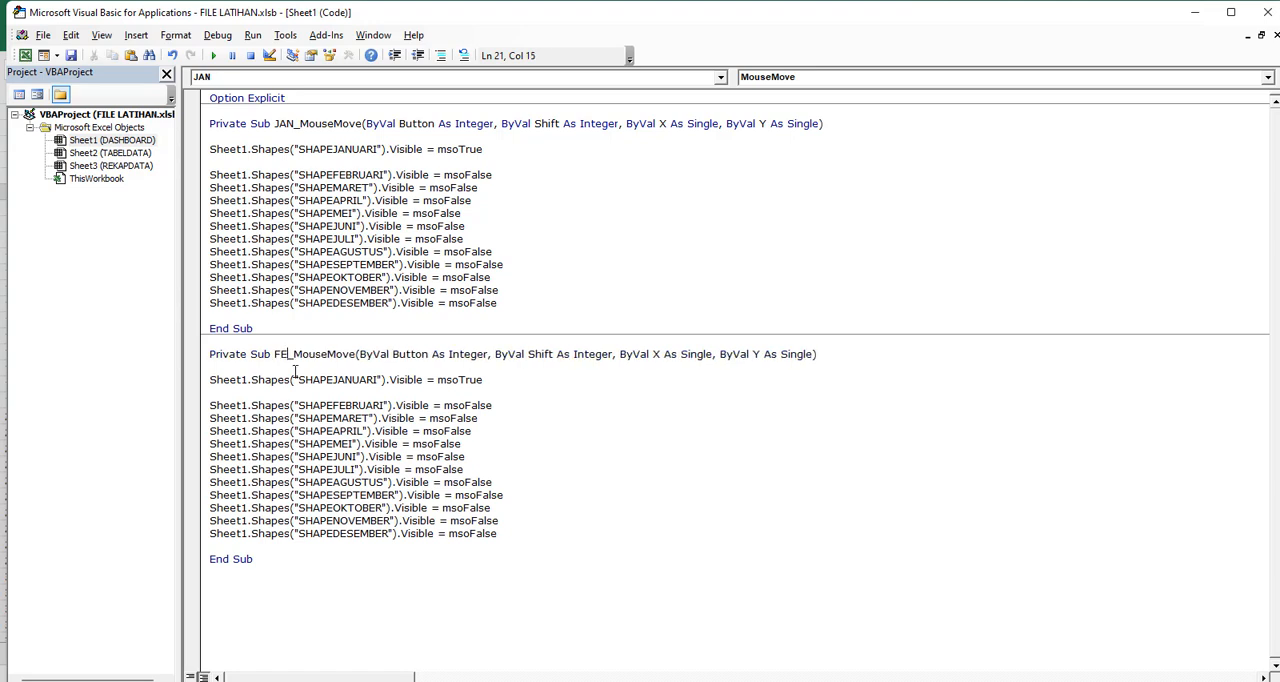
In FEB_MouseMove, make SHAPEFEBRUARI the msoTrue shape and SHAPEJANUARI the first msoFalse shape, and test the Februari mouse-over on the dashboard
{"action": "left_click", "coordinate": [345, 380]}
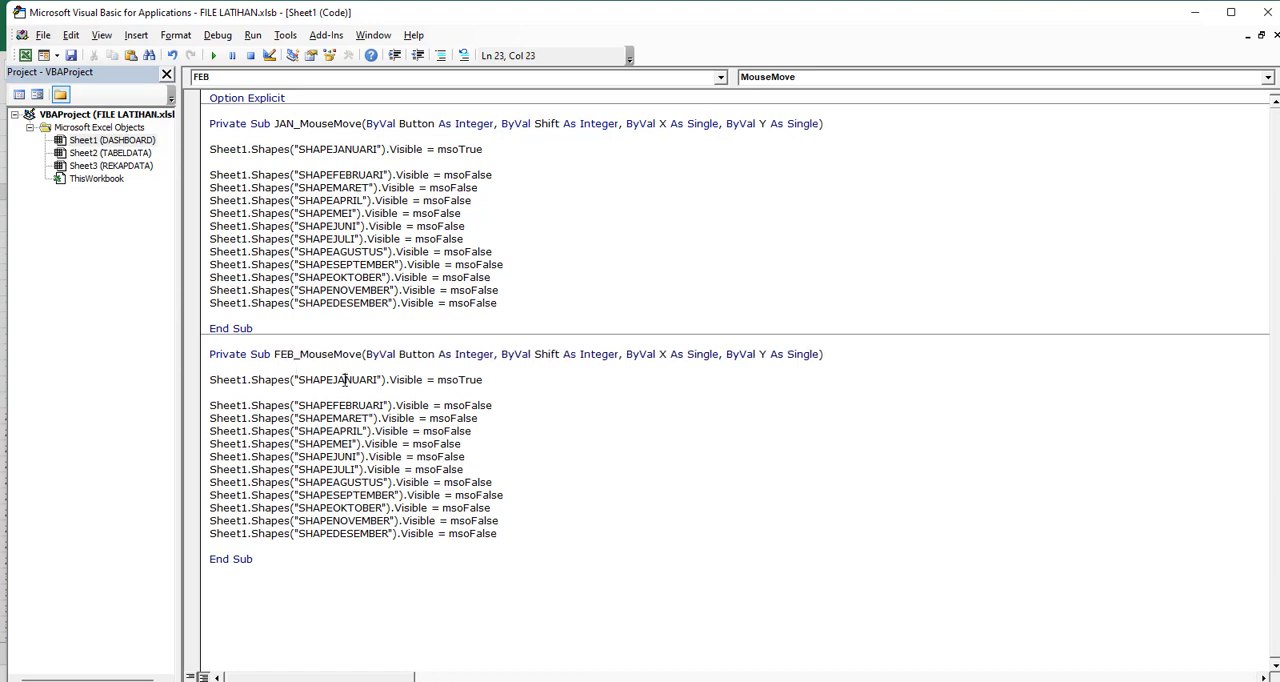
{"action": "double_click", "coordinate": [340, 404]}
{"action": "key", "text": "ctrl+c"}
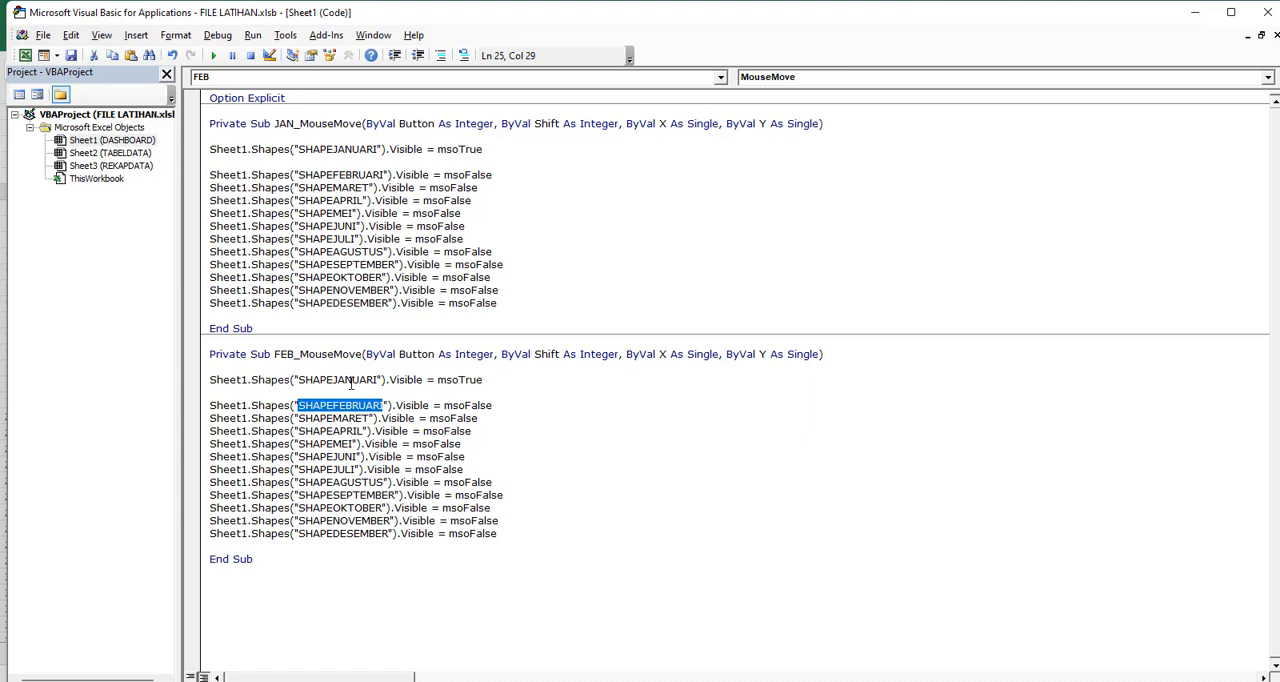
{"action": "double_click", "coordinate": [351, 381]}
{"action": "key", "text": "ctrl+v"}
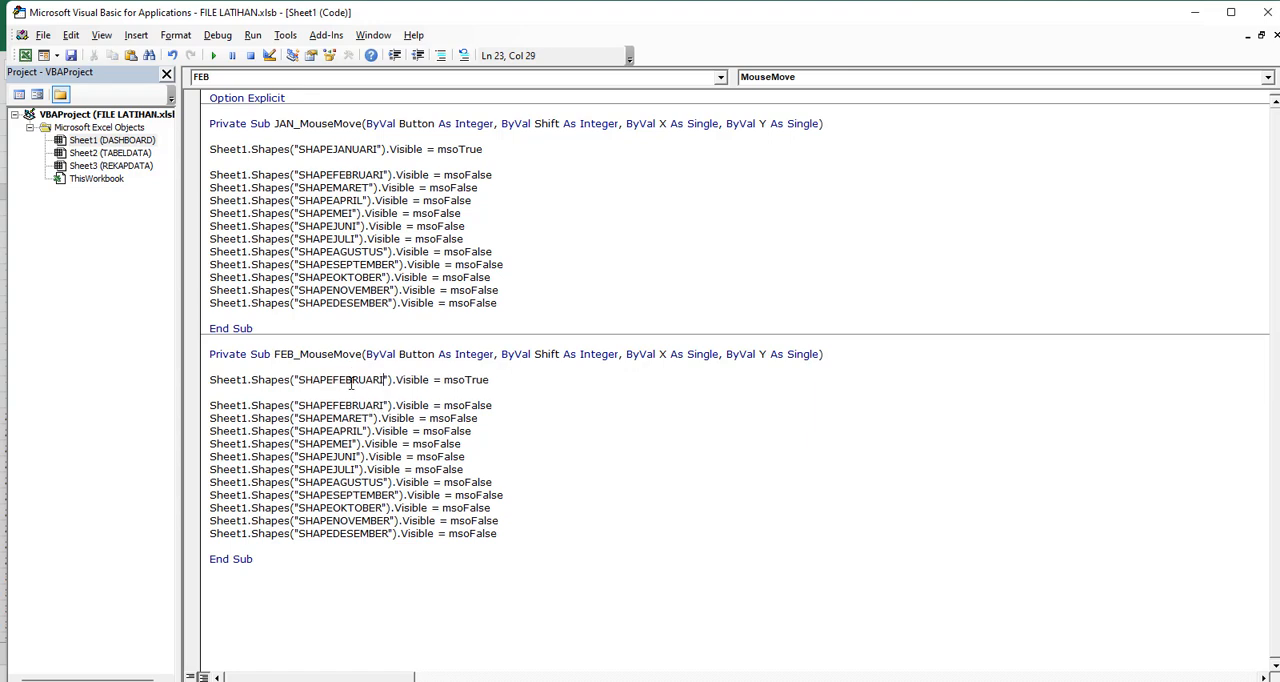
{"action": "double_click", "coordinate": [360, 150]}
{"action": "key", "text": "ctrl+c"}
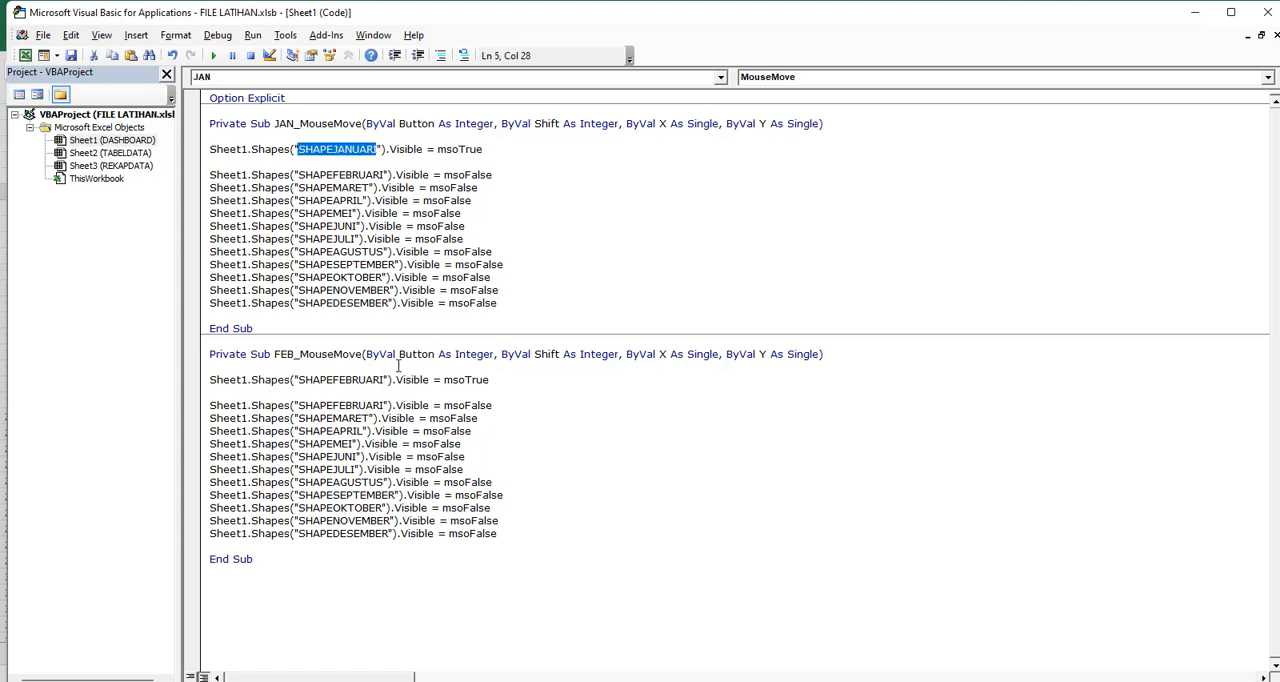
{"action": "double_click", "coordinate": [343, 405]}
{"action": "key", "text": "ctrl+v"}
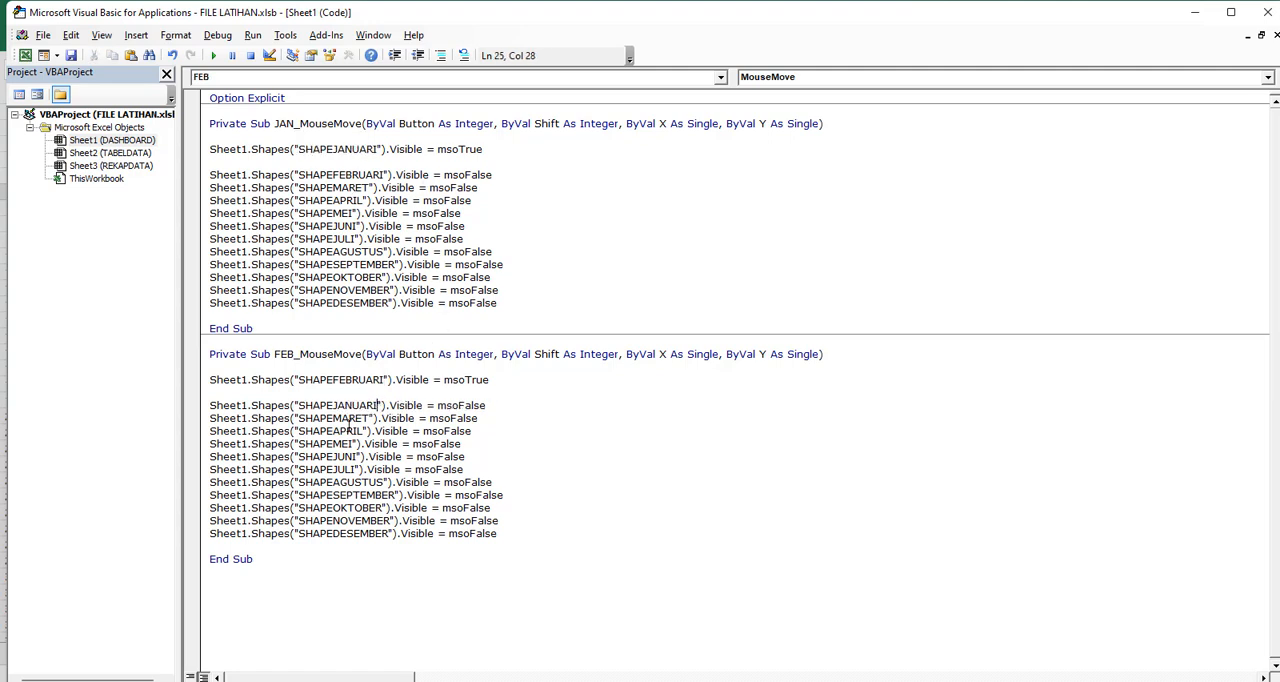
{"action": "left_click", "coordinate": [25, 55]}
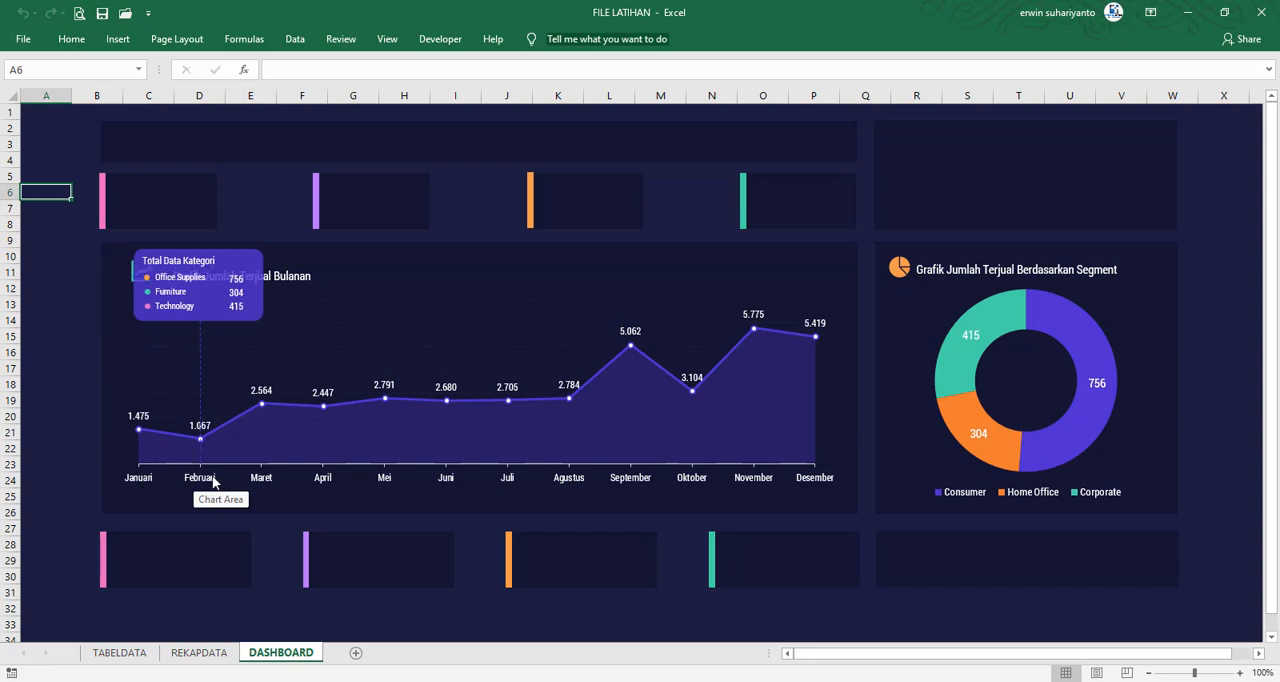
Duplicate the FEB_MouseMove procedure below itself in the Sheet1 code and rename the copy MAR_MouseMove
{"action": "left_click", "coordinate": [440, 39]}
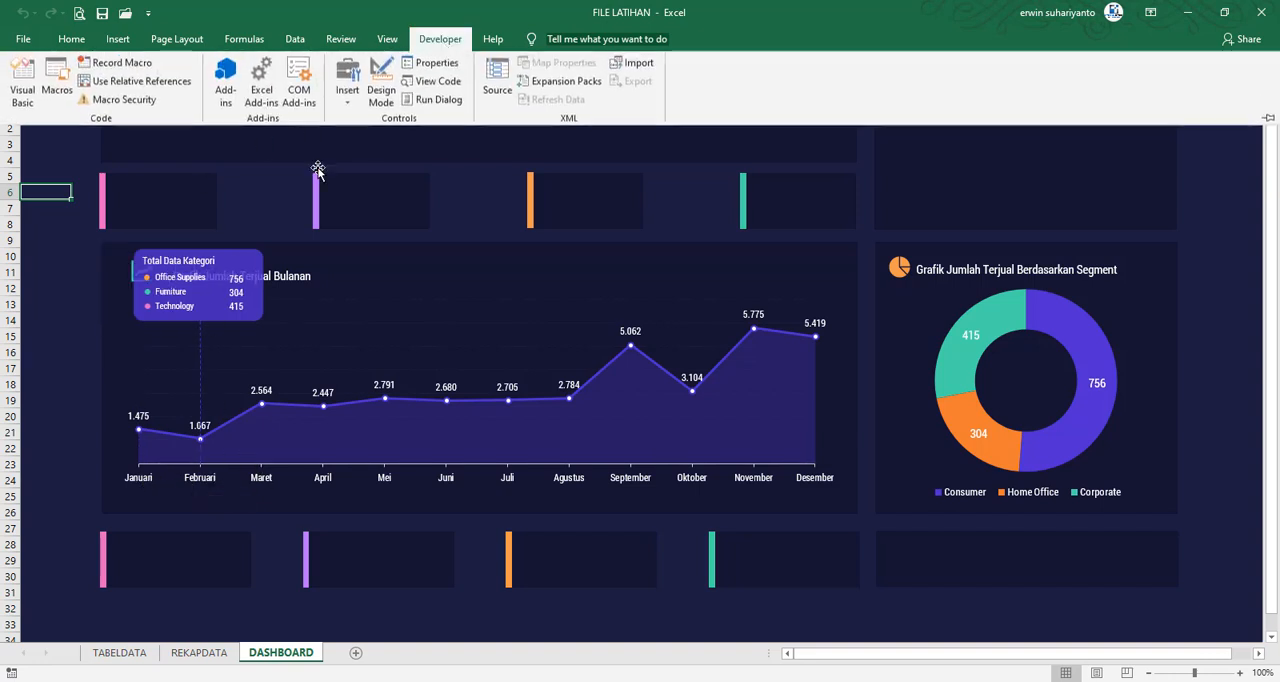
{"action": "left_click", "coordinate": [20, 95]}
{"action": "left_click_drag", "start_coordinate": [271, 557], "coordinate": [198, 355]}
{"action": "left_click", "coordinate": [236, 581]}
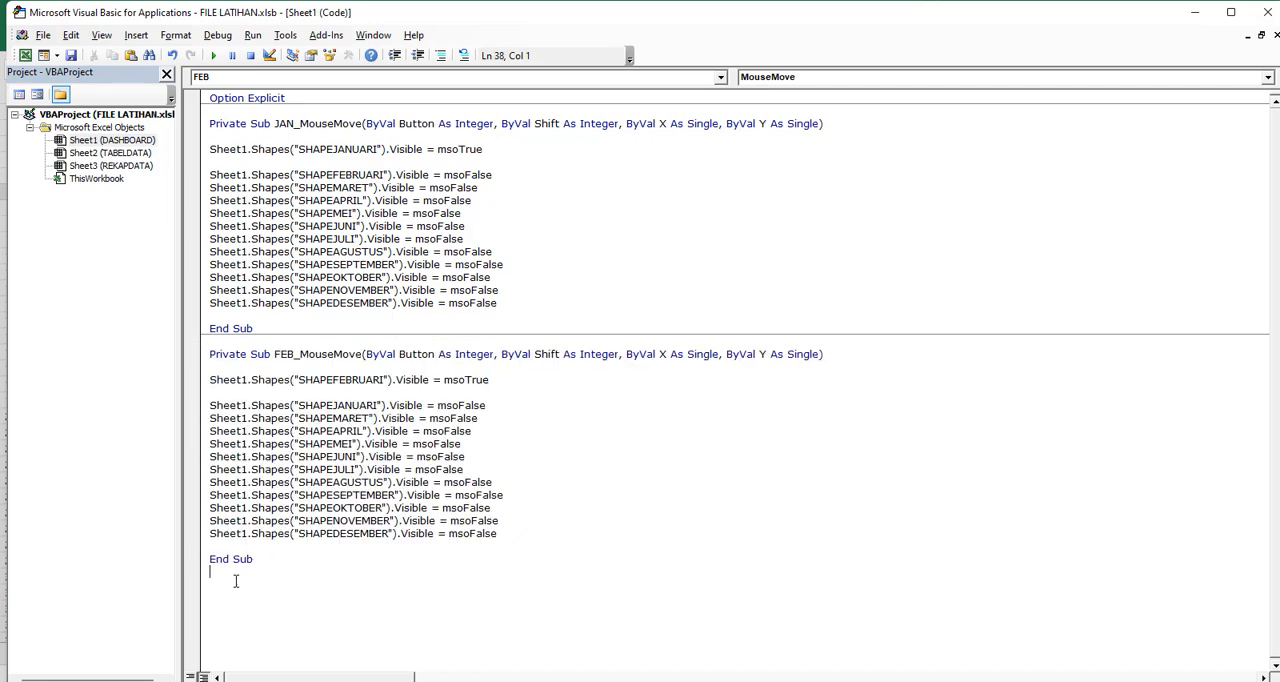
{"action": "key", "text": "ctrl+v"}
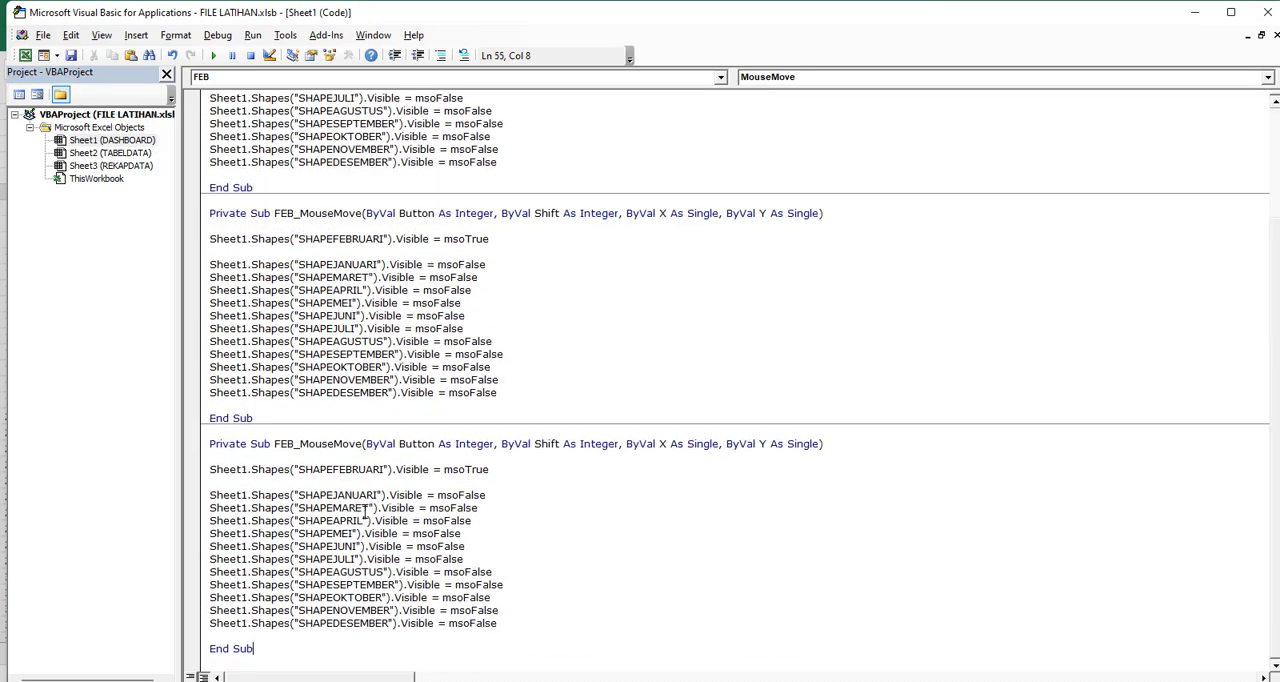
{"action": "left_click_drag", "start_coordinate": [294, 444], "coordinate": [274, 444]}
{"action": "type", "text": "MAR"}
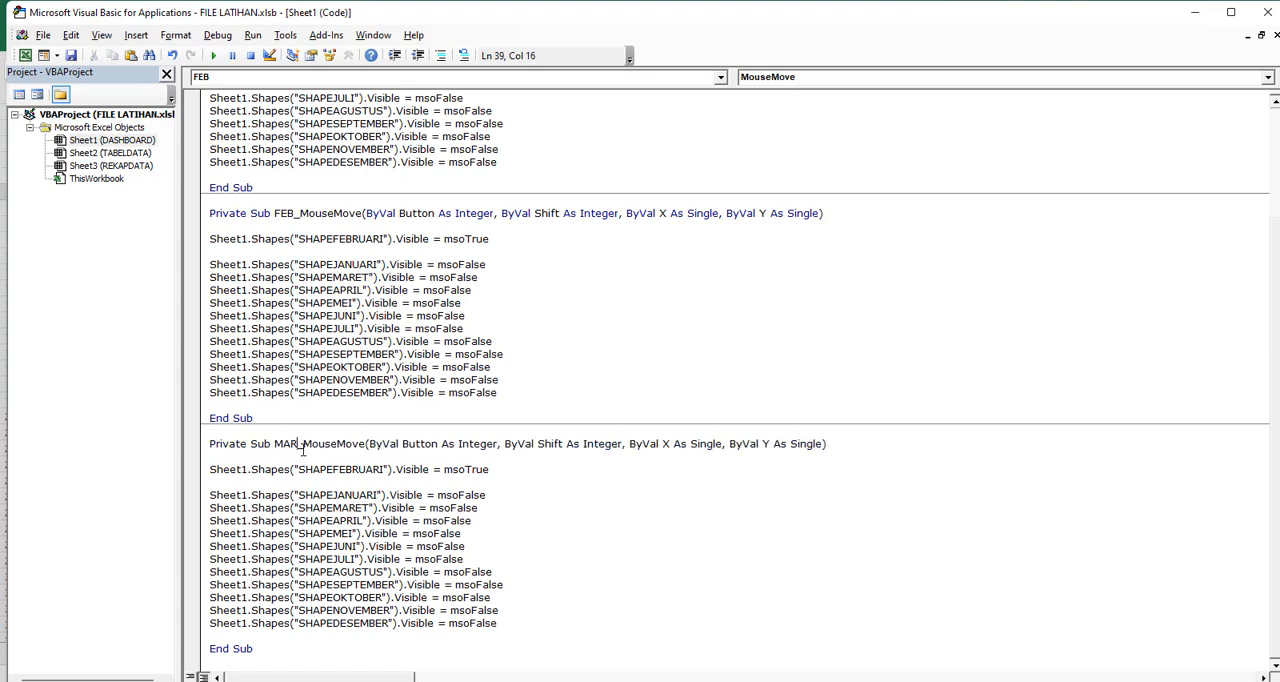
In MAR_MouseMove, make SHAPEMARET the msoTrue shape and replace SHAPEMARET with SHAPEFEBRUARI in the msoFalse lines
{"action": "left_click", "coordinate": [336, 522]}
{"action": "double_click", "coordinate": [348, 507]}
{"action": "key", "text": "ctrl+c"}
{"action": "double_click", "coordinate": [349, 469]}
{"action": "key", "text": "ctrl+v"}
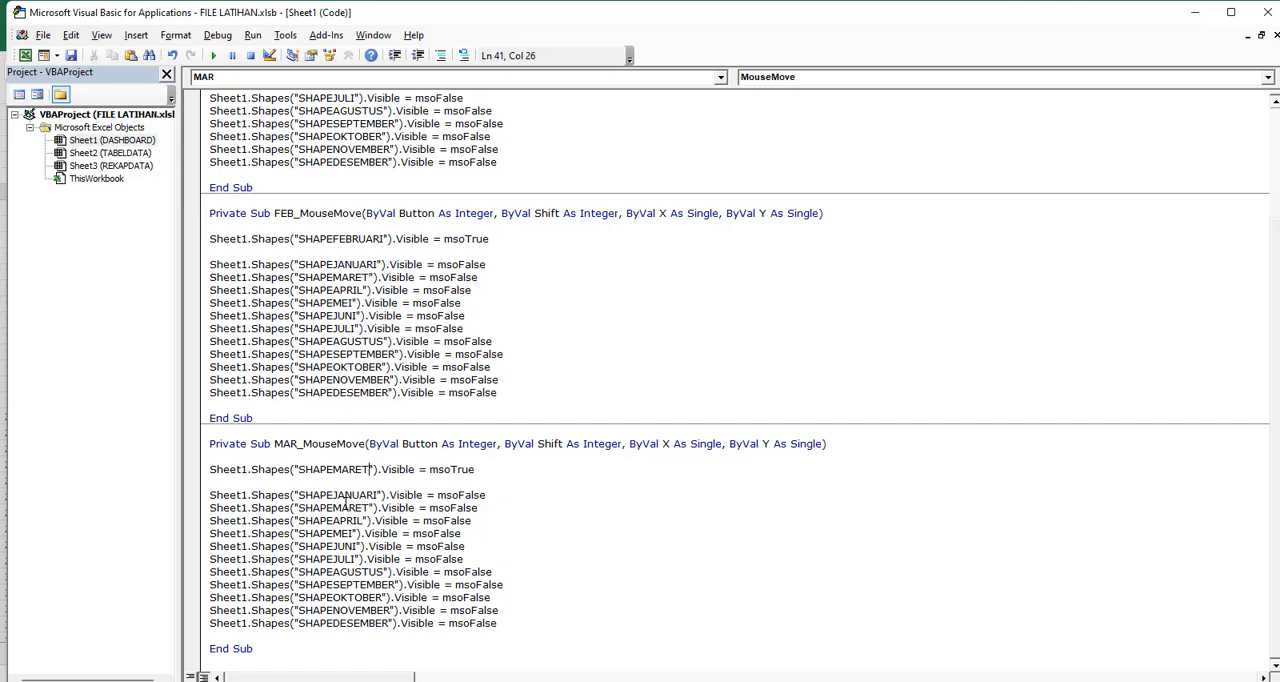
{"action": "double_click", "coordinate": [337, 240]}
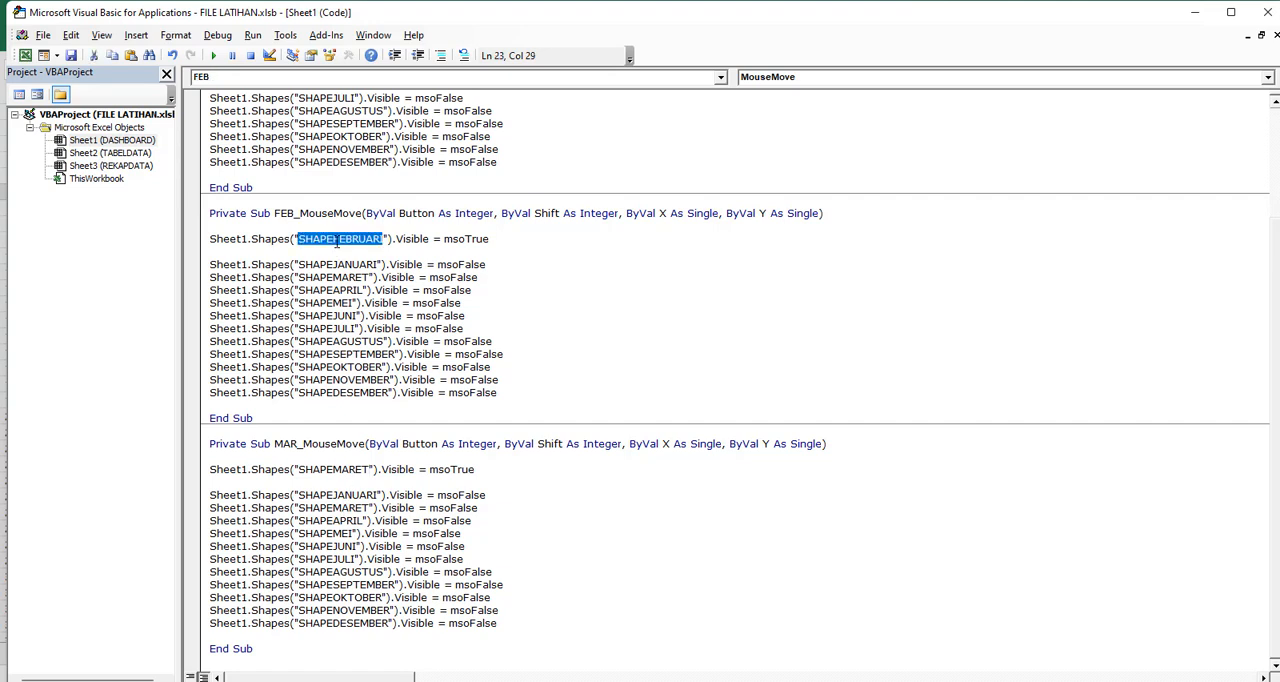
{"action": "key", "text": "ctrl+c"}
{"action": "double_click", "coordinate": [337, 508]}
{"action": "key", "text": "ctrl+v"}
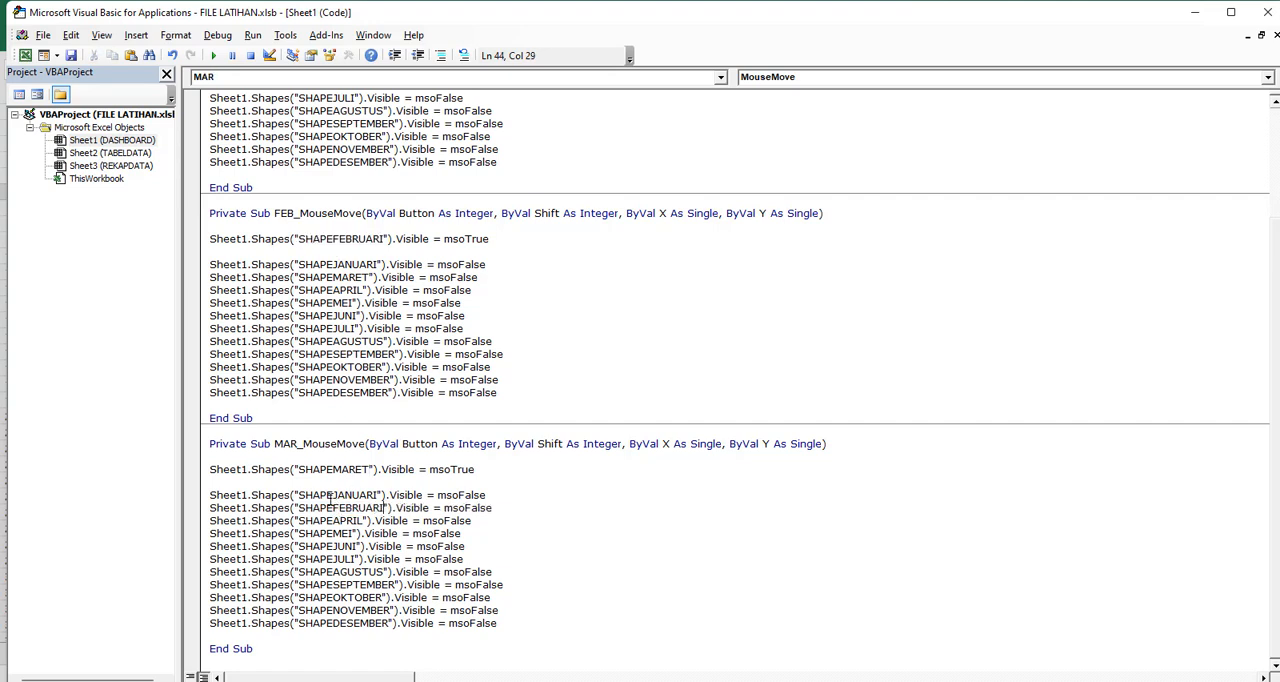
Duplicate the MAR_MouseMove procedure below itself in the Sheet1 code and rename the copy APR_MouseMove
{"action": "left_click_drag", "start_coordinate": [261, 650], "coordinate": [184, 442]}
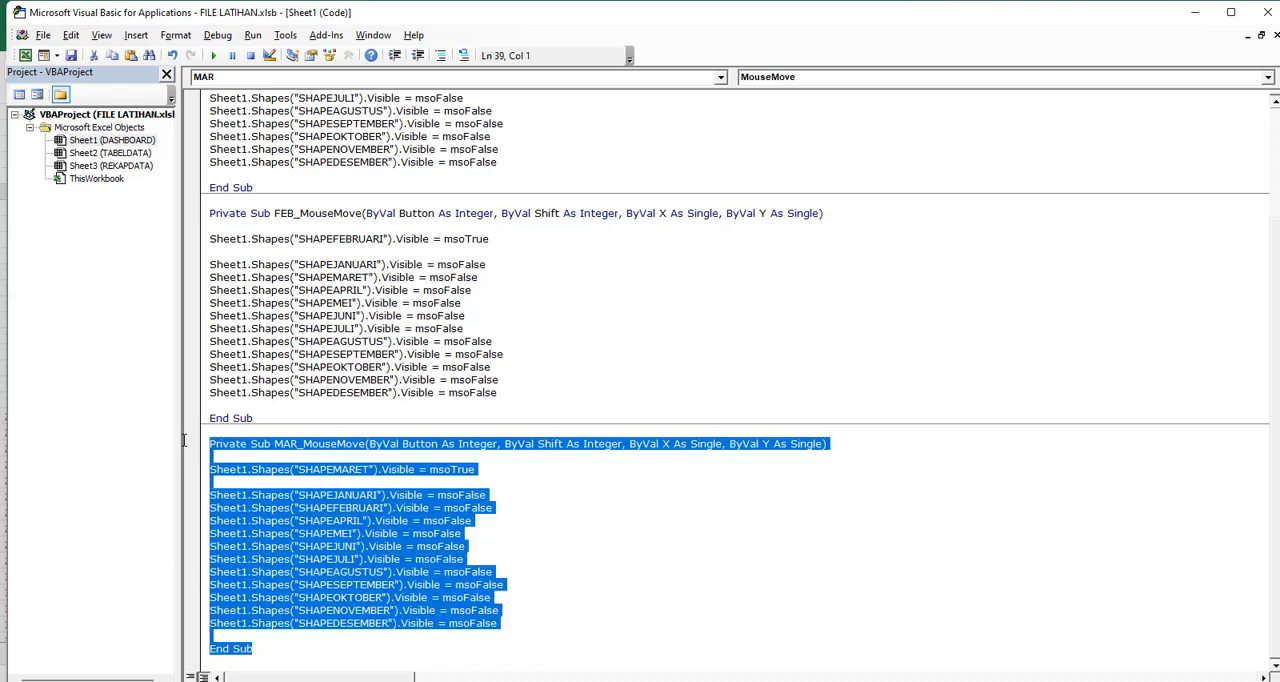
{"action": "key", "text": "ctrl+c"}
{"action": "left_click", "coordinate": [246, 661]}
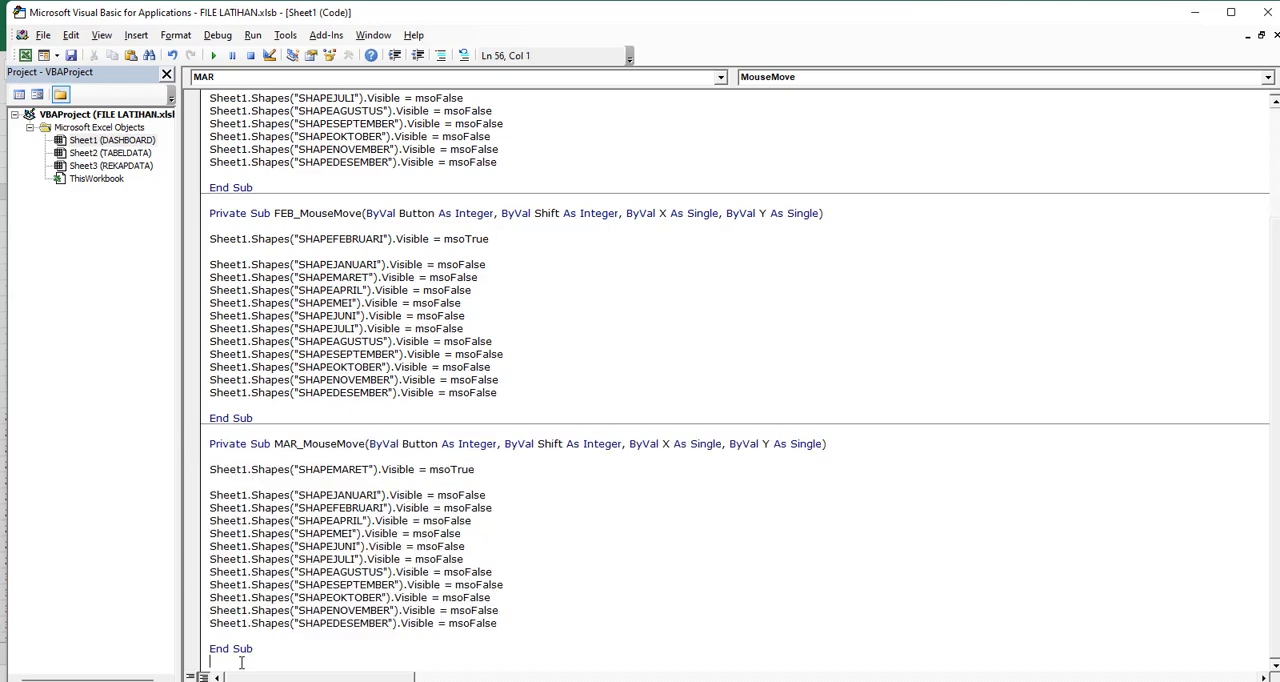
{"action": "key", "text": "ctrl+v"}
{"action": "scroll", "coordinate": [239, 663], "scroll_direction": "down", "scroll_amount": 1}
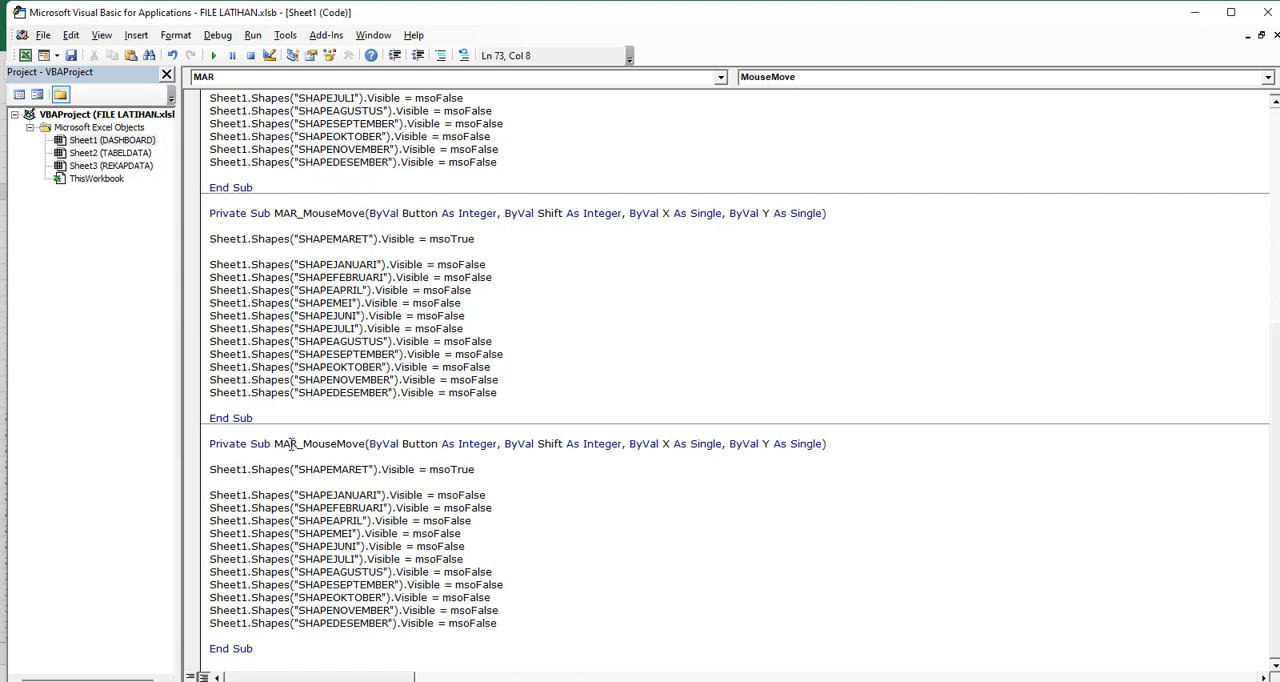
{"action": "left_click_drag", "start_coordinate": [297, 444], "coordinate": [275, 444]}
{"action": "type", "text": "AP"}
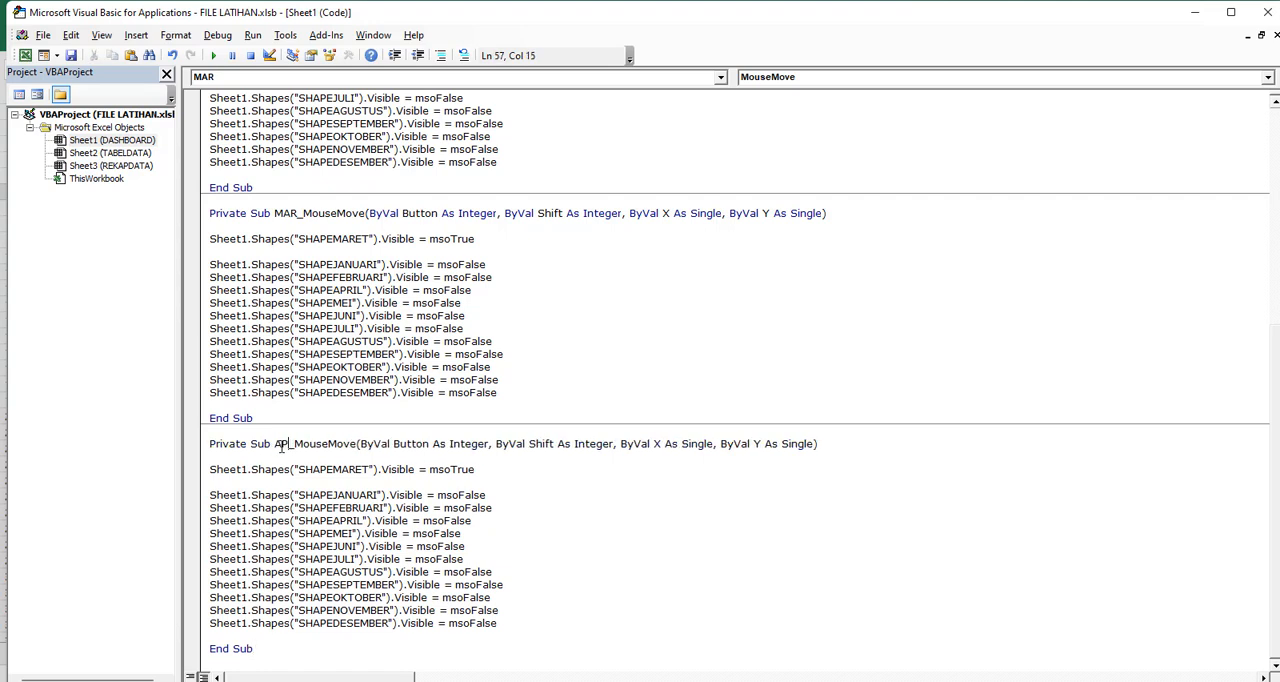
{"action": "type", "text": "R"}
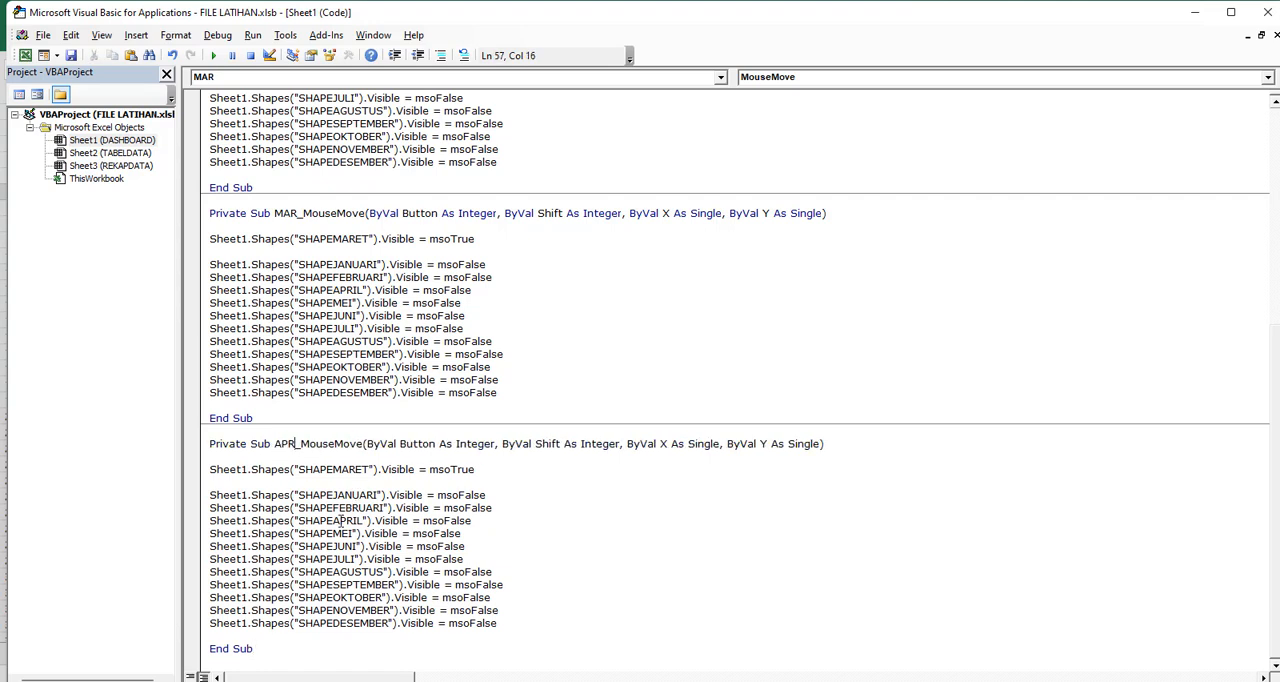
In APR_MouseMove, make SHAPEAPRIL the msoTrue shape and replace SHAPEAPRIL with SHAPEMARET in the msoFalse lines
{"action": "double_click", "coordinate": [336, 520]}
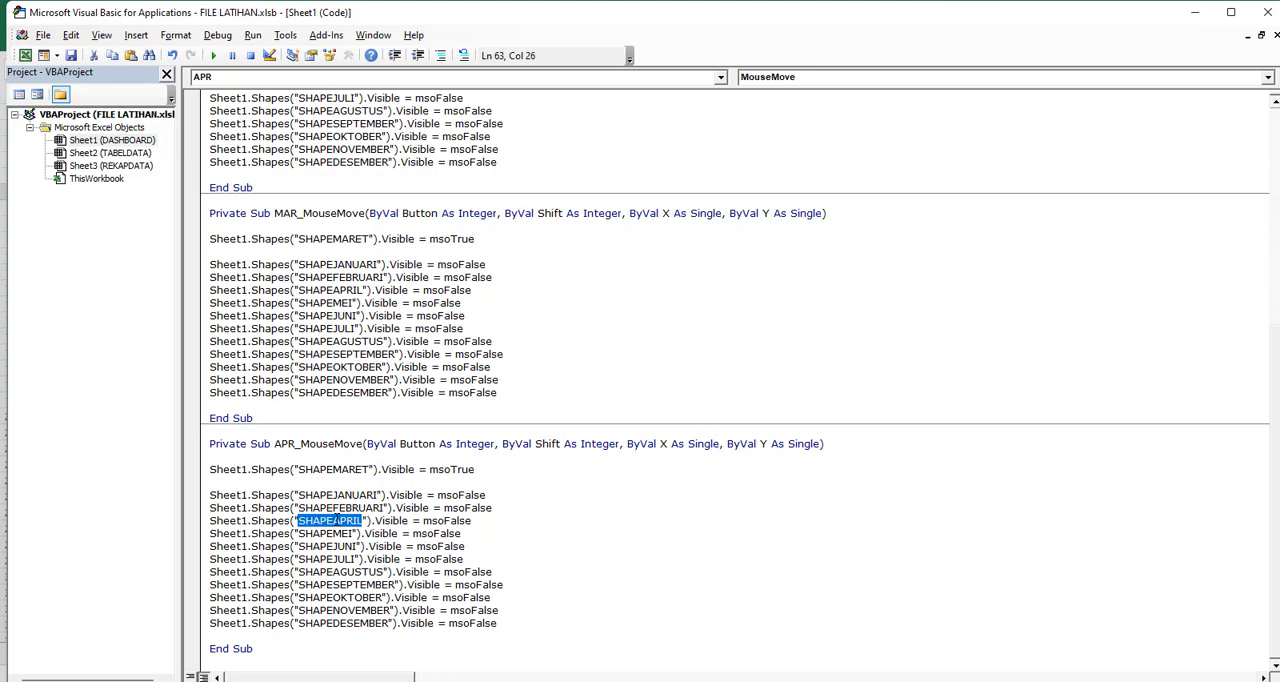
{"action": "double_click", "coordinate": [349, 471]}
{"action": "key", "text": "ctrl+v"}
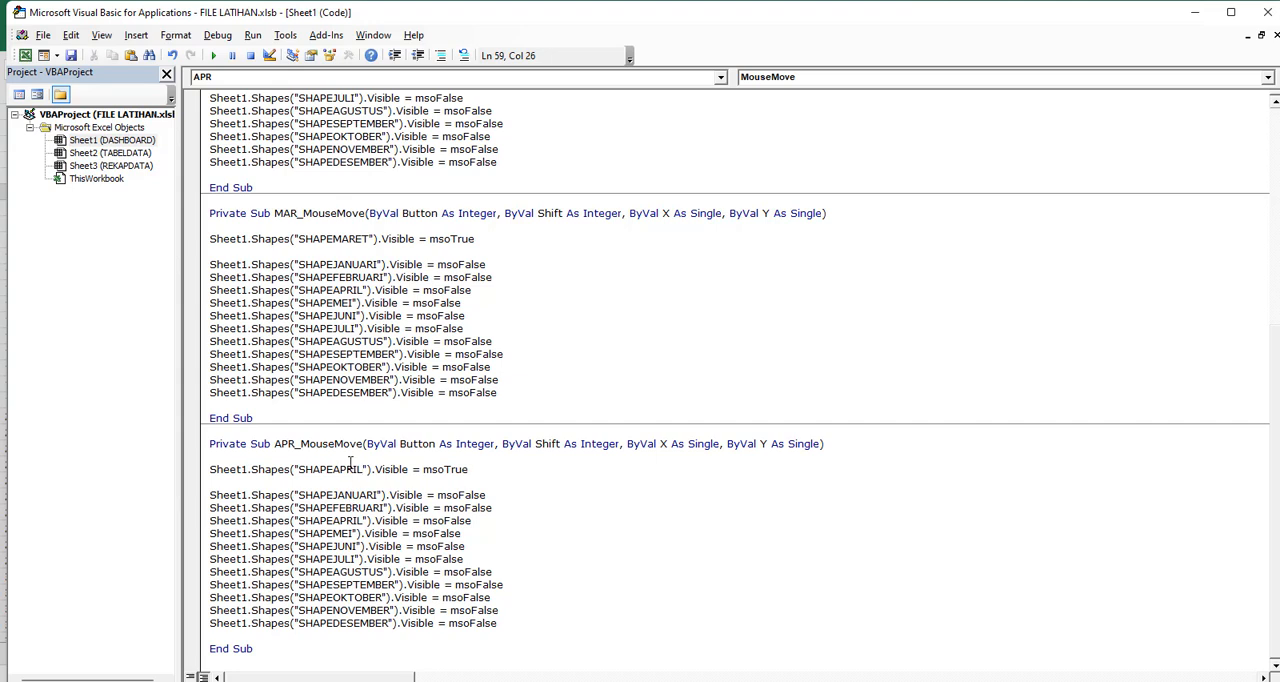
{"action": "double_click", "coordinate": [340, 239]}
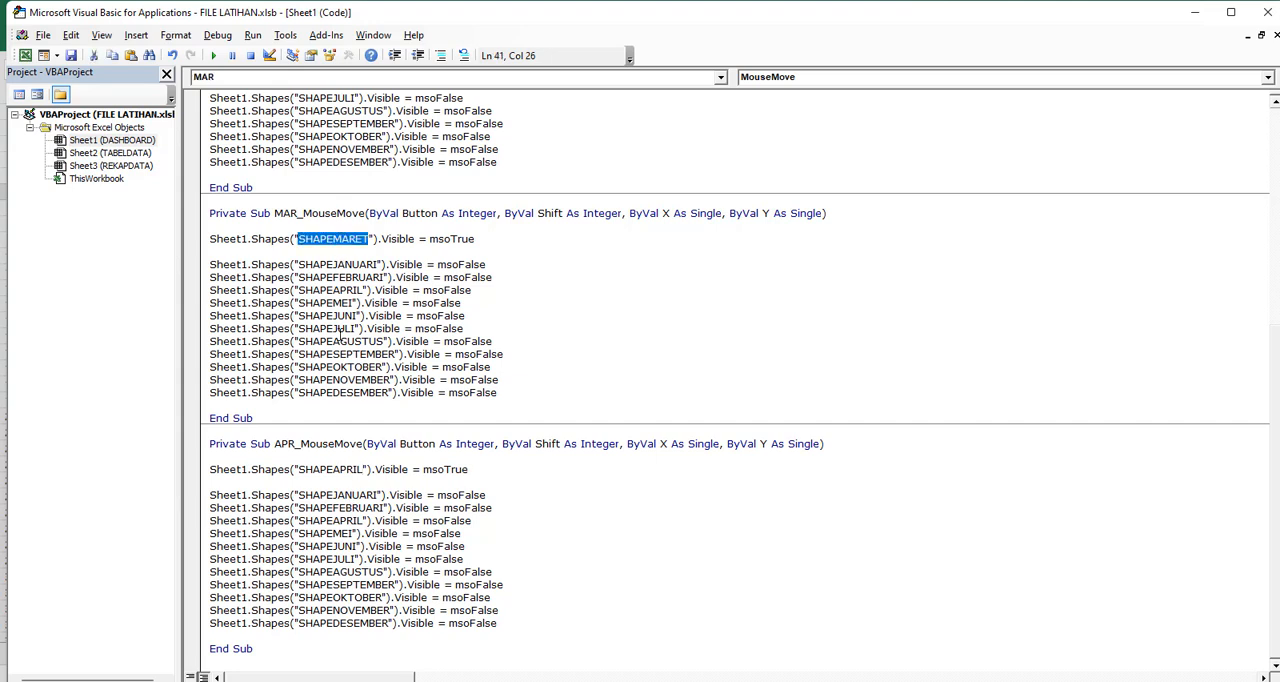
{"action": "double_click", "coordinate": [340, 521]}
{"action": "key", "text": "ctrl+v"}
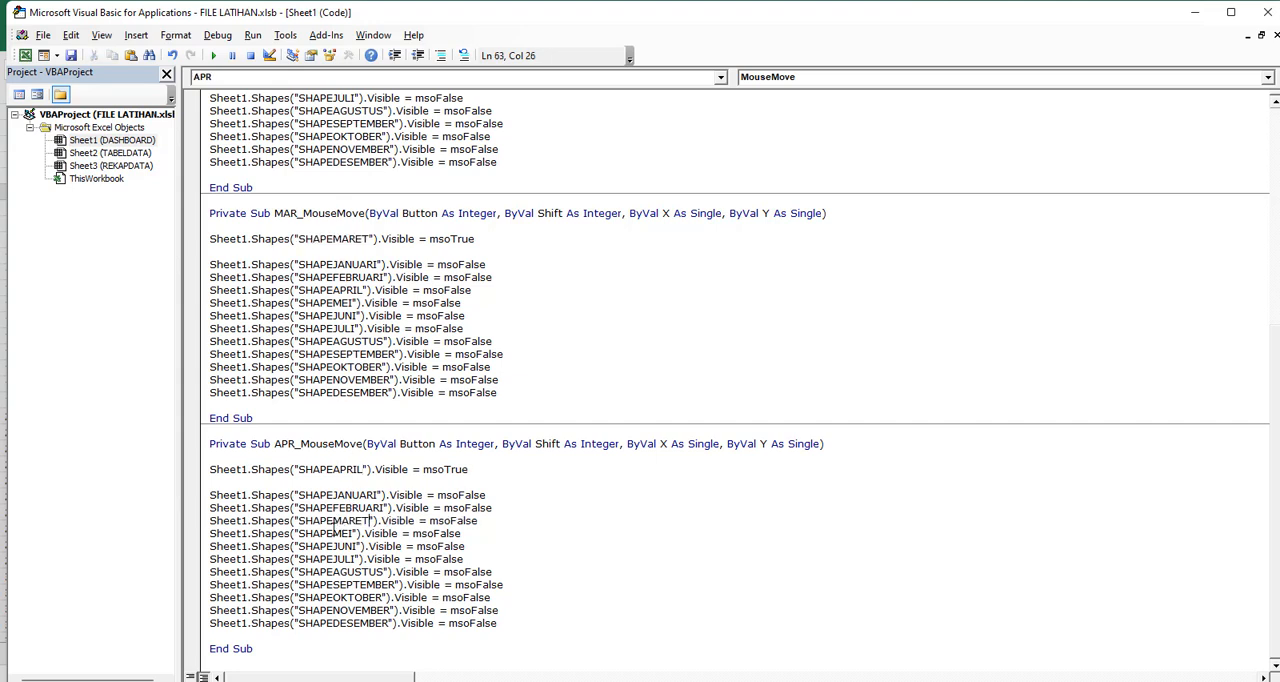
Duplicate the APR_MouseMove procedure below itself in the Sheet1 code and rename the copy MEI_MouseMove
{"action": "left_click_drag", "start_coordinate": [256, 649], "coordinate": [190, 440]}
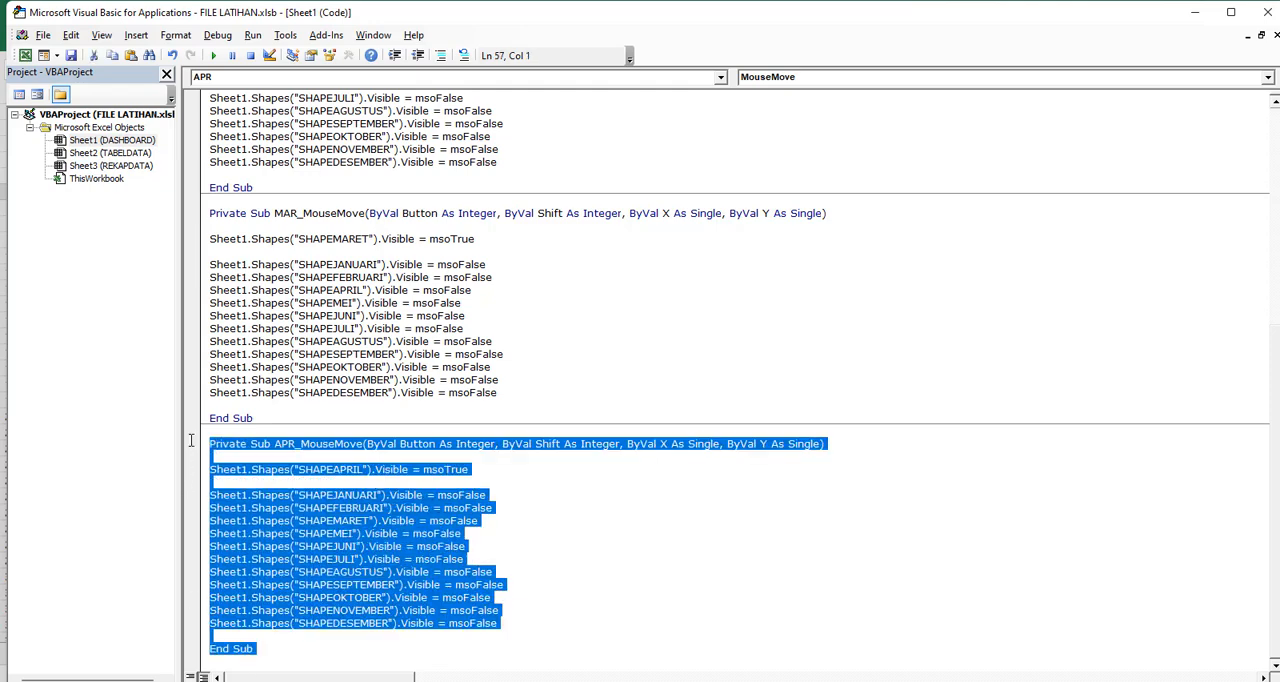
{"action": "left_click", "coordinate": [262, 655]}
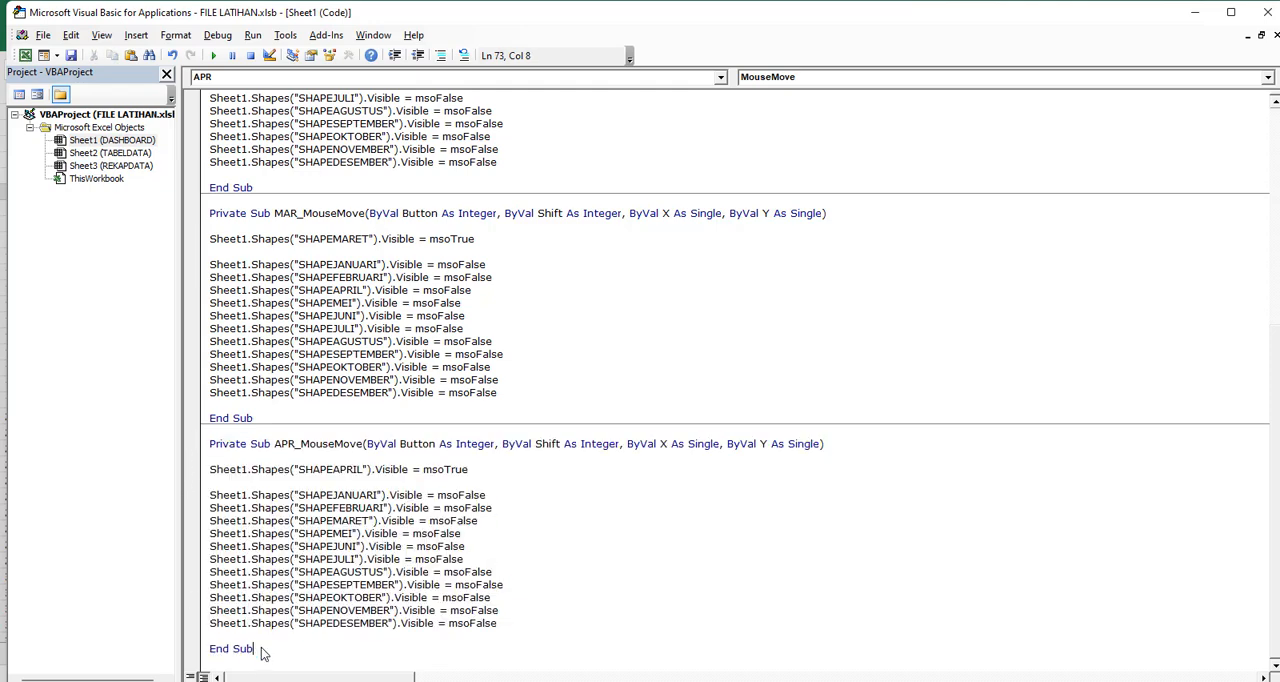
{"action": "key", "text": "ctrl+v"}
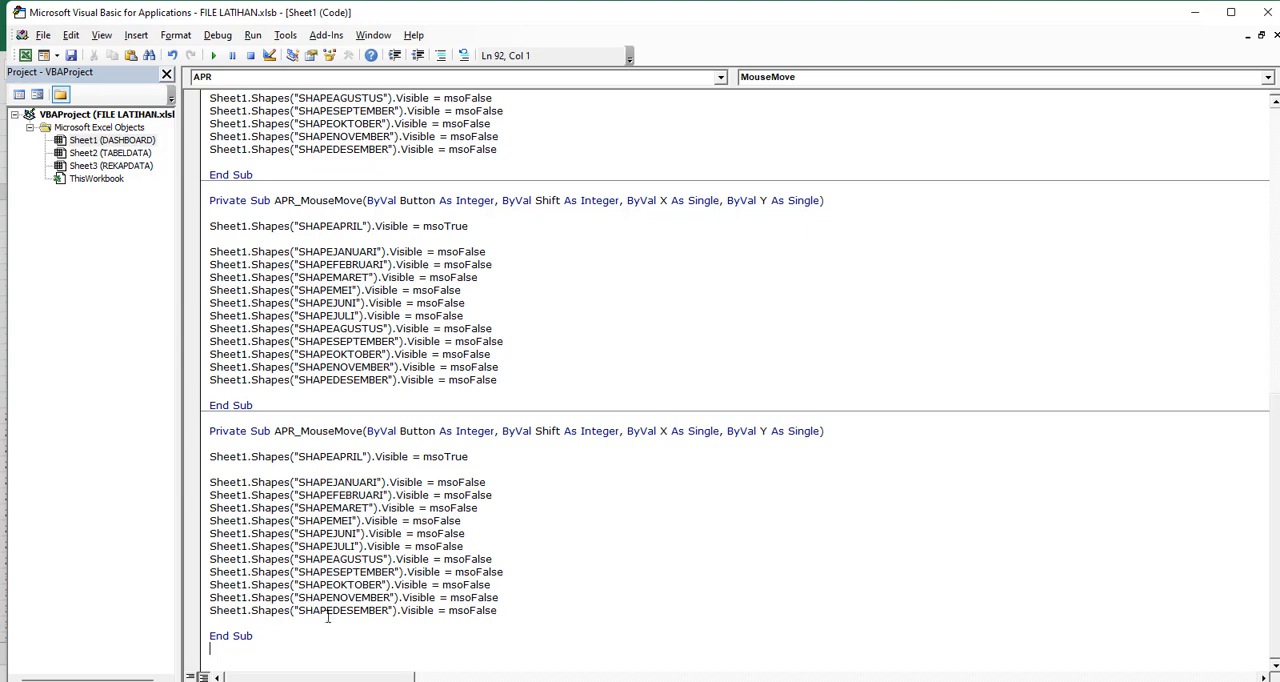
{"action": "left_click_drag", "start_coordinate": [296, 431], "coordinate": [275, 432]}
{"action": "type", "text": "MEI"}
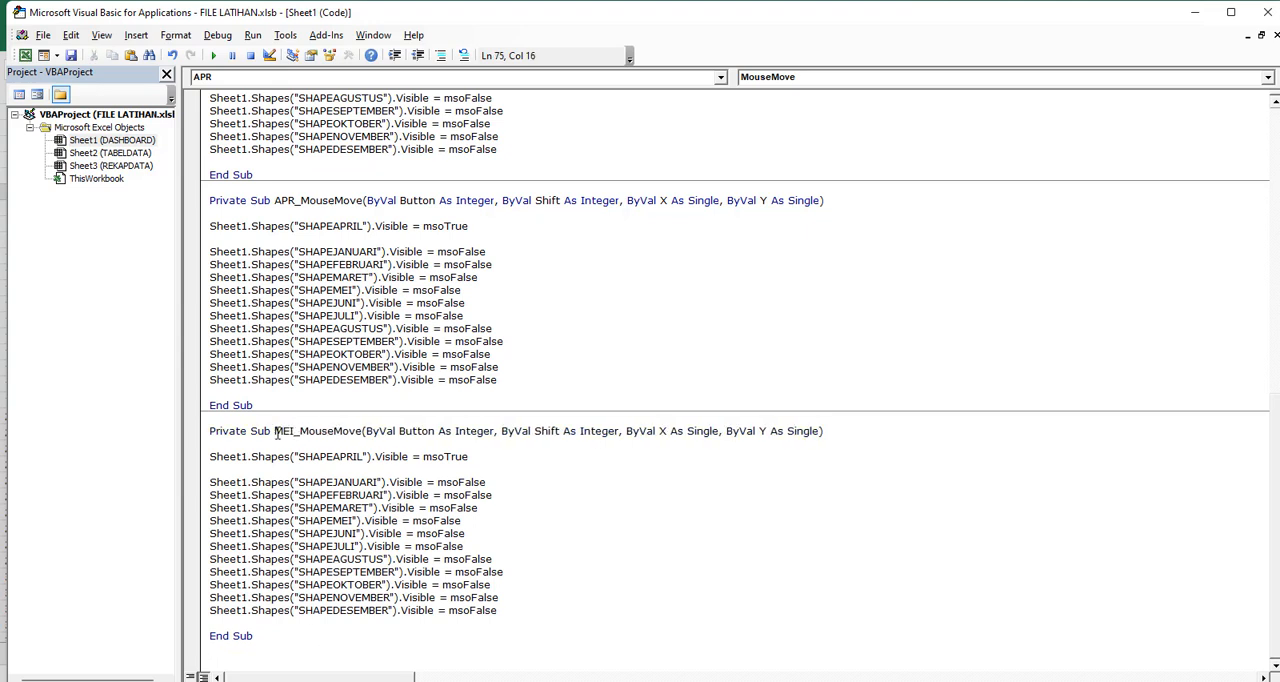
In MEI_MouseMove, make SHAPEMEI the msoTrue shape and replace SHAPEMEI with SHAPEAPRIL in the msoFalse lines
{"action": "double_click", "coordinate": [328, 456]}
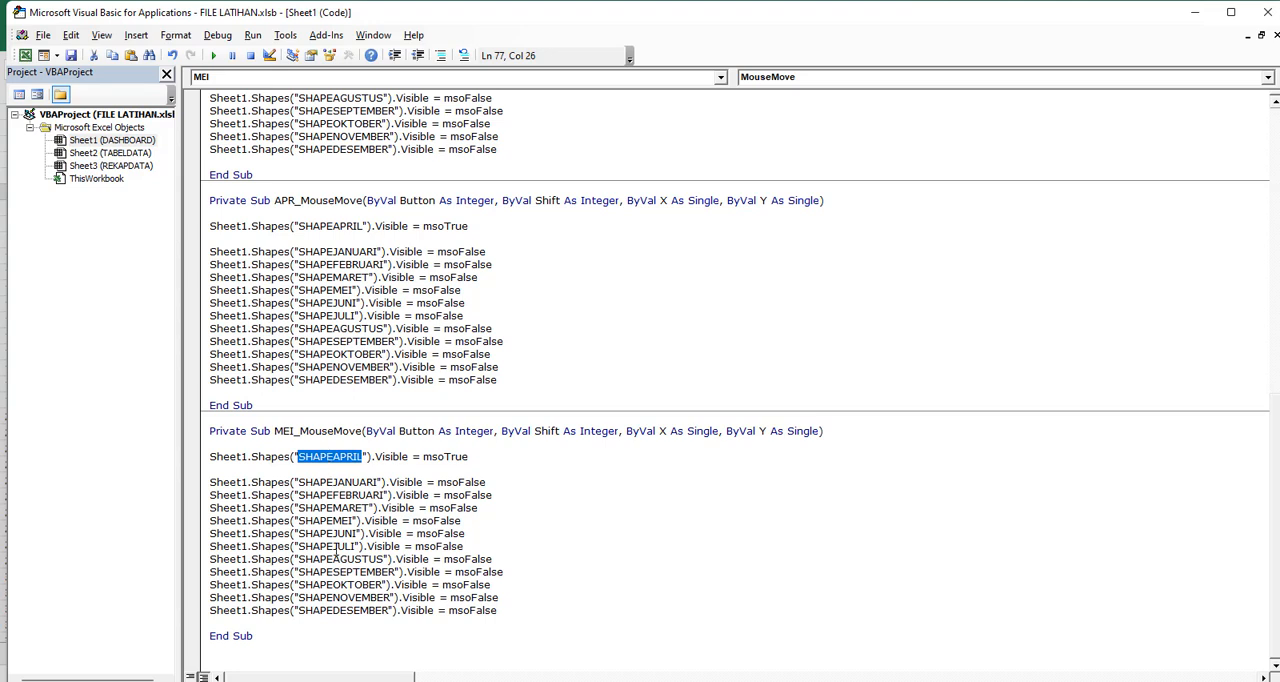
{"action": "double_click", "coordinate": [330, 521]}
{"action": "key", "text": "ctrl+c"}
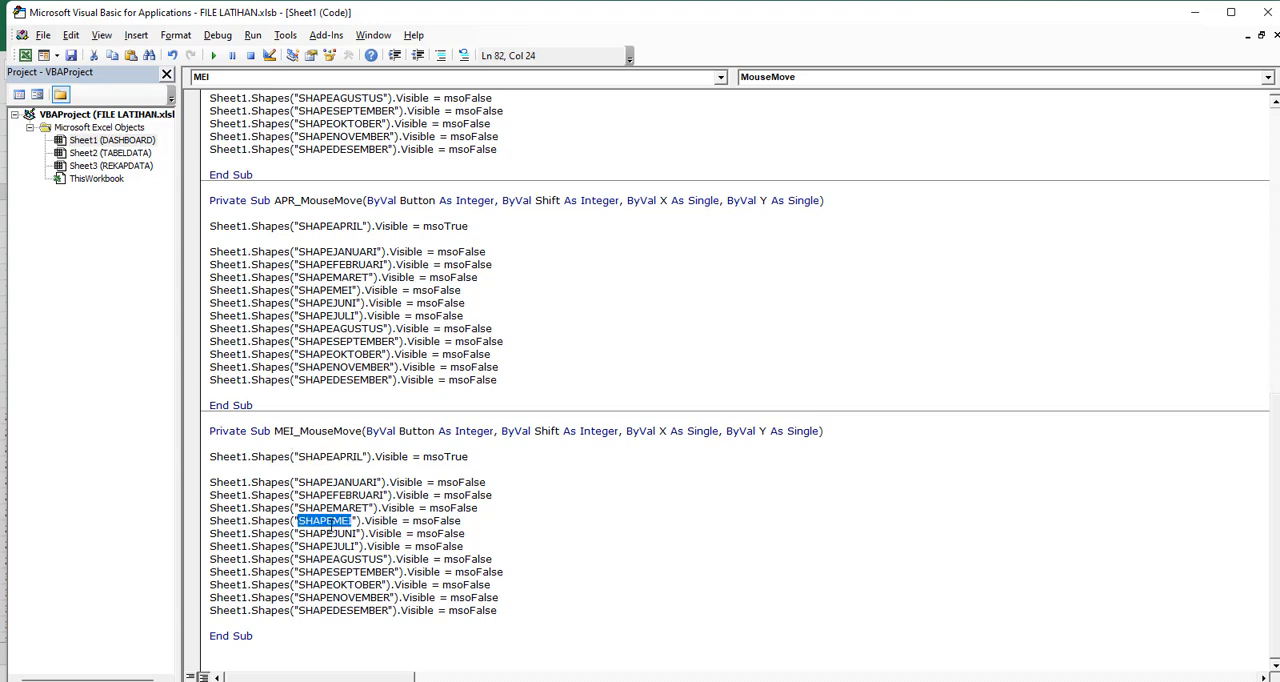
{"action": "double_click", "coordinate": [339, 457]}
{"action": "key", "text": "ctrl+v"}
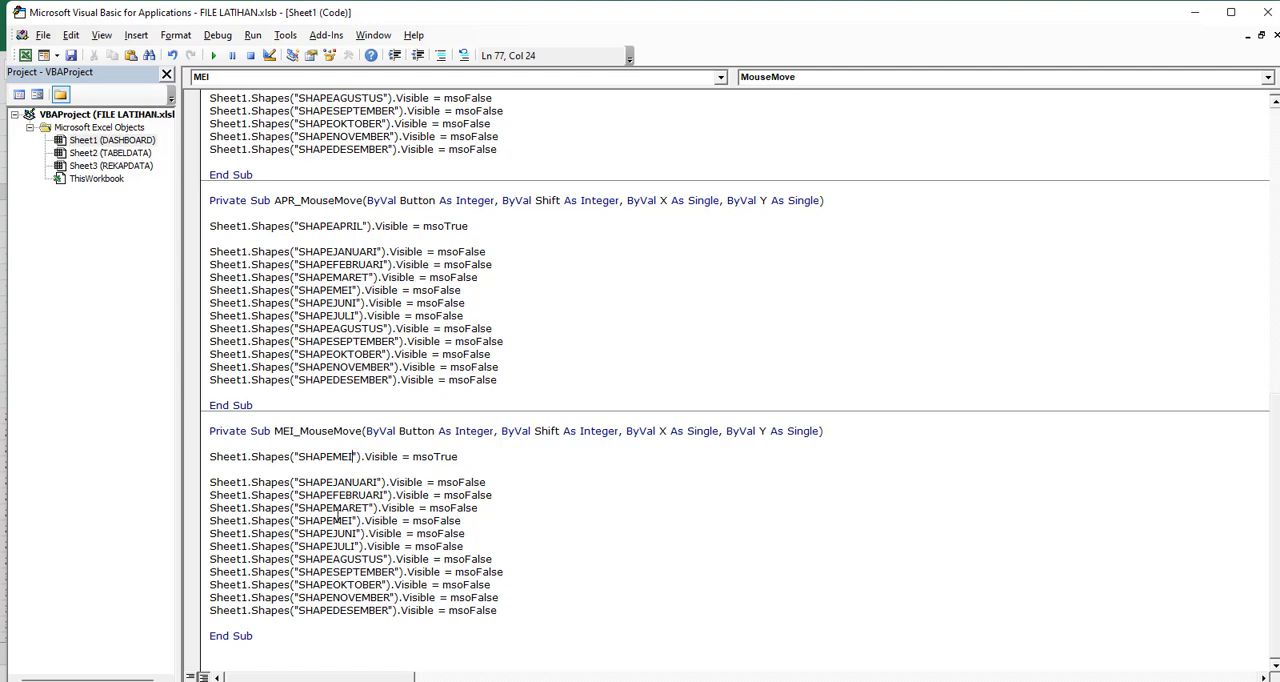
{"action": "double_click", "coordinate": [353, 226]}
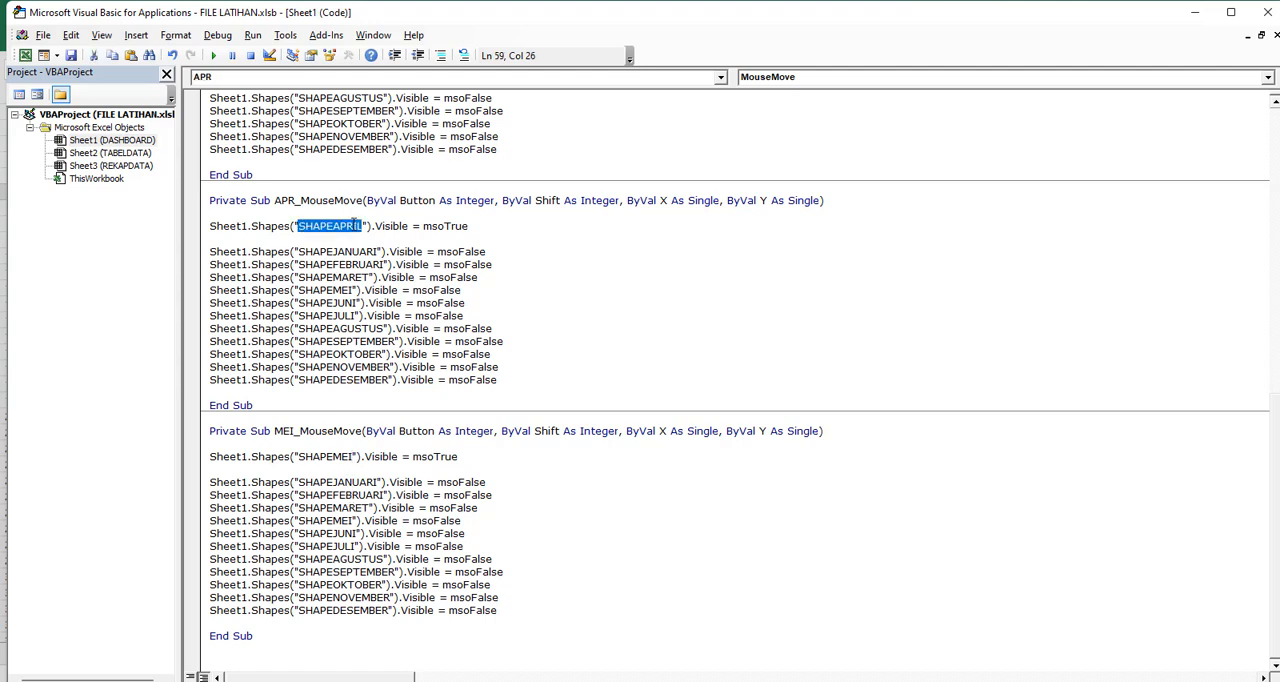
{"action": "key", "text": "ctrl+c"}
{"action": "double_click", "coordinate": [334, 521]}
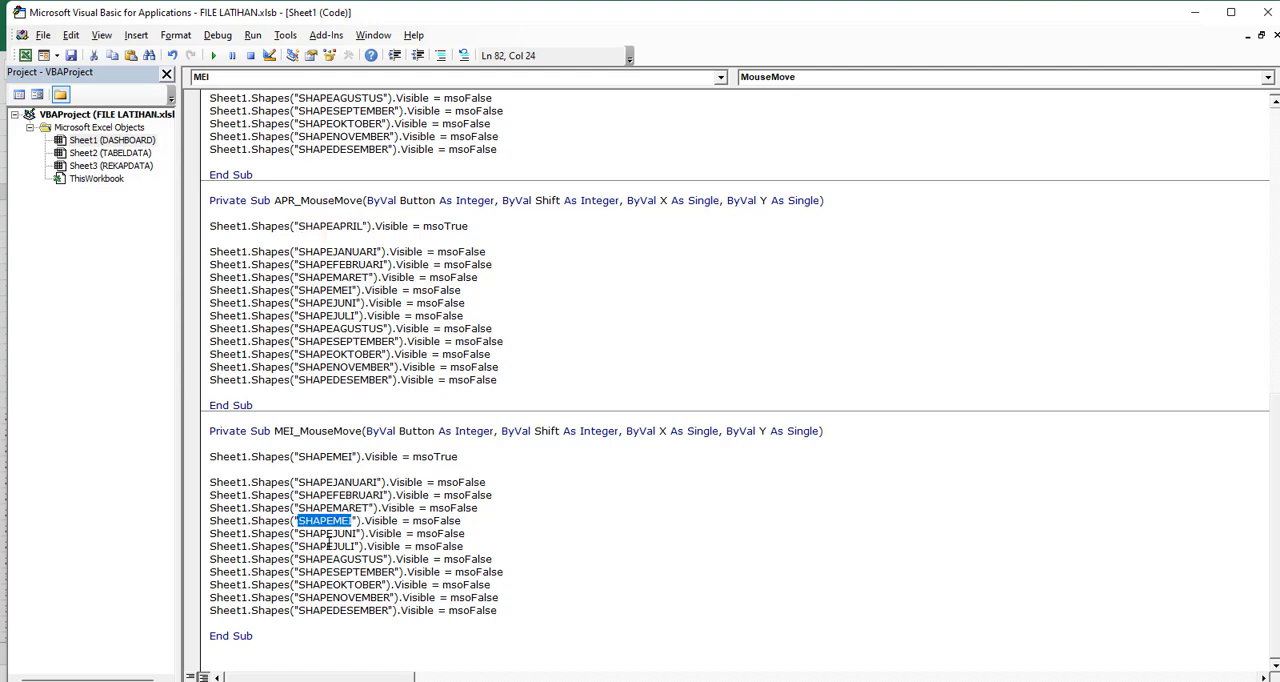
{"action": "key", "text": "ctrl+v"}
Duplicate the MEI_MouseMove procedure below itself in the Sheet1 code and rename the copy JUN_MouseMove
{"action": "left_click_drag", "start_coordinate": [253, 636], "coordinate": [187, 432]}
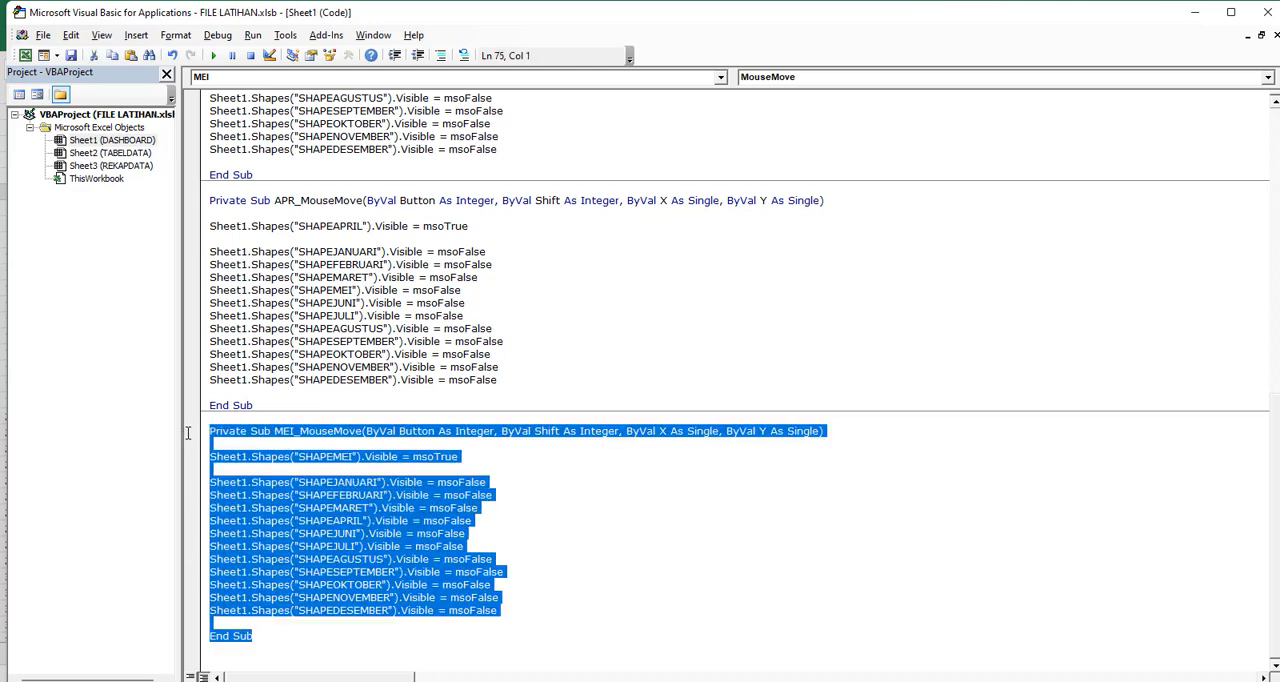
{"action": "left_click", "coordinate": [232, 646]}
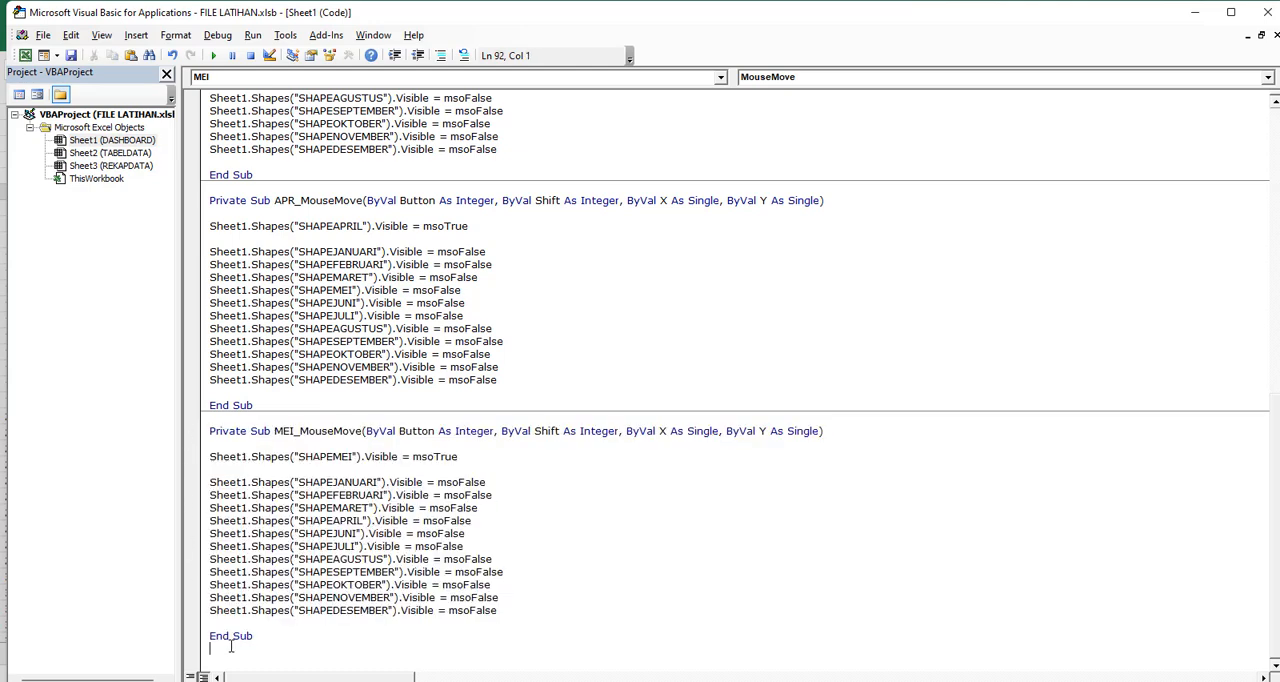
{"action": "key", "text": "ctrl+v"}
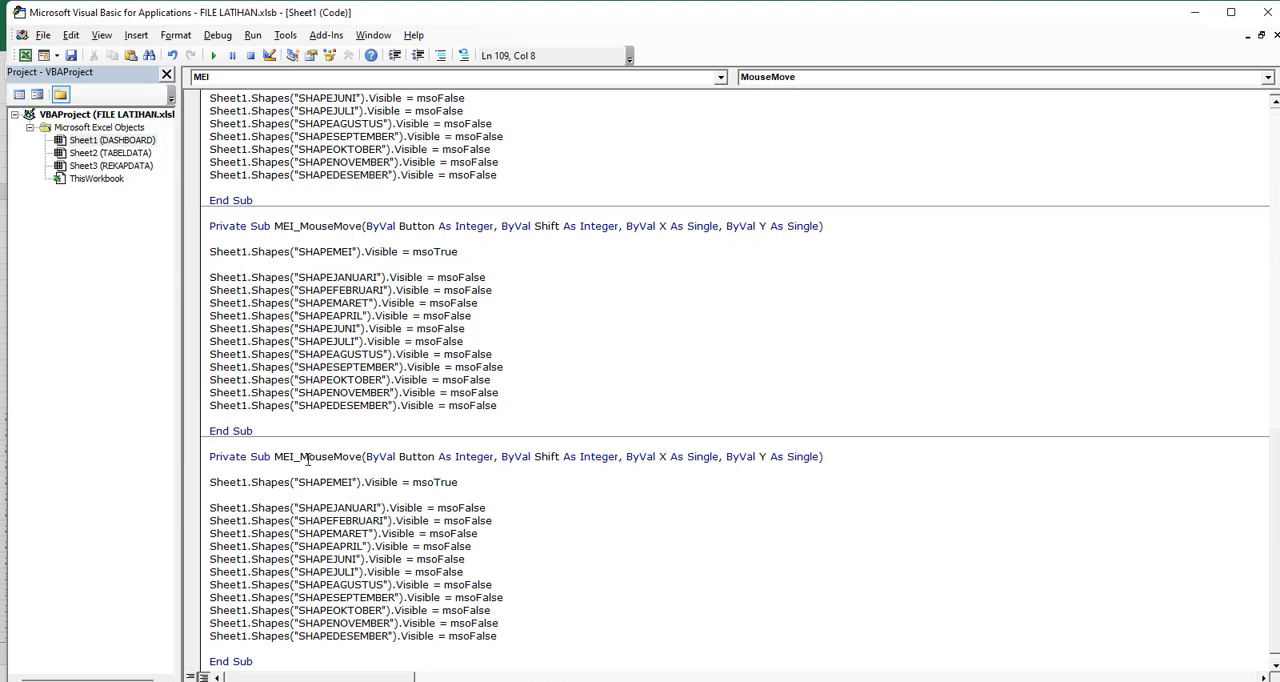
{"action": "left_click_drag", "start_coordinate": [298, 457], "coordinate": [275, 458]}
{"action": "type", "text": "JUN"}
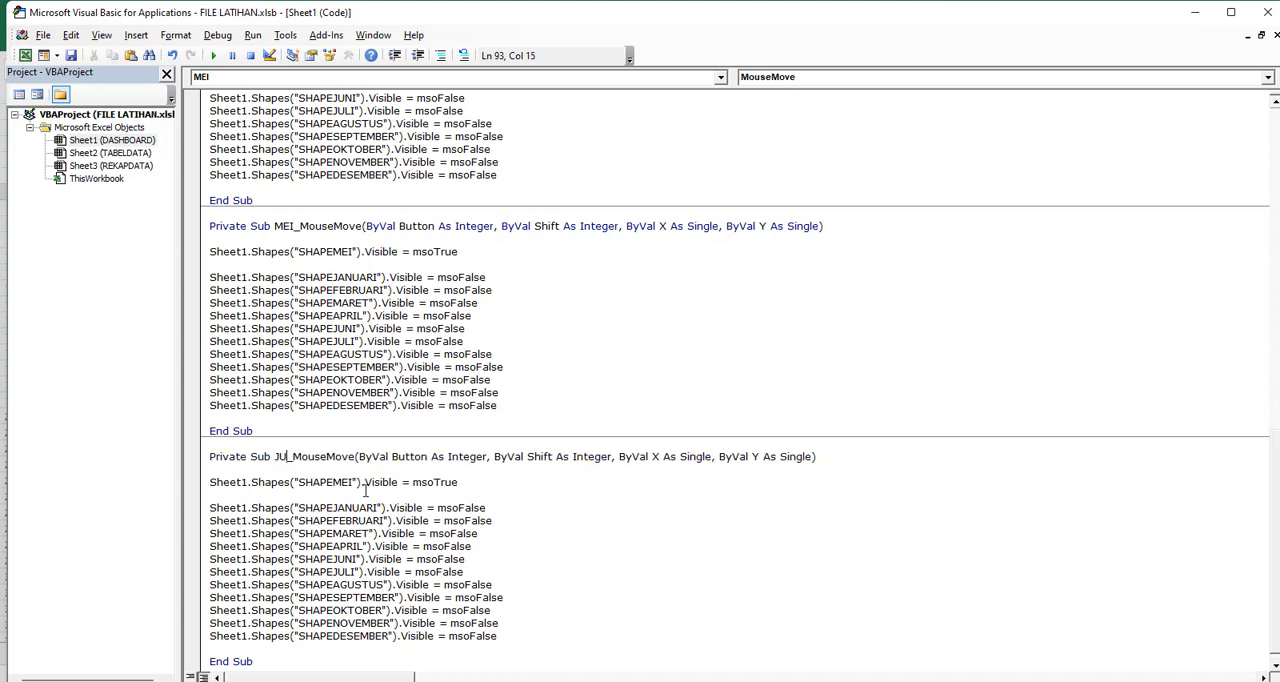
In JUN_MouseMove, make SHAPEJUNI the msoTrue shape in place of SHAPEMEI
{"action": "double_click", "coordinate": [328, 559]}
{"action": "double_click", "coordinate": [330, 482]}
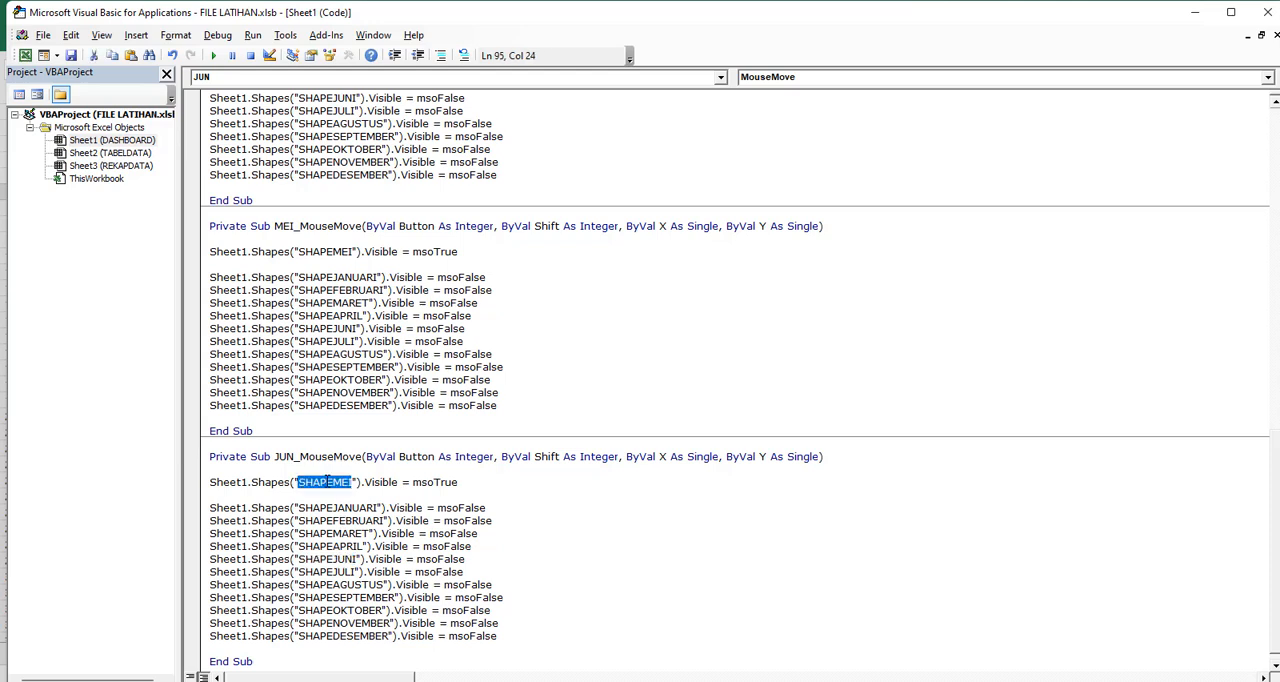
{"action": "key", "text": "ctrl+v"}
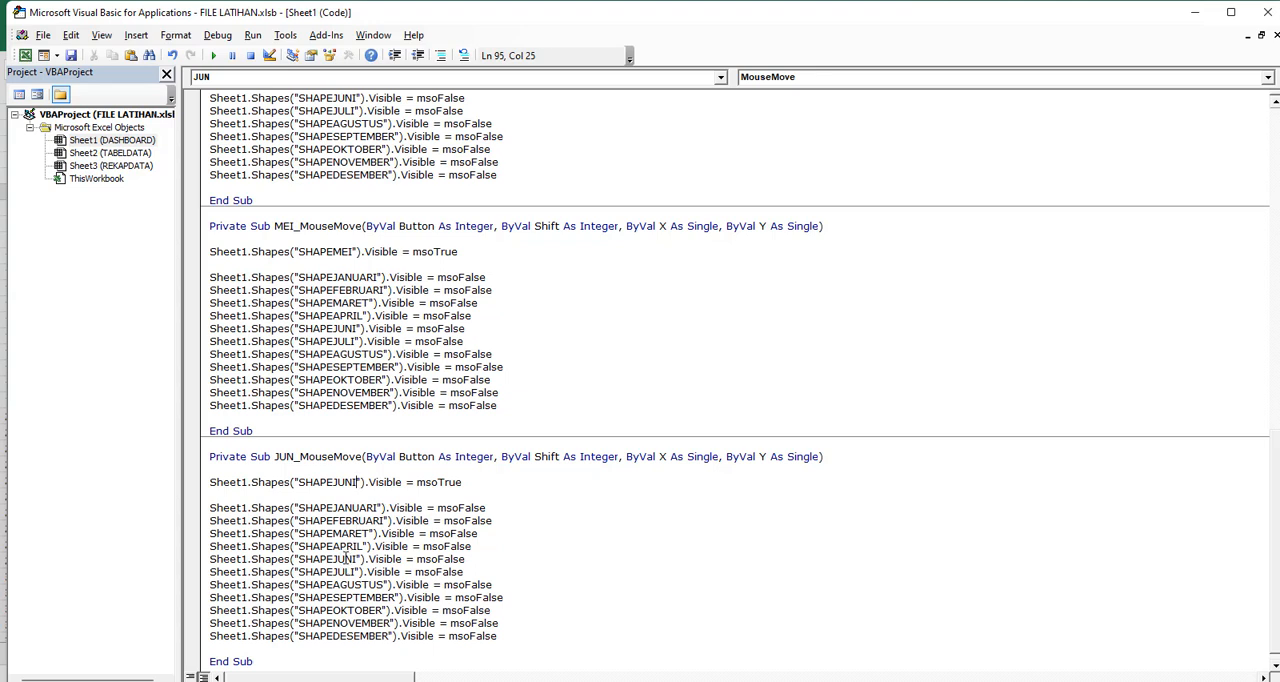
In JUN_MouseMove, replace SHAPEJUNI with SHAPEMEI in the msoFalse lines
{"action": "double_click", "coordinate": [346, 252]}
{"action": "key", "text": "ctrl+c"}
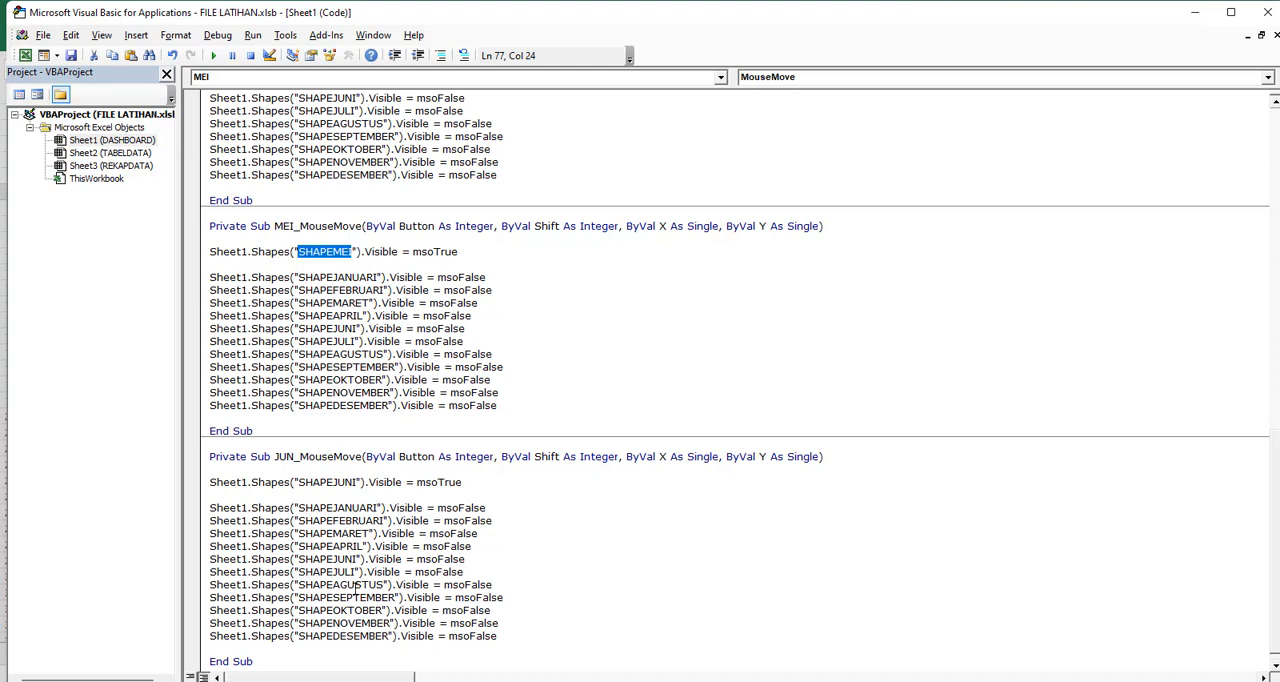
{"action": "double_click", "coordinate": [330, 559]}
{"action": "key", "text": "ctrl+v"}
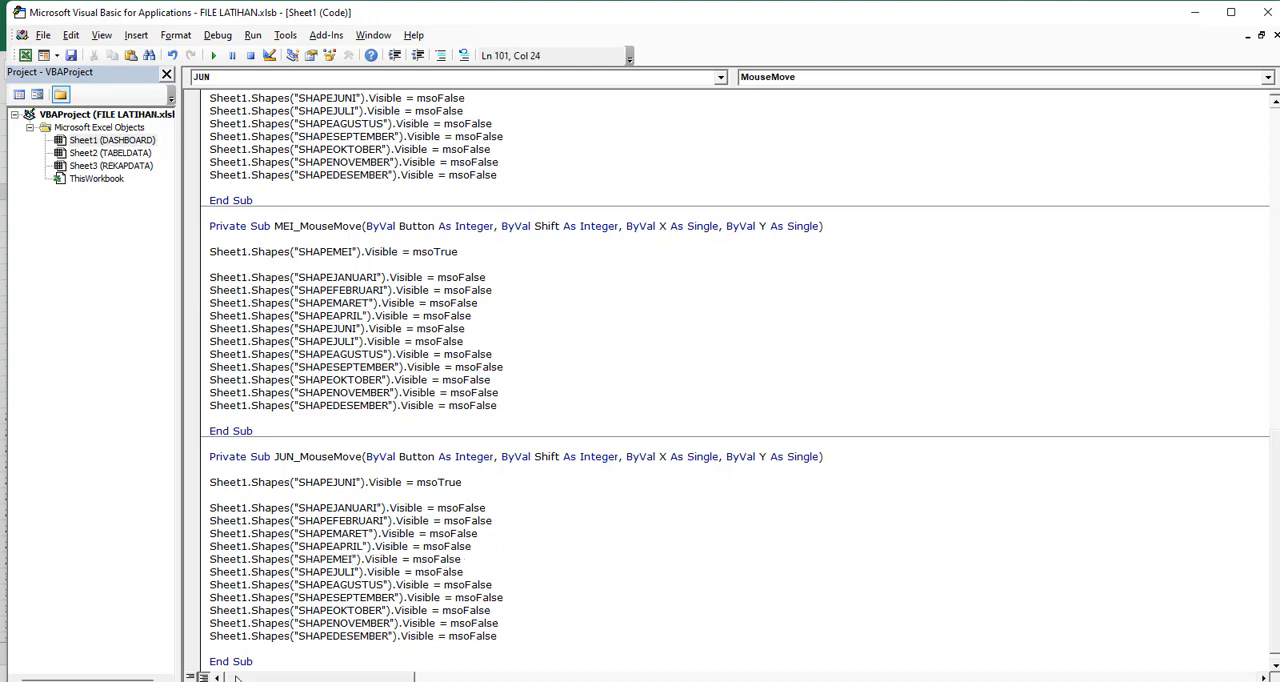
Duplicate the JUN_MouseMove procedure below itself in the Sheet1 code and rename the copy JUL_MouseMove
{"action": "left_click_drag", "start_coordinate": [254, 661], "coordinate": [190, 458]}
{"action": "key", "text": "ctrl+c"}
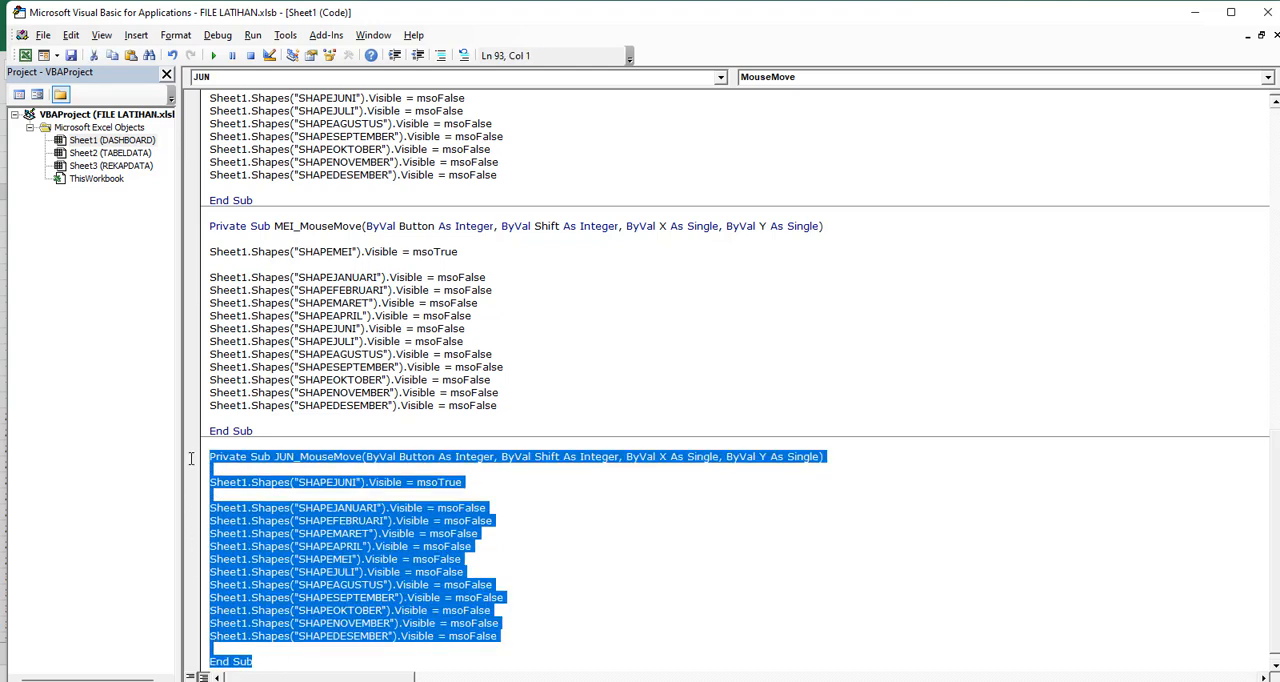
{"action": "scroll", "coordinate": [306, 585], "scroll_direction": "down", "scroll_amount": 1}
{"action": "left_click", "coordinate": [236, 662]}
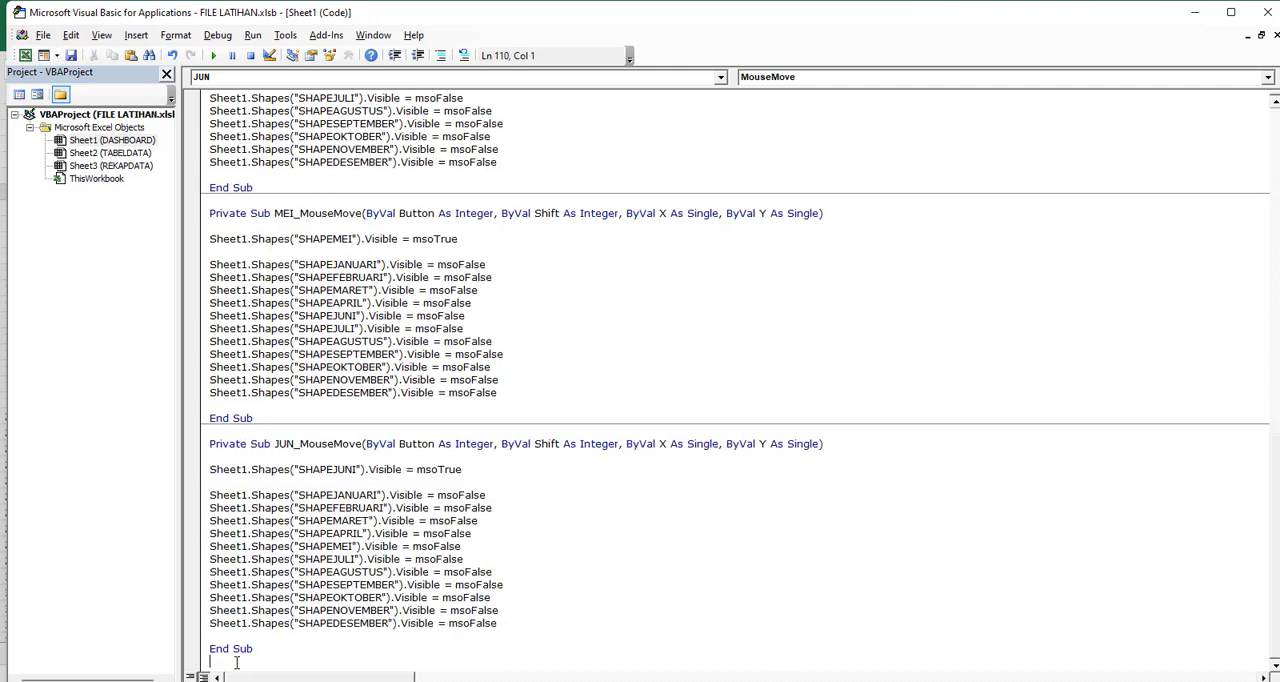
{"action": "key", "text": "Return"}
{"action": "key", "text": "ctrl+v"}
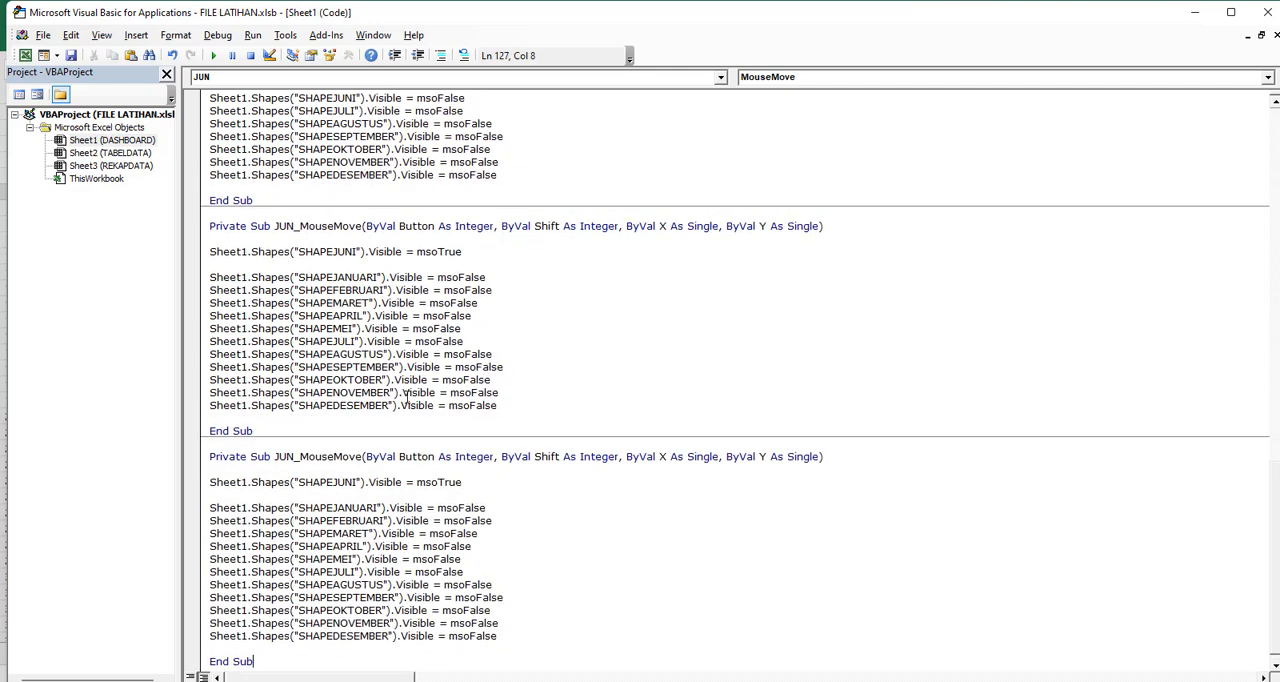
{"action": "left_click", "coordinate": [297, 456]}
{"action": "key", "text": "BackSpace"}
{"action": "type", "text": "L"}
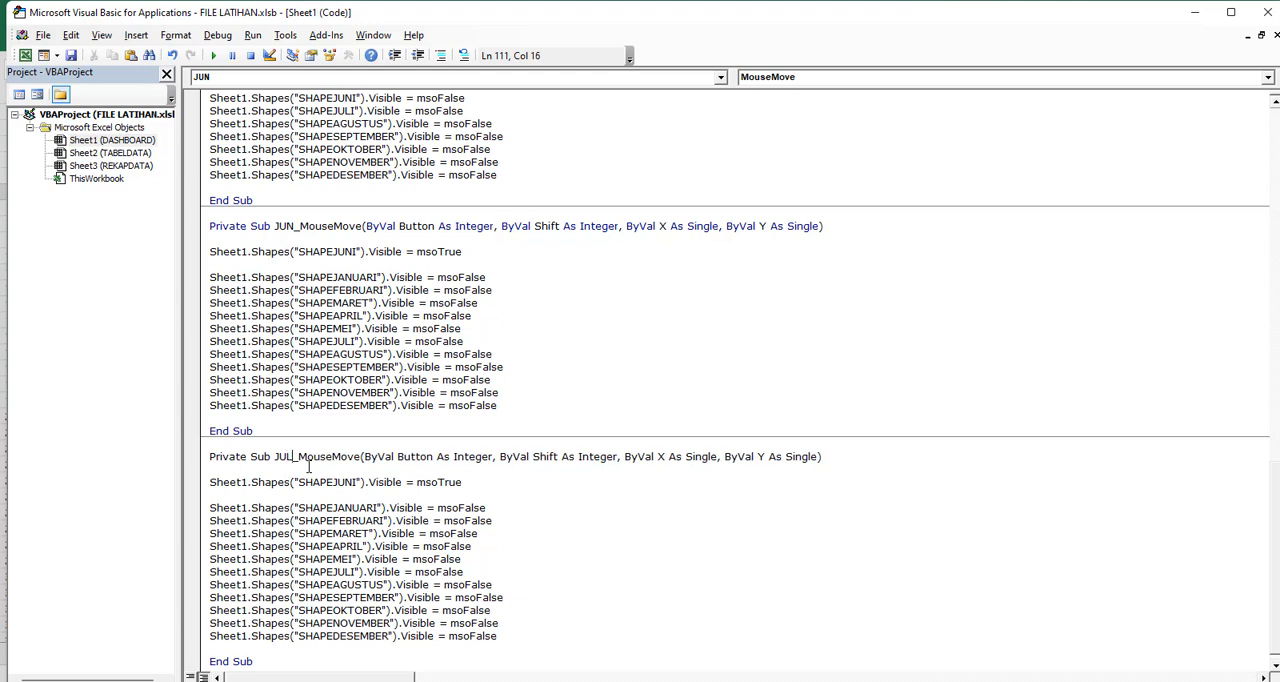
In JUL_MouseMove, make SHAPEJULI the msoTrue shape and replace SHAPEJULI with SHAPEJUNI in the msoFalse lines
{"action": "double_click", "coordinate": [330, 572]}
{"action": "key", "text": "ctrl+c"}
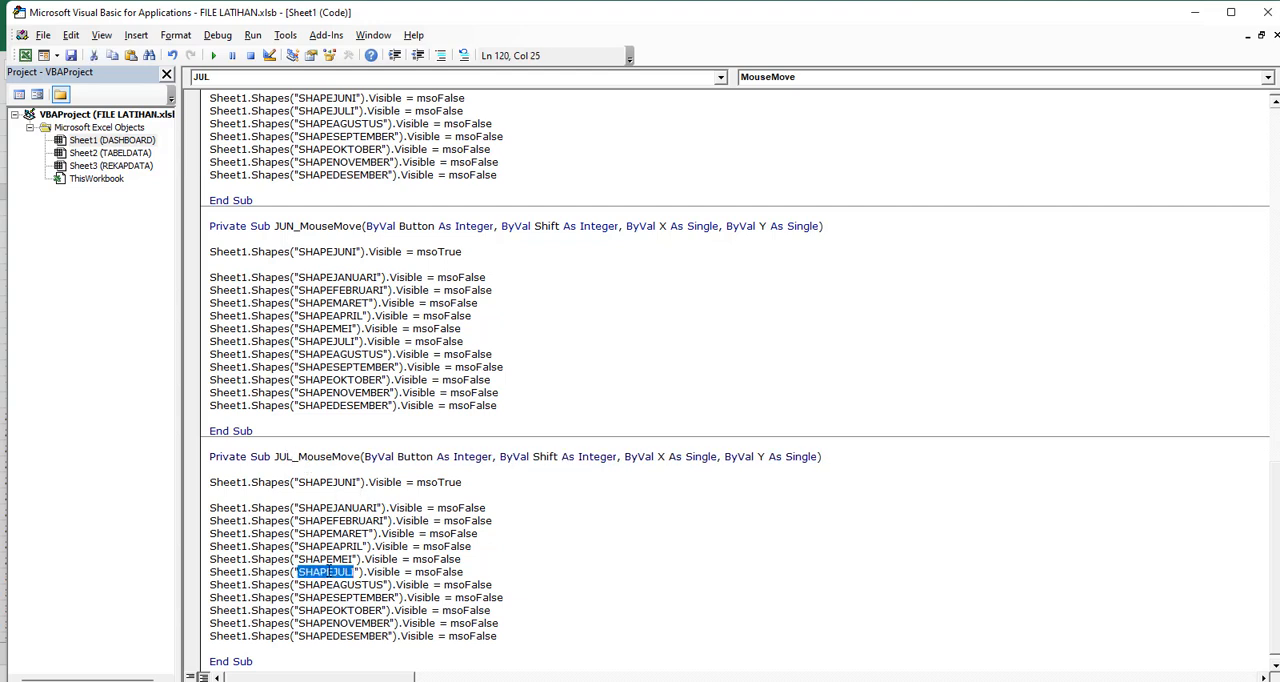
{"action": "left_click", "coordinate": [326, 492]}
{"action": "double_click", "coordinate": [326, 482]}
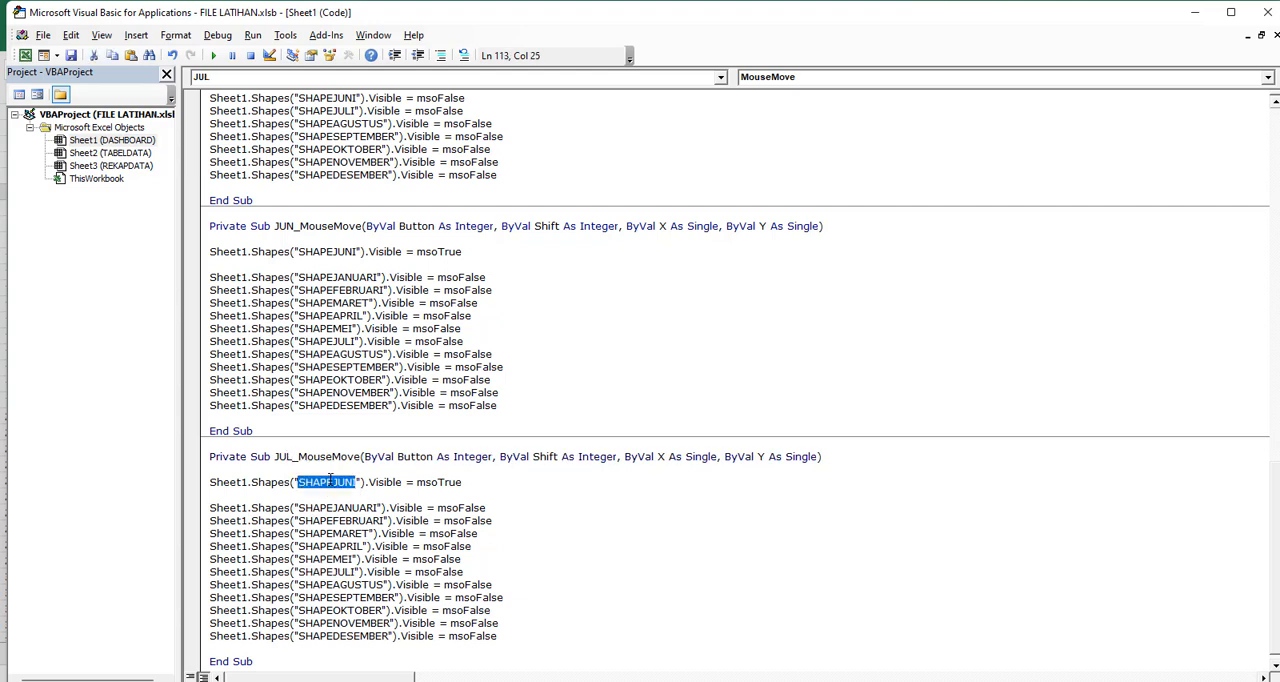
{"action": "key", "text": "ctrl+v"}
{"action": "double_click", "coordinate": [336, 251]}
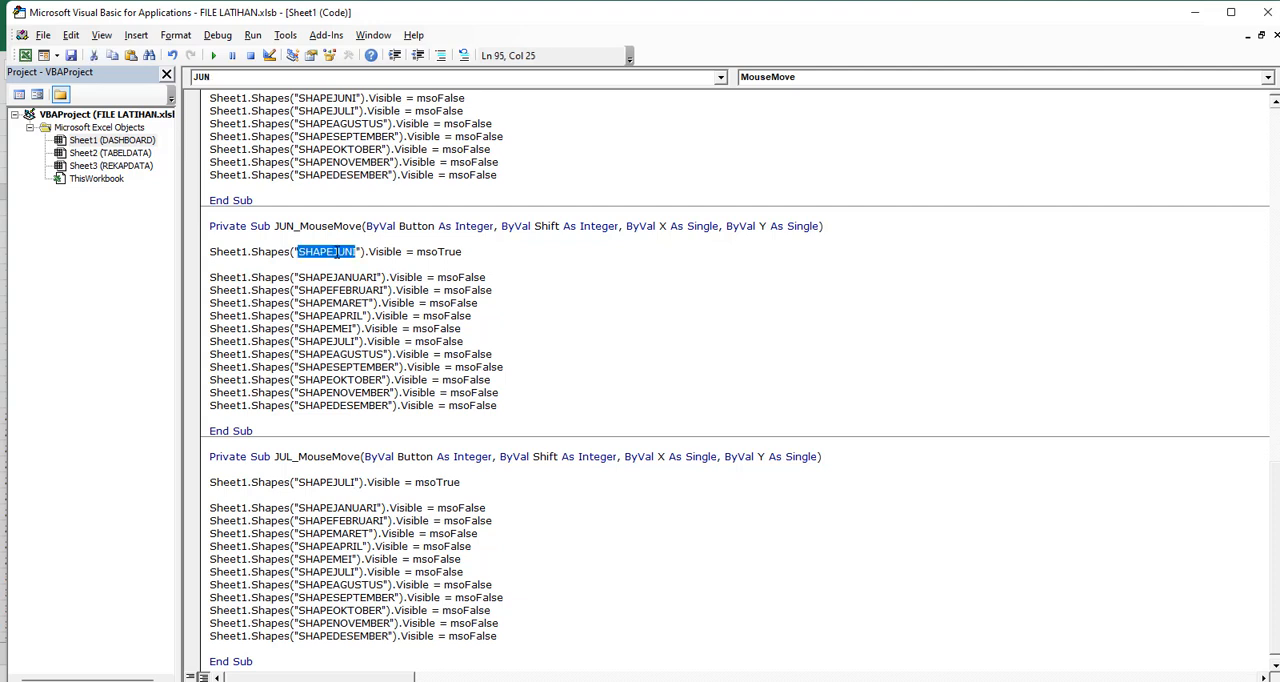
{"action": "double_click", "coordinate": [326, 560]}
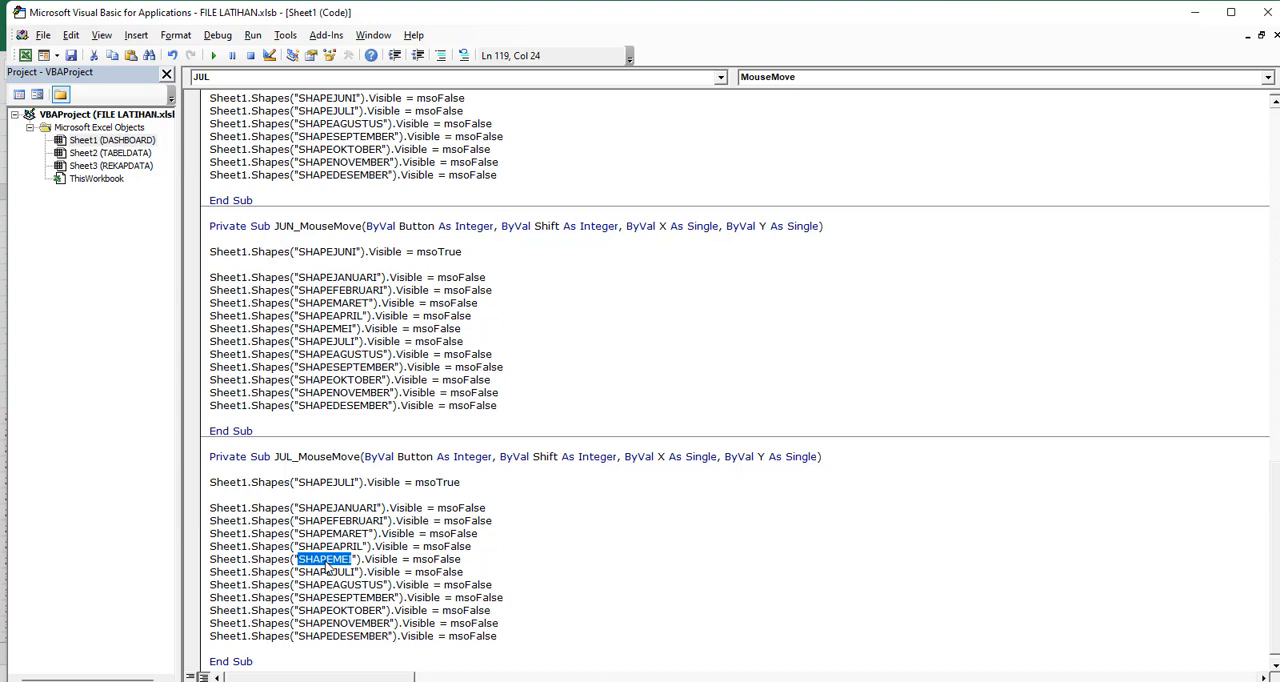
{"action": "double_click", "coordinate": [330, 571]}
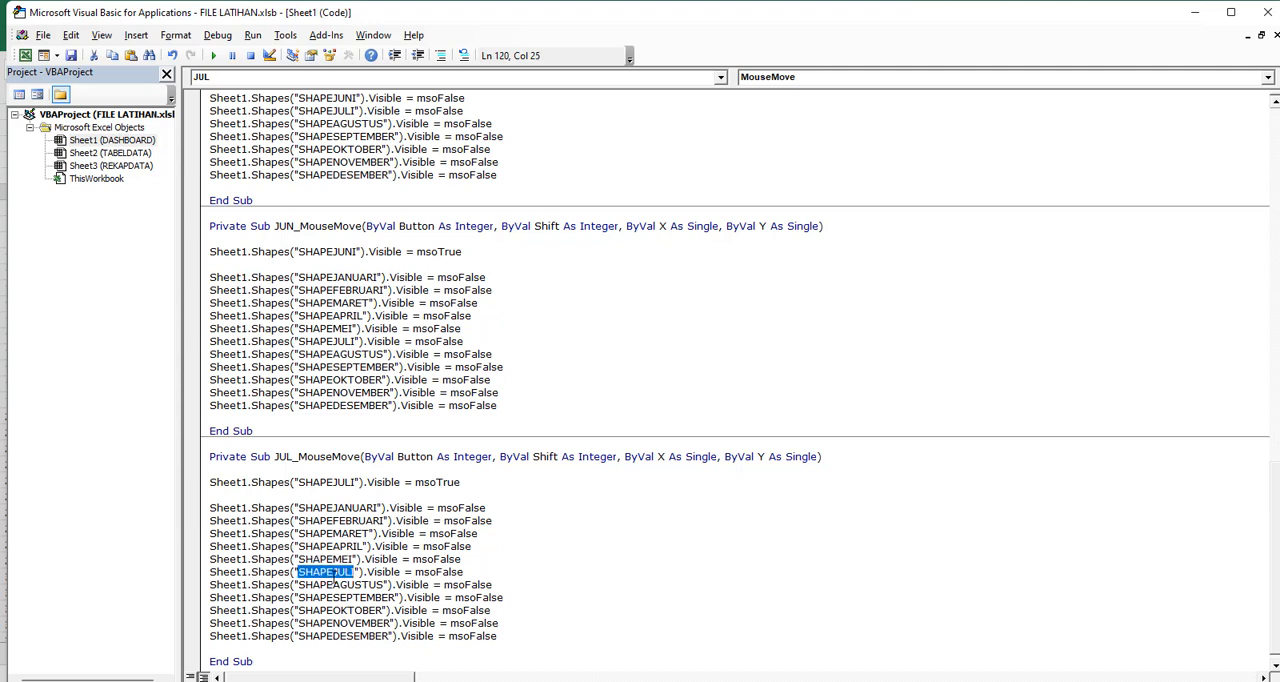
{"action": "type", "text": "SHAPEJUNI"}
{"action": "scroll", "coordinate": [289, 597], "scroll_direction": "down", "scroll_amount": 1}
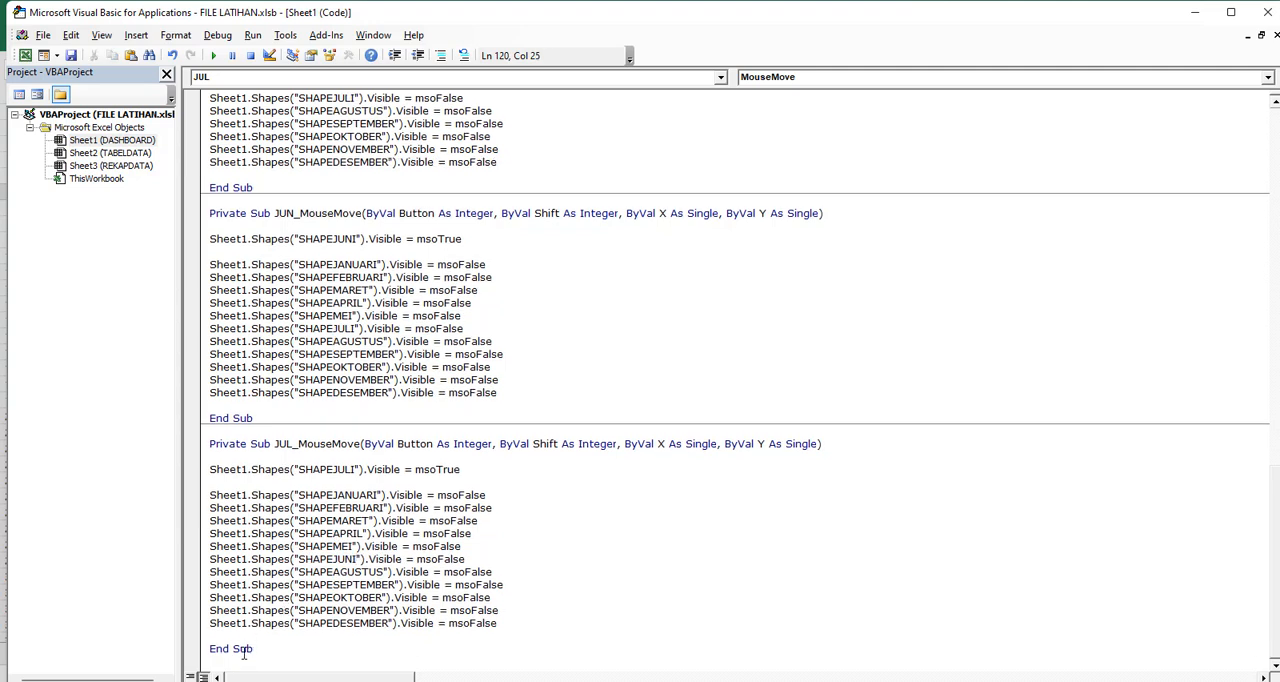
Duplicate the JUL_MouseMove procedure below itself in the Sheet1 code and rename the copy AGUS_MouseMove
{"action": "left_click_drag", "start_coordinate": [252, 649], "coordinate": [182, 444]}
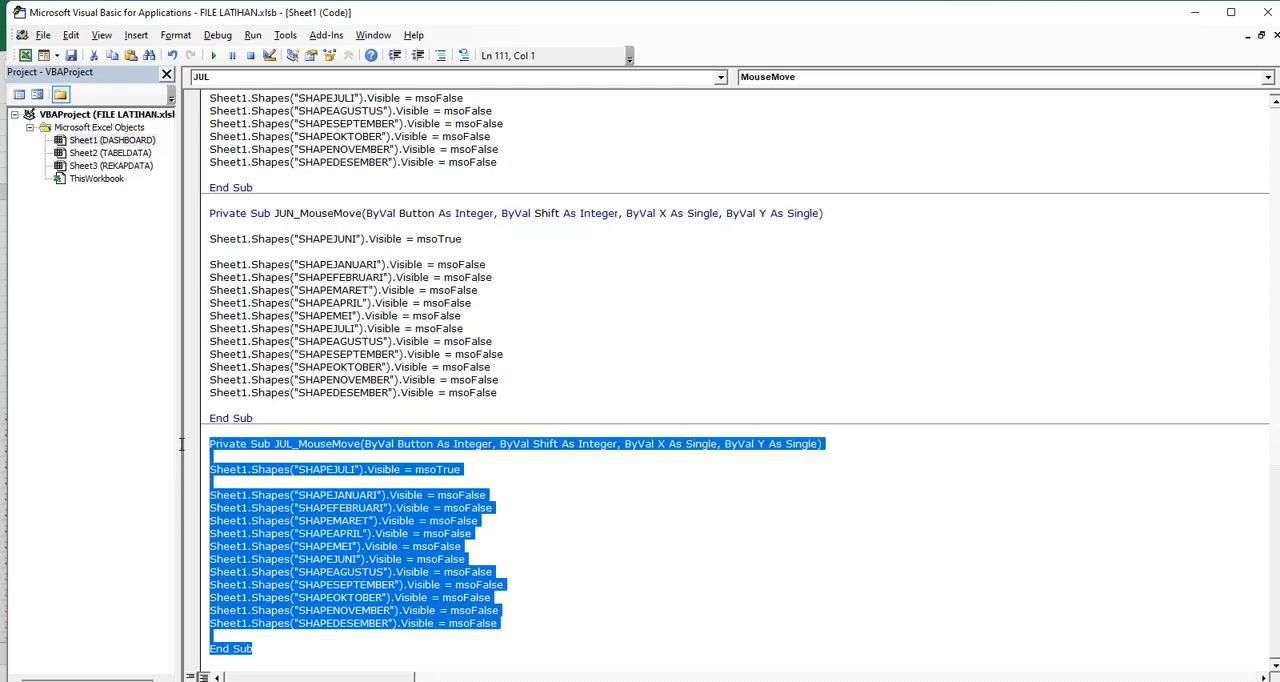
{"action": "key", "text": "ctrl+c"}
{"action": "left_click", "coordinate": [245, 656]}
{"action": "key", "text": "Return"}
{"action": "key", "text": "Return"}
{"action": "key", "text": "ctrl+v"}
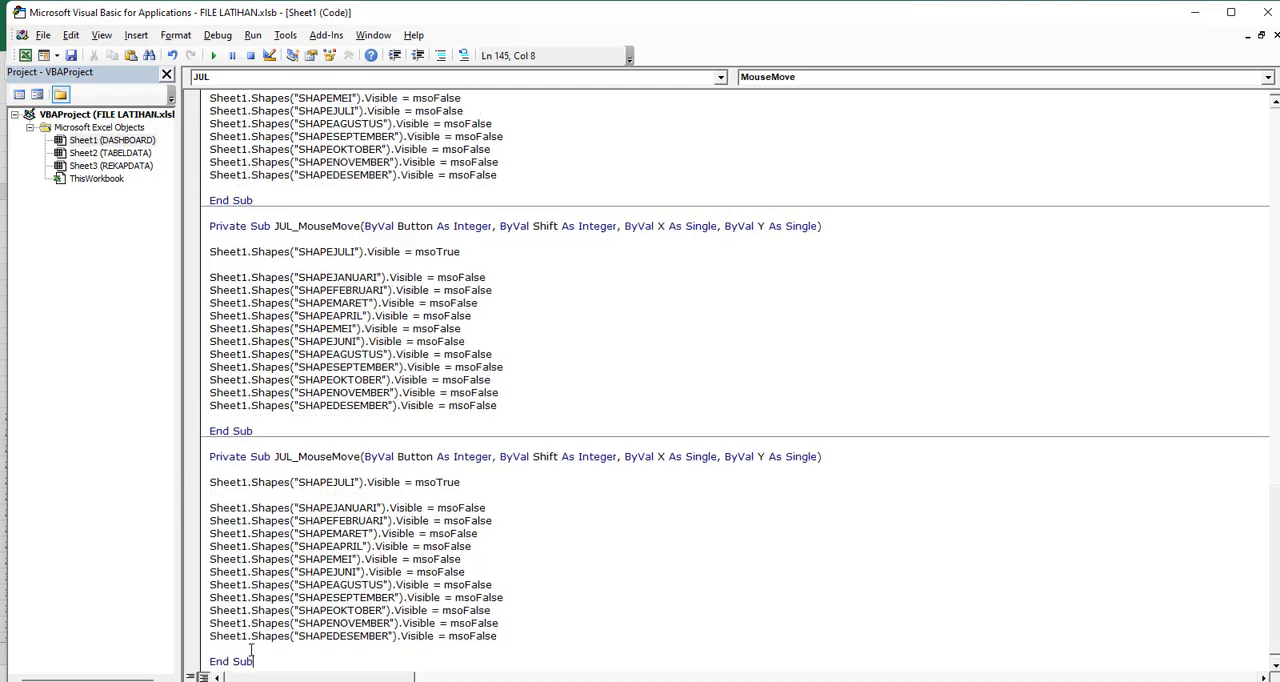
{"action": "left_click", "coordinate": [293, 444]}
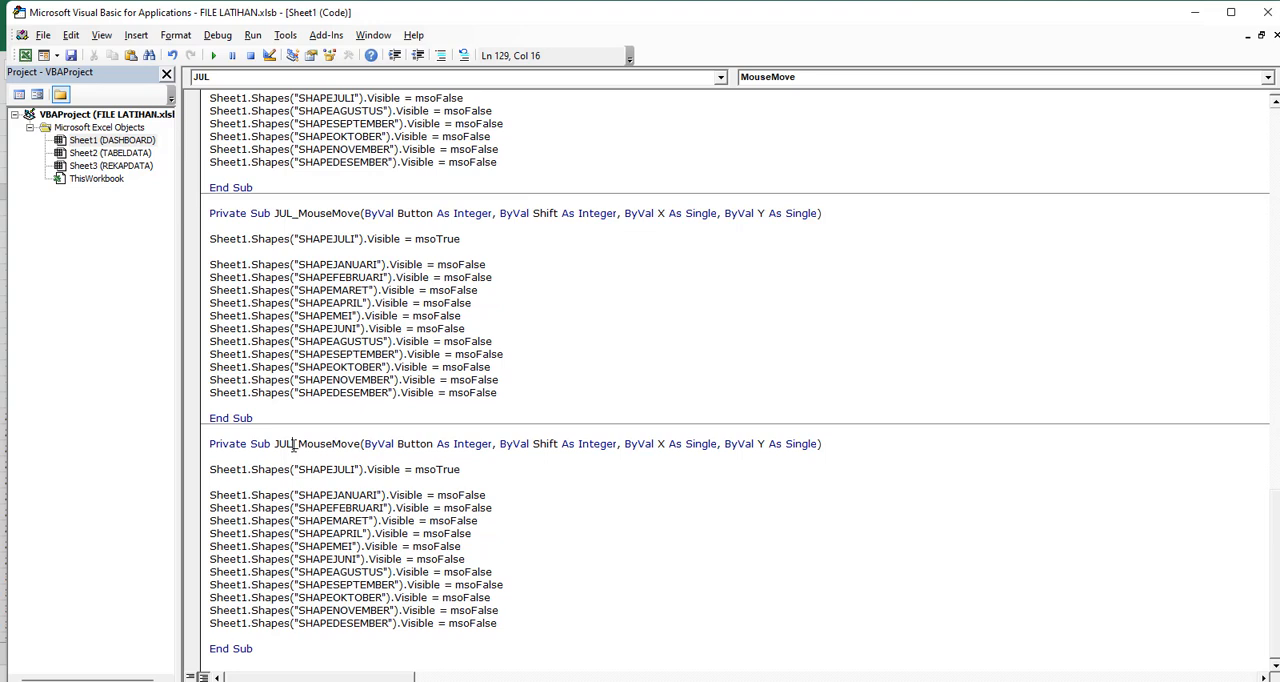
{"action": "key", "text": "BackSpace"}
{"action": "key", "text": "BackSpace"}
{"action": "type", "text": "AGU"}
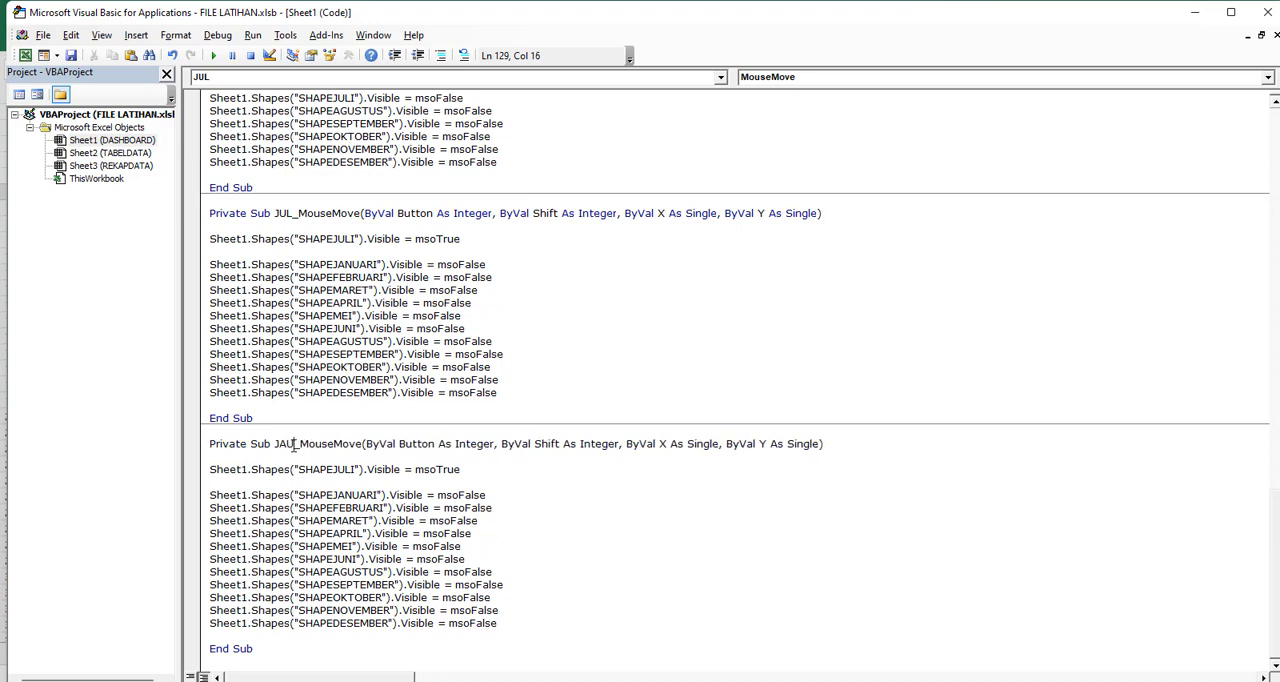
{"action": "type", "text": "S"}
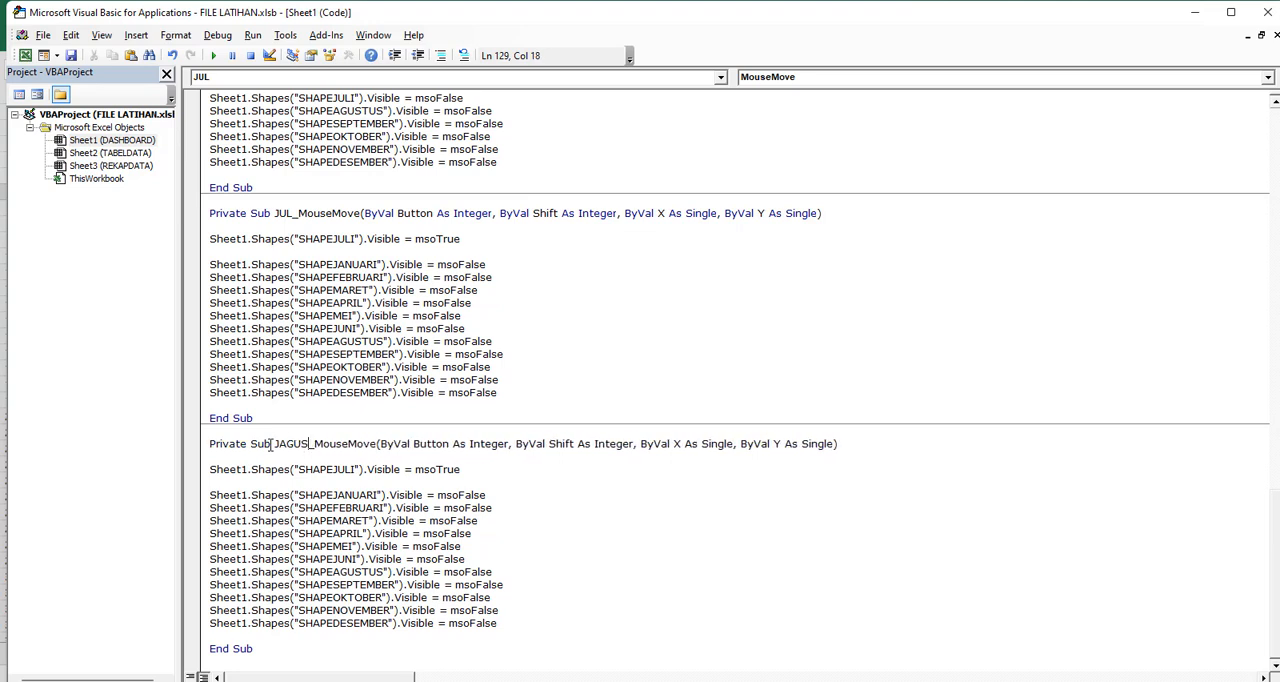
{"action": "key", "text": "BackSpace"}
{"action": "key", "text": "BackSpace"}
{"action": "key", "text": "BackSpace"}
{"action": "key", "text": "BackSpace"}
{"action": "key", "text": "BackSpace"}
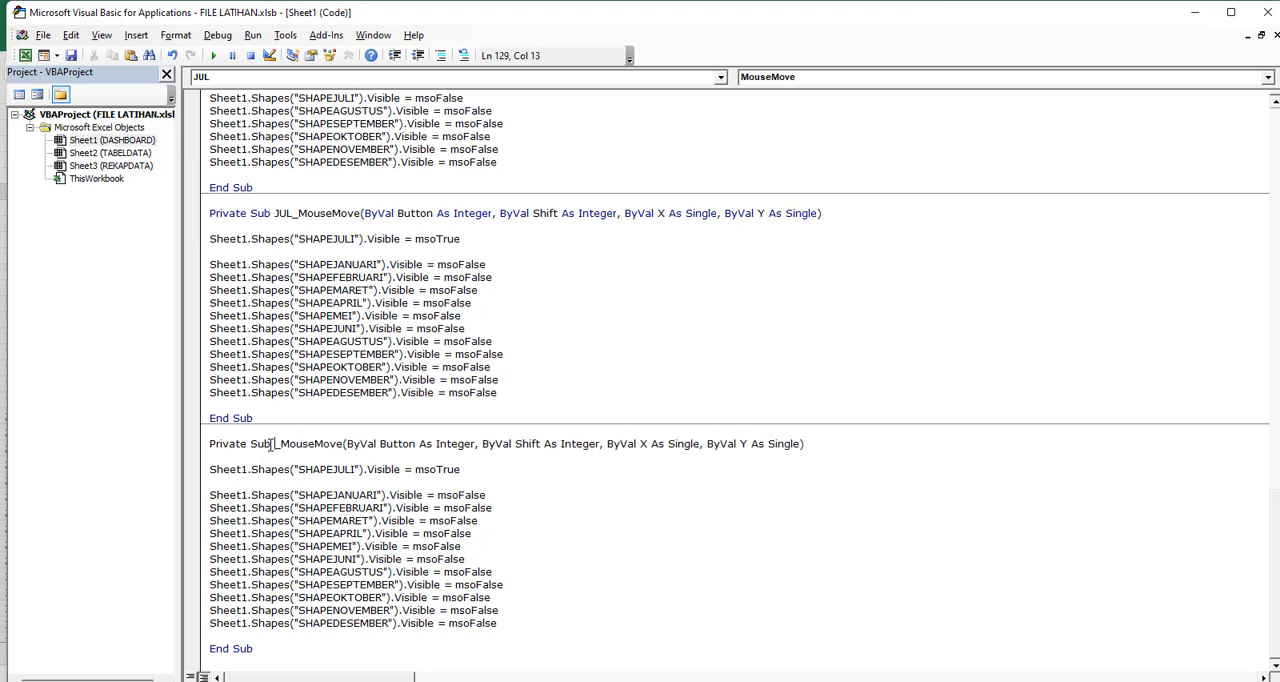
{"action": "type", "text": "AGUS"}
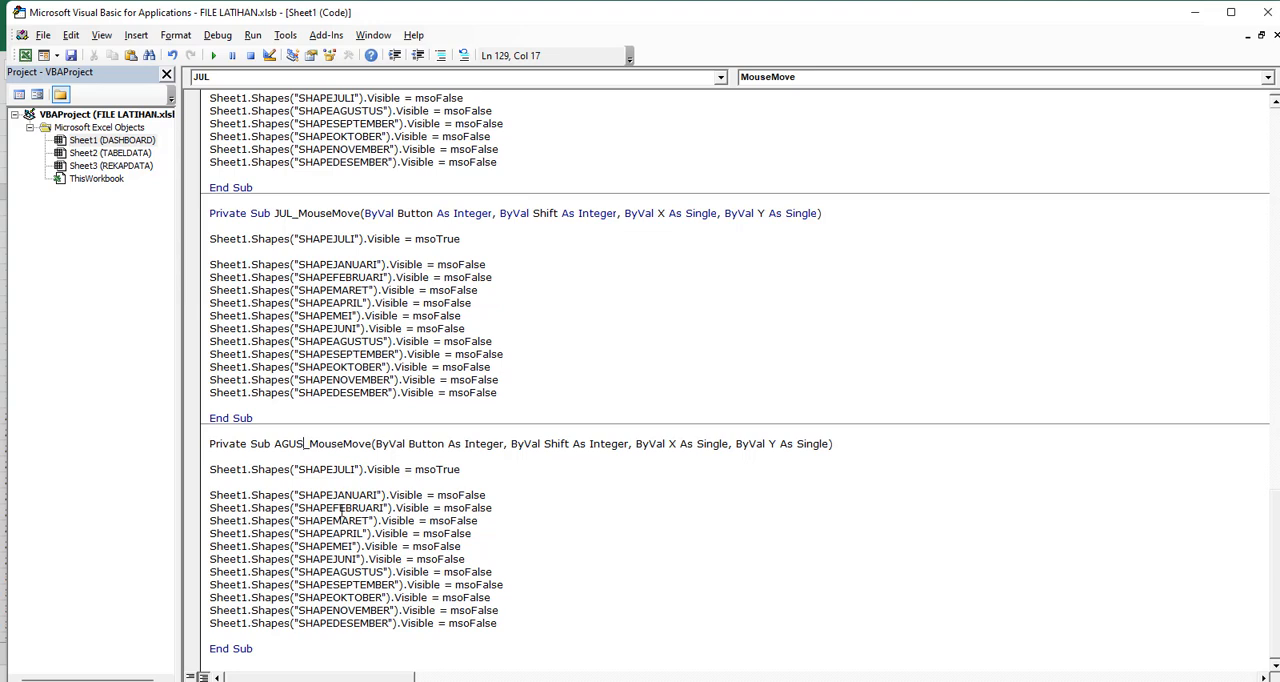
In AGUS_MouseMove, make SHAPEAGUSTUS the msoTrue shape and replace SHAPEAGUSTUS with SHAPEJULI in the msoFalse lines
{"action": "double_click", "coordinate": [343, 571]}
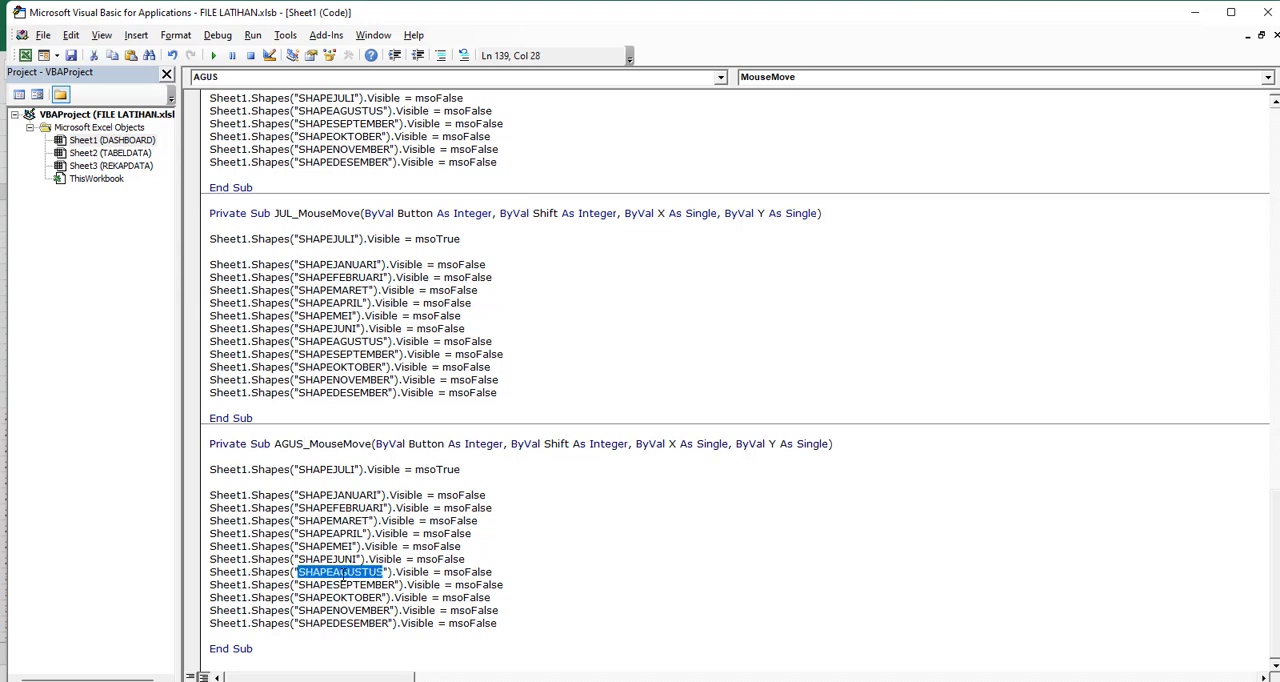
{"action": "double_click", "coordinate": [340, 470]}
{"action": "key", "text": "ctrl+v"}
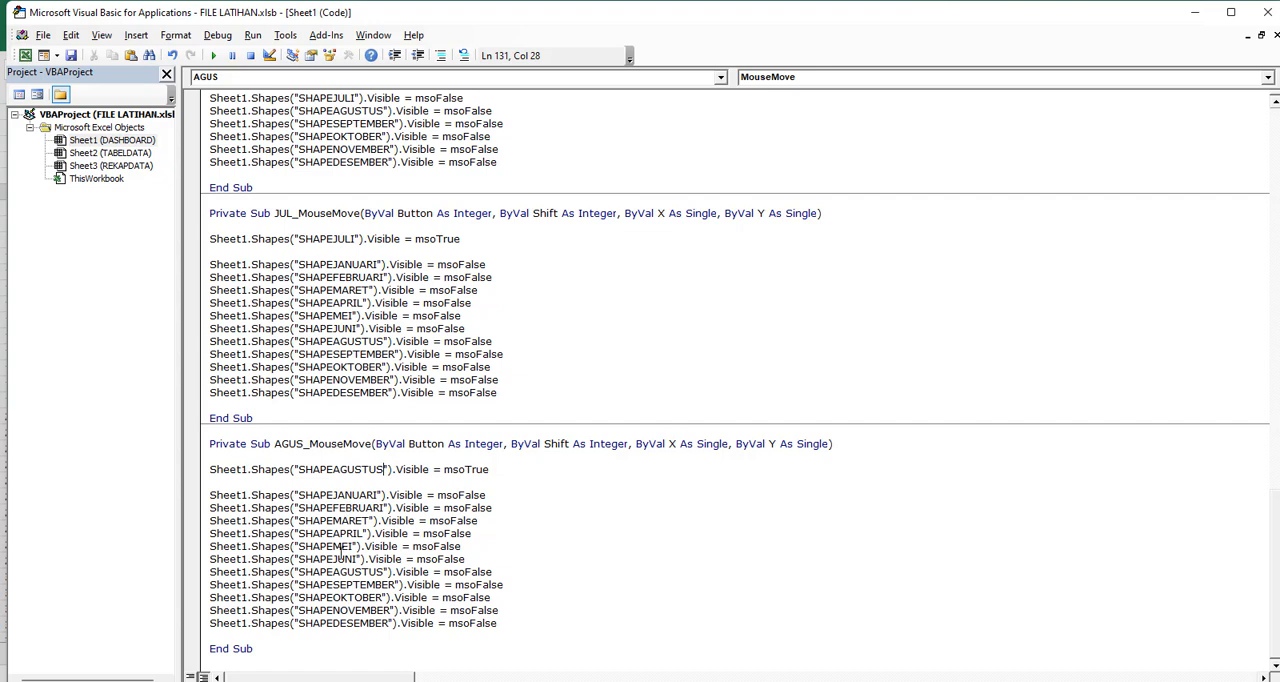
{"action": "double_click", "coordinate": [333, 240]}
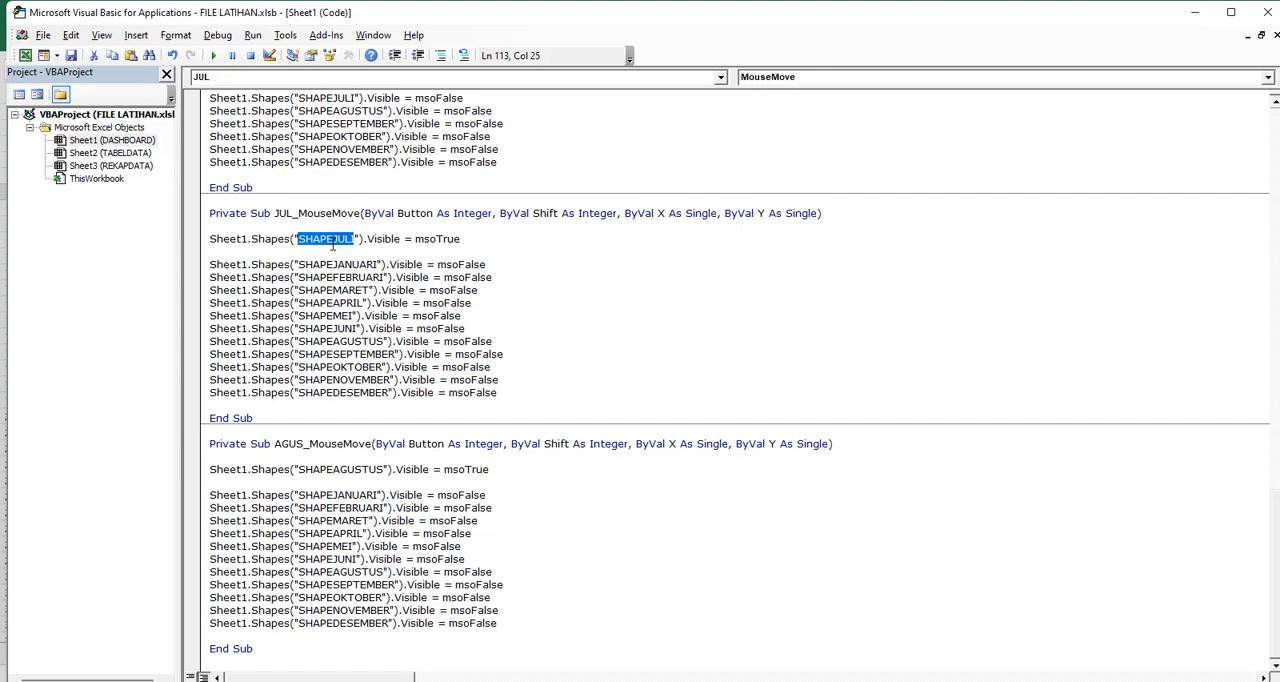
{"action": "key", "text": "ctrl+c"}
{"action": "left_click", "coordinate": [343, 572]}
{"action": "double_click", "coordinate": [343, 572]}
{"action": "key", "text": "ctrl+v"}
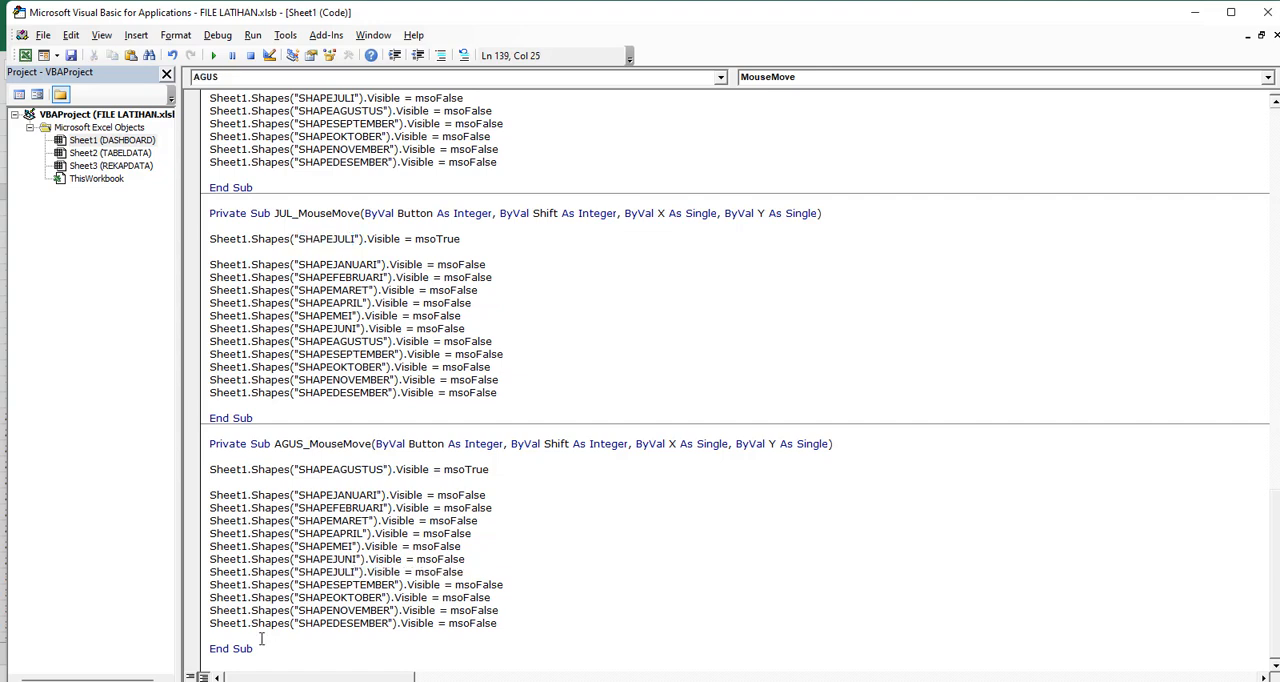
Duplicate the AGUS_MouseMove procedure below itself in the Sheet1 code and rename the copy SEP_MouseMove
{"action": "left_click_drag", "start_coordinate": [255, 649], "coordinate": [208, 446]}
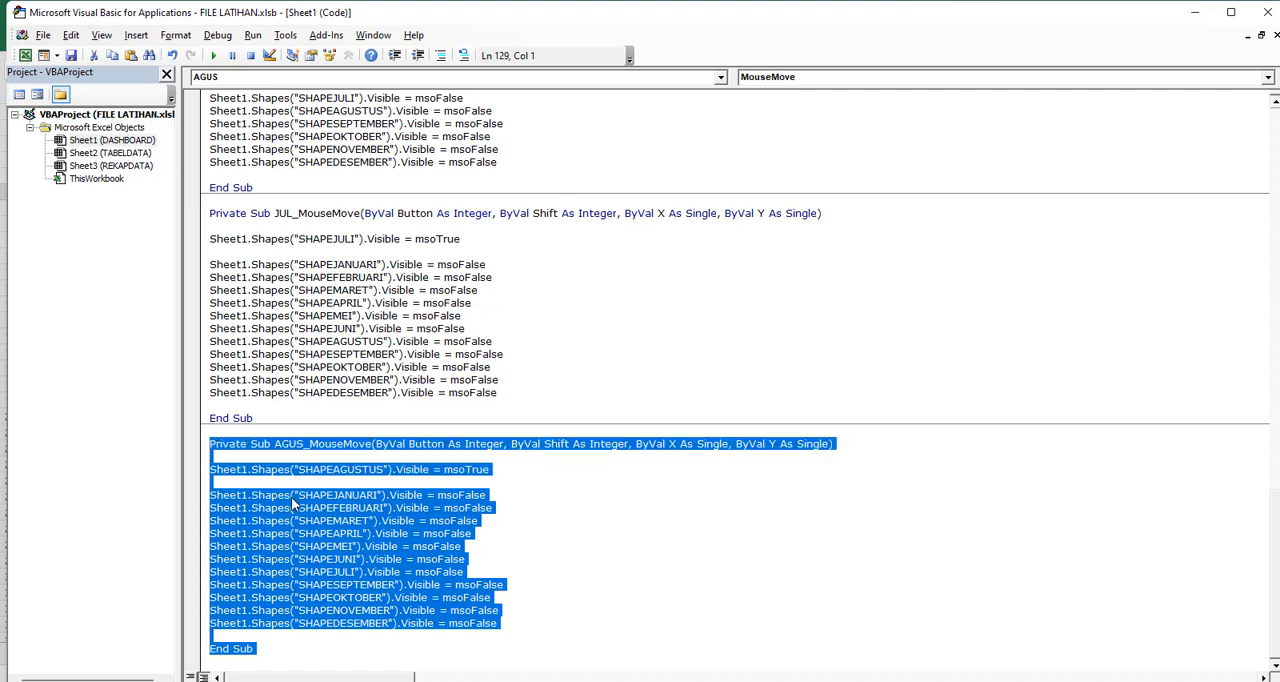
{"action": "left_click", "coordinate": [236, 657]}
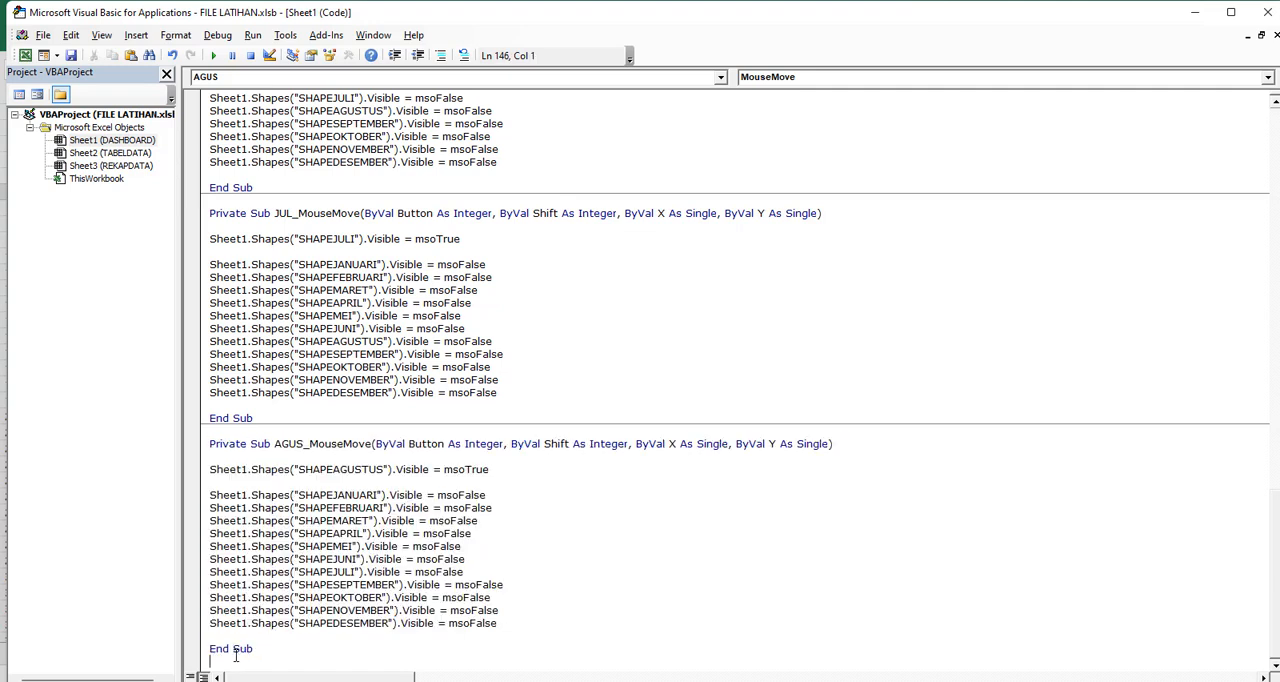
{"action": "key", "text": "Return"}
{"action": "key", "text": "ctrl+v"}
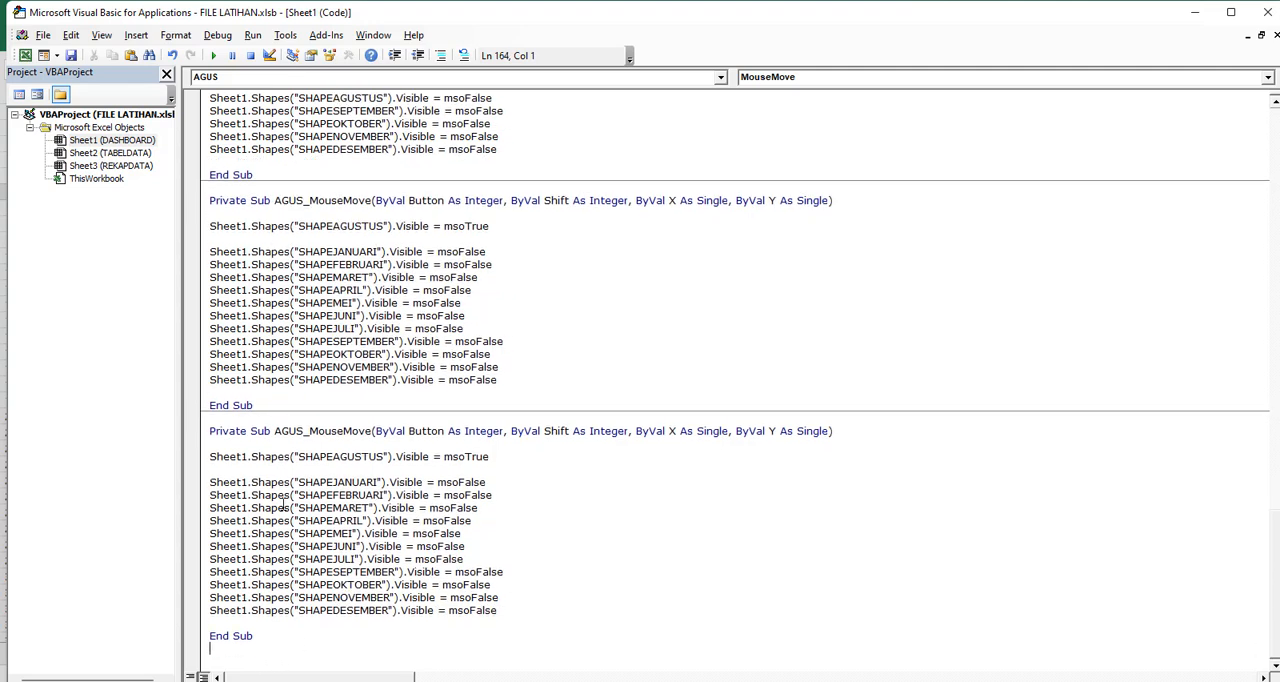
{"action": "left_click_drag", "start_coordinate": [303, 434], "coordinate": [275, 434]}
{"action": "type", "text": "SEP"}
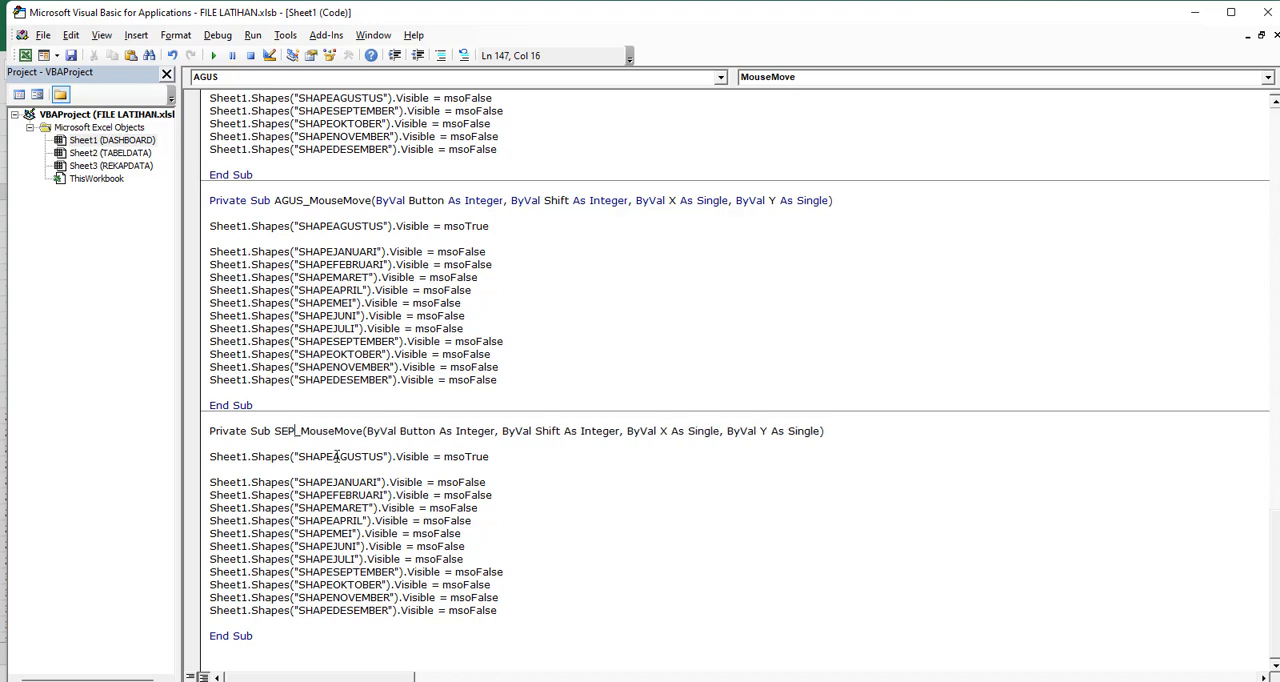
In SEP_MouseMove, make SHAPESEPTEMBER the msoTrue shape and replace SHAPESEPTEMBER with SHAPEAGUSTUS in the msoFalse lines
{"action": "double_click", "coordinate": [338, 570]}
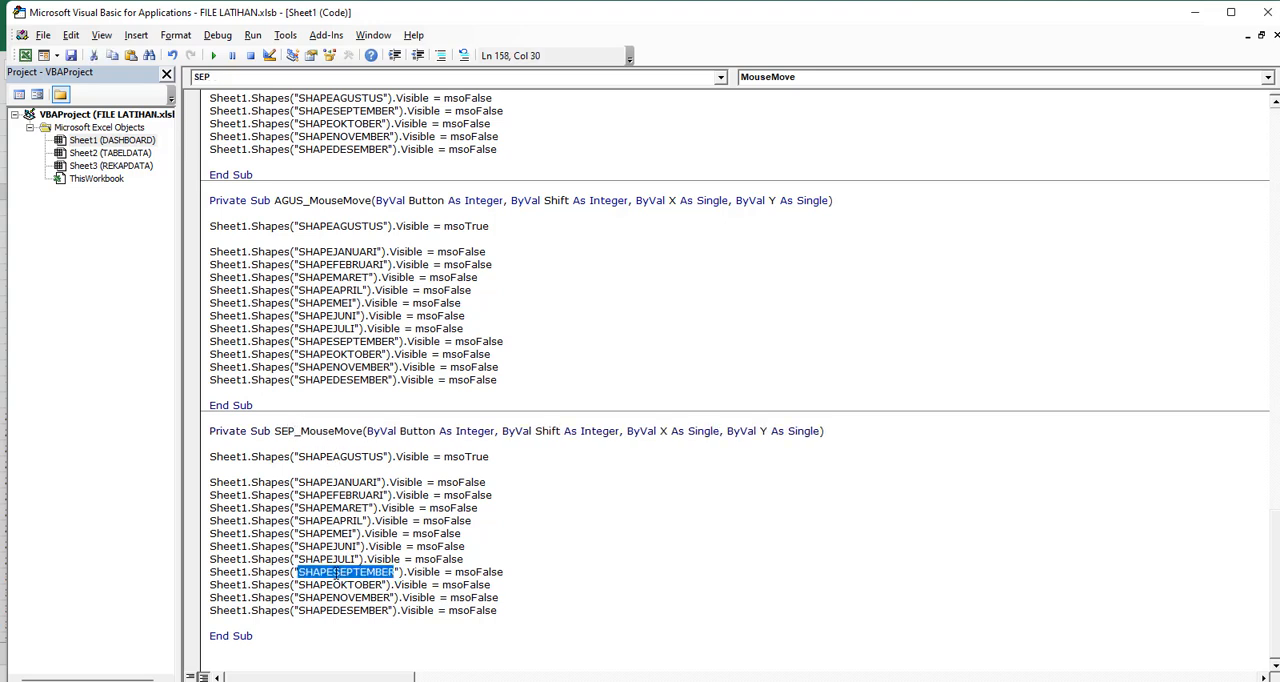
{"action": "left_click", "coordinate": [353, 457]}
{"action": "double_click", "coordinate": [353, 457]}
{"action": "key", "text": "ctrl+v"}
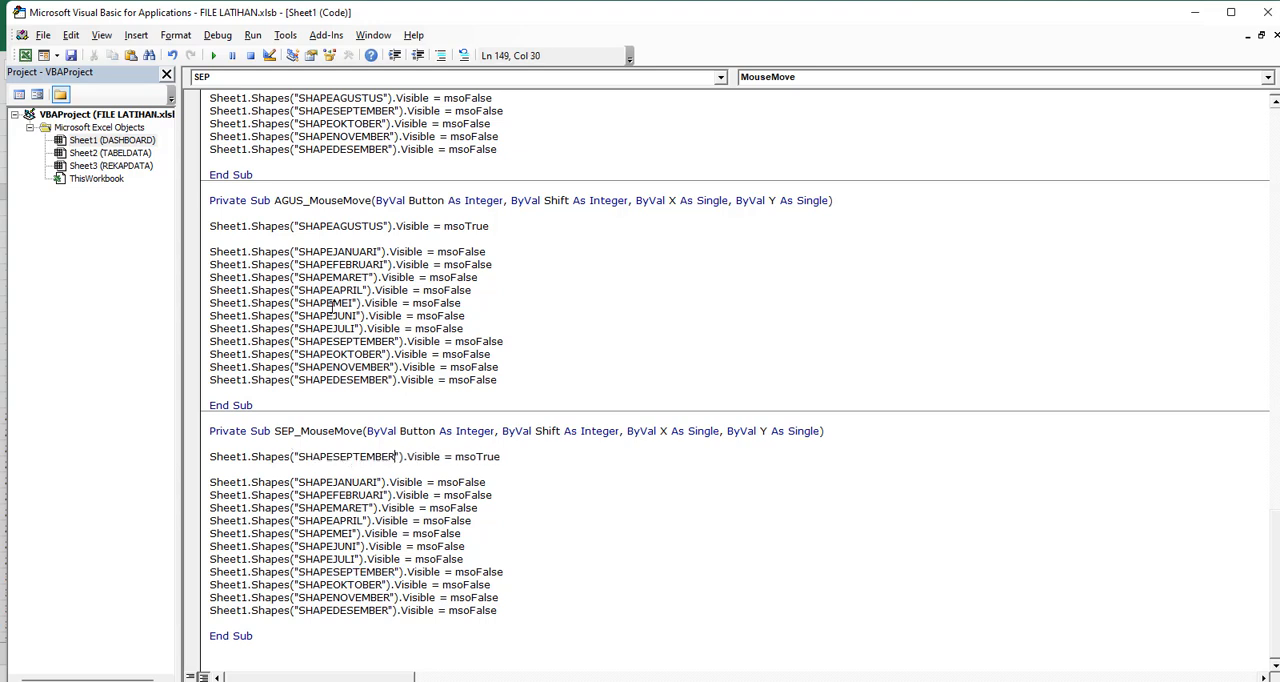
{"action": "left_click", "coordinate": [345, 217]}
{"action": "double_click", "coordinate": [343, 227]}
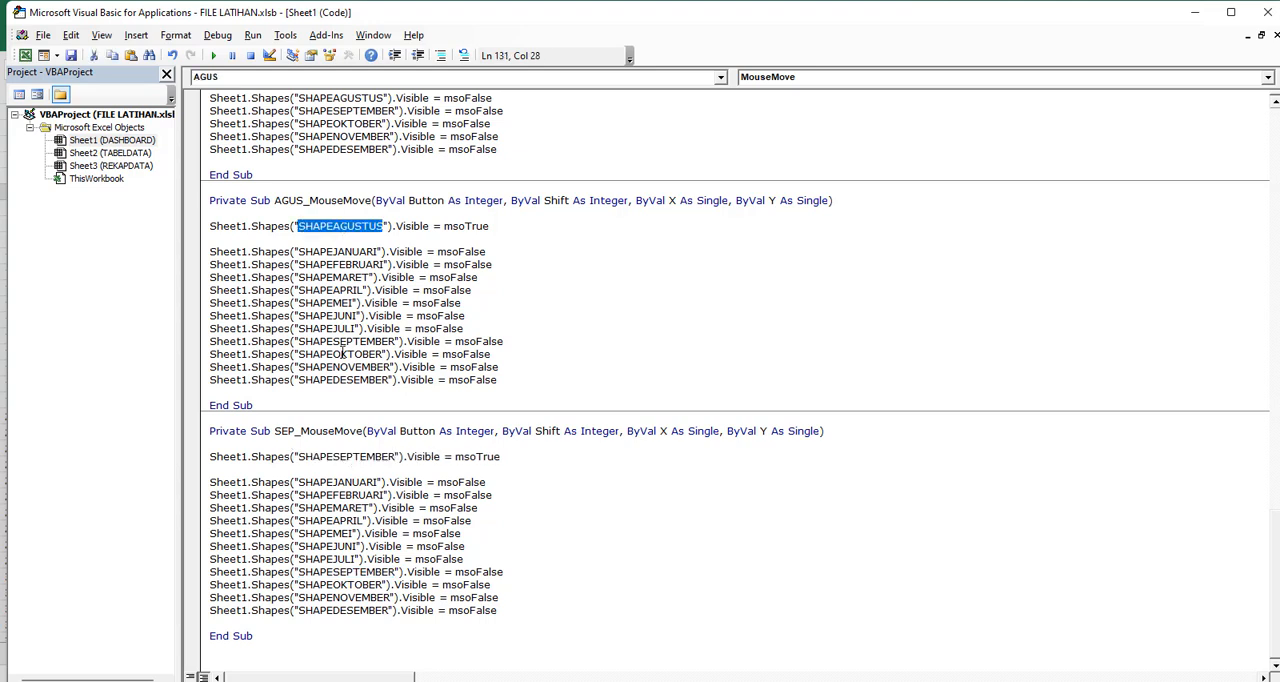
{"action": "key", "text": "ctrl+c"}
{"action": "double_click", "coordinate": [340, 572]}
{"action": "key", "text": "ctrl+v"}
Duplicate the SEP_MouseMove procedure below itself in the Sheet1 code and rename the copy OKT_MouseMove
{"action": "left_click_drag", "start_coordinate": [256, 636], "coordinate": [232, 636]}
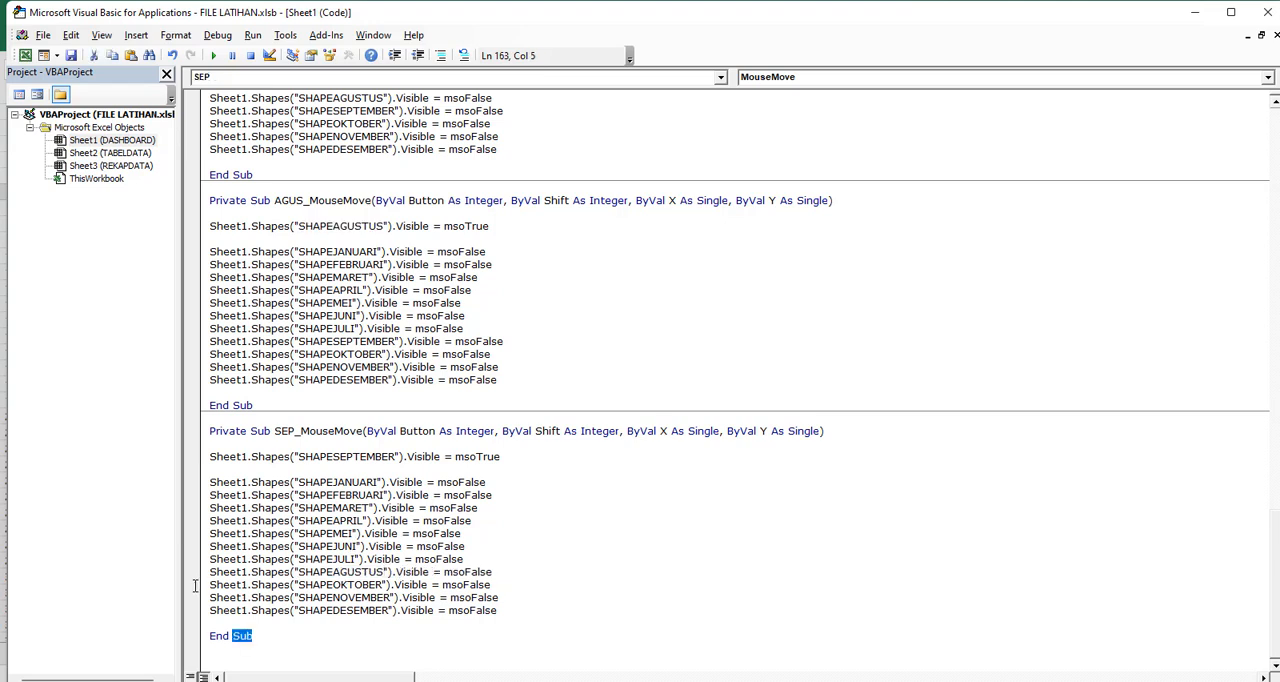
{"action": "left_click_drag", "start_coordinate": [195, 586], "coordinate": [175, 434]}
{"action": "left_click", "coordinate": [251, 659]}
{"action": "key", "text": "ctrl+v"}
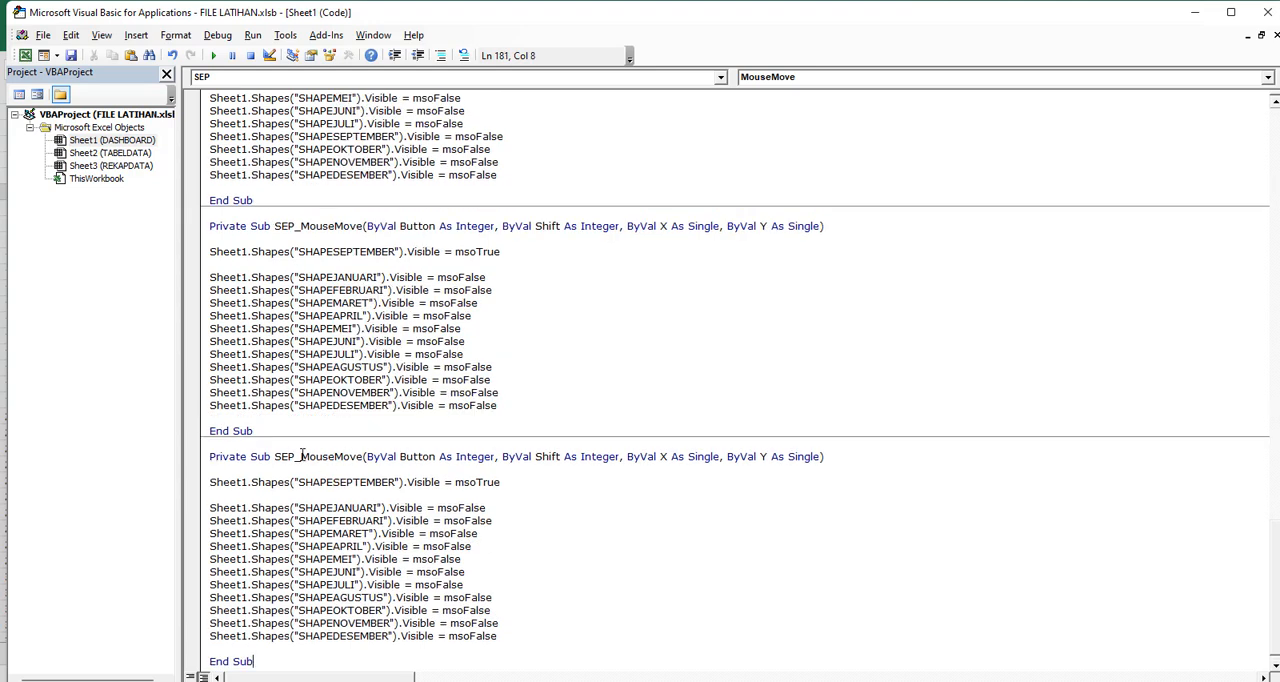
{"action": "left_click_drag", "start_coordinate": [299, 456], "coordinate": [274, 456]}
{"action": "type", "text": "OKT"}
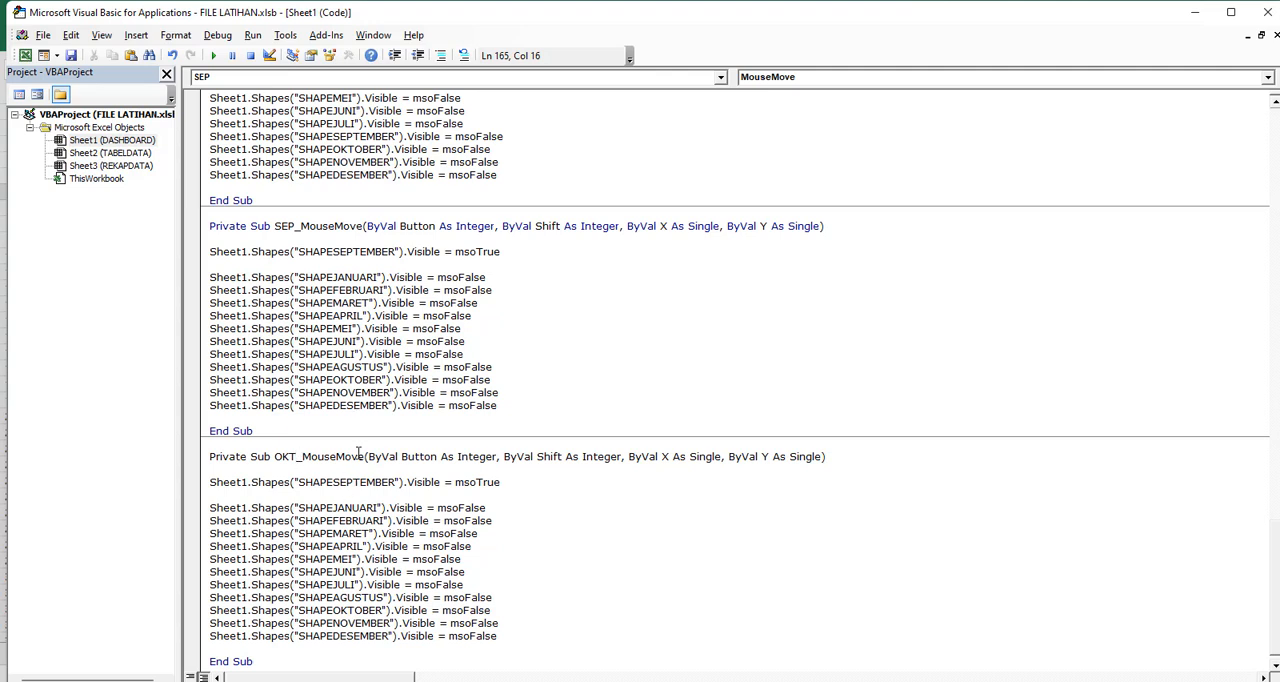
In OKT_MouseMove, make SHAPEOKTOBER the msoTrue shape and replace SHAPEOKTOBER with SHAPESEPTEMBER in the msoFalse lines
{"action": "double_click", "coordinate": [345, 610]}
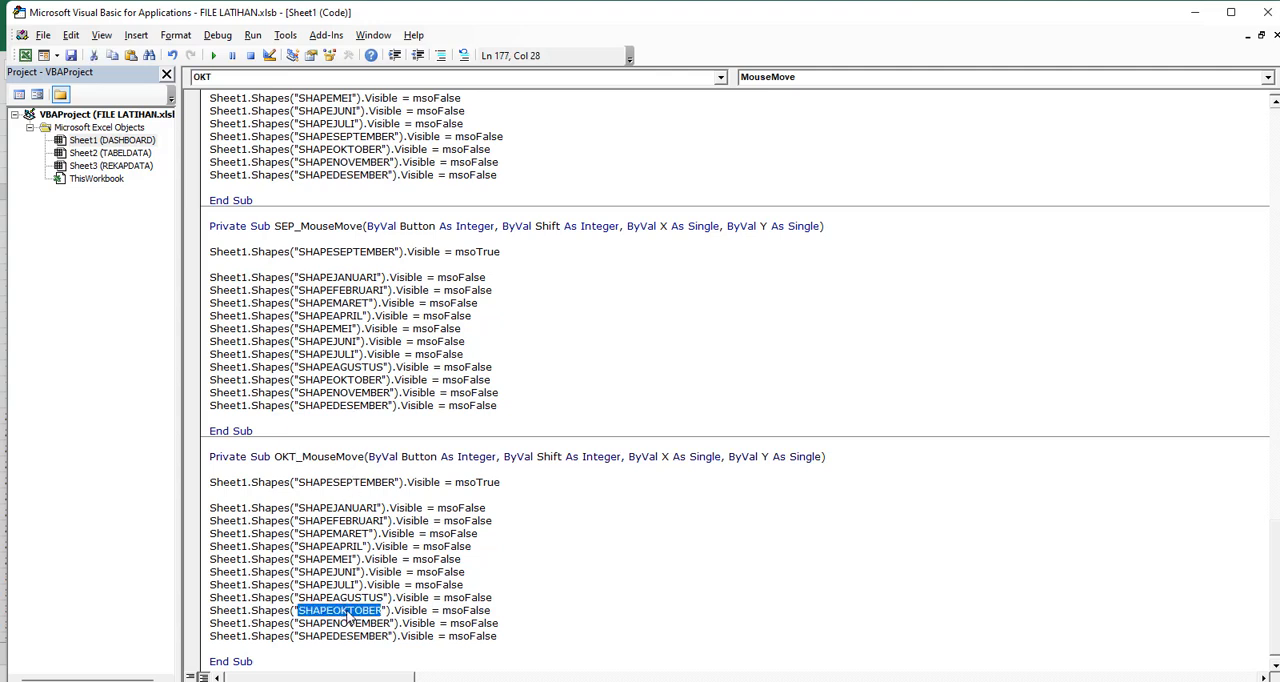
{"action": "left_click", "coordinate": [345, 488]}
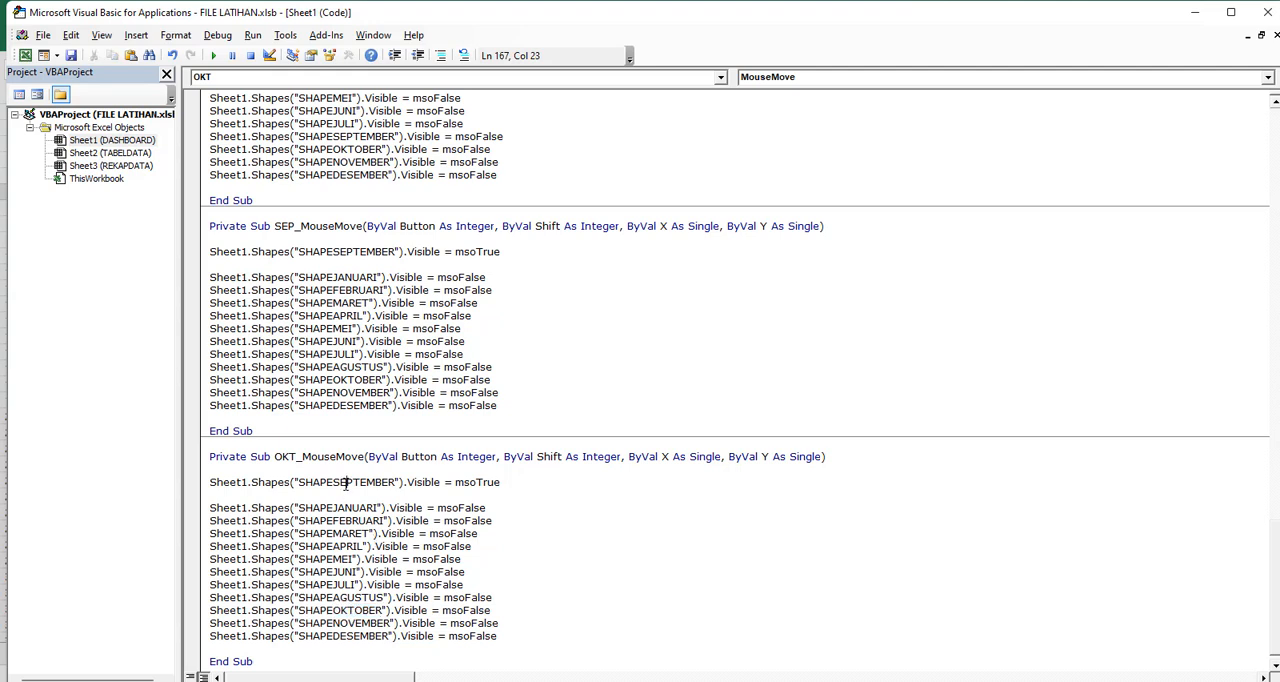
{"action": "double_click", "coordinate": [345, 488]}
{"action": "key", "text": "ctrl+v"}
{"action": "double_click", "coordinate": [356, 252]}
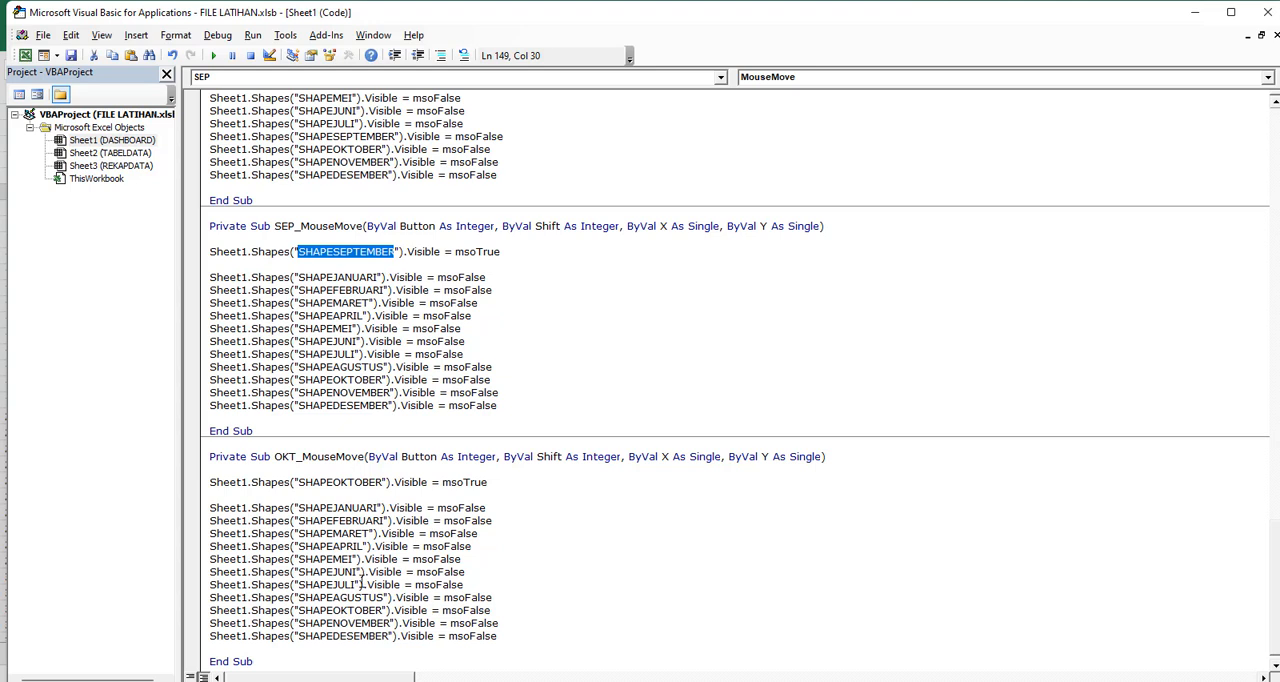
{"action": "left_click", "coordinate": [343, 611]}
{"action": "double_click", "coordinate": [343, 611]}
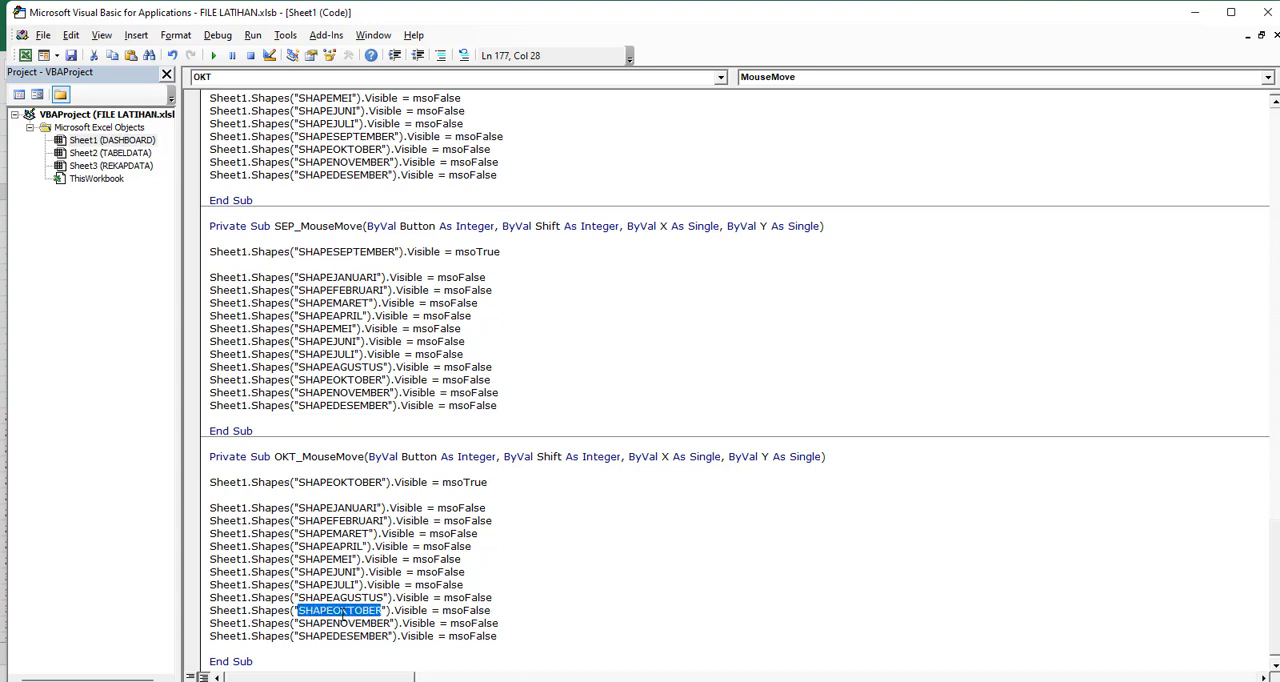
{"action": "key", "text": "ctrl+v"}
Duplicate the OKT_MouseMove procedure below itself in the Sheet1 code and rename the copy NOV_MouseMove
{"action": "scroll", "coordinate": [278, 648], "scroll_direction": "down", "scroll_amount": 1}
{"action": "left_click_drag", "start_coordinate": [278, 648], "coordinate": [183, 447]}
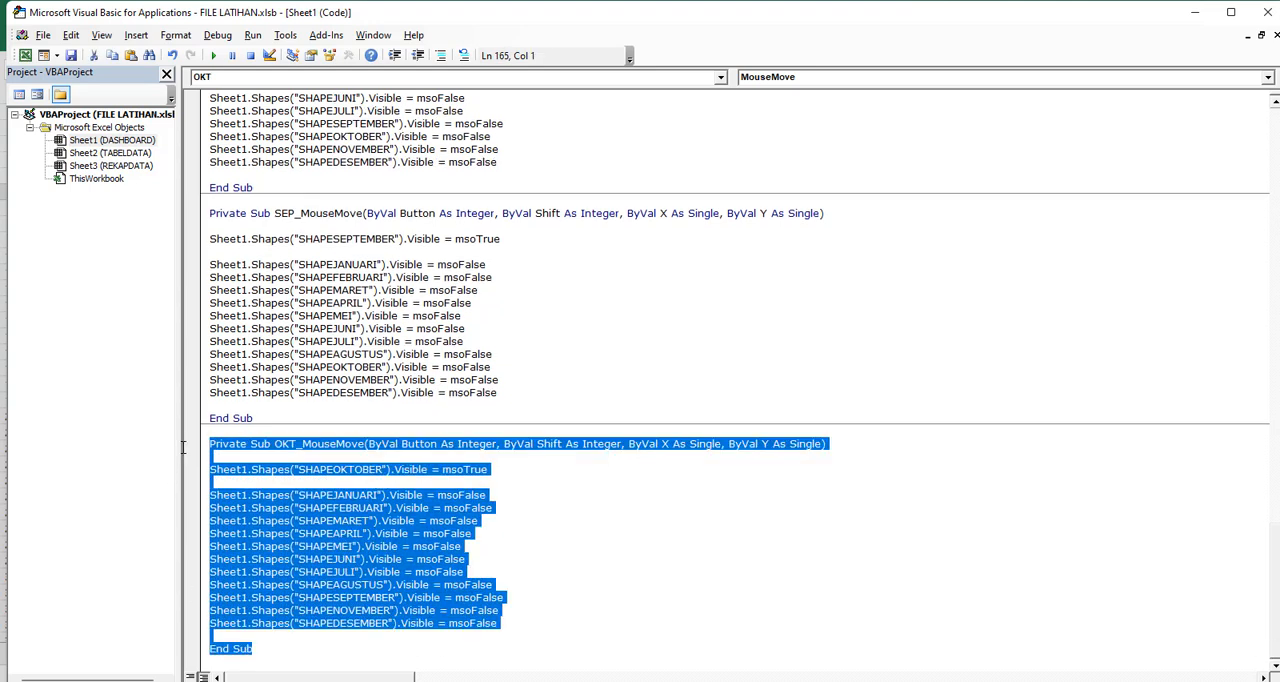
{"action": "key", "text": "ctrl+c"}
{"action": "left_click", "coordinate": [257, 662]}
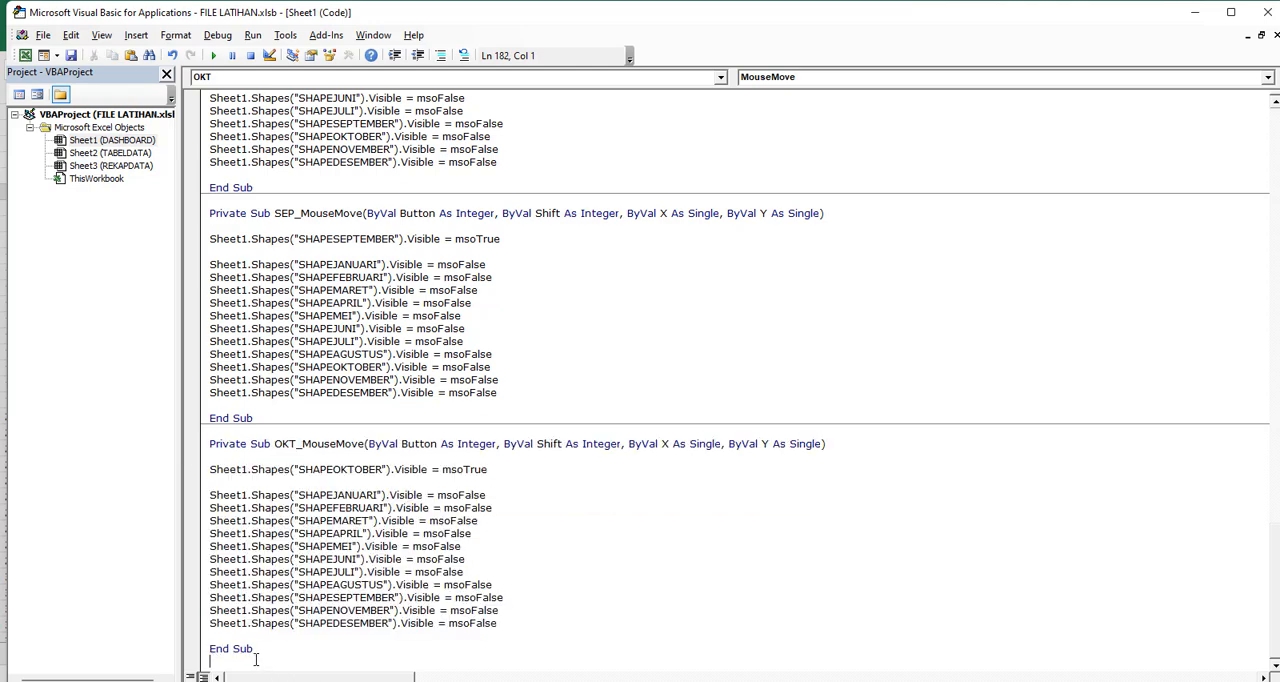
{"action": "key", "text": "Return"}
{"action": "key", "text": "Return"}
{"action": "key", "text": "ctrl+v"}
{"action": "scroll", "coordinate": [283, 594], "scroll_direction": "down", "scroll_amount": 1}
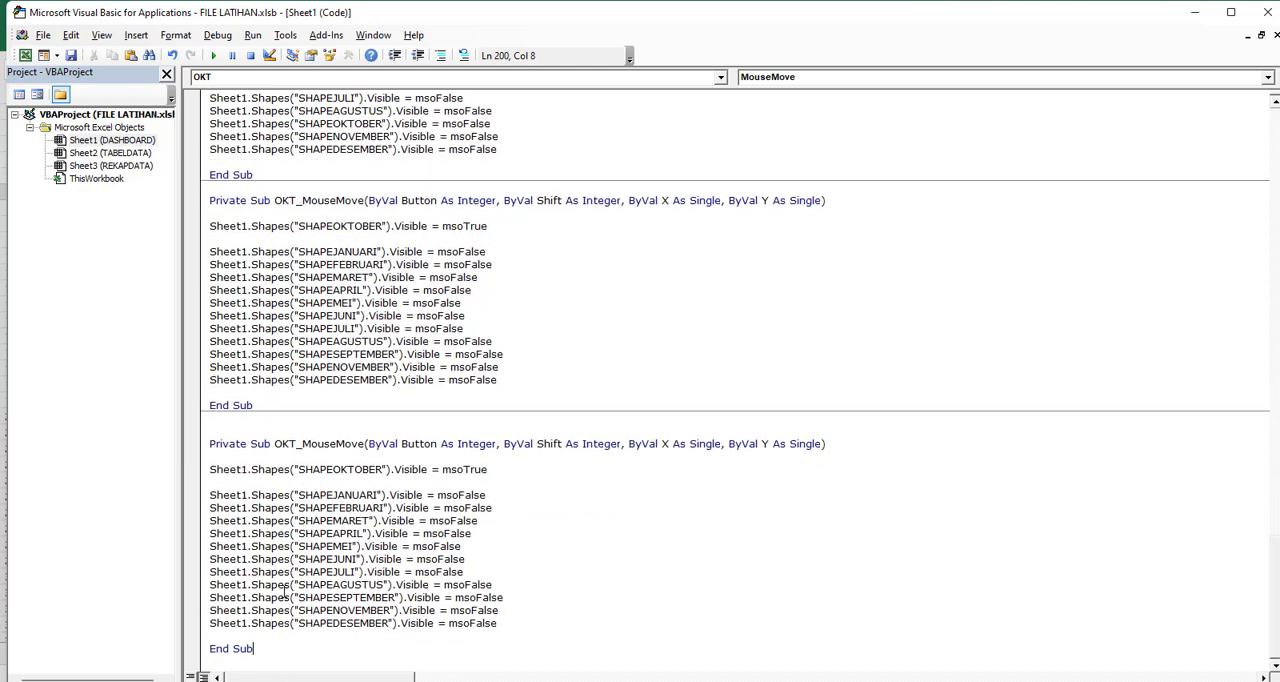
{"action": "double_click", "coordinate": [330, 469]}
{"action": "left_click_drag", "start_coordinate": [303, 444], "coordinate": [274, 444]}
{"action": "left_click", "coordinate": [276, 445]}
{"action": "type", "text": "NOV"}
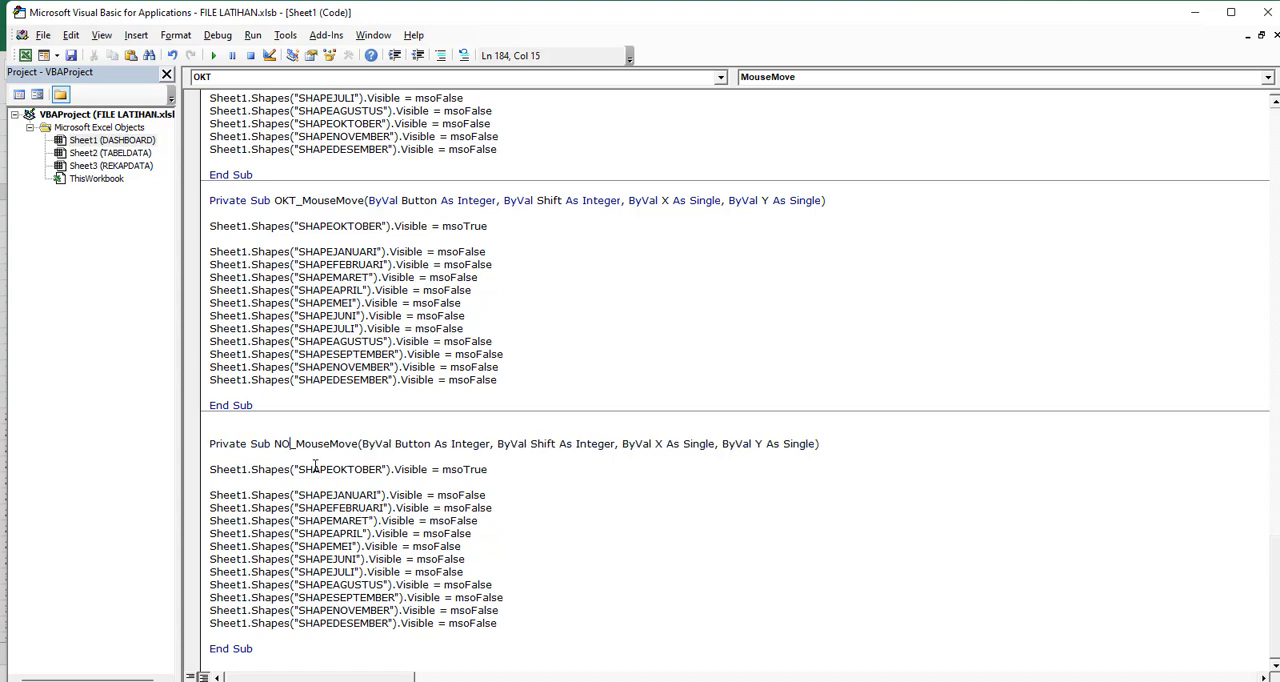
In NOV_MouseMove, make SHAPENOVEMBER the msoTrue shape and replace SHAPENOVEMBER with SHAPEOKTOBER in the msoFalse lines
{"action": "double_click", "coordinate": [350, 469]}
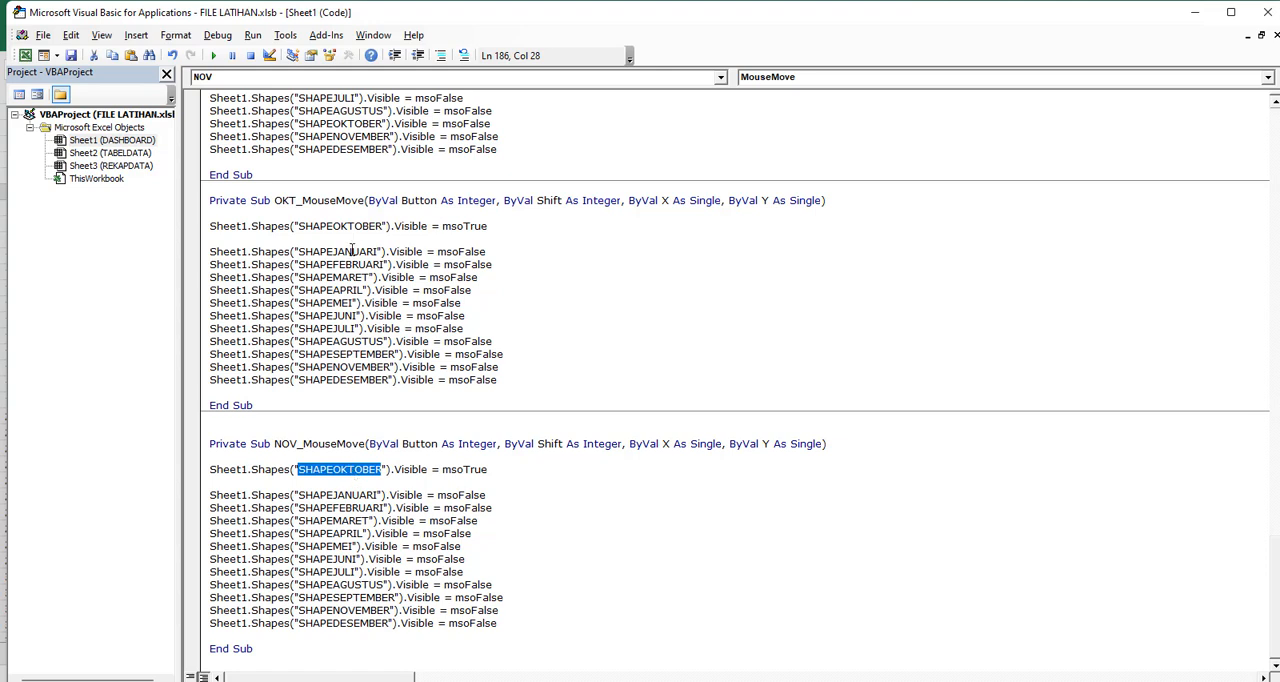
{"action": "double_click", "coordinate": [338, 609]}
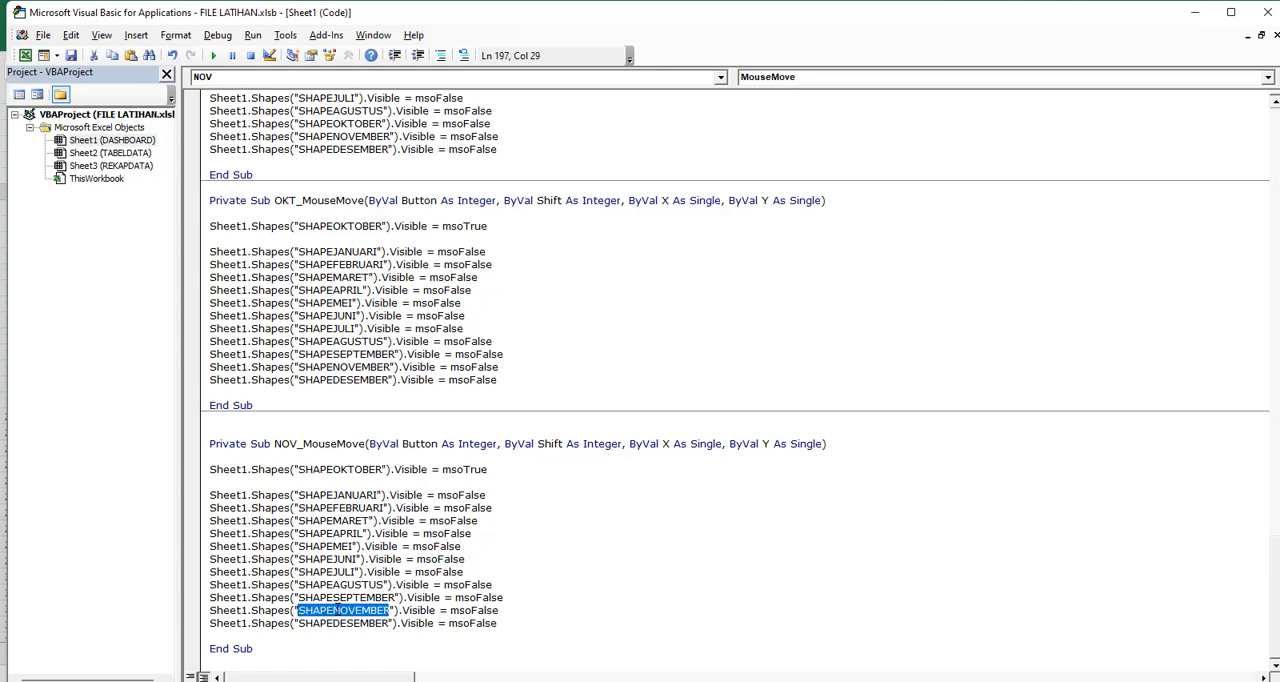
{"action": "left_click", "coordinate": [356, 469]}
{"action": "double_click", "coordinate": [356, 469]}
{"action": "key", "text": "ctrl+v"}
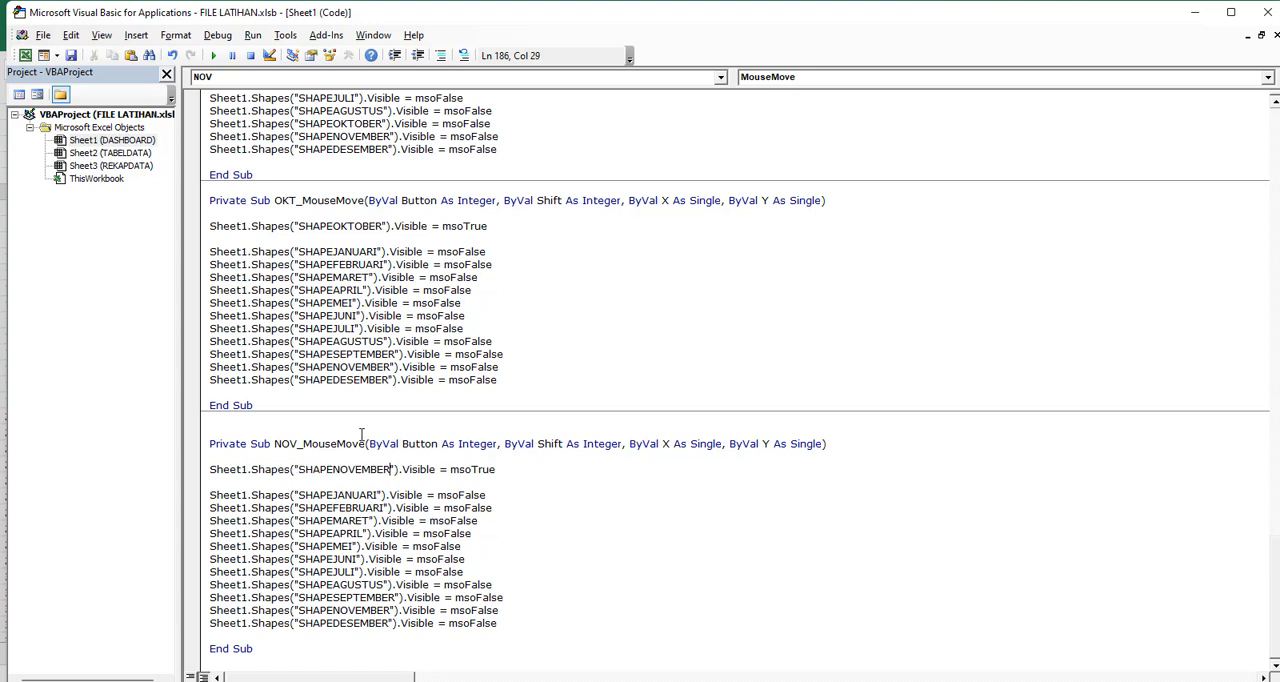
{"action": "double_click", "coordinate": [336, 226]}
{"action": "key", "text": "ctrl+c"}
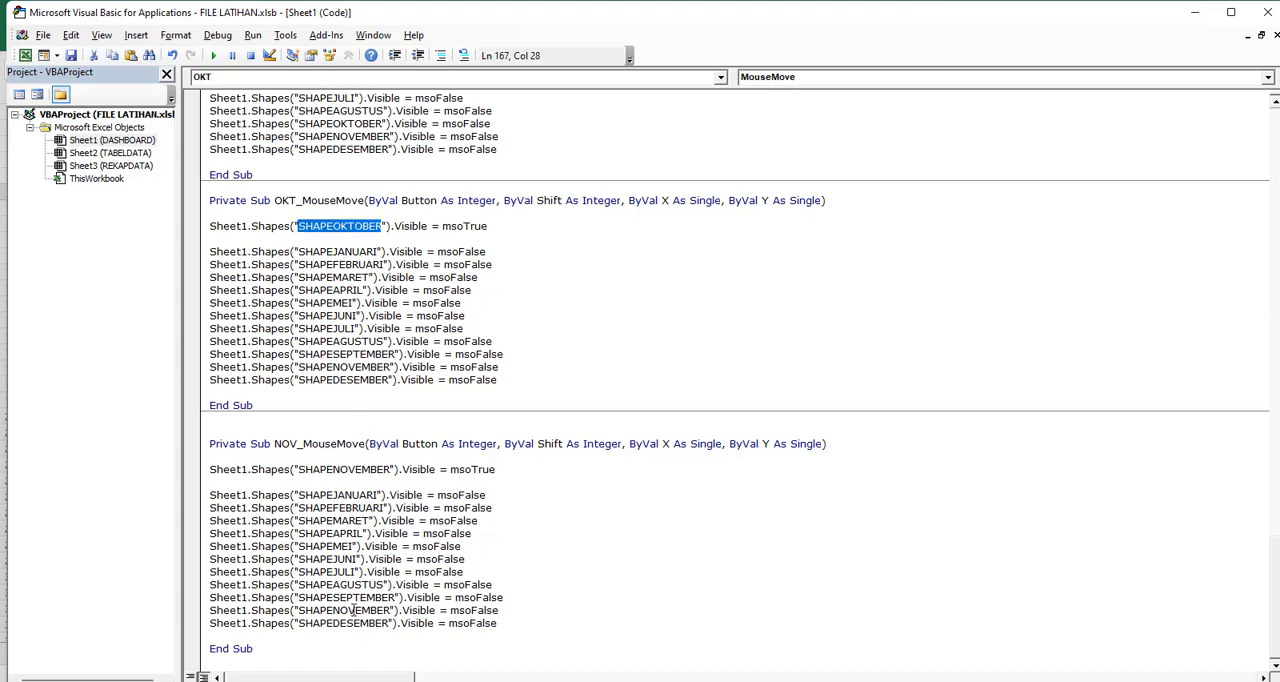
{"action": "double_click", "coordinate": [352, 610]}
{"action": "key", "text": "ctrl+v"}
Duplicate the NOV_MouseMove procedure below itself in the Sheet1 code and rename the copy DES_MouseMove
{"action": "left_click_drag", "start_coordinate": [268, 647], "coordinate": [169, 446]}
{"action": "left_click", "coordinate": [269, 661]}
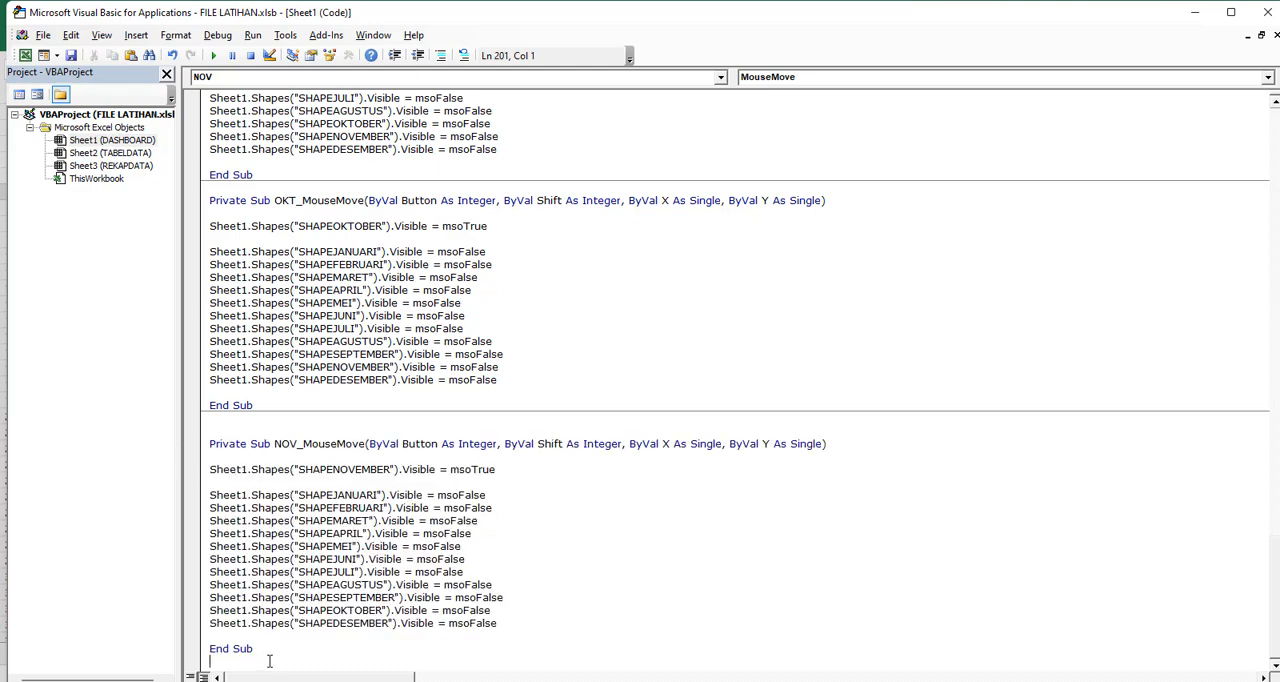
{"action": "key", "text": "ctrl+v"}
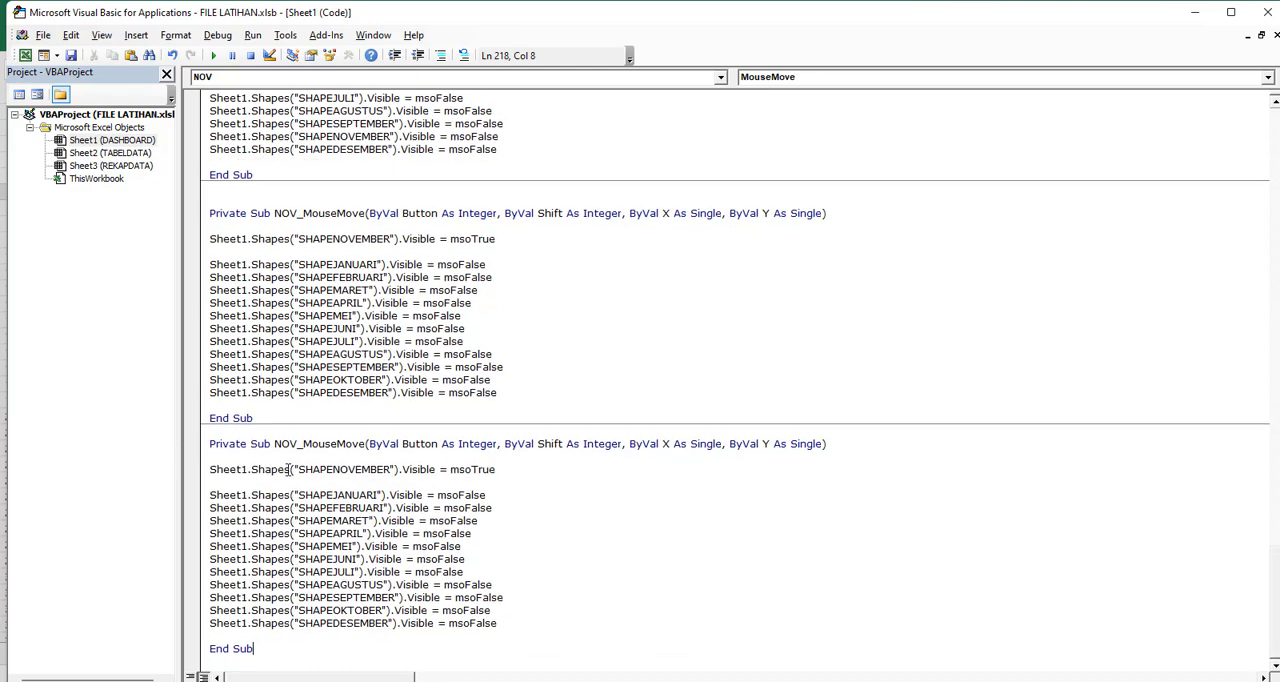
{"action": "left_click_drag", "start_coordinate": [298, 451], "coordinate": [278, 448]}
{"action": "key", "text": "BackSpace"}
{"action": "type", "text": "DES"}
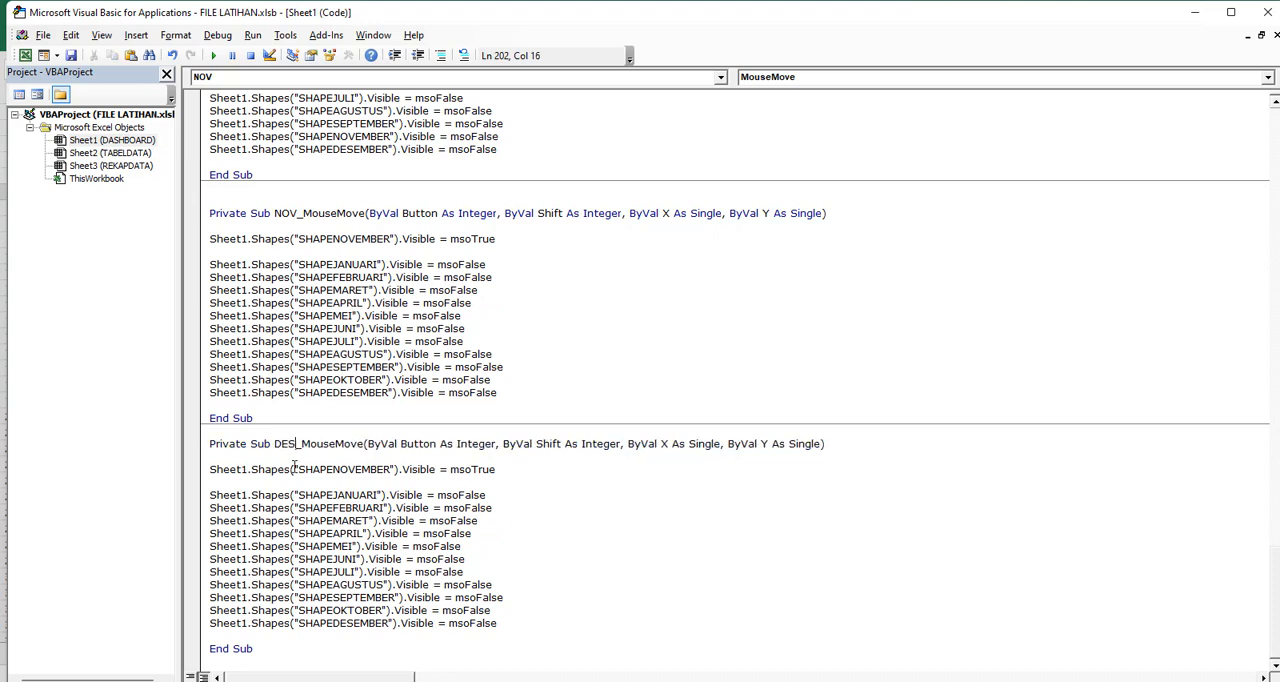
In DES_MouseMove, make SHAPEDESEMBER the msoTrue shape and replace SHAPEDESEMBER with SHAPENOVEMBER in the msoFalse lines
{"action": "double_click", "coordinate": [356, 623]}
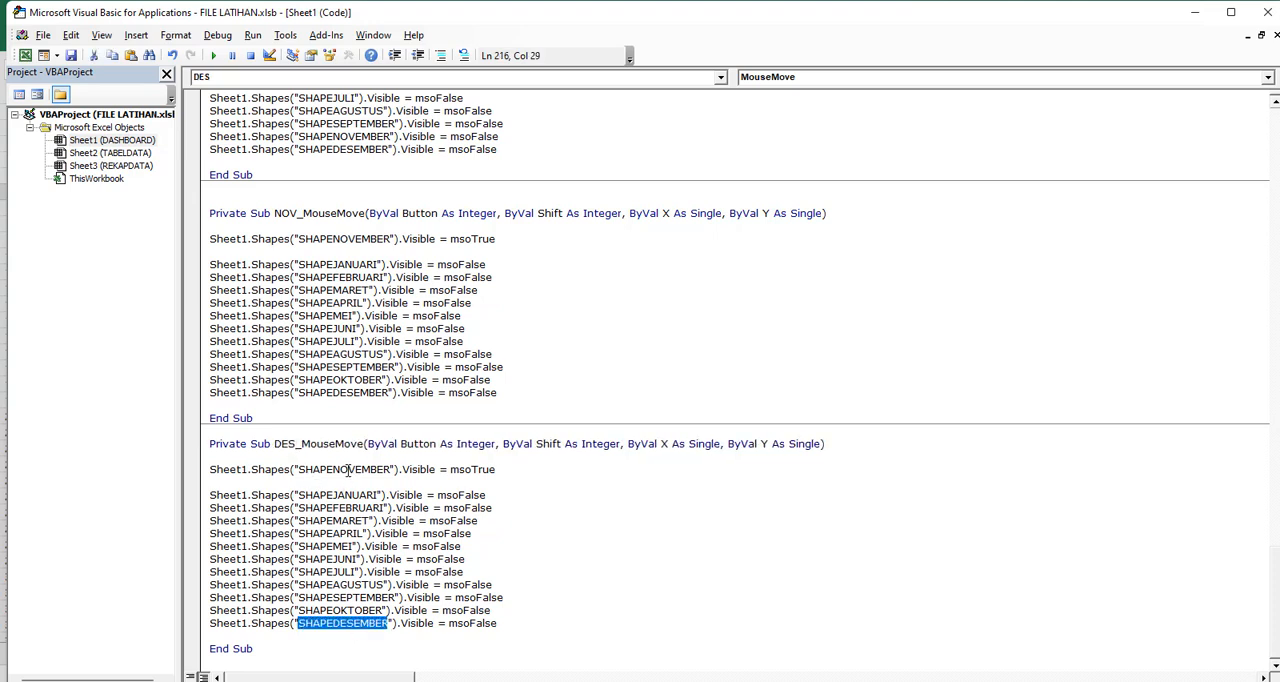
{"action": "key", "text": "ctrl+c"}
{"action": "double_click", "coordinate": [350, 469]}
{"action": "key", "text": "ctrl+v"}
{"action": "left_click", "coordinate": [350, 239]}
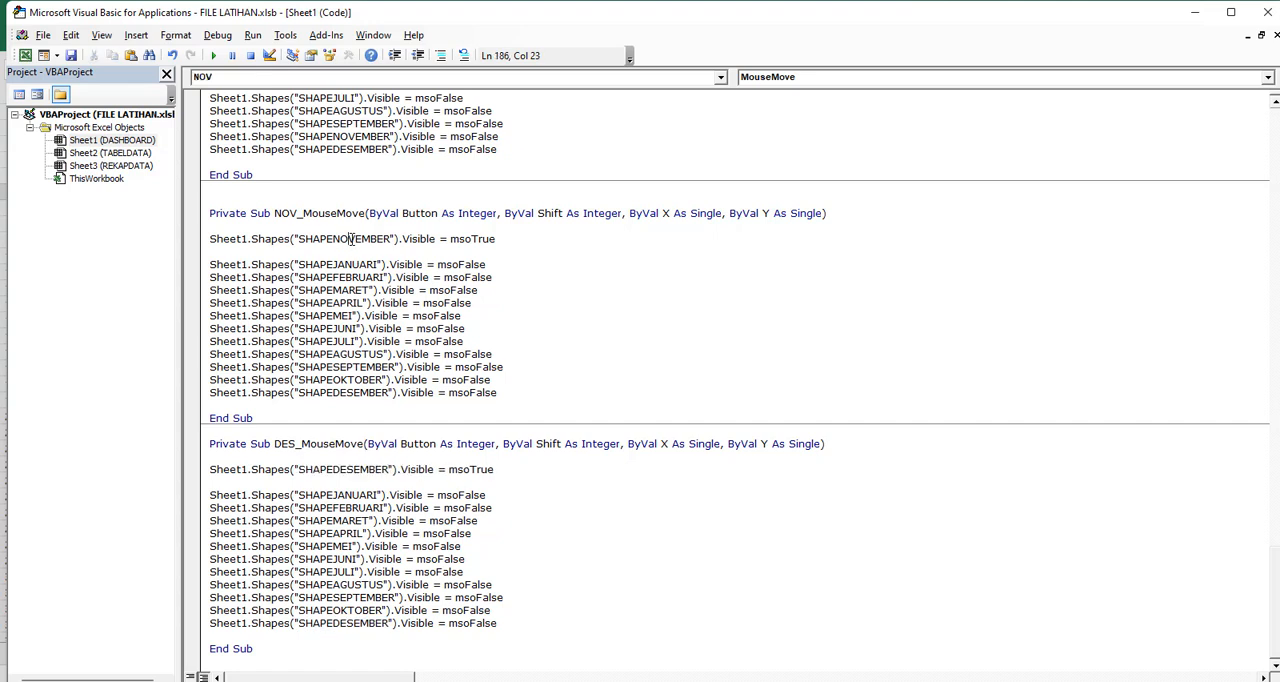
{"action": "double_click", "coordinate": [350, 239]}
{"action": "key", "text": "ctrl+c"}
{"action": "double_click", "coordinate": [352, 623]}
{"action": "key", "text": "ctrl+v"}
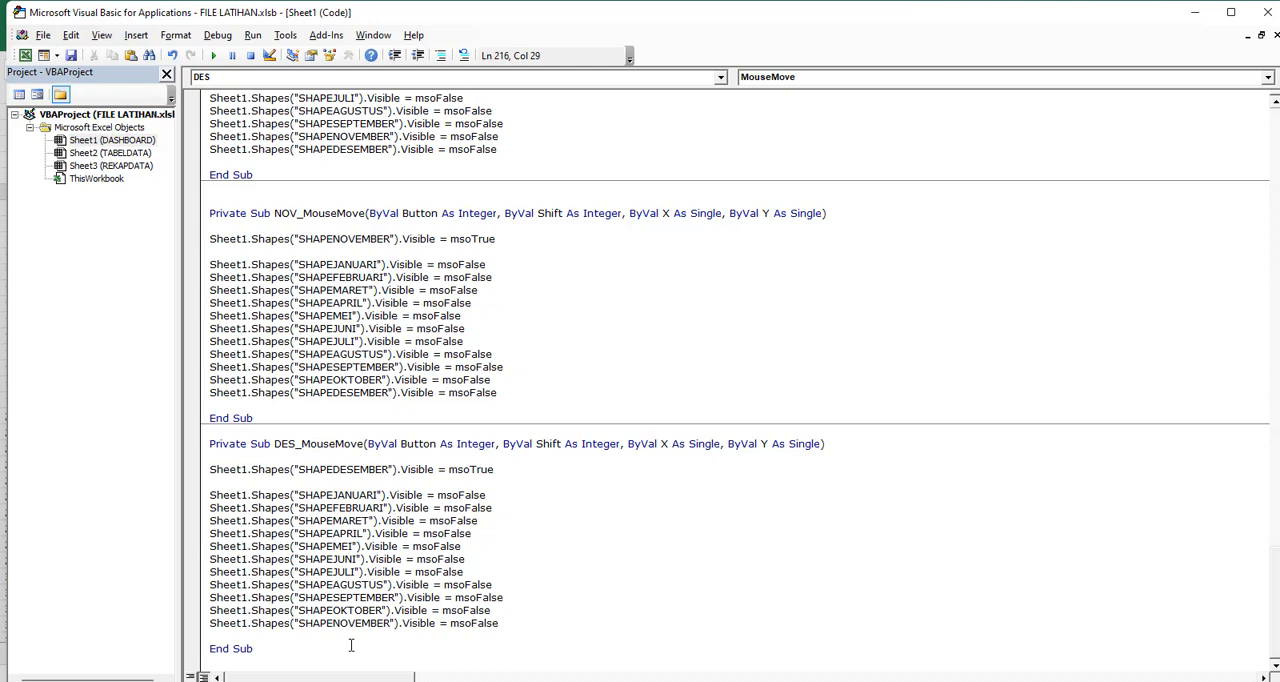
Switch to the DASHBOARD sheet in Excel and lower the top edge of the monthly chart's plot area to clear the category cards
{"action": "left_click", "coordinate": [298, 305]}
{"action": "left_click", "coordinate": [25, 55]}
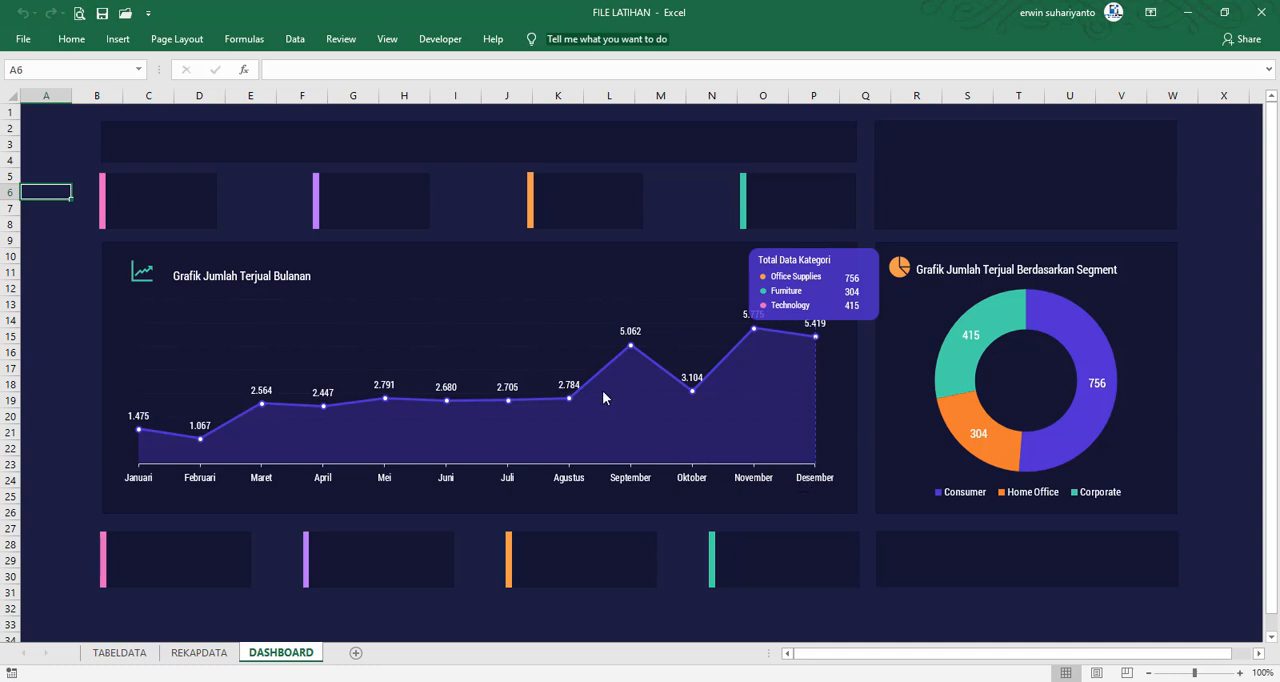
{"action": "left_click", "coordinate": [563, 335]}
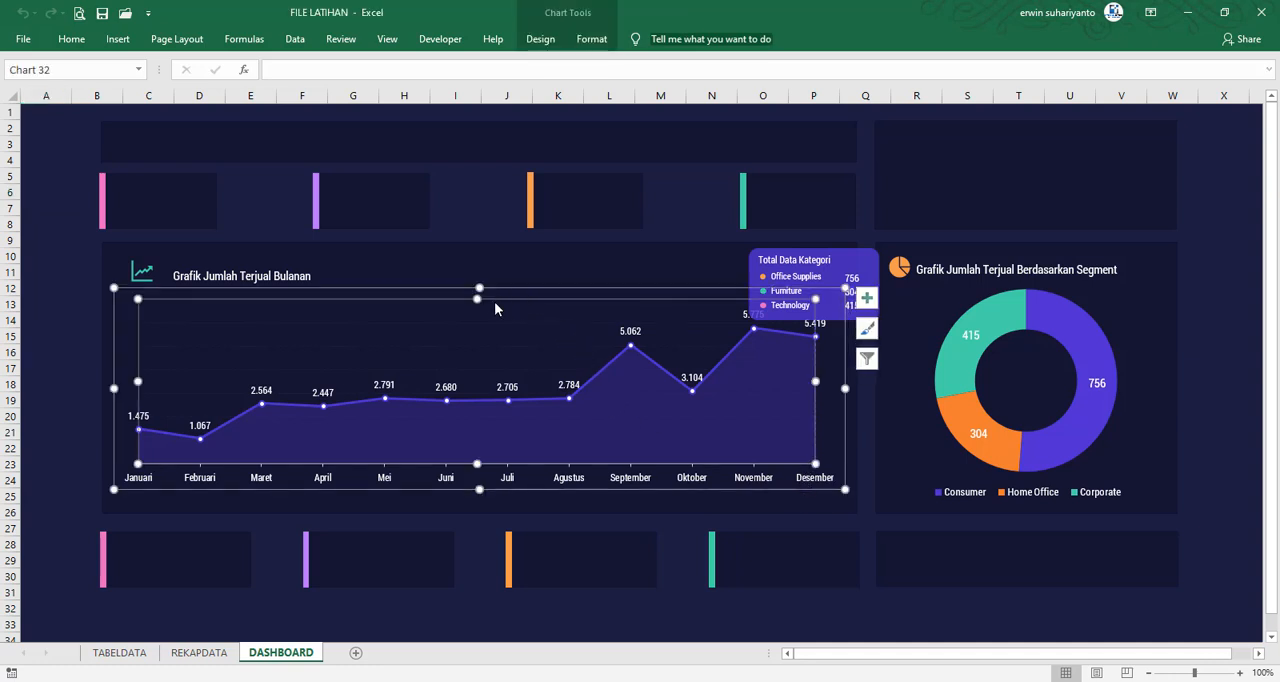
{"action": "left_click_drag", "start_coordinate": [478, 298], "coordinate": [477, 321]}
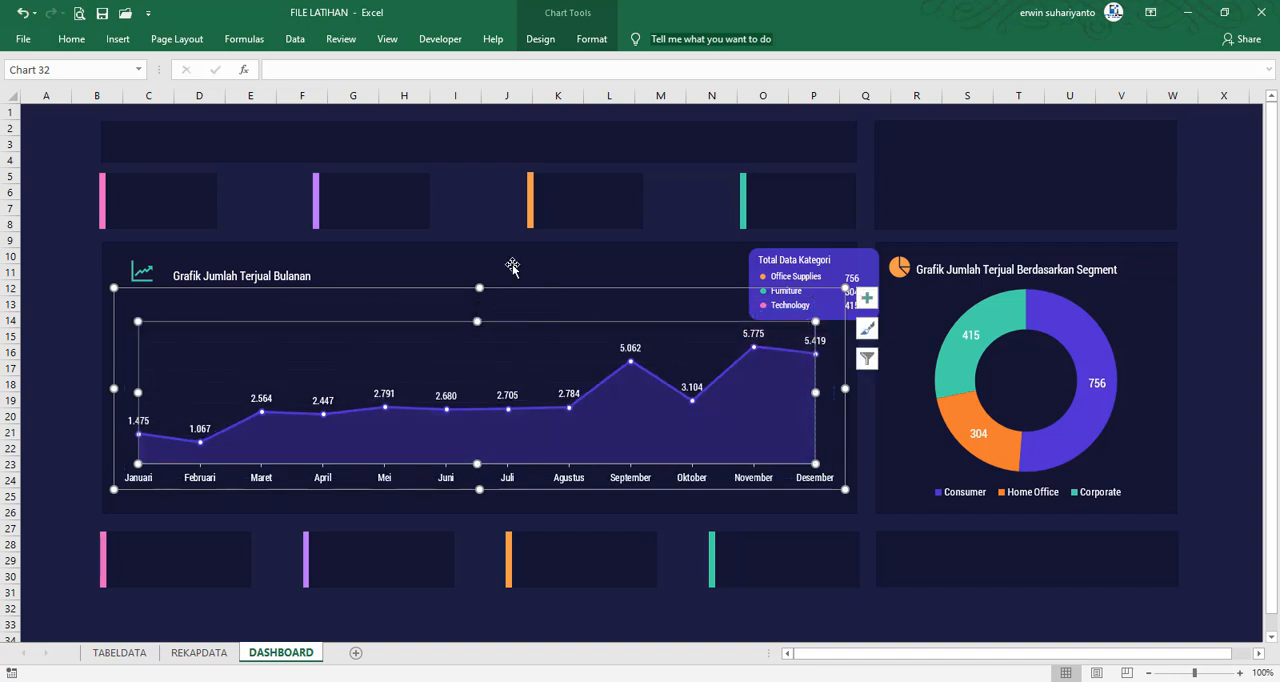
{"action": "left_click", "coordinate": [88, 319]}
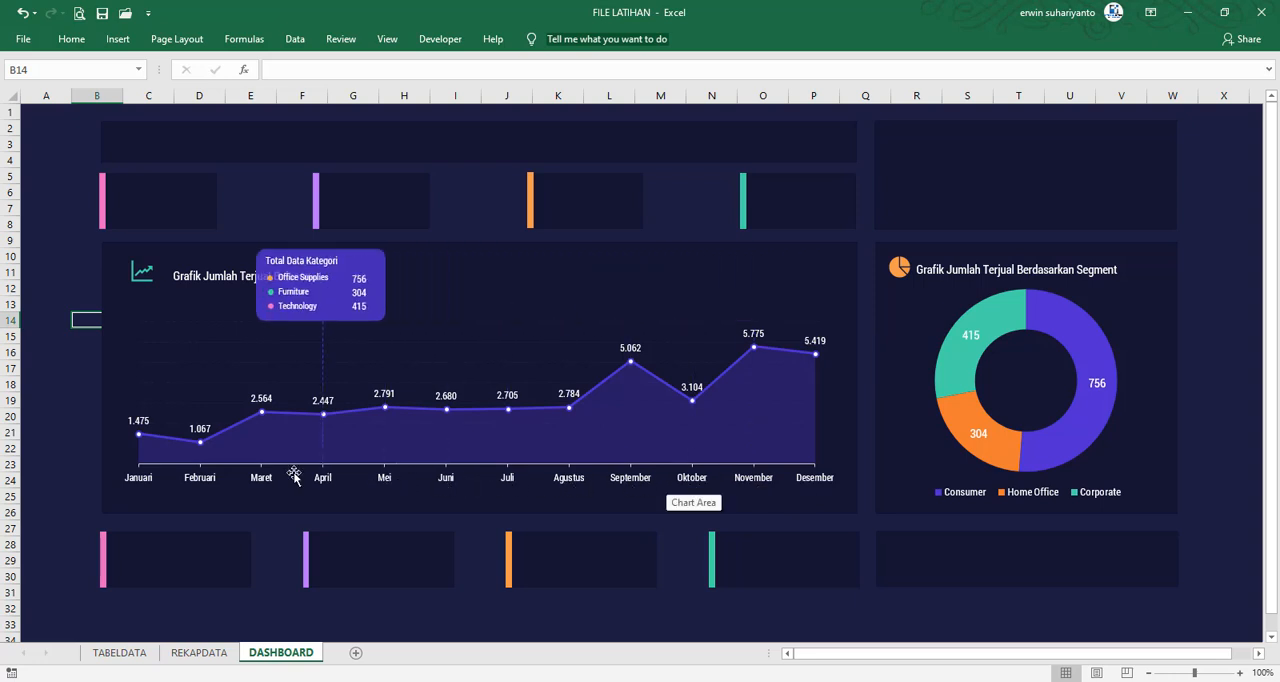
Test whether the month cards hide when empty cells around the monthly chart are selected
{"action": "left_click", "coordinate": [86, 402]}
{"action": "left_click", "coordinate": [54, 195]}
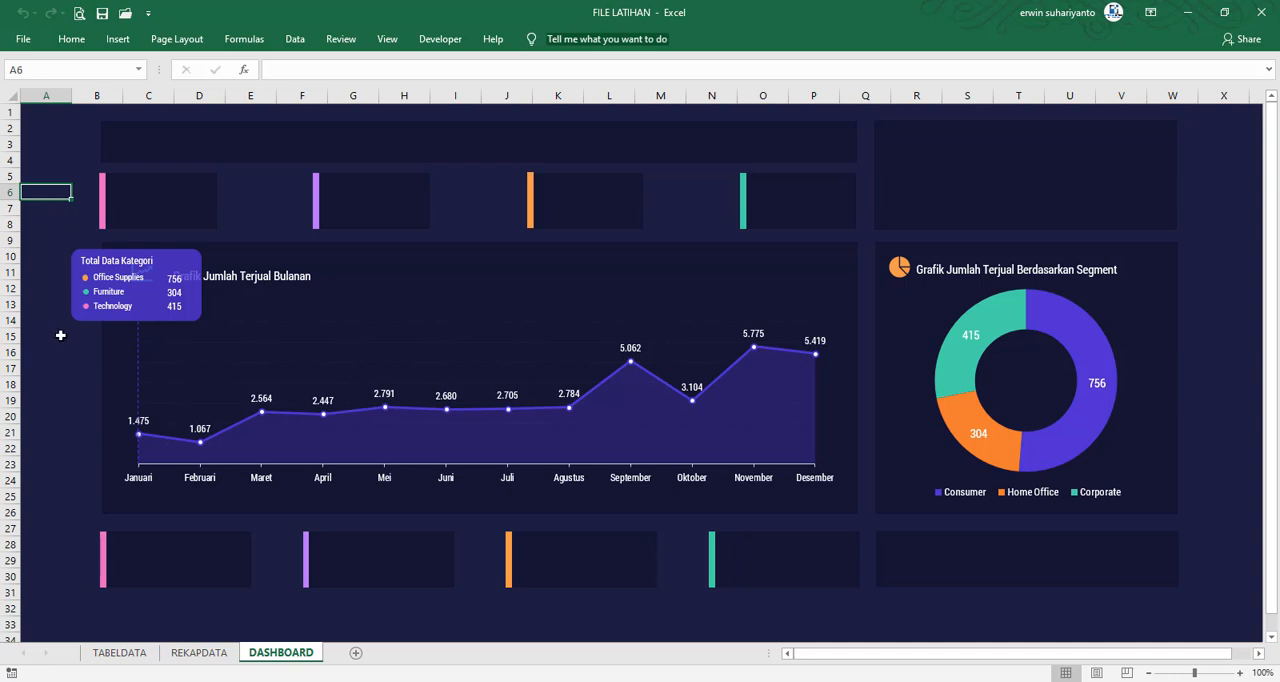
{"action": "left_click", "coordinate": [64, 369]}
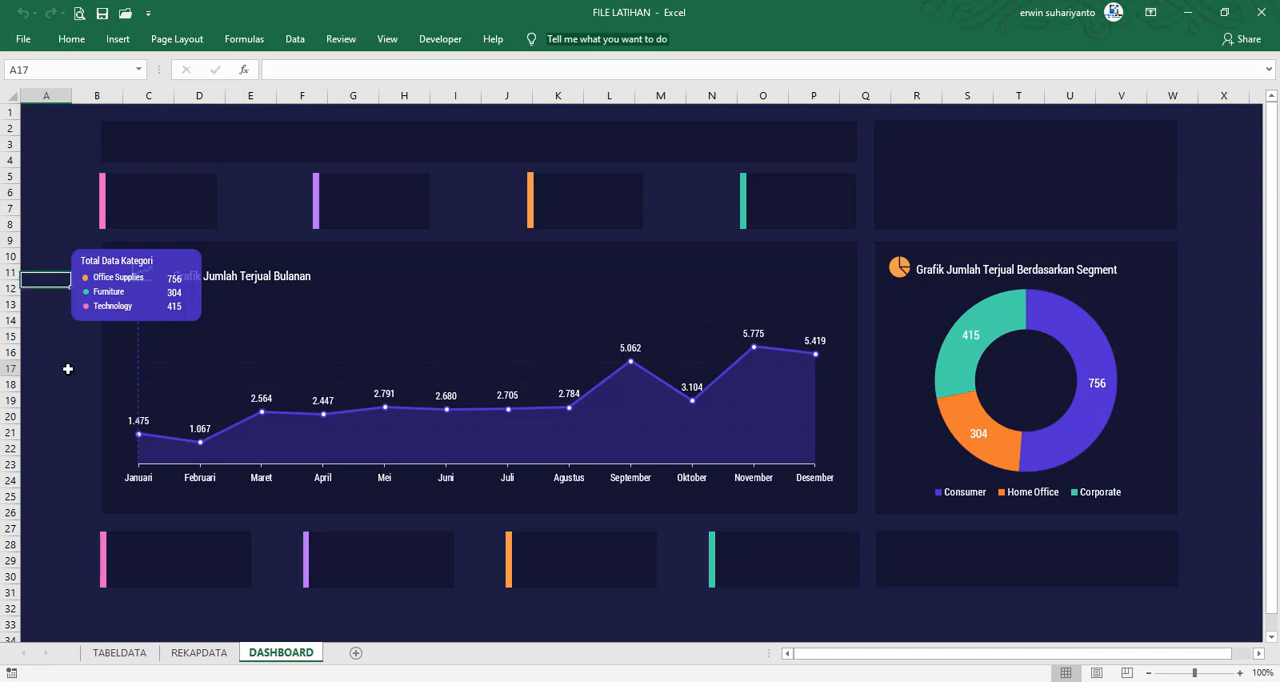
{"action": "left_click", "coordinate": [280, 527]}
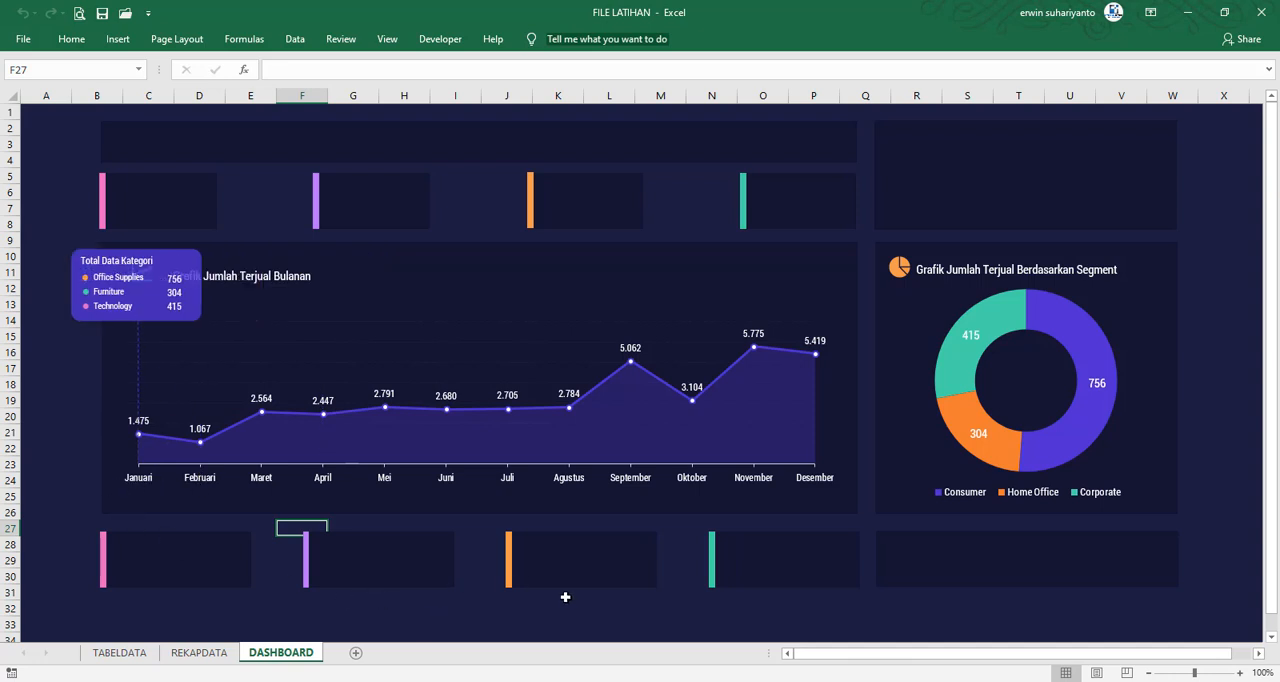
Return to the Visual Basic editor and add a Worksheet_SelectionChange procedure to the Sheet1 (DASHBOARD) code
{"action": "left_click", "coordinate": [455, 42]}
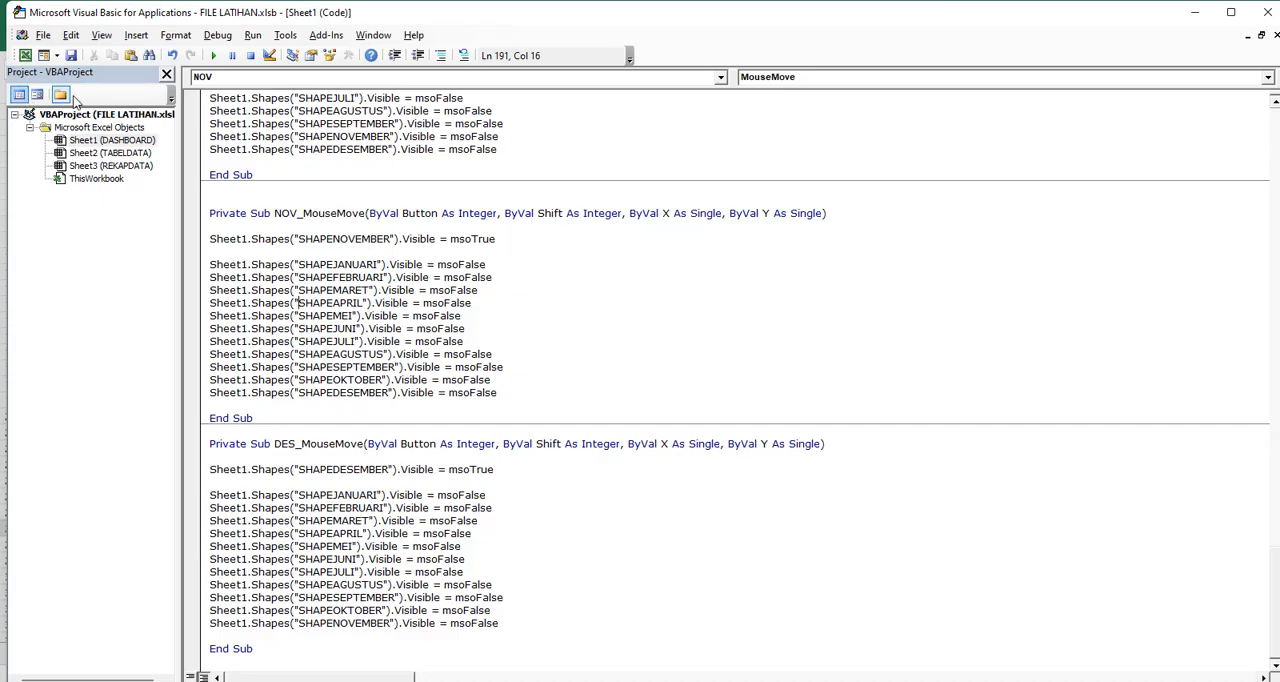
{"action": "left_click", "coordinate": [23, 92]}
{"action": "double_click", "coordinate": [90, 179]}
{"action": "left_click", "coordinate": [299, 202]}
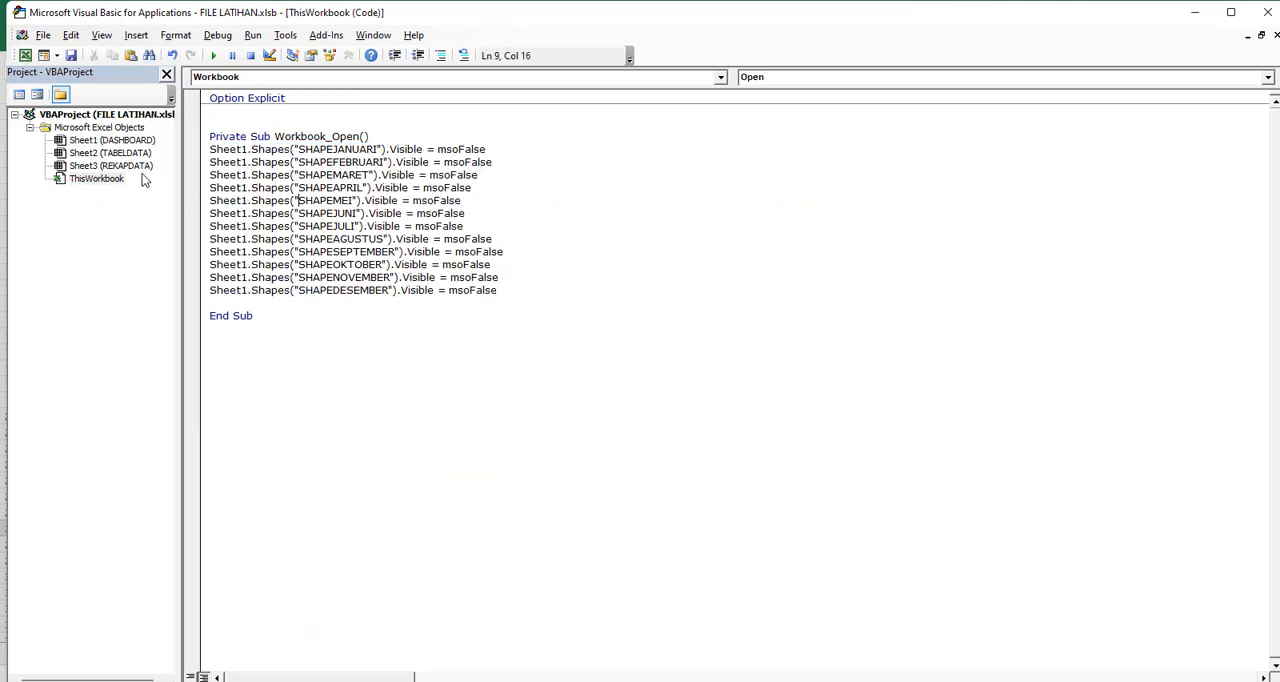
{"action": "double_click", "coordinate": [132, 141]}
{"action": "left_click", "coordinate": [437, 80]}
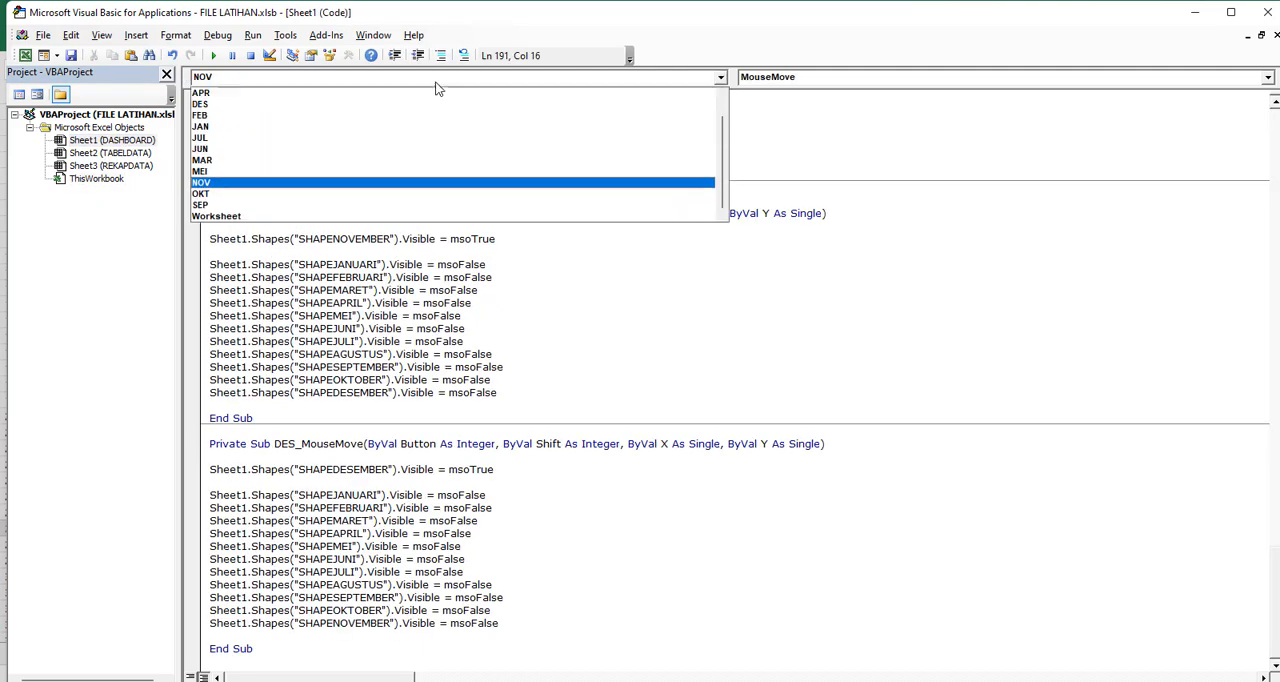
{"action": "left_click", "coordinate": [233, 218]}
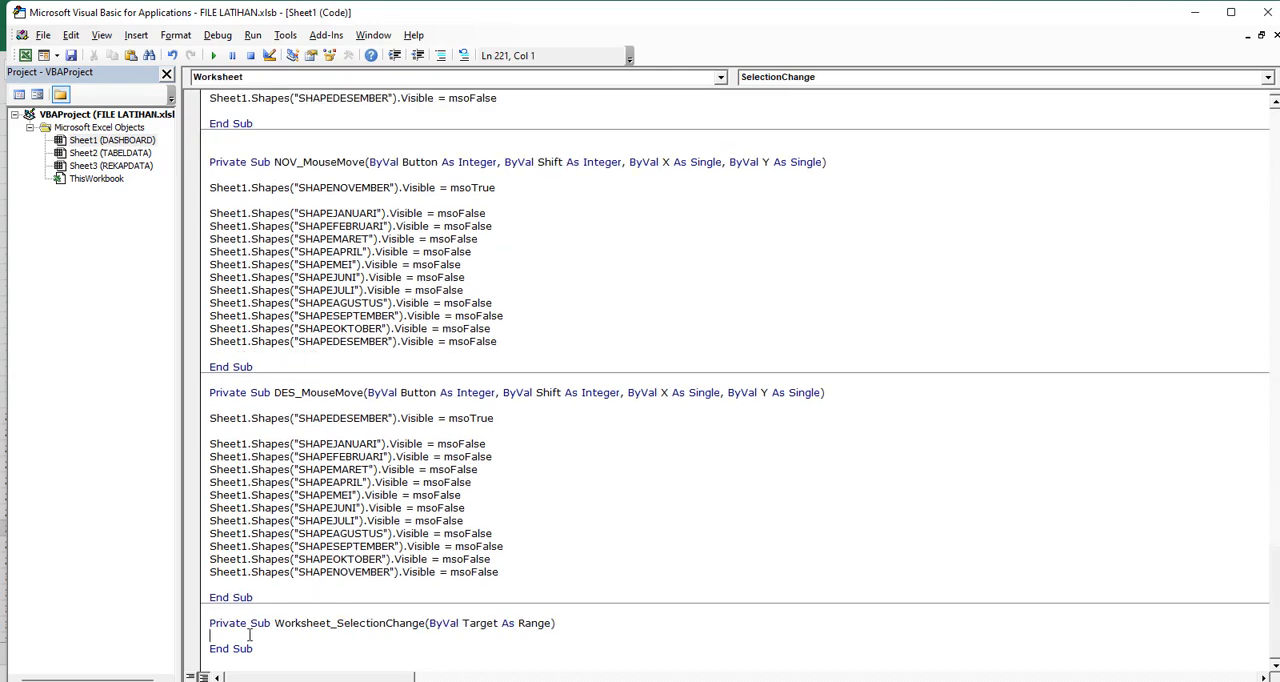
Copy all the msoFalse shape lines from Workbook_Open into Worksheet_SelectionChange in Sheet1, with a blank line below the header
{"action": "left_click", "coordinate": [108, 180]}
{"action": "double_click", "coordinate": [110, 180]}
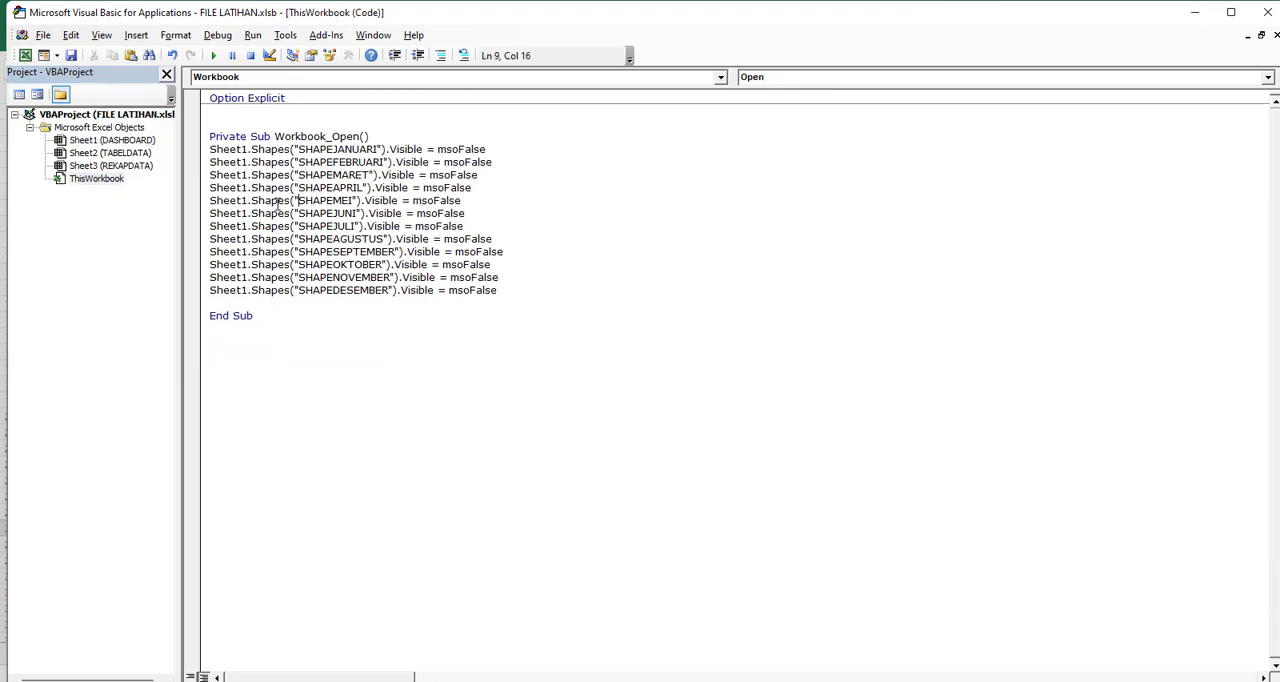
{"action": "left_click_drag", "start_coordinate": [206, 149], "coordinate": [310, 302]}
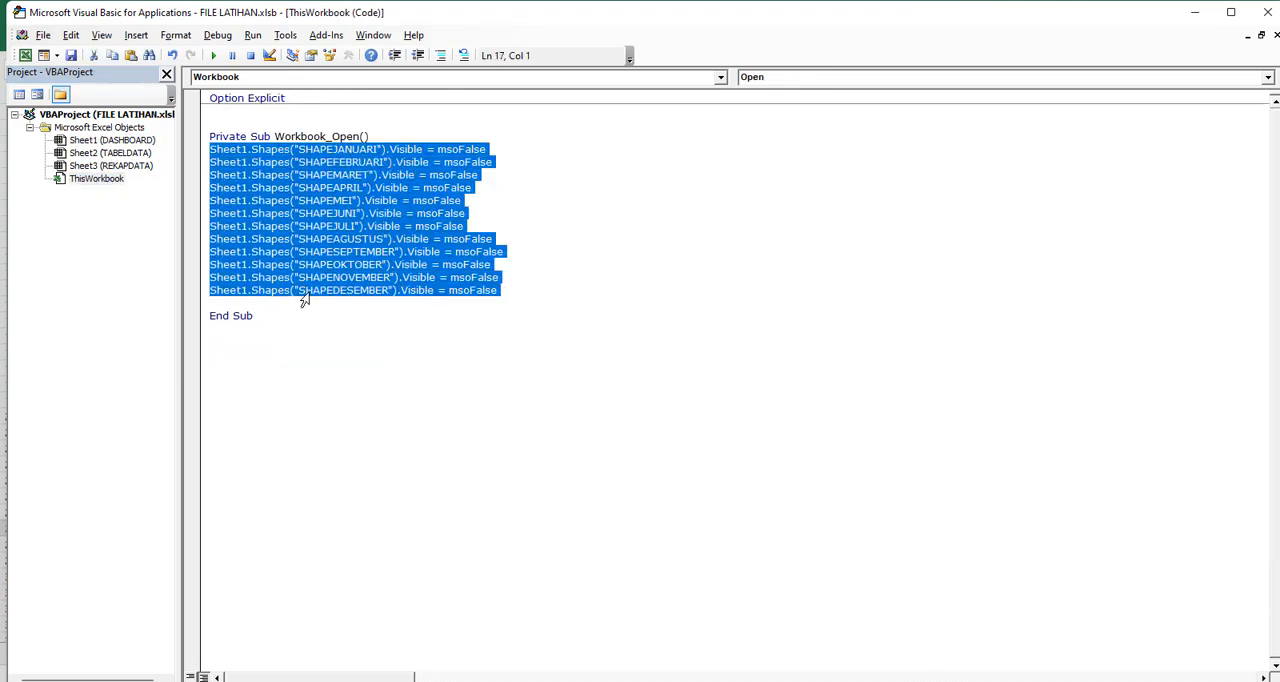
{"action": "right_click", "coordinate": [268, 255]}
{"action": "left_click", "coordinate": [292, 285]}
{"action": "left_click", "coordinate": [112, 141]}
{"action": "double_click", "coordinate": [112, 141]}
{"action": "right_click", "coordinate": [224, 638]}
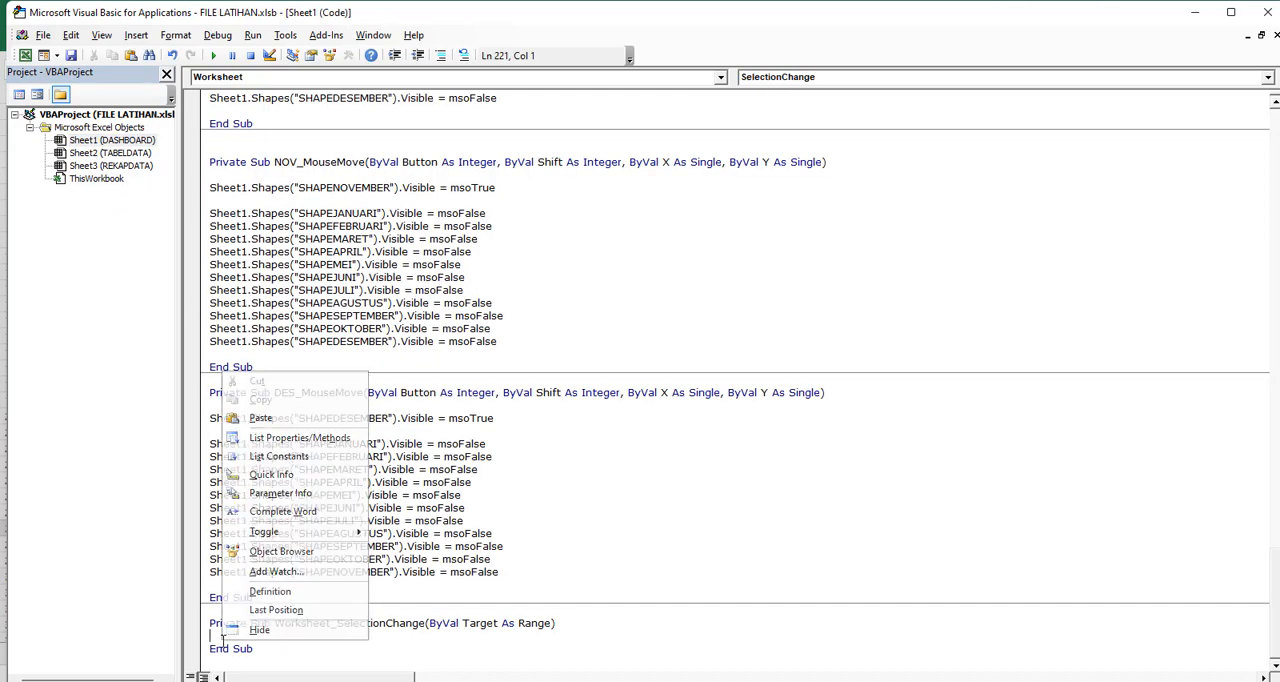
{"action": "left_click", "coordinate": [275, 419]}
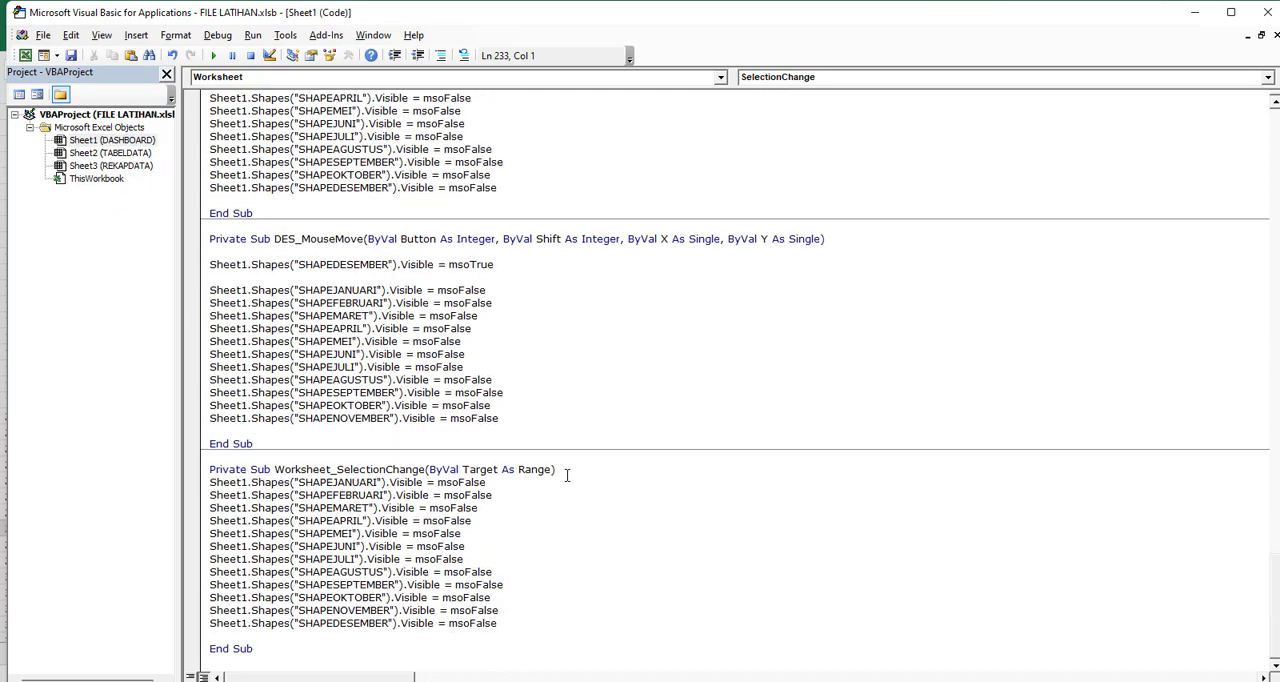
{"action": "left_click", "coordinate": [568, 471]}
{"action": "key", "text": "Return"}
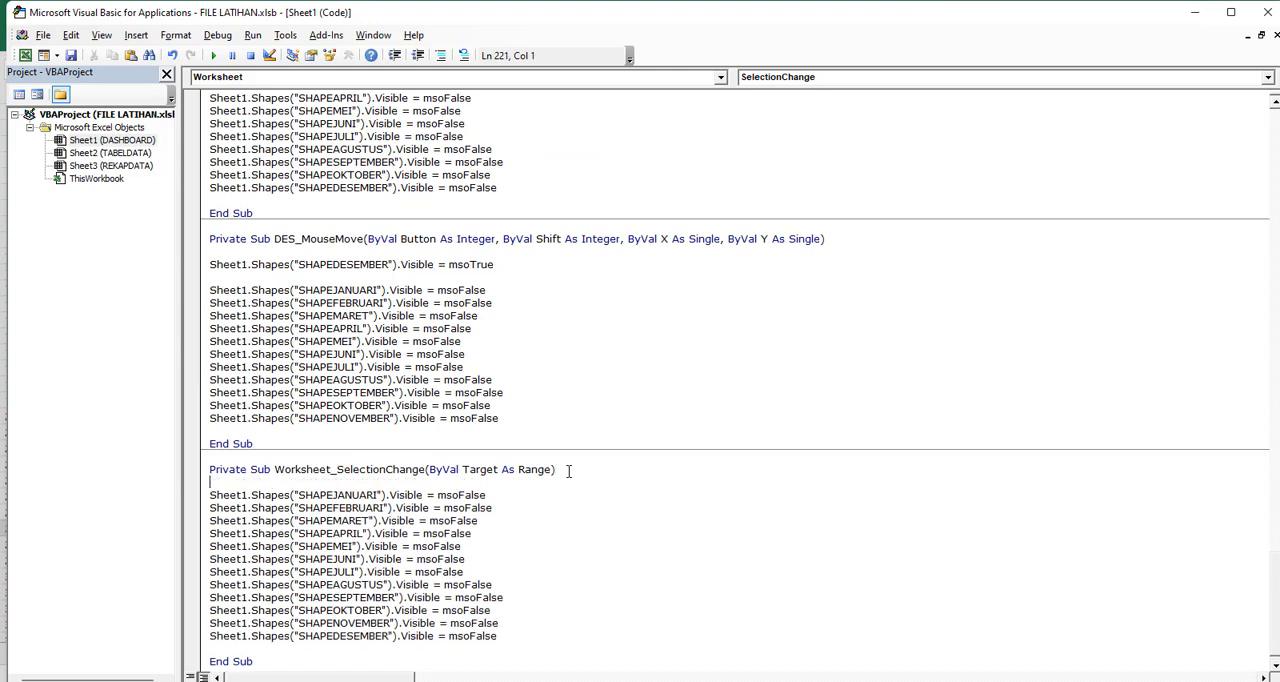
Add the condition If Selection.Count = 1 Then at the start of Worksheet_SelectionChange
{"action": "type", "text": "IF SELECT"}
{"action": "type", "text": "EION"}
{"action": "type", "text": ".CO"}
{"action": "key", "text": "BackSpace"}
{"action": "key", "text": "BackSpace"}
{"action": "key", "text": "BackSpace"}
{"action": "key", "text": "BackSpace"}
{"action": "key", "text": "BackSpace"}
{"action": "key", "text": "BackSpace"}
{"action": "key", "text": "BackSpace"}
{"action": "key", "text": "BackSpace"}
{"action": "key", "text": "BackSpace"}
{"action": "type", "text": "election.count ="}
{"action": "key", "text": "Return"}
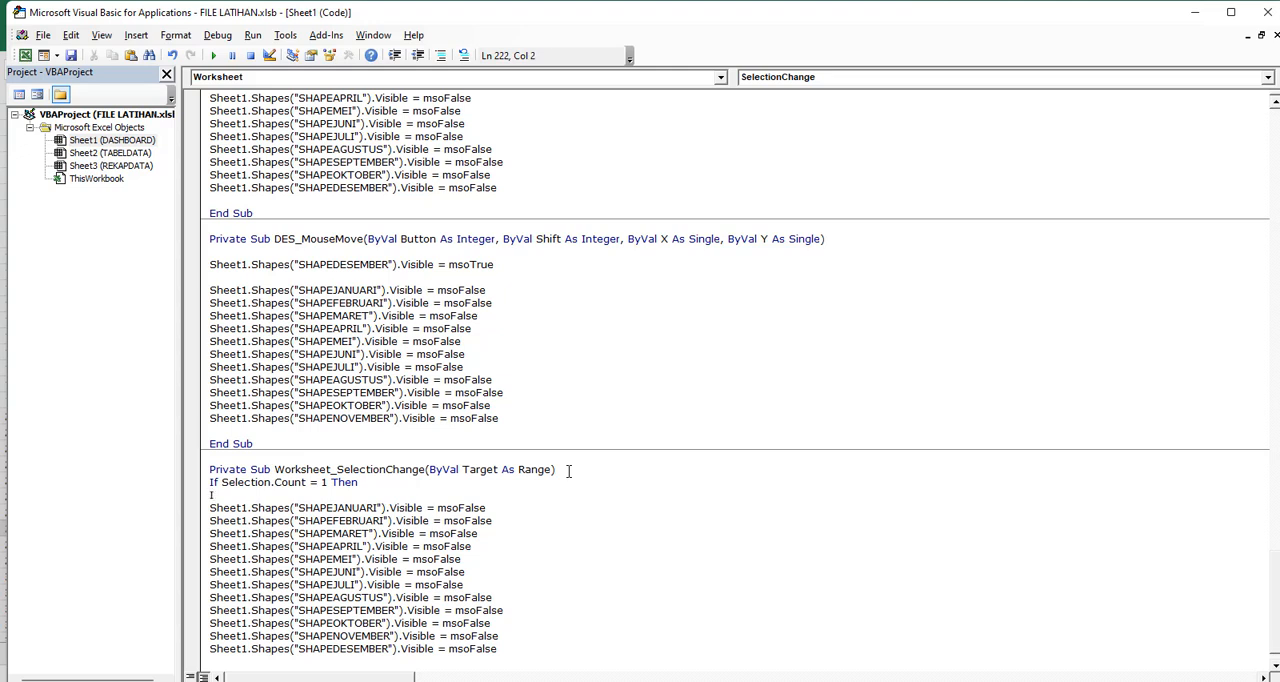
Begin a nested If Not Intersect condition comparing Target with a Range that starts at A1 and extends to column Q
{"action": "type", "text": "Not Interc"}
{"action": "type", "text": "ect("}
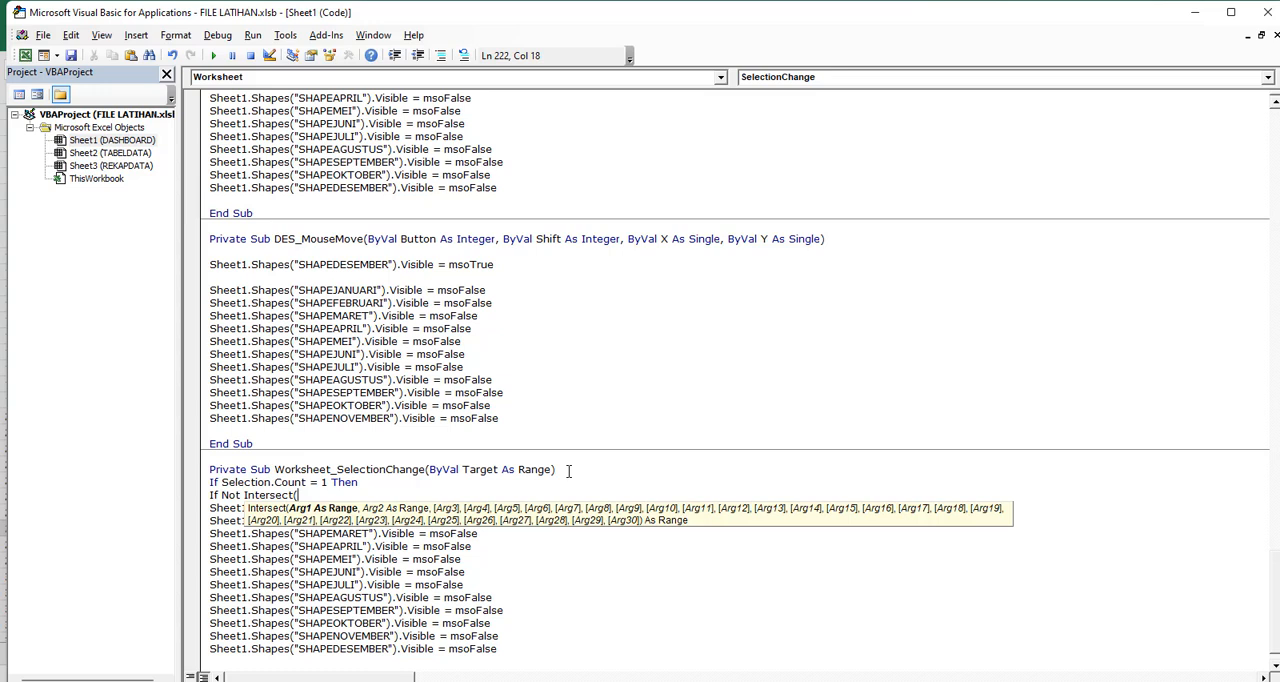
{"action": "type", "text": "target,"}
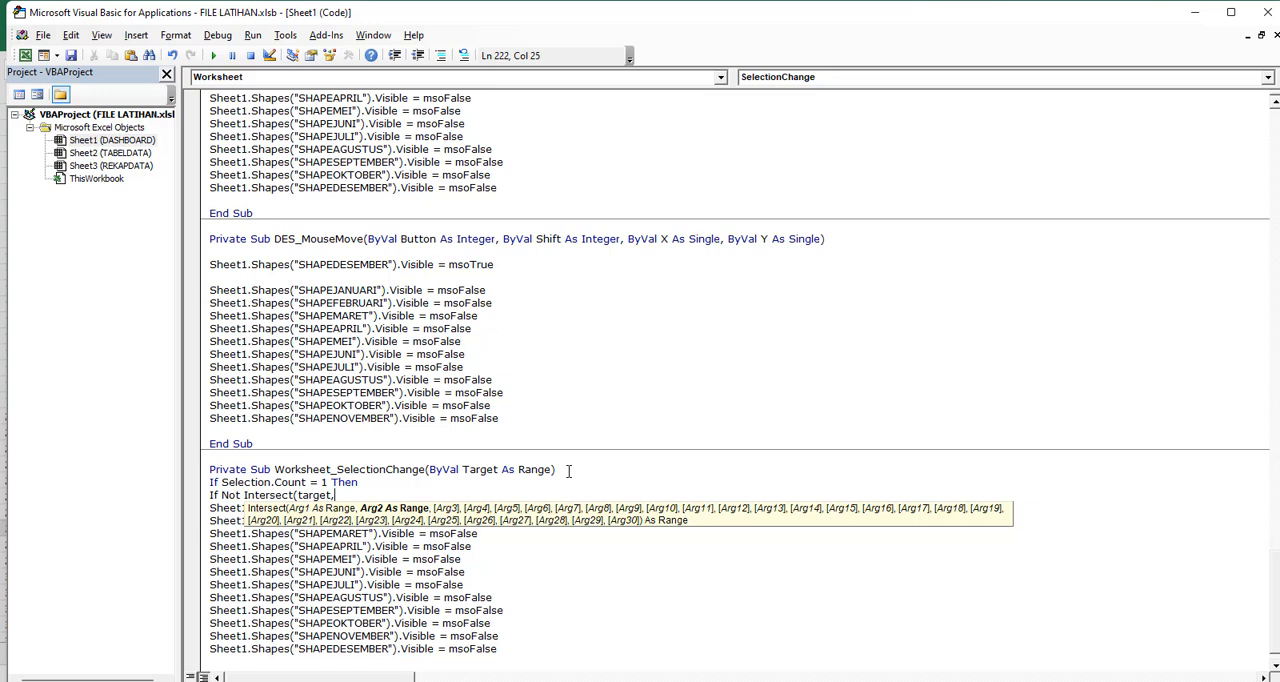
{"action": "type", "text": "Range(\"A1"}
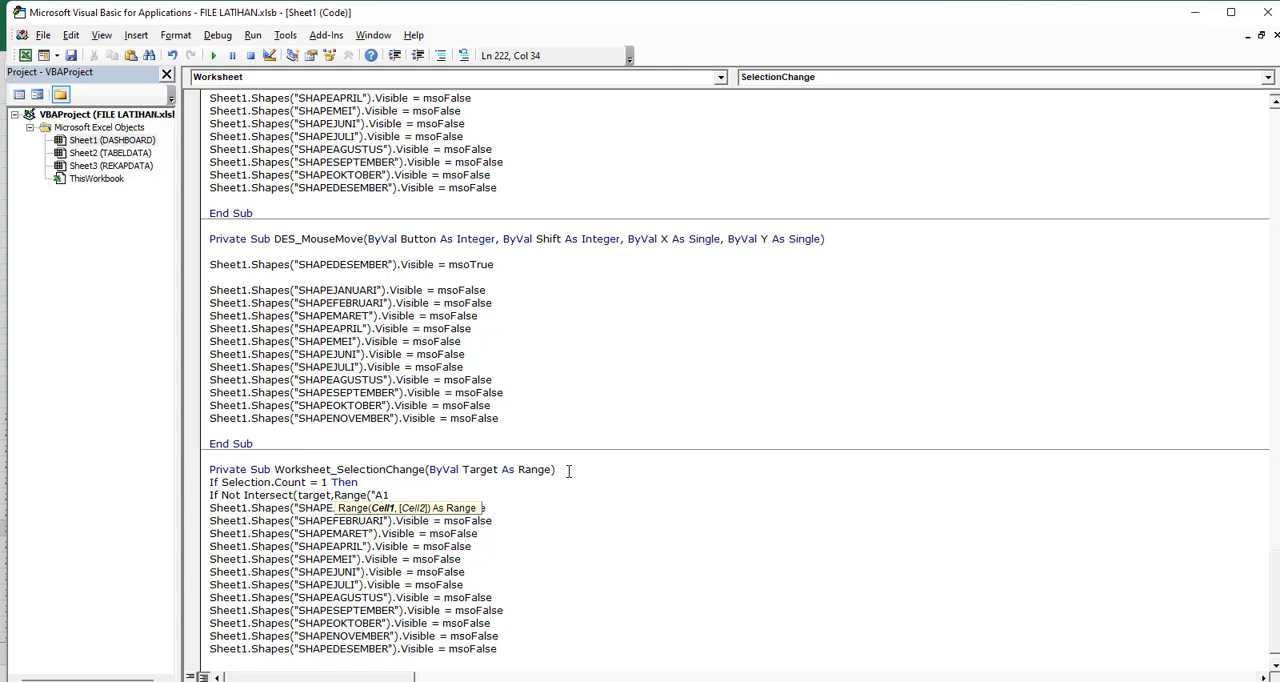
{"action": "type", "text": ":Q"}
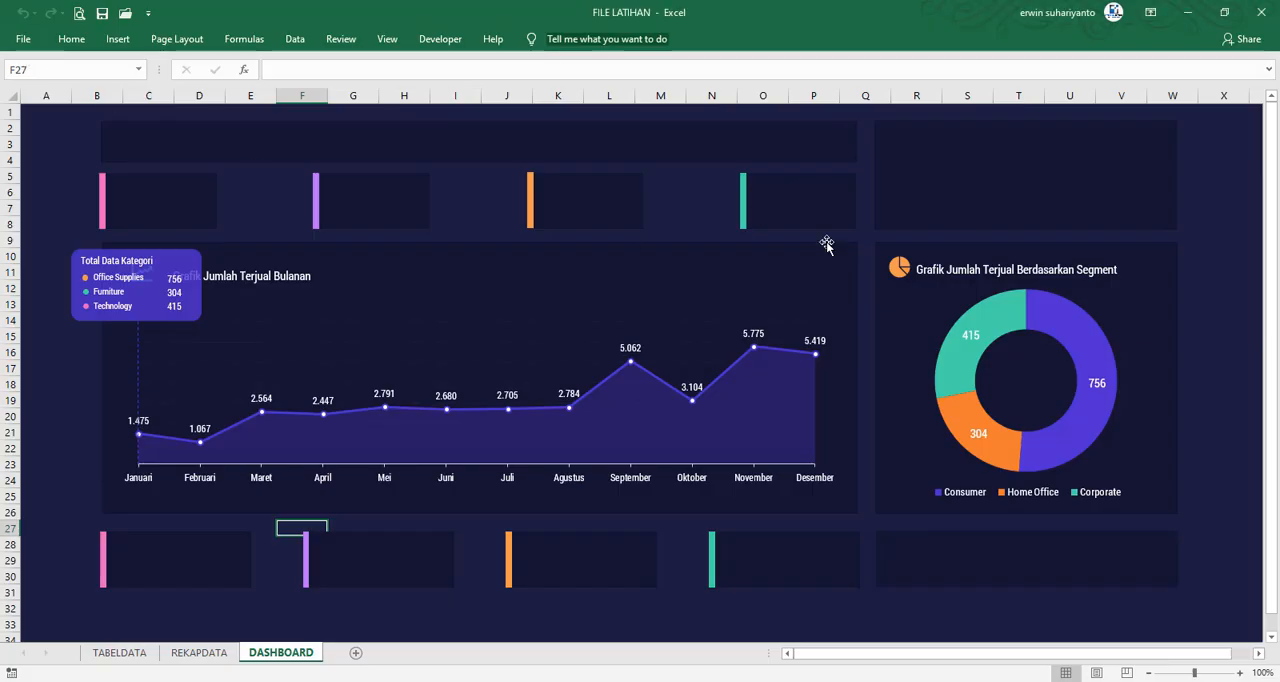
Check in Excel how many rows and columns the DASHBOARD sheet's background covers, and return to the Visual Basic editor
{"action": "left_click", "coordinate": [25, 55]}
{"action": "scroll", "coordinate": [69, 609], "scroll_direction": "down", "scroll_amount": 1}
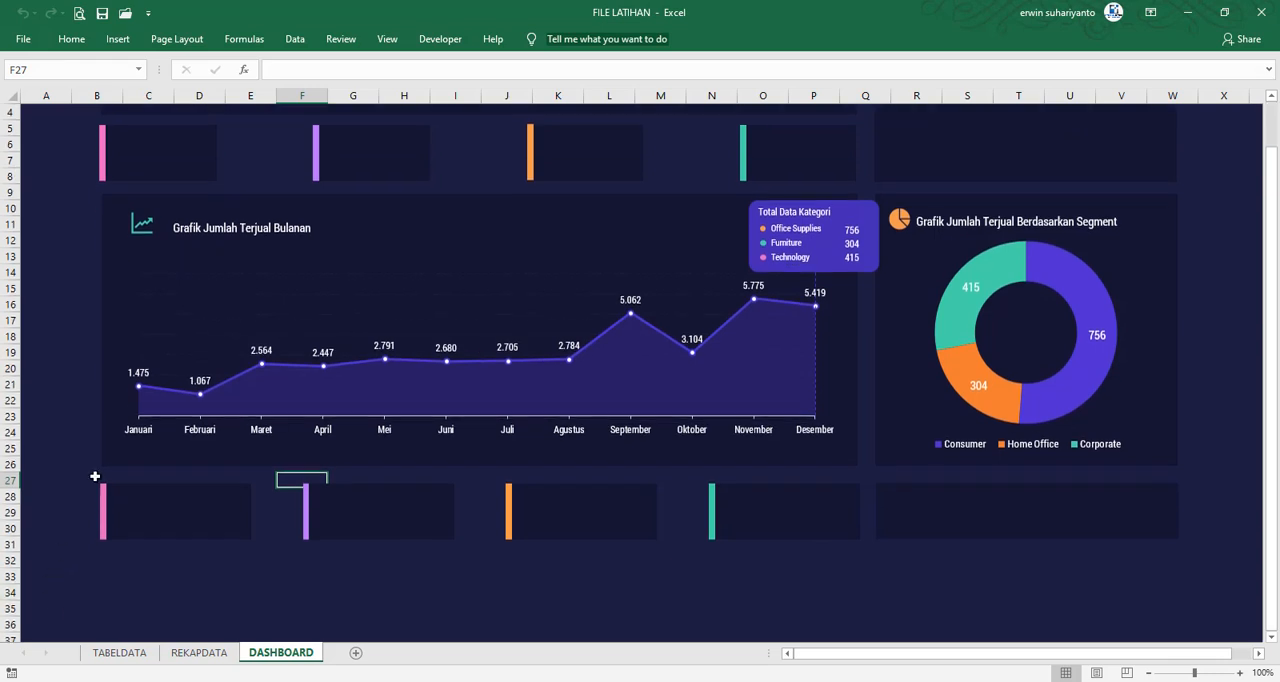
{"action": "scroll", "coordinate": [86, 256], "scroll_direction": "up", "scroll_amount": 1}
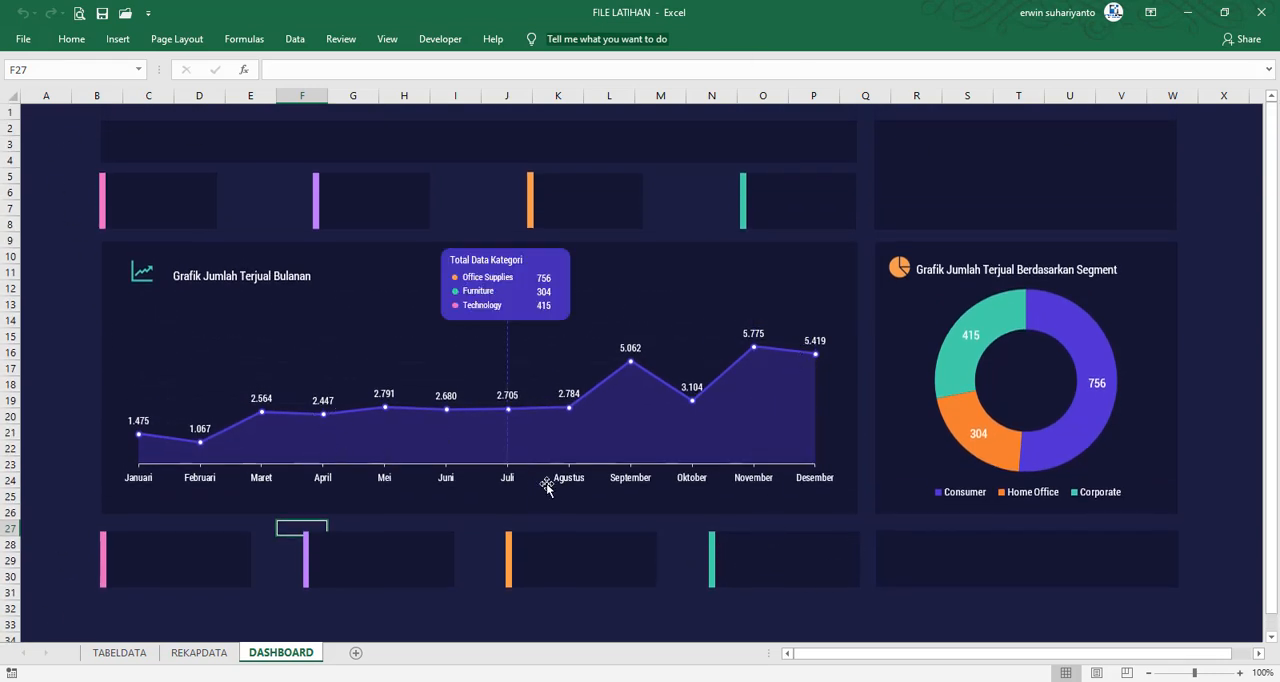
{"action": "left_click", "coordinate": [440, 38]}
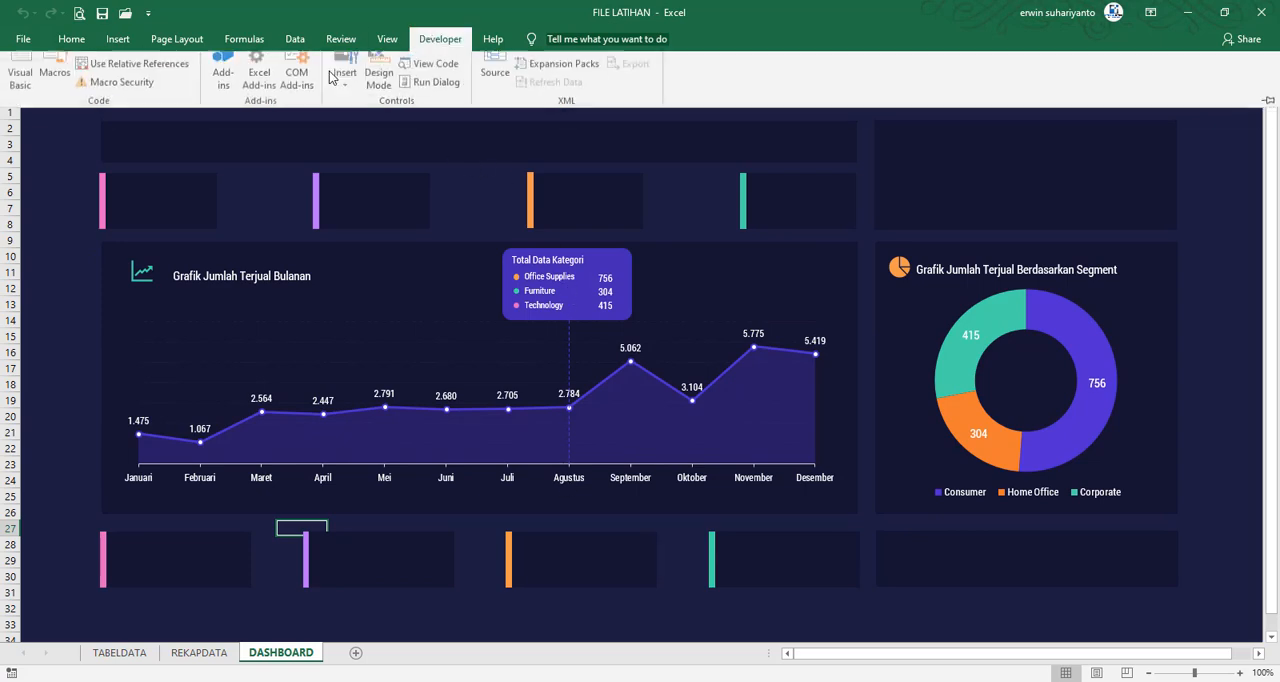
{"action": "left_click", "coordinate": [20, 78]}
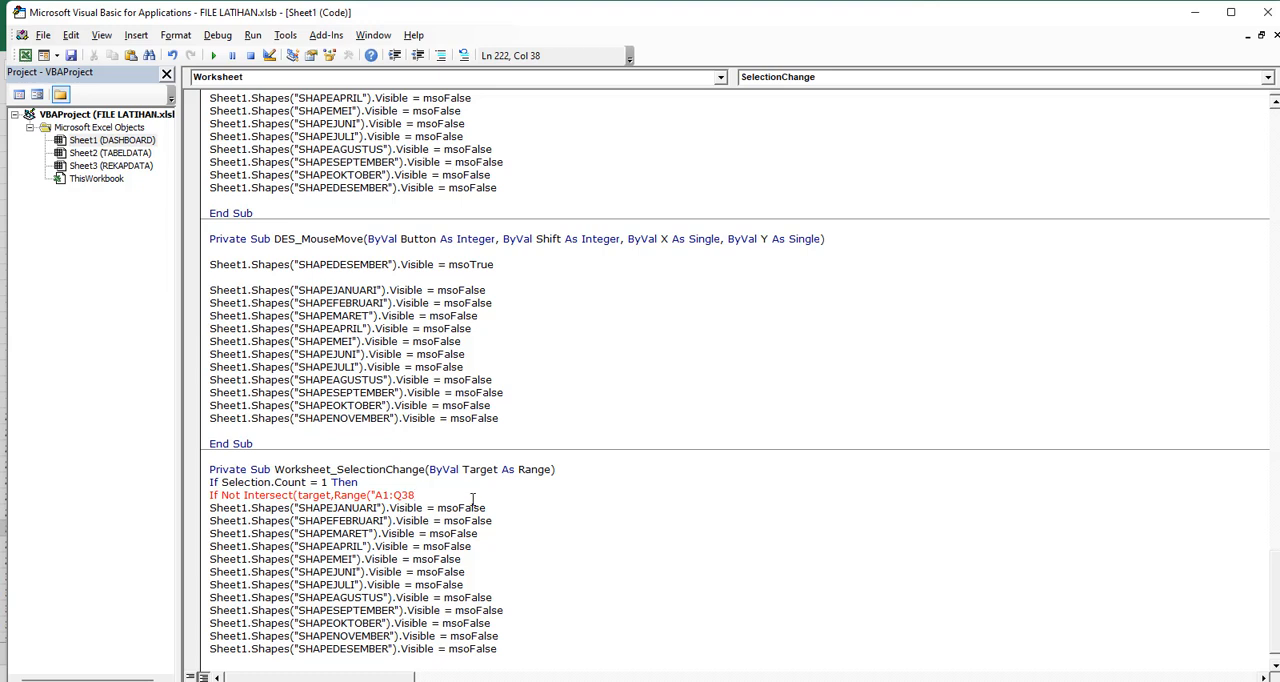
Complete the Intersect condition with the range "A1:Q38" and Is Nothing Then, leaving no blank line above the shape lines
{"action": "type", "text": "\")"}
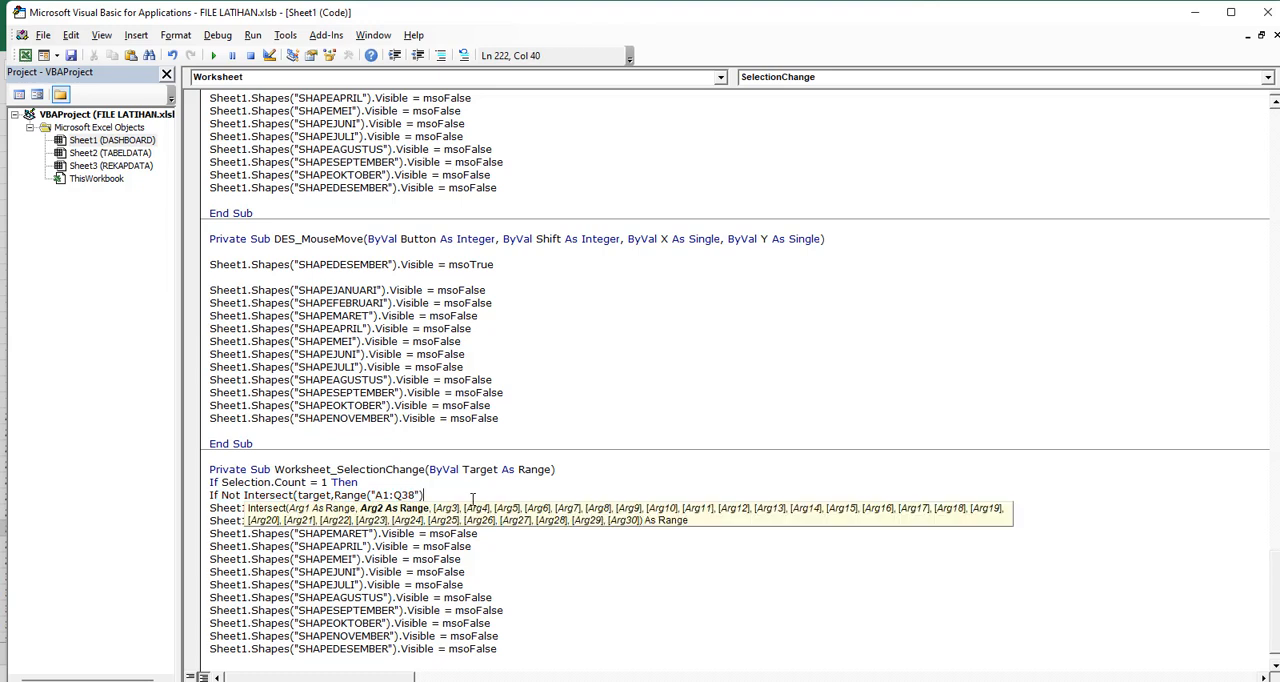
{"action": "type", "text": ") is no"}
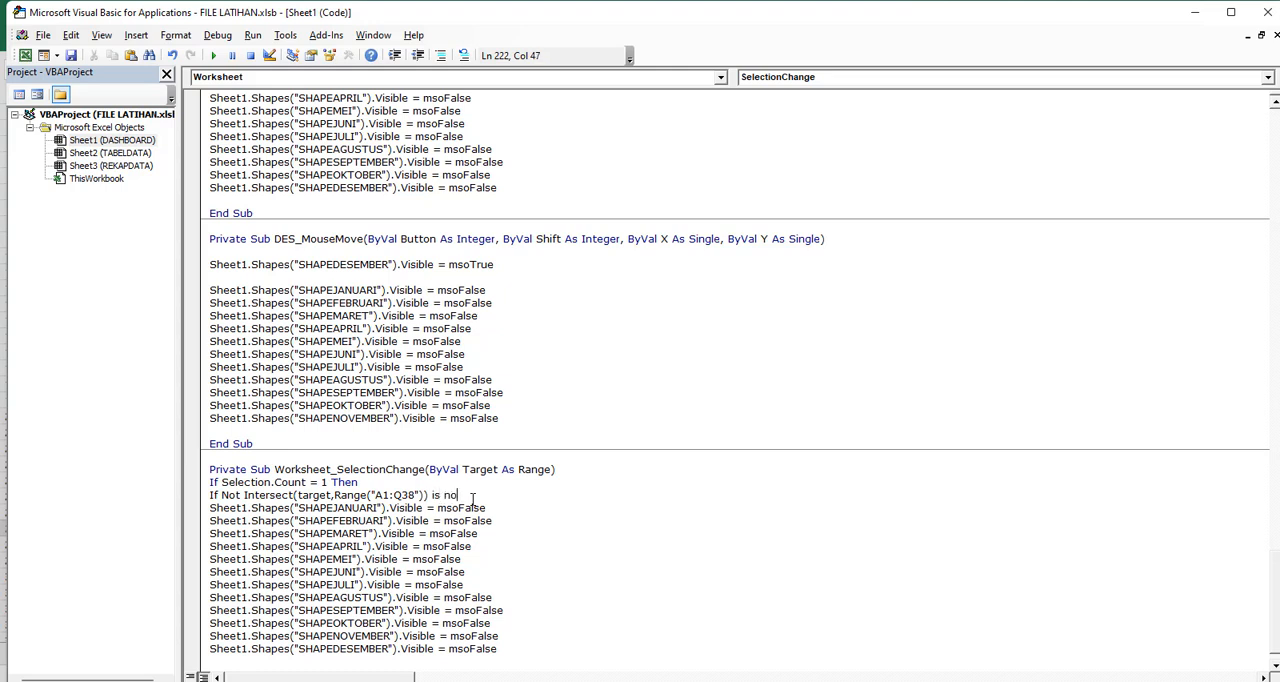
{"action": "type", "text": "t"}
{"action": "key", "text": "BackSpace"}
{"action": "type", "text": "hing then"}
{"action": "key", "text": "Return"}
{"action": "key", "text": "BackSpace"}
Close both conditions with two End If lines below the SHAPEDESEMBER line, before End Sub
{"action": "scroll", "coordinate": [464, 494], "scroll_direction": "down", "scroll_amount": 1}
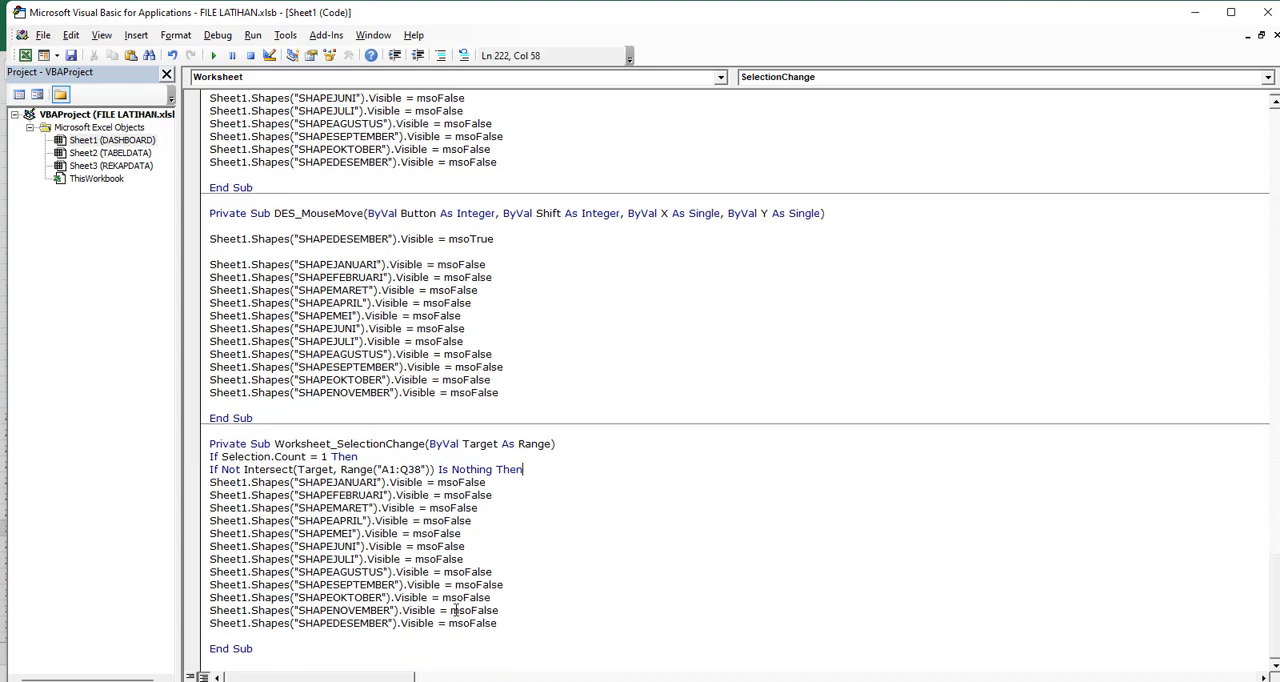
{"action": "left_click", "coordinate": [251, 636]}
{"action": "type", "text": "End u"}
{"action": "key", "text": "Return"}
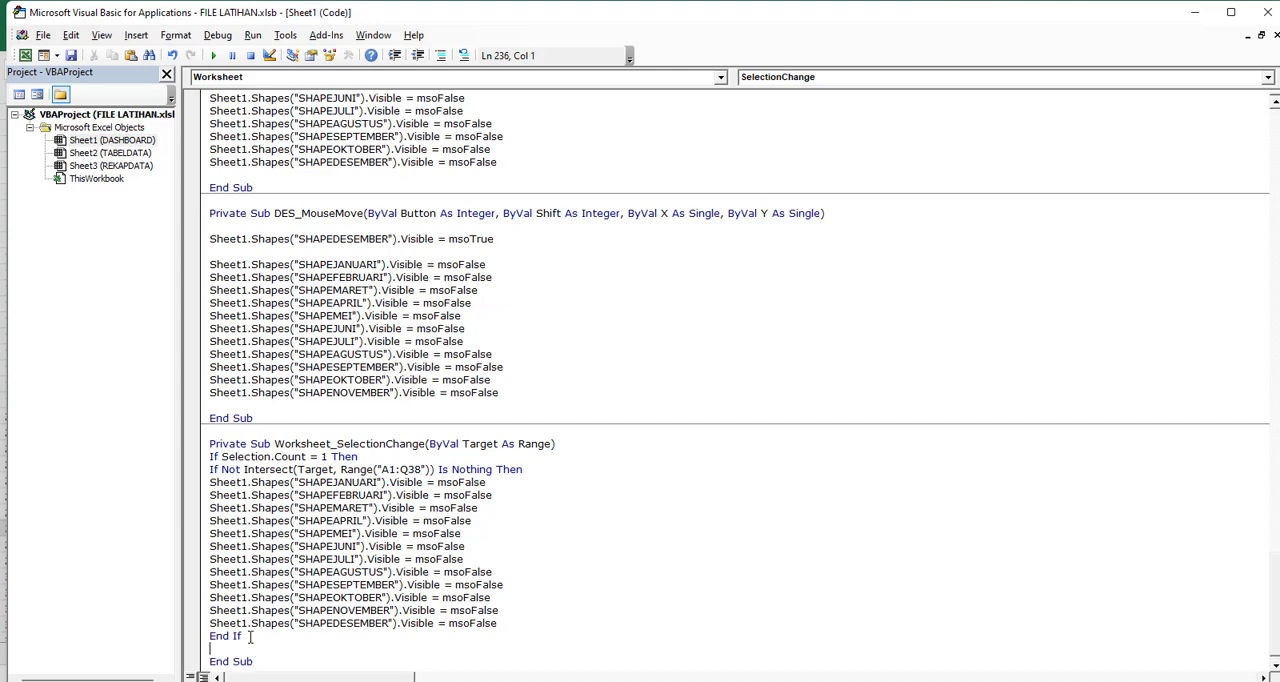
{"action": "type", "text": "end if"}
{"action": "key", "text": "Return"}
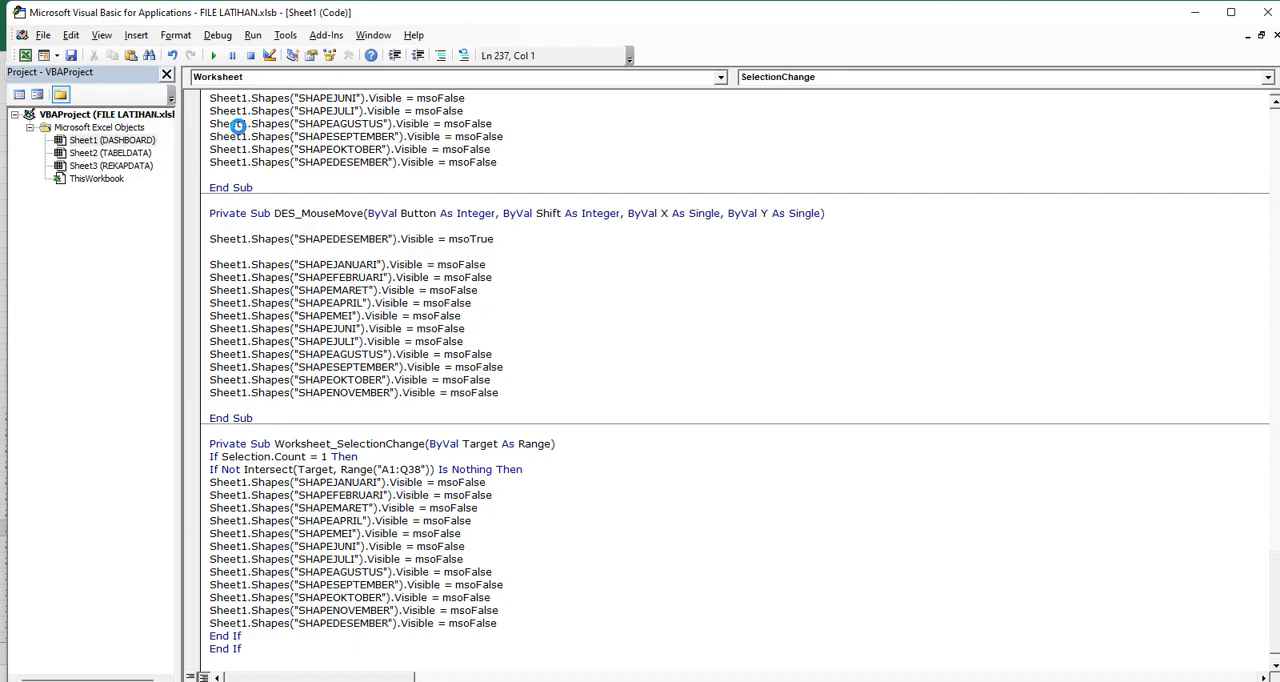
Switch to the DASHBOARD sheet in Excel and test showing month cards and hiding them by selecting cells around the monthly chart
{"action": "left_click", "coordinate": [23, 56]}
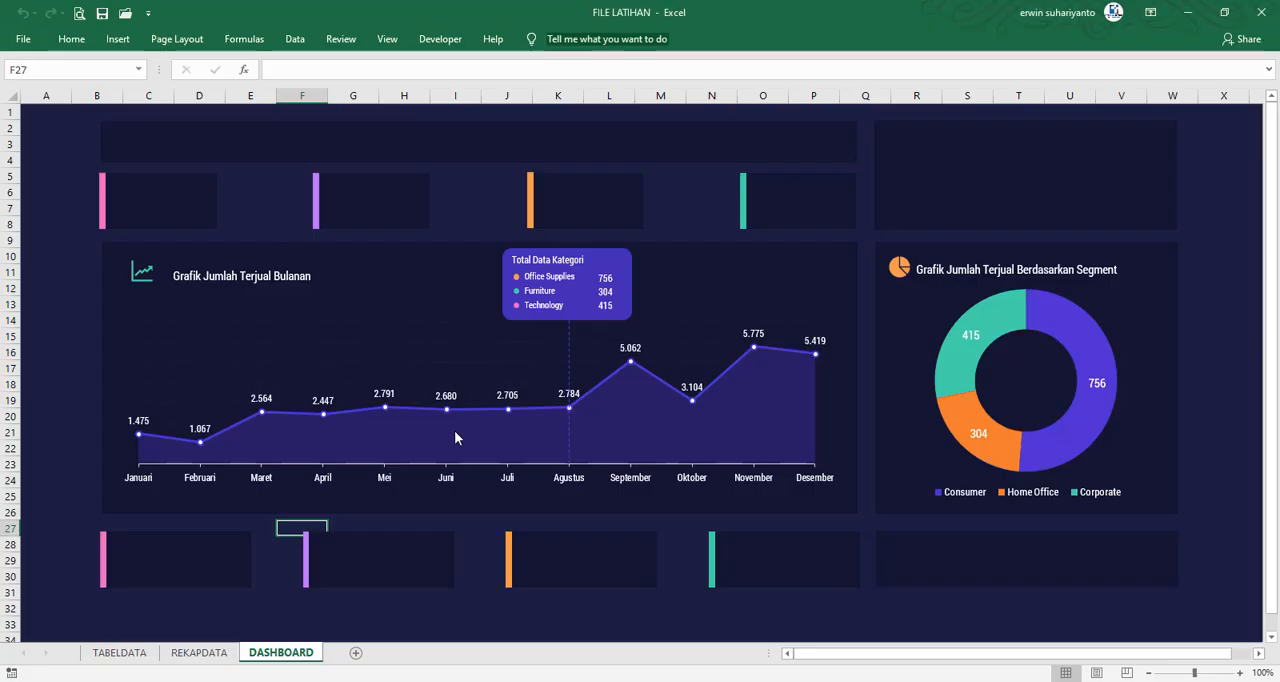
{"action": "left_click", "coordinate": [87, 432]}
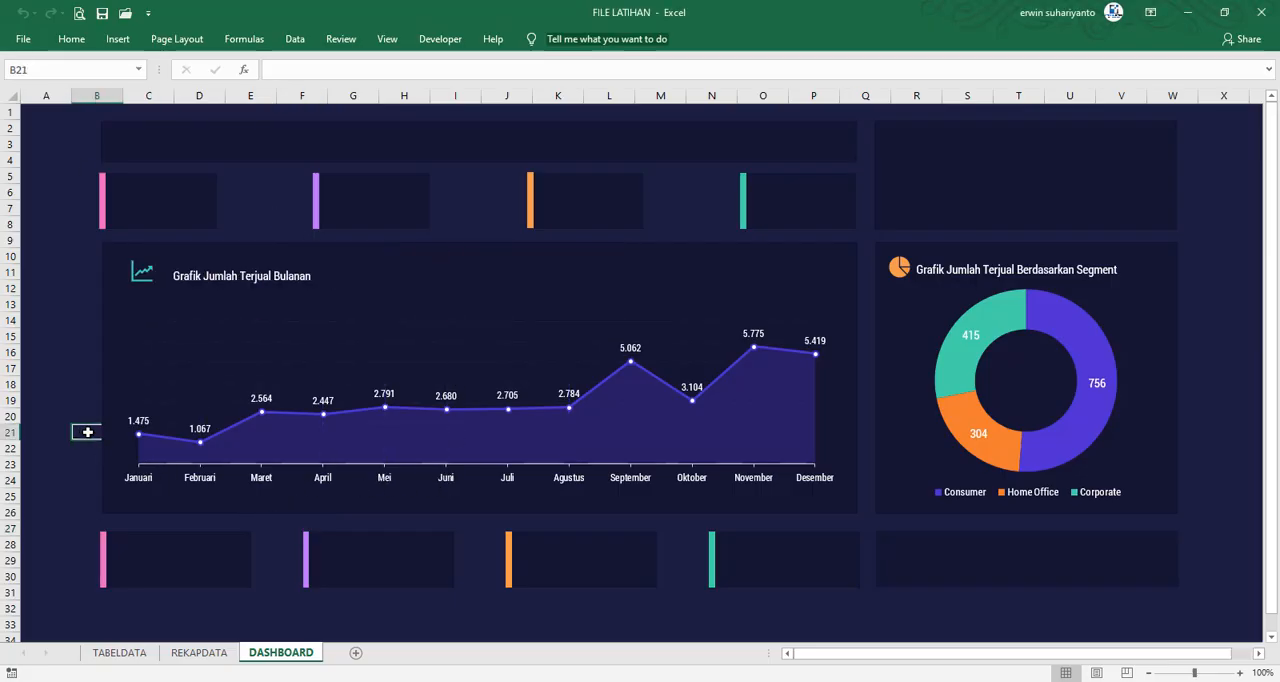
{"action": "left_click", "coordinate": [280, 545]}
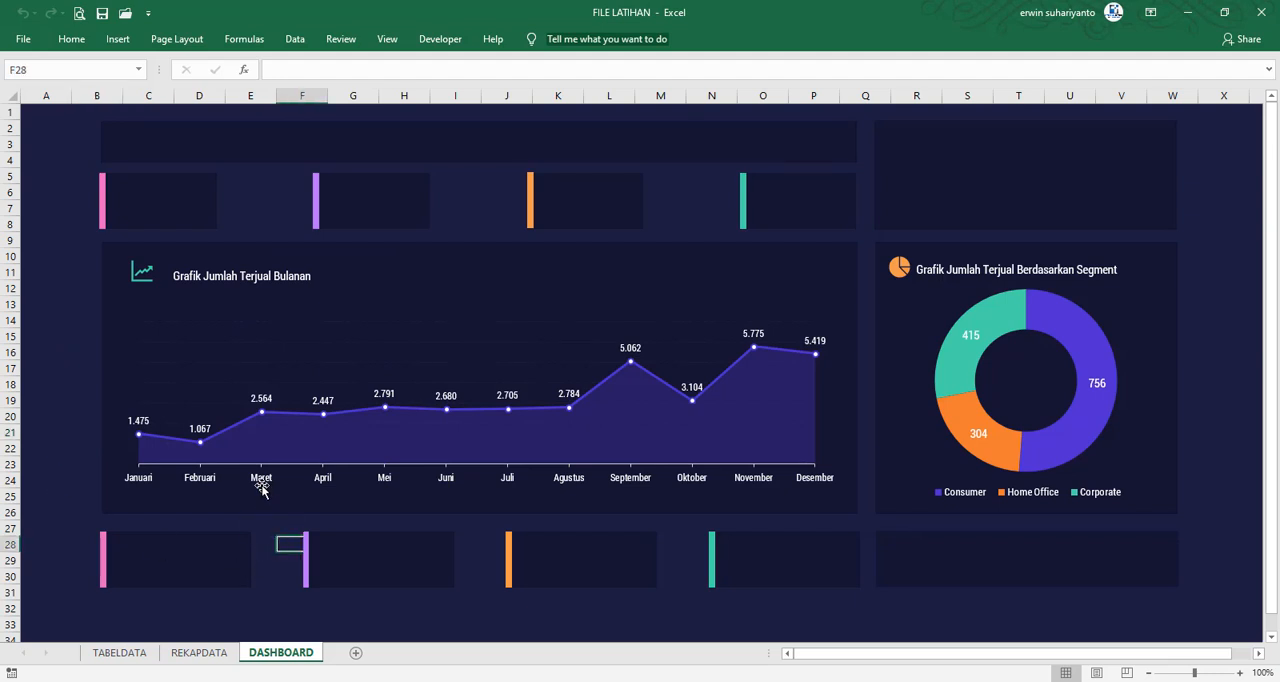
{"action": "mouse_move", "coordinate": [262, 490]}
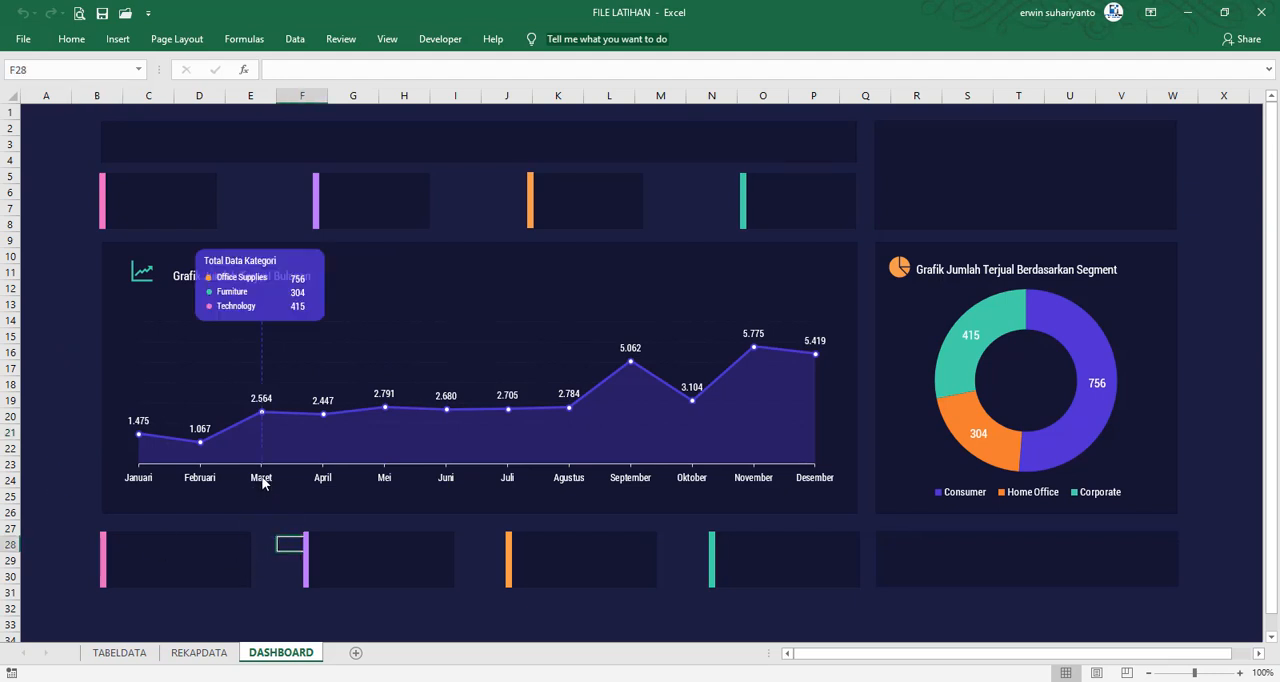
{"action": "left_click", "coordinate": [278, 558]}
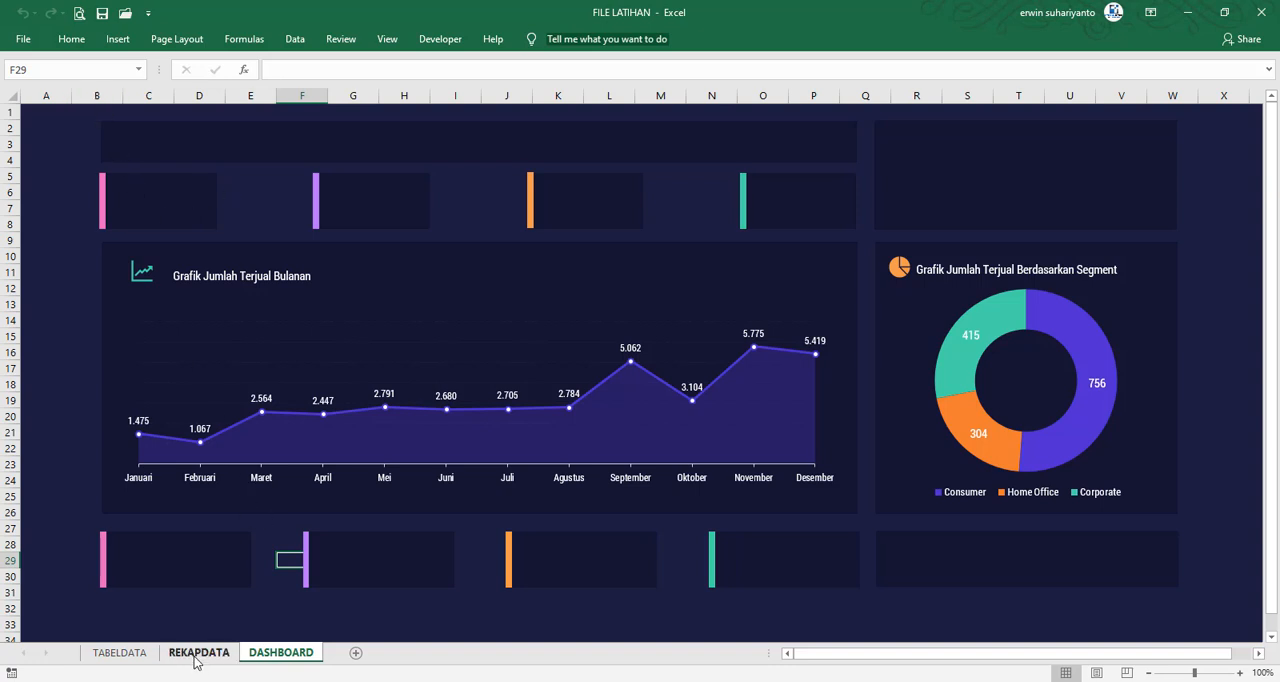
{"action": "mouse_move", "coordinate": [203, 583]}
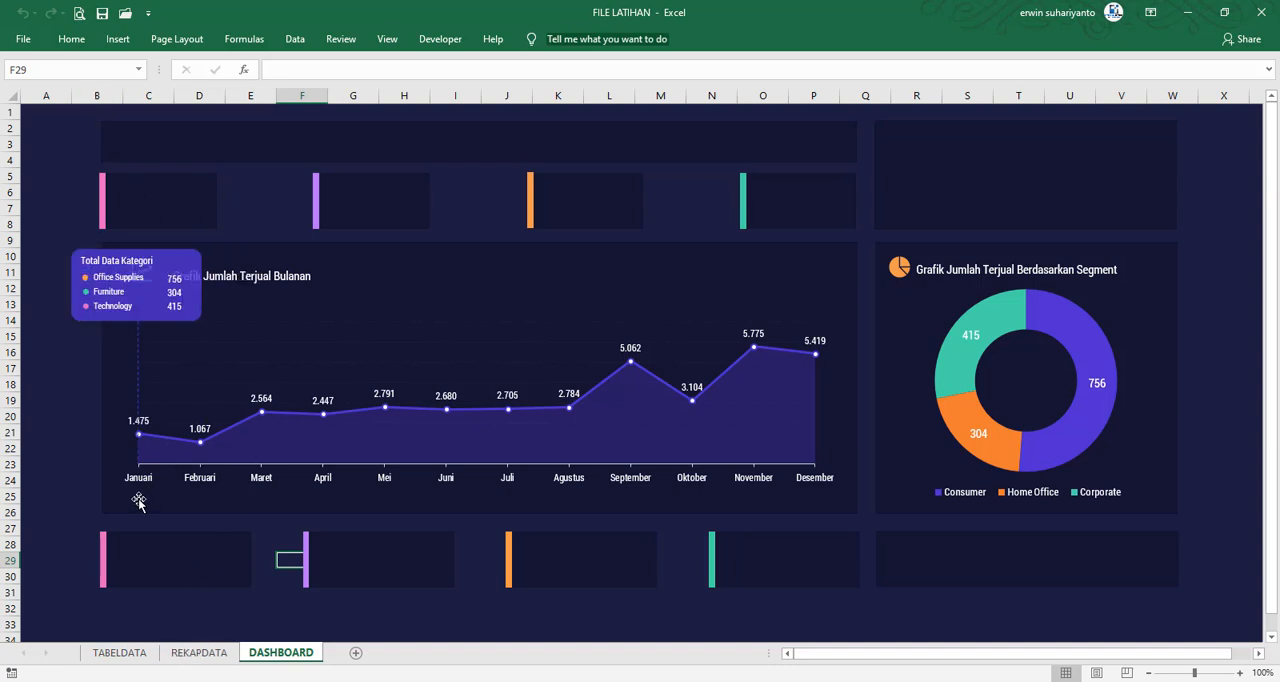
{"action": "left_click", "coordinate": [62, 430]}
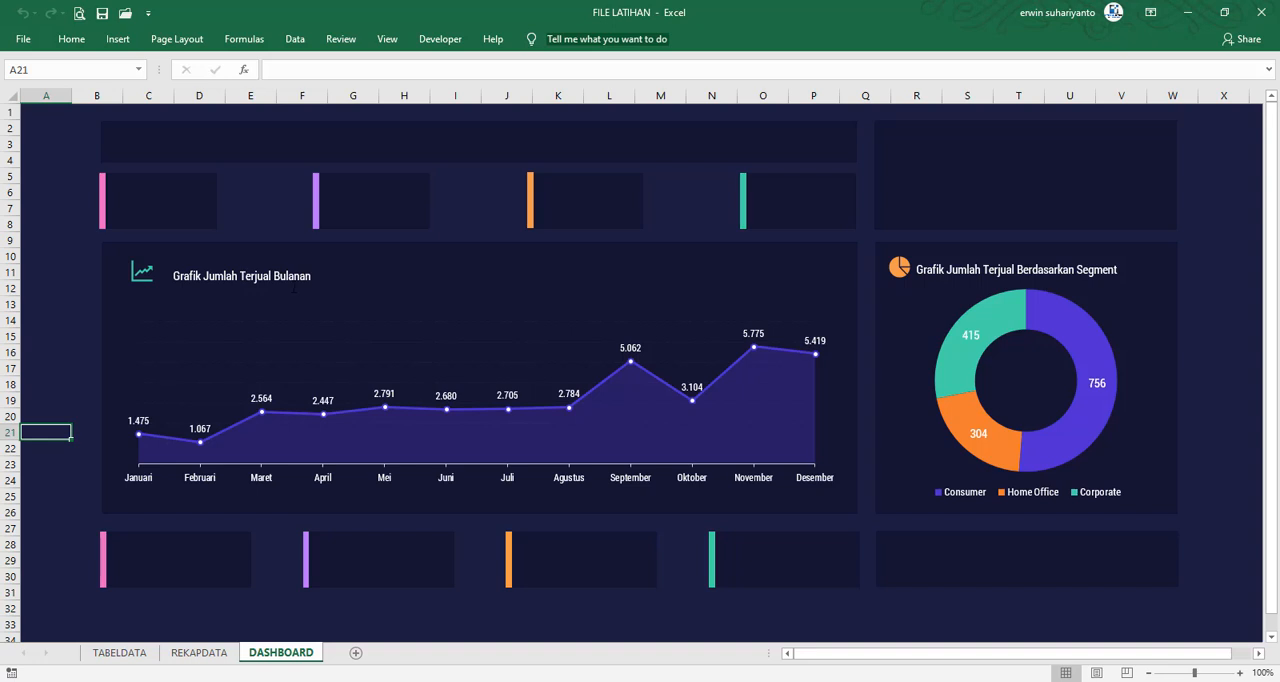
Duplicate the "Grafik Jumlah Terjual Bulanan" text box, place it in the upper pink-barred card, and change its text to Central
{"action": "left_click", "coordinate": [276, 284]}
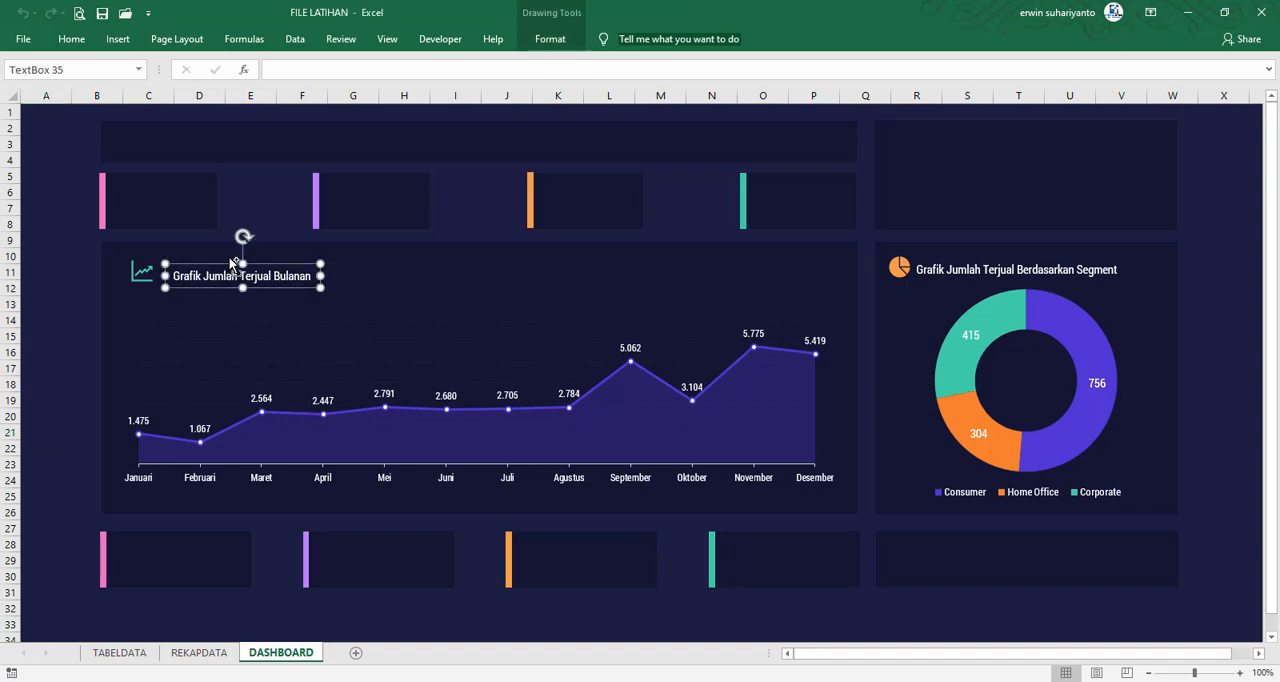
{"action": "key", "text": "ctrl+d"}
{"action": "left_click_drag", "start_coordinate": [280, 295], "coordinate": [208, 228]}
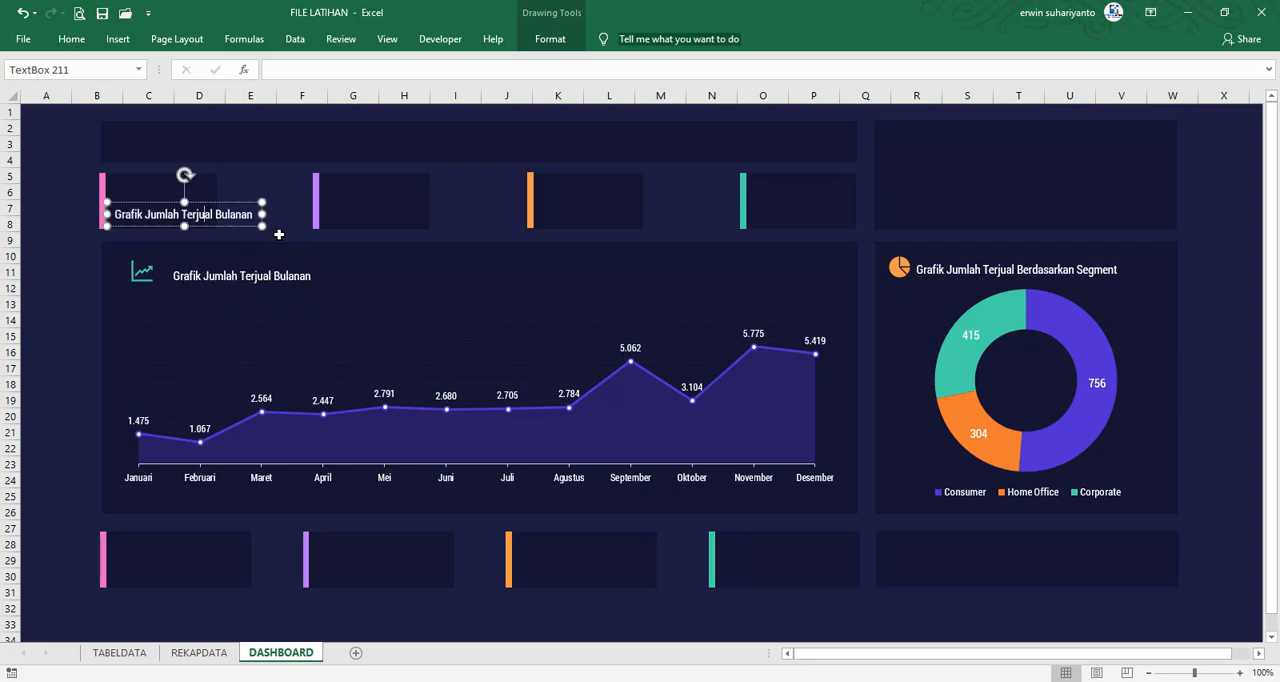
{"action": "key", "text": "ctrl+a"}
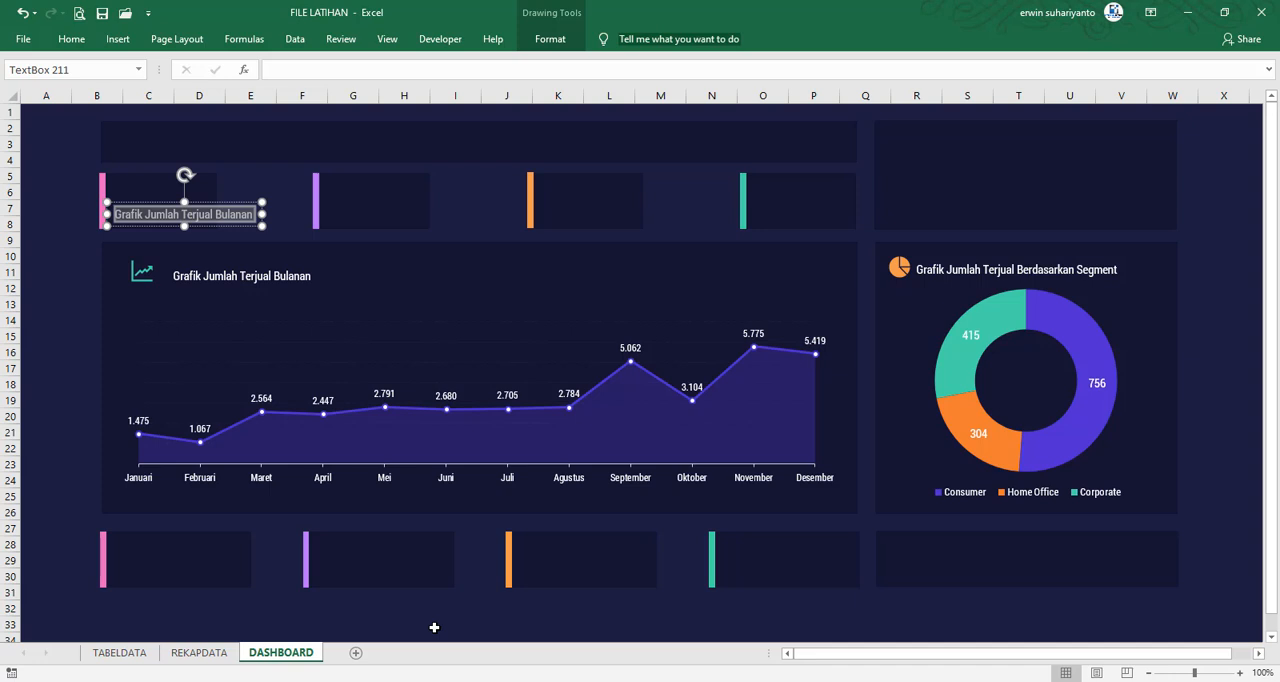
{"action": "type", "text": "Central"}
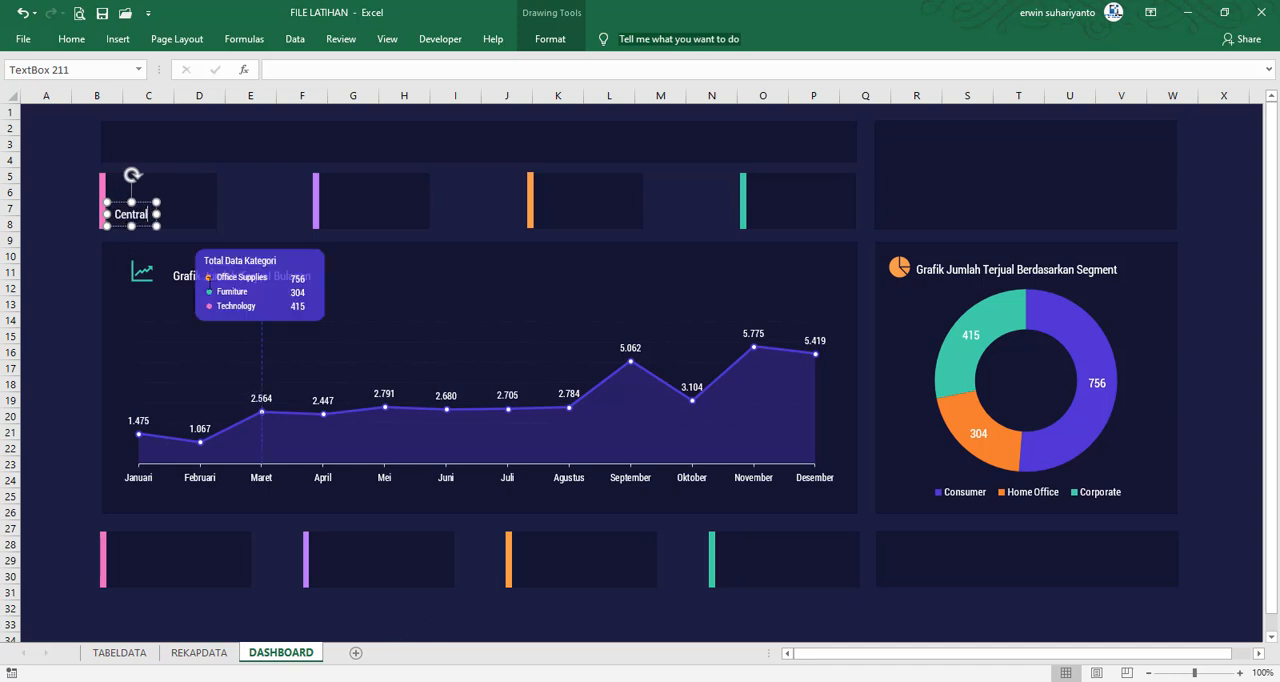
Set the Central label's text fill to the recently used pink, matching the card's bar, and deselect the label
{"action": "left_click", "coordinate": [145, 203]}
{"action": "left_click", "coordinate": [550, 39]}
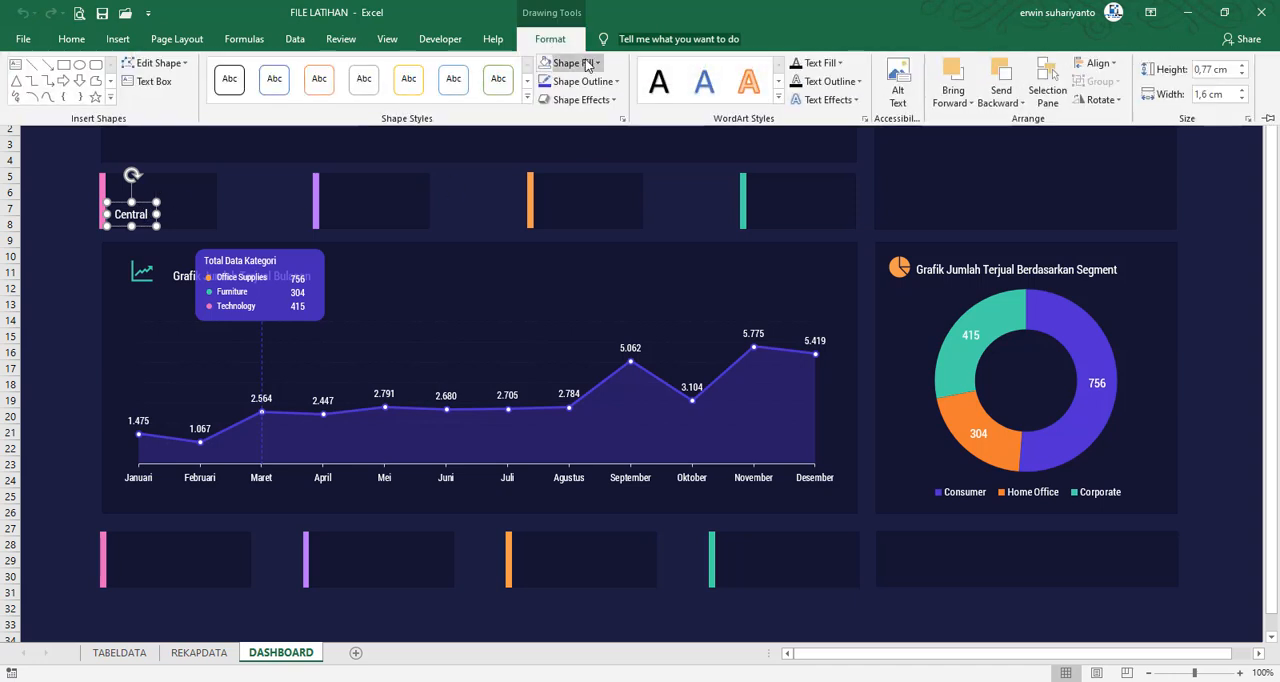
{"action": "left_click", "coordinate": [836, 63]}
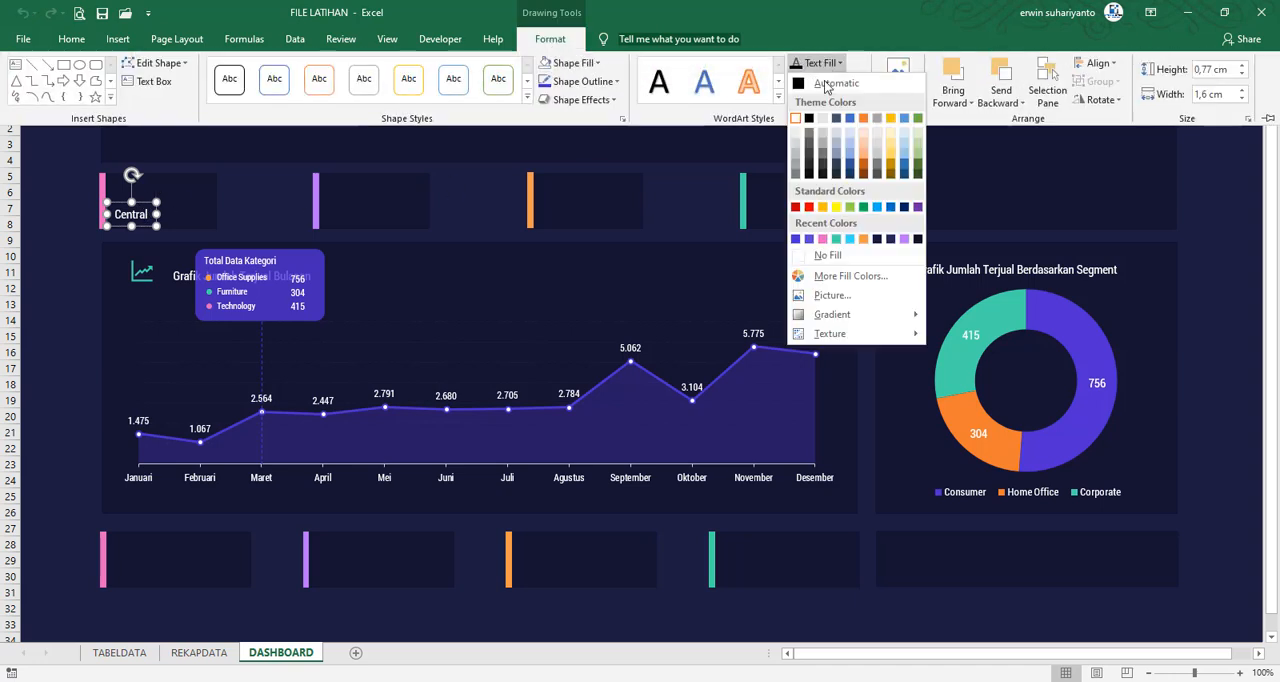
{"action": "left_click", "coordinate": [823, 240]}
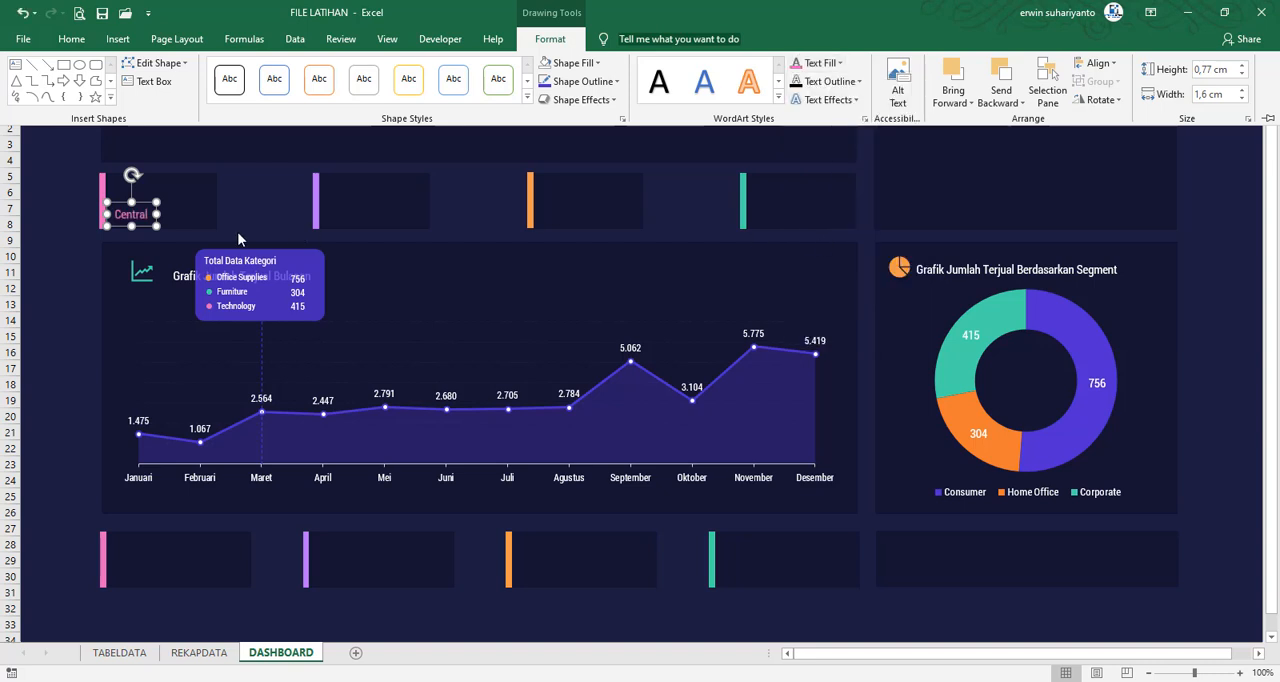
{"action": "left_click", "coordinate": [77, 233]}
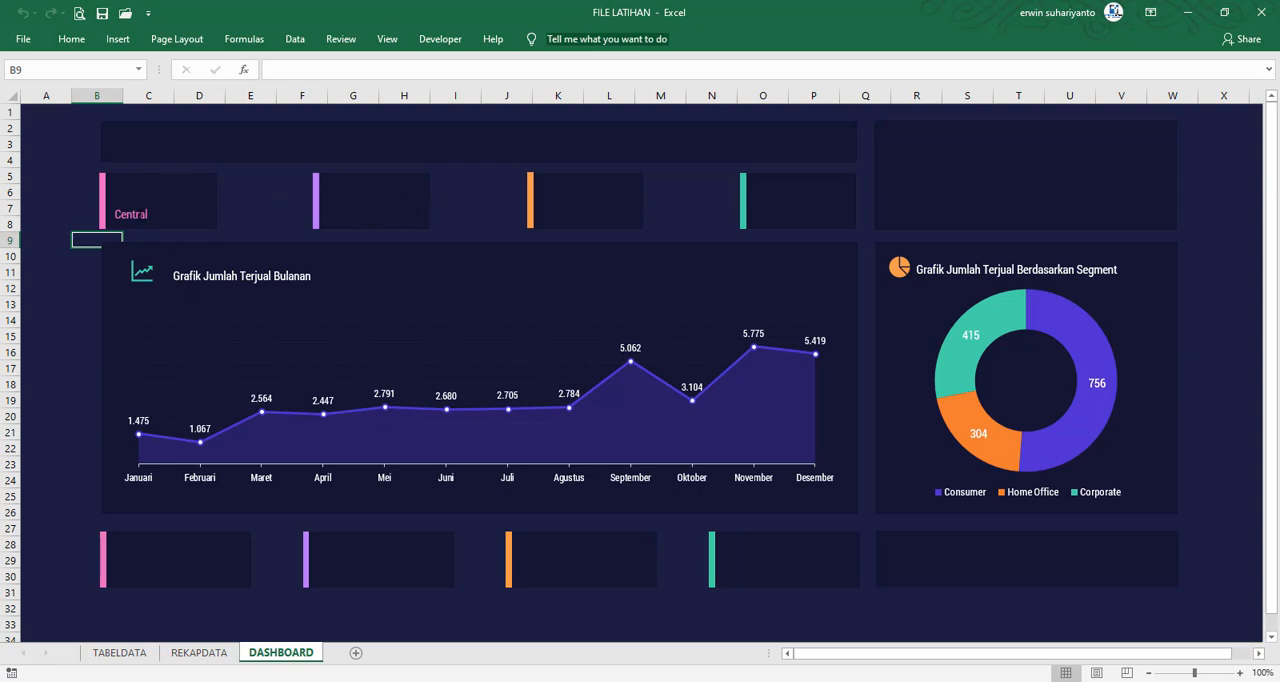
{"action": "left_click", "coordinate": [145, 212]}
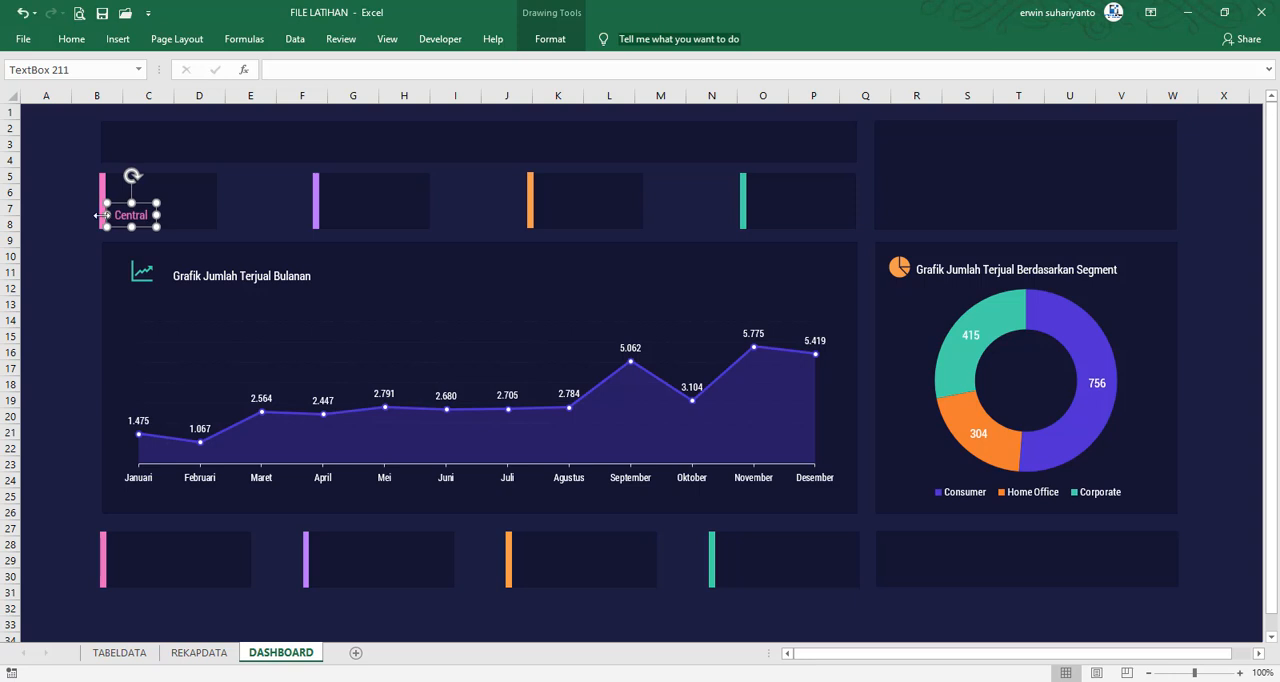
{"action": "left_click", "coordinate": [40, 224]}
Insert a rectangle in the Central card, shrink and position it directly above the Central label, and select both objects
{"action": "left_click", "coordinate": [117, 45]}
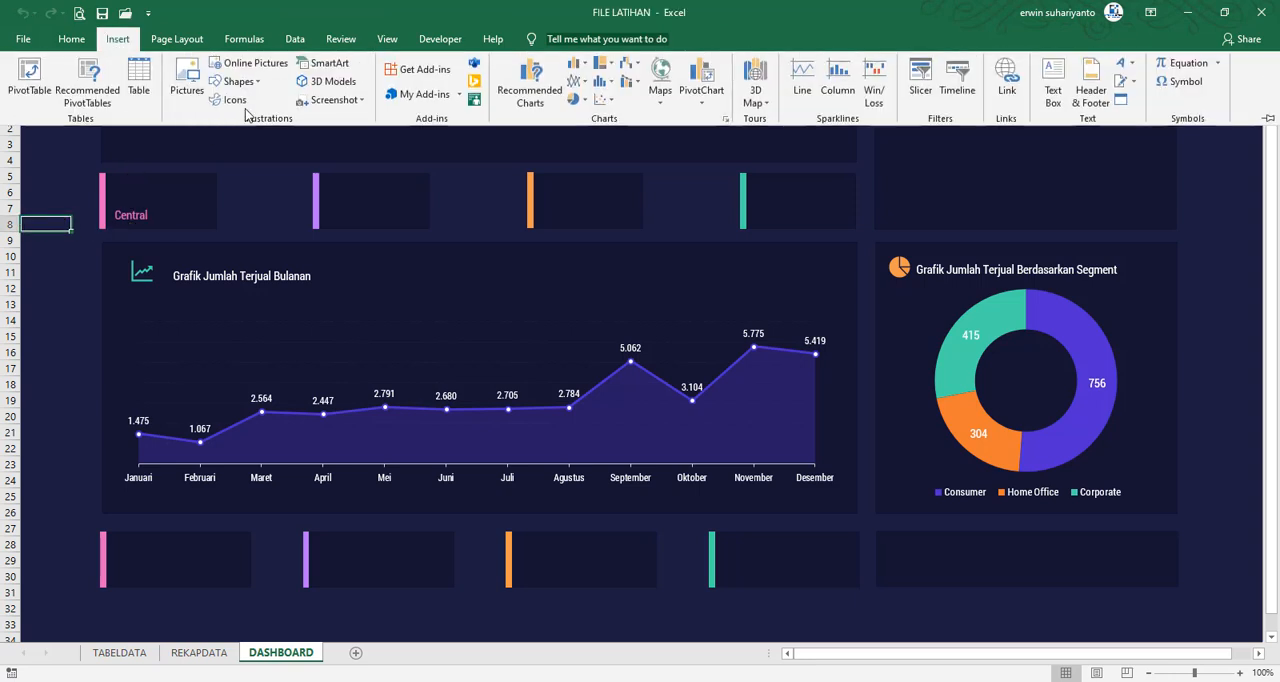
{"action": "left_click", "coordinate": [240, 84]}
{"action": "left_click", "coordinate": [265, 118]}
{"action": "left_click", "coordinate": [153, 178]}
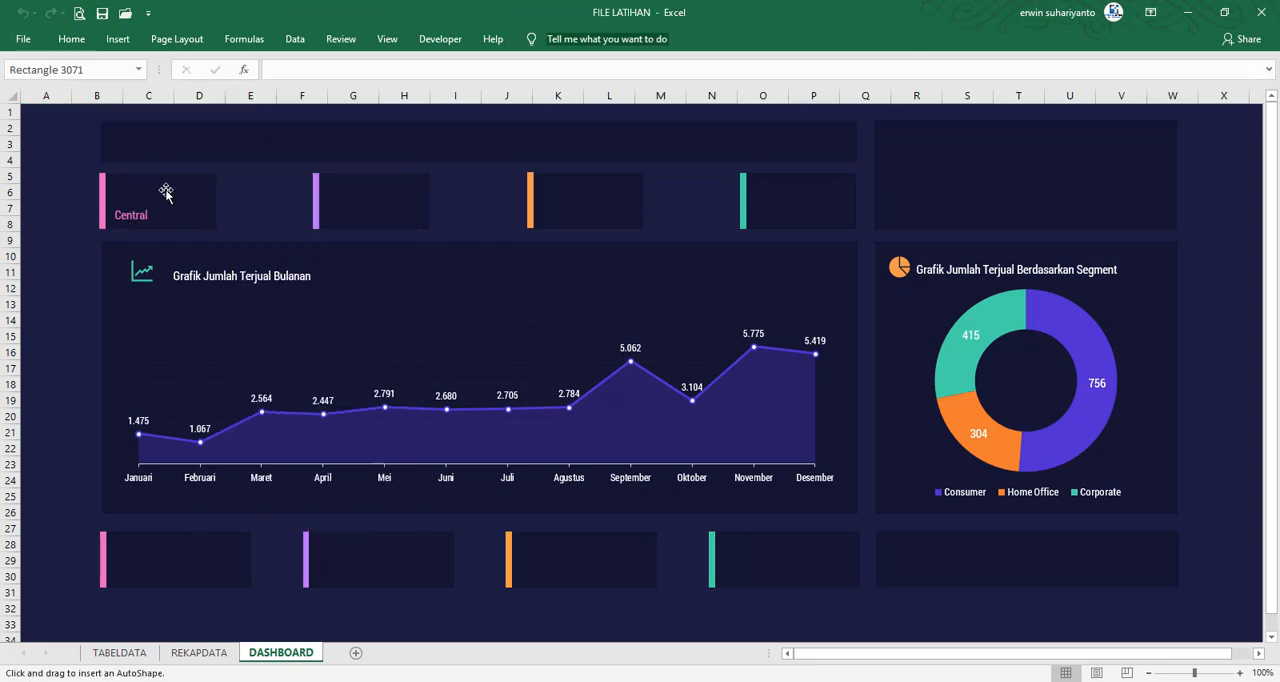
{"action": "left_click", "coordinate": [231, 260]}
{"action": "left_click", "coordinate": [218, 242]}
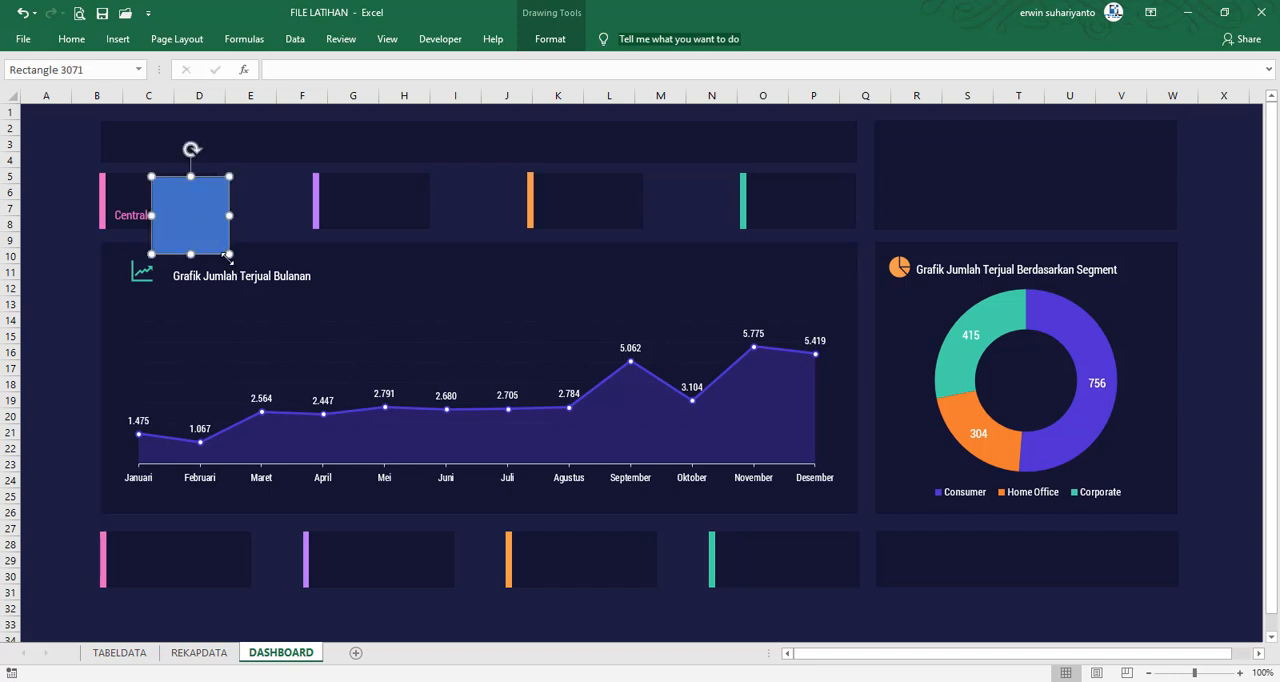
{"action": "left_click_drag", "start_coordinate": [228, 254], "coordinate": [159, 197]}
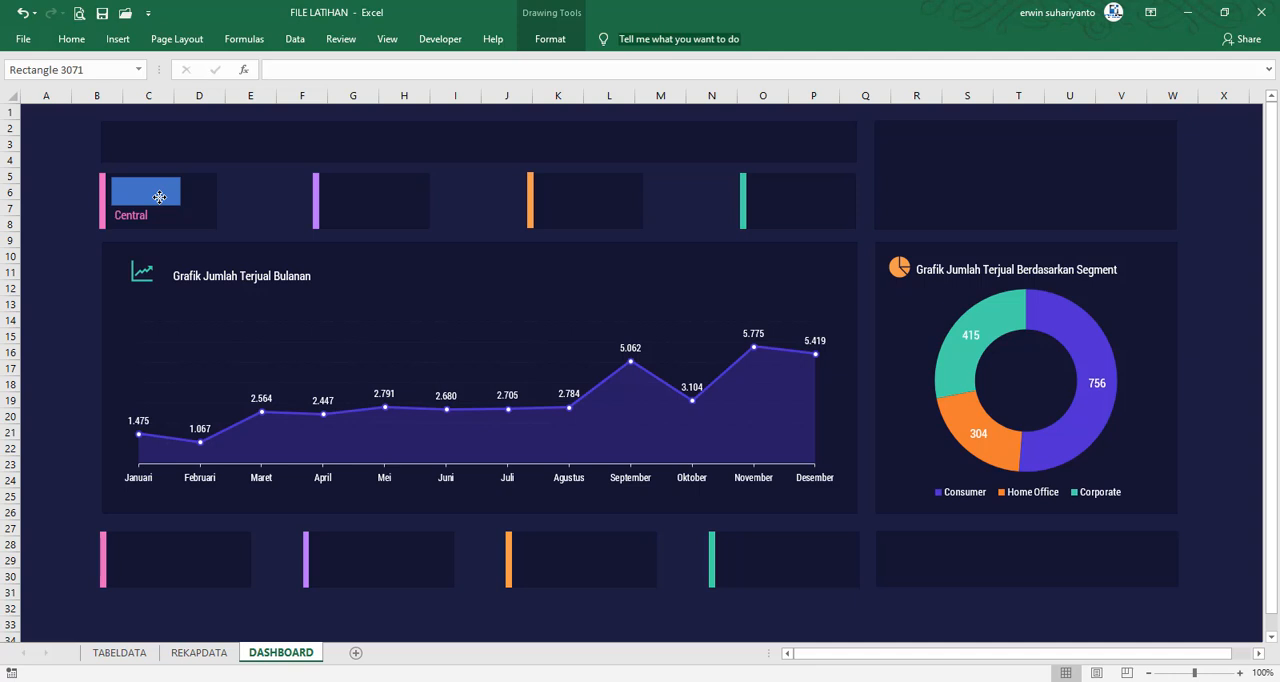
{"action": "left_click", "coordinate": [133, 215], "text": "shift"}
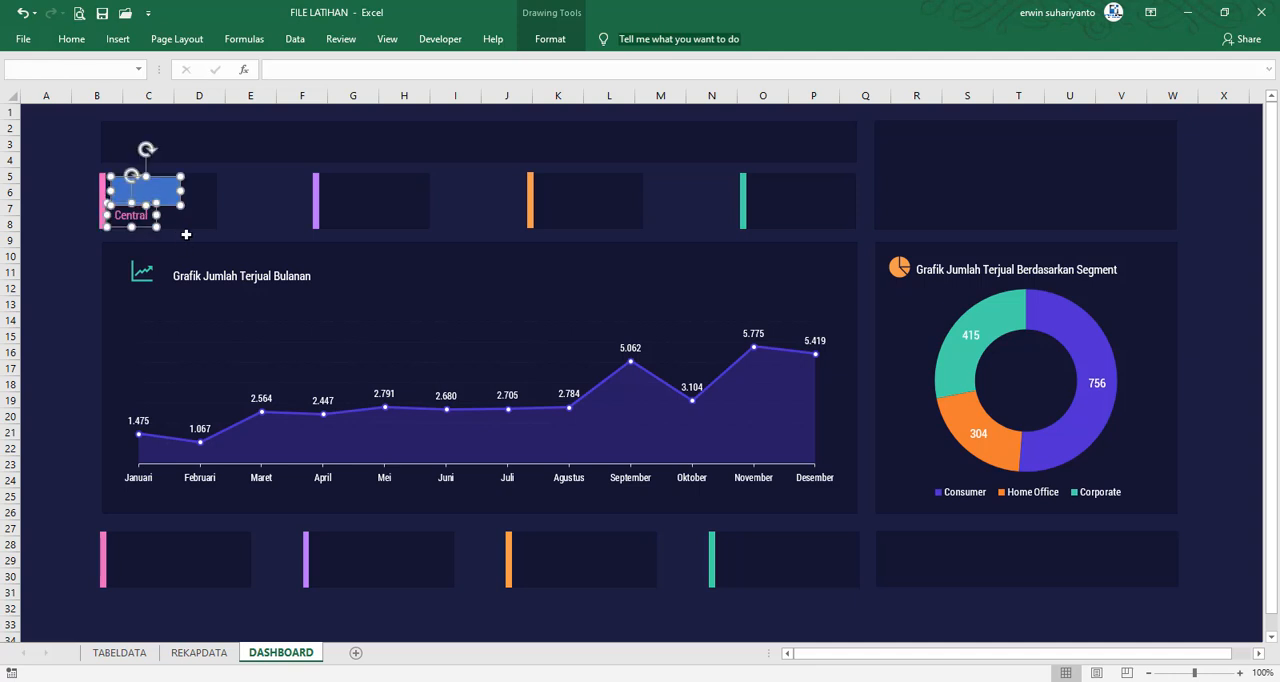
Nudge the blue rectangle and the Central label slightly down in the card, and deselect both
{"action": "key", "text": "Down"}
{"action": "key", "text": "Down"}
{"action": "key", "text": "Down"}
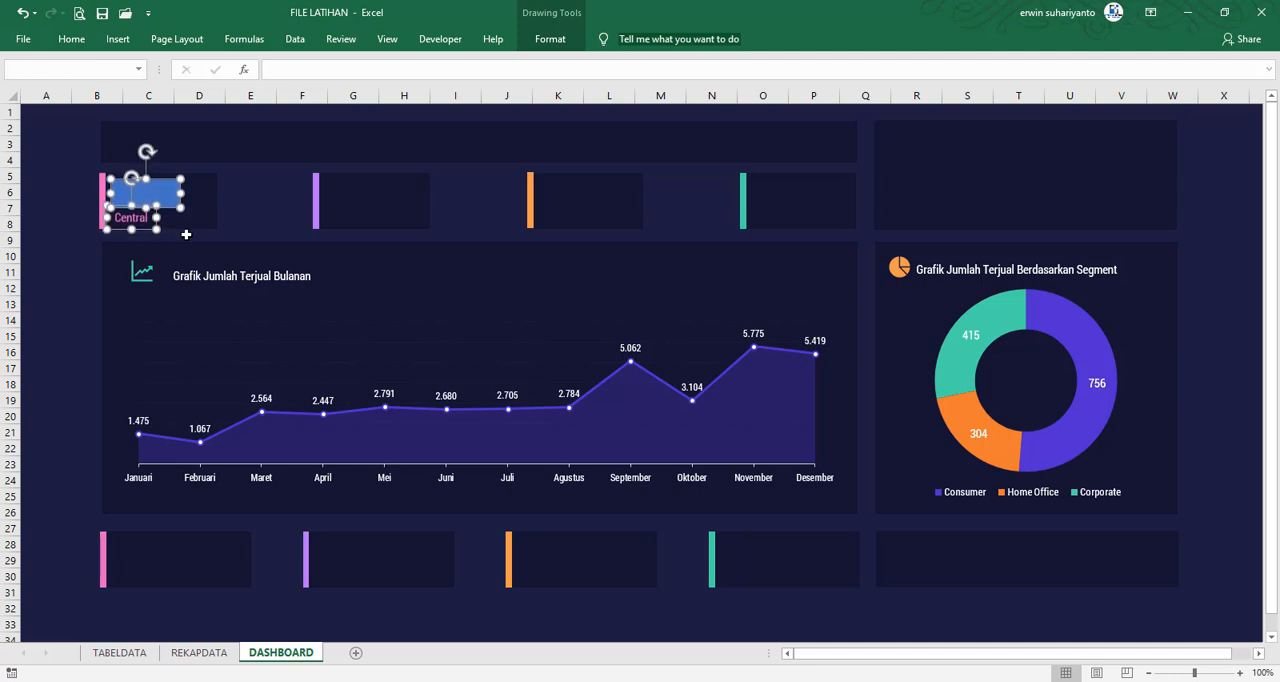
{"action": "left_click", "coordinate": [80, 215]}
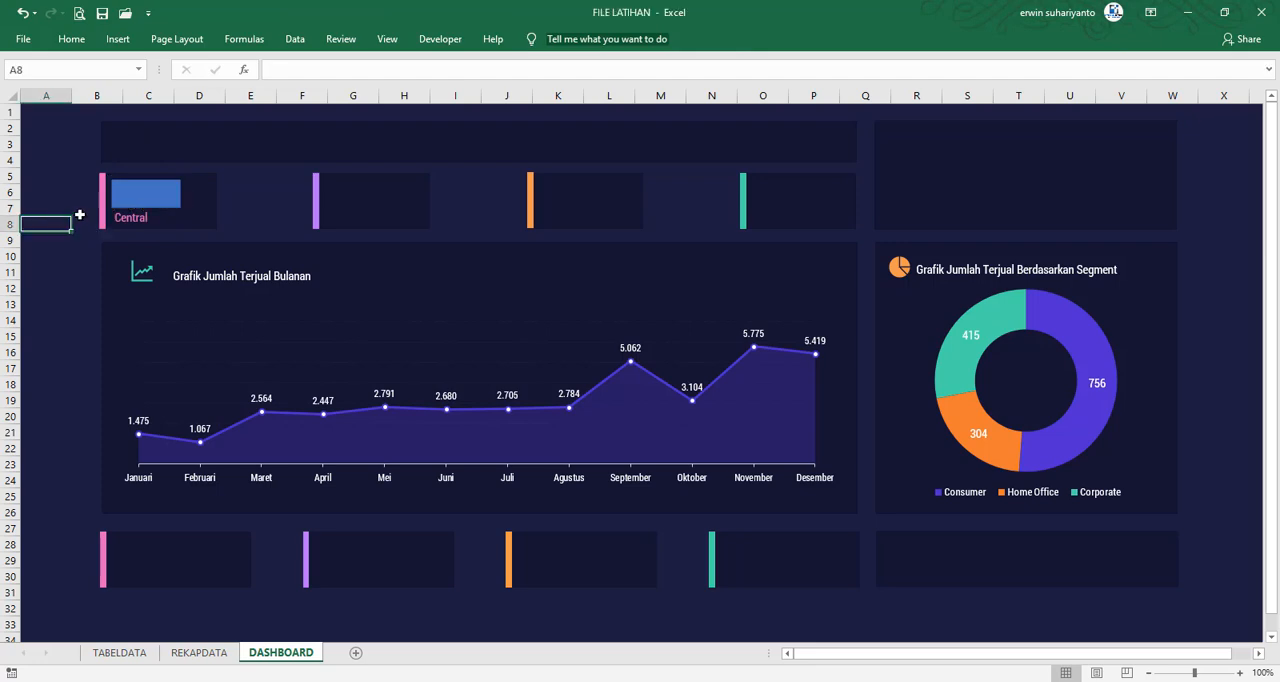
Link the blue rectangle above the Central label to Central's Jumlah cell with =REKAPDATA!$G$15, and deselect it
{"action": "left_click", "coordinate": [178, 188]}
{"action": "left_click", "coordinate": [287, 71]}
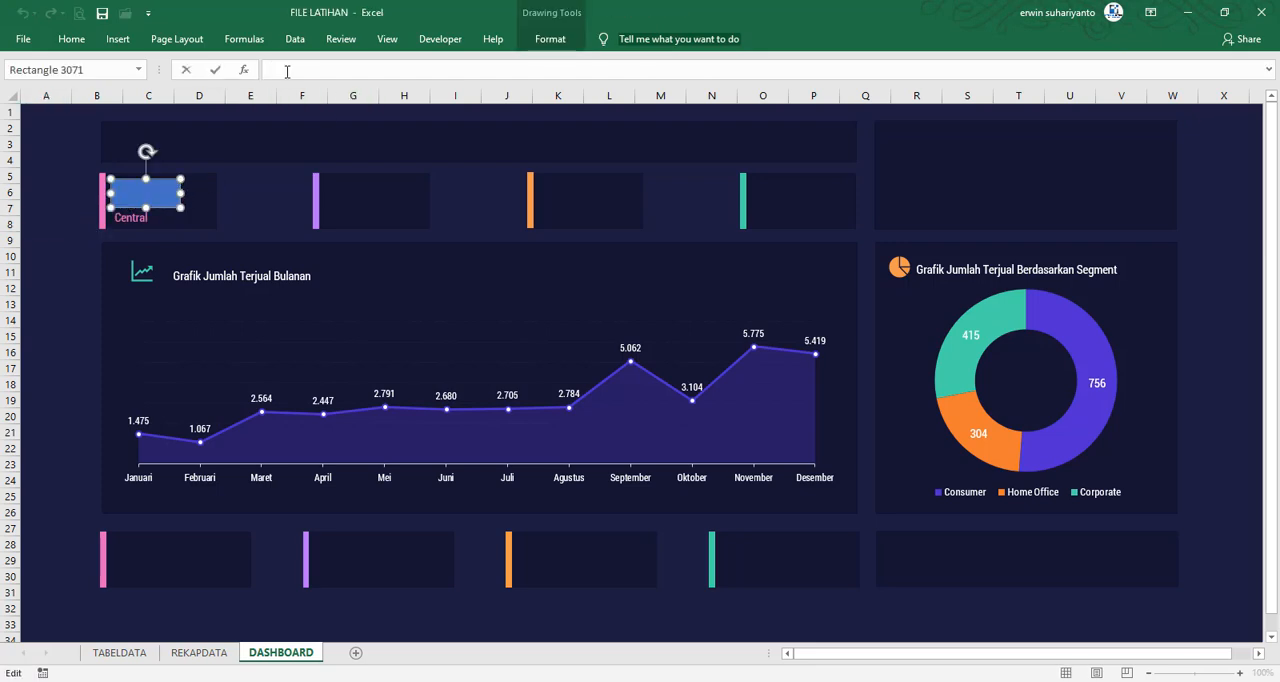
{"action": "type", "text": "="}
{"action": "left_click", "coordinate": [205, 650]}
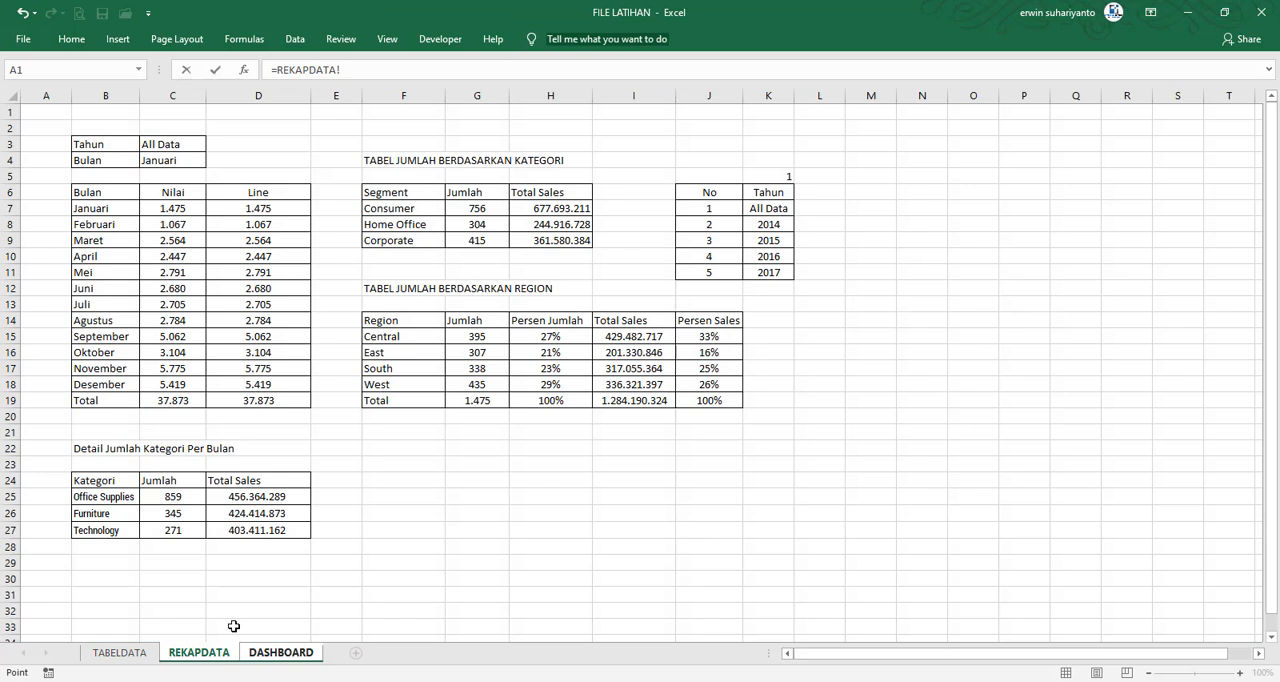
{"action": "left_click", "coordinate": [481, 338]}
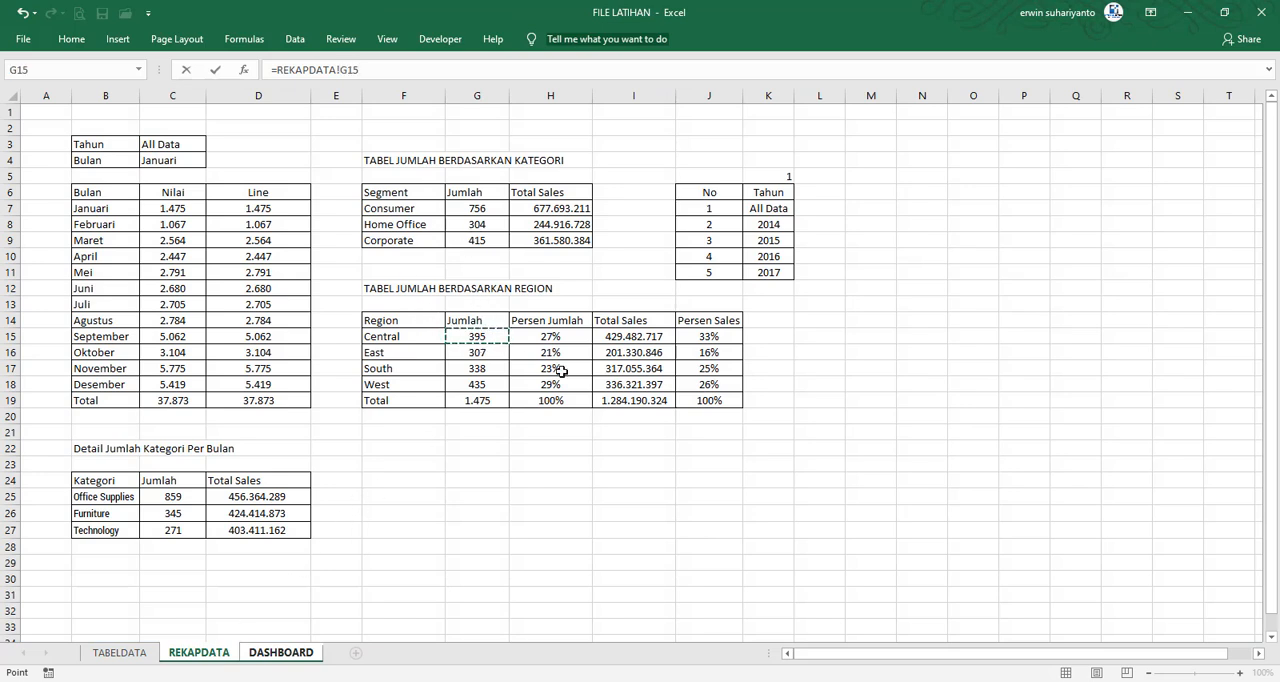
{"action": "key", "text": "F4"}
{"action": "key", "text": "Return"}
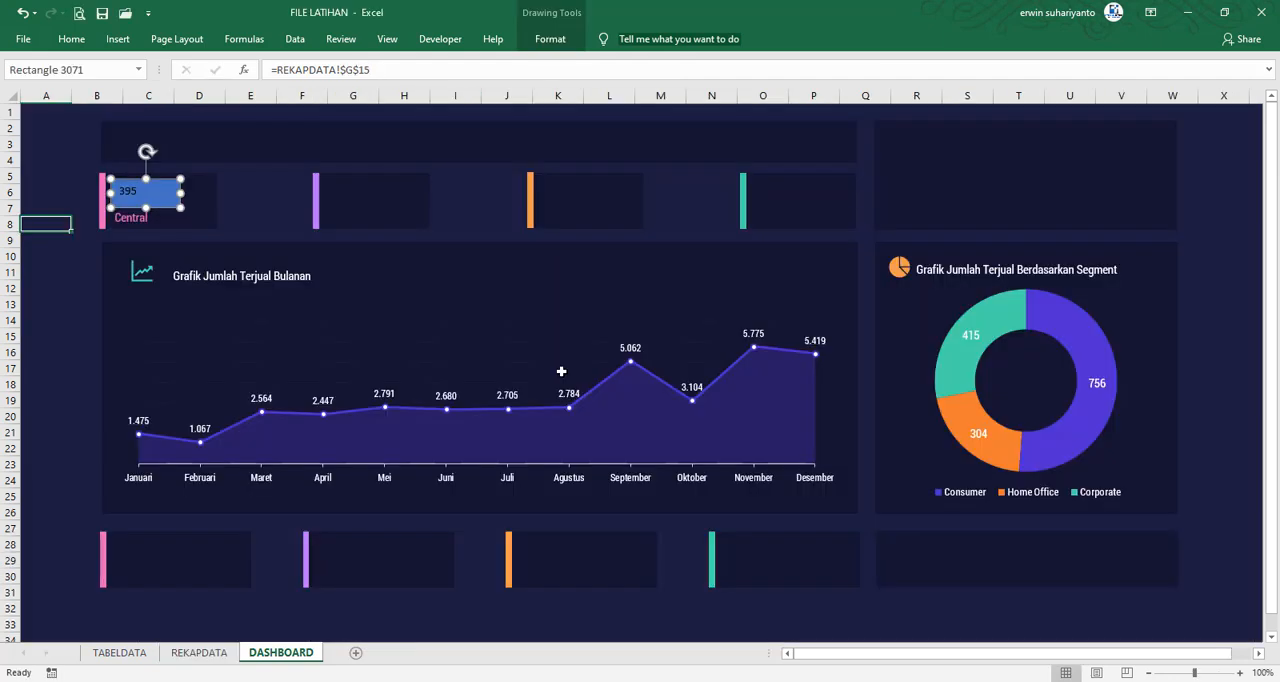
{"action": "left_click", "coordinate": [90, 230]}
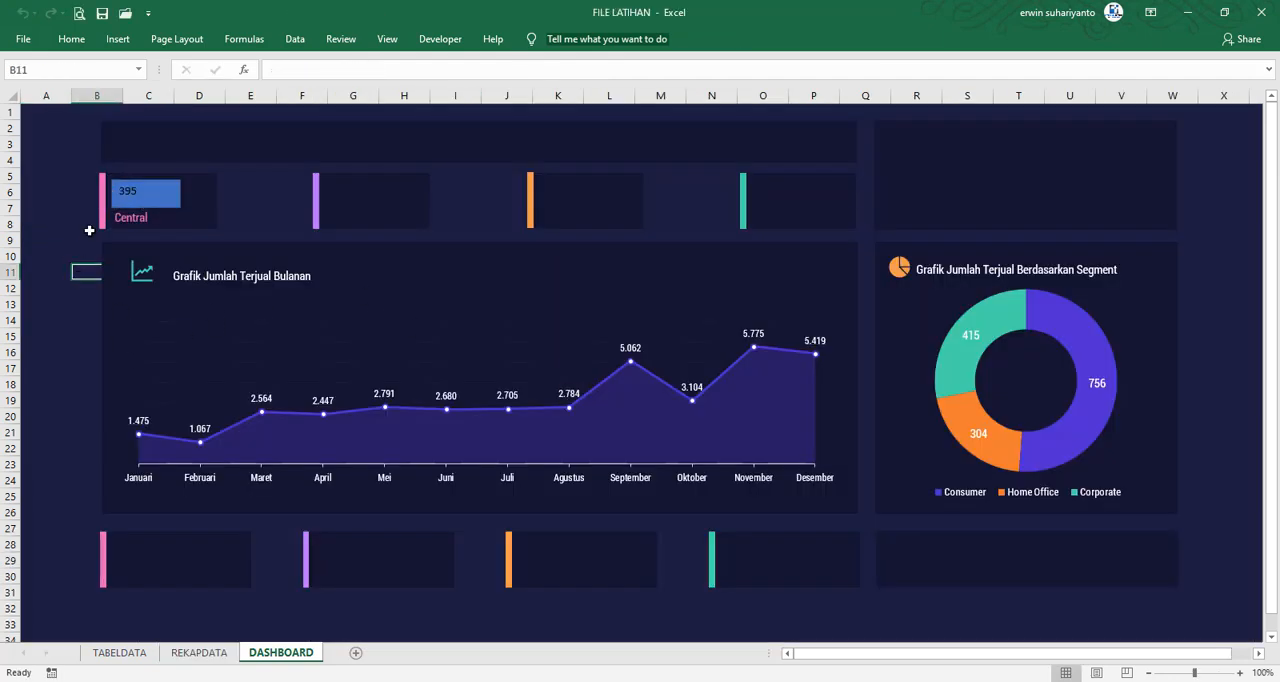
Duplicate the linked rectangle, shrink the copy, and place it beside the original near the card's lower right corner
{"action": "left_click", "coordinate": [165, 195]}
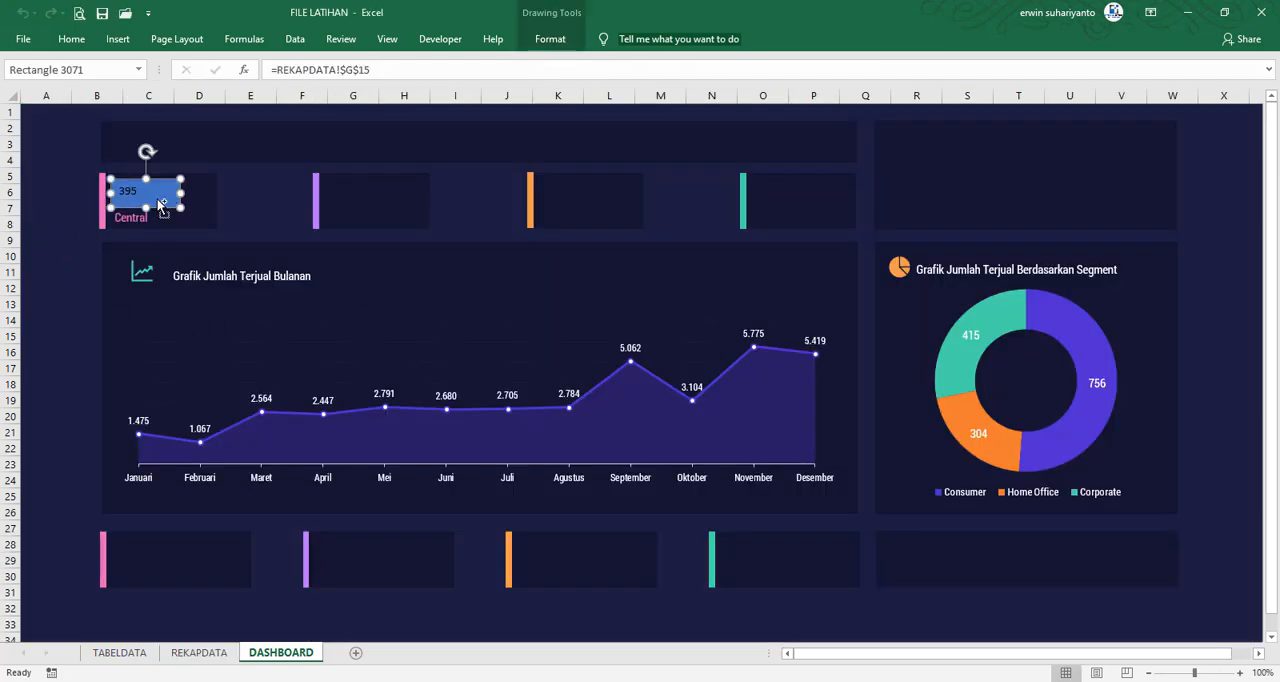
{"action": "key", "text": "ctrl+d"}
{"action": "left_click_drag", "start_coordinate": [161, 204], "coordinate": [242, 223]}
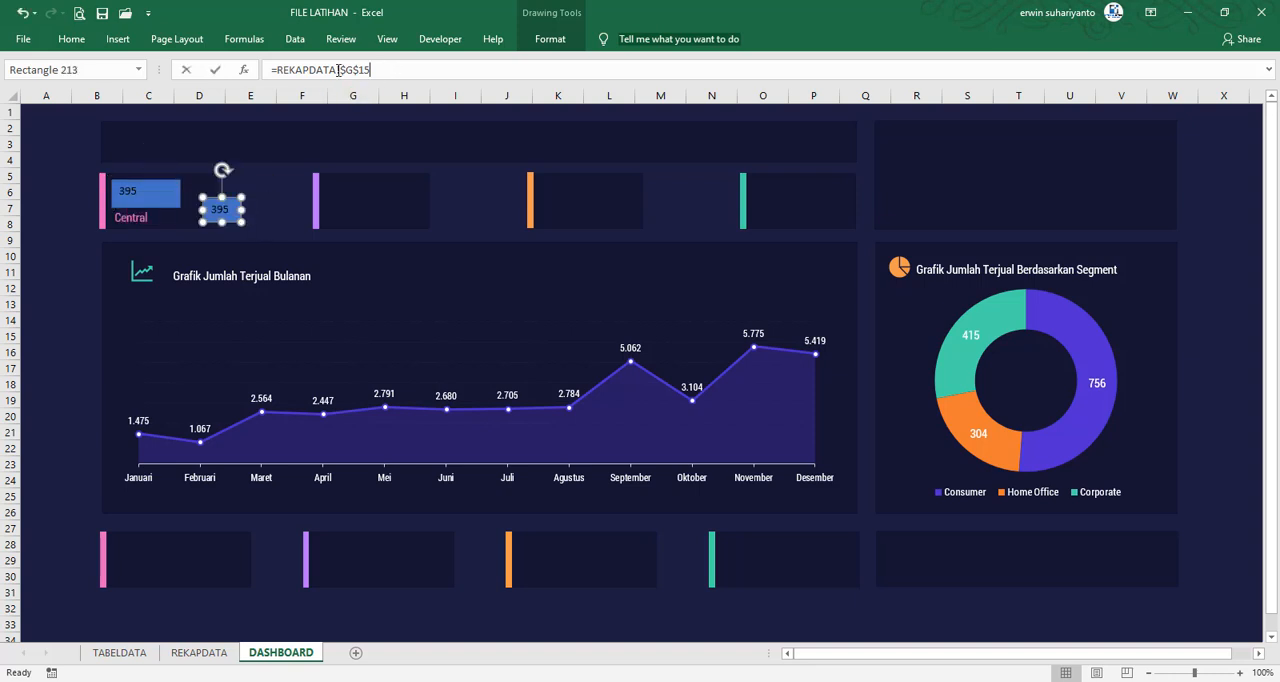
Relink the small rectangle to Central's Persen Jumlah cell with =REKAPDATA!$H$15, and move it inside the Central card
{"action": "left_click_drag", "start_coordinate": [396, 69], "coordinate": [251, 69]}
{"action": "type", "text": "="}
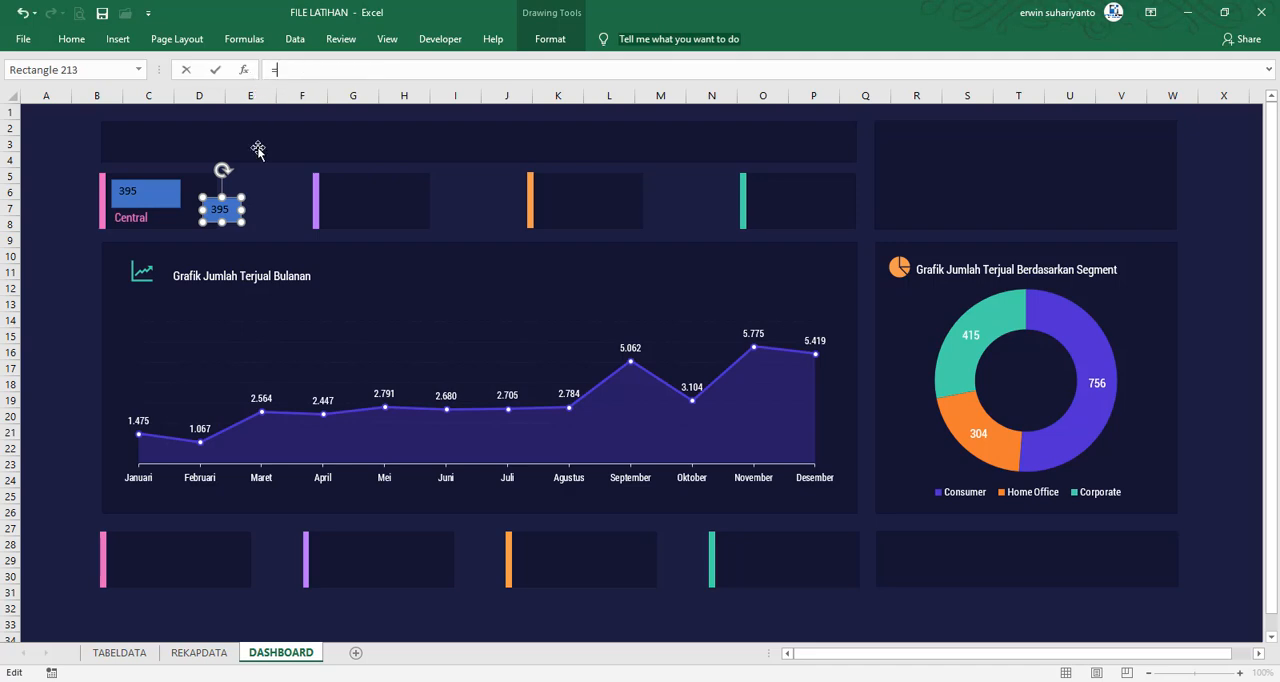
{"action": "left_click", "coordinate": [199, 652]}
{"action": "left_click", "coordinate": [553, 336]}
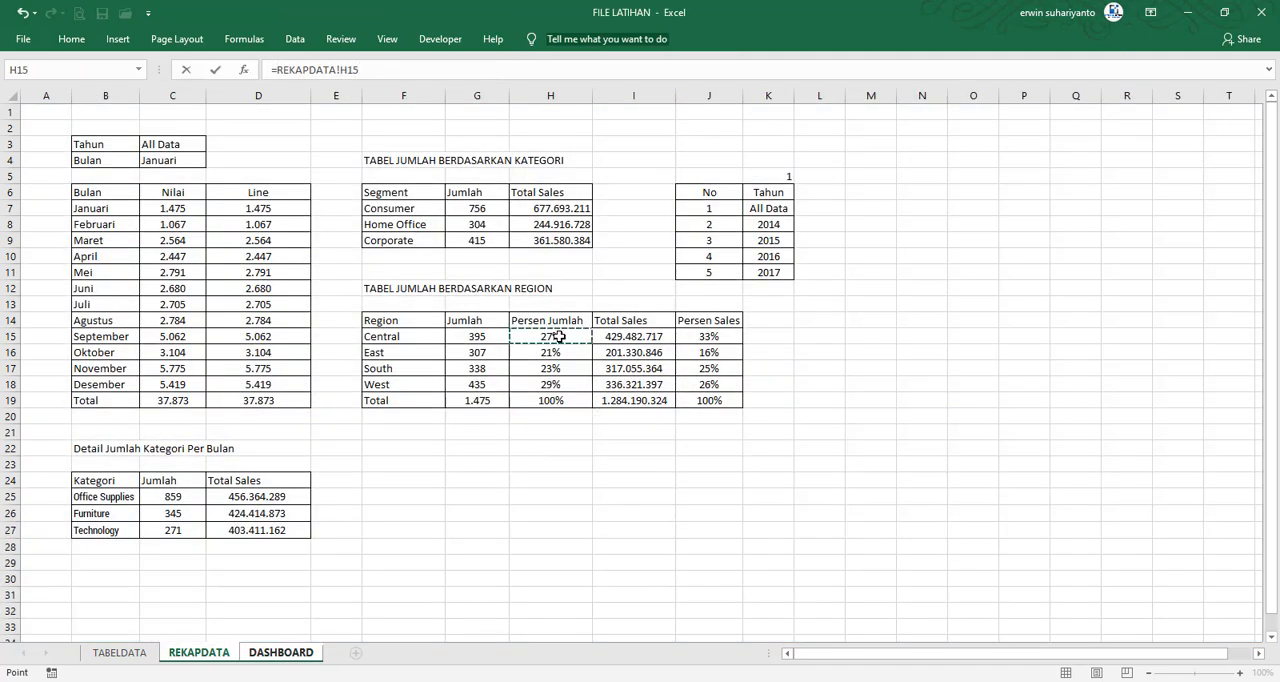
{"action": "key", "text": "F4"}
{"action": "key", "text": "Return"}
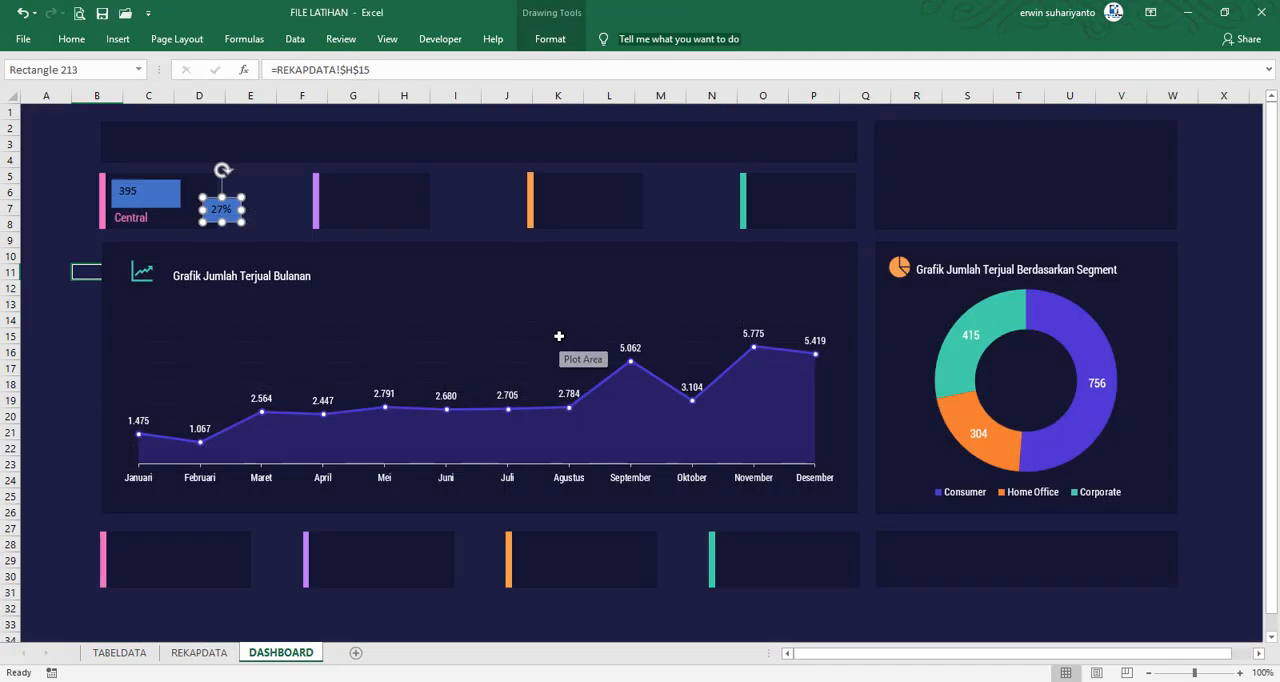
{"action": "left_click_drag", "start_coordinate": [231, 217], "coordinate": [200, 217]}
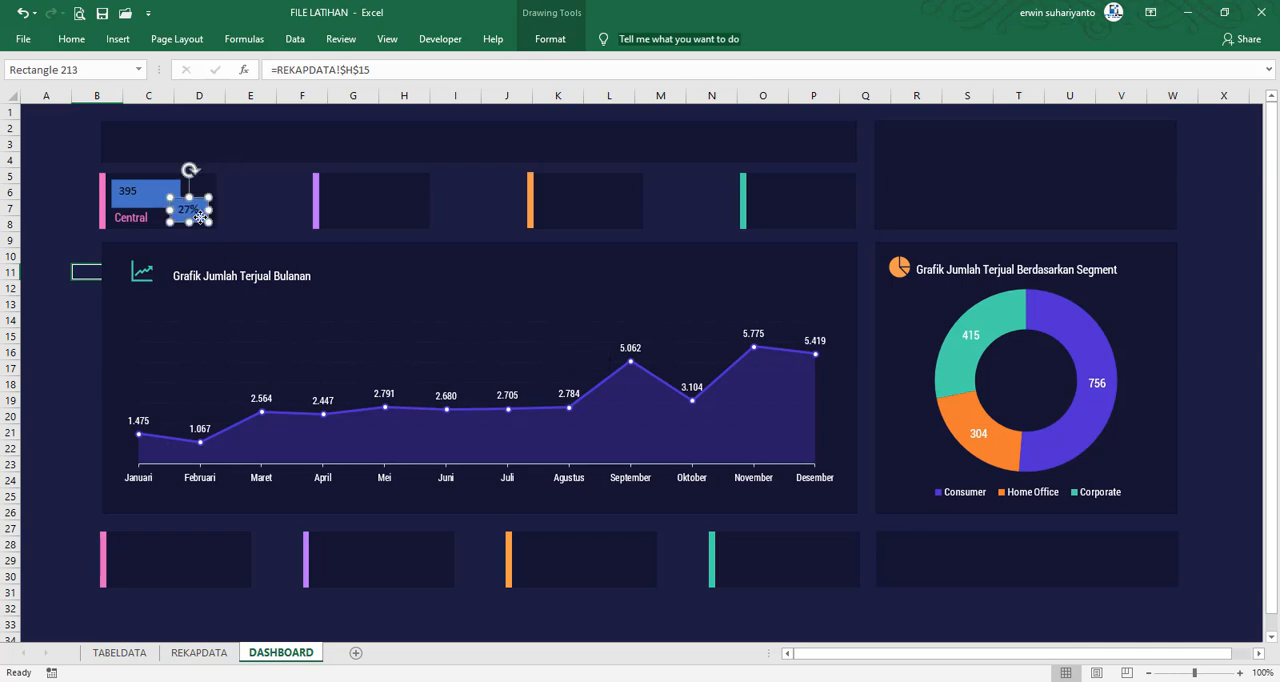
Remove the shape fill and outline from both linked boxes in the Central card
{"action": "left_click", "coordinate": [547, 40]}
{"action": "left_click", "coordinate": [160, 189], "text": "shift"}
{"action": "left_click", "coordinate": [562, 62]}
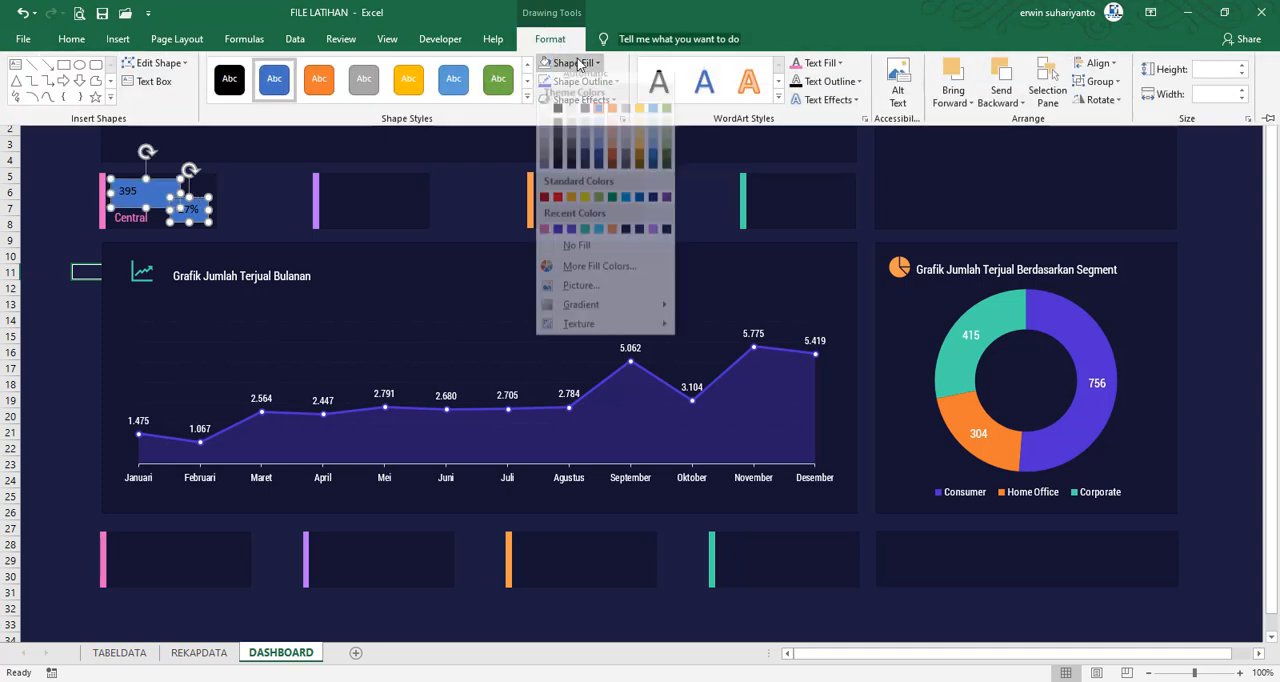
{"action": "left_click", "coordinate": [570, 254]}
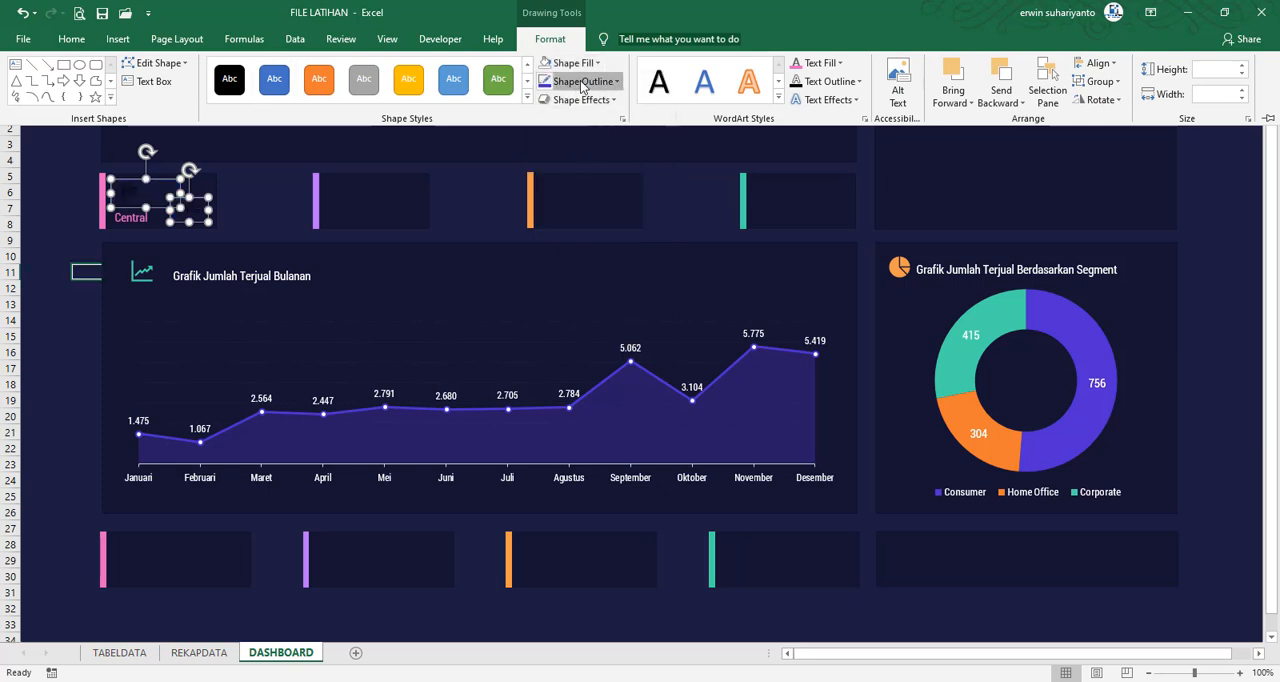
{"action": "left_click", "coordinate": [584, 81]}
{"action": "left_click", "coordinate": [565, 268]}
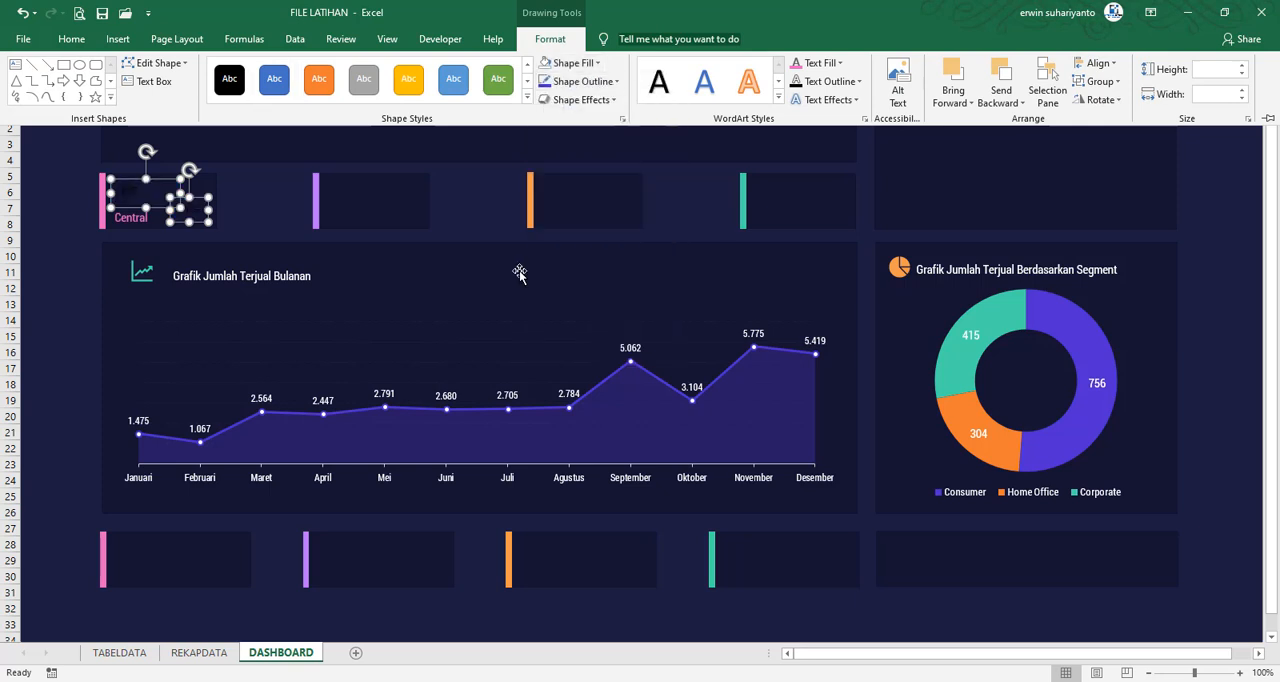
Set the font of both linked boxes to Roboto Condensed and deselect them
{"action": "left_click", "coordinate": [71, 39]}
{"action": "left_click", "coordinate": [221, 70]}
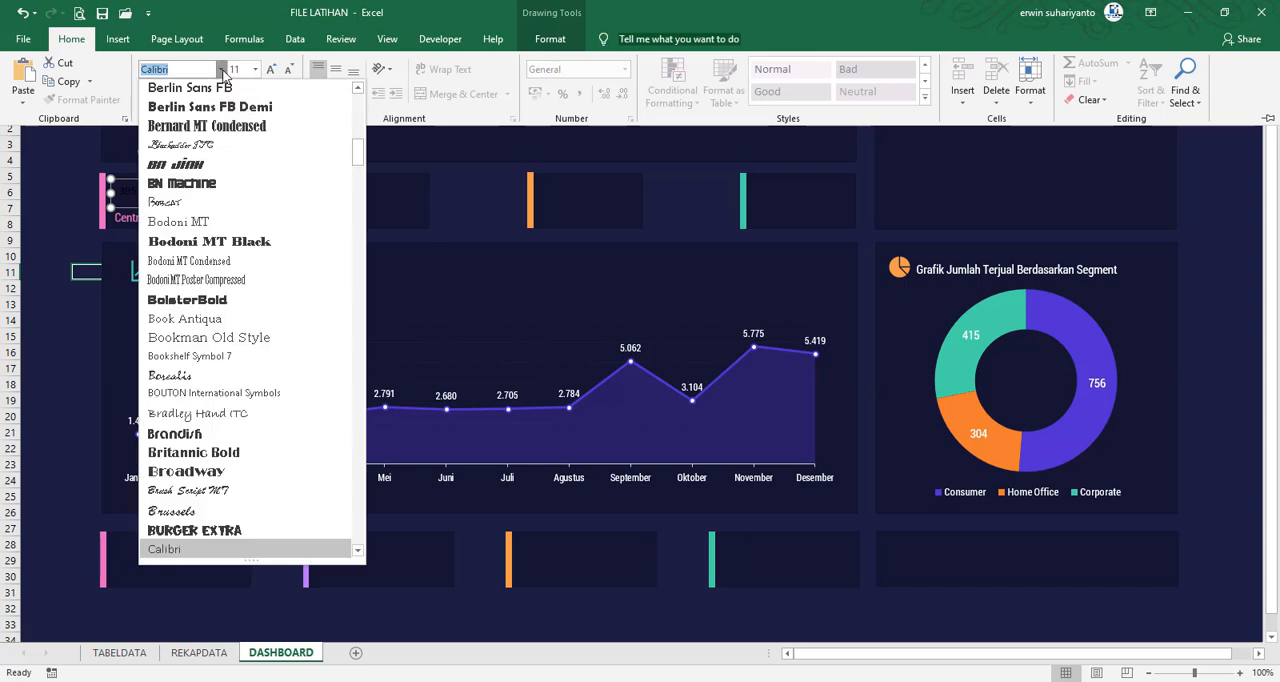
{"action": "type", "text": "Rob"}
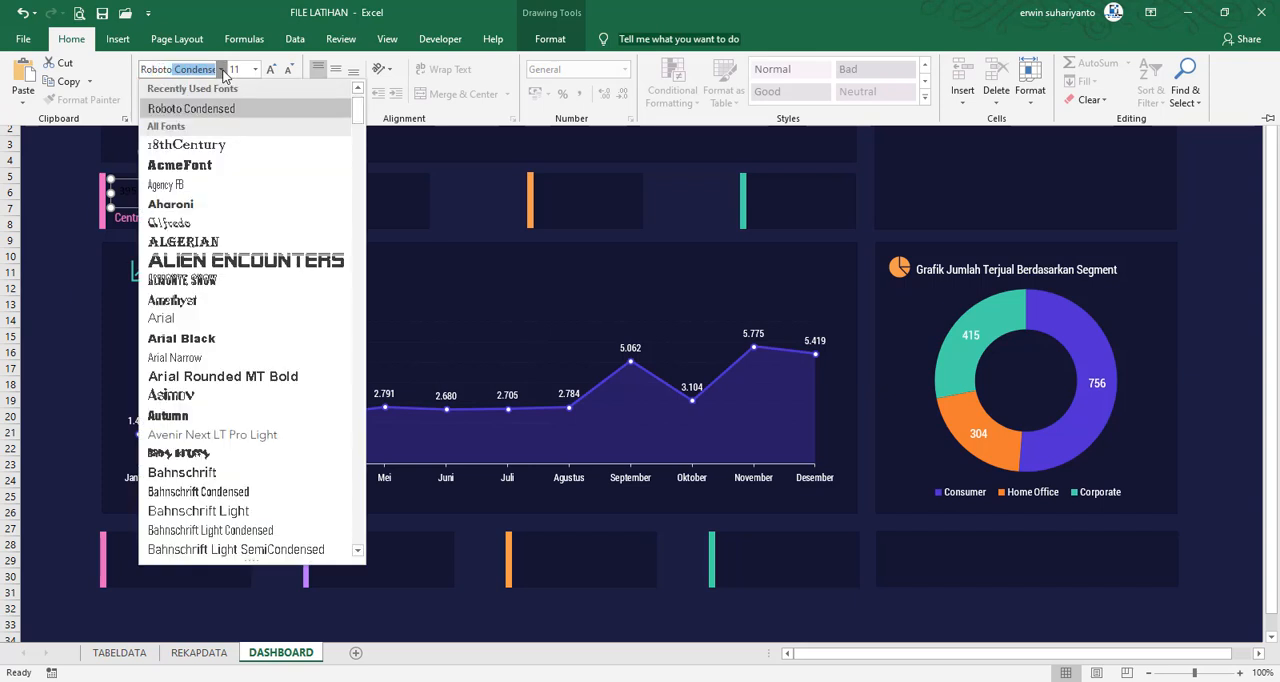
{"action": "type", "text": "oto"}
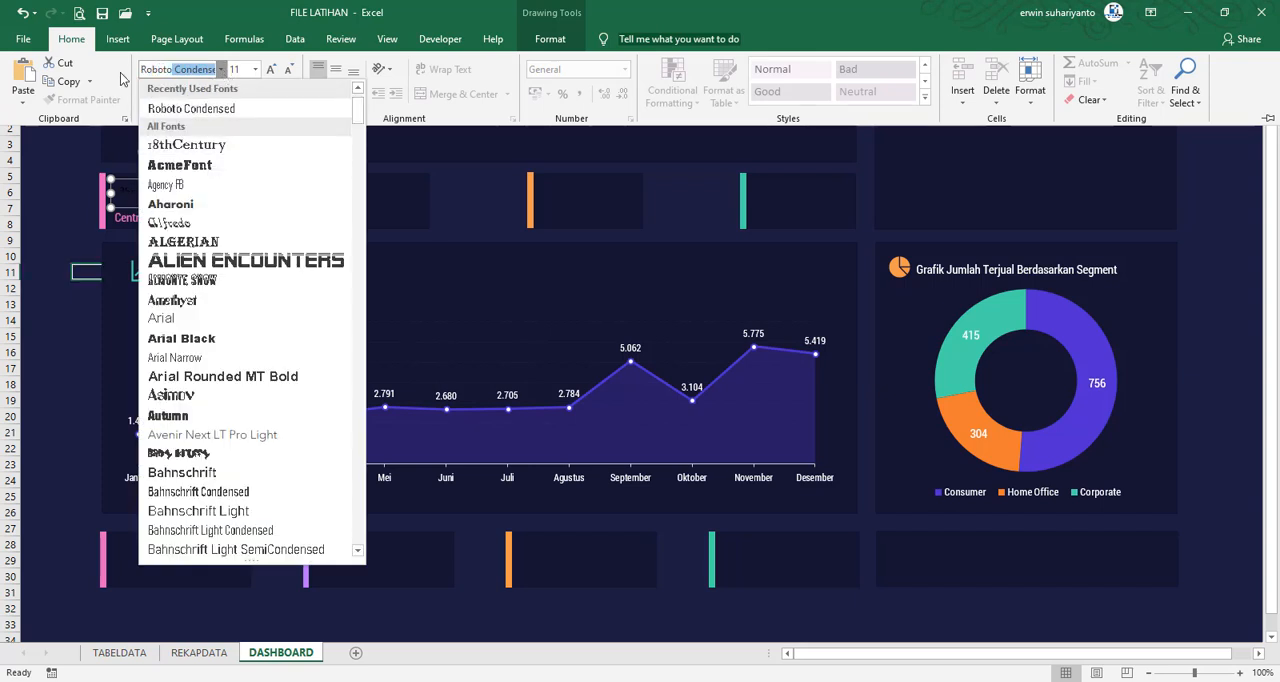
{"action": "key", "text": "Return"}
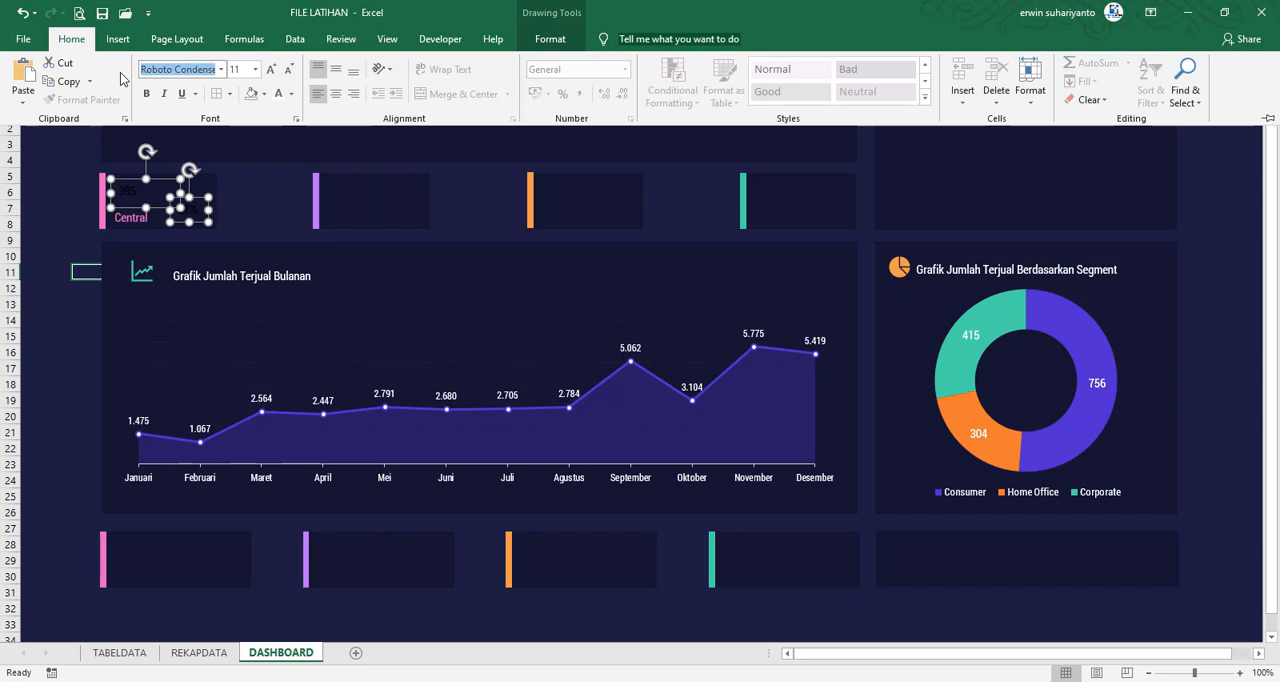
{"action": "key", "text": "Escape"}
{"action": "left_click", "coordinate": [235, 205]}
Reduce the percentage box's height slightly from its upper edge and set its font size to 9
{"action": "left_click", "coordinate": [193, 208]}
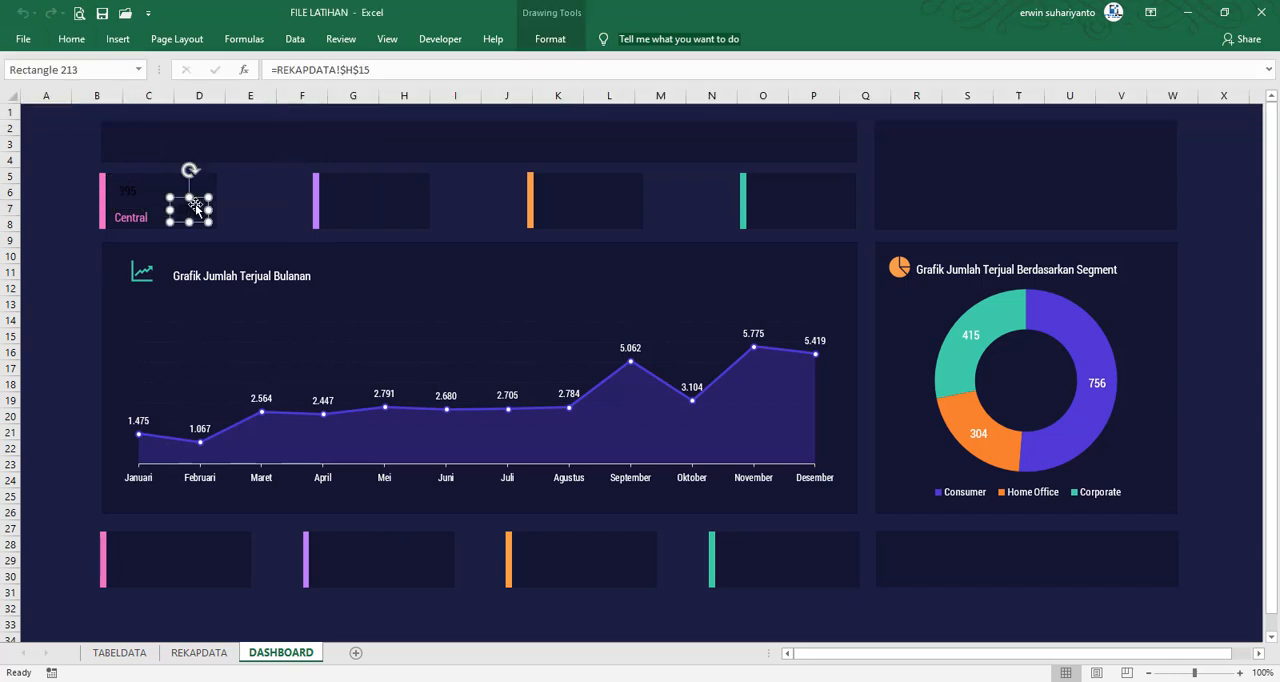
{"action": "left_click_drag", "start_coordinate": [189, 197], "coordinate": [193, 204]}
{"action": "left_click", "coordinate": [71, 39]}
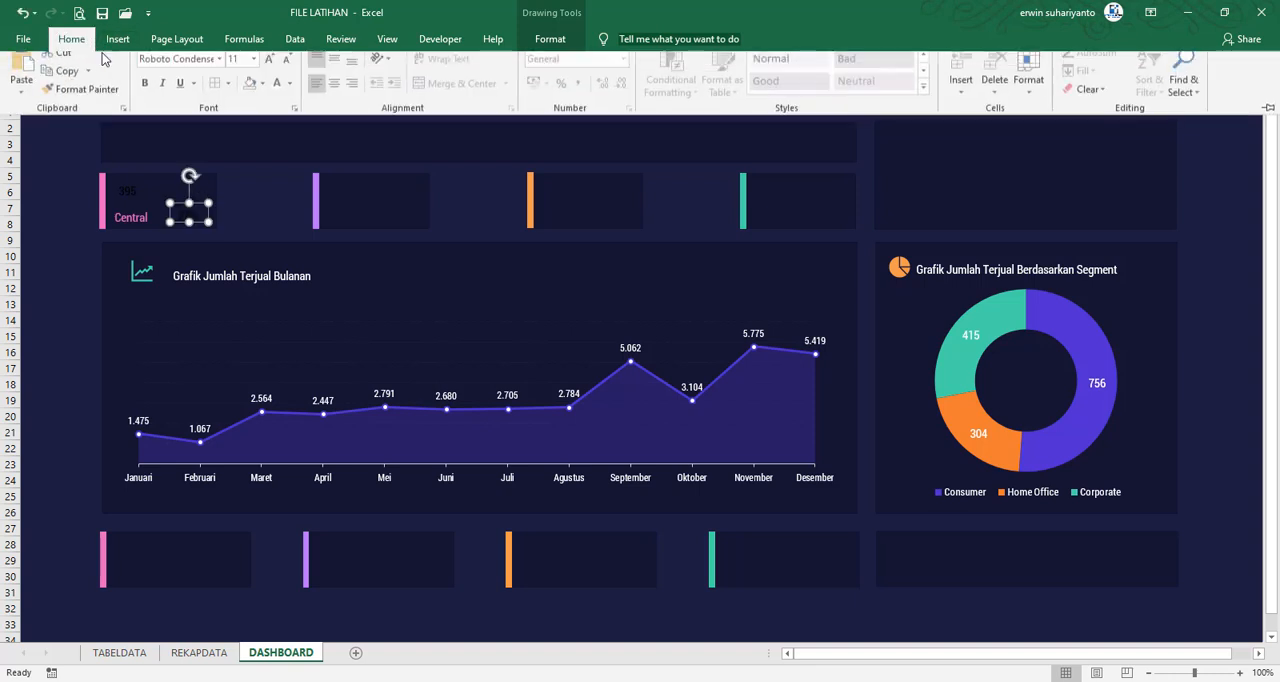
{"action": "left_click", "coordinate": [288, 72]}
{"action": "left_click", "coordinate": [288, 72]}
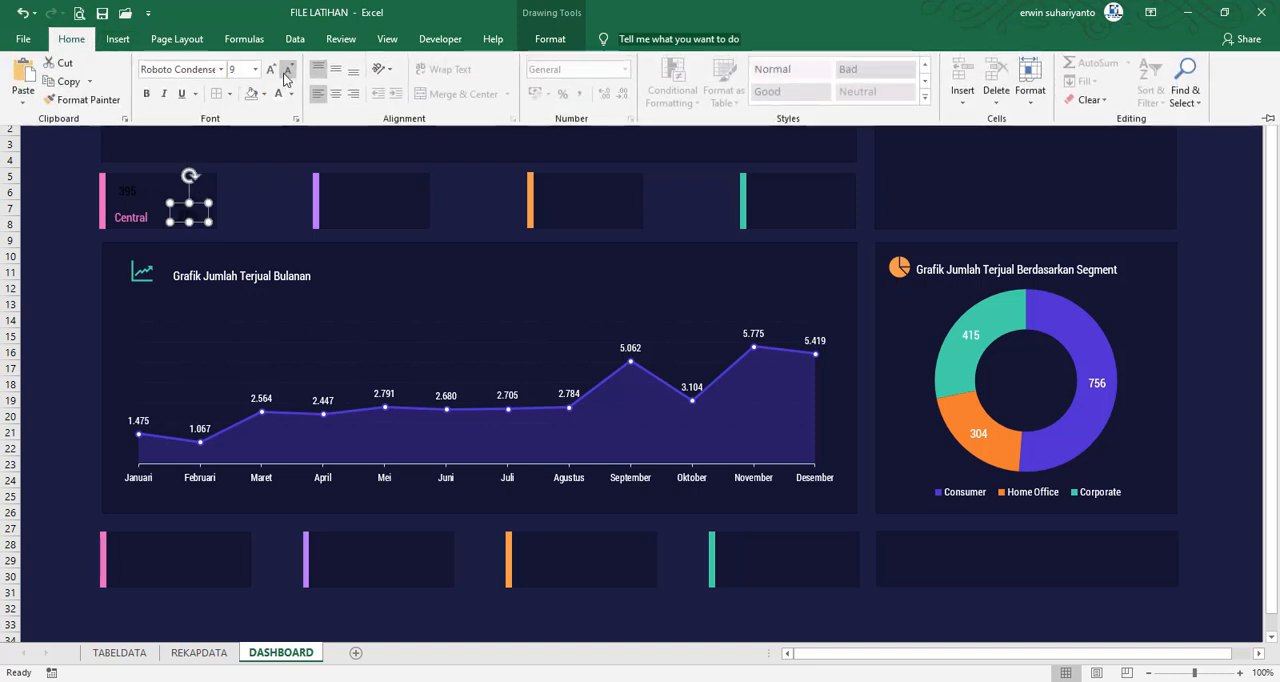
{"action": "left_click", "coordinate": [251, 205]}
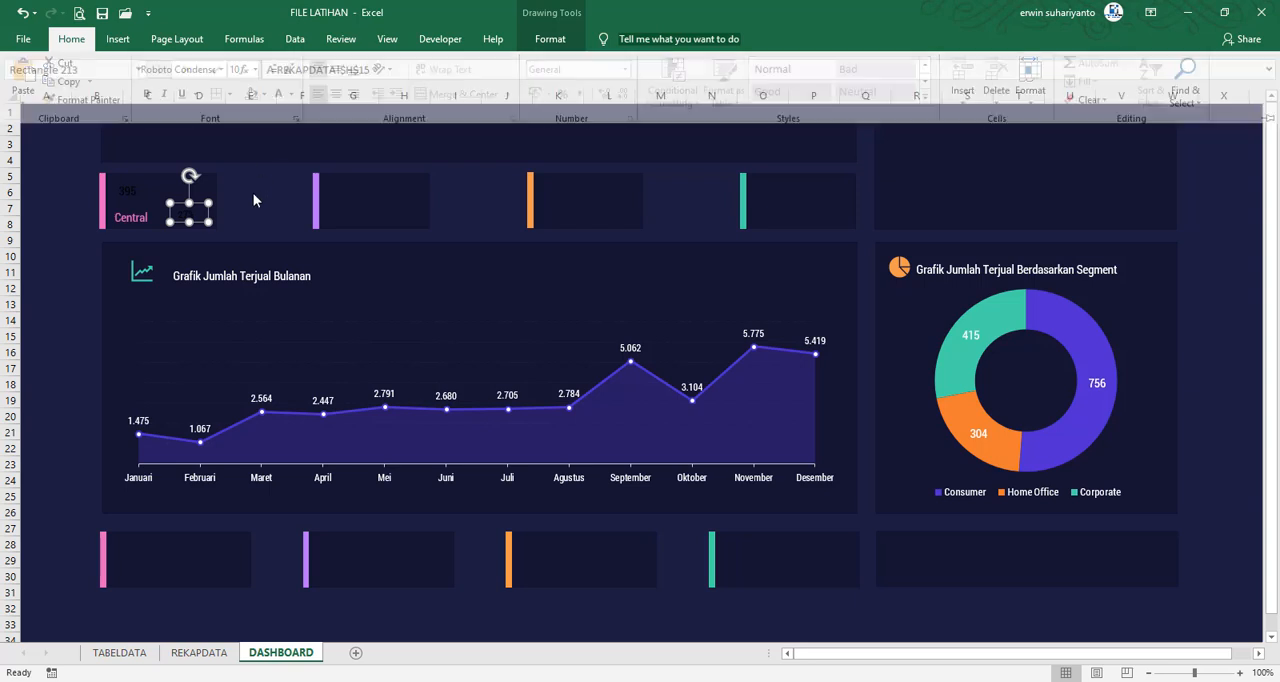
Shift the percentage box slightly right and raise the Central label a little to line up with it
{"action": "left_click", "coordinate": [202, 222]}
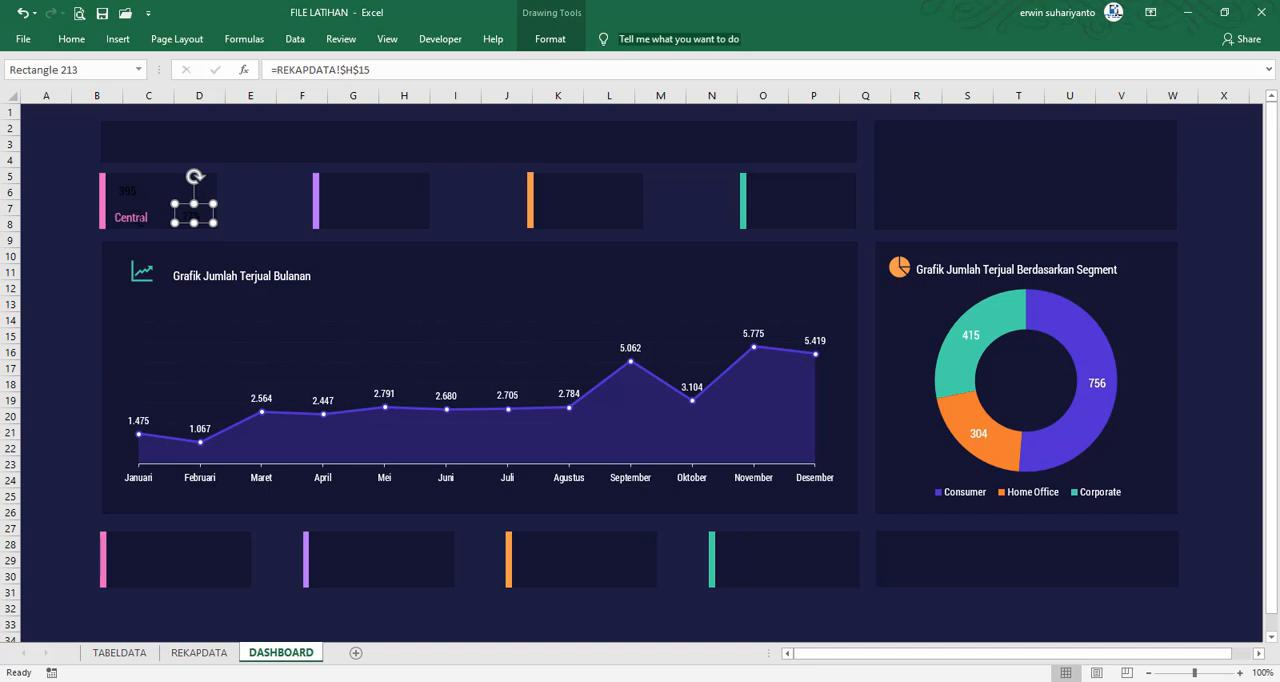
{"action": "left_click", "coordinate": [141, 227]}
{"action": "left_click_drag", "start_coordinate": [140, 228], "coordinate": [140, 226]}
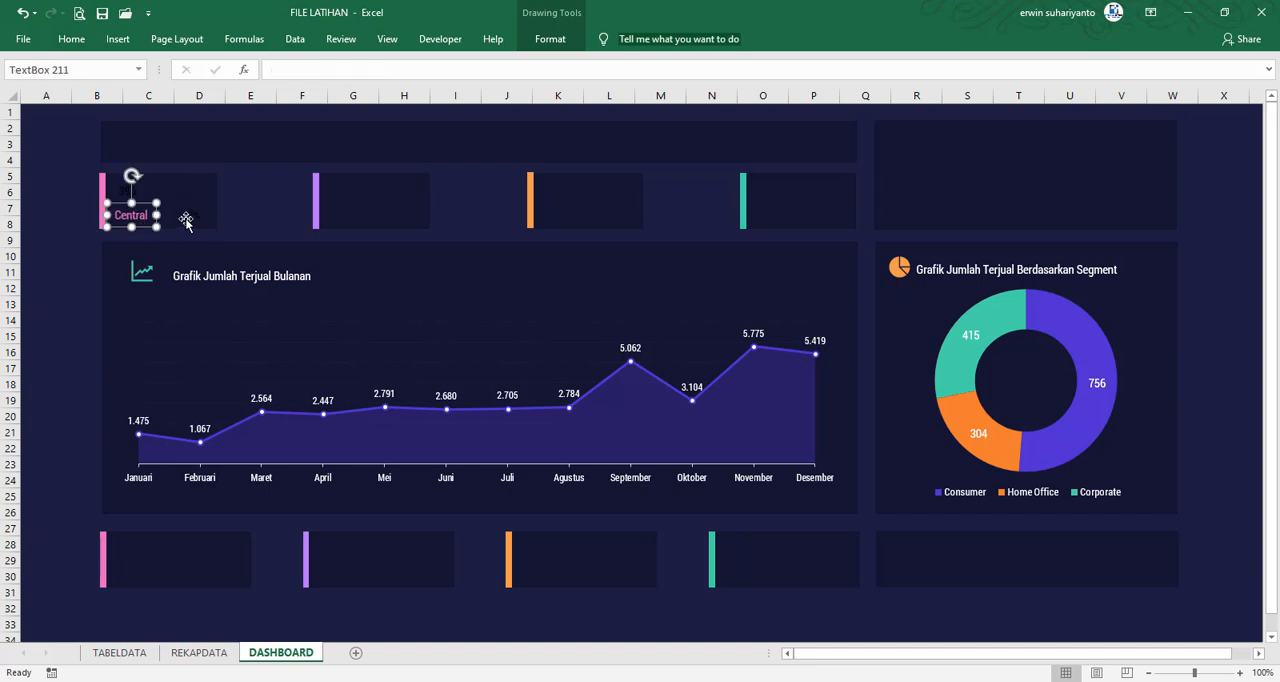
Set the percentage box's font size to 10 and its text fill to the recently used green, and deselect it
{"action": "left_click", "coordinate": [186, 221]}
{"action": "left_click", "coordinate": [71, 39]}
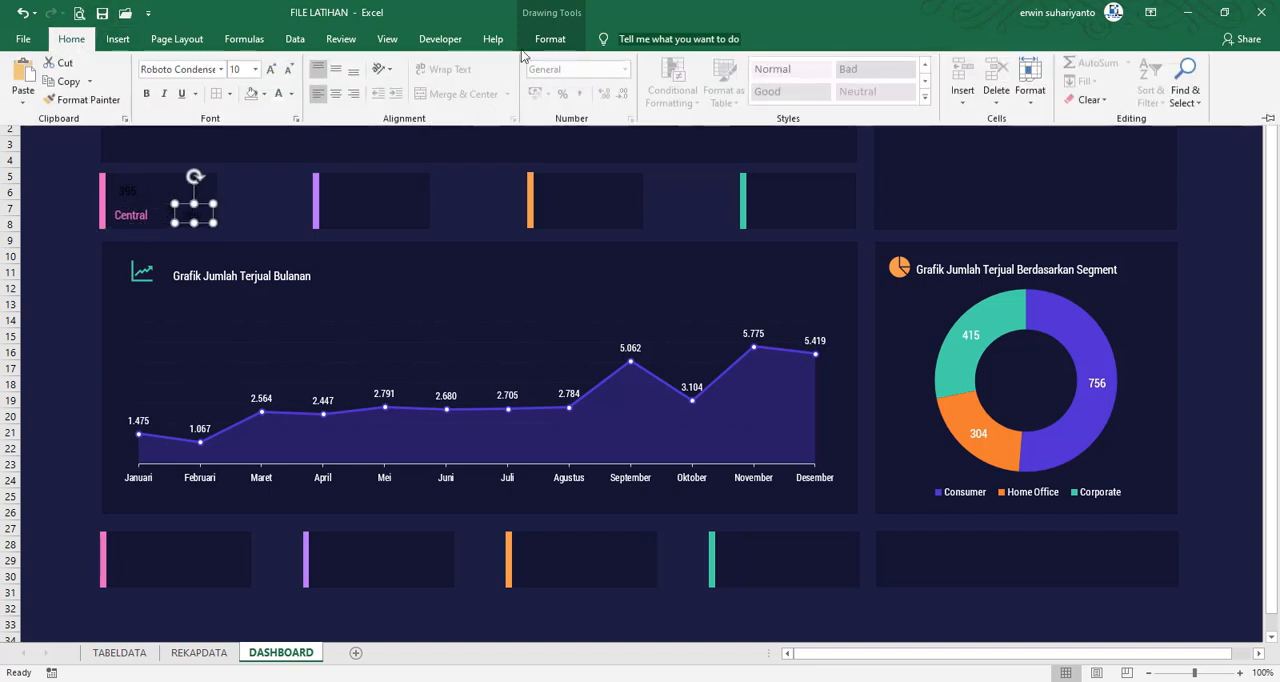
{"action": "left_click", "coordinate": [550, 39]}
{"action": "left_click", "coordinate": [838, 62]}
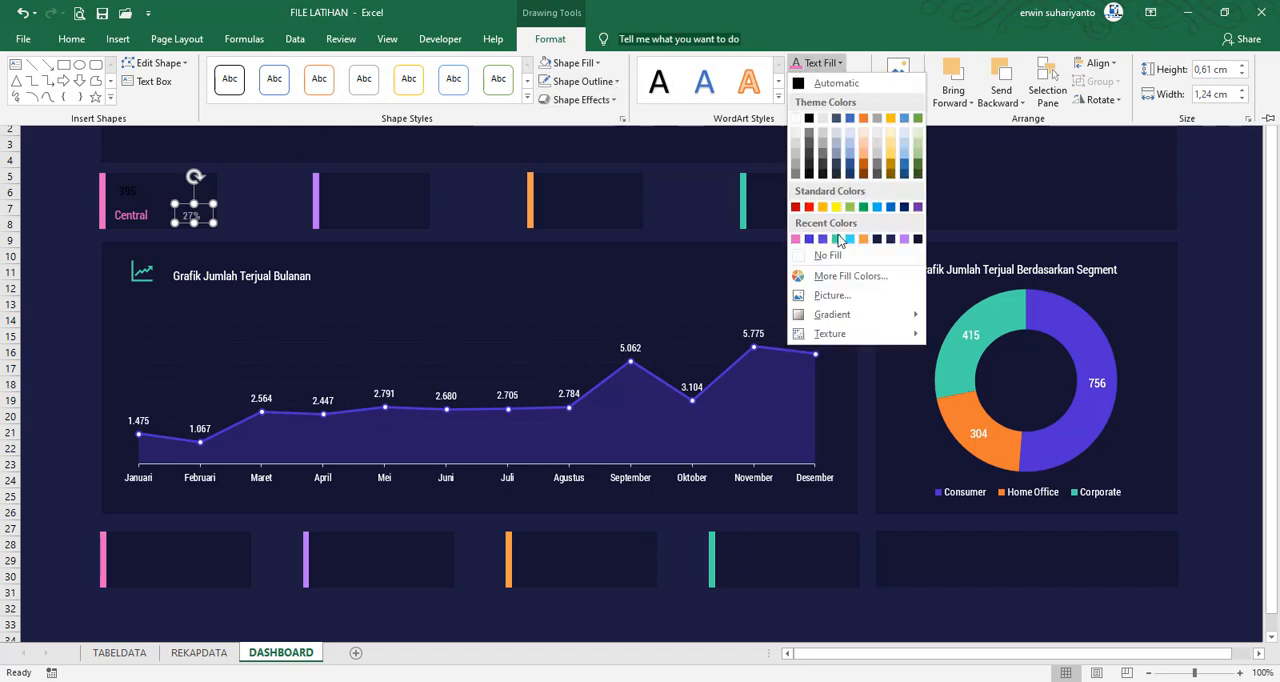
{"action": "left_click", "coordinate": [837, 240]}
{"action": "left_click", "coordinate": [237, 222]}
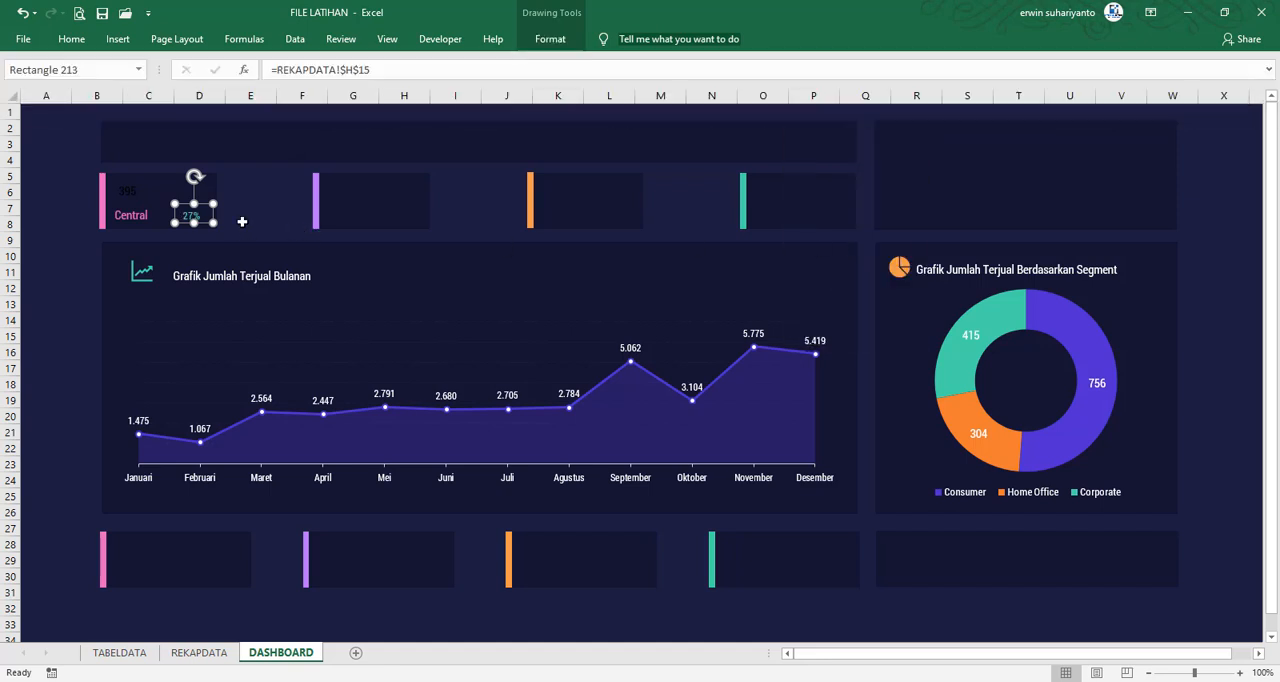
{"action": "left_click", "coordinate": [240, 221]}
Enlarge the font of the value box above the Central label, make its text white, and deselect it
{"action": "left_click", "coordinate": [131, 193]}
{"action": "left_click", "coordinate": [71, 39]}
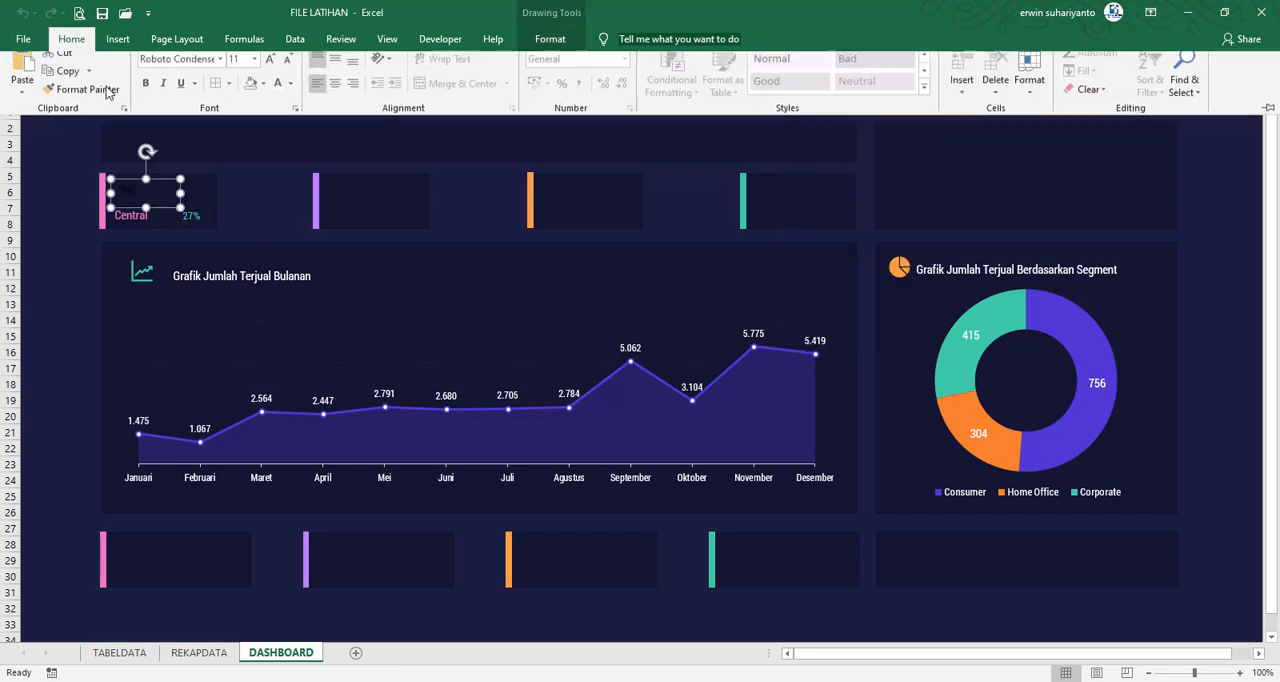
{"action": "left_click", "coordinate": [271, 72]}
{"action": "left_click", "coordinate": [271, 72]}
{"action": "left_click", "coordinate": [271, 72]}
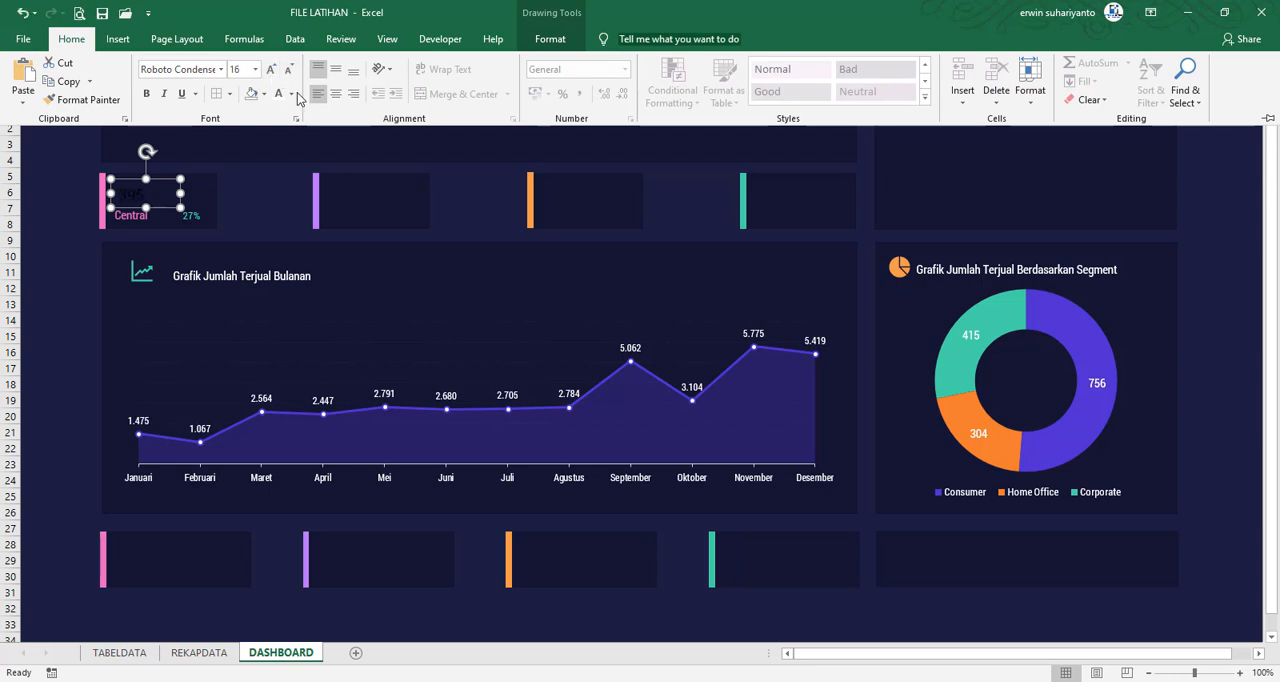
{"action": "left_click", "coordinate": [279, 99]}
{"action": "key", "text": "ctrl+F1"}
{"action": "left_click", "coordinate": [272, 188]}
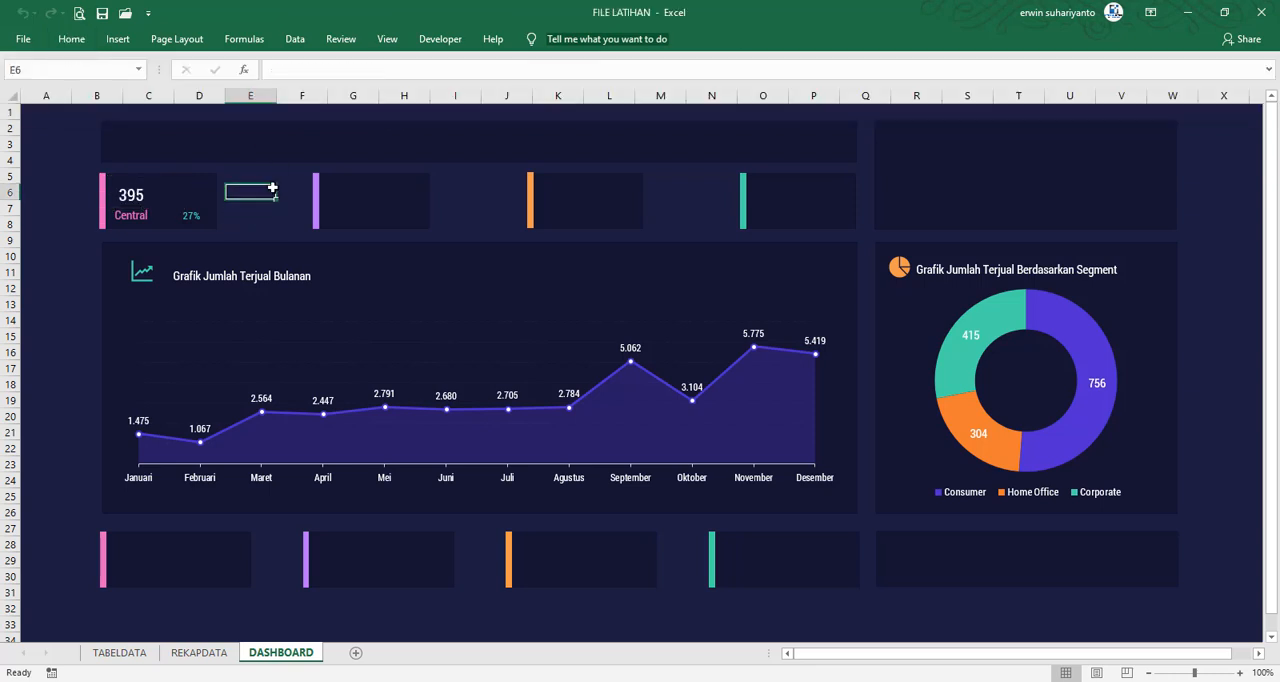
Duplicate the Central card's value, label and percentage boxes into the upper purple-barred card, and change the copied label to East
{"action": "left_click", "coordinate": [150, 207]}
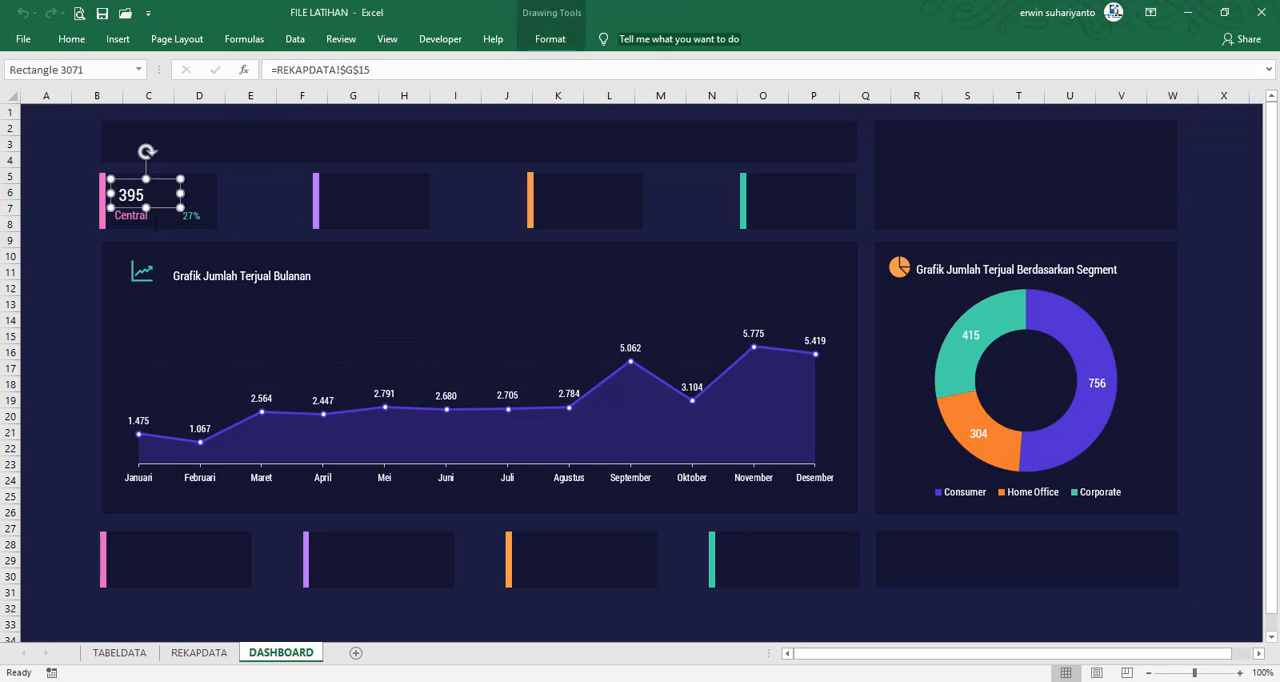
{"action": "left_click", "coordinate": [132, 216], "text": "ctrl"}
{"action": "left_click", "coordinate": [197, 217], "text": "ctrl"}
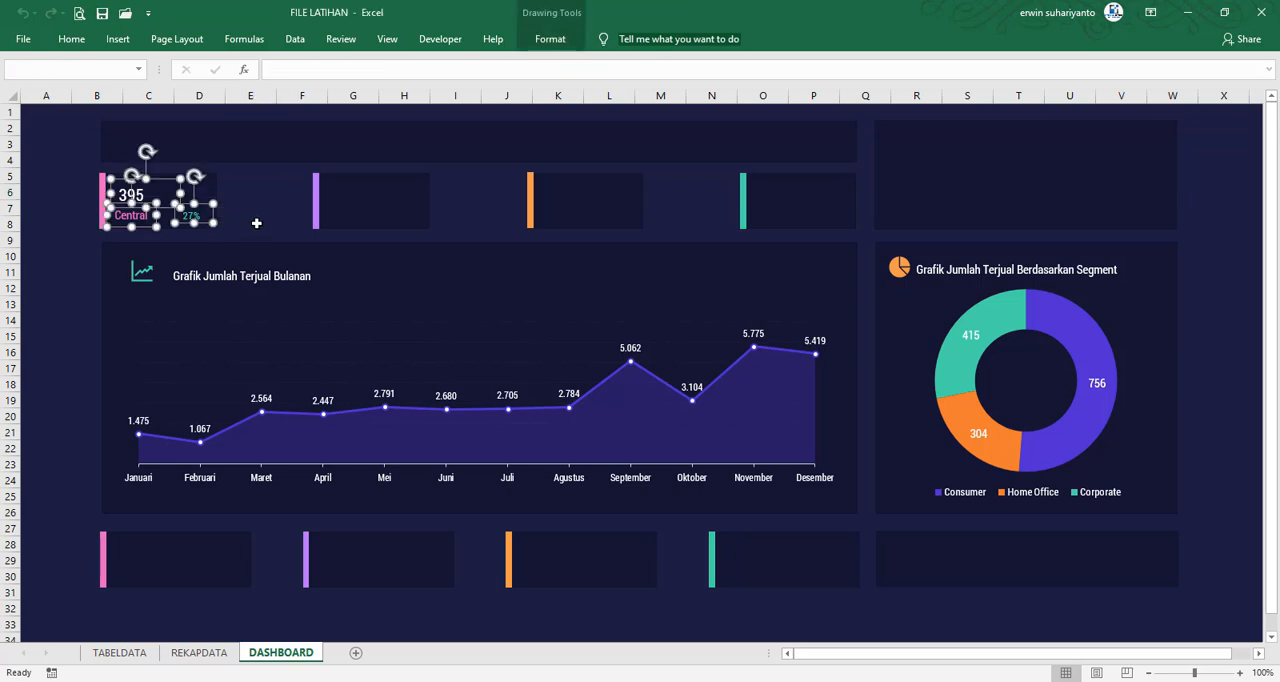
{"action": "key", "text": "ctrl+d"}
{"action": "left_click_drag", "start_coordinate": [230, 230], "coordinate": [426, 214]}
{"action": "left_click", "coordinate": [464, 208]}
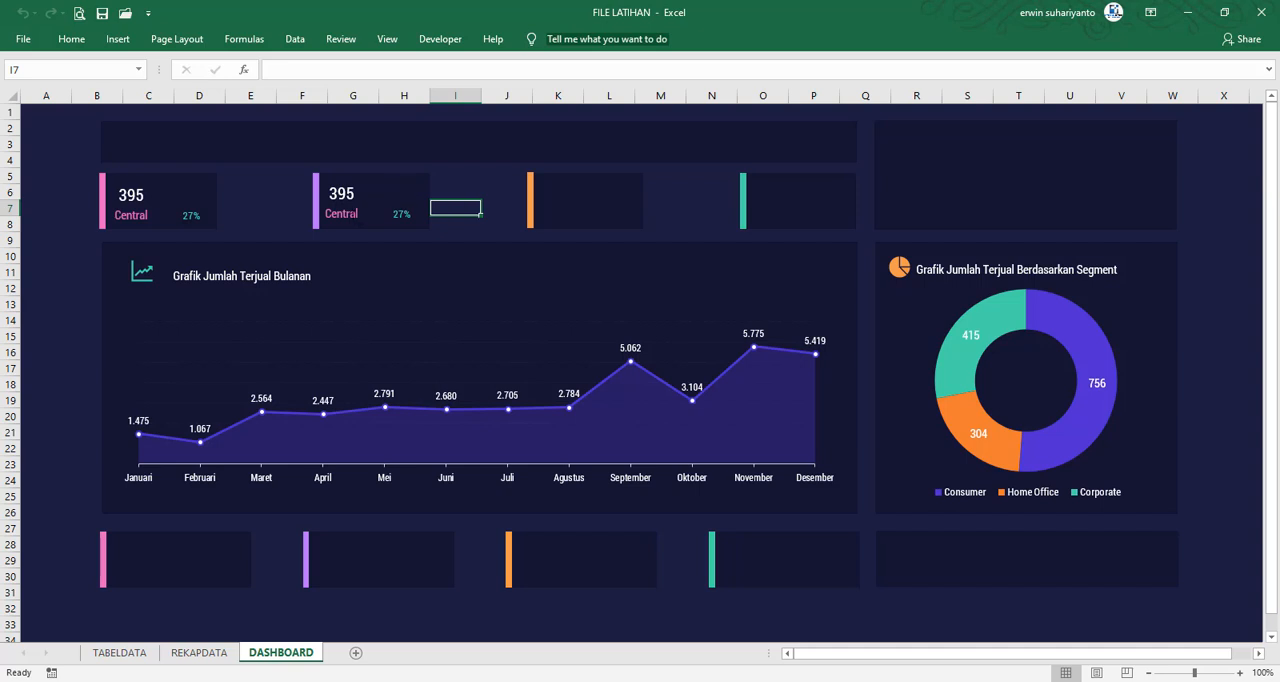
{"action": "left_click", "coordinate": [341, 213]}
{"action": "type", "text": "East"}
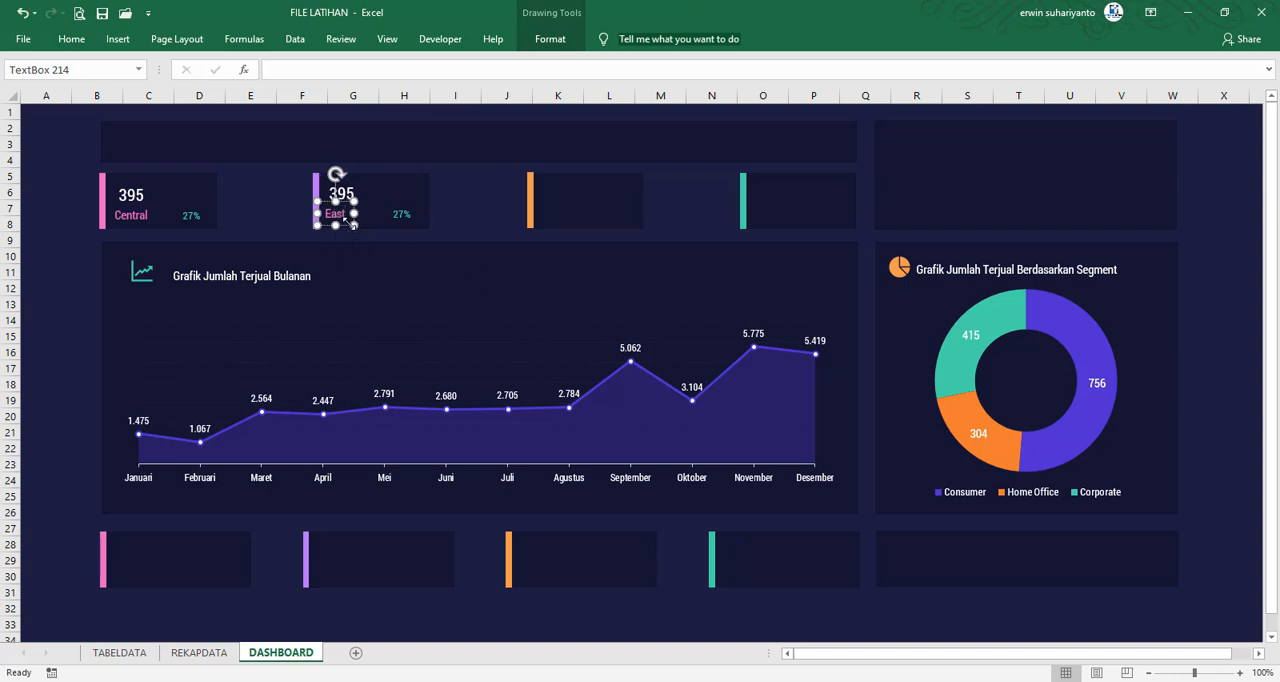
Set the East label's text fill to the recently used light purple that matches its card's bar
{"action": "left_click", "coordinate": [550, 39]}
{"action": "left_click", "coordinate": [838, 63]}
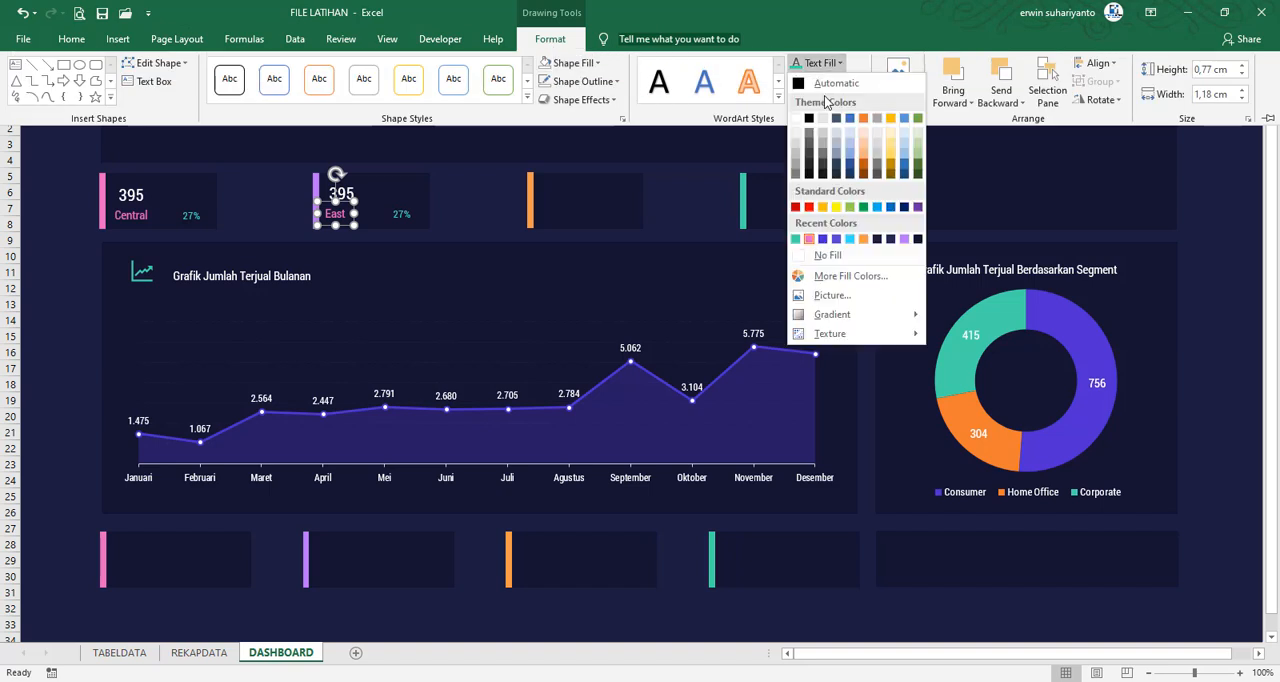
{"action": "left_click", "coordinate": [890, 240]}
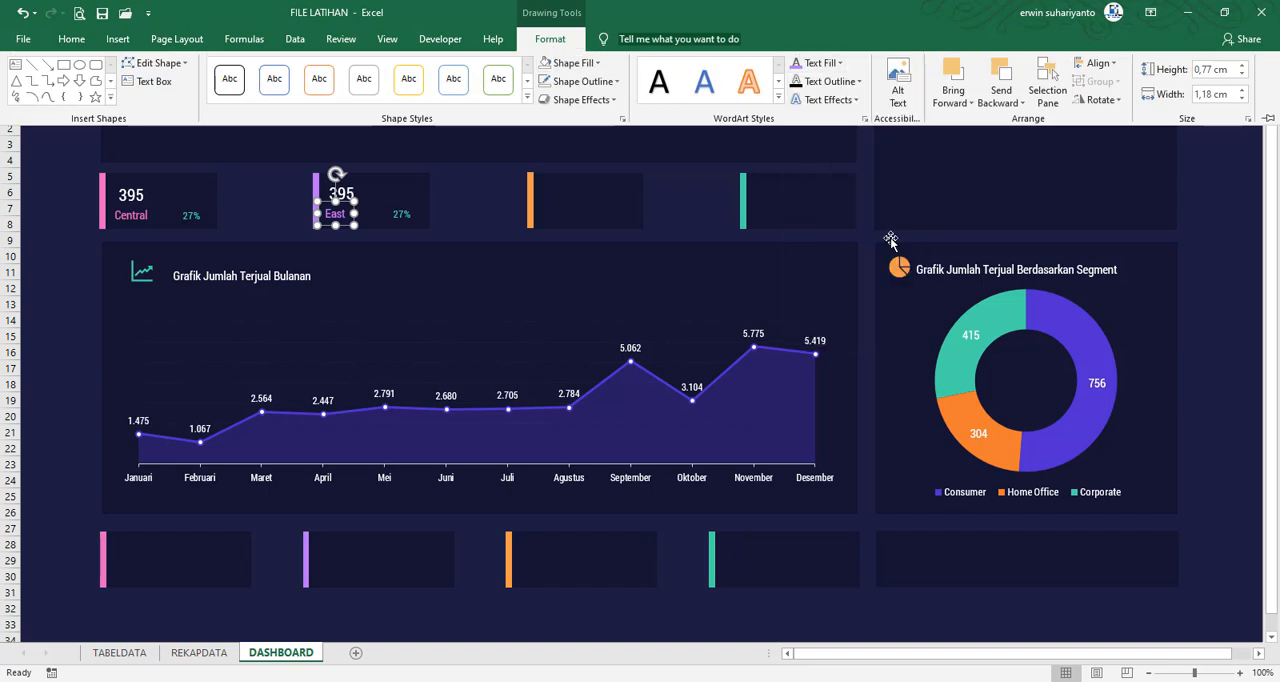
Link the East card's value box to =REKAPDATA!$G$16 and its percentage box to =REKAPDATA!$H$16
{"action": "left_click", "coordinate": [398, 217]}
{"action": "left_click", "coordinate": [341, 193]}
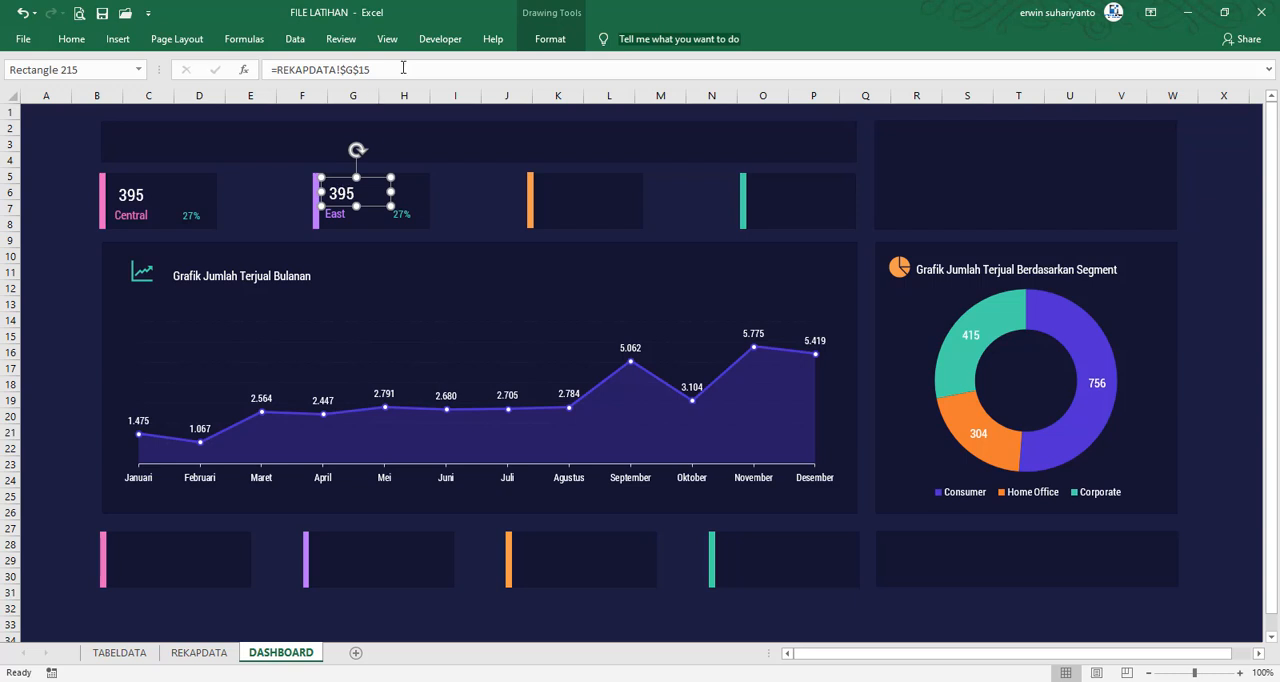
{"action": "left_click", "coordinate": [403, 67]}
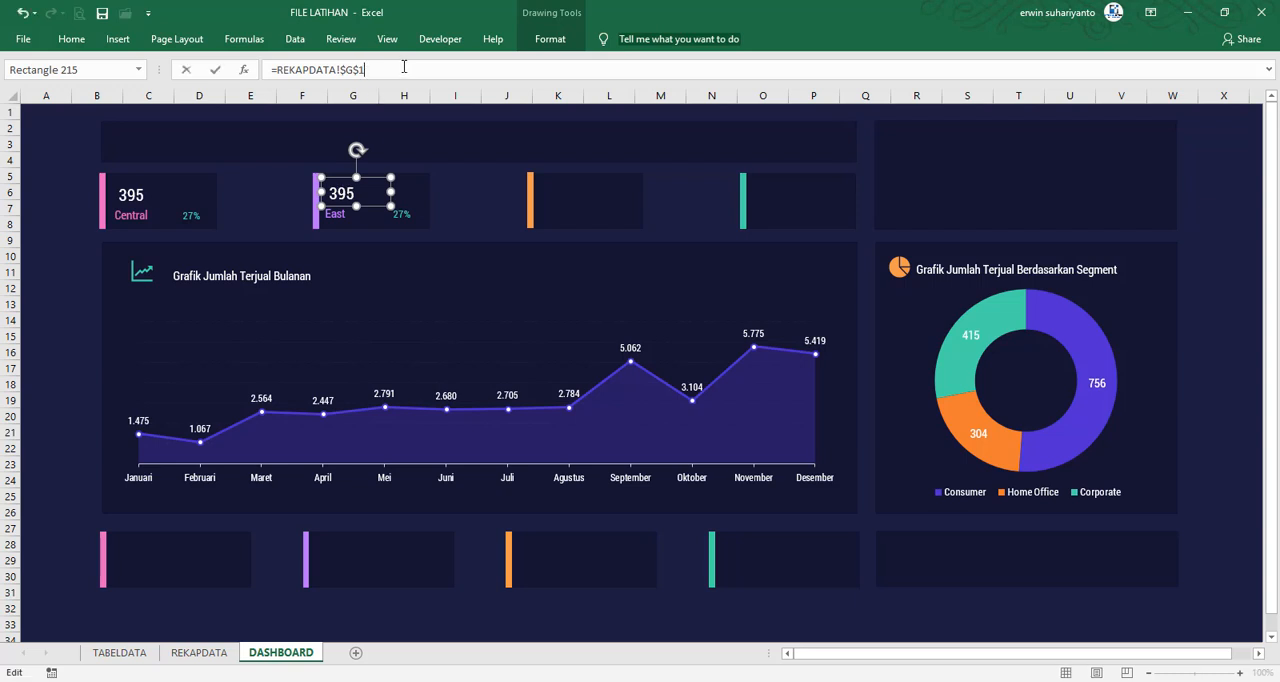
{"action": "type", "text": "6"}
{"action": "key", "text": "Return"}
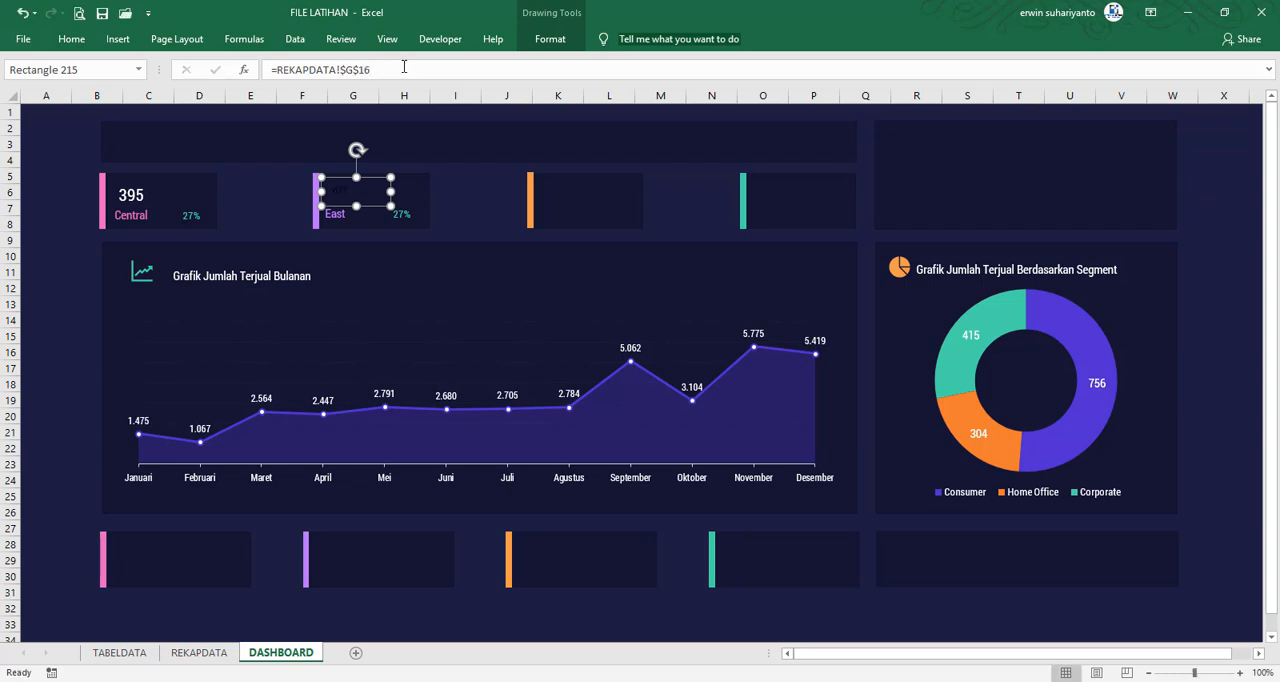
{"action": "left_click", "coordinate": [404, 213]}
{"action": "left_click", "coordinate": [385, 74]}
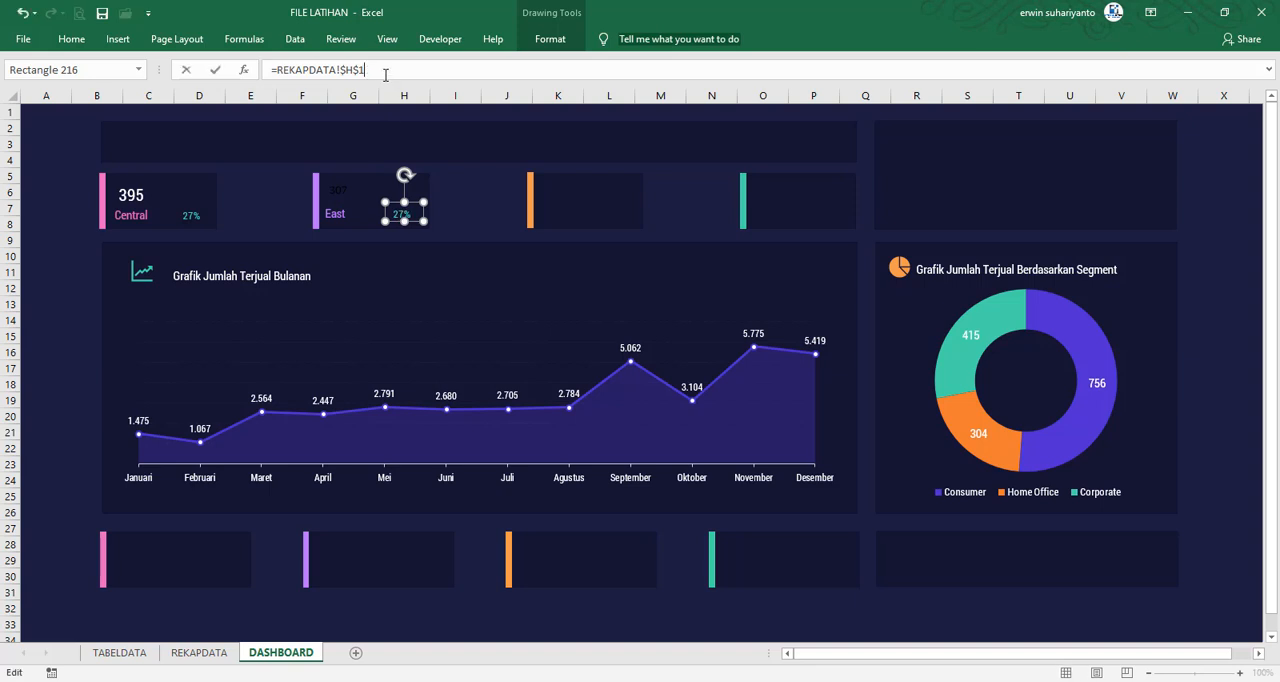
{"action": "key", "text": "Return"}
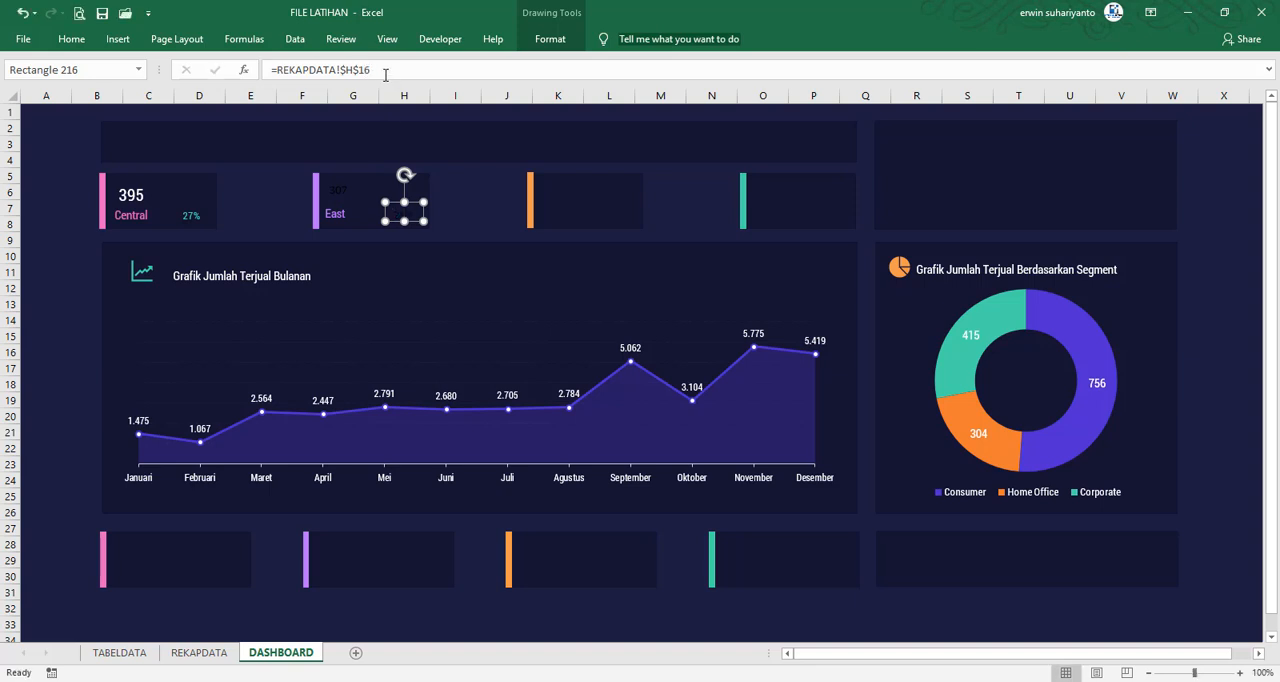
Duplicate the East card's value, label and percentage boxes and place the copies in the upper orange-barred card
{"action": "left_click", "coordinate": [337, 190]}
{"action": "left_click", "coordinate": [336, 214], "text": "ctrl"}
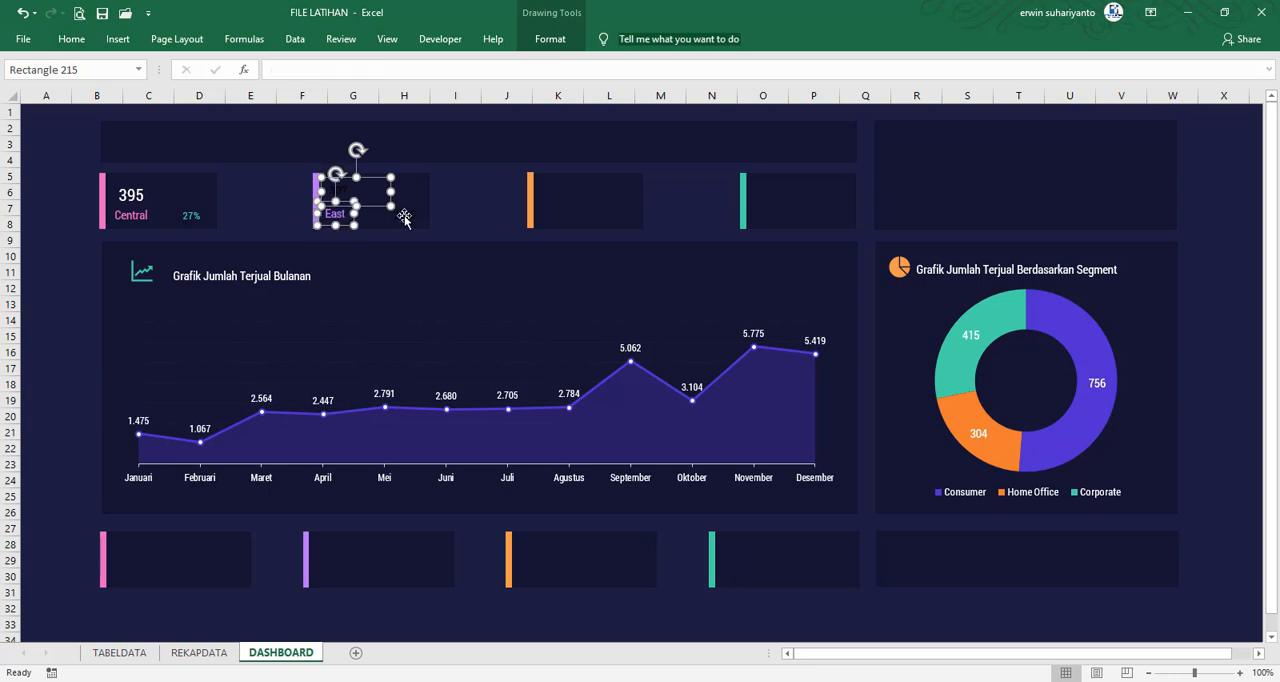
{"action": "left_click", "coordinate": [403, 215], "text": "ctrl"}
{"action": "key", "text": "ctrl+d"}
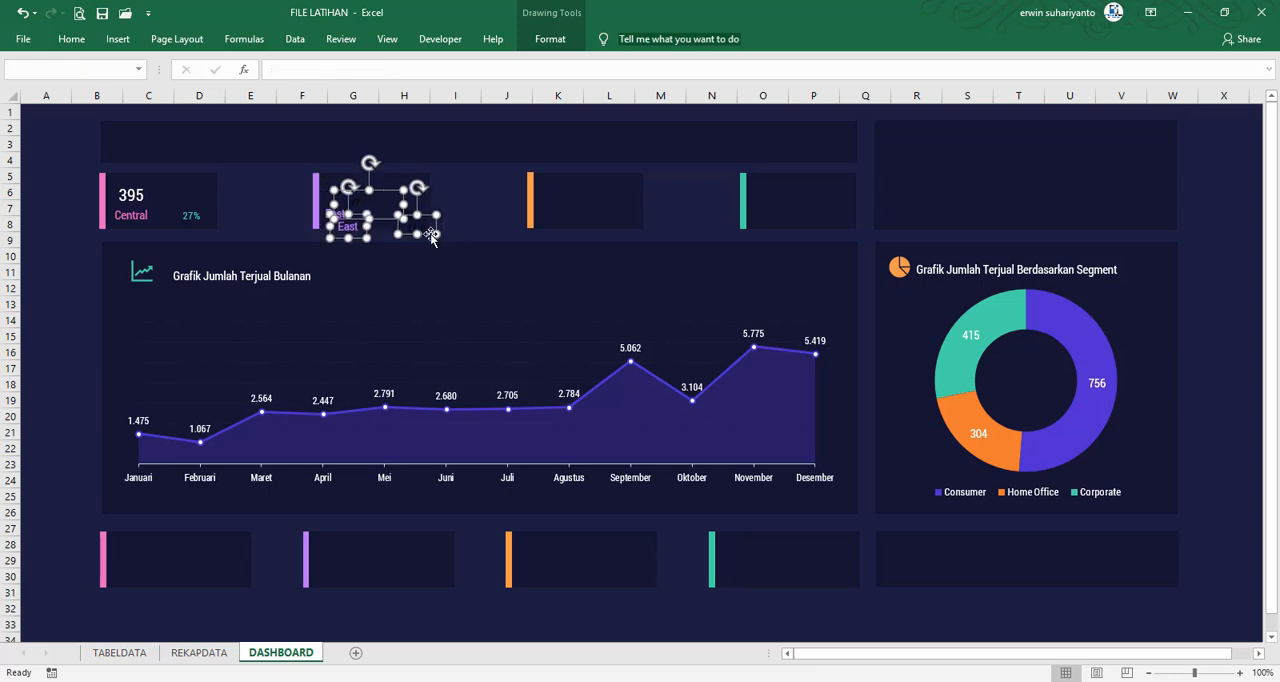
{"action": "left_click_drag", "start_coordinate": [432, 238], "coordinate": [632, 220]}
{"action": "left_click", "coordinate": [677, 205]}
Change the copied label in the upper orange-barred card to South
{"action": "left_click", "coordinate": [551, 213]}
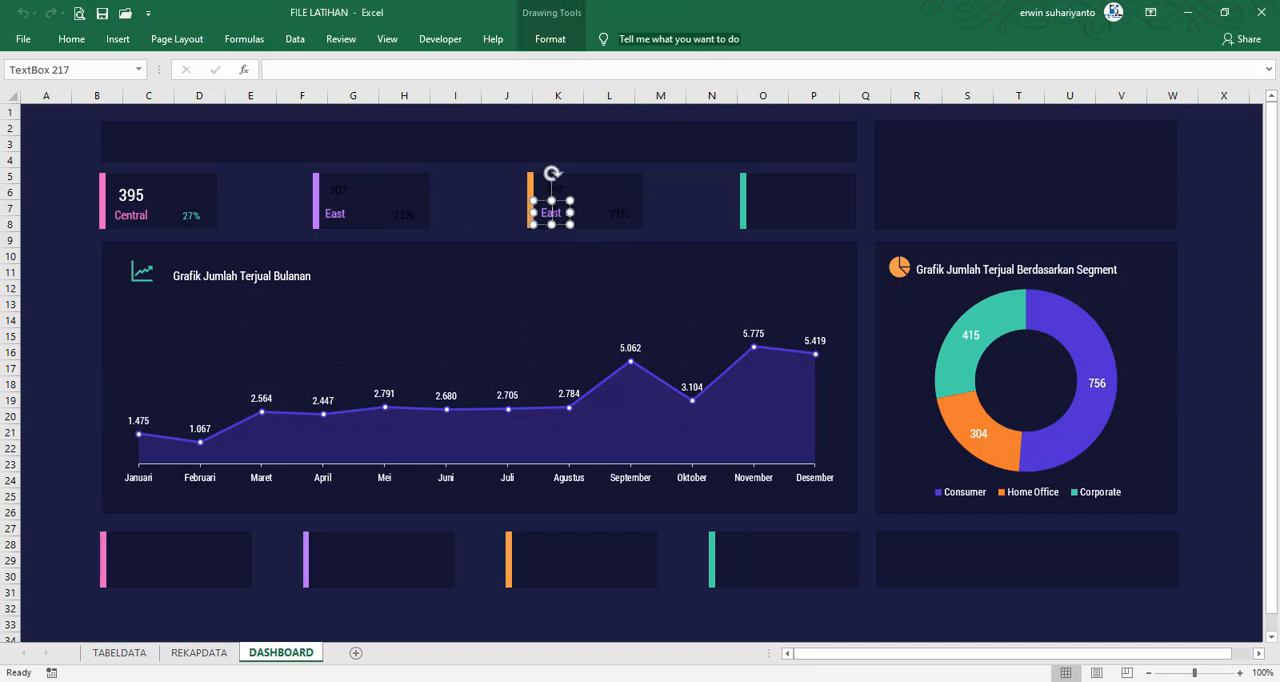
{"action": "double_click", "coordinate": [551, 213]}
{"action": "type", "text": "West"}
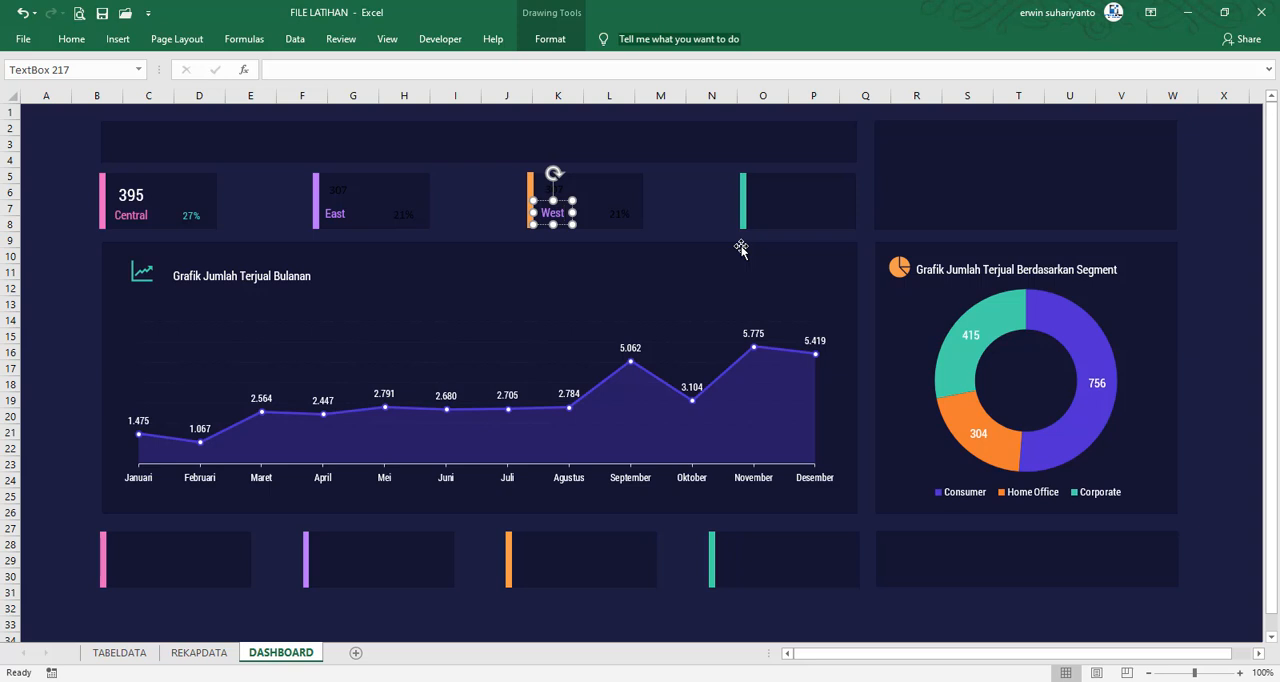
{"action": "key", "text": "BackSpace"}
{"action": "key", "text": "BackSpace"}
{"action": "key", "text": "BackSpace"}
{"action": "key", "text": "BackSpace"}
{"action": "type", "text": "South"}
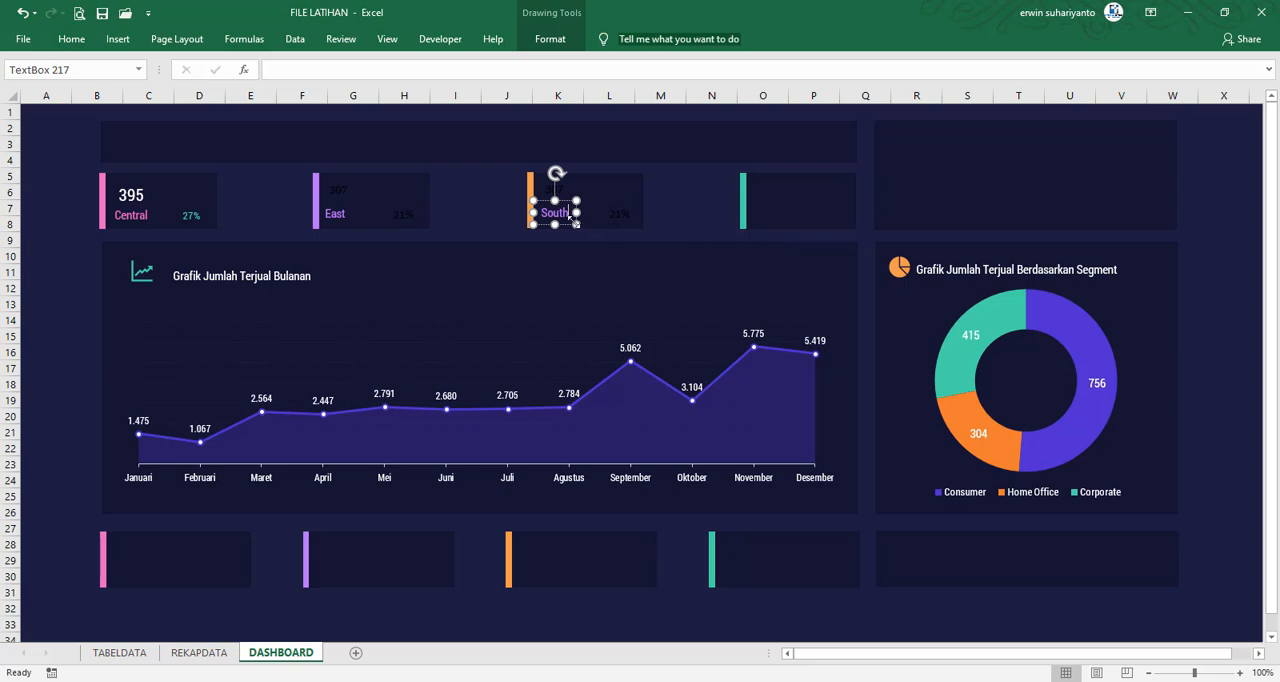
Duplicate the South card's value, label and percentage boxes into the upper green-barred card, and change the copied label to West
{"action": "left_click", "coordinate": [570, 190], "text": "ctrl"}
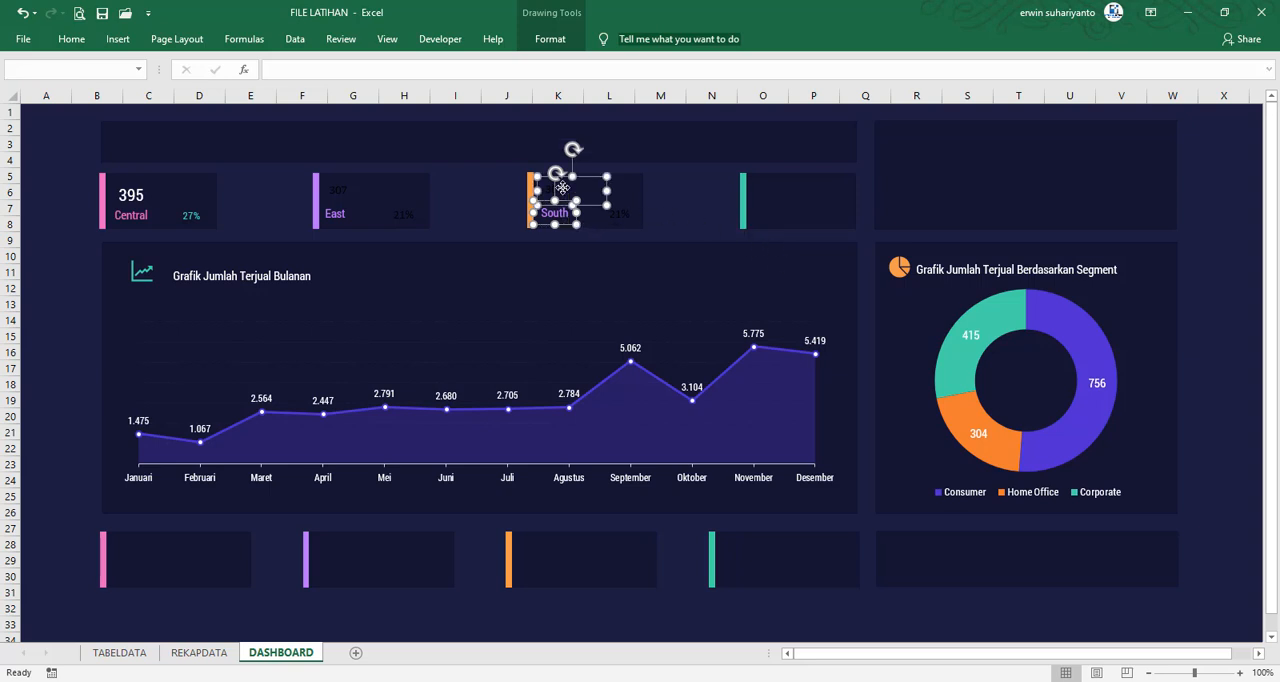
{"action": "left_click", "coordinate": [620, 215], "text": "ctrl"}
{"action": "left_click_drag", "start_coordinate": [632, 229], "coordinate": [777, 224]}
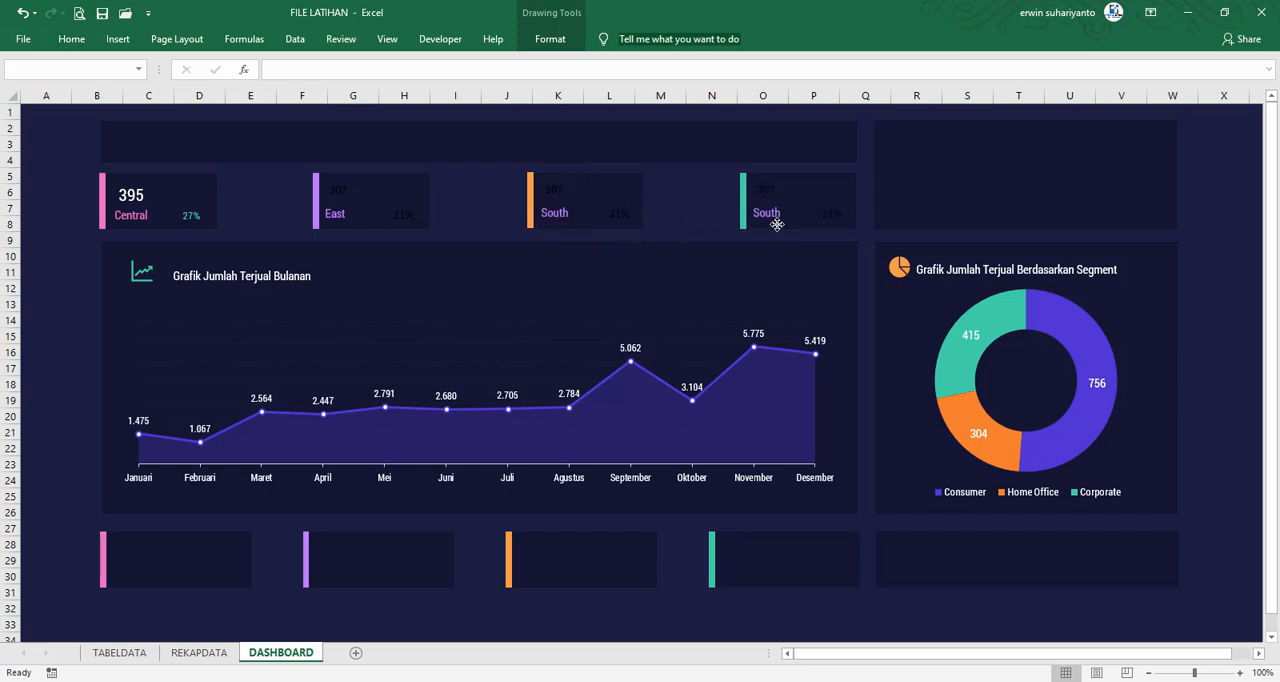
{"action": "left_click", "coordinate": [718, 226]}
{"action": "left_click", "coordinate": [771, 213]}
{"action": "double_click", "coordinate": [771, 213]}
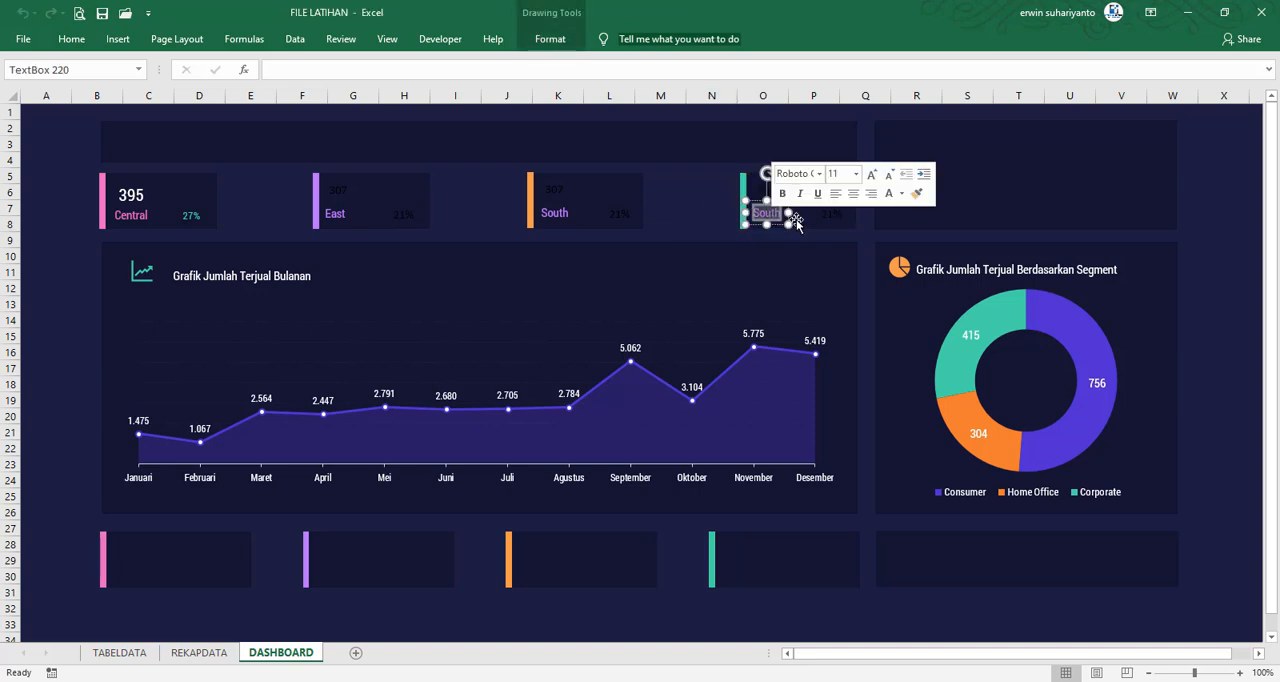
{"action": "type", "text": "West"}
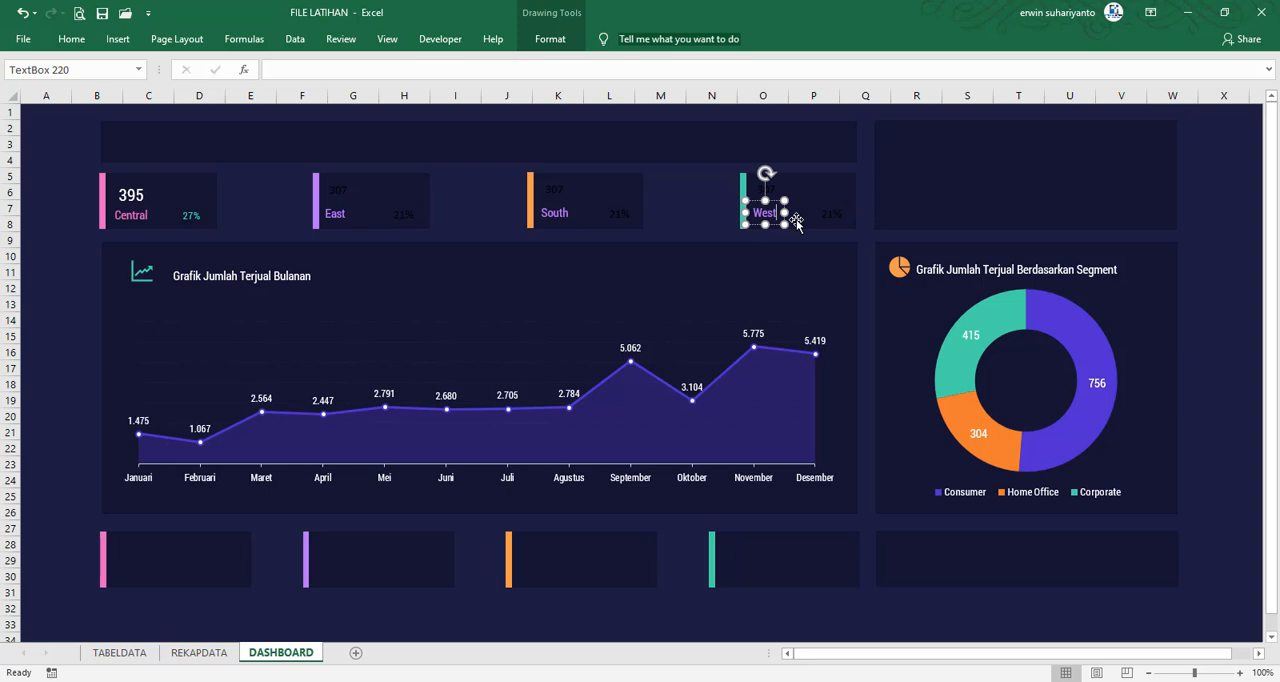
{"action": "left_click", "coordinate": [700, 224]}
Set the South label's text fill to the recently used orange
{"action": "left_click", "coordinate": [553, 222]}
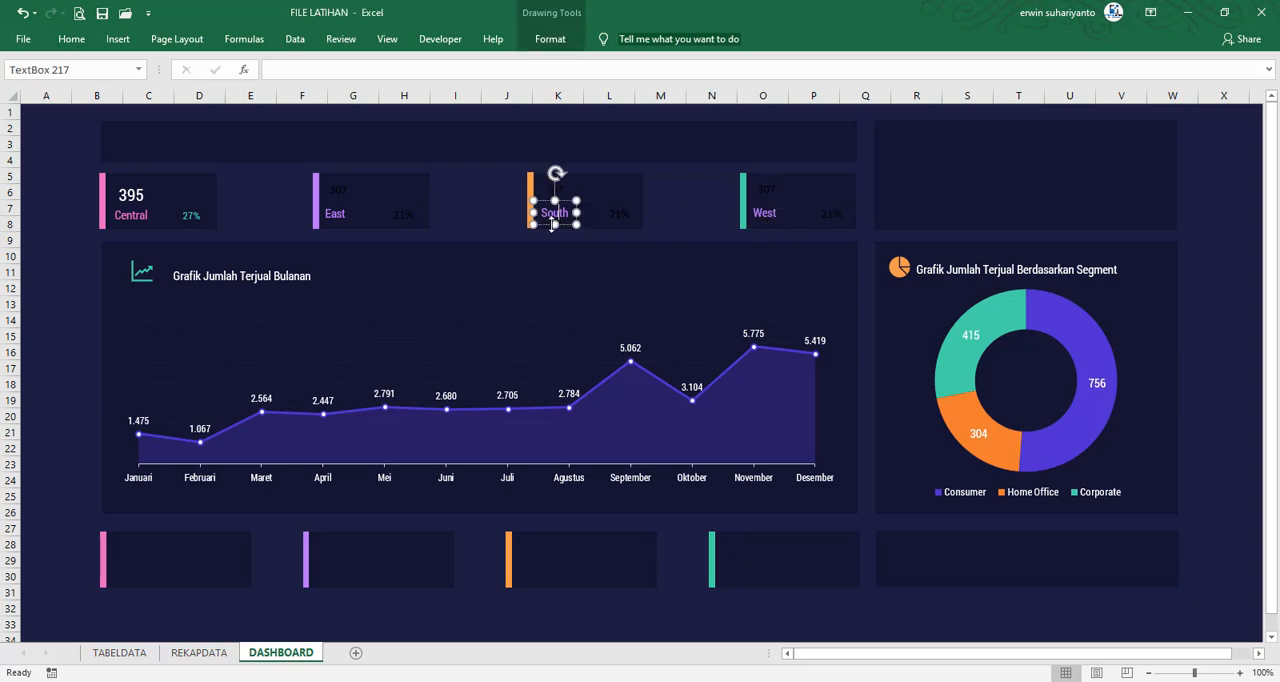
{"action": "left_click", "coordinate": [550, 39]}
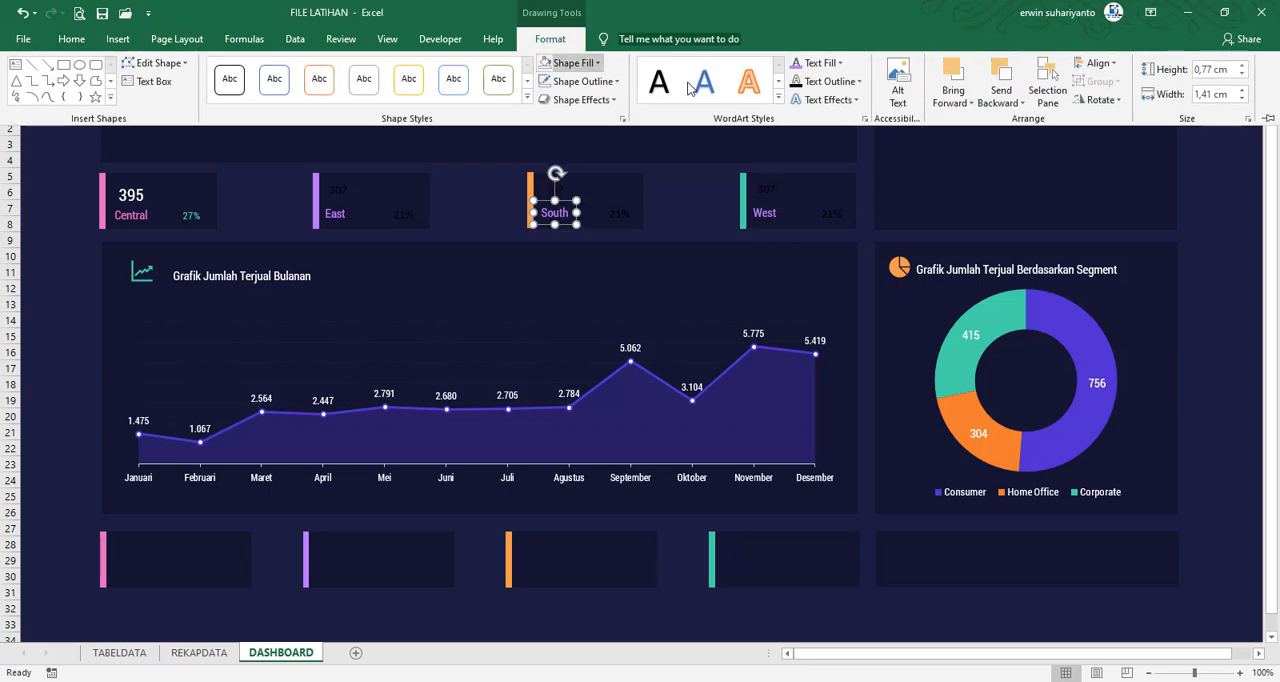
{"action": "left_click", "coordinate": [824, 66]}
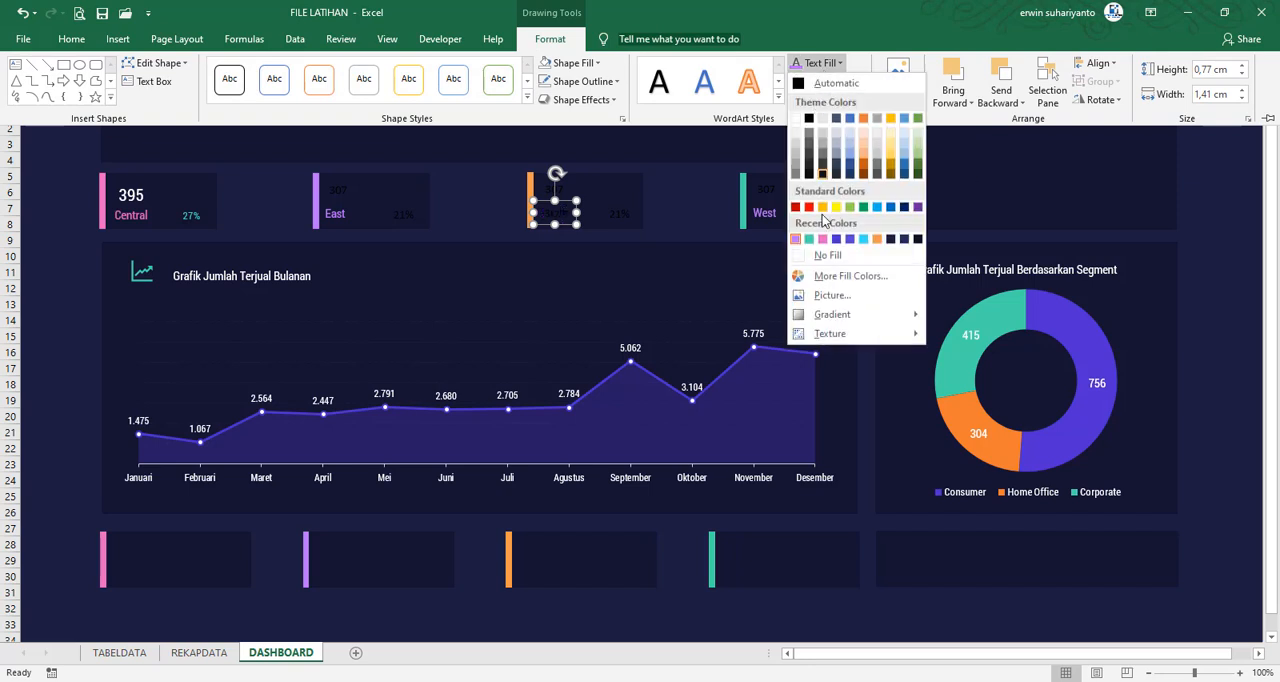
{"action": "left_click", "coordinate": [866, 236]}
Set the West label's text fill to the recently used green, and deselect it
{"action": "left_click", "coordinate": [788, 216]}
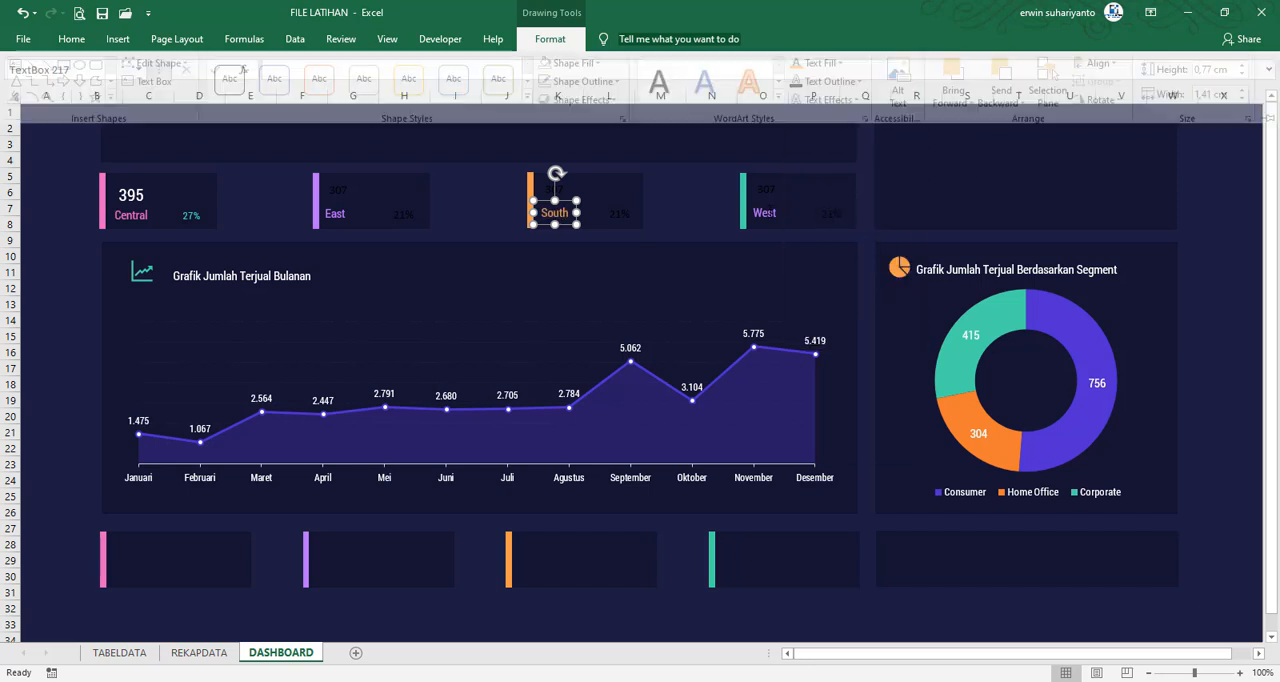
{"action": "left_click", "coordinate": [765, 214]}
{"action": "left_click", "coordinate": [550, 39]}
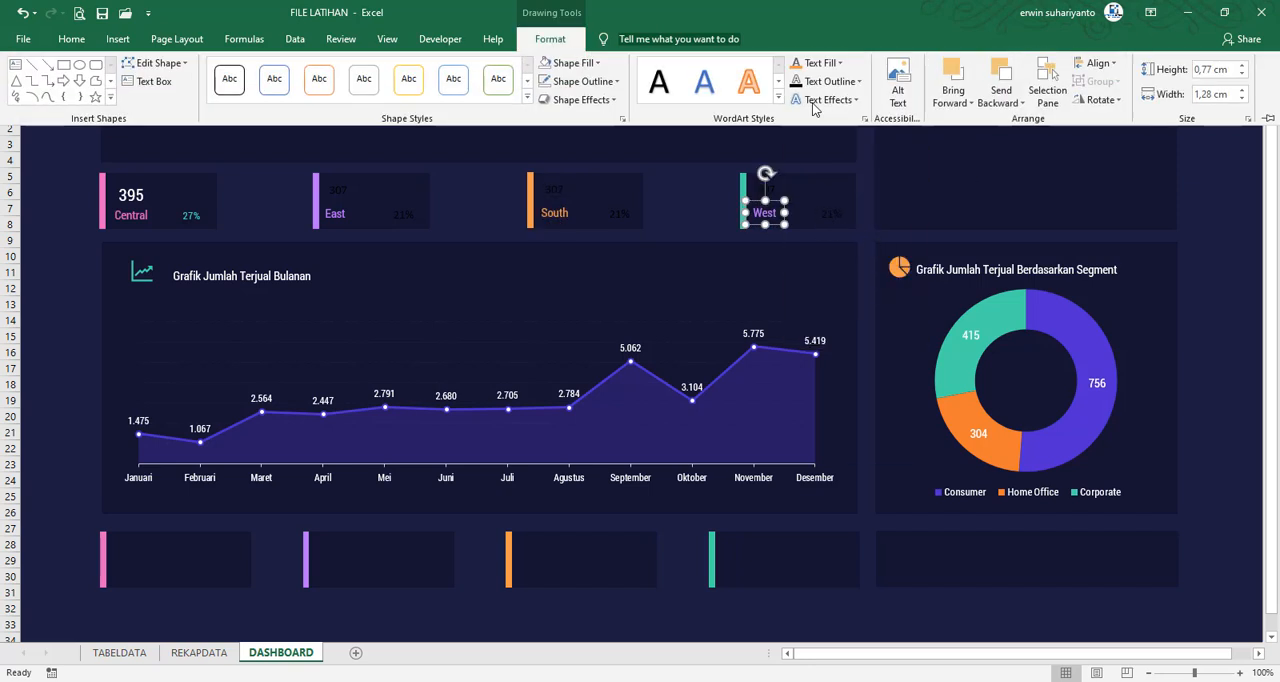
{"action": "left_click", "coordinate": [824, 63]}
{"action": "left_click", "coordinate": [822, 239]}
{"action": "left_click", "coordinate": [704, 221]}
Set the font color of the West and East cards' percentage boxes to the recently used green, and deselect them
{"action": "left_click", "coordinate": [830, 212]}
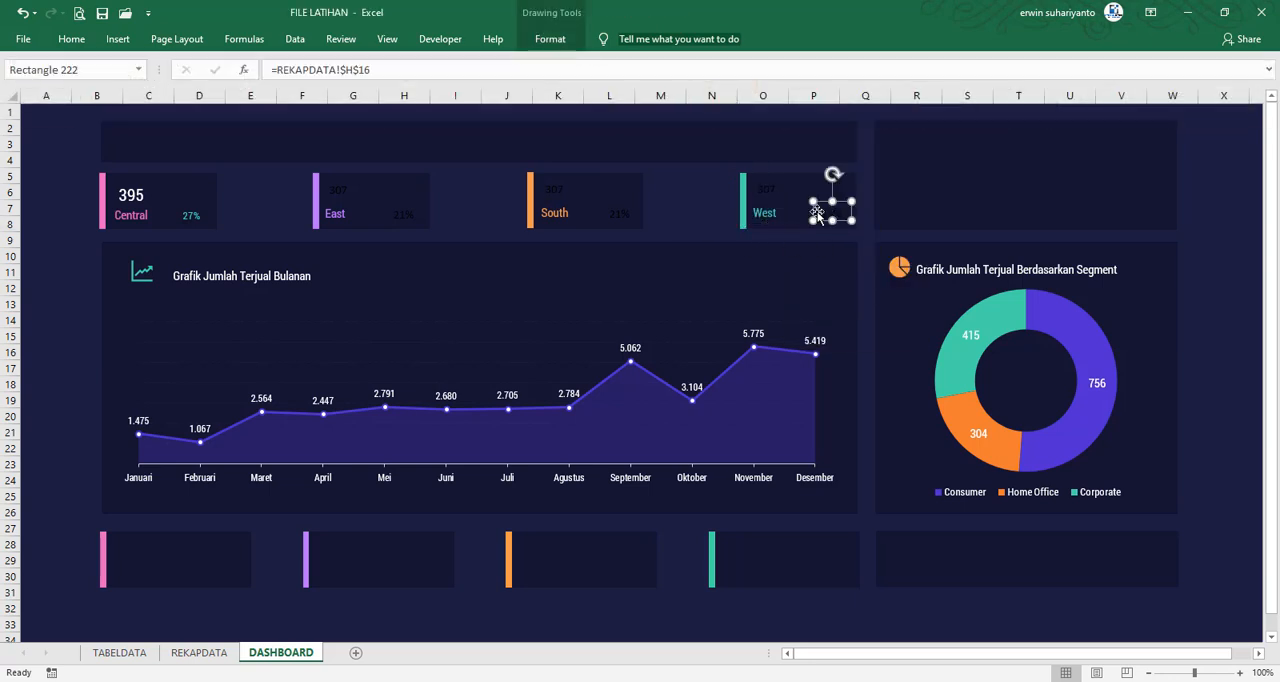
{"action": "left_click", "coordinate": [71, 39]}
{"action": "left_click", "coordinate": [291, 93]}
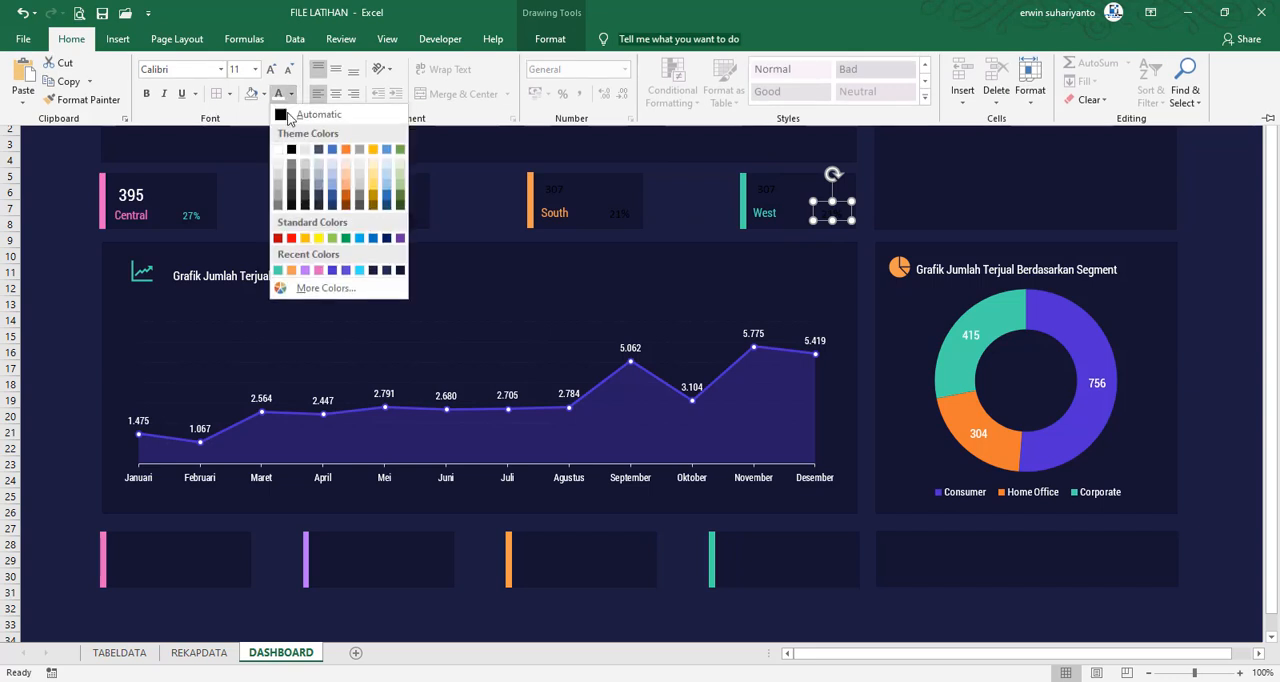
{"action": "left_click", "coordinate": [289, 268]}
{"action": "left_click", "coordinate": [404, 207]}
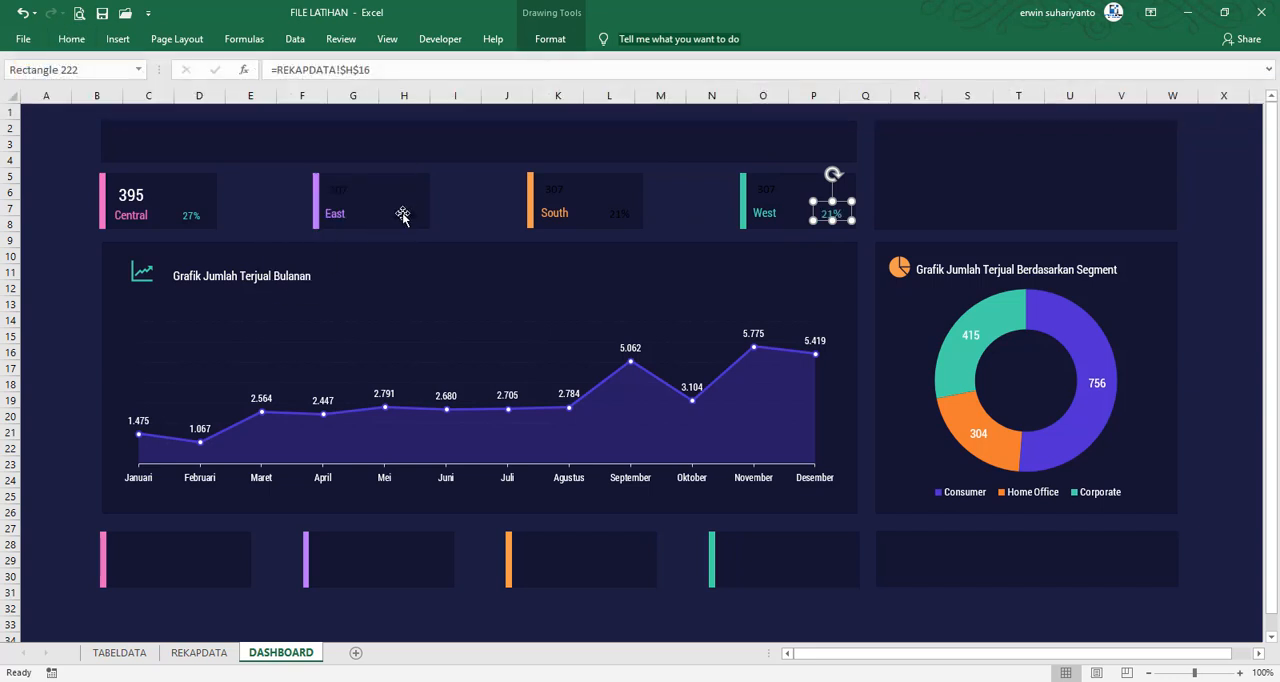
{"action": "left_click", "coordinate": [71, 39]}
{"action": "left_click", "coordinate": [272, 96]}
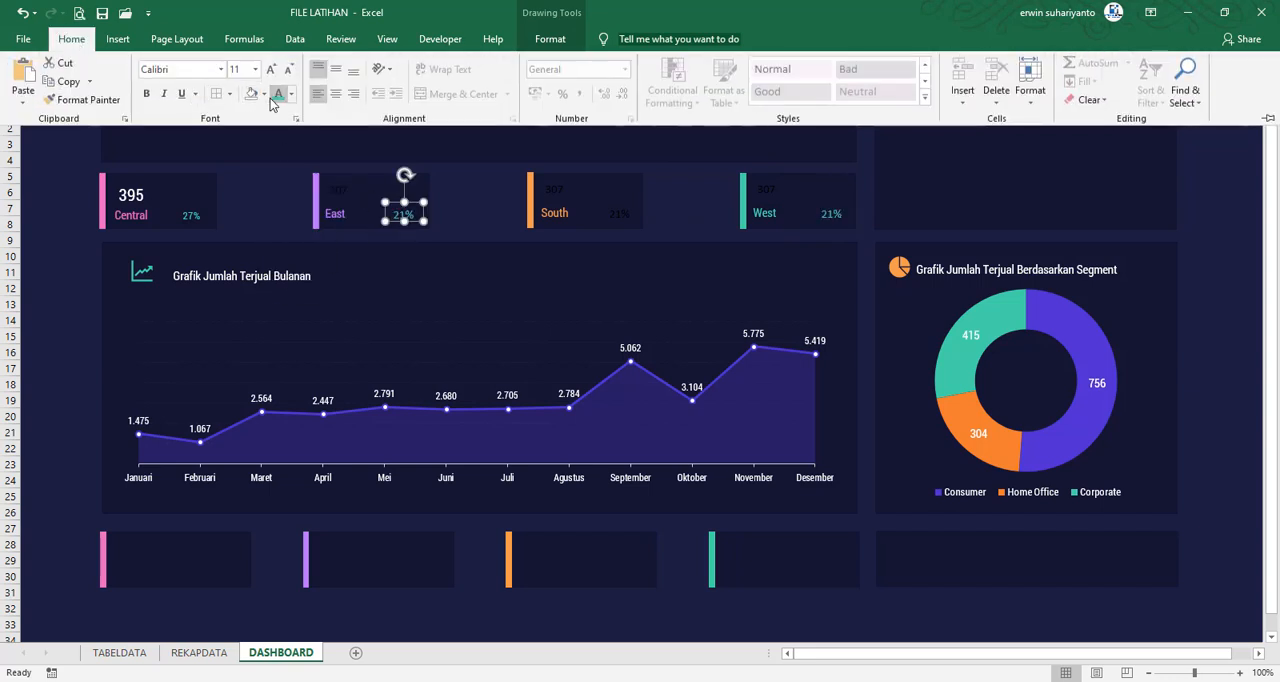
{"action": "left_click", "coordinate": [273, 206]}
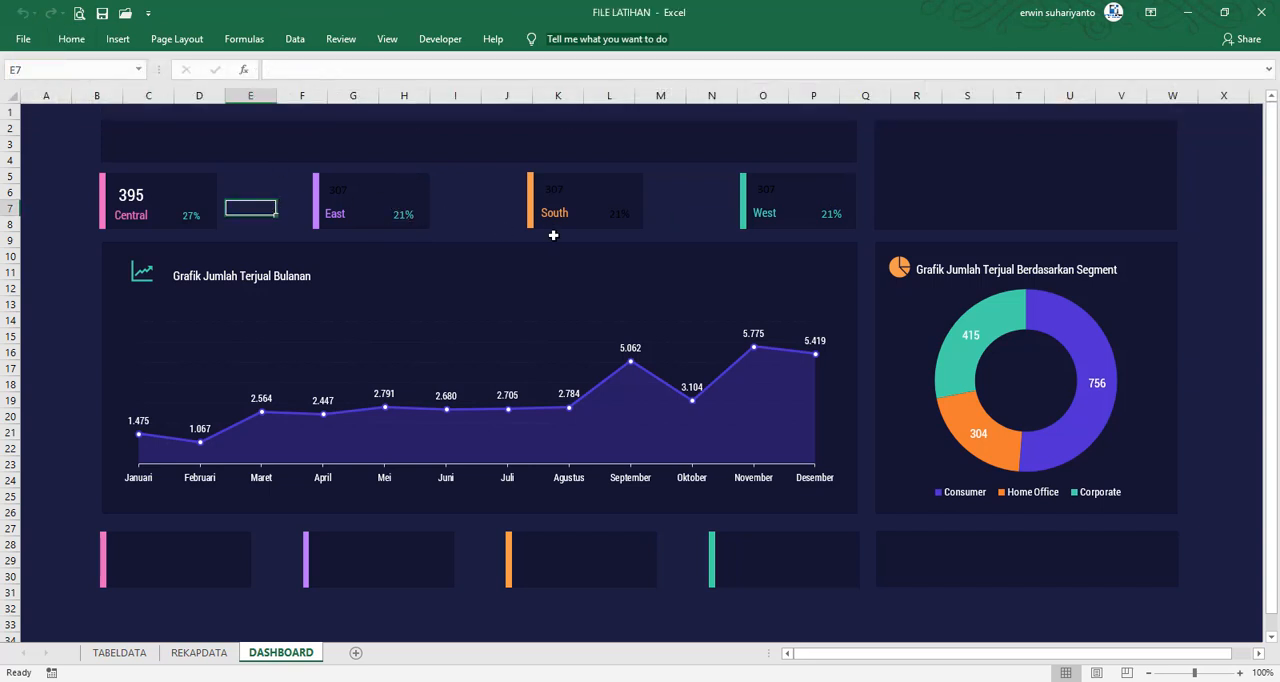
Format the East card's value in white Roboto Condensed at font size 16
{"action": "left_click", "coordinate": [337, 193]}
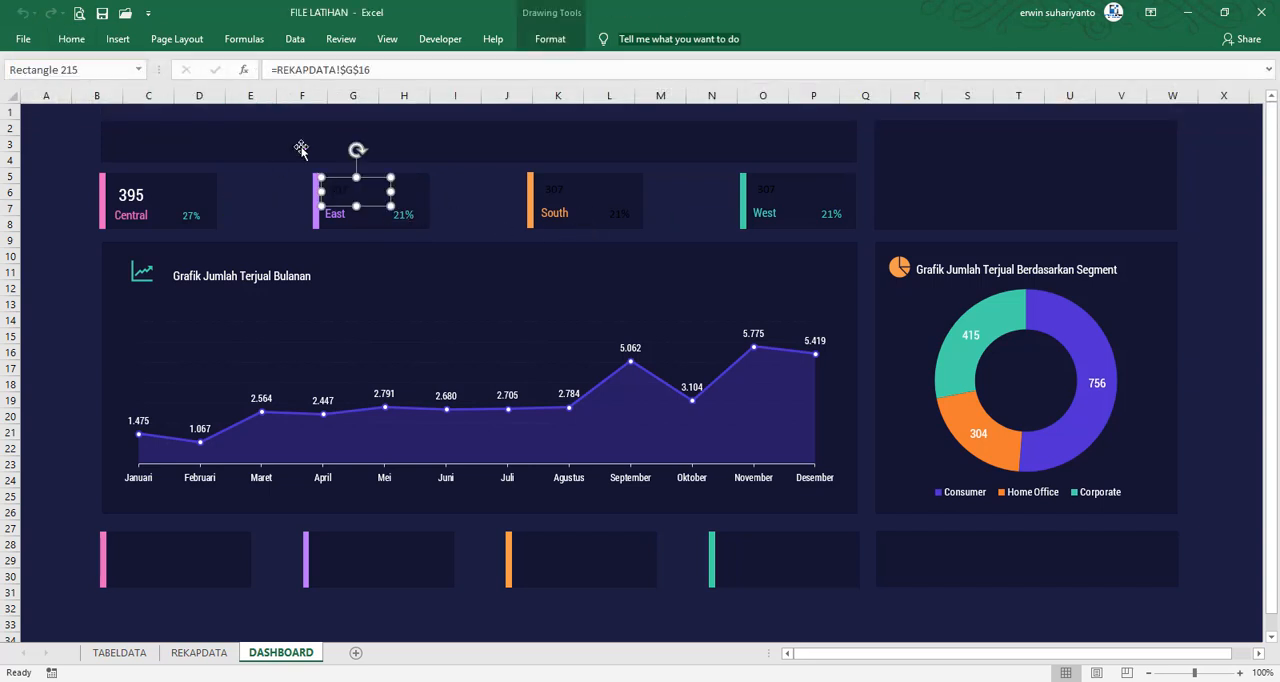
{"action": "left_click", "coordinate": [71, 39]}
{"action": "left_click", "coordinate": [290, 93]}
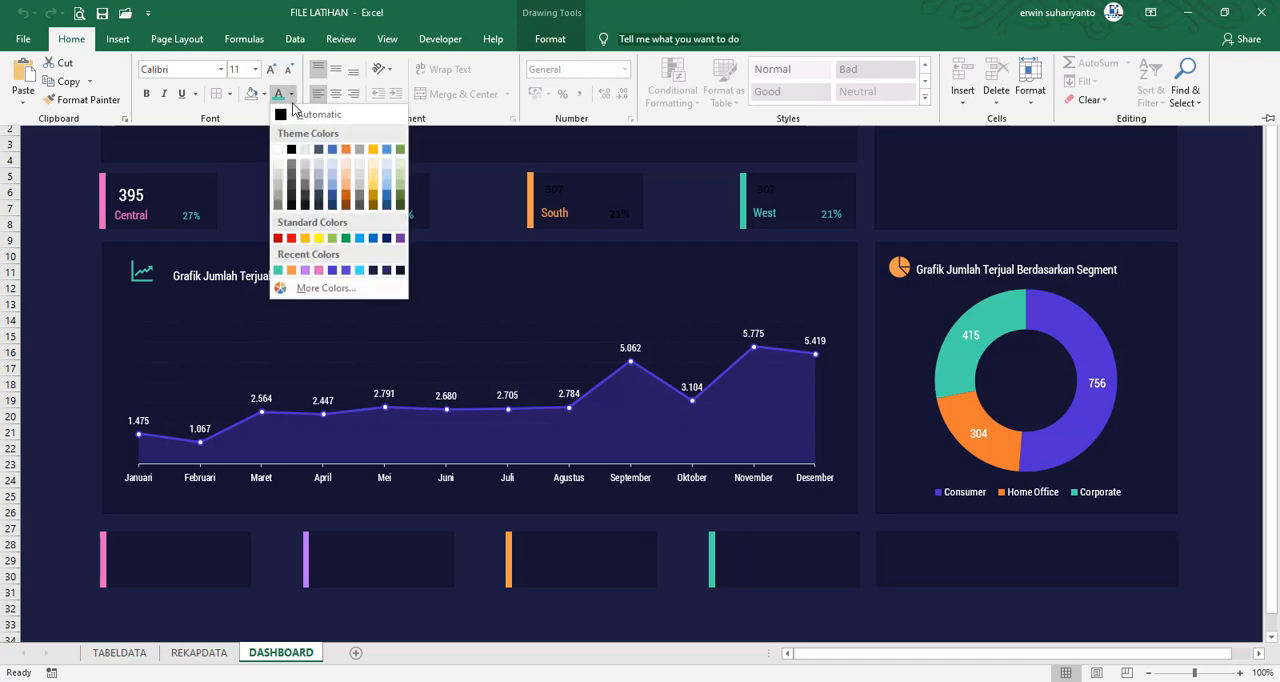
{"action": "left_click", "coordinate": [279, 138]}
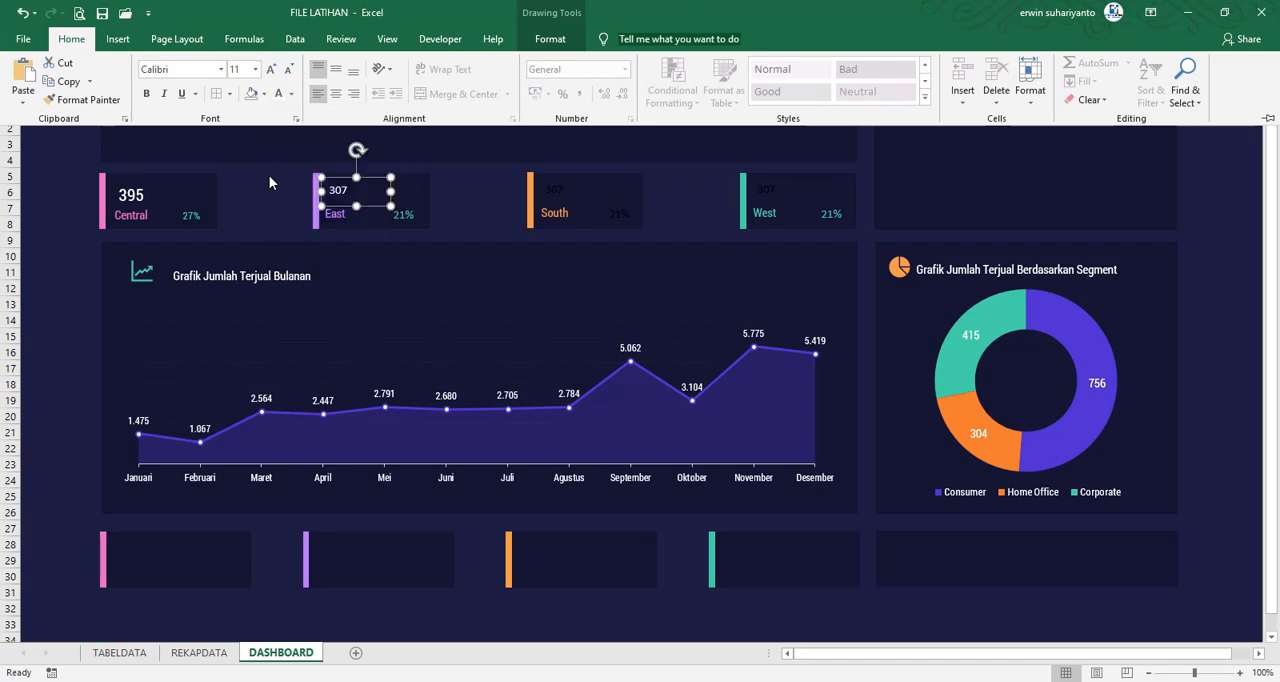
{"action": "left_click", "coordinate": [221, 69]}
{"action": "scroll", "coordinate": [206, 106], "scroll_direction": "up", "scroll_amount": 10}
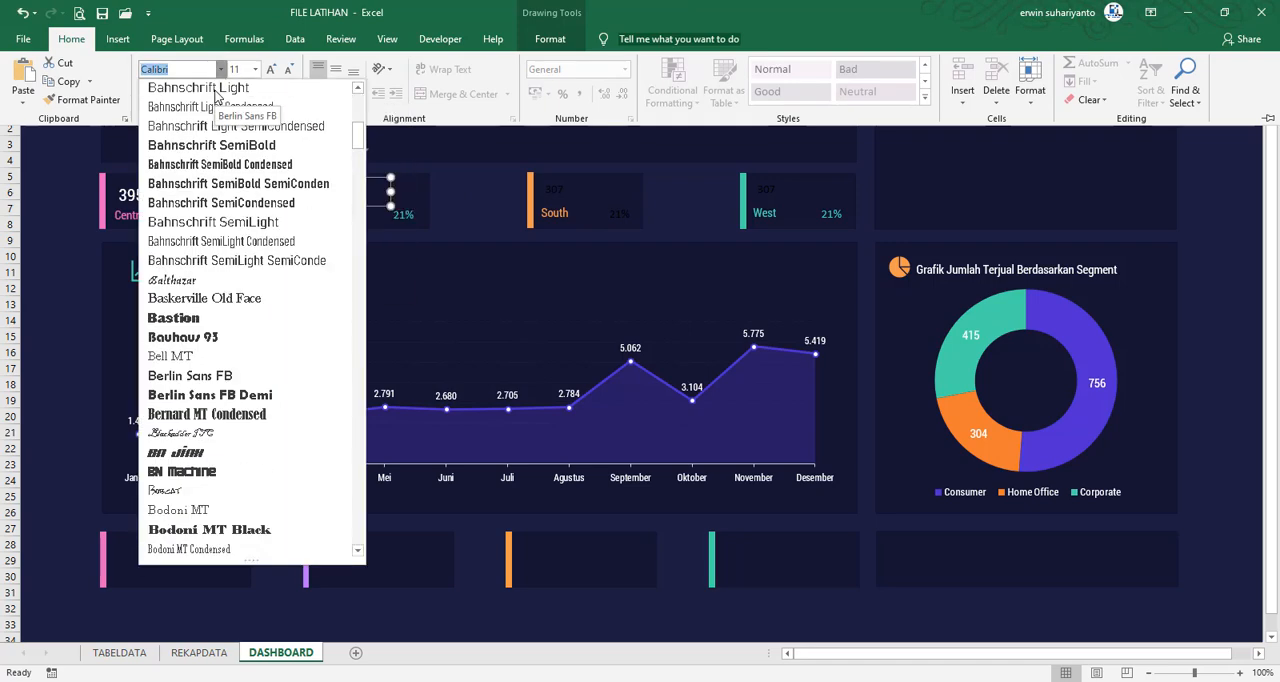
{"action": "left_click", "coordinate": [190, 165]}
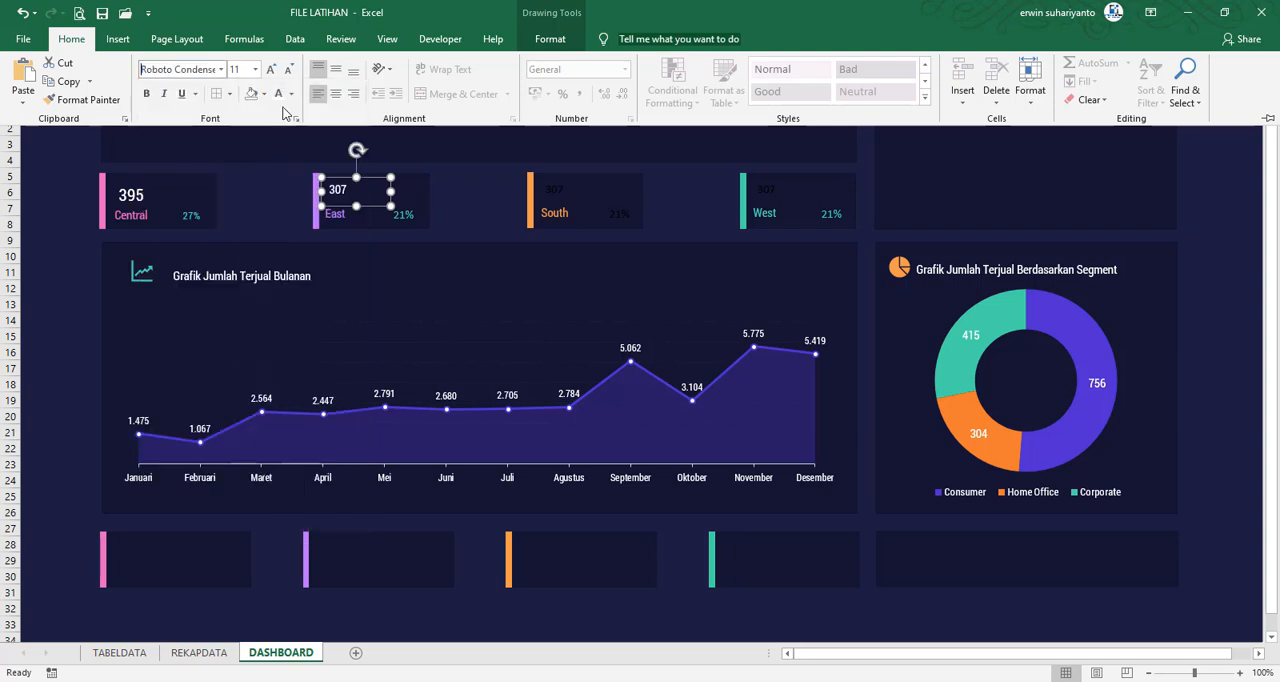
{"action": "left_click", "coordinate": [268, 80]}
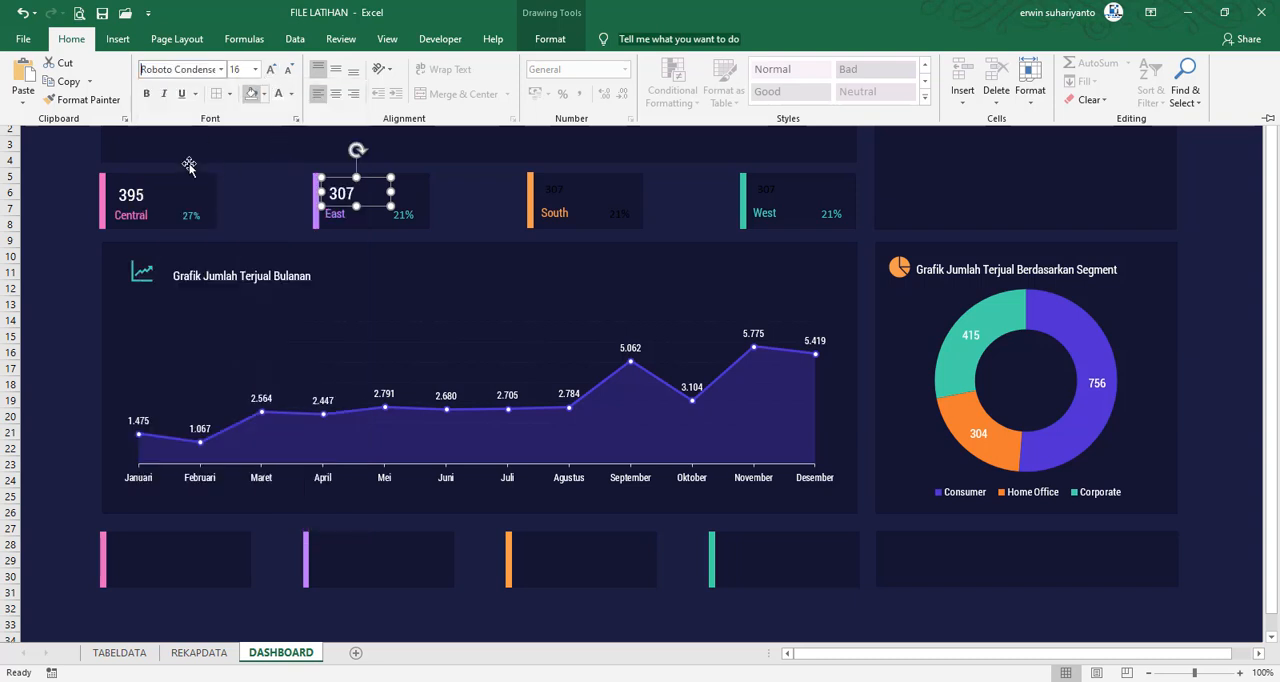
Check the font formatting of the Central card's value, and deselect it
{"action": "left_click", "coordinate": [137, 200]}
{"action": "left_click", "coordinate": [137, 200]}
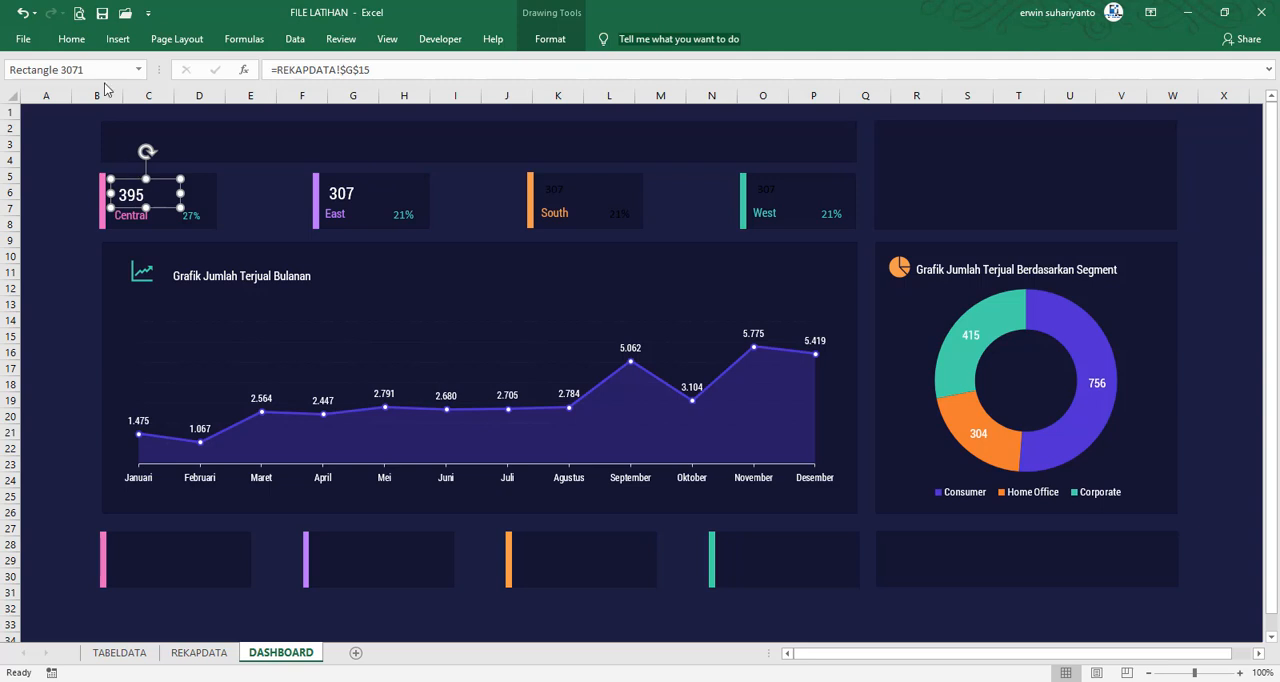
{"action": "left_click", "coordinate": [71, 38]}
{"action": "left_click", "coordinate": [268, 202]}
{"action": "left_click", "coordinate": [486, 205]}
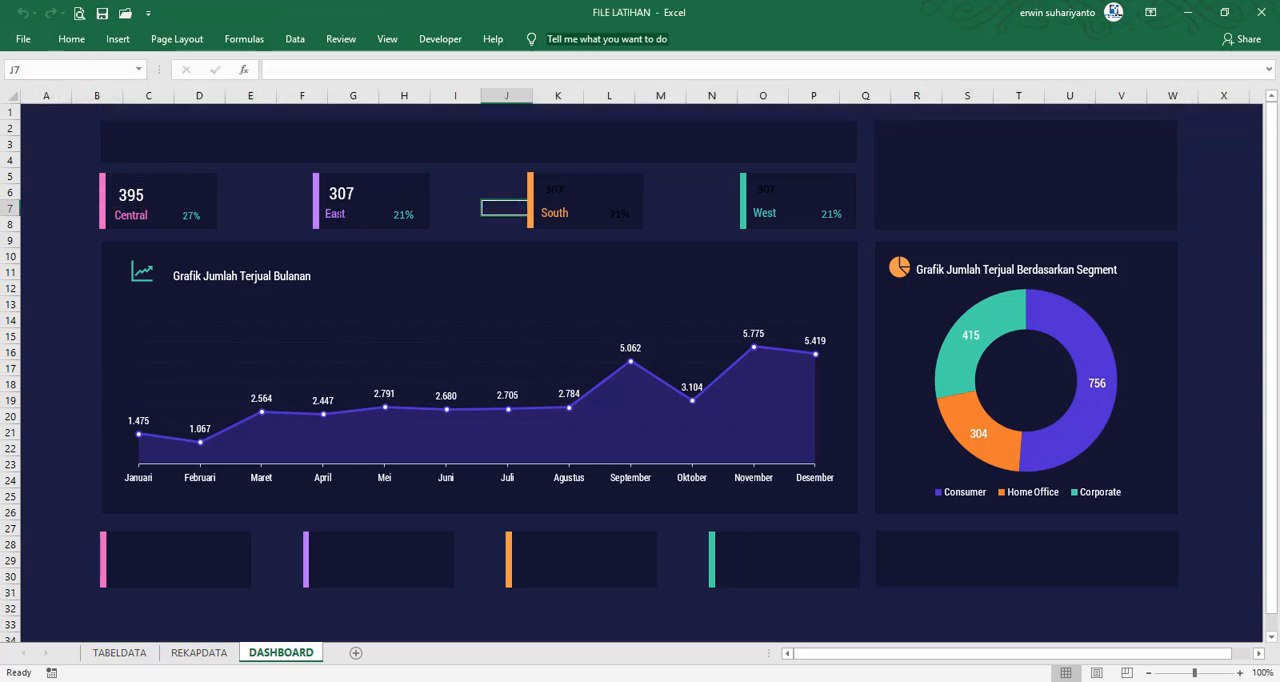
Nudge the East label slightly right to line it up under its card's value
{"action": "left_click", "coordinate": [338, 214]}
{"action": "key", "text": "Right"}
{"action": "key", "text": "Right"}
{"action": "key", "text": "Right"}
{"action": "key", "text": "Right"}
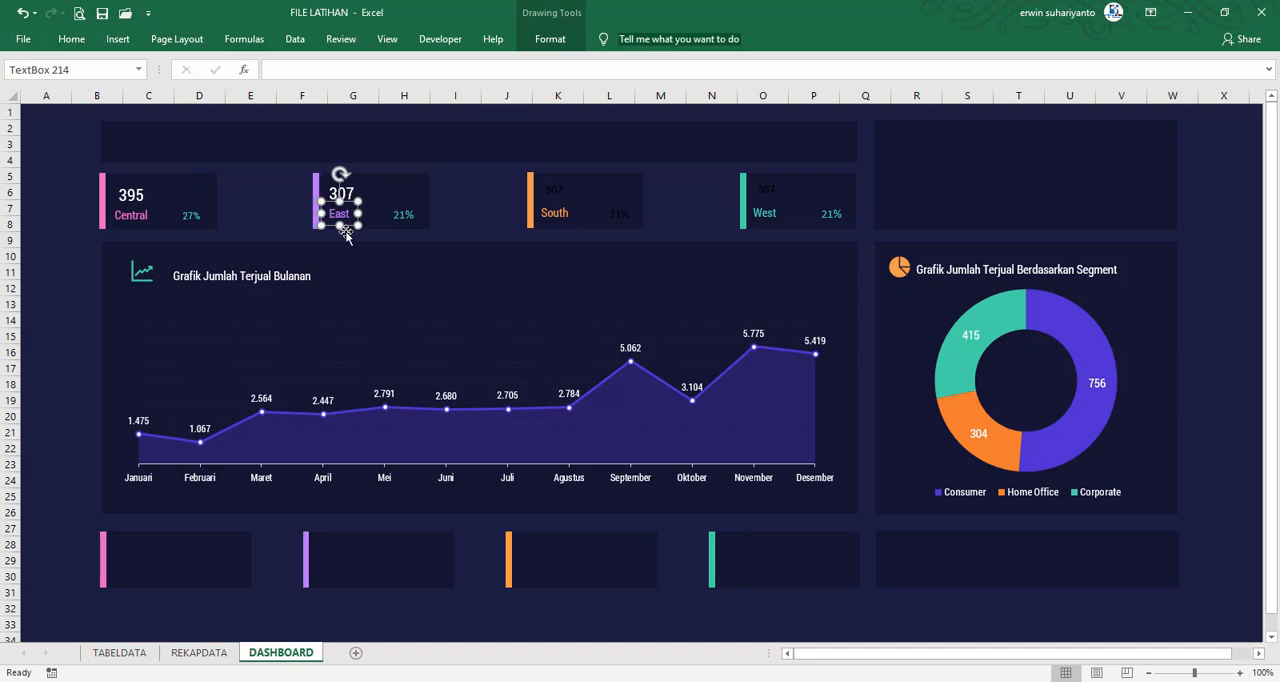
Link the South card's value to REKAPDATA cell G17 and its percentage to cell H17
{"action": "left_click", "coordinate": [273, 207]}
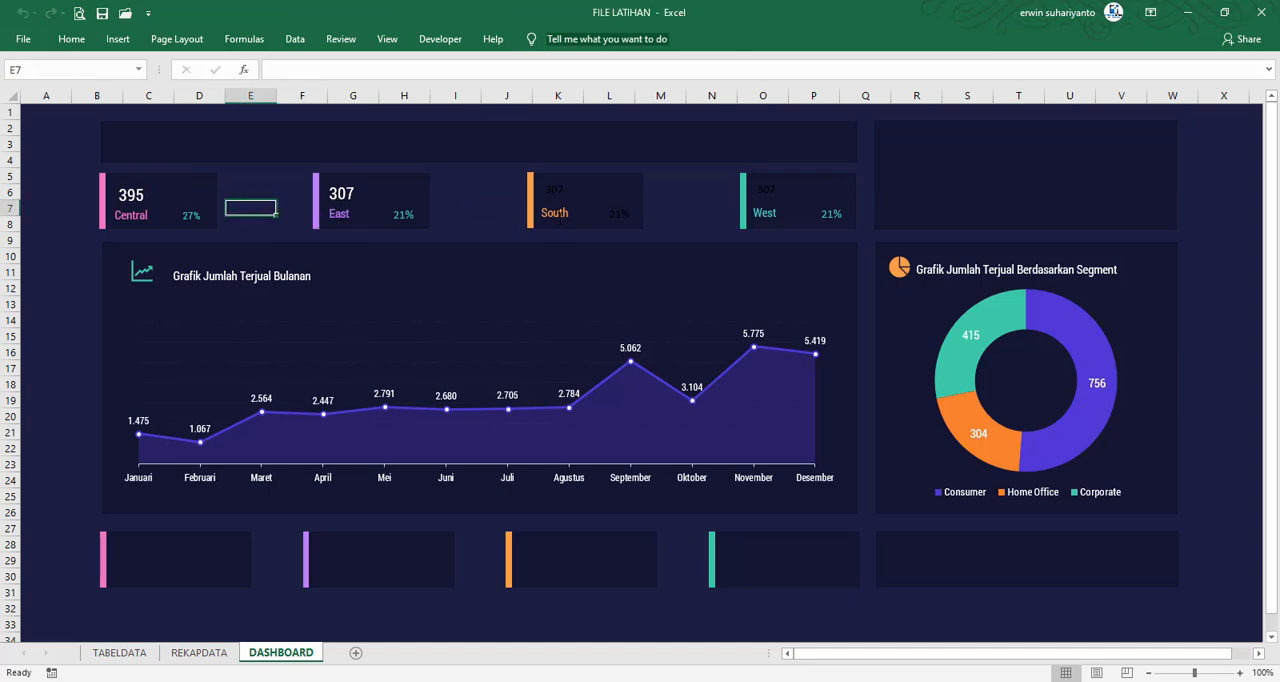
{"action": "left_click", "coordinate": [563, 182]}
{"action": "left_click", "coordinate": [393, 72]}
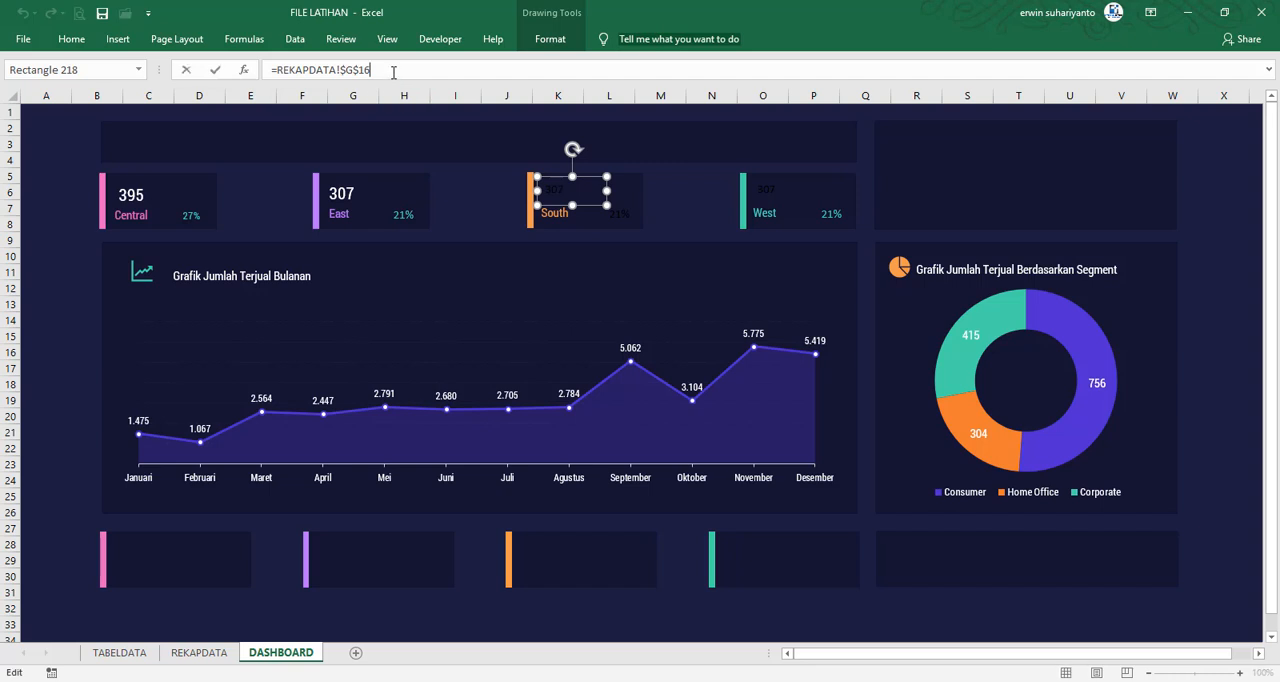
{"action": "type", "text": "7"}
{"action": "key", "text": "Return"}
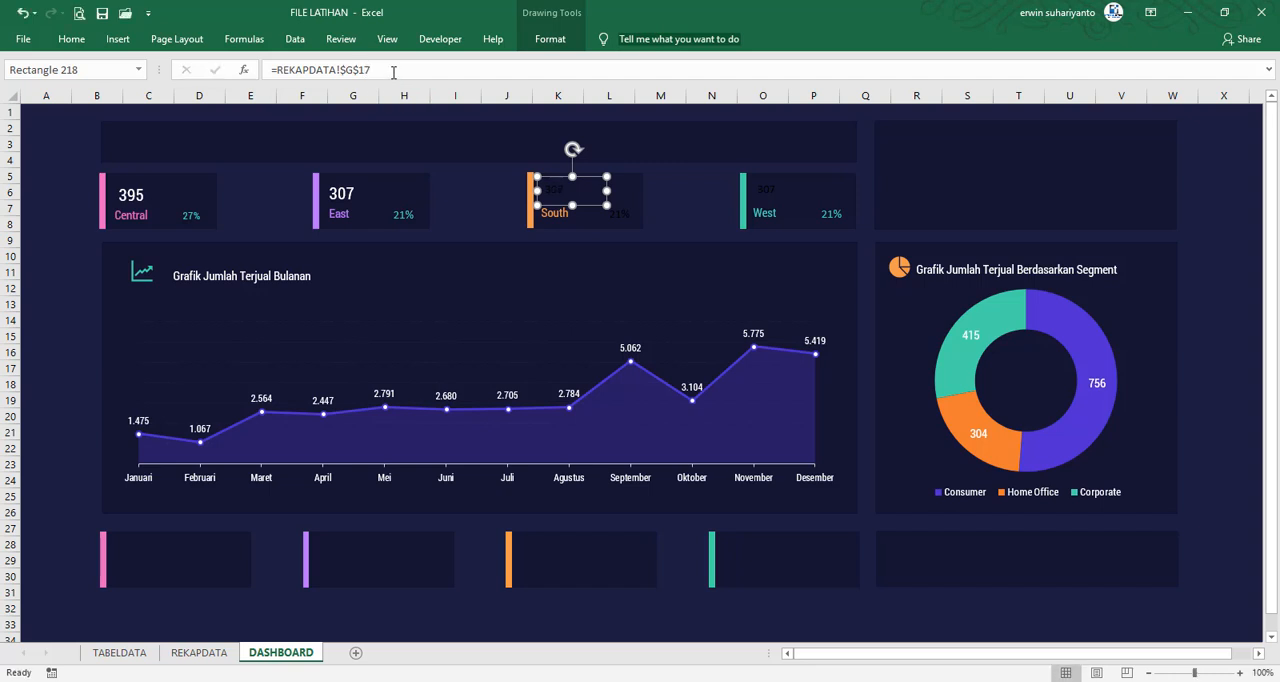
{"action": "left_click", "coordinate": [627, 220]}
{"action": "left_click", "coordinate": [395, 69]}
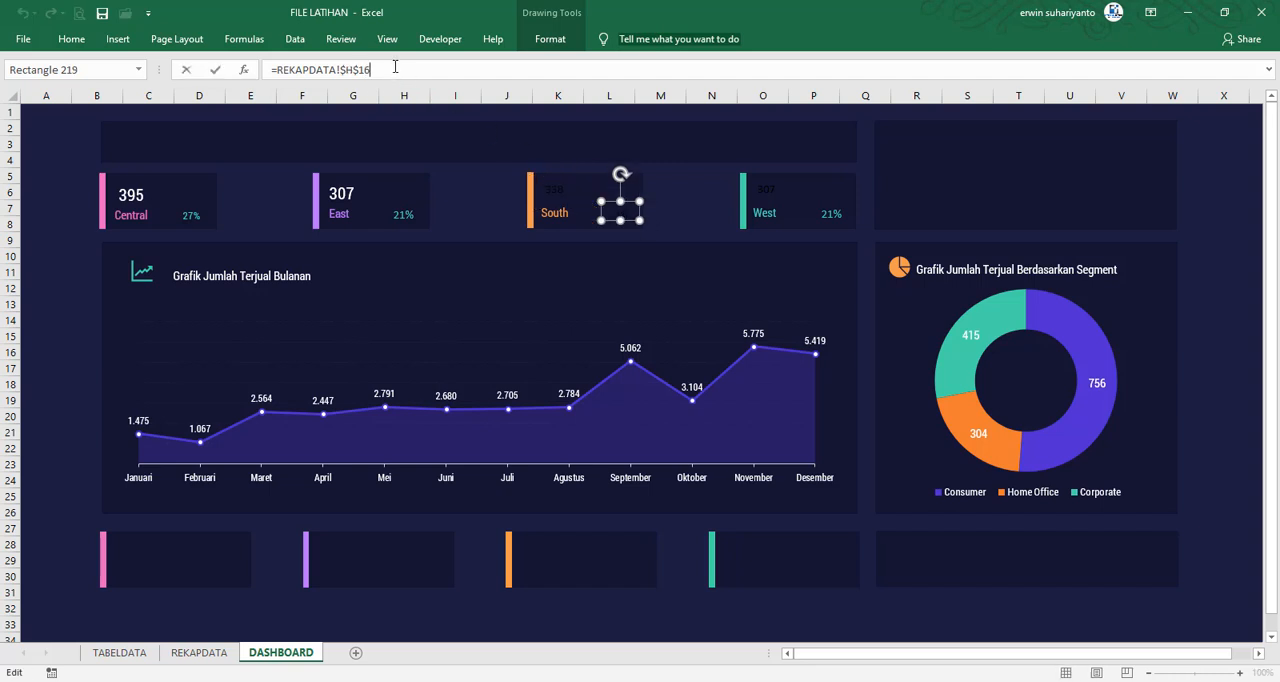
{"action": "type", "text": "7"}
{"action": "key", "text": "Return"}
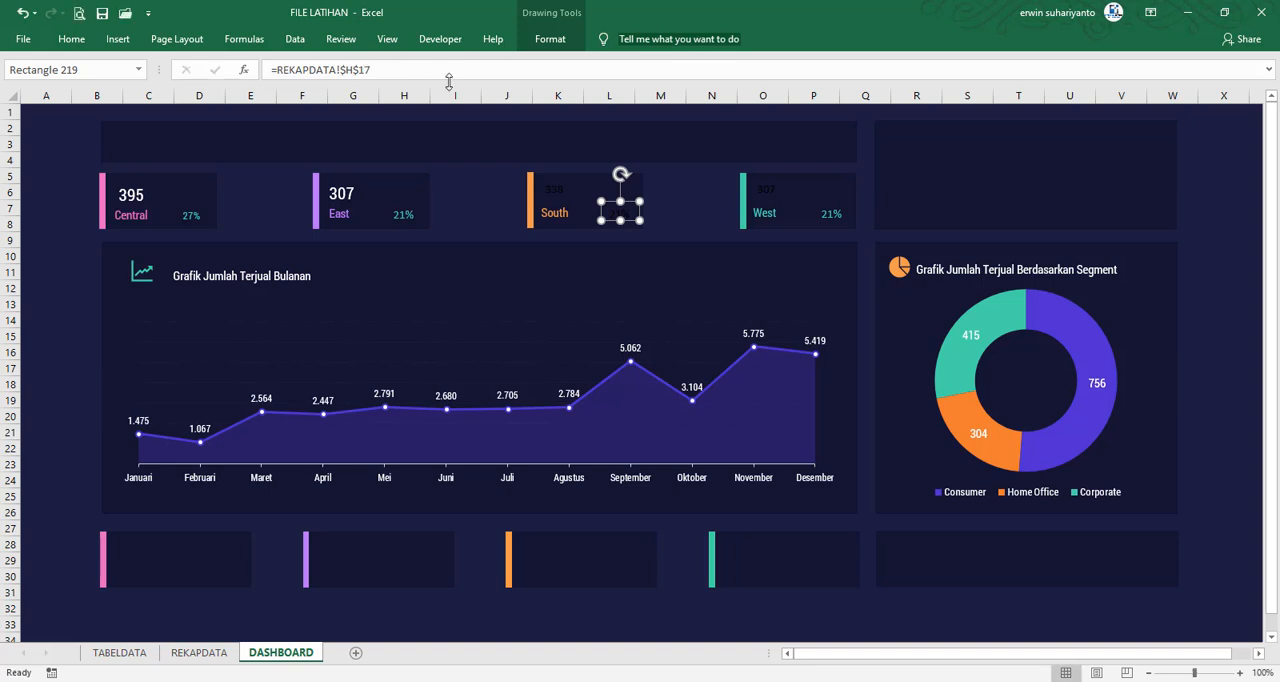
Link the West card's value to REKAPDATA cell G18 and its percentage to cell H18
{"action": "left_click", "coordinate": [772, 196]}
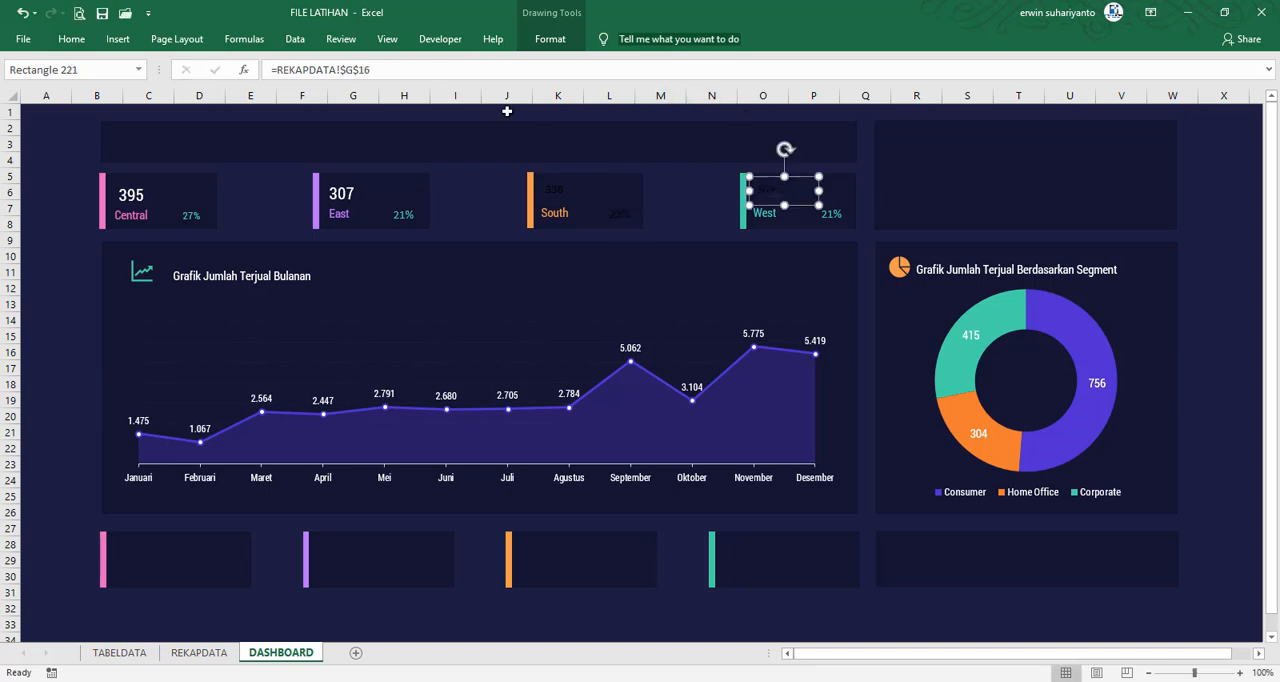
{"action": "left_click", "coordinate": [390, 70]}
{"action": "type", "text": "8"}
{"action": "key", "text": "Return"}
{"action": "left_click", "coordinate": [828, 214]}
{"action": "left_click", "coordinate": [378, 70]}
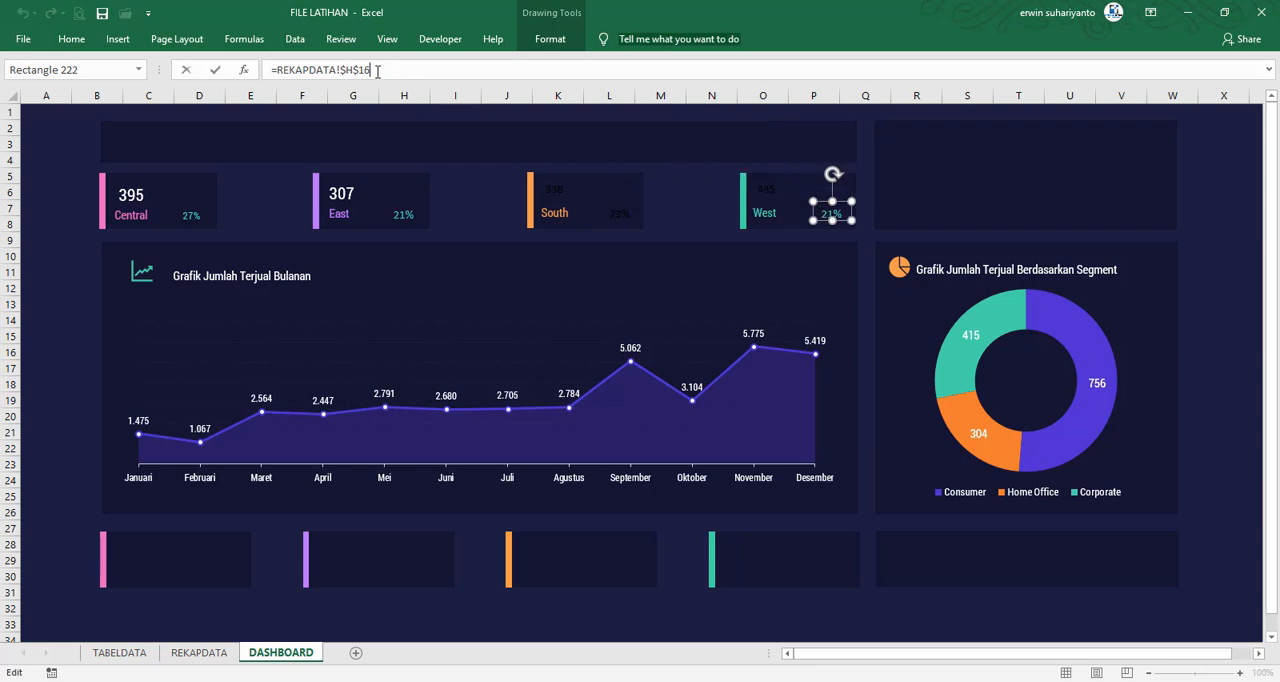
{"action": "type", "text": "8"}
{"action": "key", "text": "Return"}
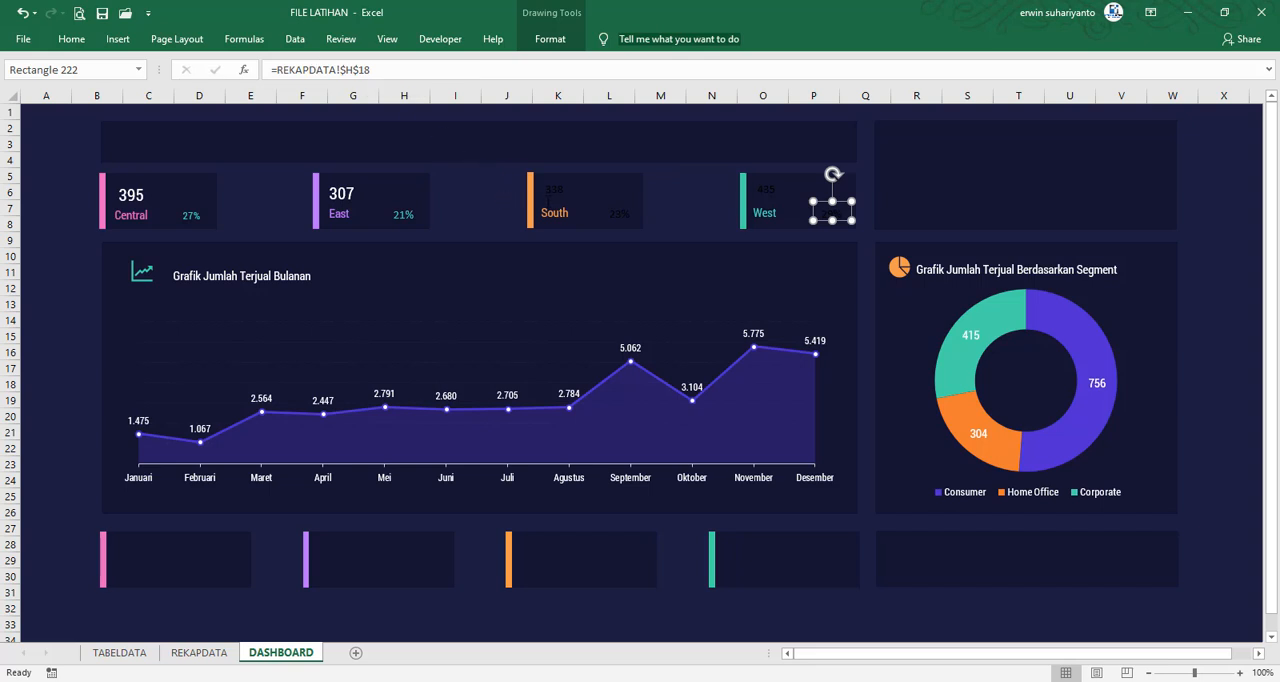
Format the South card's value in white Roboto Condensed at font size 14
{"action": "left_click", "coordinate": [663, 198]}
{"action": "left_click", "coordinate": [563, 185]}
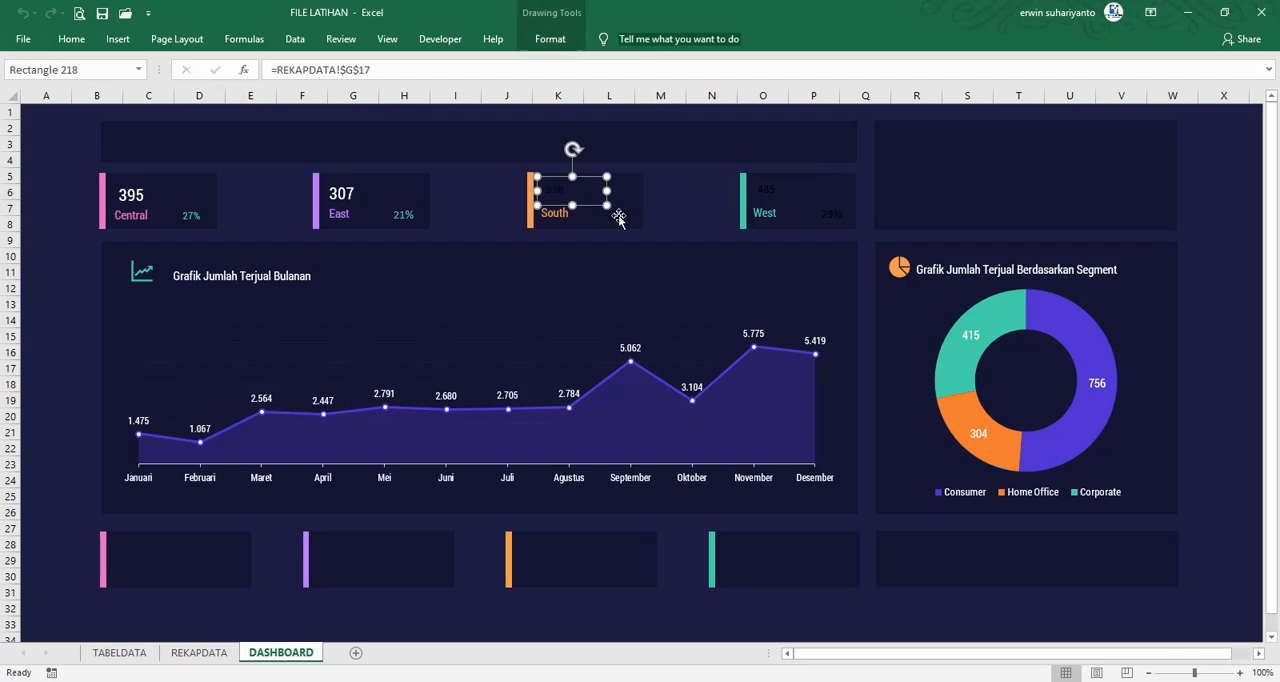
{"action": "left_click", "coordinate": [72, 39]}
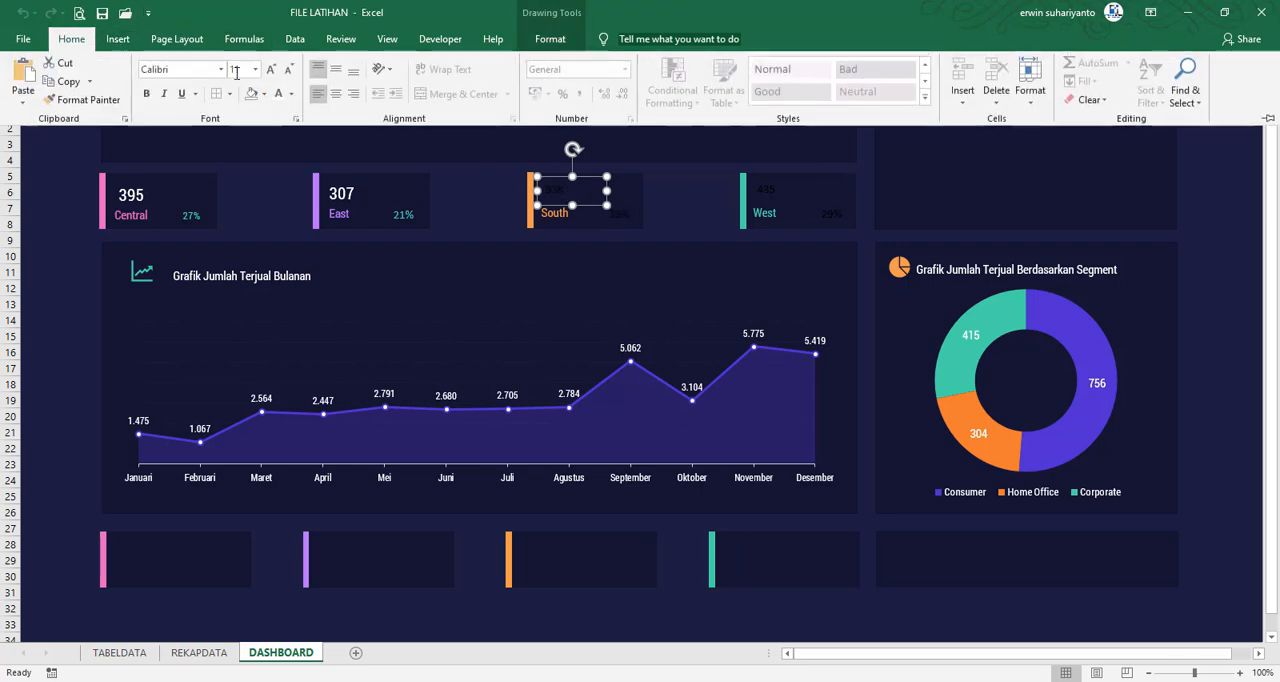
{"action": "left_click", "coordinate": [221, 69]}
{"action": "scroll", "coordinate": [343, 177], "scroll_direction": "up", "scroll_amount": 5}
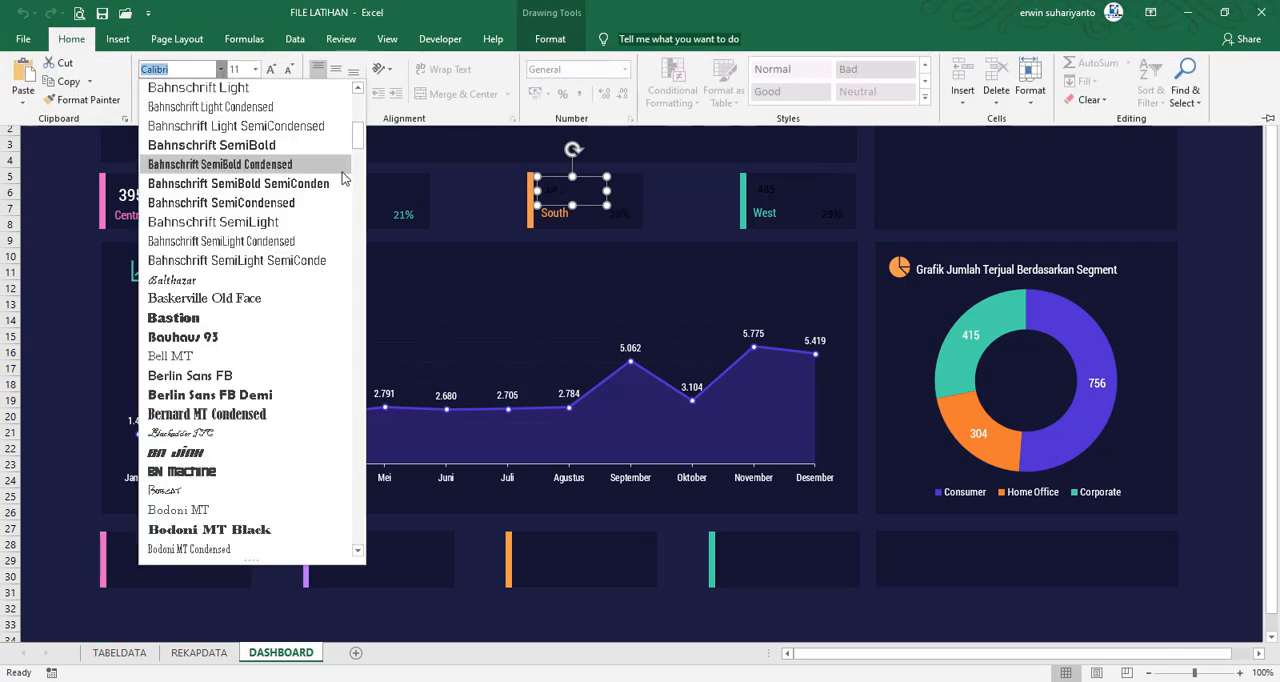
{"action": "scroll", "coordinate": [340, 170], "scroll_direction": "up", "scroll_amount": 5}
{"action": "left_click", "coordinate": [186, 164]}
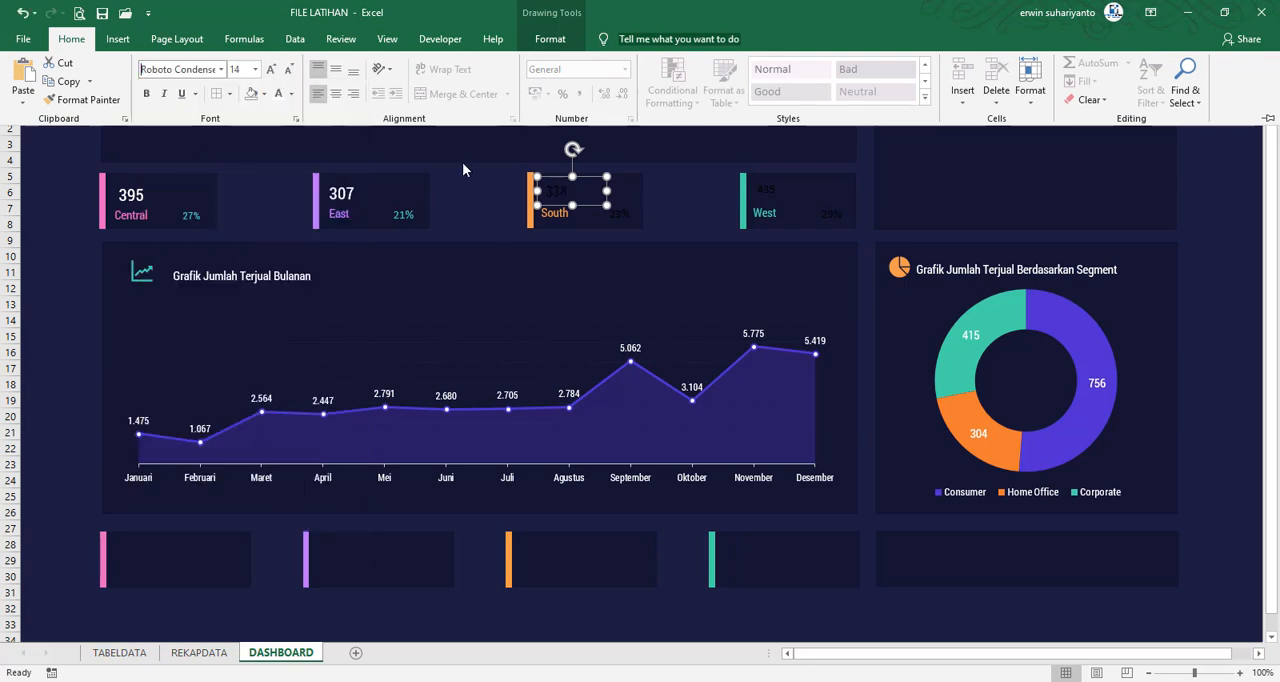
{"action": "left_click", "coordinate": [279, 95]}
Format the West card's value in white Roboto Condensed at font size 16
{"action": "left_click", "coordinate": [71, 39]}
{"action": "left_click", "coordinate": [221, 69]}
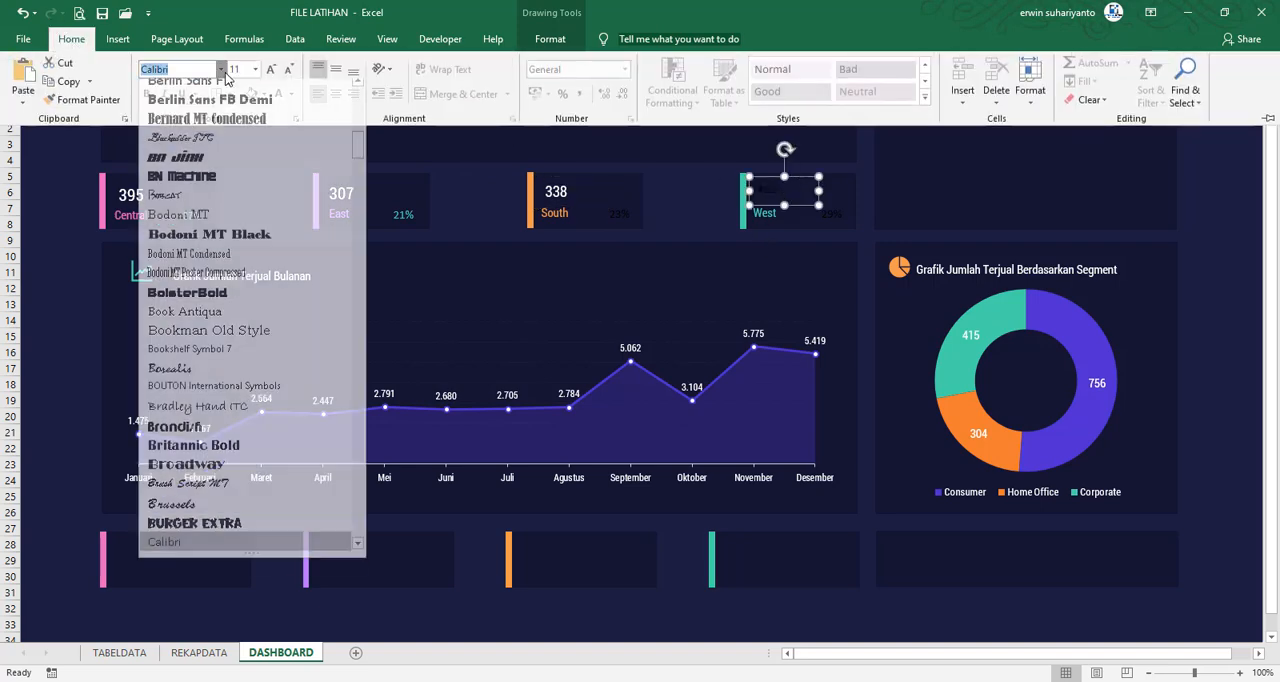
{"action": "scroll", "coordinate": [253, 125], "scroll_direction": "up", "scroll_amount": 10}
{"action": "left_click", "coordinate": [191, 165]}
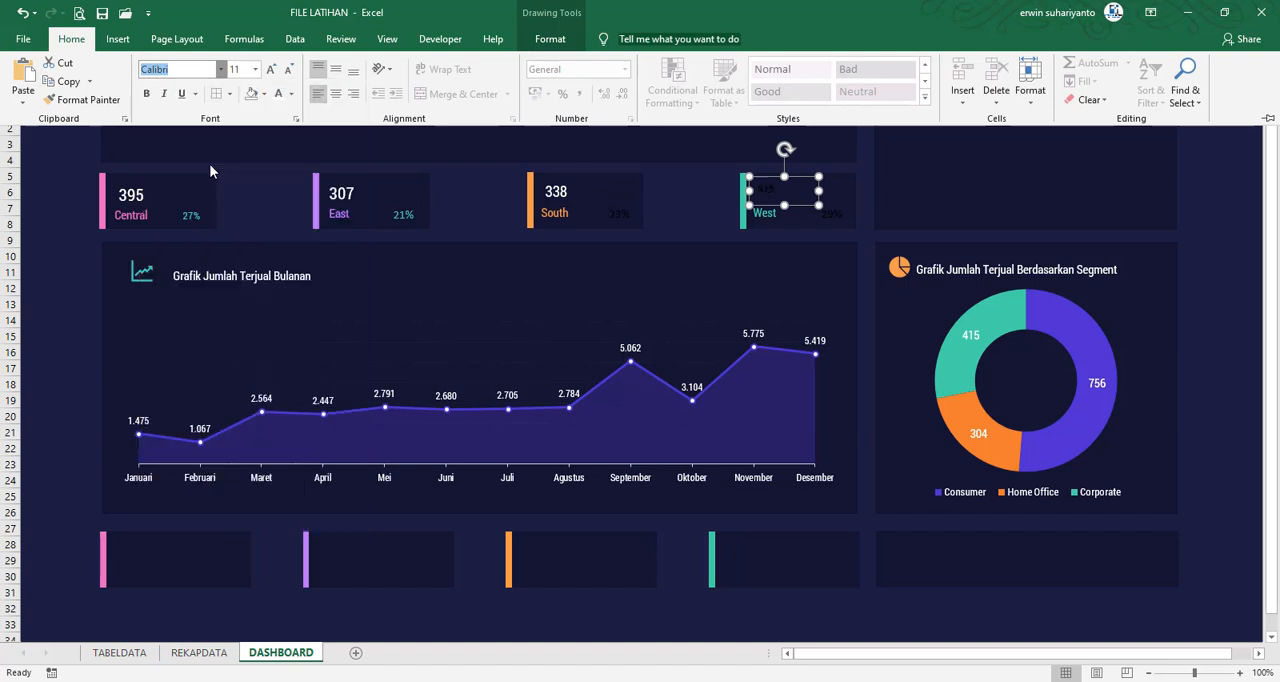
{"action": "left_click", "coordinate": [279, 93]}
{"action": "left_click", "coordinate": [271, 72]}
{"action": "left_click", "coordinate": [271, 72]}
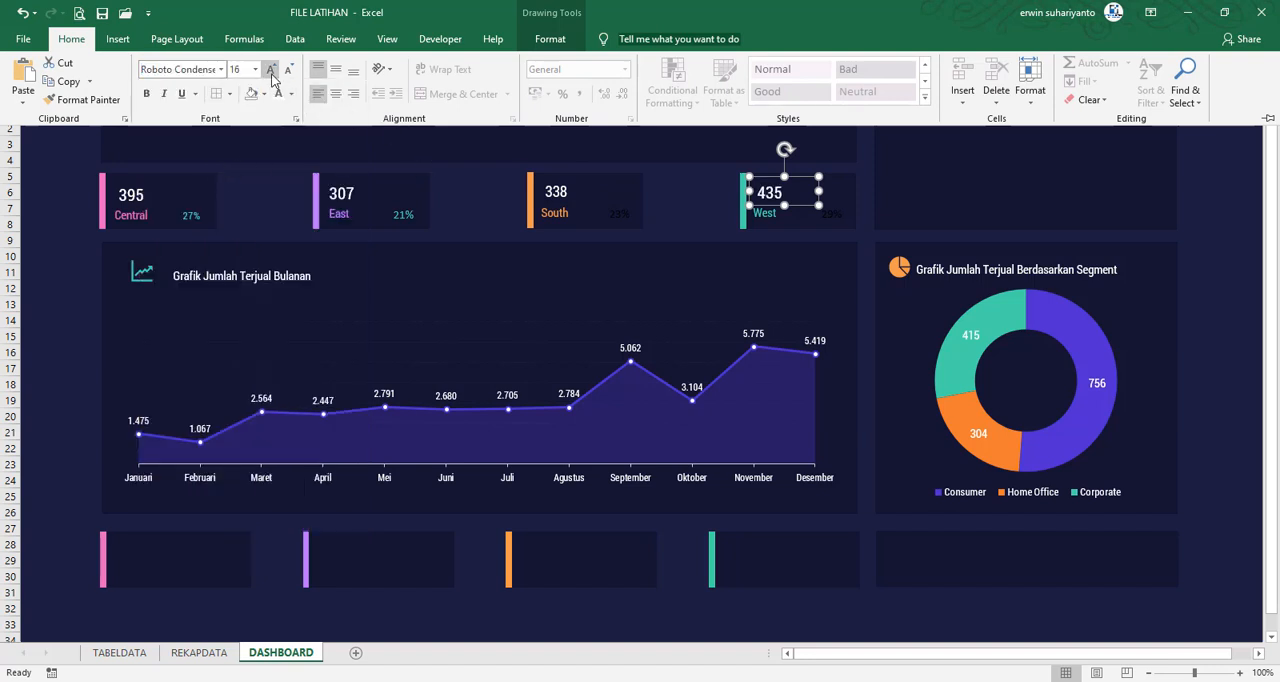
Increase the South card's value to font size 16
{"action": "left_click", "coordinate": [568, 195]}
{"action": "left_click", "coordinate": [556, 192]}
{"action": "left_click", "coordinate": [118, 38]}
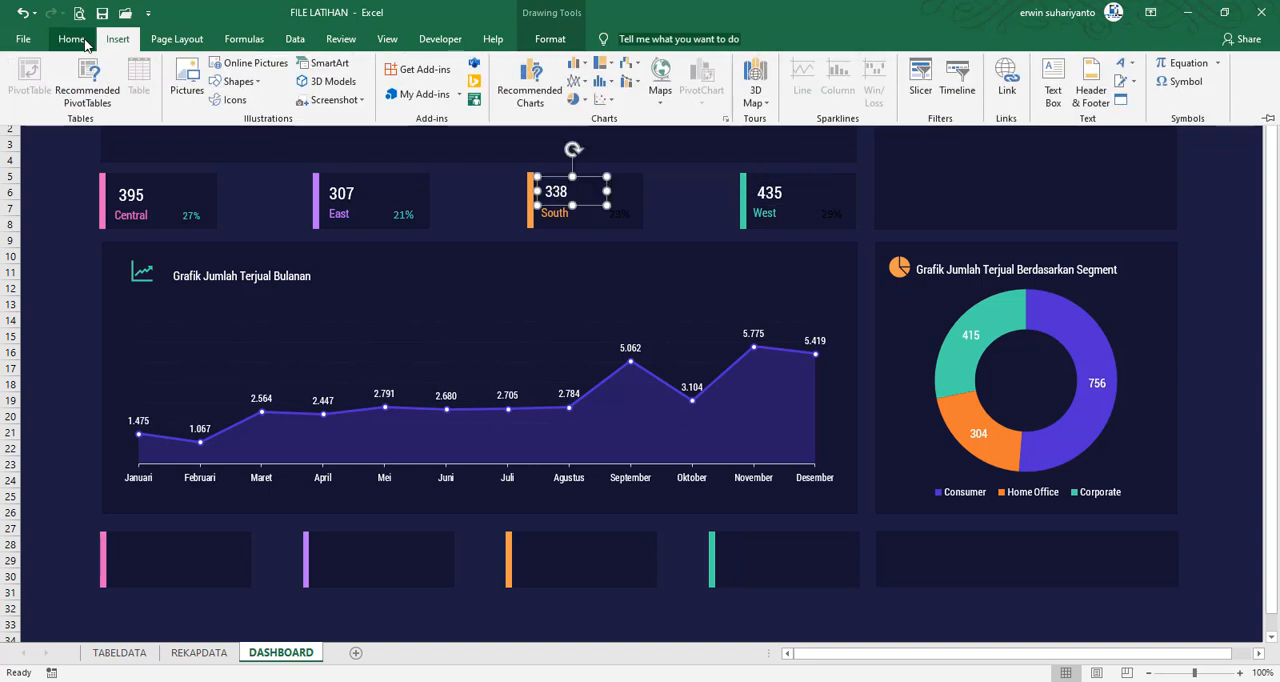
{"action": "left_click", "coordinate": [71, 38]}
{"action": "left_click", "coordinate": [268, 72]}
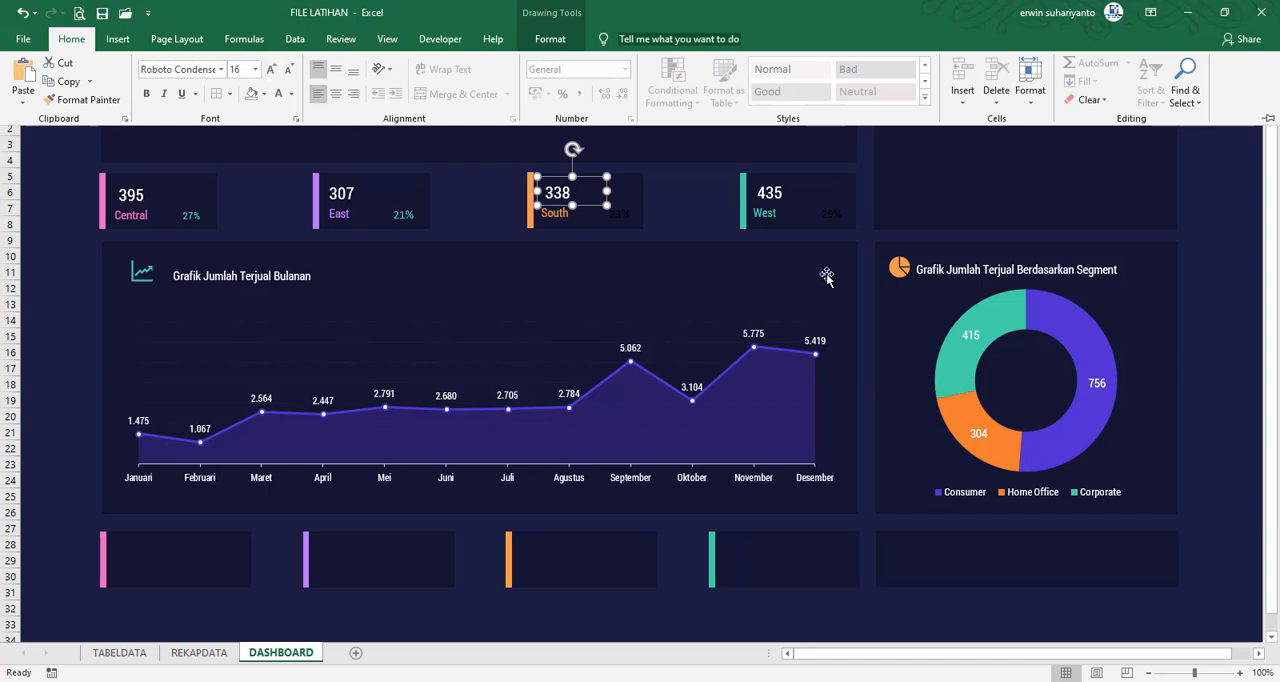
Format the West card's percentage in green Roboto Condensed at font size 10, and deselect it
{"action": "left_click", "coordinate": [835, 218]}
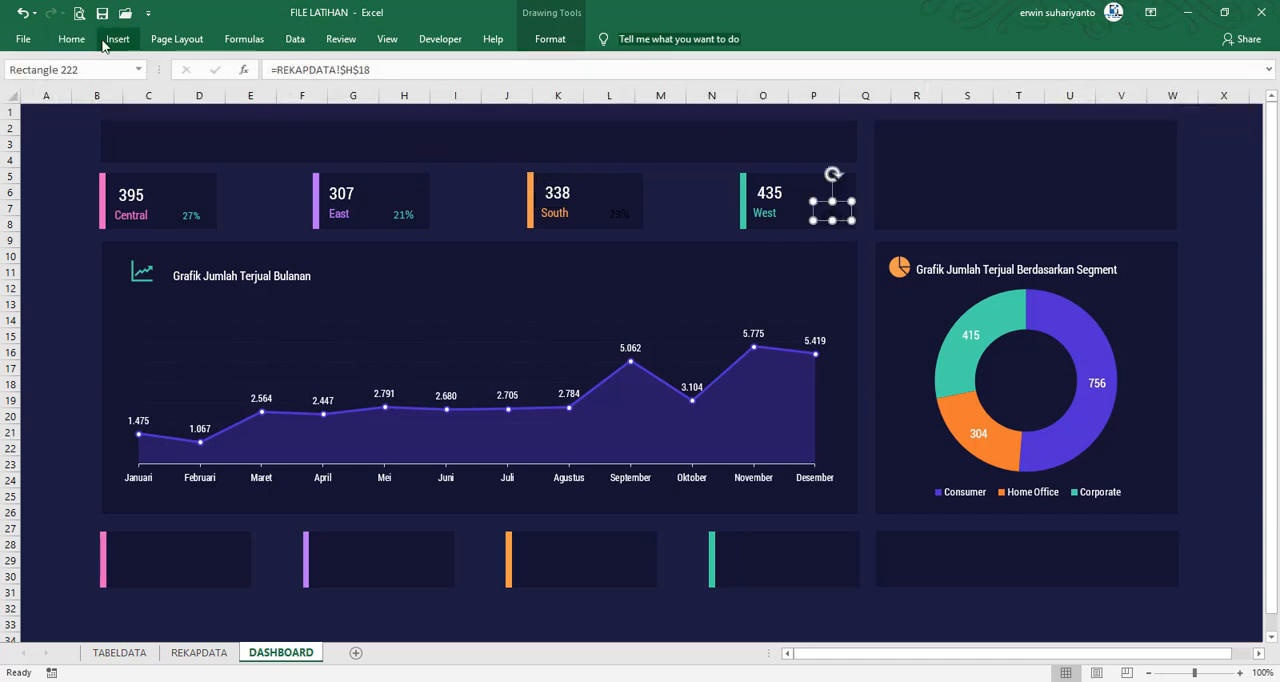
{"action": "left_click", "coordinate": [71, 39]}
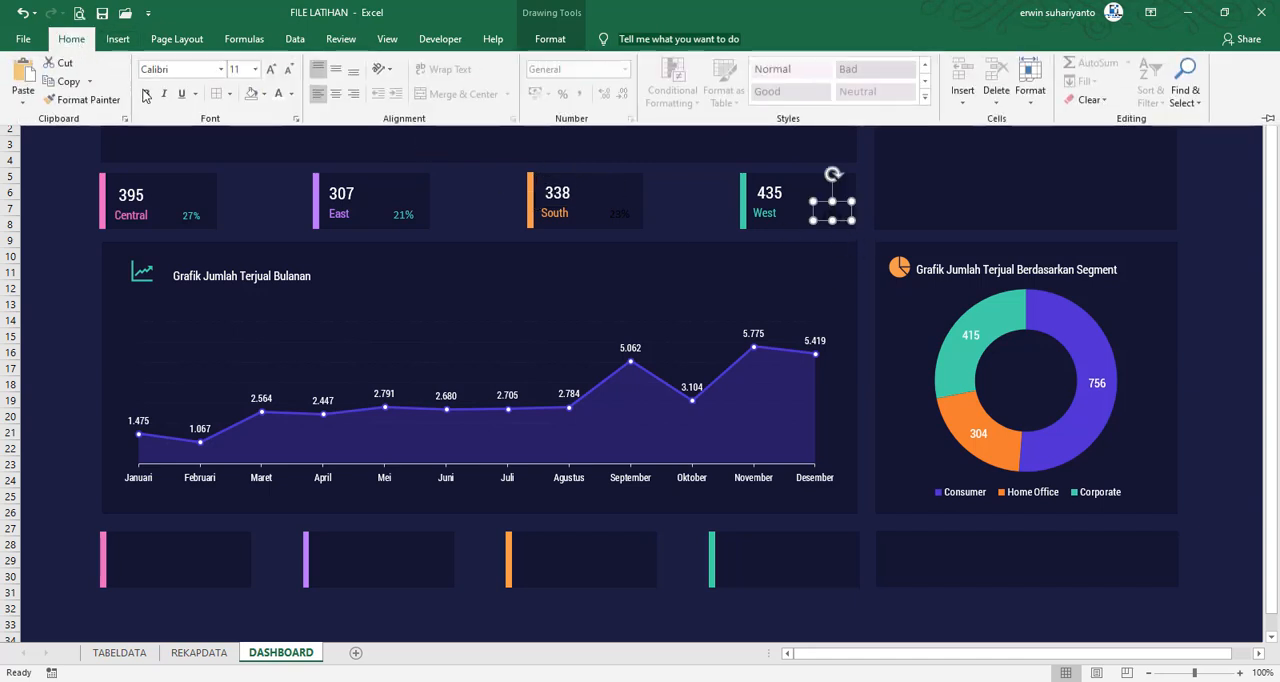
{"action": "left_click", "coordinate": [220, 69]}
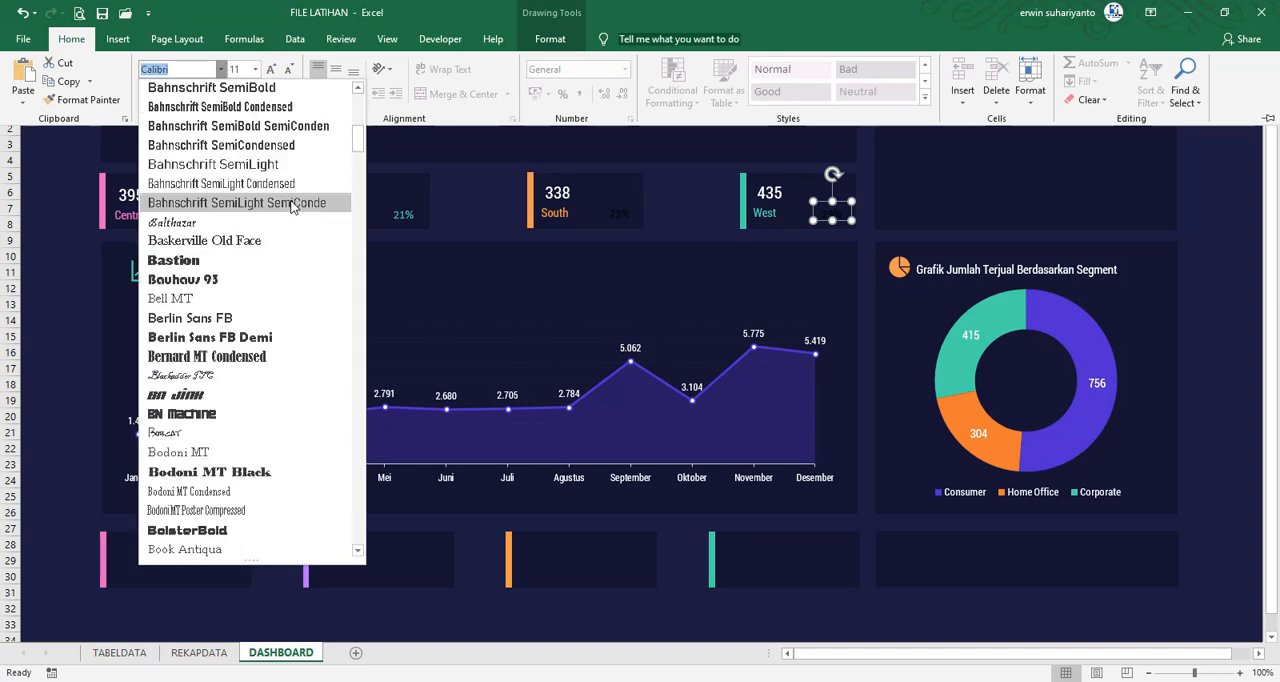
{"action": "scroll", "coordinate": [292, 207], "scroll_direction": "up", "scroll_amount": 2}
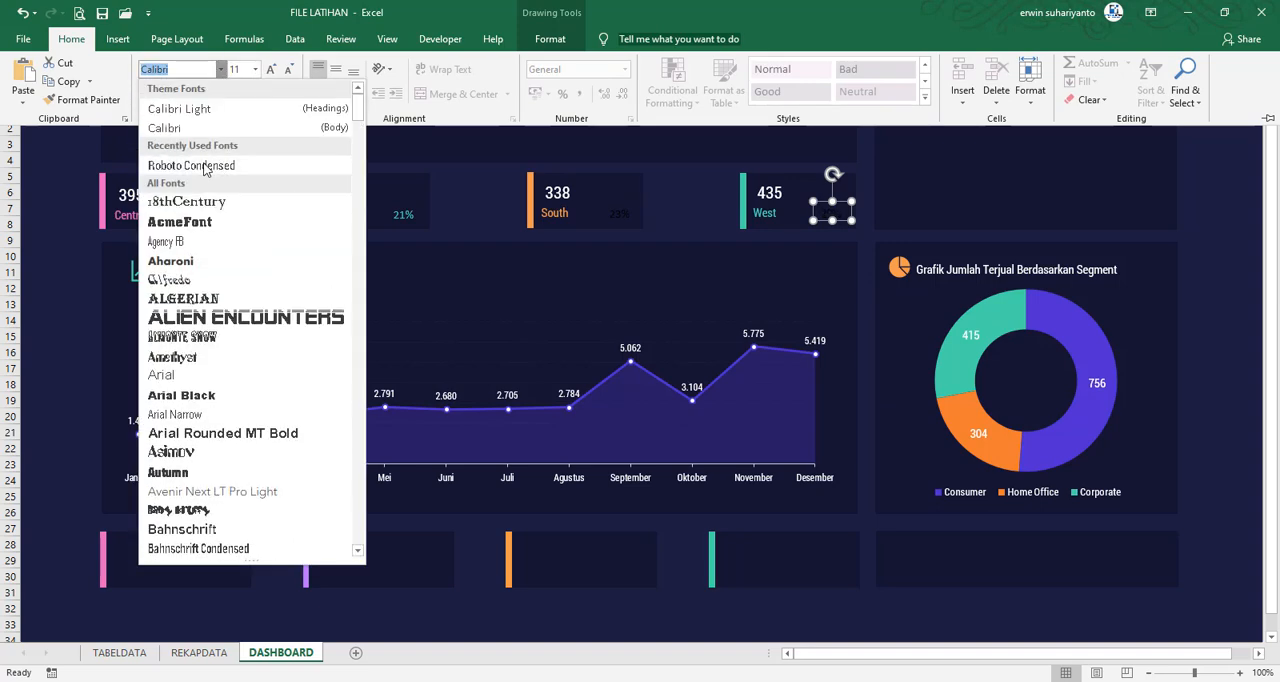
{"action": "left_click", "coordinate": [204, 166]}
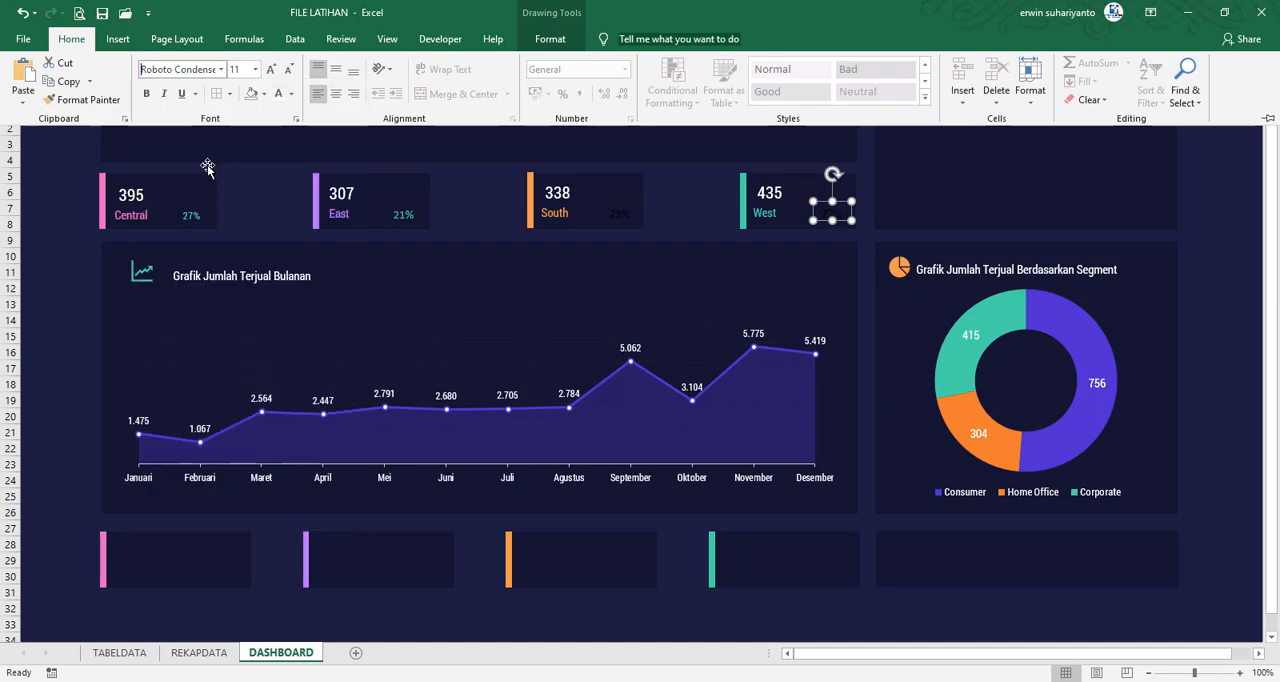
{"action": "left_click", "coordinate": [291, 94]}
{"action": "left_click", "coordinate": [278, 270]}
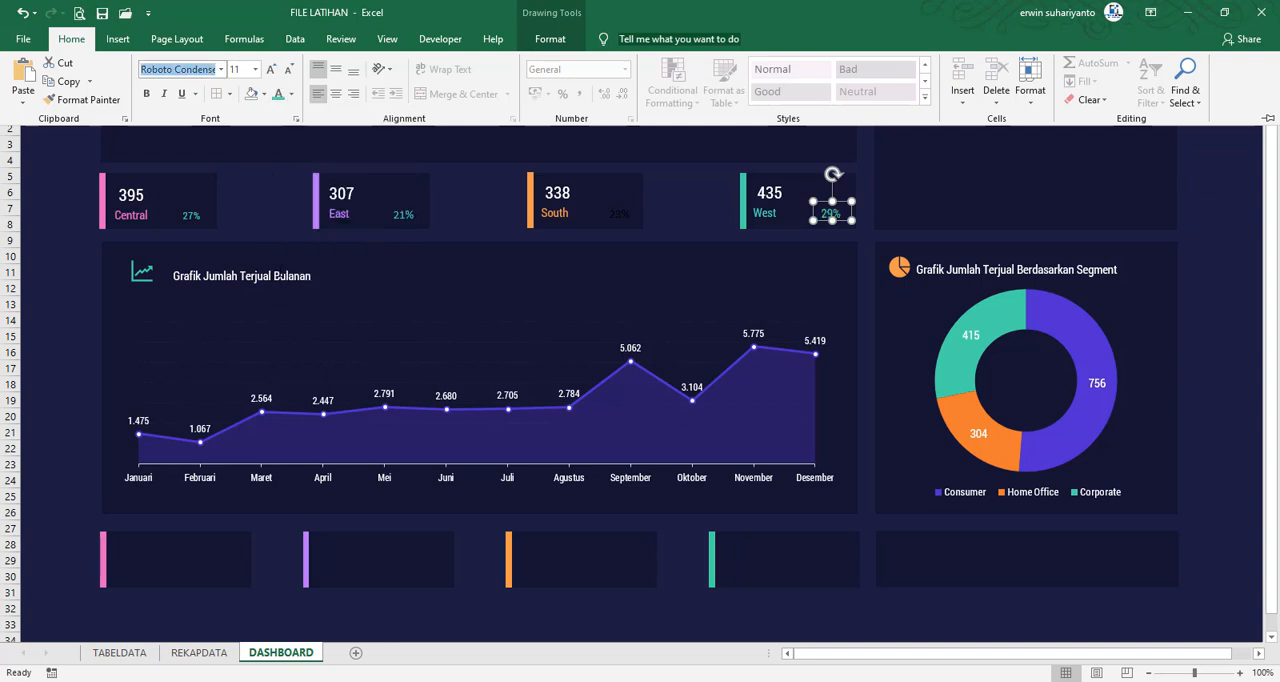
{"action": "left_click", "coordinate": [288, 70]}
{"action": "key", "text": "ctrl+F1"}
{"action": "left_click", "coordinate": [483, 191]}
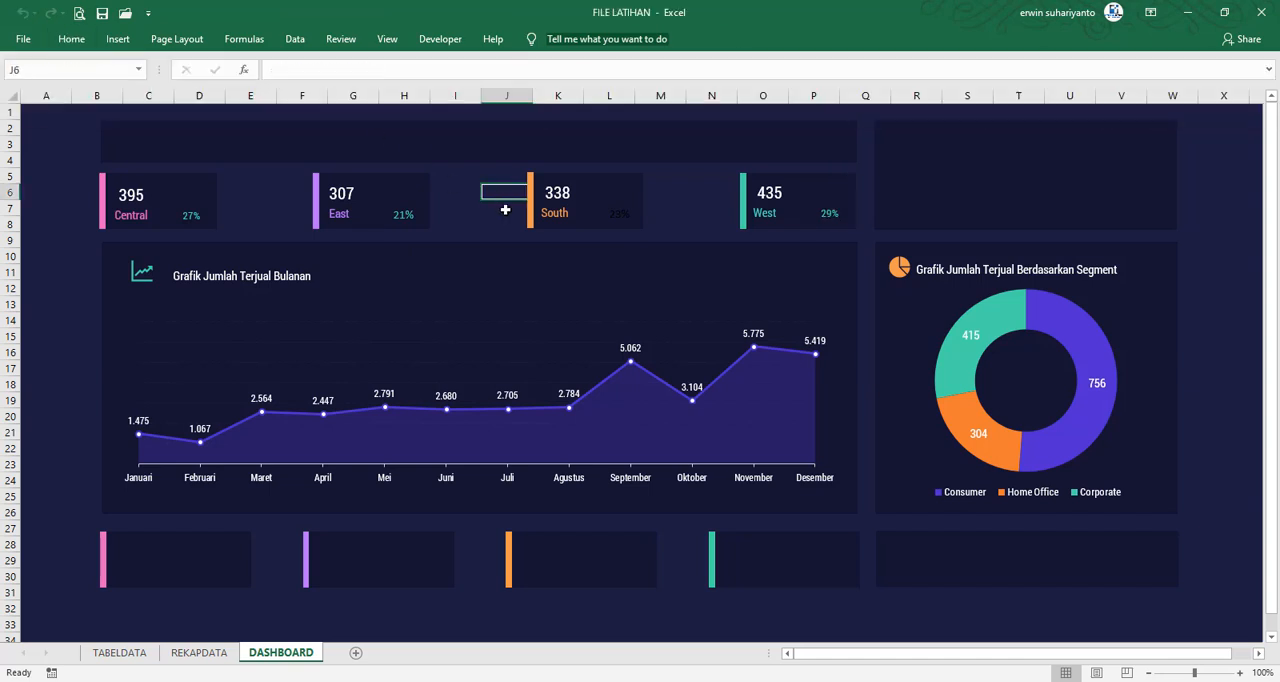
Copy the formatting of the West card's percentage onto the South card's percentage with Format Painter
{"action": "left_click", "coordinate": [620, 214]}
{"action": "left_click", "coordinate": [829, 214]}
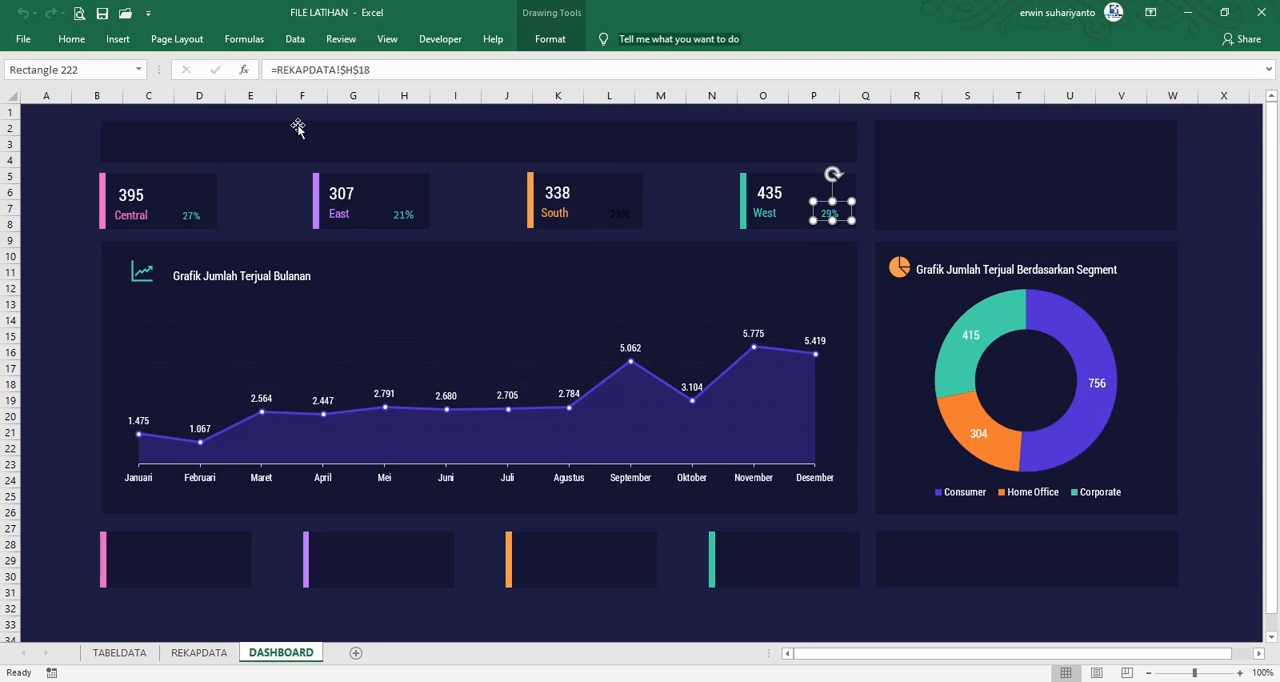
{"action": "left_click", "coordinate": [71, 38]}
{"action": "left_click", "coordinate": [82, 99]}
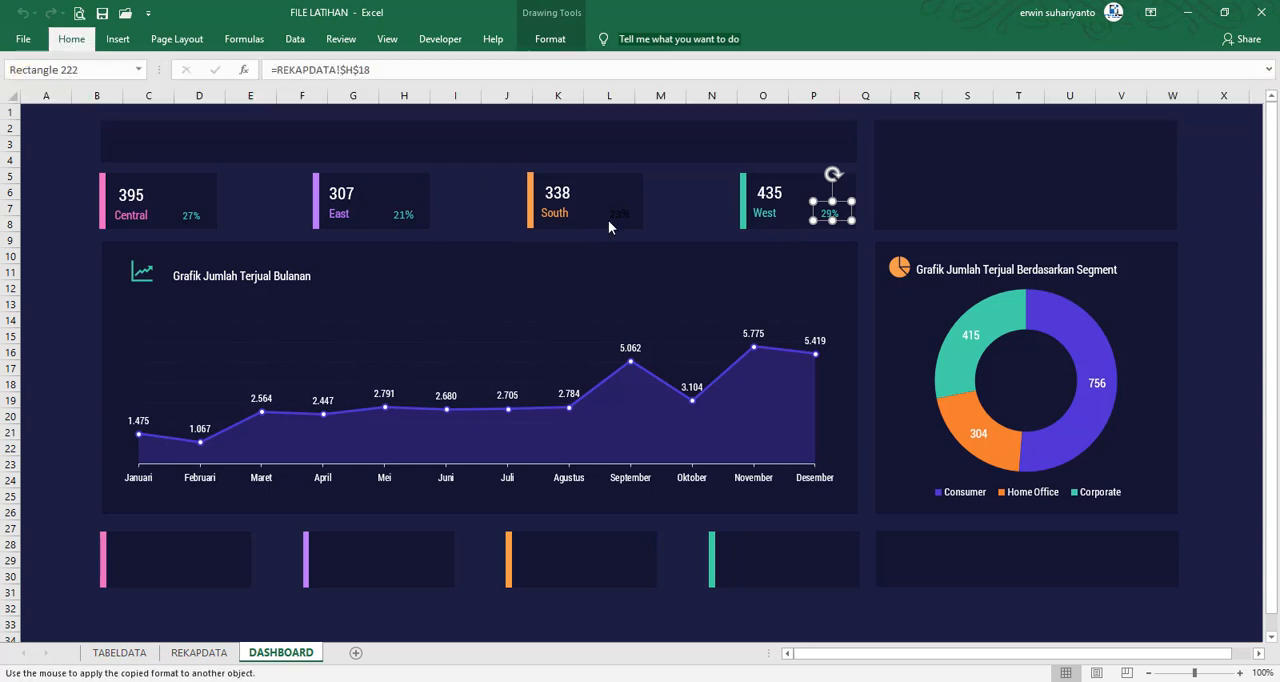
{"action": "left_click", "coordinate": [621, 215]}
Apply the South percentage's formatting to the East and Central cards' percentages with Format Painter
{"action": "left_click", "coordinate": [71, 38]}
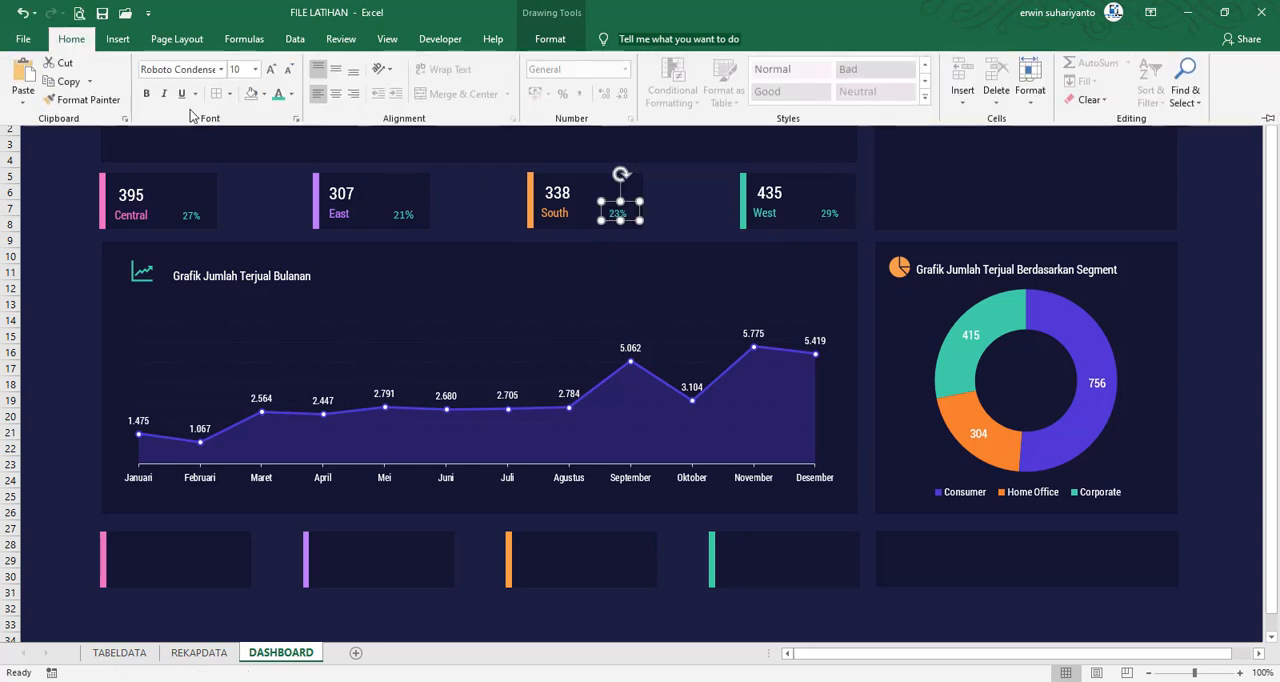
{"action": "left_click", "coordinate": [82, 99]}
{"action": "left_click", "coordinate": [400, 215]}
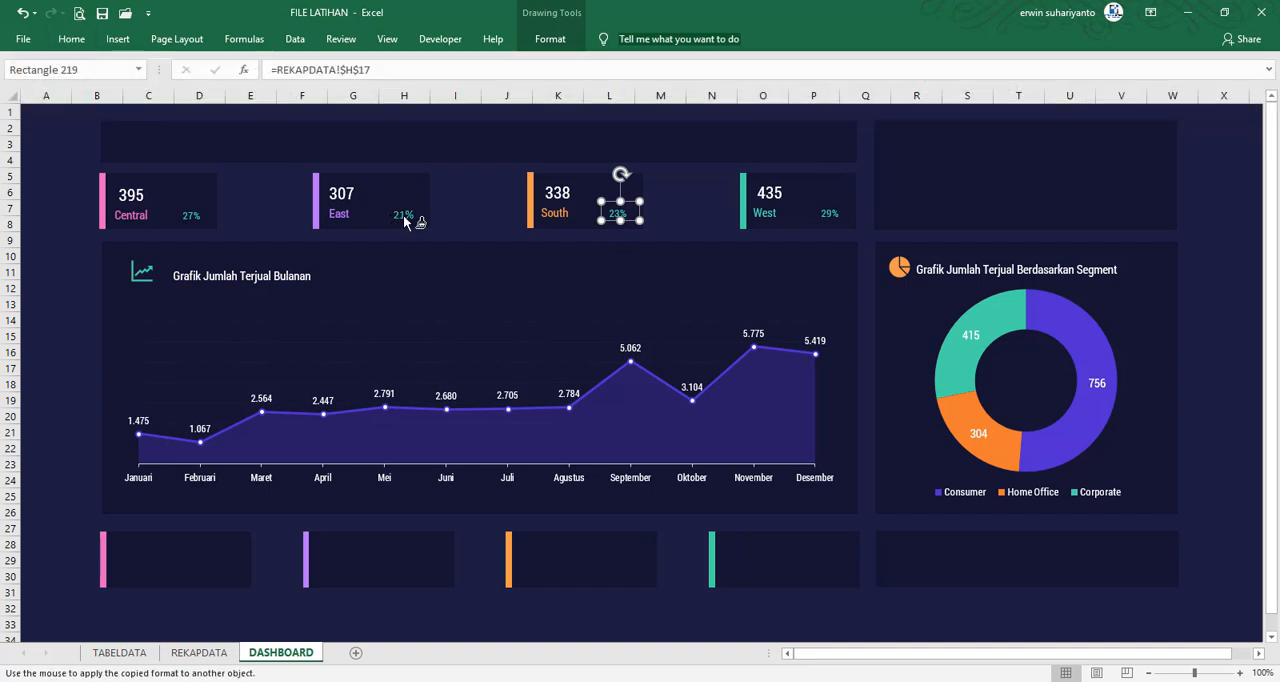
{"action": "left_click", "coordinate": [71, 38]}
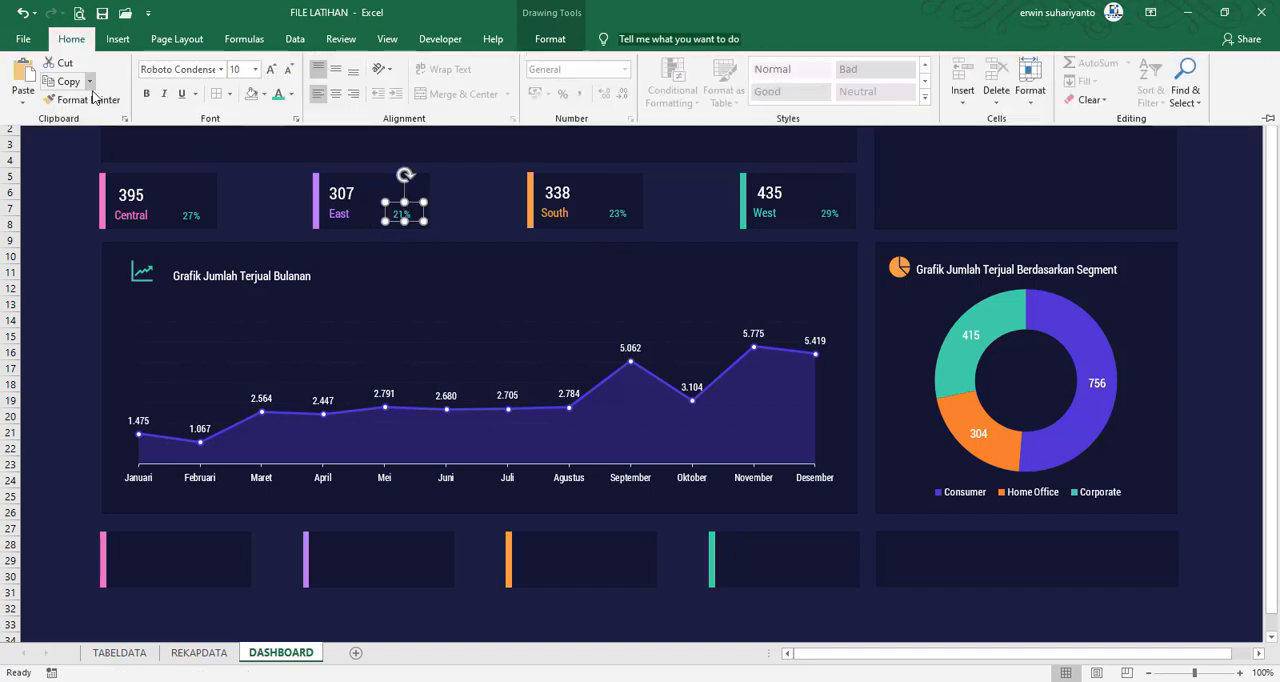
{"action": "left_click", "coordinate": [82, 99]}
{"action": "left_click", "coordinate": [206, 220]}
Deselect the Central card's percentage box and save the workbook
{"action": "left_click", "coordinate": [300, 207]}
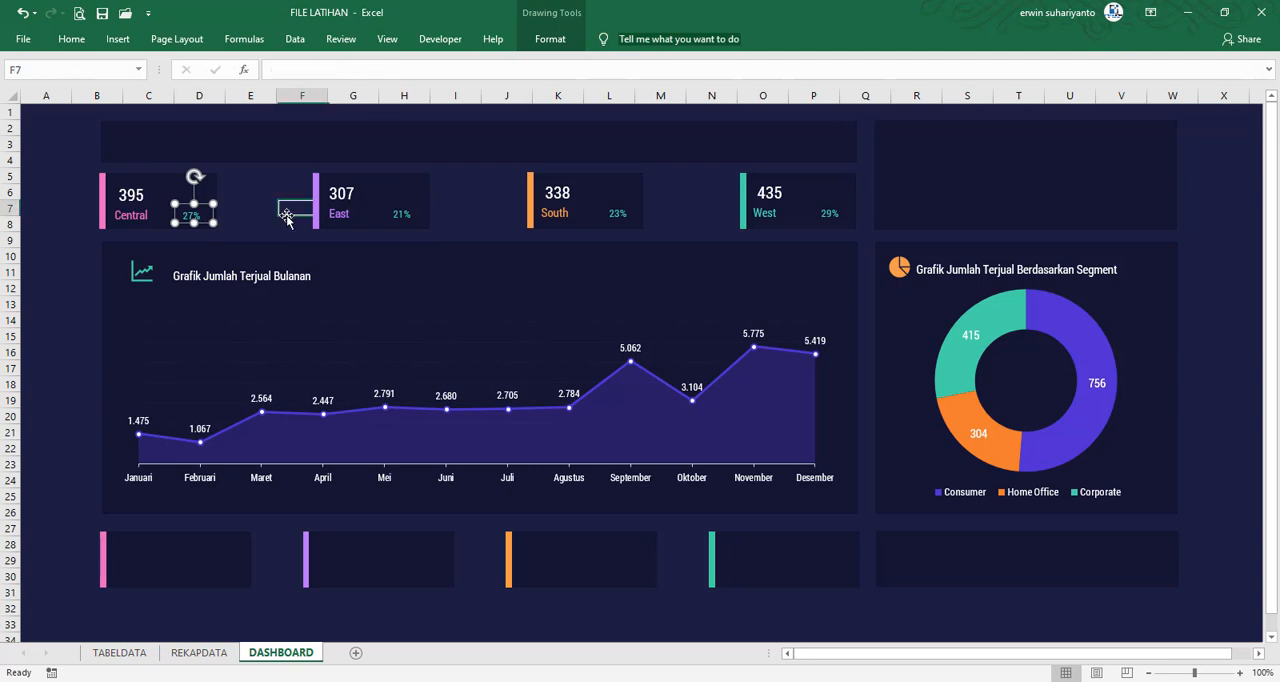
{"action": "left_click", "coordinate": [455, 208]}
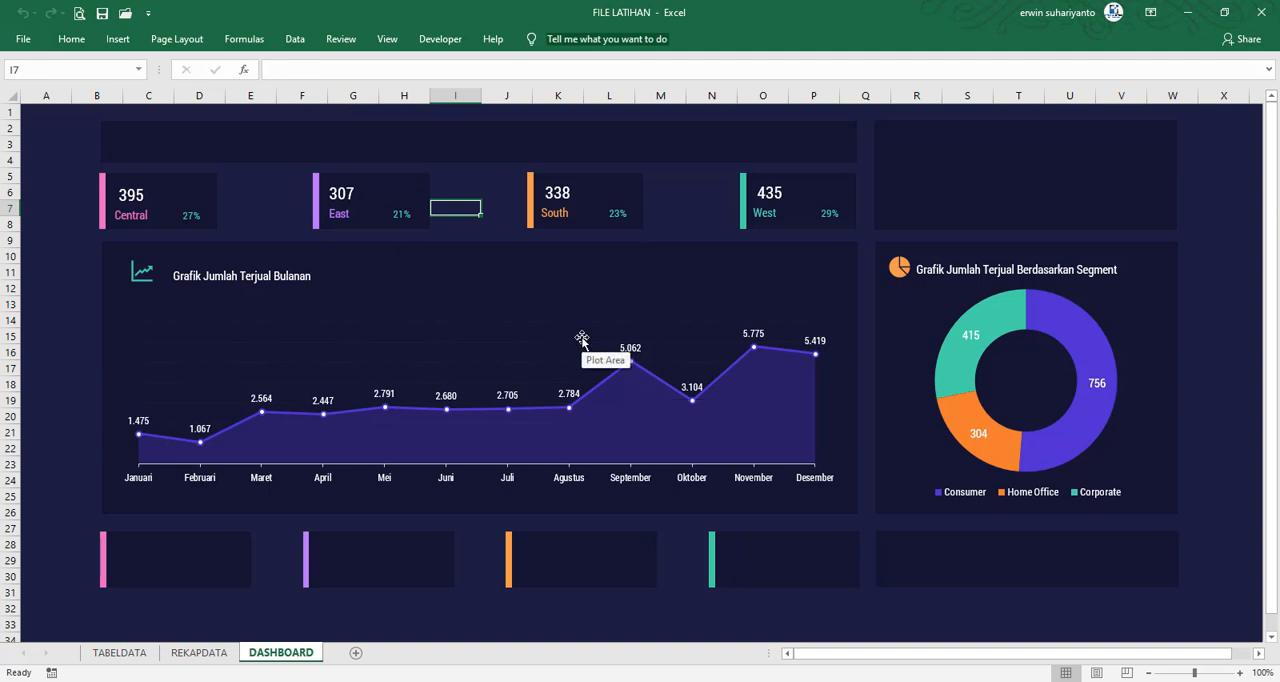
{"action": "left_click", "coordinate": [103, 15]}
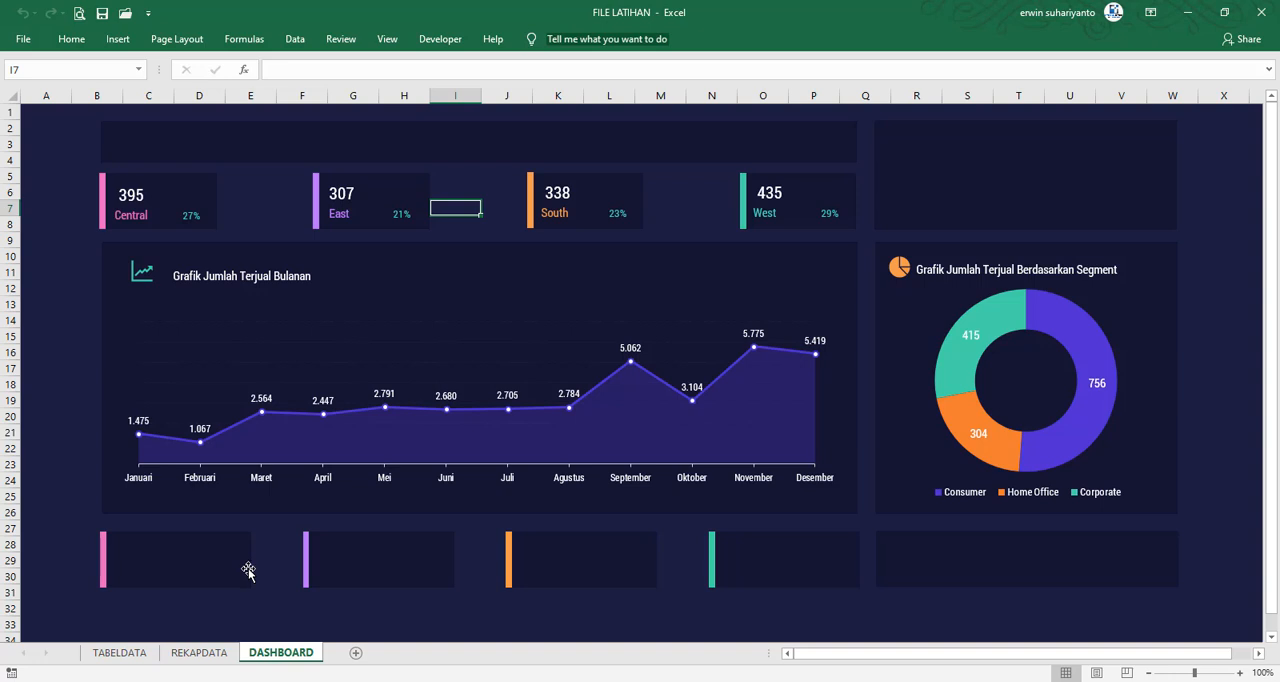
Duplicate the values, region names and percentages of the four upper cards and place the copies on the four empty lower cards
{"action": "left_click", "coordinate": [133, 203]}
{"action": "left_click", "coordinate": [130, 216], "text": "shift"}
{"action": "left_click", "coordinate": [198, 220], "text": "shift"}
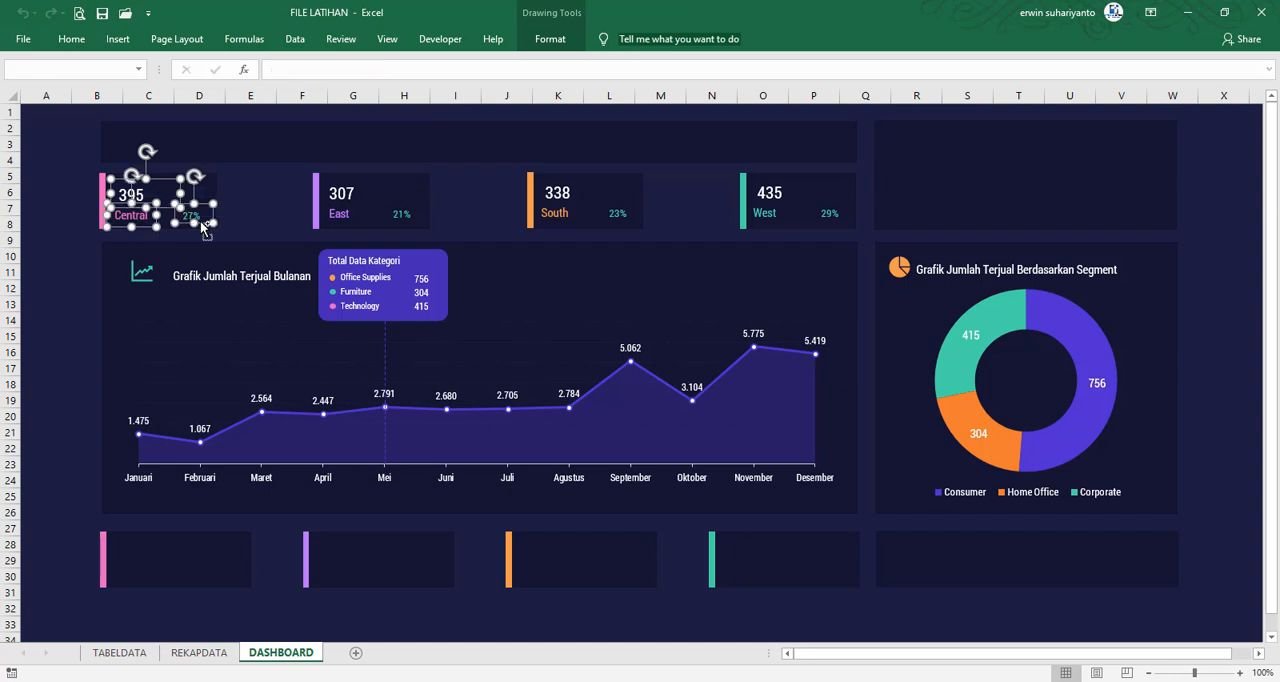
{"action": "left_click", "coordinate": [341, 194], "text": "shift"}
{"action": "left_click", "coordinate": [339, 214], "text": "shift"}
{"action": "left_click", "coordinate": [401, 214], "text": "shift"}
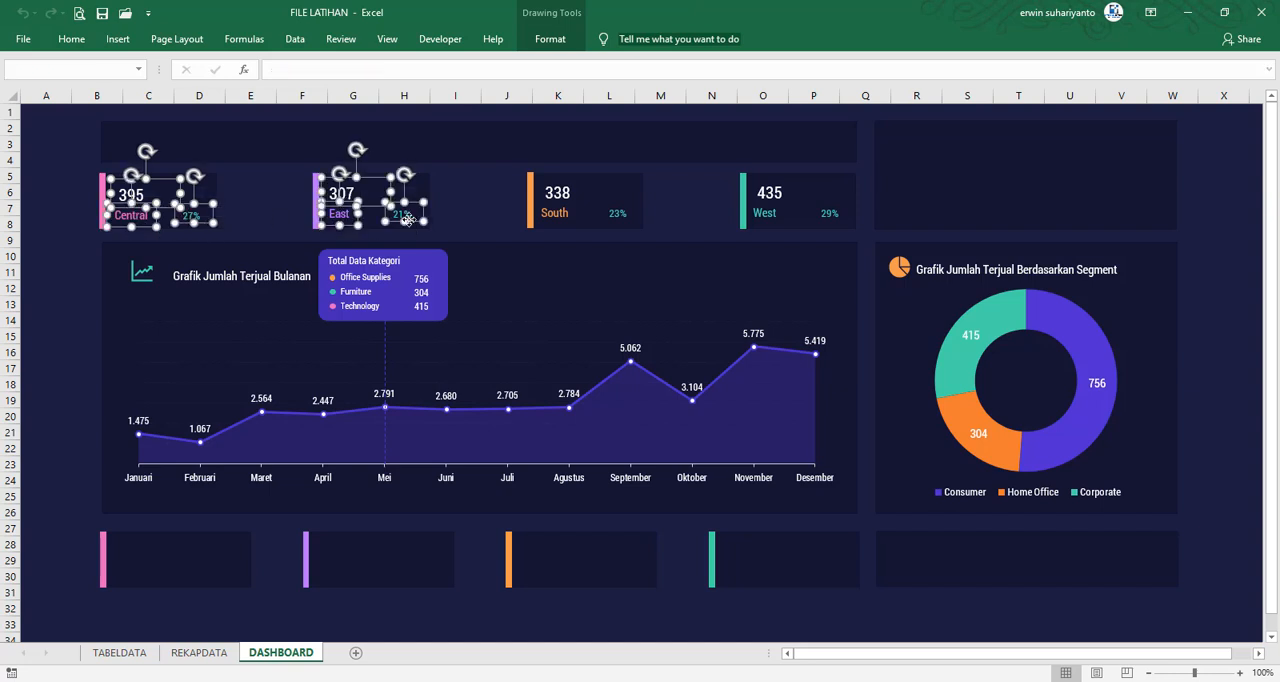
{"action": "left_click", "coordinate": [557, 194], "text": "shift"}
{"action": "left_click", "coordinate": [554, 213], "text": "shift"}
{"action": "left_click", "coordinate": [617, 213], "text": "shift"}
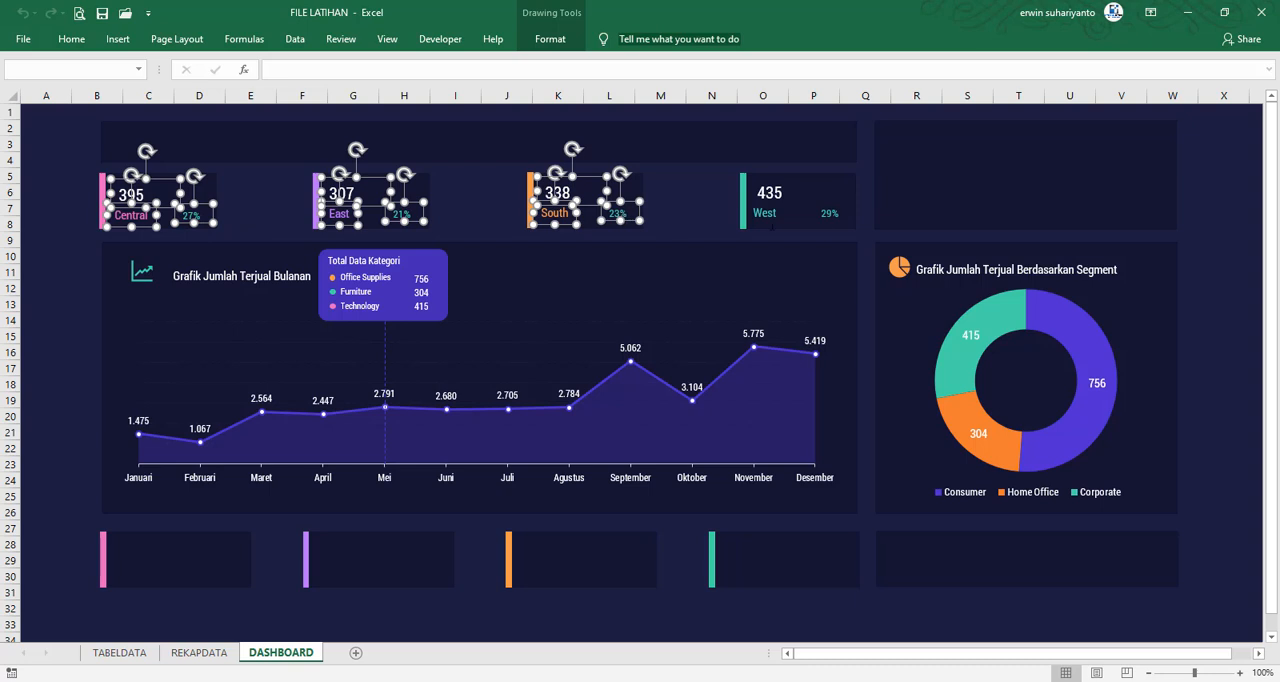
{"action": "left_click", "coordinate": [772, 196], "text": "shift"}
{"action": "left_click", "coordinate": [764, 213], "text": "shift"}
{"action": "left_click", "coordinate": [829, 213], "text": "shift"}
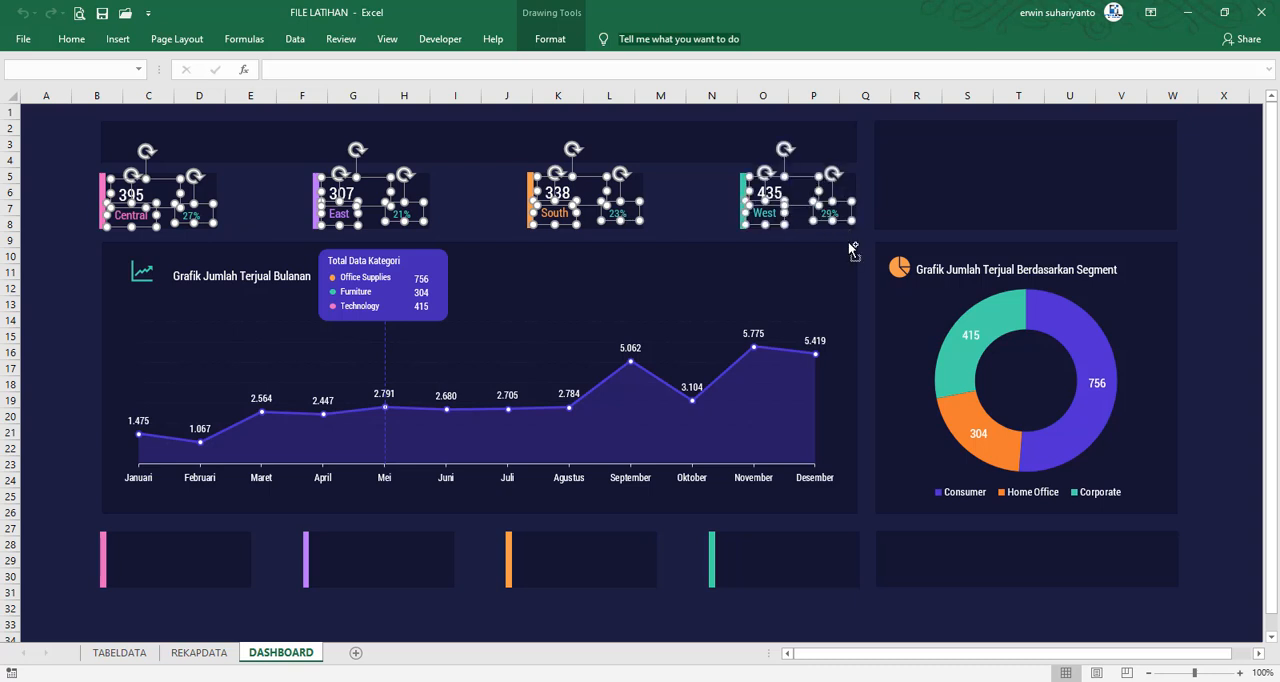
{"action": "key", "text": "ctrl+d"}
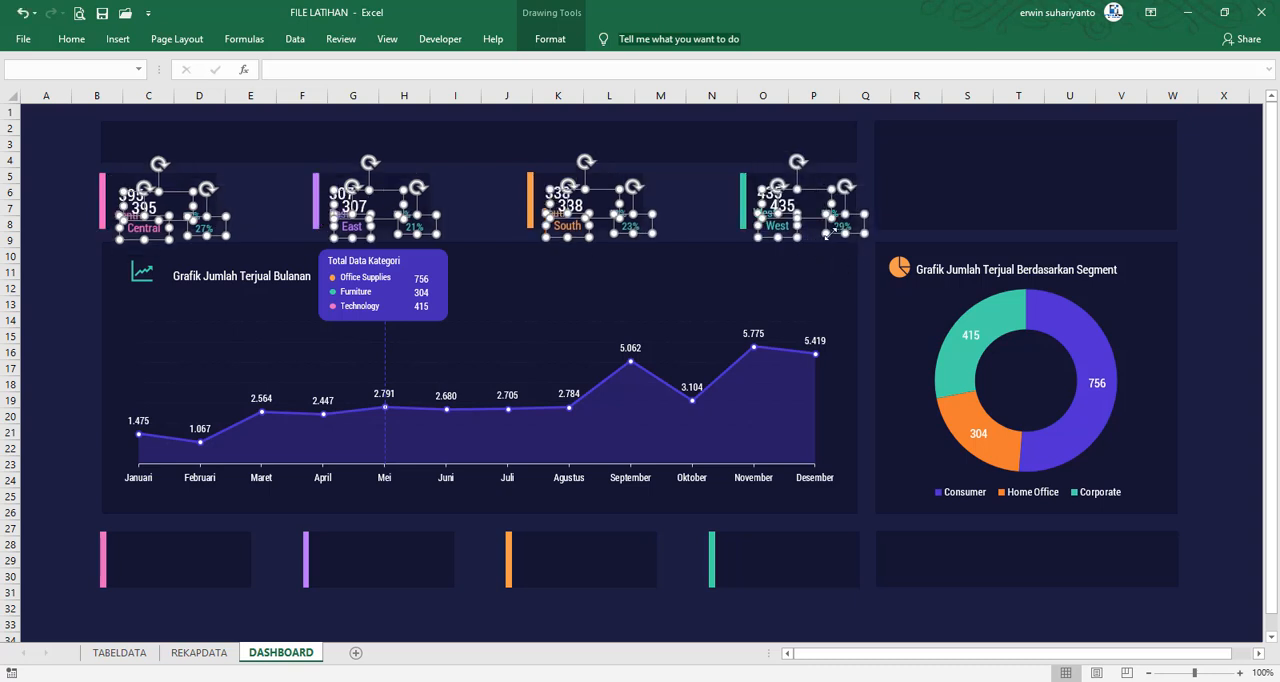
{"action": "left_click_drag", "start_coordinate": [831, 241], "coordinate": [830, 573]}
{"action": "left_click", "coordinate": [696, 541]}
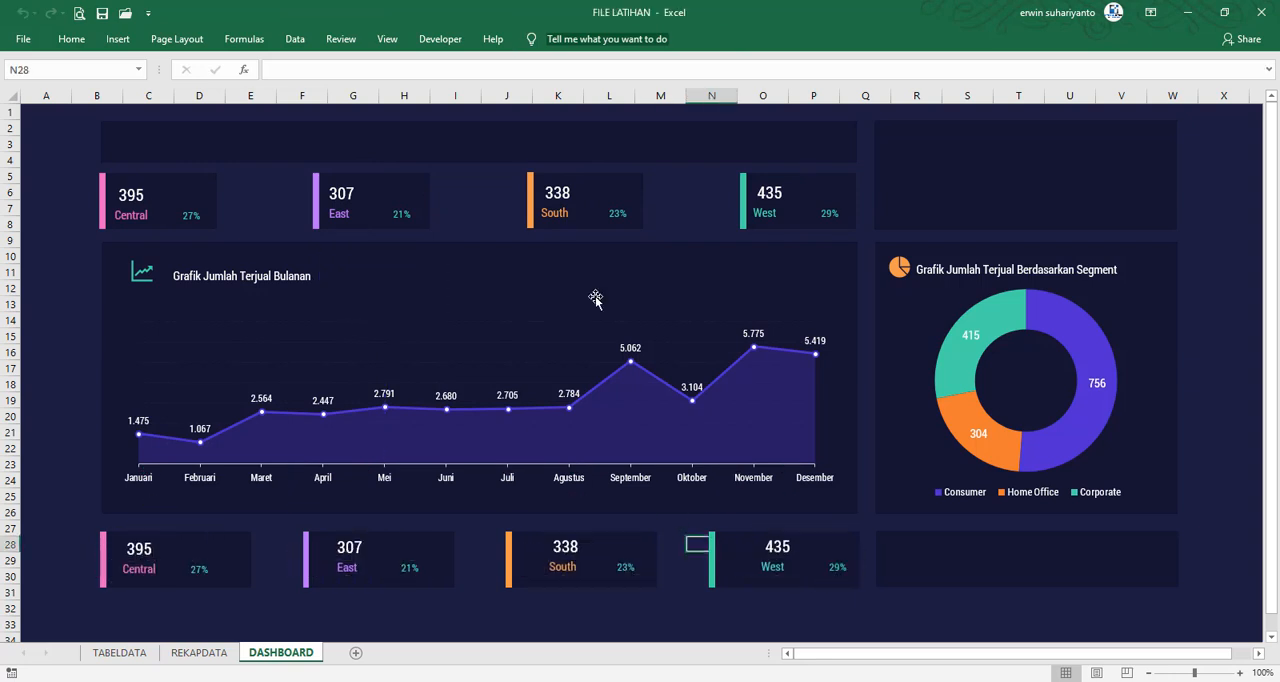
Nudge the South label on the upper card slightly to the right to align it with the value above
{"action": "left_click", "coordinate": [555, 213]}
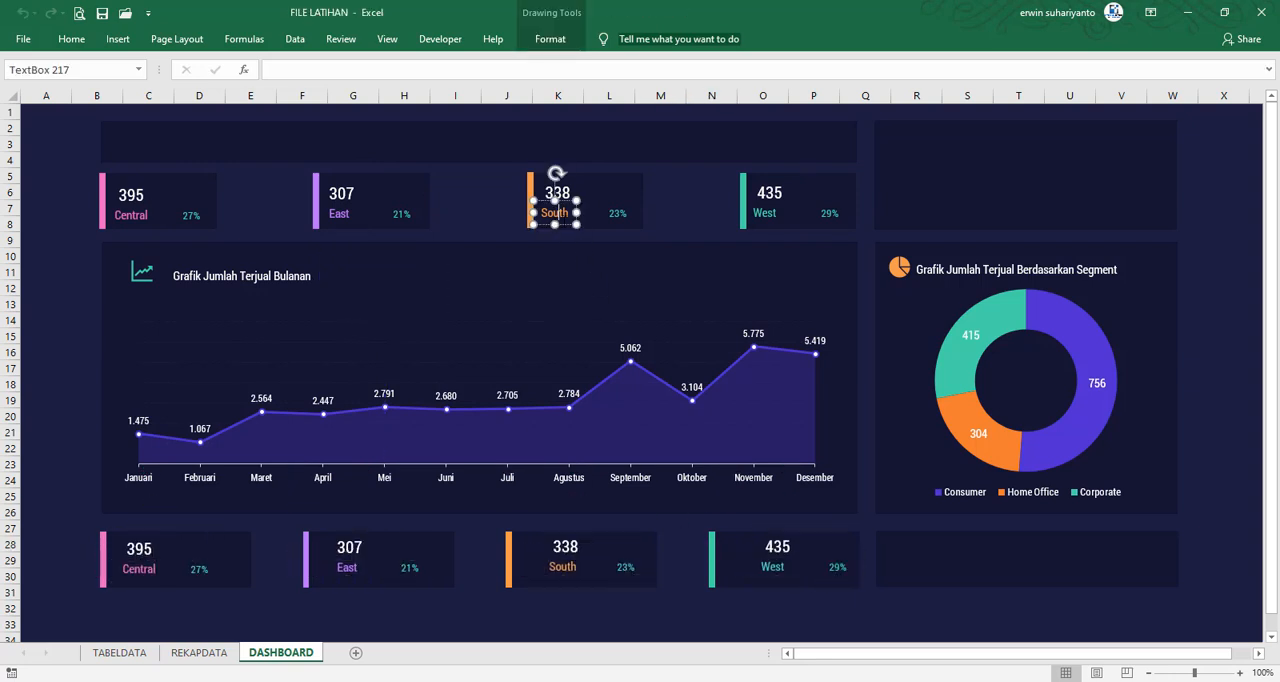
{"action": "left_click", "coordinate": [566, 225]}
{"action": "key", "text": "Right"}
{"action": "key", "text": "Right"}
{"action": "key", "text": "Right"}
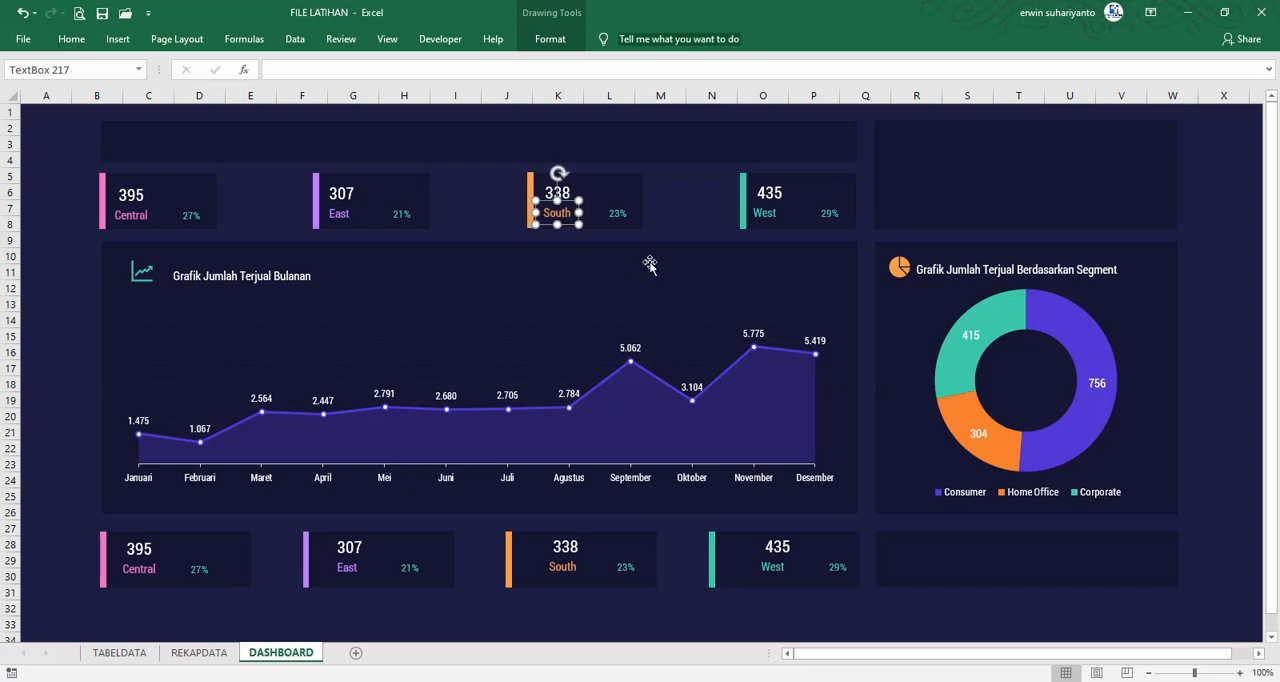
{"action": "key", "text": "Right"}
{"action": "key", "text": "Right"}
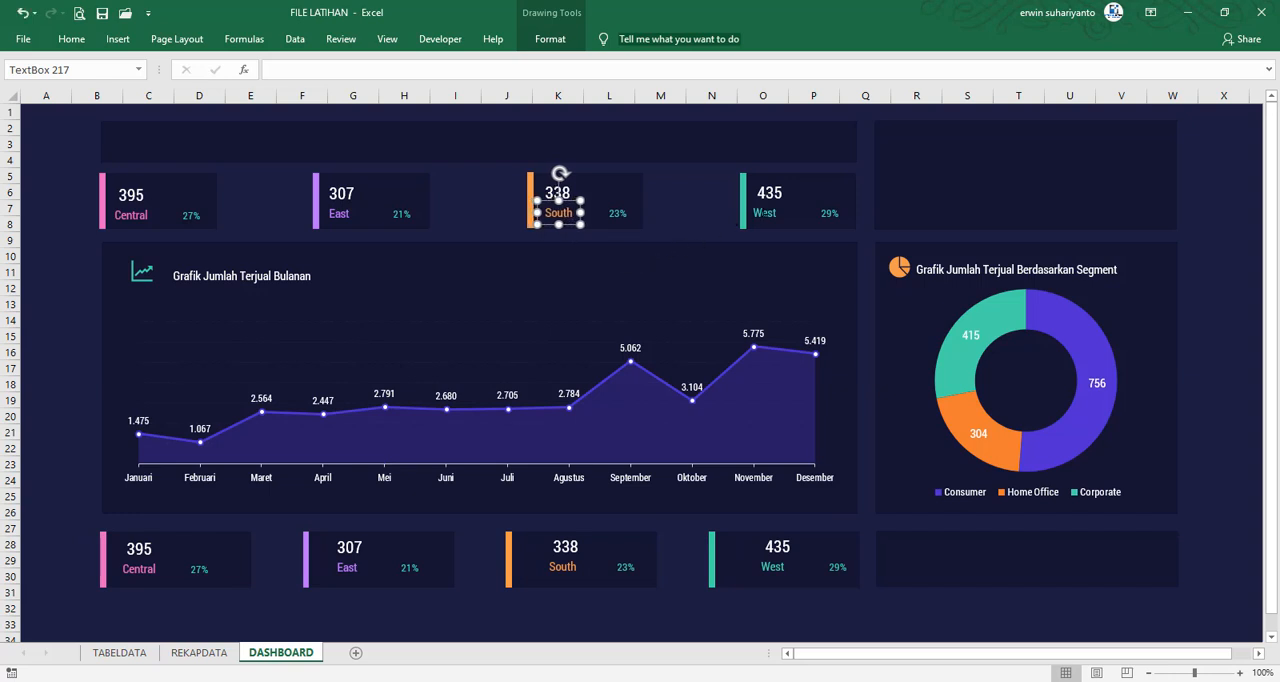
Nudge the West label on the upper card slightly to the right under its value, and deselect it
{"action": "left_click", "coordinate": [762, 213]}
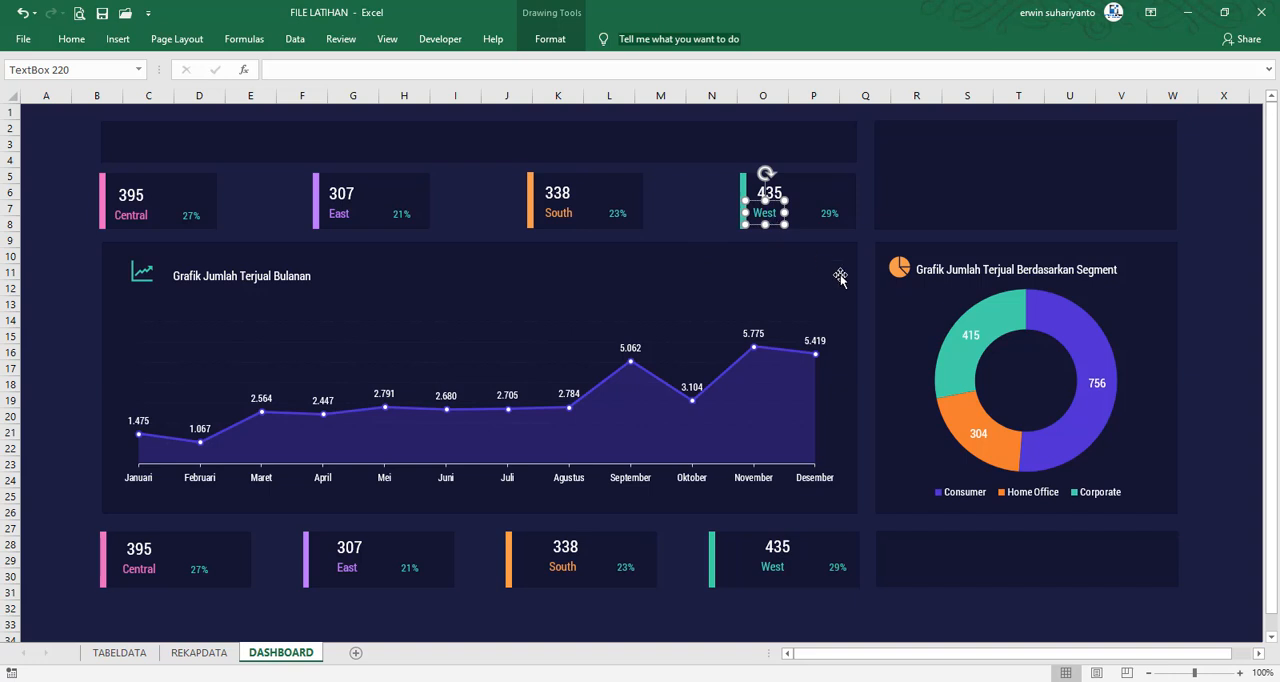
{"action": "key", "text": "Right"}
{"action": "key", "text": "Right"}
{"action": "key", "text": "Right"}
{"action": "key", "text": "Right"}
{"action": "key", "text": "Right"}
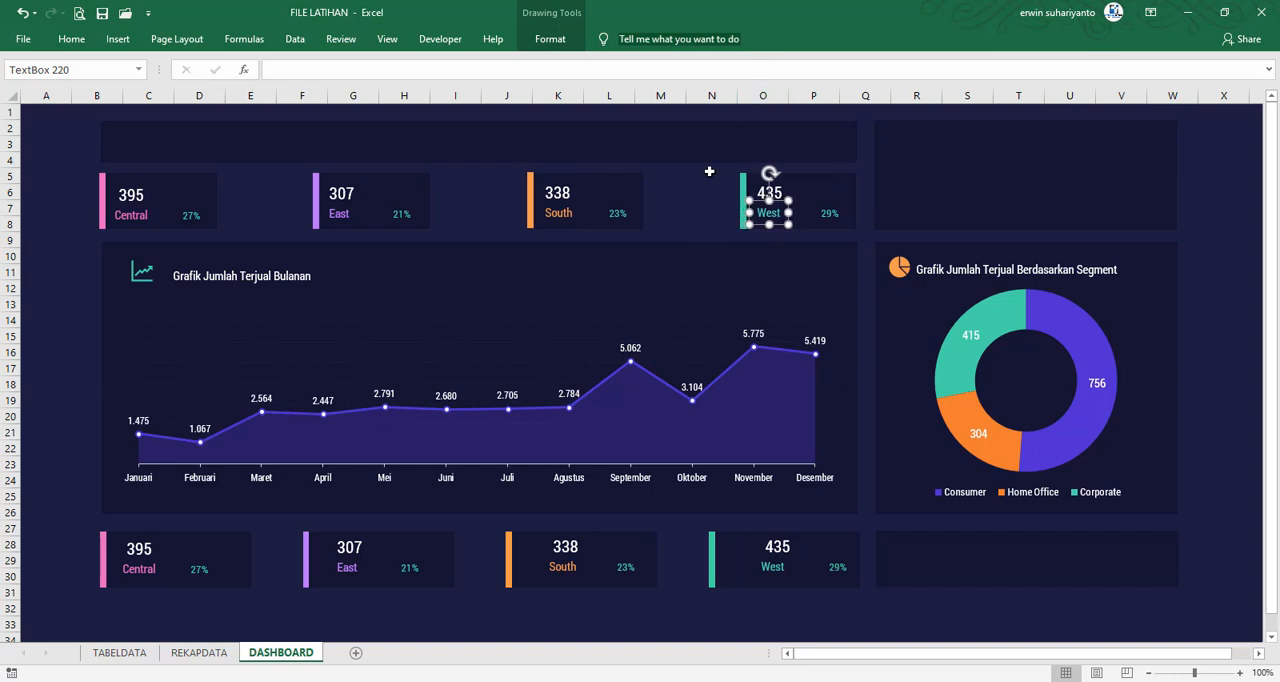
{"action": "left_click", "coordinate": [702, 187]}
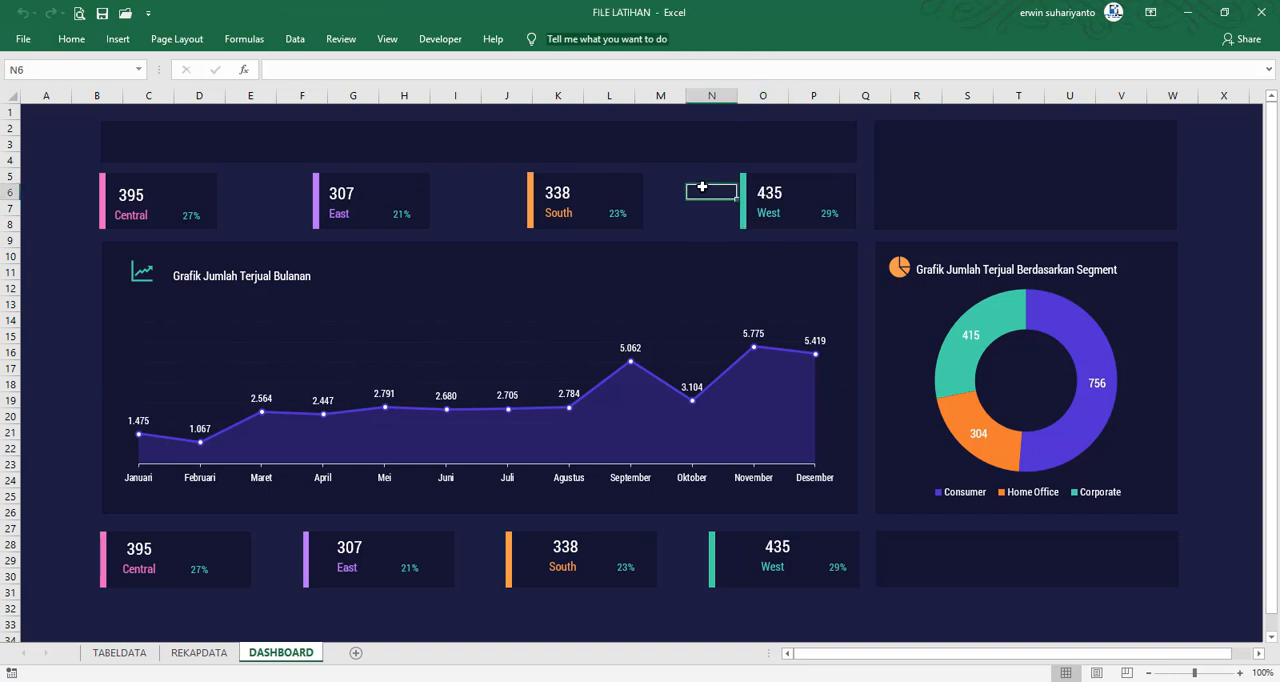
Link the lower Central card's value to its total sales with =REKAPDATA!$I$15
{"action": "left_click", "coordinate": [140, 557]}
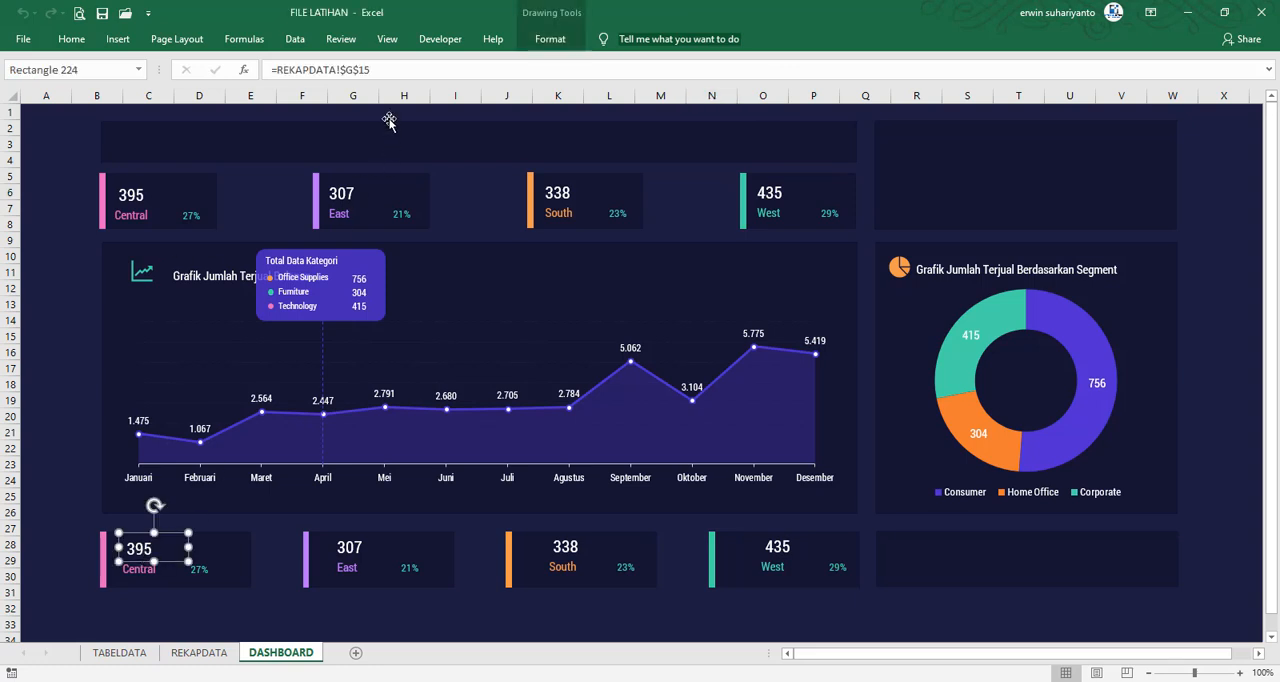
{"action": "left_click_drag", "start_coordinate": [372, 69], "coordinate": [160, 69]}
{"action": "type", "text": "="}
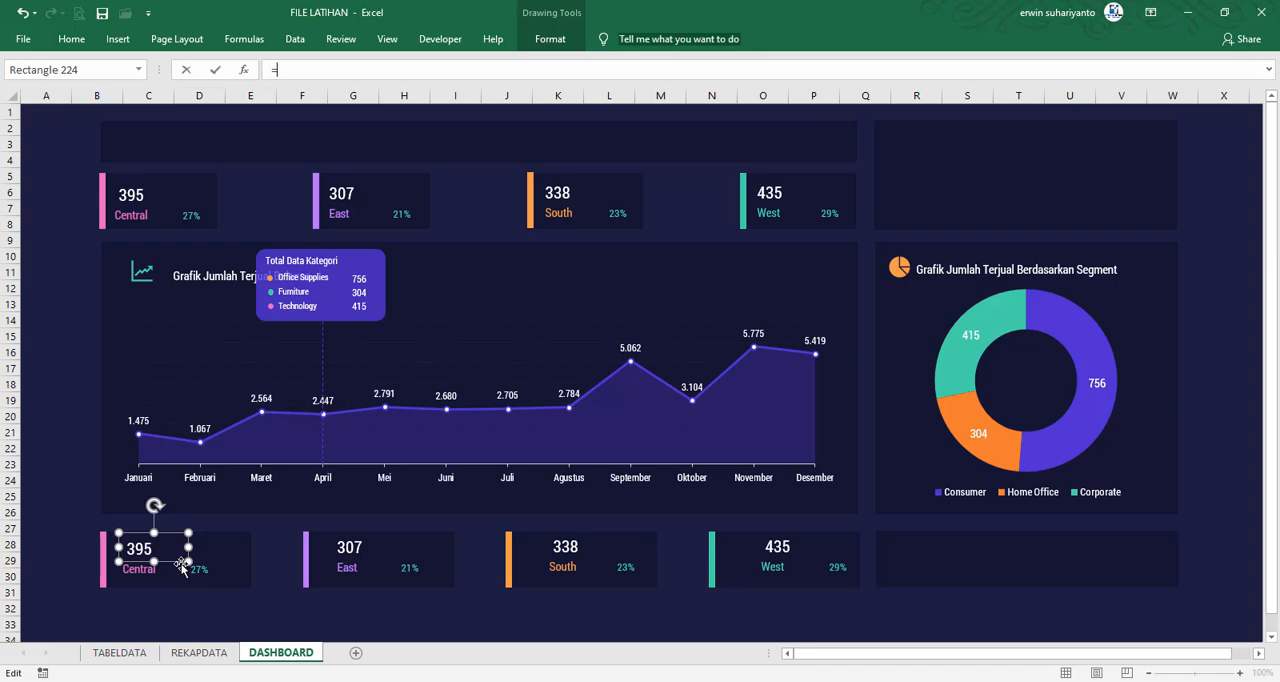
{"action": "left_click", "coordinate": [199, 652]}
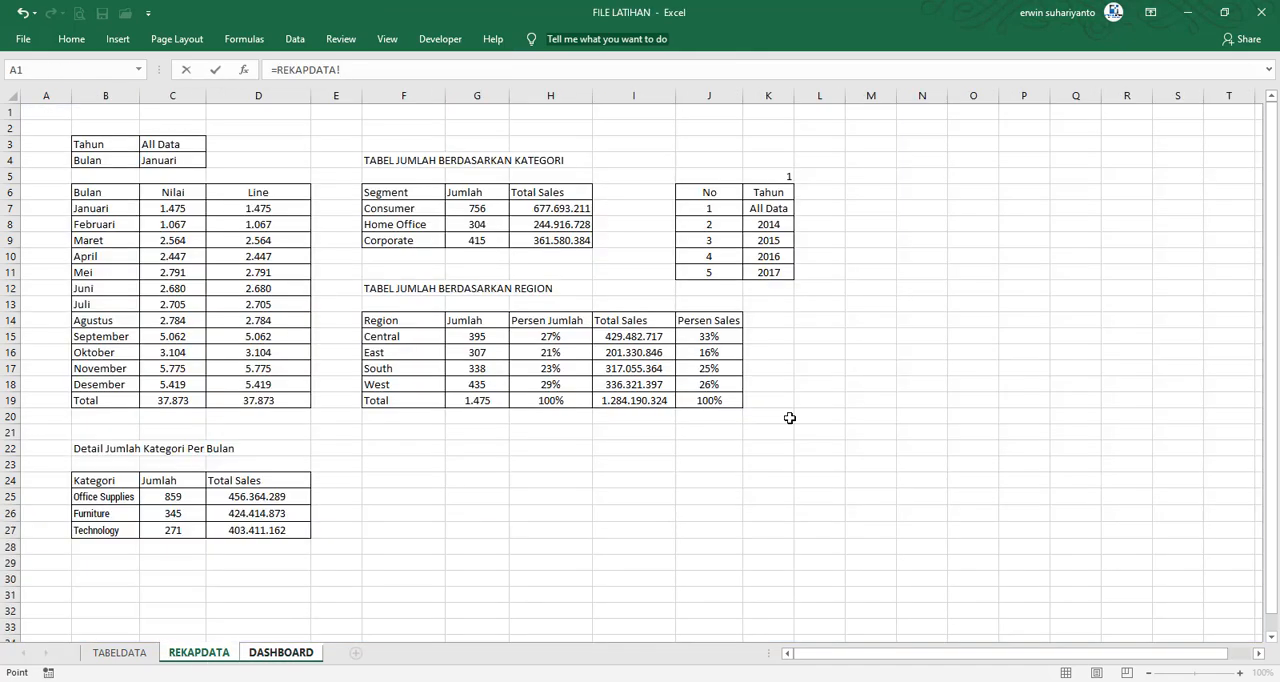
{"action": "left_click", "coordinate": [634, 339]}
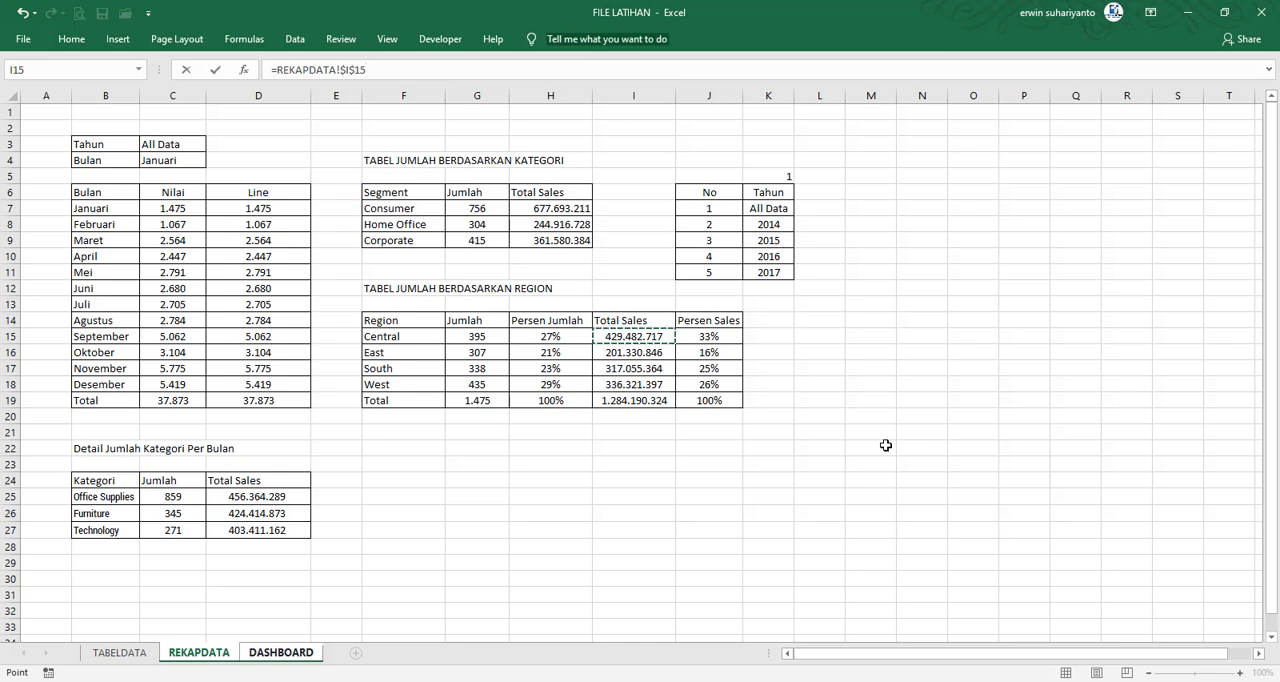
{"action": "key", "text": "Return"}
Link the lower Central card's percentage to its sales percentage with =REKAPDATA!$J$15
{"action": "left_click", "coordinate": [202, 568]}
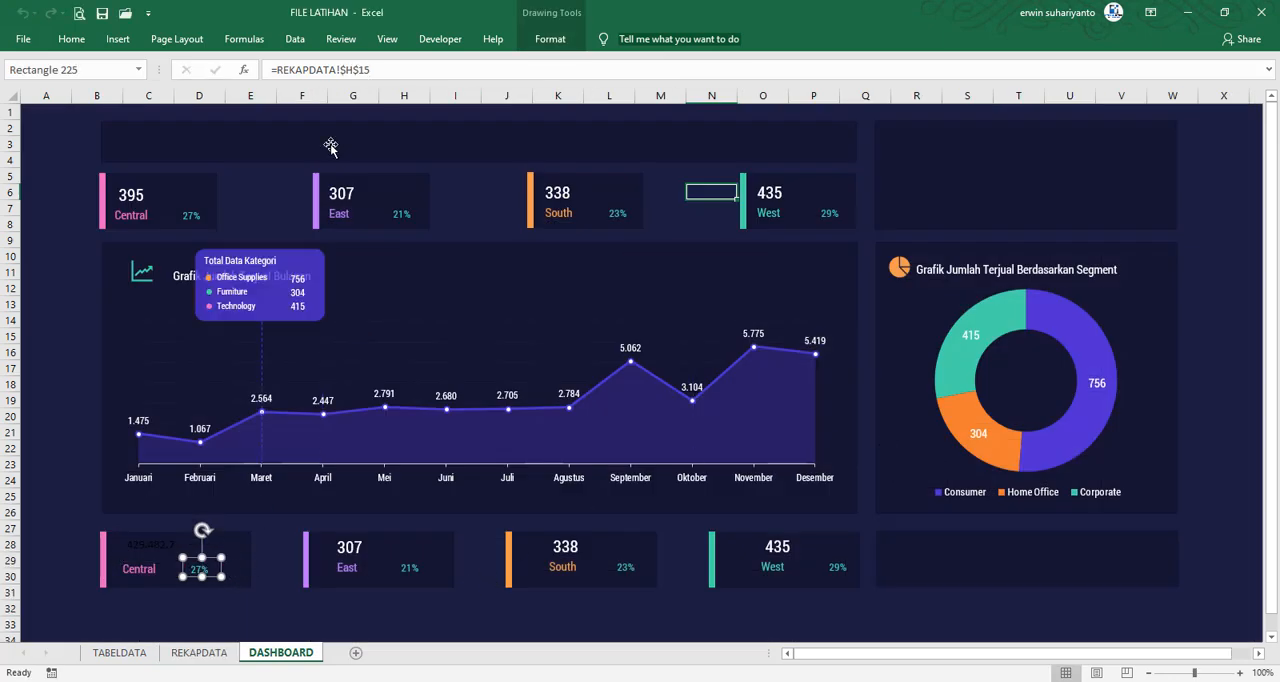
{"action": "left_click_drag", "start_coordinate": [383, 63], "coordinate": [202, 72]}
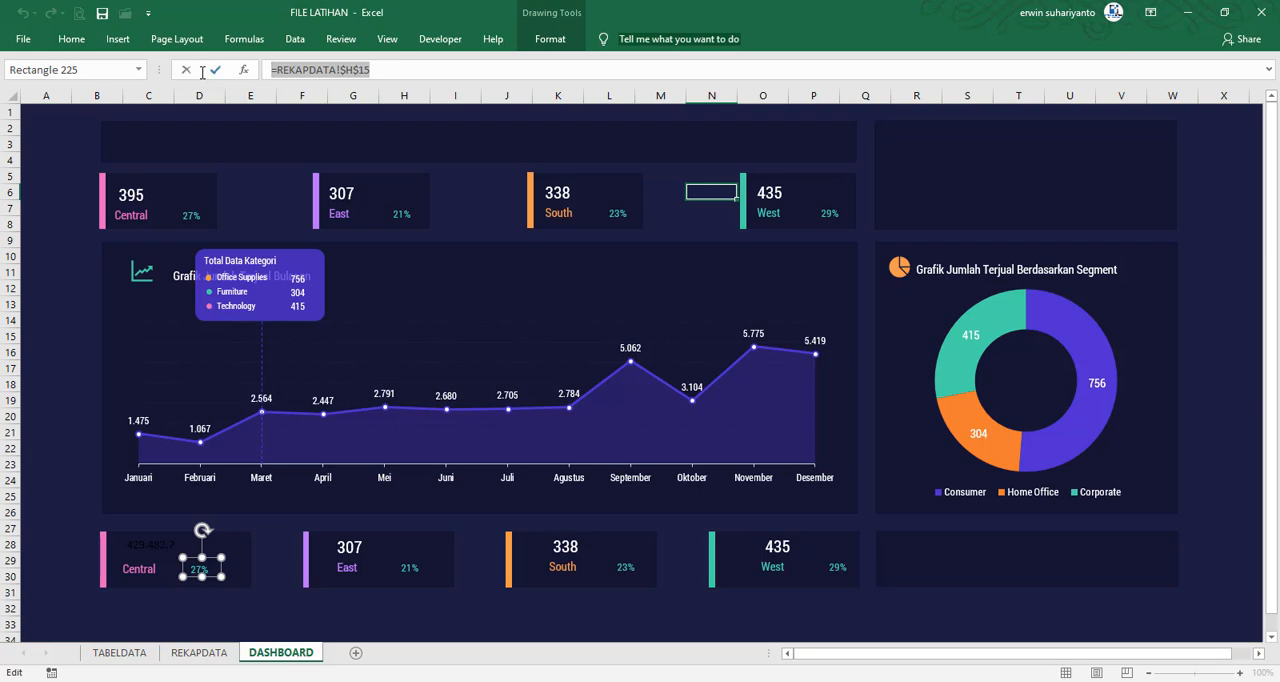
{"action": "type", "text": "="}
{"action": "left_click", "coordinate": [185, 652]}
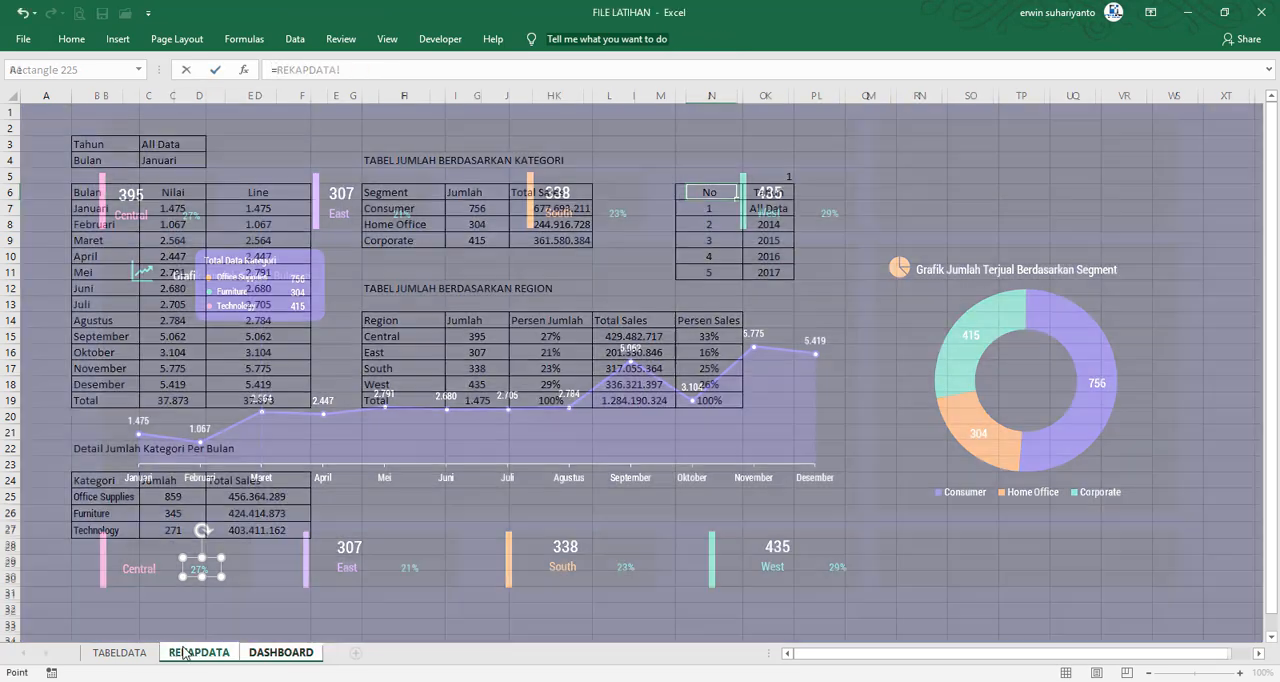
{"action": "left_click", "coordinate": [717, 337]}
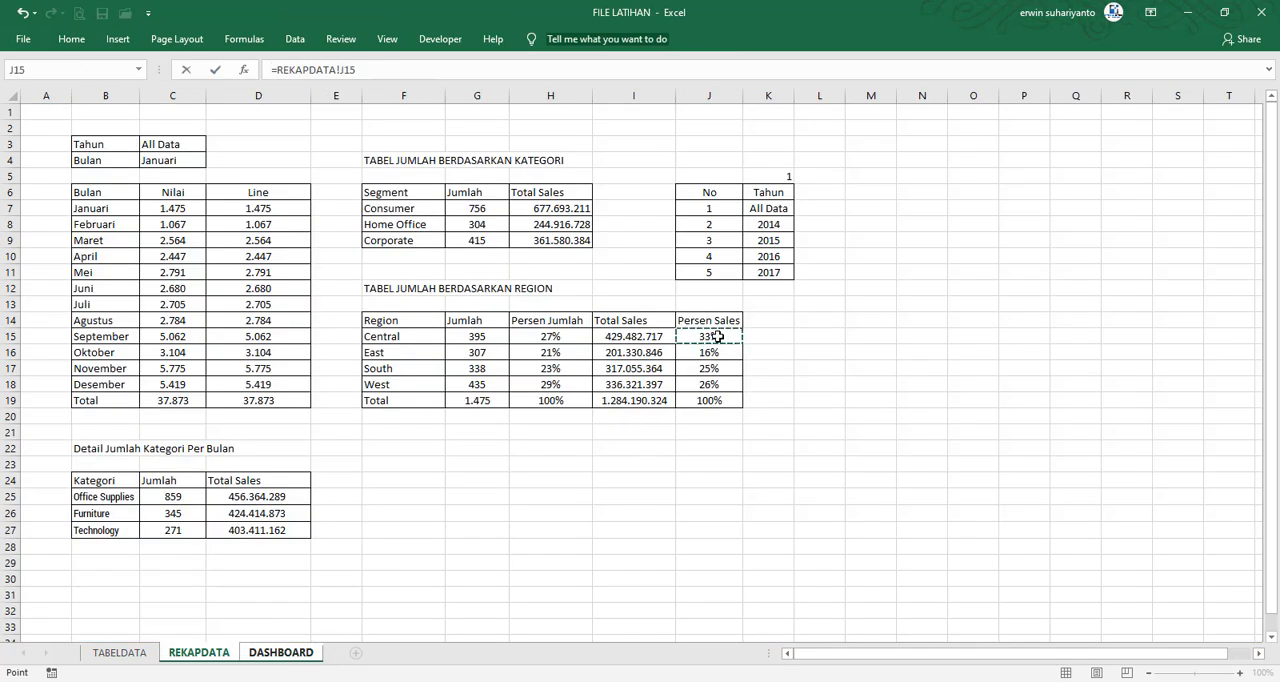
{"action": "key", "text": "Return"}
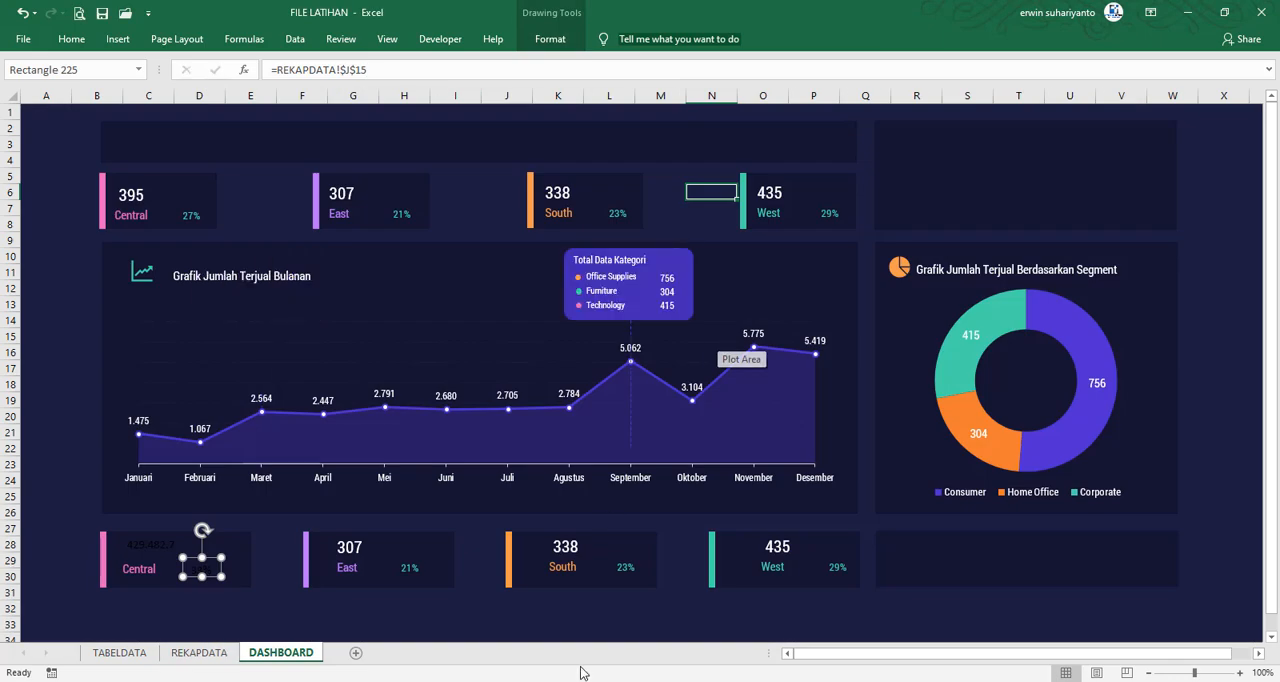
Link the lower East card's value to its total sales in cell I16 of REKAPDATA
{"action": "left_click", "coordinate": [346, 551]}
{"action": "left_click_drag", "start_coordinate": [380, 70], "coordinate": [217, 71]}
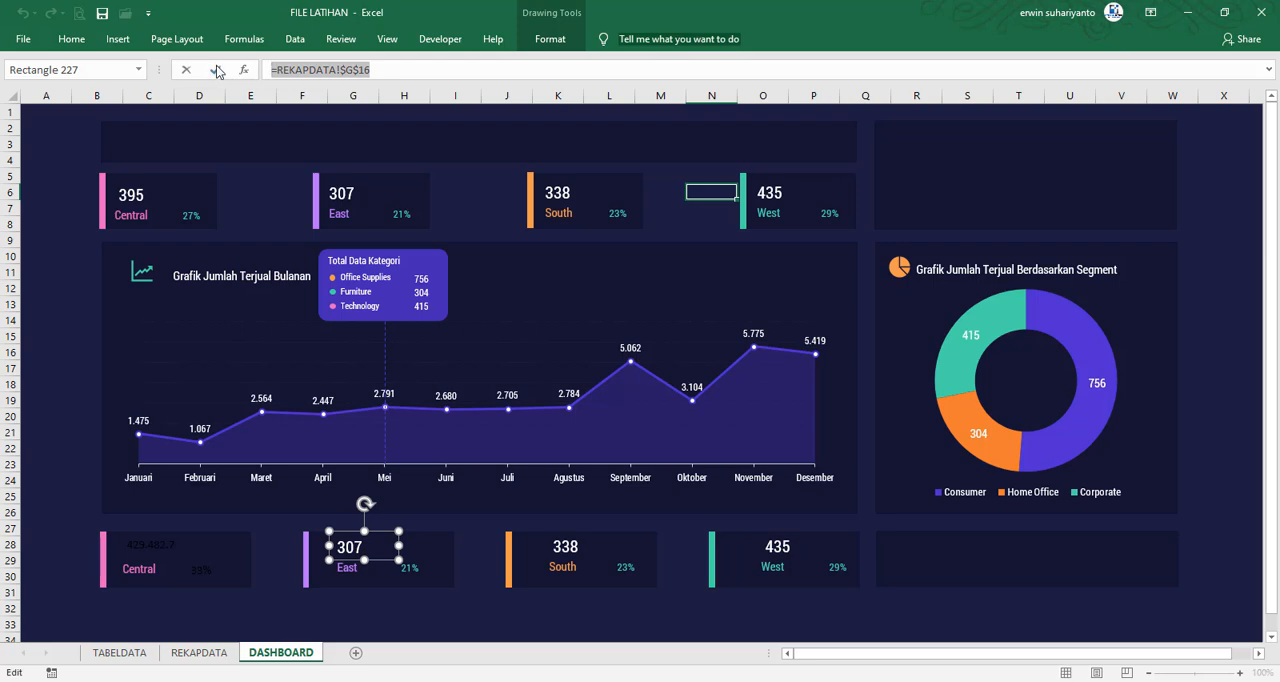
{"action": "type", "text": "="}
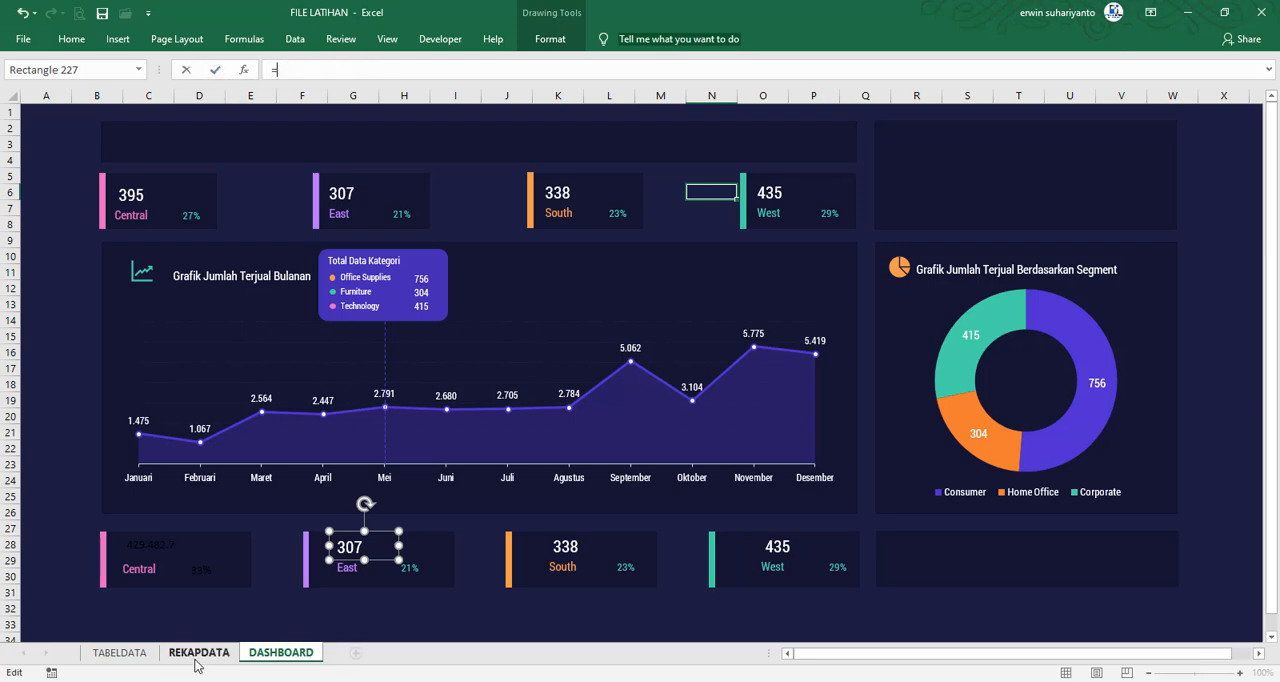
{"action": "left_click", "coordinate": [198, 652]}
{"action": "left_click", "coordinate": [656, 353]}
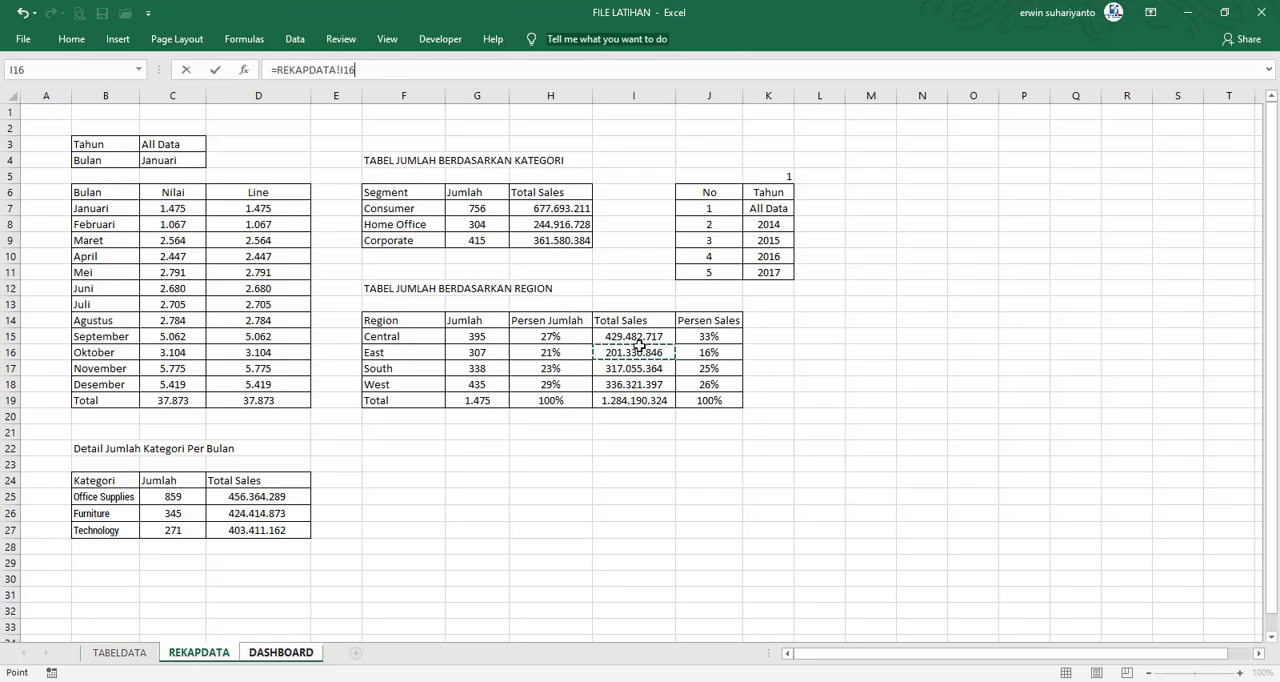
{"action": "key", "text": "Left"}
{"action": "key", "text": "Return"}
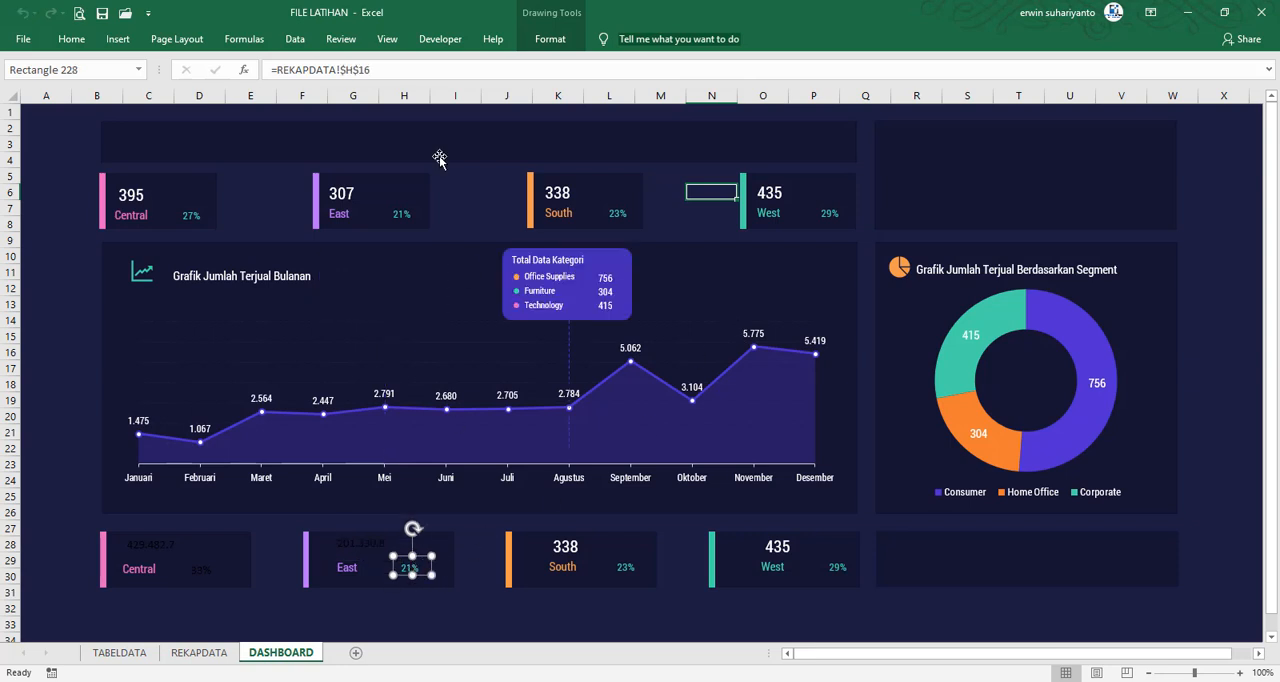
Link the lower East card's percentage to its sales percentage with =REKAPDATA!J16, and deselect the box
{"action": "left_click_drag", "start_coordinate": [388, 76], "coordinate": [157, 86]}
{"action": "type", "text": "="}
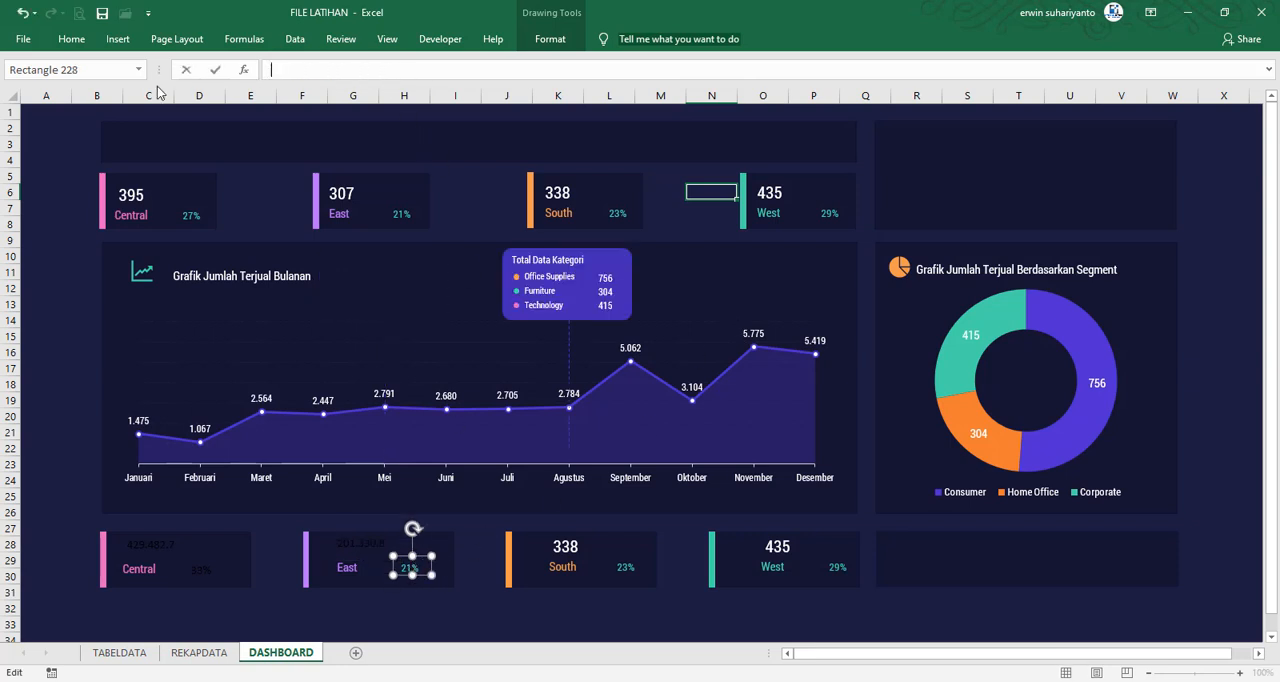
{"action": "left_click", "coordinate": [196, 652]}
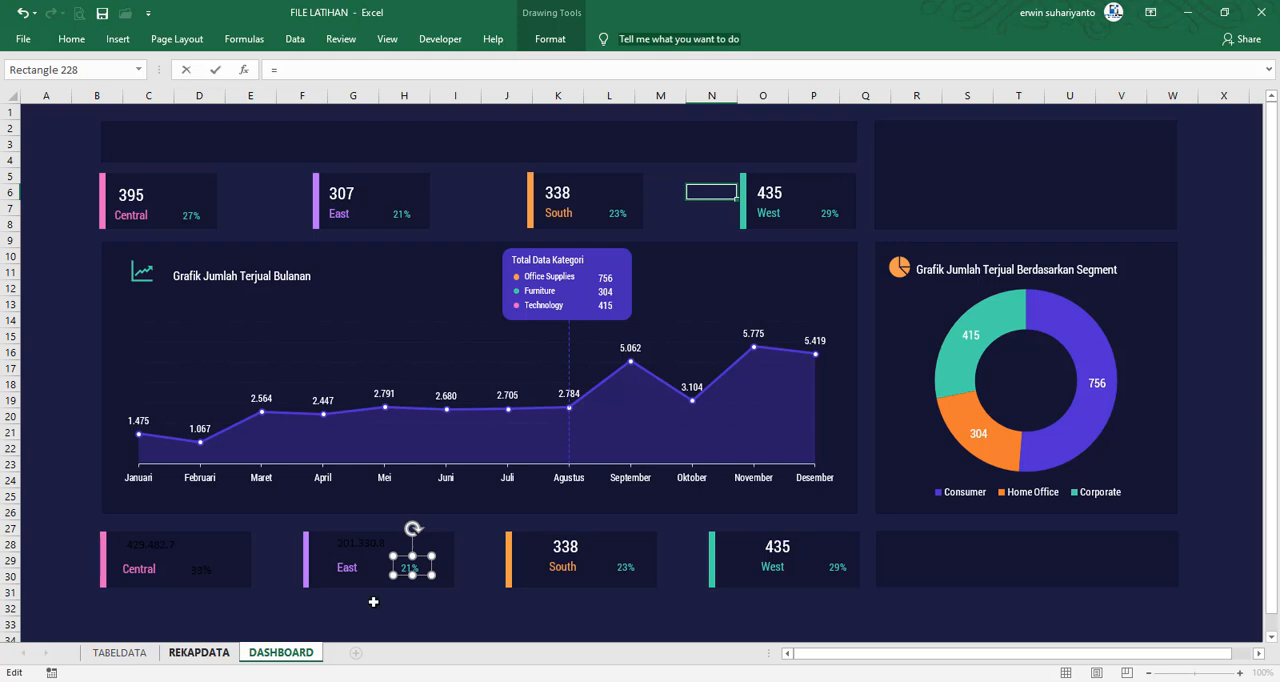
{"action": "left_click", "coordinate": [711, 353]}
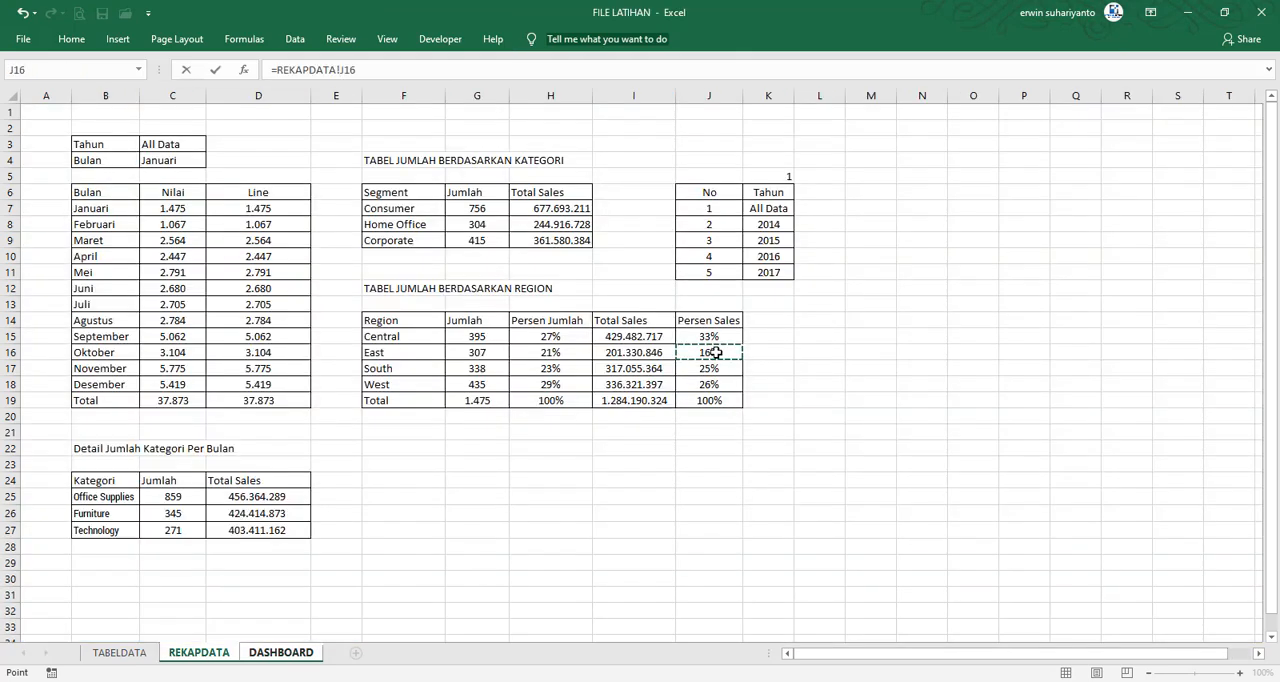
{"action": "key", "text": "Return"}
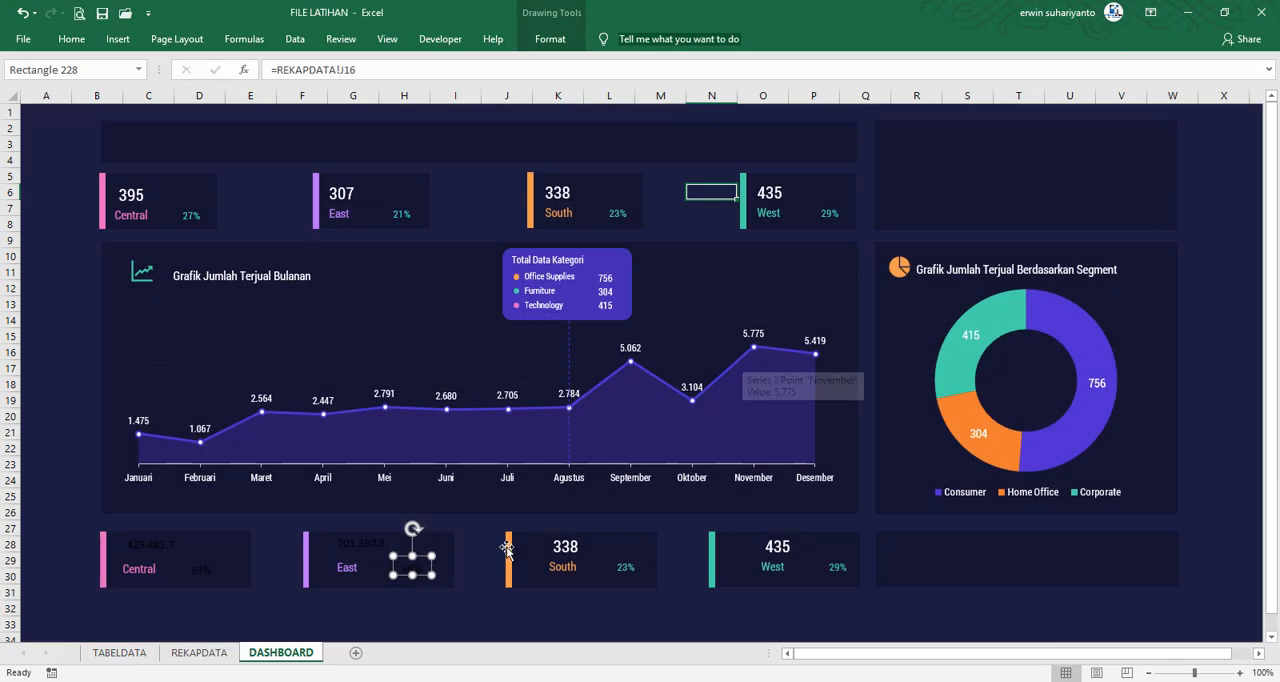
{"action": "left_click", "coordinate": [353, 607]}
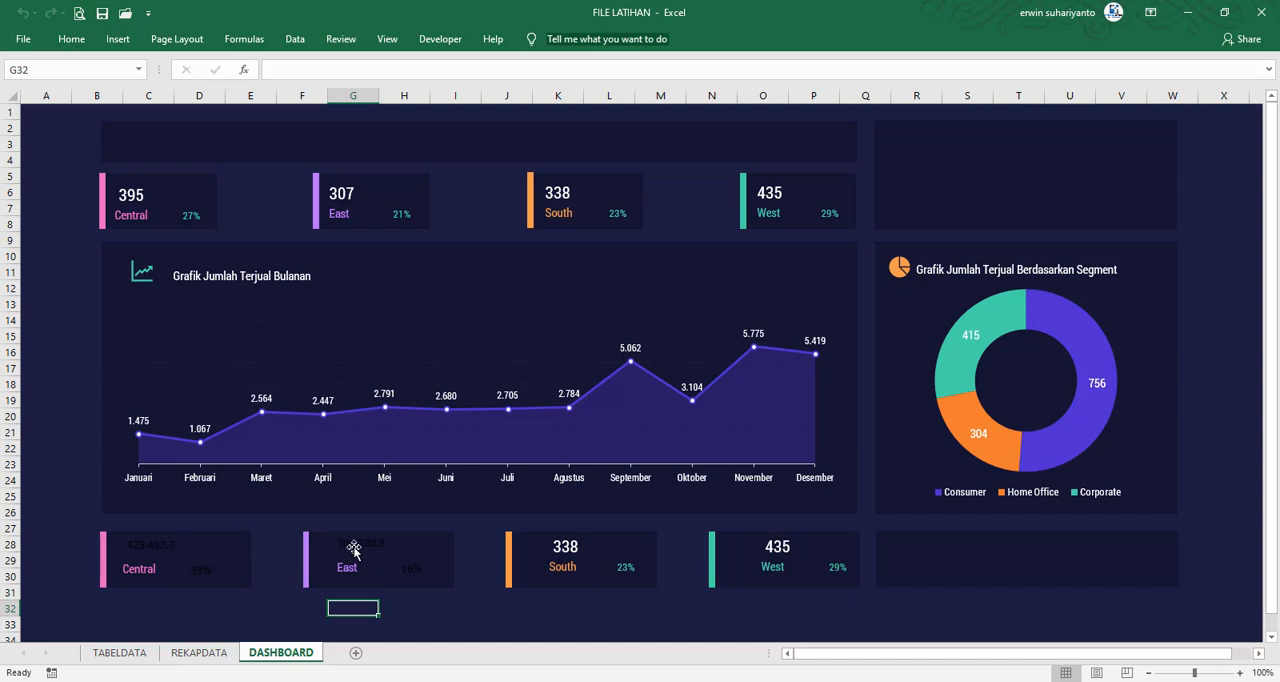
Link the lower South card's value to its total sales with =REKAPDATA!$I$17
{"action": "left_click", "coordinate": [567, 549]}
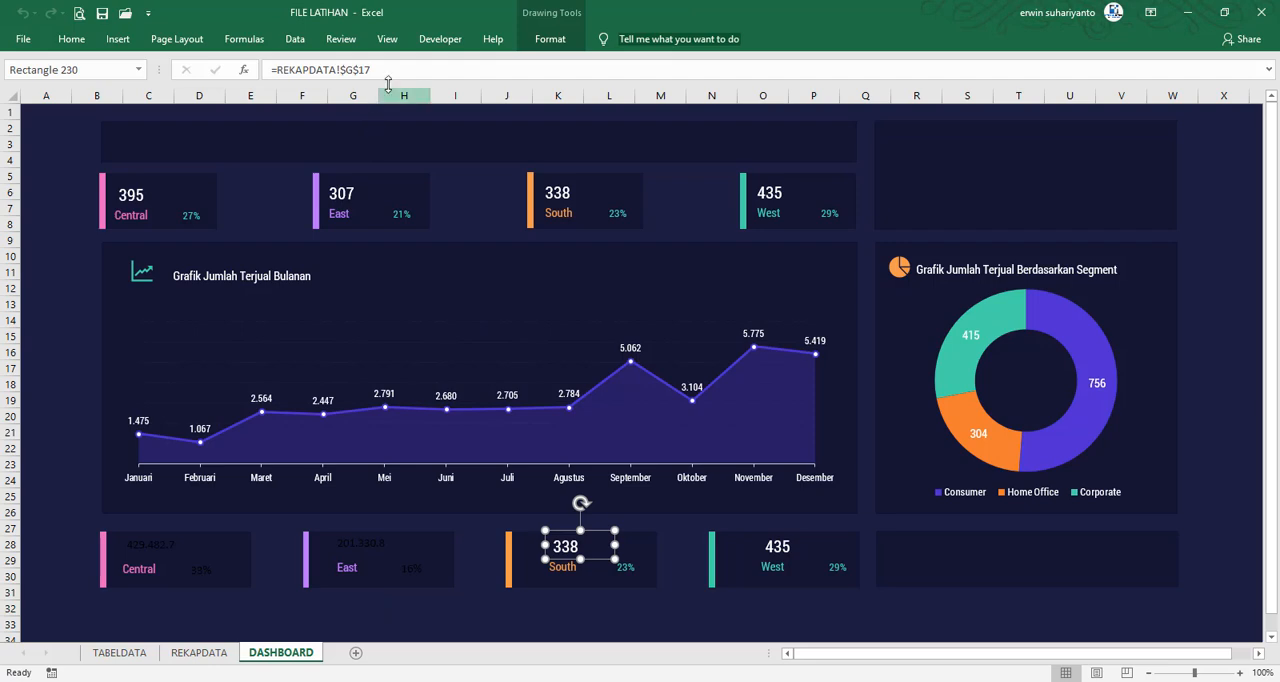
{"action": "left_click_drag", "start_coordinate": [386, 69], "coordinate": [213, 69]}
{"action": "type", "text": "="}
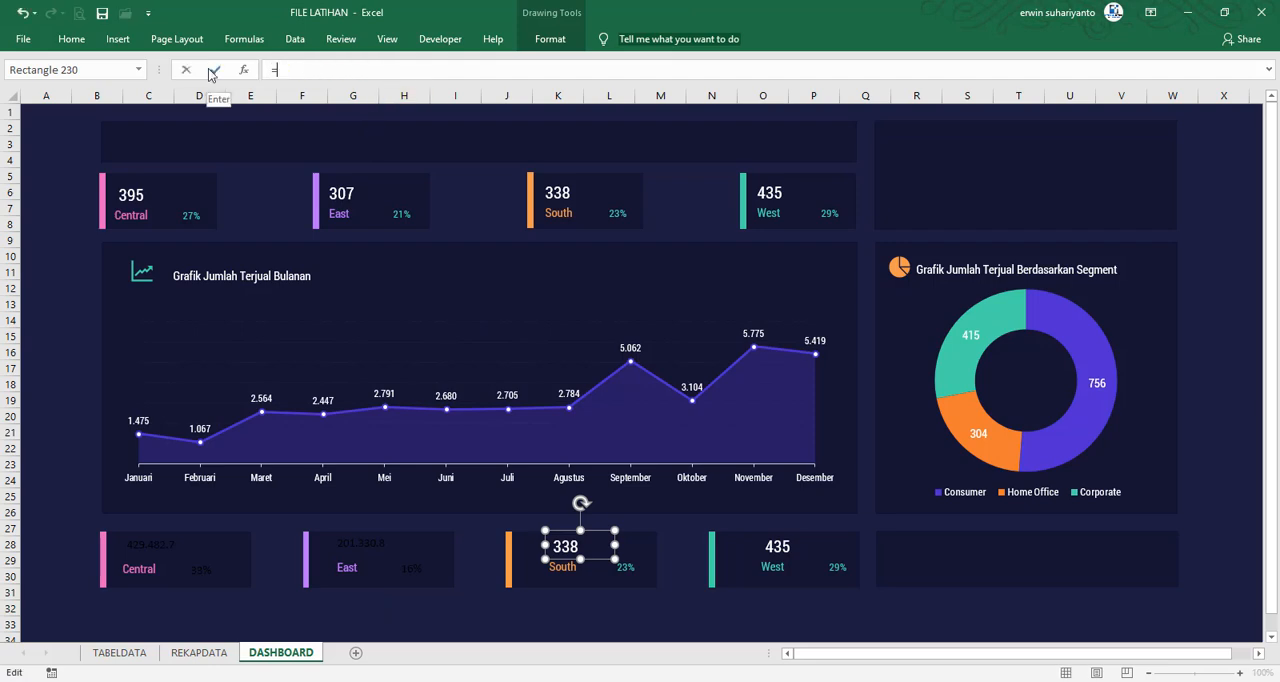
{"action": "left_click", "coordinate": [199, 653]}
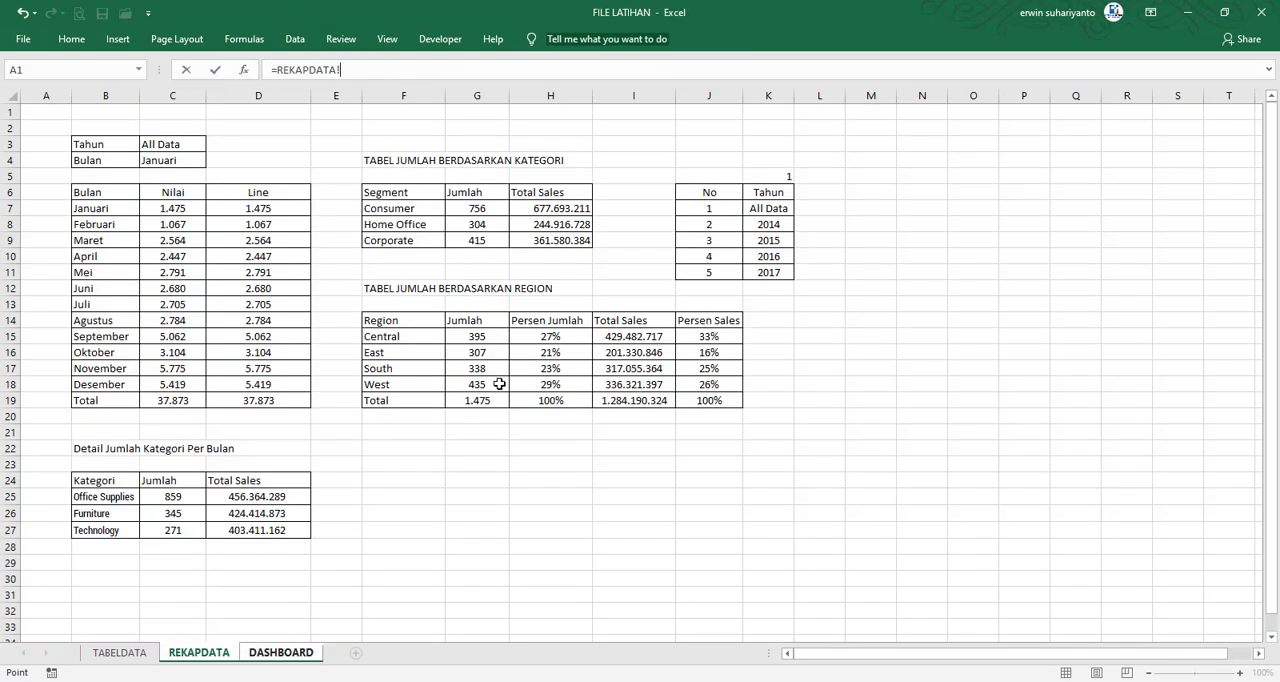
{"action": "left_click", "coordinate": [611, 368]}
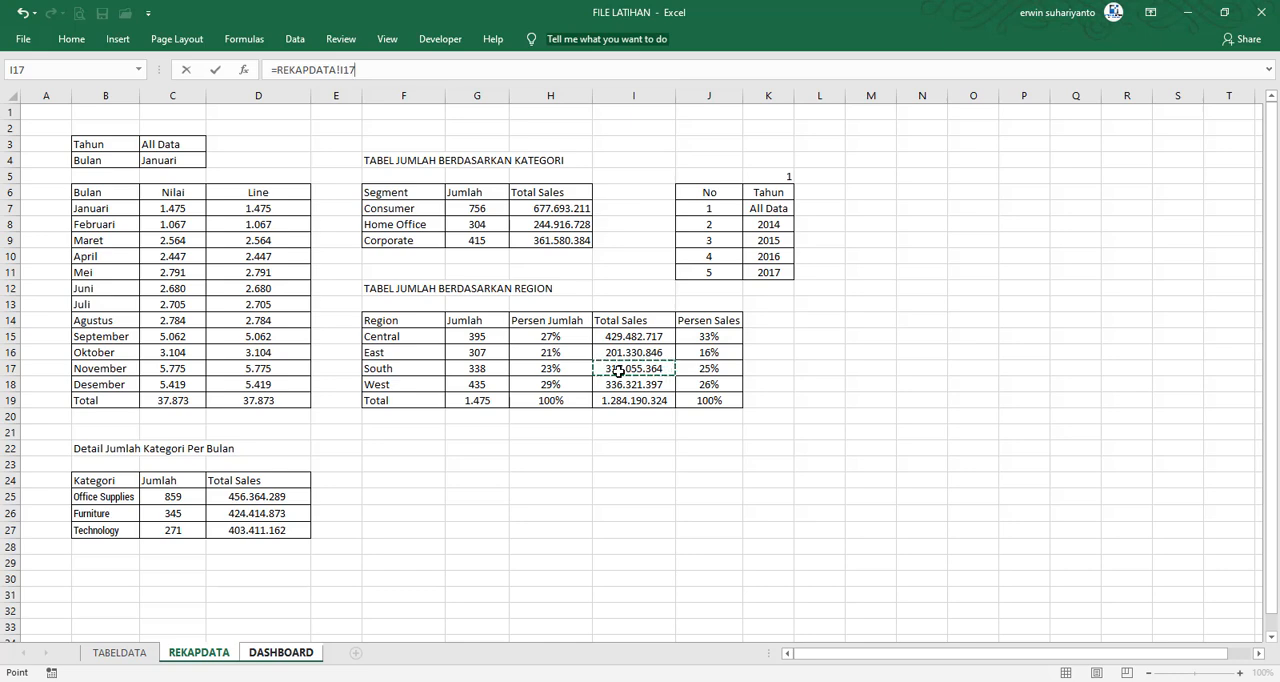
{"action": "key", "text": "F4"}
{"action": "key", "text": "Return"}
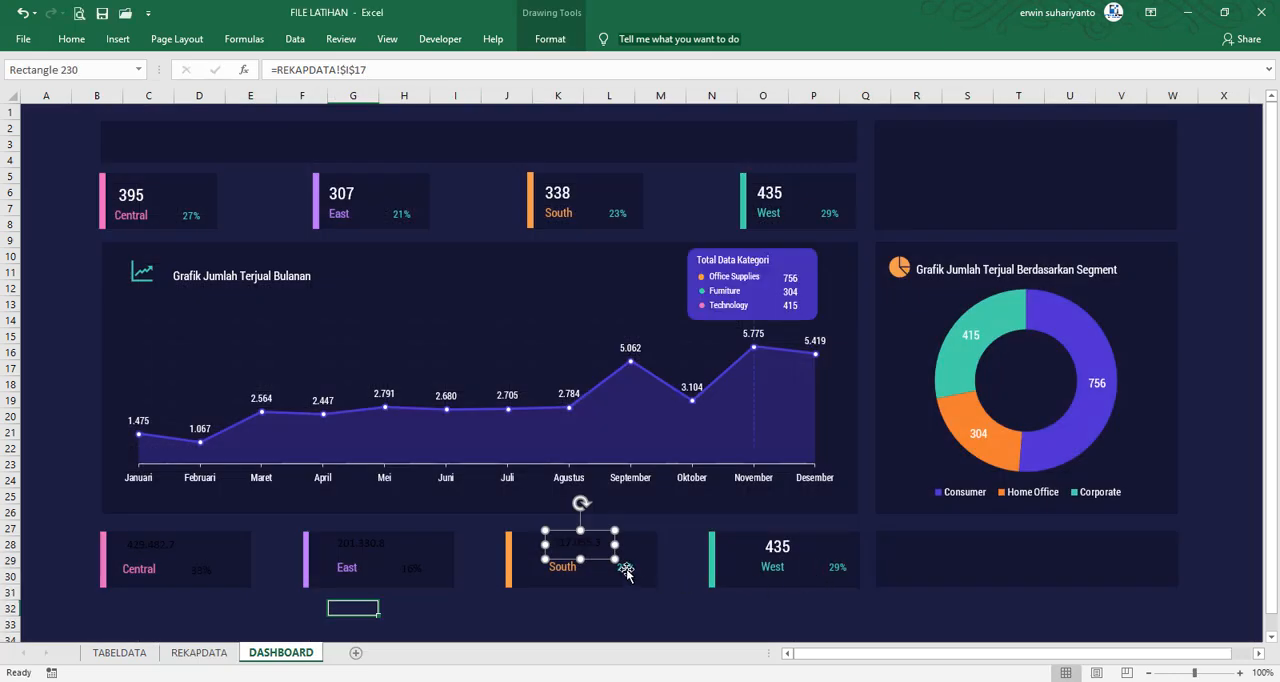
Link the lower South card's percentage to its sales percentage with =REKAPDATA!$J$17
{"action": "left_click", "coordinate": [626, 568]}
{"action": "left_click_drag", "start_coordinate": [372, 69], "coordinate": [183, 69]}
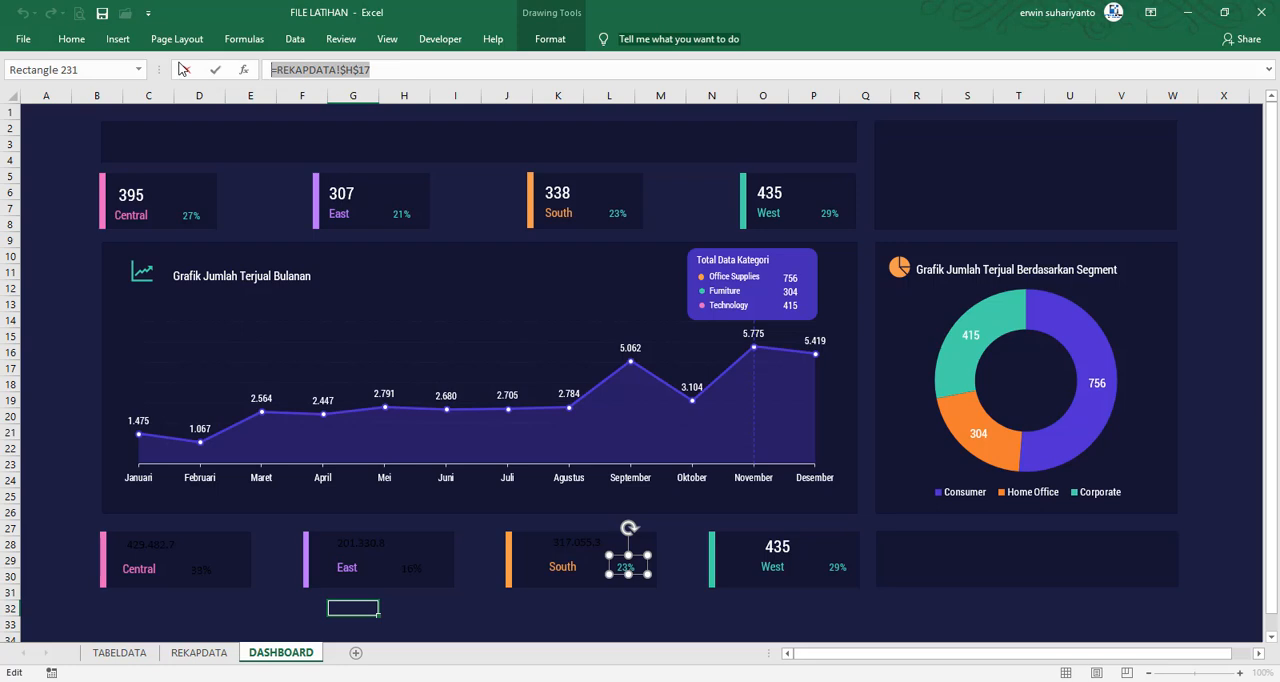
{"action": "type", "text": "="}
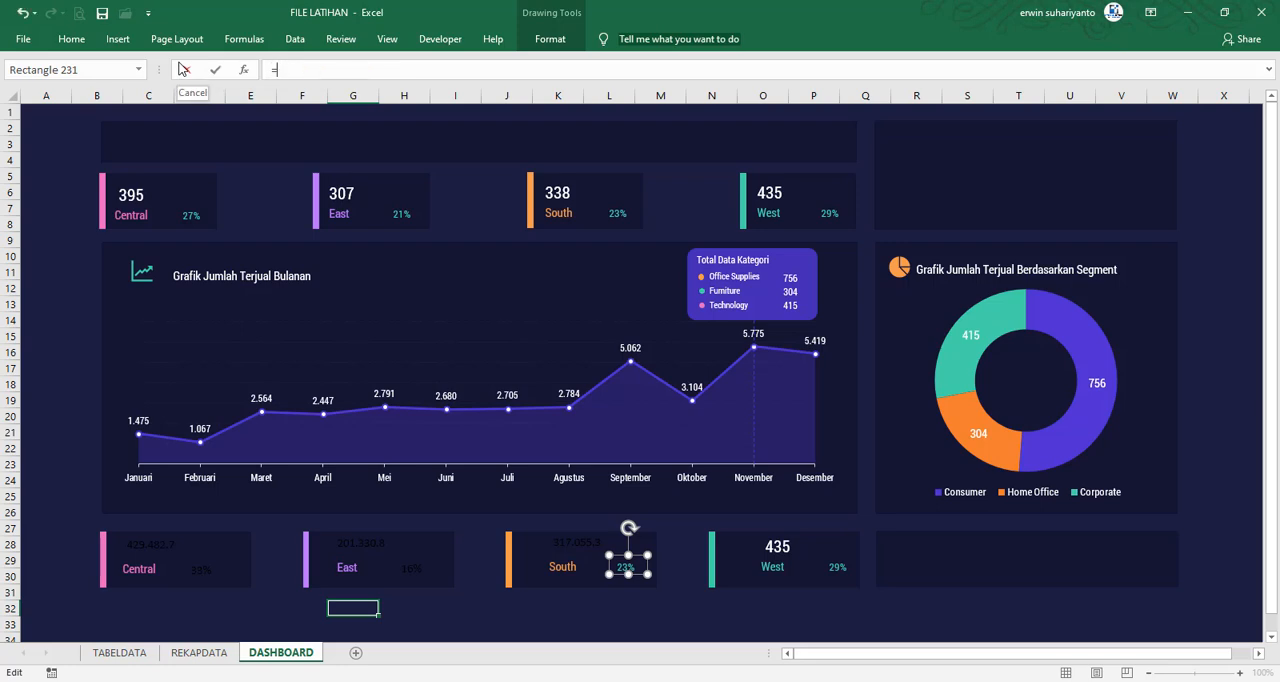
{"action": "left_click", "coordinate": [215, 652]}
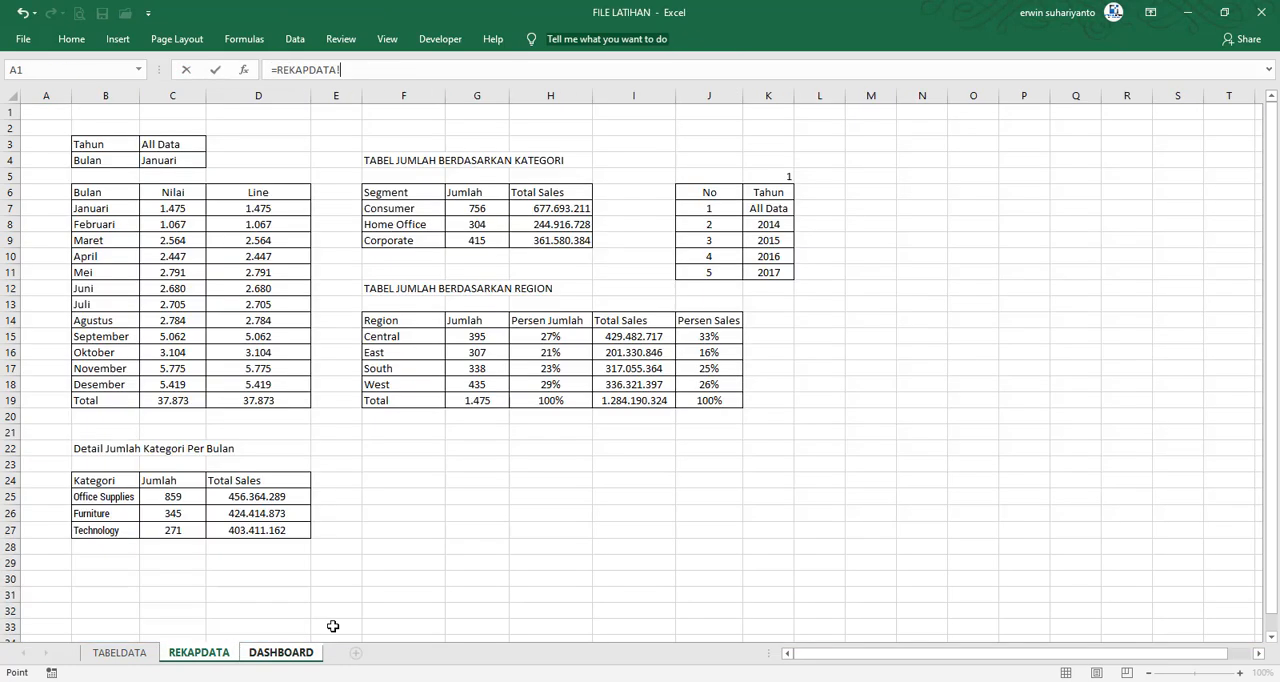
{"action": "left_click", "coordinate": [702, 368]}
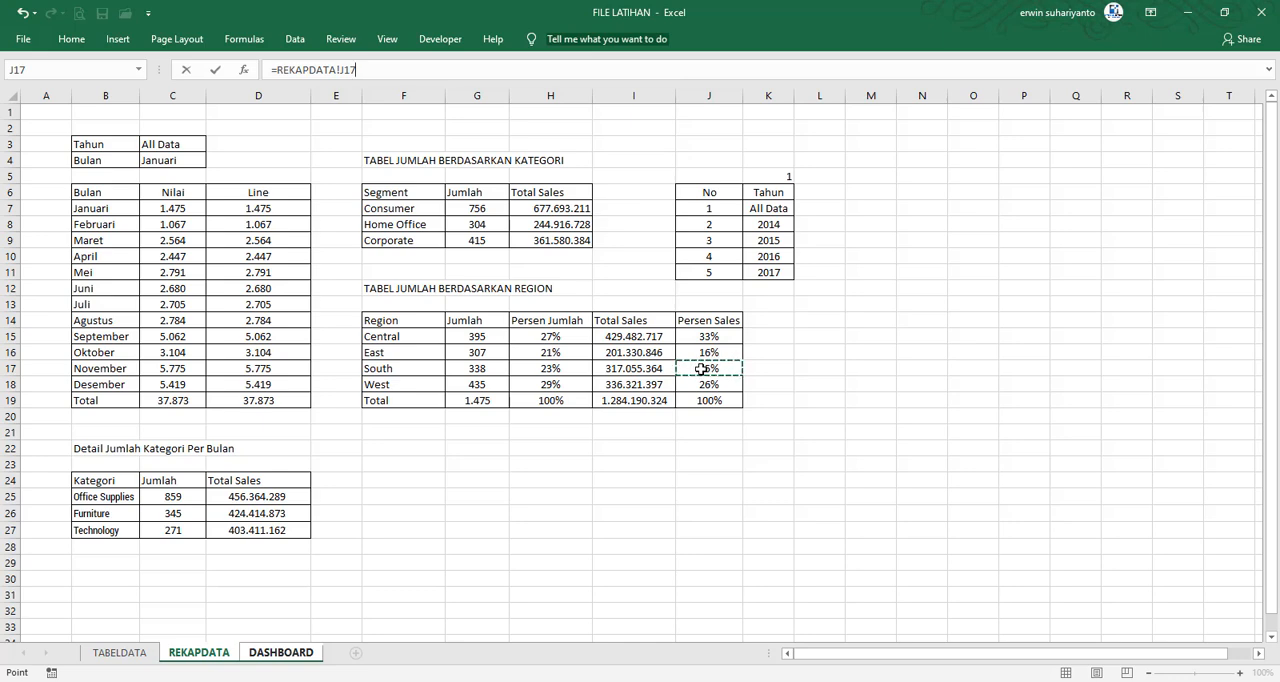
{"action": "key", "text": "F4"}
{"action": "key", "text": "Return"}
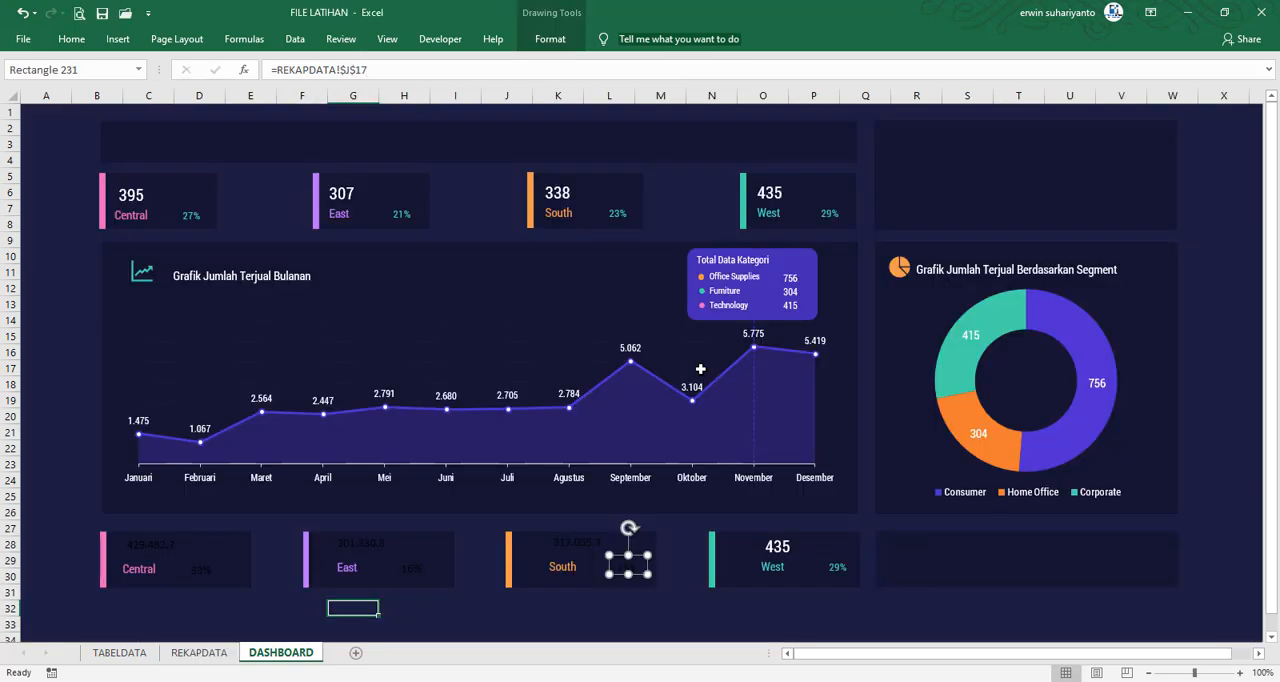
Link the lower West card's value to its total sales with =REKAPDATA!$I$18
{"action": "left_click", "coordinate": [777, 549]}
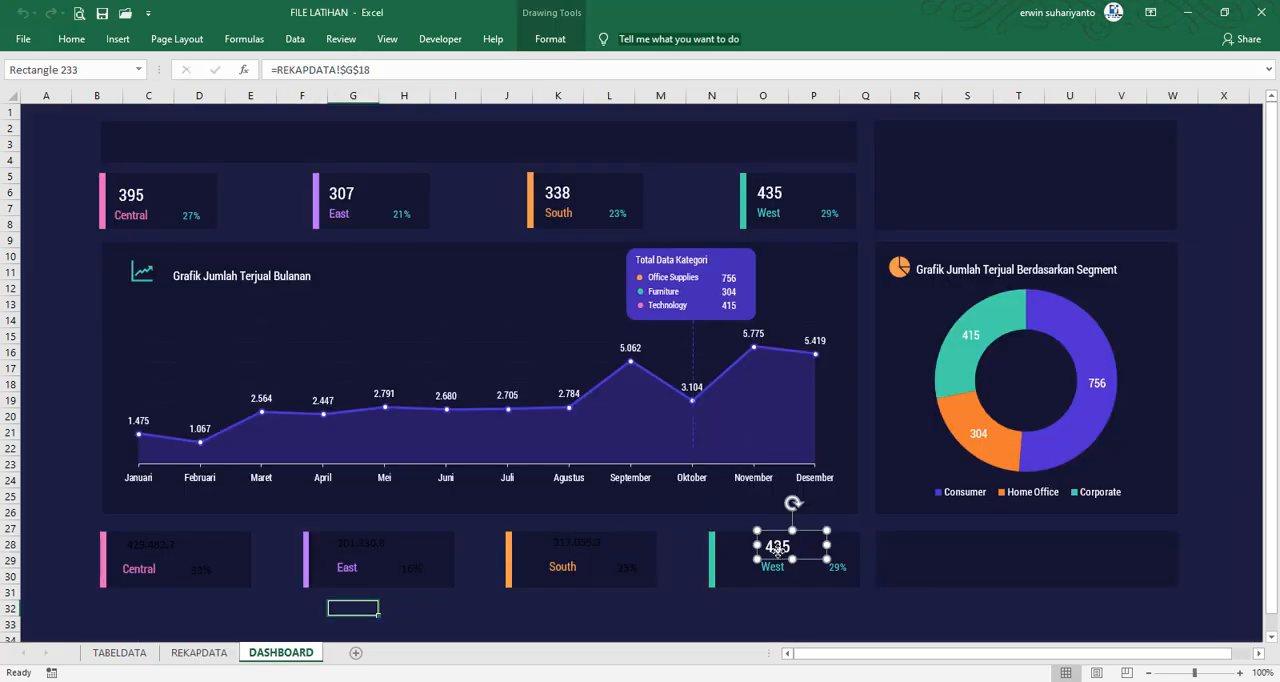
{"action": "left_click_drag", "start_coordinate": [375, 70], "coordinate": [217, 76]}
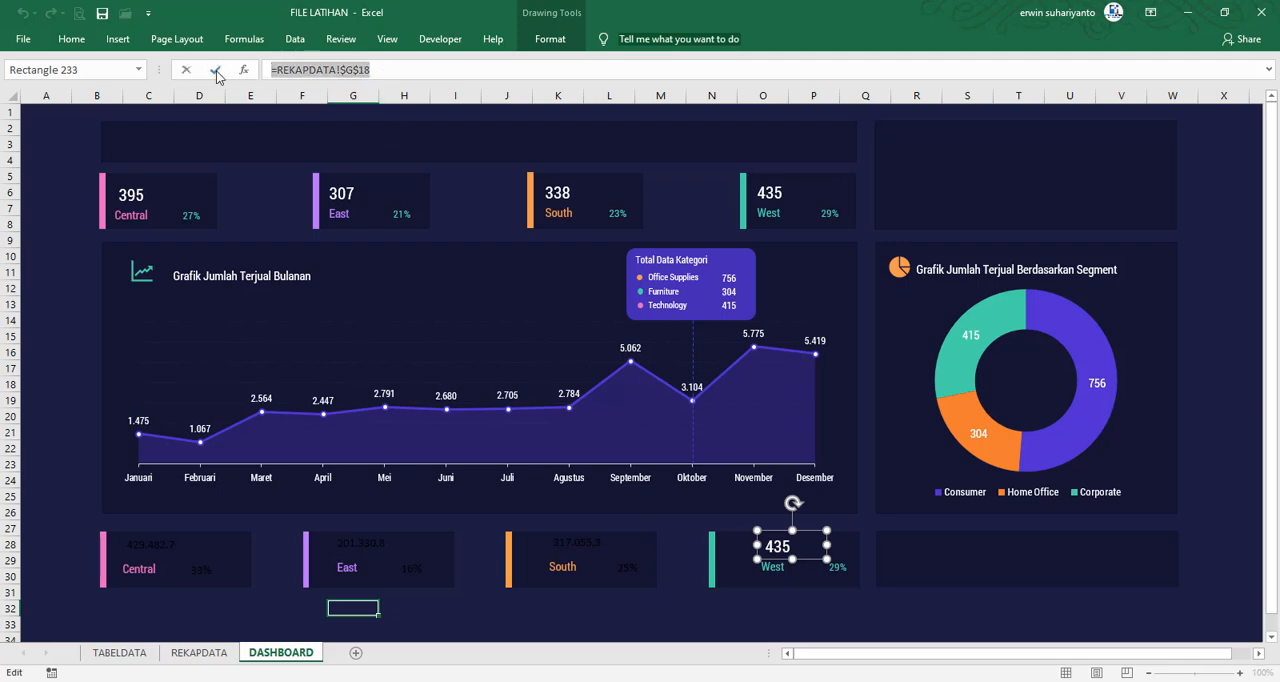
{"action": "type", "text": "="}
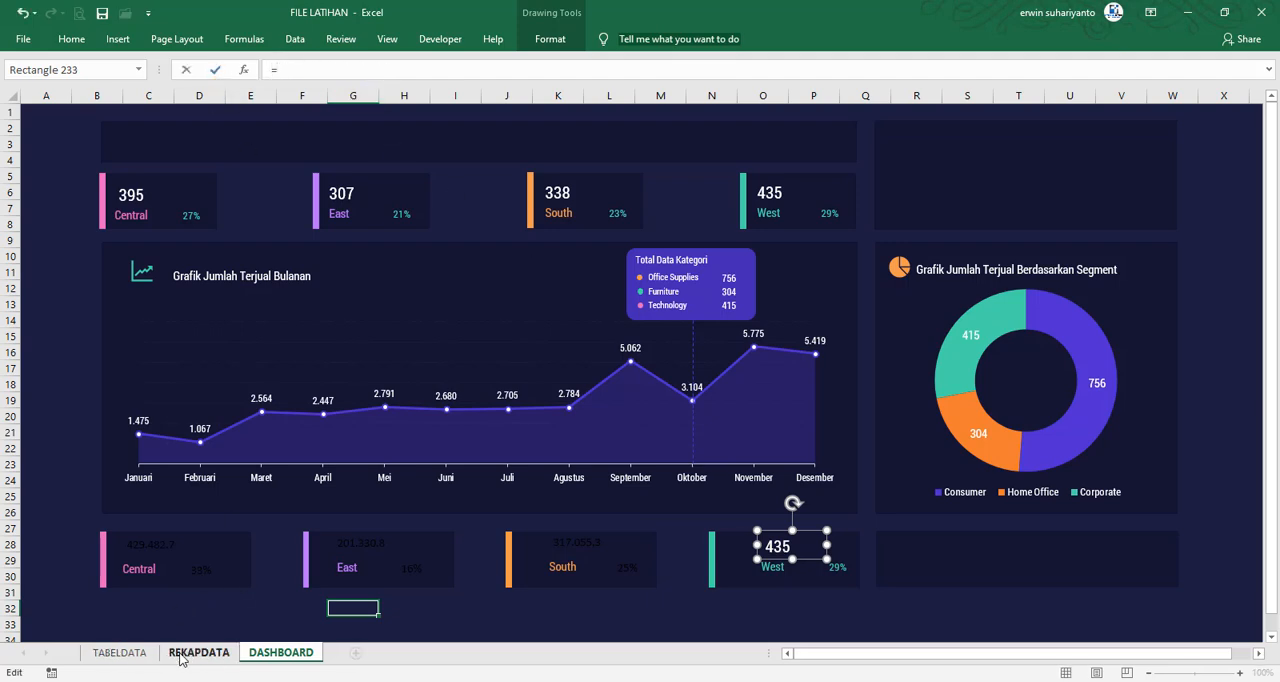
{"action": "left_click", "coordinate": [198, 652]}
{"action": "left_click", "coordinate": [630, 385]}
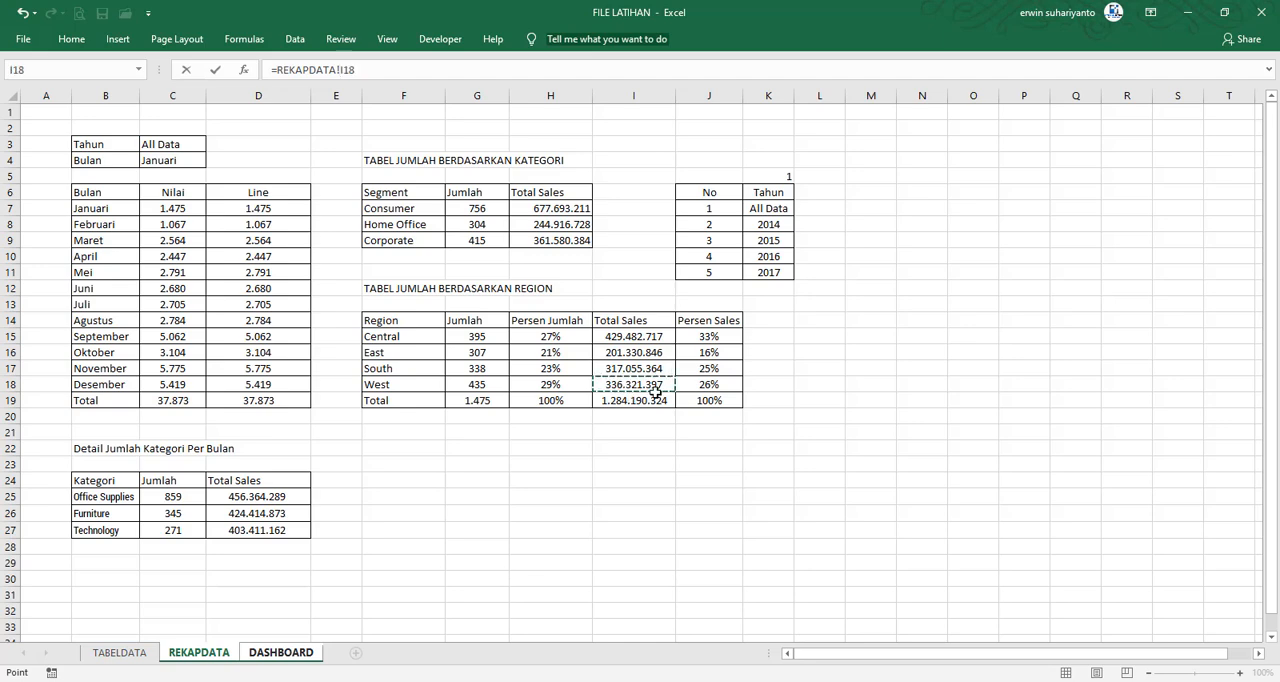
{"action": "key", "text": "F4"}
{"action": "key", "text": "Return"}
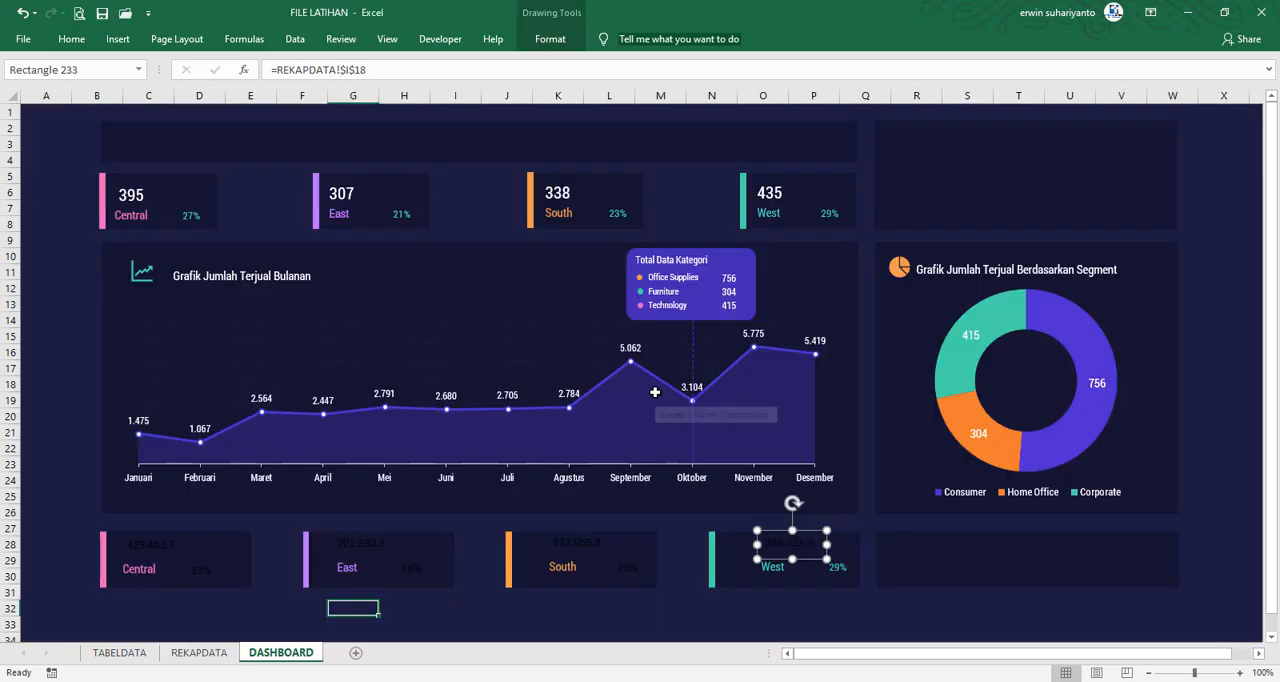
Link the lower West card's percentage to its sales percentage with =REKAPDATA!$J$18
{"action": "left_click", "coordinate": [842, 570]}
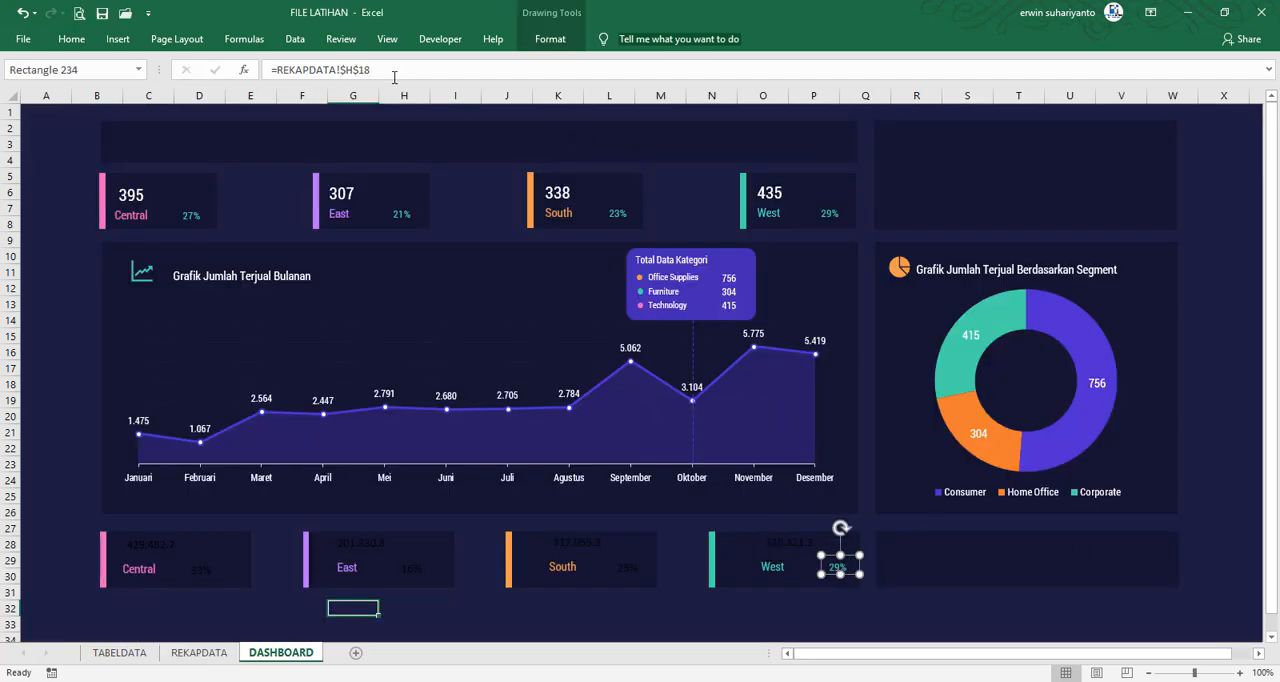
{"action": "left_click_drag", "start_coordinate": [372, 70], "coordinate": [204, 79]}
{"action": "type", "text": "="}
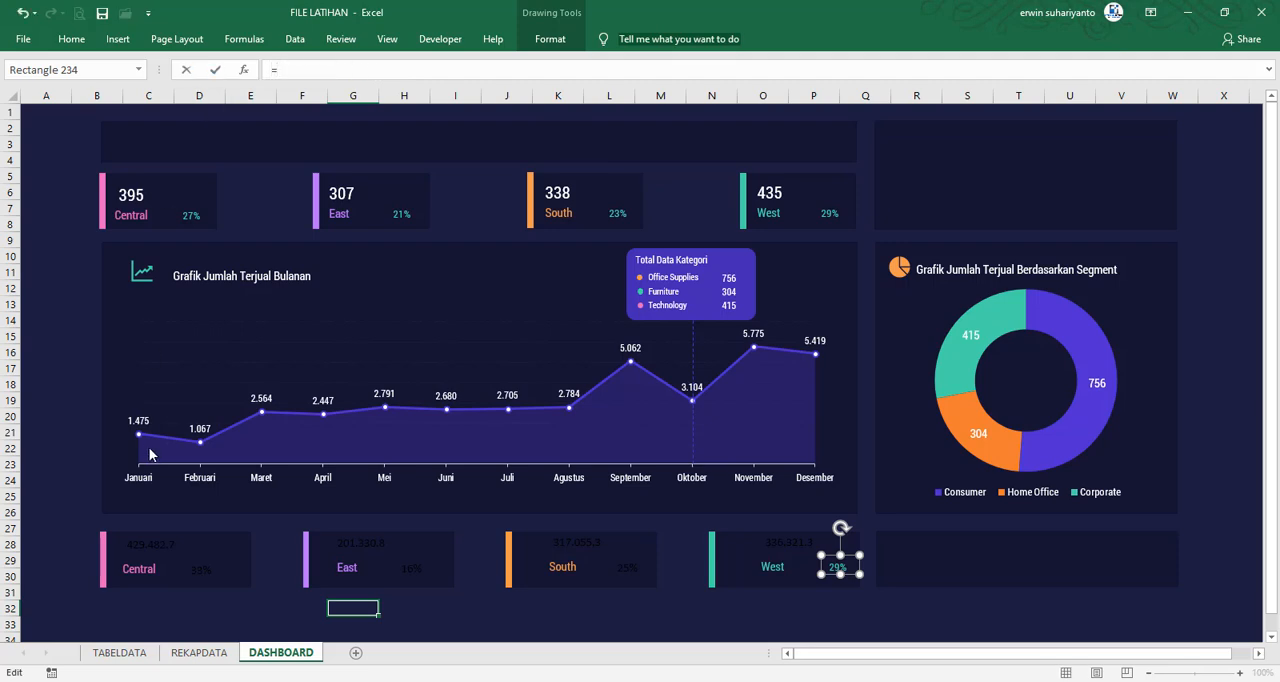
{"action": "left_click", "coordinate": [200, 652]}
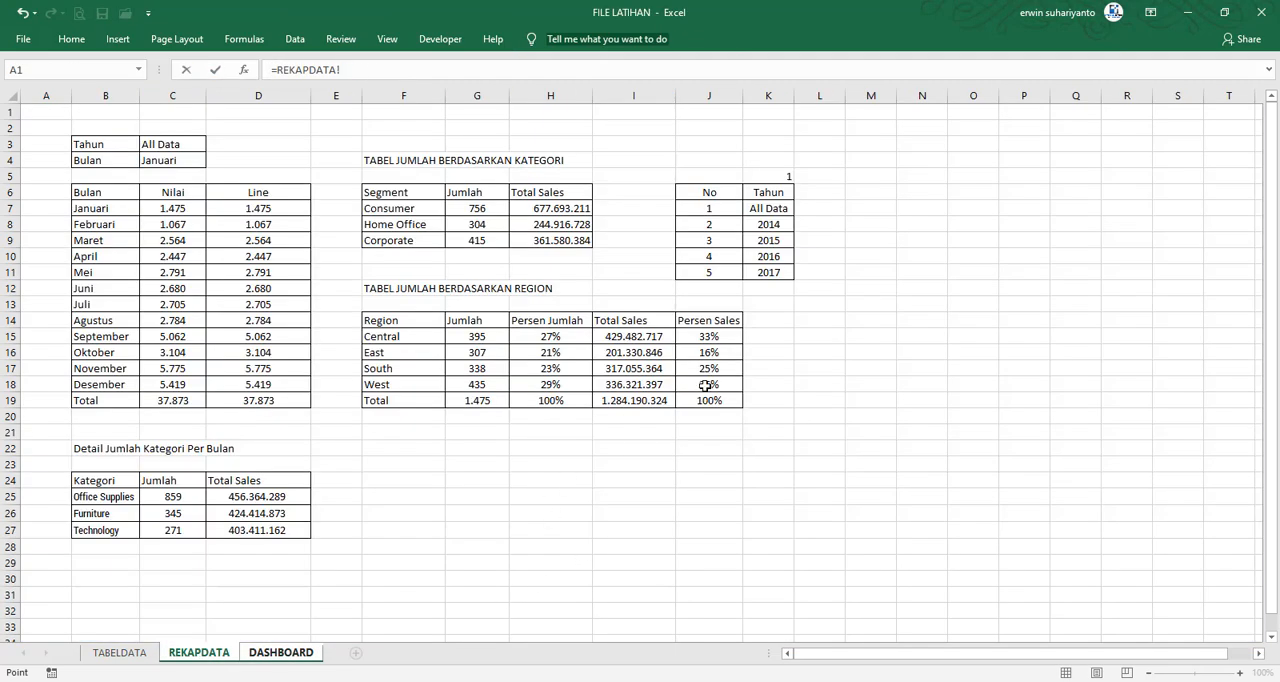
{"action": "left_click", "coordinate": [707, 385]}
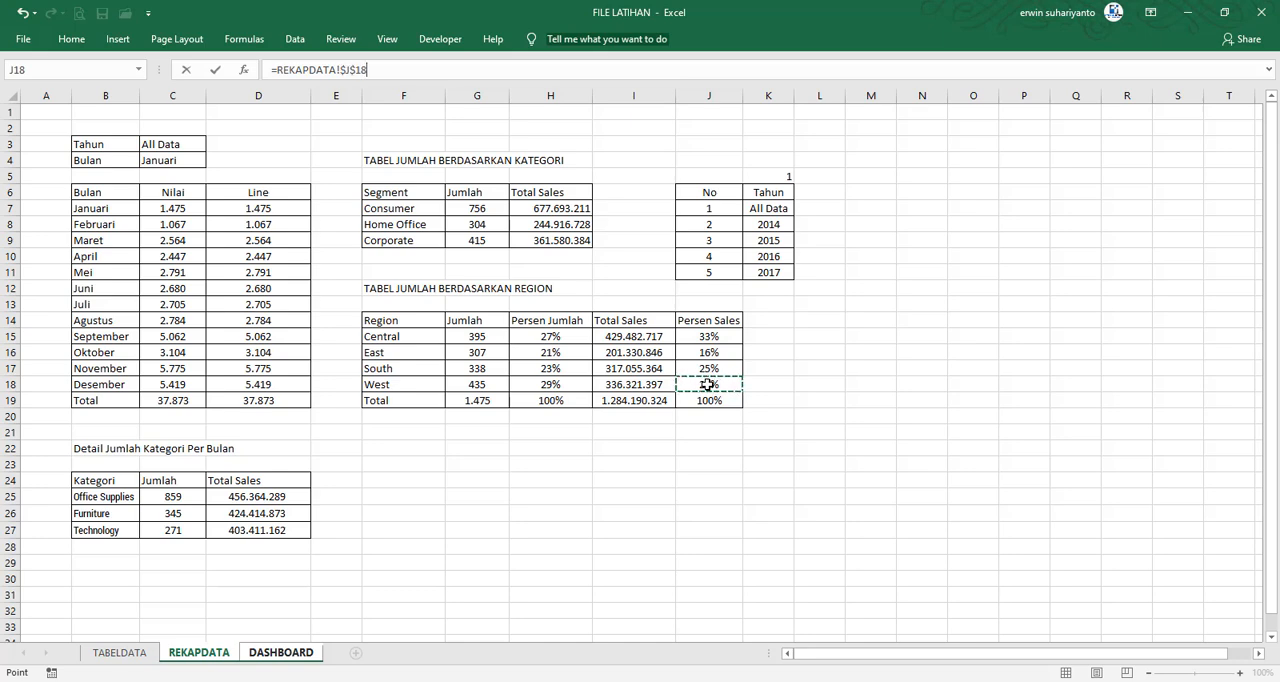
{"action": "key", "text": "Return"}
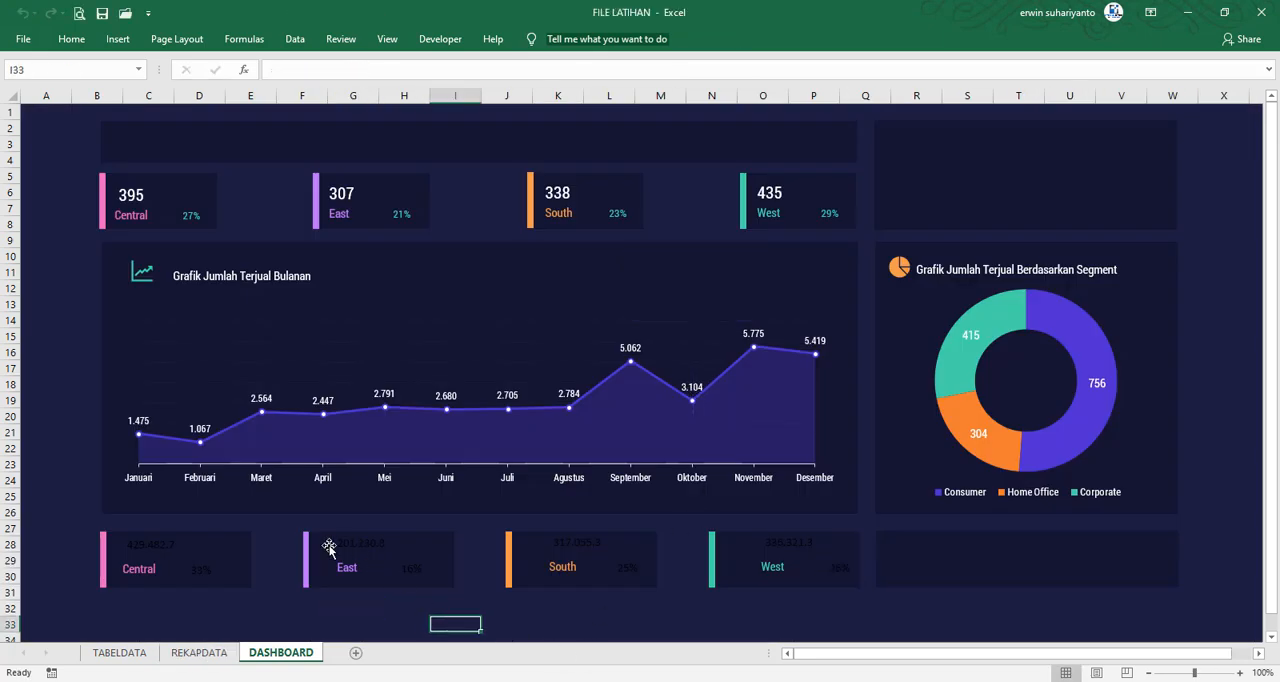
Move the lower Central card's sales value and region label together slightly closer to the pink bar, and deselect them
{"action": "left_click", "coordinate": [154, 558]}
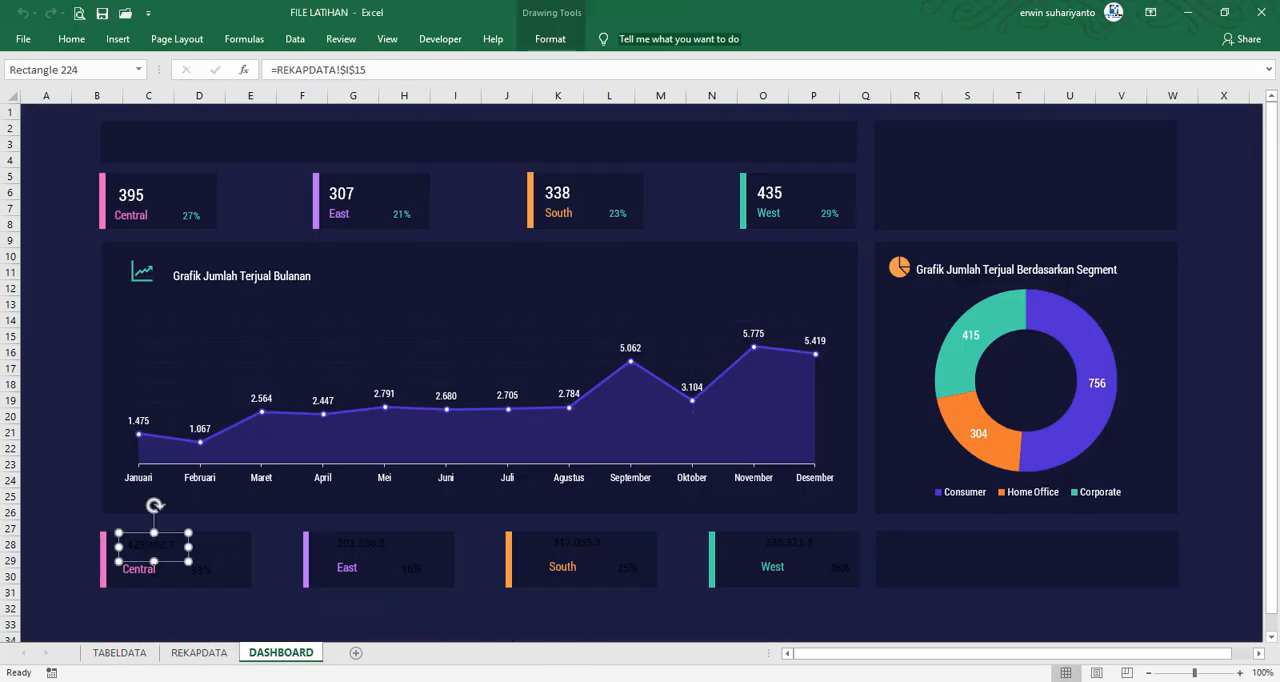
{"action": "left_click", "coordinate": [145, 569], "text": "ctrl"}
{"action": "left_click_drag", "start_coordinate": [179, 562], "coordinate": [173, 563]}
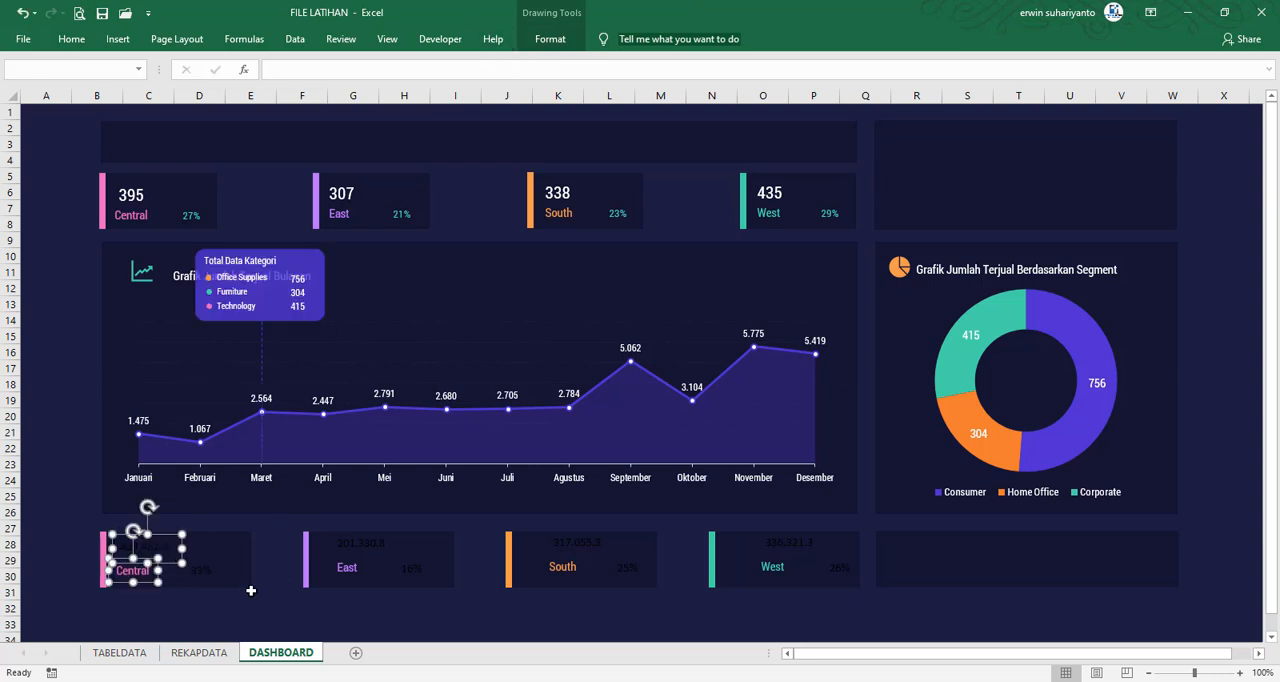
{"action": "left_click", "coordinate": [205, 606]}
Nudge the lower Central card's label slightly away from the bar and widen its value box to fit the full sales figure
{"action": "left_click", "coordinate": [147, 571]}
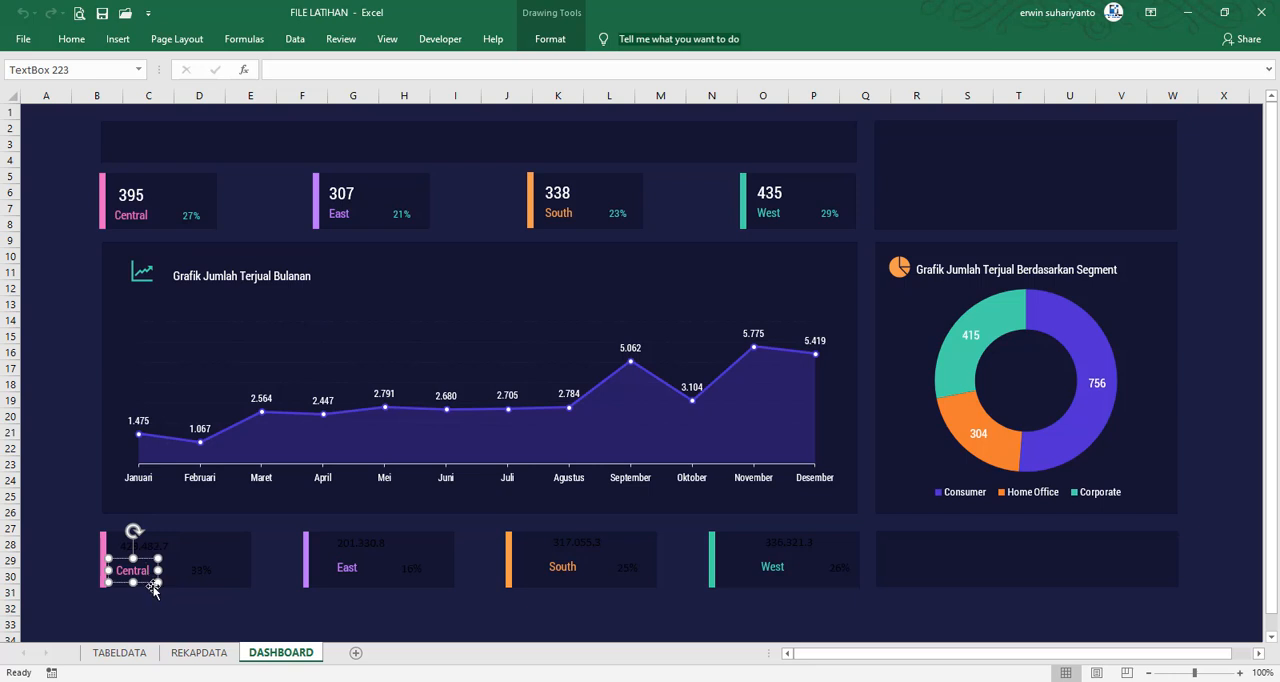
{"action": "key", "text": "Right"}
{"action": "key", "text": "Right"}
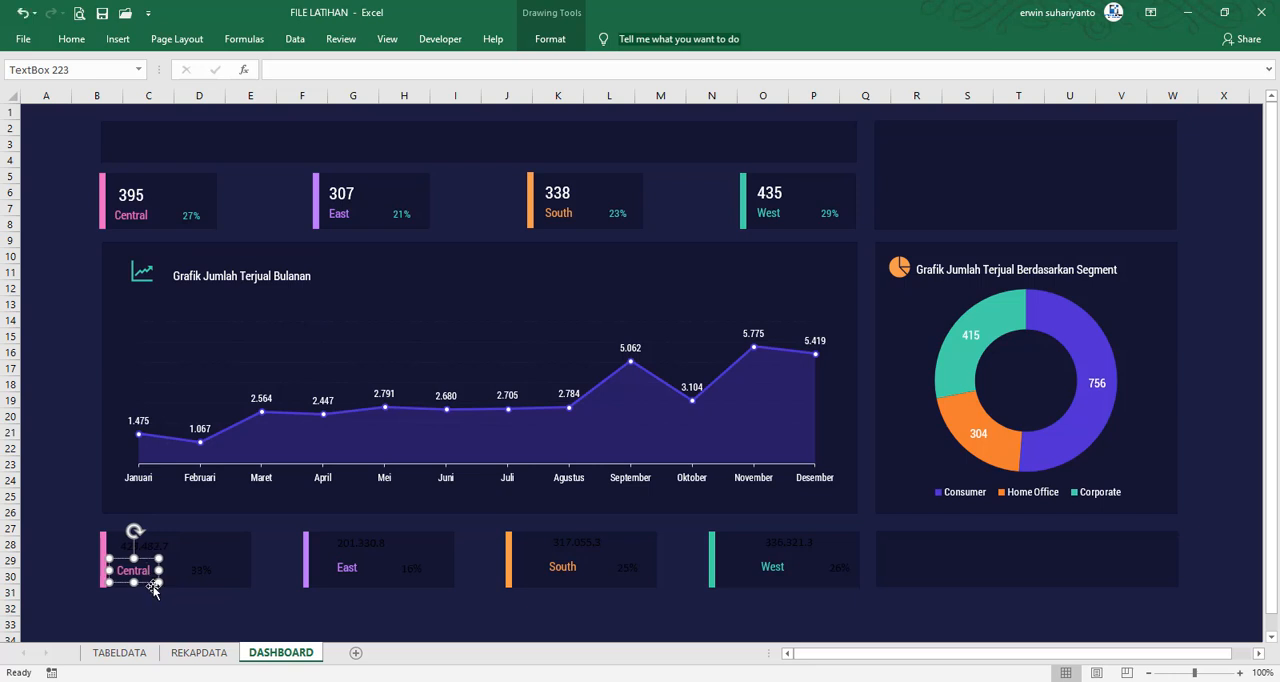
{"action": "left_click", "coordinate": [199, 604]}
{"action": "left_click", "coordinate": [148, 547]}
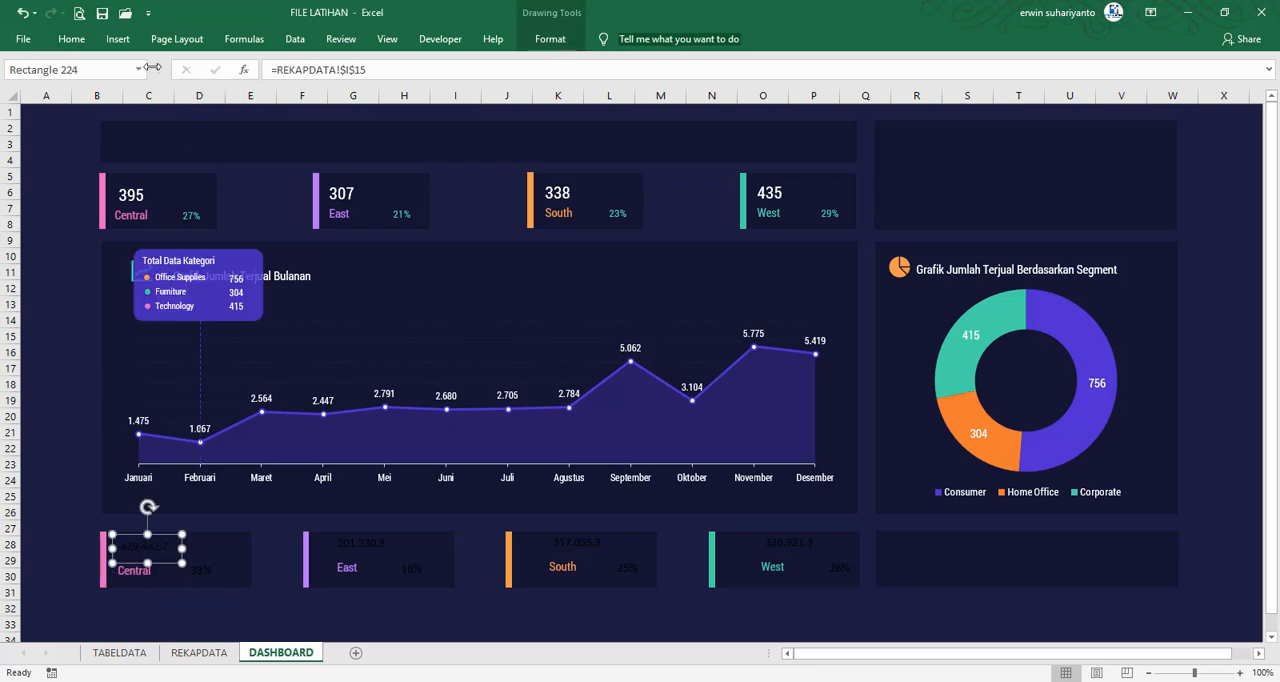
{"action": "left_click_drag", "start_coordinate": [182, 549], "coordinate": [240, 549]}
Move the lower East card's value and label closer to the purple bar, and shift the East and Central percentages toward their cards' outer edges
{"action": "left_click", "coordinate": [365, 547]}
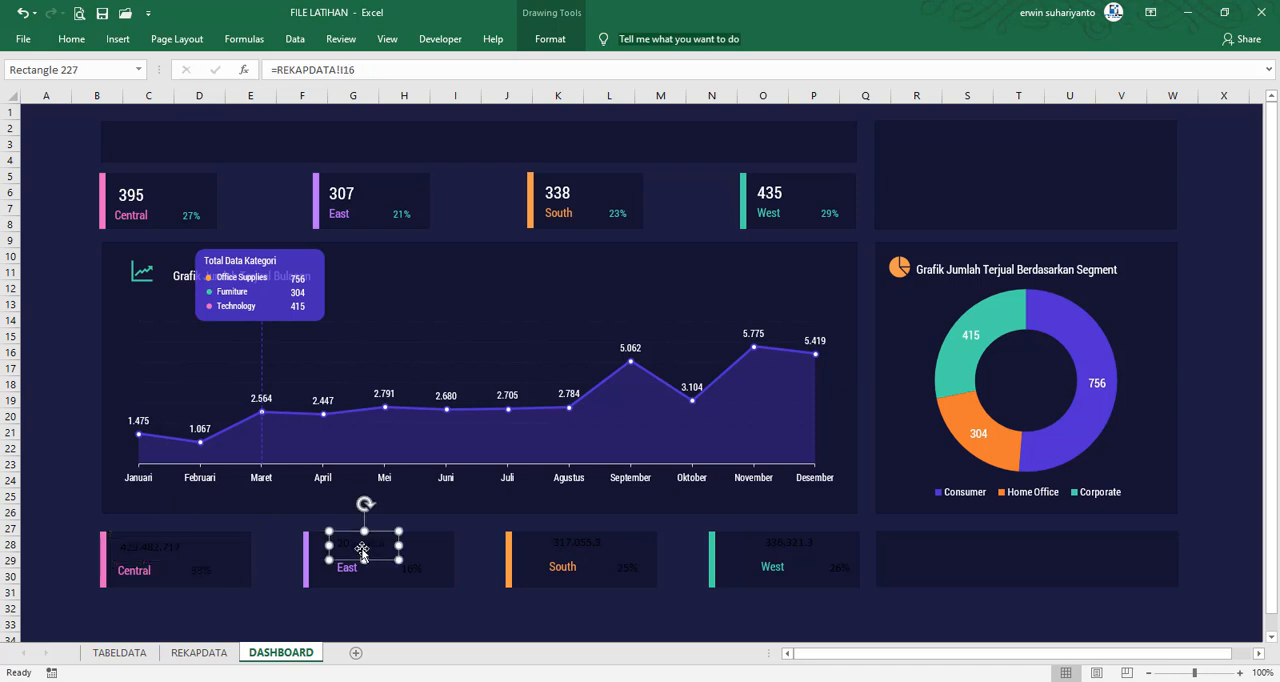
{"action": "left_click", "coordinate": [356, 569], "text": "ctrl"}
{"action": "left_click_drag", "start_coordinate": [380, 562], "coordinate": [363, 566]}
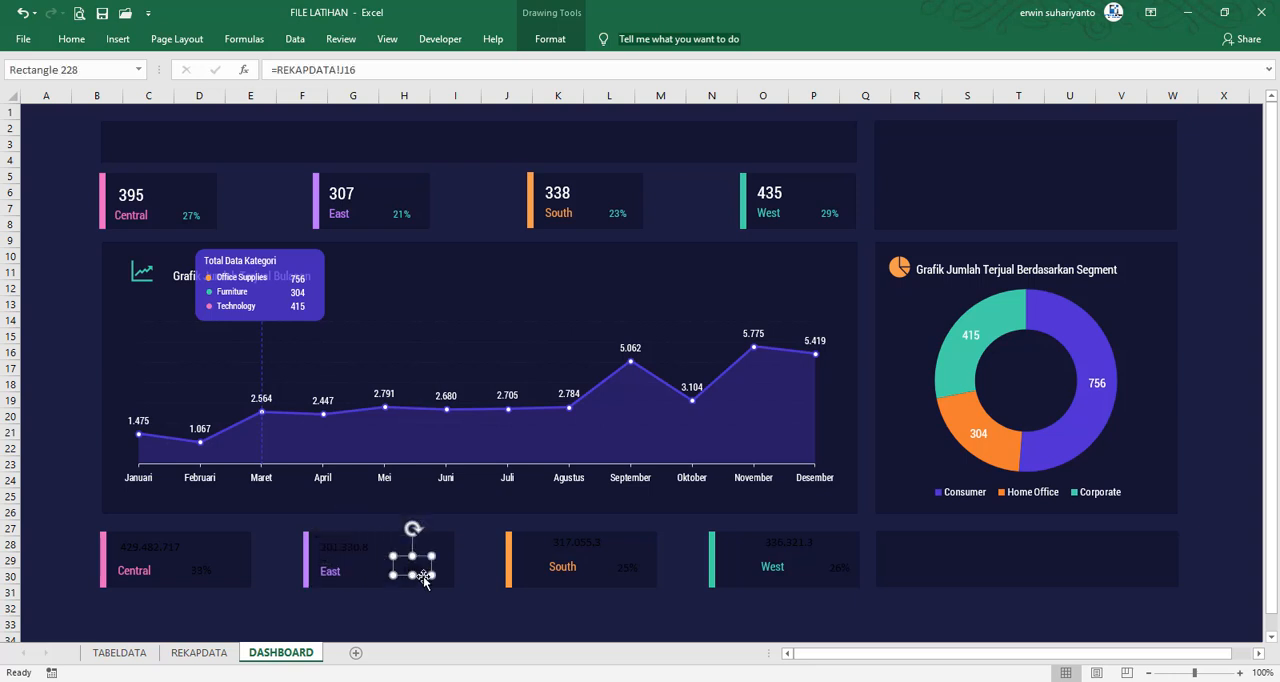
{"action": "left_click_drag", "start_coordinate": [423, 576], "coordinate": [434, 578]}
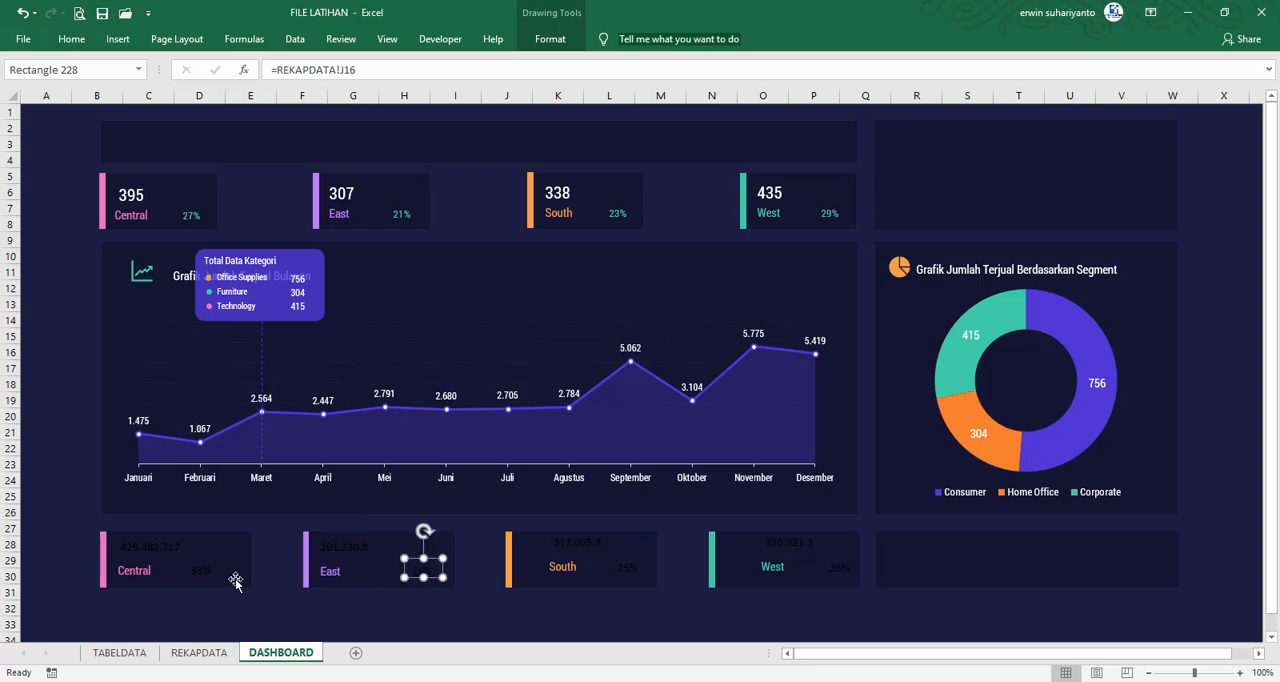
{"action": "left_click_drag", "start_coordinate": [211, 577], "coordinate": [228, 572]}
Move the lower South card's sales value and region label together closer to the orange bar
{"action": "left_click", "coordinate": [586, 545]}
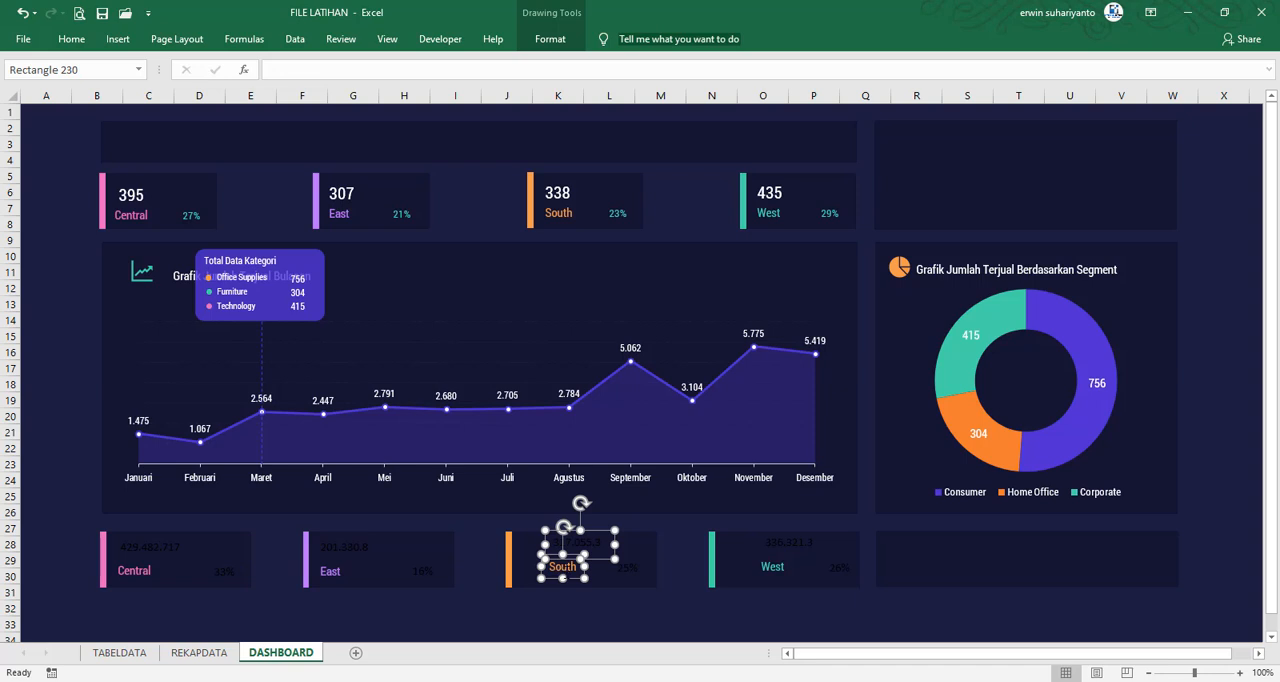
{"action": "left_click_drag", "start_coordinate": [590, 561], "coordinate": [569, 565]}
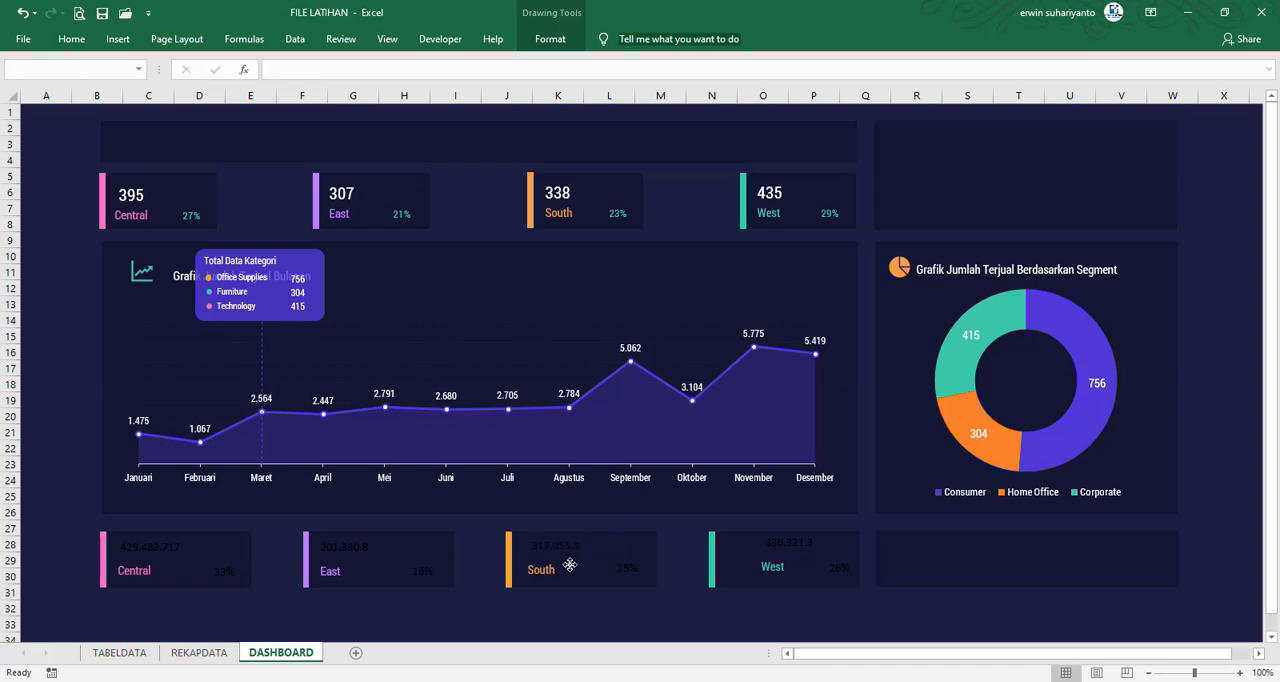
{"action": "left_click", "coordinate": [569, 565]}
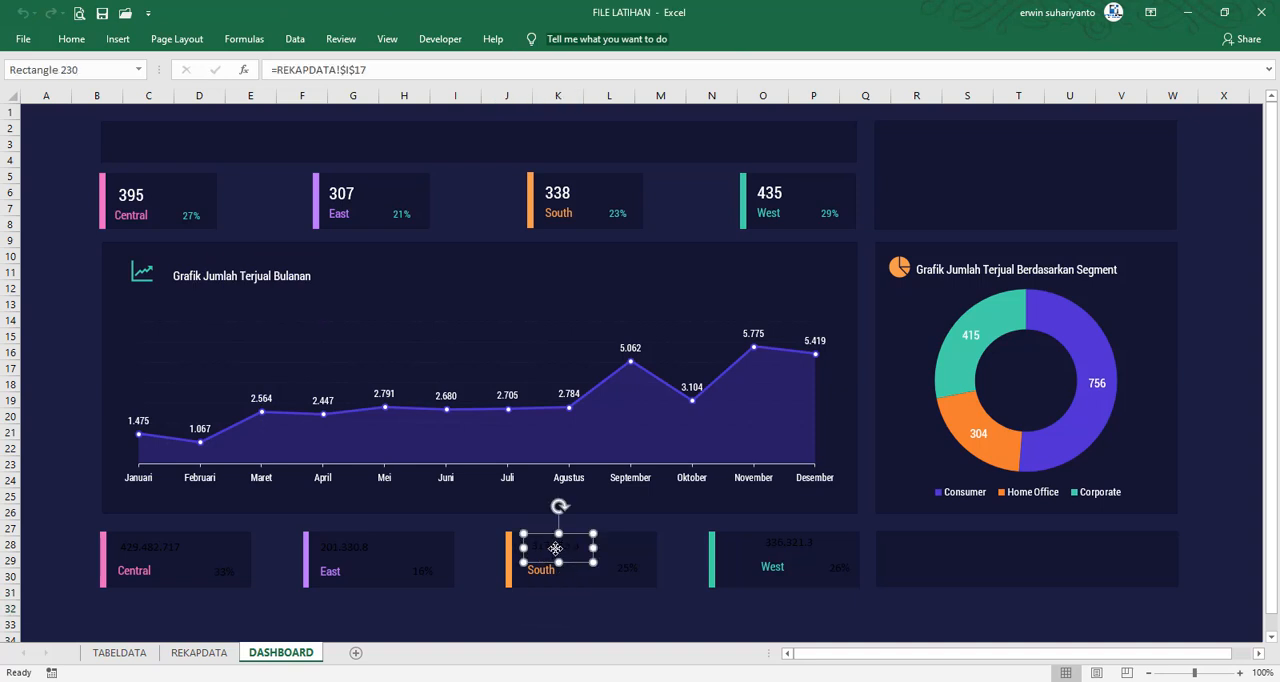
Fine-tune the lower South card's sales value so it lines up above the region label, and adjust the placement of its percentage
{"action": "left_click_drag", "start_coordinate": [555, 548], "coordinate": [553, 549]}
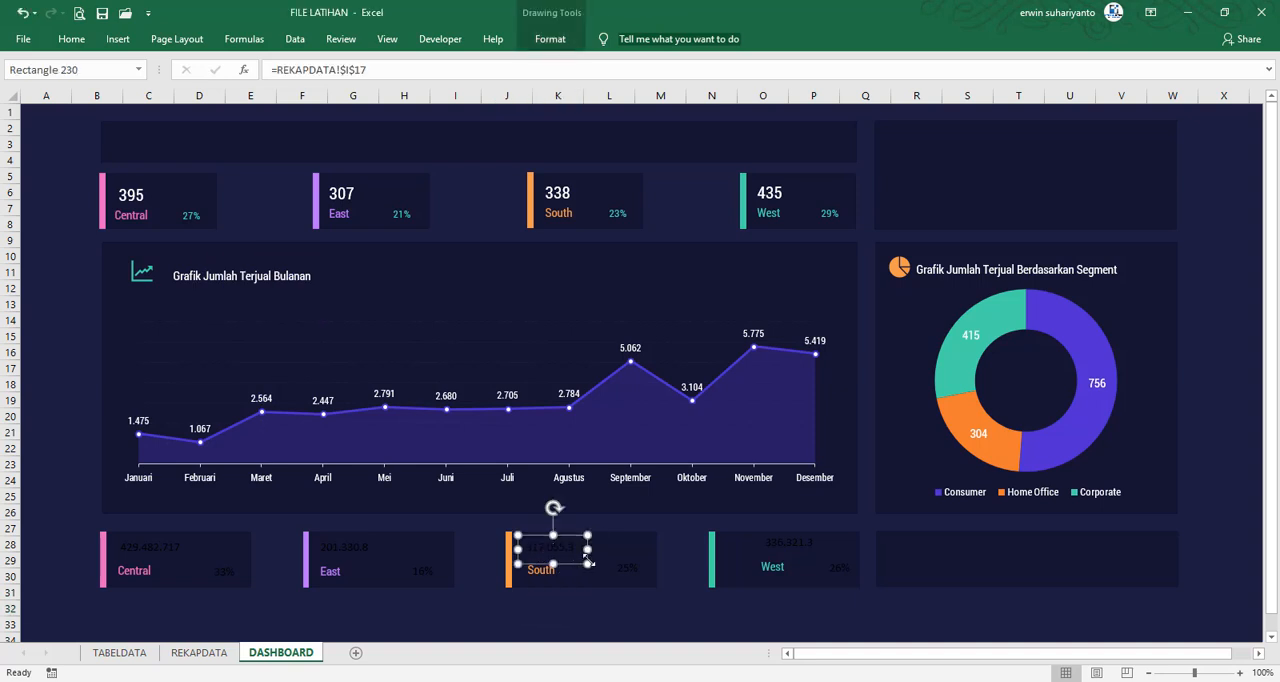
{"action": "key", "text": "Up"}
{"action": "key", "text": "Down"}
{"action": "key", "text": "Right"}
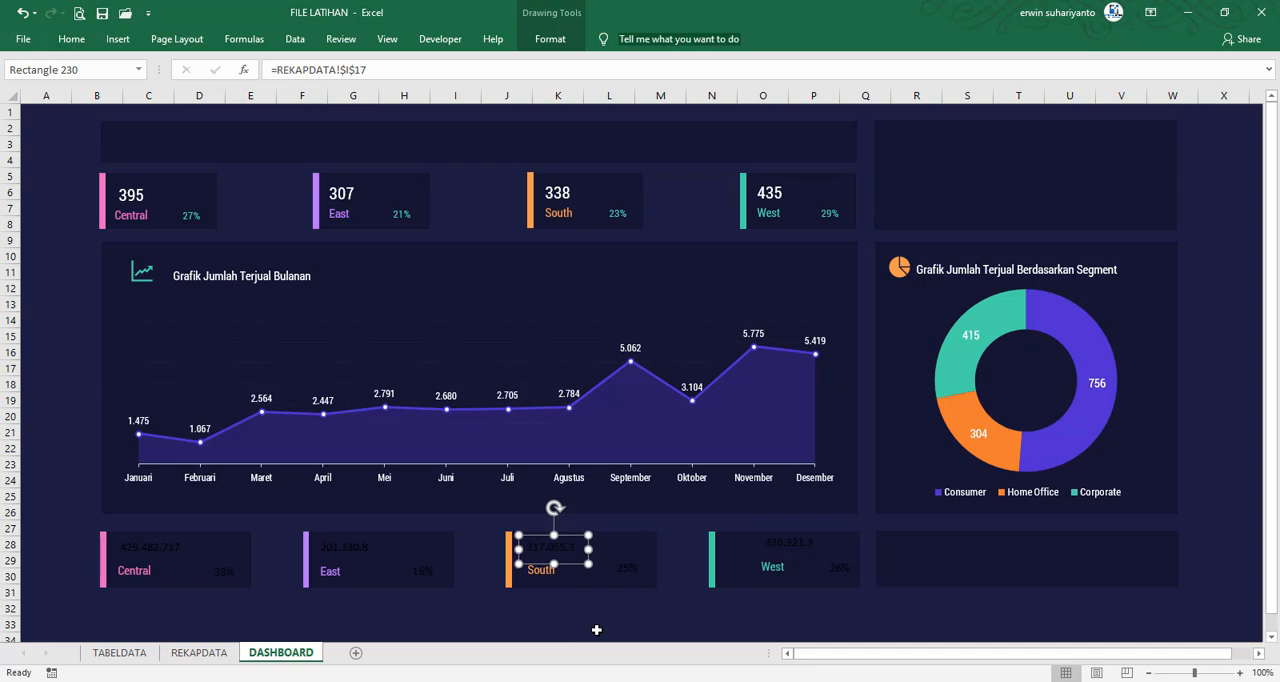
{"action": "key", "text": "Down"}
{"action": "left_click", "coordinate": [624, 577]}
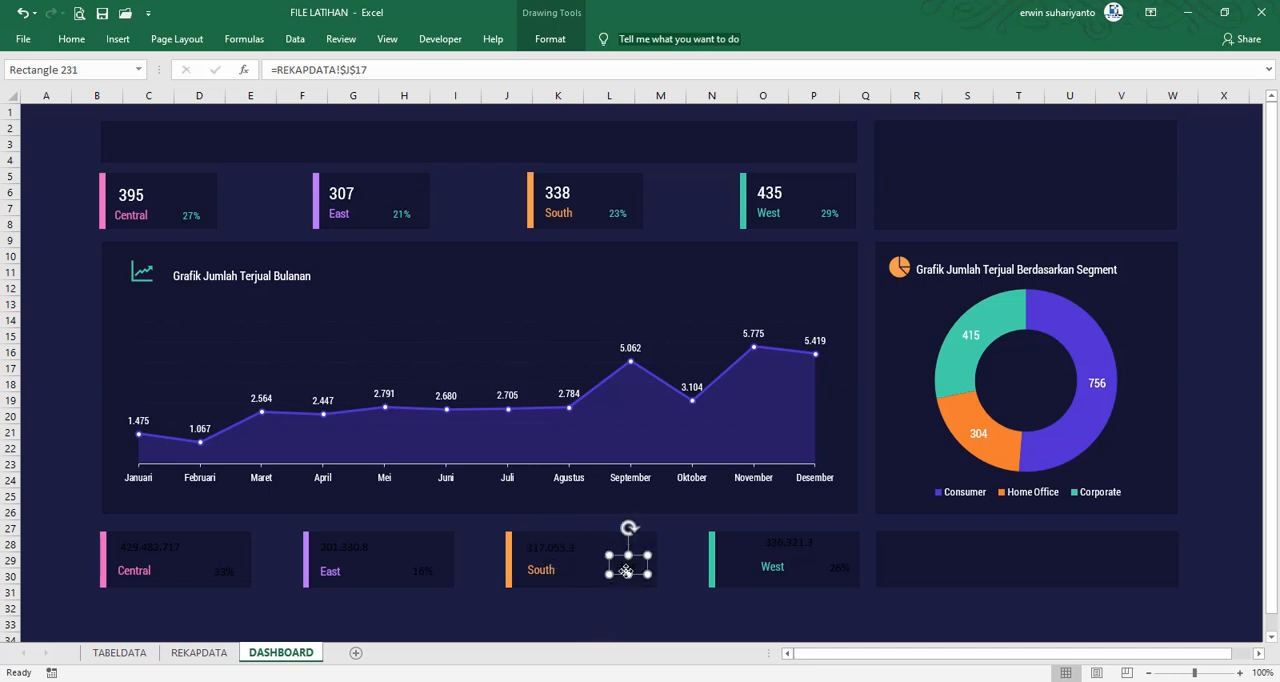
{"action": "left_click_drag", "start_coordinate": [638, 575], "coordinate": [638, 574]}
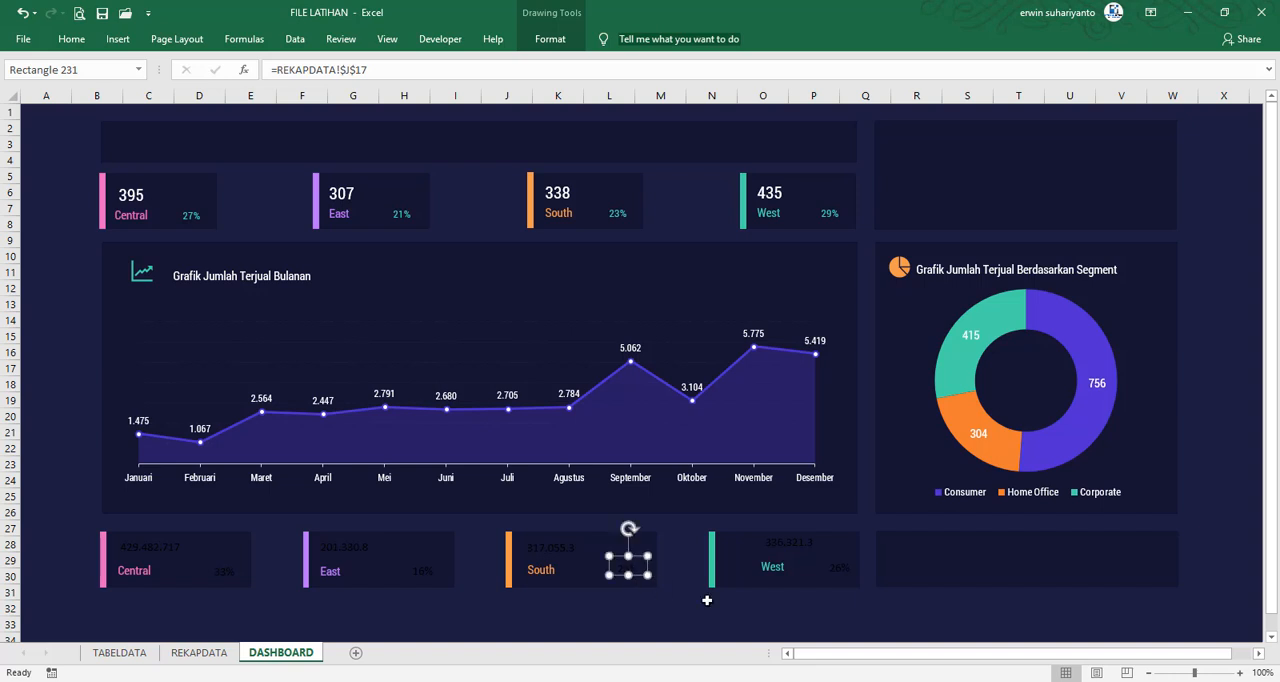
{"action": "left_click", "coordinate": [806, 548]}
{"action": "left_click_drag", "start_coordinate": [780, 558], "coordinate": [775, 569]}
{"action": "left_click", "coordinate": [775, 567], "text": "ctrl"}
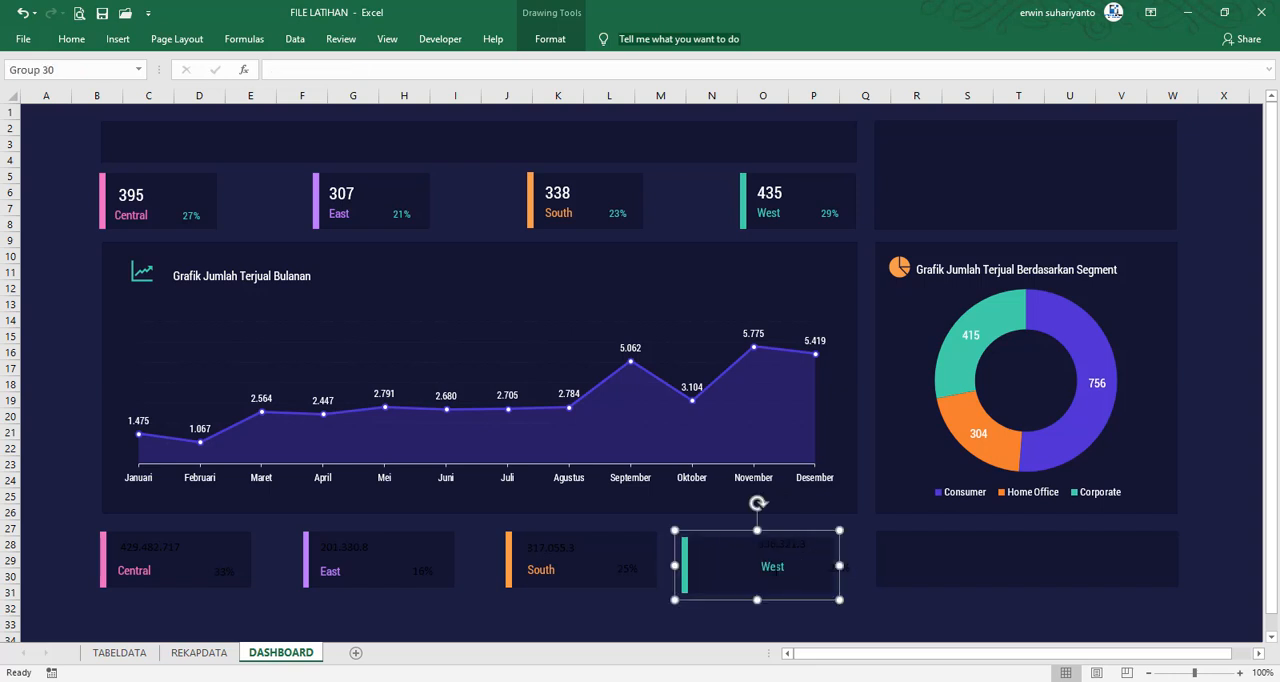
{"action": "key", "text": "ctrl+z"}
{"action": "left_click", "coordinate": [772, 566]}
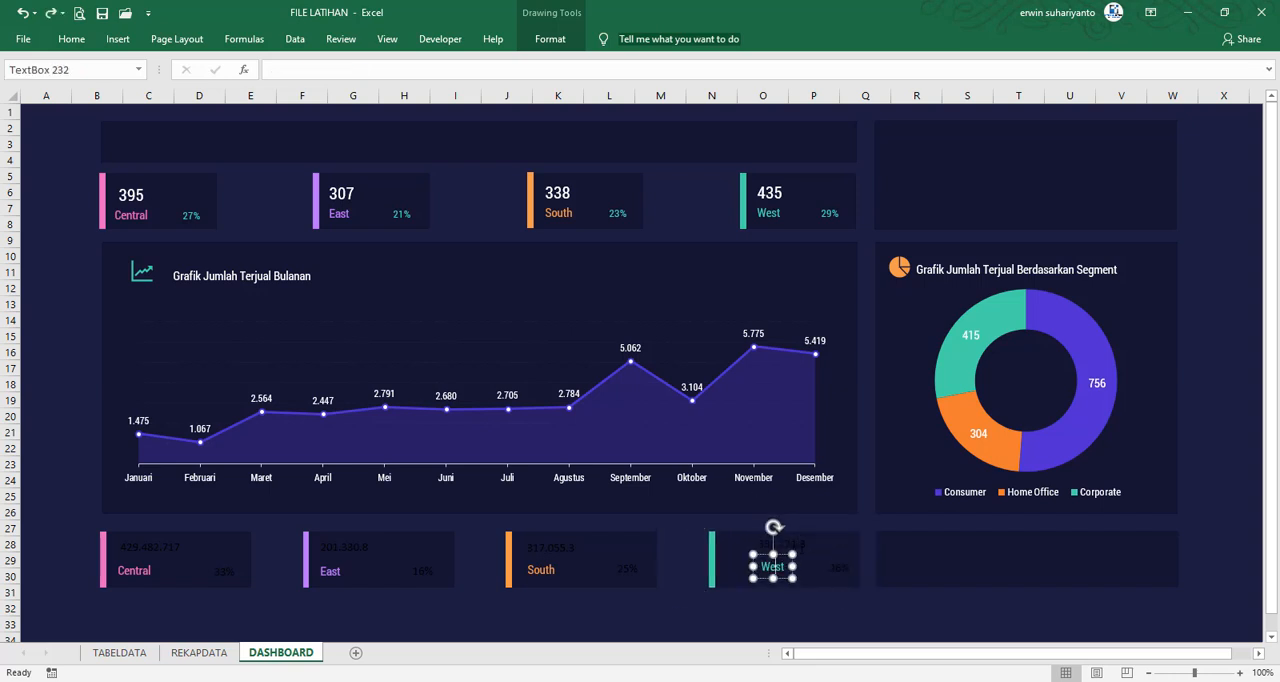
{"action": "left_click", "coordinate": [800, 605]}
Move the lower West card's value and label closer to the green bar, and shift its percentage slightly inward and down
{"action": "left_click", "coordinate": [786, 557]}
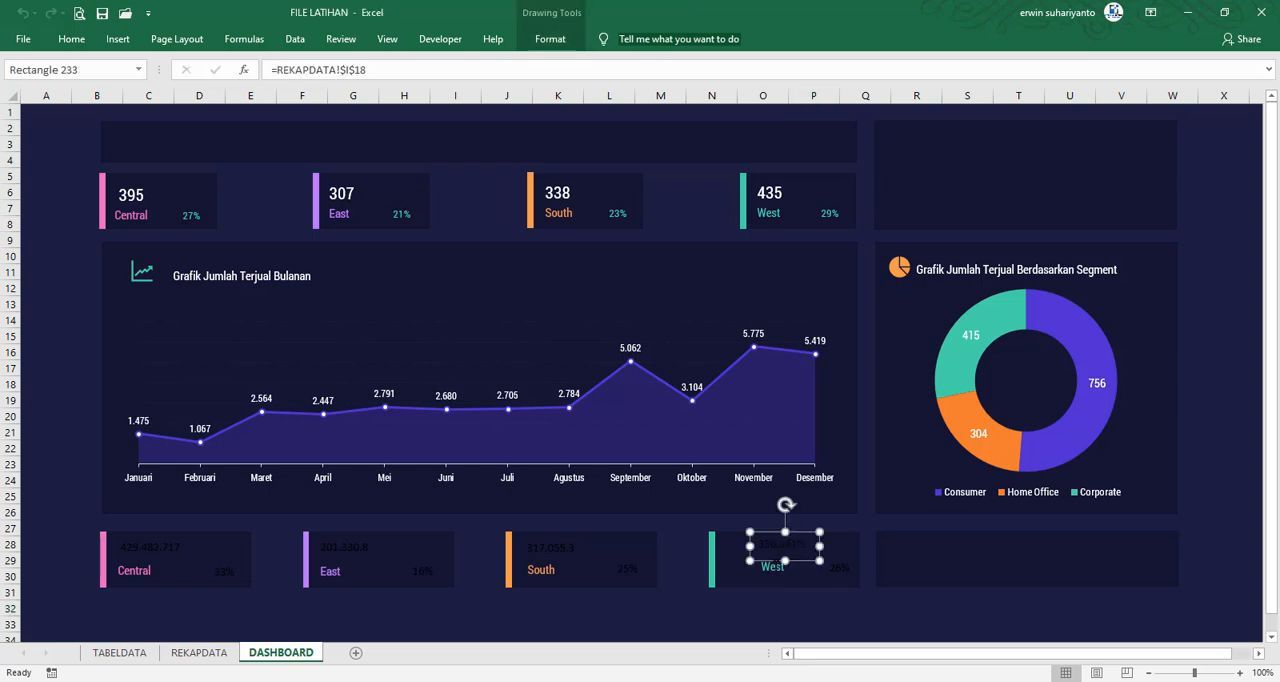
{"action": "left_click", "coordinate": [772, 566], "text": "ctrl"}
{"action": "left_click_drag", "start_coordinate": [774, 565], "coordinate": [744, 564]}
{"action": "left_click", "coordinate": [839, 570]}
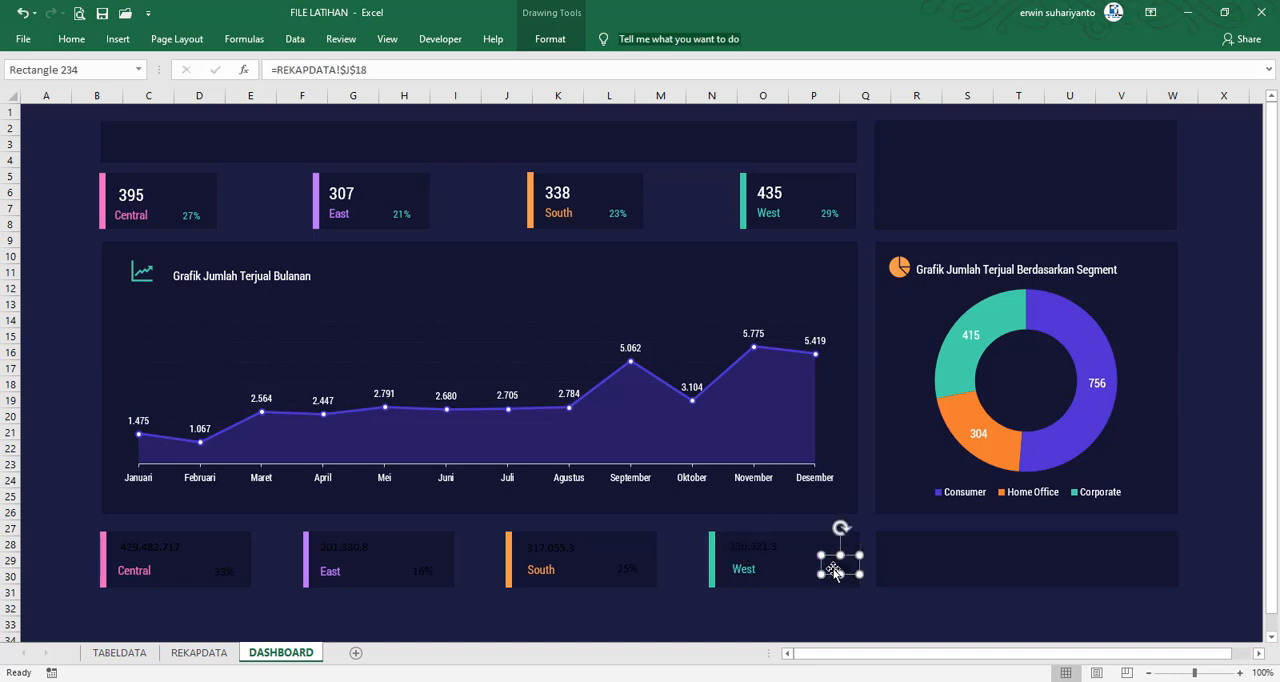
{"action": "left_click_drag", "start_coordinate": [835, 572], "coordinate": [828, 572]}
{"action": "left_click", "coordinate": [815, 606]}
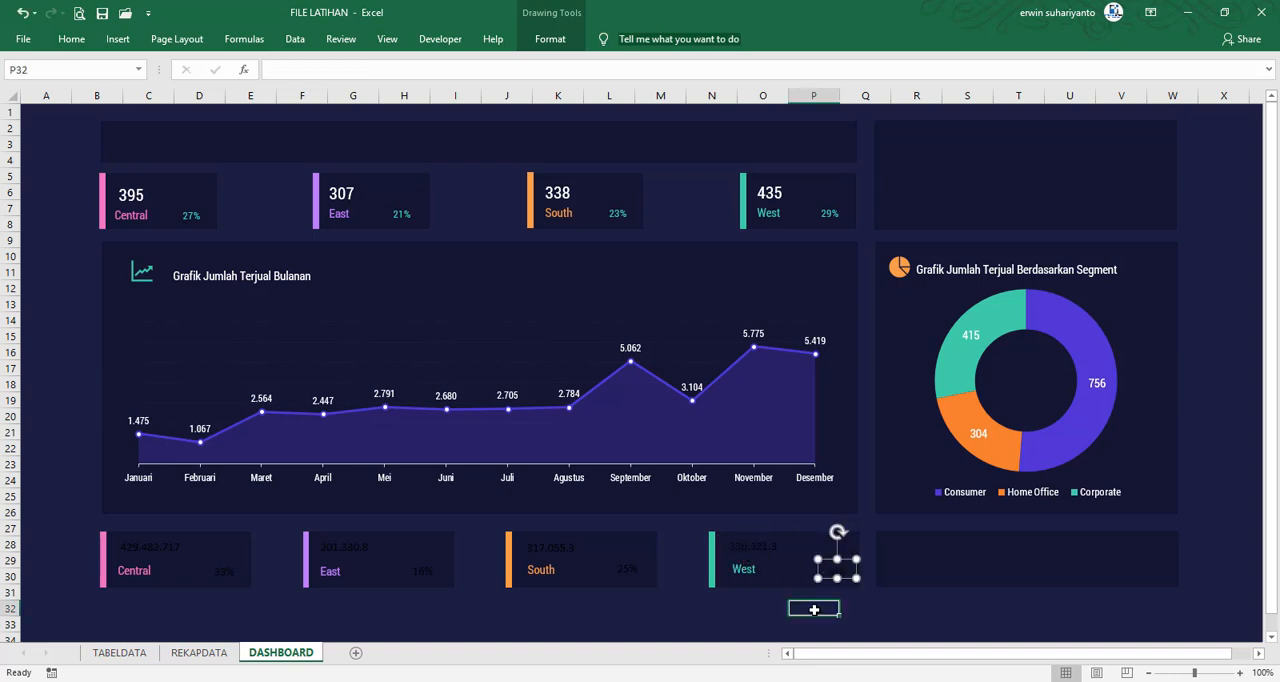
Set the sales values in the four lower region cards to the Roboto Condensed font
{"action": "left_click", "coordinate": [164, 556]}
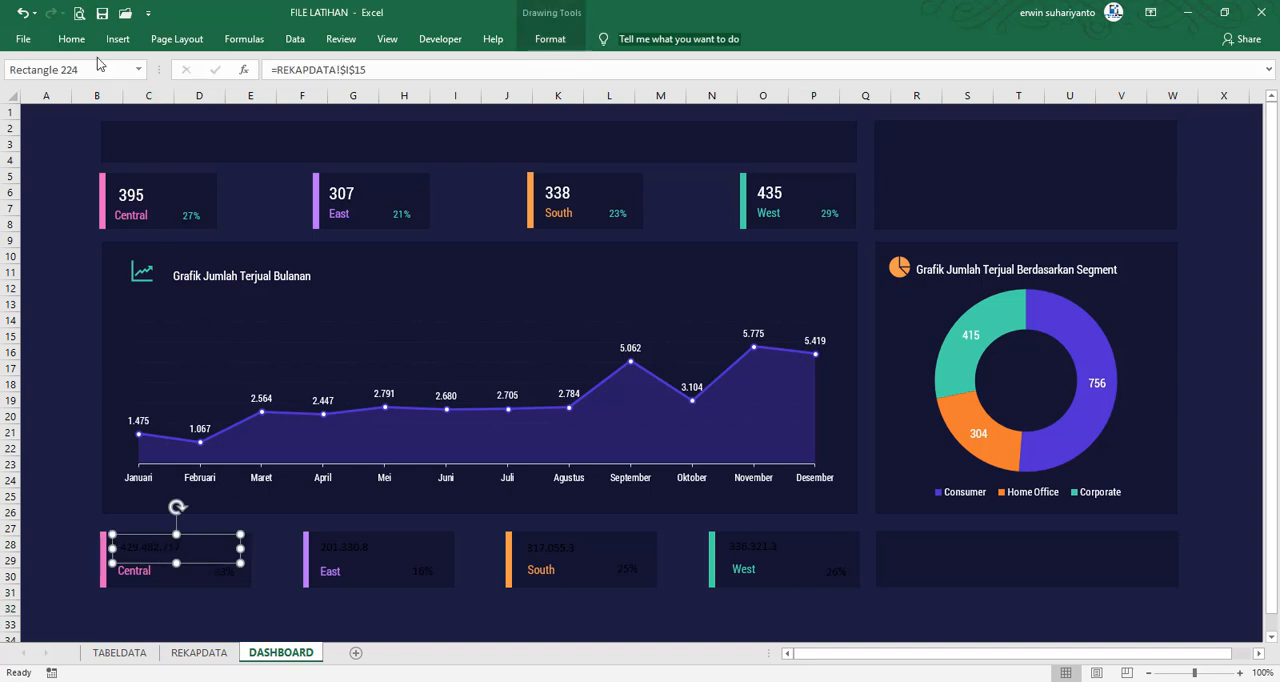
{"action": "left_click", "coordinate": [70, 39]}
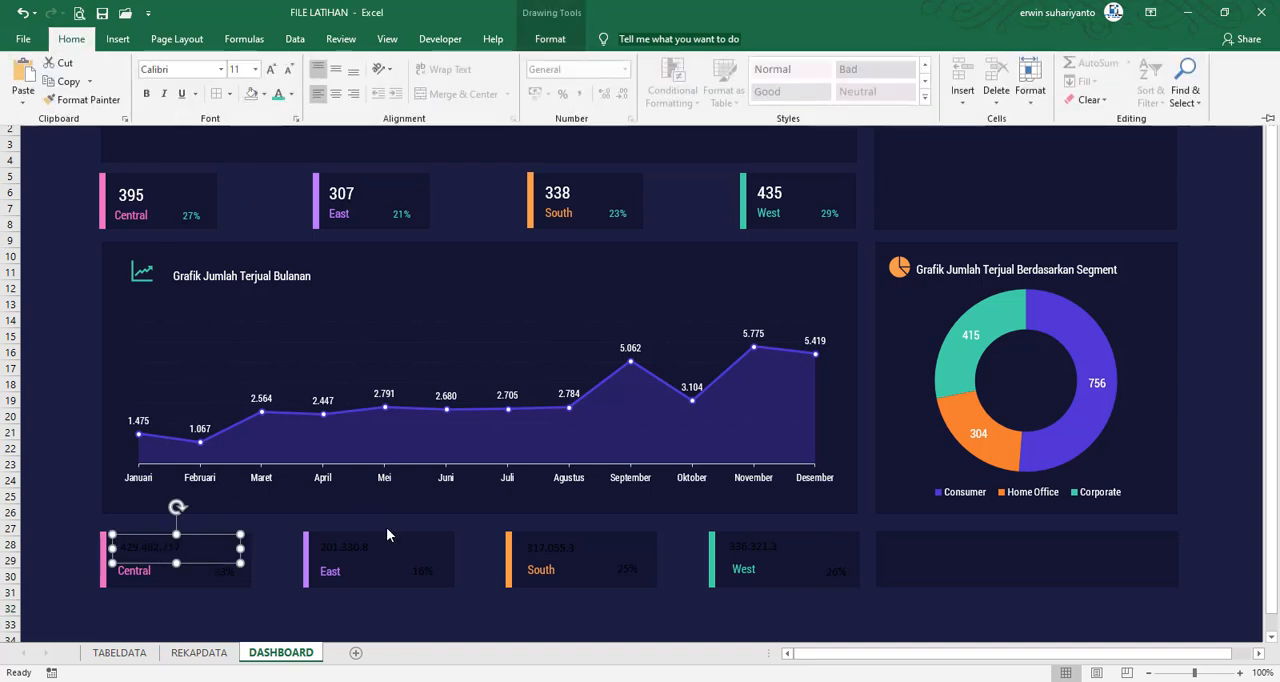
{"action": "left_click", "coordinate": [360, 555]}
{"action": "left_click", "coordinate": [358, 555], "text": "ctrl"}
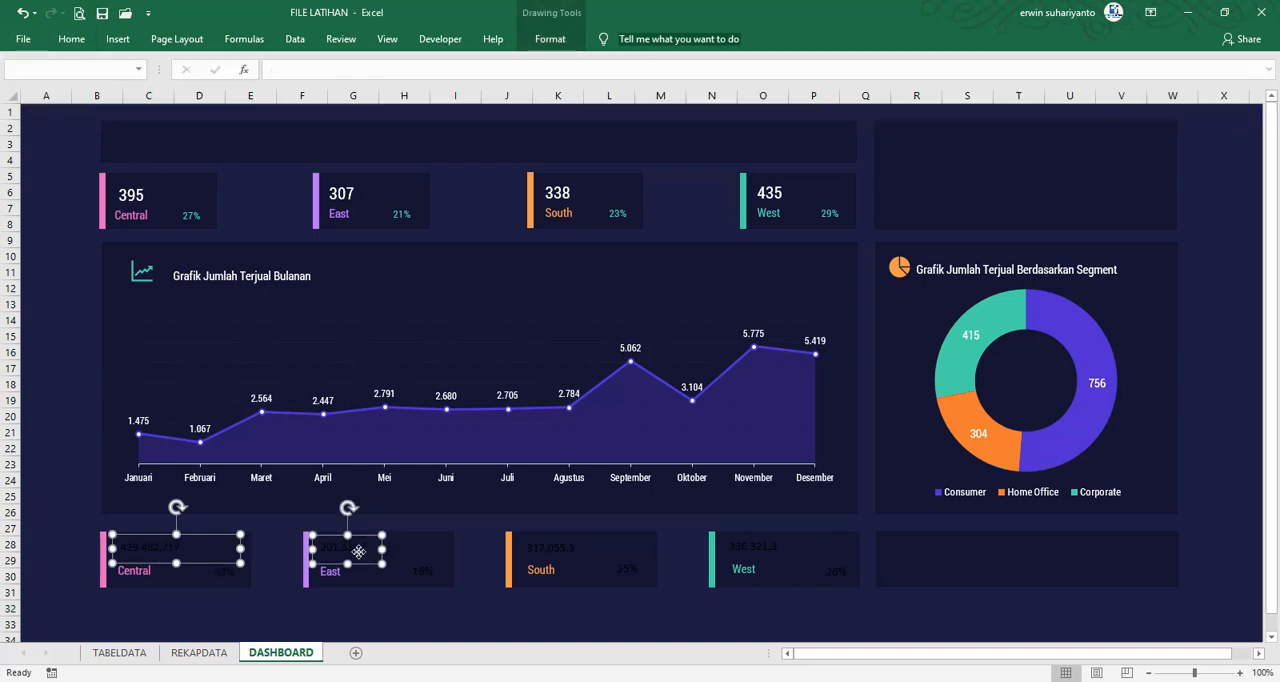
{"action": "left_click", "coordinate": [552, 558], "text": "ctrl"}
{"action": "left_click", "coordinate": [748, 555], "text": "ctrl"}
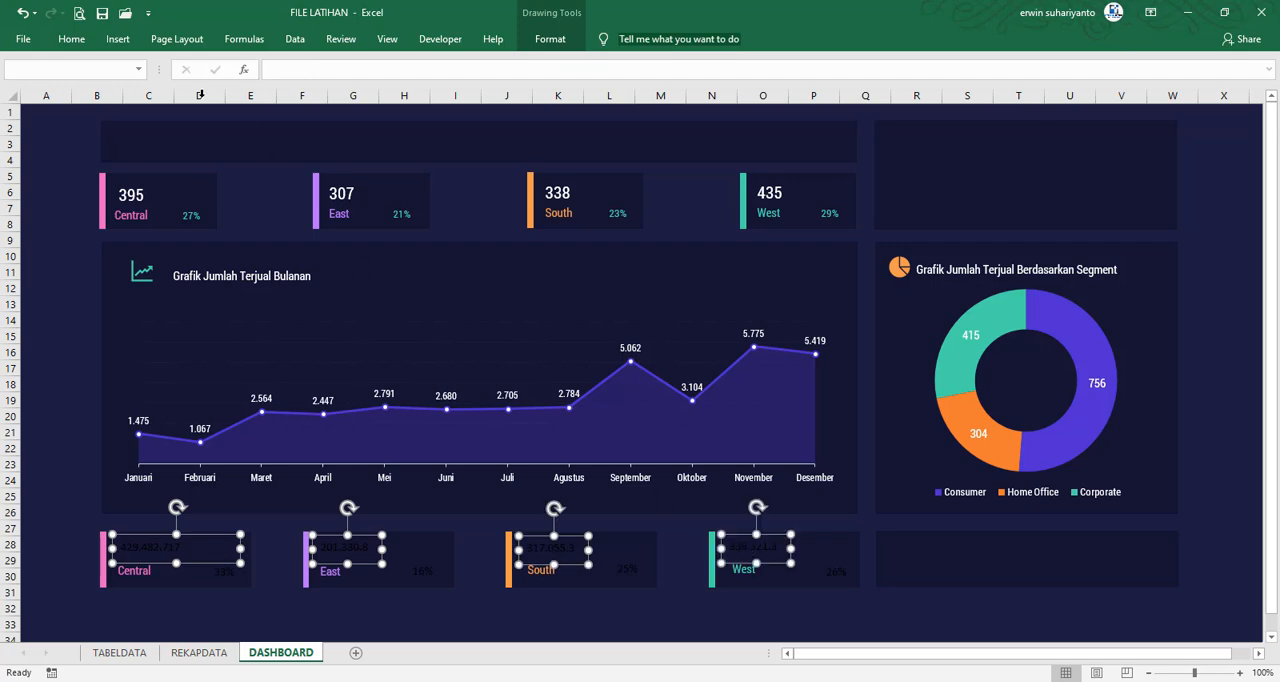
{"action": "left_click", "coordinate": [71, 39]}
{"action": "left_click", "coordinate": [221, 69]}
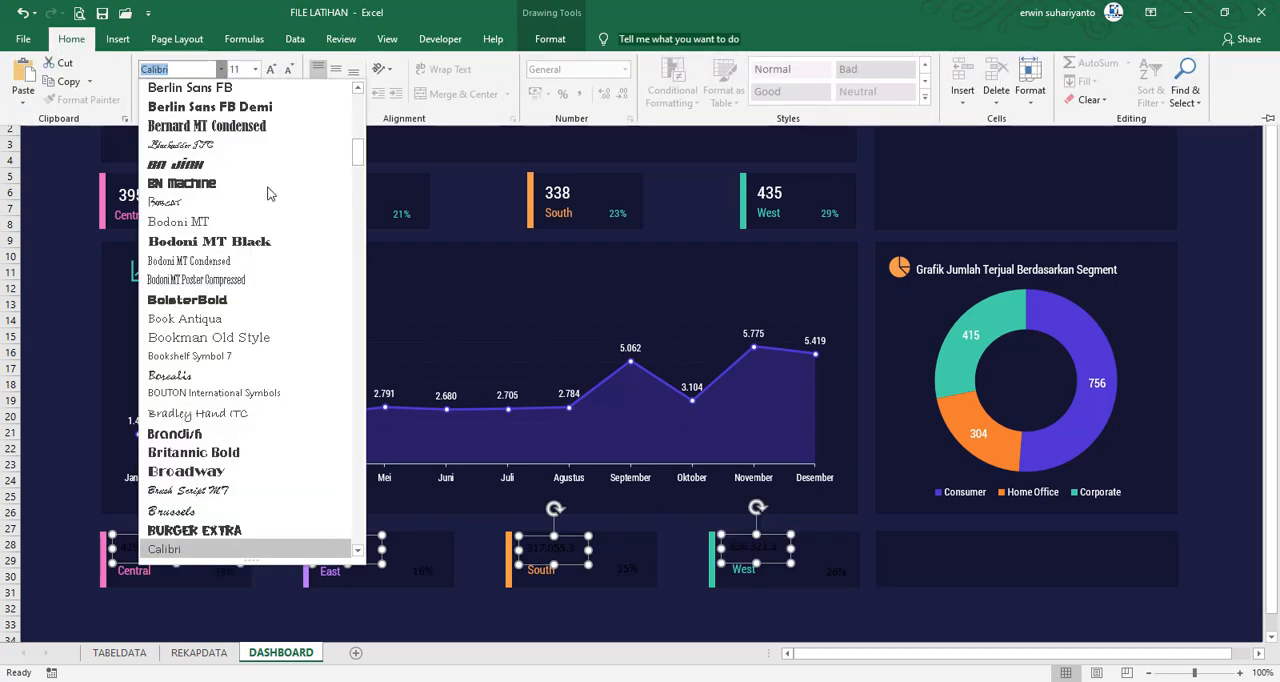
{"action": "scroll", "coordinate": [263, 170], "scroll_direction": "up", "scroll_amount": 5}
{"action": "left_click", "coordinate": [205, 165]}
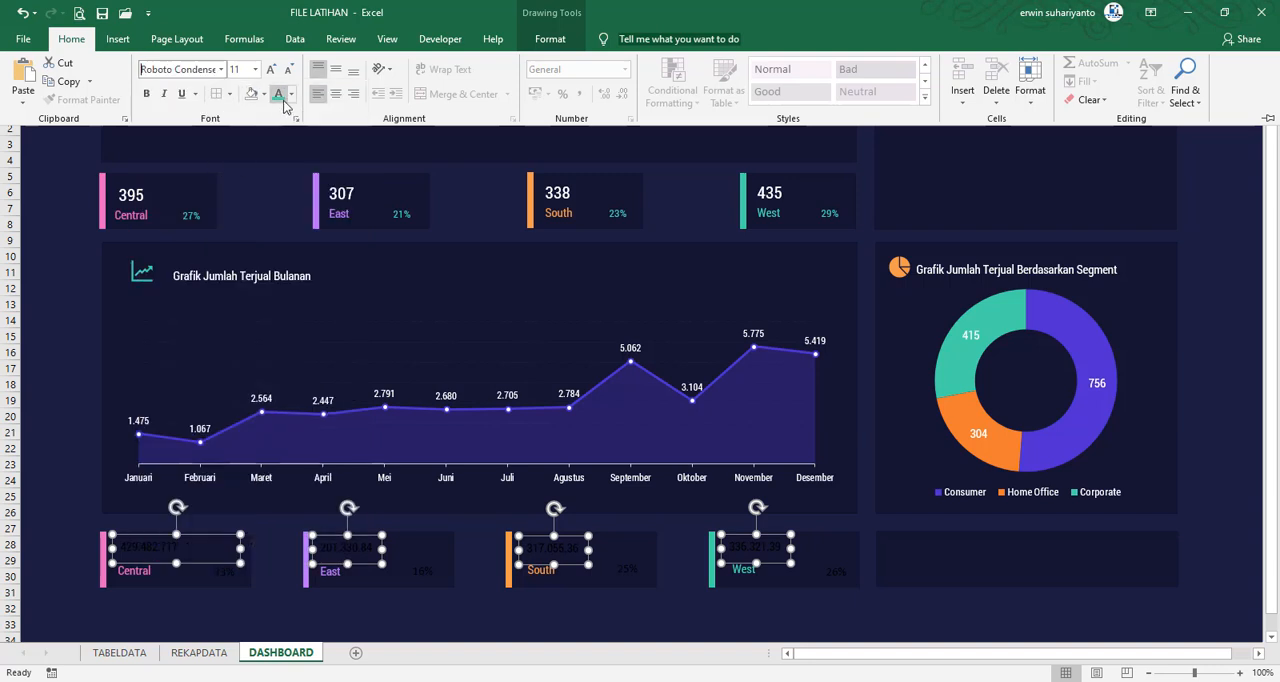
Color the four lower cards' sales values white and set their font size to 12
{"action": "left_click", "coordinate": [290, 94]}
{"action": "left_click", "coordinate": [280, 150]}
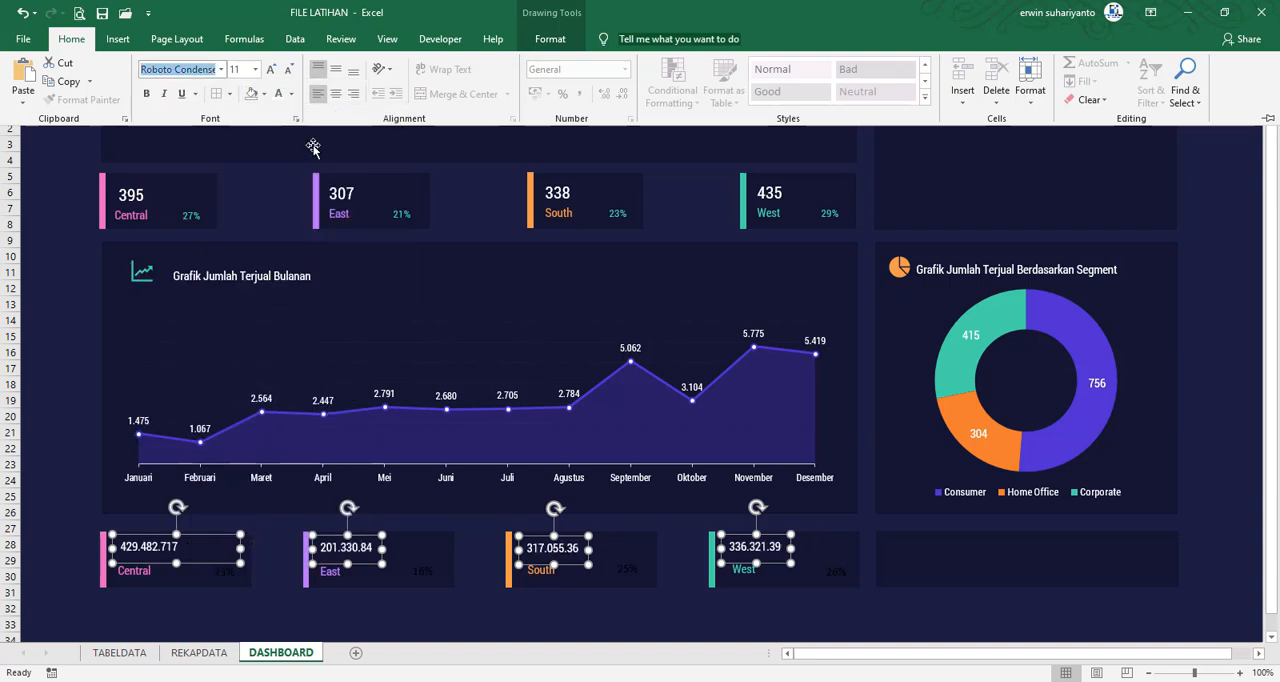
{"action": "left_click", "coordinate": [271, 70]}
{"action": "left_click", "coordinate": [271, 70]}
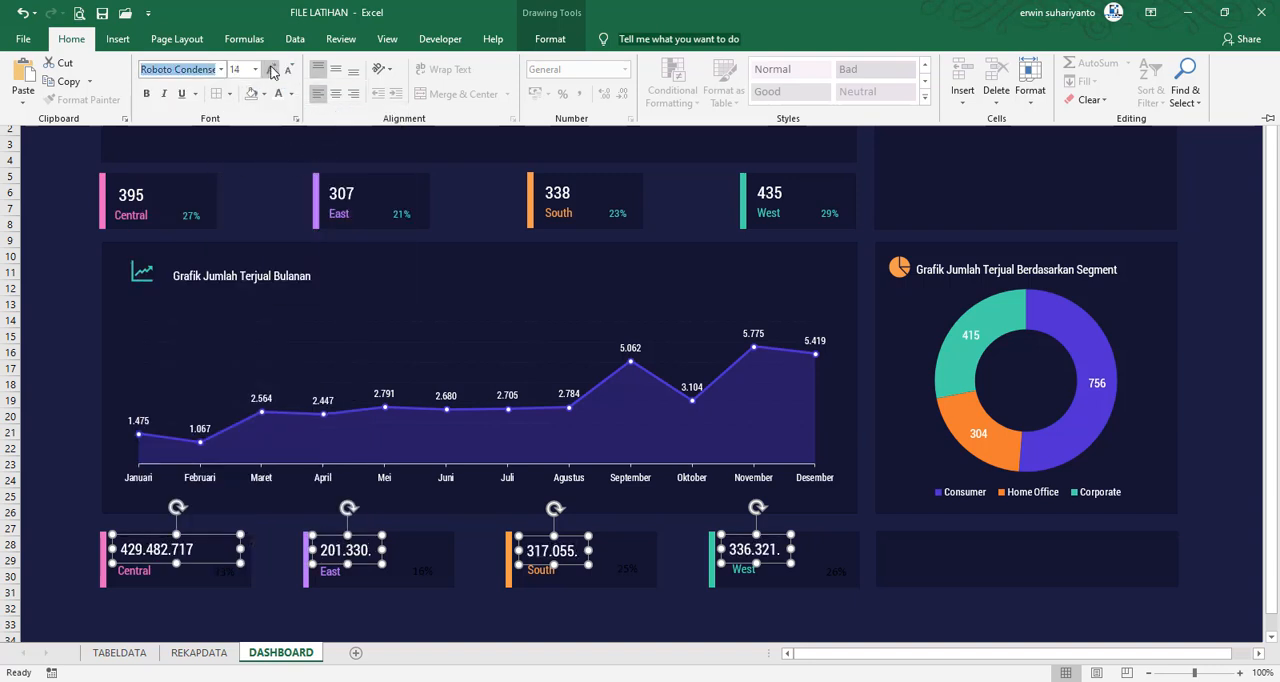
{"action": "left_click", "coordinate": [288, 71]}
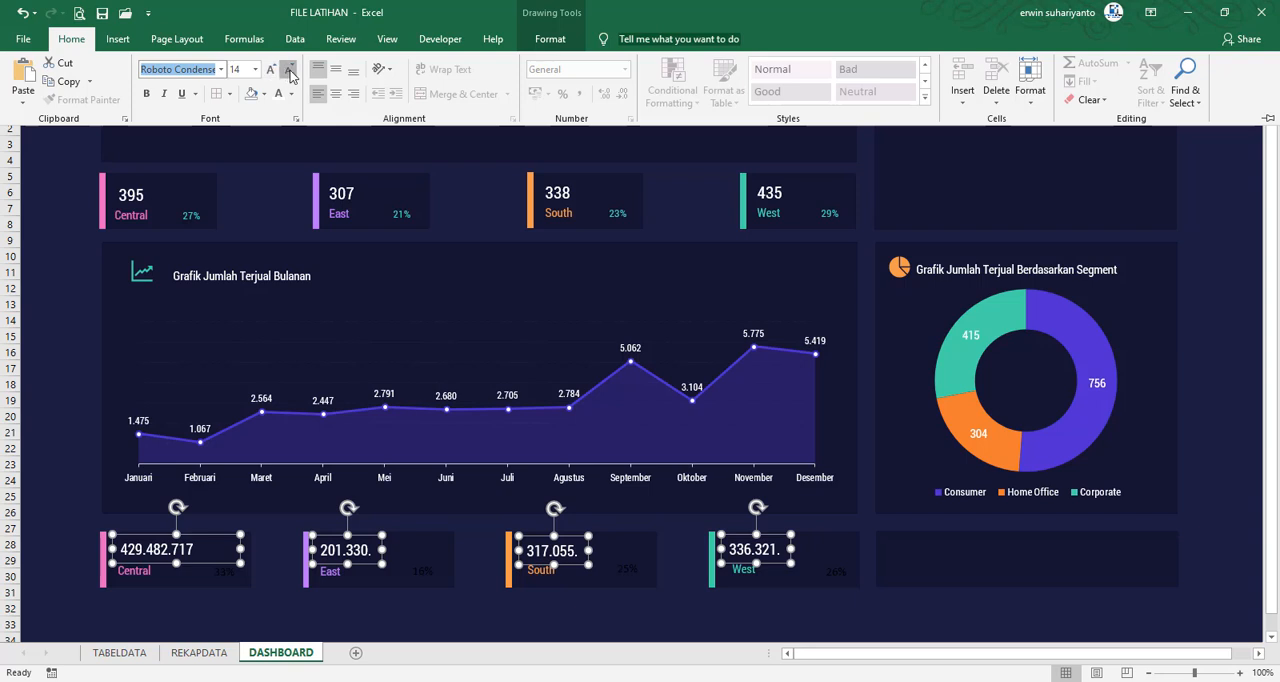
Widen the four sales value text boxes in the lower cards so the full numbers fit
{"action": "left_click", "coordinate": [385, 551]}
{"action": "mouse_move", "coordinate": [385, 550]}
{"action": "left_mouse_down"}
{"action": "mouse_move", "coordinate": [410, 550]}
{"action": "mouse_move", "coordinate": [383, 548]}
{"action": "mouse_move", "coordinate": [396, 552]}
{"action": "left_mouse_up"}
{"action": "left_click", "coordinate": [391, 613]}
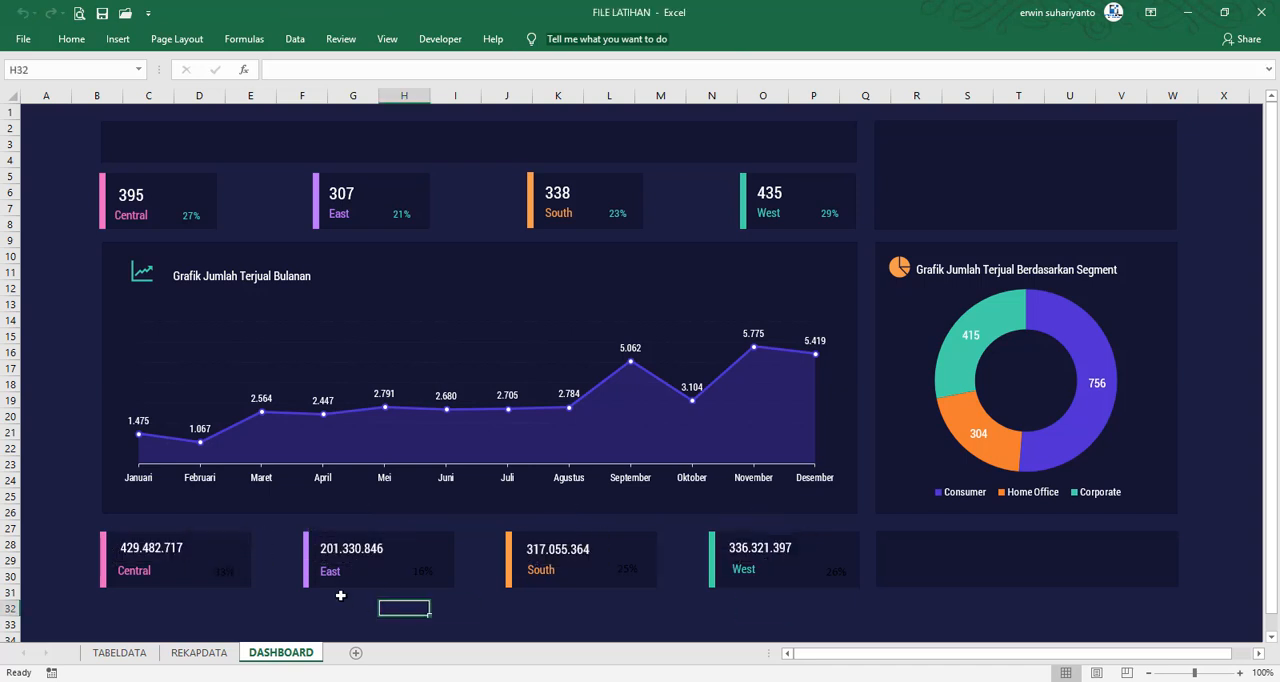
Narrow the lower Central card's sales value box to the card's edge, and extend the East, South and West value boxes
{"action": "left_click", "coordinate": [212, 555]}
{"action": "left_click", "coordinate": [174, 557]}
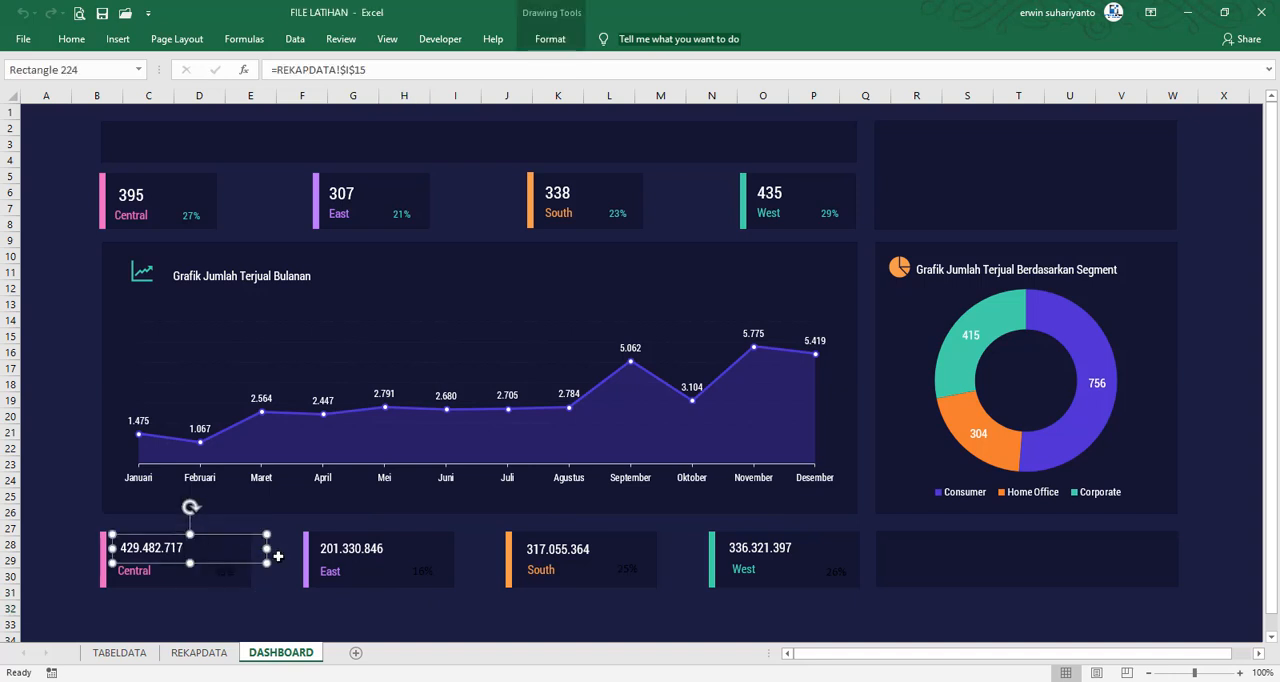
{"action": "left_click_drag", "start_coordinate": [267, 549], "coordinate": [252, 552]}
{"action": "left_click", "coordinate": [346, 556]}
{"action": "left_click", "coordinate": [552, 552], "text": "shift"}
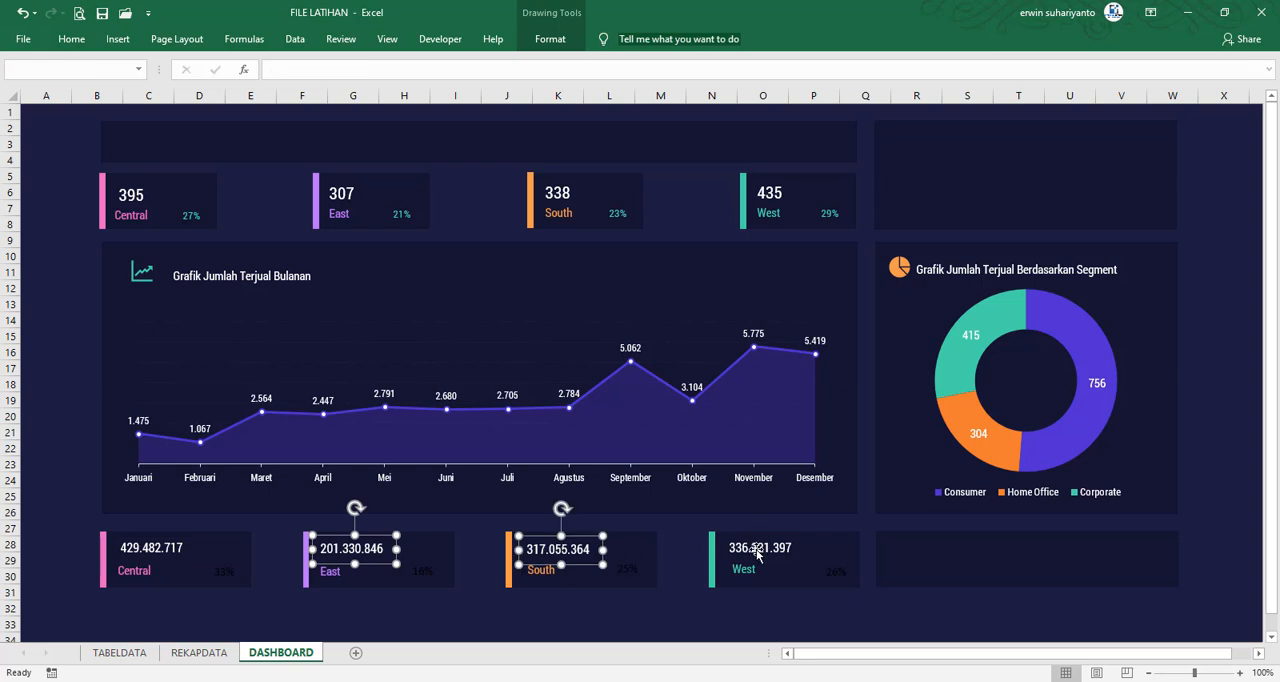
{"action": "left_click", "coordinate": [757, 553], "text": "shift"}
{"action": "left_click_drag", "start_coordinate": [807, 548], "coordinate": [857, 548]}
{"action": "left_click", "coordinate": [490, 612]}
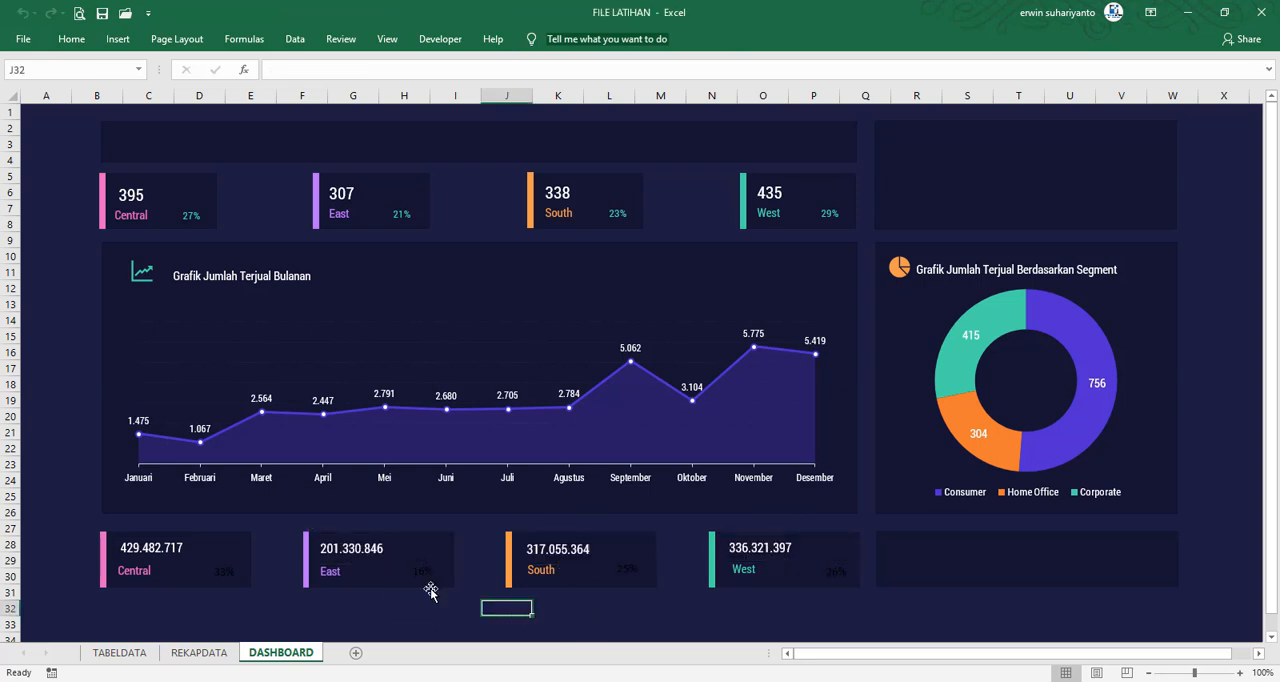
Color the percentages in the four lower region cards teal to match the upper cards' percentages
{"action": "left_click", "coordinate": [420, 572]}
{"action": "left_click", "coordinate": [230, 575]}
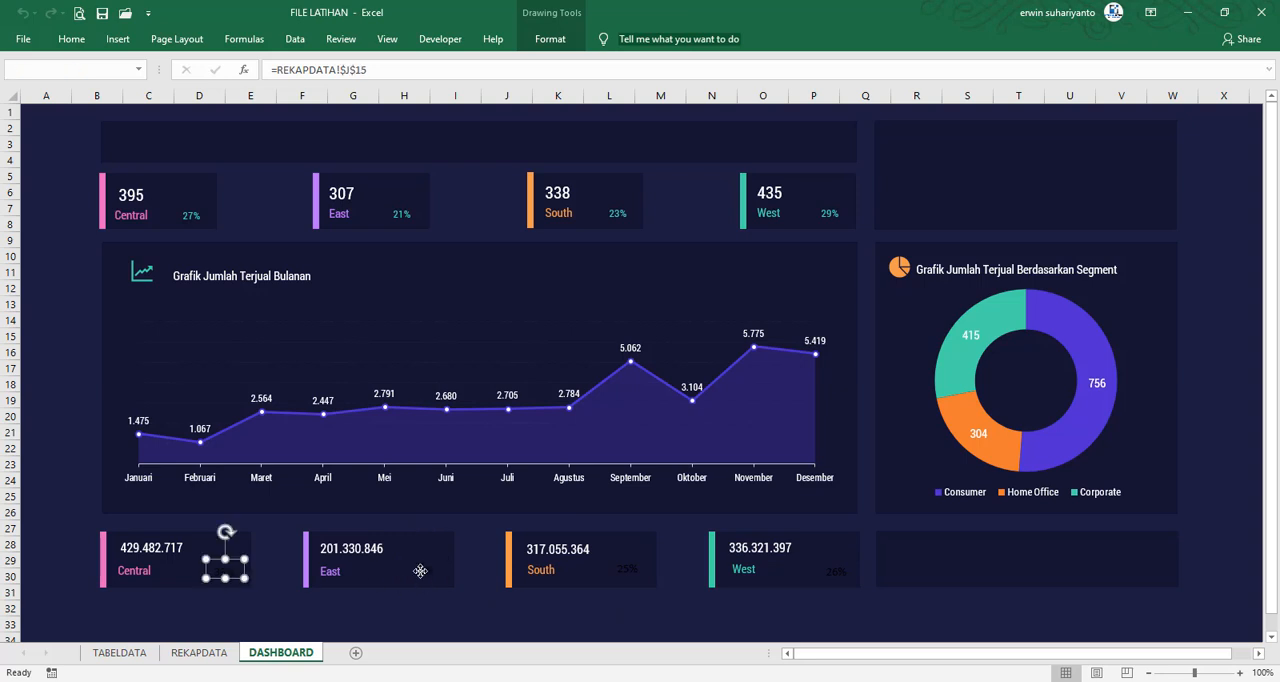
{"action": "left_click", "coordinate": [422, 570], "text": "shift"}
{"action": "left_click", "coordinate": [628, 572], "text": "shift"}
{"action": "left_click", "coordinate": [836, 572], "text": "shift"}
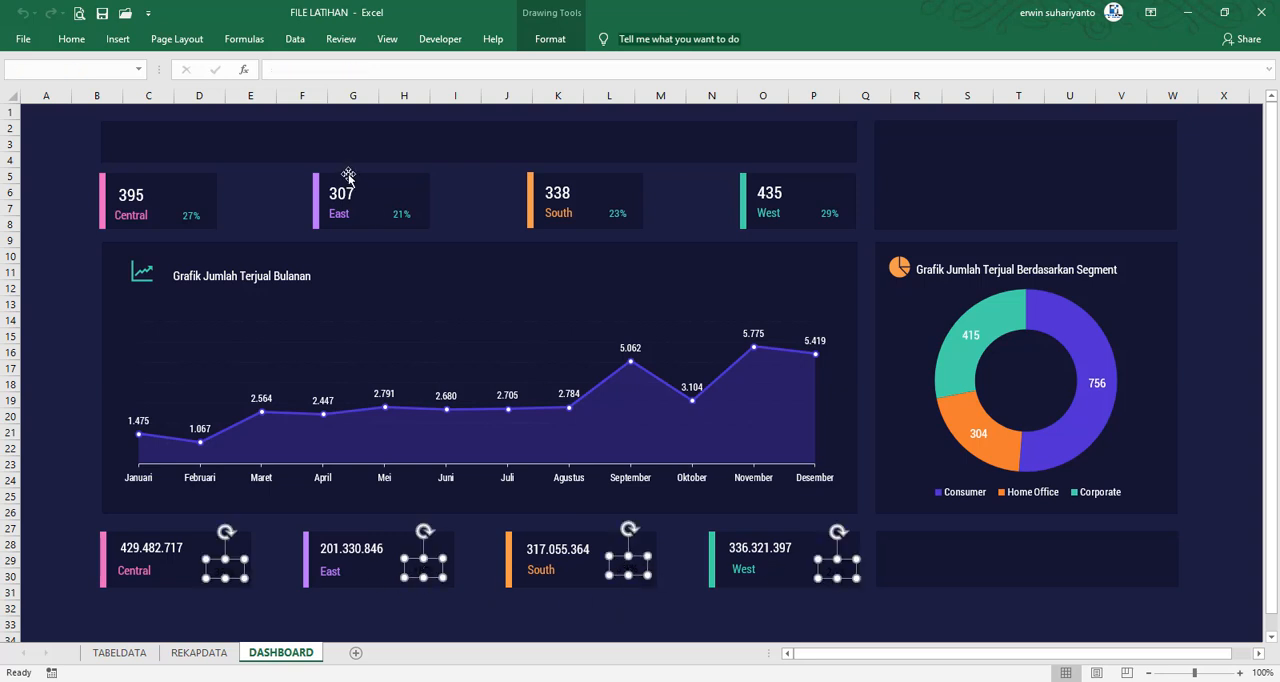
{"action": "left_click", "coordinate": [71, 38]}
{"action": "left_click", "coordinate": [291, 93]}
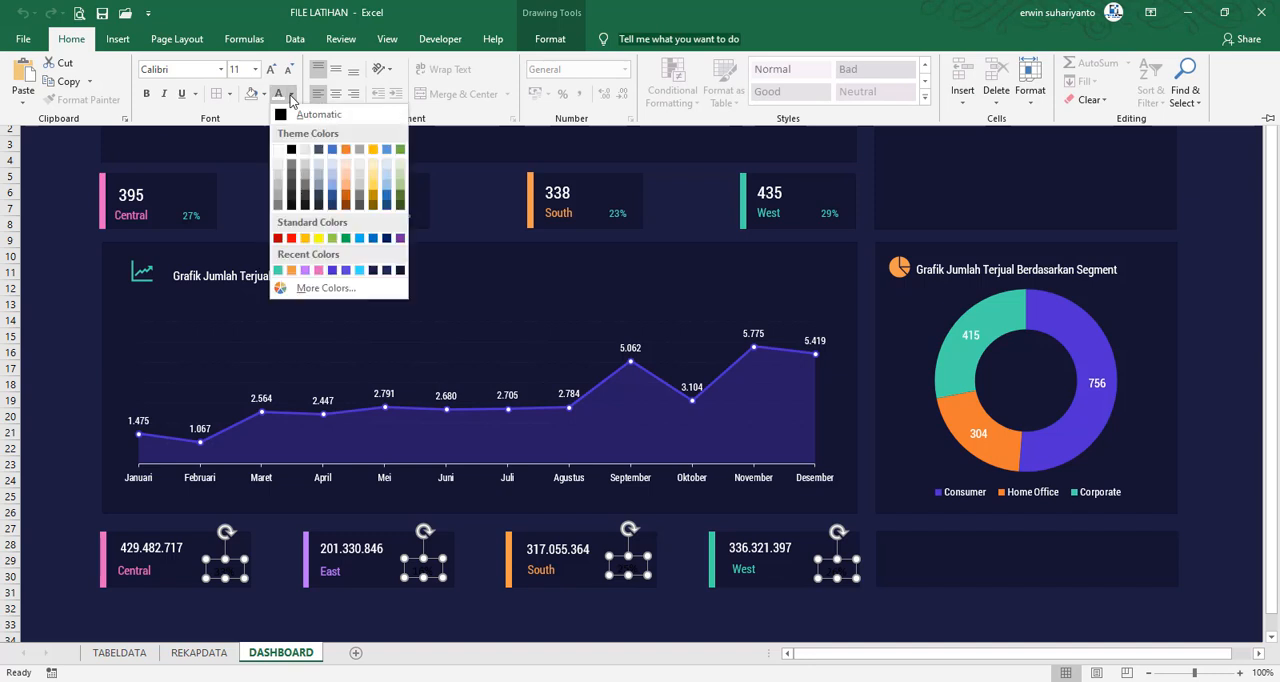
{"action": "left_click", "coordinate": [279, 258]}
{"action": "left_click", "coordinate": [337, 612]}
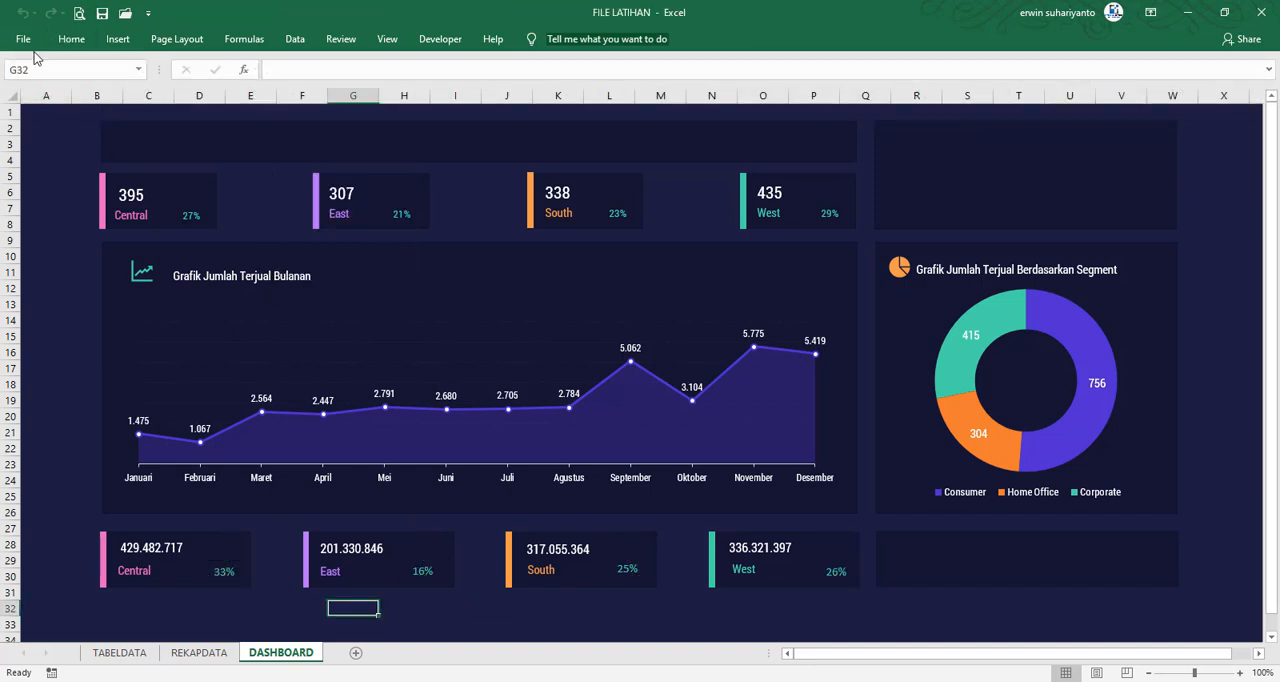
Save the workbook and display the category breakdown popup for September on the monthly chart
{"action": "left_click", "coordinate": [102, 13]}
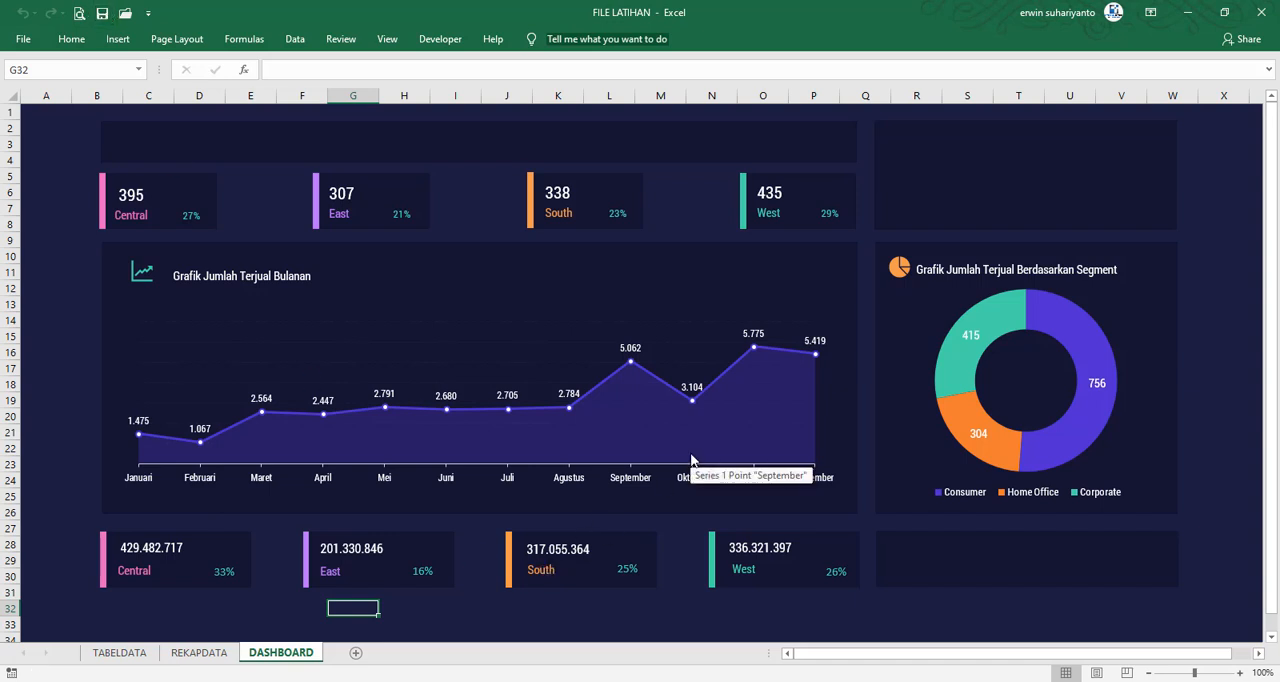
{"action": "left_click", "coordinate": [640, 344]}
{"action": "mouse_move", "coordinate": [886, 681]}
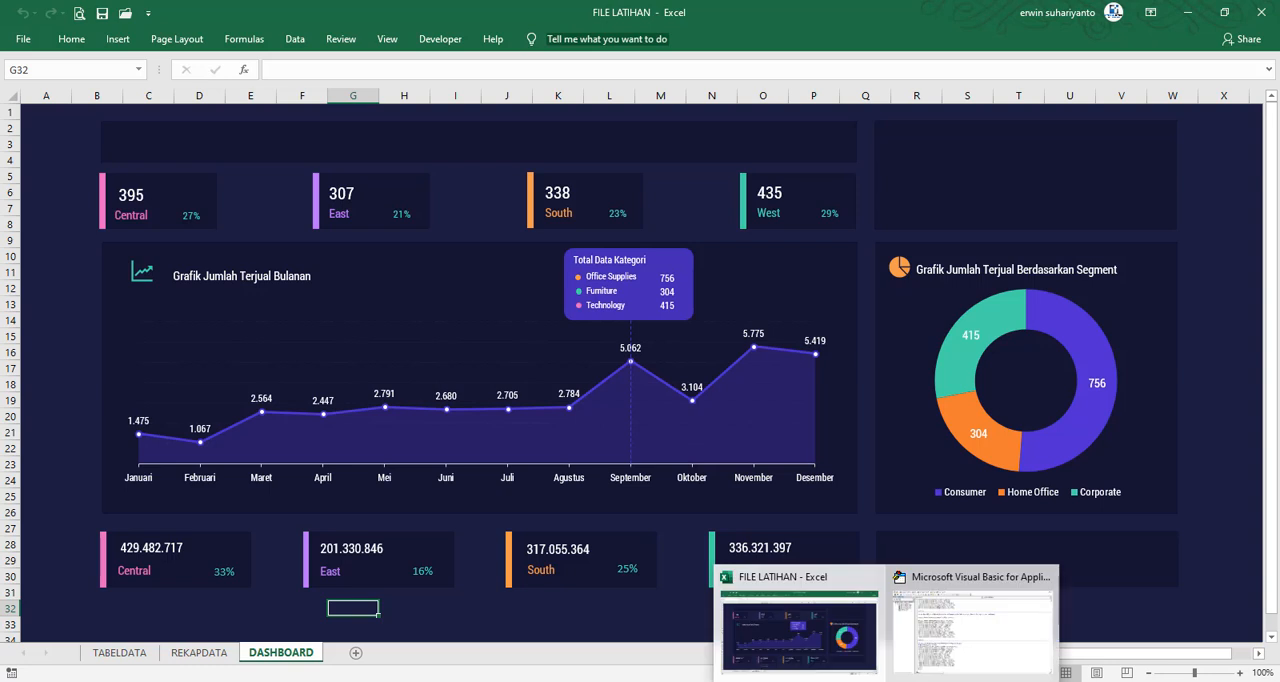
{"action": "left_click", "coordinate": [838, 656]}
Insert the stapler, sofa and globe laptop icons found with the searches "offi", "fur" and "tech"
{"action": "left_click", "coordinate": [1220, 168]}
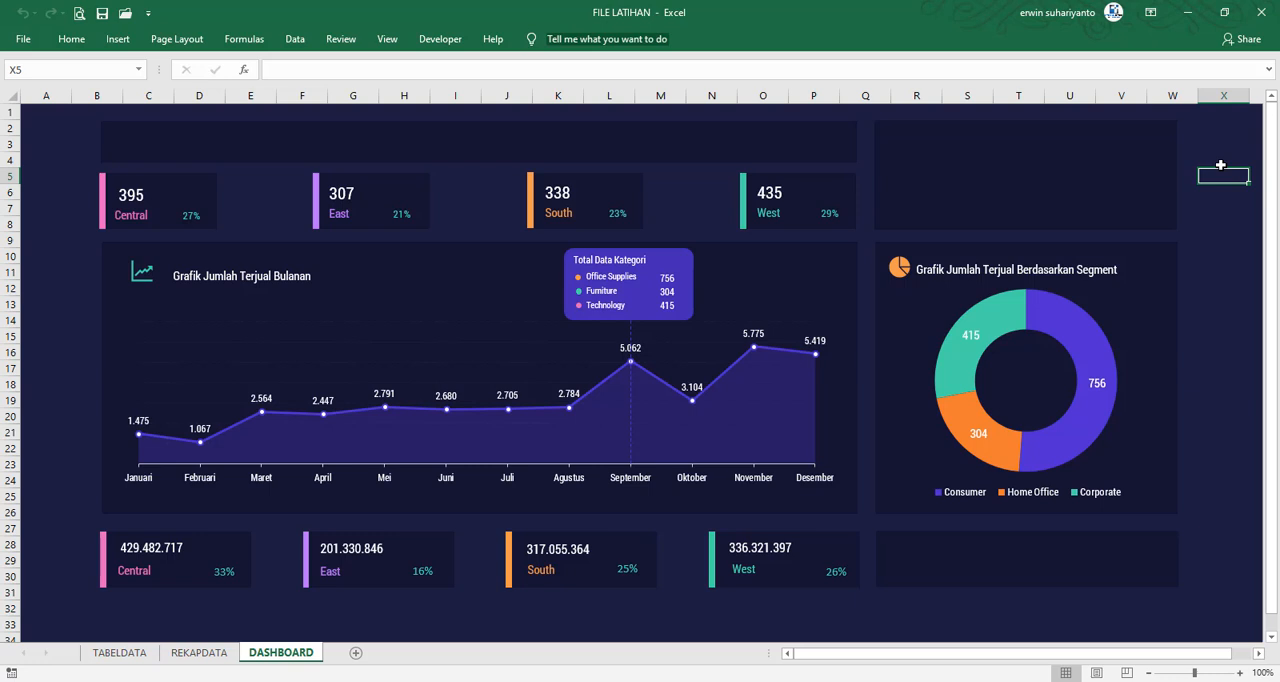
{"action": "left_click", "coordinate": [118, 39]}
{"action": "left_click", "coordinate": [238, 99]}
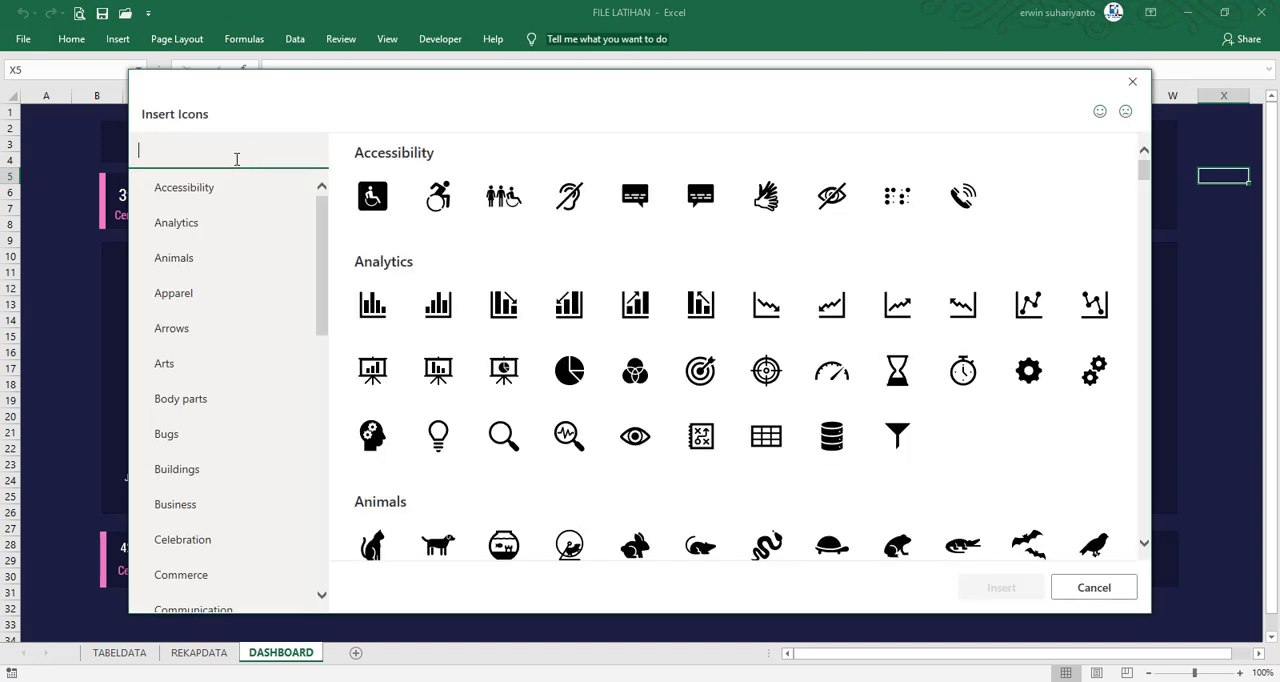
{"action": "type", "text": "offi"}
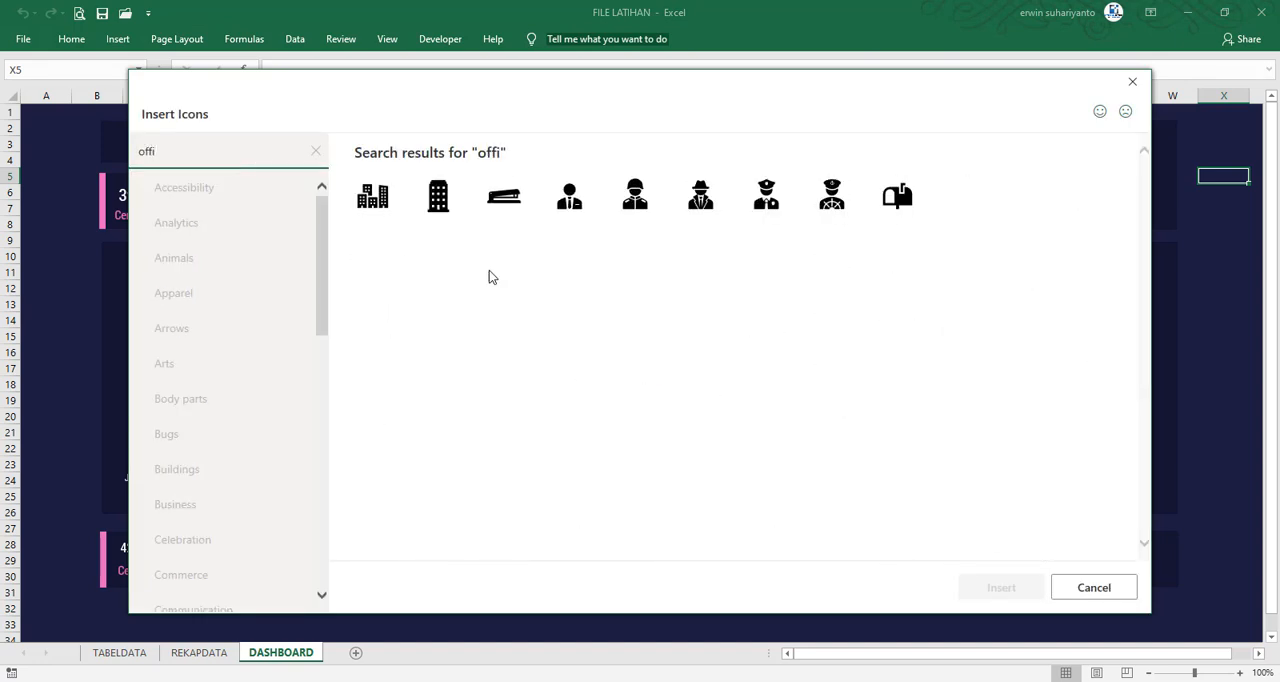
{"action": "left_click", "coordinate": [504, 195]}
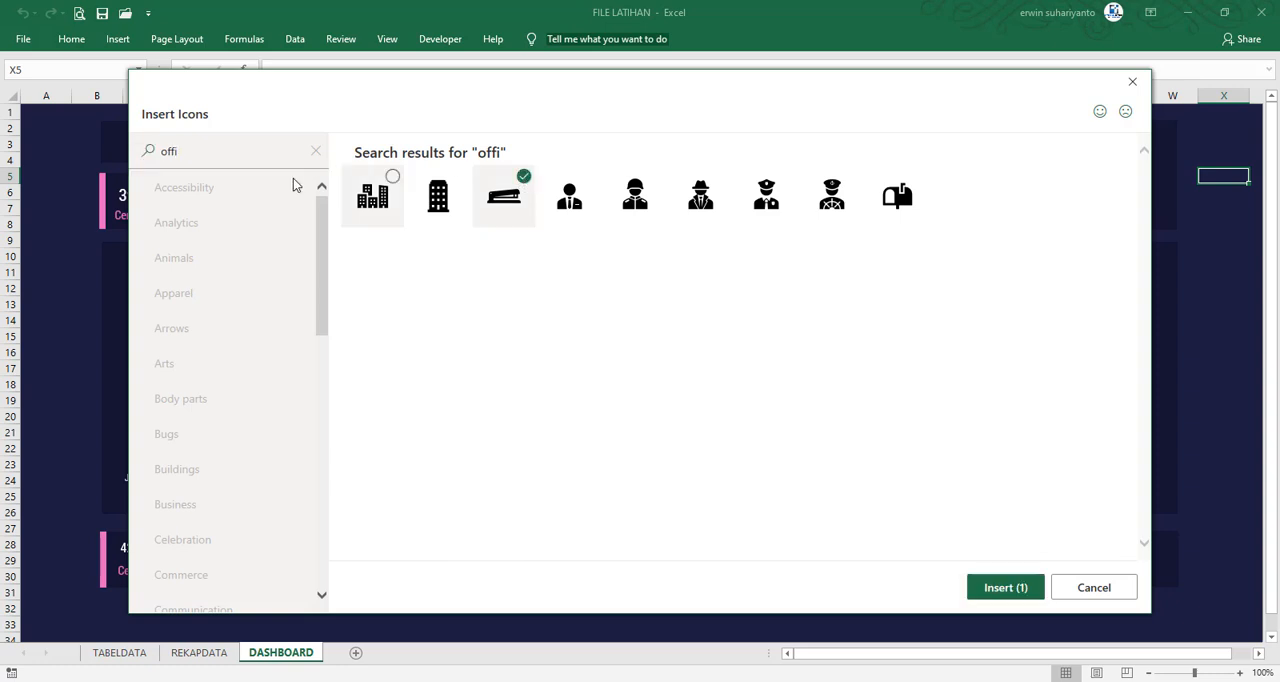
{"action": "left_click", "coordinate": [312, 152]}
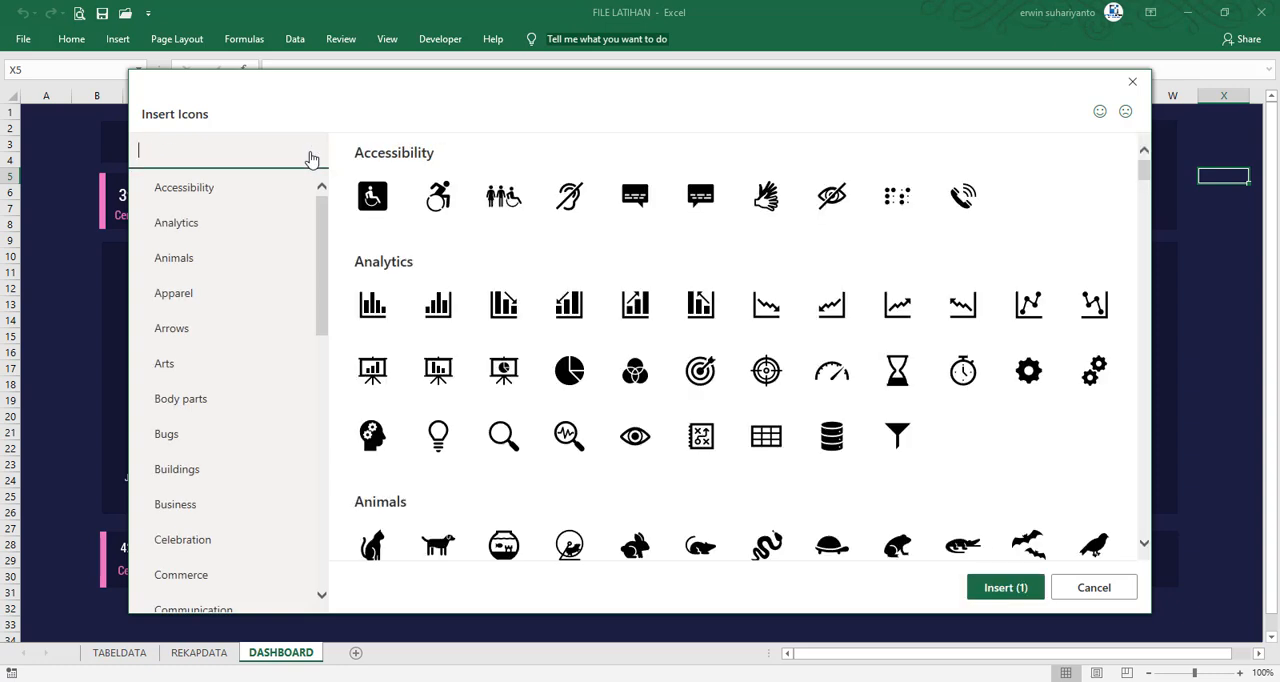
{"action": "type", "text": "fur"}
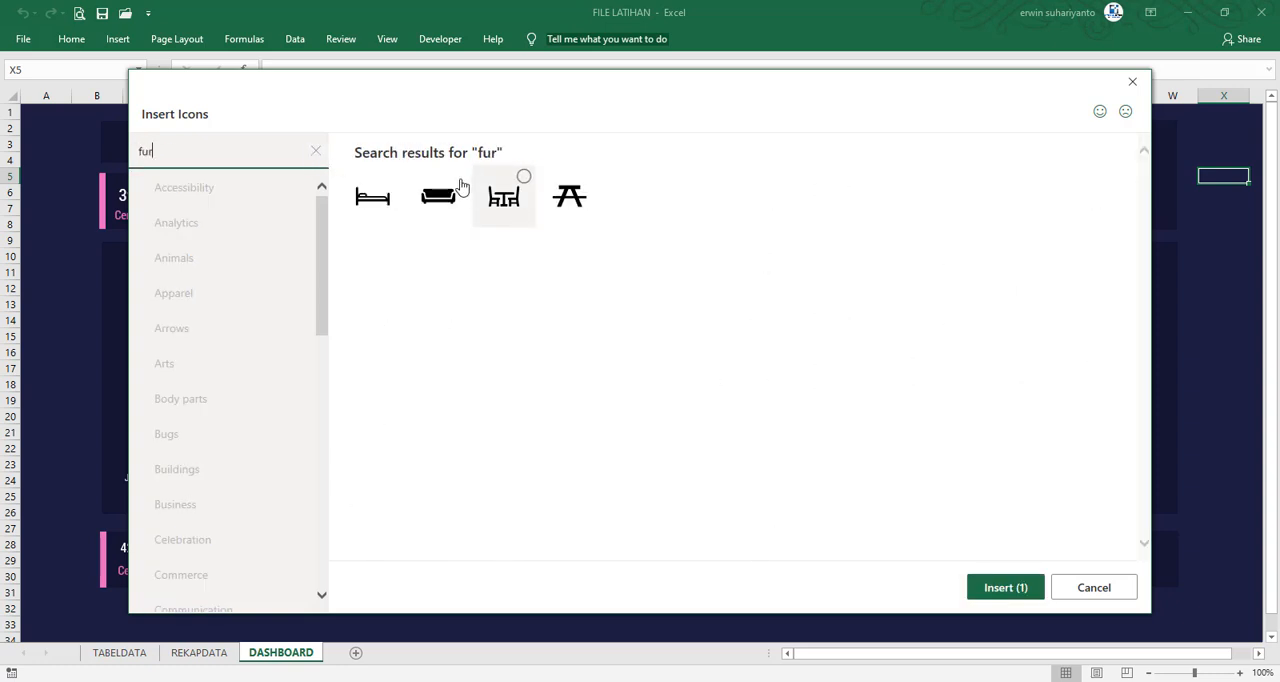
{"action": "left_click", "coordinate": [440, 195]}
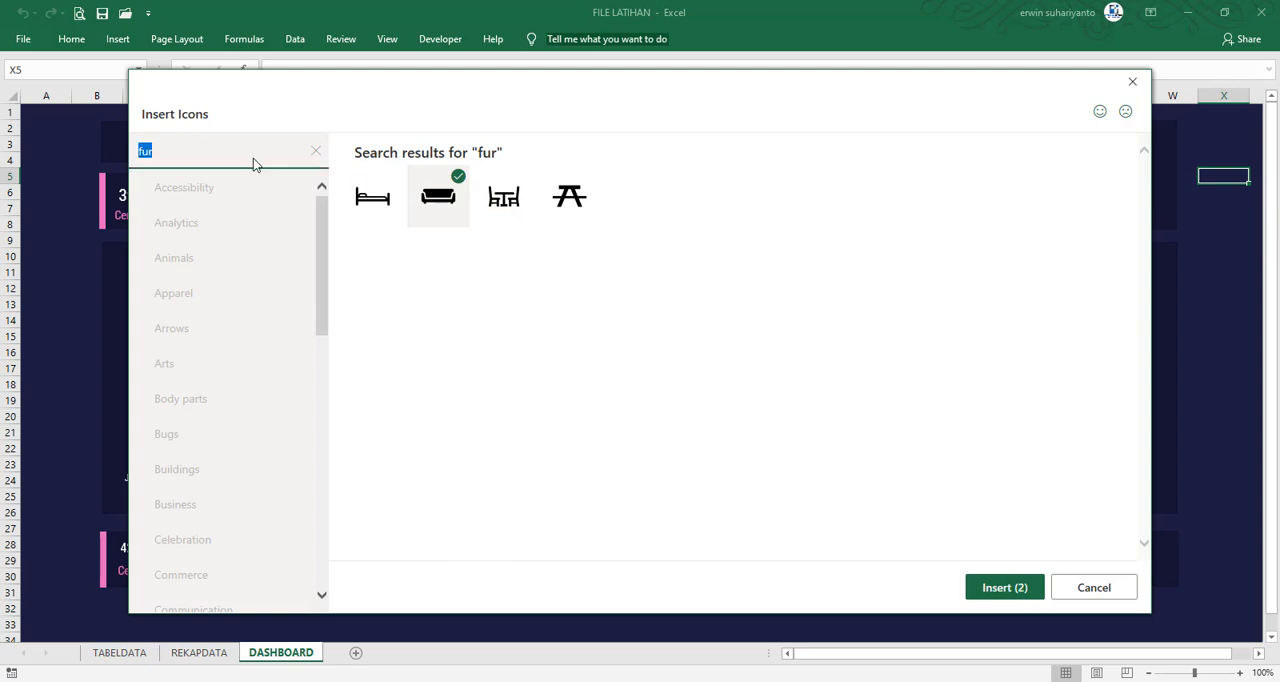
{"action": "type", "text": "tech"}
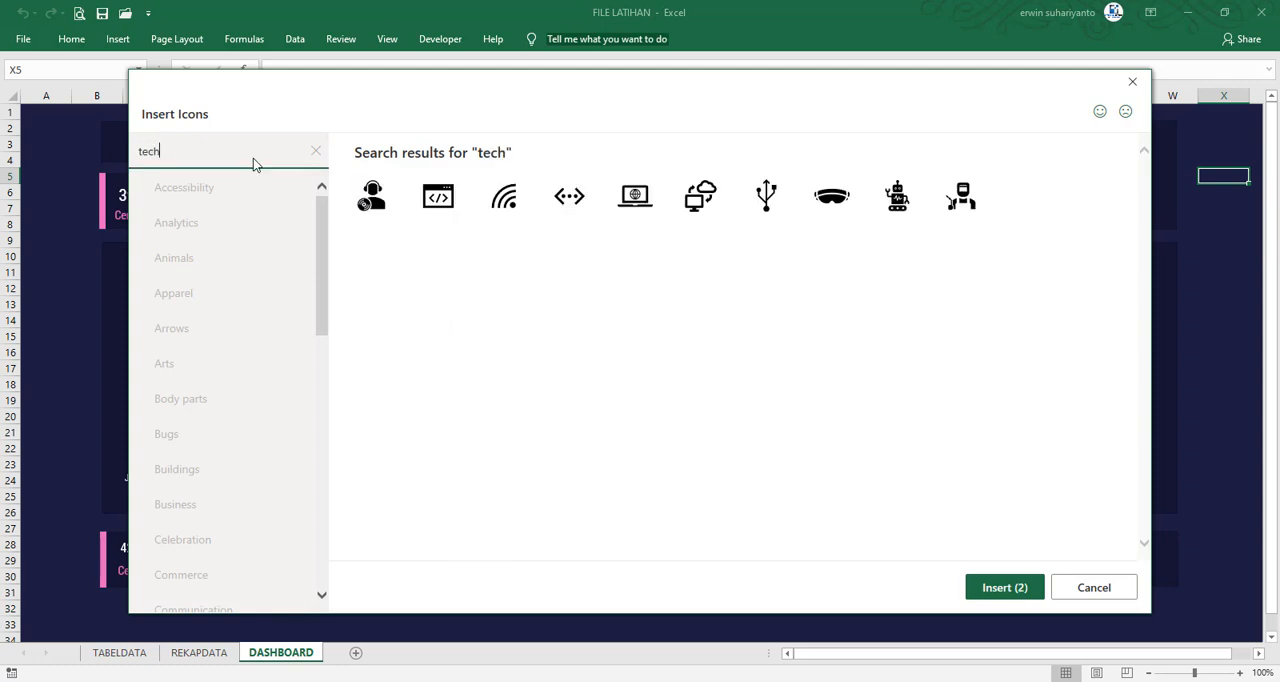
{"action": "left_click", "coordinate": [634, 196]}
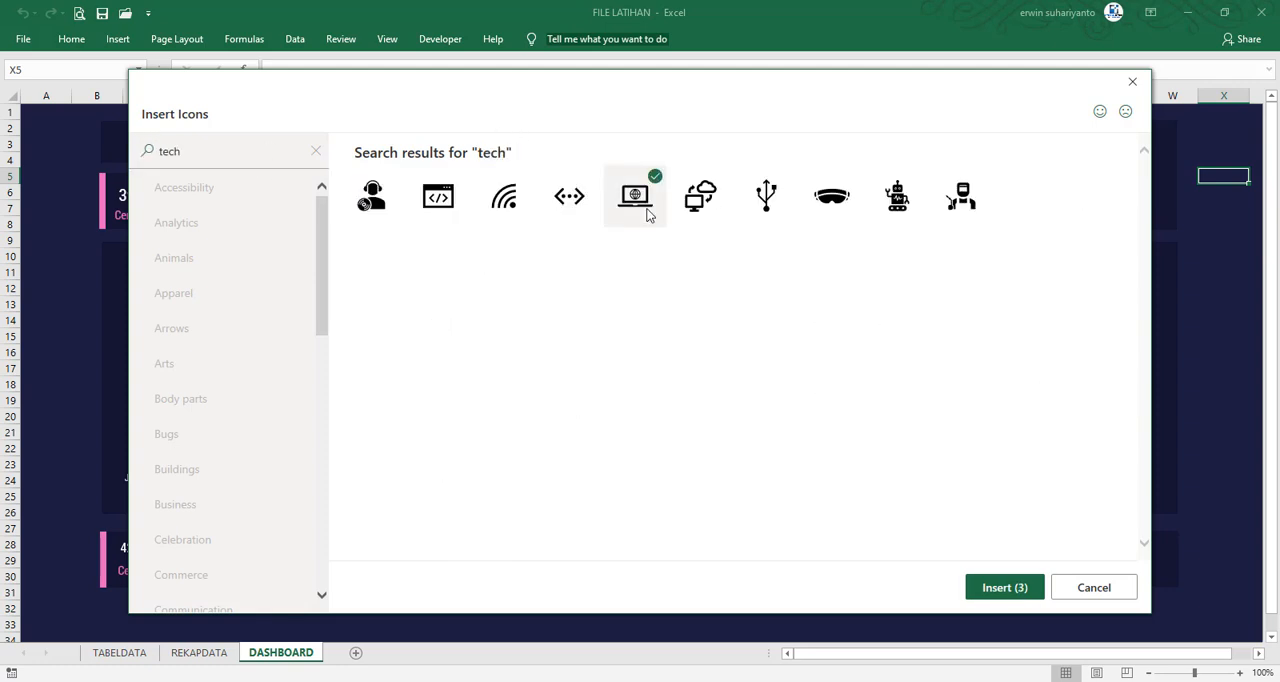
{"action": "left_click", "coordinate": [1004, 590]}
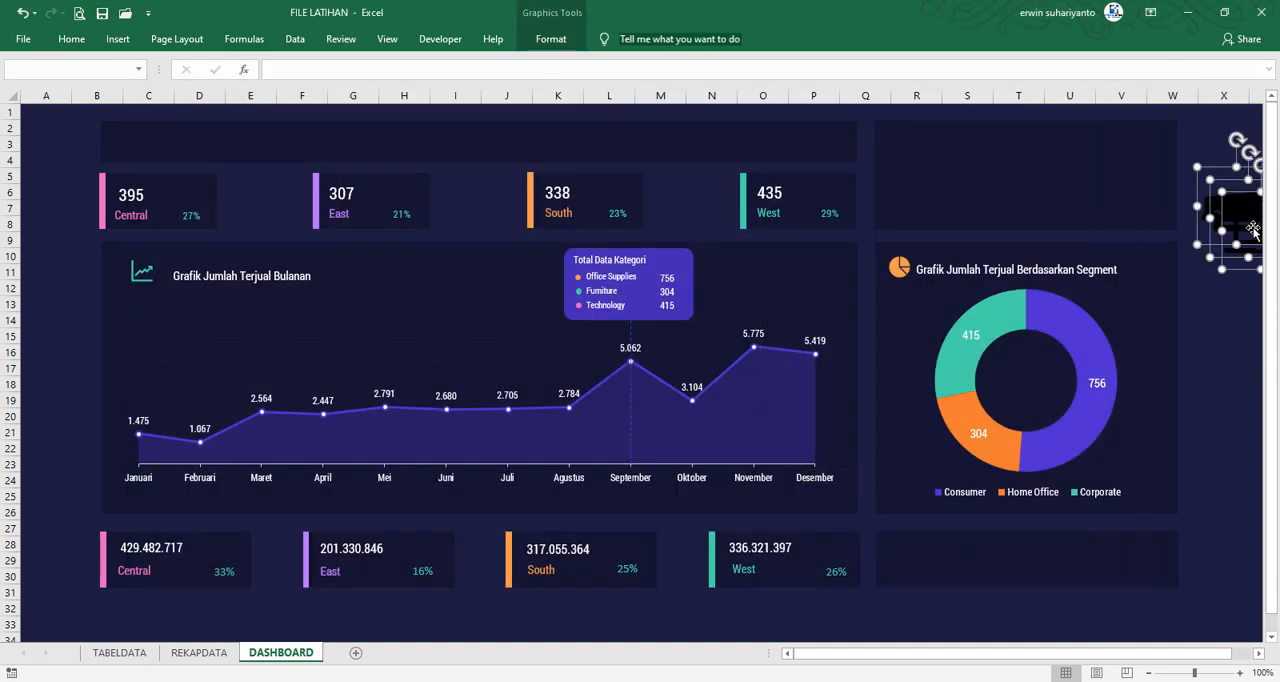
Move the three inserted icons together into the empty panel above the segment chart and shrink them to small icon size
{"action": "left_click_drag", "start_coordinate": [1252, 226], "coordinate": [946, 199]}
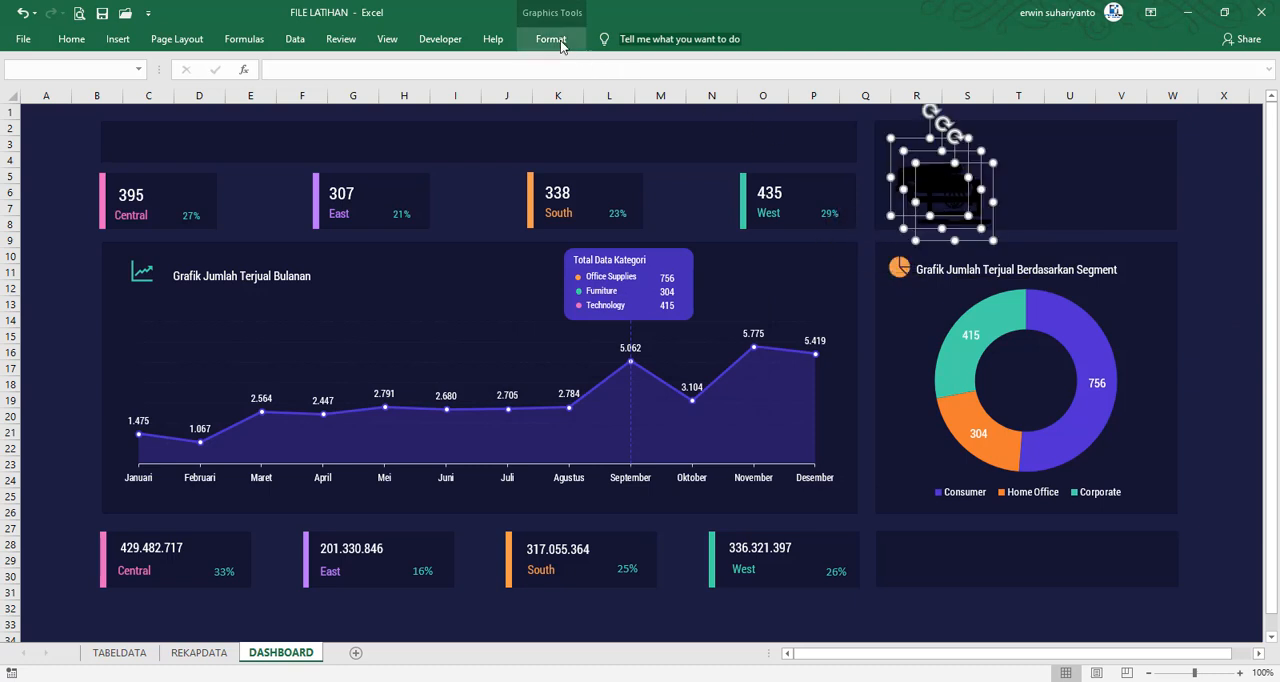
{"action": "left_click", "coordinate": [551, 39]}
{"action": "left_click", "coordinate": [958, 210]}
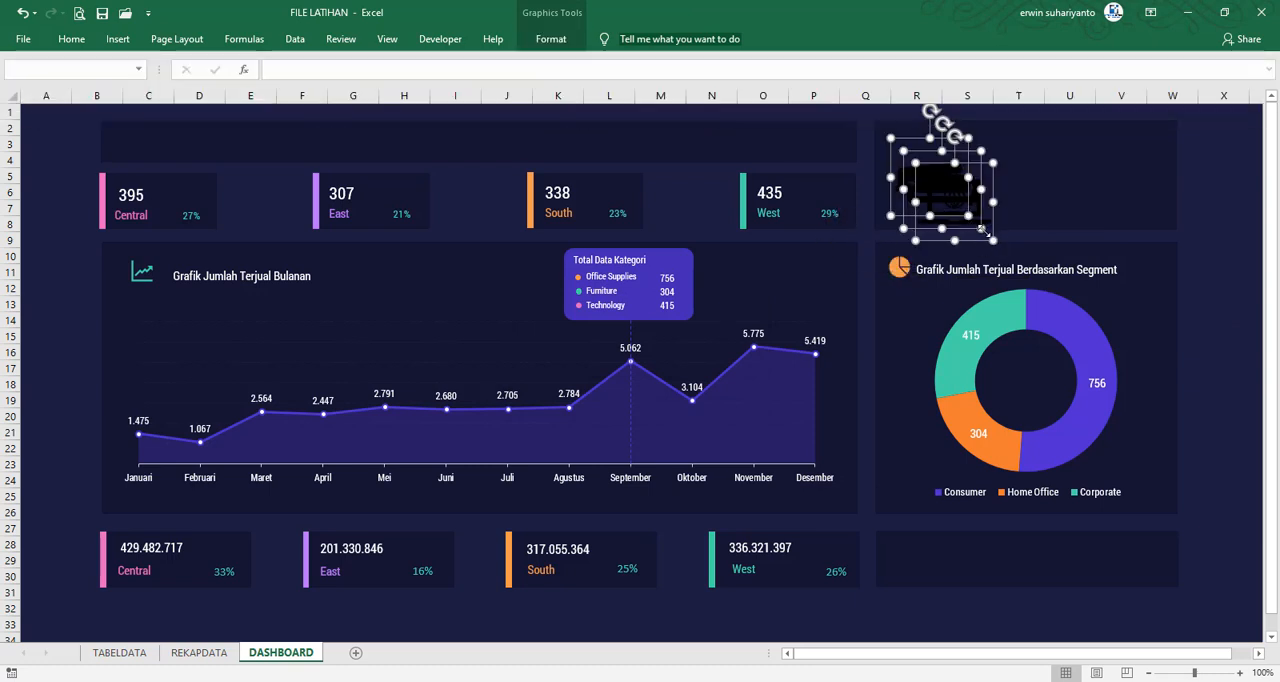
{"action": "left_click_drag", "start_coordinate": [980, 229], "coordinate": [963, 216]}
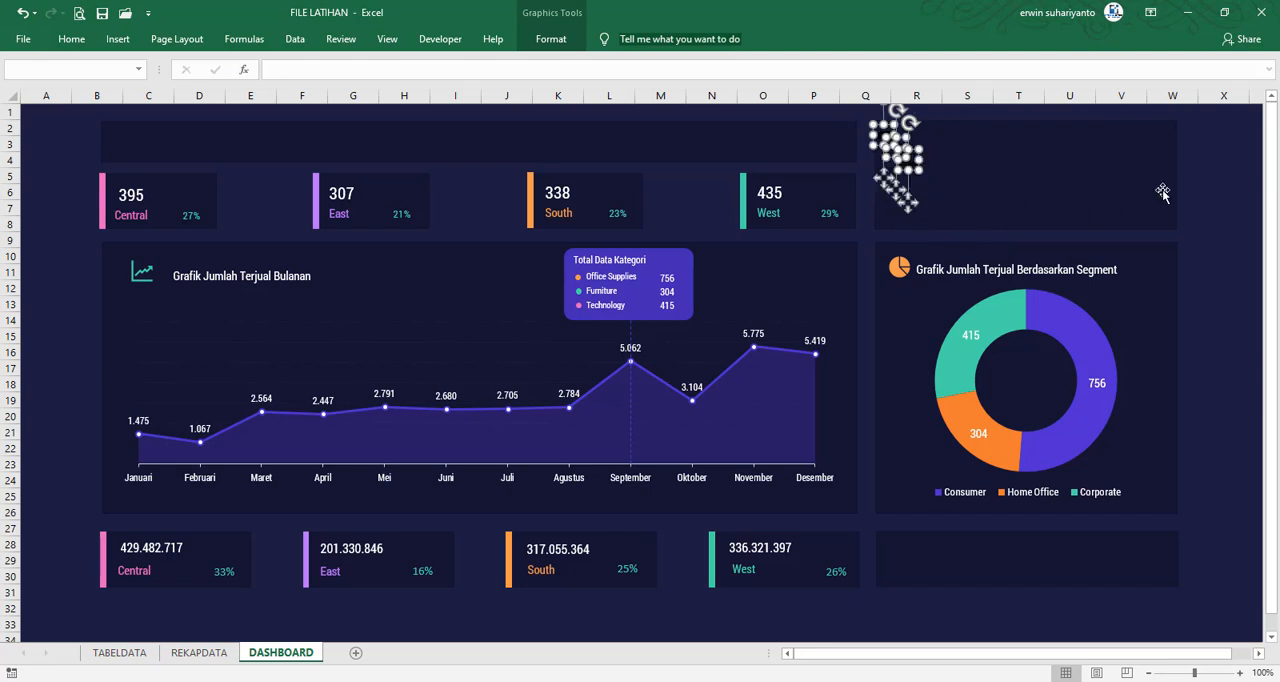
{"action": "left_click", "coordinate": [1224, 177]}
{"action": "left_click_drag", "start_coordinate": [910, 162], "coordinate": [1080, 170]}
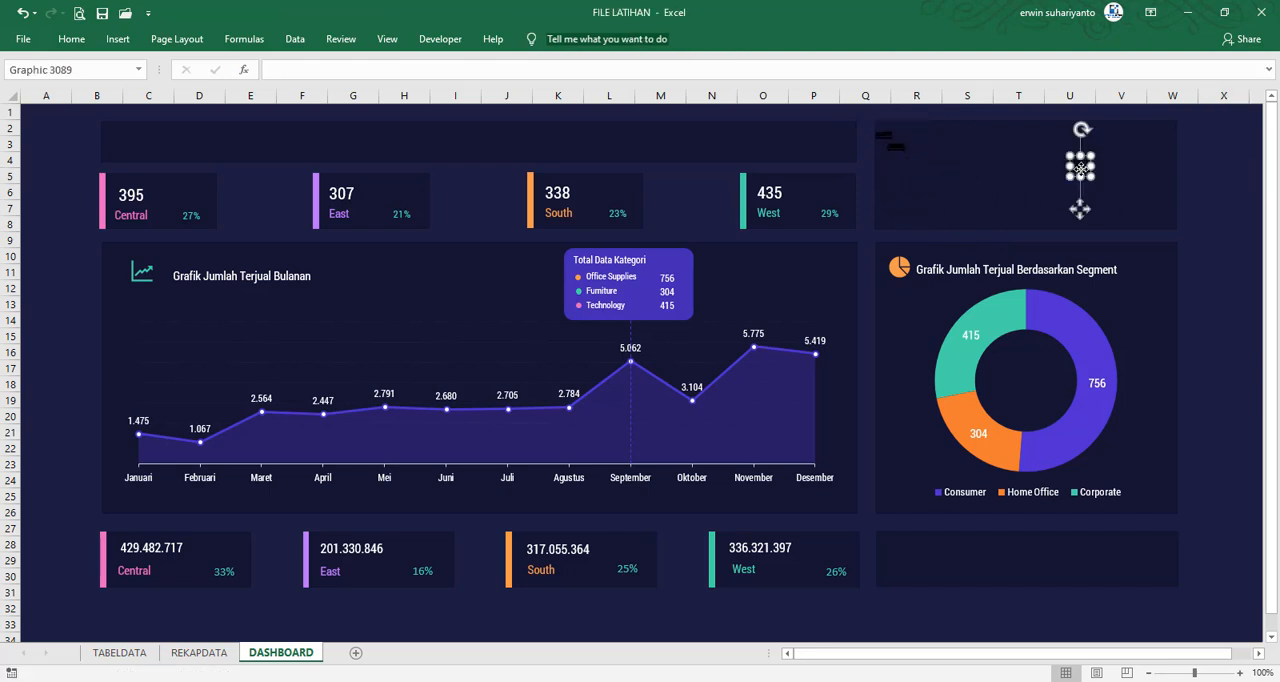
{"action": "key", "text": "ctrl+z"}
{"action": "key", "text": "ctrl+z"}
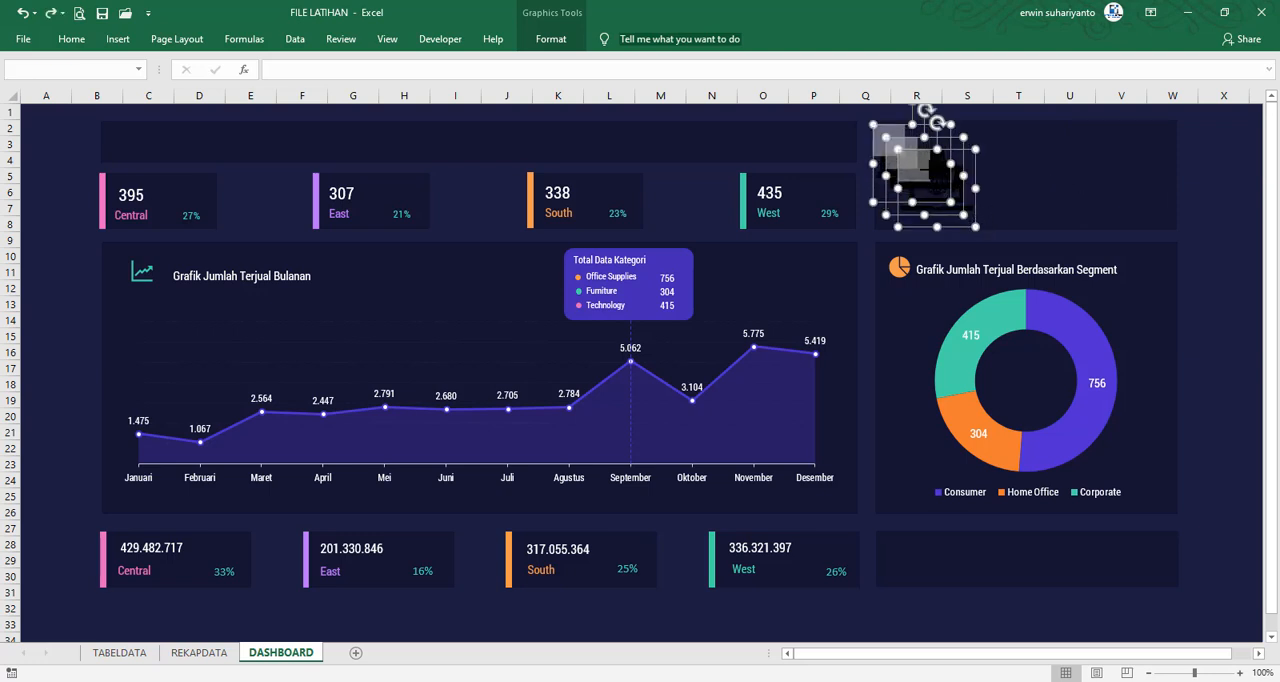
{"action": "key", "text": "ctrl+y"}
{"action": "left_click", "coordinate": [1199, 174]}
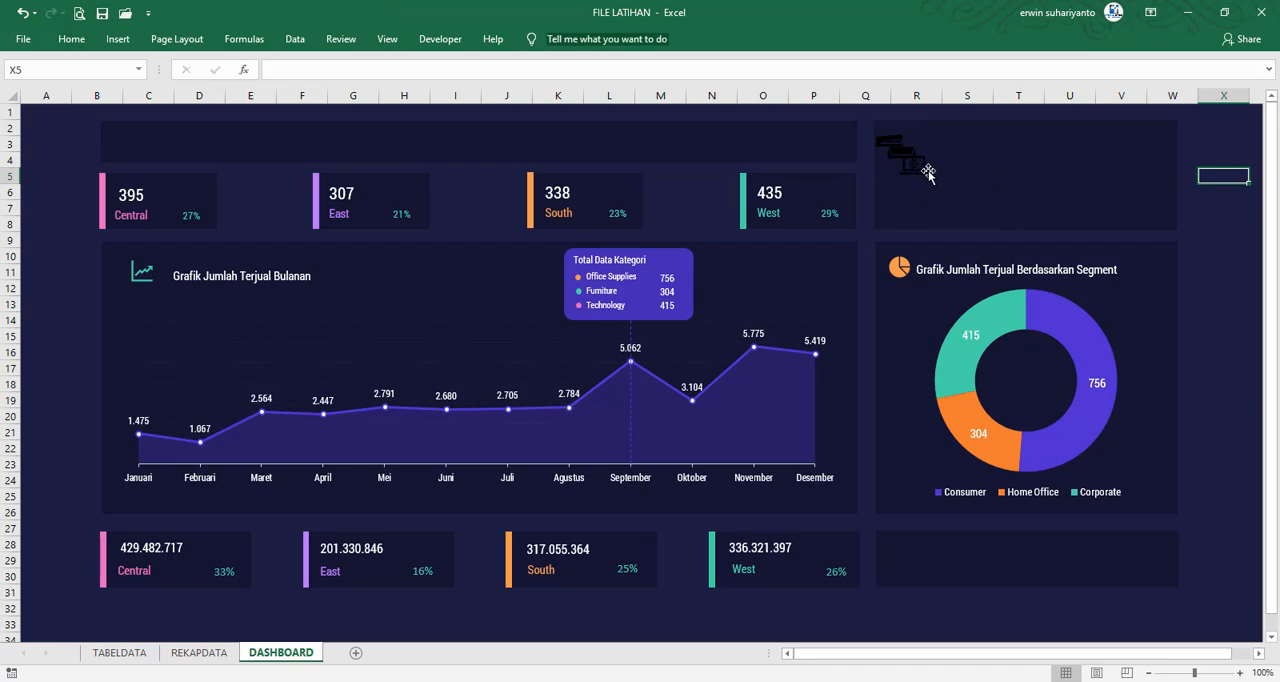
Spread the stapler, sofa and laptop icons into a row across the empty panel above the segment chart
{"action": "left_click_drag", "start_coordinate": [928, 171], "coordinate": [1022, 157]}
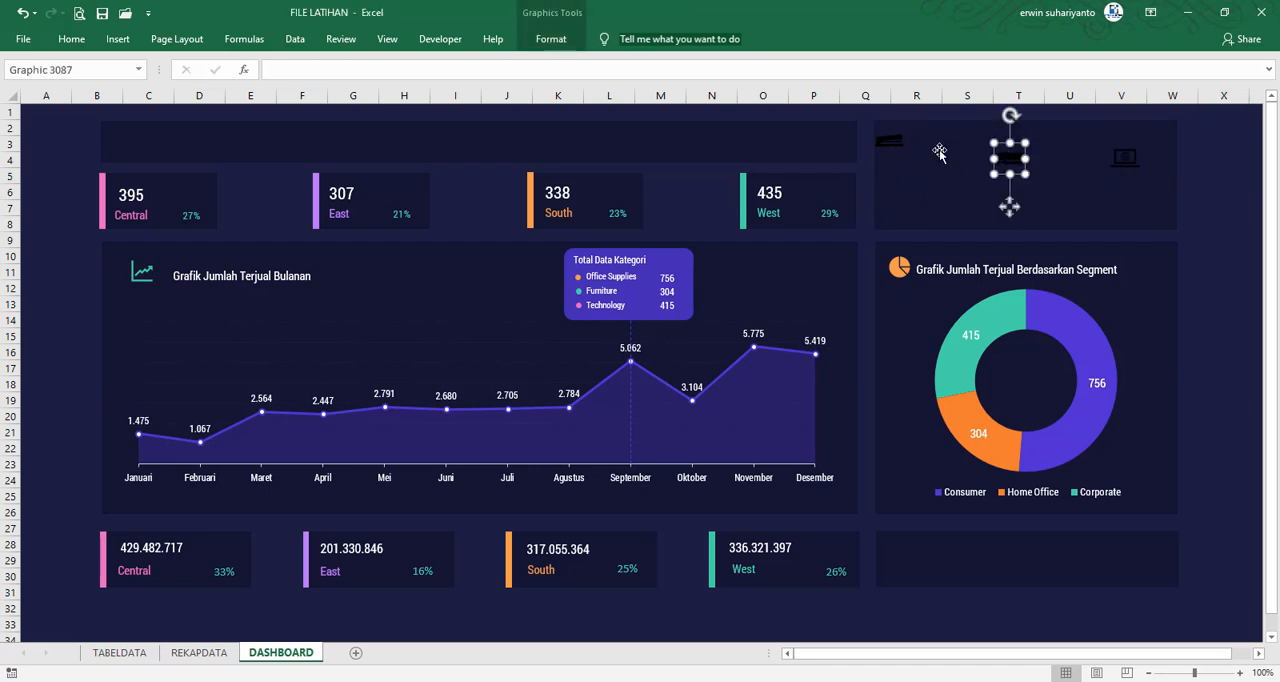
{"action": "left_click_drag", "start_coordinate": [893, 146], "coordinate": [919, 162]}
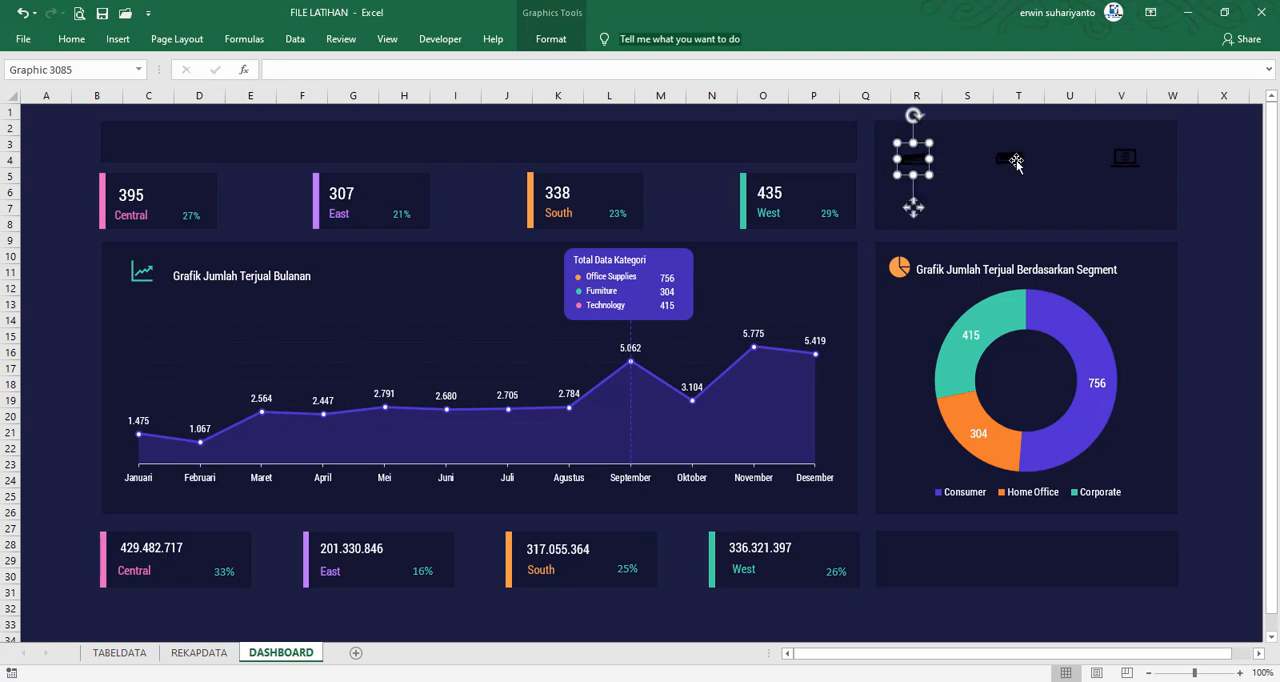
{"action": "left_click_drag", "start_coordinate": [1014, 162], "coordinate": [1008, 164]}
{"action": "left_click_drag", "start_coordinate": [1123, 161], "coordinate": [1128, 163]}
Align the three category icons by their middles and distribute them horizontally
{"action": "left_click", "coordinate": [1005, 162], "text": "shift"}
{"action": "left_click", "coordinate": [913, 158], "text": "shift"}
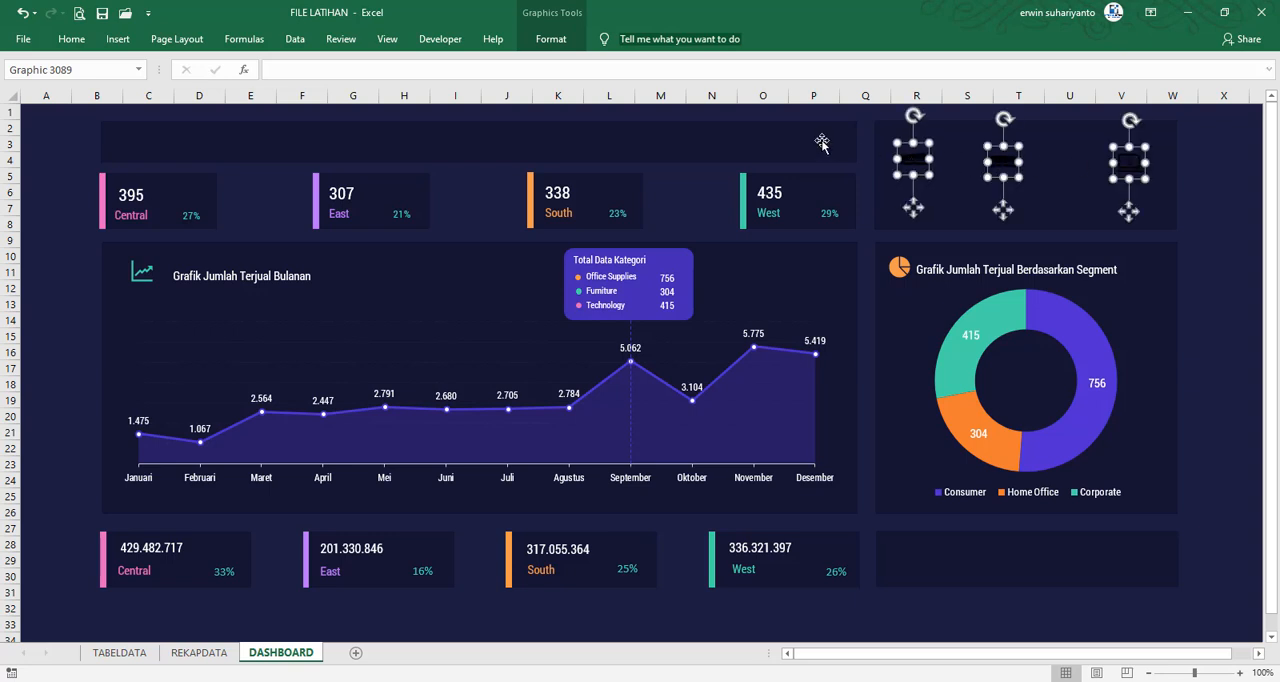
{"action": "left_click", "coordinate": [556, 40]}
{"action": "left_click", "coordinate": [756, 97]}
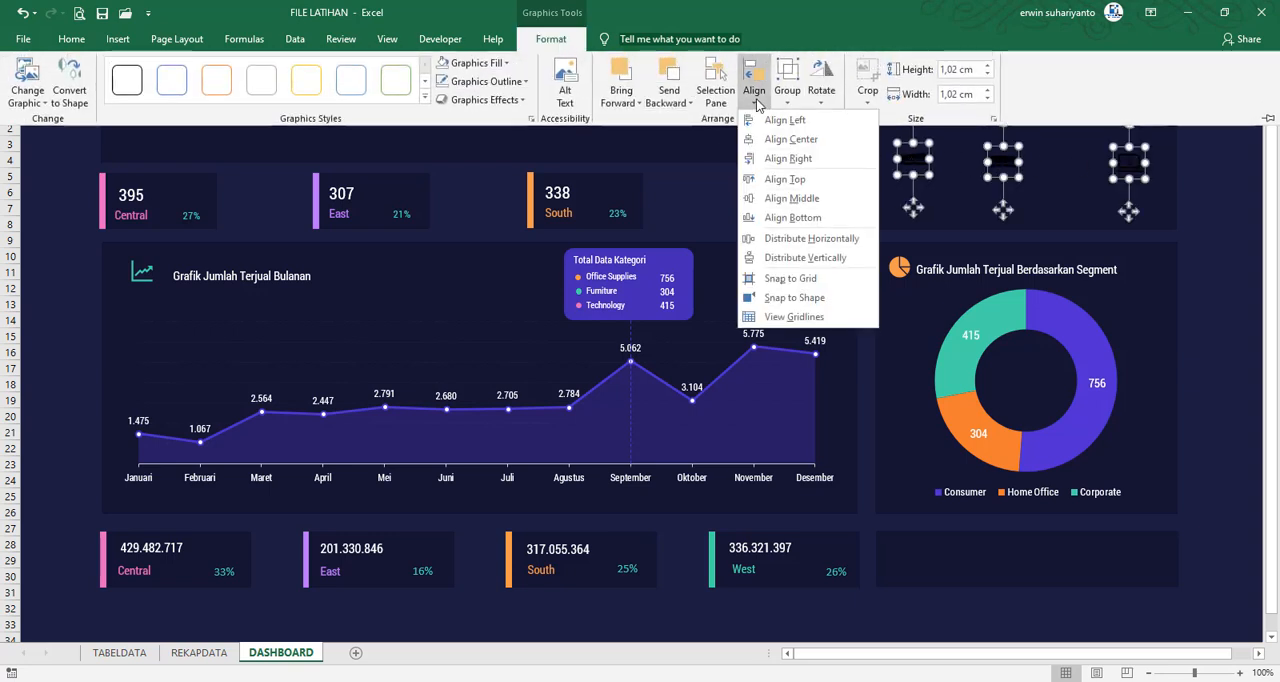
{"action": "left_click", "coordinate": [775, 196]}
{"action": "left_click", "coordinate": [754, 85]}
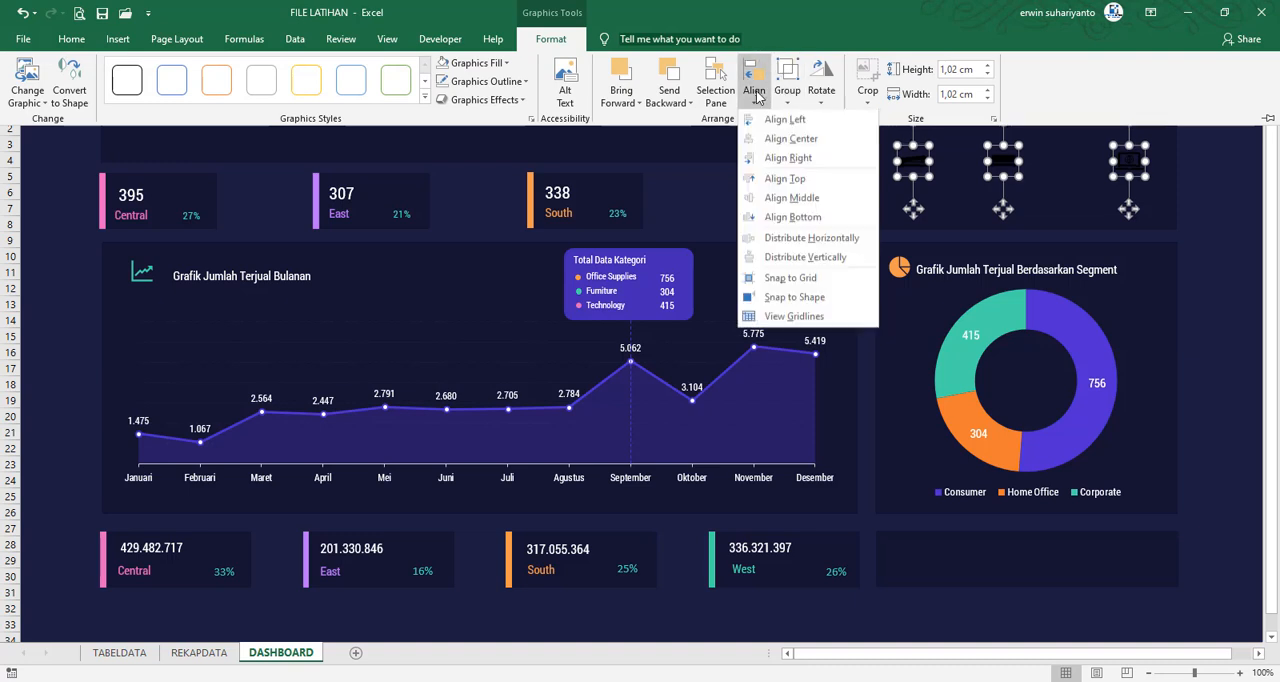
{"action": "left_click", "coordinate": [805, 239]}
{"action": "left_click", "coordinate": [1194, 197]}
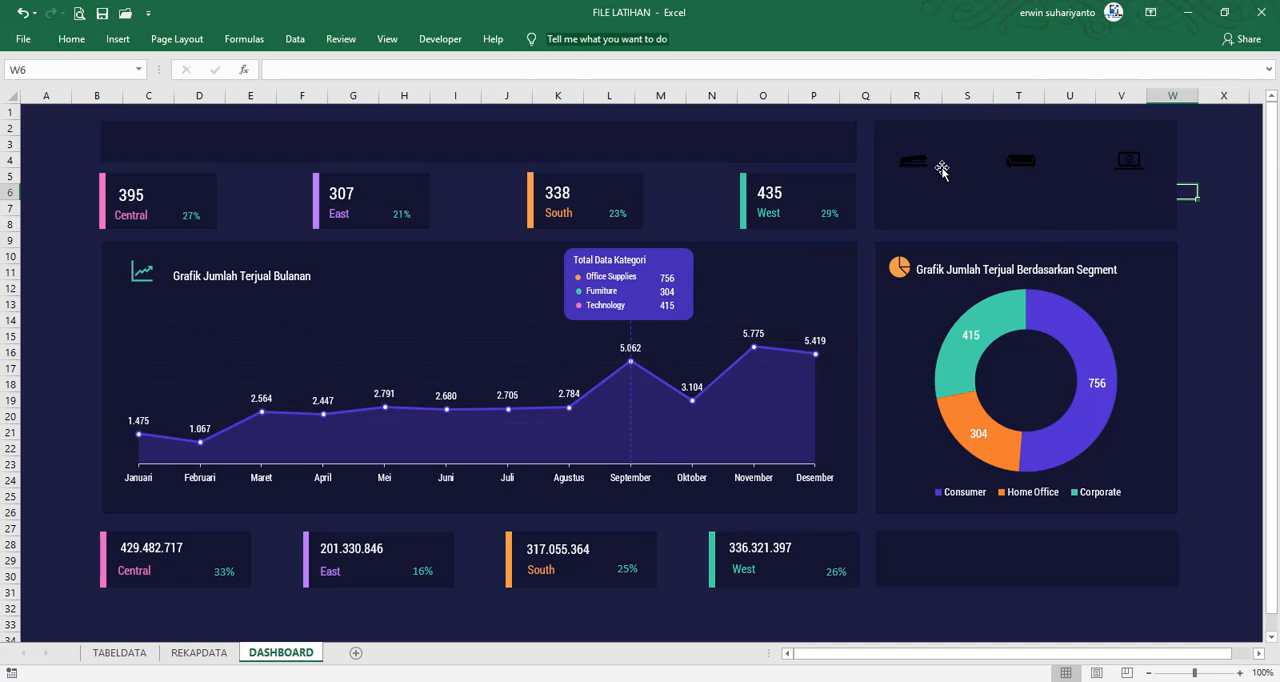
Shift the three category icons together slightly to the right within their panel
{"action": "left_click", "coordinate": [916, 163]}
{"action": "left_click", "coordinate": [1014, 160], "text": "ctrl"}
{"action": "left_click", "coordinate": [1130, 165], "text": "ctrl"}
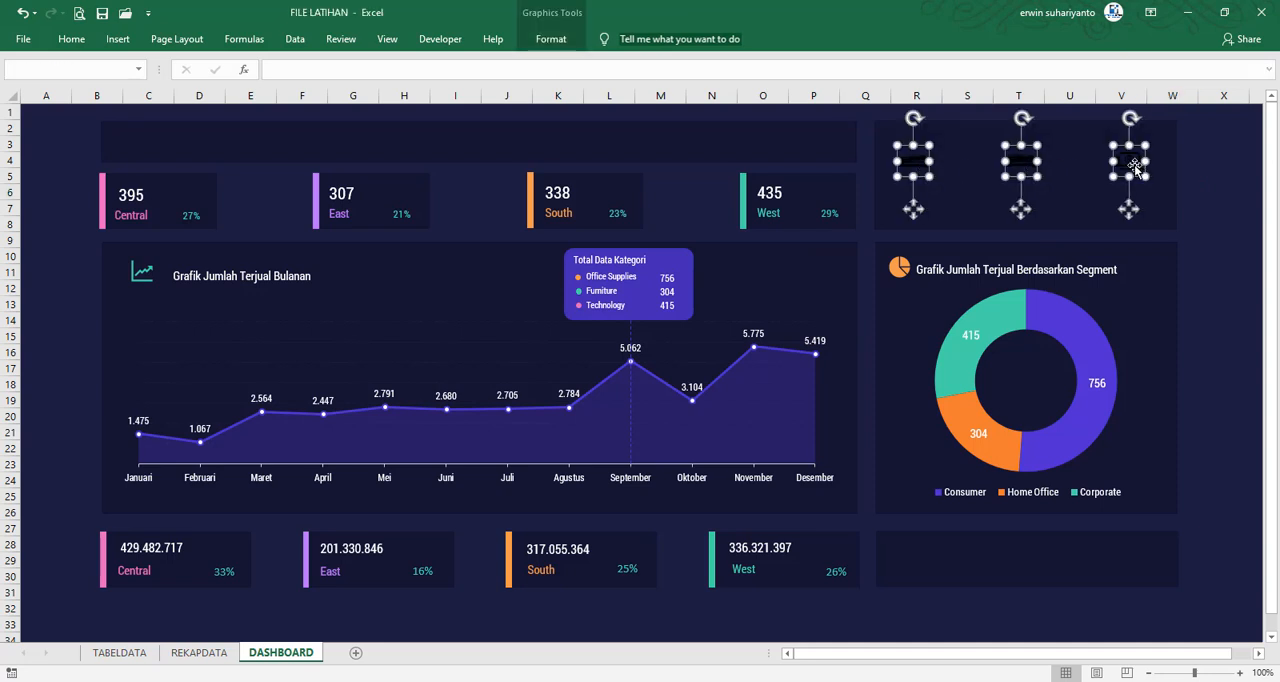
{"action": "left_click_drag", "start_coordinate": [1133, 167], "coordinate": [1138, 163]}
{"action": "left_click", "coordinate": [1223, 175]}
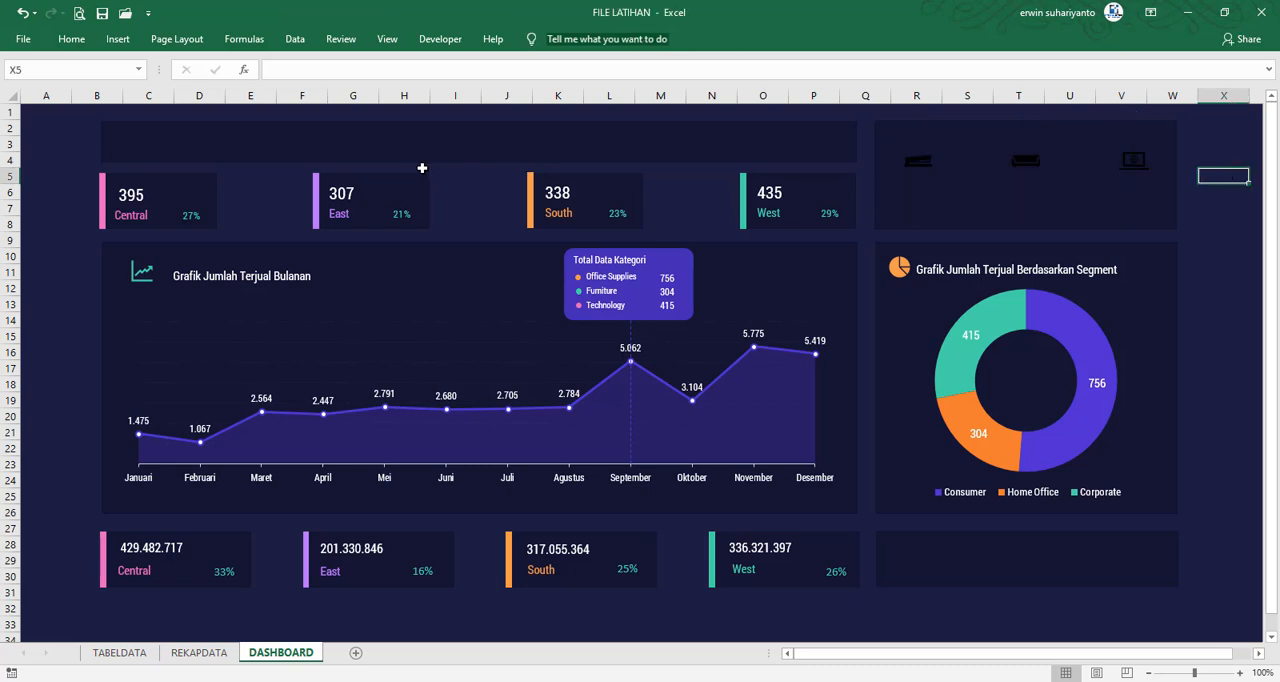
Draw a small rectangle directly beneath the stapler icon
{"action": "left_click", "coordinate": [117, 39]}
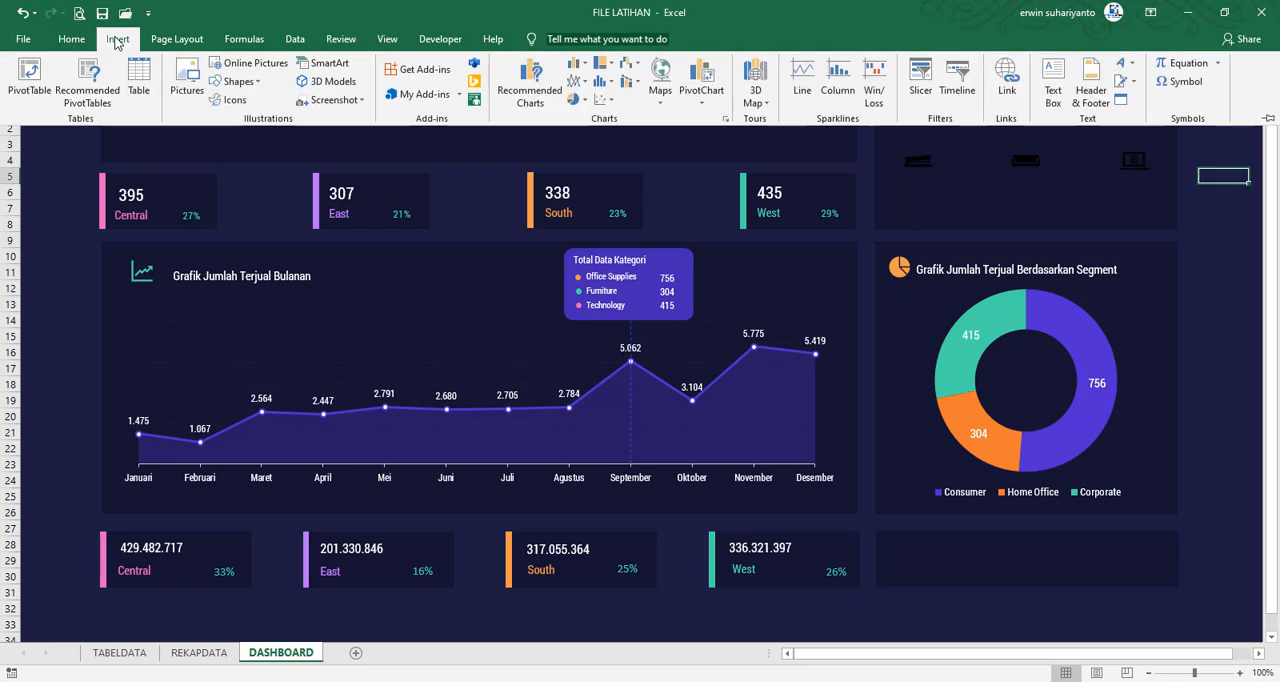
{"action": "left_click", "coordinate": [238, 81]}
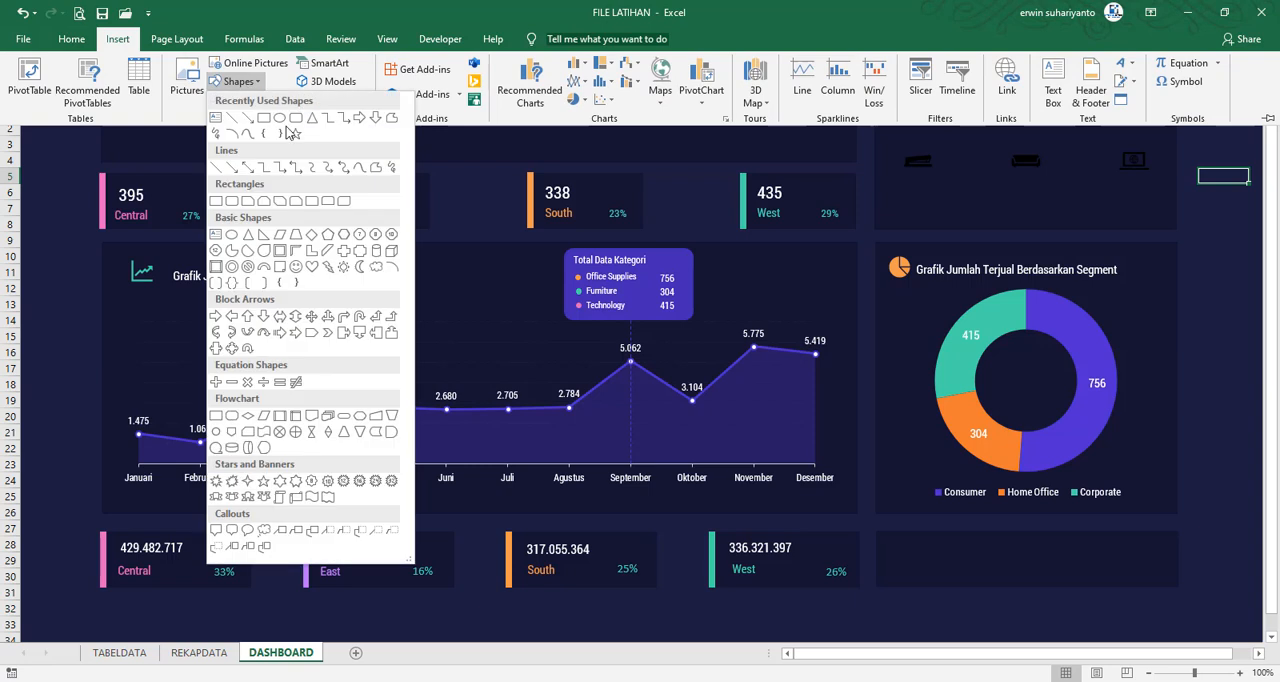
{"action": "left_click", "coordinate": [264, 117]}
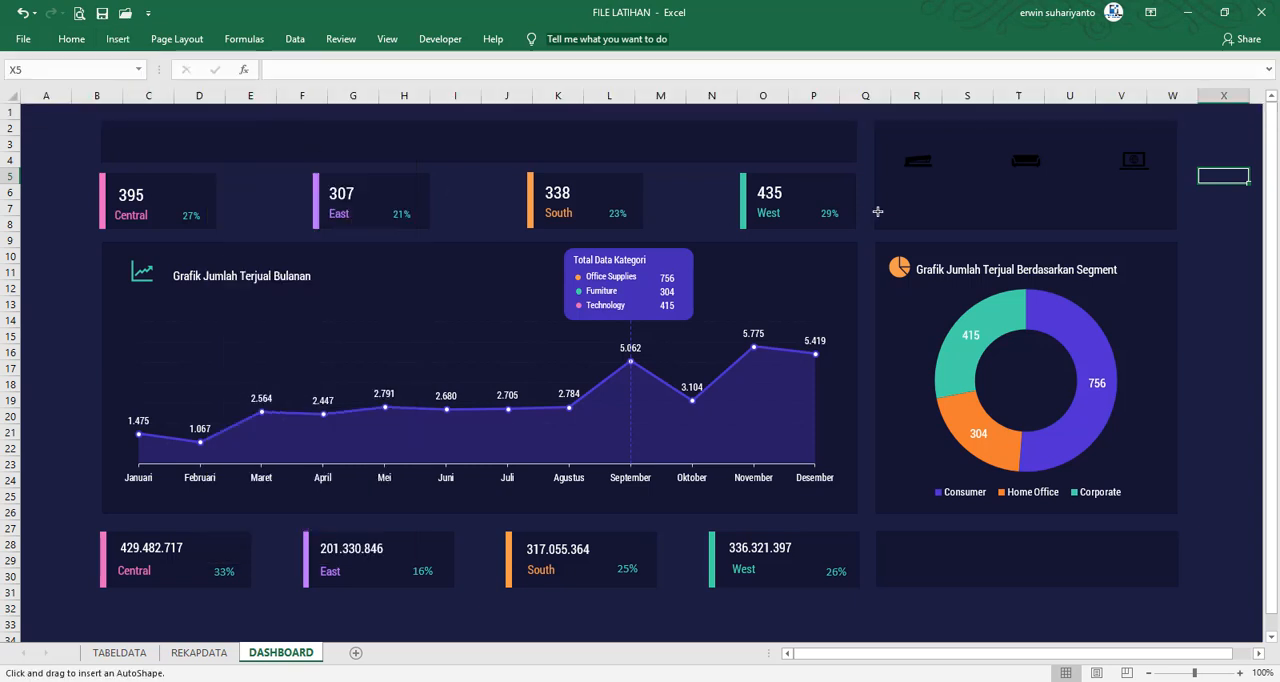
{"action": "left_click", "coordinate": [929, 201]}
{"action": "left_click_drag", "start_coordinate": [1006, 278], "coordinate": [942, 192]}
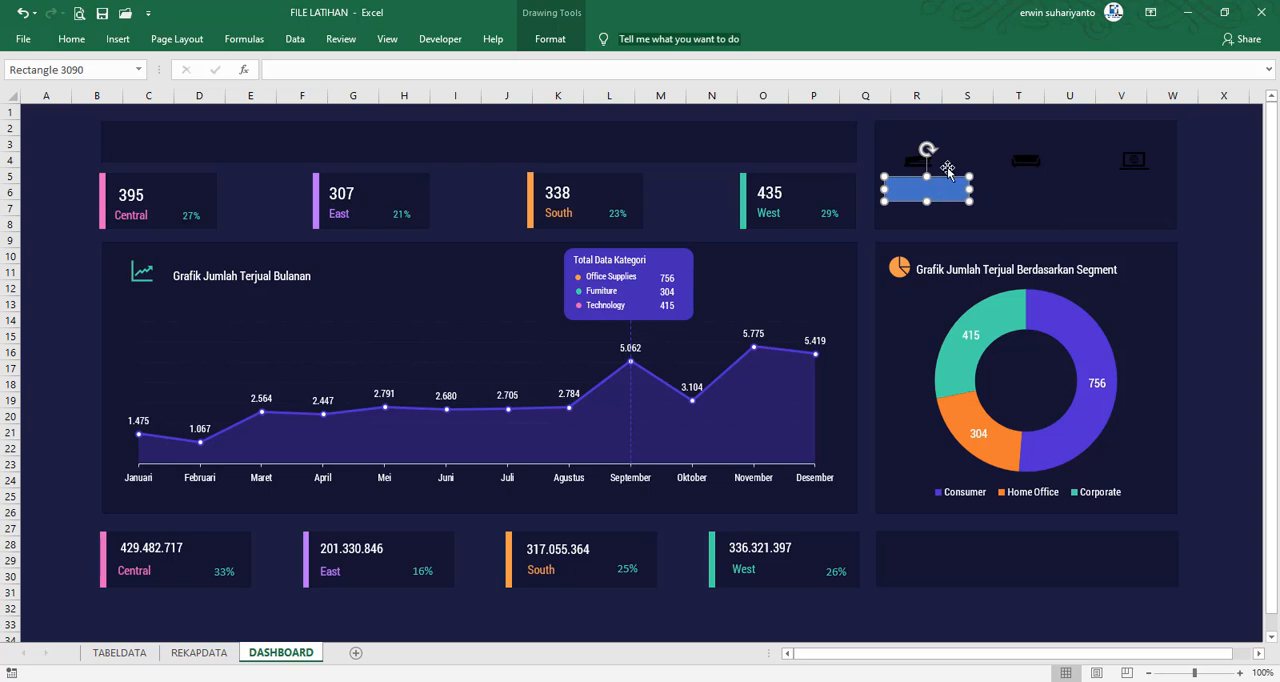
Link the rectangle to the Office Supplies total sales with the formula =REKAPDATA!$D$25
{"action": "left_click", "coordinate": [337, 71]}
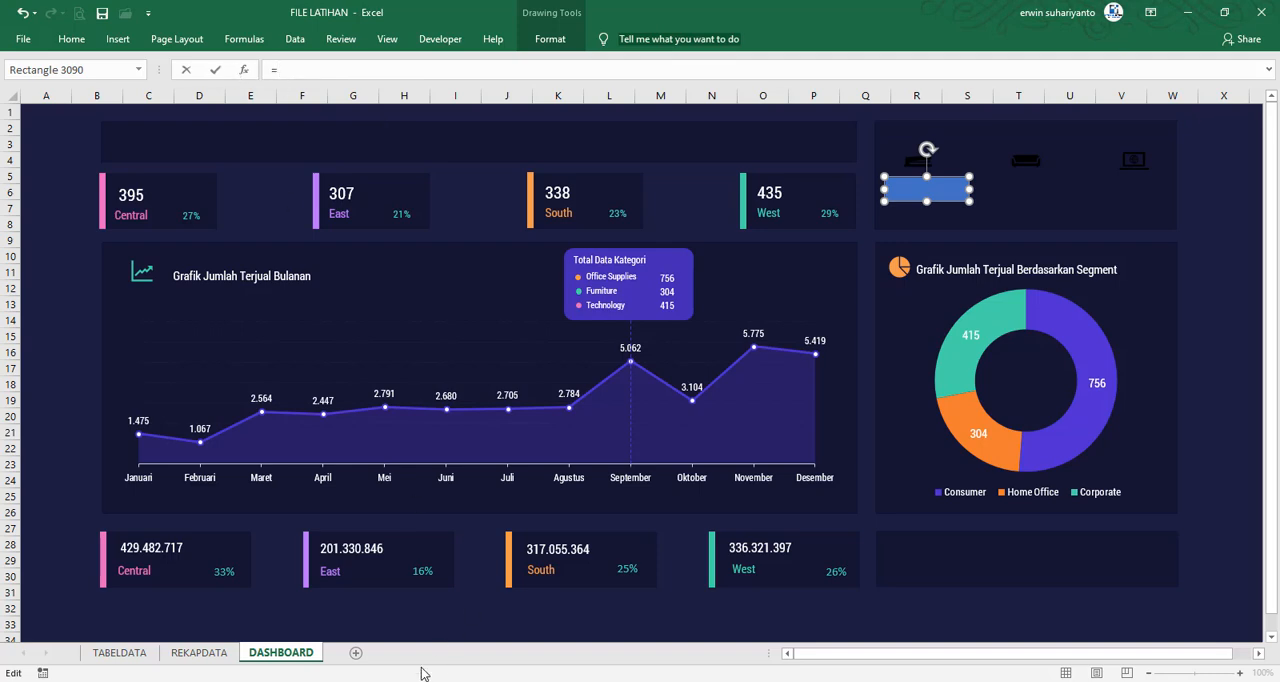
{"action": "left_click", "coordinate": [199, 652]}
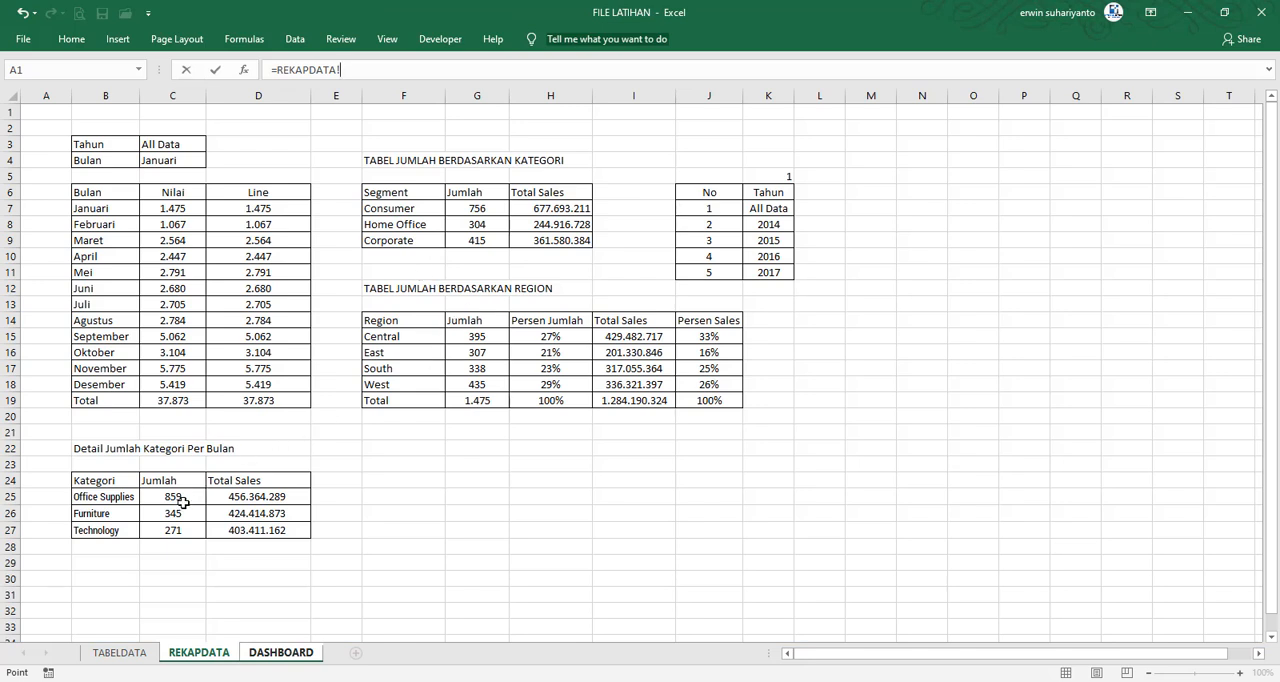
{"action": "left_click", "coordinate": [253, 497]}
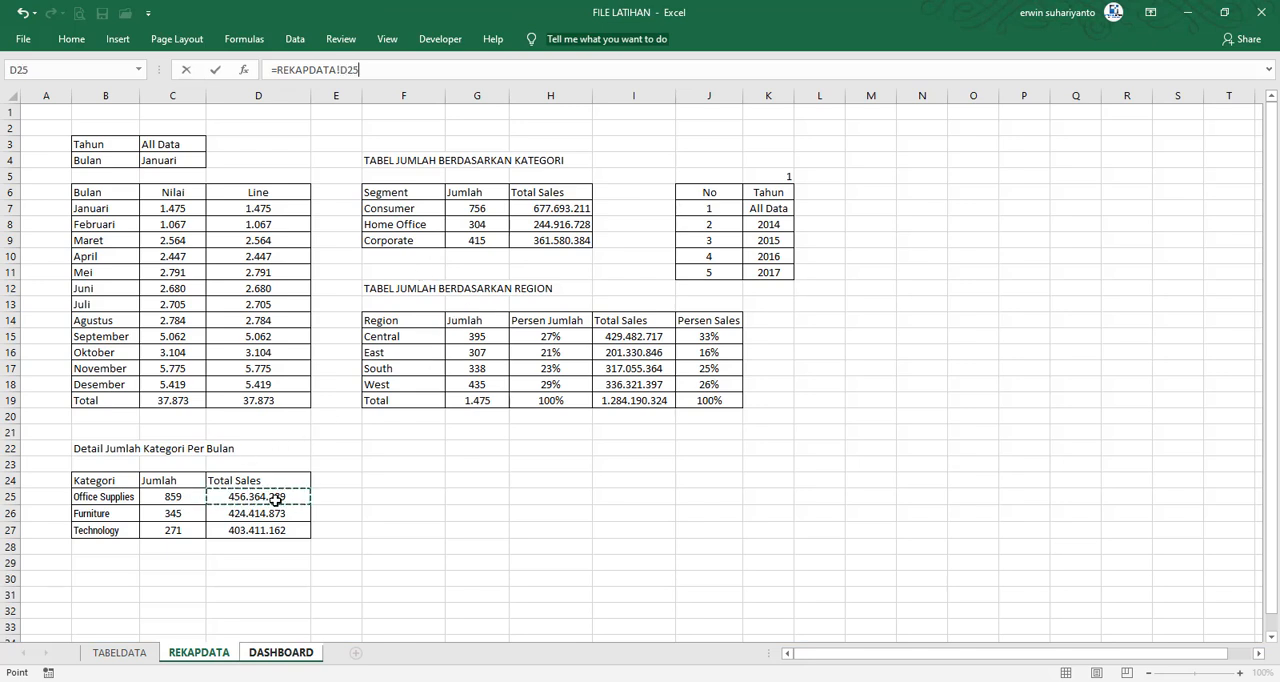
{"action": "key", "text": "F4"}
{"action": "key", "text": "Return"}
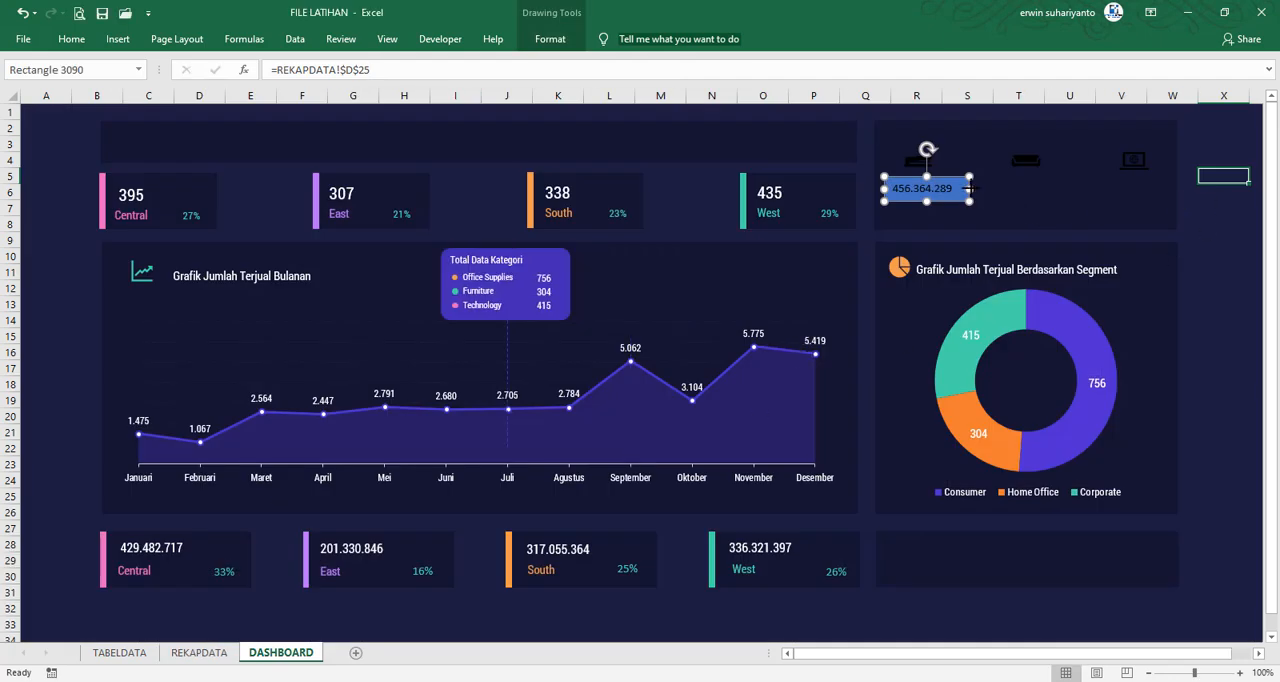
Widen the linked rectangle slightly to about 2.88 cm and center-align the stapler icon with it
{"action": "left_click_drag", "start_coordinate": [970, 188], "coordinate": [972, 188]}
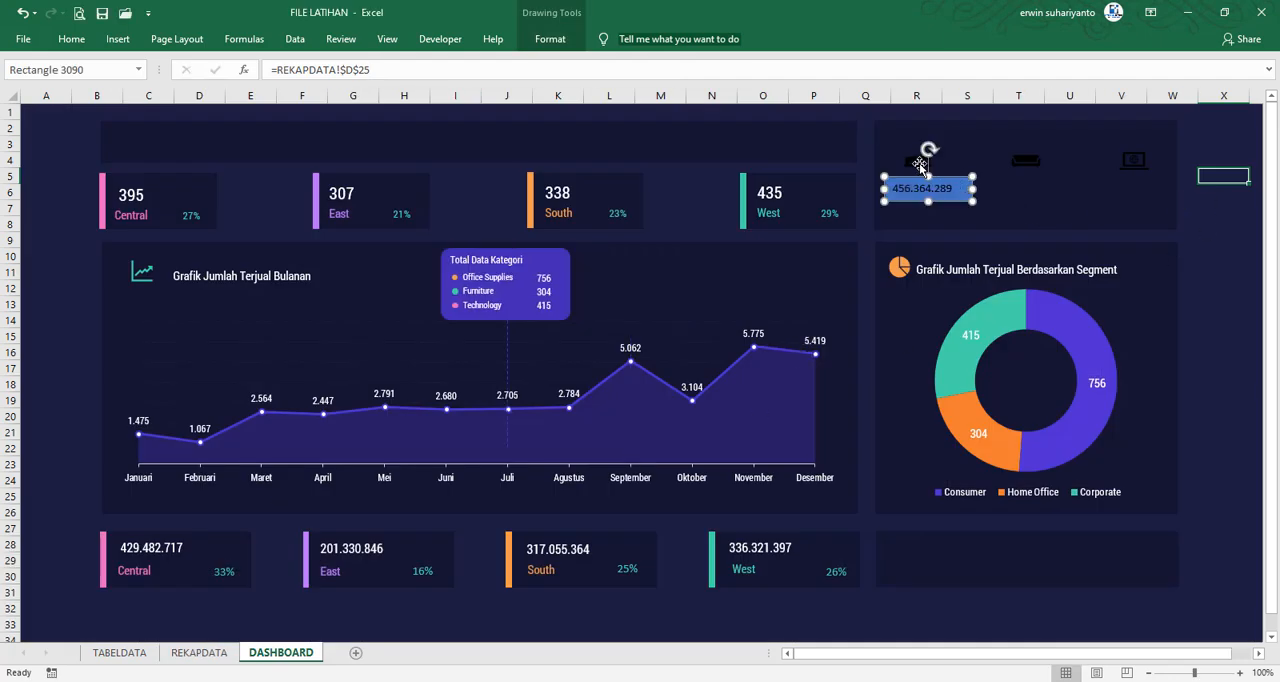
{"action": "left_click", "coordinate": [925, 163]}
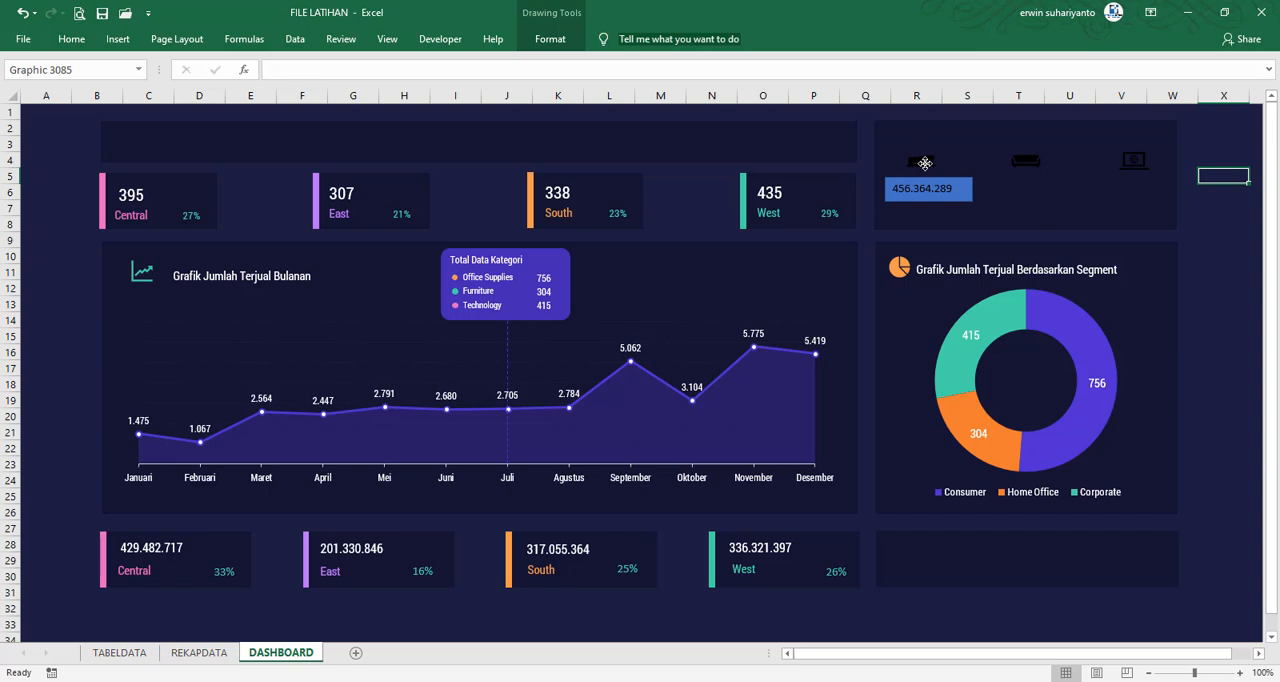
{"action": "left_click", "coordinate": [955, 205], "text": "ctrl"}
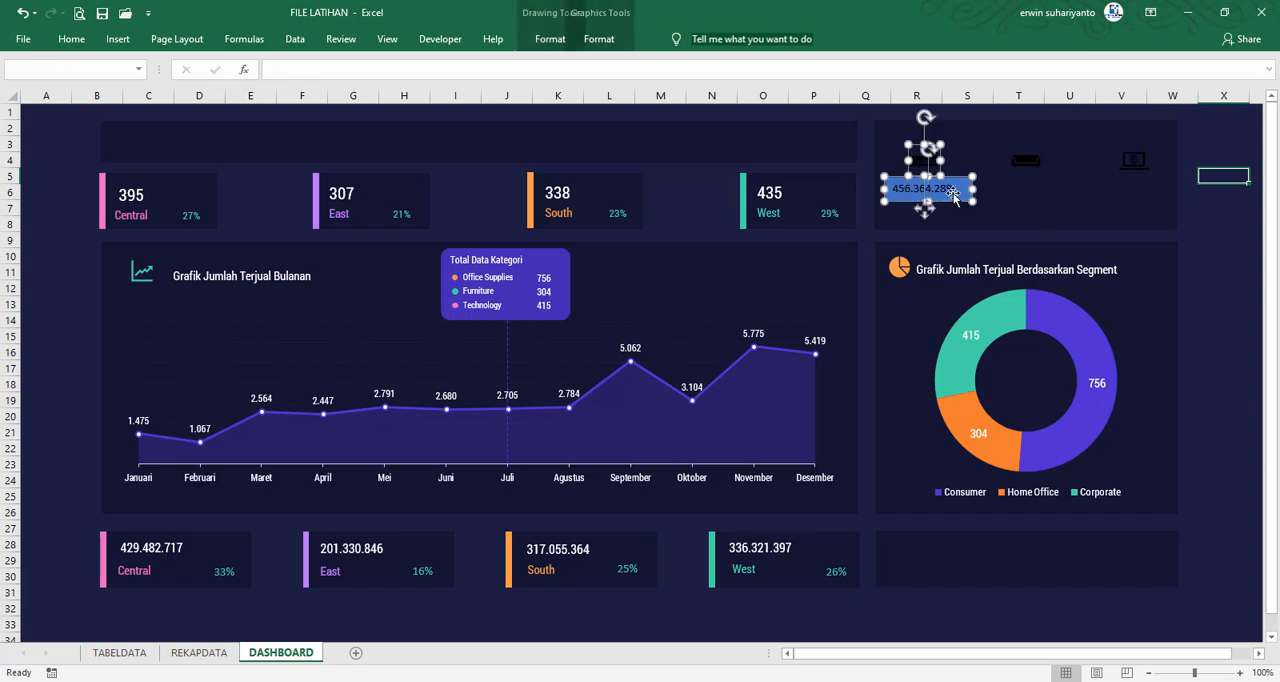
{"action": "left_click", "coordinate": [622, 39]}
{"action": "left_click", "coordinate": [755, 90]}
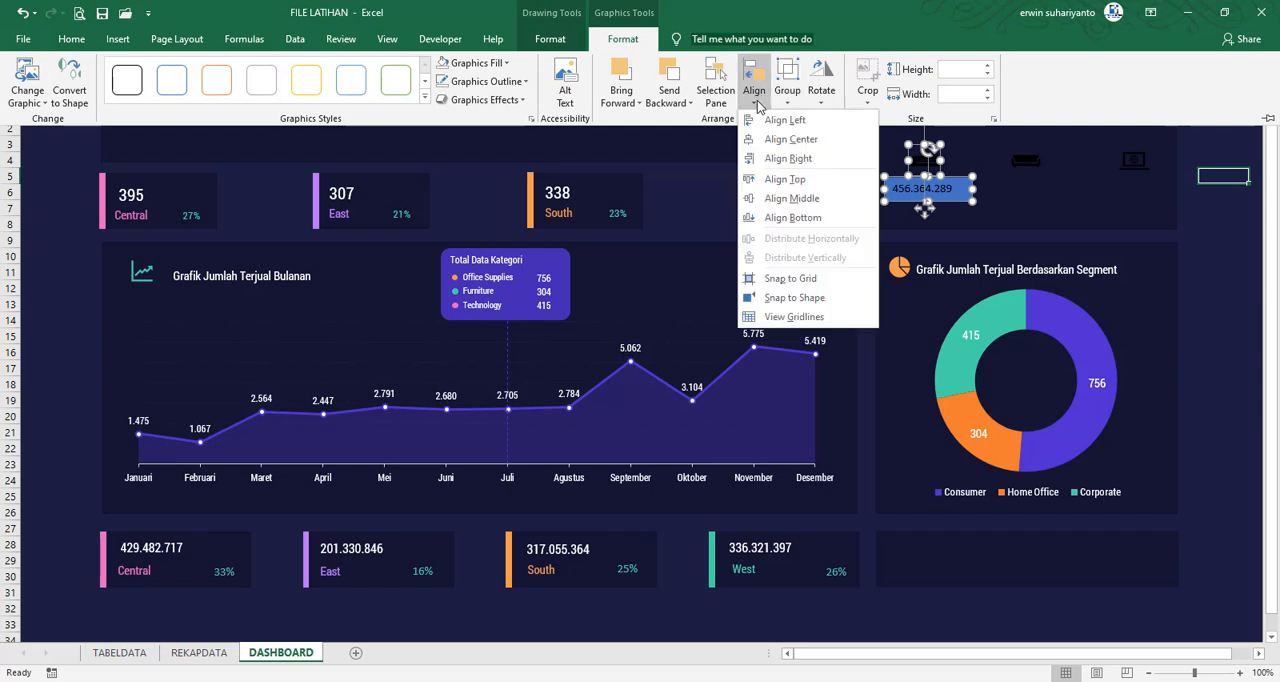
{"action": "left_click", "coordinate": [763, 134]}
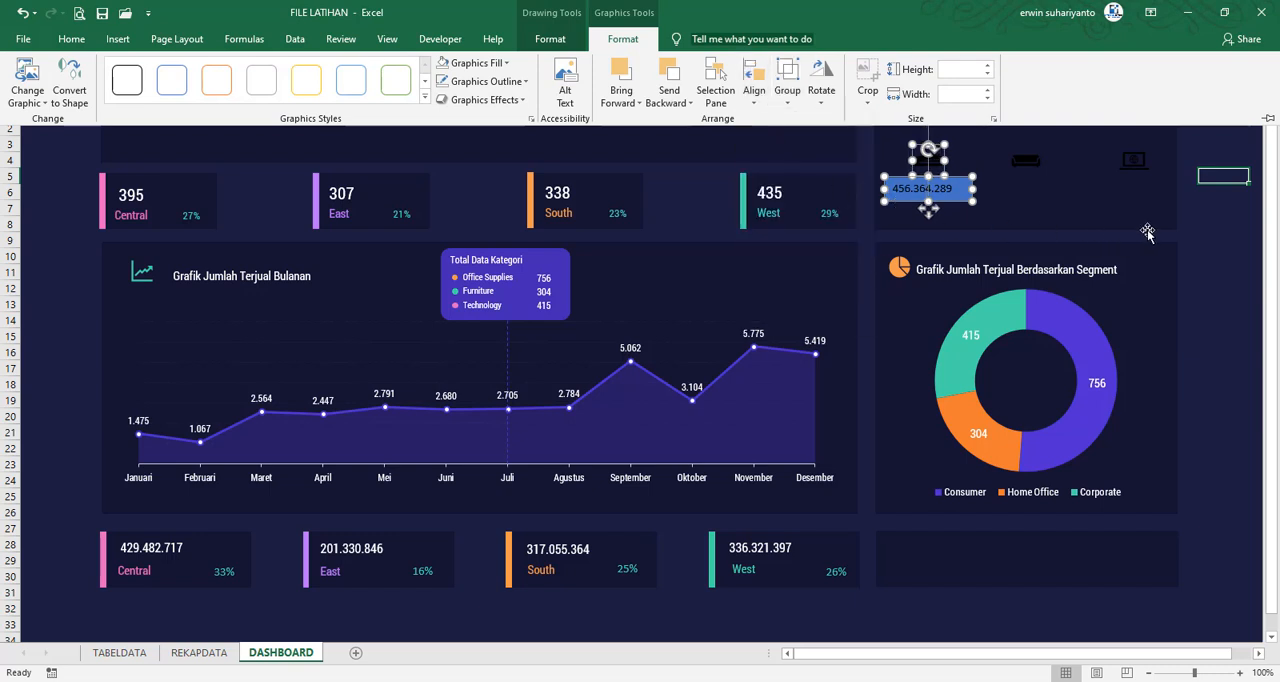
{"action": "left_click", "coordinate": [1219, 229]}
Center the sales figure horizontally inside the rectangle under the stapler icon
{"action": "left_click", "coordinate": [957, 193]}
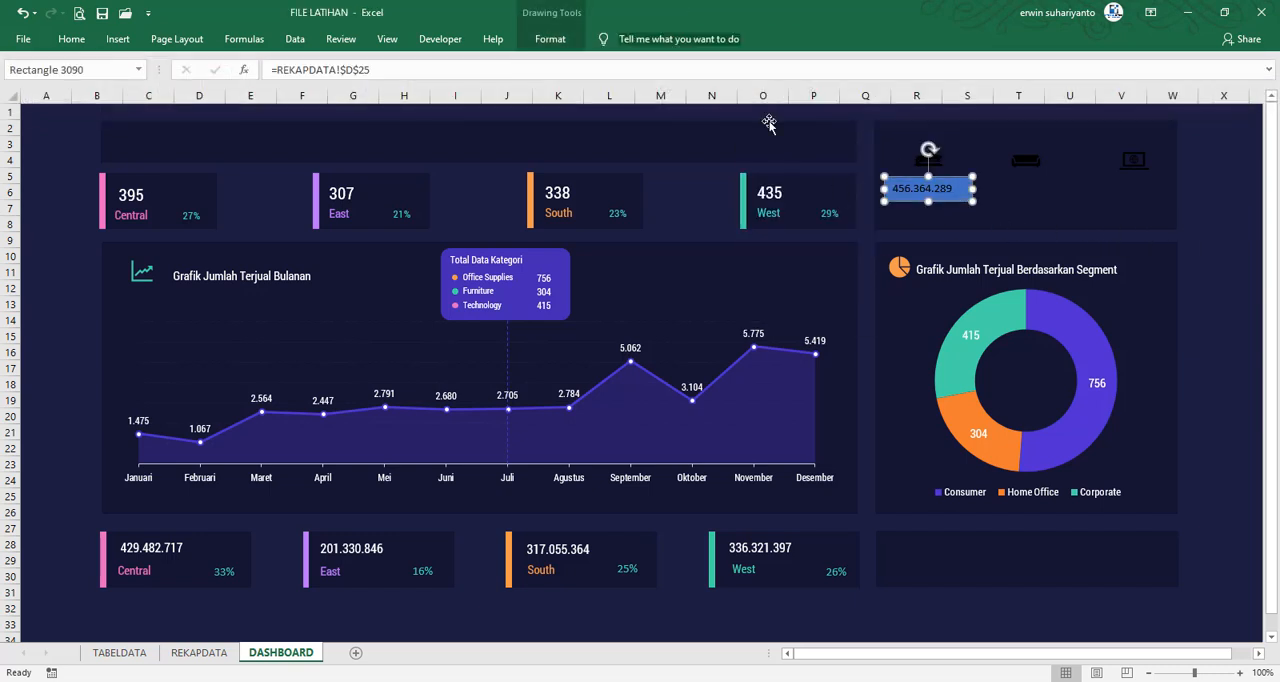
{"action": "left_click", "coordinate": [550, 39]}
{"action": "left_click", "coordinate": [71, 39]}
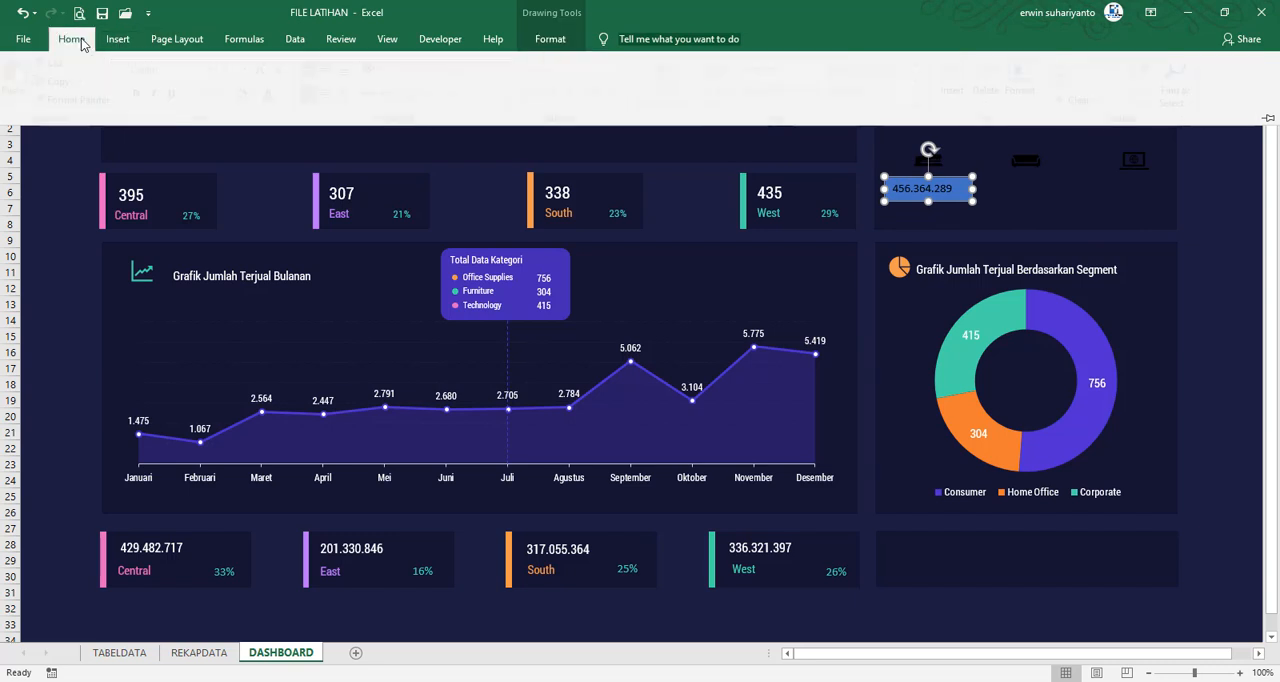
{"action": "left_click", "coordinate": [336, 92]}
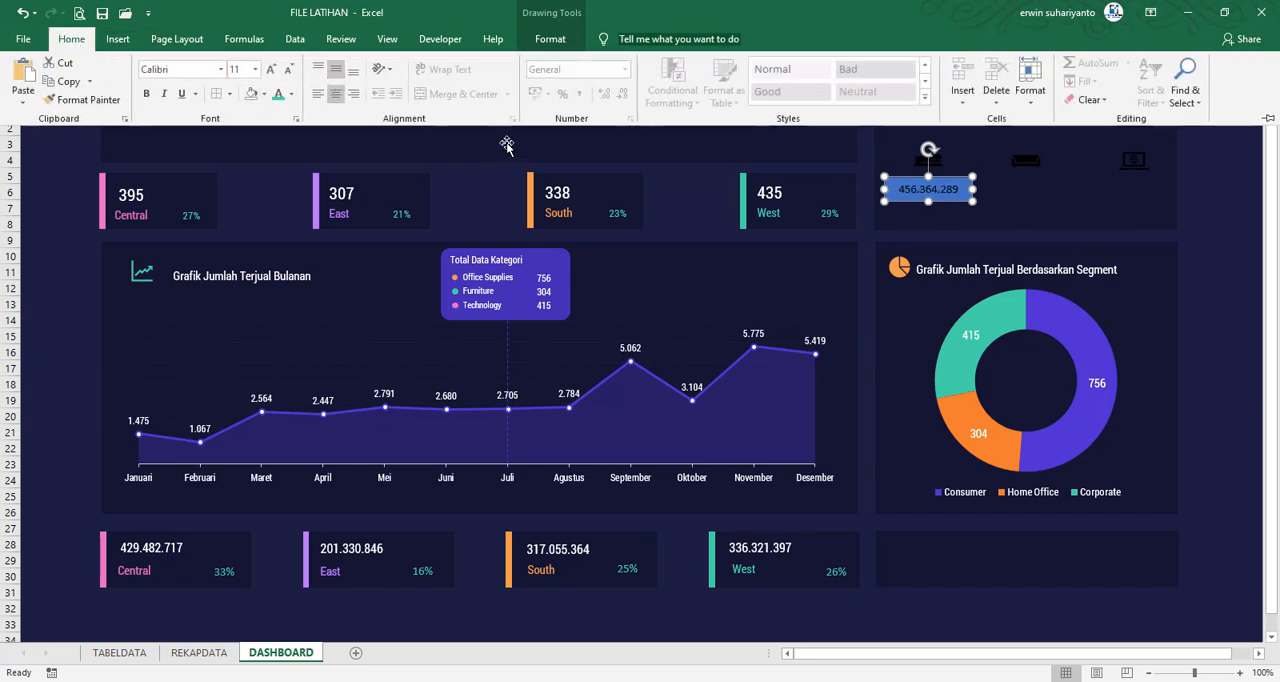
Remove the fill and outline from the rectangle holding the Office Supplies sales figure
{"action": "left_click", "coordinate": [550, 39]}
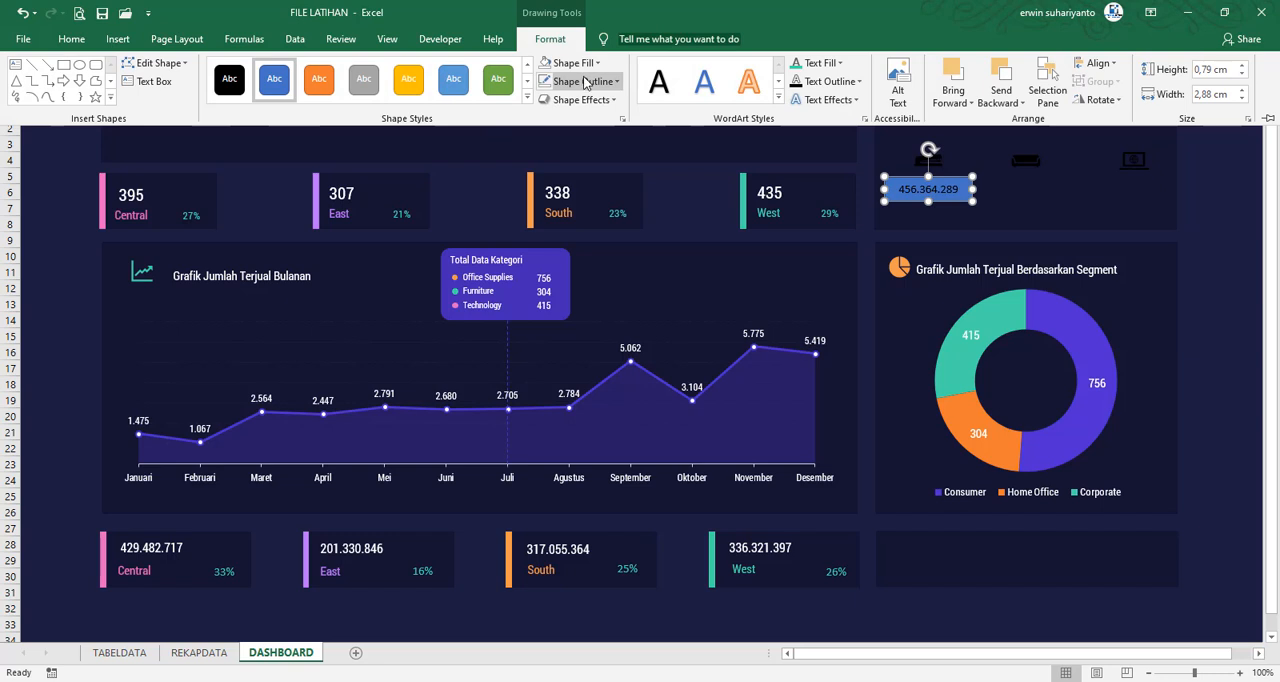
{"action": "left_click", "coordinate": [585, 82]}
{"action": "left_click", "coordinate": [573, 63]}
{"action": "left_click", "coordinate": [585, 245]}
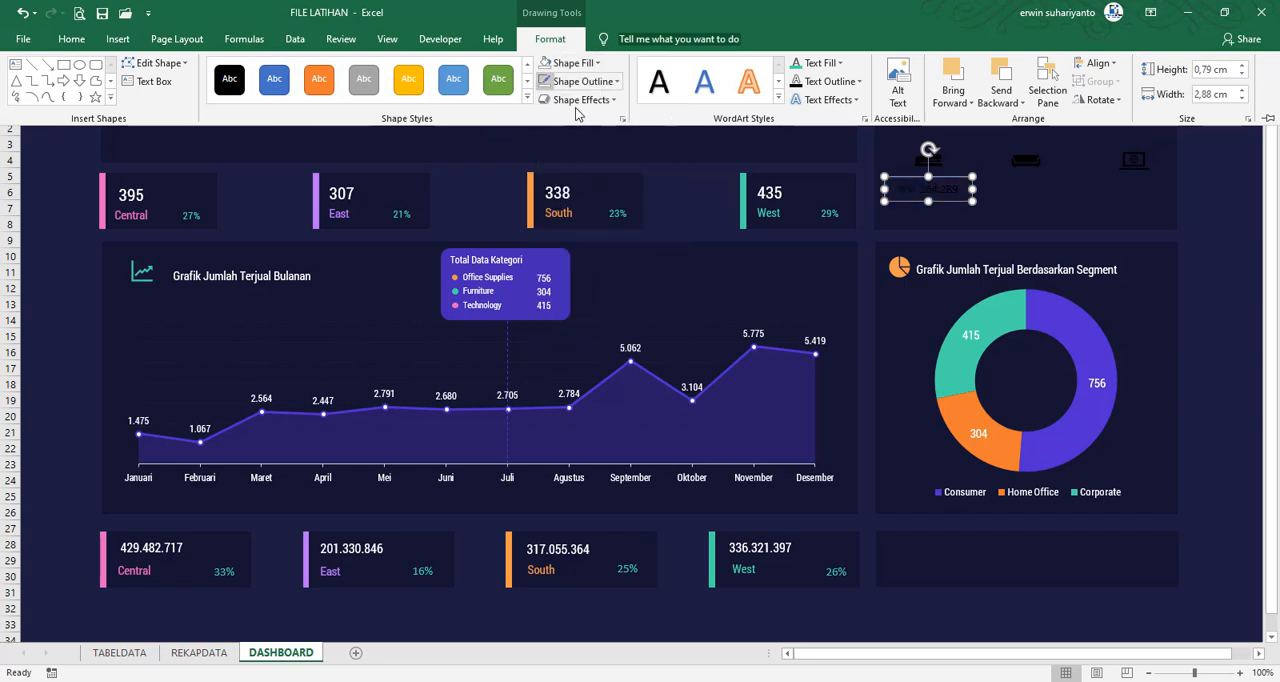
{"action": "left_click", "coordinate": [585, 81]}
{"action": "left_click", "coordinate": [595, 262]}
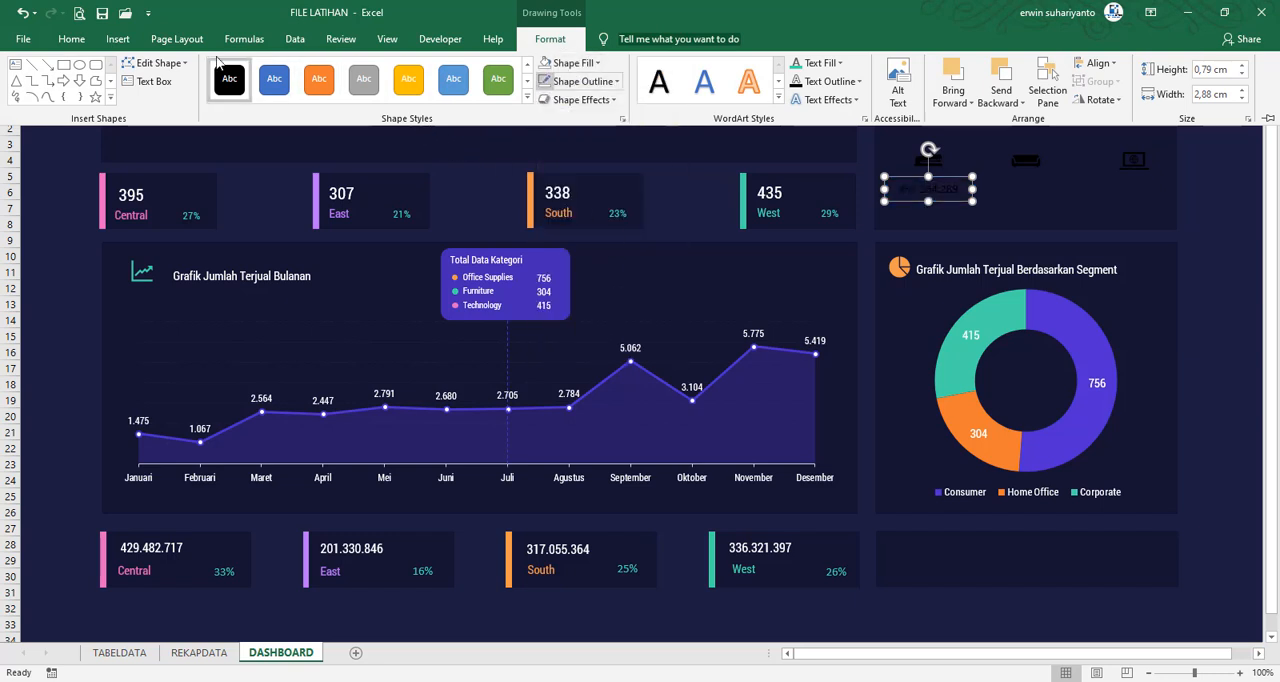
Set the Office Supplies sales figure in the Roboto Condensed font and color it white
{"action": "left_click", "coordinate": [71, 39]}
{"action": "left_click", "coordinate": [221, 69]}
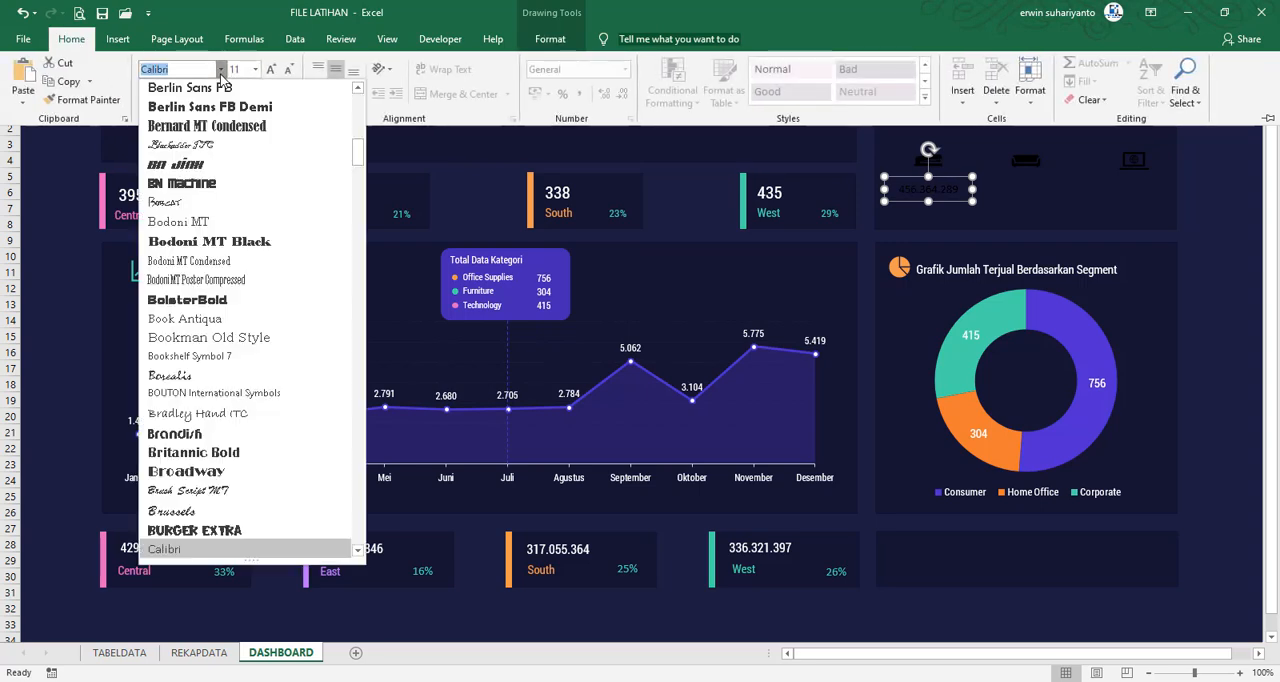
{"action": "scroll", "coordinate": [250, 150], "scroll_direction": "up", "scroll_amount": 15}
{"action": "left_click", "coordinate": [200, 165]}
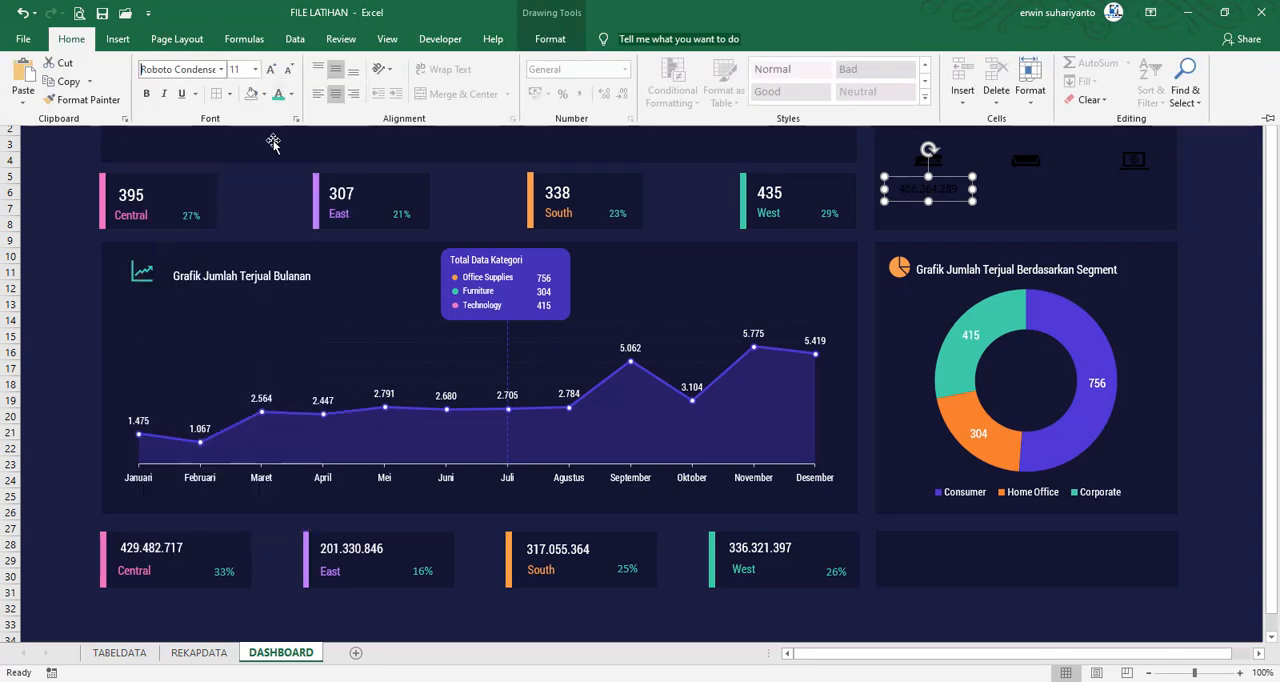
{"action": "left_click", "coordinate": [292, 94]}
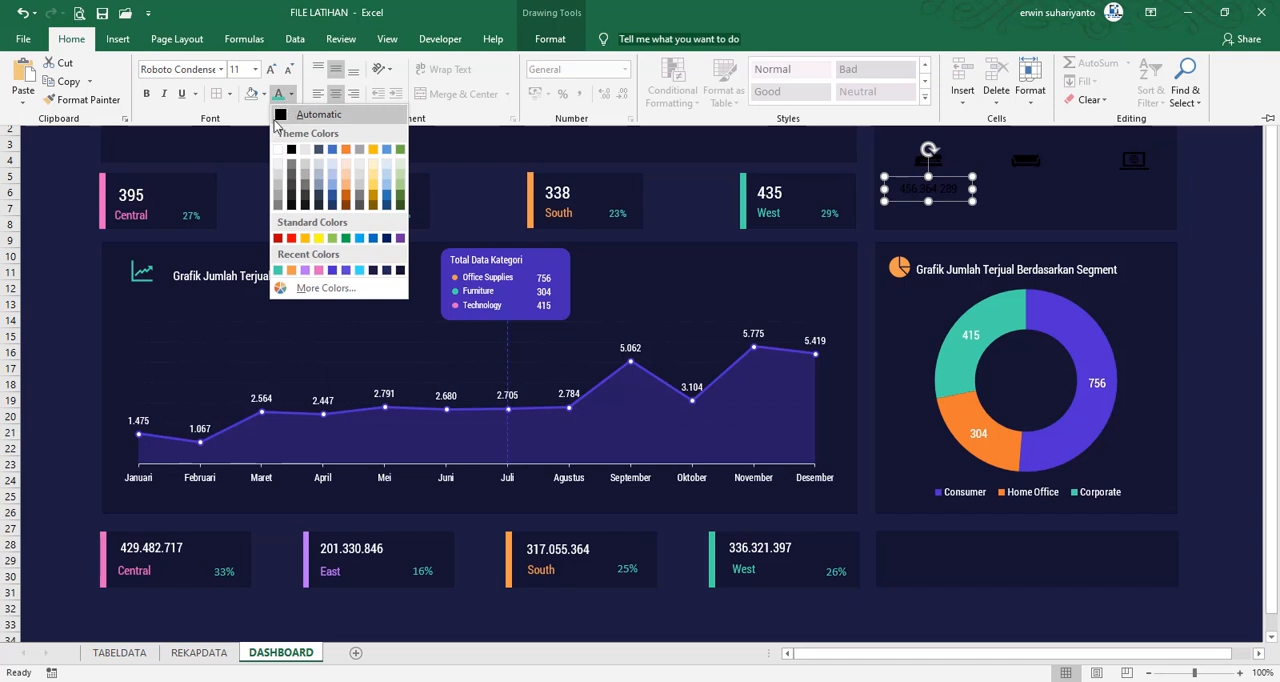
{"action": "left_click", "coordinate": [279, 151]}
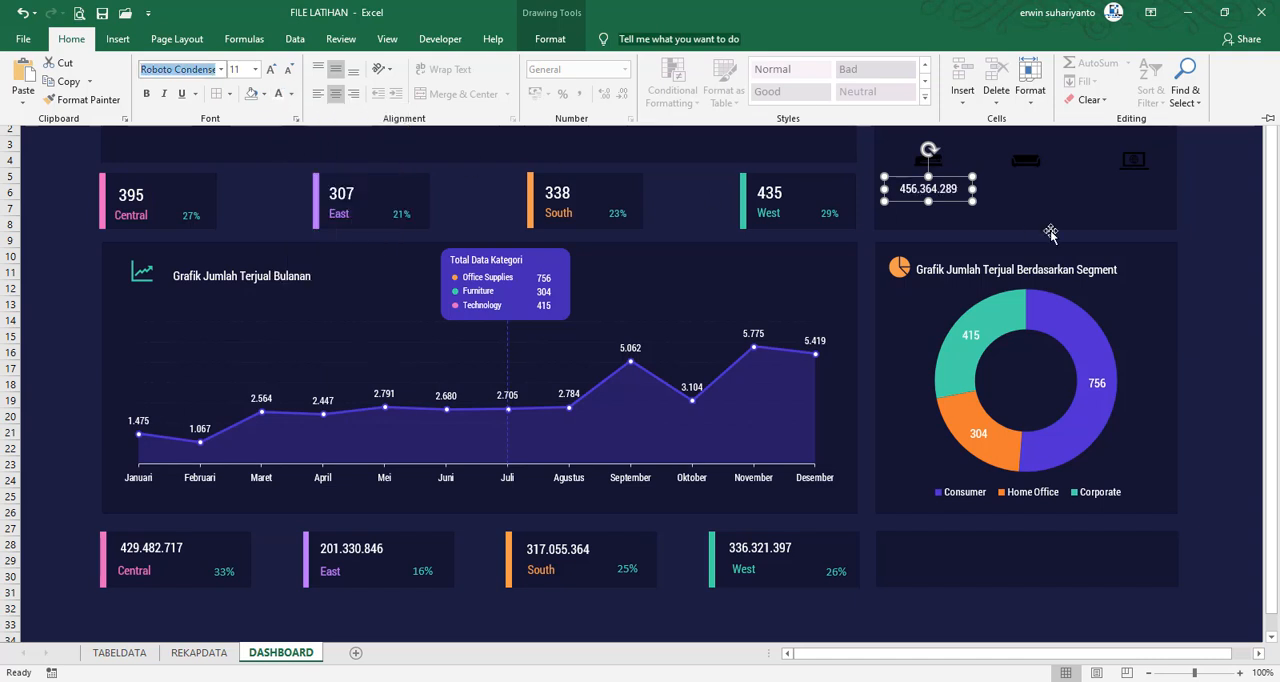
{"action": "left_click", "coordinate": [1203, 213]}
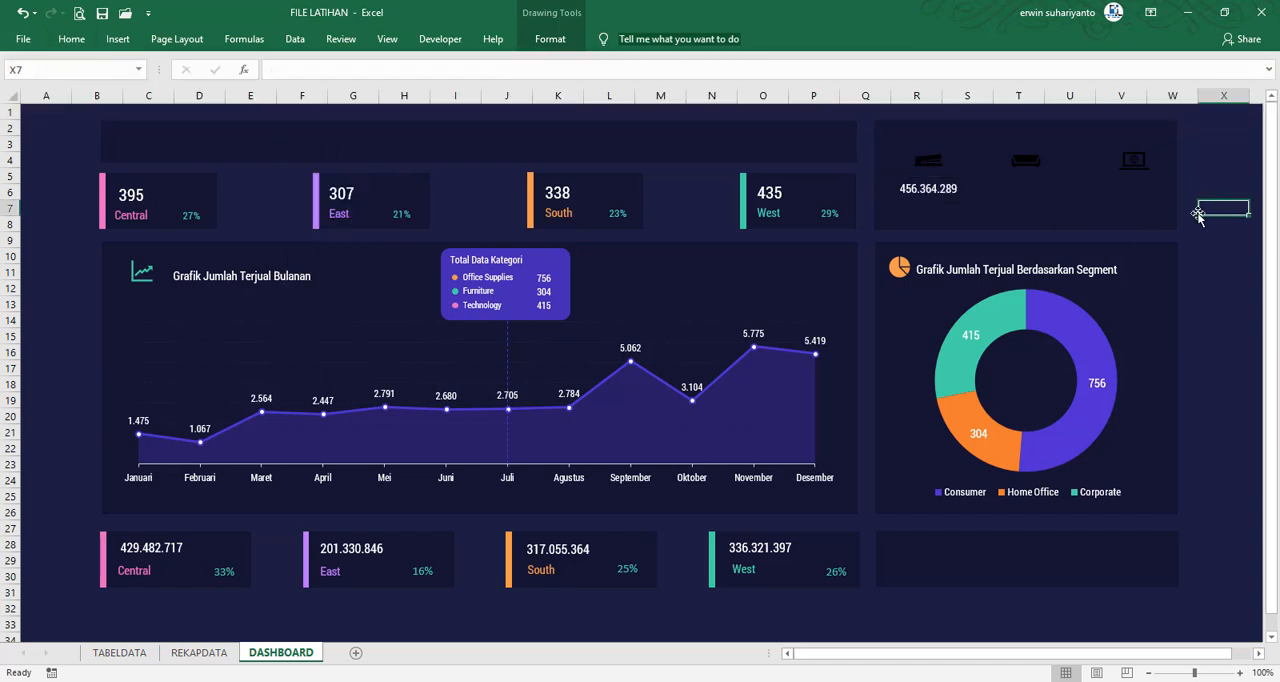
Fill the stapler icon with the recently used teal color
{"action": "left_click", "coordinate": [928, 160]}
{"action": "left_click", "coordinate": [551, 38]}
{"action": "left_click", "coordinate": [490, 62]}
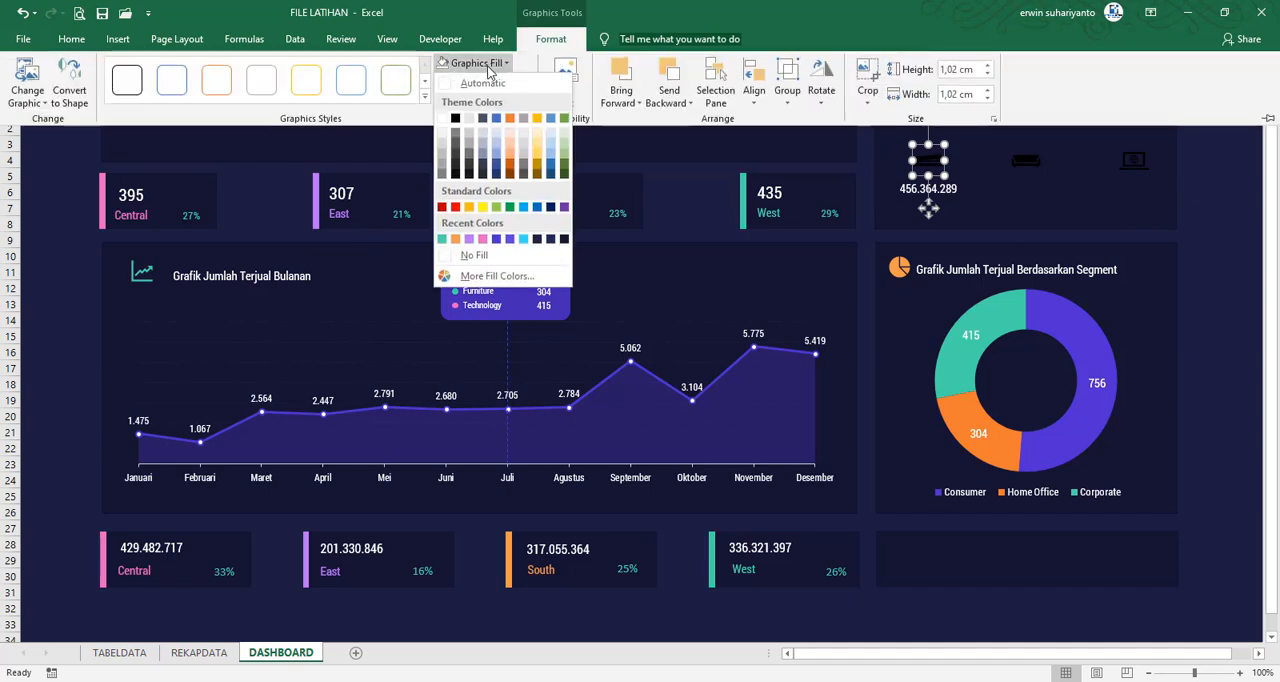
{"action": "left_click", "coordinate": [444, 240]}
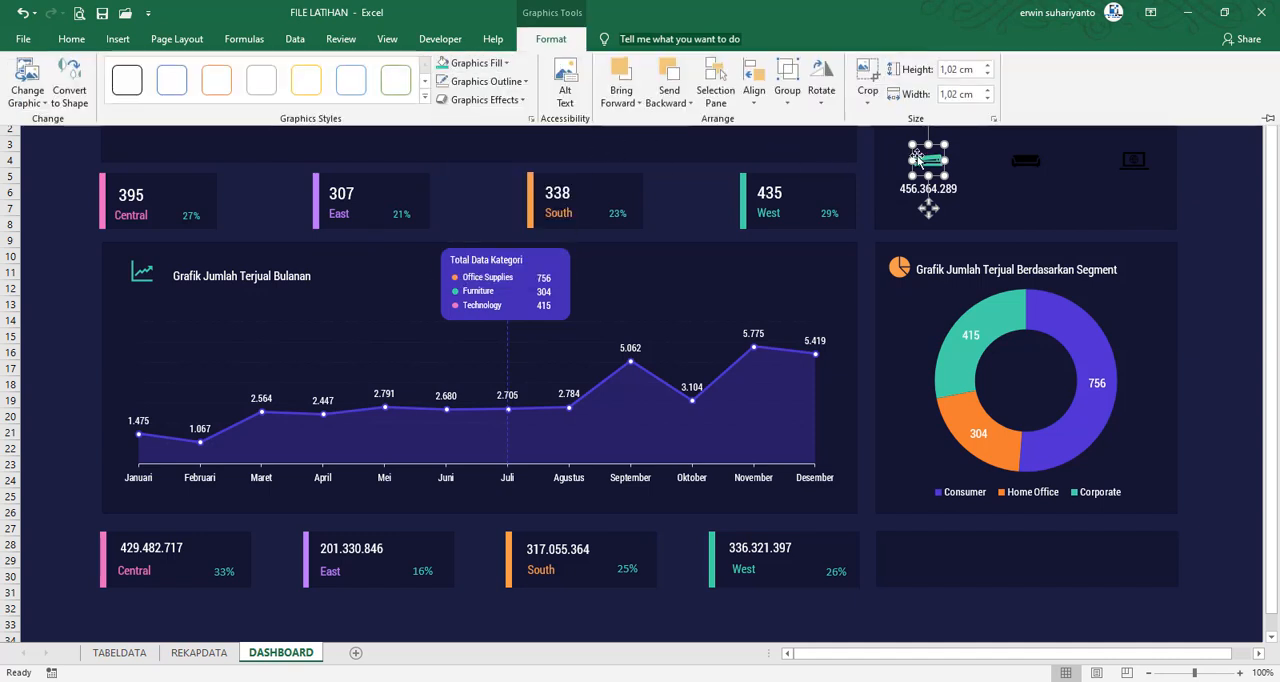
Fill the sofa icon with the recently used pink color
{"action": "left_click", "coordinate": [1025, 160]}
{"action": "left_click", "coordinate": [551, 39]}
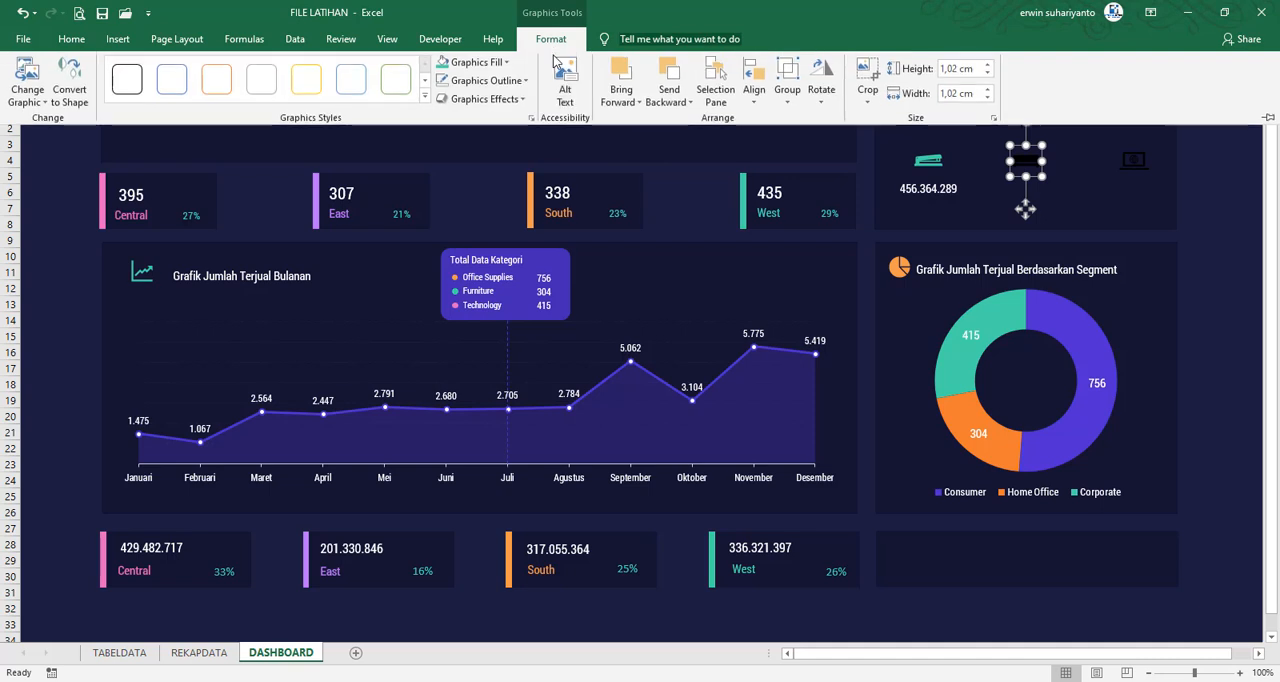
{"action": "left_click", "coordinate": [475, 62]}
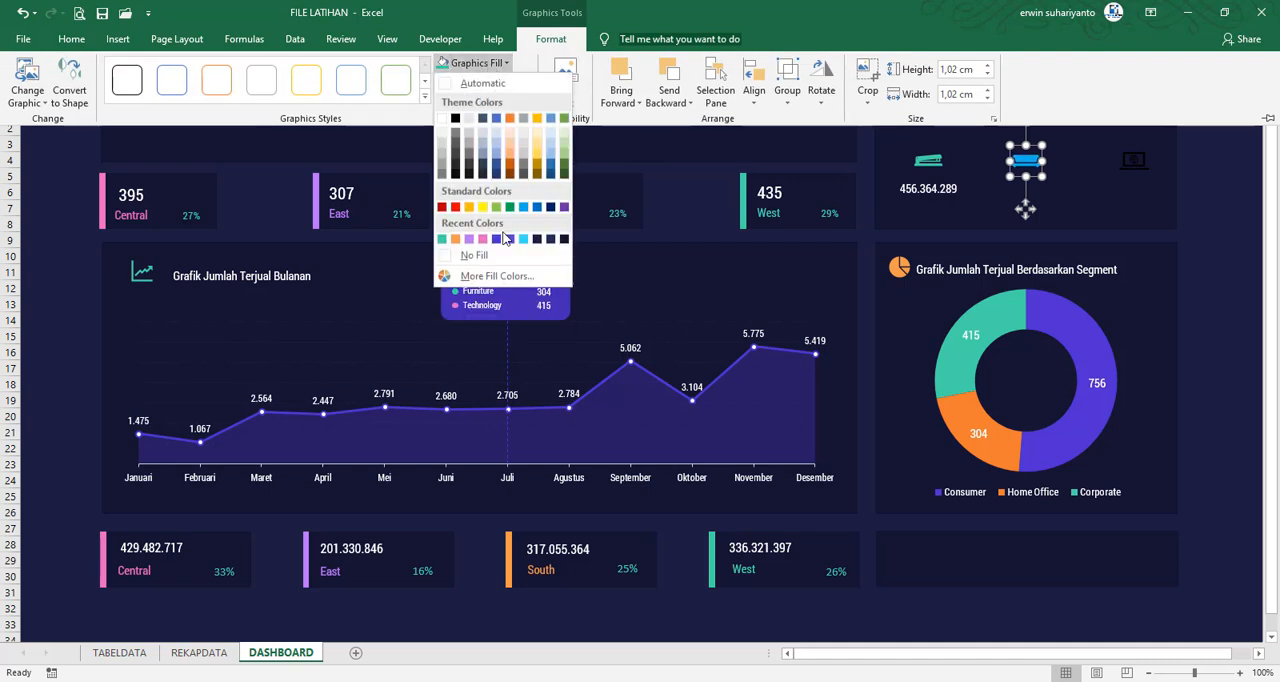
{"action": "left_click", "coordinate": [484, 240]}
Fill the laptop icon with the recently used orange color
{"action": "left_click", "coordinate": [1128, 160]}
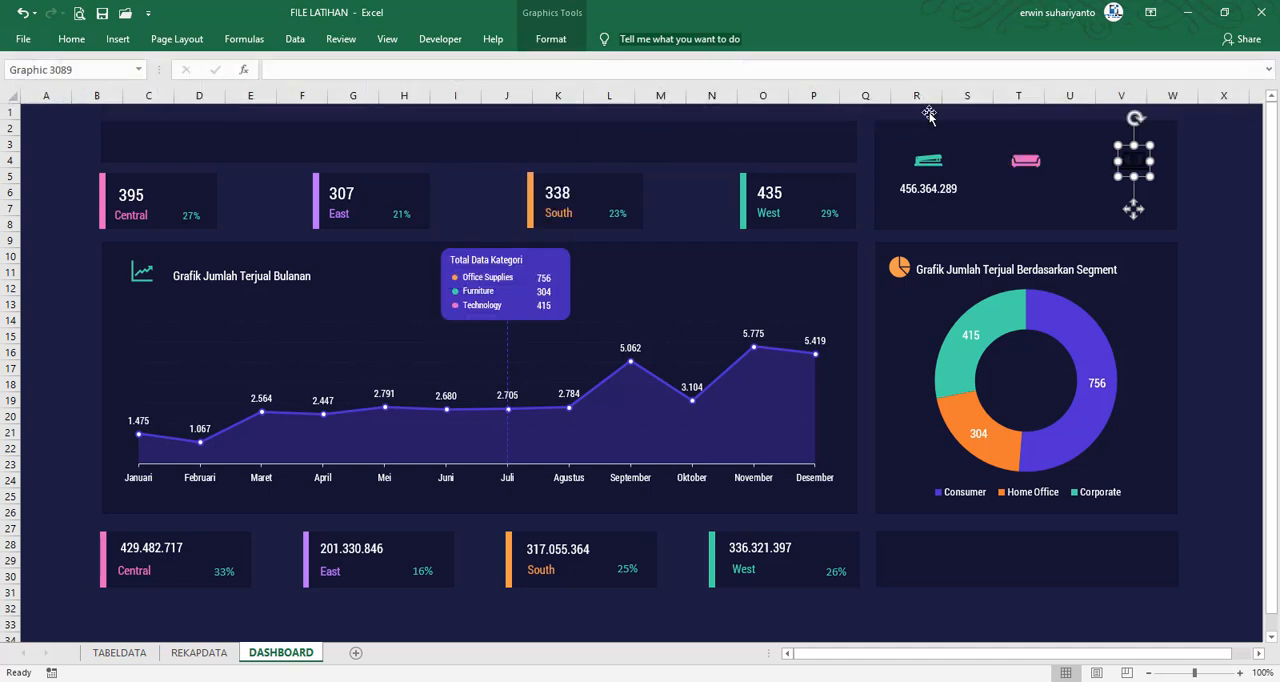
{"action": "left_click", "coordinate": [551, 39]}
{"action": "left_click", "coordinate": [475, 62]}
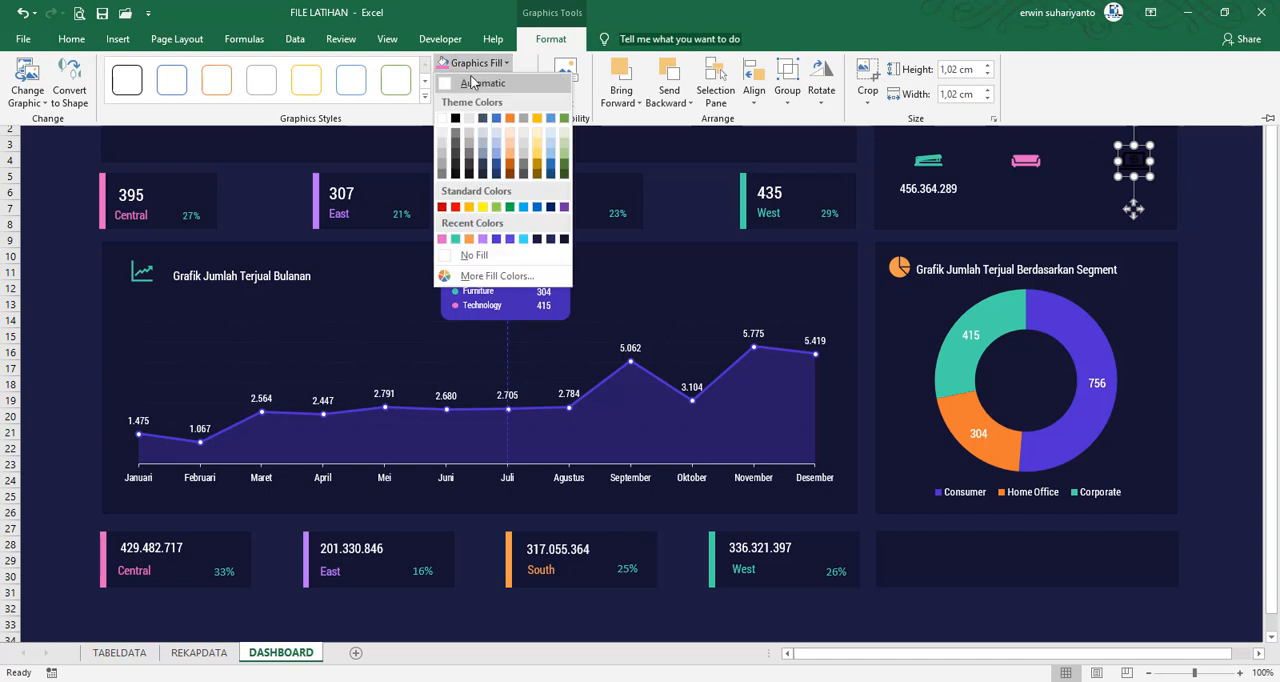
{"action": "left_click", "coordinate": [470, 239]}
{"action": "left_click", "coordinate": [1190, 228]}
Duplicate the Office Supplies sales figure under the sofa and laptop icons, and center the laptop icon above its copy
{"action": "left_click", "coordinate": [925, 190]}
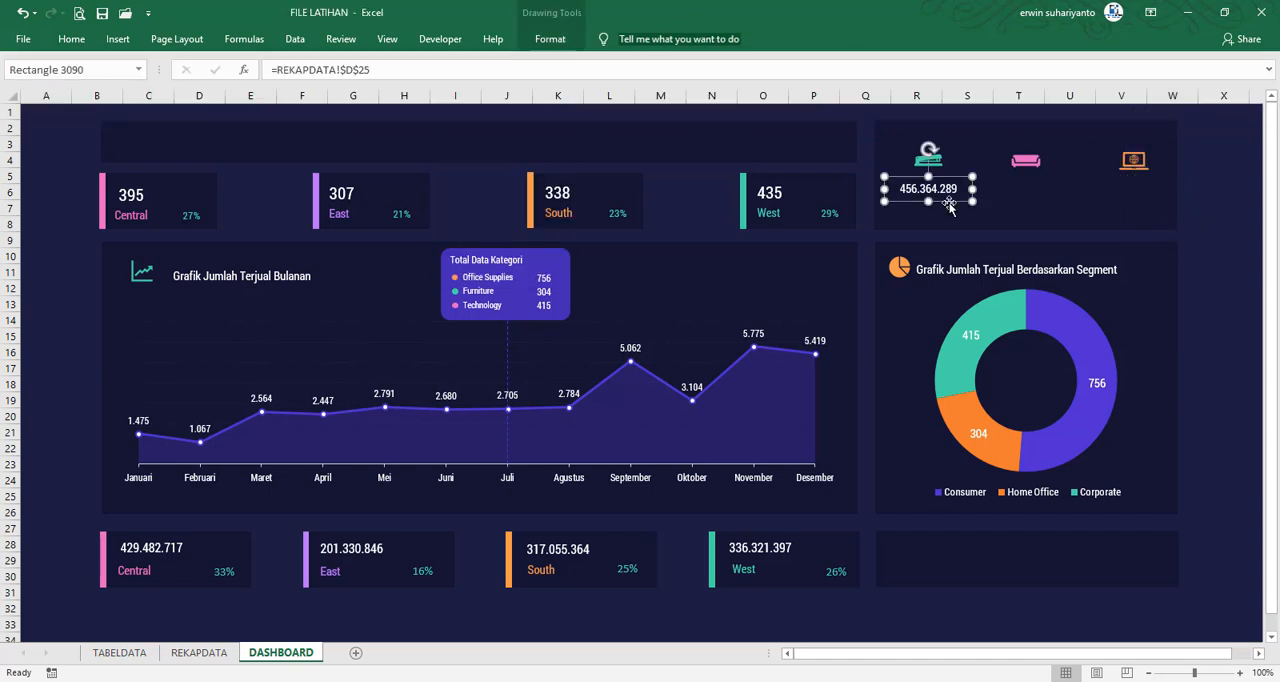
{"action": "key", "text": "ctrl+d"}
{"action": "left_click_drag", "start_coordinate": [962, 214], "coordinate": [1148, 195]}
{"action": "key", "text": "ctrl+d"}
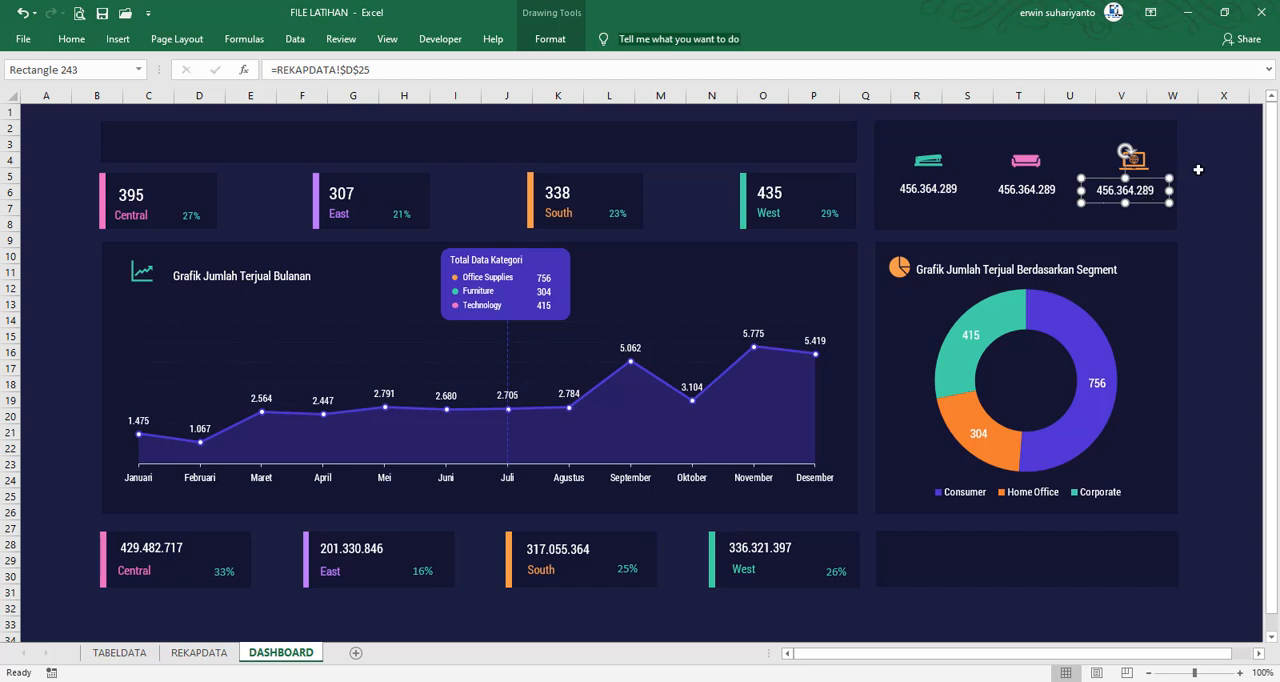
{"action": "left_click", "coordinate": [1130, 160]}
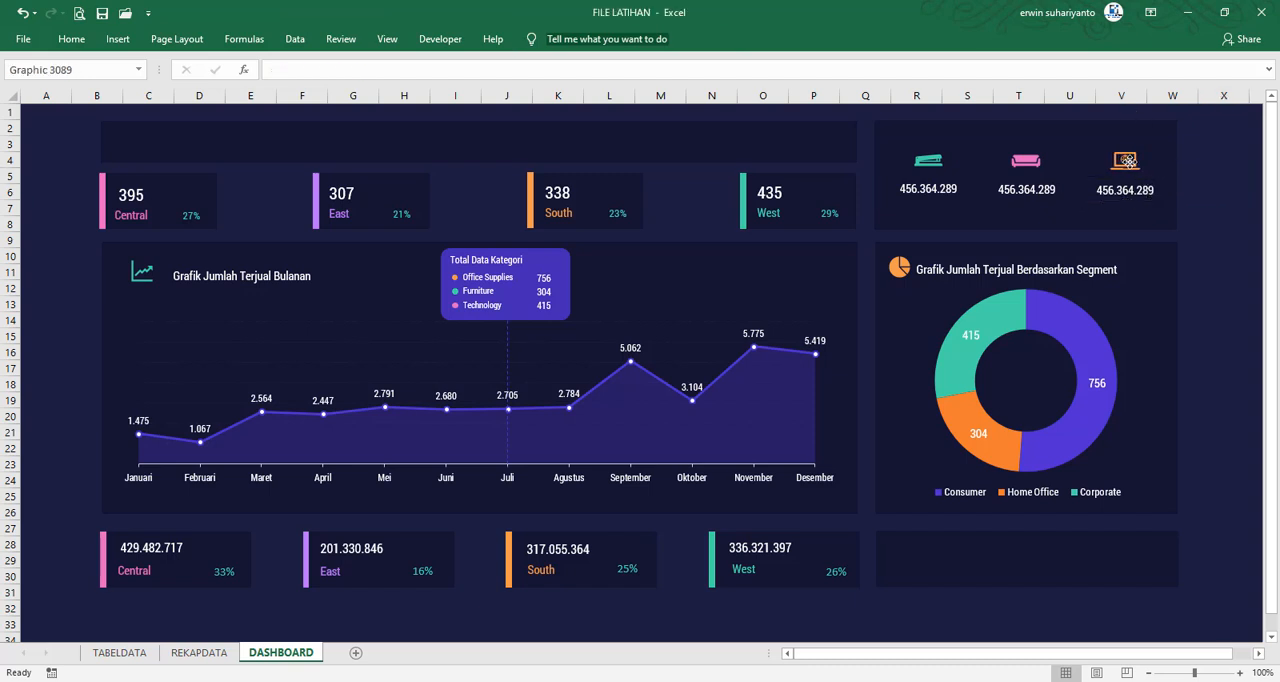
{"action": "left_click", "coordinate": [1143, 195]}
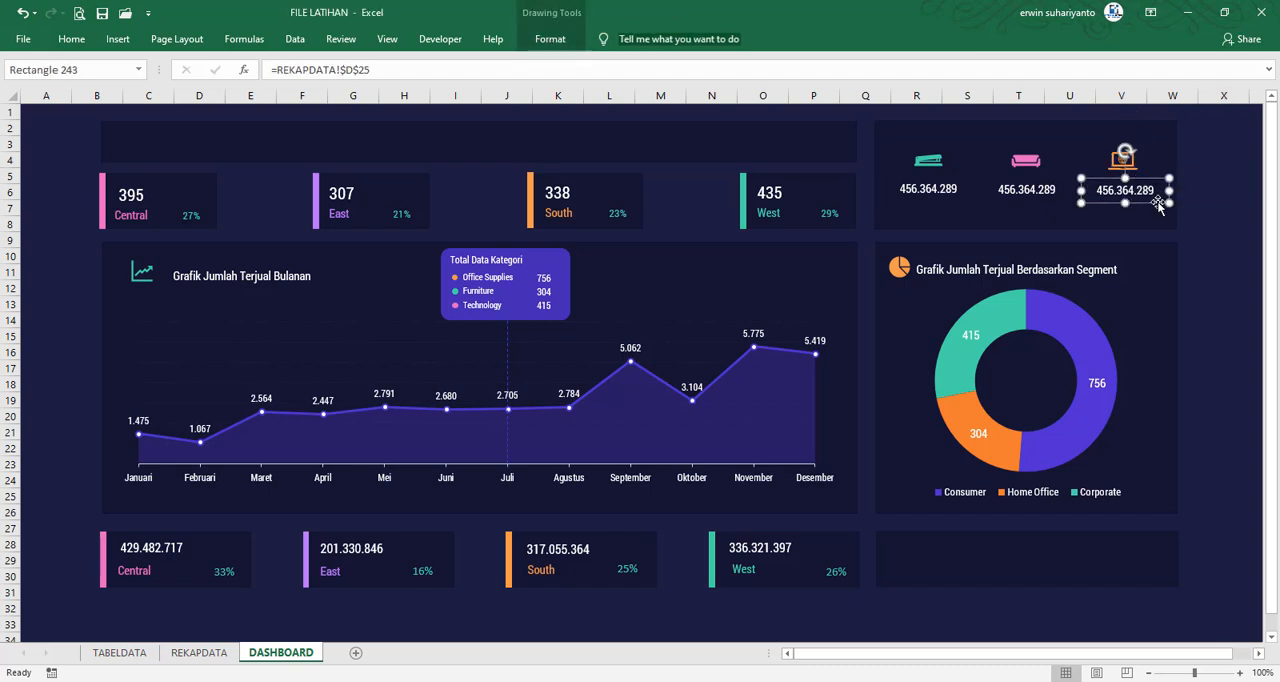
Link the sales figure under the sofa icon to =REKAPDATA!$D$26
{"action": "left_click", "coordinate": [1061, 200]}
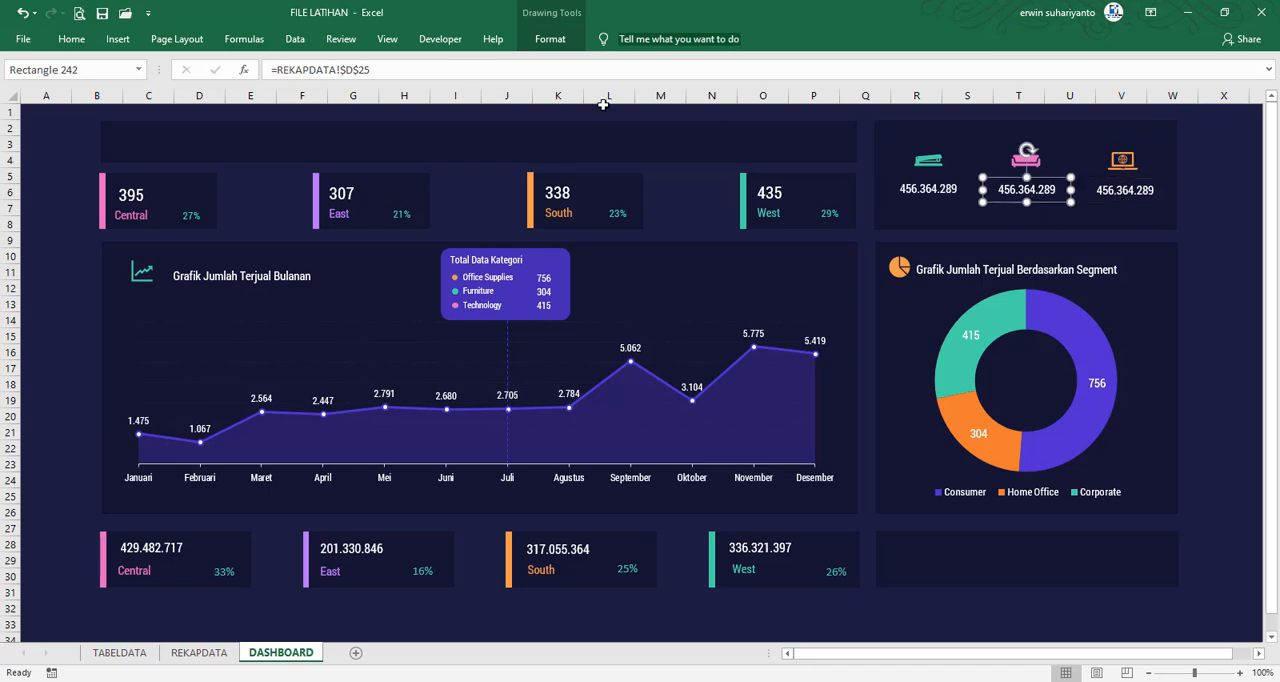
{"action": "left_click", "coordinate": [387, 70]}
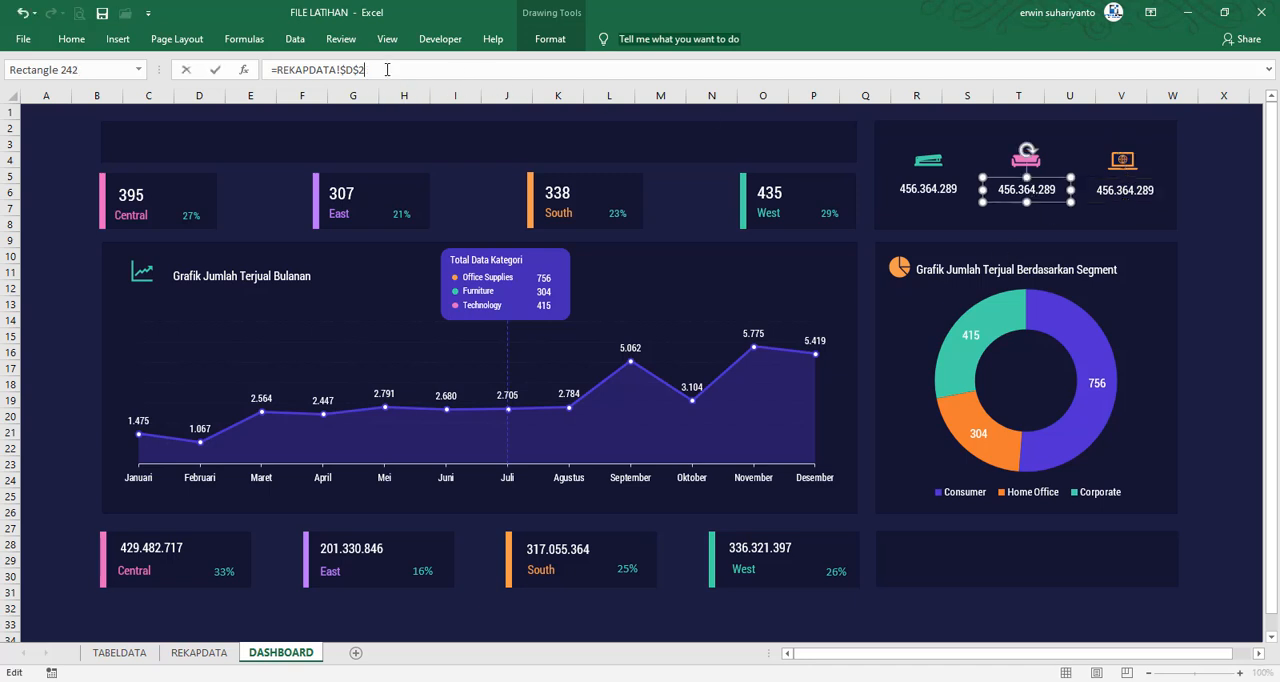
{"action": "type", "text": "6"}
{"action": "key", "text": "Return"}
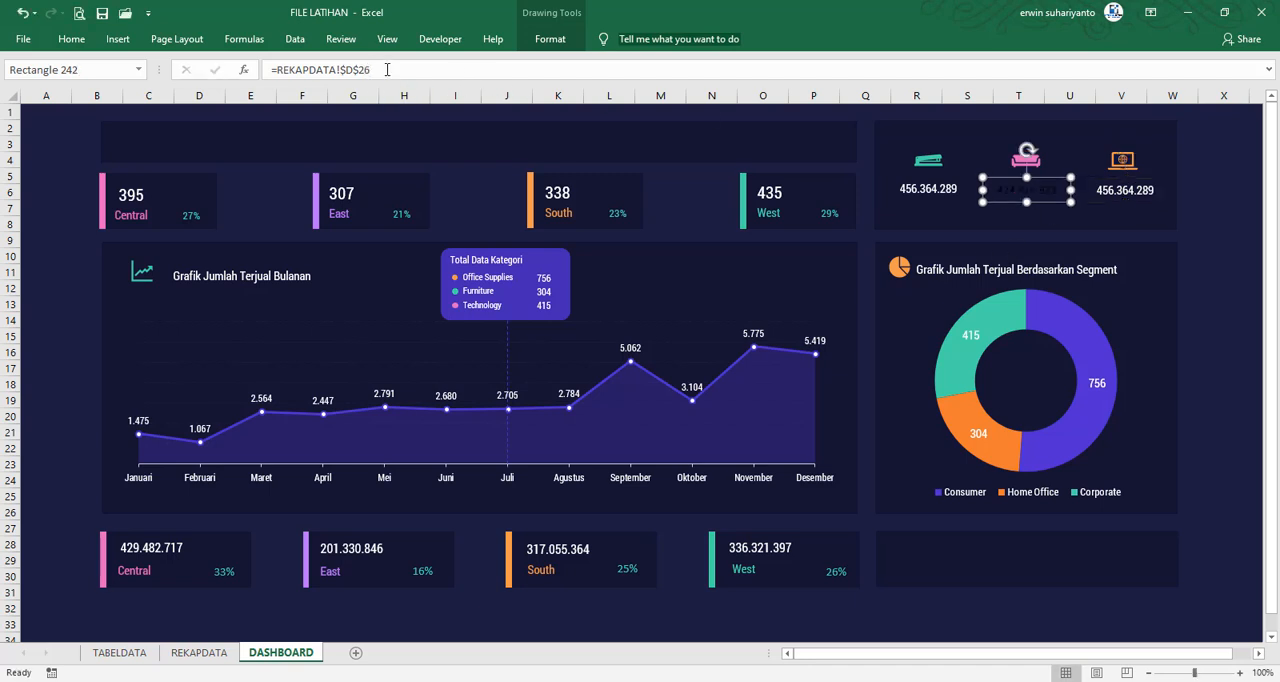
Link the sales figure under the laptop icon to =REKAPDATA!$D$27
{"action": "left_click", "coordinate": [1137, 191]}
{"action": "left_click", "coordinate": [396, 72]}
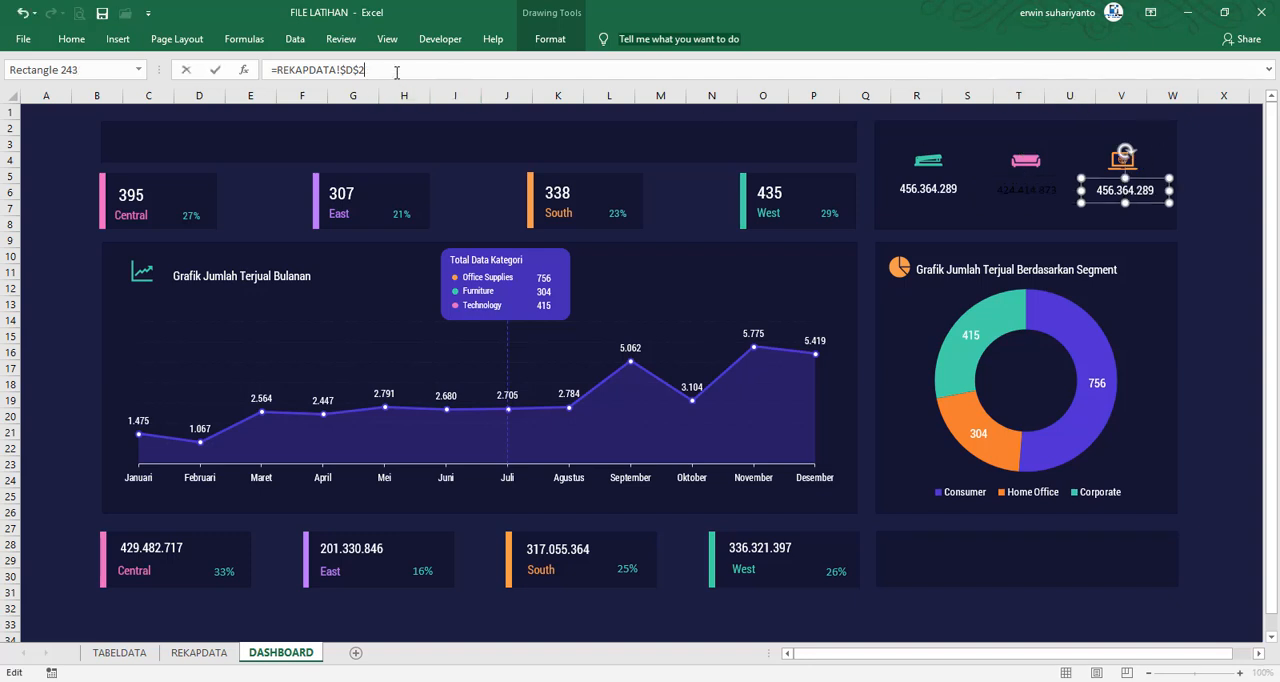
{"action": "type", "text": "7"}
{"action": "key", "text": "Return"}
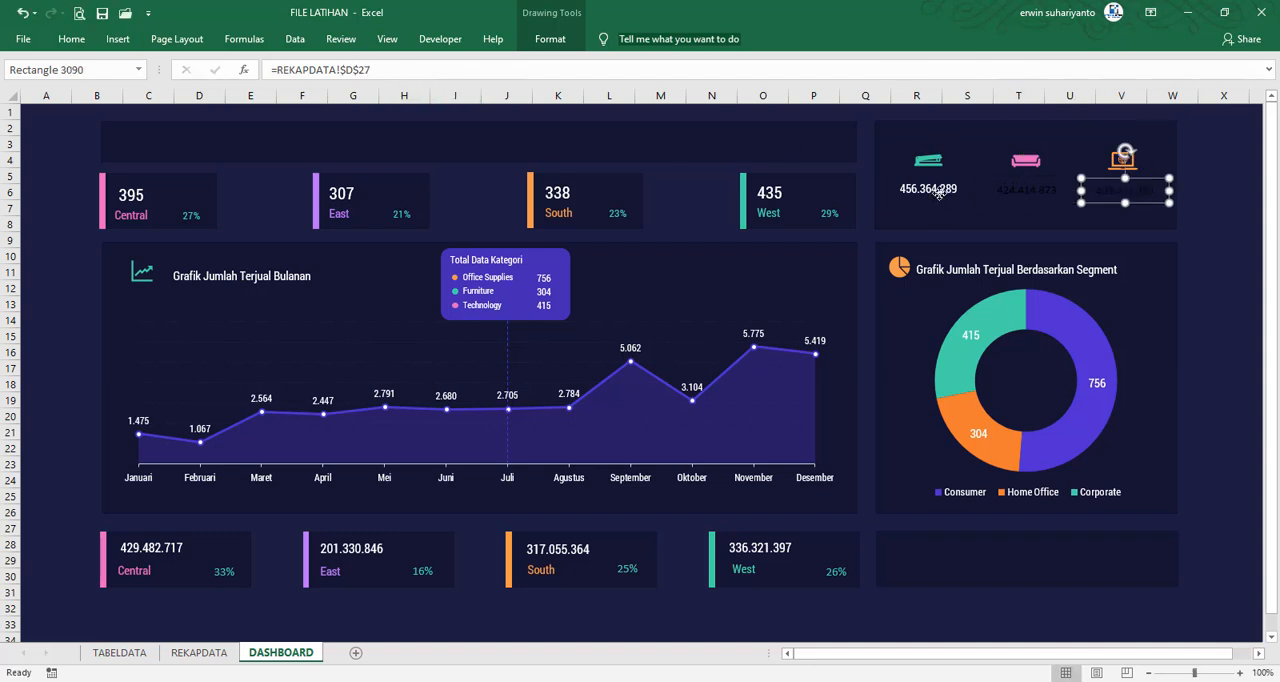
Copy the Office Supplies figure's formatting to the sales figures under the sofa and laptop icons with Format Painter
{"action": "left_click", "coordinate": [938, 193]}
{"action": "left_click", "coordinate": [71, 39]}
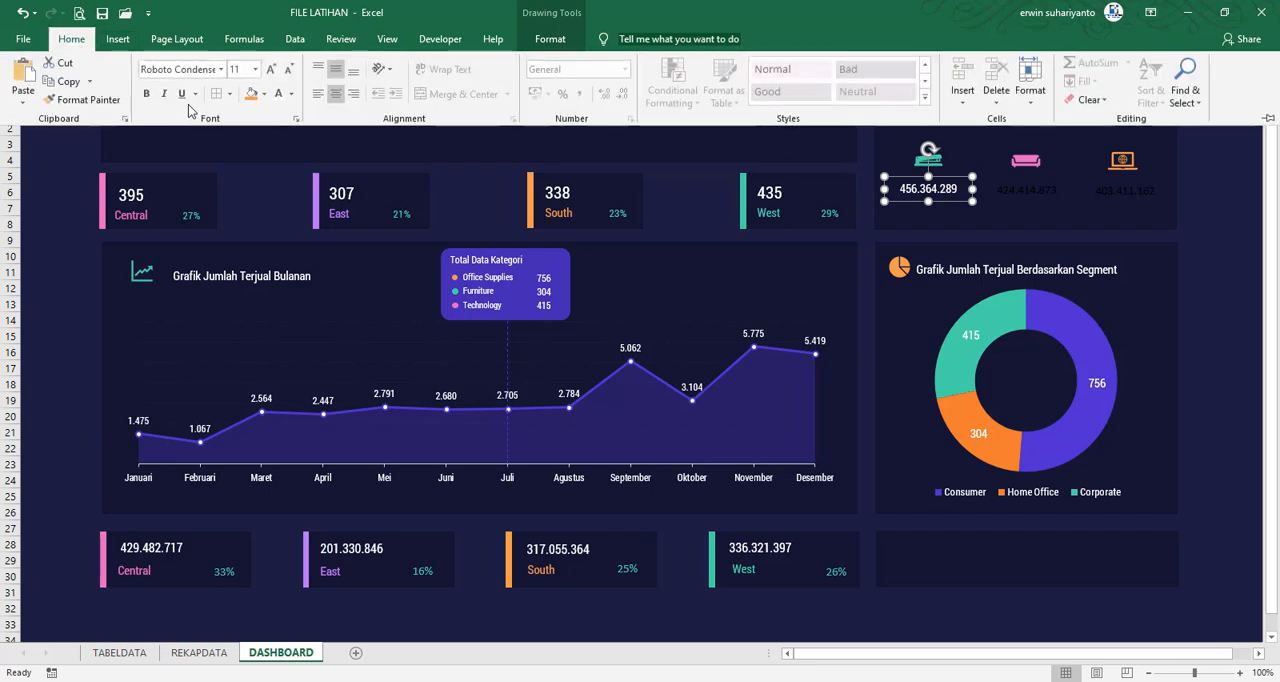
{"action": "left_click", "coordinate": [108, 102]}
{"action": "left_click", "coordinate": [1026, 189]}
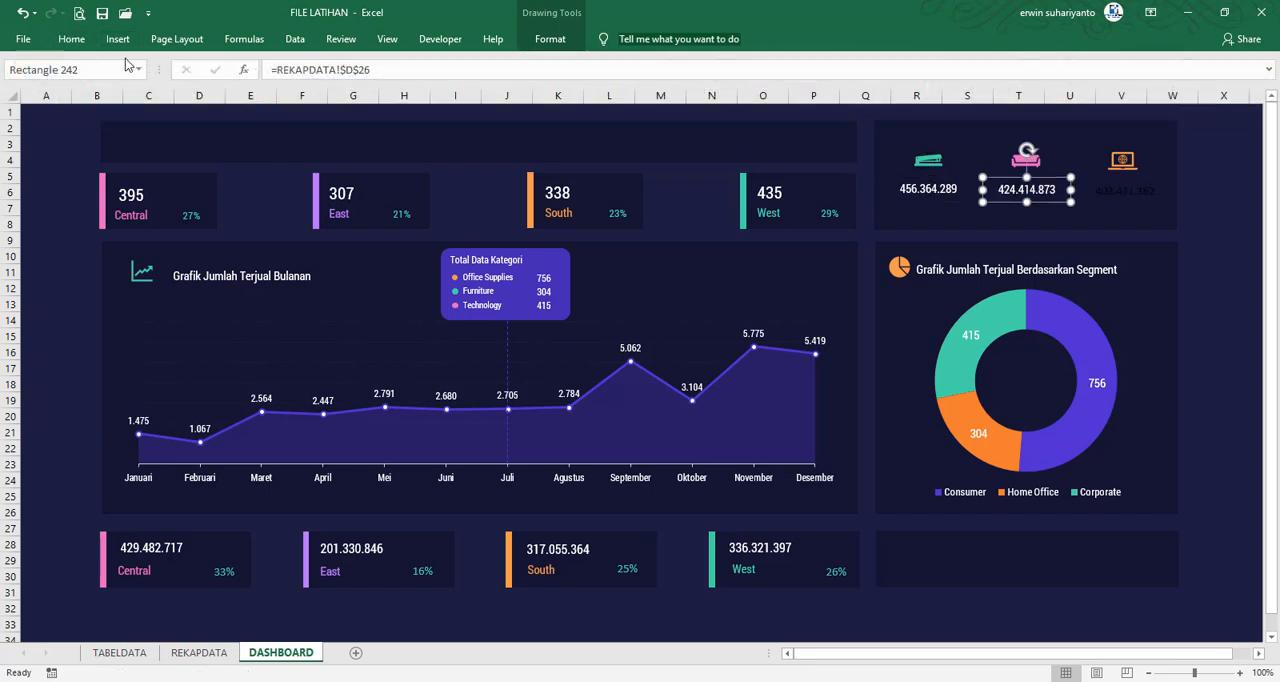
{"action": "left_click", "coordinate": [74, 39]}
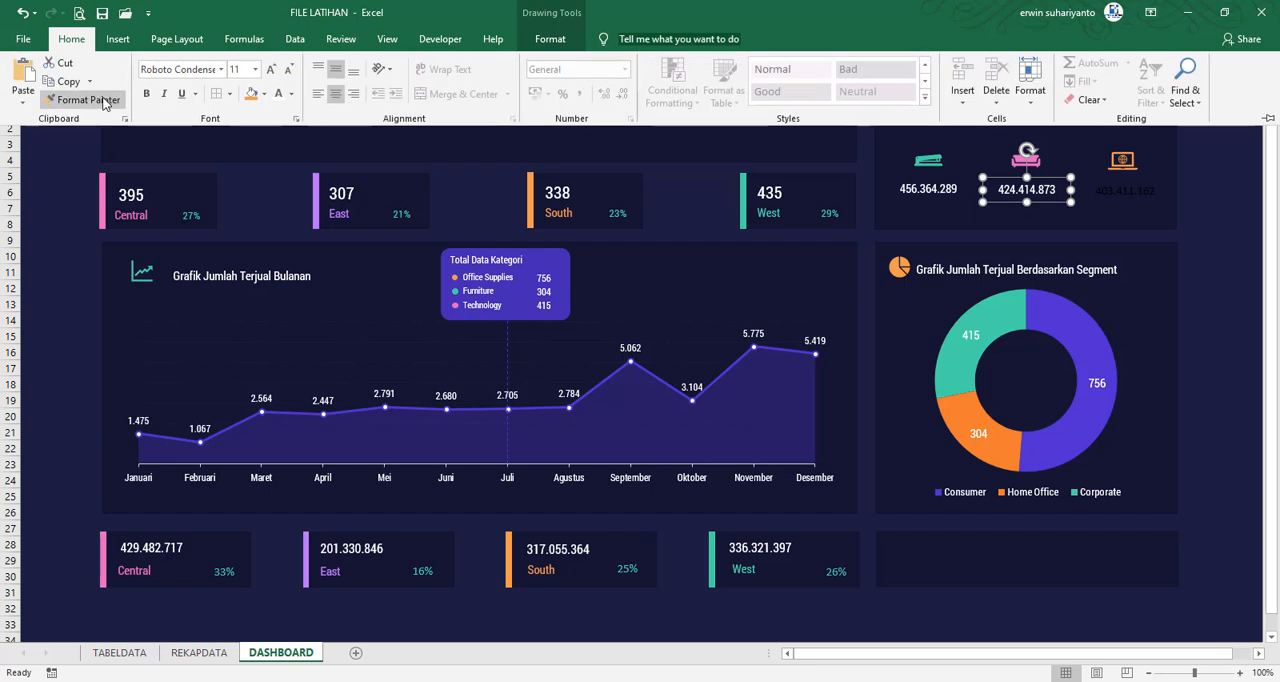
{"action": "left_click", "coordinate": [108, 102]}
{"action": "left_click", "coordinate": [1128, 192]}
{"action": "left_click", "coordinate": [1216, 220]}
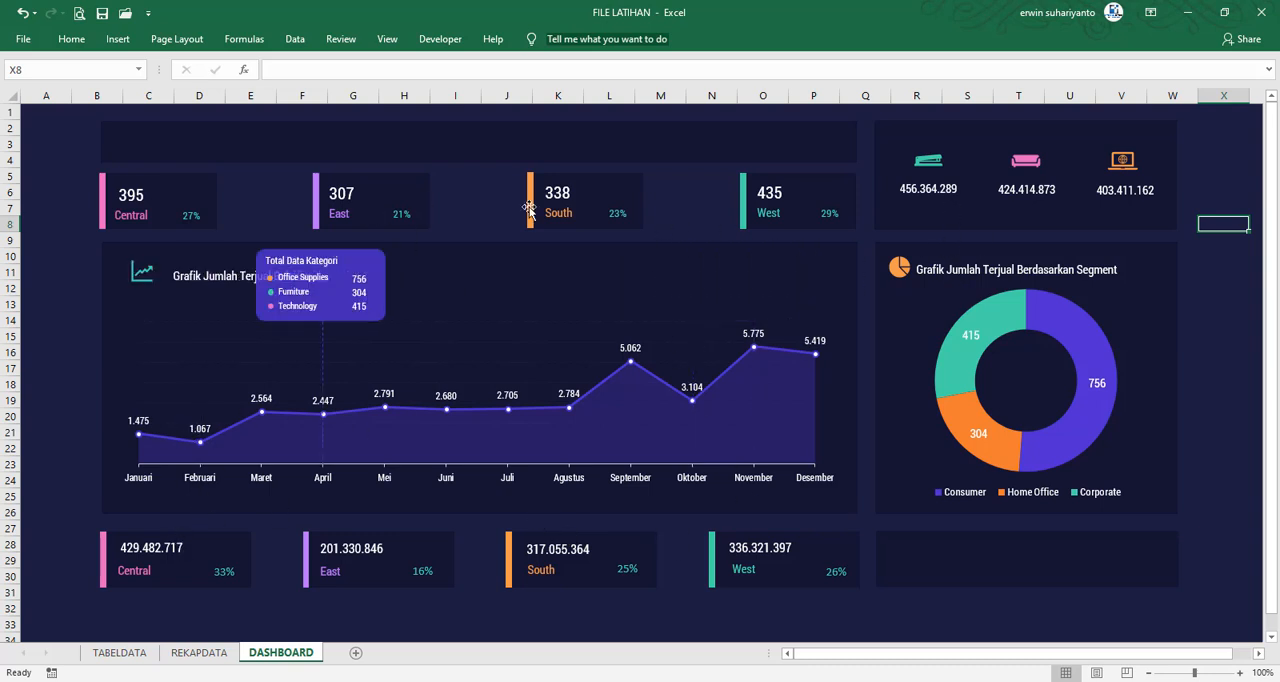
Duplicate the South label from the upper region card and place the copy under the stapler icon's sales figure
{"action": "left_click", "coordinate": [568, 220]}
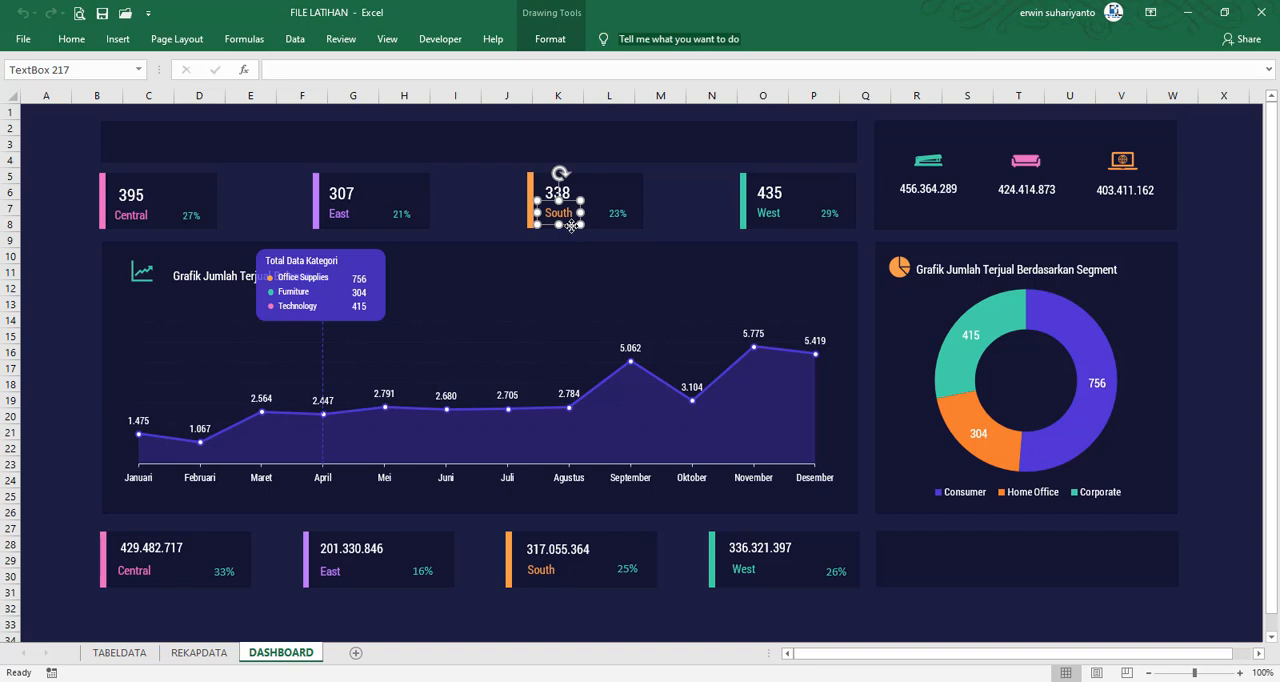
{"action": "key", "text": "ctrl+d"}
{"action": "left_click_drag", "start_coordinate": [580, 240], "coordinate": [937, 218]}
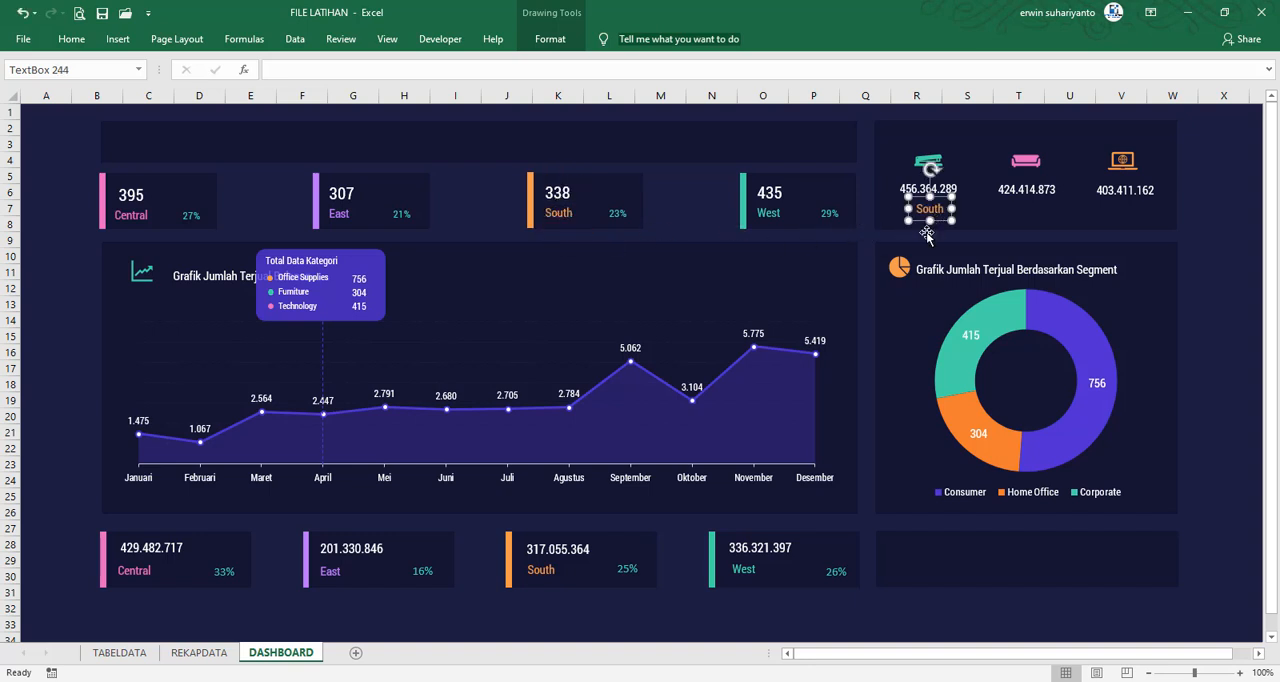
Check the category name in REKAPDATA, change the copied South label's text to Office Supplies, and center it beneath its sales figure
{"action": "left_click", "coordinate": [199, 652]}
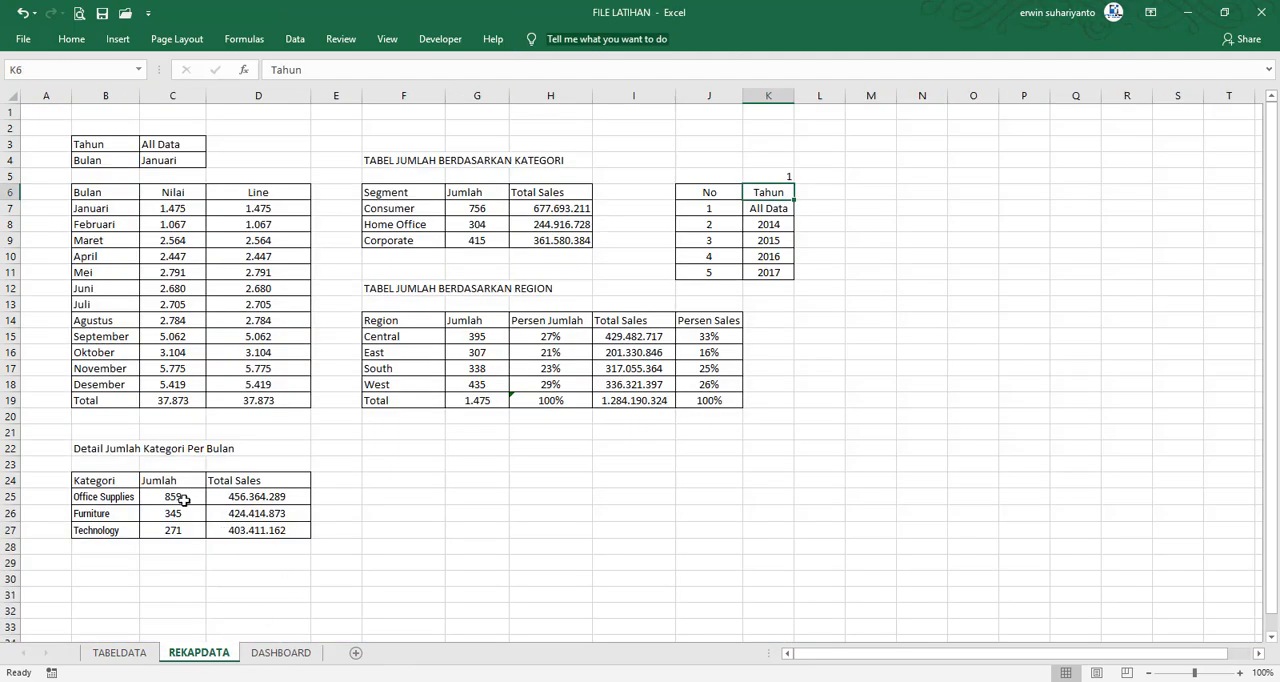
{"action": "left_click", "coordinate": [281, 652]}
{"action": "double_click", "coordinate": [937, 208]}
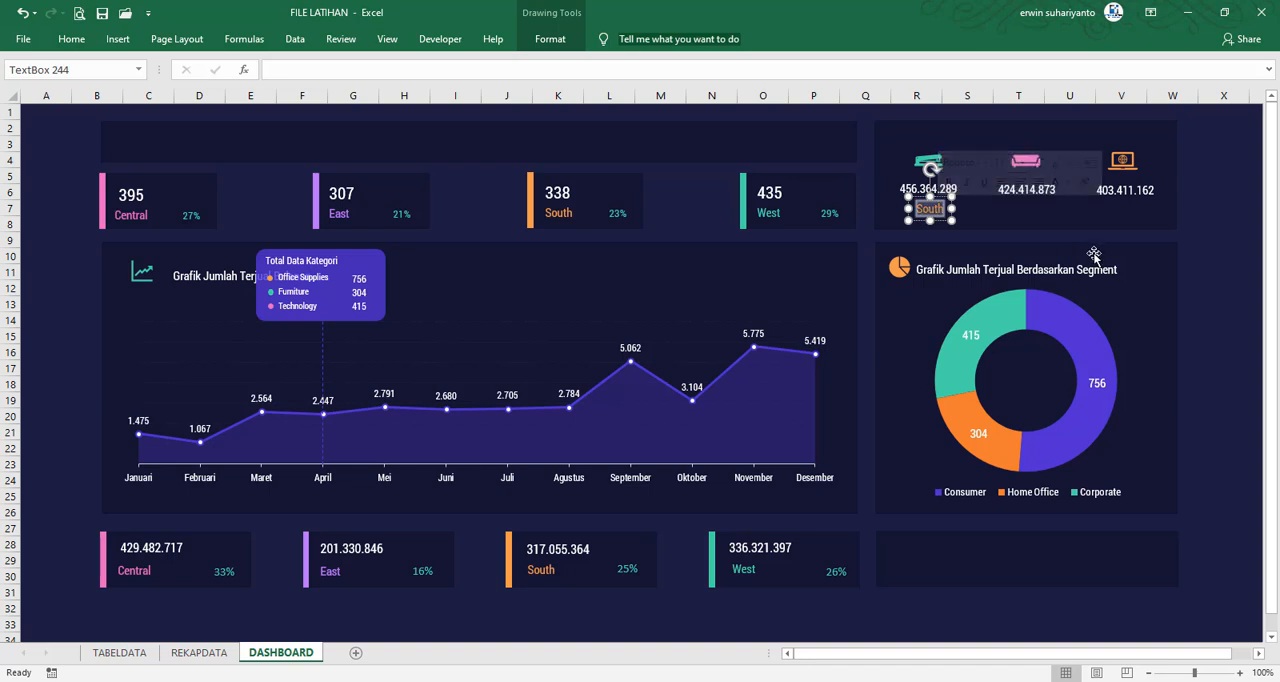
{"action": "type", "text": "Off"}
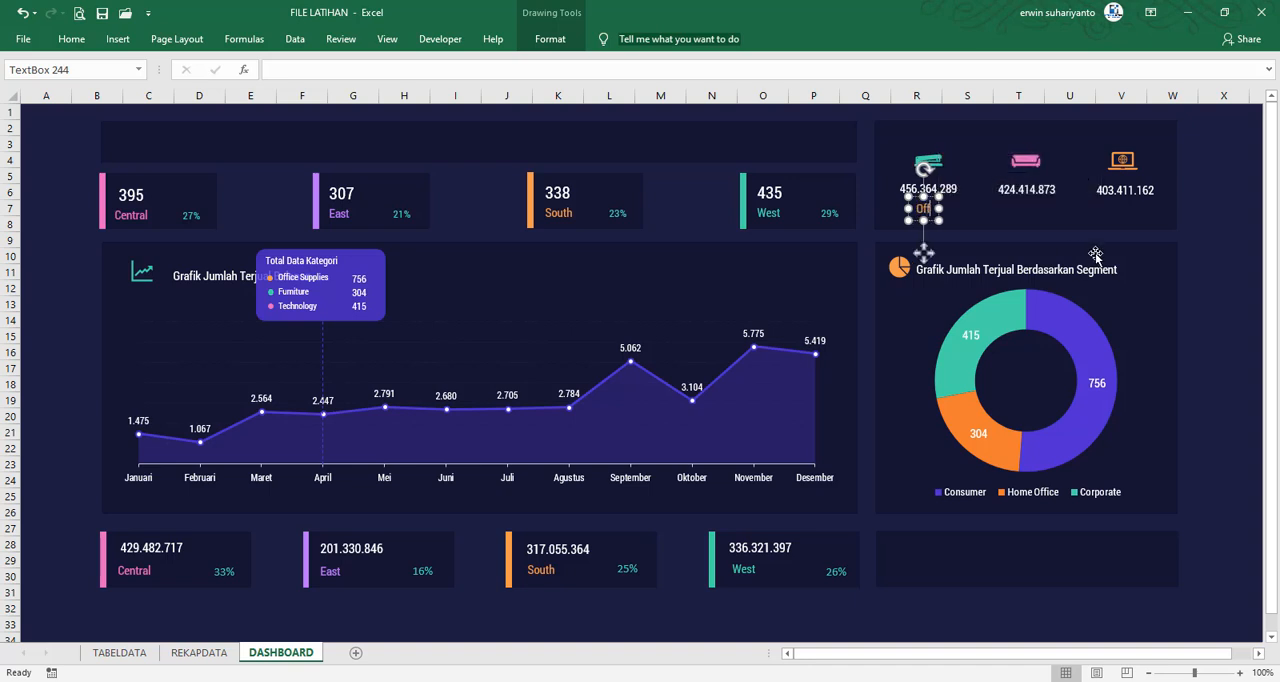
{"action": "type", "text": "ice Supp"}
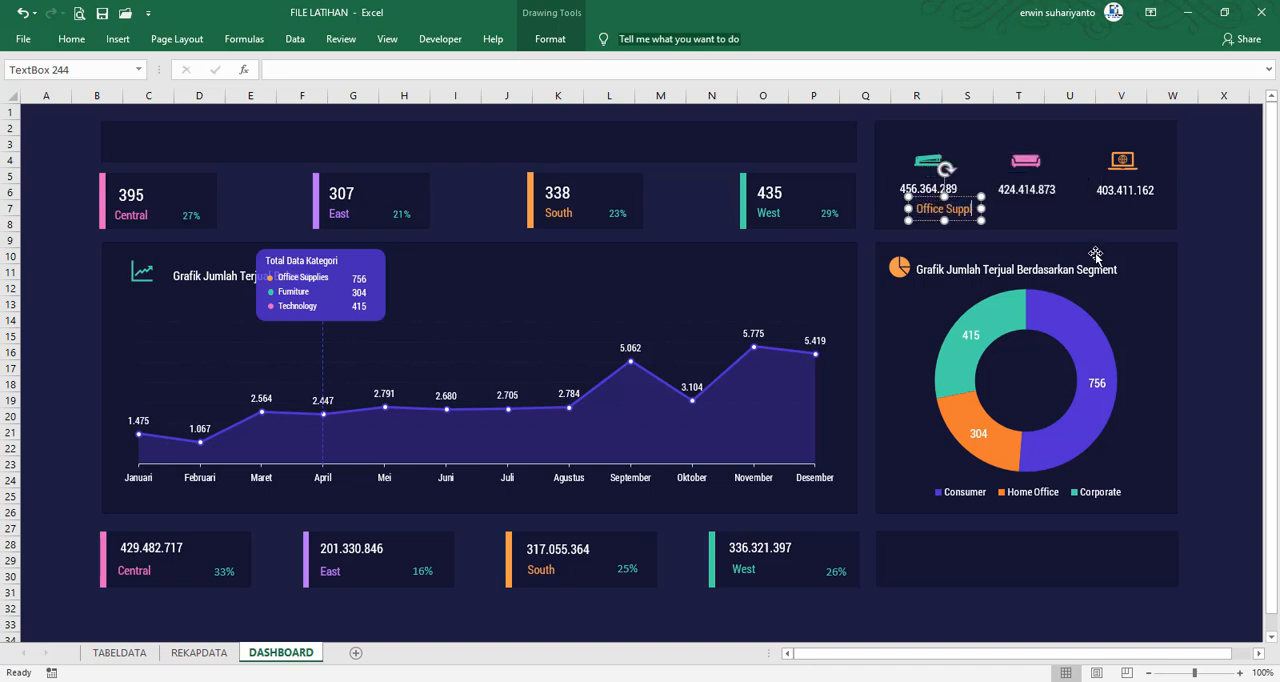
{"action": "type", "text": "lies"}
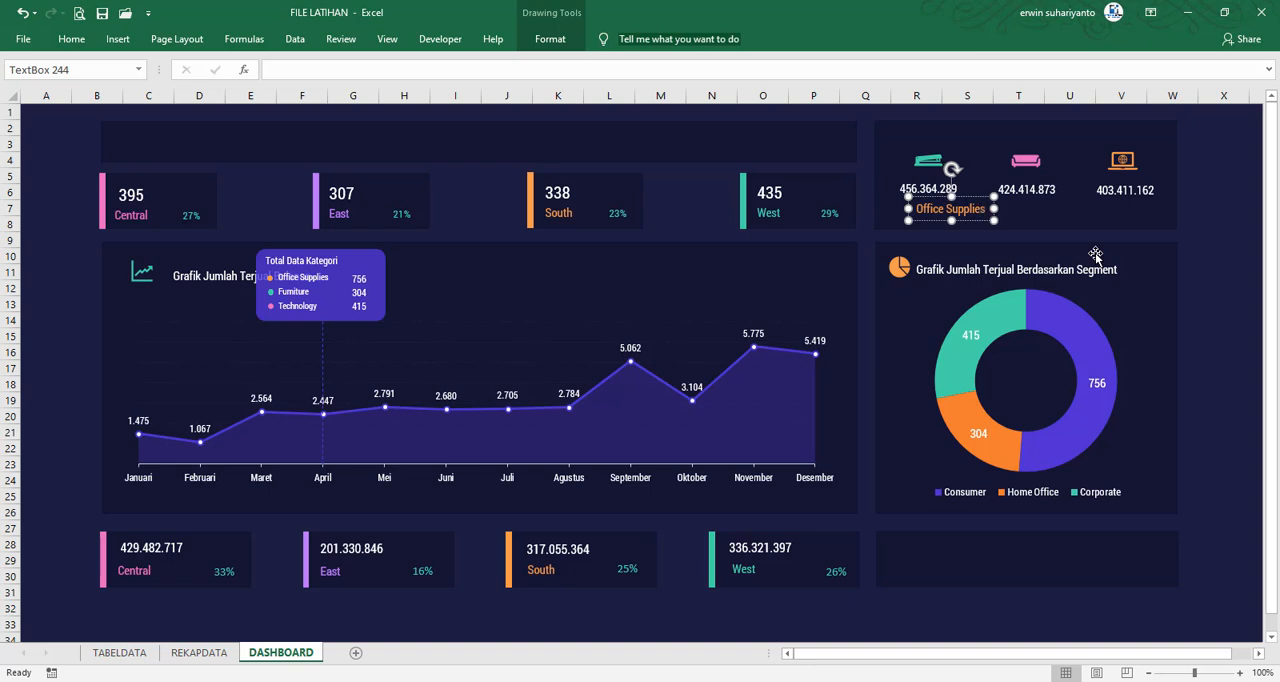
{"action": "left_click_drag", "start_coordinate": [976, 222], "coordinate": [958, 222]}
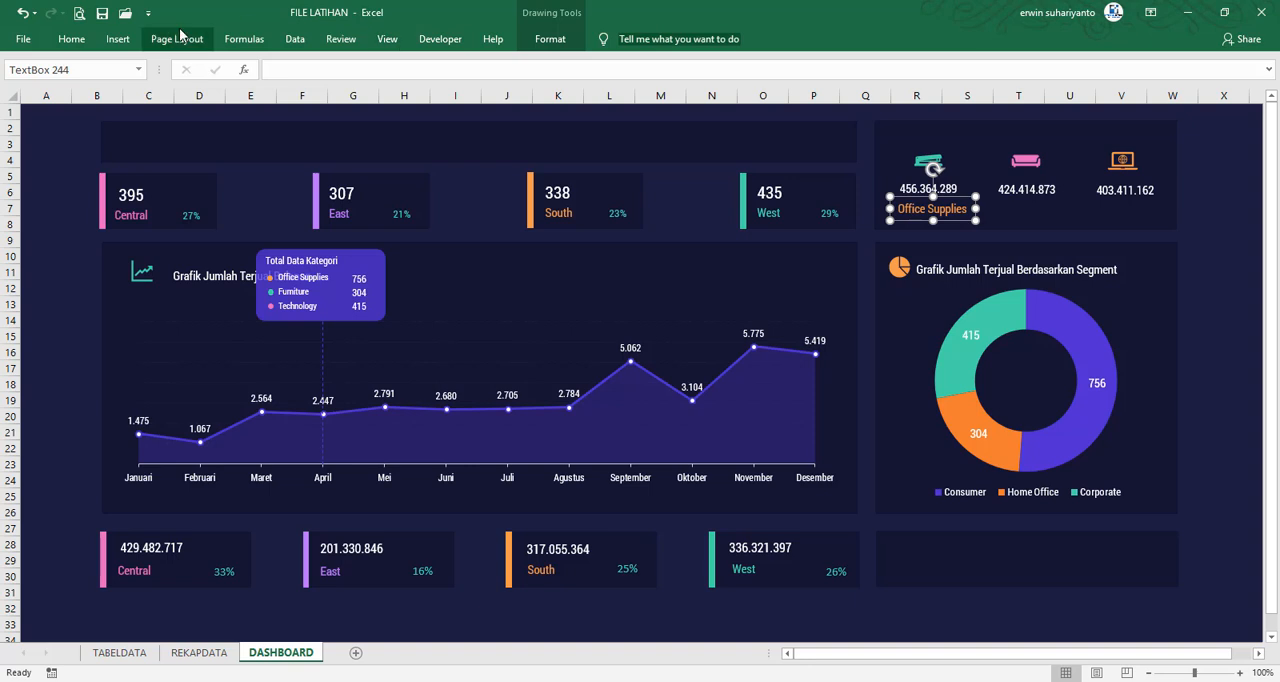
Color the Office Supplies label with the recently used light purple
{"action": "left_click", "coordinate": [71, 38]}
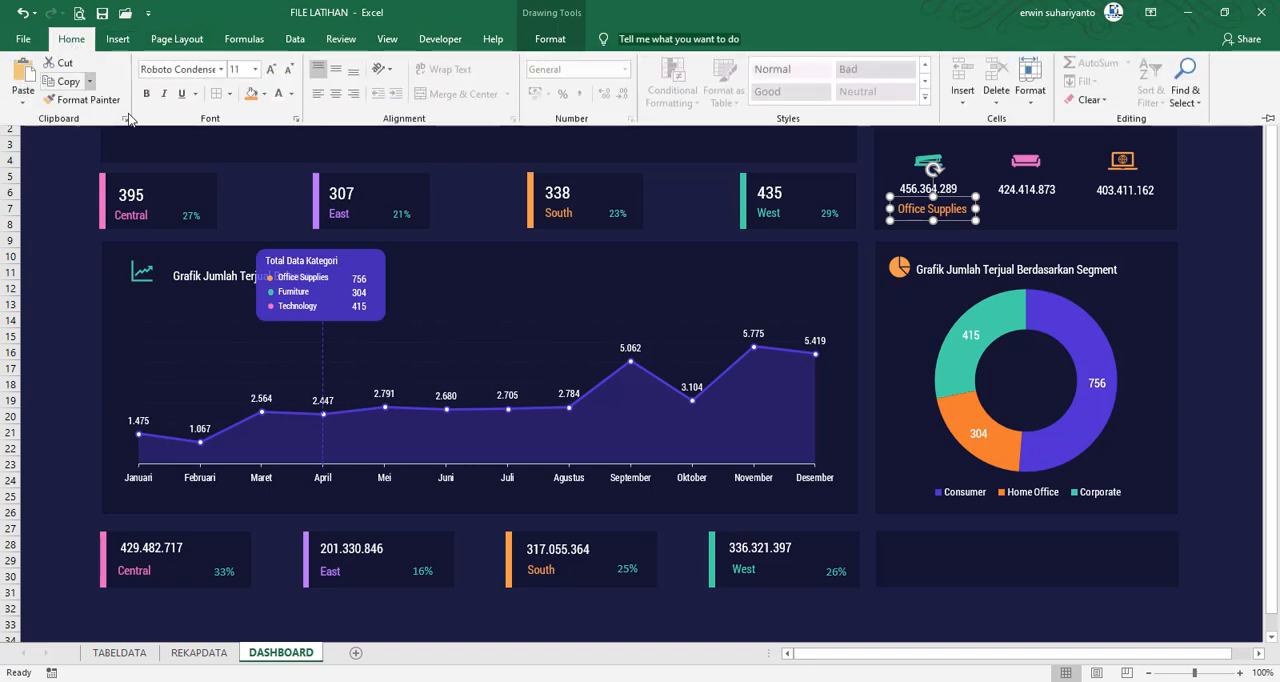
{"action": "left_click", "coordinate": [291, 94]}
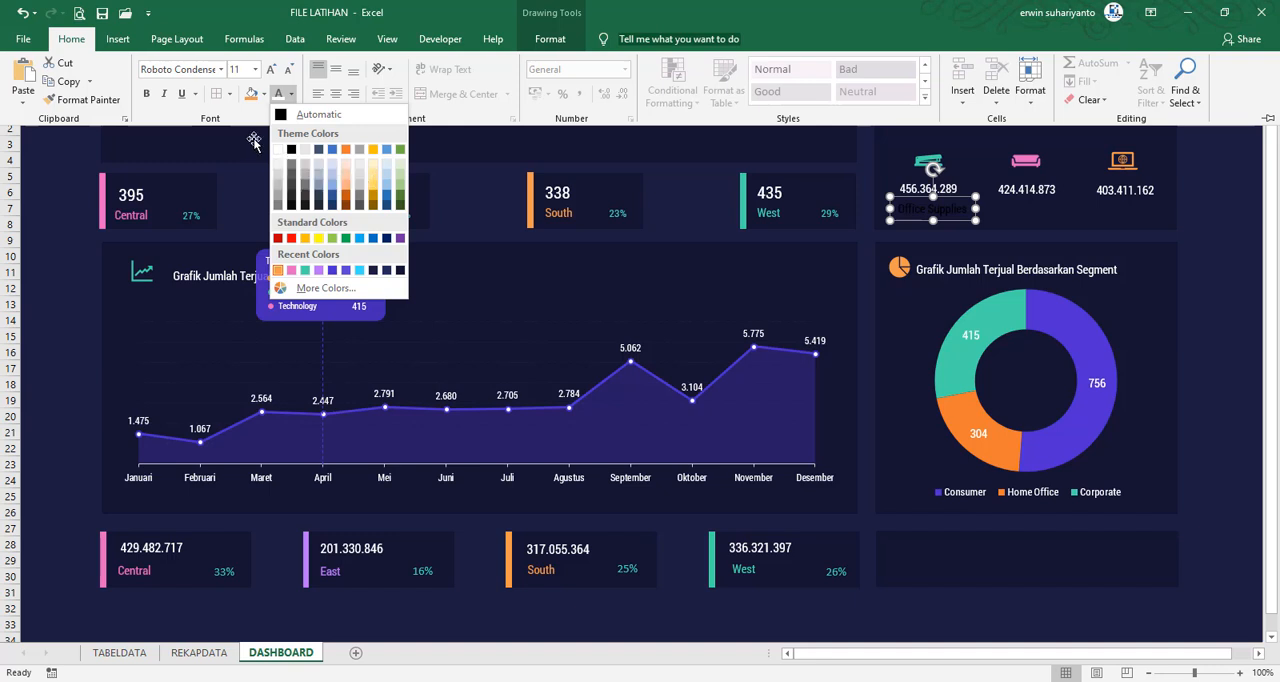
{"action": "left_click", "coordinate": [320, 271]}
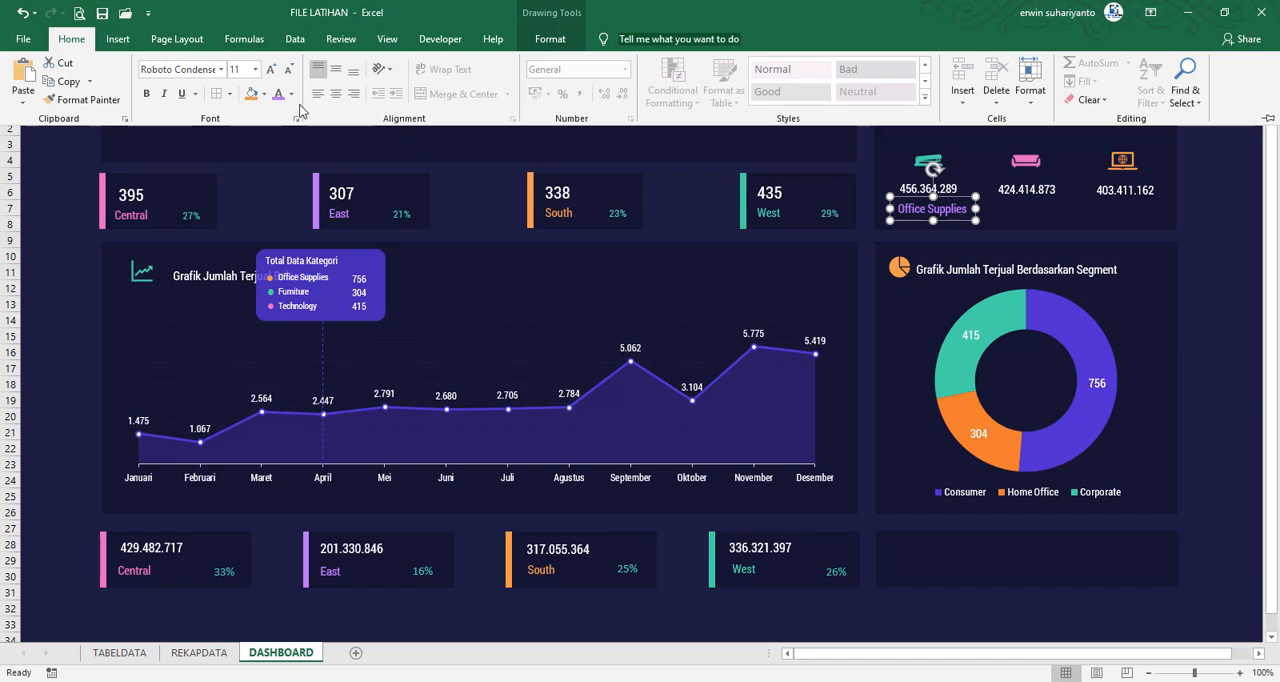
{"action": "key", "text": "ctrl+F1"}
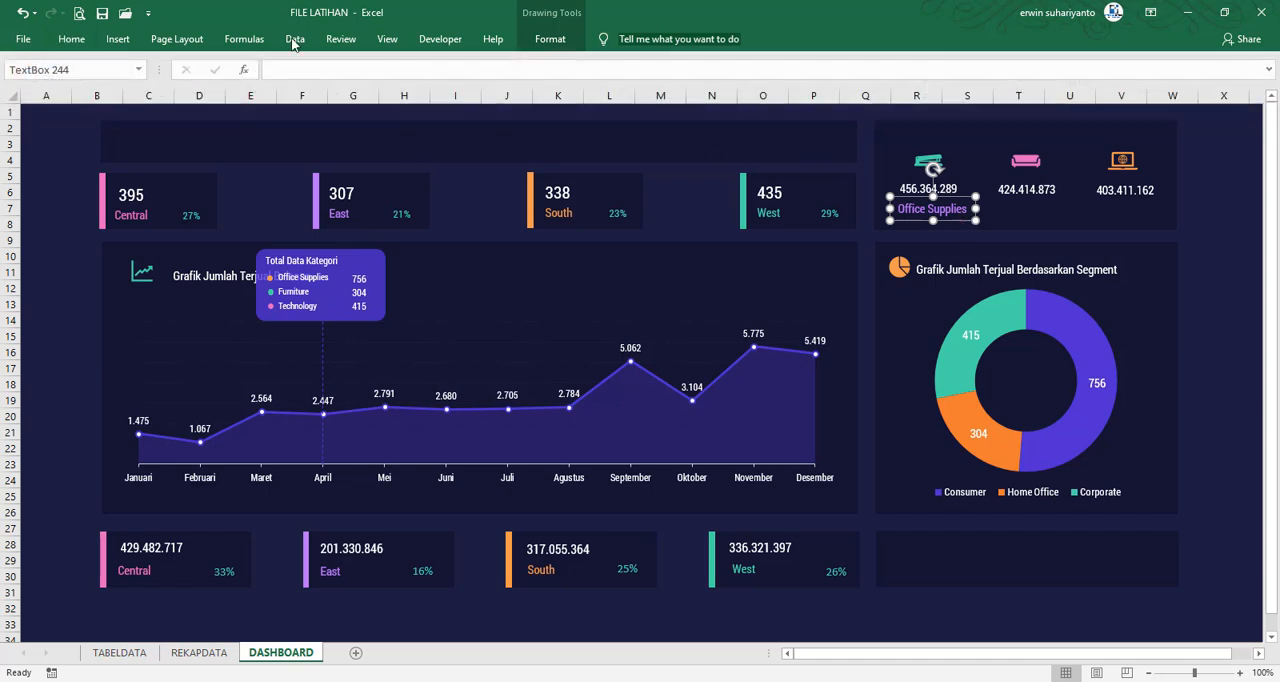
Reduce the Office Supplies label's font size to 10
{"action": "left_click", "coordinate": [71, 40]}
{"action": "left_click", "coordinate": [289, 70]}
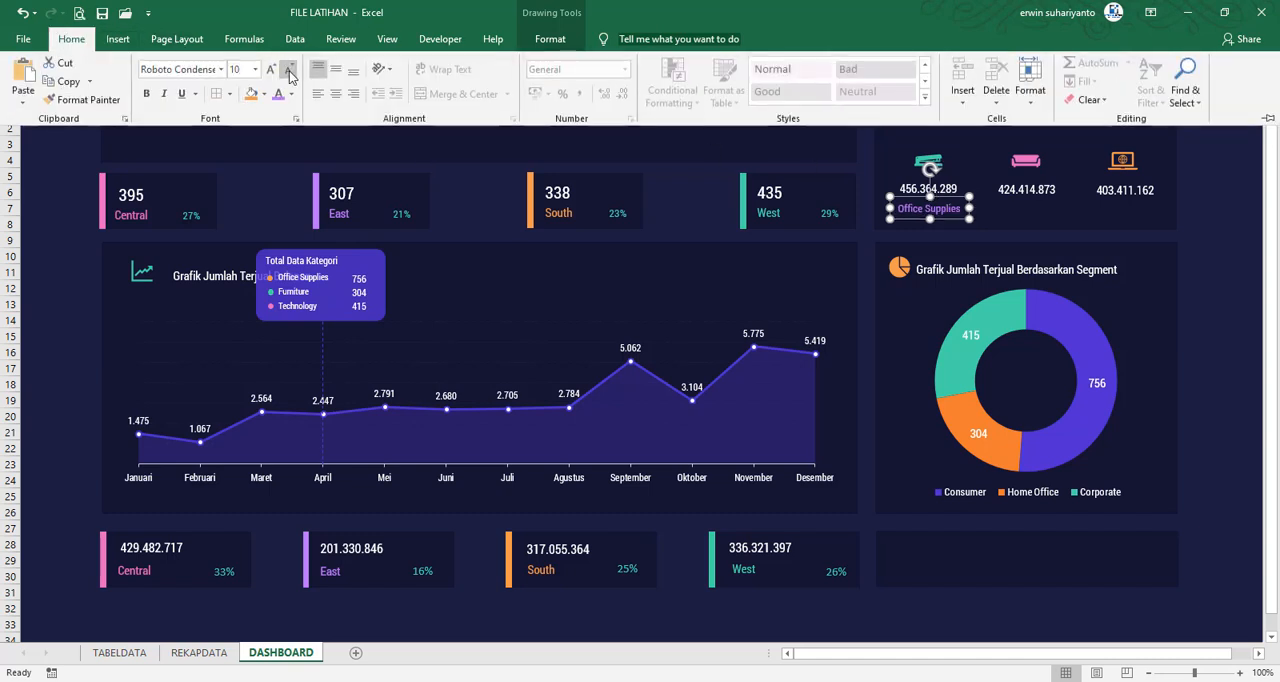
{"action": "left_click", "coordinate": [1232, 196]}
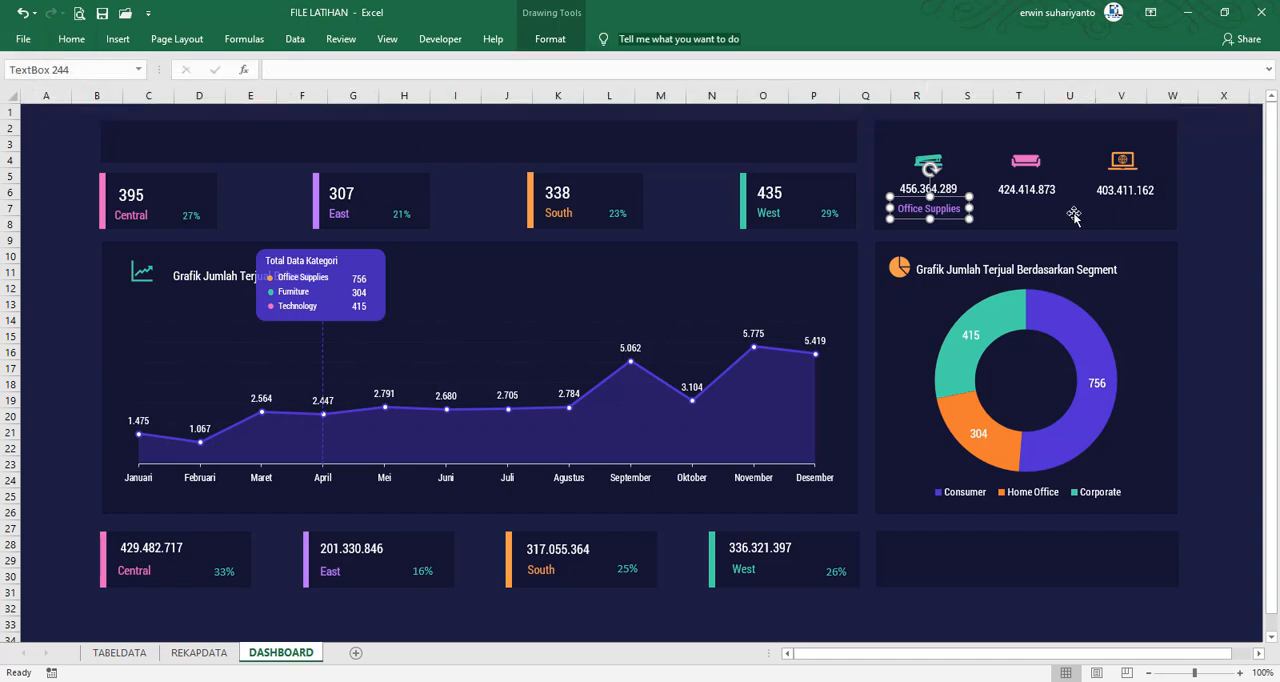
{"action": "left_click", "coordinate": [71, 39]}
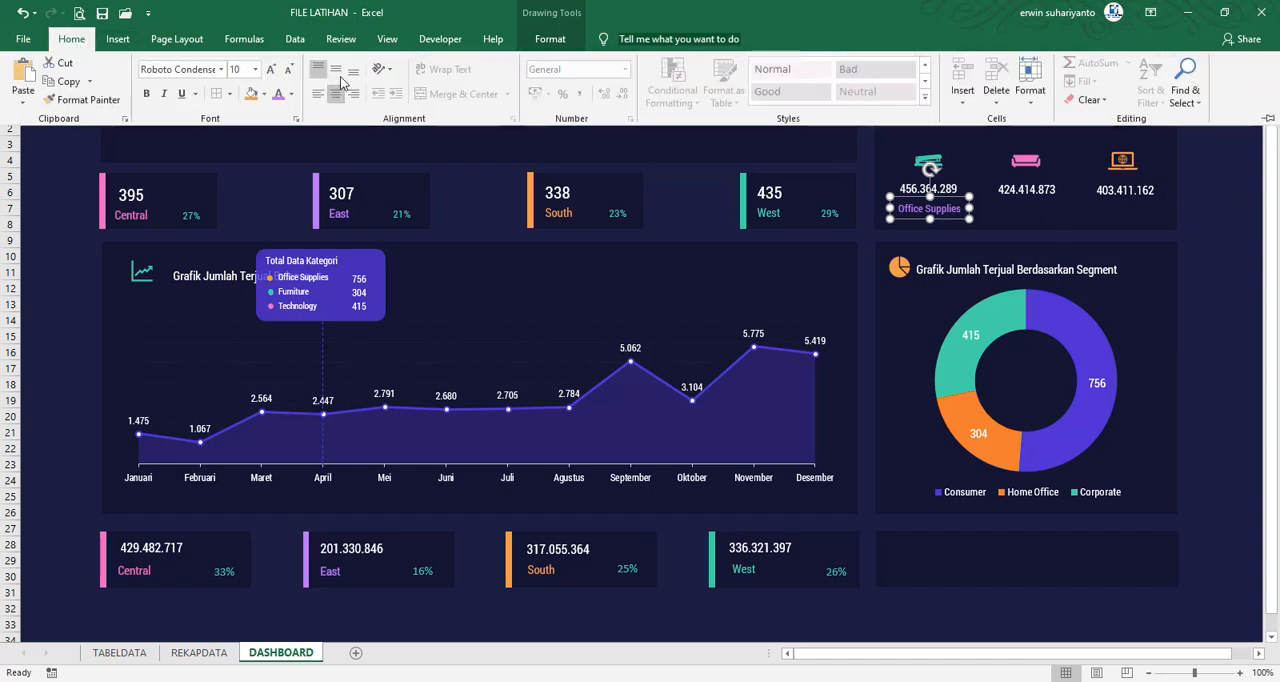
{"action": "left_click", "coordinate": [1190, 236]}
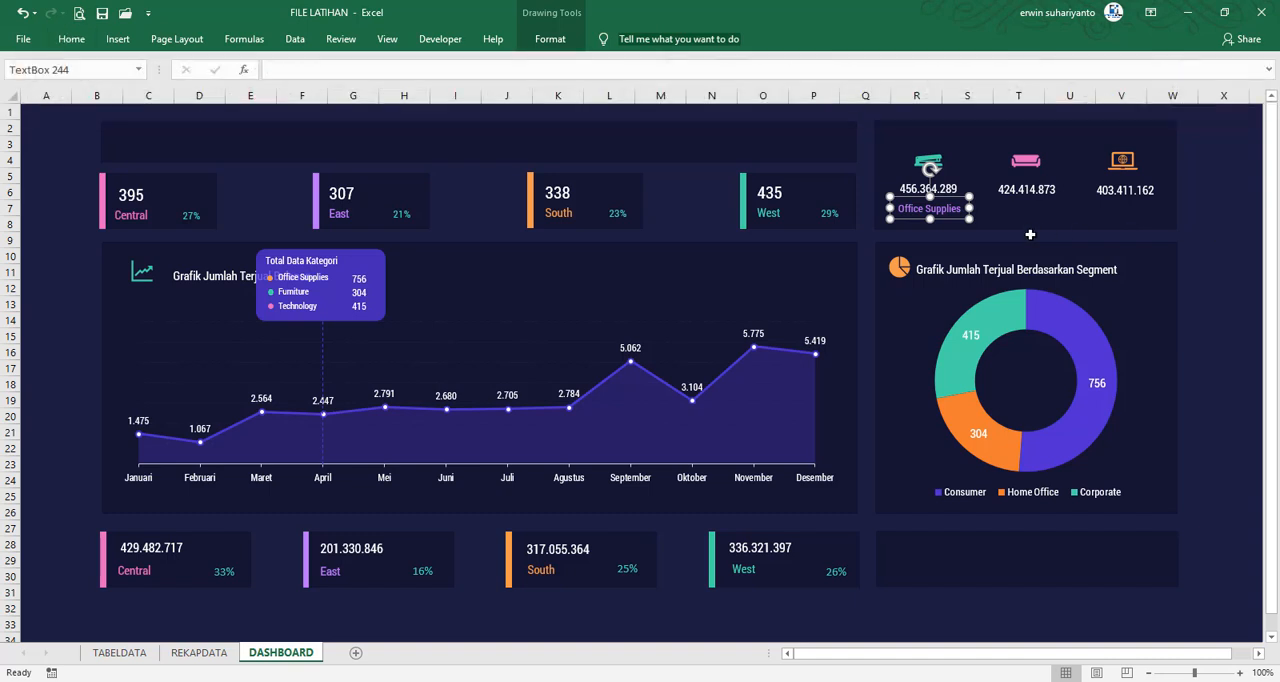
Place a copy of the Office Supplies label under the sofa icon's sales figure and change its text to Furniture
{"action": "key", "text": "ctrl+v"}
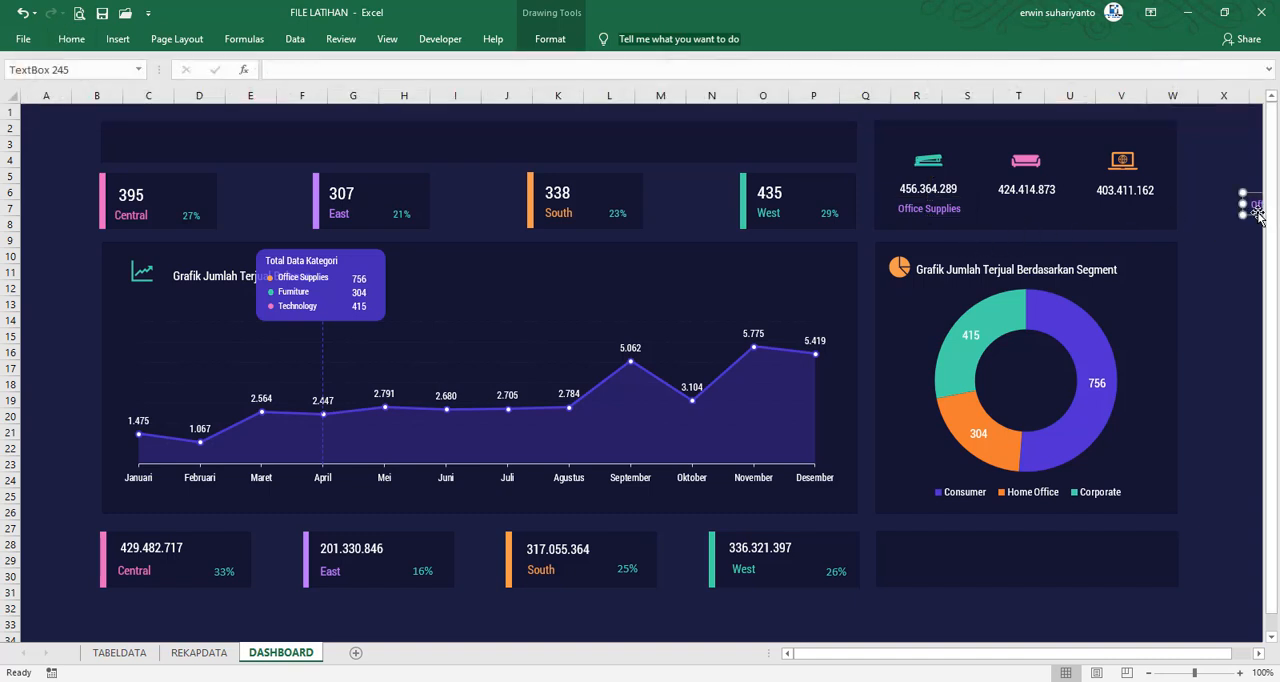
{"action": "left_click_drag", "start_coordinate": [1258, 214], "coordinate": [1005, 216]}
{"action": "key", "text": "ctrl+a"}
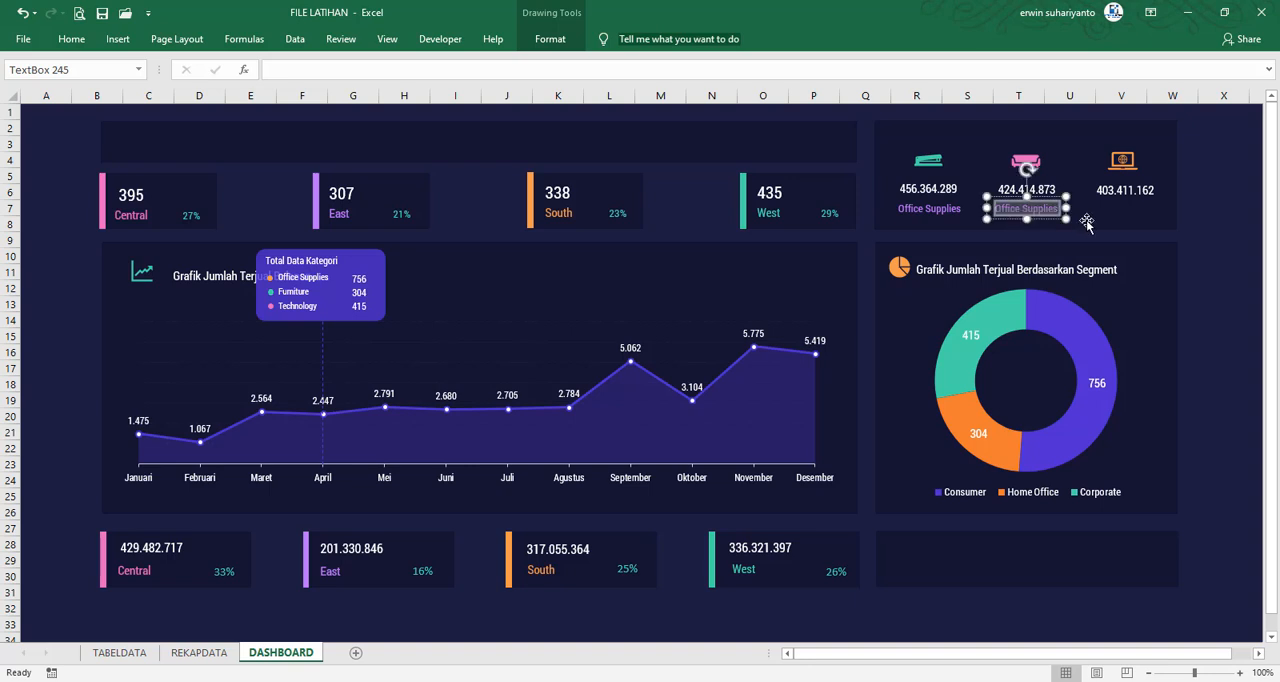
{"action": "type", "text": "Furniture"}
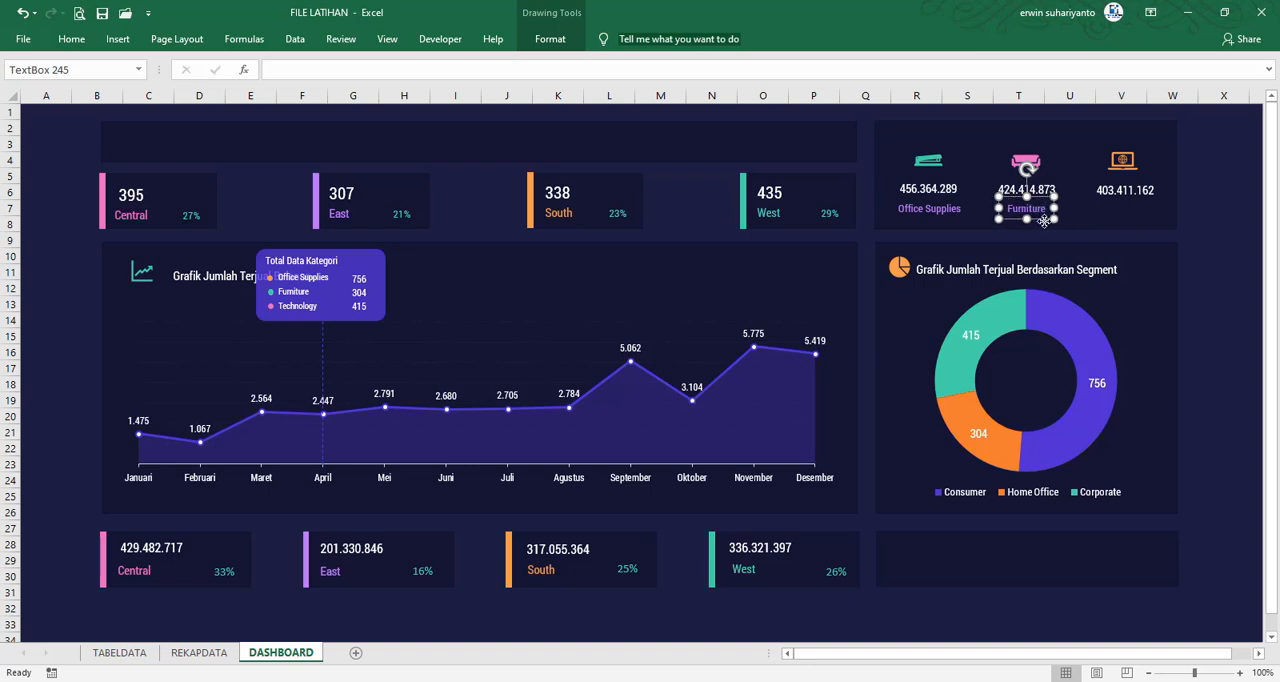
Copy the Furniture label under the laptop icon's sales figure, change its text to Technology, and center it beneath the figure
{"action": "left_click_drag", "start_coordinate": [999, 208], "coordinate": [1109, 210]}
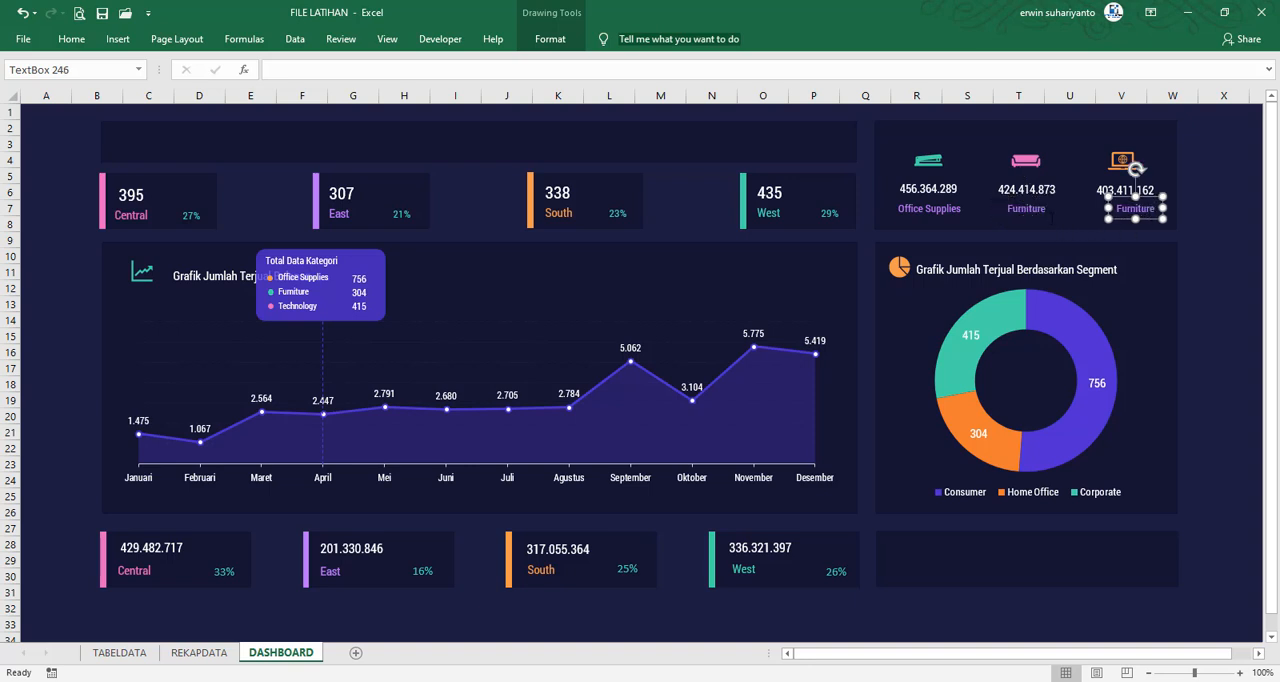
{"action": "double_click", "coordinate": [1119, 208]}
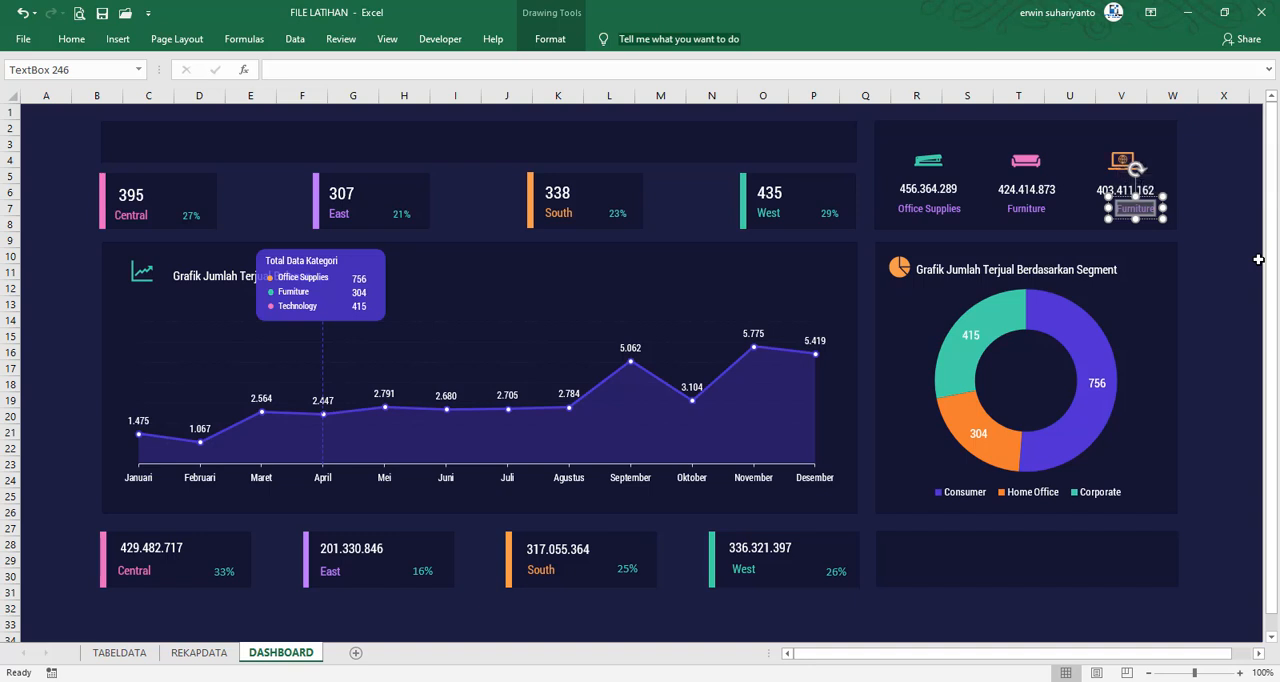
{"action": "type", "text": "Techn"}
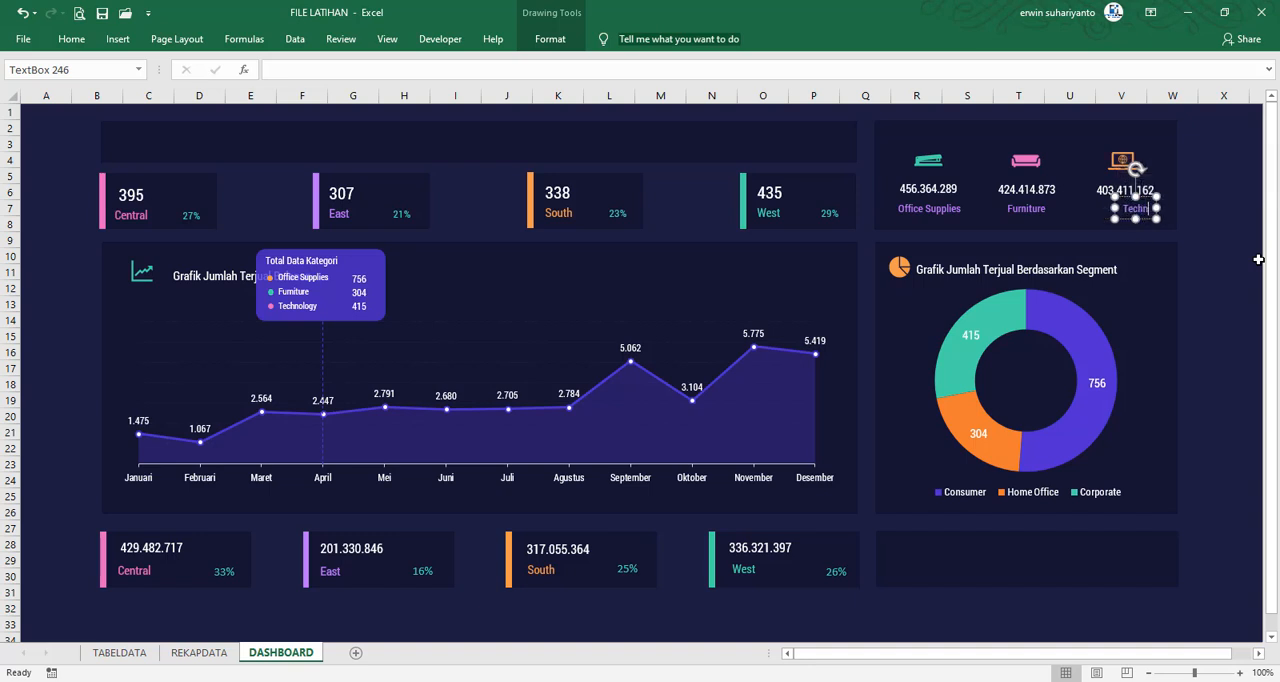
{"action": "type", "text": "ology"}
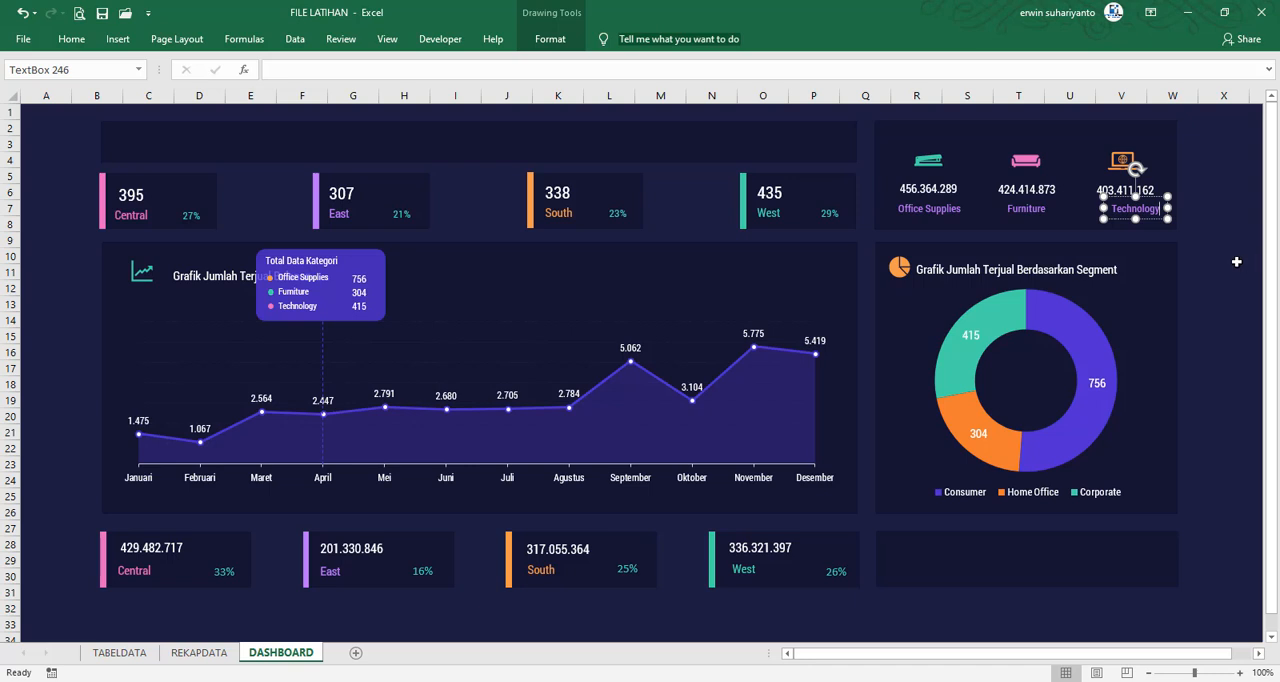
{"action": "left_click_drag", "start_coordinate": [1157, 222], "coordinate": [1146, 218]}
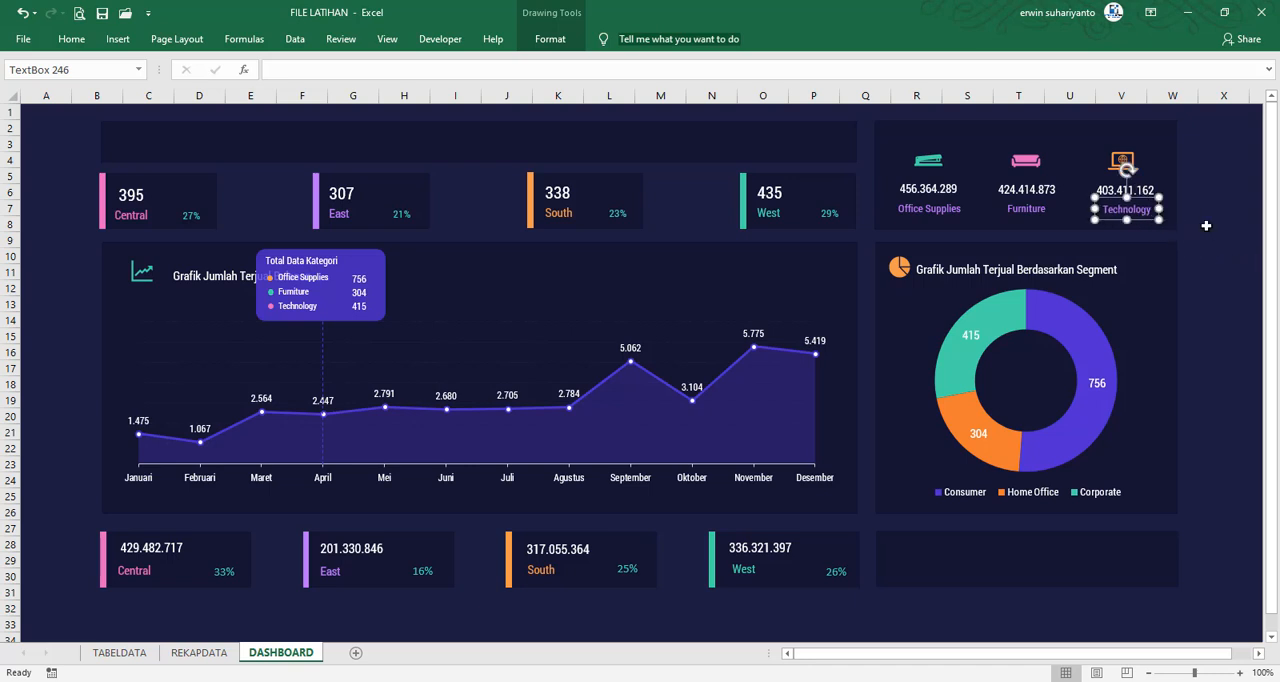
{"action": "left_click", "coordinate": [1206, 226]}
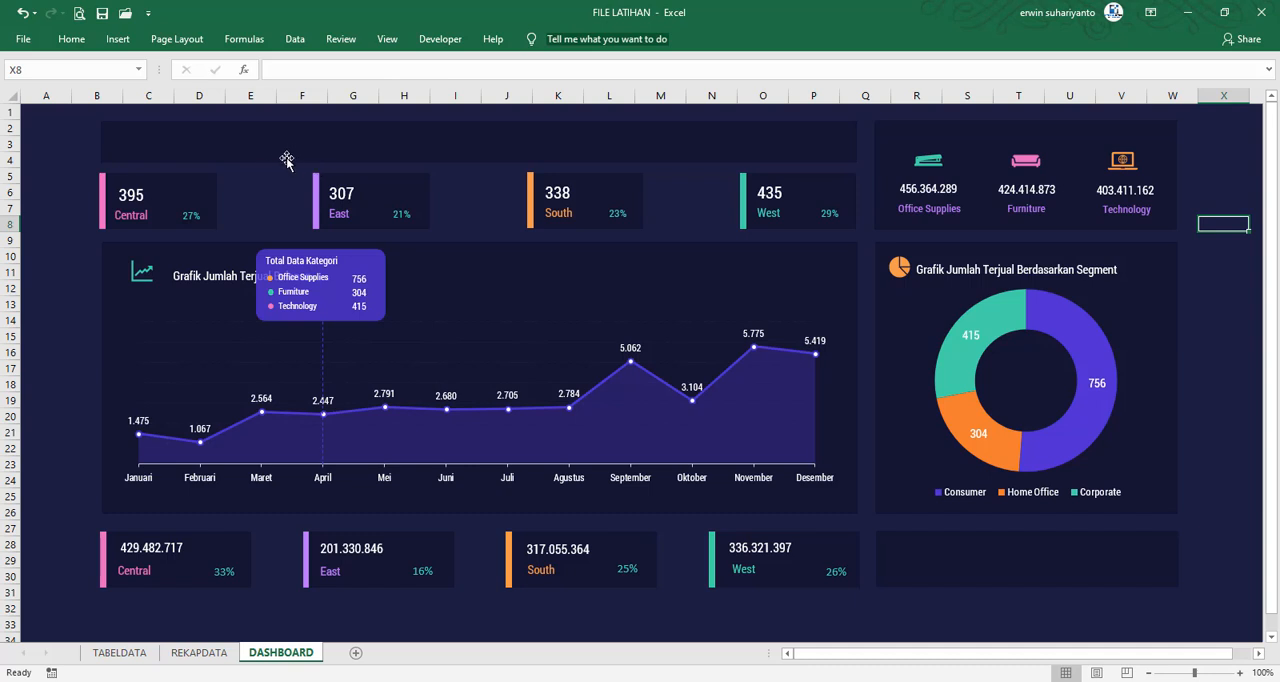
Duplicate the three category sales figures with their labels and place the copies in the empty card below the donut chart
{"action": "left_click", "coordinate": [940, 206]}
{"action": "left_click", "coordinate": [947, 212], "text": "ctrl"}
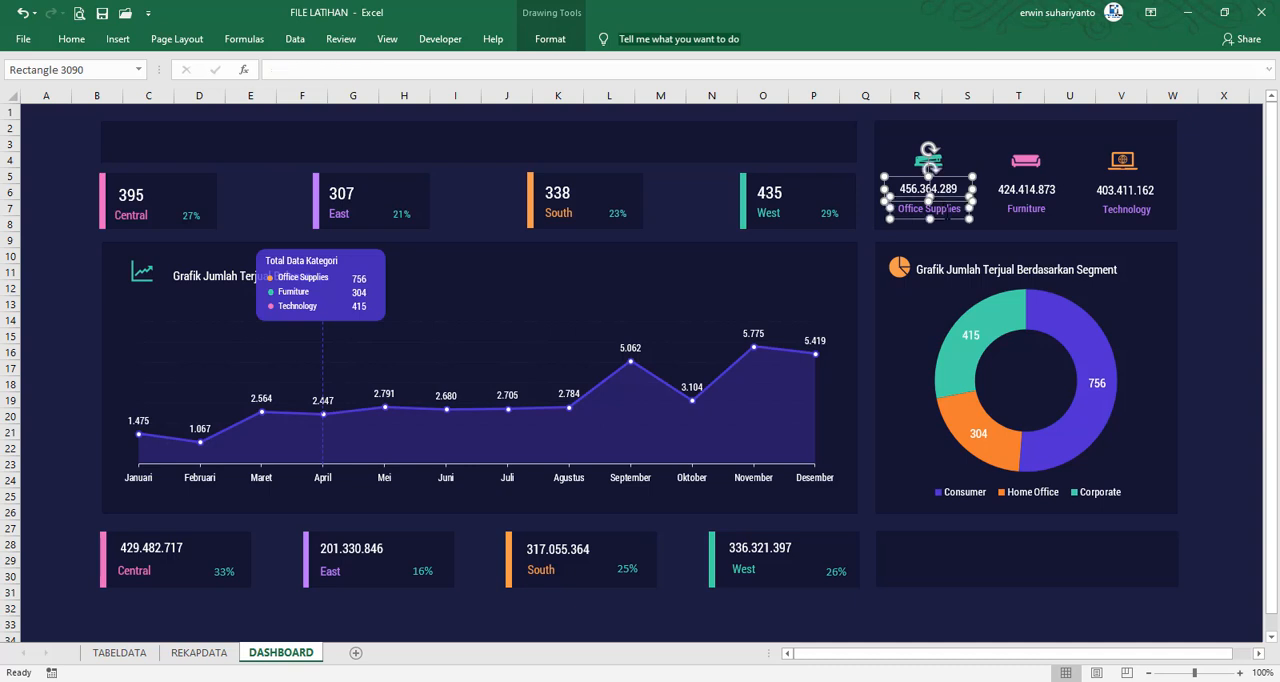
{"action": "left_click", "coordinate": [1036, 211], "text": "ctrl"}
{"action": "left_click", "coordinate": [1044, 195], "text": "ctrl"}
{"action": "left_click", "coordinate": [1135, 196], "text": "ctrl"}
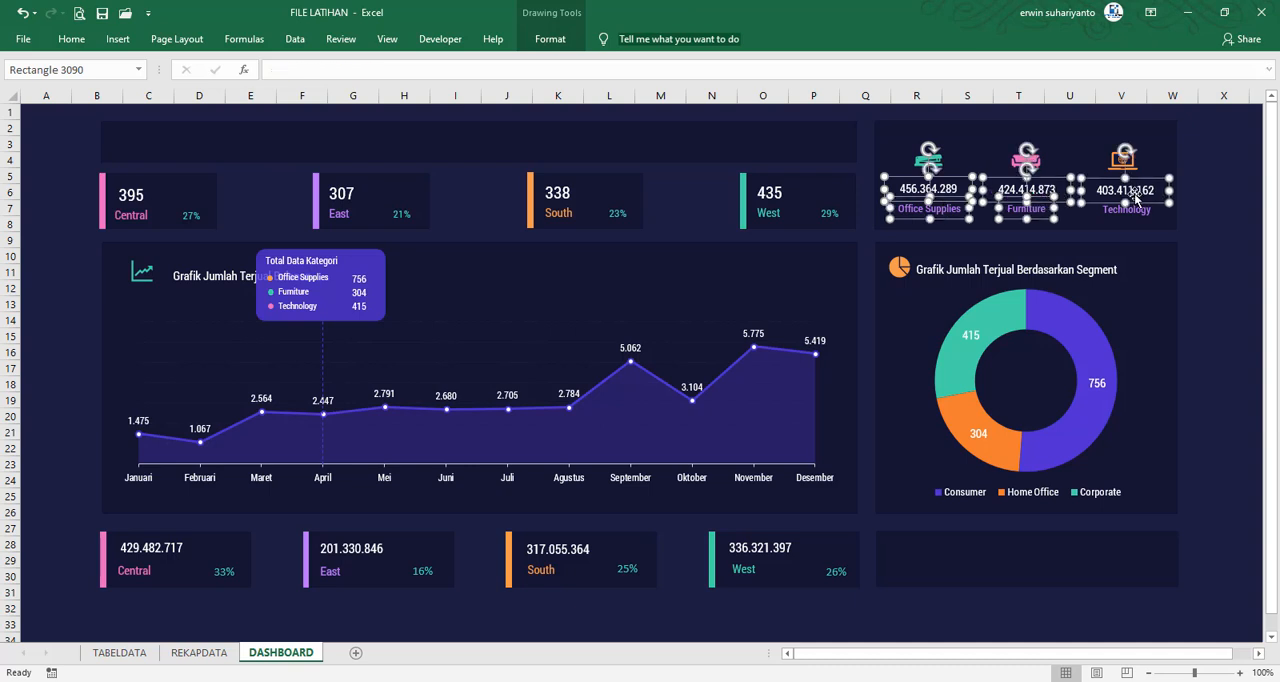
{"action": "left_click", "coordinate": [1128, 215], "text": "ctrl"}
{"action": "key", "text": "ctrl+d"}
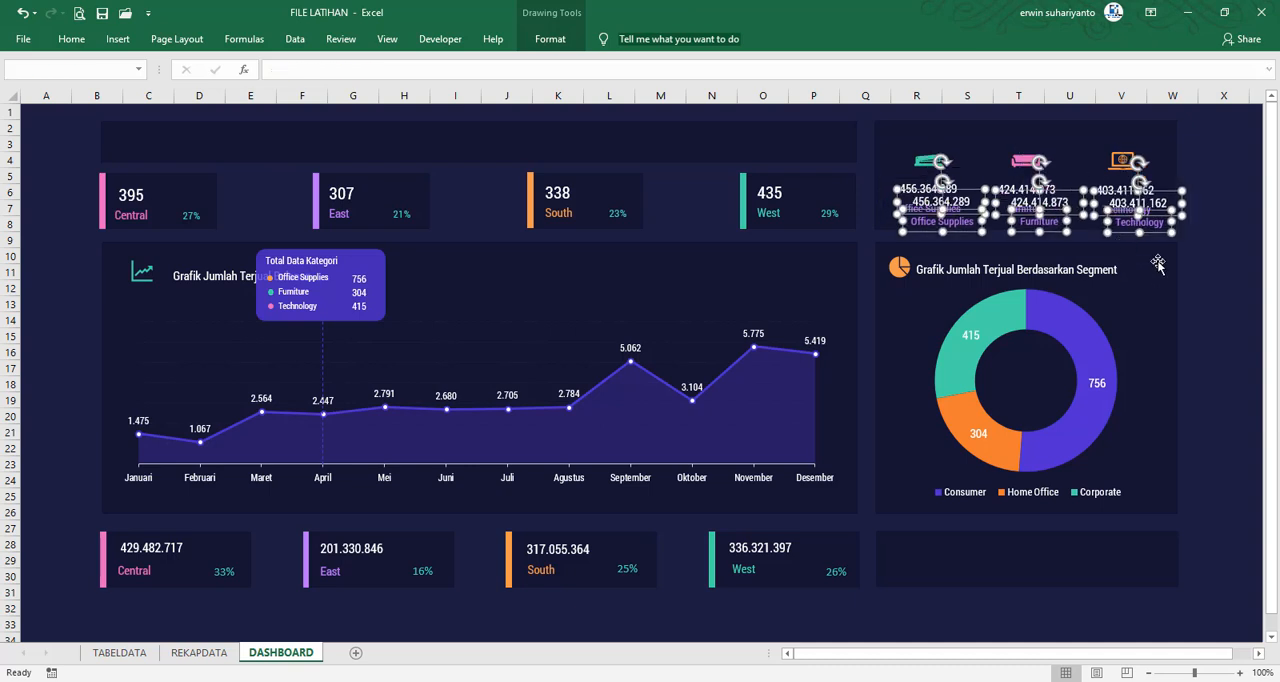
{"action": "left_click_drag", "start_coordinate": [1158, 233], "coordinate": [1143, 577]}
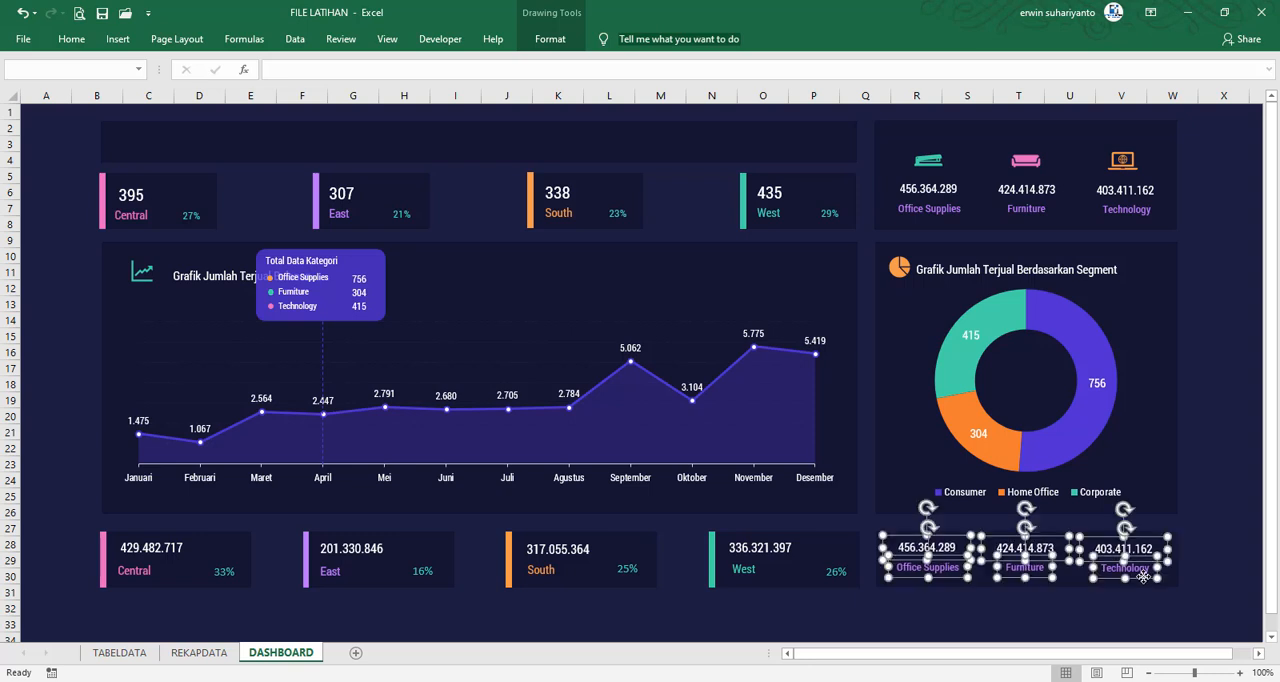
{"action": "left_click", "coordinate": [1196, 557]}
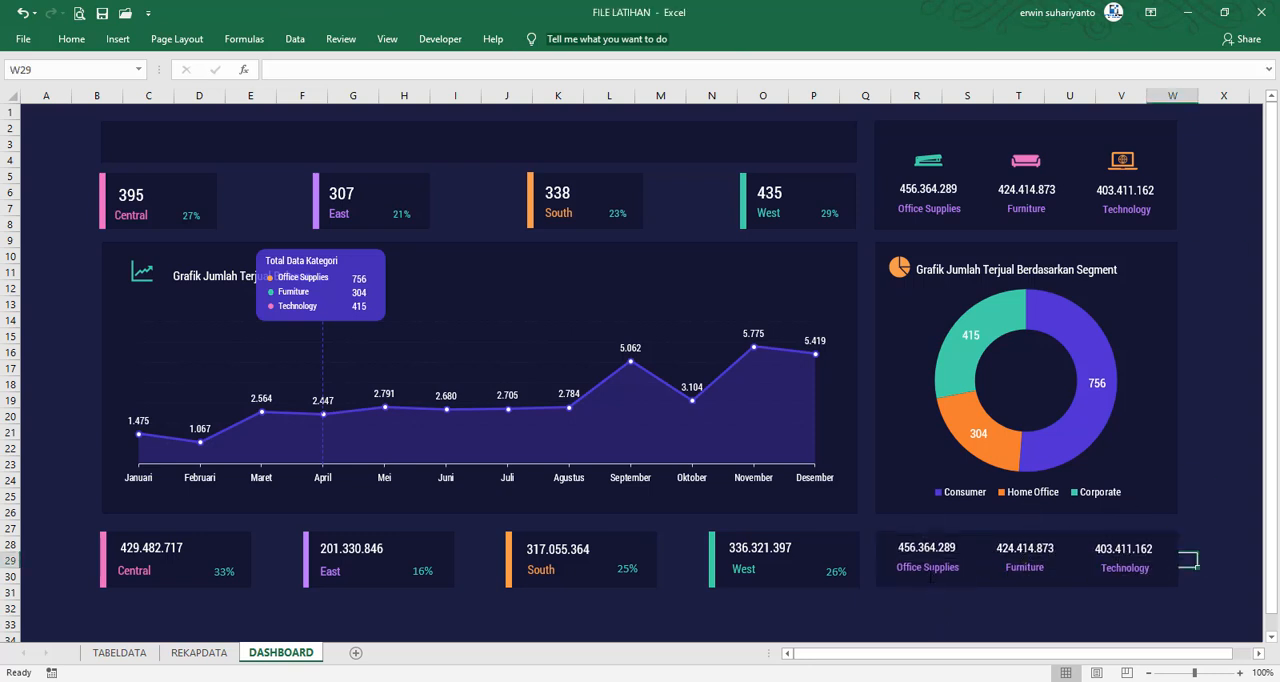
Change the three copied labels below the donut chart to Consumer, Corporate and Home Office, in that order
{"action": "left_click", "coordinate": [930, 574]}
{"action": "key", "text": "ctrl+a"}
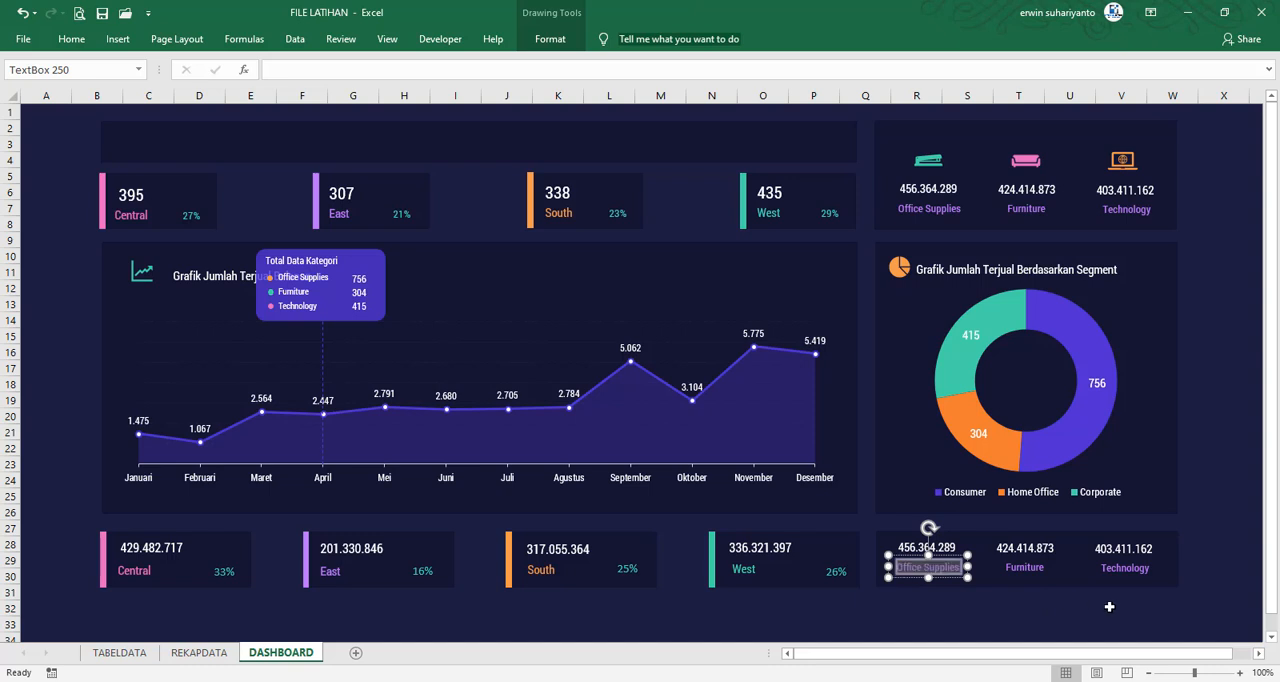
{"action": "type", "text": "Consu"}
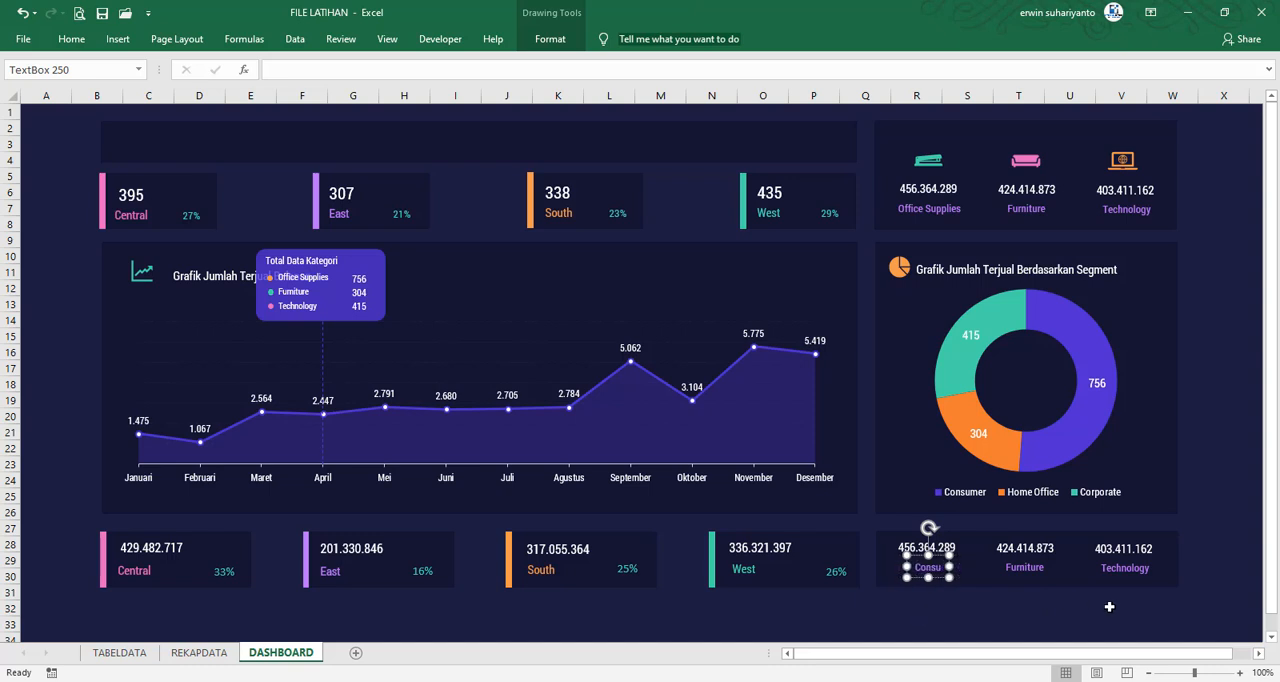
{"action": "type", "text": "mer"}
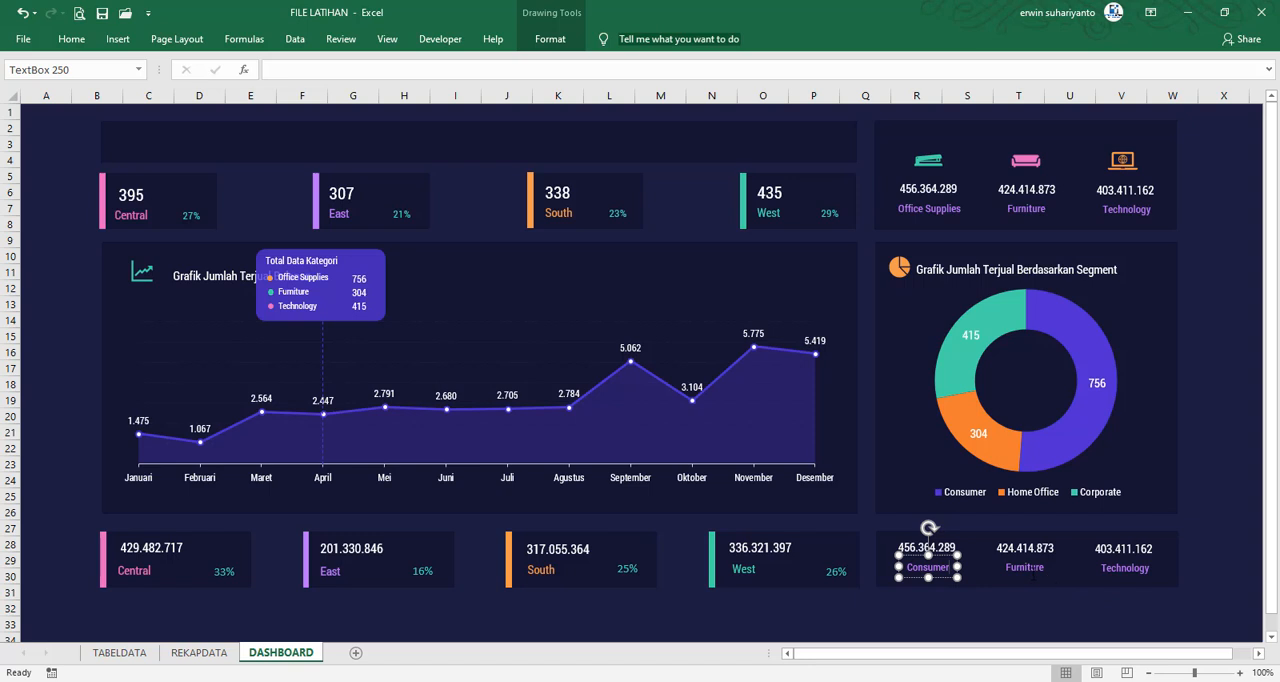
{"action": "double_click", "coordinate": [1027, 568]}
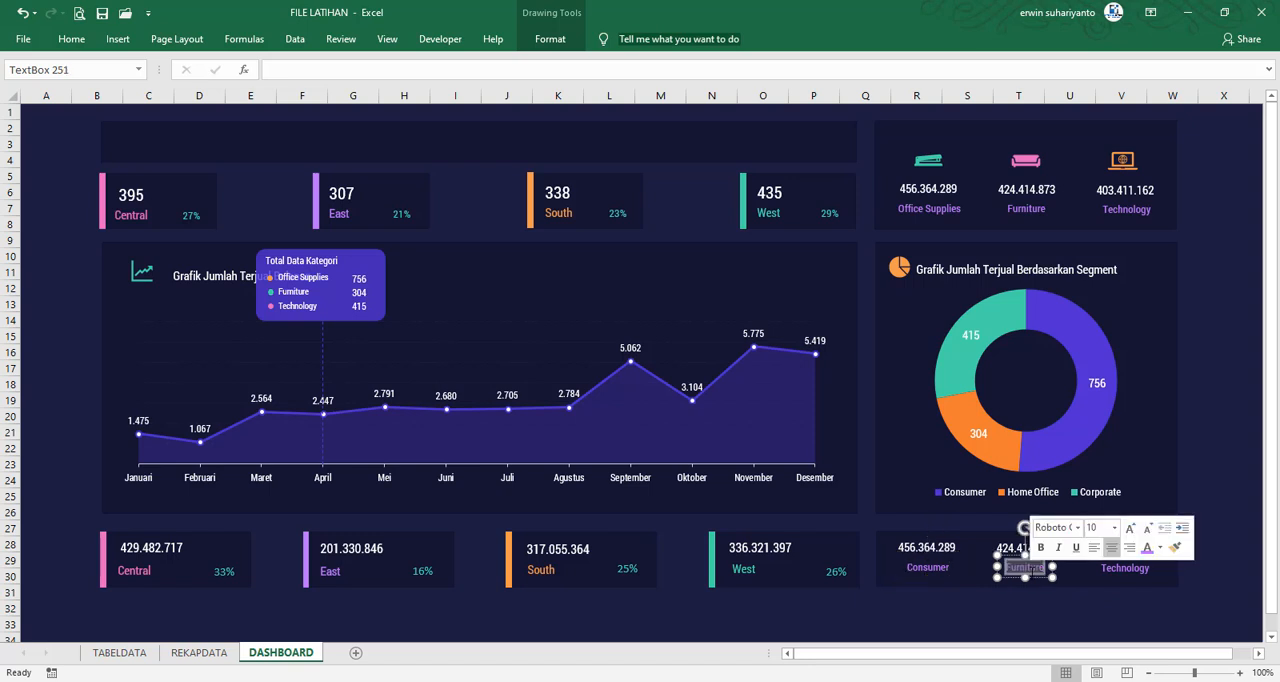
{"action": "type", "text": "Corpo"}
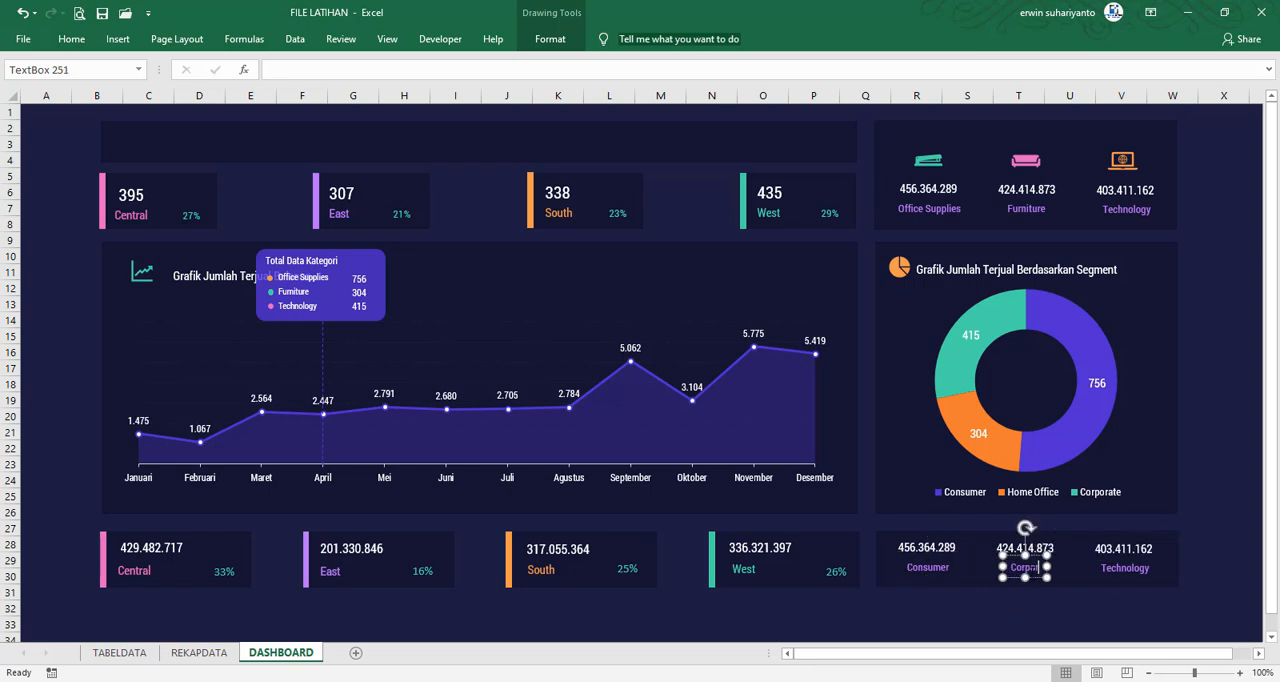
{"action": "type", "text": "rate"}
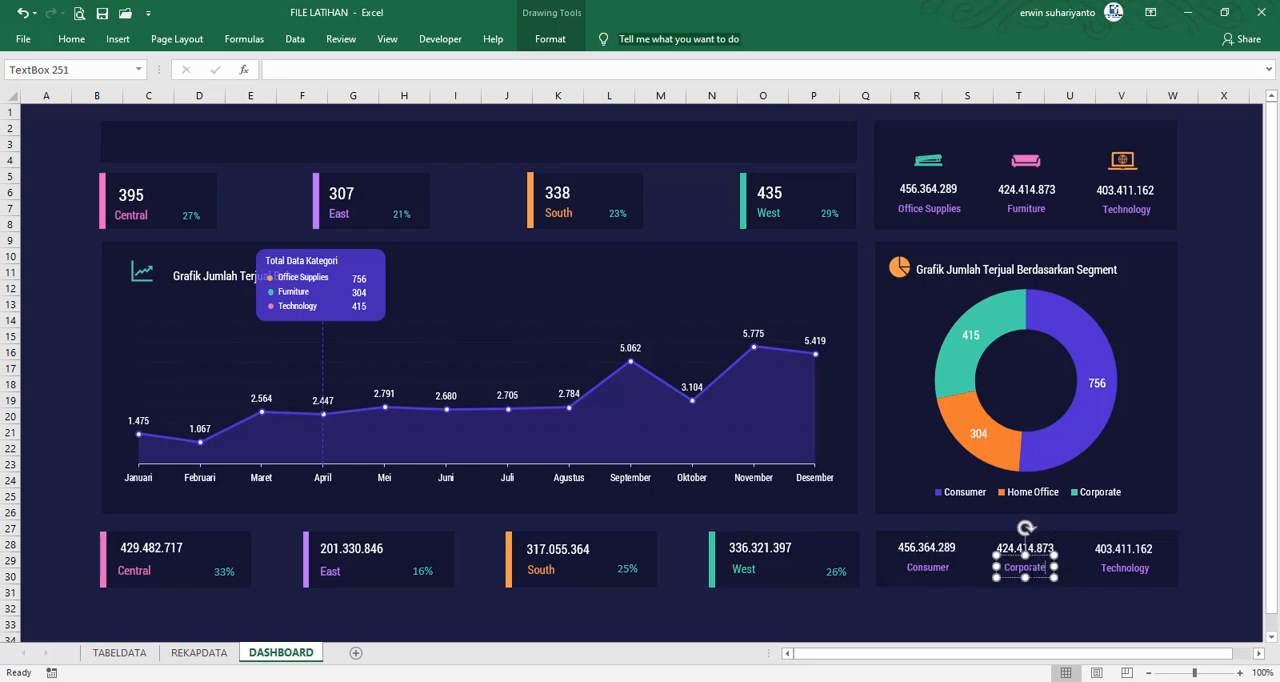
{"action": "left_click", "coordinate": [1129, 568]}
{"action": "double_click", "coordinate": [1139, 568]}
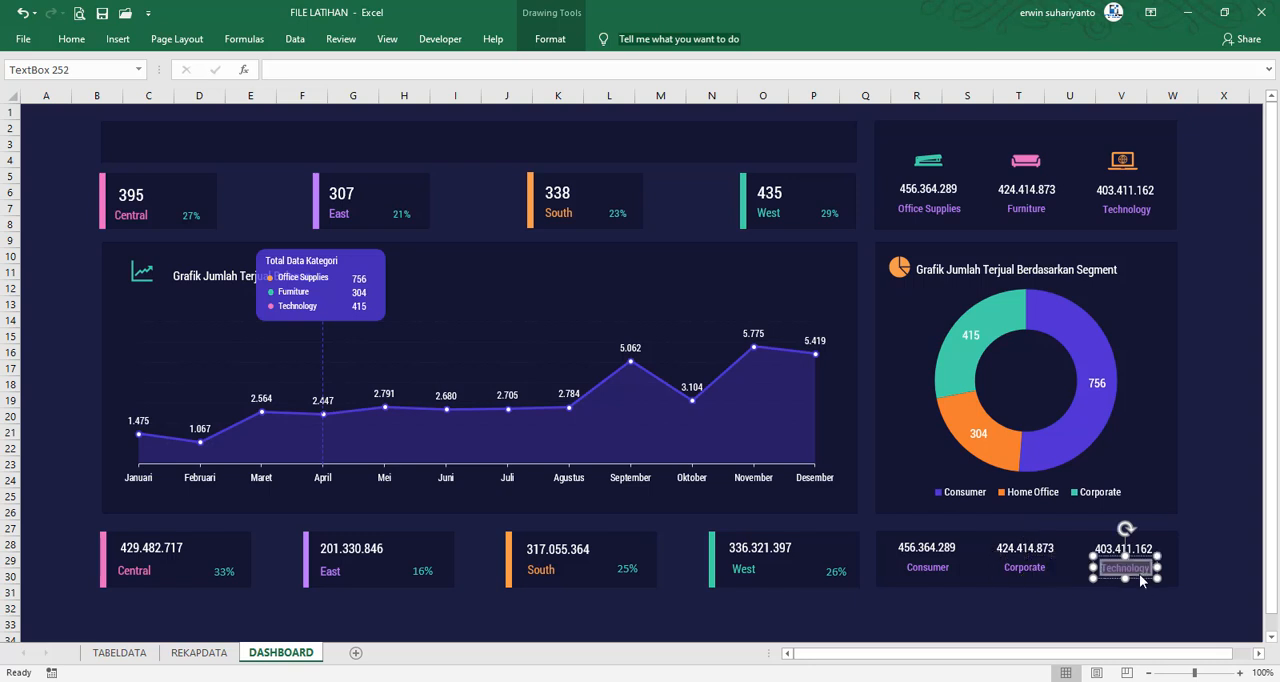
{"action": "type", "text": "Home Office"}
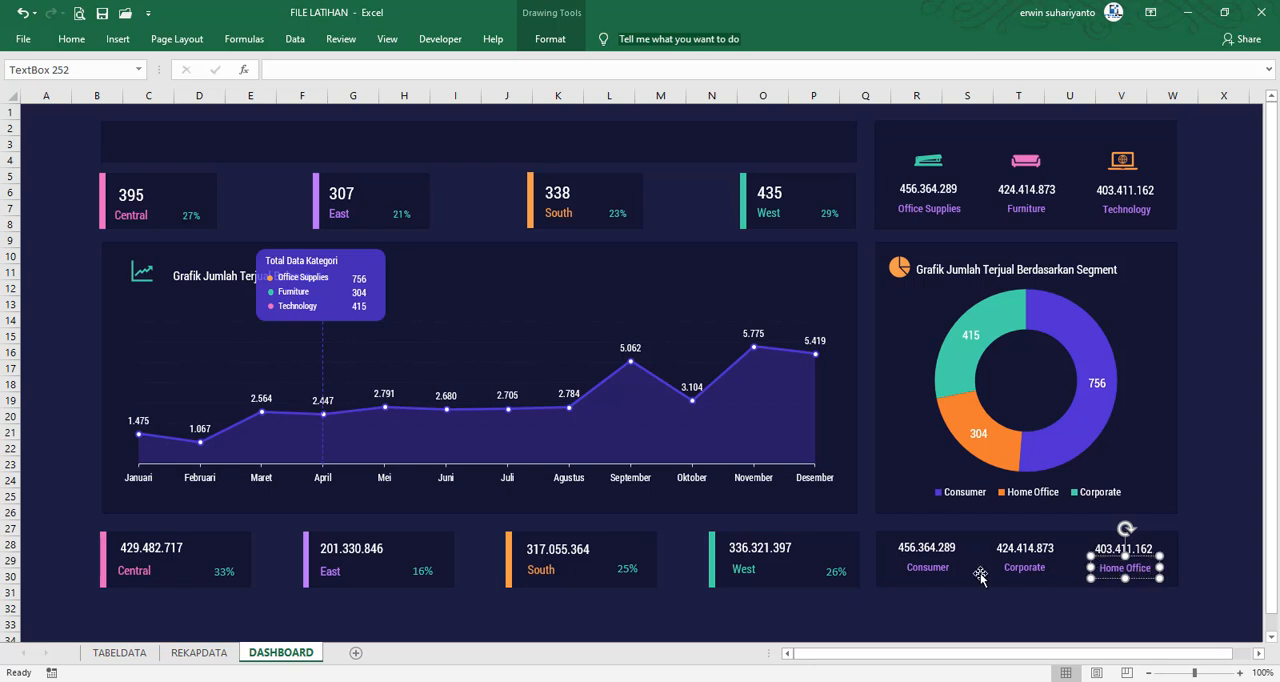
Color the Consumer, Corporate and Home Office labels with the recently used teal green
{"action": "left_click", "coordinate": [928, 567], "text": "shift"}
{"action": "left_click", "coordinate": [1024, 567], "text": "shift"}
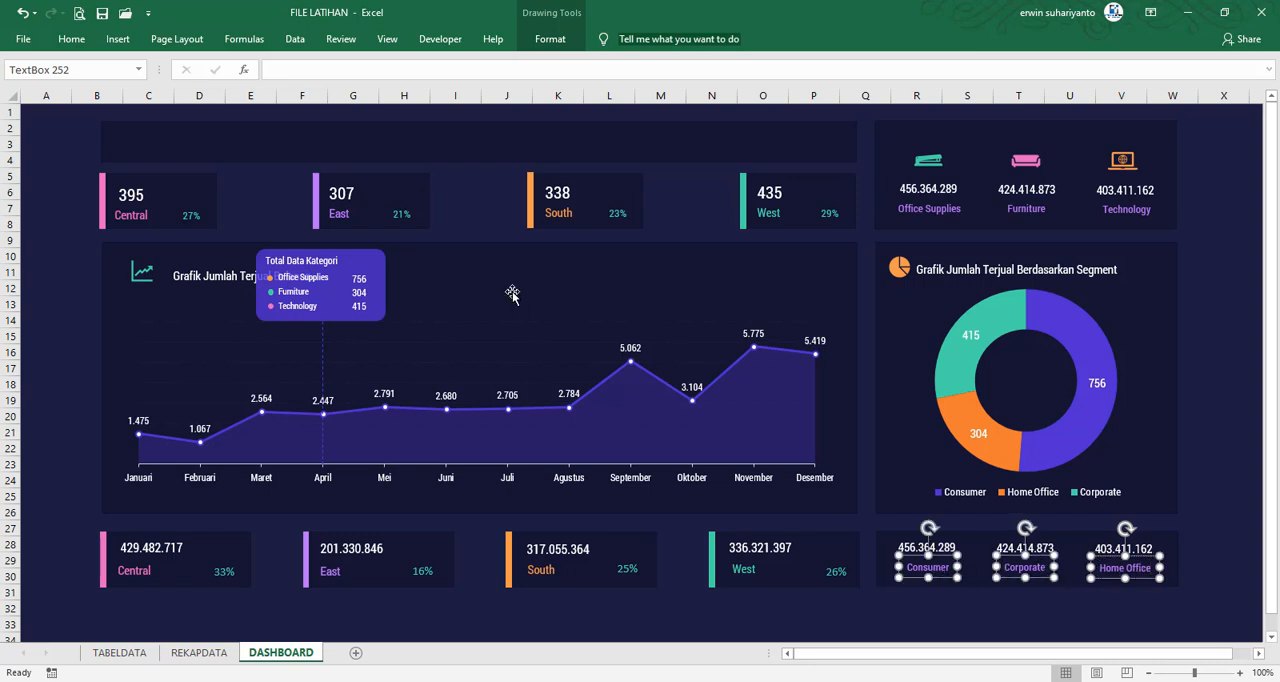
{"action": "left_click", "coordinate": [72, 39]}
{"action": "left_click", "coordinate": [291, 93]}
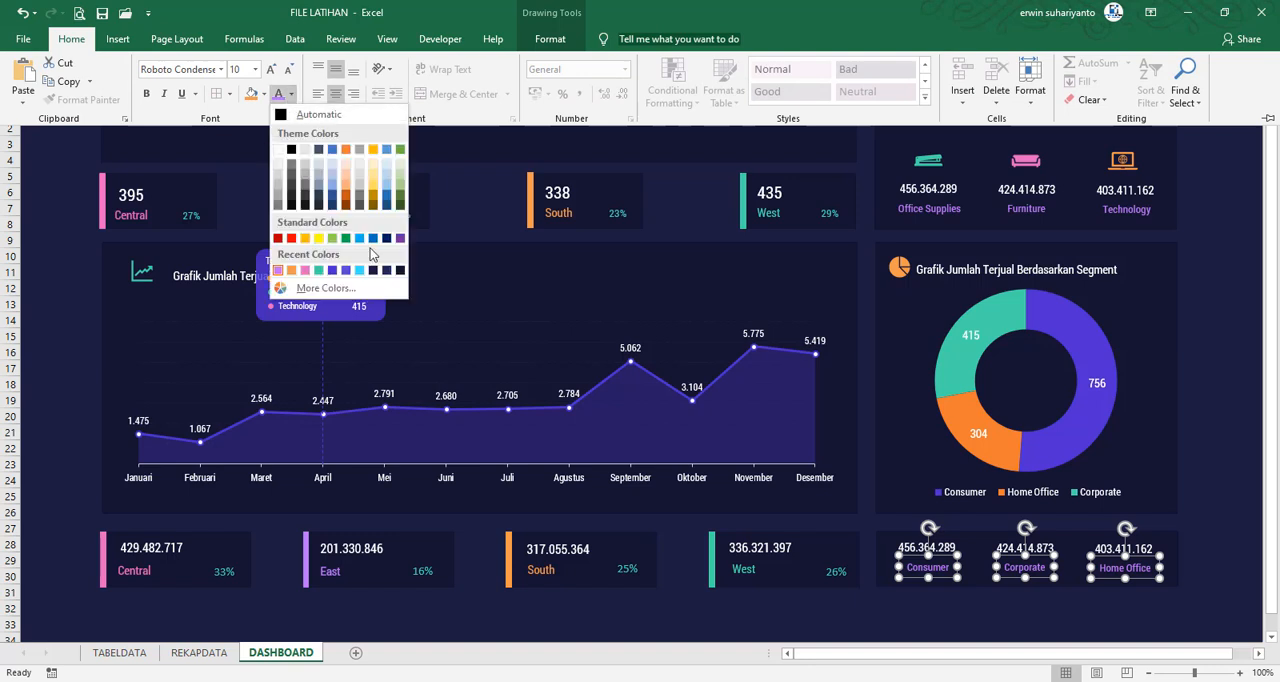
{"action": "left_click", "coordinate": [320, 271]}
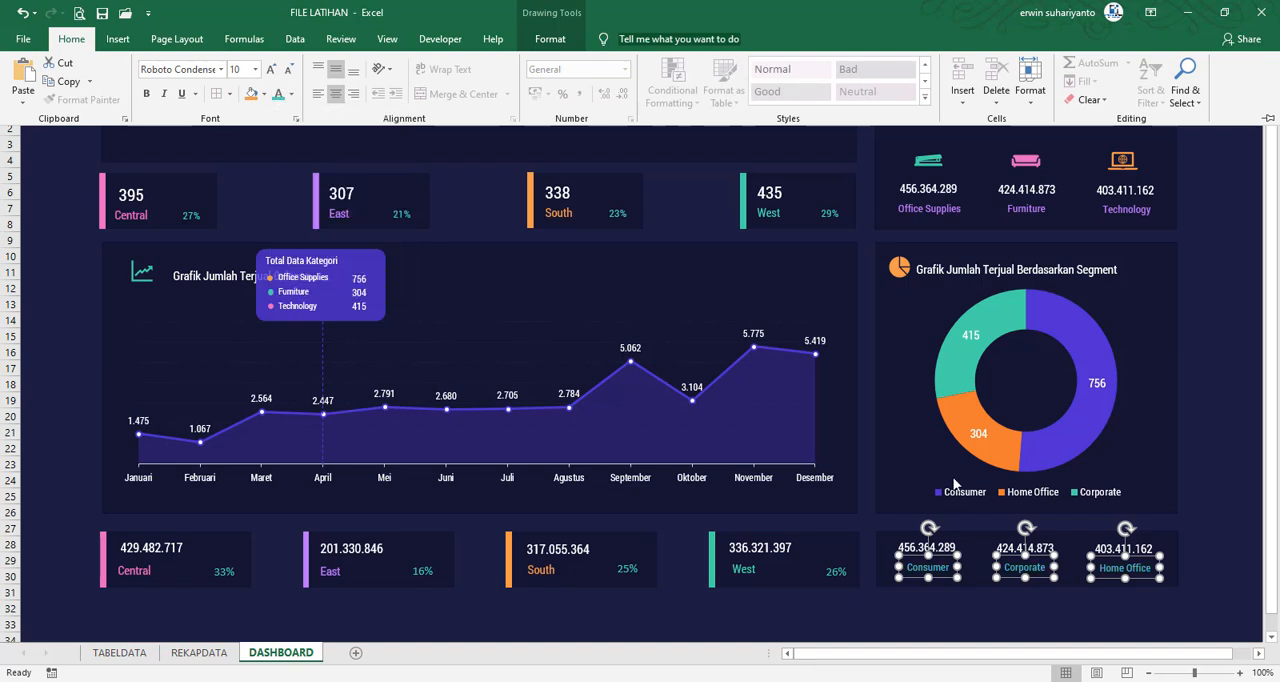
{"action": "left_click", "coordinate": [1207, 514]}
Link the sales figure above the Consumer label to the Consumer Total Sales in REKAPDATA cell H7
{"action": "left_click", "coordinate": [926, 548]}
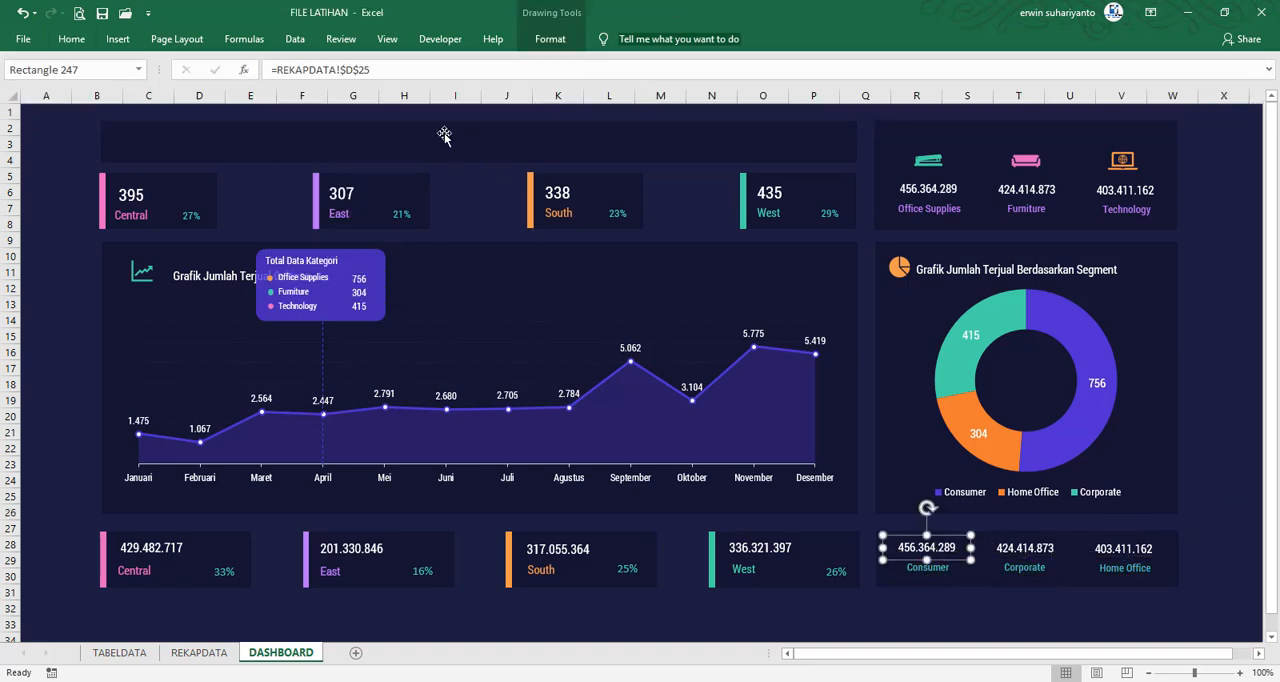
{"action": "left_click_drag", "start_coordinate": [372, 70], "coordinate": [242, 75]}
{"action": "type", "text": "="}
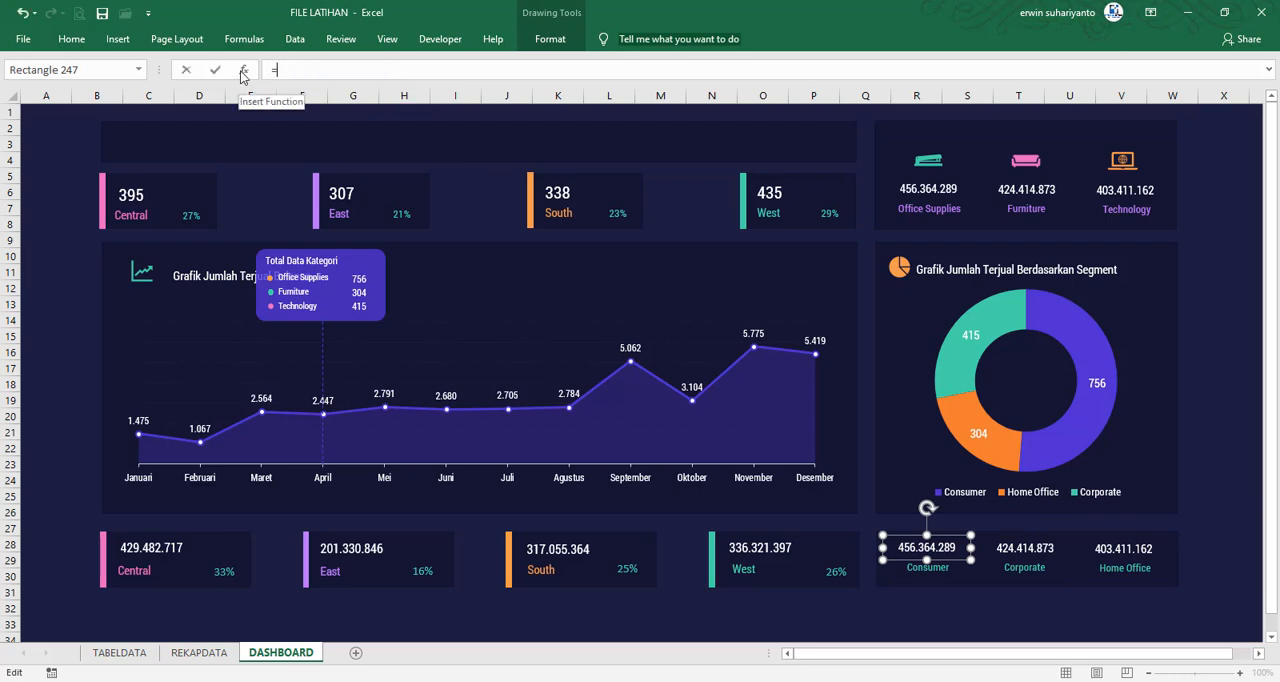
{"action": "left_click", "coordinate": [199, 652]}
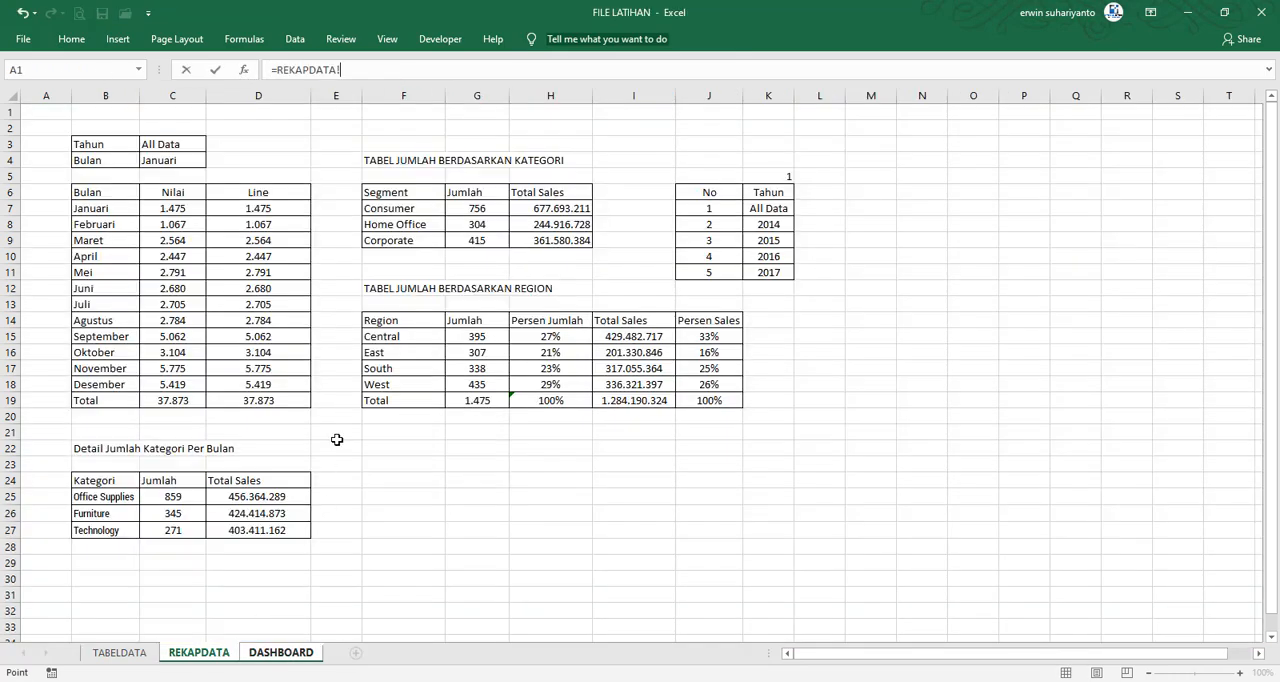
{"action": "left_click", "coordinate": [545, 209]}
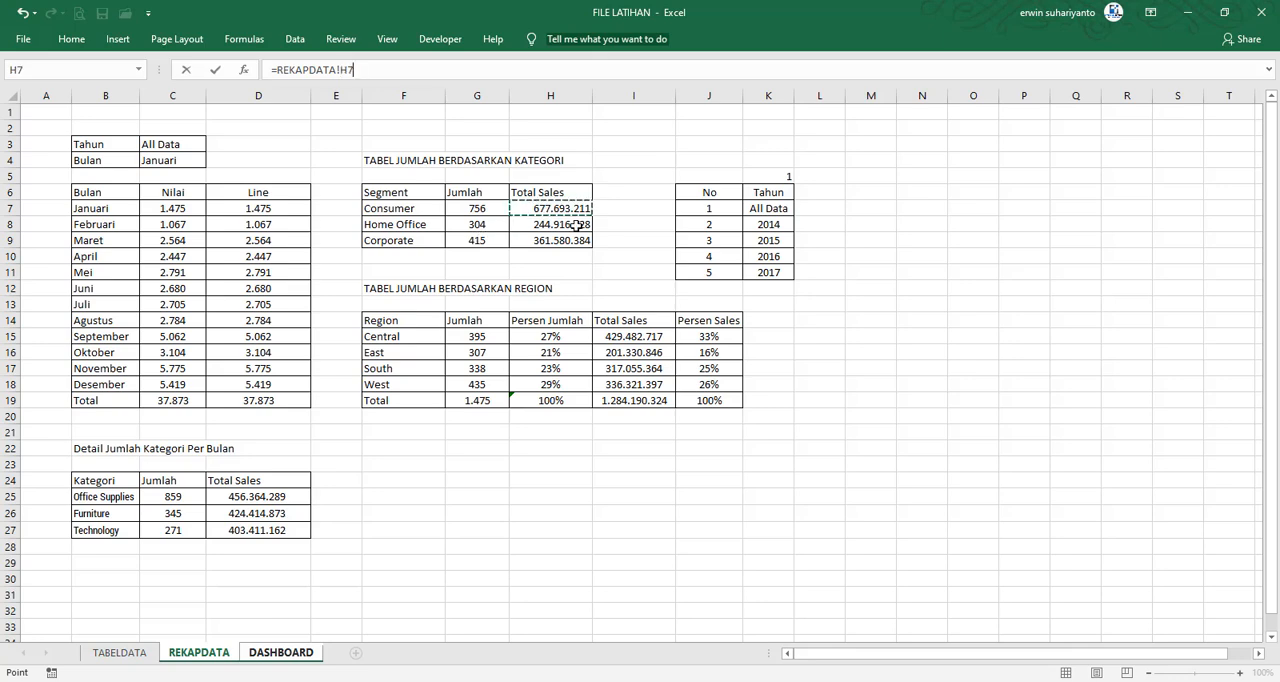
{"action": "key", "text": "Return"}
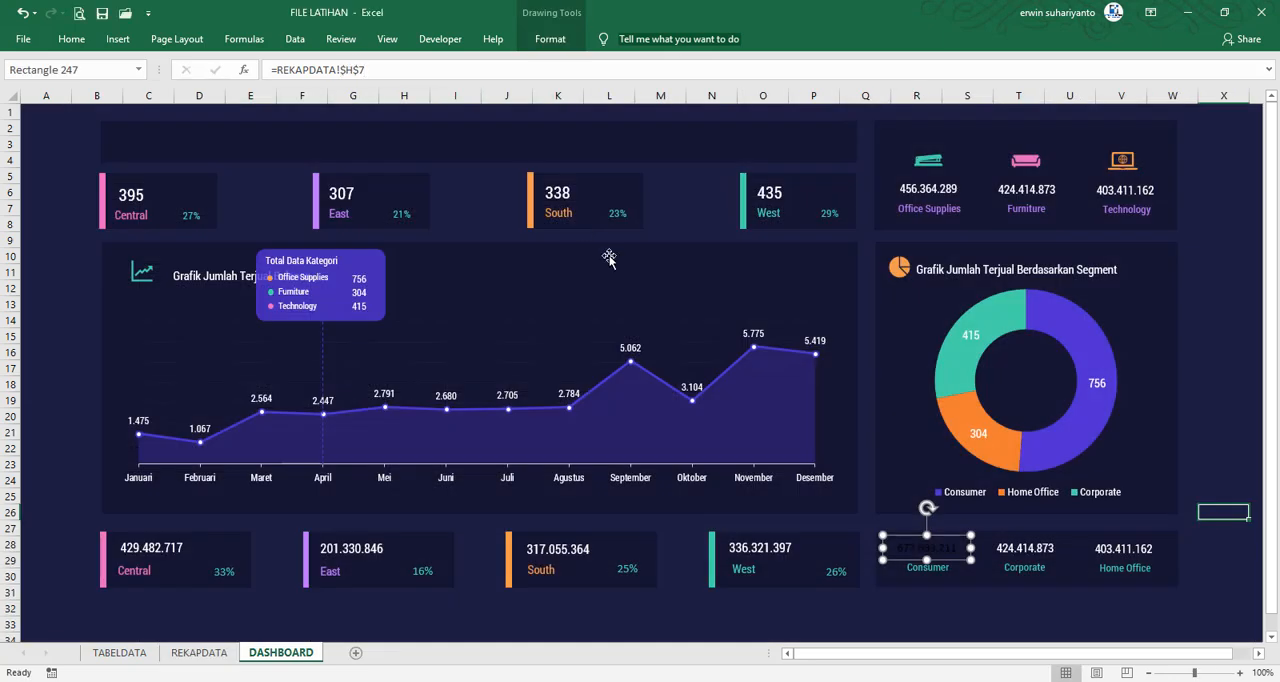
Copy the formatting of the sales figure above Corporate onto the Consumer sales figure with Format Painter
{"action": "left_click", "coordinate": [1025, 548]}
{"action": "left_click", "coordinate": [71, 38]}
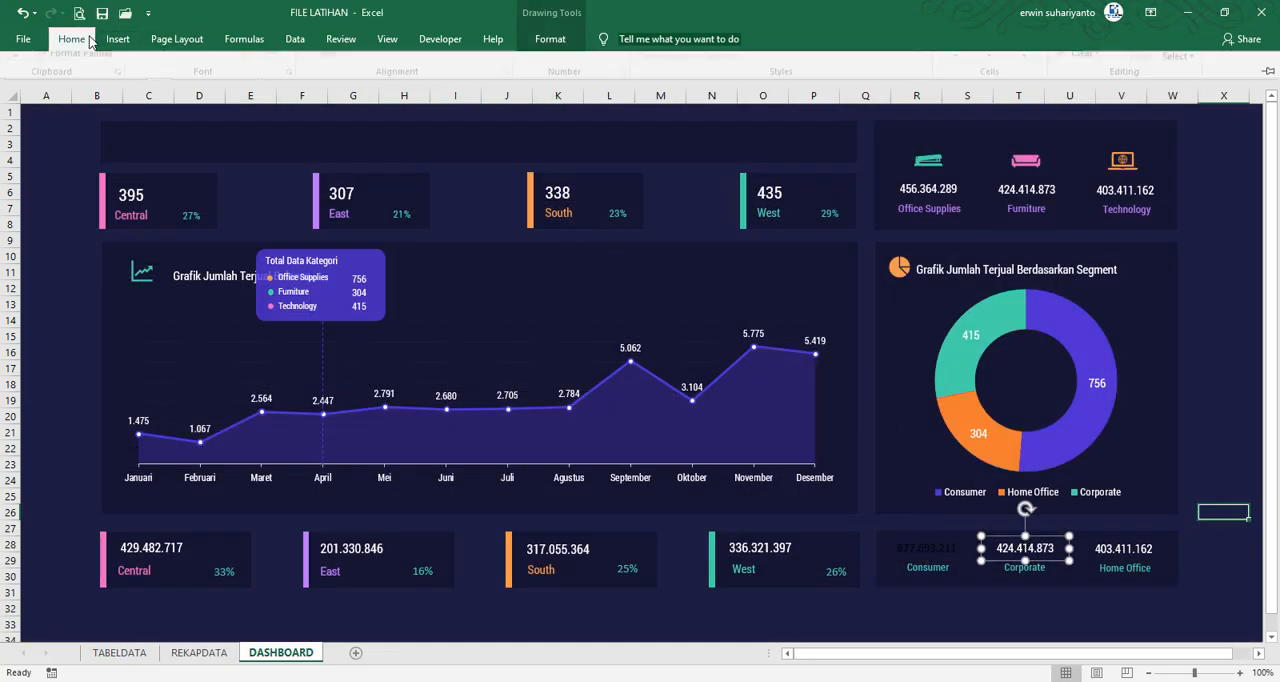
{"action": "left_click", "coordinate": [82, 99]}
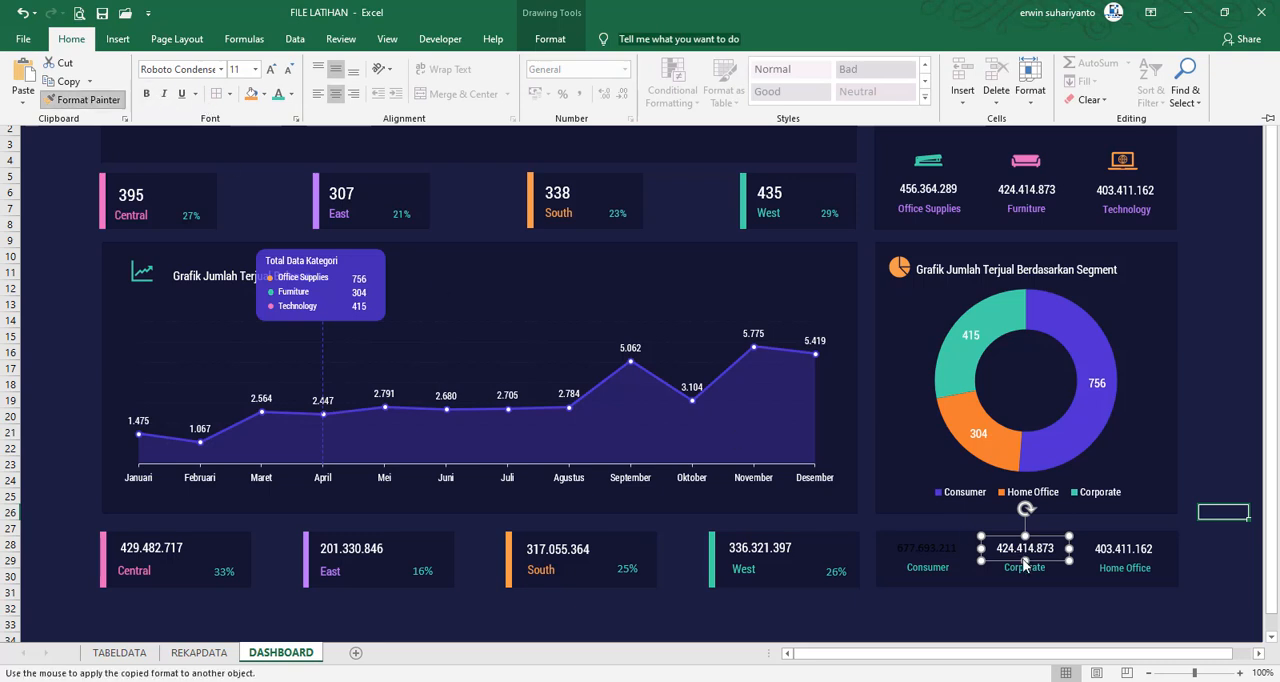
{"action": "left_click", "coordinate": [940, 556]}
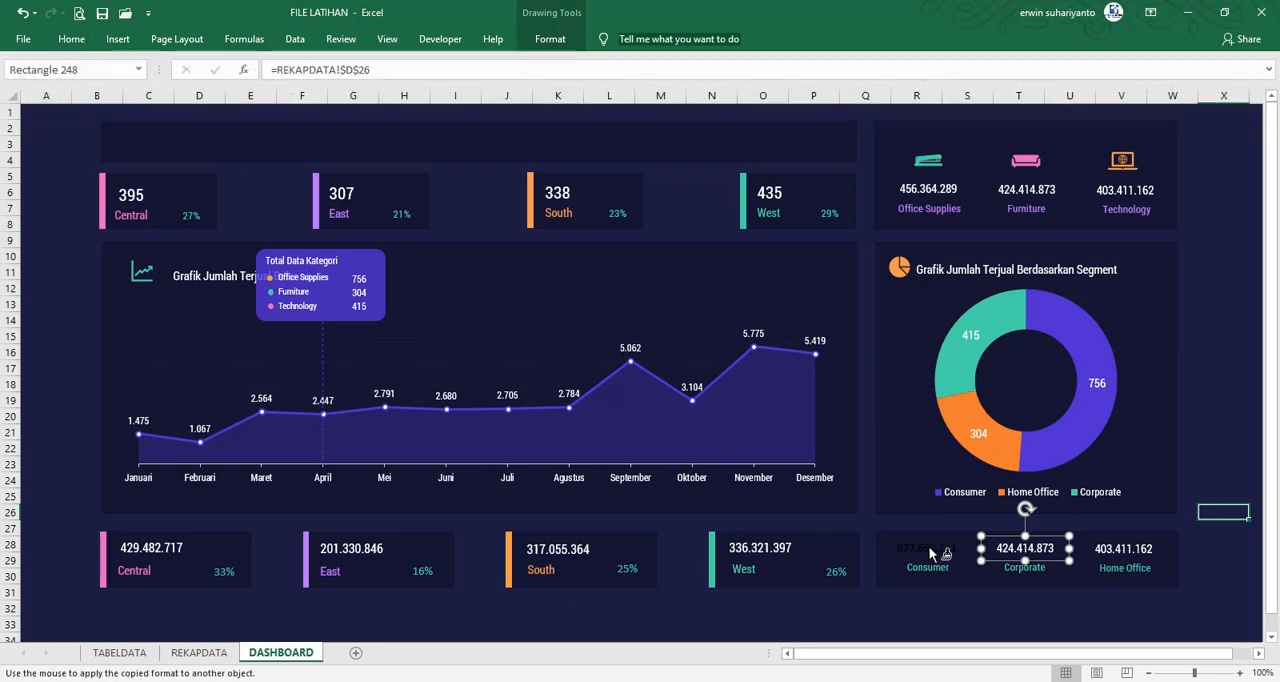
Link the sales figure above the Corporate label to the Home Office Total Sales in REKAPDATA cell H8
{"action": "left_click", "coordinate": [1012, 550]}
{"action": "left_click_drag", "start_coordinate": [372, 70], "coordinate": [247, 76]}
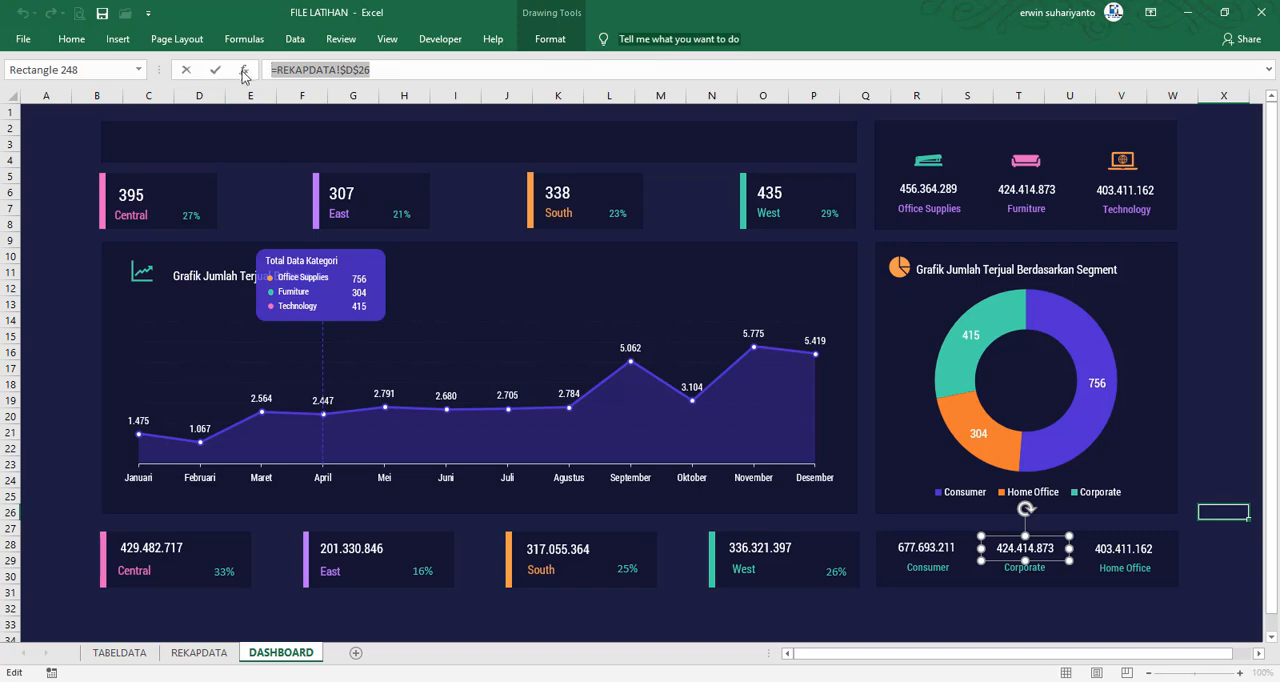
{"action": "type", "text": "="}
{"action": "left_click", "coordinate": [222, 652]}
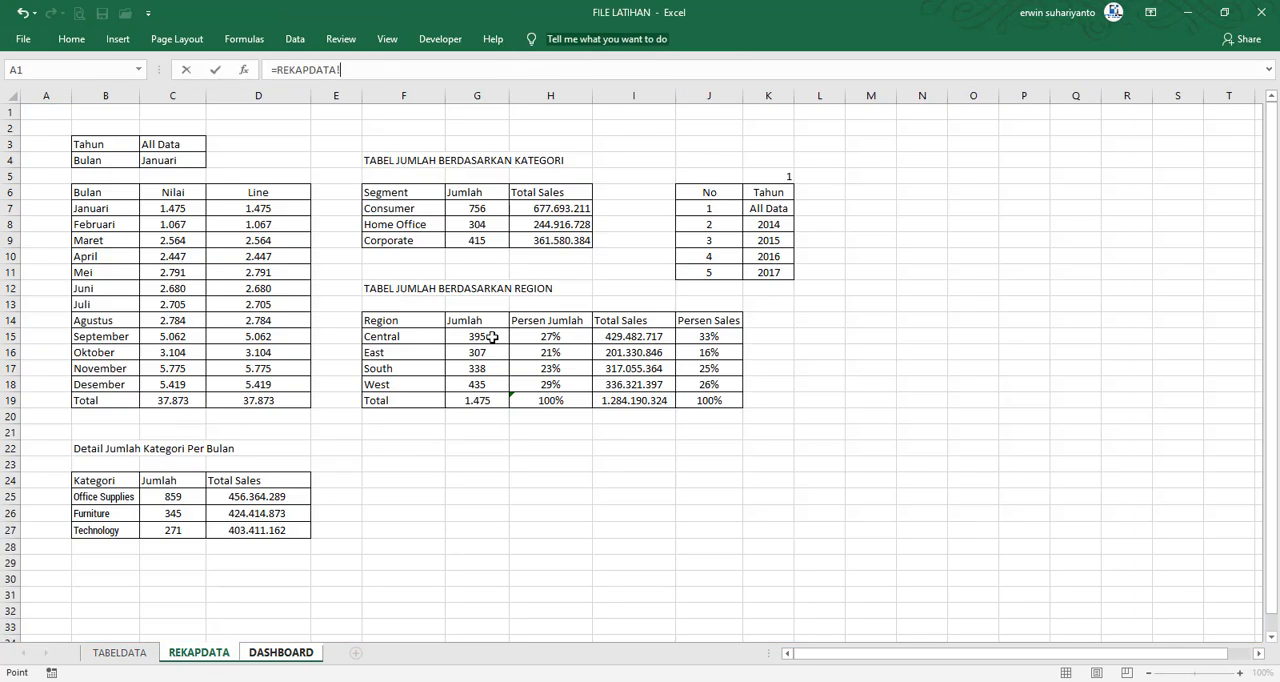
{"action": "left_click", "coordinate": [528, 224]}
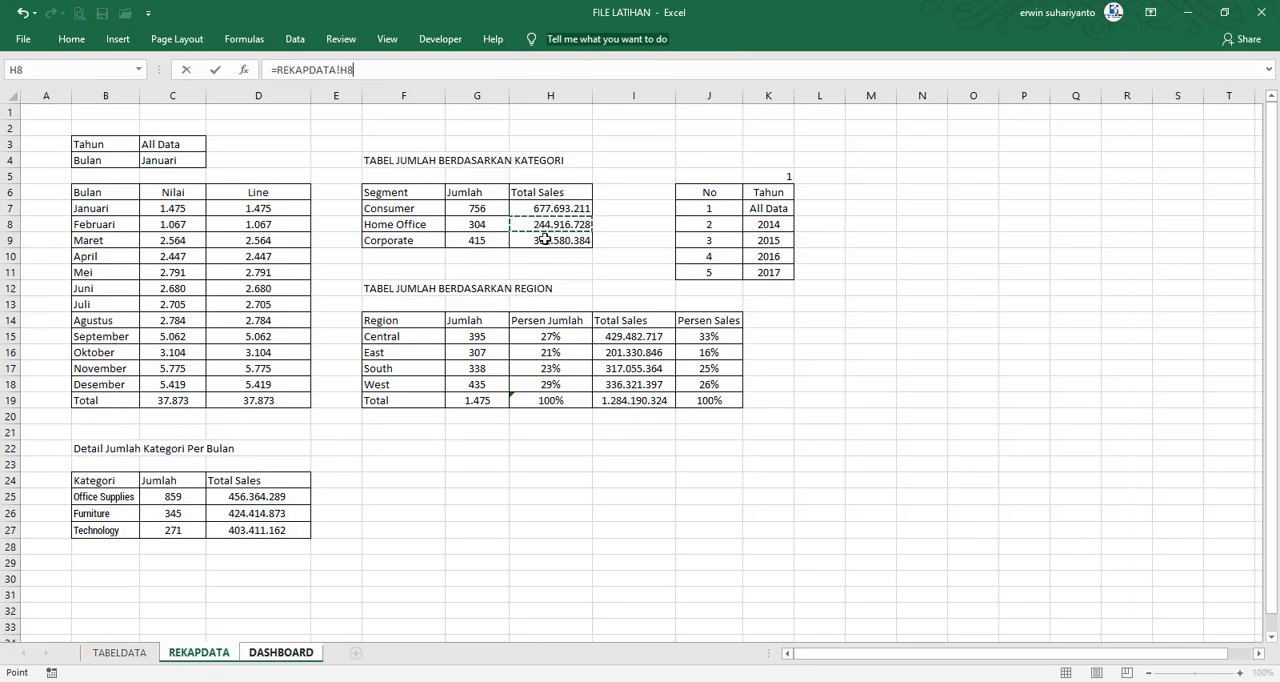
{"action": "key", "text": "Return"}
Link the sales figure above the Home Office label to the Corporate Total Sales in REKAPDATA cell H9
{"action": "left_click", "coordinate": [1125, 550]}
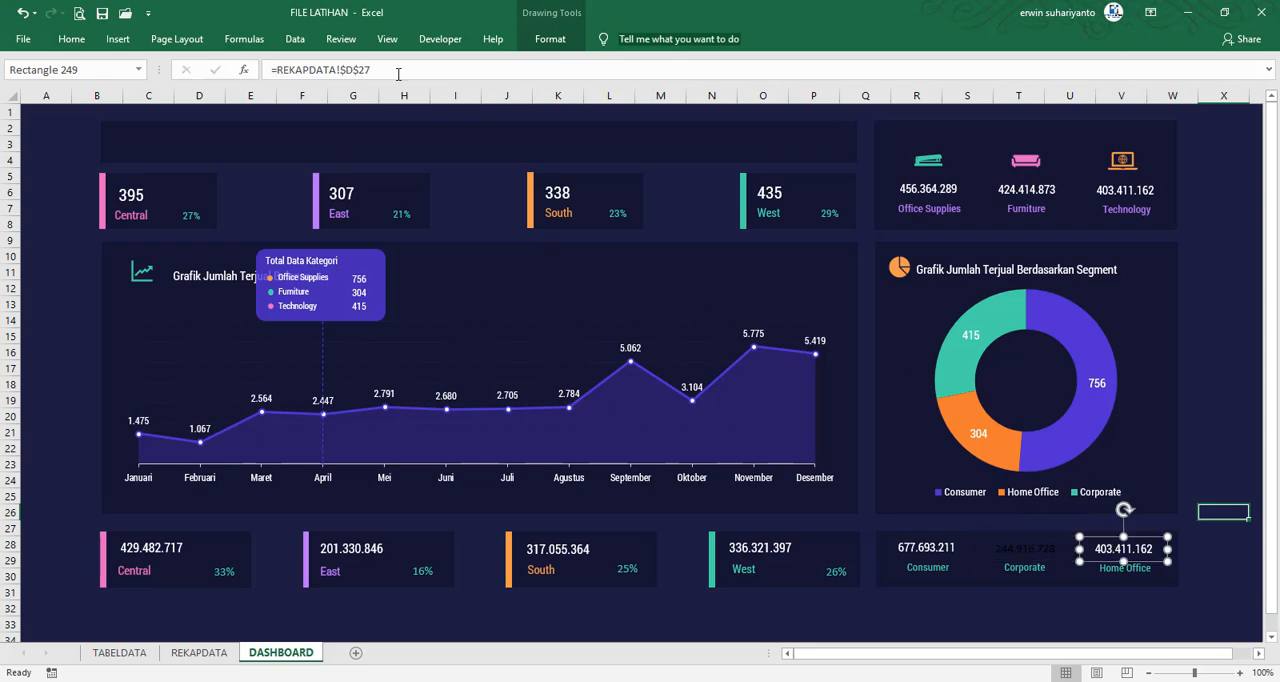
{"action": "left_click_drag", "start_coordinate": [398, 74], "coordinate": [209, 76]}
{"action": "type", "text": "="}
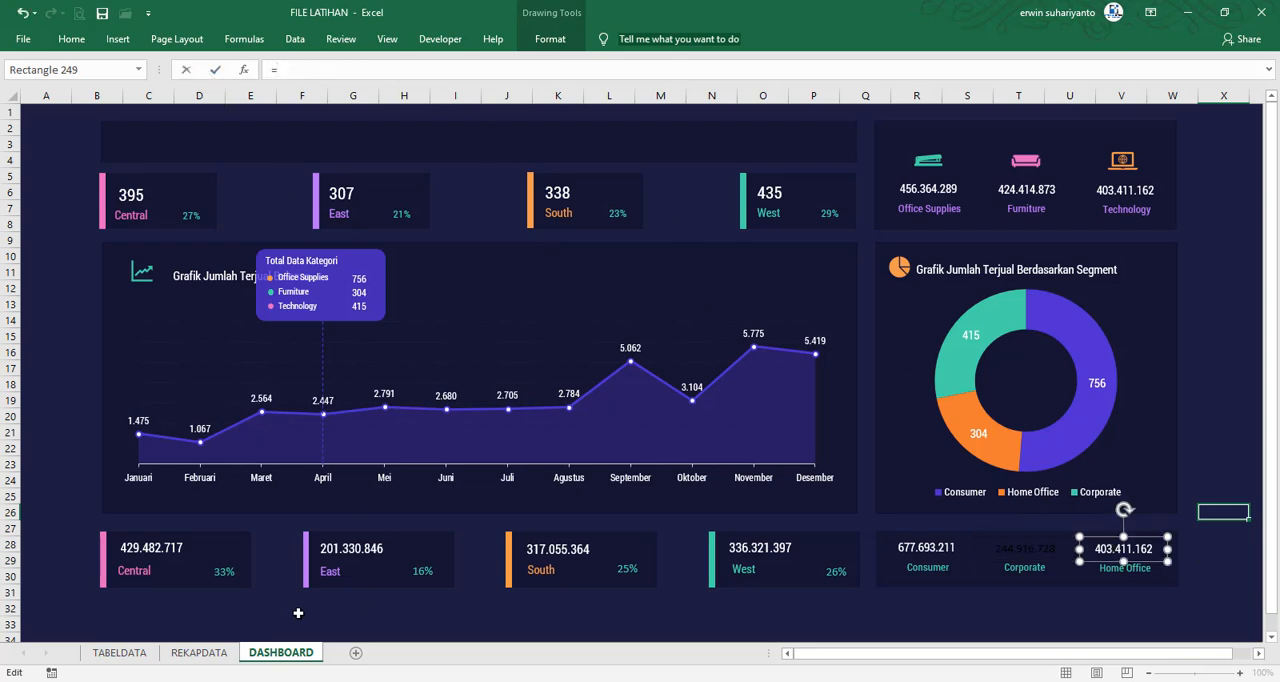
{"action": "left_click", "coordinate": [199, 652]}
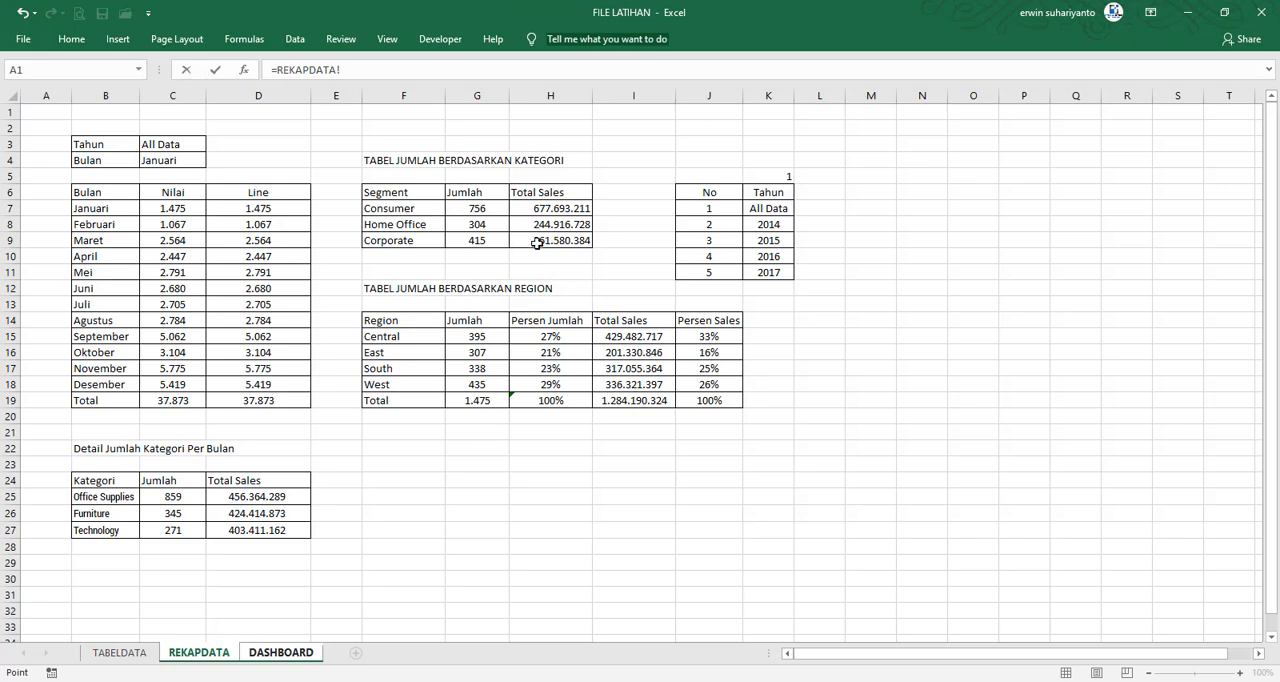
{"action": "left_click", "coordinate": [537, 243]}
{"action": "key", "text": "Return"}
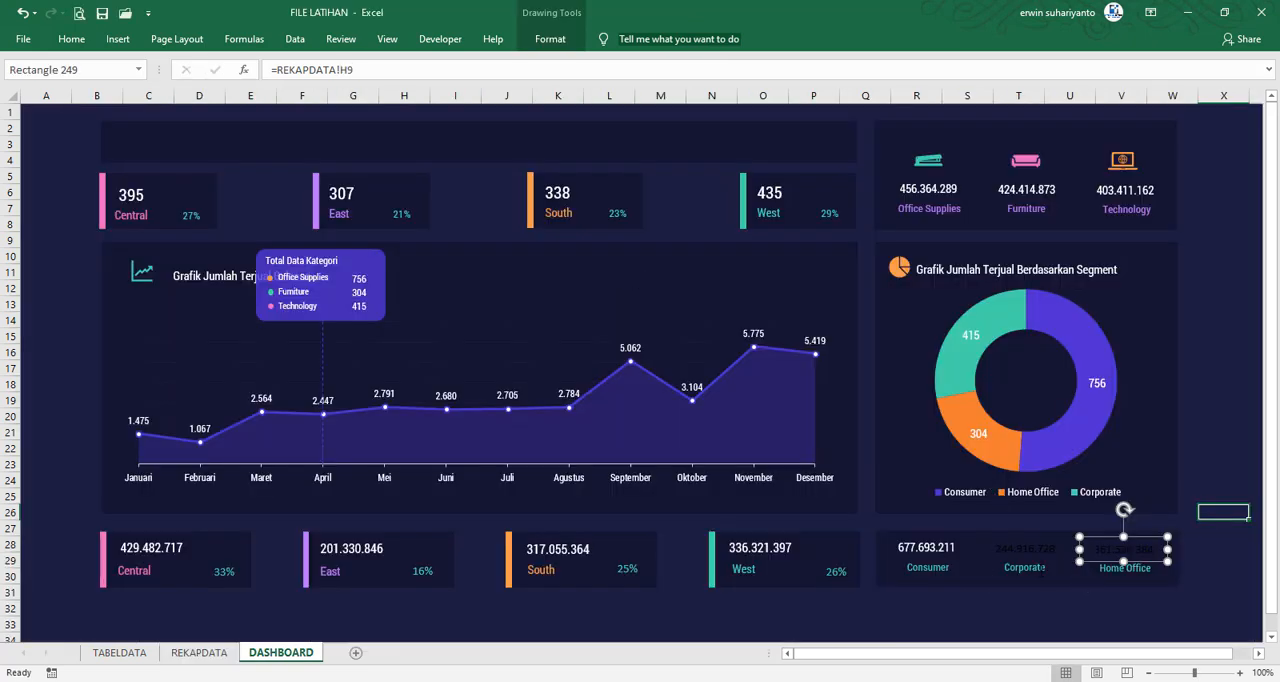
Check the segment order in REKAPDATA and swap the Corporate and Home Office labels below the donut chart to match it
{"action": "left_click", "coordinate": [937, 557]}
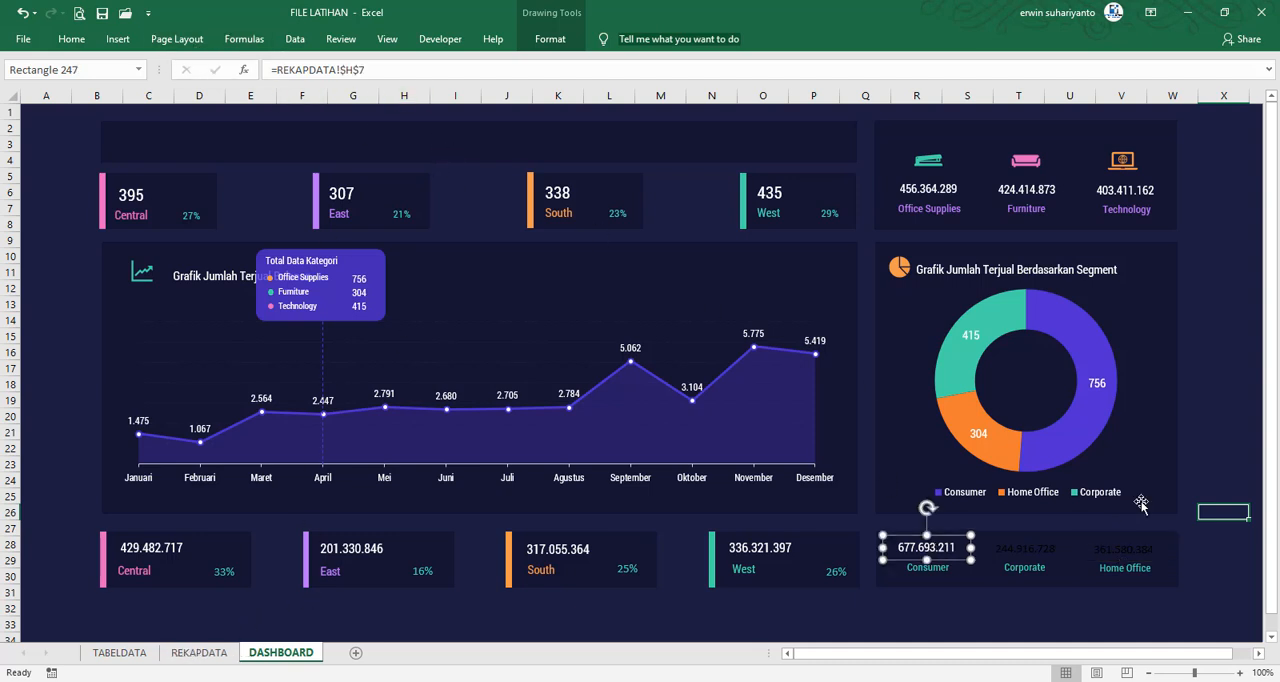
{"action": "left_click", "coordinate": [1088, 609]}
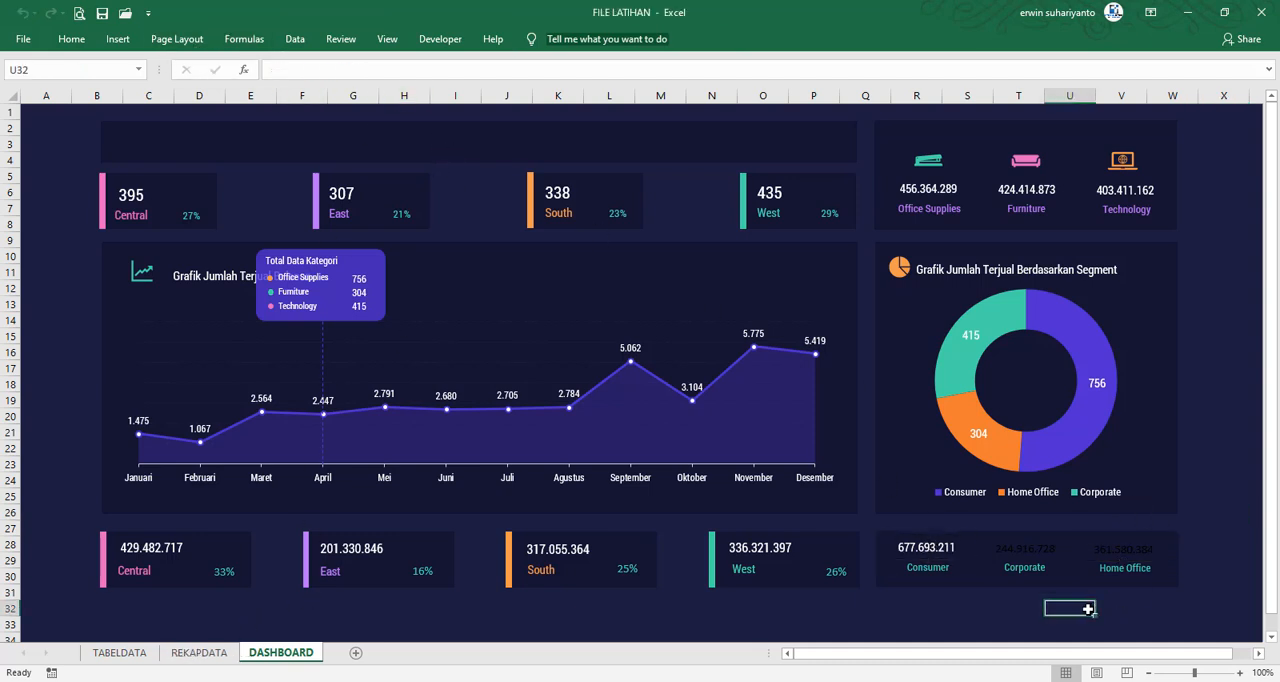
{"action": "left_click", "coordinate": [937, 549]}
{"action": "left_click", "coordinate": [199, 652]}
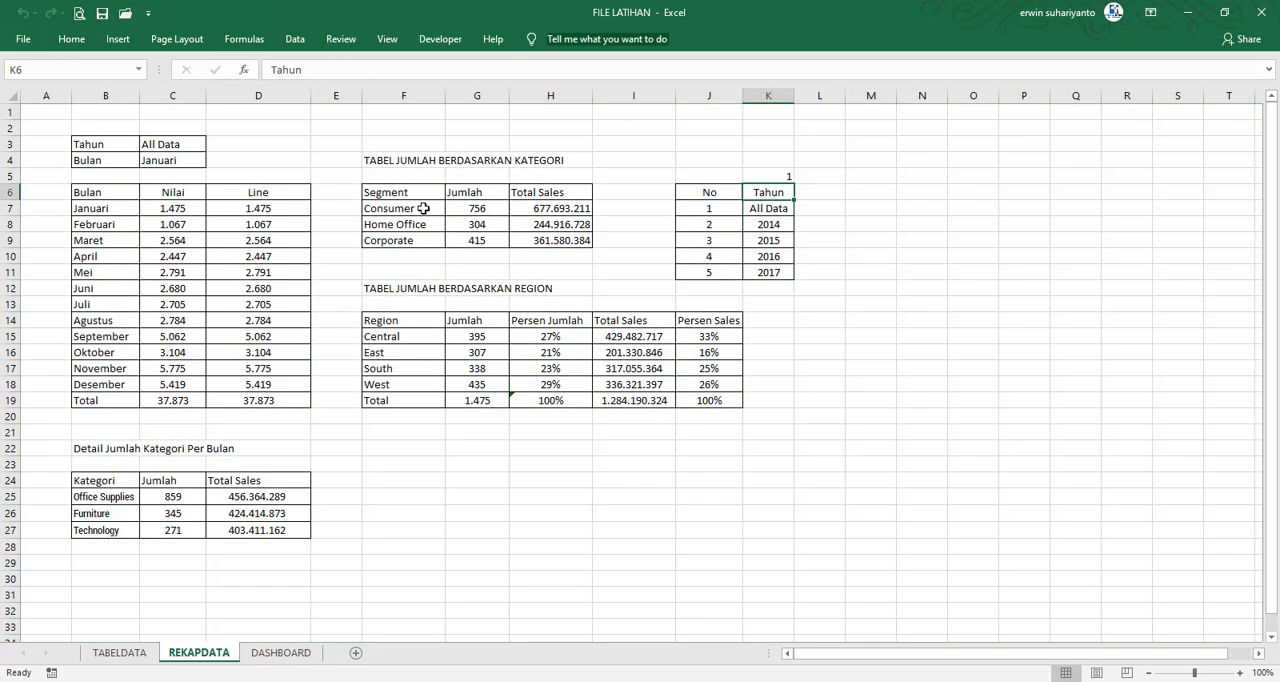
{"action": "left_click", "coordinate": [281, 652]}
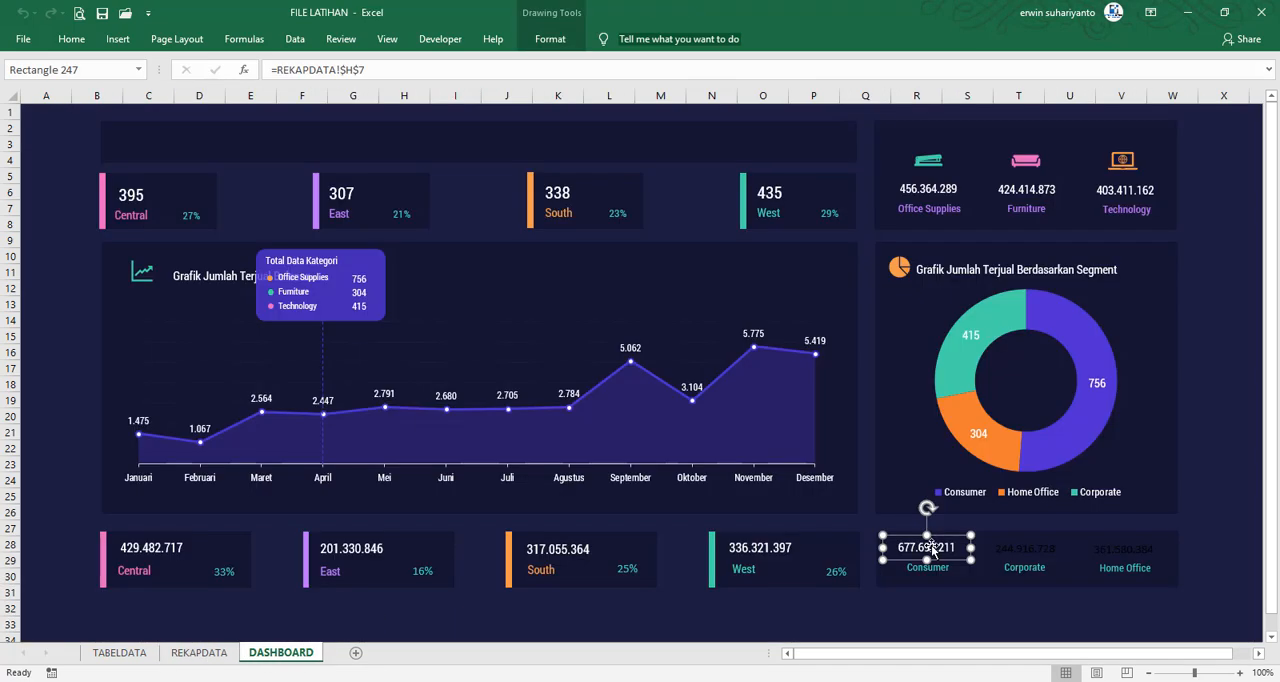
{"action": "key", "text": "Tab"}
{"action": "left_click", "coordinate": [1030, 578]}
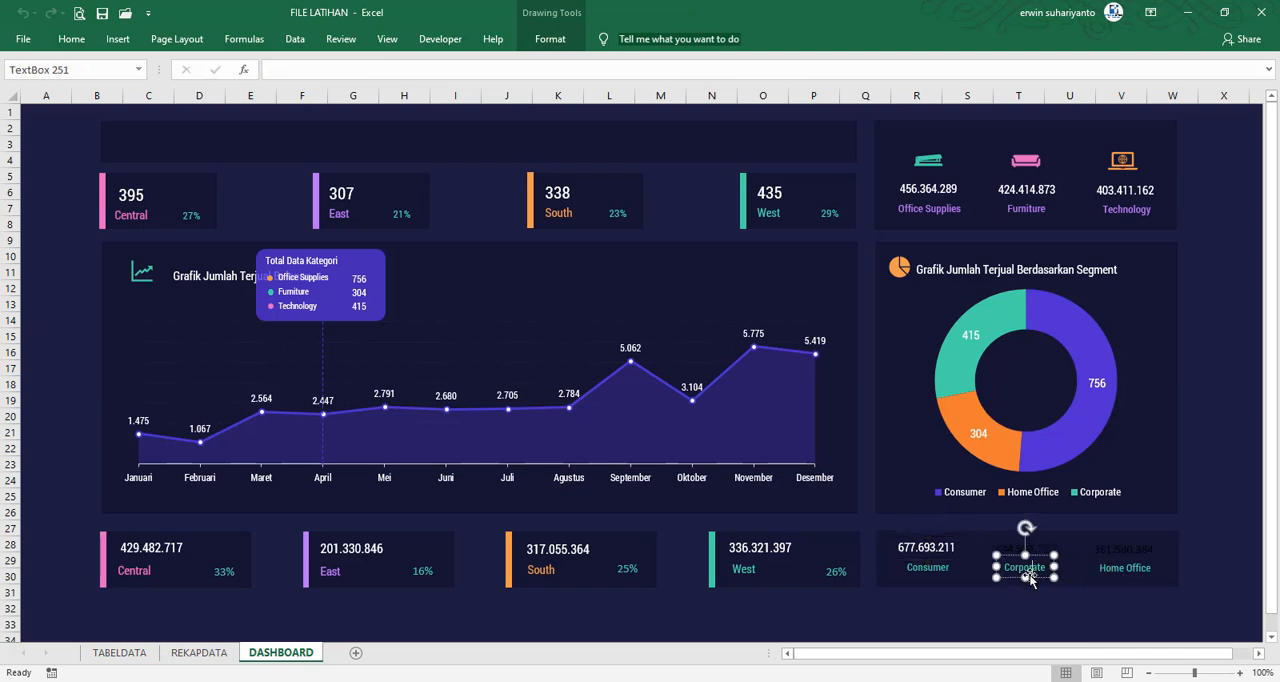
{"action": "mouse_move", "coordinate": [1036, 580]}
{"action": "left_mouse_down"}
{"action": "mouse_move", "coordinate": [1148, 610]}
{"action": "mouse_move", "coordinate": [1041, 576]}
{"action": "left_mouse_up"}
{"action": "left_click", "coordinate": [1115, 578]}
{"action": "left_click", "coordinate": [1119, 569]}
{"action": "left_click_drag", "start_coordinate": [1140, 600], "coordinate": [1133, 577]}
Copy the Consumer sales figure's formatting onto the Home Office and Corporate sales figures with Format Painter
{"action": "left_click", "coordinate": [920, 548]}
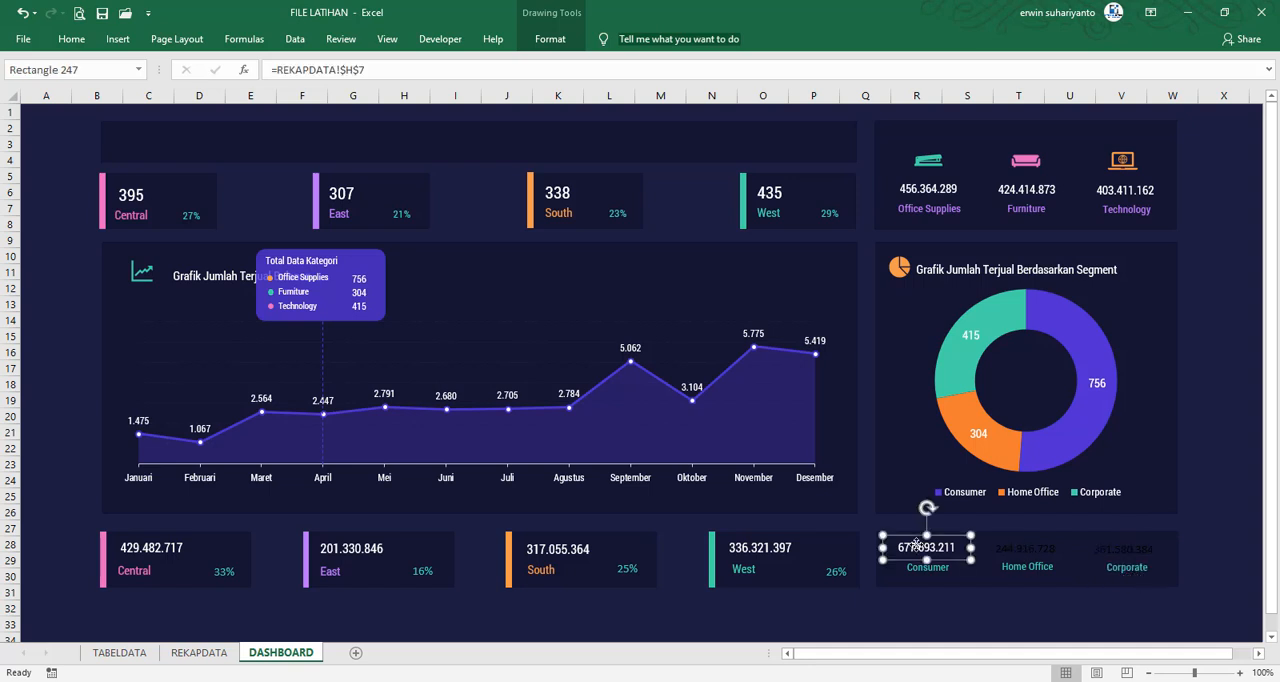
{"action": "left_click", "coordinate": [71, 38]}
{"action": "left_click", "coordinate": [82, 99]}
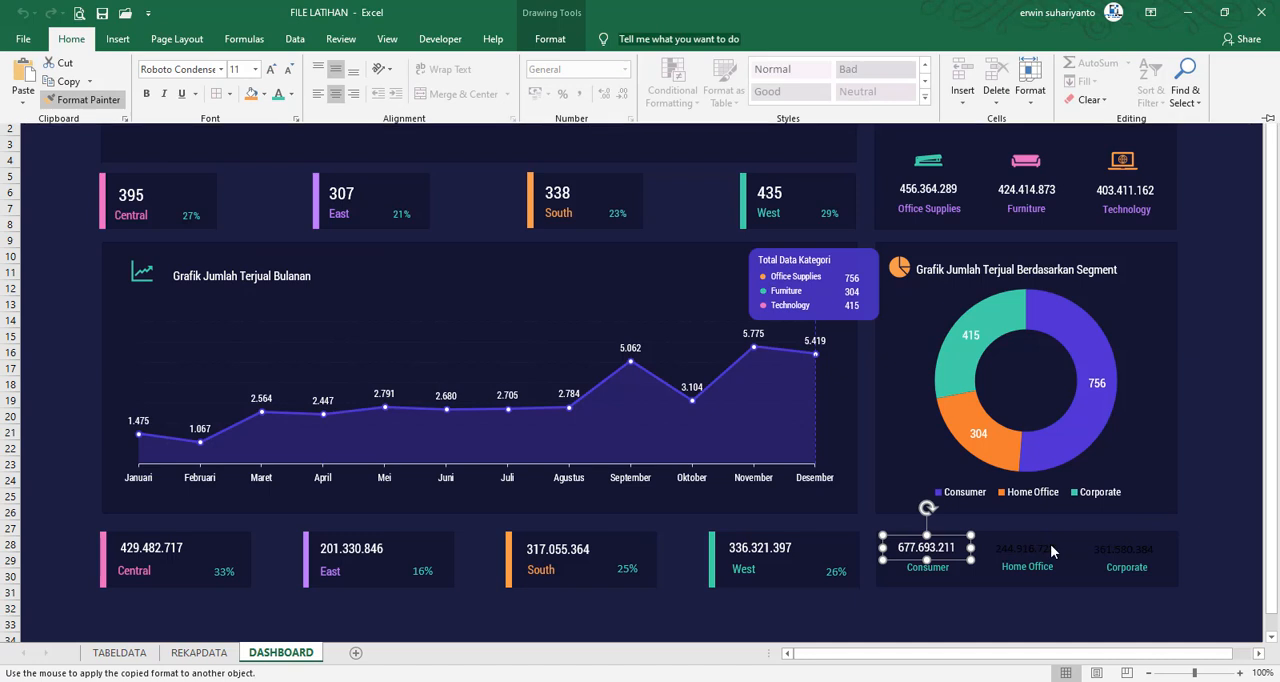
{"action": "left_click", "coordinate": [1050, 548]}
{"action": "left_click", "coordinate": [71, 38]}
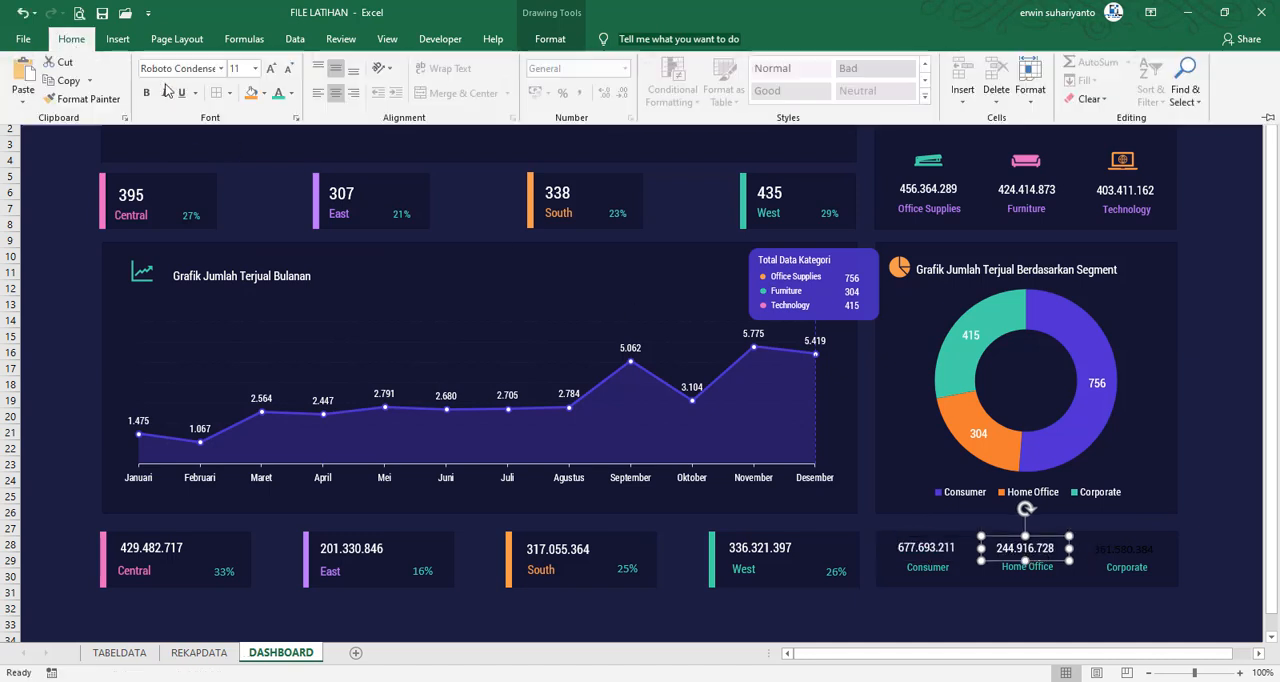
{"action": "left_click", "coordinate": [82, 99]}
{"action": "left_click", "coordinate": [1136, 553]}
{"action": "left_click", "coordinate": [1136, 553]}
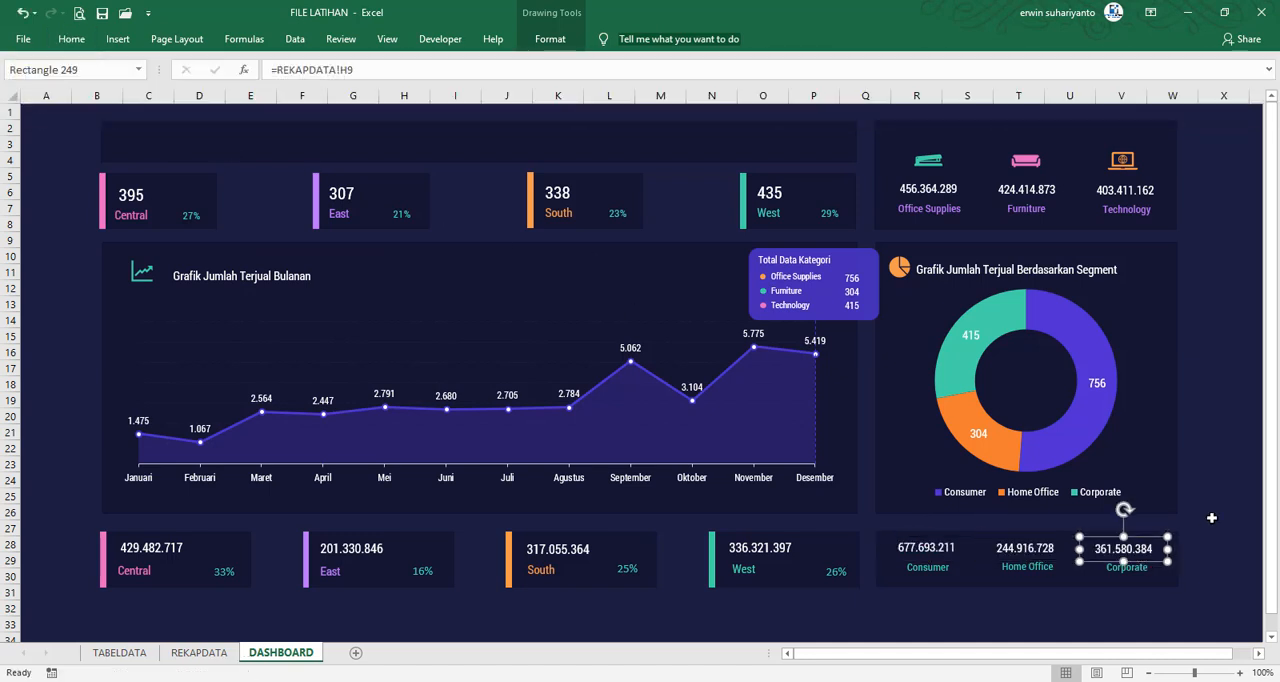
{"action": "left_click", "coordinate": [1212, 516]}
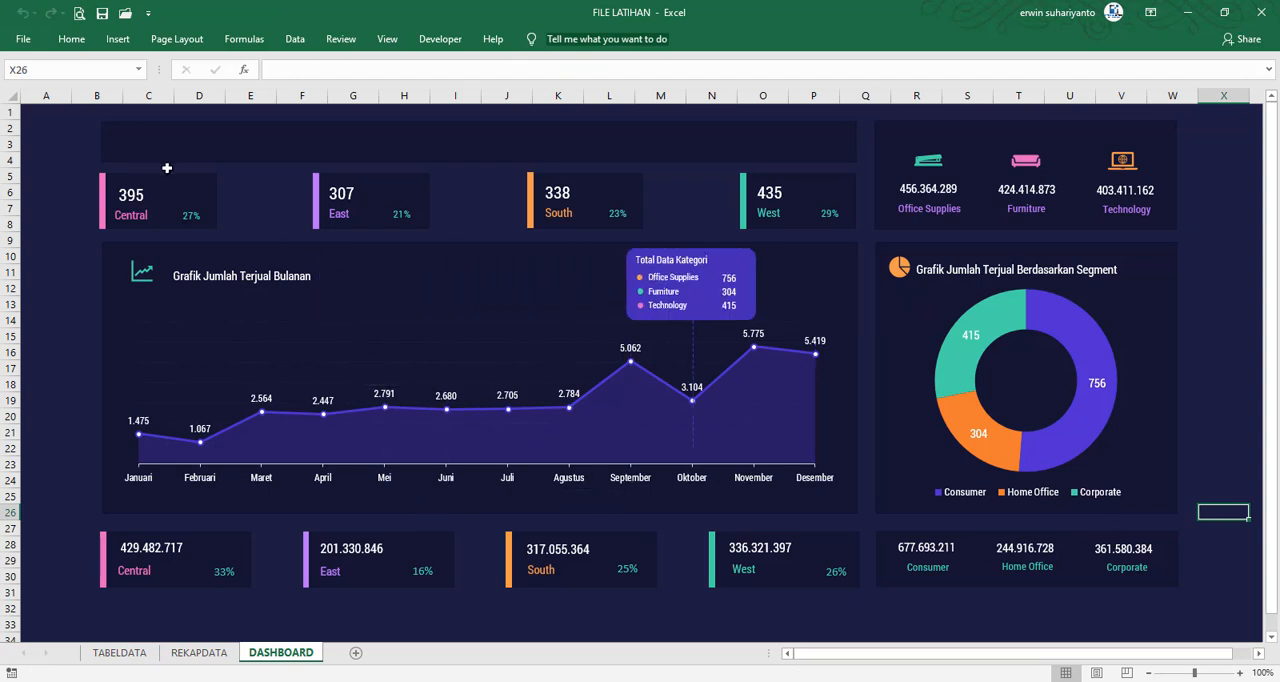
Insert an option button form control between the Central and East cards on DASHBOARD and delete its caption text
{"action": "left_click", "coordinate": [437, 40]}
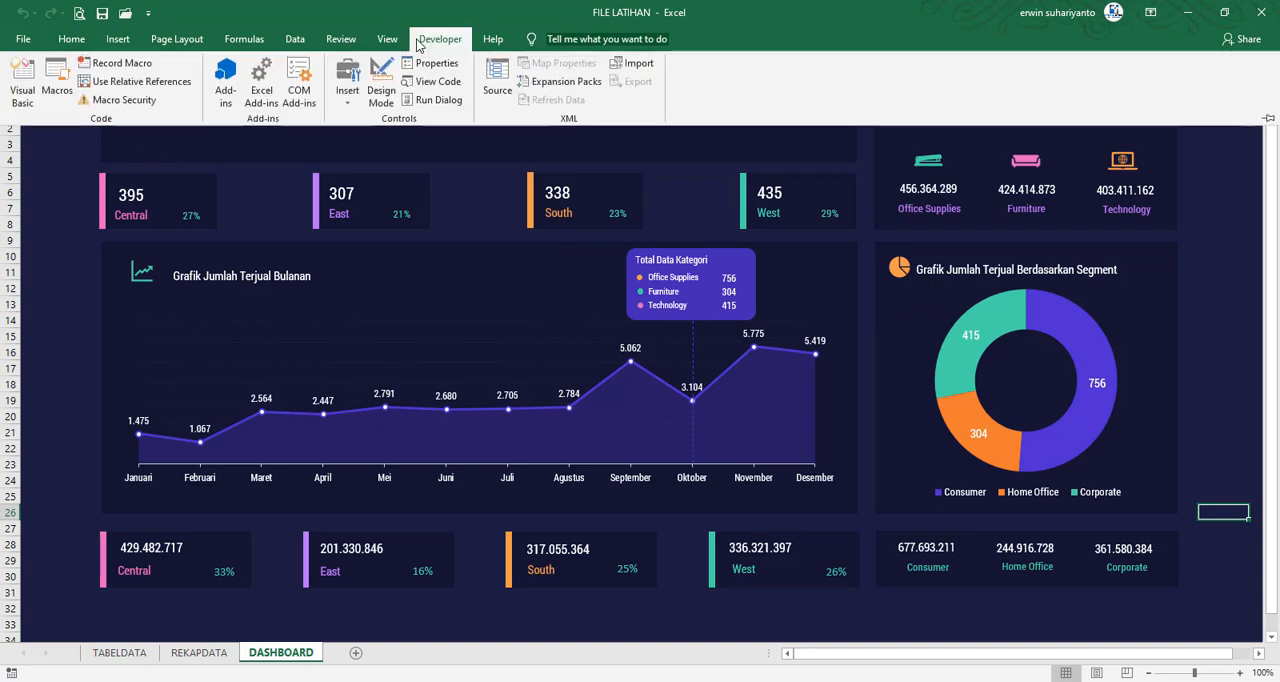
{"action": "left_click", "coordinate": [199, 653]}
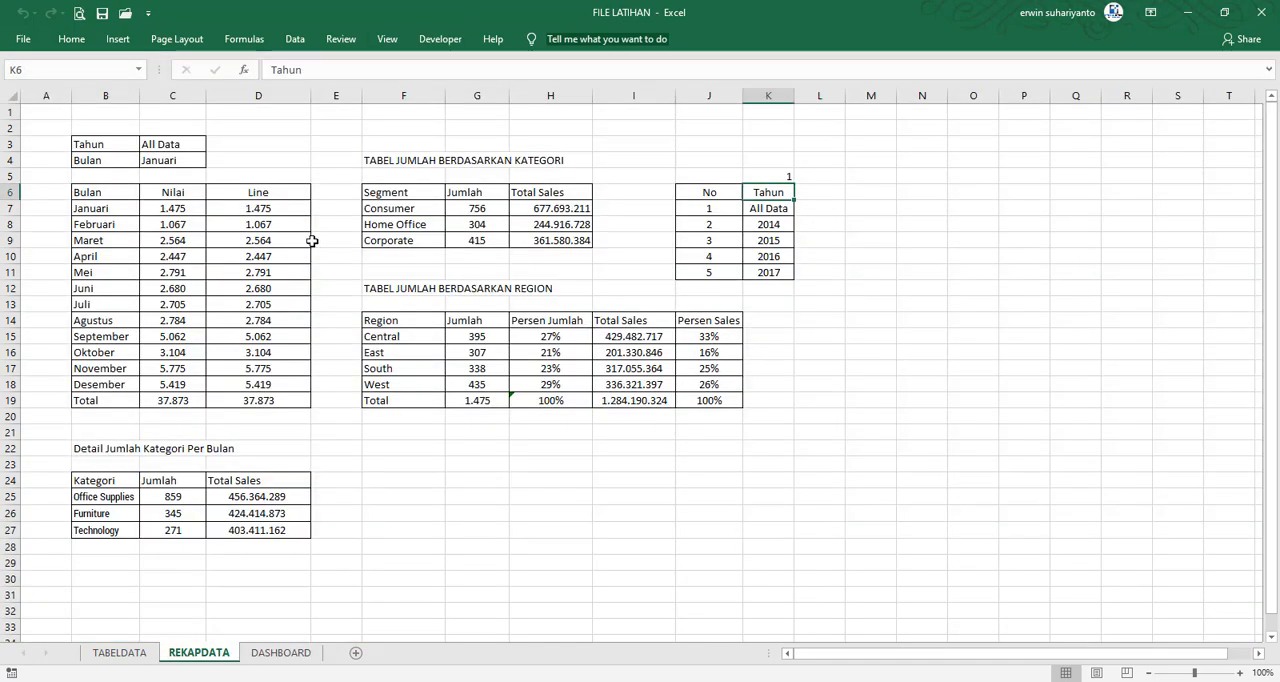
{"action": "left_click", "coordinate": [300, 652]}
{"action": "left_click", "coordinate": [436, 39]}
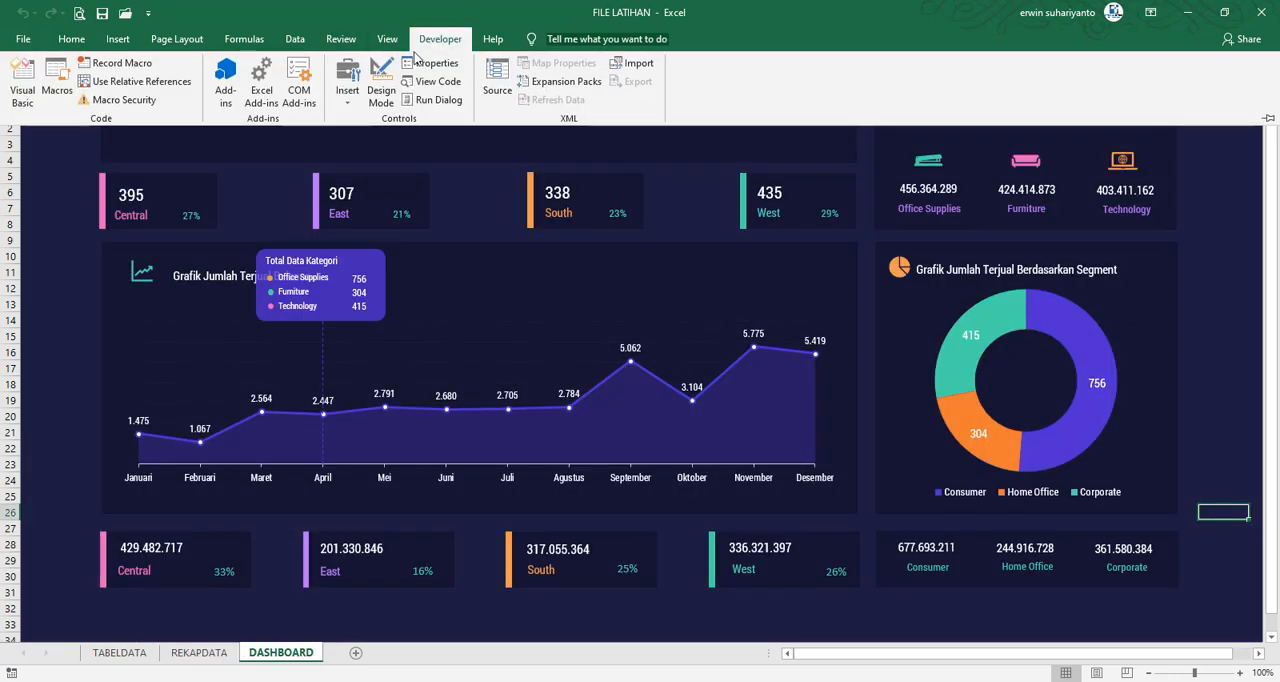
{"action": "left_click", "coordinate": [345, 100]}
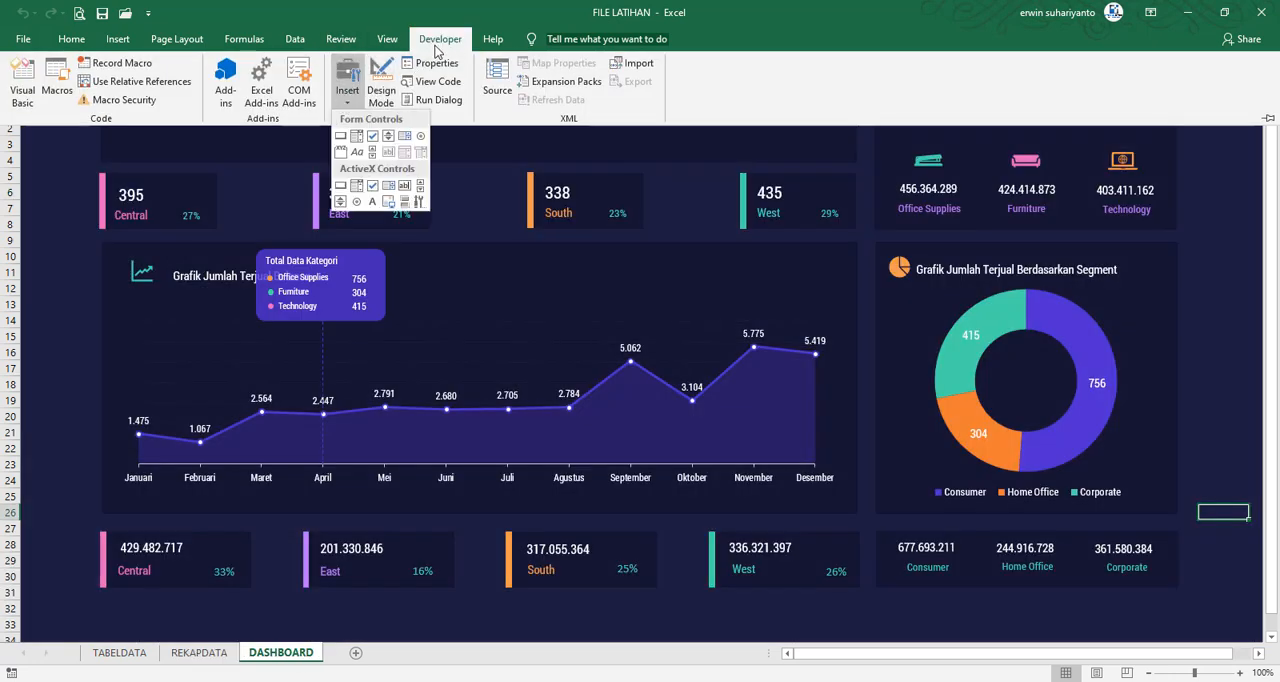
{"action": "left_click", "coordinate": [420, 135]}
{"action": "mouse_move", "coordinate": [64, 157]}
{"action": "left_mouse_down"}
{"action": "mouse_move", "coordinate": [285, 182]}
{"action": "mouse_move", "coordinate": [285, 171]}
{"action": "left_mouse_up"}
{"action": "left_click", "coordinate": [290, 180]}
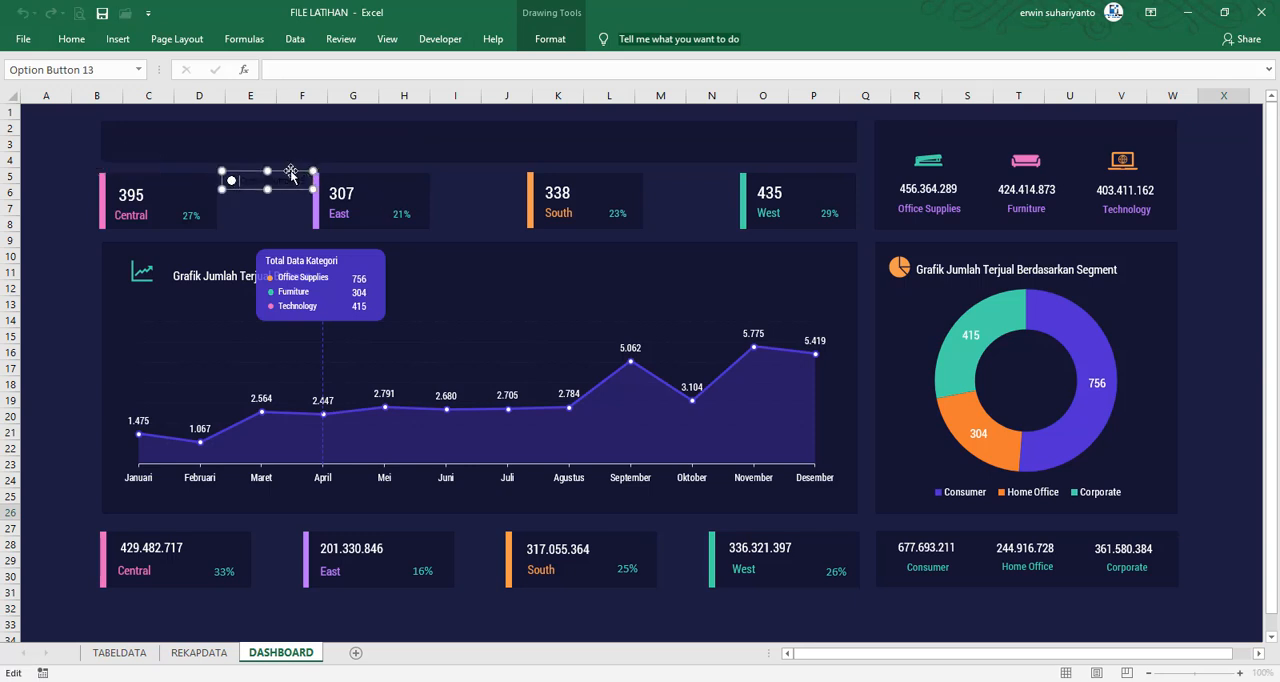
{"action": "key", "text": "Delete"}
{"action": "key", "text": "Delete"}
{"action": "key", "text": "Delete"}
{"action": "key", "text": "Delete"}
{"action": "key", "text": "Delete"}
{"action": "key", "text": "Delete"}
{"action": "key", "text": "Delete"}
{"action": "key", "text": "Delete"}
{"action": "key", "text": "Delete"}
{"action": "key", "text": "Delete"}
{"action": "key", "text": "Delete"}
{"action": "key", "text": "Delete"}
{"action": "key", "text": "Delete"}
{"action": "key", "text": "Delete"}
{"action": "key", "text": "Delete"}
{"action": "key", "text": "Delete"}
Move the option button into the empty header panel above the Central card and narrow its frame to fit the circle
{"action": "left_click", "coordinate": [312, 189]}
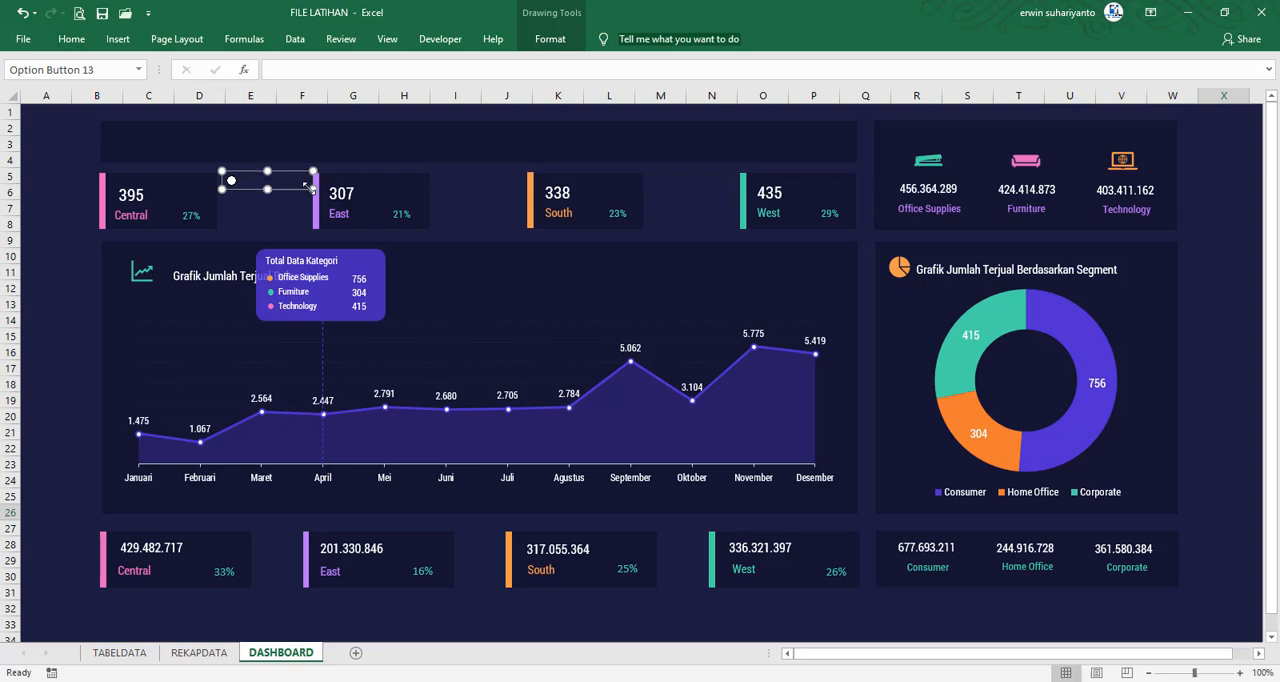
{"action": "left_click_drag", "start_coordinate": [312, 189], "coordinate": [287, 183]}
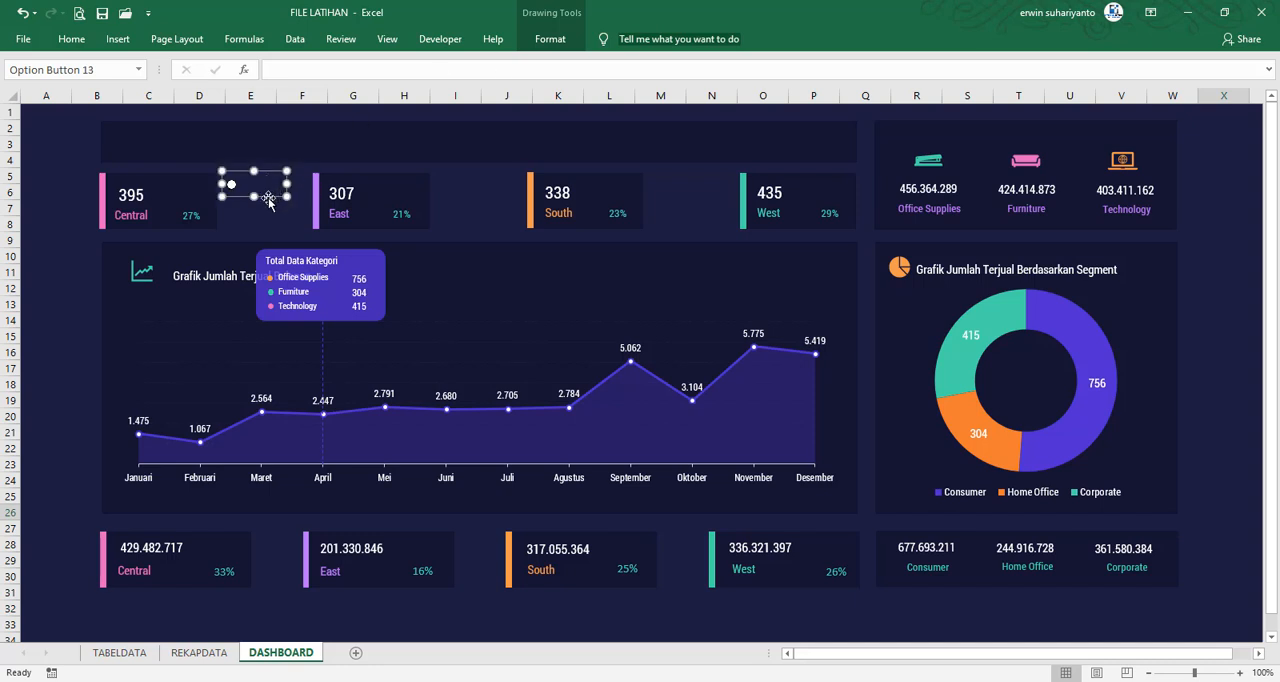
{"action": "left_click_drag", "start_coordinate": [270, 198], "coordinate": [185, 151]}
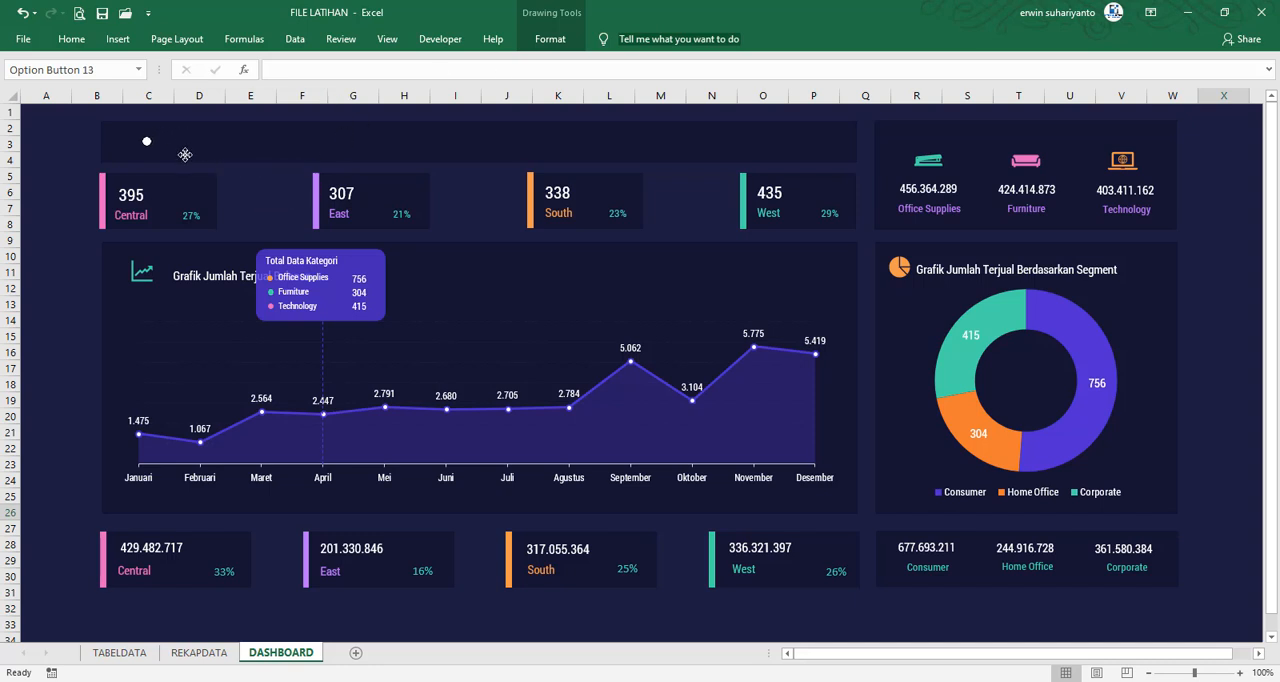
{"action": "mouse_move", "coordinate": [886, 680]}
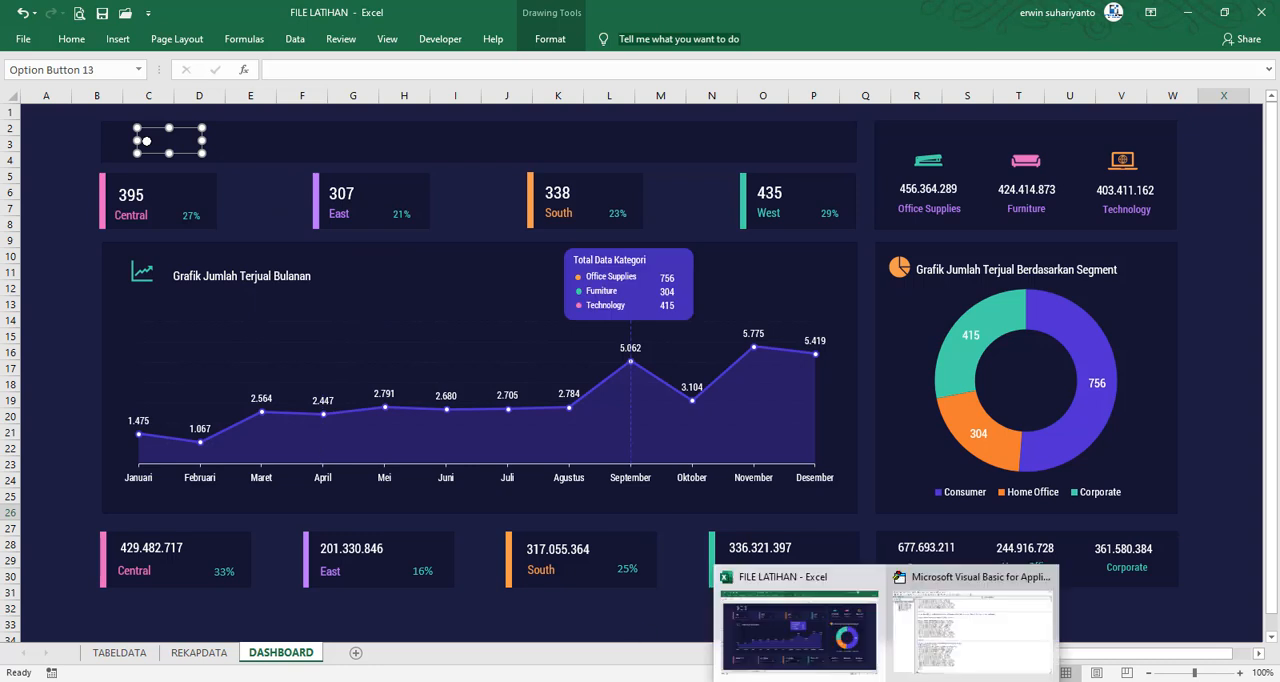
{"action": "left_click", "coordinate": [52, 191]}
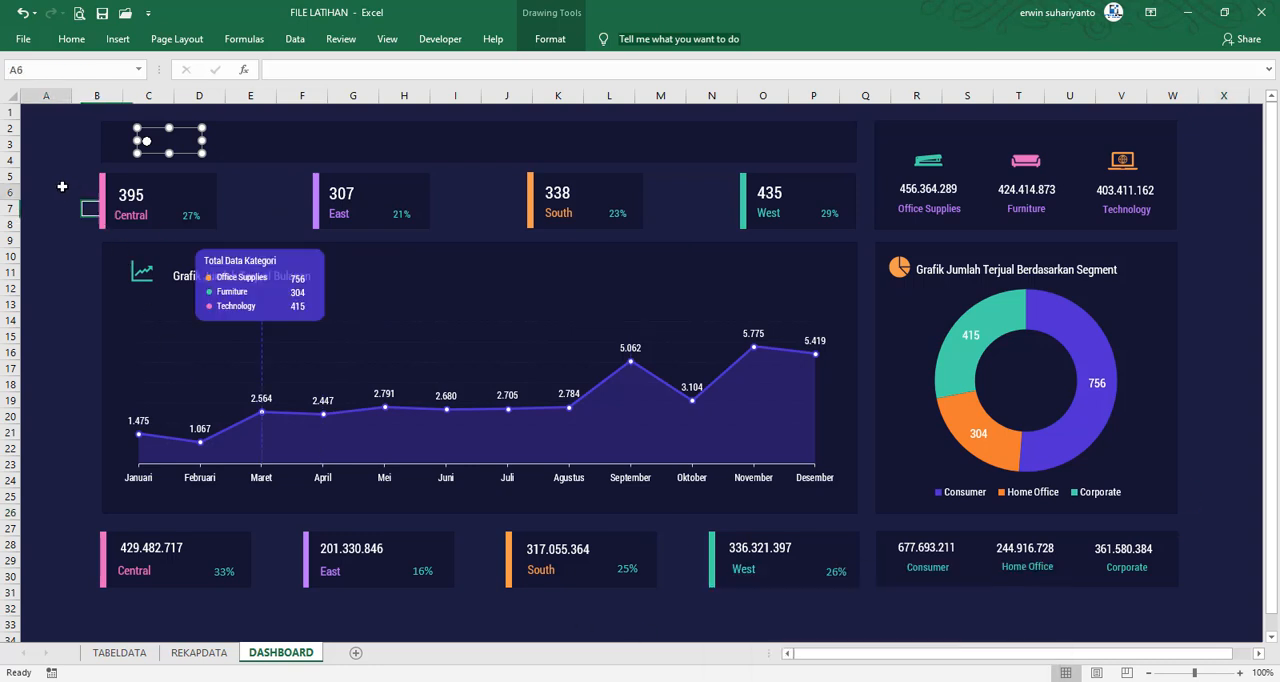
{"action": "right_click", "coordinate": [152, 148]}
{"action": "key", "text": "Escape"}
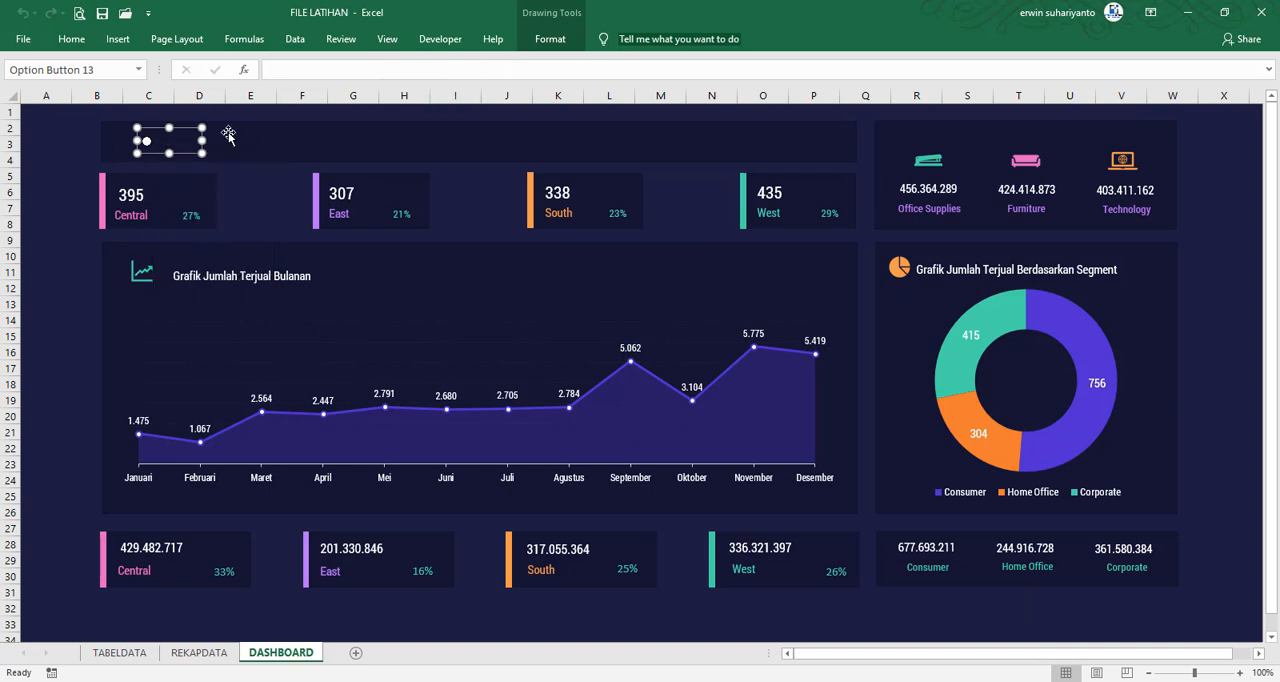
{"action": "left_click_drag", "start_coordinate": [202, 141], "coordinate": [157, 143]}
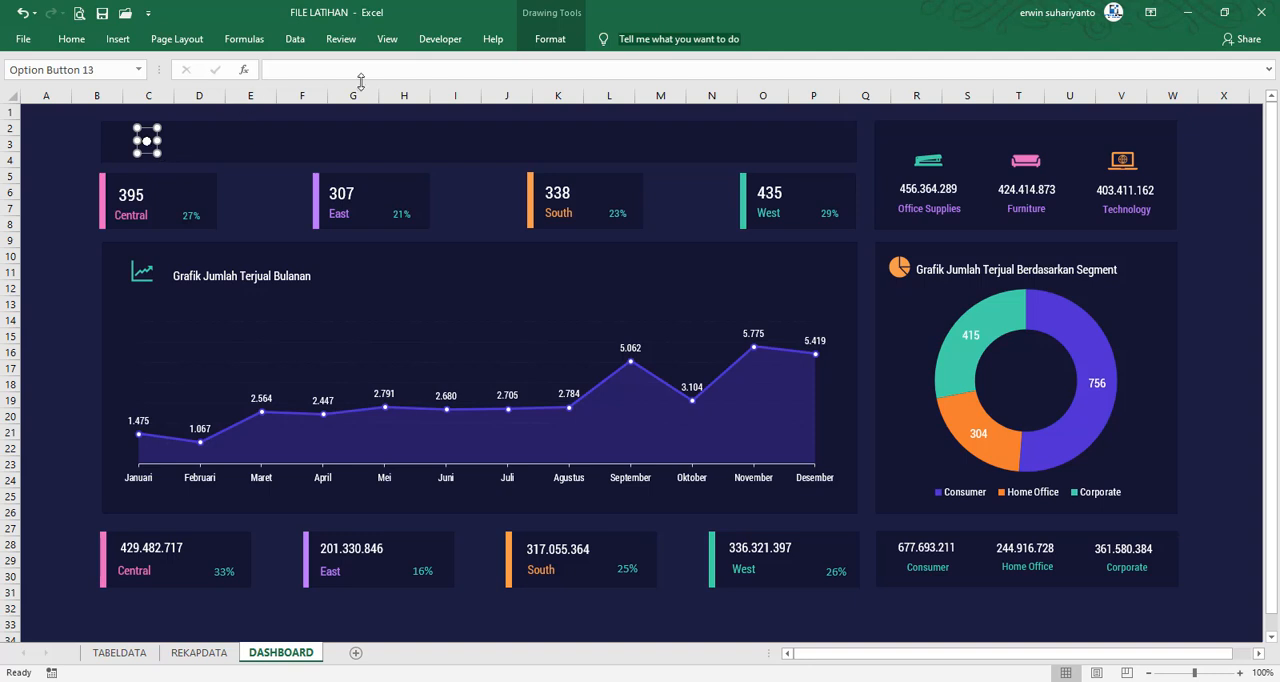
Draw a rectangle shape of about 2,54 by 2,54 cm beside the option button, starting inside the header panel
{"action": "left_click", "coordinate": [553, 39]}
{"action": "left_click", "coordinate": [118, 39]}
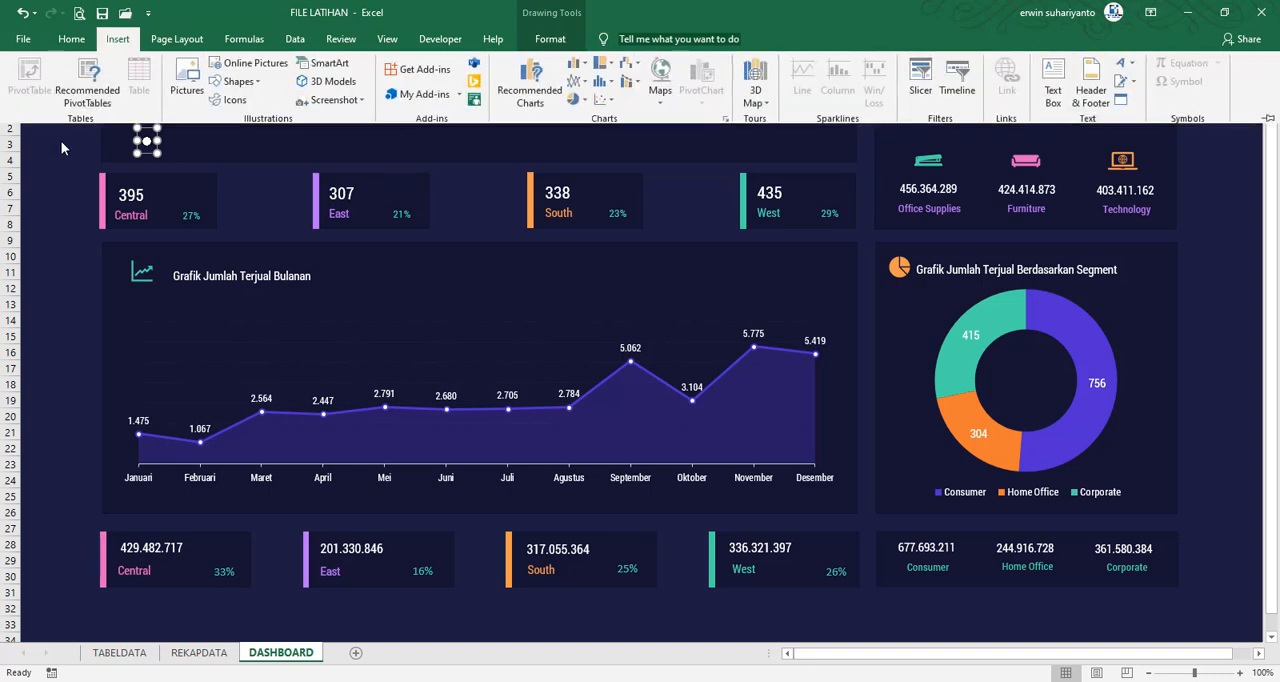
{"action": "left_click", "coordinate": [61, 141]}
{"action": "left_click", "coordinate": [118, 39]}
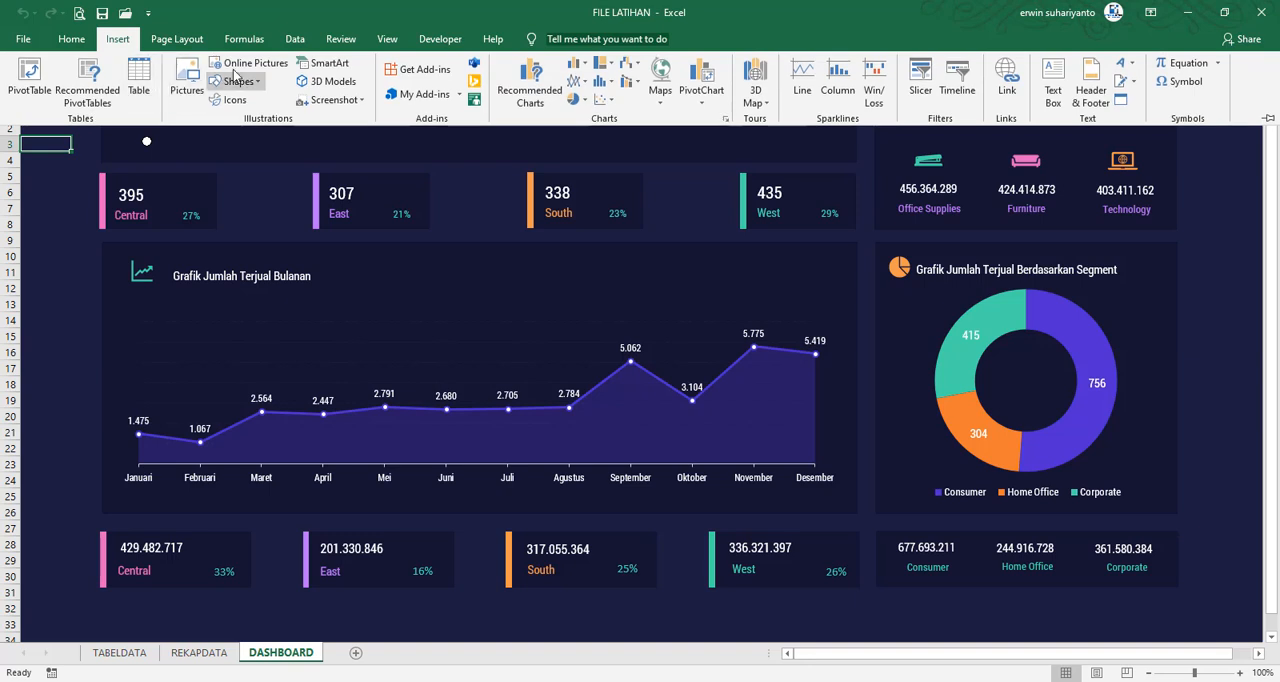
{"action": "left_click", "coordinate": [236, 81]}
{"action": "left_click", "coordinate": [265, 120]}
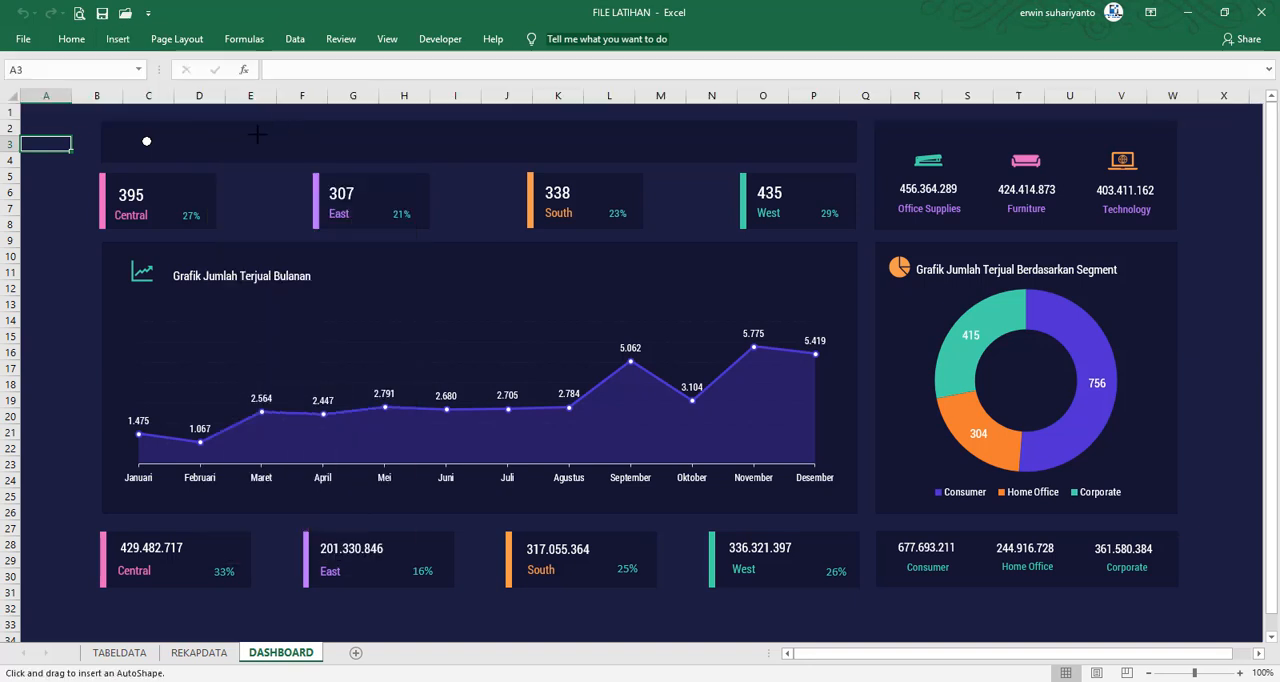
{"action": "left_click_drag", "start_coordinate": [257, 133], "coordinate": [335, 211]}
Fill the new square with the chart's blue-purple and resize it into a flat, slightly wider bar that fits inside the header panel
{"action": "left_click", "coordinate": [556, 40]}
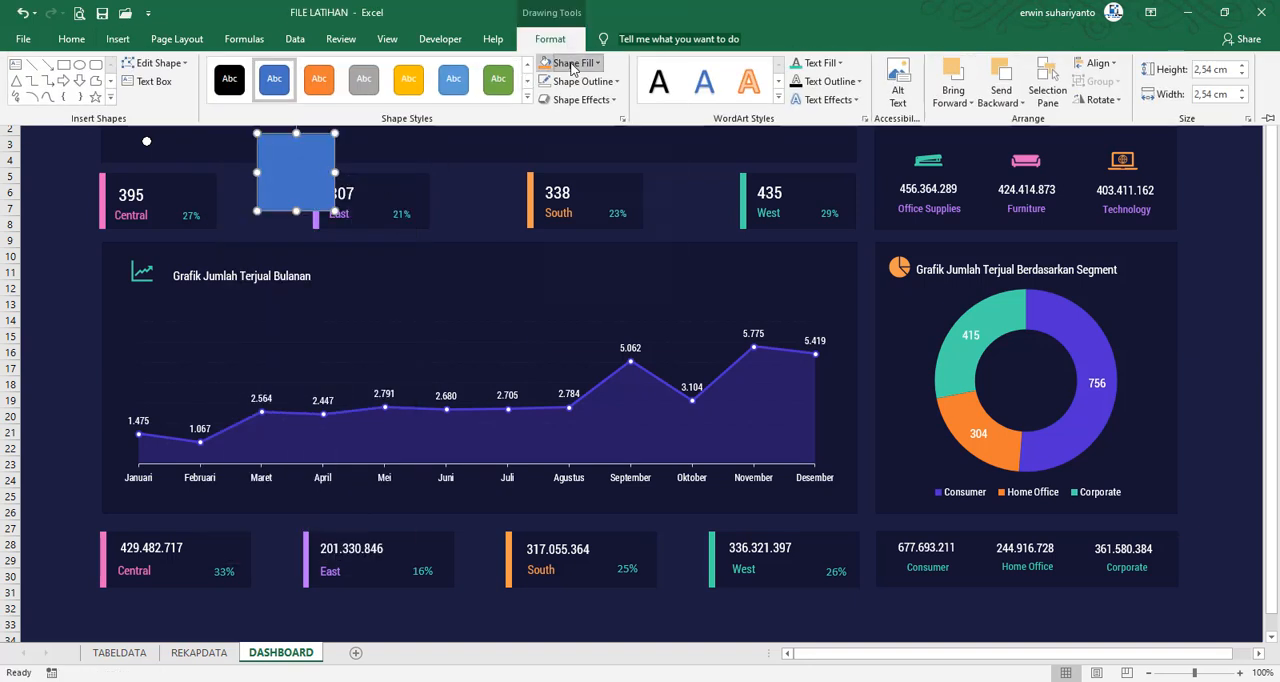
{"action": "left_click", "coordinate": [567, 62]}
{"action": "left_click", "coordinate": [596, 240]}
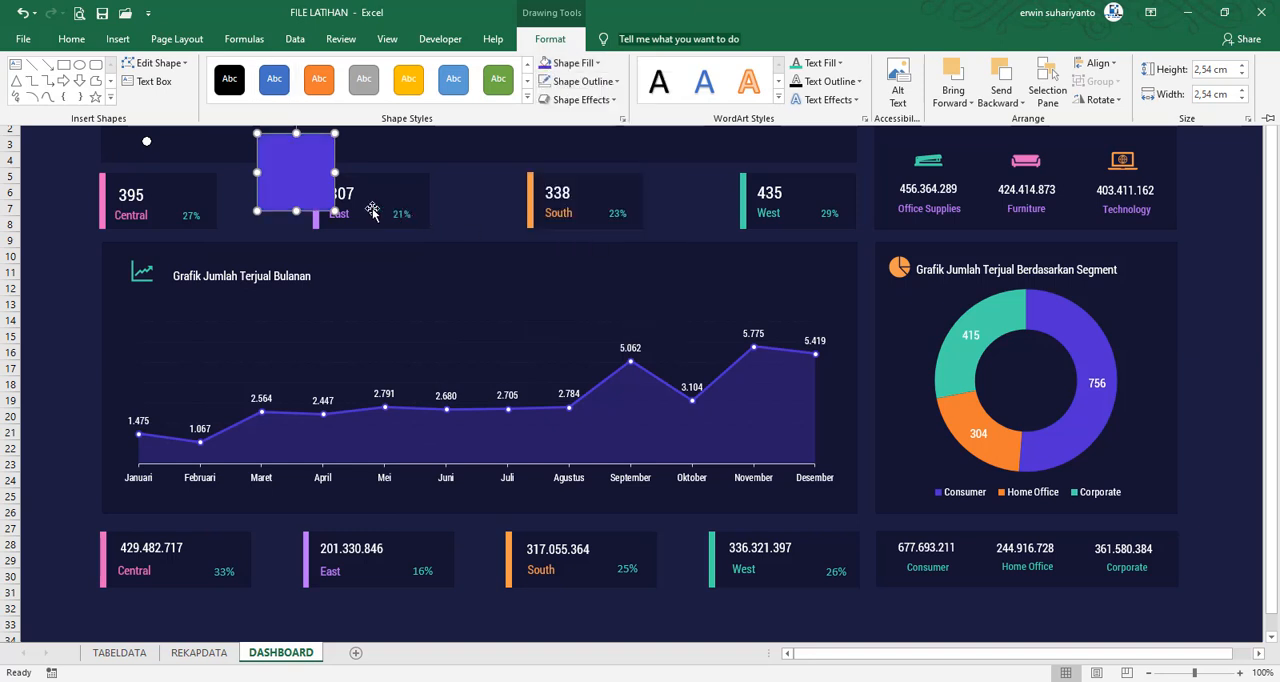
{"action": "left_click", "coordinate": [326, 207]}
{"action": "left_click_drag", "start_coordinate": [327, 206], "coordinate": [343, 159]}
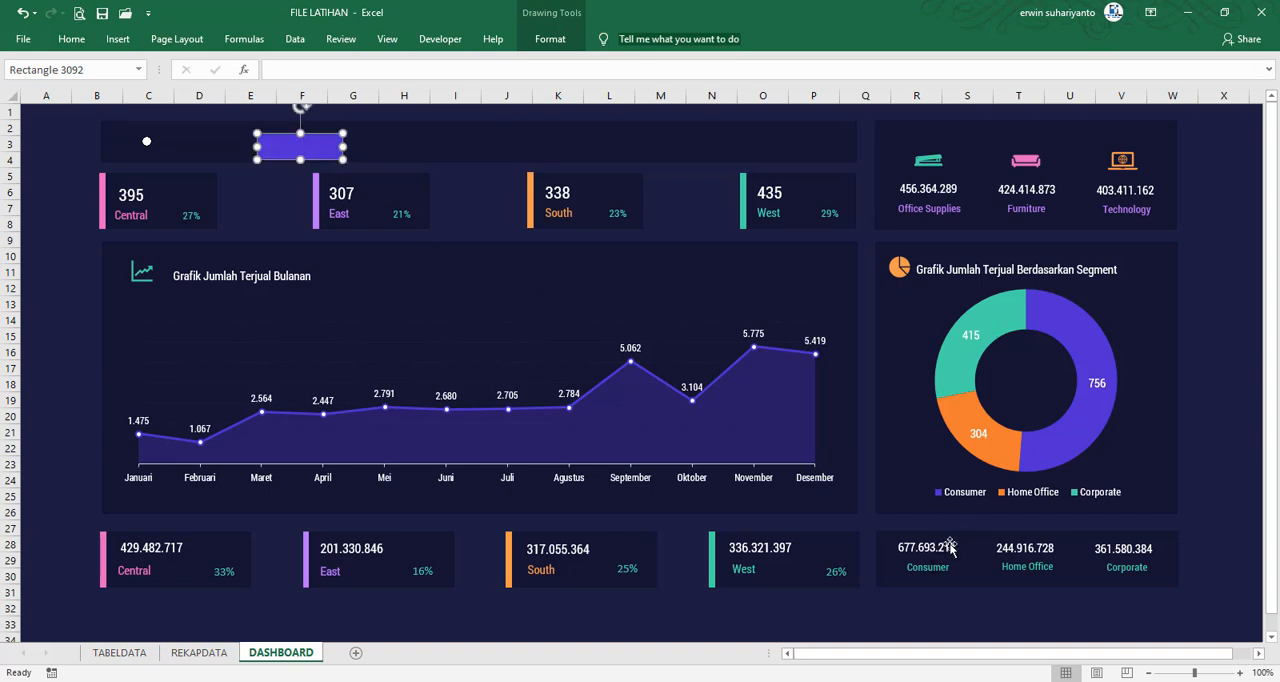
Duplicate the Consumer label, place the copy between the Central and East cards, and change its text to "All Data"
{"action": "left_click", "coordinate": [933, 577]}
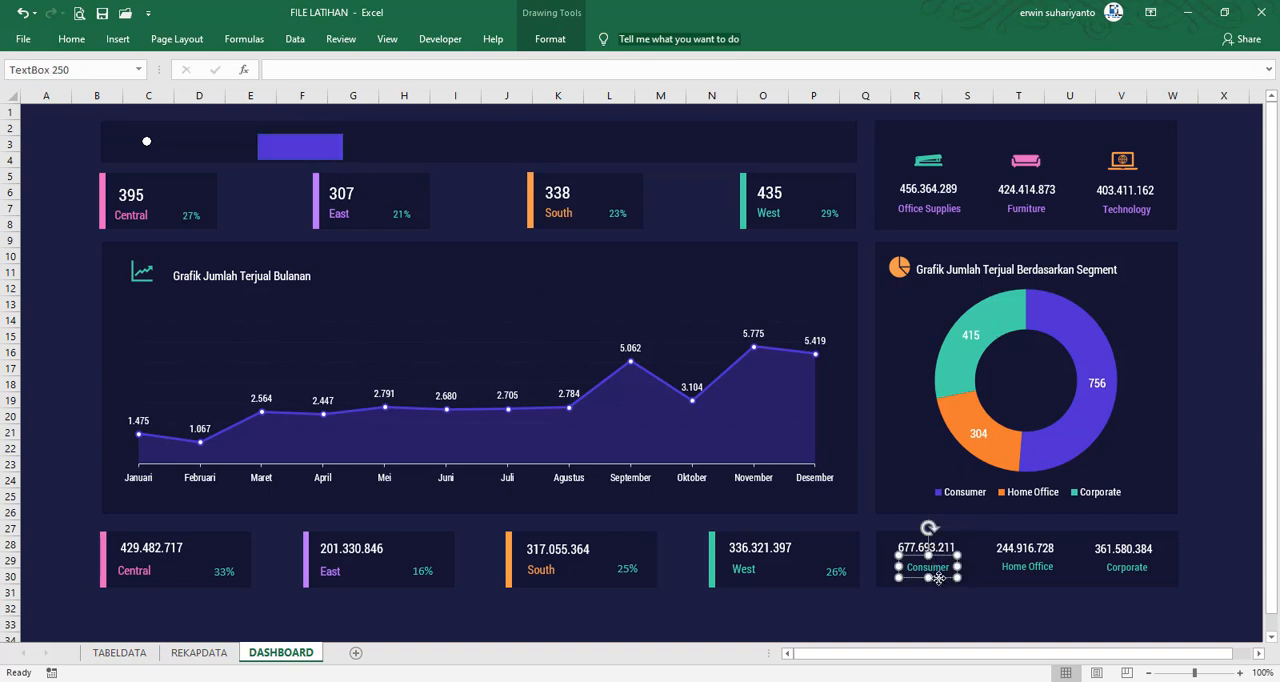
{"action": "key", "text": "ctrl+d"}
{"action": "left_click_drag", "start_coordinate": [954, 594], "coordinate": [283, 222]}
{"action": "key", "text": "ctrl+a"}
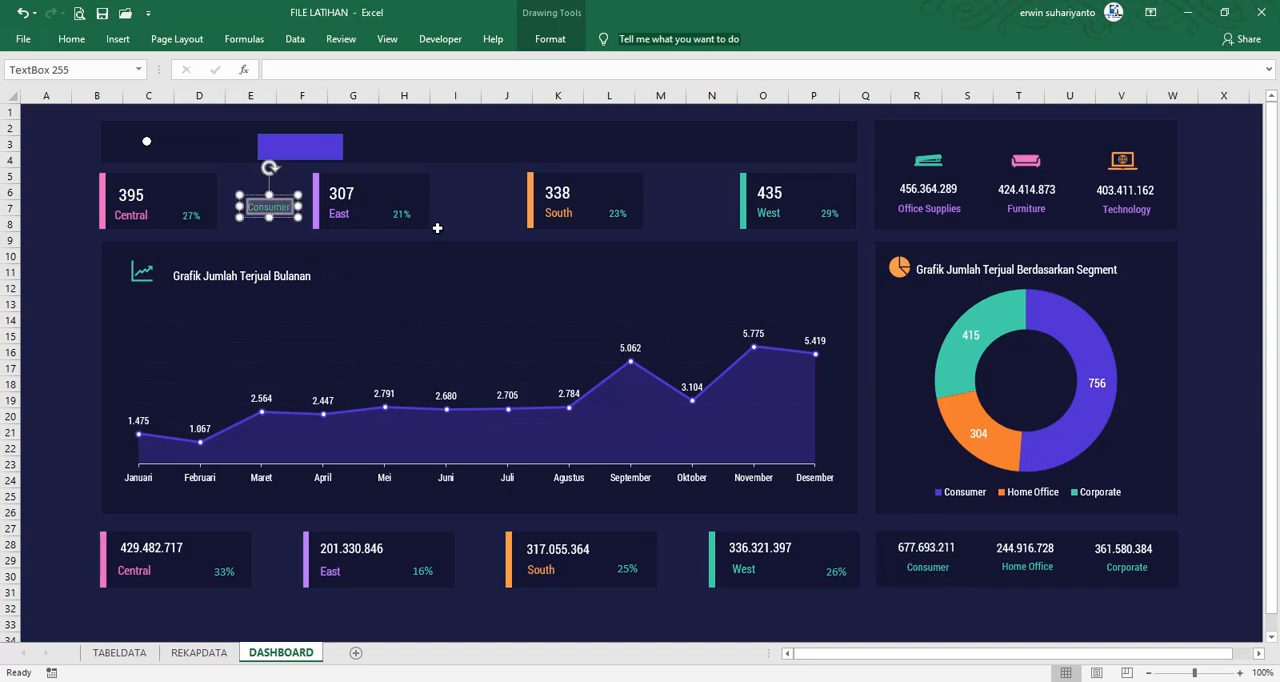
{"action": "type", "text": "All"}
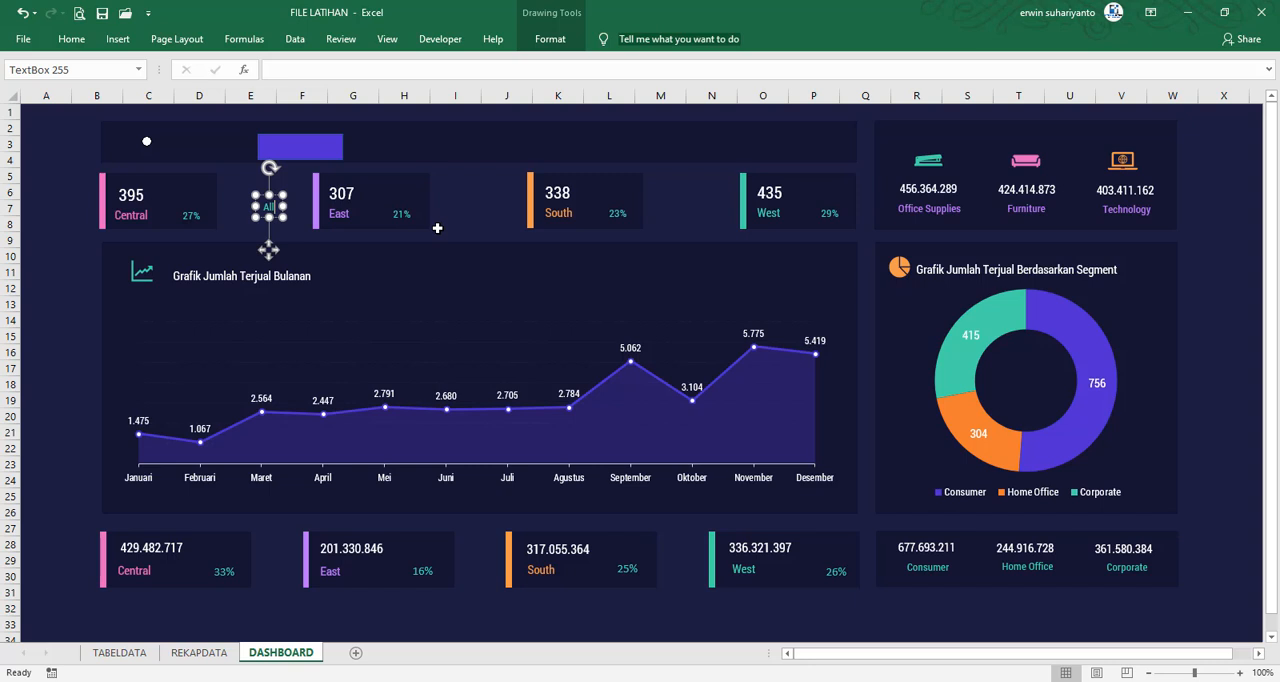
{"action": "type", "text": " Data"}
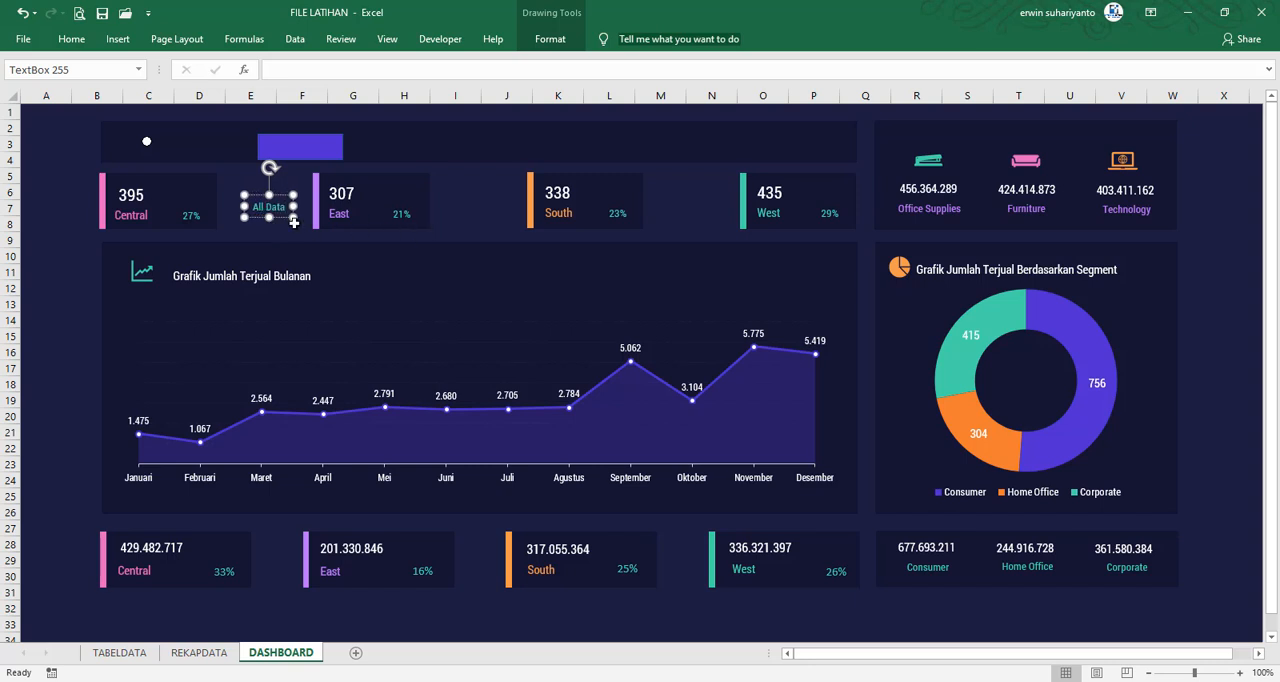
Set the All Data label to font size 11 in white and place it on the blue-purple bar in the header panel
{"action": "left_click", "coordinate": [71, 38]}
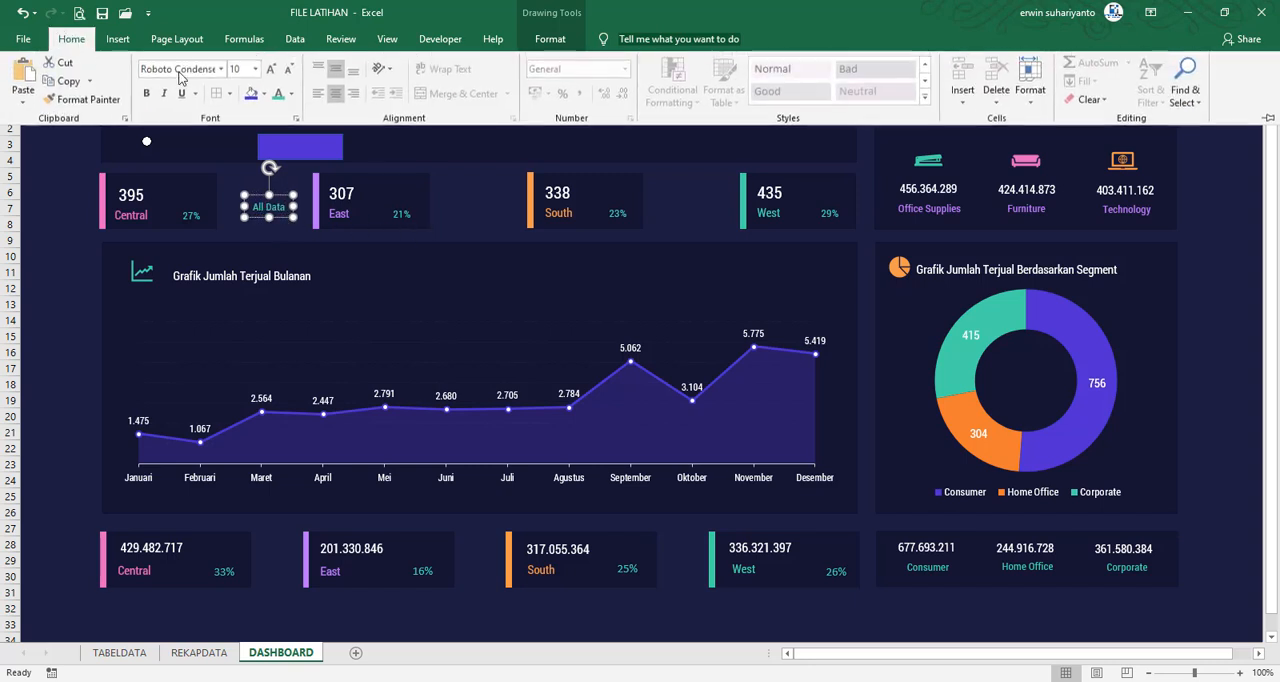
{"action": "left_click", "coordinate": [272, 72]}
{"action": "left_click", "coordinate": [272, 72]}
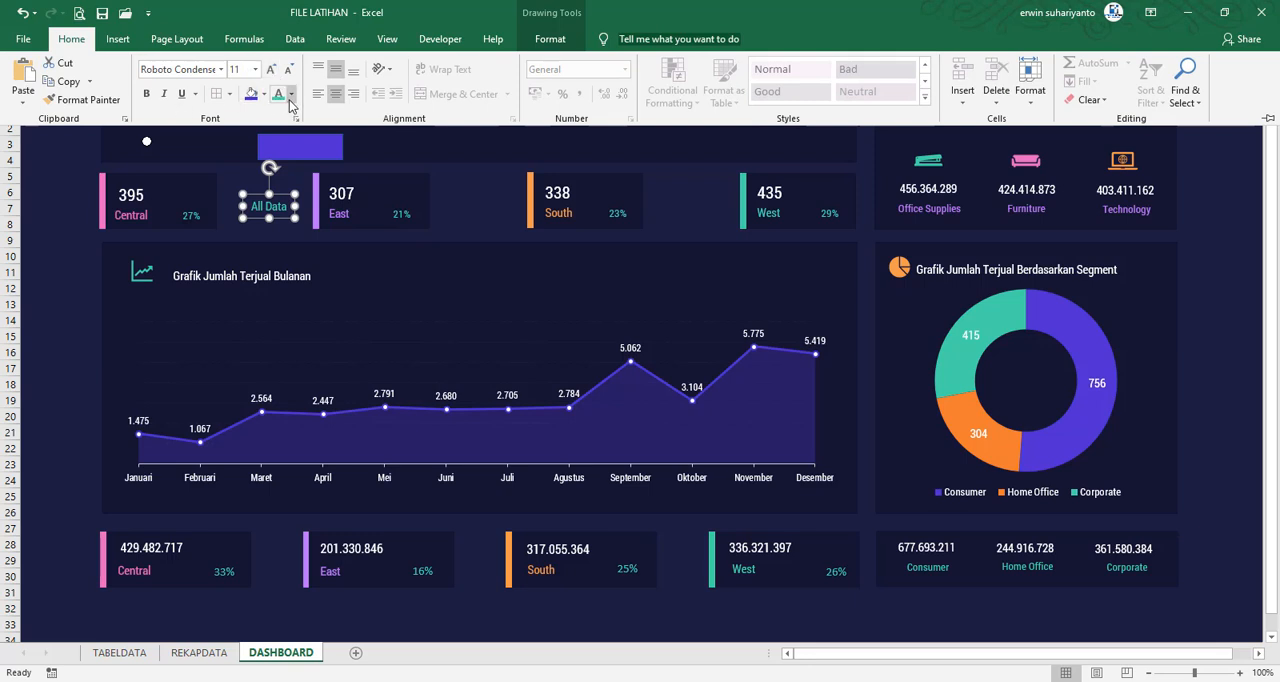
{"action": "left_click", "coordinate": [290, 94]}
{"action": "left_click", "coordinate": [278, 149]}
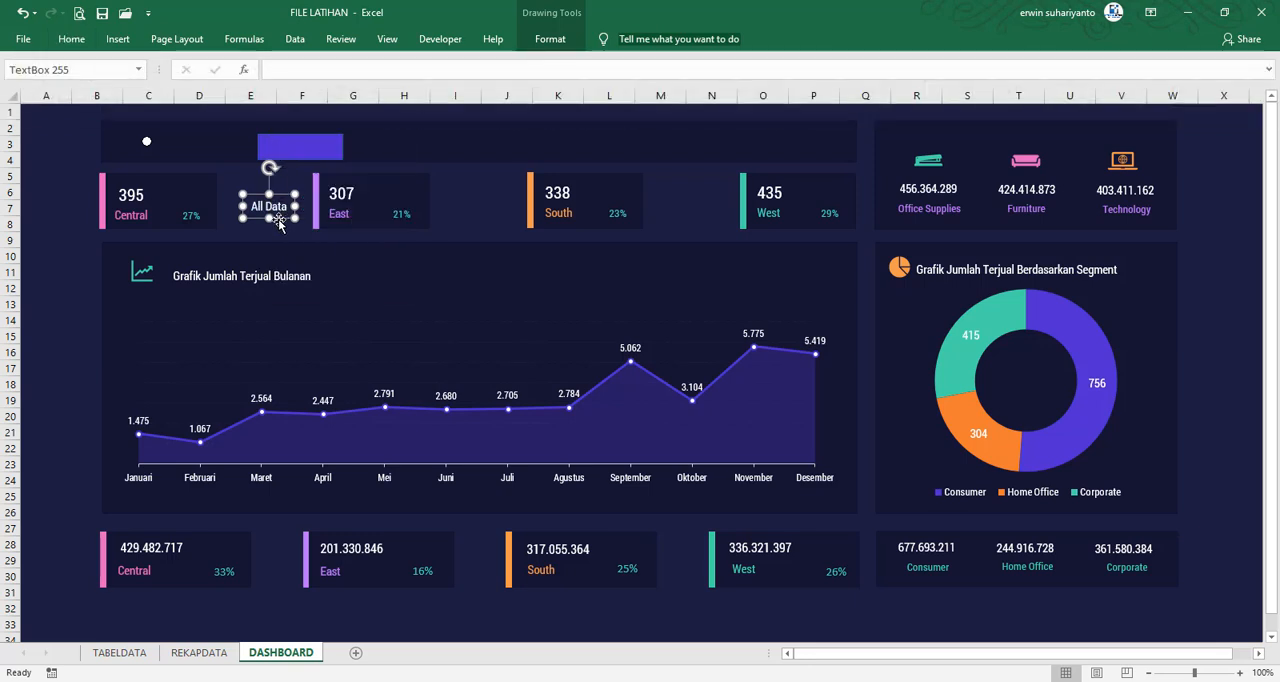
{"action": "left_click_drag", "start_coordinate": [275, 219], "coordinate": [316, 162]}
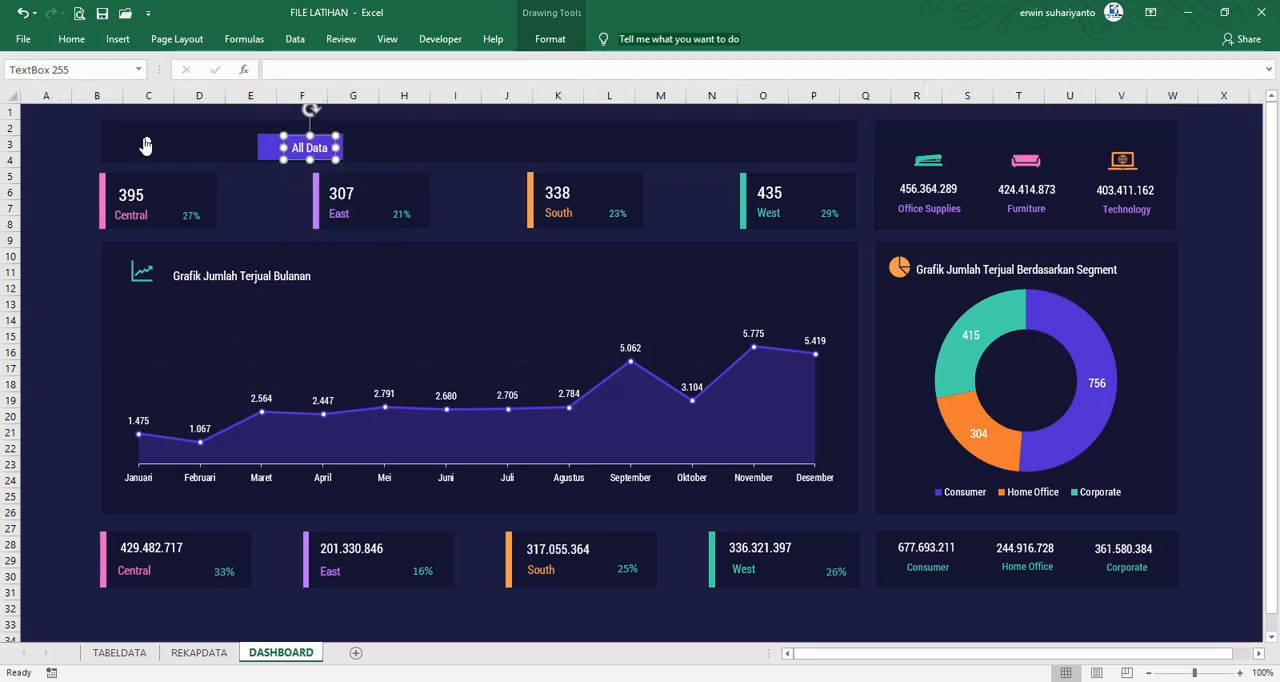
Bring the option button forward and position it on the bar in front of the All Data label
{"action": "right_click", "coordinate": [146, 141]}
{"action": "left_click", "coordinate": [554, 28]}
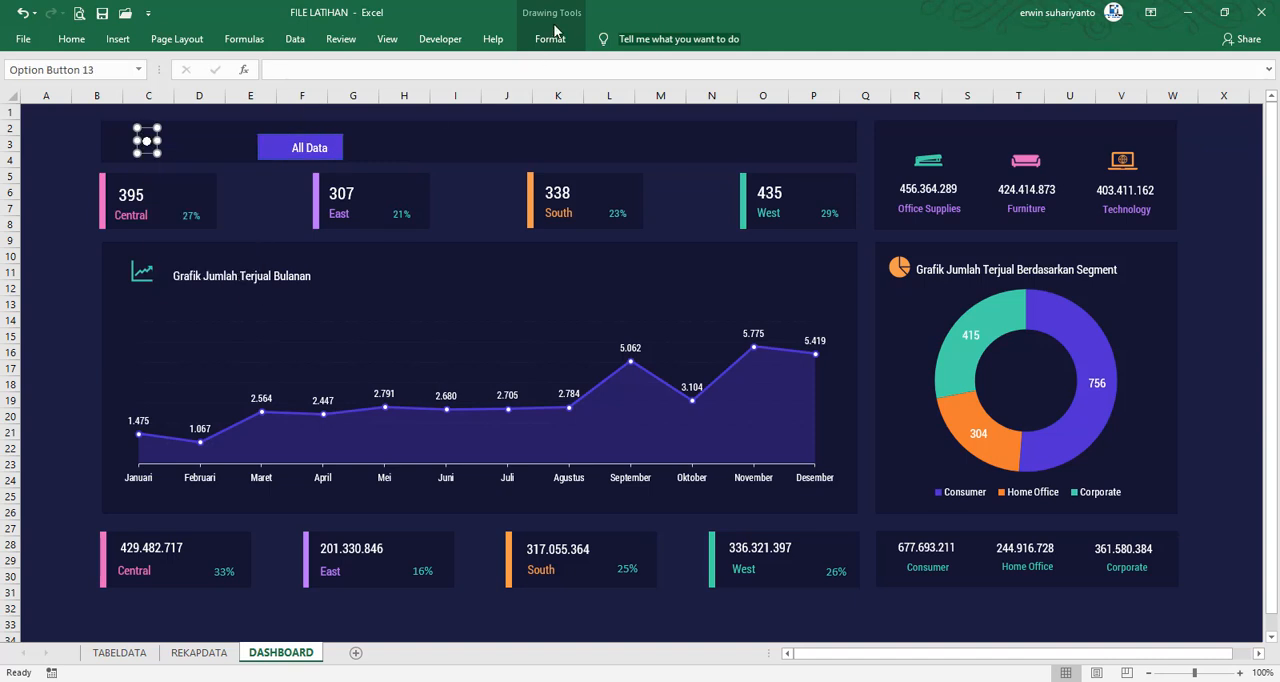
{"action": "left_click", "coordinate": [548, 40]}
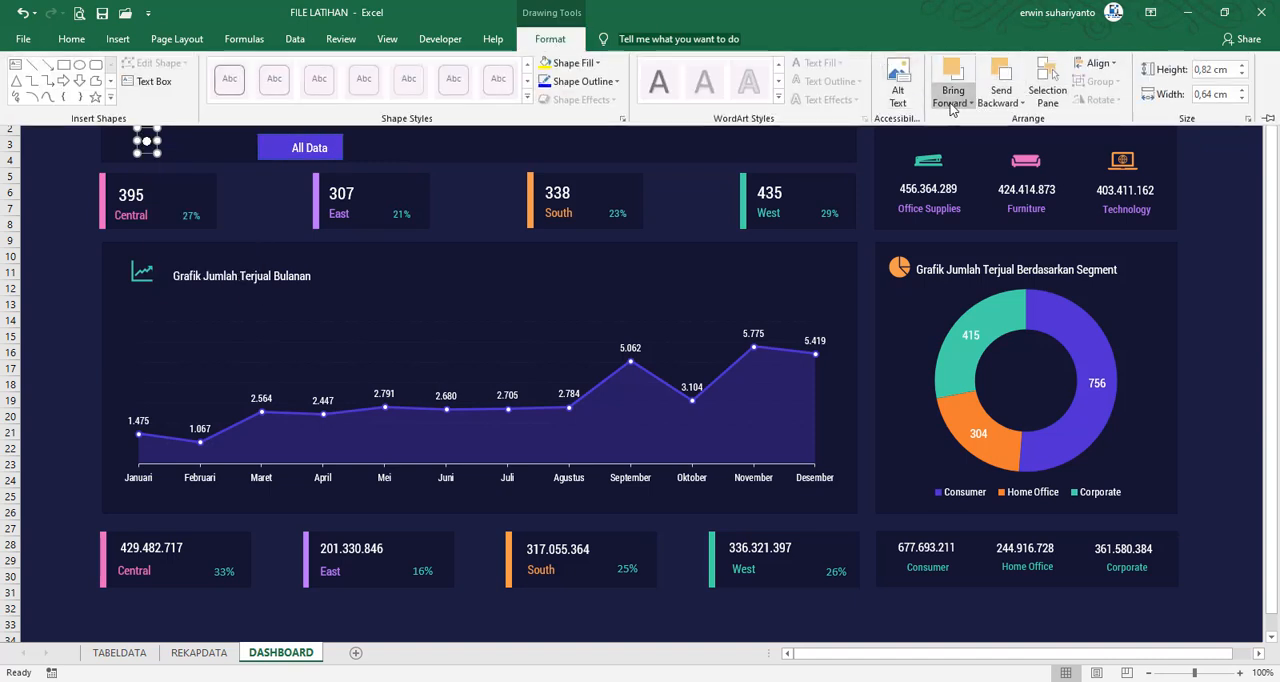
{"action": "left_click", "coordinate": [955, 100]}
{"action": "left_click", "coordinate": [980, 138]}
{"action": "left_click", "coordinate": [163, 148]}
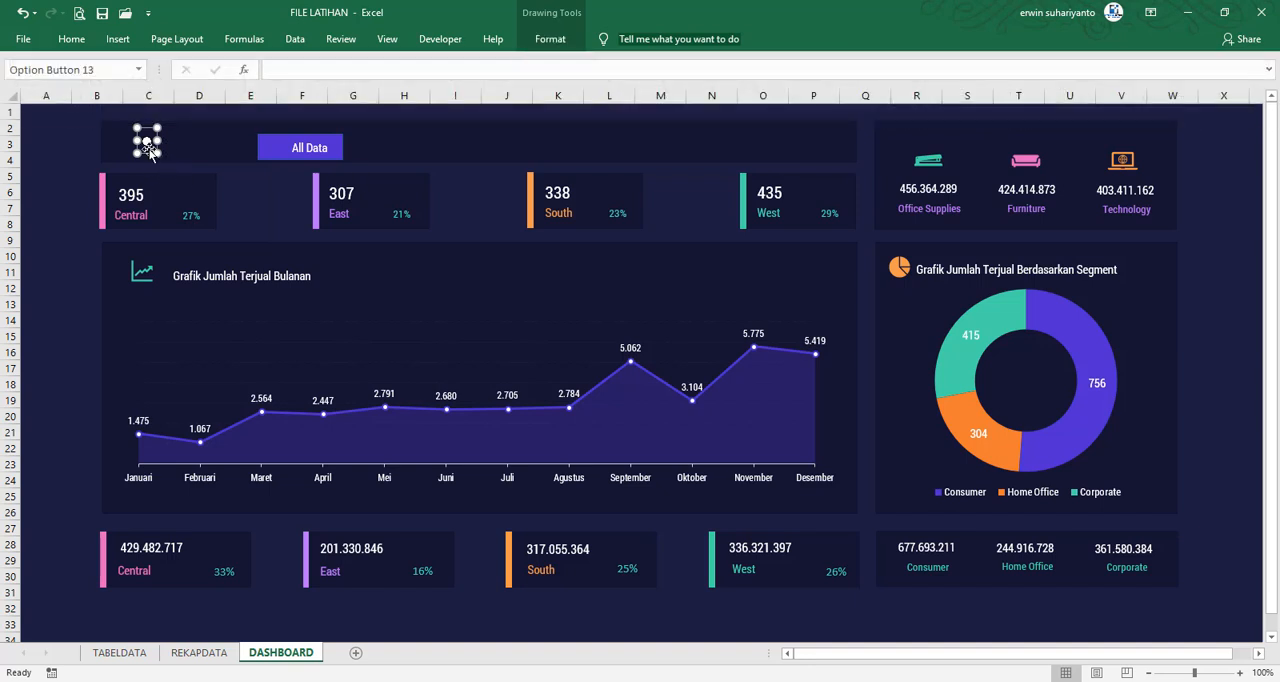
{"action": "left_click_drag", "start_coordinate": [198, 151], "coordinate": [267, 156]}
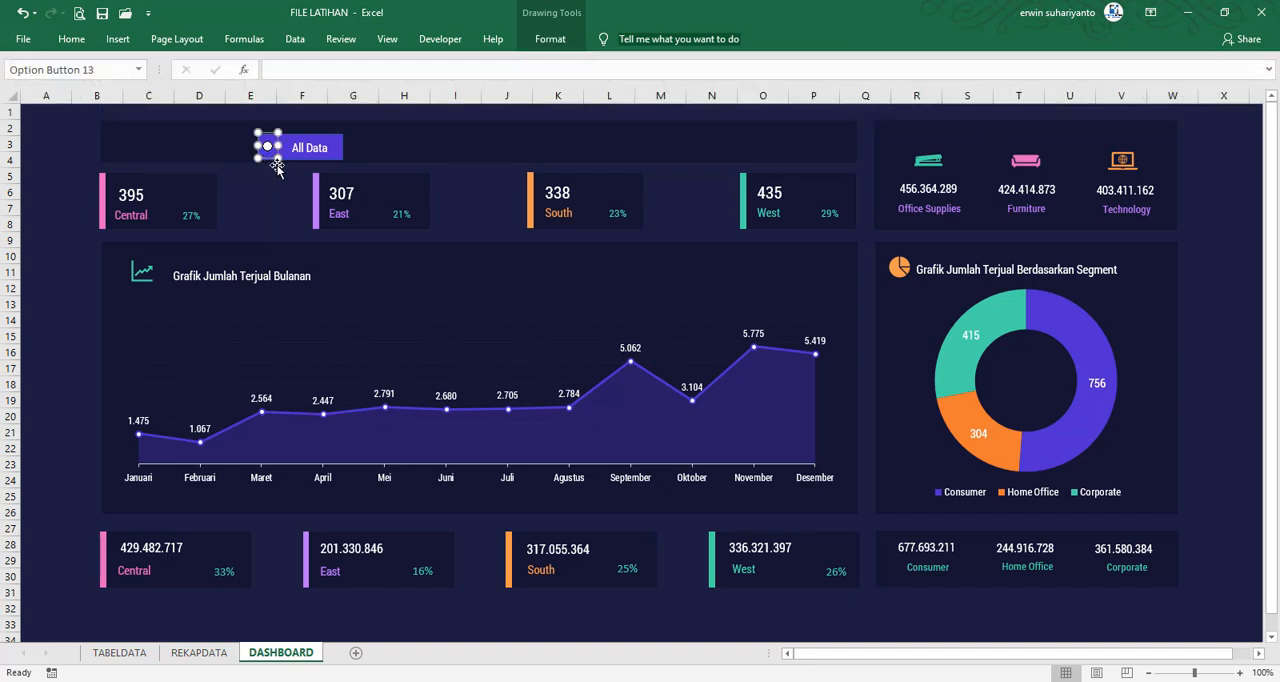
{"action": "key", "text": "Down"}
{"action": "key", "text": "Right"}
Nudge the All Data label slightly toward the option button so the two line up on the bar
{"action": "left_click", "coordinate": [310, 155]}
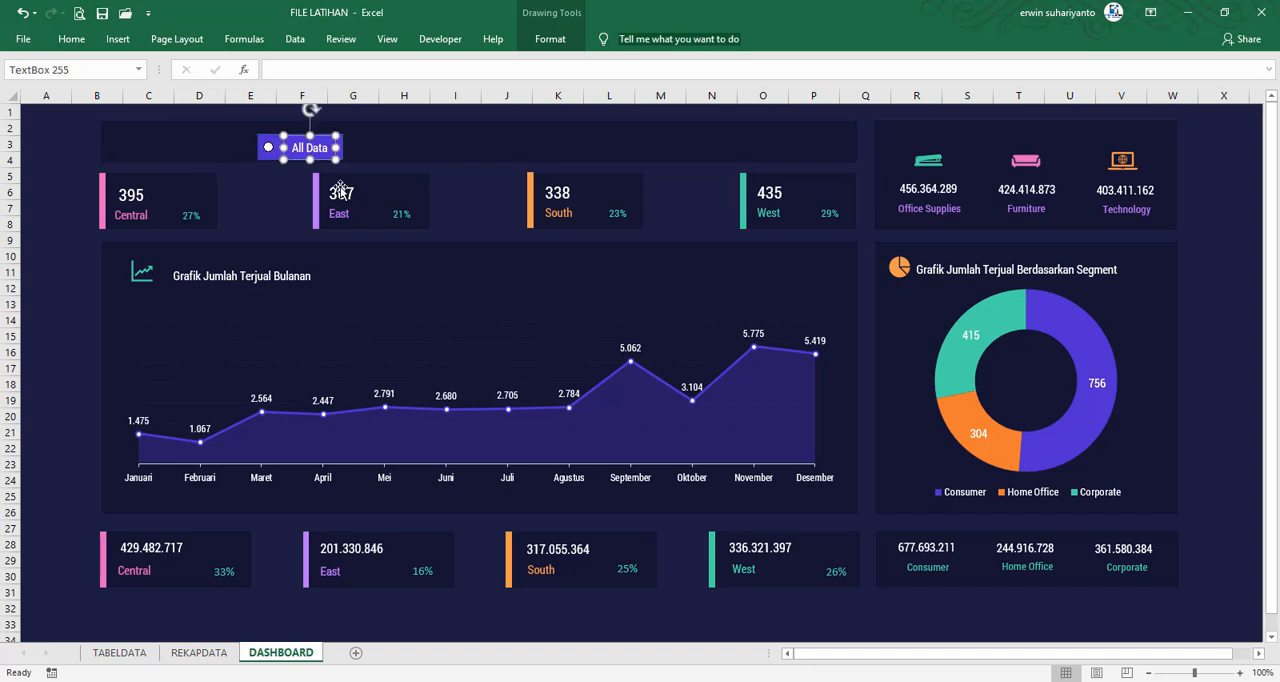
{"action": "key", "text": "Up"}
{"action": "key", "text": "Left"}
{"action": "key", "text": "Left"}
{"action": "key", "text": "Left"}
{"action": "key", "text": "Down"}
{"action": "key", "text": "Up"}
Remove the outline from the blue-purple bar behind the All Data label
{"action": "left_click", "coordinate": [267, 134]}
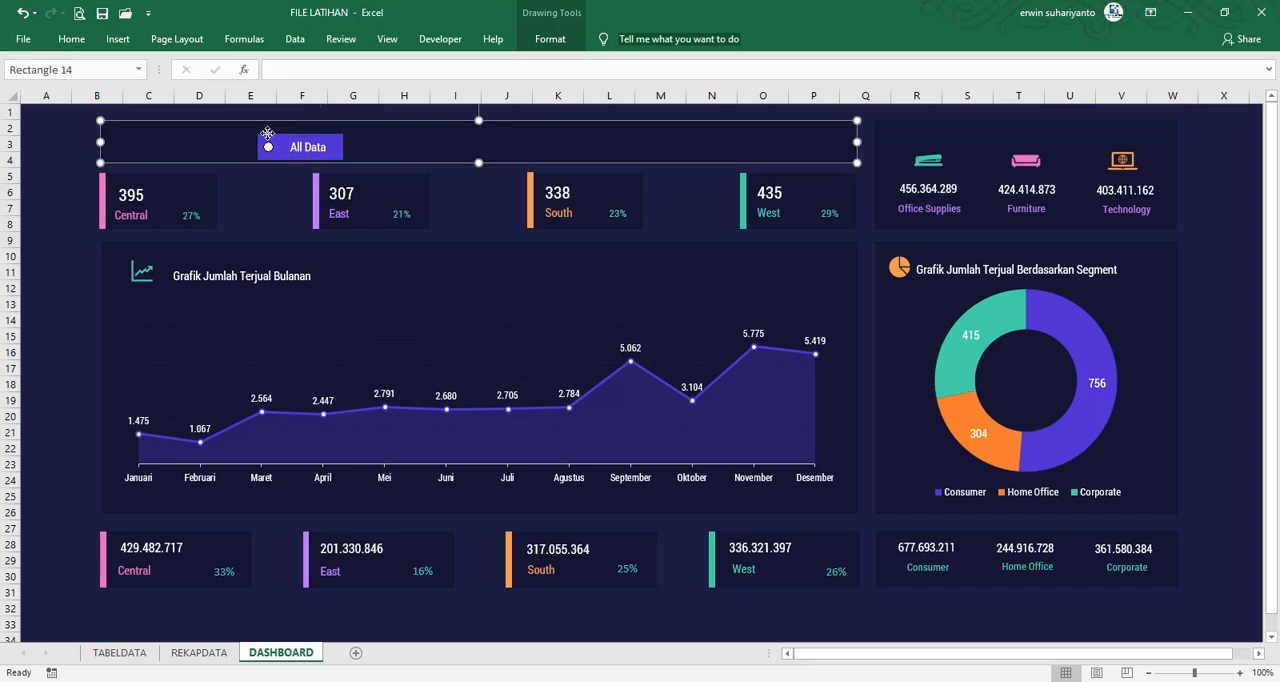
{"action": "left_click", "coordinate": [344, 146]}
{"action": "left_click", "coordinate": [550, 38]}
{"action": "left_click", "coordinate": [583, 84]}
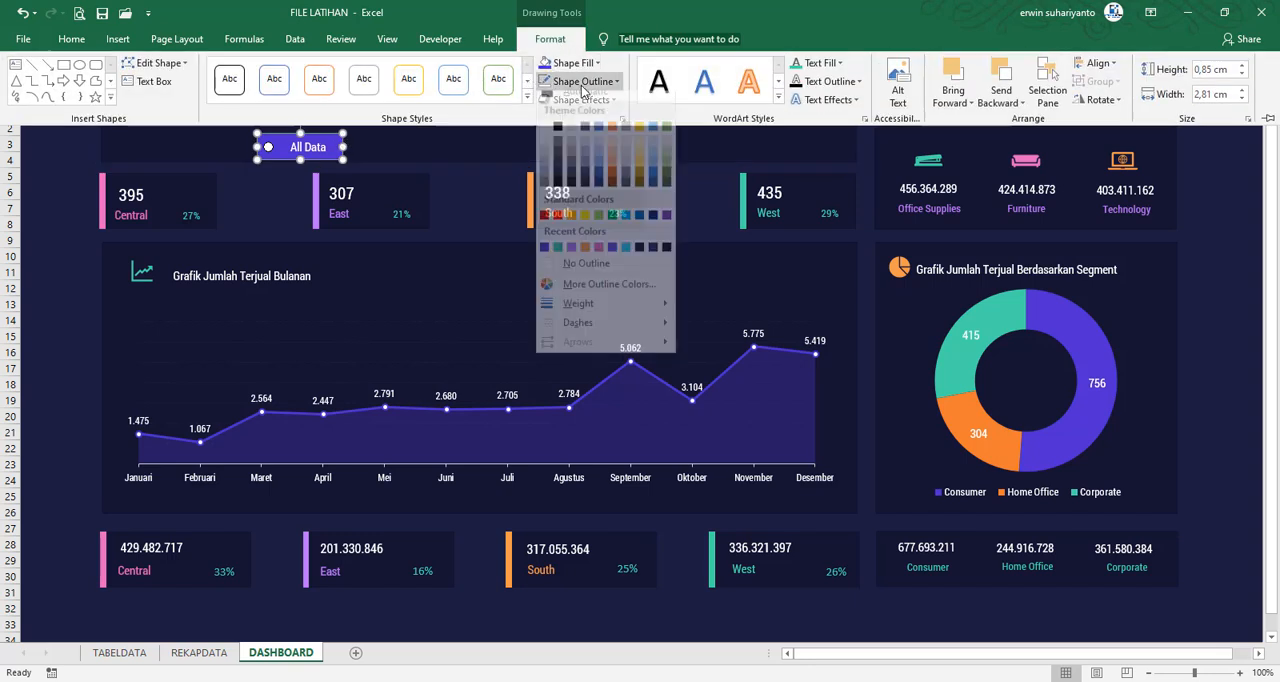
{"action": "left_click", "coordinate": [580, 264]}
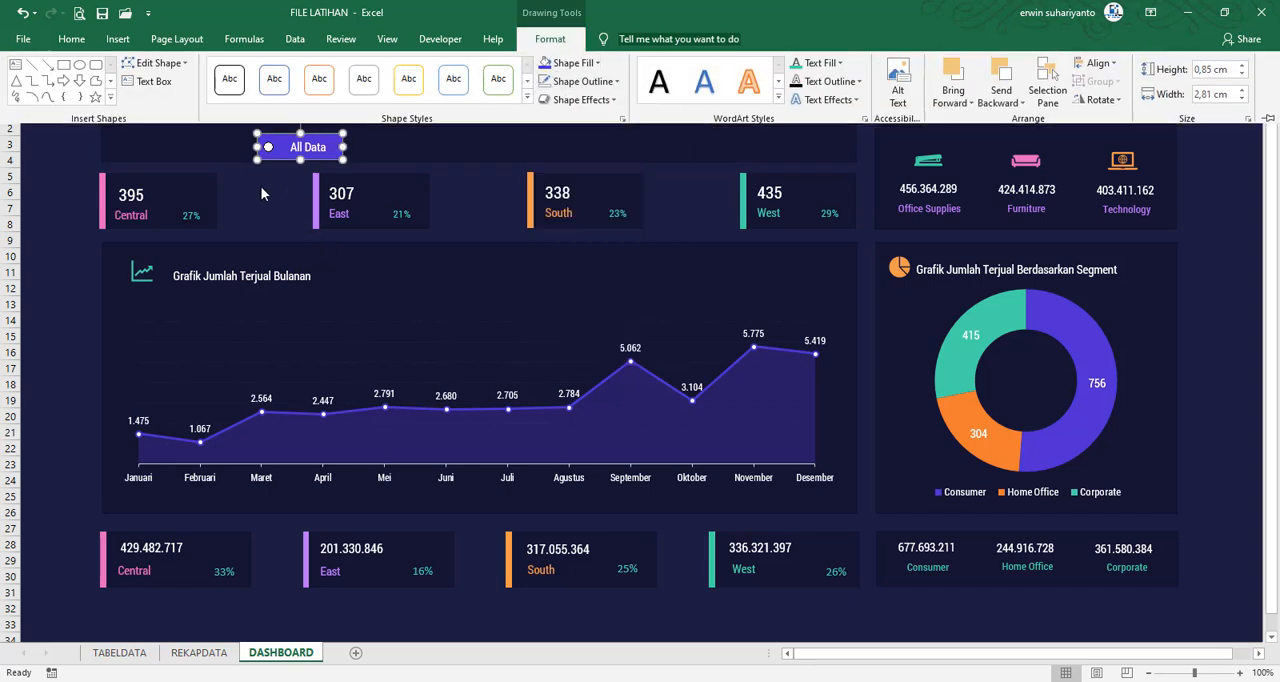
{"action": "left_click", "coordinate": [261, 188]}
Group the option button, All Data label and bar, and move the group to the start of the header panel above the Central card
{"action": "left_click", "coordinate": [268, 147], "text": "ctrl"}
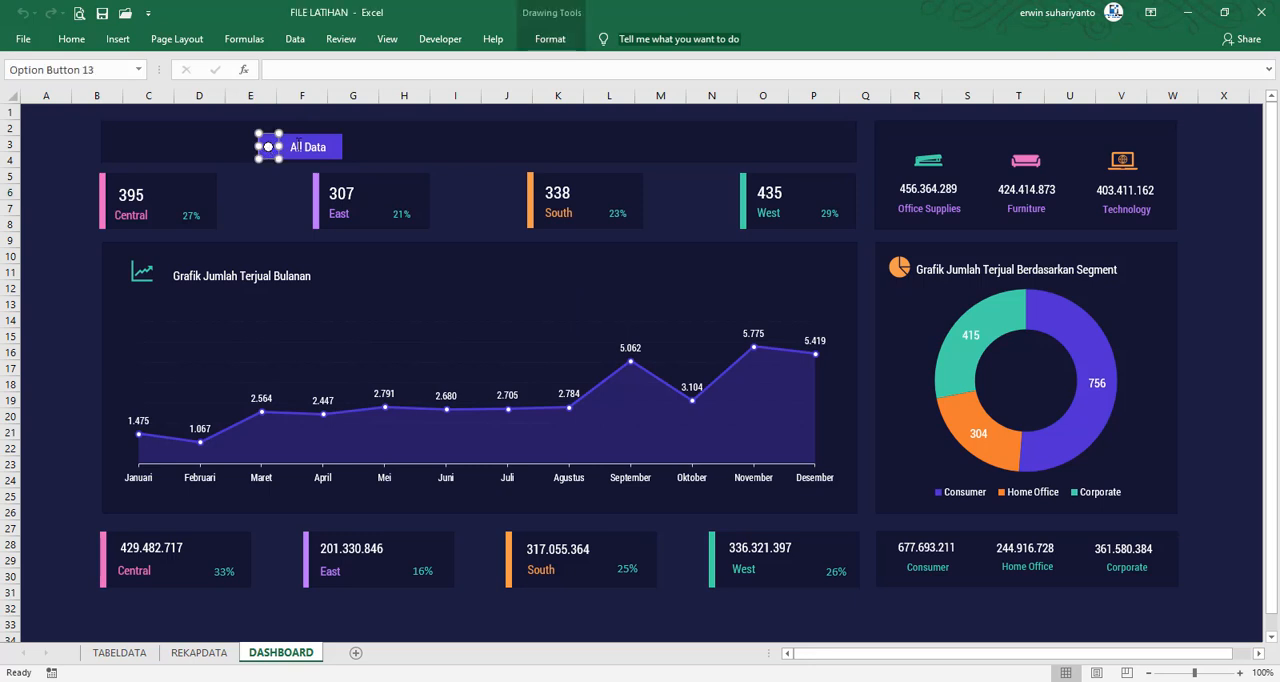
{"action": "left_click", "coordinate": [333, 142], "text": "ctrl"}
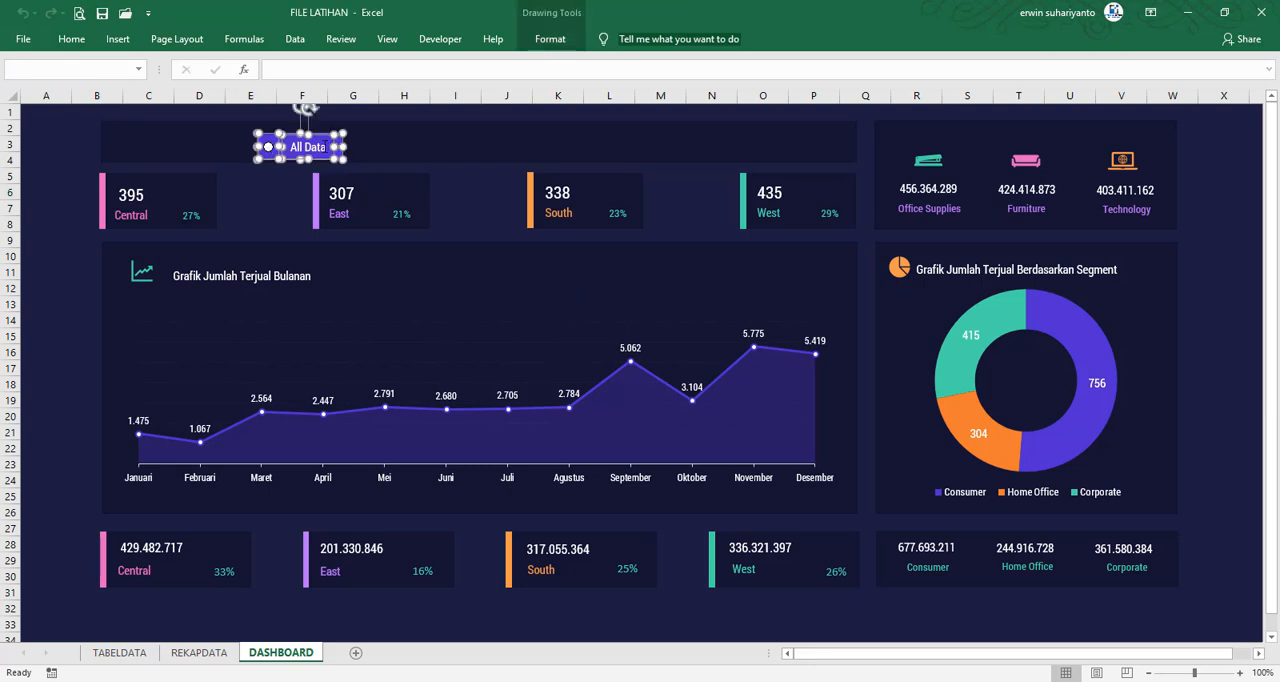
{"action": "right_click", "coordinate": [268, 147]}
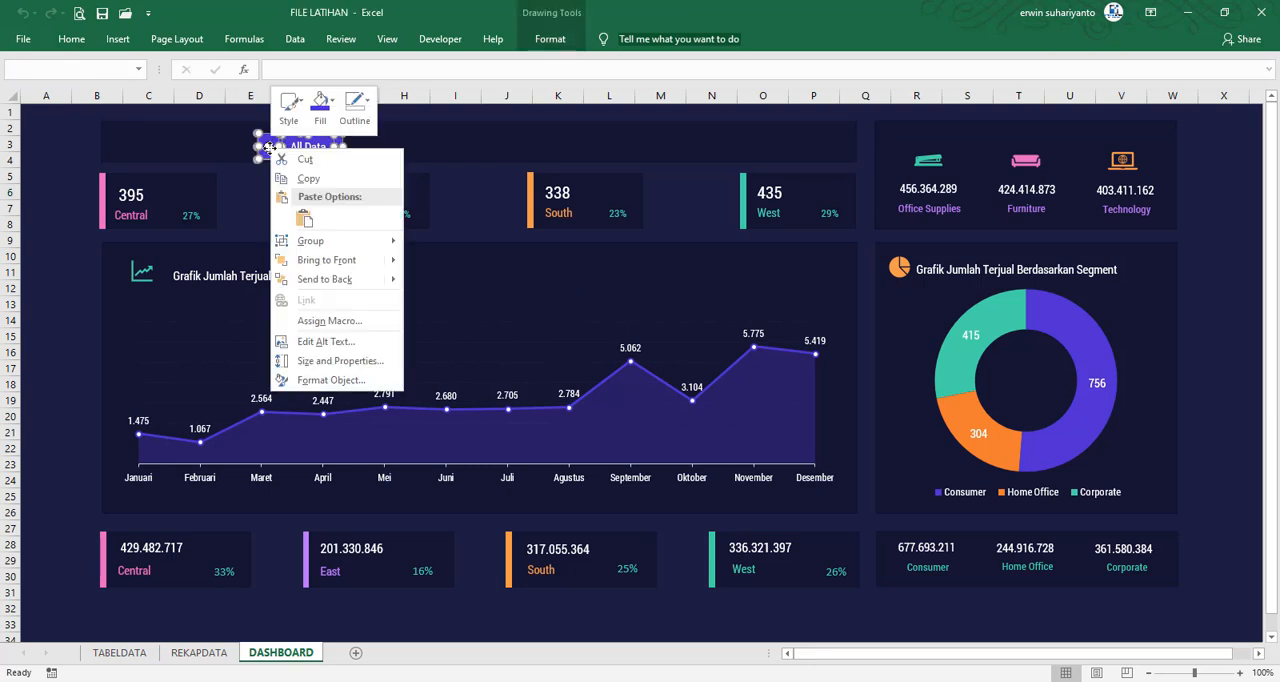
{"action": "mouse_move", "coordinate": [400, 245]}
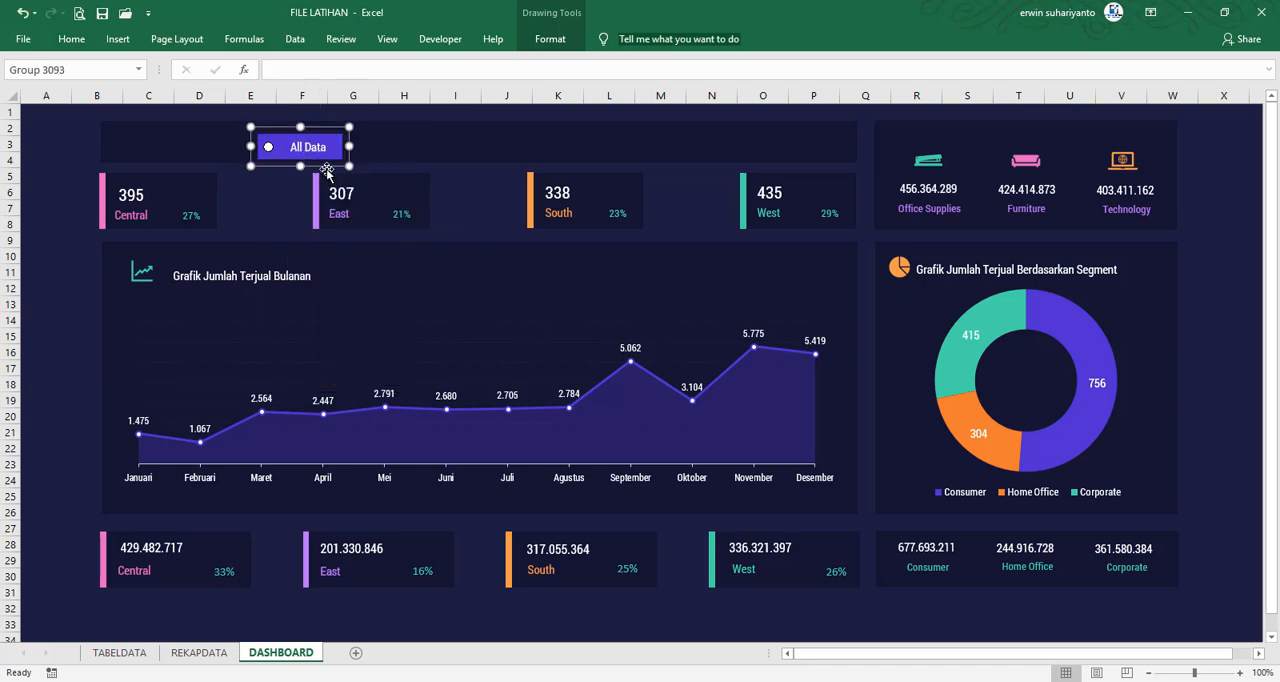
{"action": "mouse_move", "coordinate": [298, 157]}
{"action": "left_mouse_down"}
{"action": "mouse_move", "coordinate": [150, 151]}
{"action": "mouse_move", "coordinate": [277, 159]}
{"action": "left_mouse_up"}
Place a copy of the All Data selector beside the original and change the copy's label to "2014"
{"action": "left_click", "coordinate": [273, 147]}
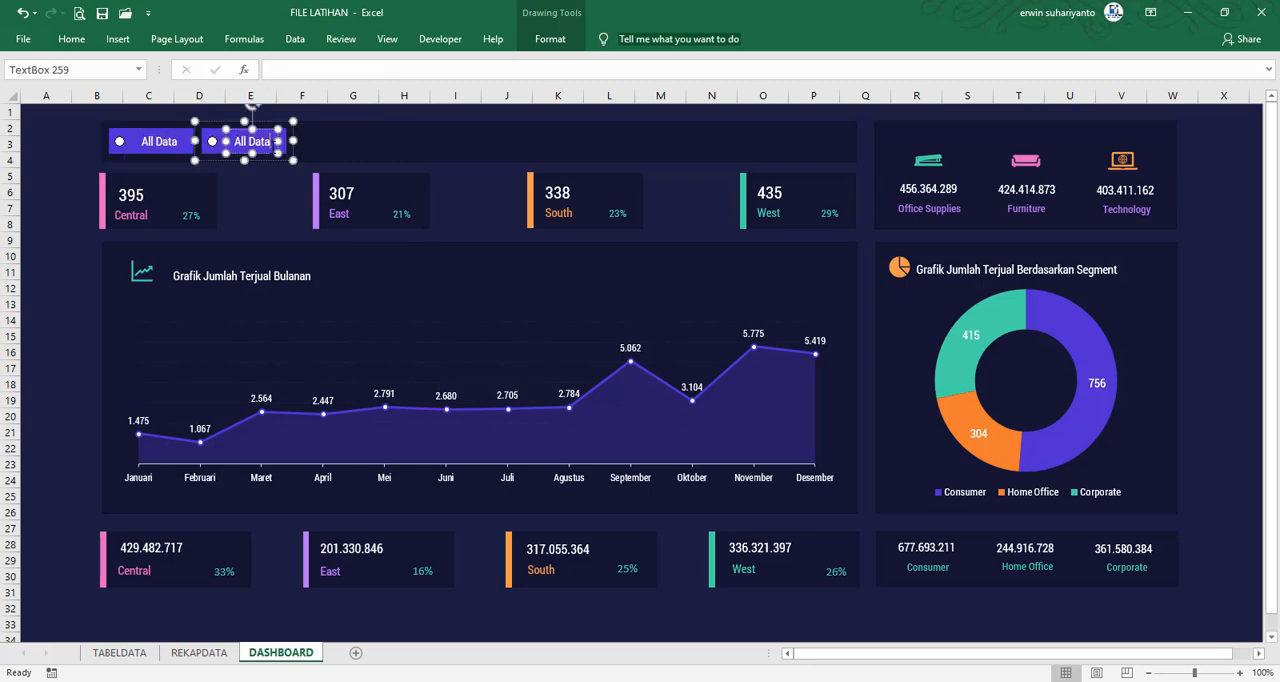
{"action": "left_click", "coordinate": [270, 146]}
{"action": "key", "text": "BackSpace"}
{"action": "key", "text": "BackSpace"}
{"action": "key", "text": "BackSpace"}
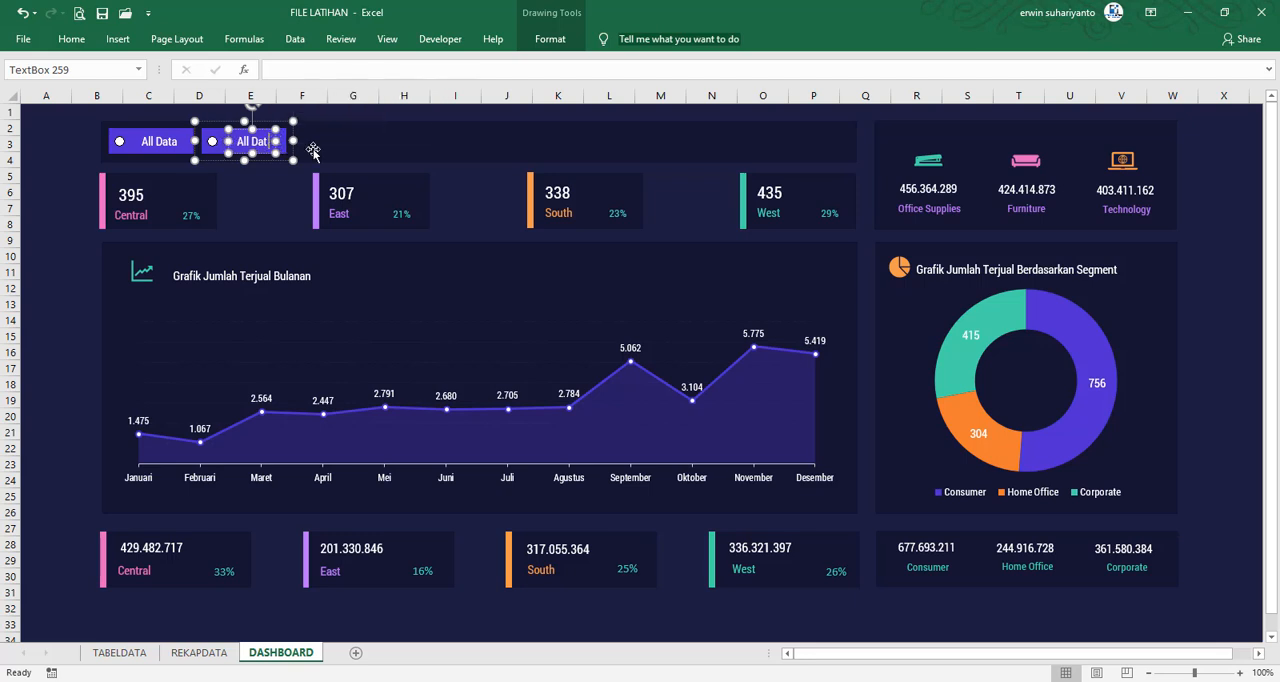
{"action": "key", "text": "BackSpace"}
{"action": "key", "text": "BackSpace"}
{"action": "key", "text": "BackSpace"}
{"action": "key", "text": "BackSpace"}
{"action": "key", "text": "BackSpace"}
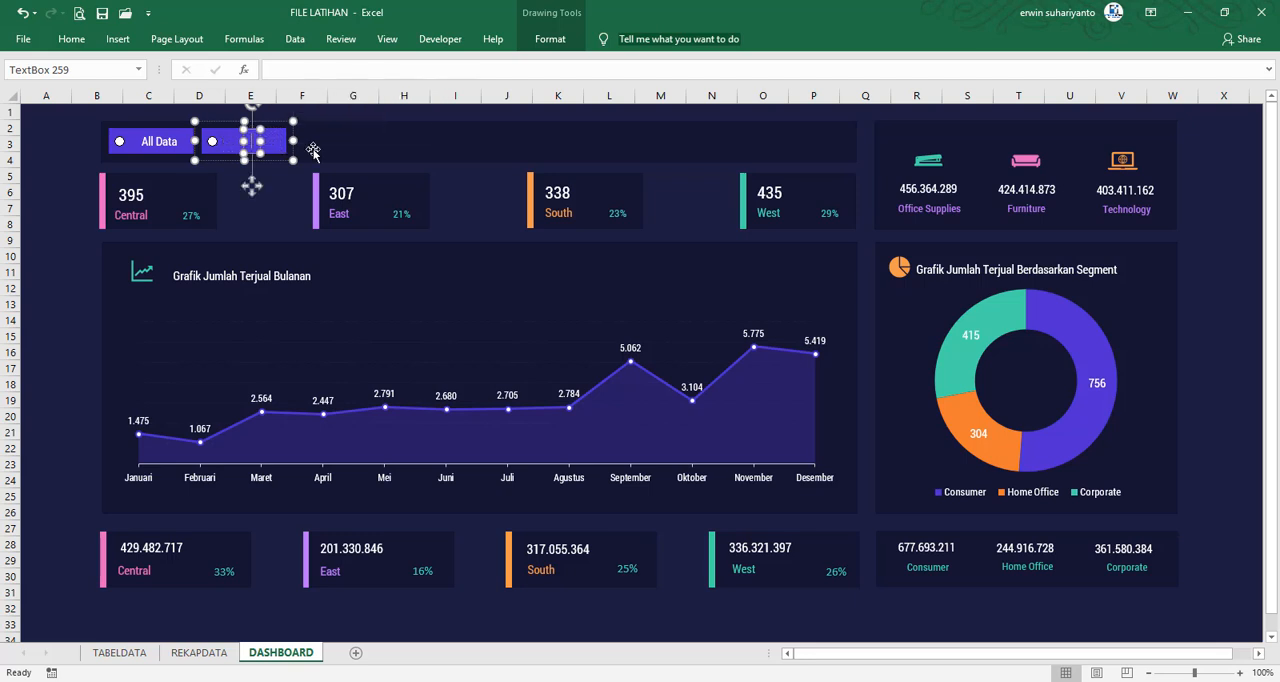
{"action": "type", "text": "2014"}
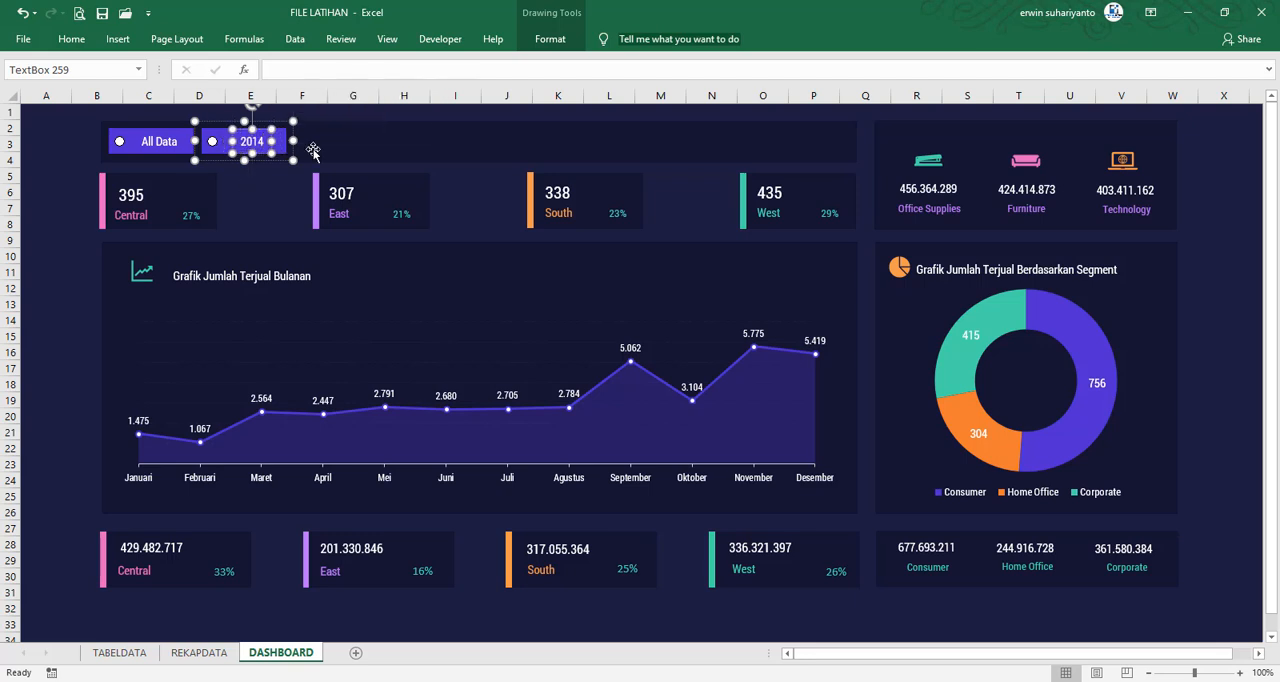
{"action": "left_click", "coordinate": [272, 179]}
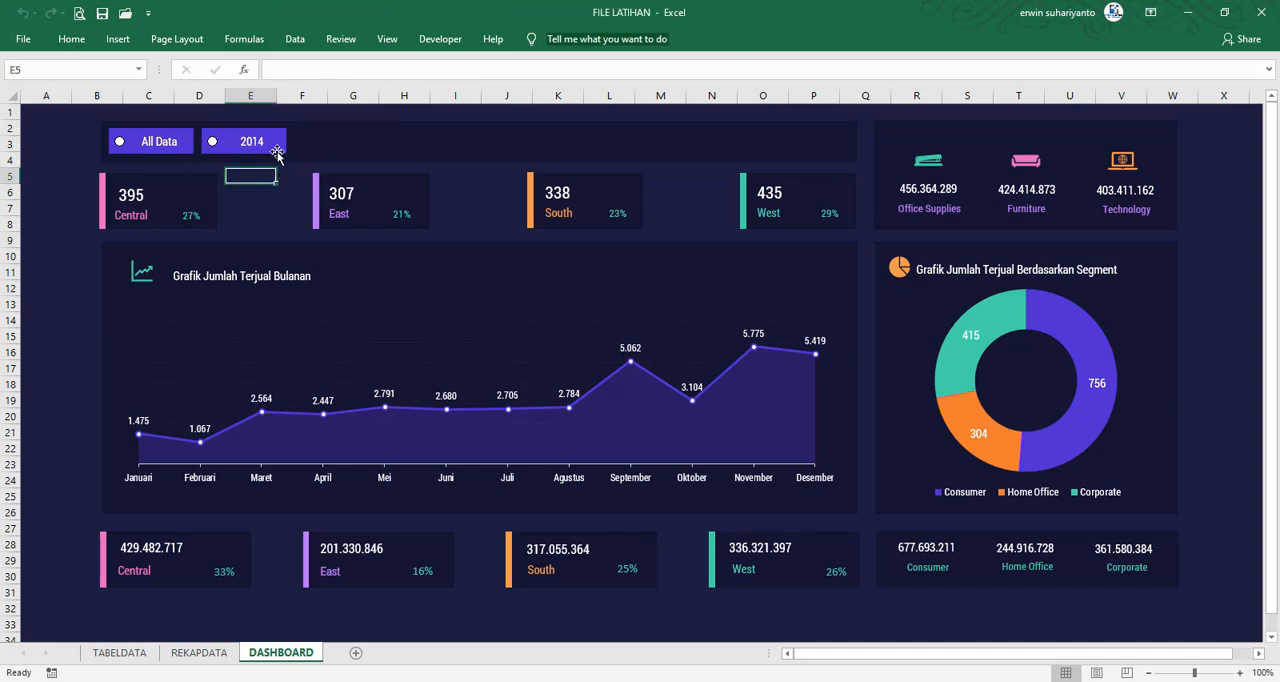
Duplicate the 2014 selector three times and move two of the copies further along the header panel
{"action": "left_click", "coordinate": [277, 153]}
{"action": "key", "text": "ctrl+d"}
{"action": "key", "text": "ctrl+d"}
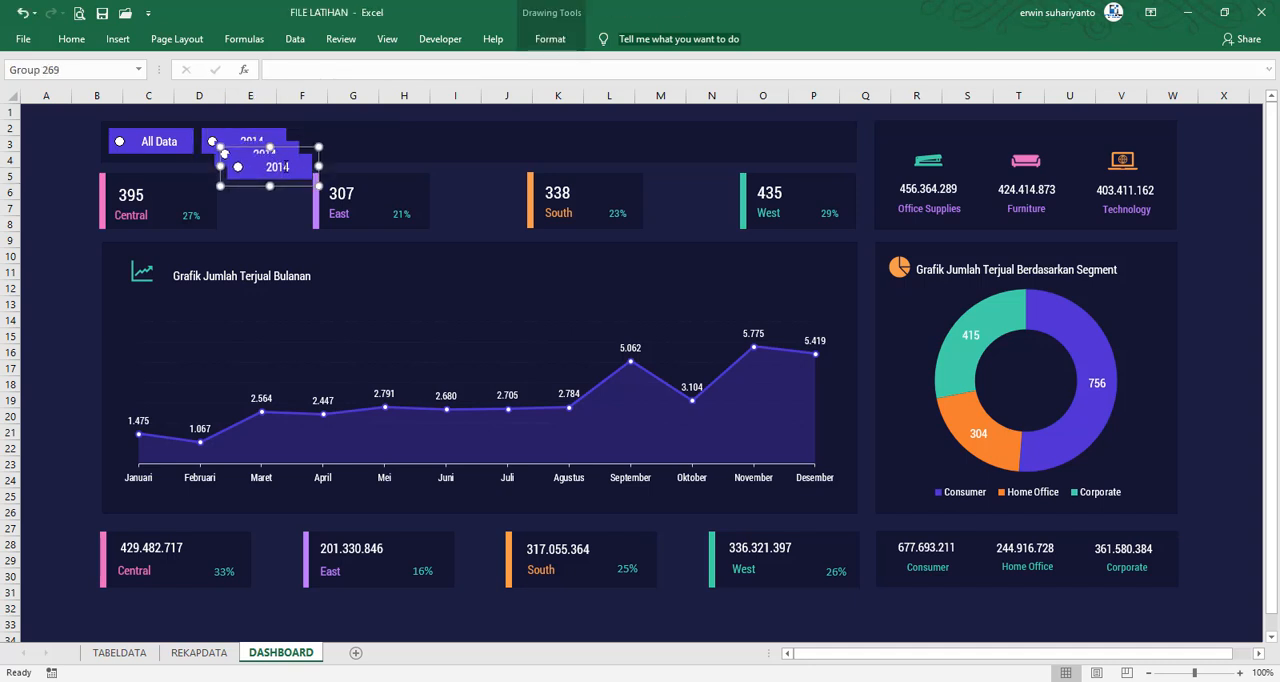
{"action": "key", "text": "ctrl+d"}
{"action": "left_click_drag", "start_coordinate": [292, 196], "coordinate": [460, 154]}
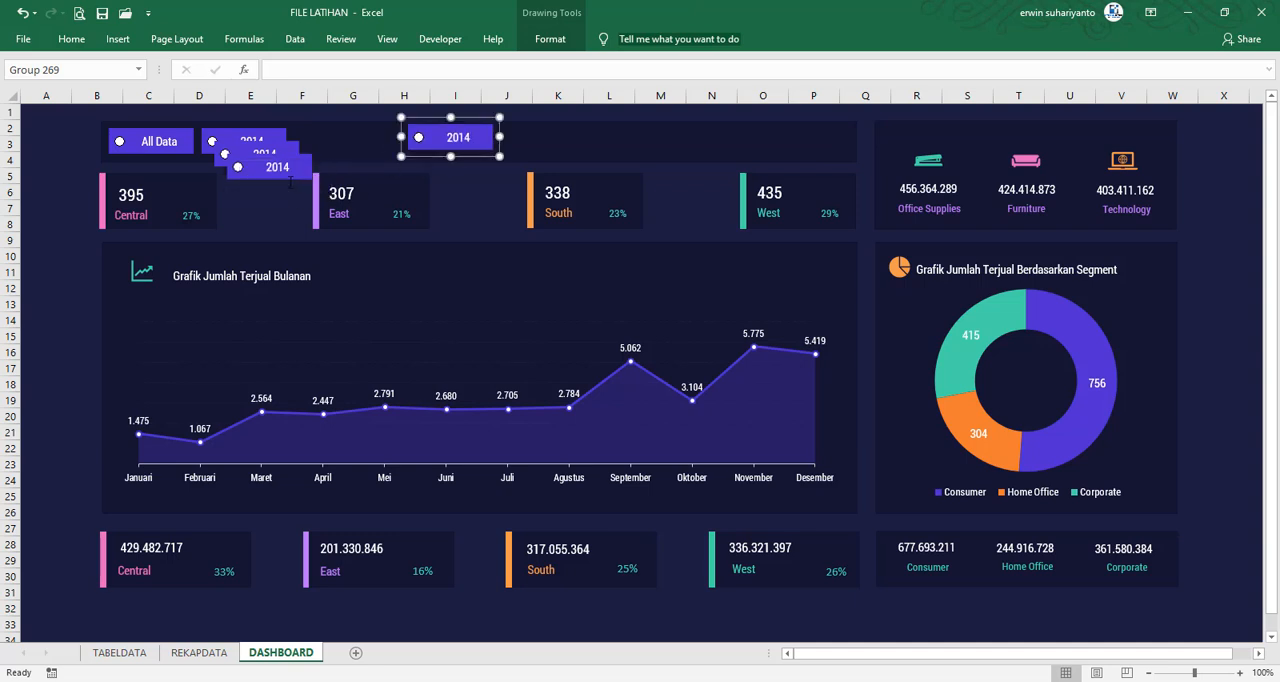
{"action": "left_click", "coordinate": [288, 175]}
{"action": "left_click_drag", "start_coordinate": [290, 180], "coordinate": [380, 160]}
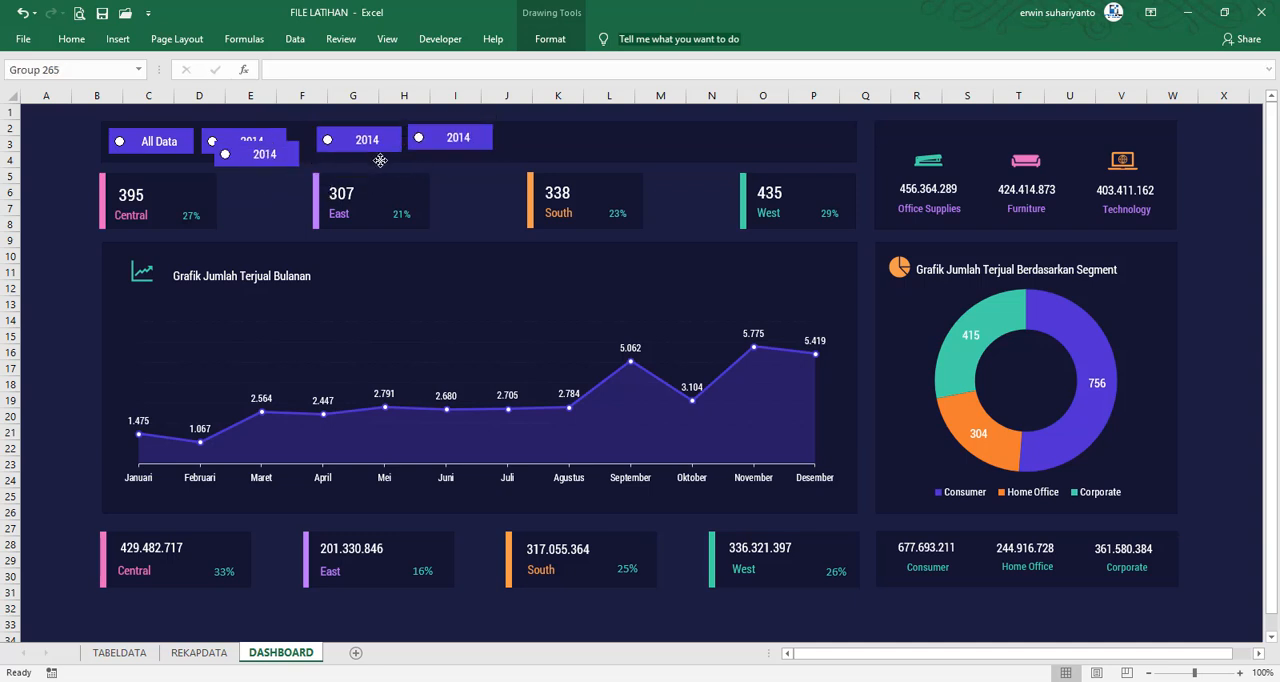
Shift the two moved copies together toward the South card and place the third copy directly beside the 2014 selector
{"action": "left_click", "coordinate": [446, 150], "text": "ctrl"}
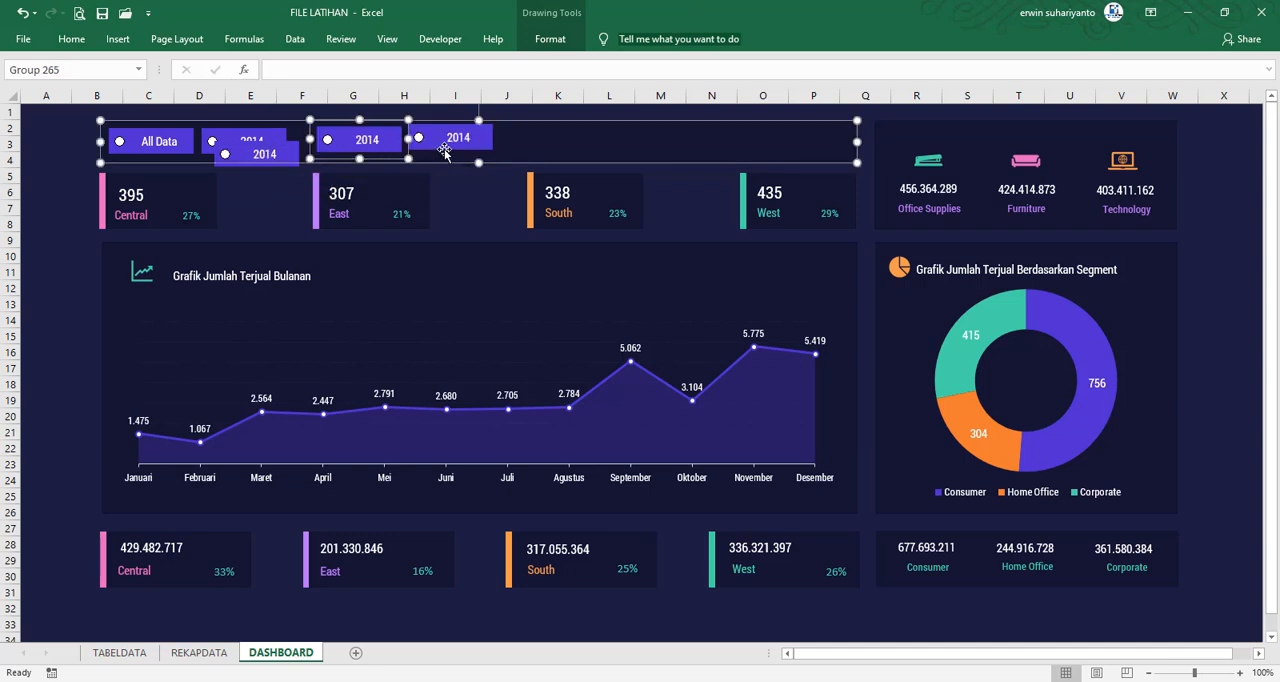
{"action": "left_click", "coordinate": [535, 145], "text": "ctrl"}
{"action": "left_click_drag", "start_coordinate": [496, 150], "coordinate": [596, 154]}
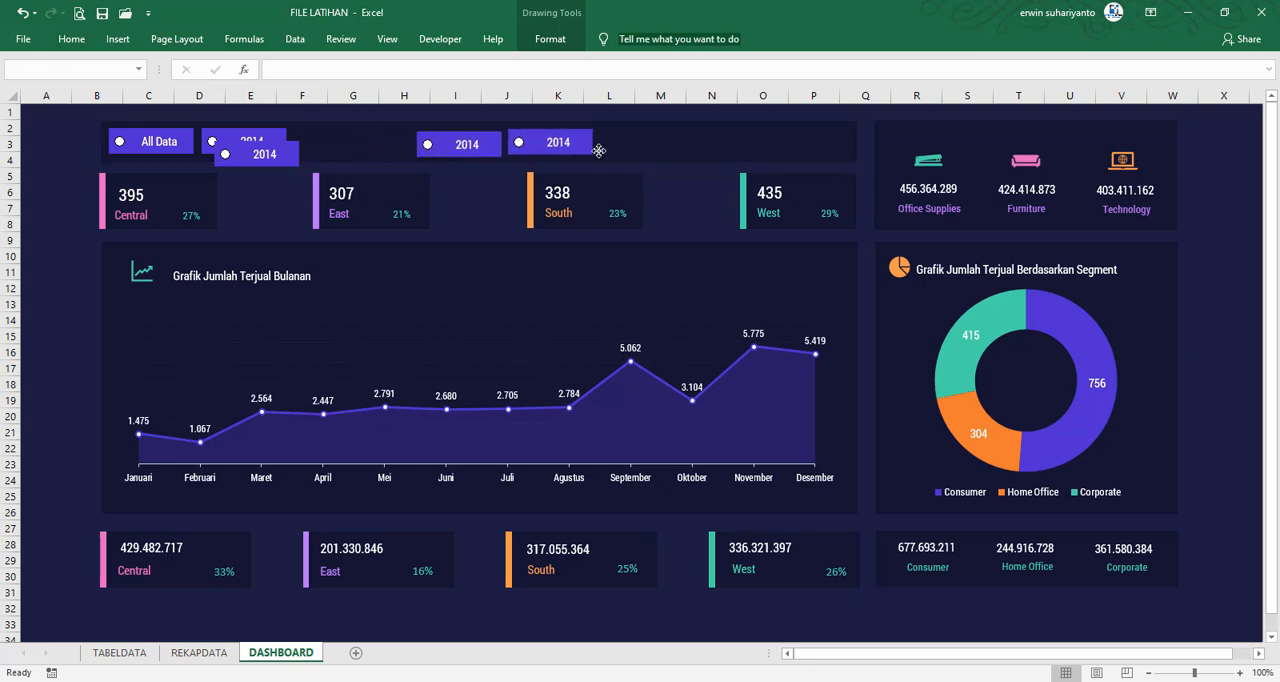
{"action": "left_click", "coordinate": [288, 160]}
{"action": "left_click_drag", "start_coordinate": [271, 171], "coordinate": [354, 161]}
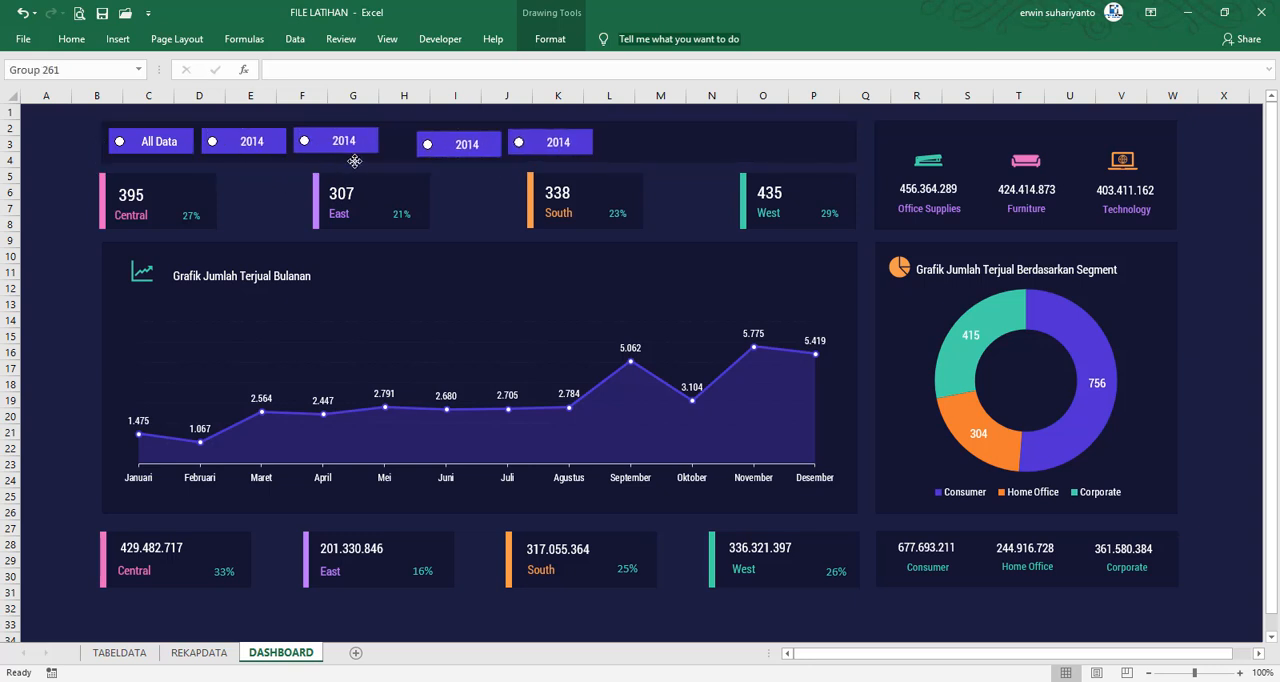
Relabel the three copied selectors as 2015, 2016 and 2017 in order along the header panel
{"action": "left_click", "coordinate": [345, 145]}
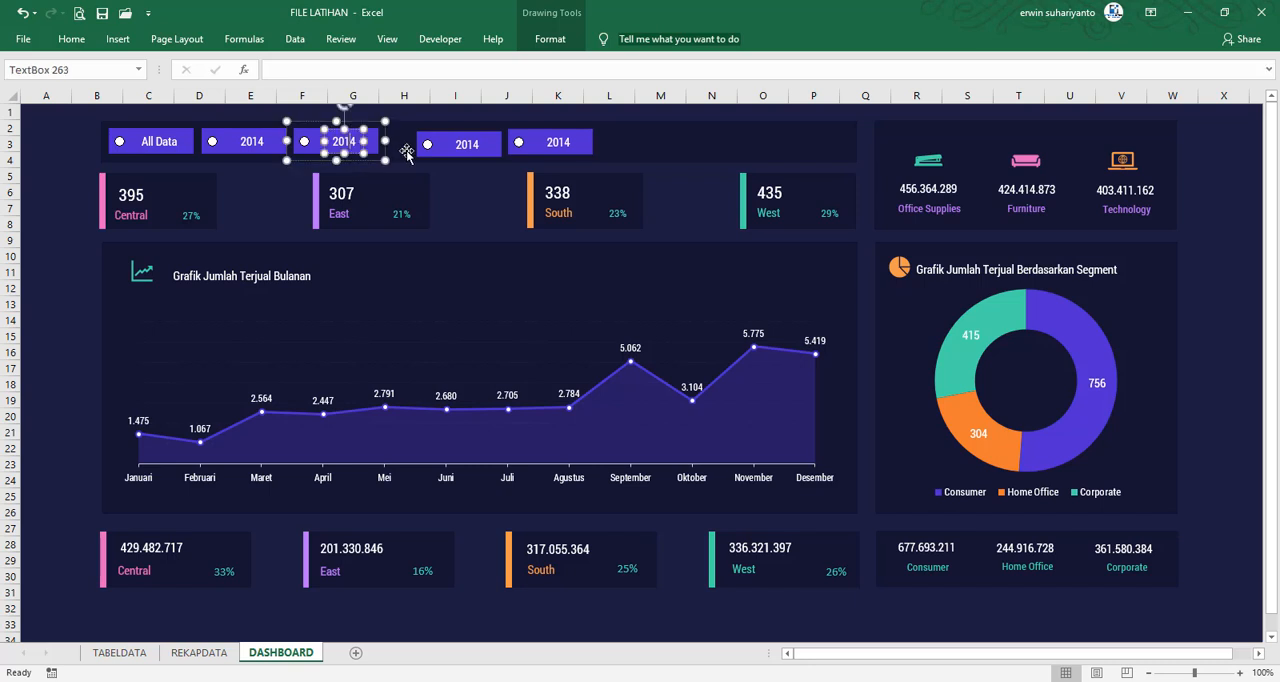
{"action": "type", "text": "5"}
{"action": "key", "text": "Delete"}
{"action": "left_click", "coordinate": [474, 145]}
{"action": "type", "text": "6"}
{"action": "key", "text": "Delete"}
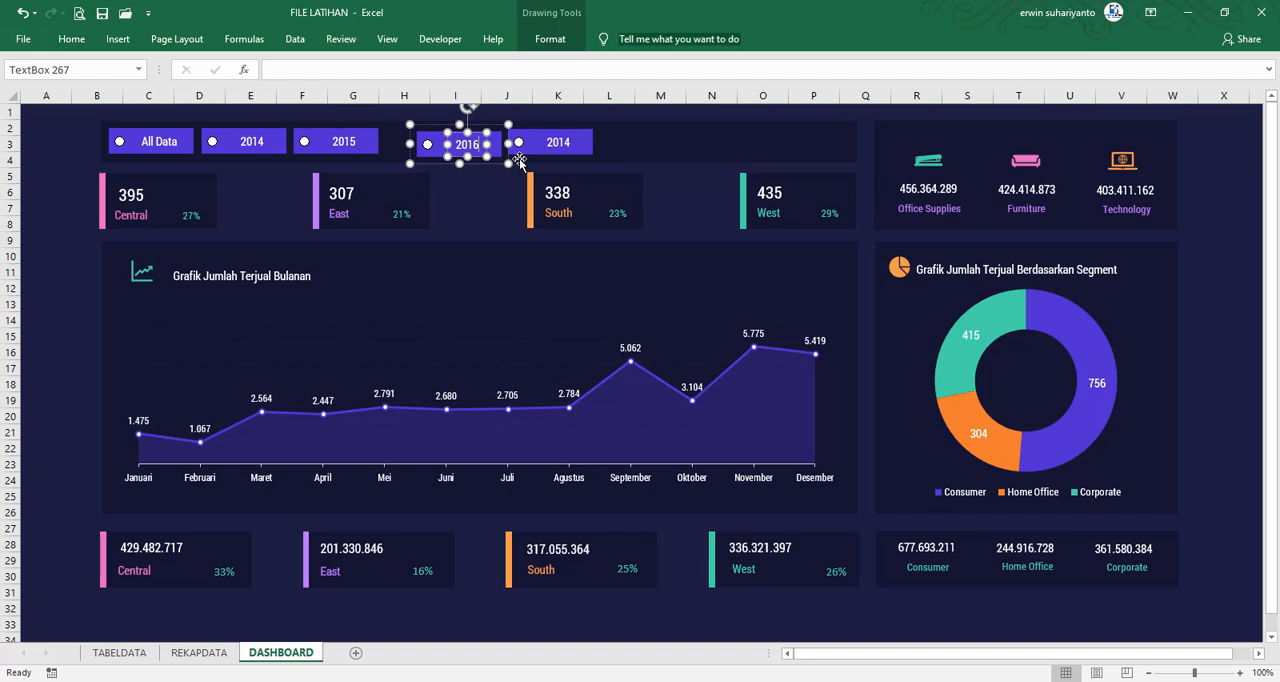
{"action": "left_click", "coordinate": [570, 142]}
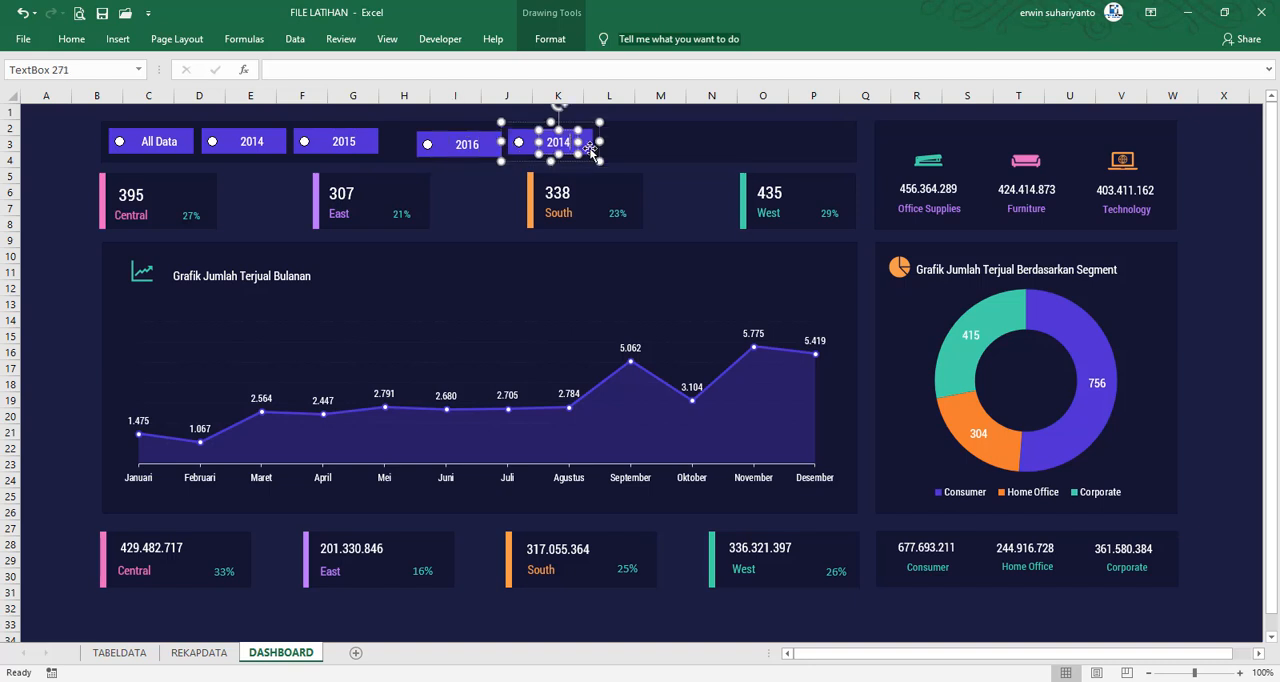
{"action": "type", "text": "7"}
{"action": "key", "text": "Delete"}
Move the 2016 and 2017 selectors closer to the 2015 selector to close the gap in the row
{"action": "left_click", "coordinate": [455, 191]}
{"action": "left_click", "coordinate": [442, 152]}
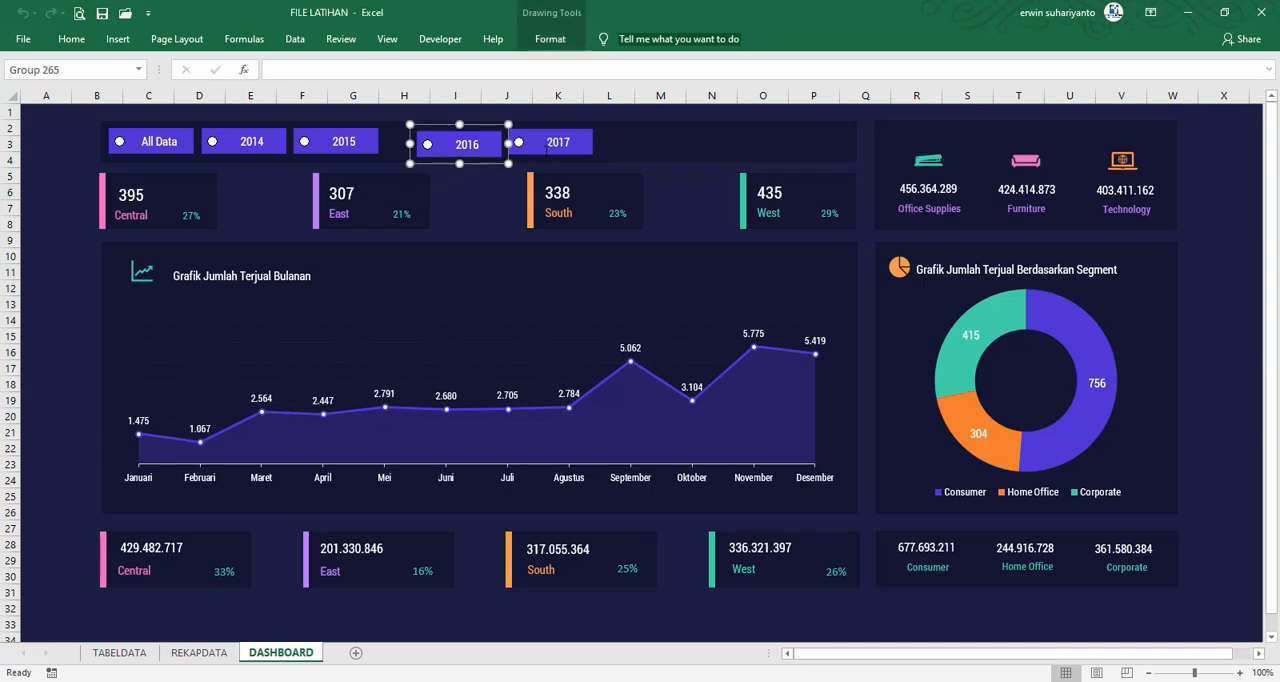
{"action": "left_click", "coordinate": [546, 143], "text": "shift"}
{"action": "left_click_drag", "start_coordinate": [530, 162], "coordinate": [499, 160]}
Align the five header selectors, All Data through 2017, by their middles and distribute them horizontally
{"action": "left_click", "coordinate": [176, 137], "text": "shift"}
{"action": "left_click", "coordinate": [290, 141], "text": "shift"}
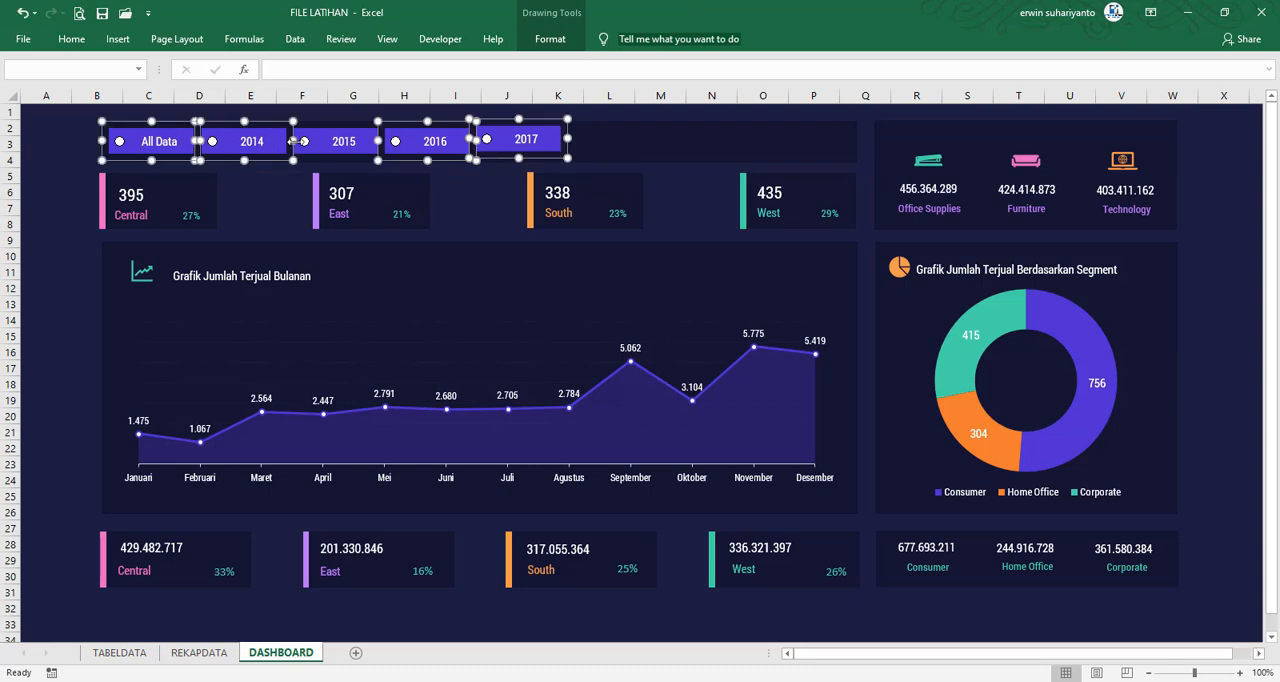
{"action": "left_click", "coordinate": [360, 143], "text": "shift"}
{"action": "left_click", "coordinate": [550, 39]}
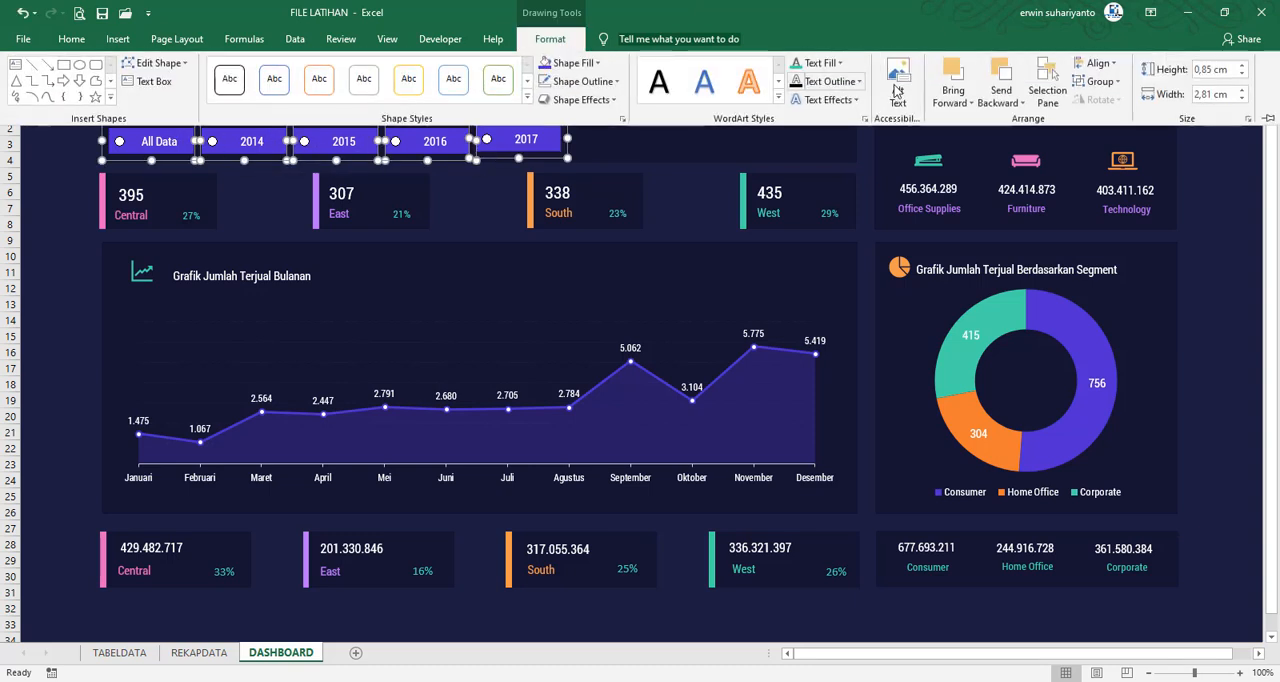
{"action": "left_click", "coordinate": [1097, 63]}
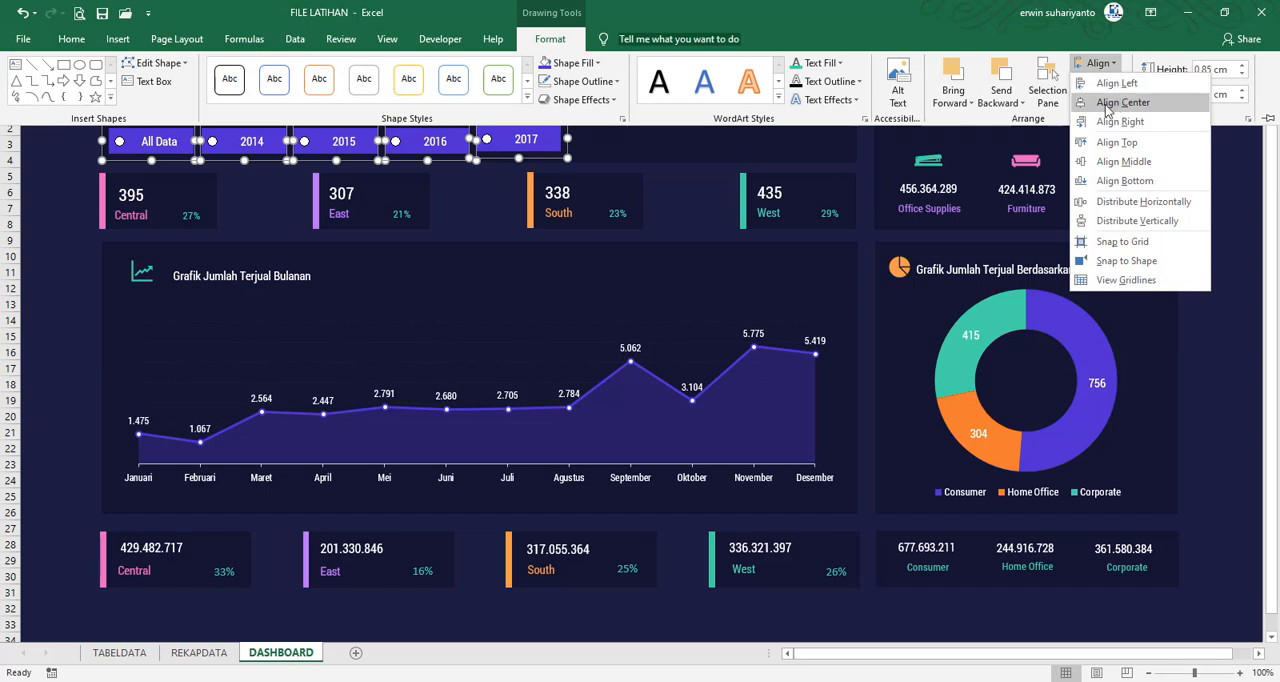
{"action": "left_click", "coordinate": [1124, 161]}
{"action": "left_click", "coordinate": [1097, 63]}
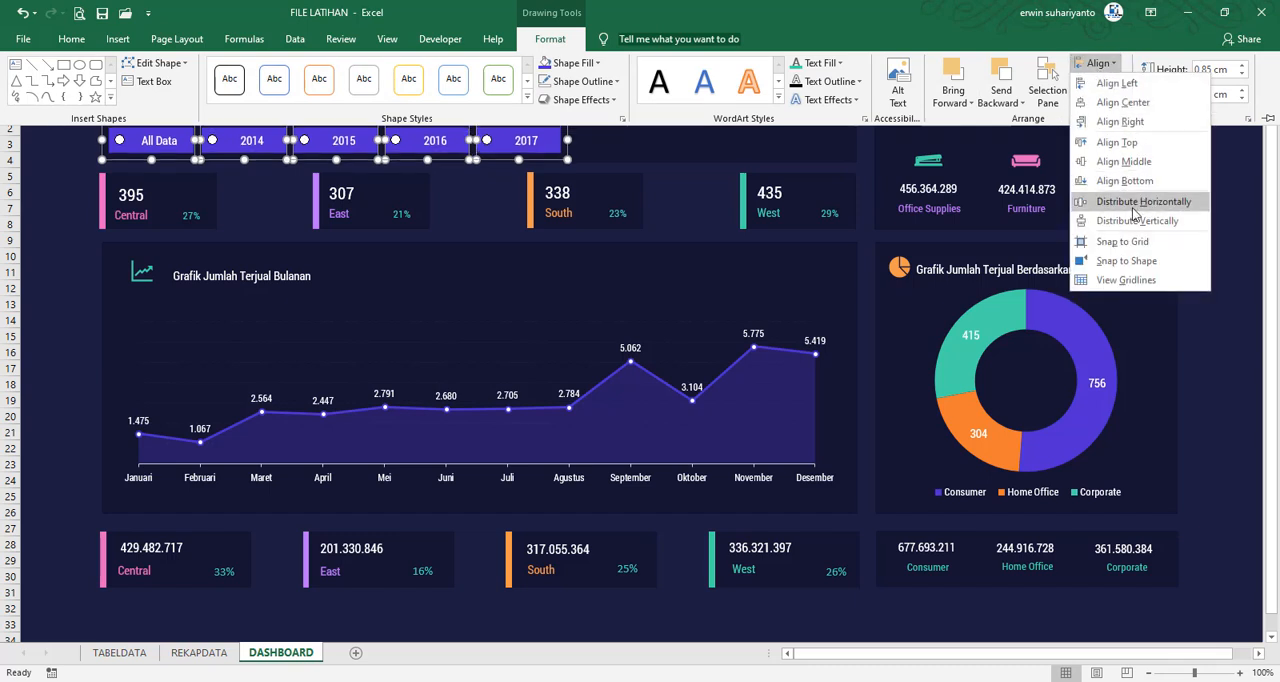
{"action": "left_click", "coordinate": [1135, 203]}
{"action": "left_click", "coordinate": [475, 188]}
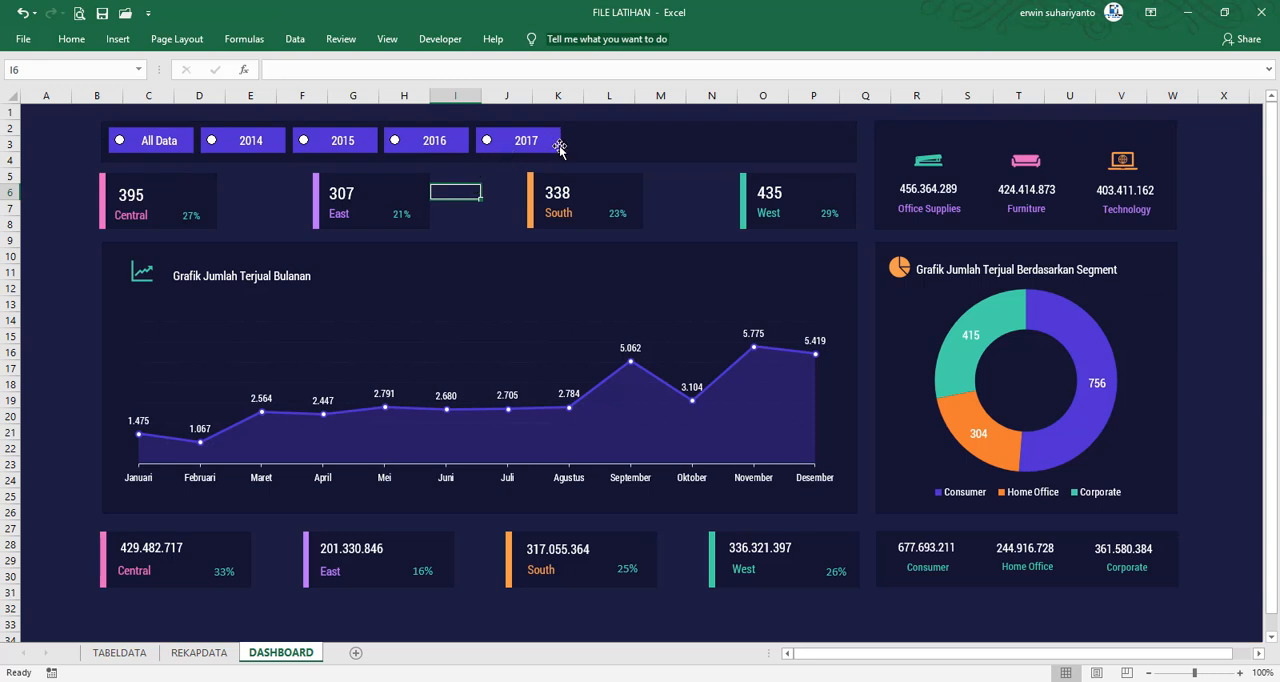
{"action": "left_click", "coordinate": [244, 39]}
{"action": "left_click", "coordinate": [118, 39]}
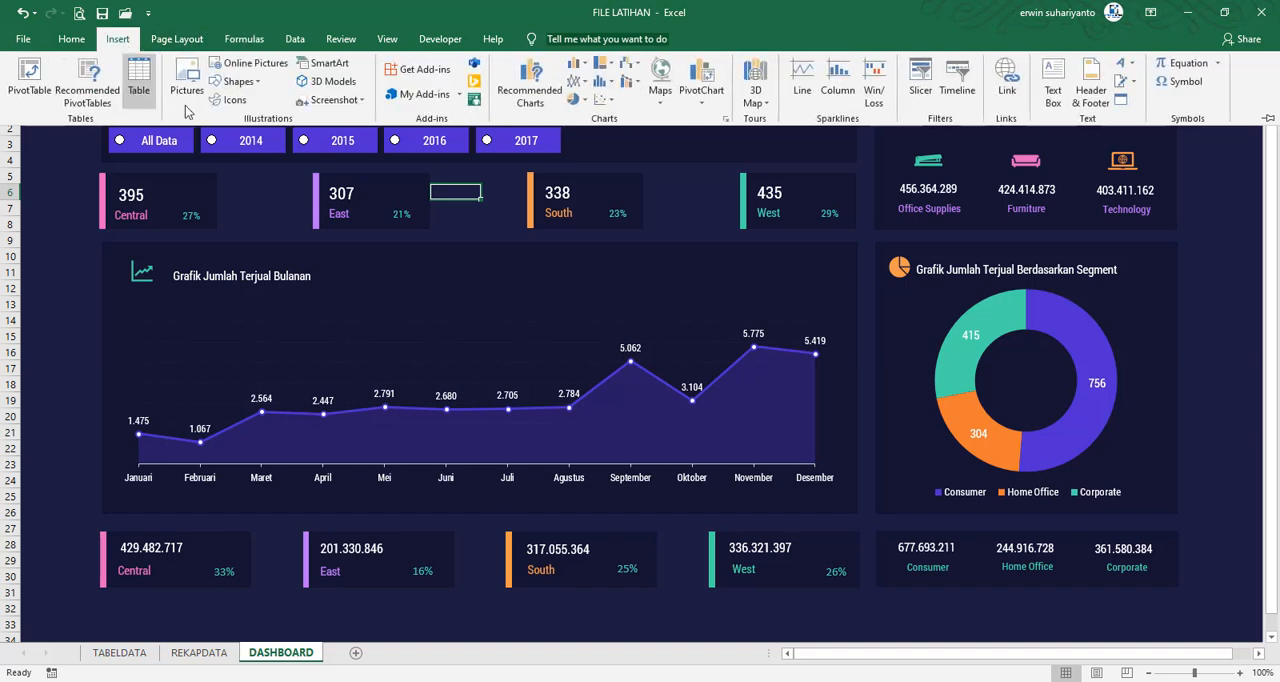
{"action": "left_click", "coordinate": [247, 188]}
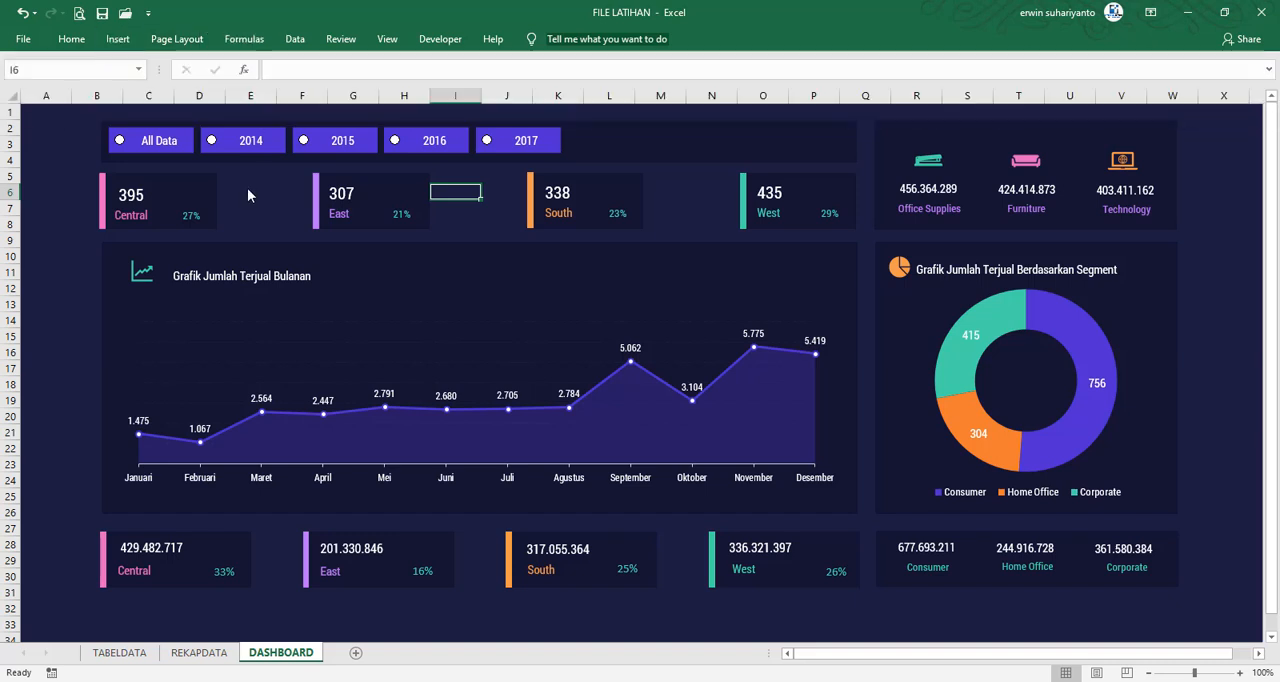
Link the All Data option button to cell K5 of the REKAPDATA sheet through its Format Control settings
{"action": "right_click", "coordinate": [124, 143]}
{"action": "key", "text": "Escape"}
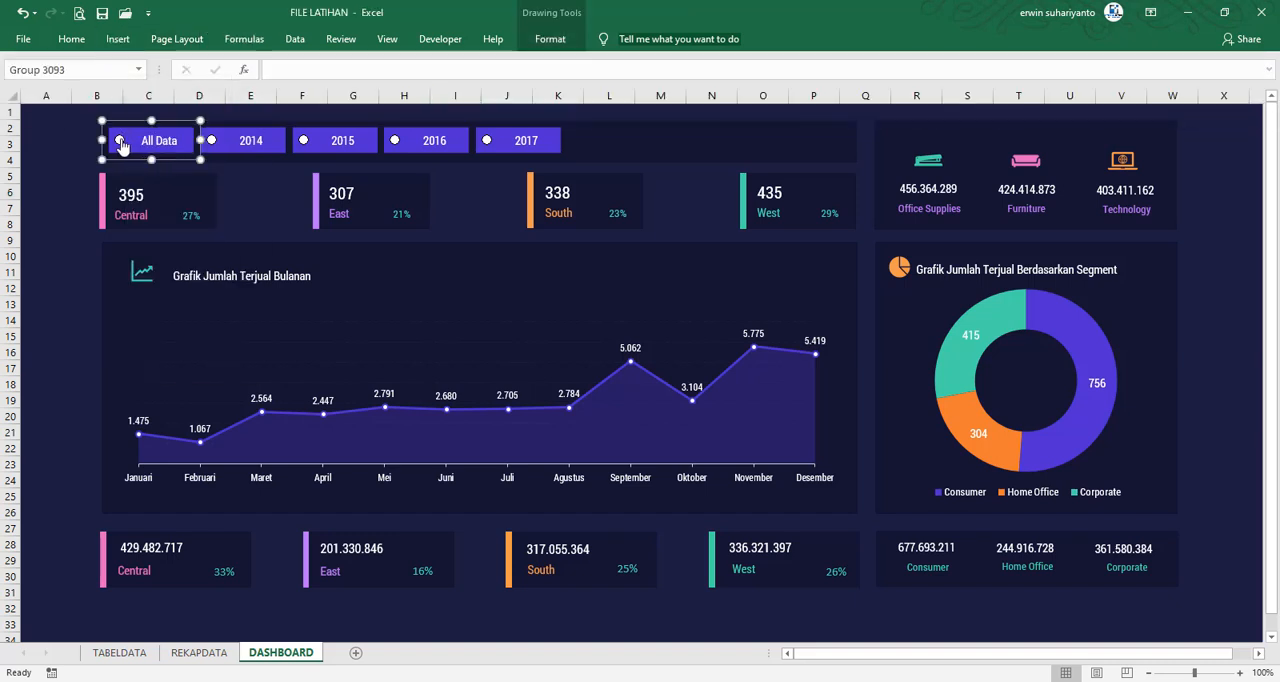
{"action": "right_click", "coordinate": [119, 139]}
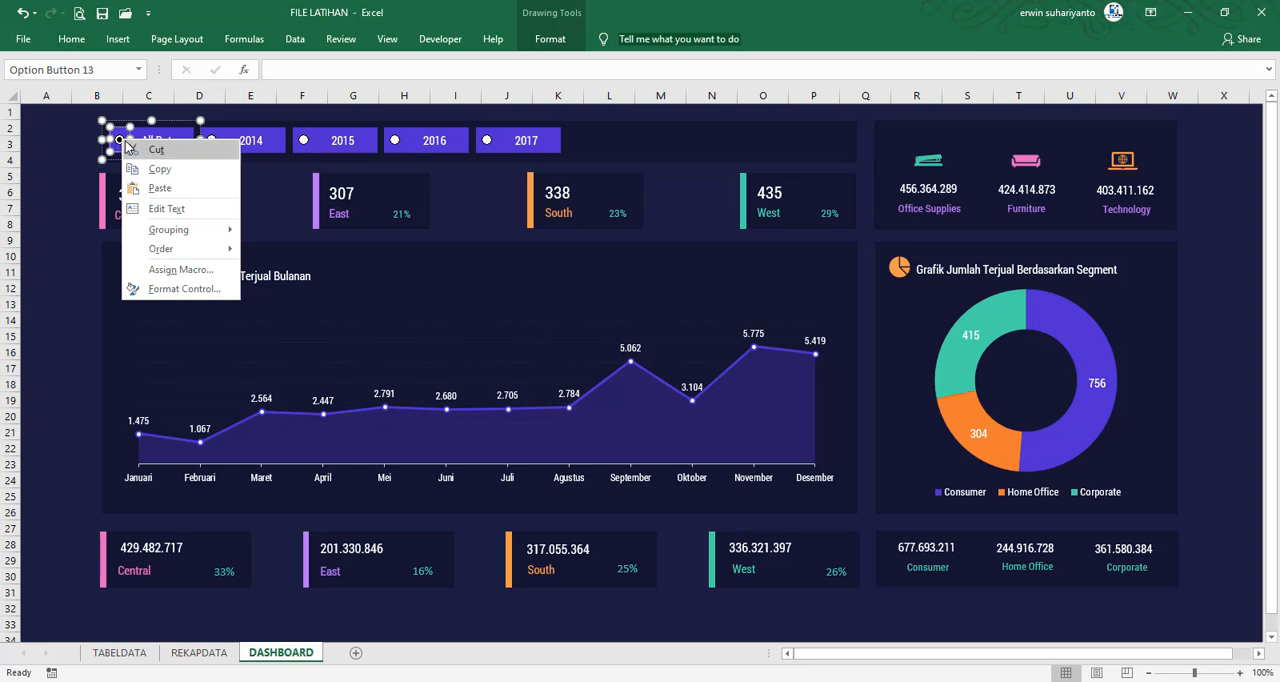
{"action": "left_click", "coordinate": [185, 288]}
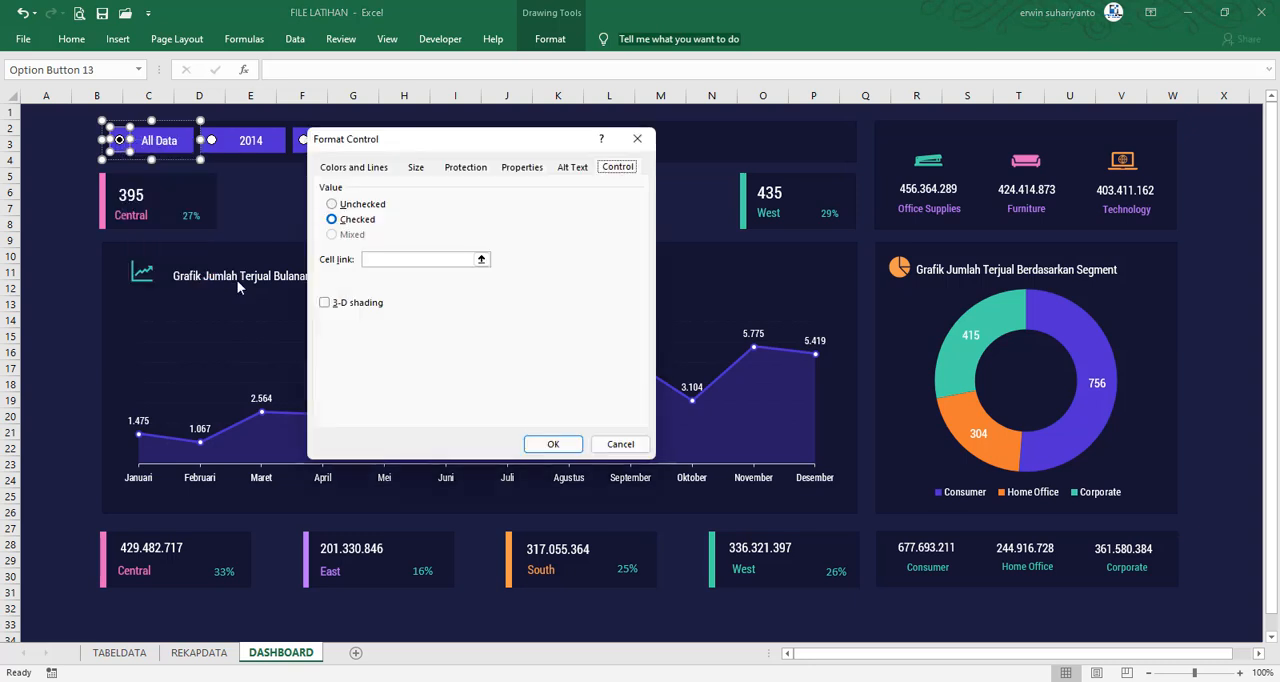
{"action": "left_click", "coordinate": [380, 257]}
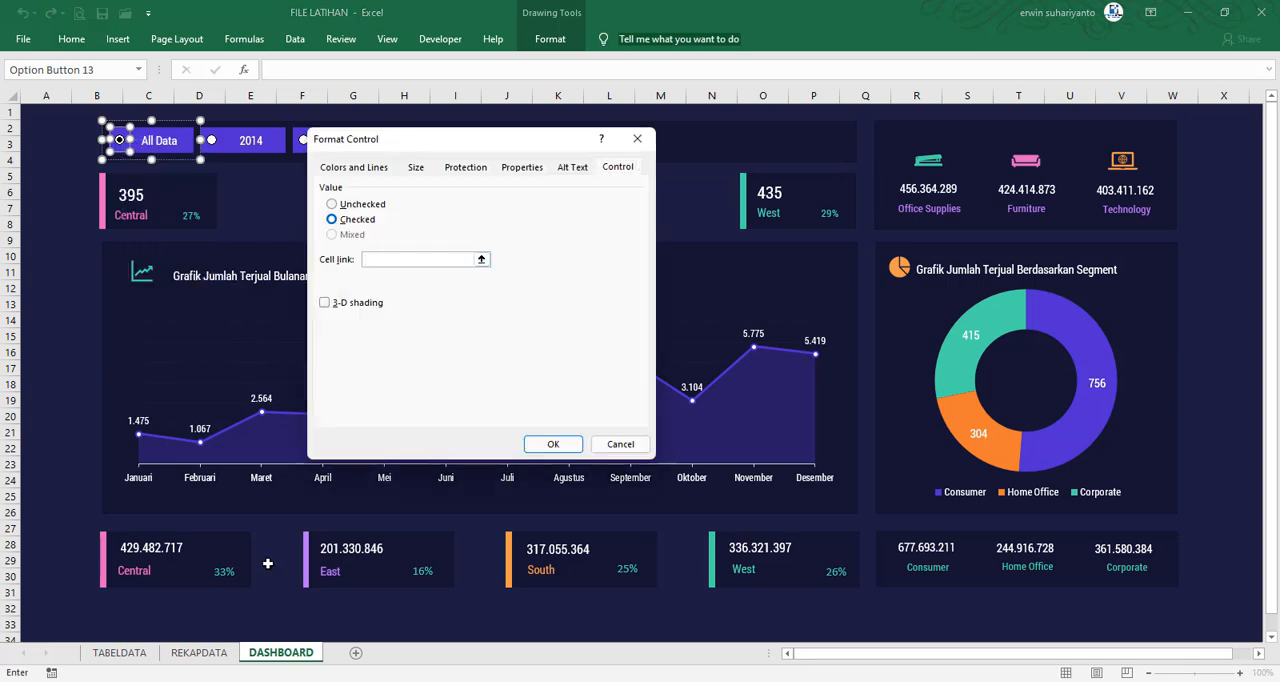
{"action": "left_click", "coordinate": [199, 652]}
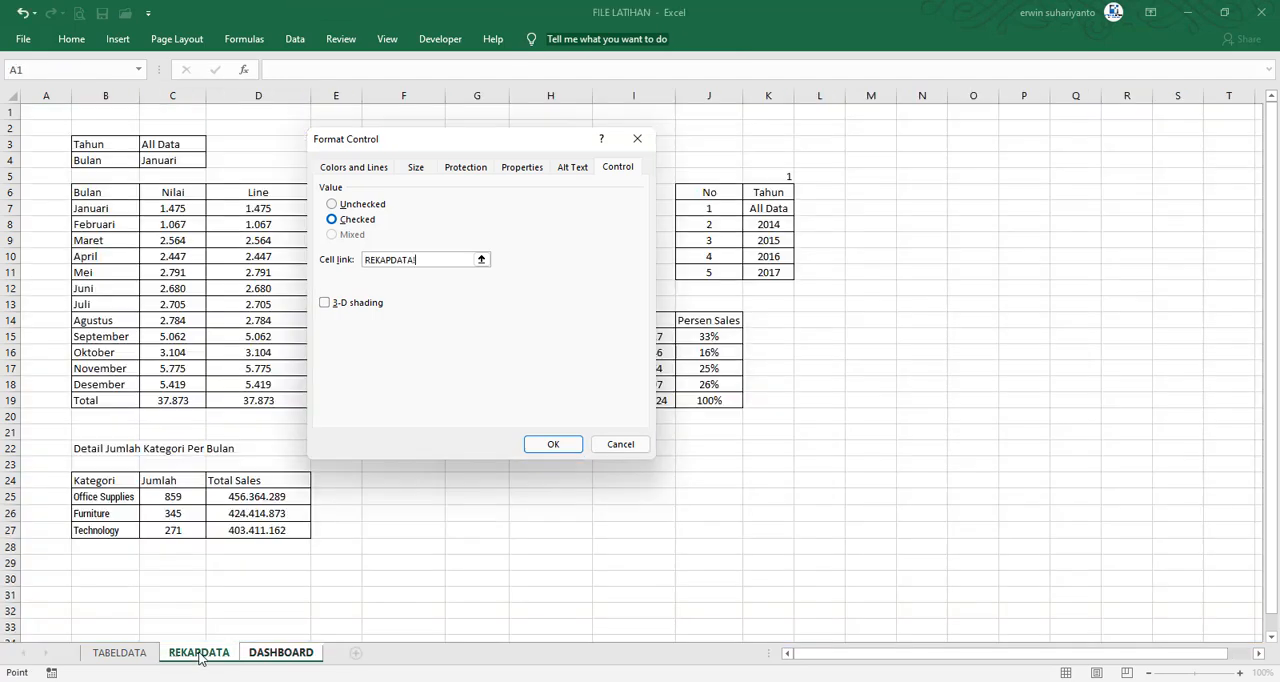
{"action": "left_click", "coordinate": [783, 179]}
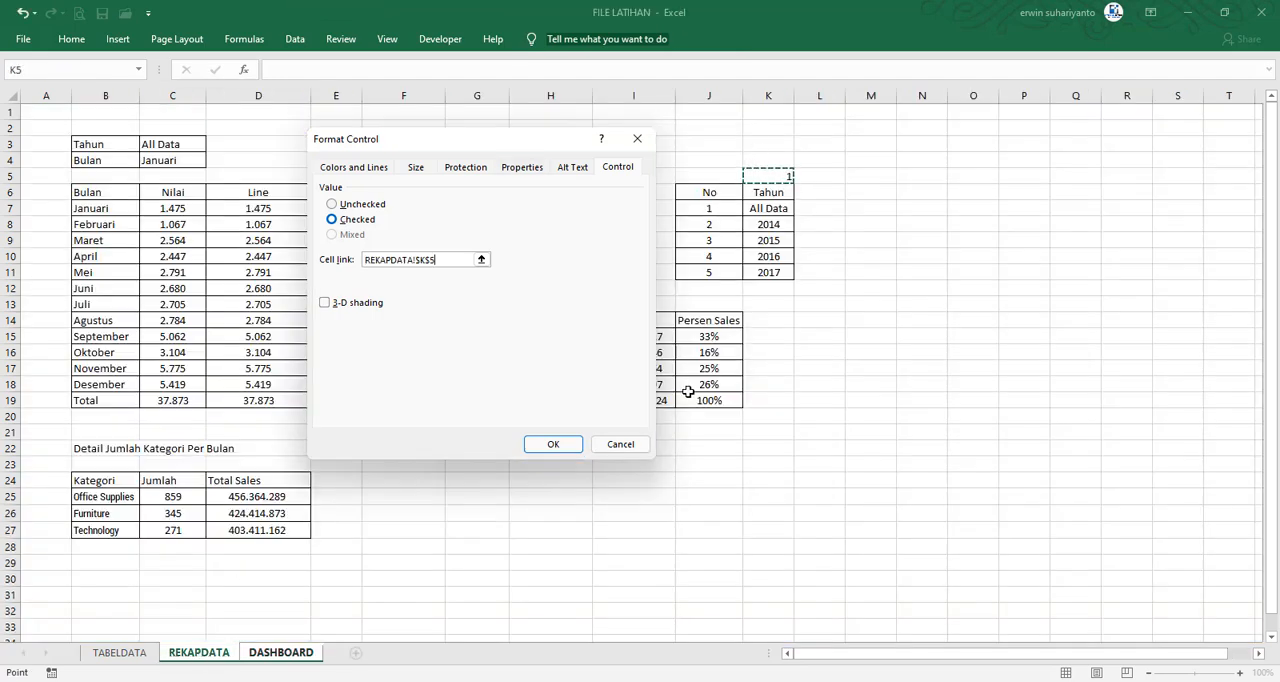
{"action": "left_click", "coordinate": [553, 444]}
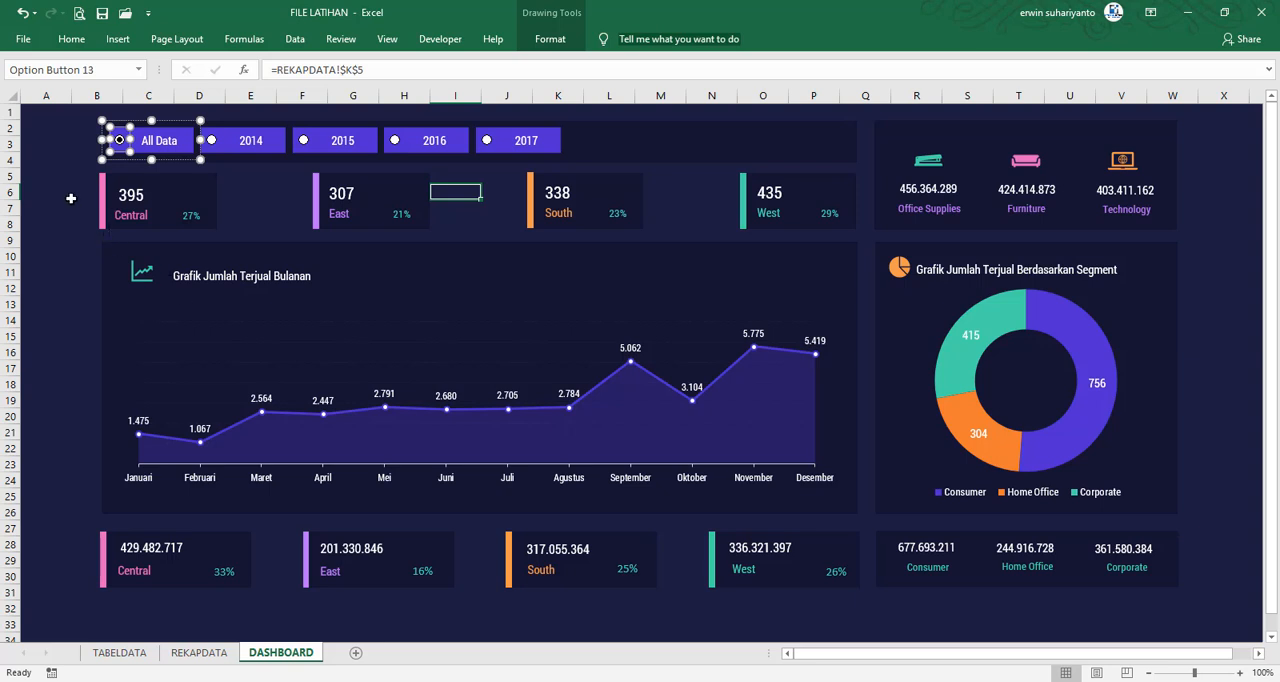
{"action": "left_click", "coordinate": [71, 198]}
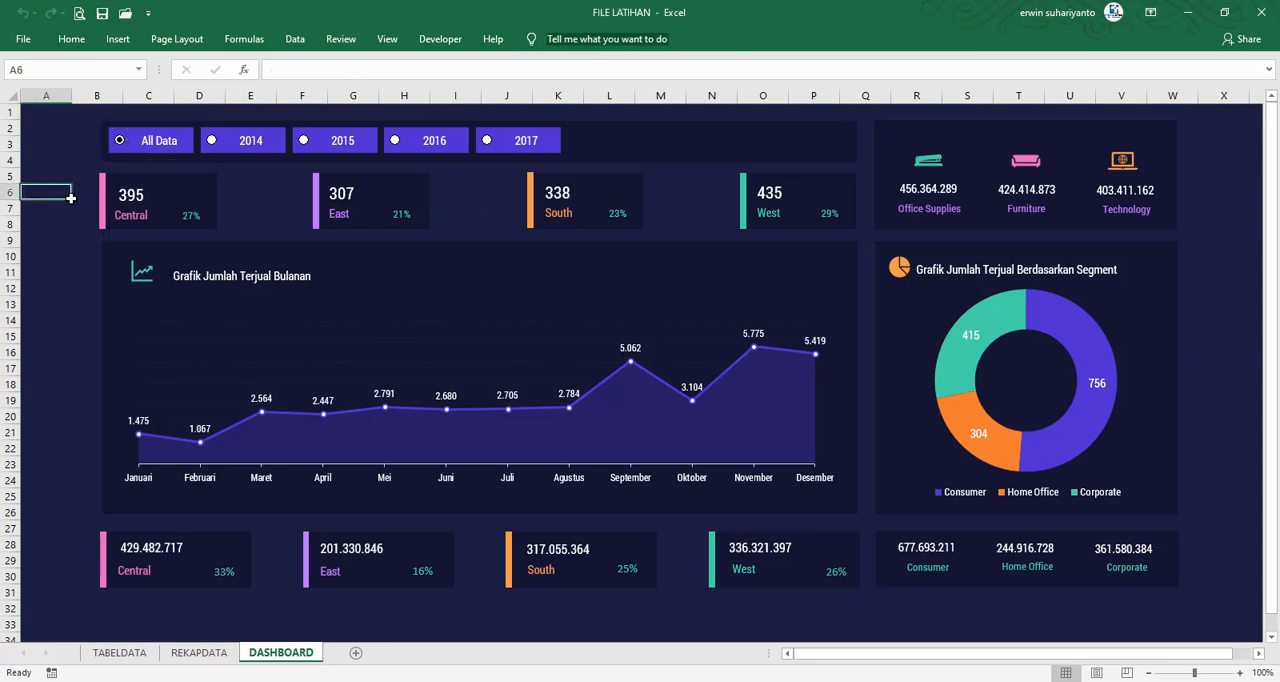
Test the 2014 and 2015 options on the dashboard, checking the REKAPDATA tables after each selection
{"action": "left_click", "coordinate": [215, 145]}
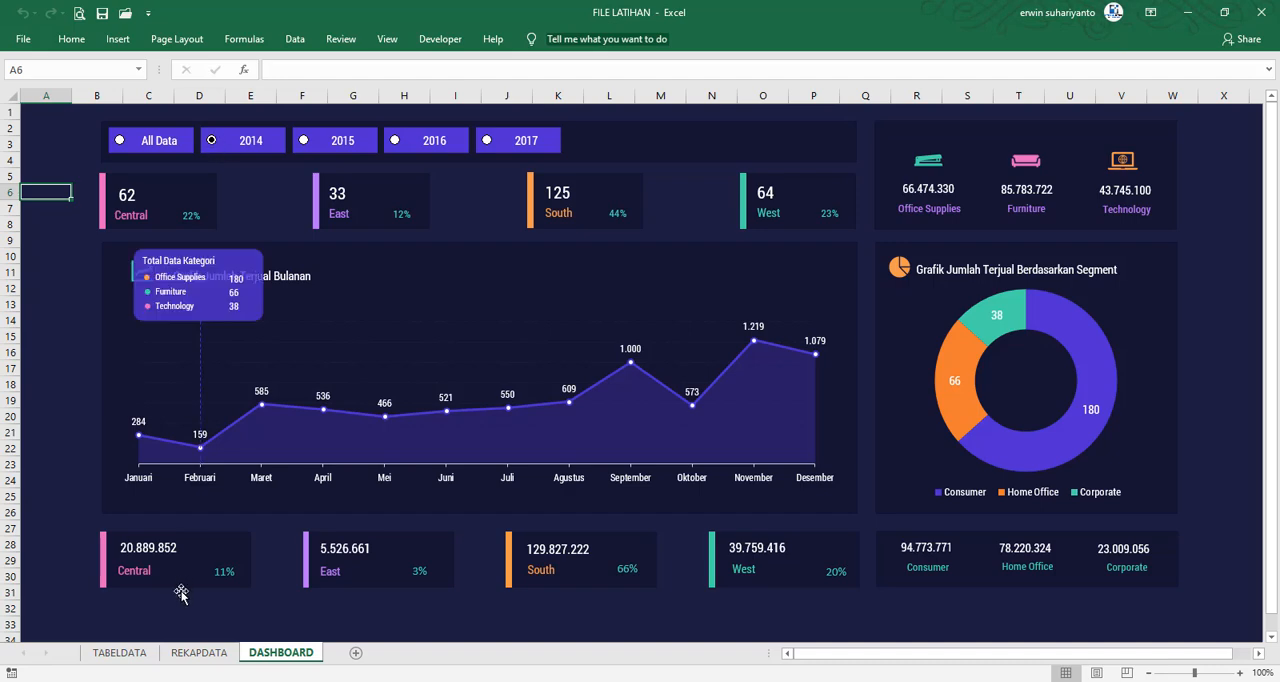
{"action": "left_click", "coordinate": [199, 652]}
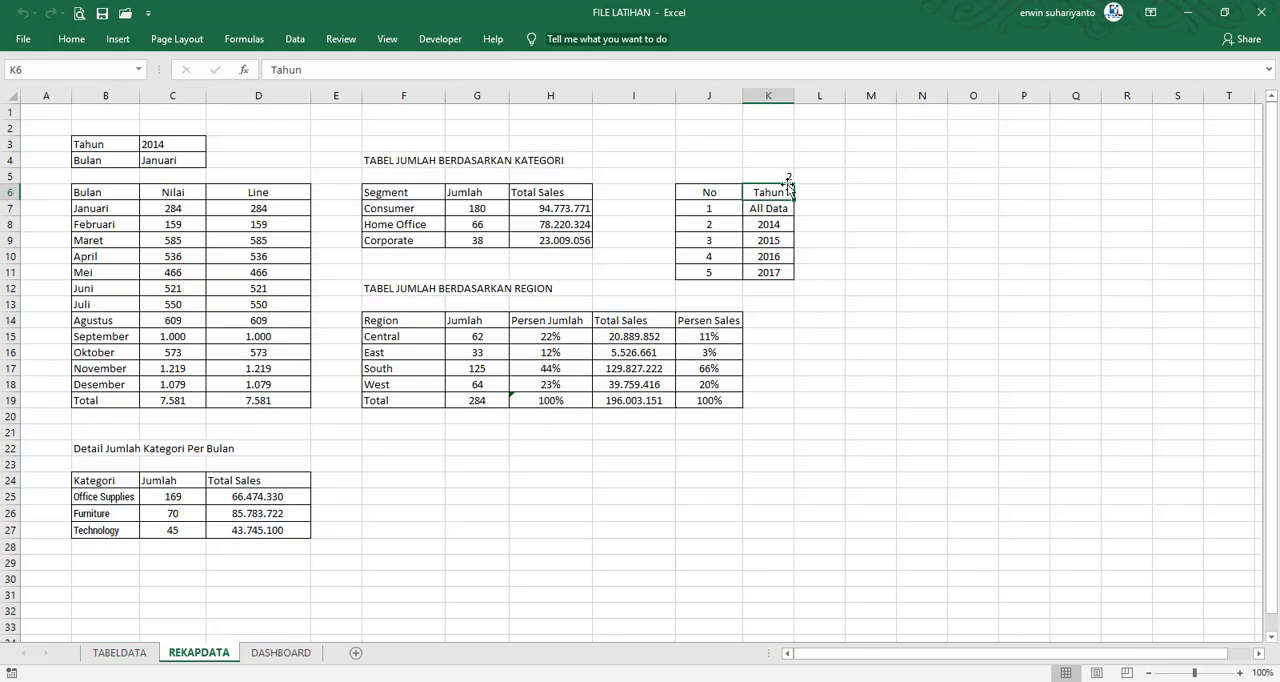
{"action": "left_click", "coordinate": [281, 652]}
{"action": "left_click", "coordinate": [307, 146]}
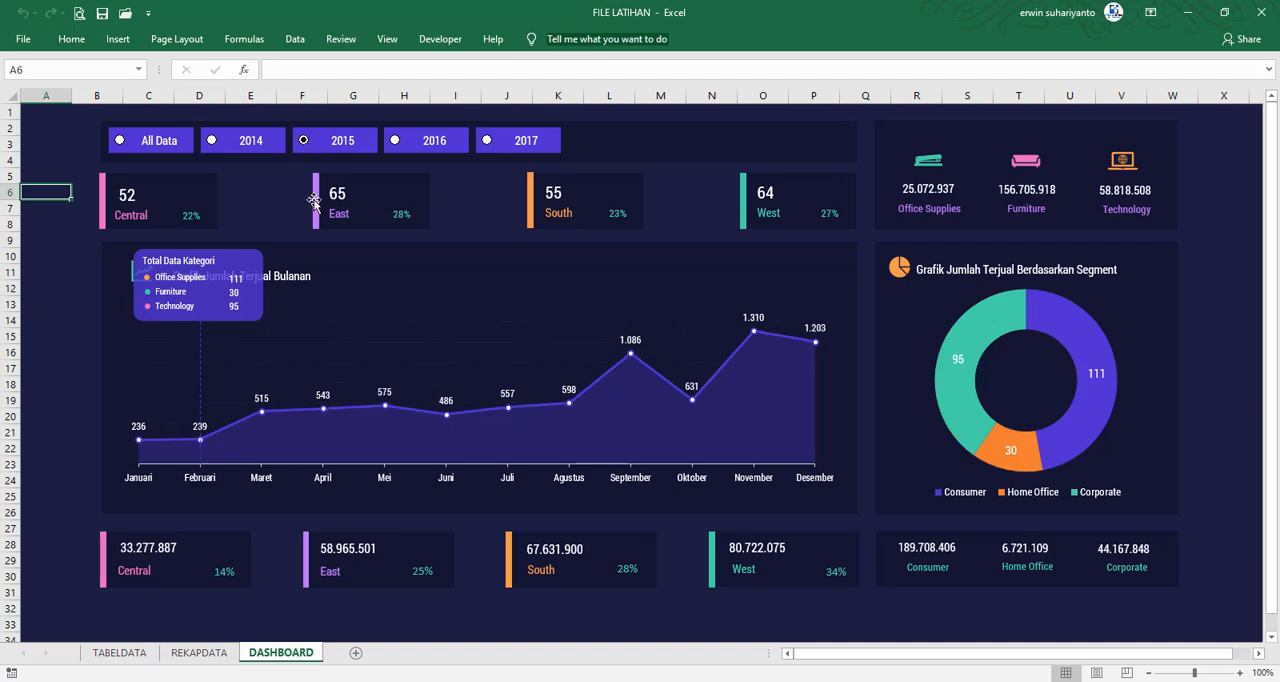
{"action": "left_click", "coordinate": [199, 652]}
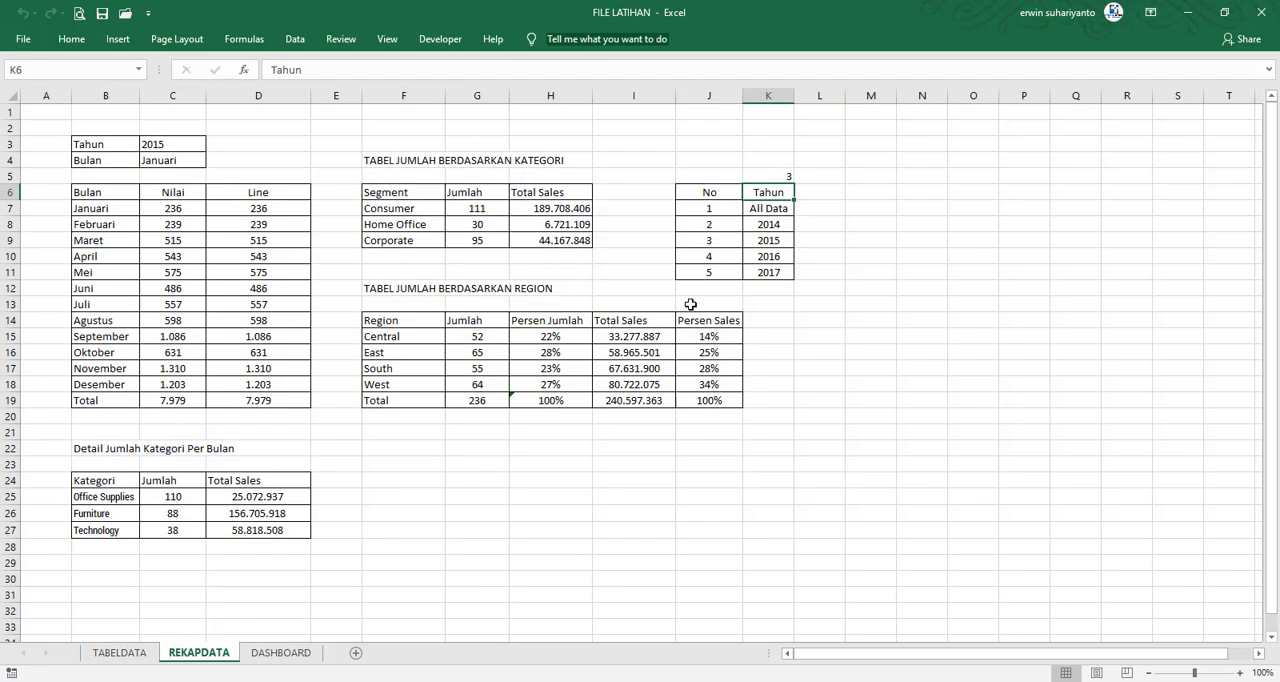
Test the dashboard's 2016 option against REKAPDATA, try 2017, and switch back to All Data
{"action": "left_click", "coordinate": [281, 652]}
{"action": "left_click", "coordinate": [394, 141]}
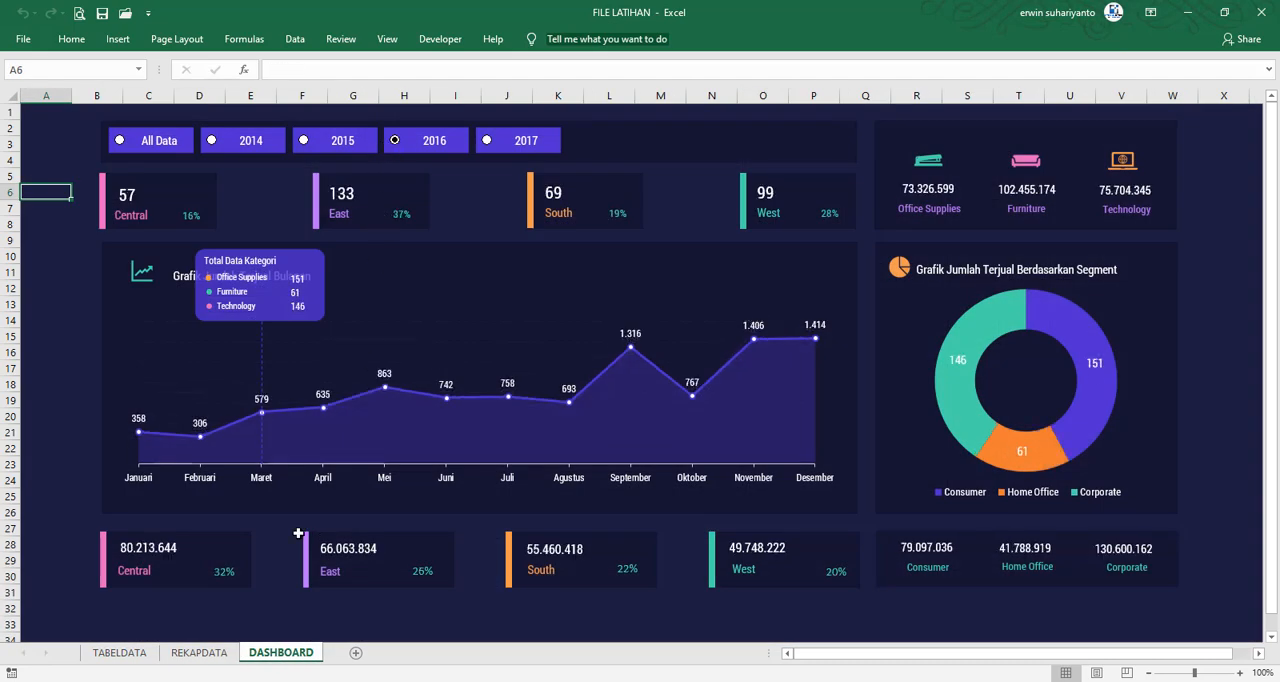
{"action": "left_click", "coordinate": [222, 653]}
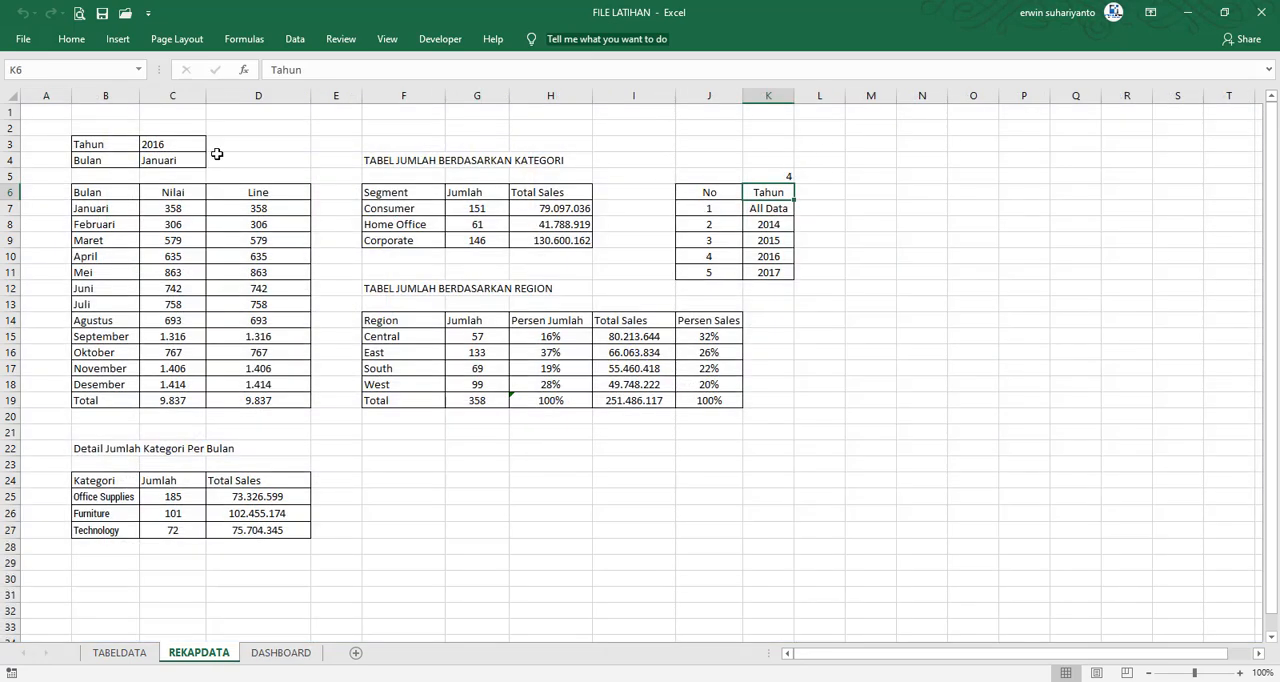
{"action": "left_click", "coordinate": [262, 649]}
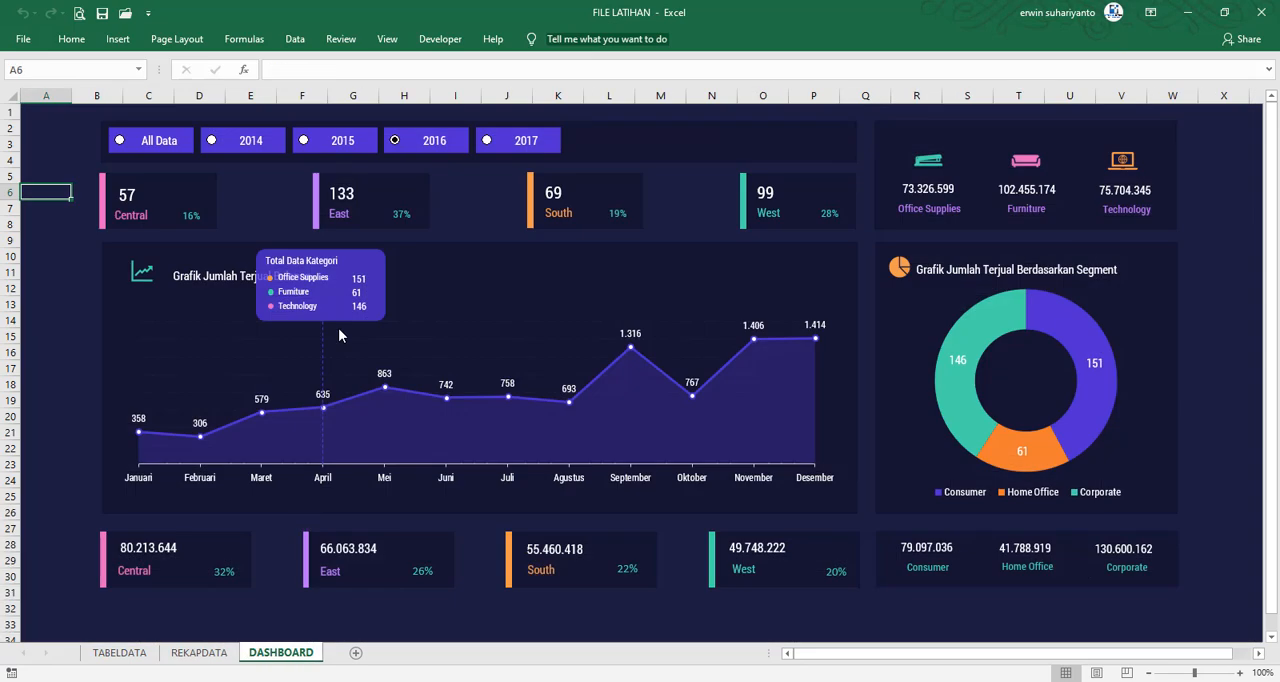
{"action": "left_click", "coordinate": [487, 145]}
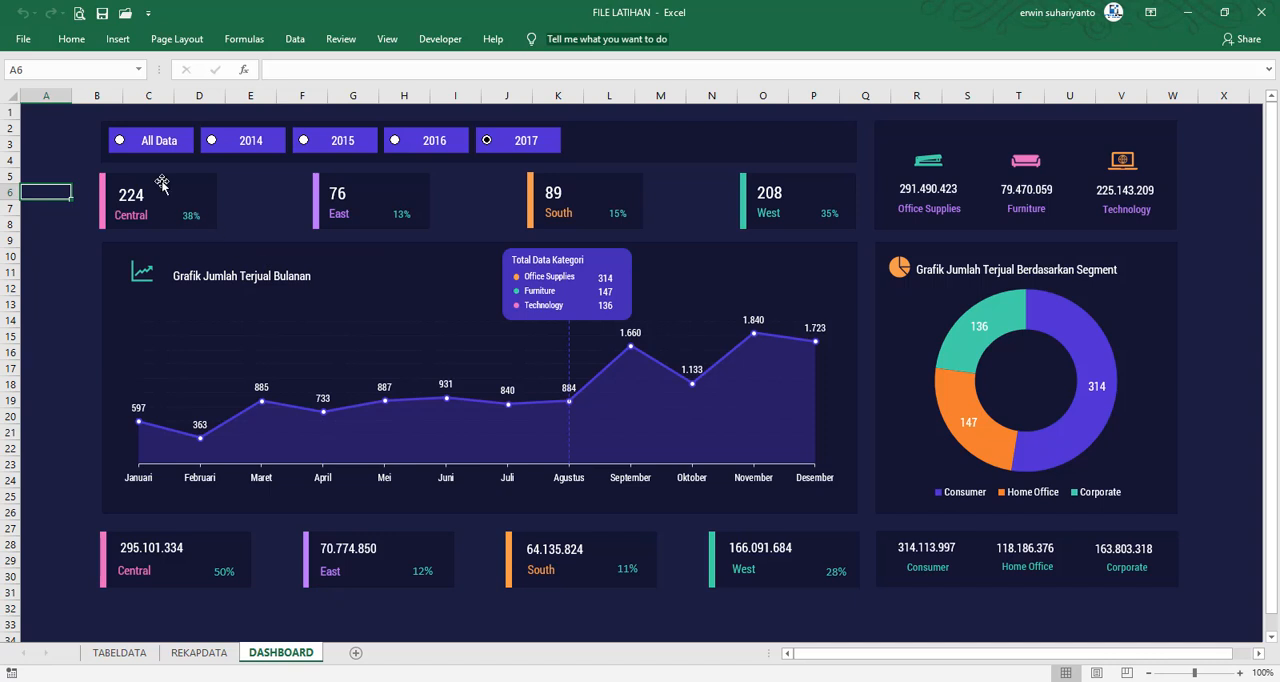
{"action": "left_click", "coordinate": [120, 142]}
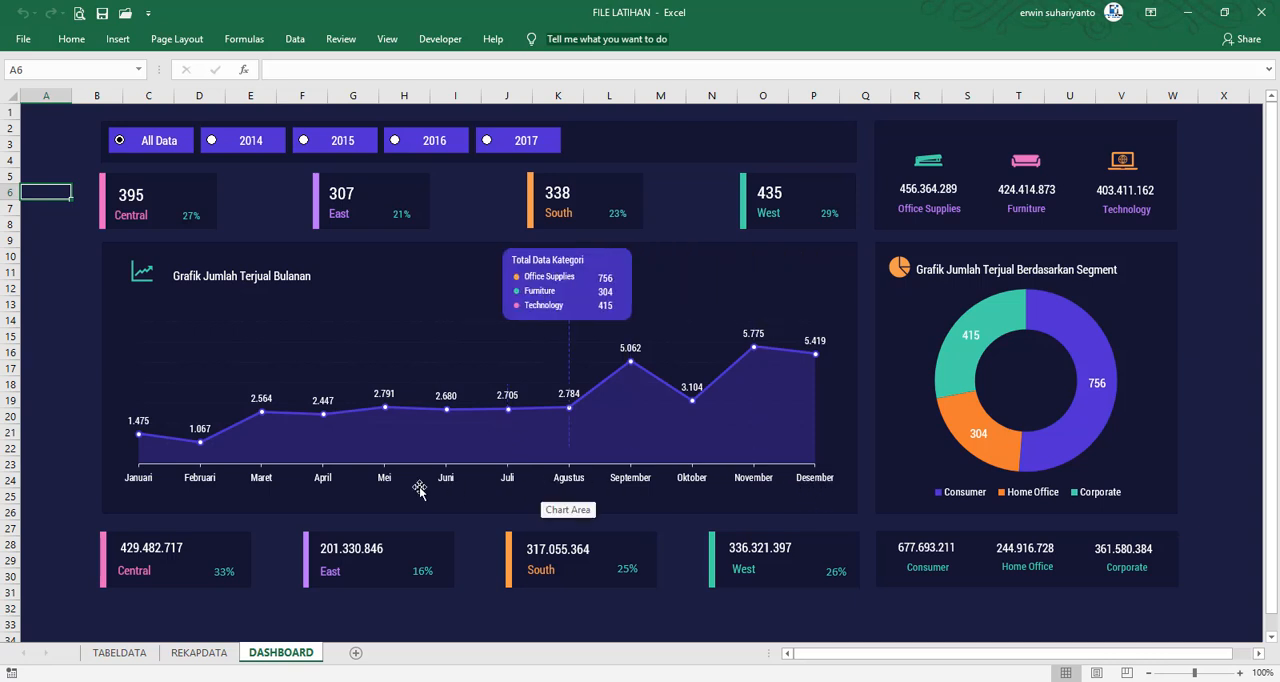
Draw a rectangle about 3.02 cm wide and 1.03 cm high at the right end of the dashboard's year filter bar
{"action": "left_click", "coordinate": [118, 40]}
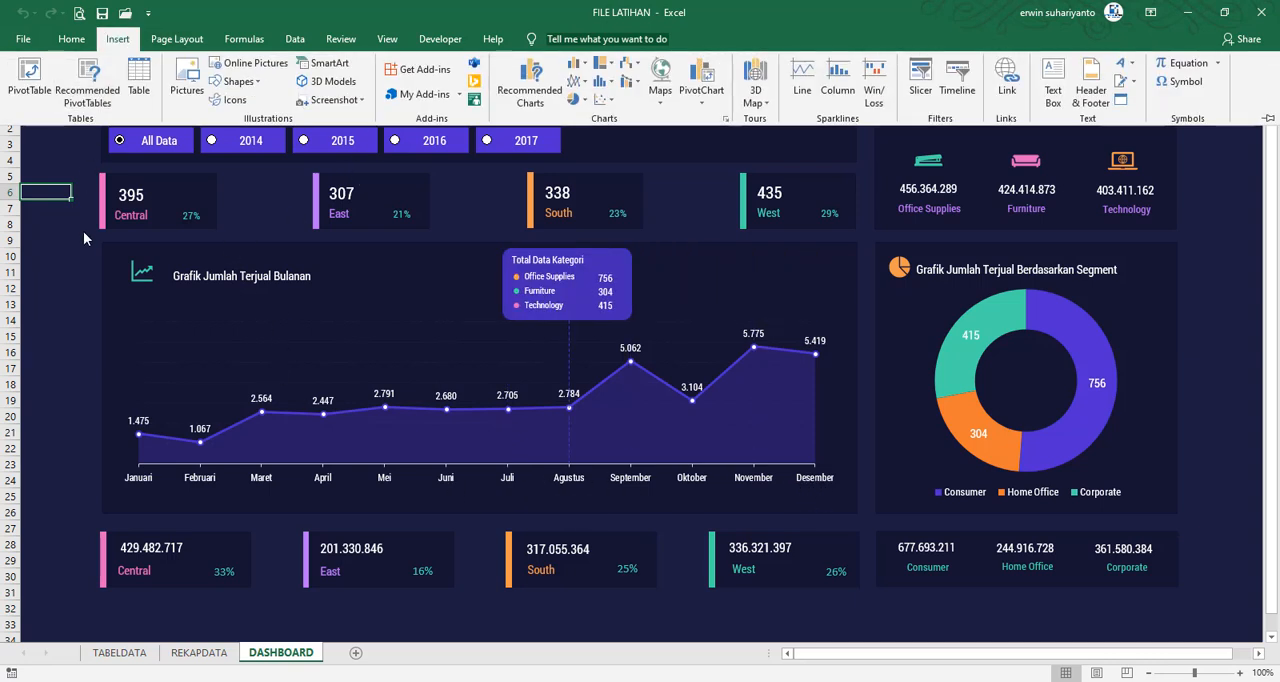
{"action": "left_click", "coordinate": [62, 256]}
{"action": "left_click", "coordinate": [60, 257]}
{"action": "left_click", "coordinate": [118, 40]}
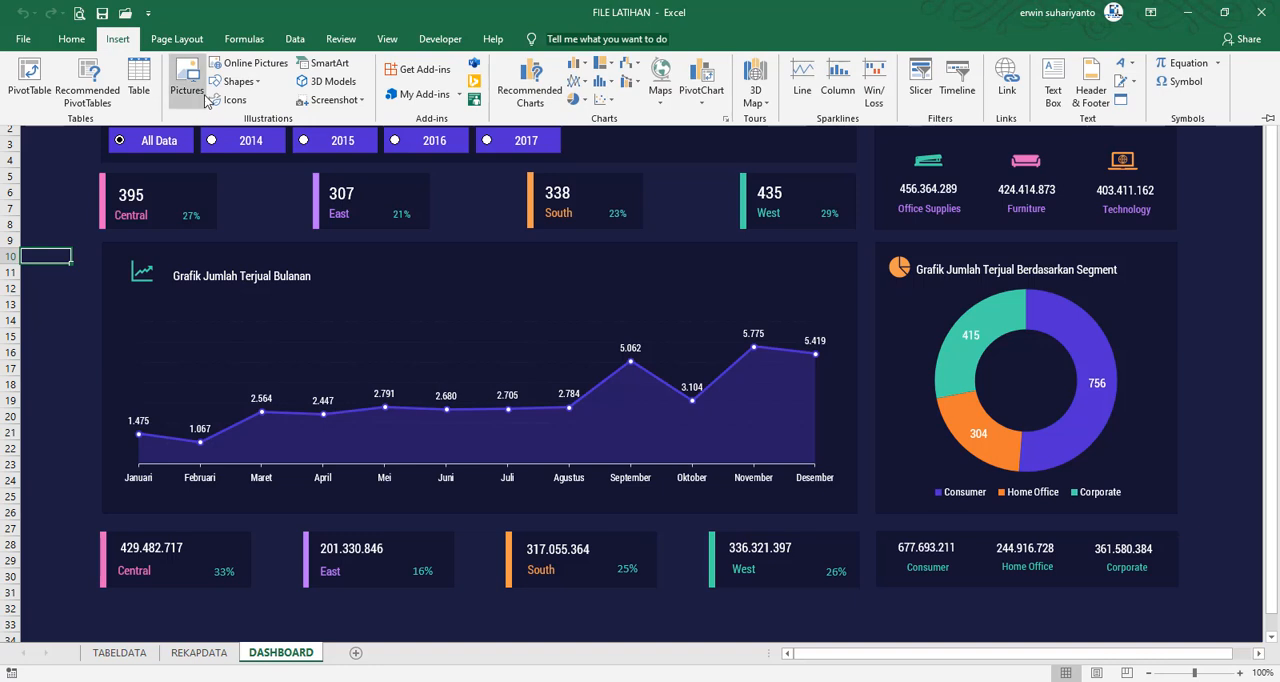
{"action": "left_click", "coordinate": [238, 82]}
{"action": "left_click", "coordinate": [238, 118]}
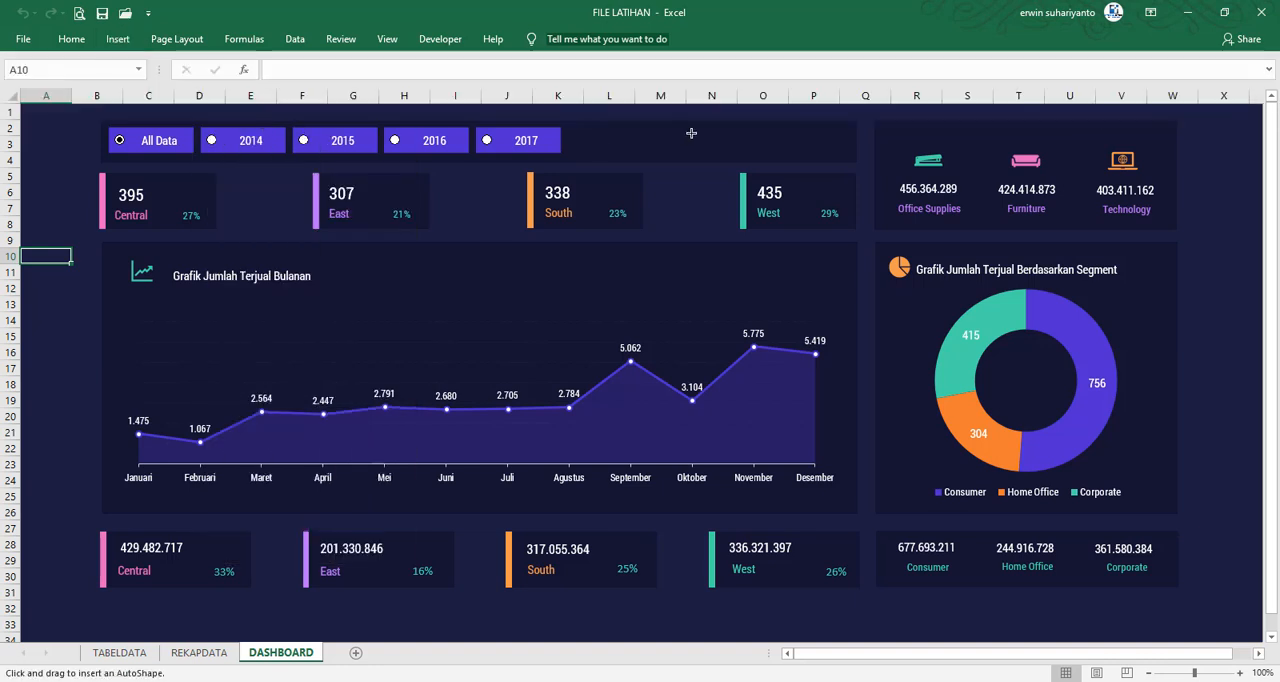
{"action": "mouse_move", "coordinate": [690, 132]}
{"action": "left_mouse_down"}
{"action": "mouse_move", "coordinate": [768, 210]}
{"action": "mouse_move", "coordinate": [781, 163]}
{"action": "mouse_move", "coordinate": [804, 140]}
{"action": "mouse_move", "coordinate": [819, 144]}
{"action": "left_mouse_up"}
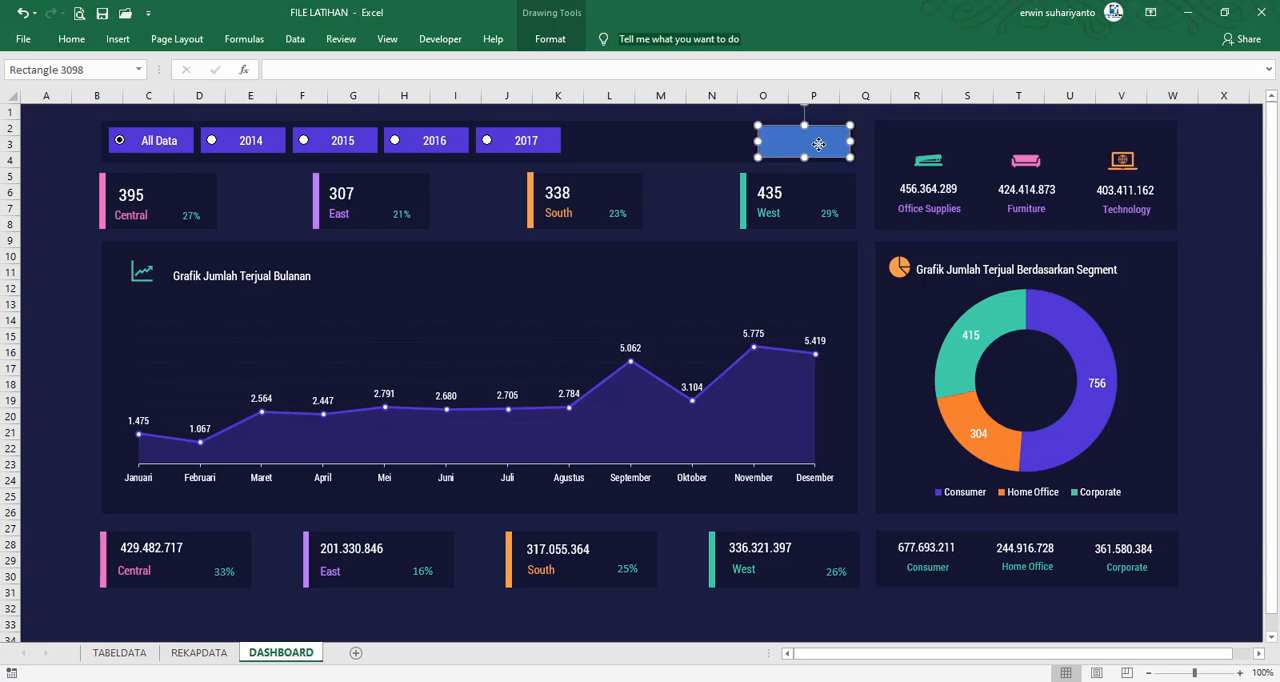
Remove the new rectangle's outline, fill it with the year buttons' purple, and reduce its height slightly from the upper edge
{"action": "left_click", "coordinate": [550, 38]}
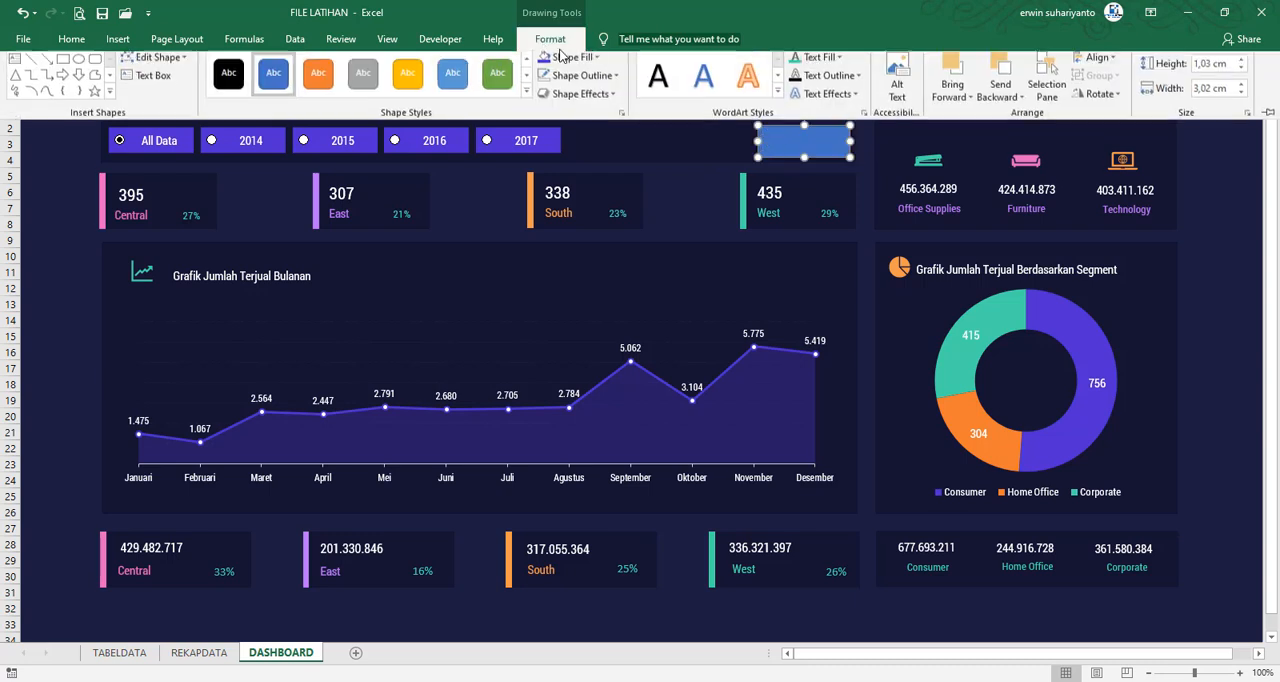
{"action": "left_click", "coordinate": [582, 81]}
{"action": "left_click", "coordinate": [615, 259]}
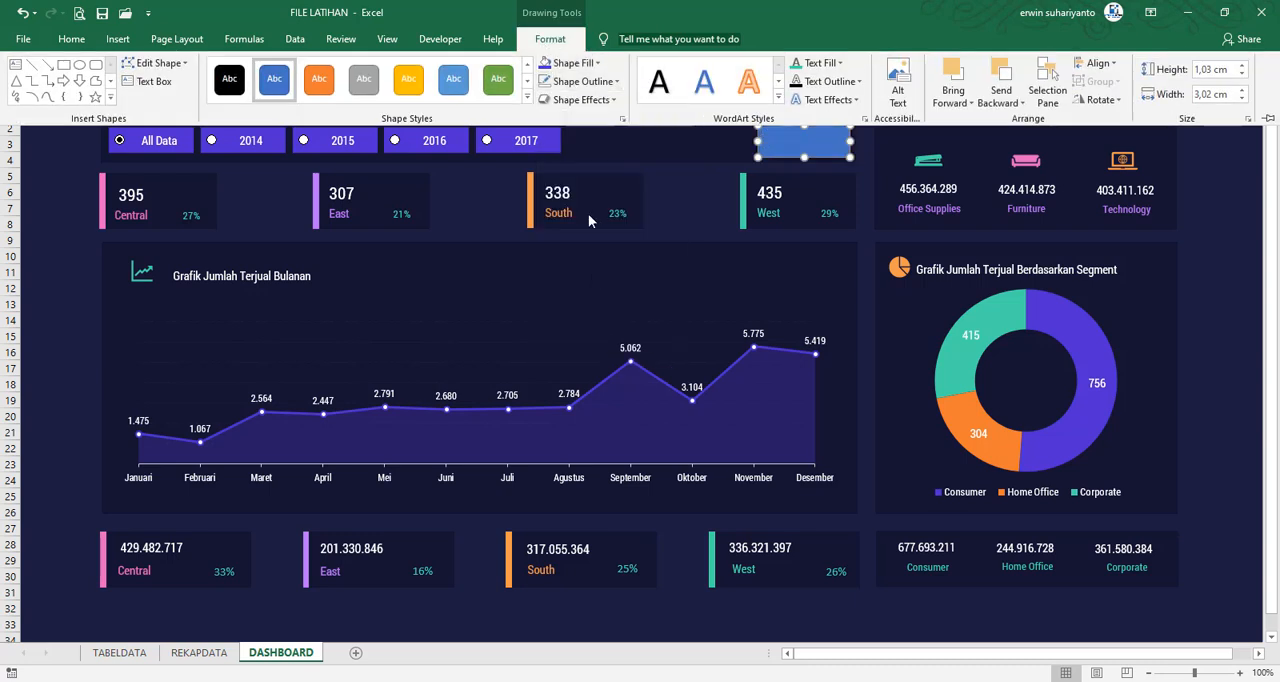
{"action": "left_click", "coordinate": [546, 63]}
{"action": "left_click", "coordinate": [799, 143]}
{"action": "left_click", "coordinate": [805, 124]}
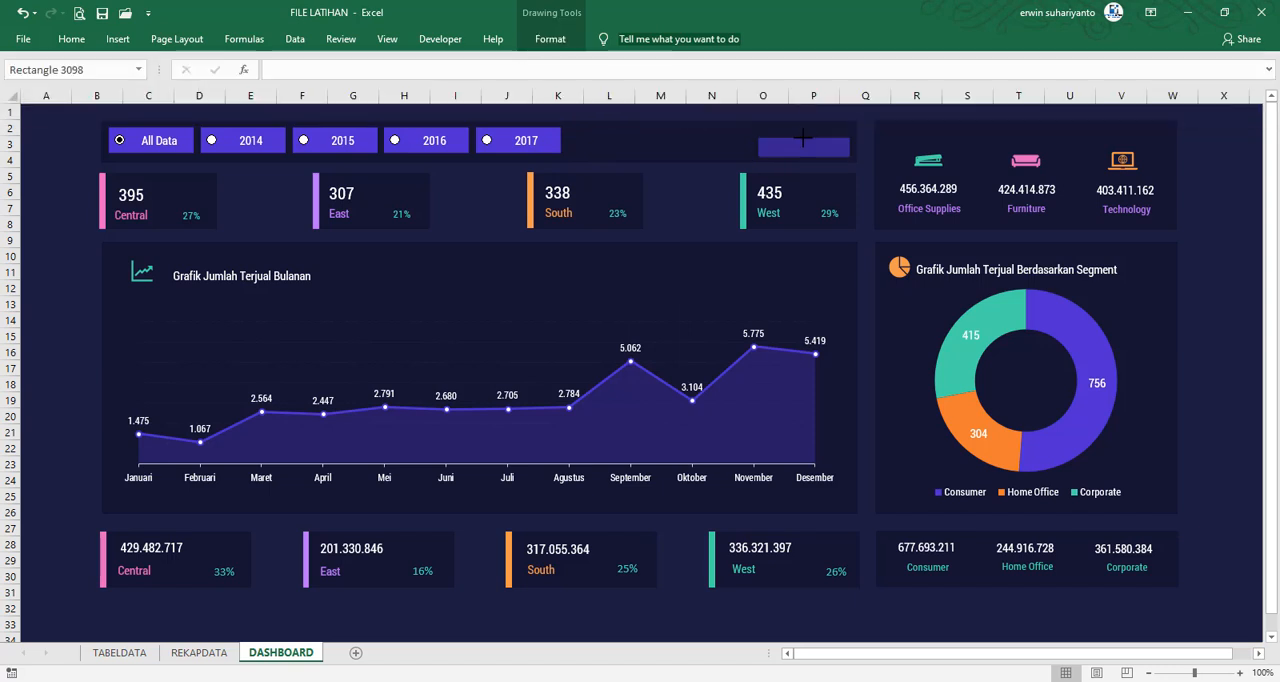
{"action": "left_click", "coordinate": [805, 127]}
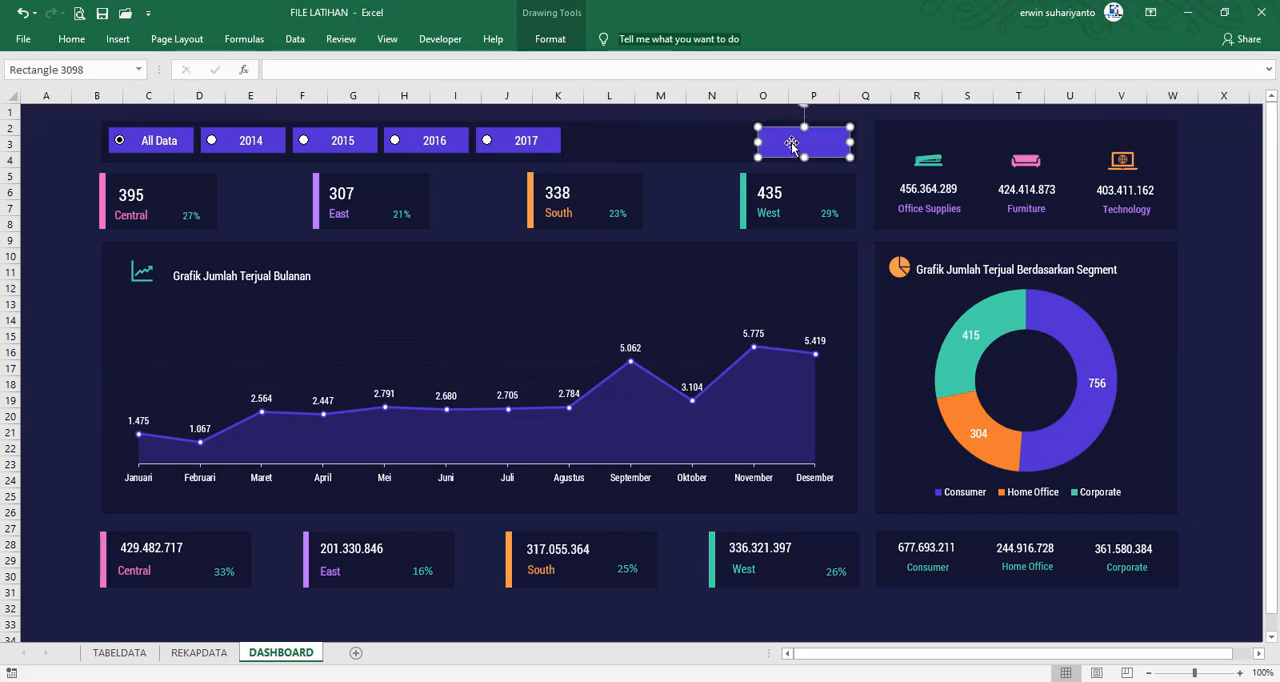
Add the text "Copy Chart" to the purple rectangle
{"action": "right_click", "coordinate": [793, 143]}
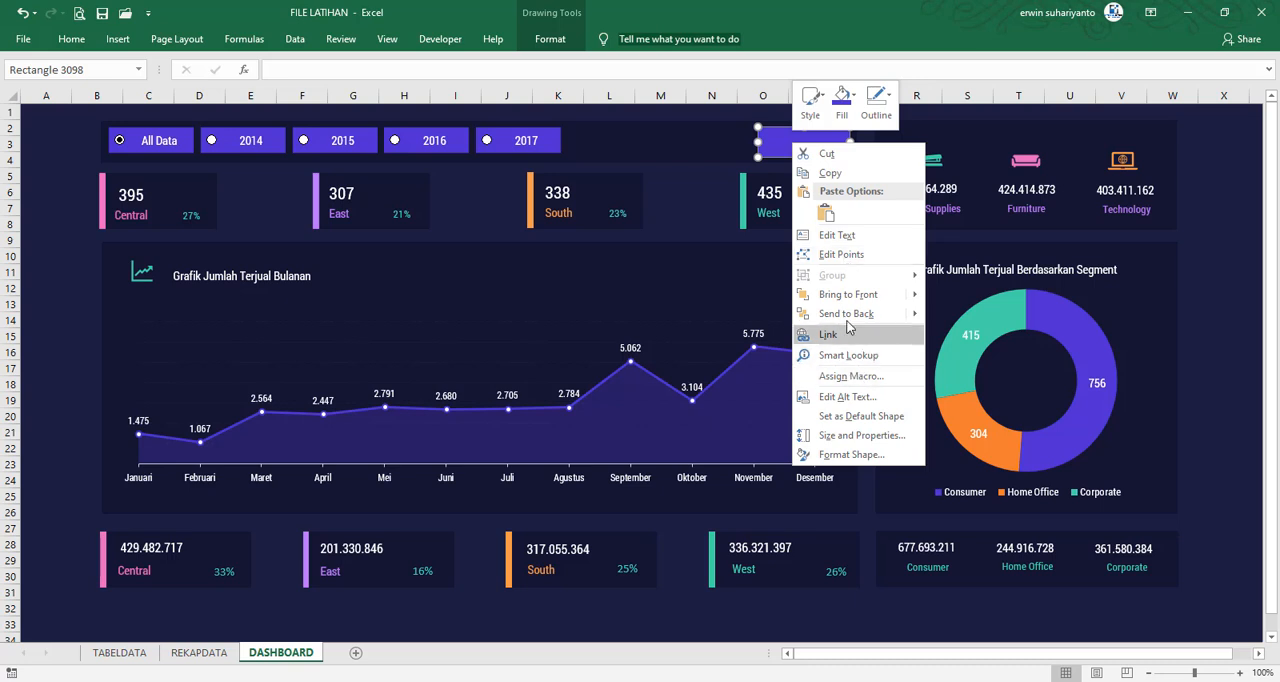
{"action": "left_click", "coordinate": [880, 235]}
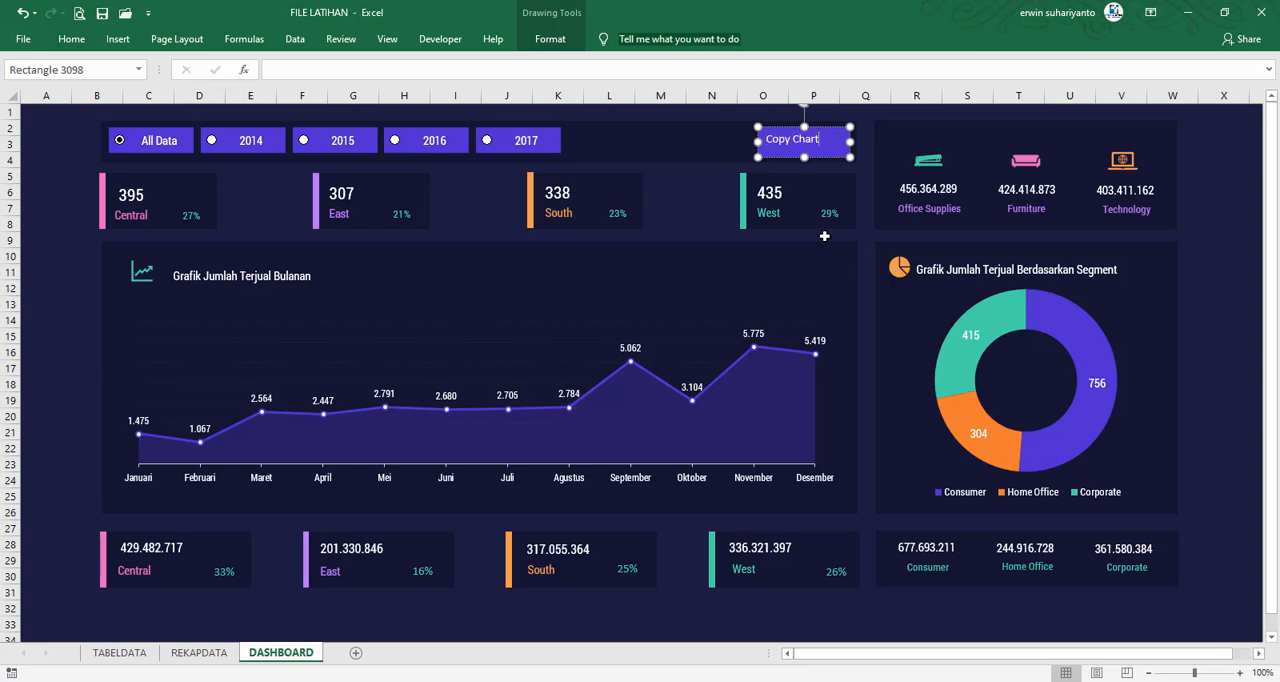
{"action": "left_click", "coordinate": [712, 192]}
Format the Copy Chart label in Roboto Condensed, centred horizontally and vertically, with the font size increased one step
{"action": "left_click", "coordinate": [798, 149]}
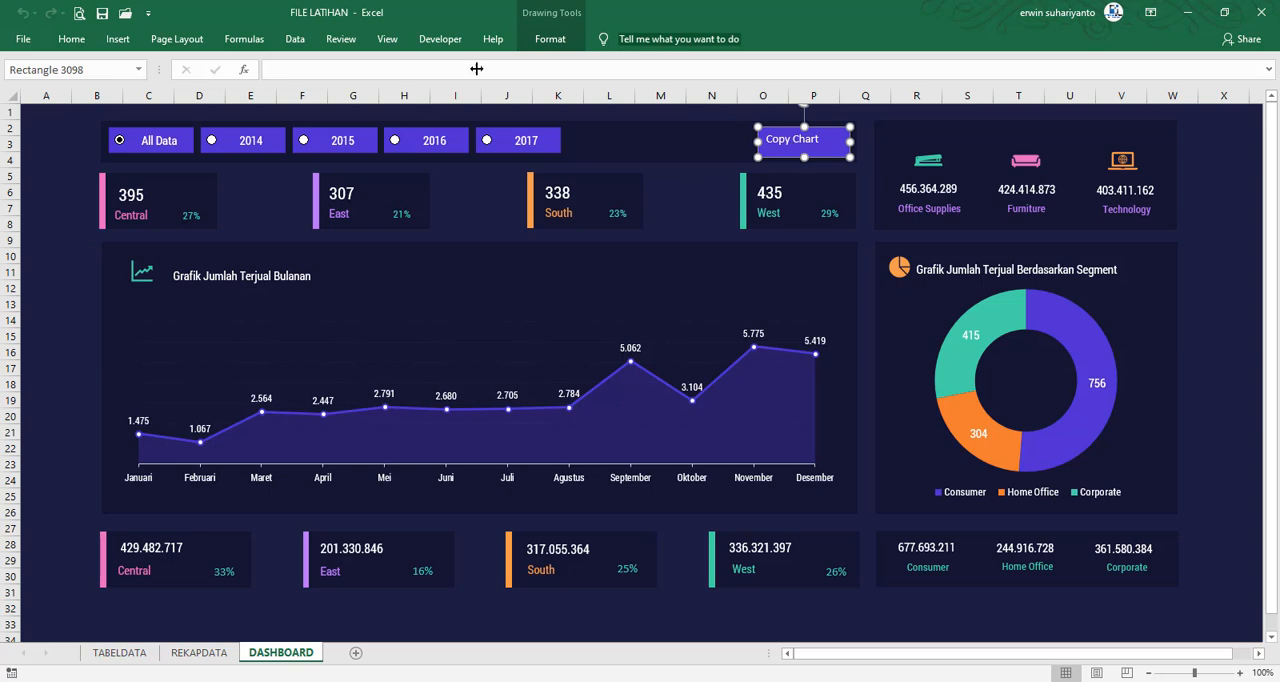
{"action": "left_click", "coordinate": [71, 38]}
{"action": "left_click", "coordinate": [221, 69]}
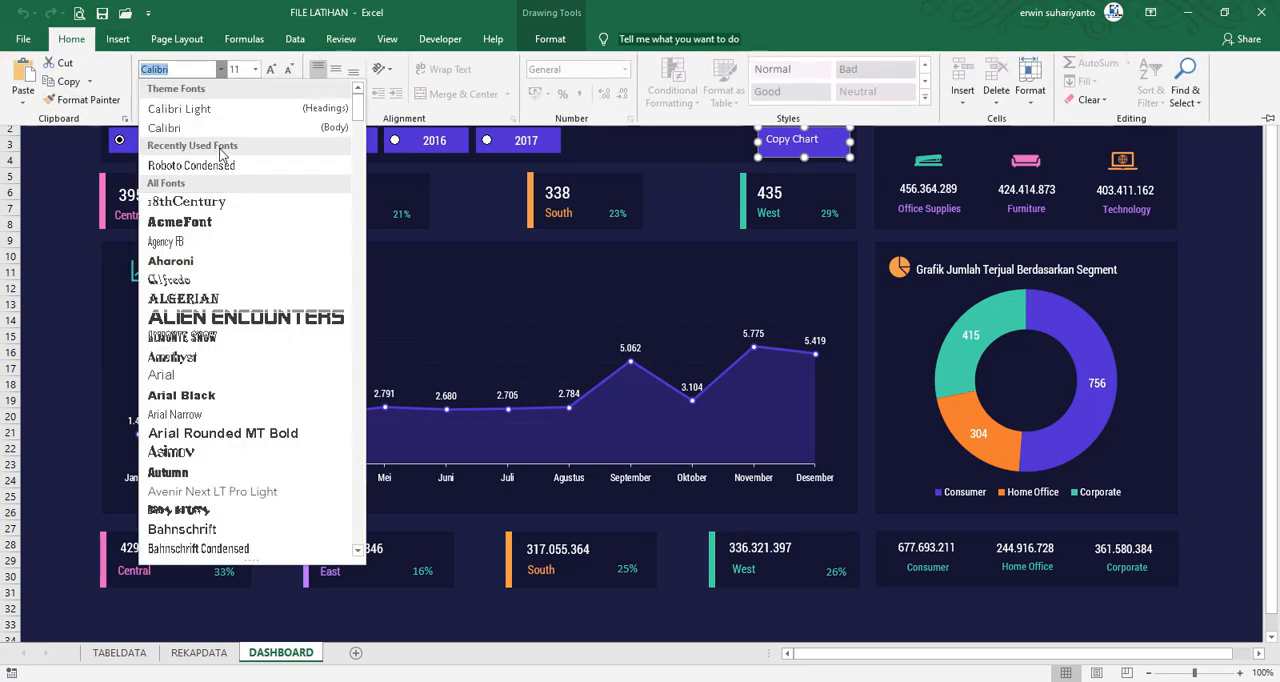
{"action": "left_click", "coordinate": [191, 165]}
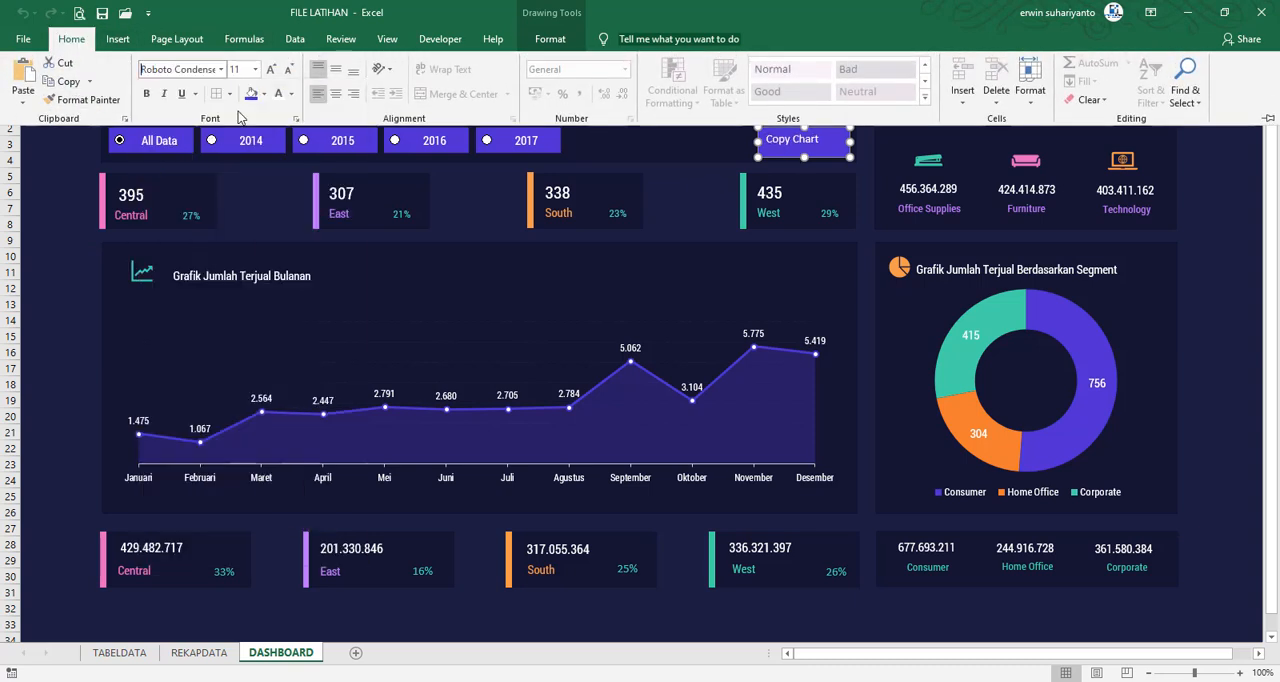
{"action": "left_click", "coordinate": [336, 93]}
{"action": "left_click", "coordinate": [336, 69]}
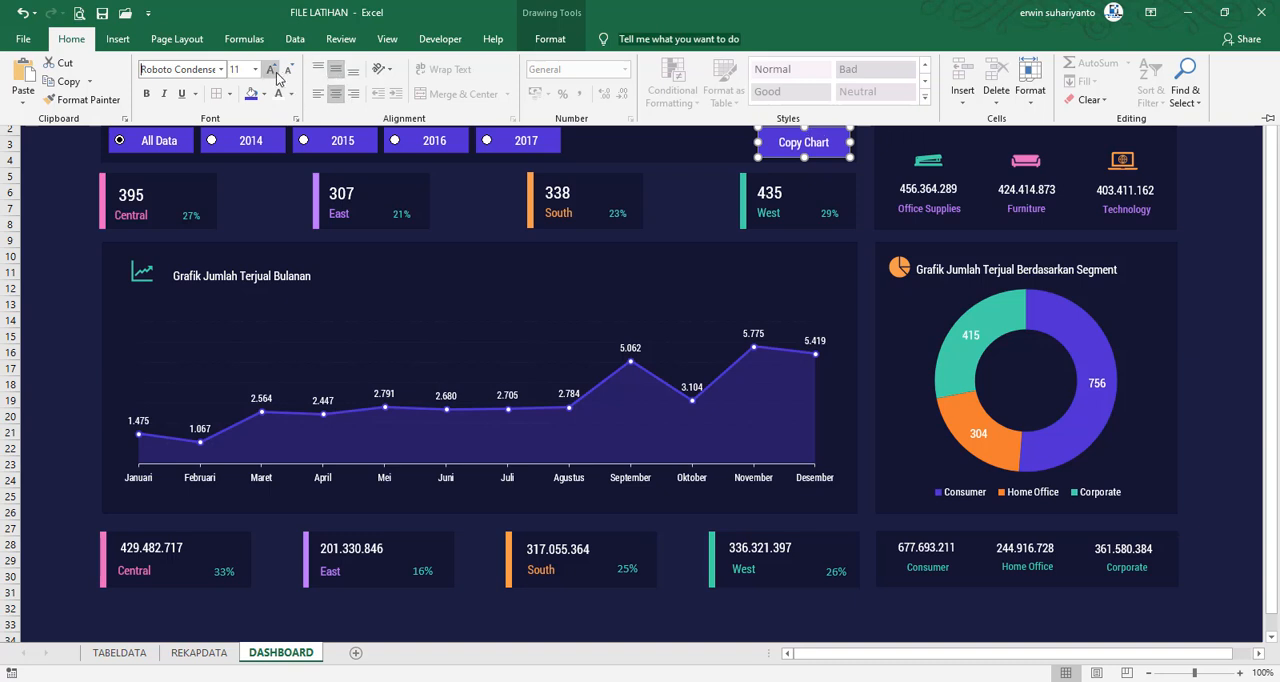
{"action": "left_click", "coordinate": [270, 70]}
Shrink the Copy Chart button's width and height slightly so it fits the row of year buttons
{"action": "left_click", "coordinate": [694, 191]}
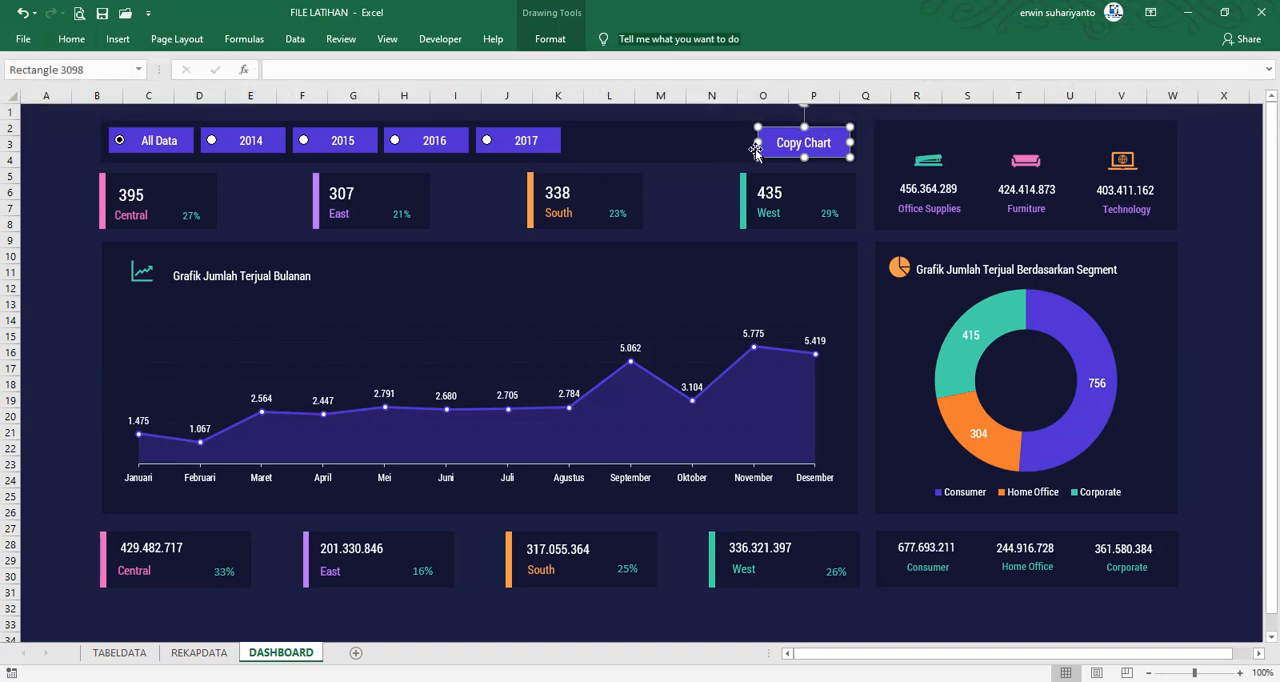
{"action": "left_click_drag", "start_coordinate": [757, 143], "coordinate": [813, 155]}
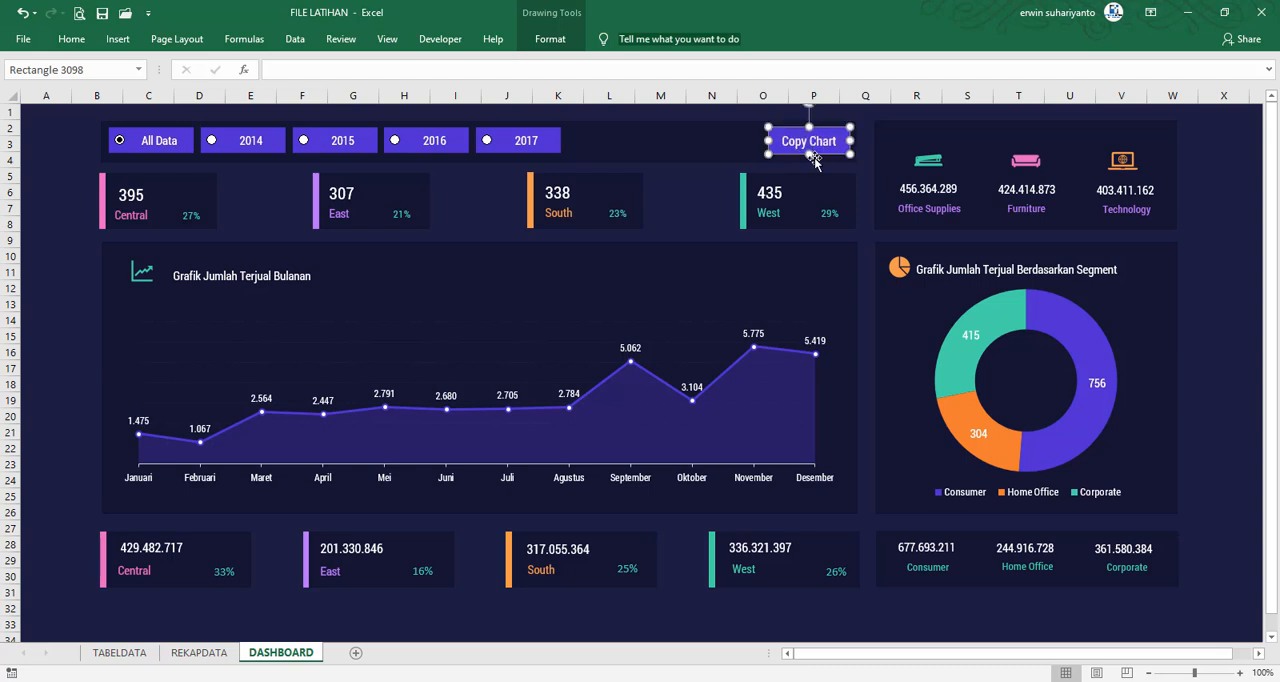
Nudge the Copy Chart button down slightly and deselect it
{"action": "key", "text": "Down"}
{"action": "left_click", "coordinate": [688, 218]}
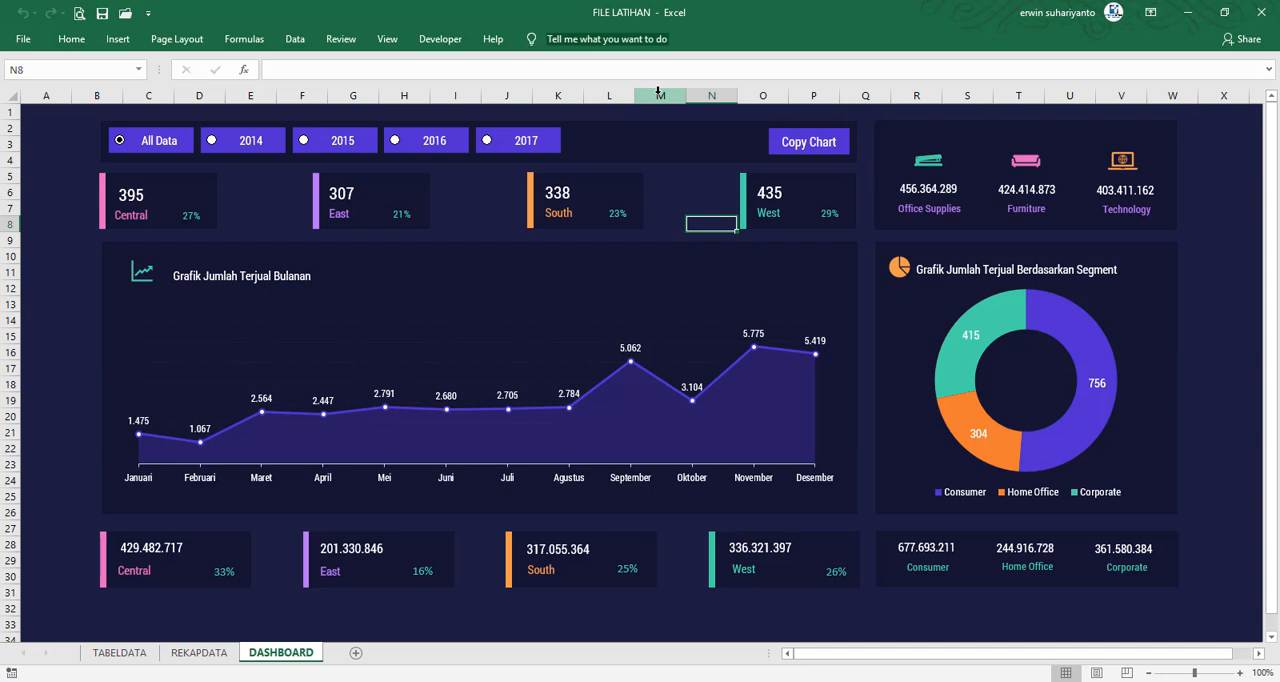
Name the monthly sales chart under "Grafik Jumlah Terjual Bulanan" GRAFIKSUMBER
{"action": "left_click", "coordinate": [643, 403]}
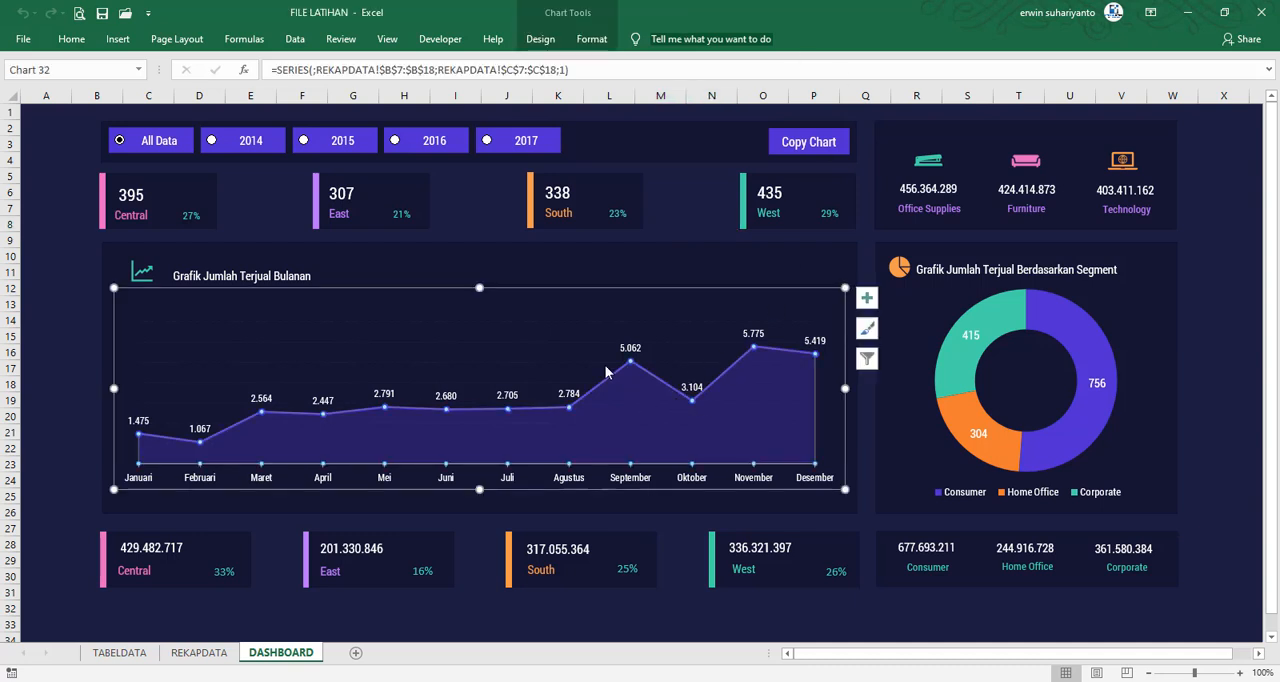
{"action": "left_click", "coordinate": [506, 289]}
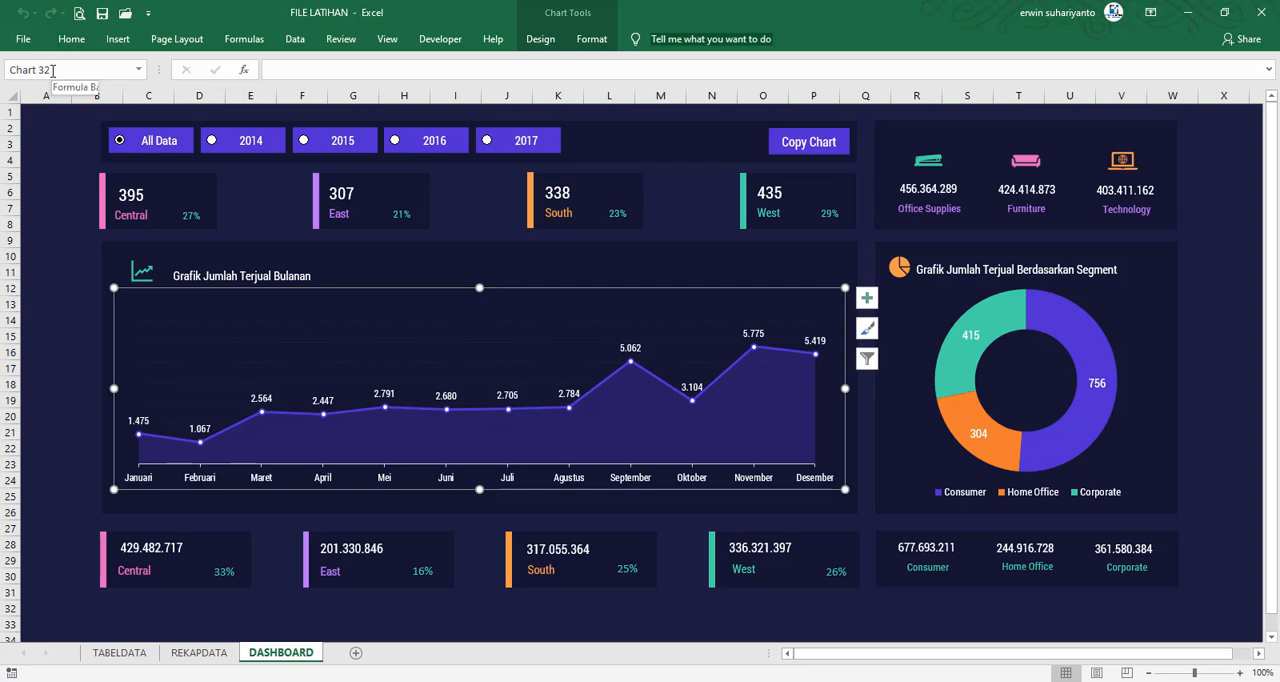
{"action": "left_click", "coordinate": [63, 66]}
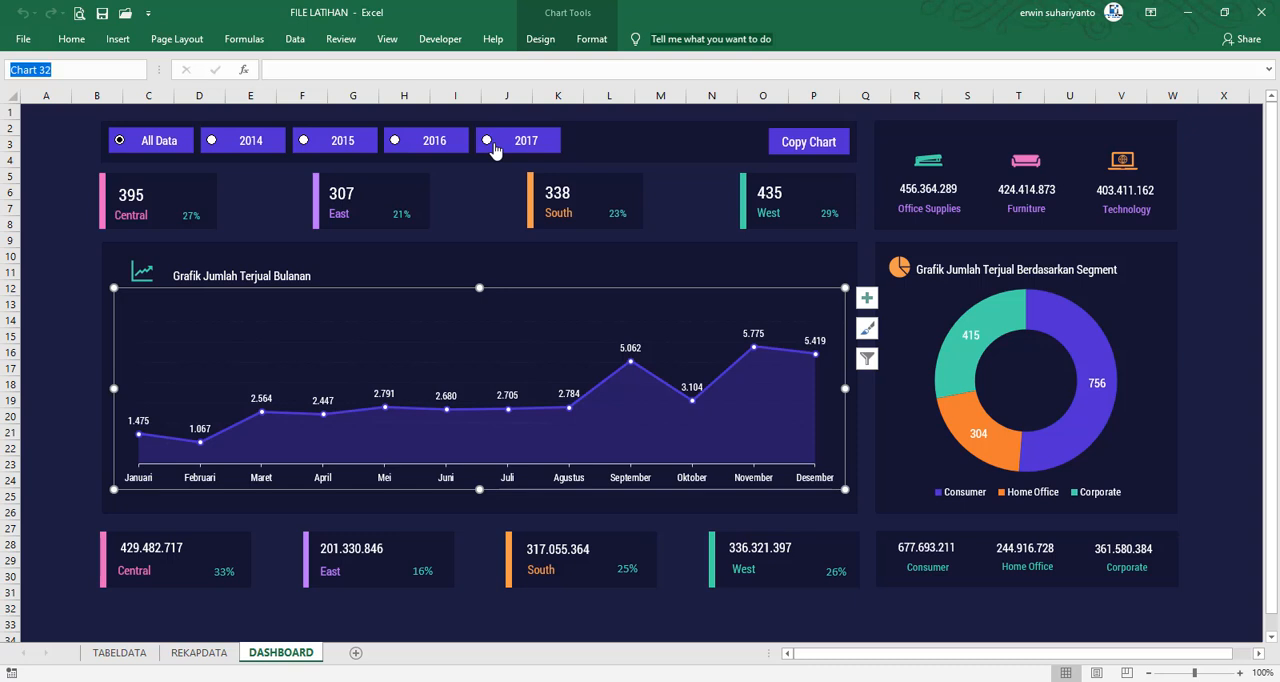
{"action": "type", "text": "GRAFIKSUMBER"}
{"action": "key", "text": "Return"}
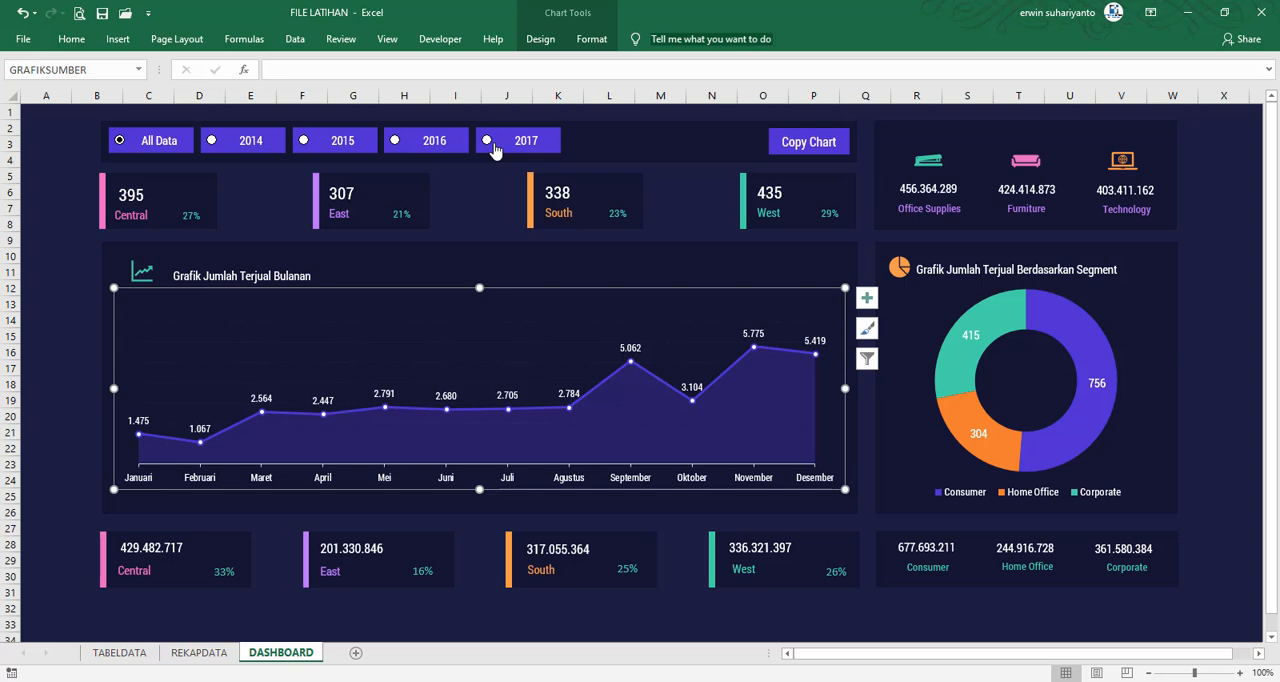
{"action": "left_click", "coordinate": [75, 344]}
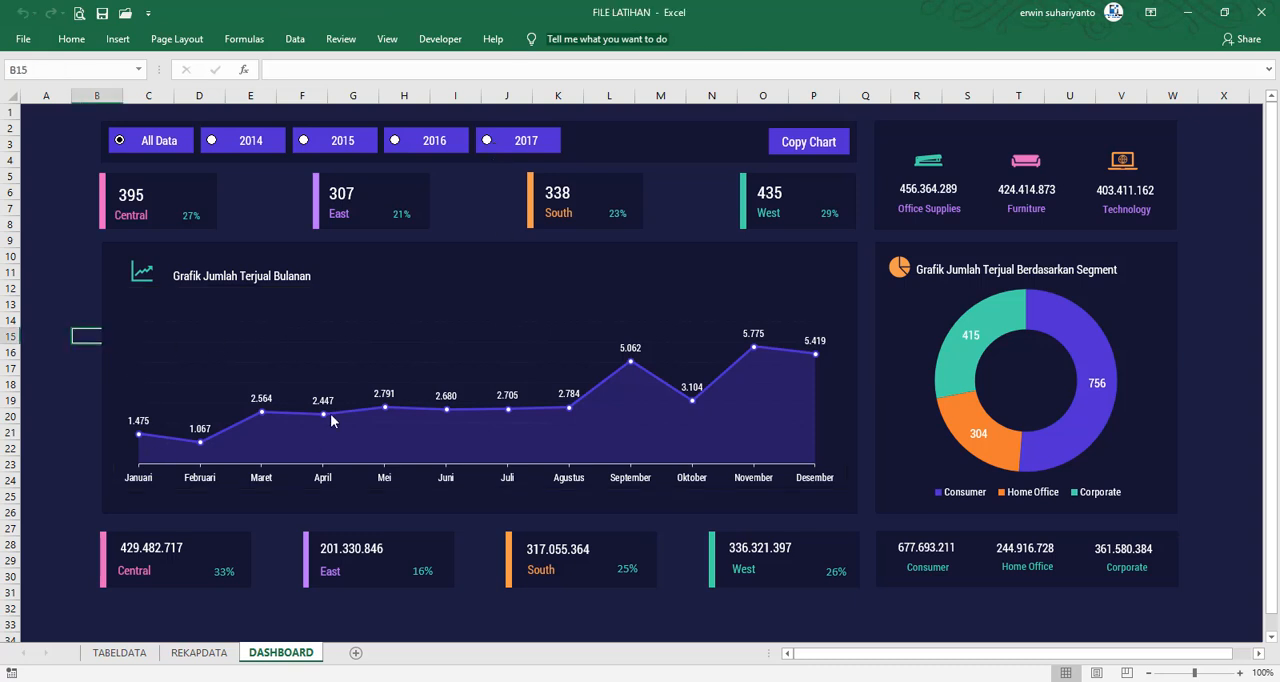
Test the year option buttons by switching the dashboard to 2014 and 2015
{"action": "left_click", "coordinate": [212, 144]}
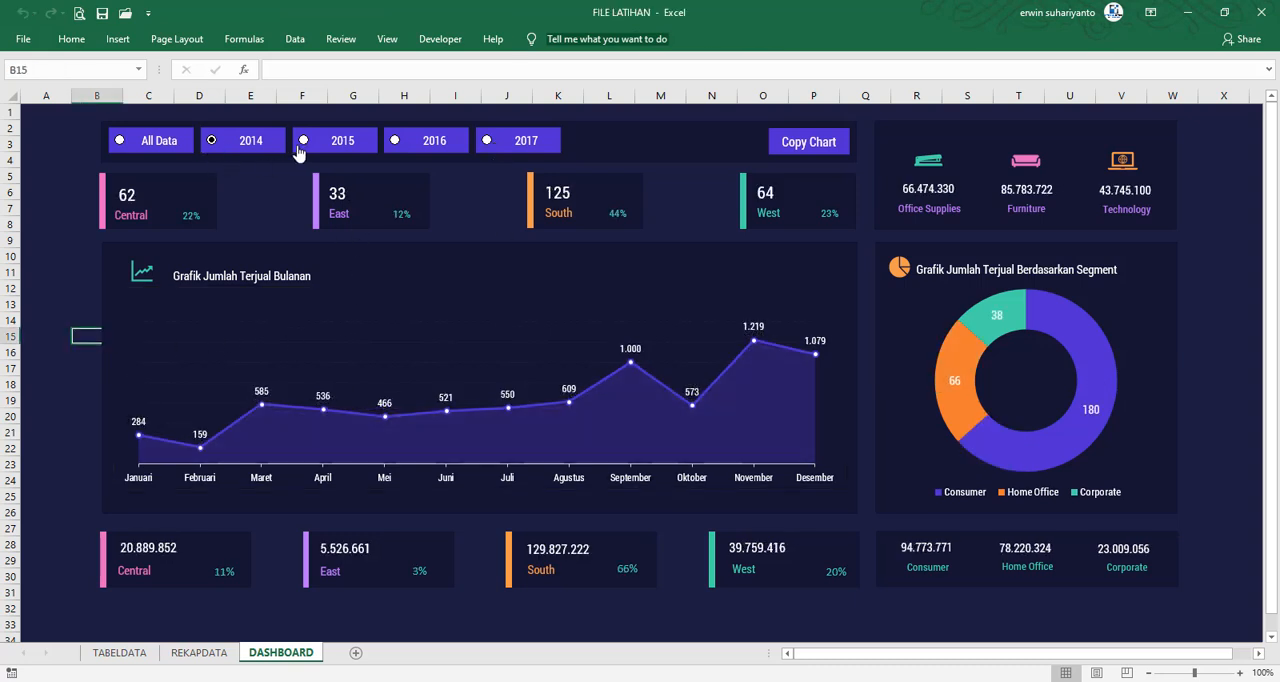
{"action": "left_click", "coordinate": [299, 148]}
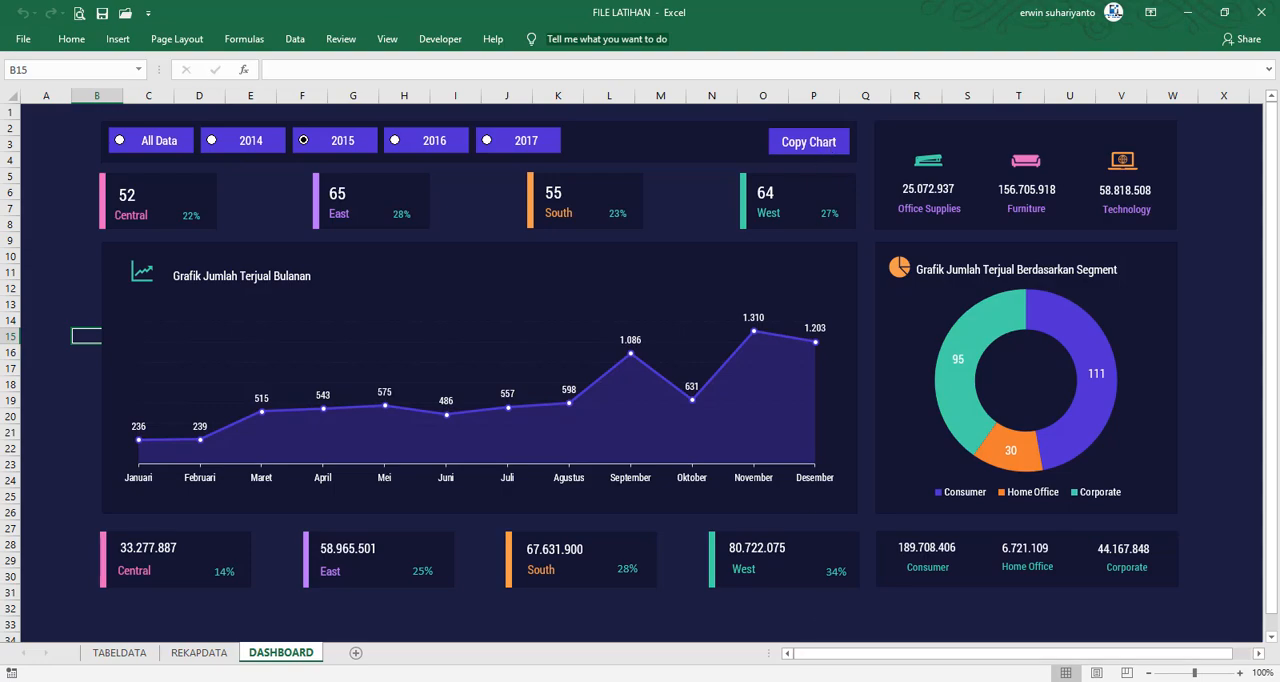
Open the recent workbook FILE FINAL alongside FILE LATIHAN
{"action": "mouse_move", "coordinate": [868, 668]}
{"action": "left_click", "coordinate": [975, 600]}
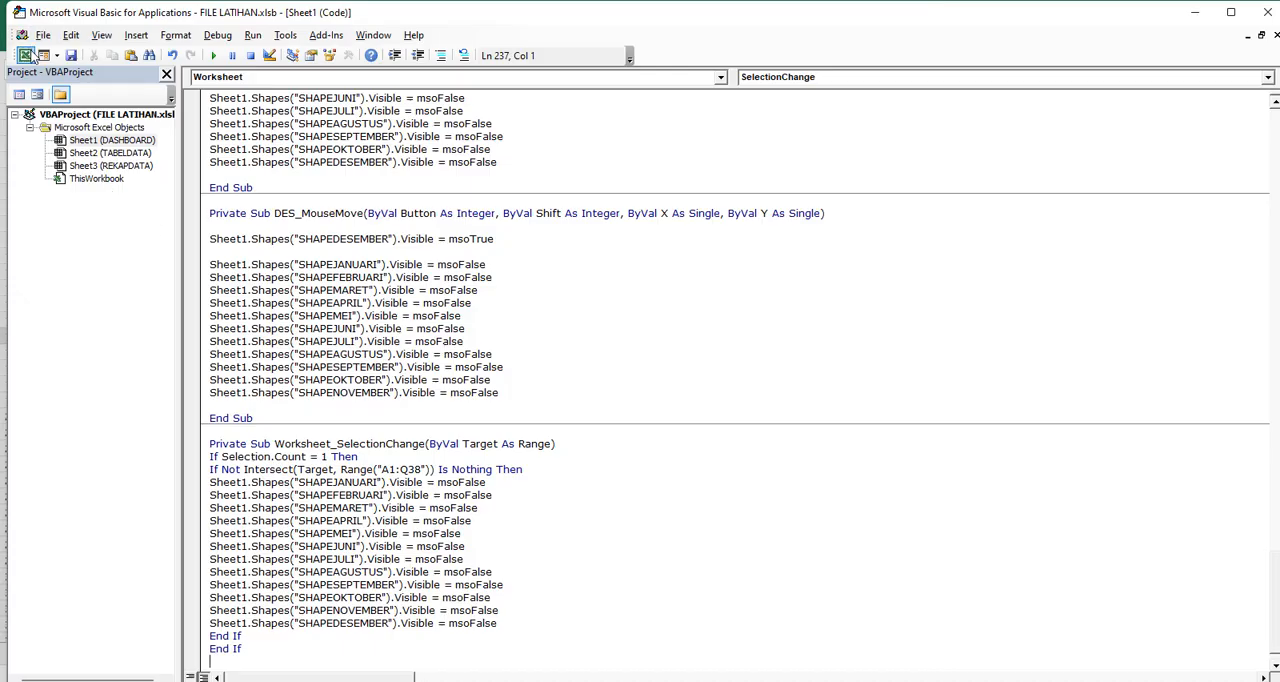
{"action": "left_click", "coordinate": [25, 55]}
{"action": "left_click", "coordinate": [24, 37]}
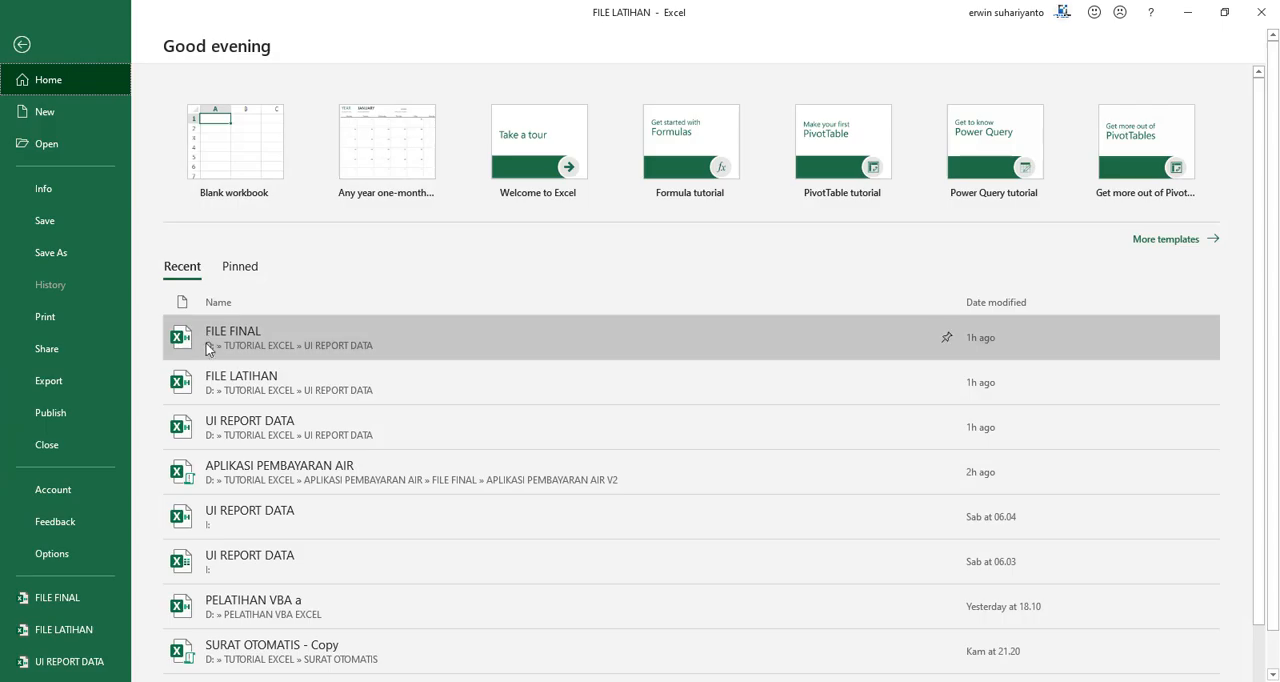
{"action": "left_click", "coordinate": [243, 382]}
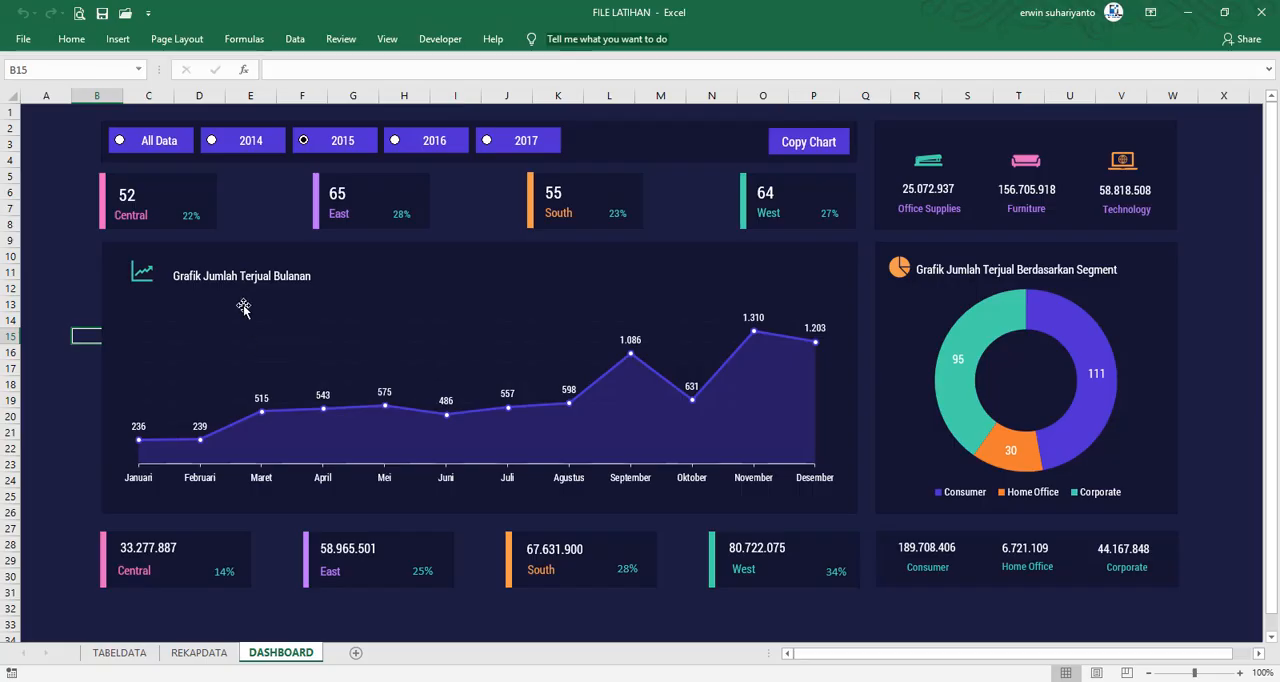
{"action": "left_click", "coordinate": [24, 39]}
{"action": "left_click", "coordinate": [253, 398]}
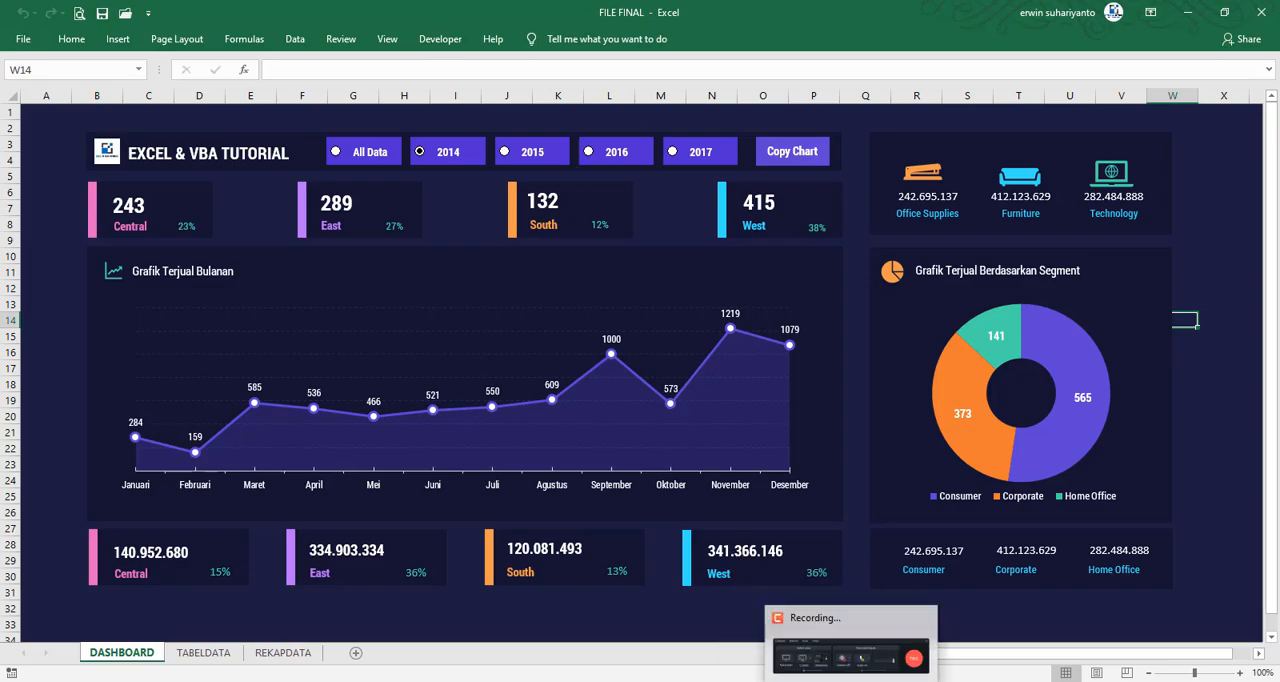
Copy the line Sheet1.ChartObjects("Chart 14").Copy from the COPYGRAFIK macro in FILE FINAL's Sheet1 (DASHBOARD) code
{"action": "left_click", "coordinate": [880, 628]}
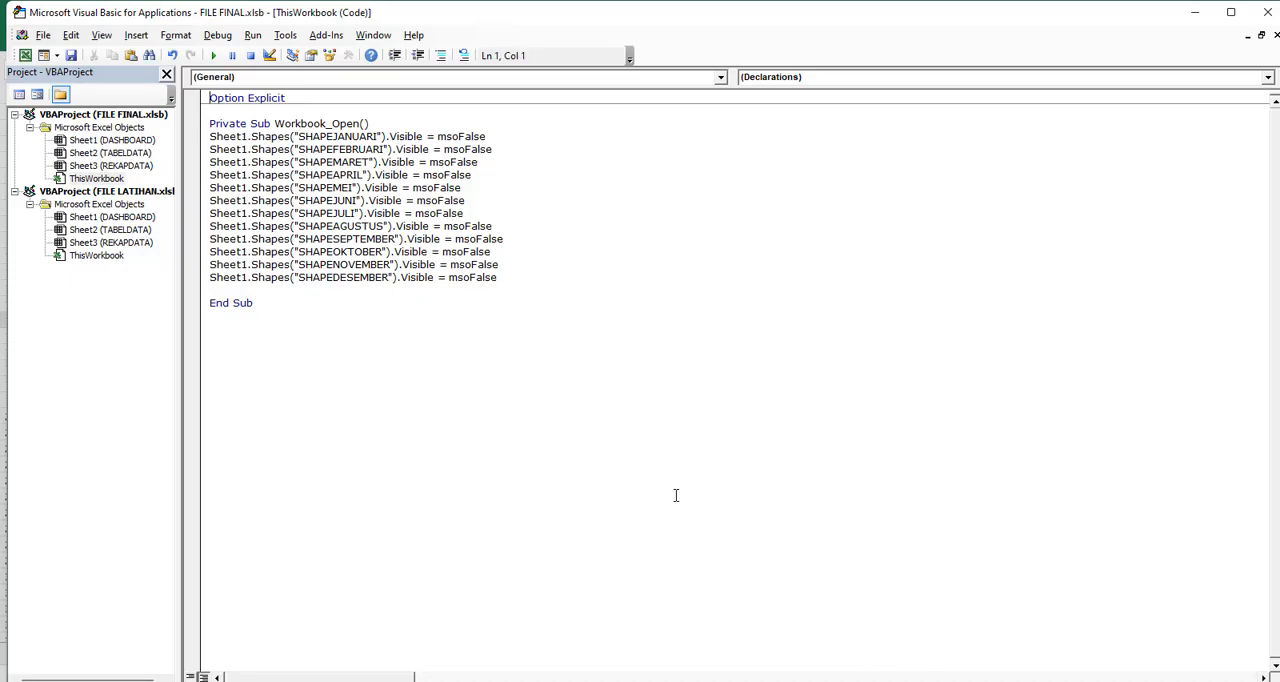
{"action": "double_click", "coordinate": [113, 142]}
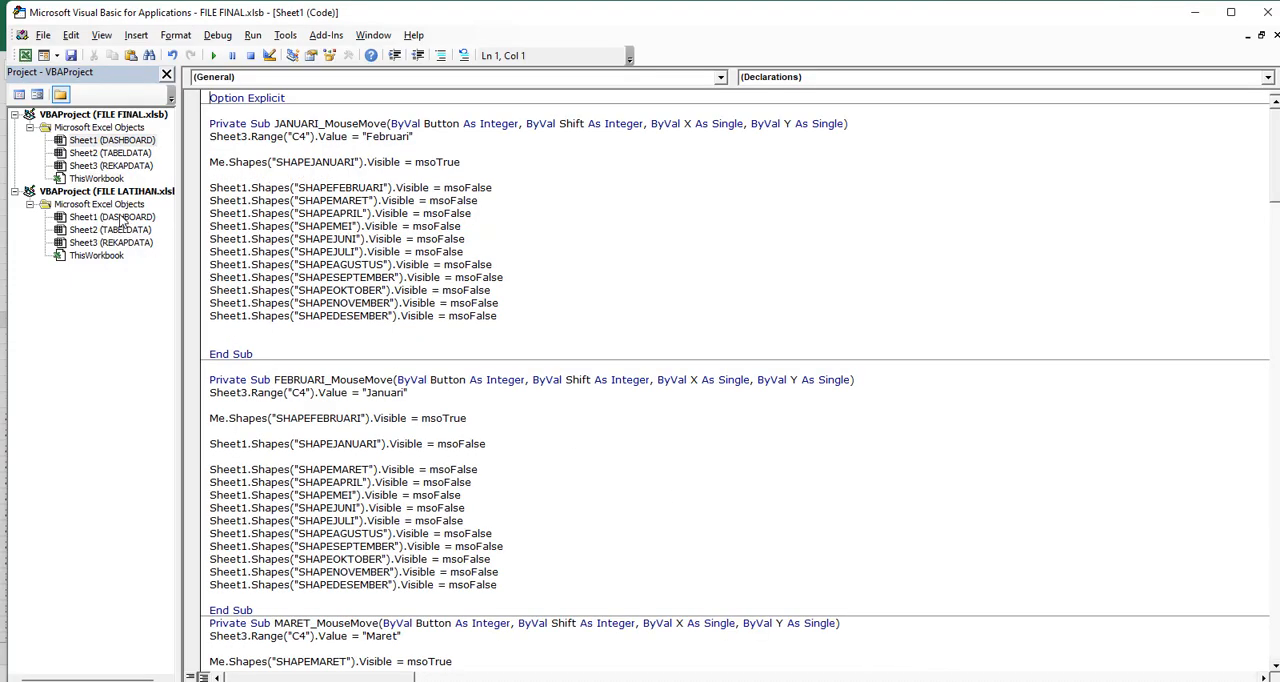
{"action": "double_click", "coordinate": [121, 218]}
{"action": "double_click", "coordinate": [130, 129]}
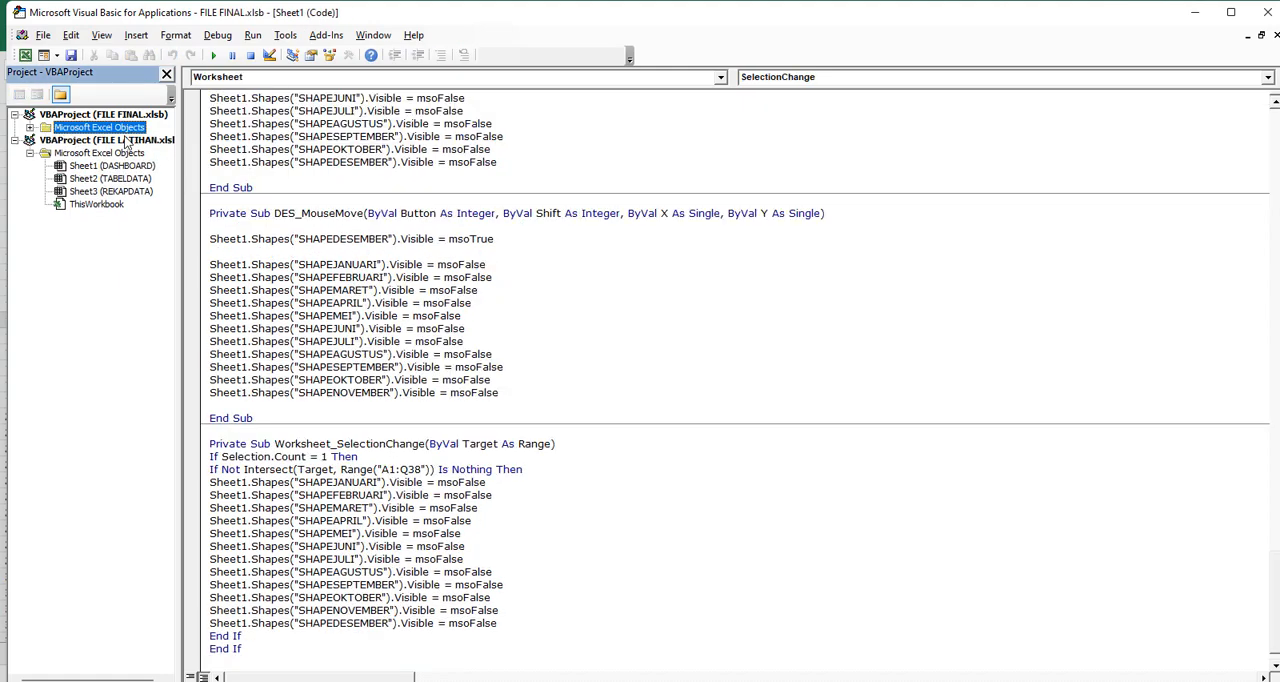
{"action": "double_click", "coordinate": [113, 131]}
{"action": "scroll", "coordinate": [325, 262], "scroll_direction": "down", "scroll_amount": 20}
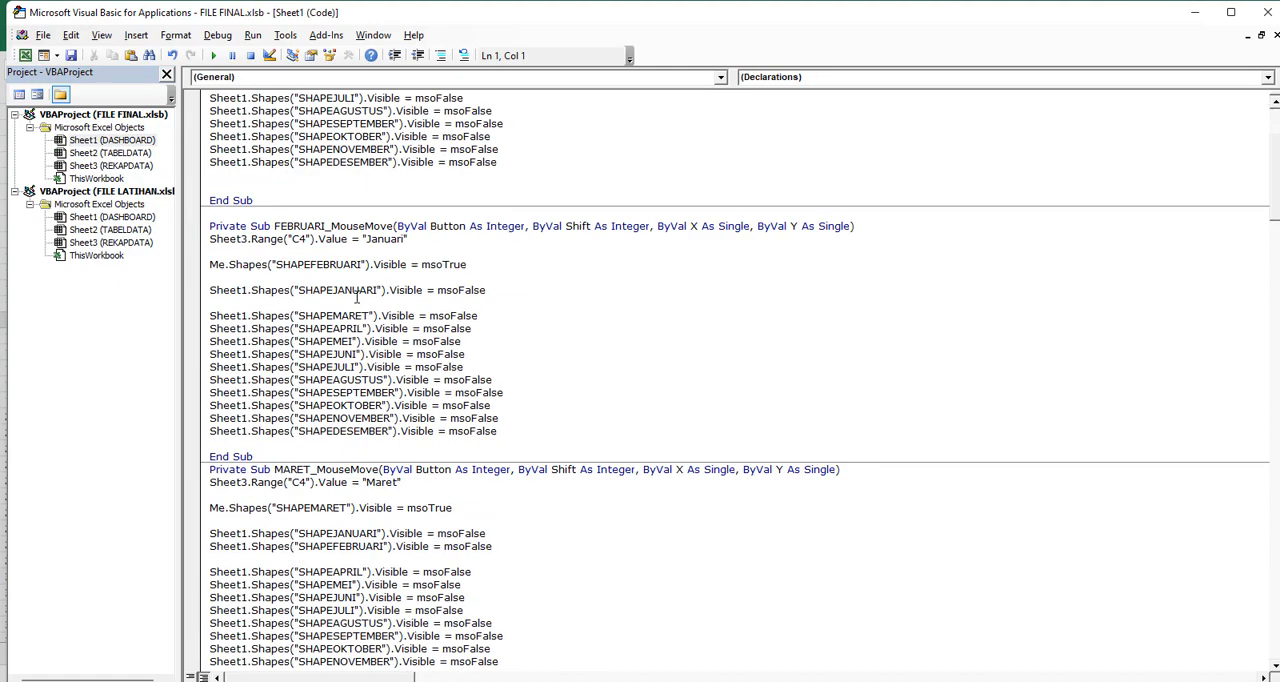
{"action": "scroll", "coordinate": [365, 345], "scroll_direction": "down", "scroll_amount": 20}
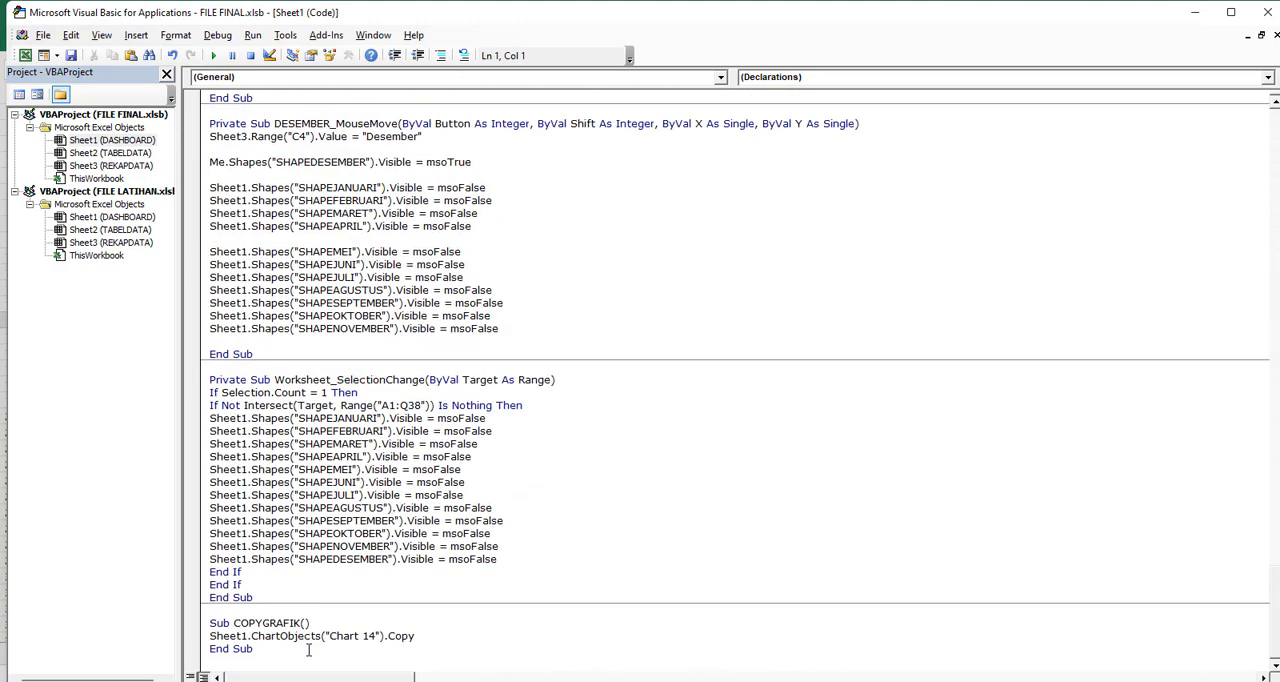
{"action": "left_click_drag", "start_coordinate": [434, 633], "coordinate": [207, 638]}
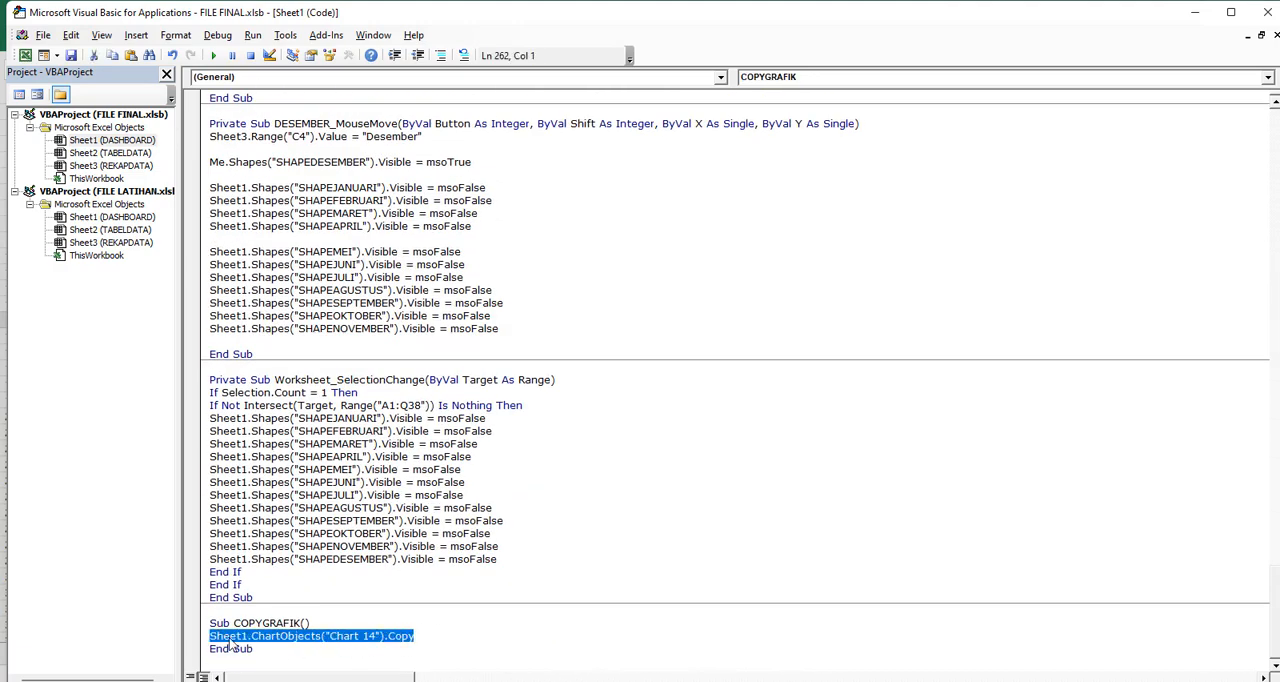
{"action": "right_click", "coordinate": [236, 645]}
{"action": "left_click", "coordinate": [286, 397]}
Bring up the FILE FINAL workbook and minimise it to return to FILE LATIHAN
{"action": "left_click", "coordinate": [886, 680]}
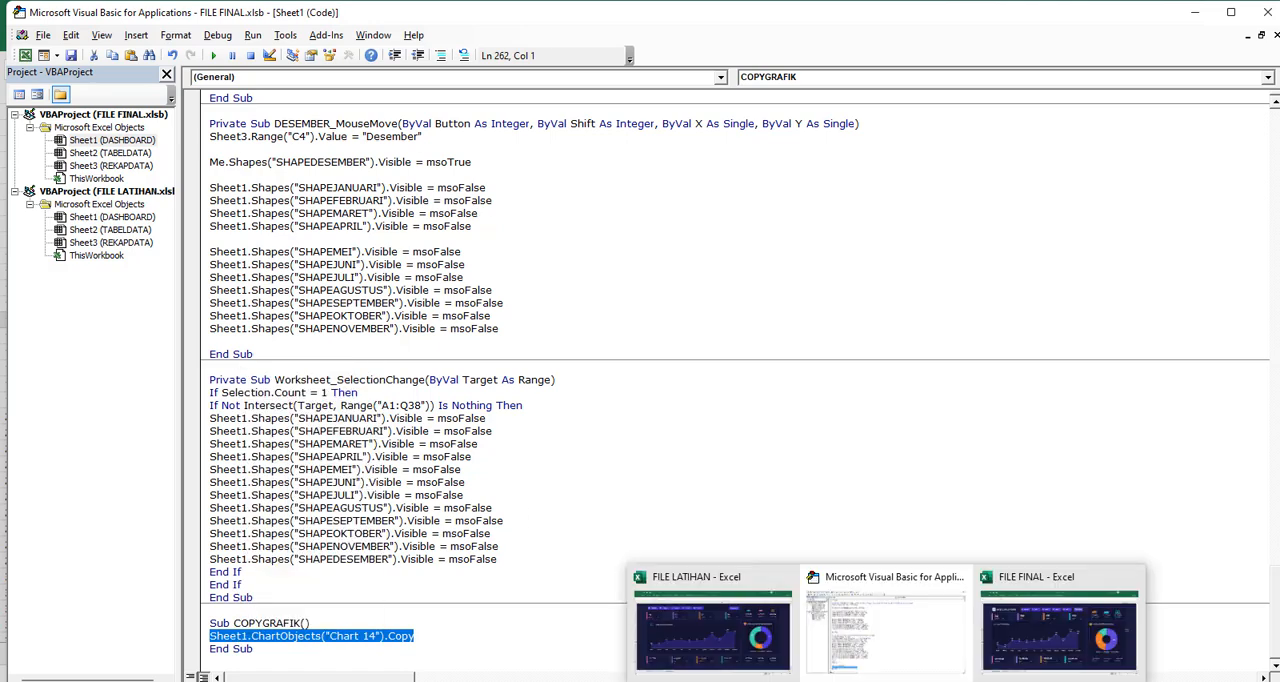
{"action": "left_click", "coordinate": [1058, 628]}
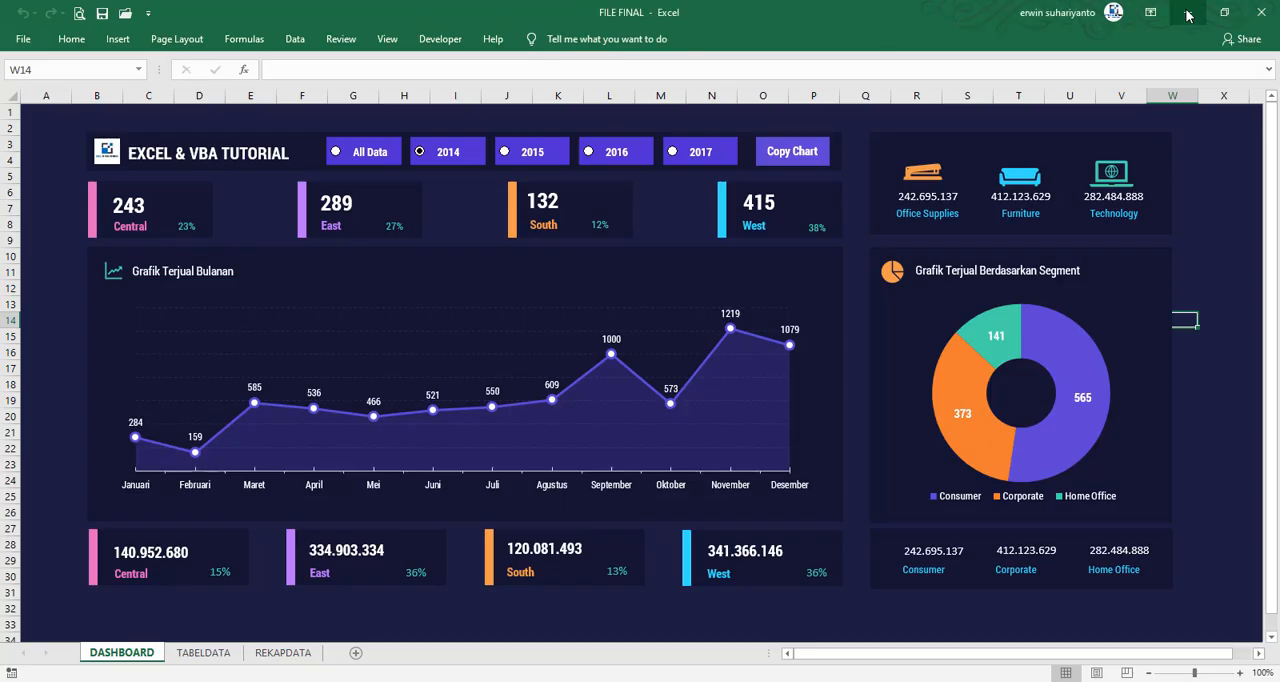
{"action": "left_click", "coordinate": [1203, 20]}
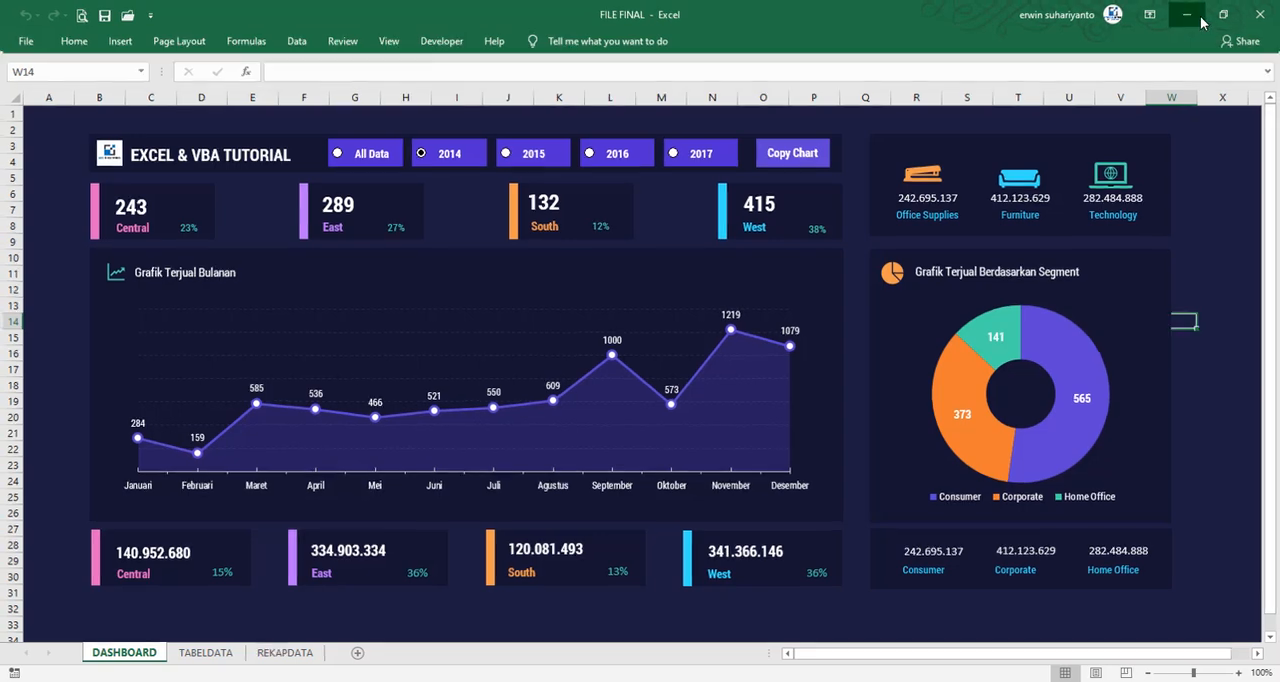
Assign a new macro named COPYCHART to the Copy Chart button
{"action": "right_click", "coordinate": [842, 146]}
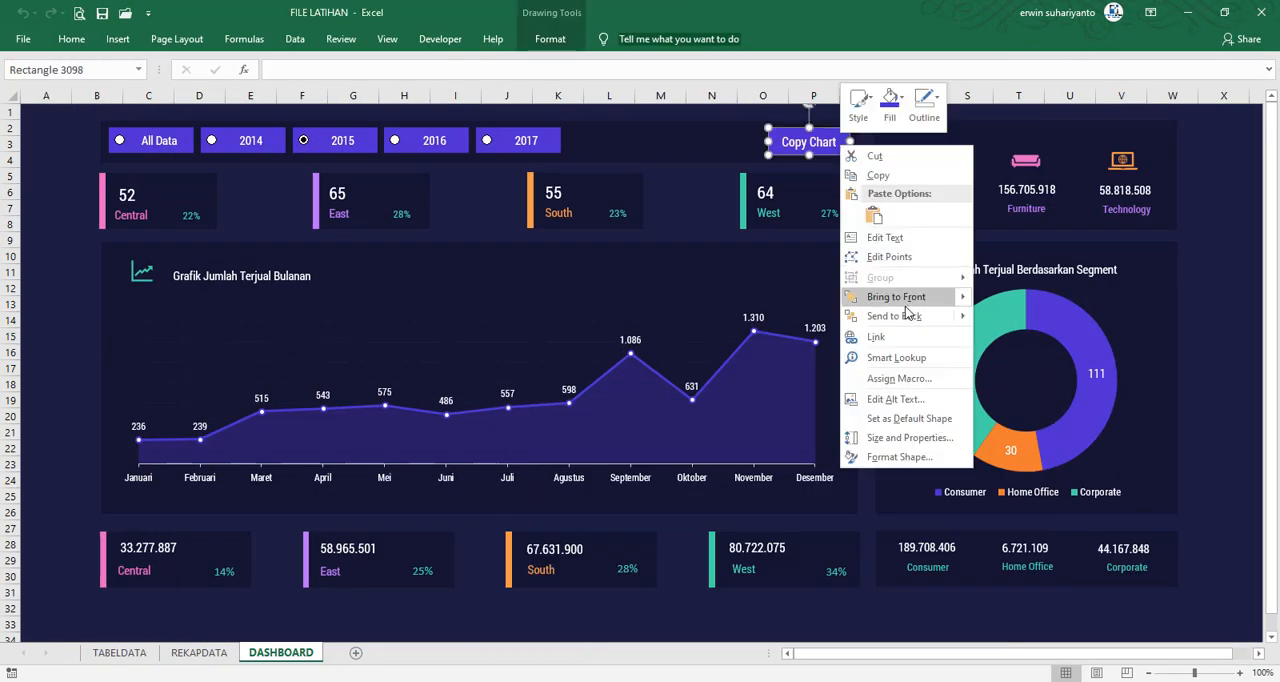
{"action": "left_click", "coordinate": [902, 380]}
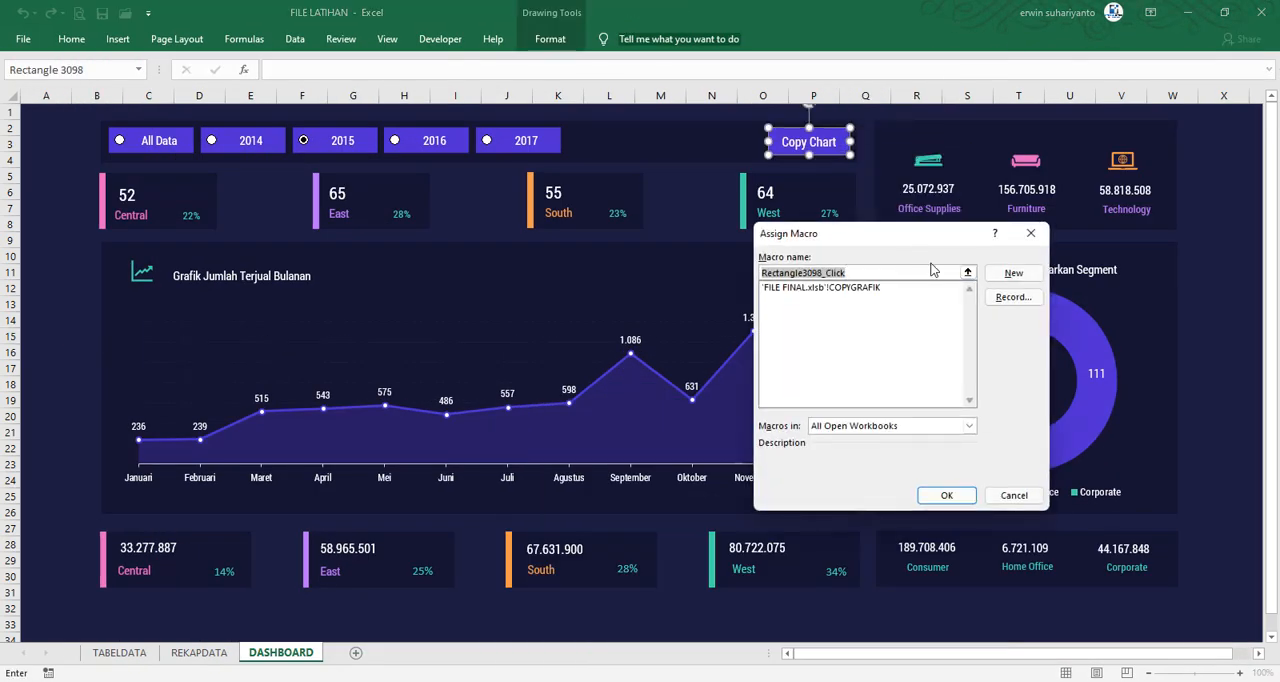
{"action": "type", "text": "COPYCHART"}
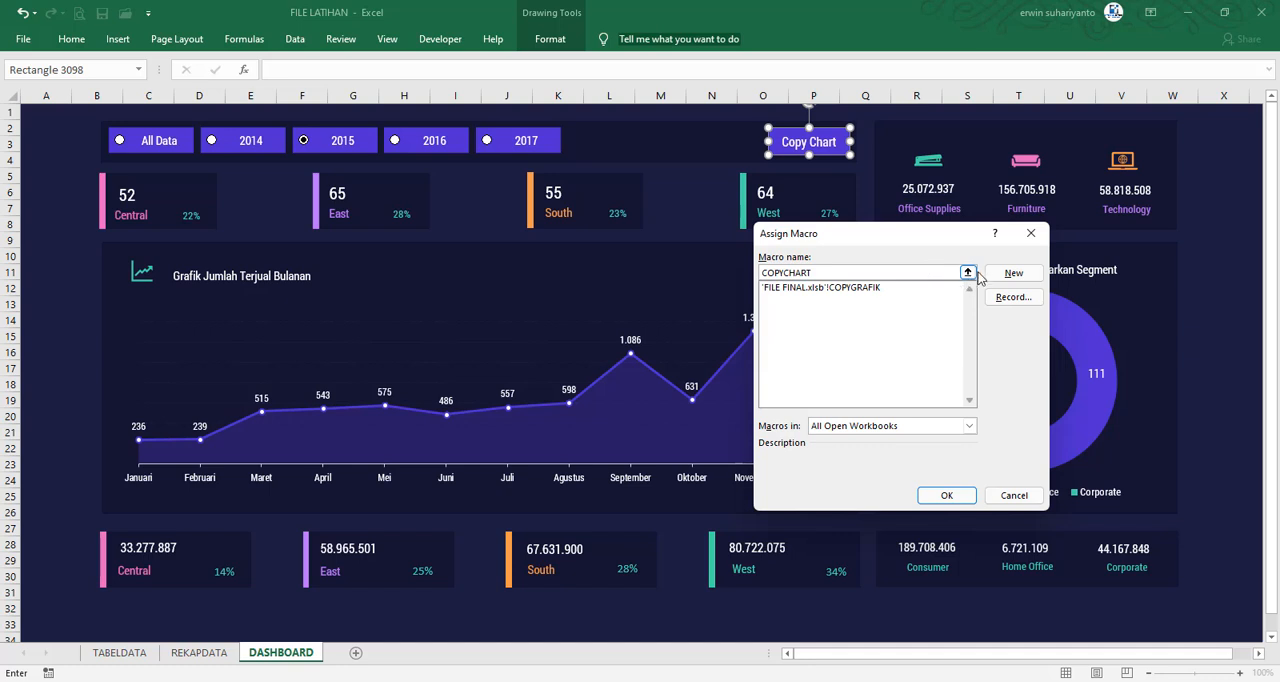
{"action": "left_click", "coordinate": [1012, 273]}
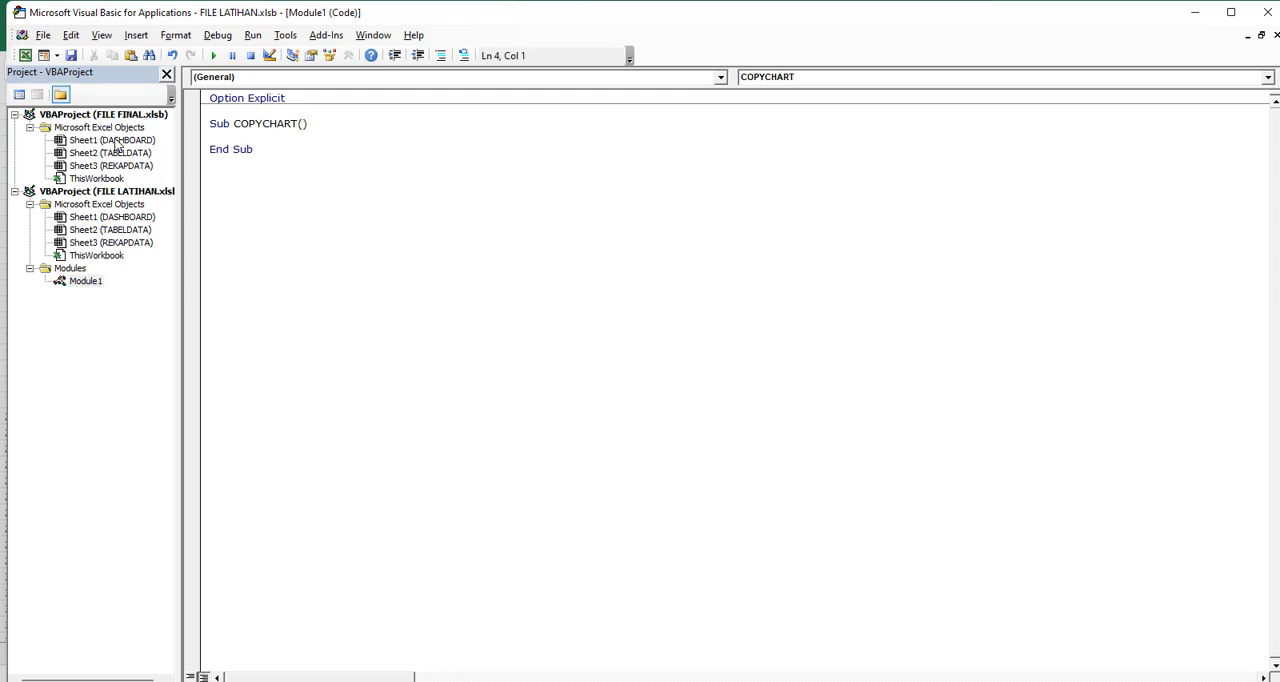
Add a COpyChart sub at the end of FILE LATIHAN's Sheet1 (DASHBOARD) code and paste the copied chart-copy line into it
{"action": "double_click", "coordinate": [112, 217]}
{"action": "scroll", "coordinate": [279, 597], "scroll_direction": "down", "scroll_amount": 1}
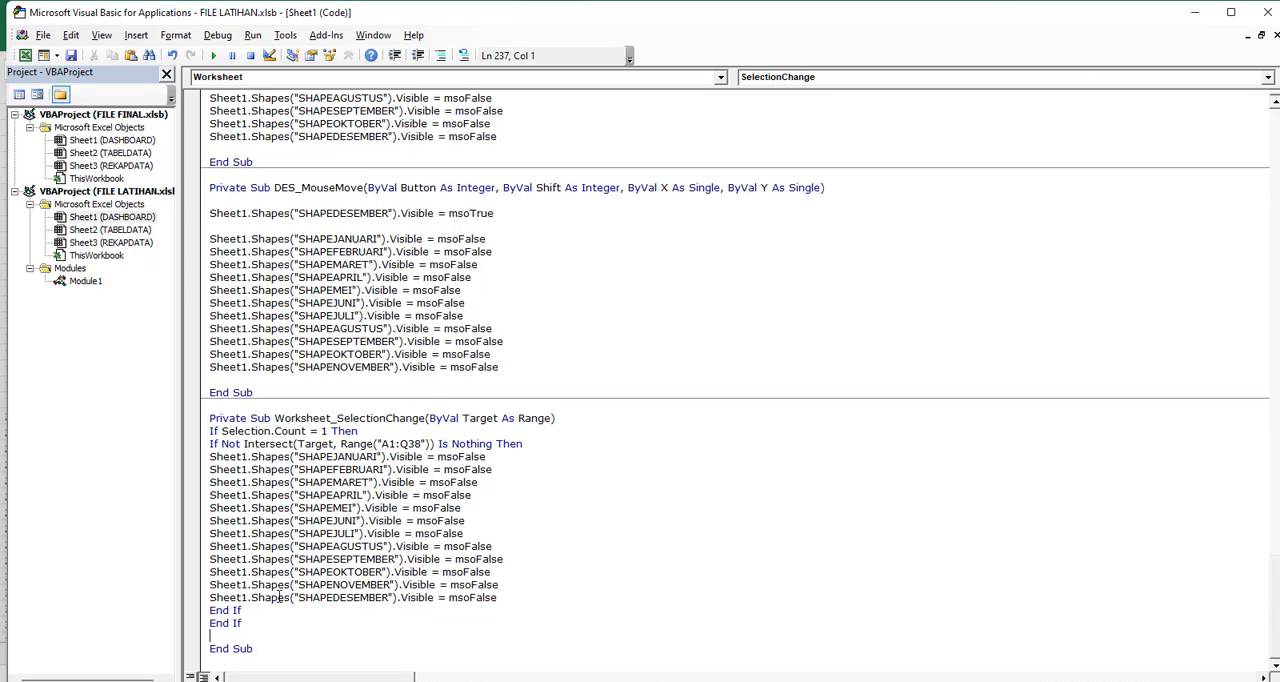
{"action": "key", "text": "Return"}
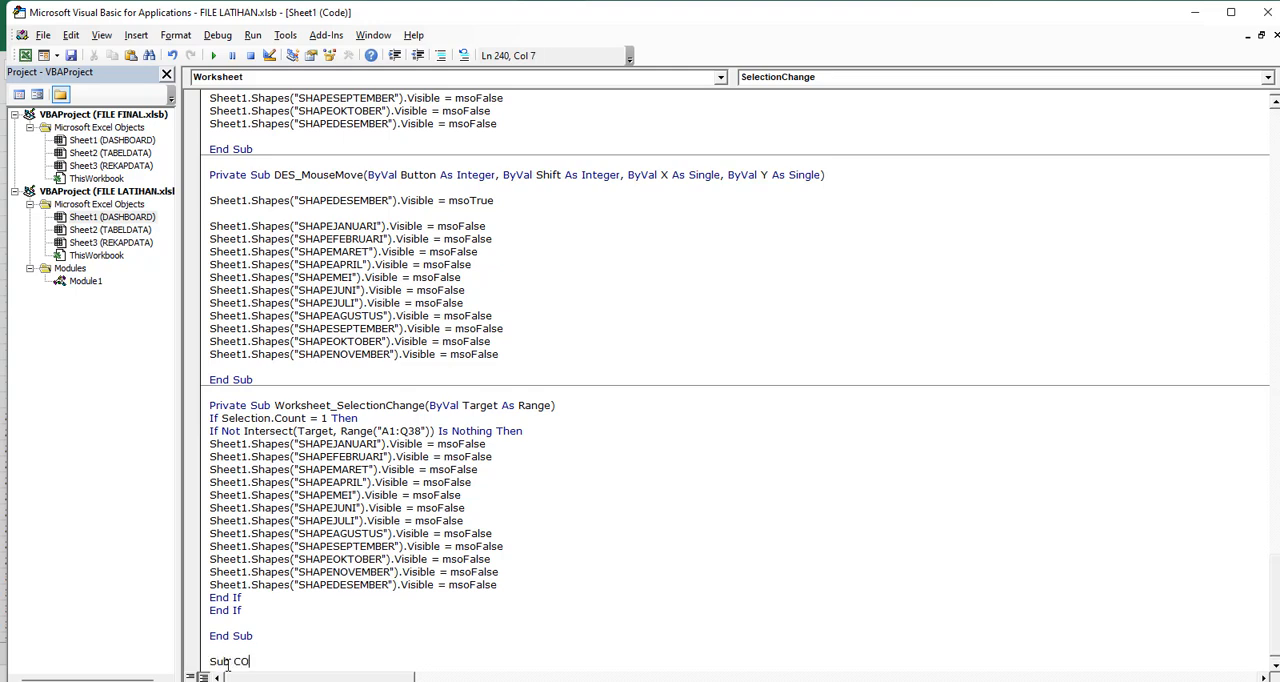
{"action": "type", "text": "Sub COpyChart"}
{"action": "key", "text": "Return"}
{"action": "key", "text": "ctrl+v"}
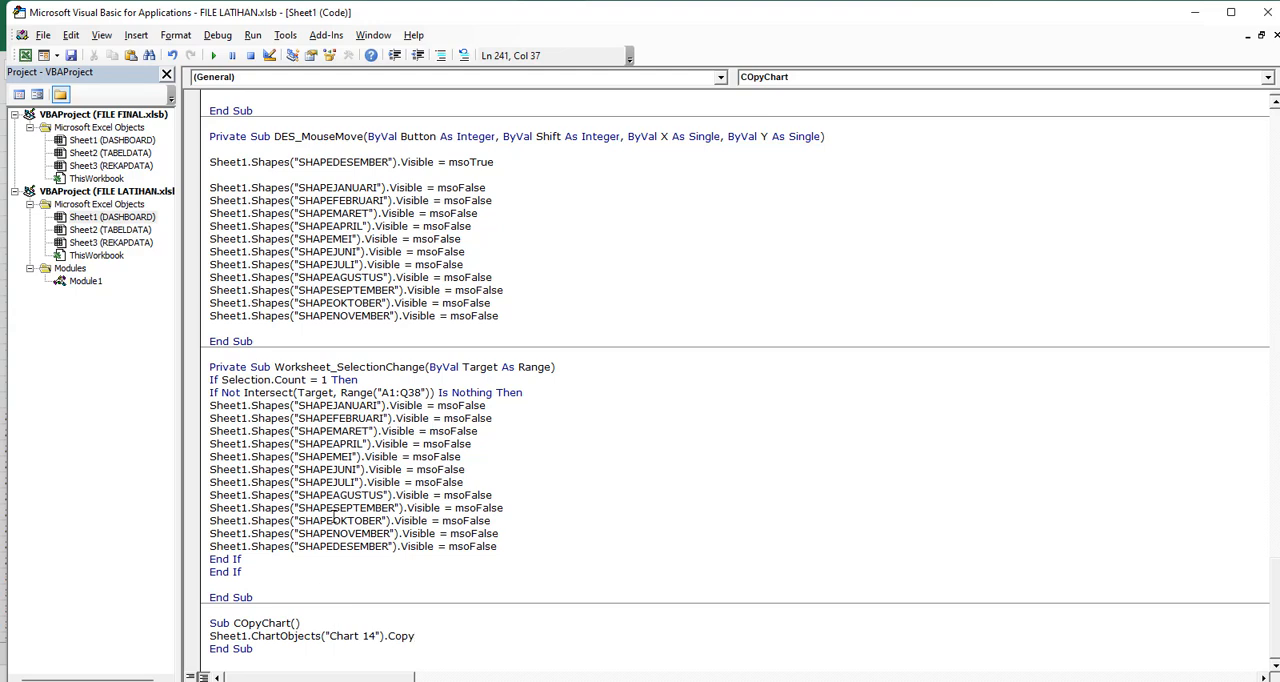
Check the monthly chart's name on the dashboard and replace "Chart 14" in the COpyChart sub with GRAFIKSUMBER
{"action": "left_click_drag", "start_coordinate": [374, 643], "coordinate": [337, 637]}
{"action": "left_click", "coordinate": [25, 55]}
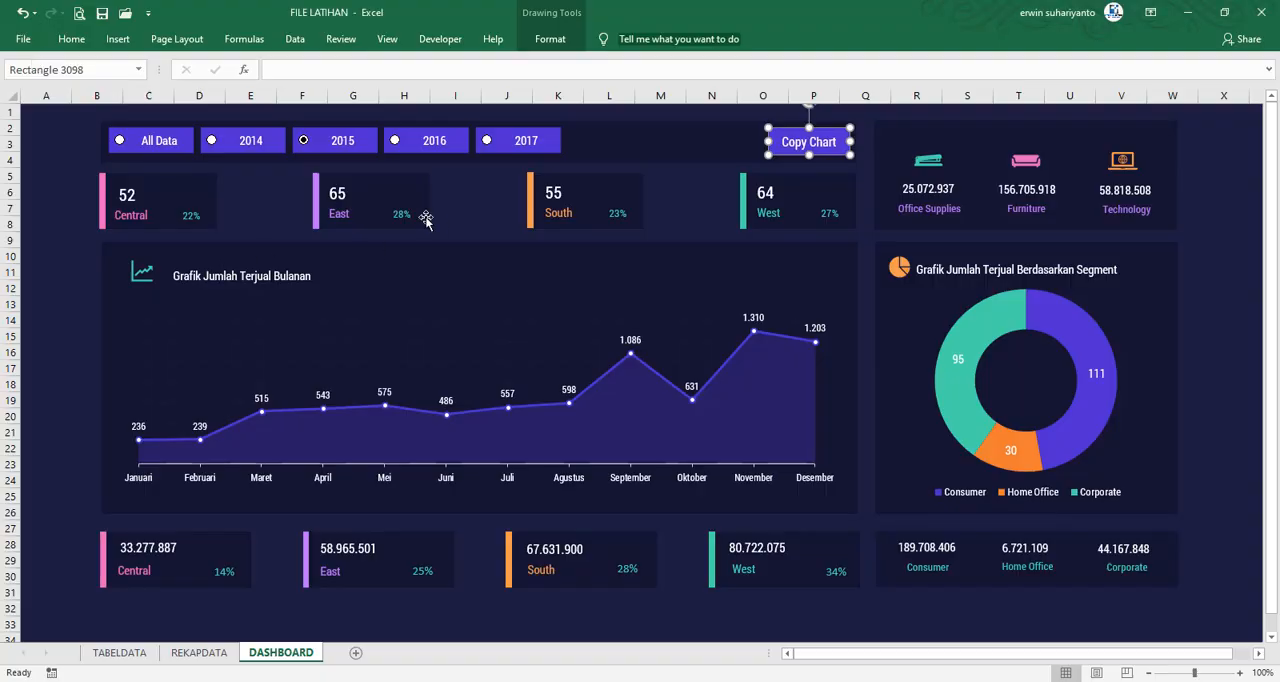
{"action": "left_click", "coordinate": [297, 424]}
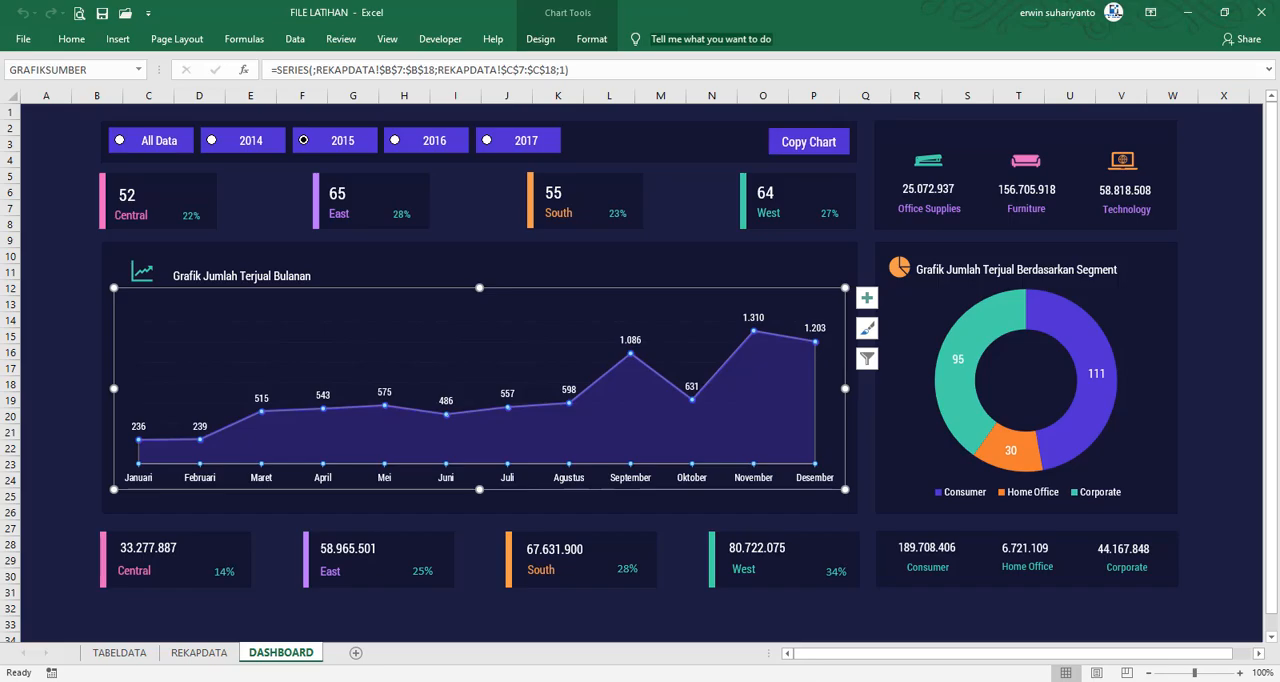
{"action": "mouse_move", "coordinate": [878, 680]}
{"action": "left_click", "coordinate": [930, 635]}
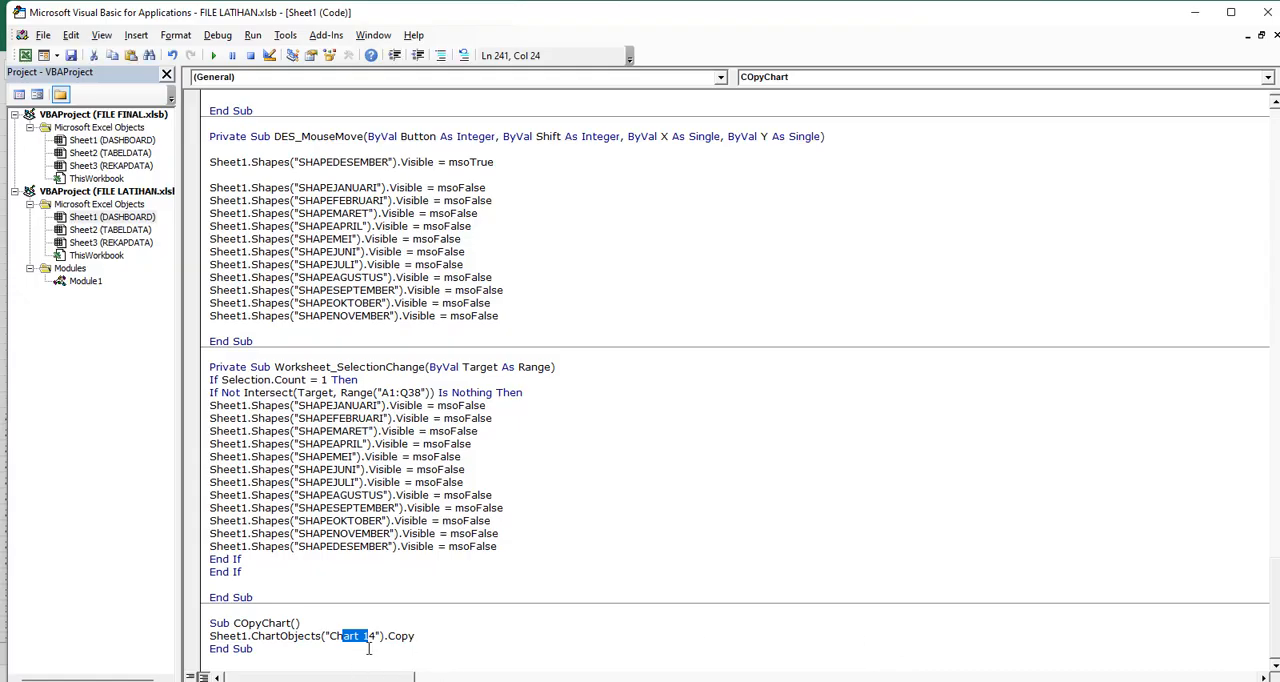
{"action": "left_click", "coordinate": [376, 637]}
{"action": "key", "text": "BackSpace"}
{"action": "key", "text": "BackSpace"}
{"action": "key", "text": "BackSpace"}
{"action": "key", "text": "BackSpace"}
{"action": "key", "text": "BackSpace"}
{"action": "key", "text": "BackSpace"}
{"action": "key", "text": "BackSpace"}
{"action": "key", "text": "BackSpace"}
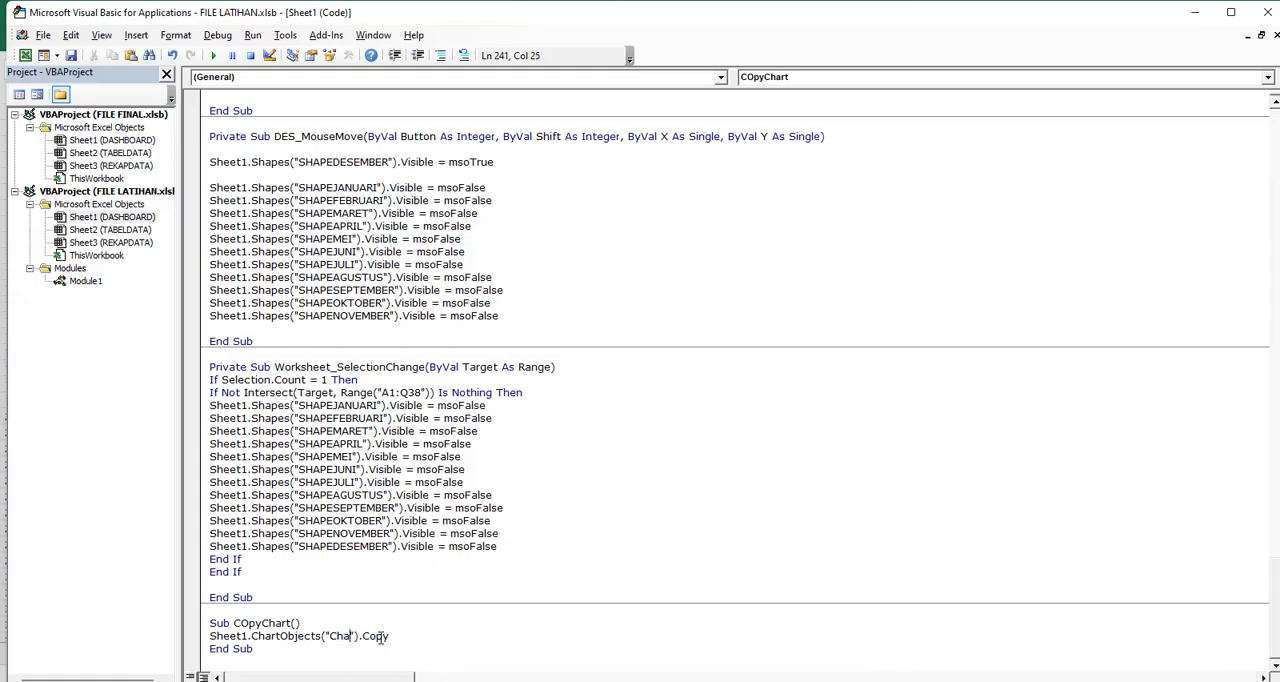
{"action": "type", "text": "GRAFIKSUMBER"}
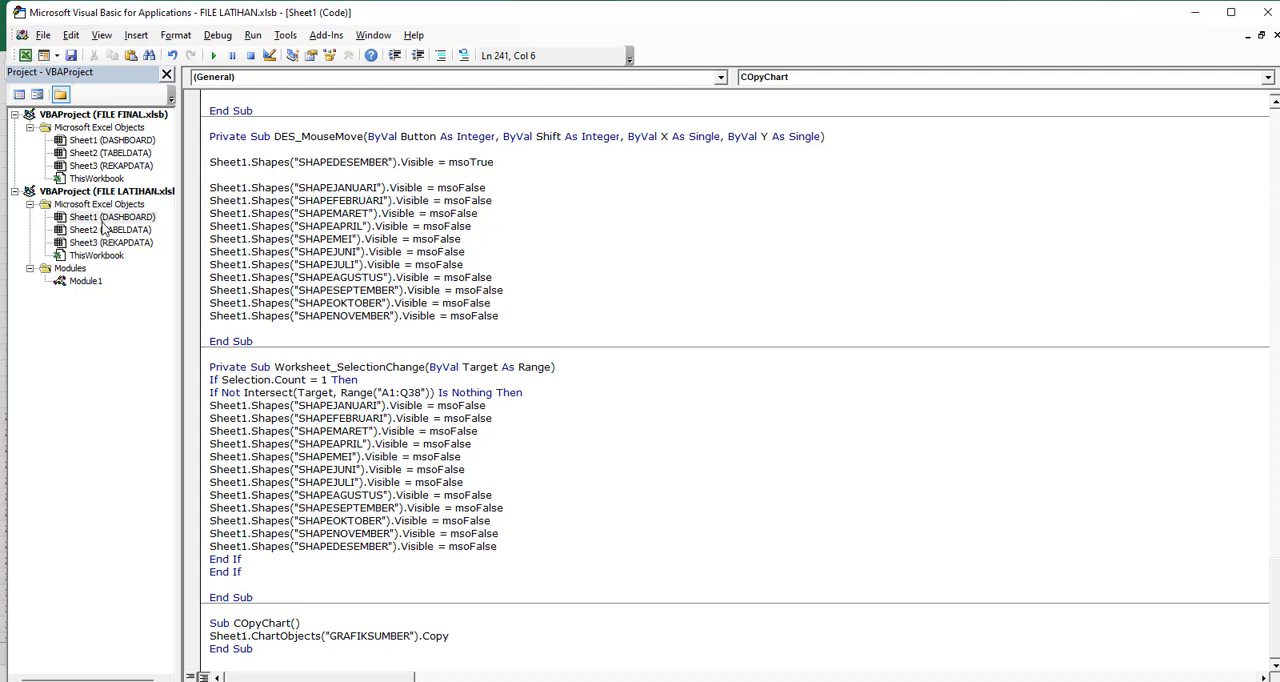
Close the FILE FINAL workbook without saving its changes and save the FILE LATIHAN workbook
{"action": "left_click", "coordinate": [24, 57]}
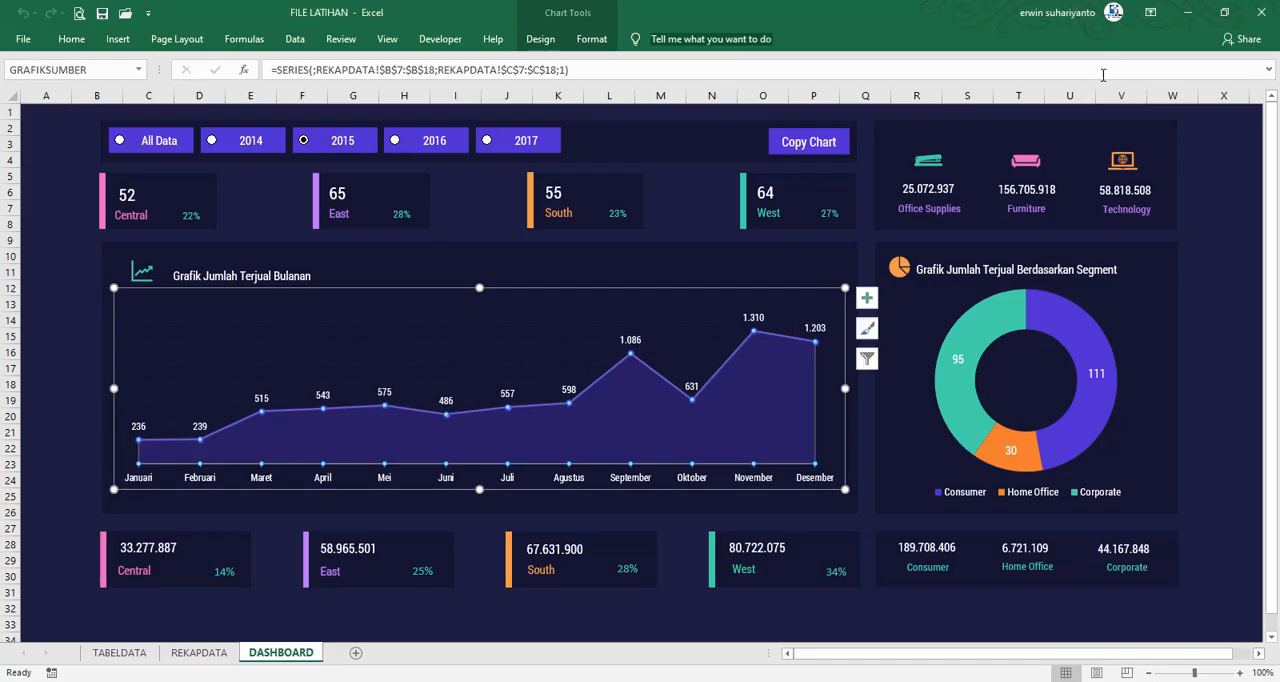
{"action": "left_click", "coordinate": [887, 681]}
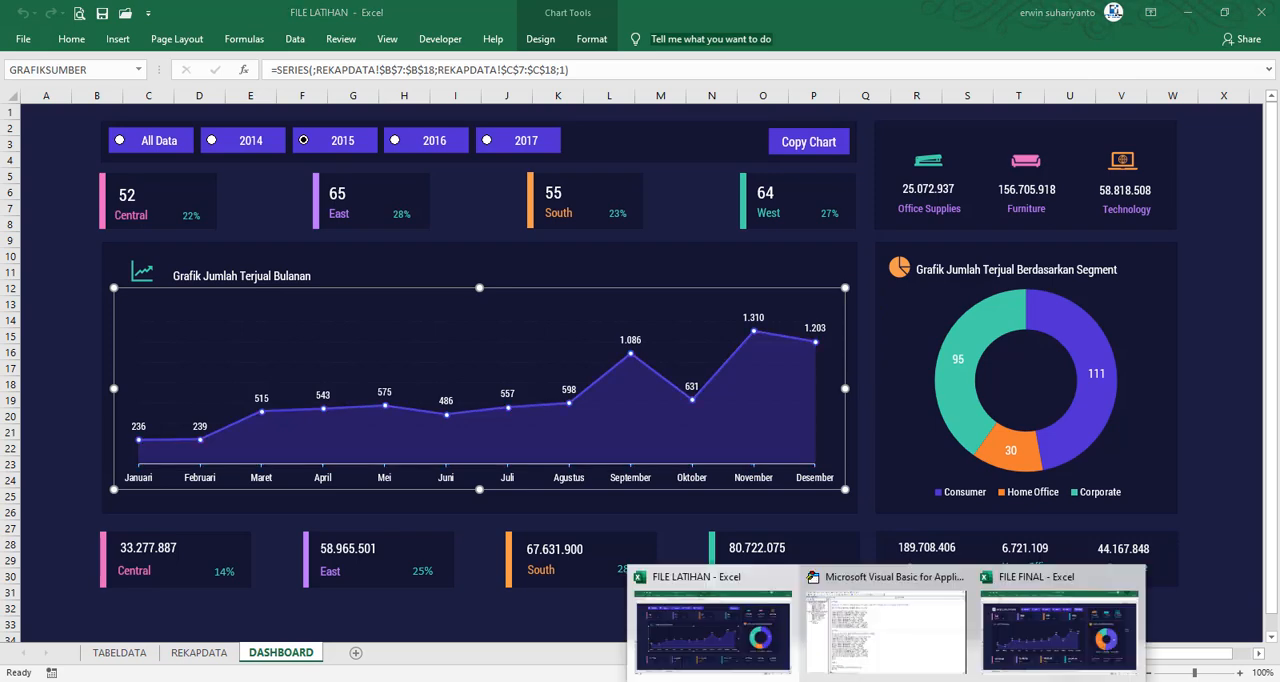
{"action": "left_click", "coordinate": [1059, 625]}
{"action": "left_click", "coordinate": [1261, 12]}
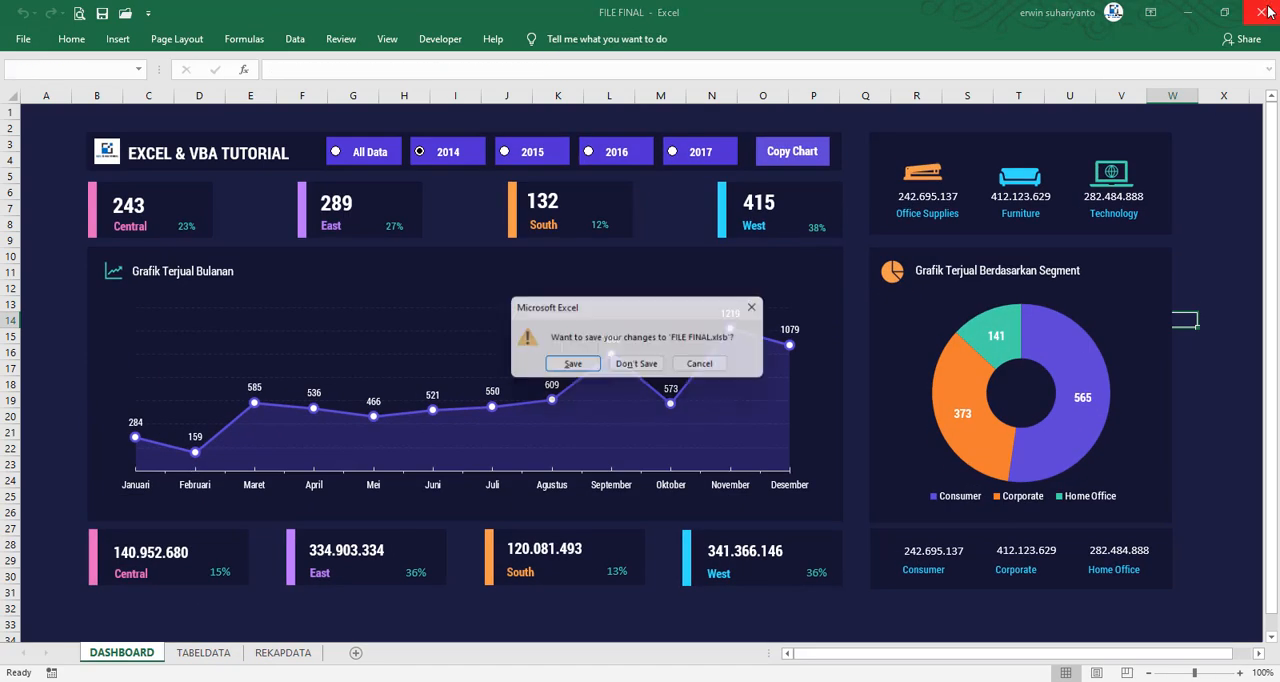
{"action": "left_click", "coordinate": [645, 366]}
{"action": "left_click", "coordinate": [62, 370]}
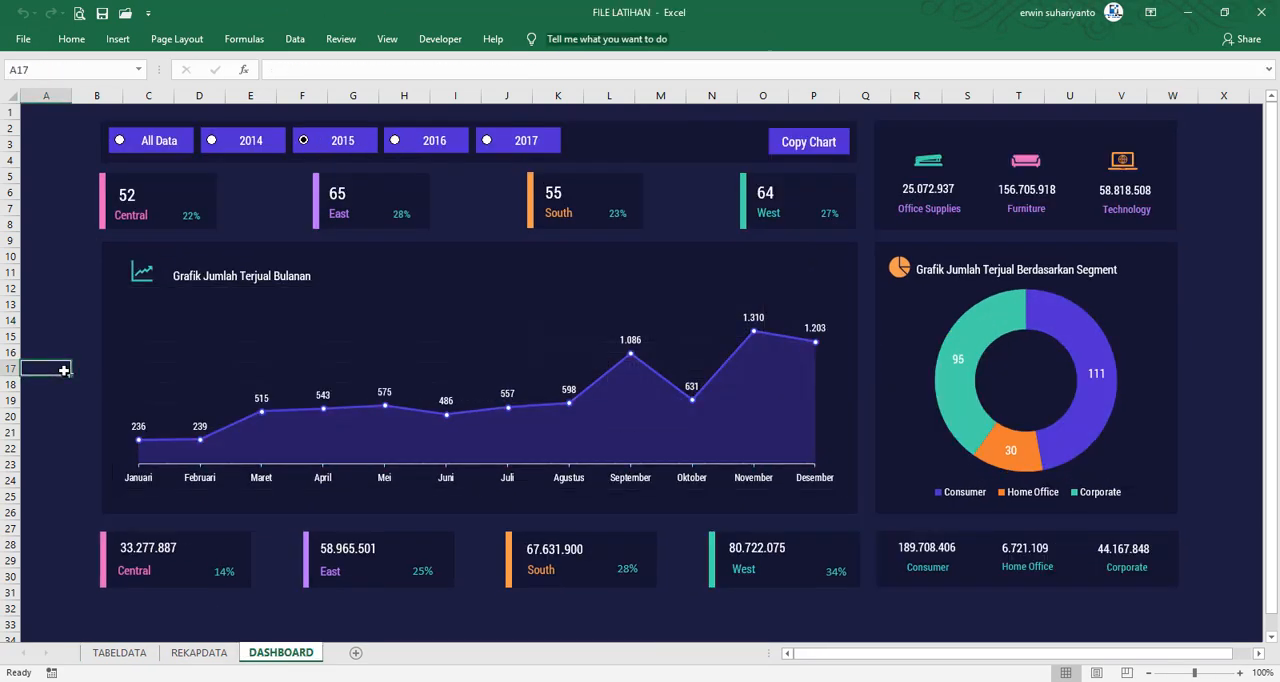
{"action": "left_click", "coordinate": [103, 14]}
{"action": "left_click", "coordinate": [251, 608]}
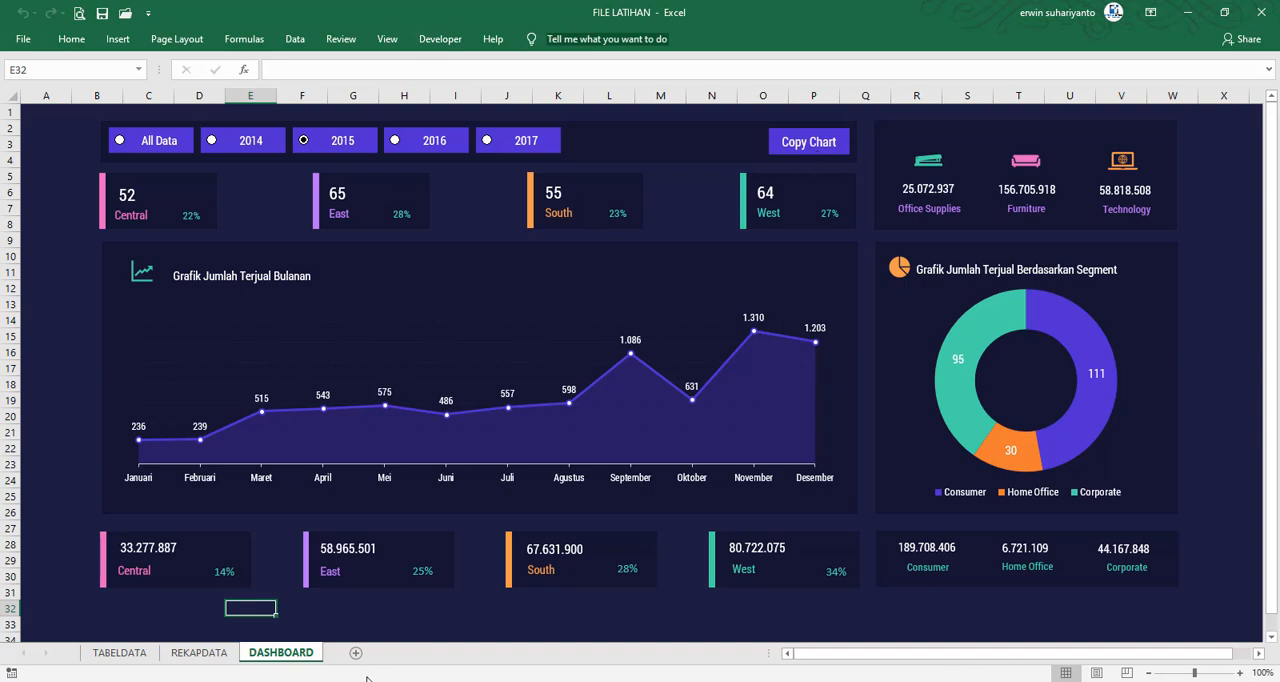
Start PowerPoint, create a blank presentation and change the first slide's layout to Blank
{"action": "key", "text": "super"}
{"action": "left_click", "coordinate": [605, 228]}
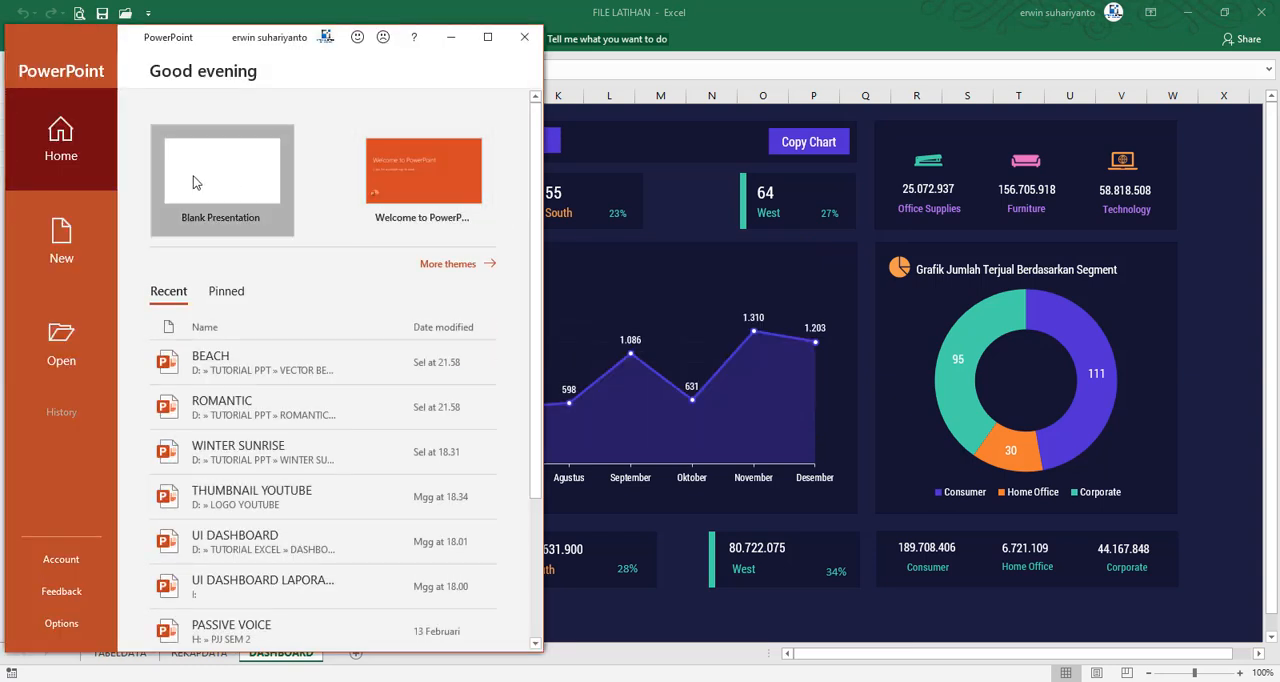
{"action": "left_click", "coordinate": [193, 178]}
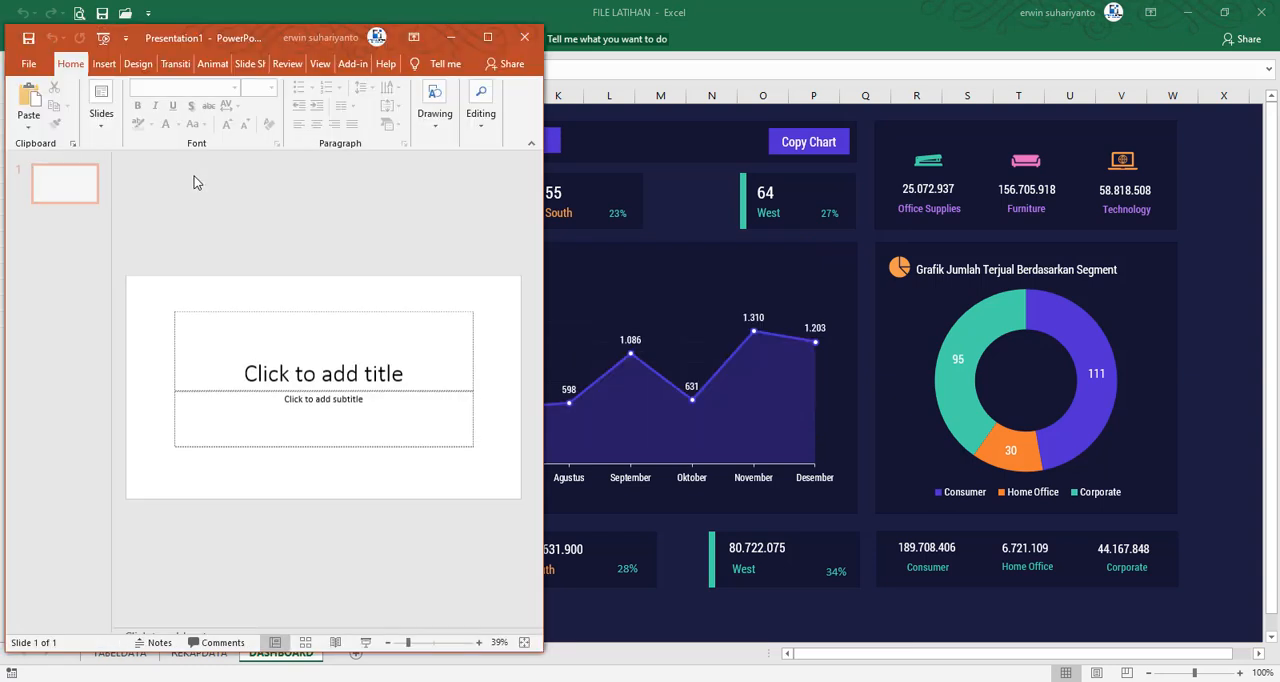
{"action": "left_click", "coordinate": [101, 105]}
{"action": "left_click", "coordinate": [148, 160]}
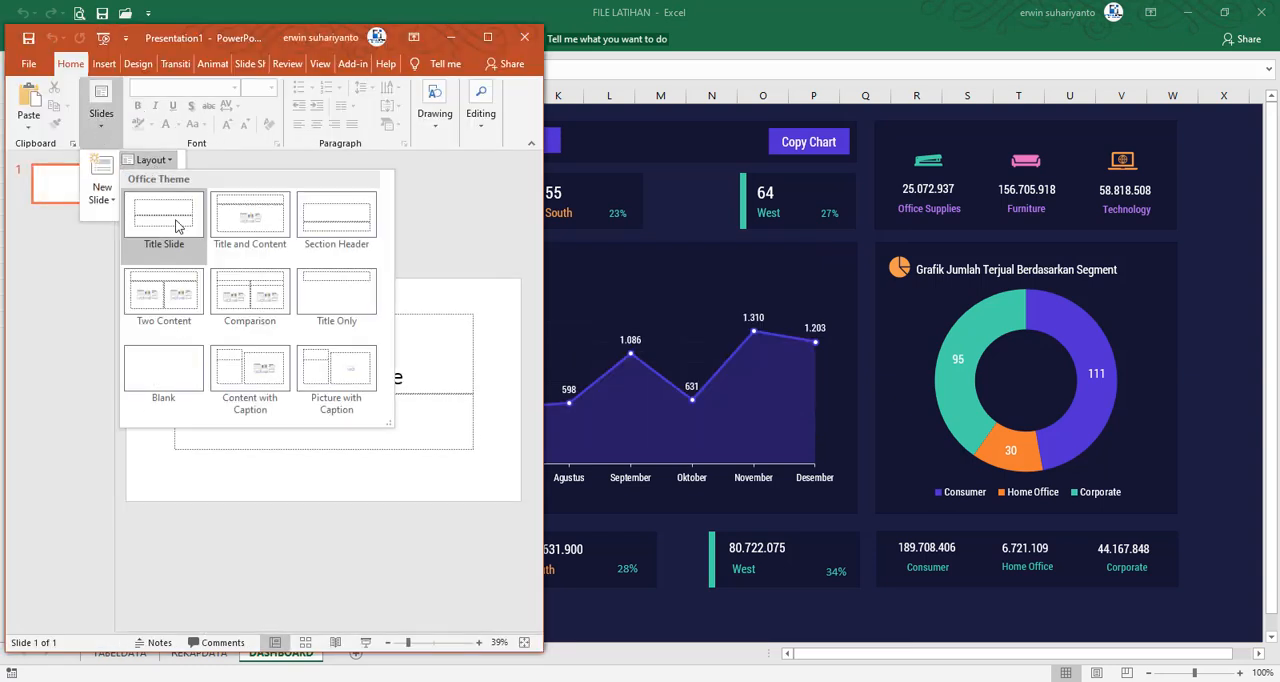
{"action": "left_click", "coordinate": [158, 385]}
Paste the copied monthly sales chart onto the blank slide and deselect it
{"action": "right_click", "coordinate": [218, 347]}
{"action": "left_click", "coordinate": [254, 382]}
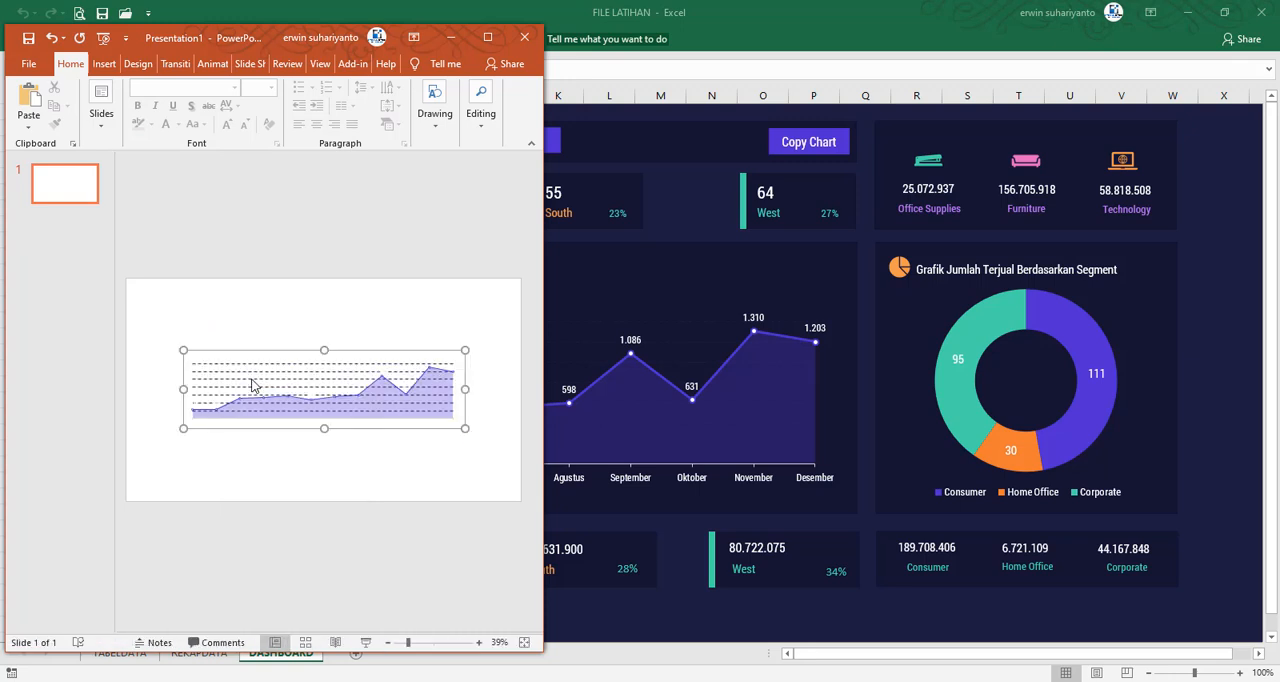
{"action": "left_click", "coordinate": [246, 308]}
Fill the slide background with solid dark blue from the standard colours and close the background settings
{"action": "right_click", "coordinate": [220, 302]}
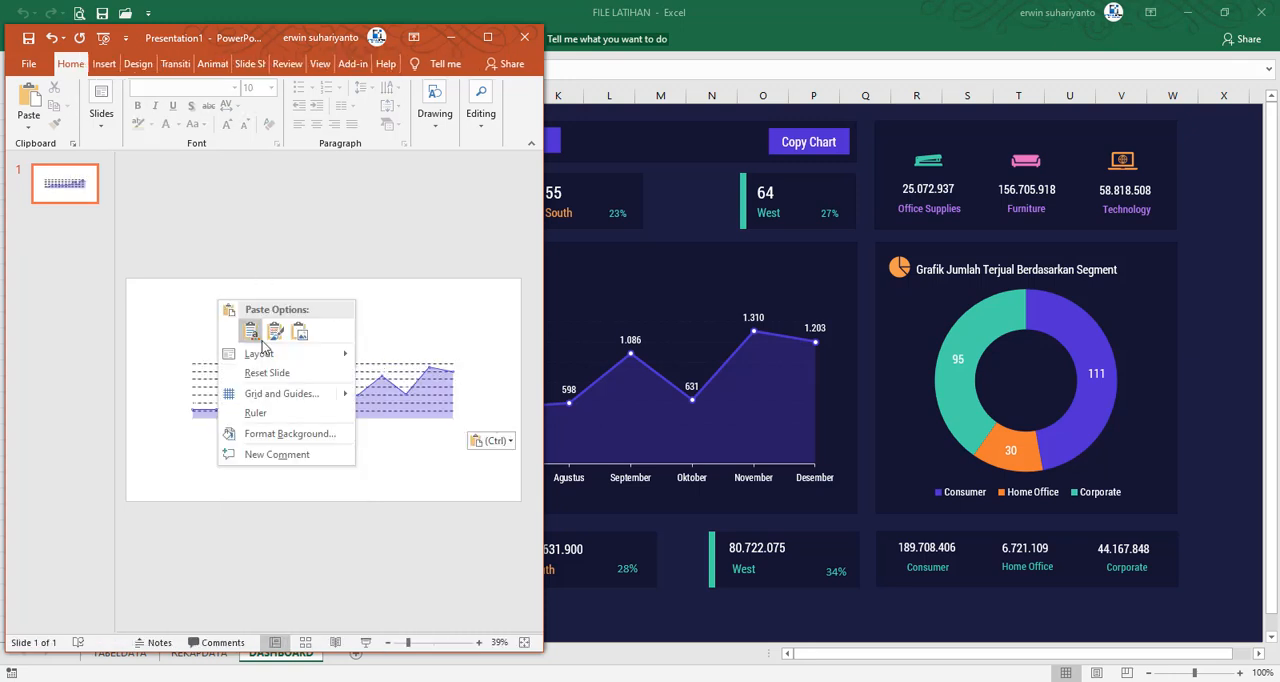
{"action": "left_click", "coordinate": [272, 433]}
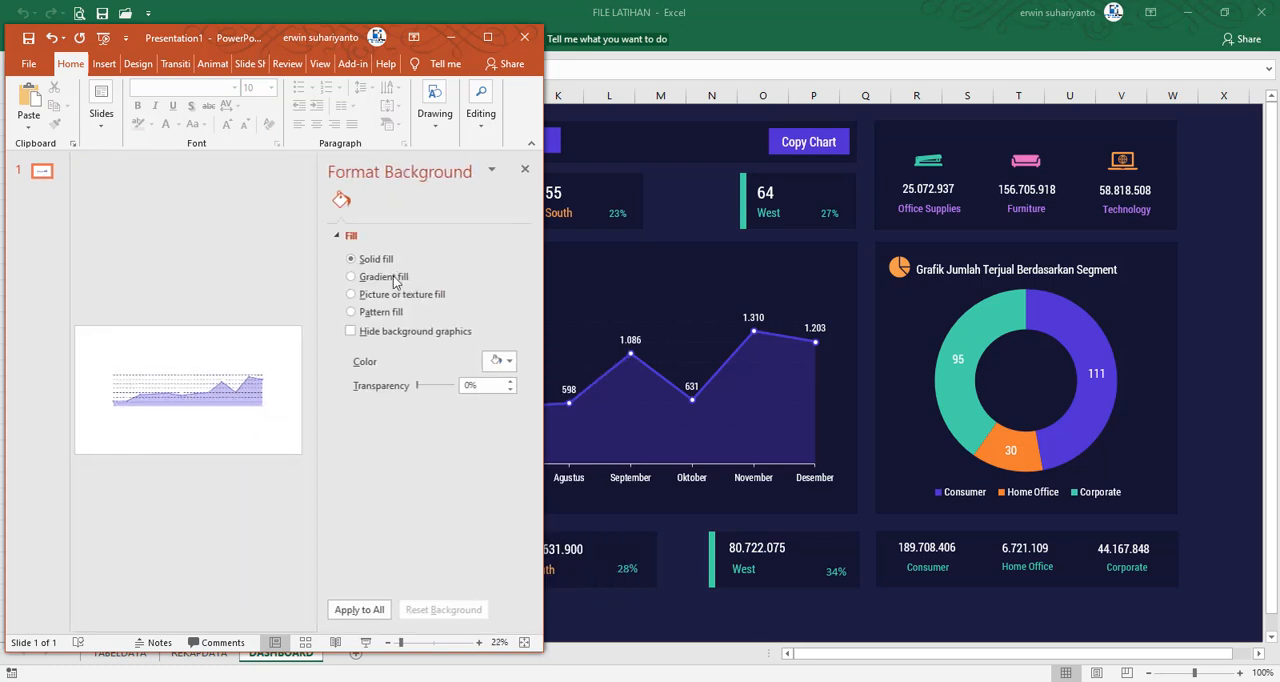
{"action": "left_click", "coordinate": [496, 365]}
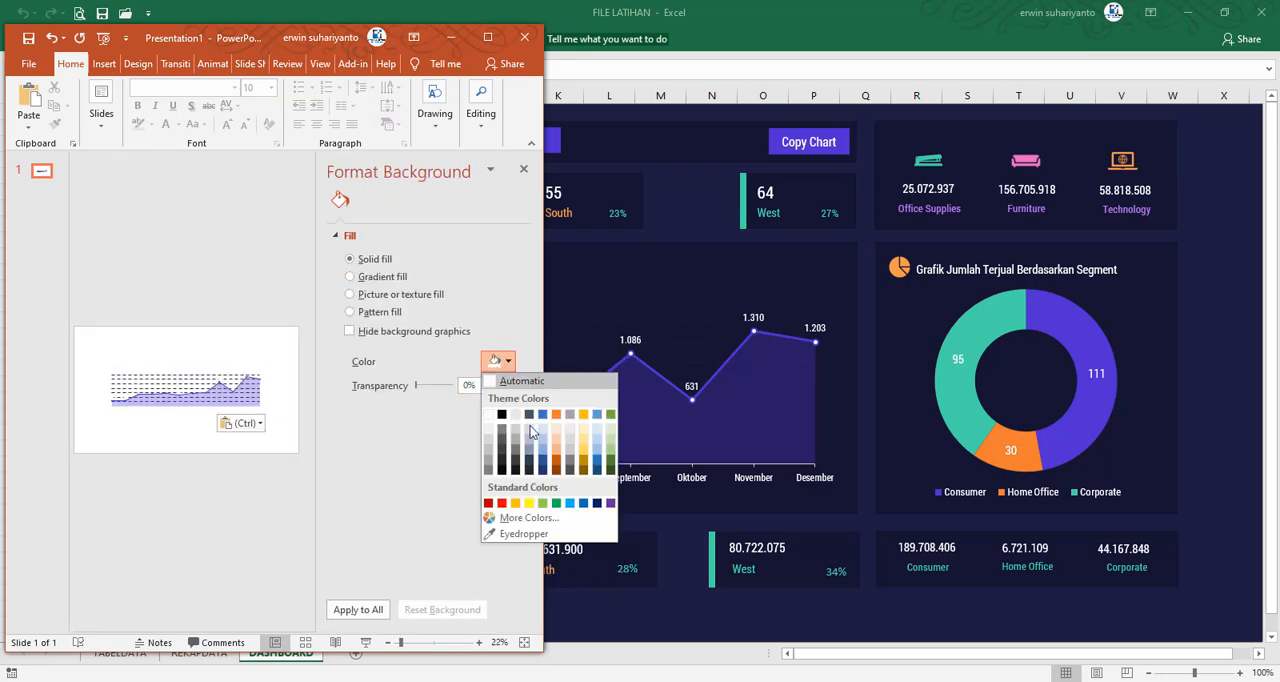
{"action": "left_click", "coordinate": [597, 503]}
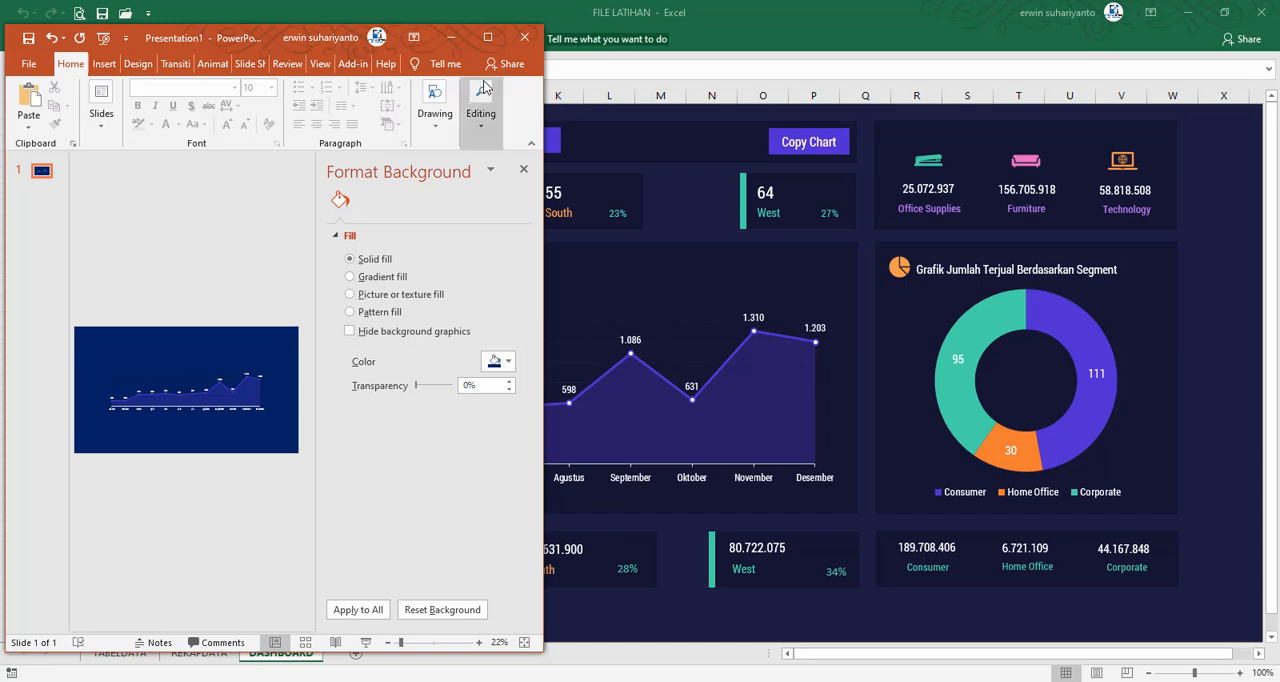
{"action": "left_click", "coordinate": [523, 169]}
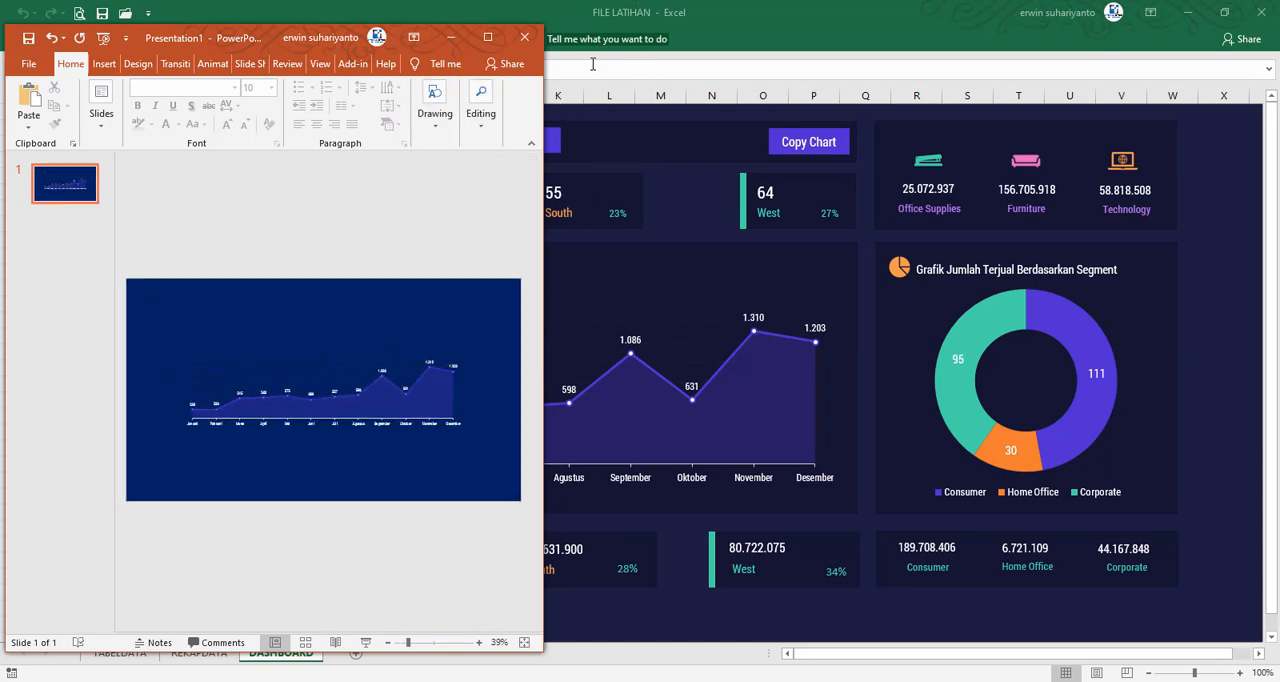
Place the FILE LATIHAN window beside the slide and test the pasted chart with the 2014, All Data, 2016 and 2015 options
{"action": "double_click", "coordinate": [700, 20]}
{"action": "left_click_drag", "start_coordinate": [700, 20], "coordinate": [726, 52]}
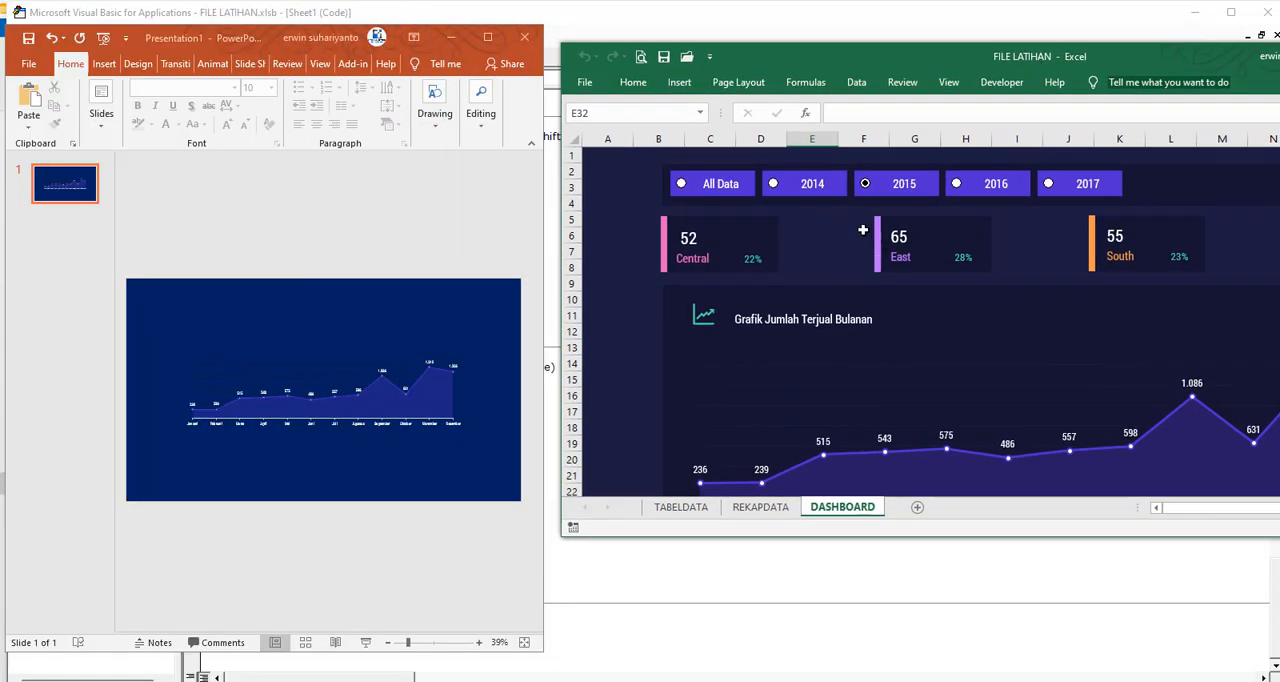
{"action": "left_click", "coordinate": [772, 187]}
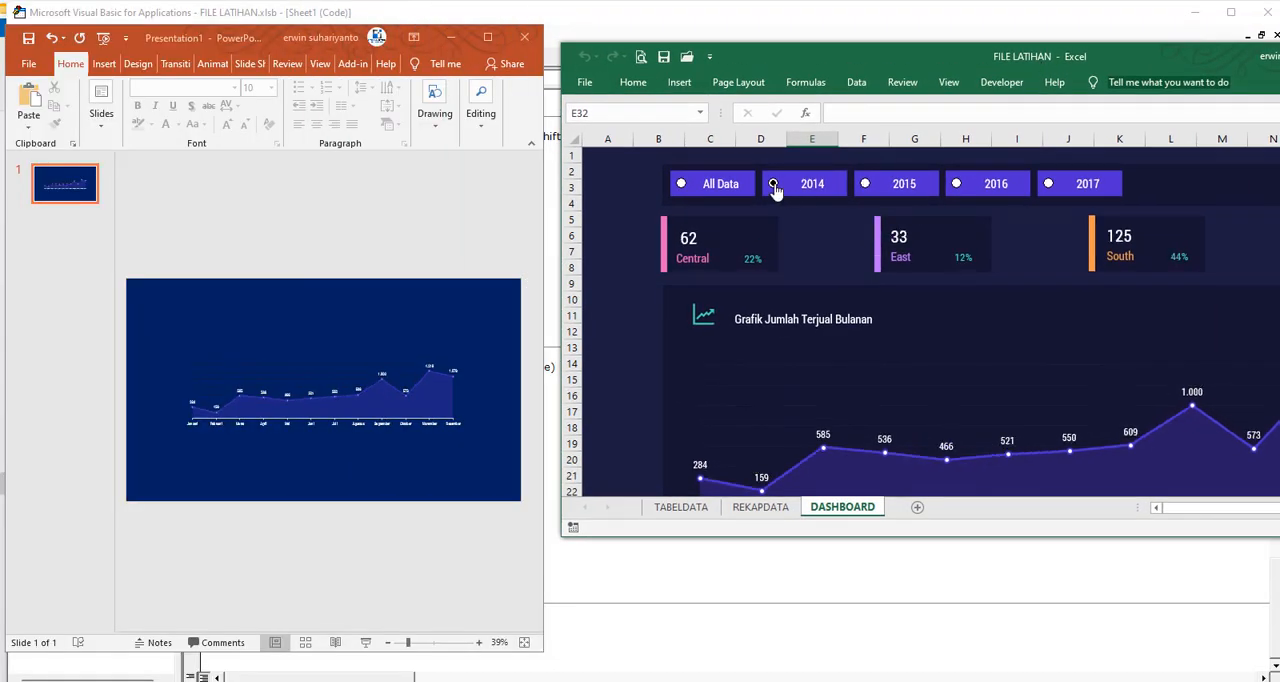
{"action": "left_click", "coordinate": [697, 186]}
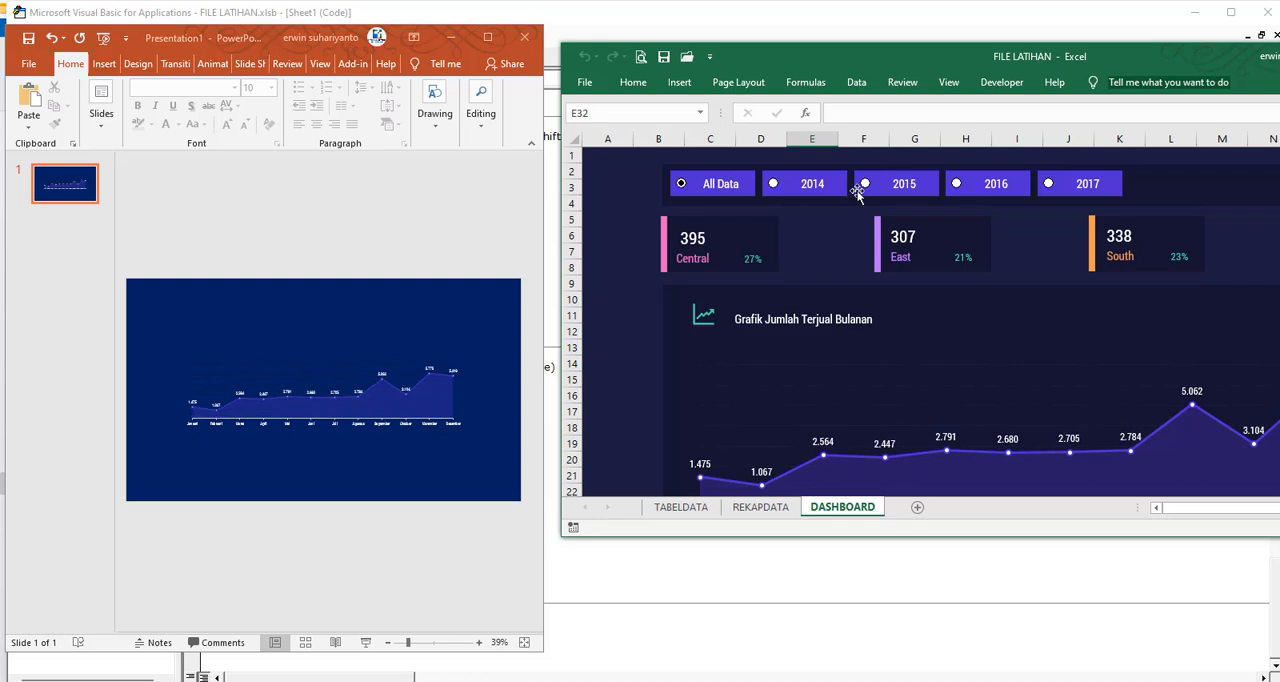
{"action": "left_click", "coordinate": [957, 189]}
{"action": "left_click", "coordinate": [865, 188]}
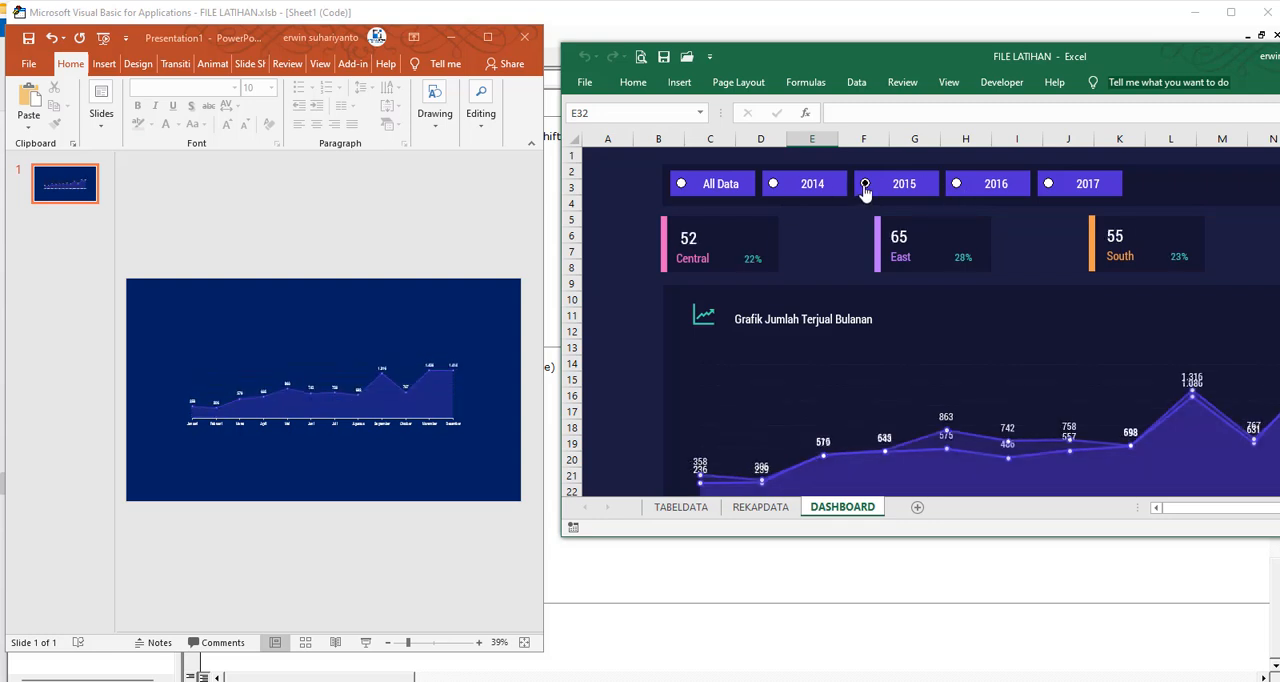
{"action": "double_click", "coordinate": [962, 58]}
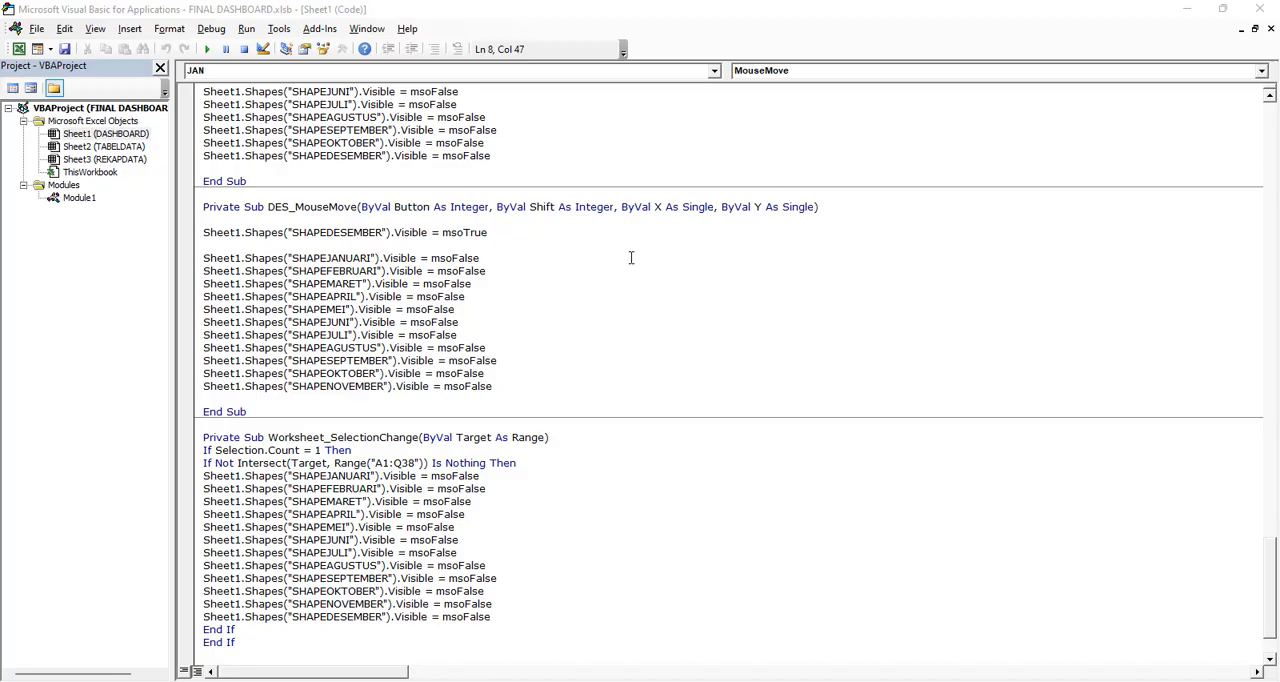
Examine the month pop-ups on the FINAL DASHBOARD workbook's dashboard and compare them with the Bulan cell C4 on the REKAPDATA sheet
{"action": "scroll", "coordinate": [465, 261], "scroll_direction": "up", "scroll_amount": 10}
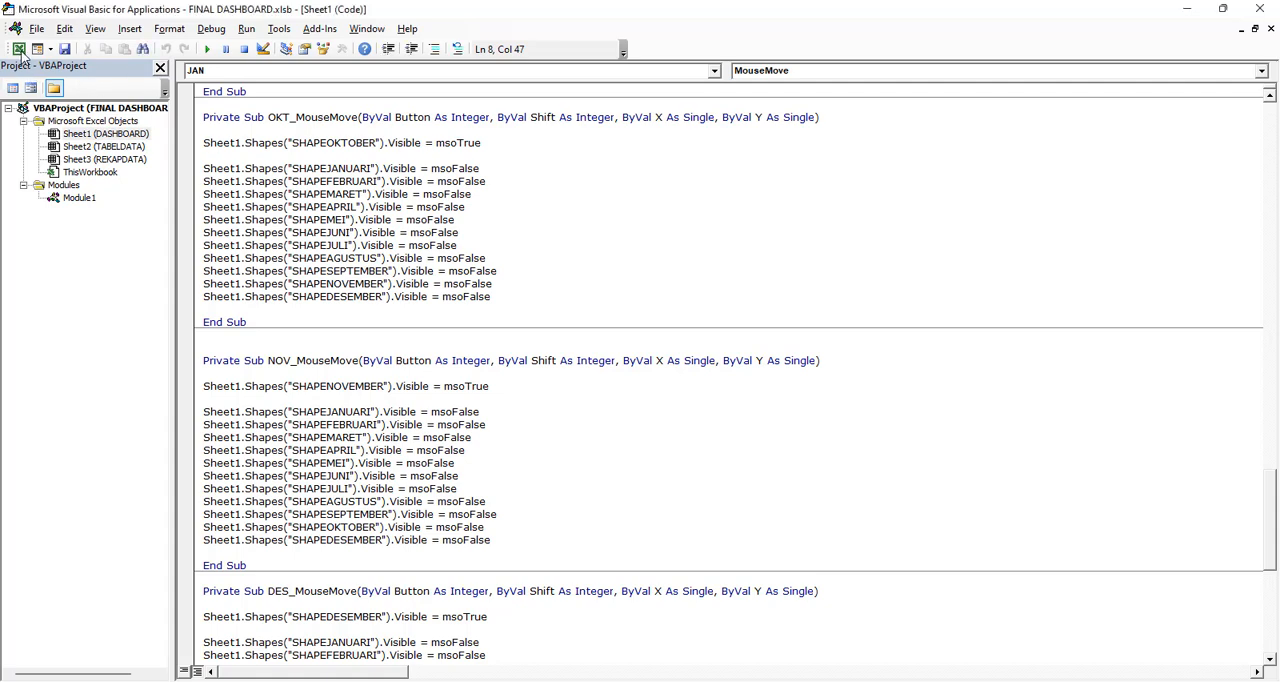
{"action": "left_click", "coordinate": [20, 50]}
{"action": "left_click", "coordinate": [281, 652]}
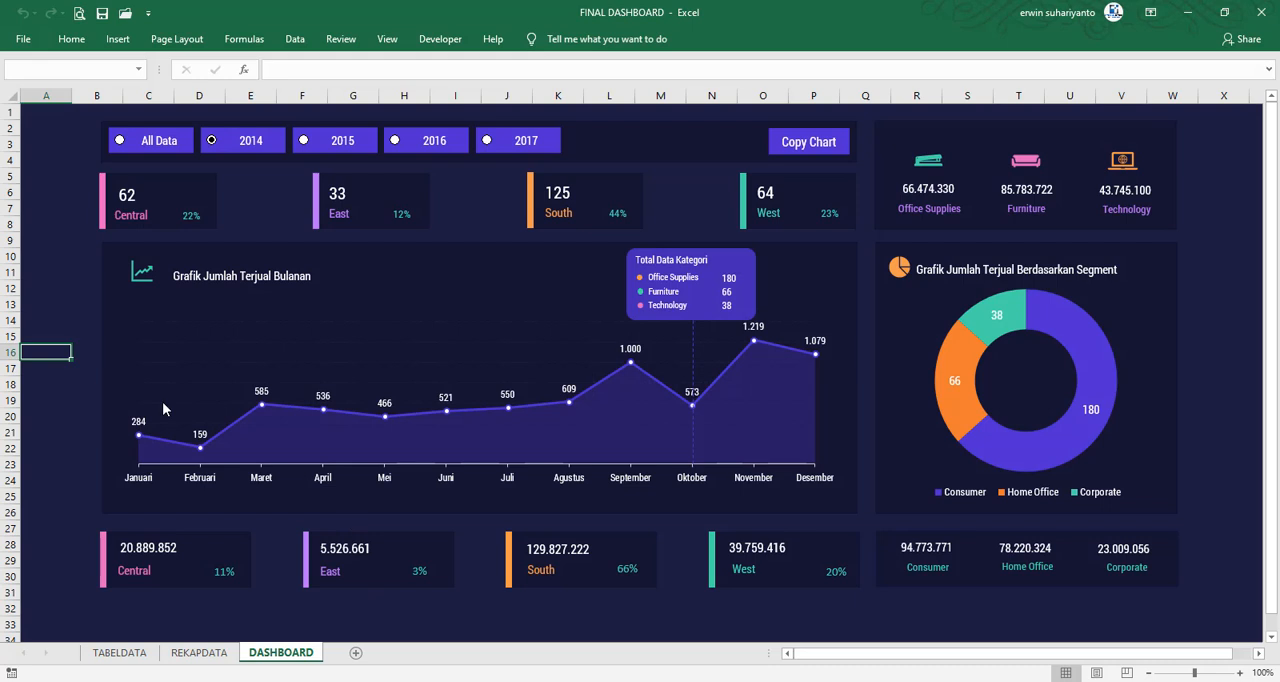
{"action": "left_click", "coordinate": [55, 400]}
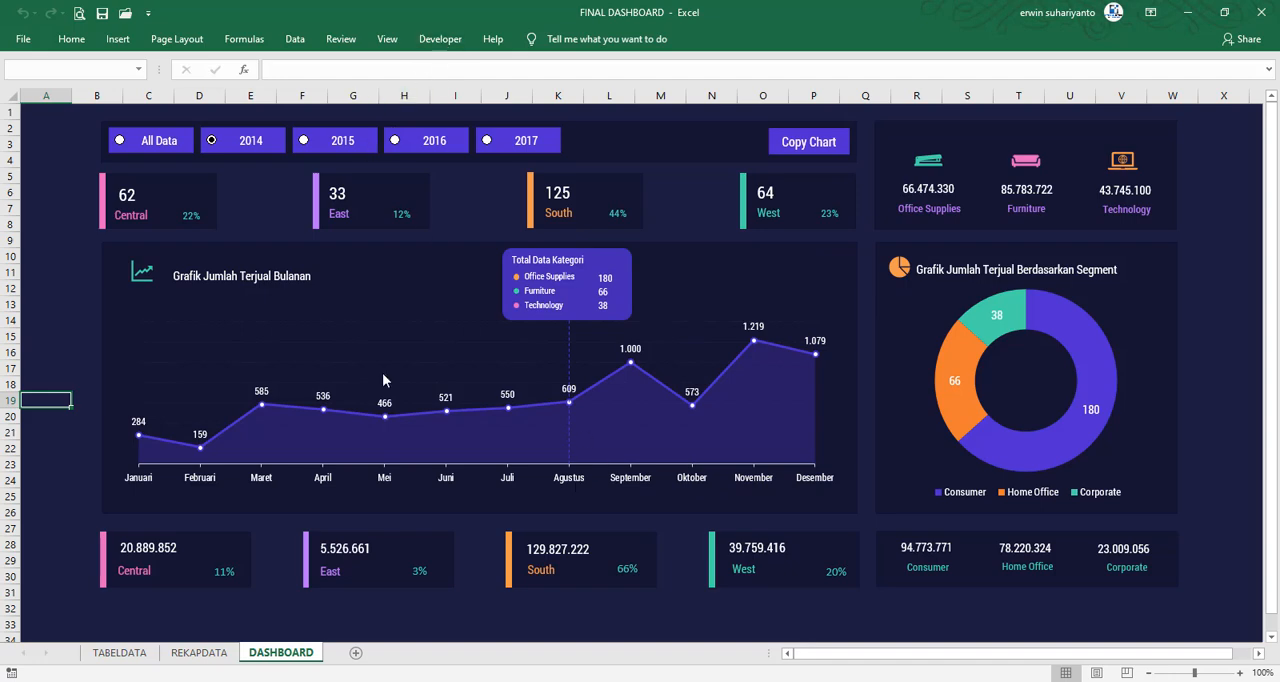
{"action": "left_click", "coordinate": [201, 653]}
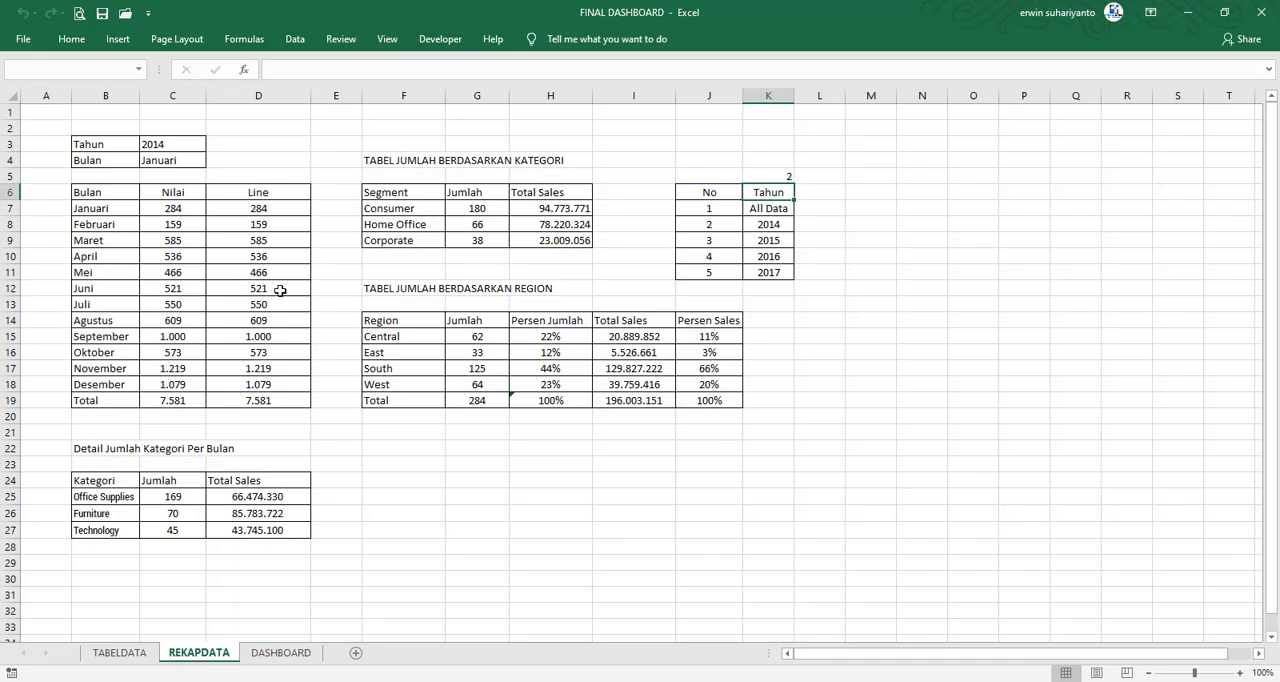
{"action": "left_click", "coordinate": [257, 158]}
{"action": "left_click", "coordinate": [158, 168]}
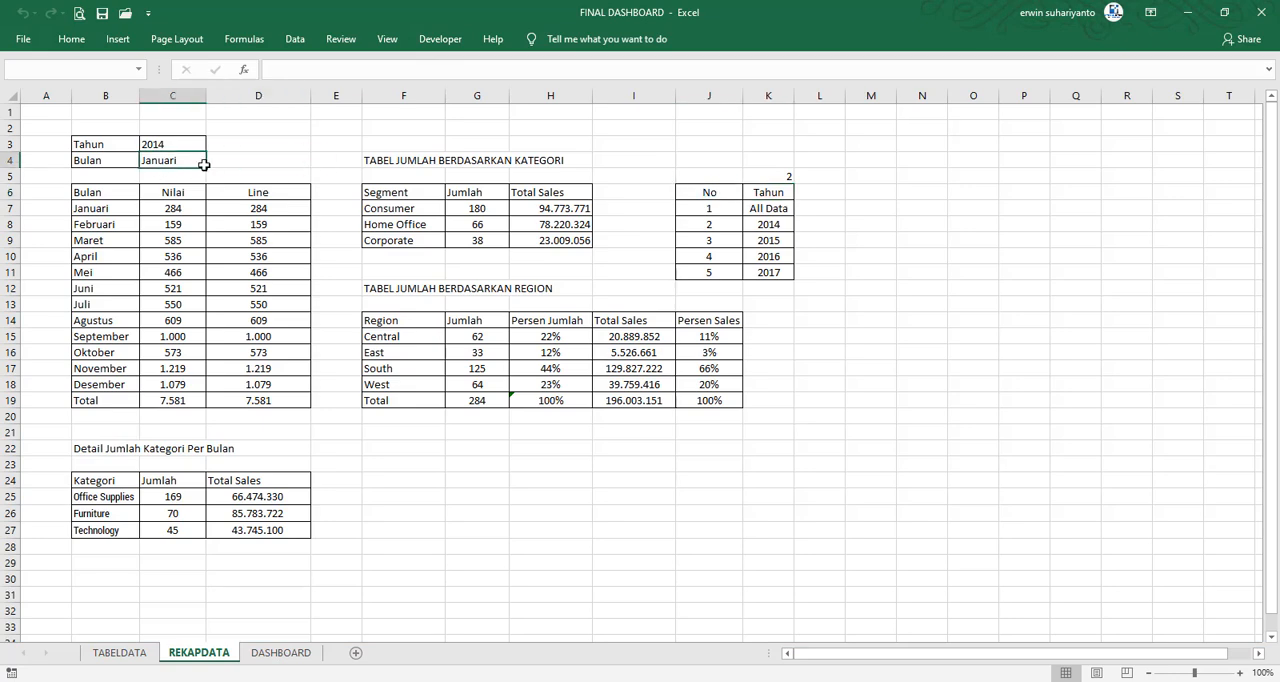
{"action": "left_click", "coordinate": [290, 655]}
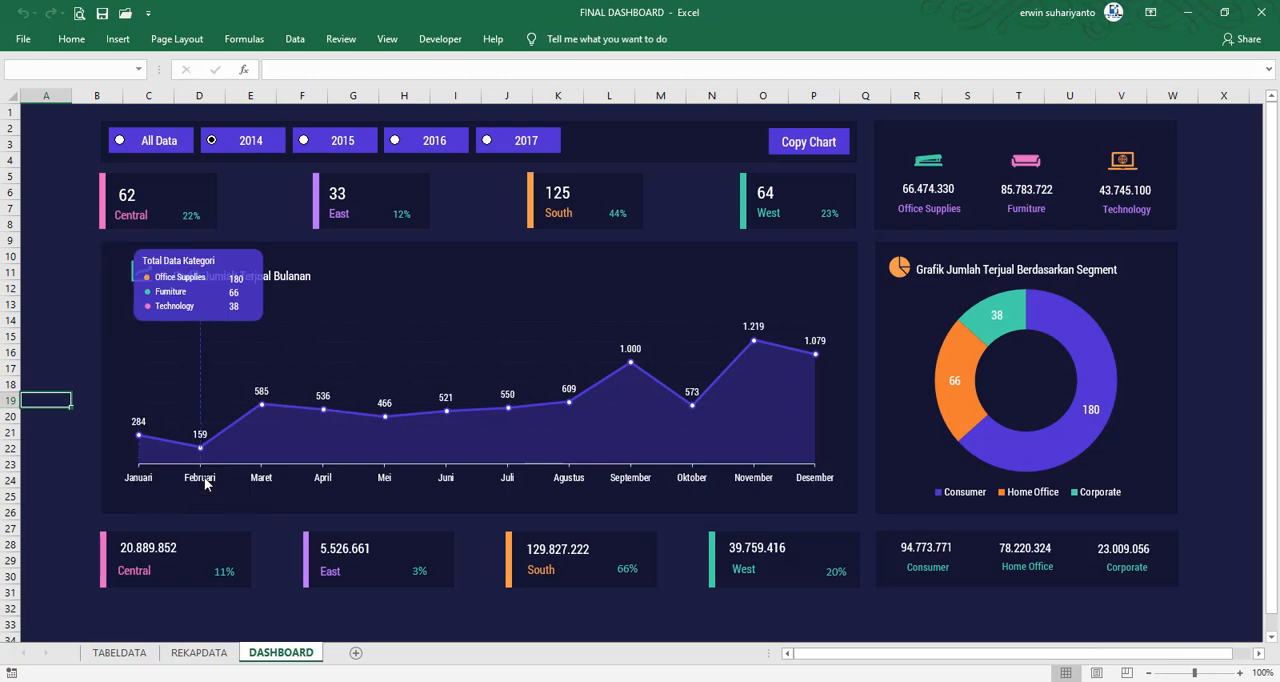
{"action": "left_click", "coordinate": [199, 653]}
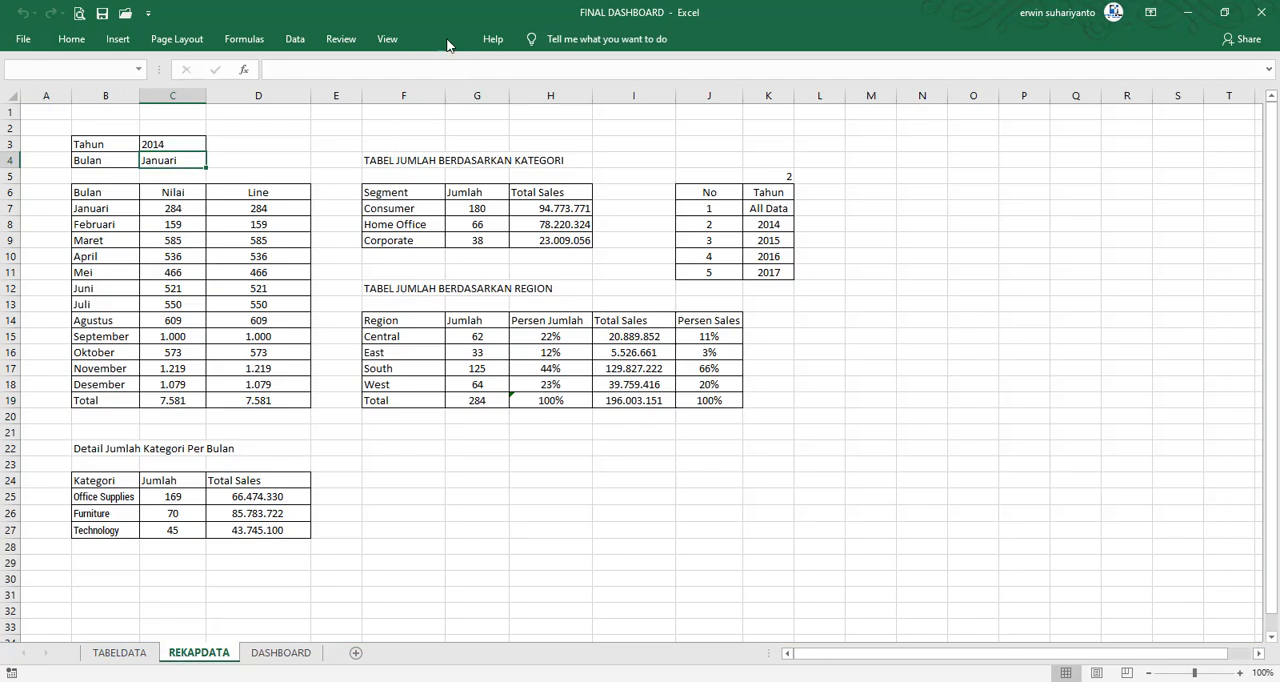
Find the JAN_MouseMove procedure in the Sheet1 (DASHBOARD) code and check the Bulan cell it has to control on REKAPDATA
{"action": "left_click", "coordinate": [449, 42]}
{"action": "left_click", "coordinate": [24, 85]}
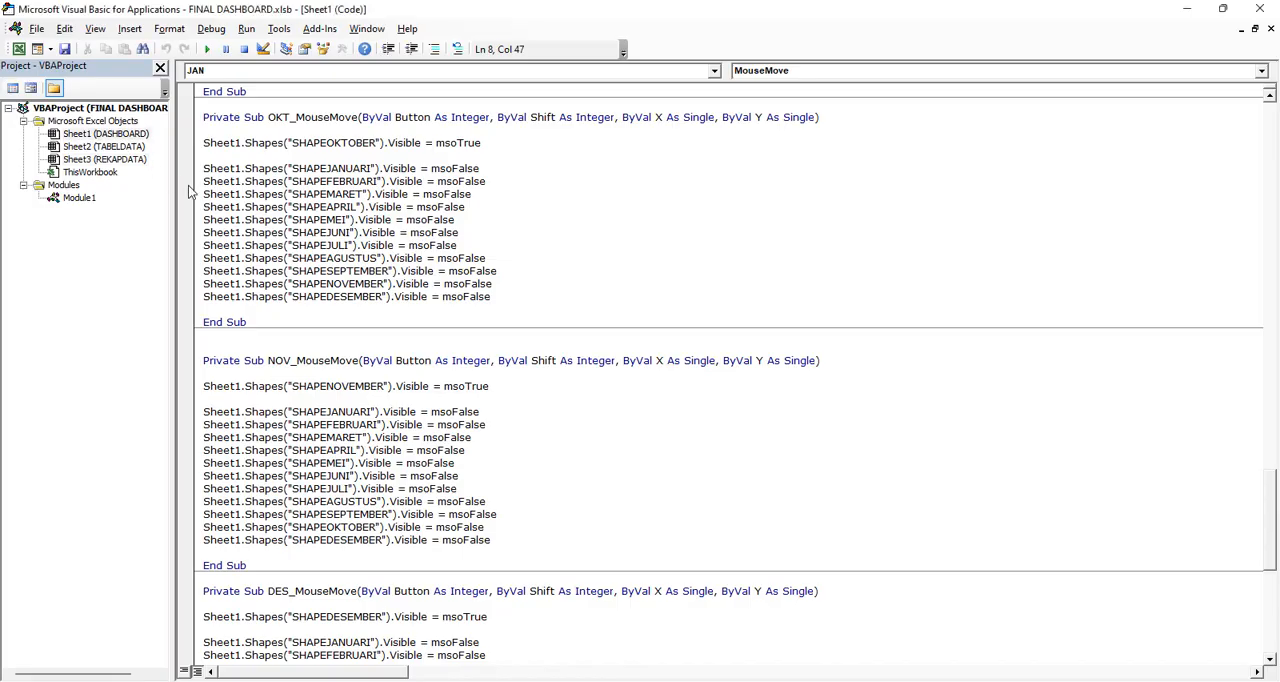
{"action": "scroll", "coordinate": [269, 218], "scroll_direction": "up", "scroll_amount": 20}
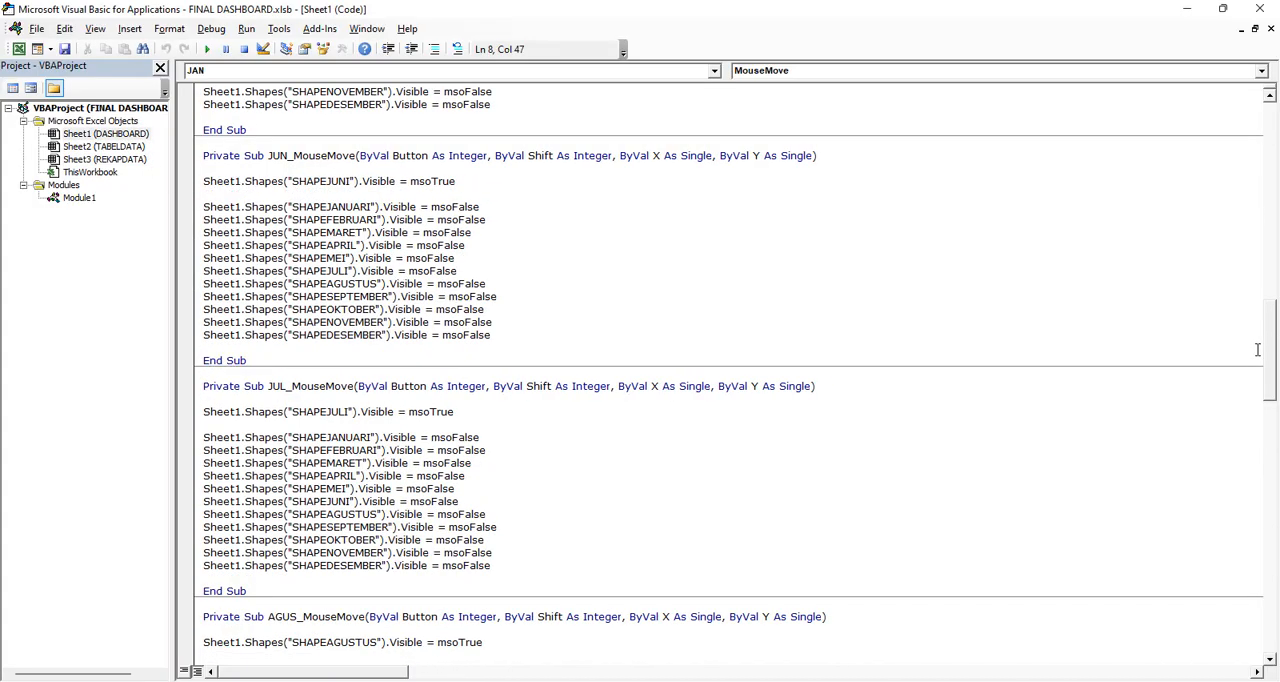
{"action": "left_click_drag", "start_coordinate": [1269, 350], "coordinate": [1277, 147]}
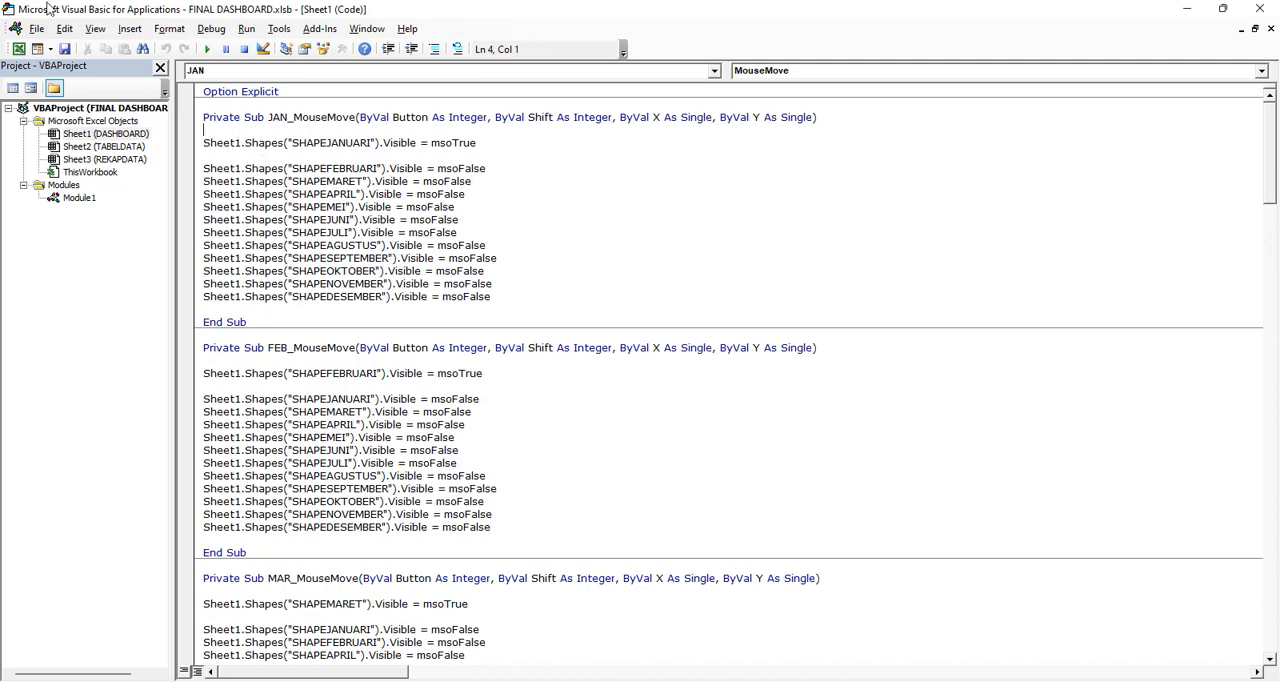
{"action": "left_click", "coordinate": [18, 48]}
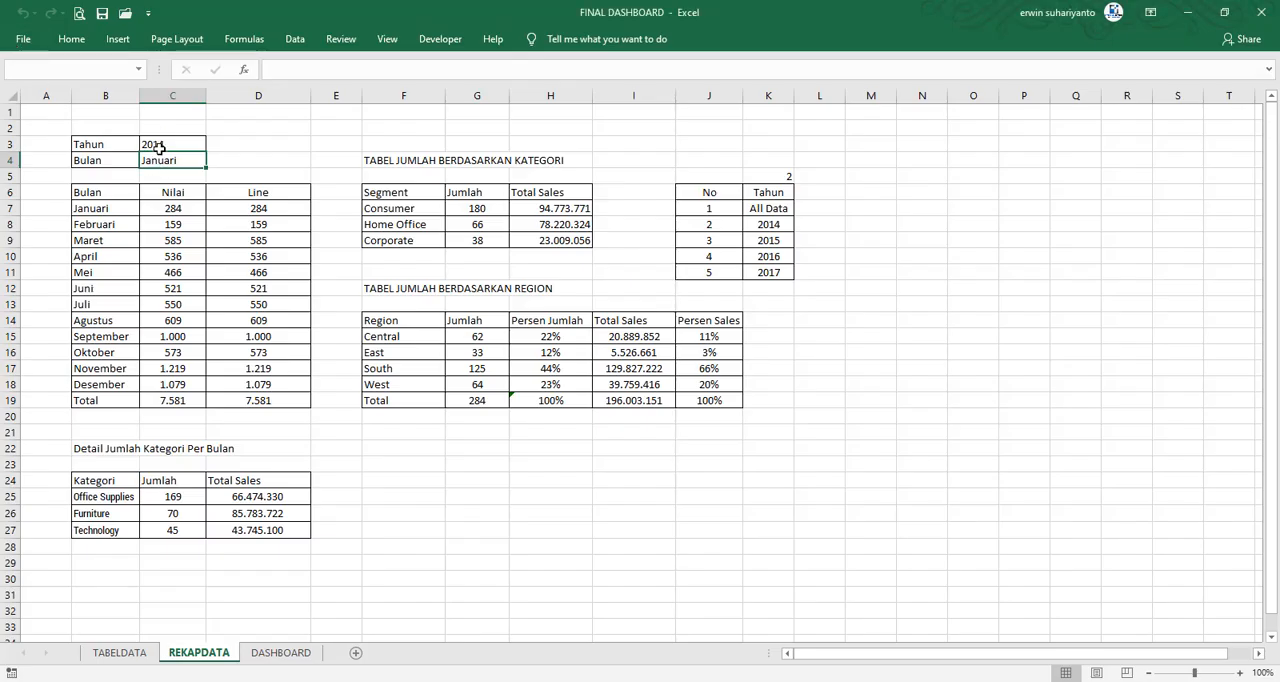
{"action": "left_click", "coordinate": [440, 39]}
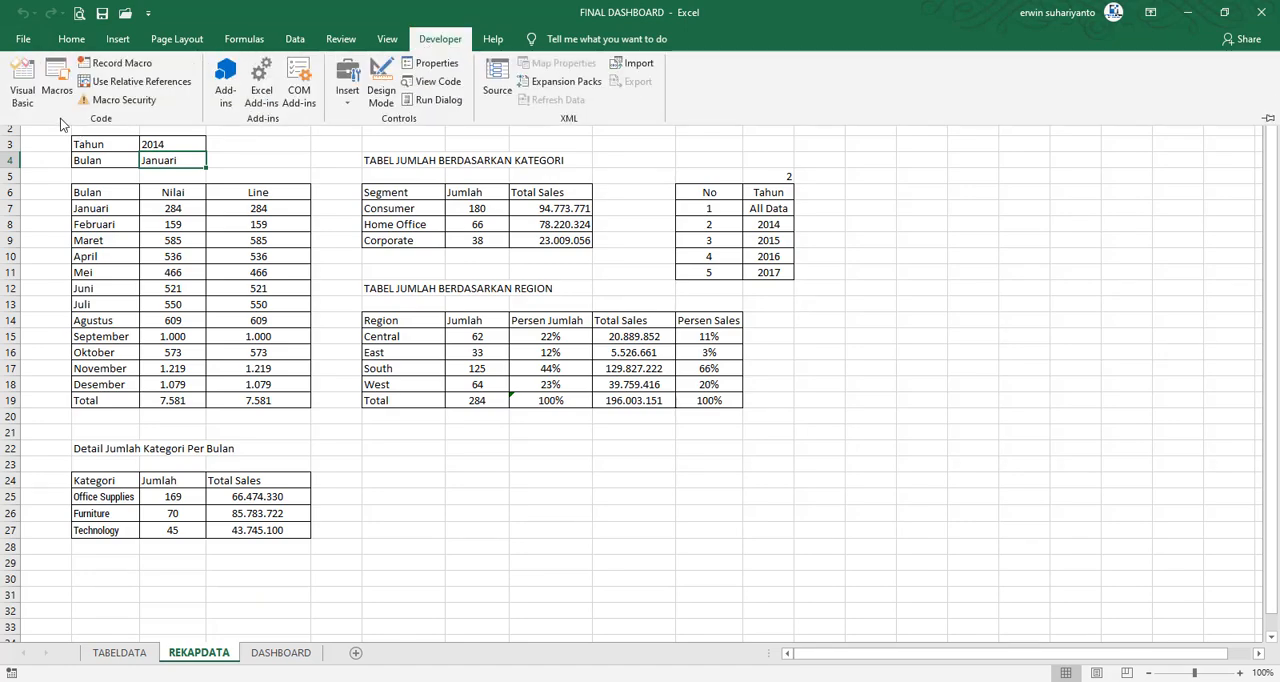
{"action": "left_click", "coordinate": [28, 85]}
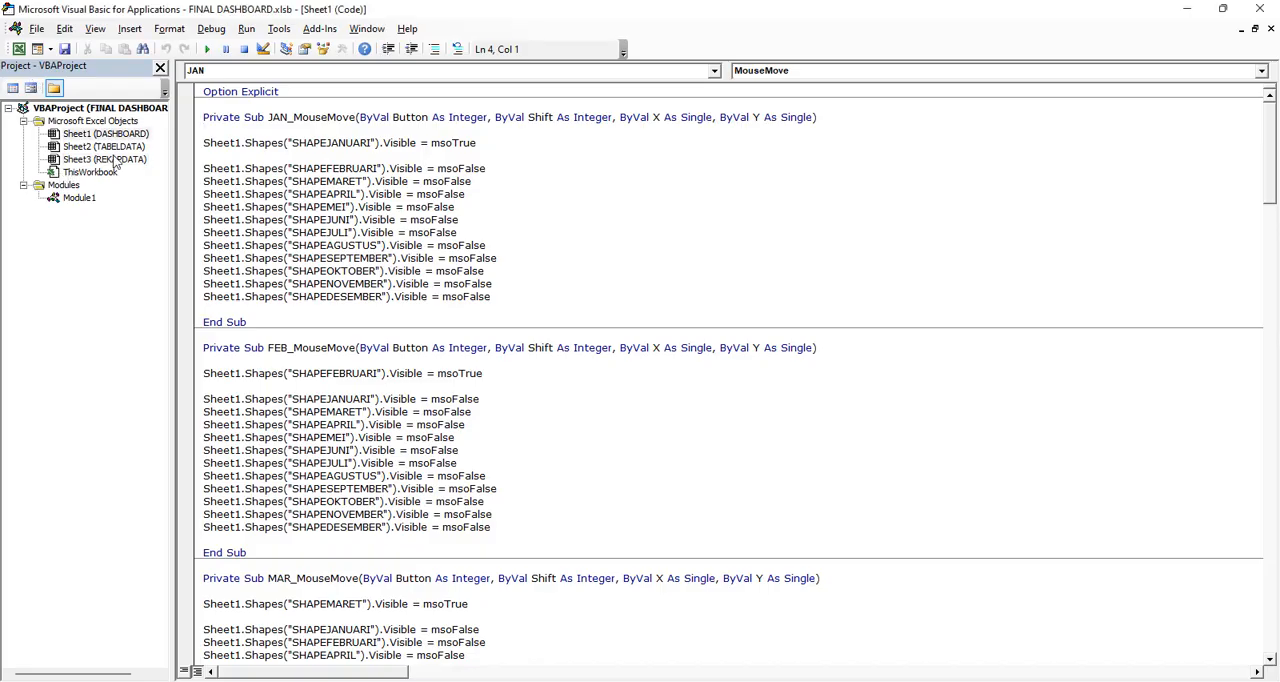
{"action": "left_click", "coordinate": [18, 48]}
{"action": "left_click", "coordinate": [441, 39]}
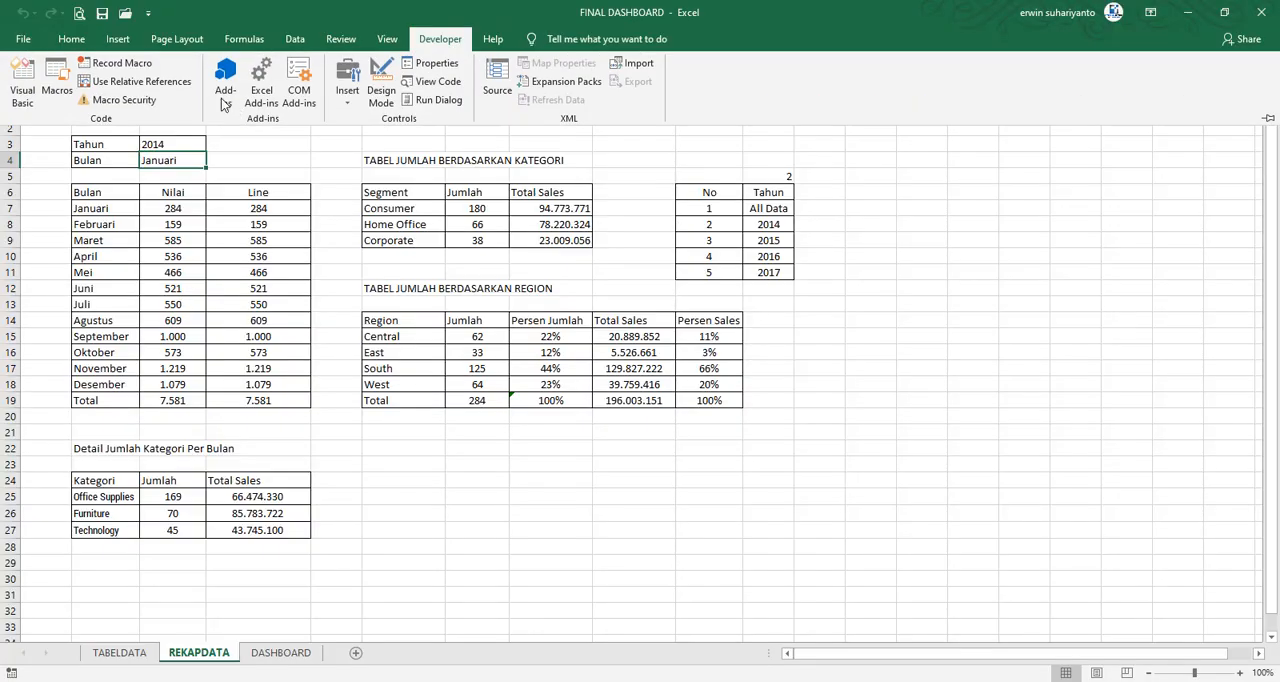
{"action": "left_click", "coordinate": [26, 85]}
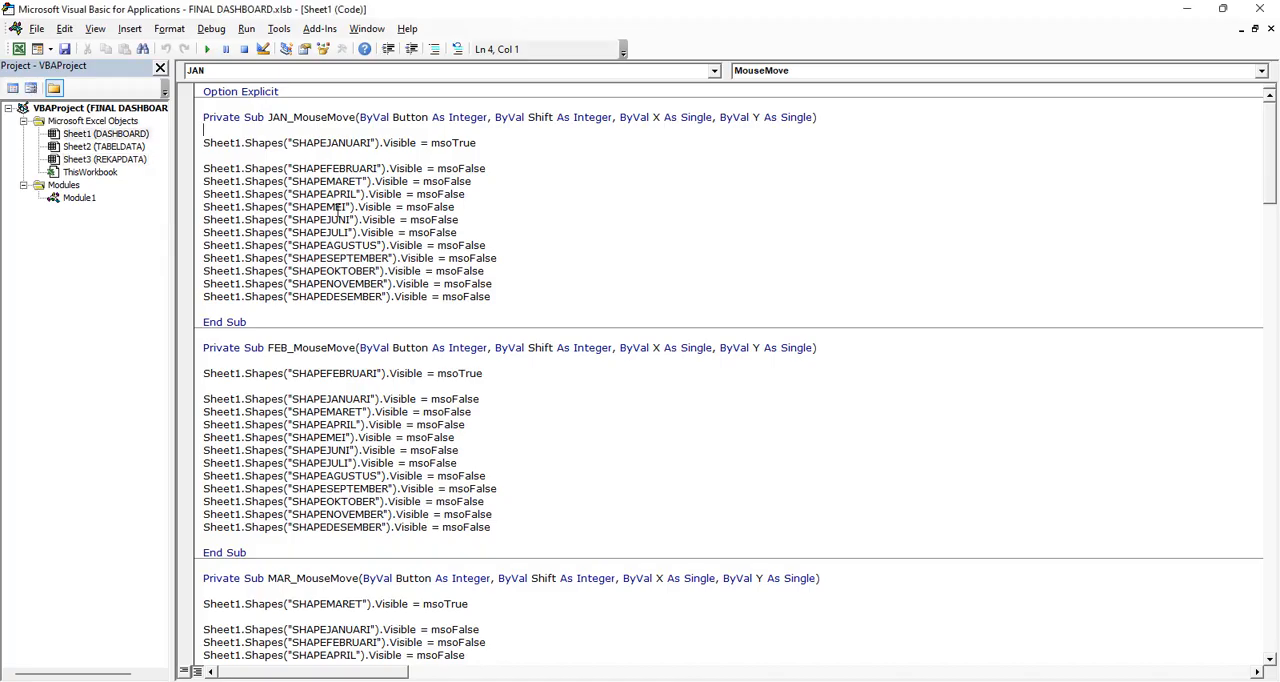
Add the statement Sheet3.Range("C4").Value = "Januari" at the start of the JAN_MouseMove procedure
{"action": "type", "text": "Sh"}
{"action": "type", "text": "eet4.range"}
{"action": "key", "text": "BackSpace"}
{"action": "key", "text": "BackSpace"}
{"action": "key", "text": "BackSpace"}
{"action": "key", "text": "BackSpace"}
{"action": "key", "text": "BackSpace"}
{"action": "key", "text": "BackSpace"}
{"action": "type", "text": "3.eran"}
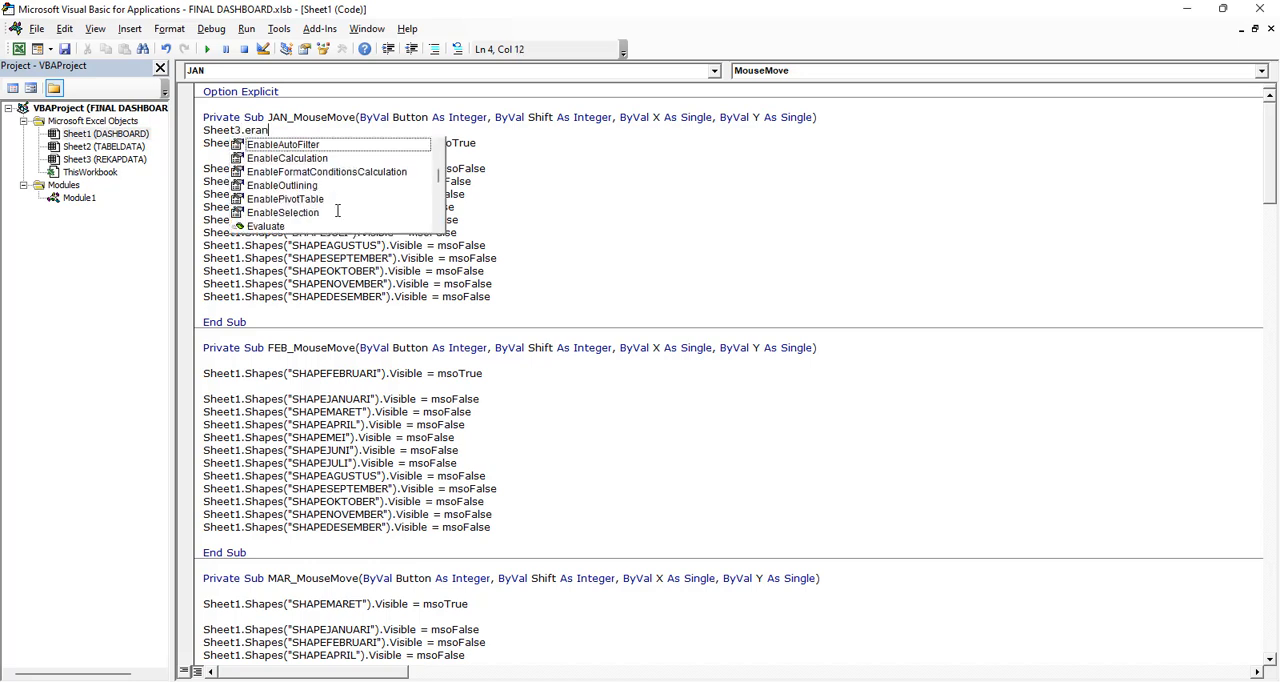
{"action": "key", "text": "BackSpace"}
{"action": "key", "text": "BackSpace"}
{"action": "type", "text": "range()"}
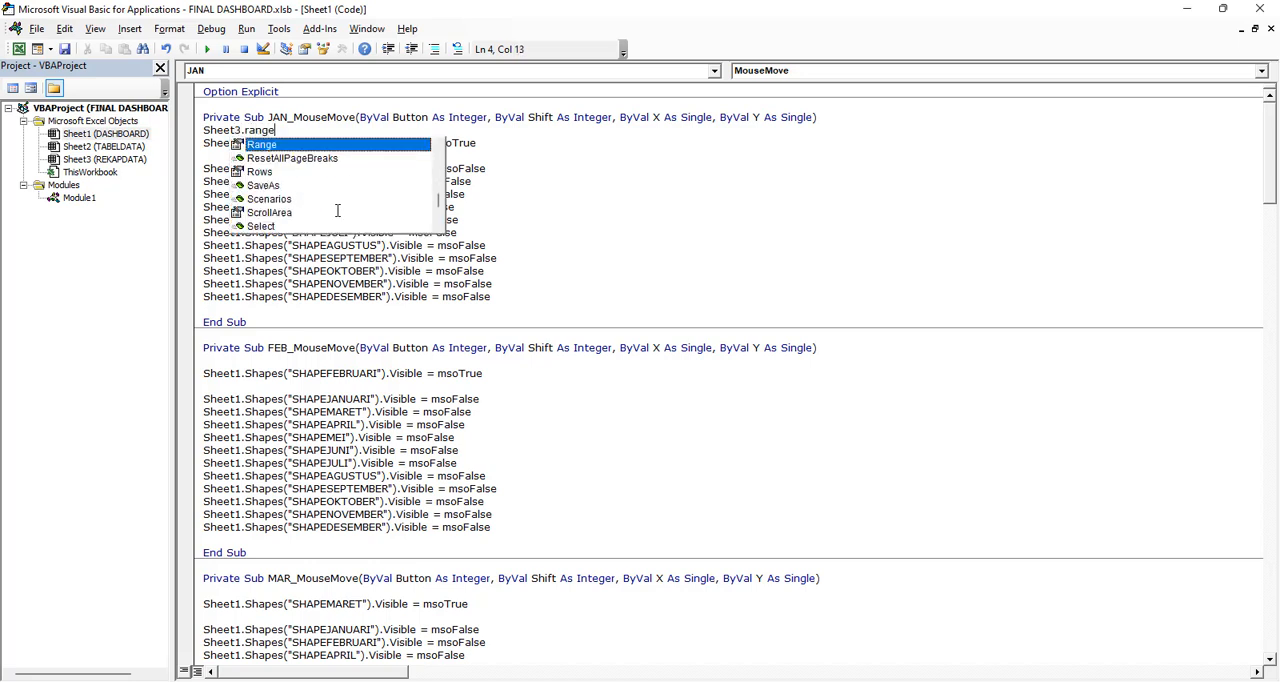
{"action": "key", "text": "BackSpace"}
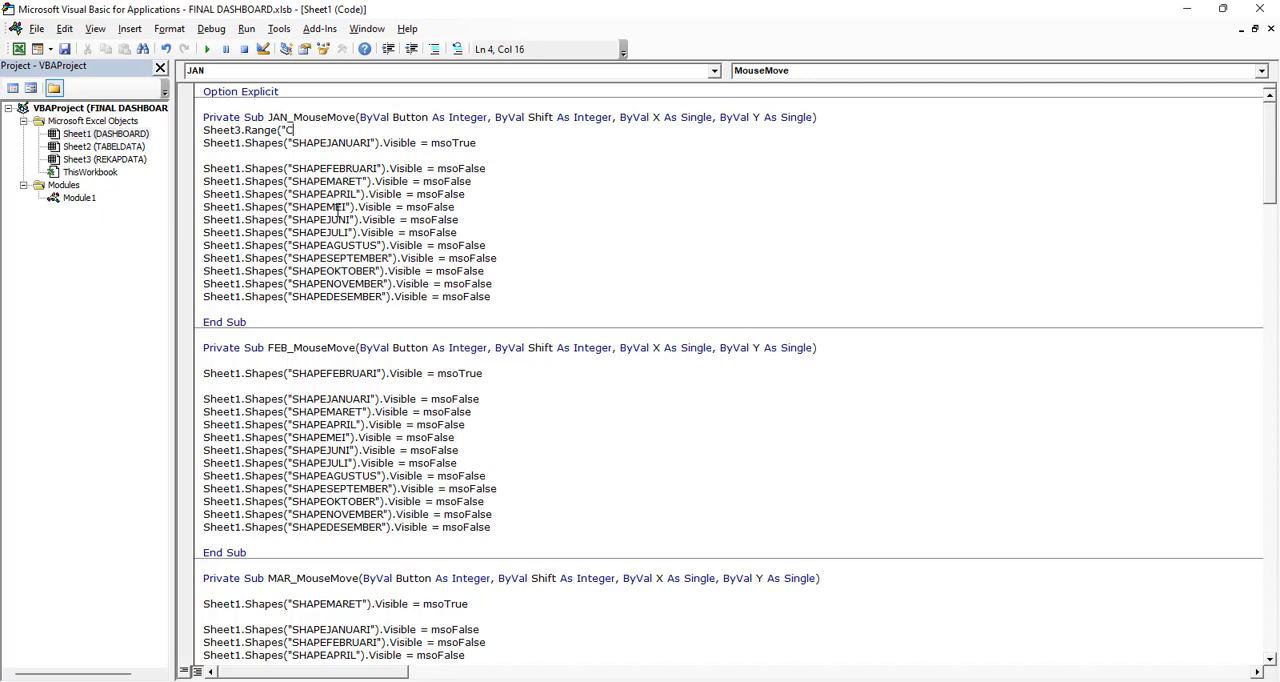
{"action": "left_click_drag", "start_coordinate": [170, 12], "coordinate": [435, 2]}
{"action": "key", "text": "BackSpace"}
{"action": "type", "text": "4\")"}
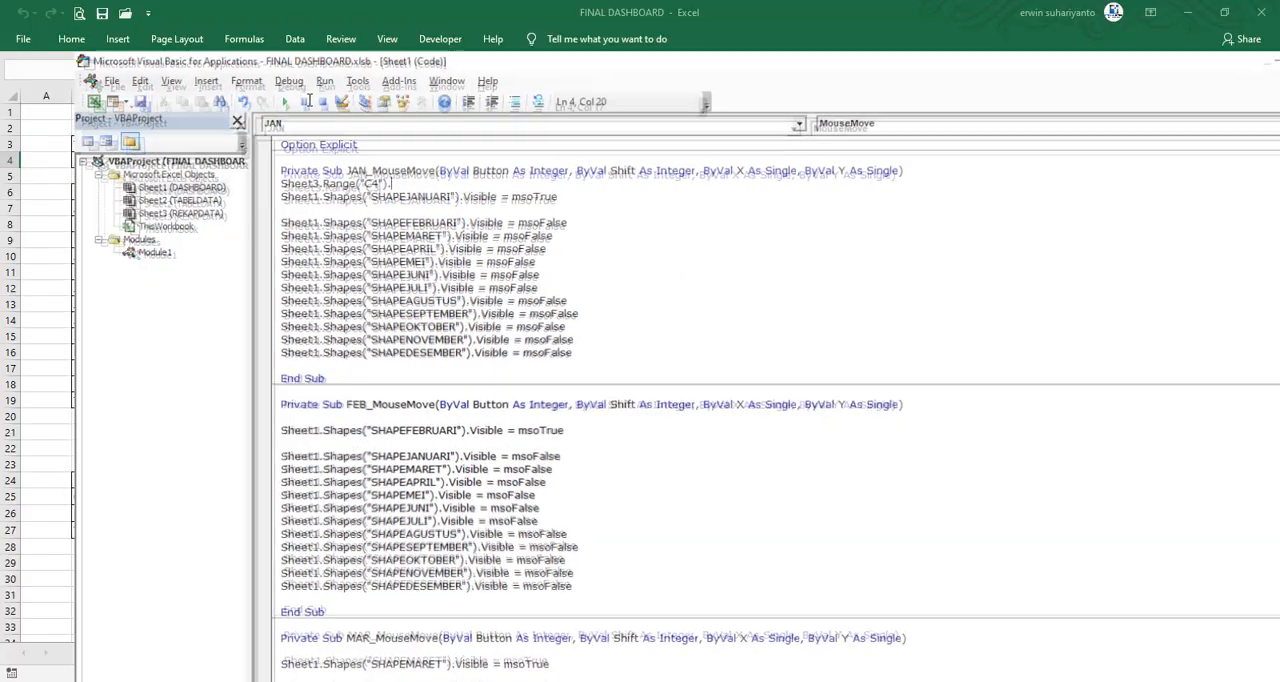
{"action": "type", "text": ".value ="}
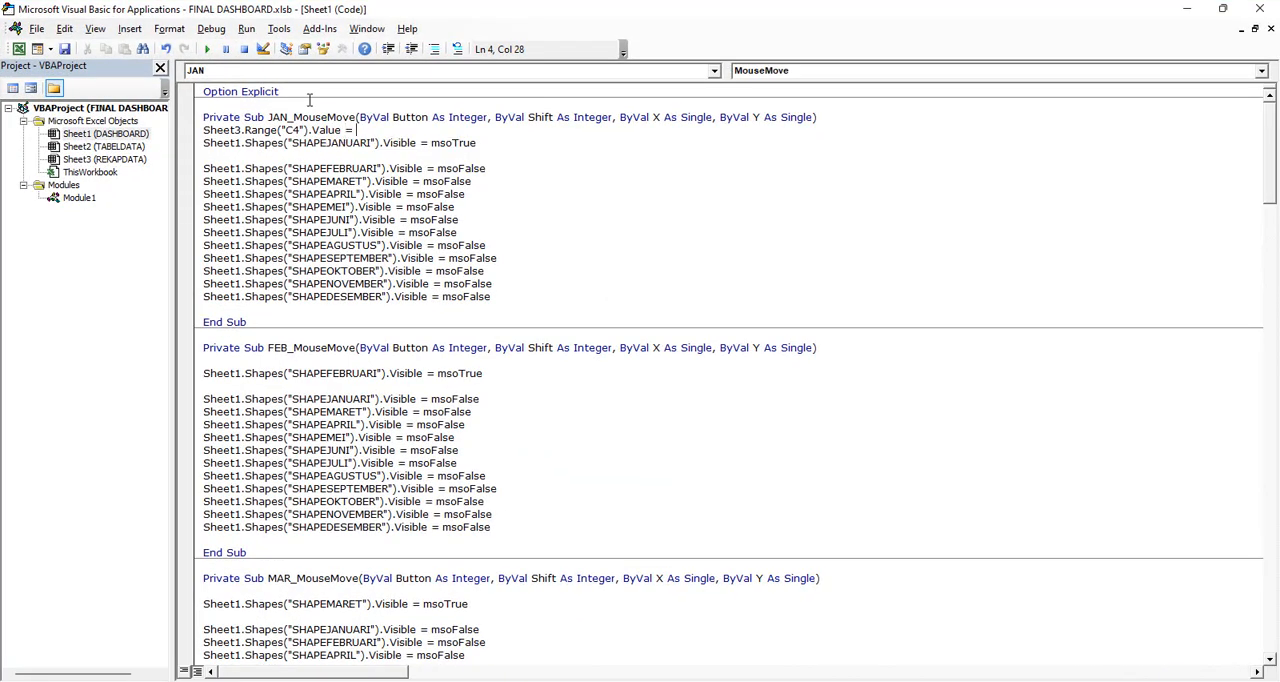
{"action": "type", "text": " \"Januari"}
Copy the Sheet3 C4 statement into the FEB_MouseMove procedure and change its value to "Februari"
{"action": "left_click_drag", "start_coordinate": [424, 131], "coordinate": [198, 130]}
{"action": "key", "text": "ctrl+c"}
{"action": "left_click", "coordinate": [250, 361]}
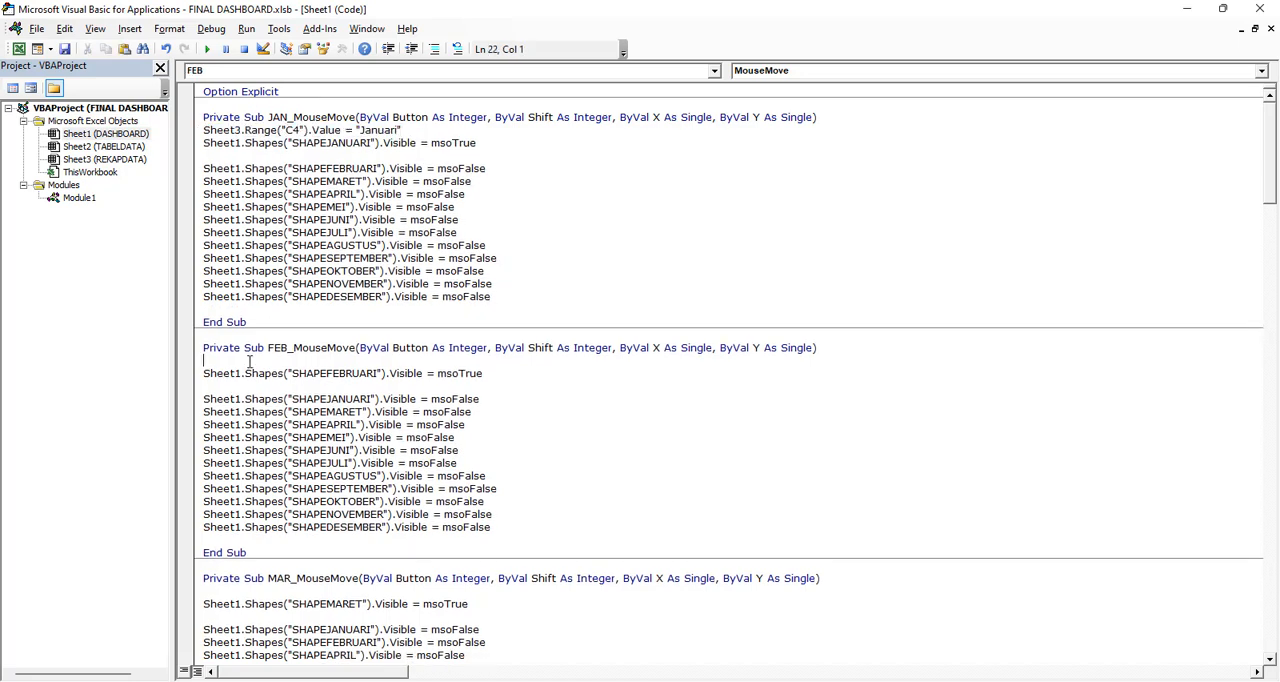
{"action": "key", "text": "ctrl+v"}
{"action": "left_click", "coordinate": [373, 360]}
{"action": "double_click", "coordinate": [373, 360]}
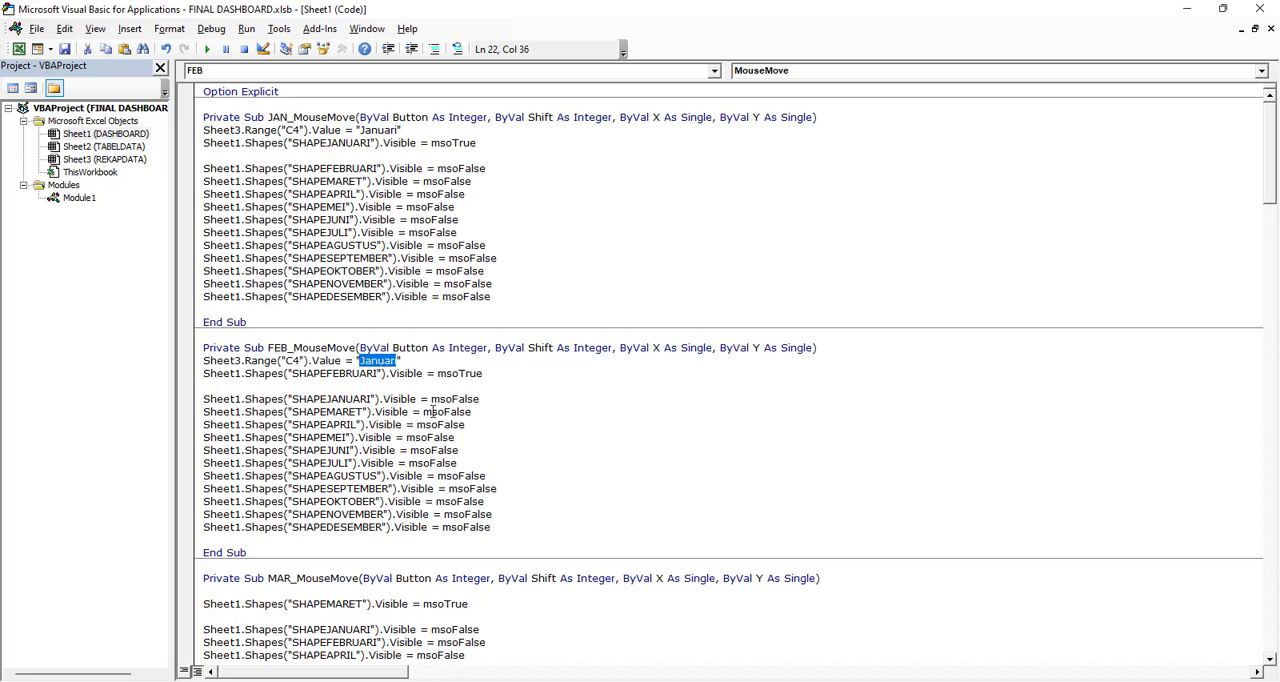
{"action": "type", "text": "Februari"}
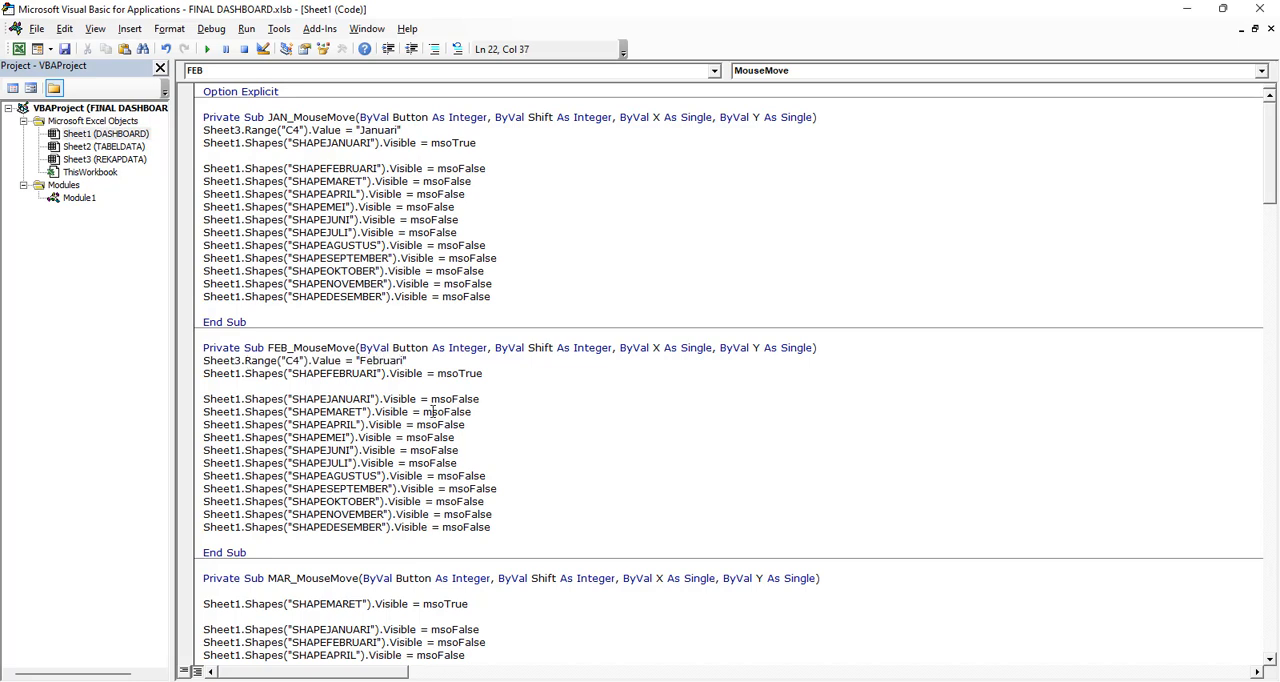
Paste the Sheet3 C4 statement at the start of MAR_MouseMove and change its month to "Maret"
{"action": "scroll", "coordinate": [414, 392], "scroll_direction": "down", "scroll_amount": 3}
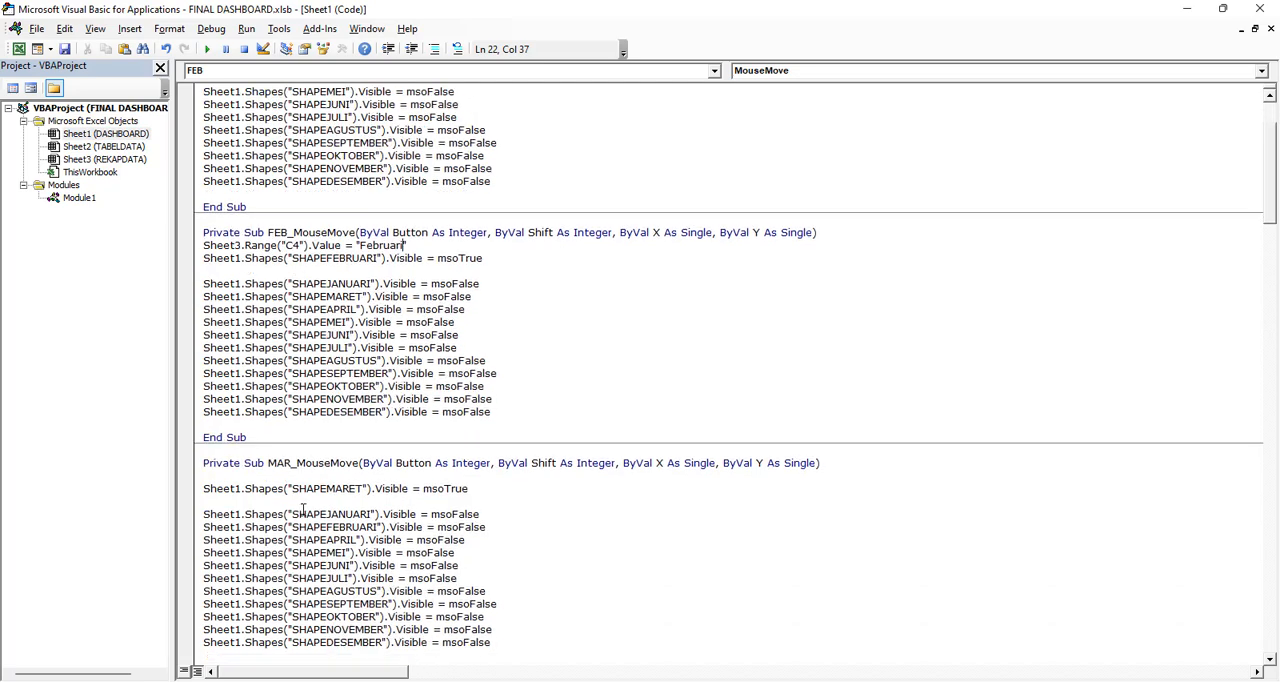
{"action": "left_click", "coordinate": [222, 475]}
{"action": "key", "text": "ctrl+v"}
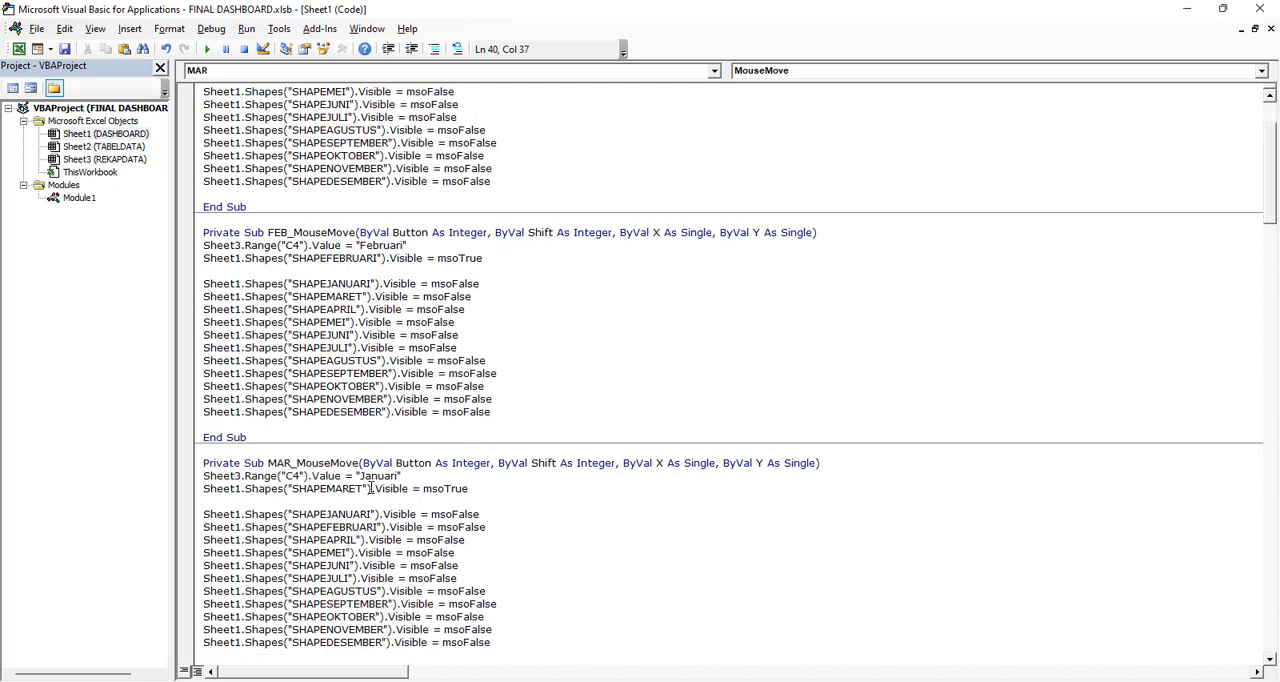
{"action": "double_click", "coordinate": [378, 476]}
{"action": "type", "text": "Maret"}
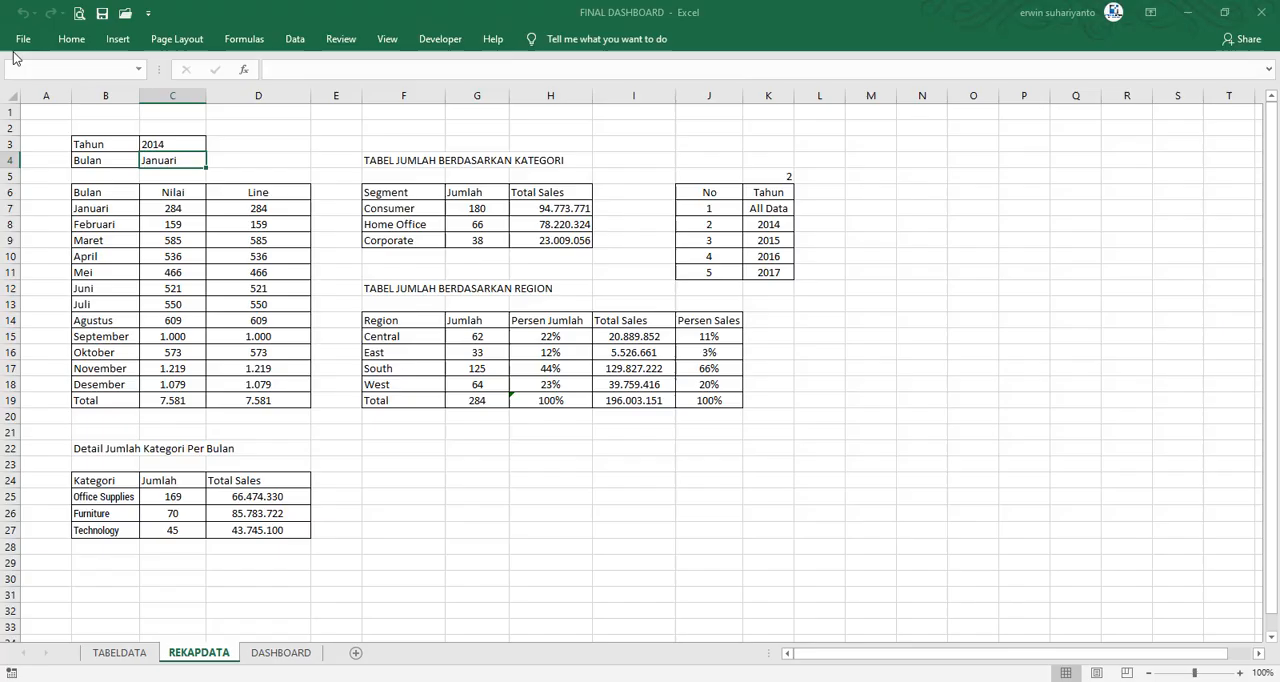
Test the Januari, Februari and Maret pop-ups on the chart of the DASHBOARD sheet
{"action": "left_click", "coordinate": [18, 48]}
{"action": "left_click", "coordinate": [281, 652]}
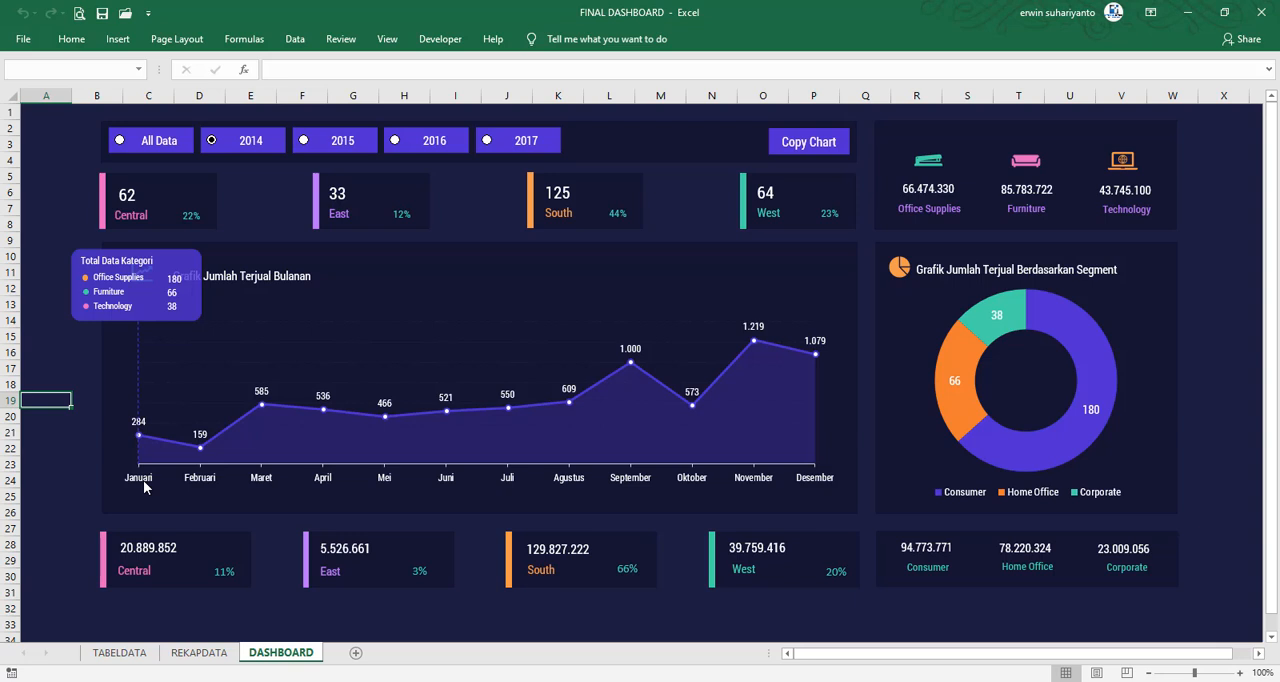
{"action": "mouse_move", "coordinate": [197, 483]}
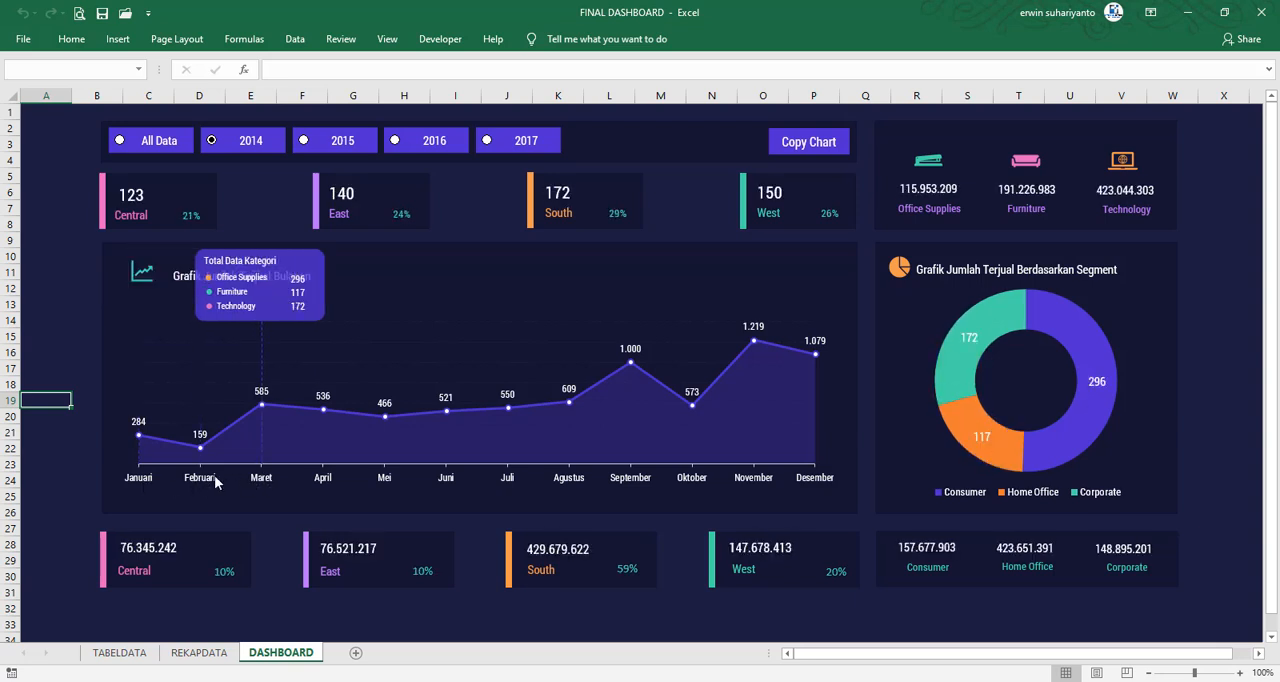
Return to the Sheet1 code and add the C4 statement with the value "April" to APR_MouseMove
{"action": "left_click", "coordinate": [428, 40]}
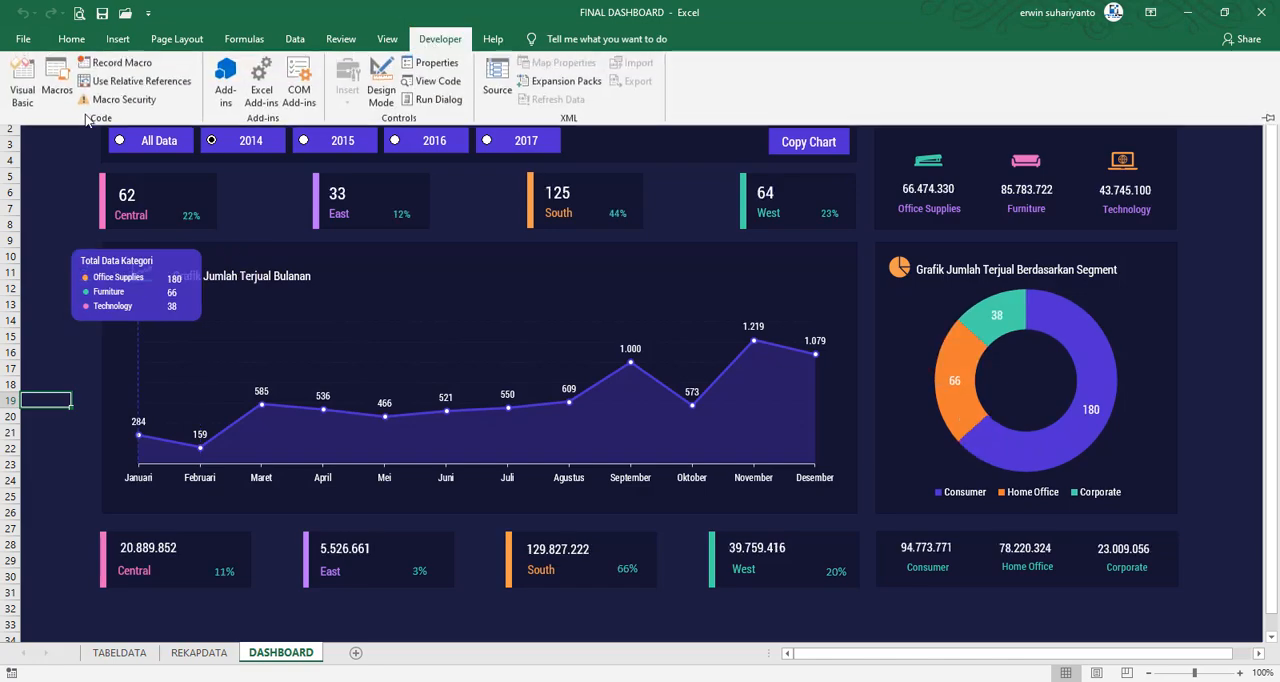
{"action": "left_click", "coordinate": [20, 80]}
{"action": "scroll", "coordinate": [392, 497], "scroll_direction": "down", "scroll_amount": 6}
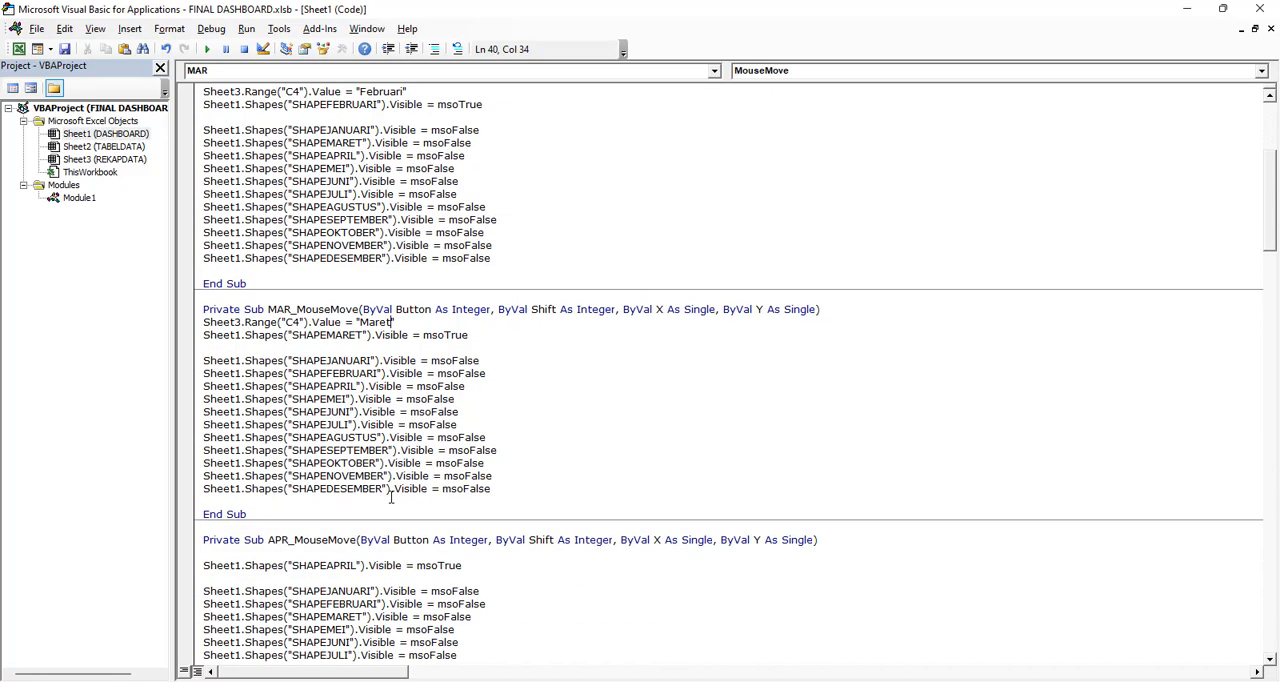
{"action": "left_click", "coordinate": [296, 478]}
{"action": "key", "text": "ctrl+v"}
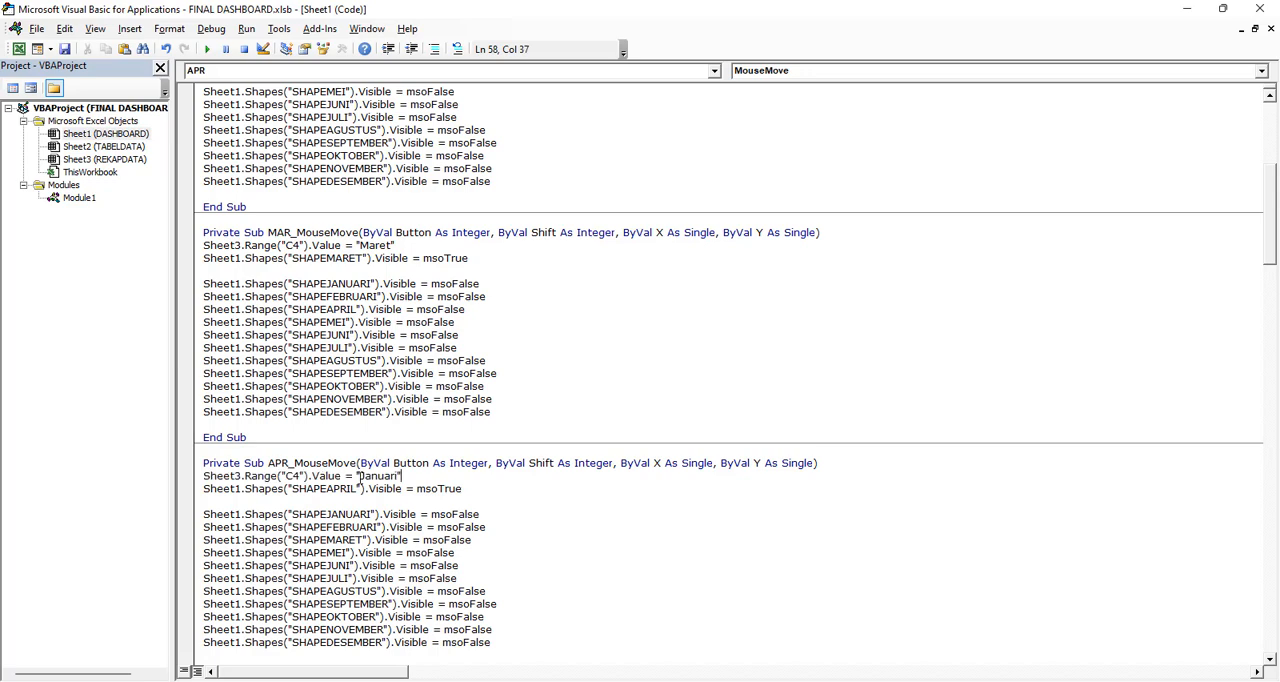
{"action": "key", "text": "Left"}
{"action": "key", "text": "ctrl+shift+Left"}
{"action": "type", "text": "April"}
Insert the copied C4 statement into MEI_MouseMove and set its value to "Mei"
{"action": "scroll", "coordinate": [455, 500], "scroll_direction": "down", "scroll_amount": 5}
{"action": "left_click", "coordinate": [224, 516]}
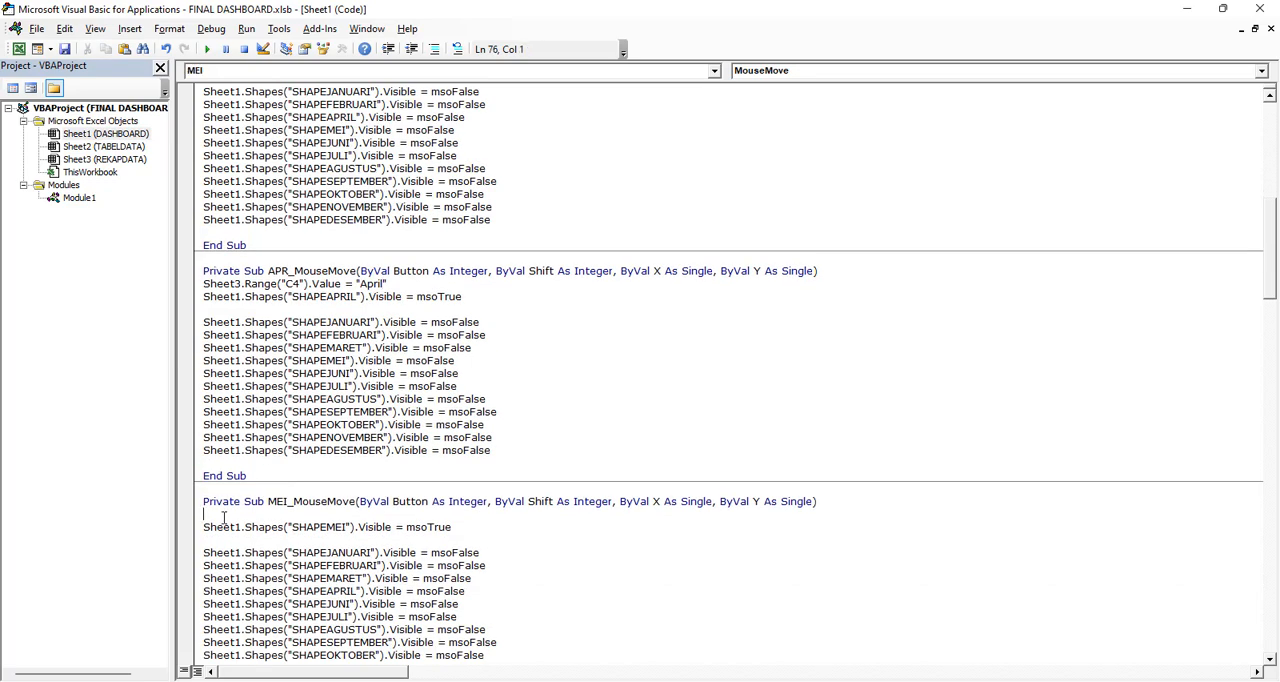
{"action": "key", "text": "ctrl+v"}
{"action": "double_click", "coordinate": [391, 516]}
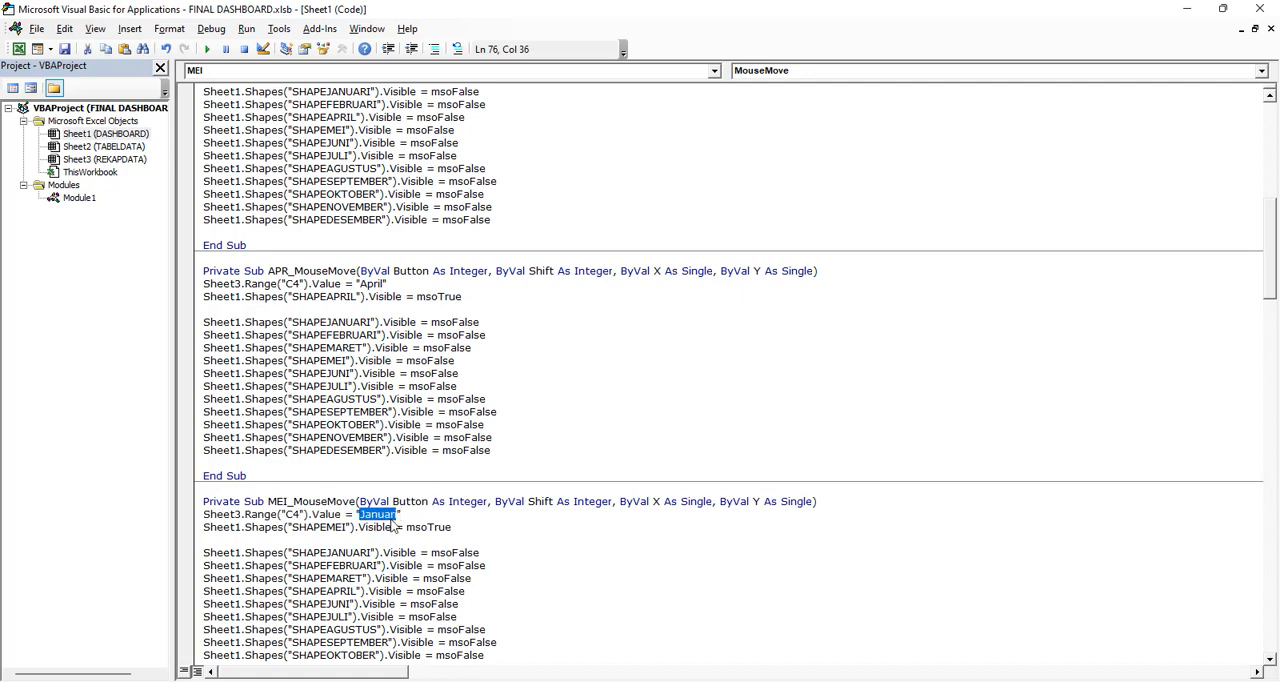
{"action": "type", "text": "Mei"}
Insert the copied C4 statement into JUN_MouseMove and set its value to "Juni"
{"action": "scroll", "coordinate": [392, 520], "scroll_direction": "down", "scroll_amount": 7}
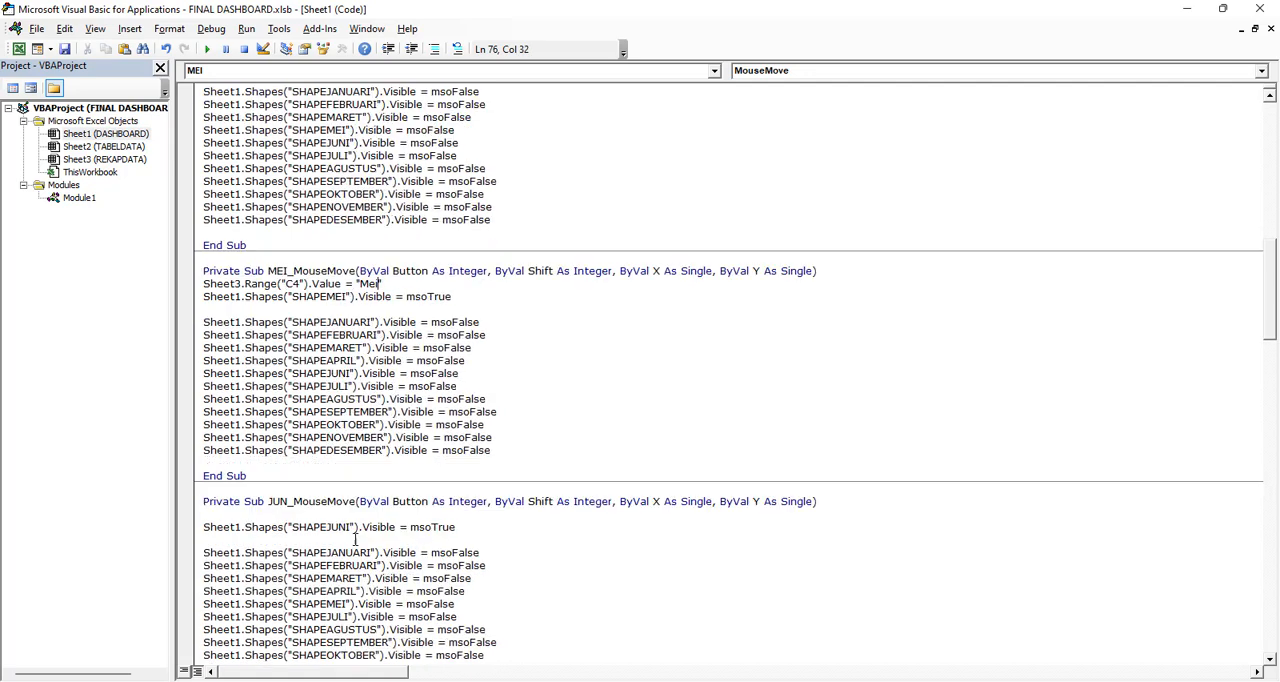
{"action": "left_click", "coordinate": [235, 477]}
{"action": "key", "text": "ctrl+v"}
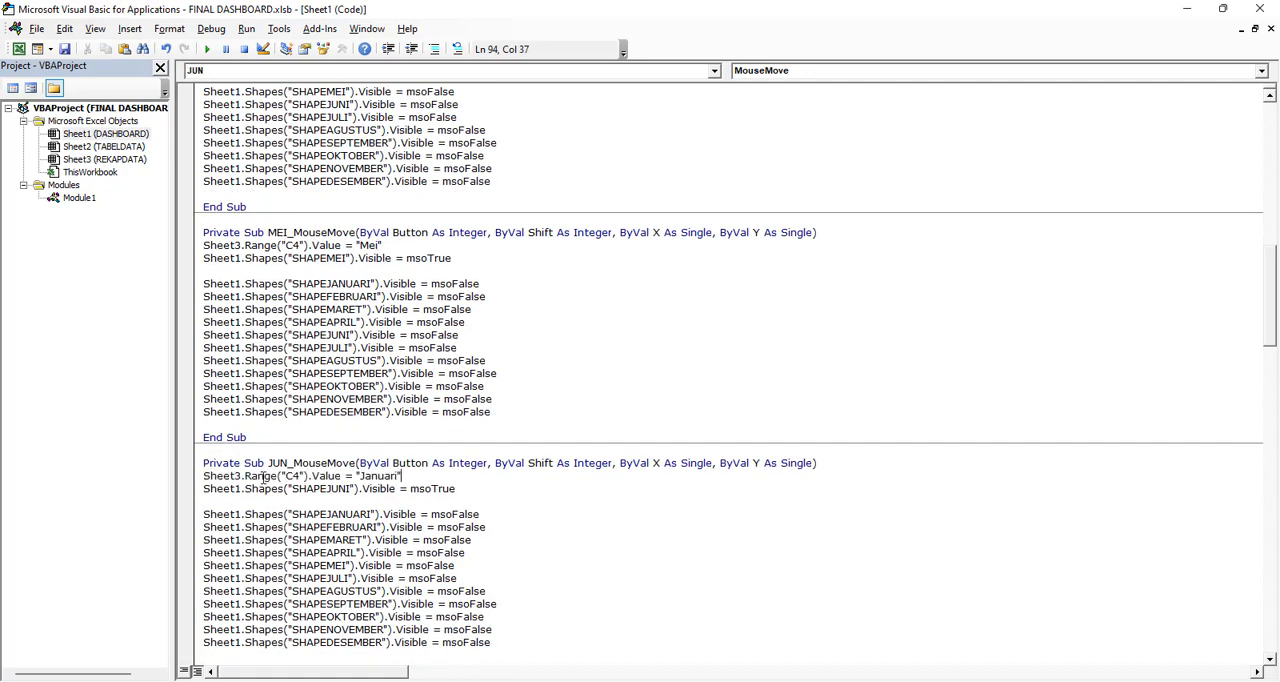
{"action": "double_click", "coordinate": [369, 476]}
{"action": "type", "text": "Juni"}
Insert the copied C4 statement into JUL_MouseMove and set its value to "Juli"
{"action": "scroll", "coordinate": [370, 488], "scroll_direction": "down", "scroll_amount": 2}
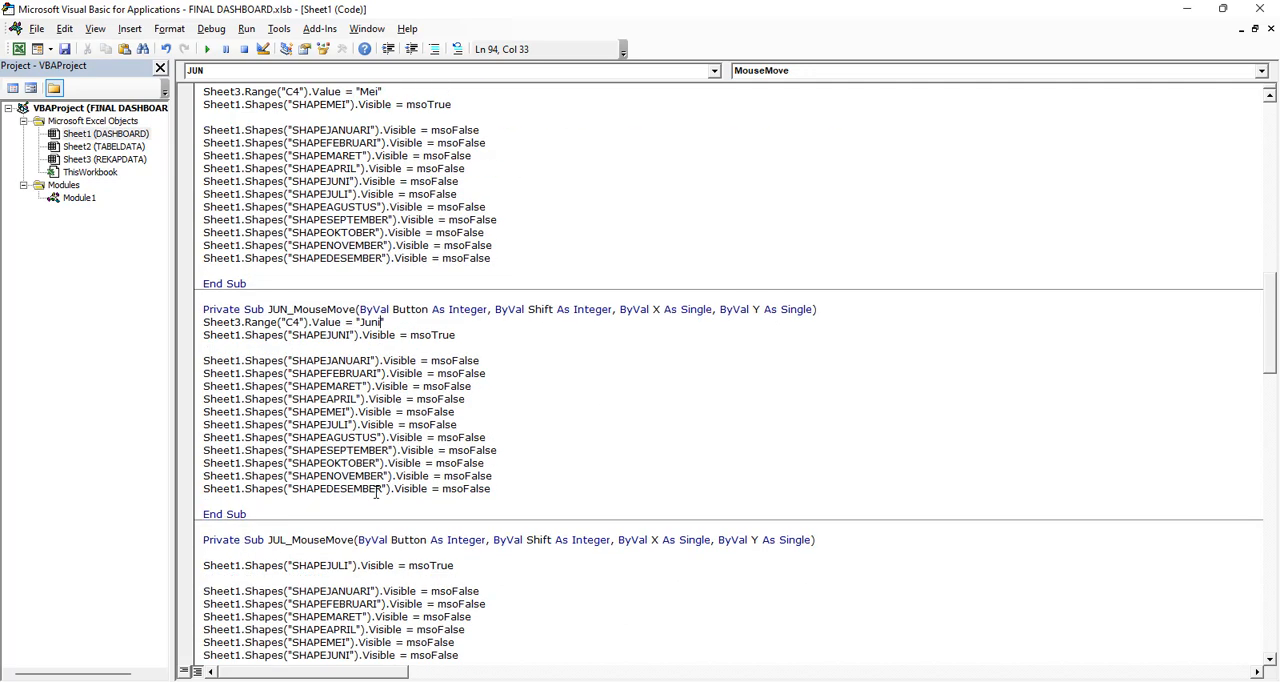
{"action": "left_click", "coordinate": [239, 551]}
{"action": "type", "text": "Sheet3.Range(\"C4\").Value = \"Januari\""}
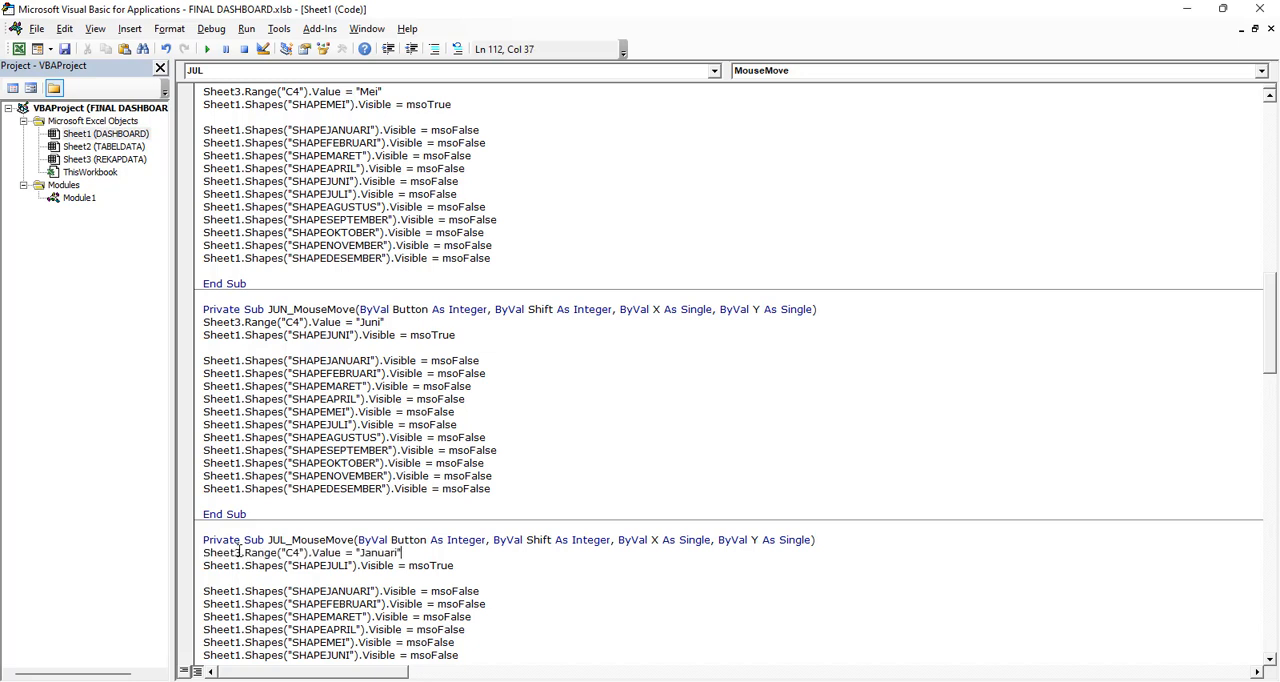
{"action": "double_click", "coordinate": [388, 552]}
{"action": "type", "text": "Ju"}
Insert the copied C4 statement into AGUS_MouseMove and set its value to "Agustus"
{"action": "scroll", "coordinate": [280, 560], "scroll_direction": "down", "scroll_amount": 6}
{"action": "left_click", "coordinate": [238, 553]}
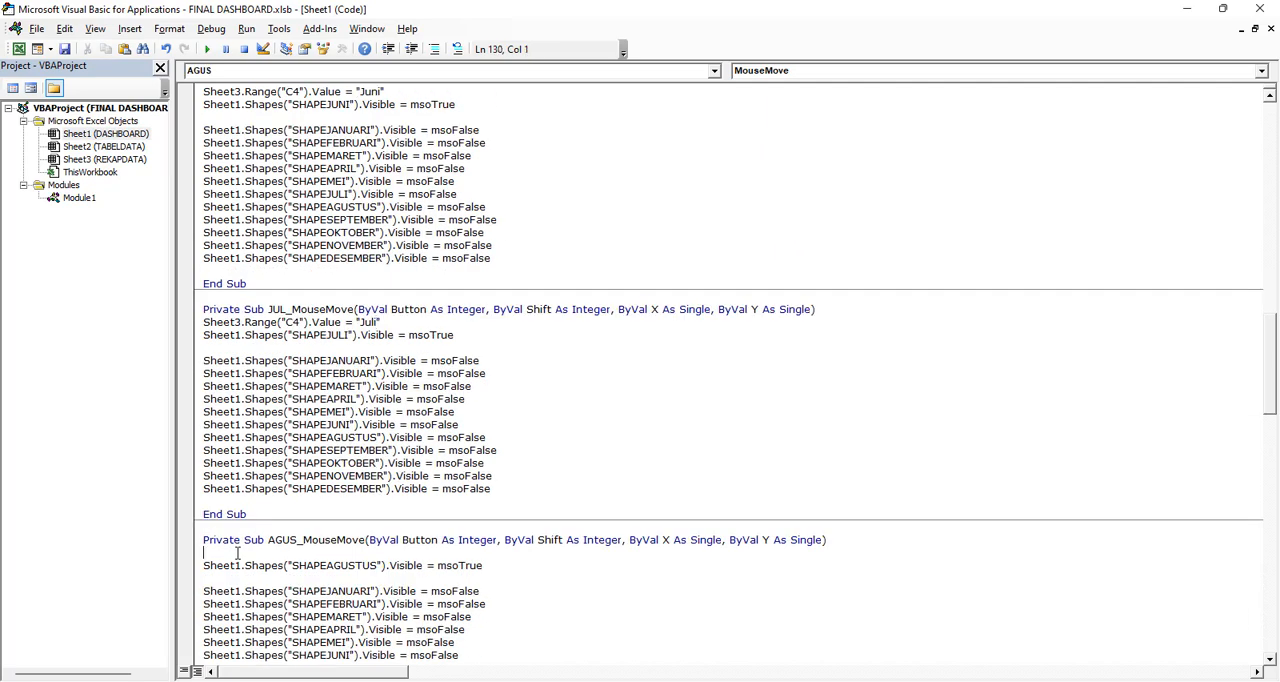
{"action": "type", "text": "Sheet3.Range(\"C4\").Value = \"Januari\""}
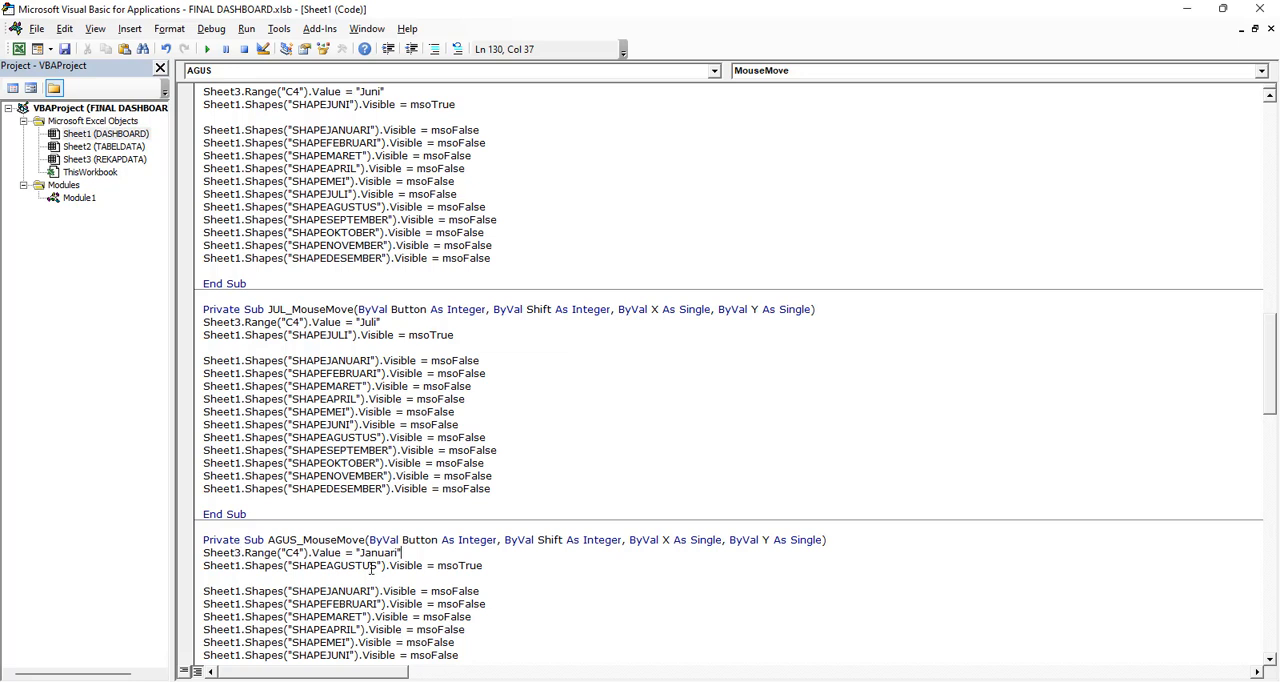
{"action": "double_click", "coordinate": [372, 553]}
{"action": "type", "text": "Agstus"}
{"action": "left_click", "coordinate": [375, 553]}
{"action": "type", "text": "u"}
Insert the copied C4 statement into SEP_MouseMove and set its value to "September"
{"action": "scroll", "coordinate": [390, 555], "scroll_direction": "down", "scroll_amount": 4}
{"action": "left_click", "coordinate": [230, 629]}
{"action": "scroll", "coordinate": [302, 617], "scroll_direction": "down", "scroll_amount": 2}
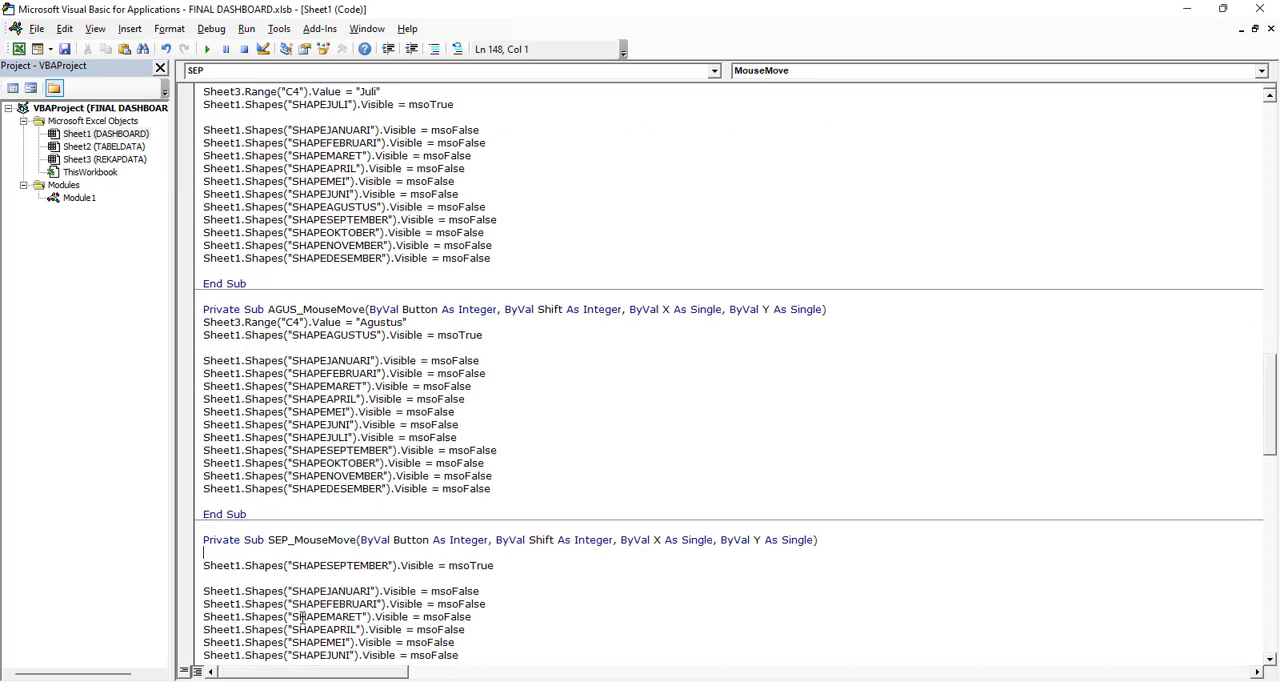
{"action": "type", "text": "Sheet3.Range(\"C4\").Value = \"Januari\""}
{"action": "left_click_drag", "start_coordinate": [361, 553], "coordinate": [396, 553]}
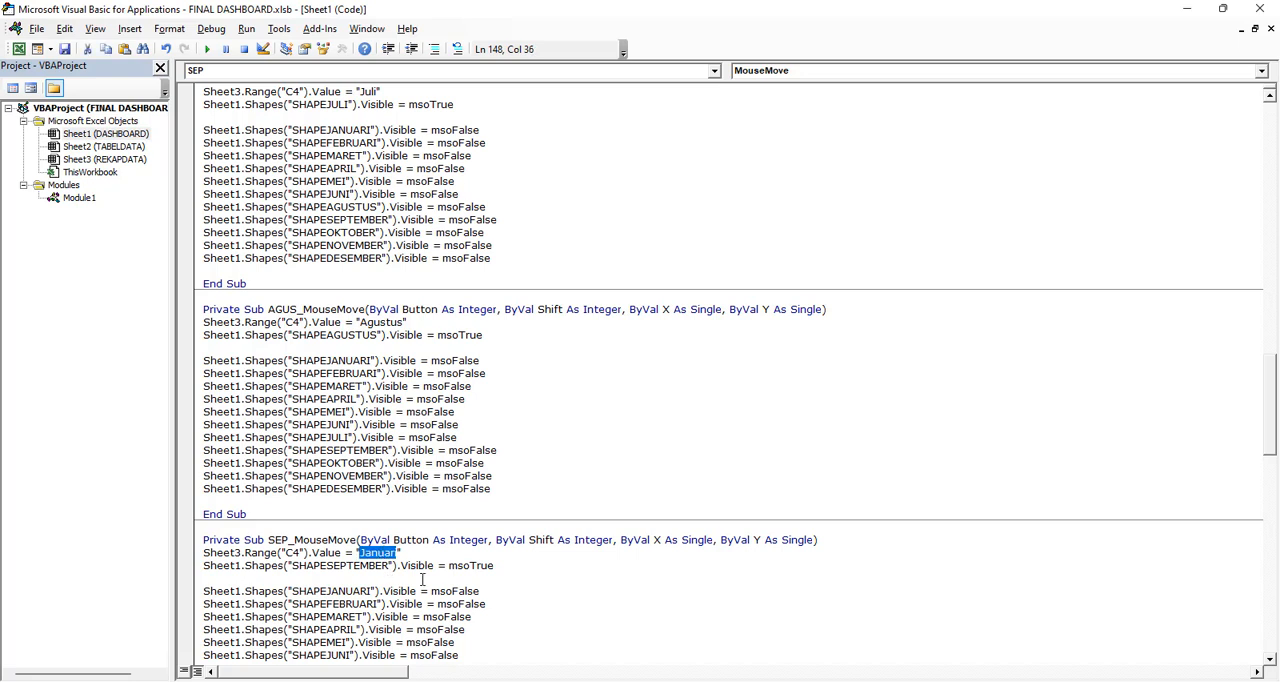
{"action": "type", "text": "September"}
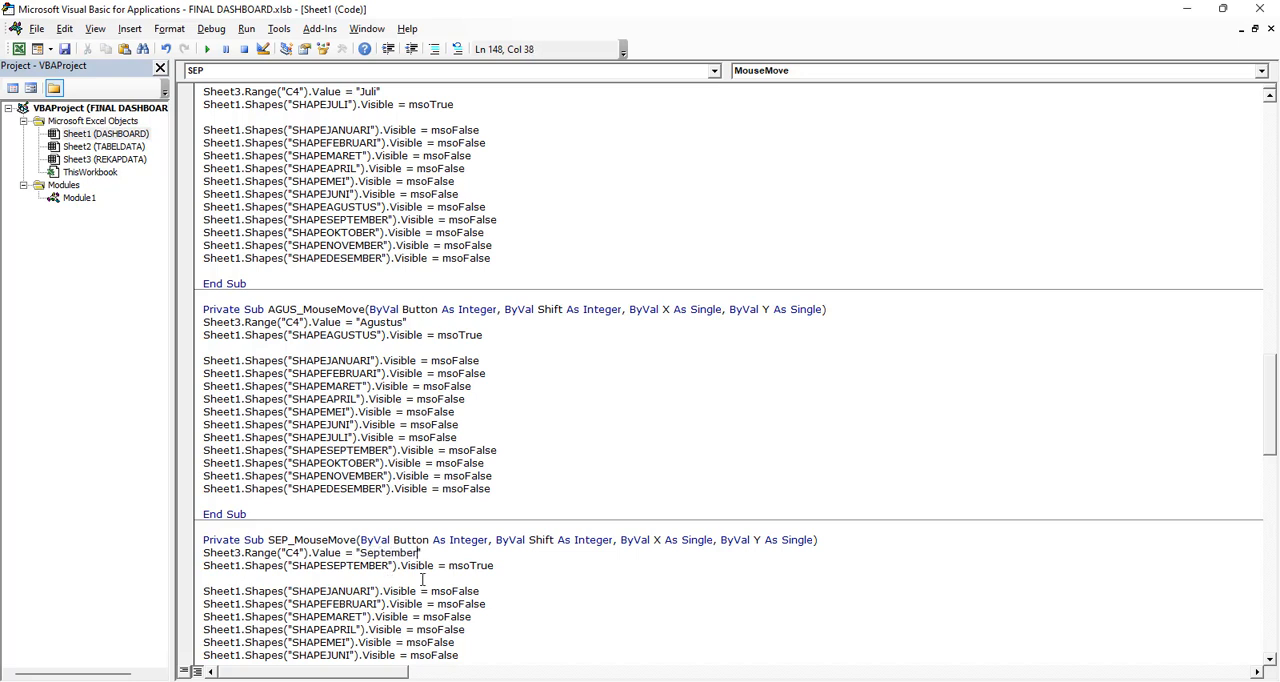
Insert the copied C4 statement into OKT_MouseMove and set its value to "Oktober"
{"action": "scroll", "coordinate": [391, 604], "scroll_direction": "down", "scroll_amount": 5}
{"action": "left_click", "coordinate": [318, 592]}
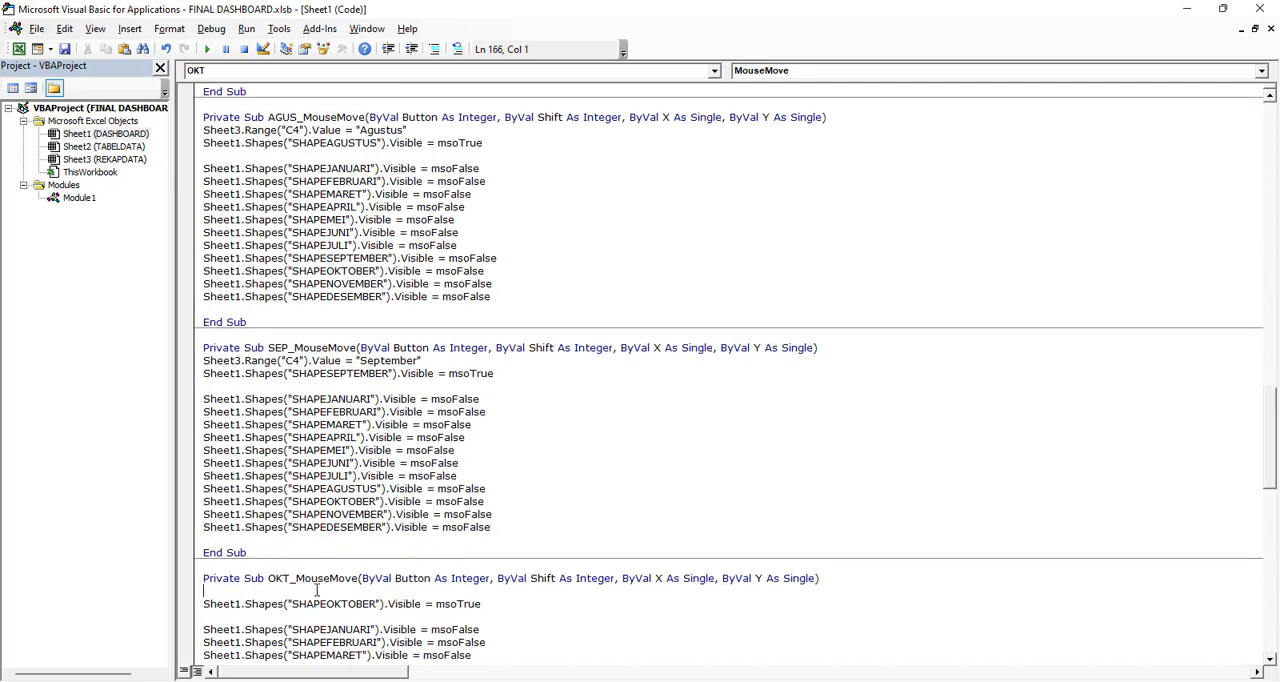
{"action": "type", "text": "Sheet3.Range(\"C4\").Value = \"Januari\""}
{"action": "double_click", "coordinate": [370, 591]}
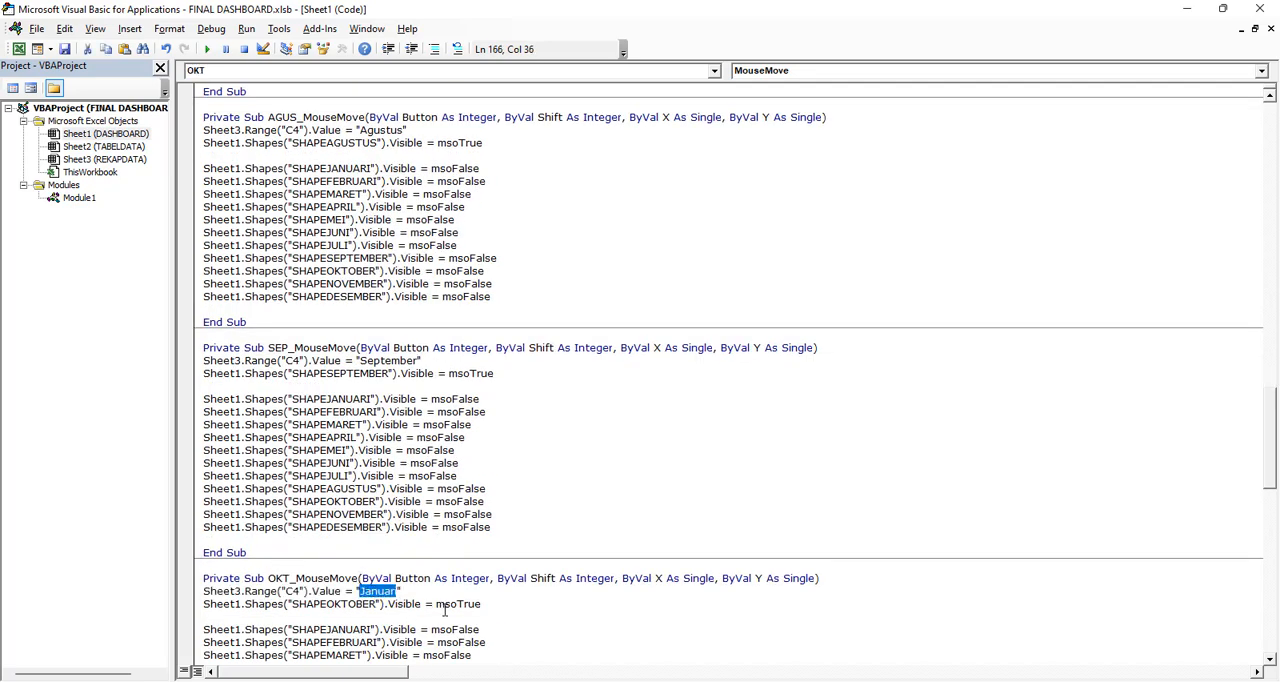
{"action": "type", "text": "Oktober"}
Insert the copied C4 statement into NOV_MouseMove and set its value to "November"
{"action": "scroll", "coordinate": [291, 607], "scroll_direction": "down", "scroll_amount": 3}
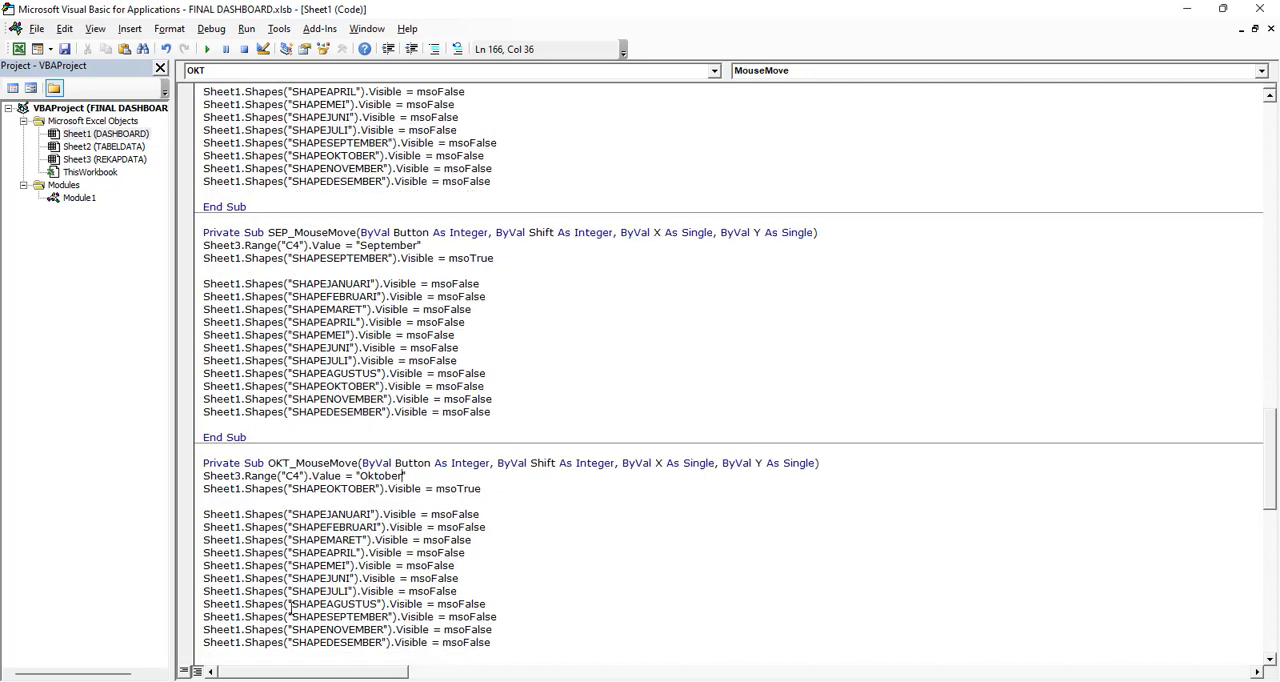
{"action": "scroll", "coordinate": [312, 568], "scroll_direction": "down", "scroll_amount": 3}
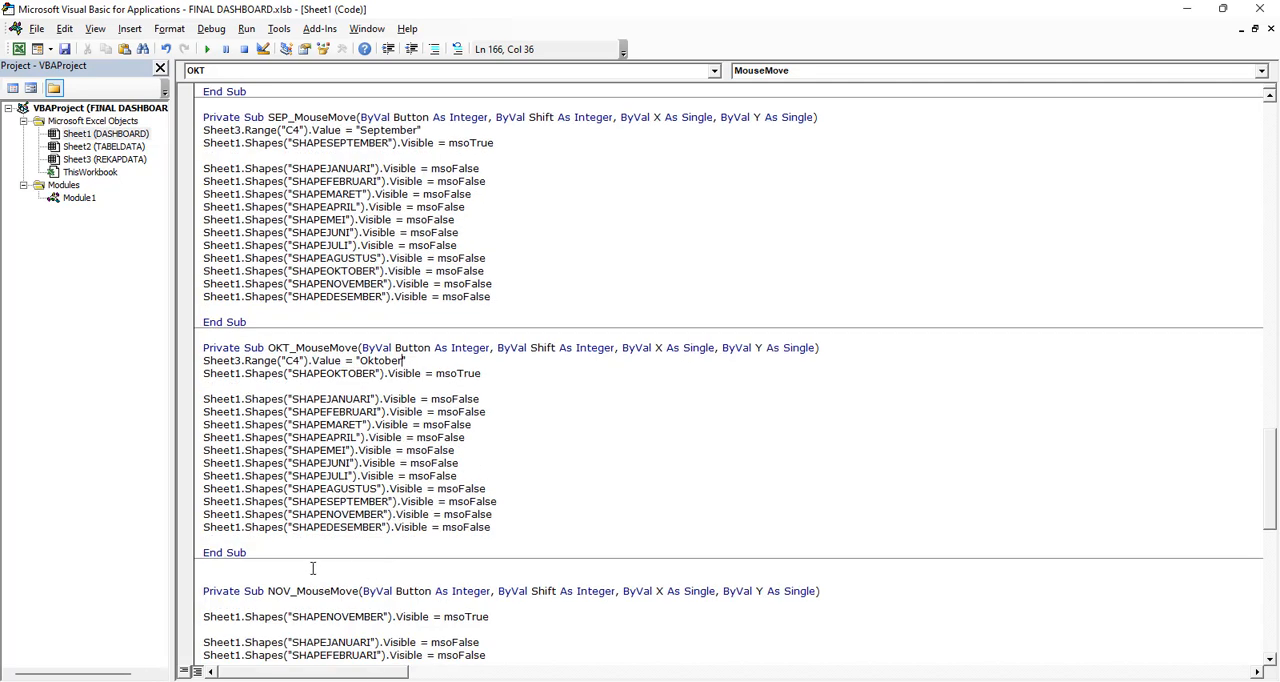
{"action": "left_click", "coordinate": [250, 603]}
{"action": "type", "text": "Sheet3.Range(\"C4\").Value = \"Januari\""}
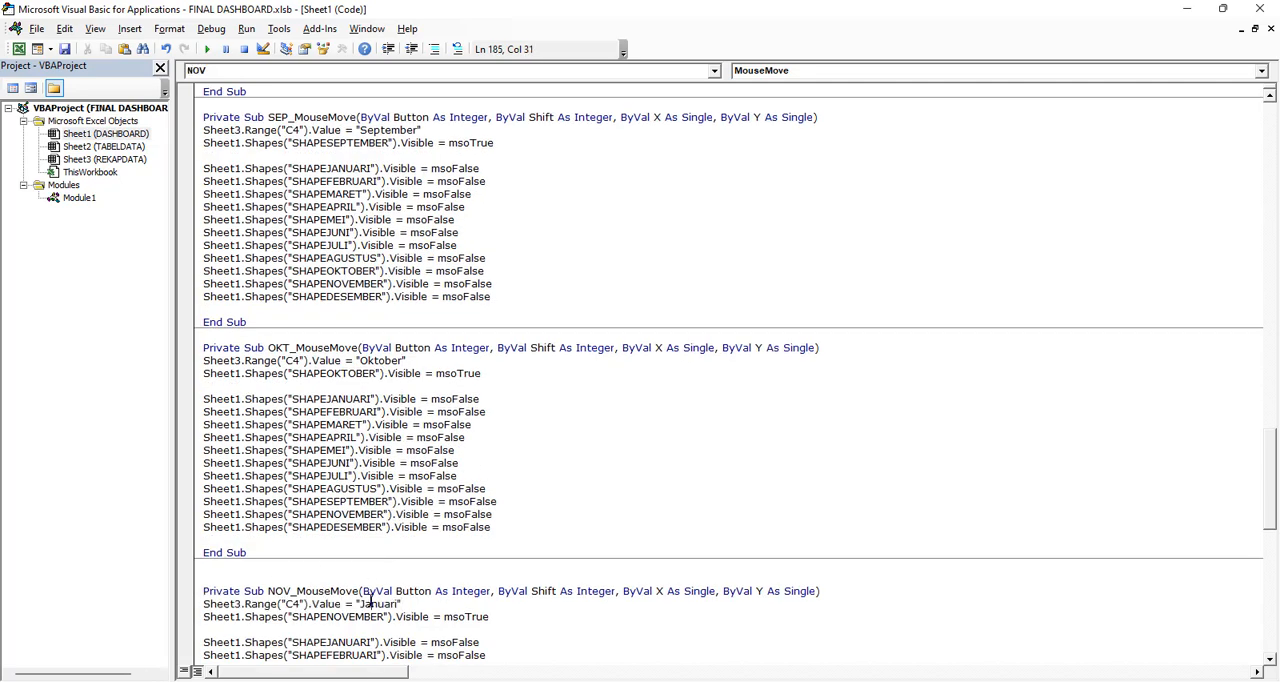
{"action": "double_click", "coordinate": [371, 603]}
{"action": "type", "text": "November"}
Add the C4 statement with the value "Desember" to DES_MouseMove and return to the DASHBOARD sheet to try the month pop-ups
{"action": "scroll", "coordinate": [470, 568], "scroll_direction": "down", "scroll_amount": 9}
{"action": "left_click", "coordinate": [262, 489]}
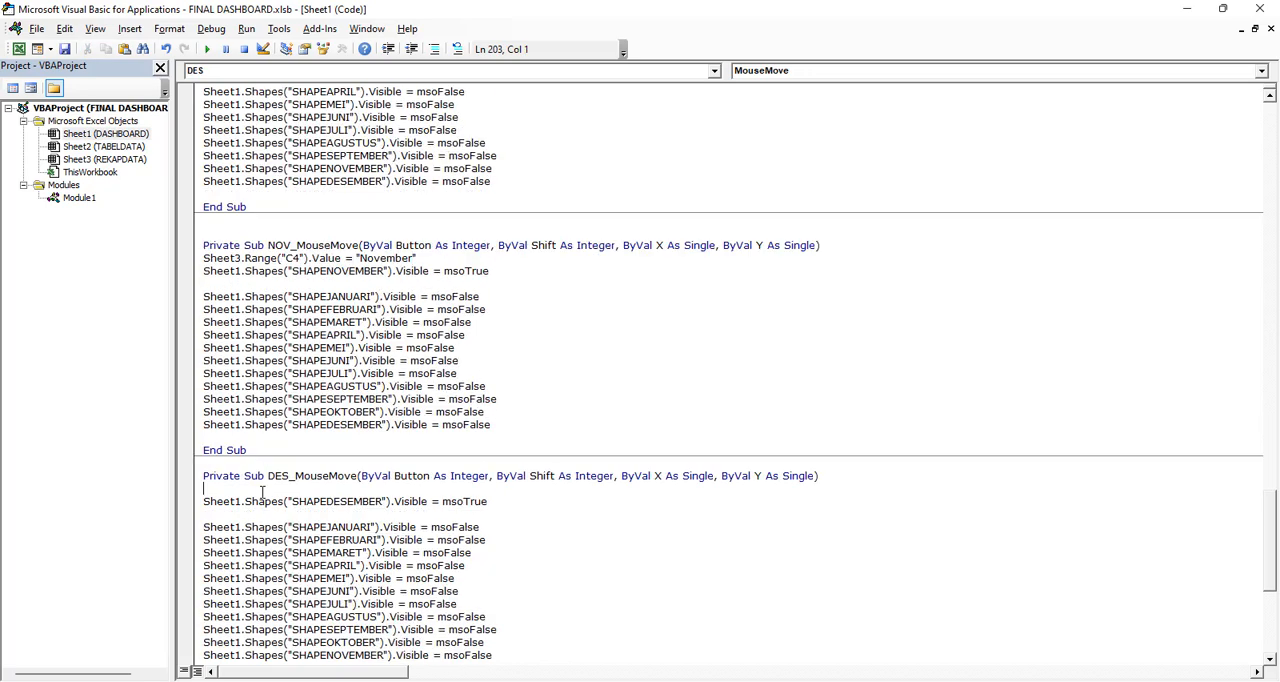
{"action": "type", "text": "Sheet3.Range(\"C4\").Value = \"Januari\""}
{"action": "double_click", "coordinate": [380, 489]}
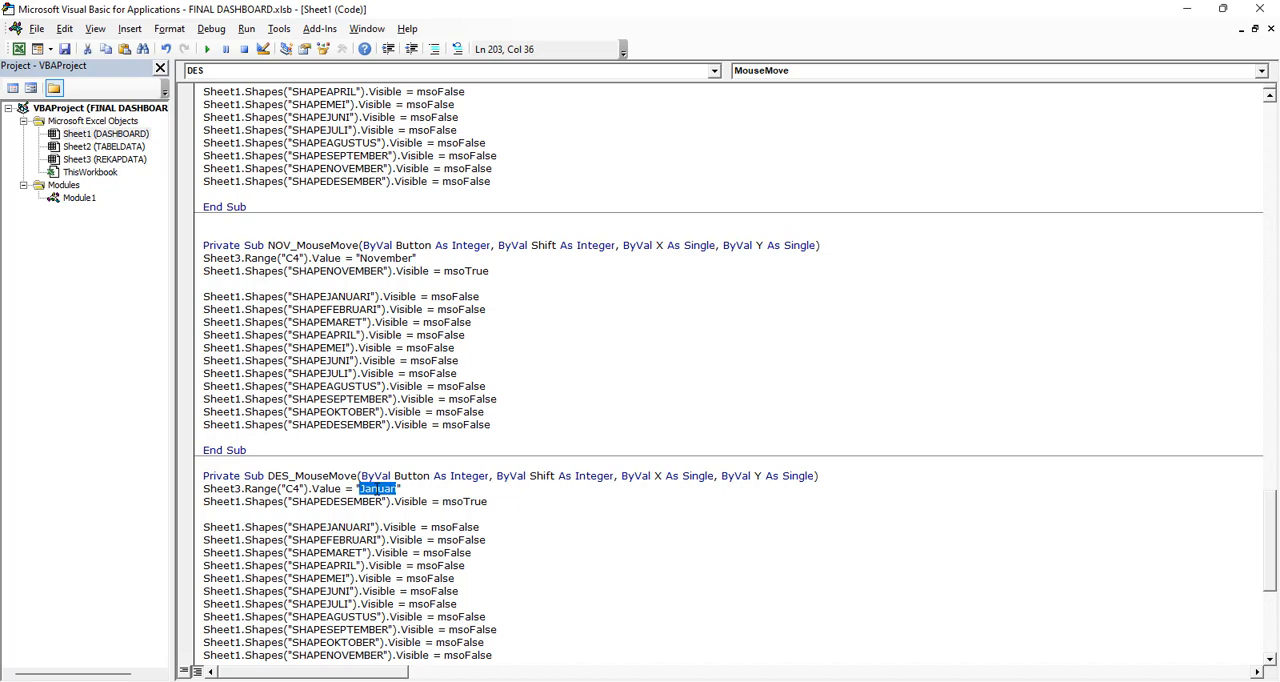
{"action": "type", "text": "Desember"}
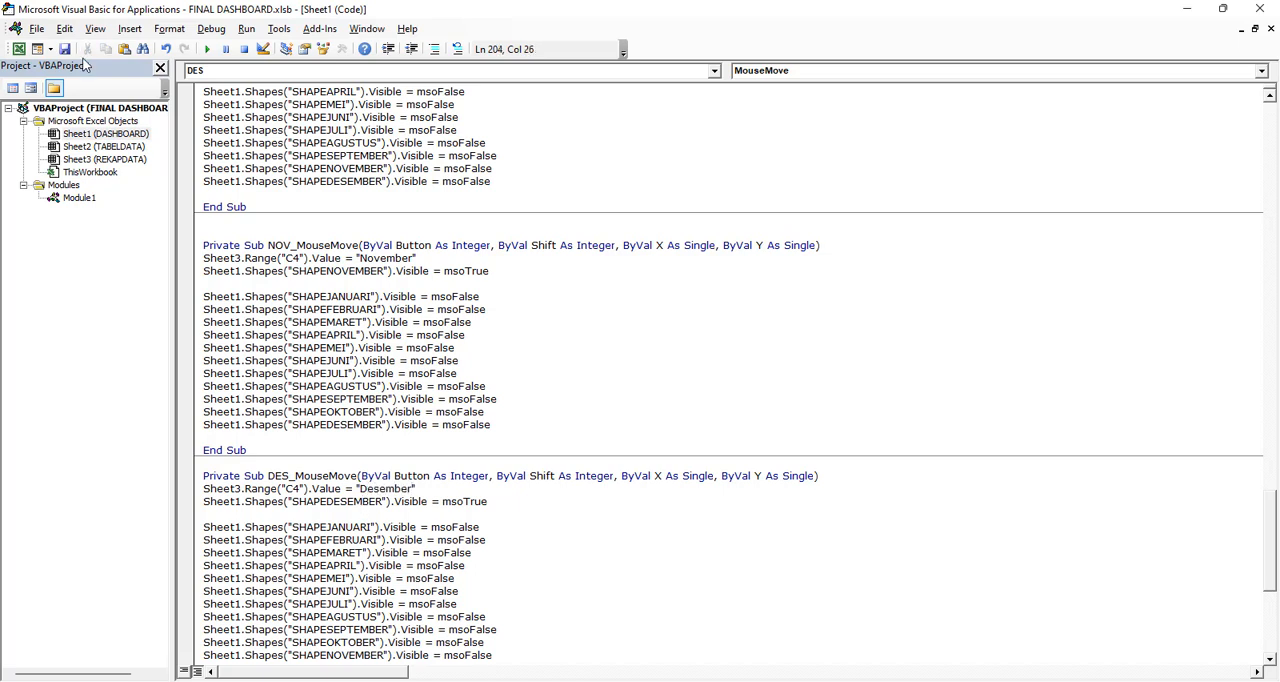
{"action": "left_click", "coordinate": [18, 48]}
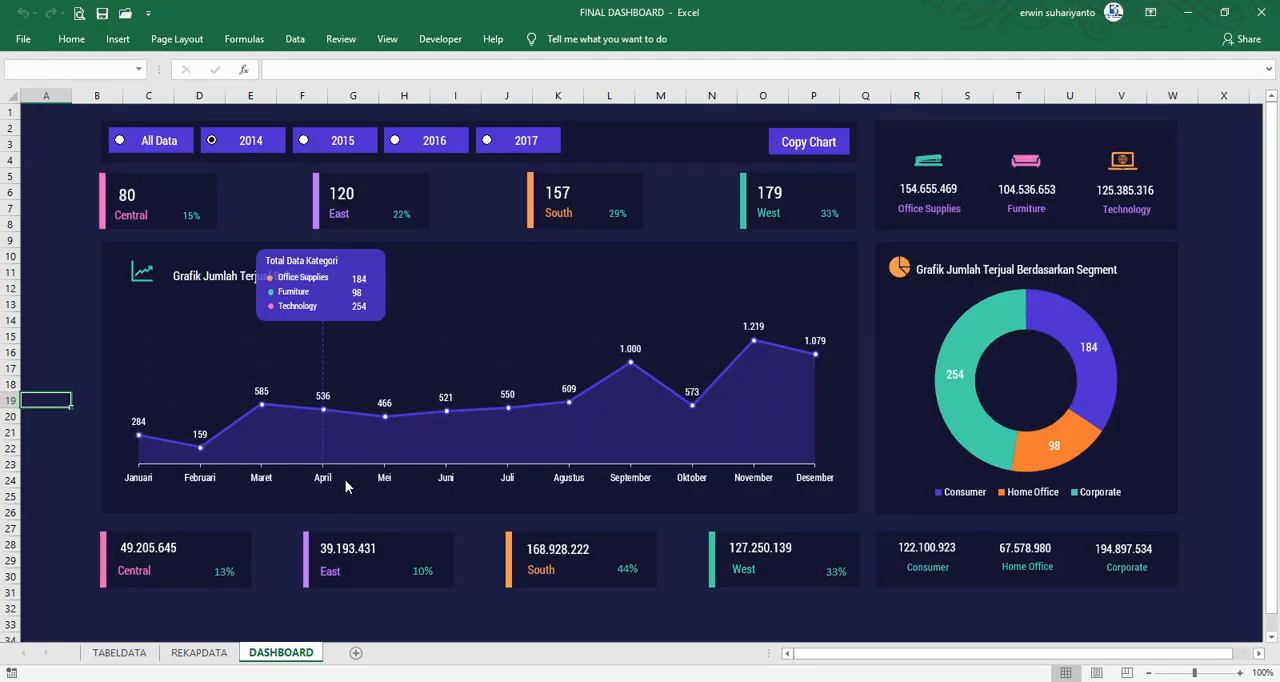
Check the chart's category pop-ups for the months from Juli through Desember and switch the year filter to All Data
{"action": "mouse_move", "coordinate": [501, 484]}
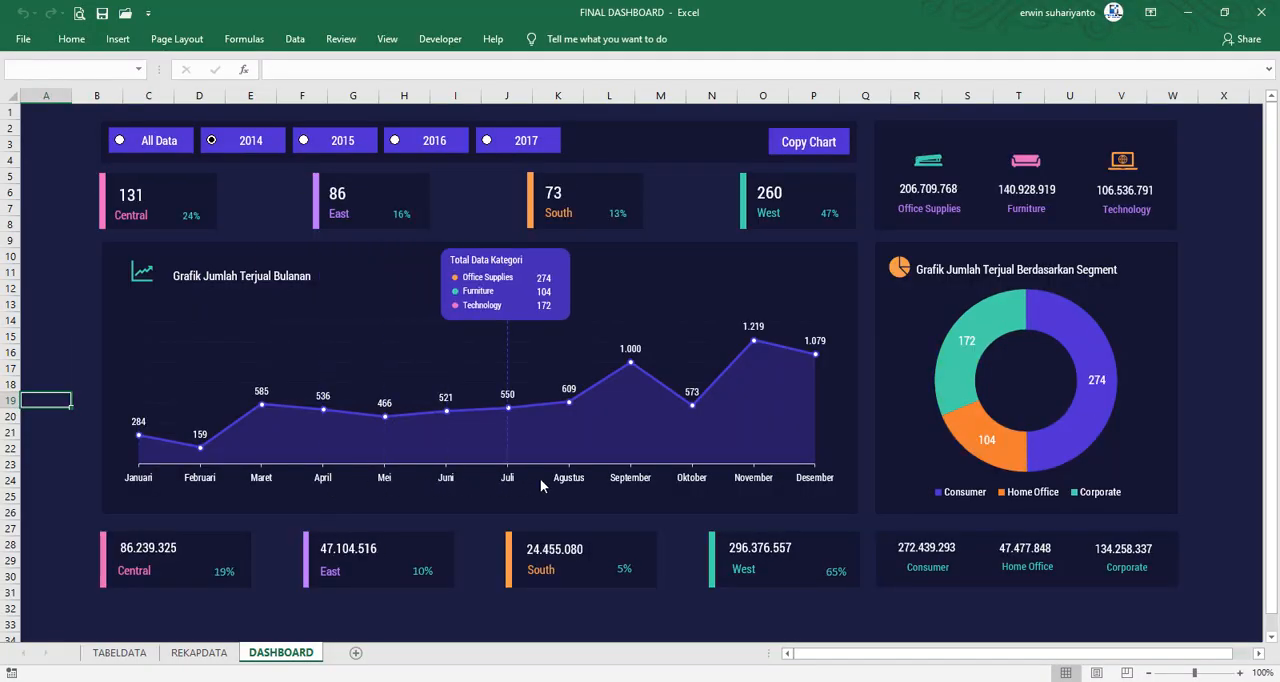
{"action": "mouse_move", "coordinate": [641, 487]}
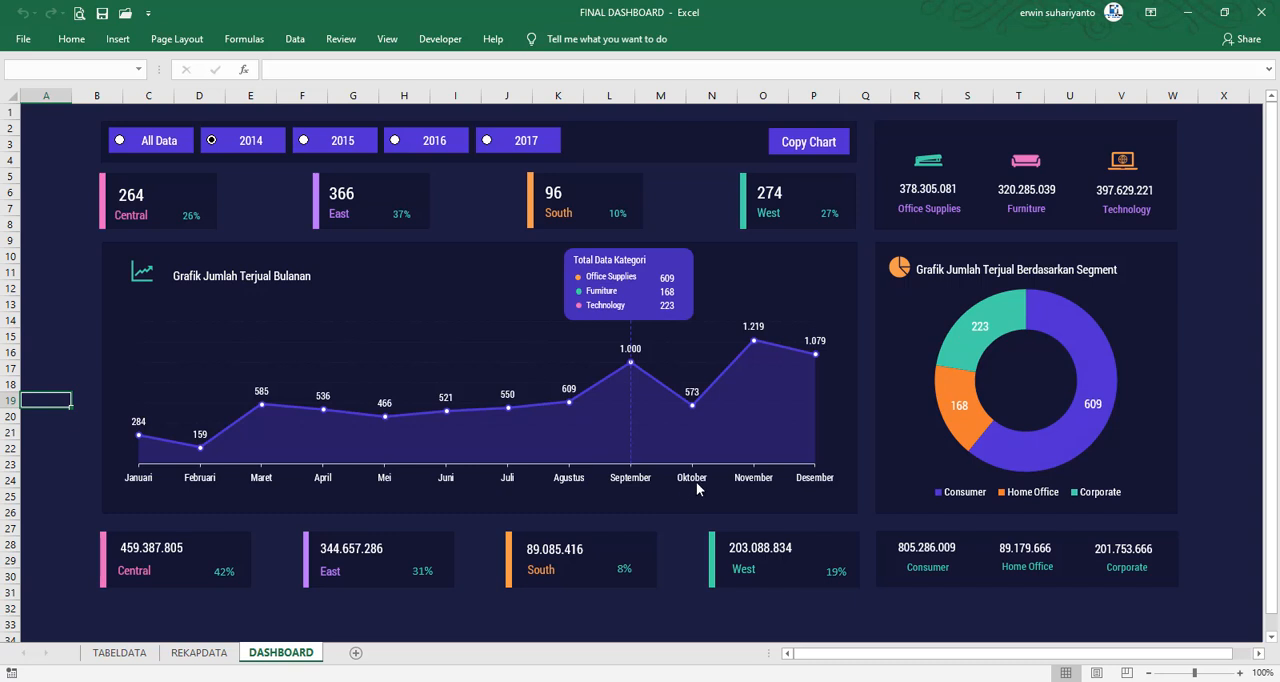
{"action": "mouse_move", "coordinate": [815, 473]}
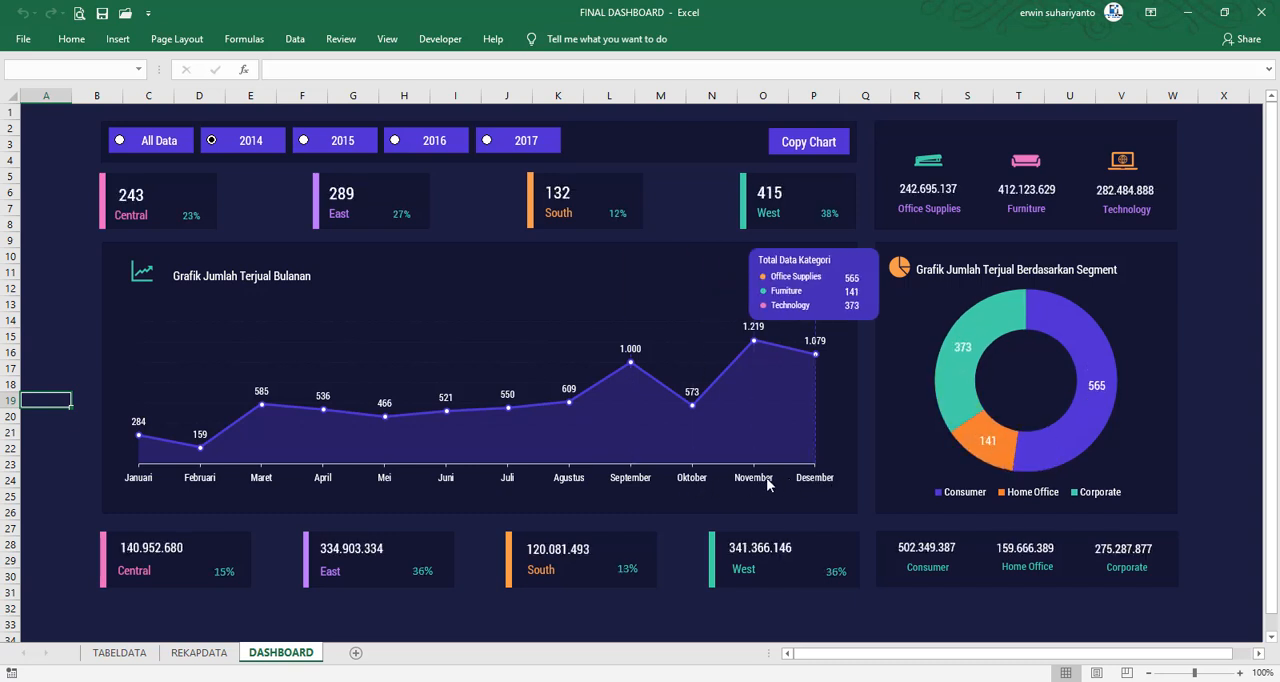
{"action": "left_click", "coordinate": [119, 142]}
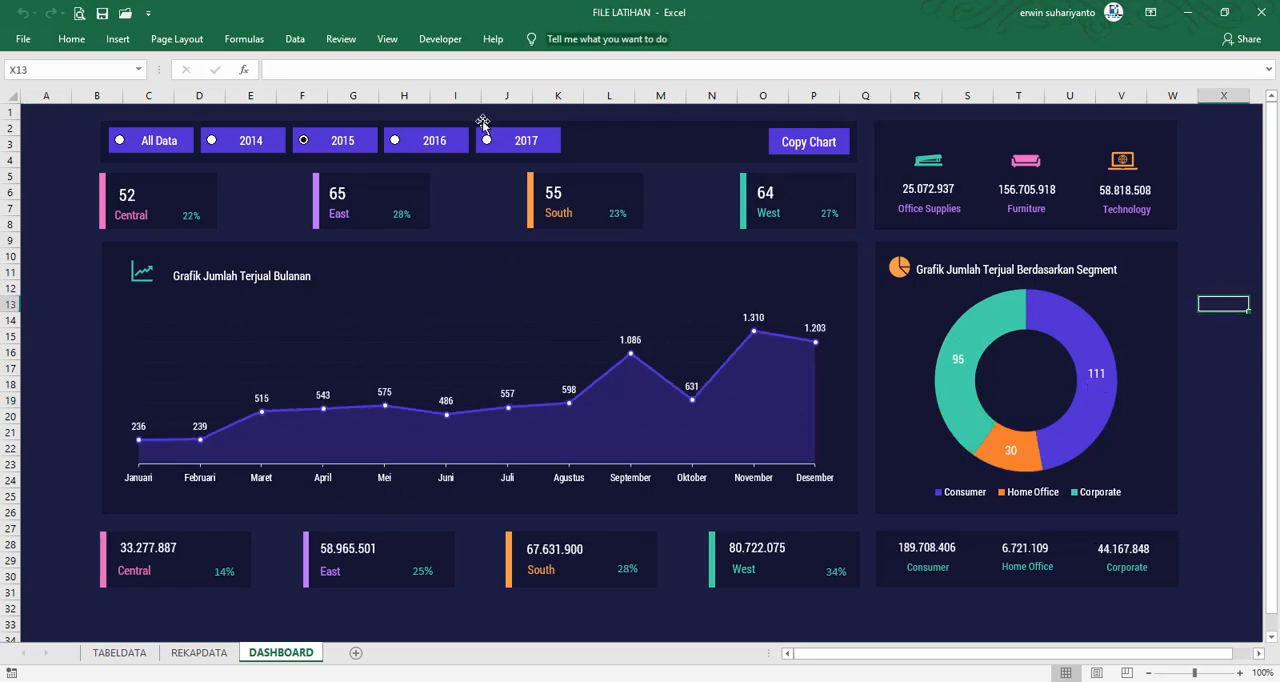
Test whether the All Data, 2014, 2015, 2016 and 2017 filter buttons can be selected as shapes, and clear the selection
{"action": "left_click", "coordinate": [126, 148], "text": "ctrl"}
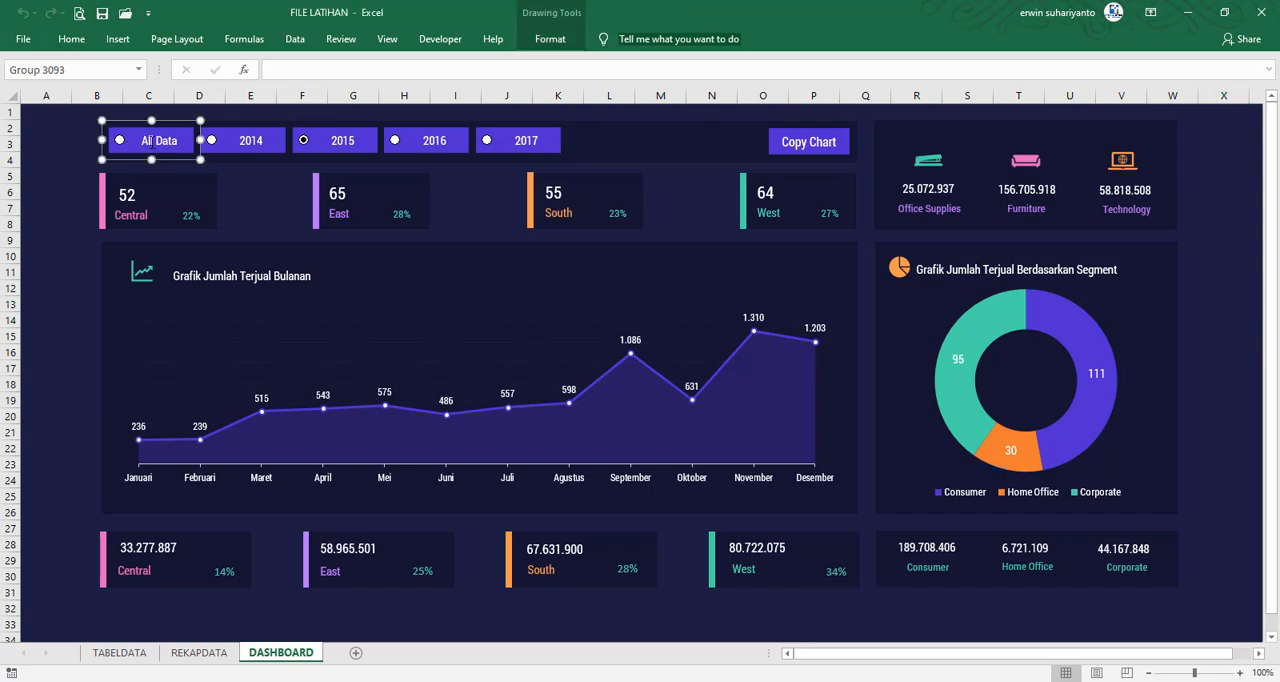
{"action": "left_click", "coordinate": [228, 148], "text": "ctrl"}
{"action": "left_click", "coordinate": [340, 140], "text": "ctrl"}
{"action": "left_click", "coordinate": [441, 143], "text": "ctrl"}
{"action": "left_click", "coordinate": [530, 148], "text": "ctrl"}
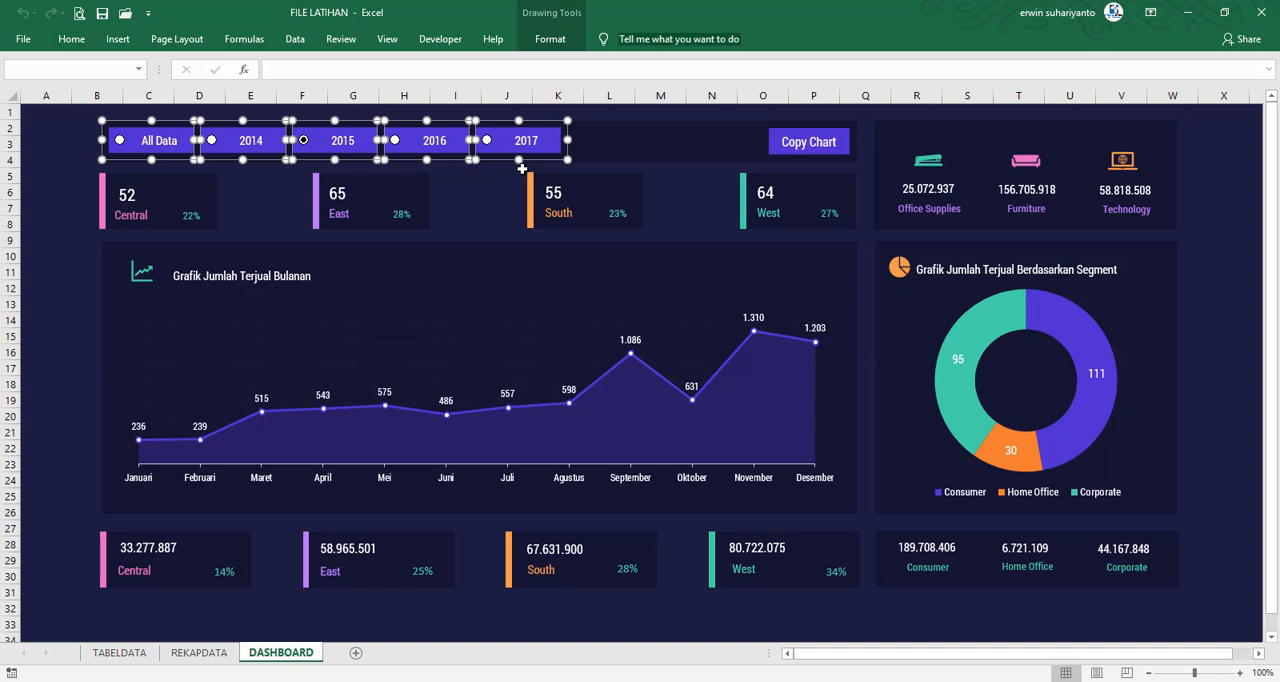
{"action": "left_click", "coordinate": [76, 208]}
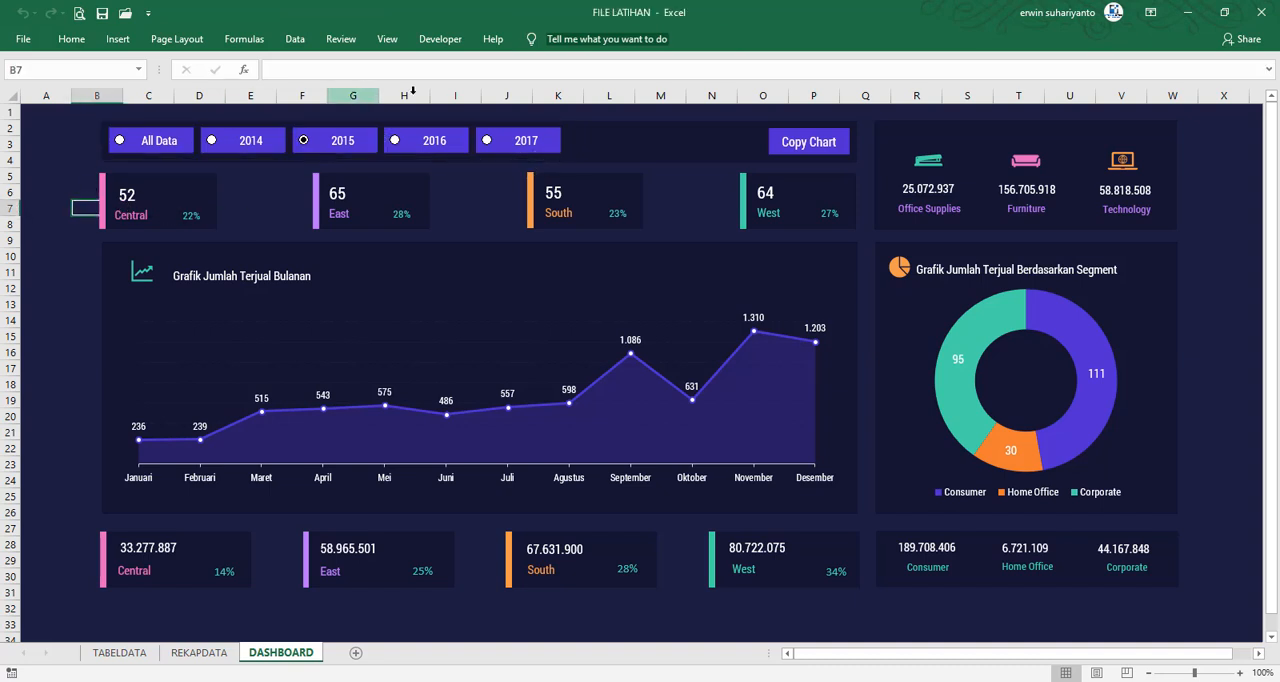
Protect the DASHBOARD sheet without a password, allowing only the selection of locked and unlocked cells
{"action": "left_click", "coordinate": [340, 38]}
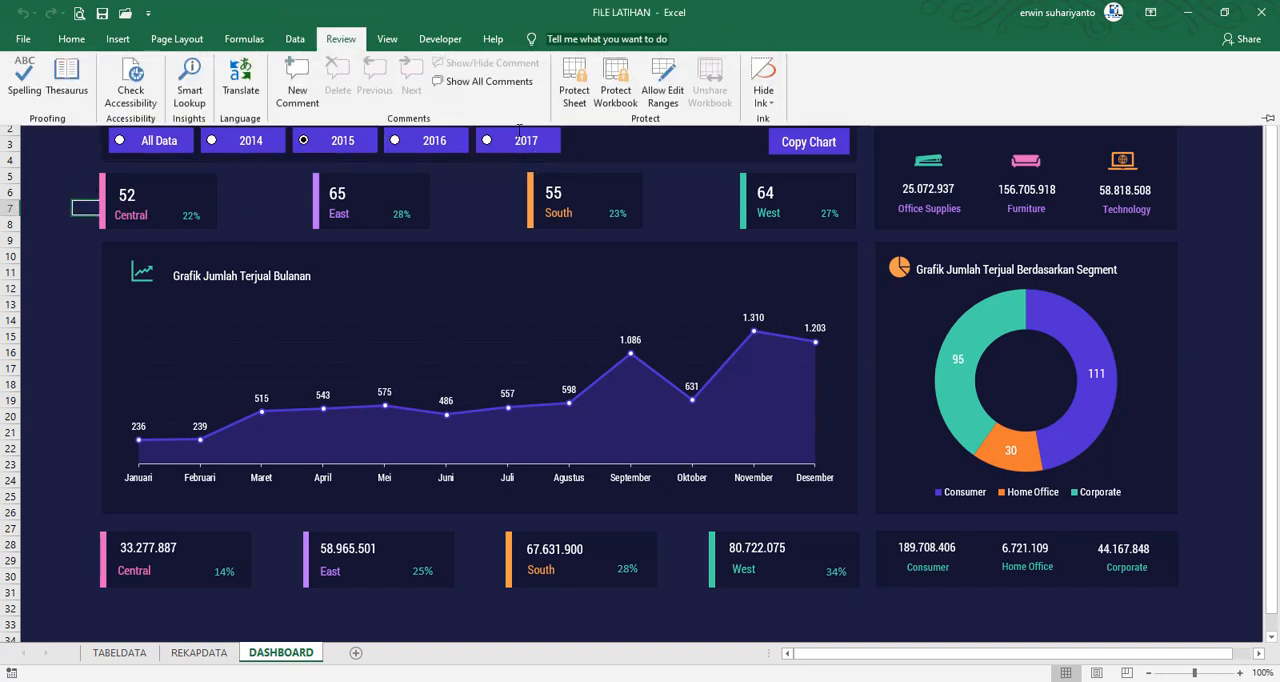
{"action": "left_click", "coordinate": [575, 85]}
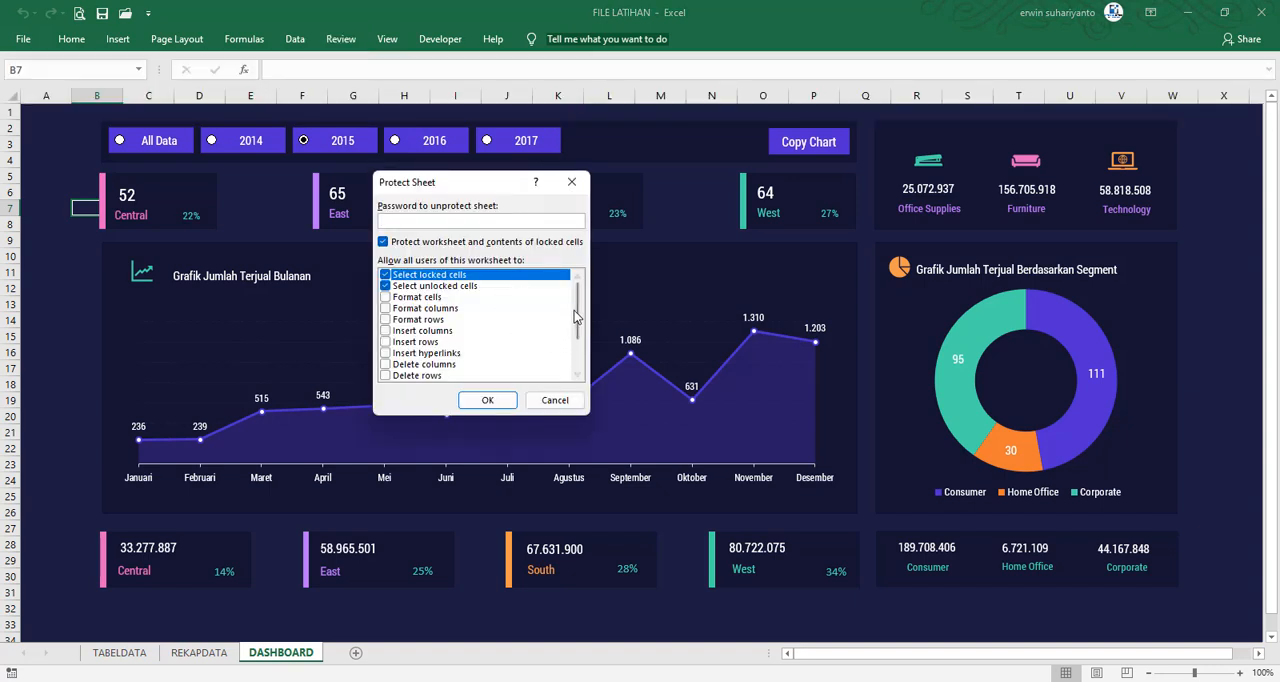
{"action": "scroll", "coordinate": [530, 340], "scroll_direction": "down", "scroll_amount": 2}
{"action": "scroll", "coordinate": [478, 340], "scroll_direction": "up", "scroll_amount": 2}
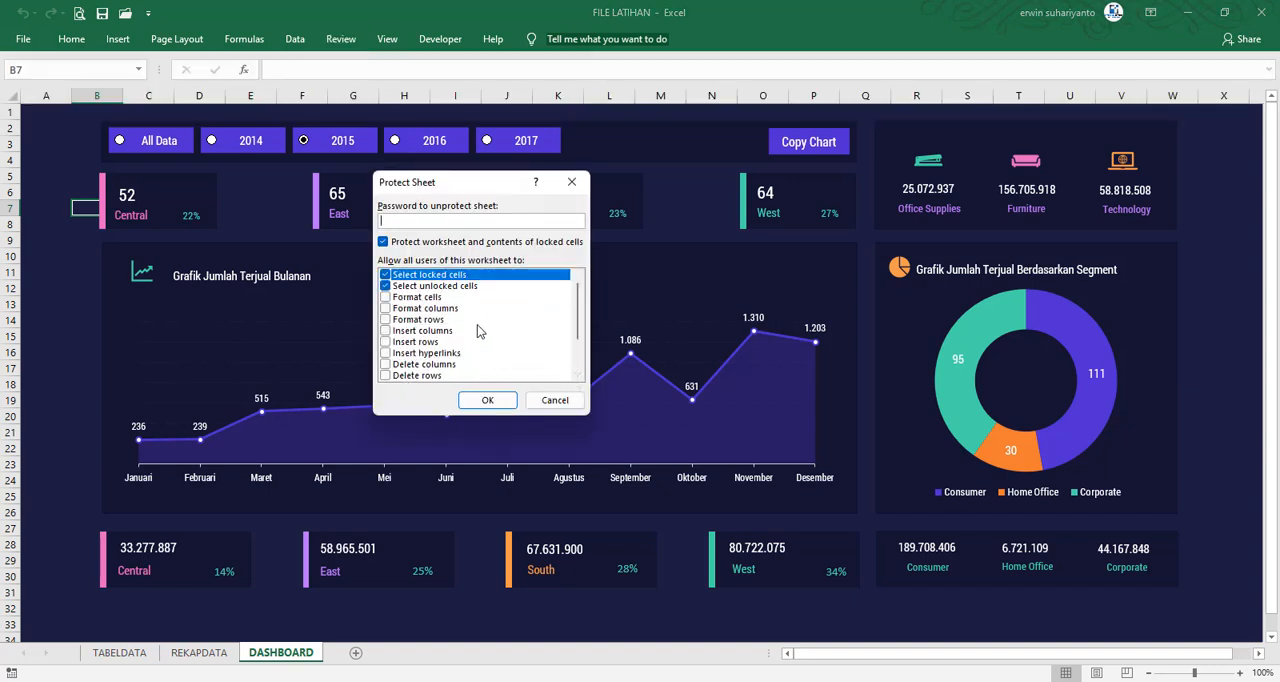
{"action": "left_click", "coordinate": [487, 400]}
{"action": "left_click", "coordinate": [66, 354]}
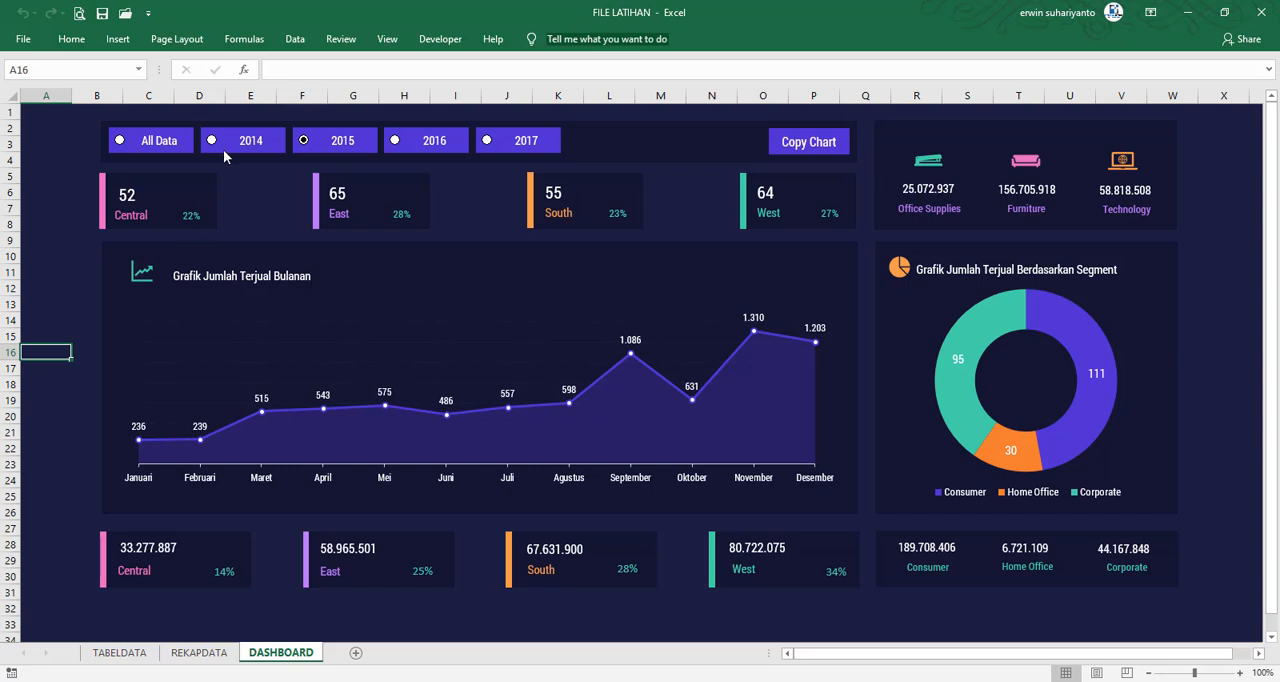
Test the year filter on the protected dashboard by switching through 2016, 2017, All Data, 2014, 2015 and back to 2016
{"action": "left_click", "coordinate": [396, 141]}
{"action": "left_click", "coordinate": [486, 141]}
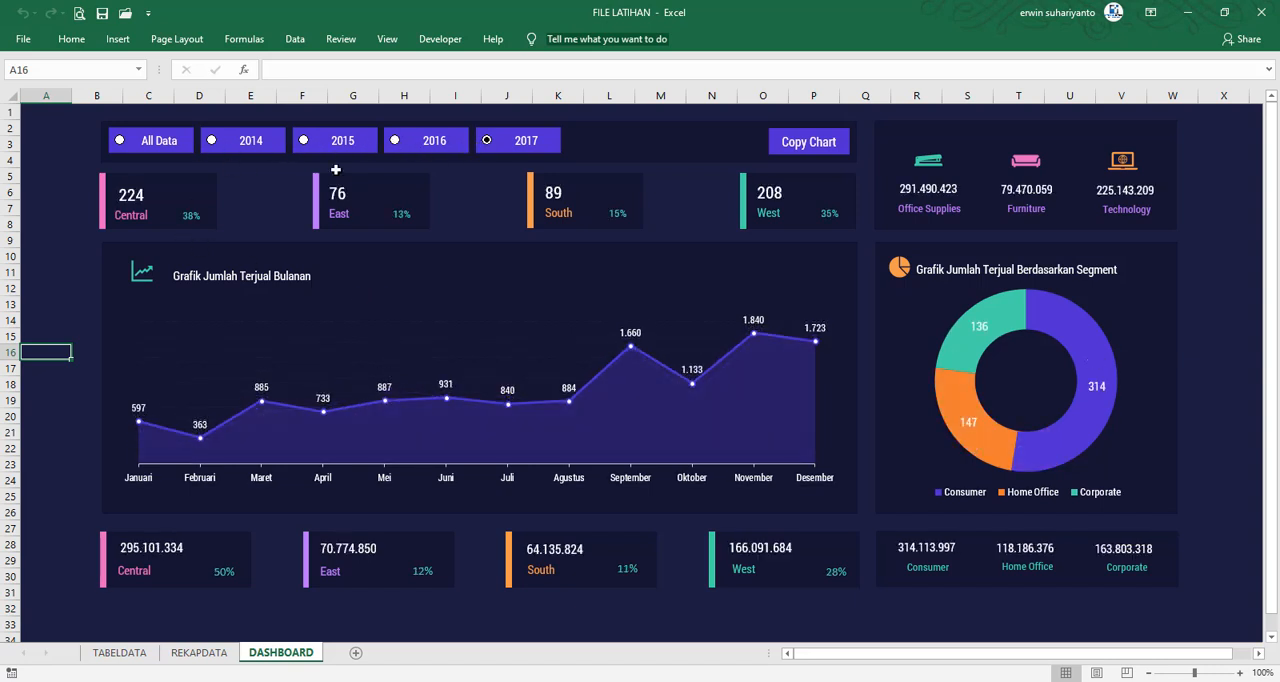
{"action": "left_click", "coordinate": [122, 142]}
{"action": "left_click", "coordinate": [212, 143]}
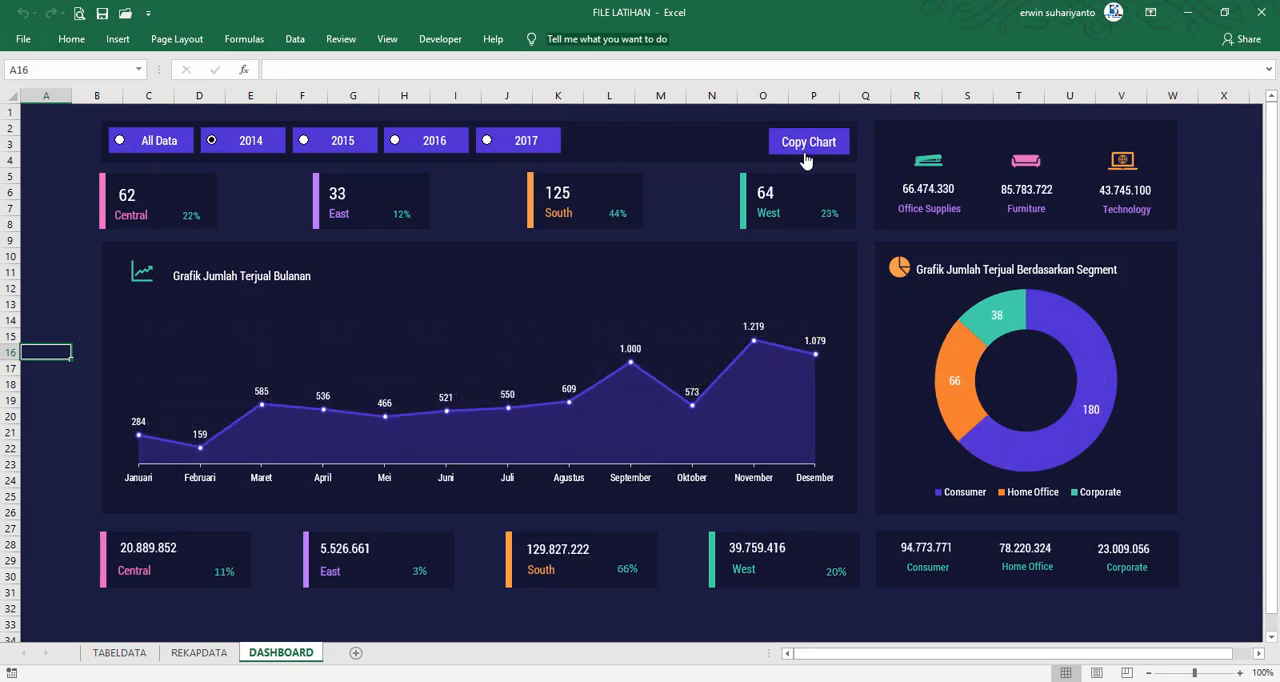
{"action": "left_click", "coordinate": [302, 144]}
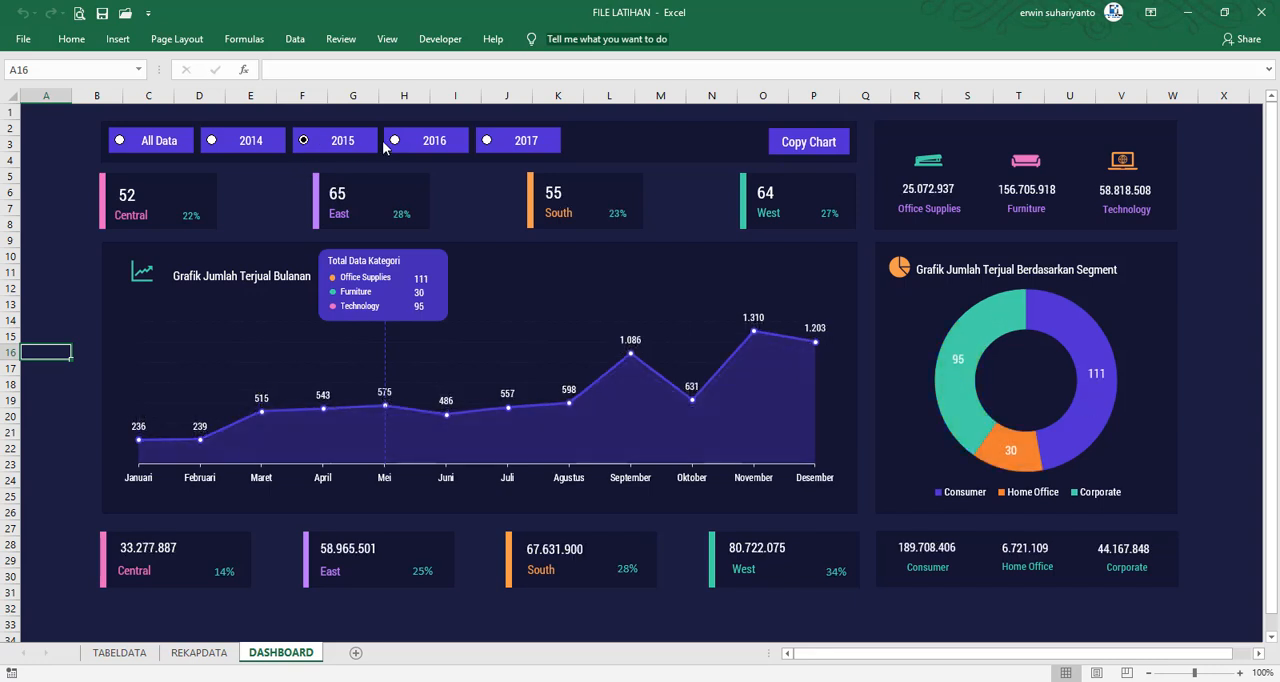
{"action": "left_click", "coordinate": [394, 141]}
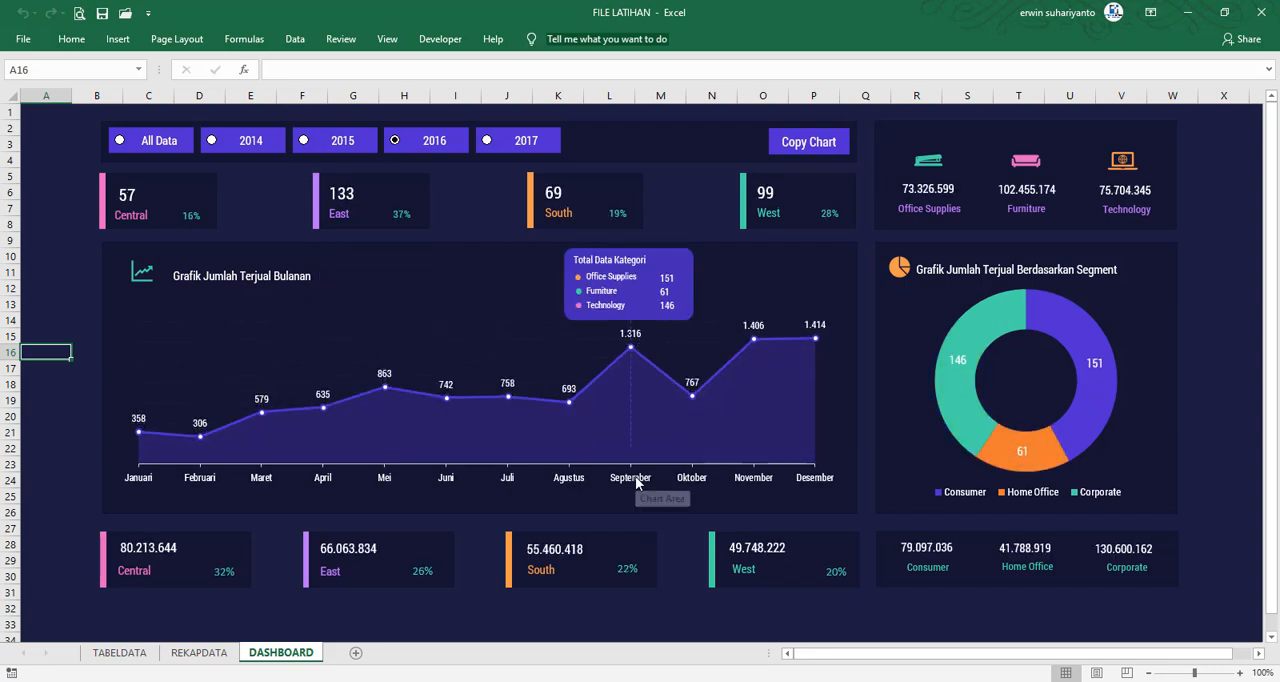